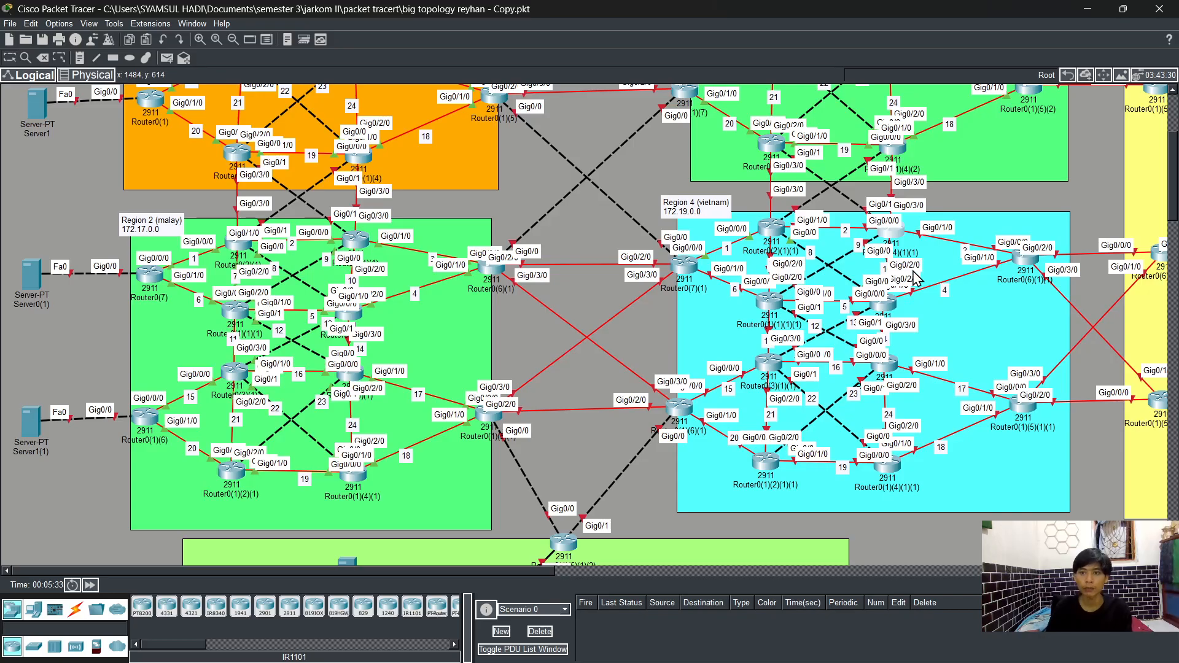
# Step: Open the Region 4 router's command line and decline the initial configuration dialog
pyautogui.click(769, 307)
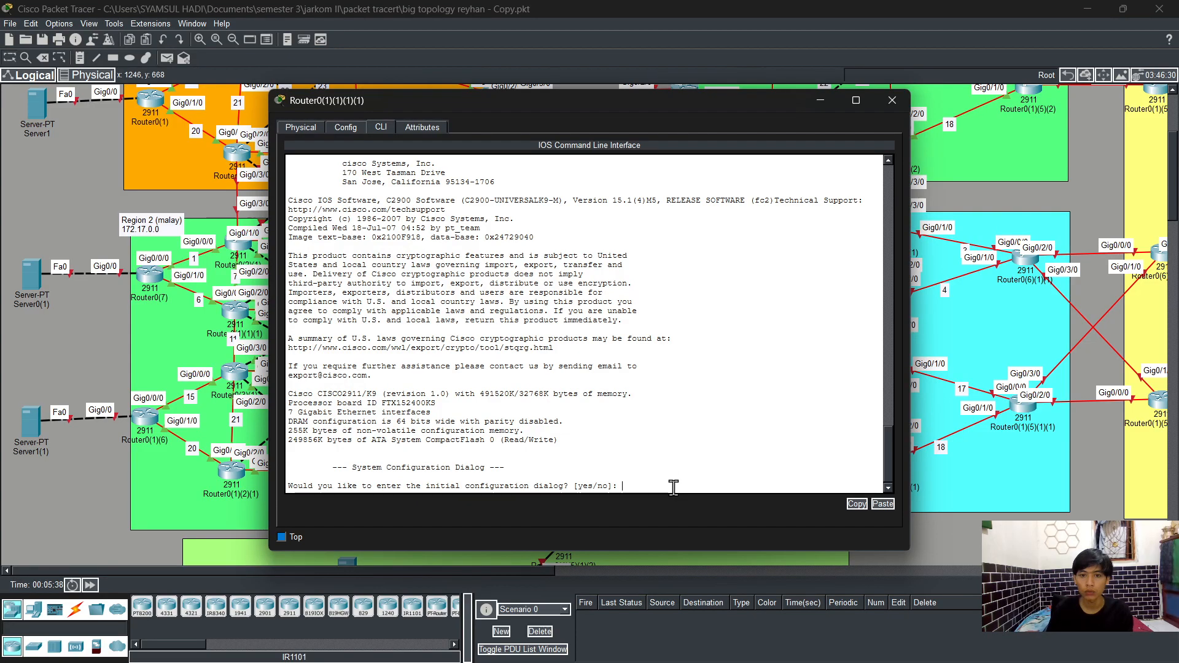
pyautogui.write('no')
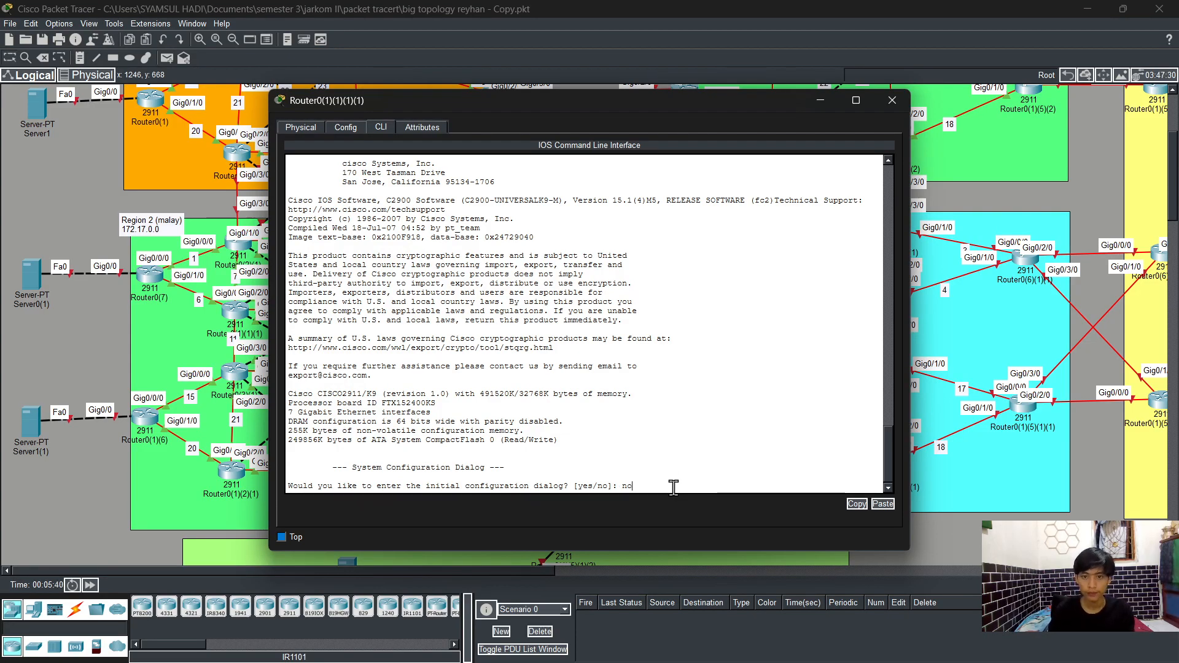
pyautogui.press('Return')
pyautogui.press('Return')
# Step: Enter privileged EXEC mode with enable, then global configuration mode with config t
pyautogui.write('en')
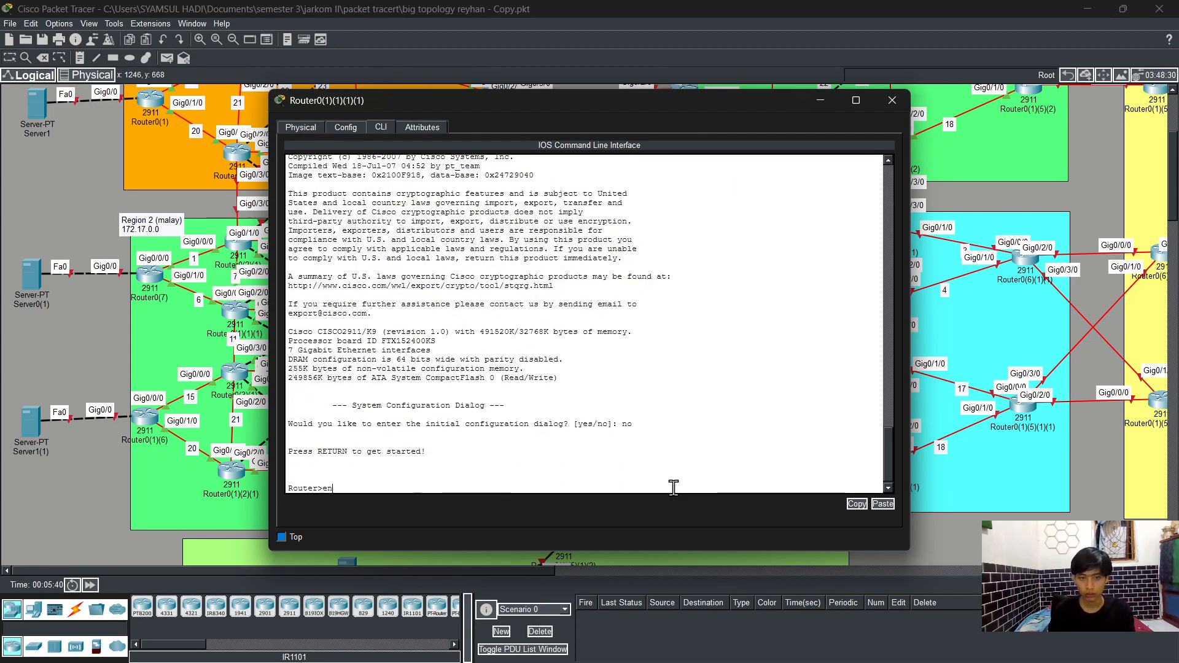
pyautogui.press('Tab')
pyautogui.press('Return')
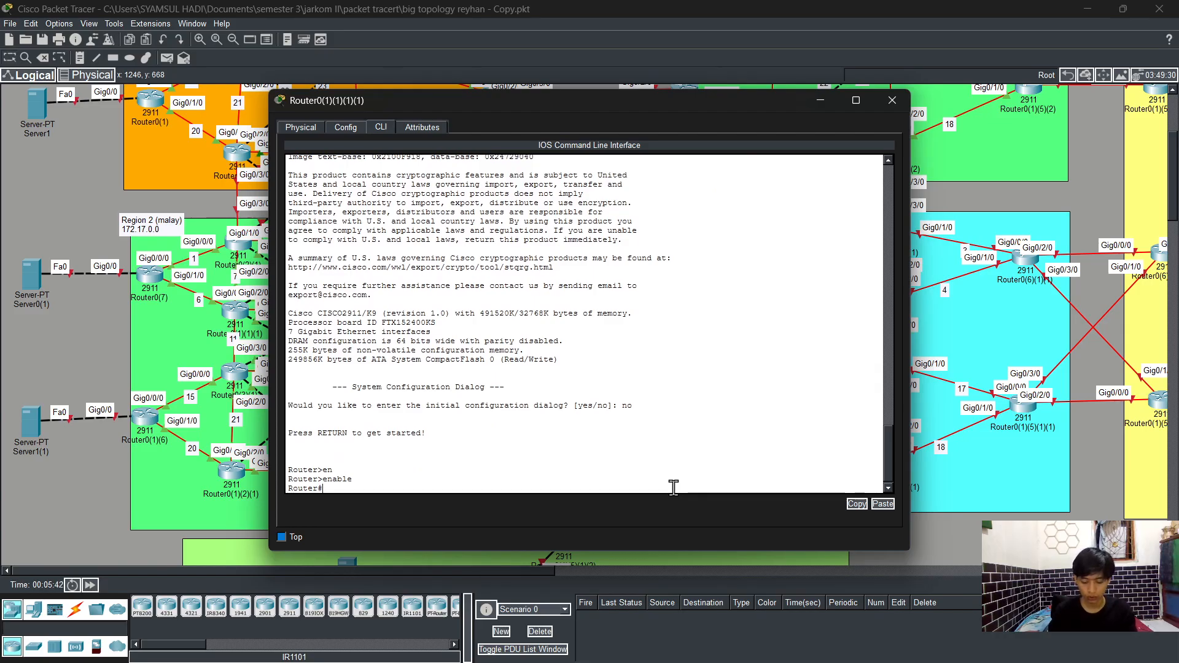
pyautogui.write('config t')
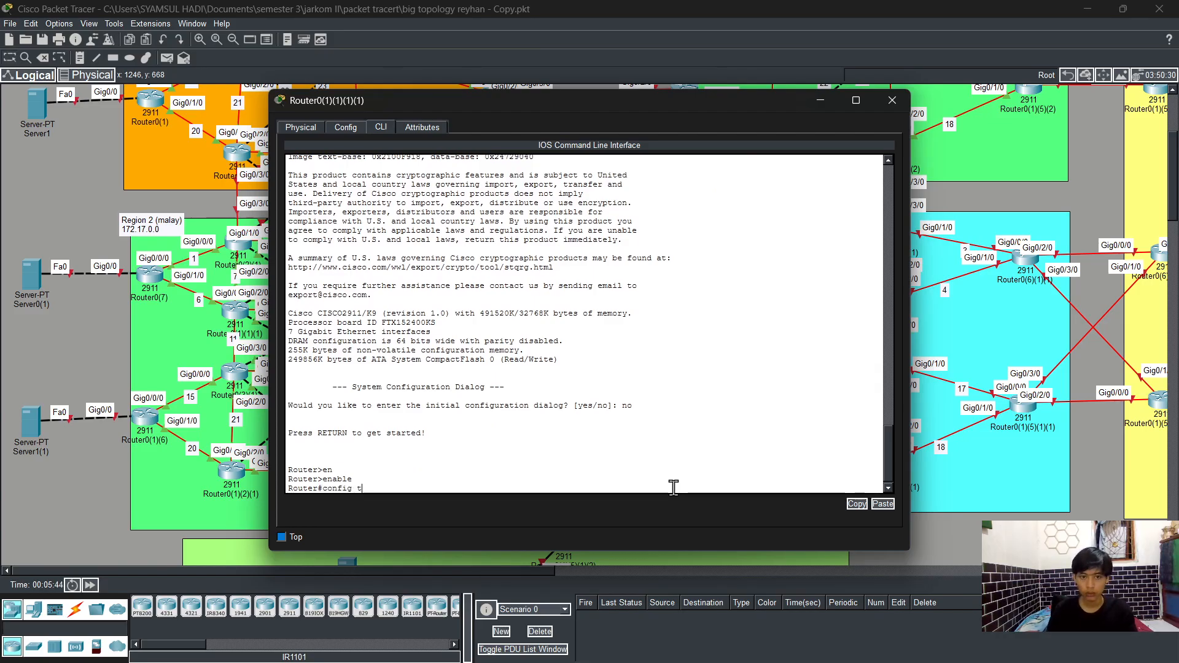
pyautogui.press('Return')
# Step: Select interface g0/0/0 and assign it IP address 172.19.6.3 with mask 255.255.255.0
pyautogui.write('int')
pyautogui.press('Tab')
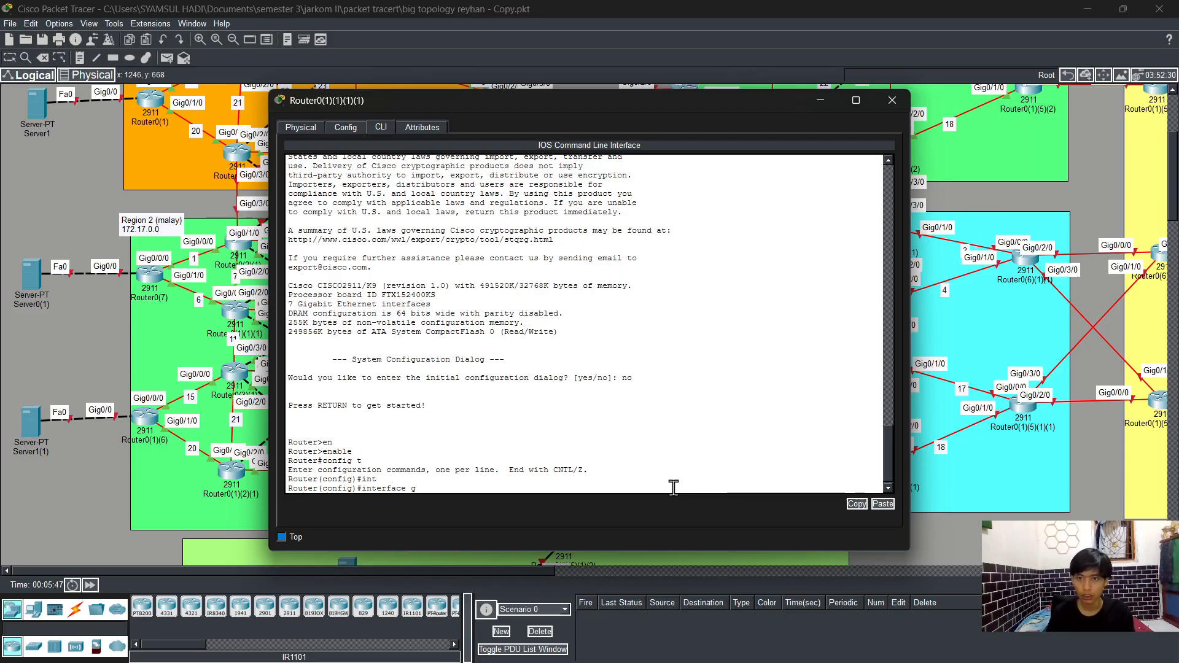
pyautogui.write('g')
pyautogui.moveTo(695, 107); pyautogui.dragTo(662, 138)
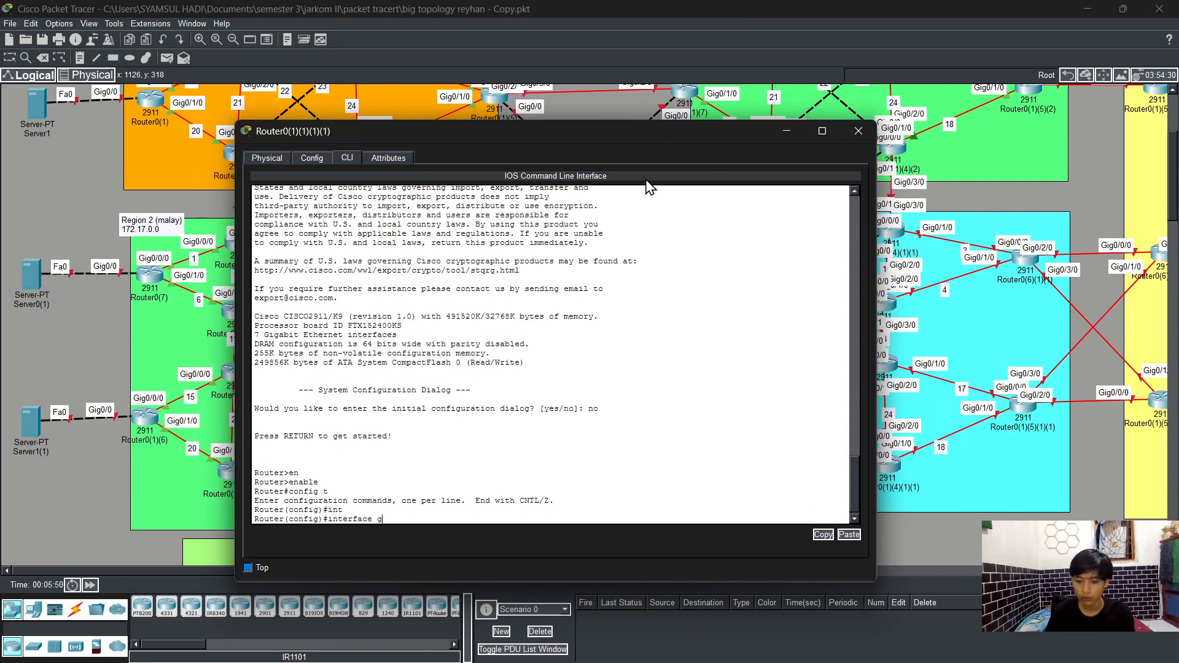
pyautogui.write('0/')
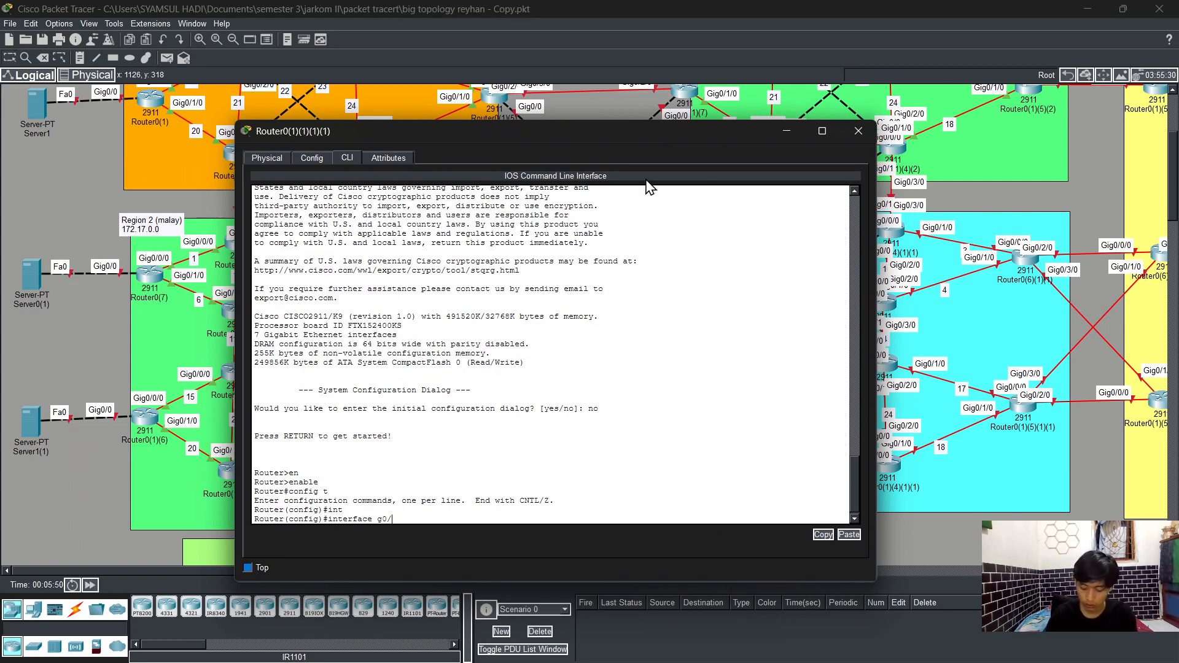
pyautogui.write('0/0')
pyautogui.press('Return')
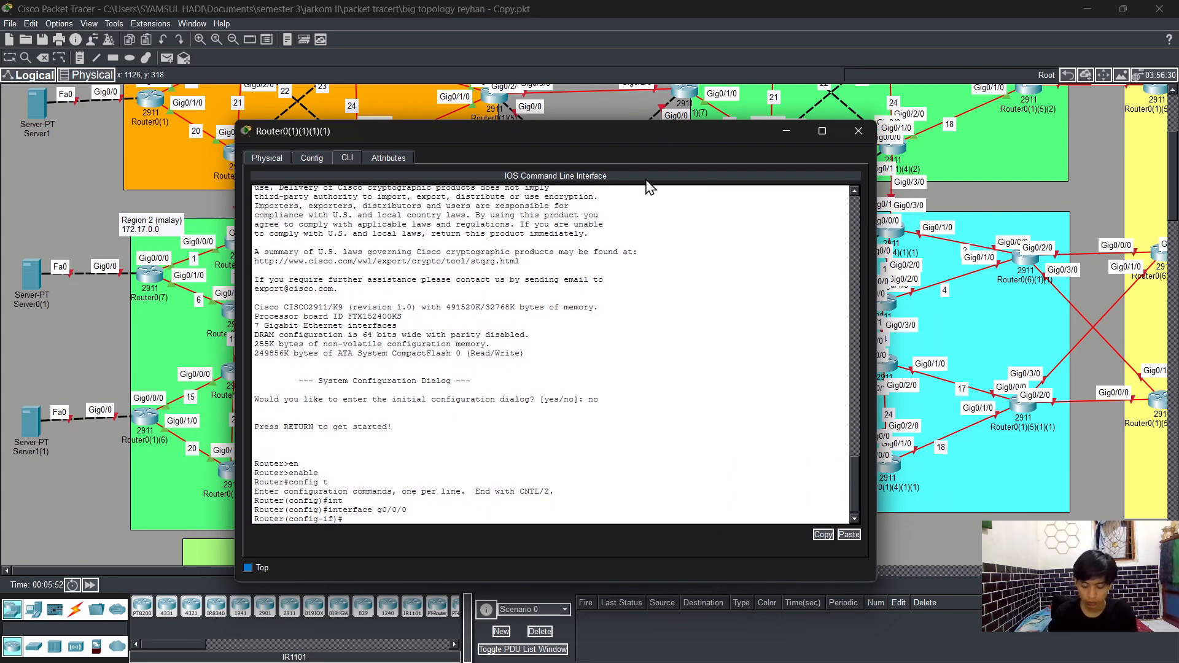
pyautogui.write('ip add')
pyautogui.press('Tab')
pyautogui.write('1')
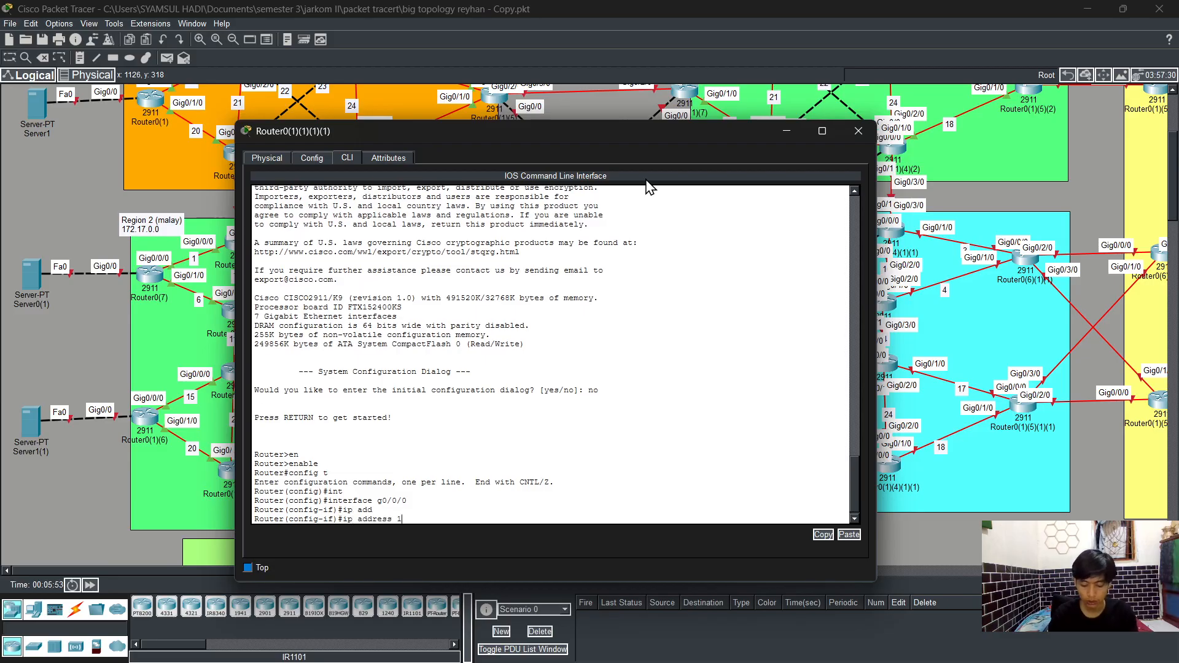
pyautogui.write('72.19.6')
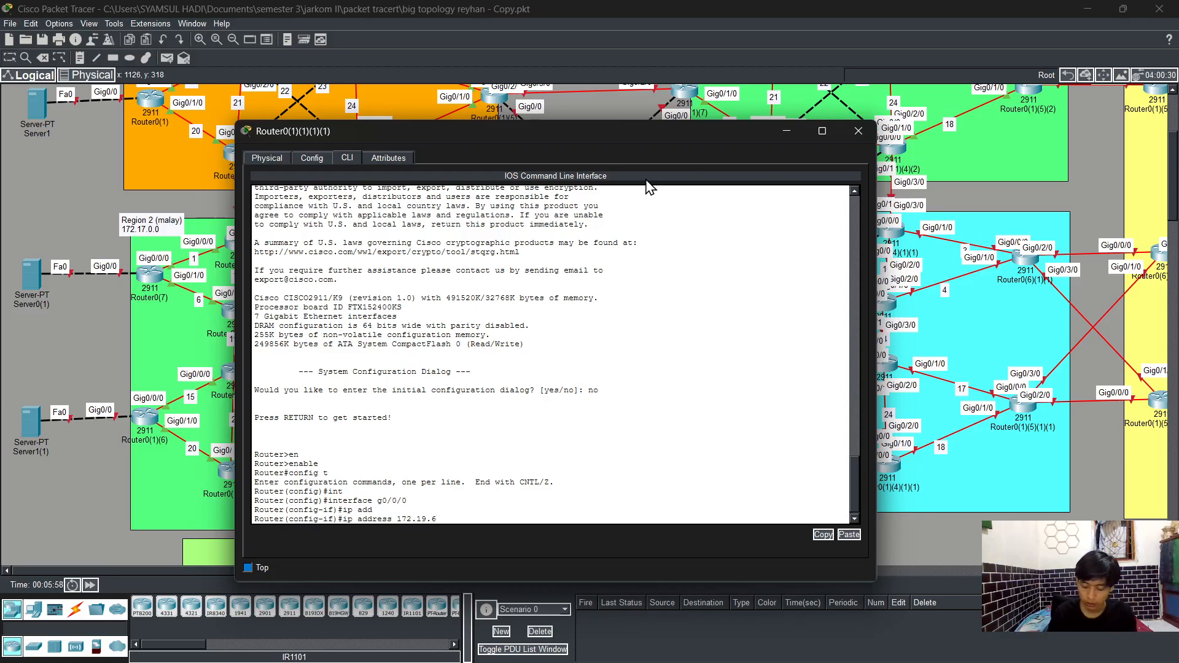
pyautogui.write('.3')
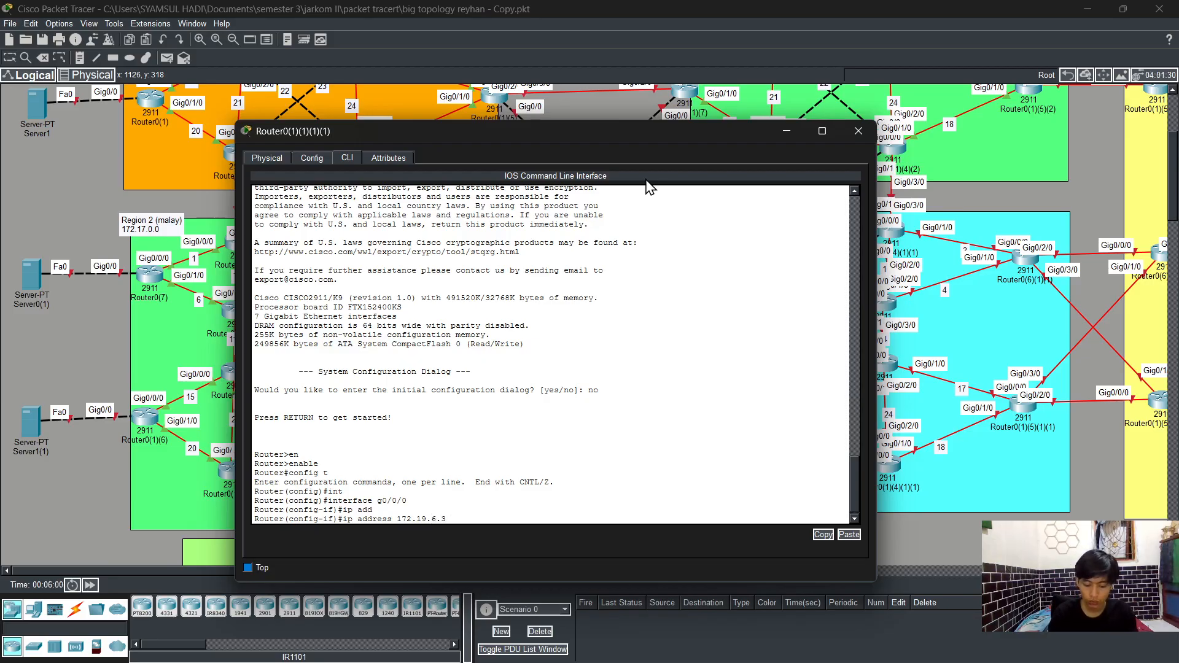
pyautogui.write(' 255.255.2')
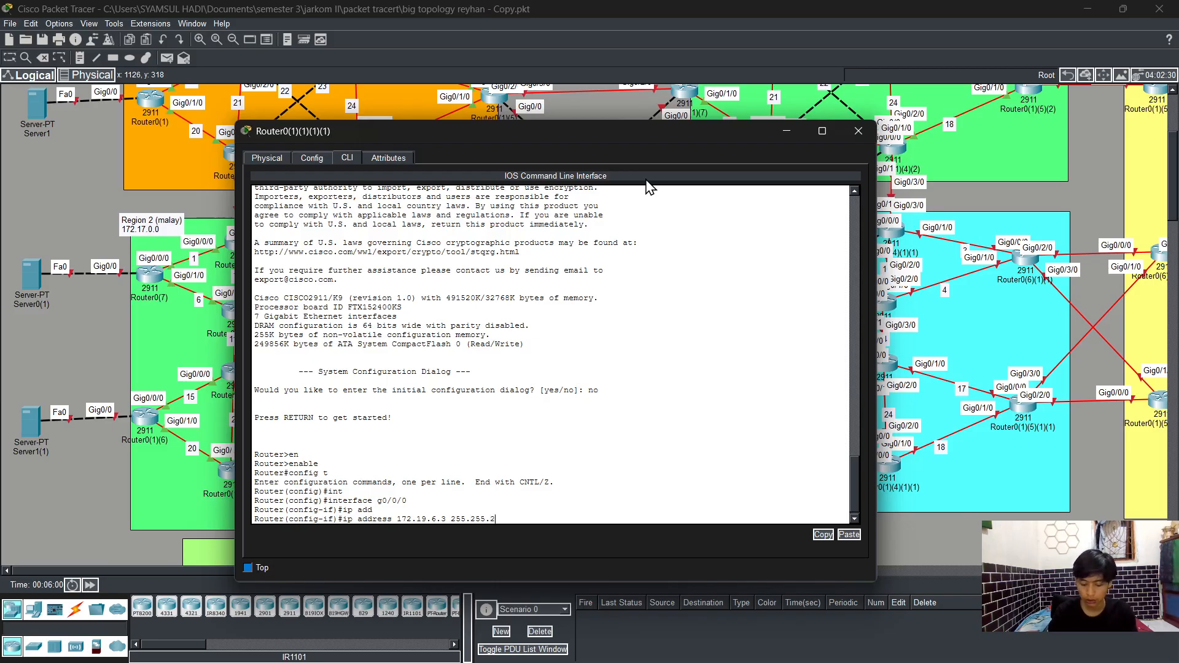
pyautogui.write('55.0')
pyautogui.press('Return')
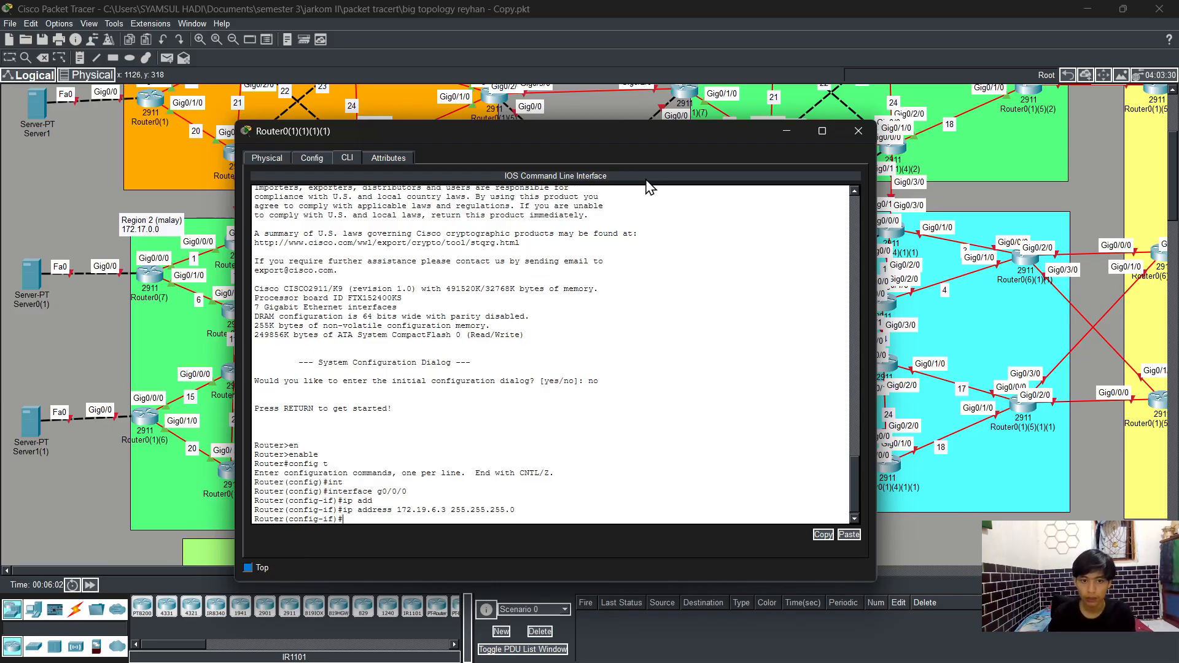
# Step: Enable interface g0/0/0 with no shutdown and exit back to global configuration mode
pyautogui.write('no sh')
pyautogui.press('Tab')
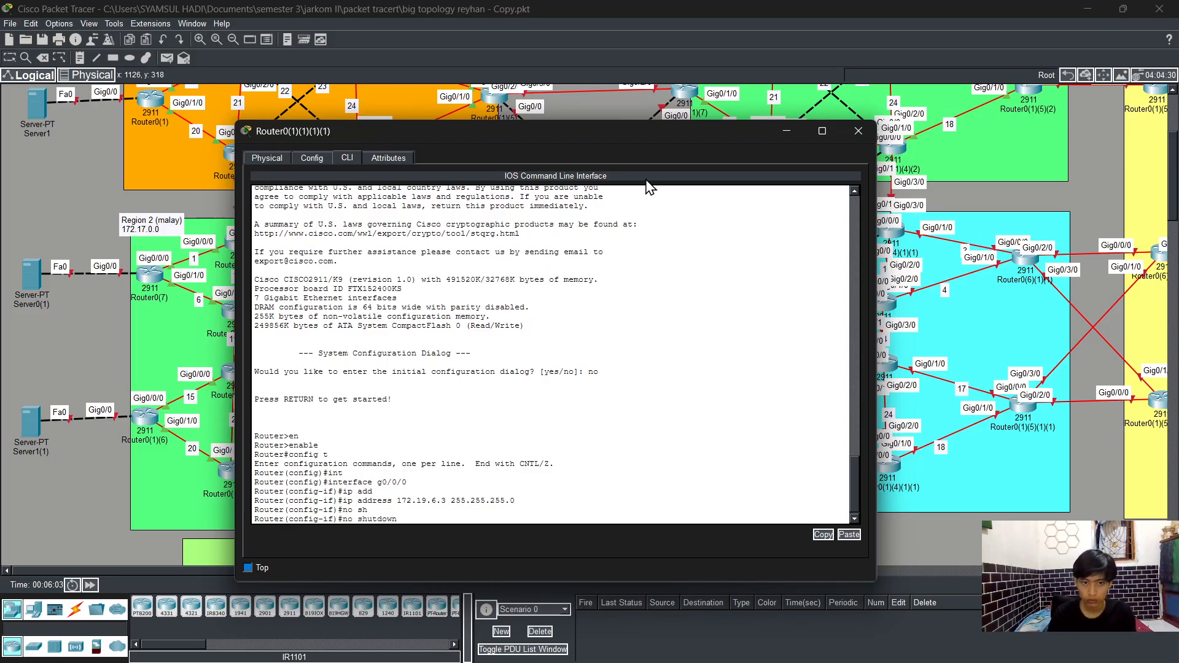
pyautogui.press('Return')
pyautogui.write('exit')
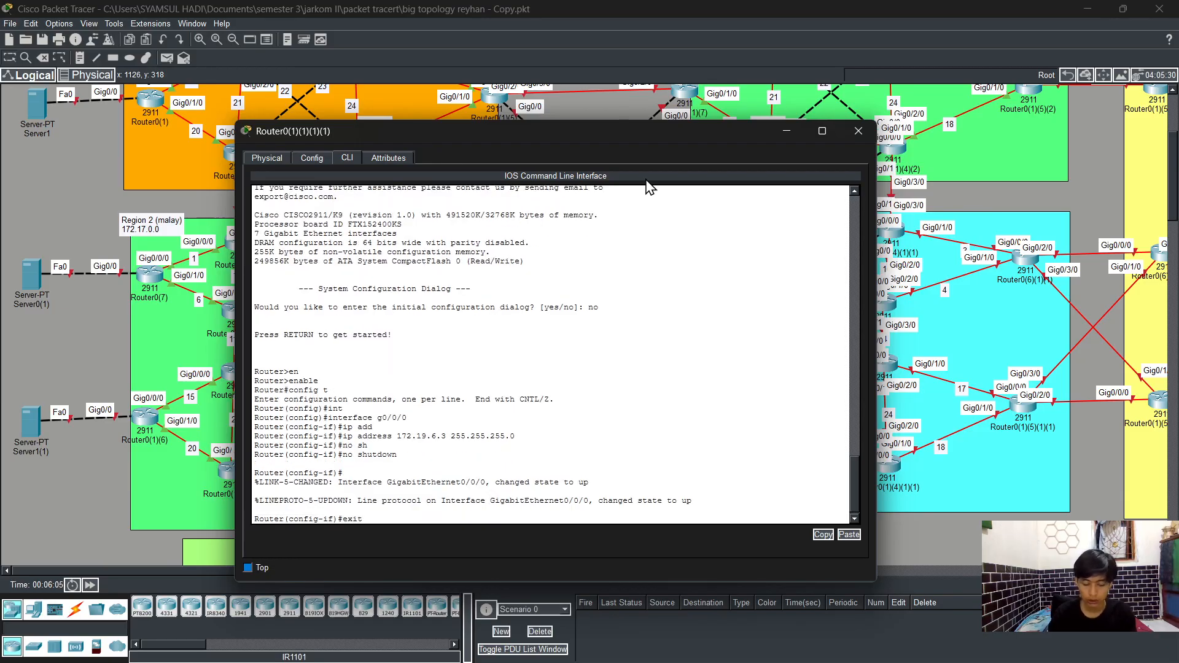
pyautogui.press('Return')
# Step: Select interface g0/2/0 and assign it IP address 172.19.7.3 with mask 255.255.255.0
pyautogui.write('int')
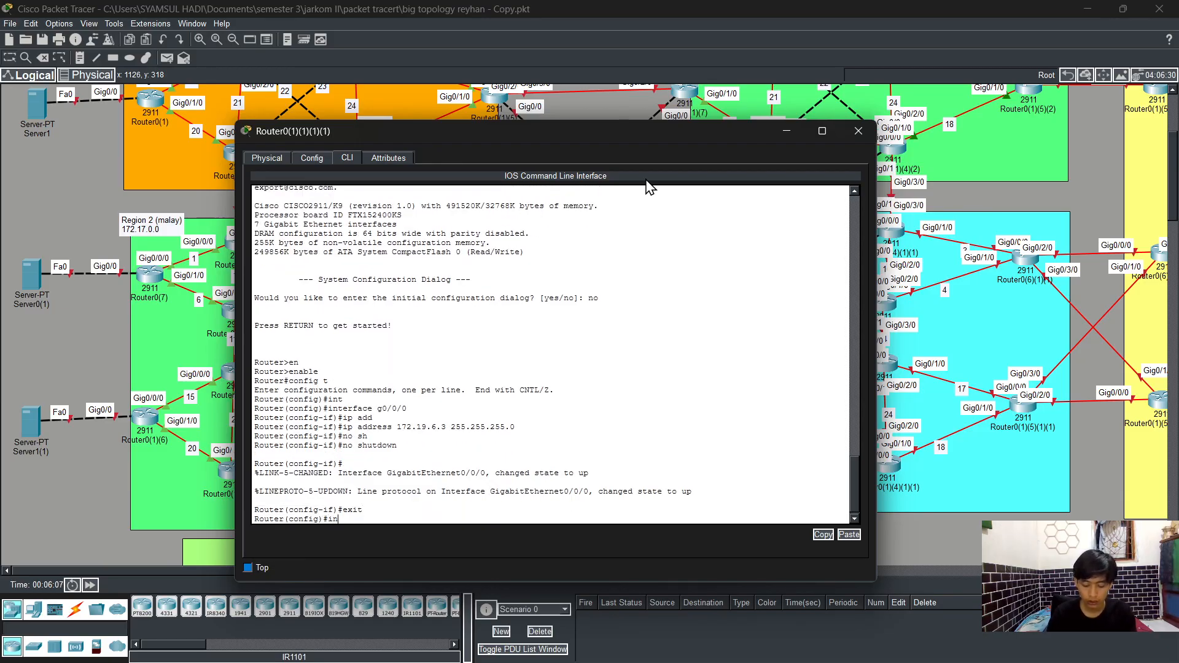
pyautogui.press('Tab')
pyautogui.write('g')
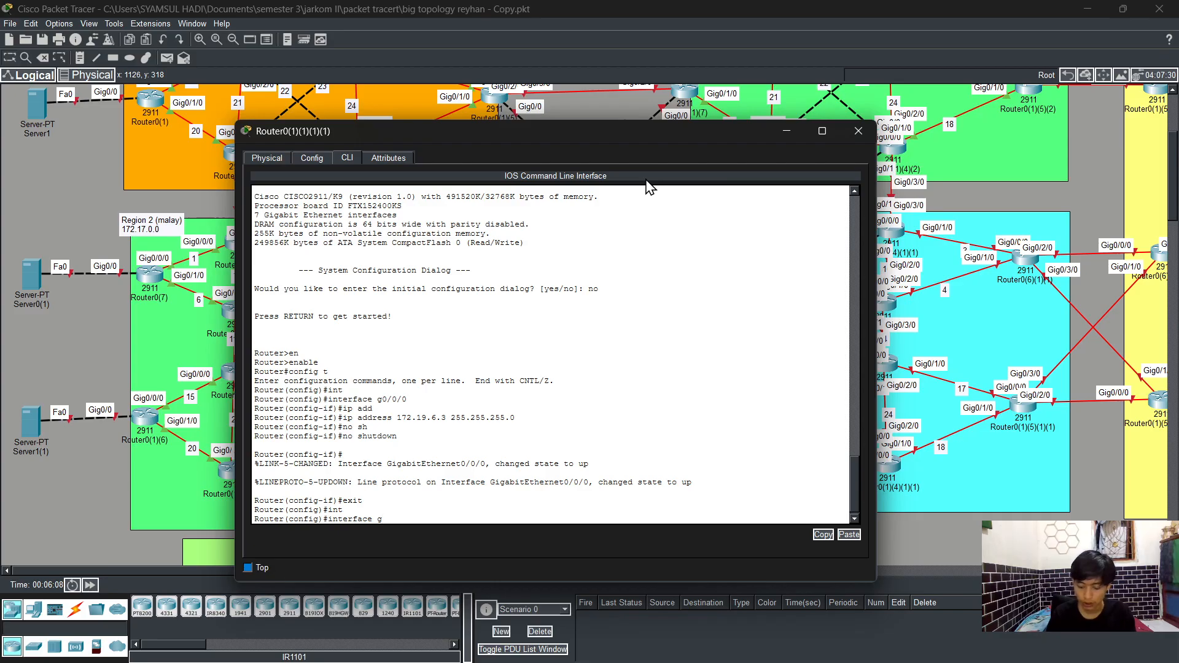
pyautogui.write('0/2/-0')
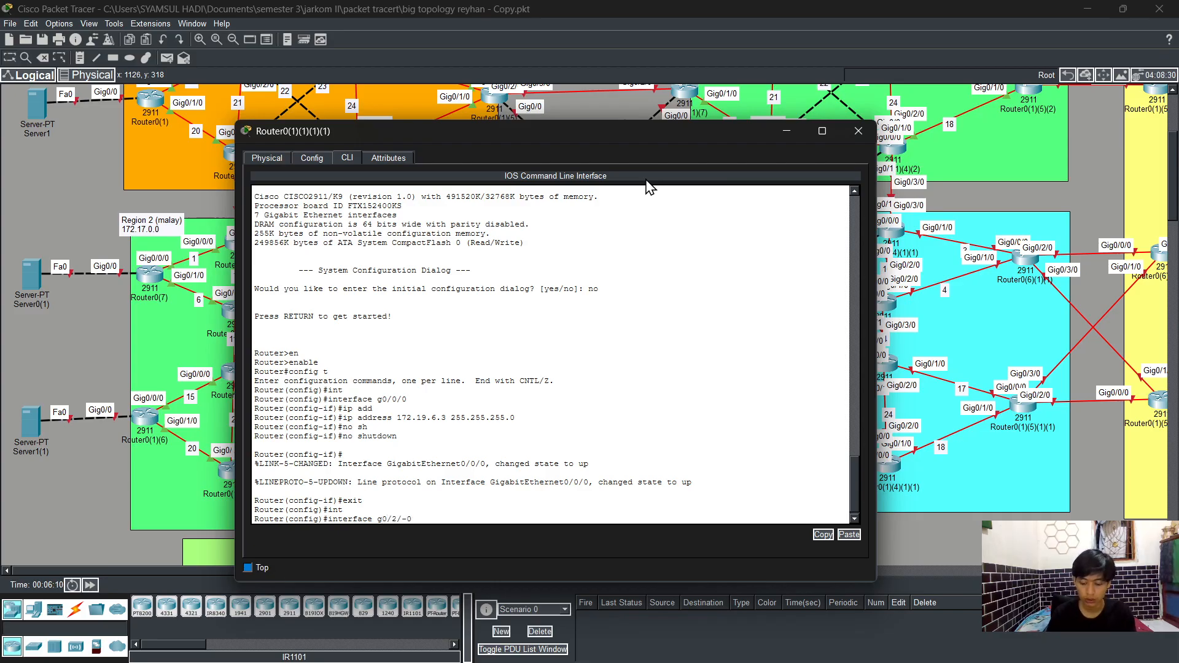
pyautogui.press('BackSpace')
pyautogui.press('BackSpace')
pyautogui.write('0')
pyautogui.press('Return')
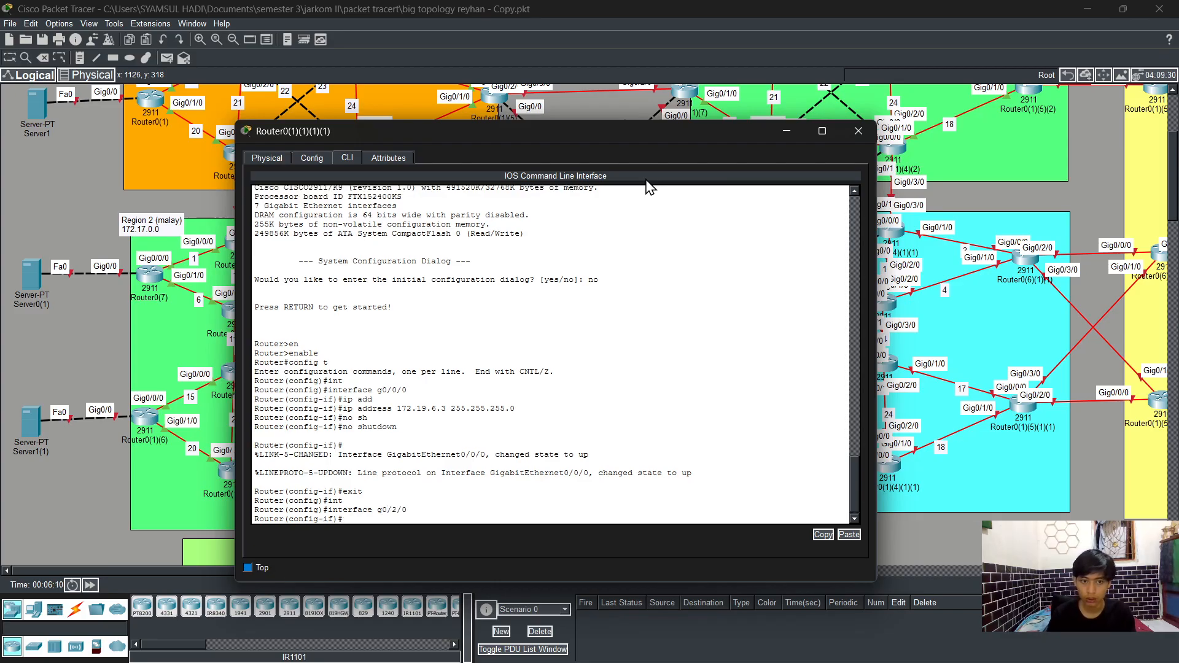
pyautogui.write('ip add')
pyautogui.press('Tab')
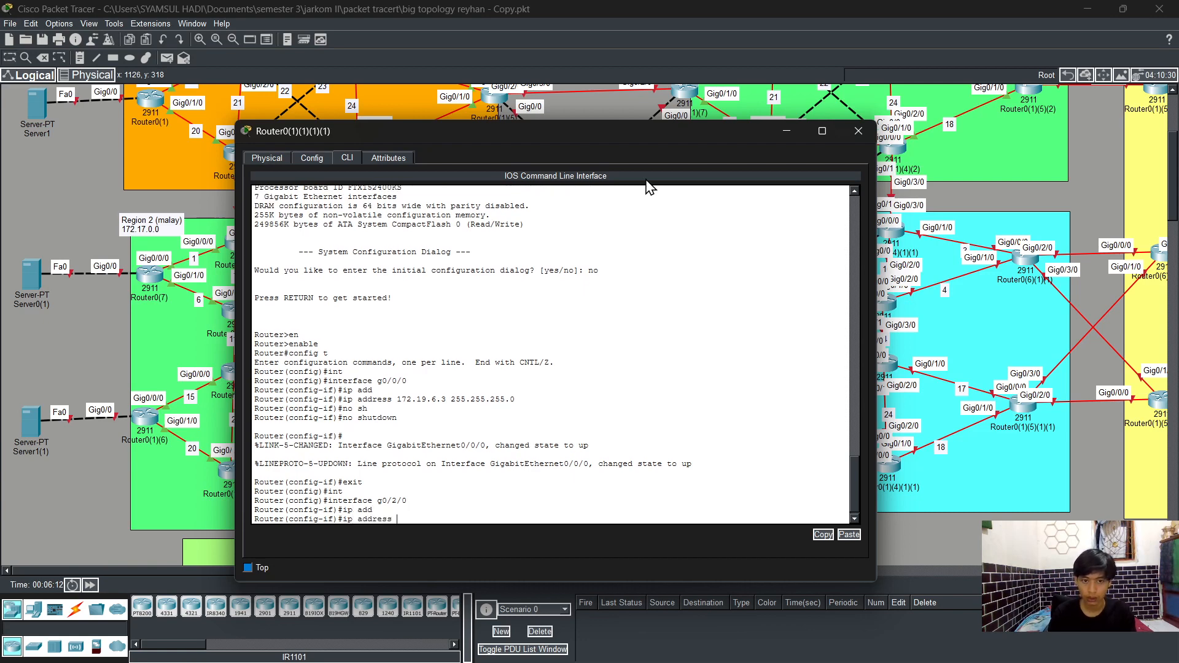
pyautogui.write('172.19')
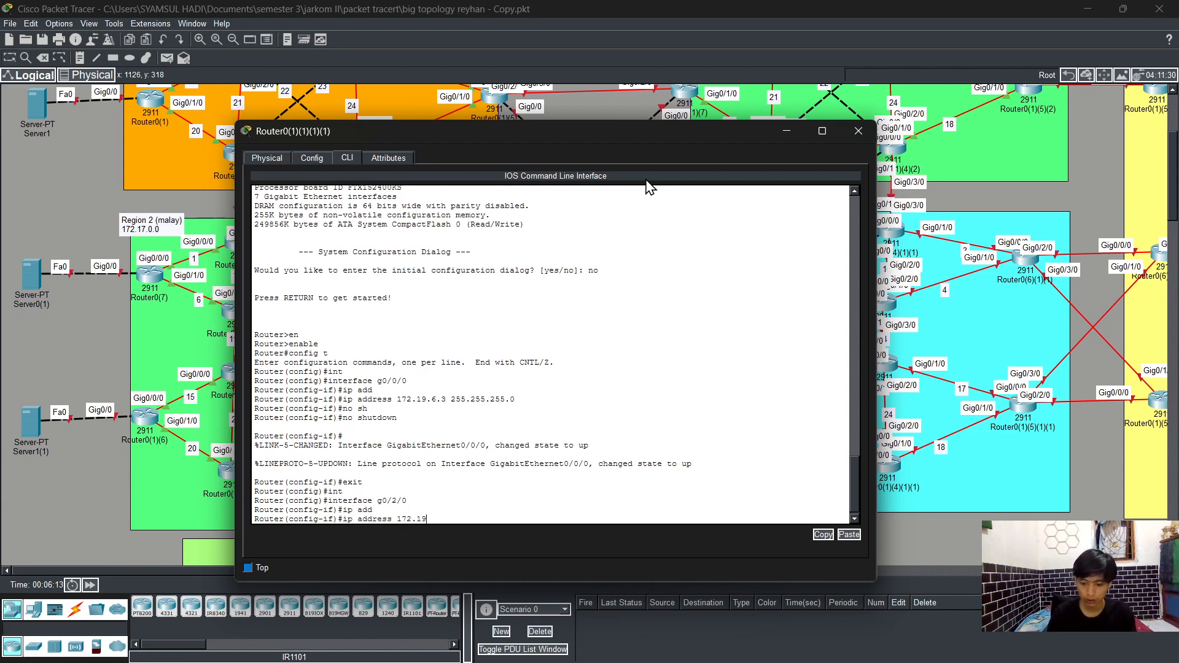
pyautogui.write('.')
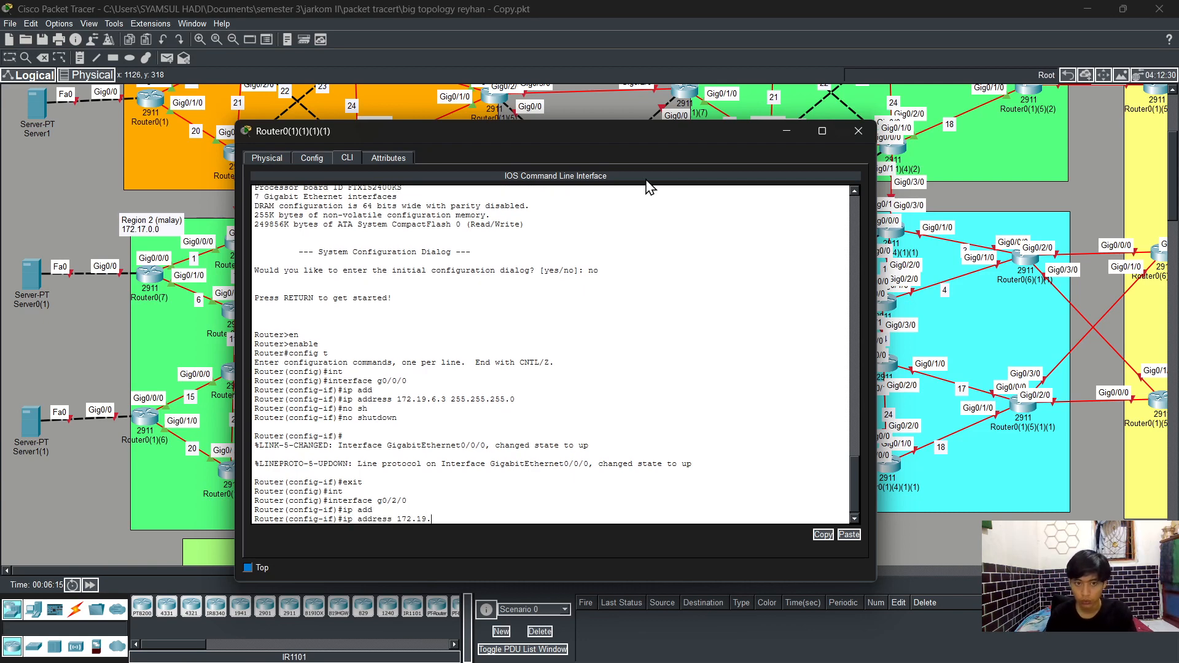
pyautogui.write('7')
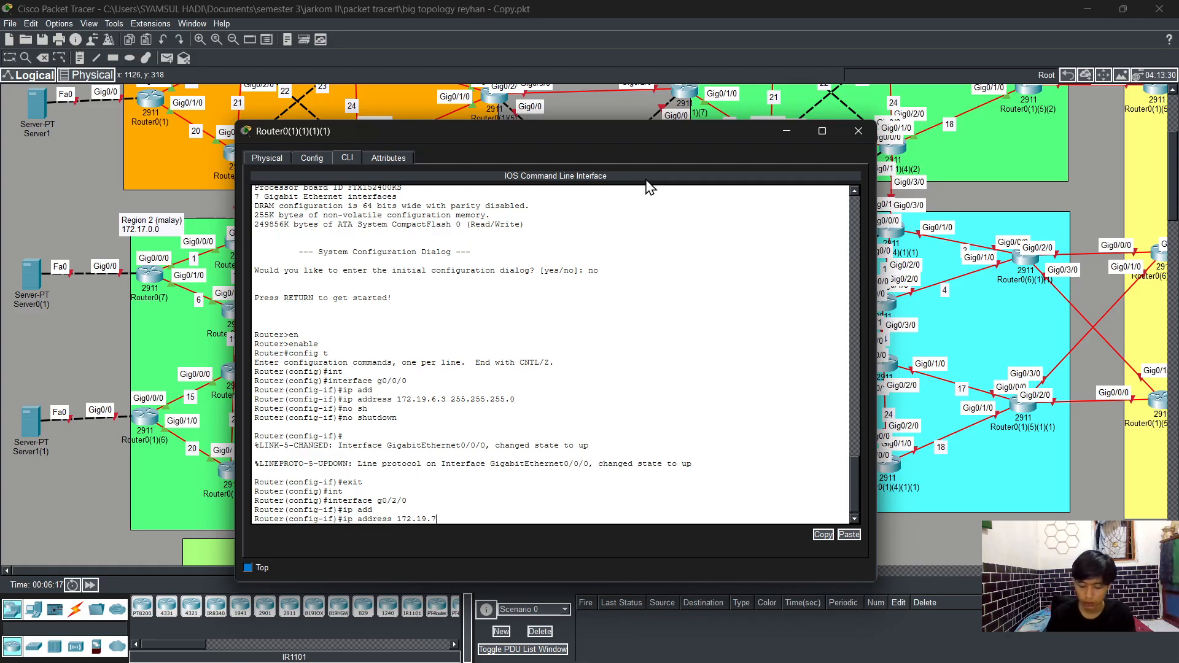
pyautogui.write('.3 2')
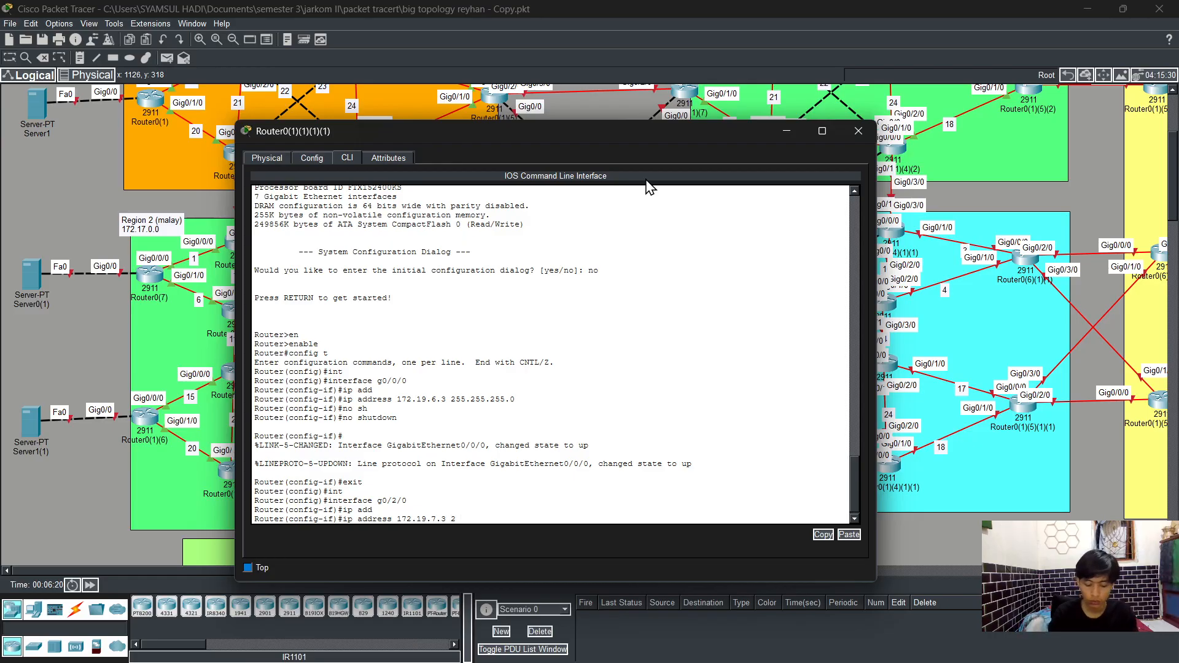
pyautogui.write('55.255.255')
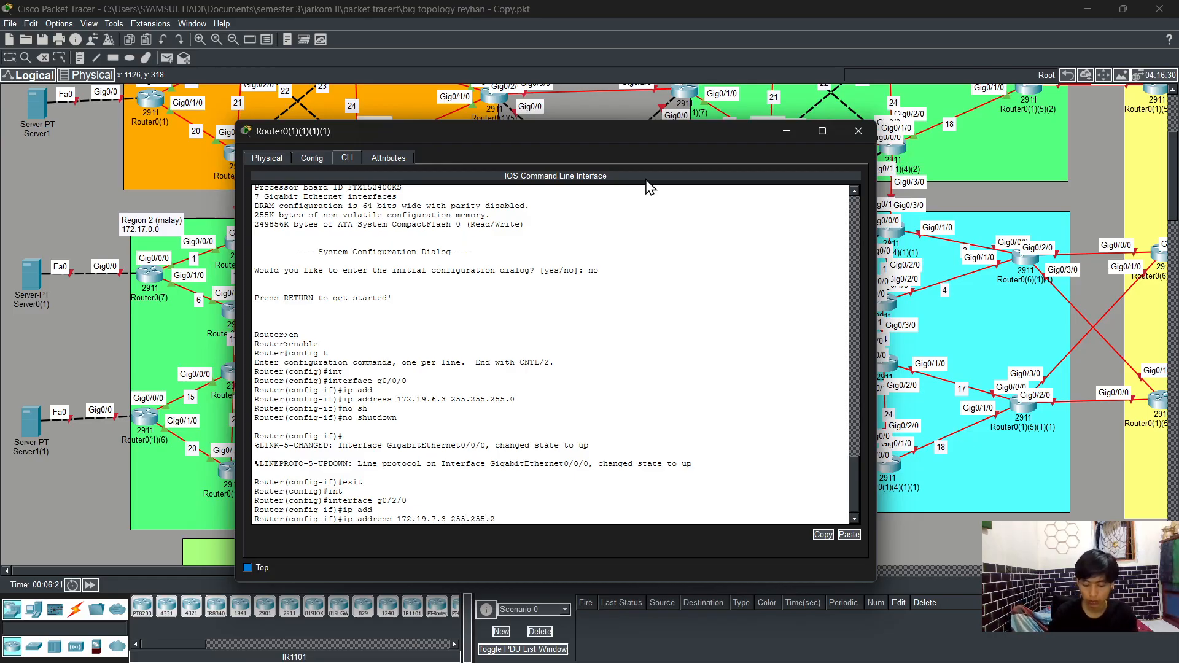
pyautogui.write('.0')
pyautogui.press('Return')
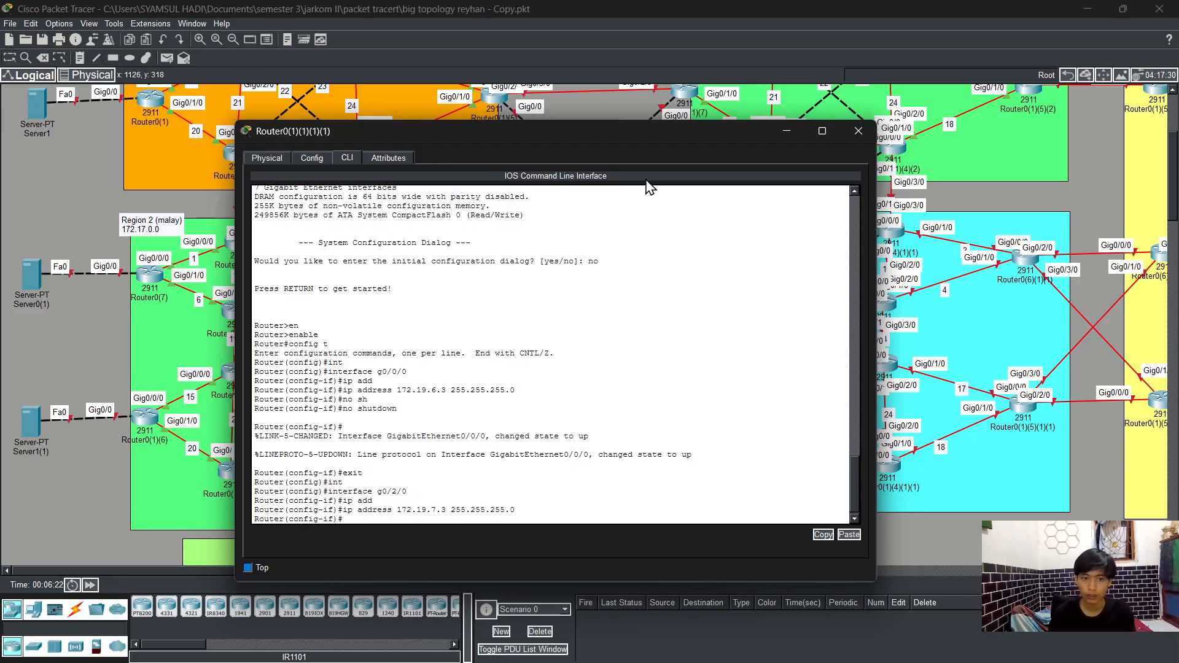
# Step: Enable interface g0/2/0 with no shutdown and exit back to global configuration mode
pyautogui.write('no sh')
pyautogui.press('Tab')
pyautogui.press('Return')
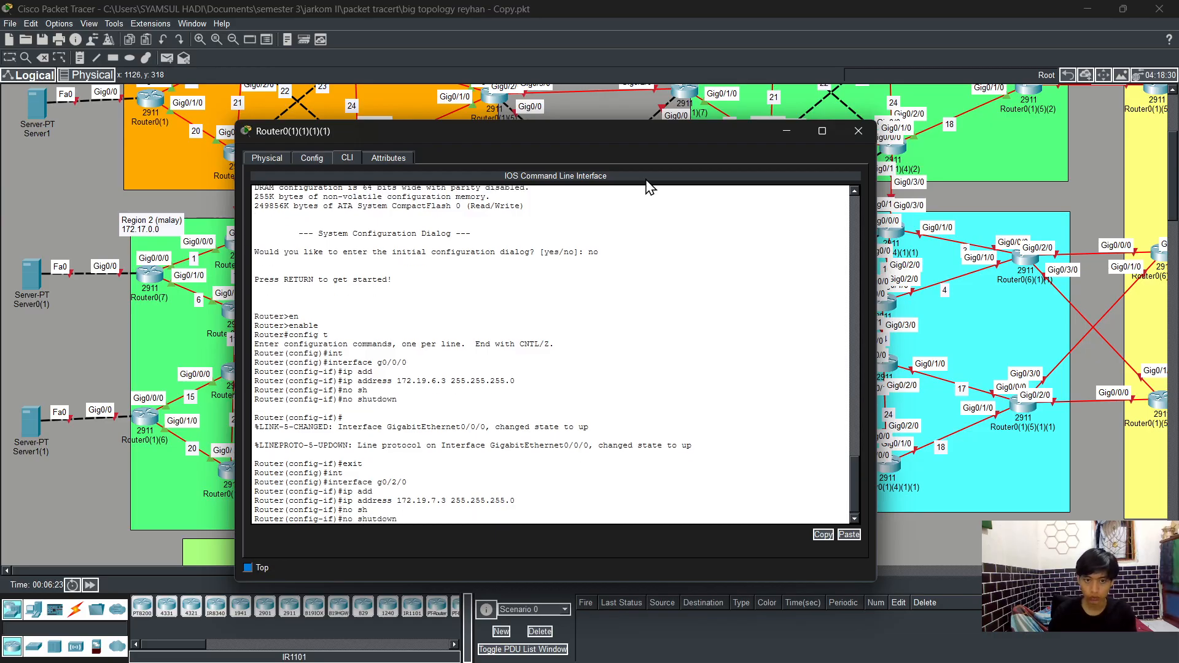
pyautogui.write('exi')
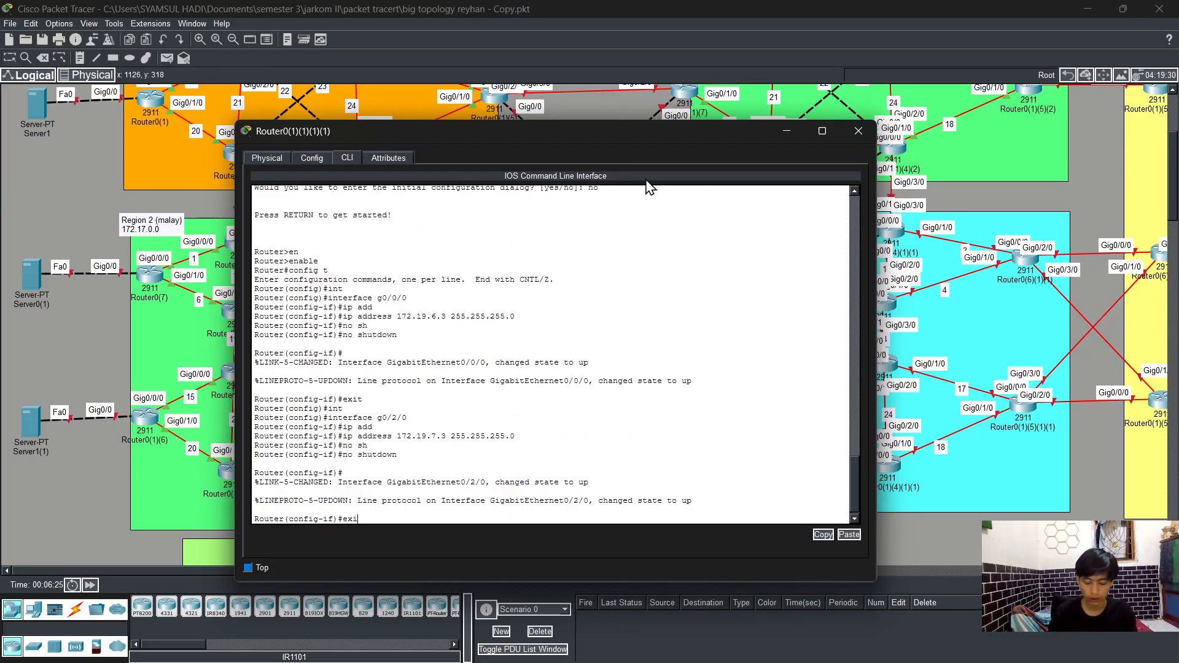
pyautogui.write('t')
pyautogui.press('Return')
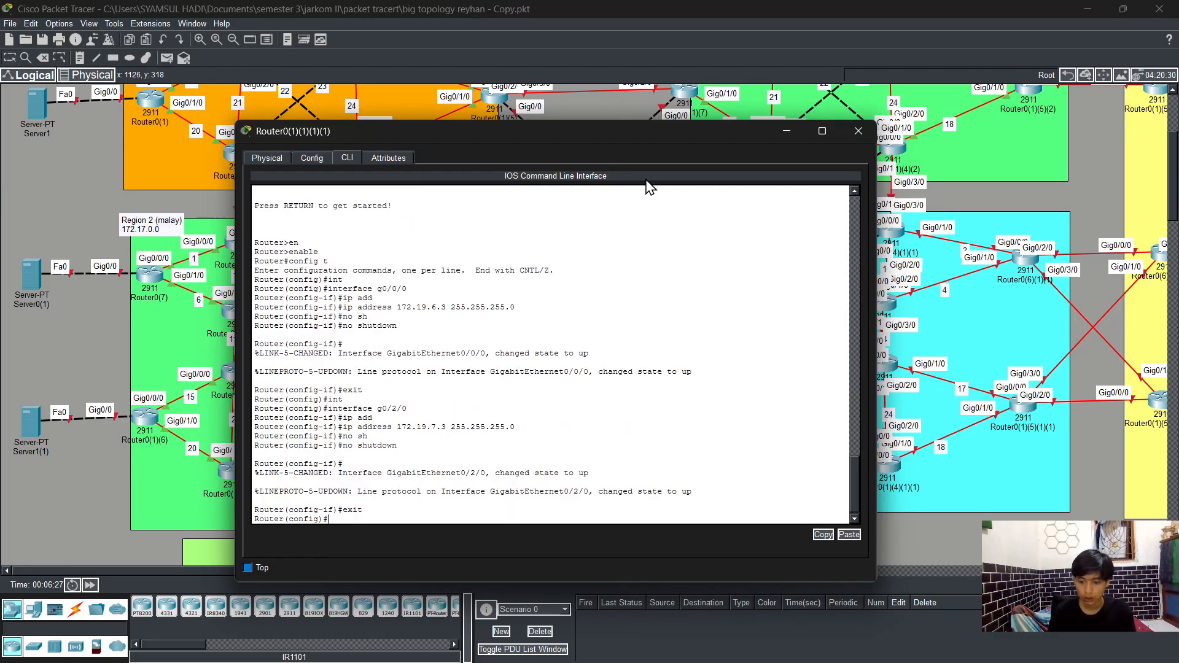
# Step: Select interface g0/0 and assign it IP address 172.19.9.3 with mask 255.255.255.0
pyautogui.write('int')
pyautogui.press('Tab')
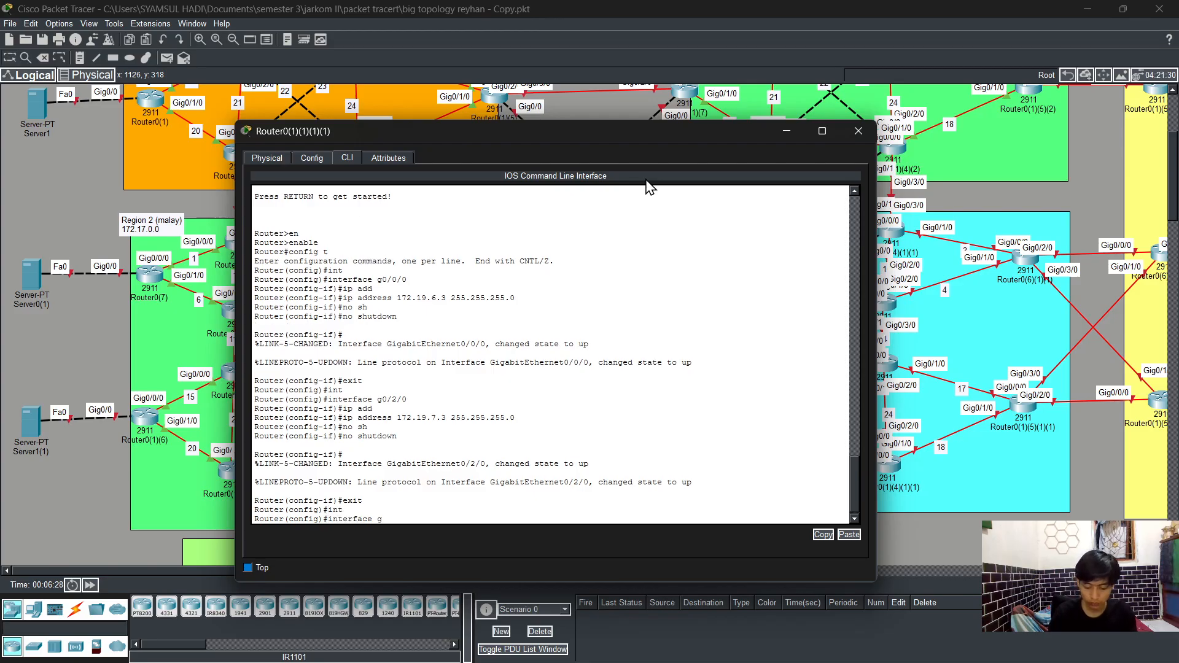
pyautogui.write('g0/0')
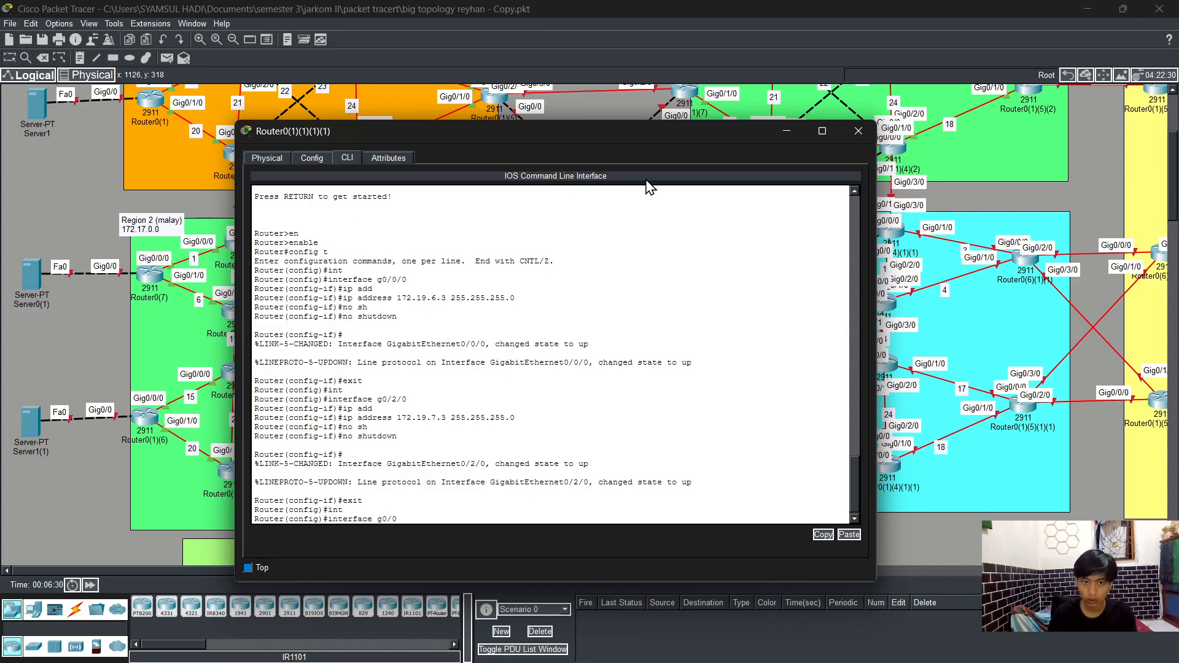
pyautogui.press('Return')
pyautogui.write('ip add')
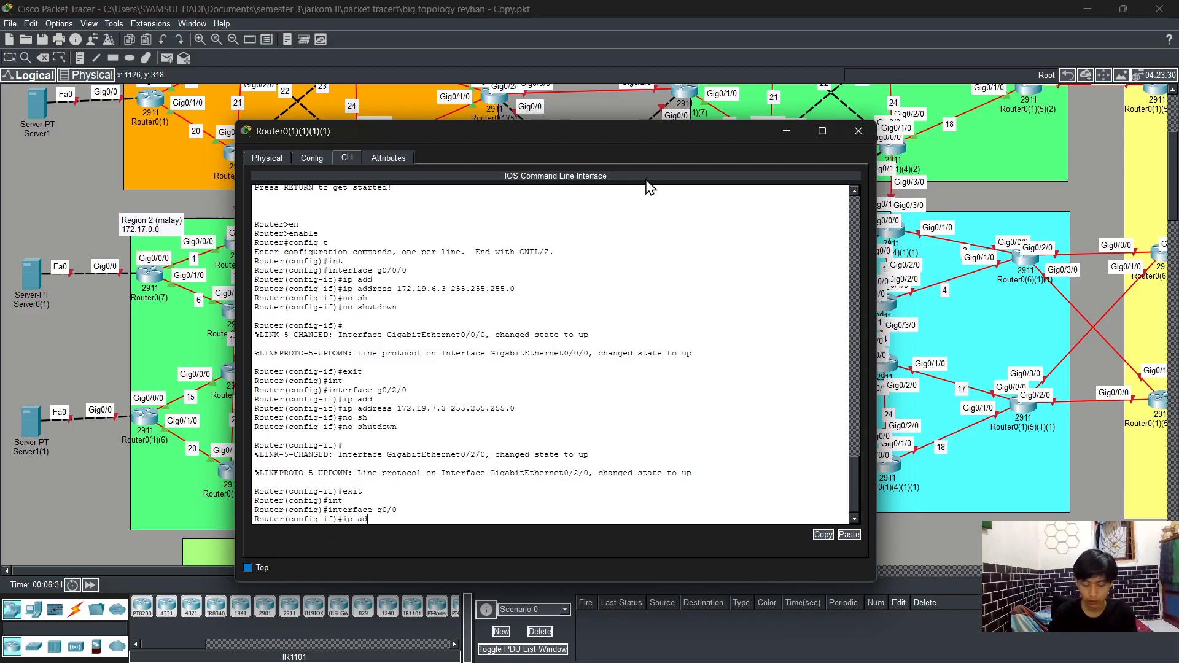
pyautogui.press('Tab')
pyautogui.write('172')
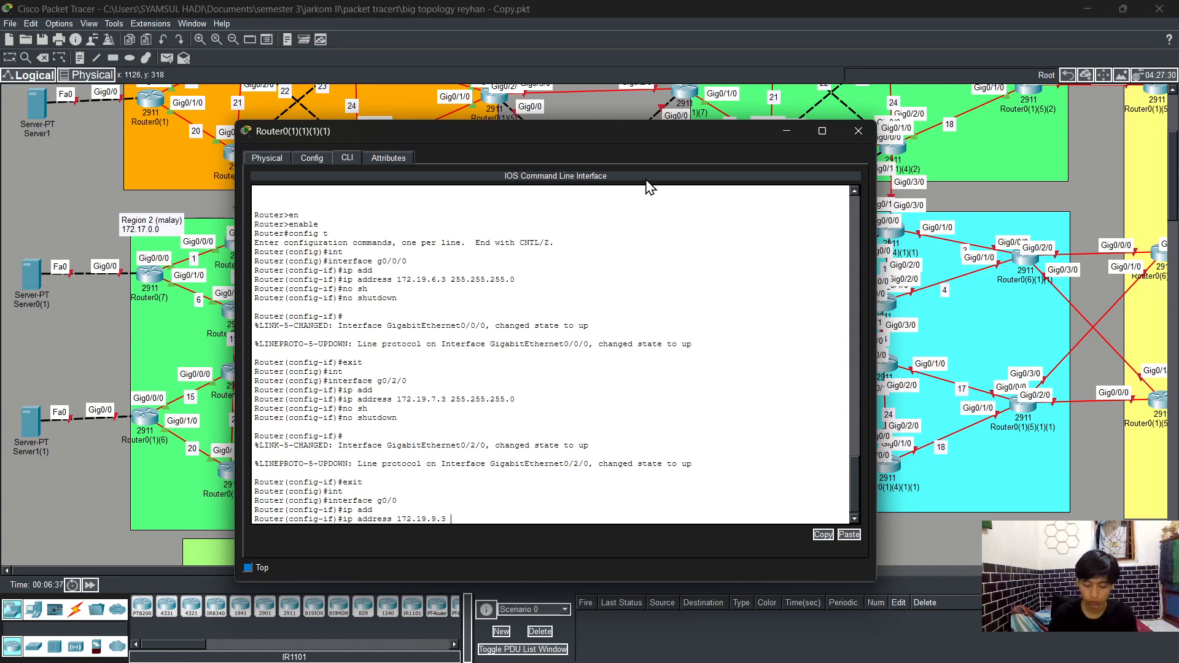
pyautogui.write('255.255.')
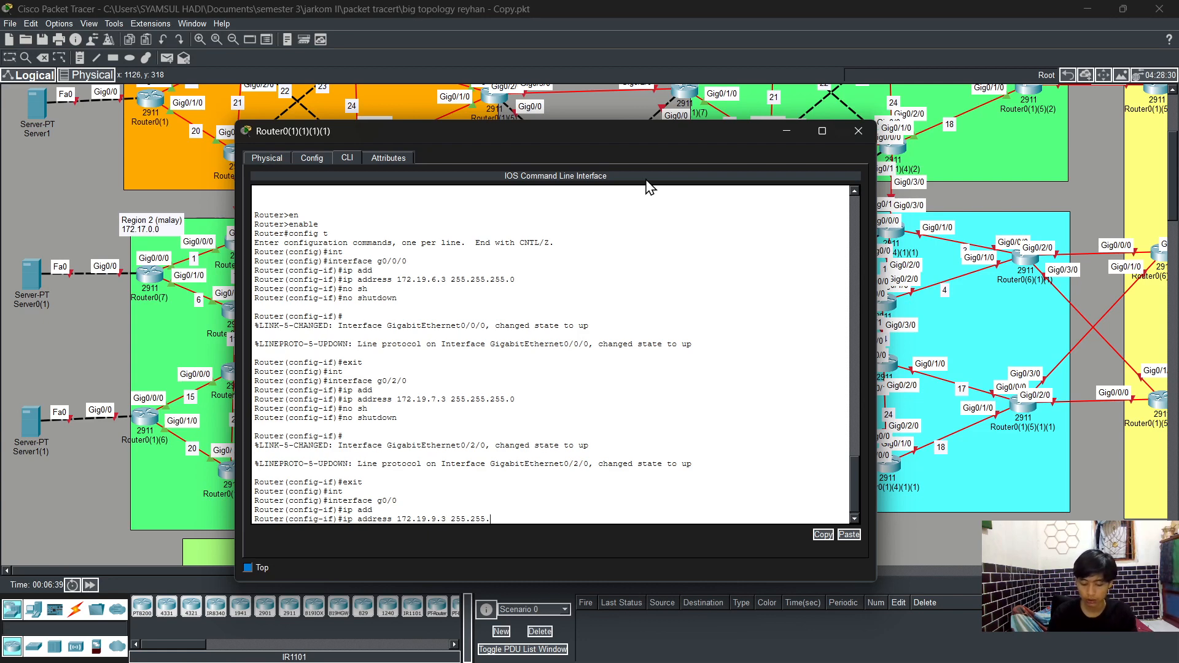
pyautogui.write('255.0')
pyautogui.press('Return')
# Step: Enable interface g0/0 with no shutdown and exit back to global configuration mode
pyautogui.write('nfig-if)#n')
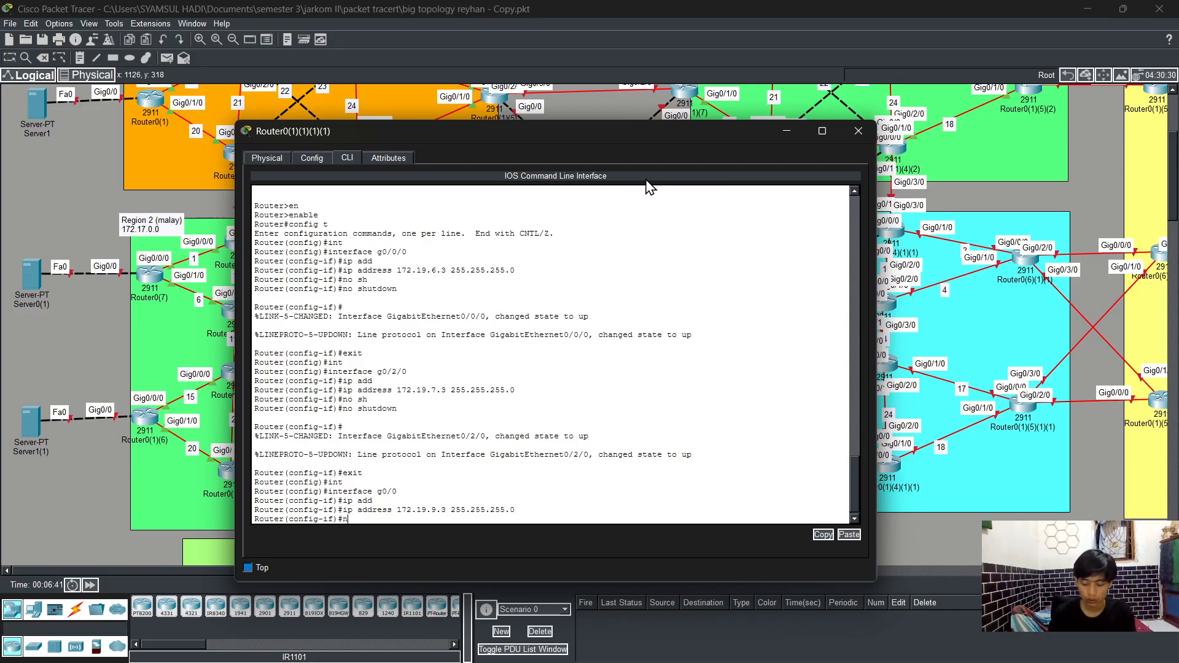
pyautogui.write('o sh')
pyautogui.press('Tab')
pyautogui.press('Return')
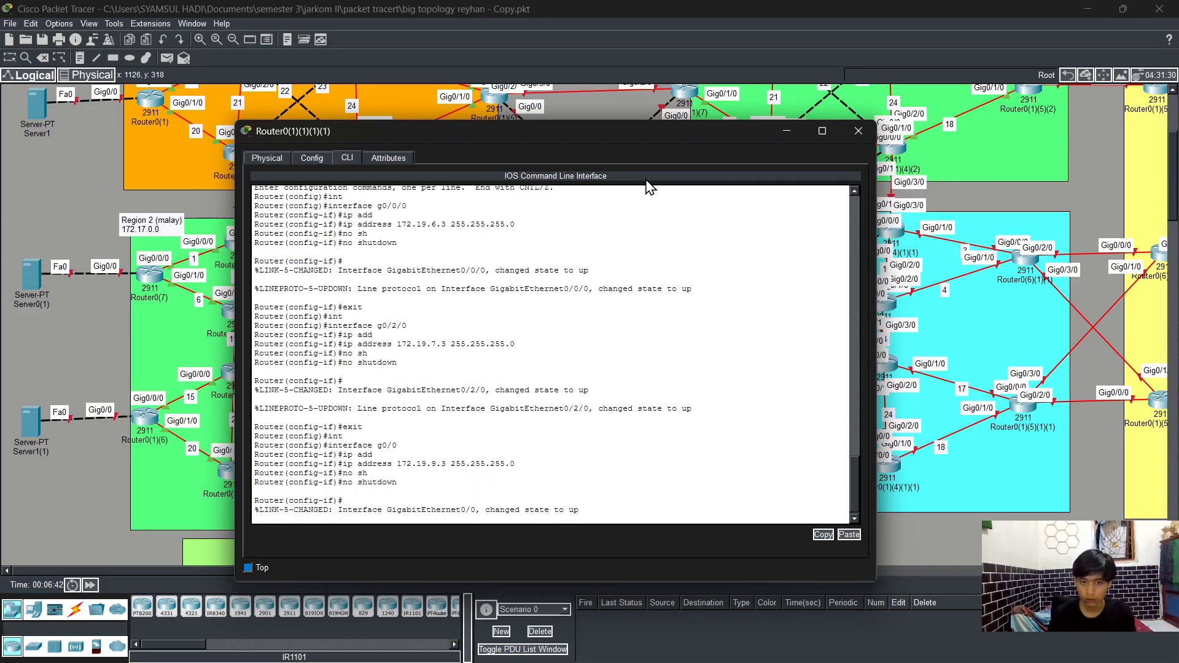
pyautogui.press('Return')
pyautogui.write('exi')
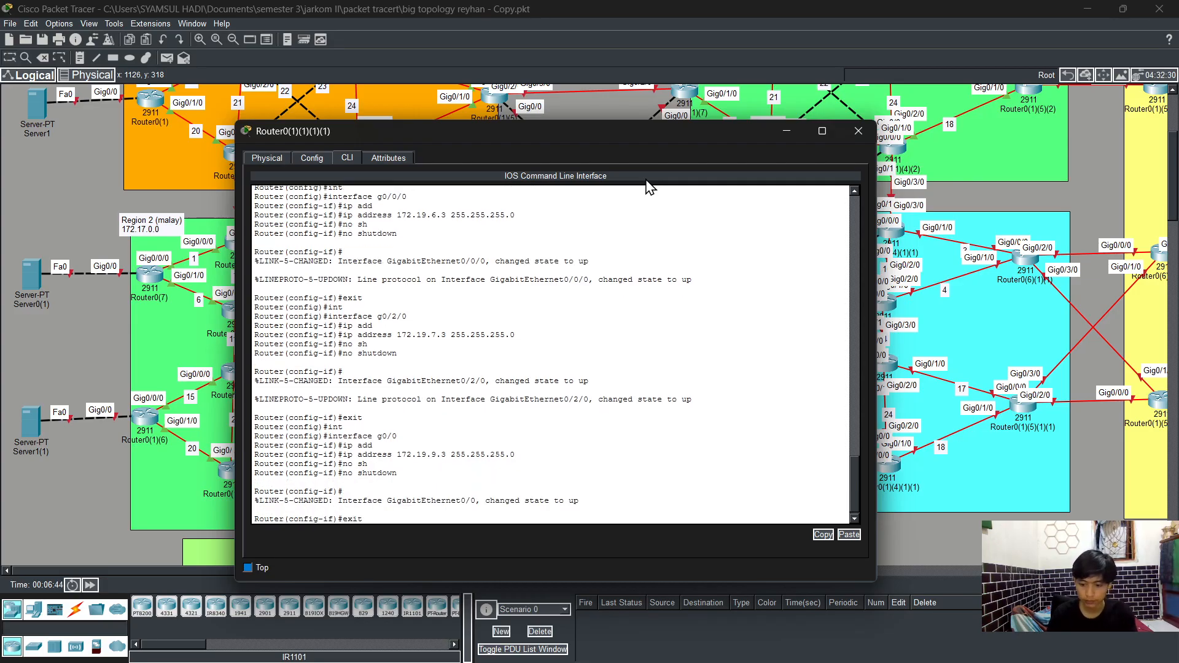
pyautogui.write('t')
pyautogui.press('Return')
# Step: Select interface g0/1/0 and assign it IP address 172.19.5.2 with mask 255.255.255.0
pyautogui.write('ig)#i')
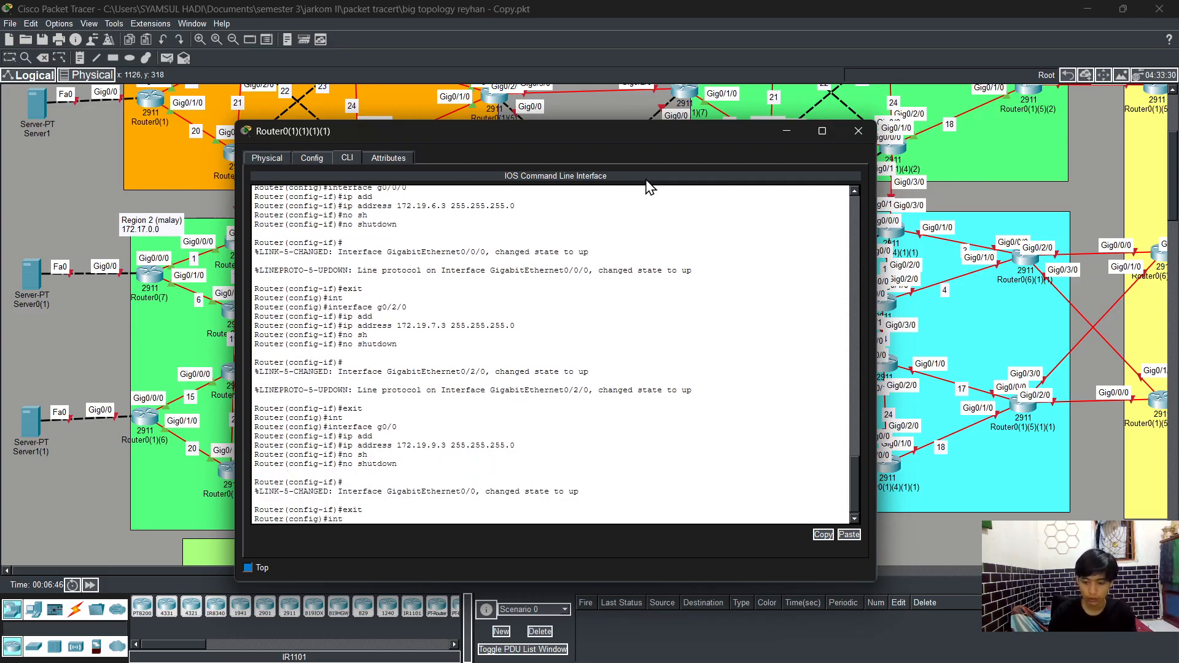
pyautogui.write('nt')
pyautogui.press('Tab')
pyautogui.write('g0/')
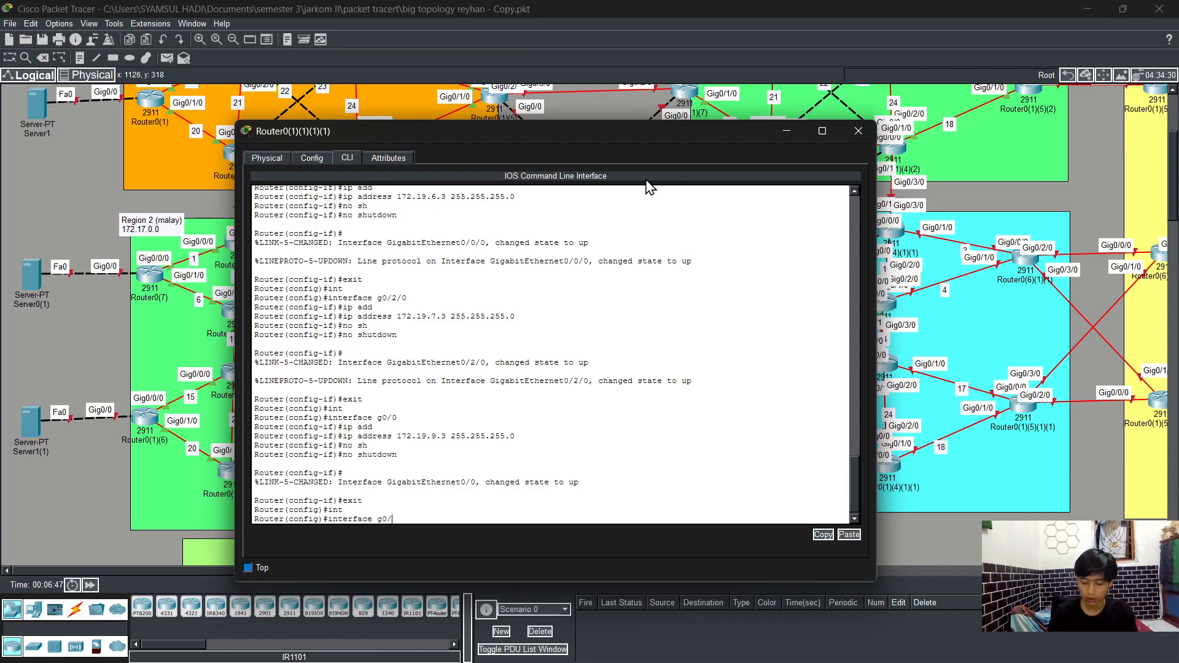
pyautogui.write('1/0')
pyautogui.press('Return')
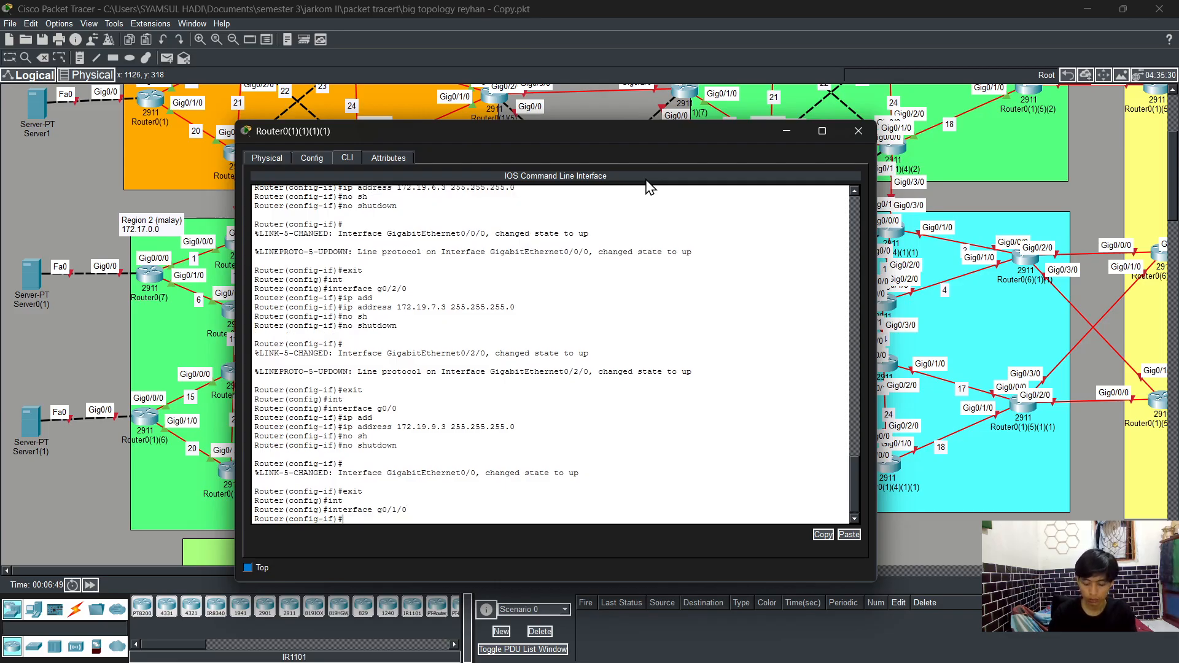
pyautogui.write('ip add')
pyautogui.press('Tab')
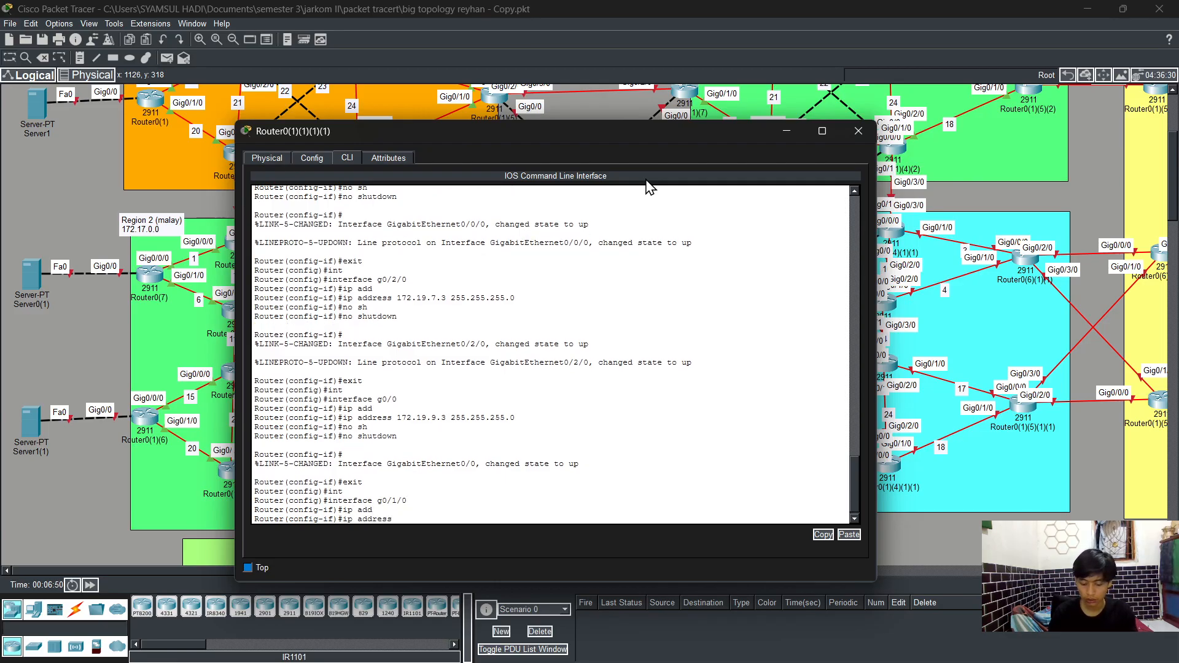
pyautogui.write('172.19.5')
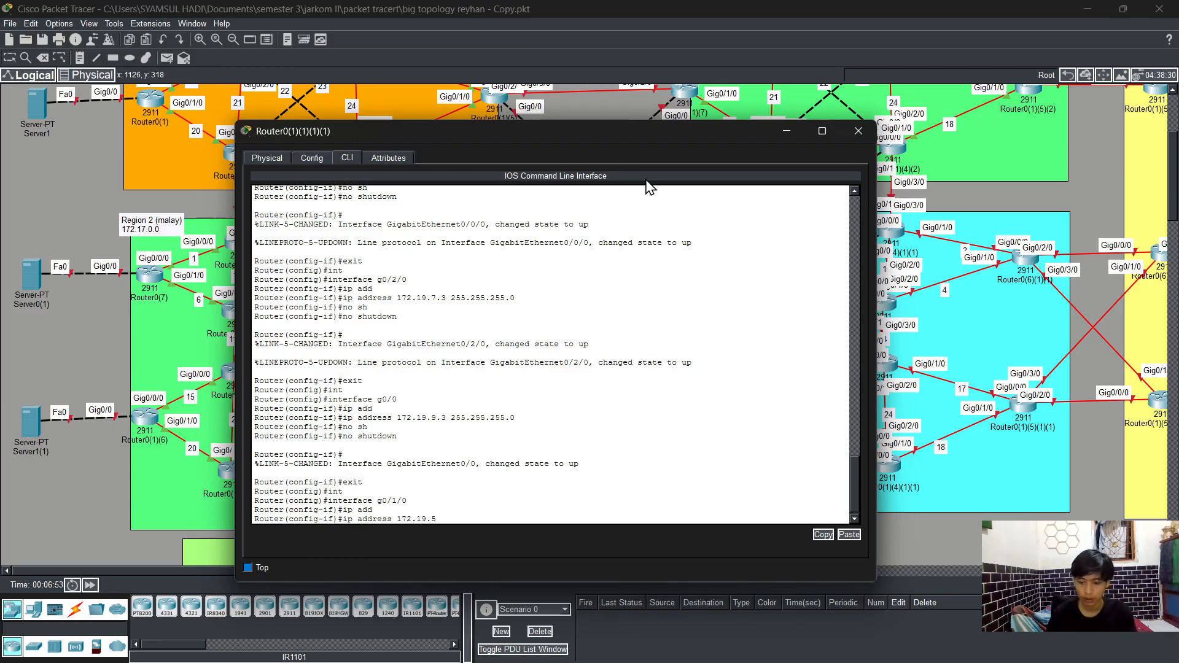
pyautogui.write('.2 2')
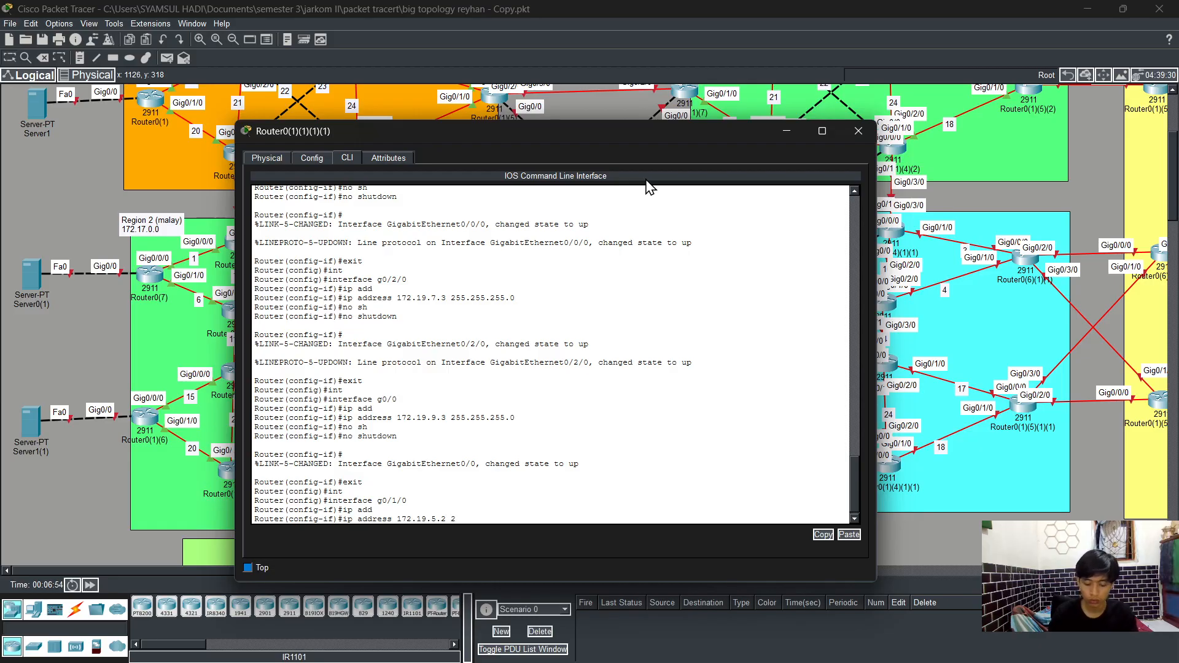
pyautogui.write('55.255')
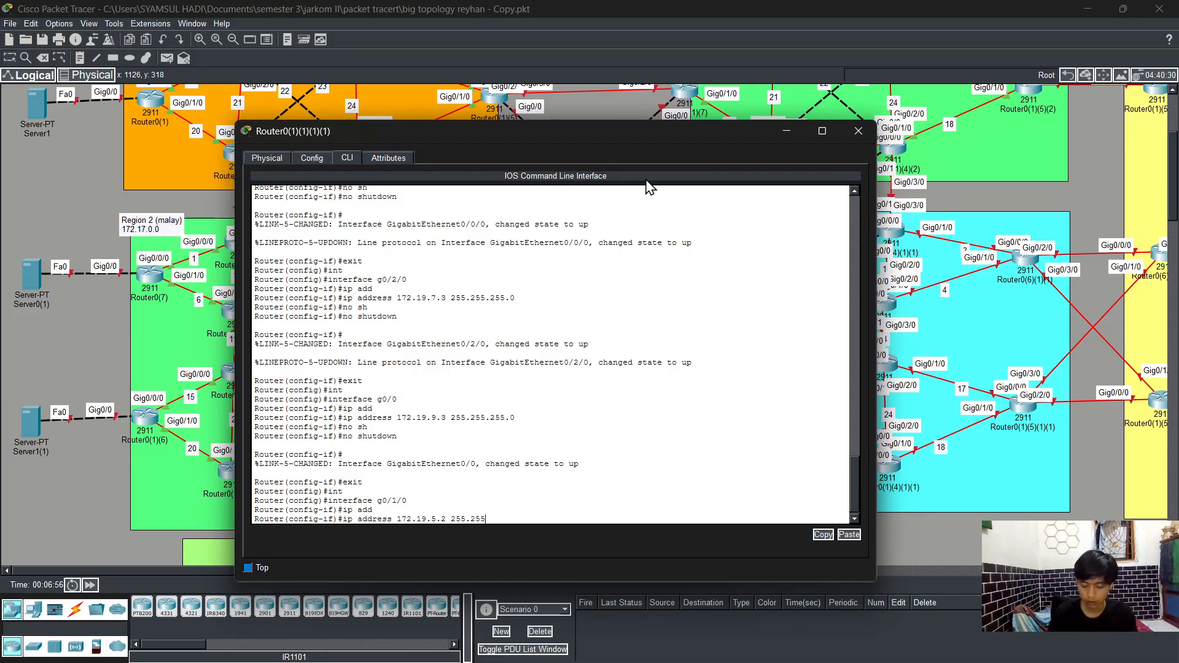
pyautogui.write('.255.0')
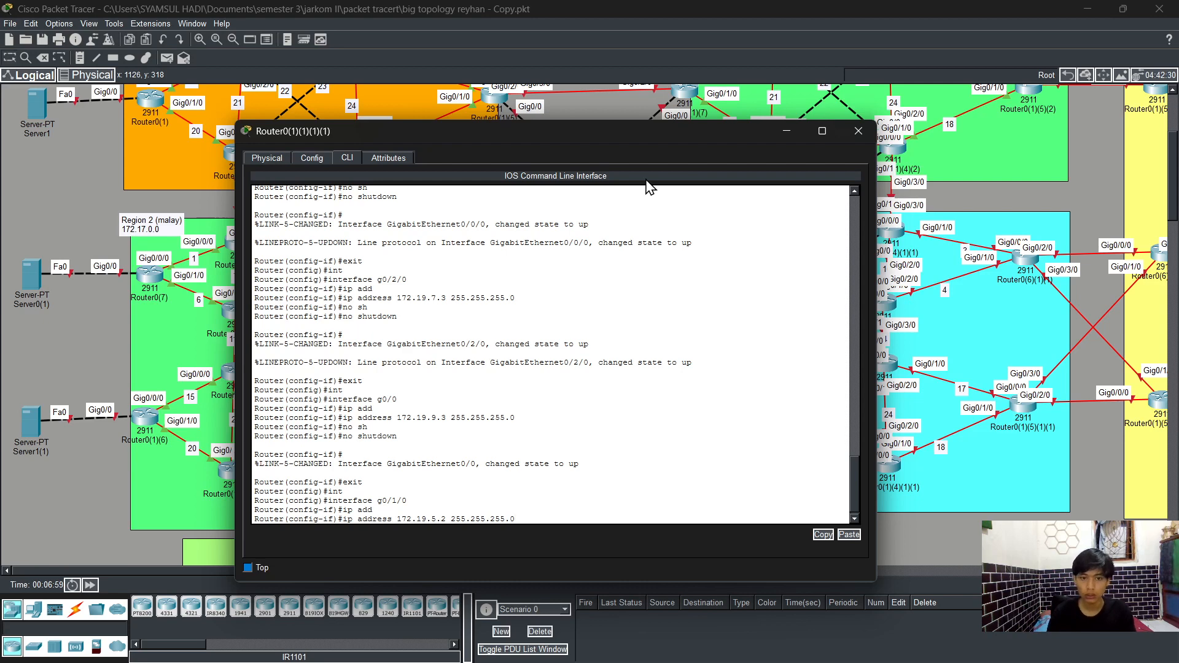
pyautogui.press('Return')
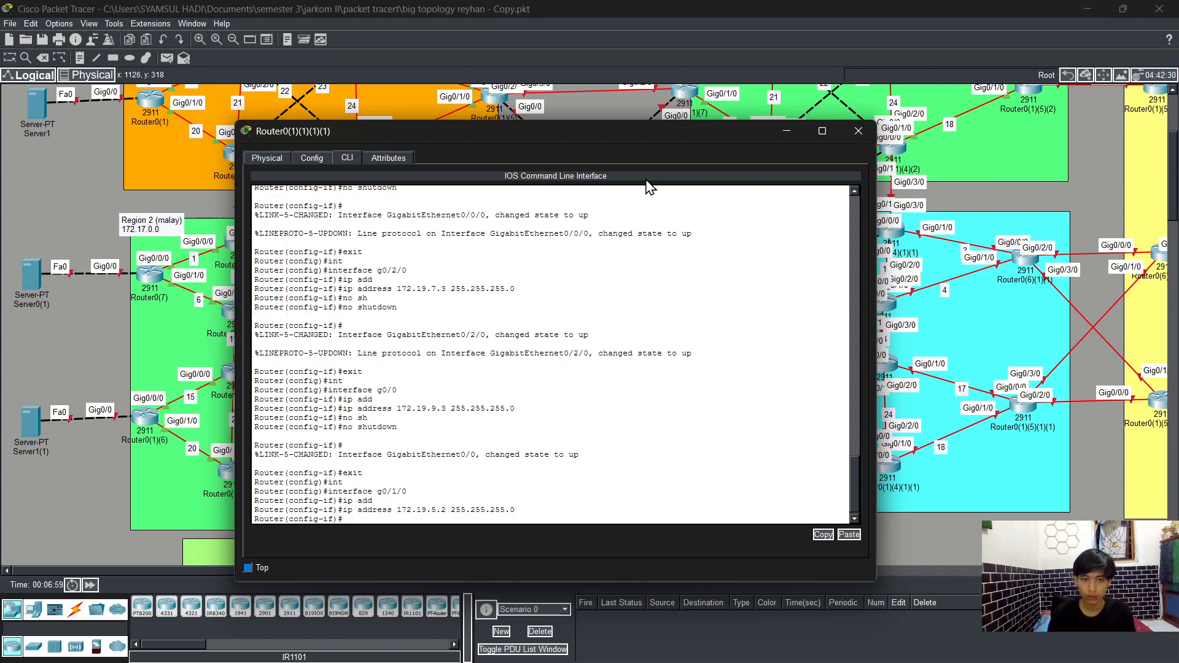
# Step: Enable interface g0/1/0 with no shutdown and exit back to global configuration mode
pyautogui.write('no sh')
pyautogui.press('Tab')
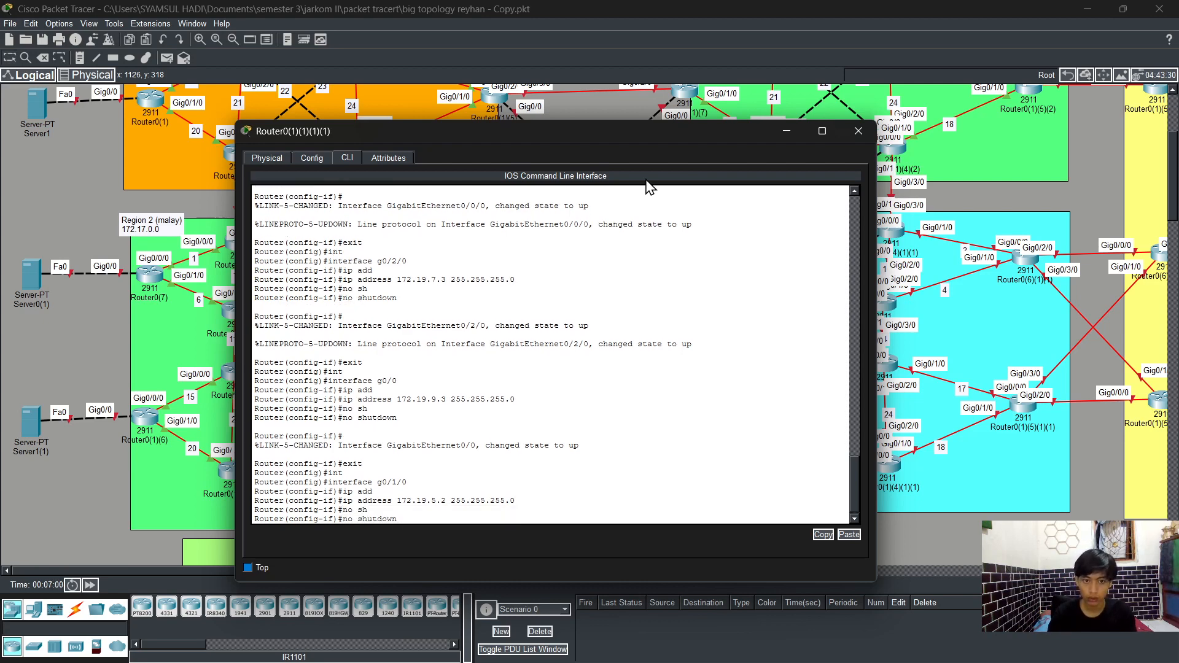
pyautogui.press('Return')
pyautogui.press('Return')
pyautogui.write('ex')
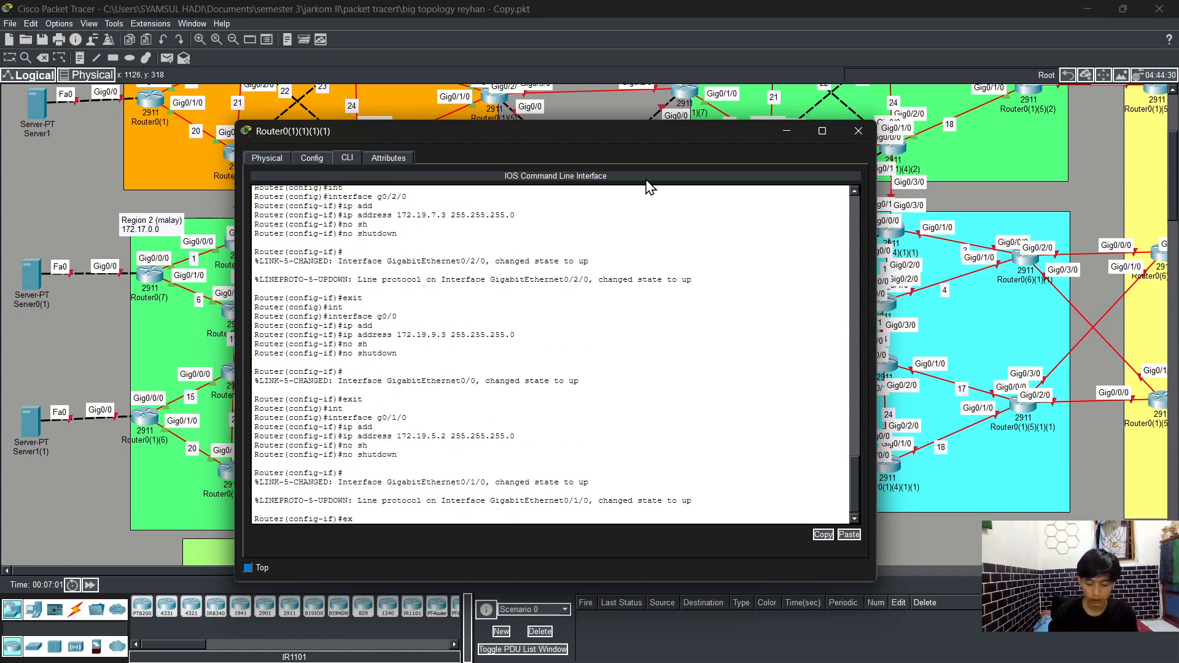
pyautogui.write('it')
pyautogui.press('Return')
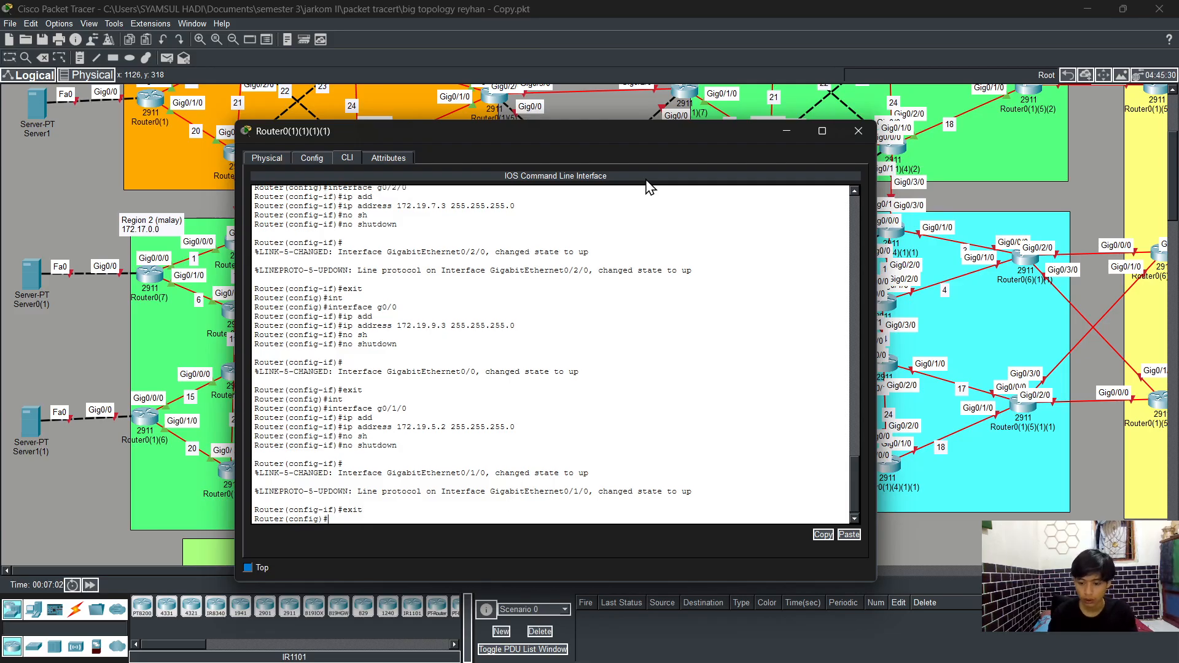
# Step: Select interface g0/1 and assign it IP address 172.19.12.2 with mask 255.255.255.0
pyautogui.write('in')
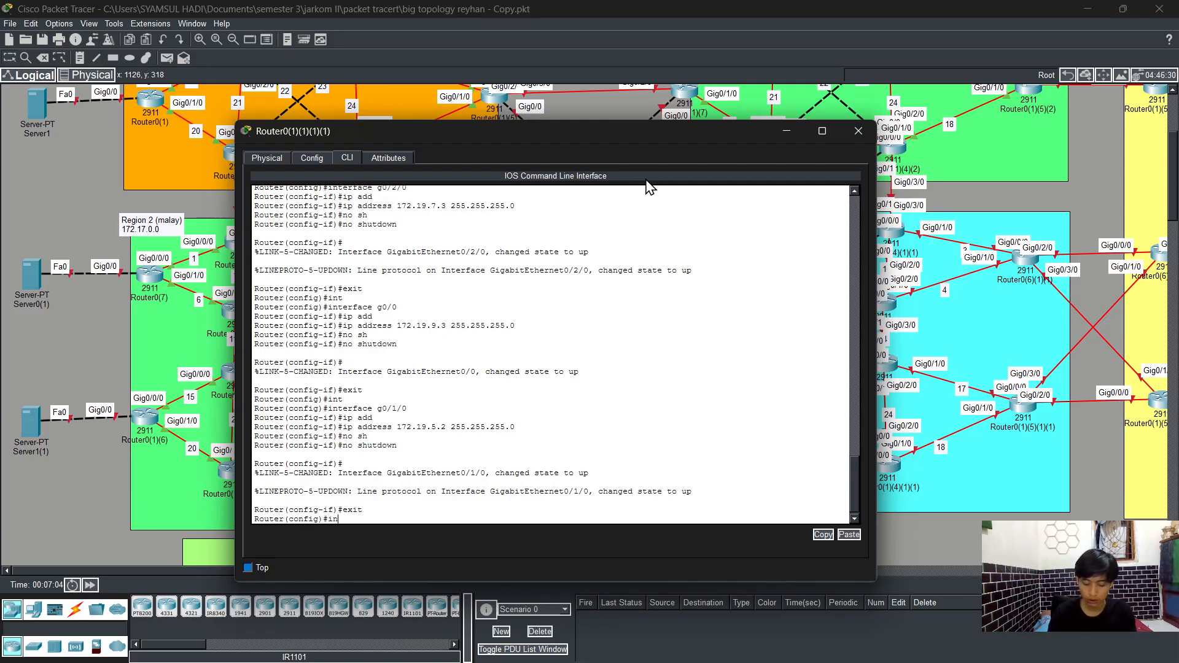
pyautogui.press('Tab')
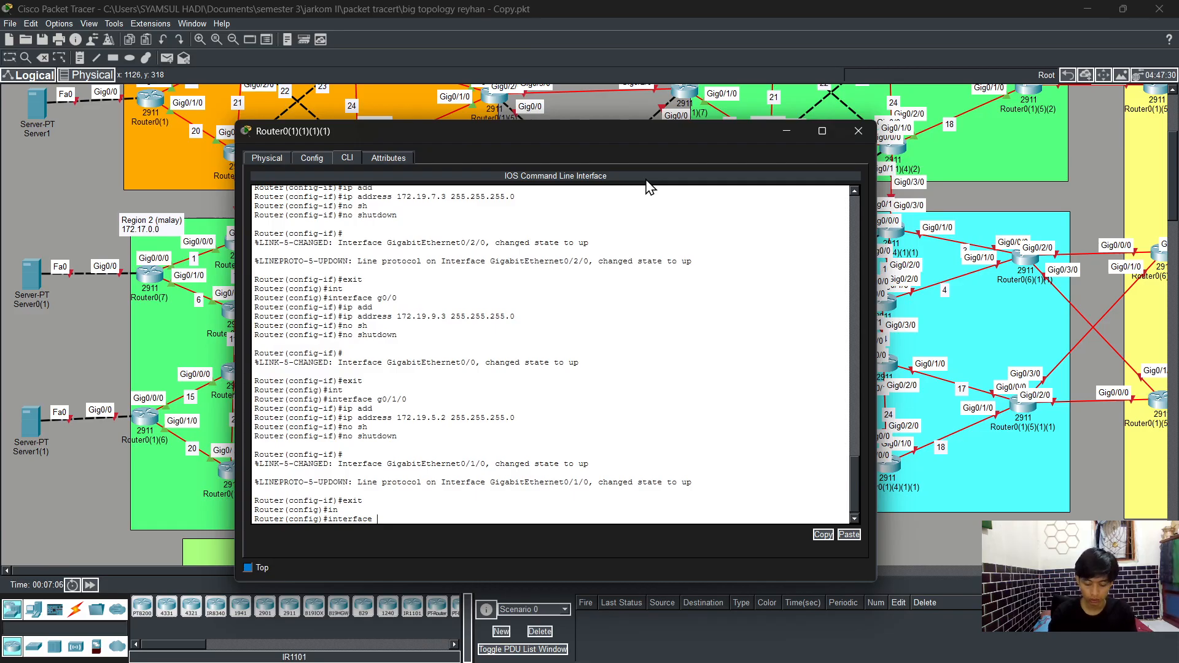
pyautogui.write('g0/')
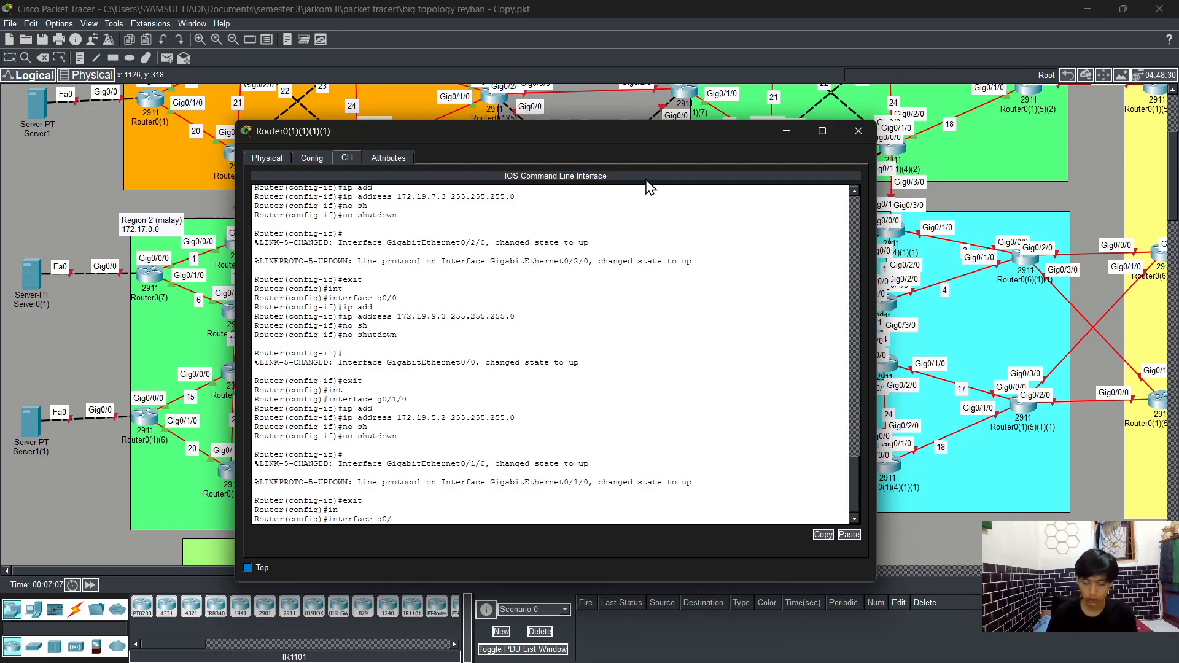
pyautogui.write('1/')
pyautogui.press('Return')
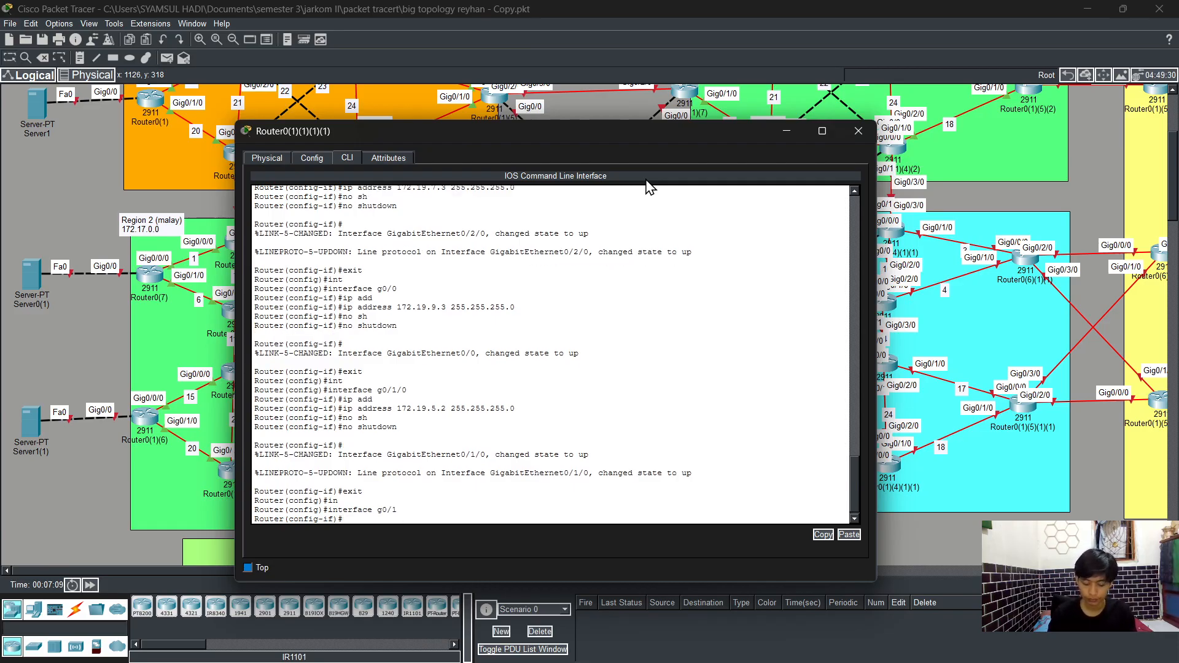
pyautogui.write('ip add')
pyautogui.press('Tab')
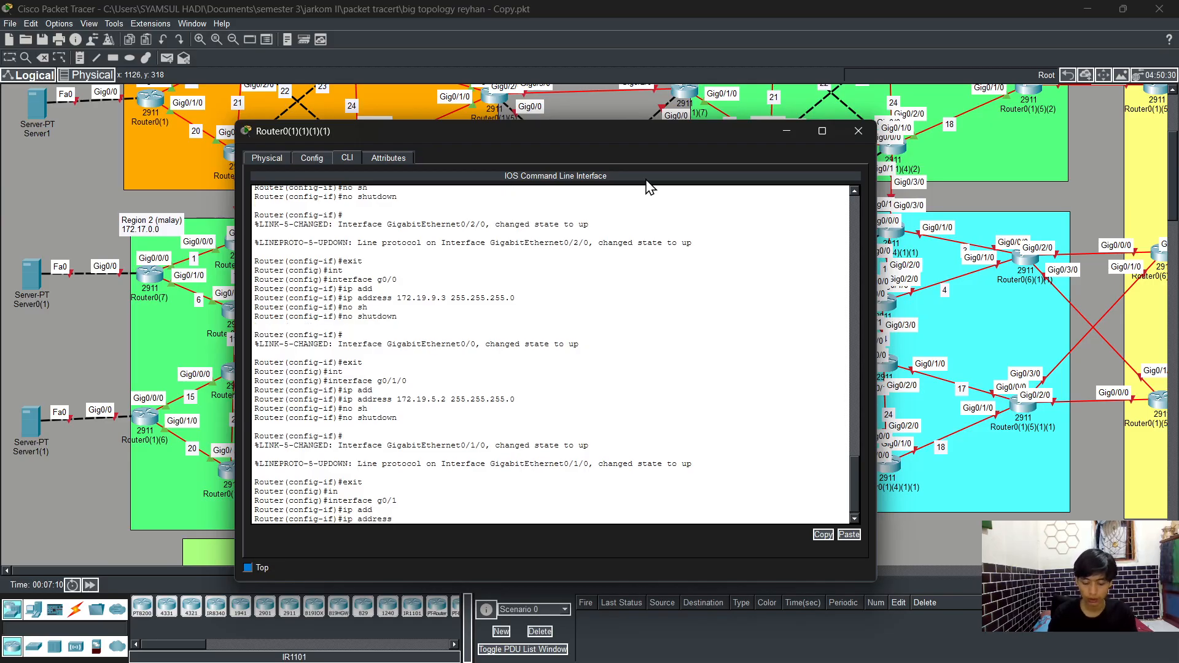
pyautogui.write('172.19.')
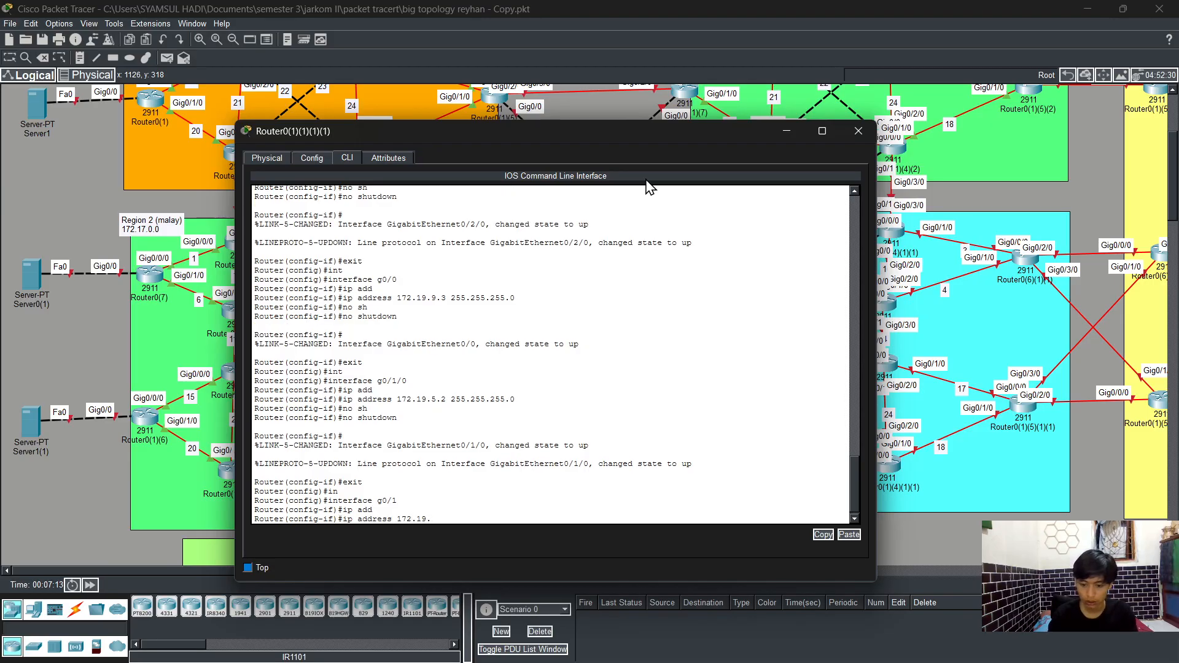
pyautogui.write('12')
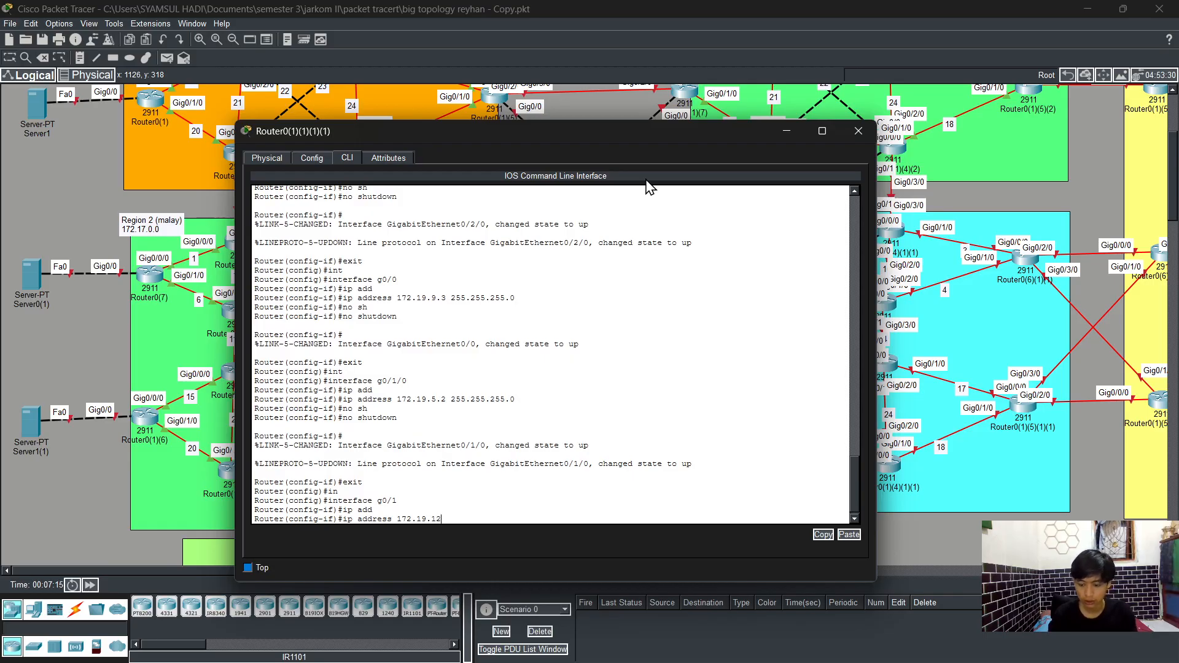
pyautogui.write('.2')
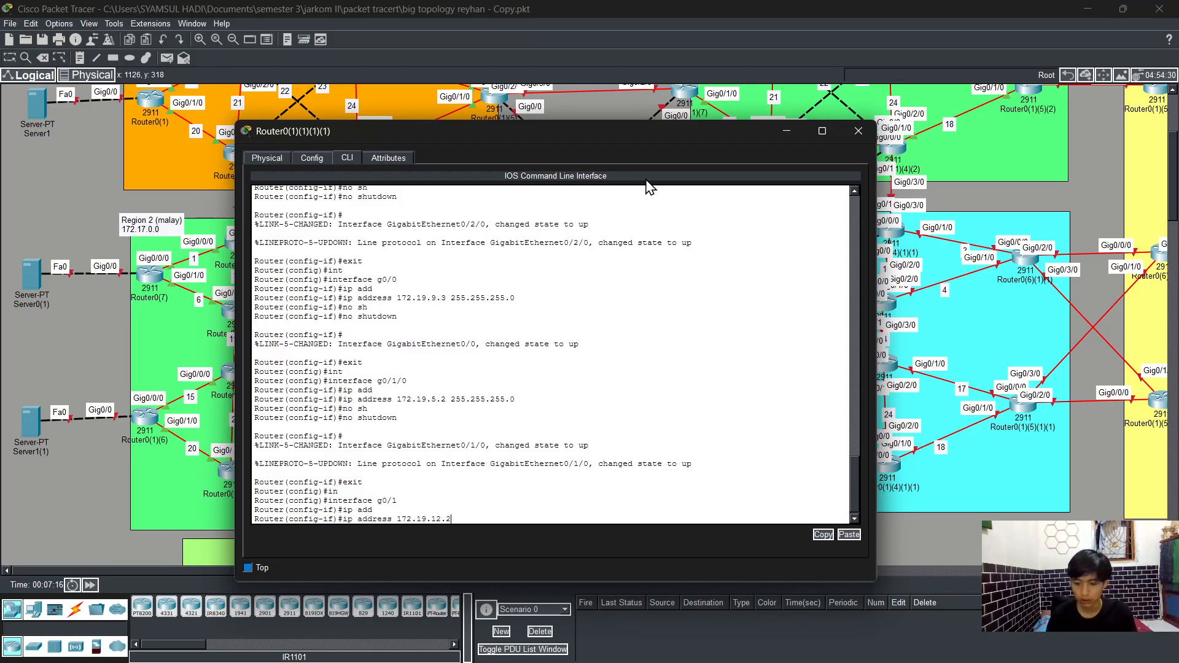
pyautogui.write(' 255')
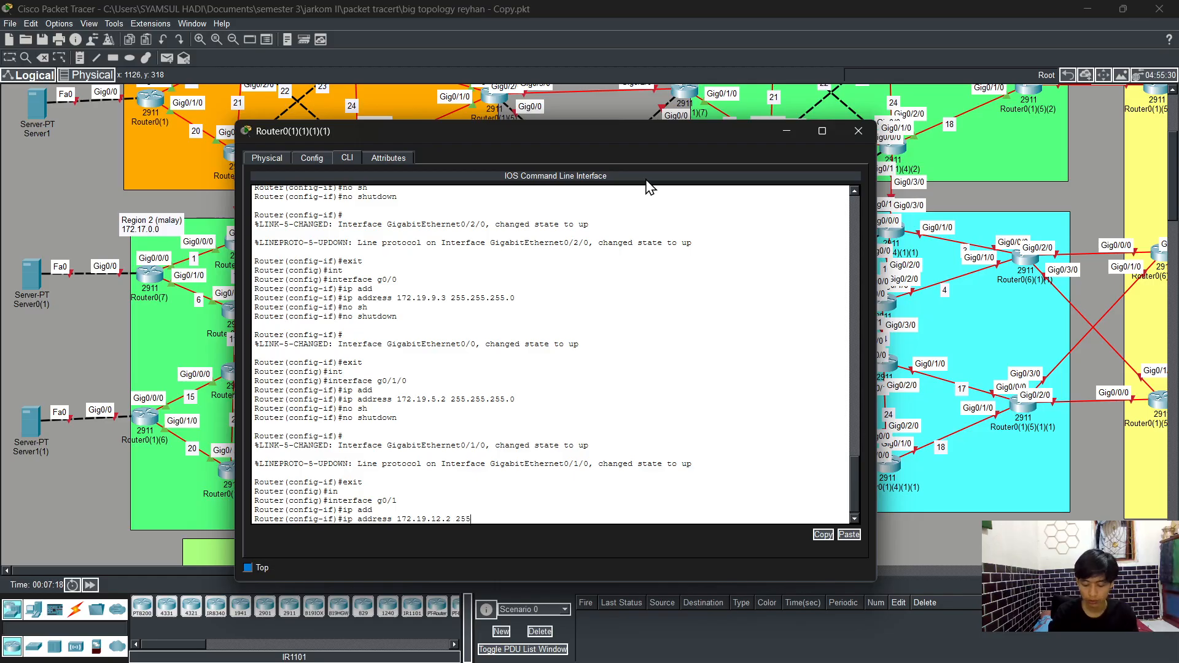
pyautogui.write('.255.255')
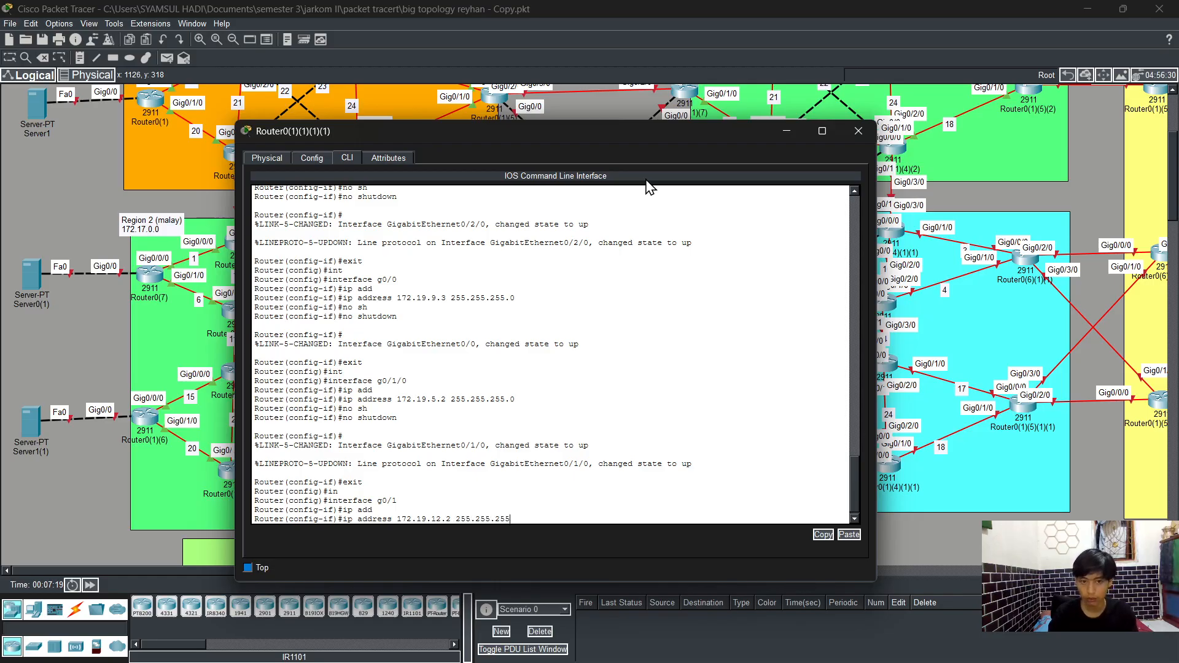
pyautogui.write('.0')
pyautogui.press('Return')
# Step: Enable interface g0/1 with no shutdown and exit back to global configuration mode
pyautogui.write('no s')
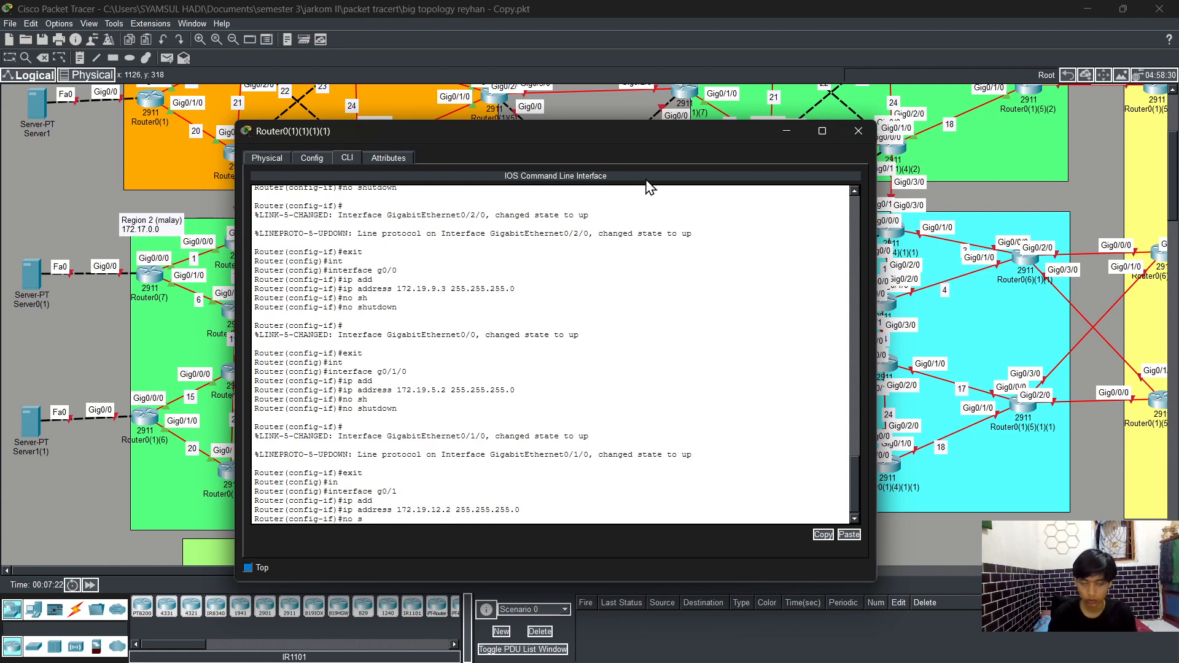
pyautogui.write('h')
pyautogui.press('Tab')
pyautogui.press('Return')
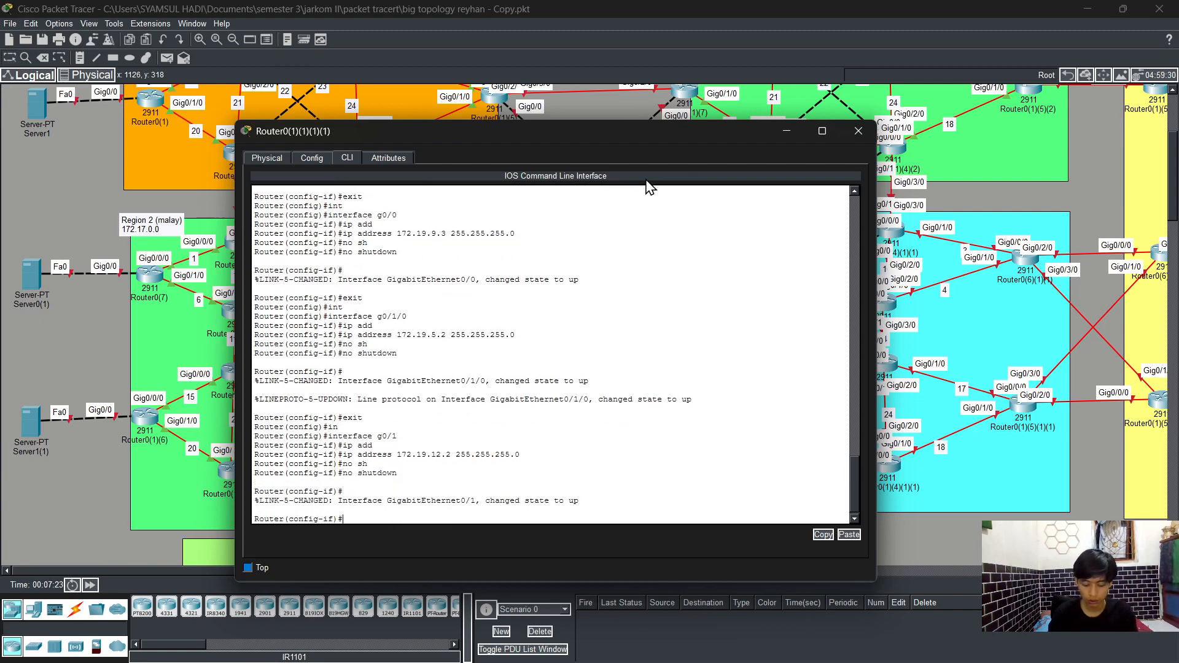
pyautogui.write('exit')
pyautogui.press('Return')
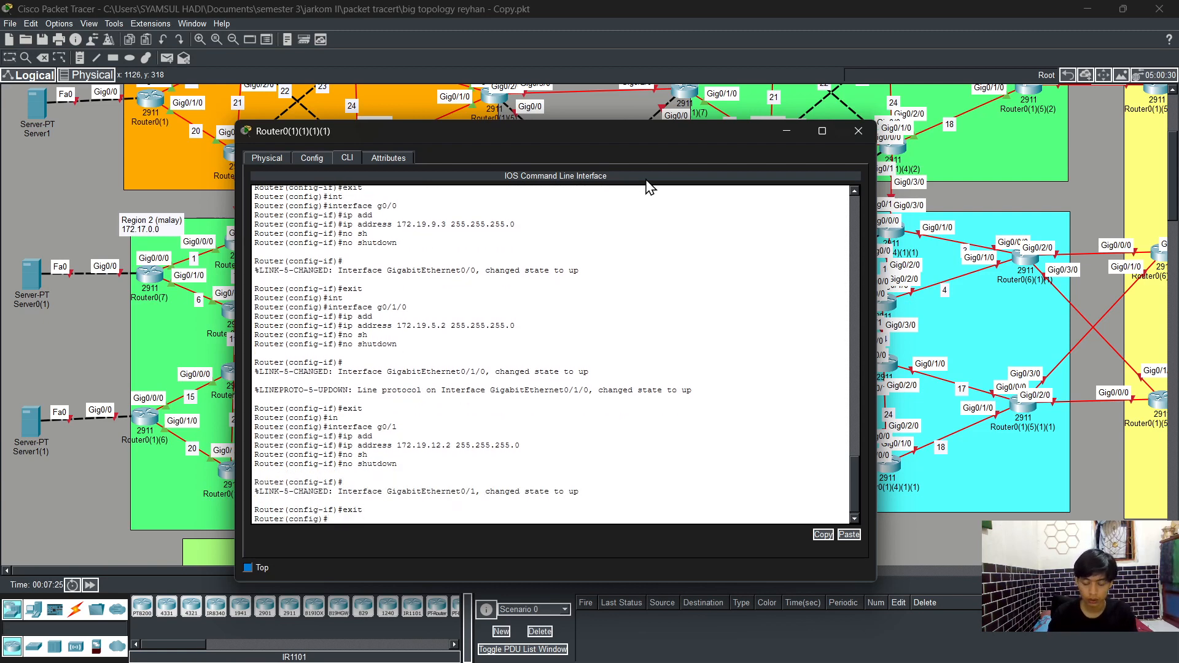
# Step: Select interface g0/3/0 and assign it IP address 172.19.11.2 with mask 255.255.255.0
pyautogui.write('int')
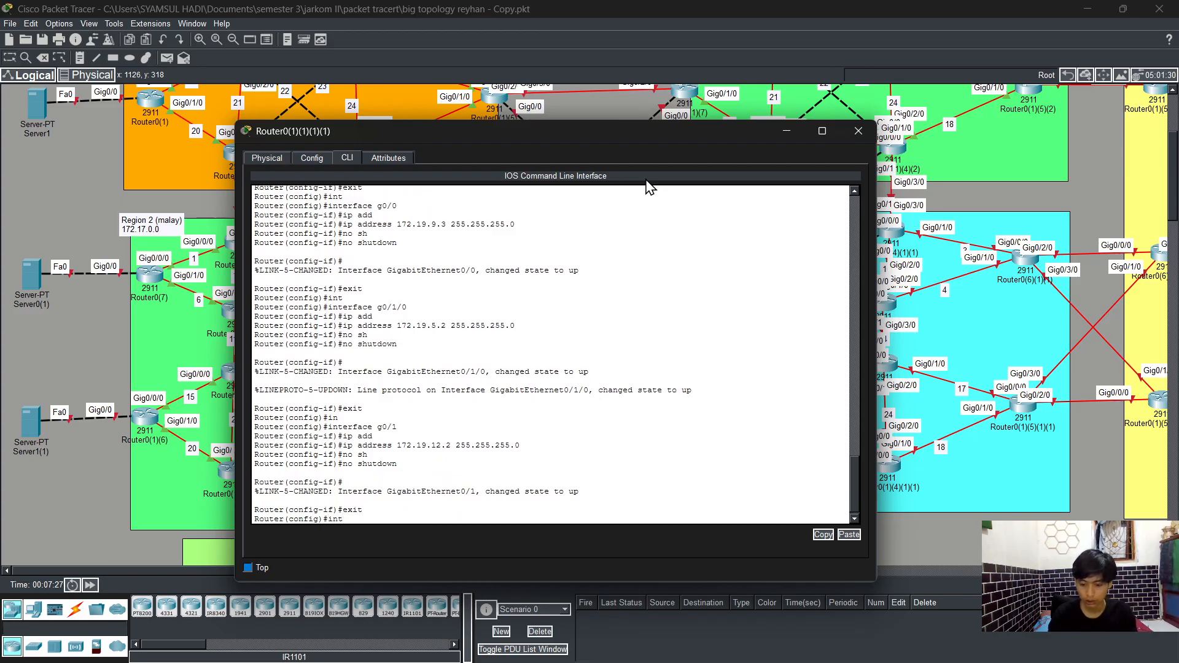
pyautogui.press('Tab')
pyautogui.write('g0')
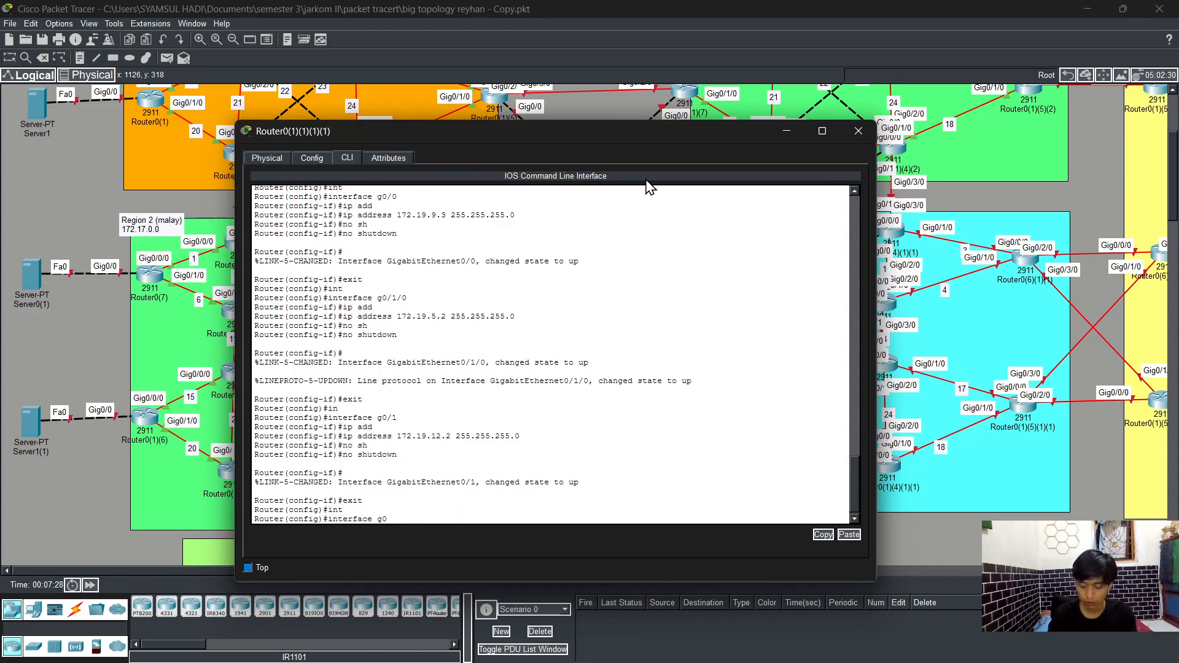
pyautogui.write('/2/0')
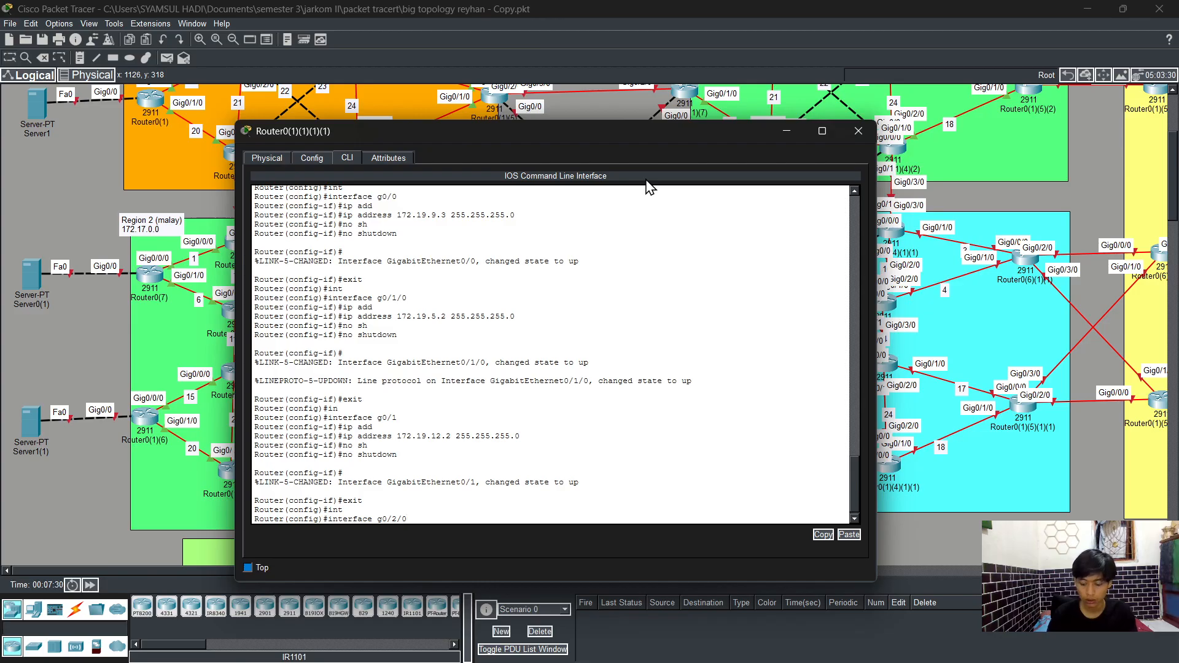
pyautogui.press('BackSpace')
pyautogui.press('BackSpace')
pyautogui.write('3/0')
pyautogui.press('Return')
pyautogui.write('ig-if)#i')
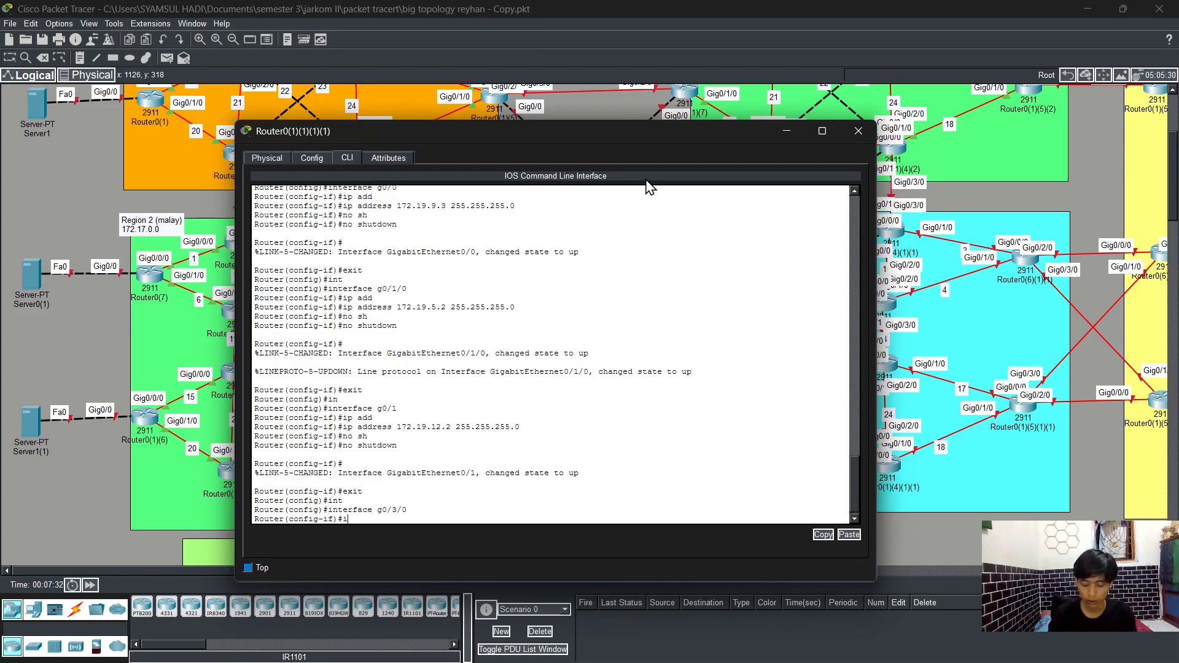
pyautogui.write('p add')
pyautogui.press('Tab')
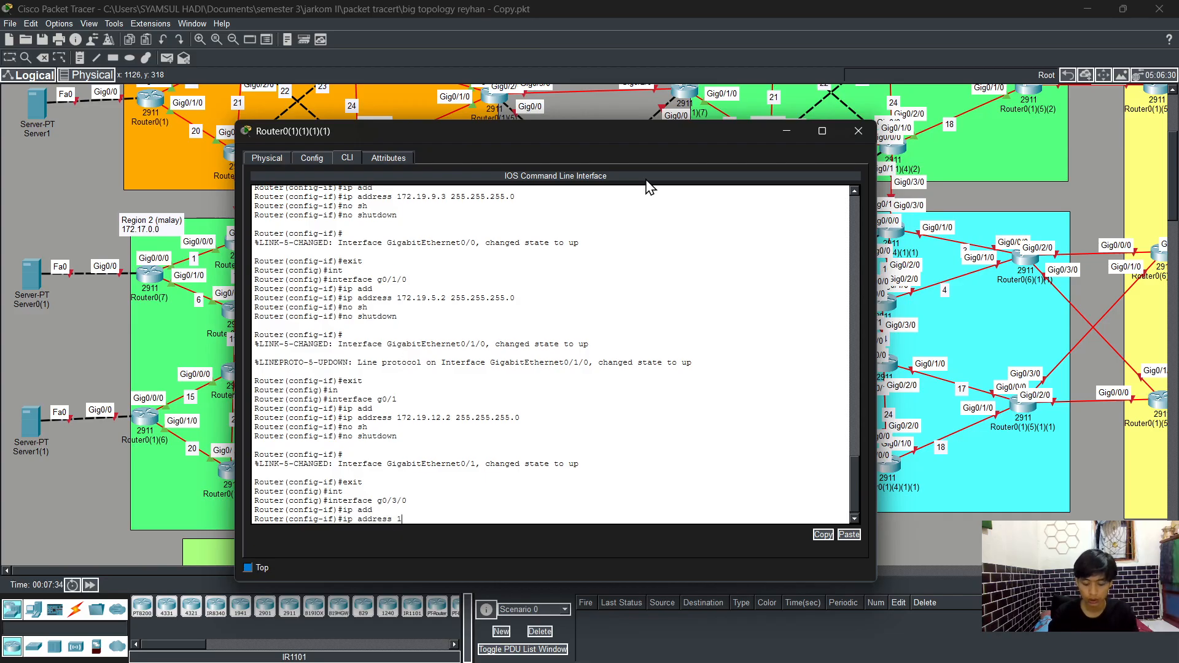
pyautogui.write('172.19')
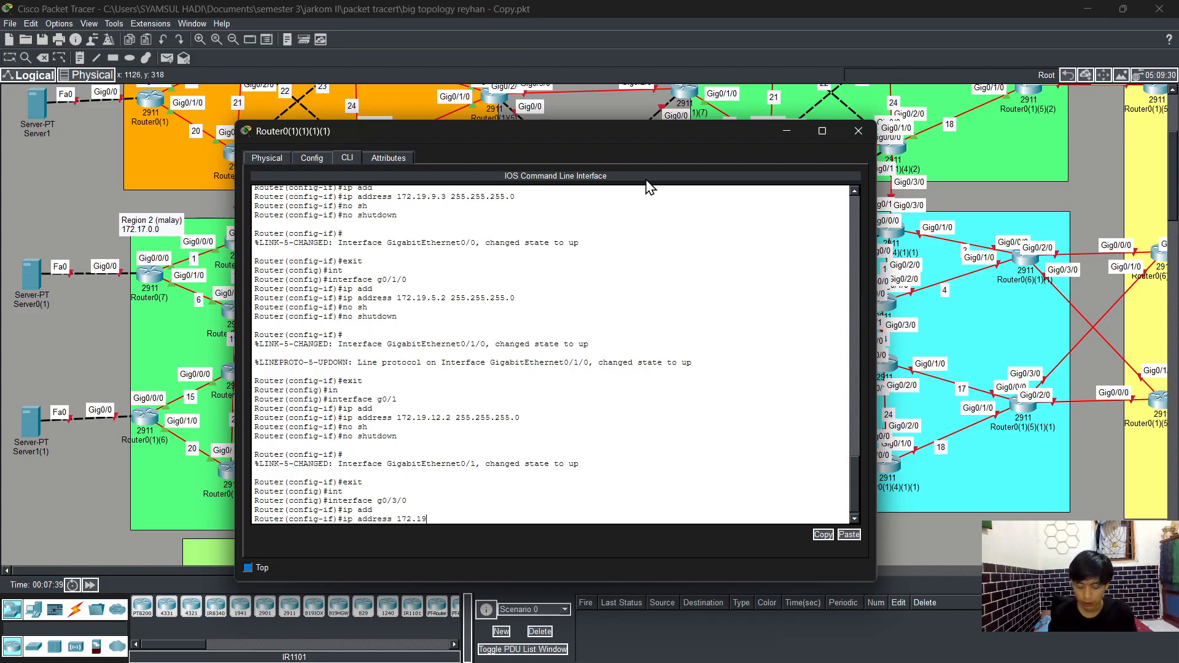
pyautogui.write('.11.')
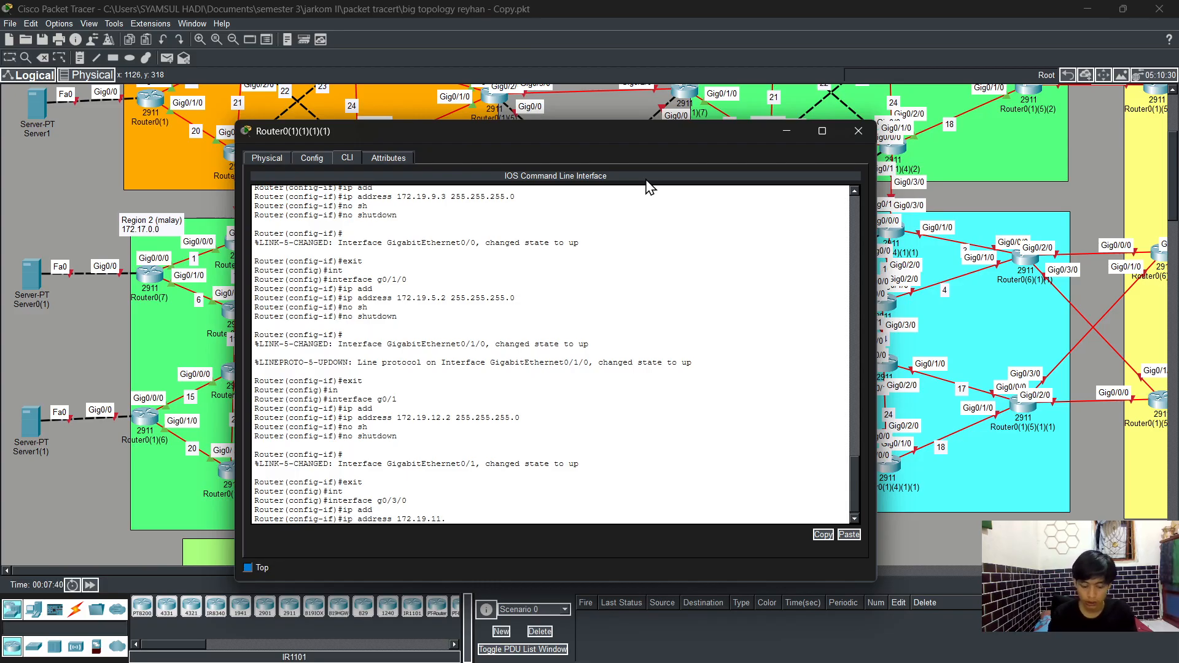
pyautogui.write('2 255')
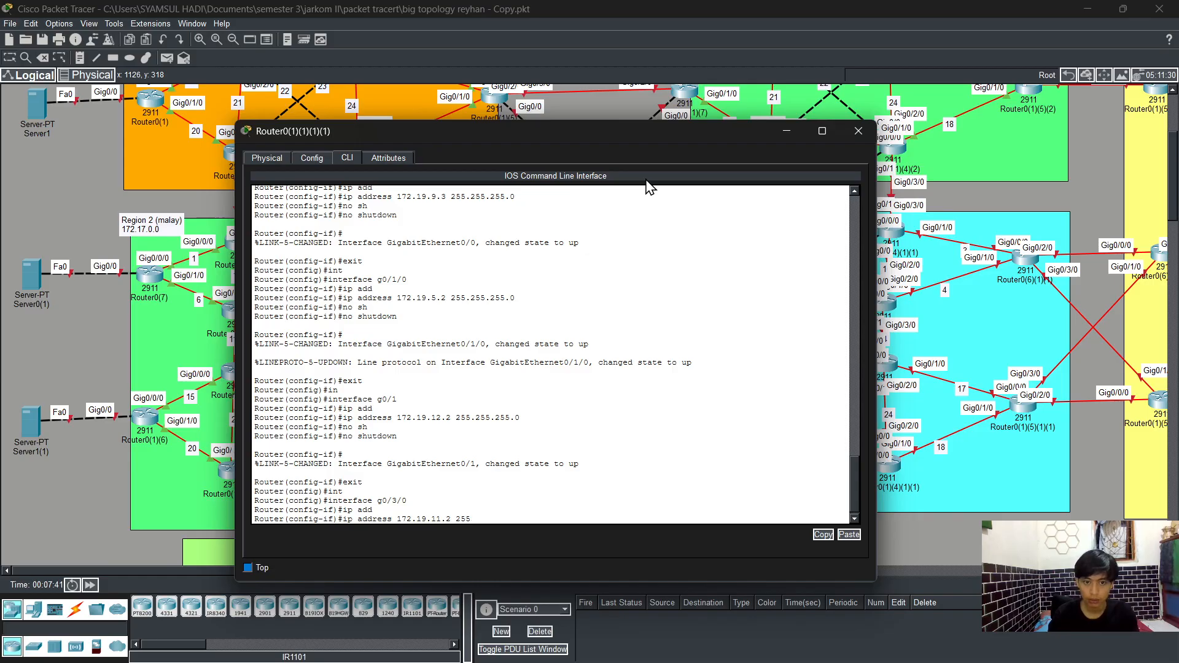
pyautogui.write('.255.2')
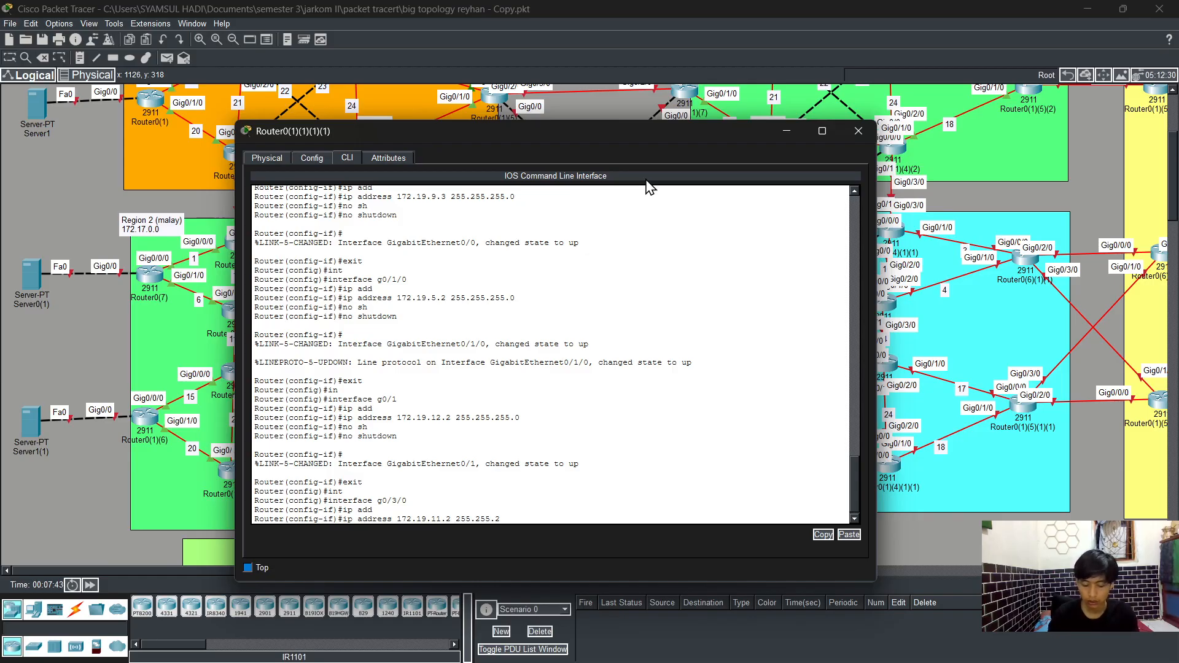
pyautogui.write('55.0')
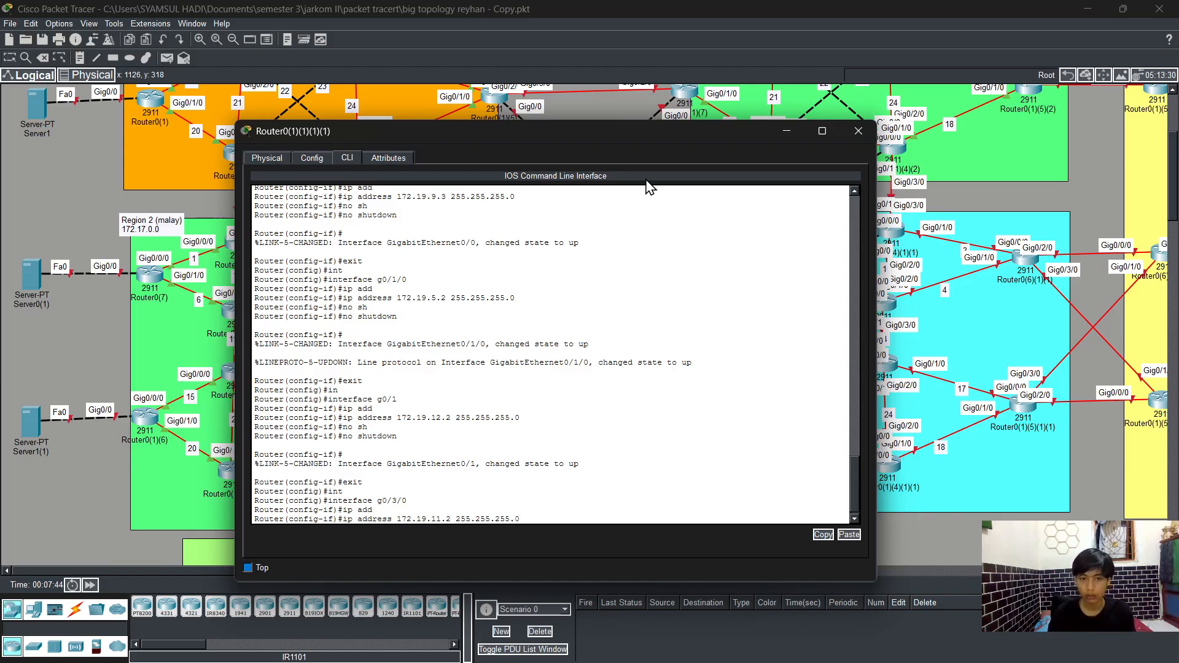
pyautogui.press('Return')
# Step: Enable interface g0/3/0 with no shutdown and return to privileged EXEC mode
pyautogui.write('no ')
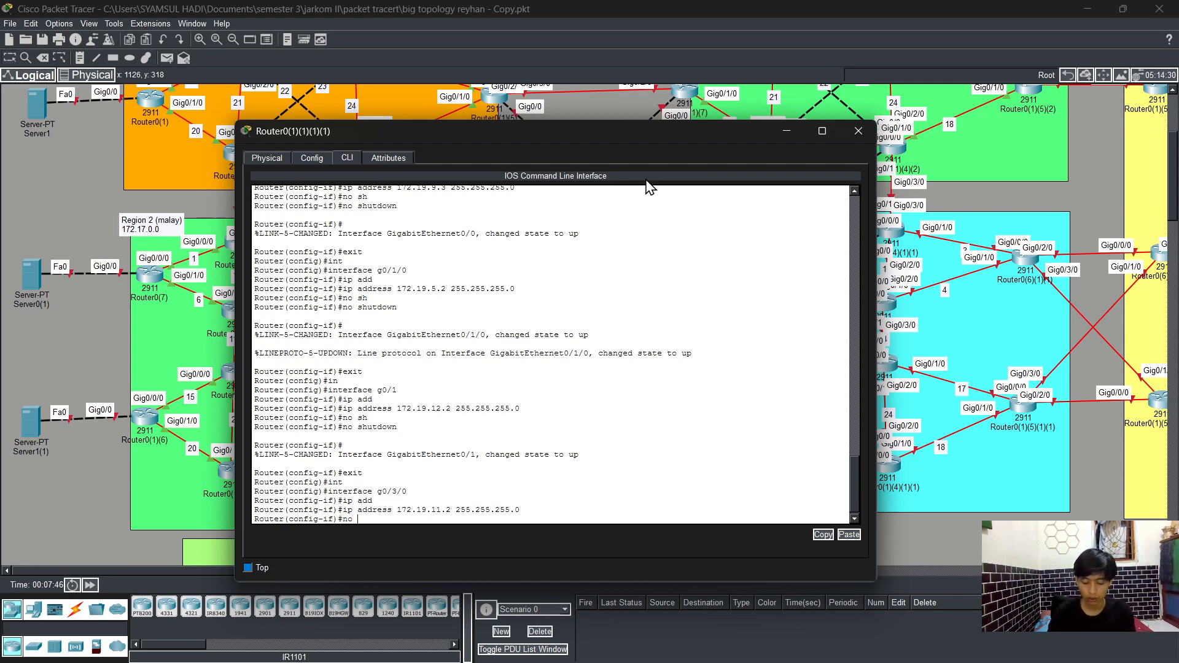
pyautogui.write('sh')
pyautogui.press('Tab')
pyautogui.press('Return')
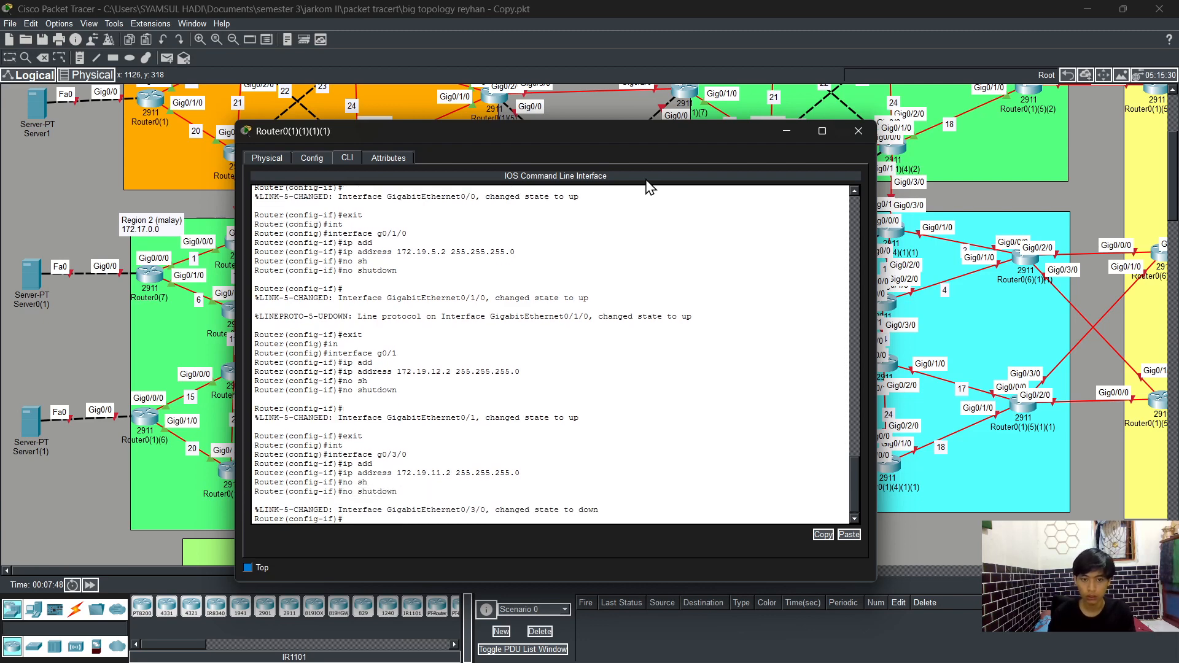
pyautogui.write('end')
pyautogui.press('Return')
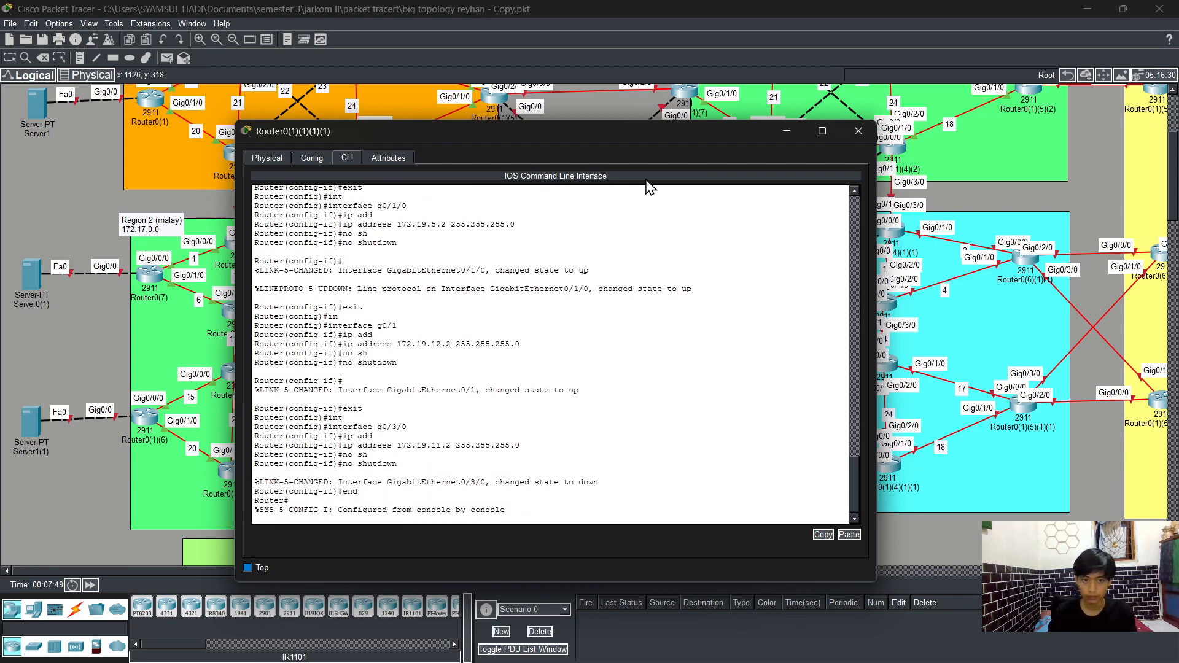
# Step: Save the running configuration with the write command
pyautogui.press('Return')
pyautogui.write('wr')
pyautogui.press('Return')
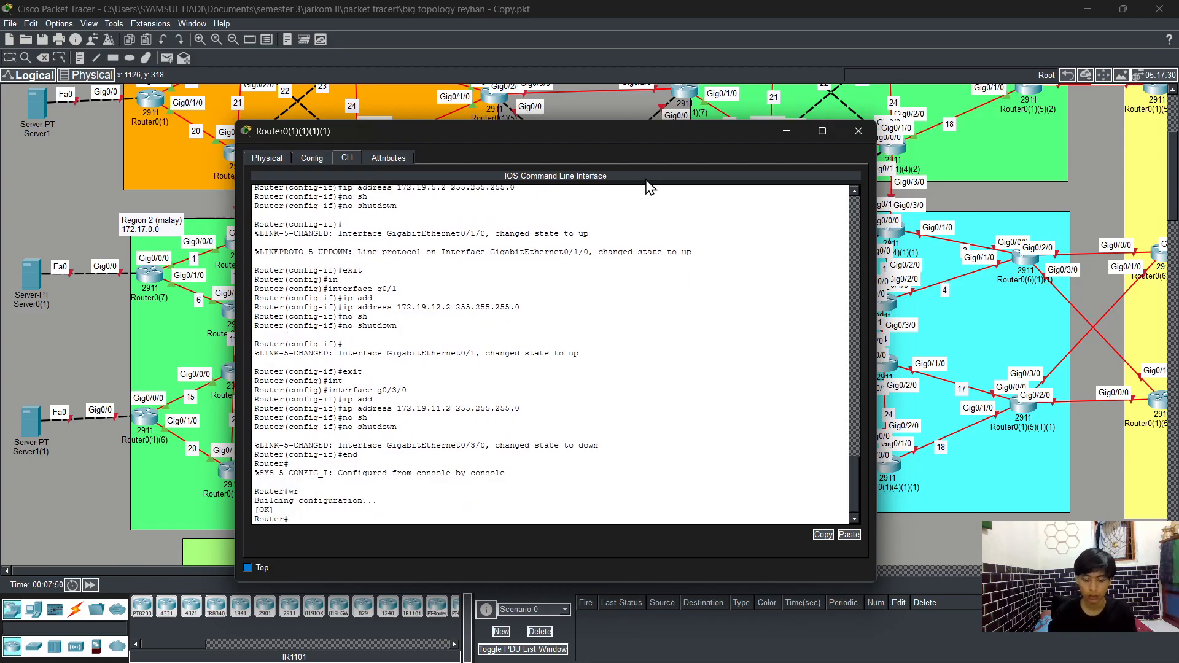
# Step: Display the brief IP interface summary to check the router's interface addresses and status
pyautogui.write('sh')
pyautogui.press('Tab')
pyautogui.write('ip')
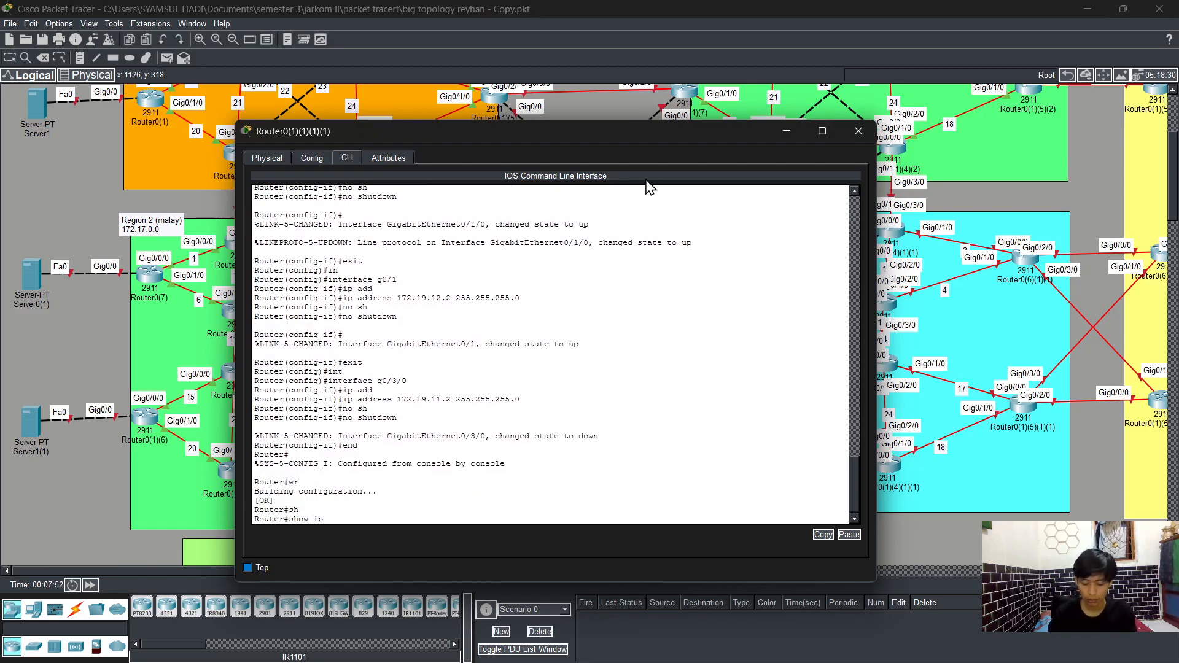
pyautogui.write(' int')
pyautogui.press('Tab')
pyautogui.write('br')
pyautogui.press('Tab')
pyautogui.press('Return')
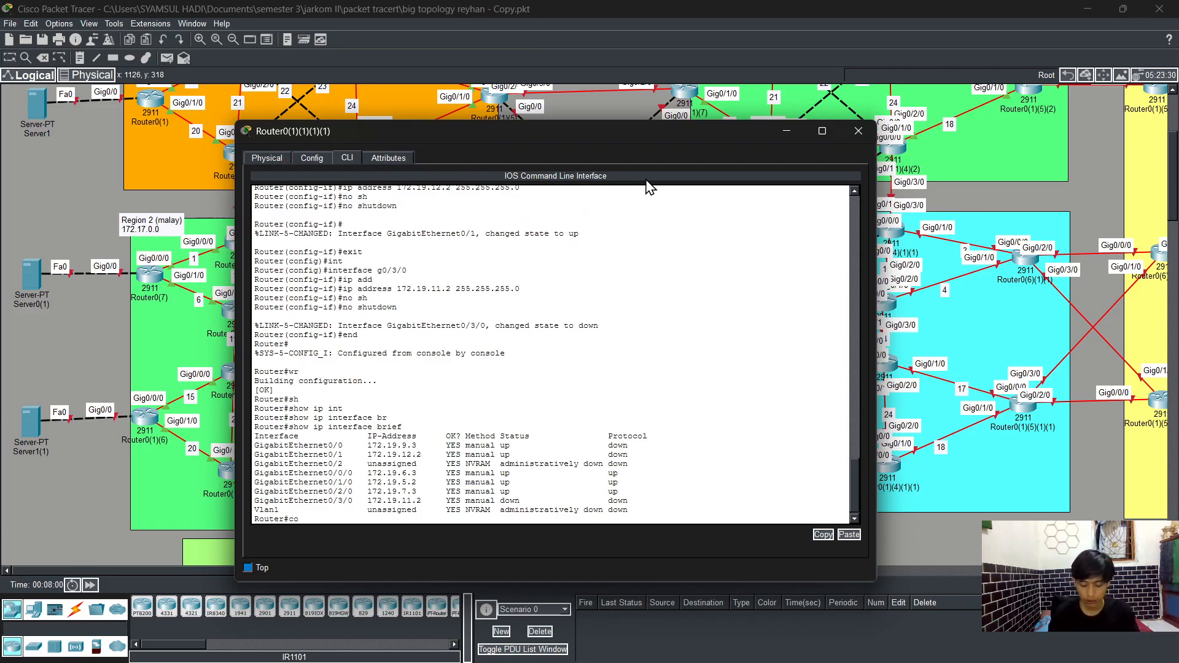
# Step: Enter global configuration, start OSPF process 1, and enable log-adjacency-changes
pyautogui.write('nfig t')
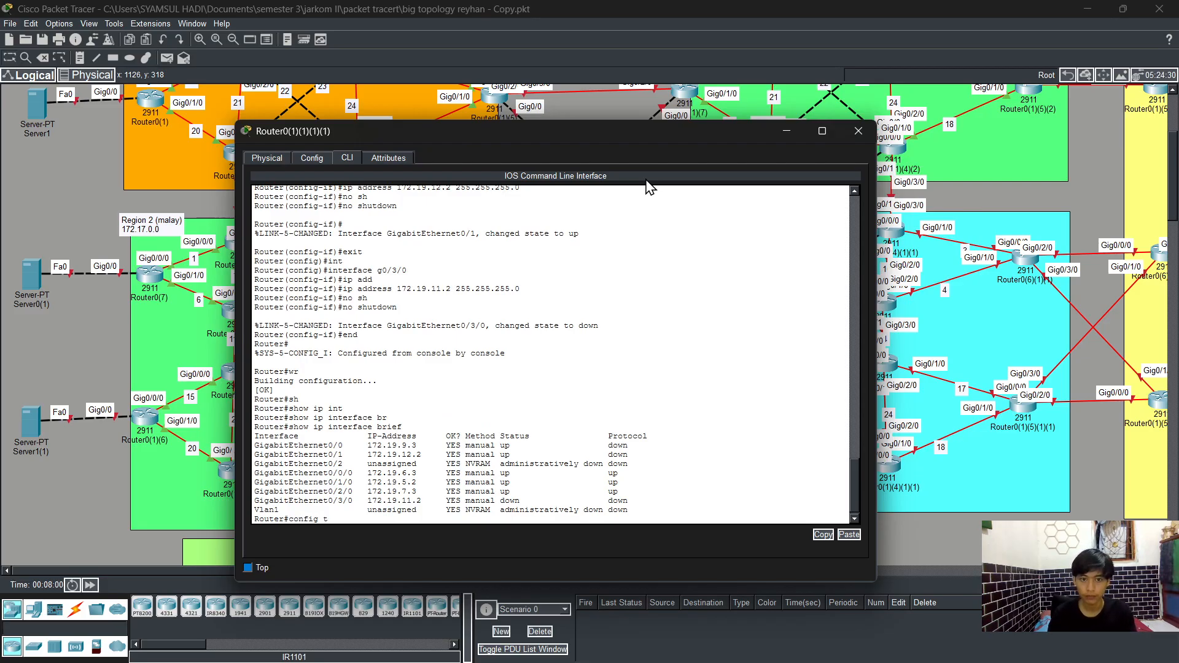
pyautogui.press('Return')
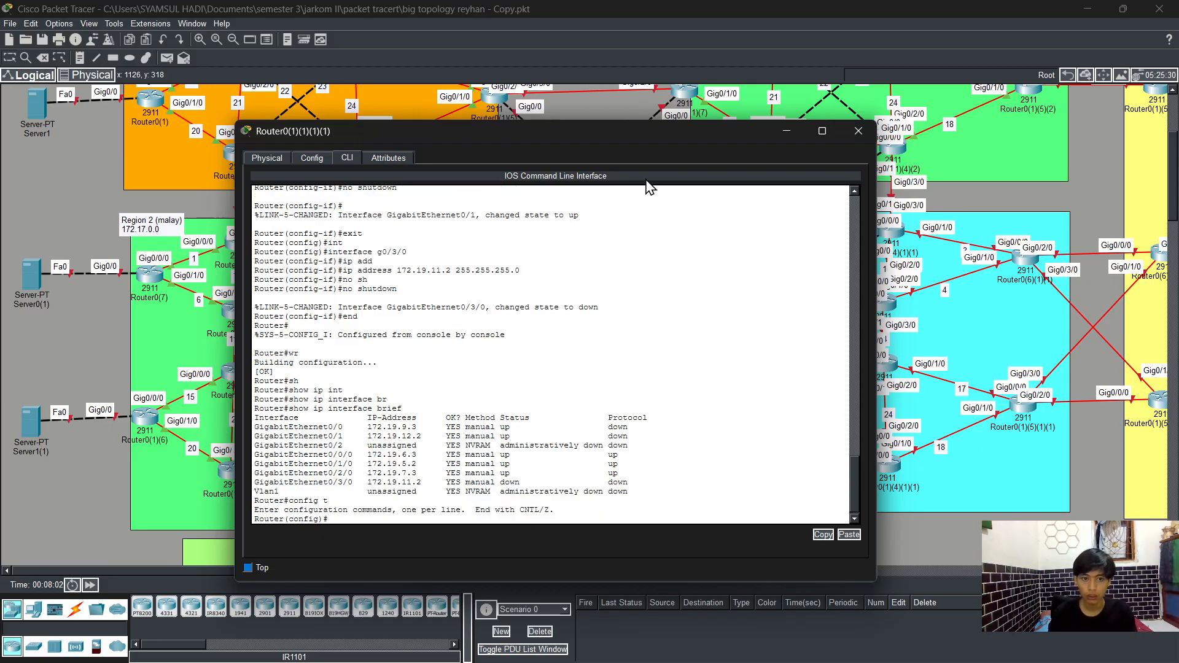
pyautogui.write('rout')
pyautogui.press('Tab')
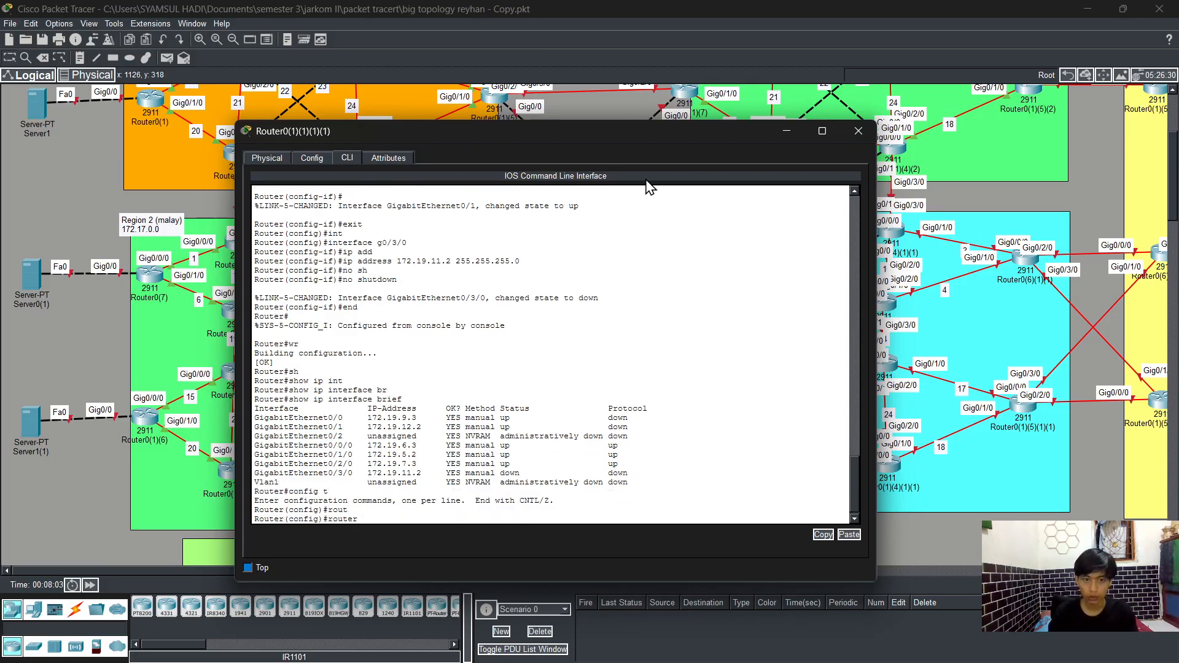
pyautogui.write('os')
pyautogui.press('Tab')
pyautogui.write('1')
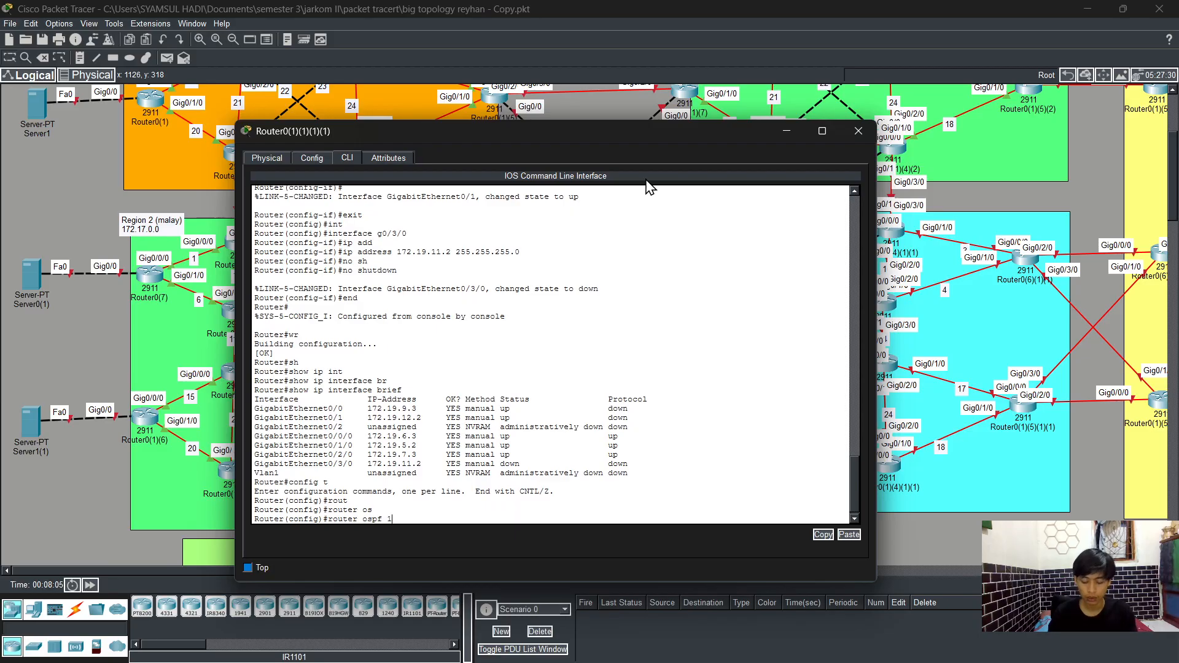
pyautogui.press('Return')
pyautogui.write('log')
pyautogui.press('Tab')
pyautogui.press('Return')
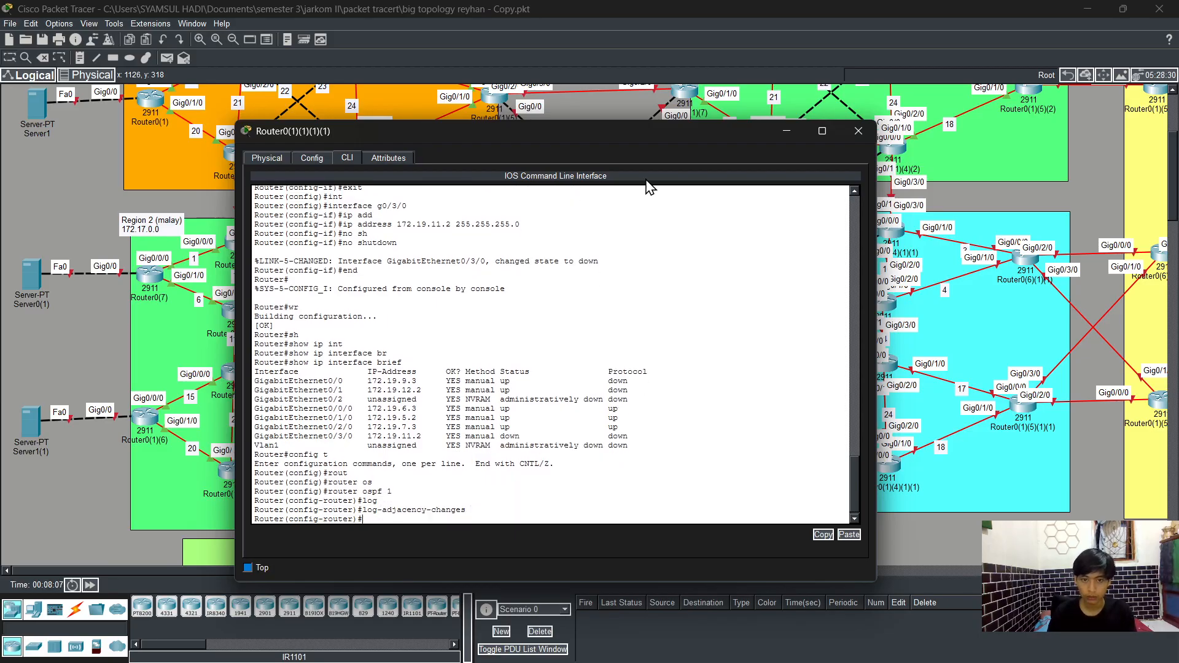
# Step: Advertise network 172.19.9.0 with wildcard 0.0.0.255 in OSPF area 0
pyautogui.write('net')
pyautogui.press('Tab')
pyautogui.write('1')
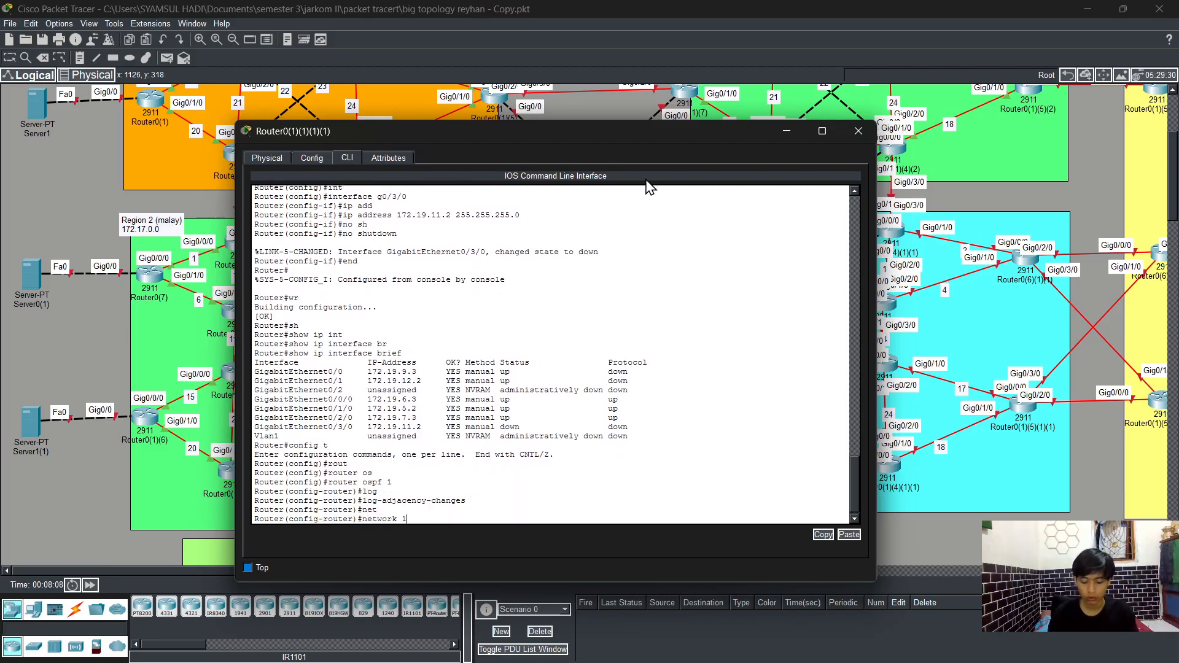
pyautogui.write('72.19')
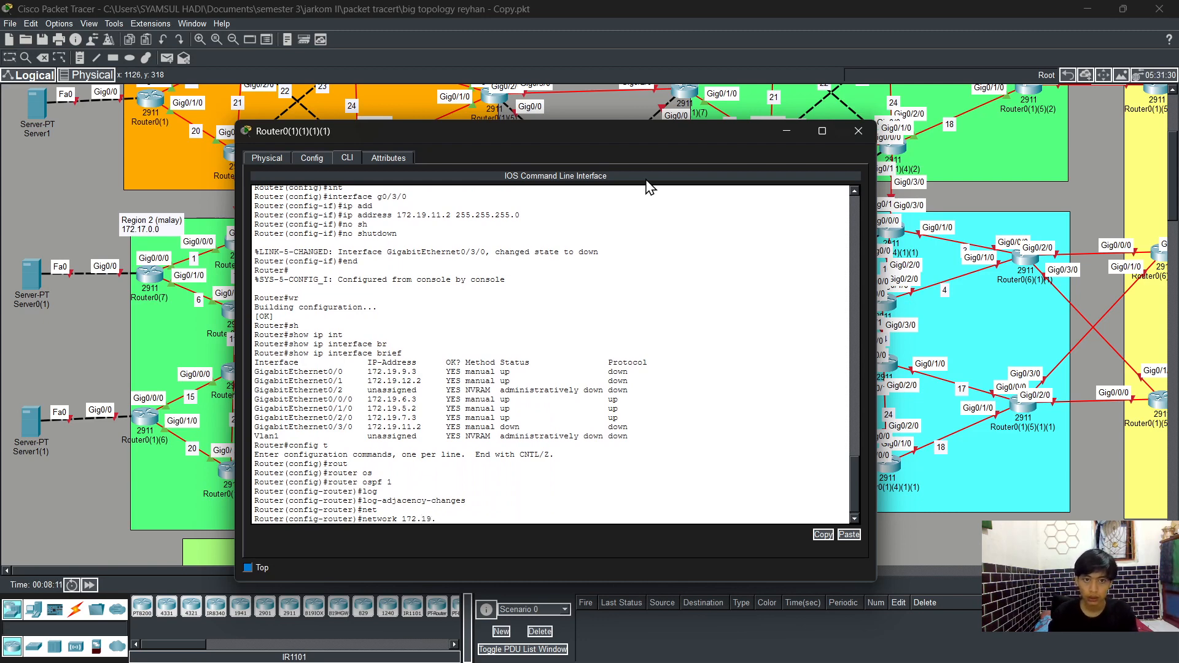
pyautogui.write('.9')
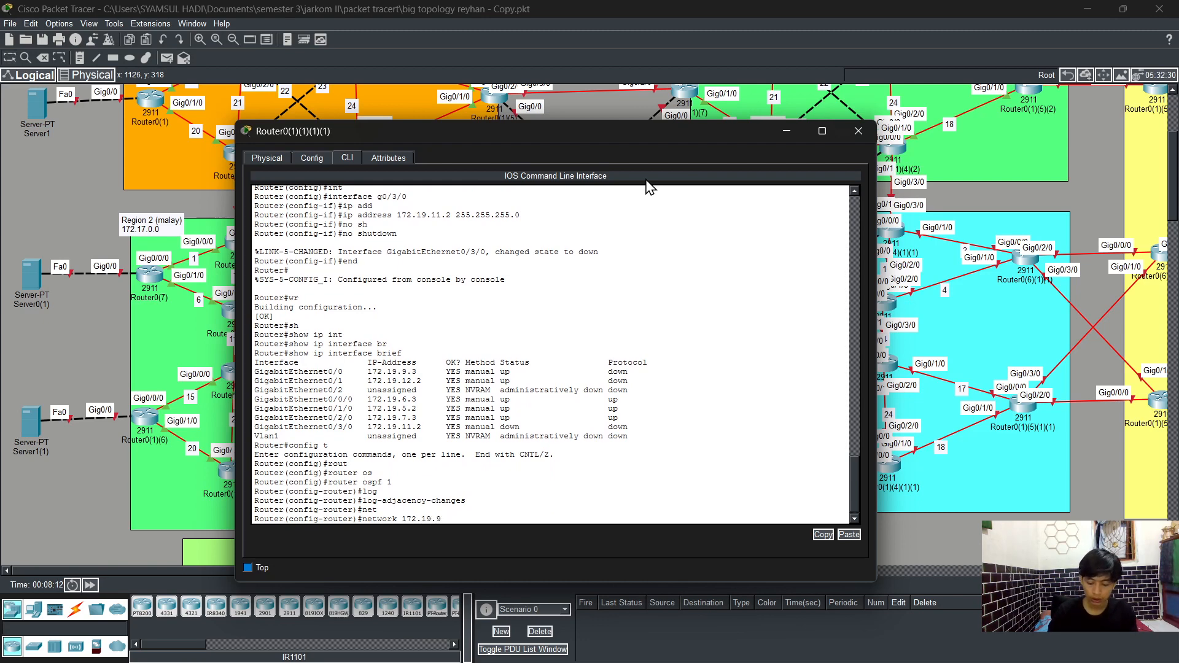
pyautogui.write('.0 0.0')
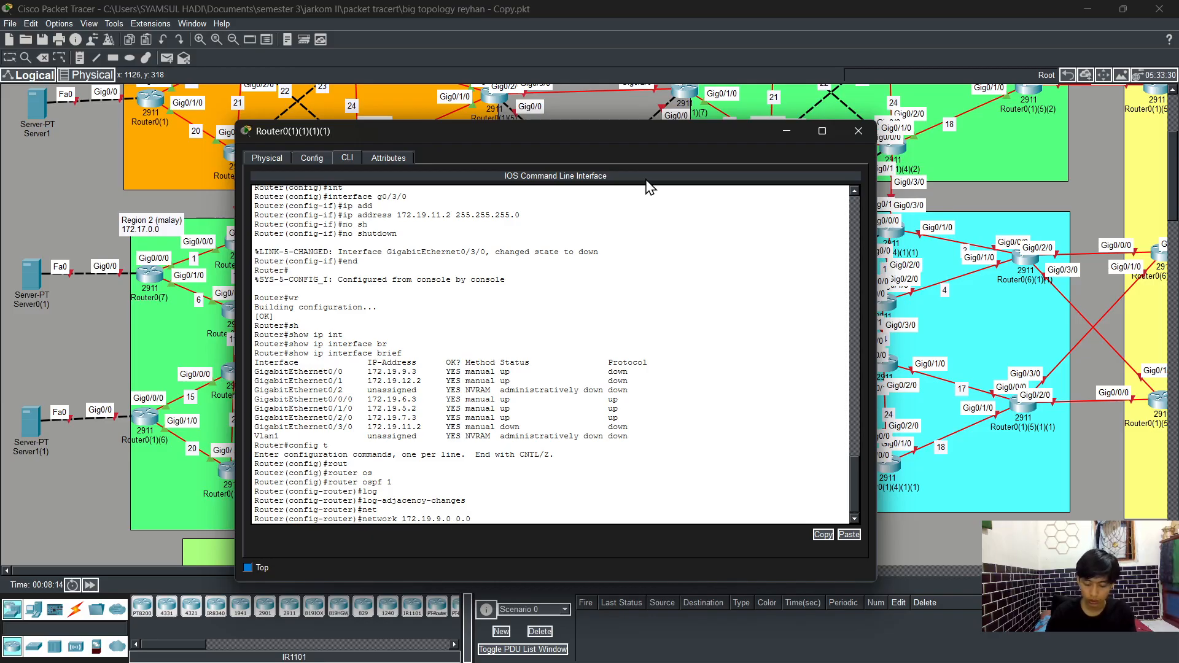
pyautogui.write('.0.255')
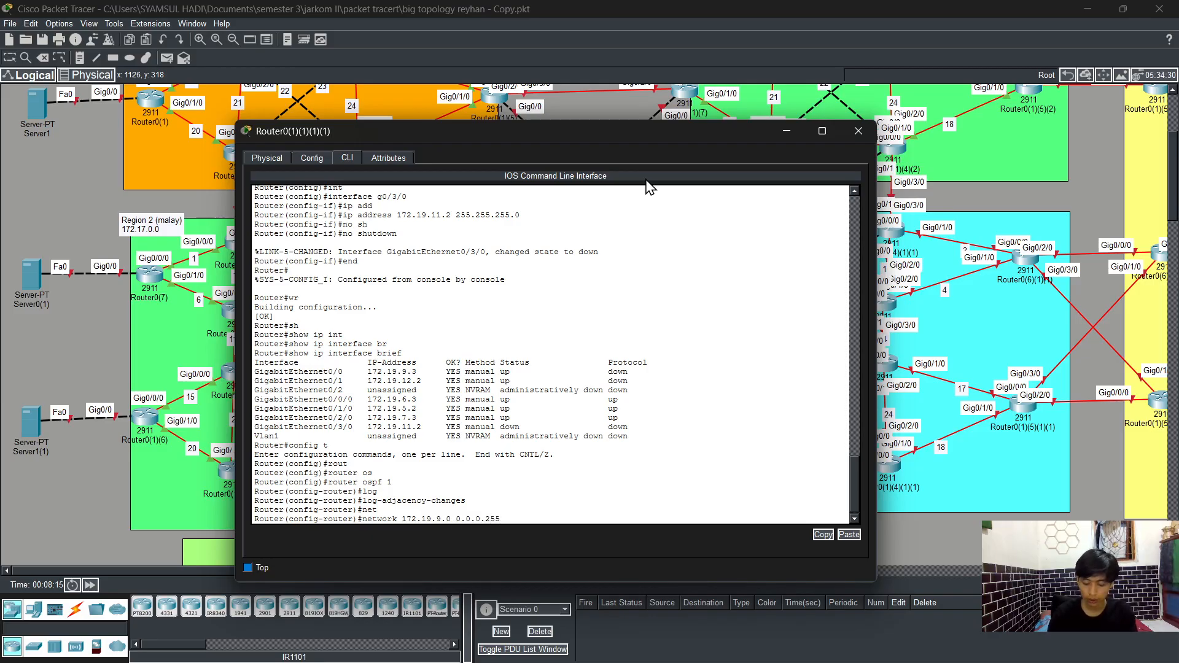
pyautogui.write(' are')
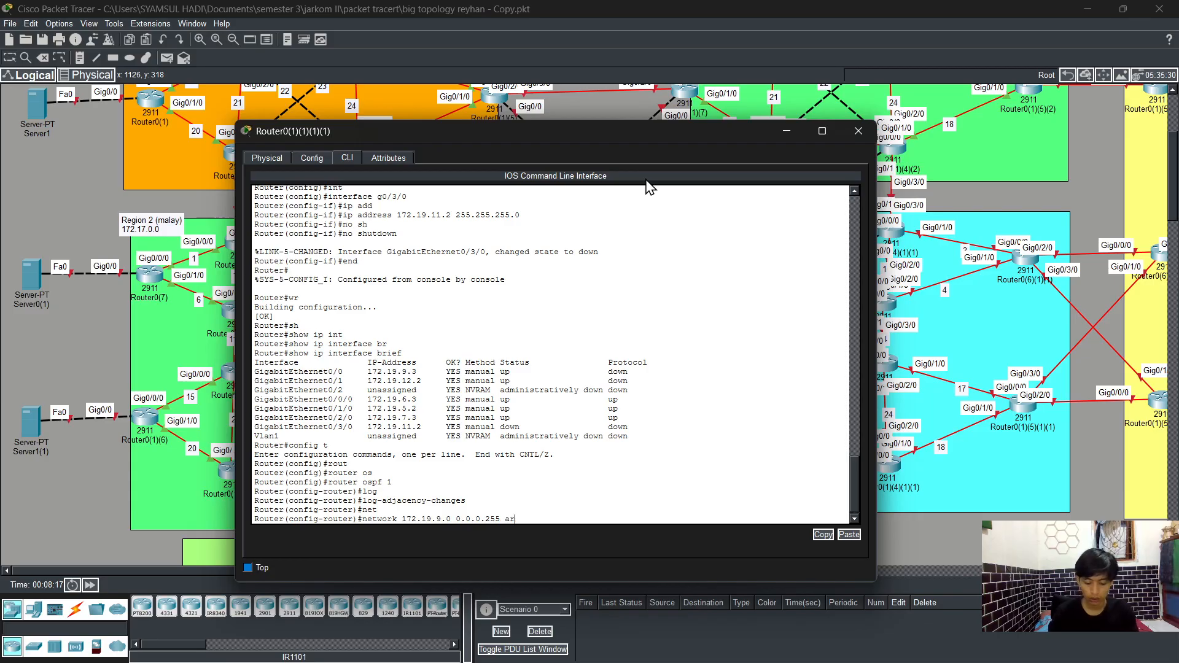
pyautogui.press('Tab')
pyautogui.write('0')
pyautogui.press('Return')
# Step: Advertise networks 172.19.12.0 and 172.19.6.0 with wildcard 0.0.0.255 in OSPF area 0
pyautogui.press('Up')
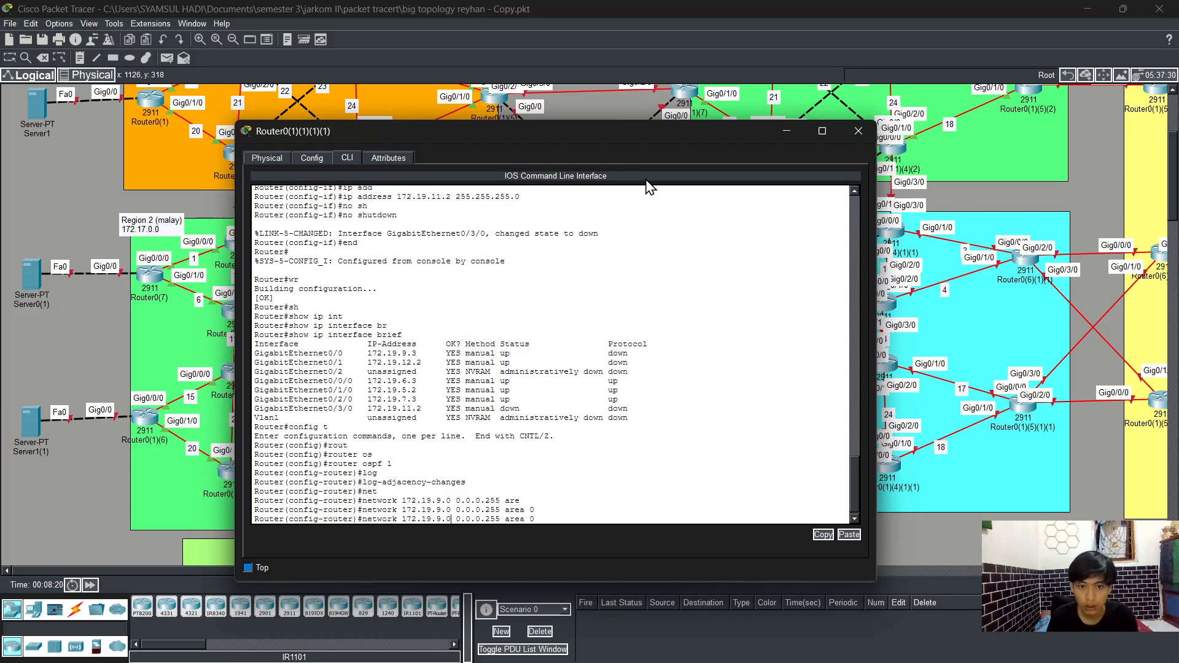
pyautogui.press('BackSpace')
pyautogui.write('12')
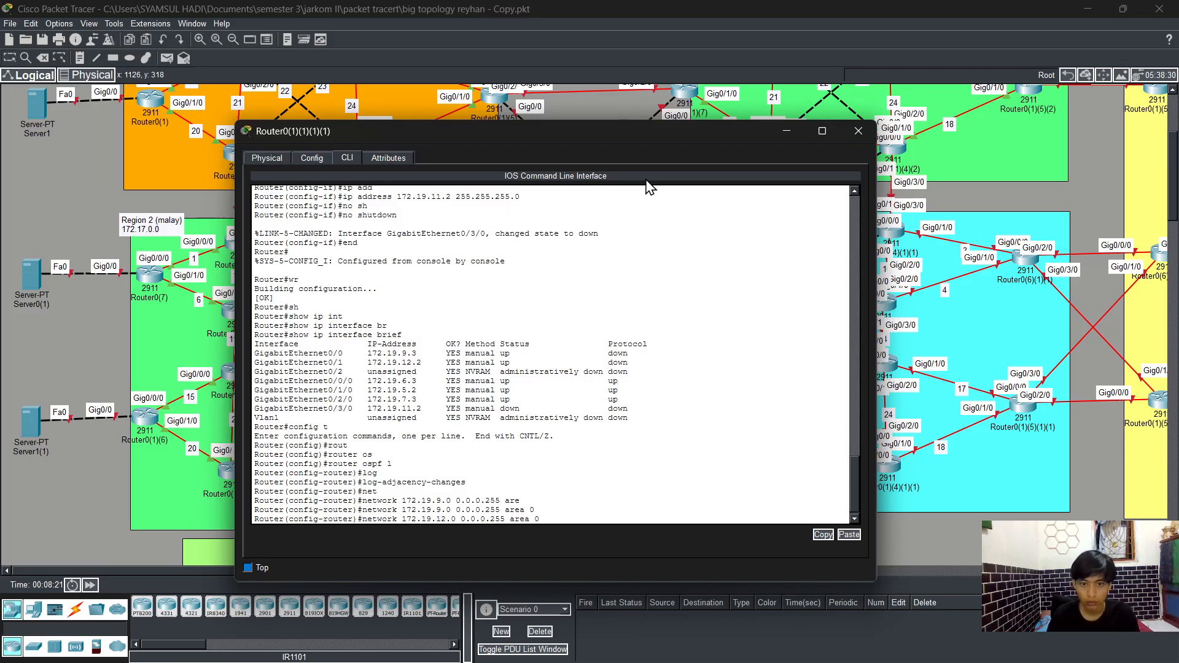
pyautogui.press('Return')
pyautogui.press('Up')
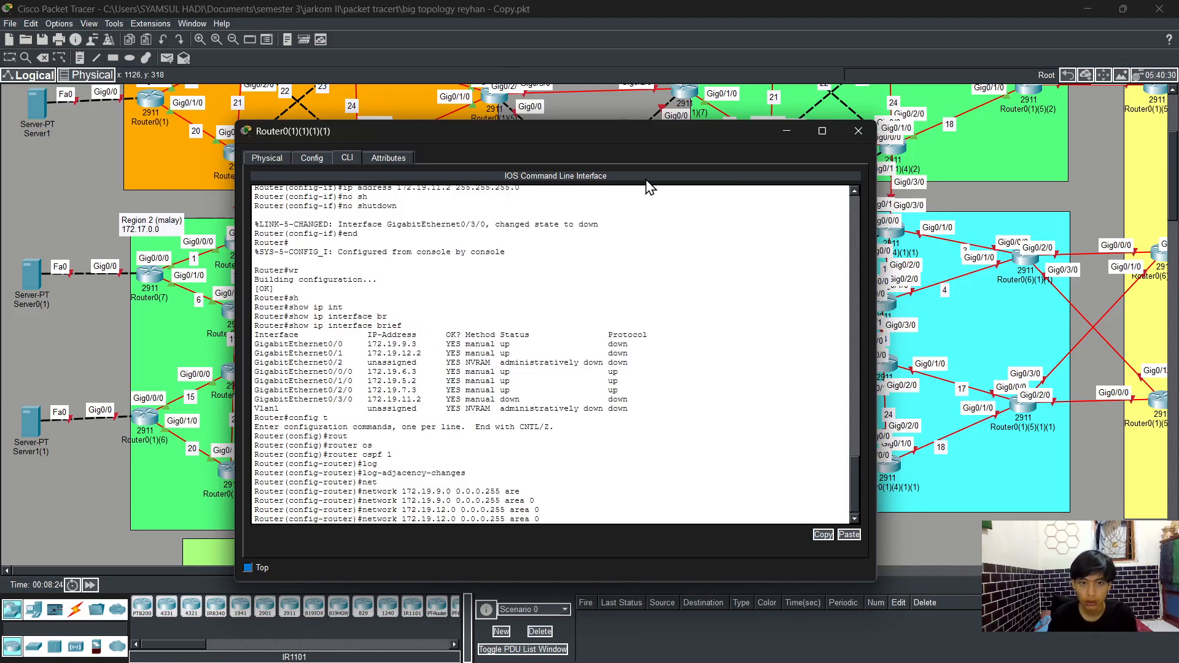
pyautogui.press('BackSpace')
pyautogui.press('BackSpace')
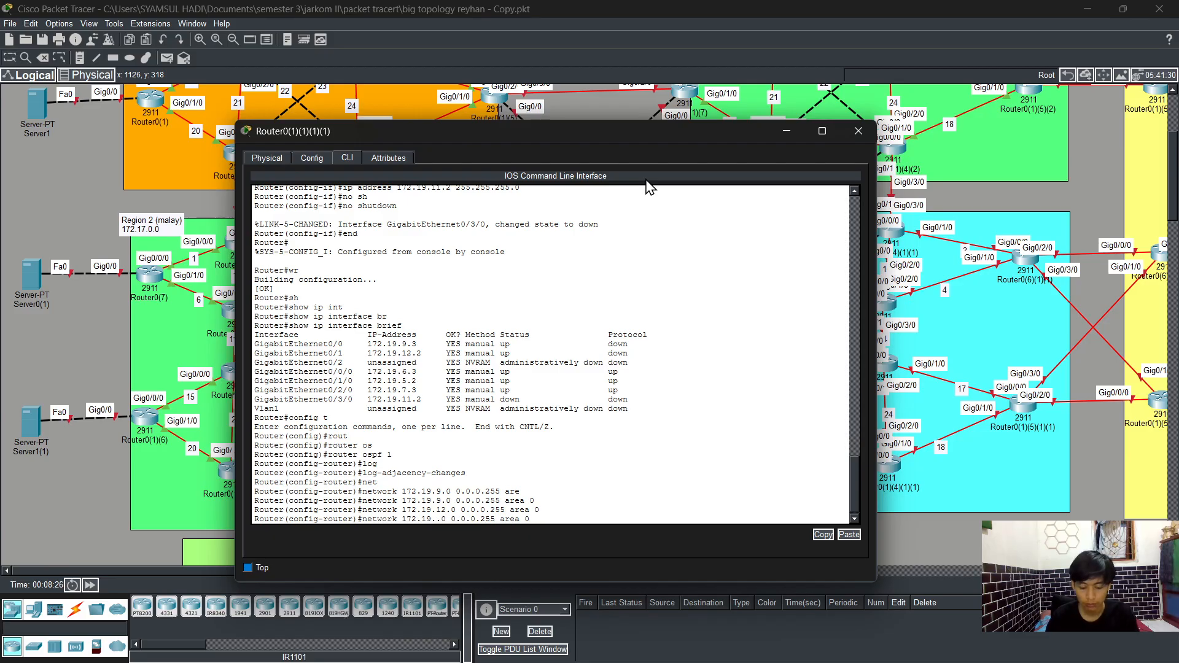
pyautogui.write('6')
pyautogui.press('Return')
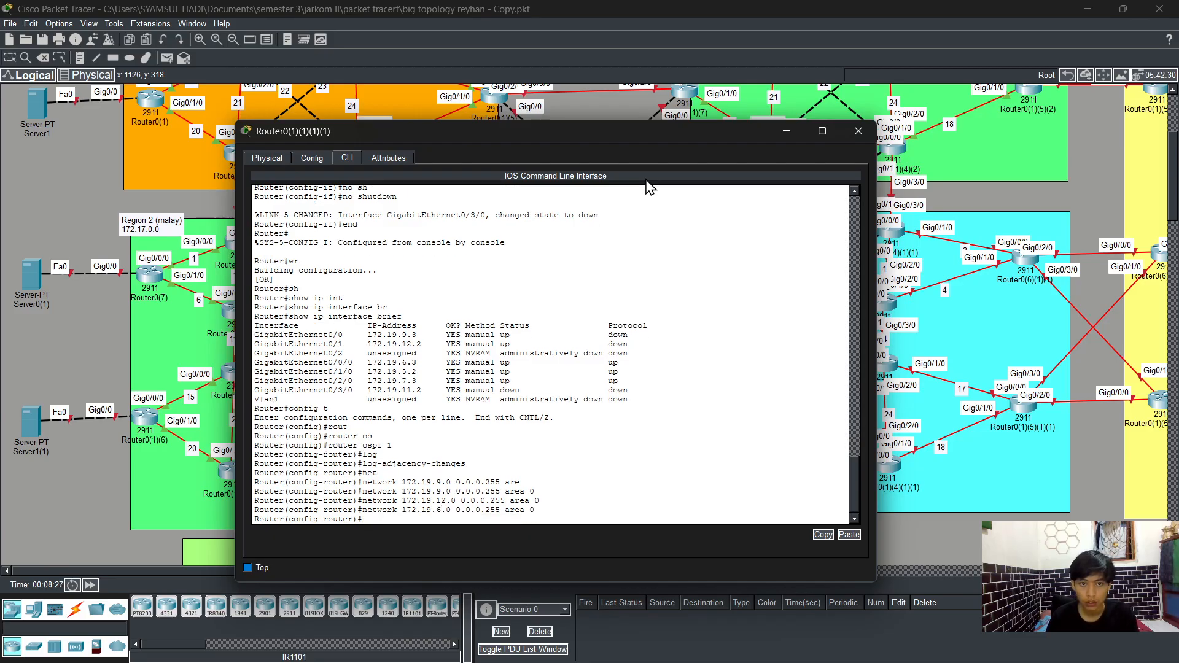
# Step: Advertise networks 172.19.5.0 and 172.19.7.0 with wildcard 0.0.0.255 in OSPF area 0
pyautogui.press('Up')
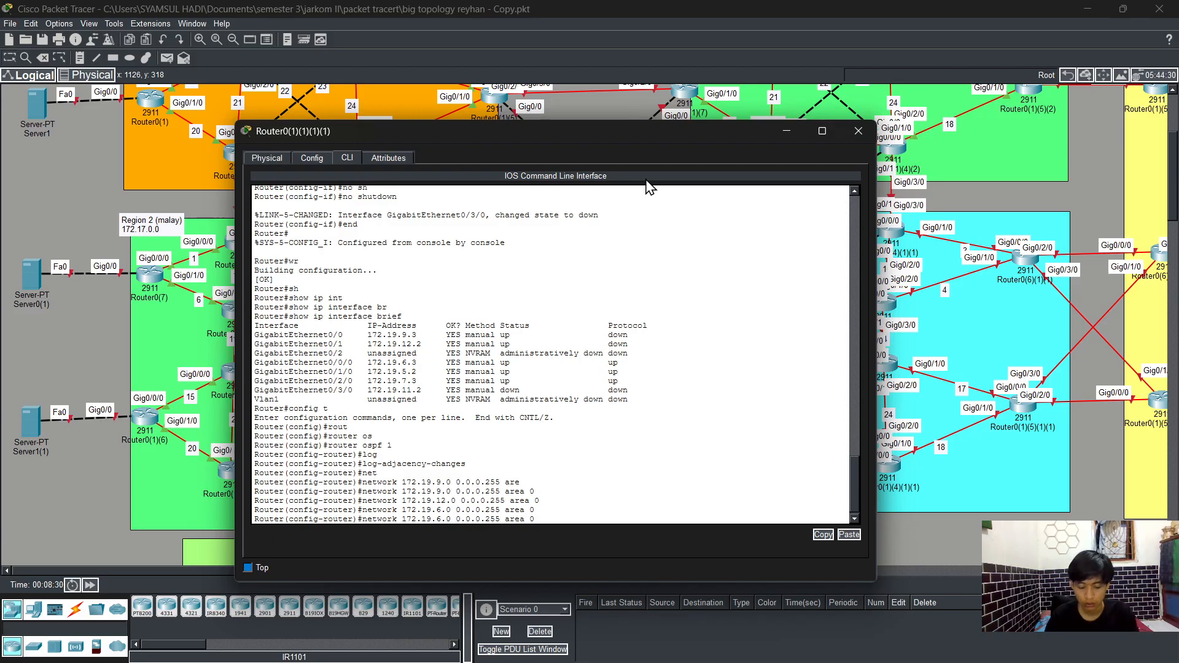
pyautogui.press('BackSpace')
pyautogui.write('5')
pyautogui.press('Return')
pyautogui.press('Up')
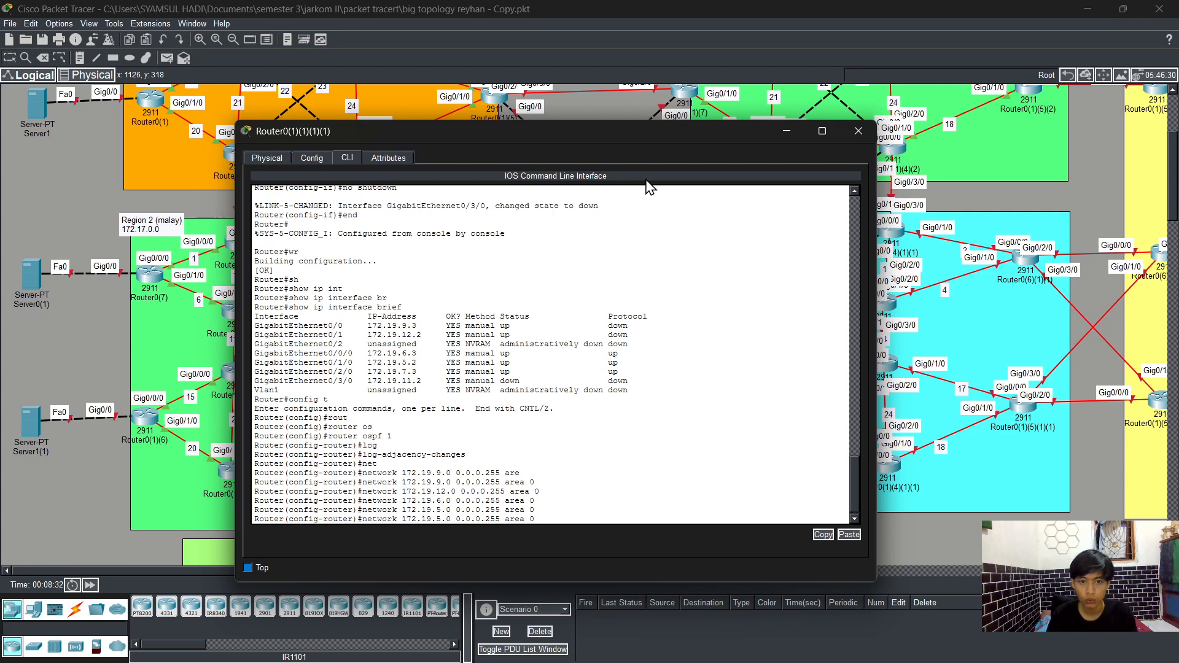
pyautogui.press('BackSpace')
pyautogui.write('7')
pyautogui.press('Return')
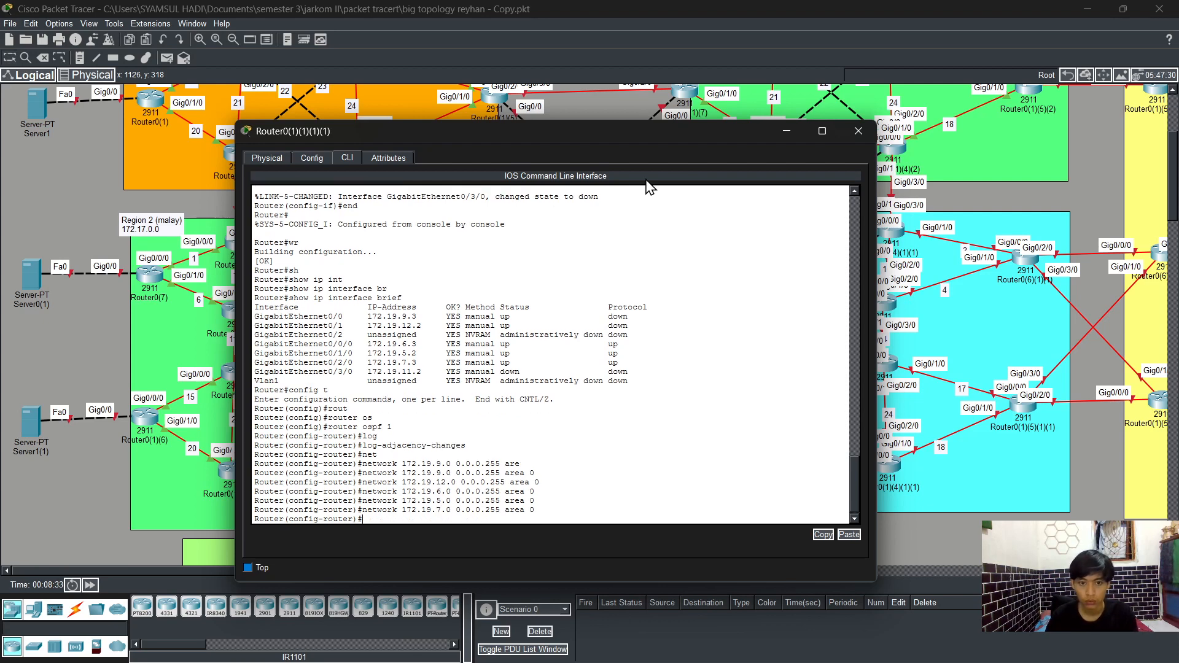
# Step: Advertise network 172.19.11.0 with wildcard 0.0.0.255 in OSPF area 0
pyautogui.press('Up')
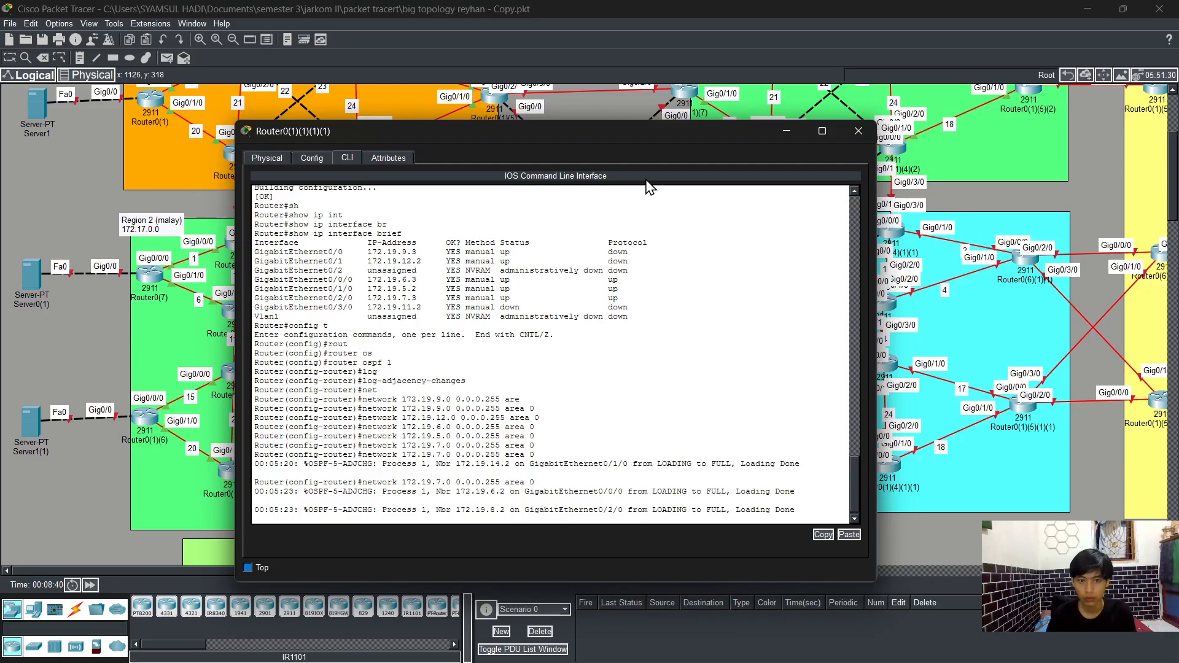
pyautogui.press('Up')
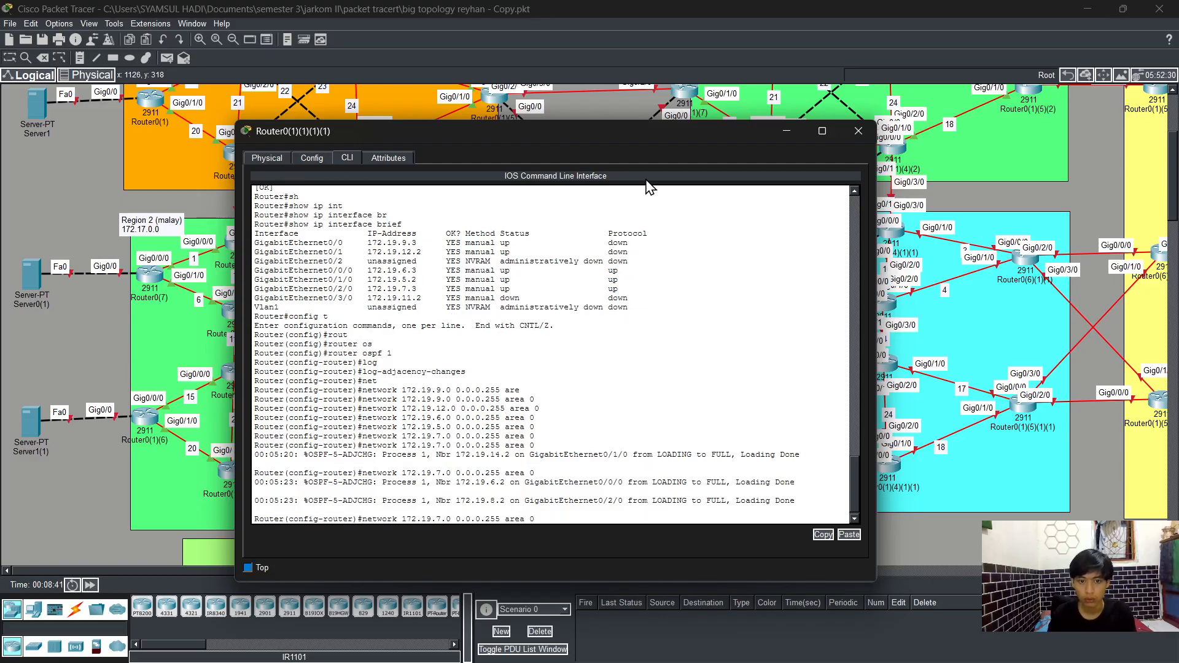
pyautogui.press('BackSpace')
pyautogui.write('11')
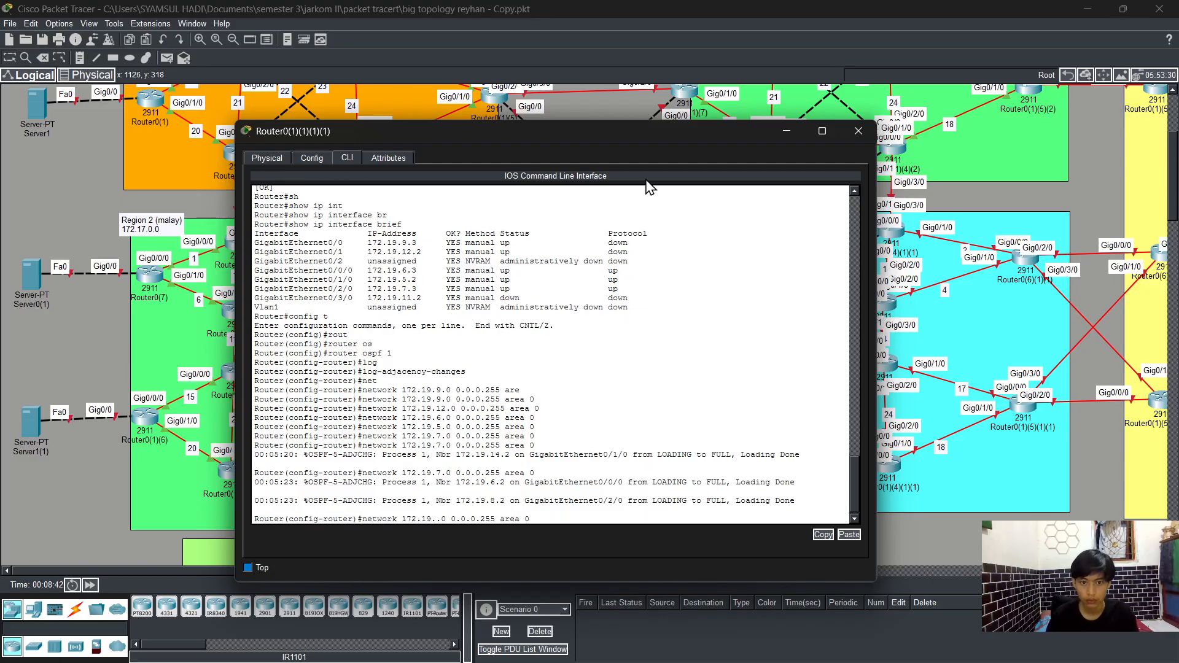
pyautogui.press('Return')
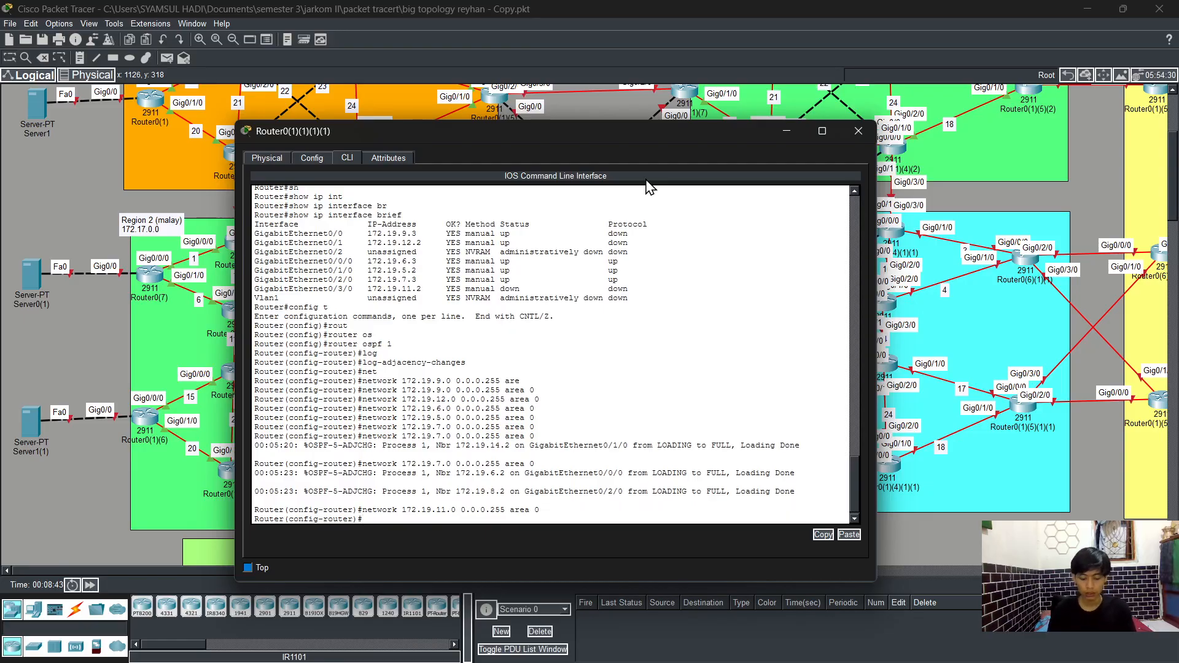
# Step: Leave configuration mode and save the running configuration to startup
pyautogui.write('end')
pyautogui.press('Return')
pyautogui.write('w ')
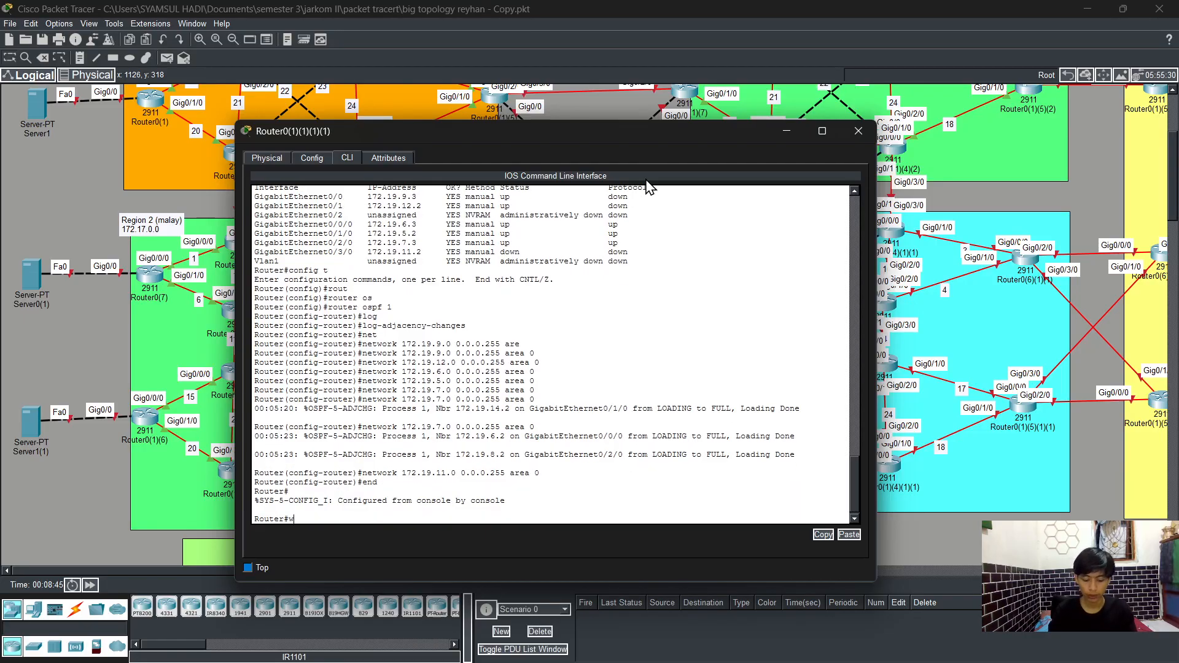
pyautogui.write('r')
pyautogui.press('Return')
# Step: Display the running configuration and page through it to review the OSPF settings
pyautogui.write('sh')
pyautogui.press('Tab')
pyautogui.write('r')
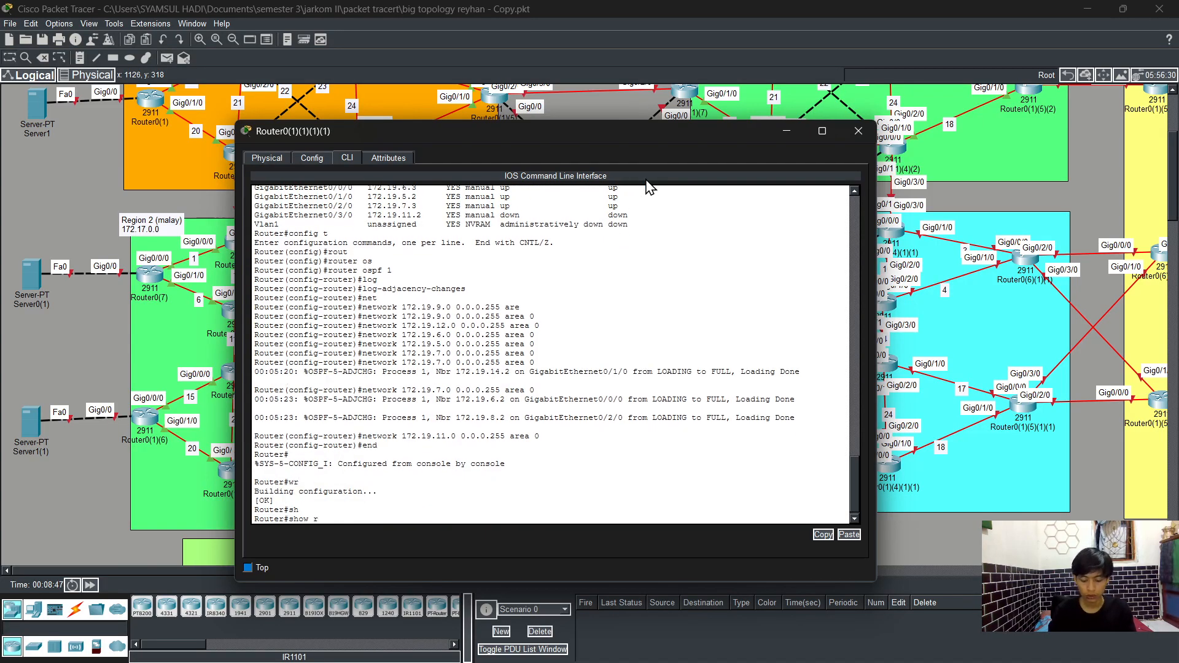
pyautogui.write('un')
pyautogui.press('Return')
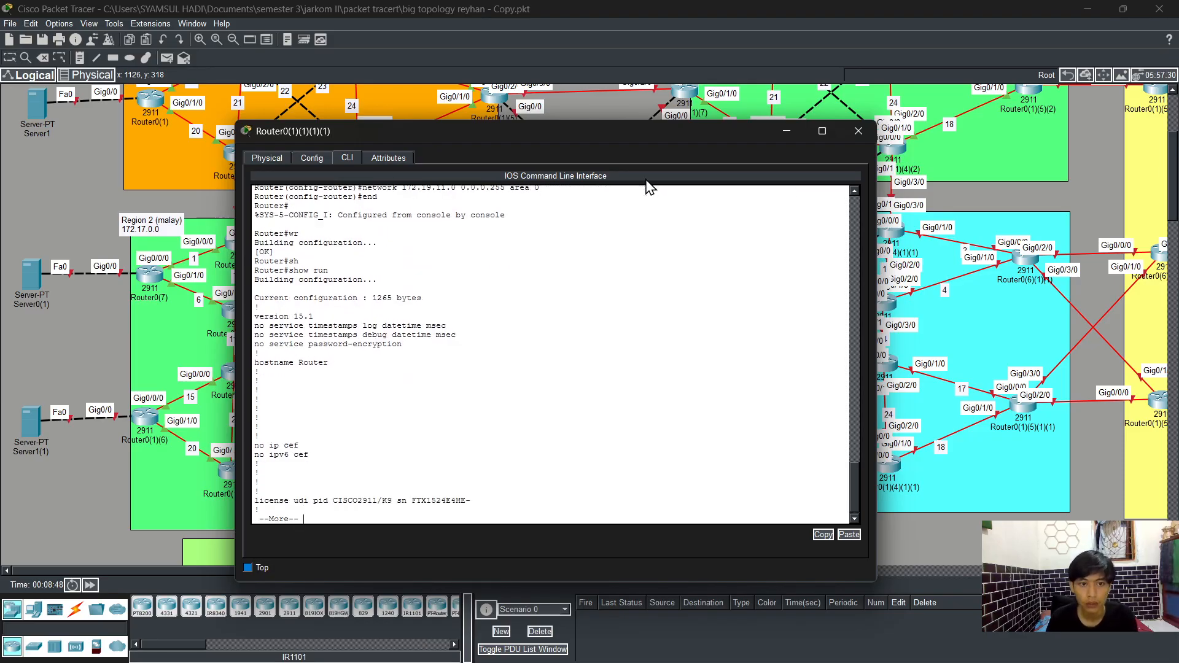
pyautogui.press('space')
pyautogui.press('space')
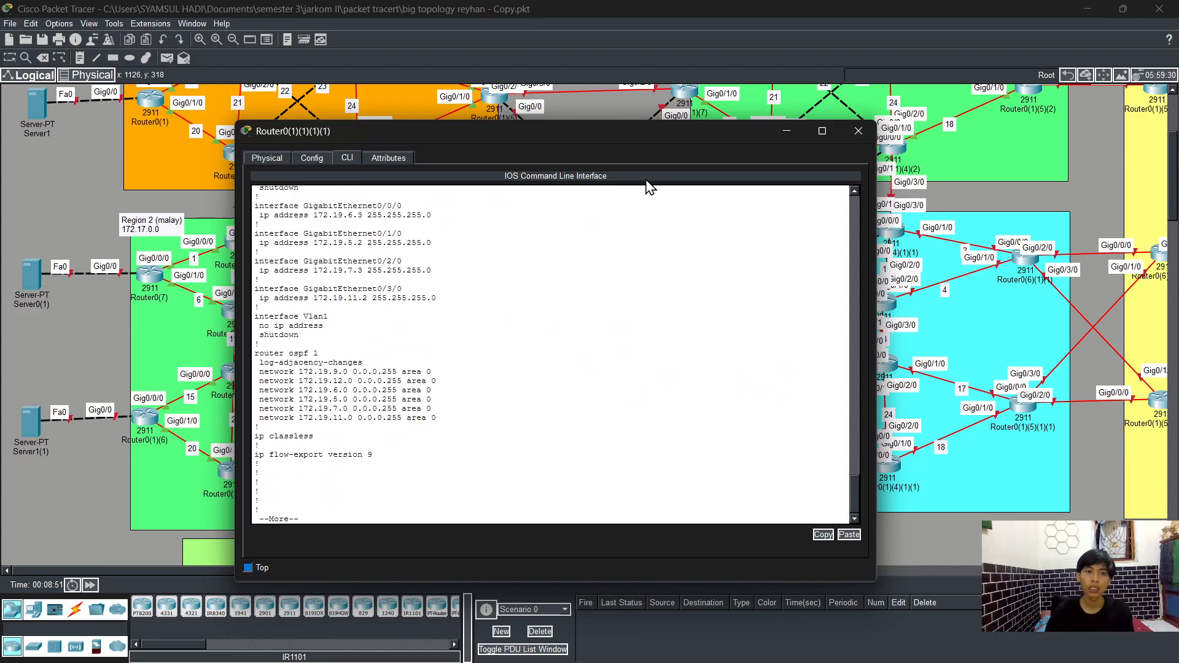
# Step: Close this router's window, open the CLI of Router0(4)(1)(1), and enter global configuration mode
pyautogui.click(857, 130)
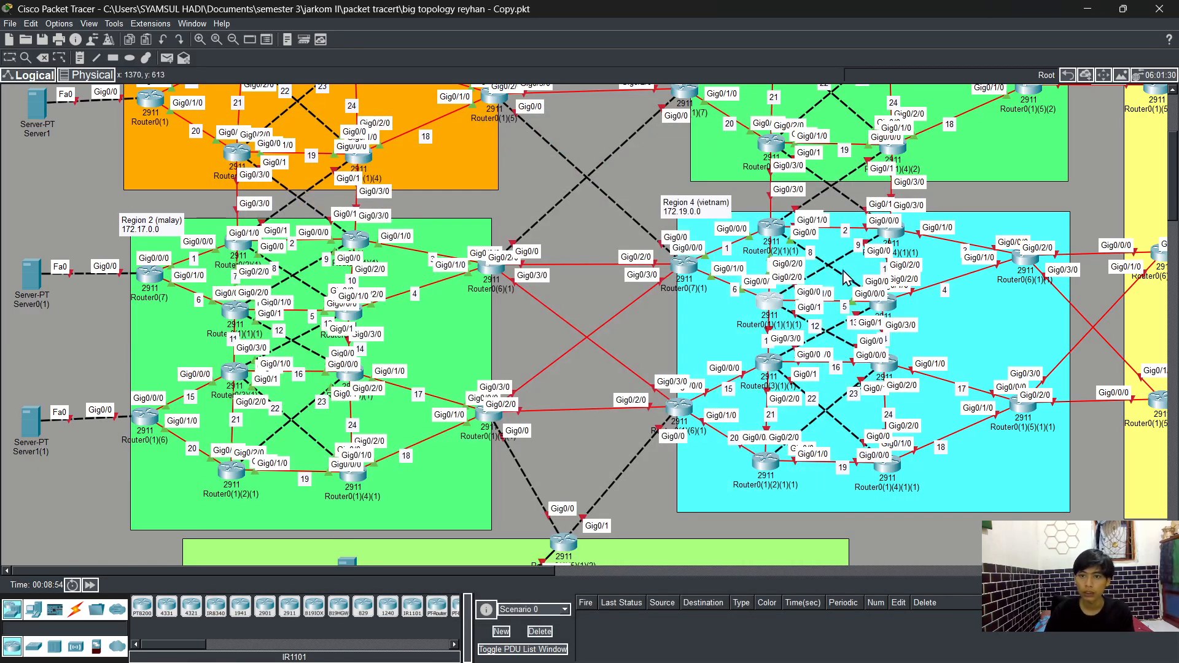
pyautogui.moveTo(892, 311)
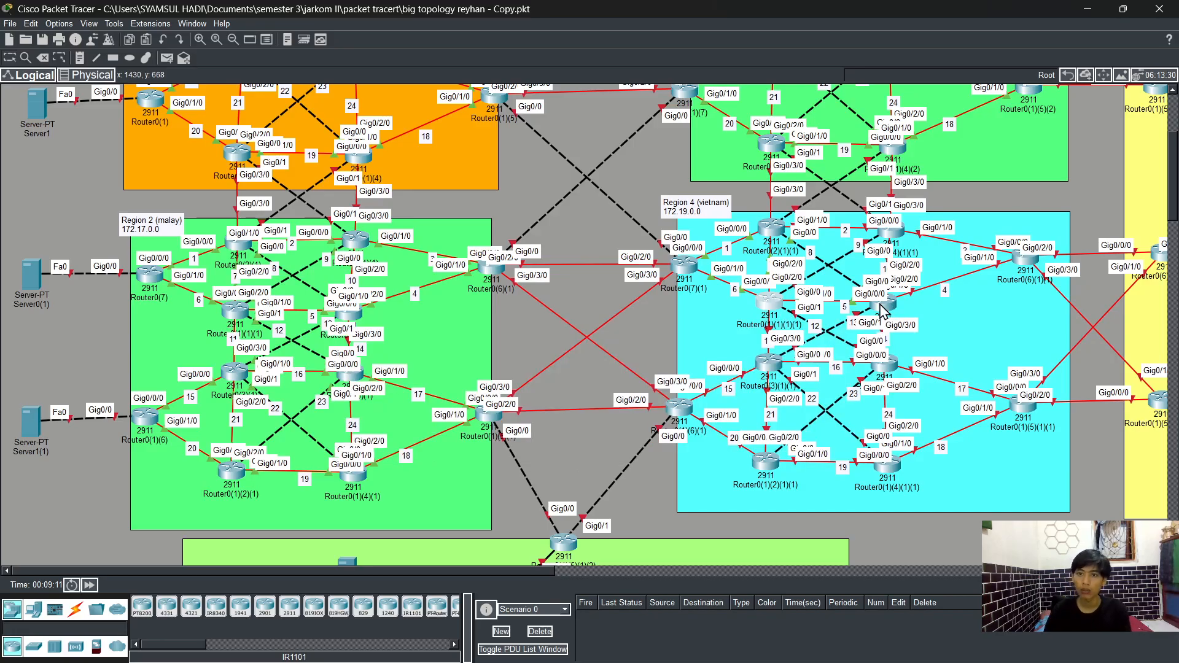
pyautogui.click(897, 236)
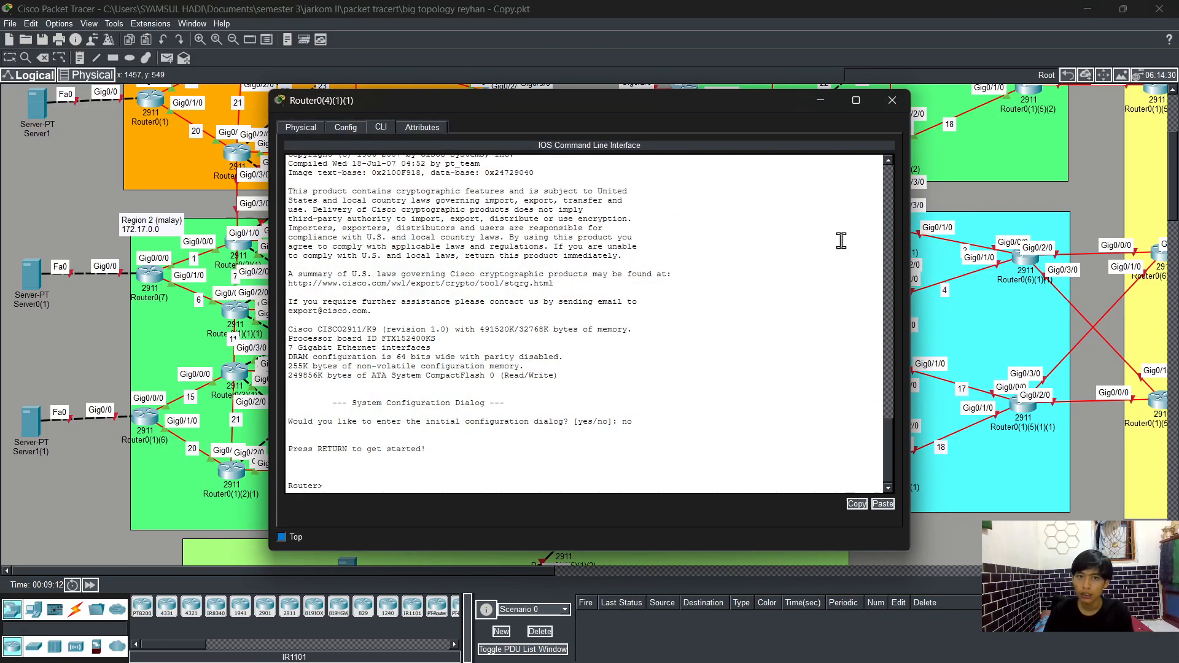
pyautogui.write('en')
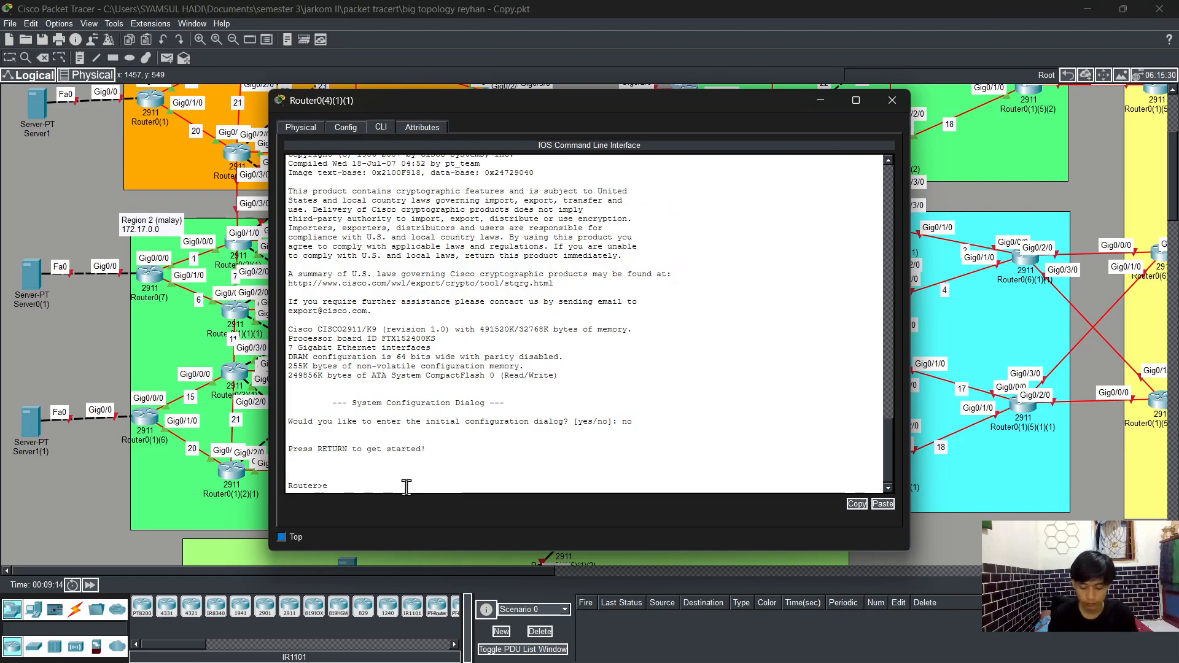
pyautogui.press('Tab')
pyautogui.press('Return')
pyautogui.write('con')
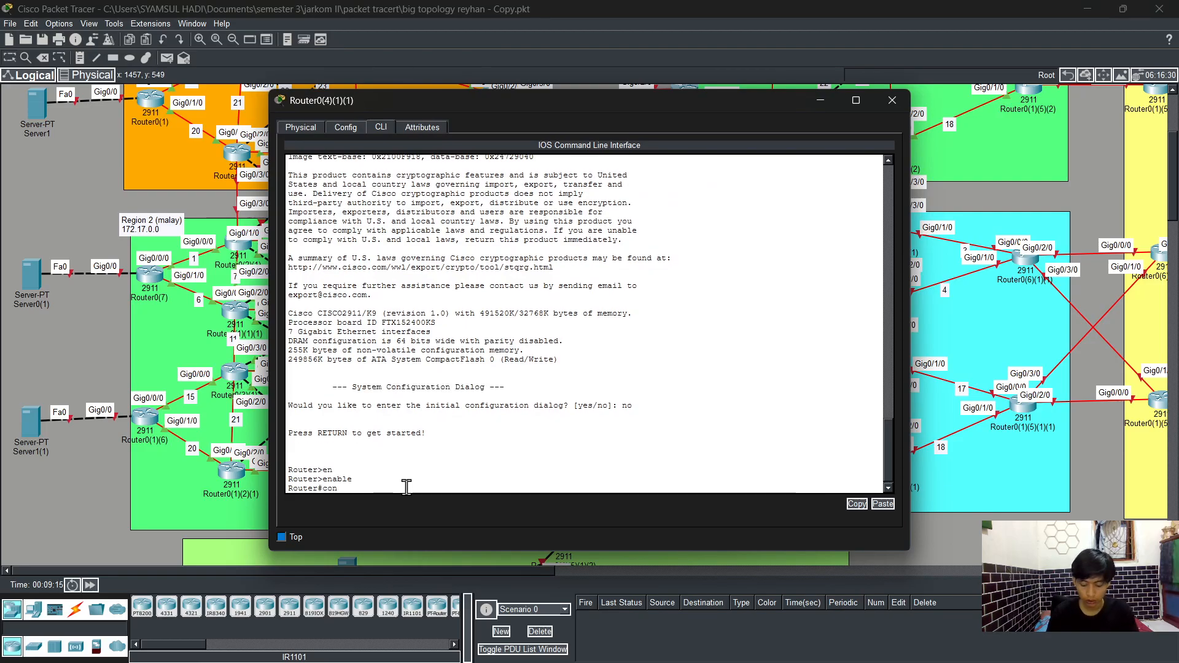
pyautogui.write('fig t')
pyautogui.press('Return')
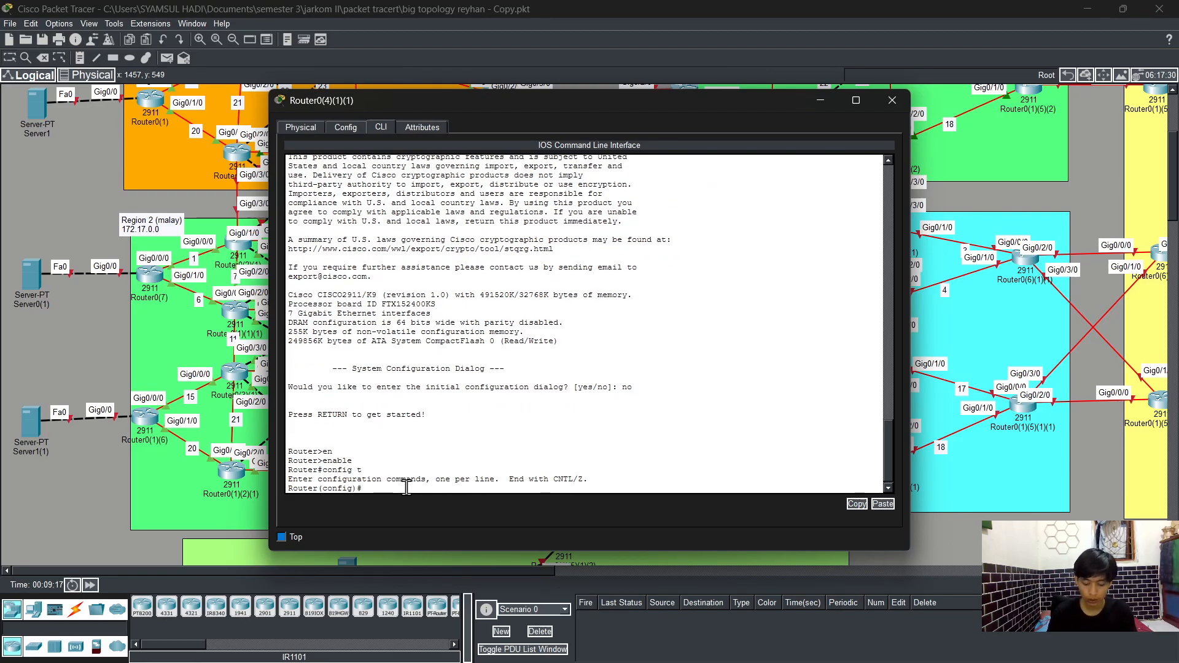
# Step: Assign IP address 172.19.2.3 with mask 255.255.255.0 to interface GigabitEthernet0/0/0
pyautogui.write('int')
pyautogui.press('Tab')
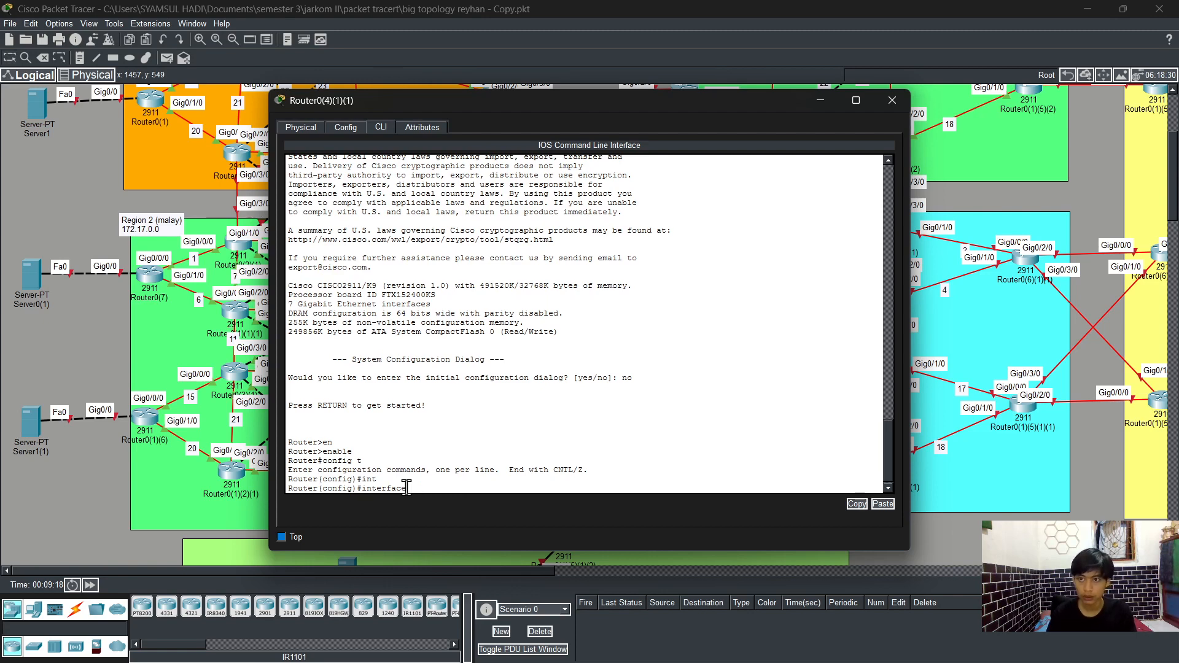
pyautogui.moveTo(663, 101); pyautogui.dragTo(633, 96)
pyautogui.write('g')
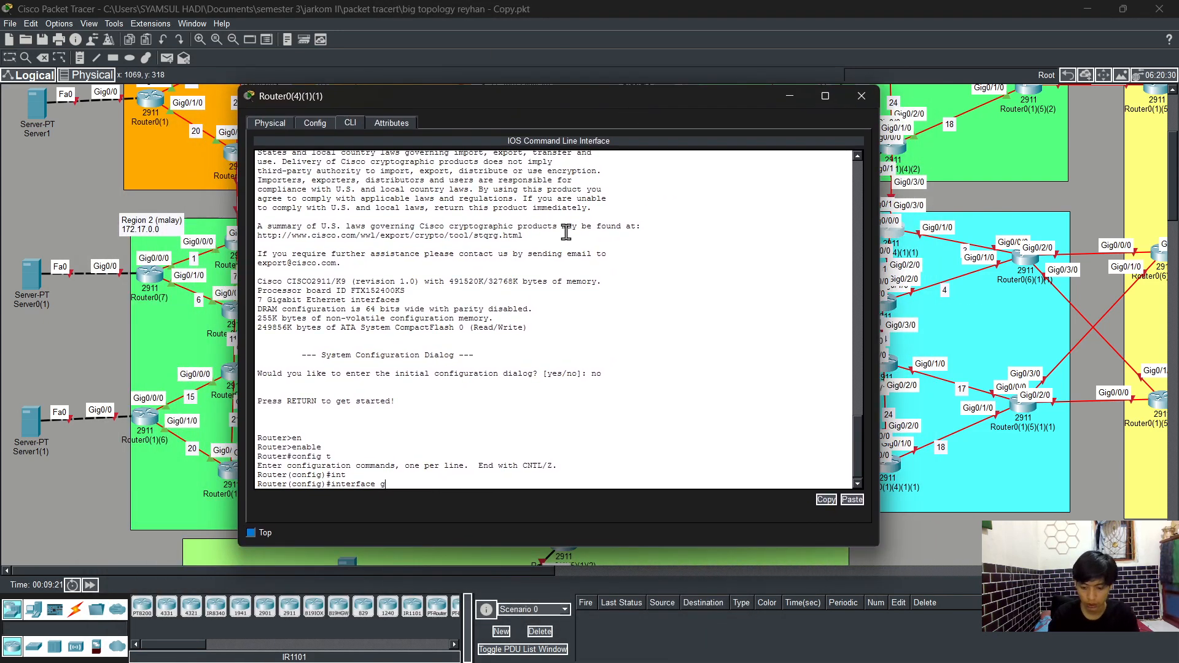
pyautogui.write('0/0/')
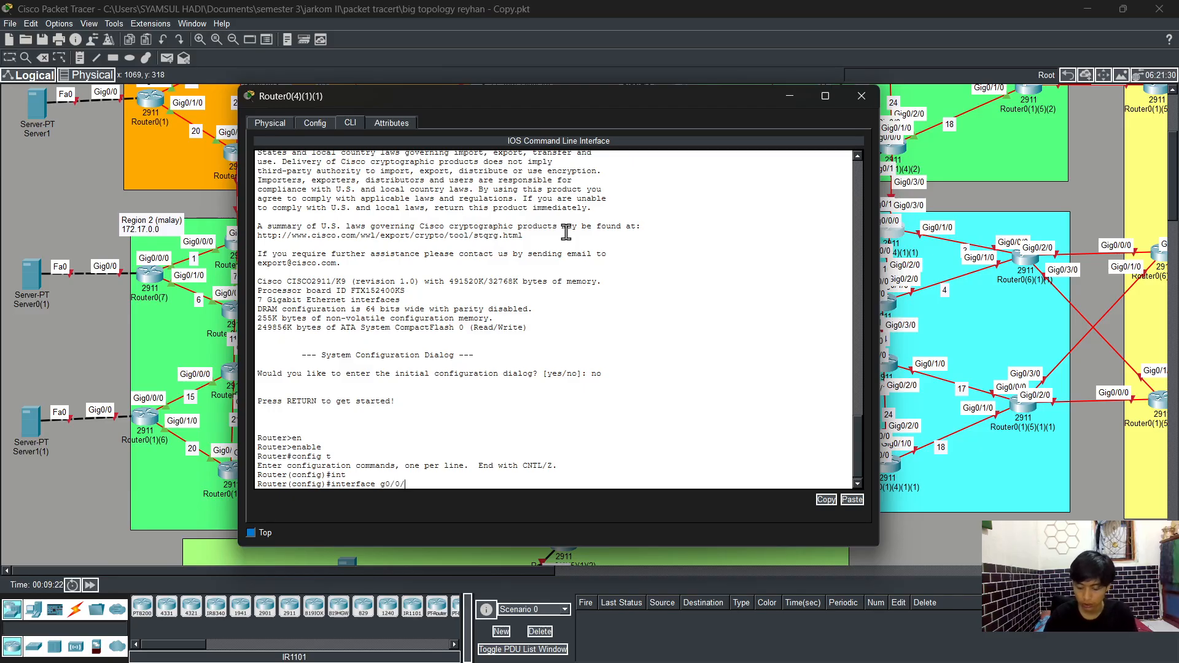
pyautogui.write('0')
pyautogui.press('Return')
pyautogui.write('ip ad')
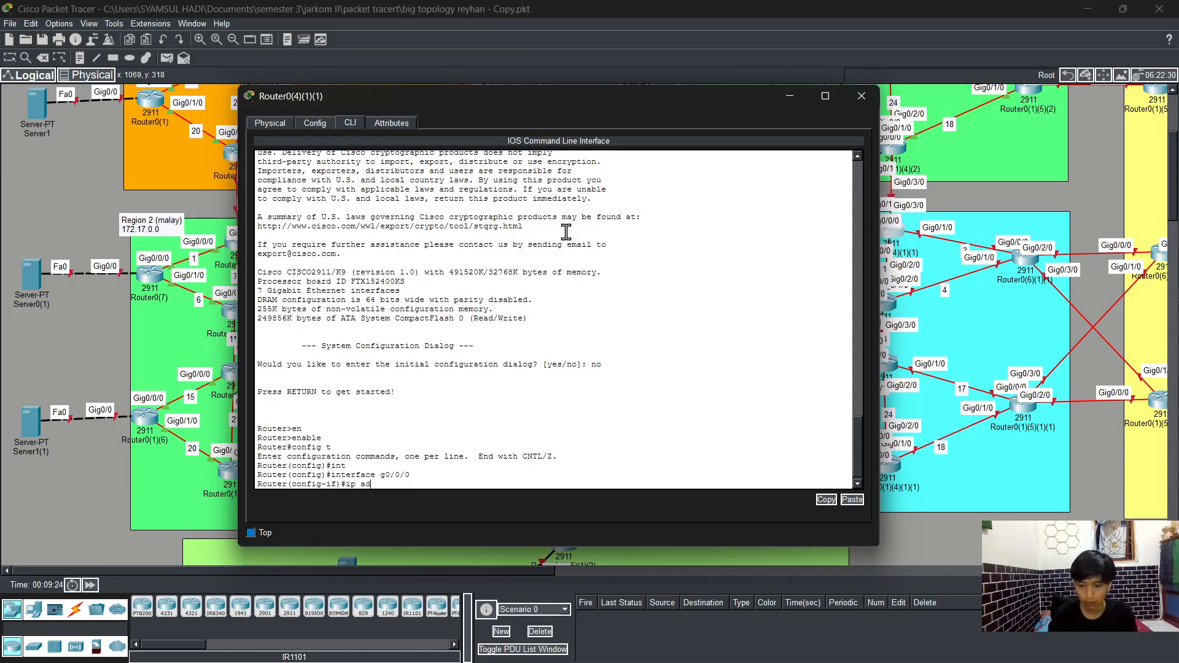
pyautogui.write('d')
pyautogui.press('Tab')
pyautogui.write('172.19')
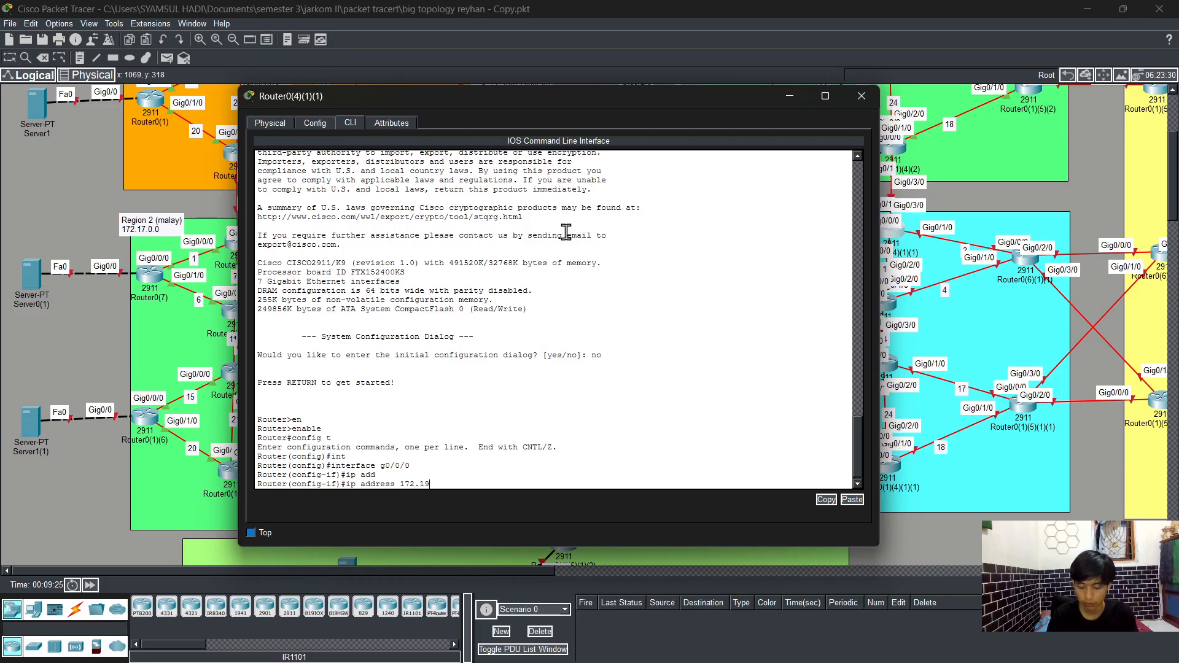
pyautogui.write('.')
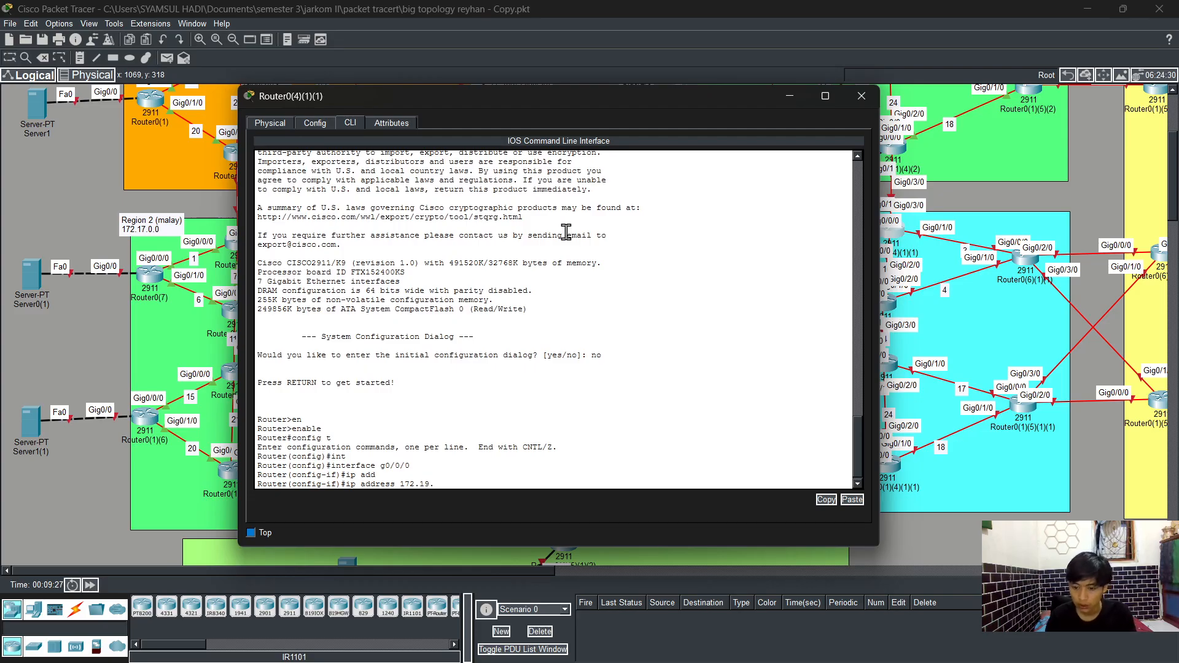
pyautogui.write('2')
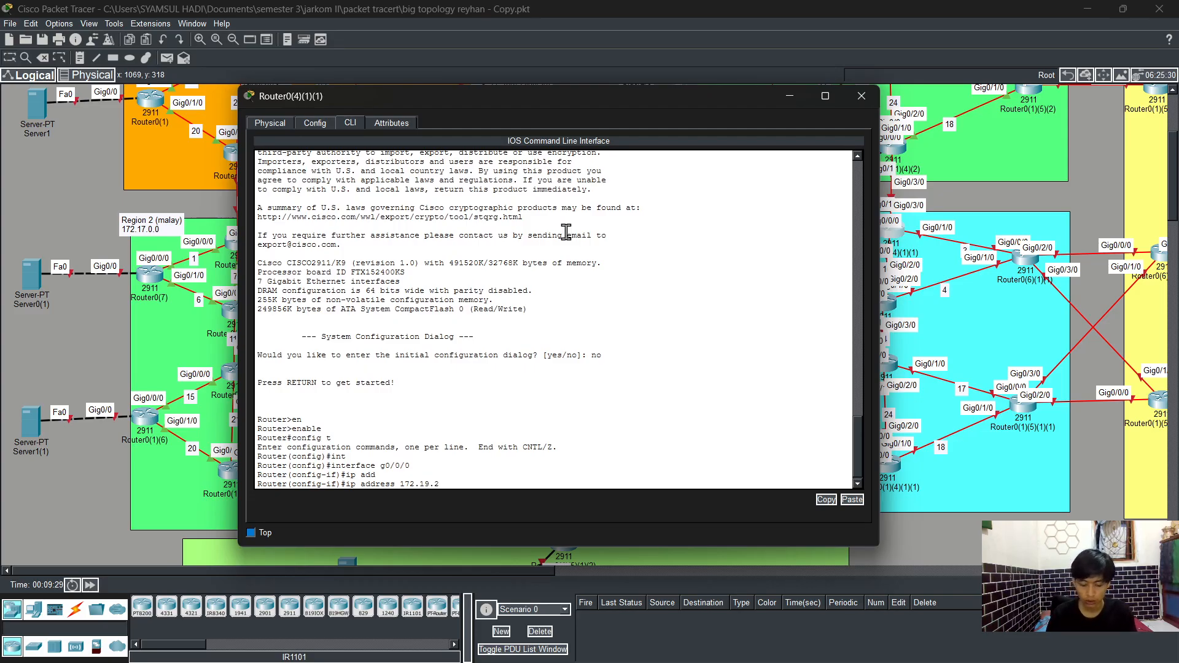
pyautogui.write('.3 255.255.255.0')
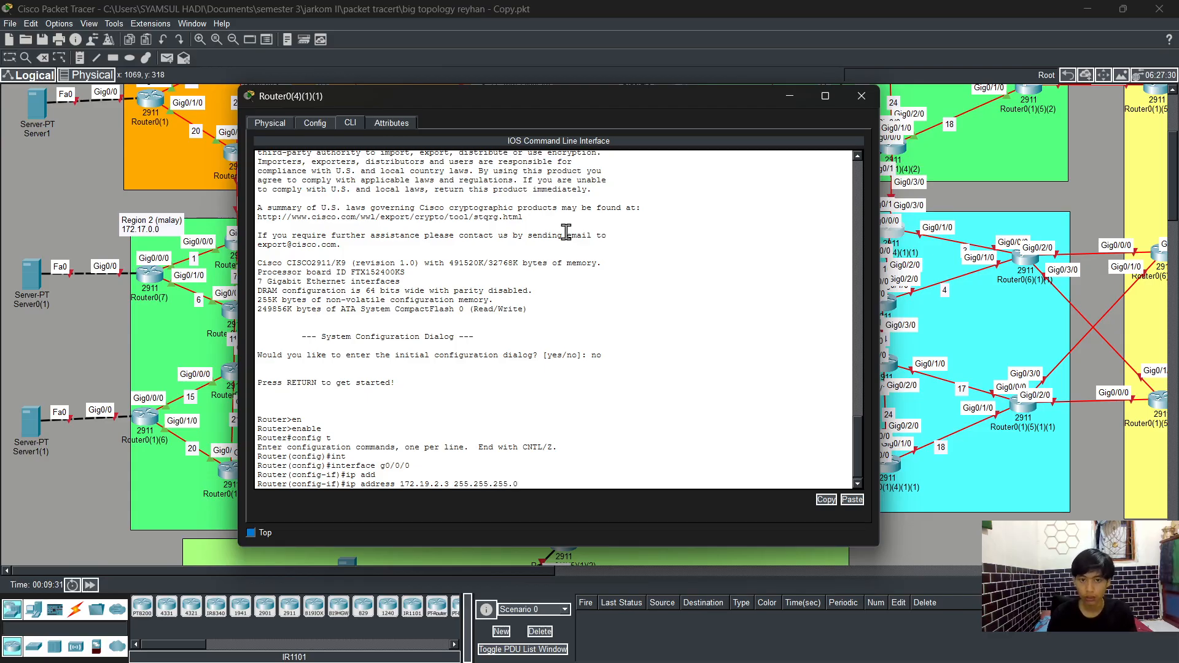
pyautogui.press('Return')
# Step: Enable GigabitEthernet0/0/0 with no shutdown and return to global configuration
pyautogui.write('no s')
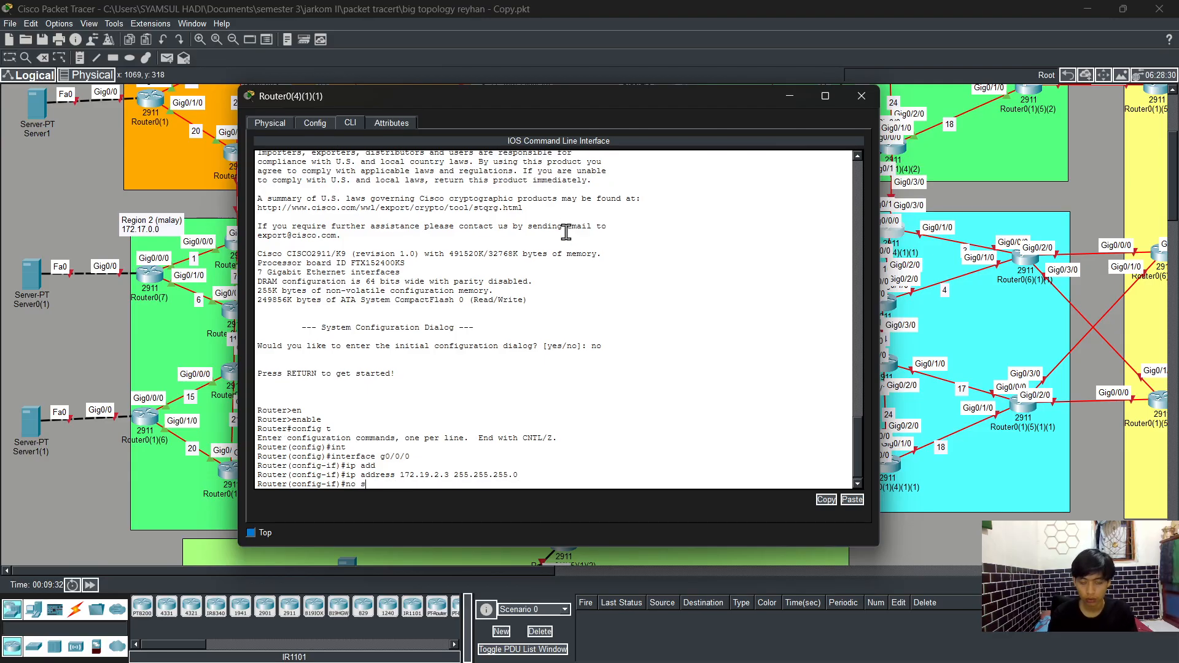
pyautogui.write('h')
pyautogui.press('Tab')
pyautogui.press('Return')
pyautogui.write('er(config-if)#e')
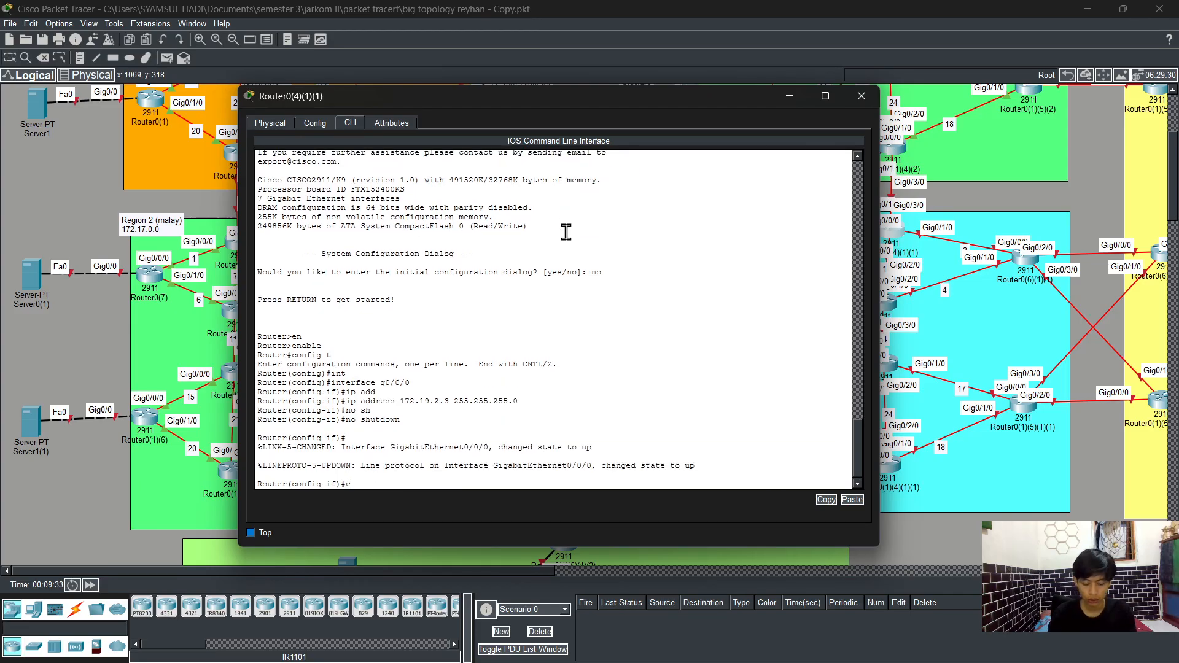
pyautogui.write('xit')
pyautogui.press('Return')
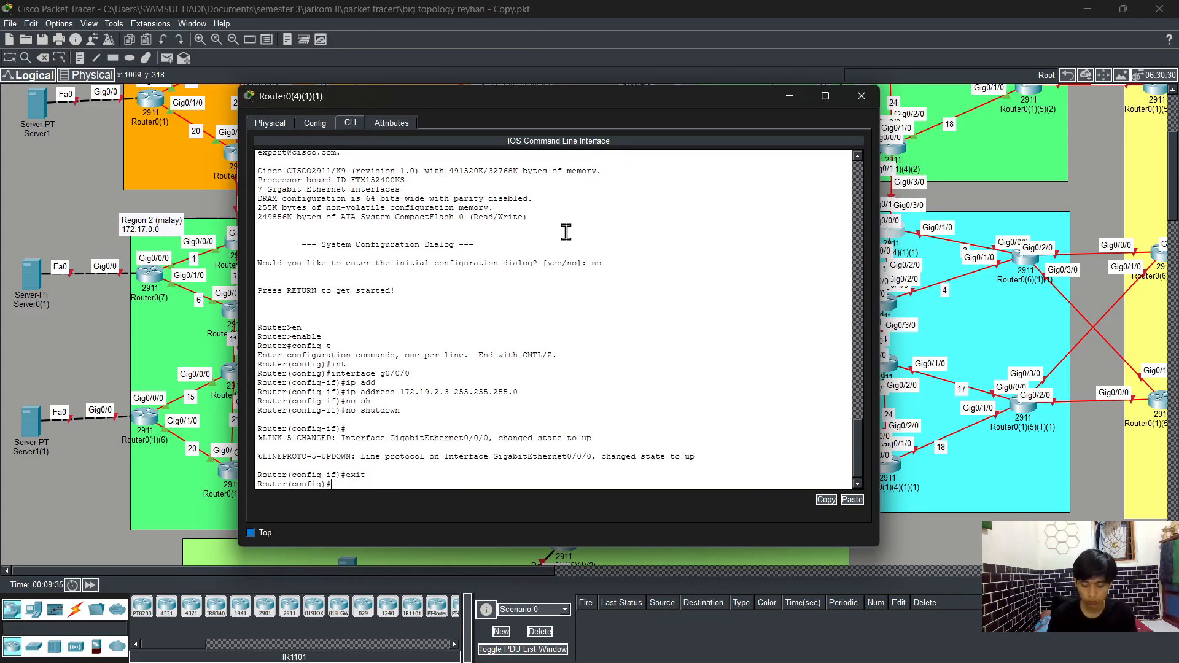
# Step: Assign IP address 172.19.9.2 with mask 255.255.255.0 to interface GigabitEthernet0/0
pyautogui.write('int')
pyautogui.press('Tab')
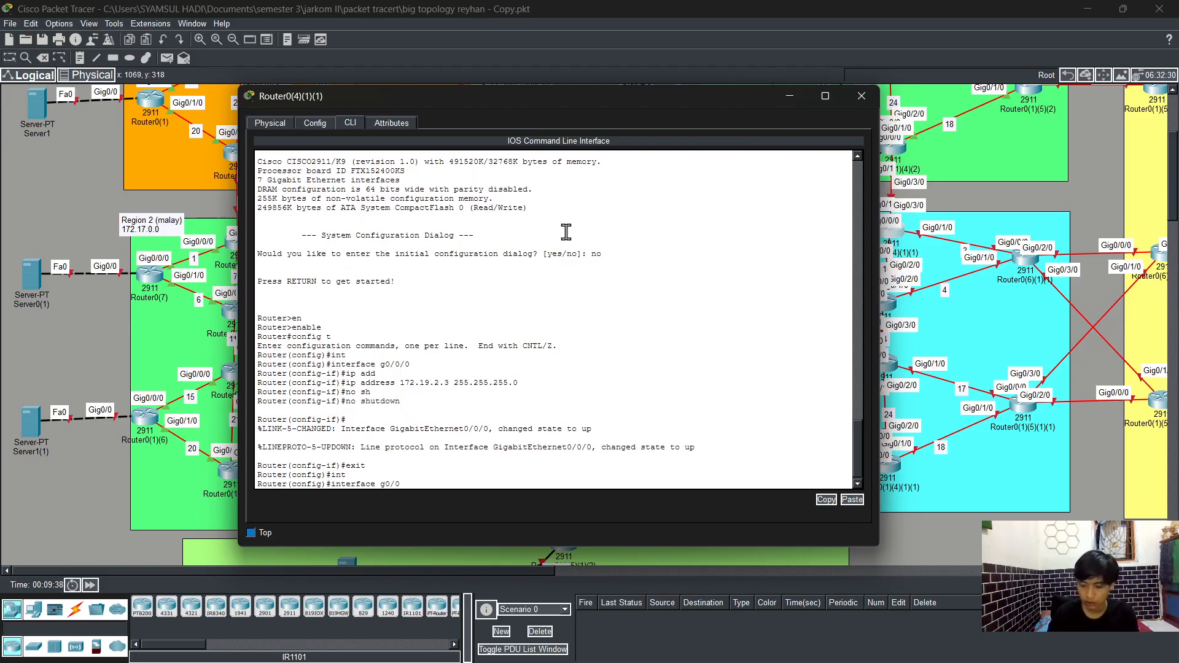
pyautogui.write('g0/0')
pyautogui.press('Return')
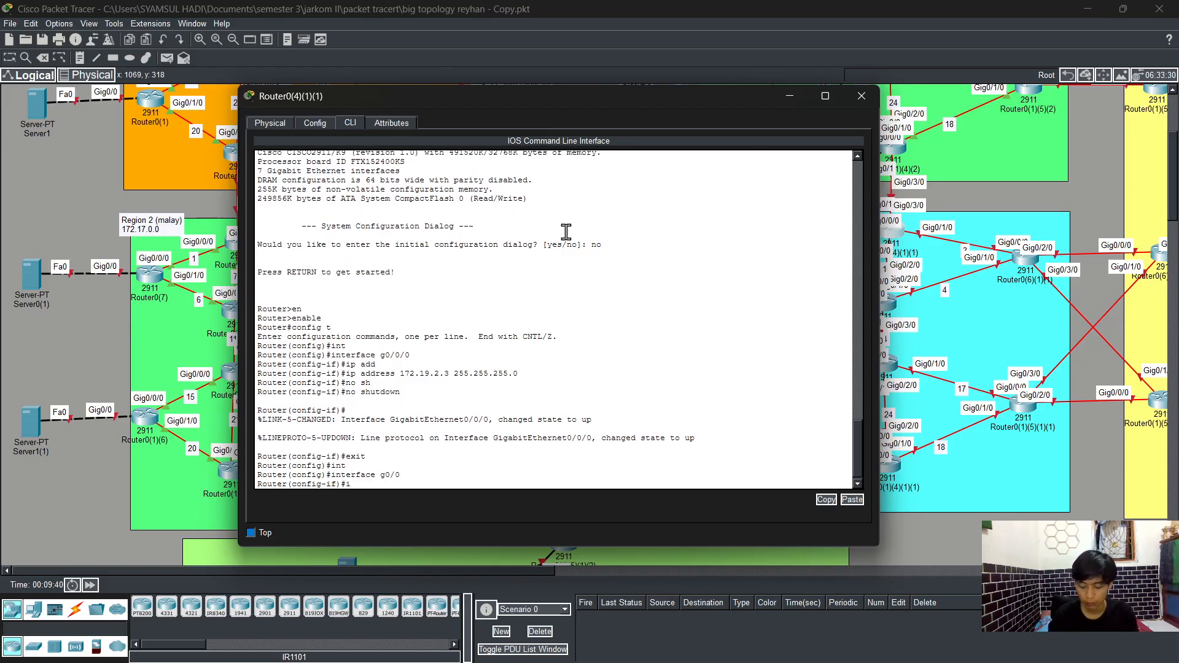
pyautogui.write('ip add')
pyautogui.press('Tab')
pyautogui.write('1')
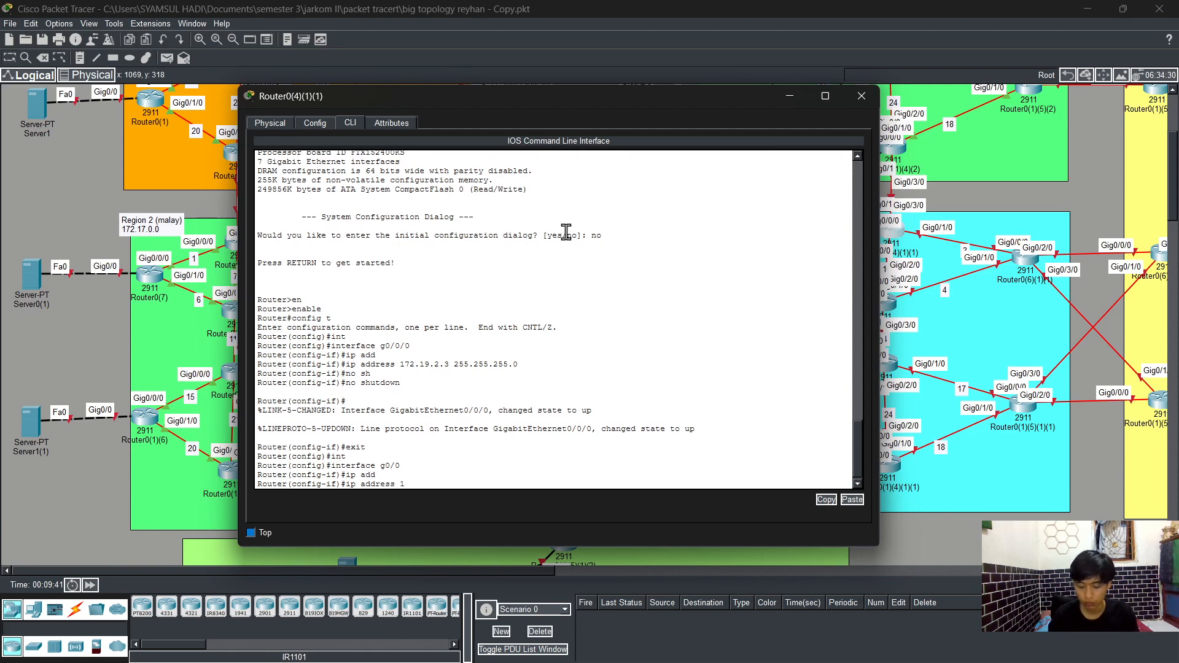
pyautogui.write('72.19.9')
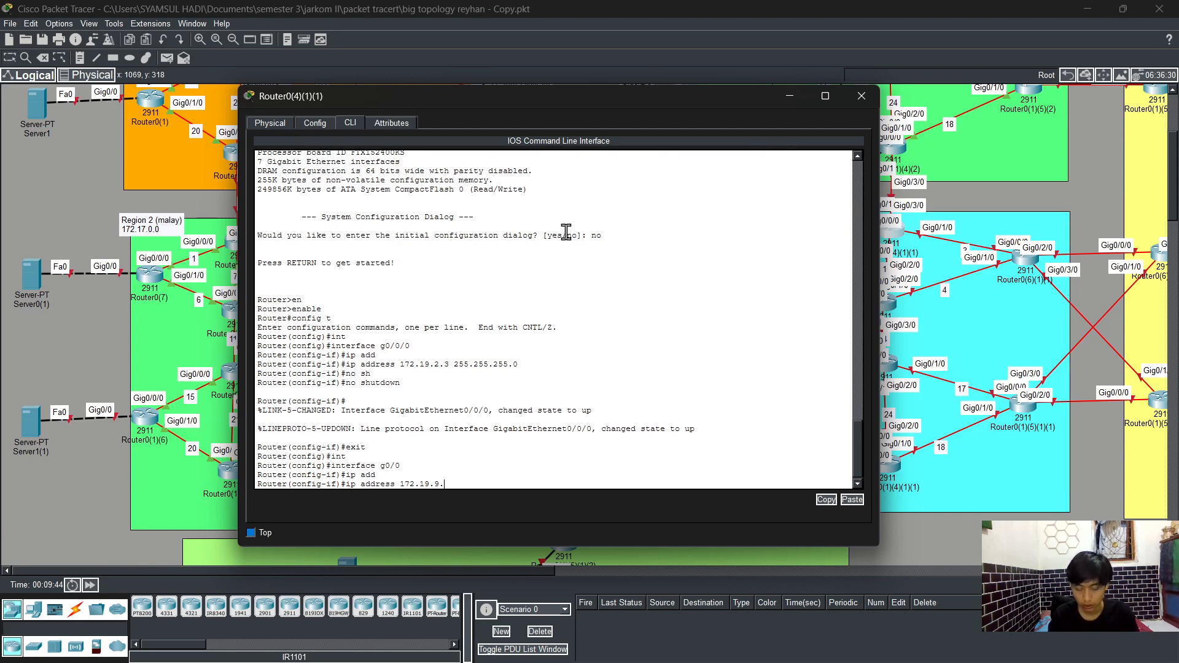
pyautogui.write('.2 255.2')
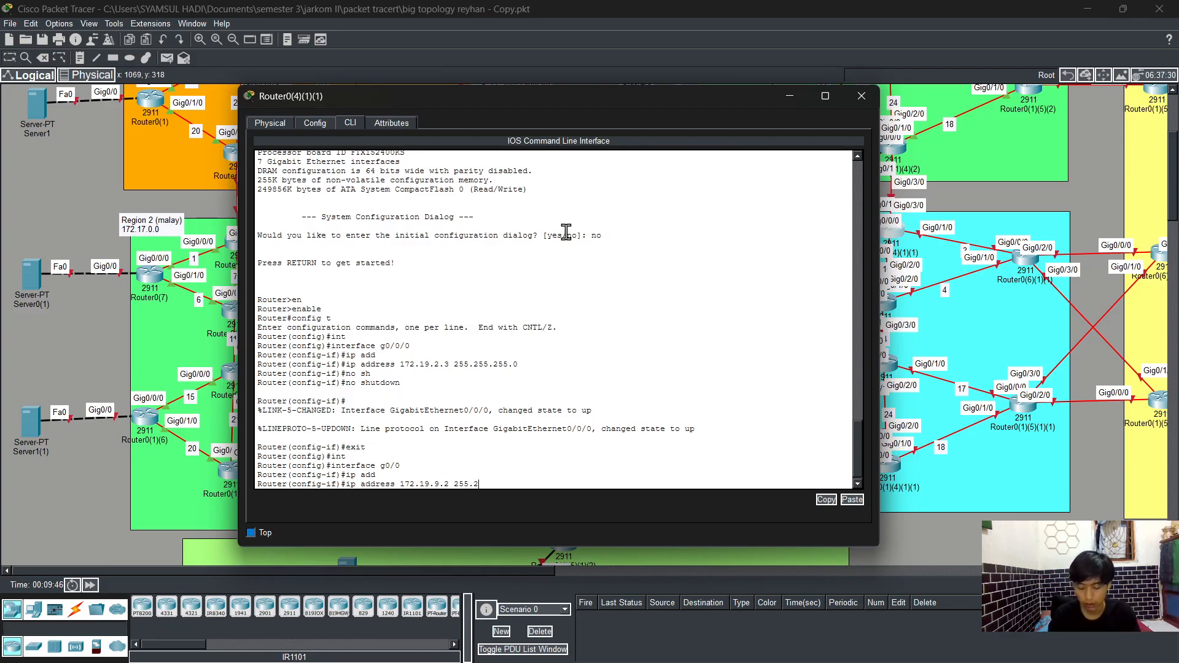
pyautogui.write('55.255')
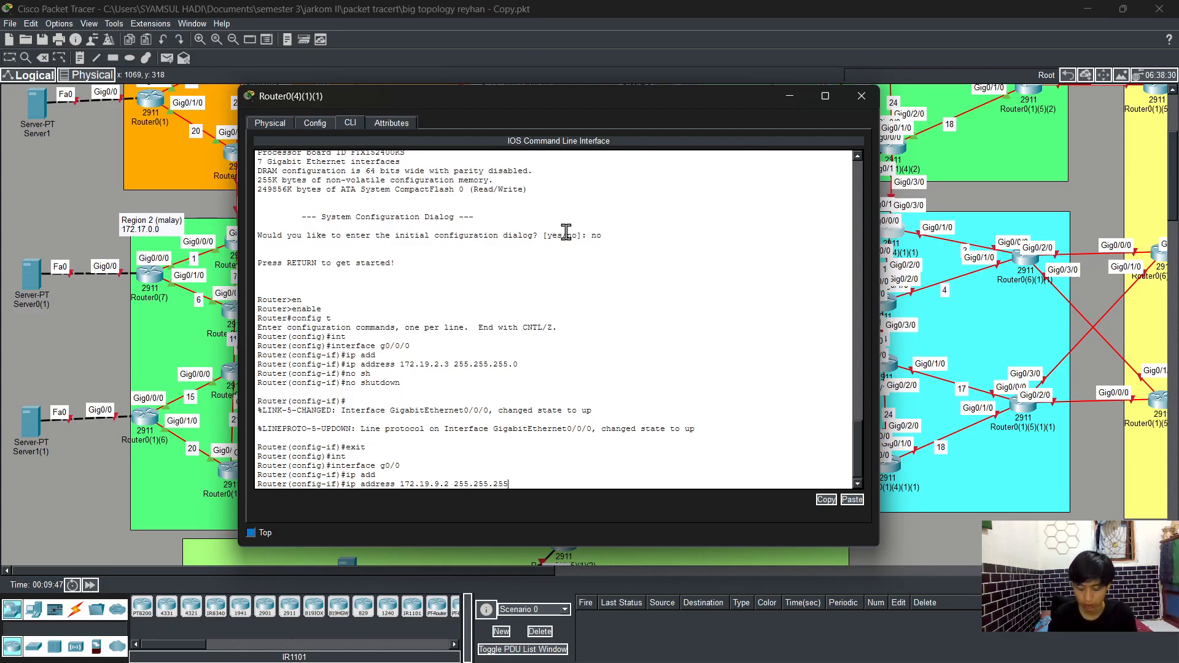
pyautogui.write('.255.0')
pyautogui.press('Return')
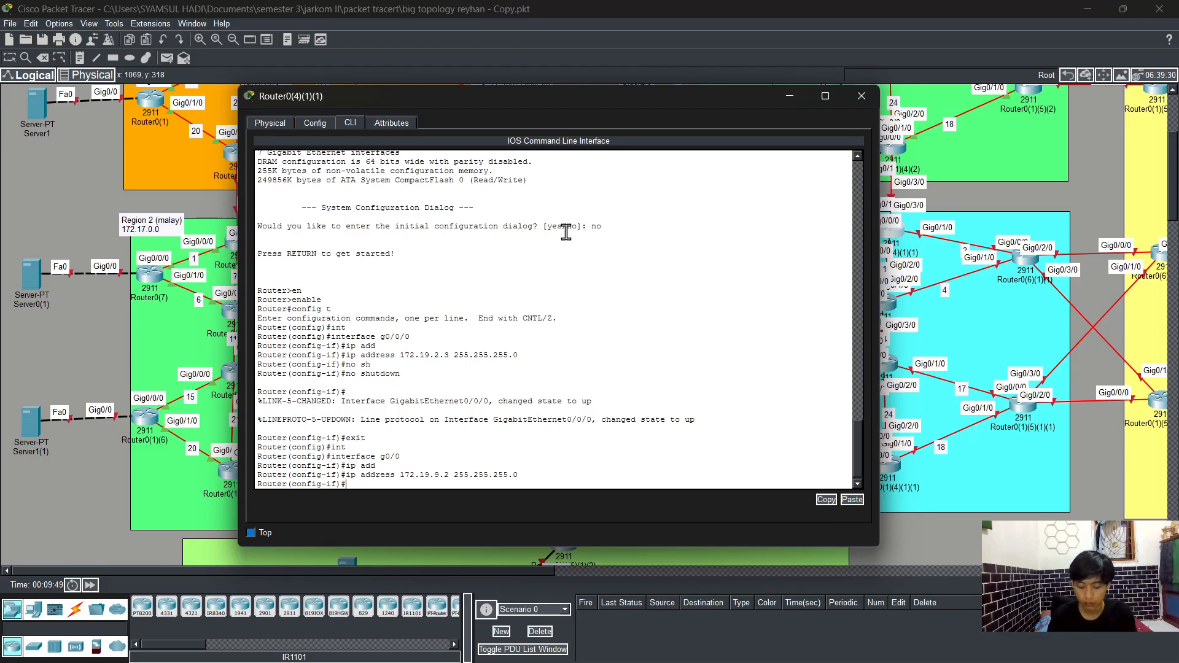
# Step: Enable GigabitEthernet0/0 with no shutdown and return to global configuration
pyautogui.write('no sh')
pyautogui.press('Tab')
pyautogui.press('Return')
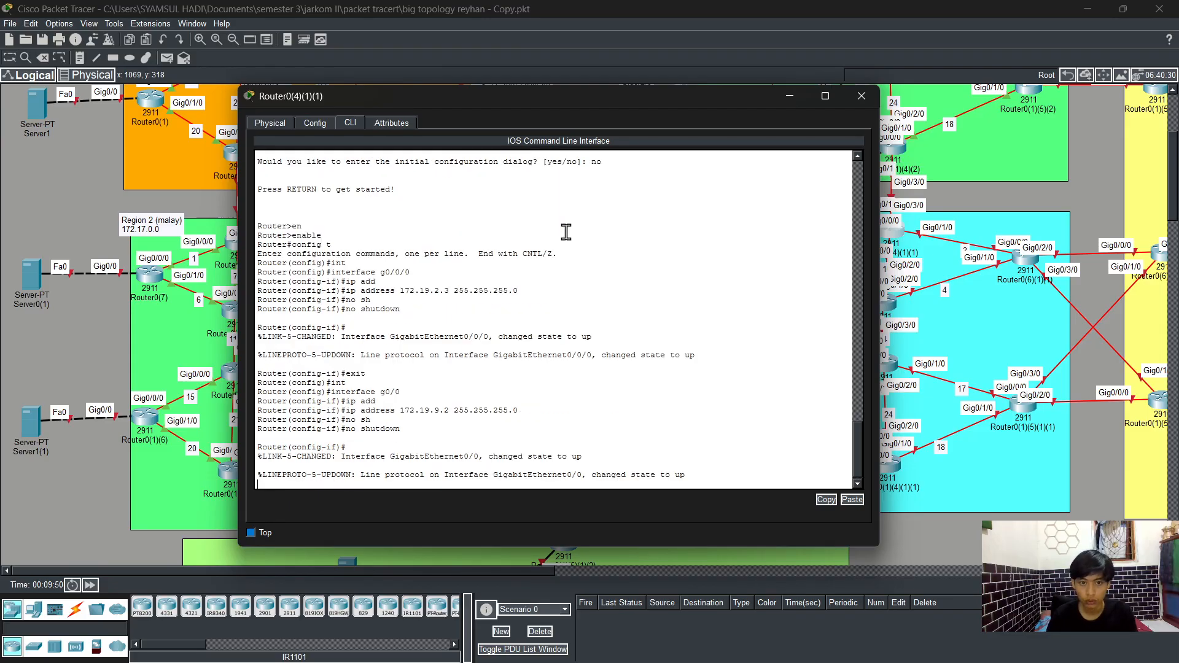
pyautogui.write('exit')
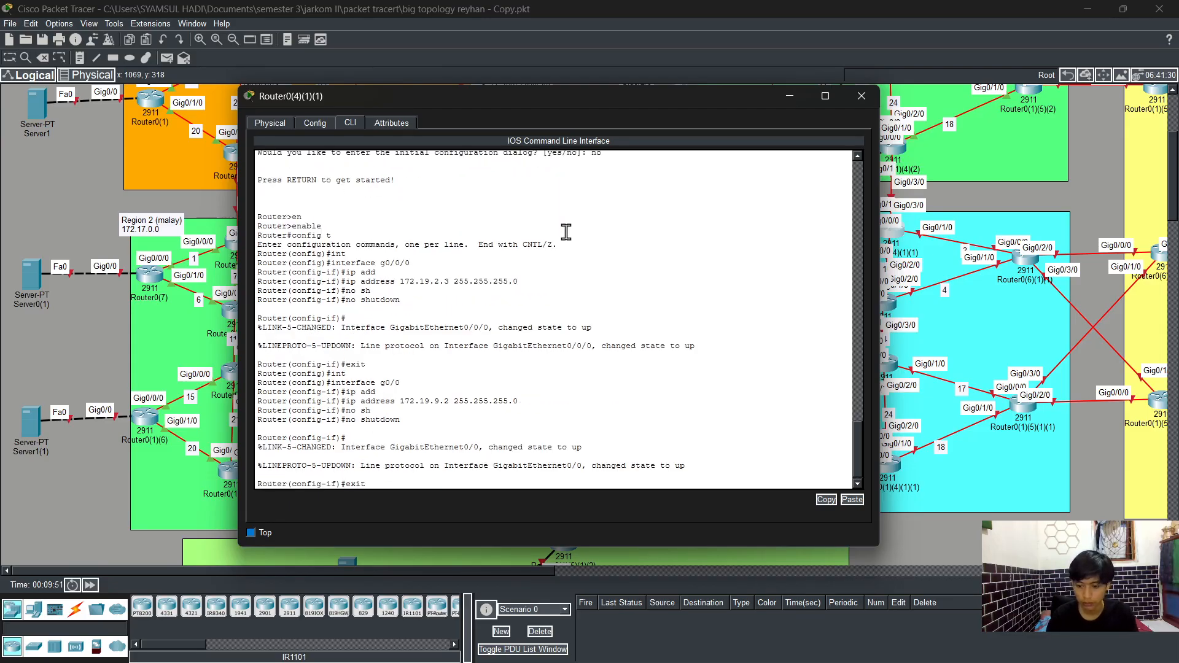
pyautogui.press('Return')
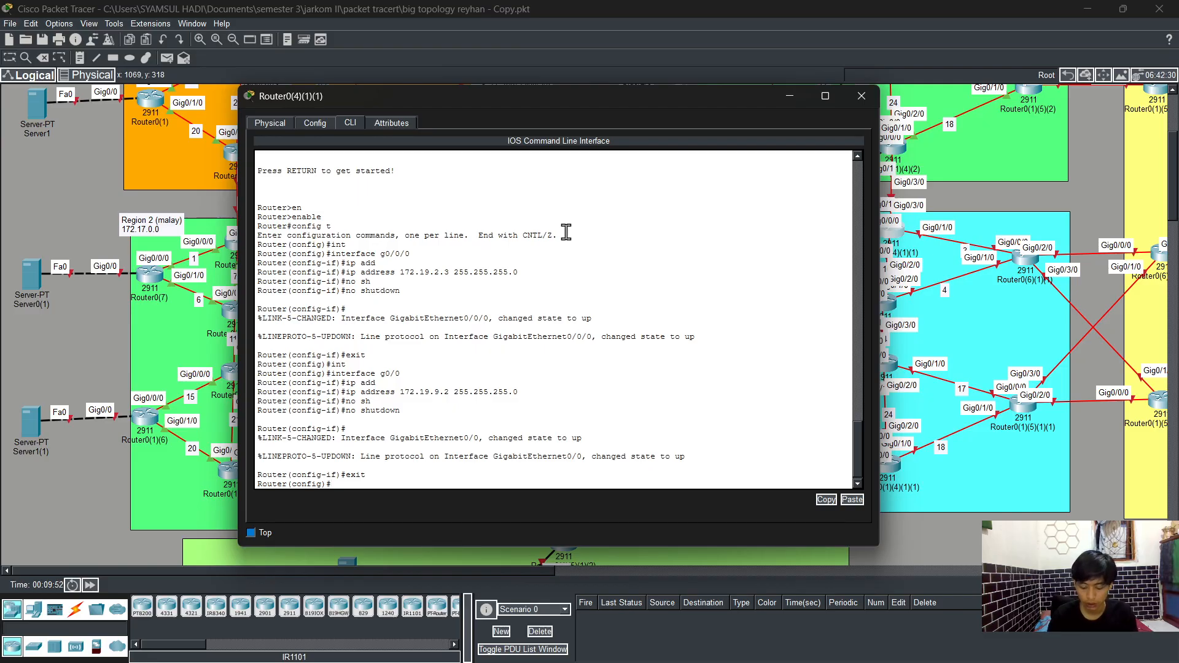
# Step: Select interface GigabitEthernet0/2/0 and assign IP address 172.19.10.2 with mask 255.255.255.0
pyautogui.write('in')
pyautogui.press('Tab')
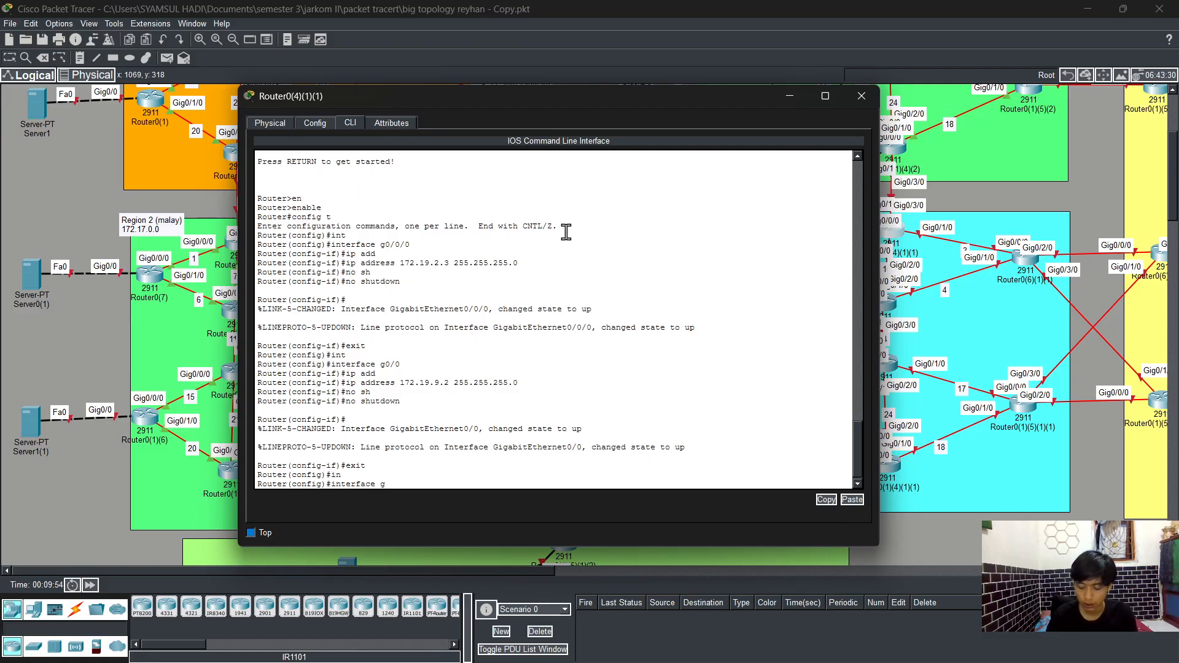
pyautogui.write('g0/2/0')
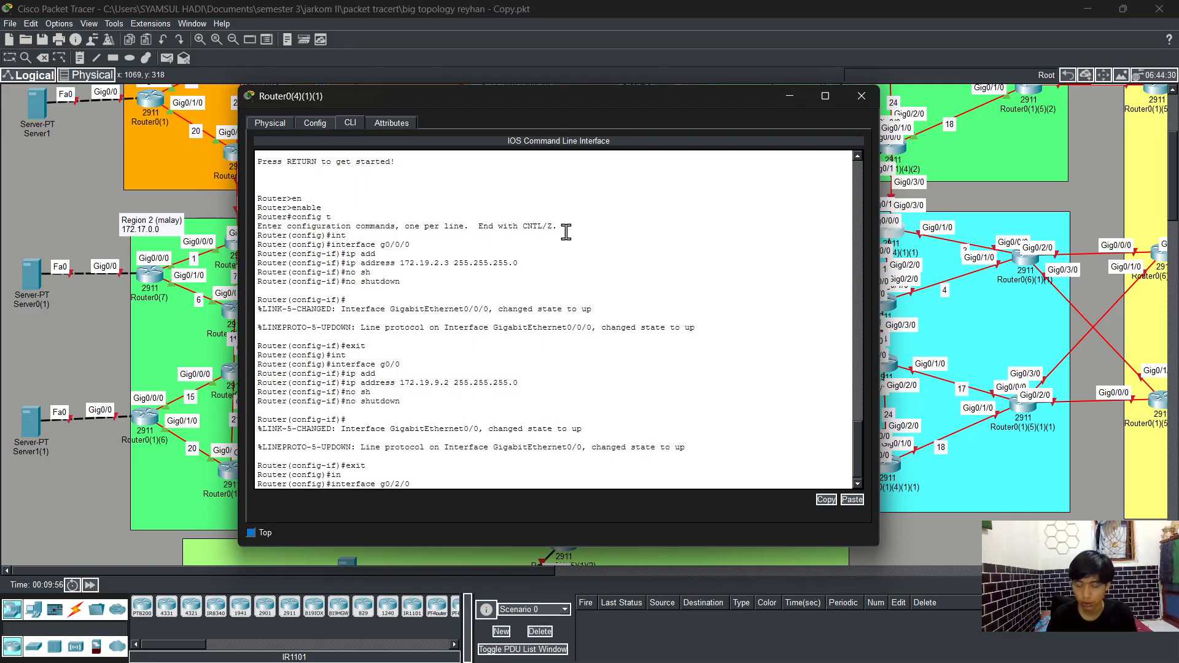
pyautogui.press('Return')
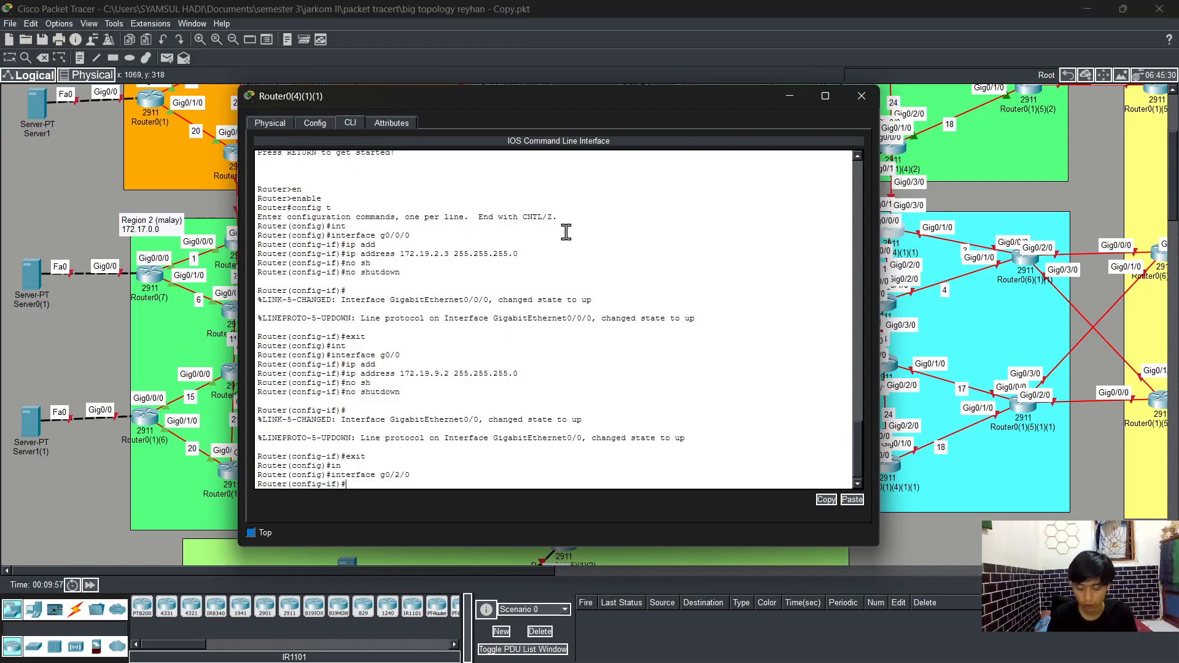
pyautogui.write('ip add')
pyautogui.press('Tab')
pyautogui.write('17')
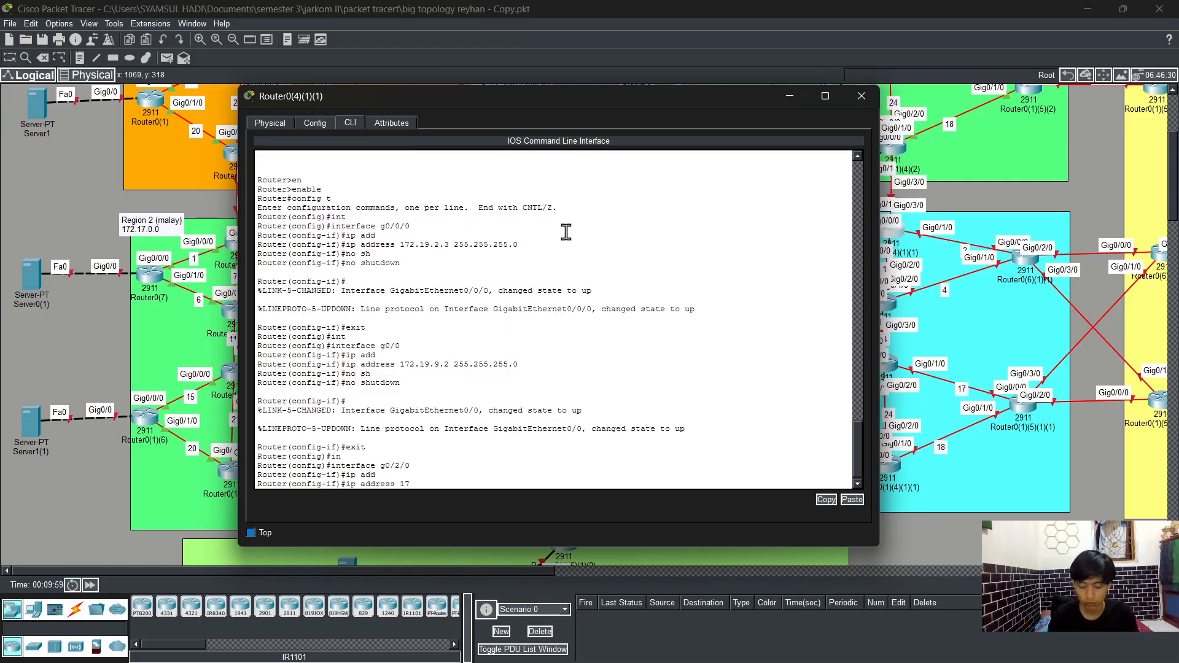
pyautogui.write('2.19')
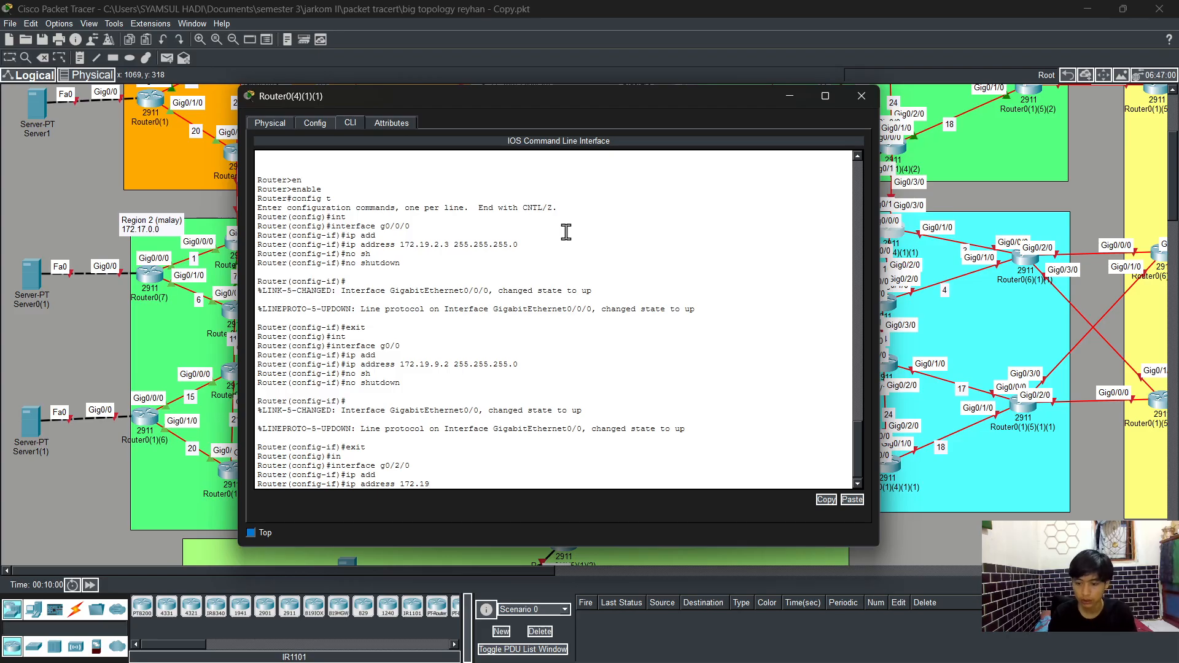
pyautogui.write('.10.2')
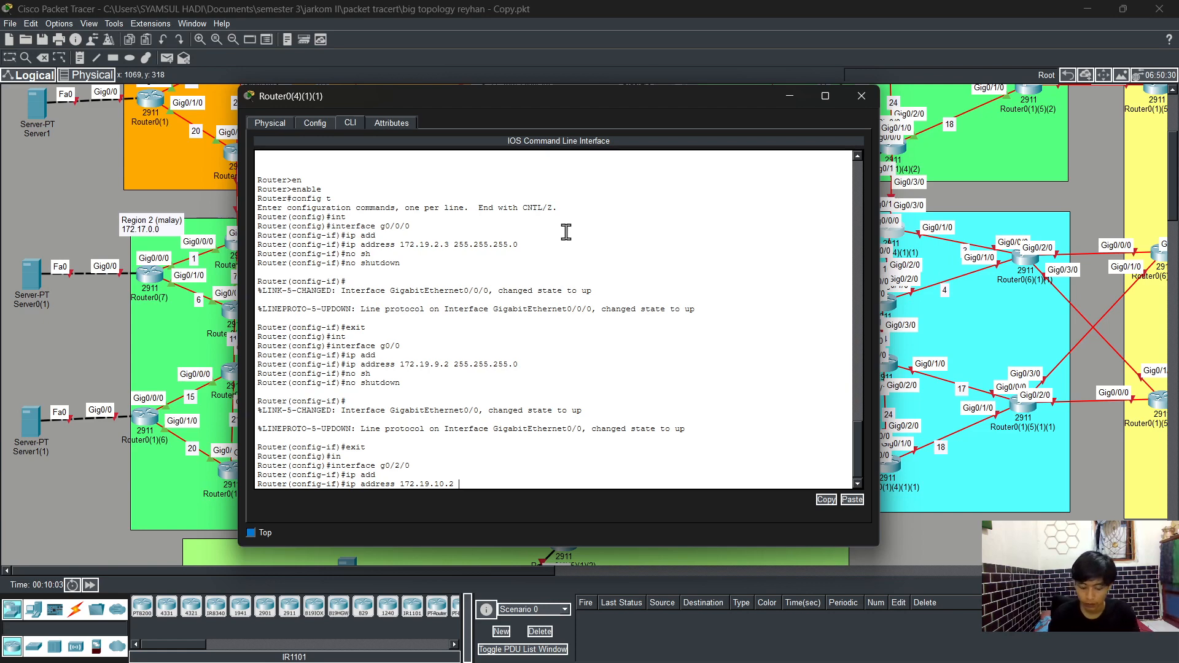
pyautogui.write('25')
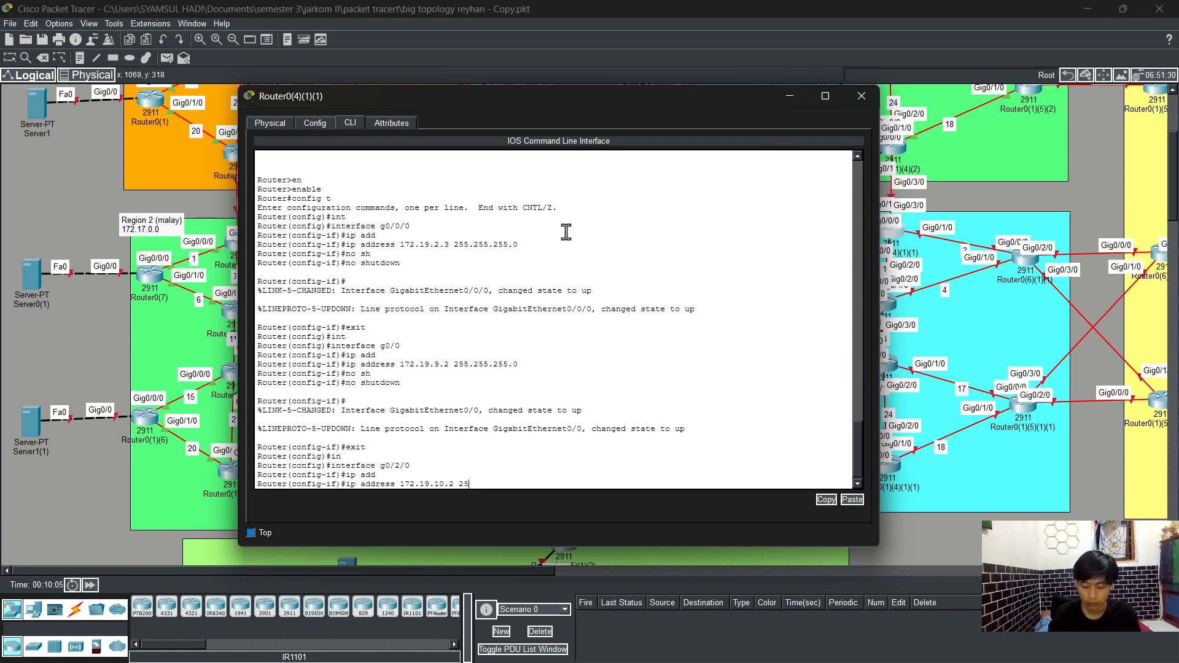
pyautogui.write('5.255.255')
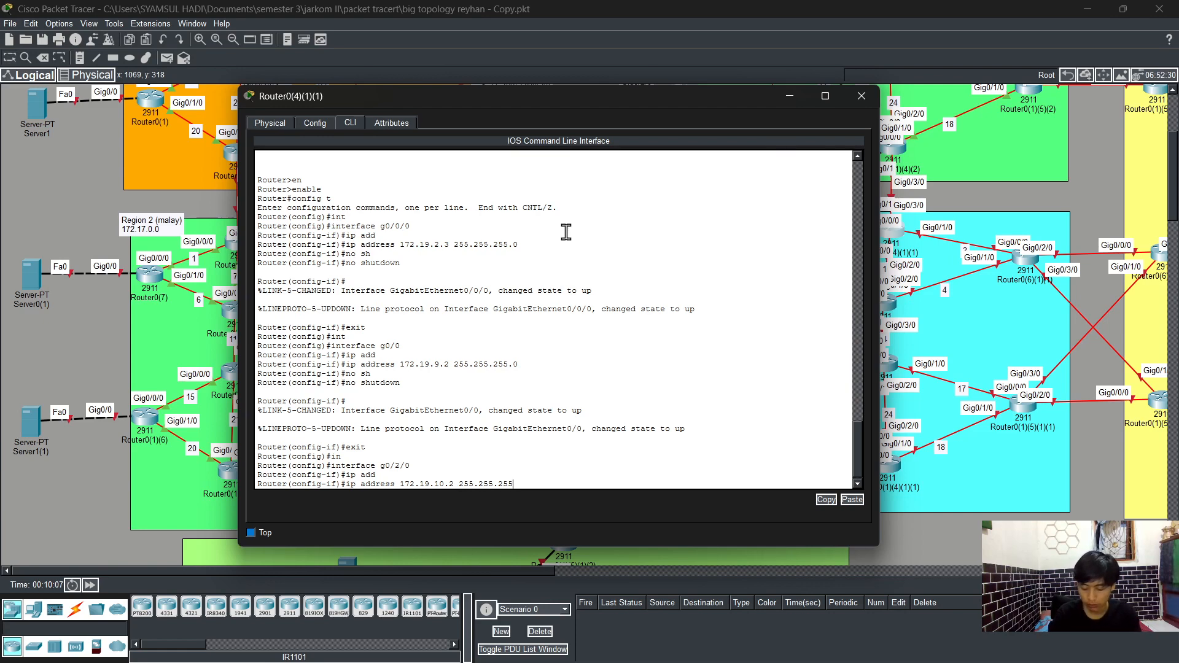
pyautogui.write('.0')
pyautogui.press('Return')
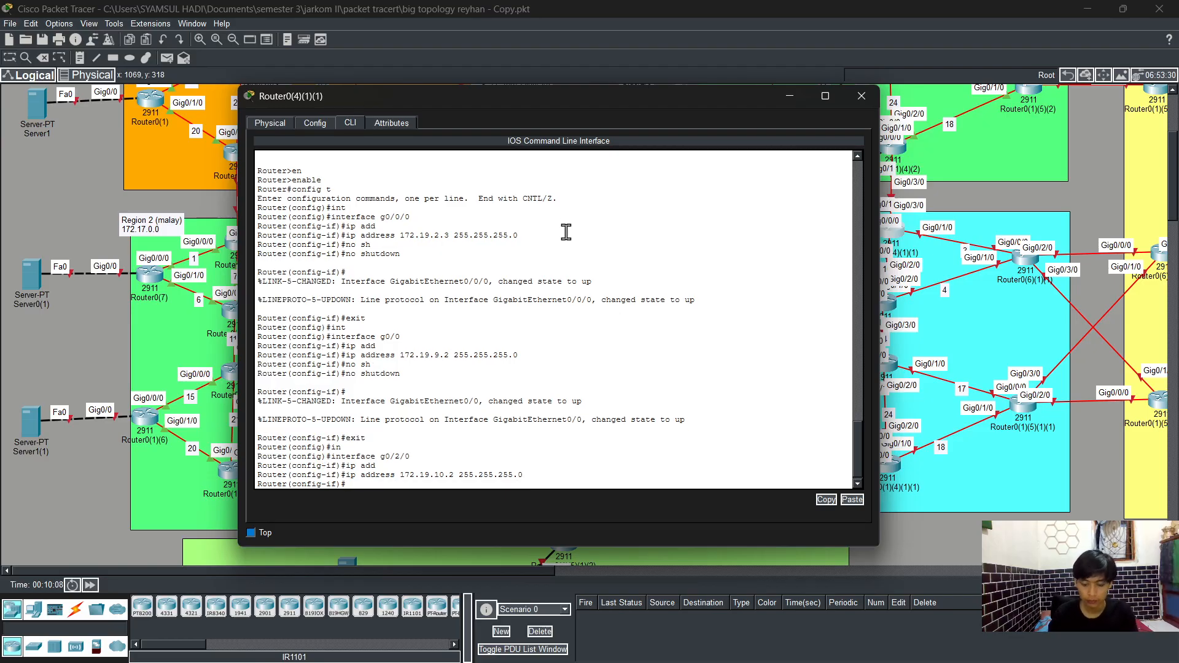
# Step: Enable GigabitEthernet0/2/0 with no shutdown and return to global configuration
pyautogui.write('no sh')
pyautogui.press('Tab')
pyautogui.press('Return')
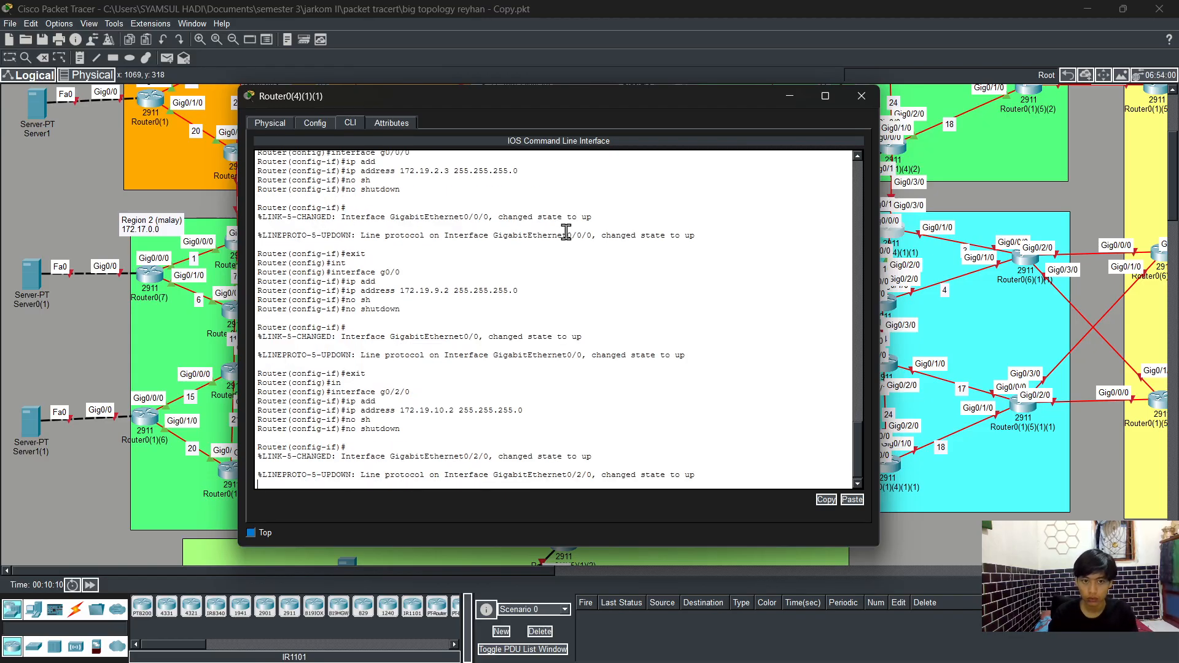
pyautogui.write('exit')
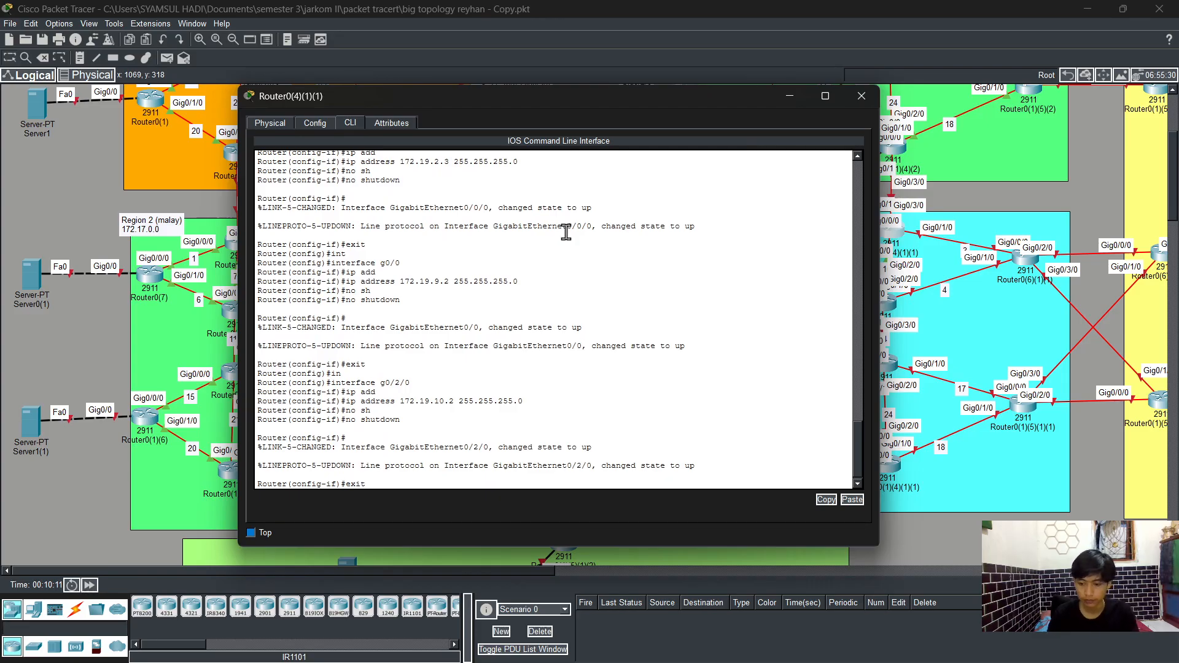
pyautogui.press('Return')
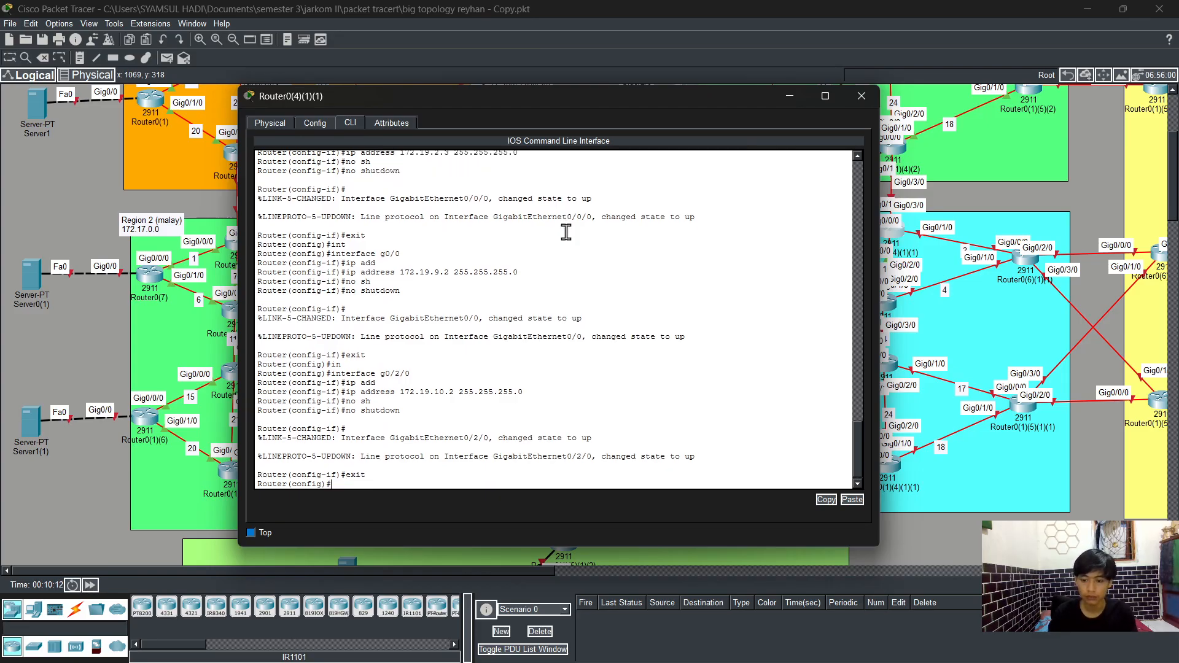
# Step: Select interface GigabitEthernet0/1/0 and assign IP address 172.19.3.2 with mask 255.255.255.0
pyautogui.write('int')
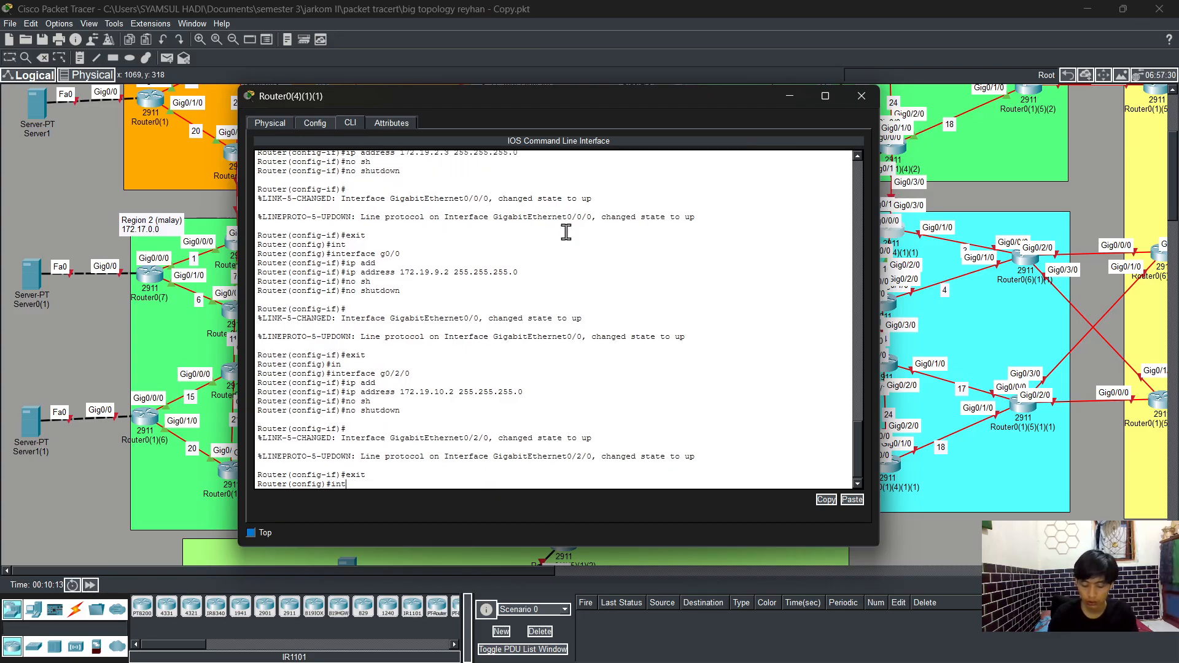
pyautogui.press('Tab')
pyautogui.write('g0/1/0')
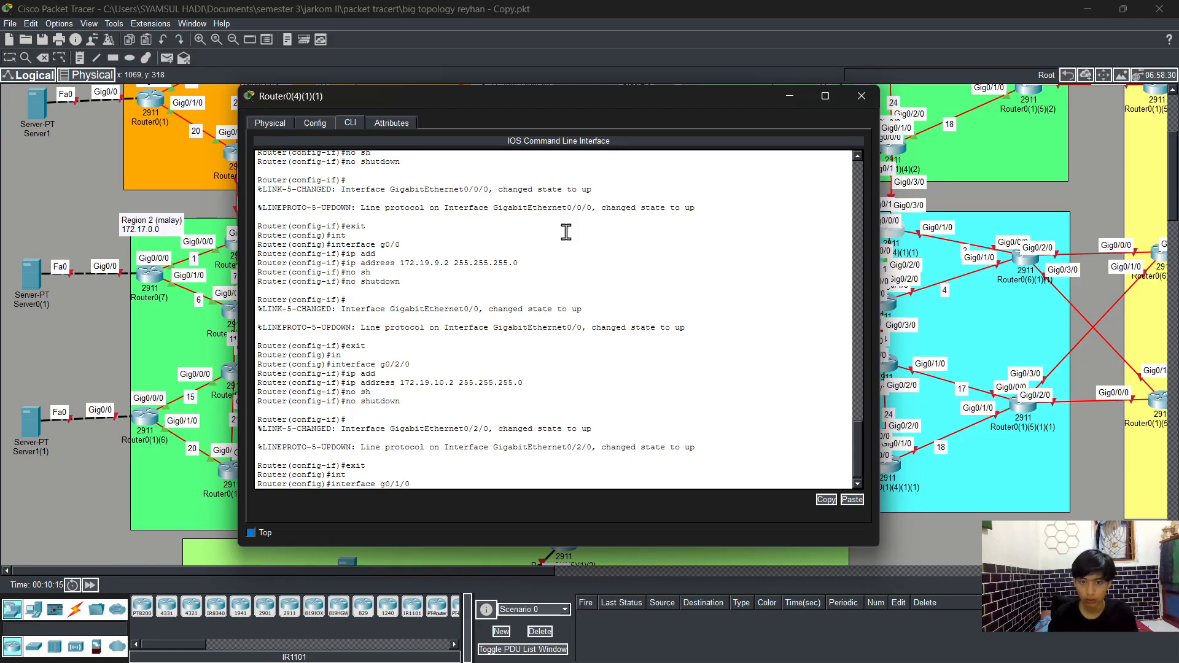
pyautogui.press('Return')
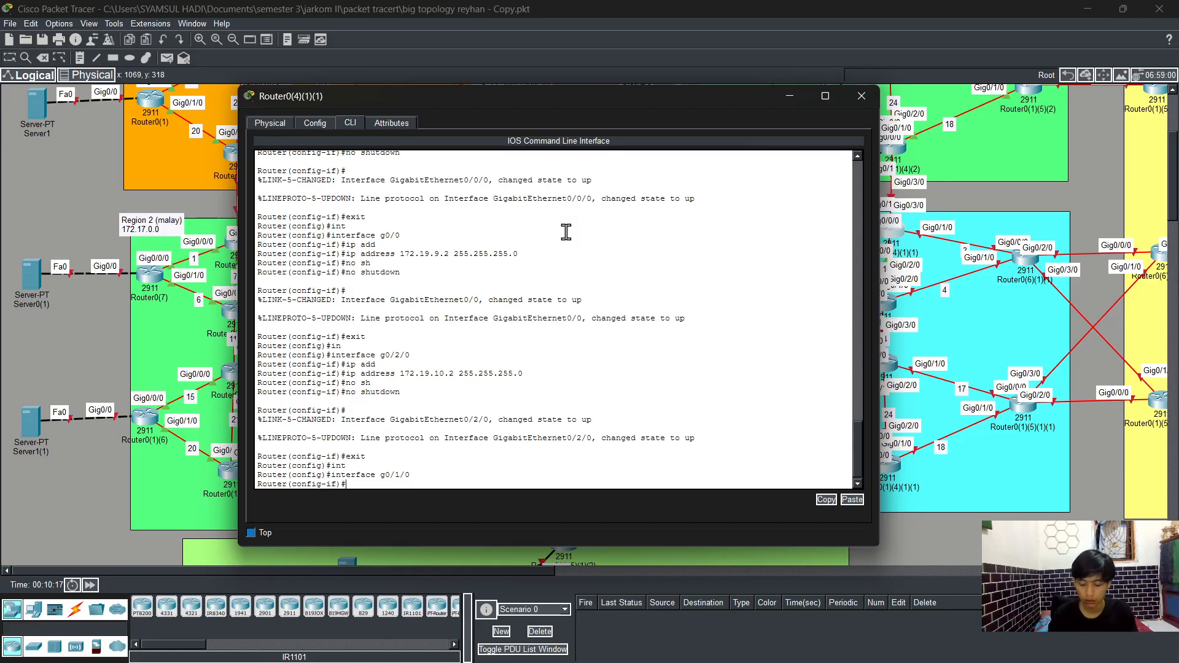
pyautogui.write('ip add')
pyautogui.press('Tab')
pyautogui.write('172')
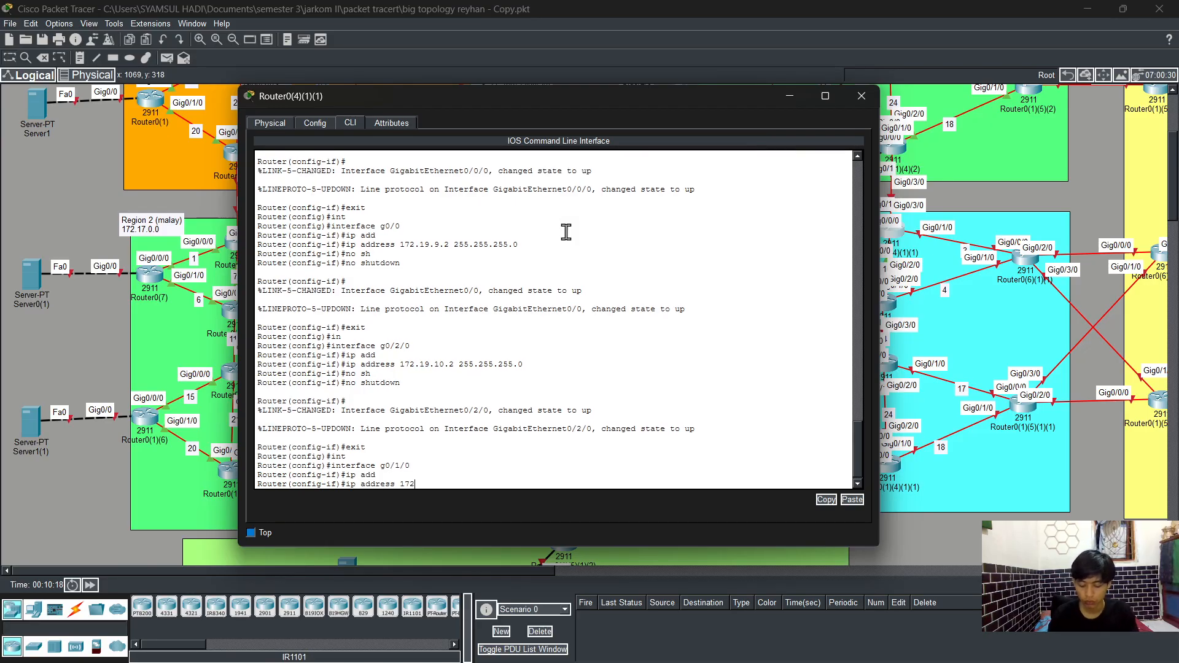
pyautogui.write('.19.3')
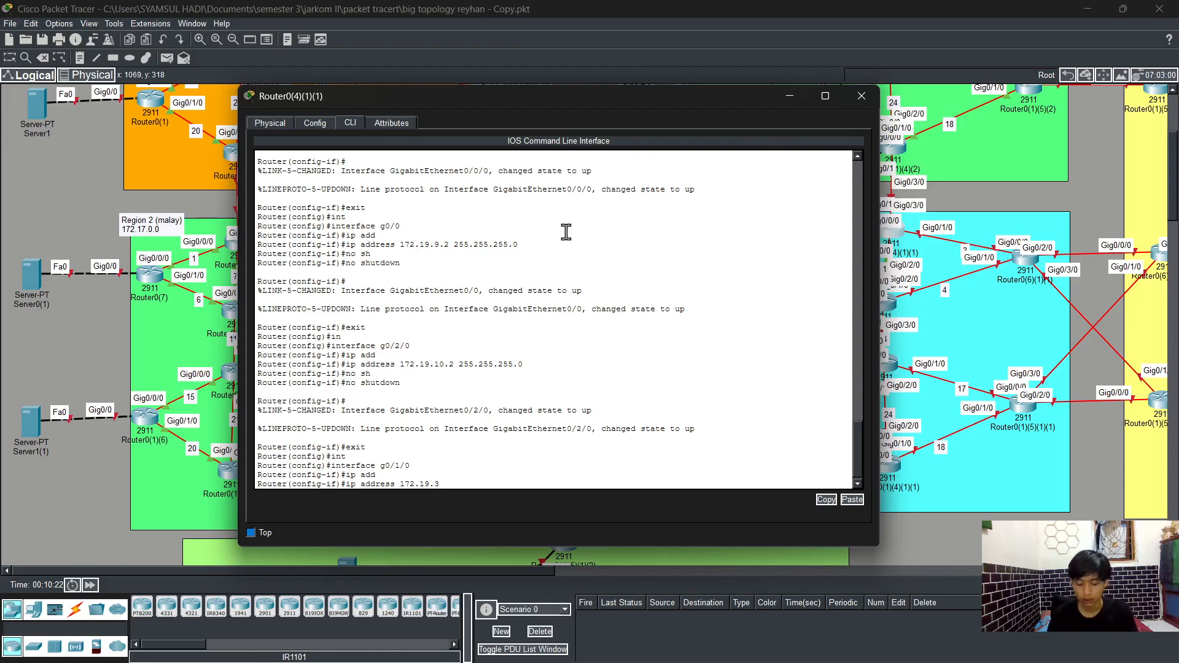
pyautogui.write('255.')
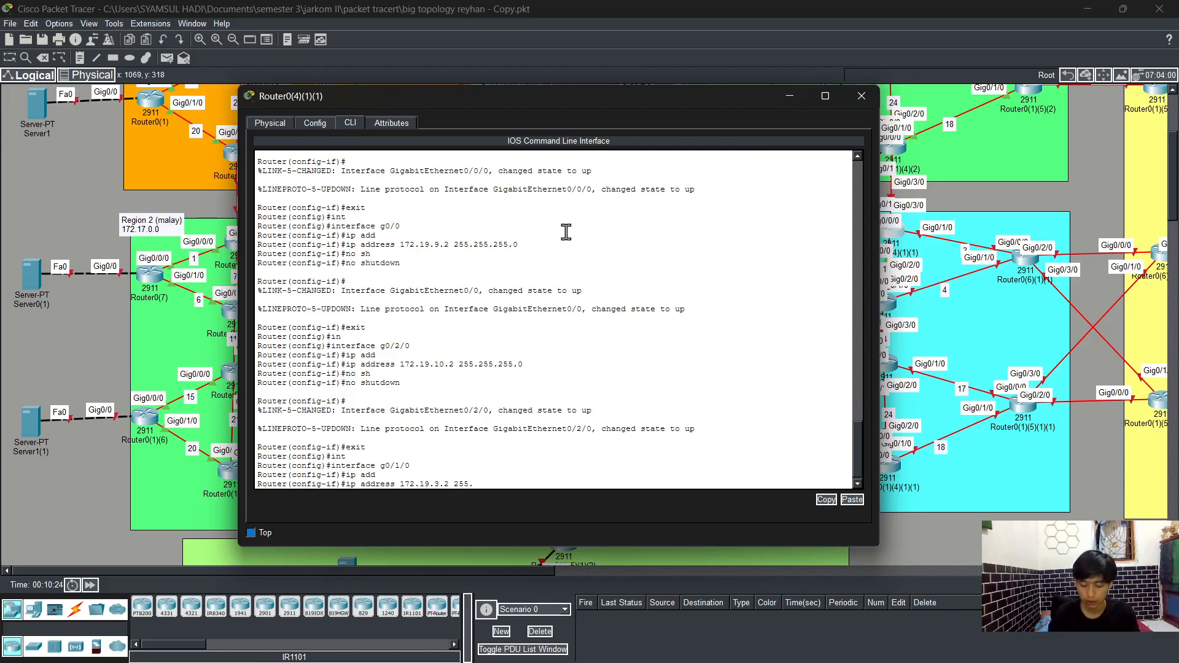
pyautogui.write('255.255.0')
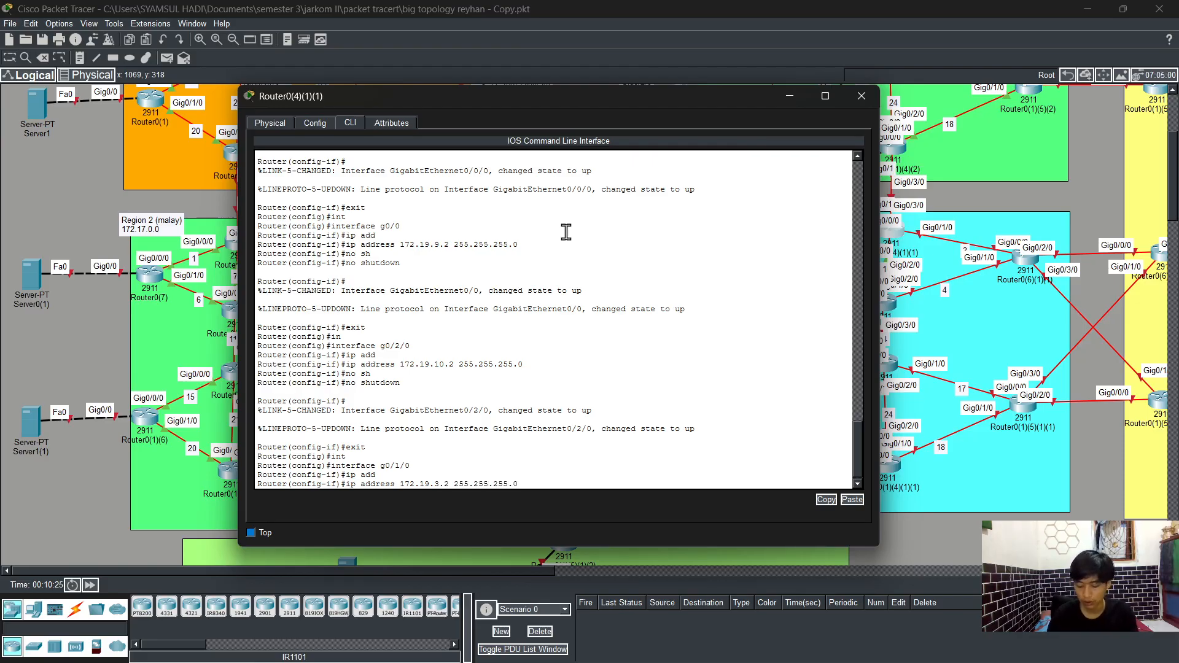
pyautogui.press('Return')
# Step: Enable GigabitEthernet0/1/0 with no shutdown and return to global configuration
pyautogui.write('no sh')
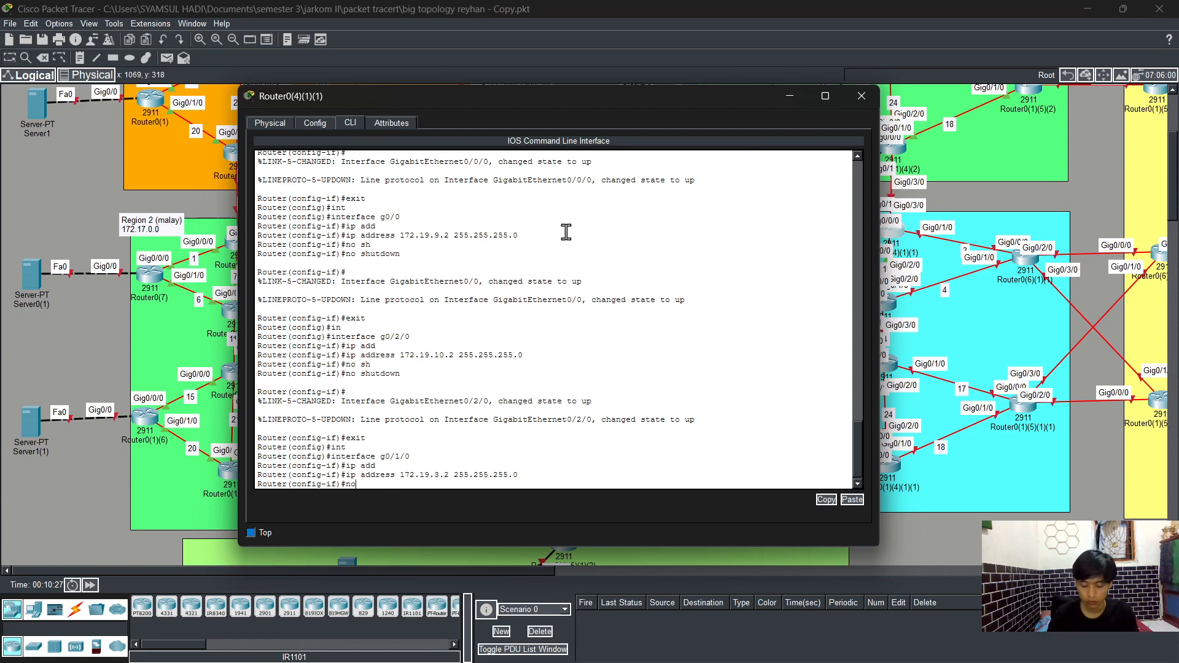
pyautogui.press('Tab')
pyautogui.press('Return')
pyautogui.press('Return')
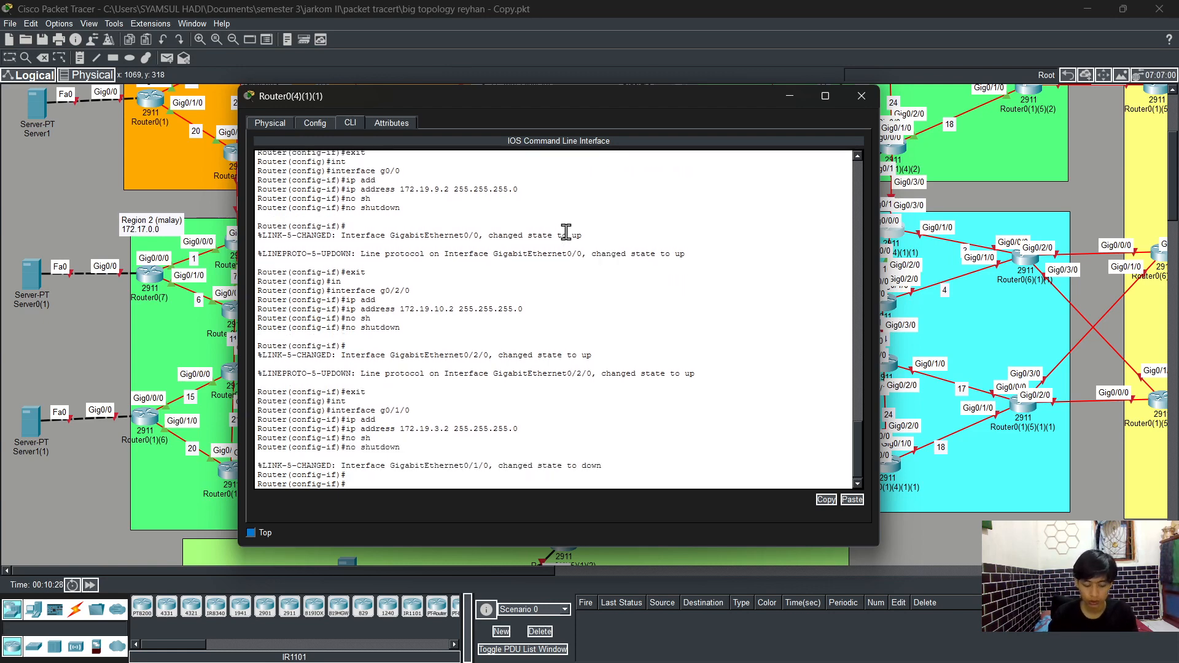
pyautogui.write('exit')
pyautogui.press('Return')
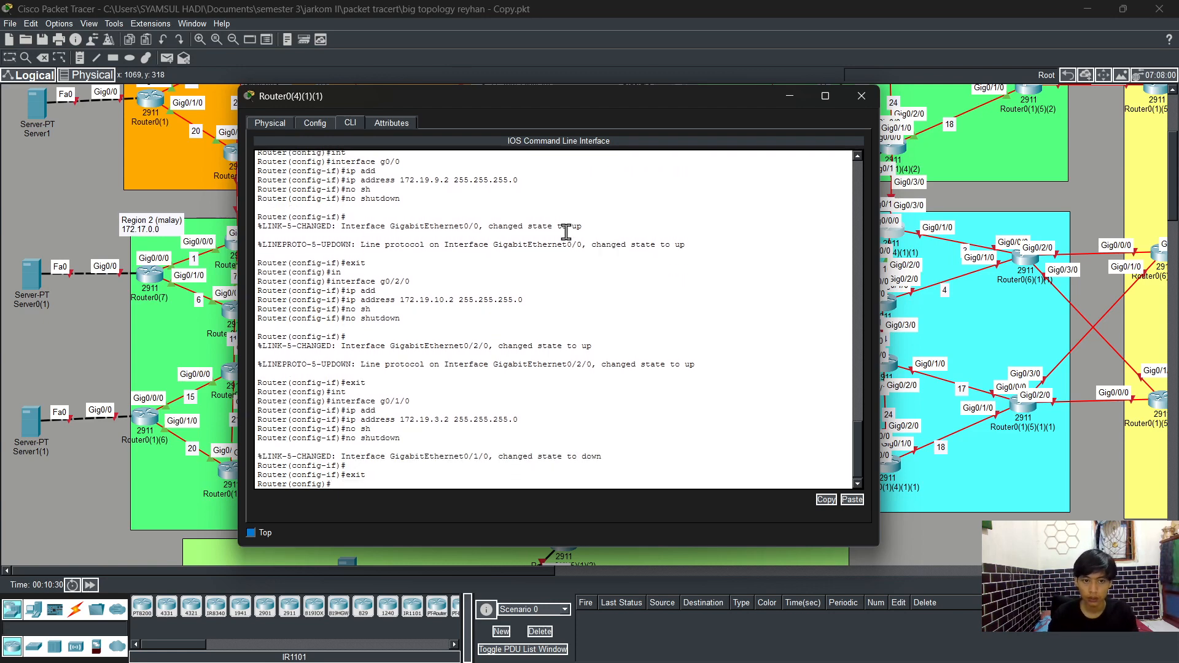
pyautogui.write('exit')
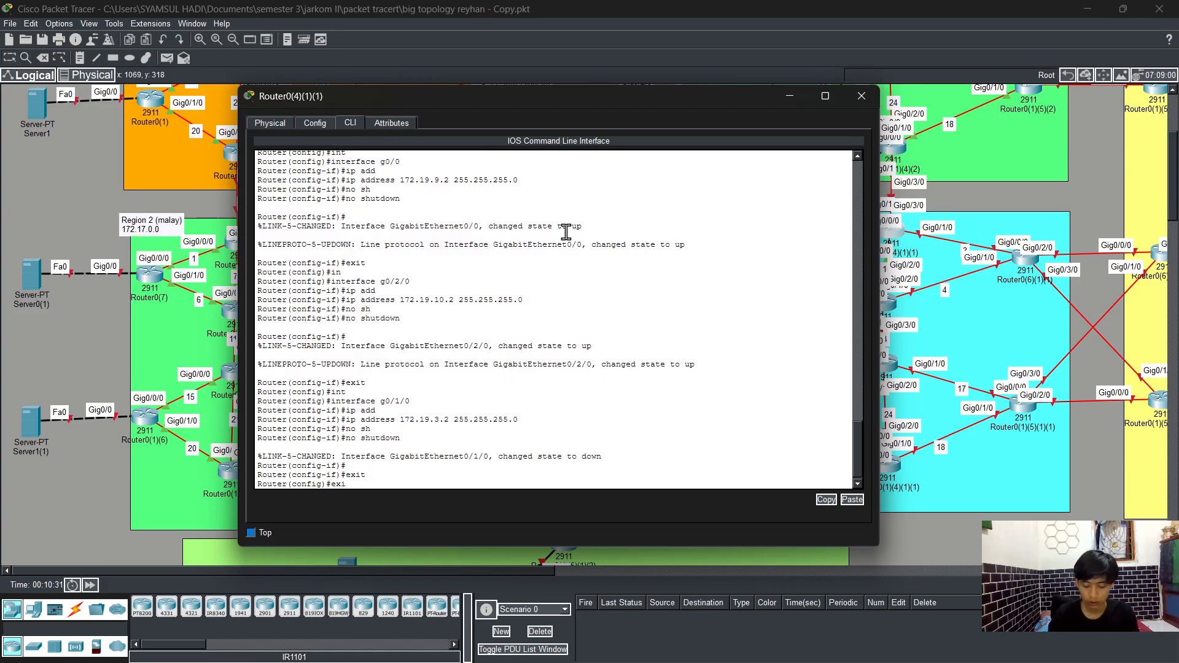
# Step: Leave configuration mode and display the brief IP interface summary
pyautogui.press('Return')
pyautogui.write('sh')
pyautogui.press('Tab')
pyautogui.write('ip')
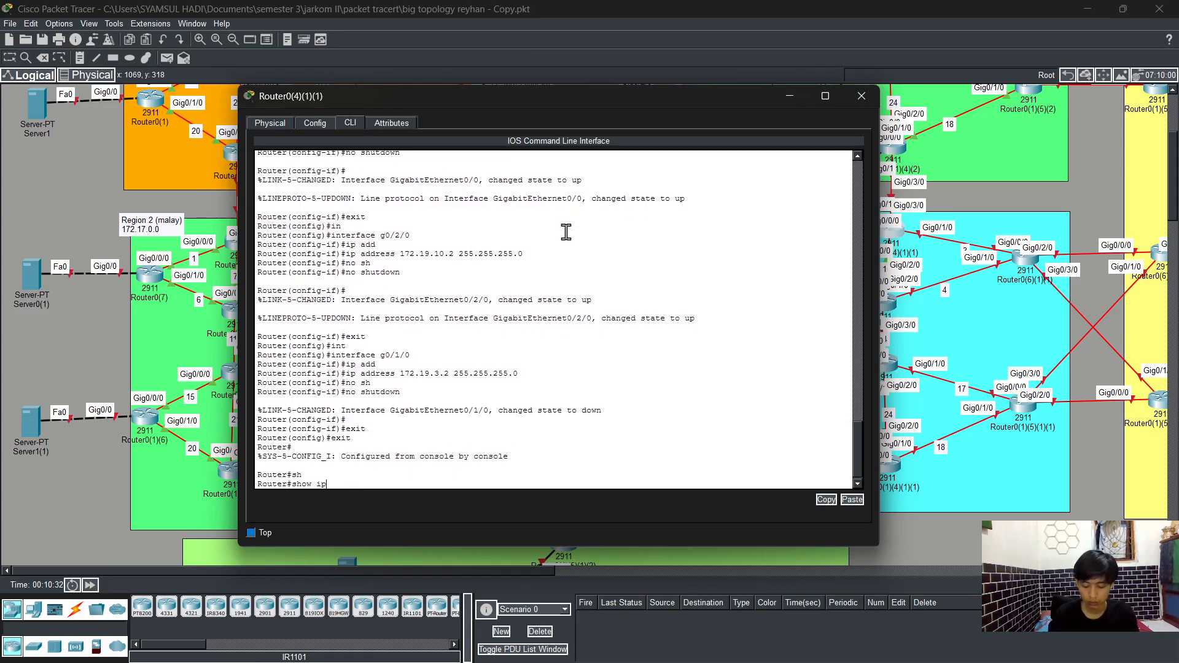
pyautogui.write(' int')
pyautogui.press('Tab')
pyautogui.write('br')
pyautogui.press('Tab')
pyautogui.press('Return')
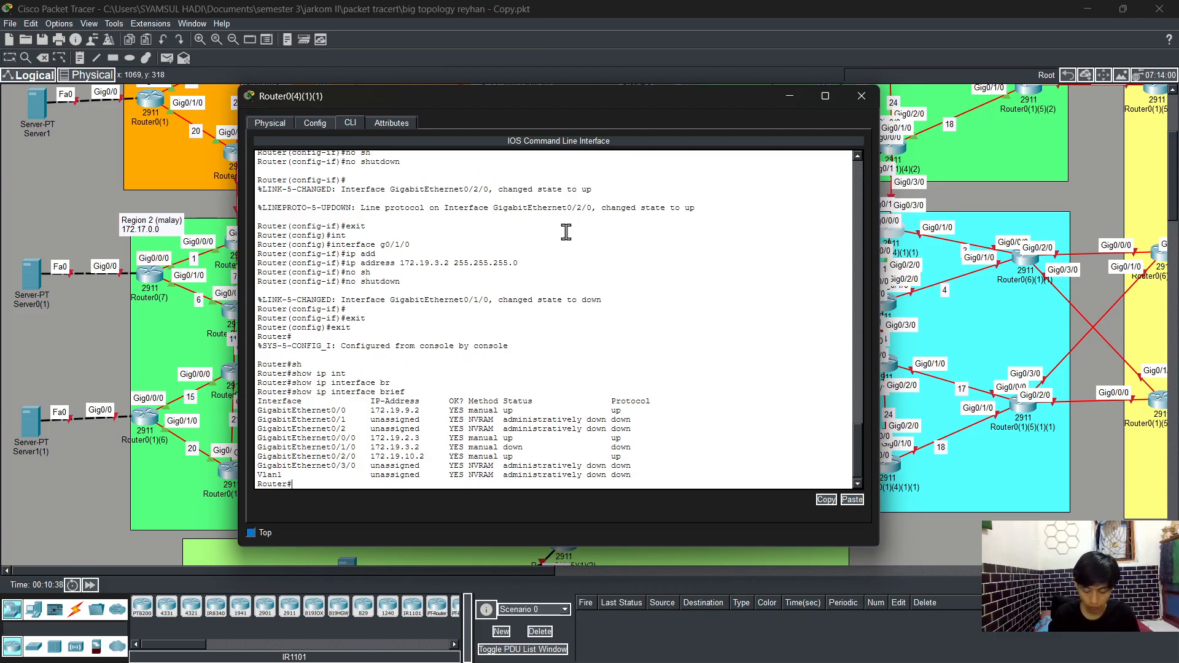
# Step: Enter global configuration and start OSPF process 1 with log-adjacency-changes enabled
pyautogui.write('config t')
pyautogui.press('Return')
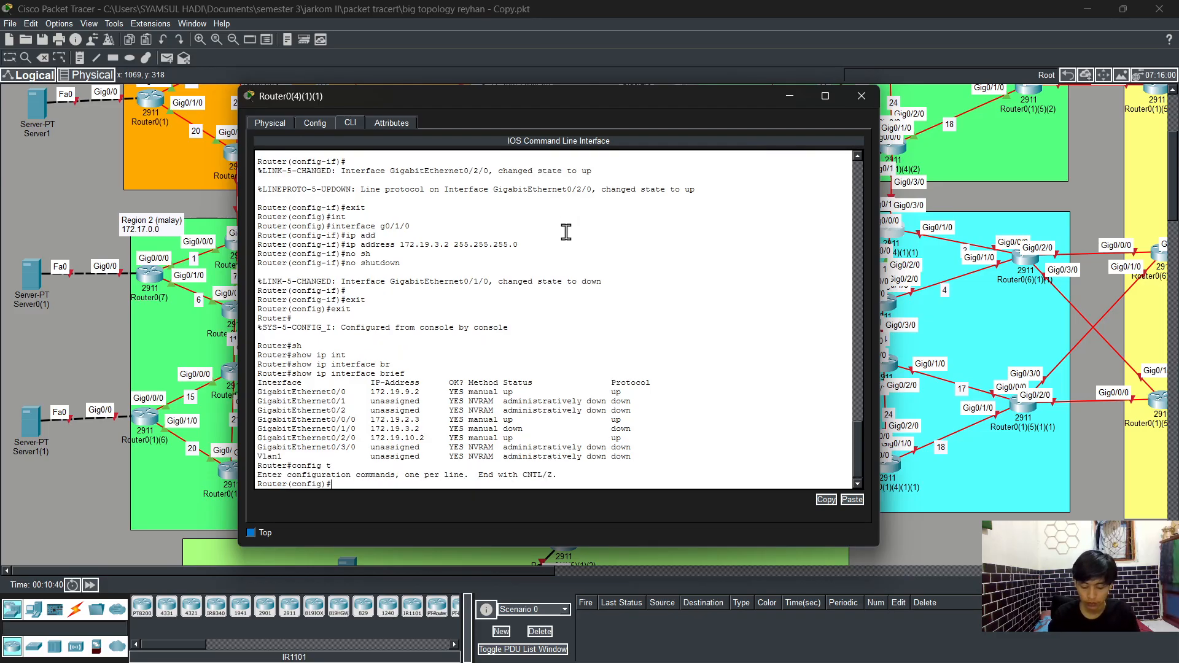
pyautogui.write('rout')
pyautogui.press('Tab')
pyautogui.write('o')
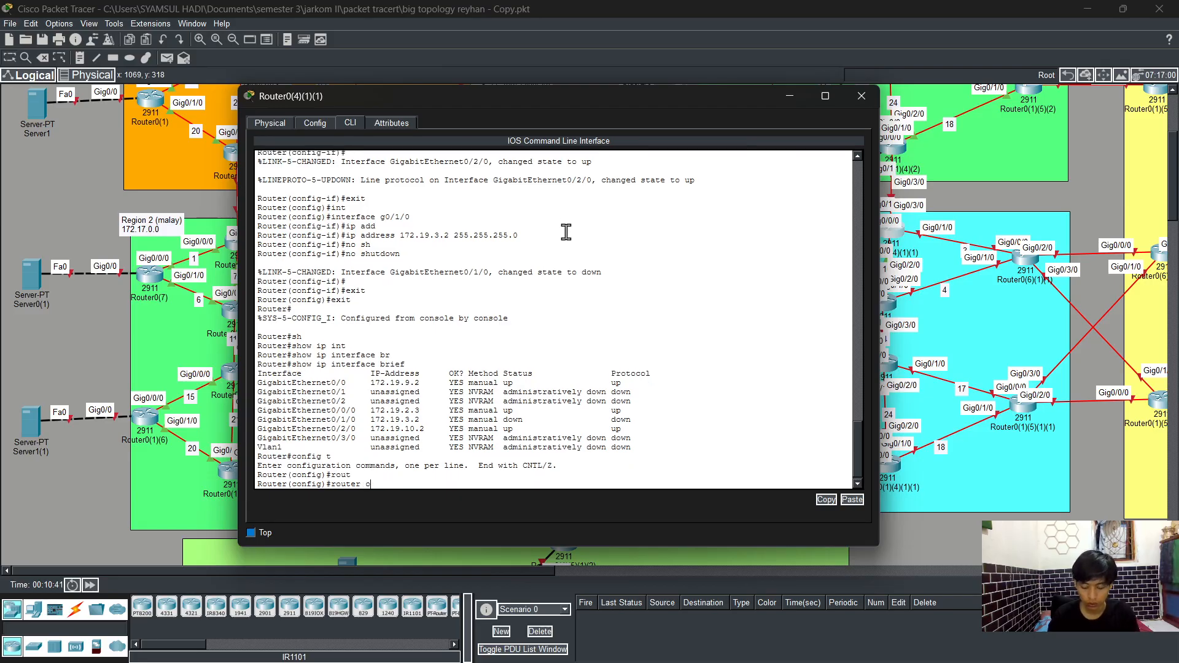
pyautogui.write('s')
pyautogui.press('Tab')
pyautogui.press('Return')
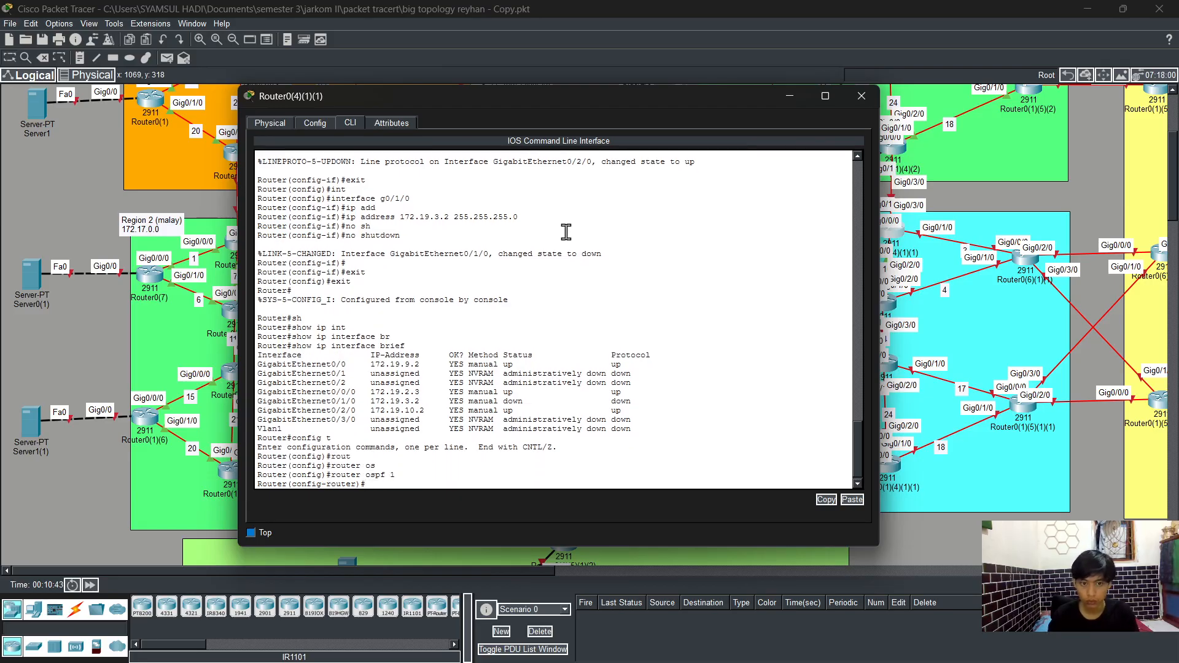
pyautogui.write('log')
pyautogui.press('Tab')
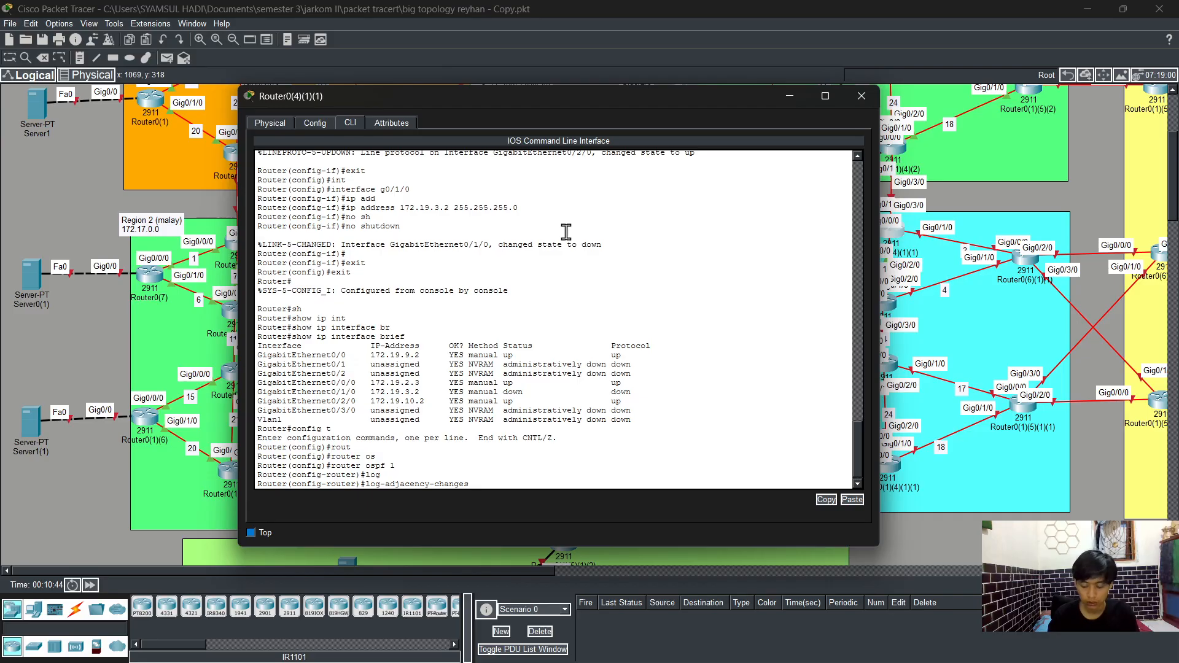
pyautogui.press('Return')
# Step: Advertise network 172.19.9.0 with wildcard 0.0.0.255 in OSPF area 0
pyautogui.write('net')
pyautogui.press('Tab')
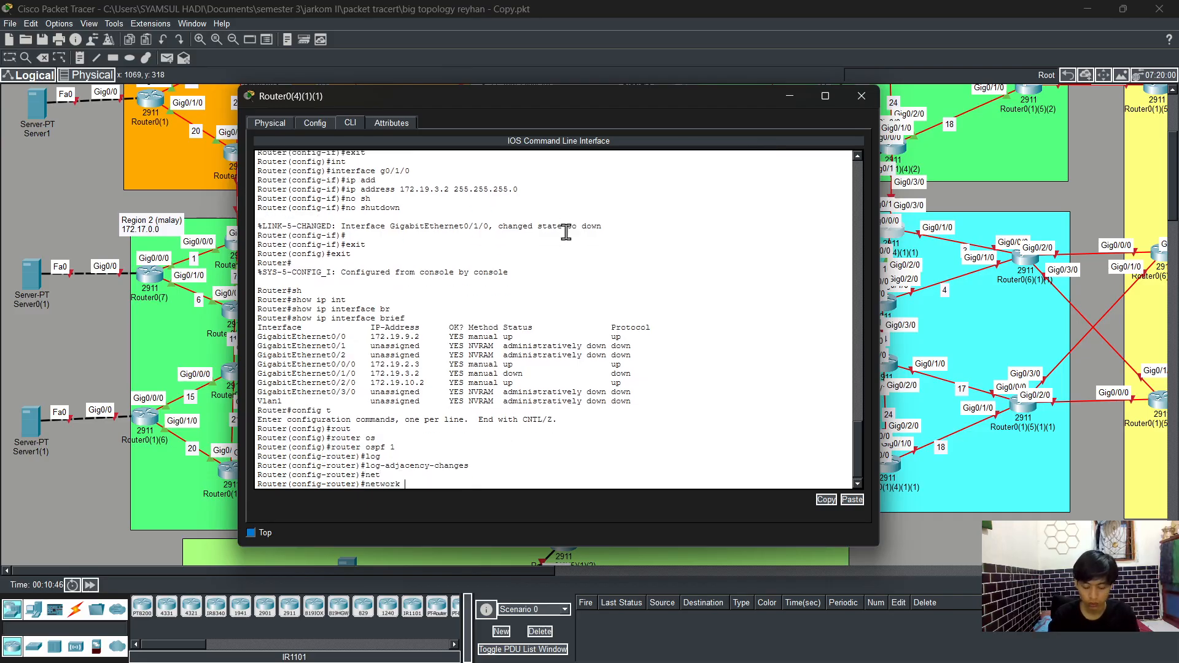
pyautogui.write('172.19')
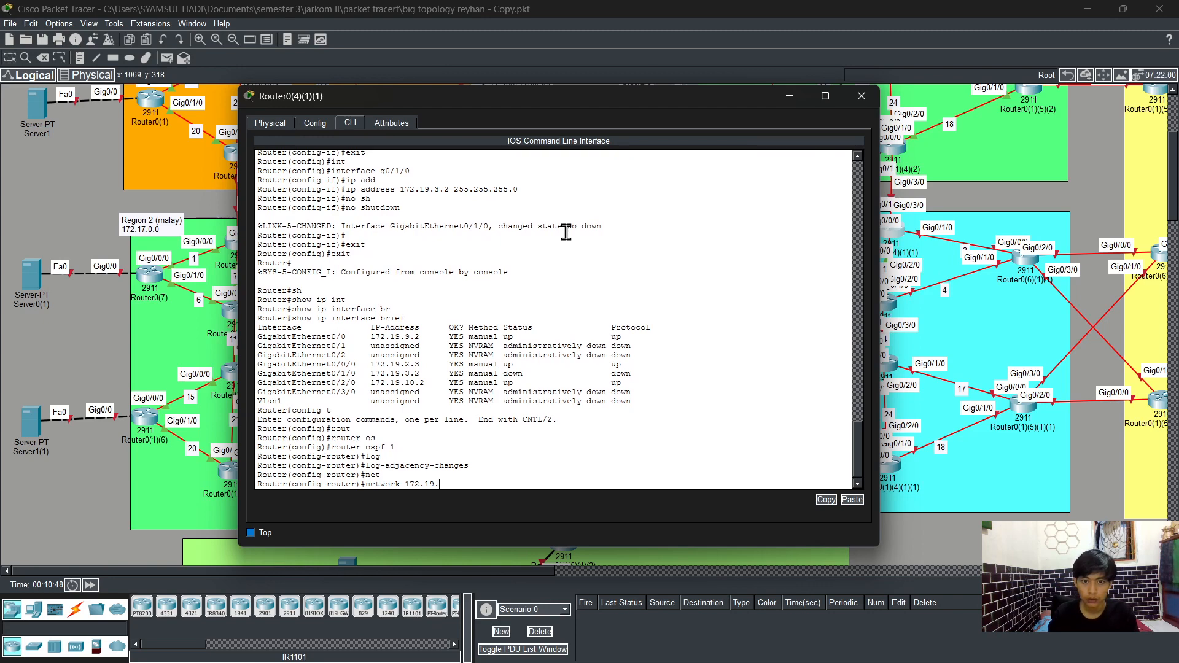
pyautogui.write('.9.0')
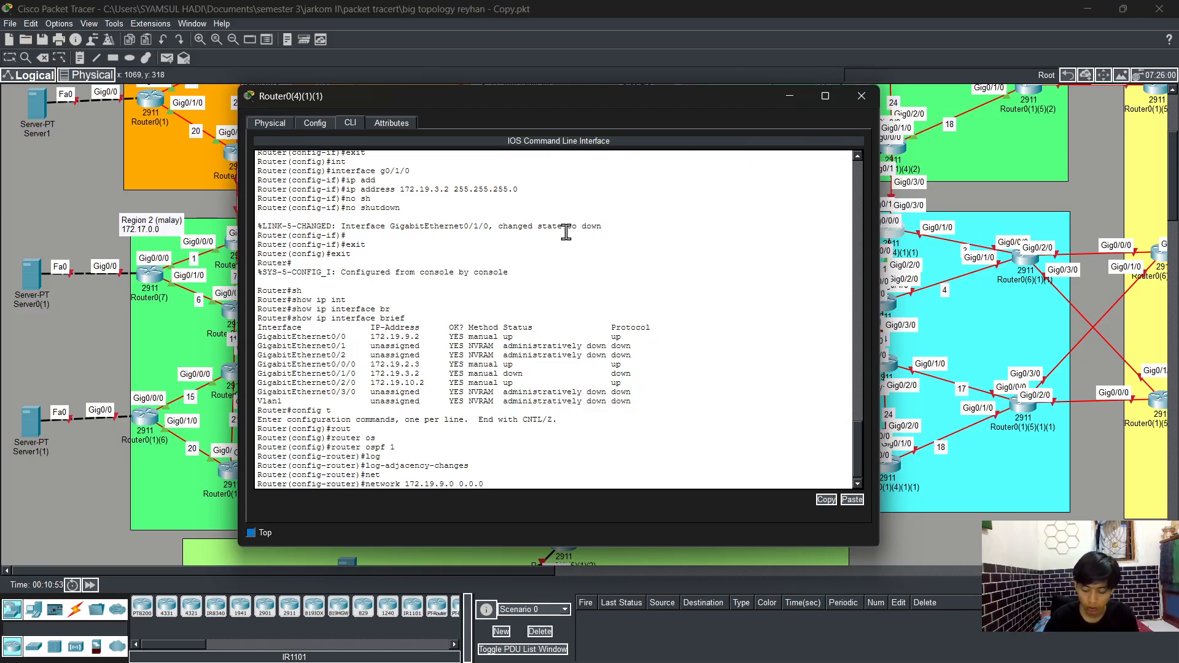
pyautogui.write('0.0.0.255 are')
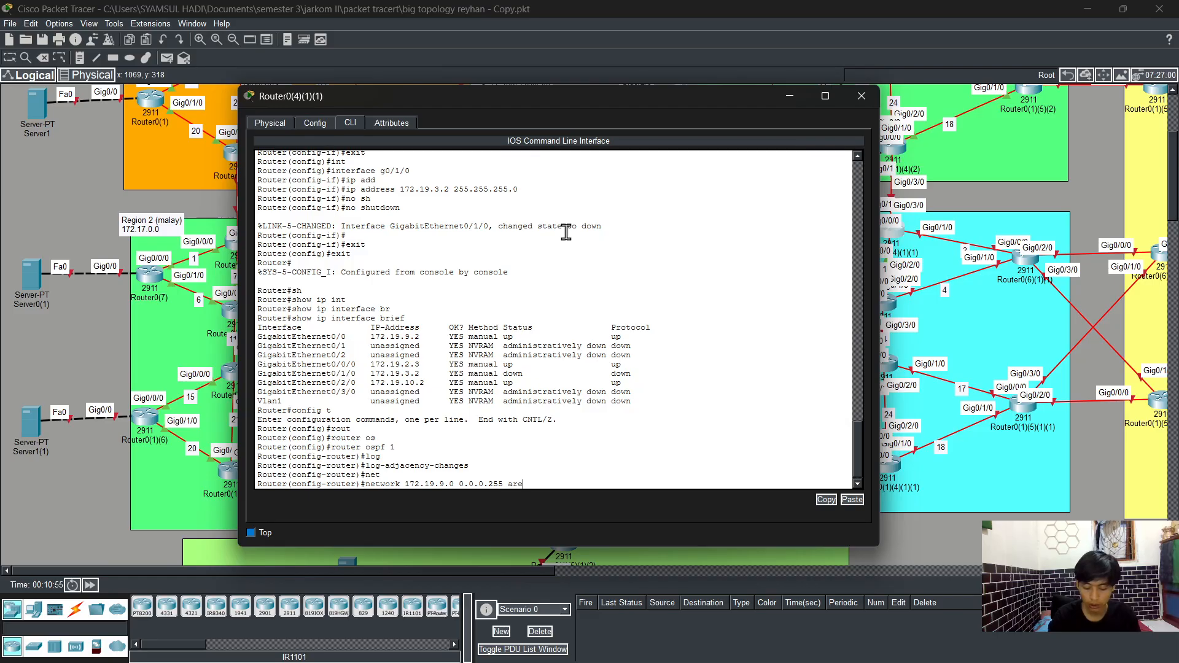
pyautogui.press('Tab')
pyautogui.write('0')
pyautogui.press('Return')
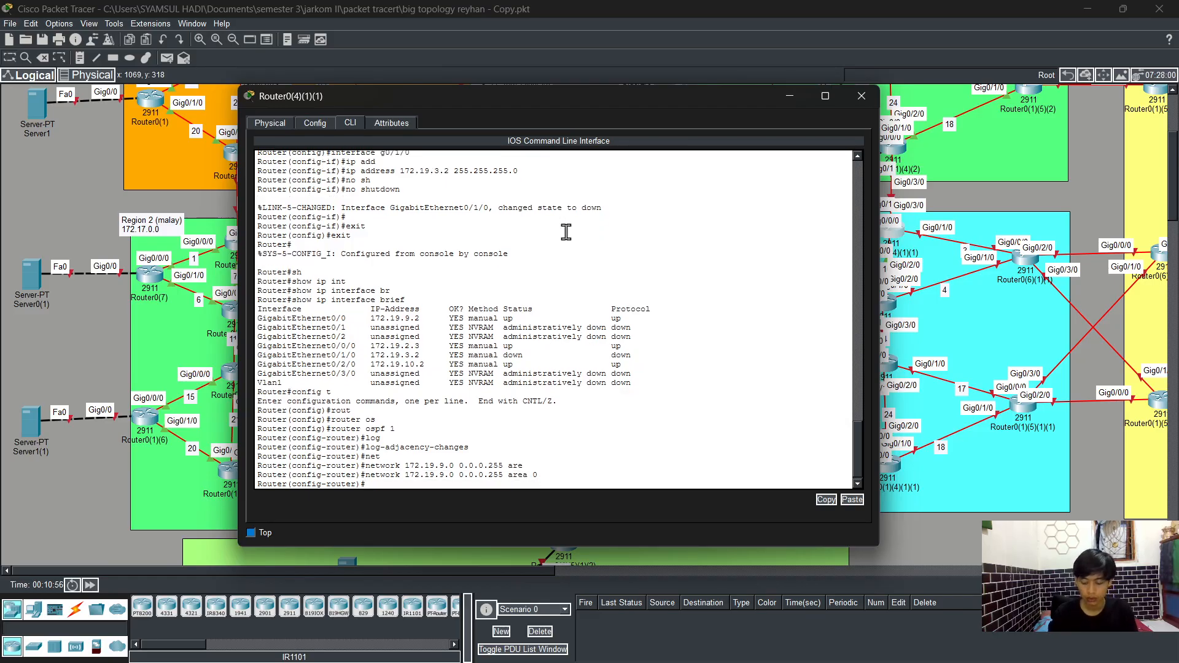
# Step: Advertise network 172.19.2.0 with wildcard 0.0.0.255 in OSPF area 0
pyautogui.press('Up')
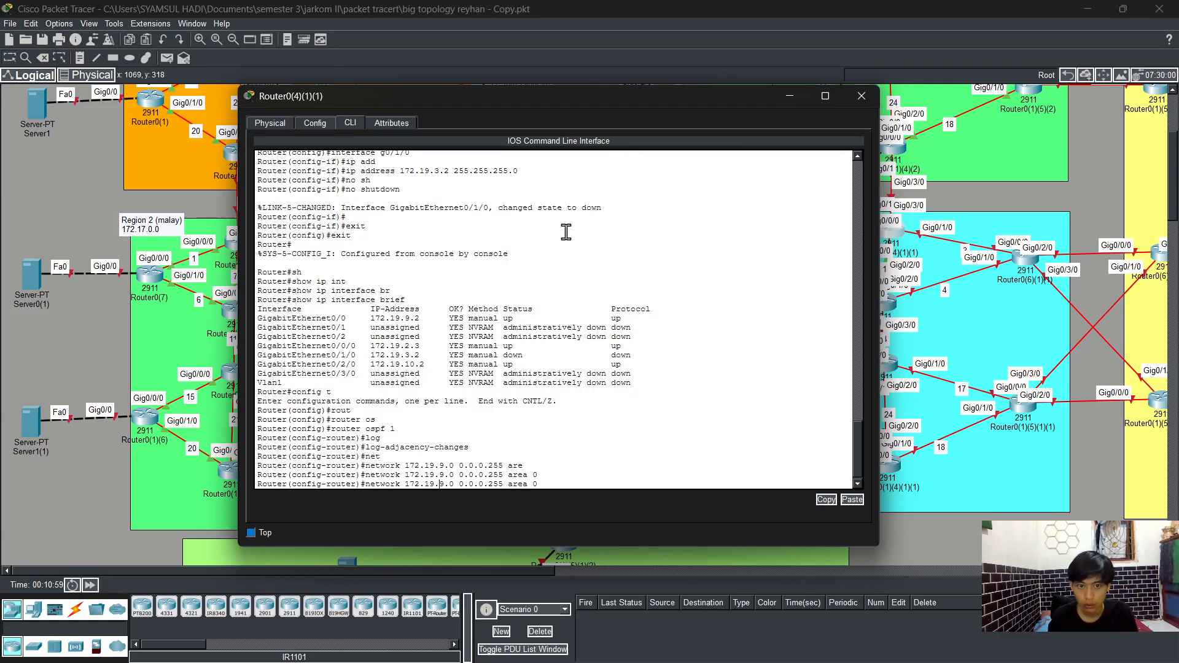
pyautogui.press('Left')
pyautogui.press('Left')
pyautogui.press('Left')
pyautogui.press('Left')
pyautogui.press('Left')
pyautogui.press('Left')
pyautogui.press('Left')
pyautogui.press('Left')
pyautogui.press('Left')
pyautogui.press('Left')
pyautogui.press('Left')
pyautogui.press('Left')
pyautogui.press('Left')
pyautogui.press('Left')
pyautogui.press('Left')
pyautogui.press('Left')
pyautogui.press('Left')
pyautogui.press('Left')
pyautogui.press('Left')
pyautogui.press('BackSpace')
pyautogui.write('2')
pyautogui.press('Return')
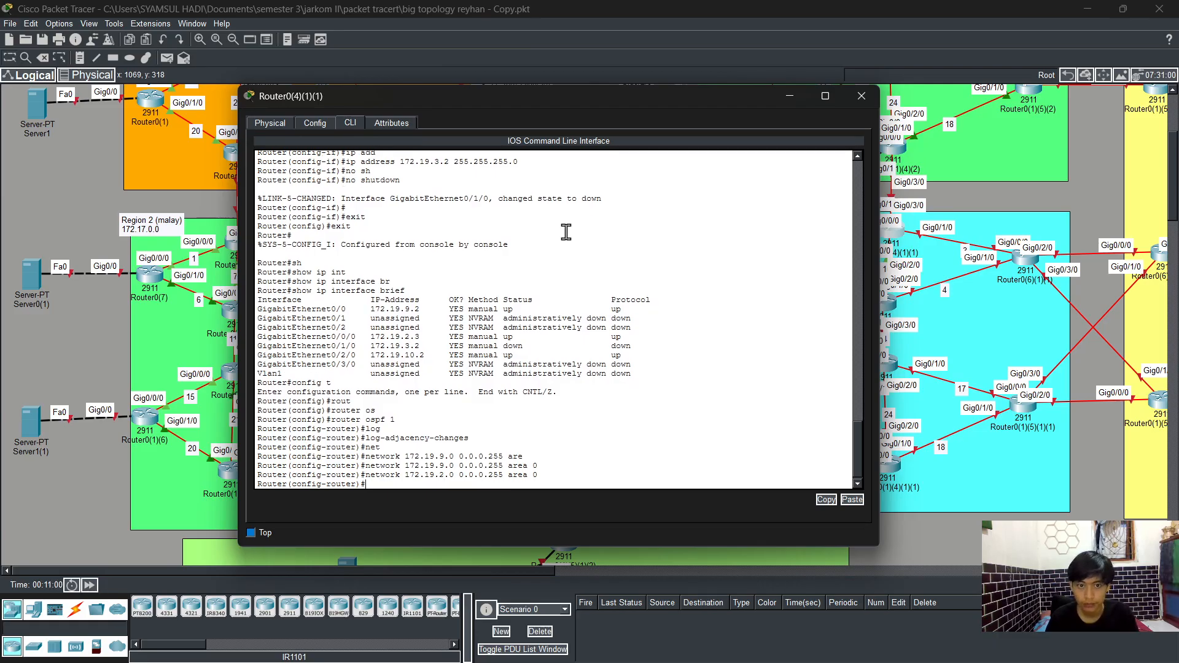
# Step: Advertise network 172.19.3.0 with wildcard 0.0.0.255 in OSPF area 0
pyautogui.press('Up')
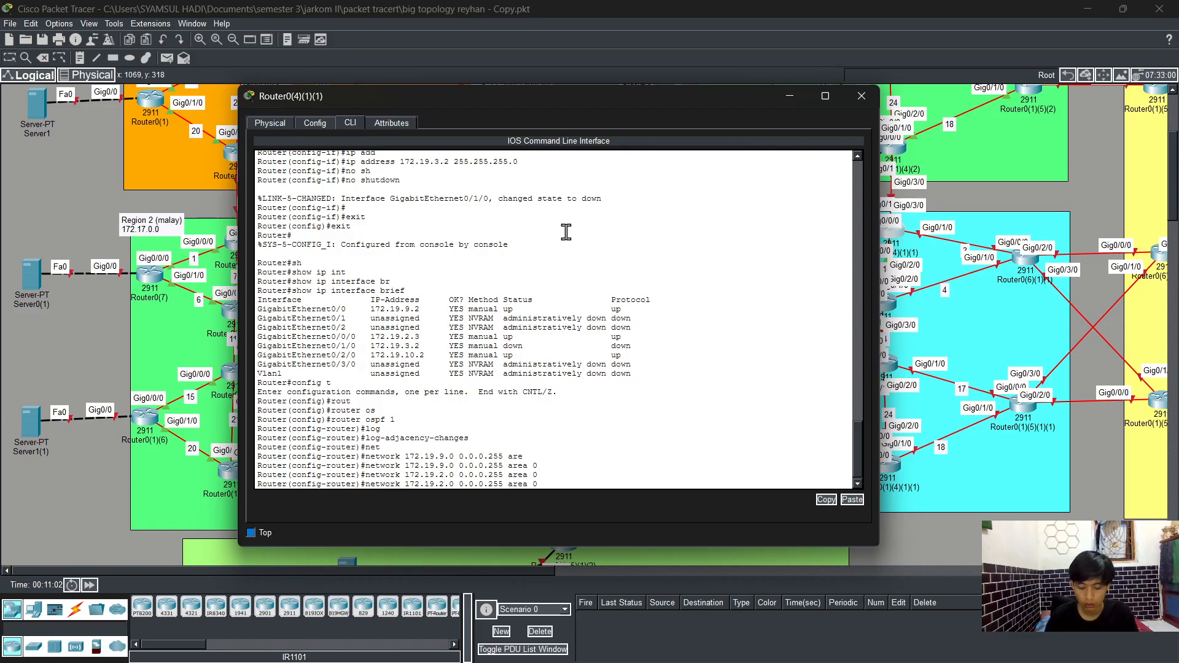
pyautogui.press('Return')
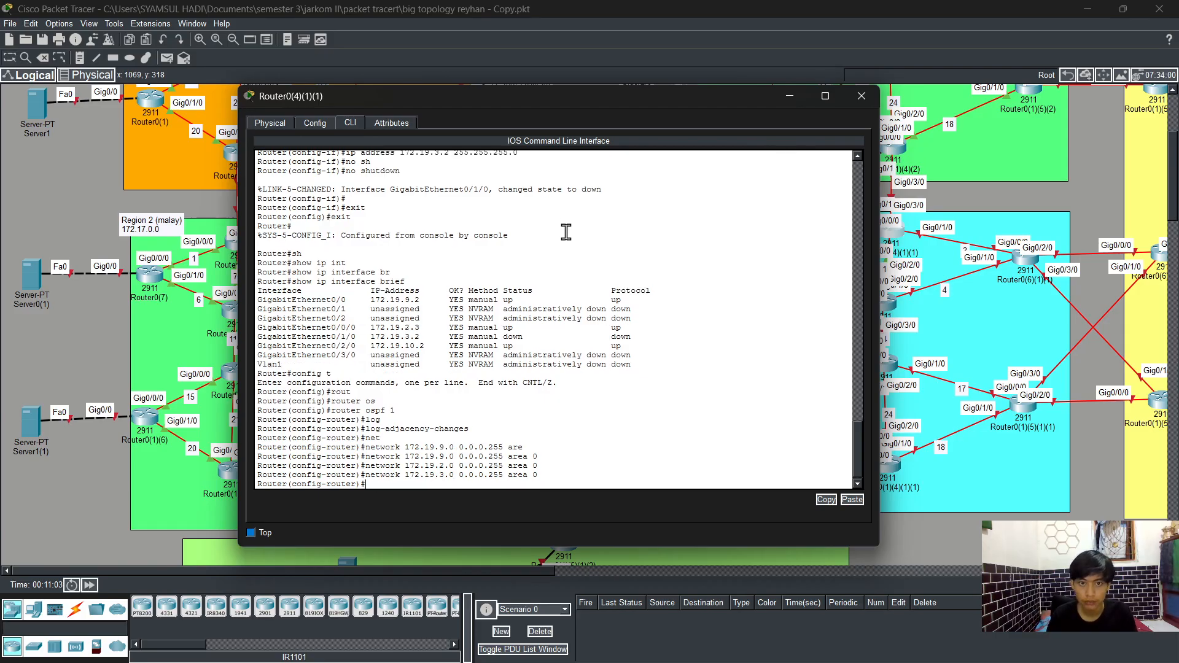
pyautogui.press('Up')
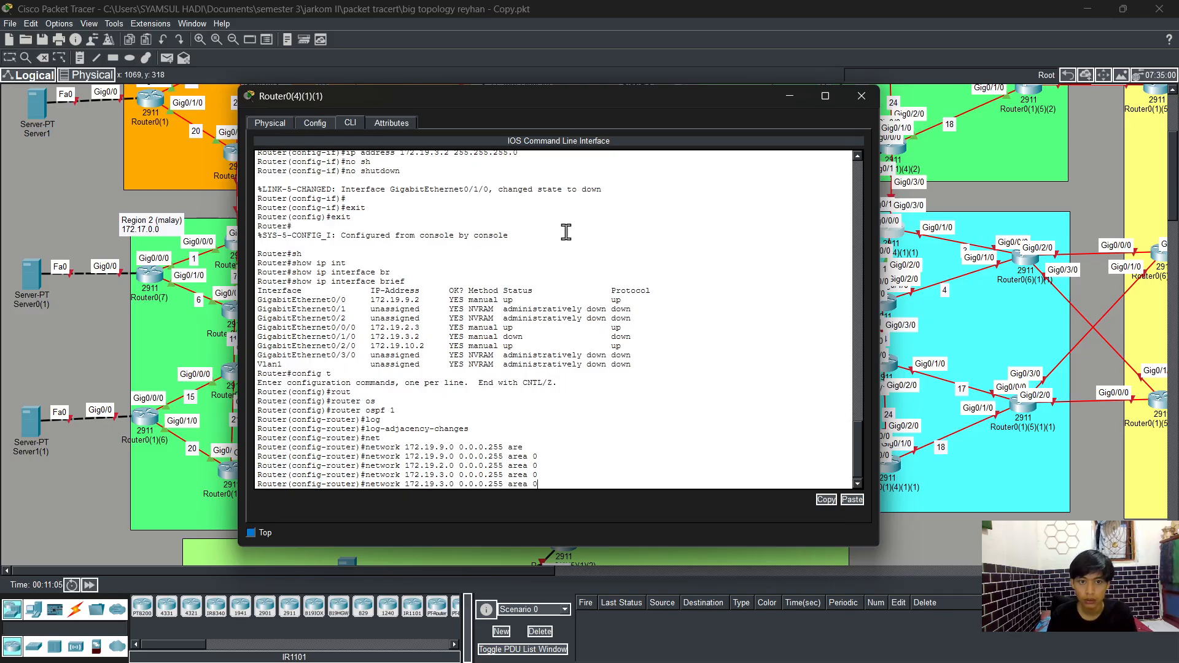
pyautogui.press('Return')
pyautogui.press('Return')
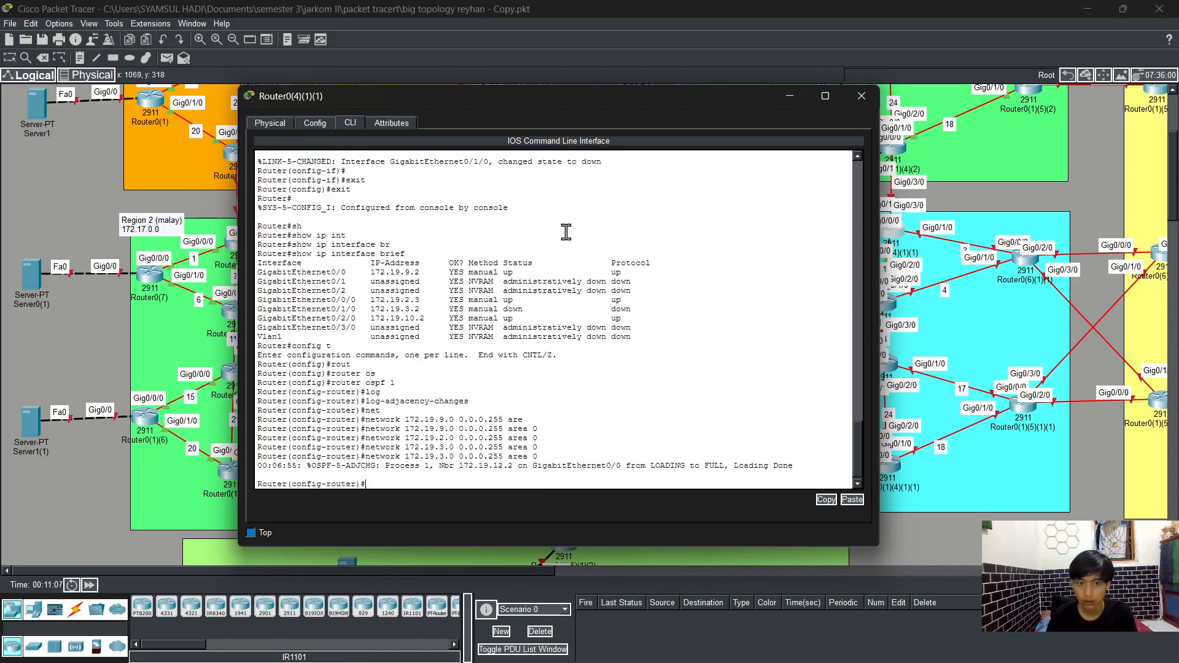
pyautogui.press('Up')
pyautogui.press('Return')
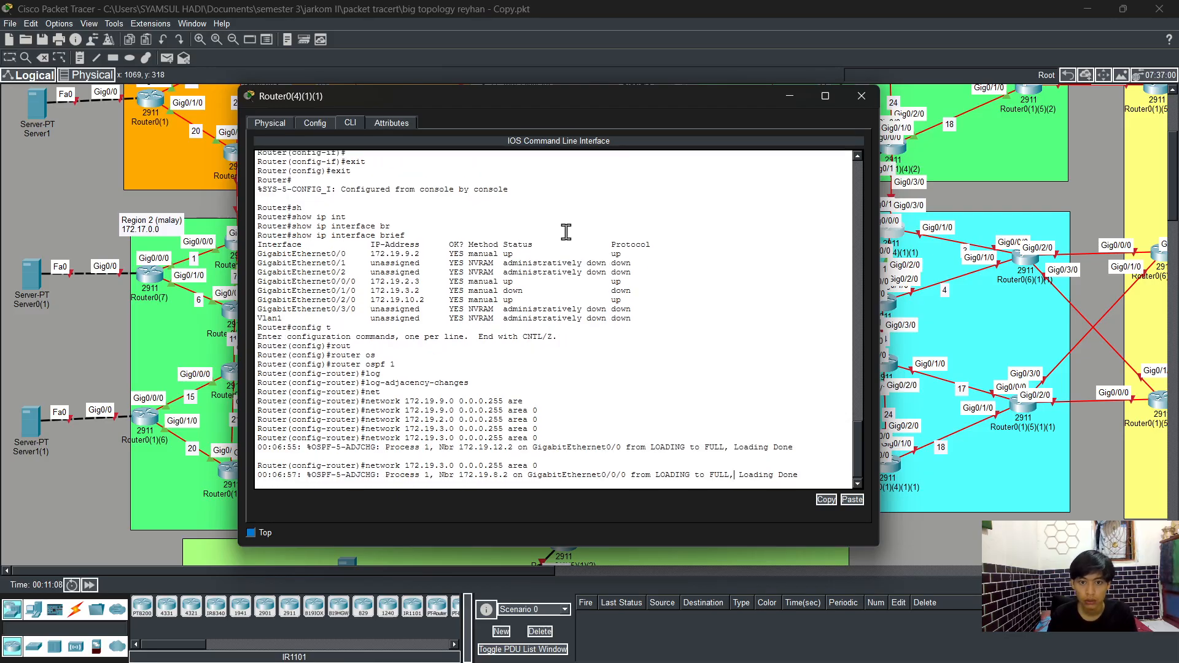
pyautogui.press('Return')
# Step: Advertise network 172.19.10.0 with wildcard 0.0.0.255 in OSPF area 0
pyautogui.press('Up')
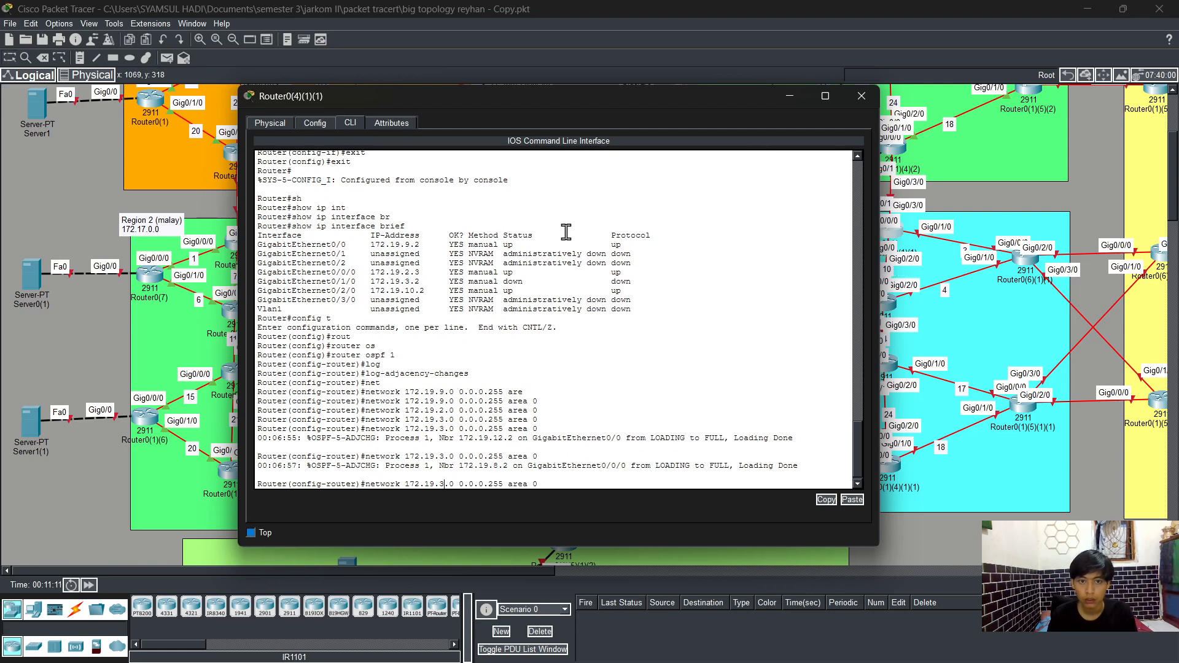
pyautogui.press('BackSpace')
pyautogui.write('10')
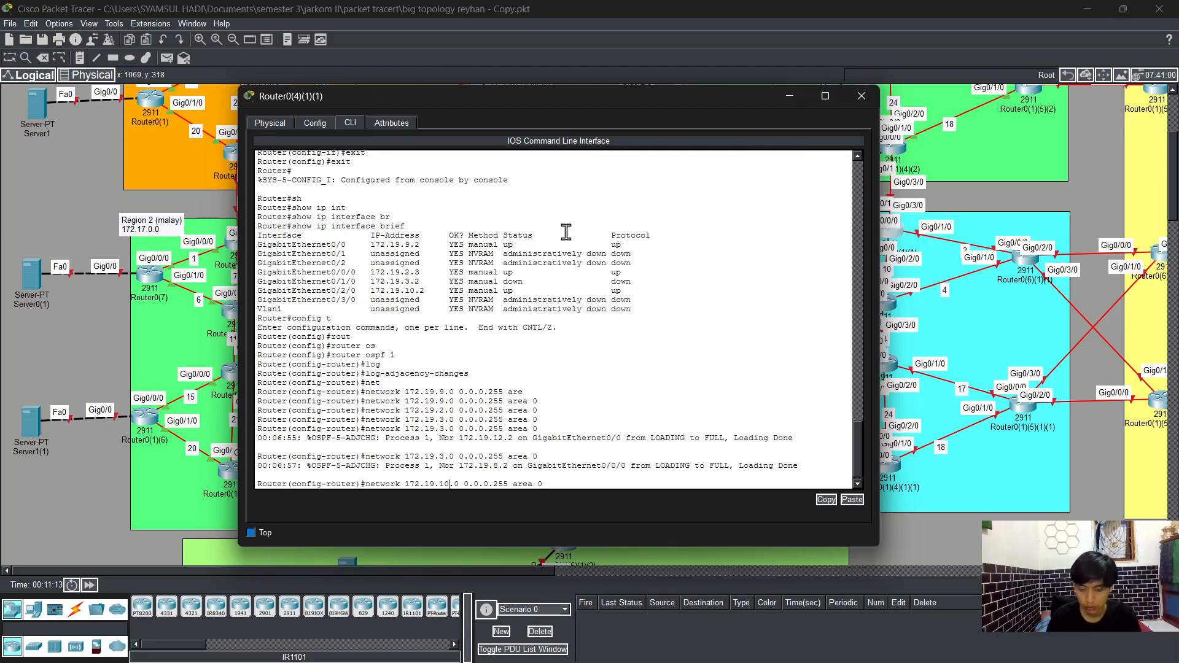
pyautogui.press('Return')
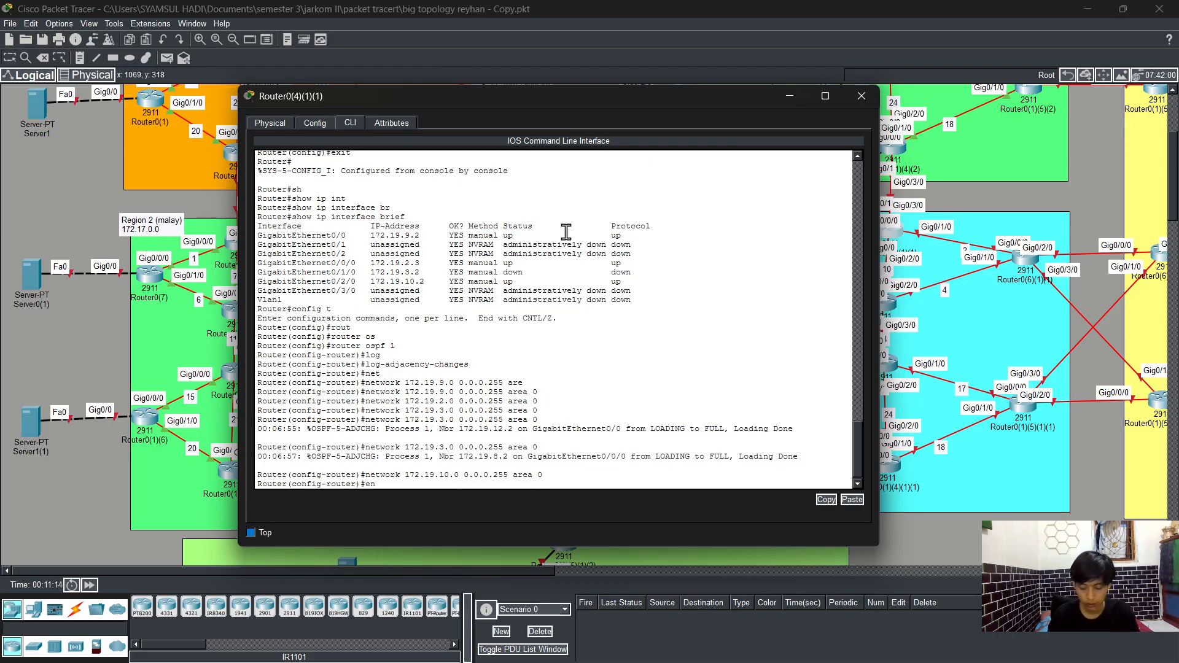
# Step: Leave configuration mode and save the running configuration with write
pyautogui.write('en')
pyautogui.press('Tab')
pyautogui.press('Return')
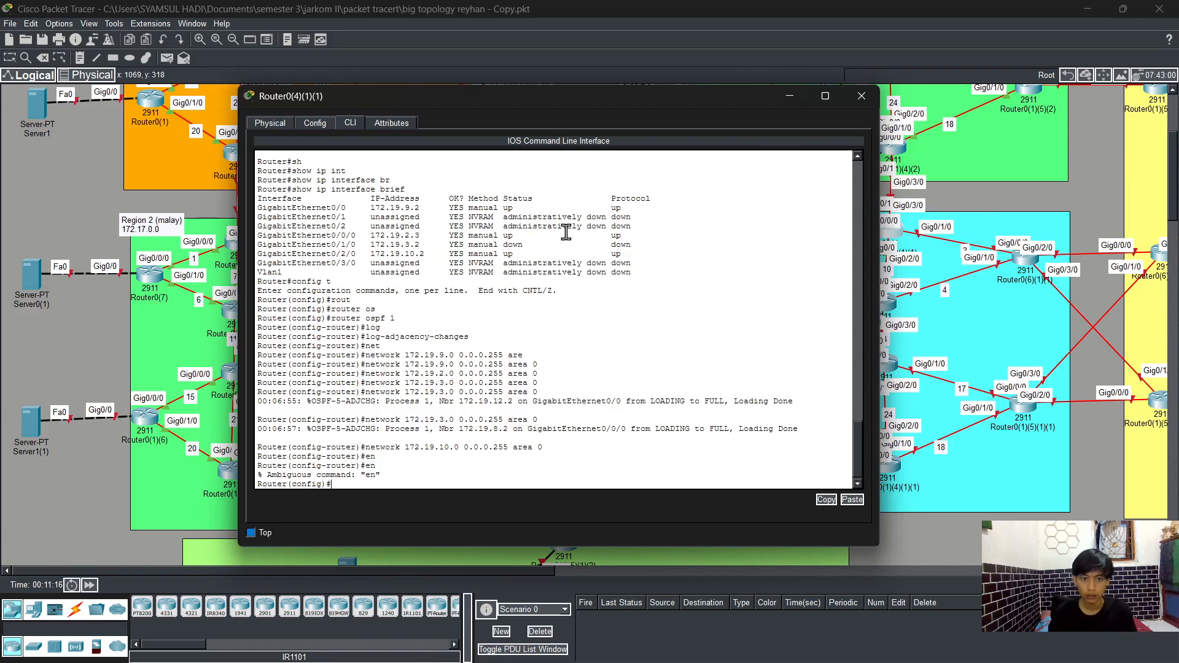
pyautogui.write('exit')
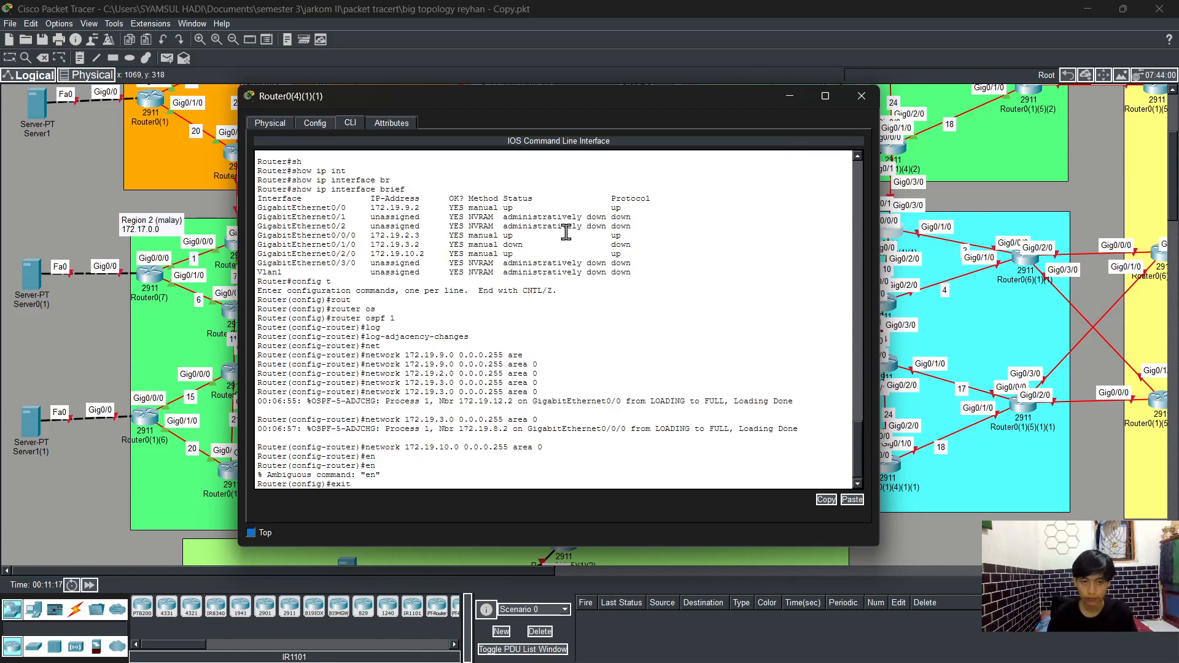
pyautogui.press('Return')
pyautogui.write('wr')
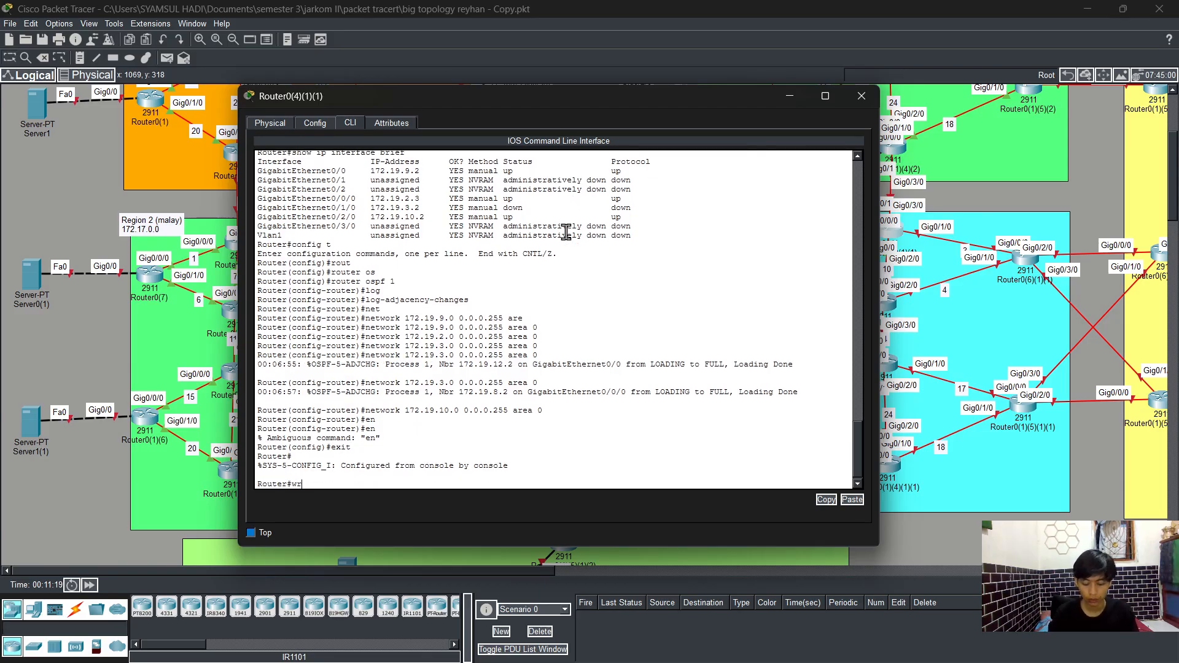
pyautogui.press('Return')
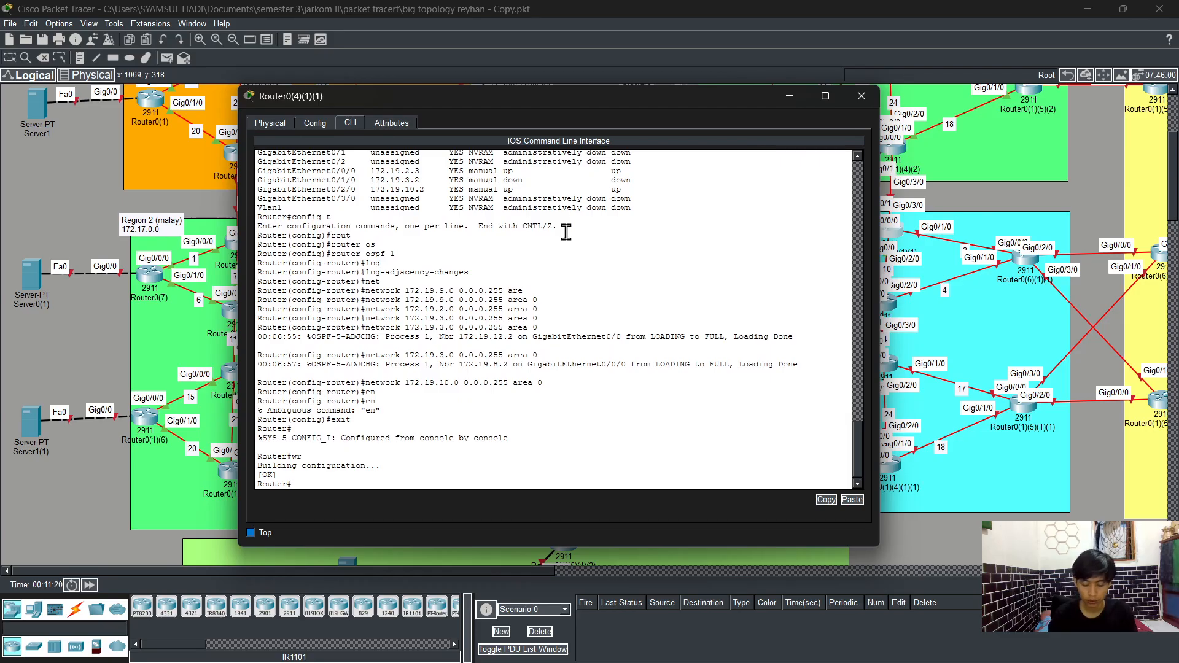
# Step: Display the running configuration and page through it to review the interfaces and OSPF settings
pyautogui.write('sh')
pyautogui.press('Tab')
pyautogui.write('run')
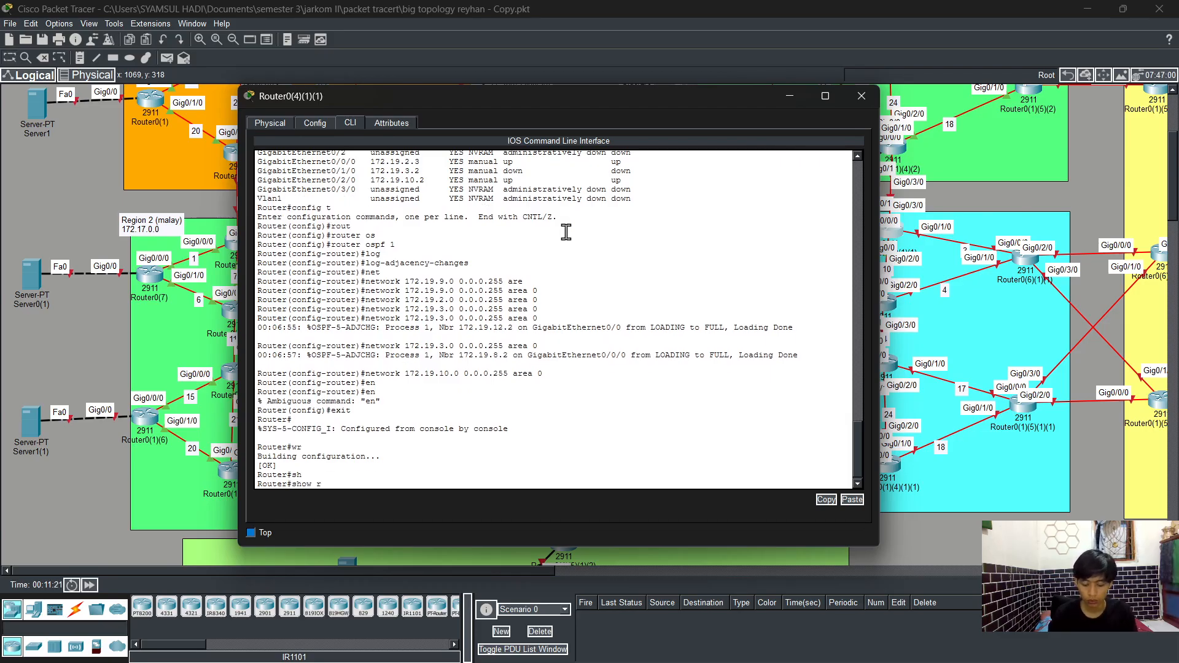
pyautogui.press('Return')
pyautogui.press('space')
pyautogui.press('space')
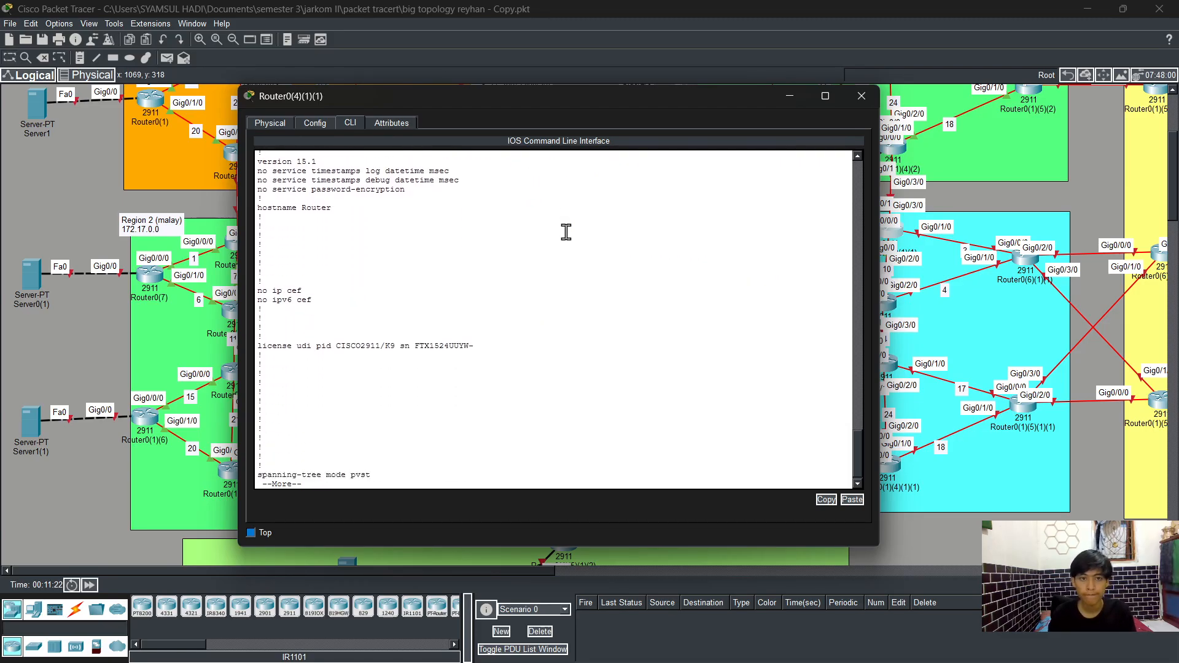
pyautogui.press('space')
pyautogui.press('space')
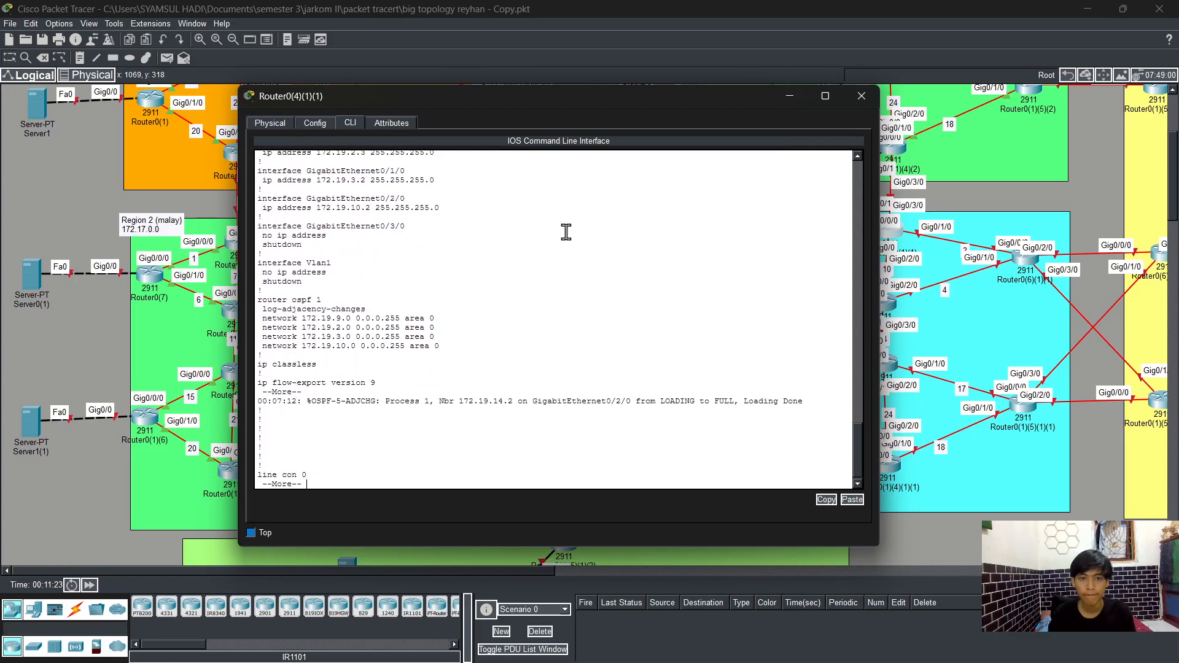
# Step: Close this router's window, open the CLI of Router0(6)(1)(1), and enter global configuration mode
pyautogui.click(861, 96)
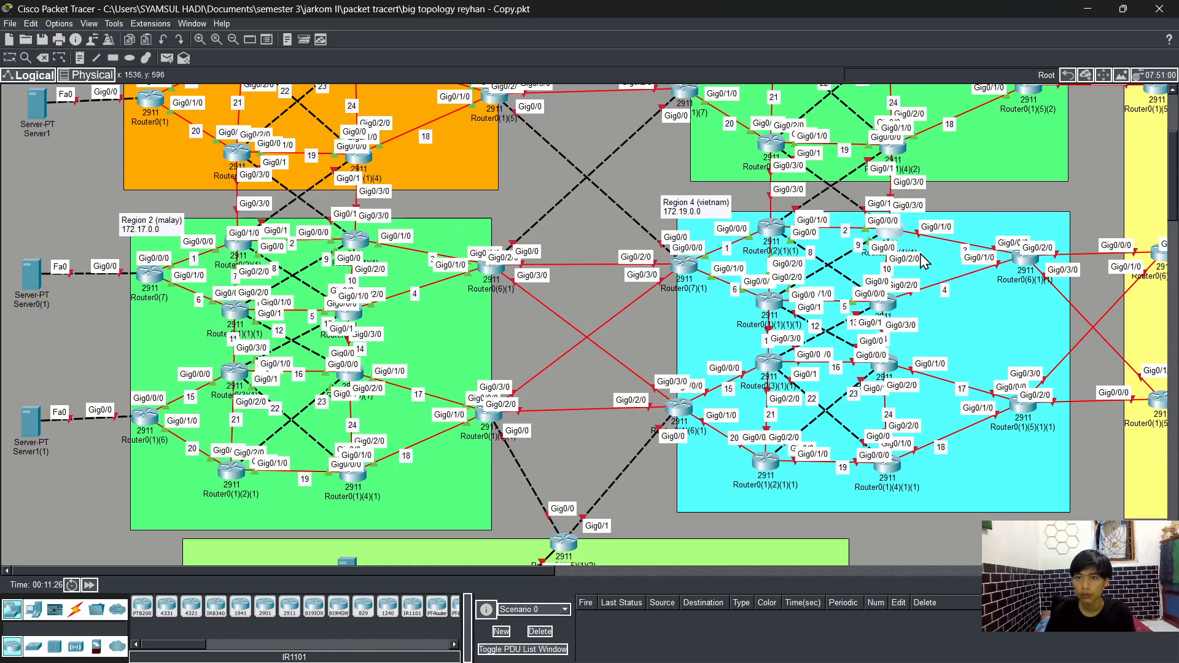
pyautogui.click(1024, 258)
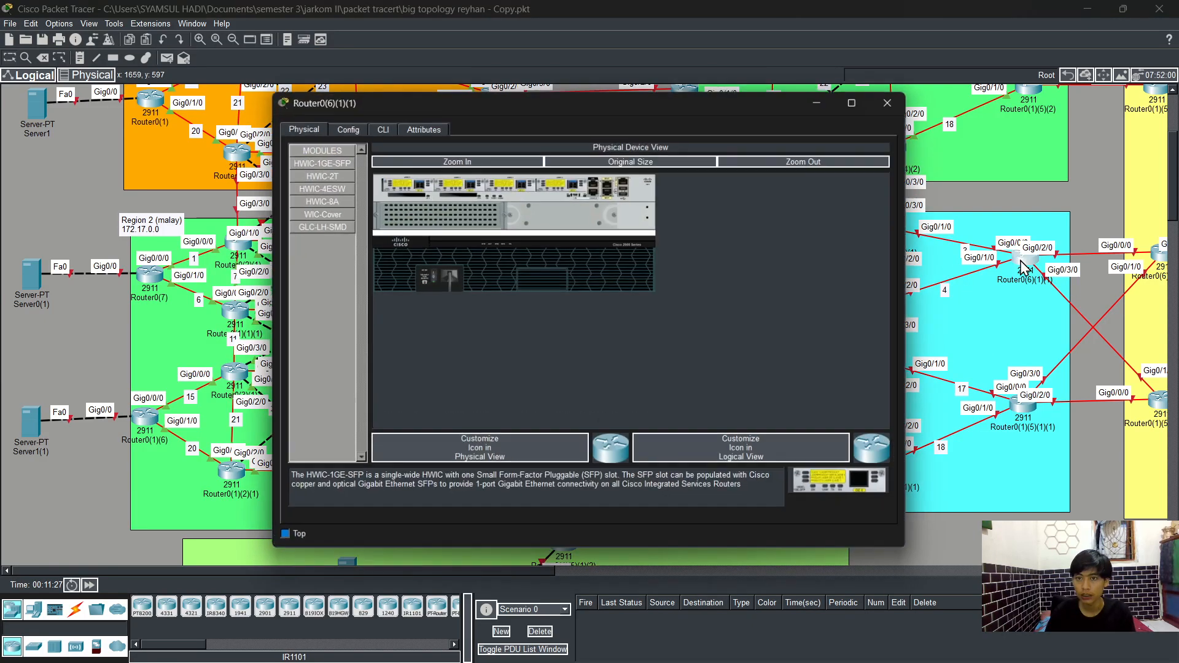
pyautogui.click(381, 127)
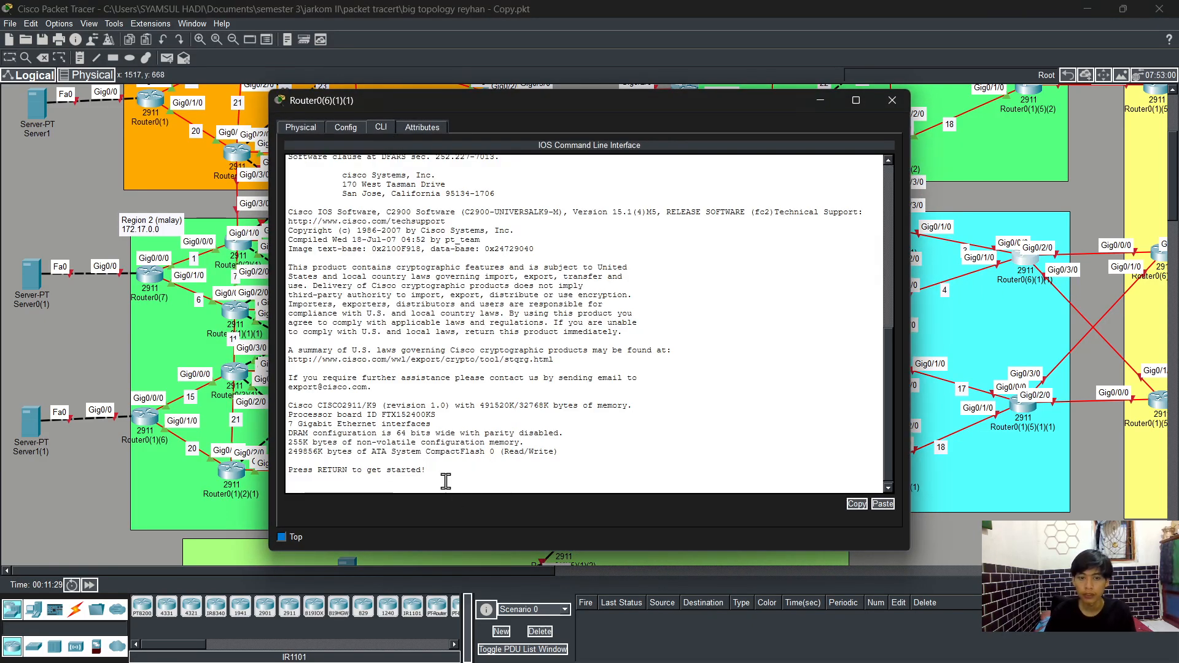
pyautogui.press('Return')
pyautogui.write('en')
pyautogui.press('Tab')
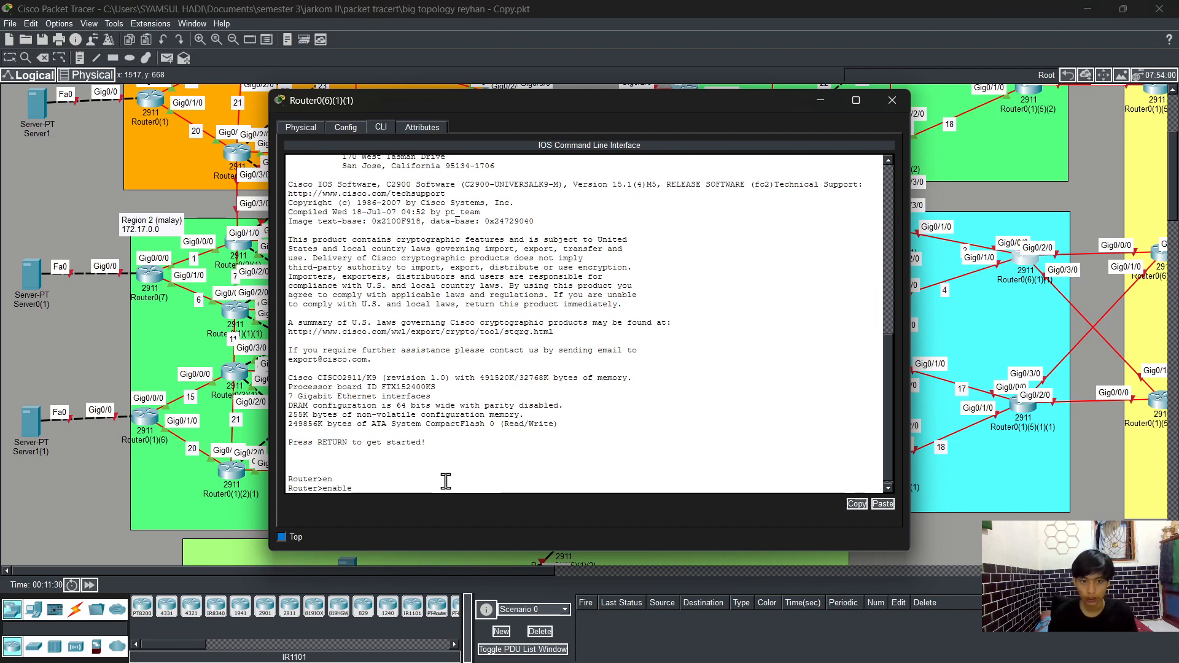
pyautogui.press('Return')
pyautogui.write('config t')
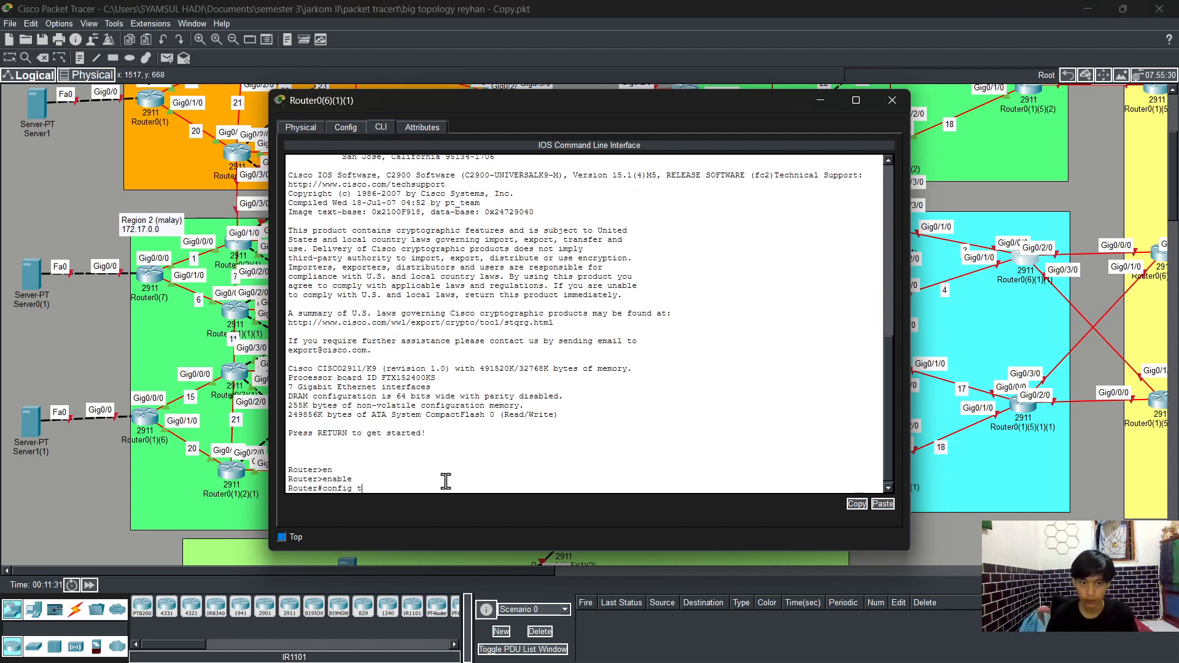
pyautogui.press('Return')
# Step: Assign IP address 172.19.3.3 with mask 255.255.255.0 to interface GigabitEthernet0/0/0
pyautogui.write('int')
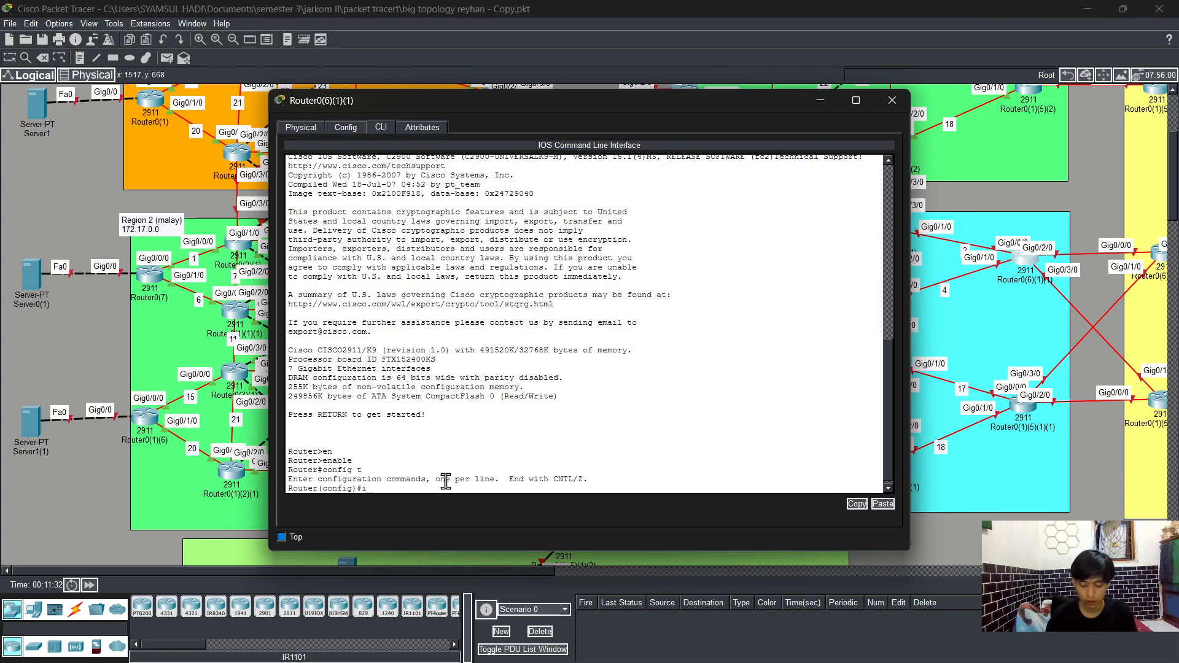
pyautogui.press('Tab')
pyautogui.write('g')
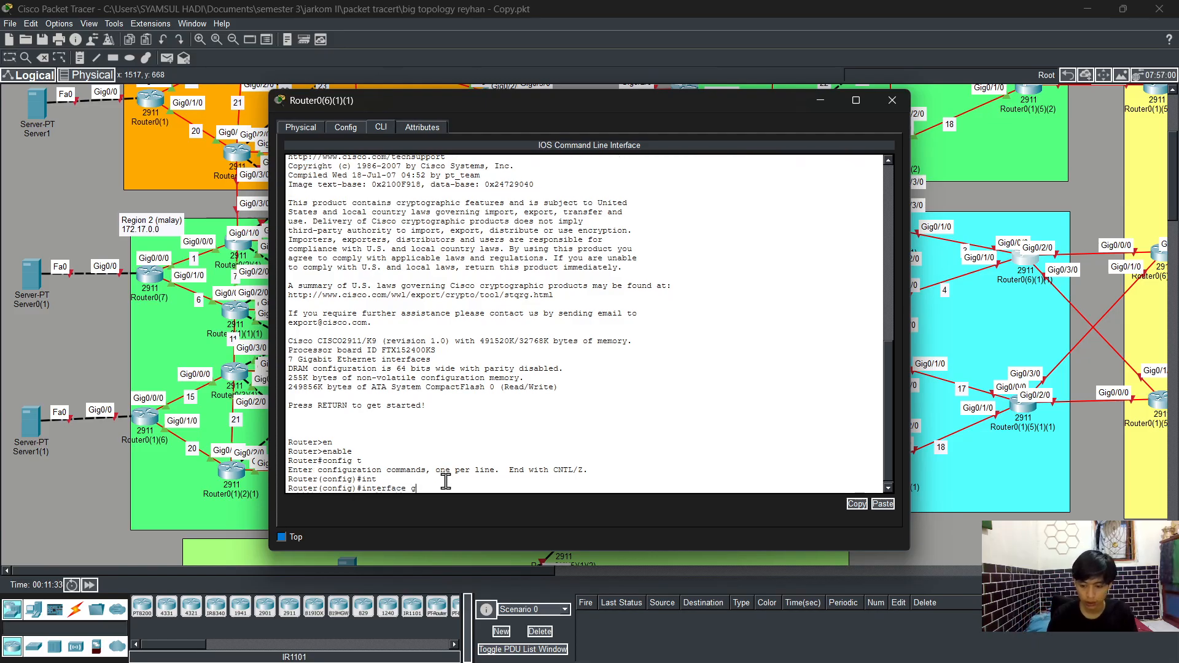
pyautogui.write('0/0/0')
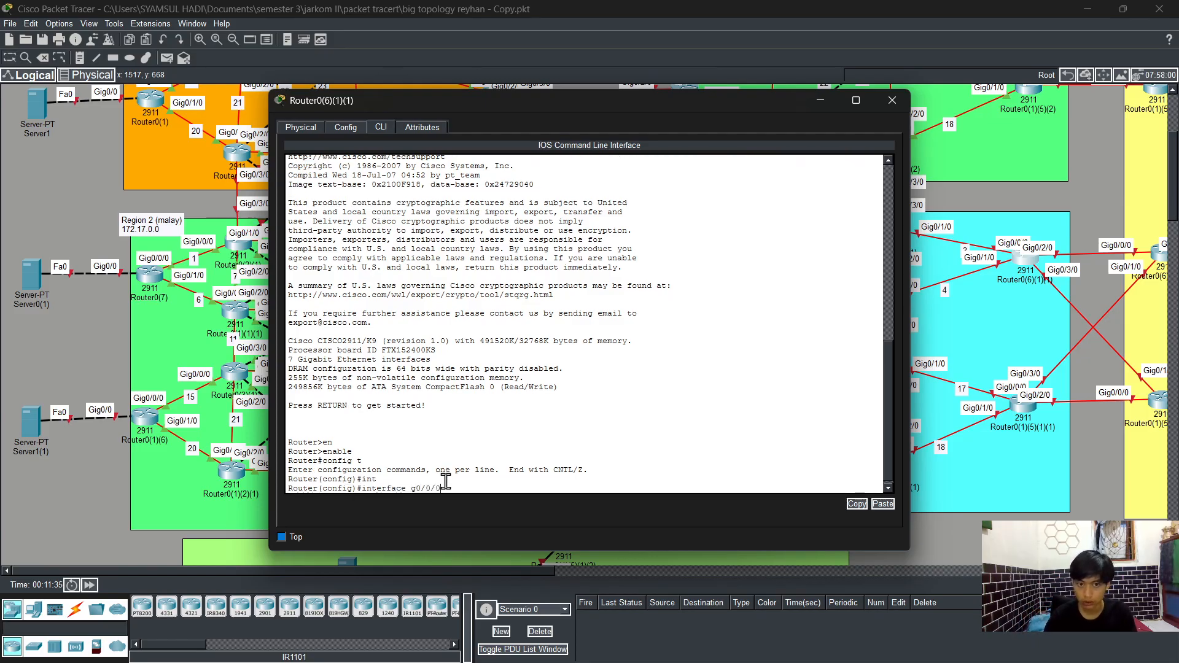
pyautogui.press('Return')
pyautogui.write('ip add')
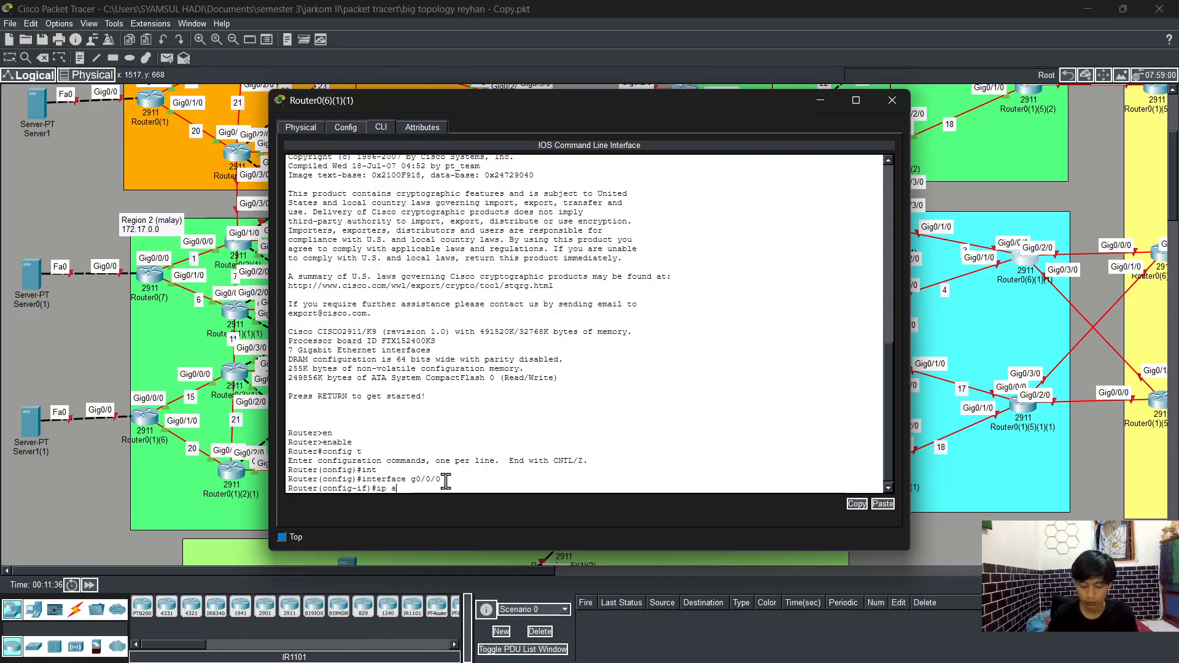
pyautogui.press('Tab')
pyautogui.write('172.1')
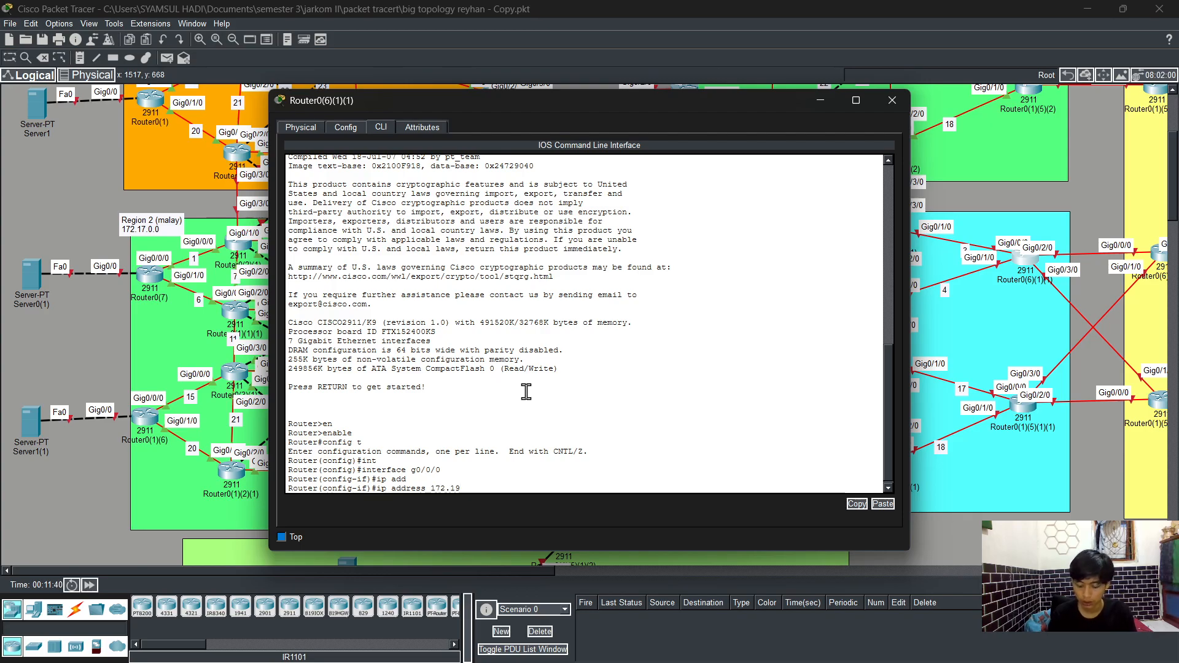
pyautogui.write('.')
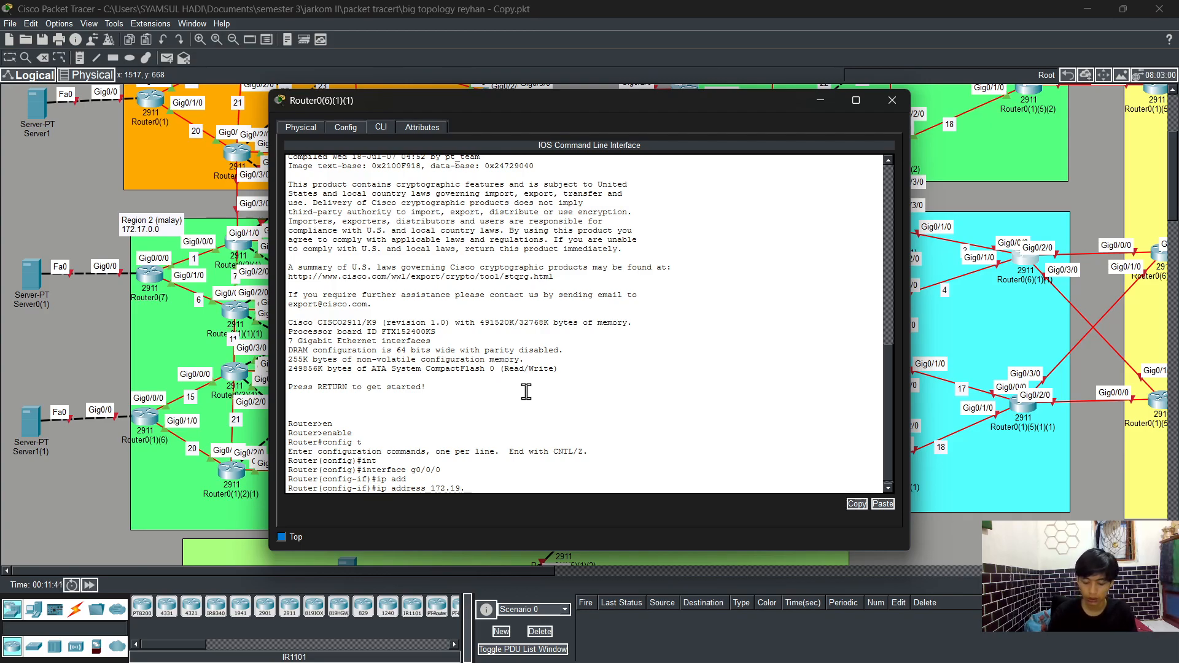
pyautogui.write('3.3')
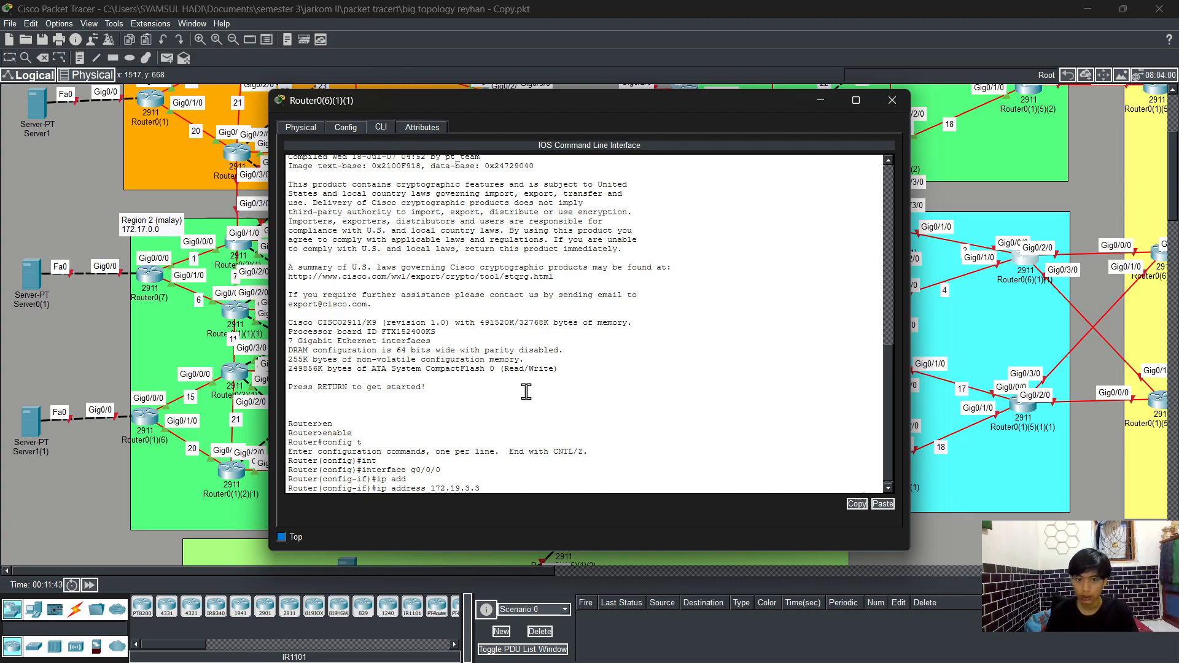
pyautogui.write(' 25')
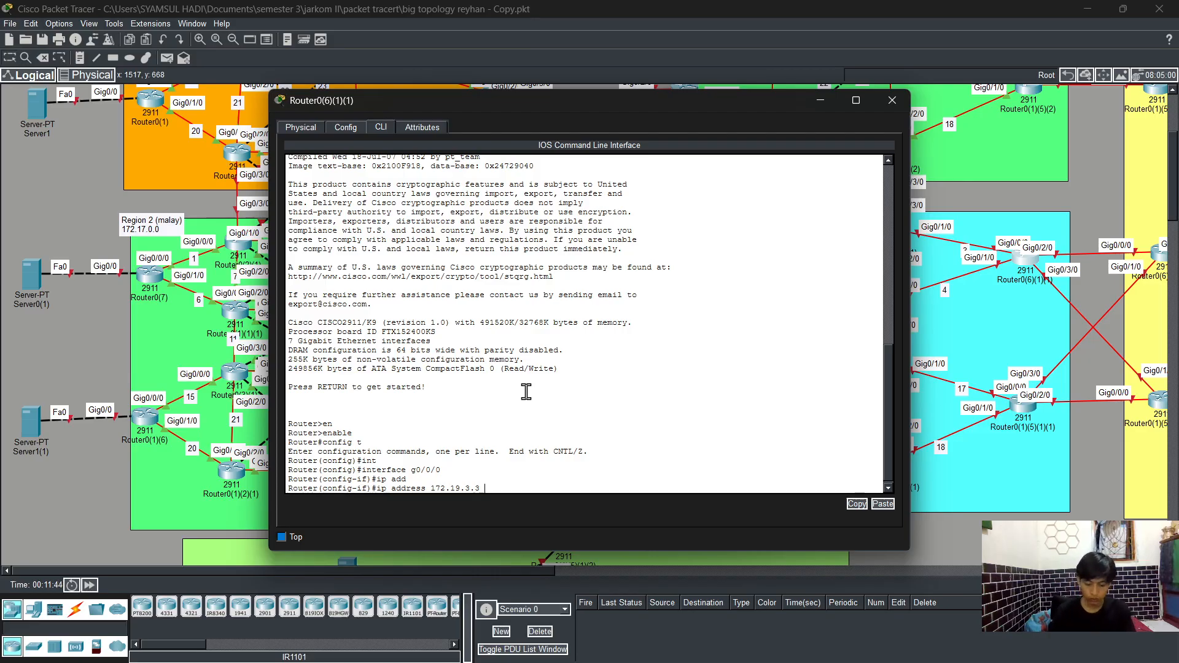
pyautogui.write('5')
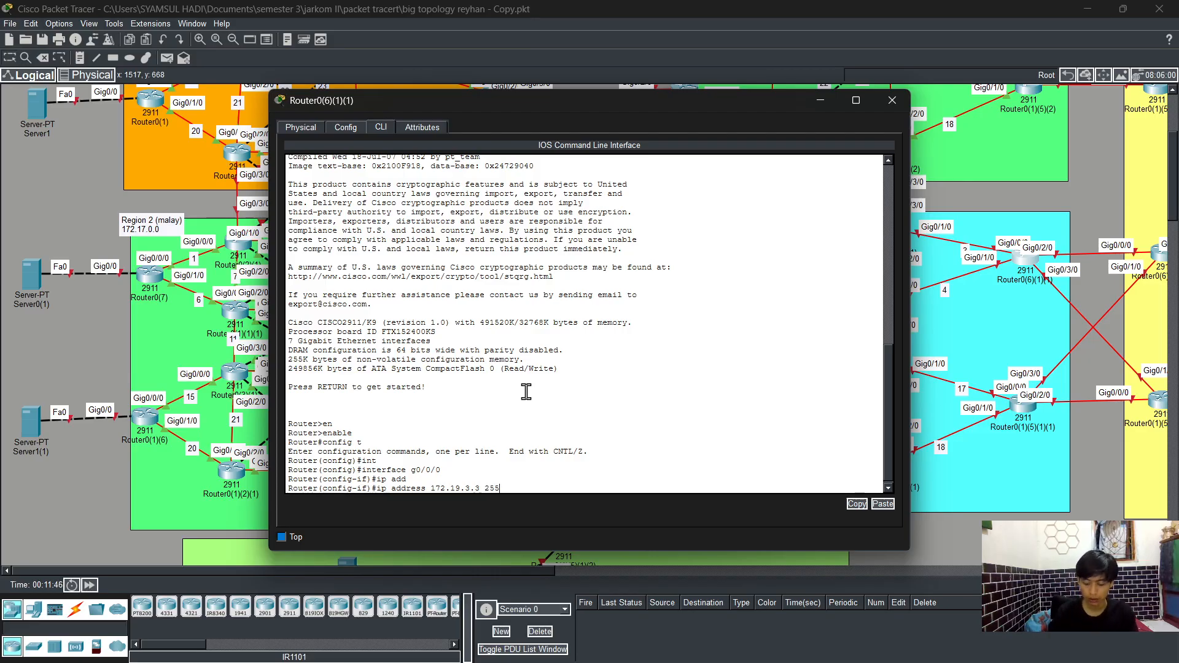
pyautogui.write('.255.255.0')
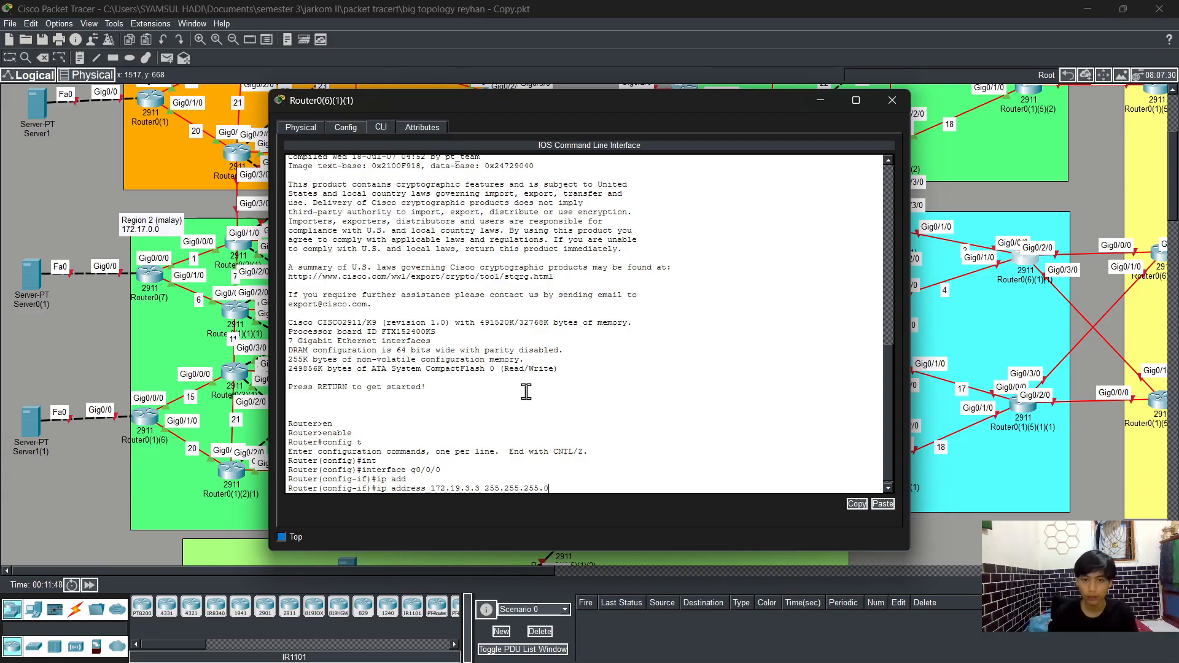
pyautogui.press('Return')
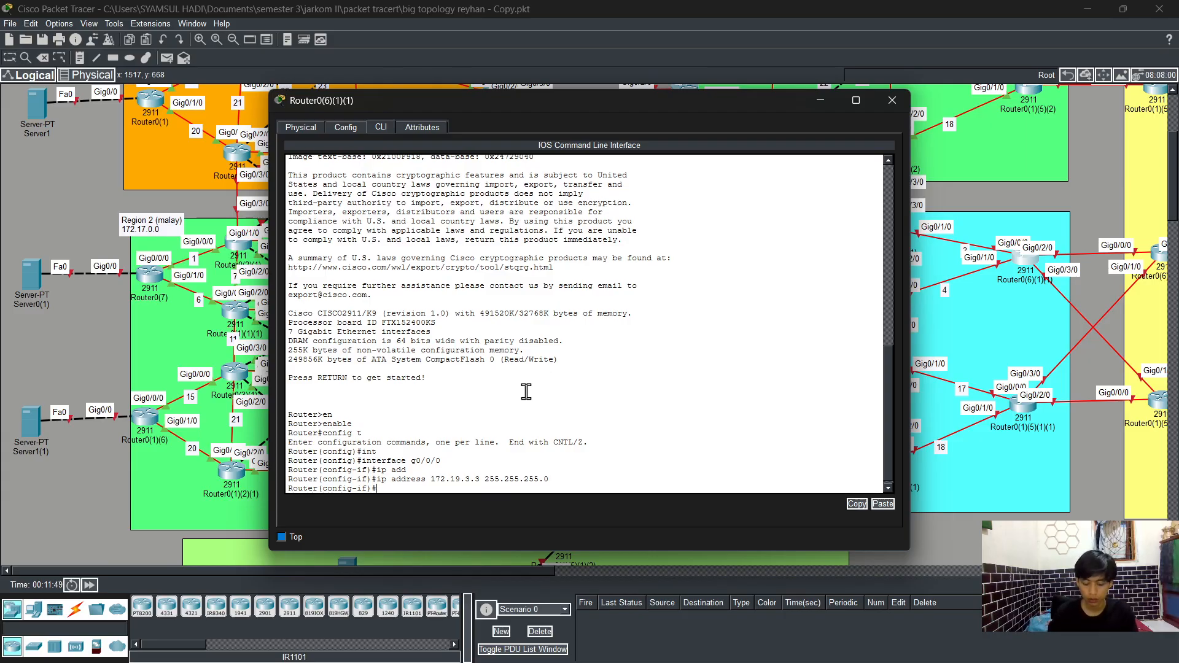
# Step: Enable GigabitEthernet0/0/0 with no shutdown and return to global configuration
pyautogui.write('no sh')
pyautogui.press('Tab')
pyautogui.press('Return')
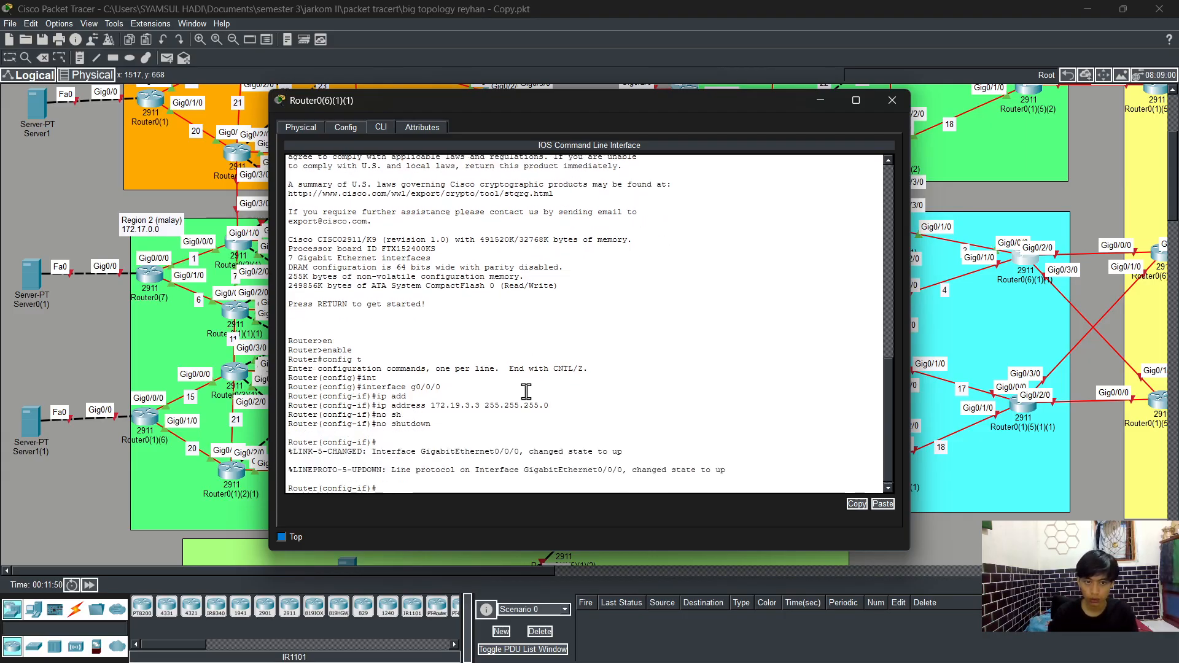
pyautogui.write('exit')
pyautogui.press('Return')
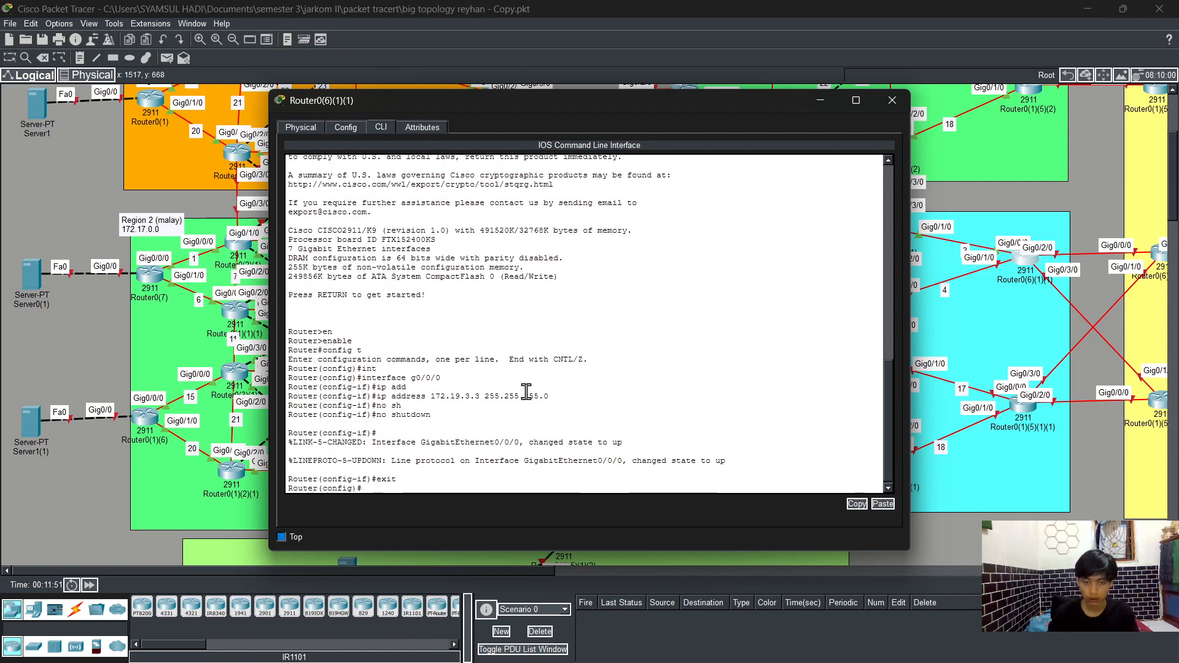
# Step: Assign IP address 172.19.4.3 with mask 255.255.255.0 to interface GigabitEthernet0/1/0
pyautogui.write('int')
pyautogui.press('Tab')
pyautogui.write('g')
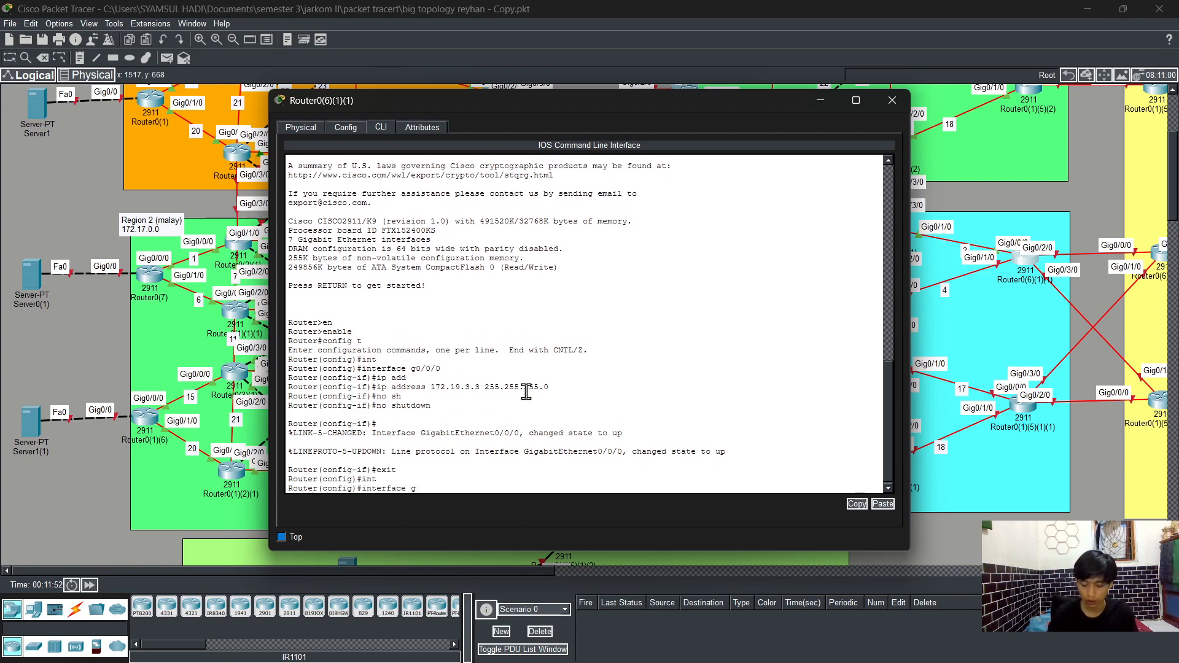
pyautogui.write('0/1/0')
pyautogui.press('Return')
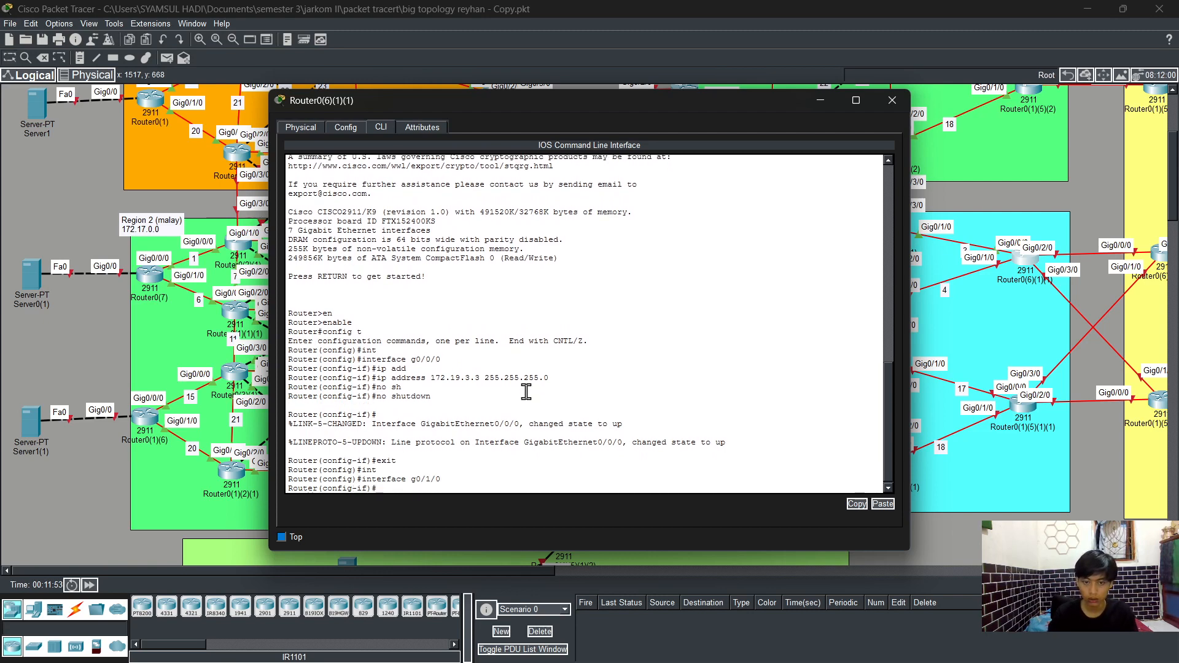
pyautogui.write('ip add')
pyautogui.press('Tab')
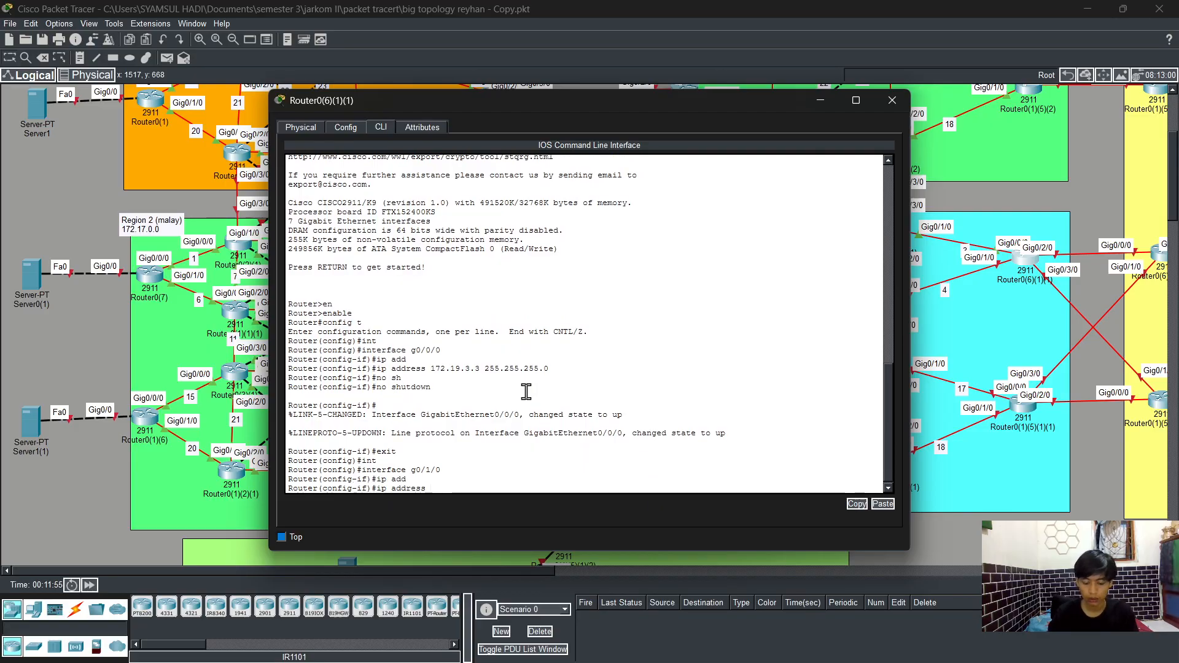
pyautogui.write('172.19.')
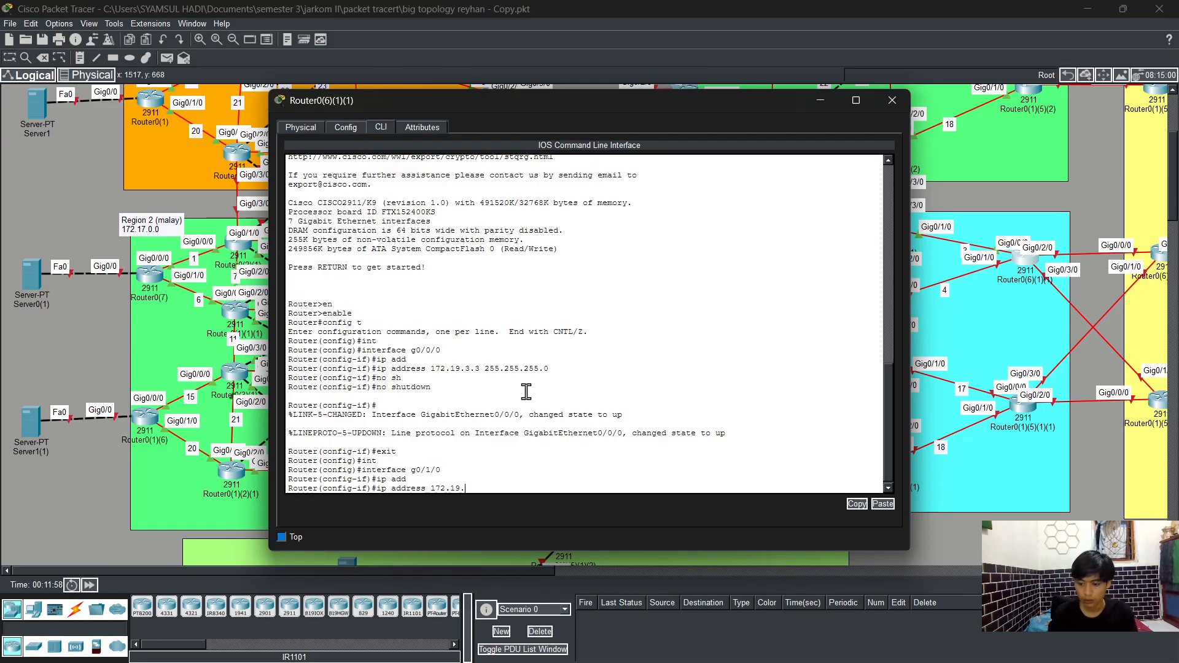
pyautogui.write('4')
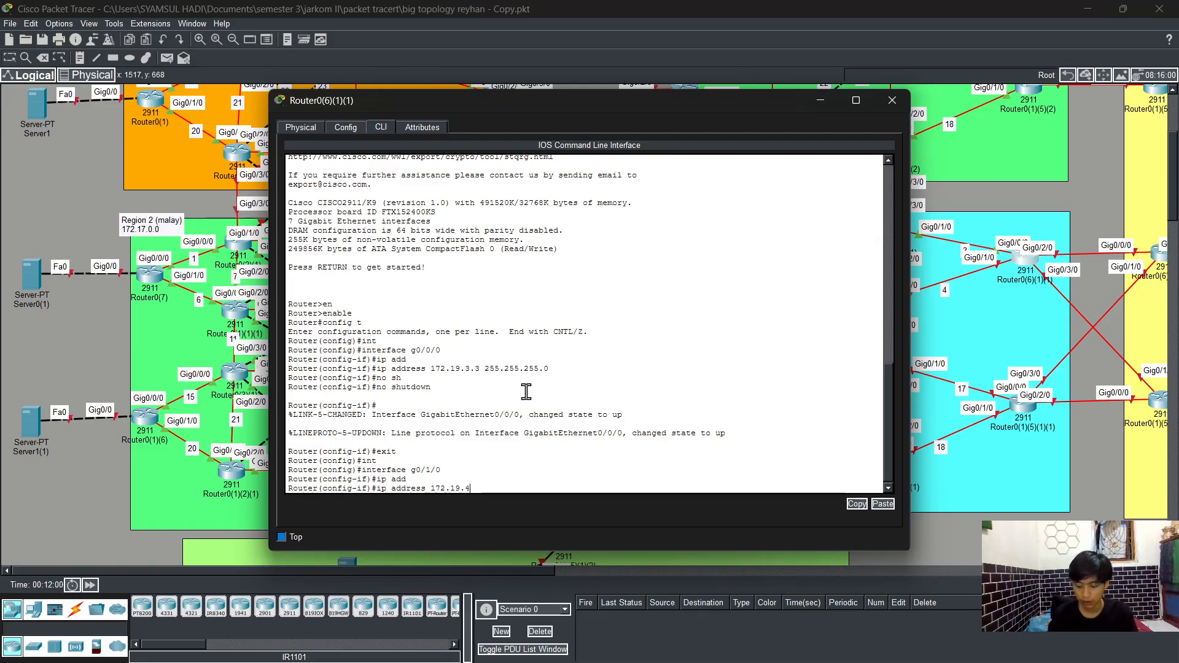
pyautogui.write('.3')
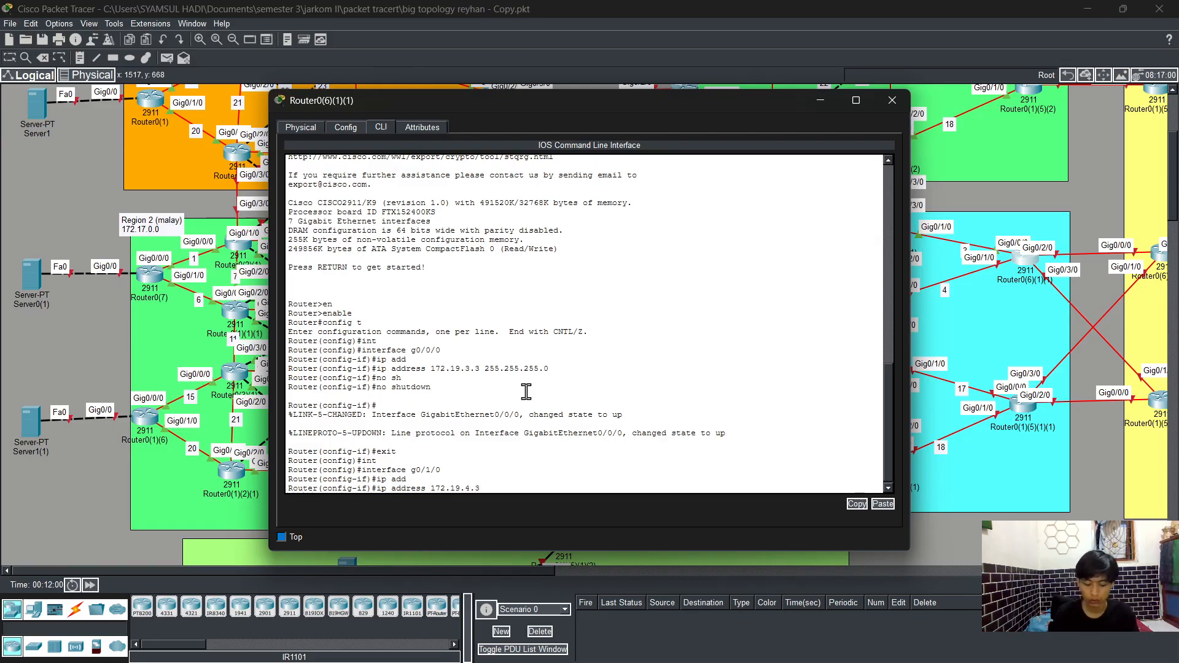
pyautogui.write(' 255.255.2')
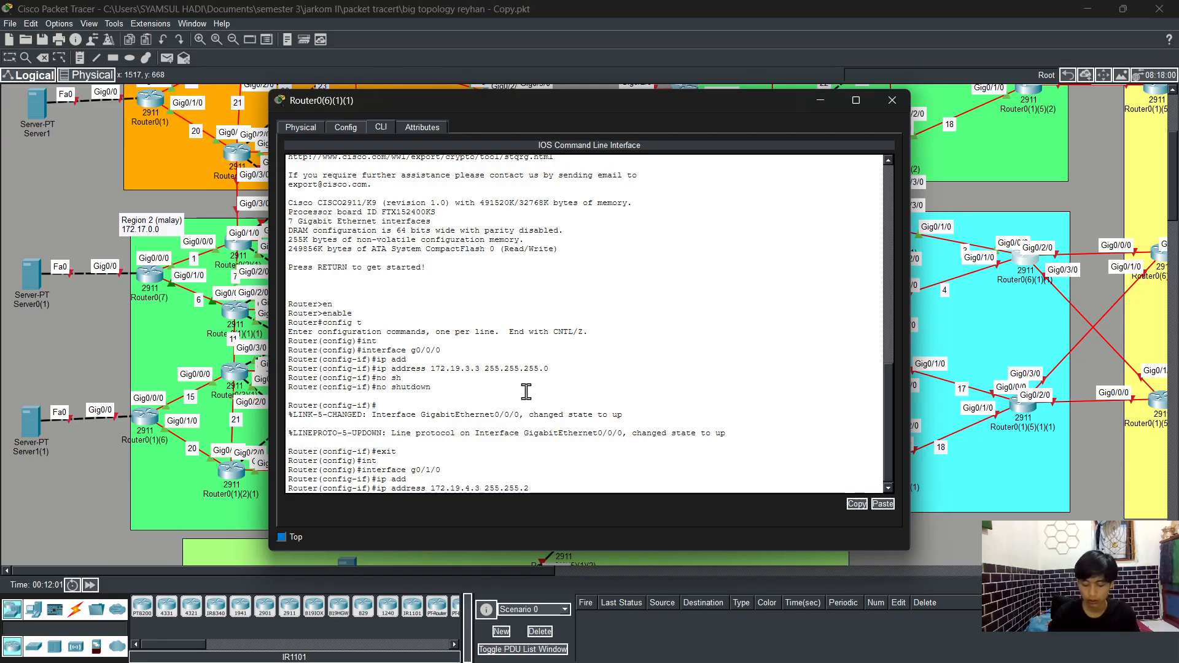
pyautogui.write('55.0')
pyautogui.press('Return')
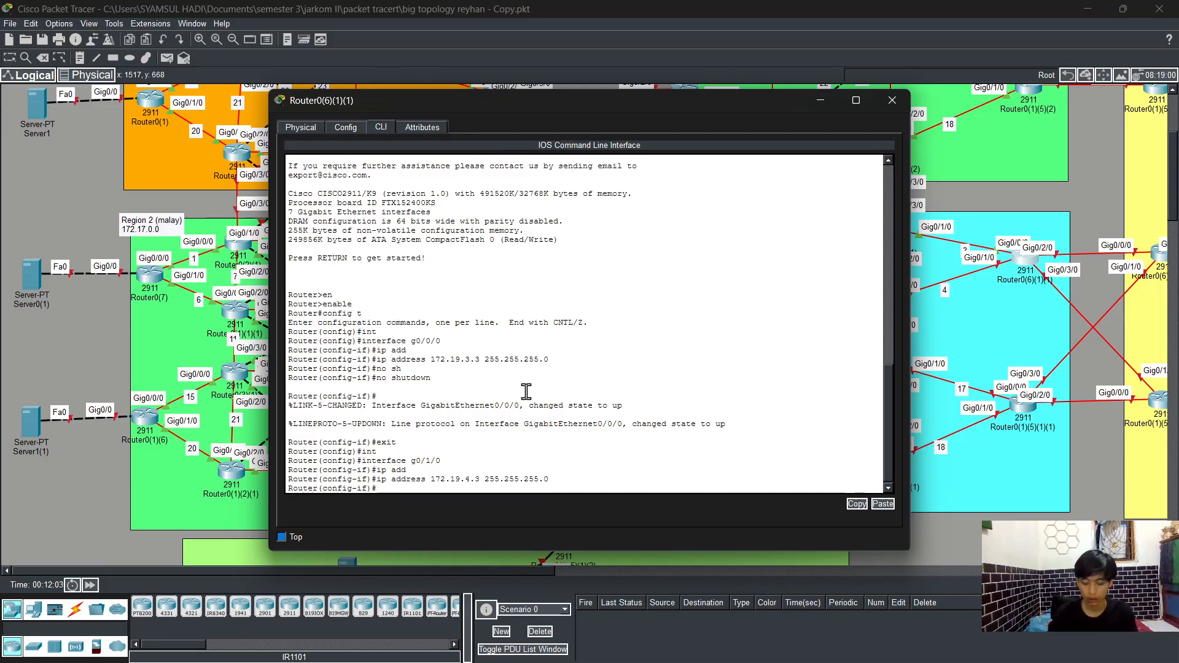
# Step: Enable GigabitEthernet0/1/0 with no shutdown and leave configuration mode
pyautogui.write('no sh')
pyautogui.press('Return')
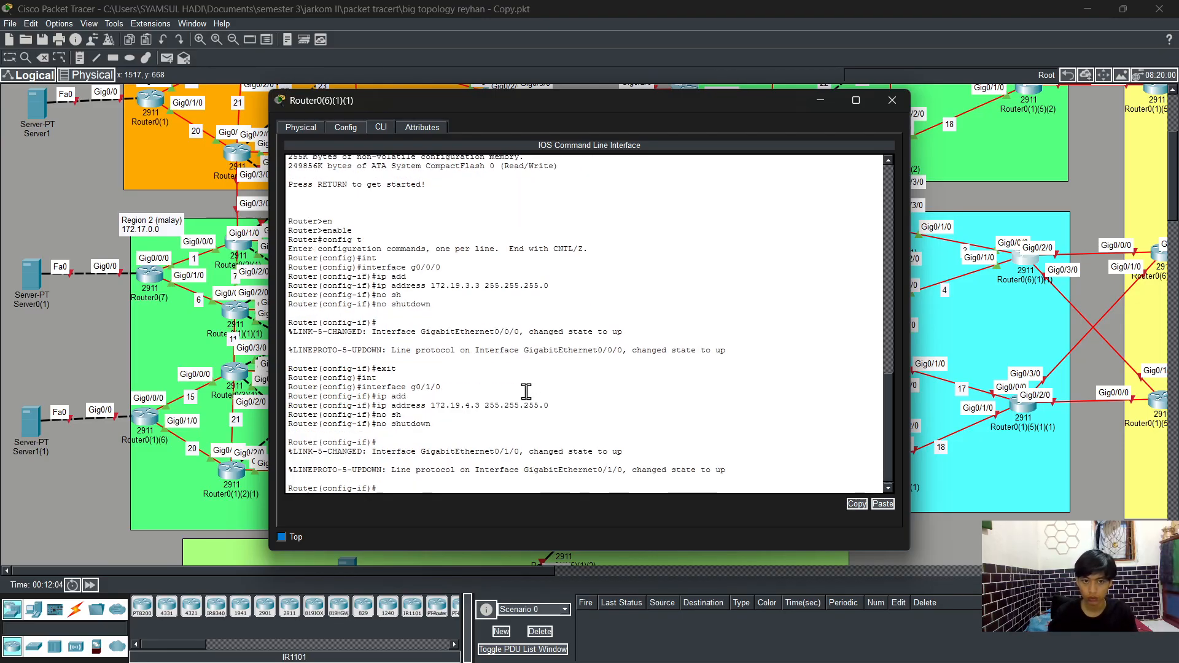
pyautogui.write('end')
pyautogui.press('Return')
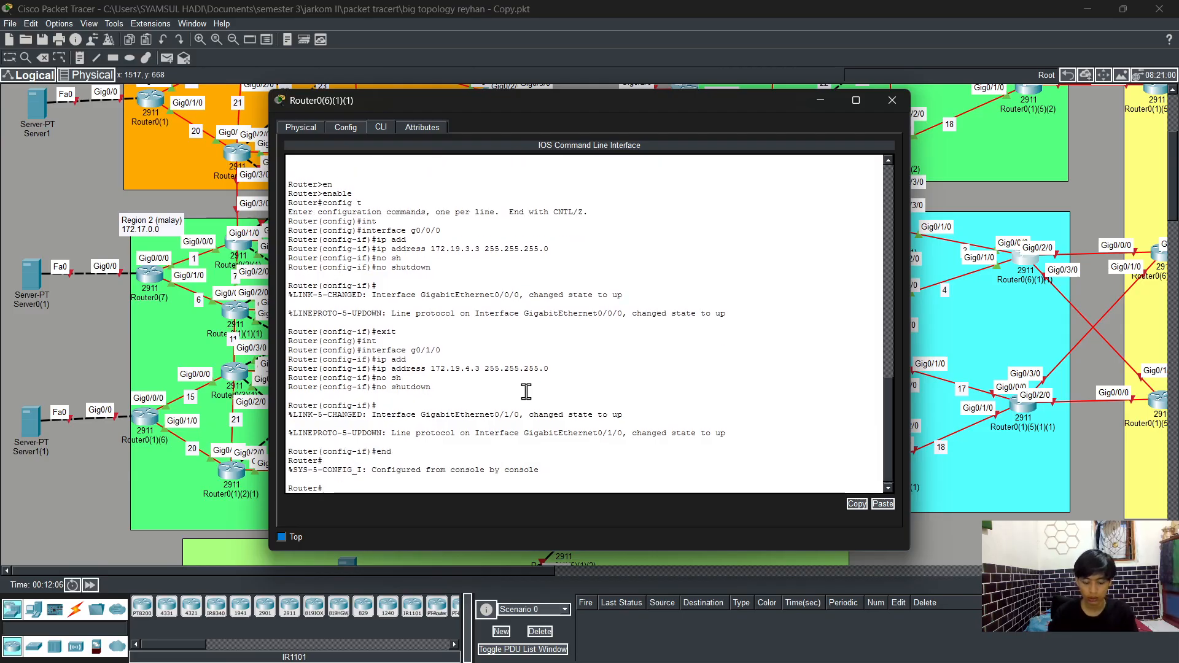
# Step: Save the running configuration and display the brief IP interface summary
pyautogui.write('wr')
pyautogui.press('Return')
pyautogui.write('sh')
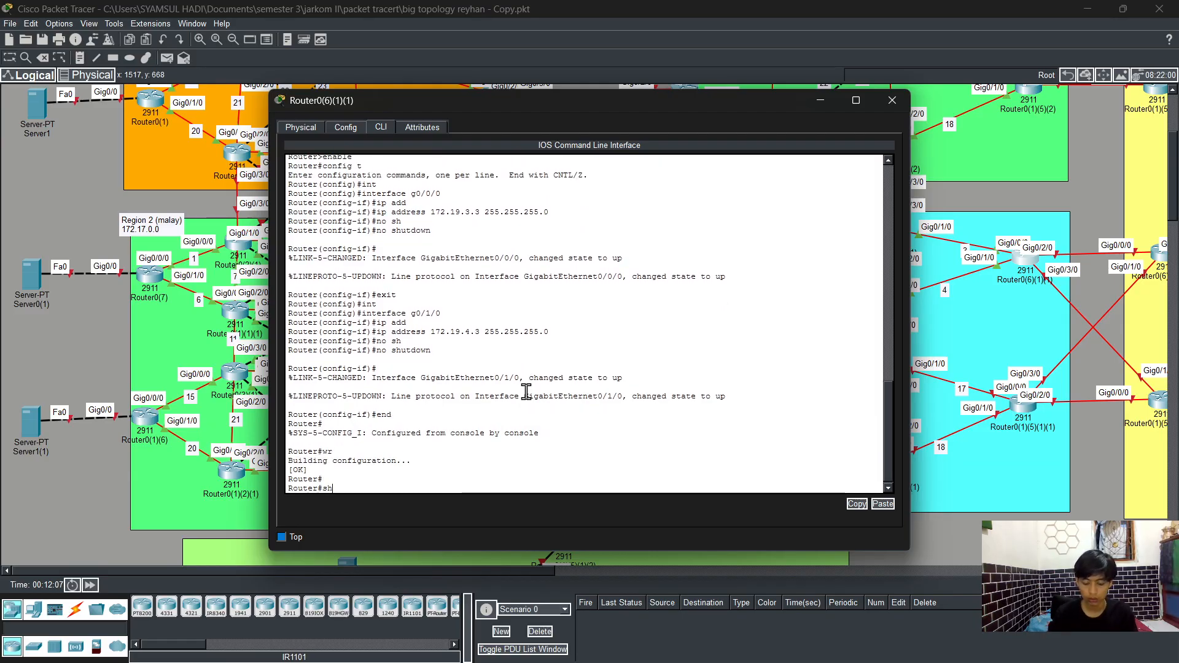
pyautogui.press('Tab')
pyautogui.write('r')
pyautogui.press('BackSpace')
pyautogui.write('ip int')
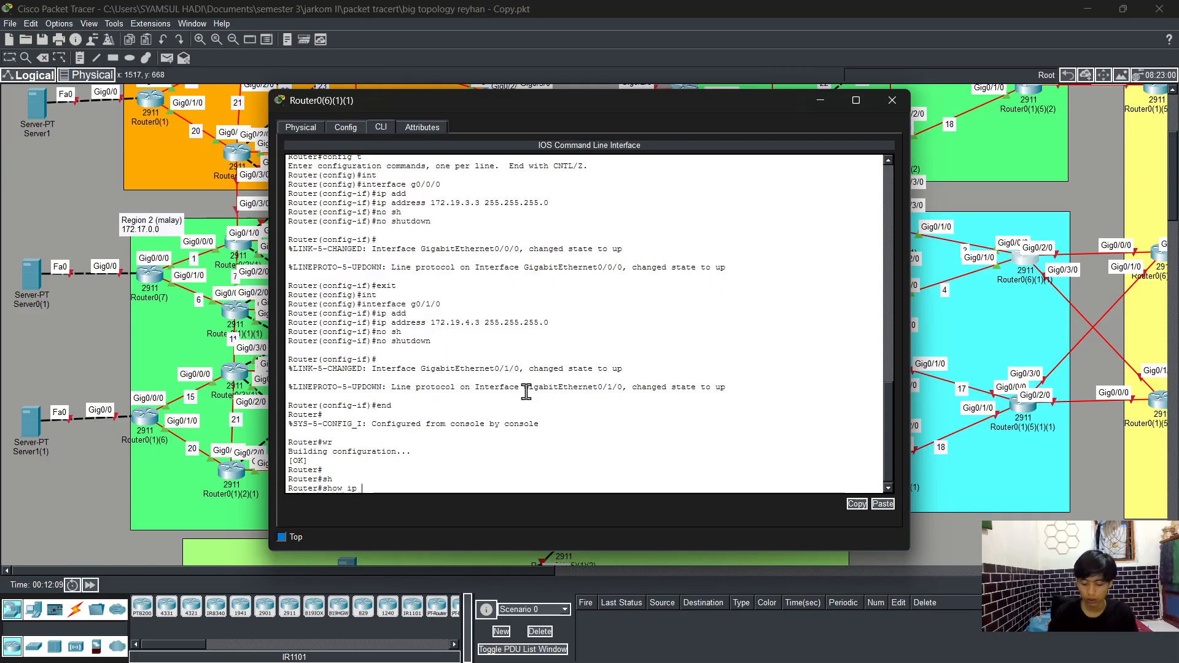
pyautogui.press('Tab')
pyautogui.write('br')
pyautogui.press('Tab')
pyautogui.press('Return')
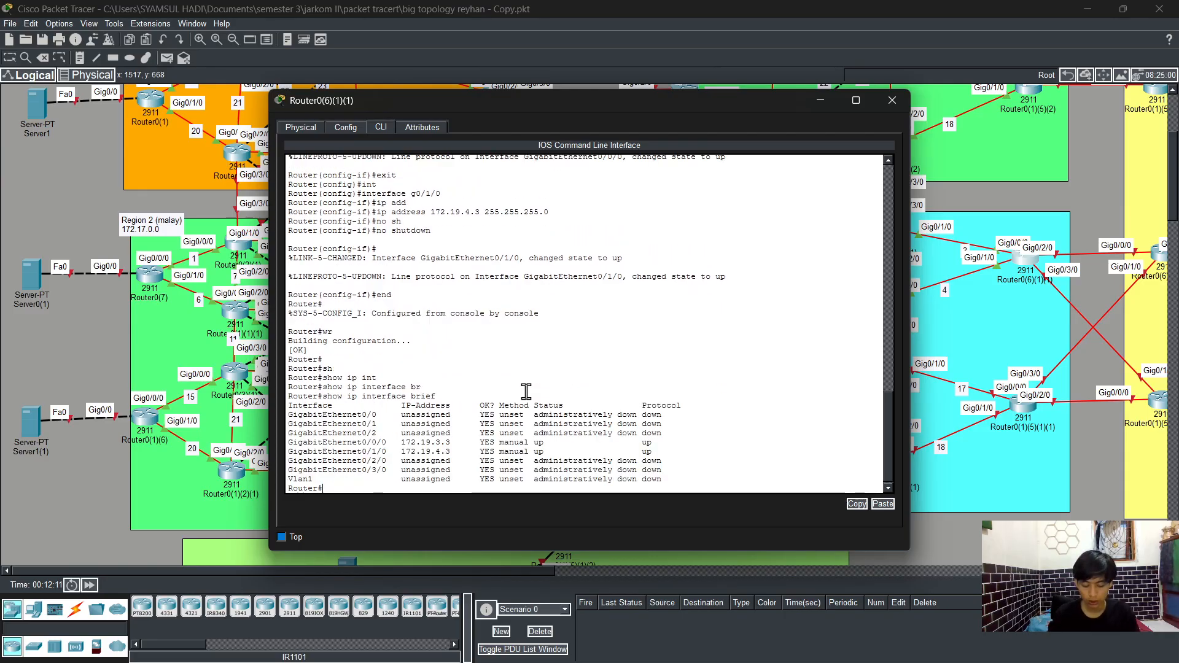
# Step: From global configuration, start OSPF process 1 and enable log-adjacency-changes
pyautogui.write('config t')
pyautogui.press('Return')
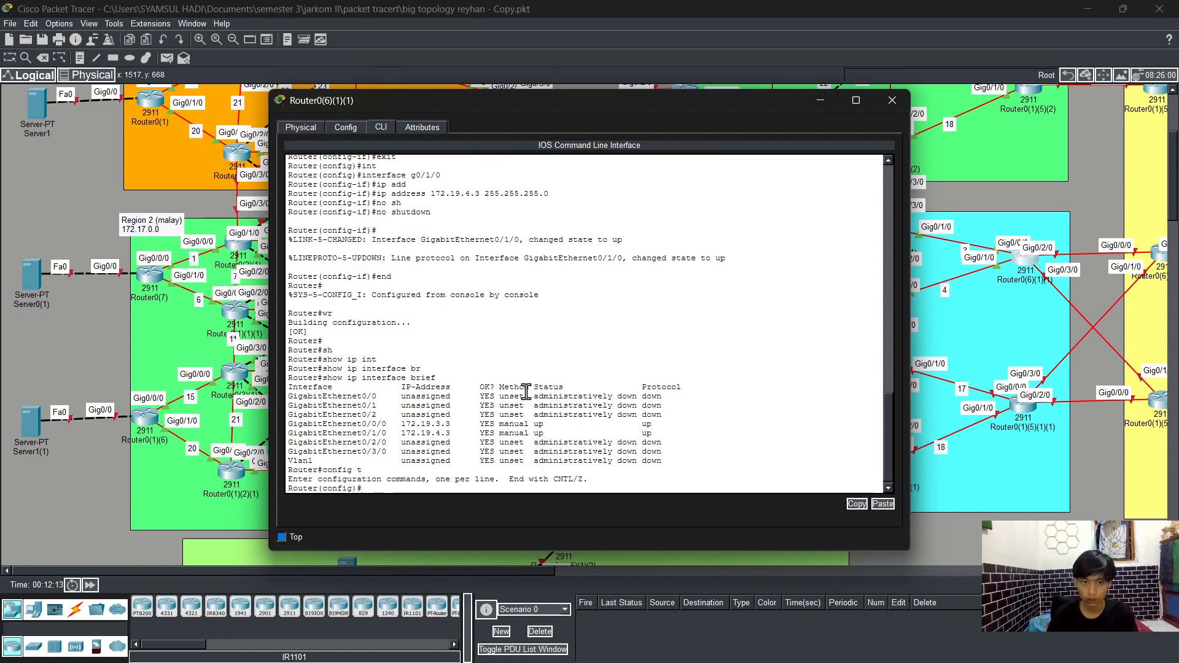
pyautogui.write('rout')
pyautogui.press('Tab')
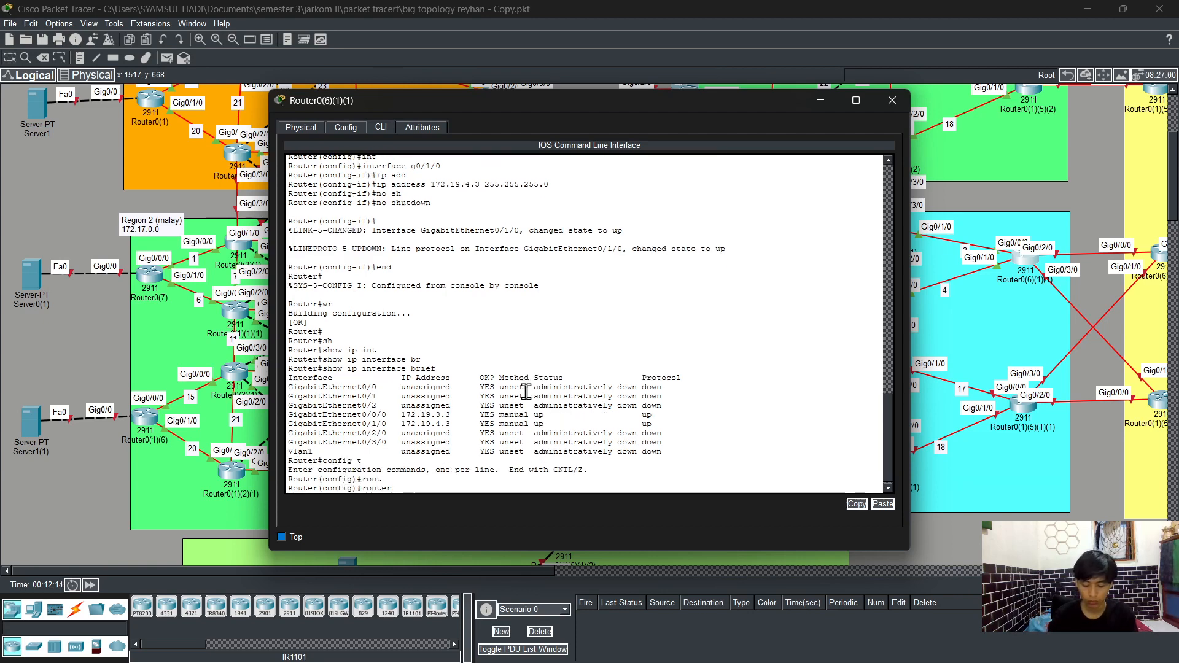
pyautogui.write('od')
pyautogui.press('BackSpace')
pyautogui.write('s')
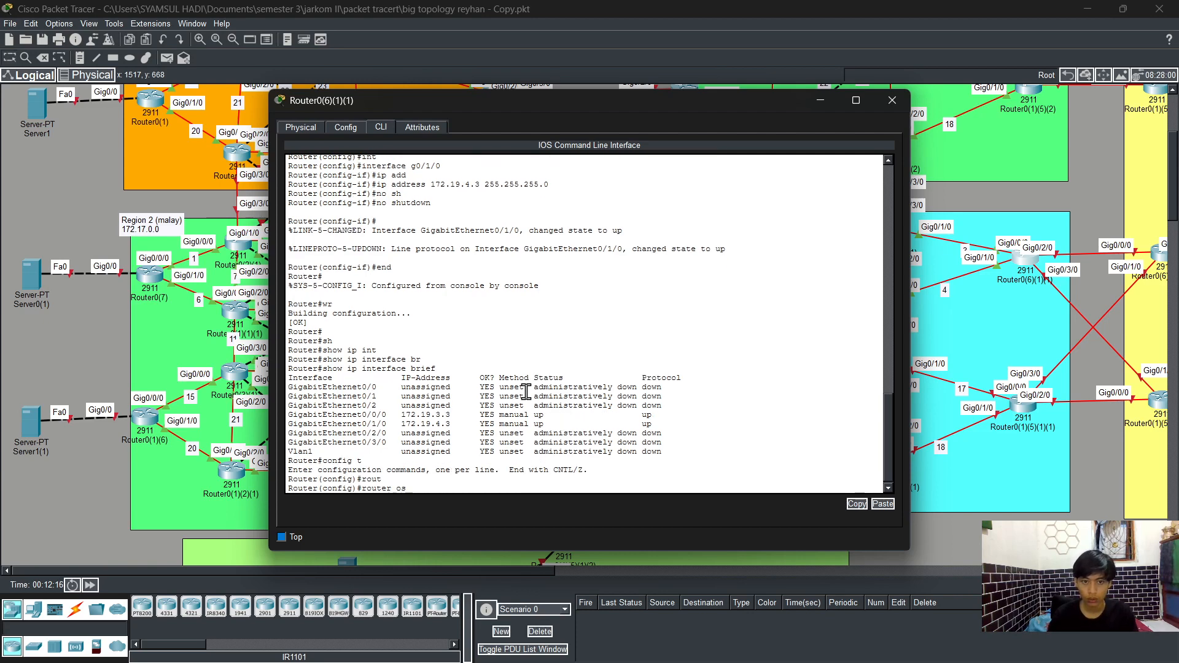
pyautogui.press('Tab')
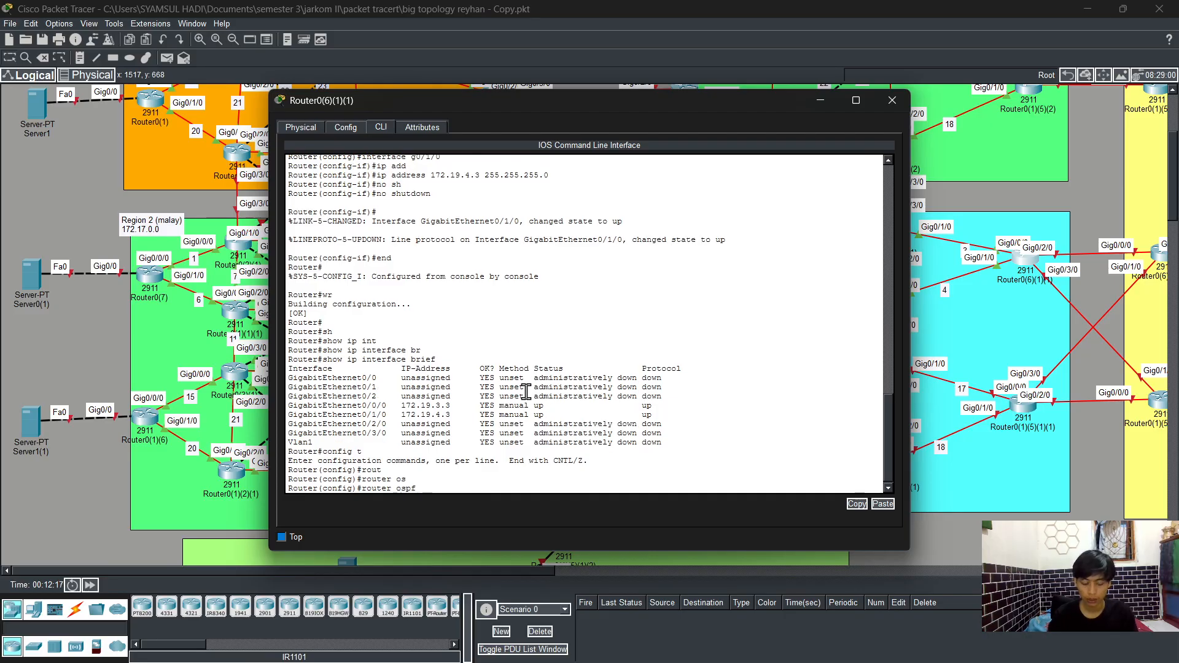
pyautogui.write('1')
pyautogui.press('Return')
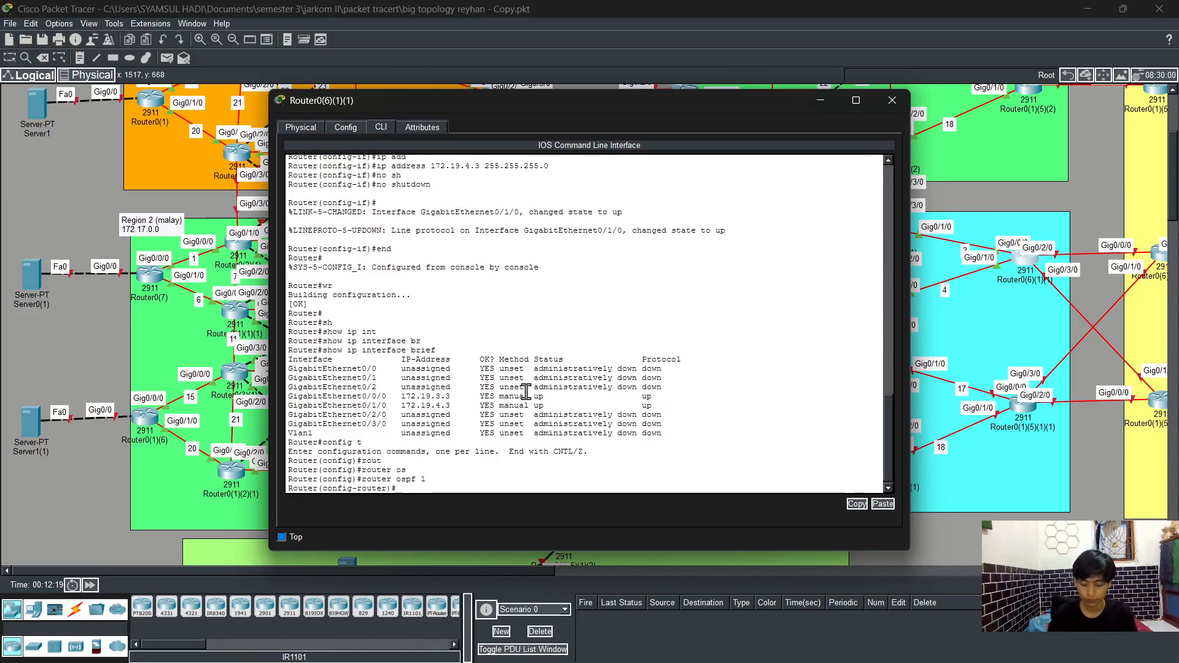
pyautogui.write('log')
pyautogui.press('Tab')
pyautogui.press('Return')
# Step: Enter an OSPF network statement for 1172.19.3.0 with wildcard 0.0.0.255 and the area keyword
pyautogui.write('net')
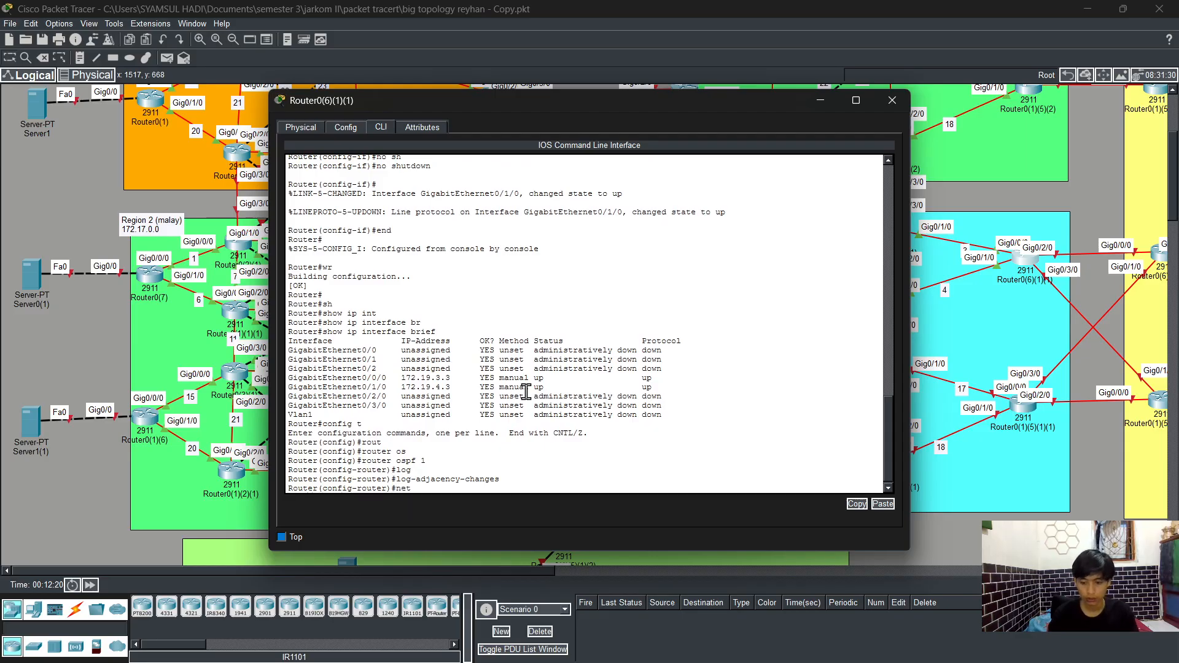
pyautogui.press('Tab')
pyautogui.write('1172')
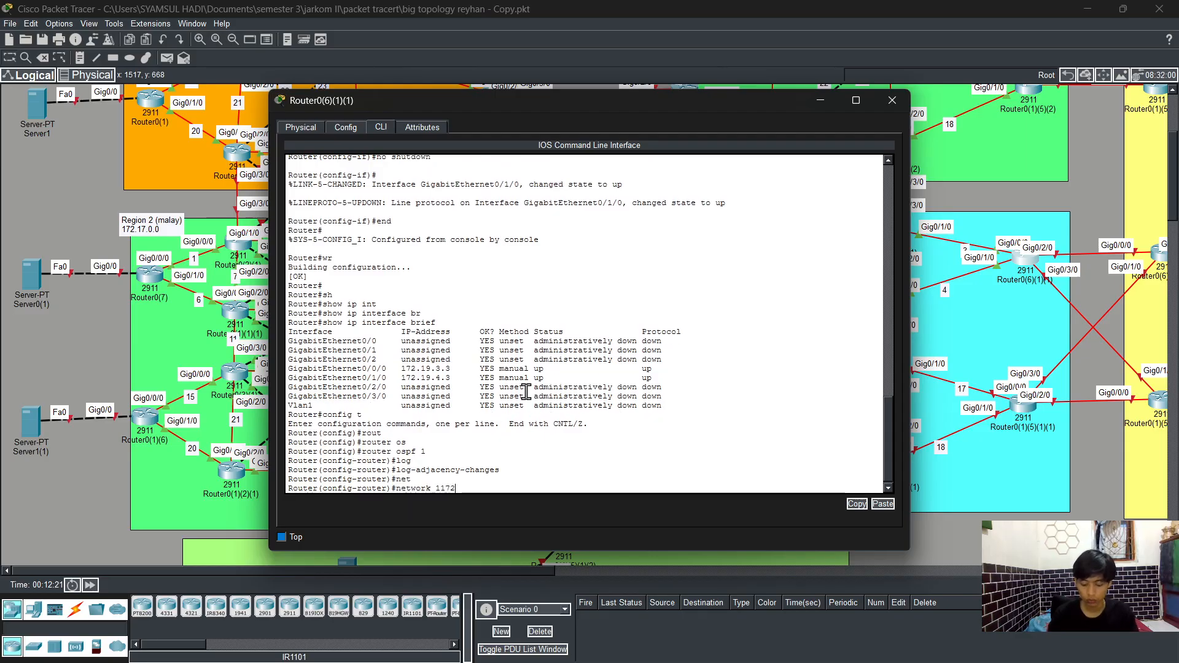
pyautogui.write('.19')
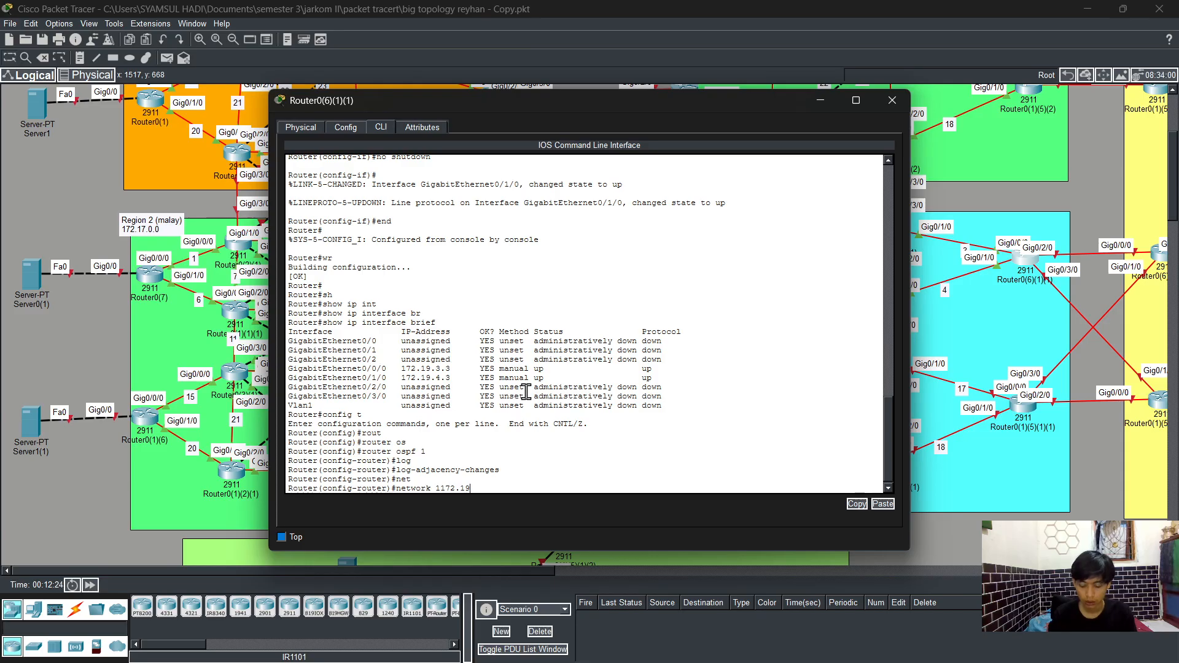
pyautogui.write('.3.0 0.0.0.')
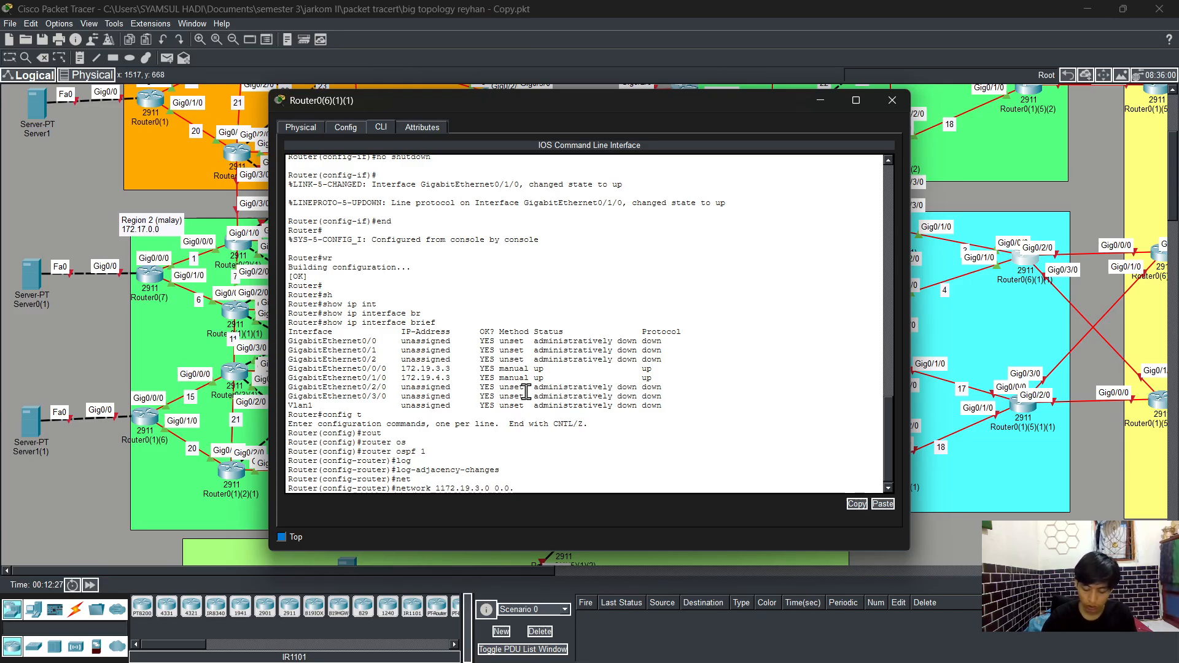
pyautogui.write('255 are')
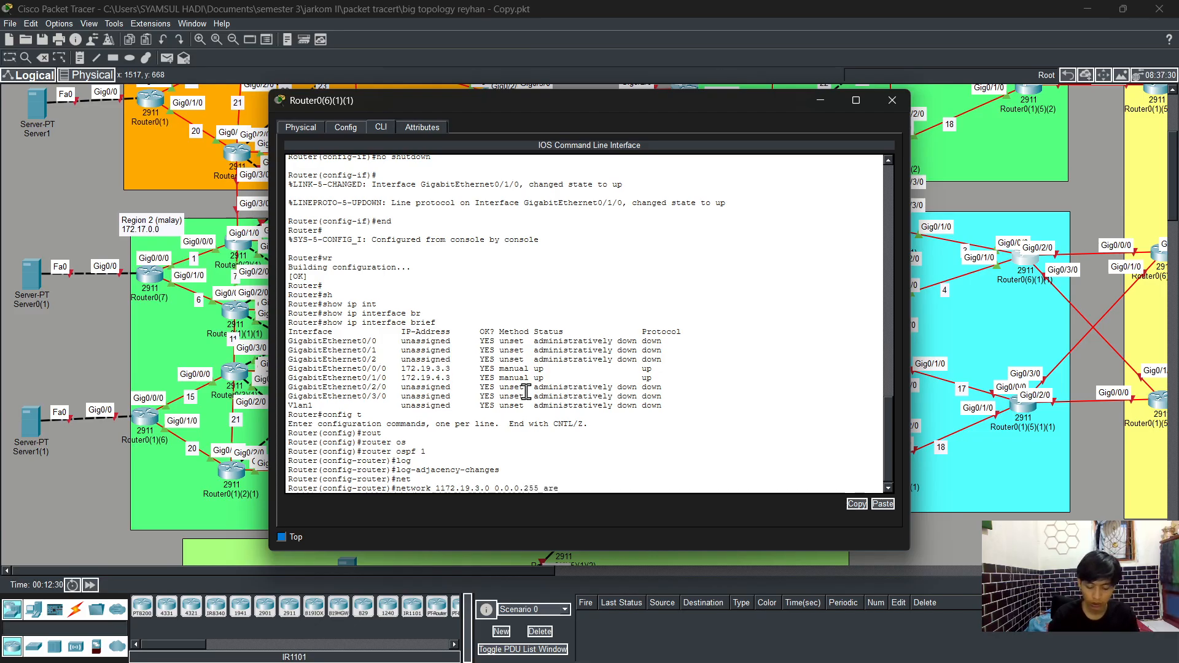
pyautogui.press('Tab')
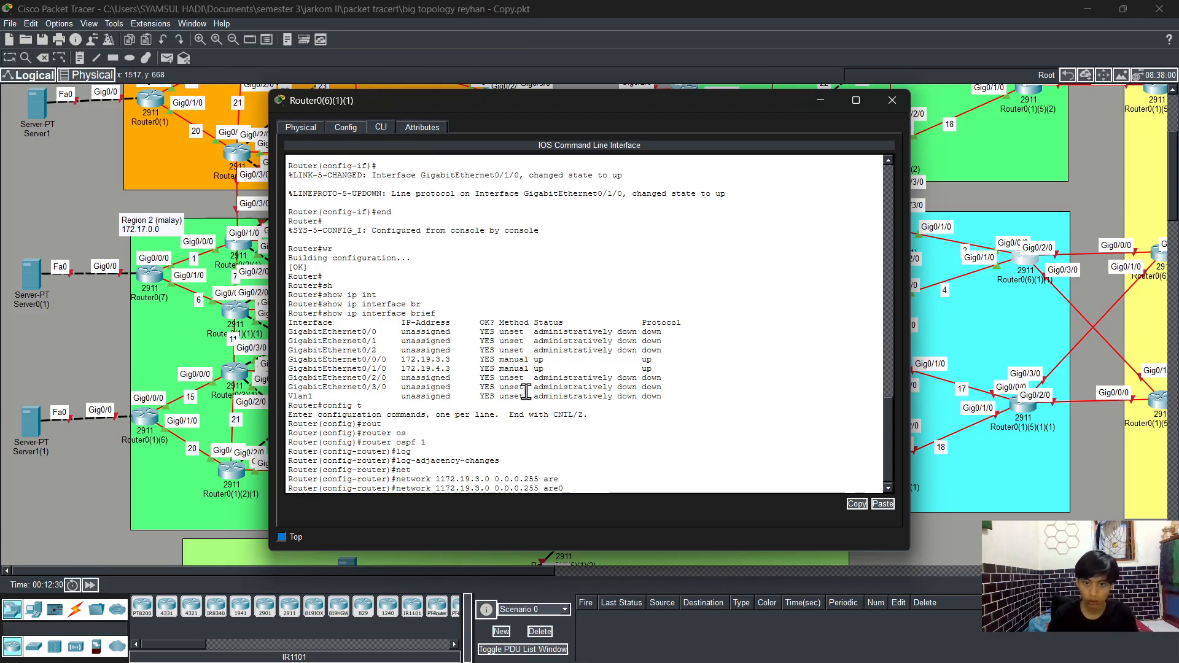
pyautogui.press('BackSpace')
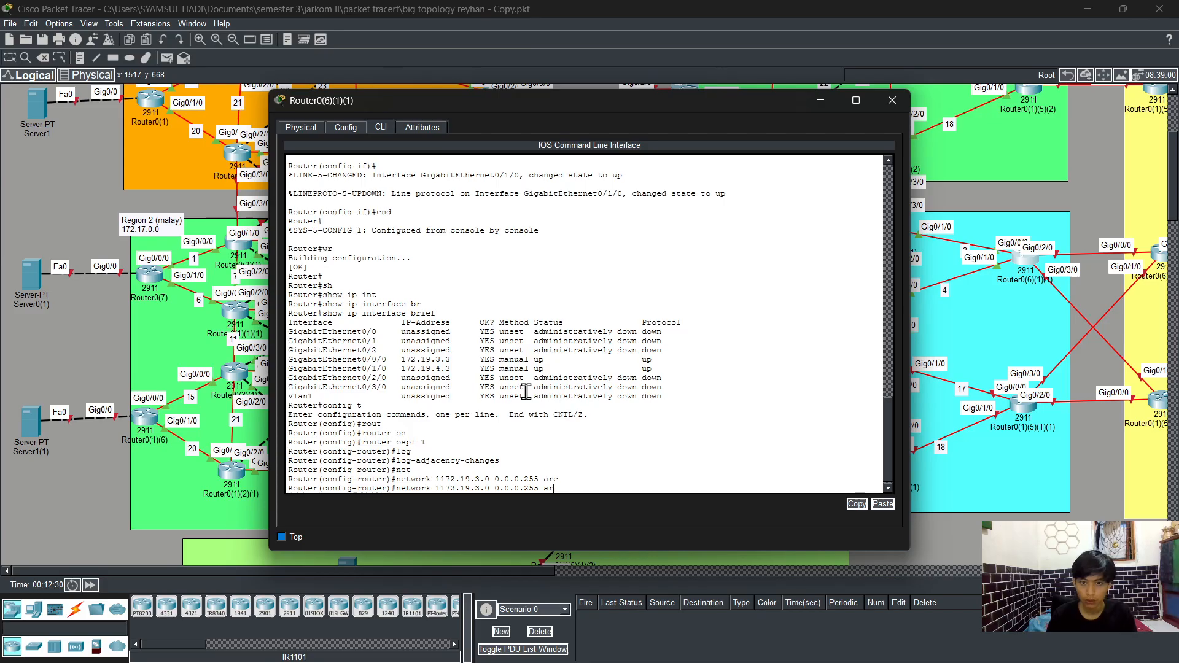
pyautogui.write('e')
pyautogui.press('Tab')
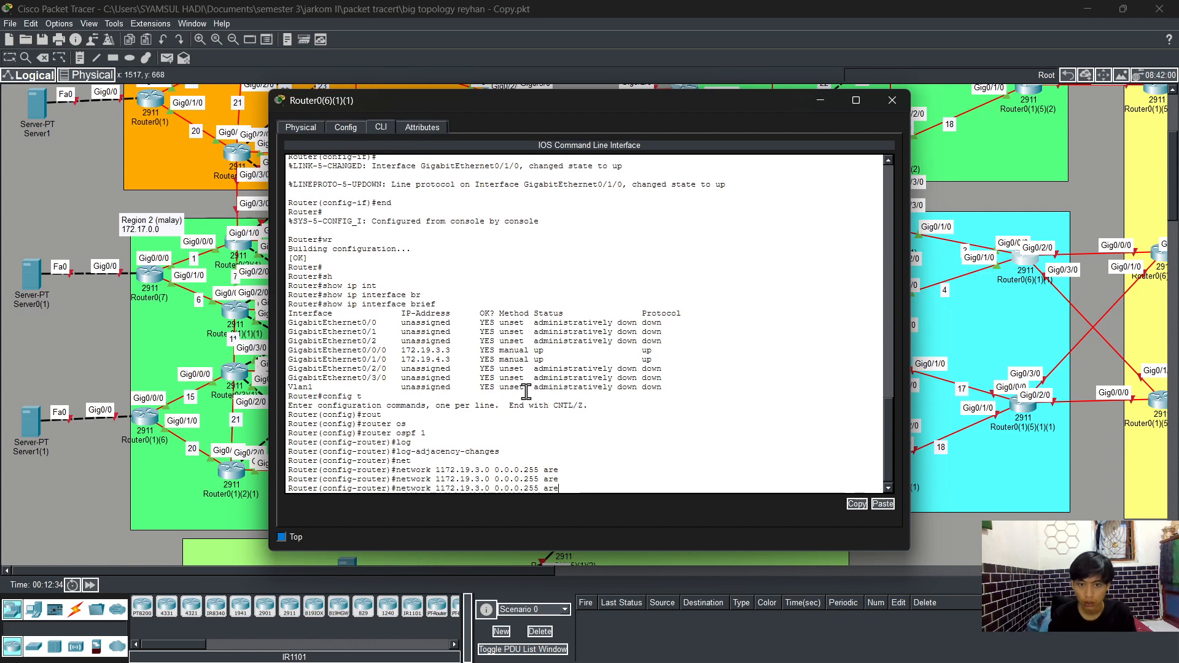
pyautogui.write('a')
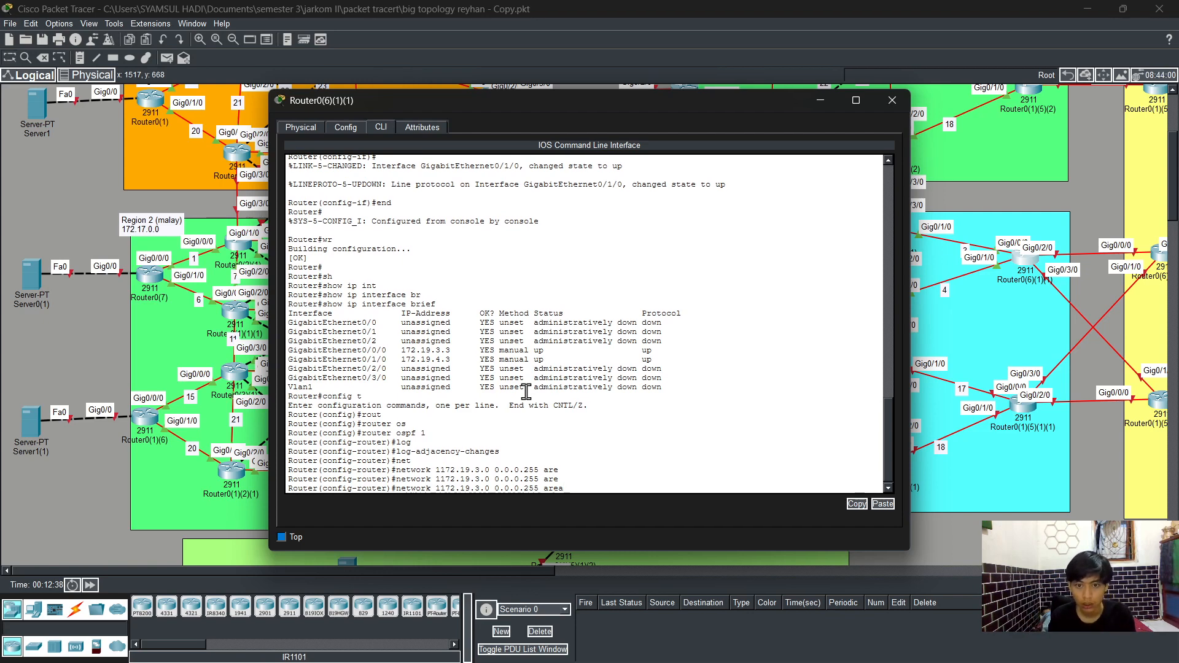
pyautogui.press('Tab')
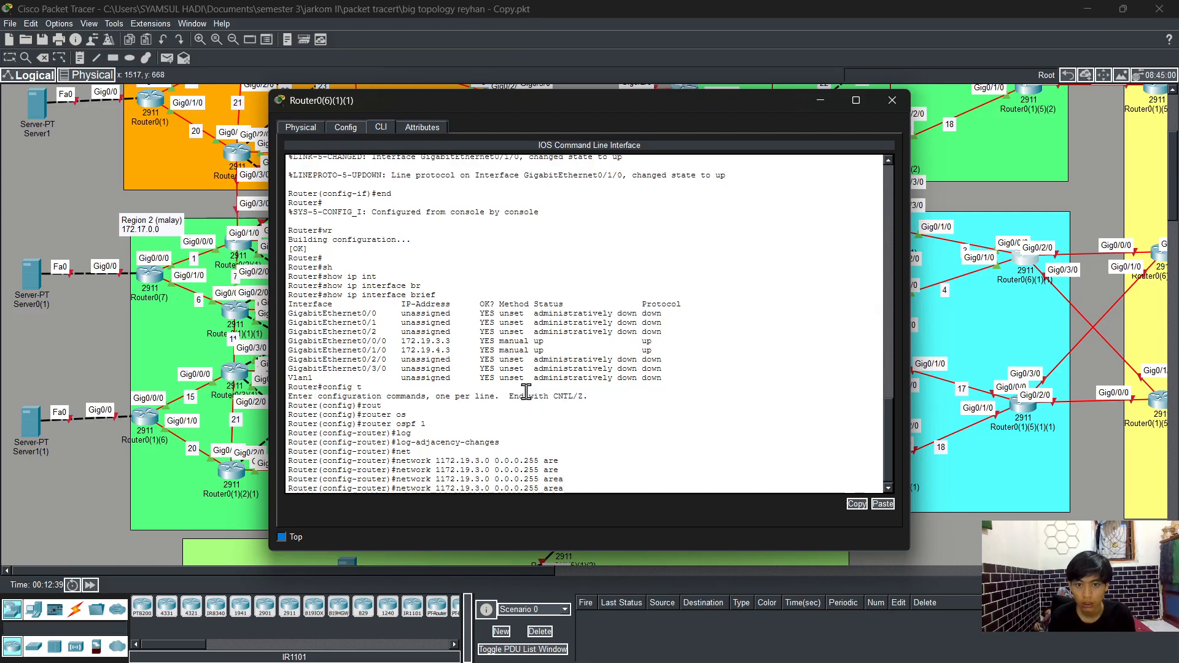
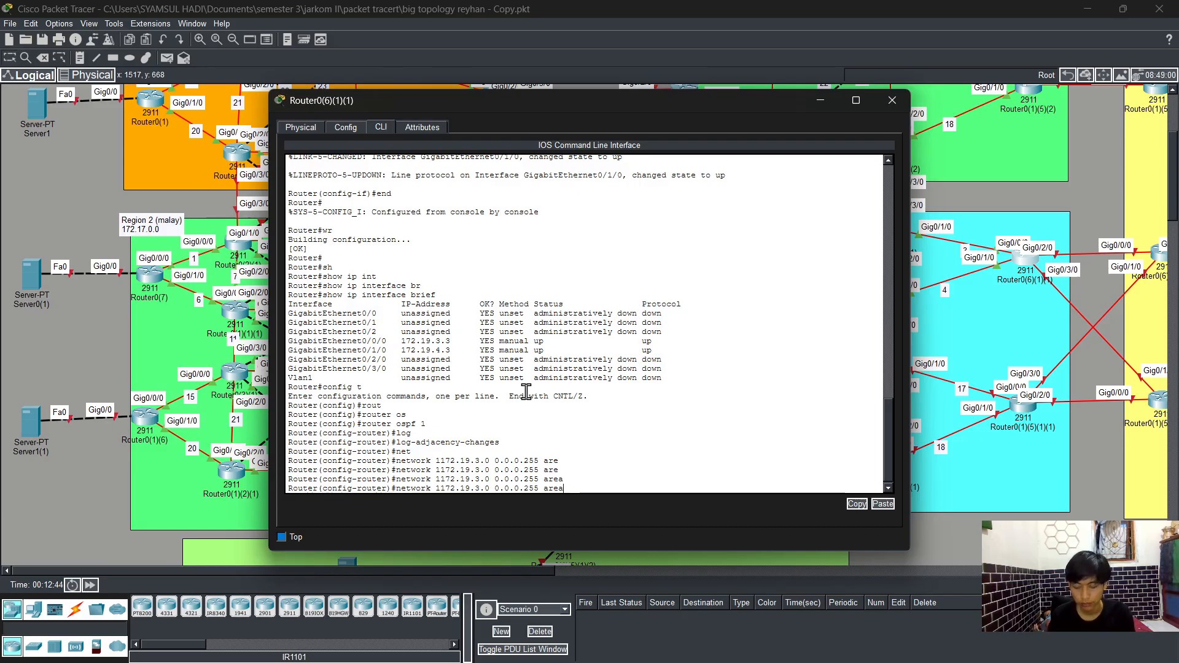
pyautogui.press('Left')
pyautogui.press('Left')
pyautogui.press('Left')
pyautogui.press('Left')
pyautogui.press('Left')
pyautogui.press('Left')
pyautogui.press('Left')
pyautogui.press('Left')
pyautogui.press('Left')
pyautogui.press('Left')
pyautogui.press('Left')
pyautogui.press('Left')
pyautogui.press('Left')
pyautogui.press('Left')
pyautogui.press('Left')
pyautogui.press('Left')
pyautogui.press('Left')
pyautogui.press('Left')
pyautogui.press('Left')
pyautogui.press('Left')
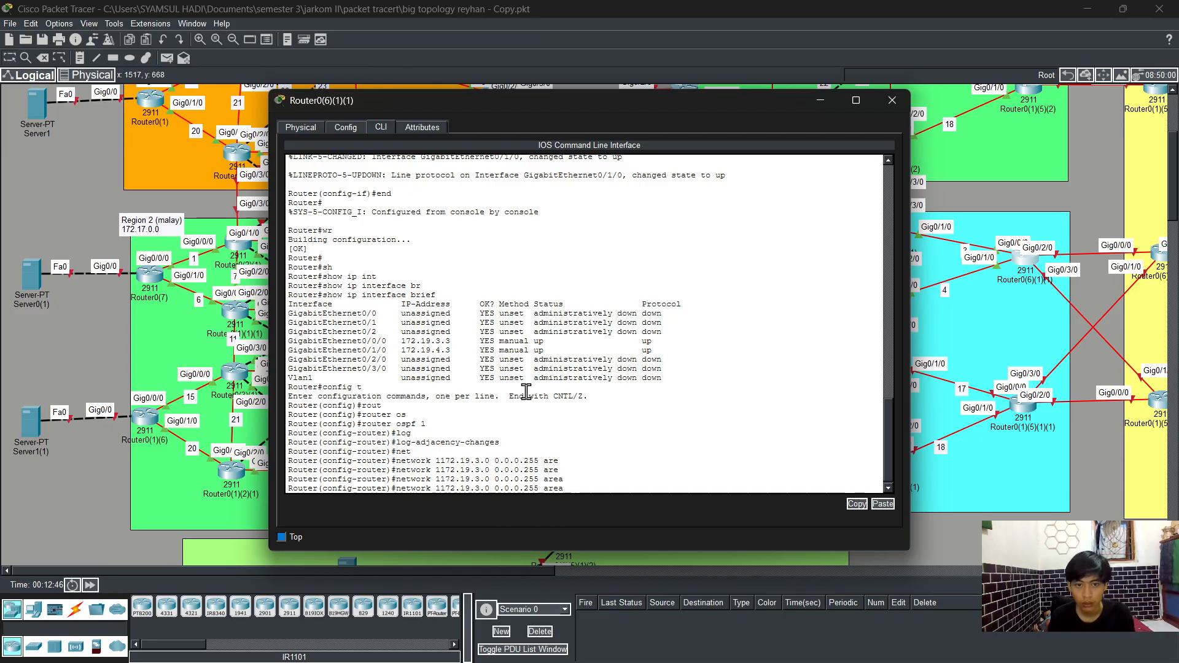
pyautogui.press('BackSpace')
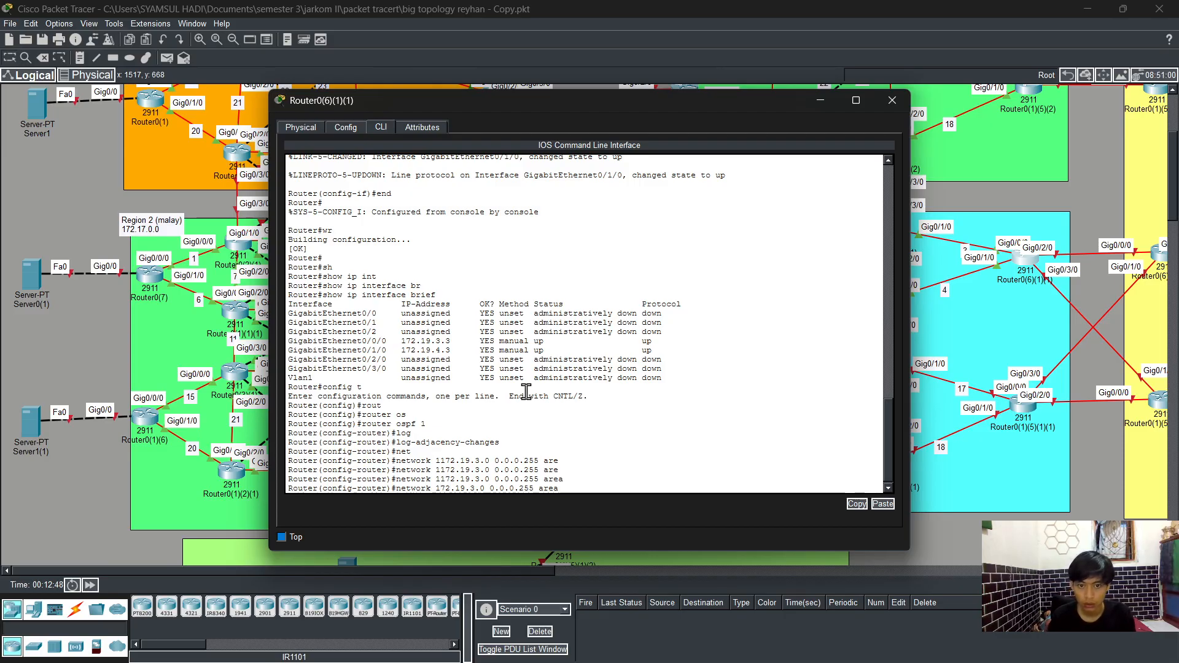
pyautogui.press('Down')
pyautogui.press('Up')
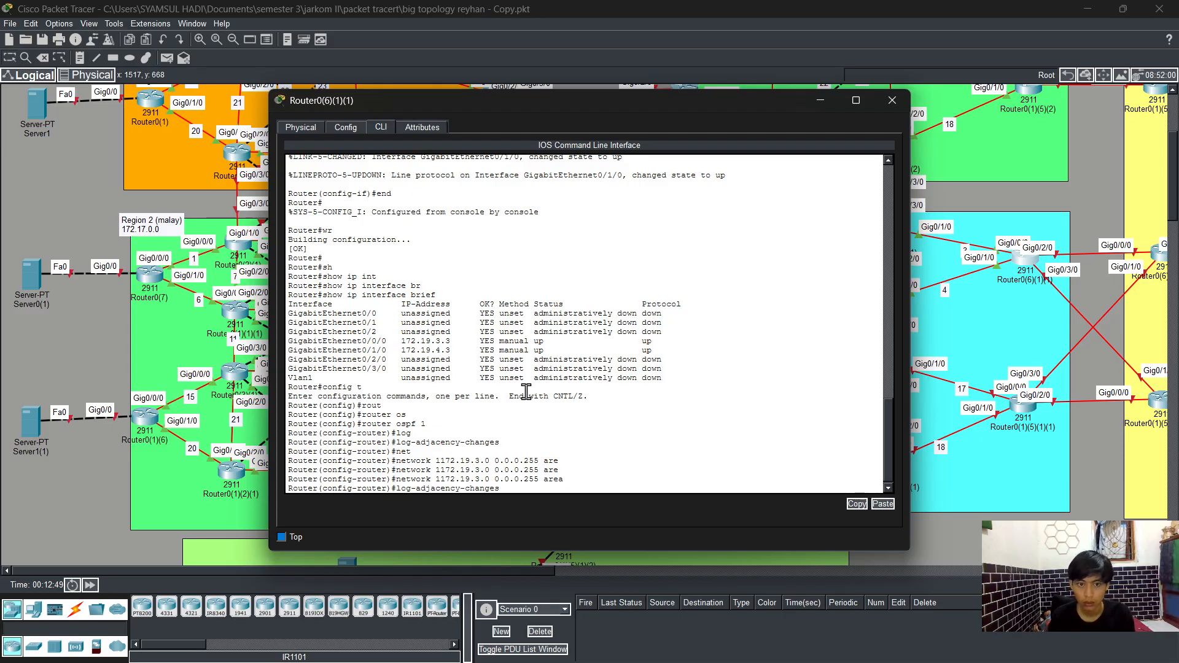
pyautogui.press('Up')
pyautogui.press('Up')
pyautogui.press('Up')
pyautogui.press('Up')
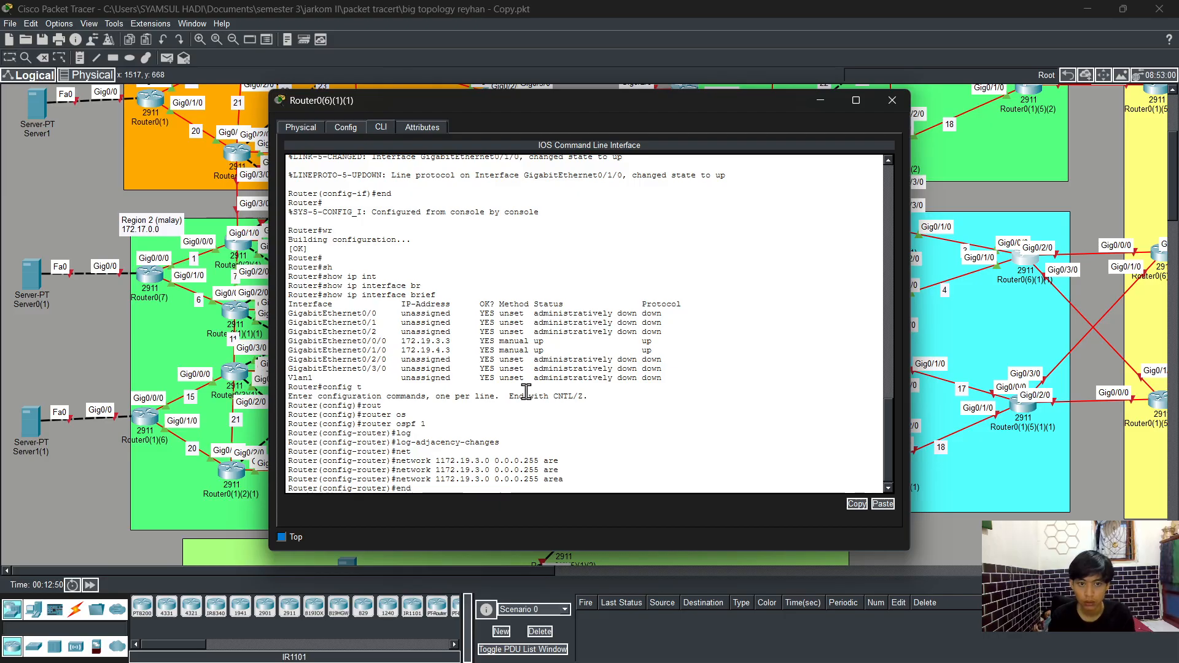
pyautogui.press('Down')
pyautogui.press('Down')
pyautogui.press('Down')
pyautogui.press('Up')
pyautogui.press('Down')
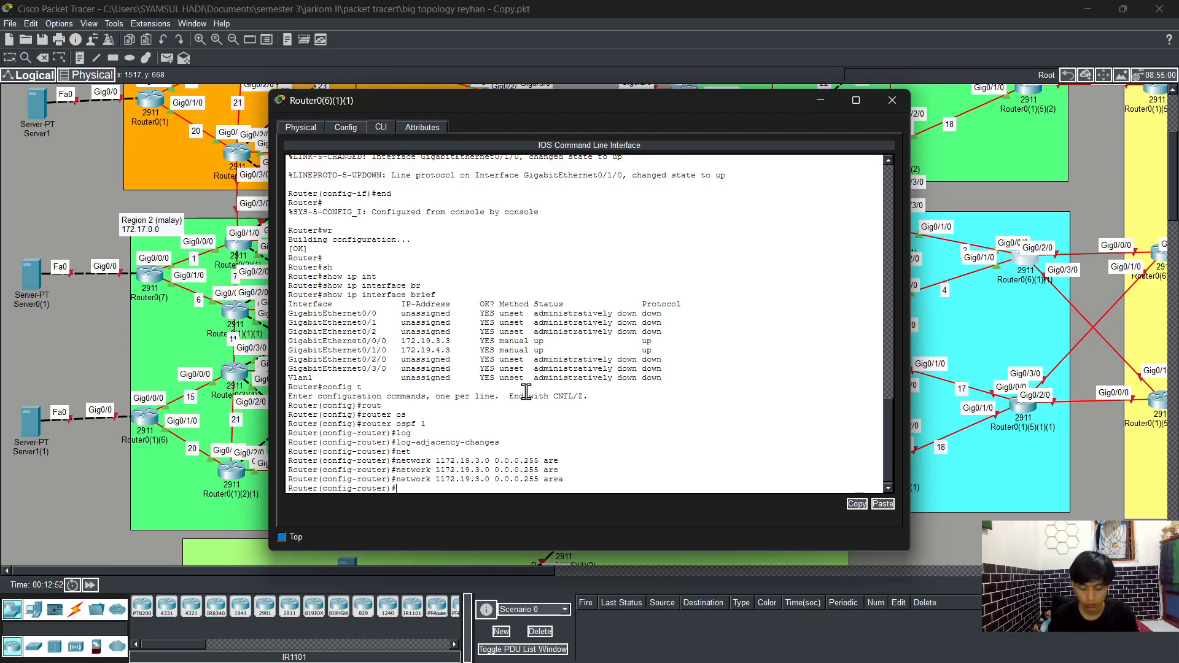
# Step: Add the OSPF network statement 172.19.3.0 with wildcard 0.0.0.255 in area 0
pyautogui.write('net')
pyautogui.press('Tab')
pyautogui.write('1')
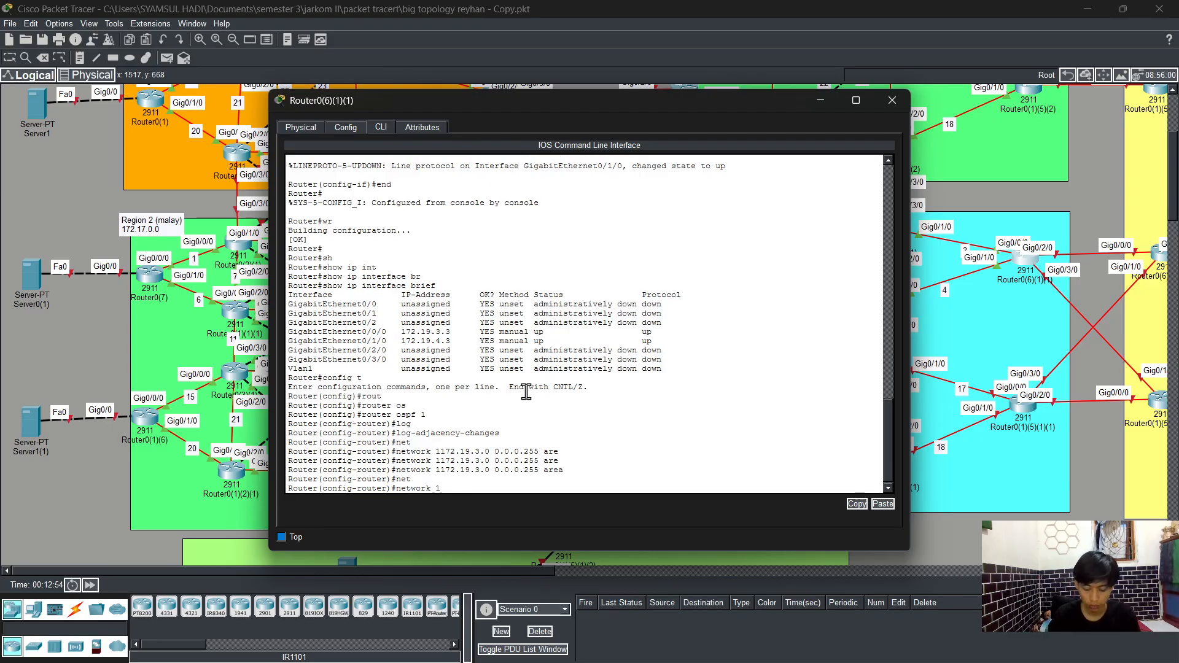
pyautogui.write('72.19.3.')
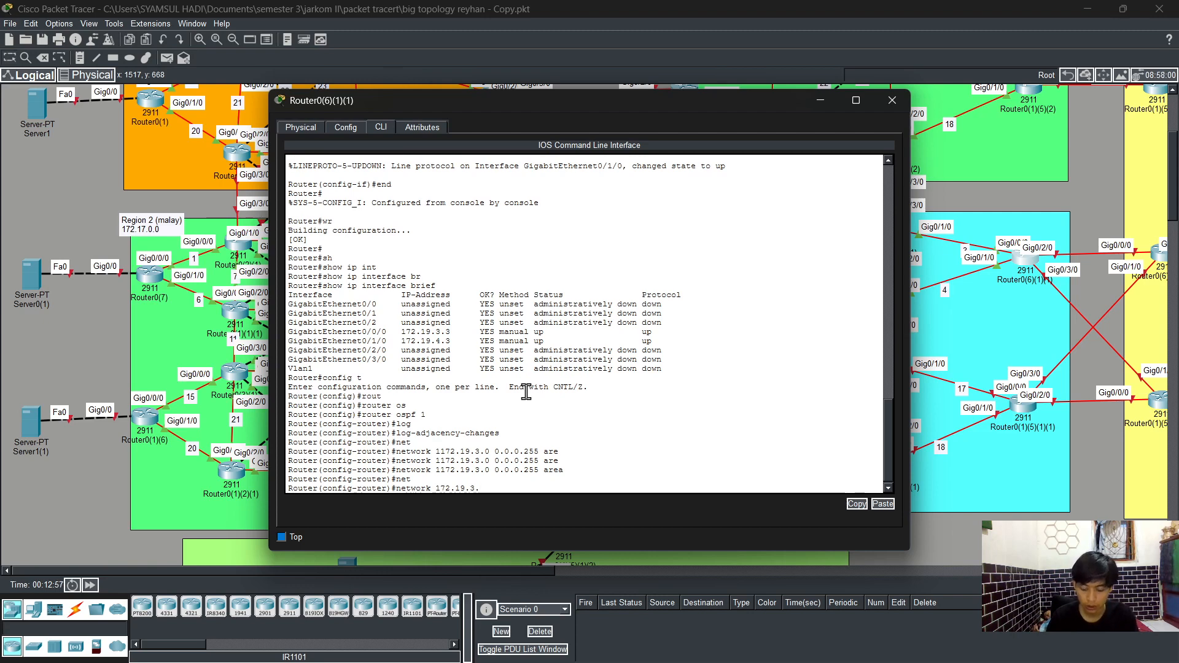
pyautogui.write('0 0.0.0.')
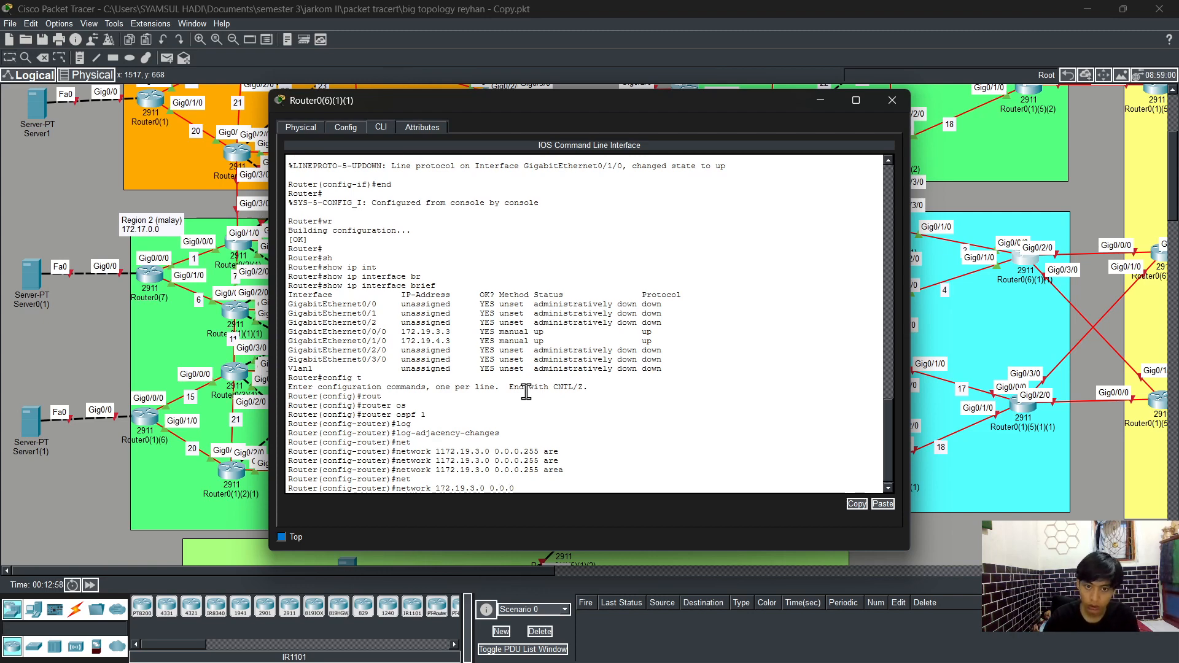
pyautogui.write('255 are')
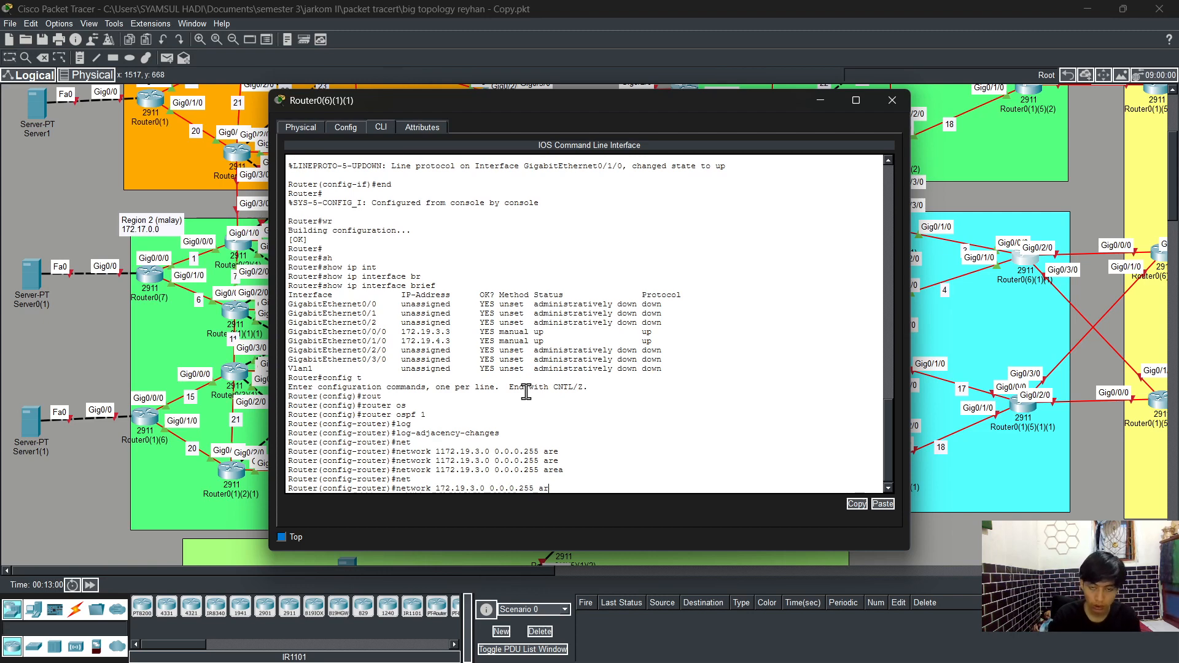
pyautogui.press('Tab')
pyautogui.write('0')
pyautogui.press('Return')
# Step: Add a second OSPF network statement for 172.19.4.0 with wildcard 0.0.0.255 in area 0
pyautogui.press('Up')
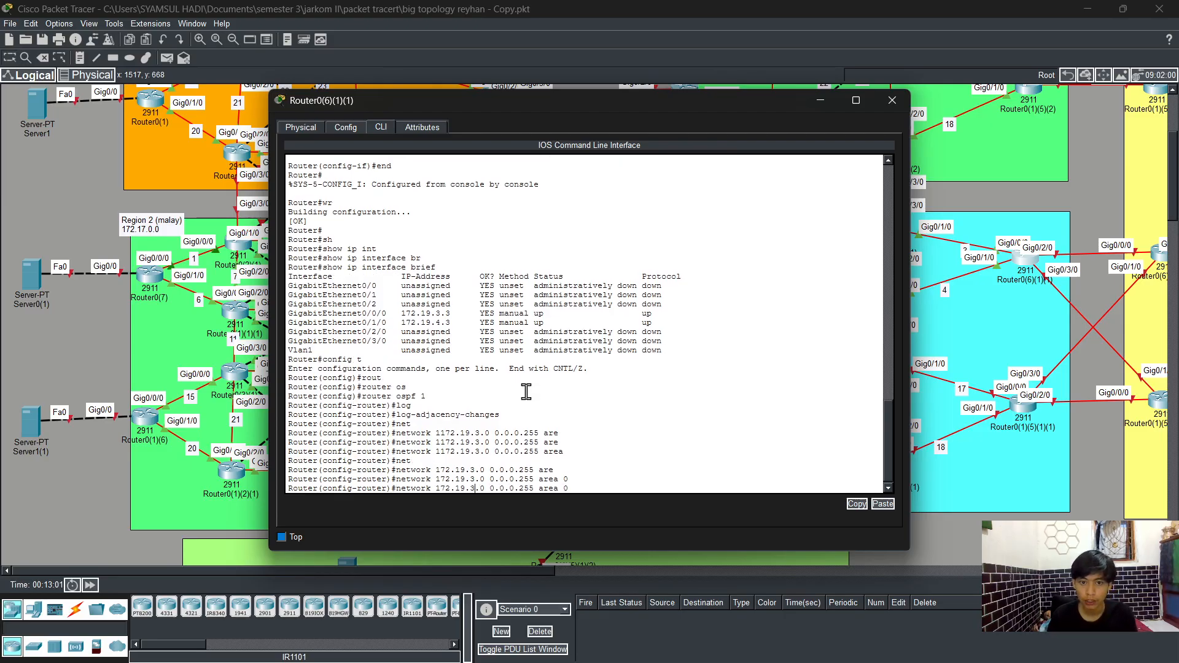
pyautogui.press('Left')
pyautogui.press('Left')
pyautogui.press('Left')
pyautogui.press('Left')
pyautogui.press('Left')
pyautogui.press('Left')
pyautogui.press('Left')
pyautogui.press('Left')
pyautogui.press('Left')
pyautogui.press('Left')
pyautogui.press('Left')
pyautogui.press('Left')
pyautogui.press('Left')
pyautogui.press('Left')
pyautogui.press('Left')
pyautogui.press('Left')
pyautogui.press('Left')
pyautogui.press('Left')
pyautogui.press('Left')
pyautogui.press('BackSpace')
pyautogui.write('4')
pyautogui.press('Return')
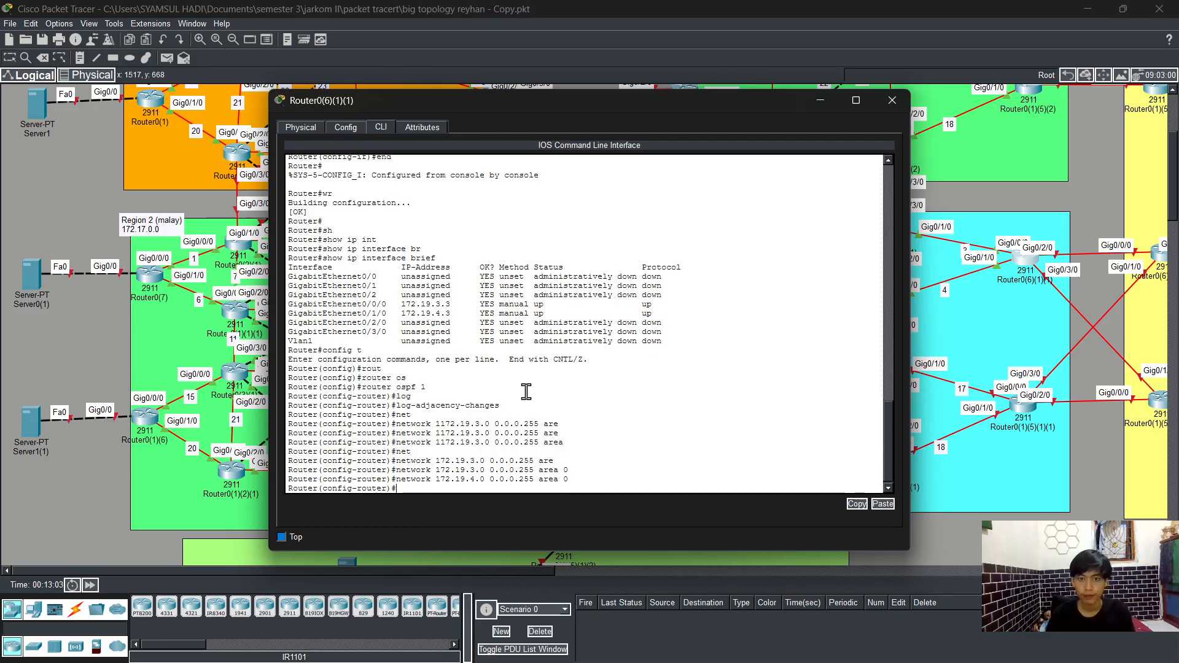
# Step: Leave configuration mode and save the running configuration to startup
pyautogui.write('end')
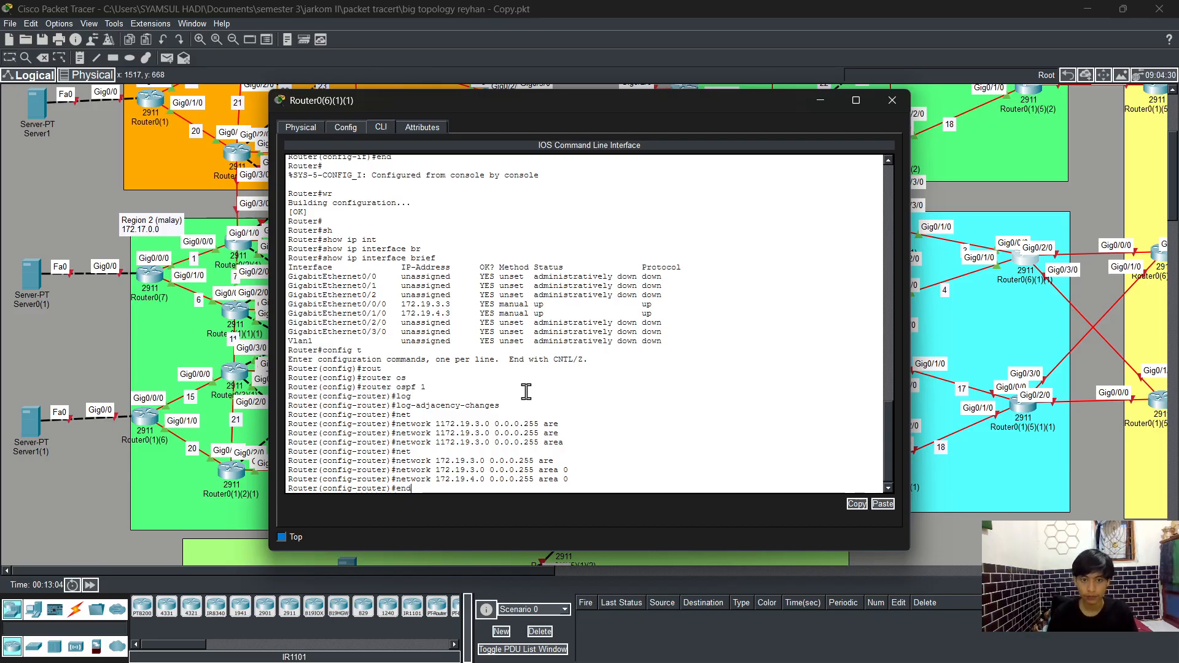
pyautogui.press('Return')
pyautogui.write('wr')
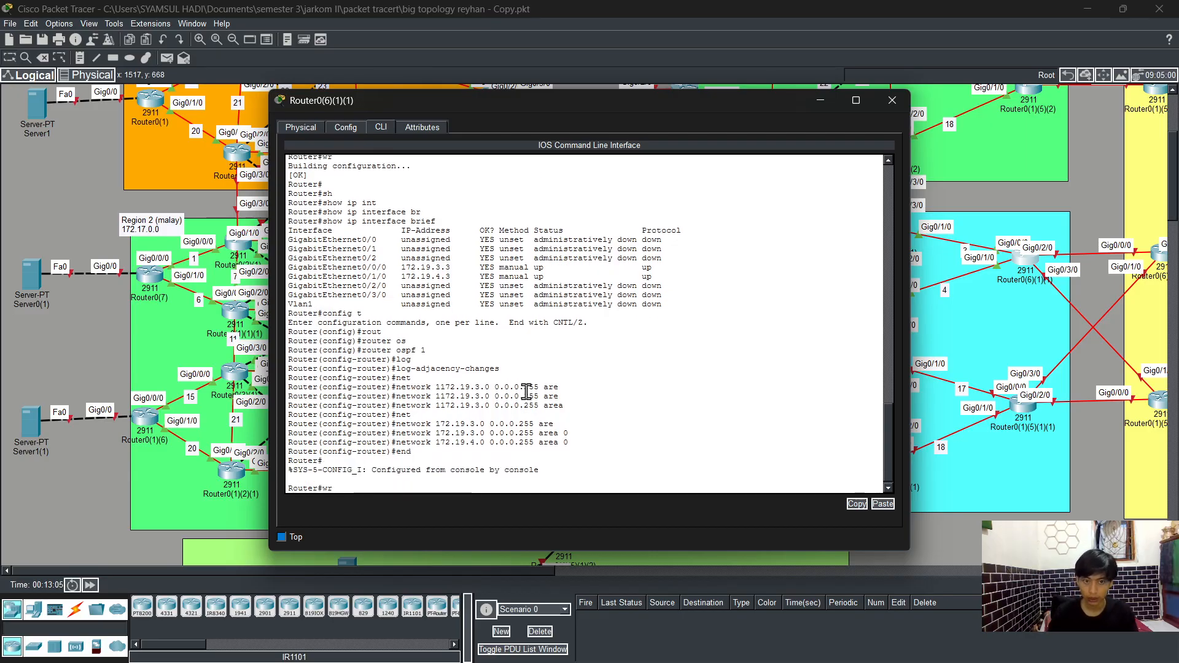
pyautogui.press('Return')
# Step: Display the running configuration, page through it to the OSPF section, and close the router's window
pyautogui.write('sh')
pyautogui.press('Return')
pyautogui.write('show run')
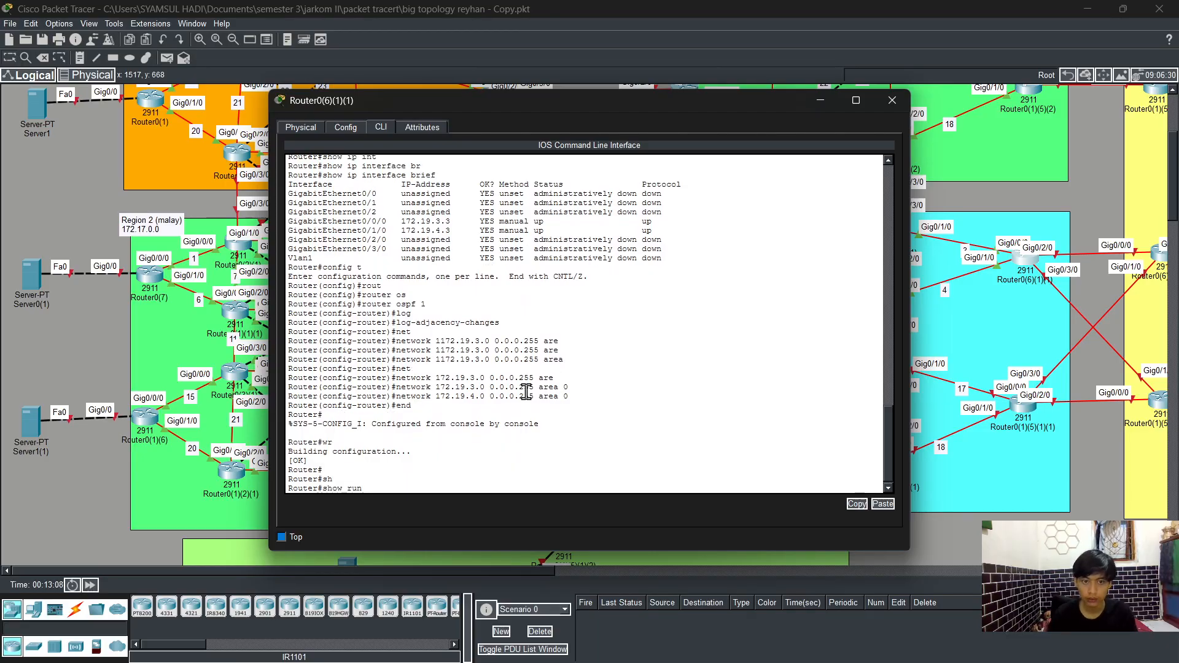
pyautogui.press('Return')
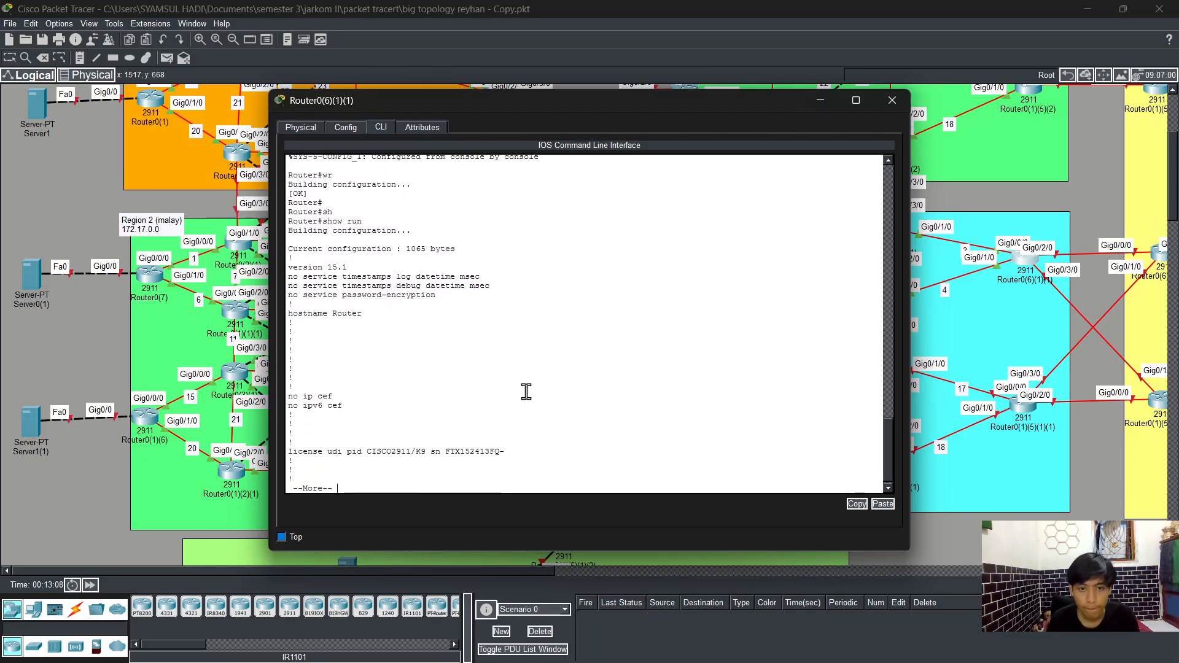
pyautogui.press('space')
pyautogui.press('space')
pyautogui.press('space')
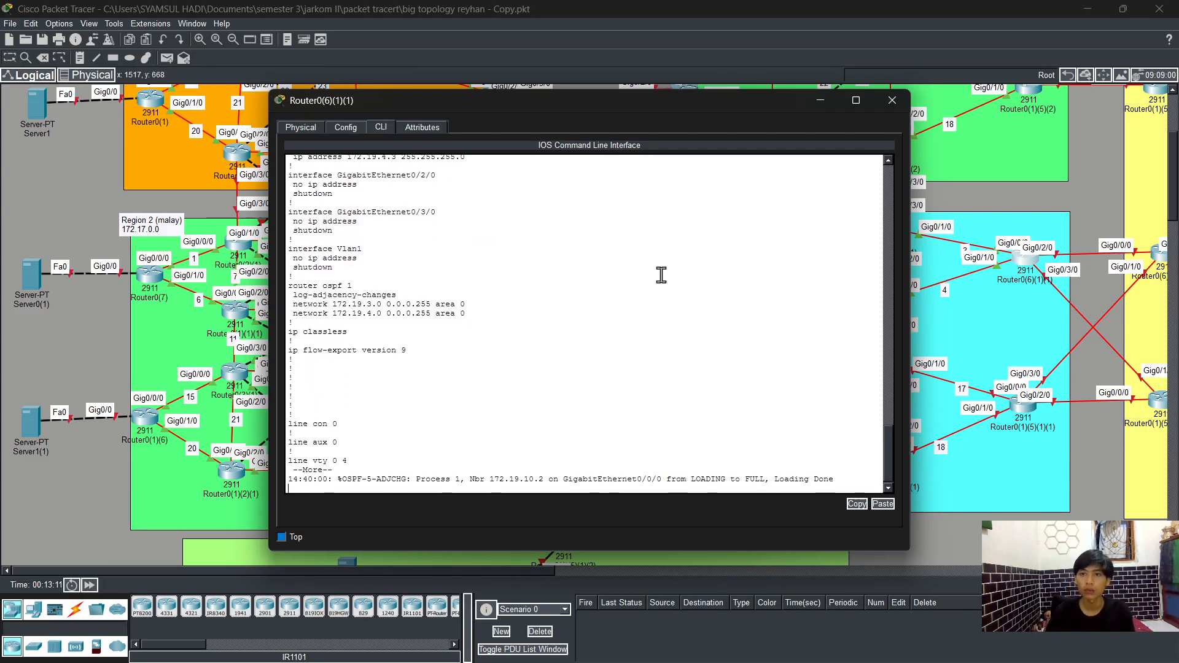
pyautogui.click(893, 100)
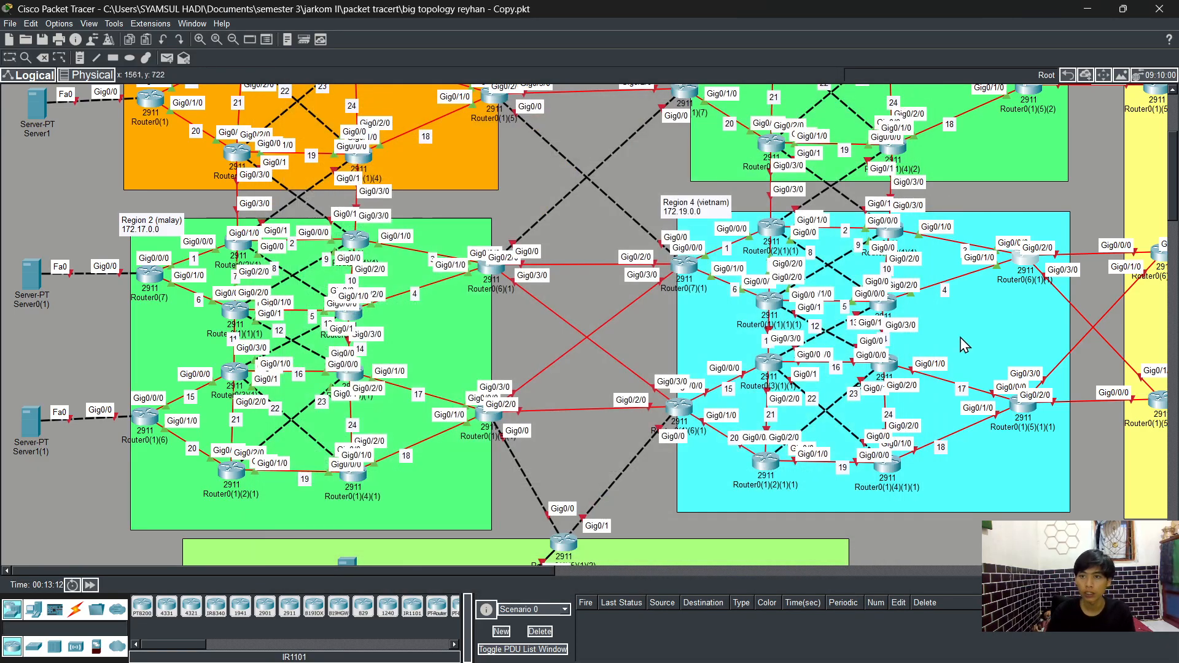
# Step: Open the CLI of Router0(1)(6)(1) in the Vietnam region and enter privileged and global configuration mode
pyautogui.scroll(3, 968, 337)
pyautogui.scroll(-3, 967, 340)
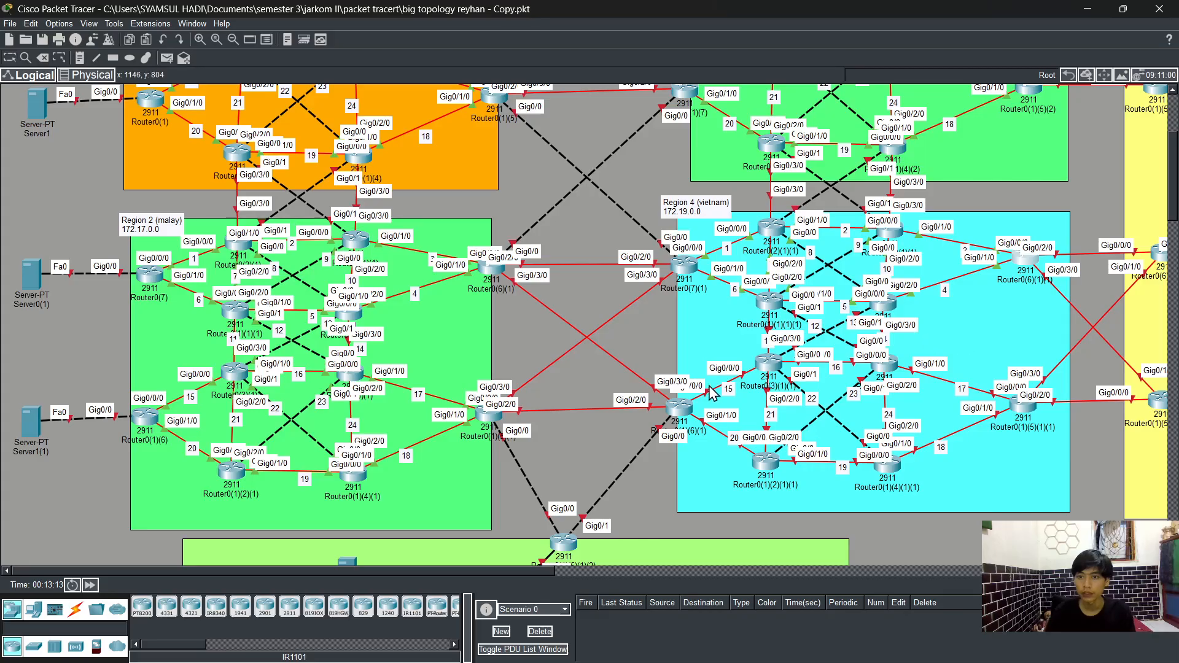
pyautogui.click(682, 414)
pyautogui.click(382, 128)
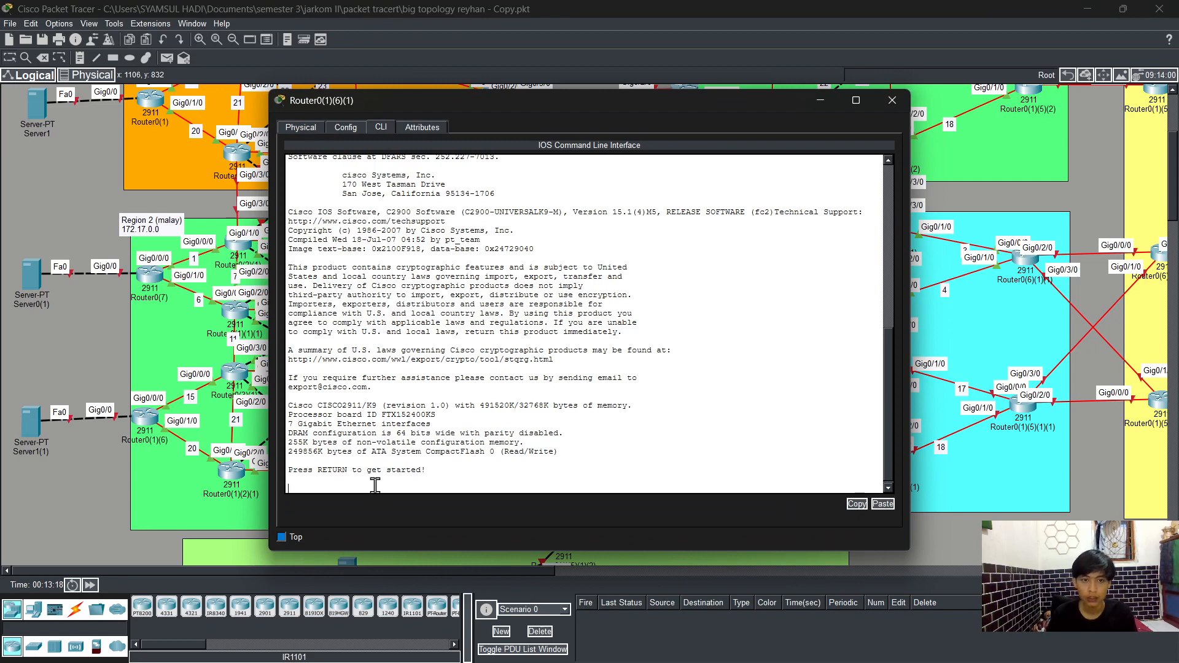
pyautogui.press('Return')
pyautogui.write('en')
pyautogui.press('Tab')
pyautogui.press('Return')
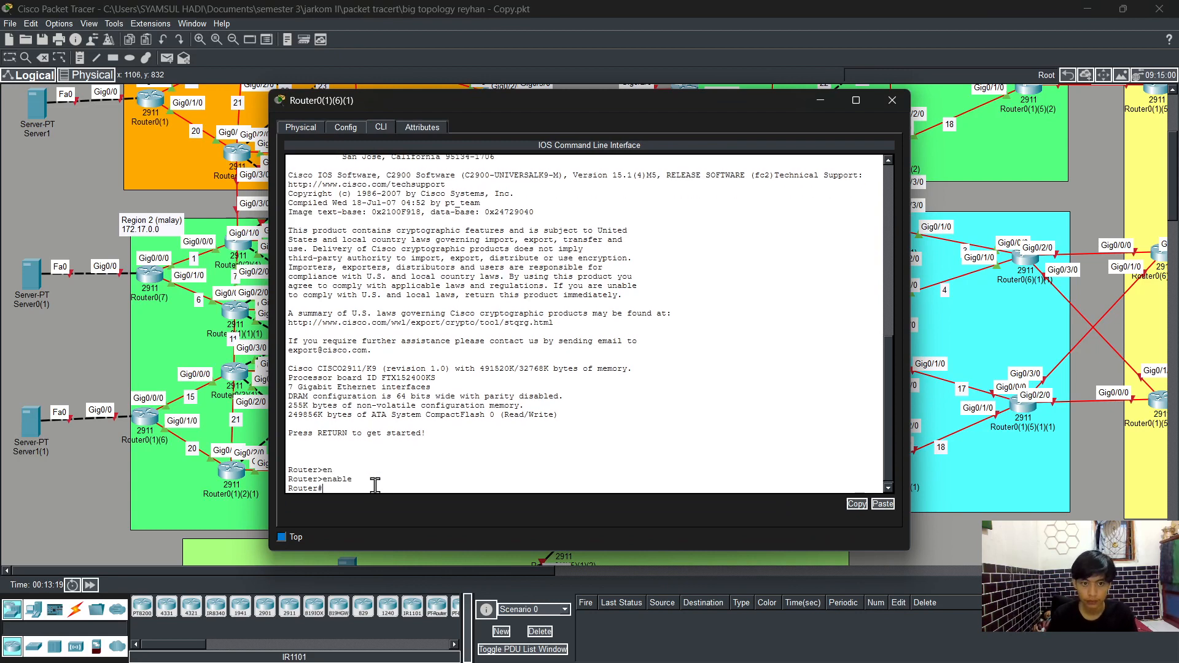
pyautogui.write('config t')
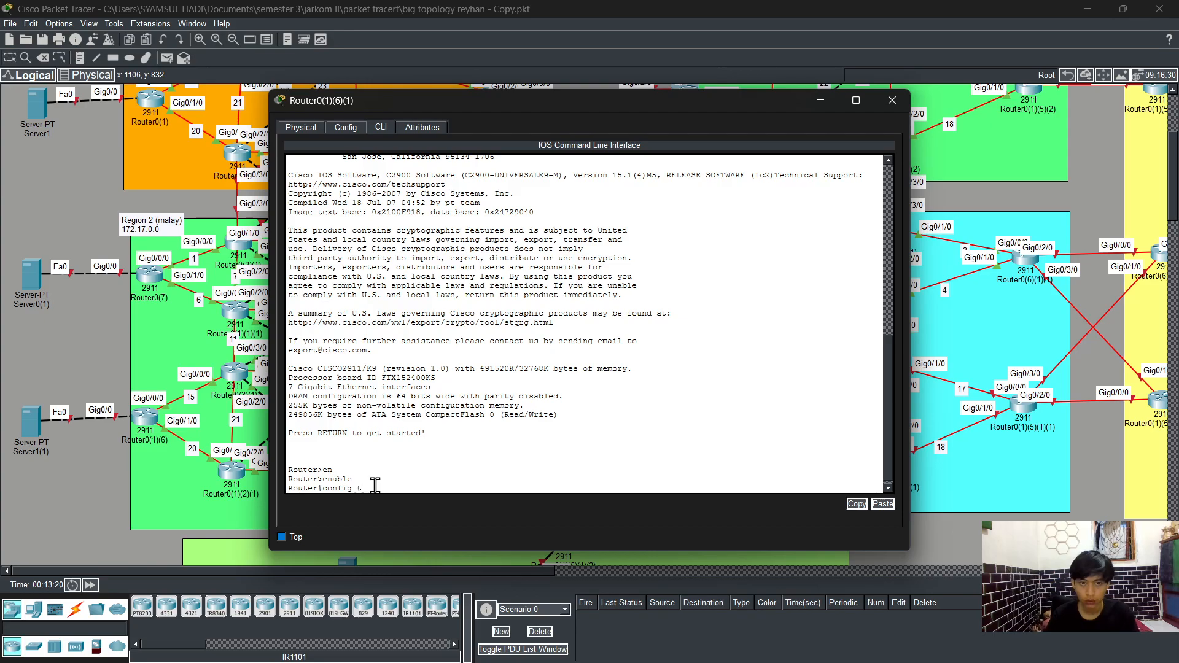
pyautogui.press('Return')
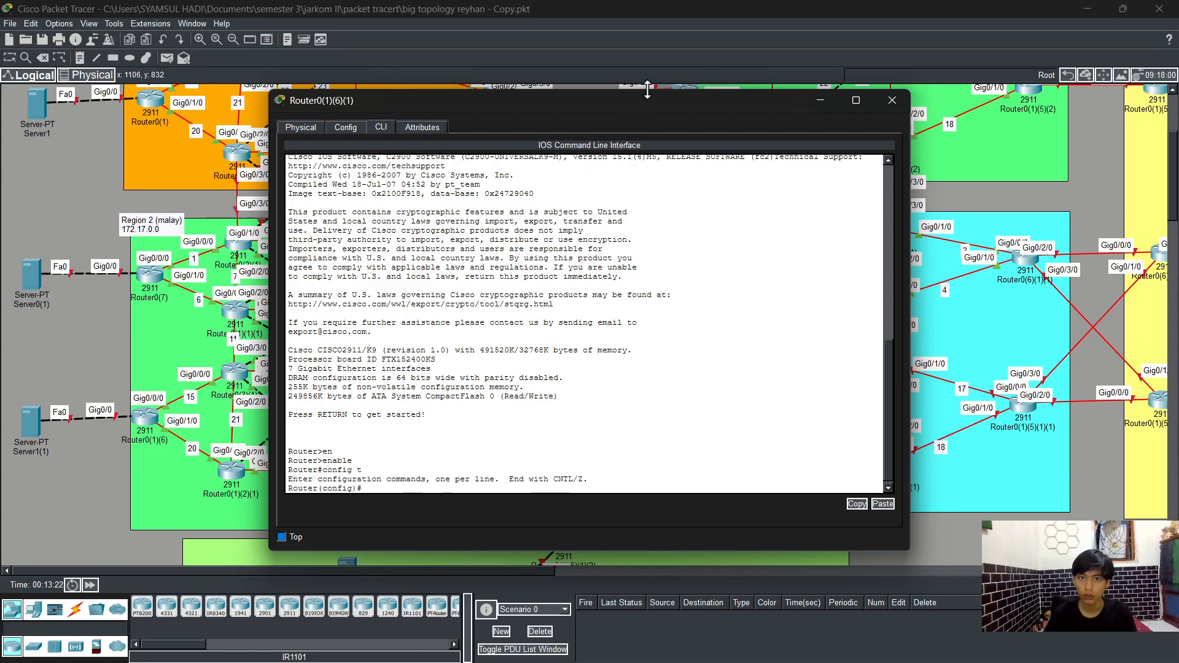
pyautogui.moveTo(649, 102); pyautogui.dragTo(563, 113)
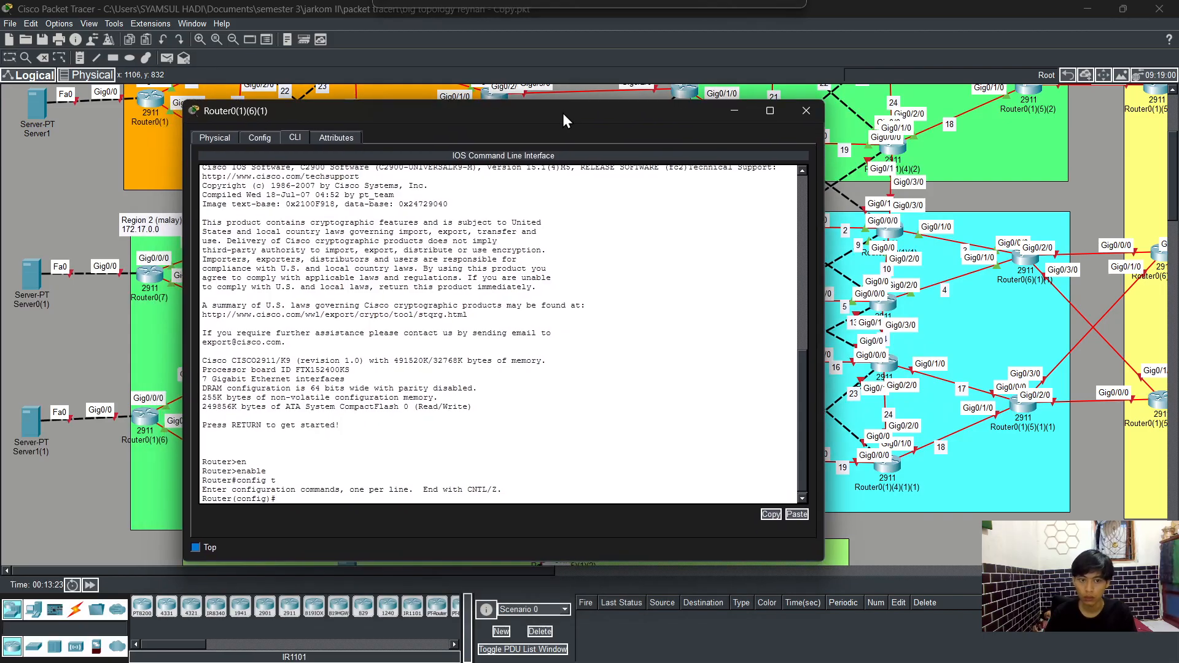
# Step: On interface GigabitEthernet0/0/0, assign IP address 172.19.15.2 with subnet mask 255.255.255.0
pyautogui.write('int')
pyautogui.press('Tab')
pyautogui.write('g')
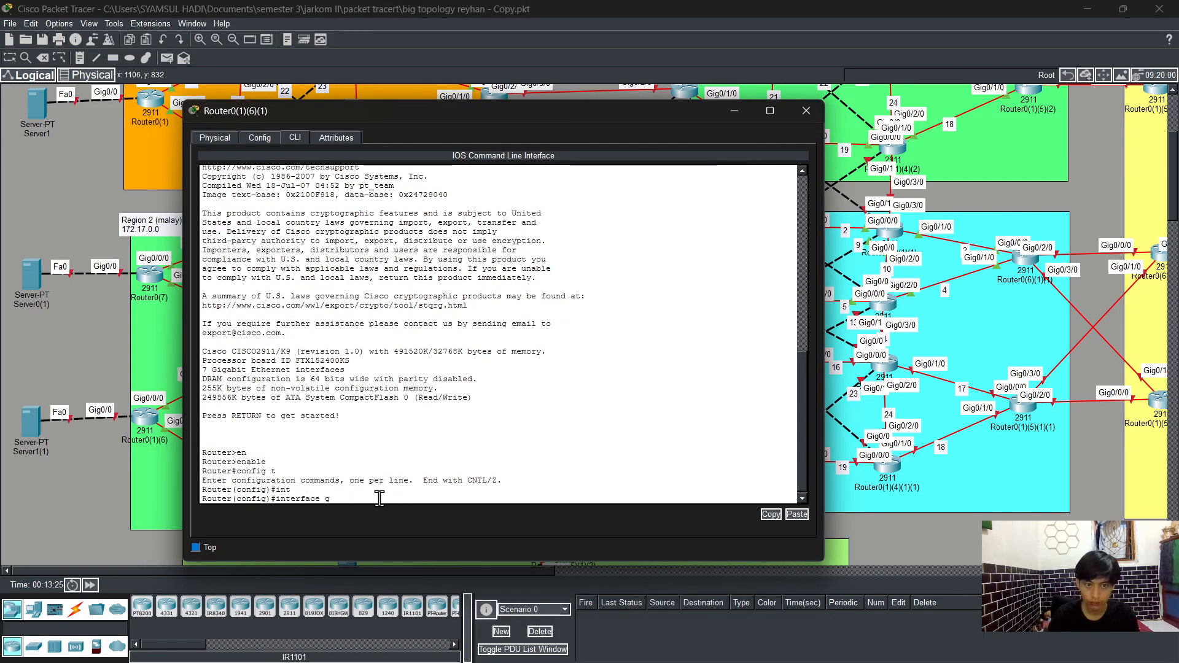
pyautogui.write('0/0')
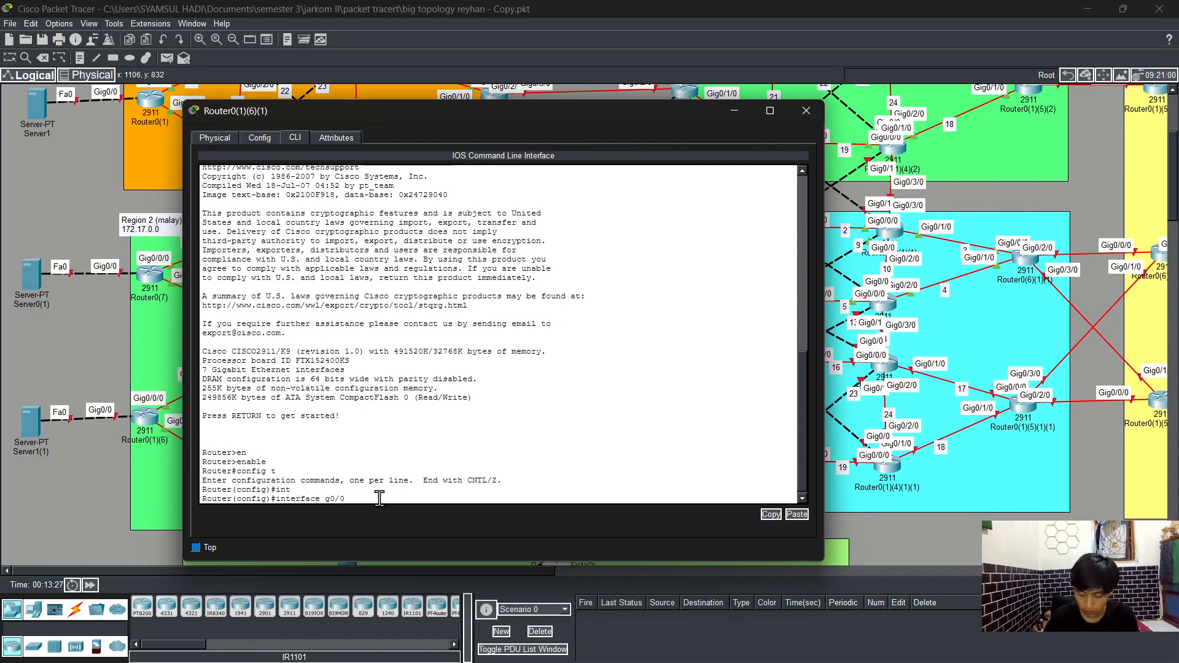
pyautogui.write('/0')
pyautogui.press('Return')
pyautogui.write('ip')
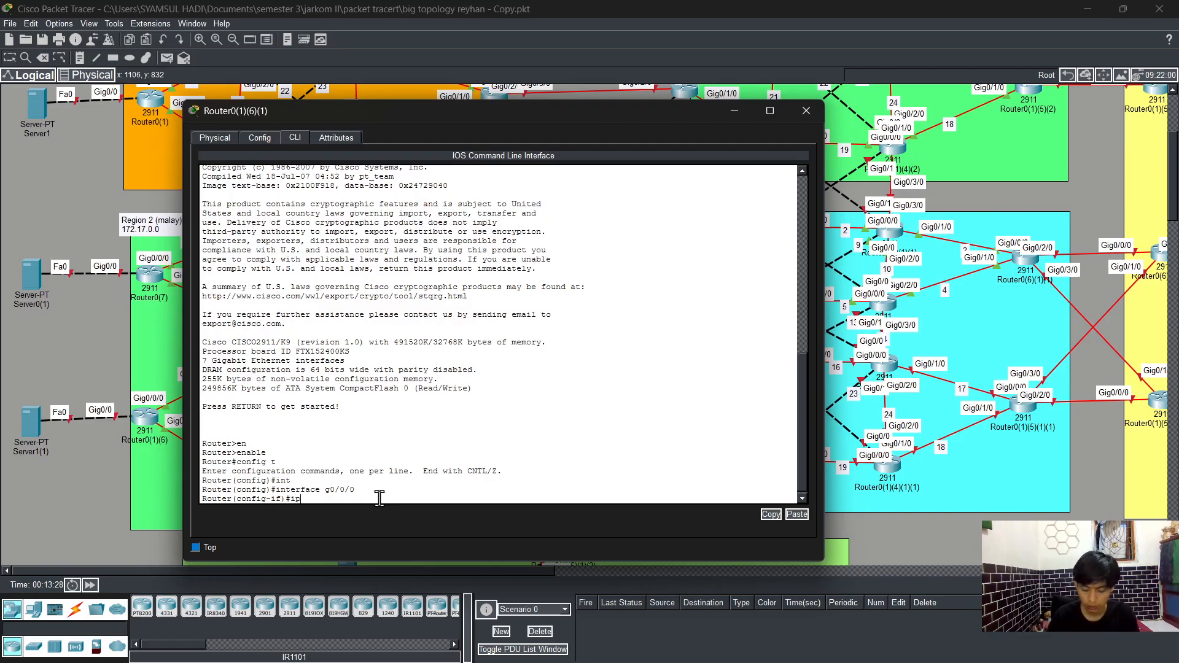
pyautogui.write(' add')
pyautogui.press('Tab')
pyautogui.write('172')
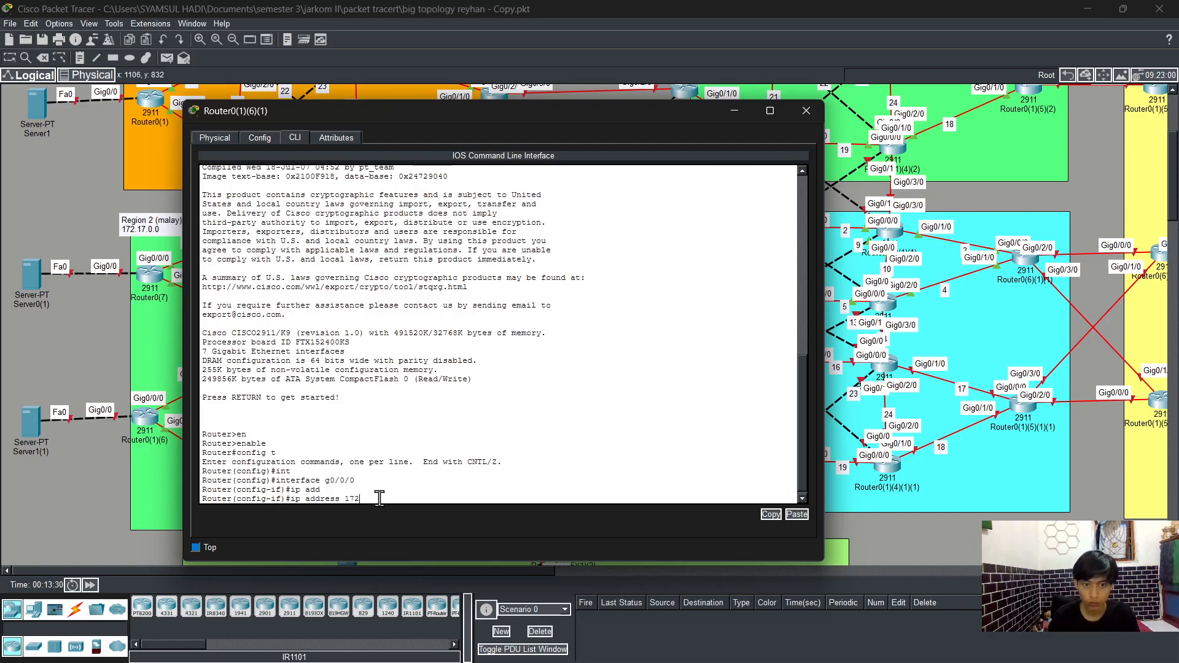
pyautogui.write('.19')
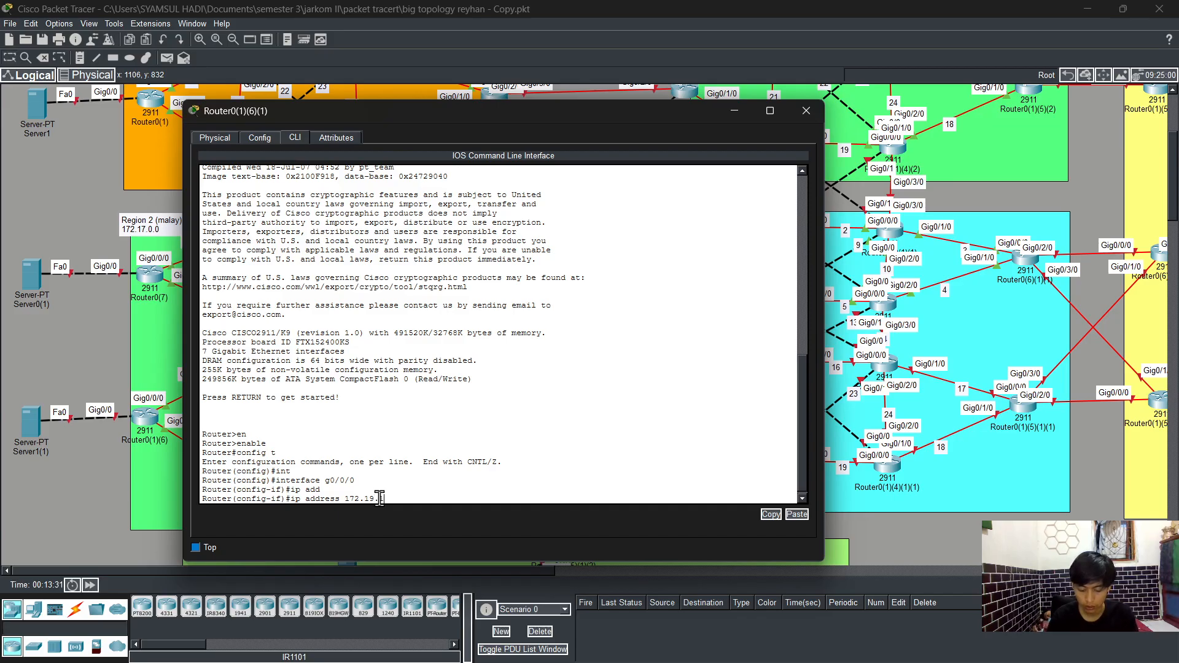
pyautogui.write('.15')
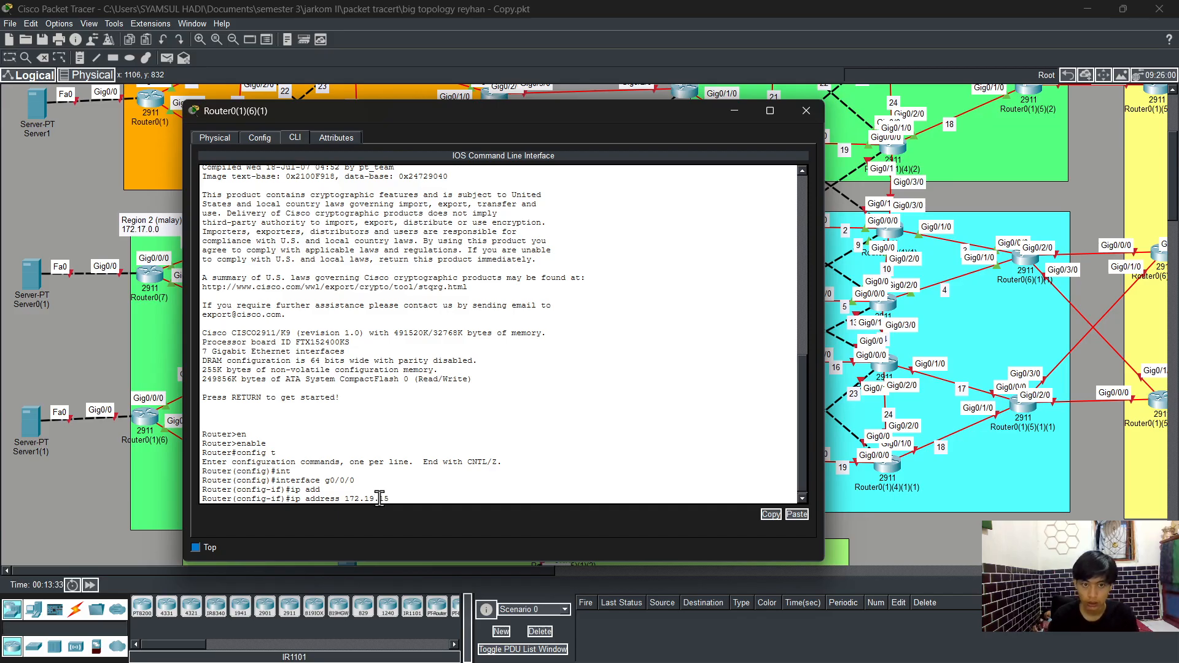
pyautogui.write('.2')
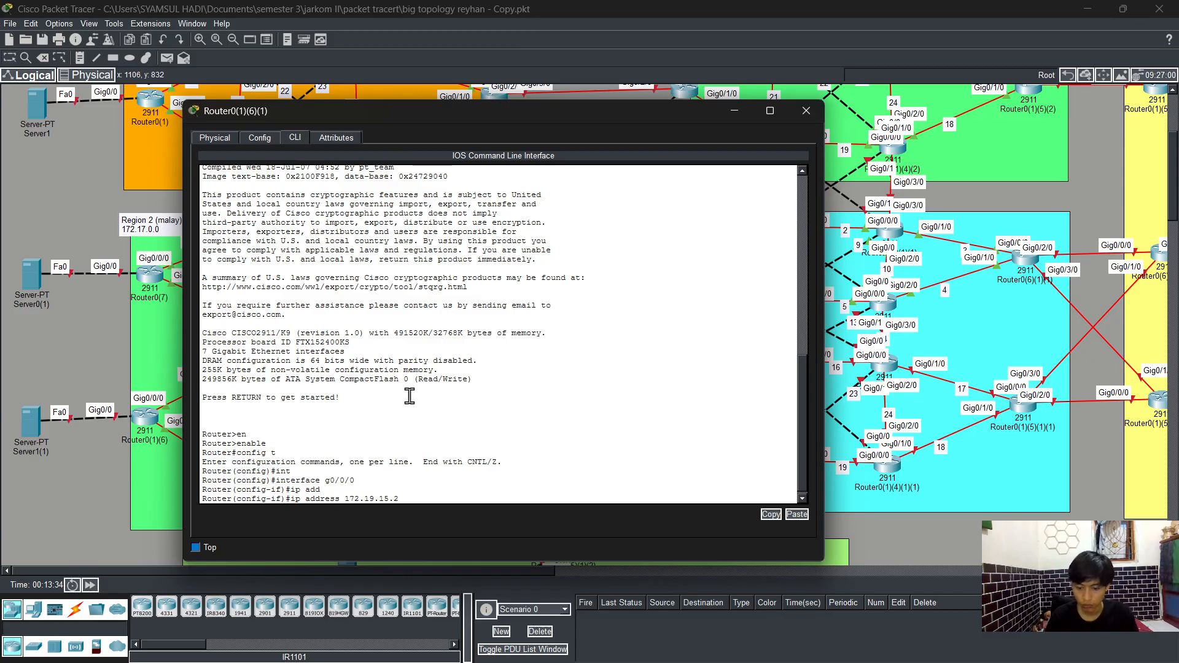
pyautogui.write(' 255')
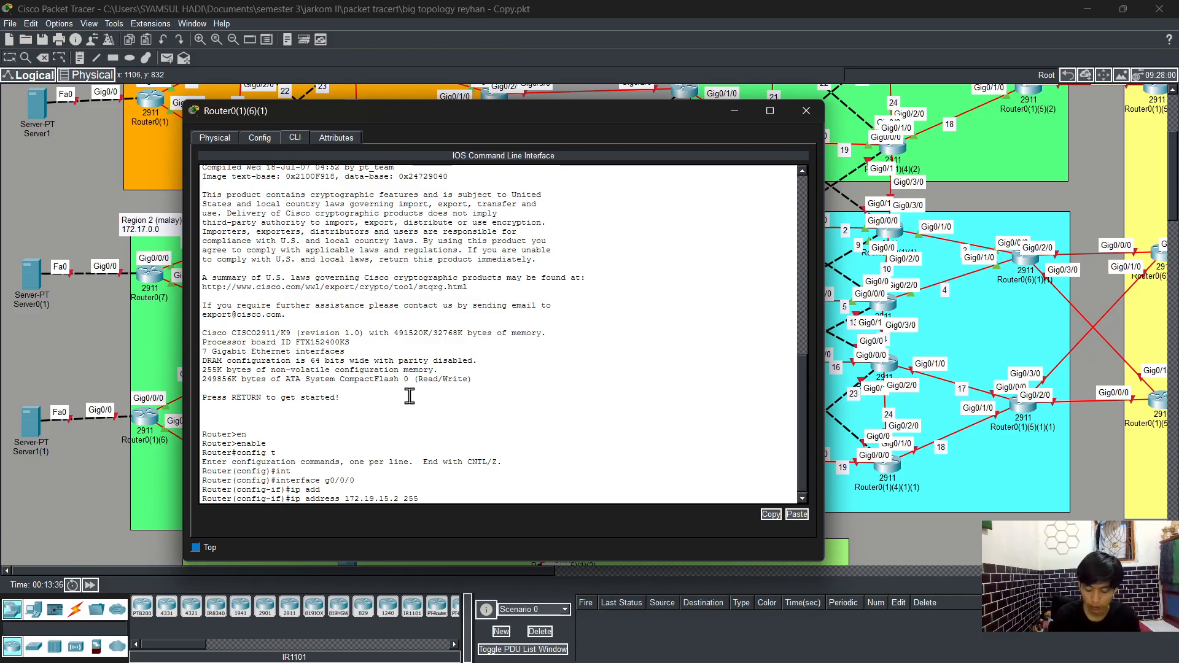
pyautogui.write('.255.255.')
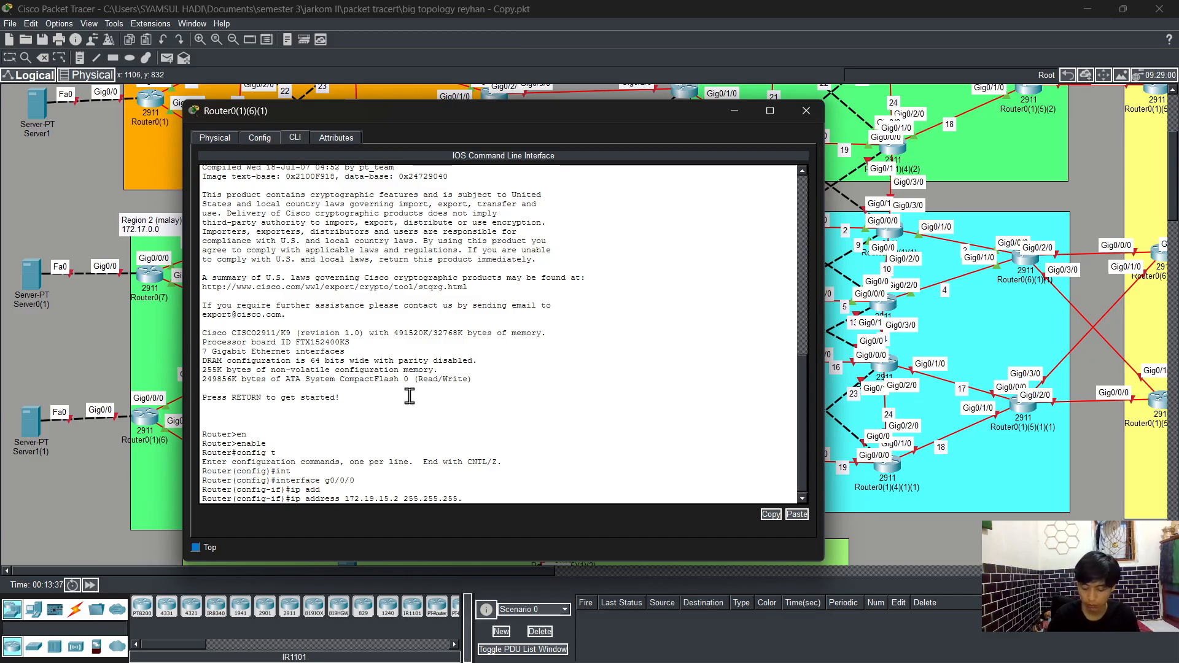
pyautogui.write('0')
pyautogui.press('Return')
# Step: Enable GigabitEthernet0/0/0 with no shutdown and exit back to global configuration
pyautogui.write('no sh')
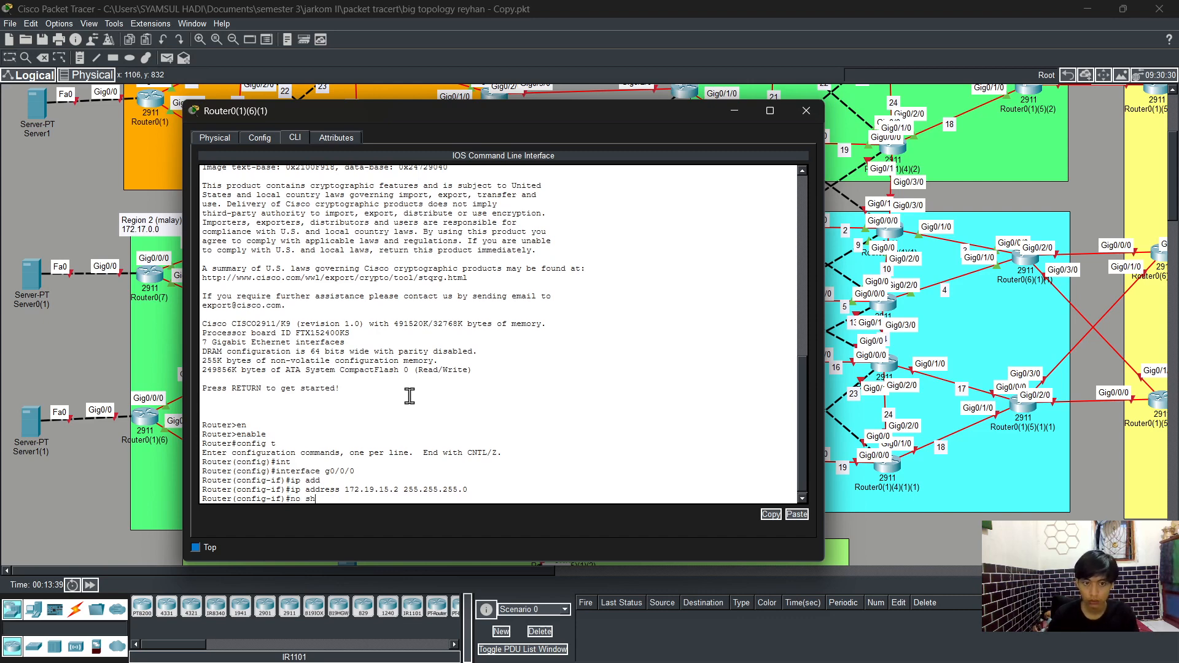
pyautogui.press('Tab')
pyautogui.press('Return')
pyautogui.press('Return')
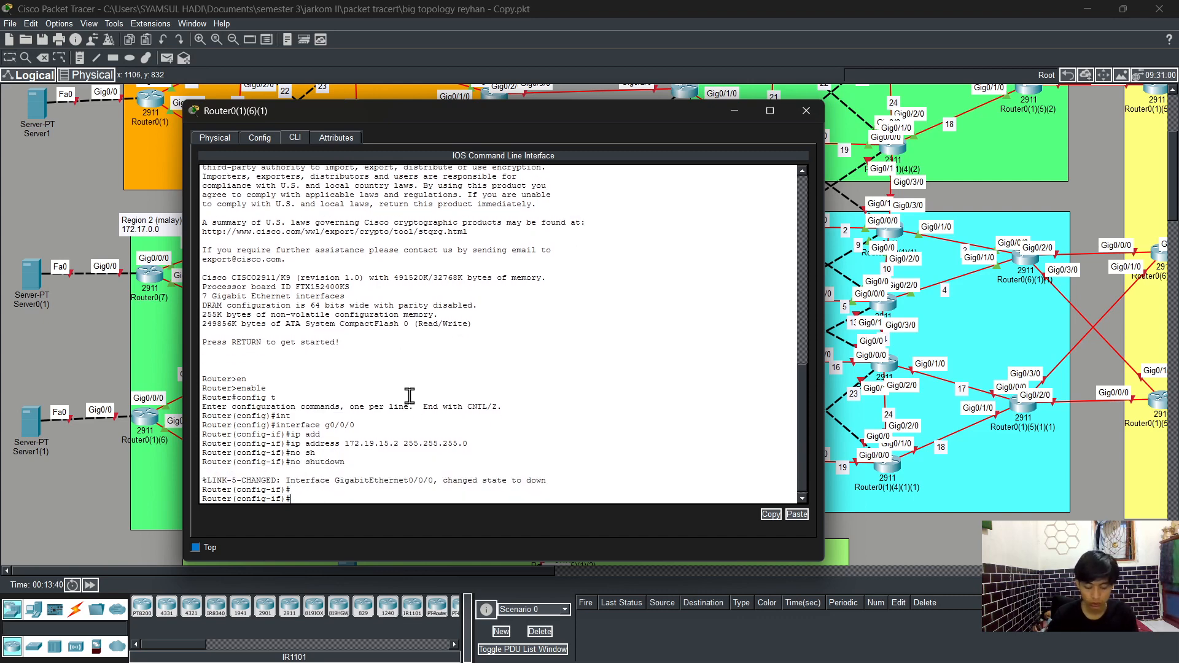
pyautogui.write('exit')
pyautogui.press('Return')
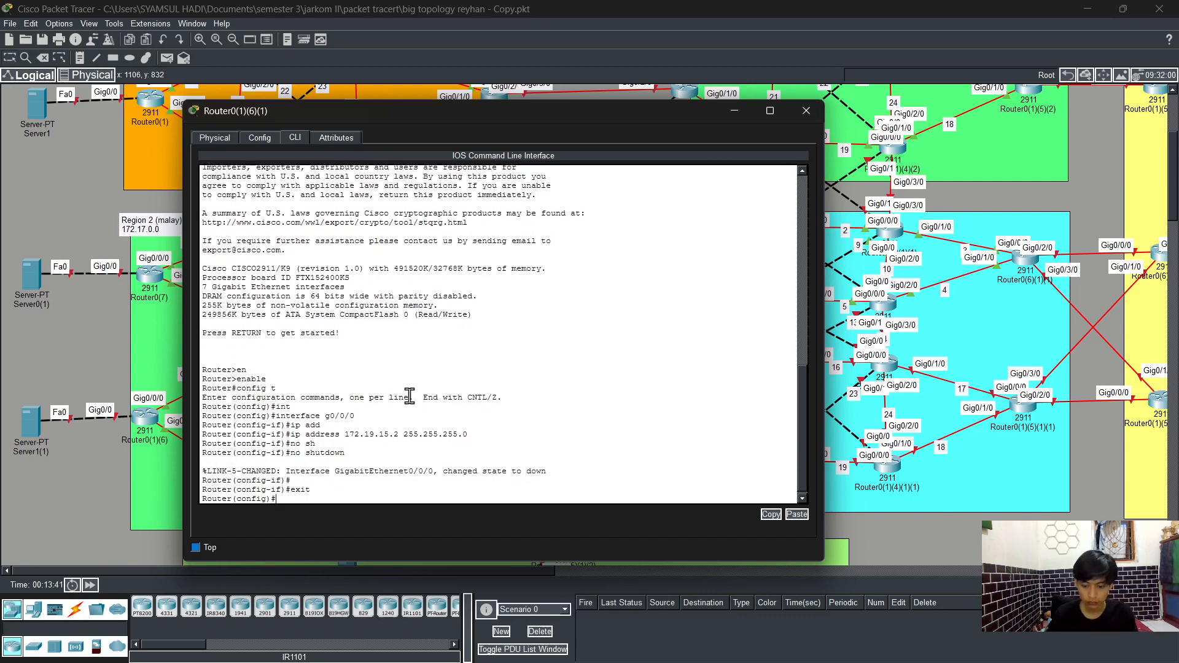
# Step: On interface GigabitEthernet0/1/0, assign IP address 172.19.20.2 with subnet mask 255.255.255.0
pyautogui.write('int')
pyautogui.press('Tab')
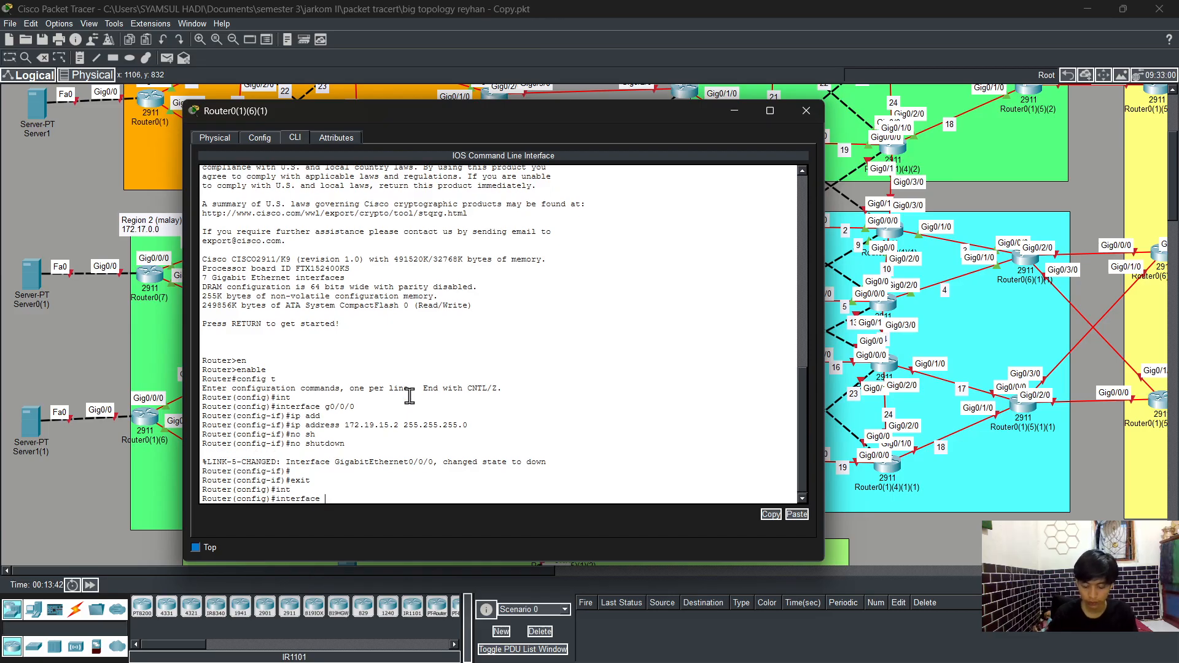
pyautogui.write('g0/1/0')
pyautogui.press('Return')
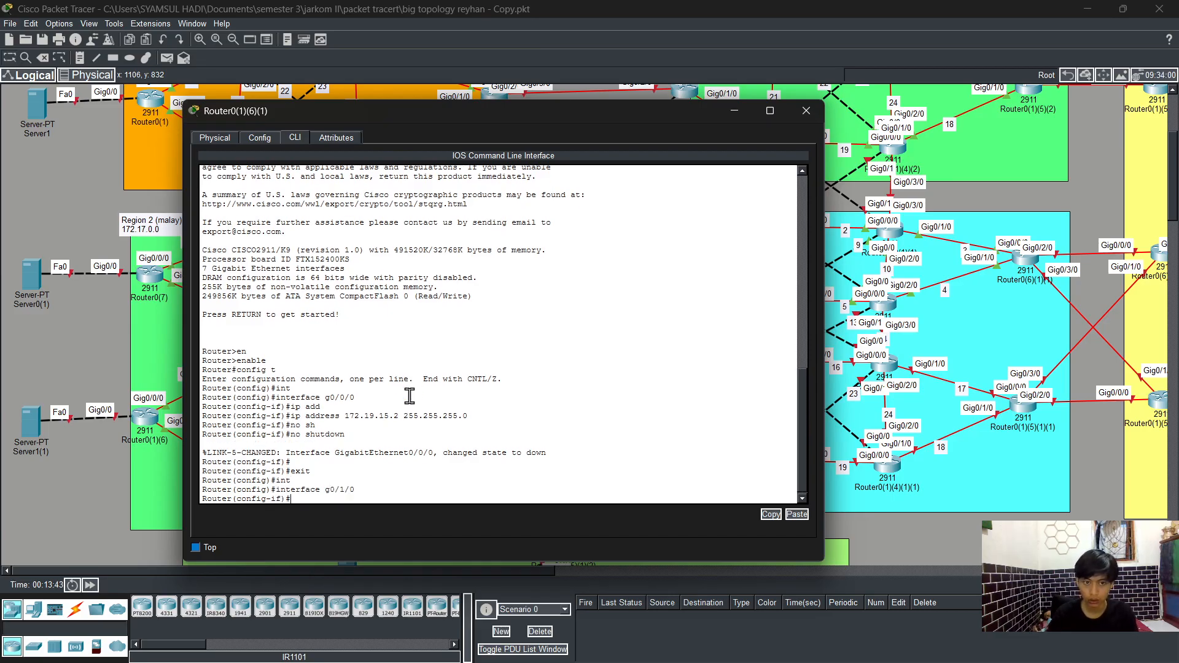
pyautogui.write('ip add')
pyautogui.press('Tab')
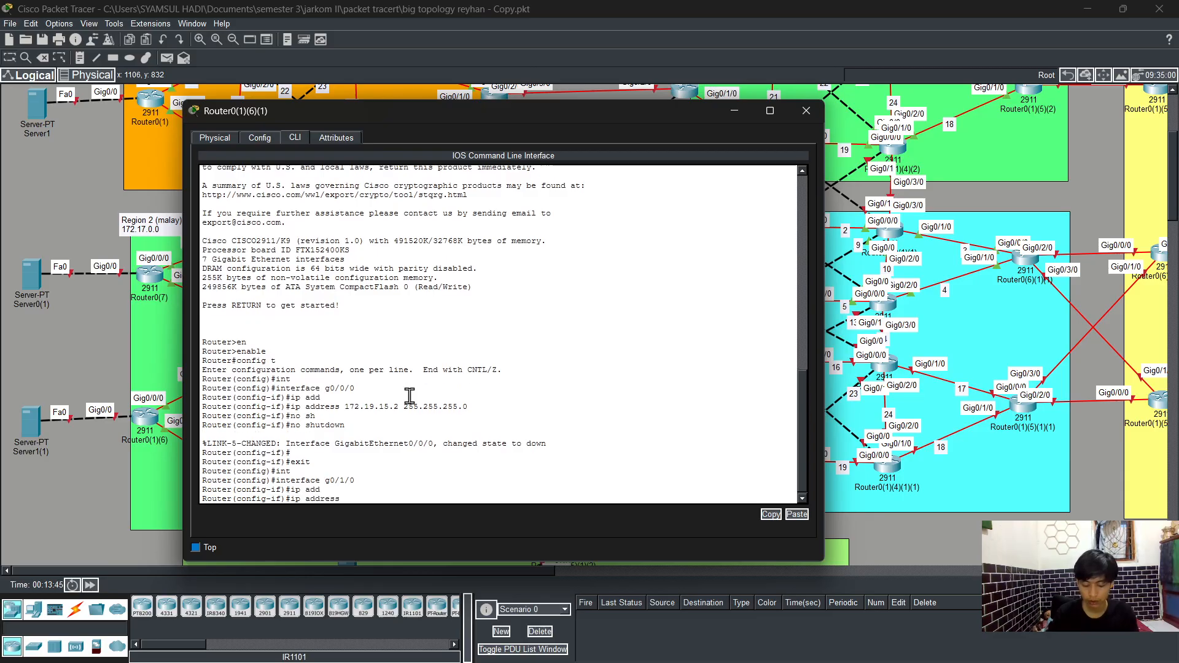
pyautogui.write('172.19')
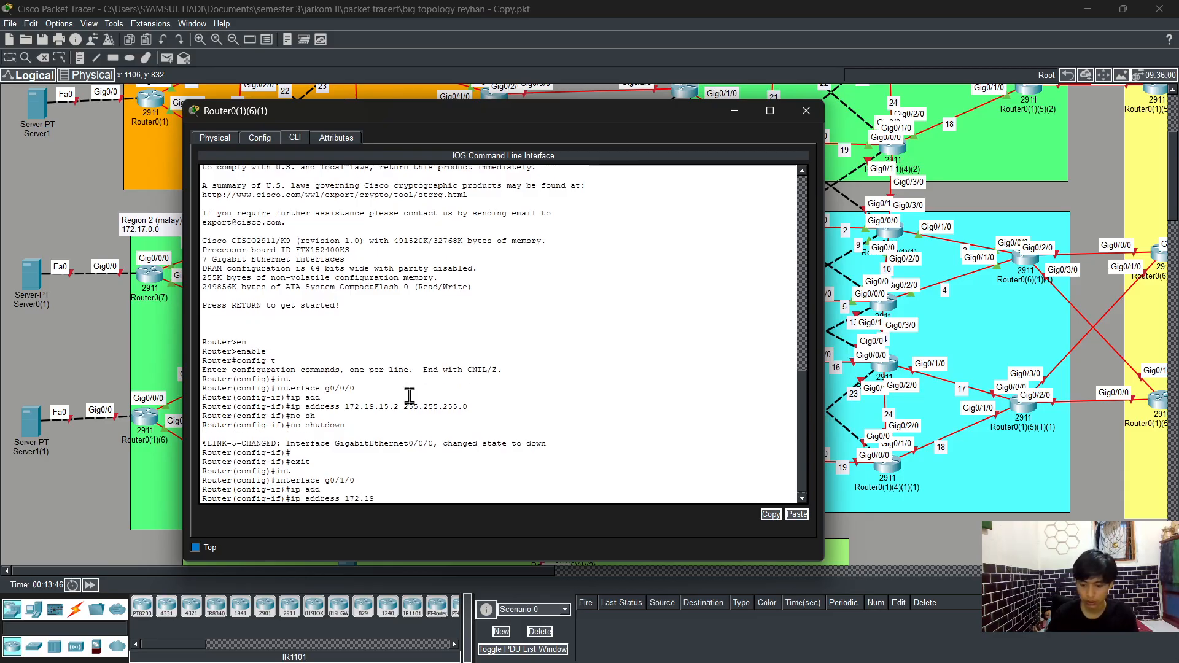
pyautogui.write('.20.2')
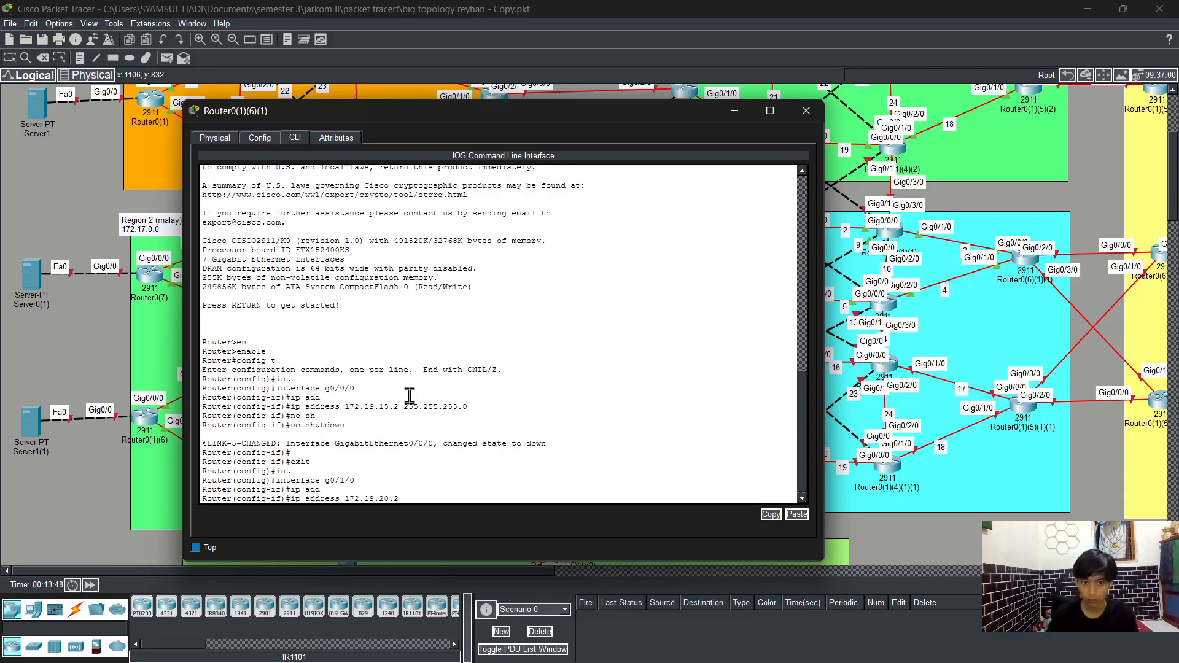
pyautogui.write(' 255.2')
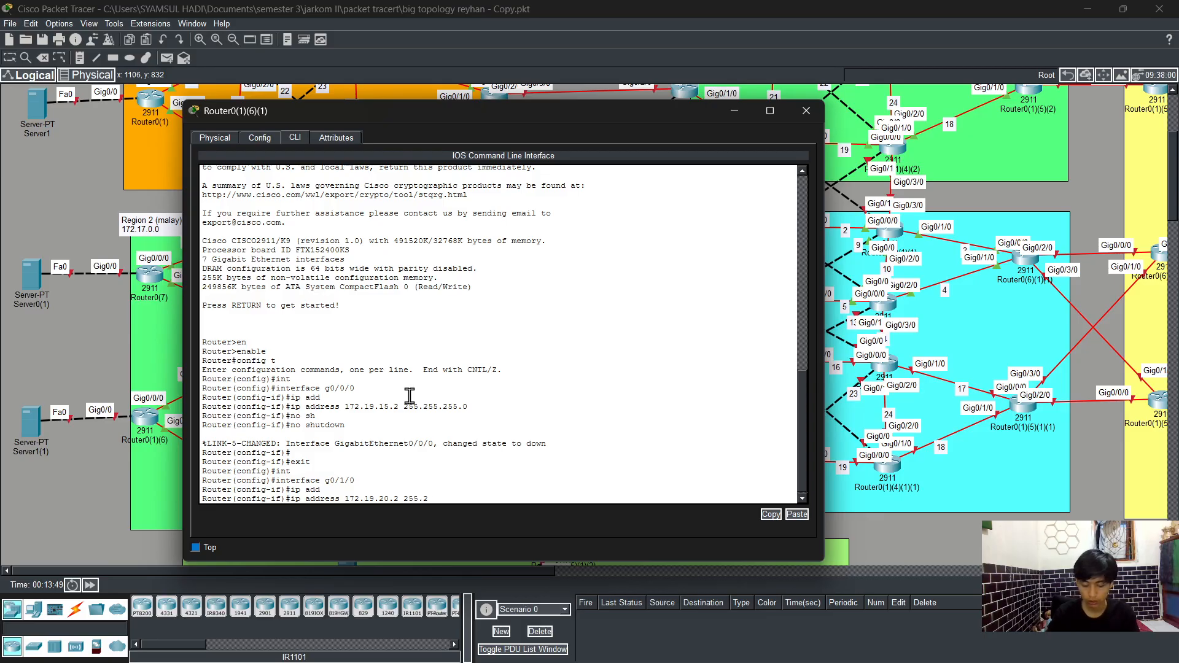
pyautogui.write('55.255.0')
pyautogui.press('Return')
# Step: Enable GigabitEthernet0/1/0 with no shutdown and exit back to global configuration
pyautogui.write('no')
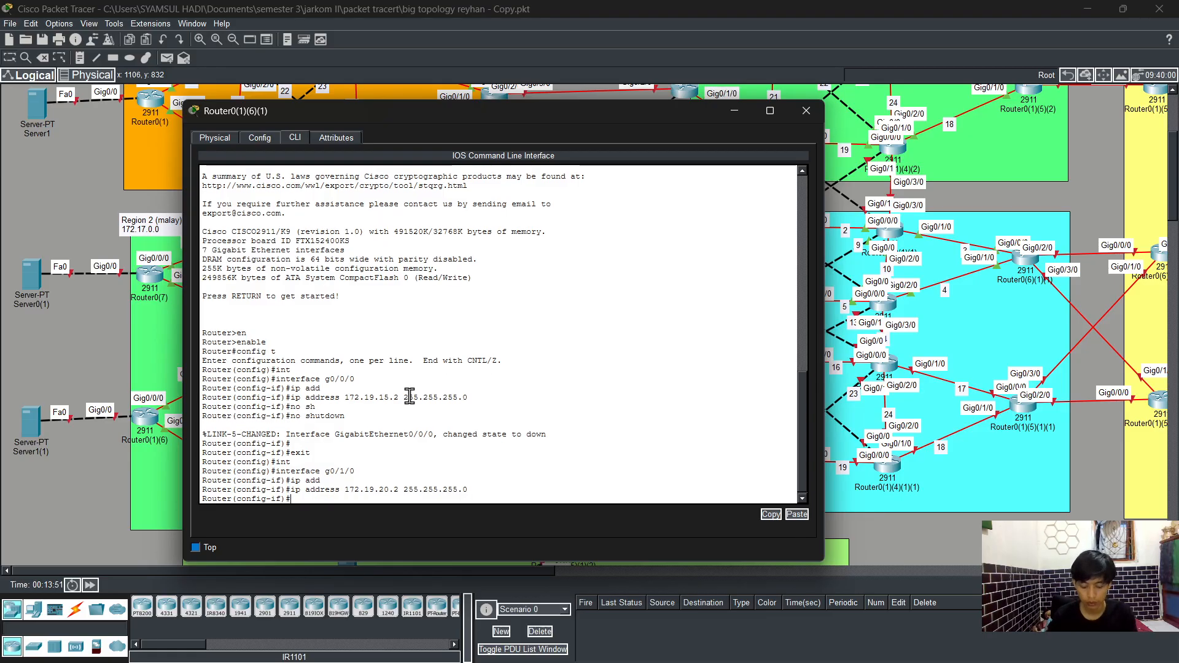
pyautogui.write(' sh')
pyautogui.press('Tab')
pyautogui.press('Return')
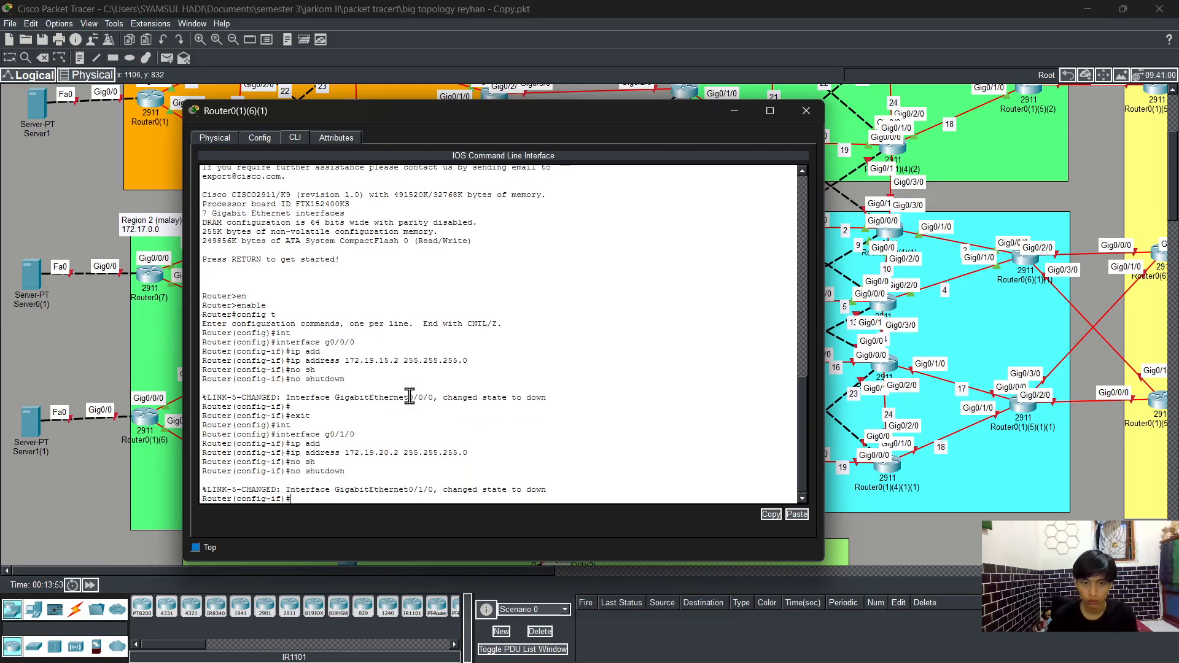
pyautogui.press('Return')
pyautogui.write('exi')
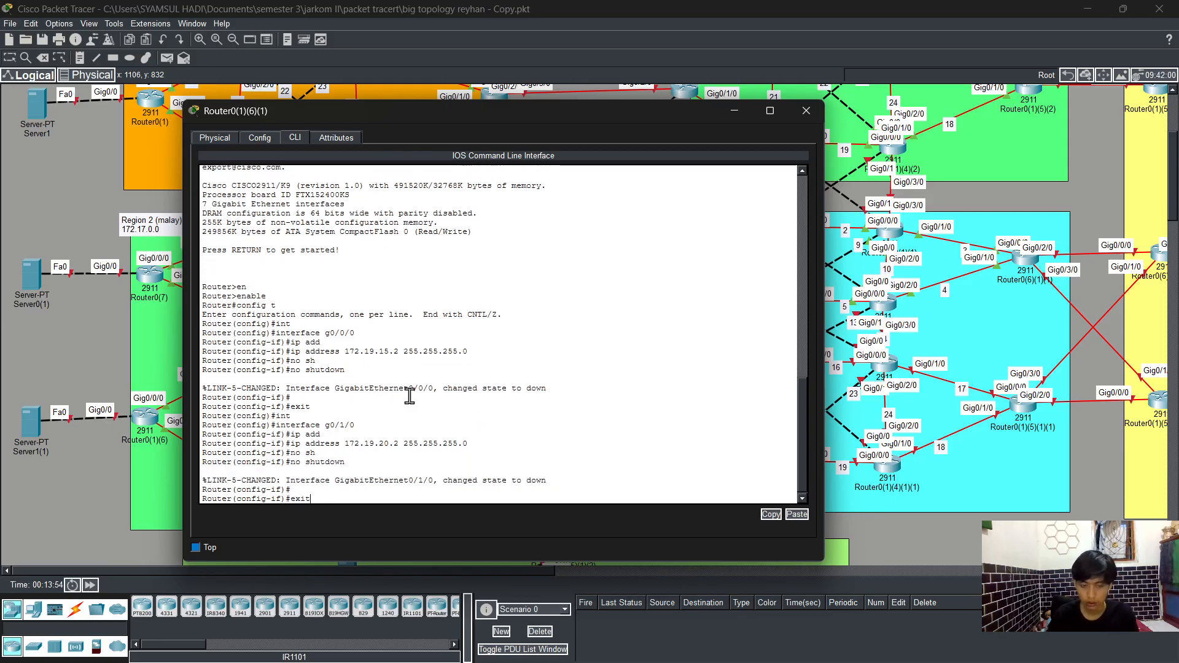
pyautogui.write('t')
pyautogui.press('Return')
pyautogui.write('exit')
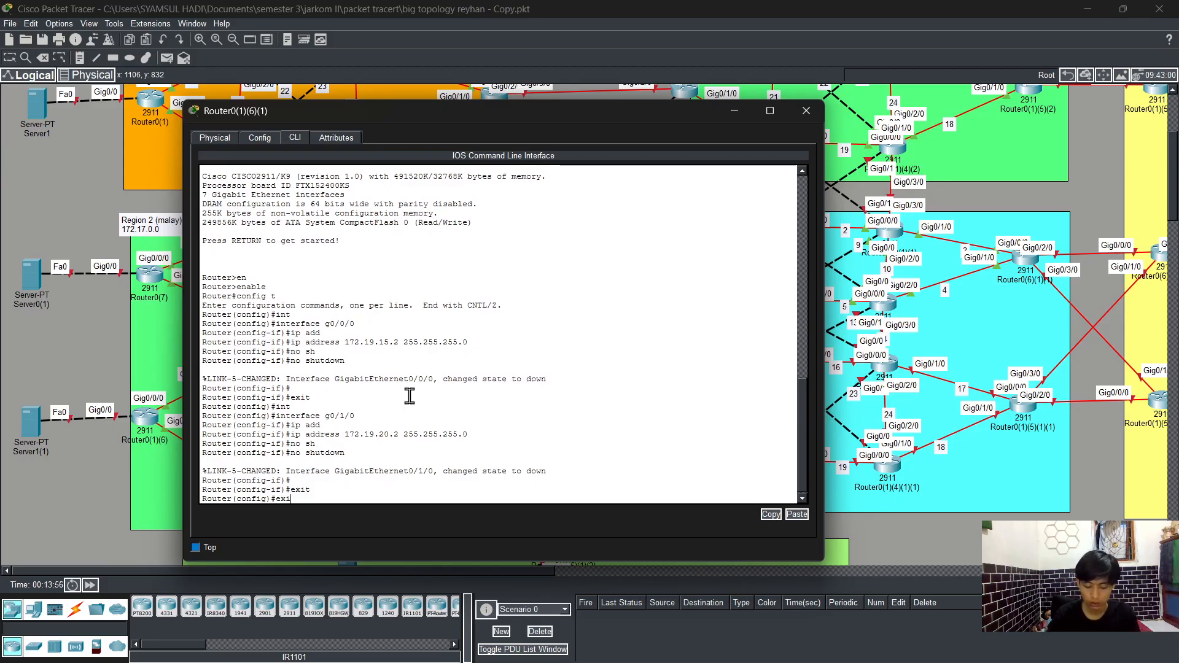
# Step: Leave configuration mode and save the configuration with write
pyautogui.press('Return')
pyautogui.press('Return')
pyautogui.write('wr')
pyautogui.press('Return')
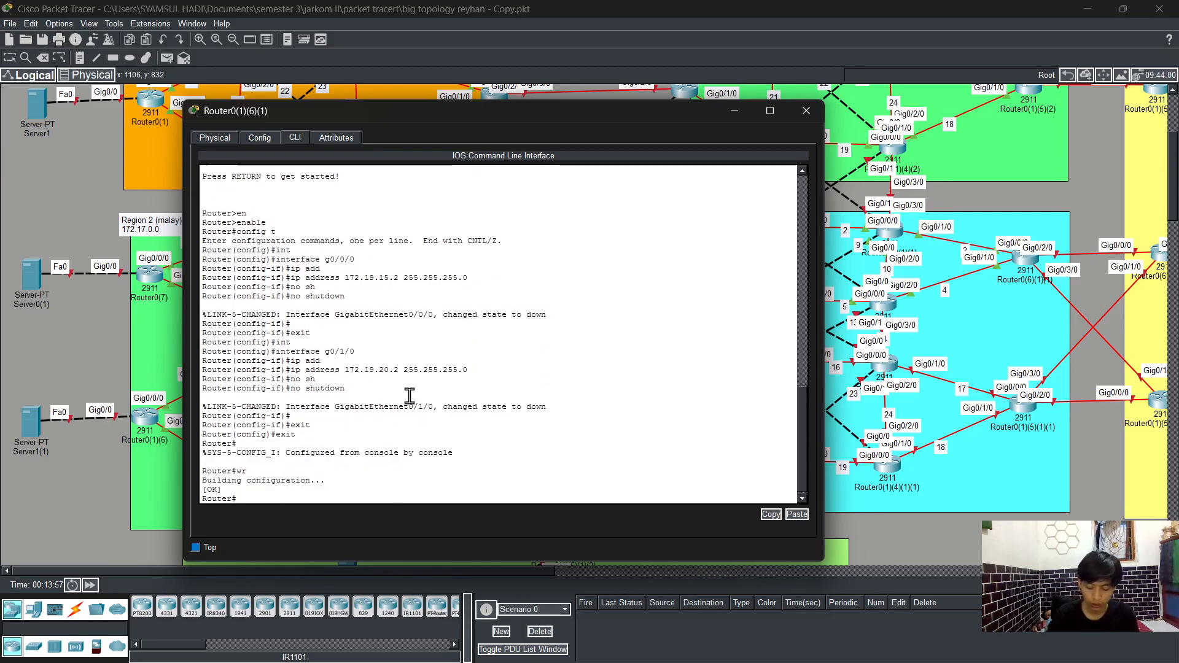
# Step: Display the running configuration and quit the paged output
pyautogui.write('sh')
pyautogui.press('Tab')
pyautogui.write('ri')
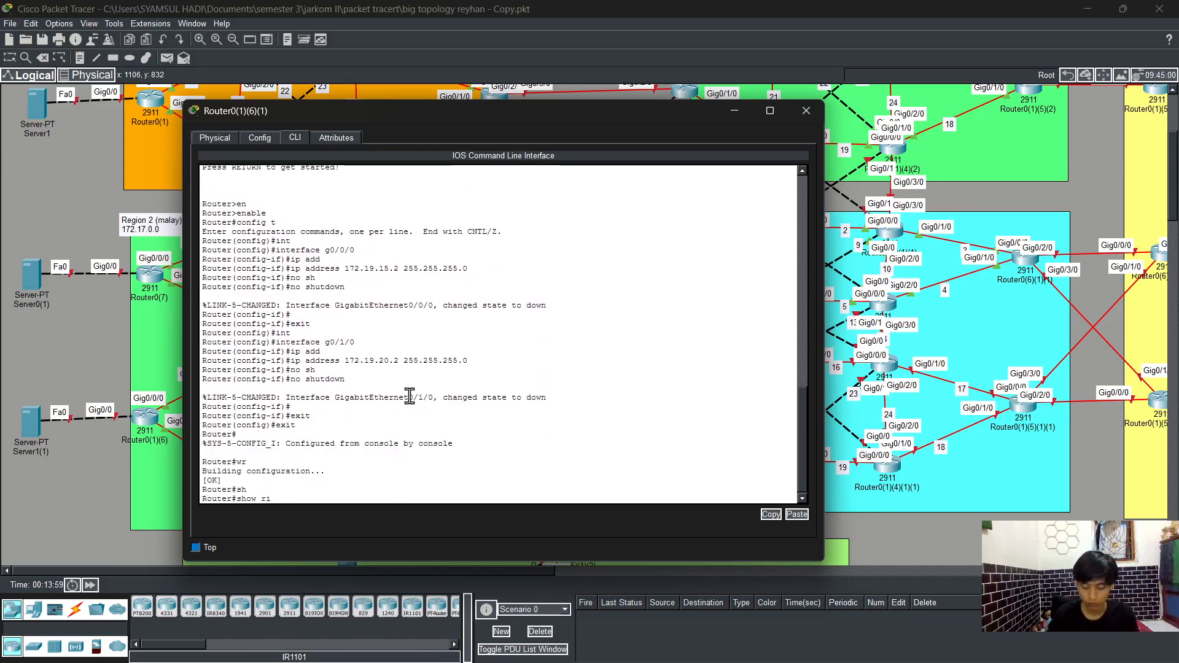
pyautogui.write('m')
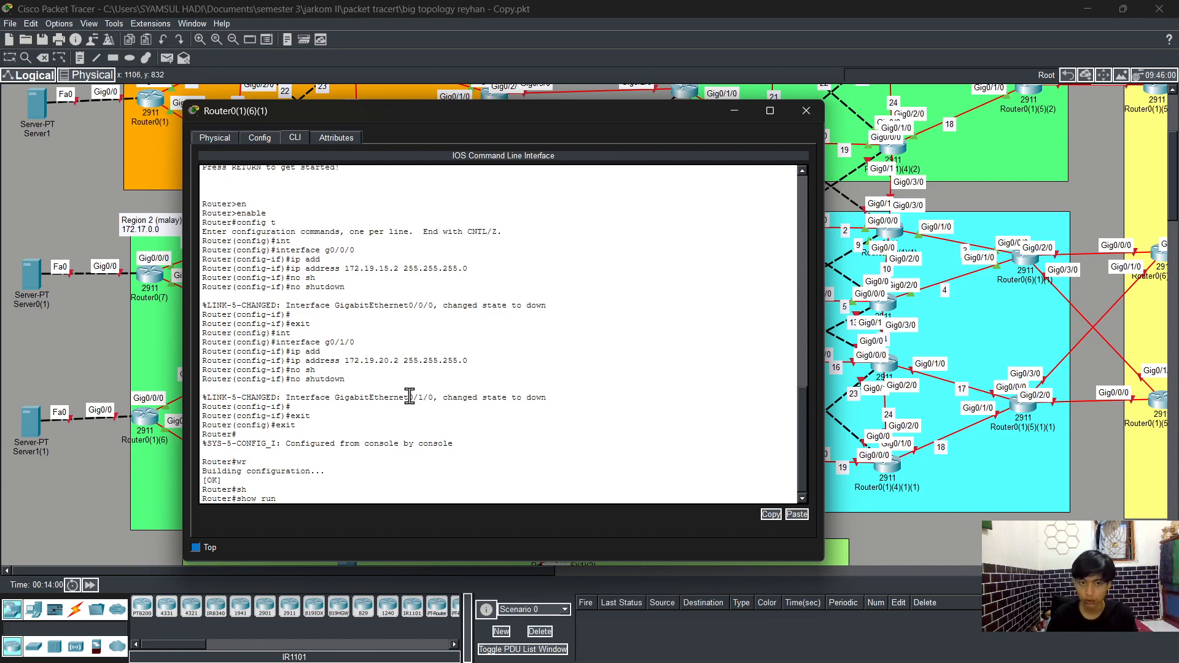
pyautogui.press('Return')
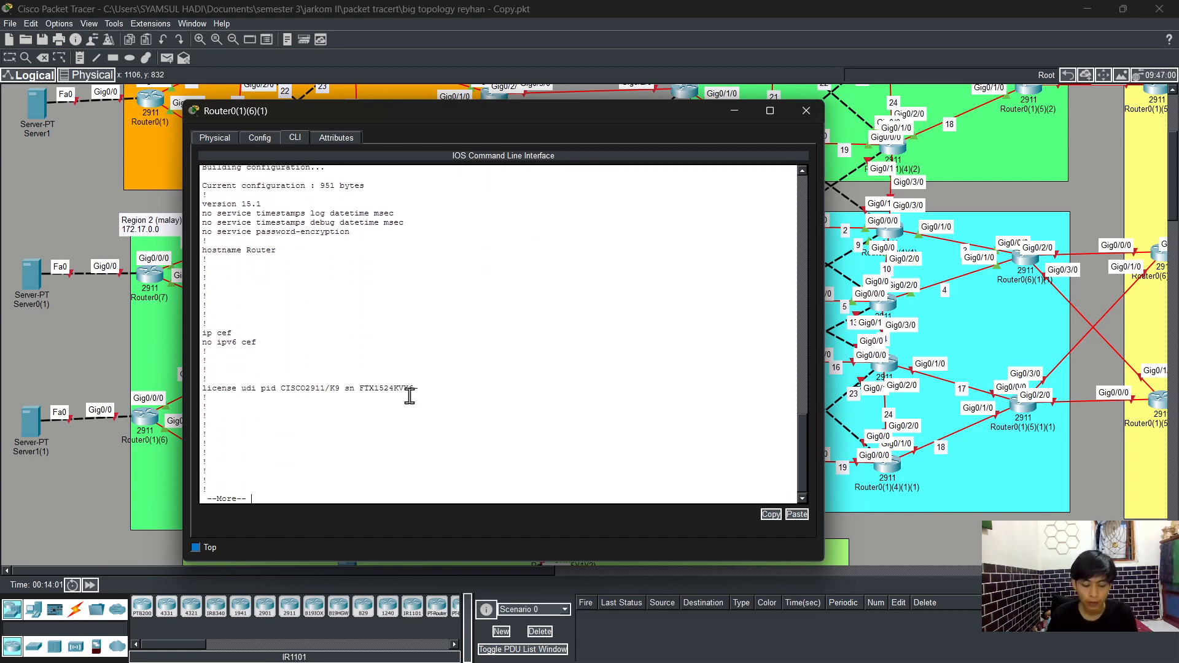
pyautogui.write('q')
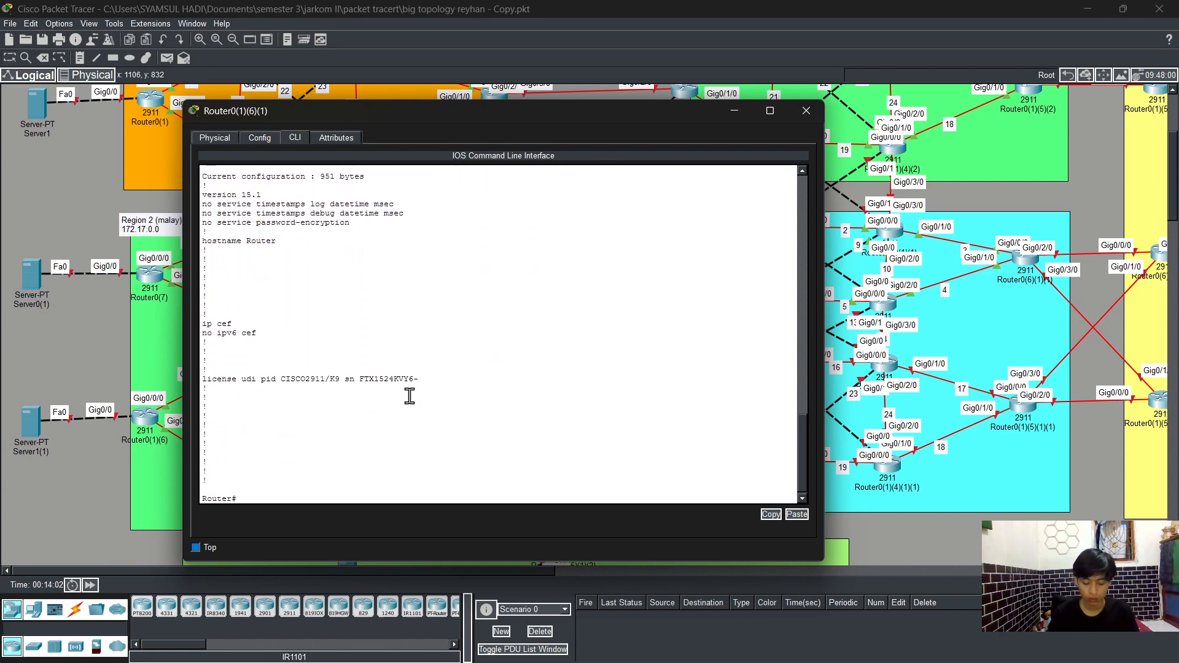
pyautogui.write('dh')
pyautogui.press('Tab')
pyautogui.write('i')
pyautogui.write('nt')
pyautogui.press('Tab')
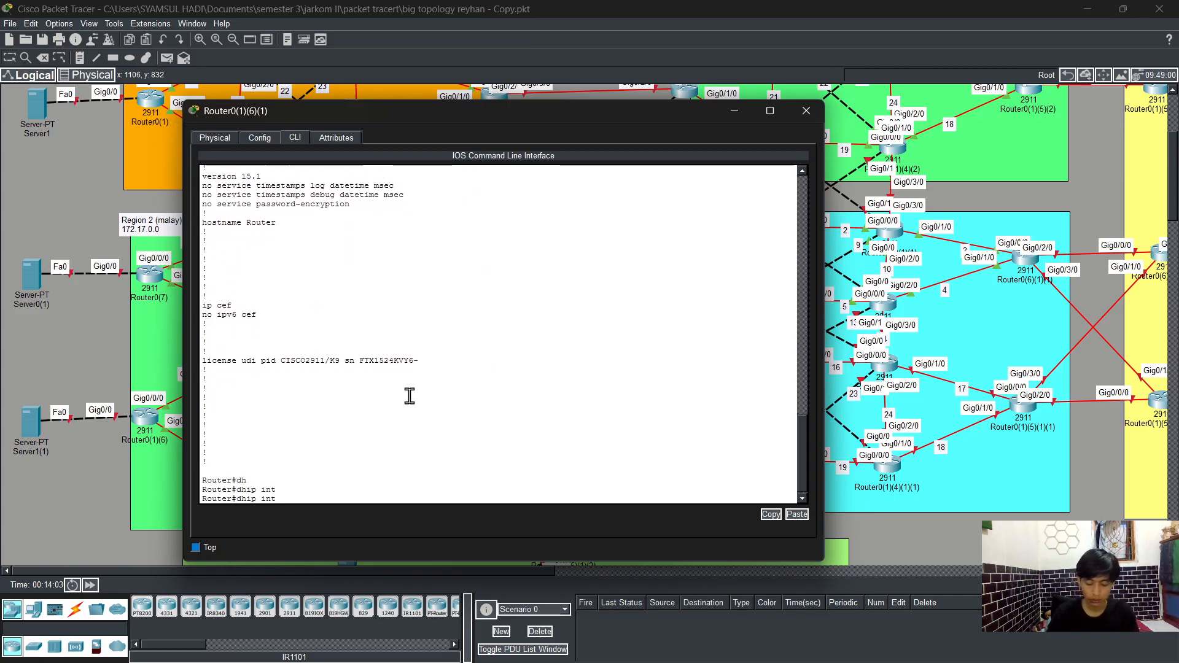
pyautogui.write('br')
pyautogui.press('Tab')
pyautogui.press('Return')
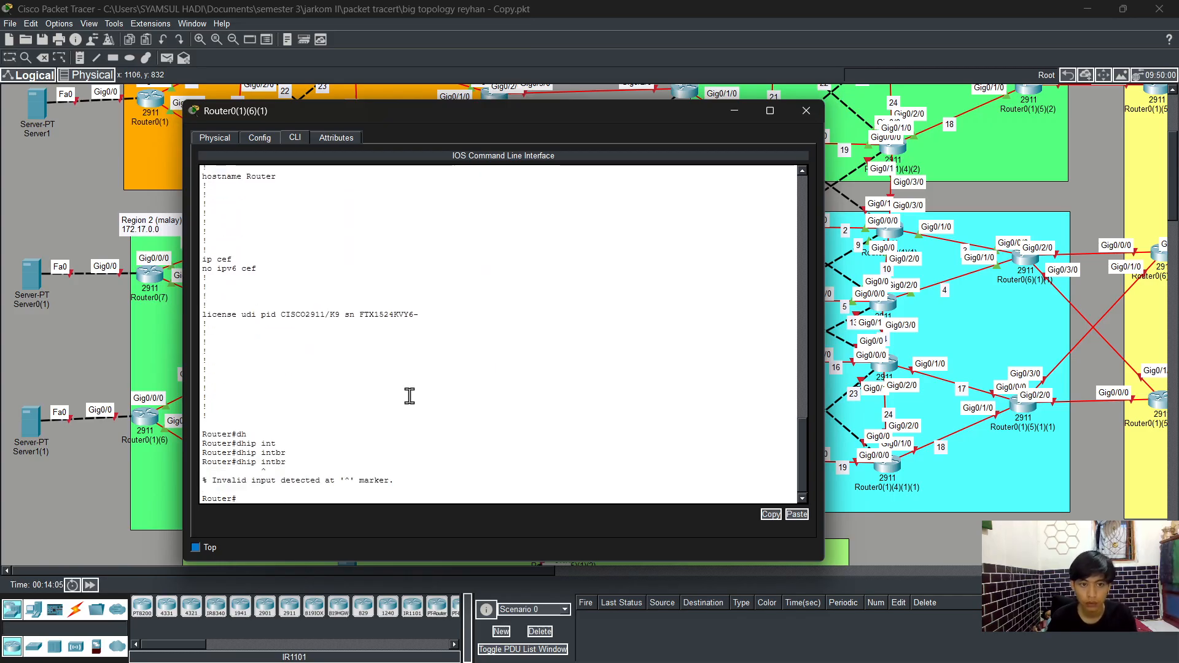
# Step: Display the brief IP interface summary and scroll through the console output to review it
pyautogui.write('sh')
pyautogui.press('Tab')
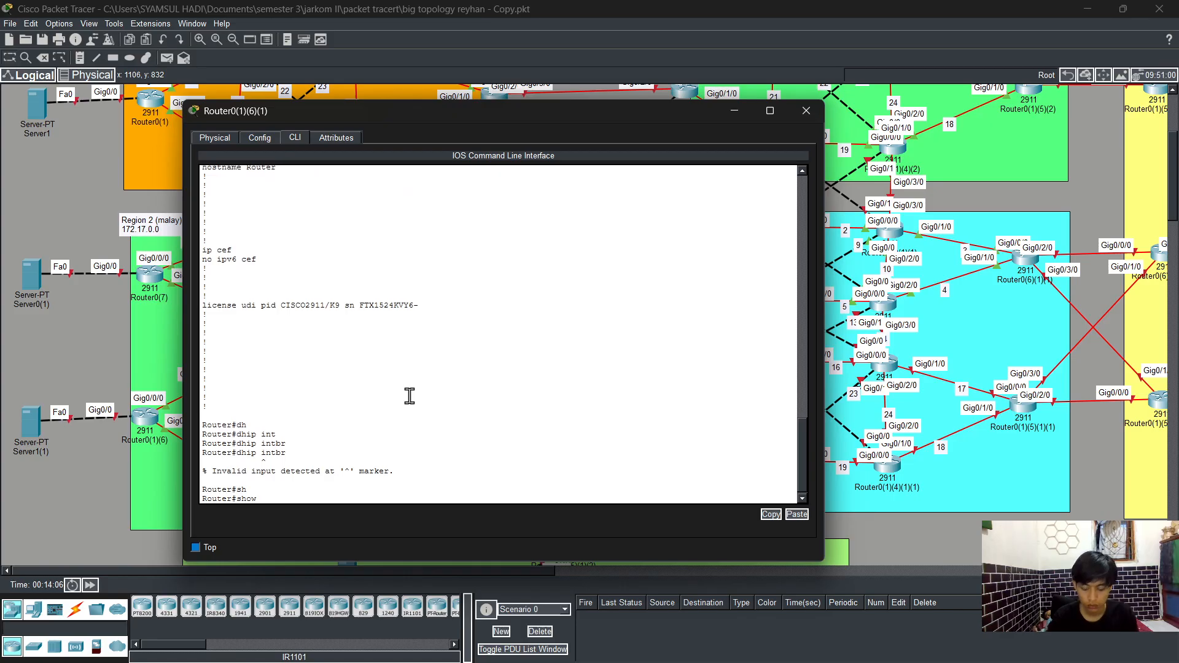
pyautogui.write('ip int')
pyautogui.press('Tab')
pyautogui.write('b')
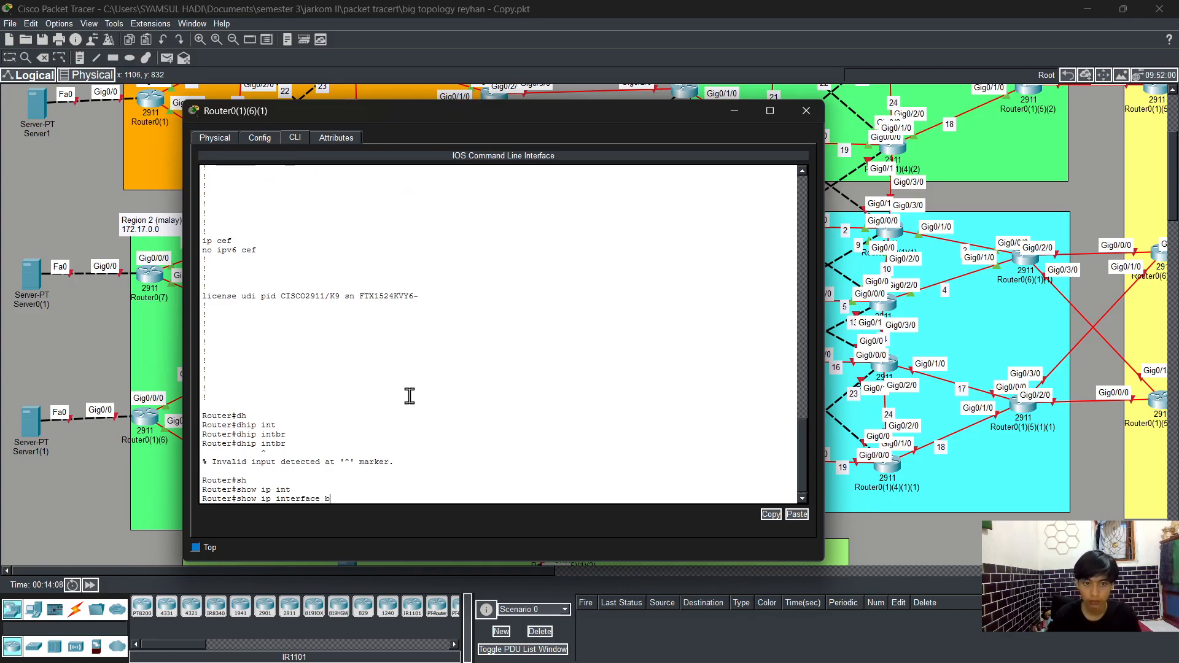
pyautogui.write('r')
pyautogui.press('Tab')
pyautogui.press('Return')
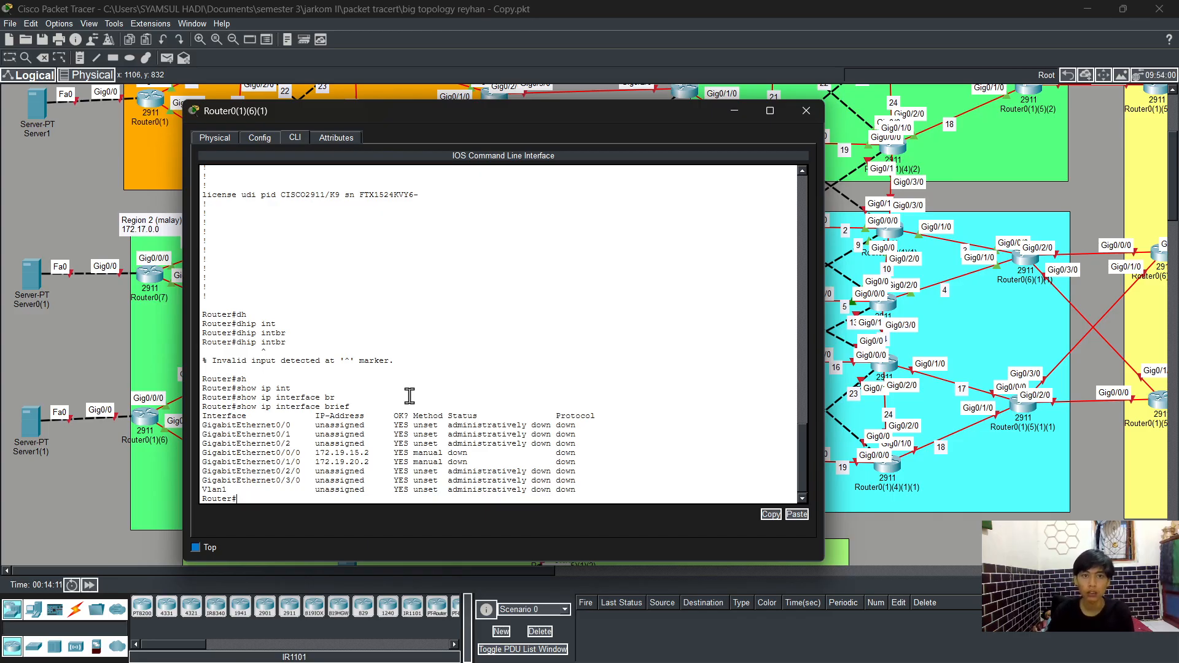
pyautogui.scroll(15, 410, 396)
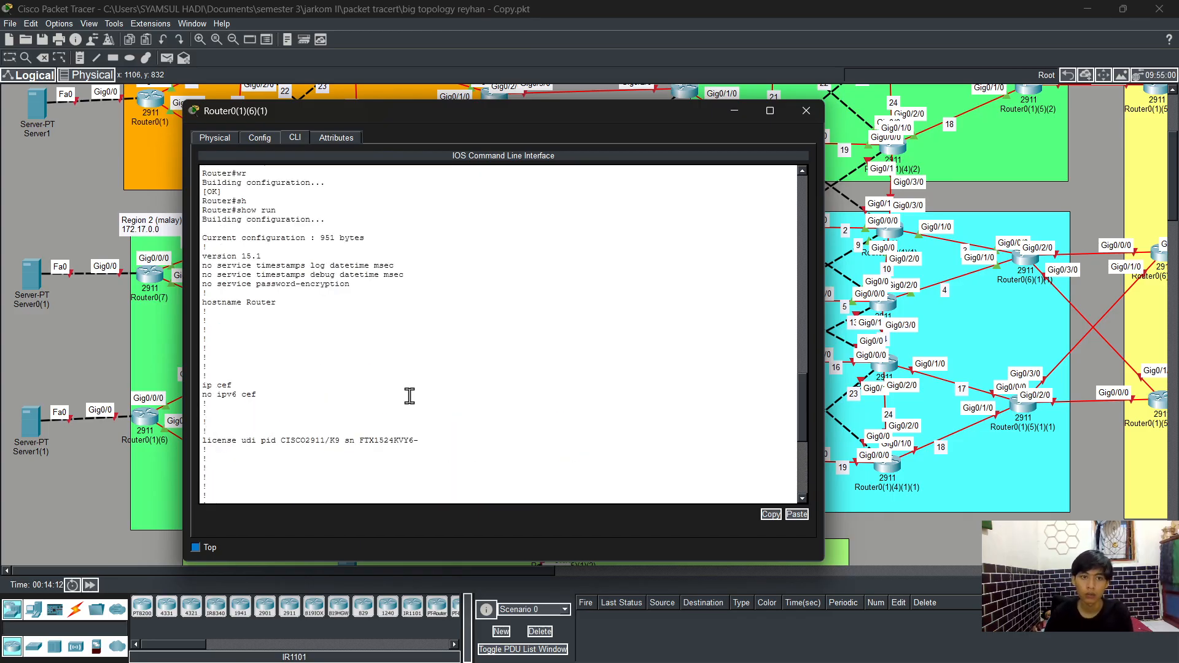
pyautogui.scroll(2, 409, 396)
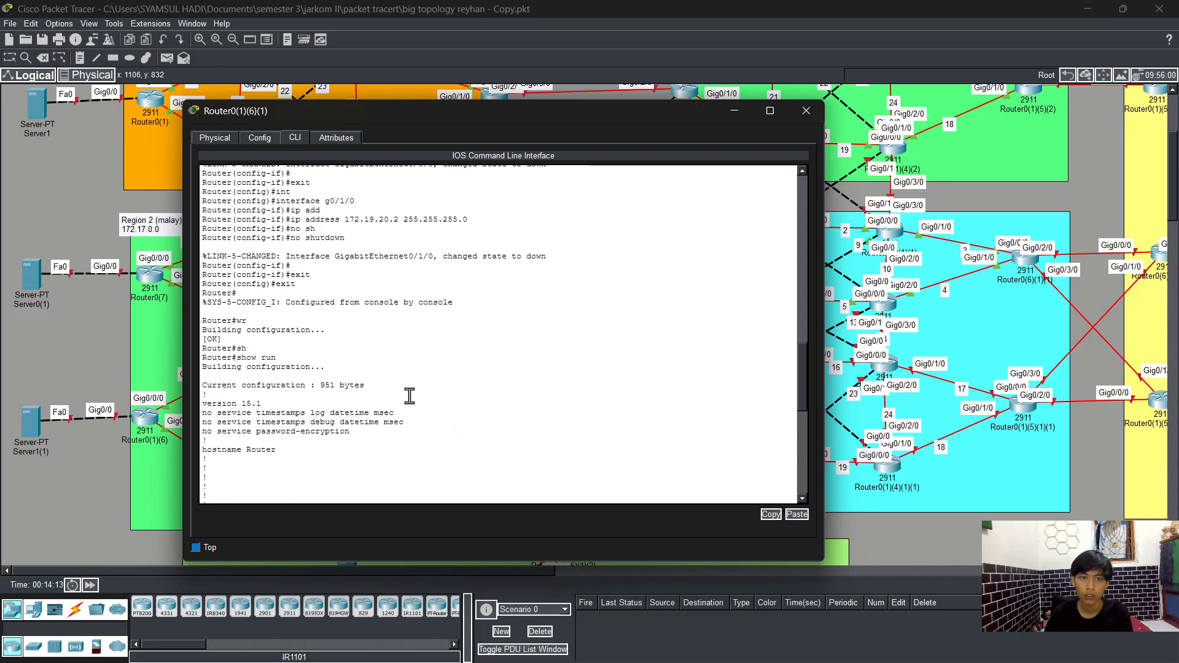
pyautogui.scroll(3, 409, 396)
pyautogui.scroll(-15, 410, 391)
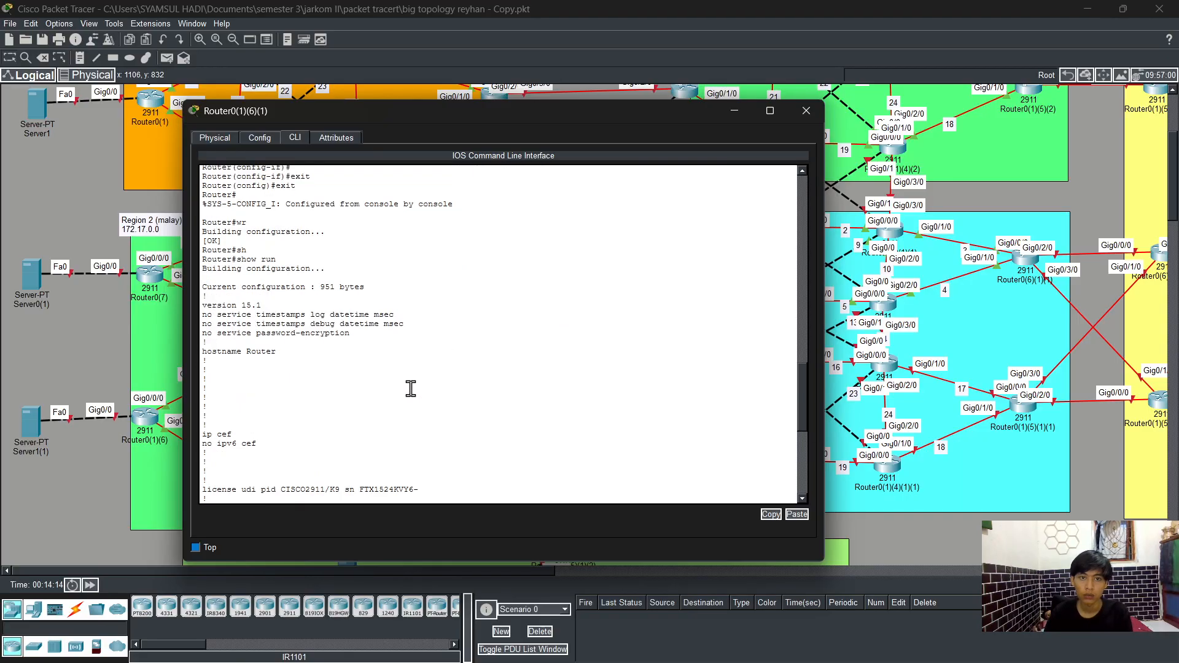
pyautogui.scroll(-4, 411, 388)
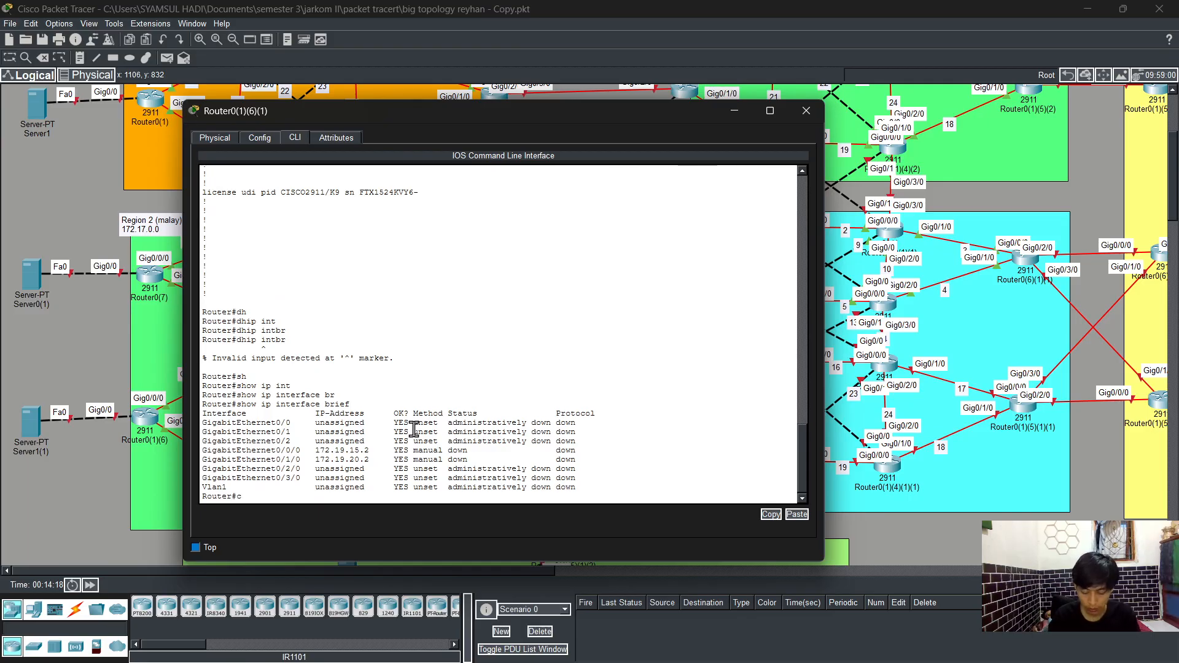
# Step: Enter global configuration mode and start OSPF routing process 1
pyautogui.write('config t')
pyautogui.press('Return')
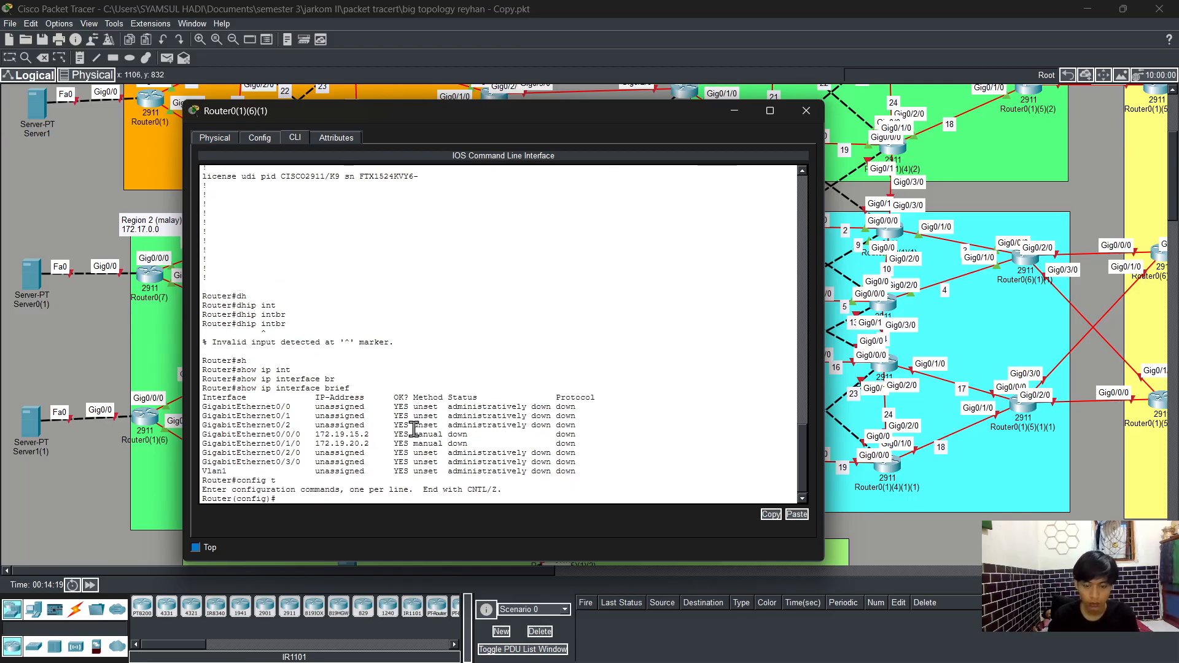
pyautogui.press('BackSpace')
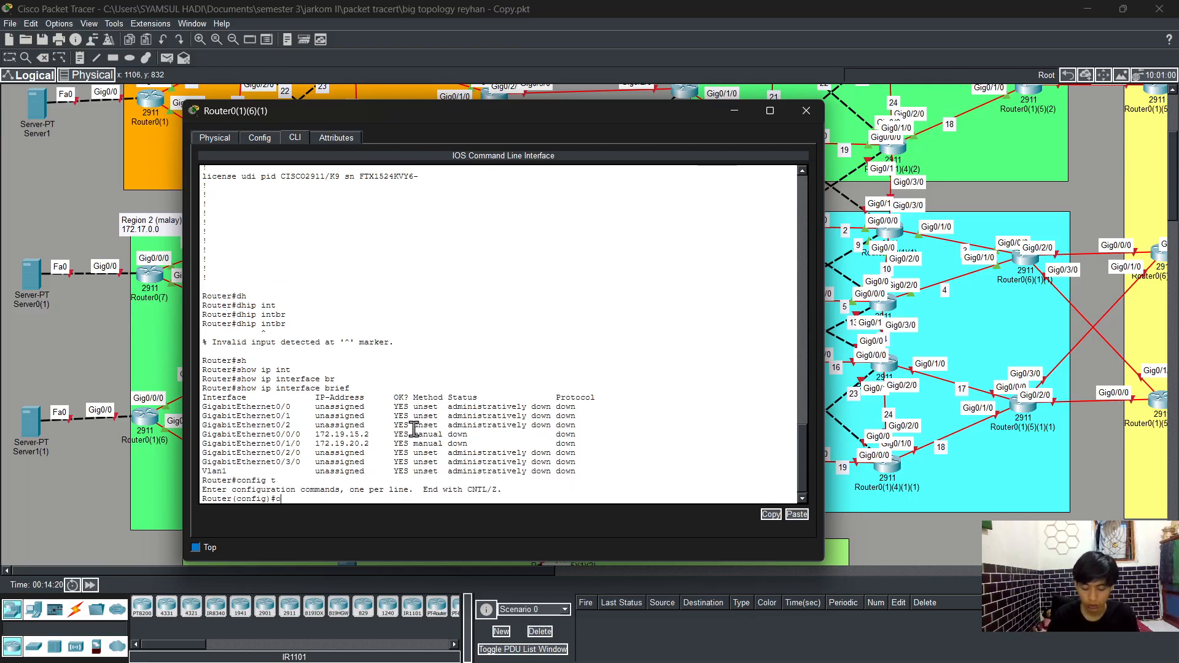
pyautogui.write('rou')
pyautogui.press('Tab')
pyautogui.write('os')
pyautogui.press('Tab')
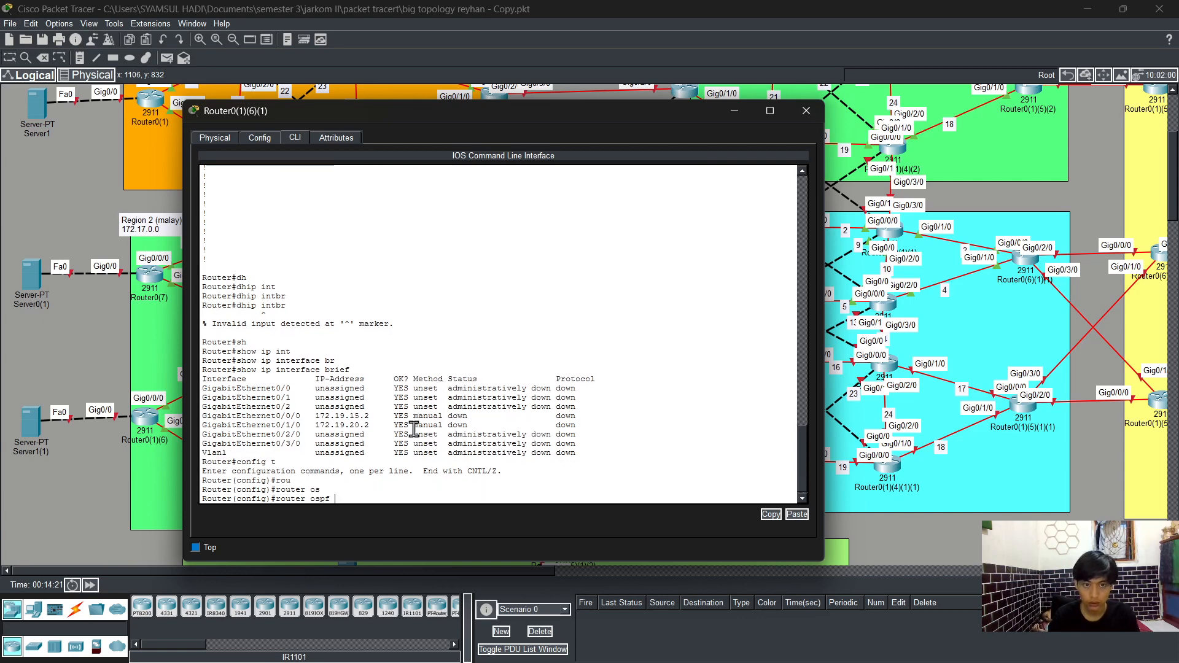
pyautogui.write('1')
pyautogui.press('Return')
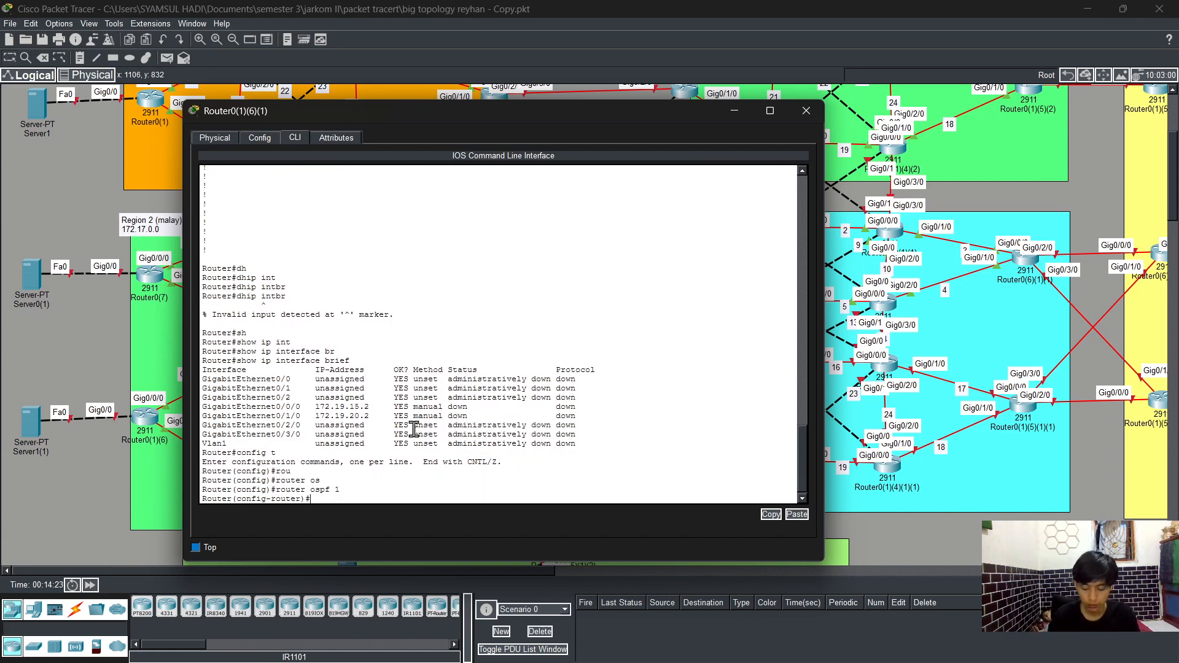
# Step: Enable OSPF adjacency-change logging with log-adjacency-changes
pyautogui.write('log')
pyautogui.press('Tab')
pyautogui.press('Return')
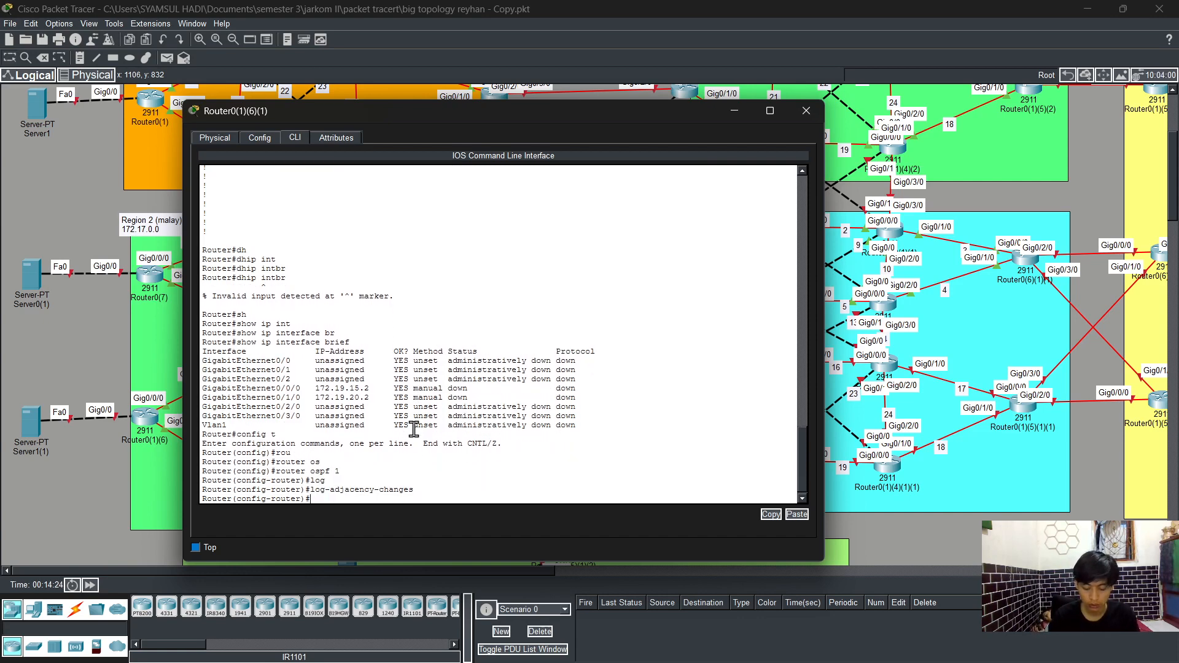
# Step: Advertise network 172.19.15.0 with wildcard 0.0.0.255 in OSPF area 0
pyautogui.write('net')
pyautogui.press('Tab')
pyautogui.write('172.')
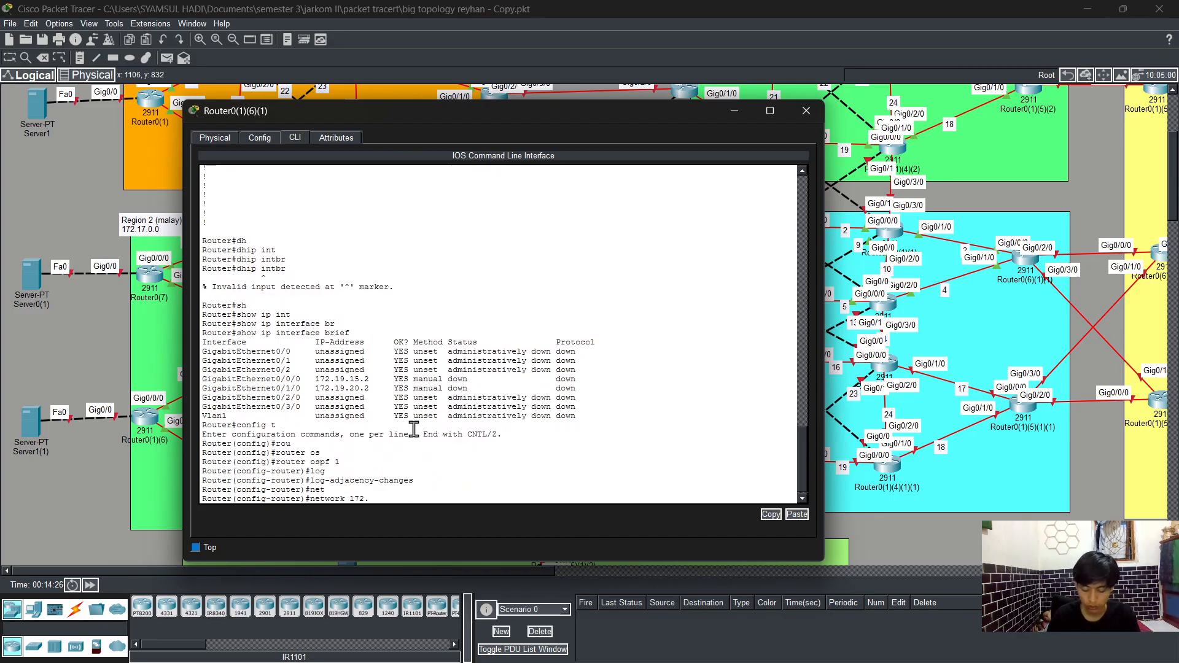
pyautogui.write('19.')
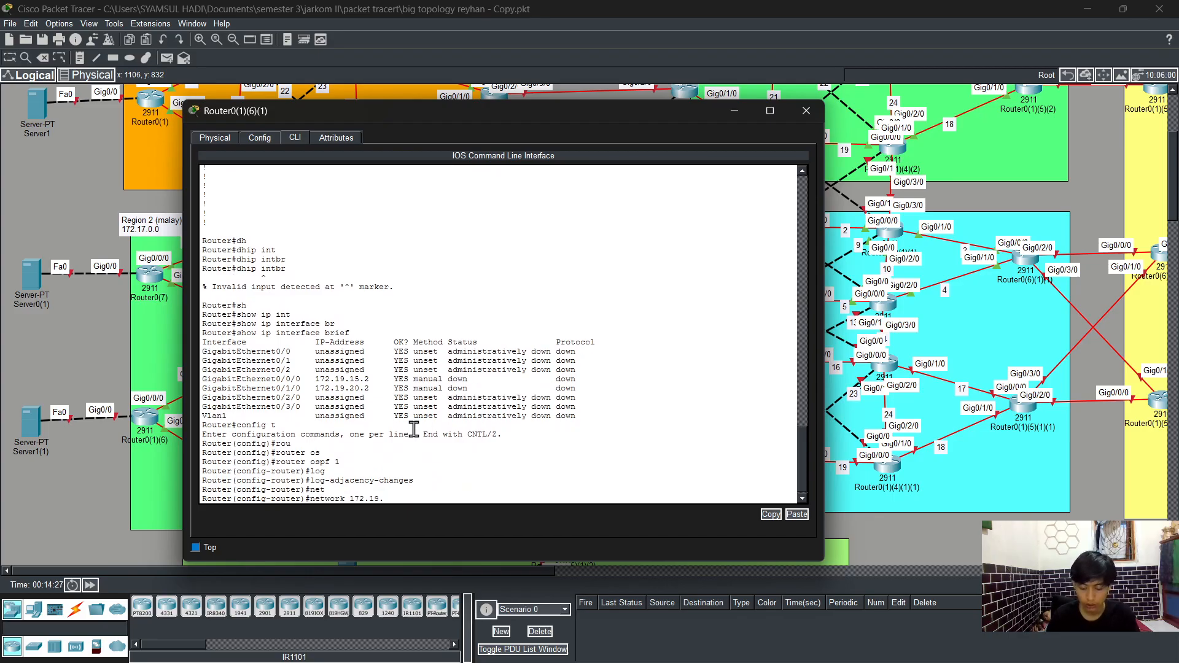
pyautogui.write('15')
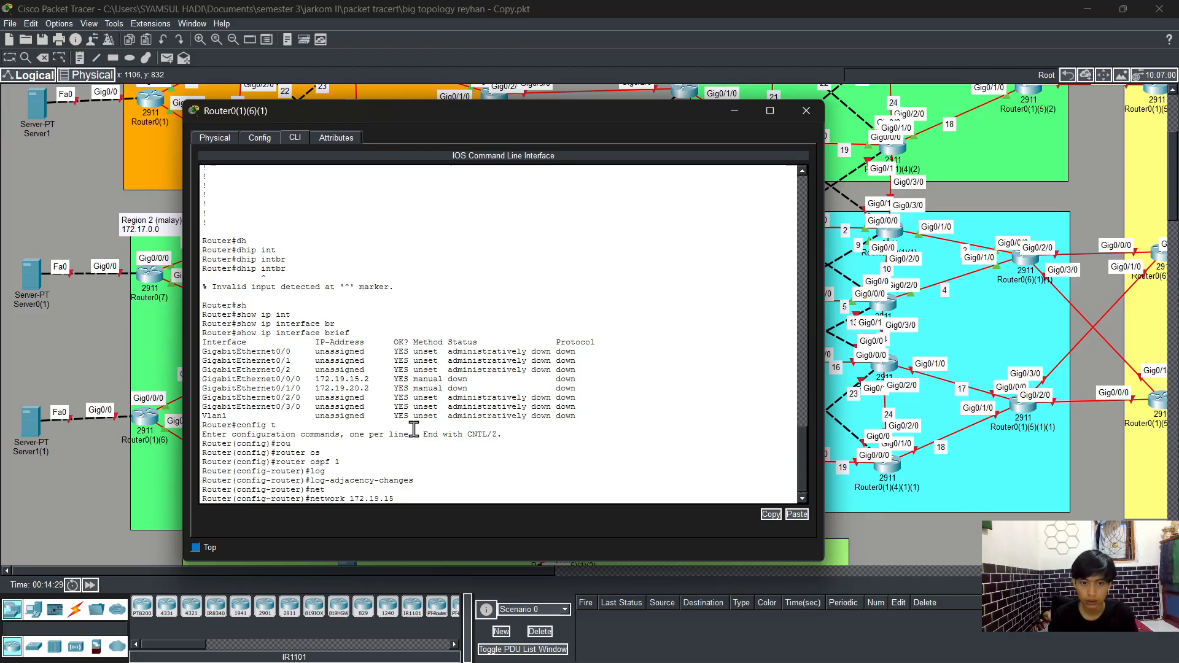
pyautogui.write('.0 ')
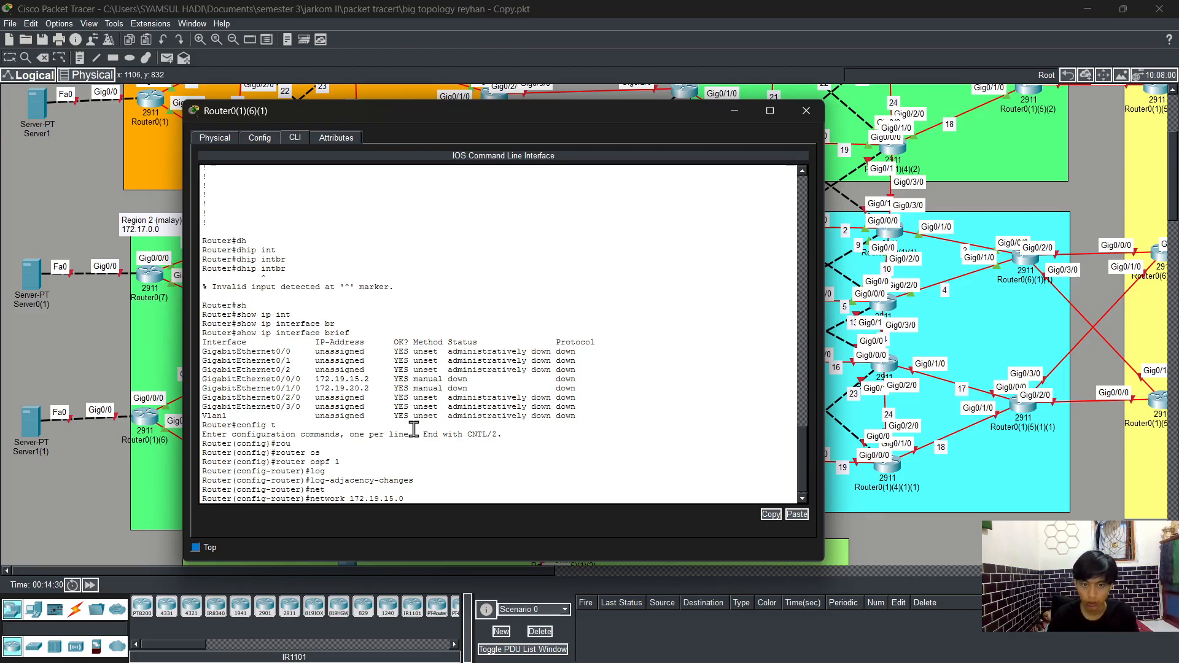
pyautogui.write('00.0')
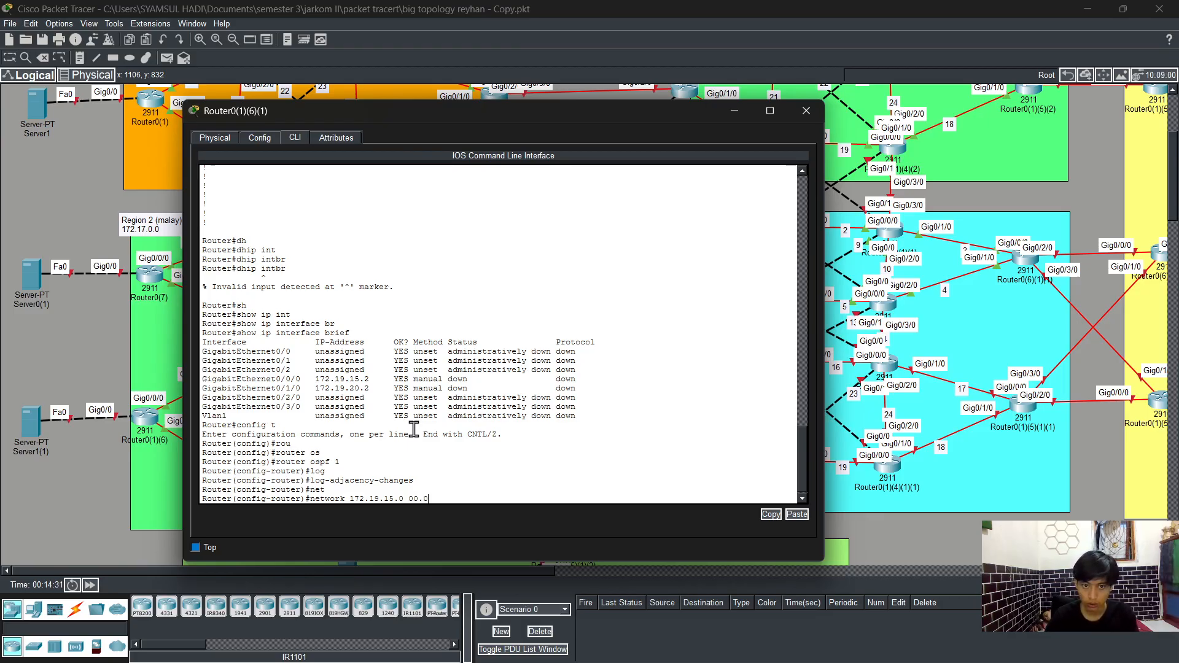
pyautogui.press('BackSpace')
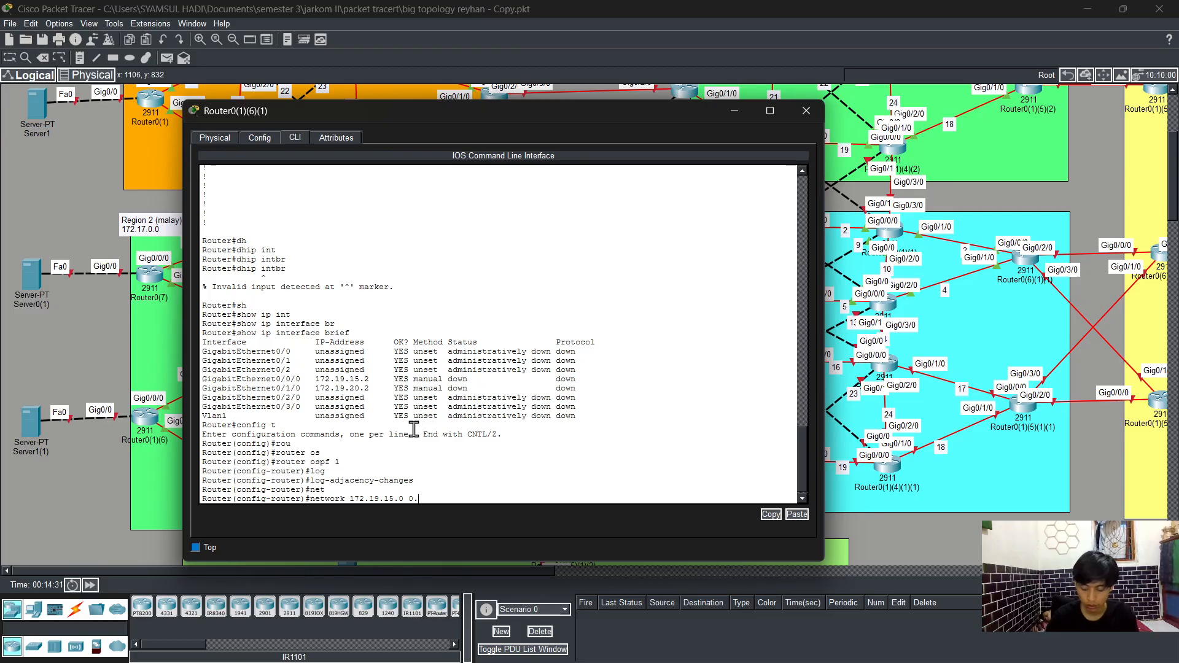
pyautogui.write('.0.0.2')
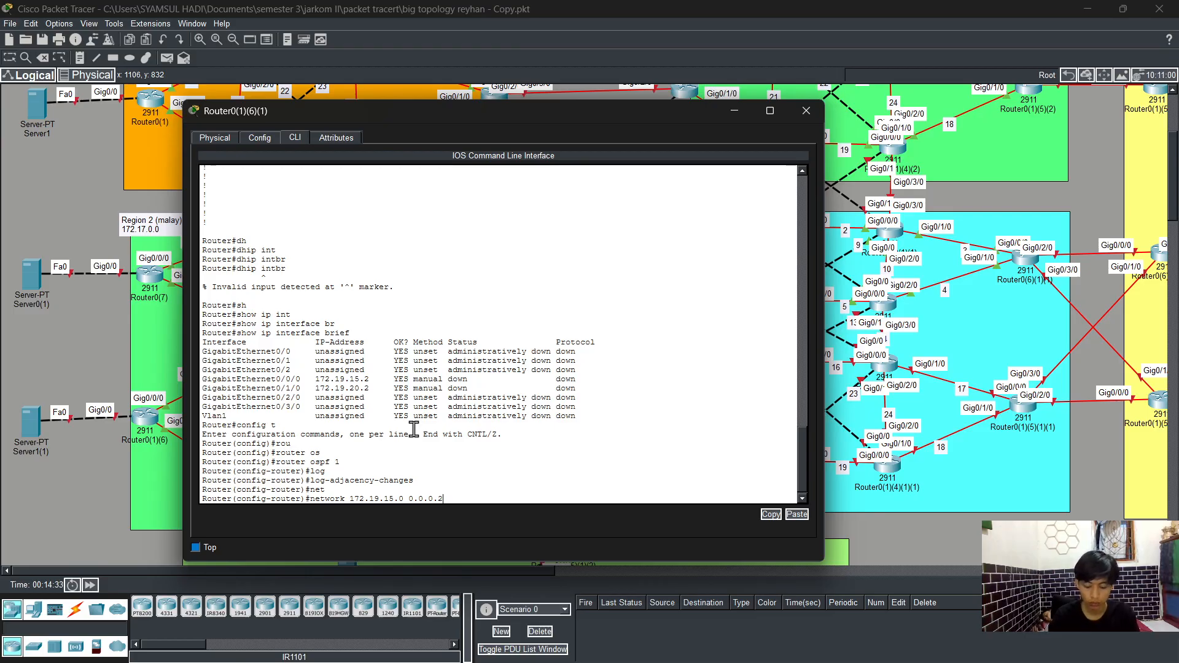
pyautogui.write('55 area')
pyautogui.press('Tab')
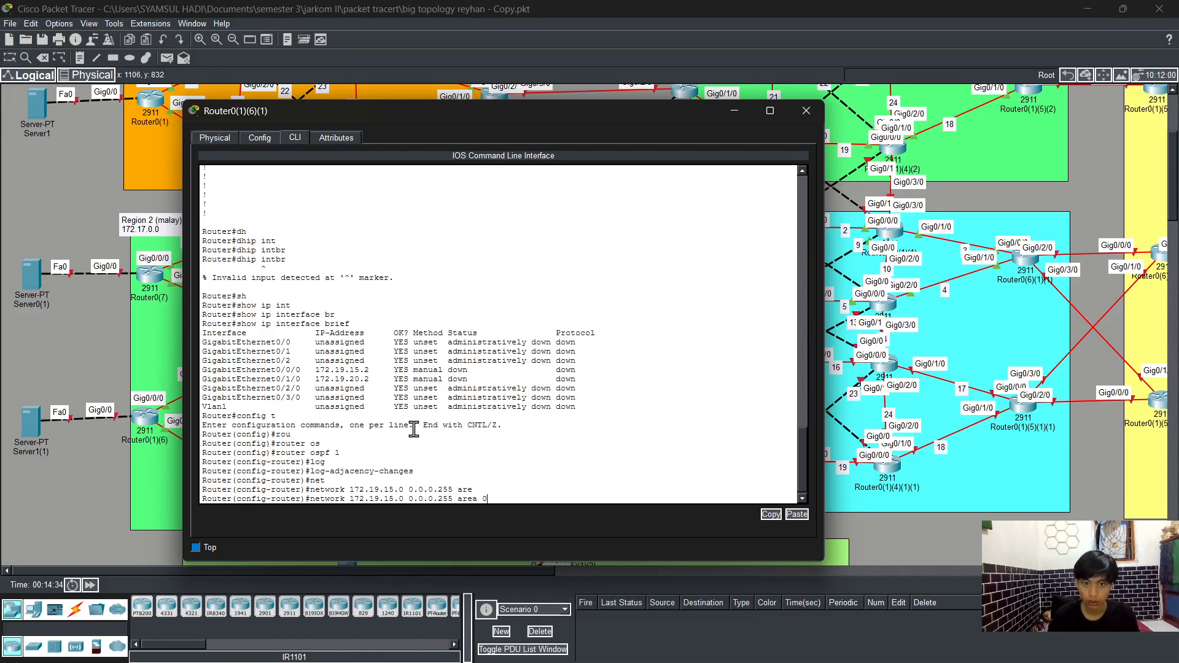
pyautogui.write('0')
pyautogui.press('Return')
# Step: Recall the previous network command and edit it to advertise 172.19.20.0 0.0.0.255 in area 0
pyautogui.press('Up')
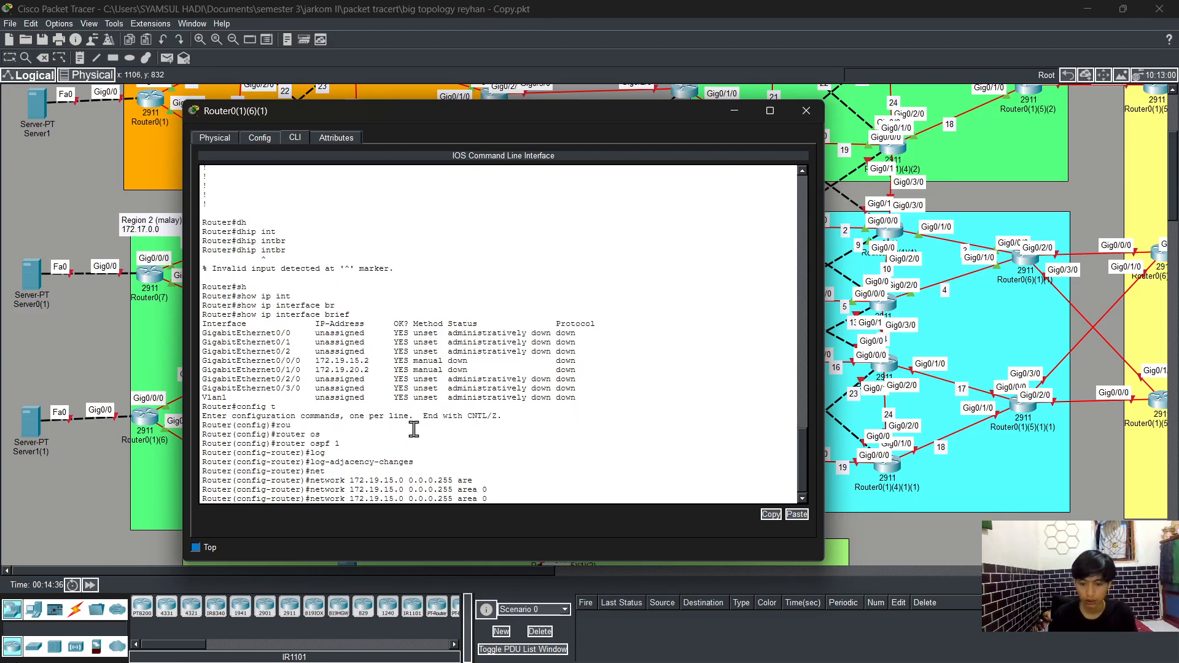
pyautogui.press('Left')
pyautogui.press('Left')
pyautogui.press('Left')
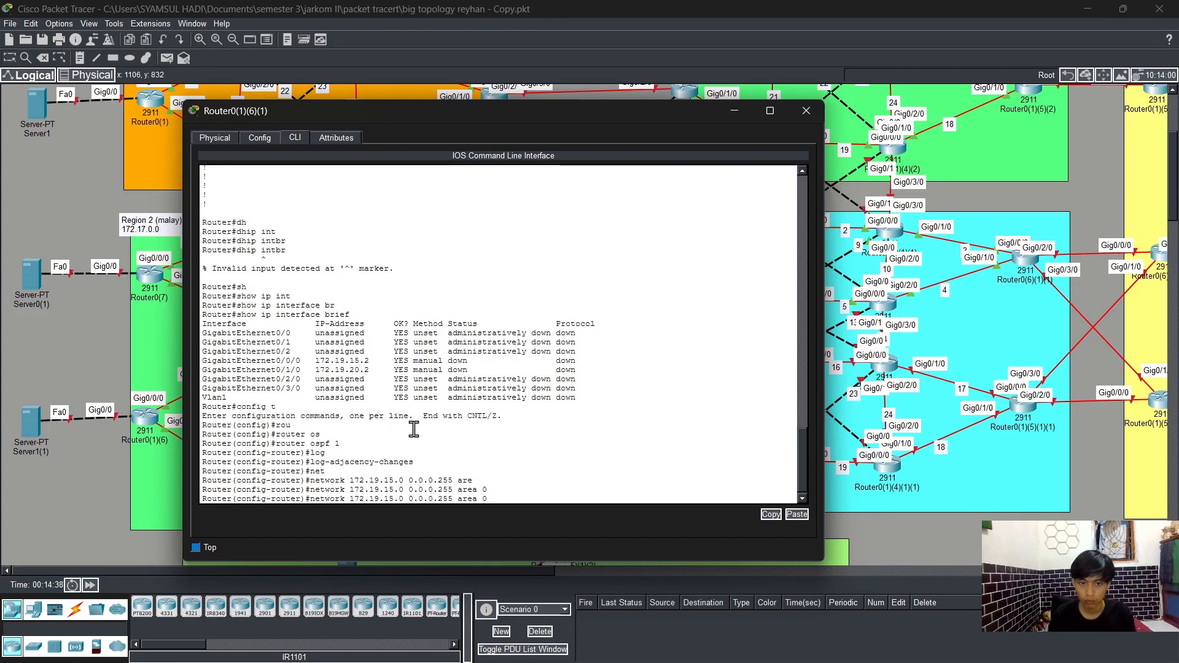
pyautogui.press('Left')
pyautogui.press('Left')
pyautogui.press('Left')
pyautogui.press('Left')
pyautogui.press('Left')
pyautogui.press('Left')
pyautogui.press('Left')
pyautogui.press('Left')
pyautogui.press('Left')
pyautogui.press('Left')
pyautogui.press('Left')
pyautogui.press('Left')
pyautogui.press('Left')
pyautogui.press('Left')
pyautogui.press('Left')
pyautogui.press('Left')
pyautogui.press('BackSpace')
pyautogui.press('BackSpace')
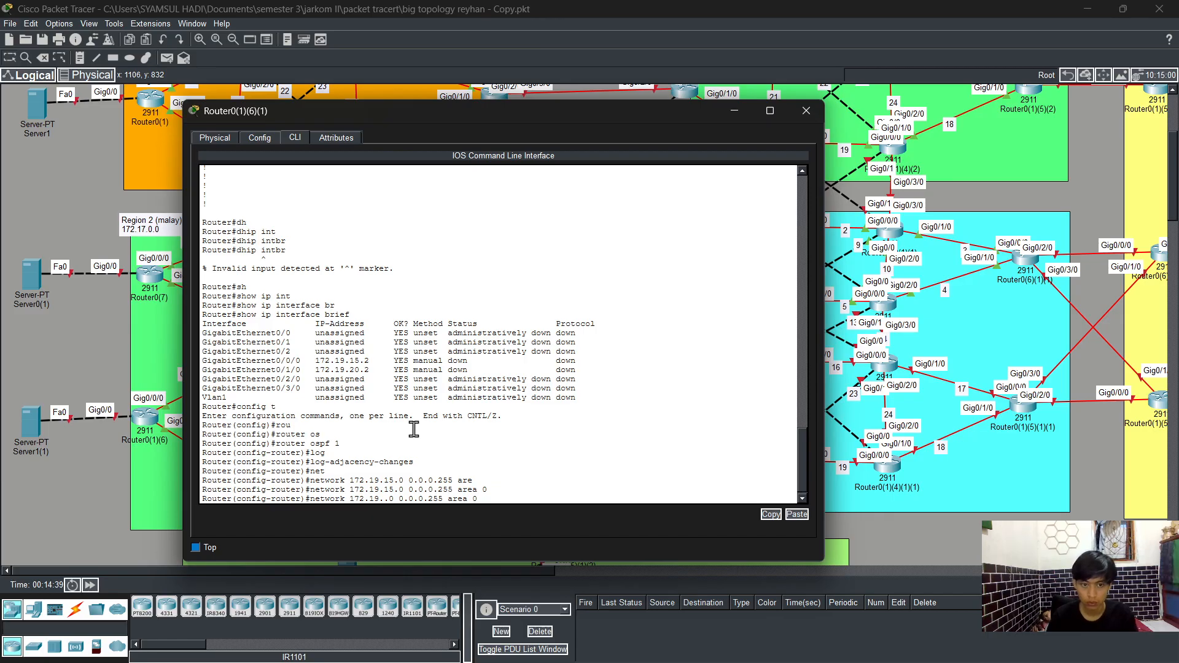
pyautogui.write('20')
pyautogui.press('Return')
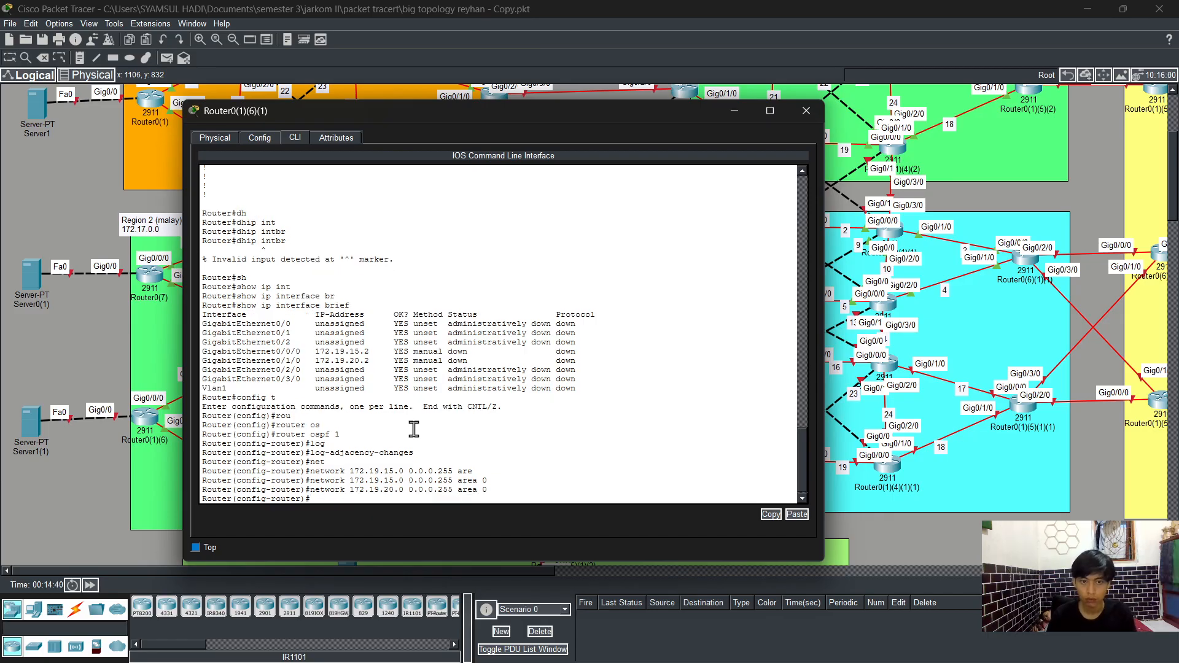
# Step: Leave configuration mode and save the running configuration with write
pyautogui.write('end')
pyautogui.press('Return')
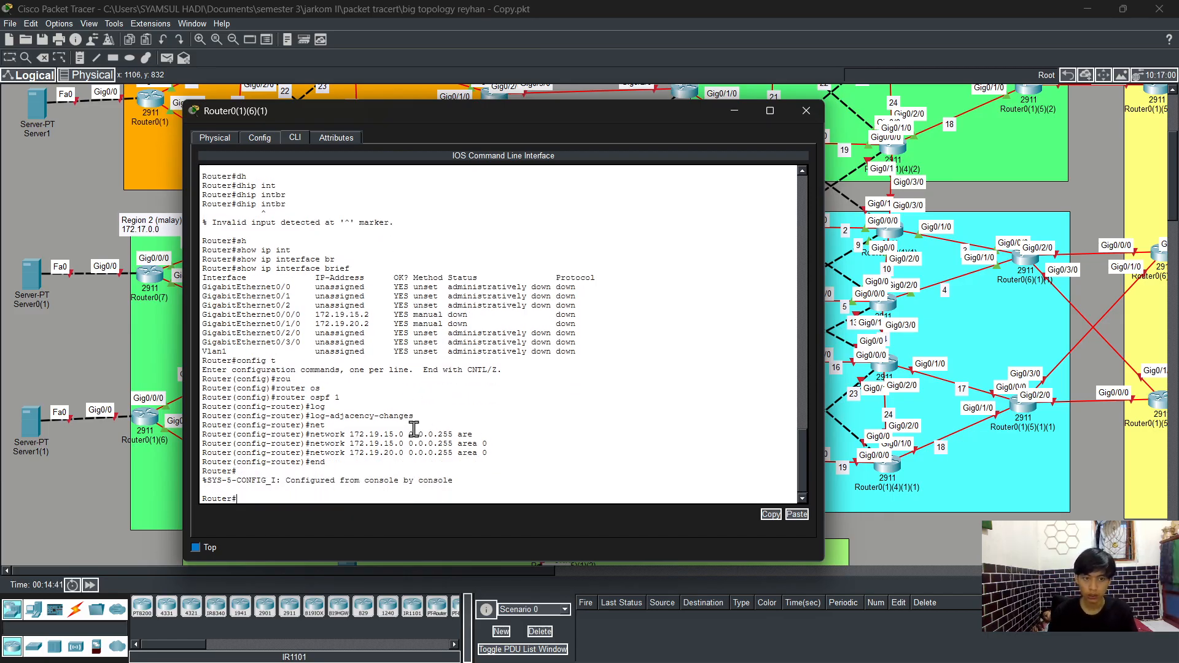
pyautogui.write('wr sh')
pyautogui.press('Tab')
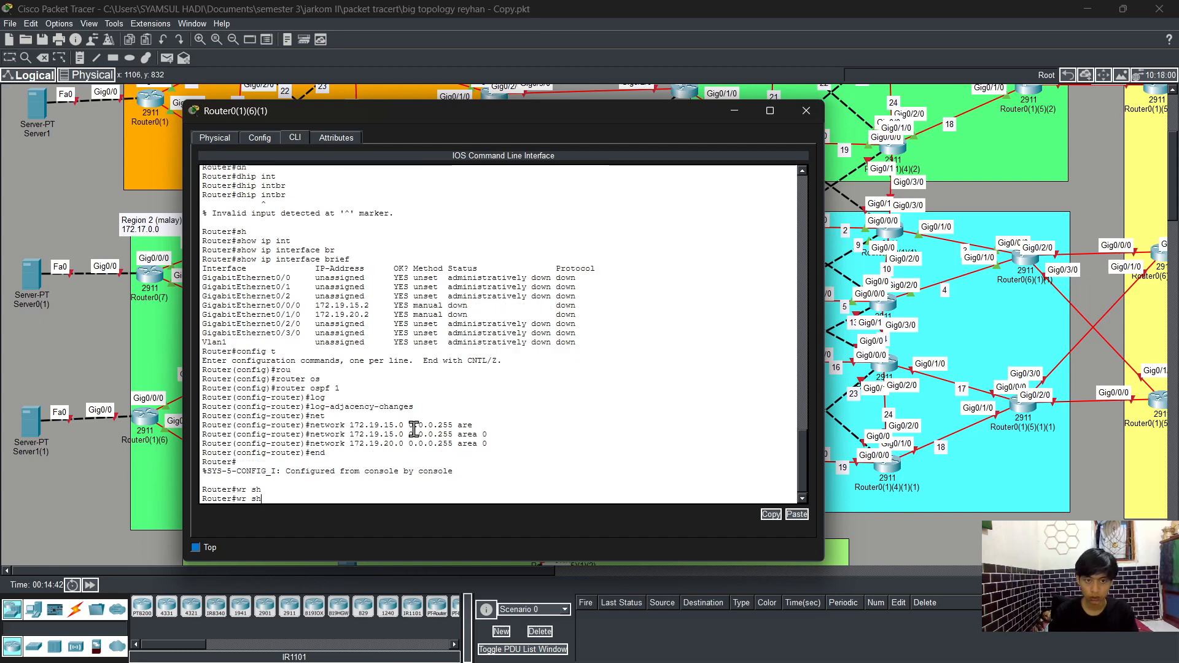
pyautogui.press('Return')
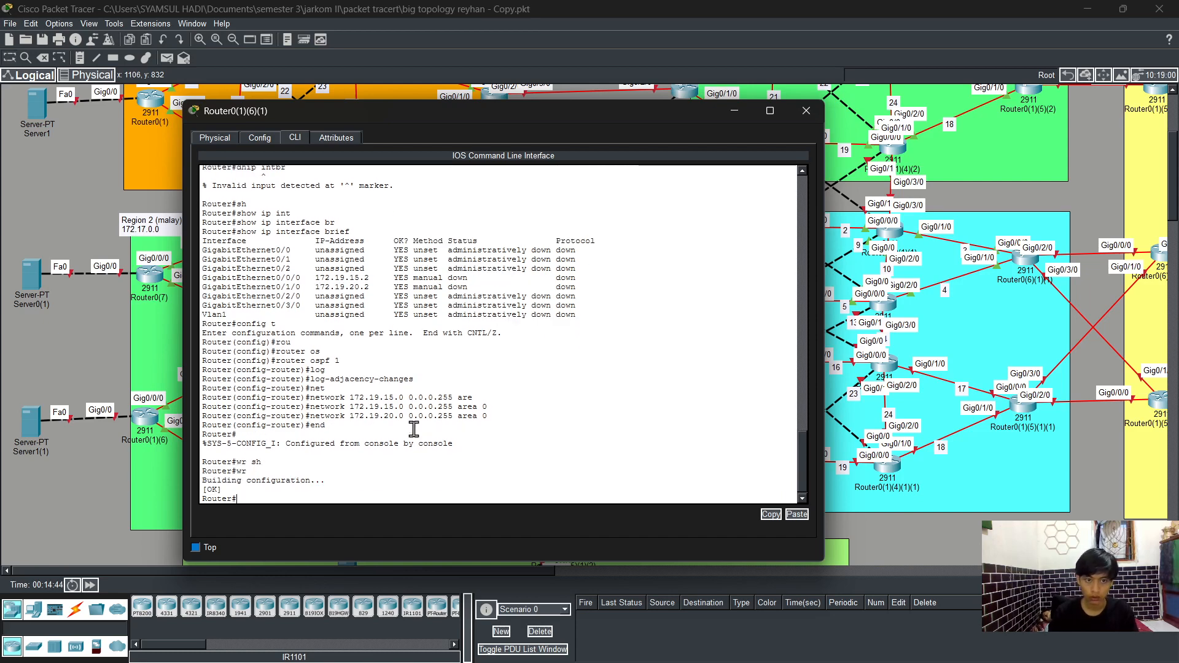
# Step: Display the running configuration, page through it to review the OSPF section, and close the router window
pyautogui.write('sh')
pyautogui.press('Tab')
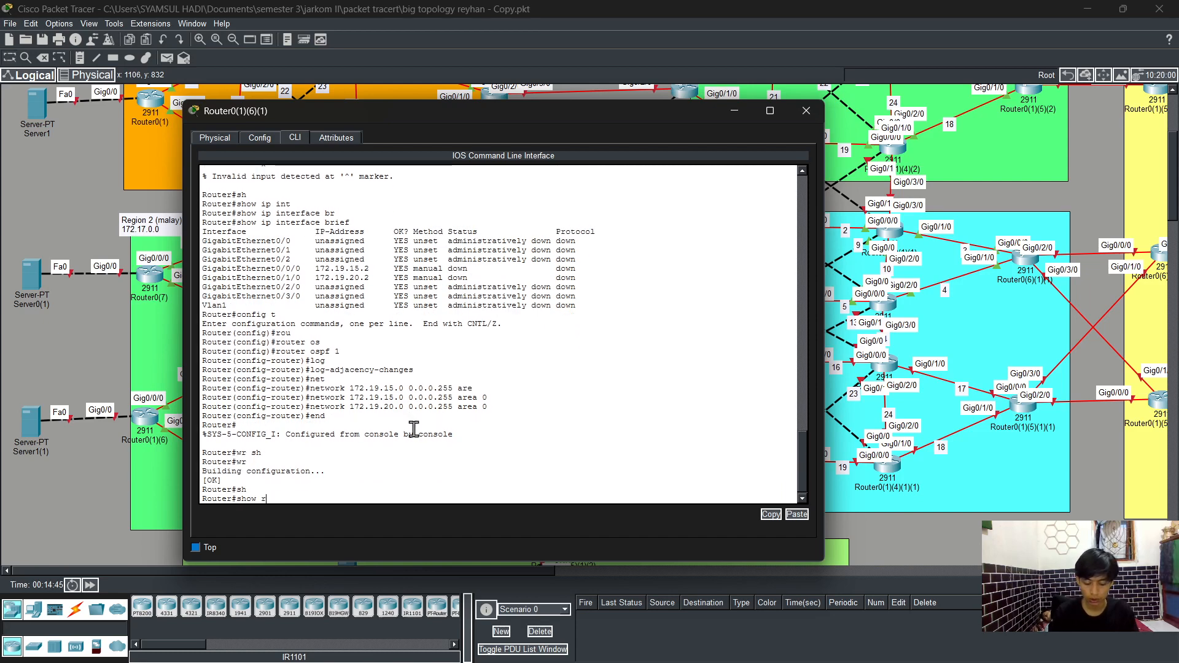
pyautogui.write('run')
pyautogui.press('Return')
pyautogui.press('Return')
pyautogui.press('Return')
pyautogui.press('Return')
pyautogui.press('Return')
pyautogui.press('Return')
pyautogui.press('Return')
pyautogui.press('Return')
pyautogui.press('Return')
pyautogui.press('Return')
pyautogui.press('Return')
pyautogui.press('Return')
pyautogui.press('Return')
pyautogui.press('Return')
pyautogui.press('Return')
pyautogui.press('Return')
pyautogui.press('Return')
pyautogui.press('Return')
pyautogui.press('Return')
pyautogui.press('Return')
pyautogui.press('Return')
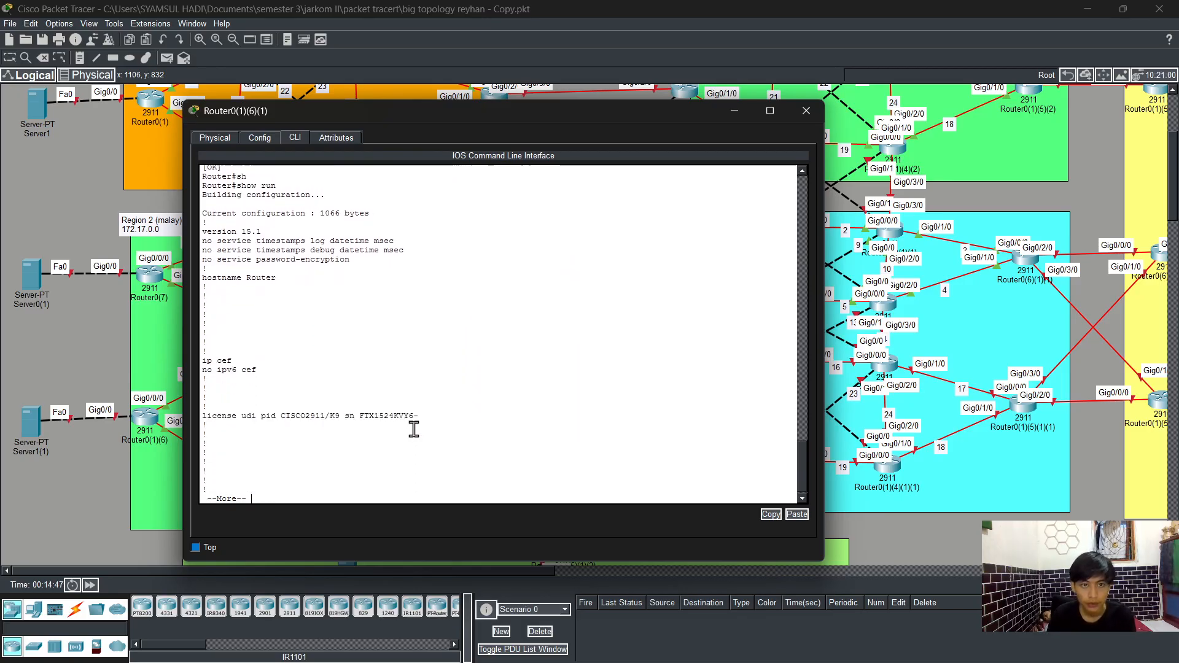
pyautogui.press('Return')
pyautogui.press('Return')
pyautogui.press('Return')
pyautogui.press('Return')
pyautogui.press('Return')
pyautogui.press('Return')
pyautogui.press('Return')
pyautogui.press('Return')
pyautogui.press('Return')
pyautogui.press('Return')
pyautogui.press('Return')
pyautogui.press('Return')
pyautogui.press('Return')
pyautogui.press('Return')
pyautogui.press('Return')
pyautogui.press('Return')
pyautogui.press('Return')
pyautogui.press('Return')
pyautogui.press('Return')
pyautogui.press('Return')
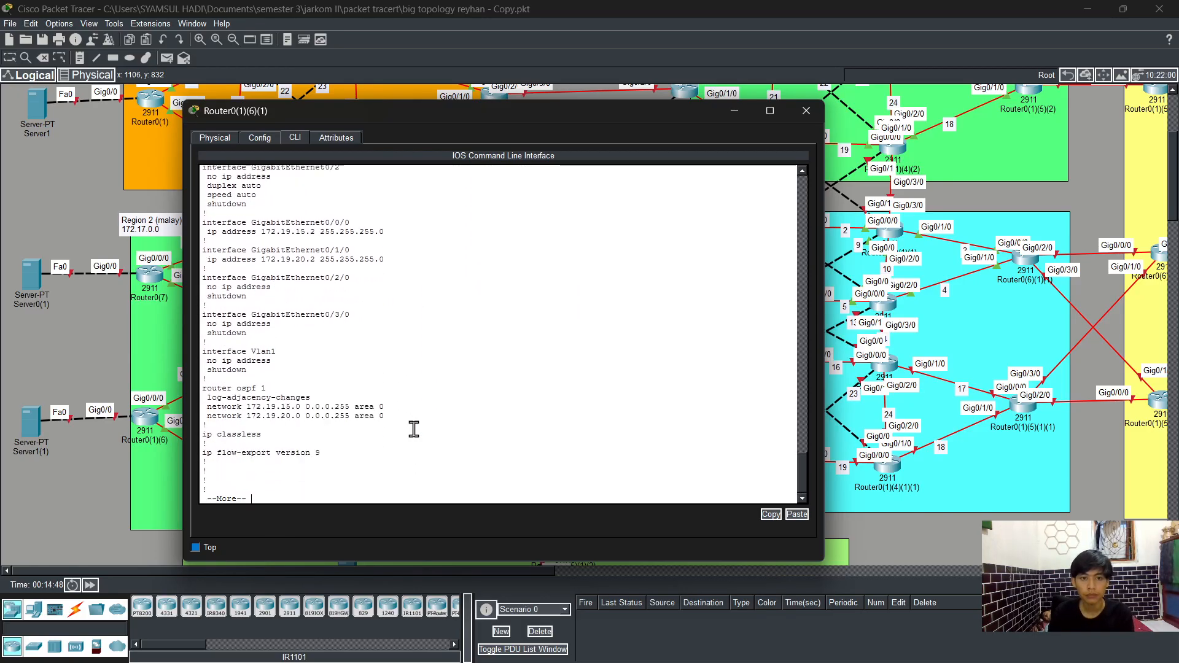
pyautogui.click(806, 113)
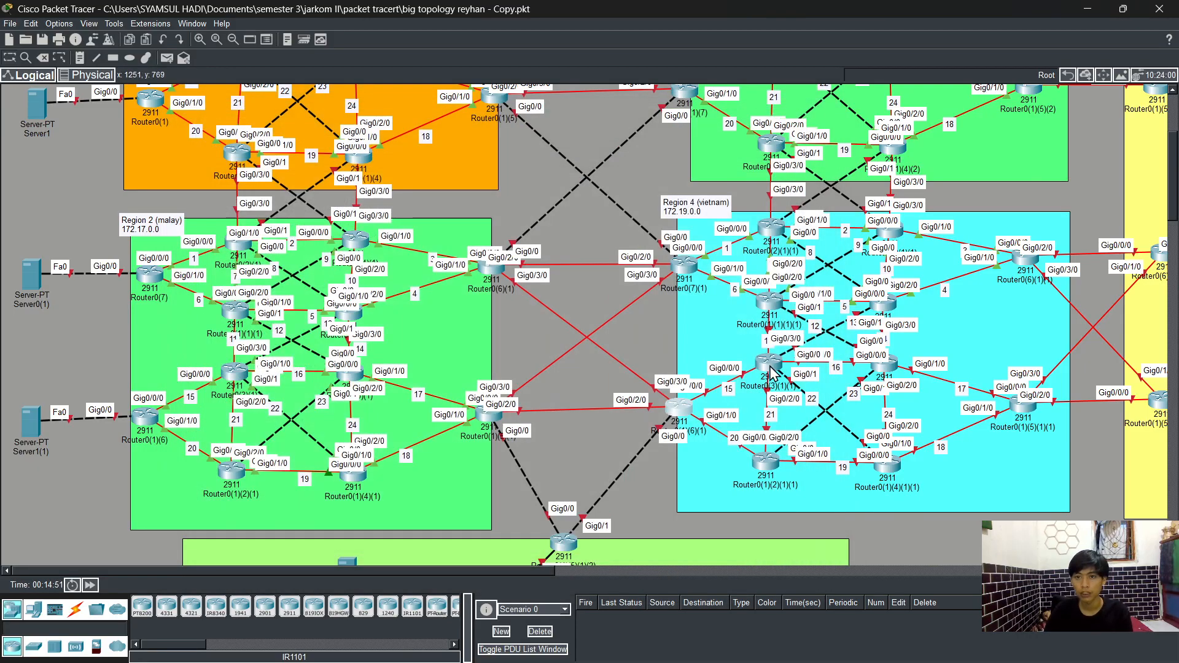
# Step: Open the CLI of router Router0(3)(1)(1) in the Vietnam region and enter global configuration mode
pyautogui.click(769, 364)
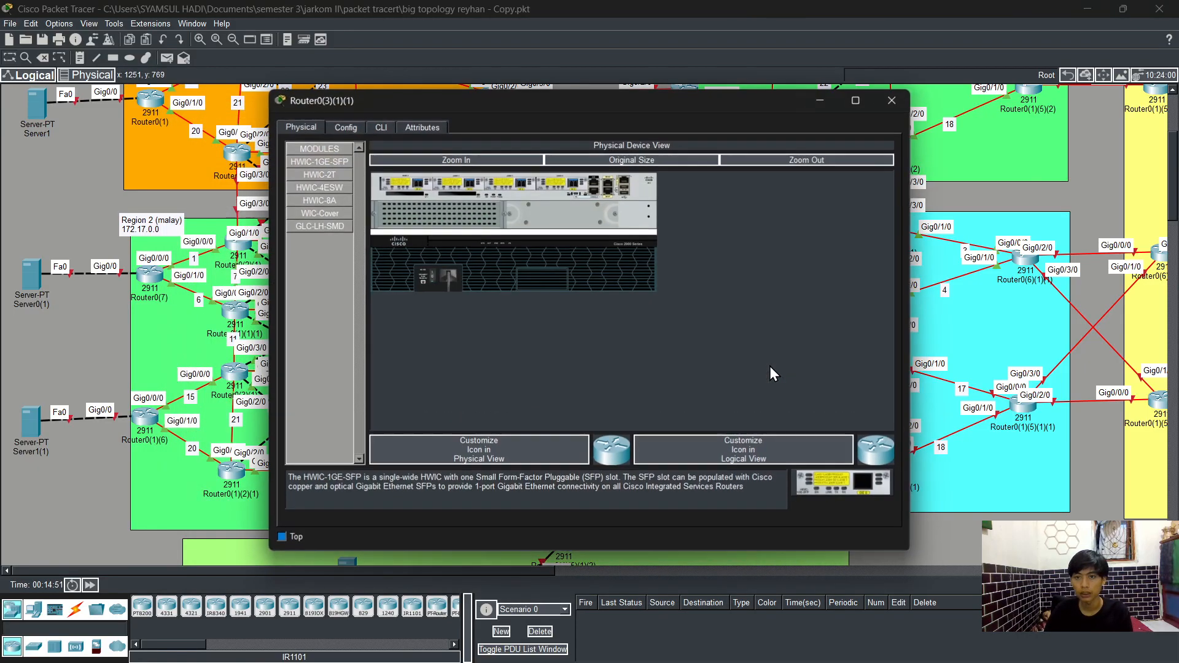
pyautogui.click(380, 127)
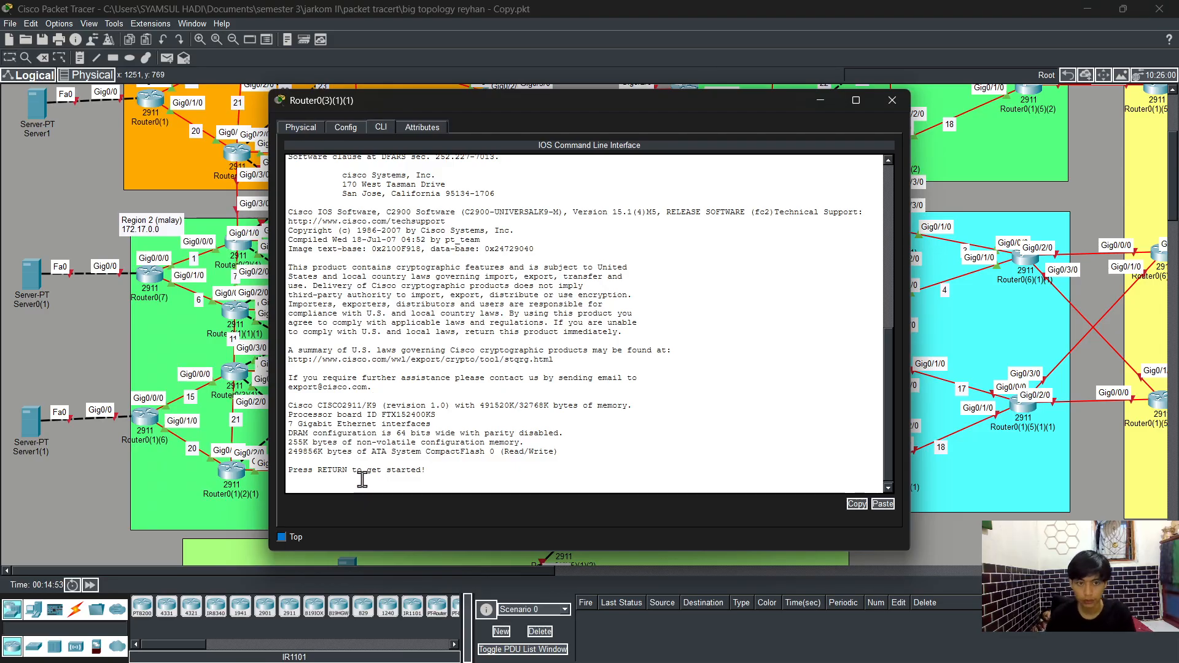
pyautogui.press('Return')
pyautogui.write('en')
pyautogui.press('Tab')
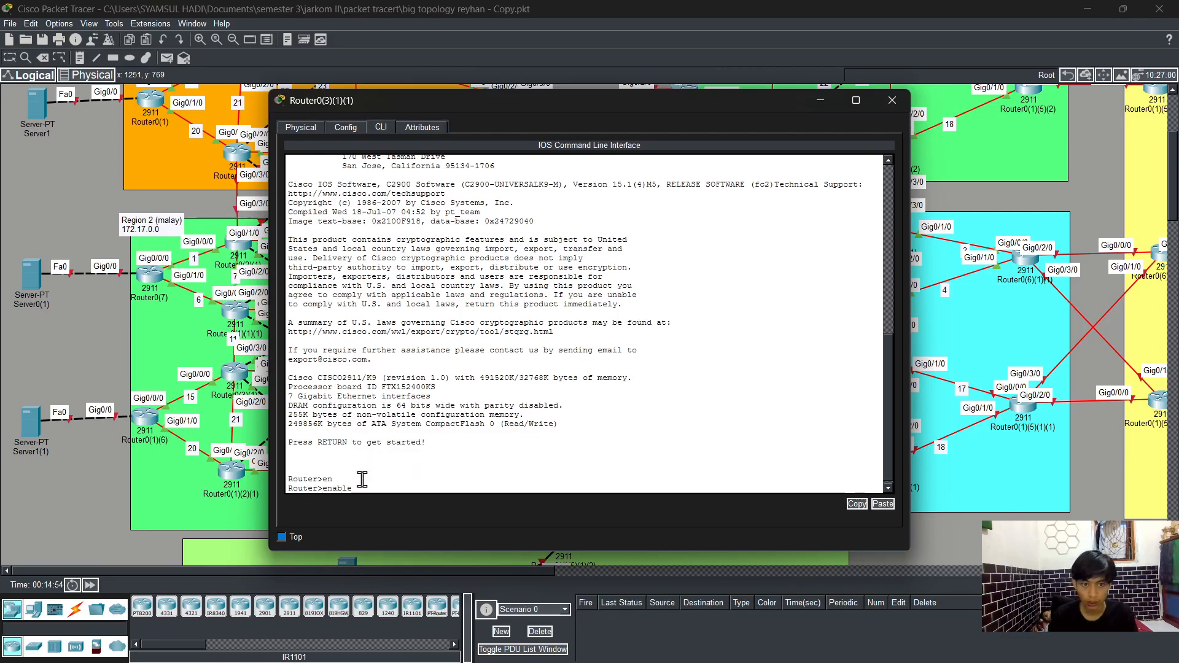
pyautogui.press('Return')
pyautogui.write('config t')
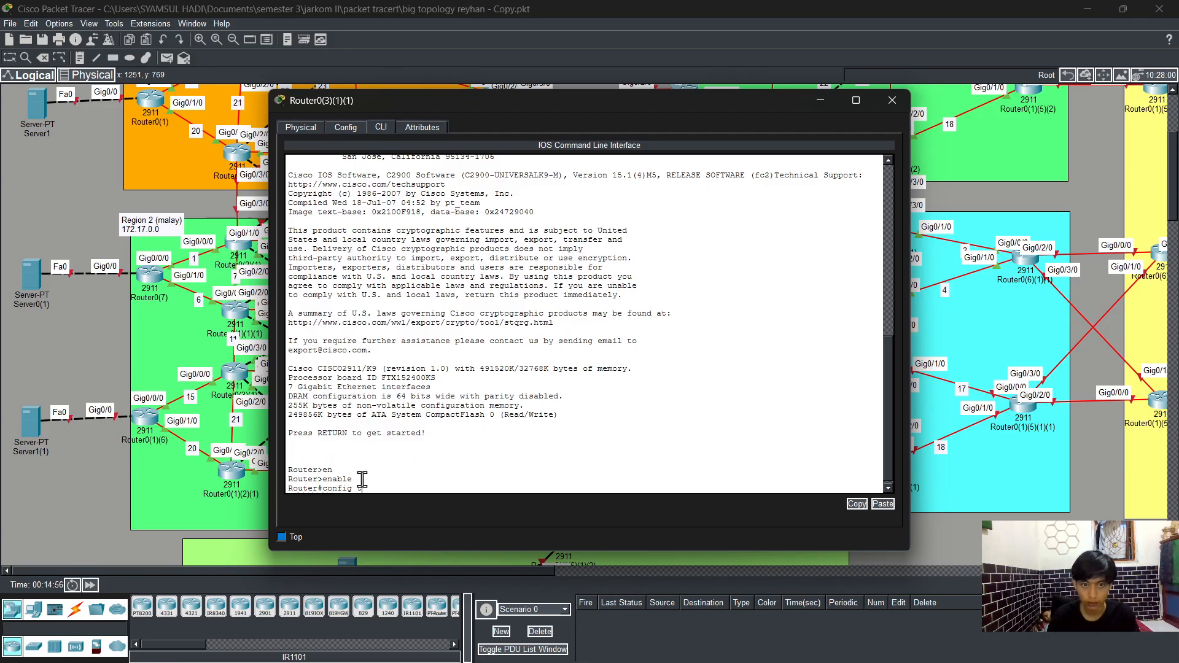
pyautogui.press('Return')
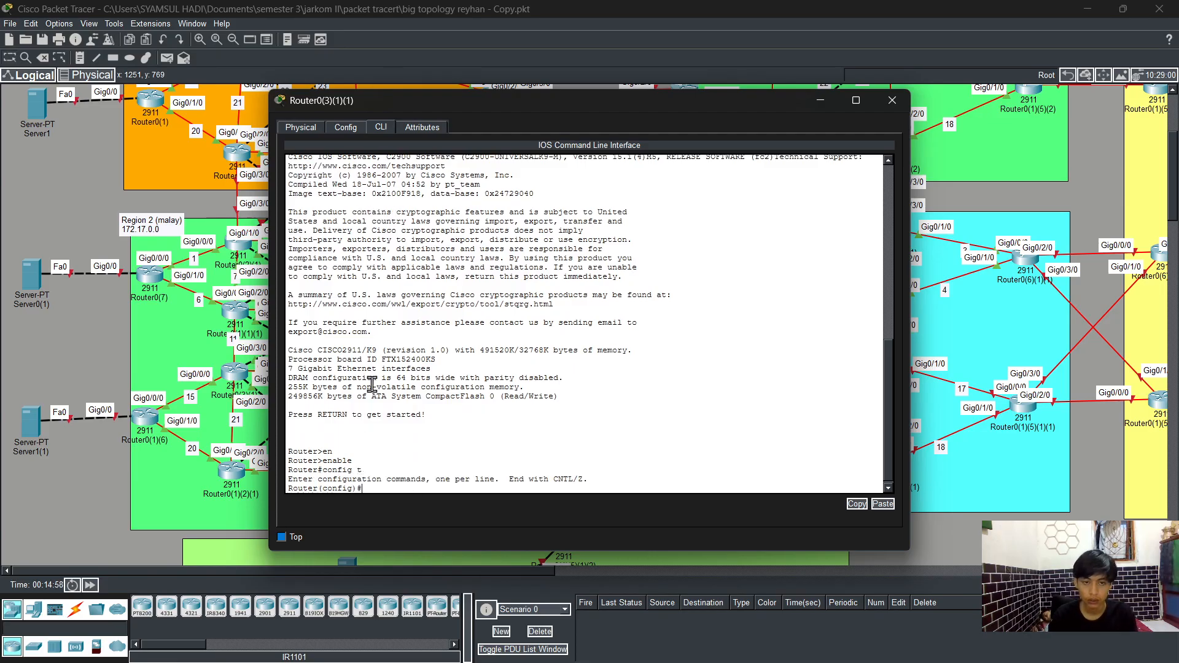
# Step: Assign IP address 172.19.15.3 with mask 255.255.255.0 to interface g0/0/0
pyautogui.write('int')
pyautogui.press('Tab')
pyautogui.write('g')
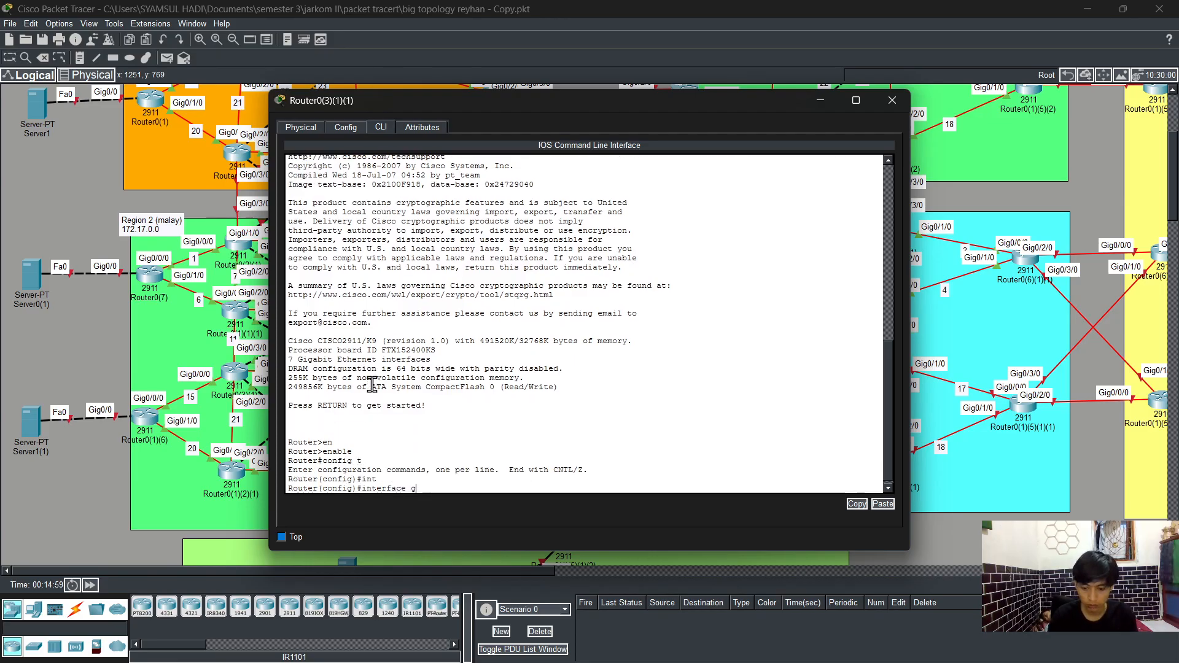
pyautogui.write('0/')
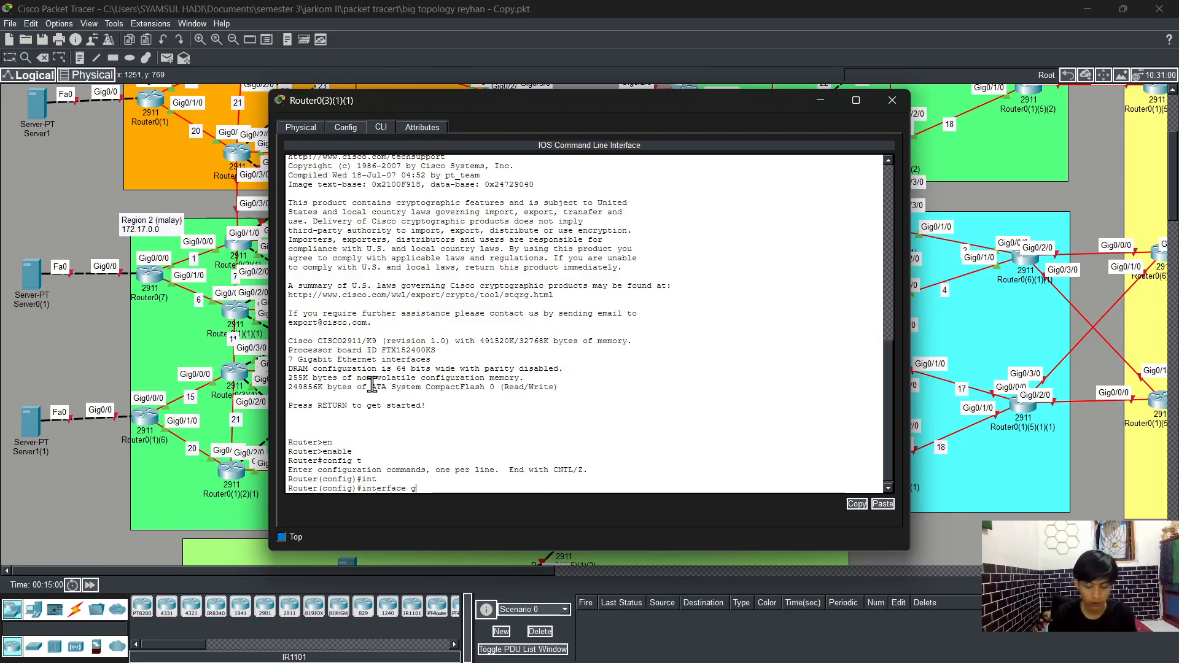
pyautogui.write('0/0')
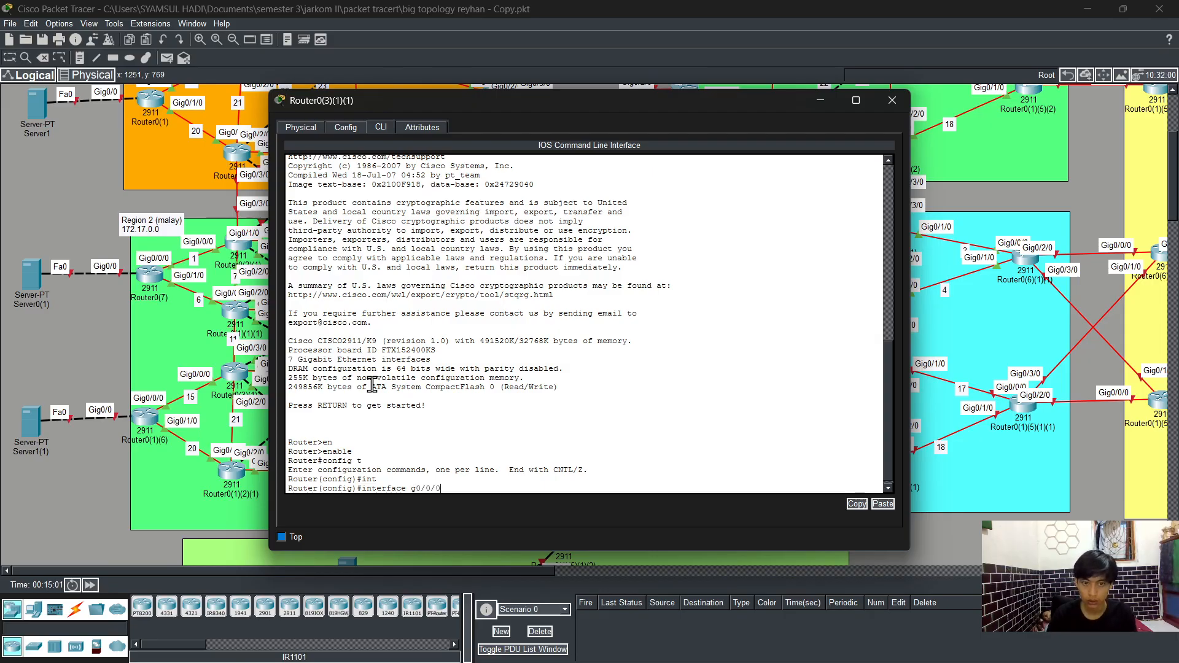
pyautogui.press('Return')
pyautogui.write('ip add')
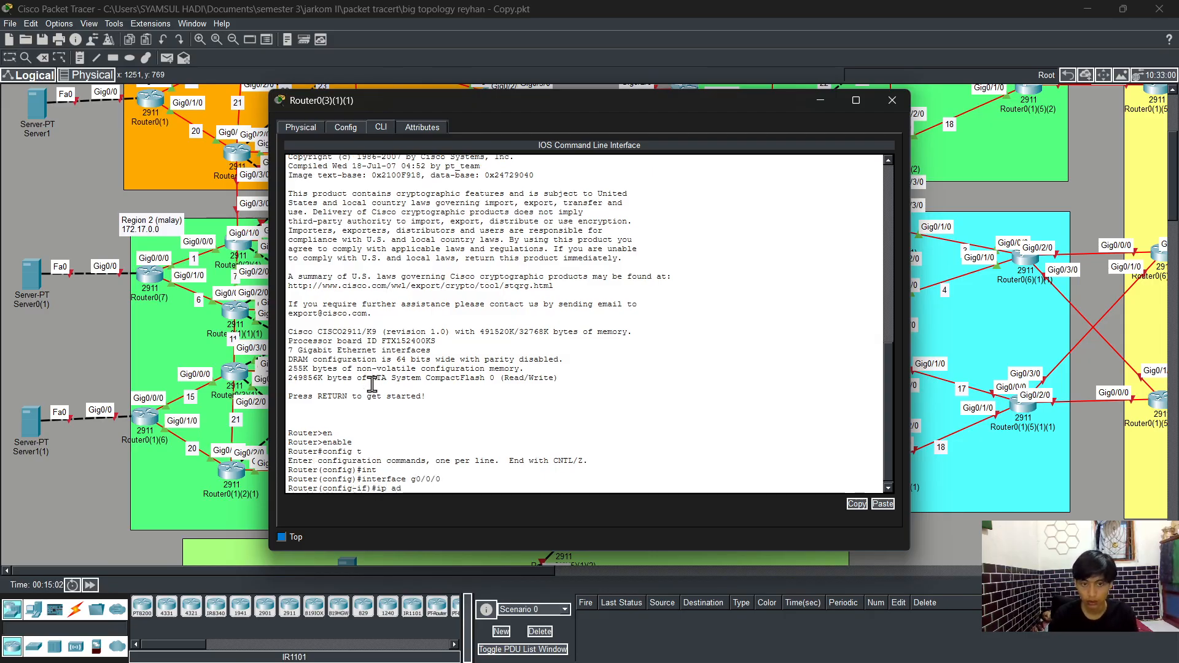
pyautogui.press('Tab')
pyautogui.write('172.19.')
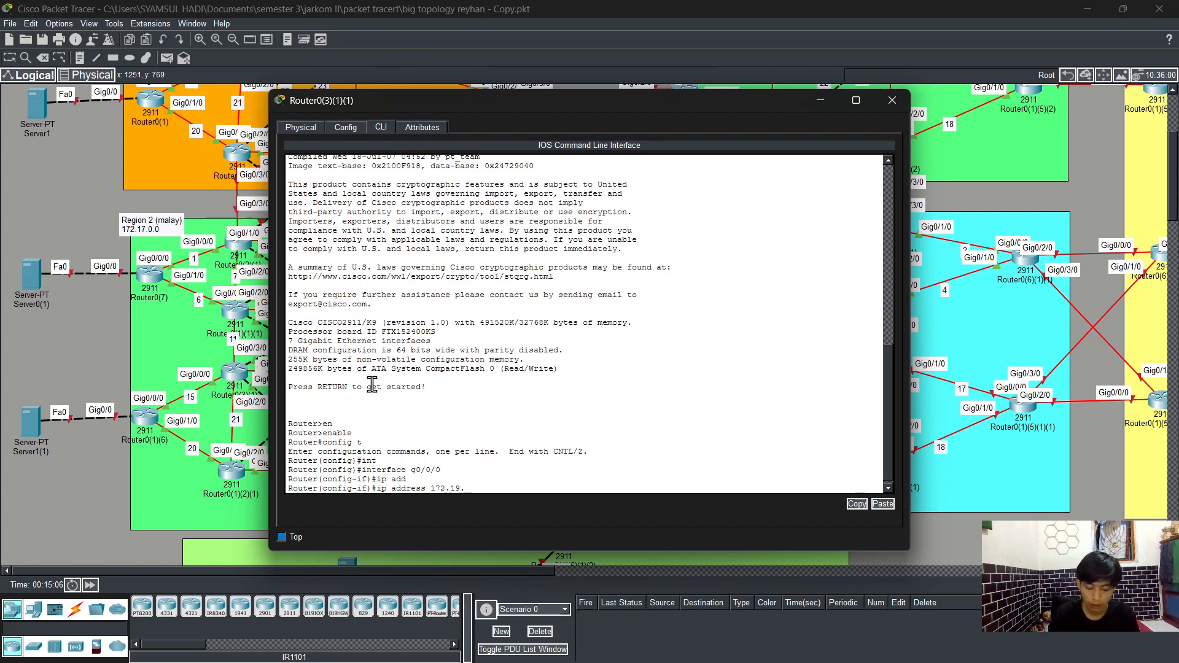
pyautogui.write('15')
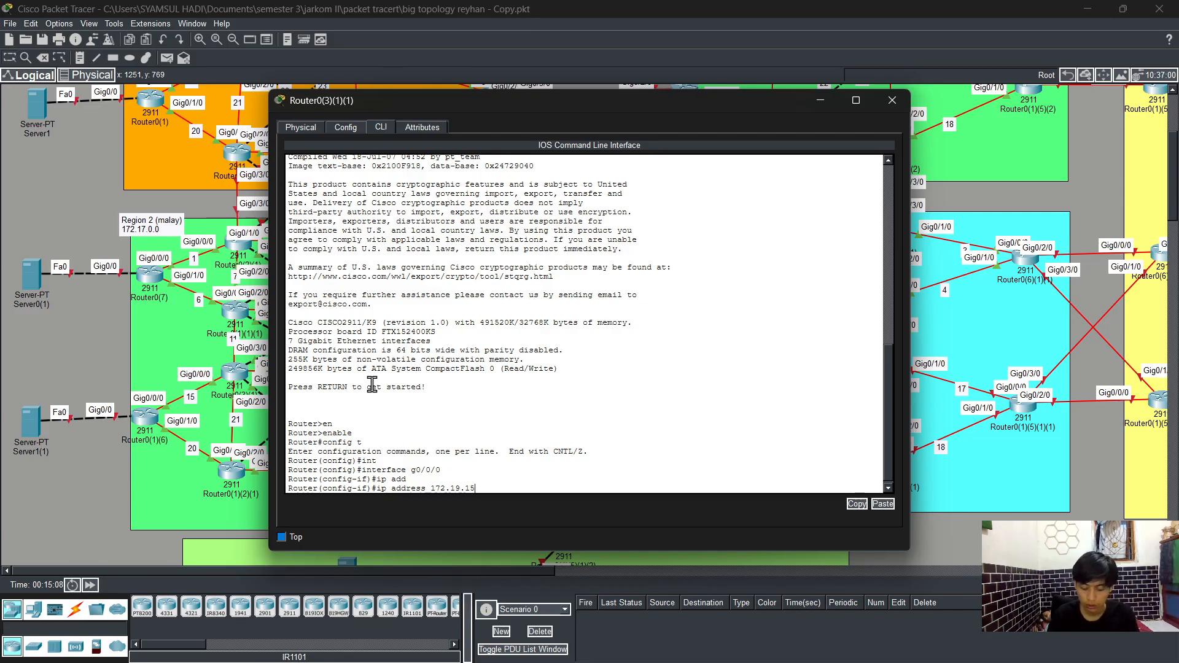
pyautogui.write('.3 255.2')
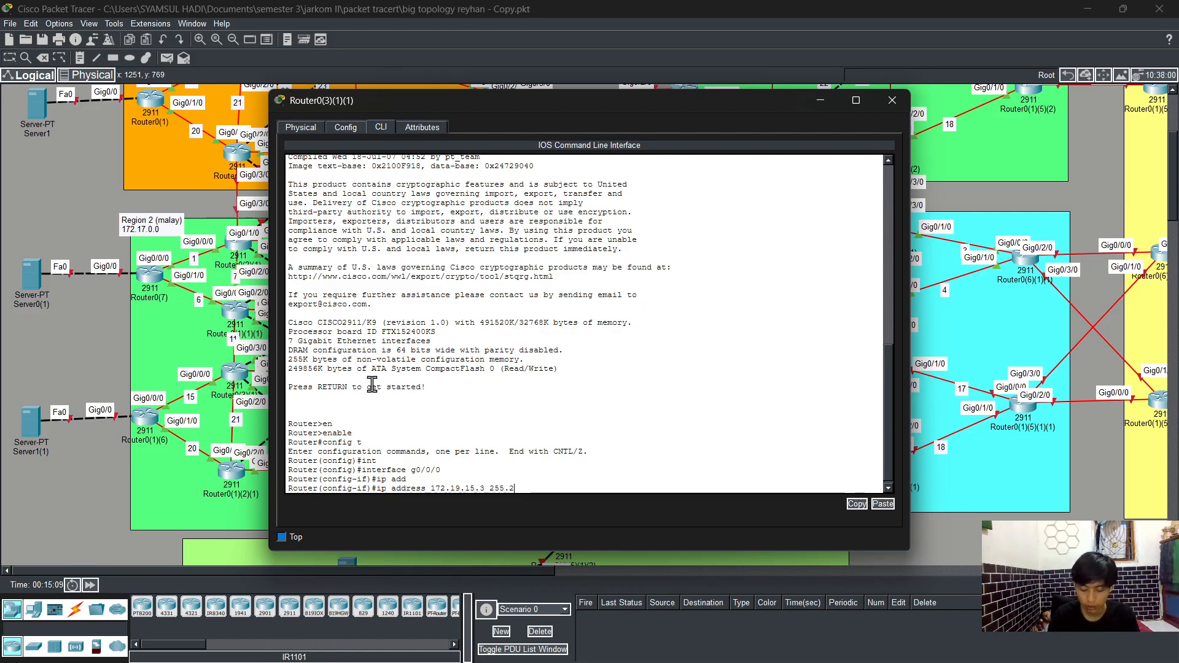
pyautogui.write('55.255.255')
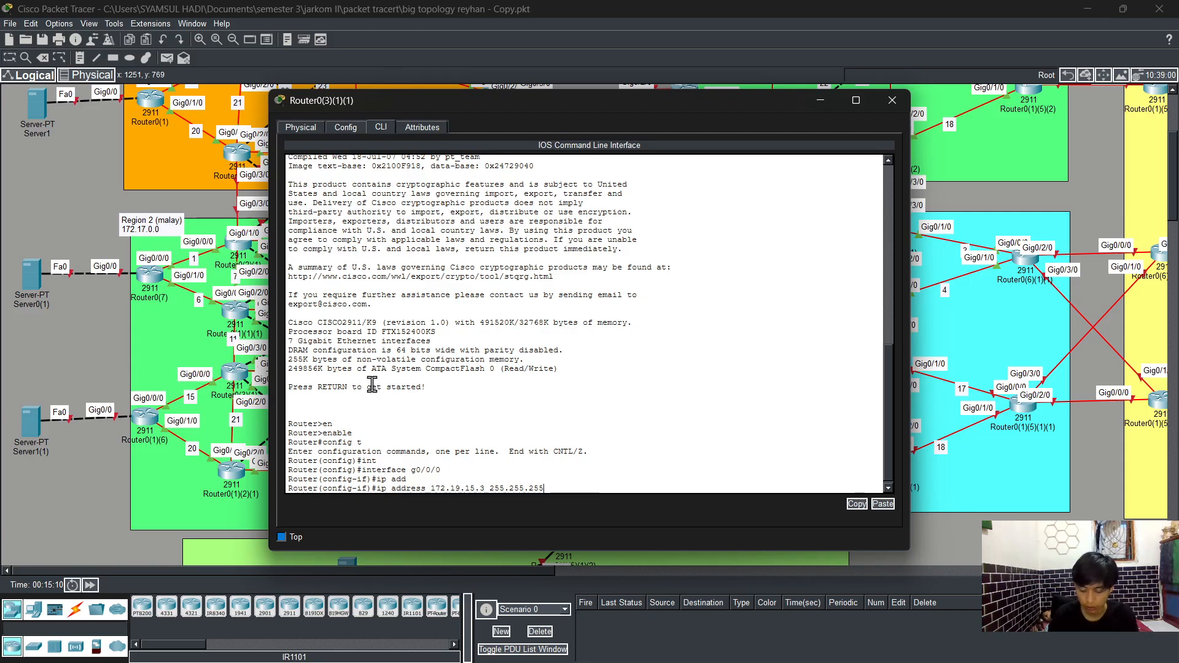
pyautogui.write('.0')
pyautogui.press('Return')
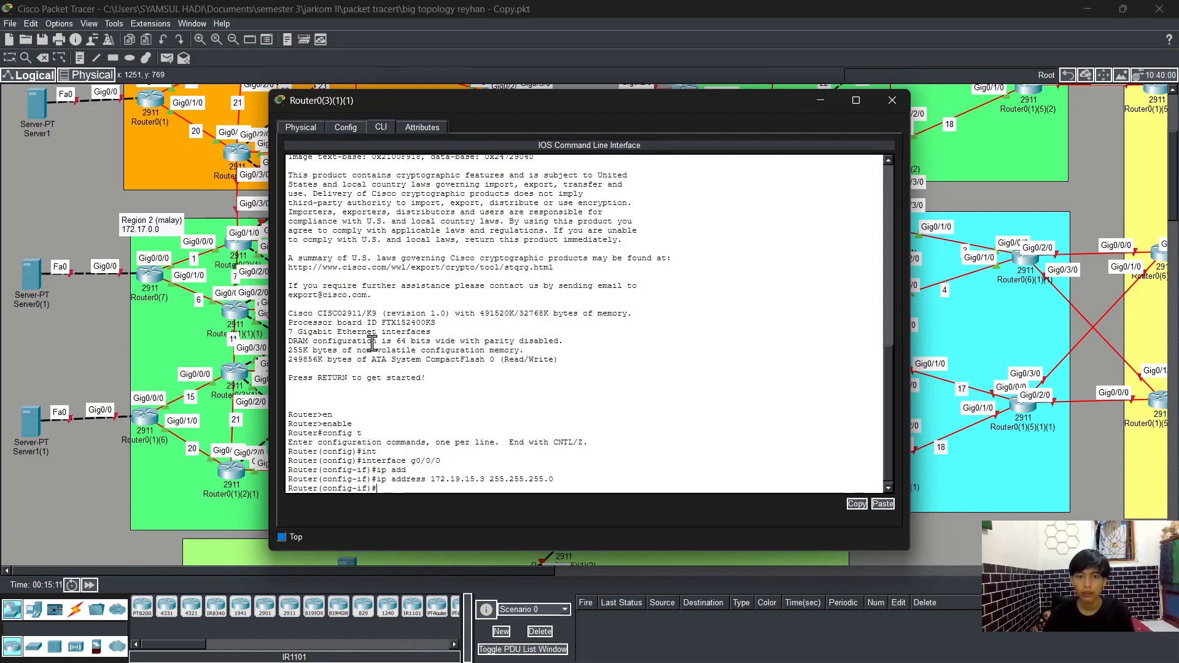
# Step: Enable interface g0/0/0 with no shutdown
pyautogui.moveTo(646, 103)
pyautogui.mouseDown()
pyautogui.moveTo(448, 169)
pyautogui.moveTo(448, 142)
pyautogui.moveTo(637, 108)
pyautogui.mouseUp()
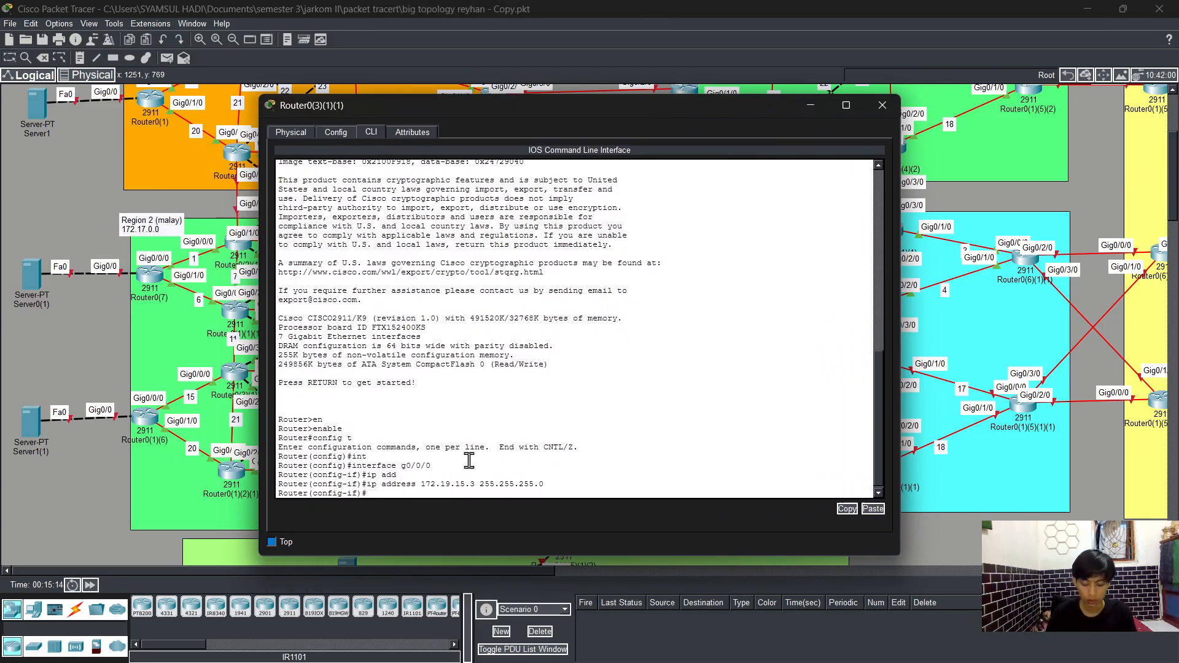
pyautogui.write('no sh')
pyautogui.press('Tab')
pyautogui.press('Return')
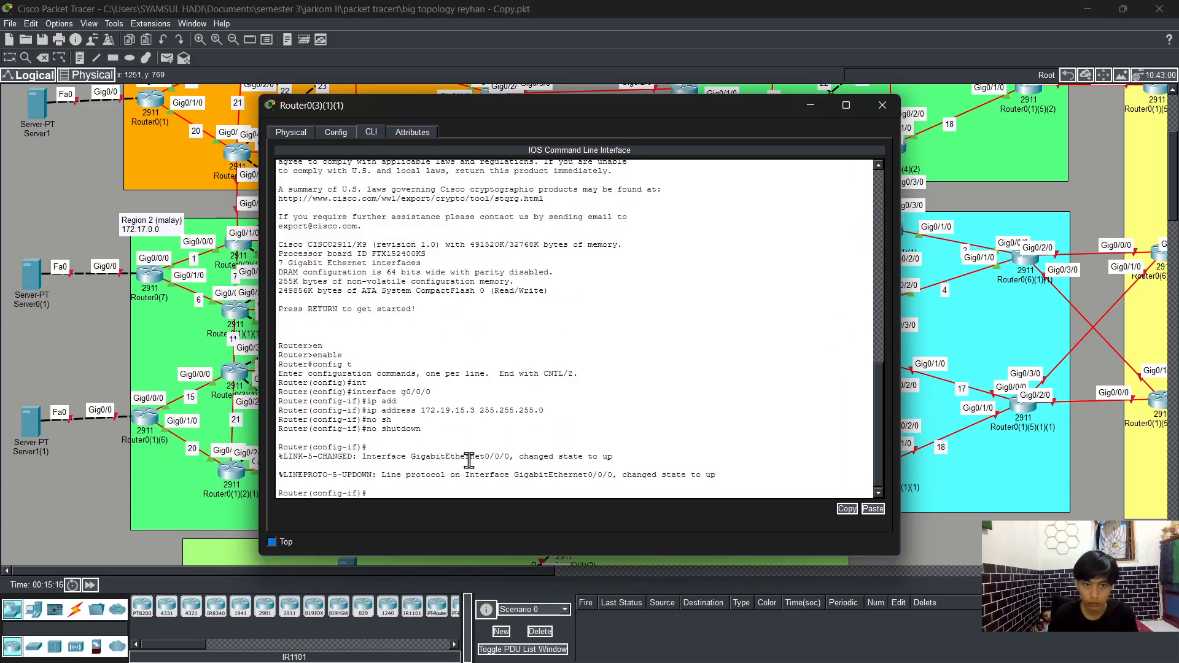
# Step: Leave the current interface and assign IP address 172.19.11.3 with mask 255.255.255.0 to interface g0/3/0
pyautogui.write('exit')
pyautogui.press('Return')
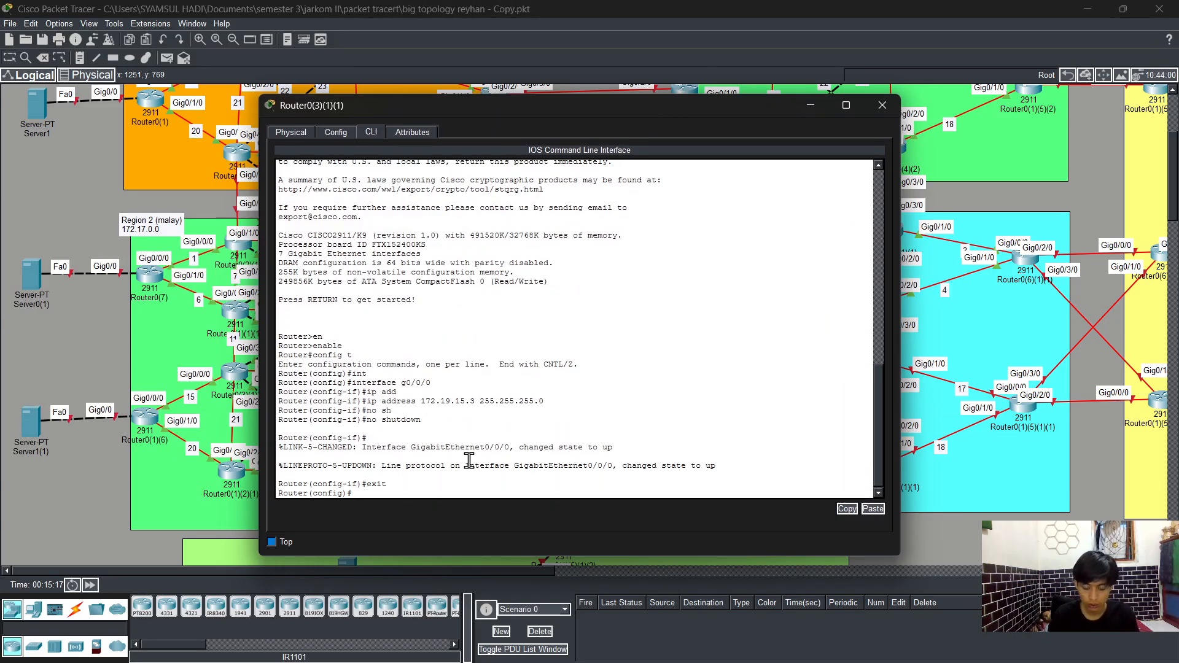
pyautogui.write('int')
pyautogui.press('Tab')
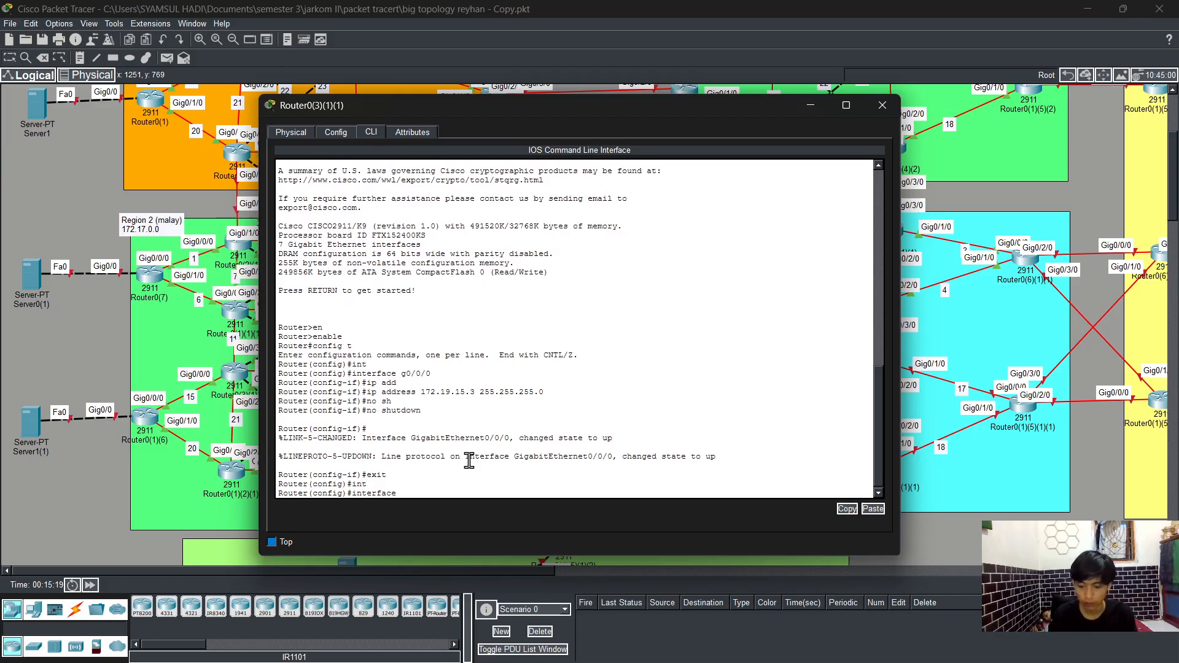
pyautogui.write('g0')
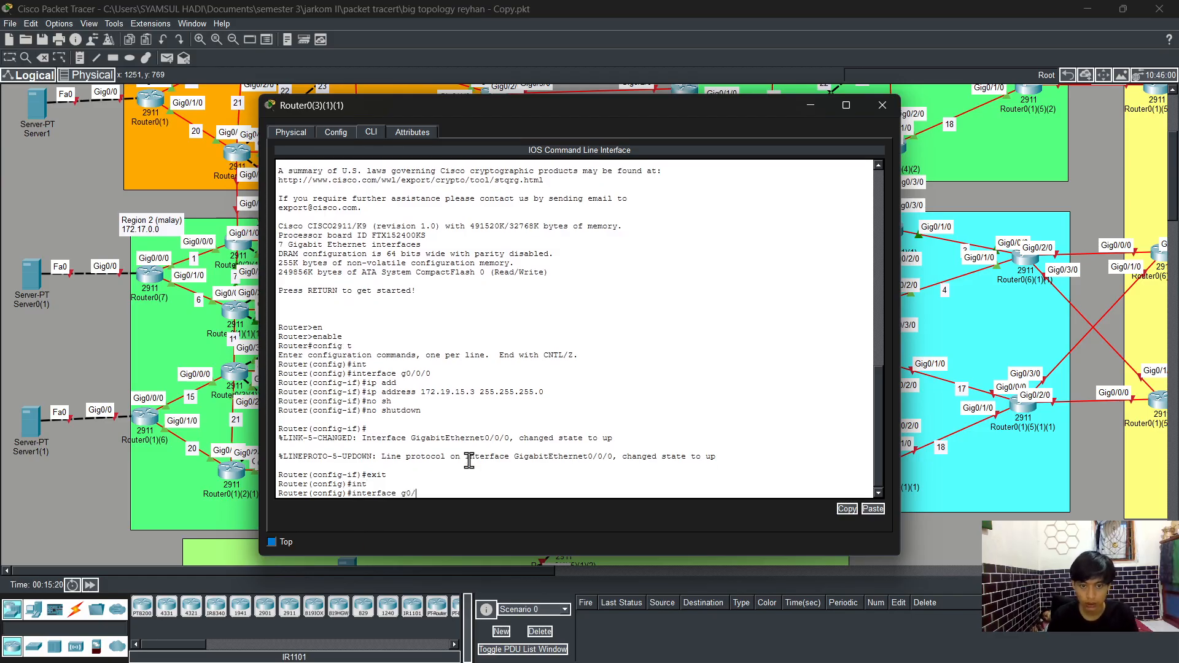
pyautogui.write('/3/0')
pyautogui.press('Return')
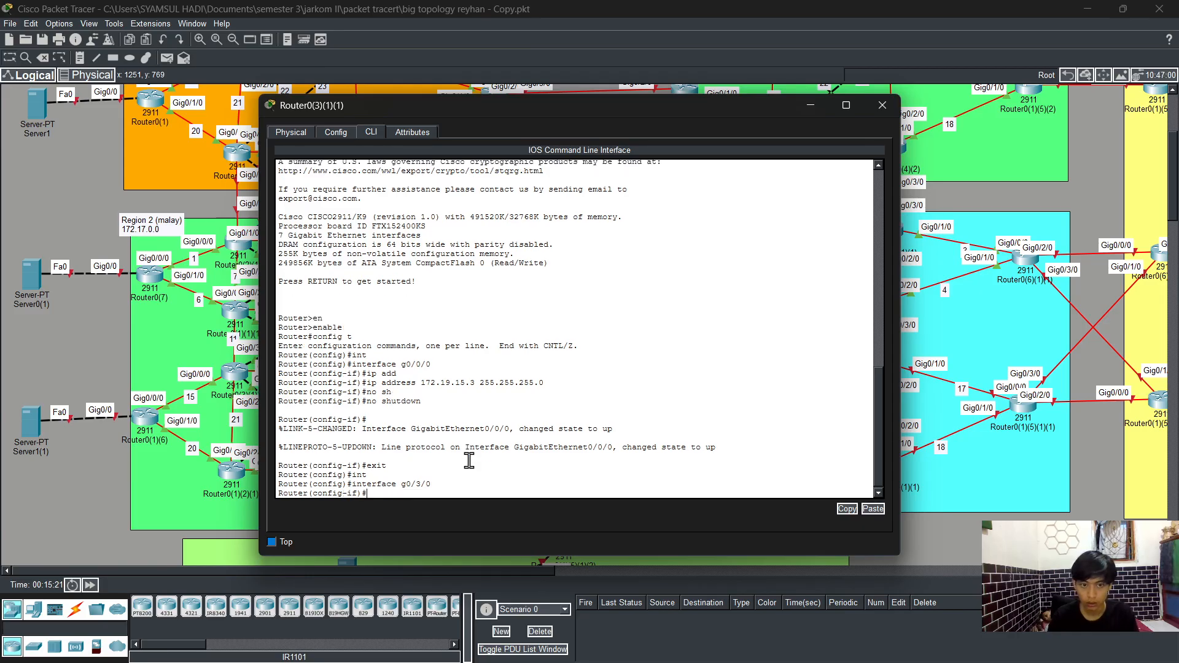
pyautogui.write('ip add')
pyautogui.press('Tab')
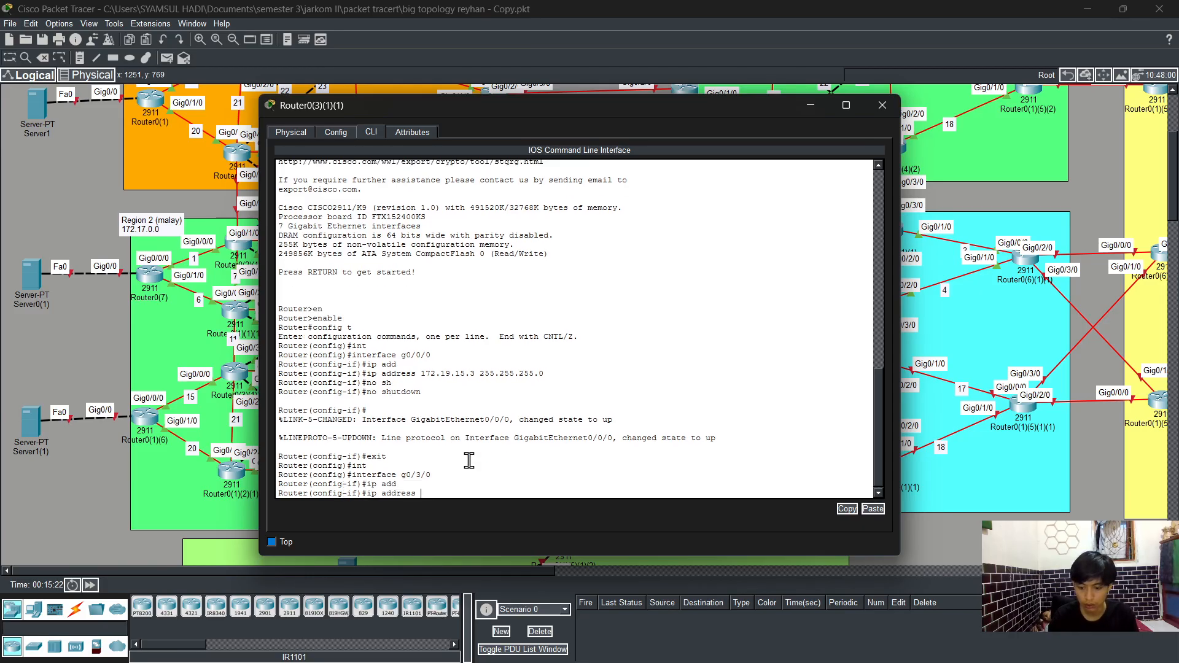
pyautogui.write('172.19.11.3')
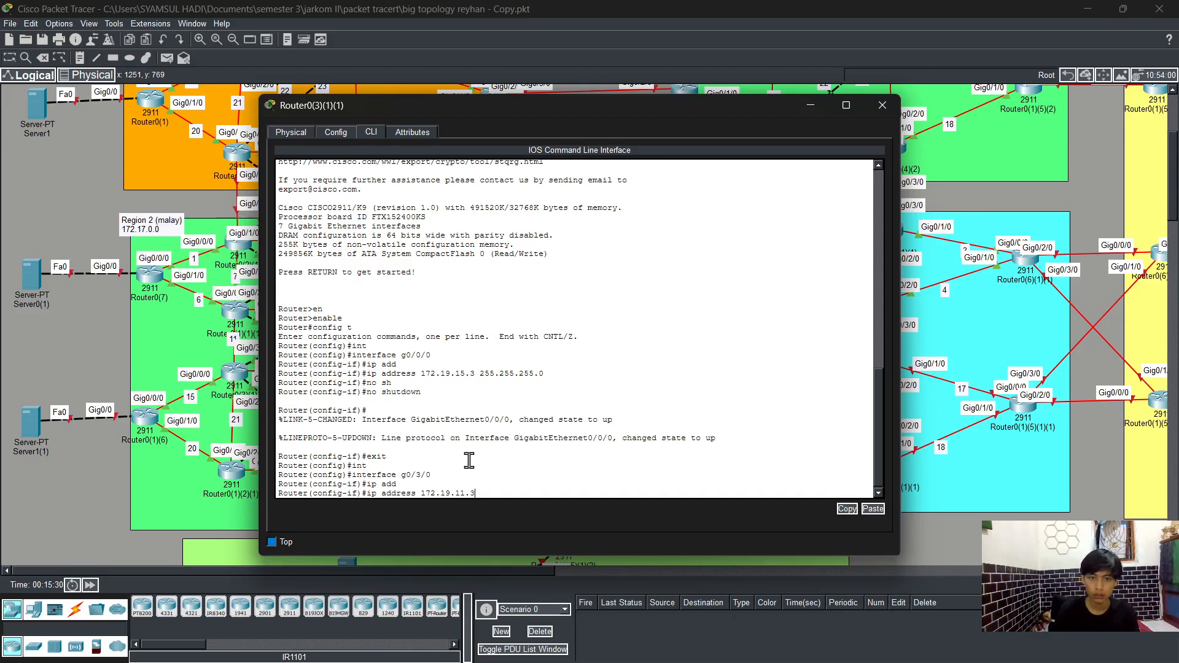
pyautogui.write('2')
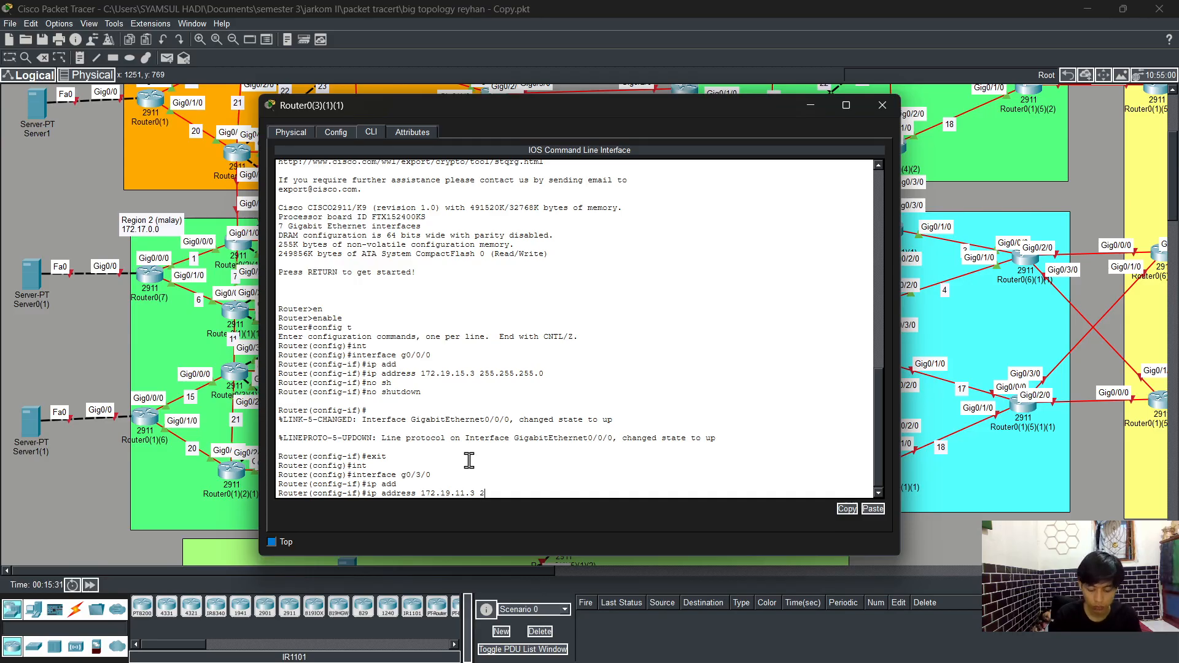
pyautogui.write('55.255.255.0')
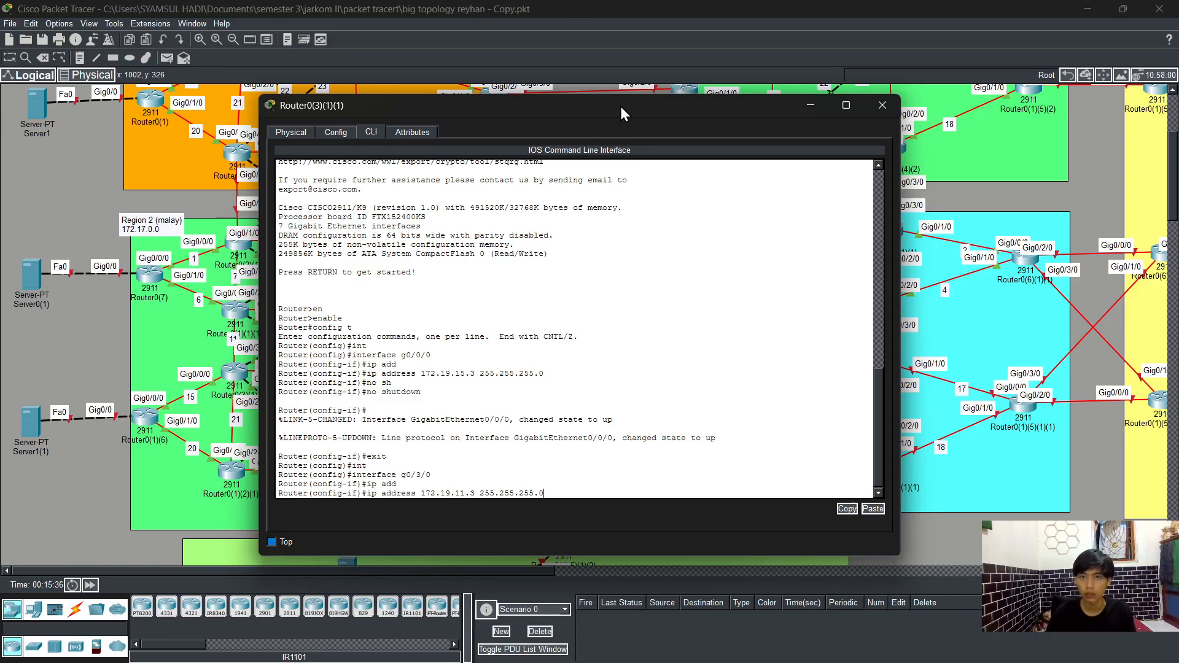
pyautogui.moveTo(620, 106); pyautogui.dragTo(404, 109)
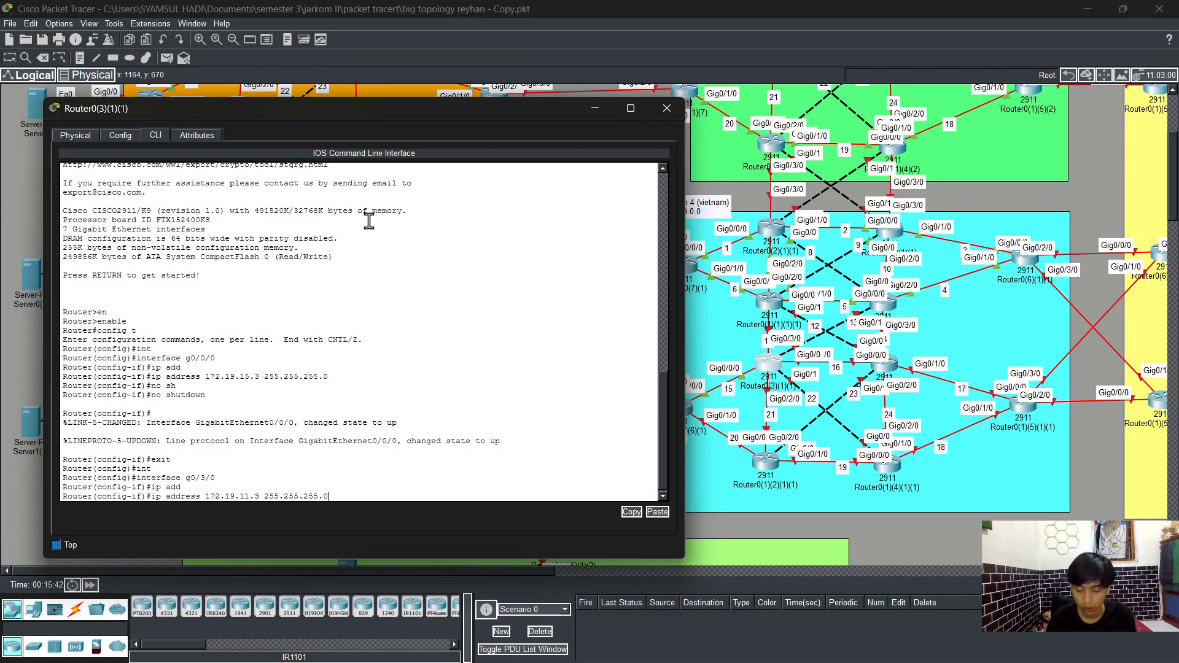
pyautogui.press('Return')
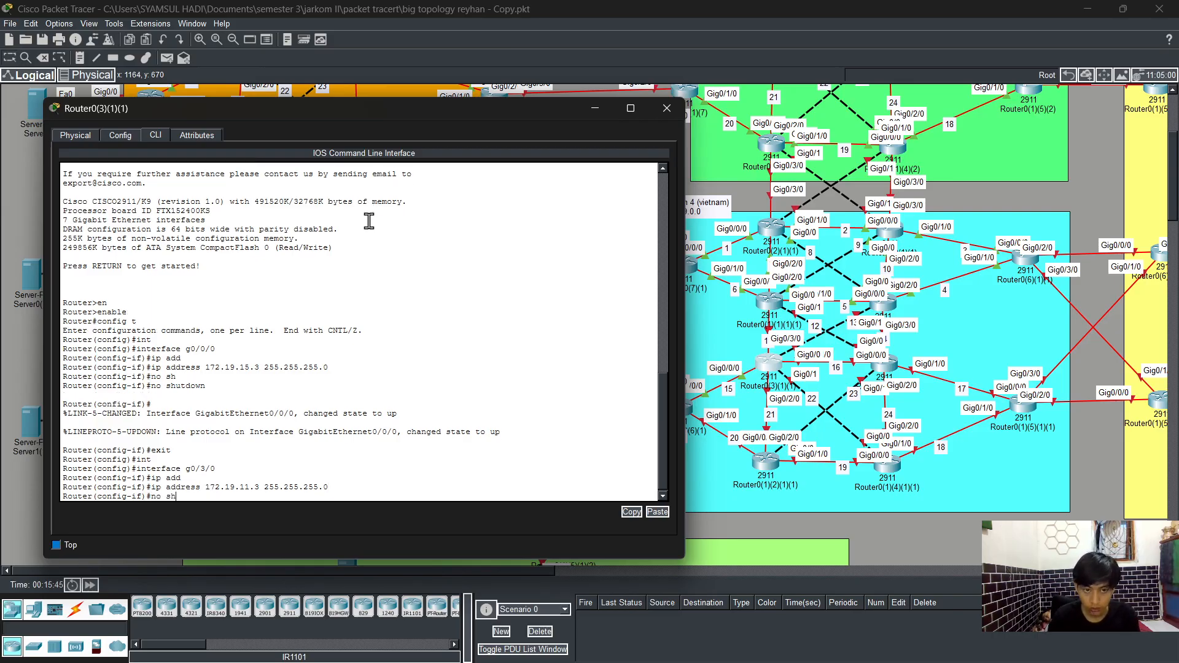
# Step: Enable interface g0/3/0 with no shutdown and exit interface configuration
pyautogui.write('no sh')
pyautogui.press('Tab')
pyautogui.press('Return')
pyautogui.write('ex')
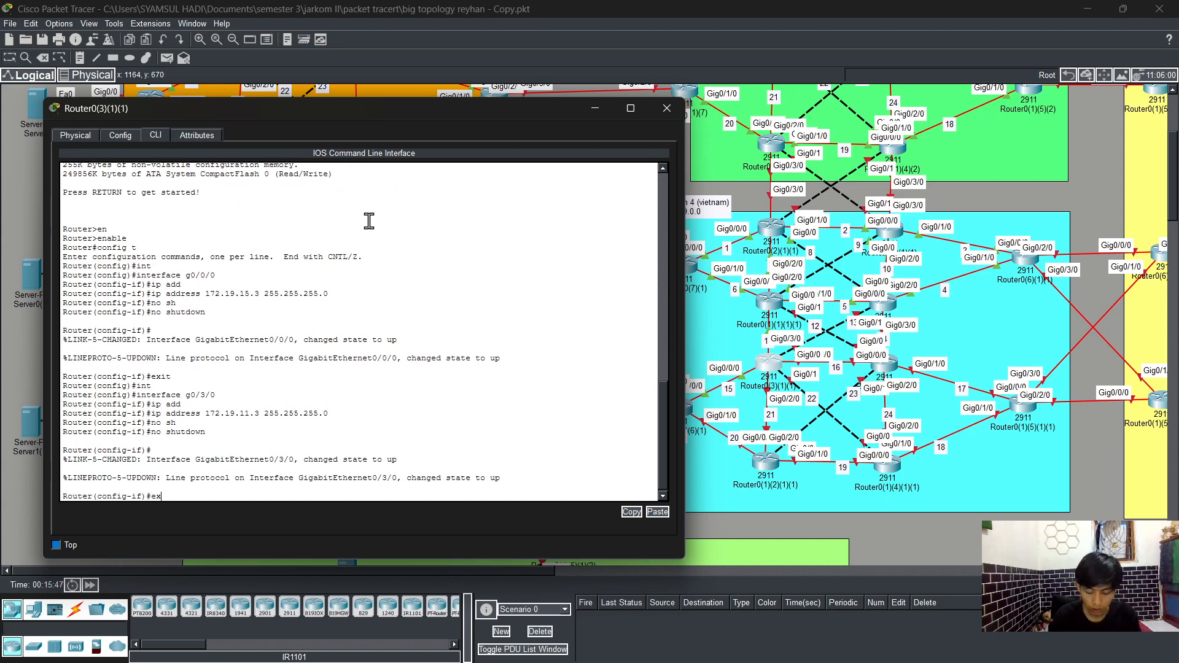
pyautogui.write('it')
pyautogui.press('Return')
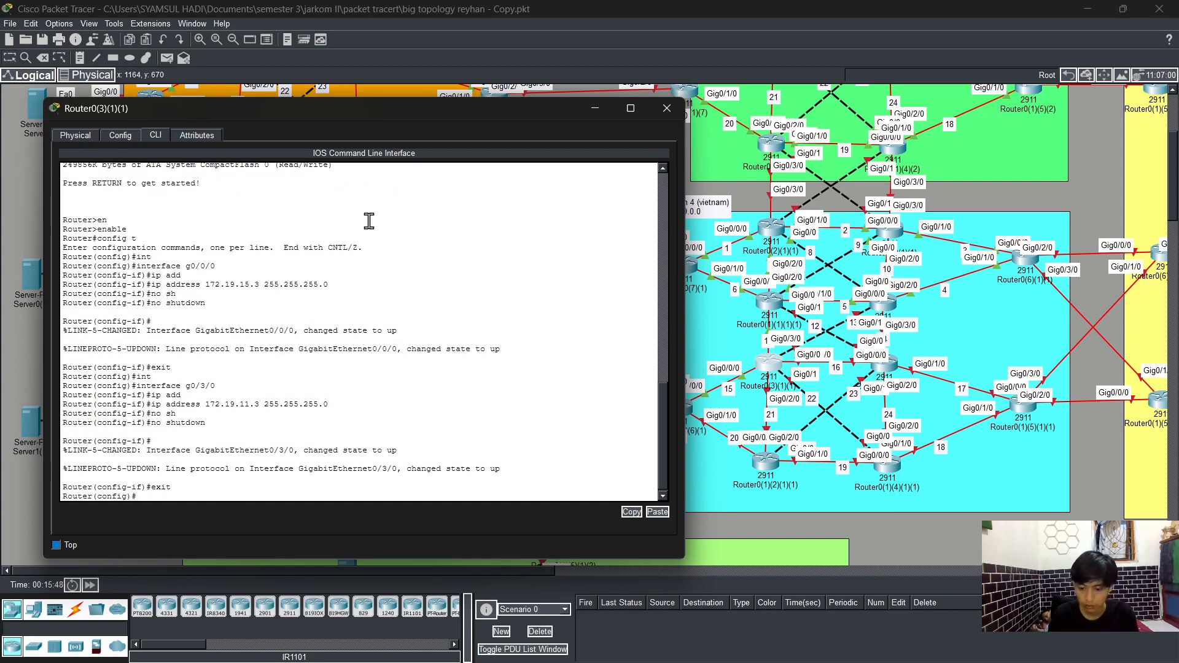
# Step: Assign IP address 172.19.16.2 with mask 255.255.255.0 to interface g0/1/0
pyautogui.write('int')
pyautogui.press('Tab')
pyautogui.write('g0/')
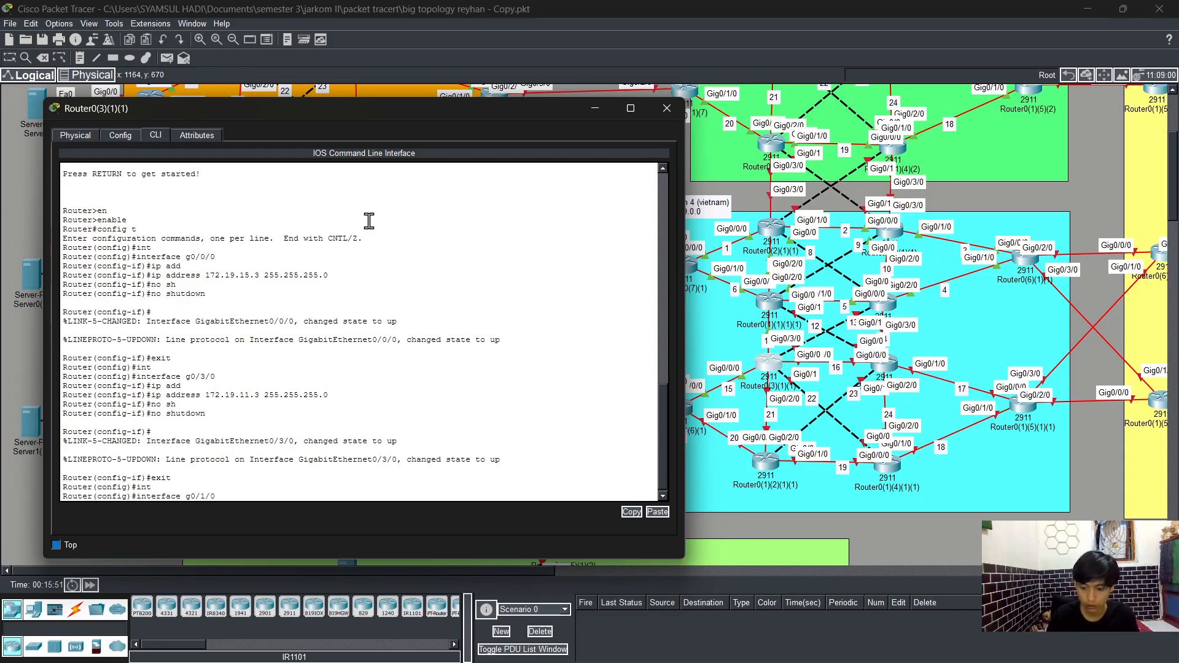
pyautogui.write('1/0')
pyautogui.press('Return')
pyautogui.write('ig-if)#i')
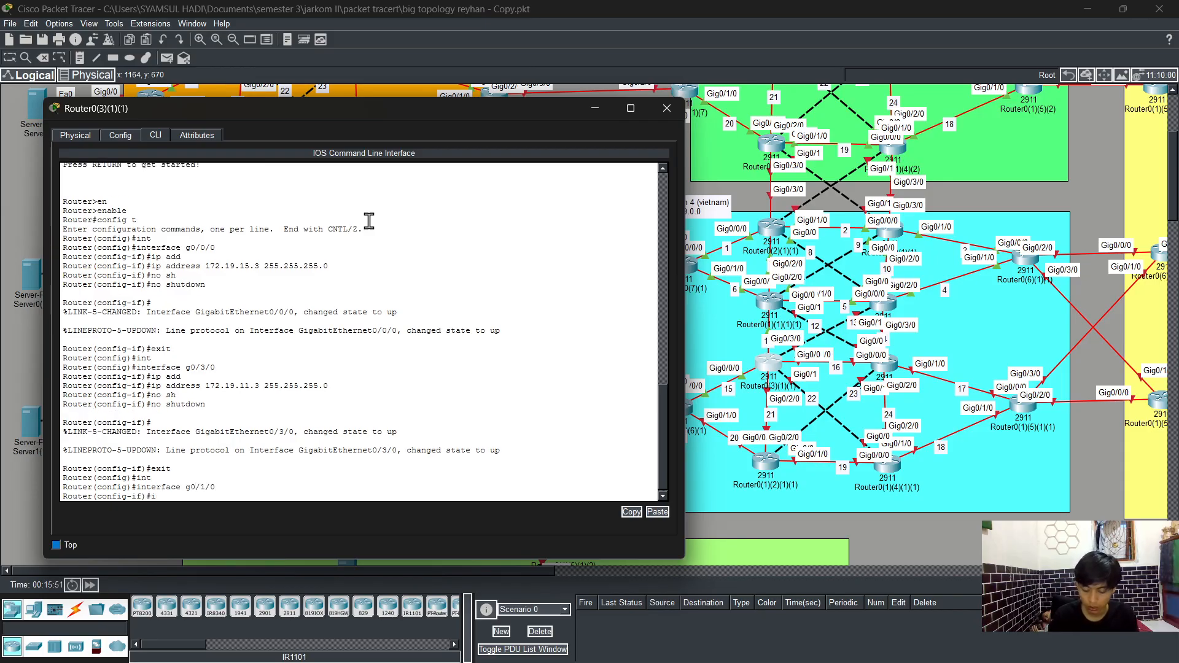
pyautogui.write('p add')
pyautogui.press('Tab')
pyautogui.write('172')
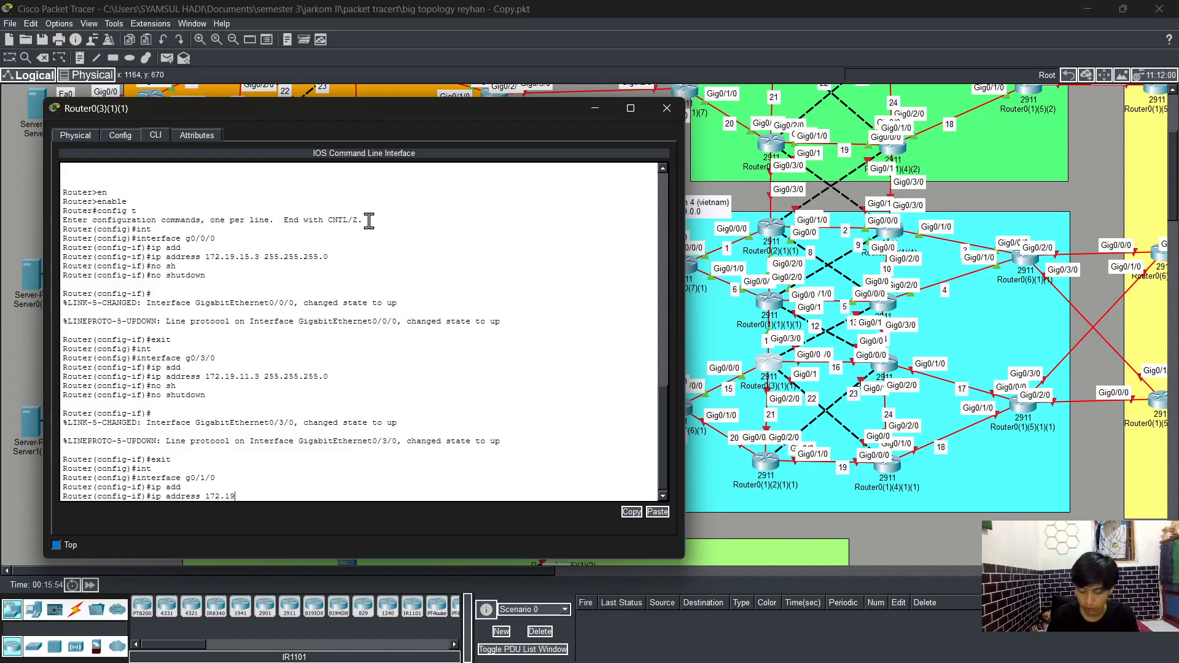
pyautogui.write('.19.16')
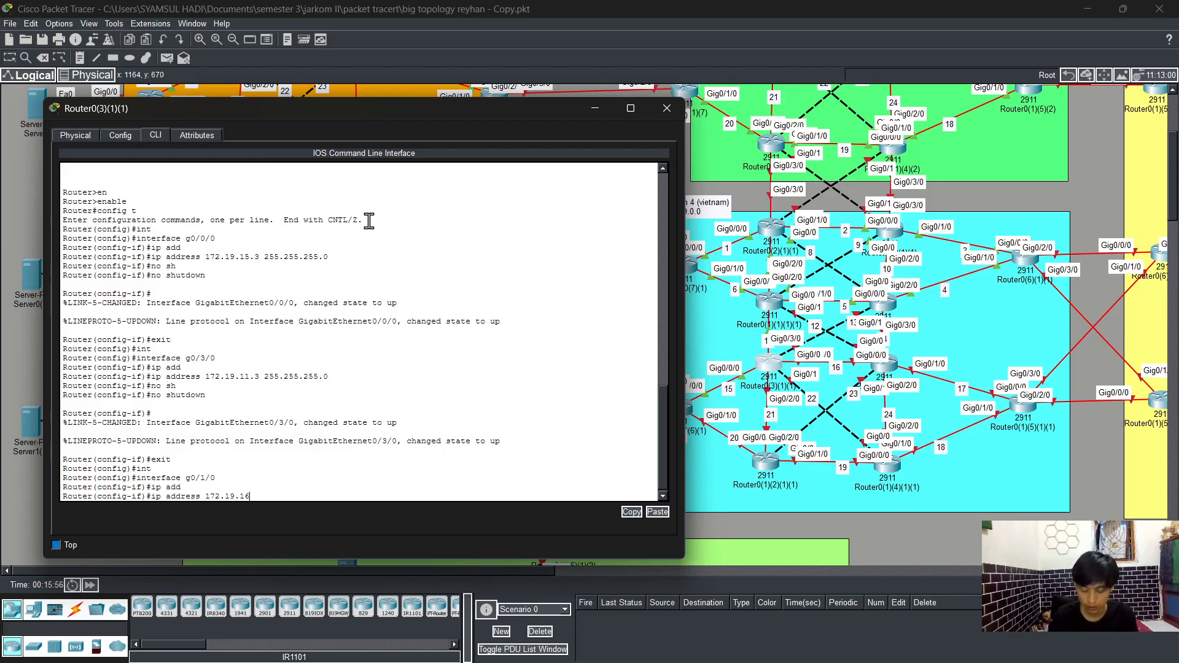
pyautogui.write('.2 255.25')
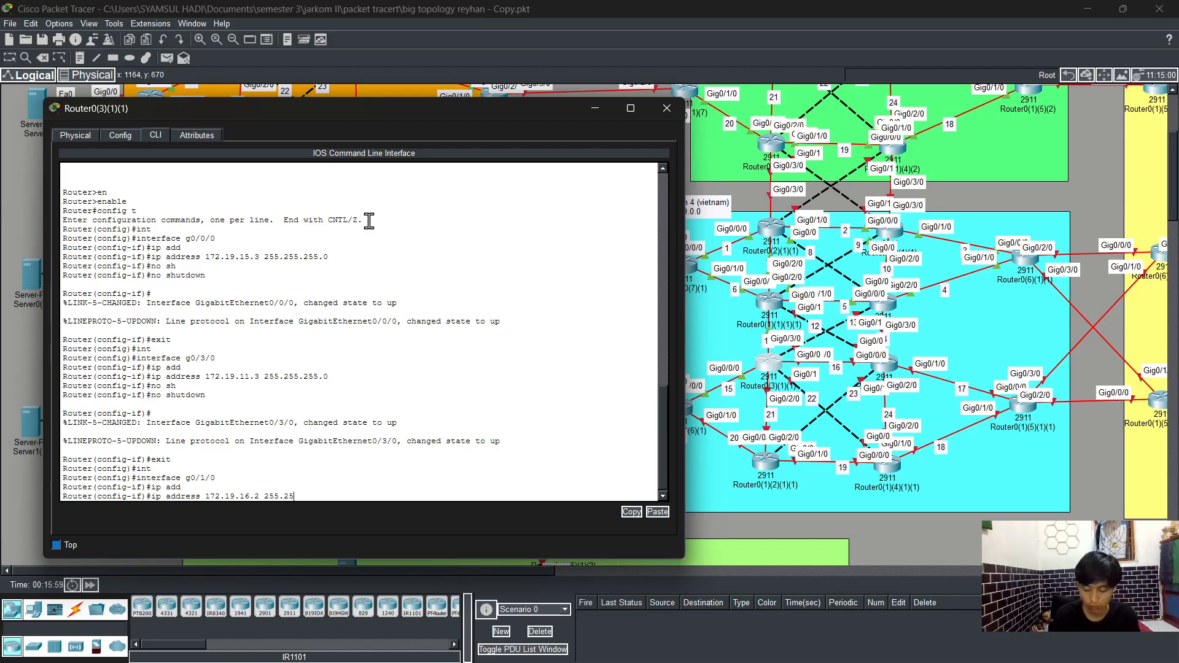
pyautogui.write('5.255')
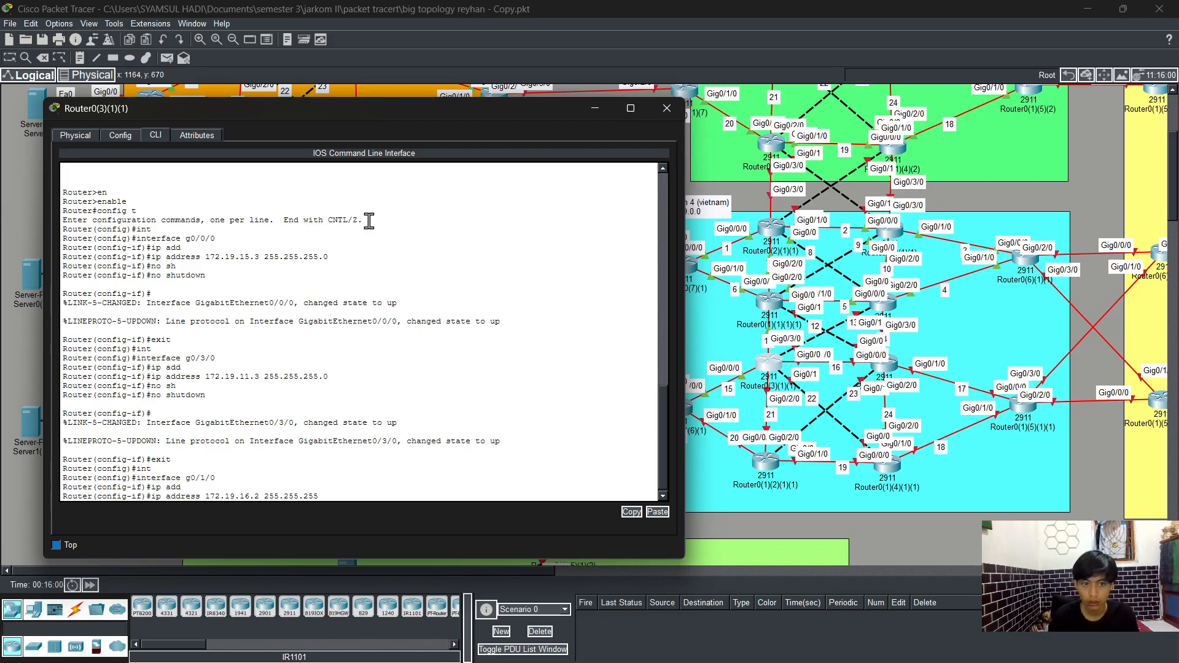
pyautogui.write('.')
pyautogui.write('0')
pyautogui.press('Return')
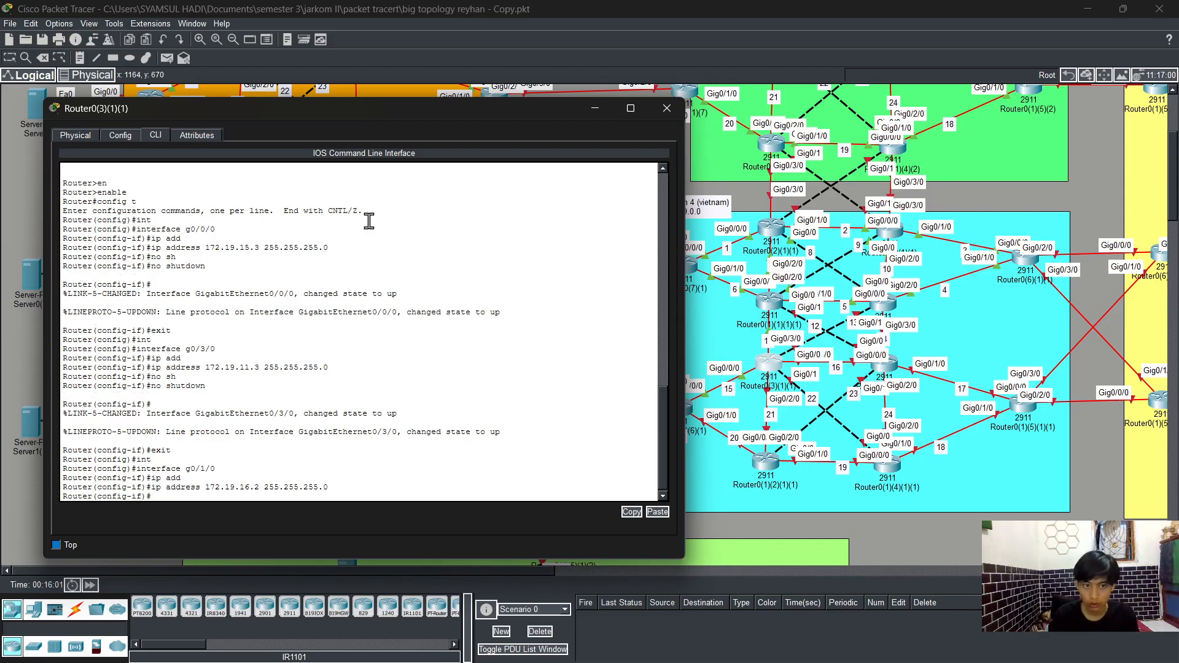
# Step: Enable interface g0/1/0 with no shutdown and exit interface configuration
pyautogui.write('no sh')
pyautogui.press('Tab')
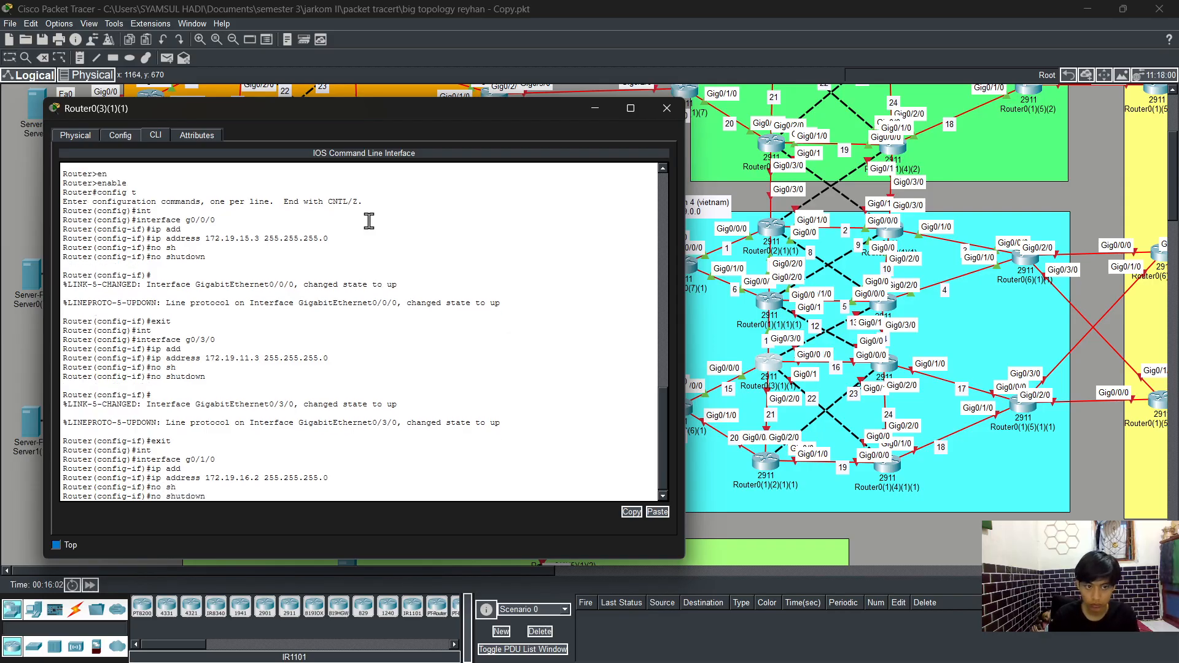
pyautogui.press('Return')
pyautogui.write('wxzir')
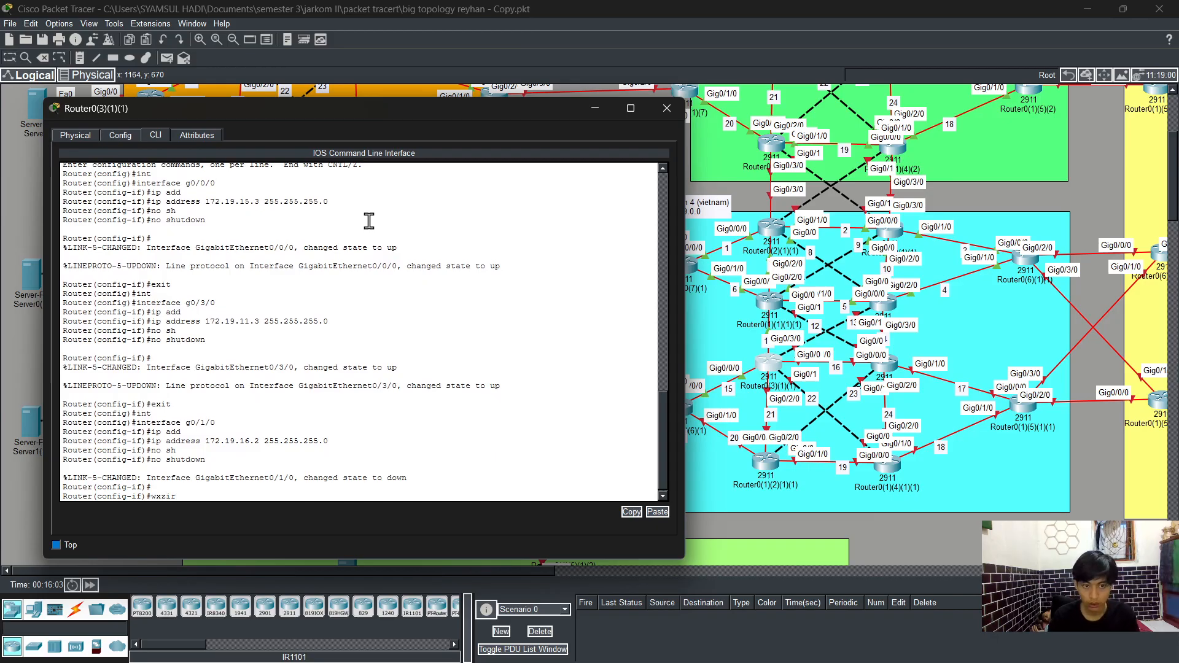
pyautogui.press('BackSpace')
pyautogui.press('BackSpace')
pyautogui.press('BackSpace')
pyautogui.press('BackSpace')
pyautogui.press('BackSpace')
pyautogui.write('e')
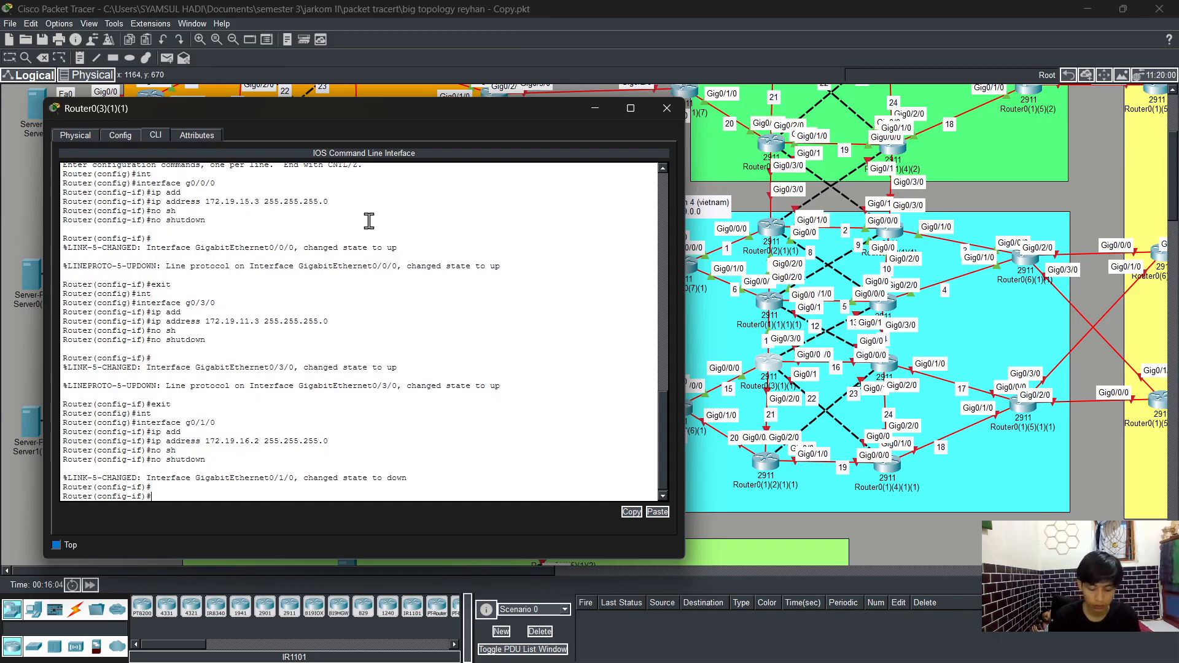
pyautogui.write('xit')
pyautogui.press('Return')
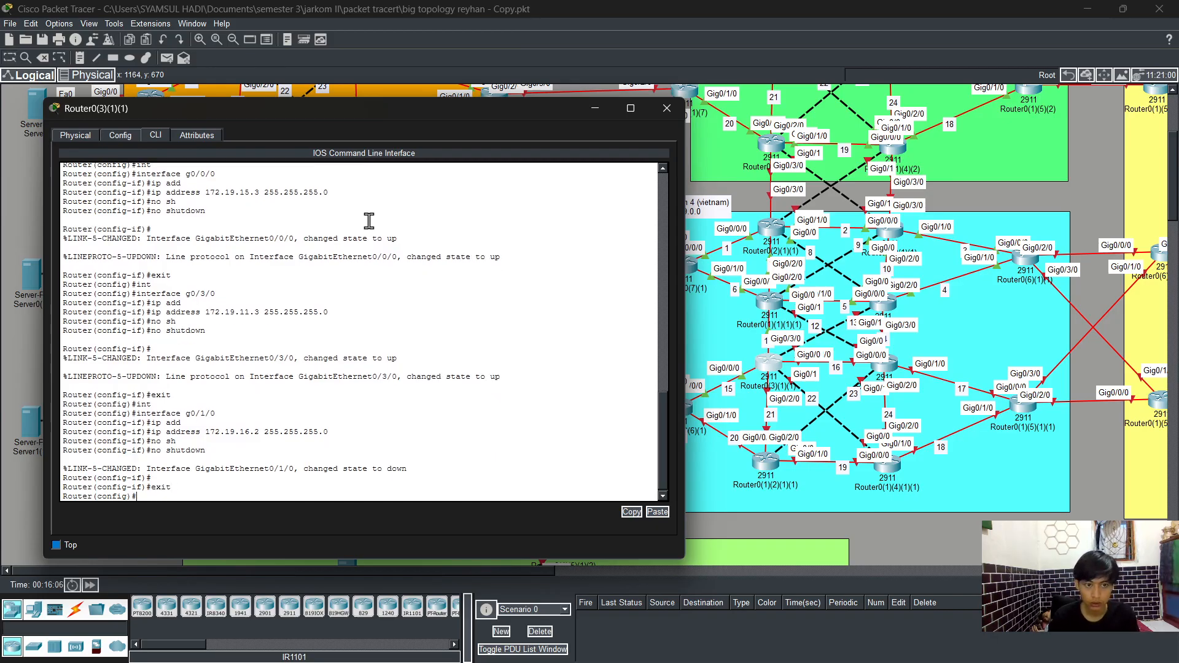
# Step: Assign IP address 172.19.22.2 with mask 255.255.255.0 to interface g0/1
pyautogui.write('int')
pyautogui.press('Tab')
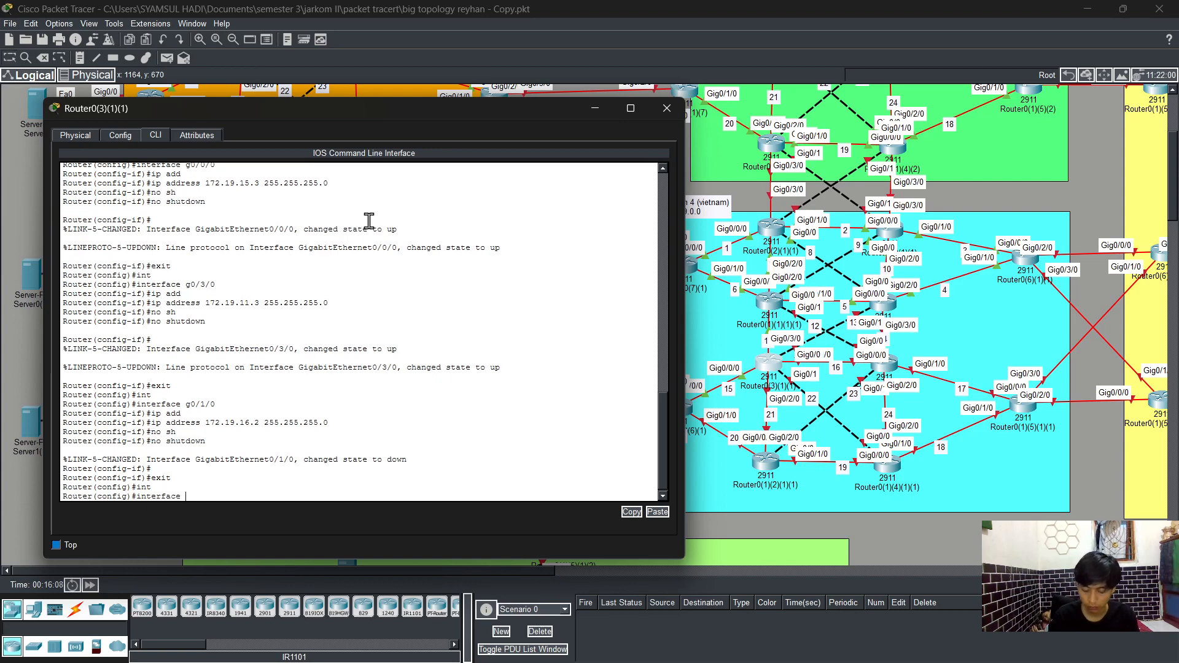
pyautogui.write('g0/1')
pyautogui.press('Return')
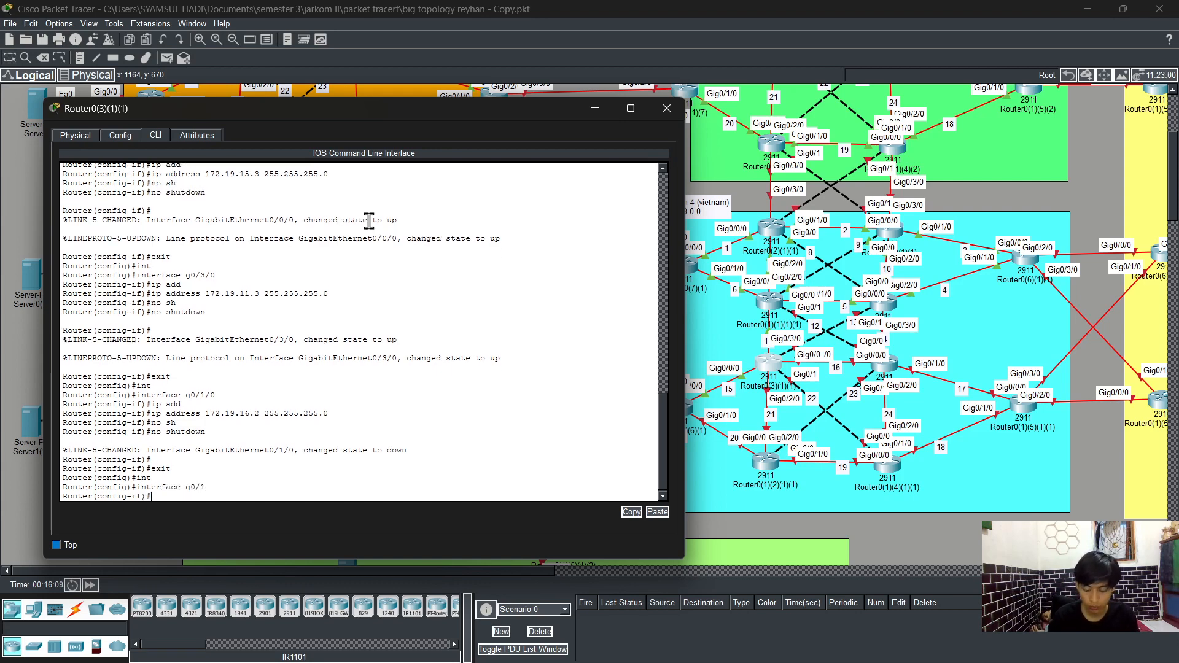
pyautogui.write('ip ad')
pyautogui.press('Tab')
pyautogui.write('172')
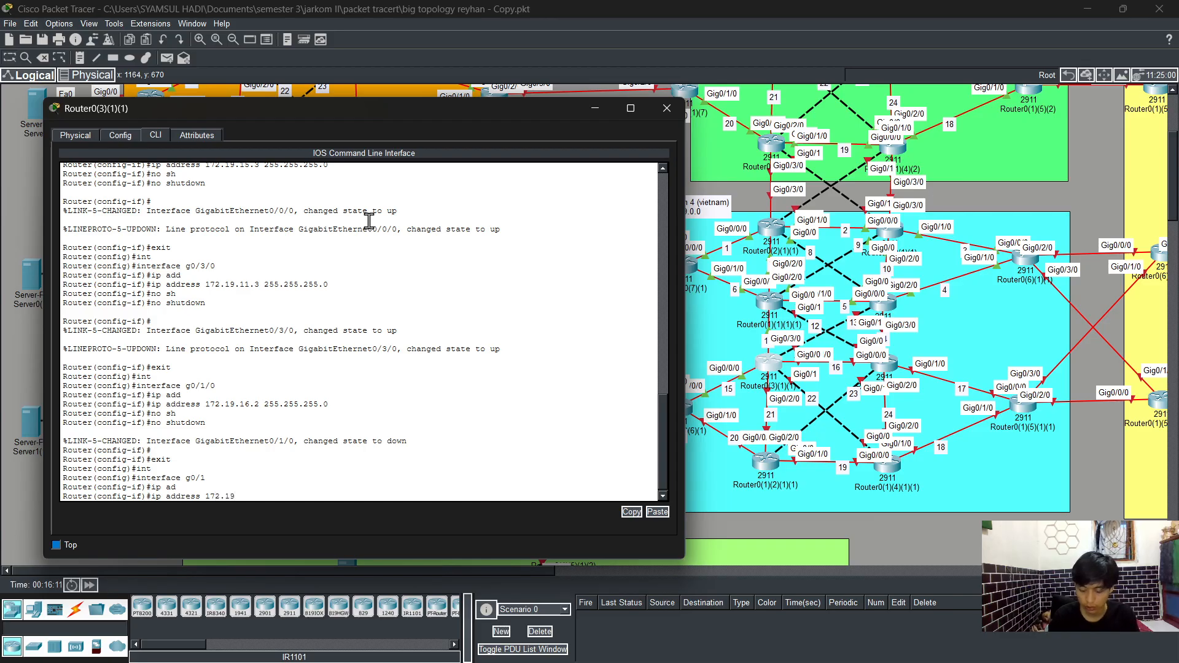
pyautogui.write('.19.22')
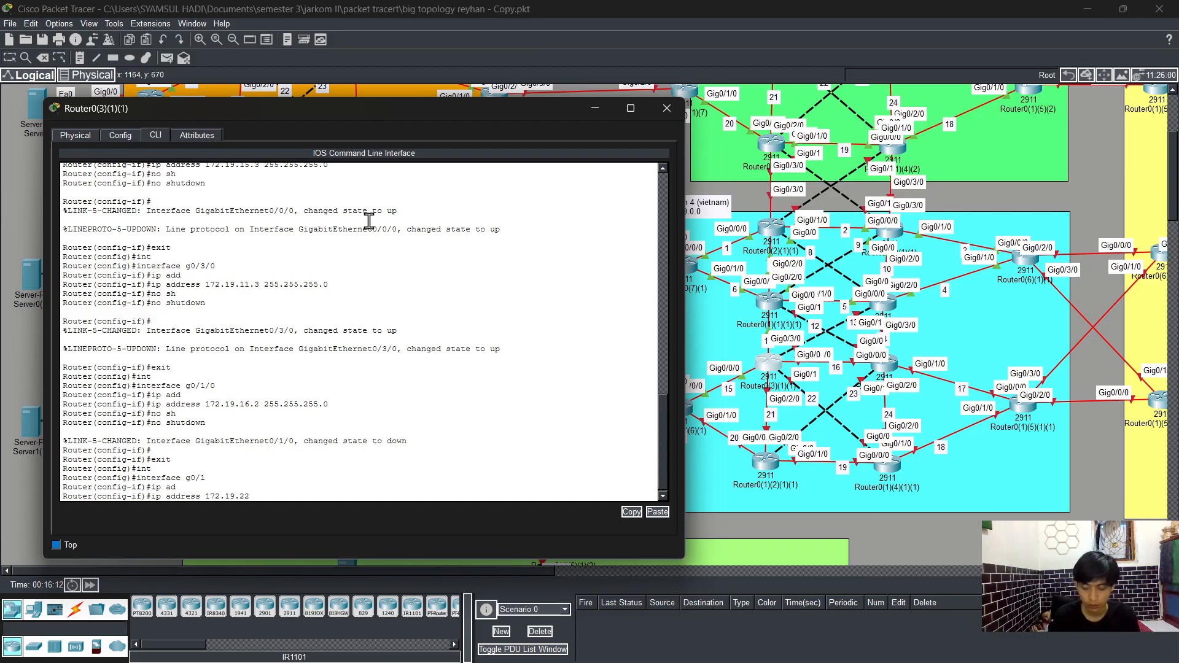
pyautogui.write('.2 255.255.255.0')
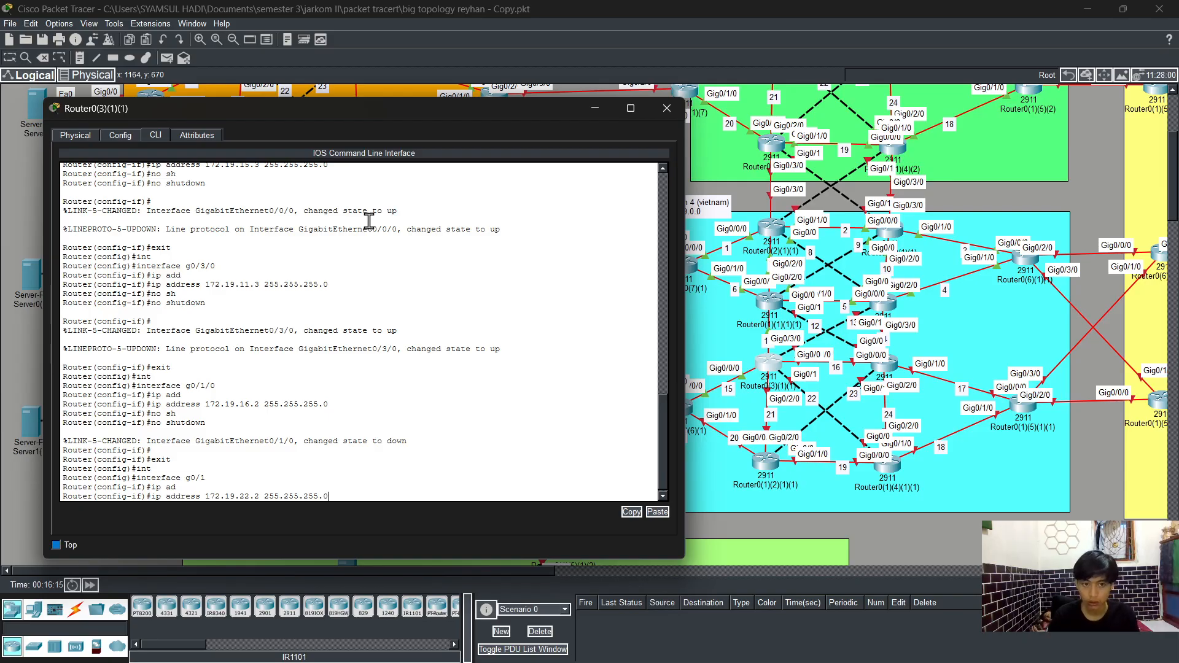
pyautogui.press('Return')
# Step: Enable interface g0/1 with no shutdown and exit interface configuration
pyautogui.write('sh')
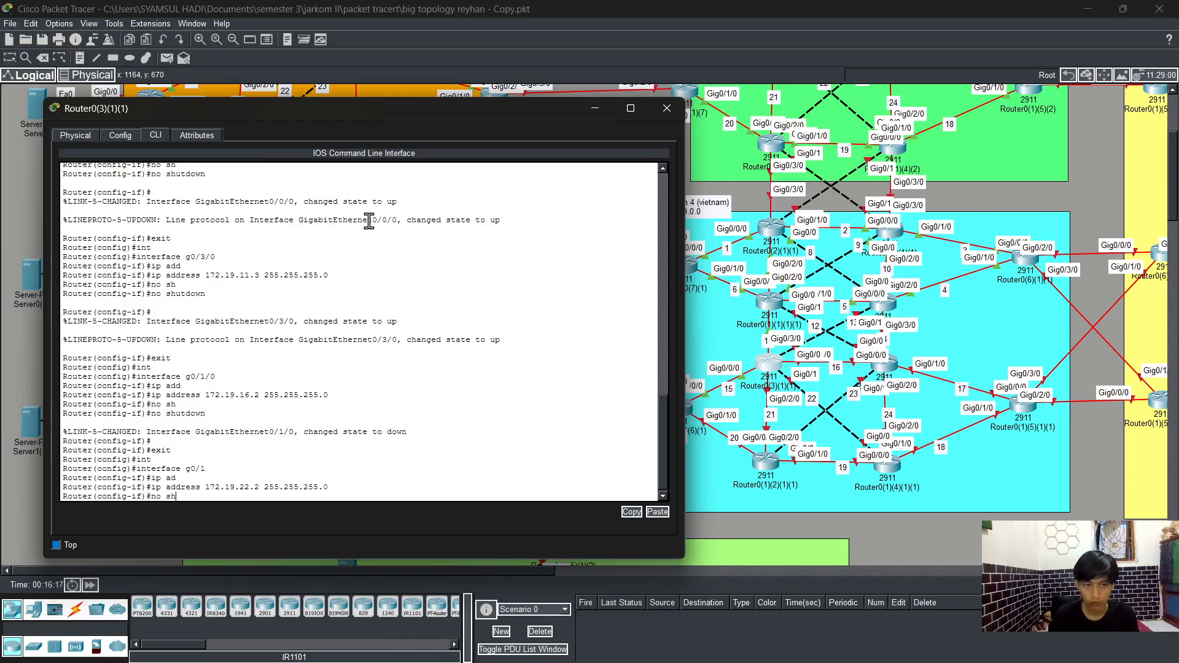
pyautogui.press('Tab')
pyautogui.press('Return')
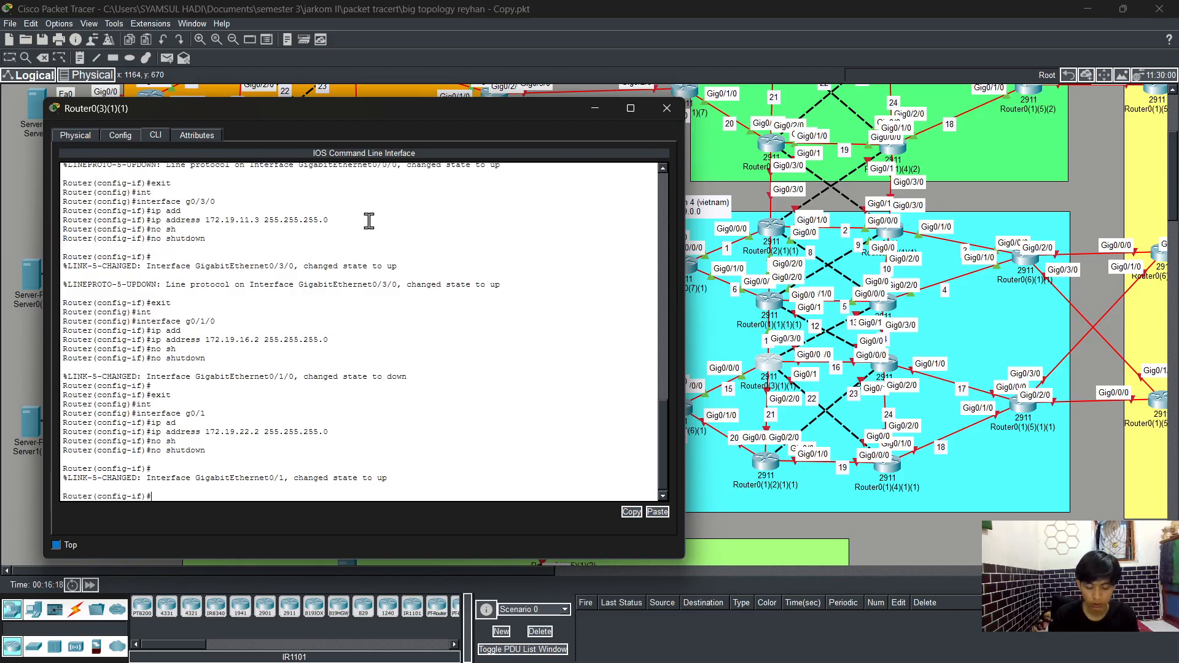
pyautogui.write('exi')
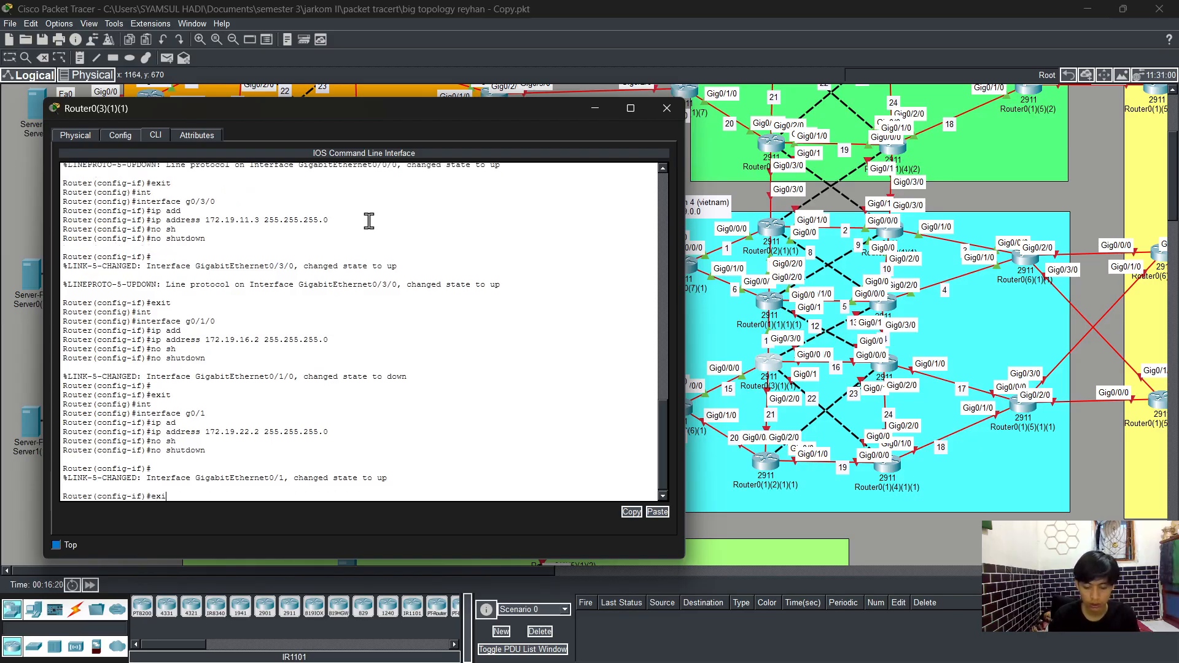
pyautogui.write('t')
pyautogui.press('Return')
pyautogui.press('Return')
# Step: Assign IP address 172.19.21.2 with mask 255.255.255.0 to interface g0/2/0
pyautogui.write('ig)#i')
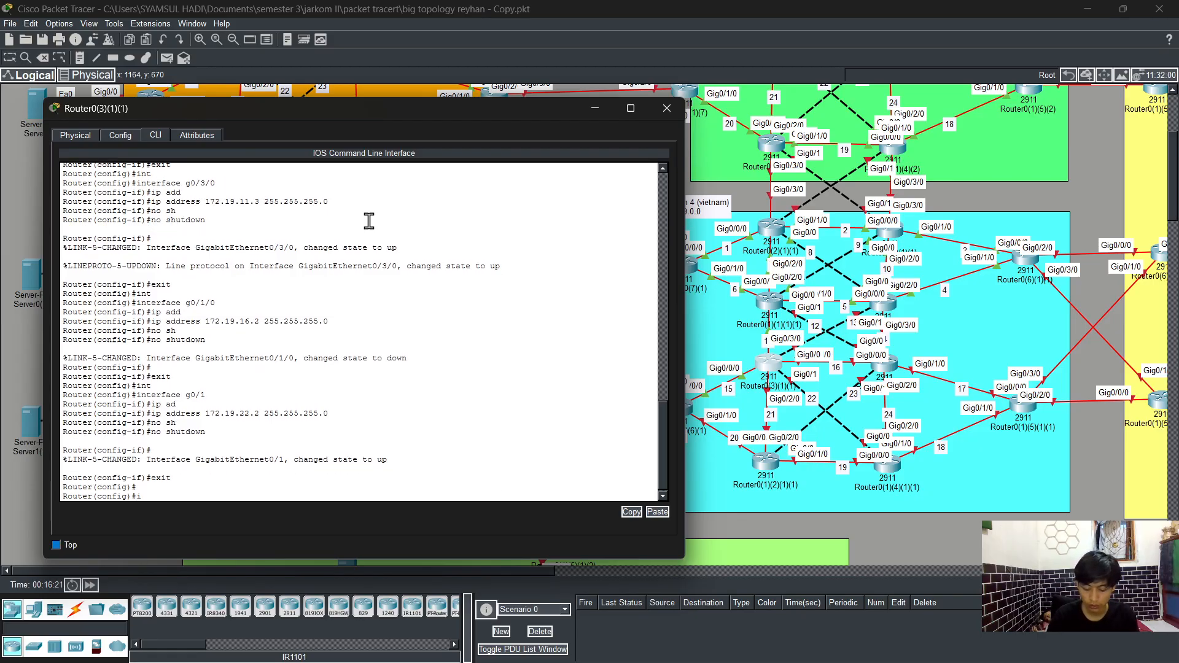
pyautogui.write('nt')
pyautogui.press('Tab')
pyautogui.write('g02')
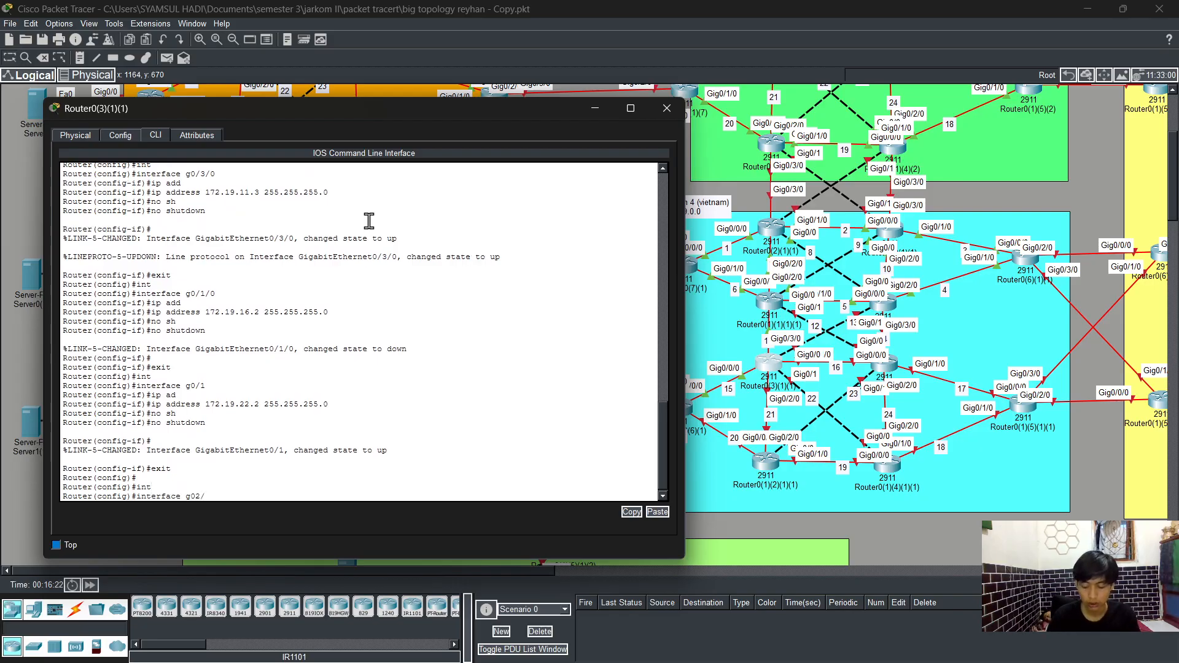
pyautogui.press('BackSpace')
pyautogui.press('BackSpace')
pyautogui.write('/2/')
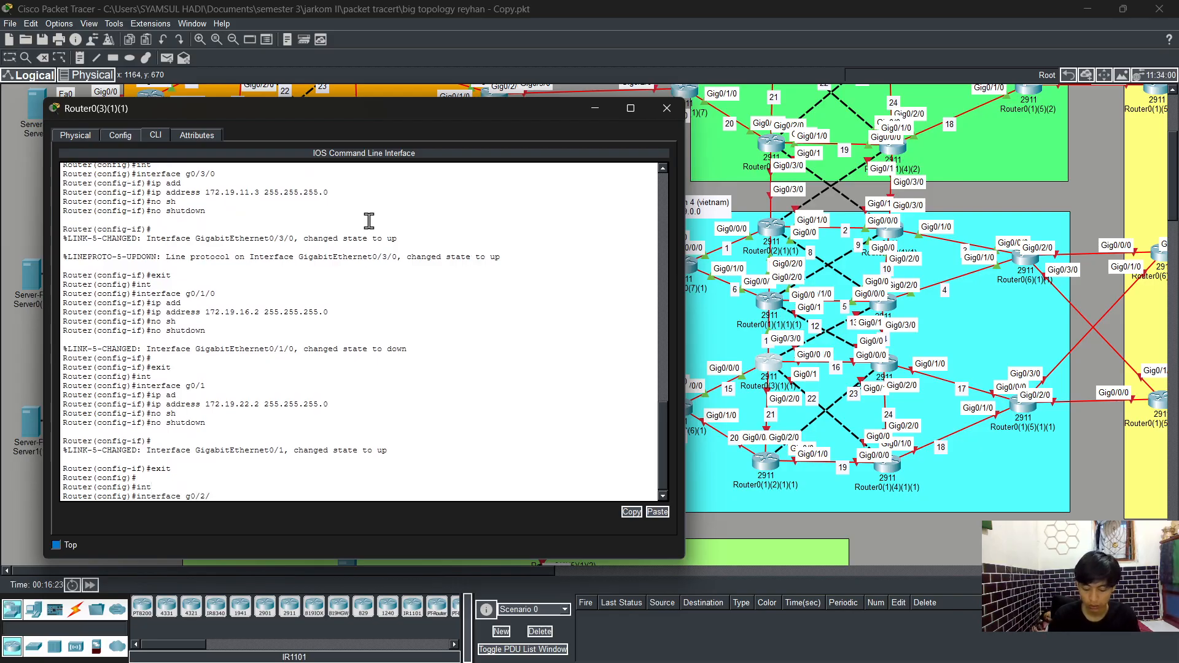
pyautogui.write('0')
pyautogui.press('Return')
pyautogui.write('ip add')
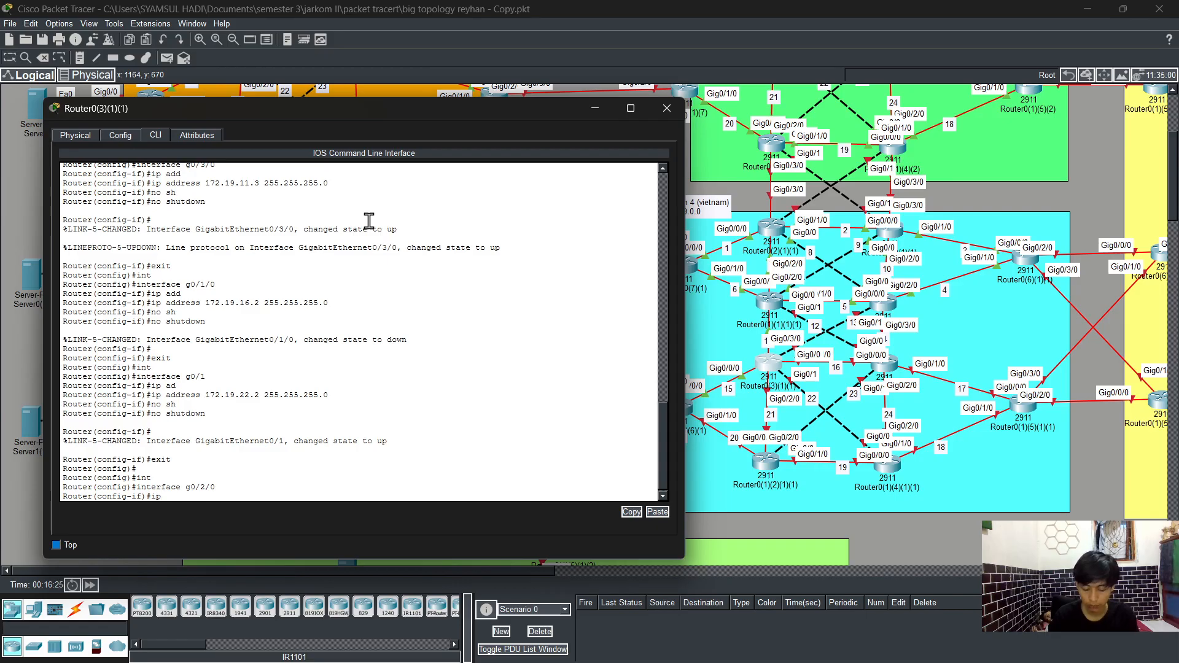
pyautogui.press('Tab')
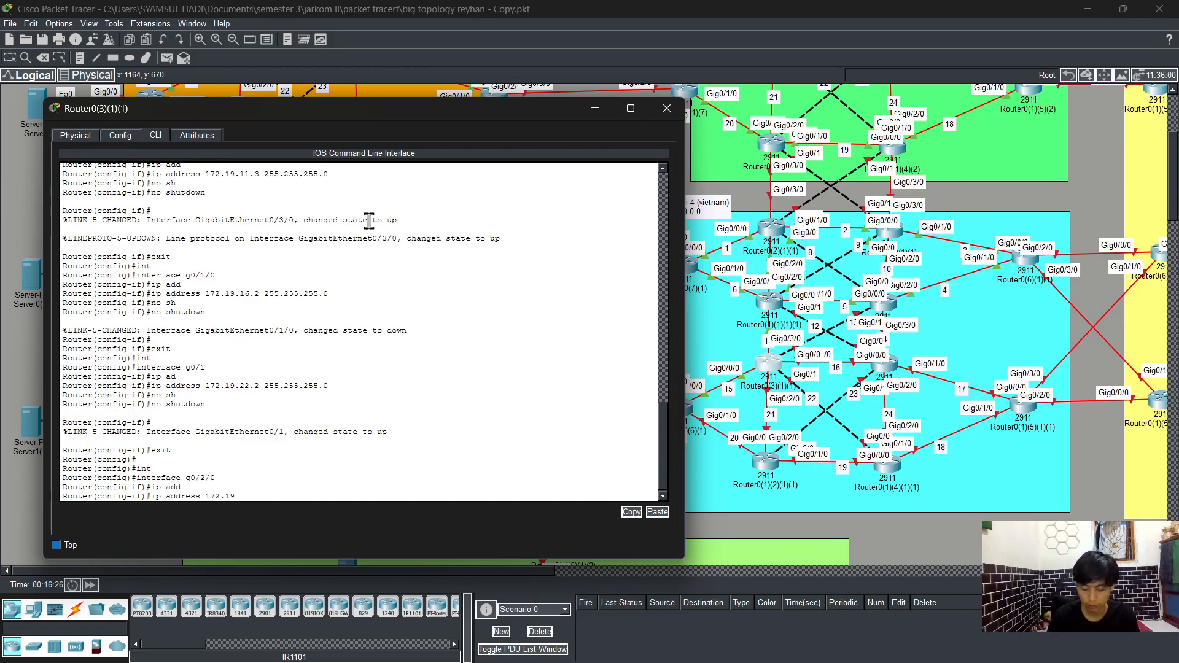
pyautogui.write('172.19.21')
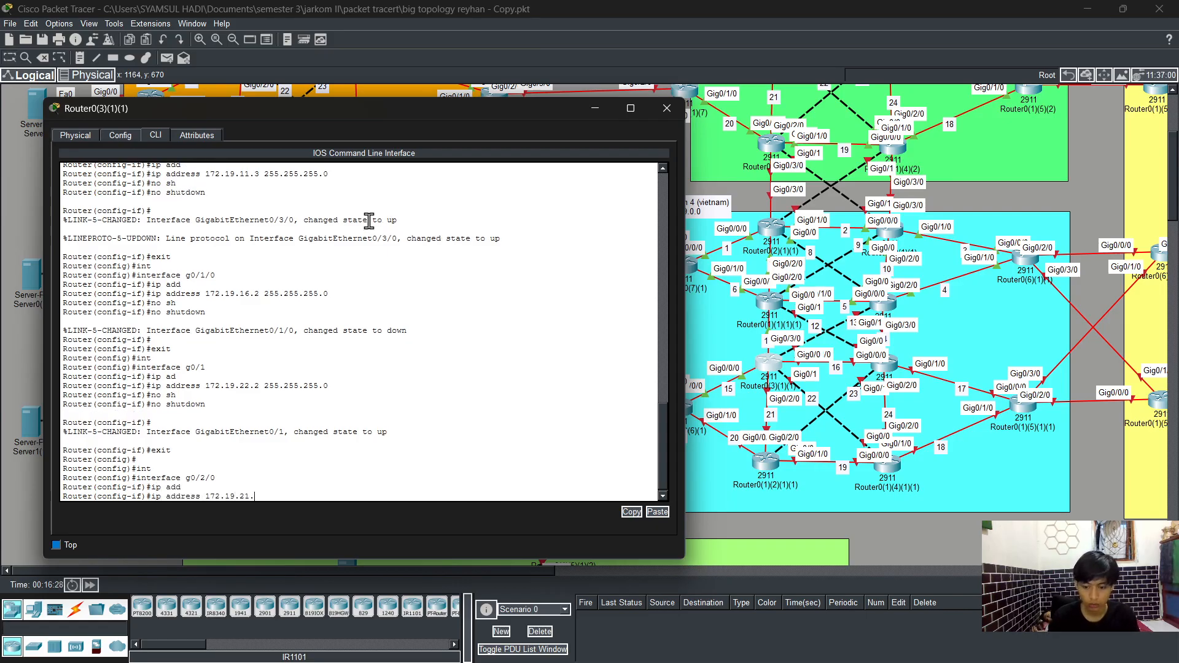
pyautogui.write('.2 255.255.255.0')
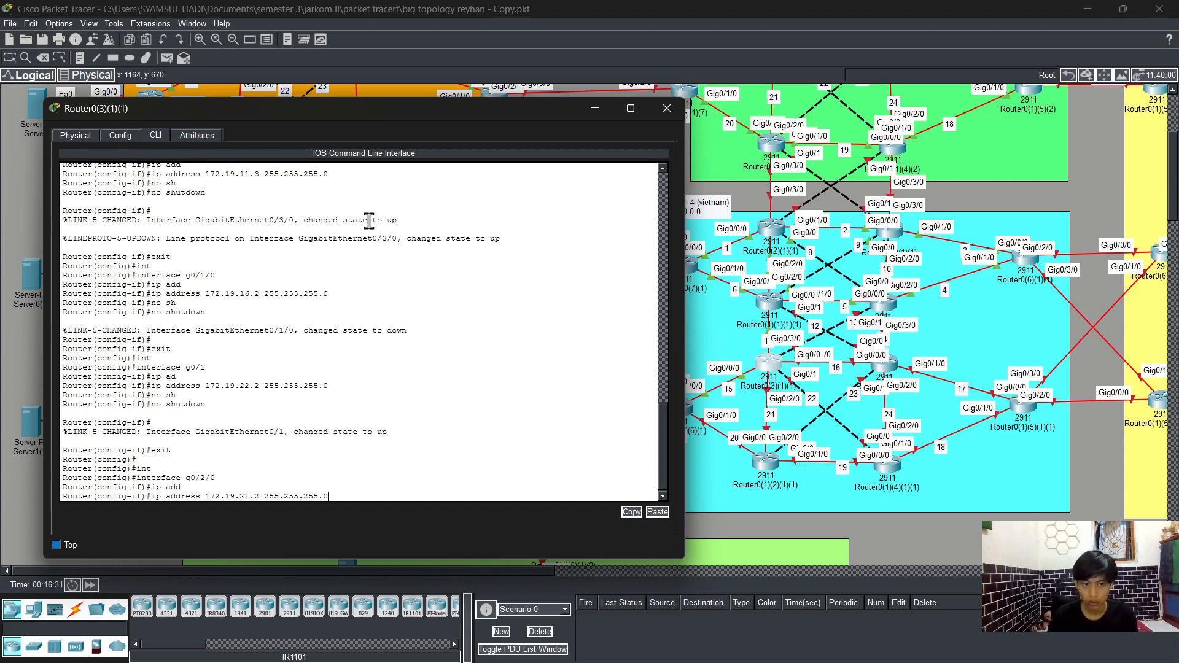
pyautogui.press('Return')
# Step: Enable interface g0/2/0 with no shutdown
pyautogui.write('no sh')
pyautogui.press('Tab')
pyautogui.press('Return')
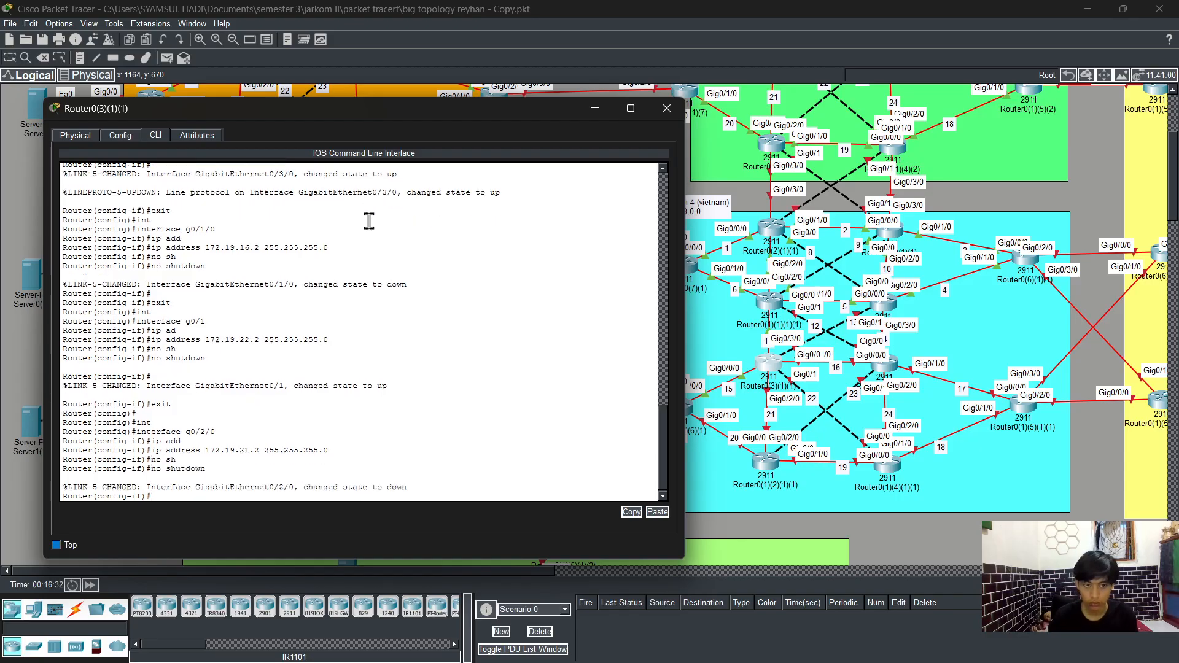
pyautogui.press('Return')
# Step: Leave configuration mode with end and save the running configuration with wr
pyautogui.write('end')
pyautogui.press('Return')
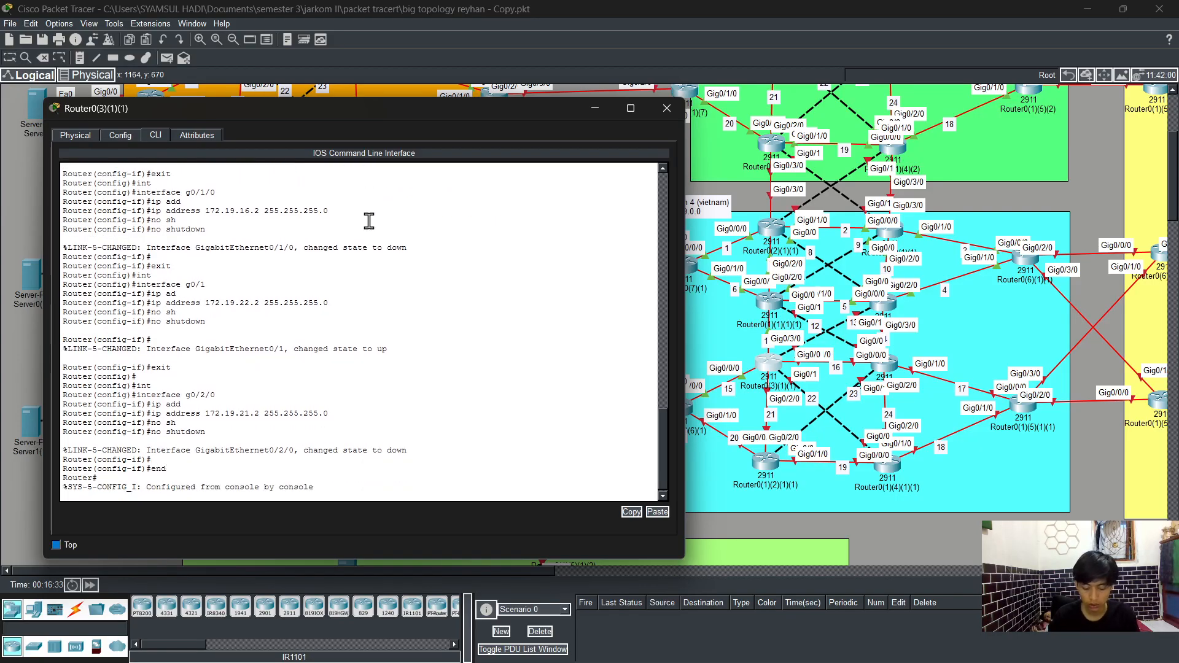
pyautogui.write('wr')
pyautogui.press('Return')
# Step: Display the interface summary with show ip interface brief to check addresses and status
pyautogui.write('sh')
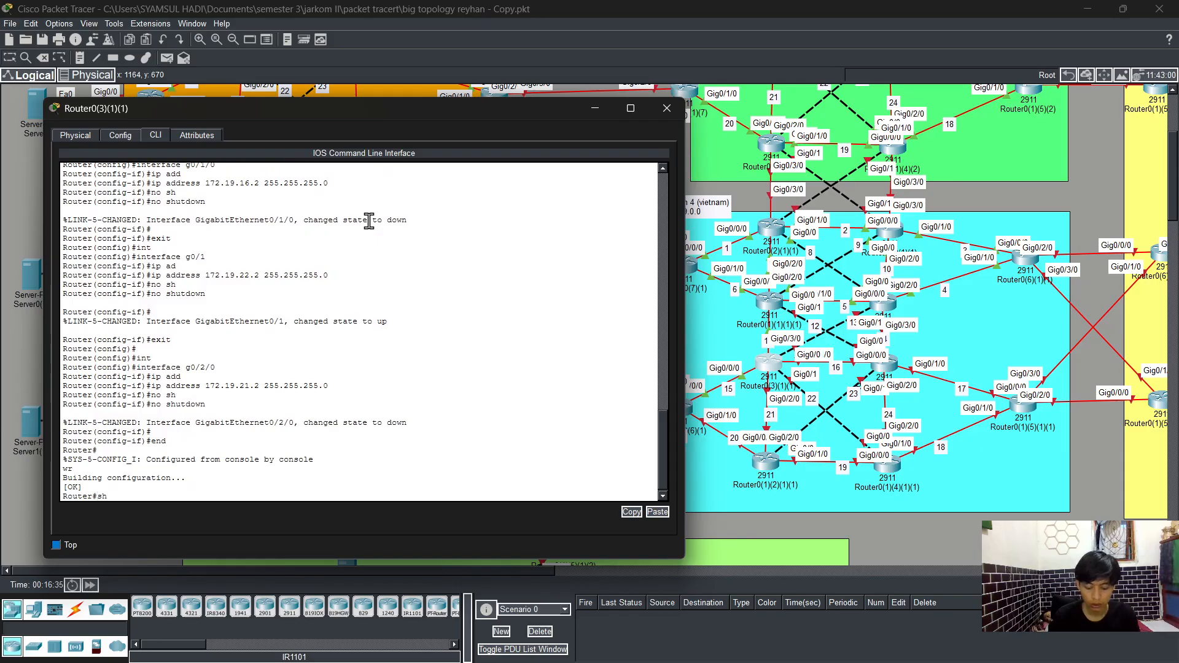
pyautogui.press('Tab')
pyautogui.write('ip int')
pyautogui.press('Tab')
pyautogui.write('br')
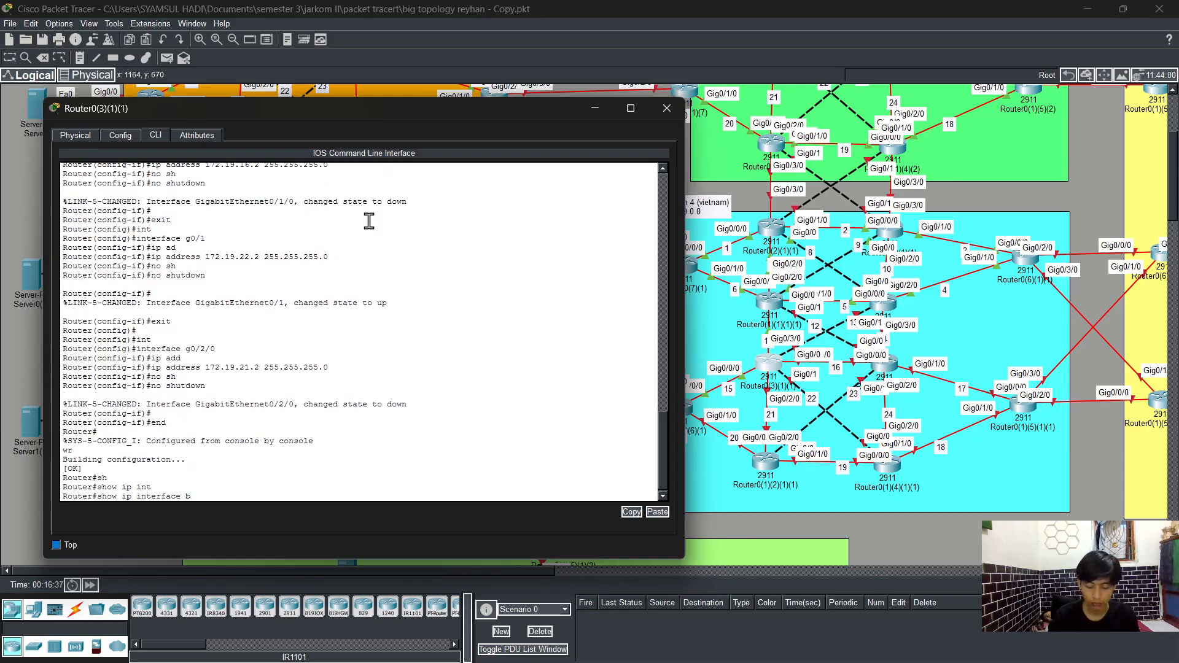
pyautogui.press('Tab')
pyautogui.press('Return')
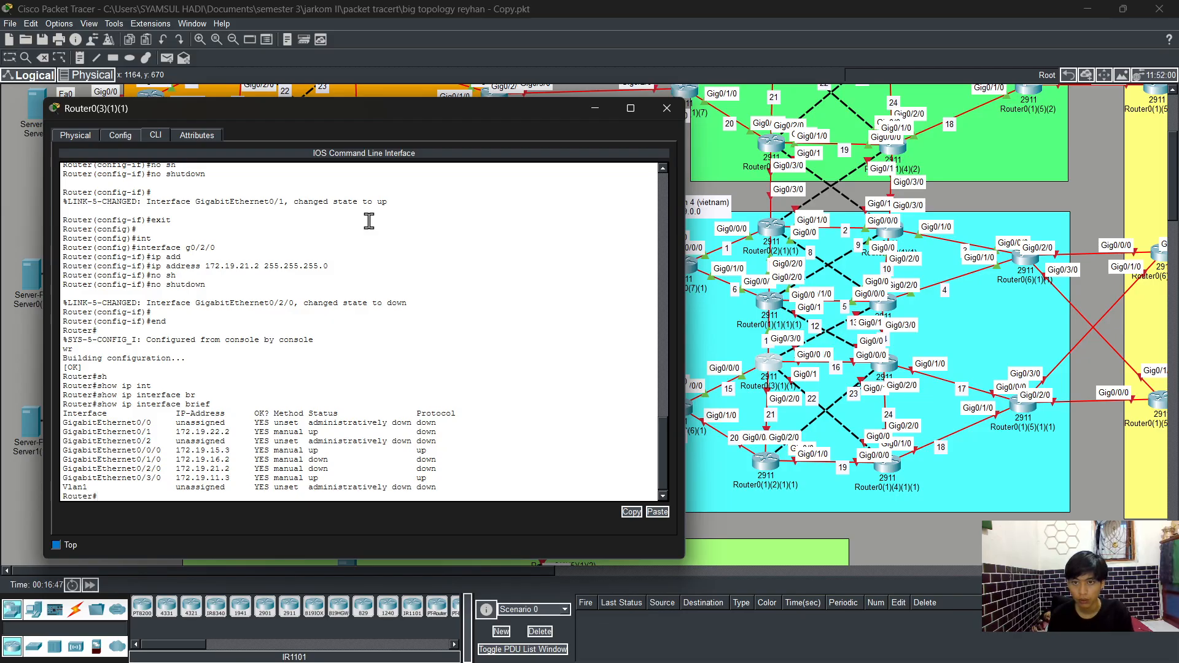
# Step: Enter global configuration and assign IP address 172.19.13.3 with mask 255.255.255.0 to interface g0/0
pyautogui.write('config t')
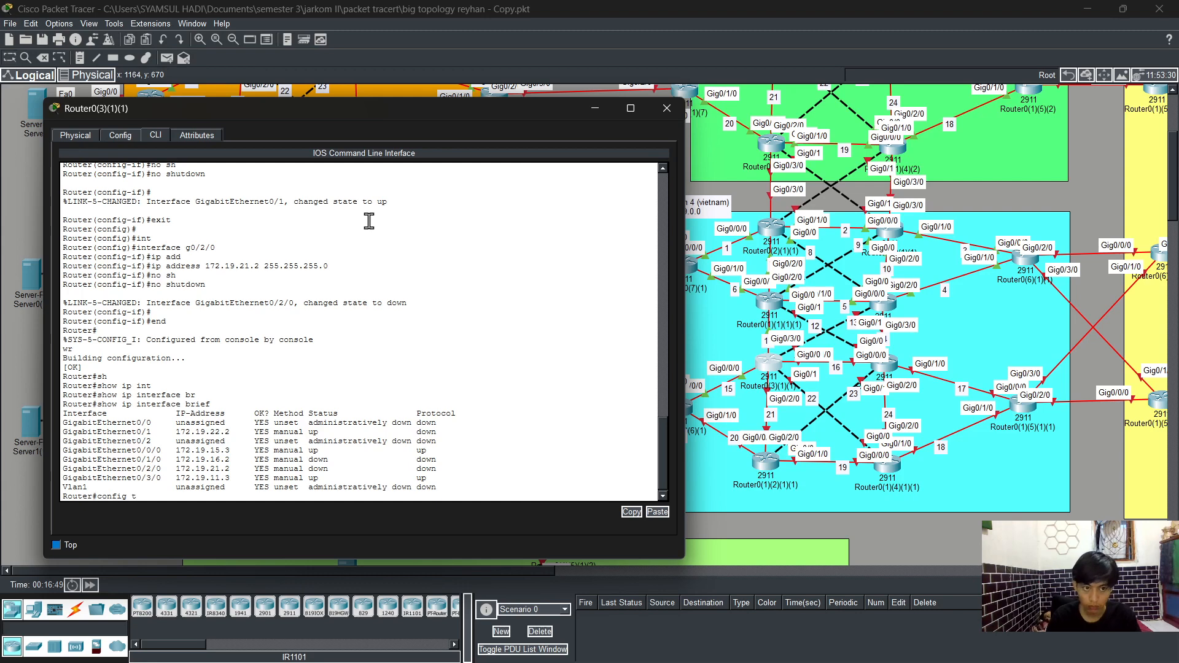
pyautogui.press('Return')
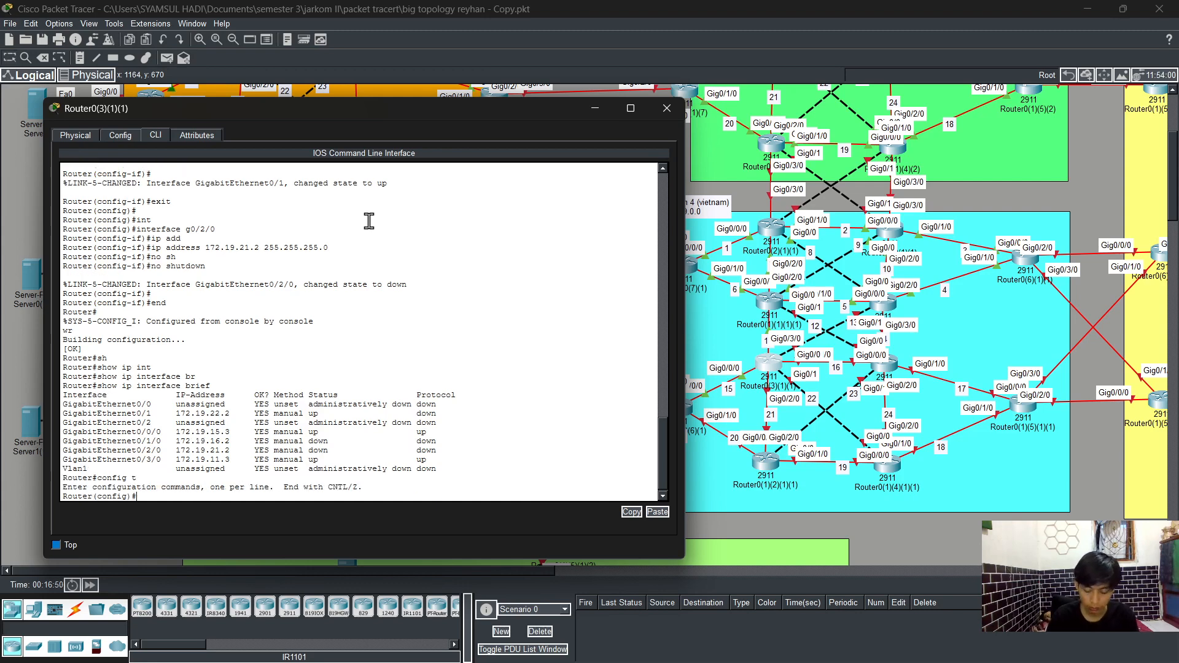
pyautogui.write('int')
pyautogui.press('Tab')
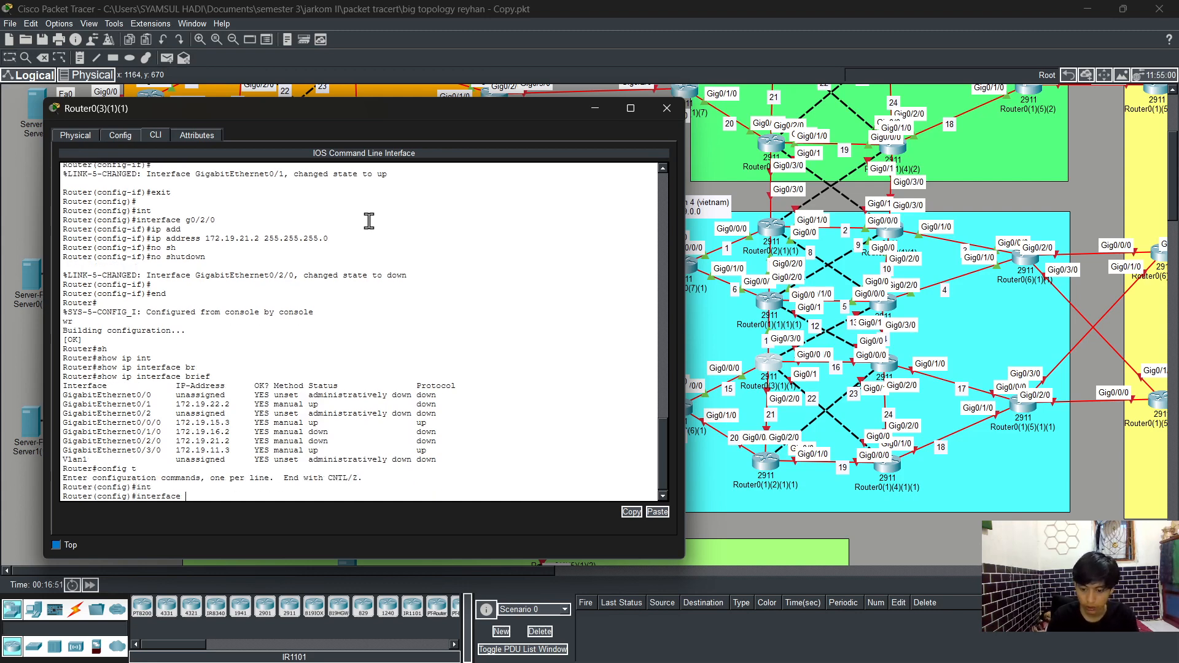
pyautogui.write('g0')
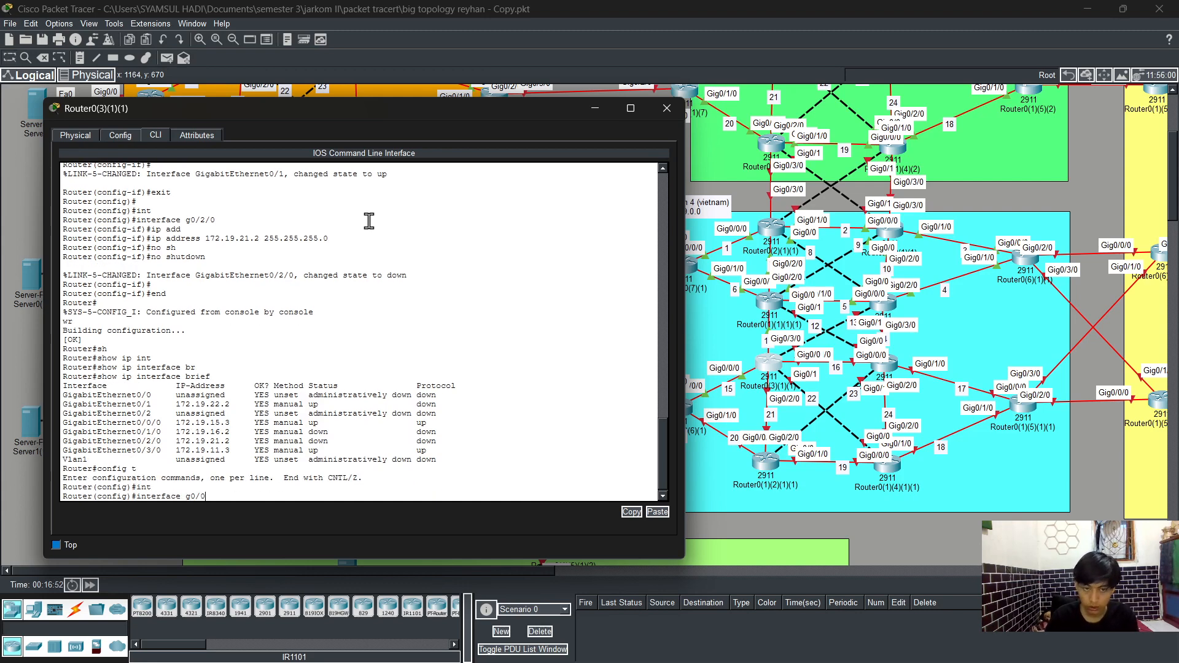
pyautogui.write('/0')
pyautogui.press('Return')
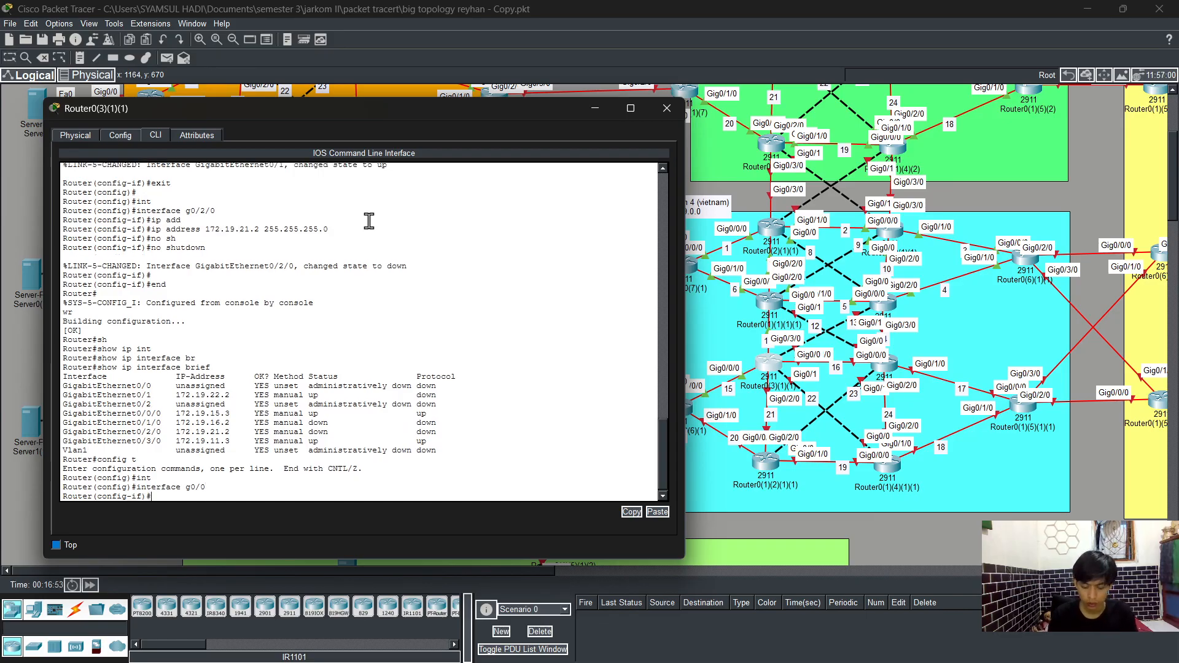
pyautogui.write('ip ad')
pyautogui.press('Tab')
pyautogui.write('1')
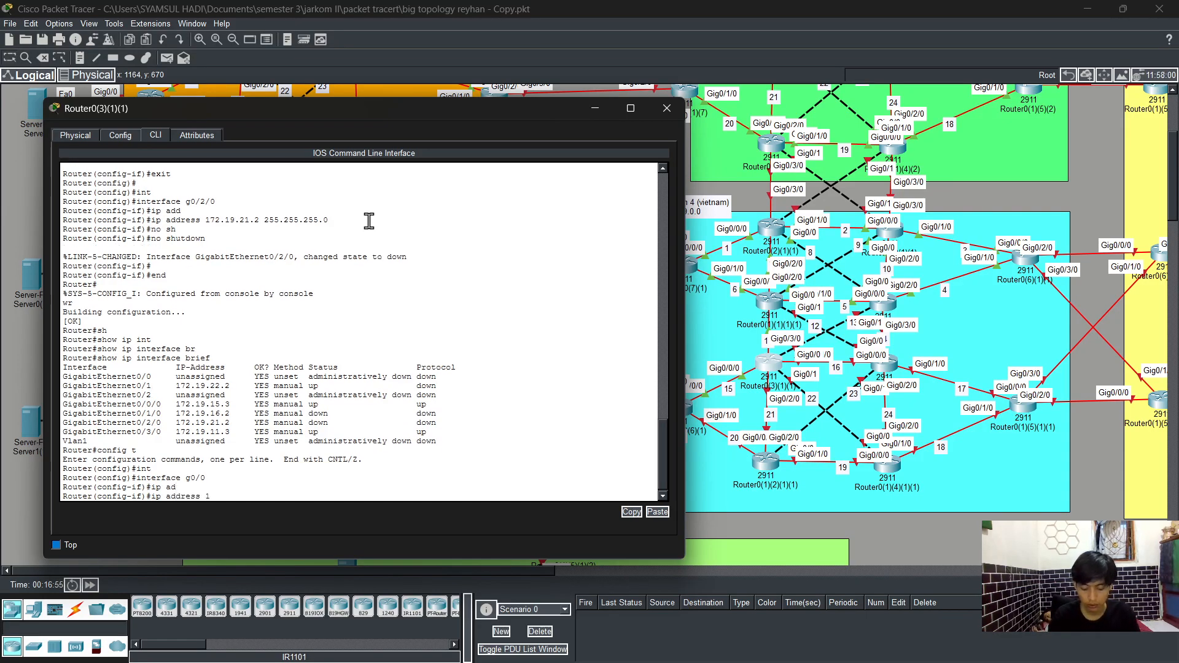
pyautogui.write('72.19.13.3')
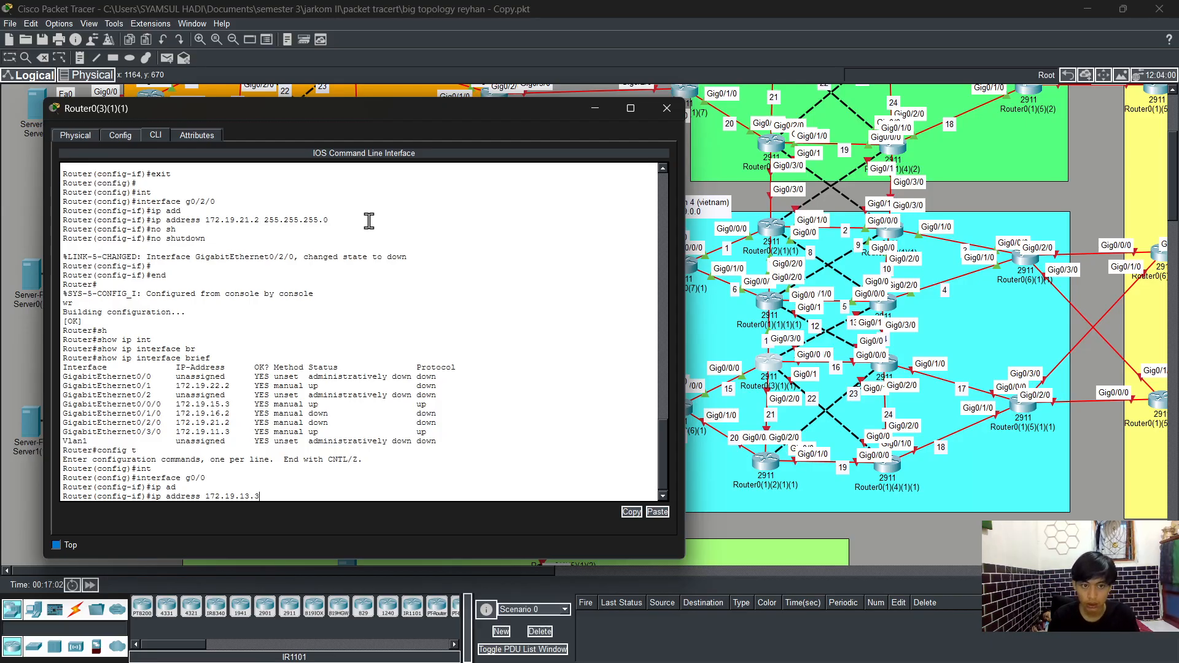
pyautogui.write('255.25')
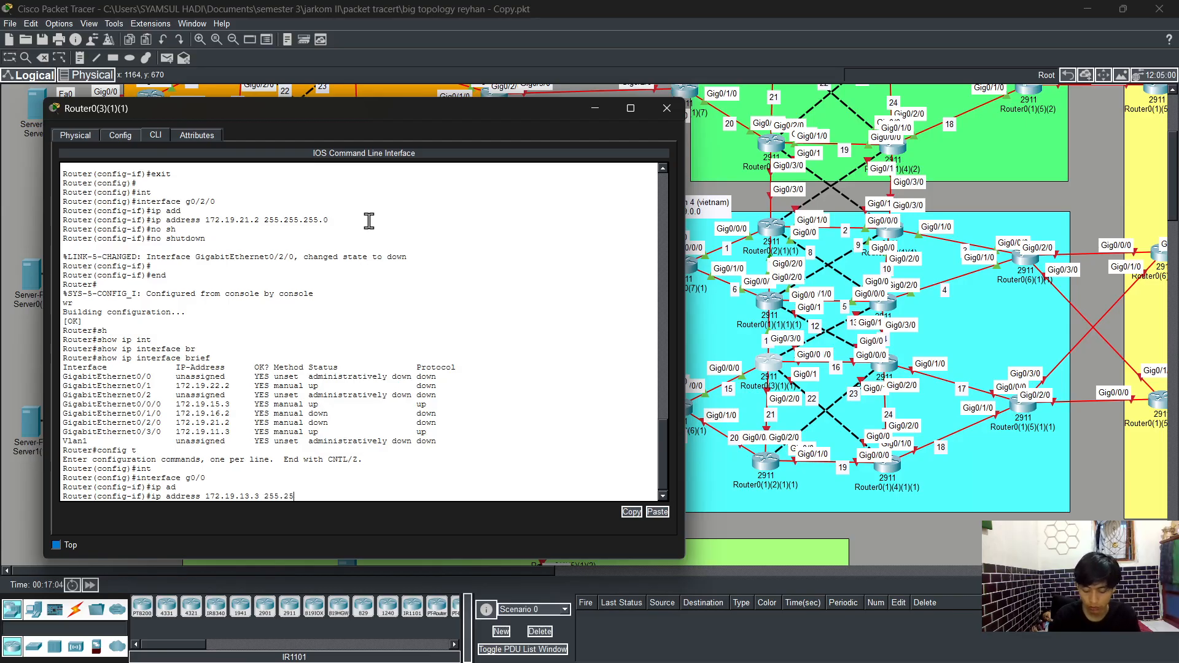
pyautogui.write('5.255')
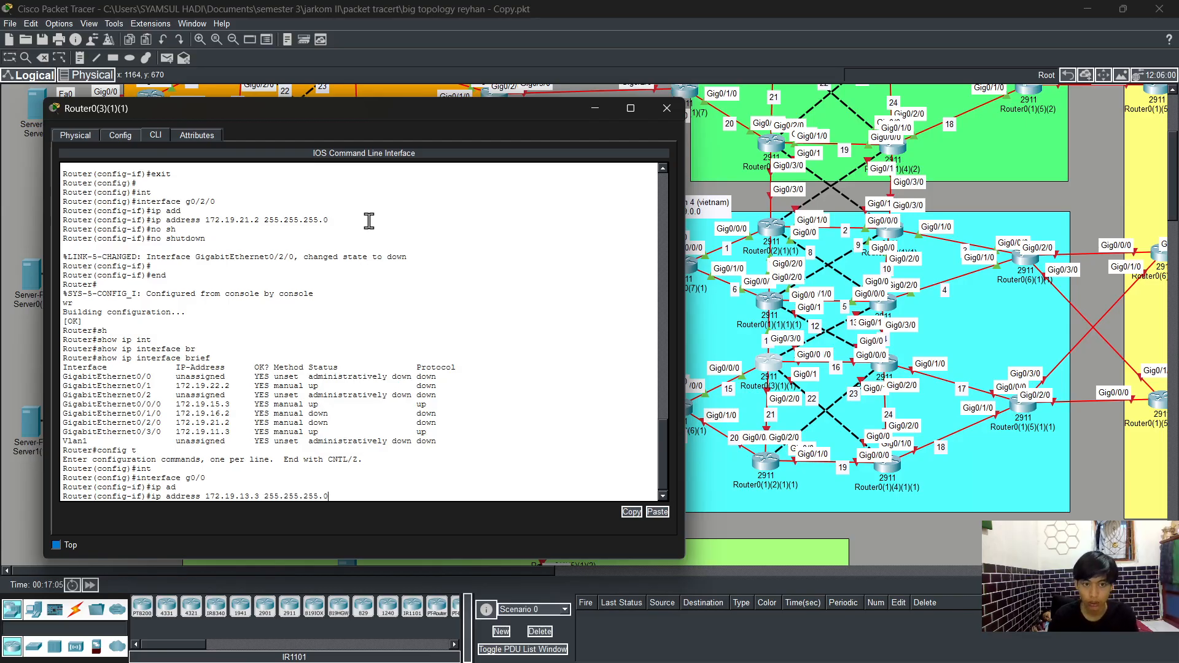
pyautogui.write('.0')
pyautogui.press('Return')
# Step: Enable interface g0/0 with no shutdown
pyautogui.write('no sh')
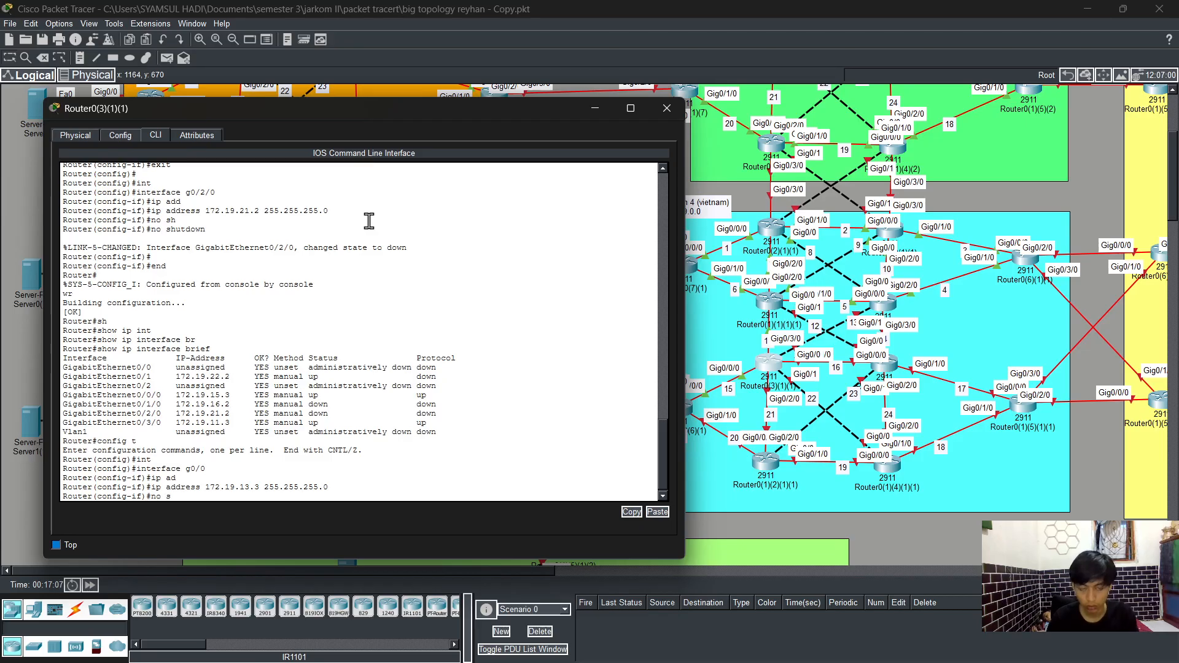
pyautogui.press('Tab')
pyautogui.press('Return')
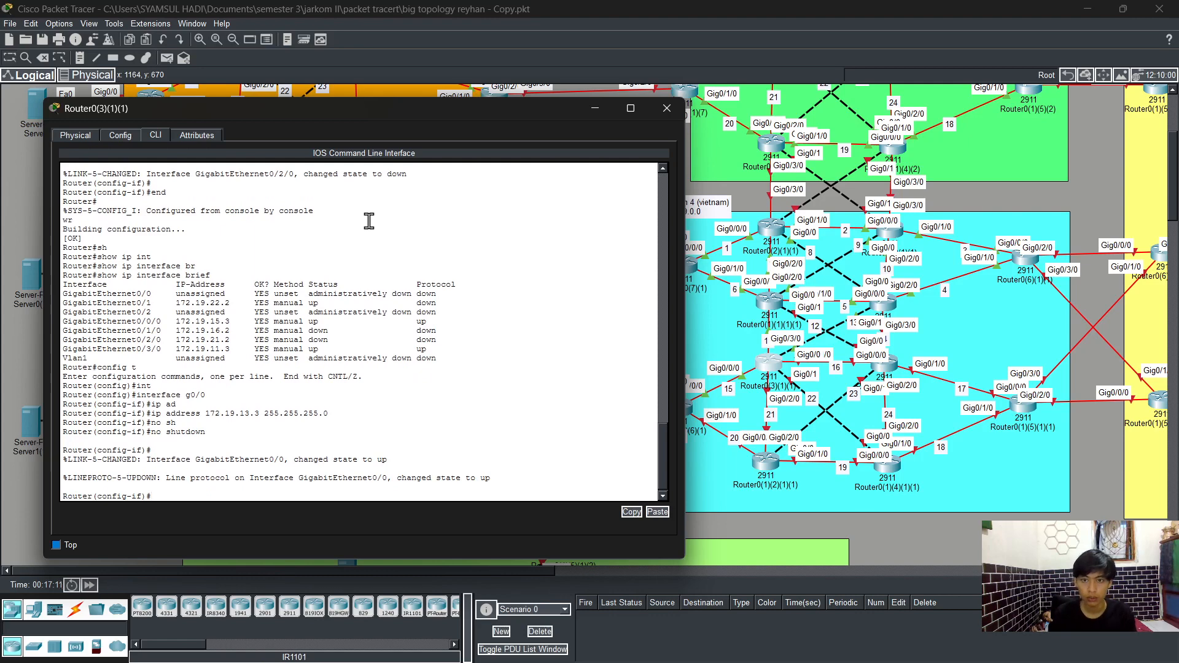
# Step: Exit to privileged mode with end and save the configuration with wr
pyautogui.write('end')
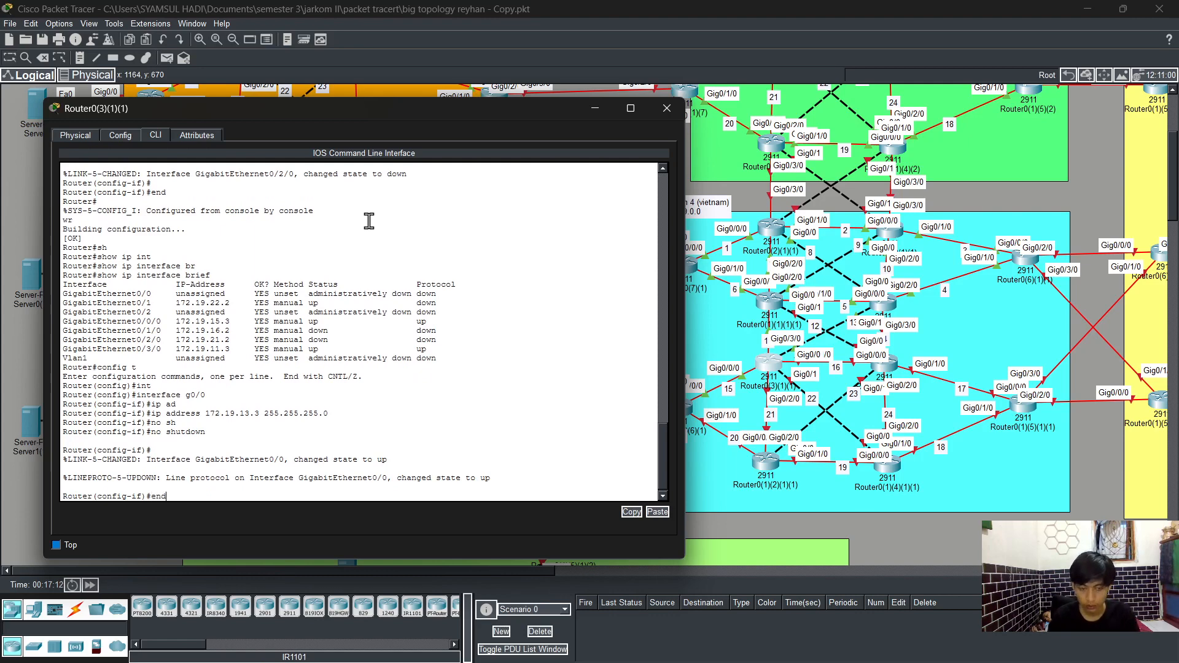
pyautogui.press('Return')
pyautogui.write('wr')
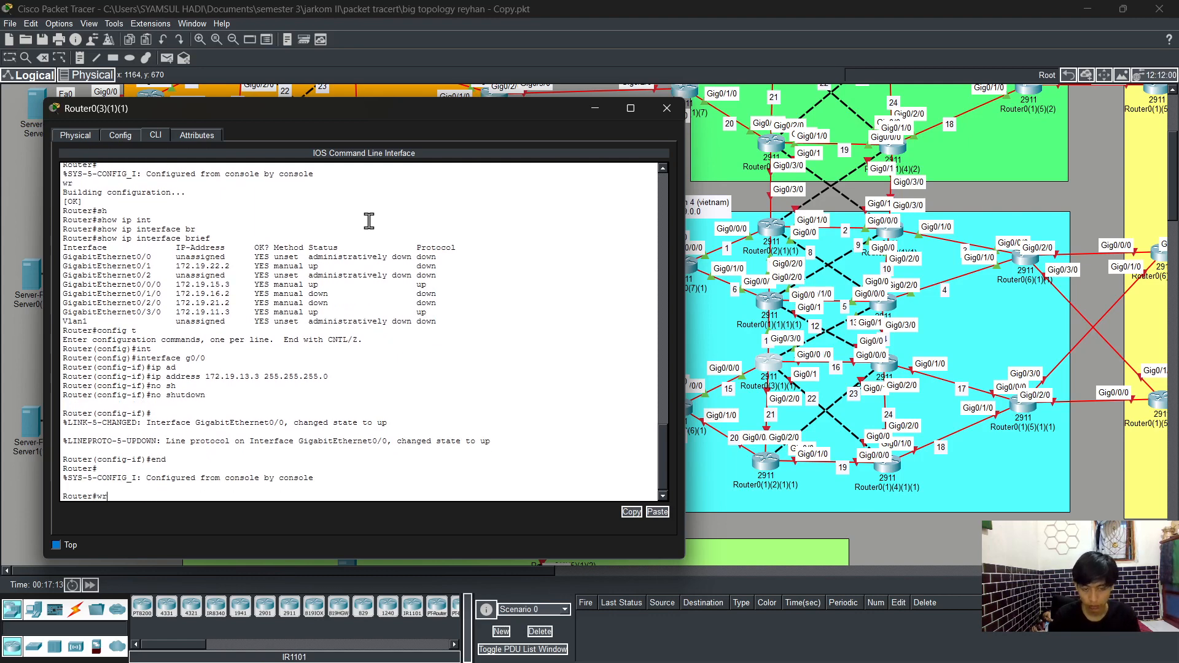
pyautogui.press('Return')
pyautogui.press('Return')
# Step: Run show ip interface brief again to review the interfaces
pyautogui.write('sh')
pyautogui.press('Tab')
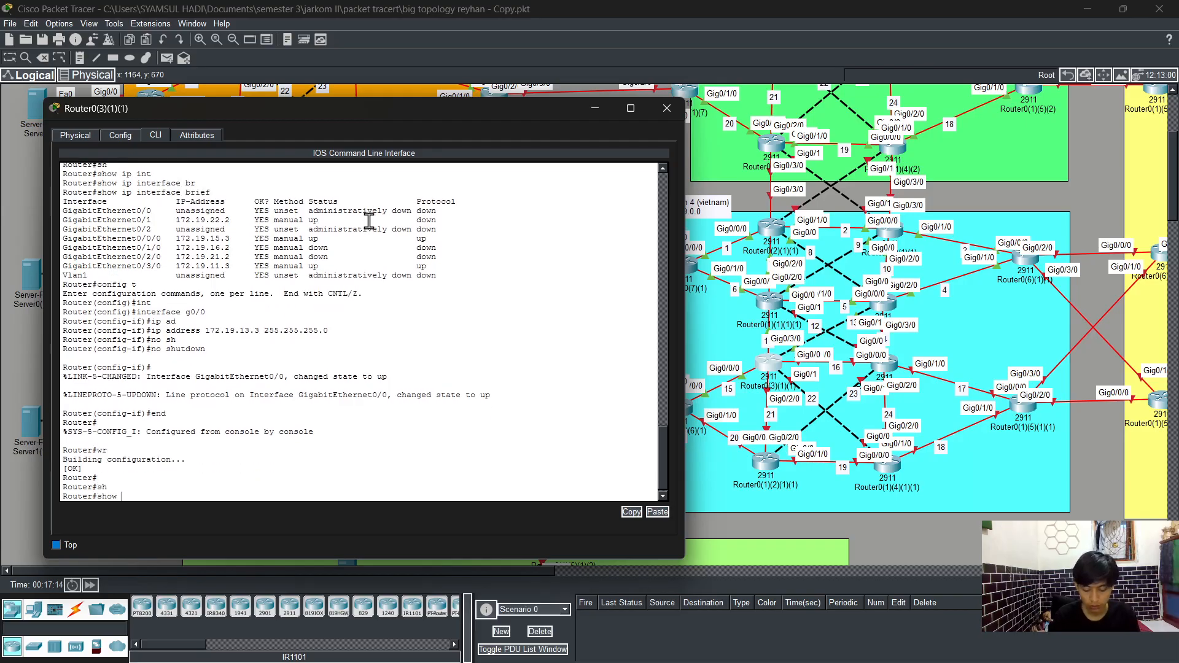
pyautogui.write('ip int')
pyautogui.press('Tab')
pyautogui.write('br`')
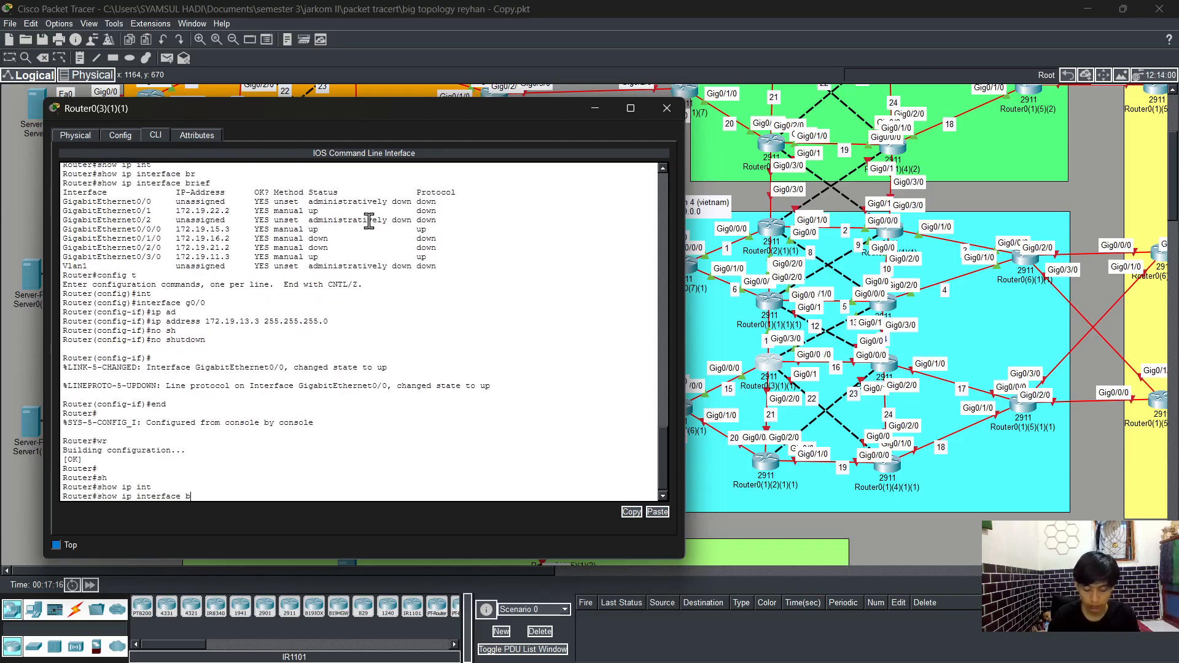
pyautogui.press('Tab')
pyautogui.press('Tab')
pyautogui.press('Return')
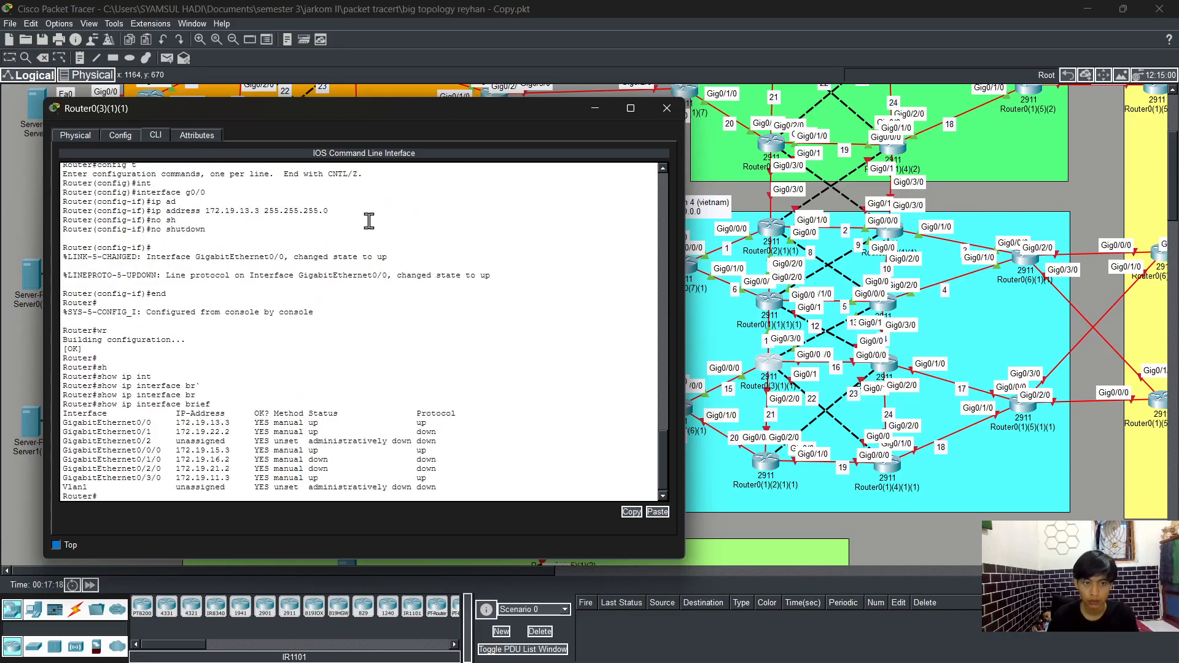
# Step: Enter global configuration, start OSPF process 1, and enable log-adjacency-changes
pyautogui.write('con')
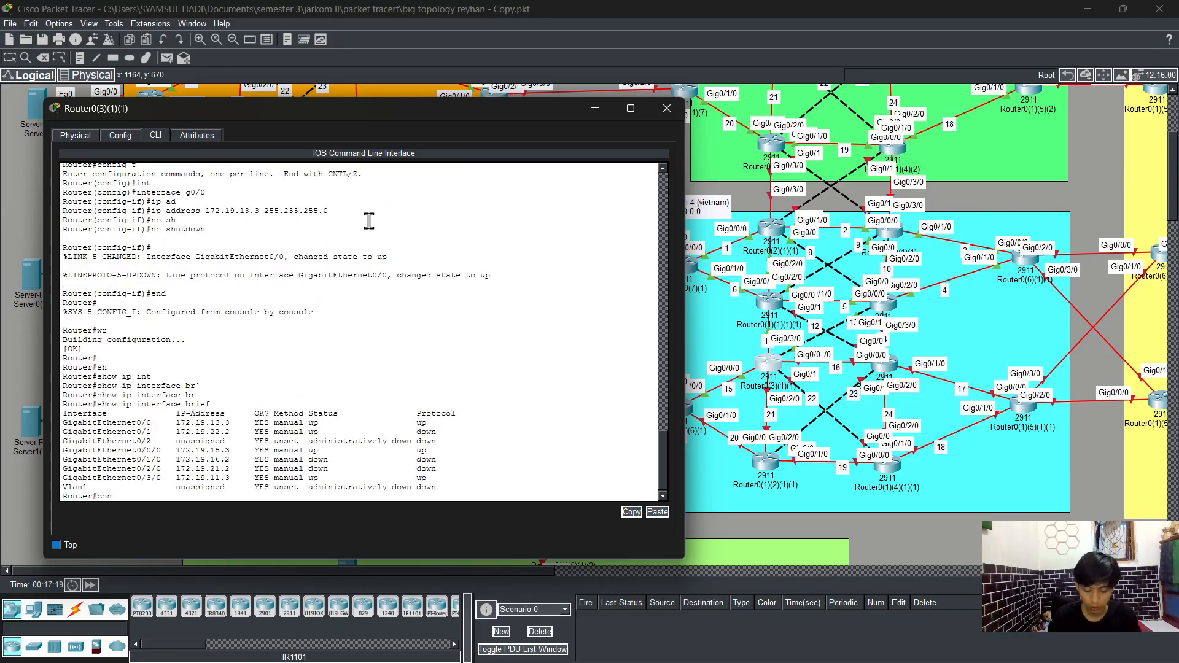
pyautogui.write('fig t')
pyautogui.press('Return')
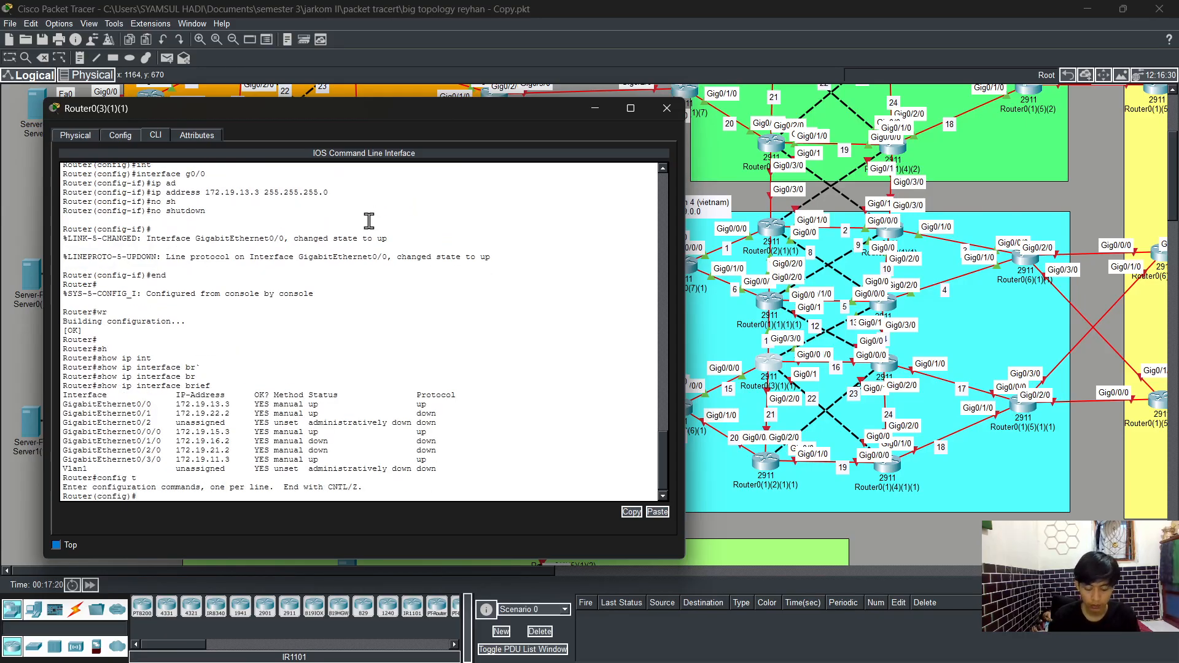
pyautogui.write('rout')
pyautogui.press('Tab')
pyautogui.write('os')
pyautogui.press('Tab')
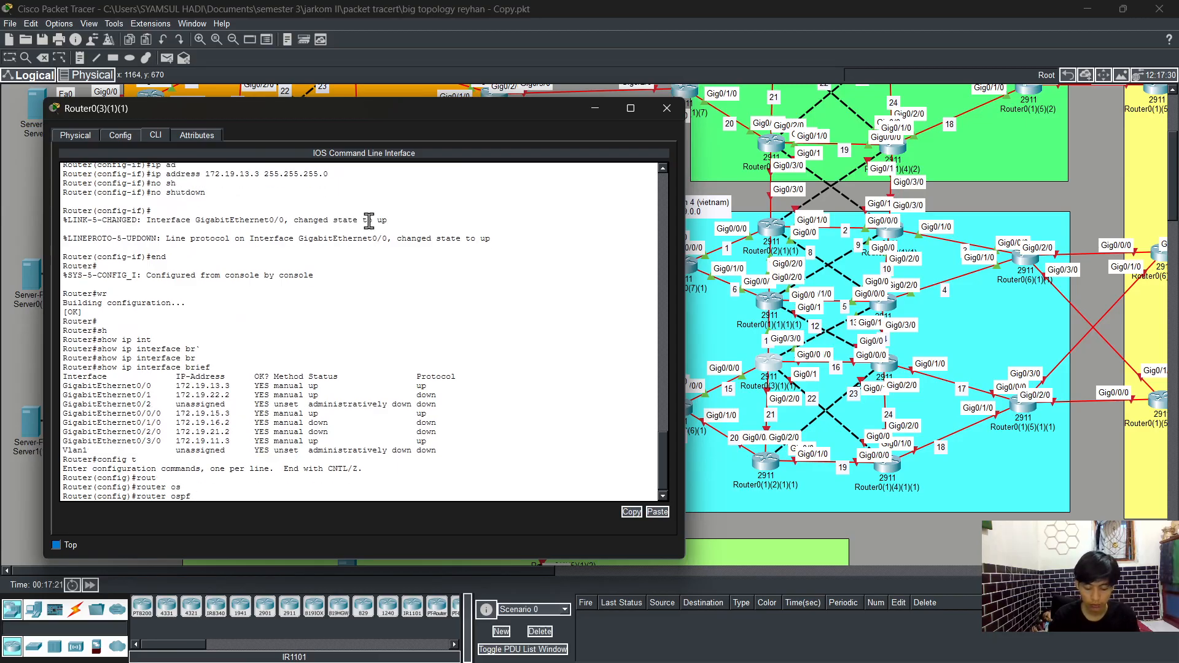
pyautogui.write('1')
pyautogui.press('Return')
pyautogui.write('log')
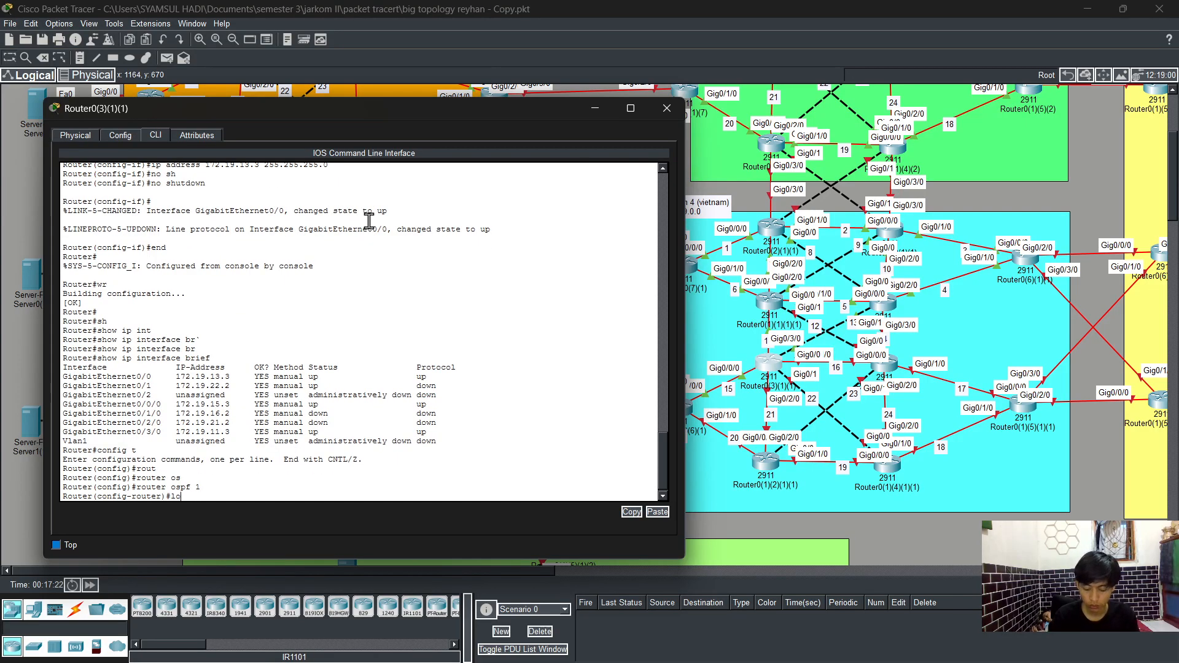
pyautogui.press('Tab')
pyautogui.press('Return')
# Step: Advertise network 172.19.13.0 with wildcard 0.0.0.255 in OSPF area 0
pyautogui.write('net')
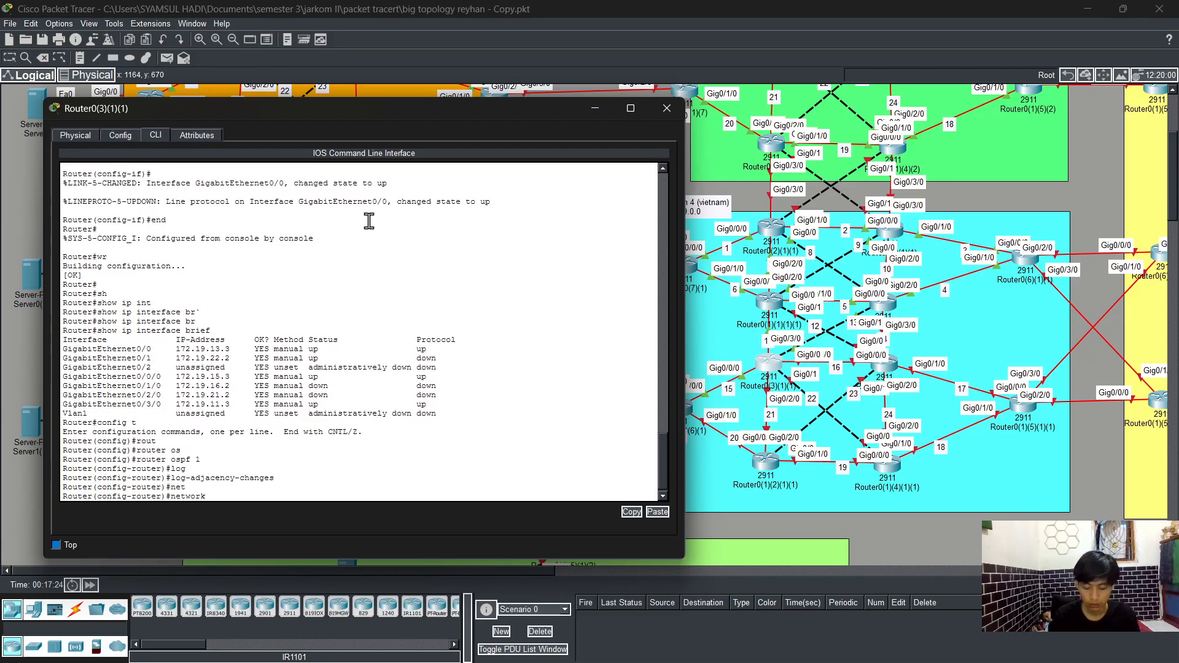
pyautogui.press('Tab')
pyautogui.write('172.19')
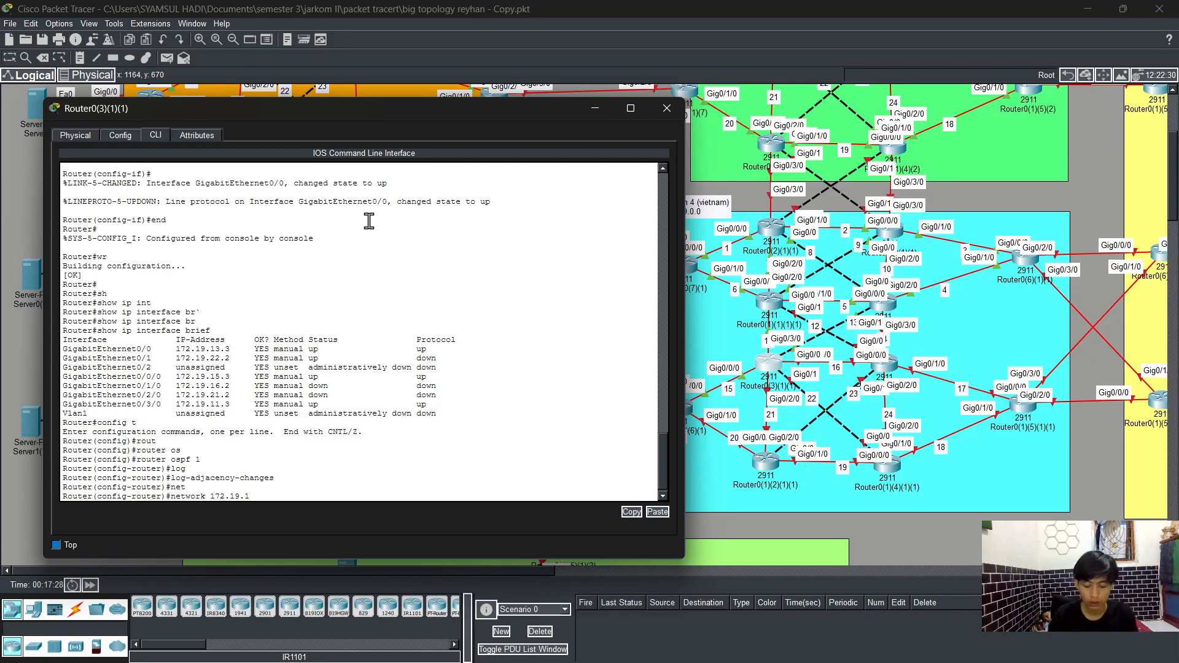
pyautogui.write('.13')
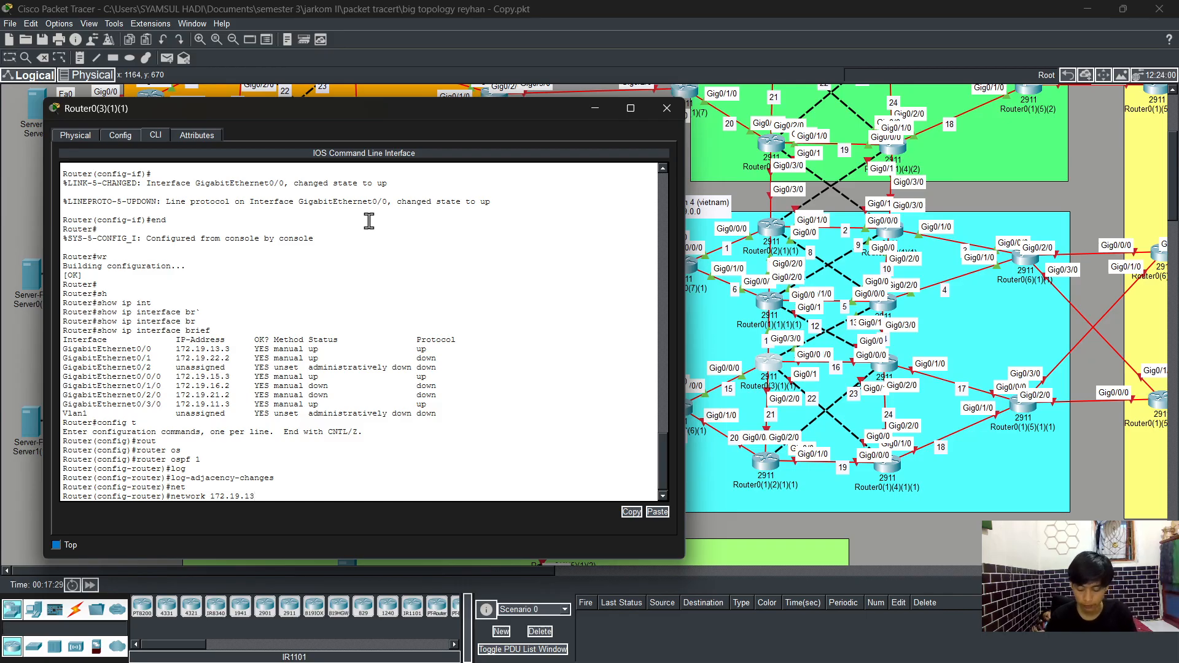
pyautogui.write('.0 0.0.0')
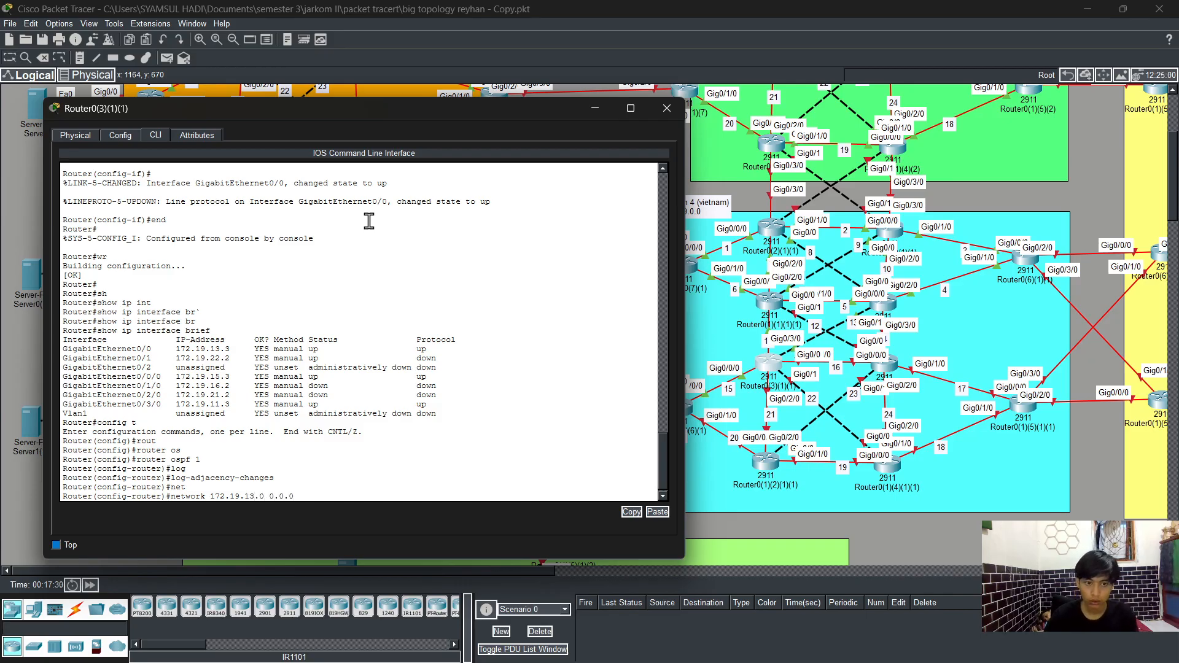
pyautogui.write('.255 are')
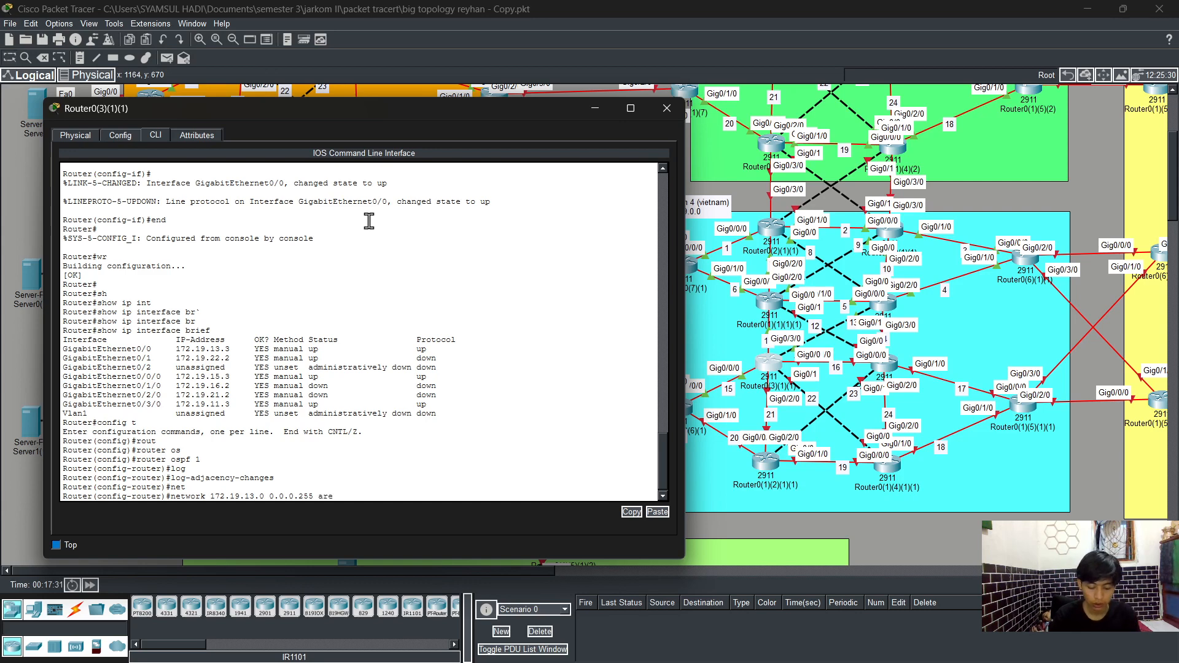
pyautogui.press('Tab')
pyautogui.write('0')
pyautogui.press('Return')
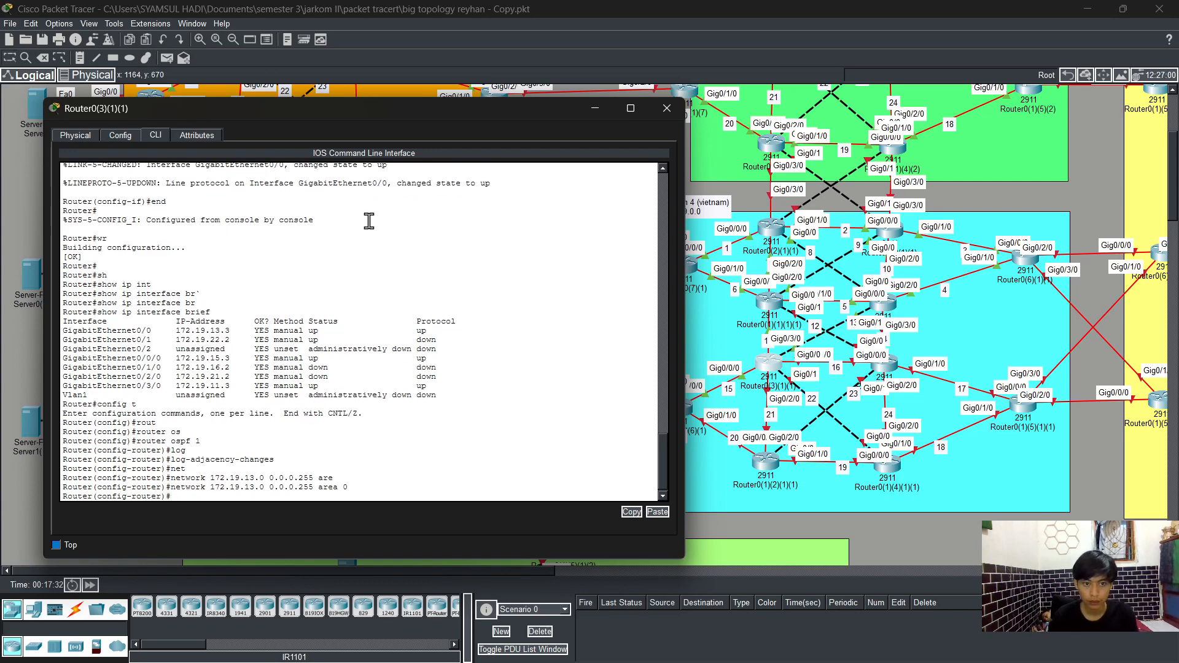
# Step: Advertise networks 172.19.22.0 and 172.19.15.0 with wildcard 0.0.0.255 in OSPF area 0
pyautogui.press('Up')
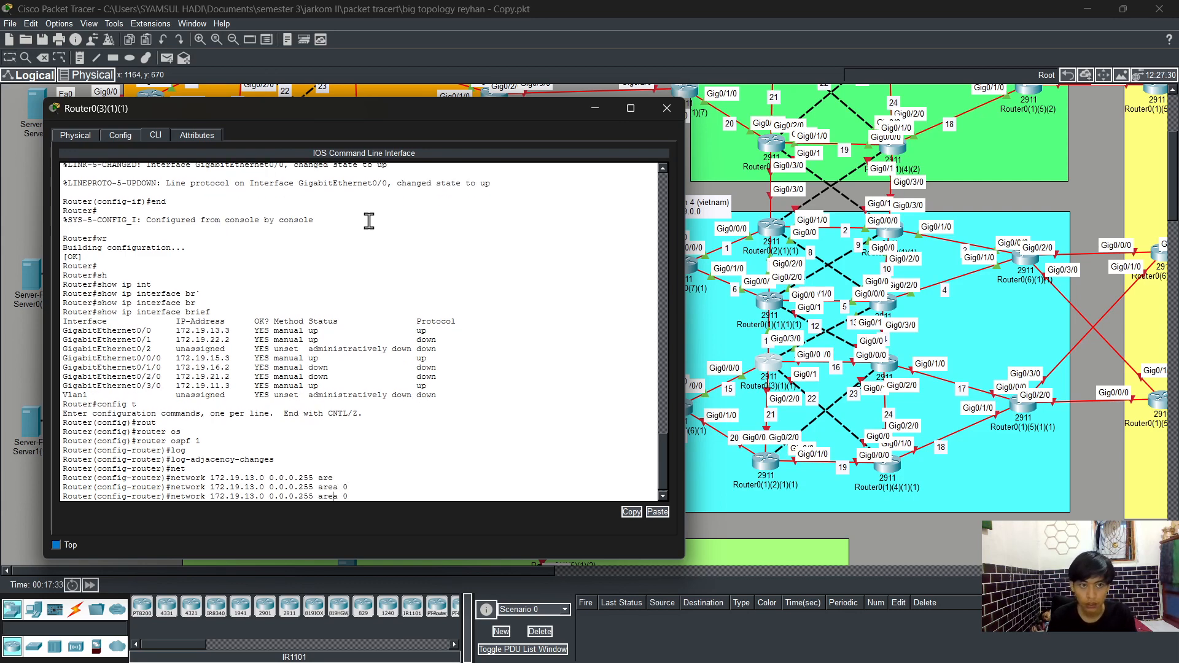
pyautogui.press('Left')
pyautogui.press('Left')
pyautogui.press('Left')
pyautogui.press('Left')
pyautogui.press('Left')
pyautogui.press('Left')
pyautogui.press('Left')
pyautogui.press('Left')
pyautogui.press('Left')
pyautogui.press('Left')
pyautogui.press('Left')
pyautogui.press('Left')
pyautogui.press('Left')
pyautogui.press('Left')
pyautogui.press('Left')
pyautogui.press('Left')
pyautogui.press('Left')
pyautogui.press('Left')
pyautogui.press('Left')
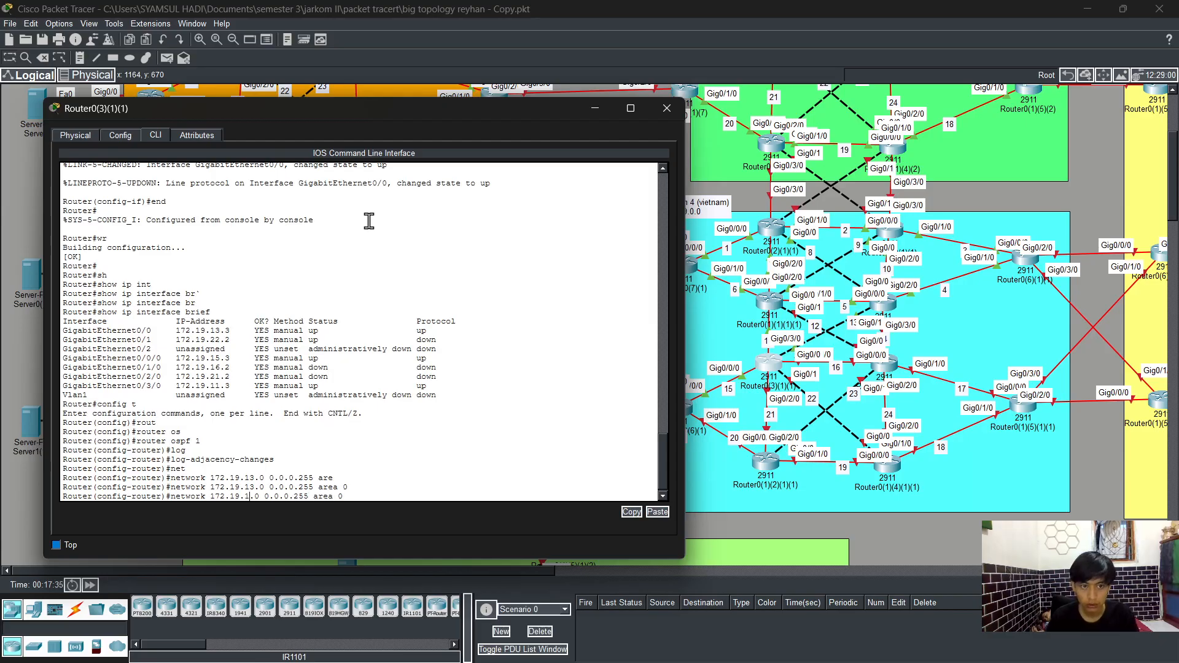
pyautogui.press('BackSpace')
pyautogui.press('BackSpace')
pyautogui.write('22')
pyautogui.press('Return')
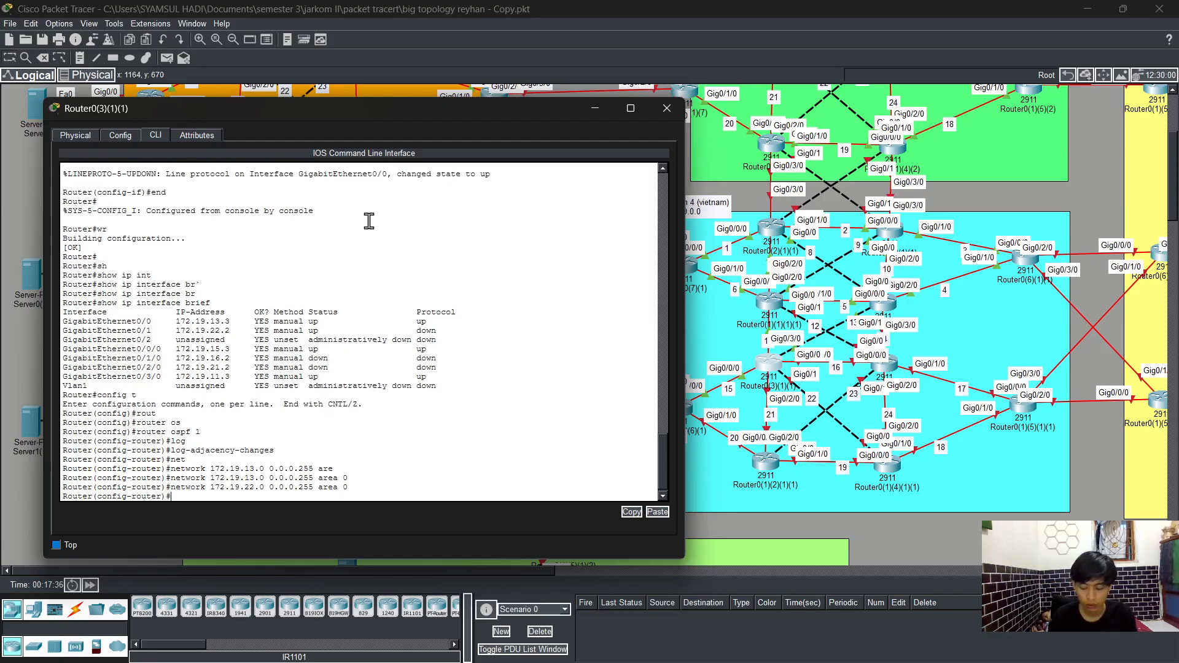
pyautogui.press('Up')
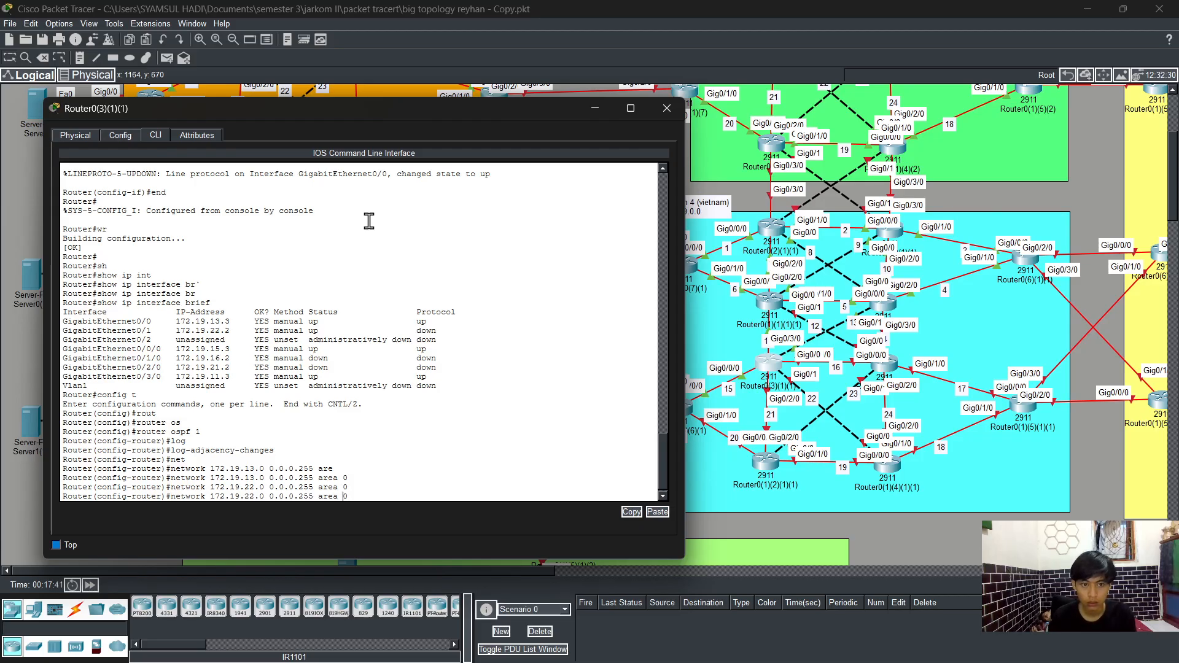
pyautogui.press('Left')
pyautogui.press('Left')
pyautogui.press('Left')
pyautogui.press('Left')
pyautogui.press('Left')
pyautogui.press('Left')
pyautogui.press('Left')
pyautogui.press('Left')
pyautogui.press('Left')
pyautogui.press('Left')
pyautogui.press('Left')
pyautogui.press('BackSpace')
pyautogui.press('BackSpace')
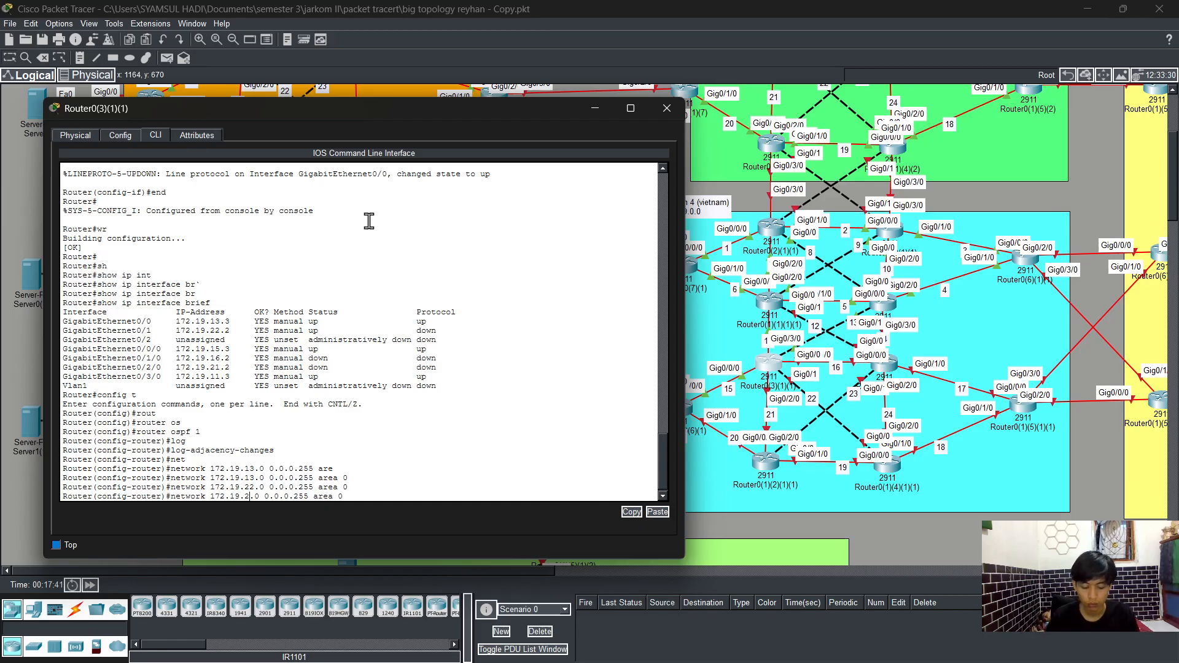
pyautogui.write('15')
pyautogui.press('Return')
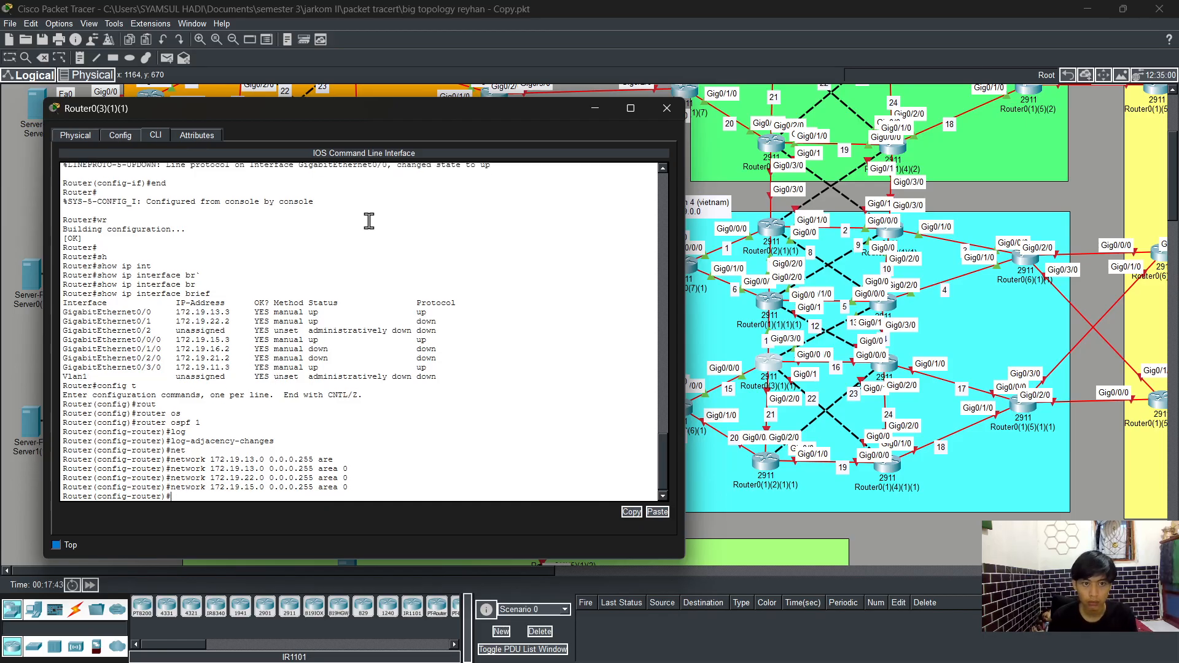
# Step: Advertise networks 172.19.16.0, 172.19.21.0 and 172.19.11.0 with wildcard 0.0.0.255 in OSPF area 0
pyautogui.press('Up')
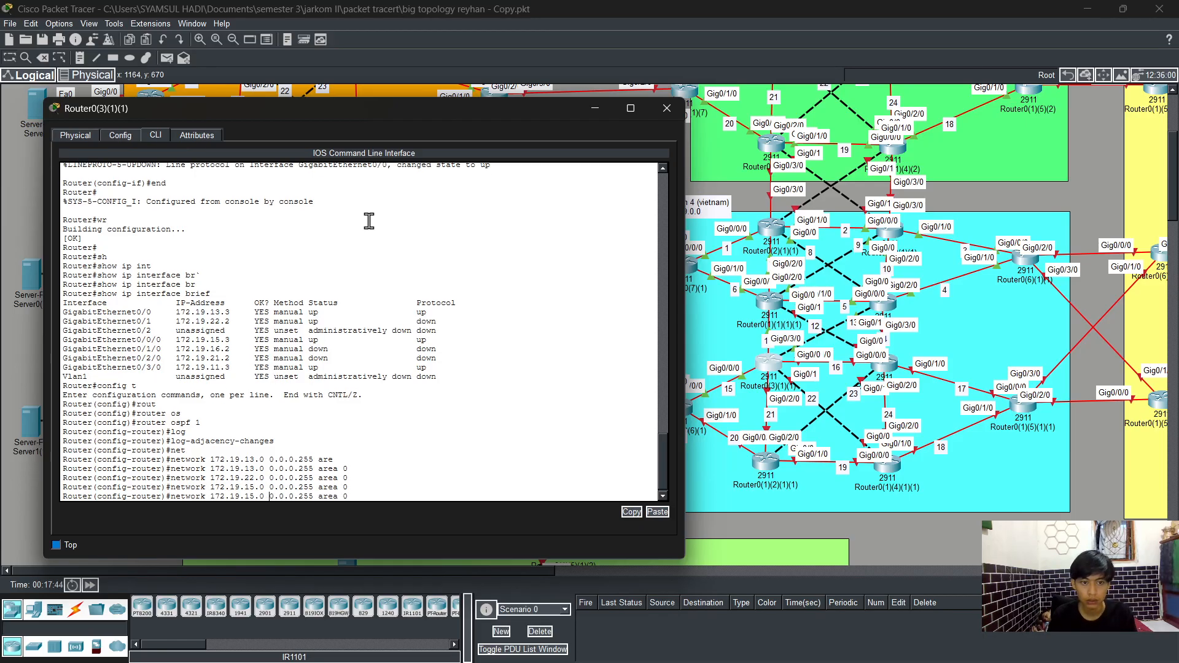
pyautogui.press('Left')
pyautogui.press('BackSpace')
pyautogui.write('6')
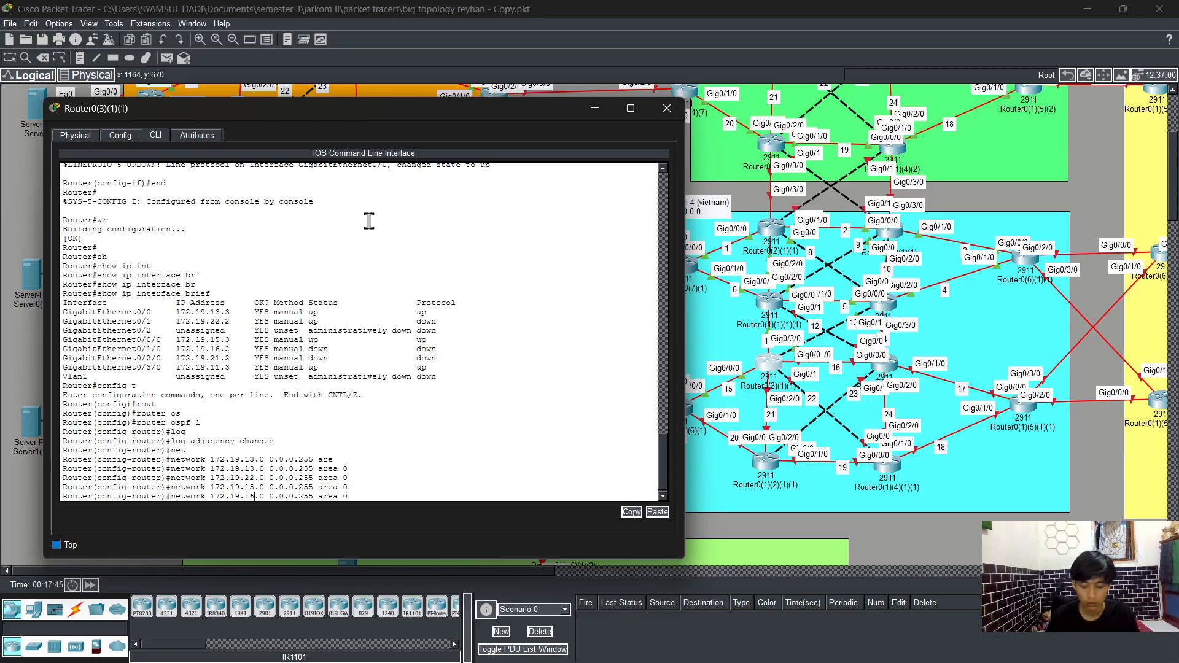
pyautogui.press('Return')
pyautogui.press('Up')
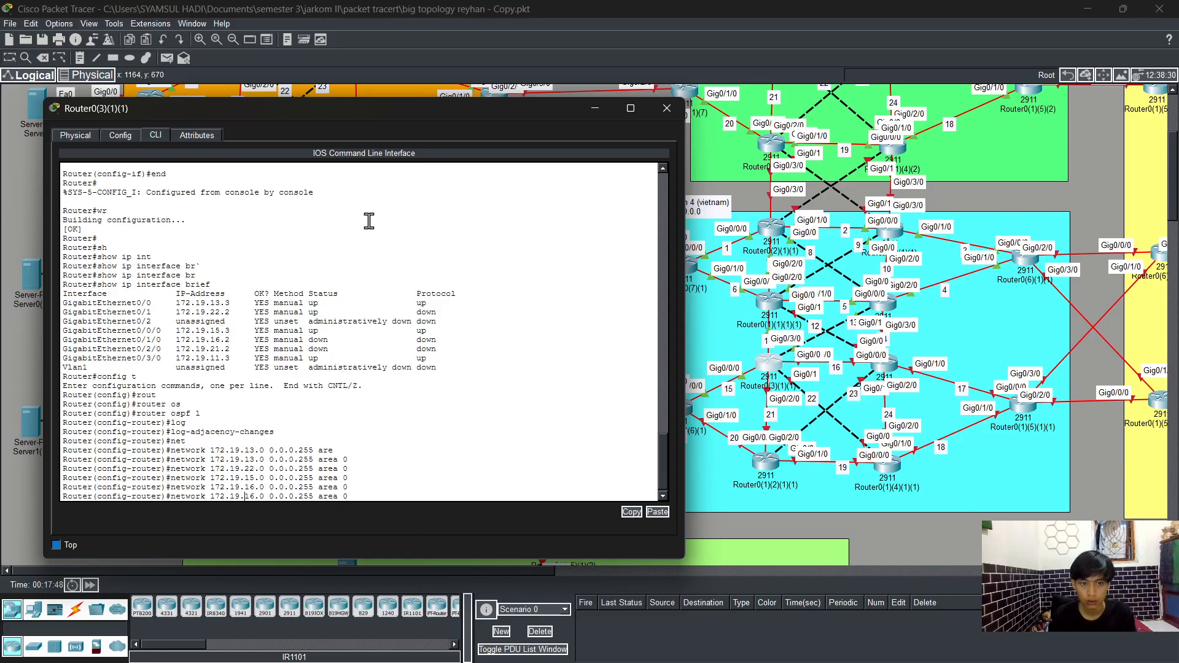
pyautogui.press('BackSpace')
pyautogui.press('BackSpace')
pyautogui.write('21')
pyautogui.press('Return')
pyautogui.press('Up')
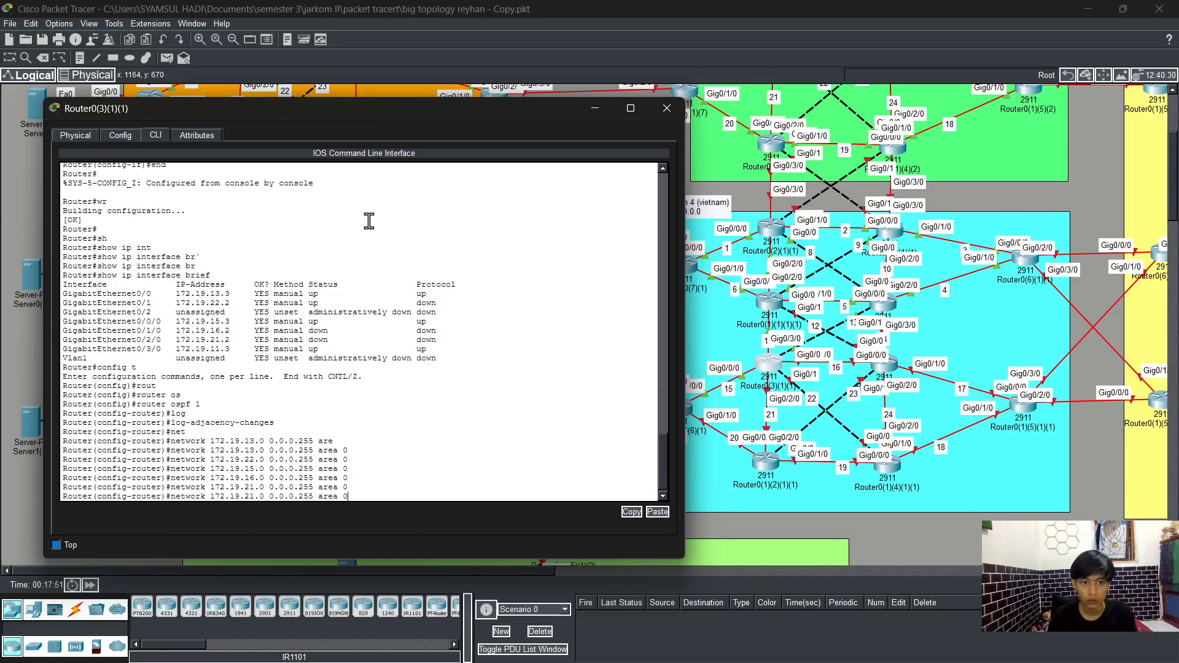
pyautogui.press('Return')
pyautogui.press('Return')
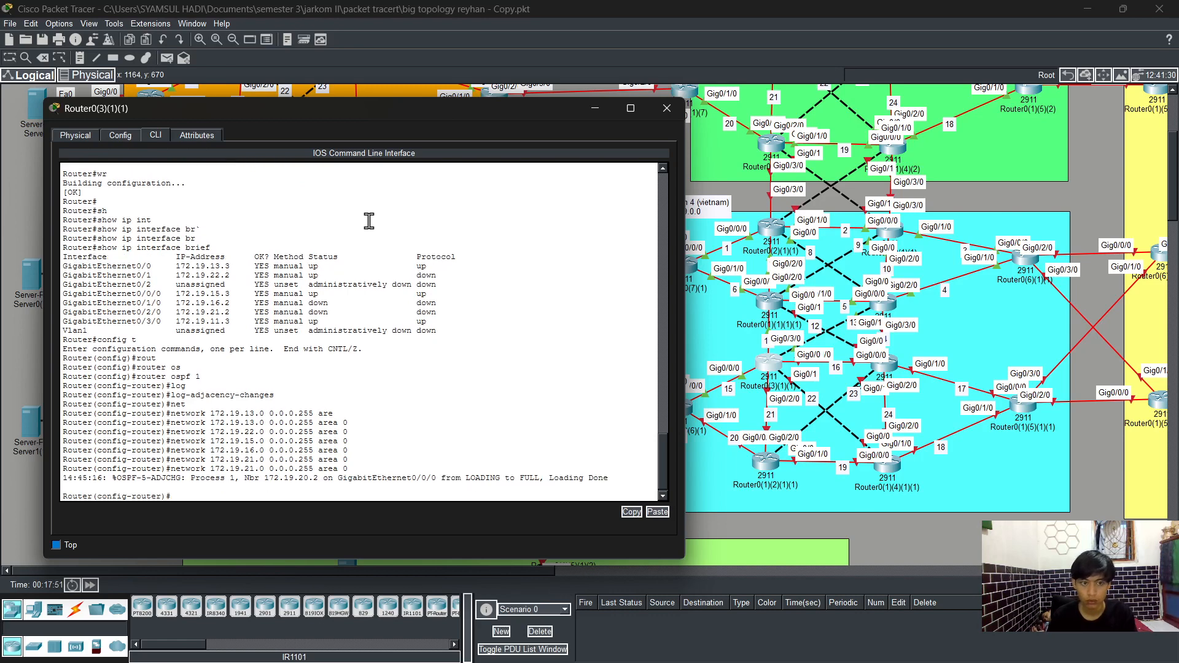
pyautogui.press('Up')
pyautogui.press('BackSpace')
pyautogui.write('172.19.11.0 0.0.0.255 area 0')
# Step: Exit to privileged mode with end and save the configuration with wr
pyautogui.press('Return')
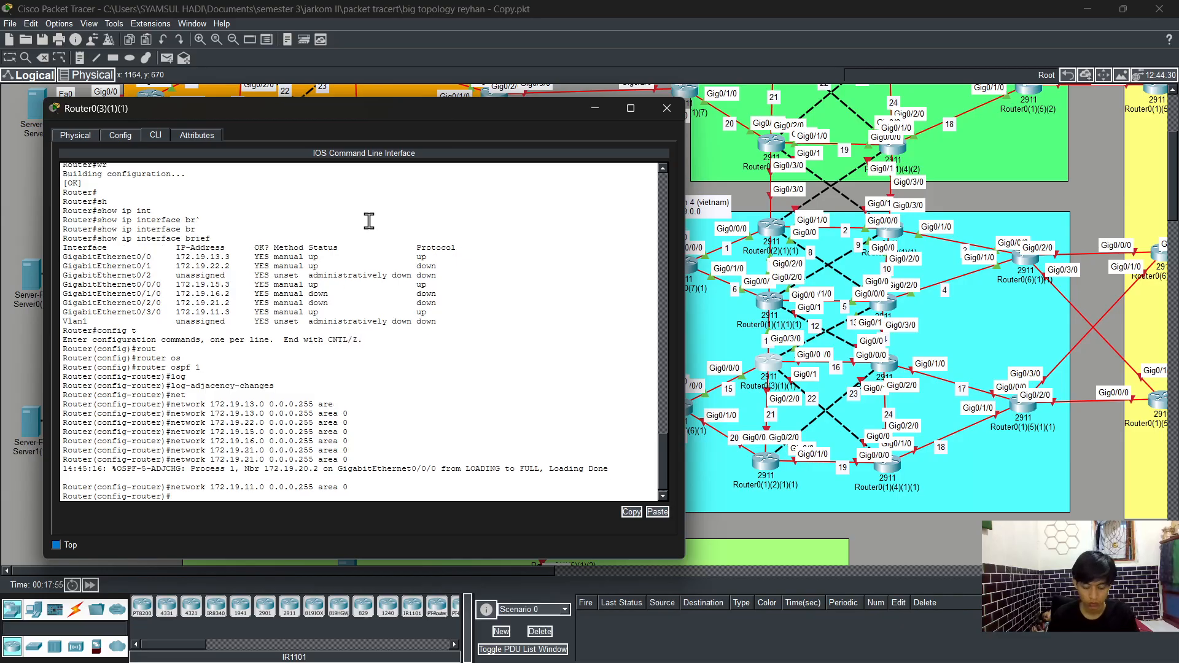
pyautogui.write('end')
pyautogui.press('Return')
pyautogui.write('wr')
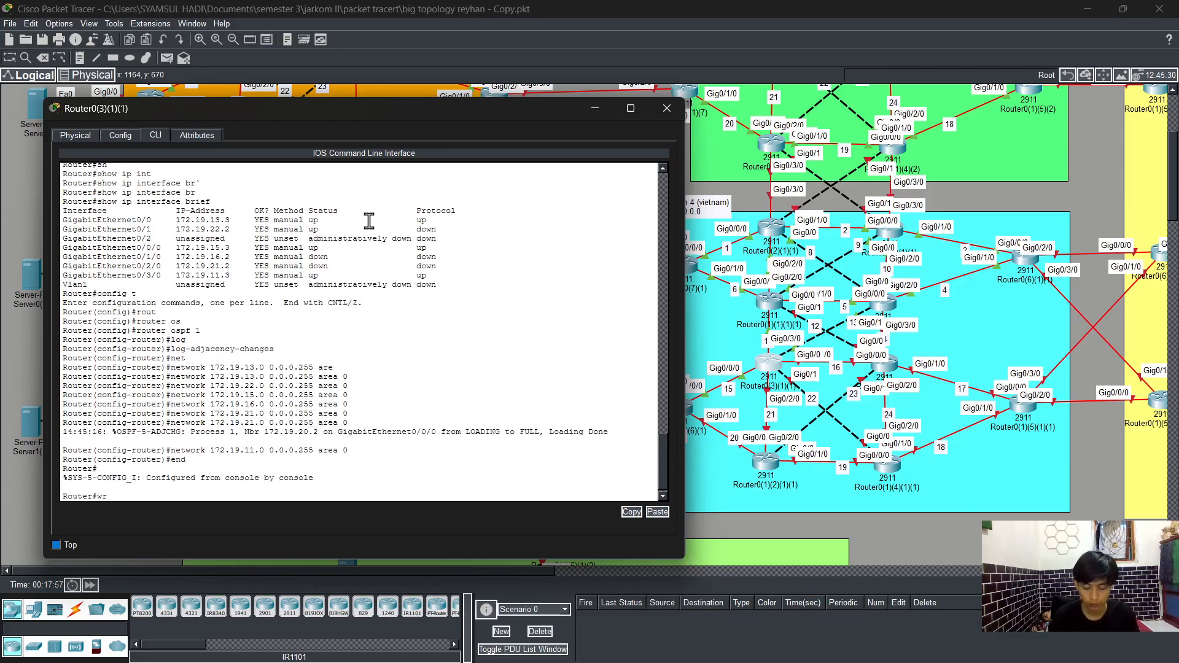
pyautogui.press('Return')
# Step: Run show running-config and page through it to review the interface and OSPF configuration
pyautogui.write('sh')
pyautogui.press('Tab')
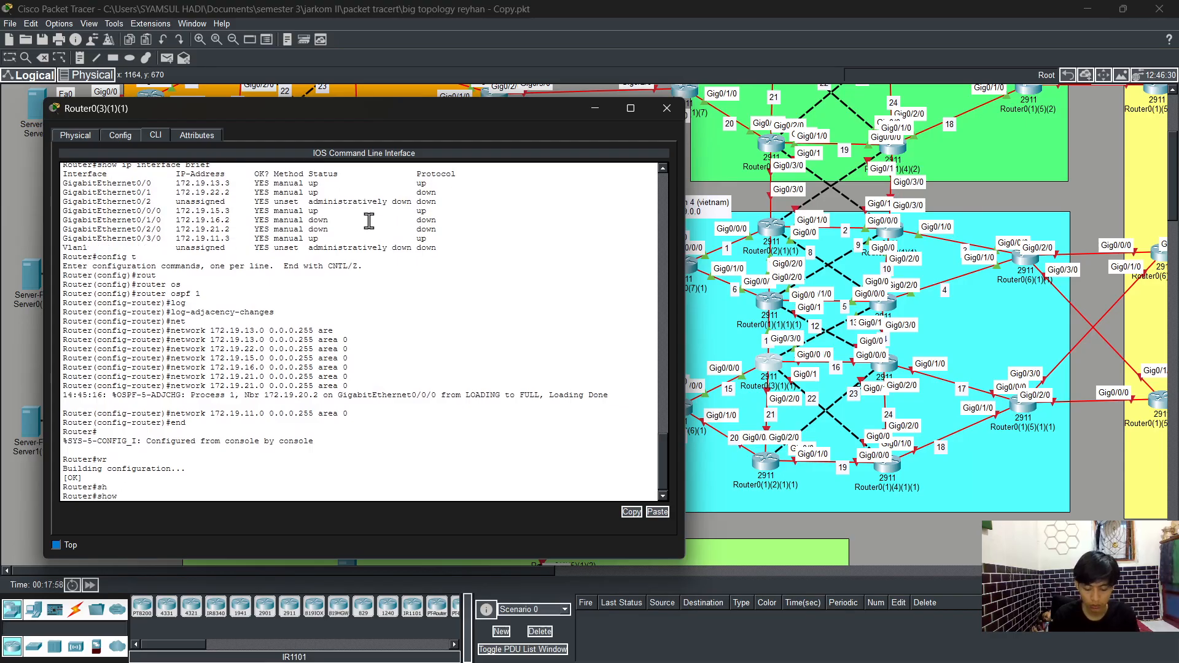
pyautogui.write('run')
pyautogui.press('Tab')
pyautogui.press('Return')
pyautogui.press('Return')
pyautogui.press('Return')
pyautogui.press('Return')
pyautogui.press('Return')
pyautogui.press('Return')
pyautogui.press('Return')
pyautogui.press('Return')
pyautogui.press('Return')
pyautogui.press('Return')
pyautogui.press('Return')
pyautogui.press('Return')
pyautogui.press('Return')
pyautogui.press('Return')
pyautogui.press('Return')
pyautogui.press('Return')
pyautogui.press('Return')
pyautogui.press('Return')
pyautogui.press('Return')
pyautogui.press('Return')
pyautogui.press('Return')
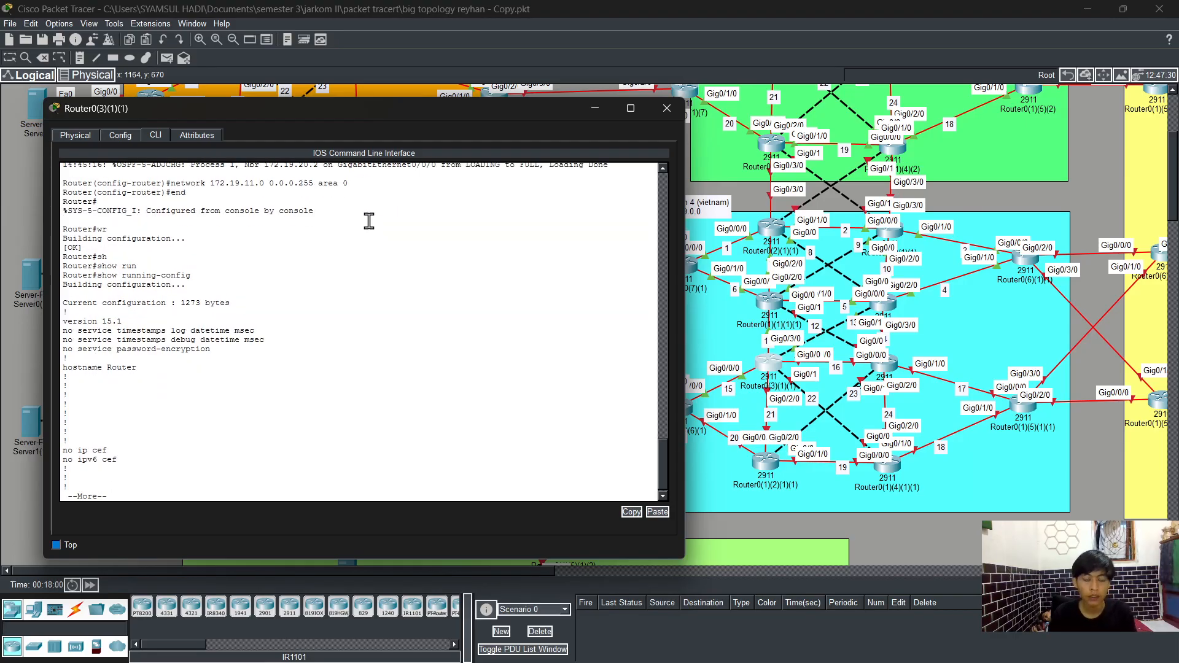
pyautogui.press('Return')
pyautogui.press('Return')
pyautogui.press('Return')
pyautogui.press('Return')
pyautogui.press('Return')
pyautogui.press('Return')
pyautogui.press('Return')
pyautogui.press('Return')
pyautogui.press('Return')
pyautogui.press('Return')
pyautogui.press('Return')
pyautogui.press('Return')
pyautogui.press('Return')
pyautogui.press('Return')
pyautogui.press('Return')
pyautogui.press('Return')
pyautogui.press('Return')
pyautogui.press('Return')
pyautogui.press('Return')
pyautogui.press('Return')
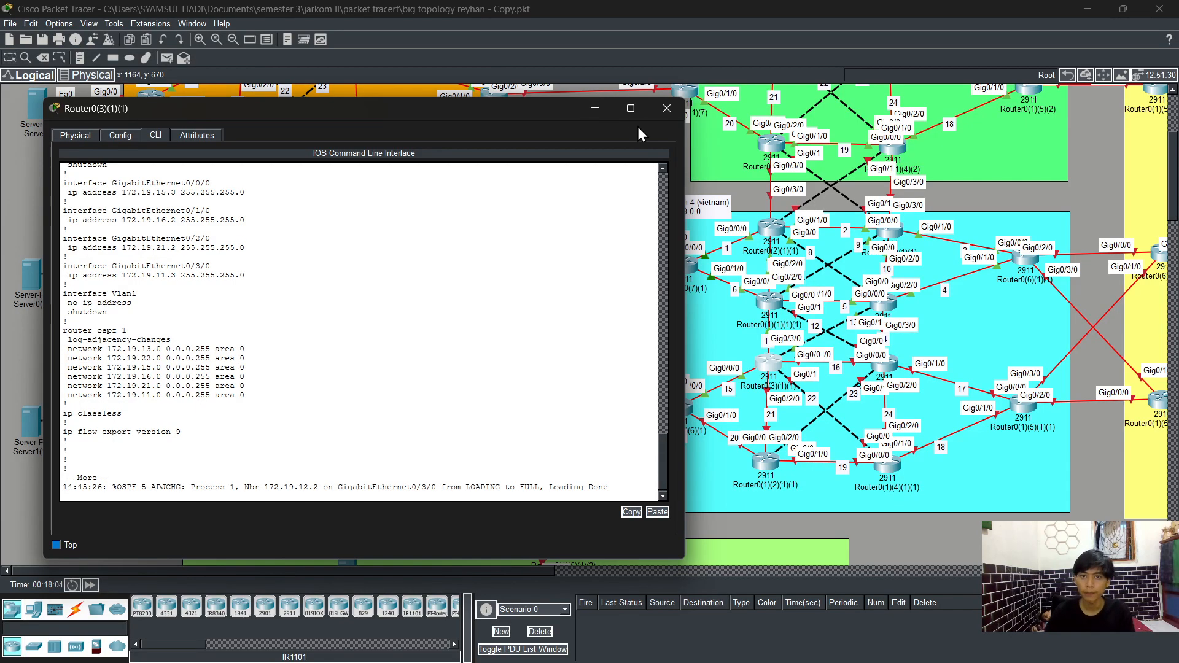
# Step: Open the CLI of router Router0(5)(1)(1), enter privileged mode with enable and global configuration with config t
pyautogui.click(661, 113)
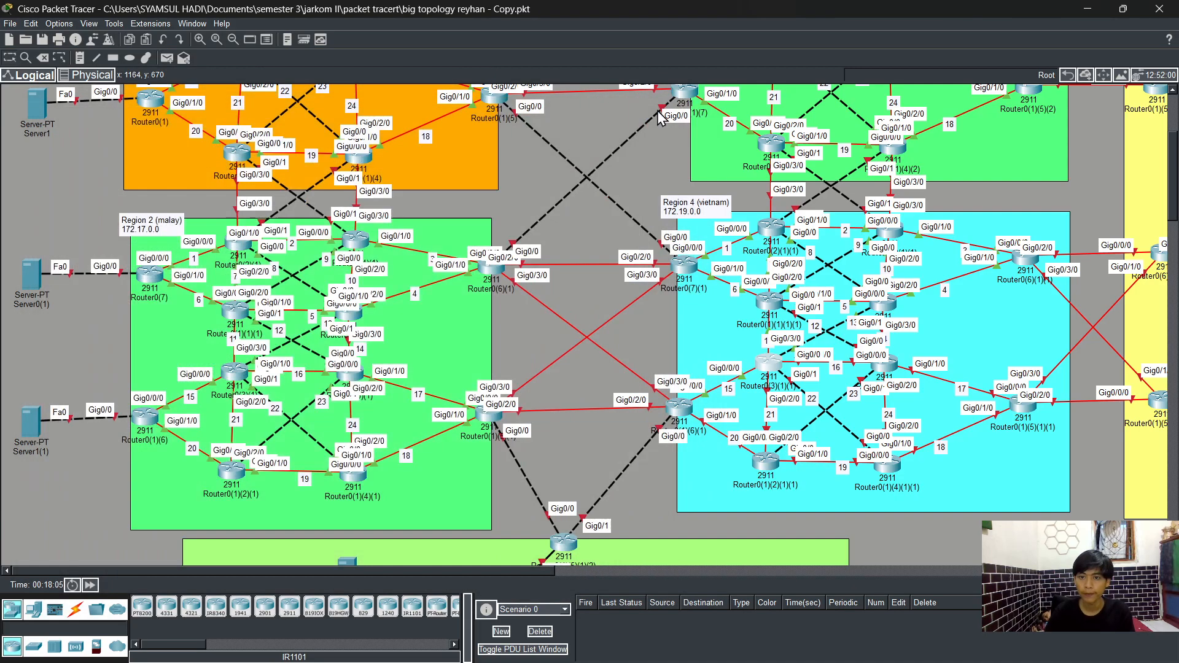
pyautogui.click(885, 363)
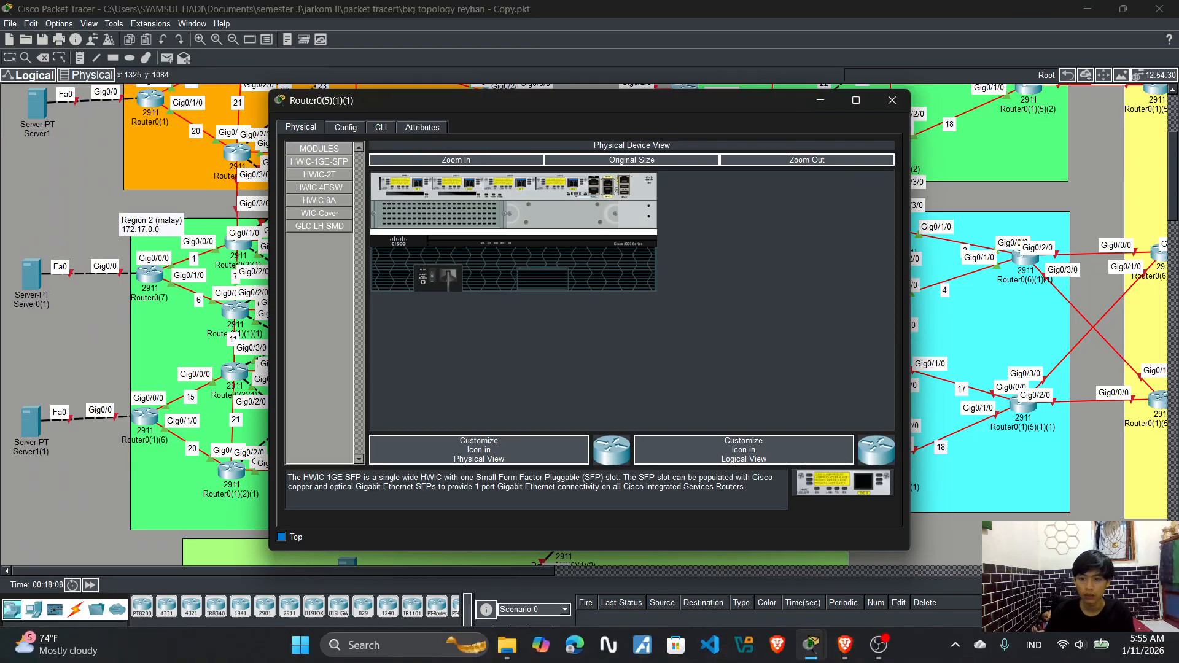
pyautogui.moveTo(812, 655)
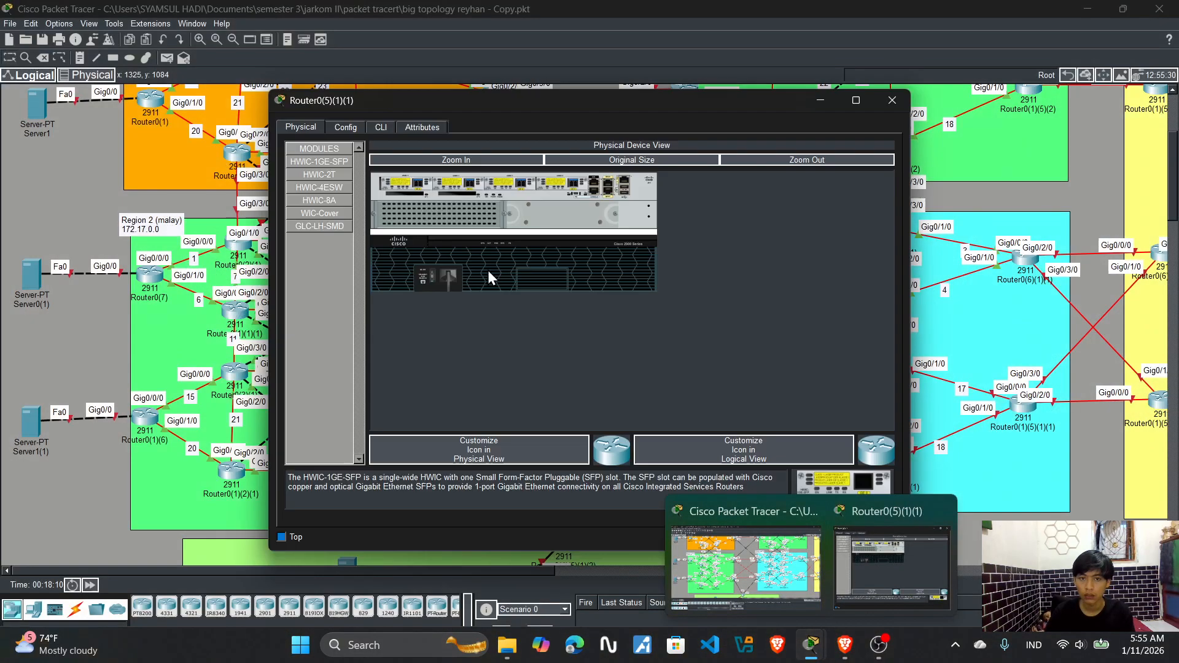
pyautogui.click(380, 129)
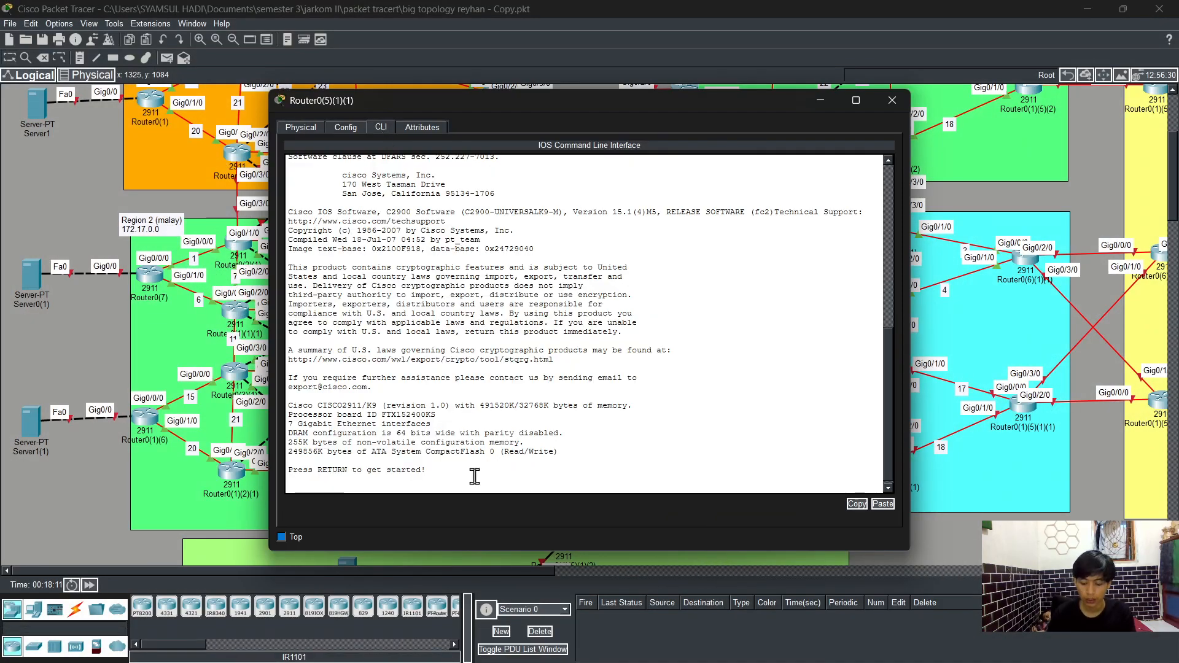
pyautogui.press('Return')
pyautogui.write('en')
pyautogui.press('Tab')
pyautogui.press('Return')
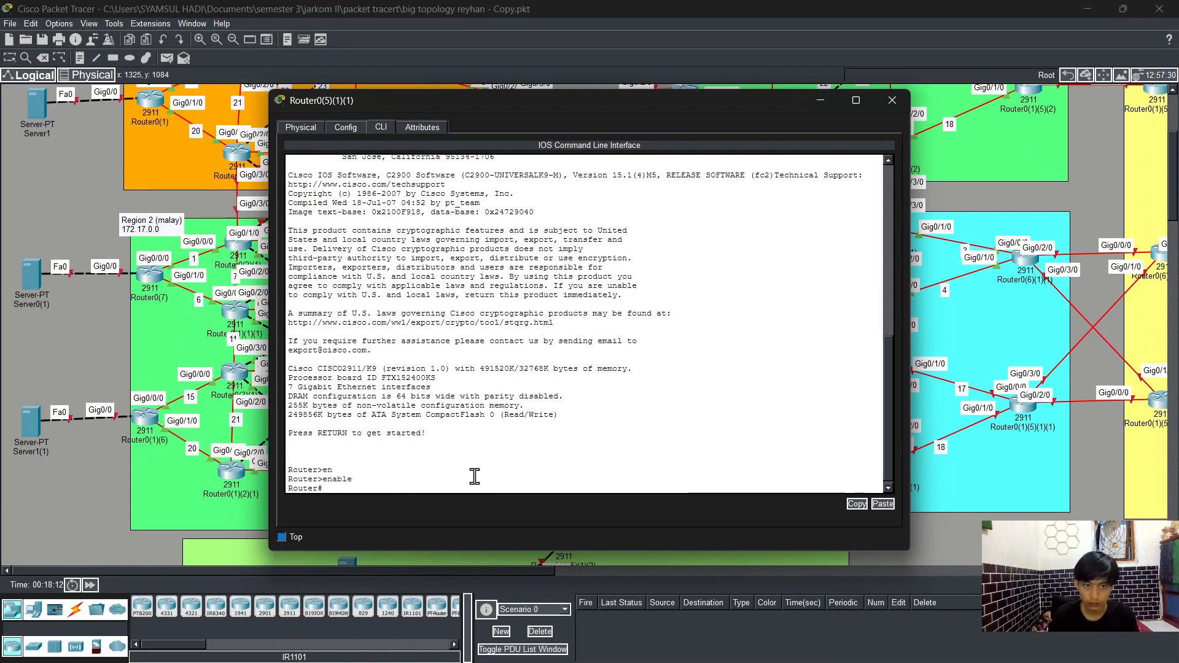
pyautogui.write('config')
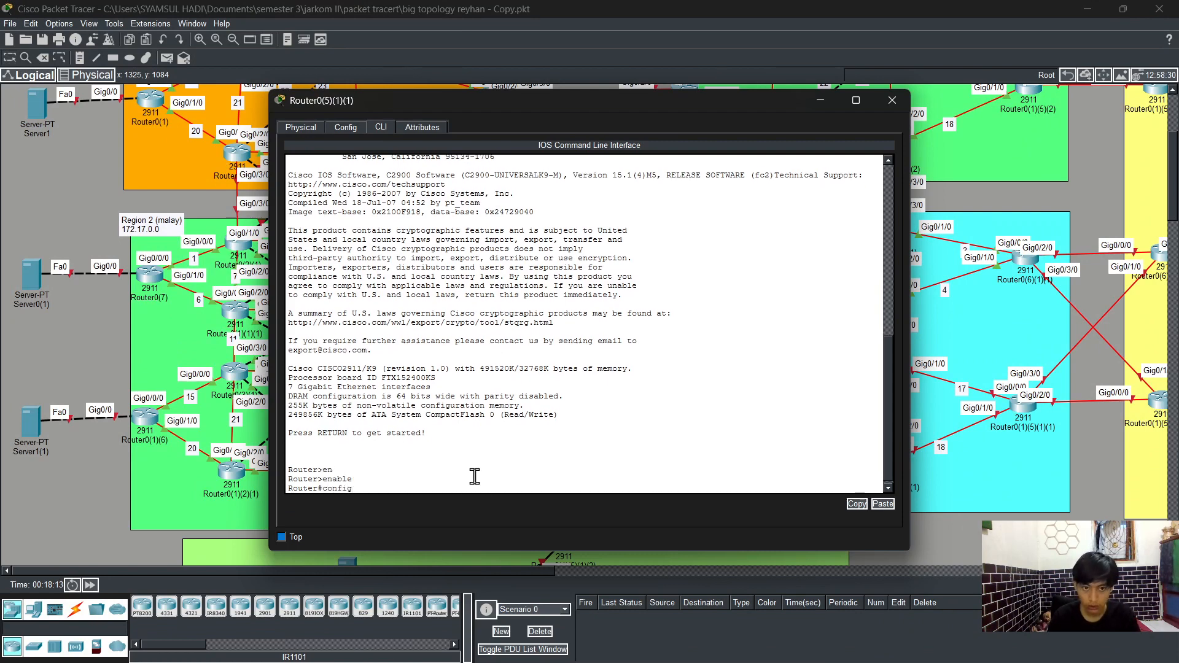
pyautogui.write(' t')
pyautogui.press('Return')
# Step: Assign IP address 172.19.16.3 with mask 255.255.255.0 to interface g0/0/0, enable it with no shutdown, and exit the interface
pyautogui.write('int')
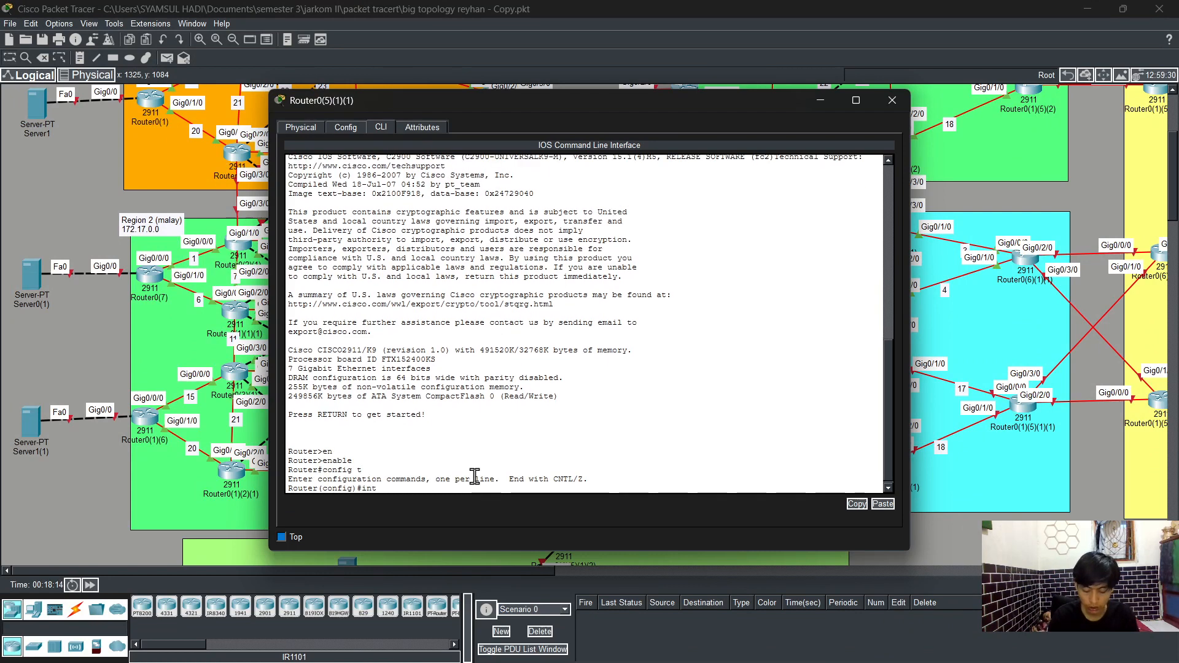
pyautogui.press('Tab')
pyautogui.write('g0')
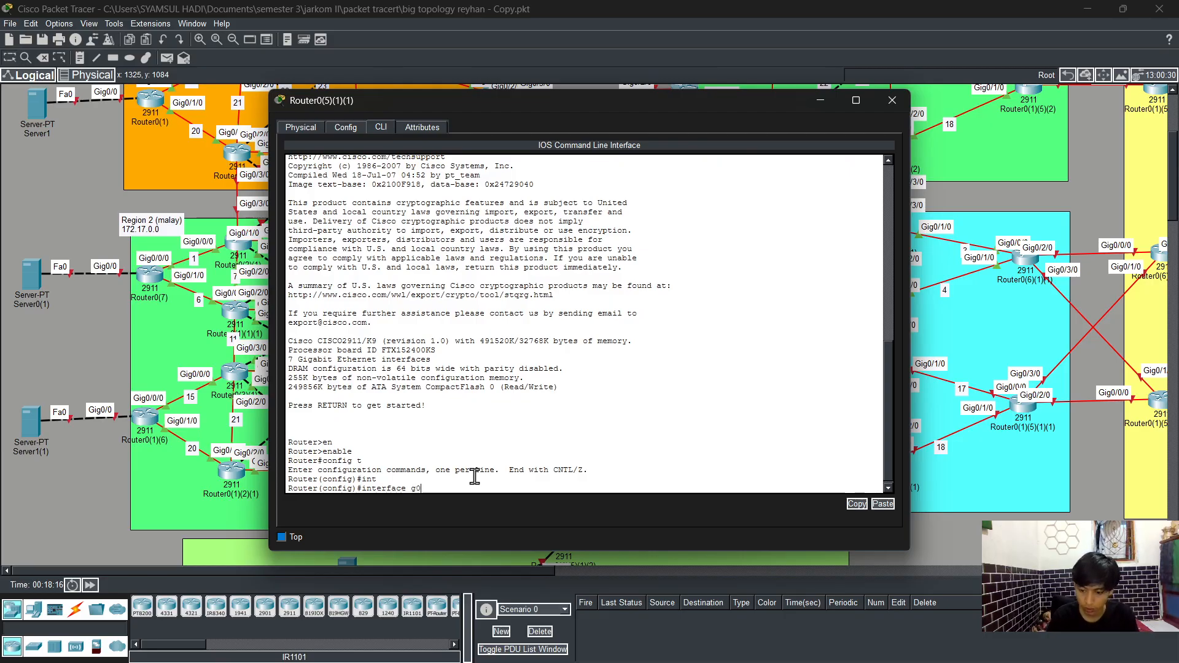
pyautogui.write('/0/0')
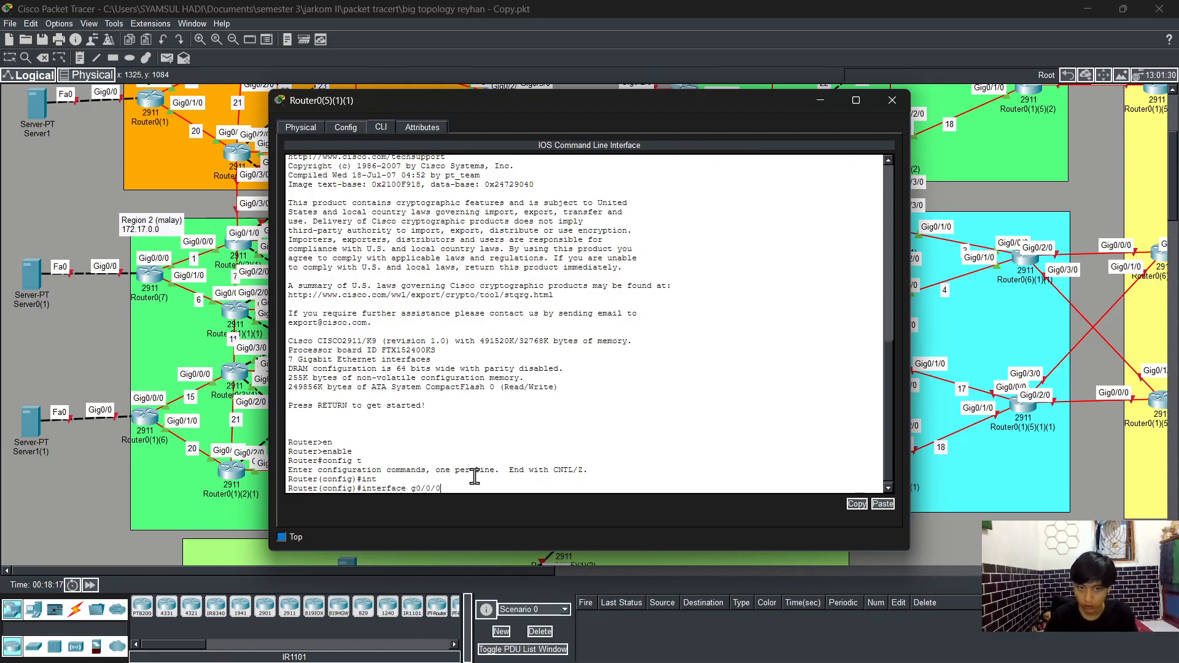
pyautogui.press('Return')
pyautogui.write('ip ad')
pyautogui.press('Tab')
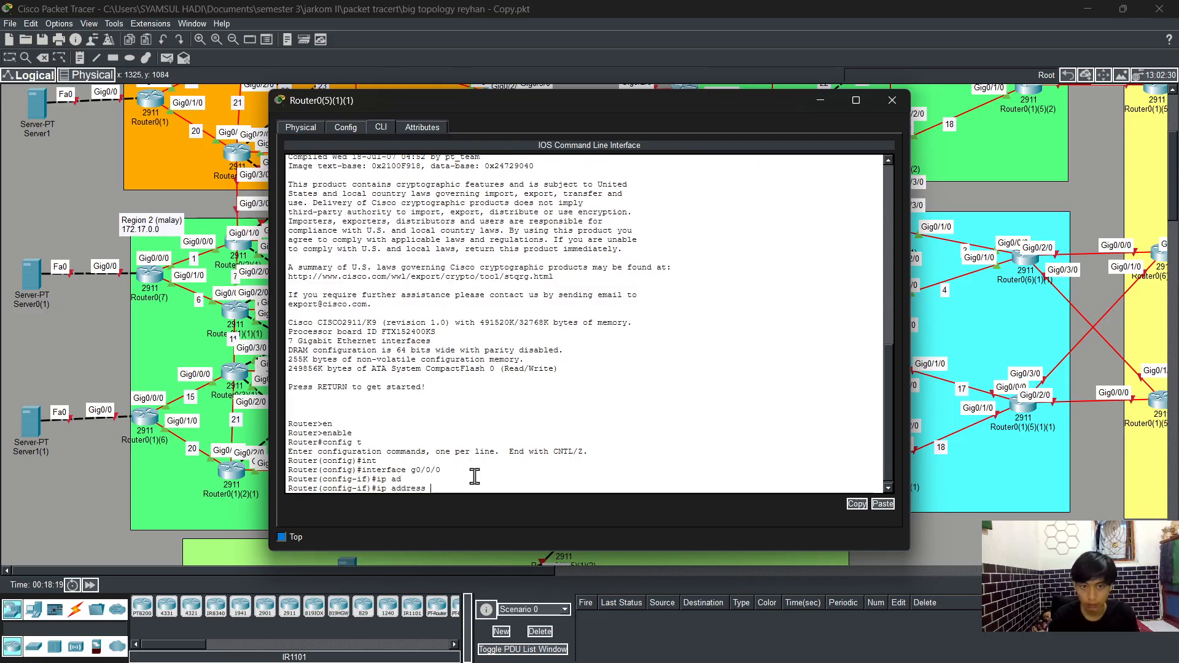
pyautogui.write('172.19')
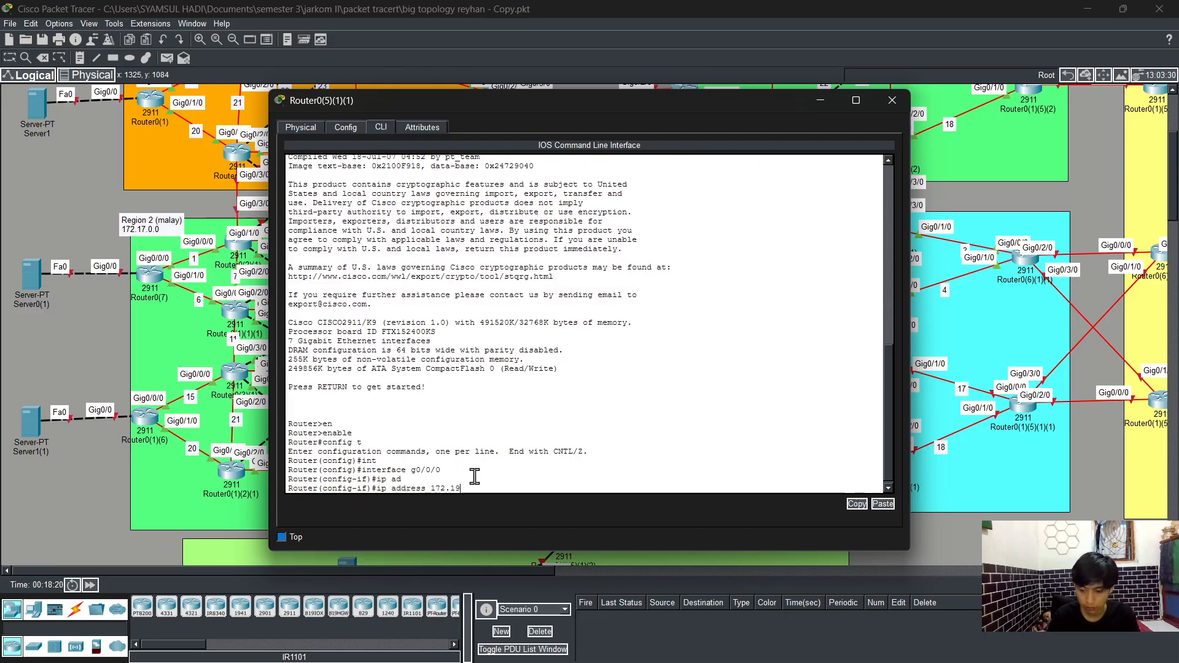
pyautogui.write('.')
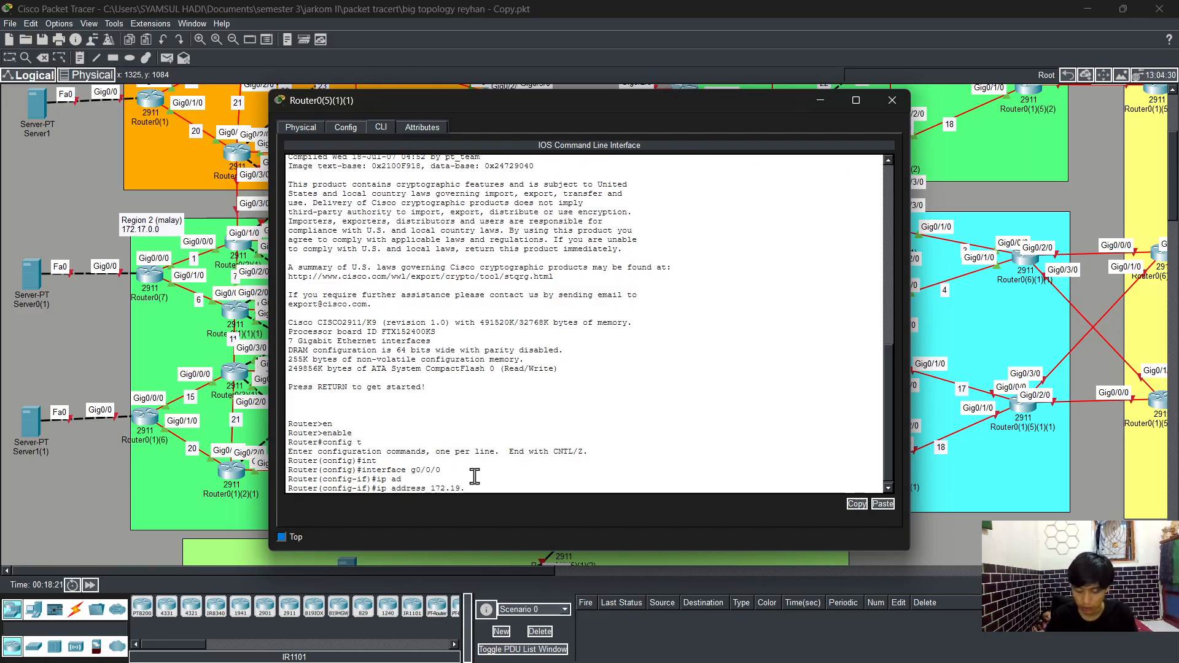
pyautogui.write('16')
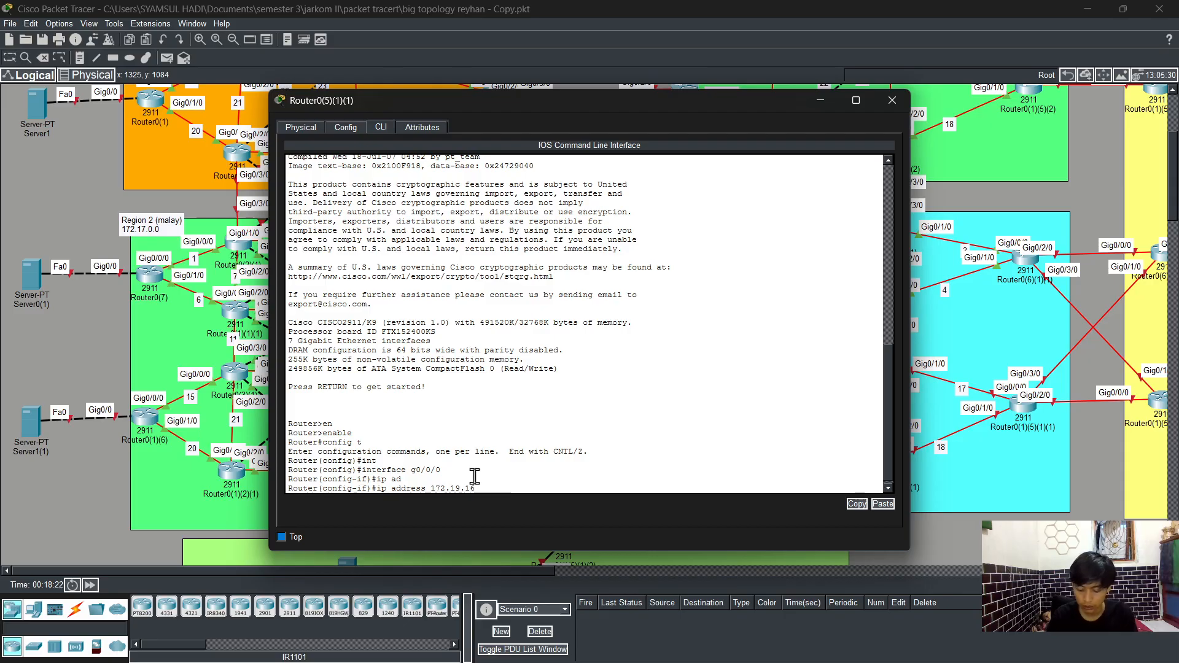
pyautogui.write('.3')
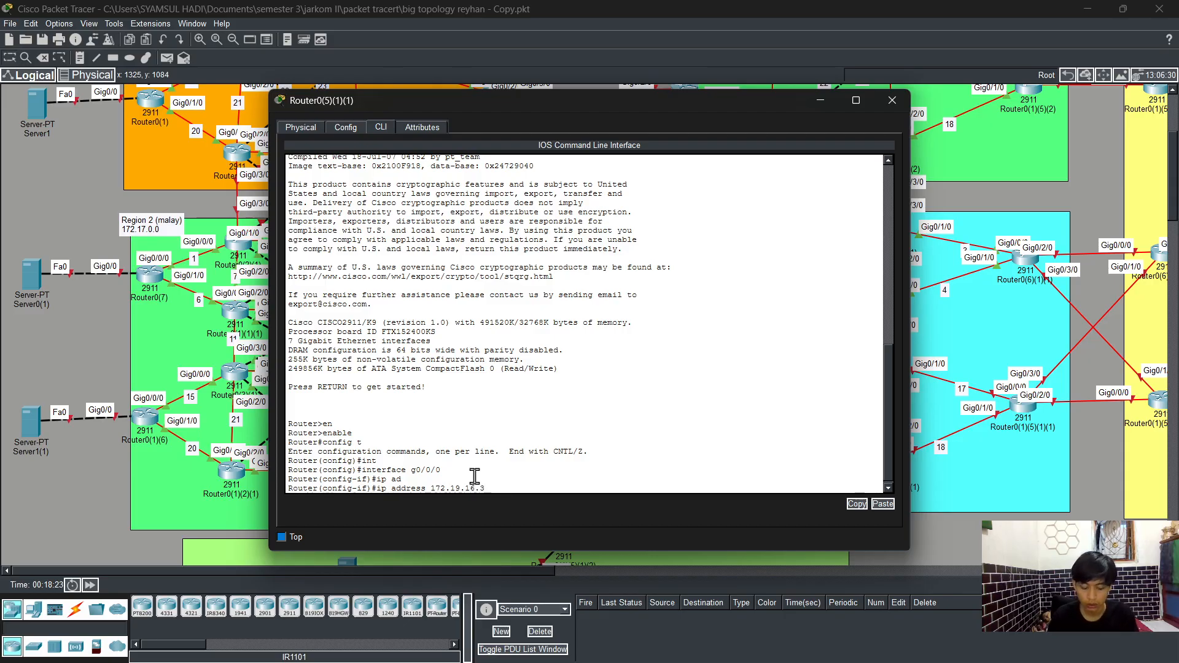
pyautogui.write(' 255.255.2')
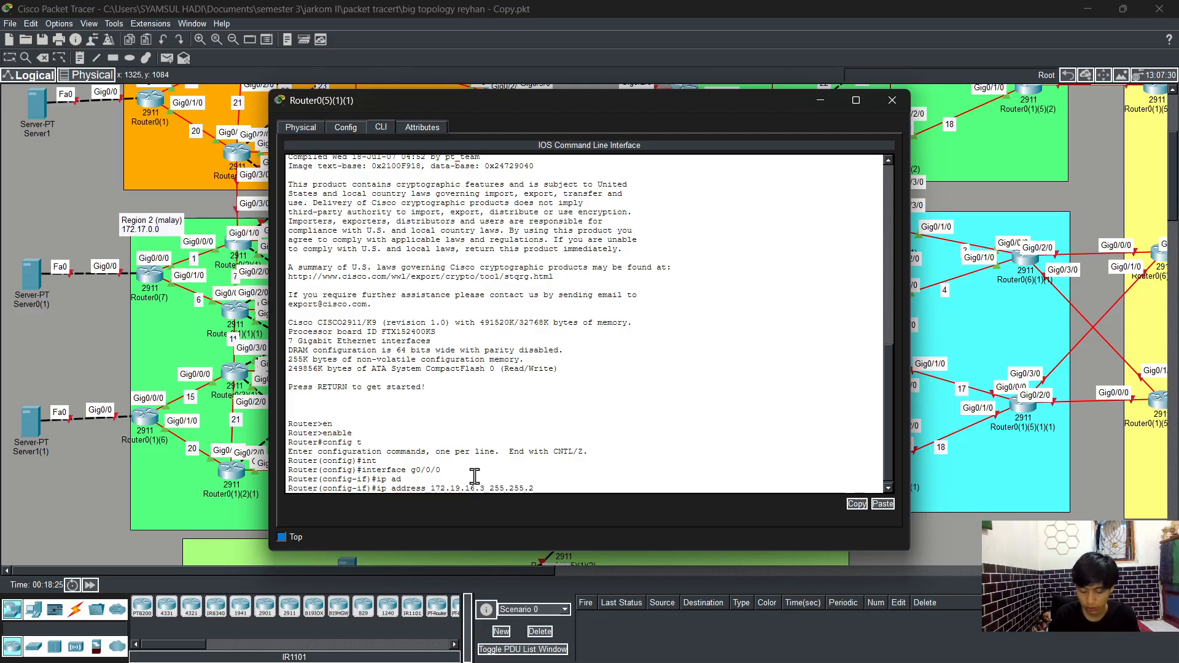
pyautogui.write('55.255.0')
pyautogui.press('Return')
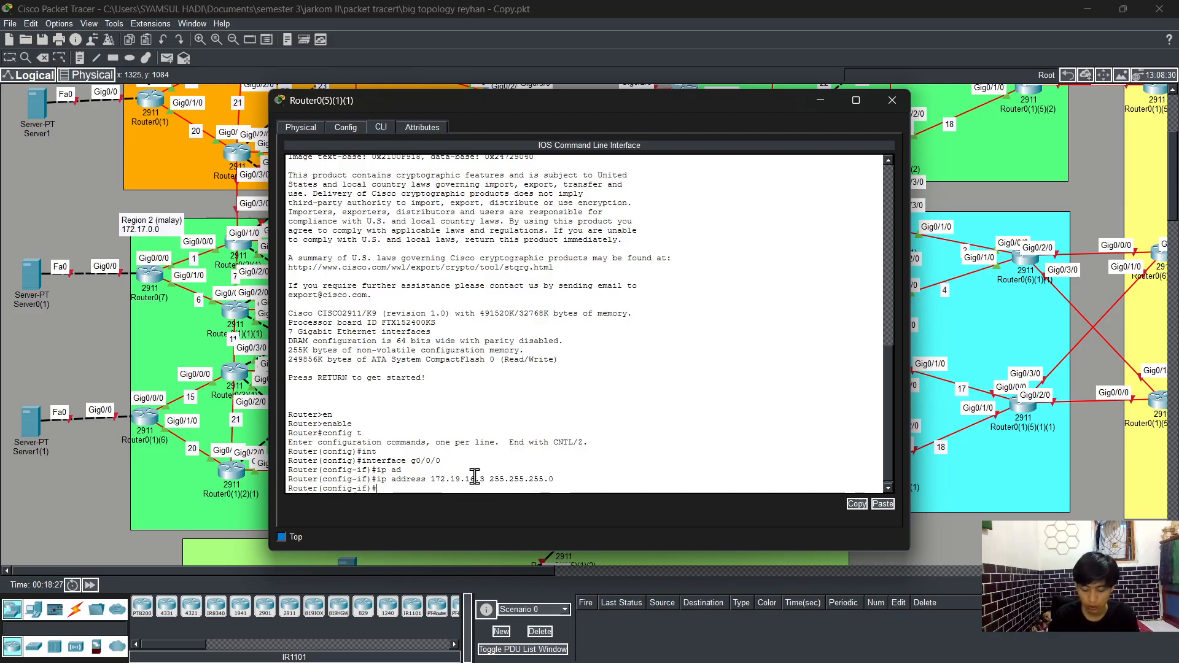
pyautogui.write('no sh')
pyautogui.press('Tab')
pyautogui.press('Return')
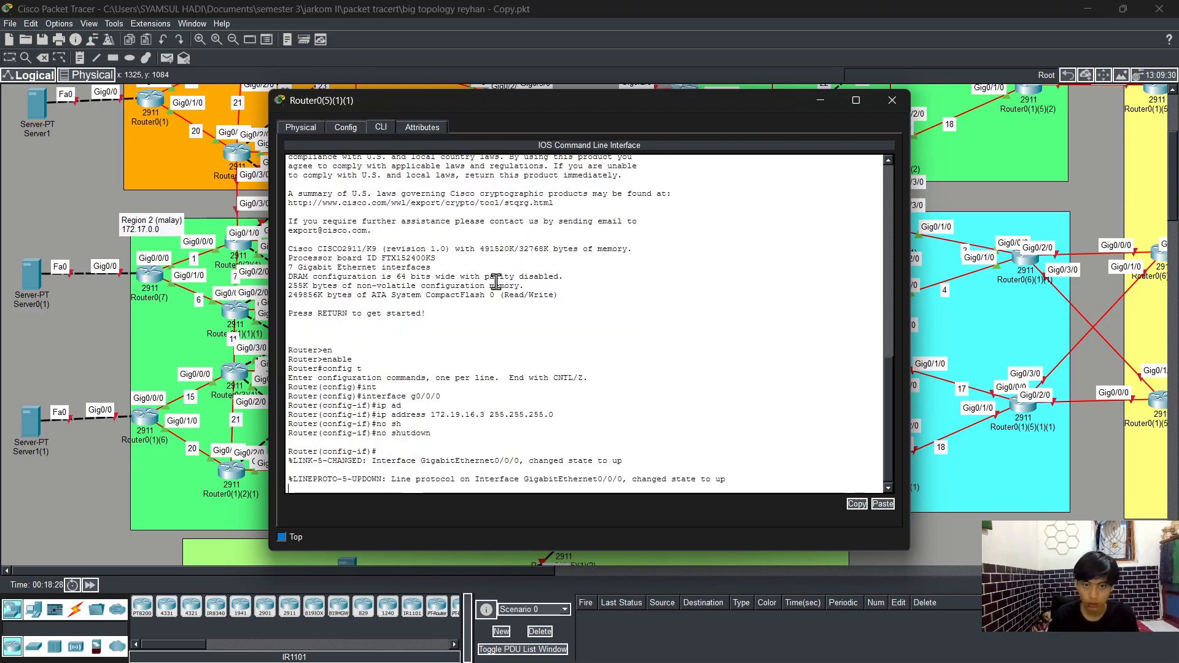
pyautogui.press('Return')
pyautogui.write('ex')
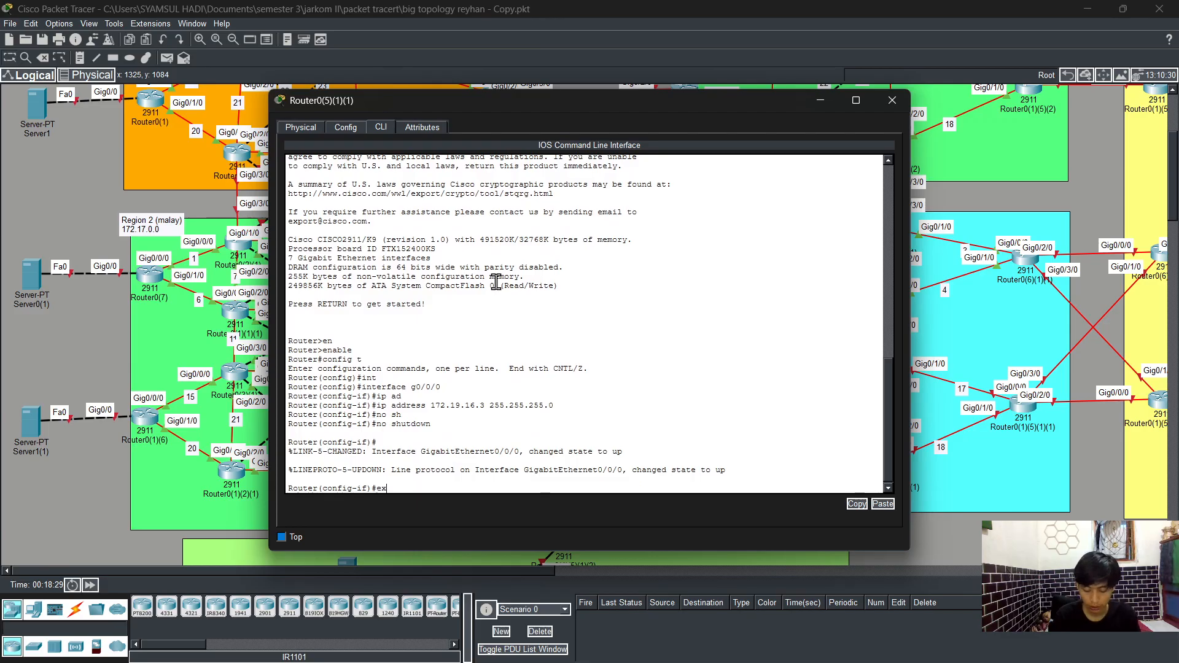
pyautogui.press('Tab')
pyautogui.press('Return')
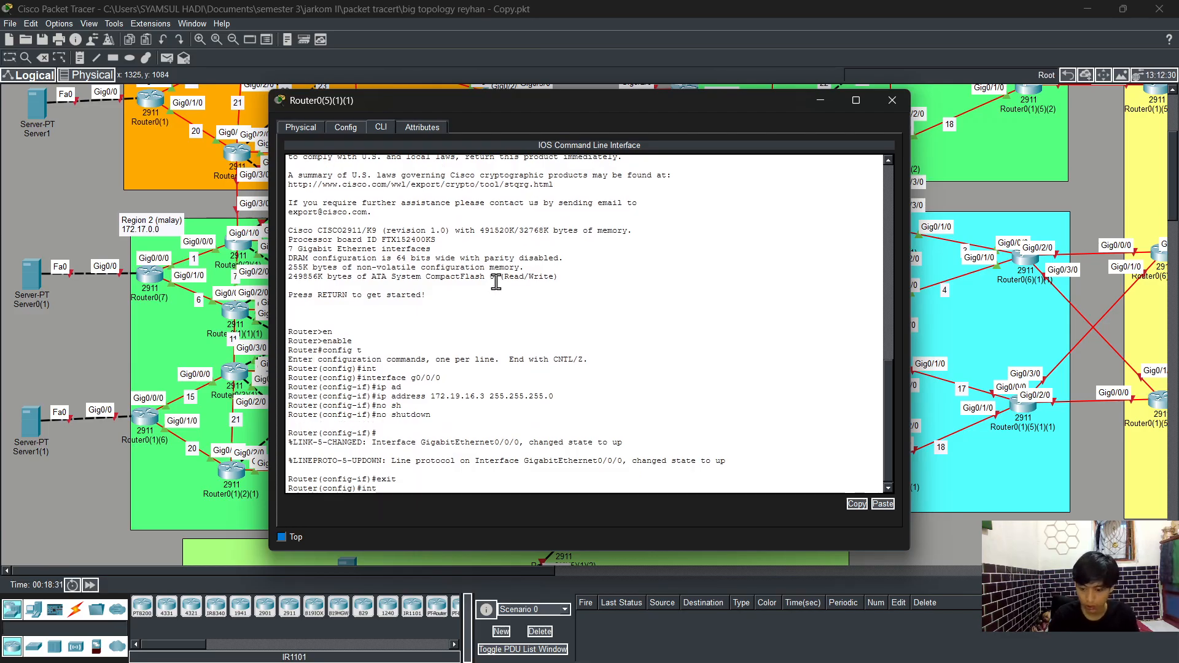
# Step: Enter interface g0/0 and try to set its IP address to 172.19.12.3 with mask 255.255.0
pyautogui.write('int')
pyautogui.press('Tab')
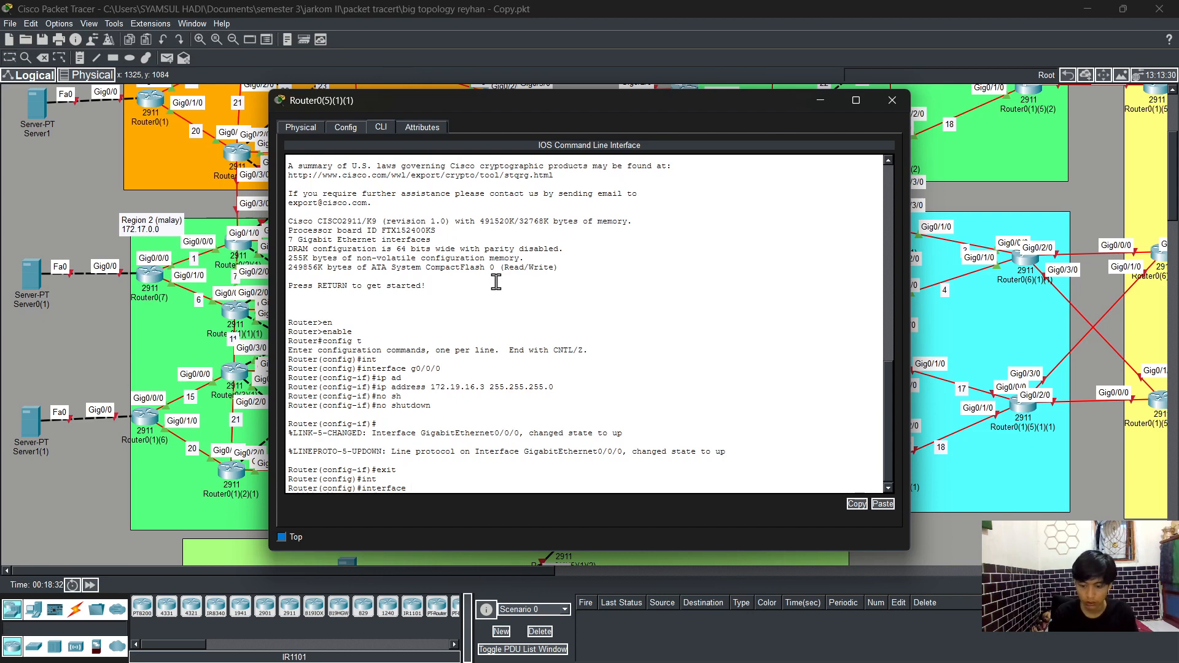
pyautogui.write('g0/0')
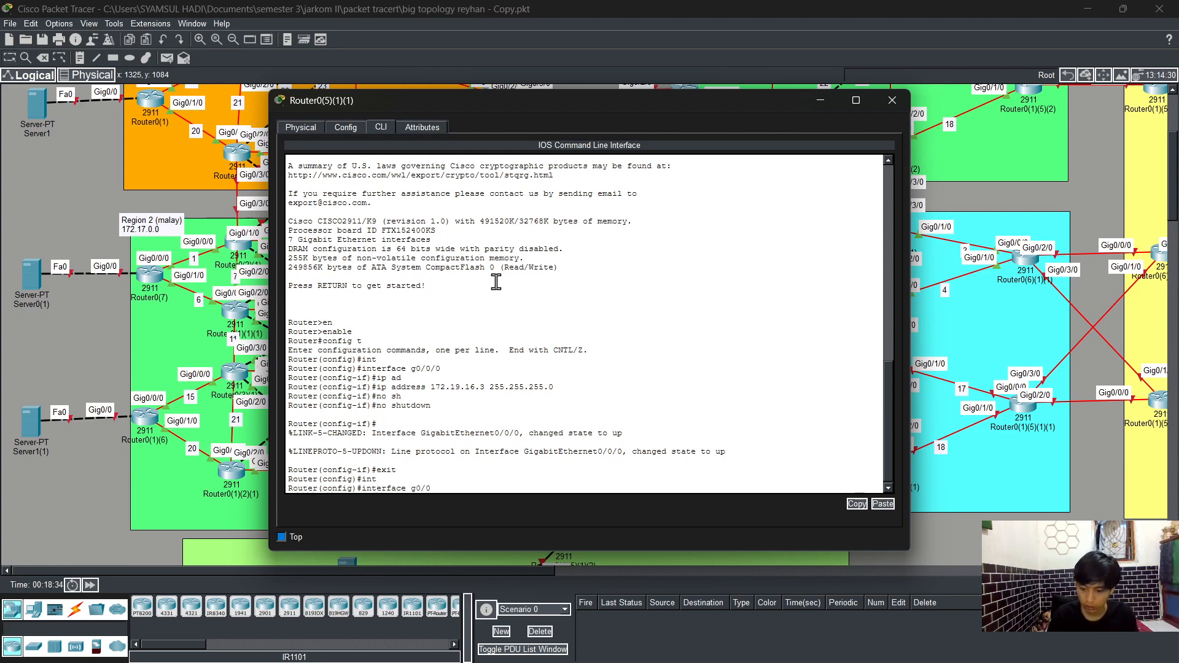
pyautogui.press('Return')
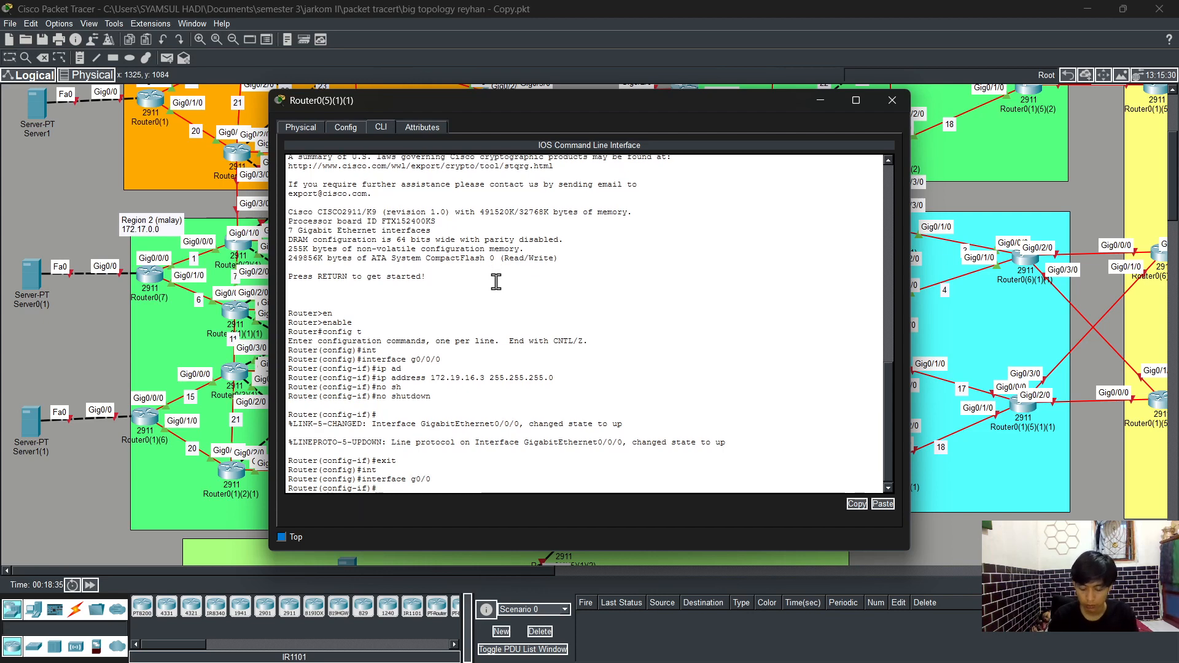
pyautogui.write('ip add')
pyautogui.press('Tab')
pyautogui.write('1')
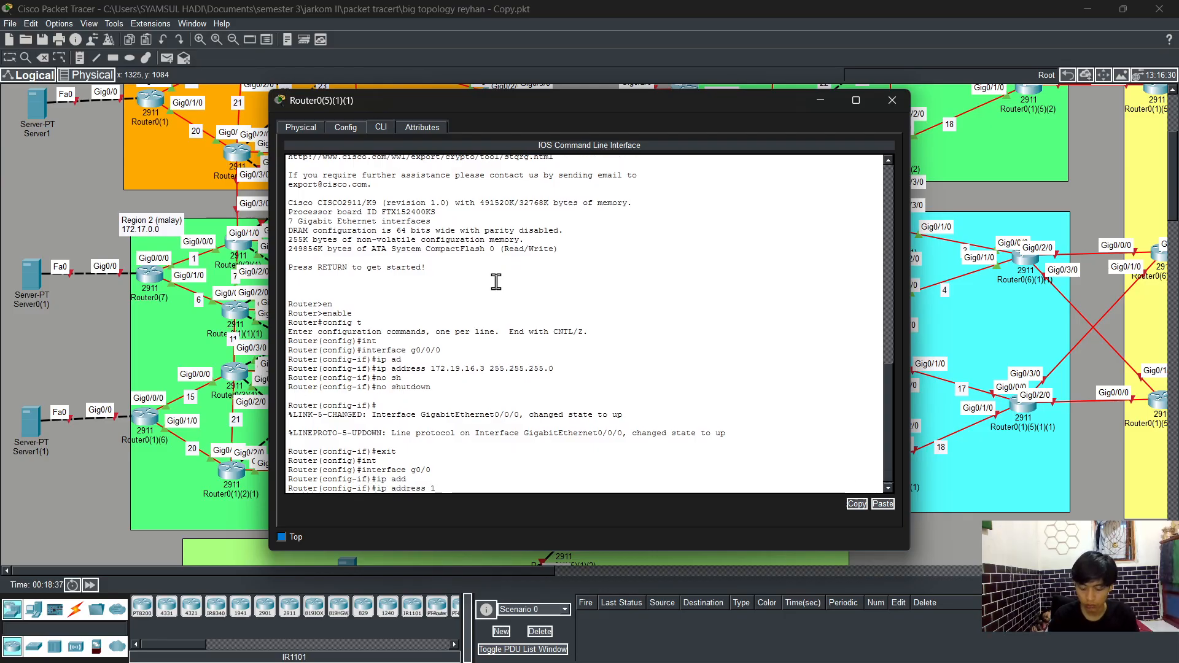
pyautogui.write('72.19.1')
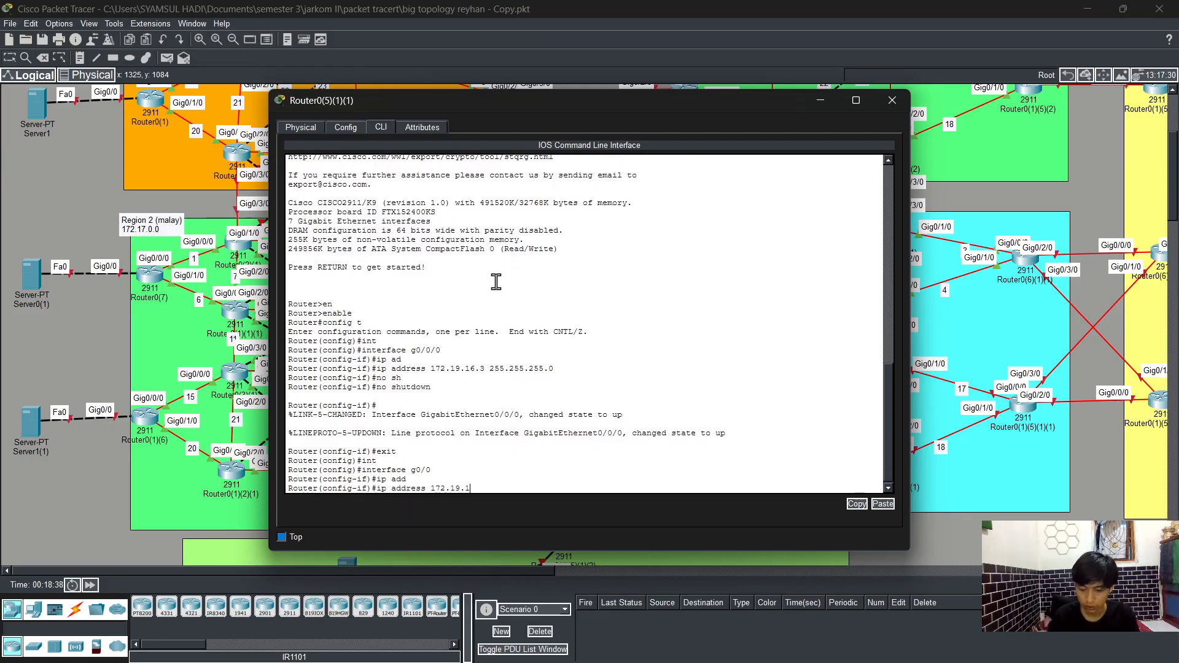
pyautogui.write('2.3 255.255.0')
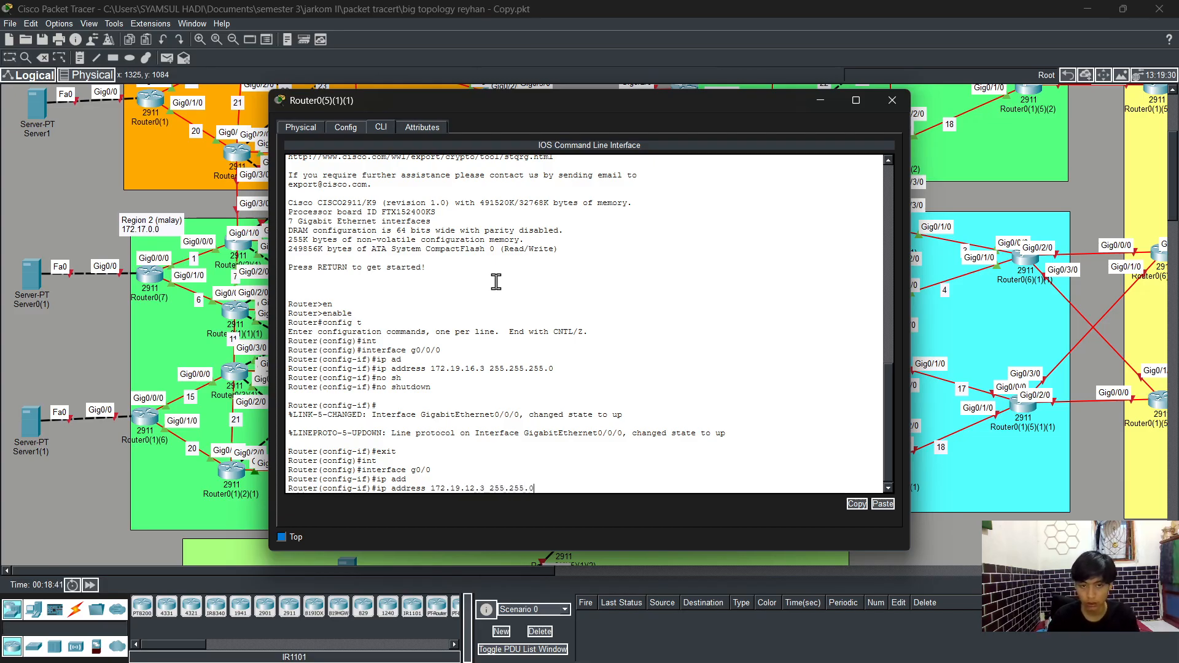
pyautogui.press('Return')
# Step: Reissue the address command for g0/0 with mask 255.255.255.0, enable the interface with no shutdown, and exit
pyautogui.press('Up')
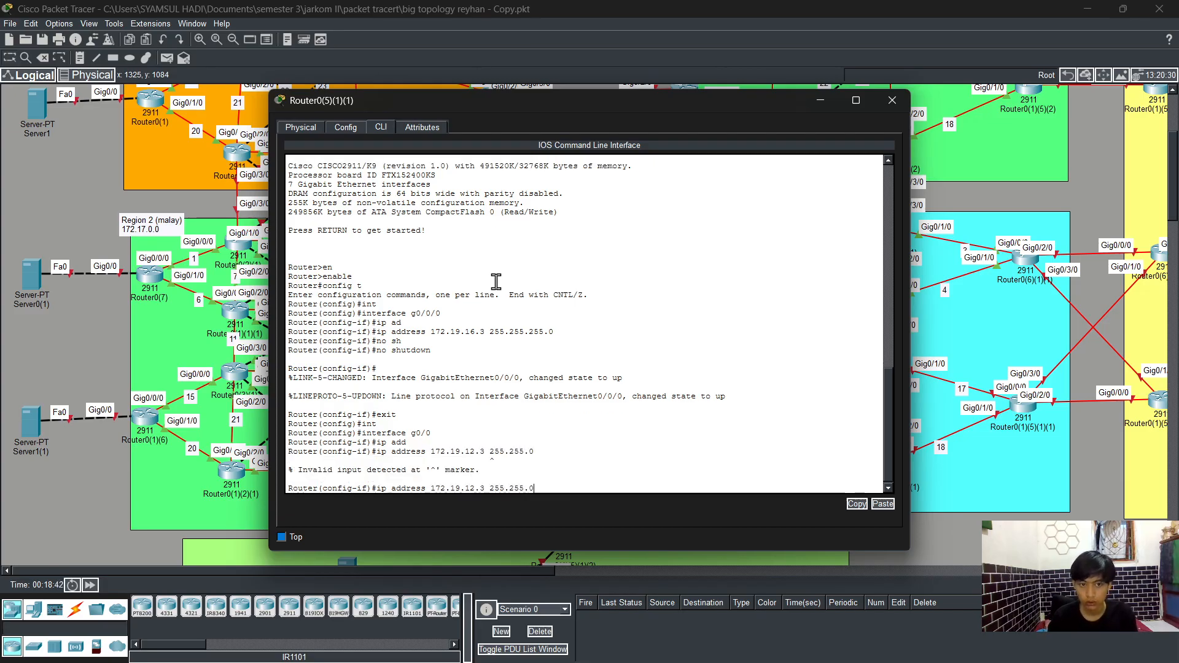
pyautogui.press('Left')
pyautogui.press('Left')
pyautogui.press('Left')
pyautogui.press('Left')
pyautogui.press('Left')
pyautogui.press('Left')
pyautogui.press('Left')
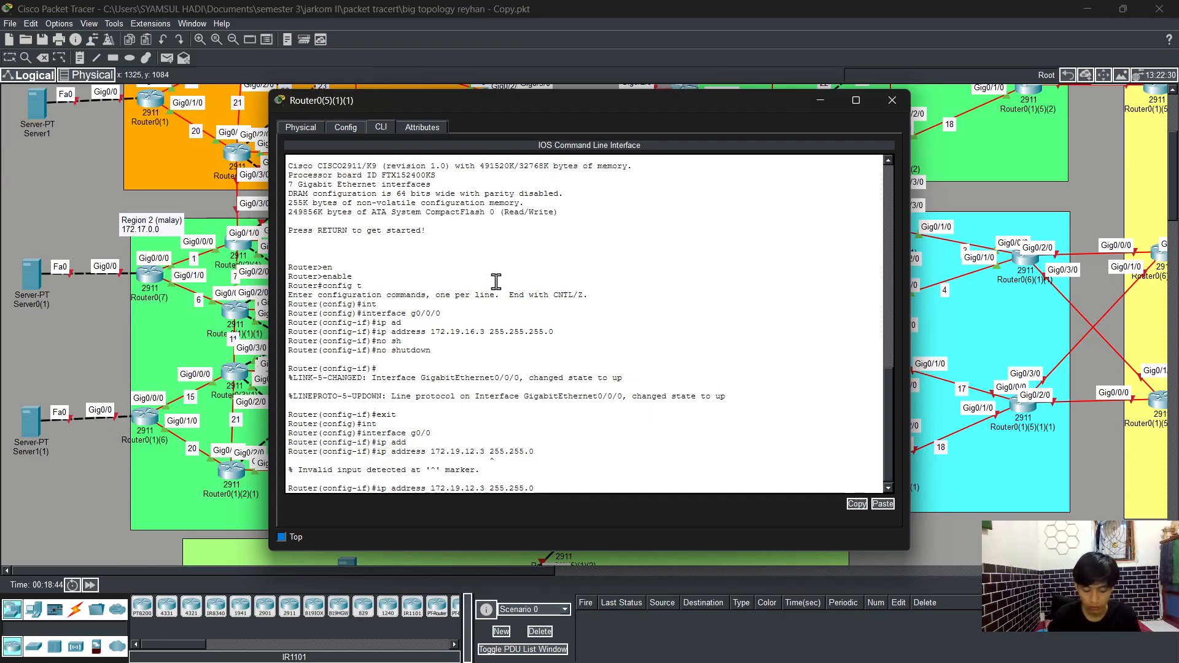
pyautogui.write('255.')
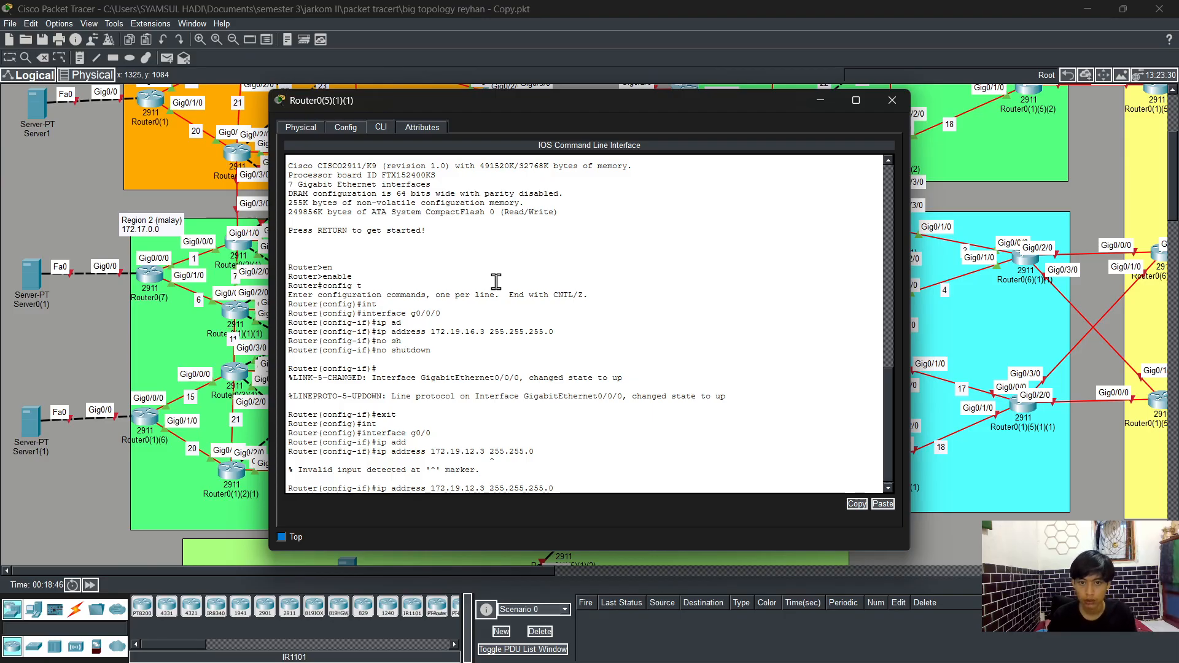
pyautogui.press('Return')
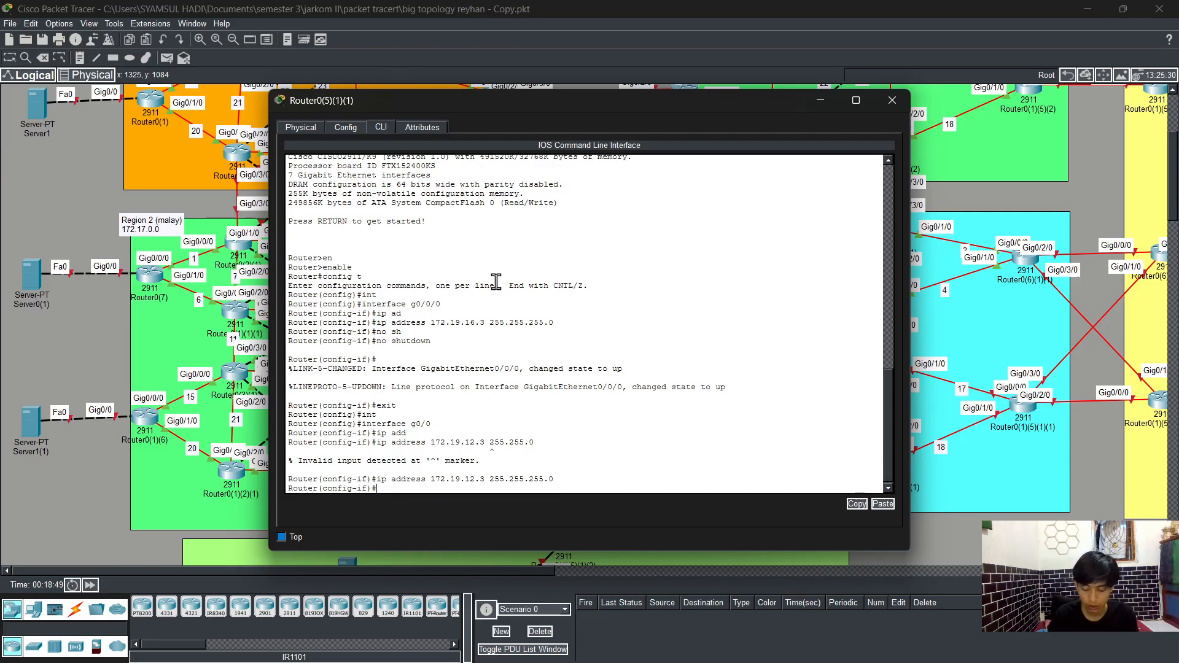
pyautogui.write('no sh')
pyautogui.press('Tab')
pyautogui.press('Return')
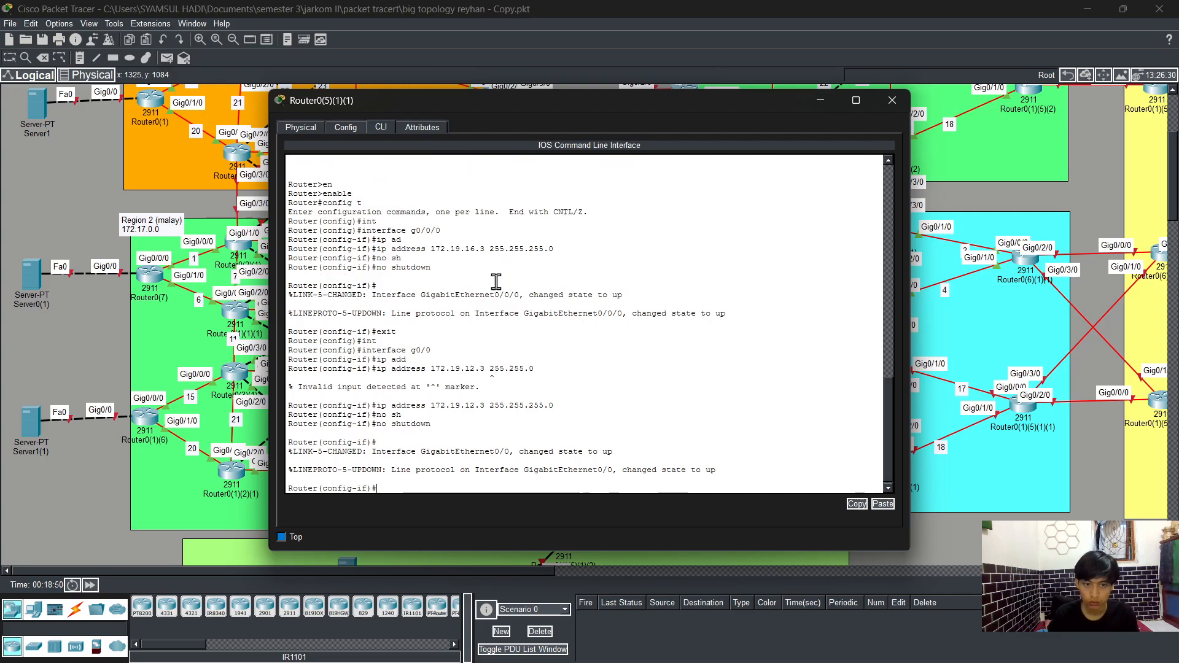
pyautogui.write('exit')
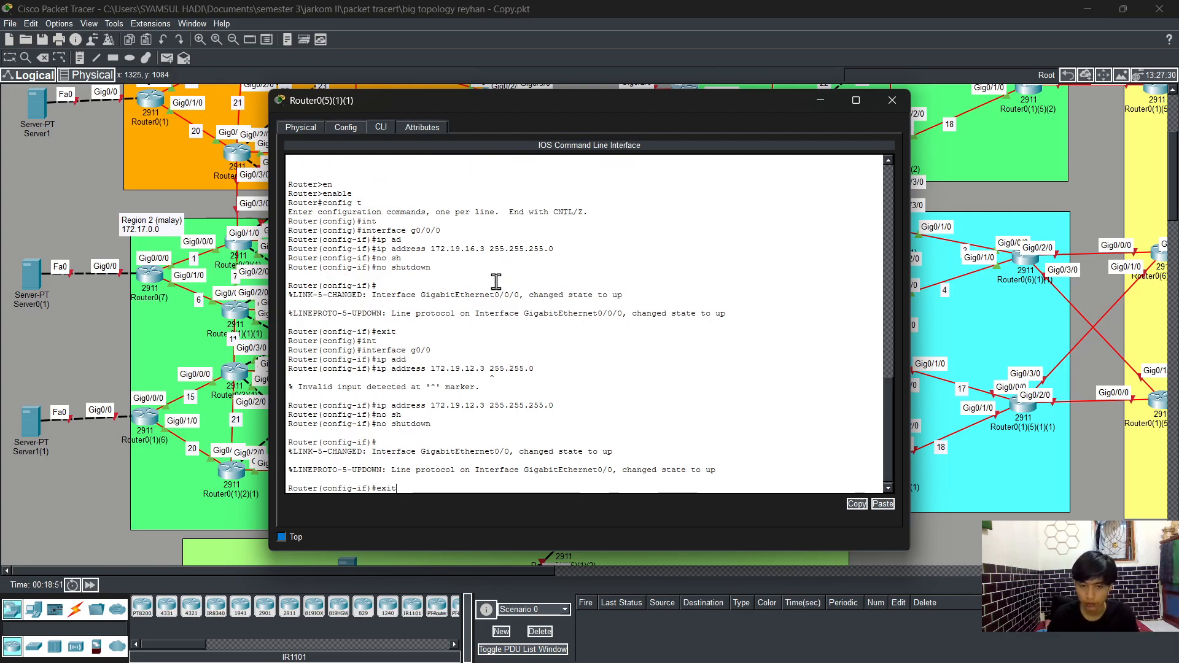
pyautogui.press('Return')
# Step: Enter interface g0/3/0 and start assigning its IP address in the 172.19.14 network
pyautogui.write('int')
pyautogui.press('Tab')
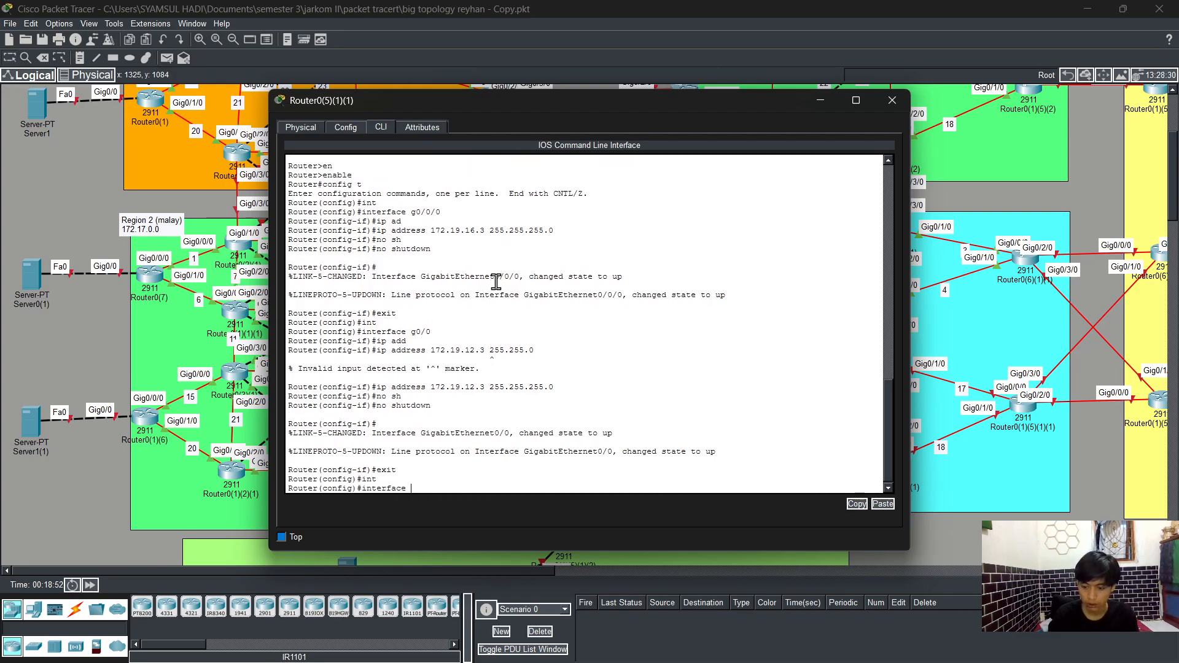
pyautogui.write('g0/3/0')
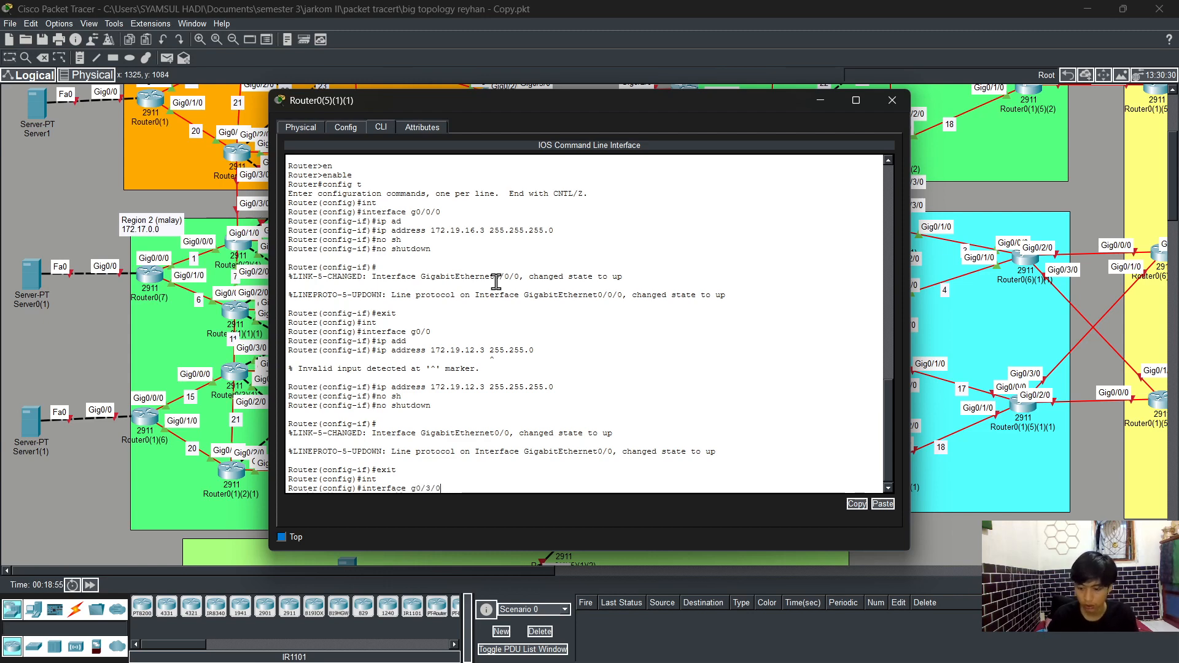
pyautogui.press('Return')
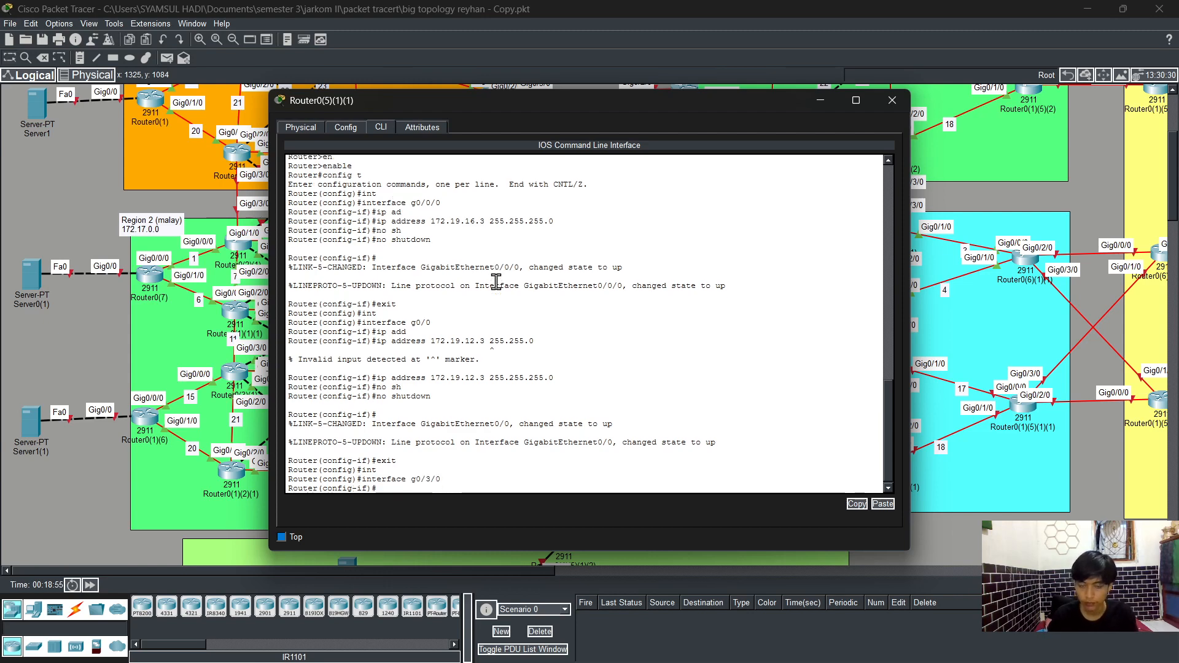
pyautogui.write('ip  ad')
pyautogui.press('Tab')
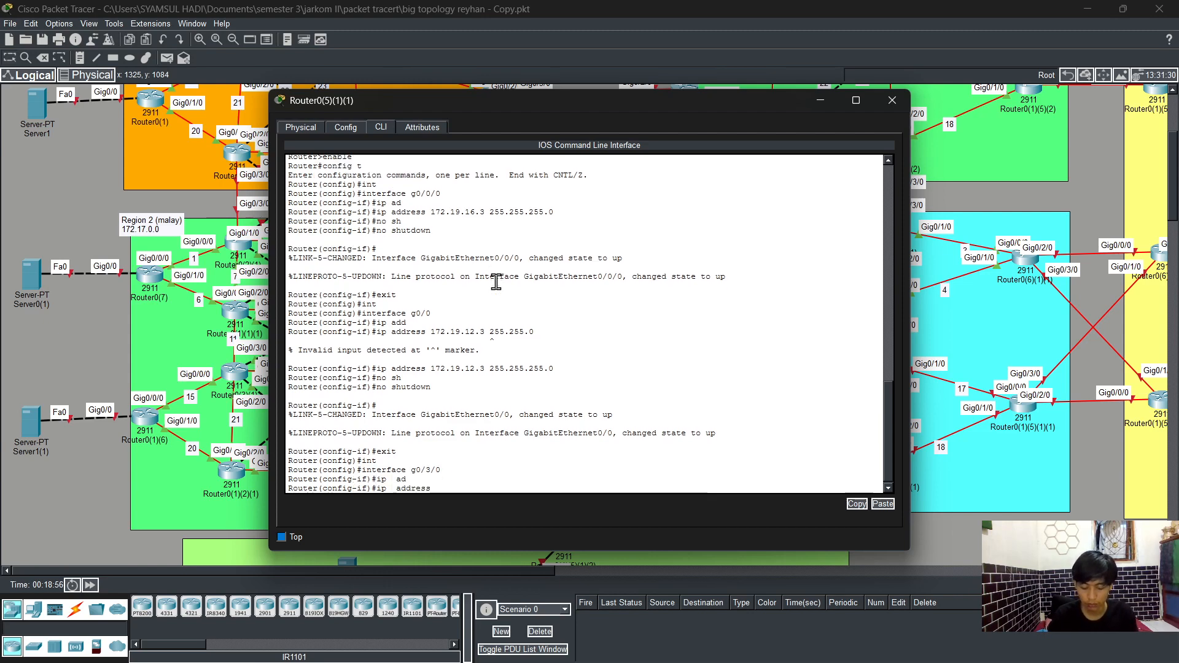
pyautogui.write('172')
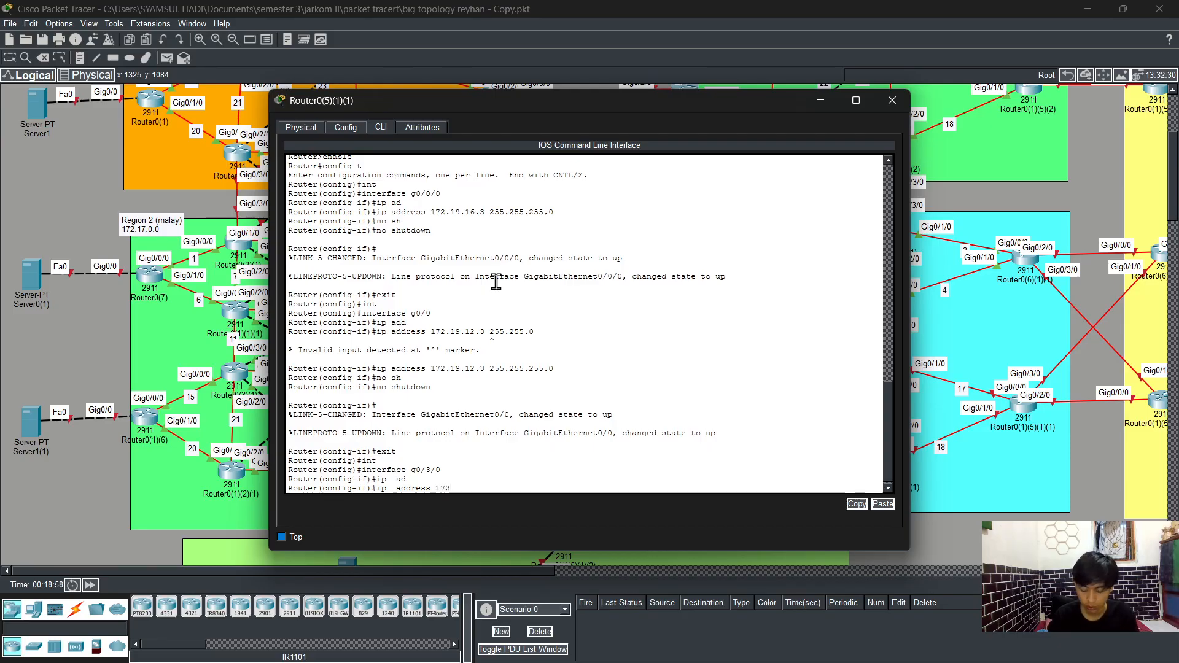
pyautogui.write('.19.')
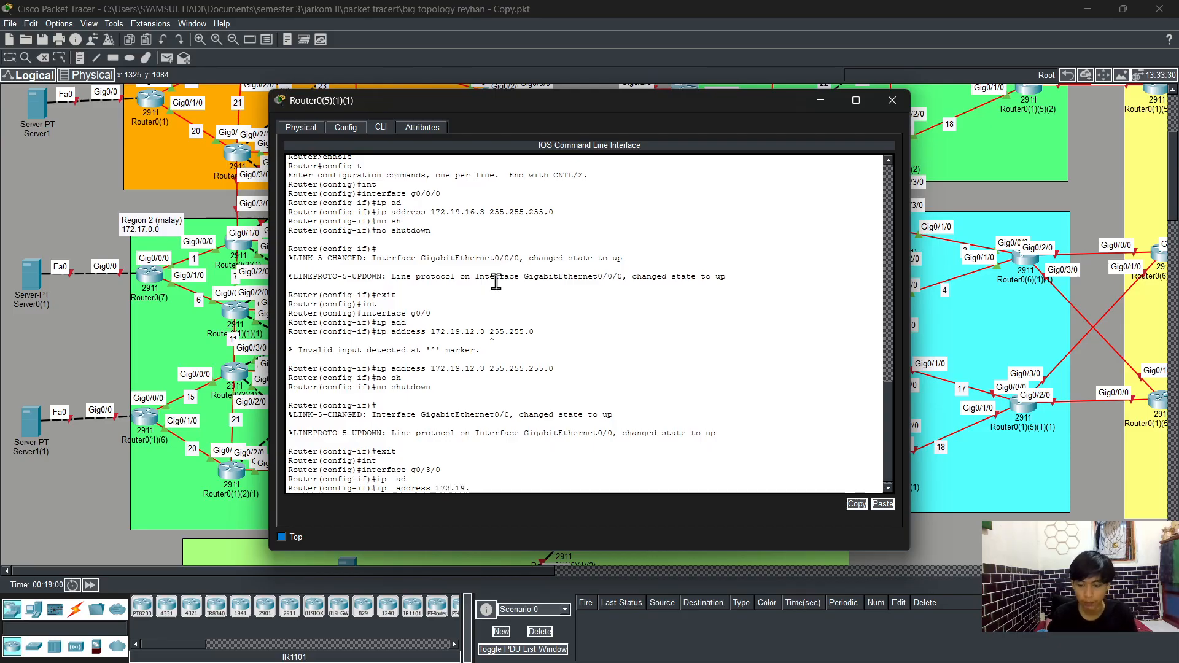
pyautogui.write('14.3 255.255.255.0')
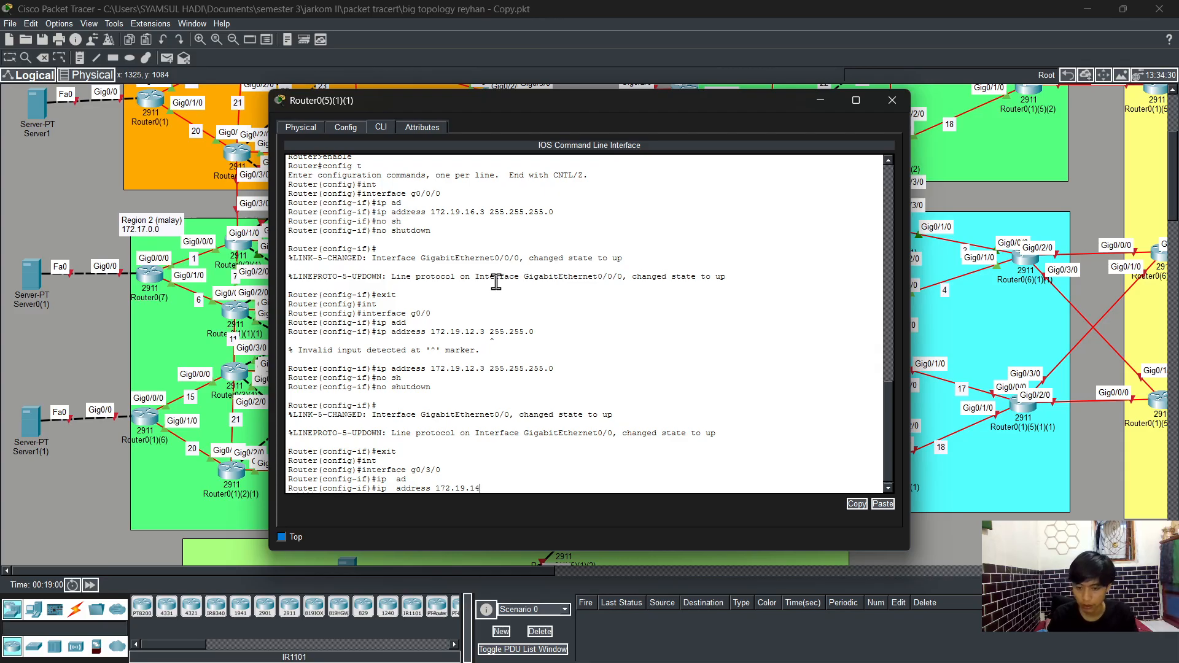
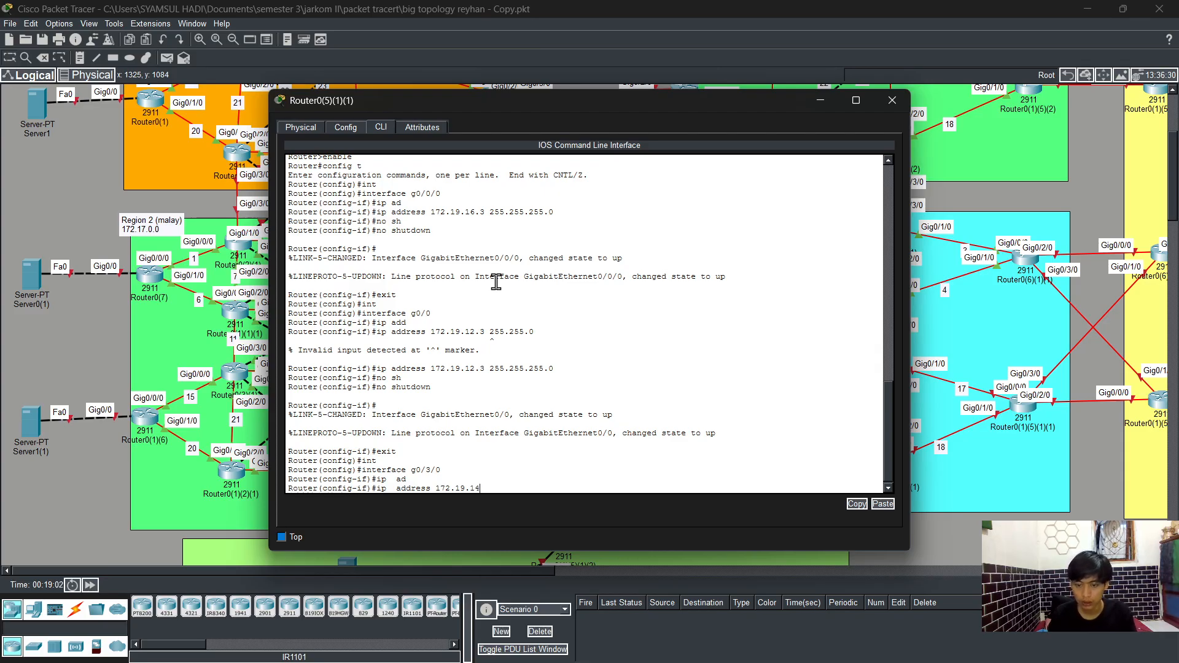
# Step: Complete g0/3/0's address as 172.19.14.3 with mask 255.255.255.0, enable it with no shutdown, and exit the interface
pyautogui.write('.3')
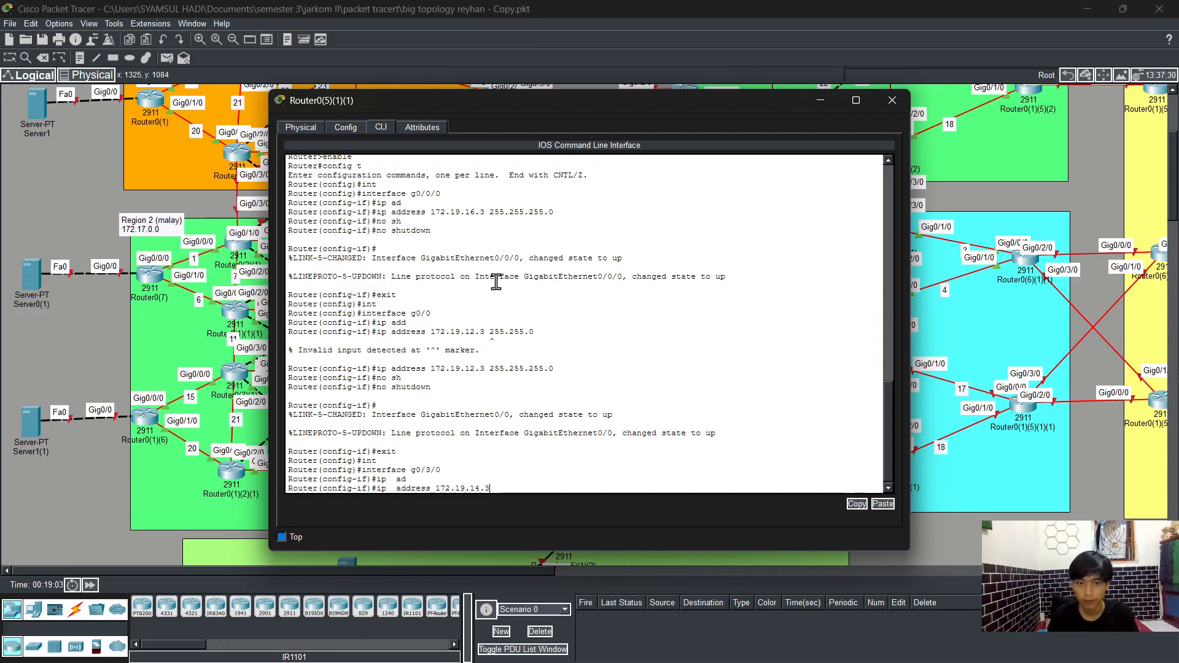
pyautogui.write(' 255.2')
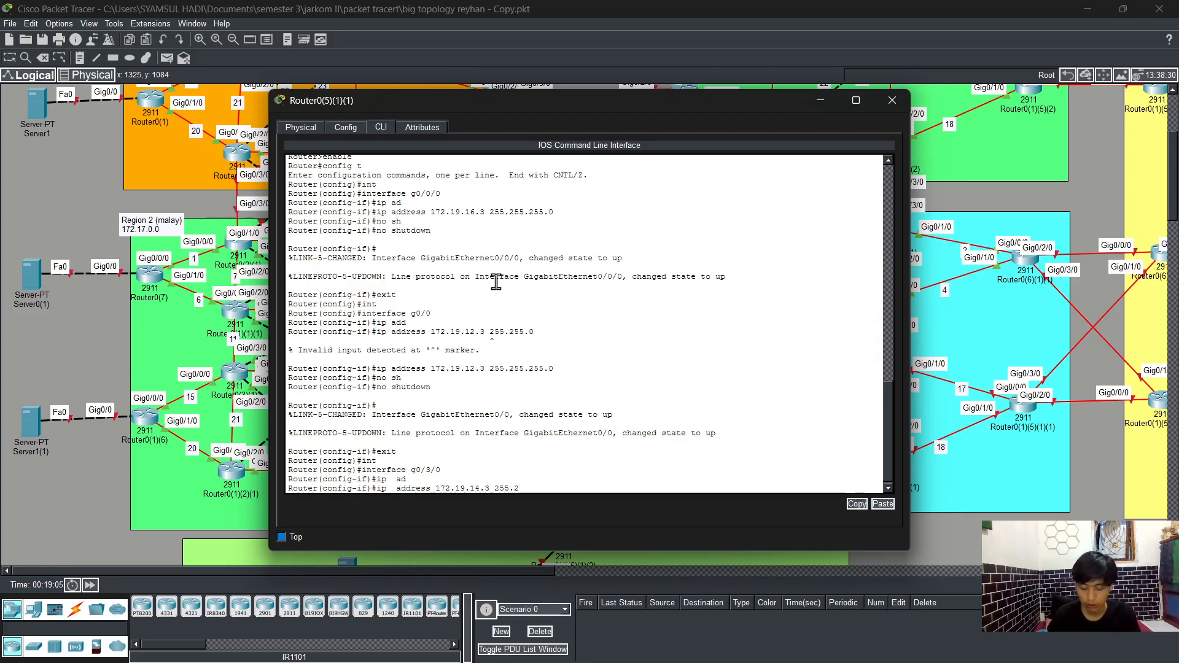
pyautogui.write('55.255.255.0')
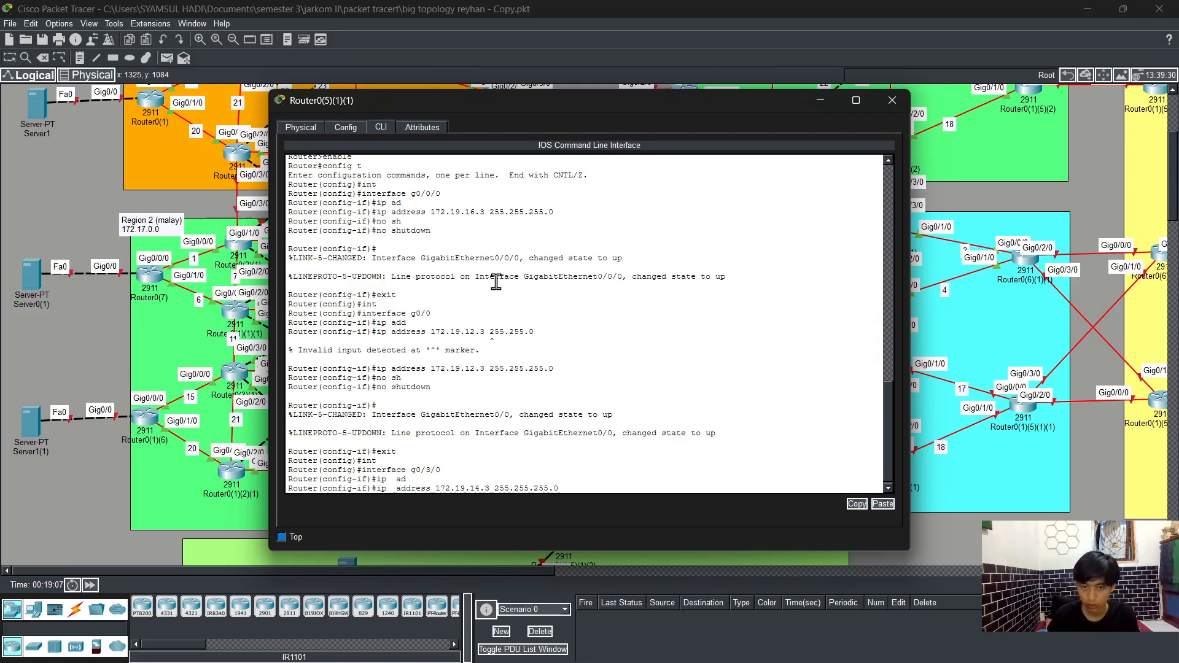
pyautogui.press('Return')
pyautogui.write('no sh')
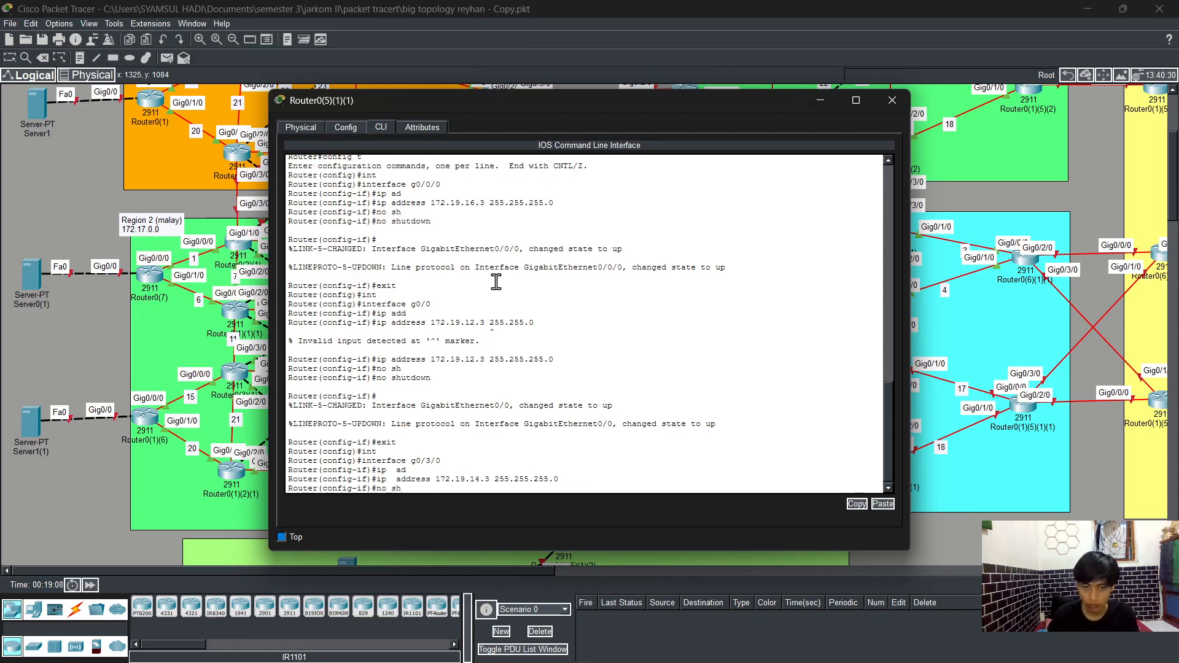
pyautogui.press('Tab')
pyautogui.press('Return')
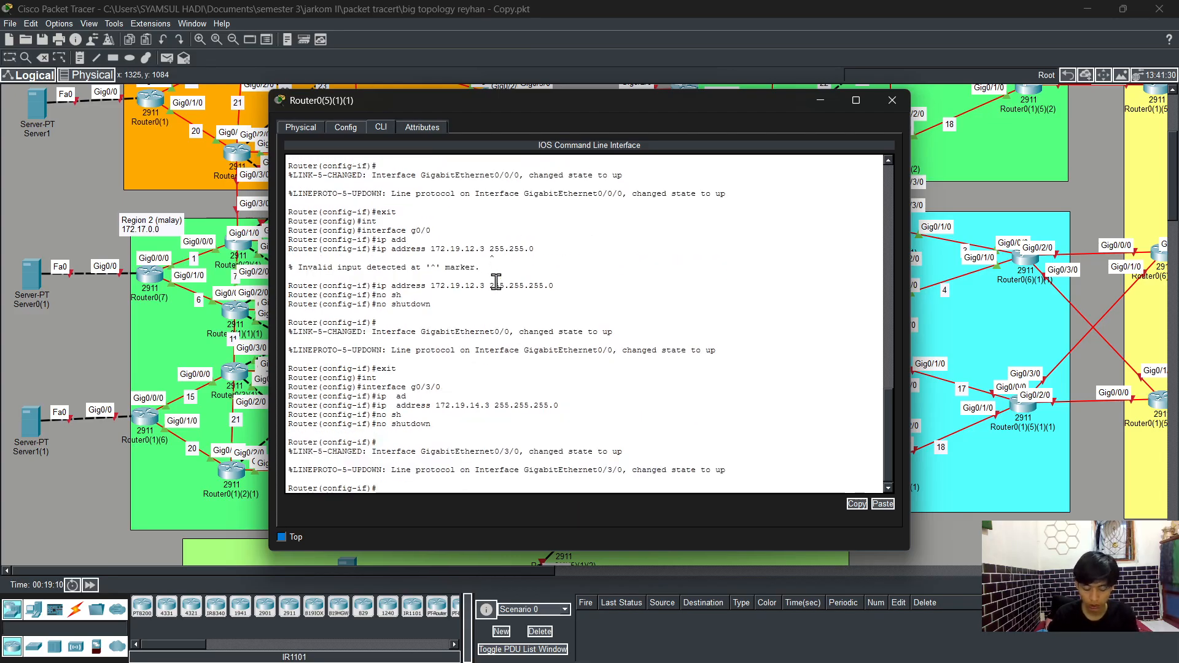
pyautogui.write('exit')
pyautogui.press('Return')
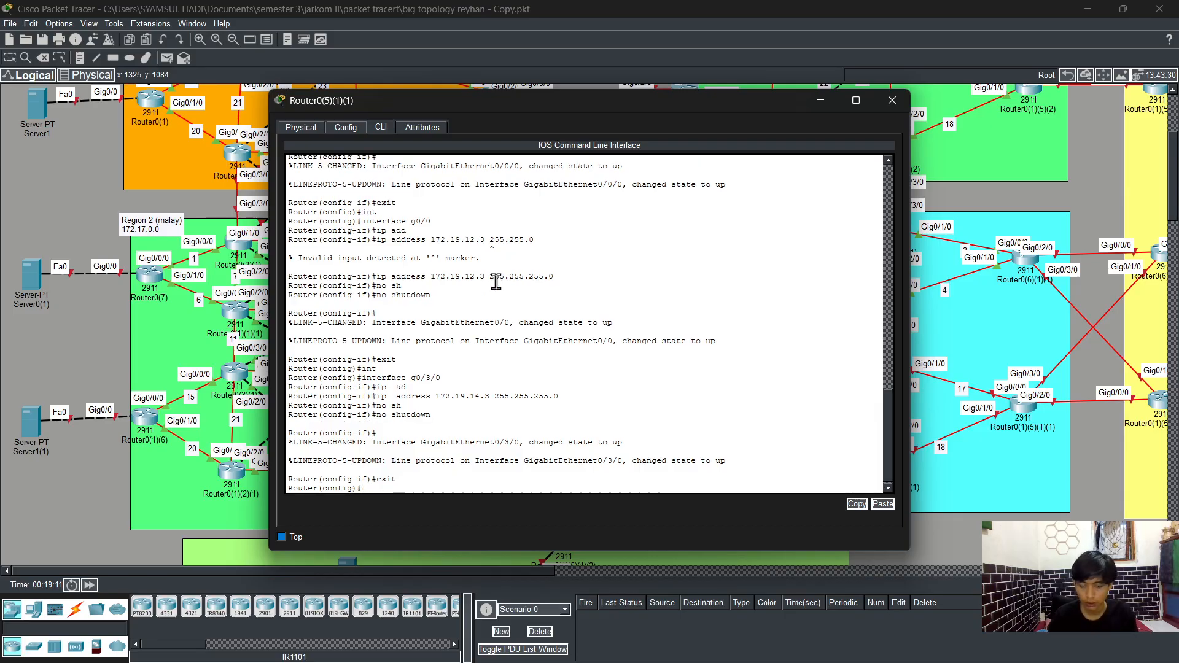
# Step: Enter interface g0/1/0 and assign it IP address 172.19.17.2 with mask 255.255.255.0
pyautogui.write('int')
pyautogui.press('Tab')
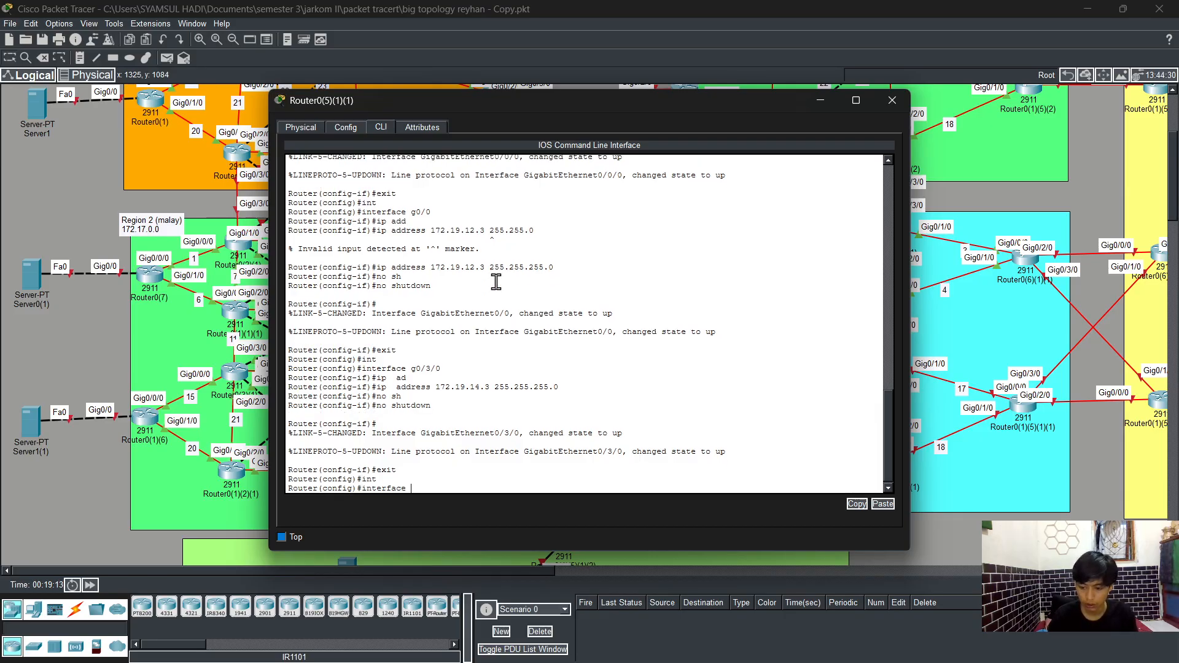
pyautogui.write('g0/1/0')
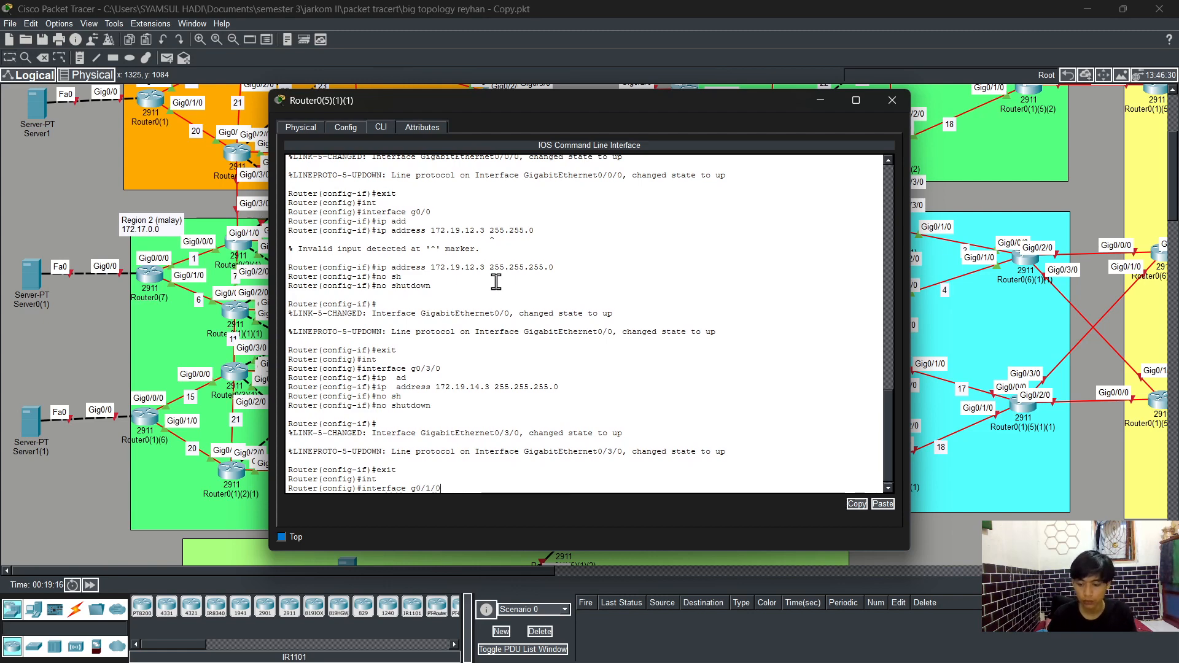
pyautogui.press('Return')
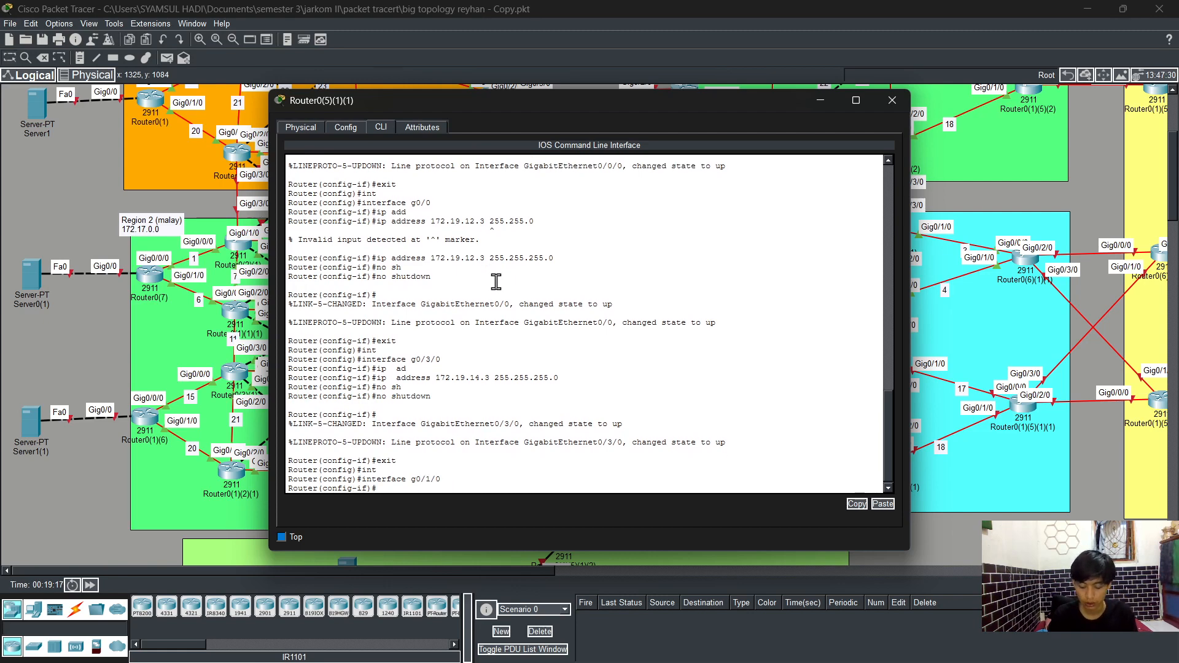
pyautogui.write('ip ad')
pyautogui.press('Tab')
pyautogui.write('1')
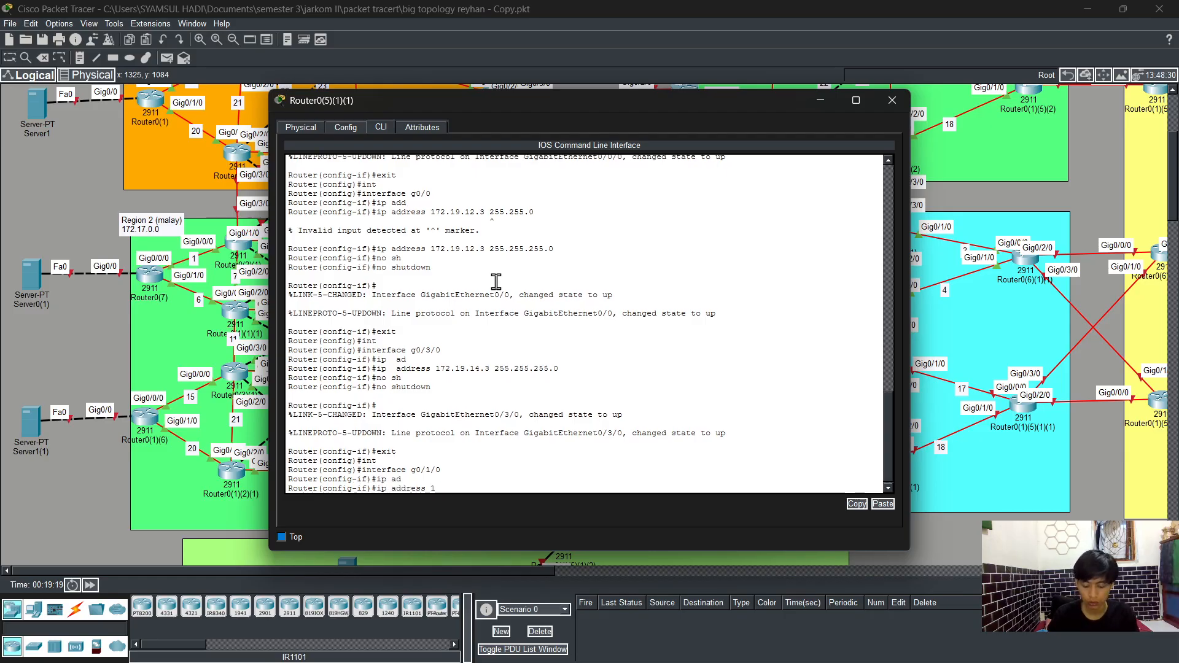
pyautogui.write('72.19.1')
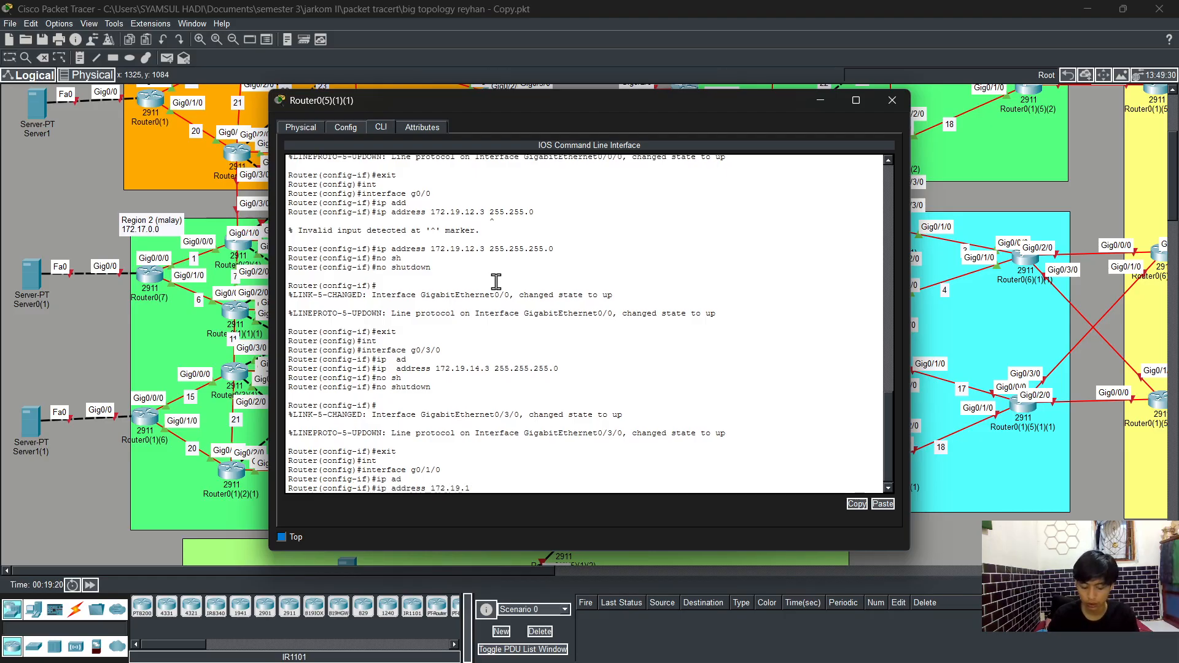
pyautogui.write('7')
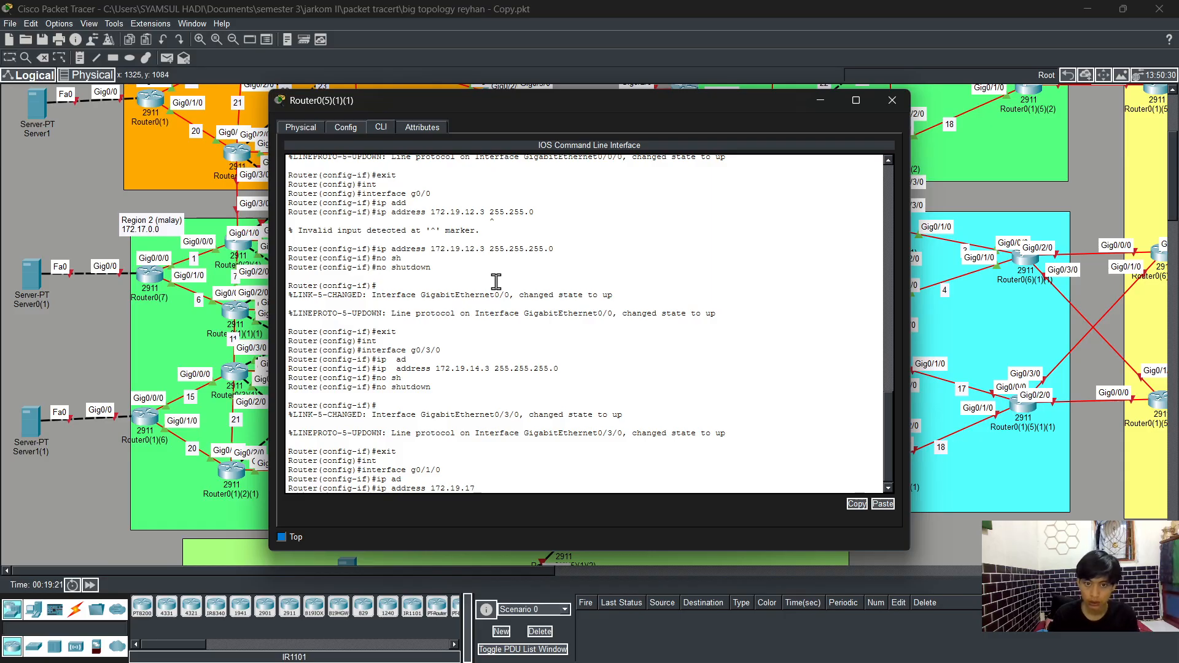
pyautogui.write('.2 255')
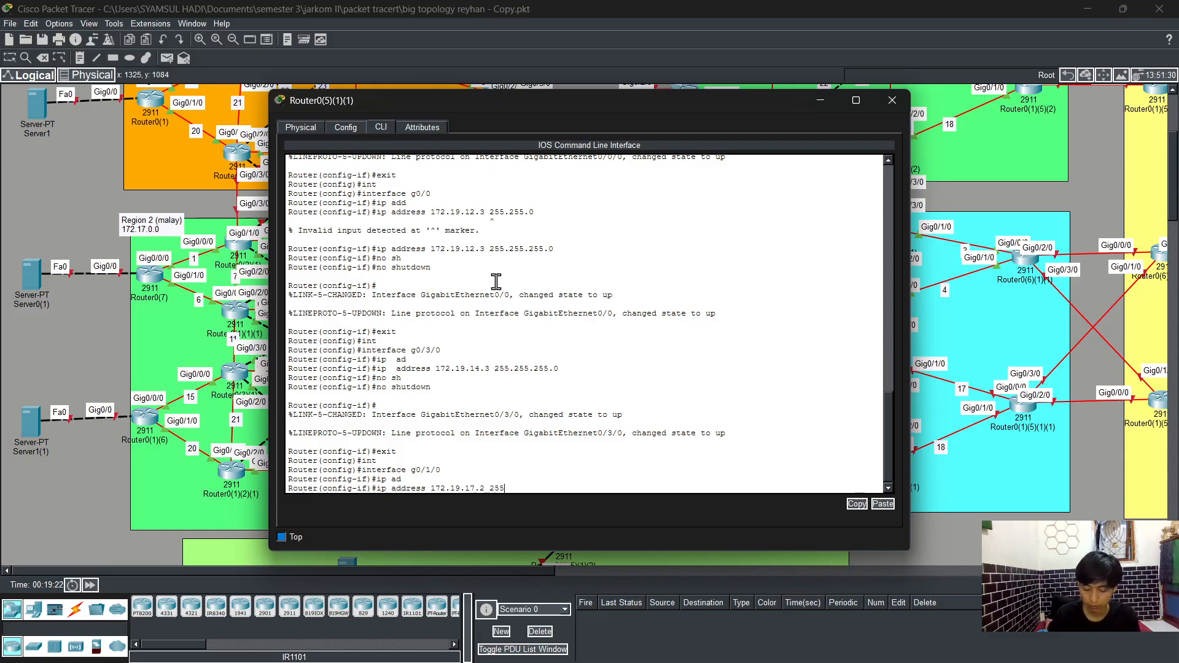
pyautogui.write('.255.255')
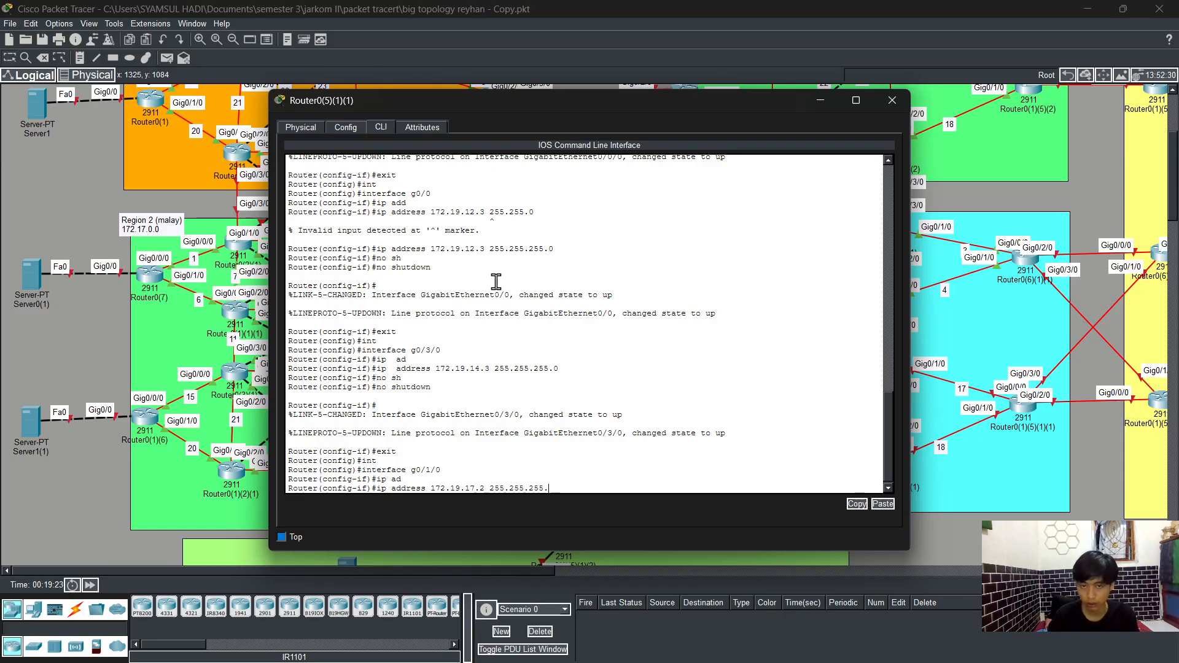
pyautogui.write('.0')
pyautogui.press('Return')
# Step: Enable interface g0/1/0 with no shutdown and exit back to global configuration
pyautogui.write('no')
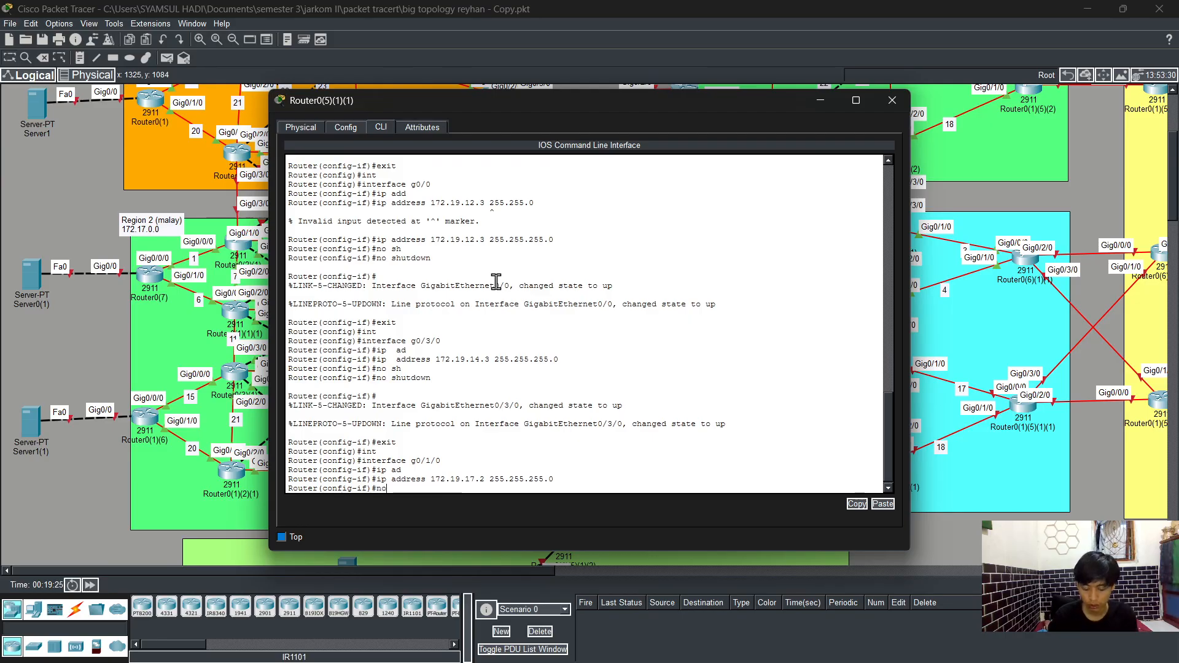
pyautogui.write(' sh')
pyautogui.press('Return')
pyautogui.write('no shutdown')
pyautogui.press('Return')
pyautogui.press('Return')
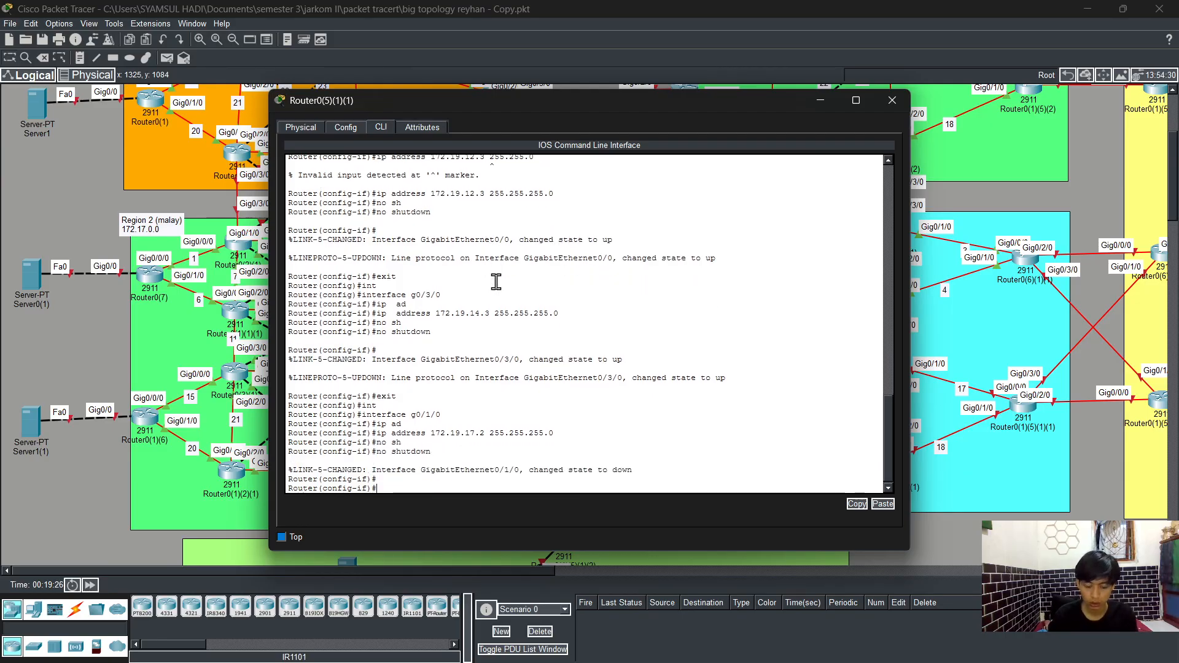
pyautogui.write('exit')
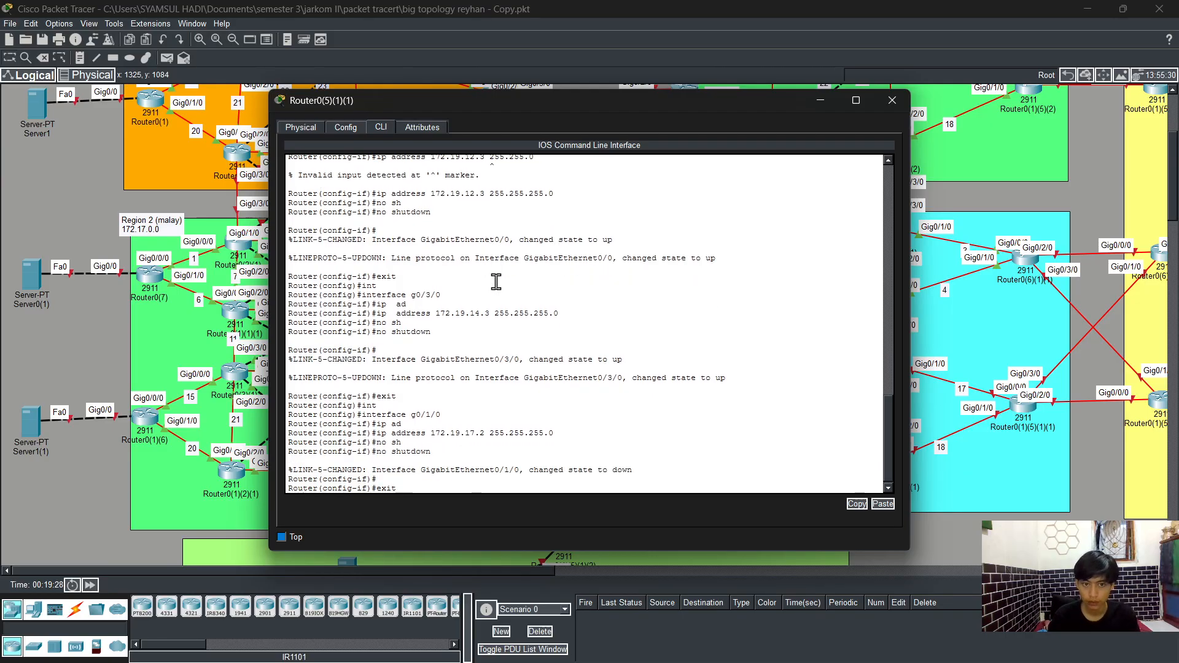
pyautogui.press('Return')
# Step: Enter interface g0/2/0 and assign it IP address 172.19.24.2 with mask 255.255.255.0
pyautogui.write('int')
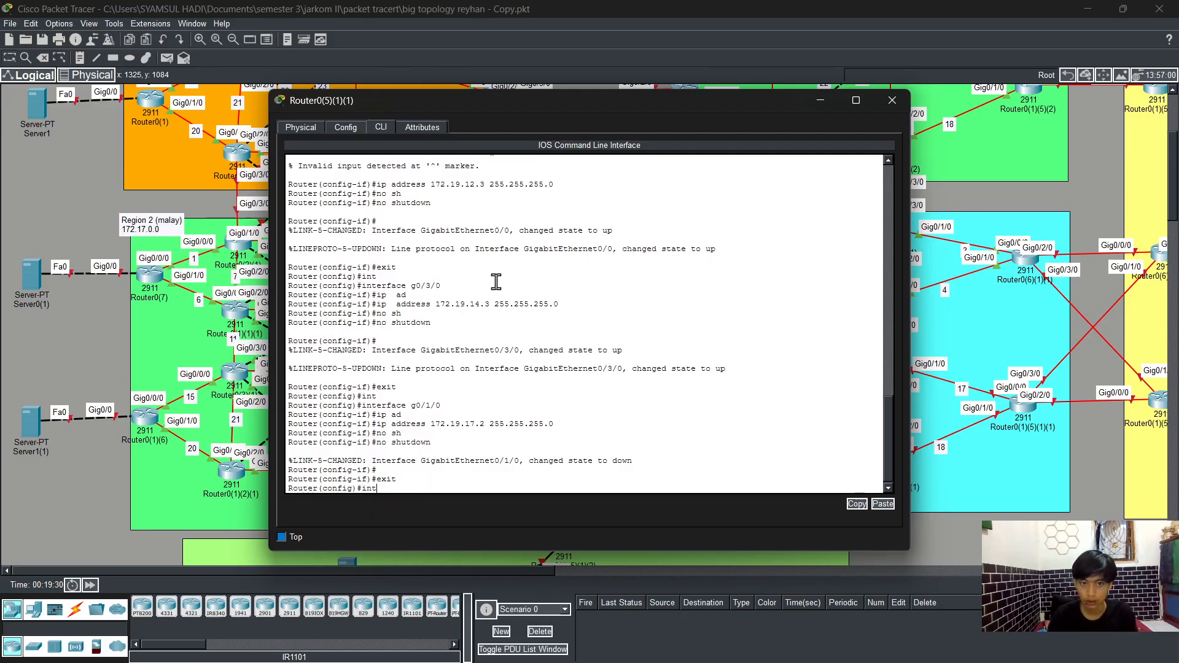
pyautogui.press('Tab')
pyautogui.write('g0')
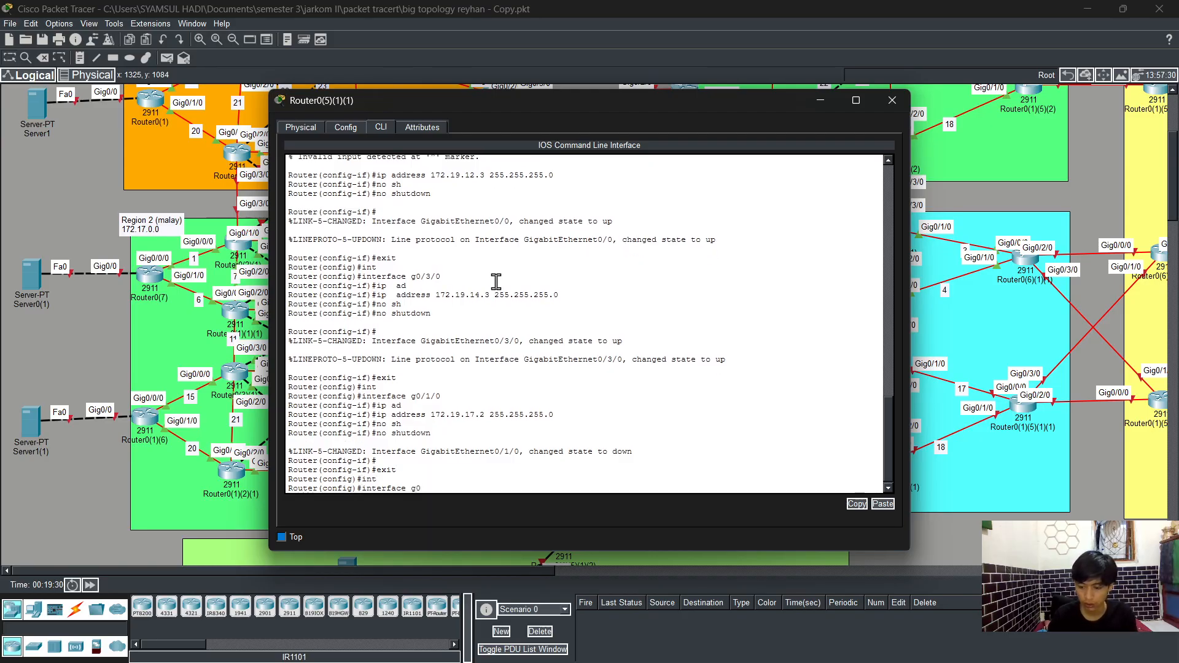
pyautogui.write('/2/0')
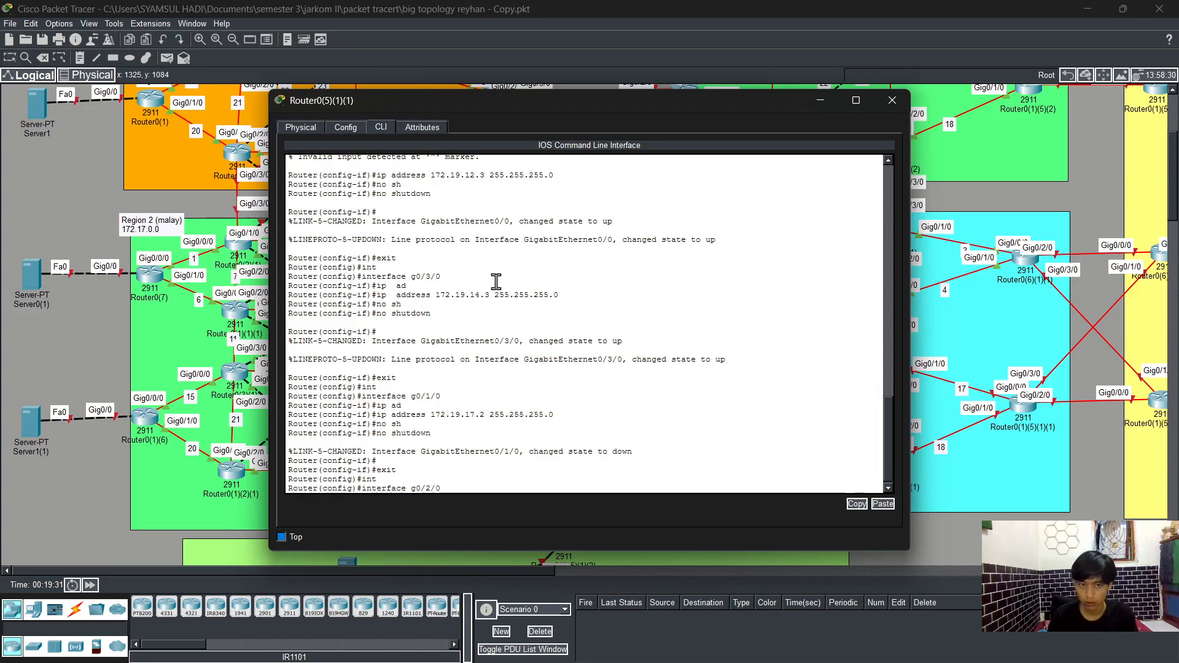
pyautogui.press('Return')
pyautogui.write('ip  ad')
pyautogui.press('Tab')
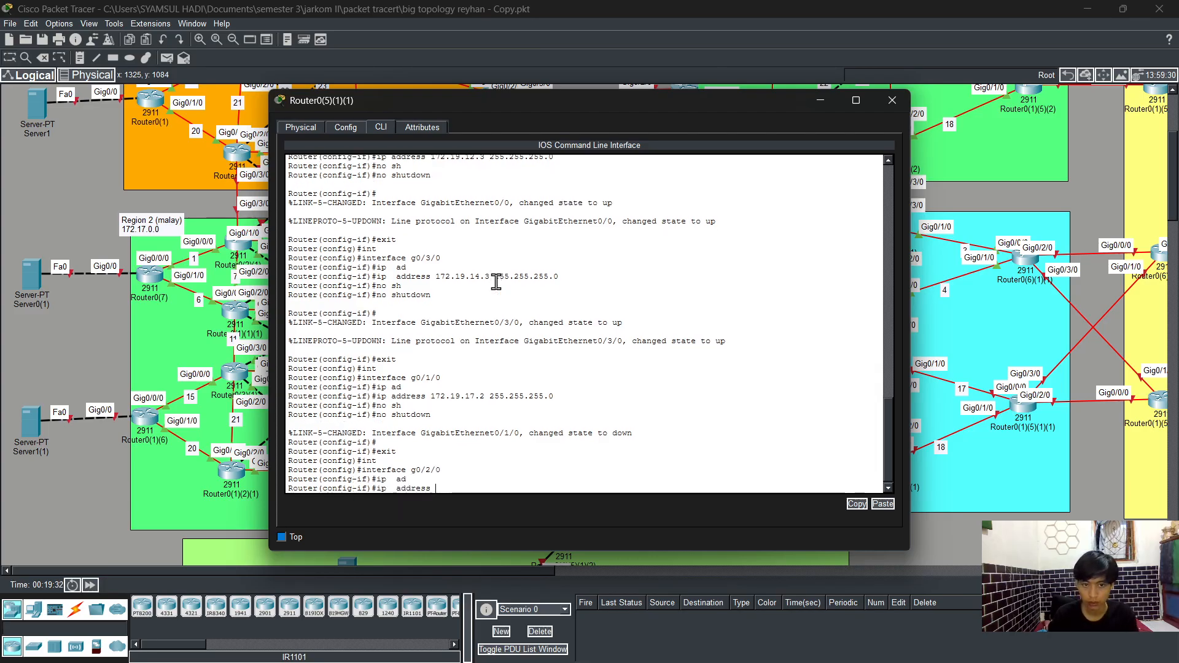
pyautogui.write('172.19.24.2')
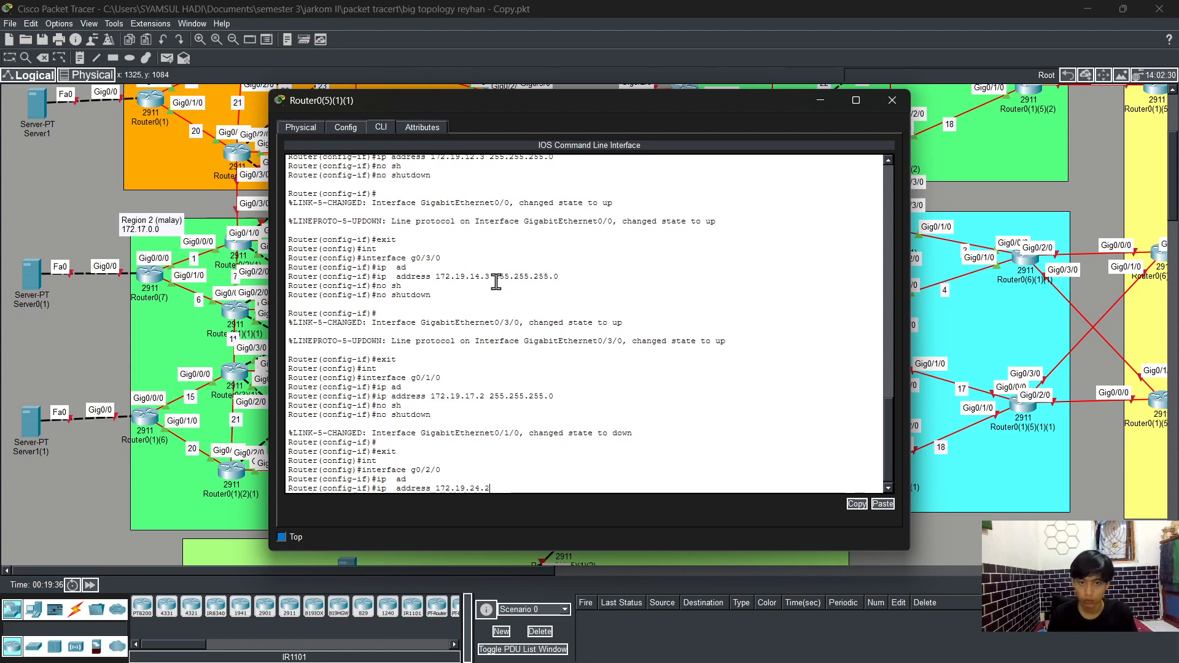
pyautogui.write(' 255.')
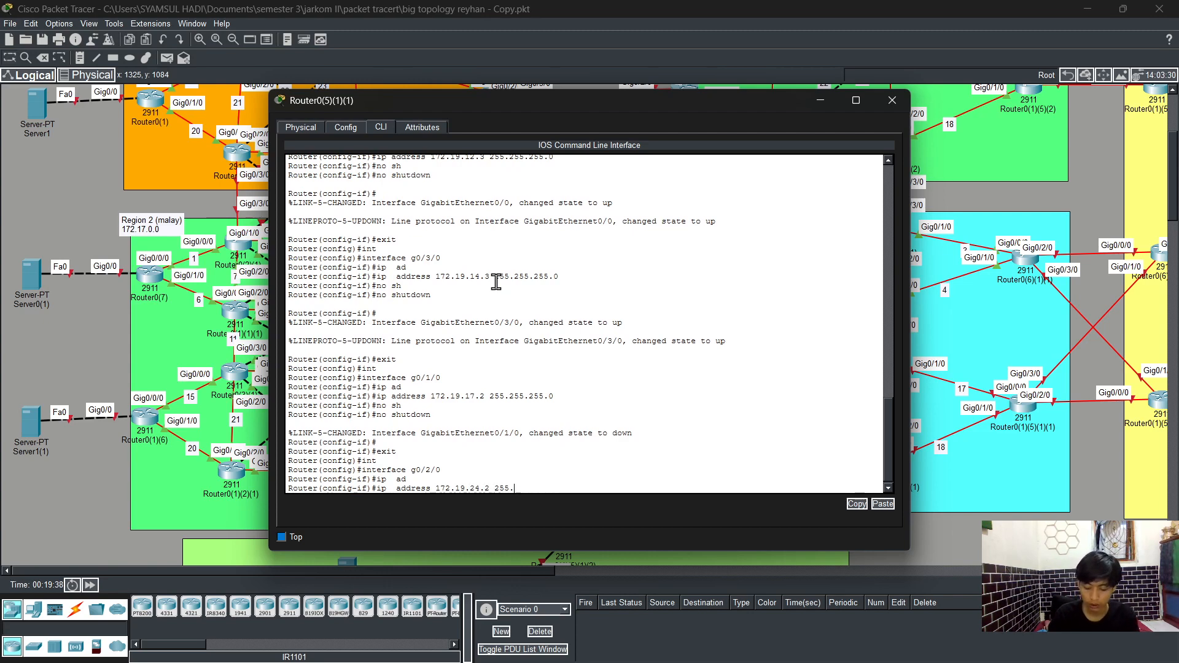
pyautogui.write('255.255.0')
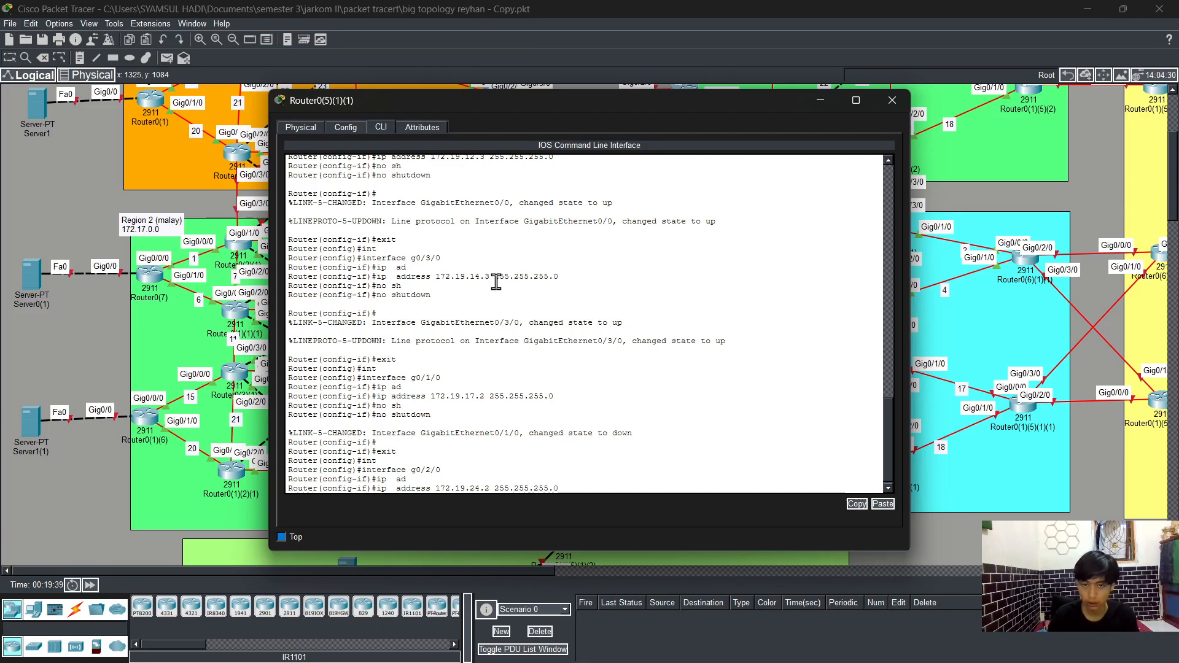
pyautogui.press('Return')
# Step: Enable interface g0/2/0 with no shutdown and exit the interface
pyautogui.write('no sh')
pyautogui.press('Tab')
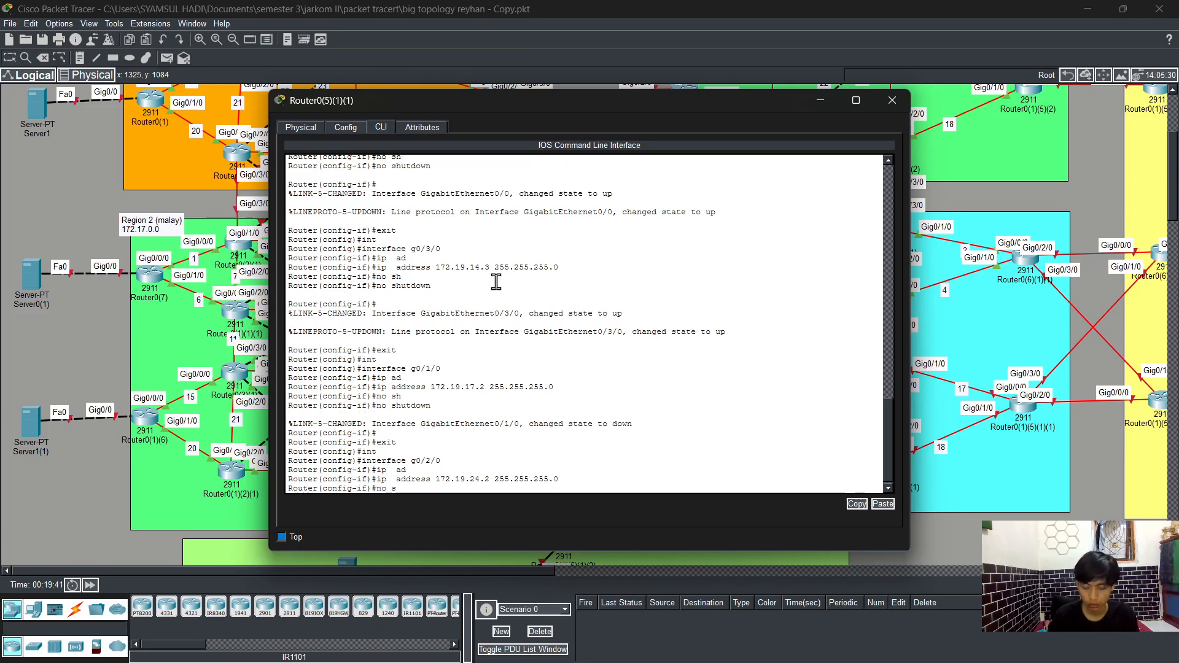
pyautogui.press('Return')
pyautogui.write('e')
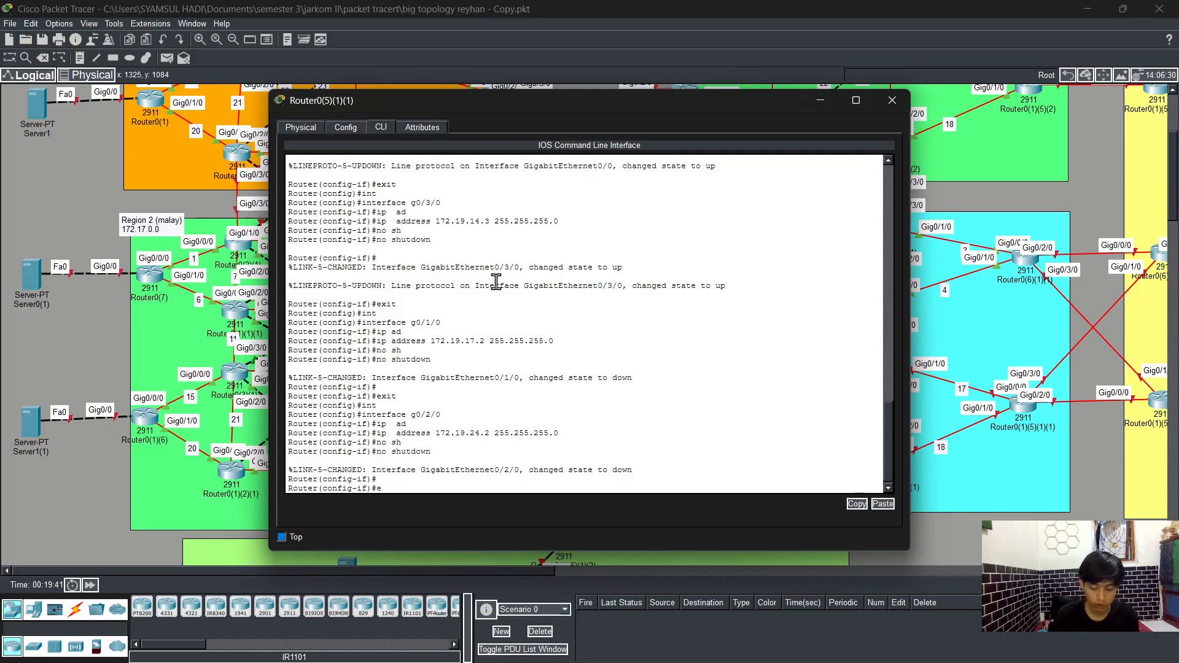
pyautogui.write('xit')
pyautogui.press('Return')
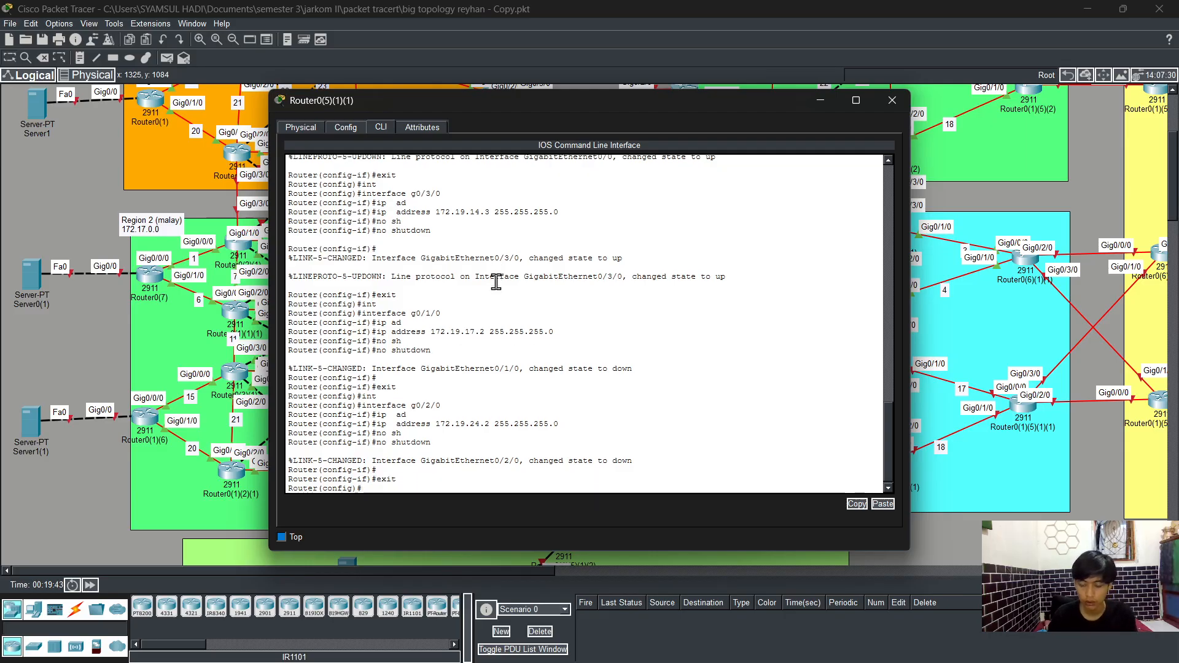
# Step: Enter interface g0/1 and assign it IP address 172.19.23.2 with mask 255.255.255.0
pyautogui.write('int')
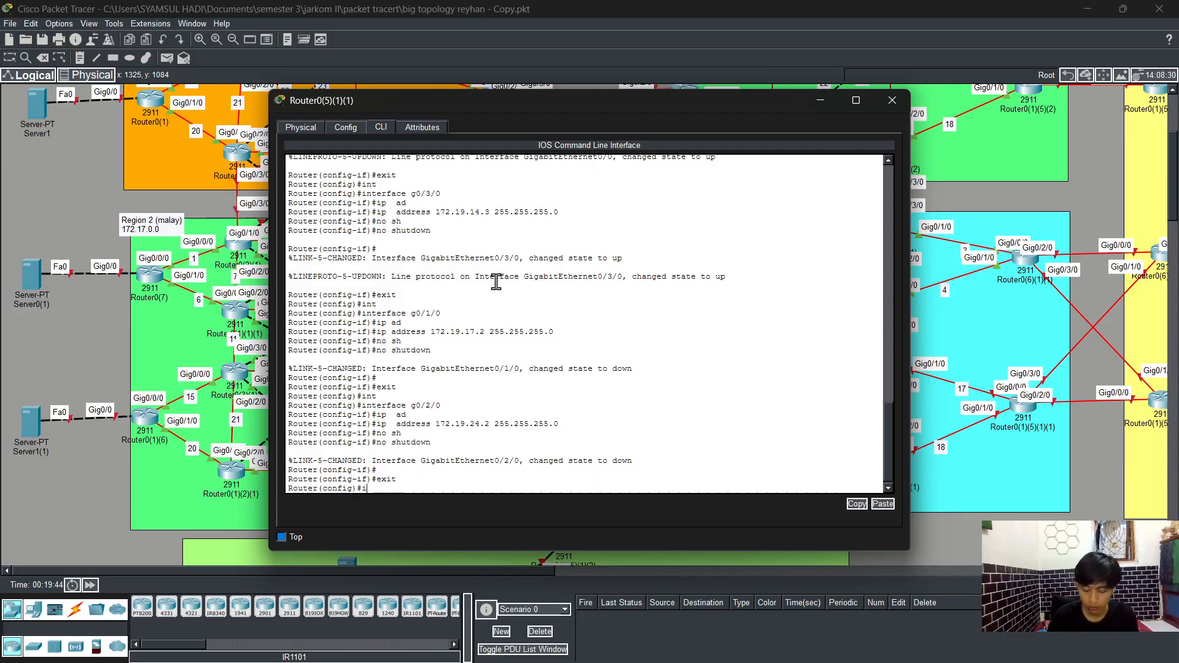
pyautogui.press('Tab')
pyautogui.write('g')
pyautogui.write('0/1')
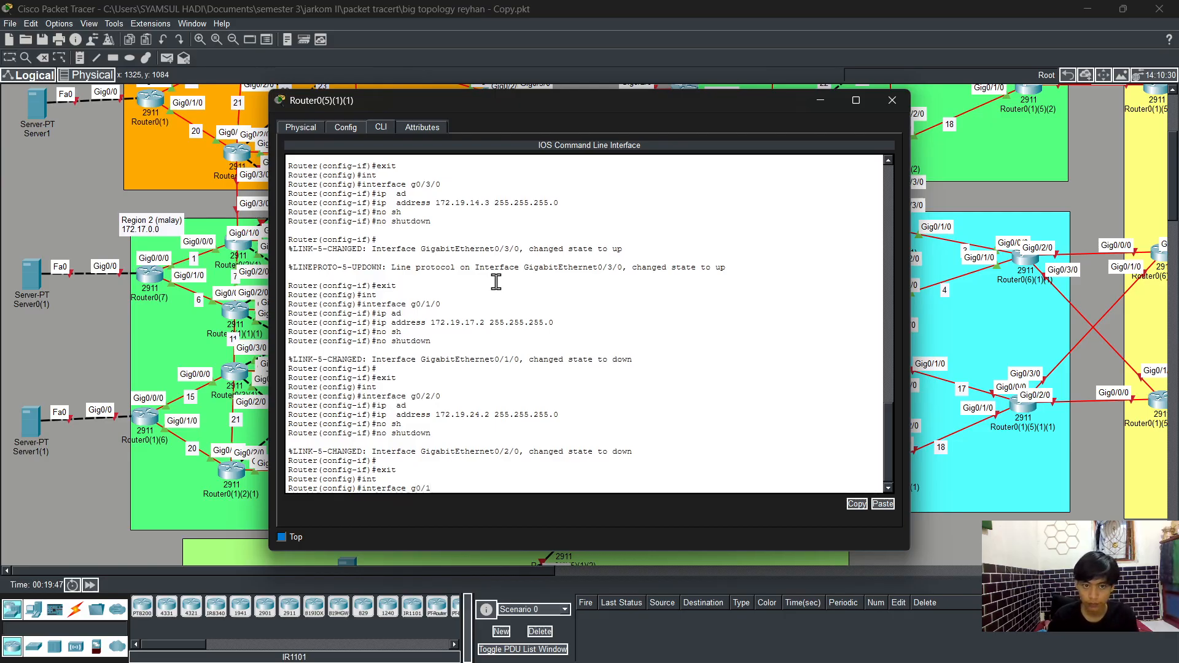
pyautogui.press('Return')
pyautogui.write('ig-if)#')
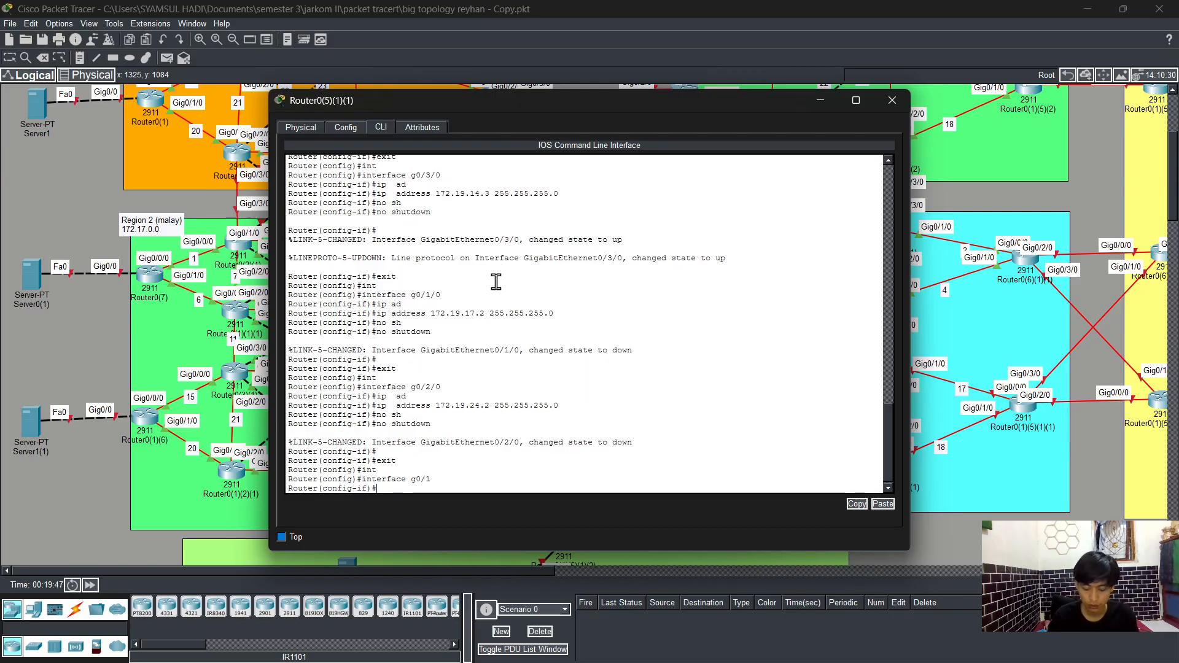
pyautogui.write('p ad')
pyautogui.press('Tab')
pyautogui.write('17')
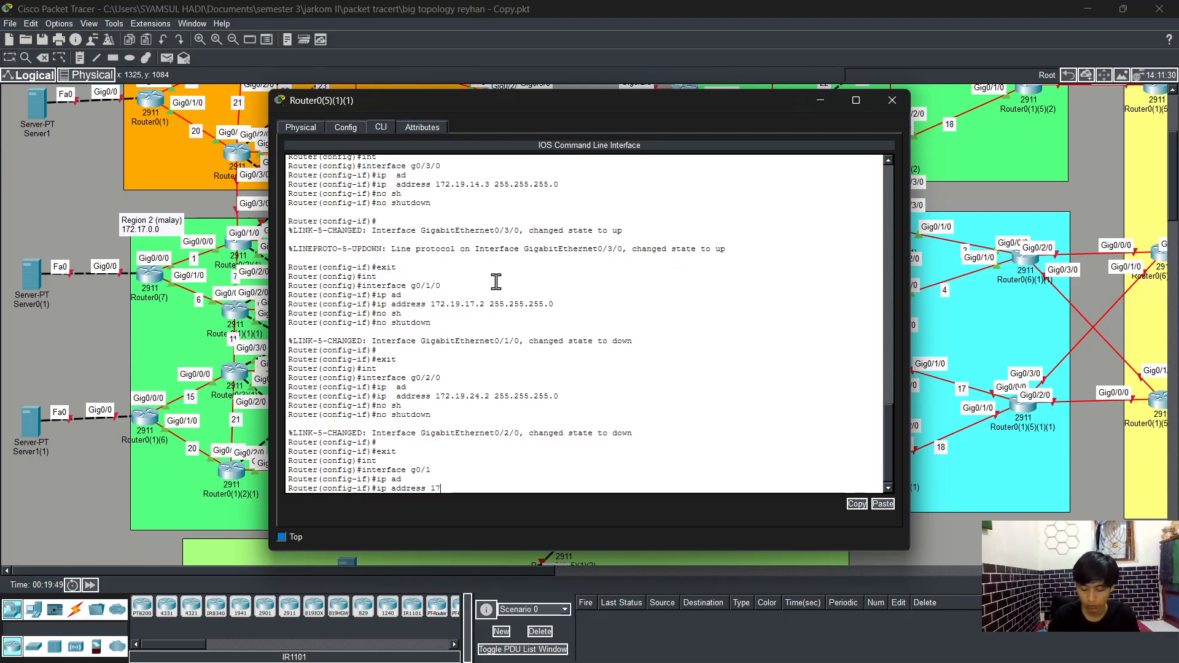
pyautogui.write('2.19.23')
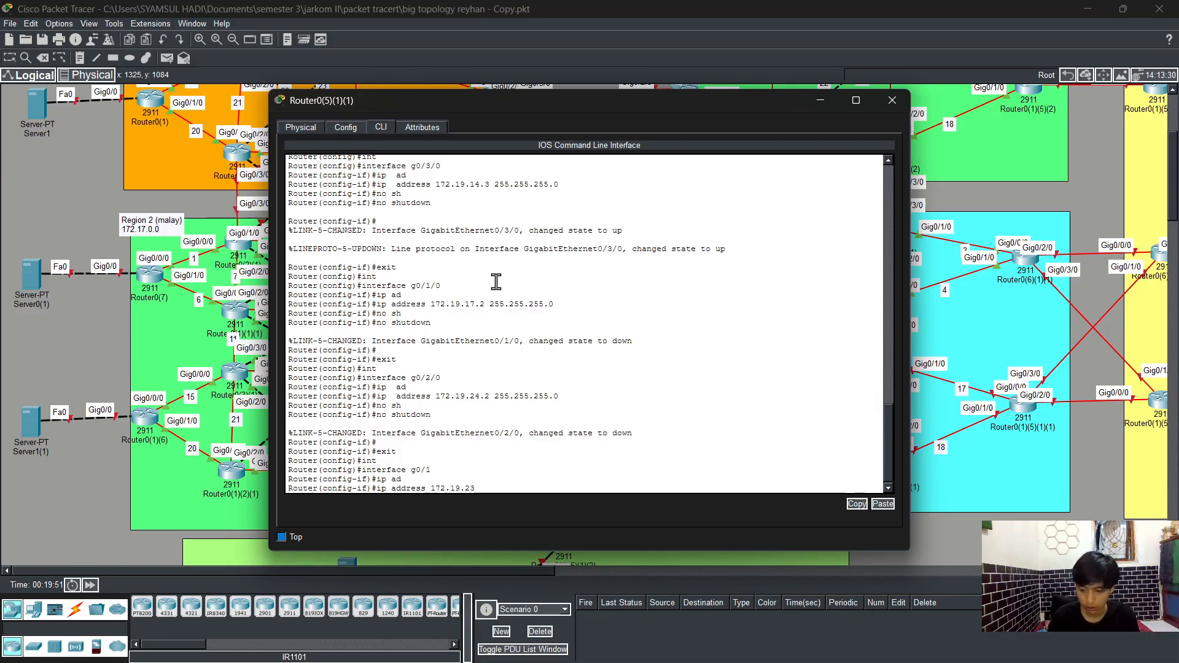
pyautogui.write('.2')
pyautogui.write(' 255')
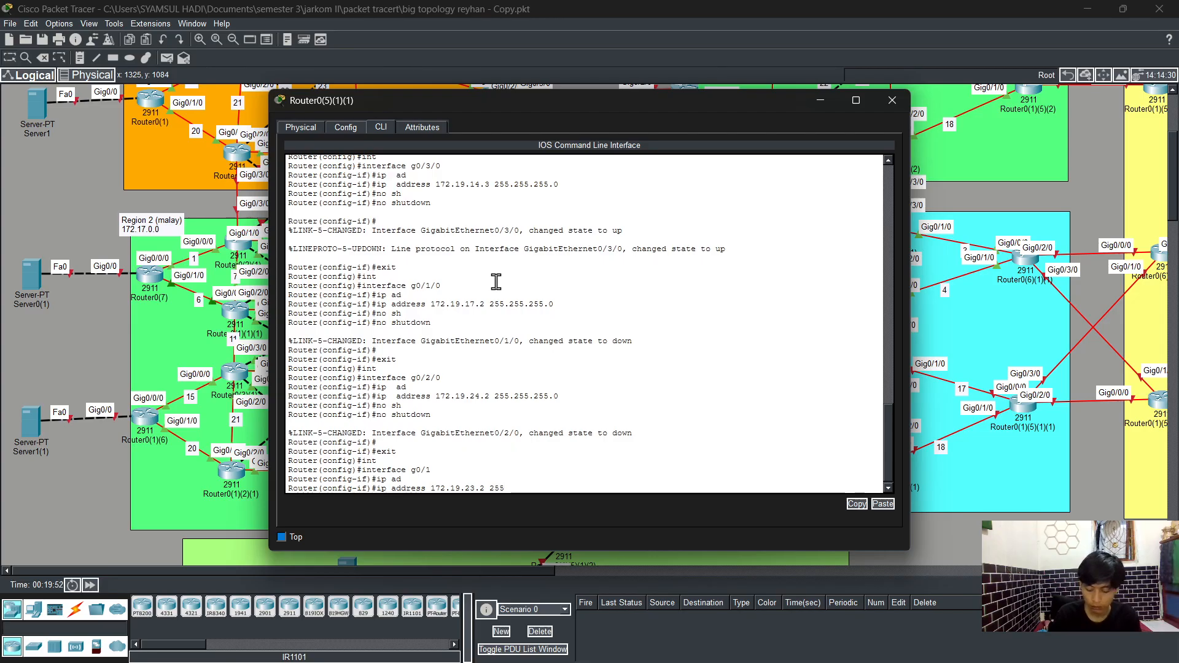
pyautogui.write('.255.255.0')
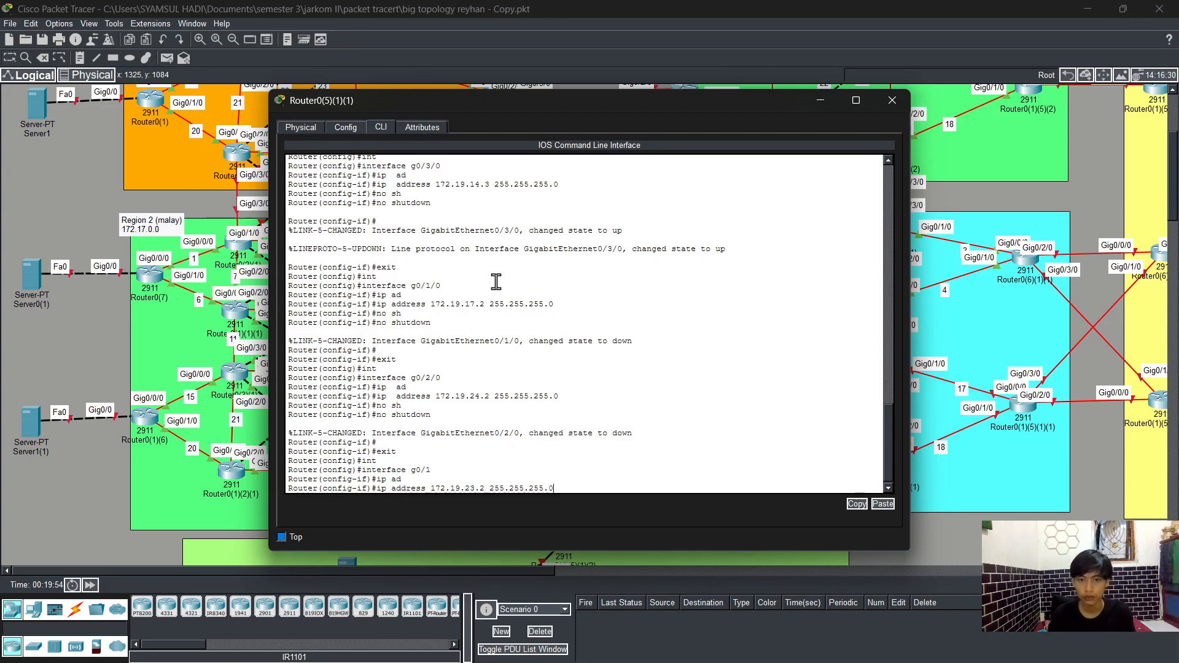
pyautogui.press('Return')
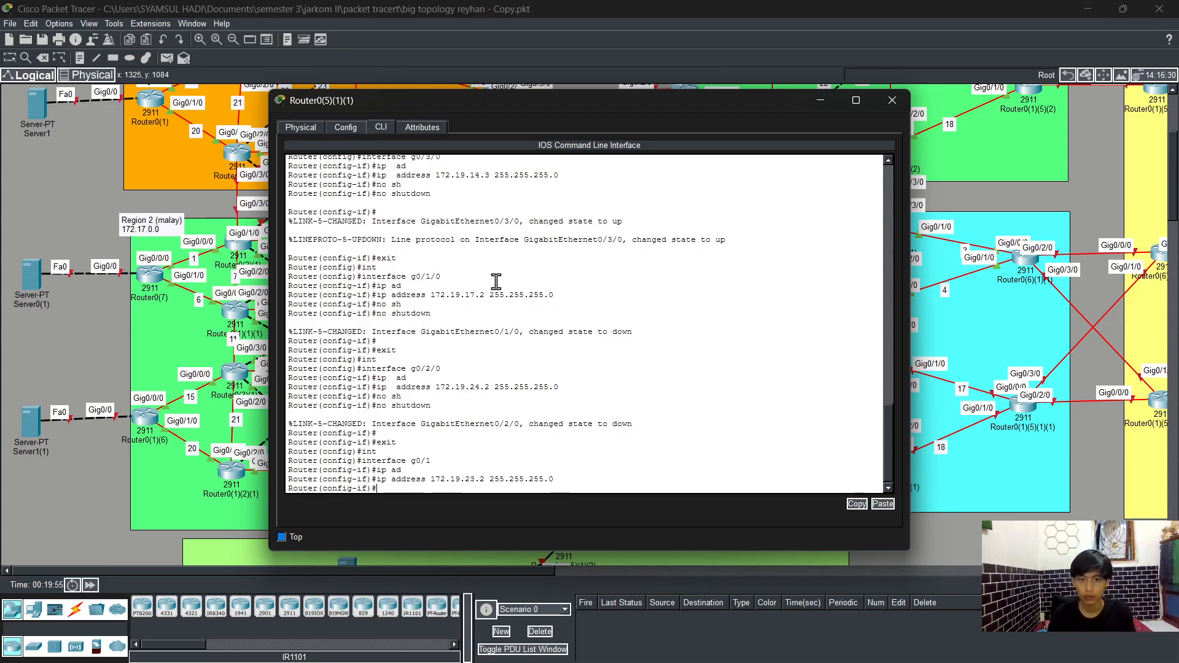
# Step: Enable interface g0/1 with no shutdown, return to privileged mode and save the configuration with write
pyautogui.write('no sh')
pyautogui.press('Tab')
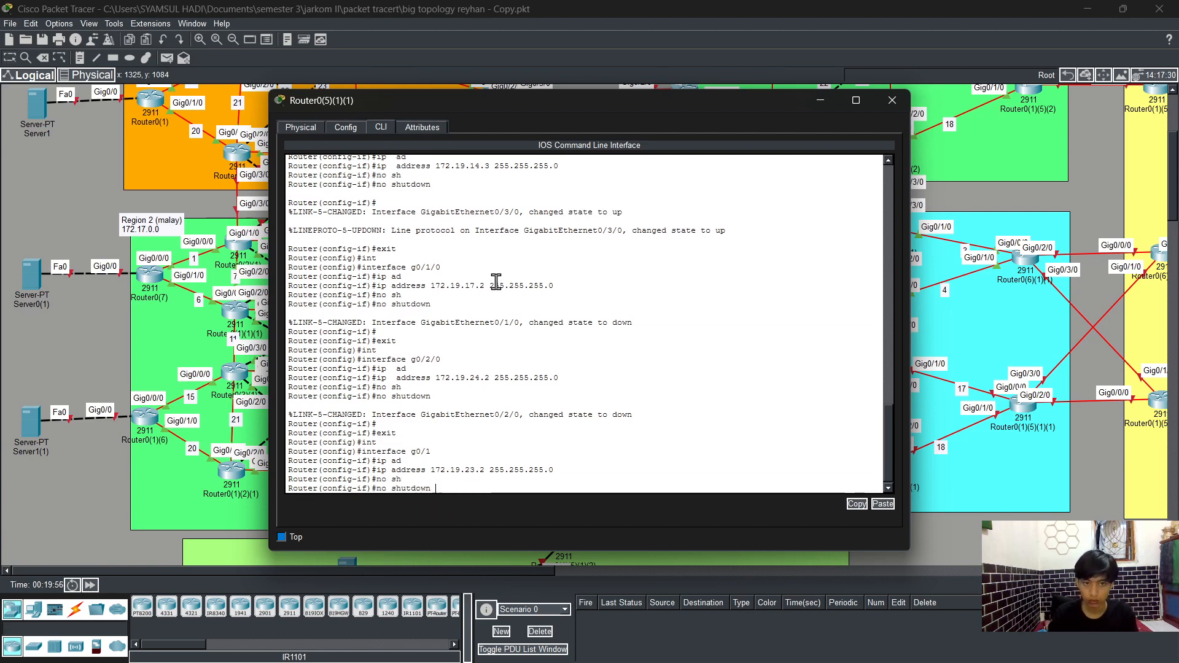
pyautogui.press('Return')
pyautogui.write('end')
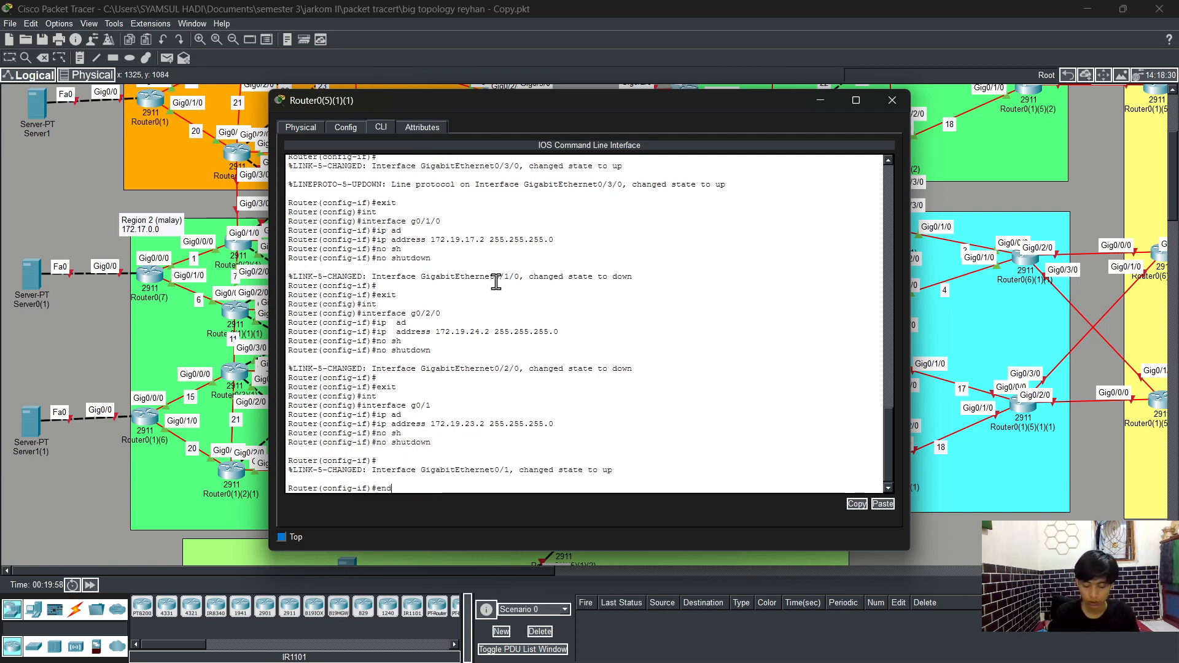
pyautogui.press('Return')
pyautogui.write('wr')
pyautogui.press('Return')
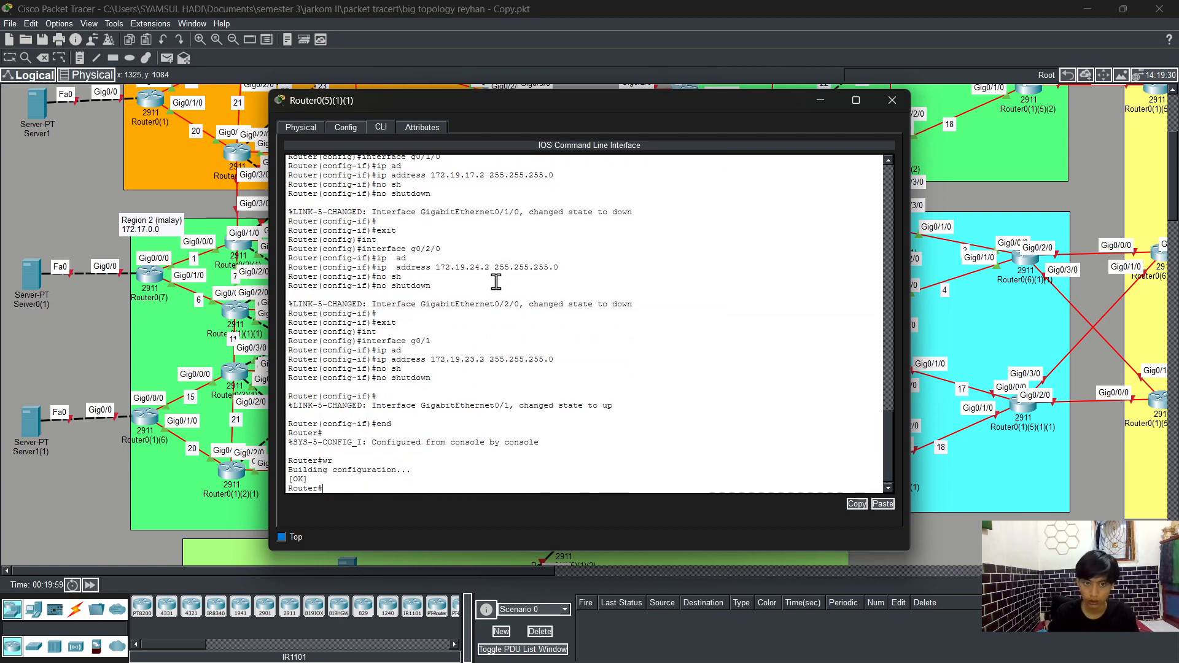
# Step: Display the brief IP interface summary to check the router's interface addresses and states
pyautogui.write('sh')
pyautogui.press('Tab')
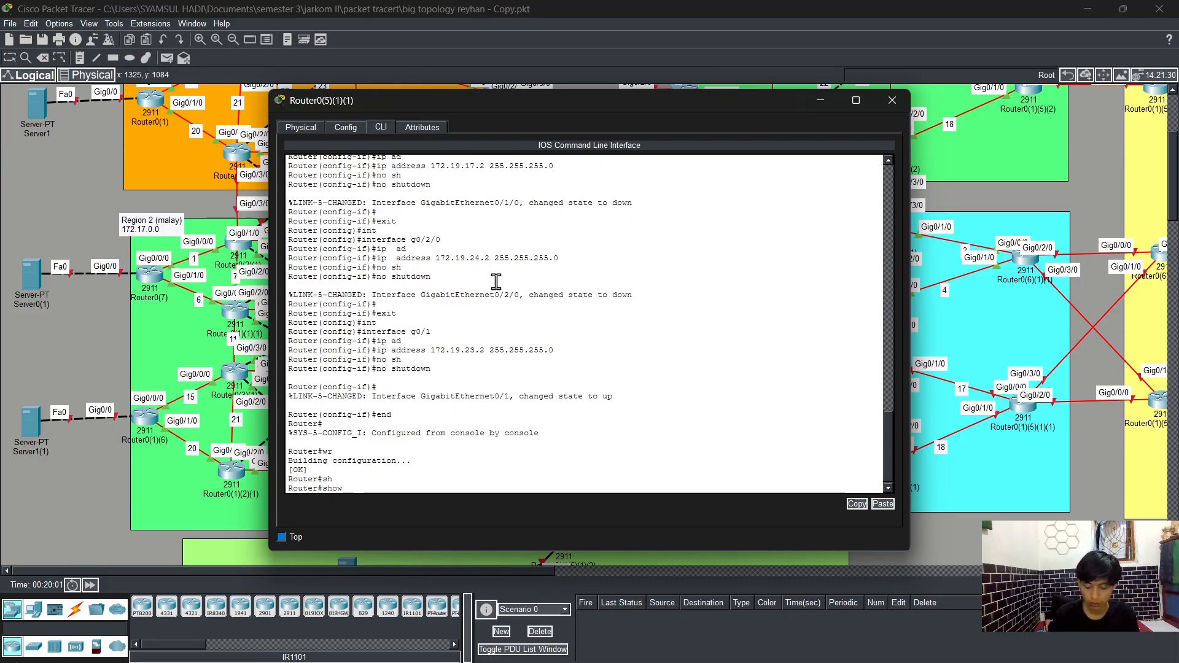
pyautogui.write('ip int')
pyautogui.press('Tab')
pyautogui.write('br')
pyautogui.press('Tab')
pyautogui.press('Return')
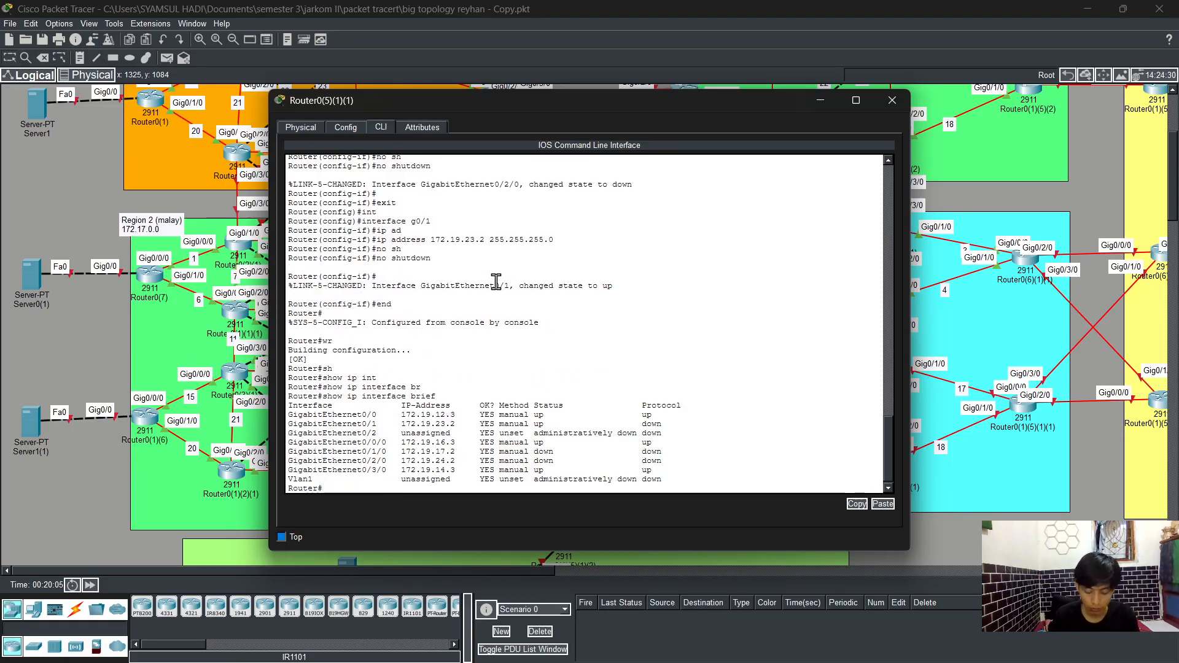
# Step: Enter global configuration mode and start OSPF routing process 1
pyautogui.write('config t')
pyautogui.press('Return')
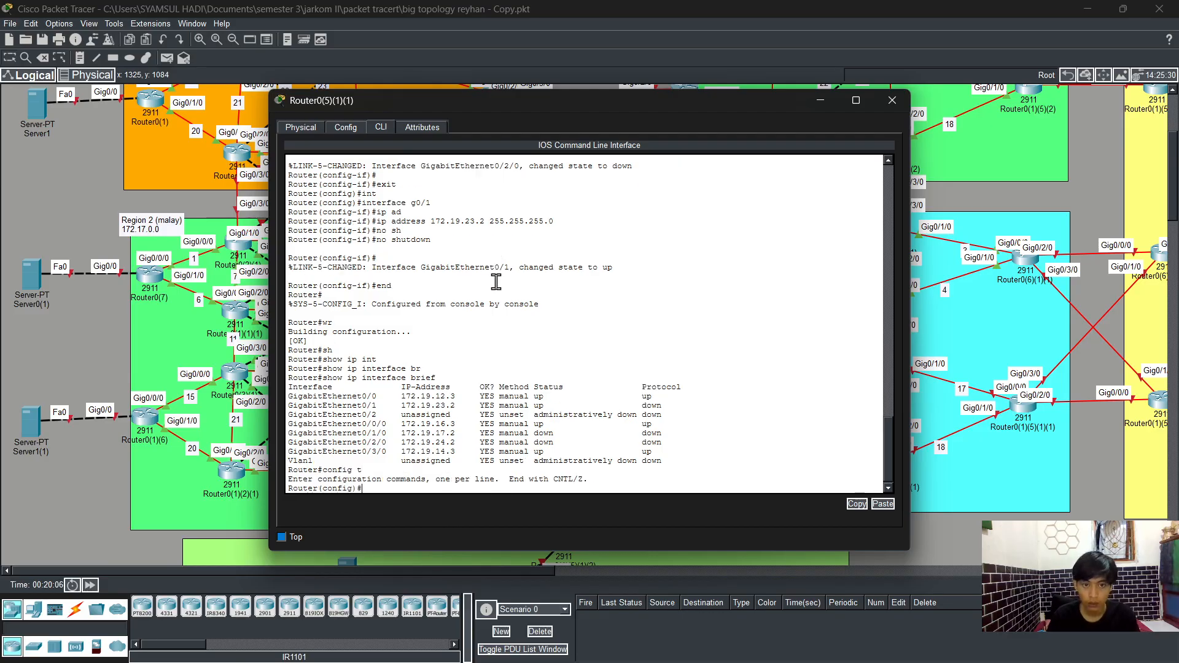
pyautogui.write('rout')
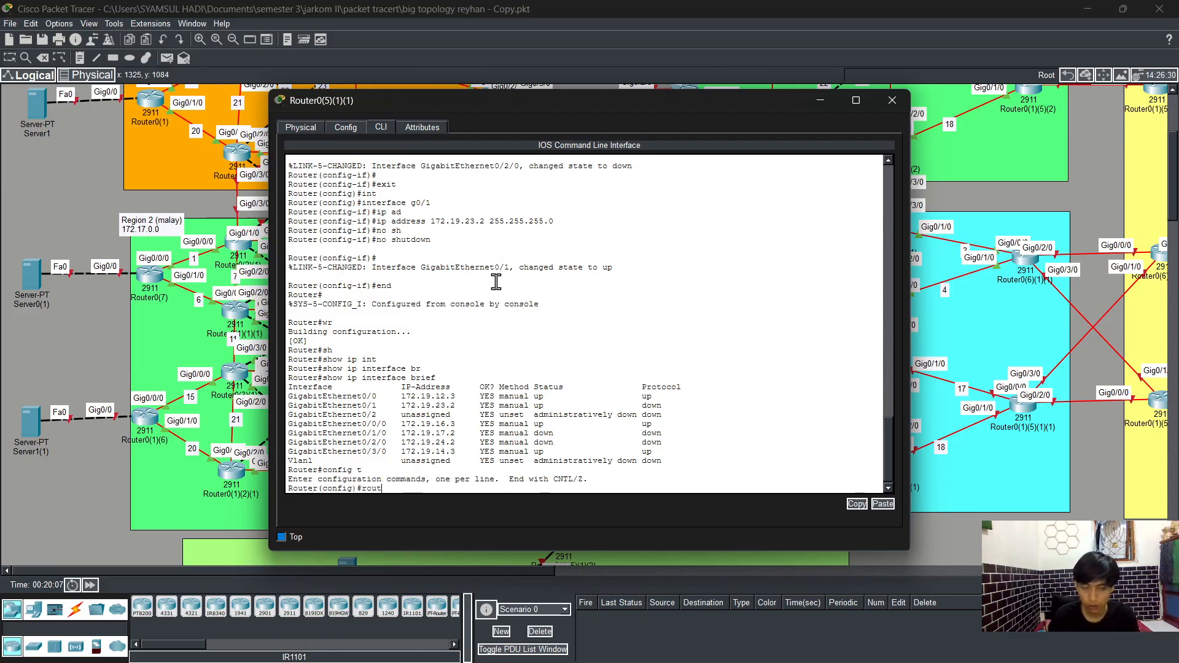
pyautogui.press('Tab')
pyautogui.write('er os')
pyautogui.press('Tab')
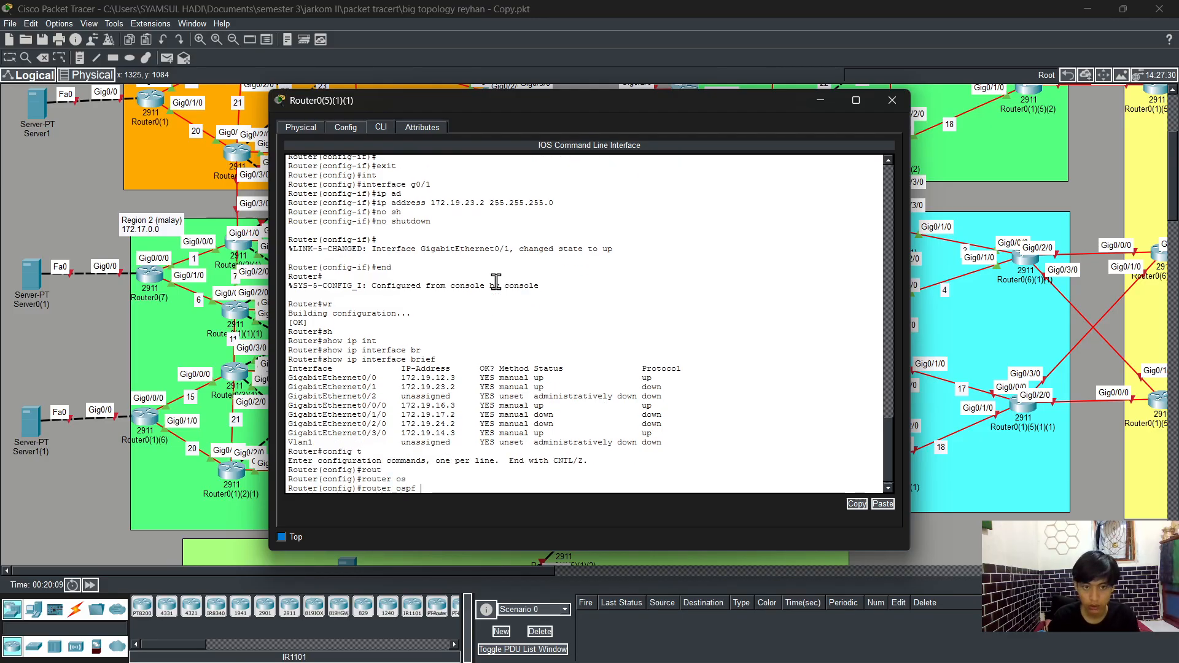
pyautogui.write('1')
pyautogui.press('Return')
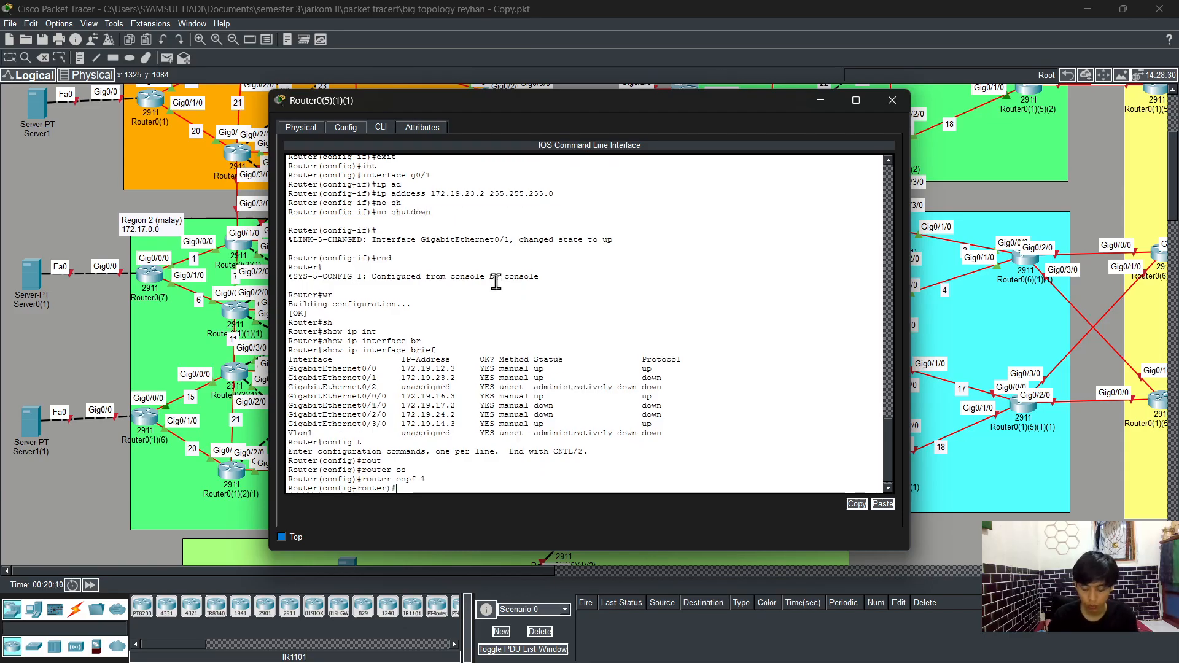
# Step: Enable log-adjacency-changes in the OSPF process
pyautogui.write('lofg')
pyautogui.press('Tab')
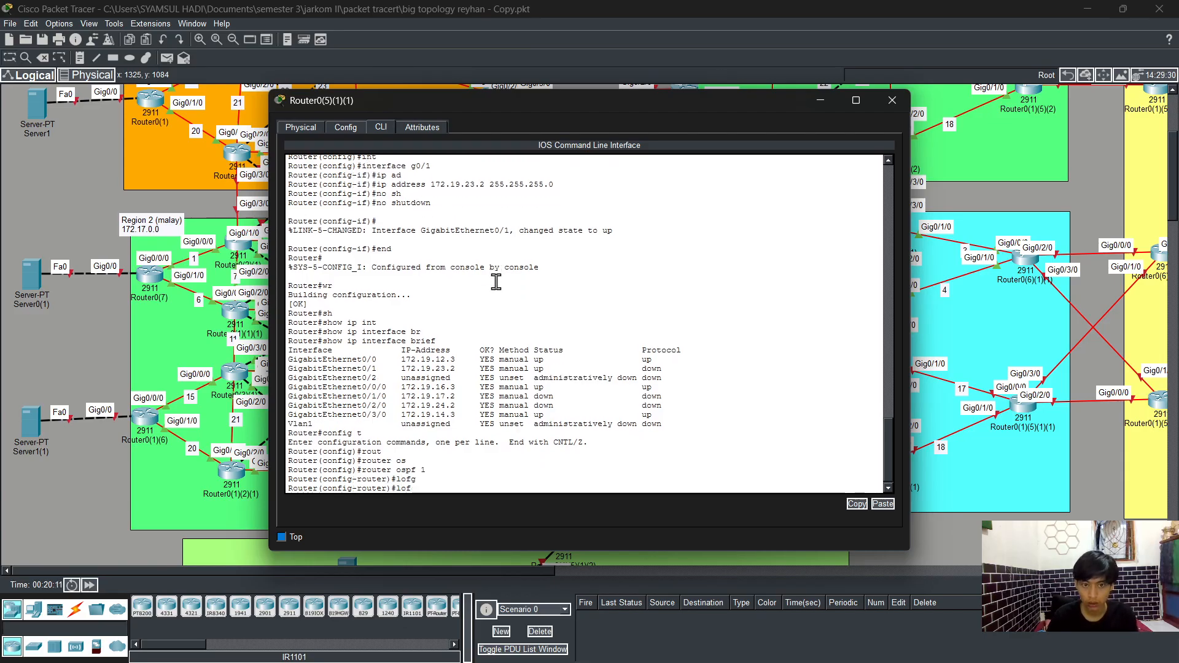
pyautogui.press('BackSpace')
pyautogui.write('g')
pyautogui.press('Tab')
pyautogui.write('1')
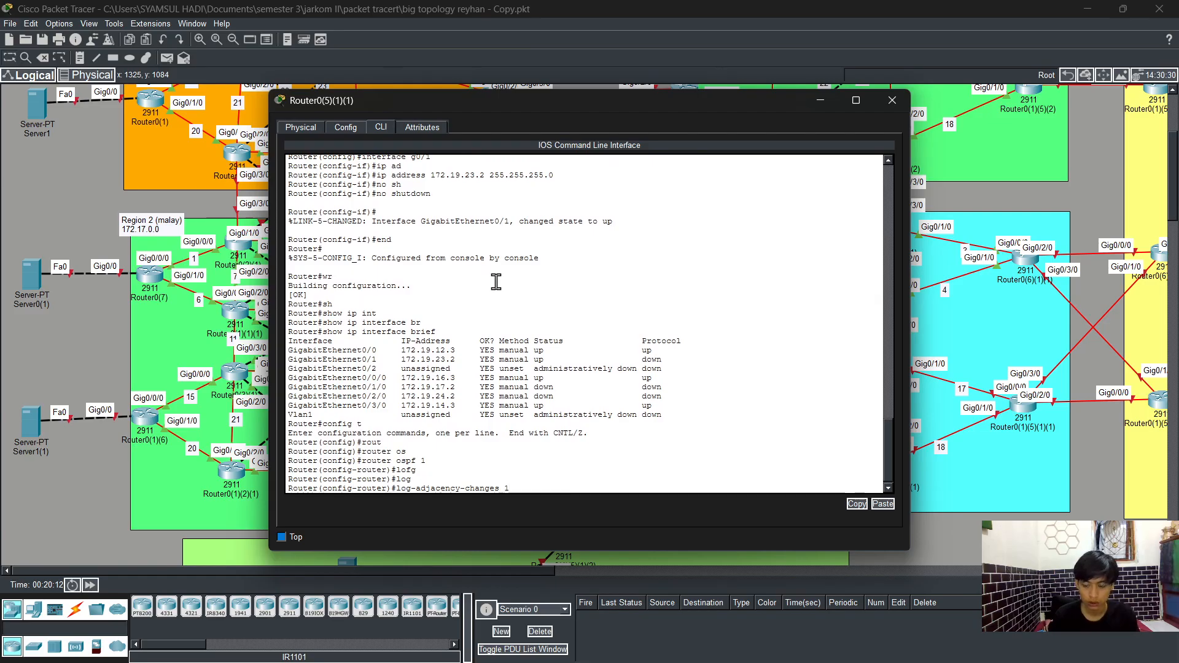
pyautogui.press('BackSpace')
pyautogui.press('Return')
# Step: Advertise network 172.19.12.0 with wildcard 0.0.0.255 in OSPF area 0
pyautogui.write('ne')
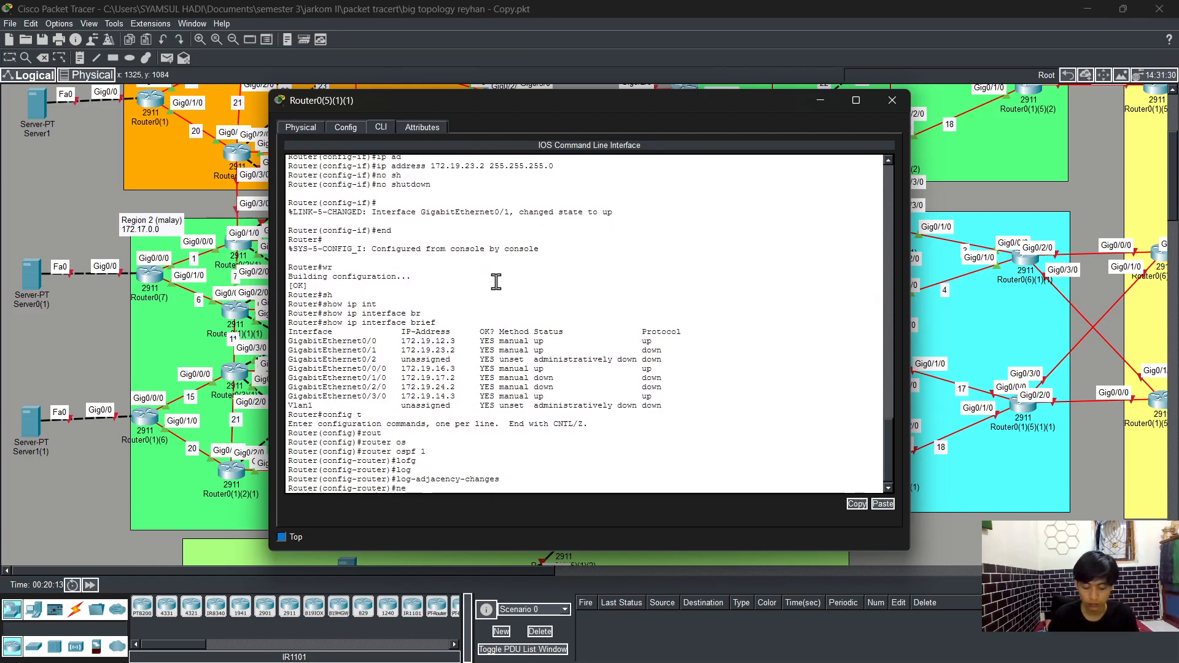
pyautogui.write('t')
pyautogui.press('Tab')
pyautogui.write('172')
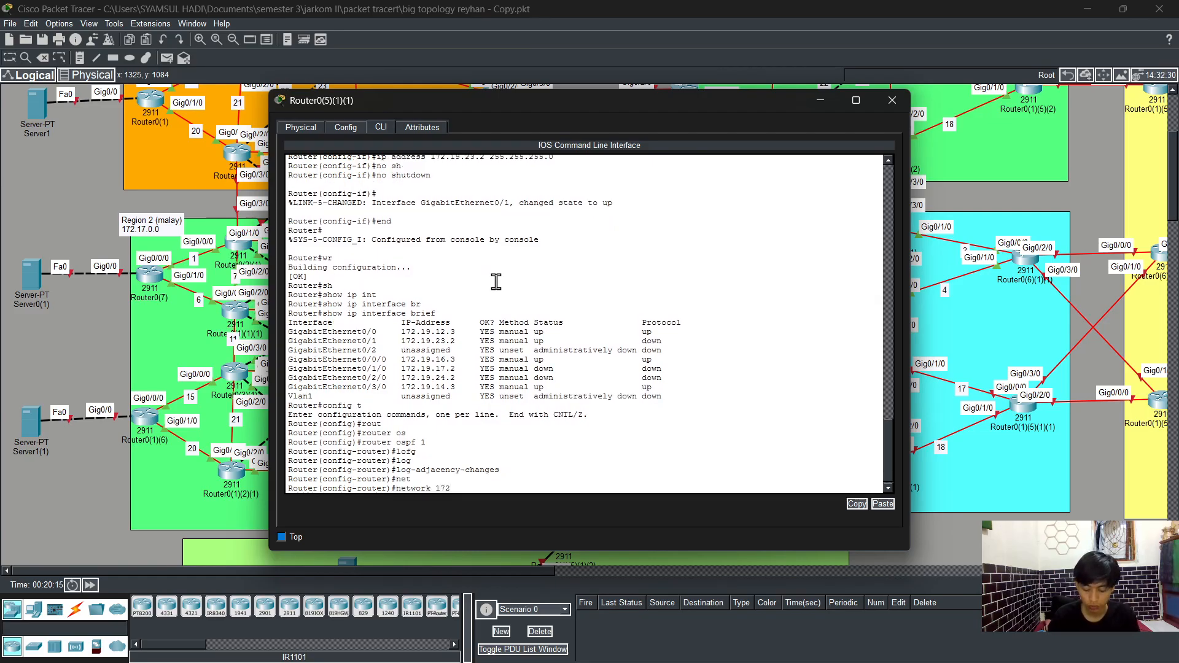
pyautogui.write('.19')
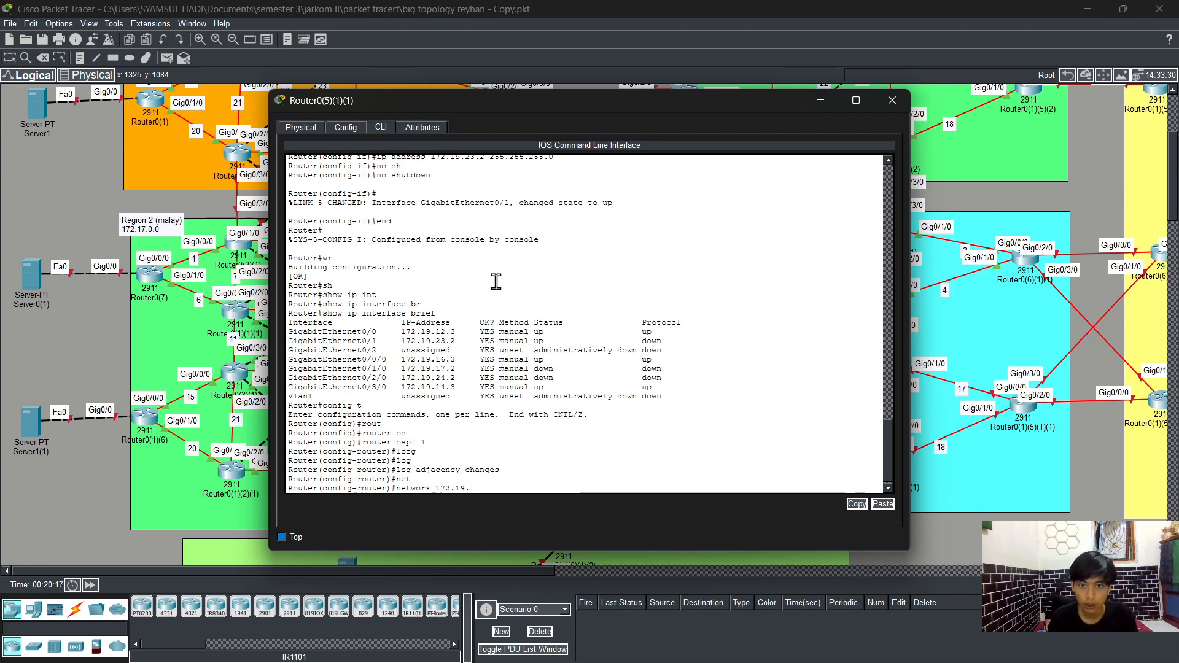
pyautogui.write('.12')
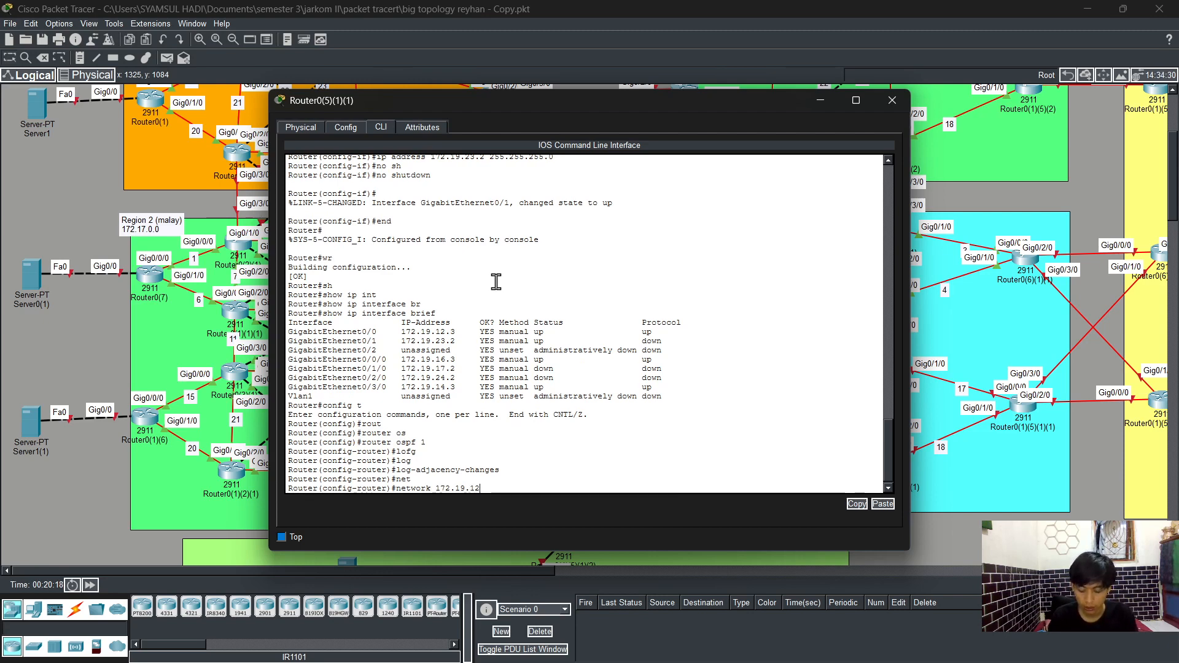
pyautogui.write('.0 0.0')
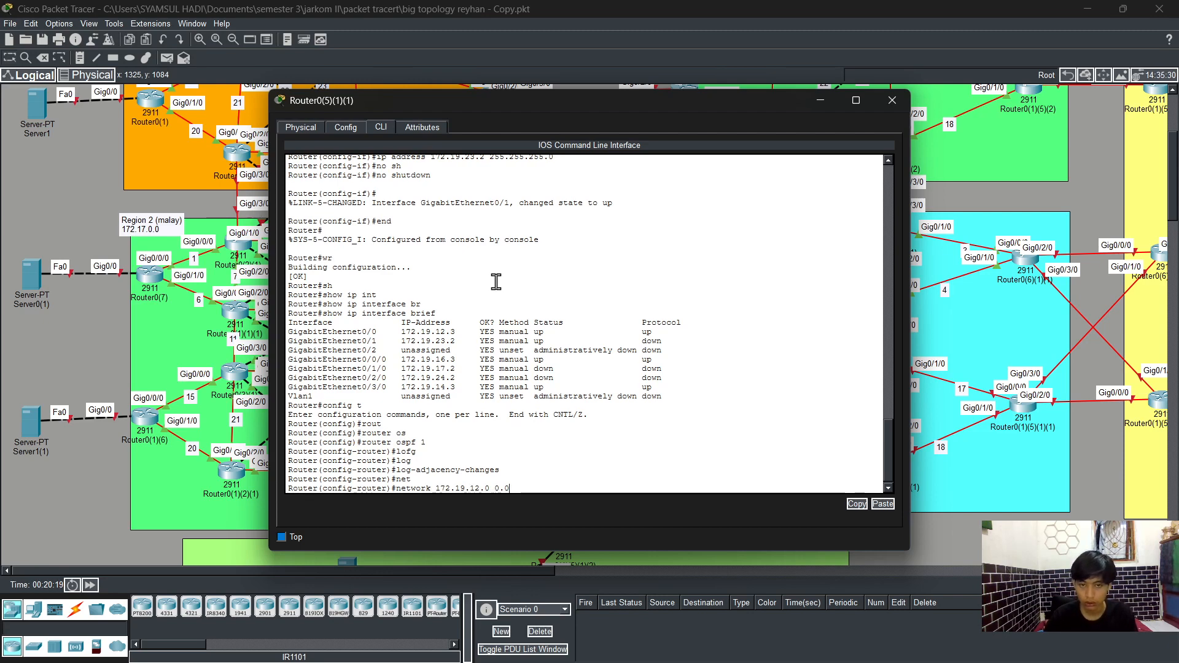
pyautogui.write('.0.255 are')
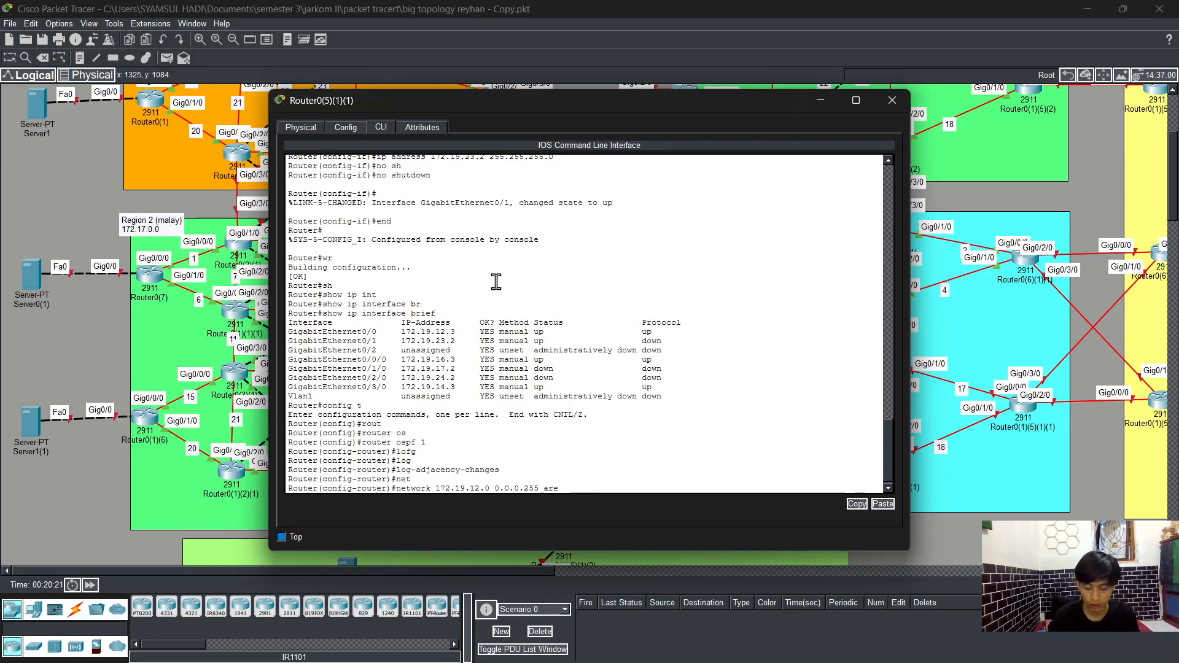
pyautogui.press('Tab')
pyautogui.write('0')
pyautogui.press('Return')
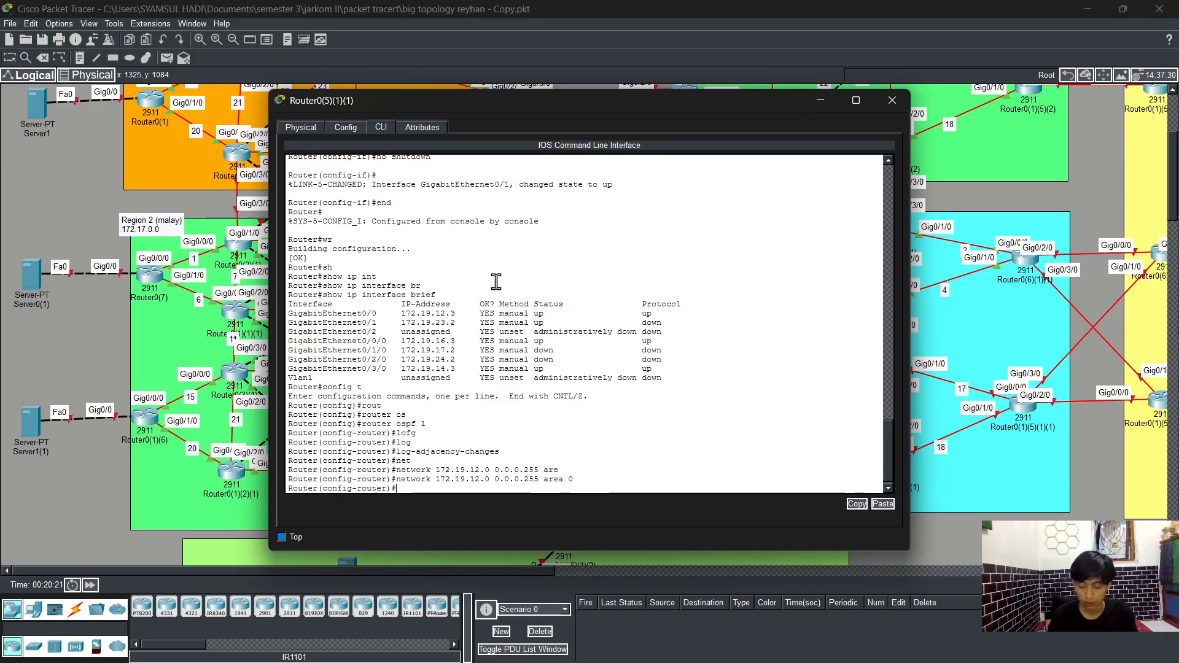
# Step: Advertise network 172.19.23.0 with wildcard 0.0.0.255 in OSPF area 0
pyautogui.press('Up')
pyautogui.press('Left')
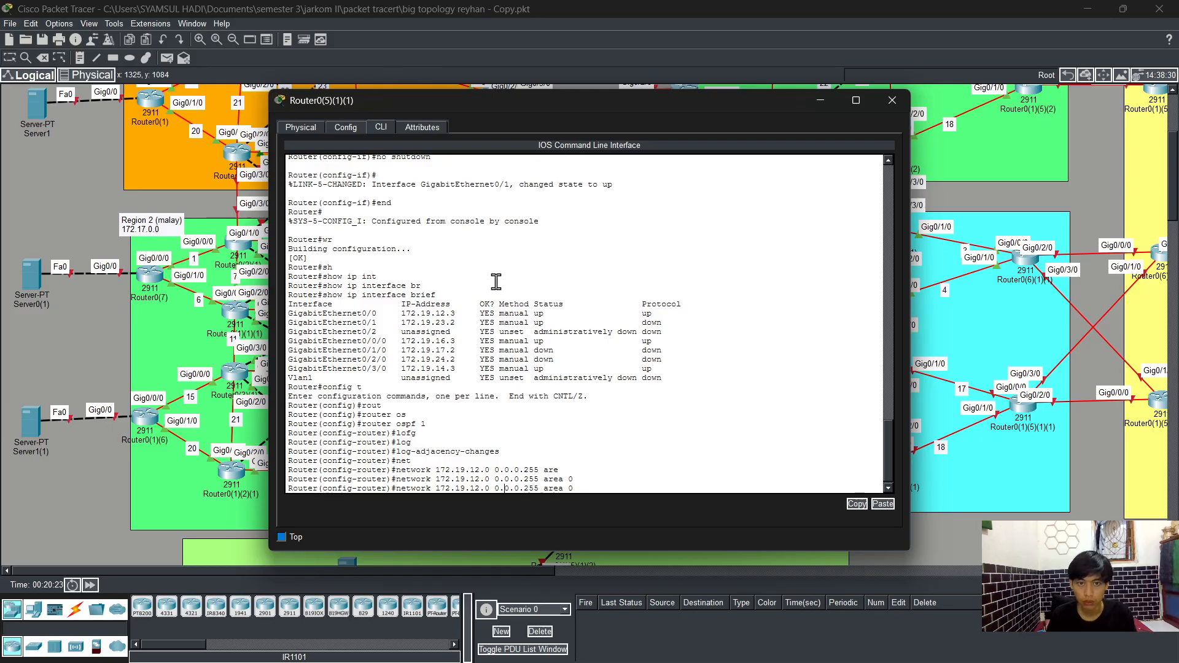
pyautogui.press('Left')
pyautogui.press('Left')
pyautogui.press('Left')
pyautogui.press('Left')
pyautogui.press('Left')
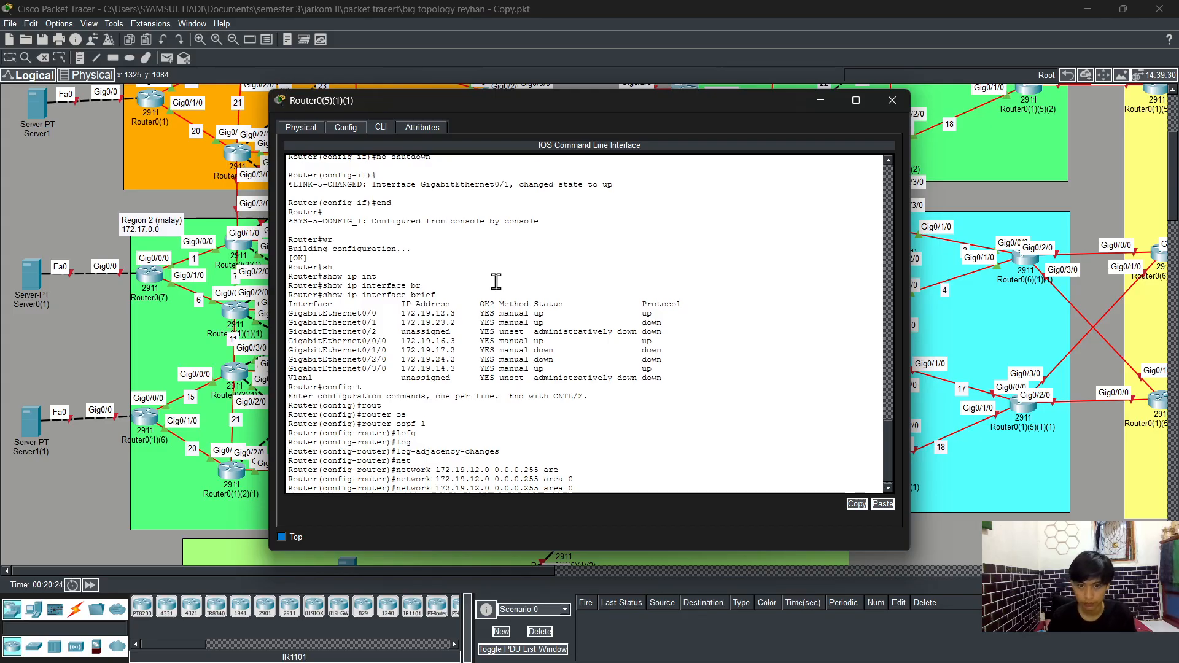
pyautogui.press('BackSpace')
pyautogui.press('BackSpace')
pyautogui.write('23')
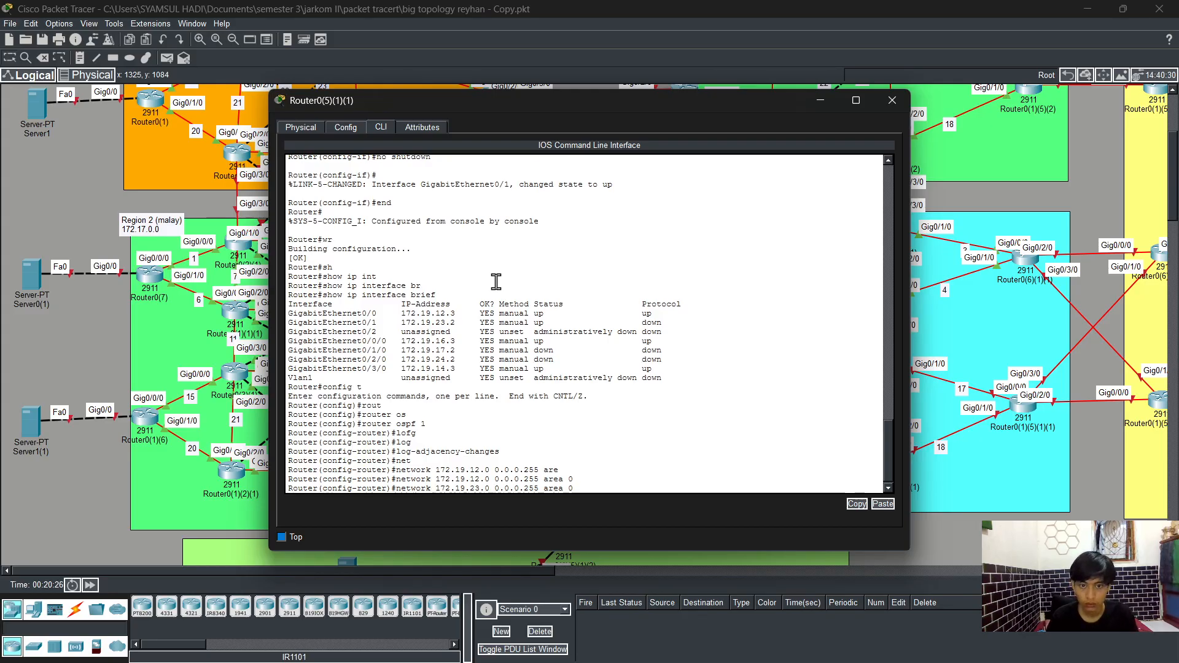
pyautogui.press('Return')
# Step: Advertise network 172.19.16.0 with wildcard 0.0.0.255 in OSPF area 0
pyautogui.press('Up')
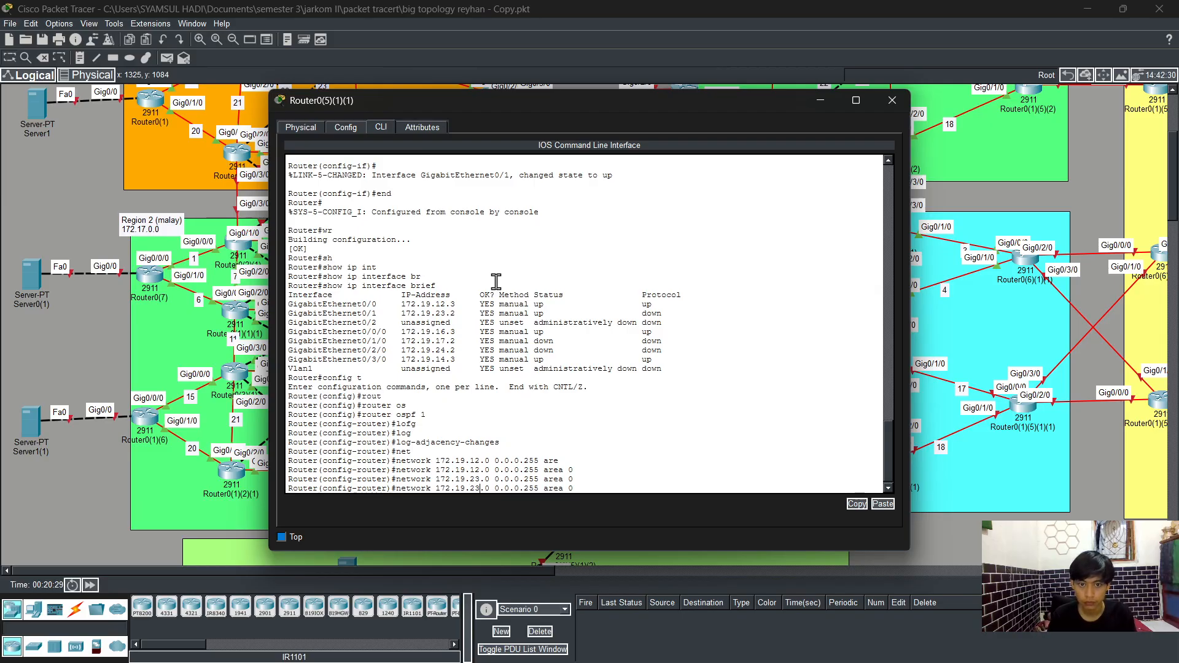
pyautogui.press('BackSpace')
pyautogui.press('BackSpace')
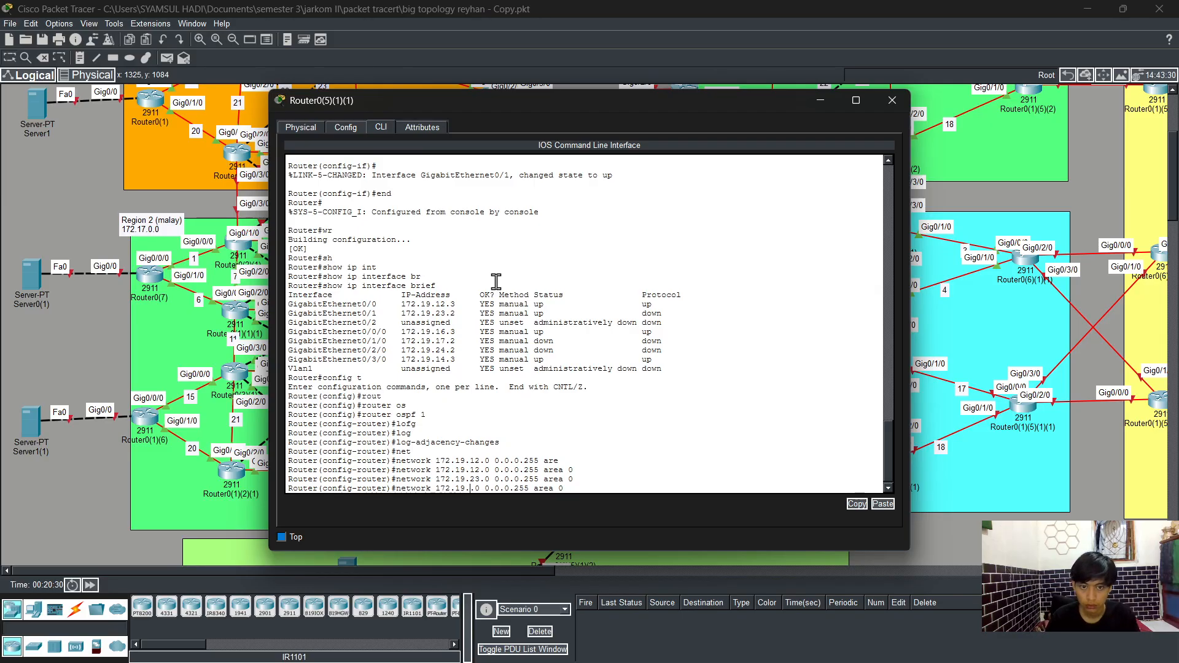
pyautogui.write('16')
pyautogui.press('Return')
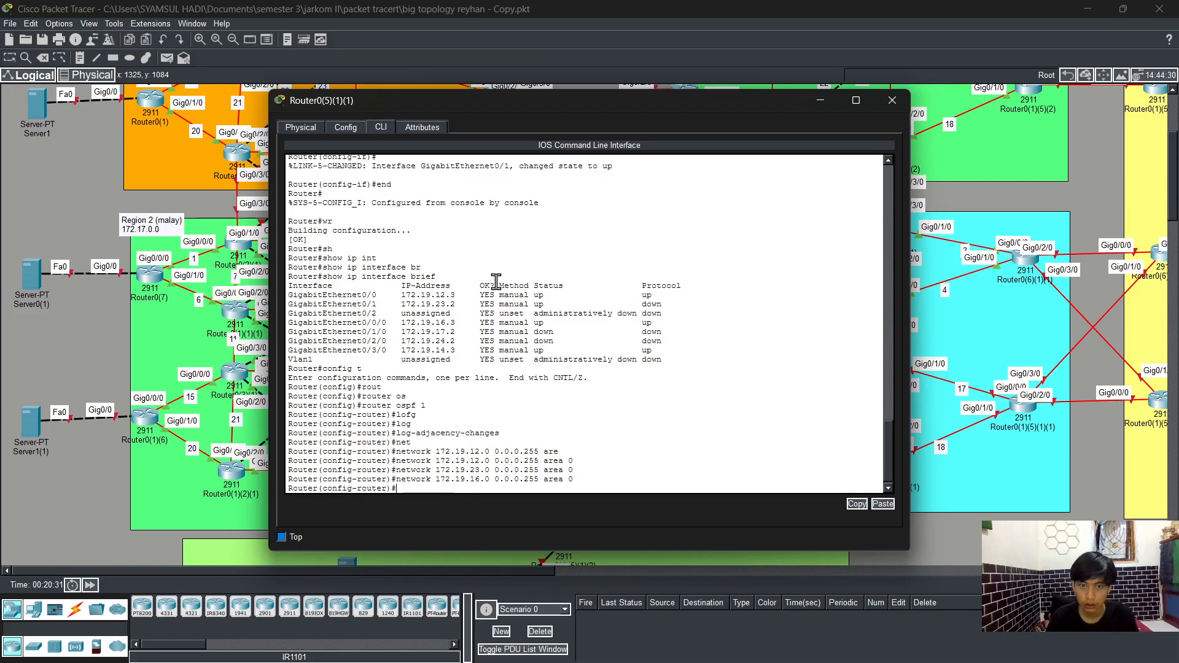
# Step: Advertise network 172.19.17.0 with wildcard 0.0.0.255 in OSPF area 0
pyautogui.press('Up')
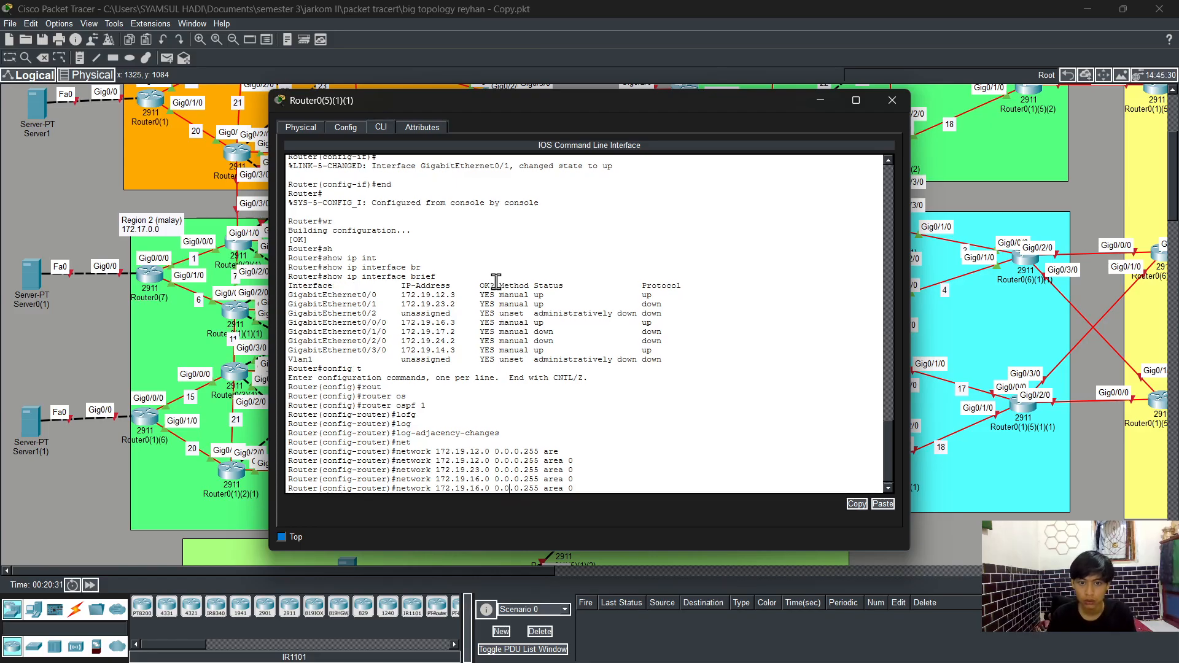
pyautogui.press('Left')
pyautogui.press('Left')
pyautogui.press('Left')
pyautogui.press('Left')
pyautogui.press('Left')
pyautogui.press('Left')
pyautogui.press('Left')
pyautogui.press('Left')
pyautogui.press('Left')
pyautogui.press('Left')
pyautogui.press('Left')
pyautogui.press('Left')
pyautogui.press('Left')
pyautogui.press('Left')
pyautogui.press('Left')
pyautogui.press('Left')
pyautogui.press('Left')
pyautogui.press('Left')
pyautogui.press('Left')
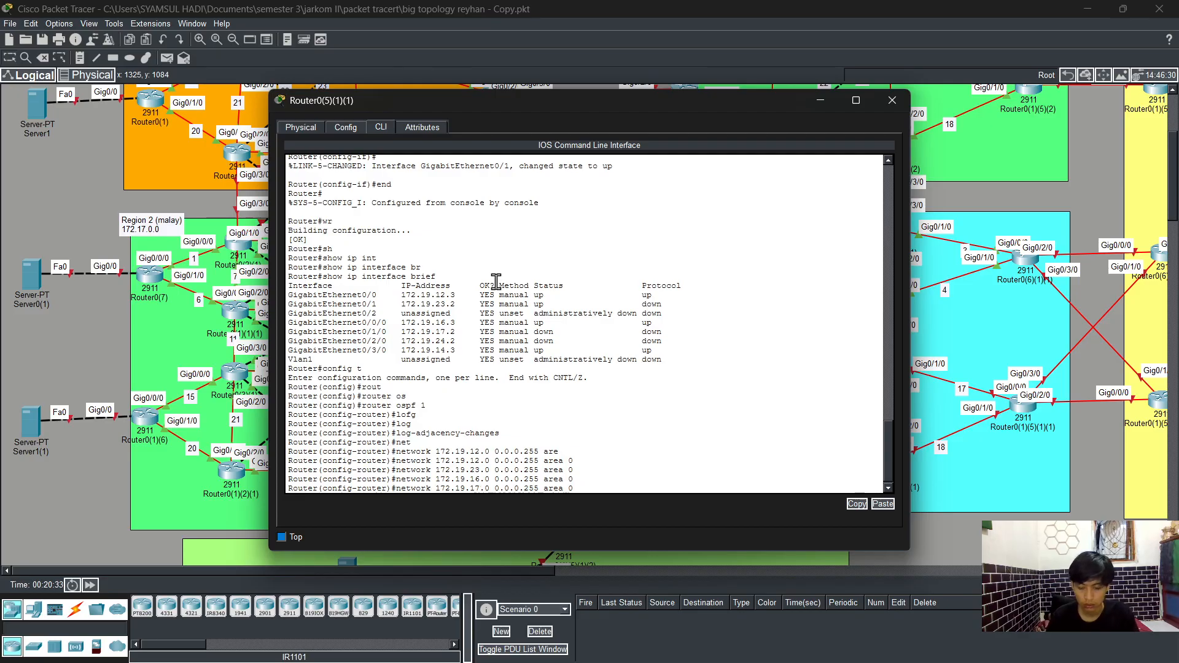
pyautogui.press('BackSpace')
pyautogui.write('7')
pyautogui.press('Return')
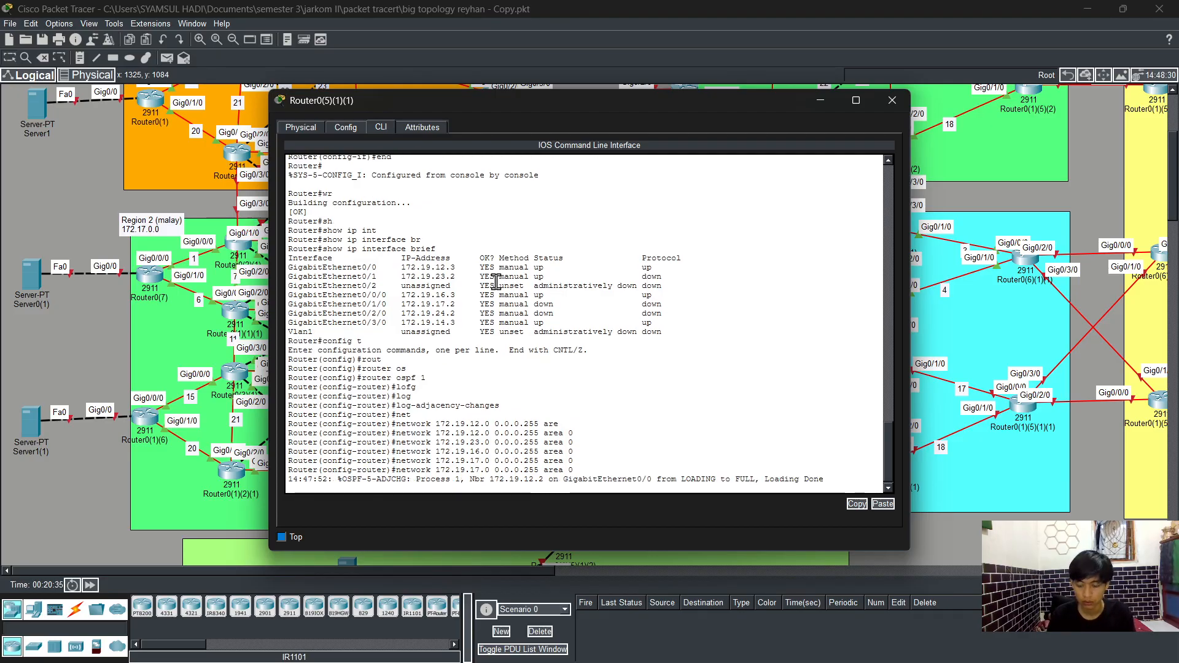
# Step: Advertise network 172.19.14.0 with wildcard 0.0.0.255 in OSPF area 0
pyautogui.press('Up')
pyautogui.press('Left')
pyautogui.press('Left')
pyautogui.press('Left')
pyautogui.press('Left')
pyautogui.press('Left')
pyautogui.press('Left')
pyautogui.press('Left')
pyautogui.press('Left')
pyautogui.press('Left')
pyautogui.press('Left')
pyautogui.press('Left')
pyautogui.press('Left')
pyautogui.press('Left')
pyautogui.press('Left')
pyautogui.press('Left')
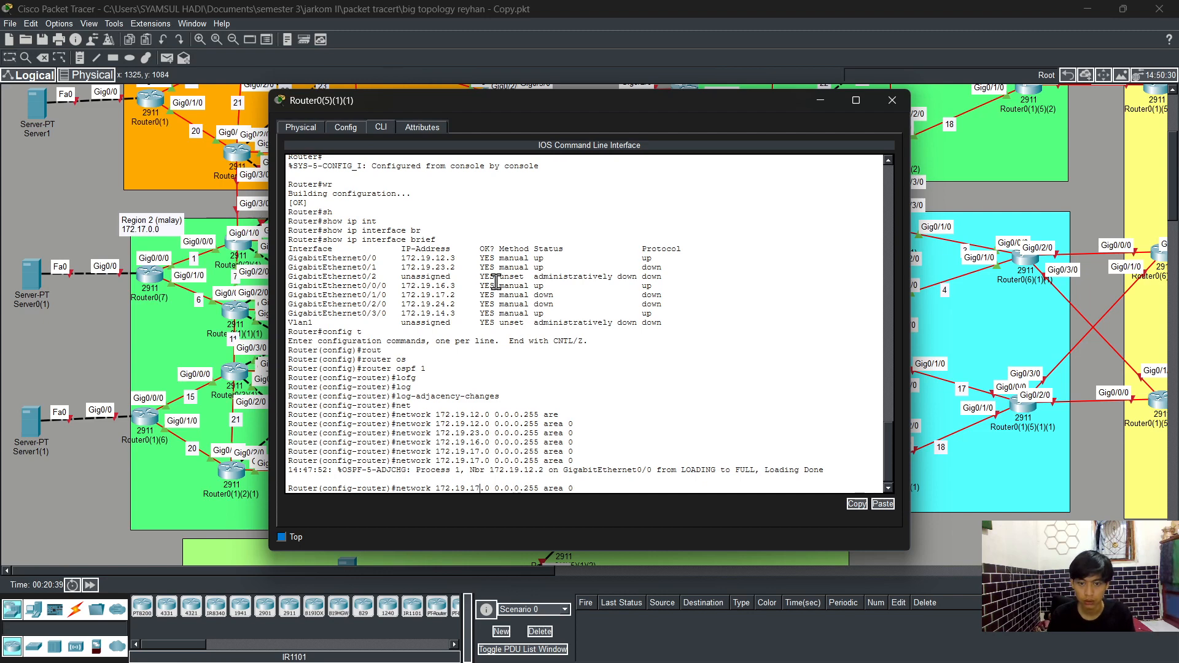
pyautogui.press('Left')
pyautogui.press('Left')
pyautogui.press('Left')
pyautogui.press('Left')
pyautogui.press('BackSpace')
pyautogui.write('4')
pyautogui.press('Return')
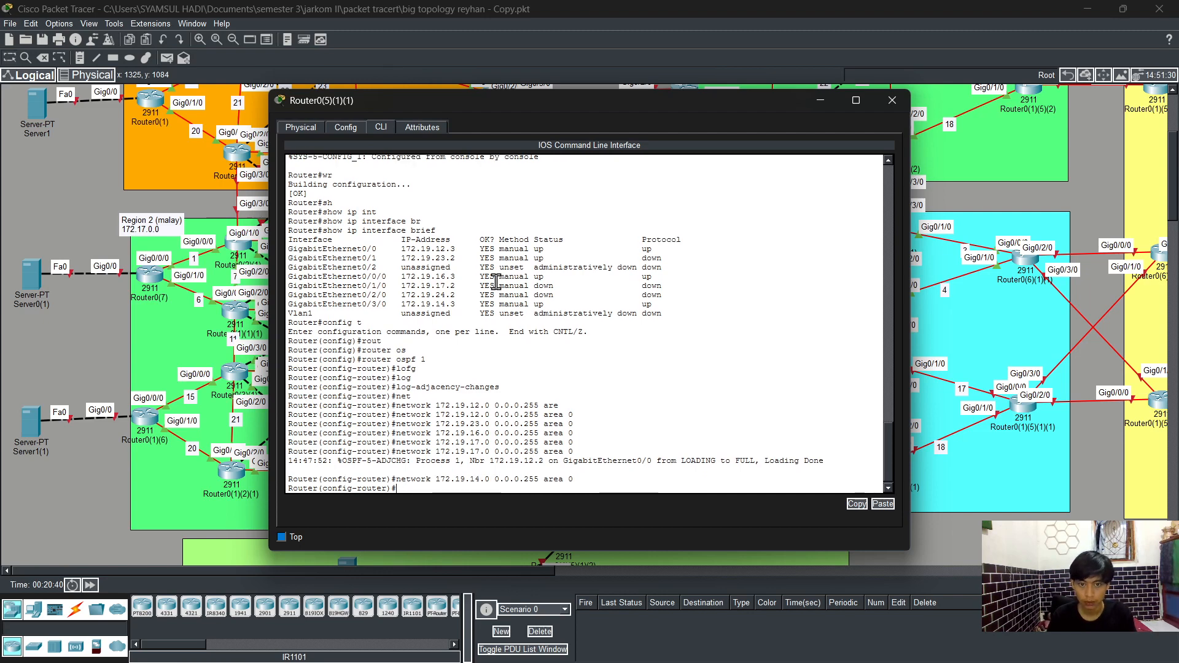
# Step: Advertise network 172.19.24.0 with wildcard 0.0.0.255 in OSPF area 0
pyautogui.press('Up')
pyautogui.press('Left')
pyautogui.press('Left')
pyautogui.press('Left')
pyautogui.press('Left')
pyautogui.press('Left')
pyautogui.press('Left')
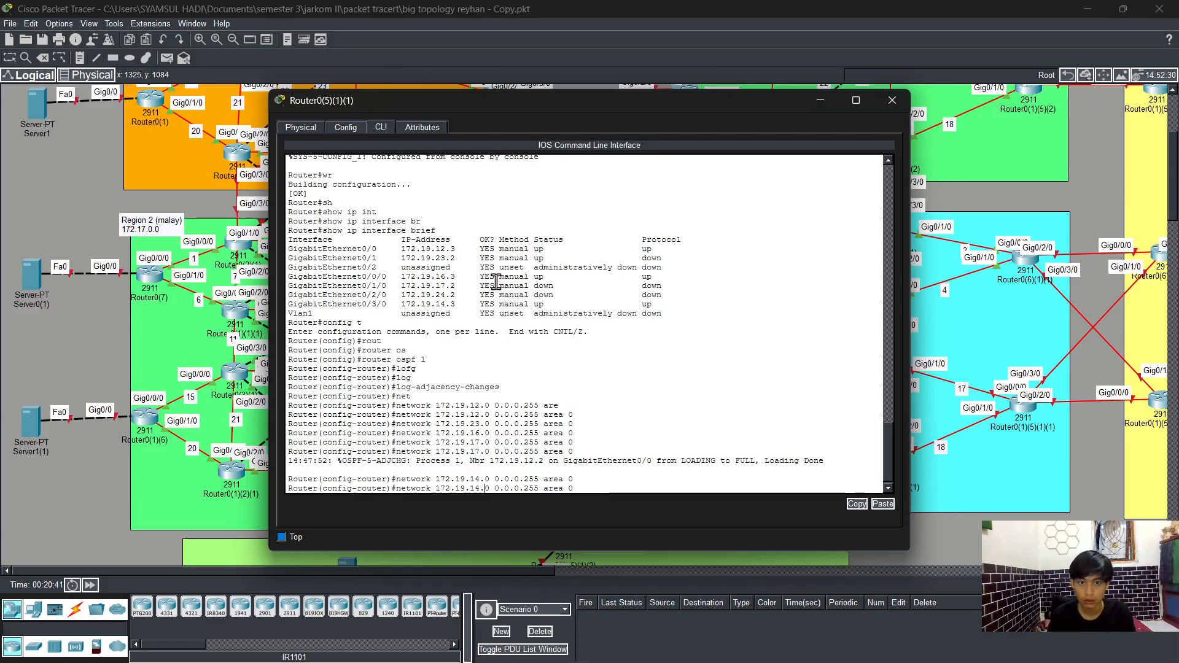
pyautogui.press('Left')
pyautogui.press('Left')
pyautogui.press('BackSpace')
pyautogui.write('2')
pyautogui.press('Return')
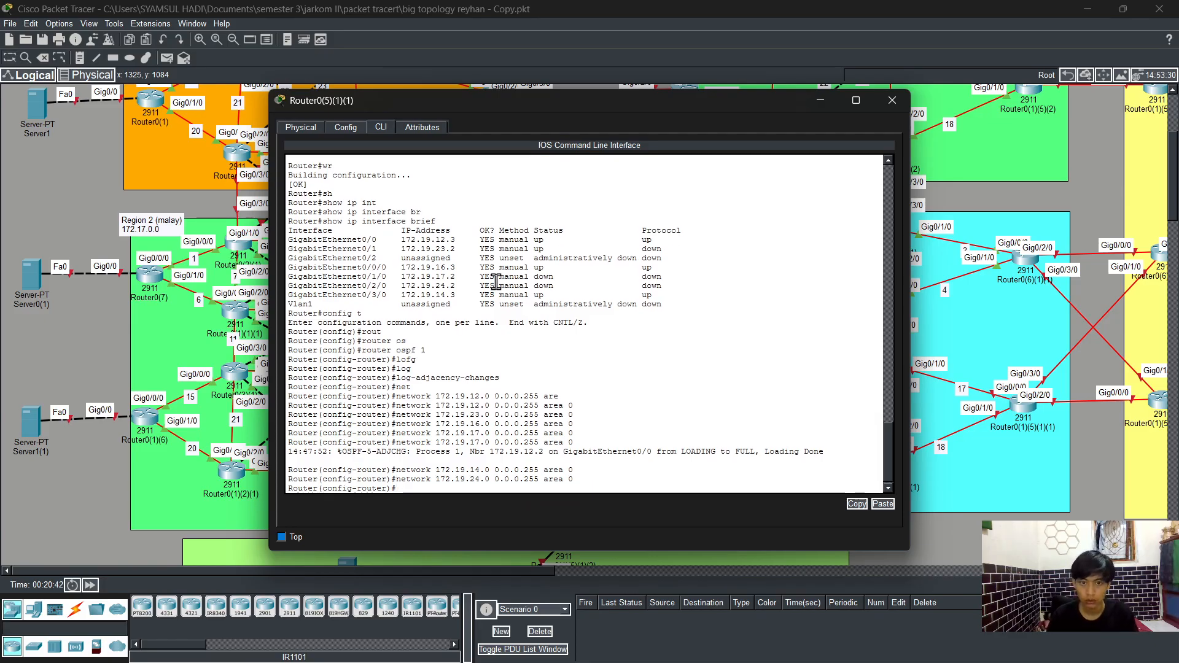
# Step: Leave configuration mode and save the router configuration with write
pyautogui.write('end')
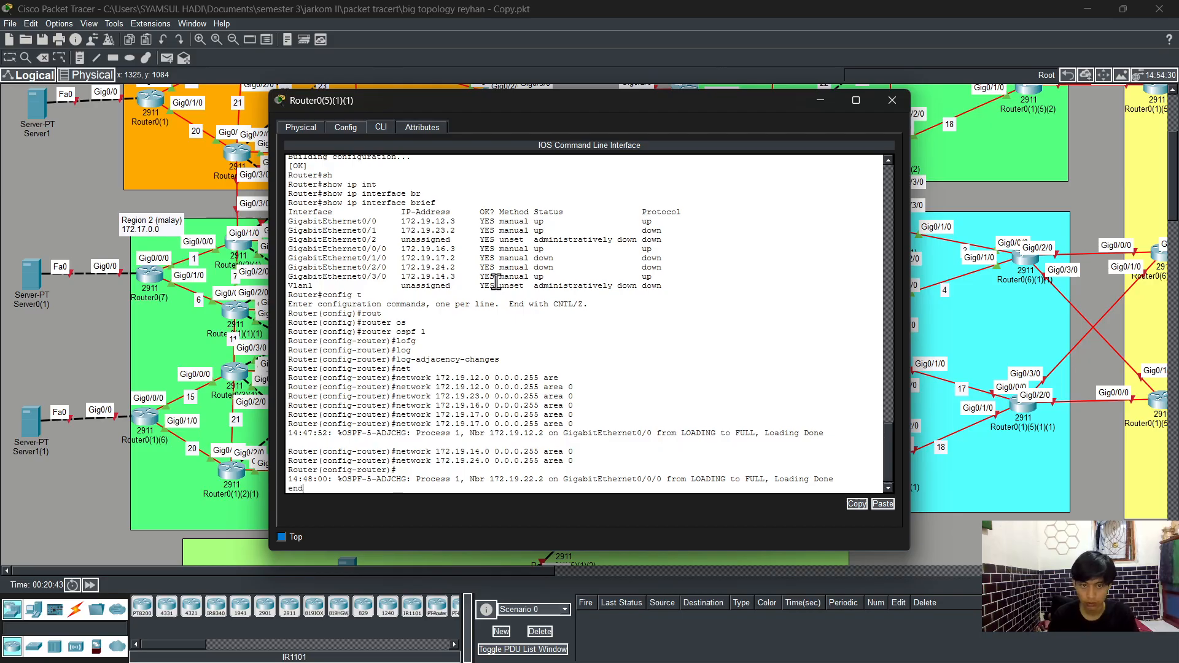
pyautogui.press('Return')
pyautogui.press('Return')
pyautogui.write('wr')
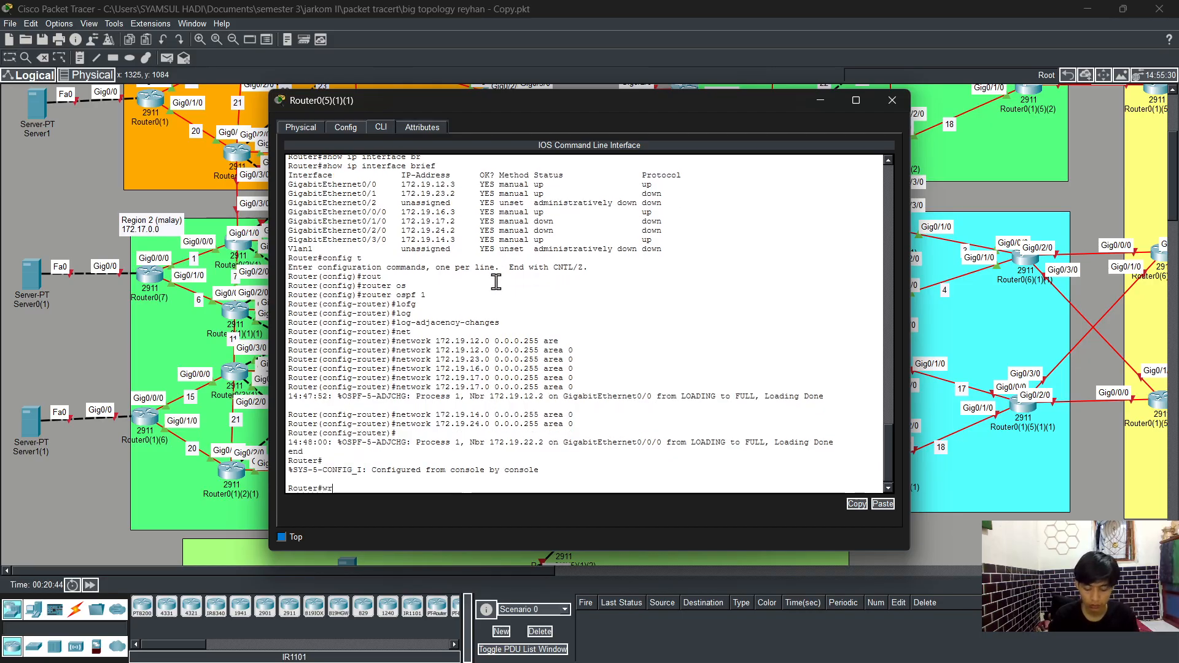
pyautogui.press('Return')
# Step: Display the running configuration to review the router's settings
pyautogui.write('sh')
pyautogui.press('Tab')
pyautogui.write('ru')
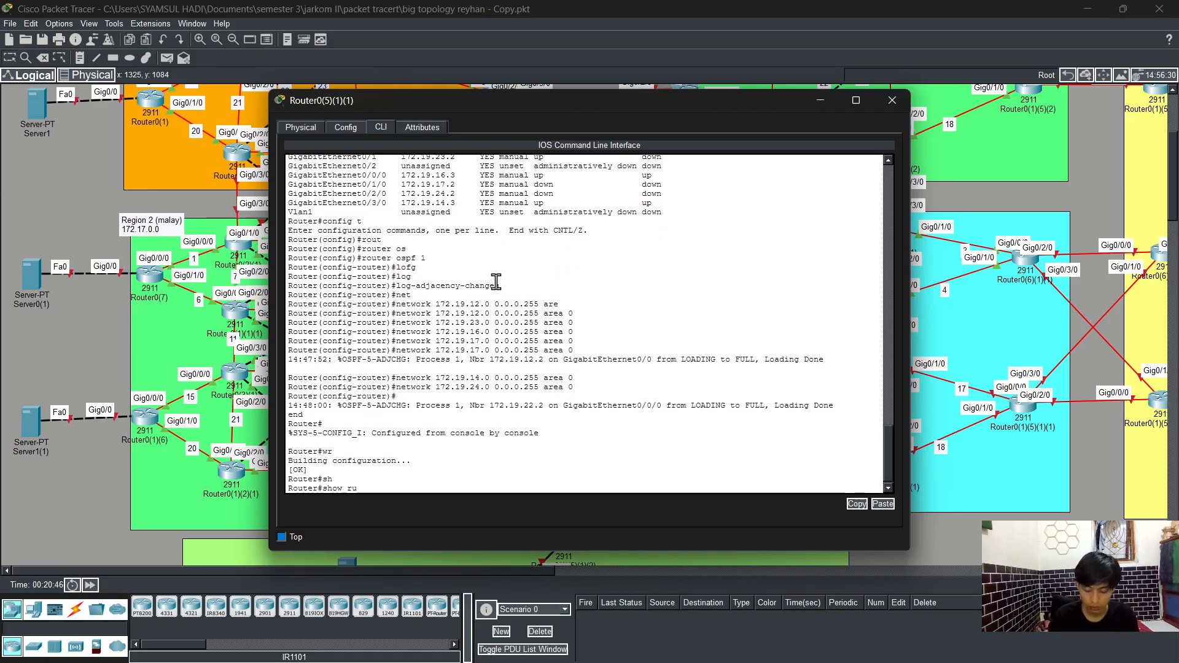
pyautogui.write('n')
pyautogui.press('Return')
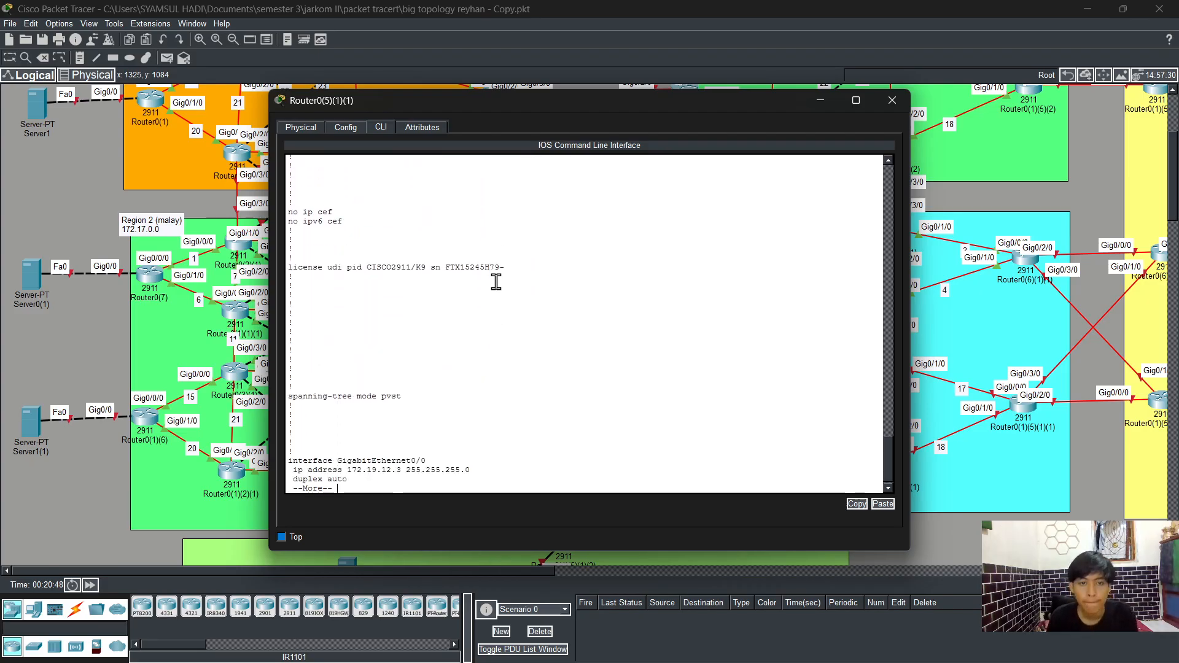
# Step: Page through the rest of the running configuration and close the router's window
pyautogui.press('Return')
pyautogui.press('Return')
pyautogui.press('Return')
pyautogui.press('Return')
pyautogui.press('Return')
pyautogui.press('Return')
pyautogui.press('Return')
pyautogui.press('Return')
pyautogui.press('Return')
pyautogui.press('Return')
pyautogui.press('Return')
pyautogui.press('Return')
pyautogui.press('Return')
pyautogui.press('Return')
pyautogui.press('Return')
pyautogui.press('Return')
pyautogui.press('Return')
pyautogui.press('Return')
pyautogui.press('Return')
pyautogui.press('Return')
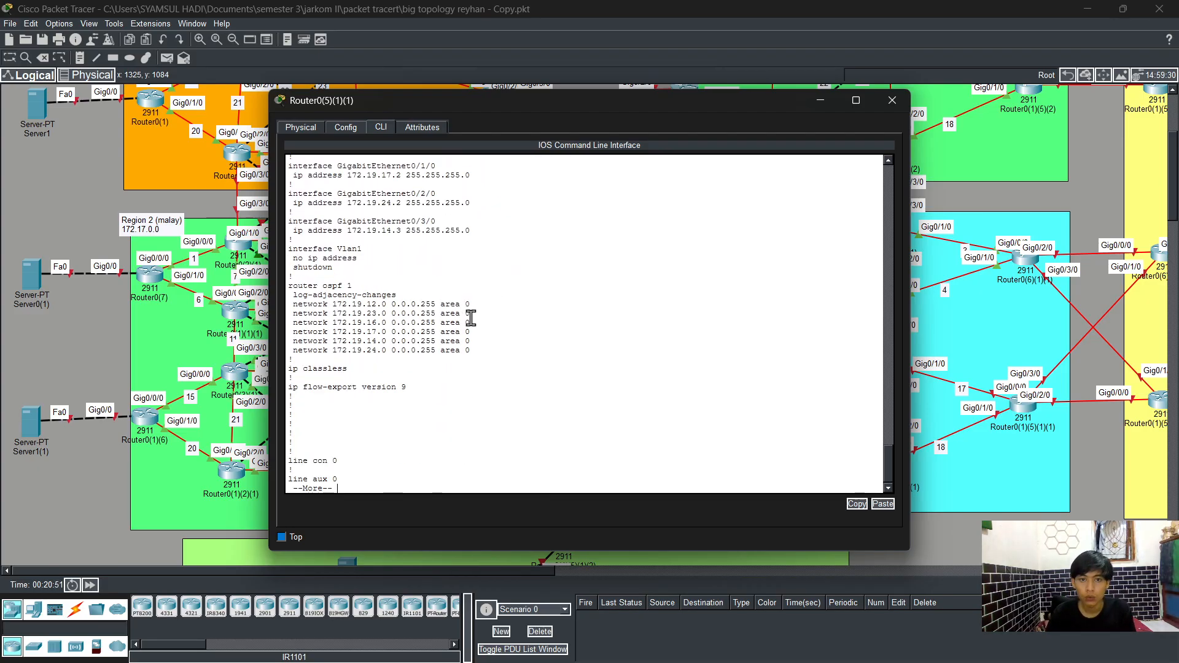
pyautogui.click(892, 100)
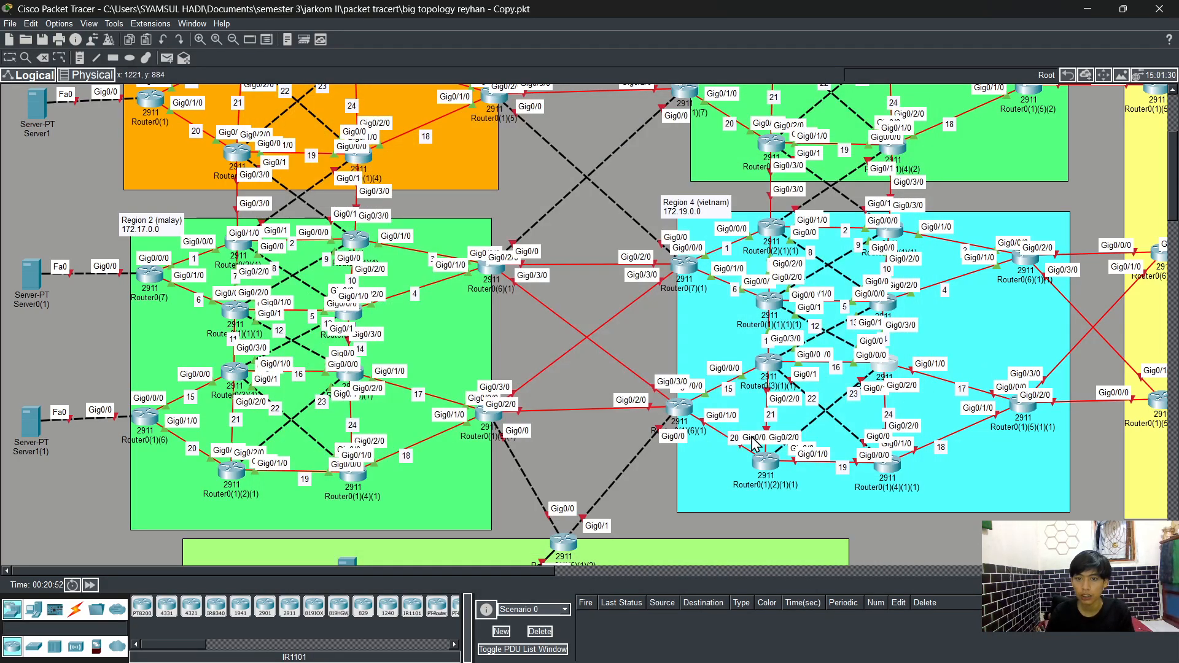
# Step: Open the command line of Router0(1)(2)(1)(1) and enter privileged and global configuration mode
pyautogui.click(766, 460)
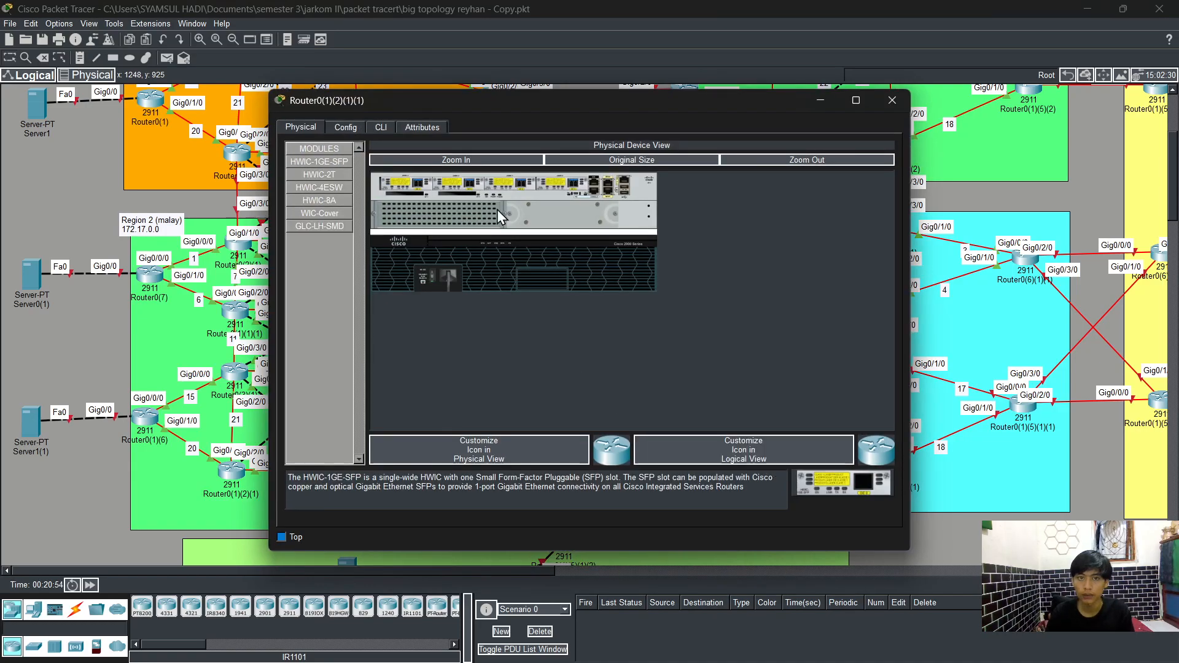
pyautogui.click(374, 132)
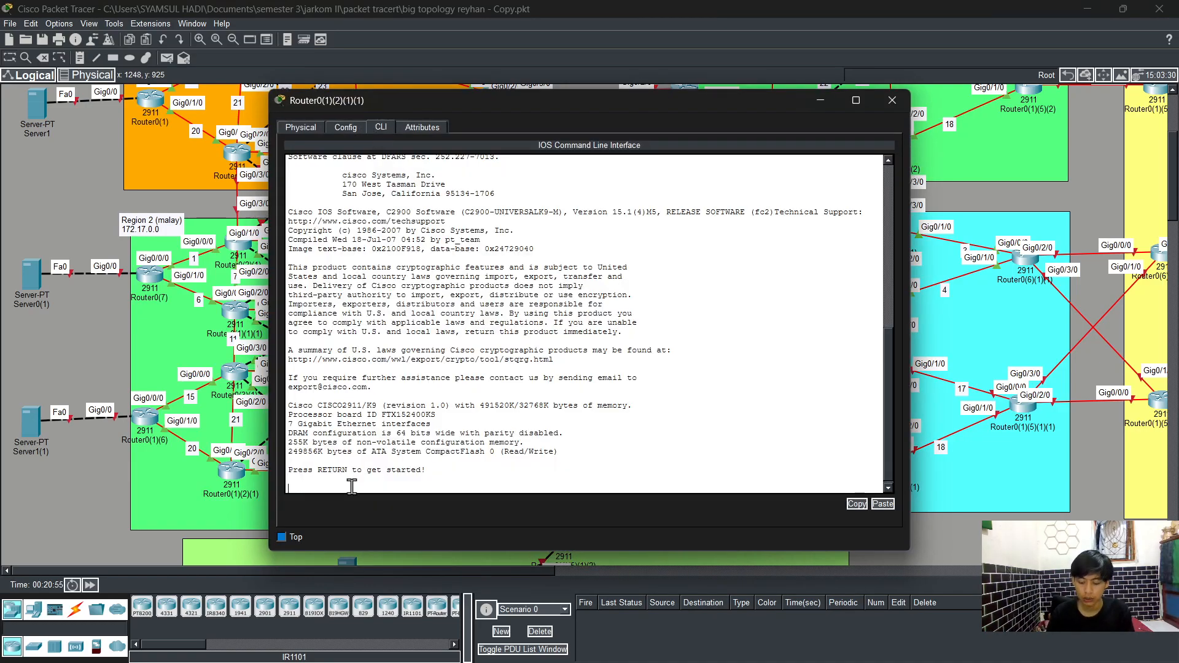
pyautogui.press('Return')
pyautogui.write('en')
pyautogui.press('Tab')
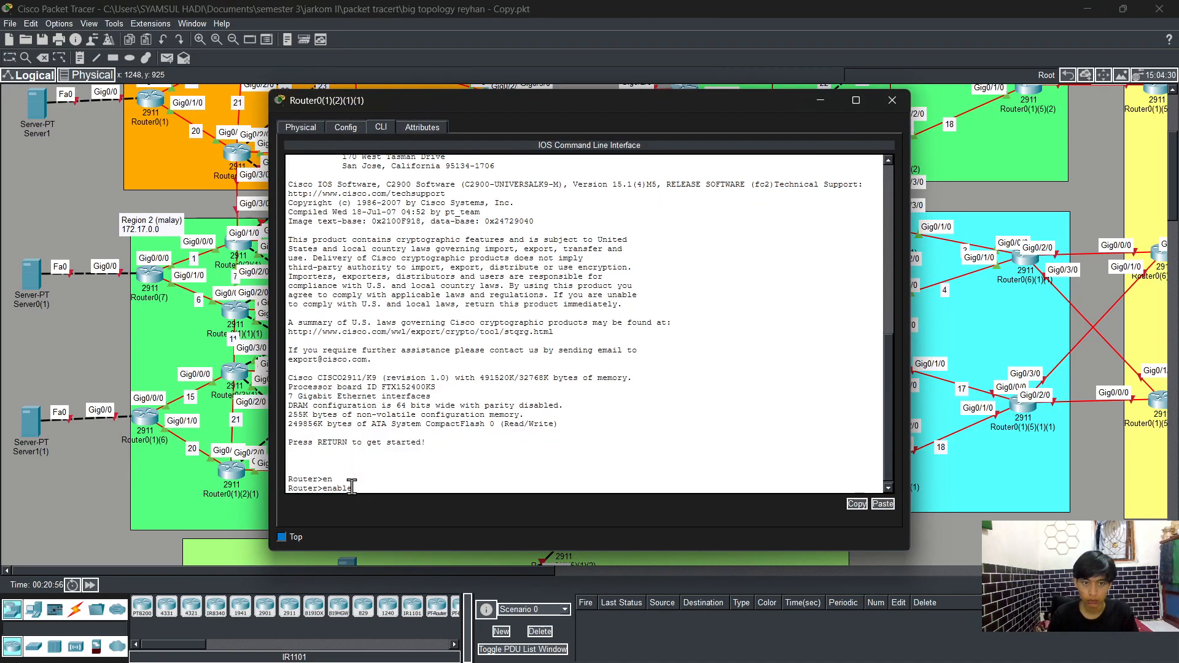
pyautogui.press('Return')
pyautogui.write('c')
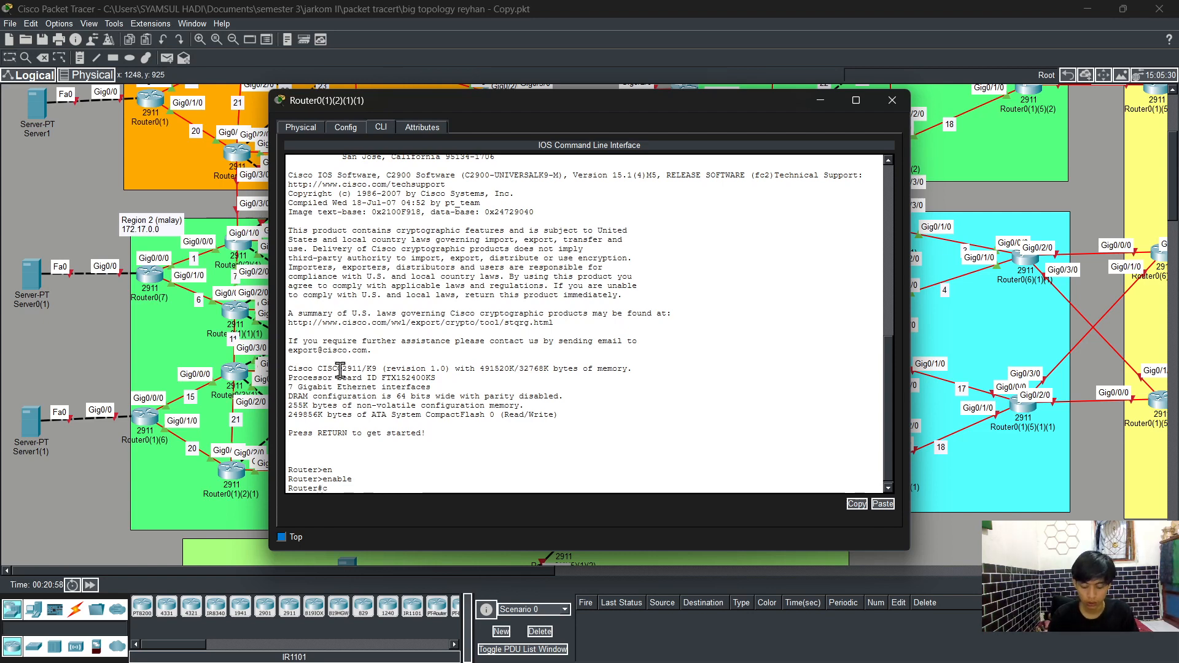
pyautogui.write('onfig t')
pyautogui.press('Return')
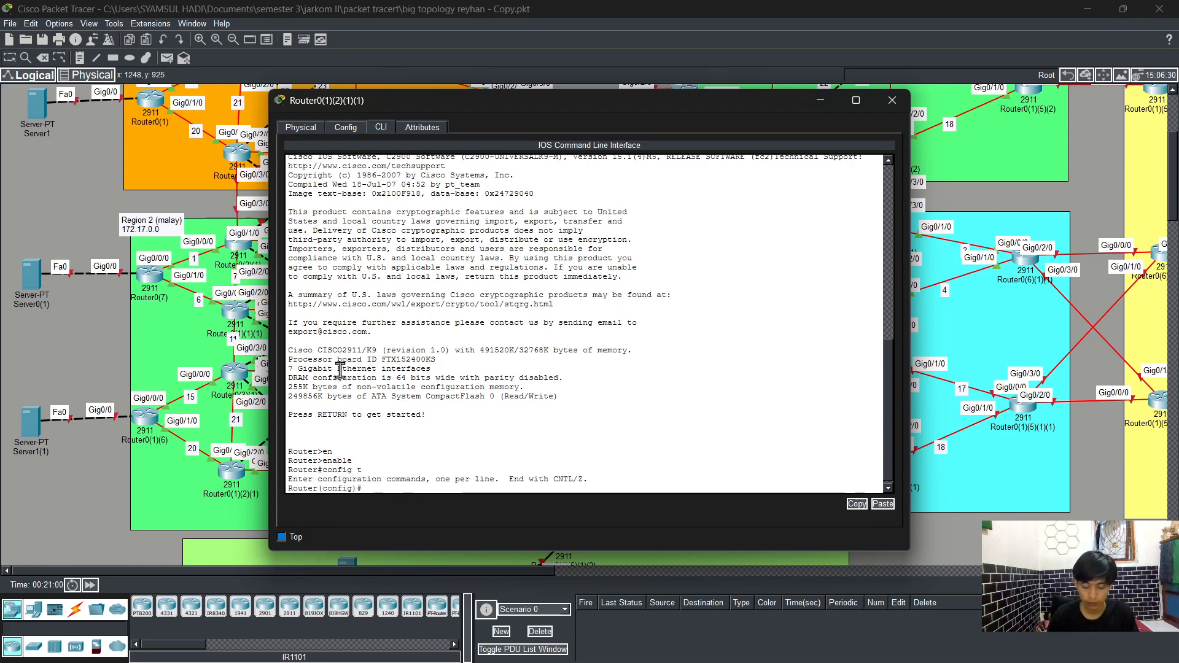
# Step: Select interface GigabitEthernet0/0/0 and assign it IP address 172.19.20.3 with mask 255.255.255.0
pyautogui.write('int')
pyautogui.press('Tab')
pyautogui.write('g')
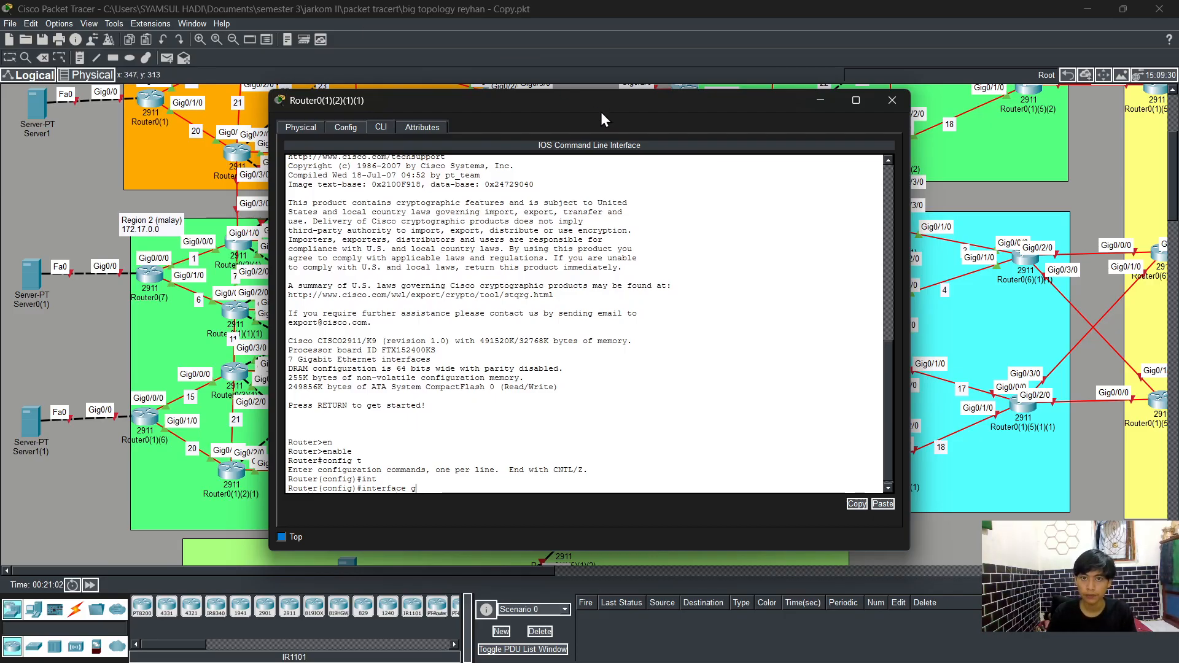
pyautogui.moveTo(600, 108); pyautogui.dragTo(516, 108)
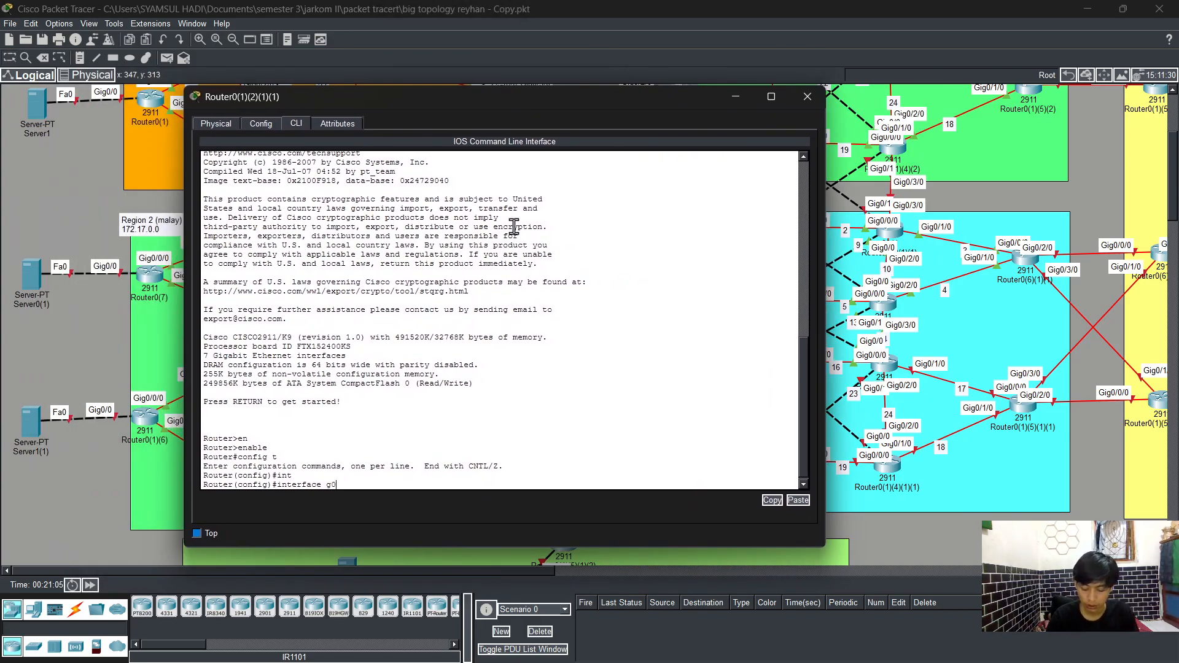
pyautogui.write('/')
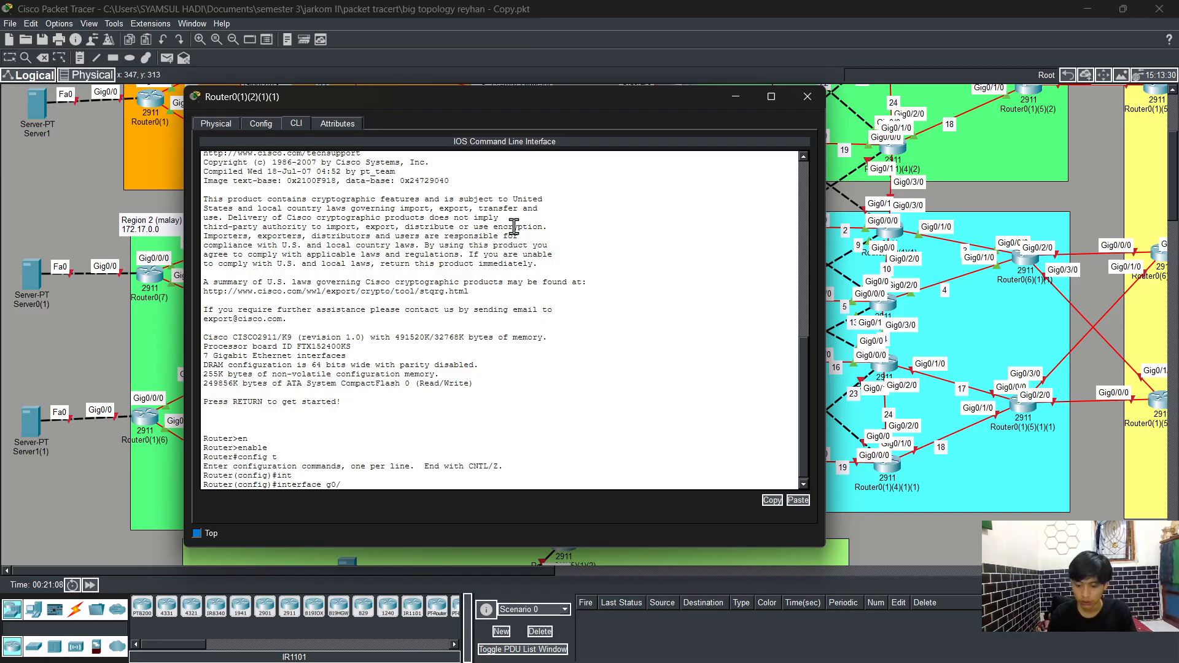
pyautogui.write('0/0')
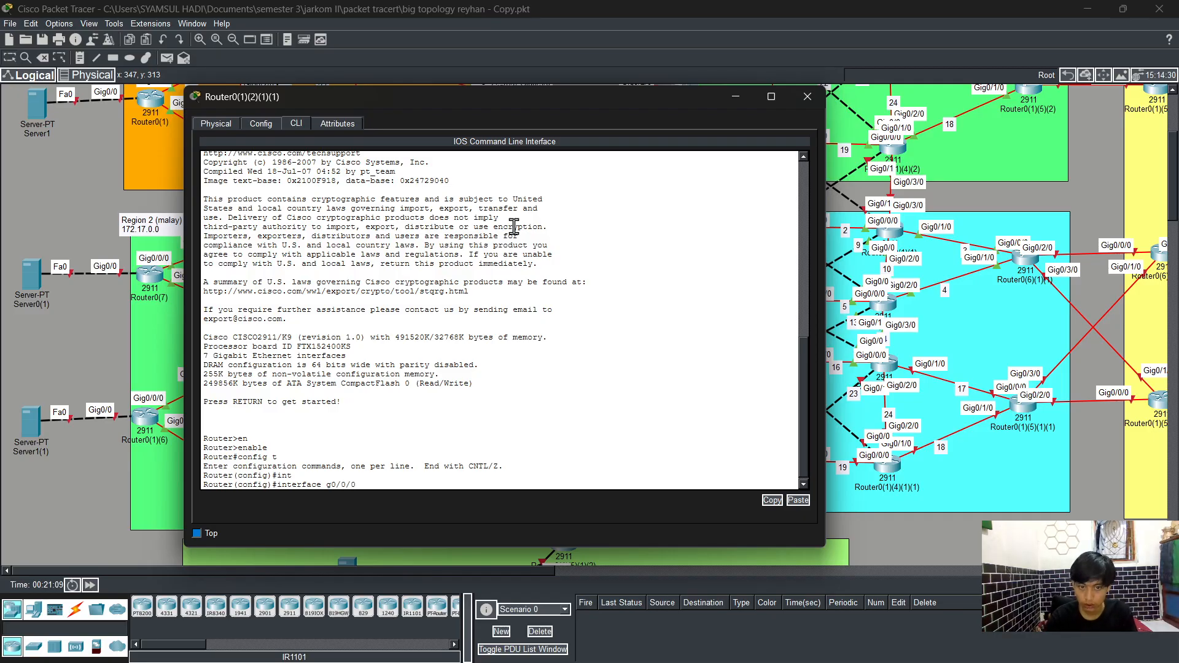
pyautogui.write('/0')
pyautogui.press('Return')
pyautogui.write('ip a')
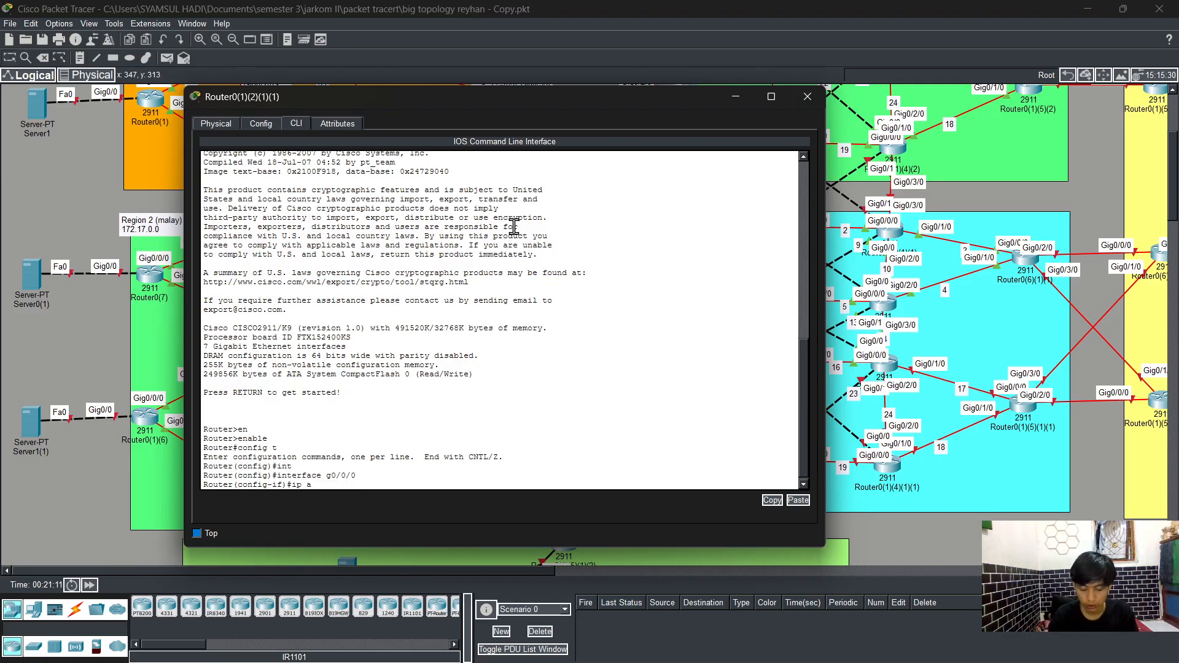
pyautogui.write('d')
pyautogui.press('Tab')
pyautogui.write('172.19')
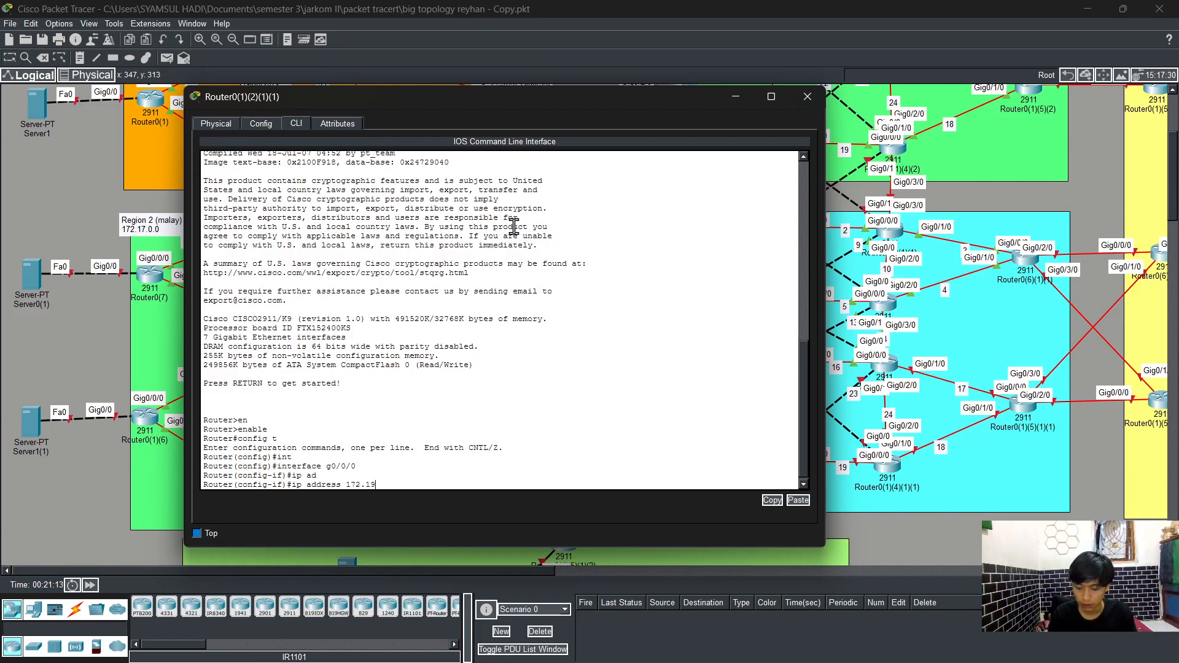
pyautogui.write('.20.')
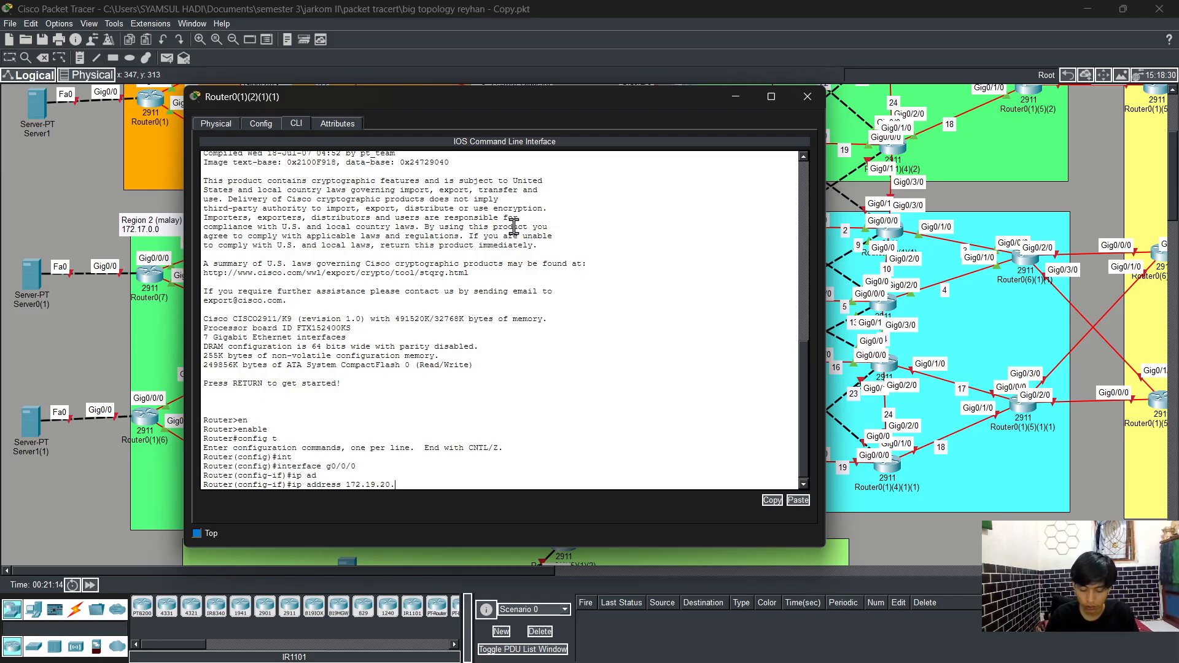
pyautogui.write('3 255.255')
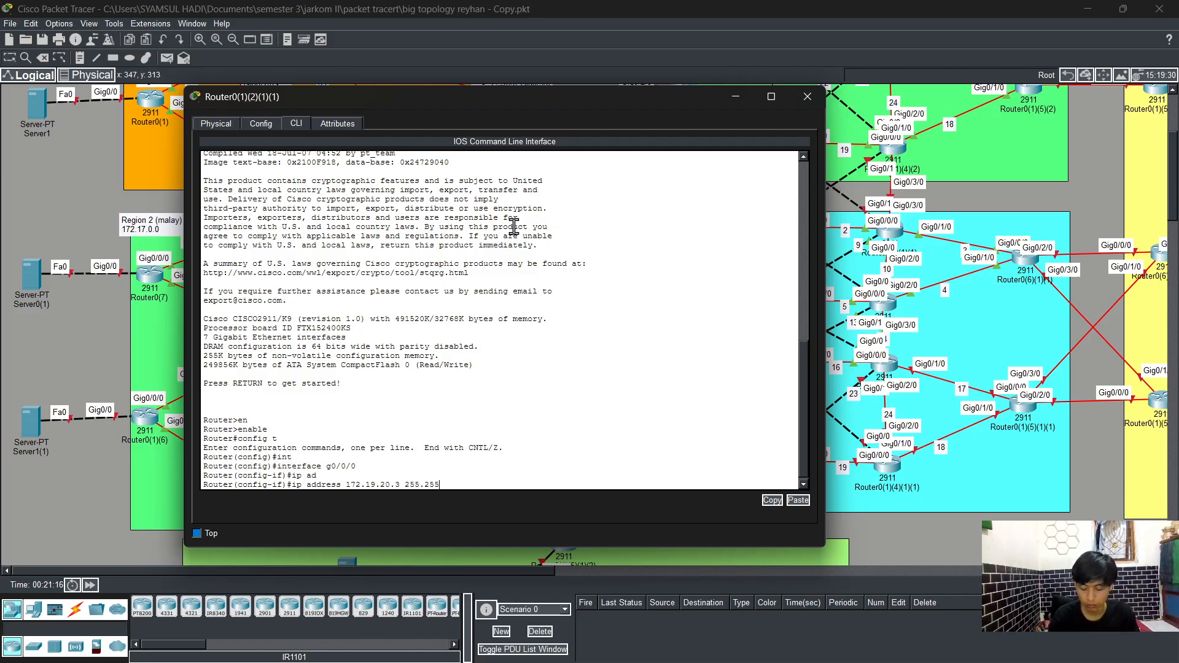
pyautogui.write('.255')
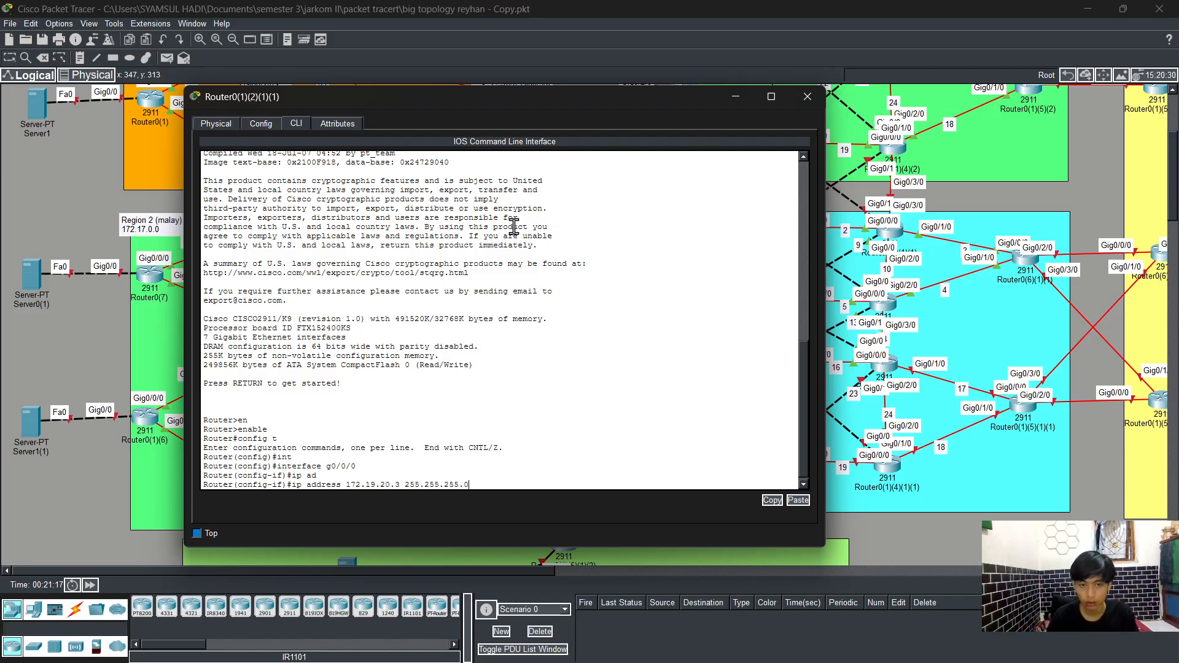
pyautogui.write('.0')
pyautogui.press('Return')
# Step: Enable interface GigabitEthernet0/0/0 with no shutdown and leave interface configuration
pyautogui.write('no')
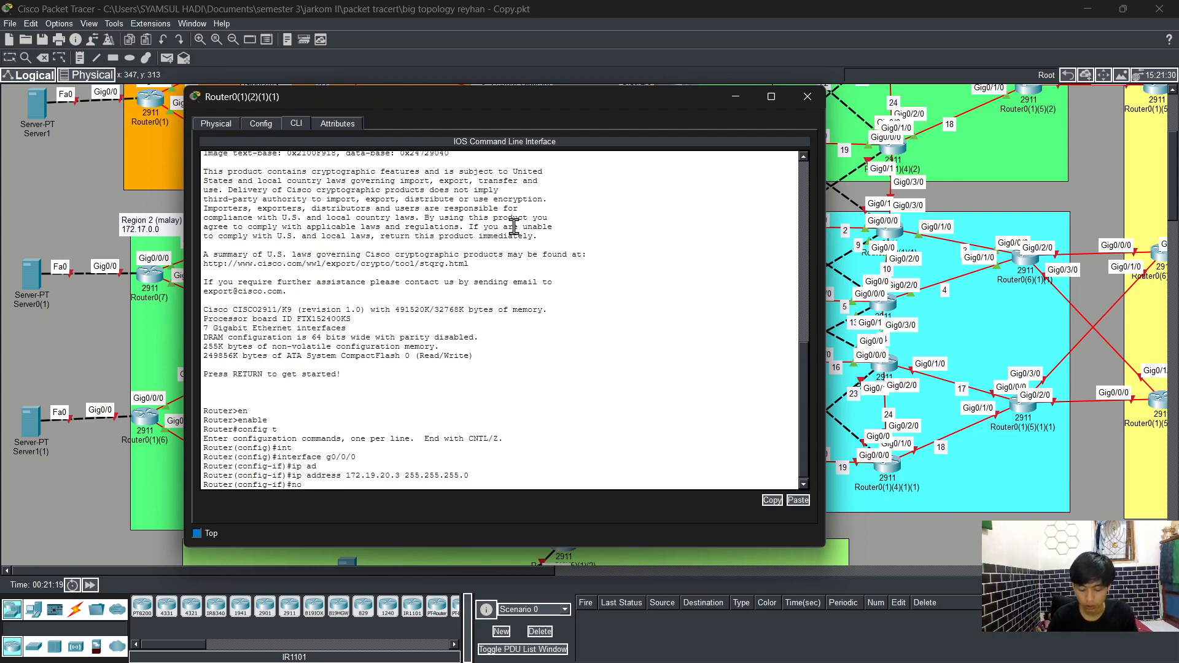
pyautogui.write(' sh')
pyautogui.press('Tab')
pyautogui.press('Return')
pyautogui.write('exit')
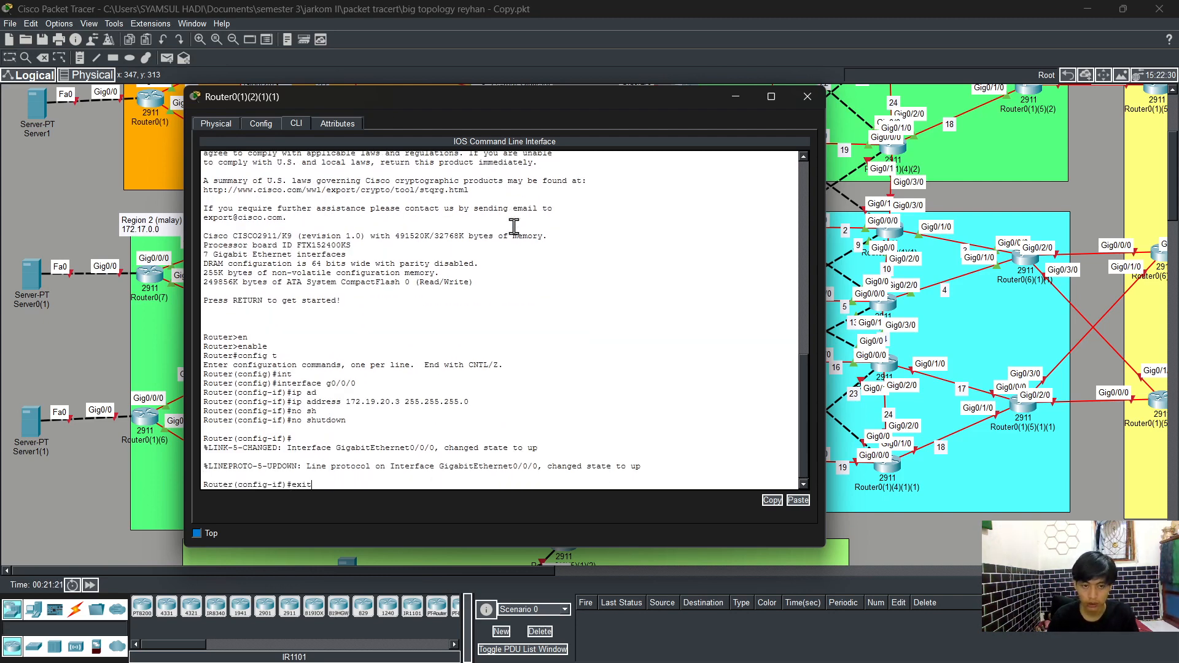
pyautogui.press('Return')
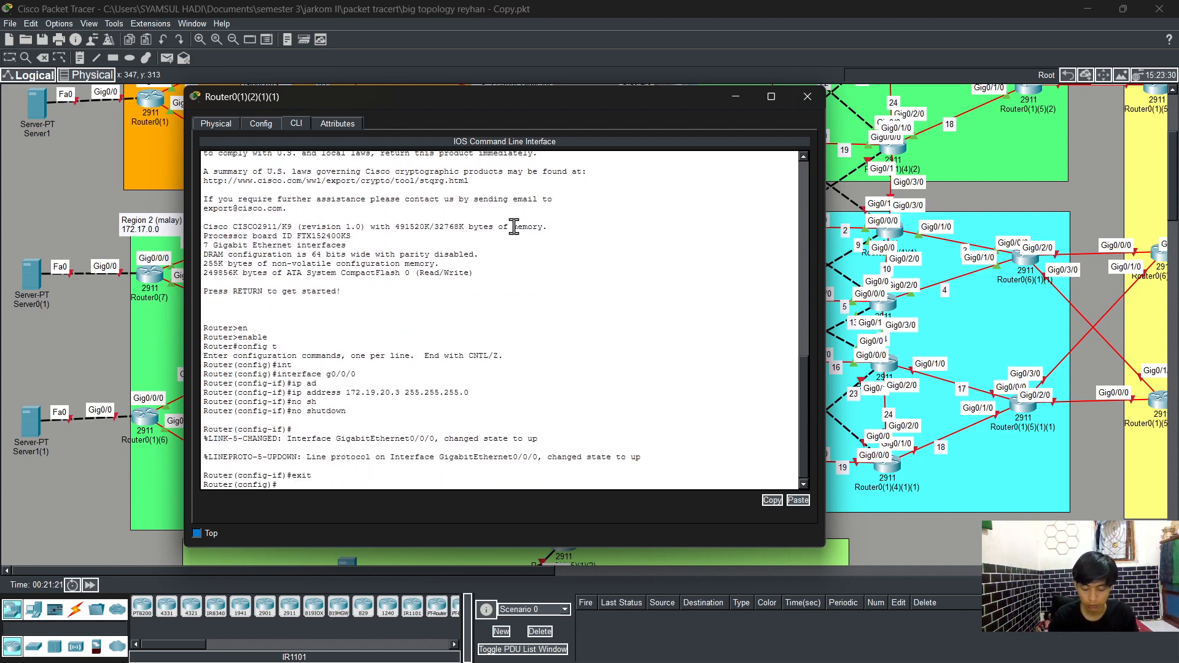
# Step: Select interface GigabitEthernet0/2/0 and assign it IP address 172.19.21.3 with mask 255.255.255.0
pyautogui.write('int')
pyautogui.press('Tab')
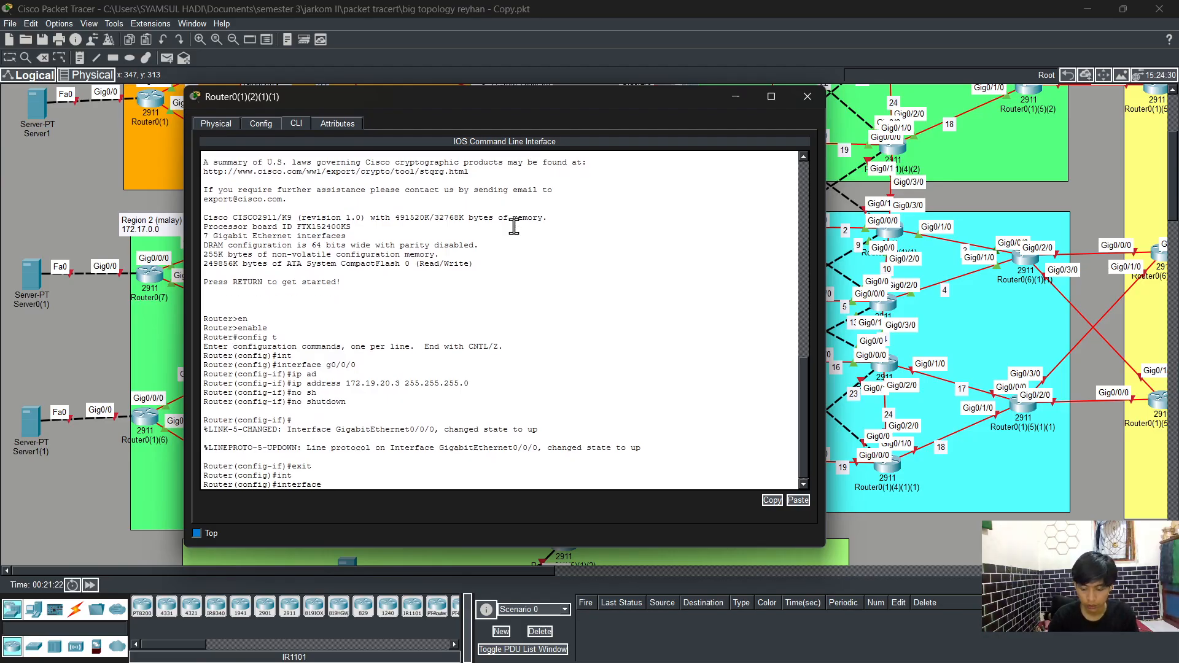
pyautogui.write('g0/2')
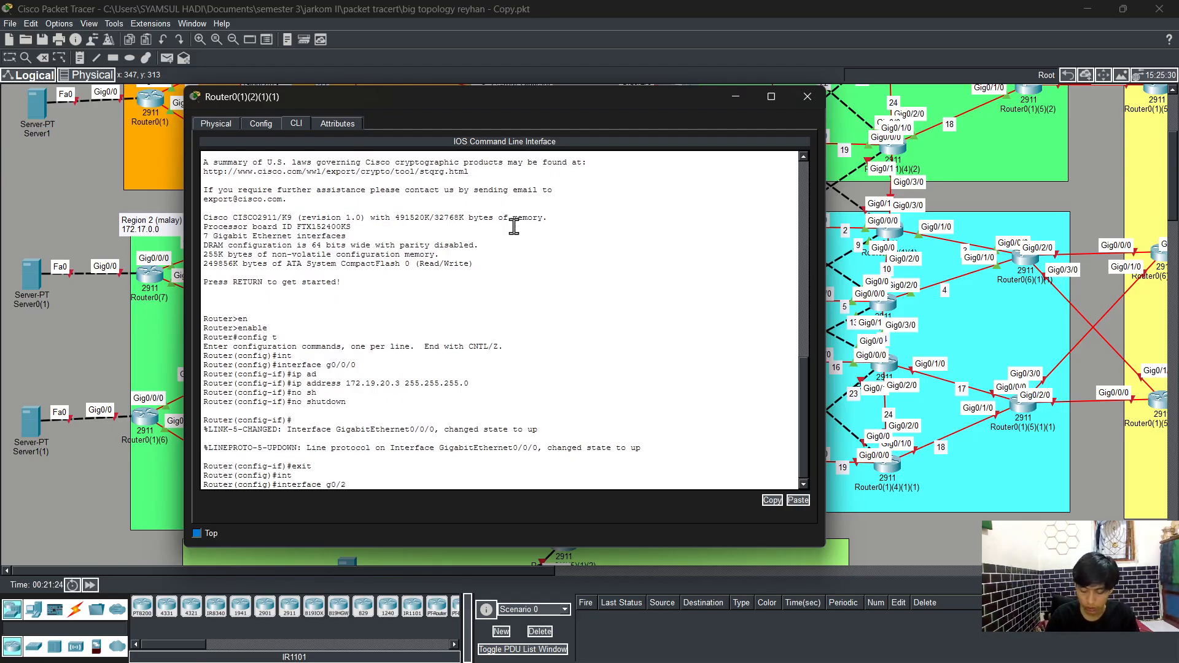
pyautogui.write('/0')
pyautogui.press('Return')
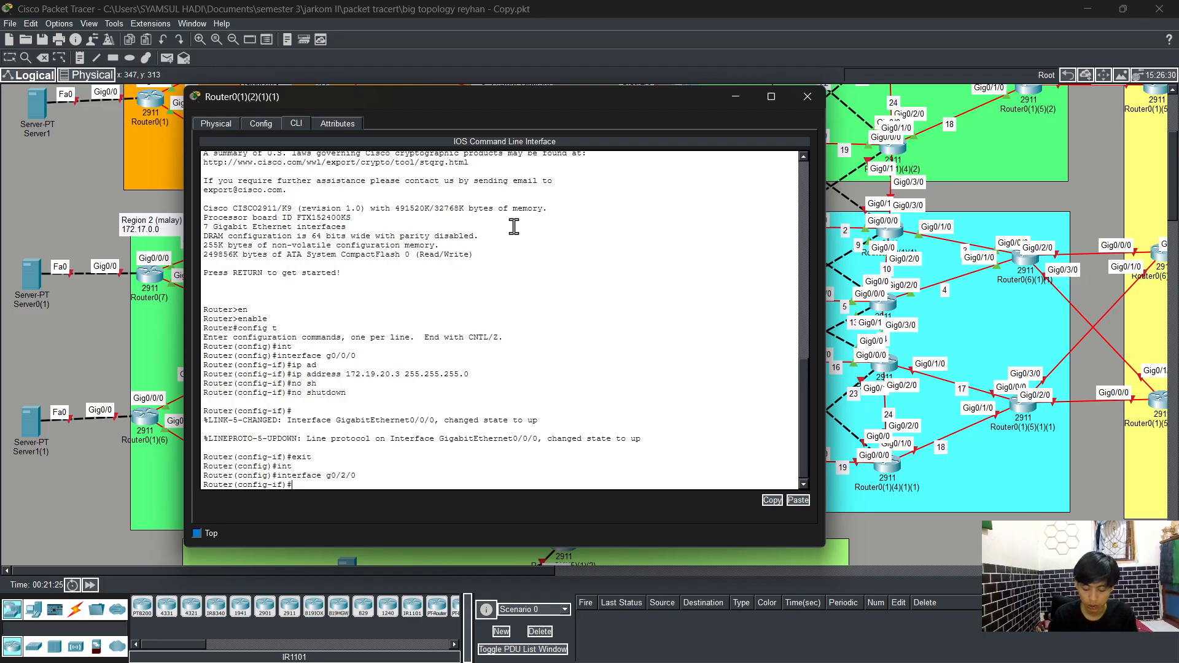
pyautogui.write('ip ad')
pyautogui.press('Tab')
pyautogui.write('1')
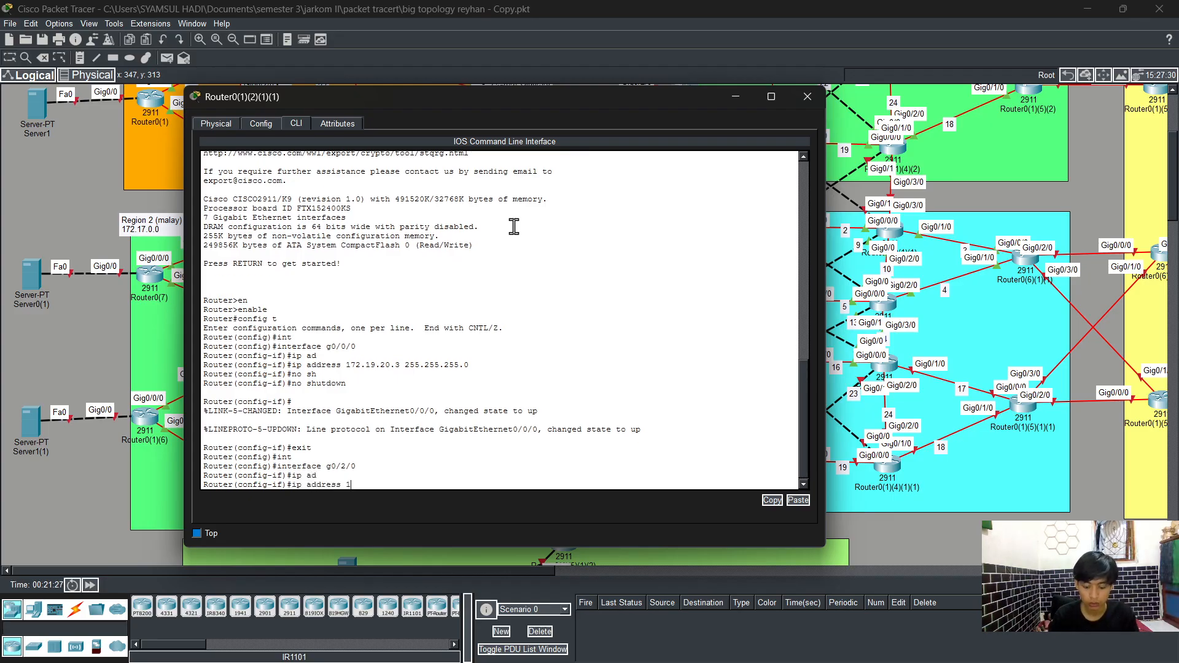
pyautogui.write('72.19')
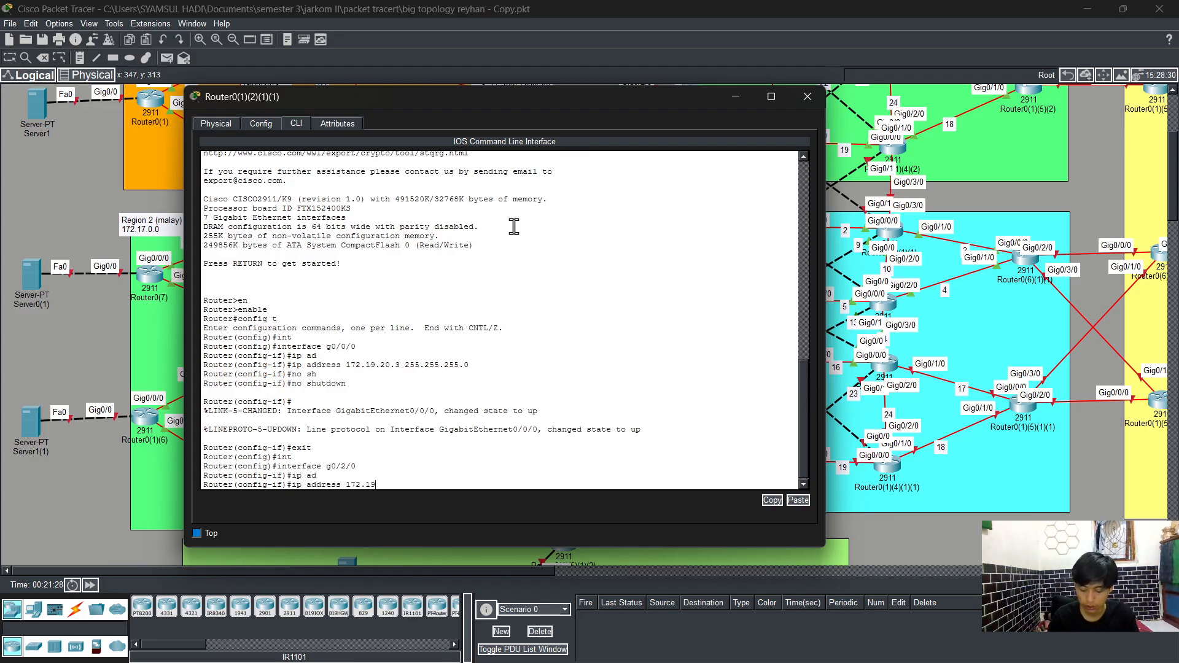
pyautogui.write('.21.')
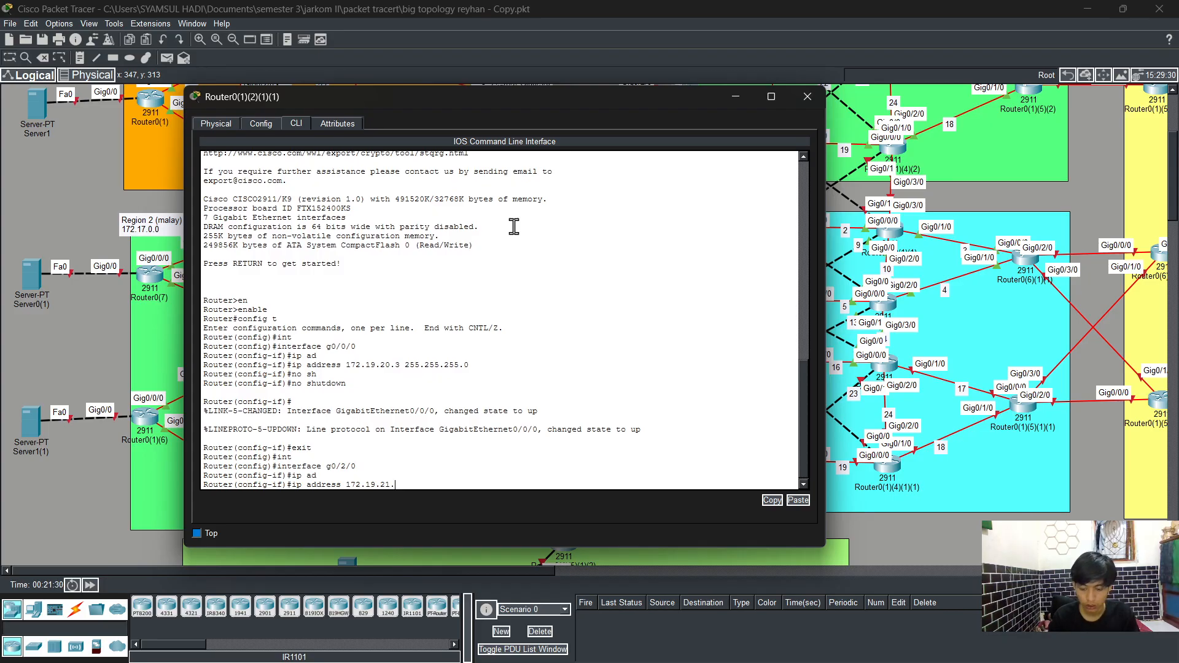
pyautogui.write('3 255.')
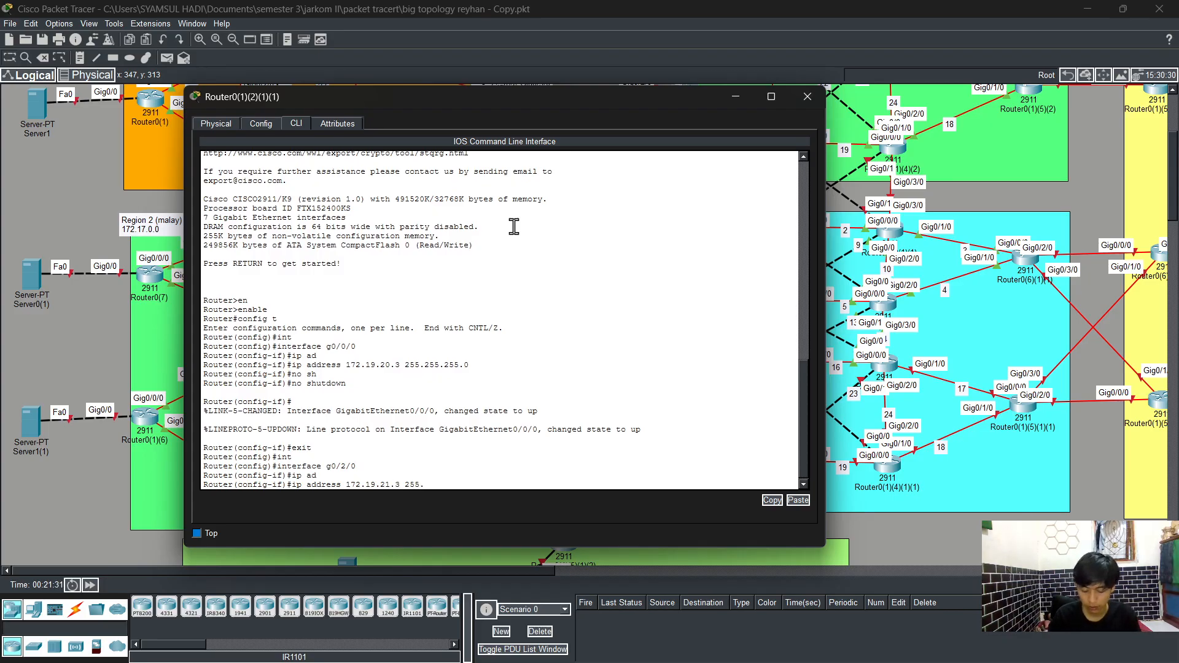
pyautogui.write('255.255.0')
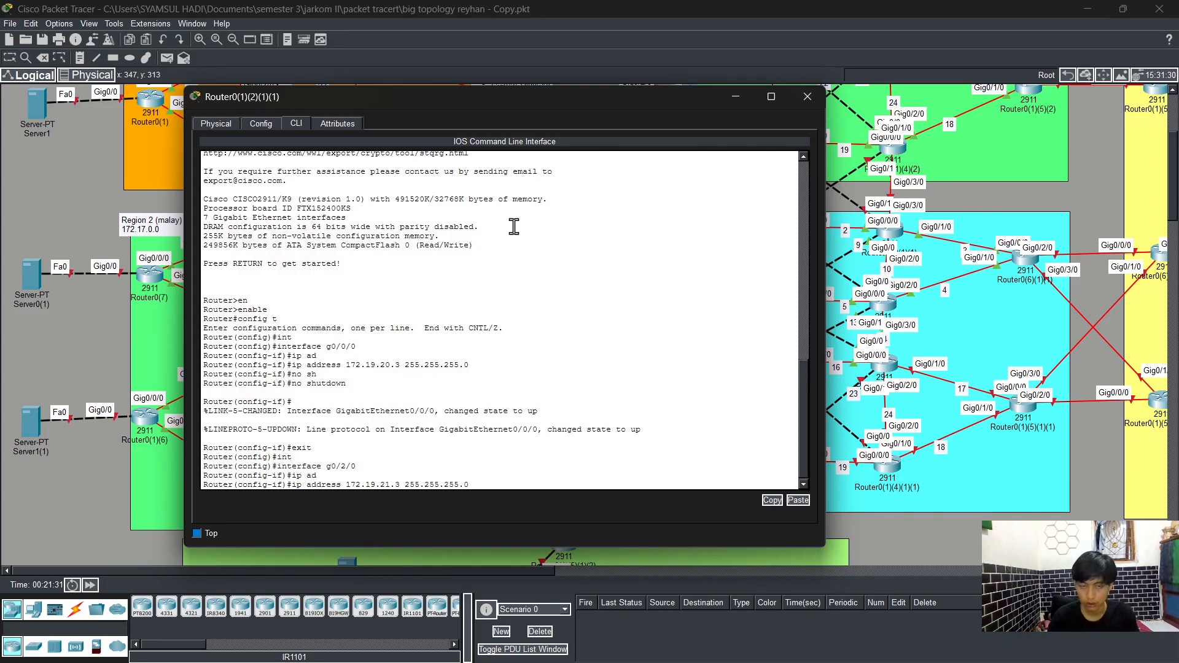
pyautogui.press('Return')
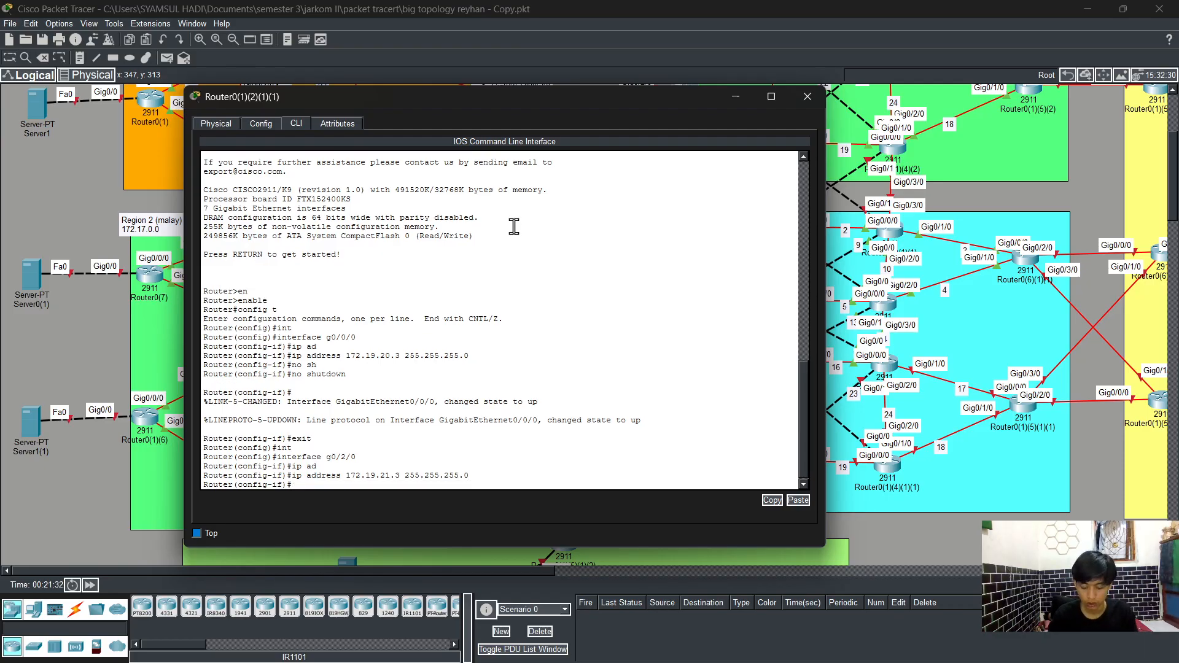
# Step: Enable interface GigabitEthernet0/2/0 with no shutdown and leave interface configuration
pyautogui.write('no sh')
pyautogui.press('Tab')
pyautogui.press('Return')
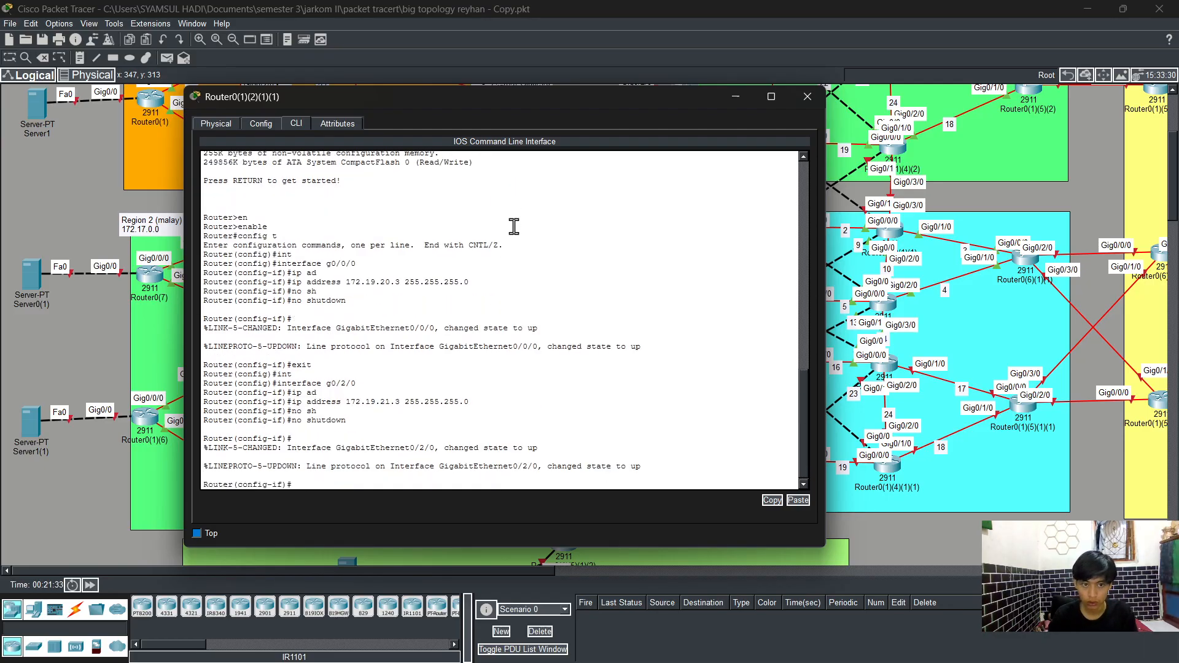
pyautogui.write('exit')
pyautogui.press('Return')
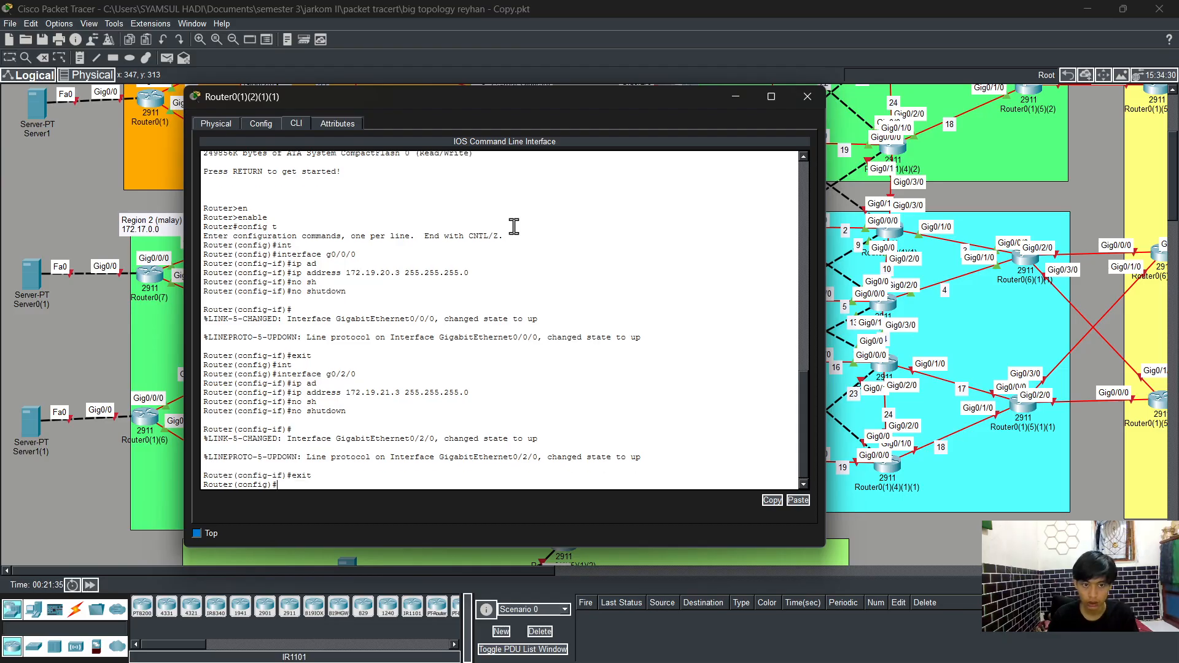
# Step: Select interface GigabitEthernet0/0 and assign it IP address 172.19.23.3 with mask 255.255.255.0
pyautogui.write('int')
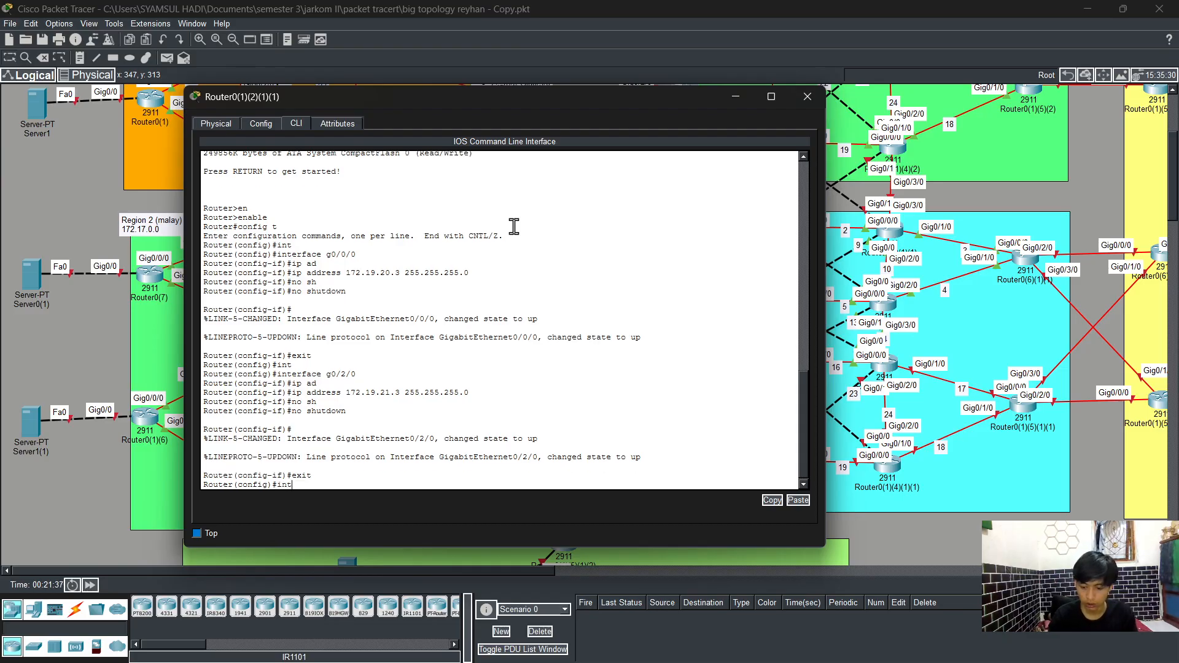
pyautogui.press('Tab')
pyautogui.write('g0/0')
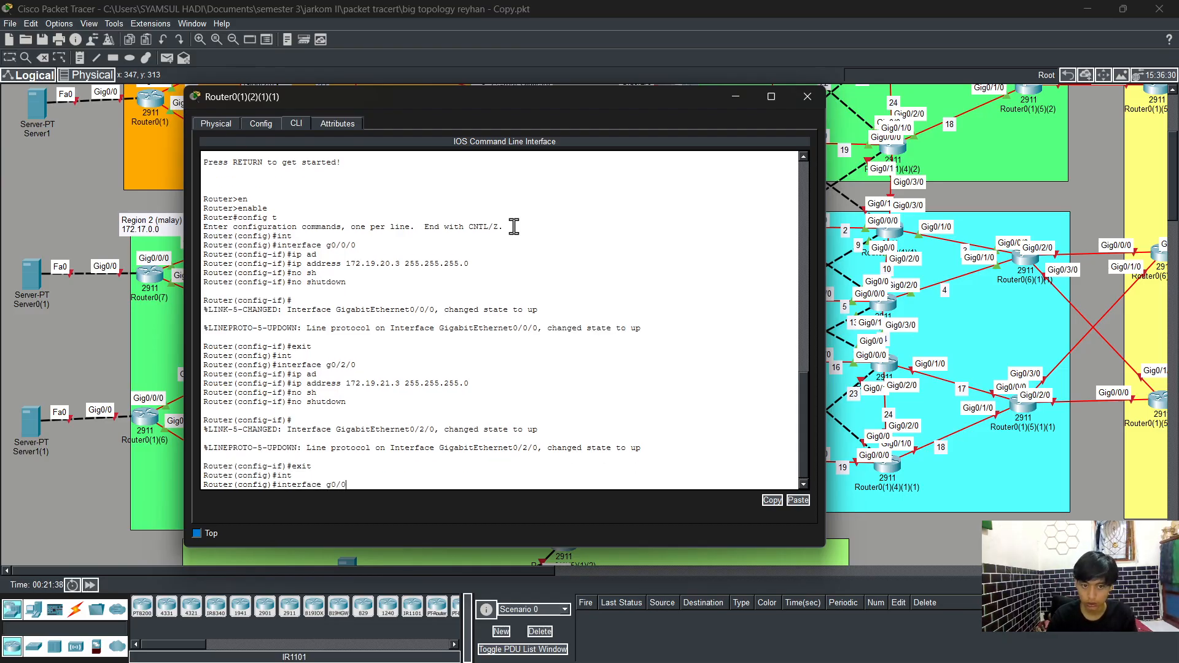
pyautogui.press('Return')
pyautogui.write('ip ad')
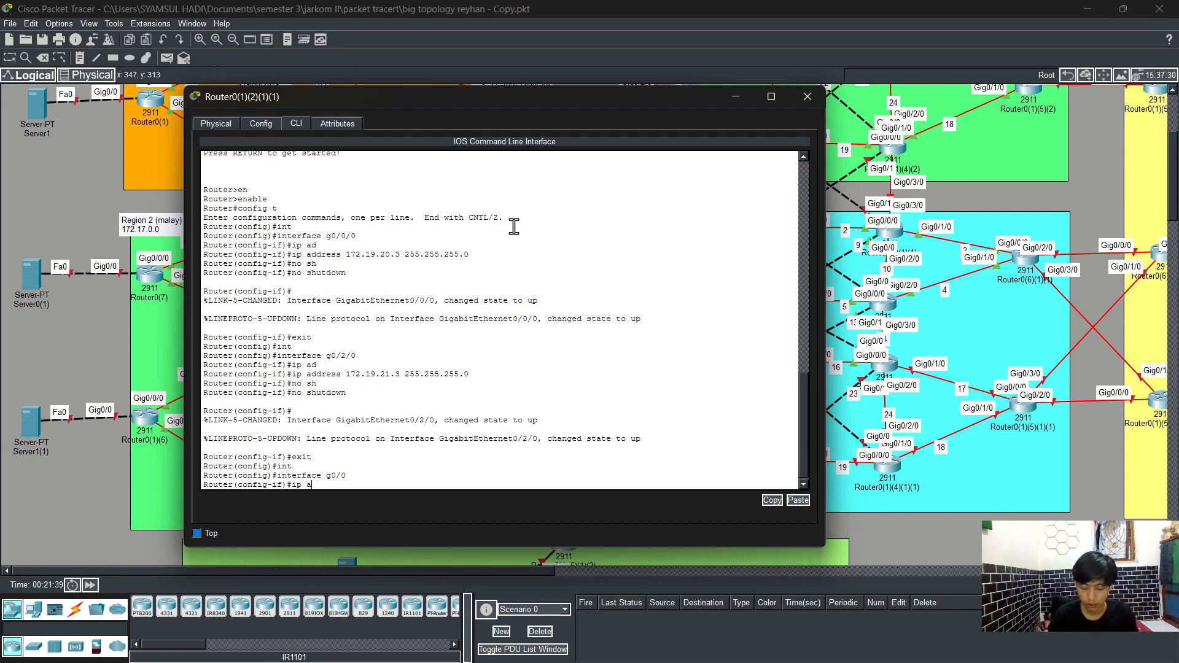
pyautogui.press('Tab')
pyautogui.write('172.')
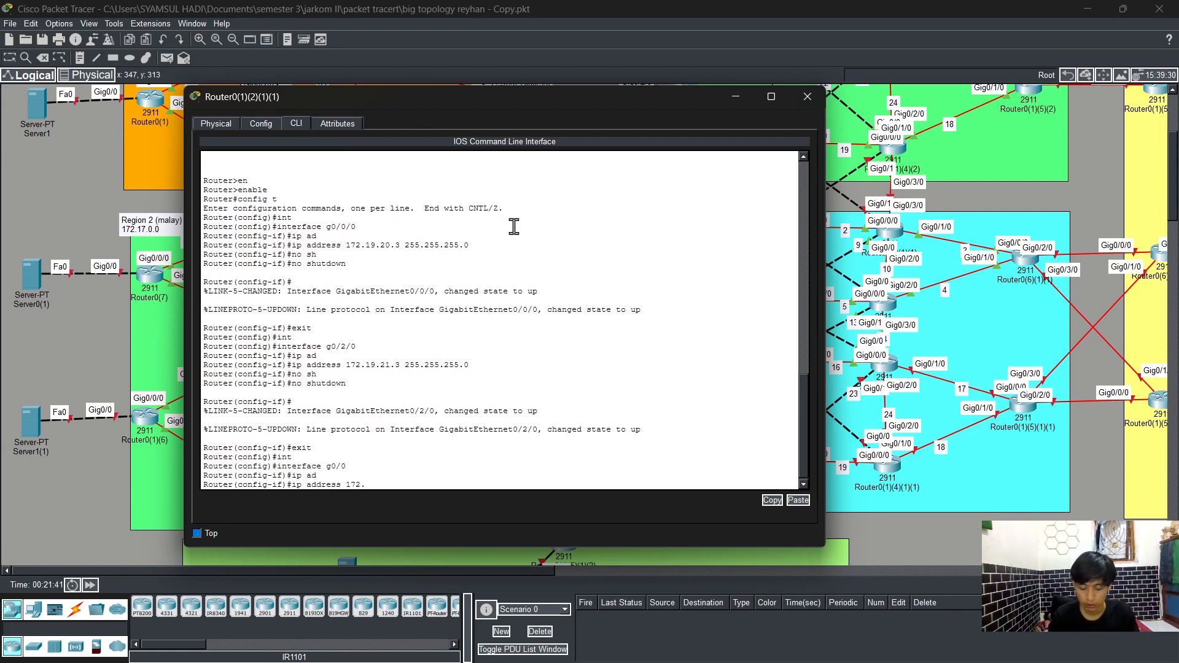
pyautogui.write('19.21')
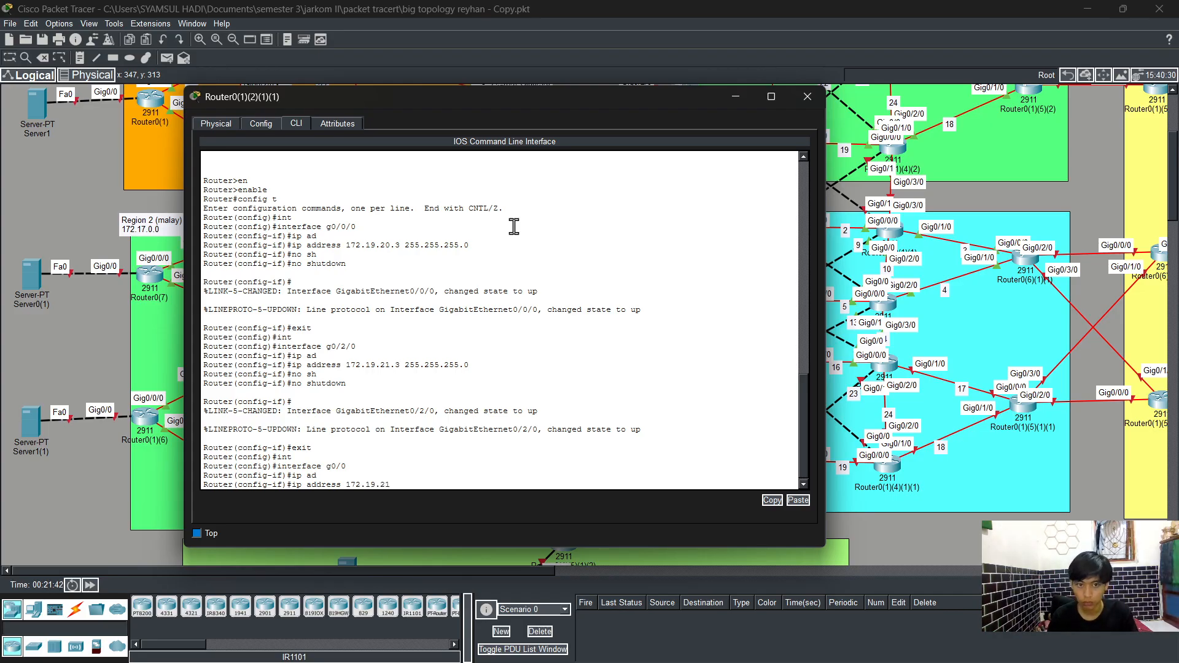
pyautogui.press('BackSpace')
pyautogui.write('3')
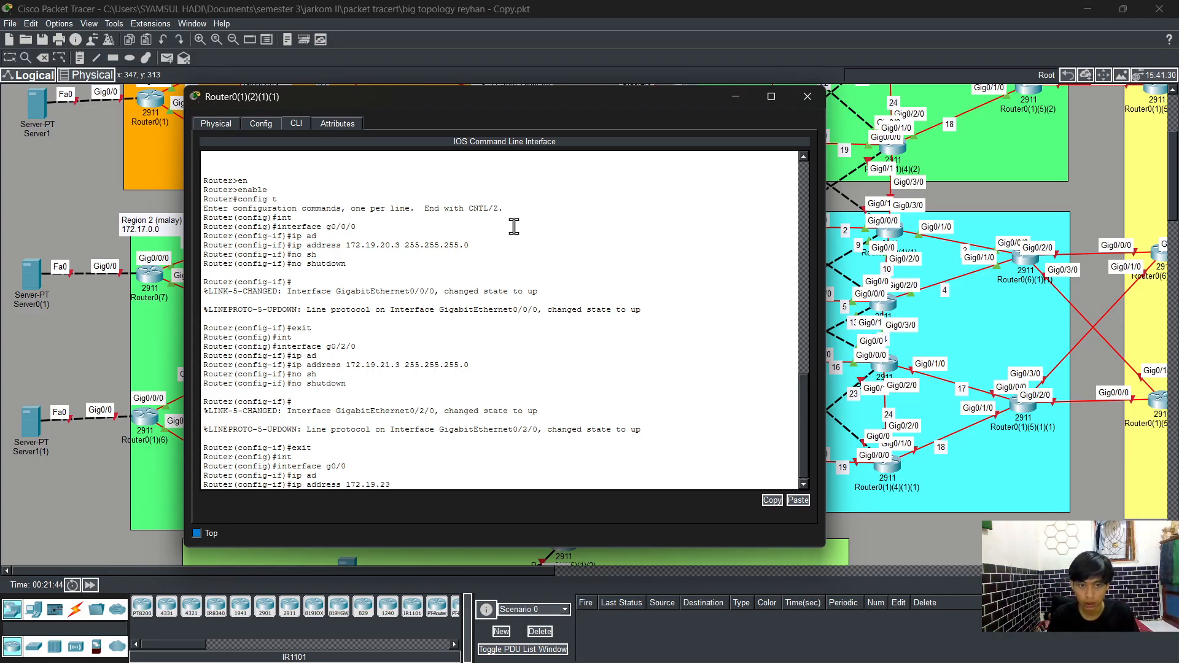
pyautogui.write('.')
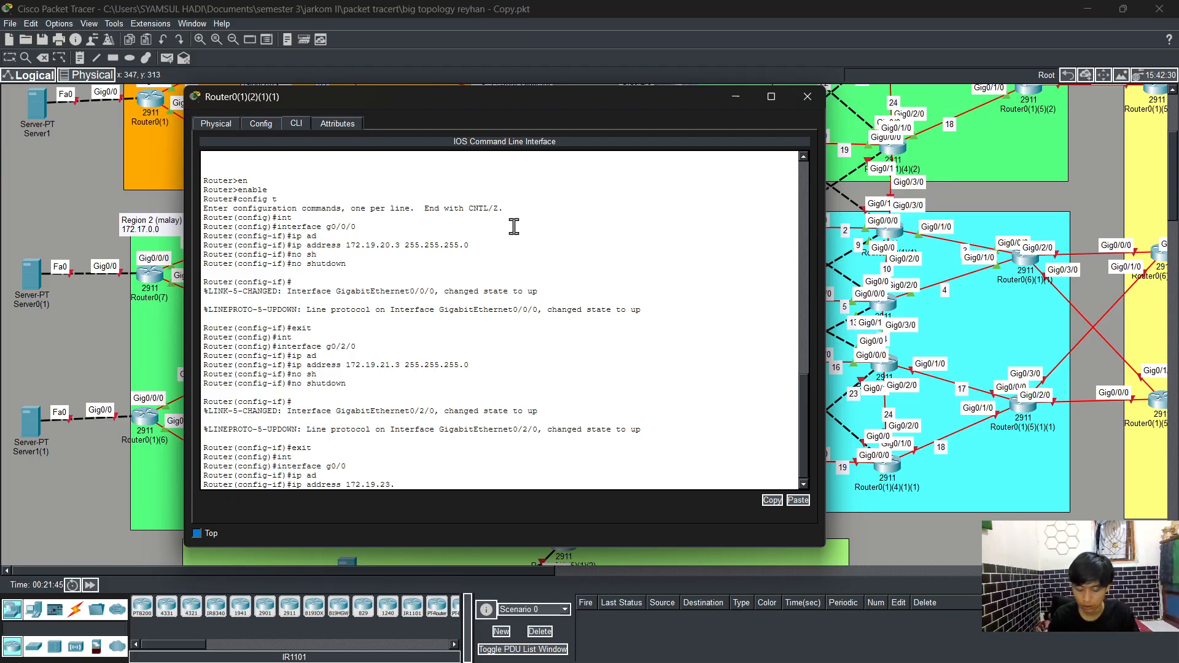
pyautogui.write('3')
pyautogui.write(' 25')
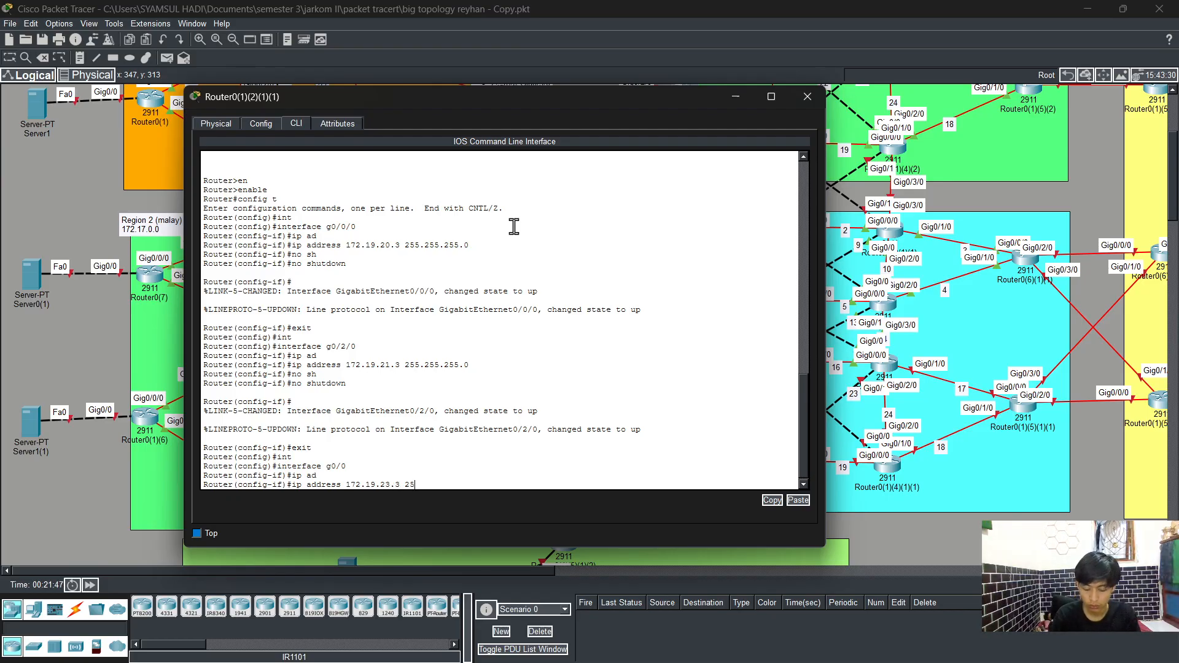
pyautogui.write('5.255.255.0')
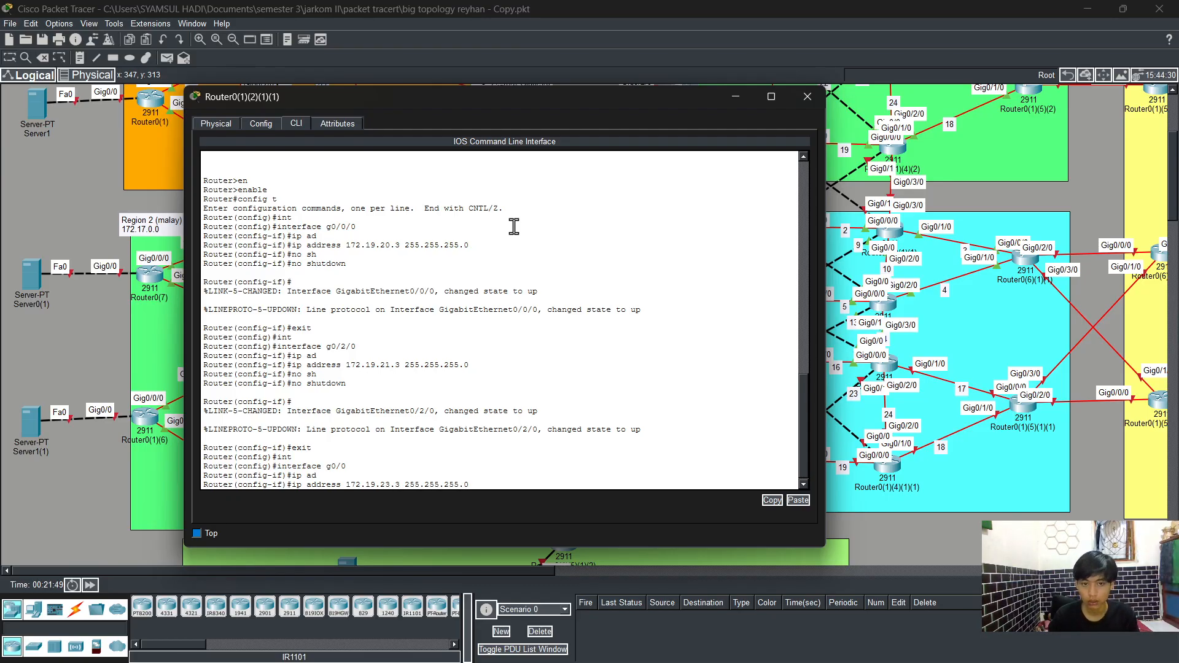
pyautogui.press('Return')
# Step: Enable interface GigabitEthernet0/0 with no shutdown and leave interface configuration
pyautogui.write('no')
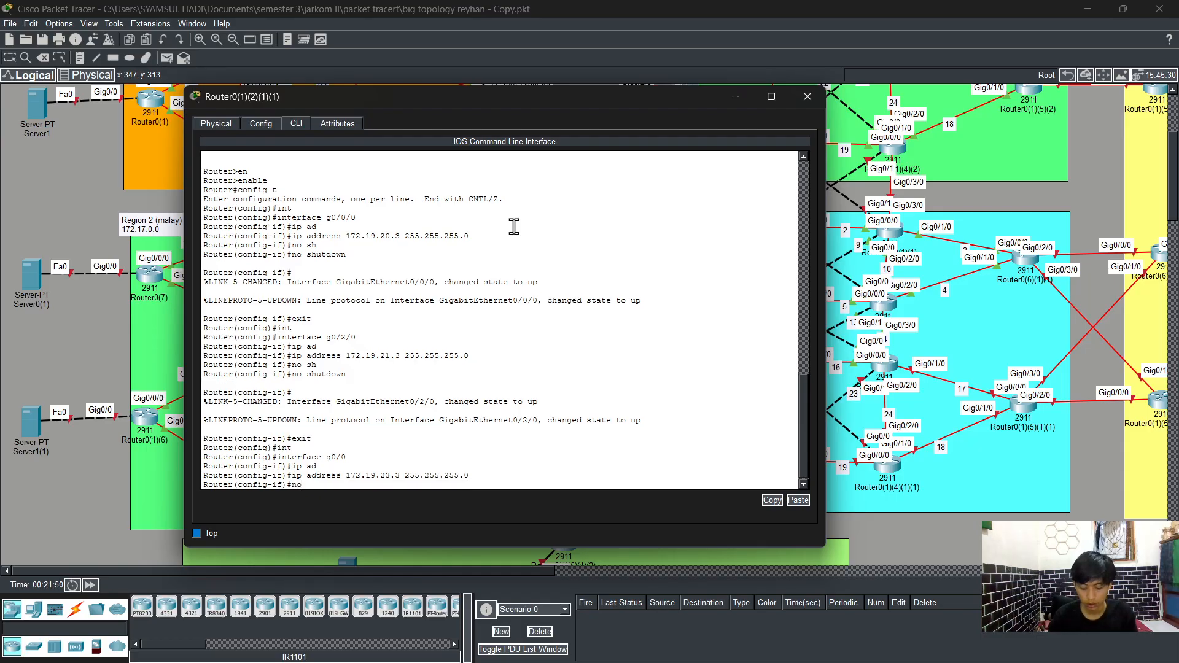
pyautogui.write(' sh')
pyautogui.press('Tab')
pyautogui.press('Return')
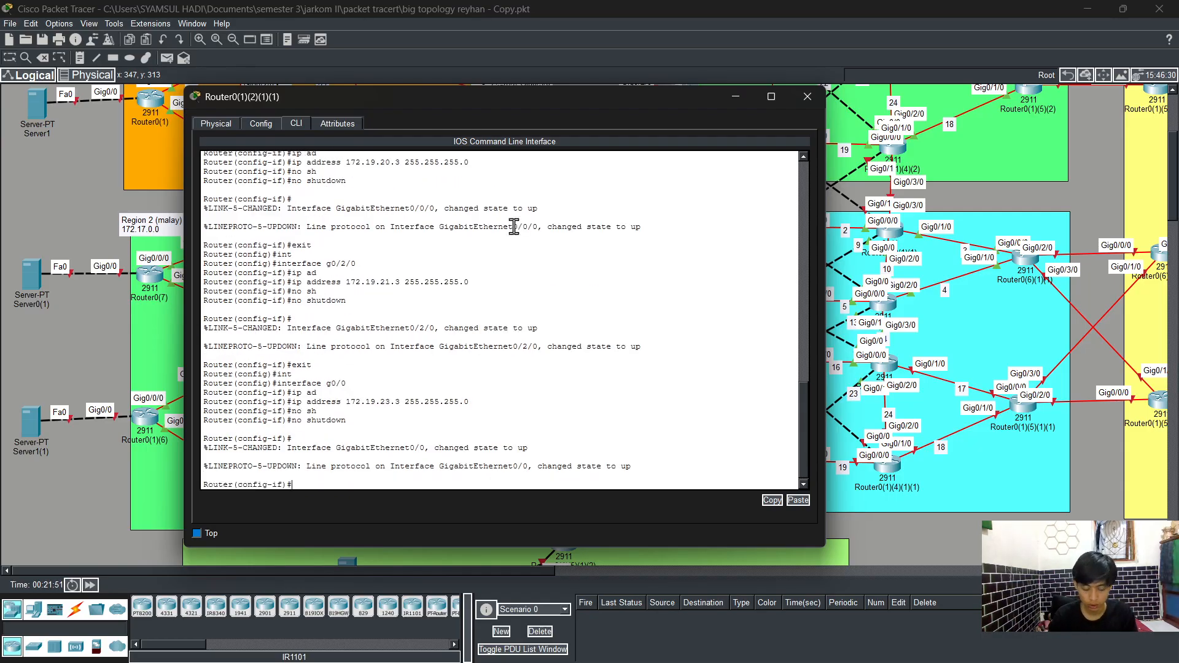
pyautogui.write('exit')
pyautogui.press('Return')
# Step: Select interface GigabitEthernet0/1/0 and assign it IP address 172.19.19.2 with mask 255.255.255.0
pyautogui.write('in')
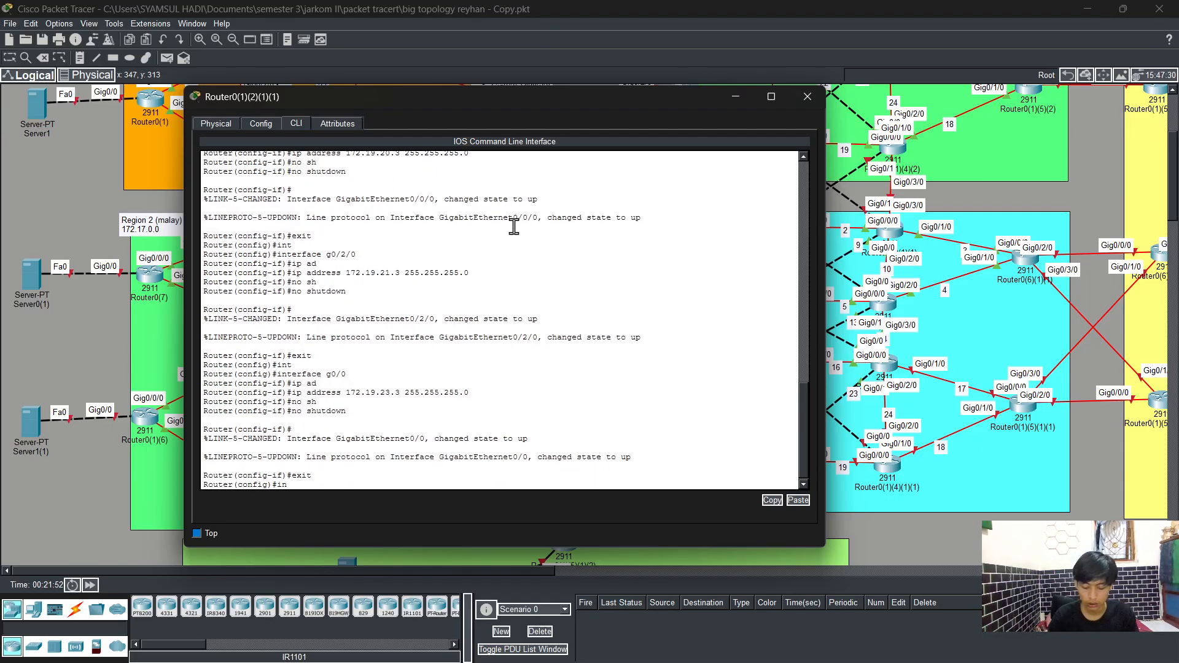
pyautogui.write('t')
pyautogui.press('Tab')
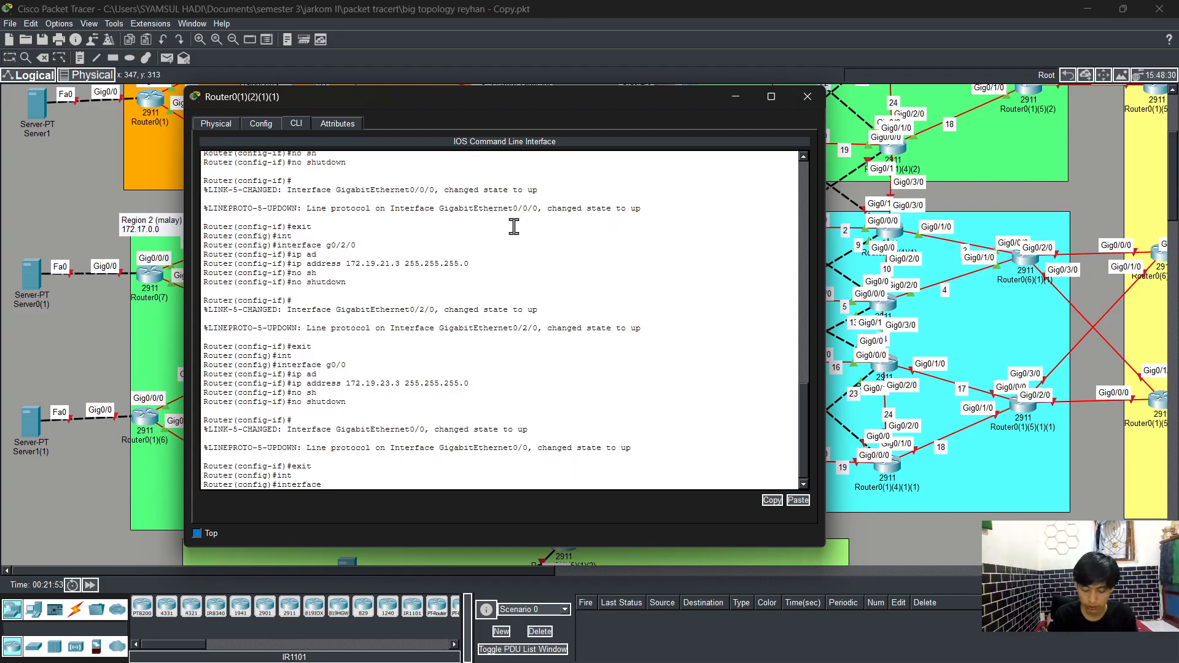
pyautogui.write('g0/1/0')
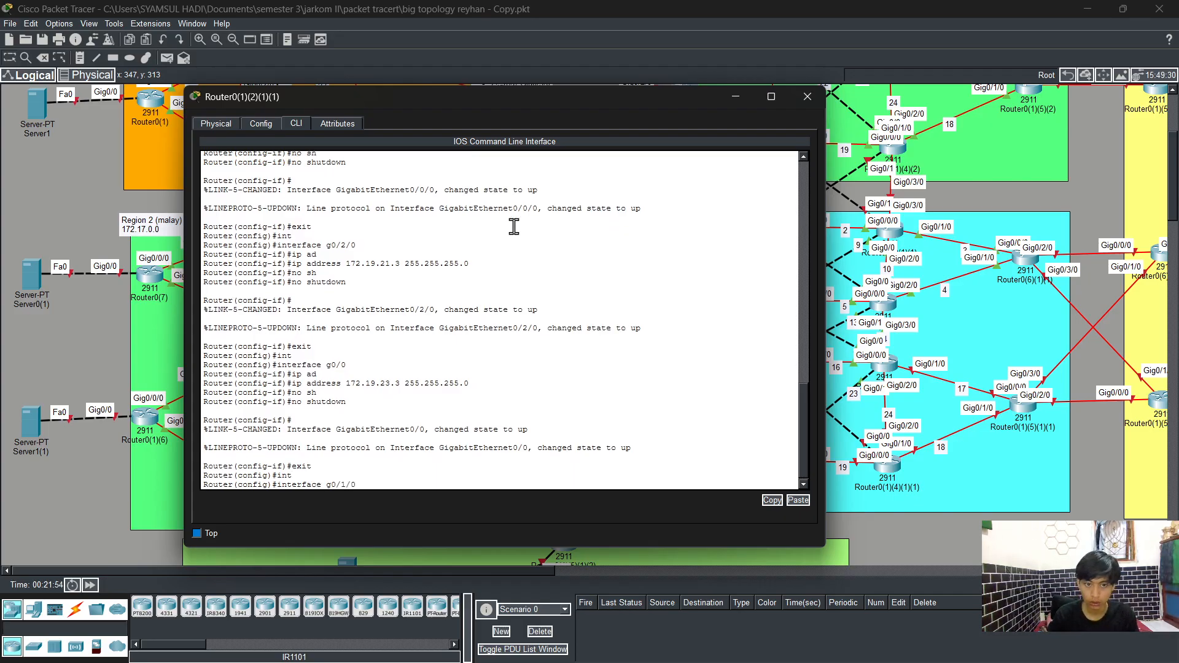
pyautogui.press('Return')
pyautogui.write('ip ad')
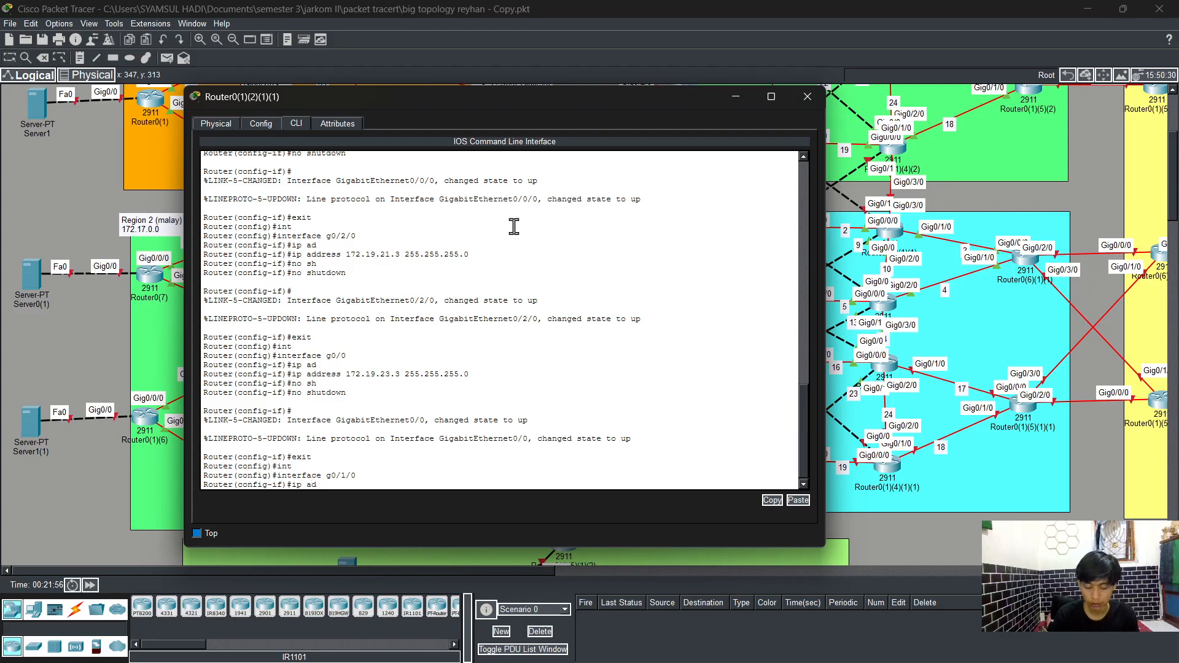
pyautogui.press('Tab')
pyautogui.write('172')
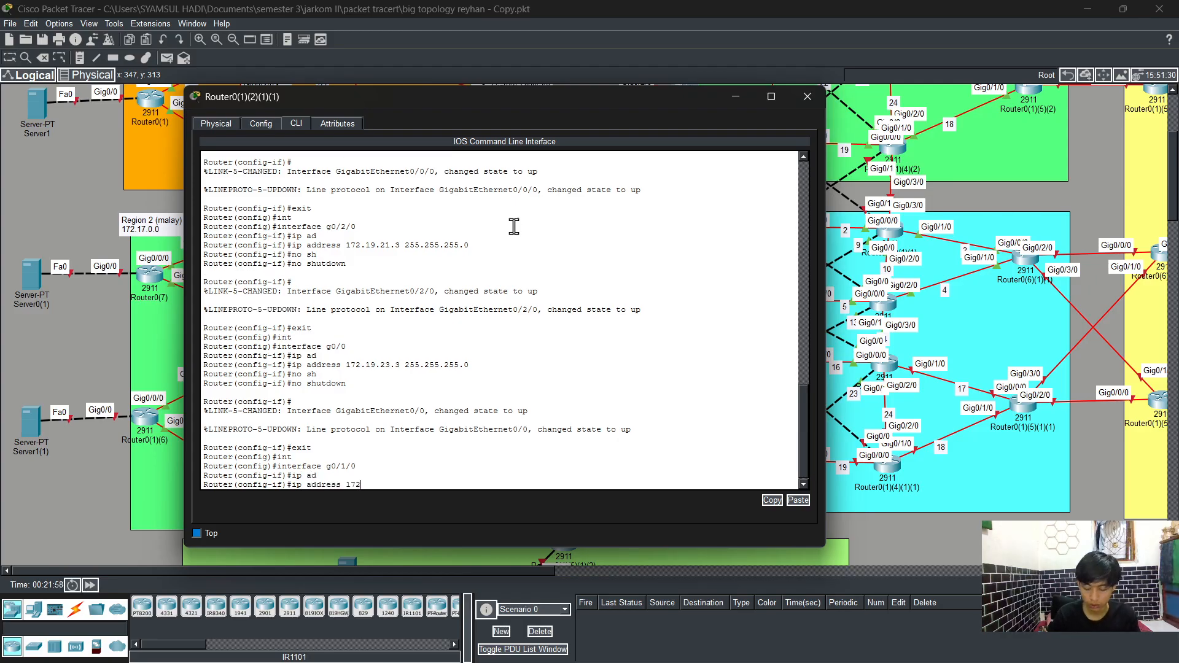
pyautogui.write('.19')
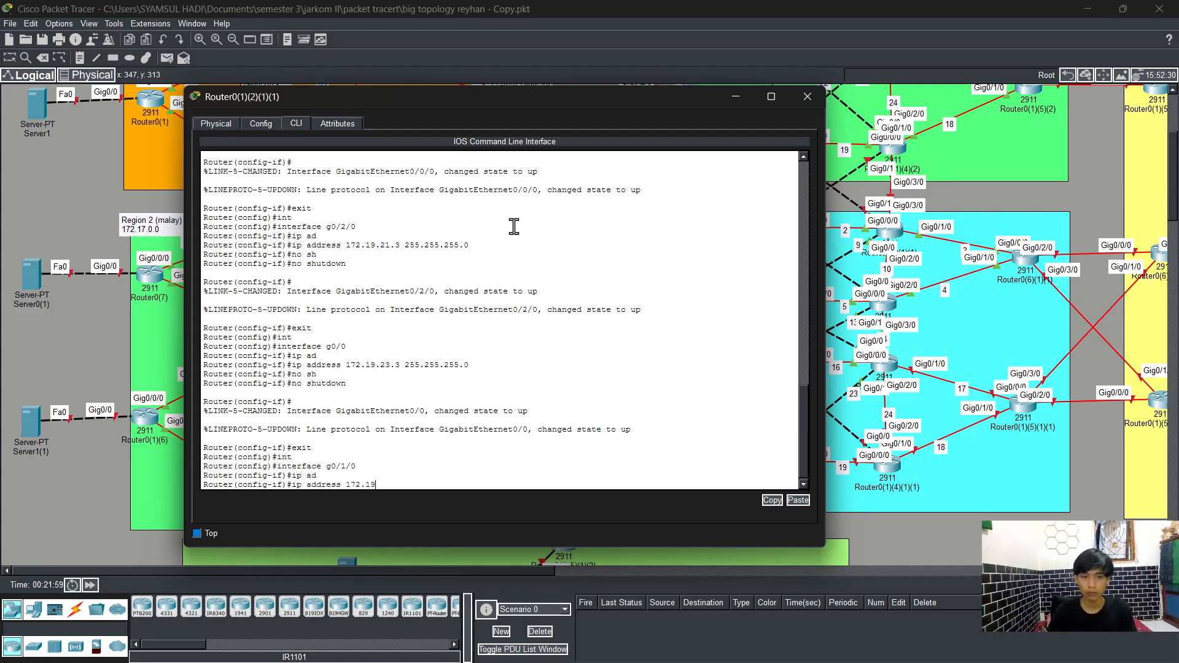
pyautogui.write('.1')
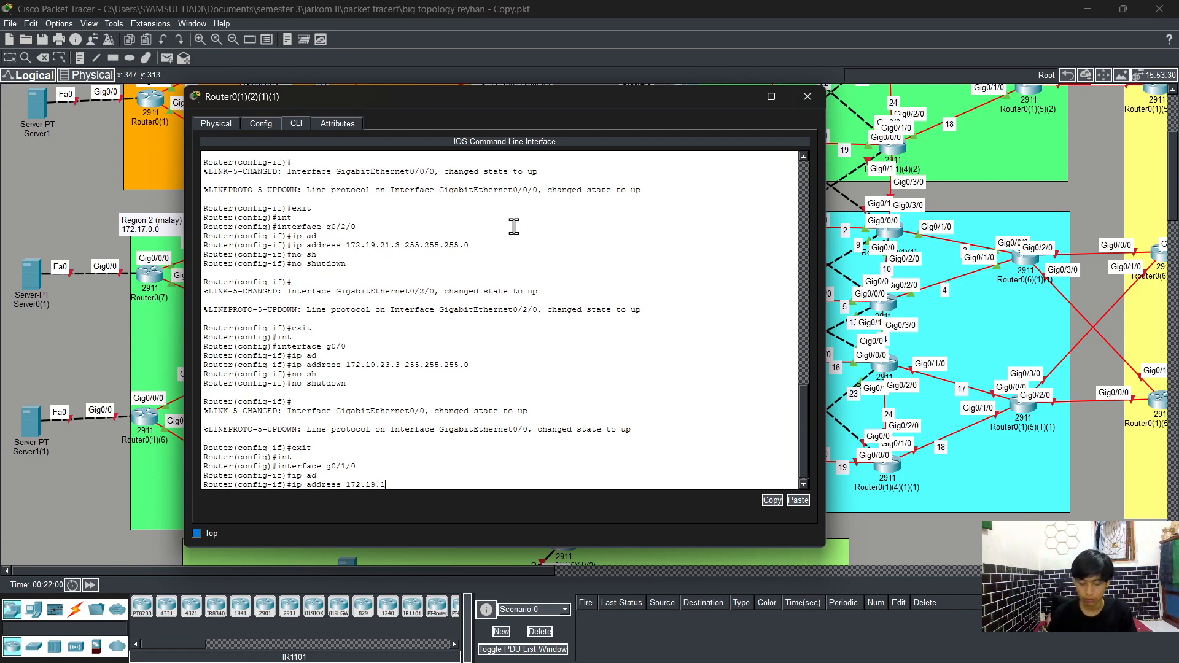
pyautogui.write('9.2')
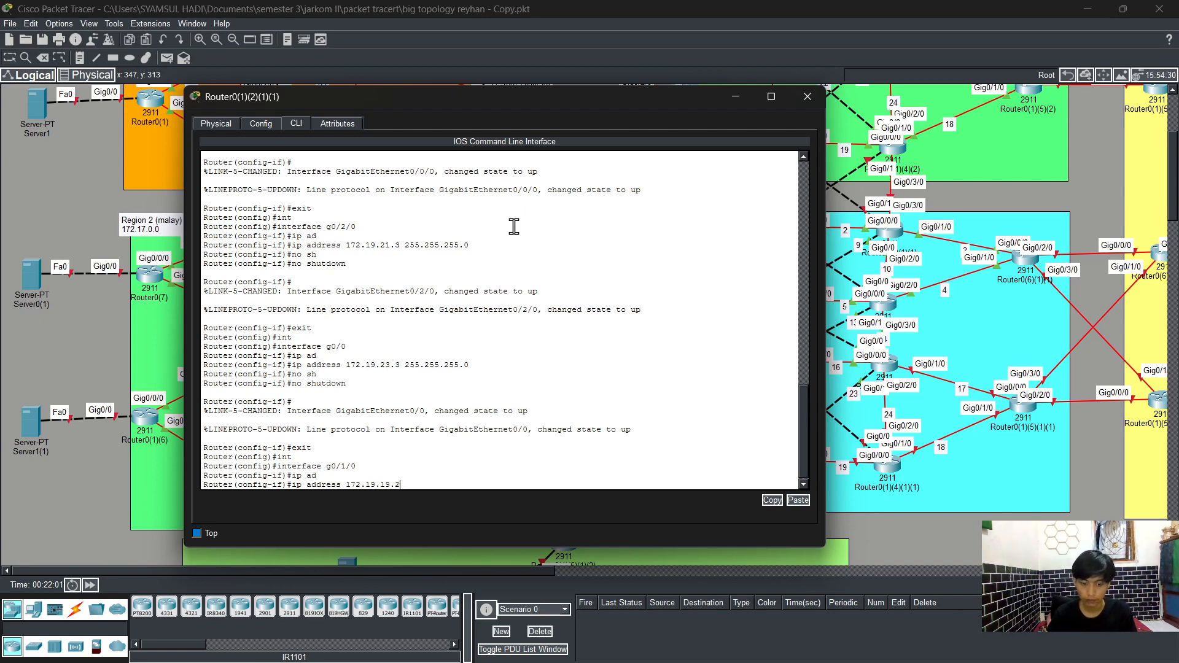
pyautogui.write(' 255.255')
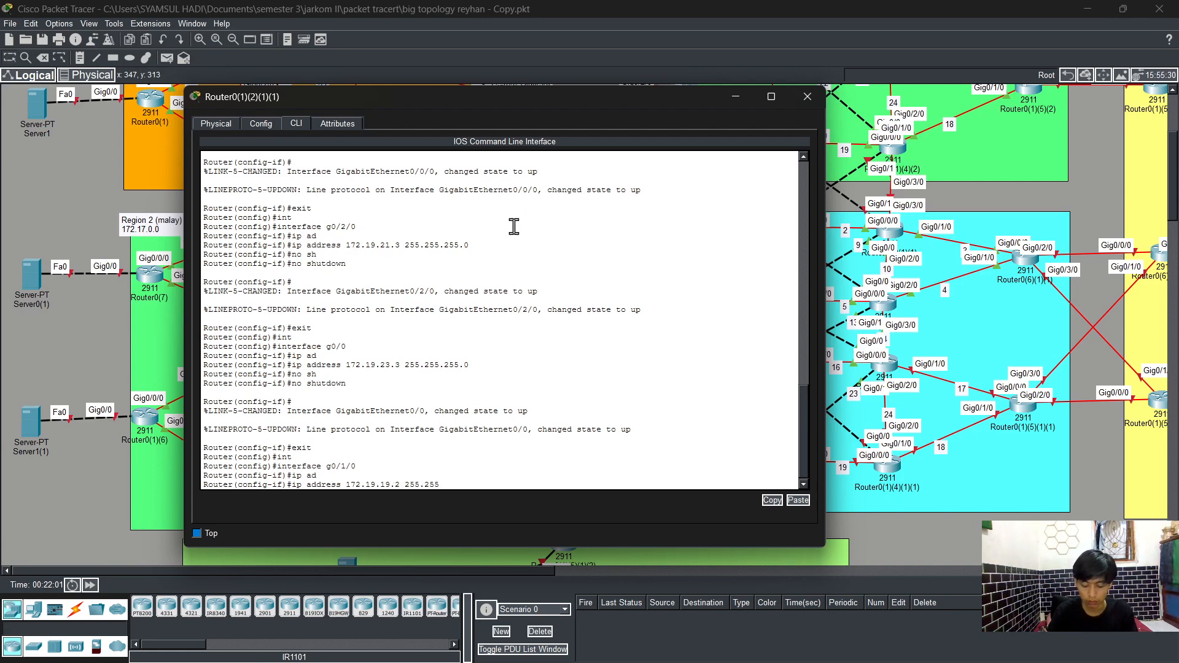
pyautogui.write('.255.0')
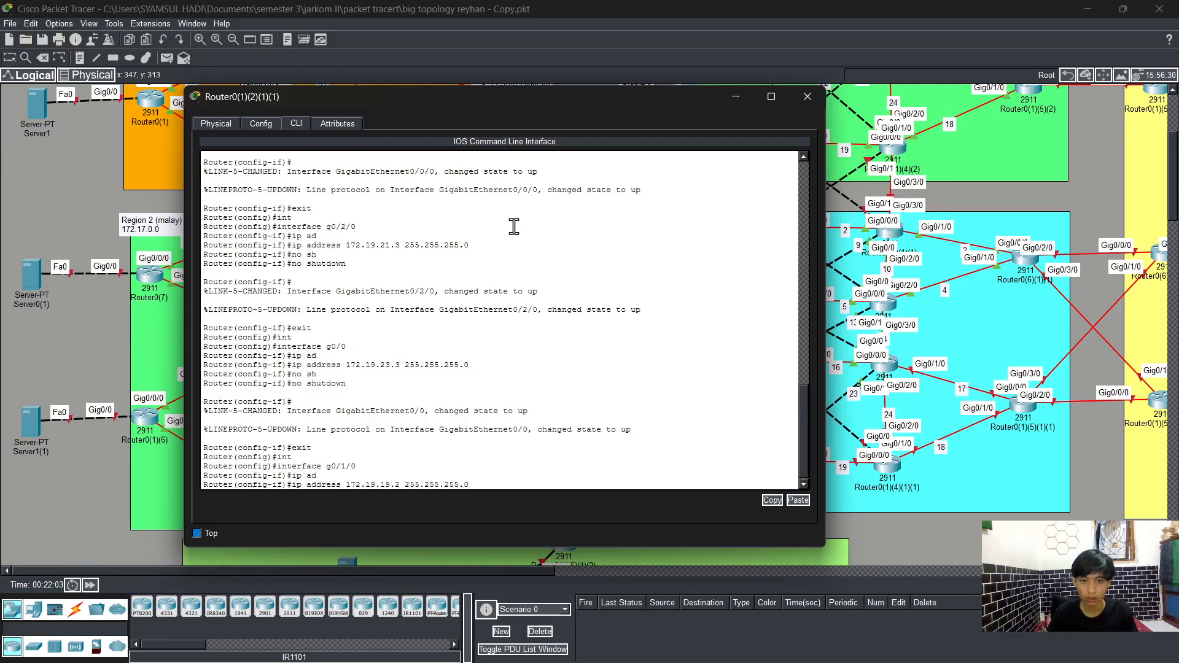
pyautogui.press('Return')
# Step: Enable interface GigabitEthernet0/1/0 with no shutdown and end configuration mode
pyautogui.write('no sh')
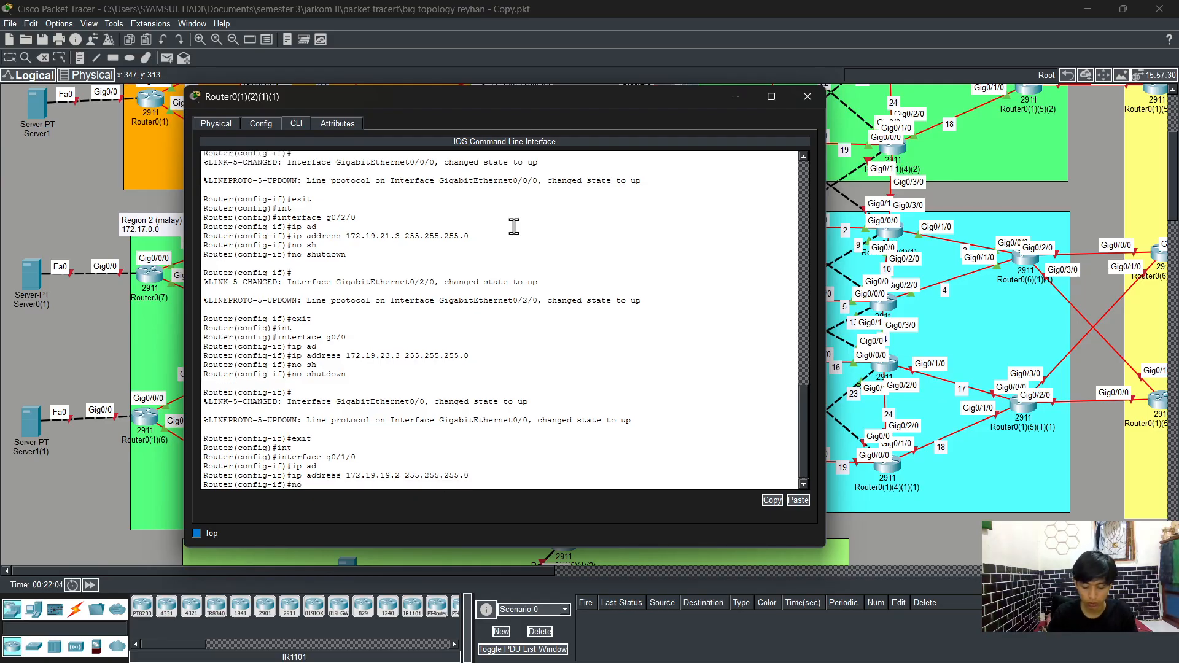
pyautogui.press('Tab')
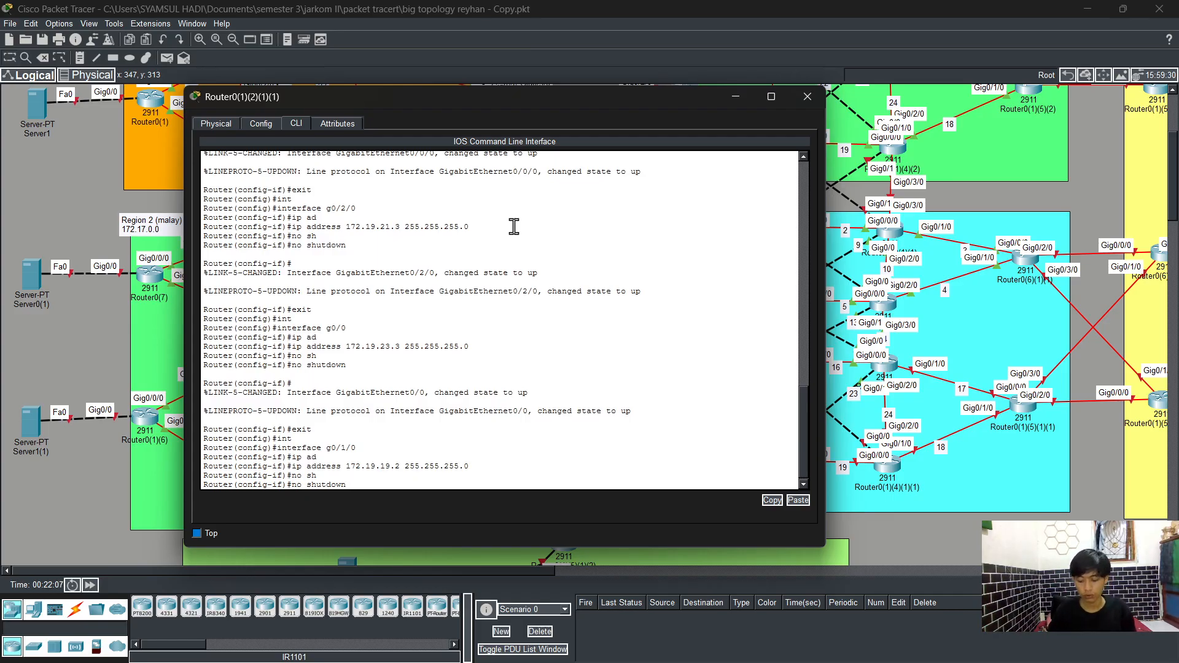
pyautogui.press('Return')
pyautogui.press('Return')
pyautogui.write('end')
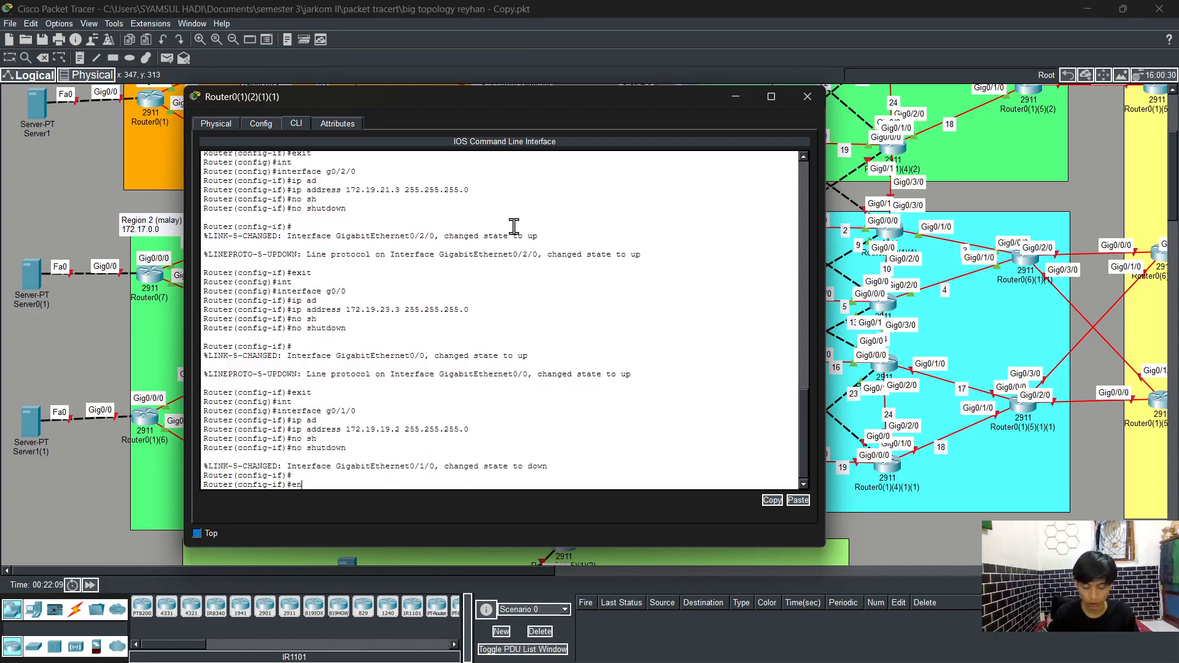
pyautogui.press('Return')
# Step: Save the router's running configuration with write
pyautogui.write('wr')
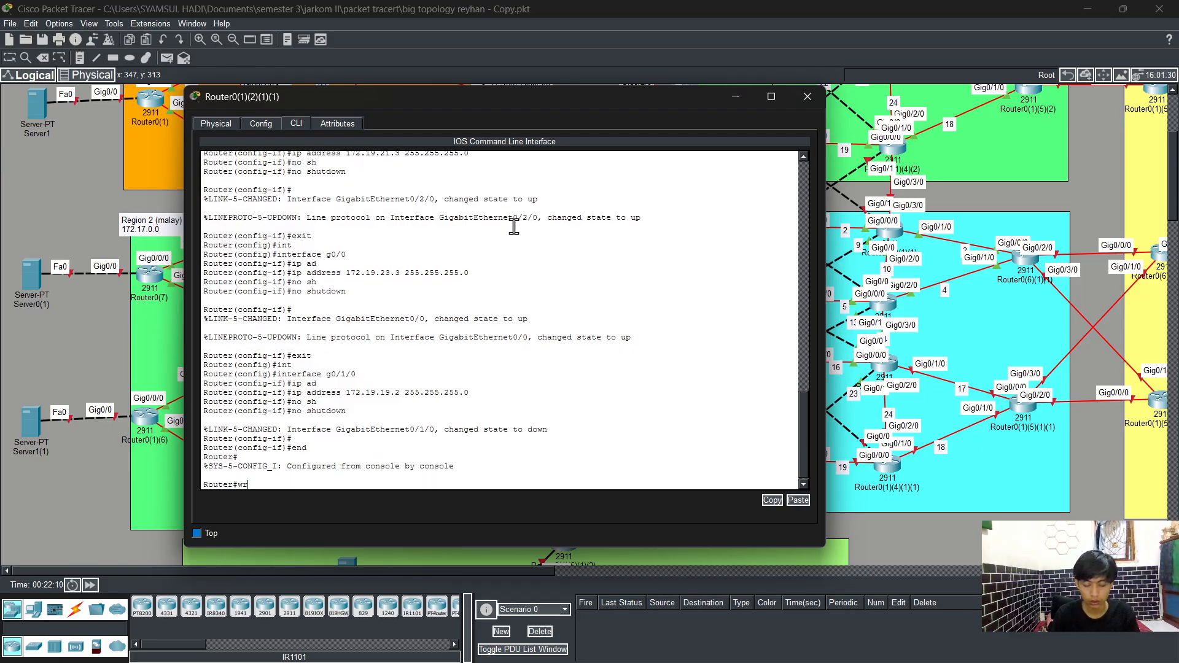
pyautogui.press('Tab')
pyautogui.press('Return')
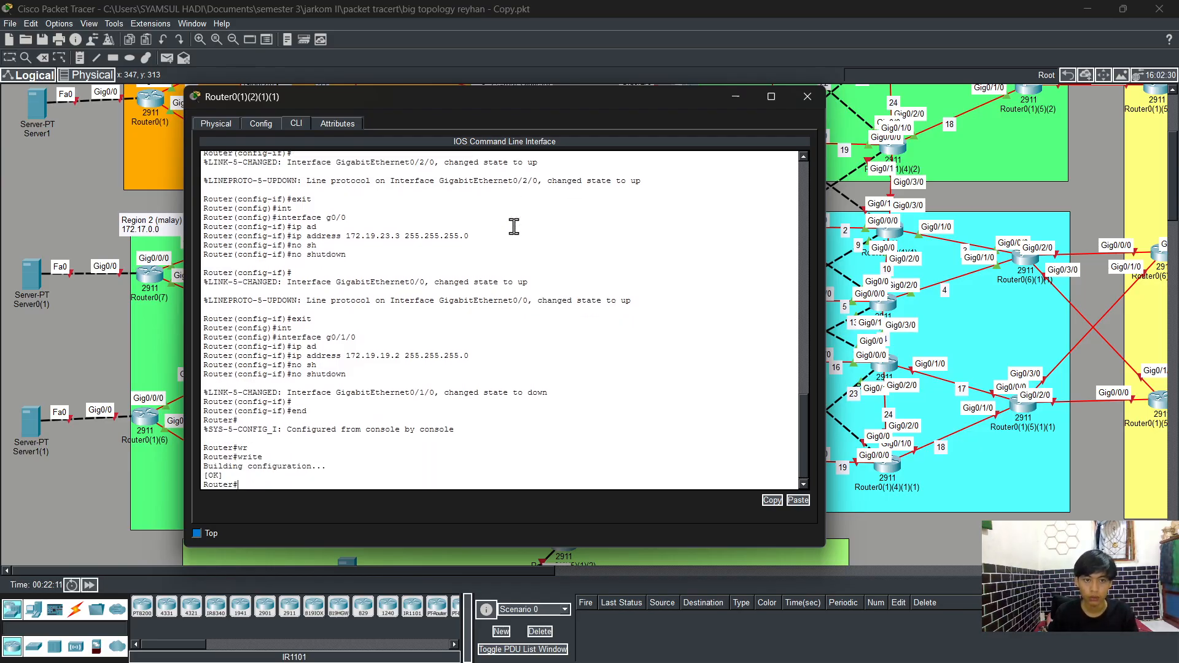
pyautogui.press('Return')
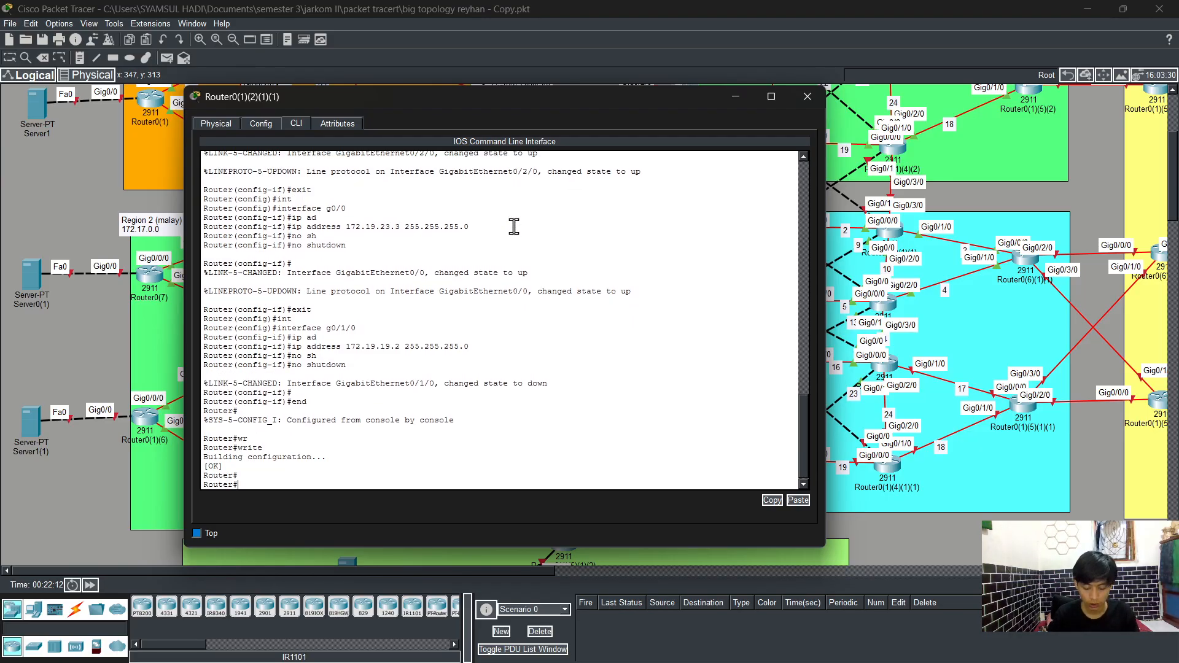
# Step: Display the brief IP interface summary to check the router's interface addresses and status
pyautogui.write('sh')
pyautogui.press('Tab')
pyautogui.write('ip')
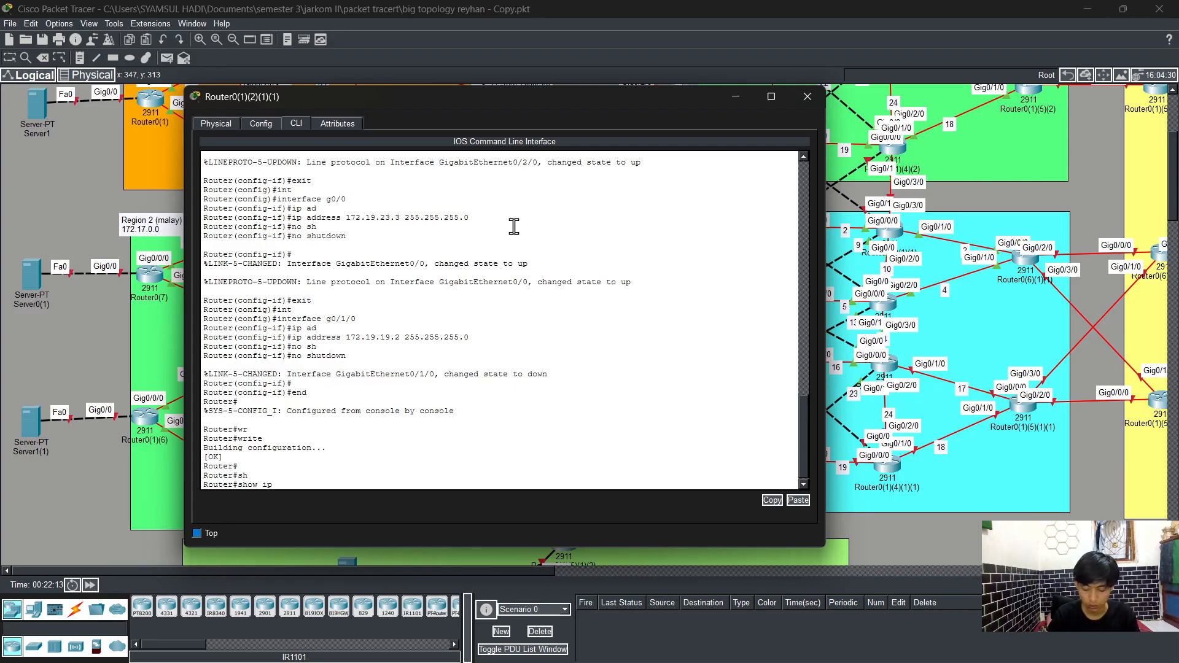
pyautogui.write(' int')
pyautogui.press('Tab')
pyautogui.write('br')
pyautogui.press('Tab')
pyautogui.press('Return')
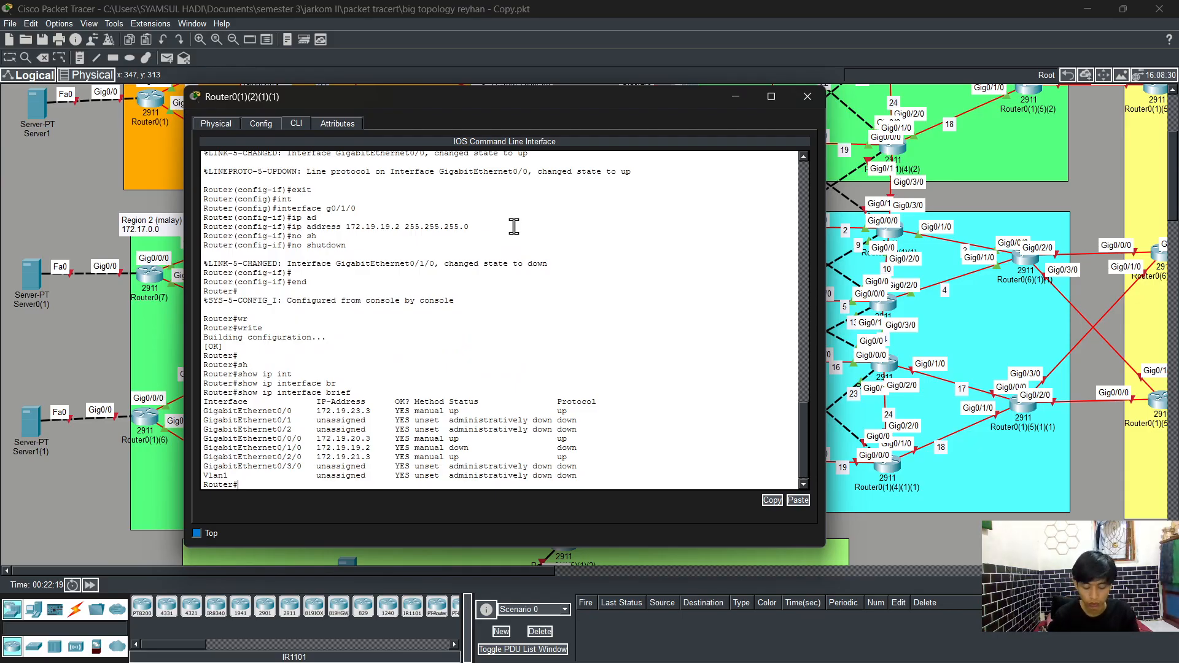
# Step: Enter global configuration, start OSPF process 1, and enable log-adjacency-changes
pyautogui.write('onfig t')
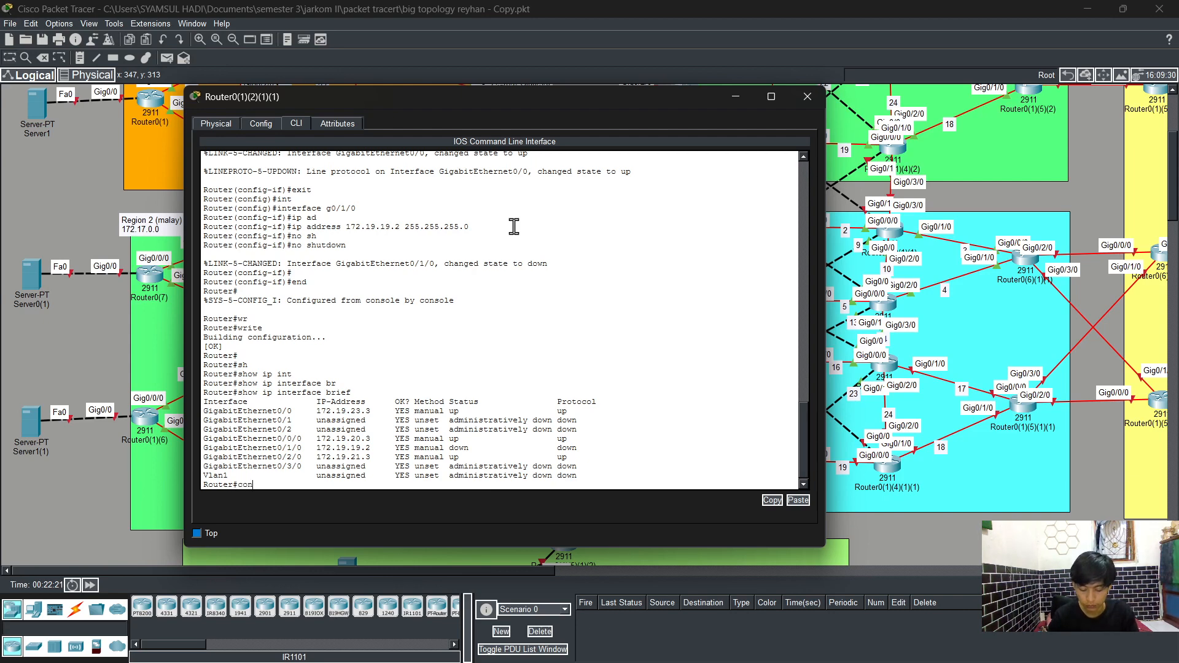
pyautogui.press('Return')
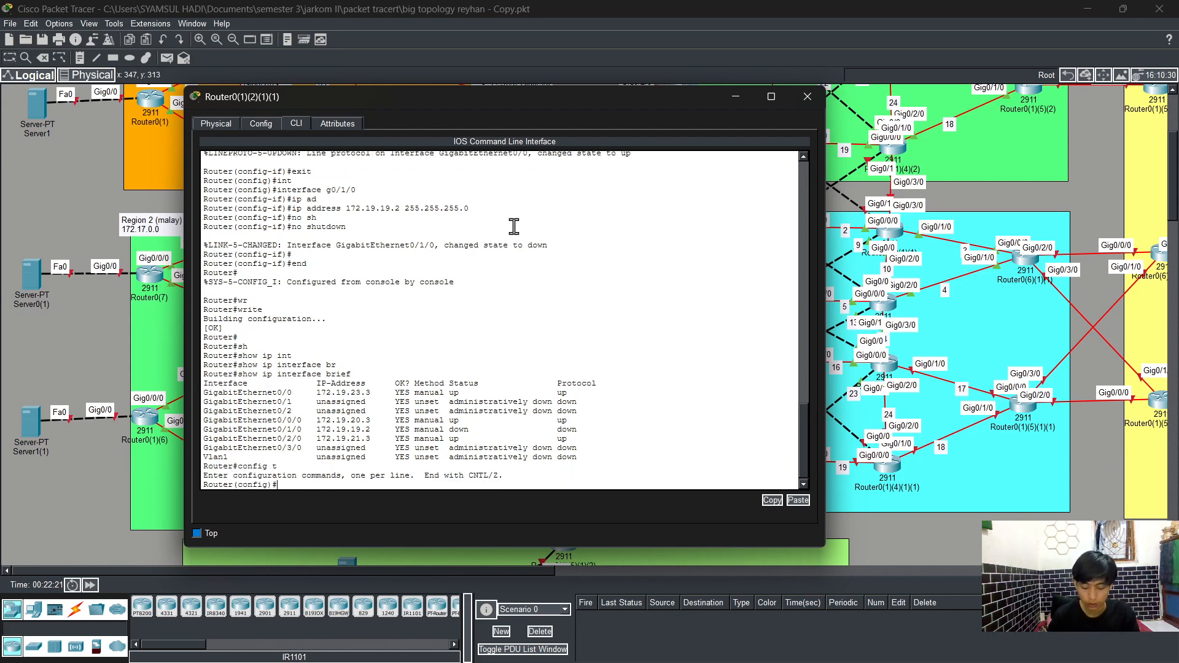
pyautogui.write('rout')
pyautogui.press('Tab')
pyautogui.write('os')
pyautogui.press('Tab')
pyautogui.write('1')
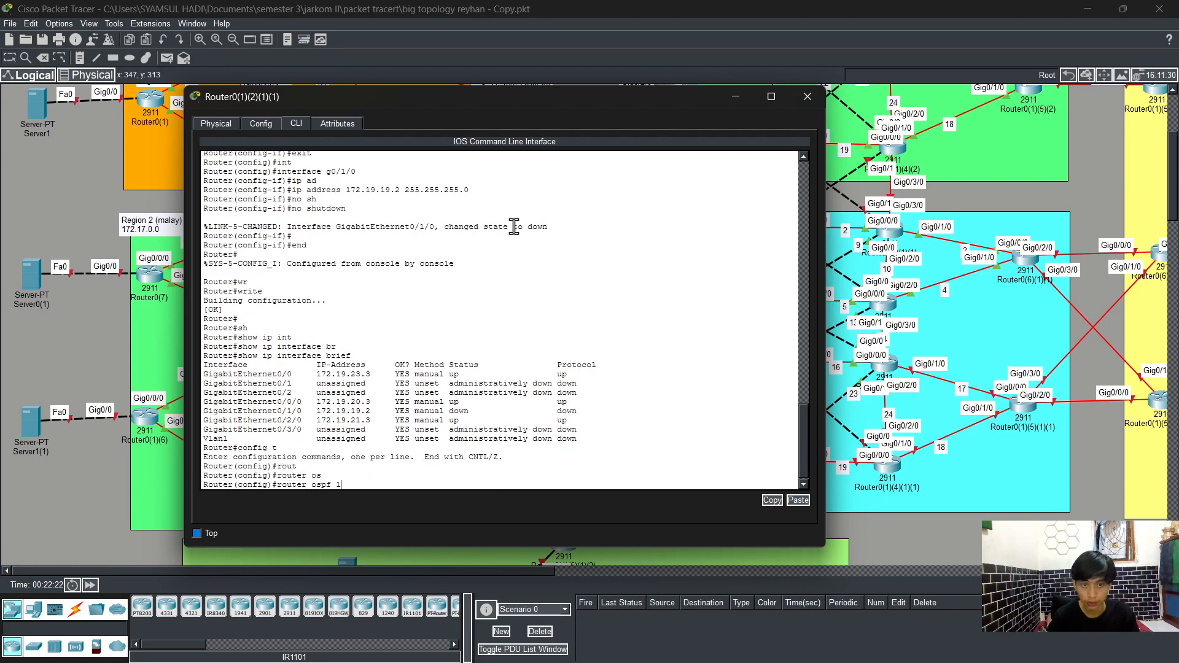
pyautogui.press('Return')
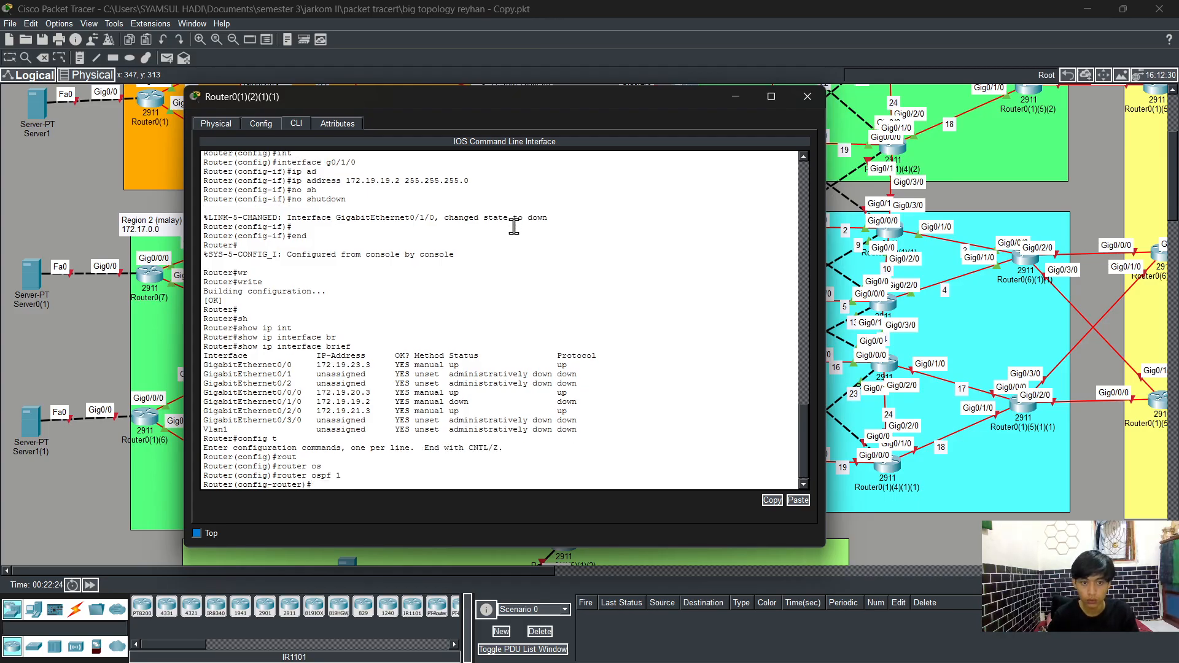
pyautogui.write('log')
pyautogui.press('Tab')
pyautogui.press('Return')
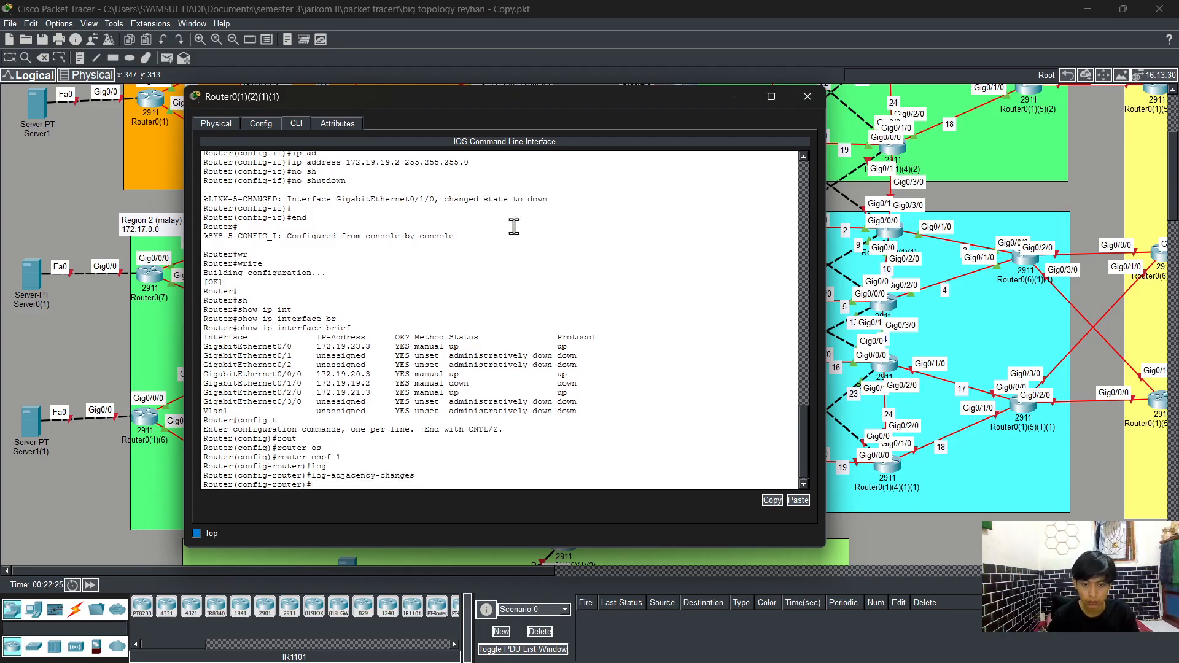
# Step: Advertise network 172.19.23.0 with wildcard 0.0.0.255 in OSPF area 0
pyautogui.write('net')
pyautogui.press('Tab')
pyautogui.write('172')
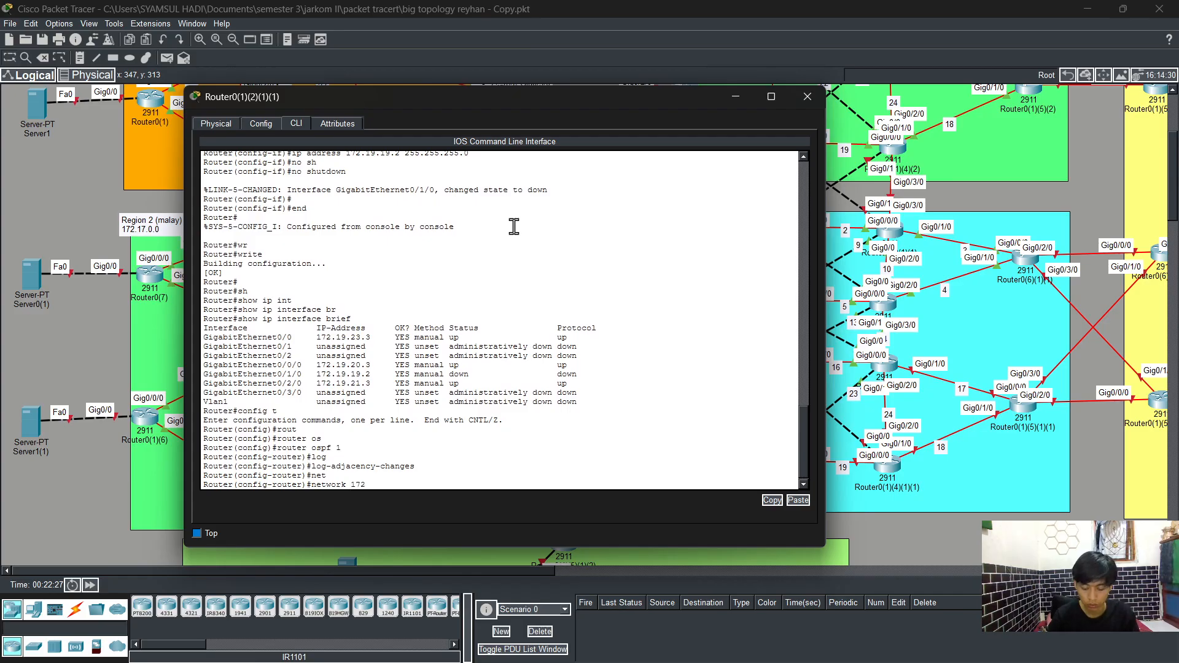
pyautogui.write('.19')
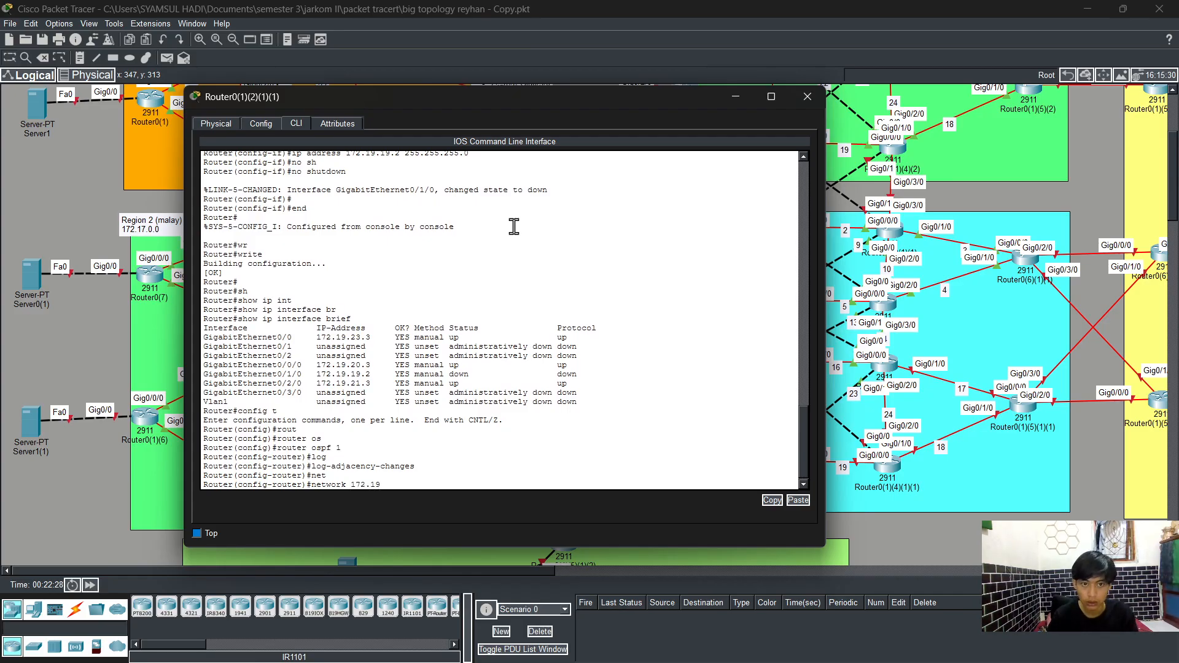
pyautogui.write('.21')
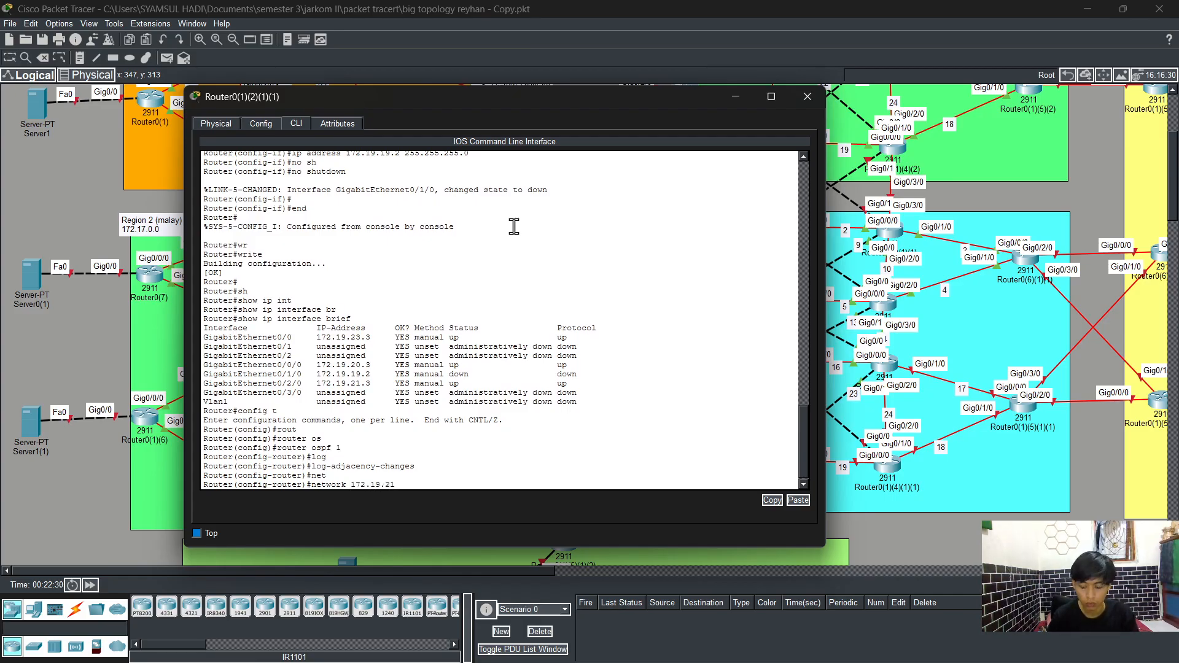
pyautogui.write('3.0')
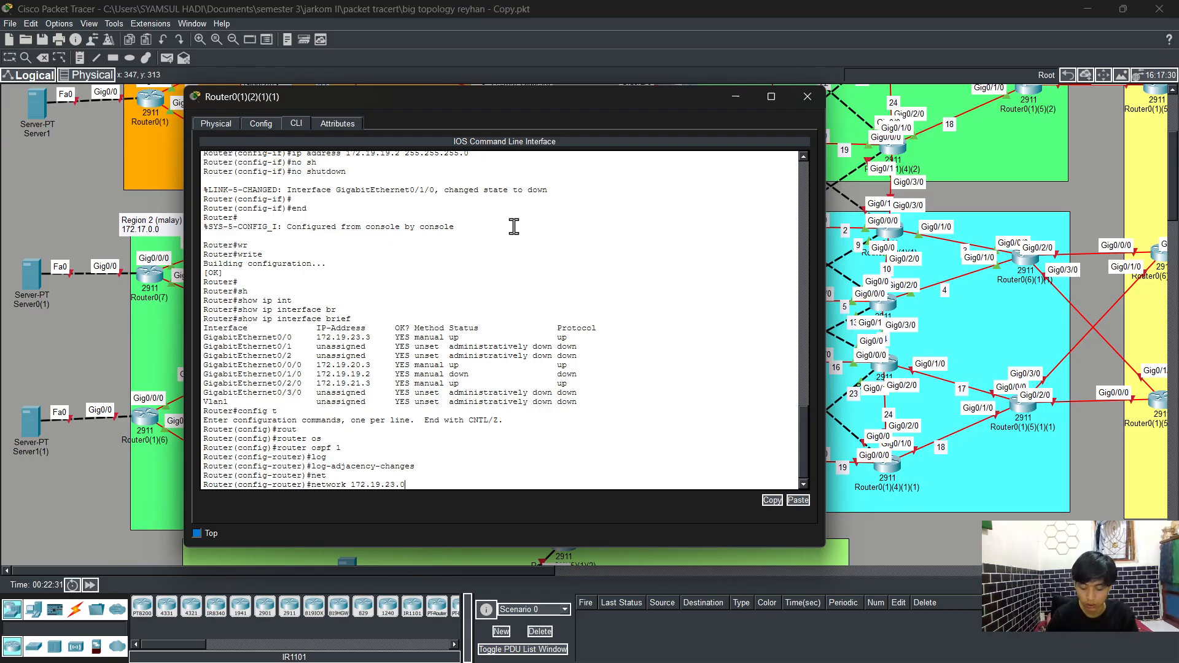
pyautogui.write(' 0.0.0.')
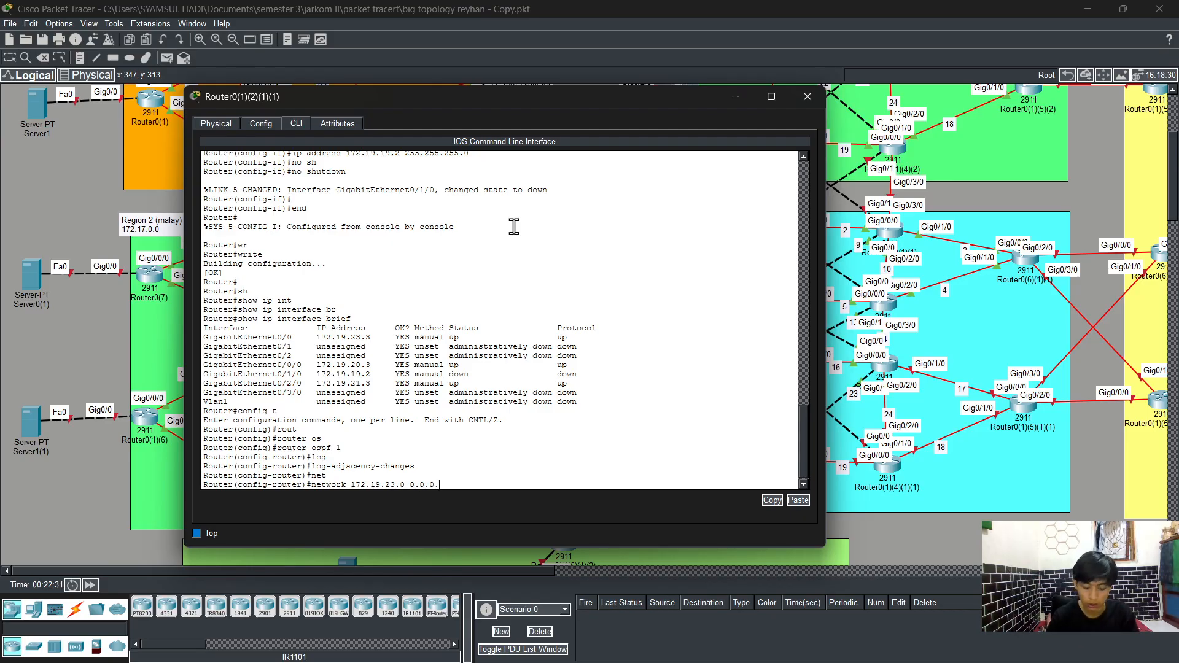
pyautogui.write('255 are')
pyautogui.press('Tab')
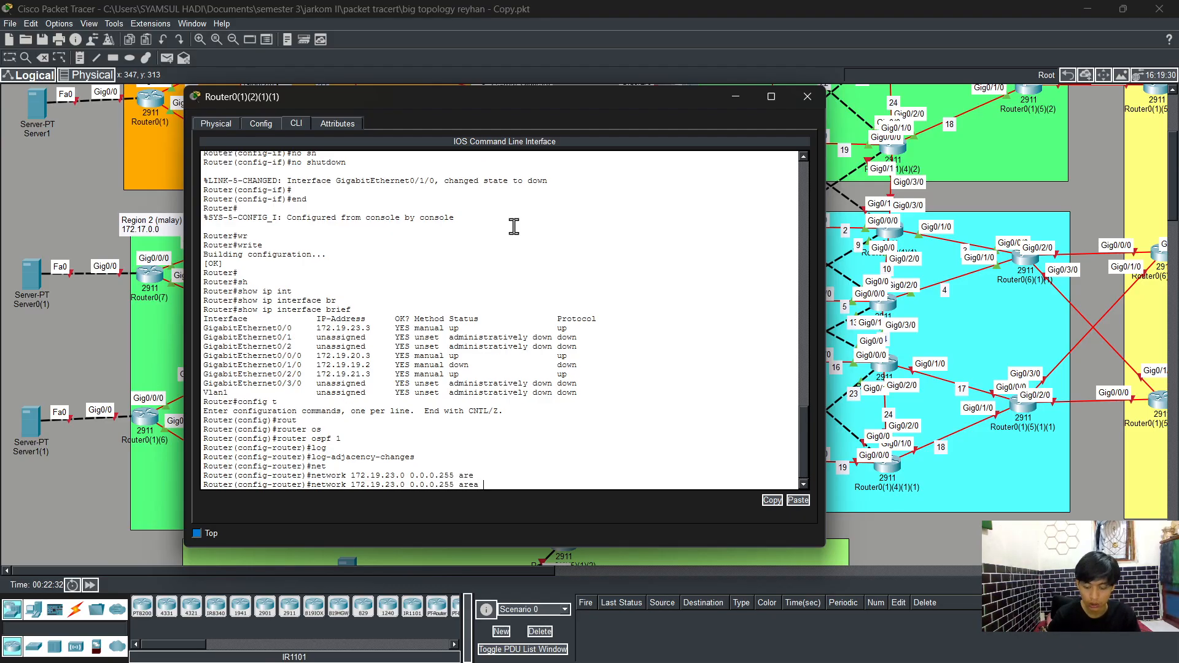
pyautogui.write('0')
pyautogui.press('Return')
# Step: Advertise network 172.19.20.0 0.0.0.255 in OSPF area 0
pyautogui.press('Up')
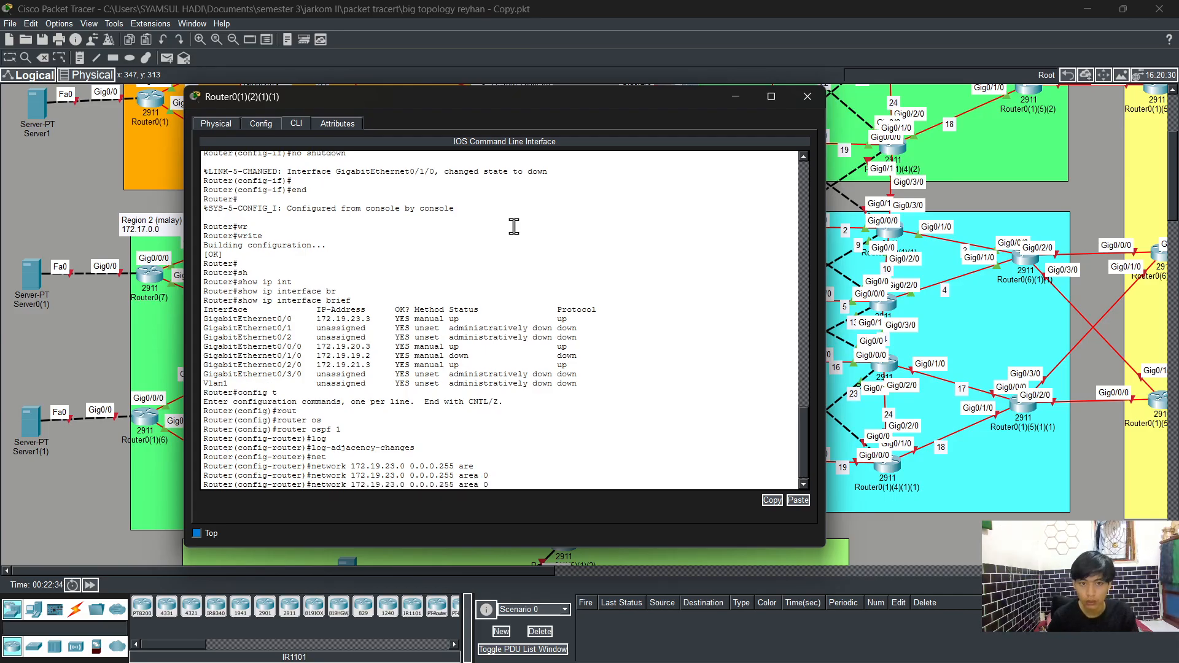
pyautogui.press('Left')
pyautogui.press('Left')
pyautogui.press('Left')
pyautogui.press('Left')
pyautogui.press('Left')
pyautogui.press('Left')
pyautogui.press('Left')
pyautogui.press('Left')
pyautogui.press('Left')
pyautogui.press('Left')
pyautogui.press('Left')
pyautogui.press('Left')
pyautogui.press('Left')
pyautogui.press('Left')
pyautogui.press('Left')
pyautogui.press('Left')
pyautogui.press('BackSpace')
pyautogui.write('0')
pyautogui.press('Return')
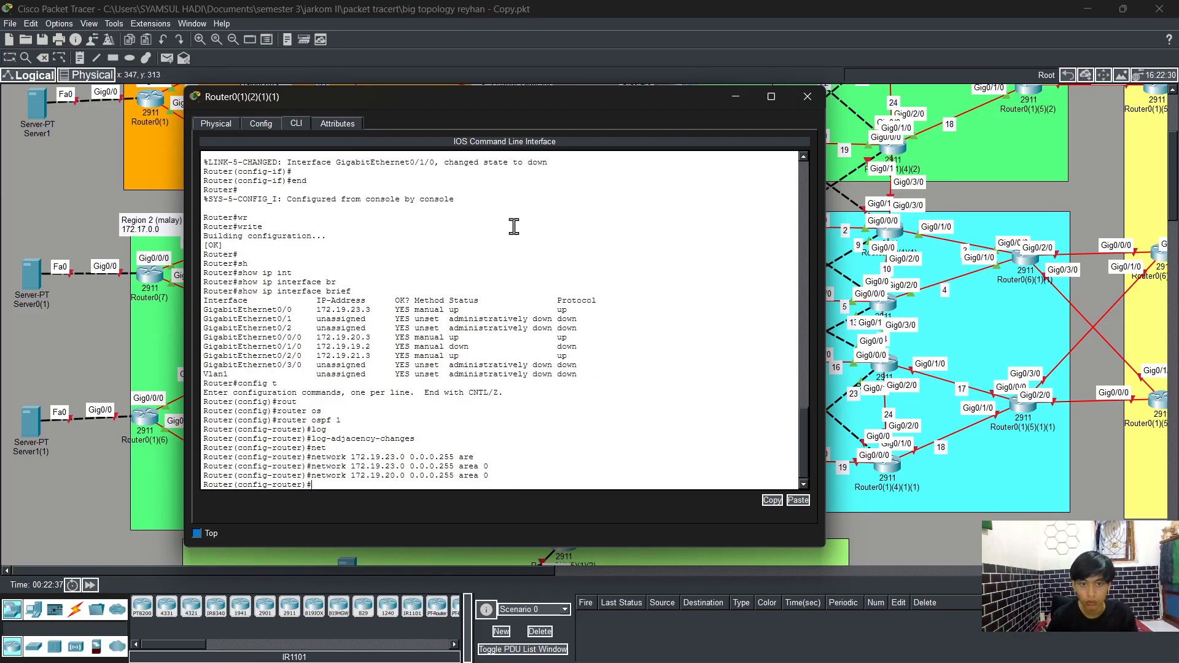
# Step: Advertise network 172.19.21.0 0.0.0.255 in OSPF area 0
pyautogui.press('Up')
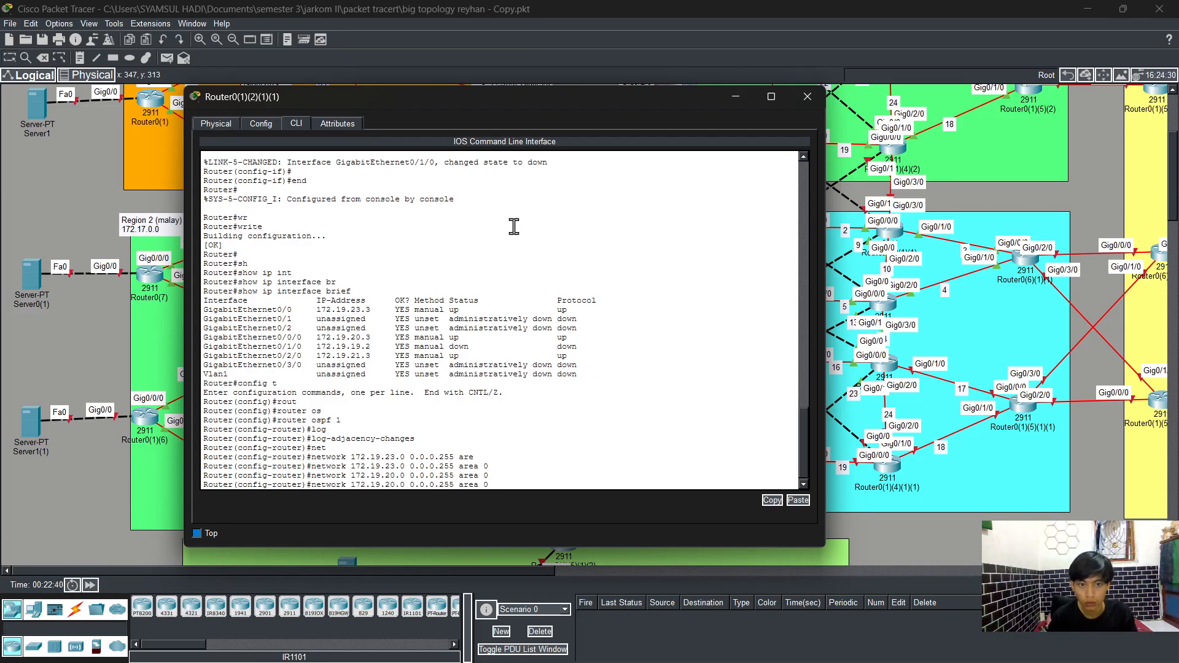
pyautogui.press('BackSpace')
pyautogui.write('1')
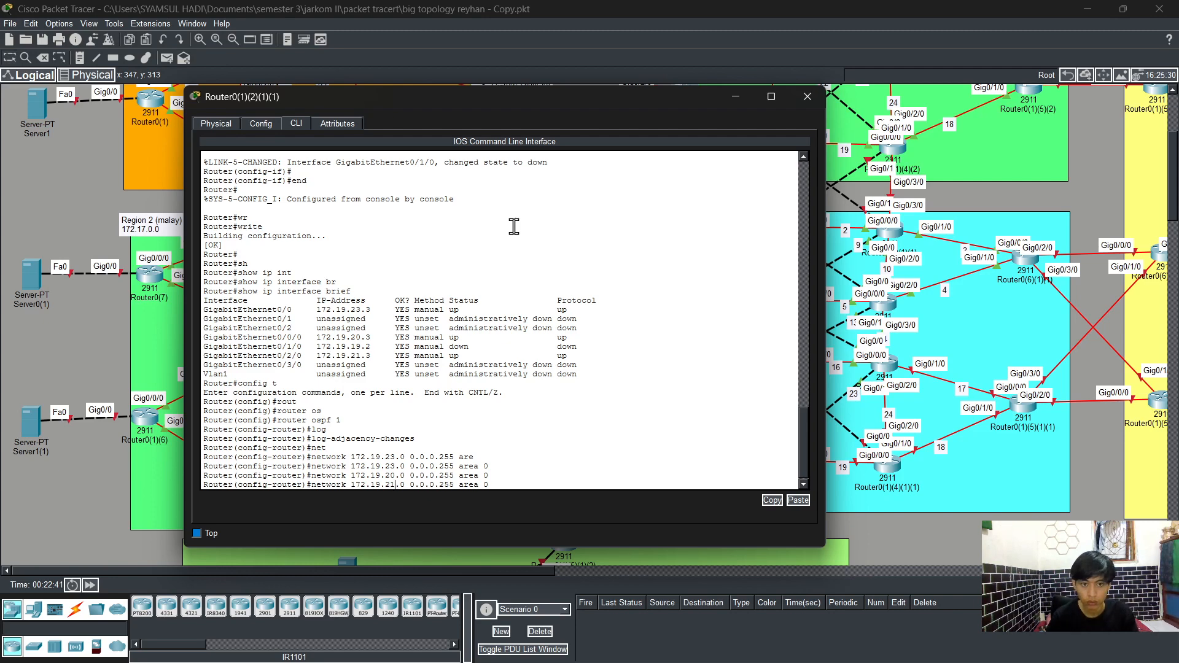
pyautogui.press('Return')
pyautogui.press('Up')
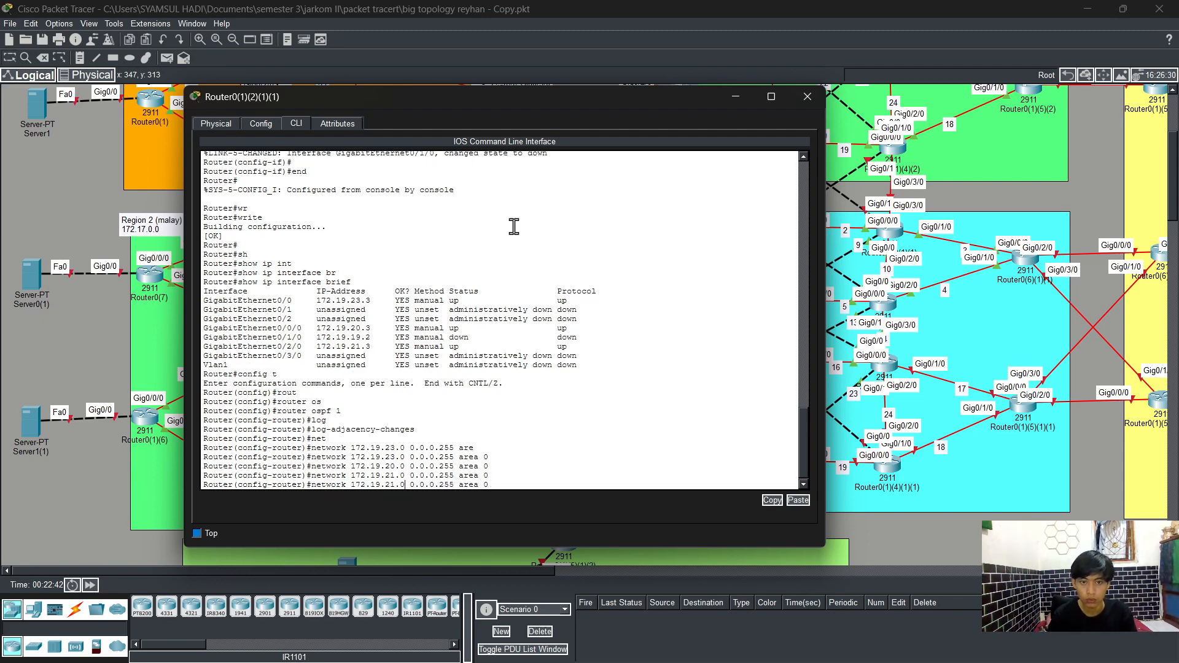
pyautogui.press('BackSpace')
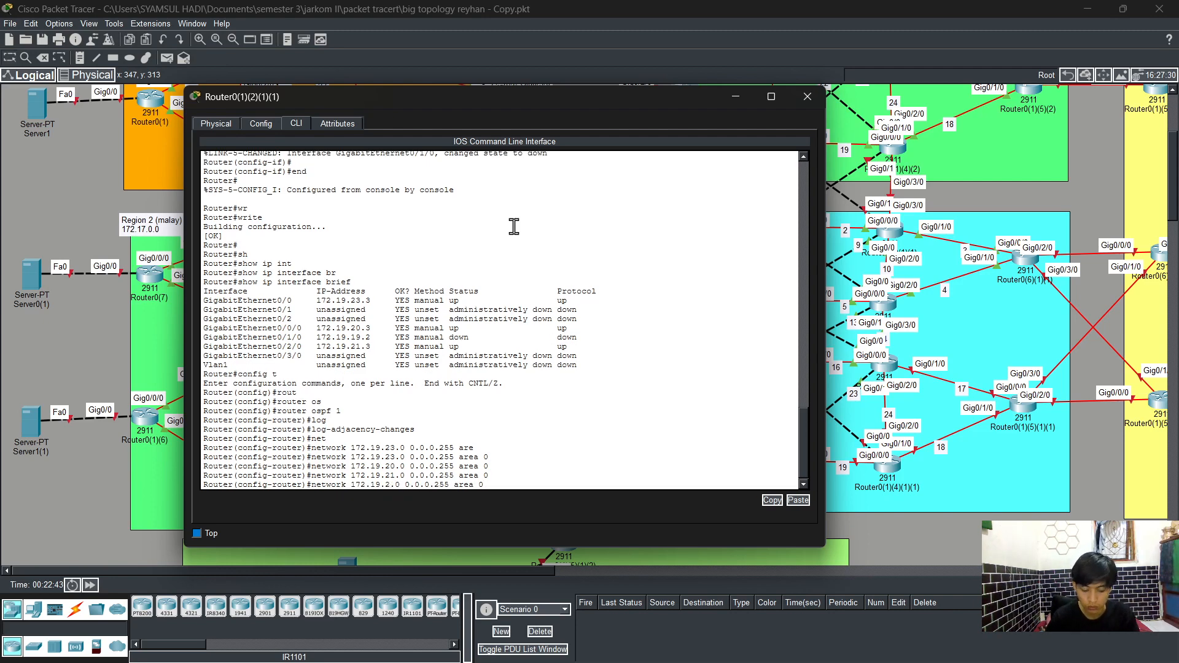
pyautogui.press('Return')
pyautogui.write('19')
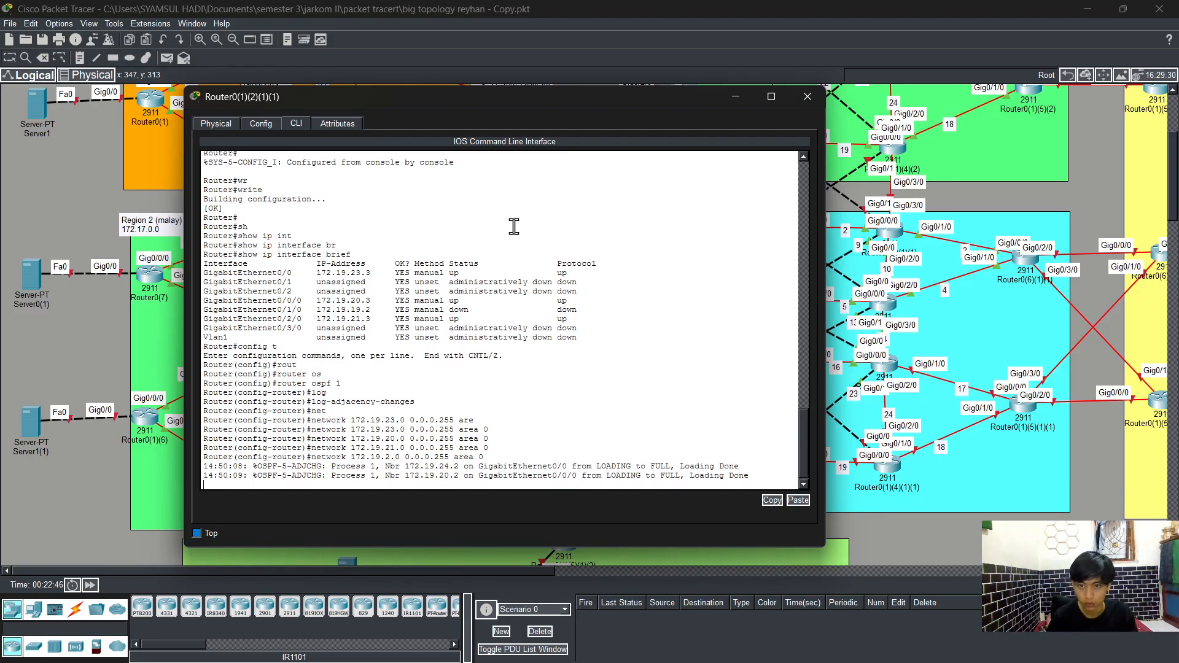
pyautogui.press('Return')
pyautogui.press('Up')
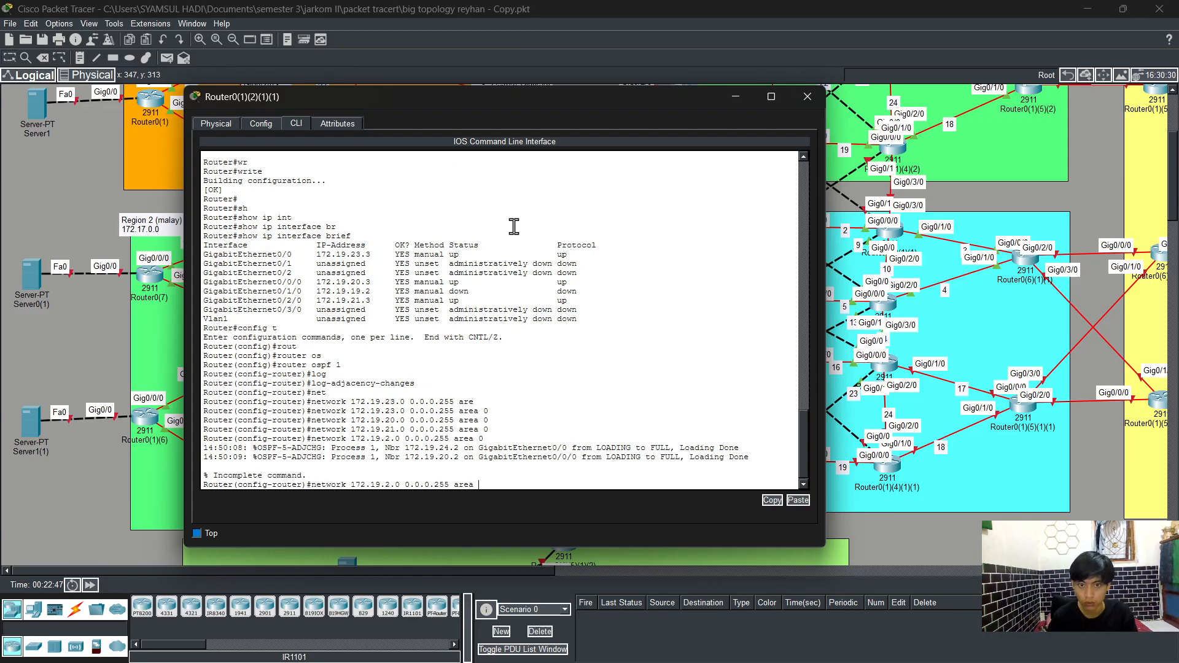
pyautogui.write('0')
pyautogui.press('Return')
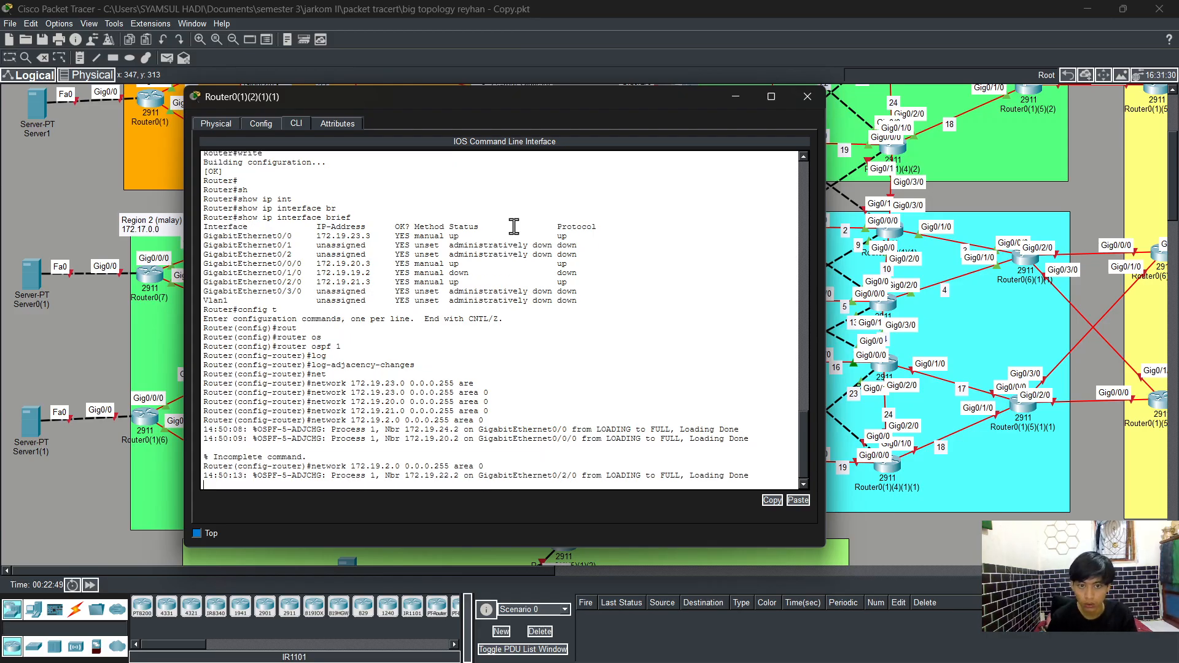
pyautogui.press('Return')
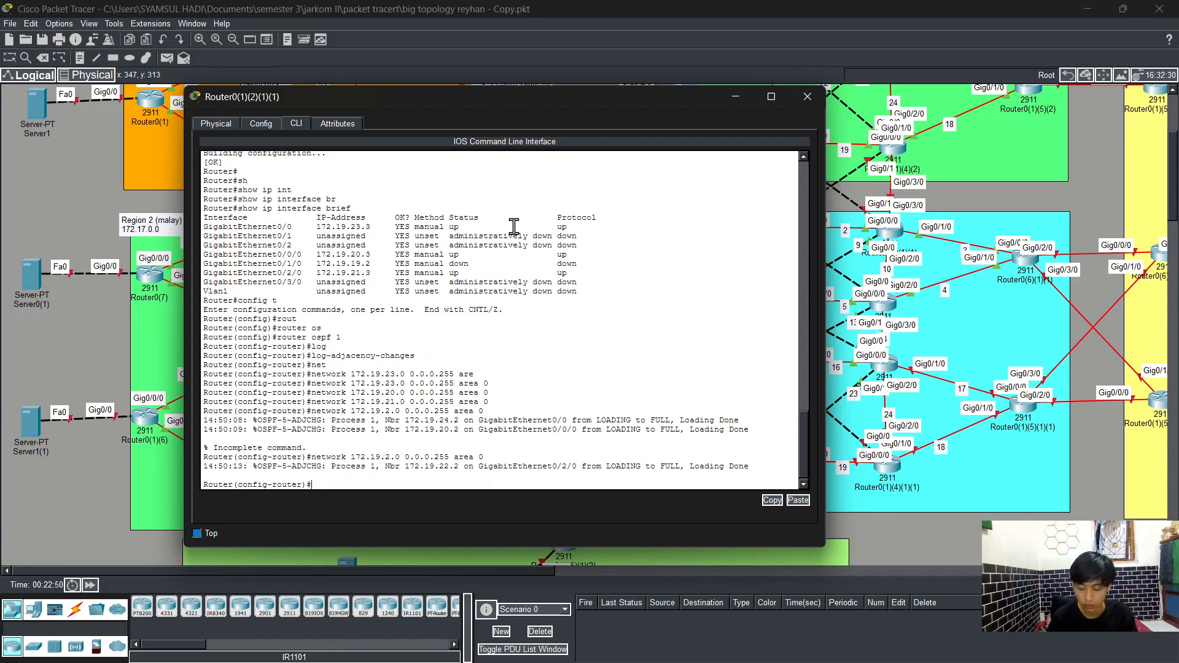
pyautogui.press('Up')
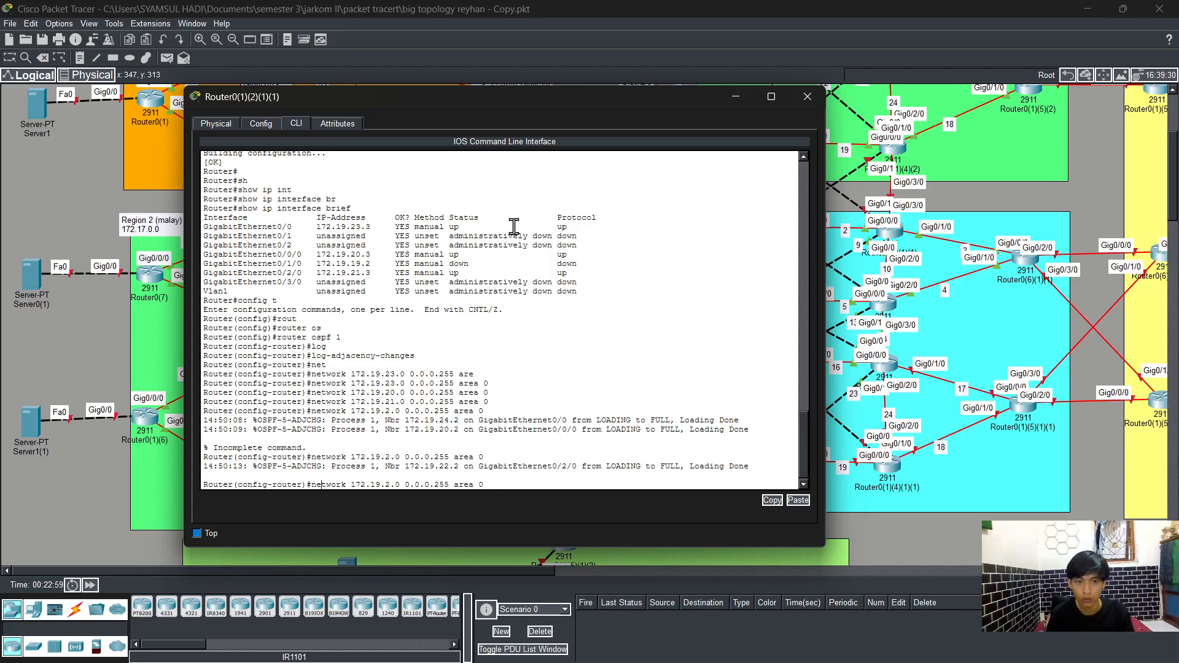
pyautogui.write('no')
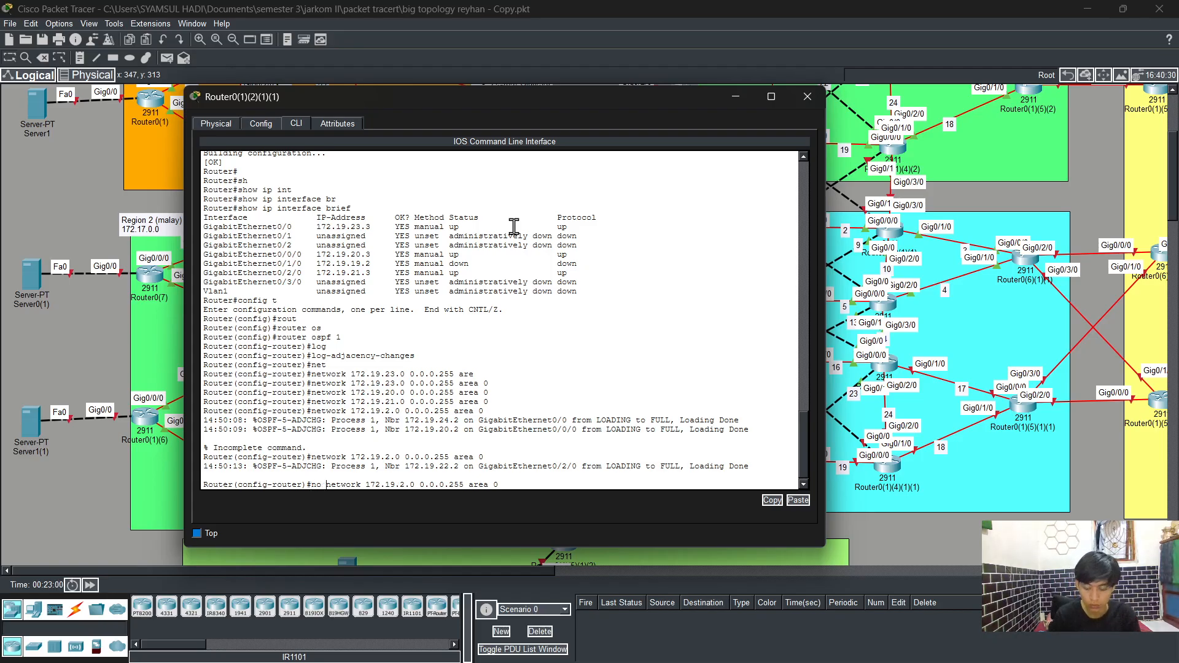
pyautogui.press('Return')
# Step: Advertise network 172.19.19.0 0.0.0.255 in OSPF area 0 and end configuration mode
pyautogui.press('Up')
pyautogui.press('Up')
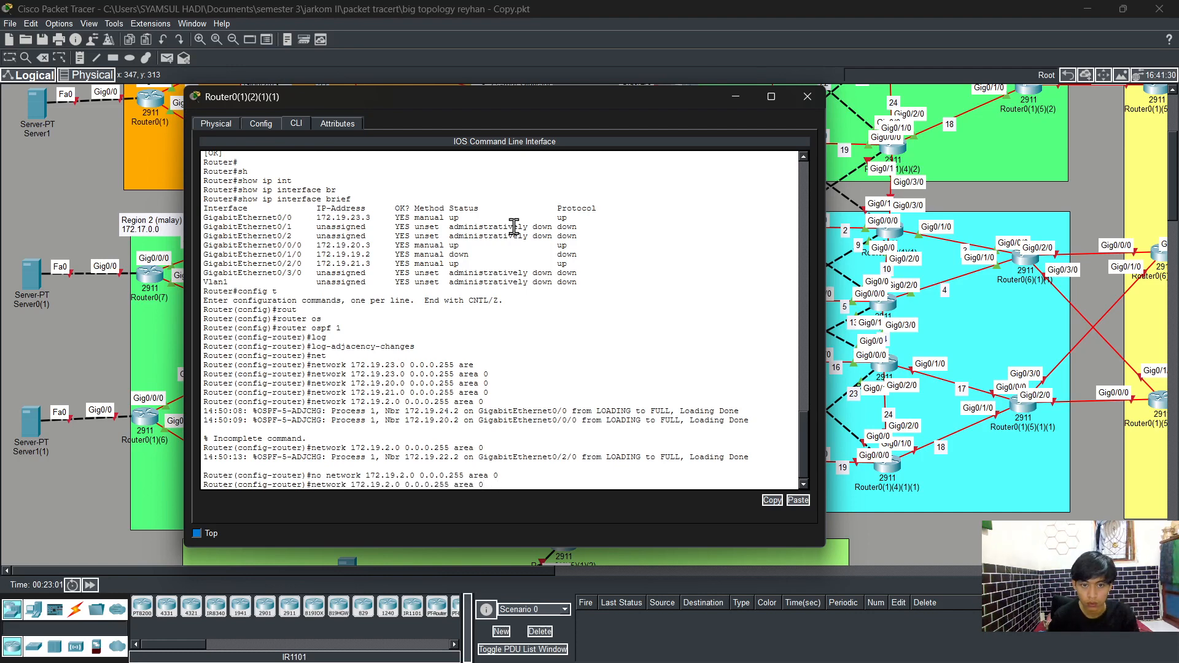
pyautogui.press('Left')
pyautogui.press('Left')
pyautogui.press('Left')
pyautogui.press('Left')
pyautogui.press('Left')
pyautogui.press('Left')
pyautogui.press('Left')
pyautogui.press('Left')
pyautogui.press('Left')
pyautogui.press('Left')
pyautogui.press('Left')
pyautogui.press('Left')
pyautogui.press('Left')
pyautogui.press('Left')
pyautogui.press('Left')
pyautogui.press('Left')
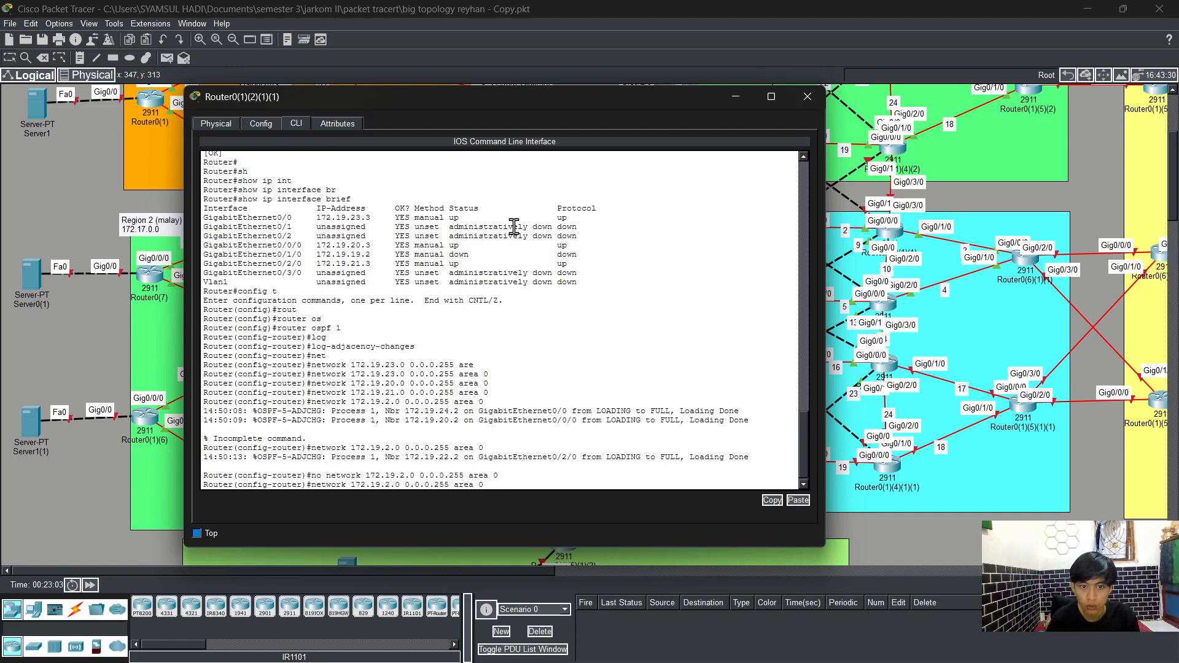
pyautogui.press('BackSpace')
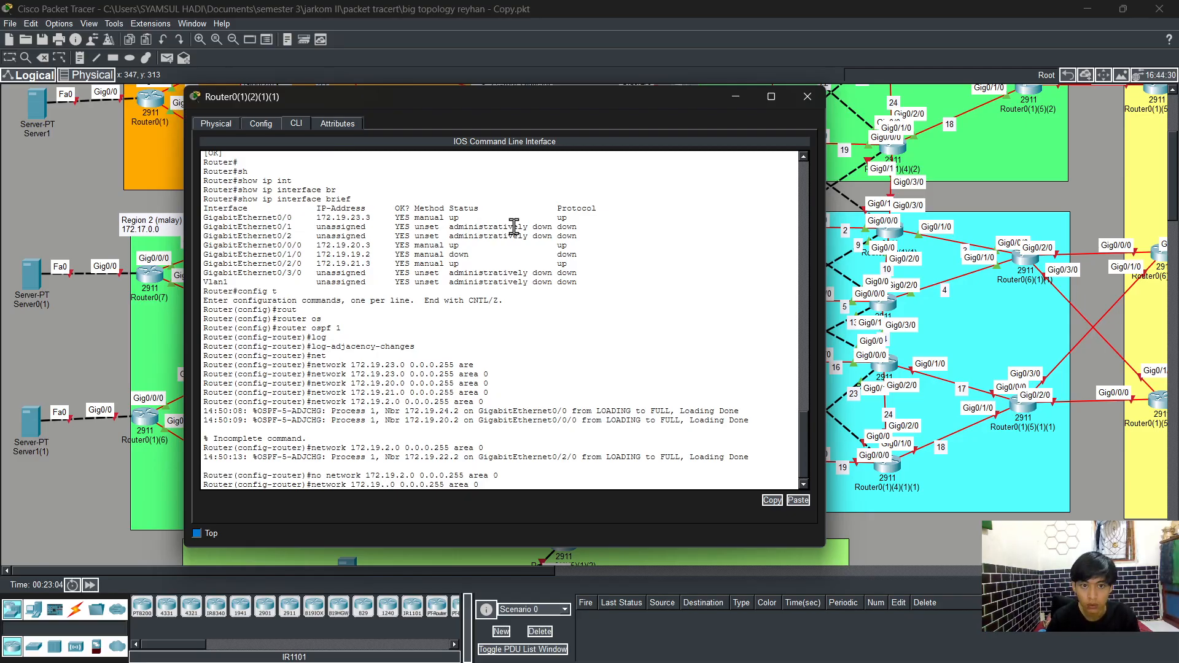
pyautogui.write('19')
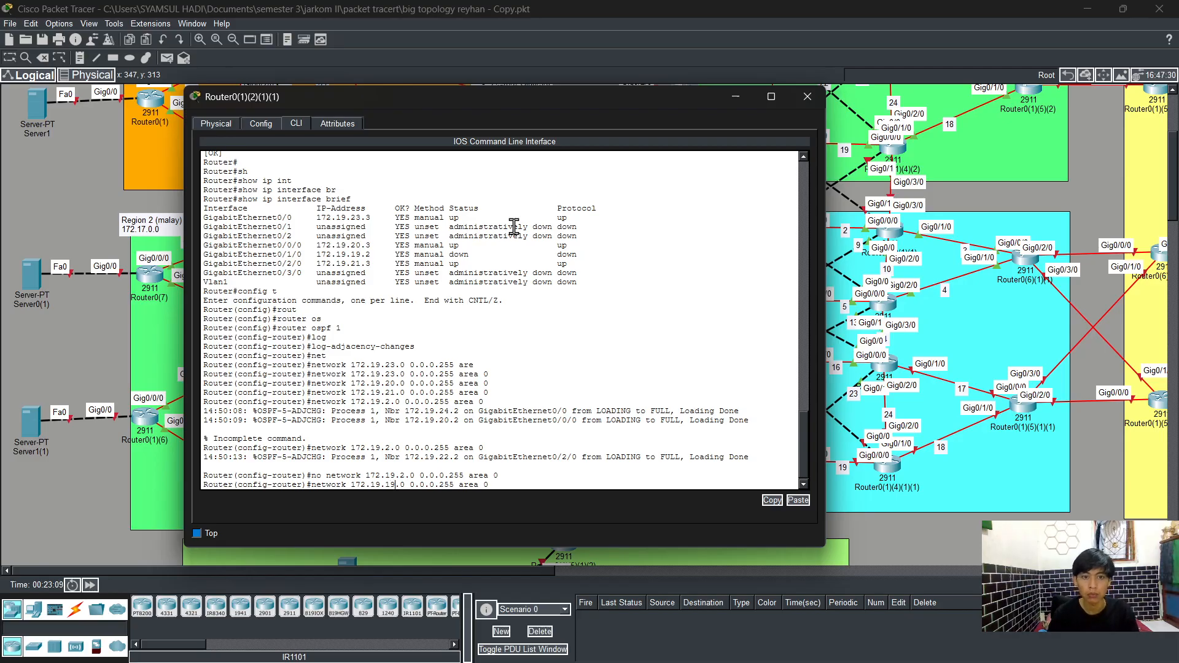
pyautogui.press('Return')
pyautogui.press('Return')
pyautogui.write('end')
pyautogui.press('Return')
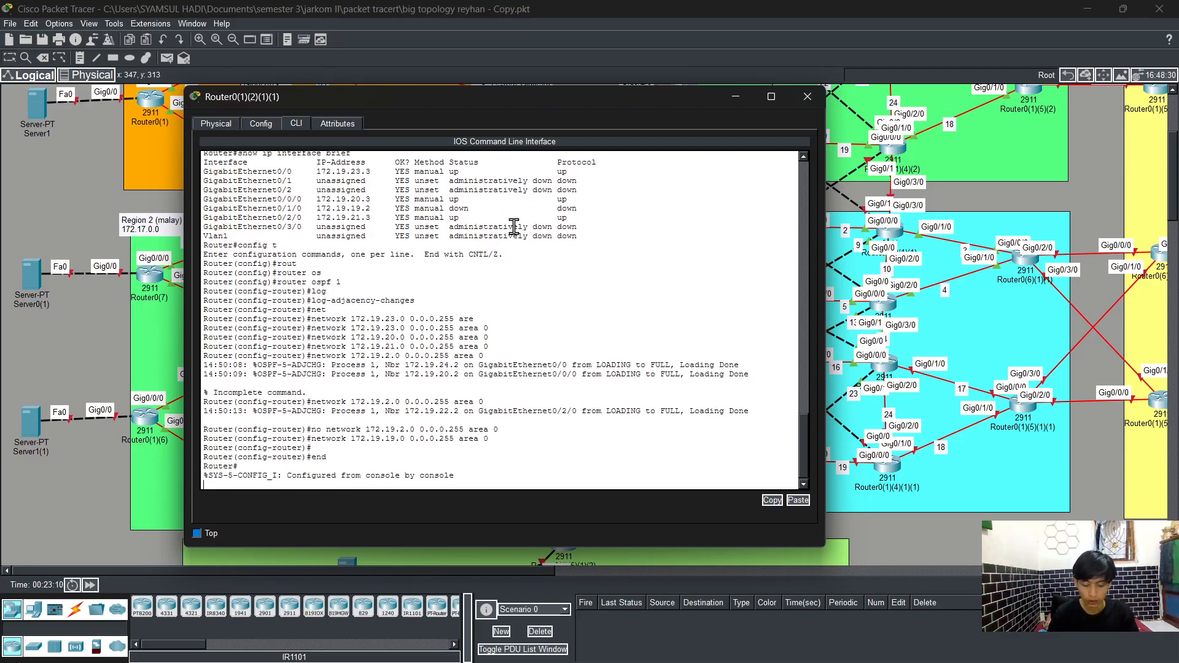
# Step: Save the router's running configuration with write
pyautogui.press('Return')
pyautogui.write('wr')
pyautogui.press('Return')
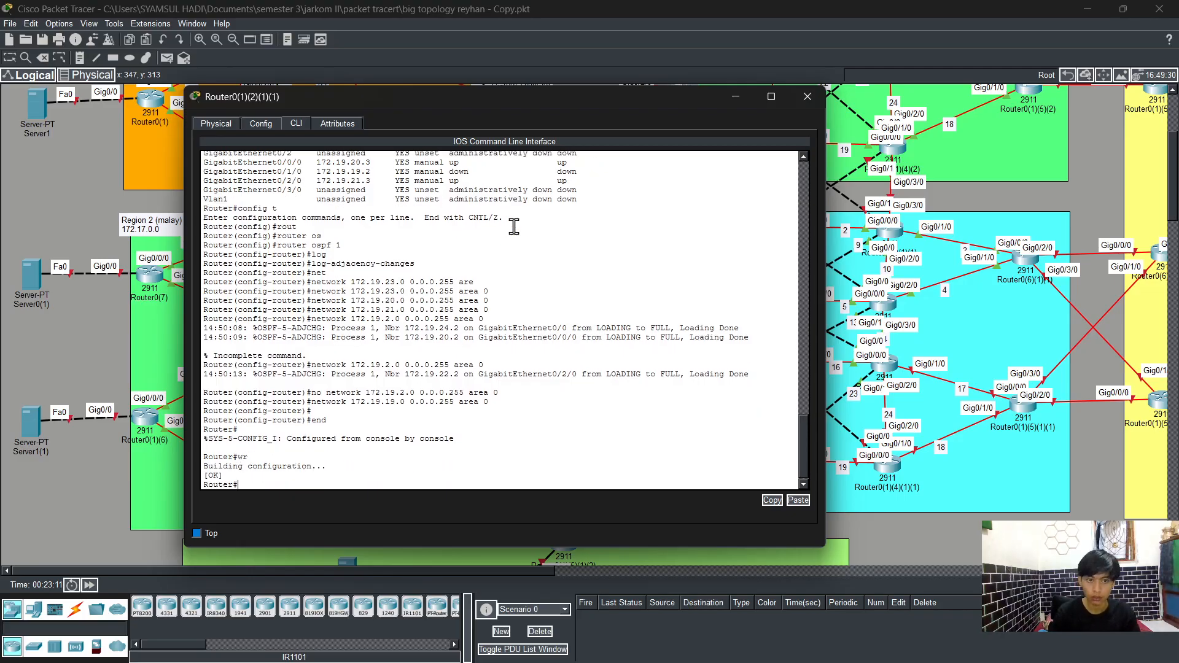
# Step: Display the running configuration and page through it to check the interfaces and OSPF networks
pyautogui.write('sh')
pyautogui.press('Tab')
pyautogui.write('run')
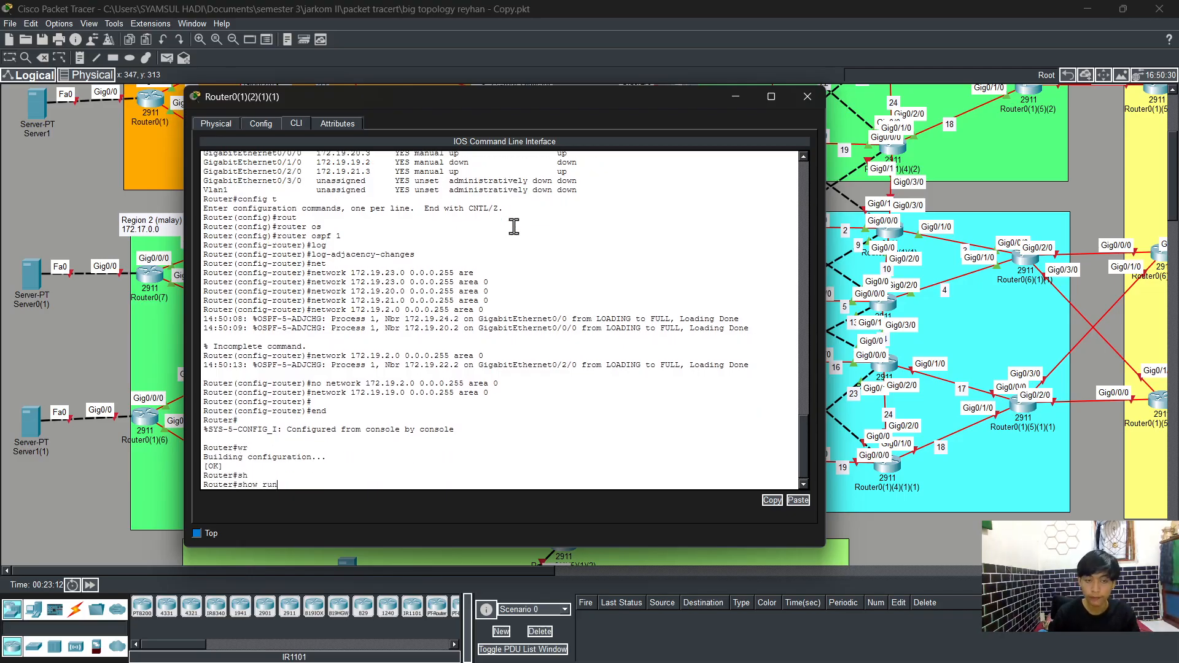
pyautogui.press('Return')
pyautogui.press('Return')
pyautogui.press('Return')
pyautogui.press('Return')
pyautogui.press('Return')
pyautogui.press('Return')
pyautogui.press('Return')
pyautogui.press('Return')
pyautogui.press('Return')
pyautogui.press('Return')
pyautogui.press('Return')
pyautogui.press('Return')
pyautogui.press('Return')
pyautogui.press('Return')
pyautogui.press('Return')
pyautogui.press('Return')
pyautogui.press('Return')
pyautogui.press('Return')
pyautogui.press('Return')
pyautogui.press('Return')
pyautogui.press('Return')
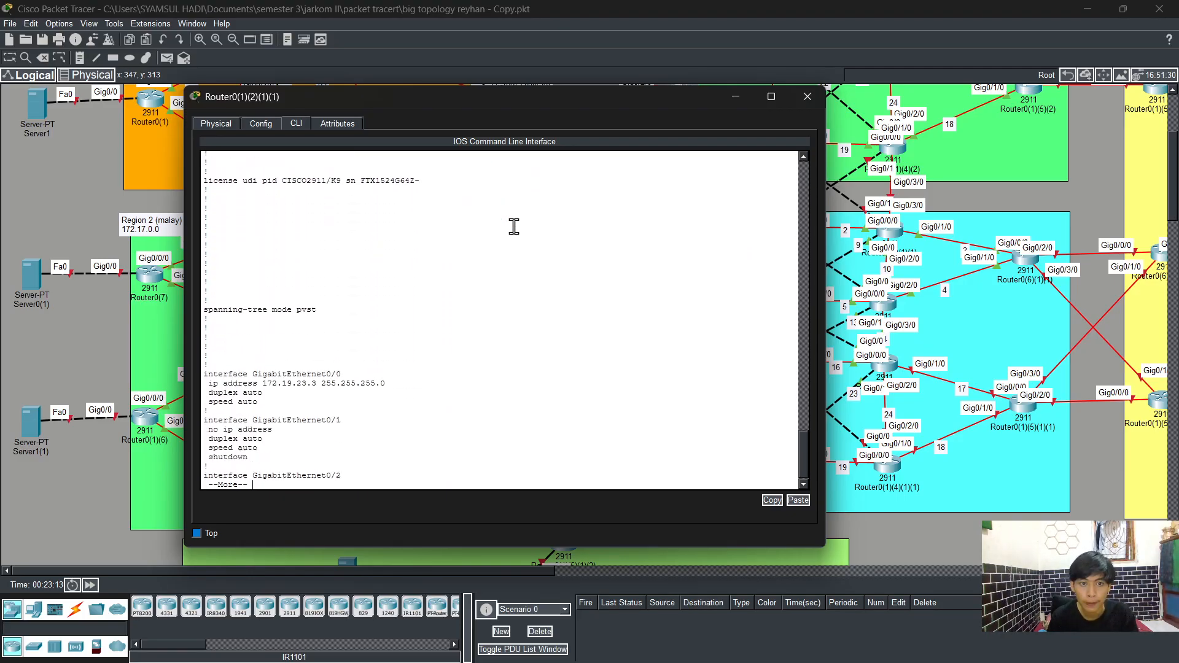
pyautogui.press('Return')
pyautogui.press('Return')
pyautogui.press('Return')
pyautogui.press('Return')
pyautogui.press('Return')
pyautogui.press('Return')
pyautogui.press('Return')
pyautogui.press('Return')
pyautogui.press('Return')
pyautogui.press('Return')
pyautogui.press('Return')
pyautogui.press('Return')
pyautogui.press('Return')
pyautogui.press('Return')
pyautogui.press('Return')
pyautogui.press('Return')
pyautogui.press('Return')
pyautogui.press('Return')
pyautogui.press('Return')
pyautogui.press('Return')
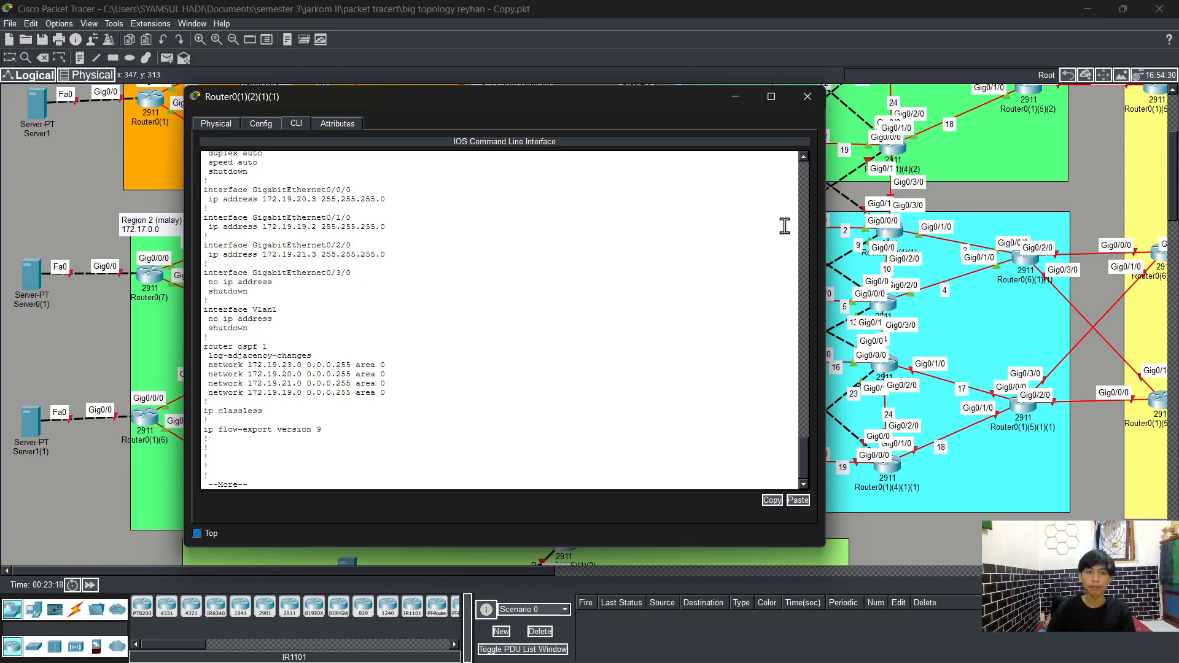
# Step: Close this router's window, open the CLI of Router0(1)(4)(1)(1), and enter privileged mode
pyautogui.click(808, 97)
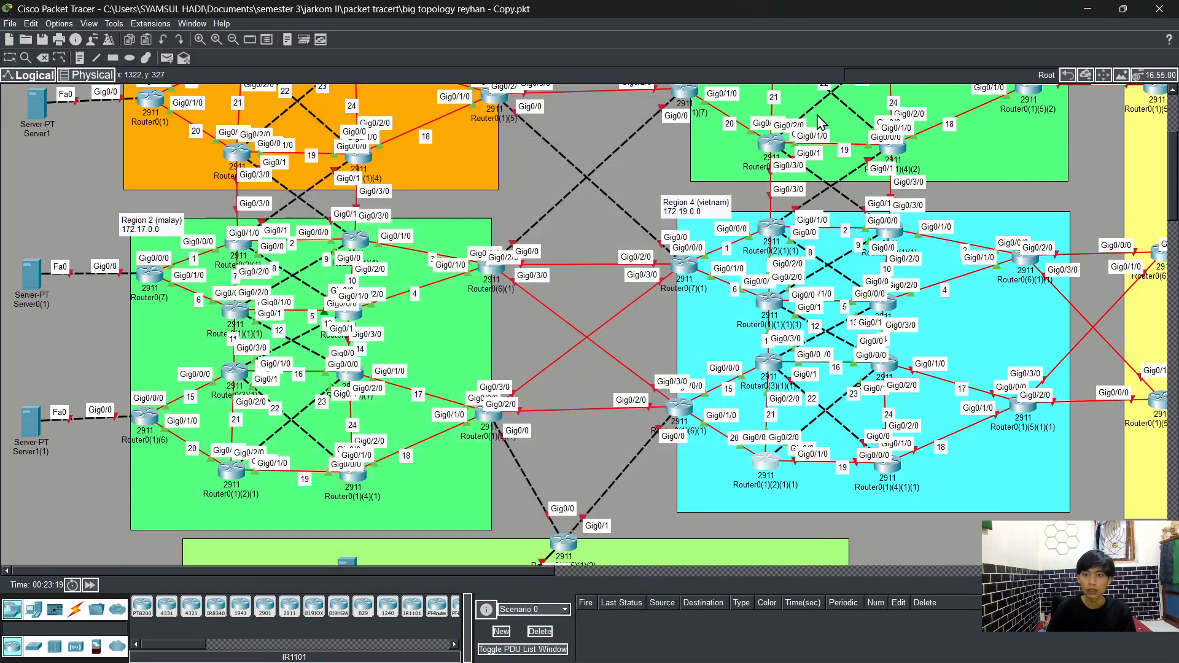
pyautogui.click(898, 464)
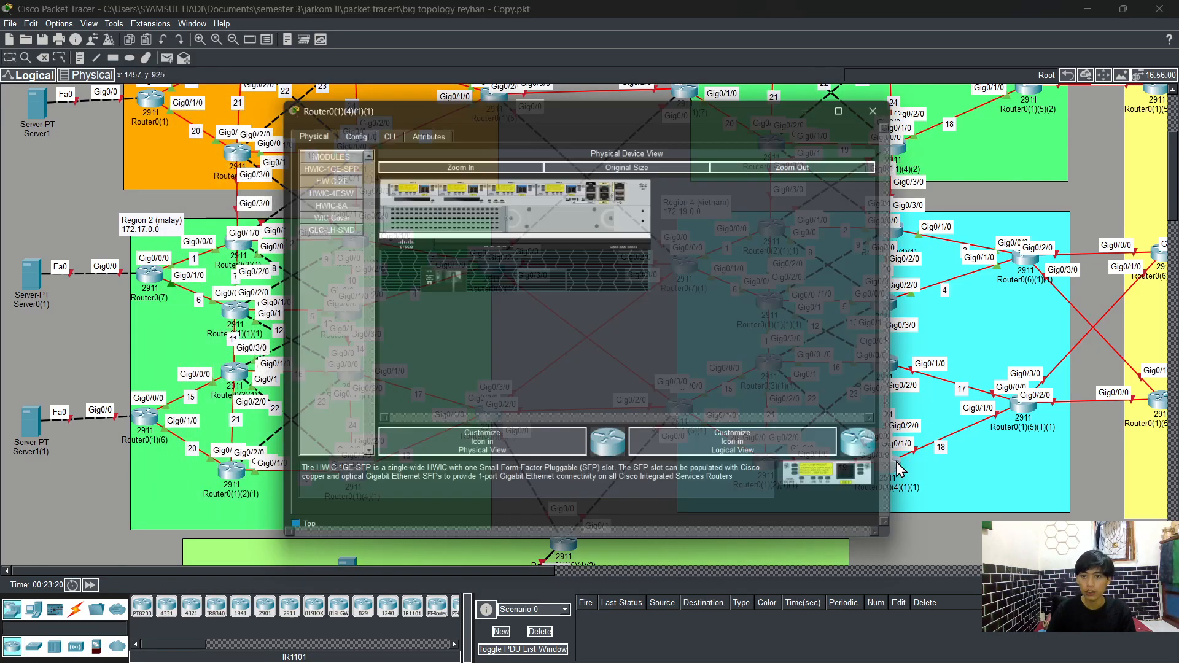
pyautogui.click(381, 128)
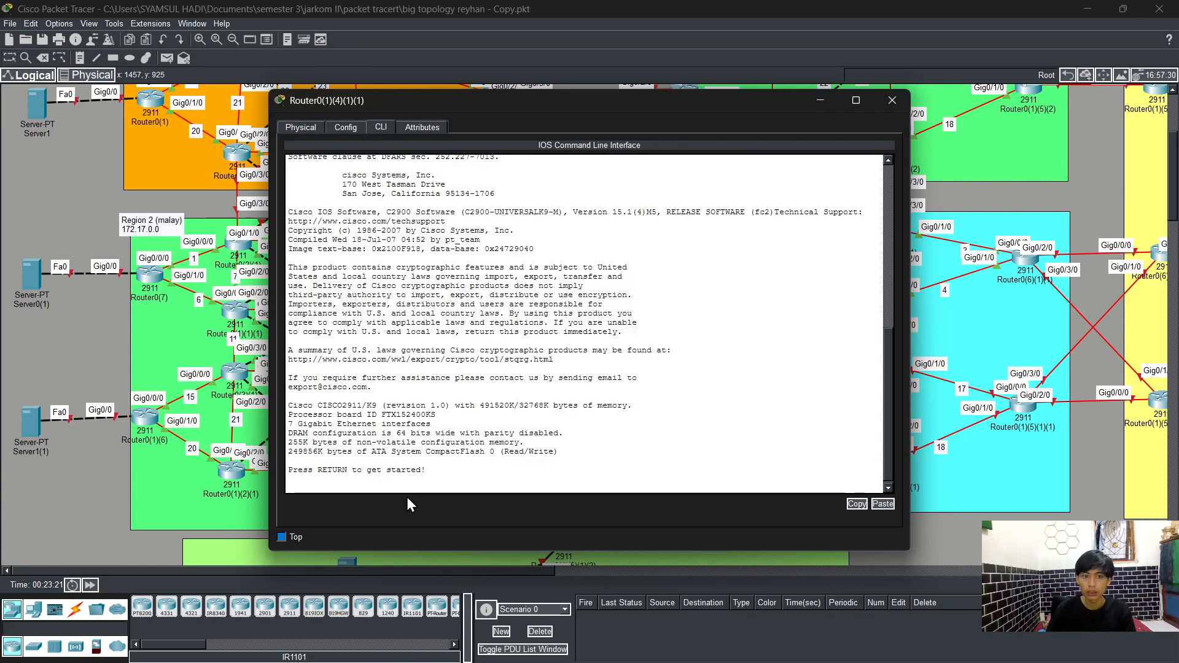
pyautogui.press('Return')
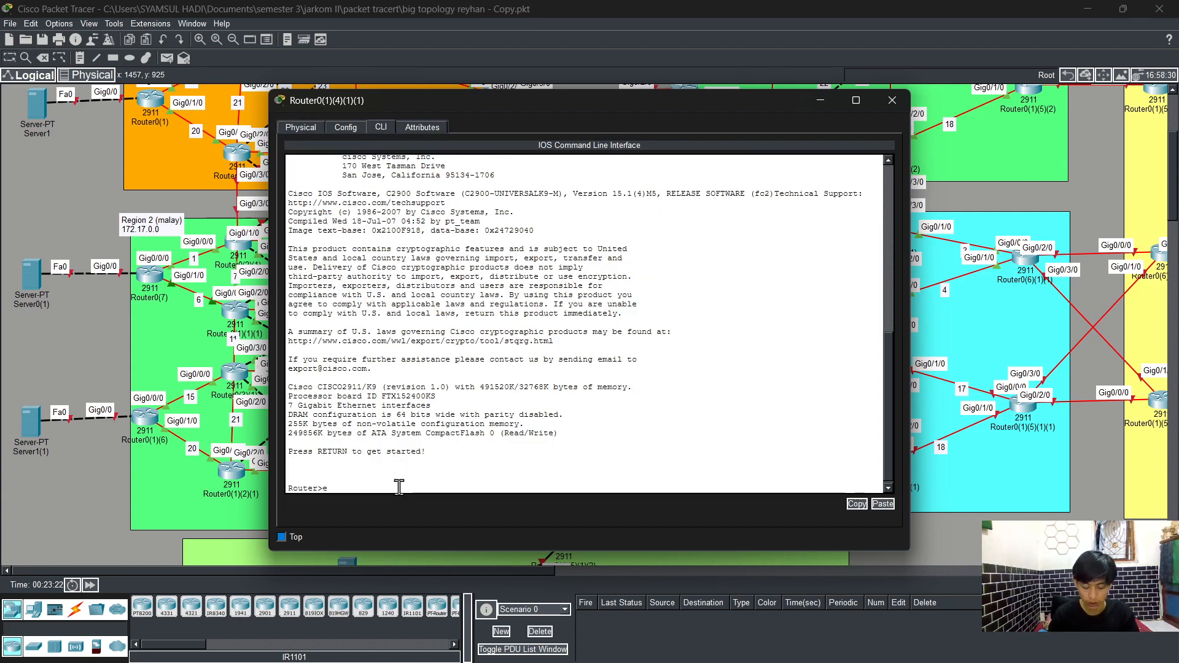
pyautogui.write('en')
pyautogui.press('Tab')
pyautogui.press('Return')
# Step: Enter global configuration mode, select interface g0/0/0, and assign IP address 172.19.19.3 with mask 255.255.255.0
pyautogui.write('config t')
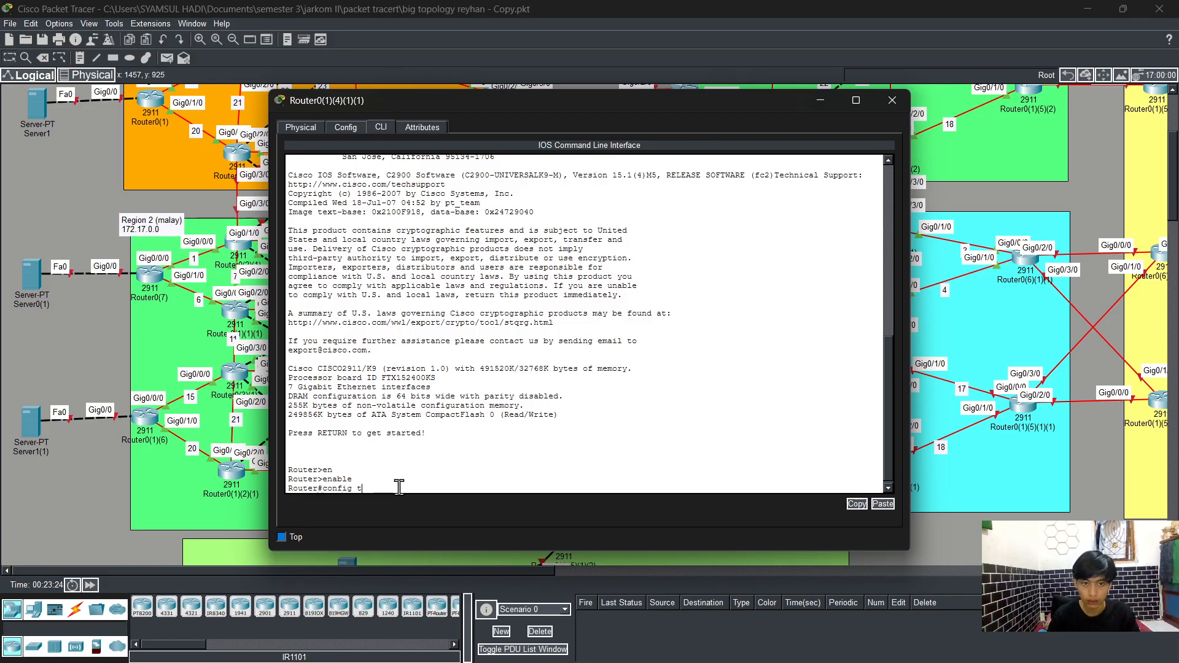
pyautogui.press('Return')
pyautogui.write('int')
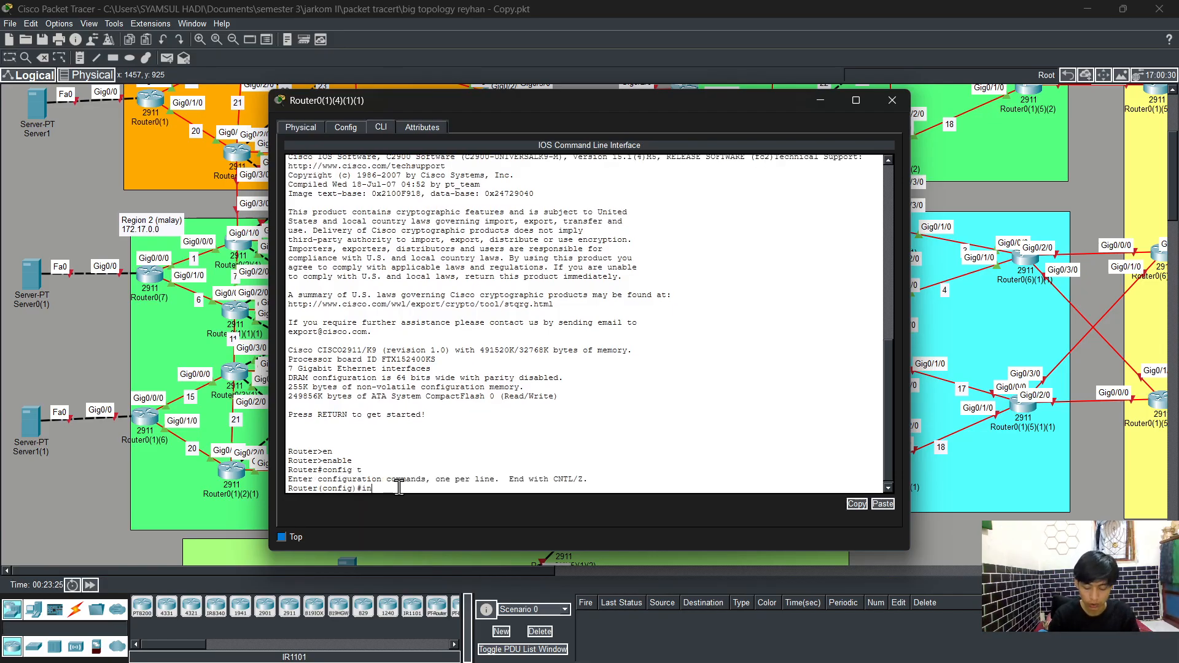
pyautogui.press('Tab')
pyautogui.write('g0')
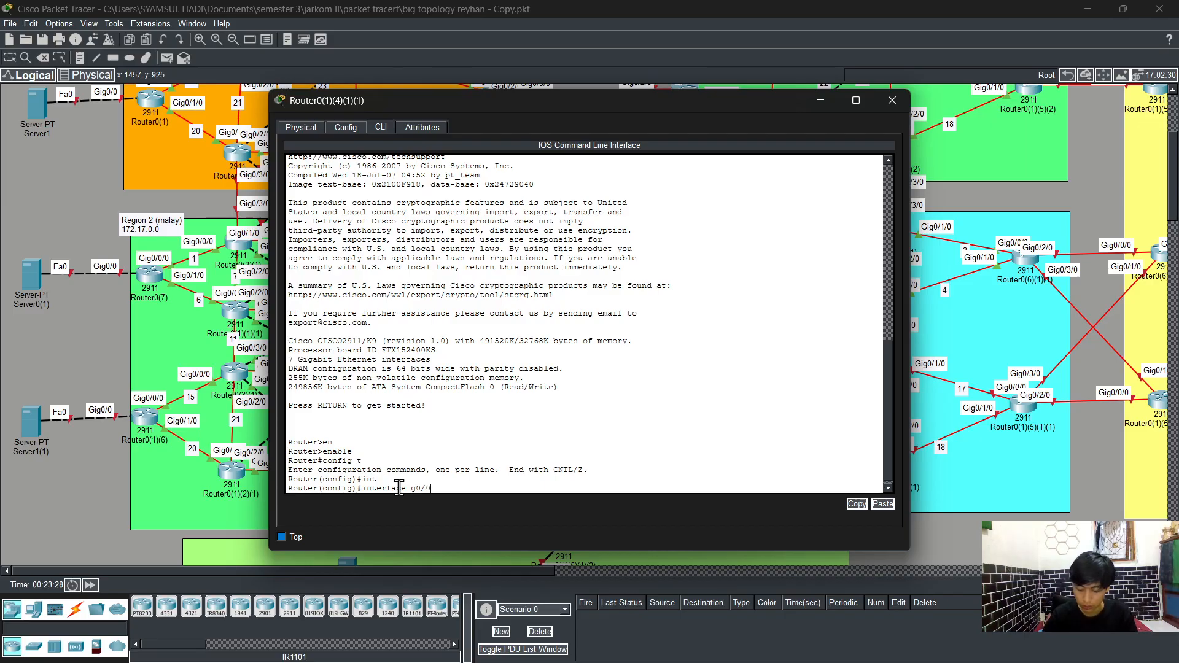
pyautogui.write('/0')
pyautogui.press('Return')
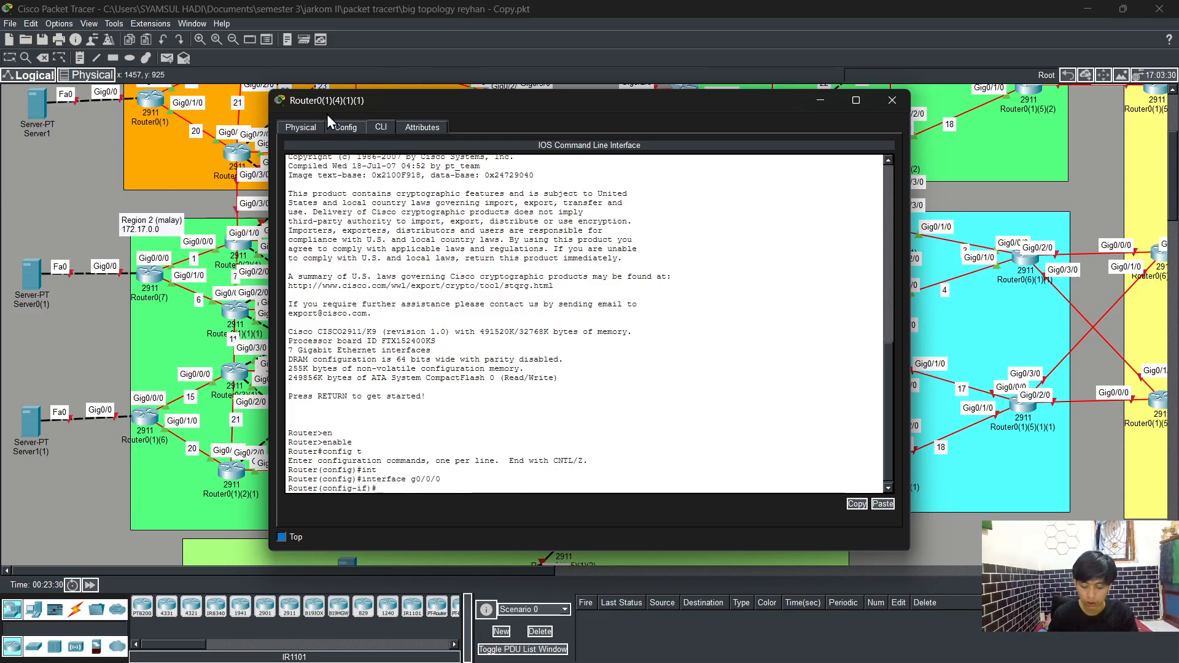
pyautogui.write('i ad')
pyautogui.press('Return')
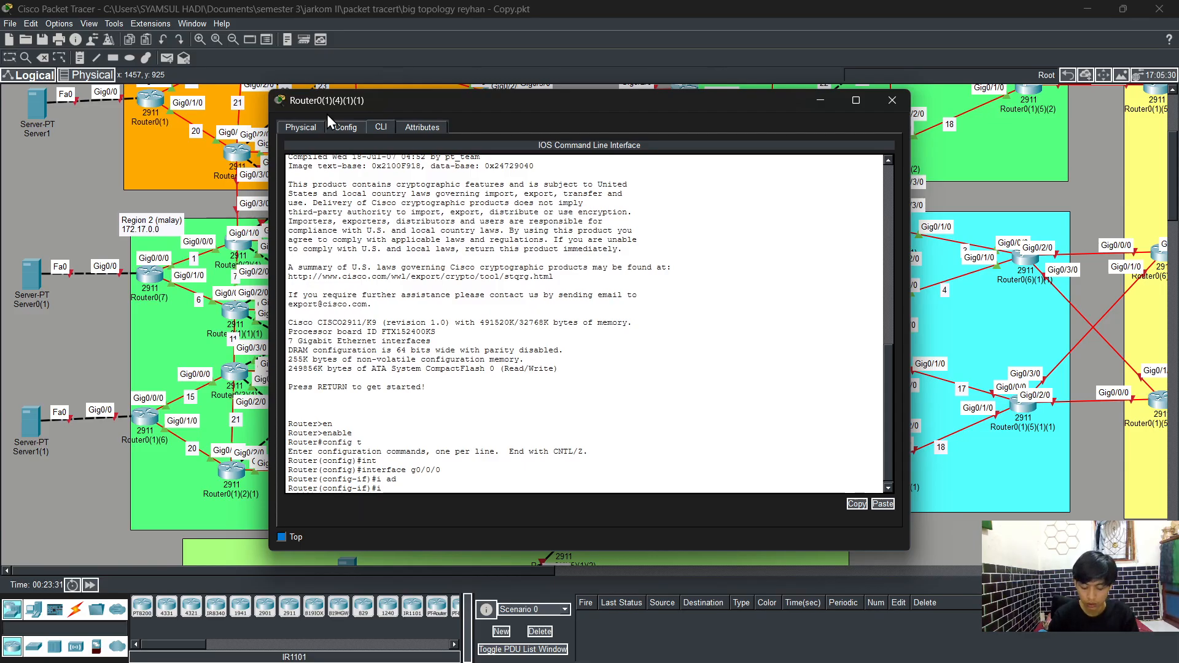
pyautogui.write('ip ad')
pyautogui.press('Tab')
pyautogui.write('17')
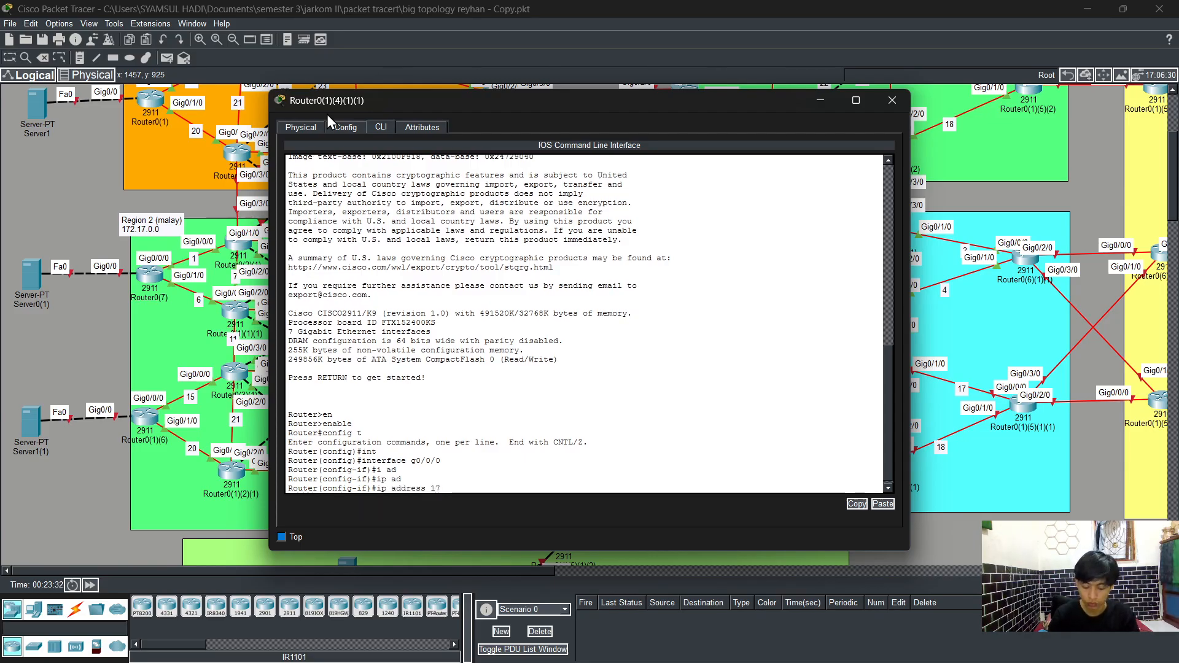
pyautogui.write('2.19')
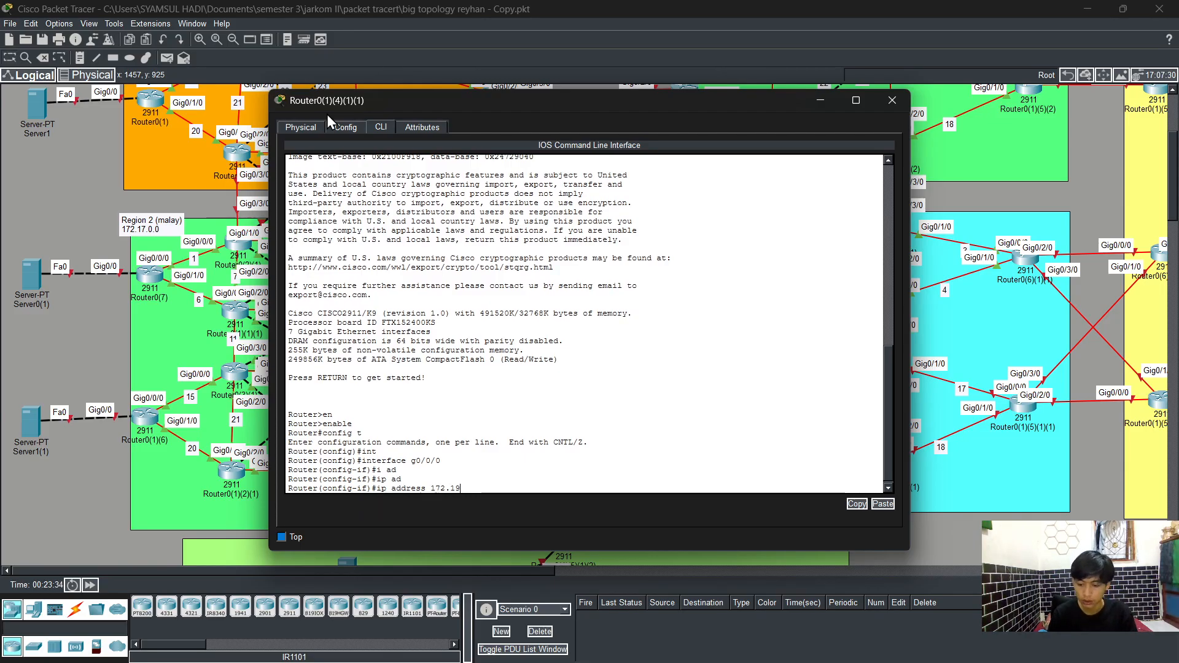
pyautogui.write('.')
pyautogui.write('19.')
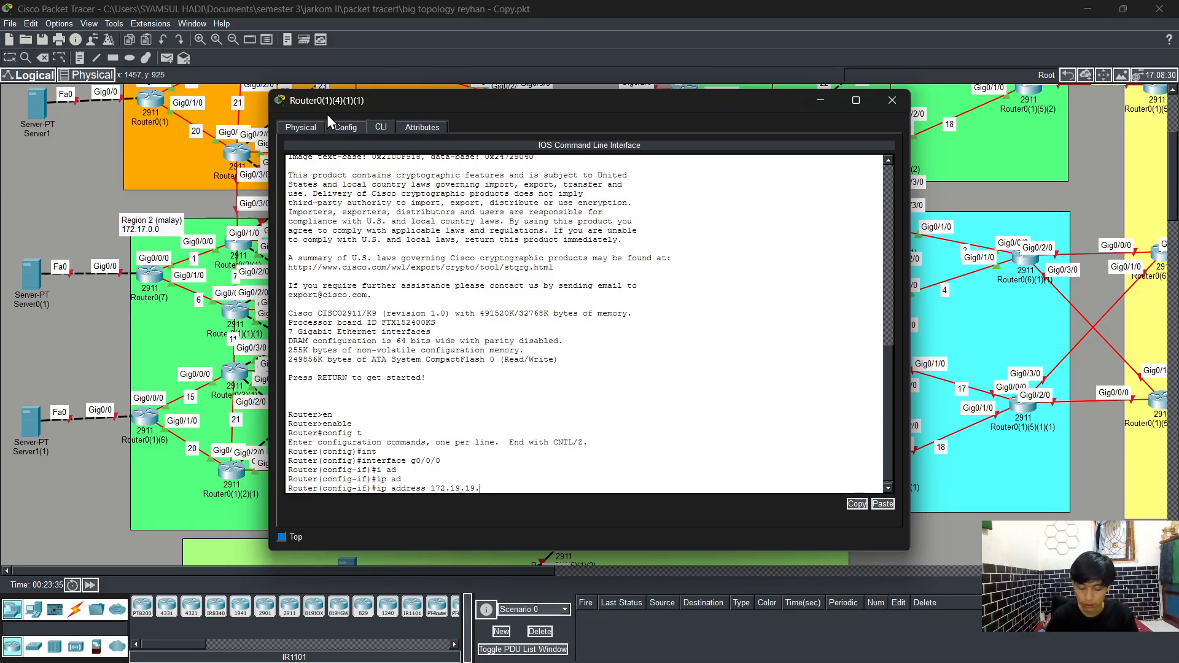
pyautogui.write('3 255.255.')
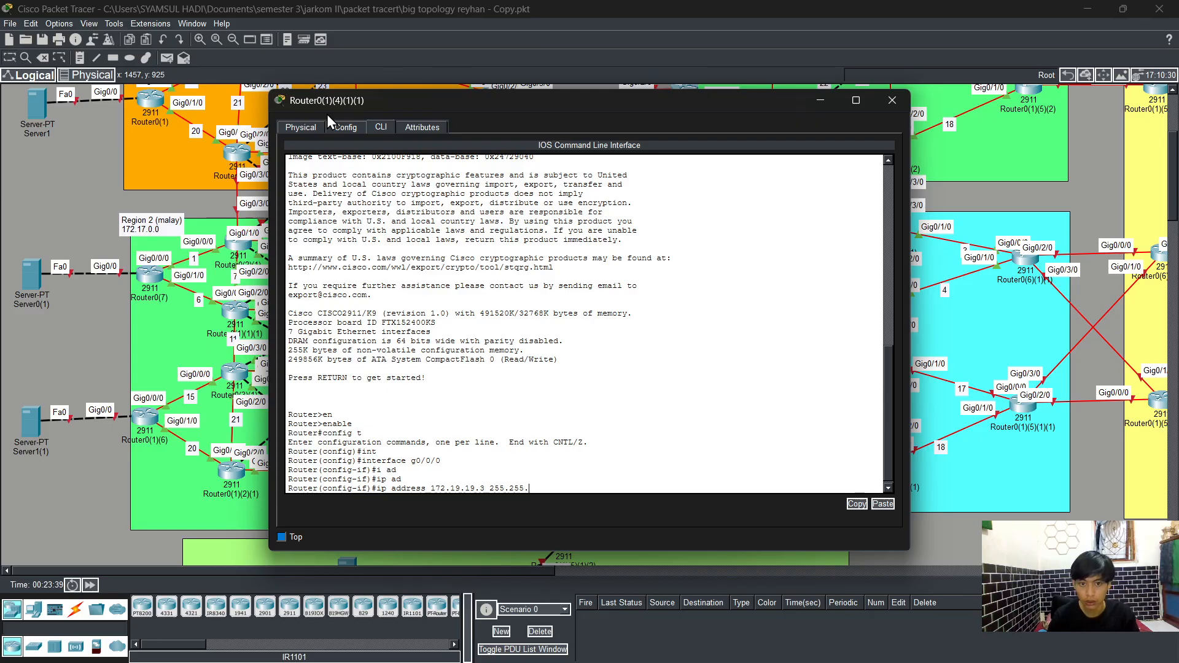
pyautogui.write('255.0')
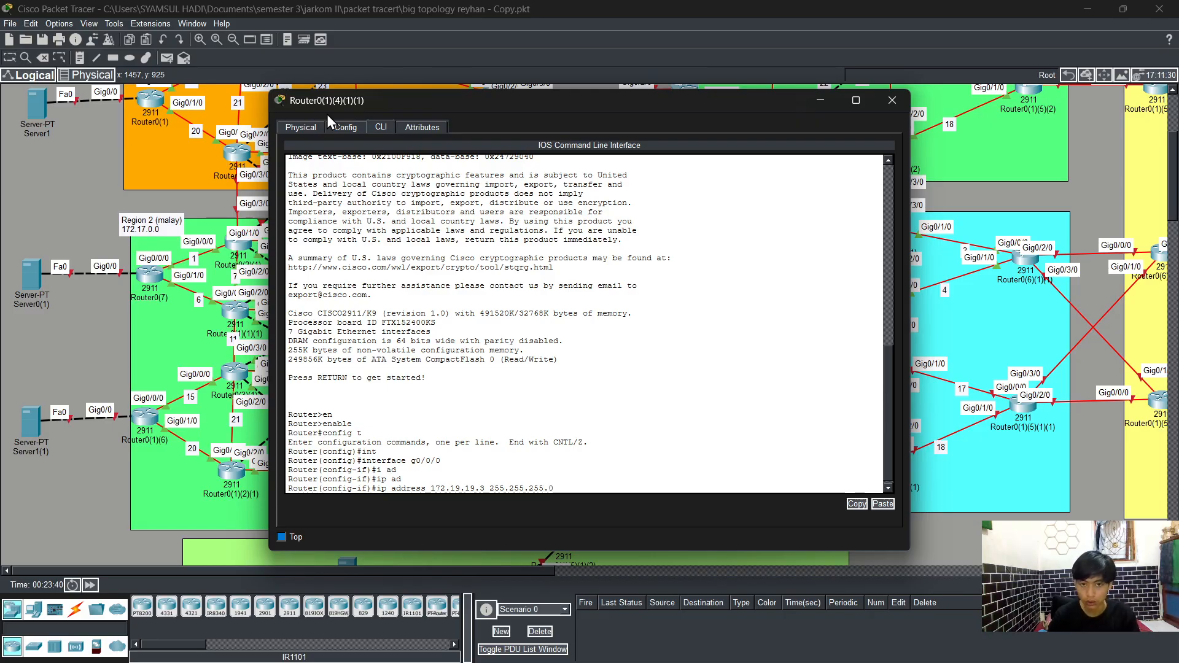
pyautogui.press('Return')
# Step: Enable interface g0/0/0 with no shutdown and exit interface configuration mode
pyautogui.write('no sh')
pyautogui.press('Tab')
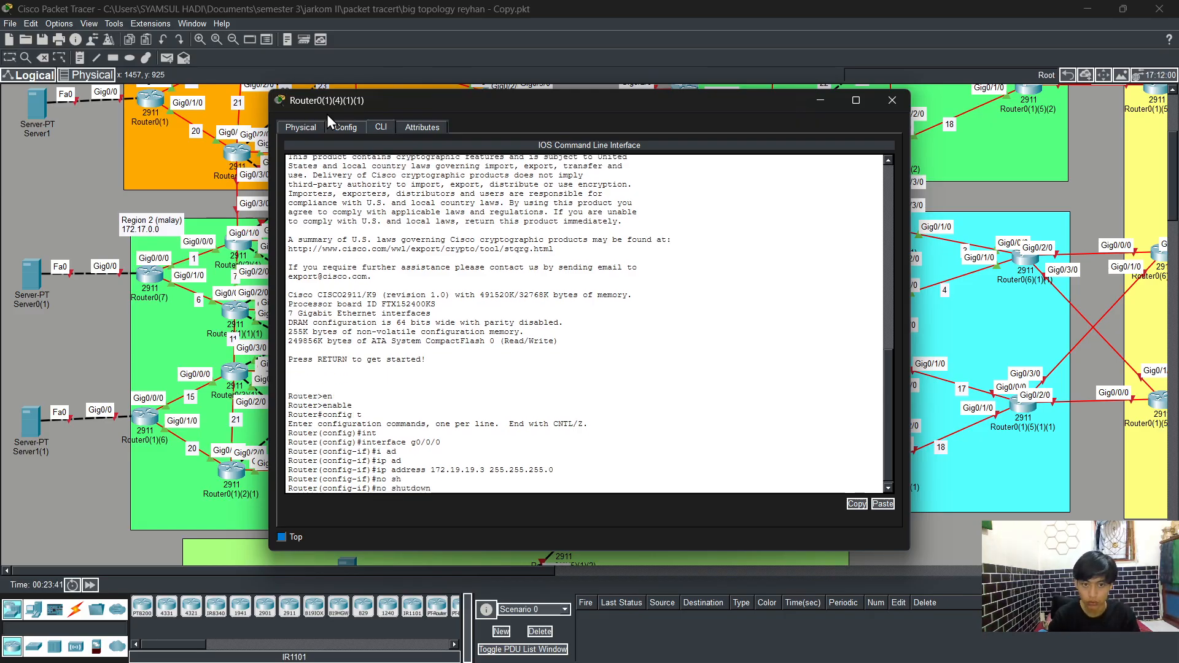
pyautogui.press('Return')
pyautogui.write('exit')
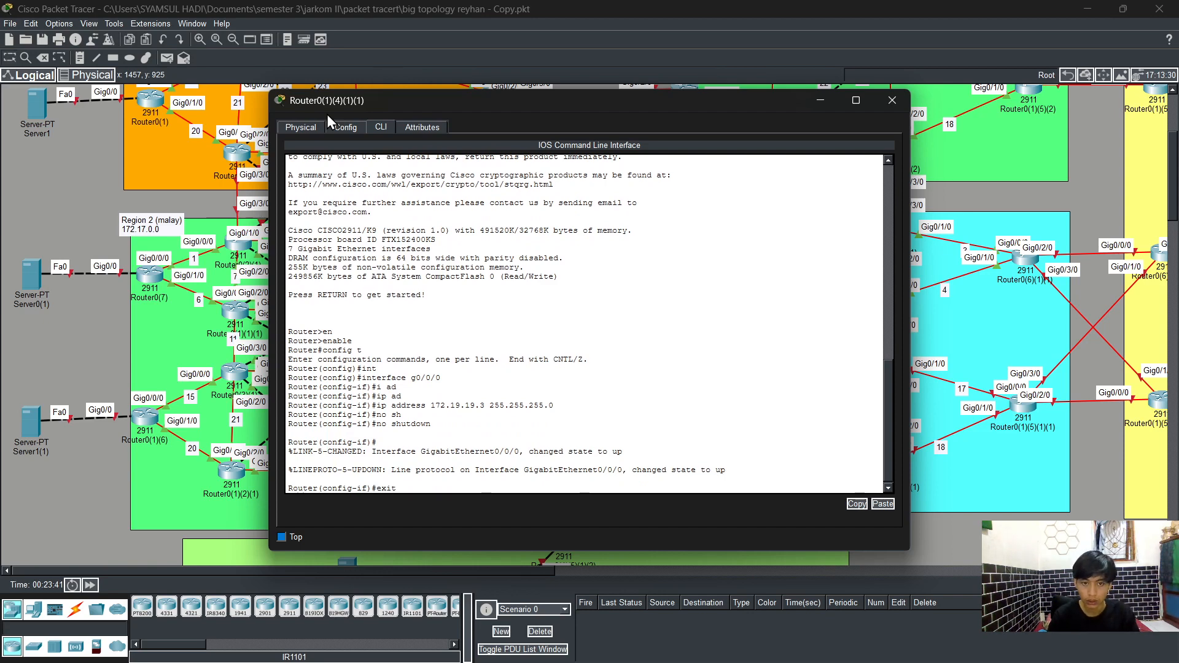
pyautogui.press('Return')
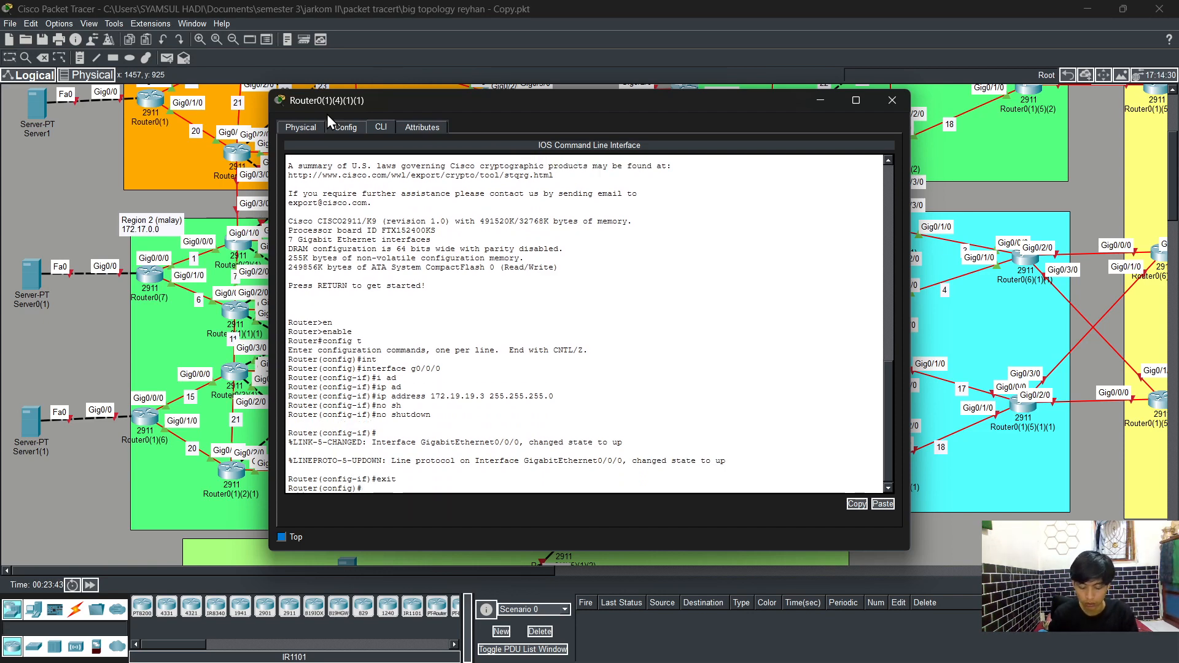
# Step: Select interface g0/0 and assign IP address 172.19.22.3 with mask 255.255.255.0
pyautogui.write('int')
pyautogui.press('Tab')
pyautogui.write('g')
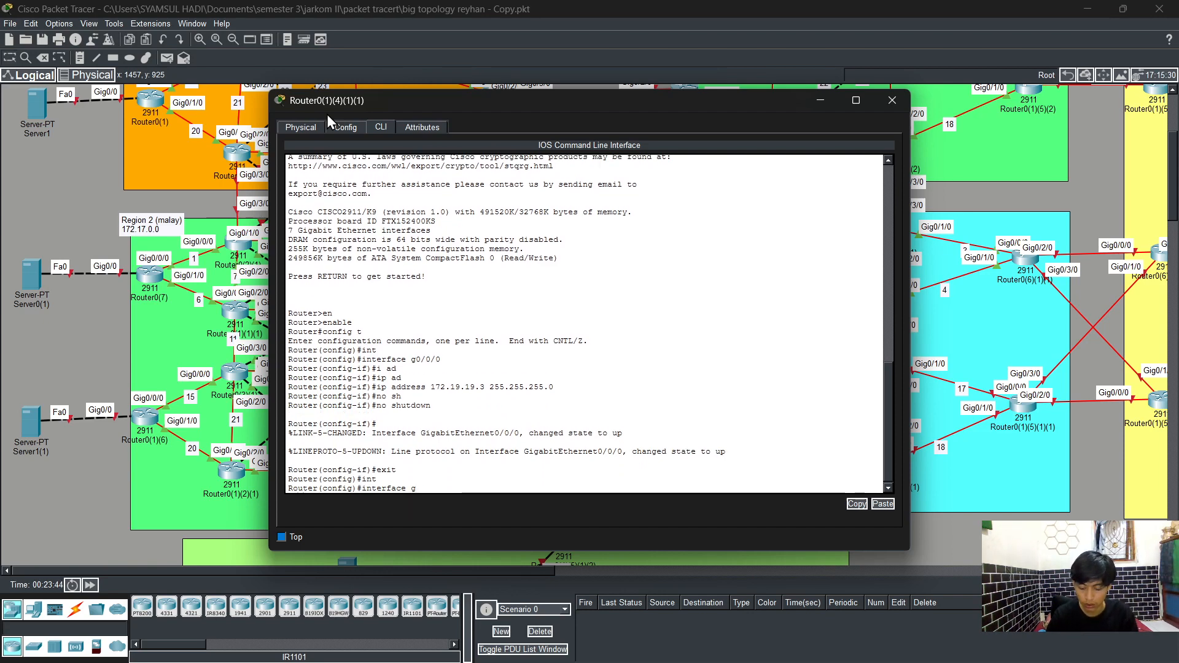
pyautogui.write('0/0')
pyautogui.press('Return')
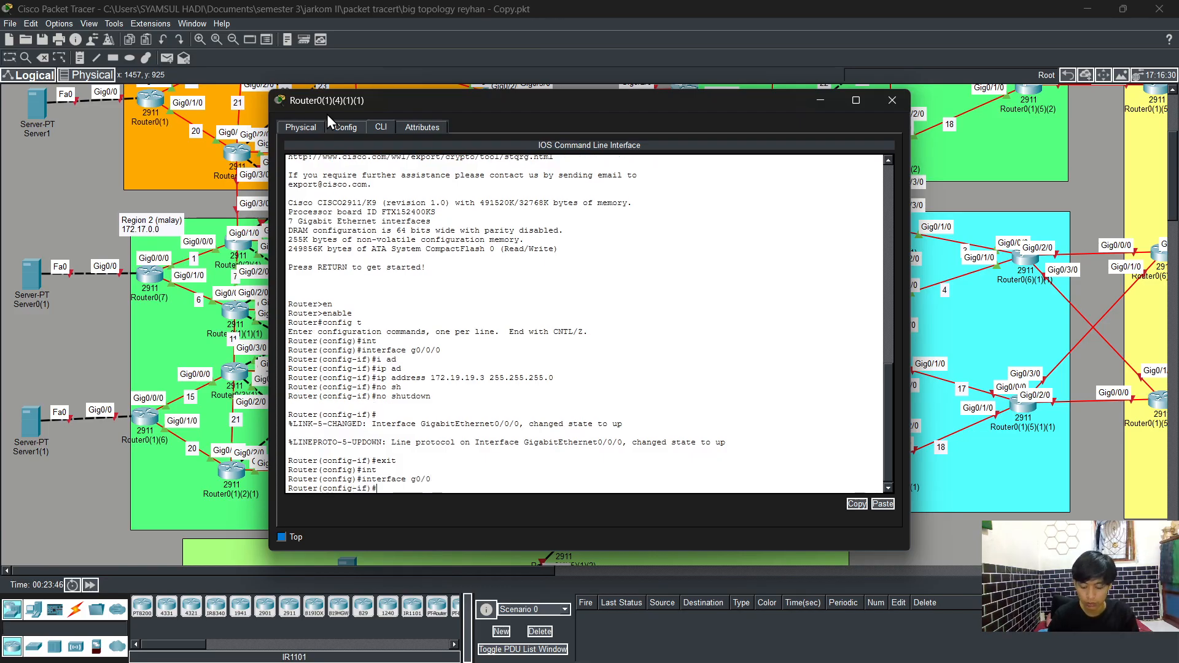
pyautogui.write('ip ad')
pyautogui.press('Tab')
pyautogui.write('1')
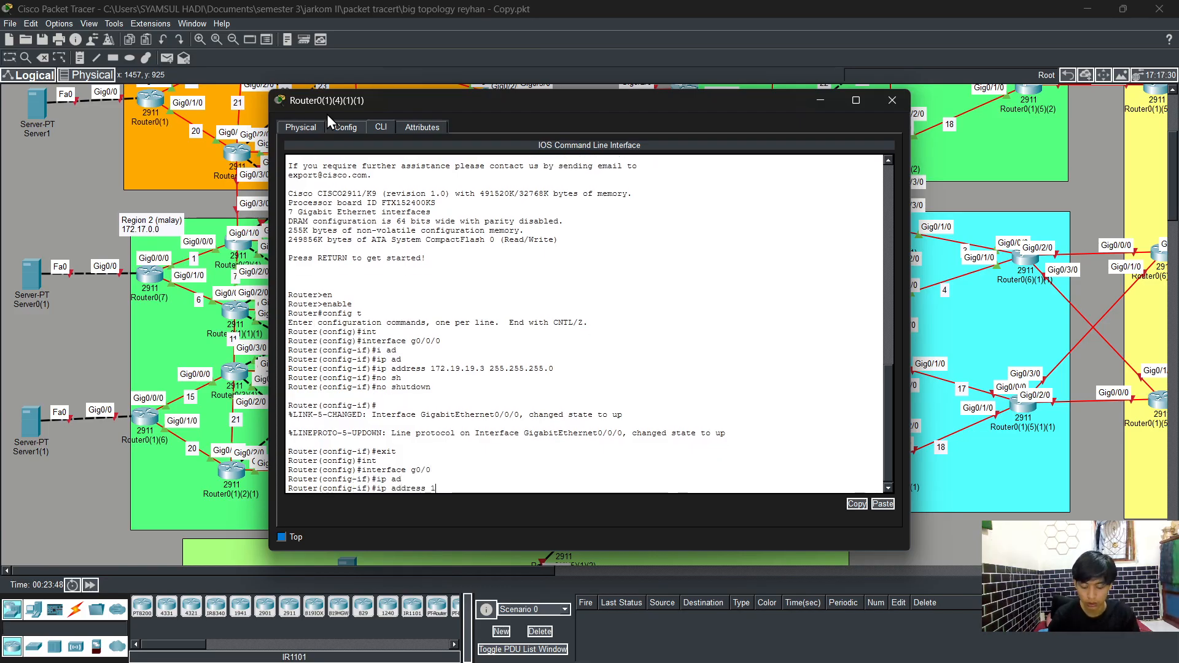
pyautogui.write('72.19')
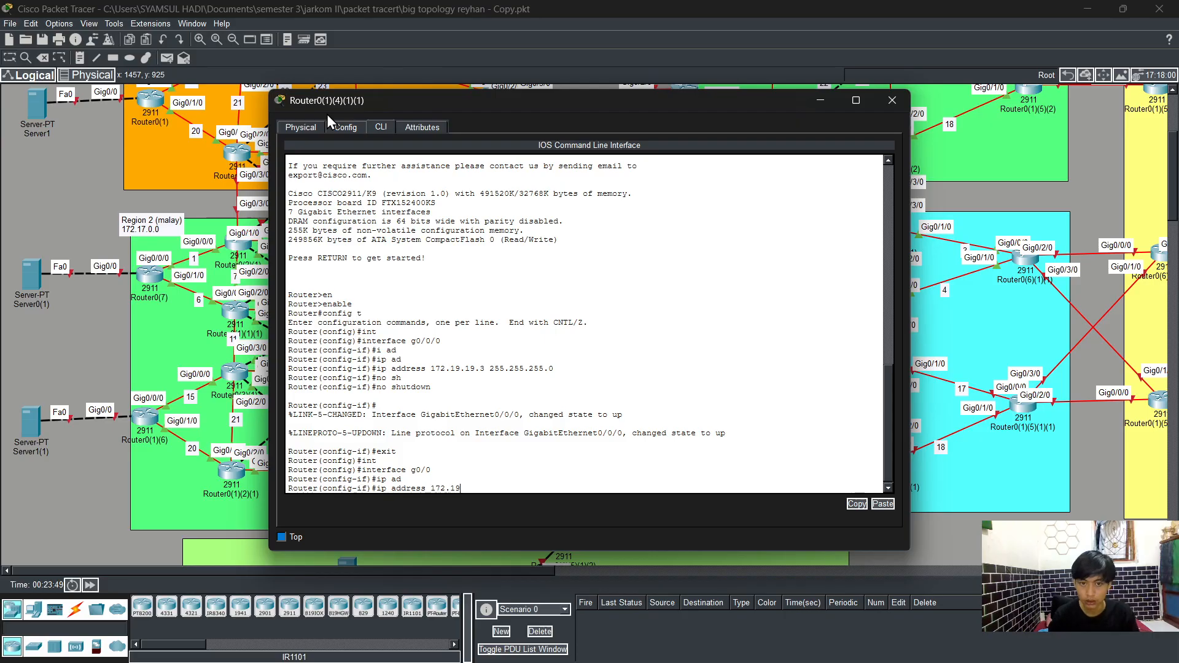
pyautogui.write('.22')
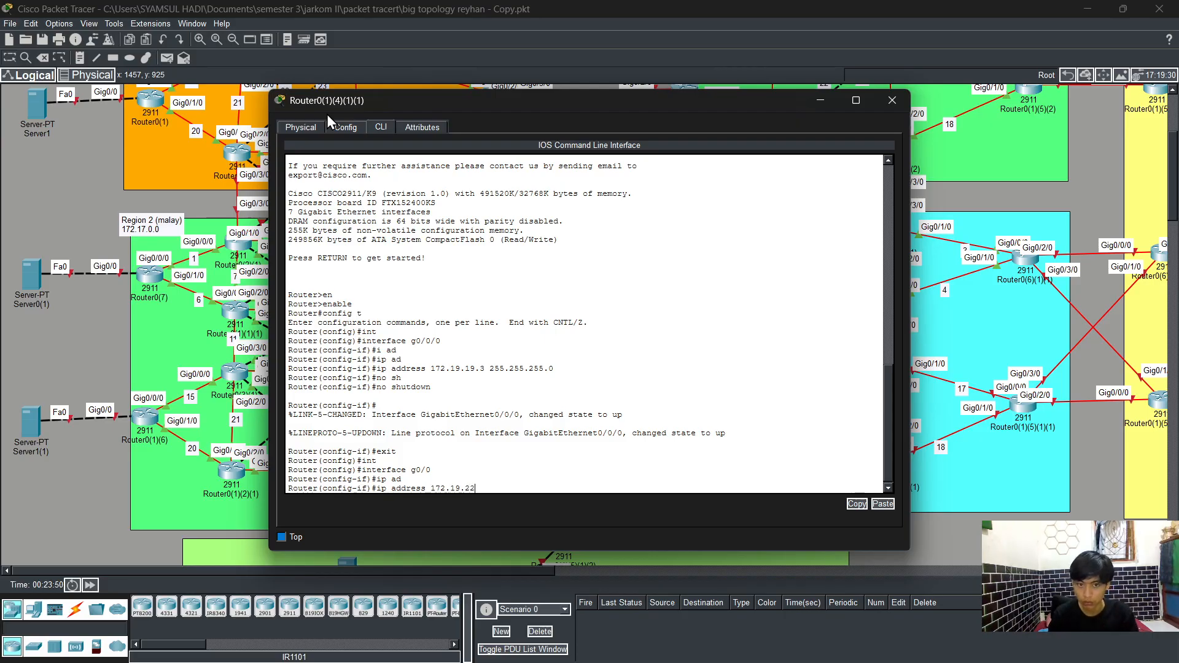
pyautogui.write('.3')
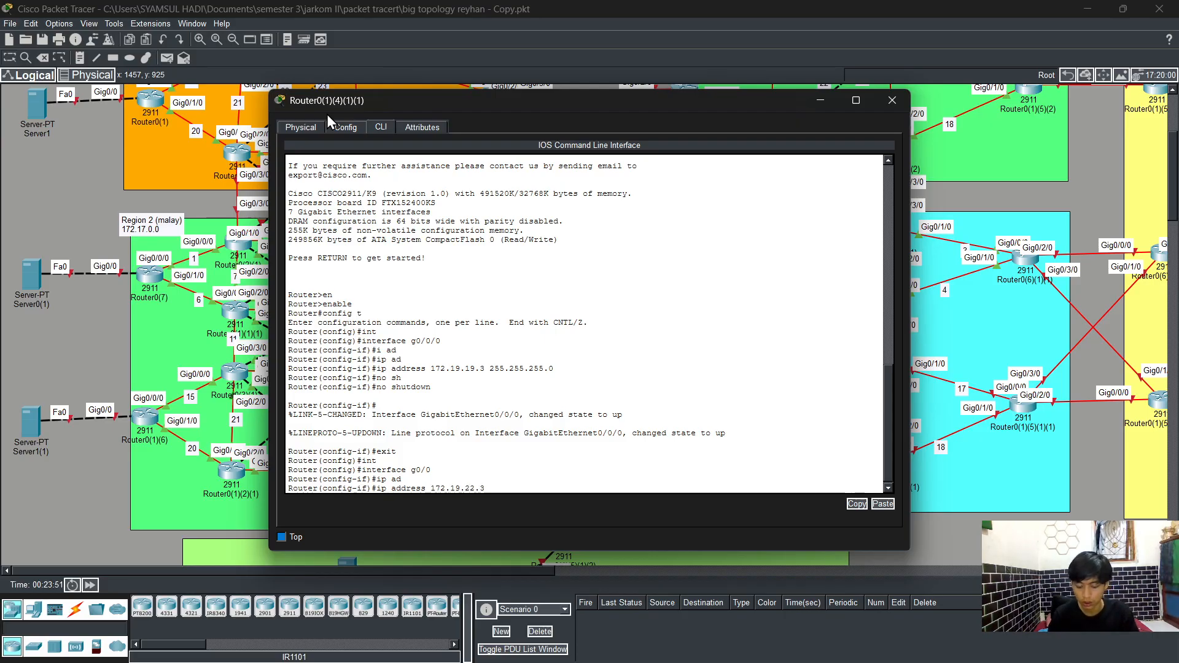
pyautogui.write(' 255.255.')
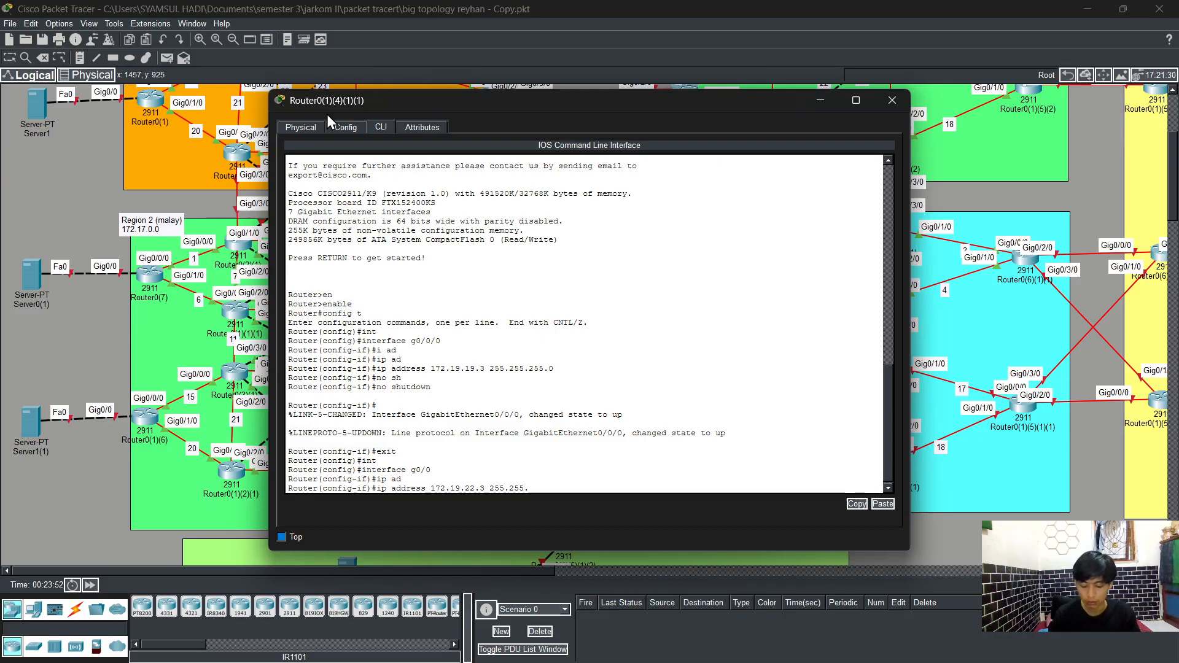
pyautogui.write('255.0')
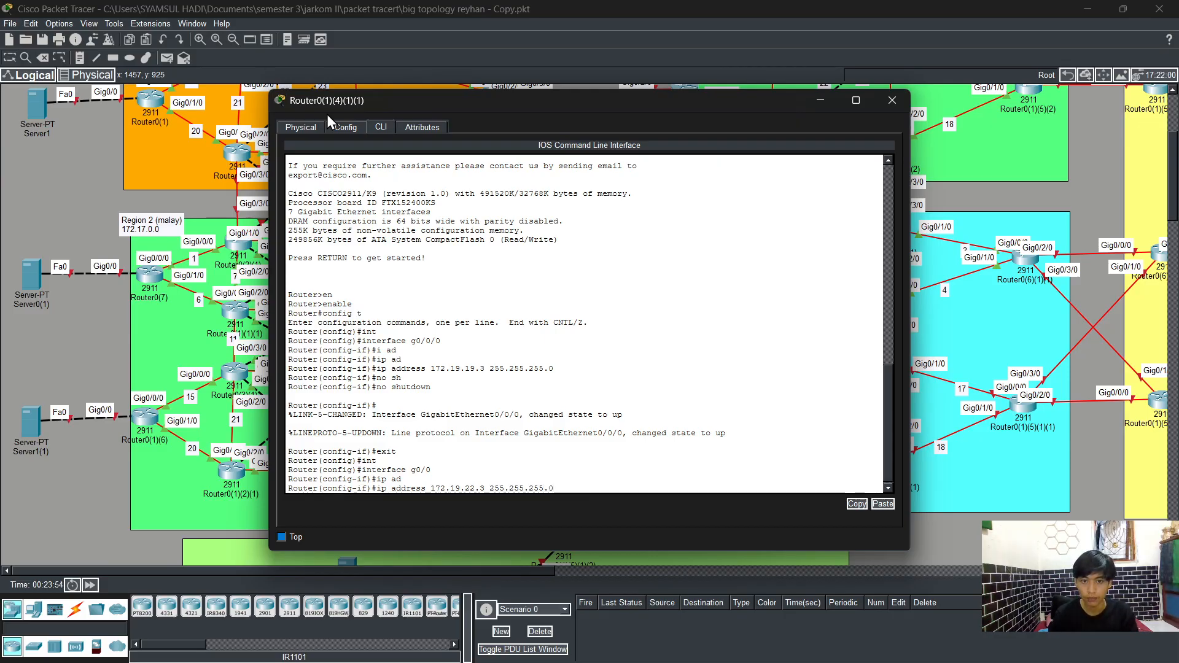
pyautogui.press('Return')
# Step: Enable interface g0/0 with no shutdown and exit interface configuration mode
pyautogui.write('no shutdown')
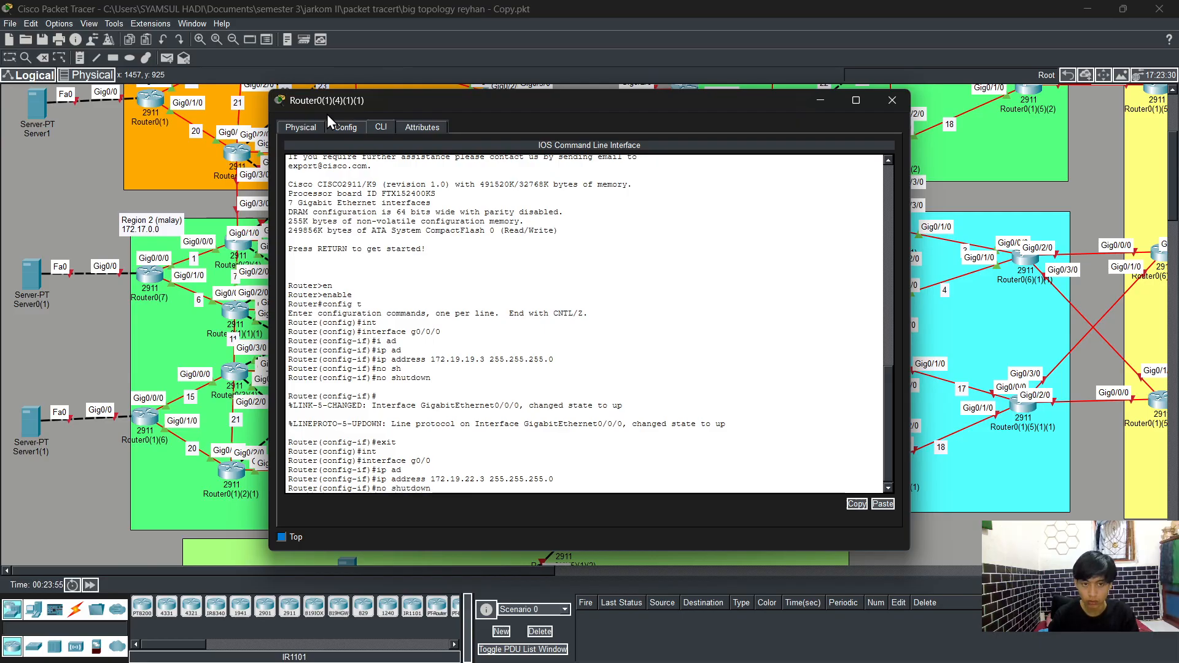
pyautogui.press('Tab')
pyautogui.press('Return')
pyautogui.press('Return')
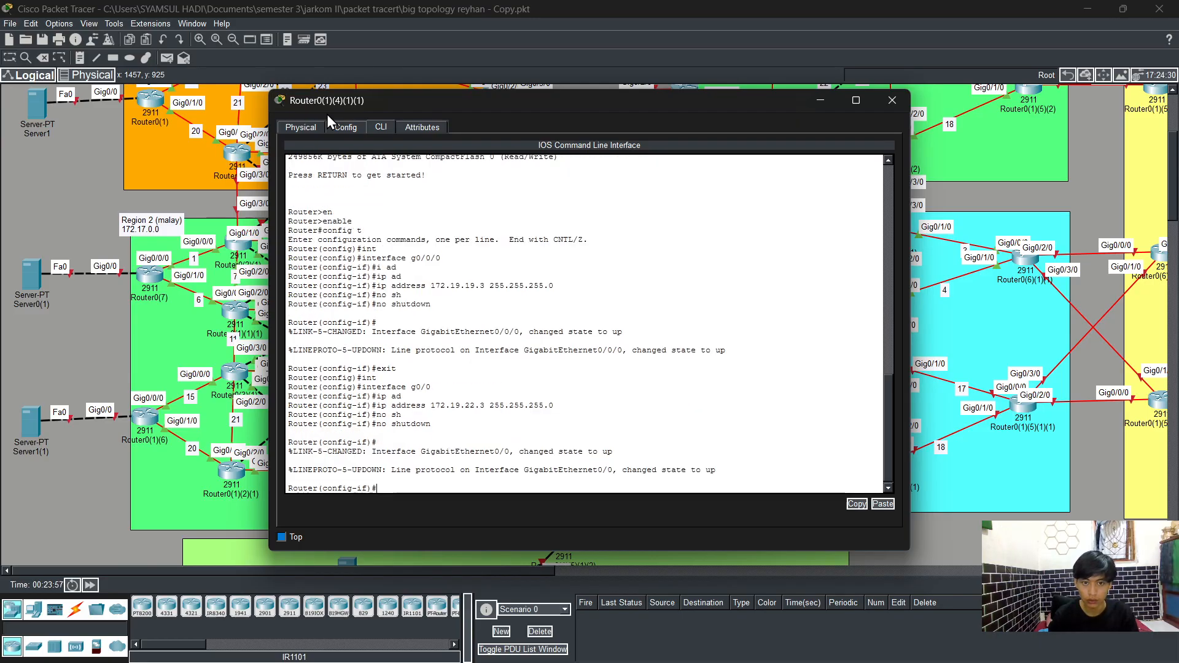
pyautogui.write('exit')
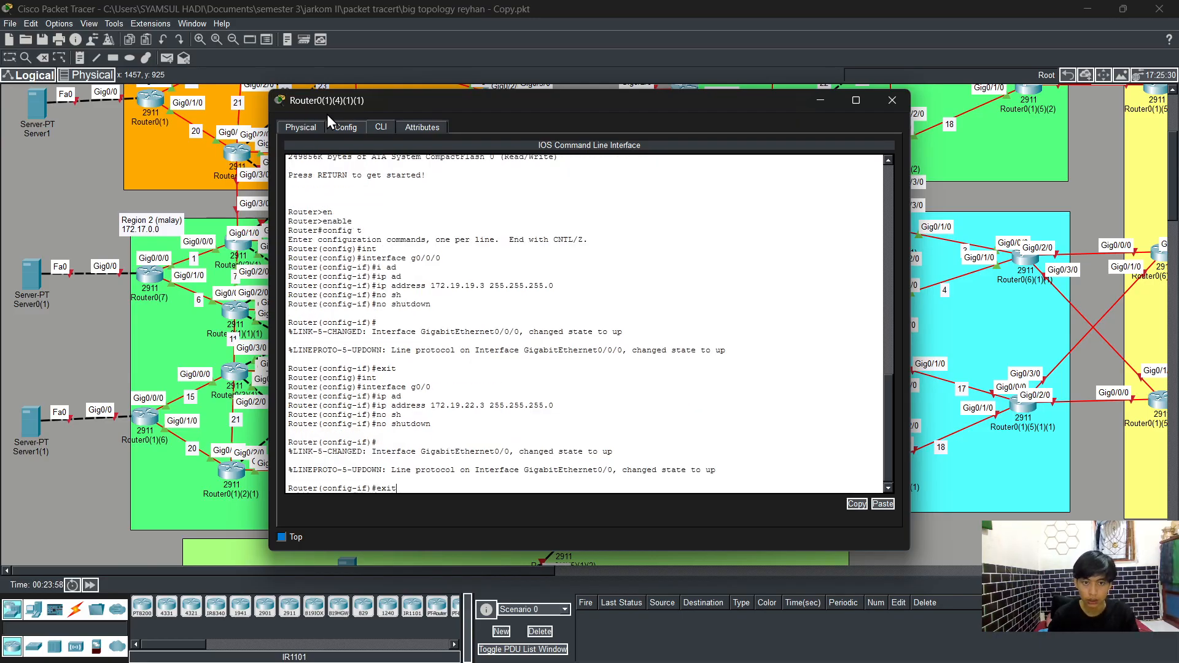
pyautogui.press('Return')
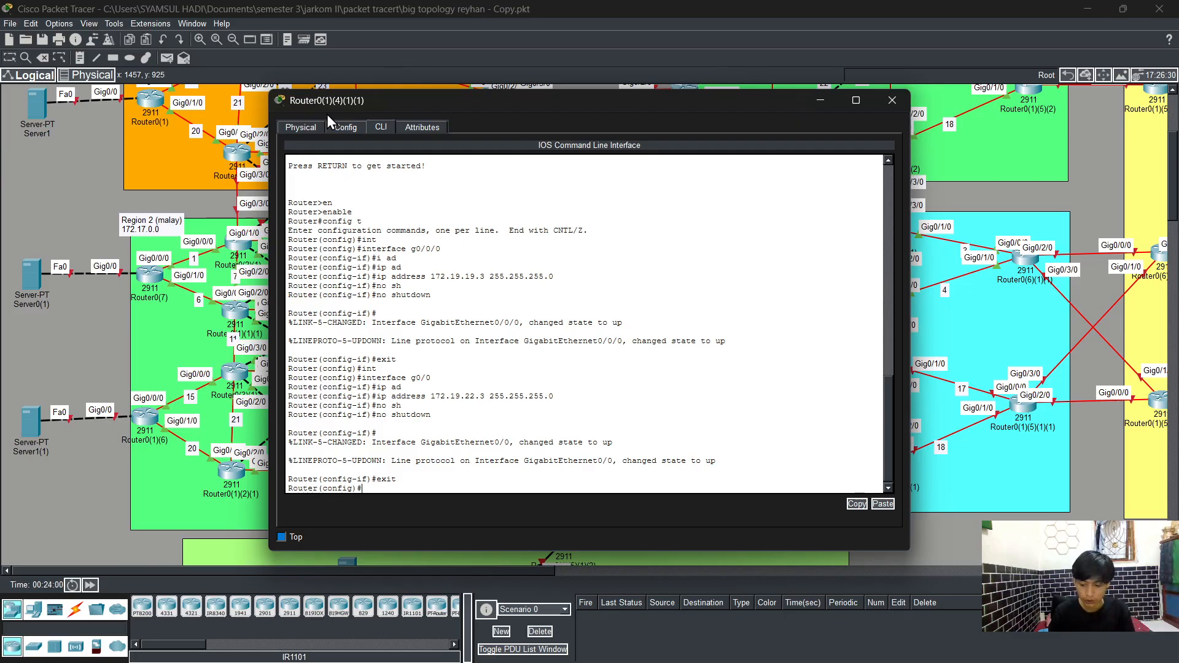
# Step: Select interface g0/2/0 and assign IP address 172.19.24.3 with mask 255.255.255.0
pyautogui.write('int')
pyautogui.press('Tab')
pyautogui.write('g')
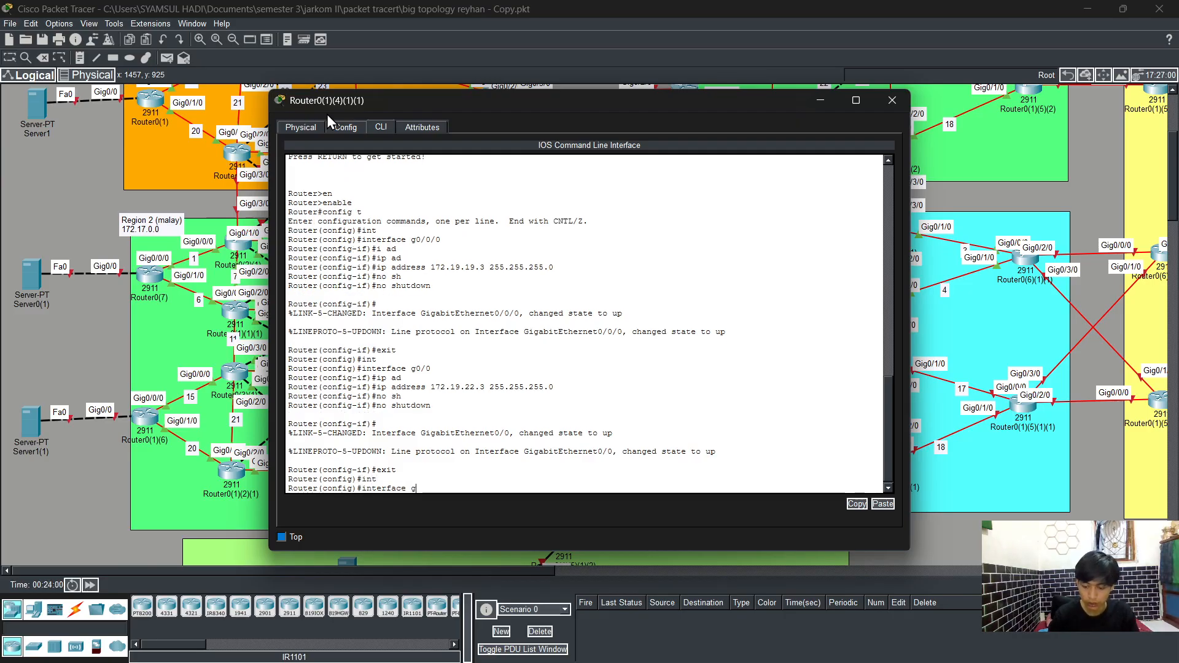
pyautogui.write('0/2/')
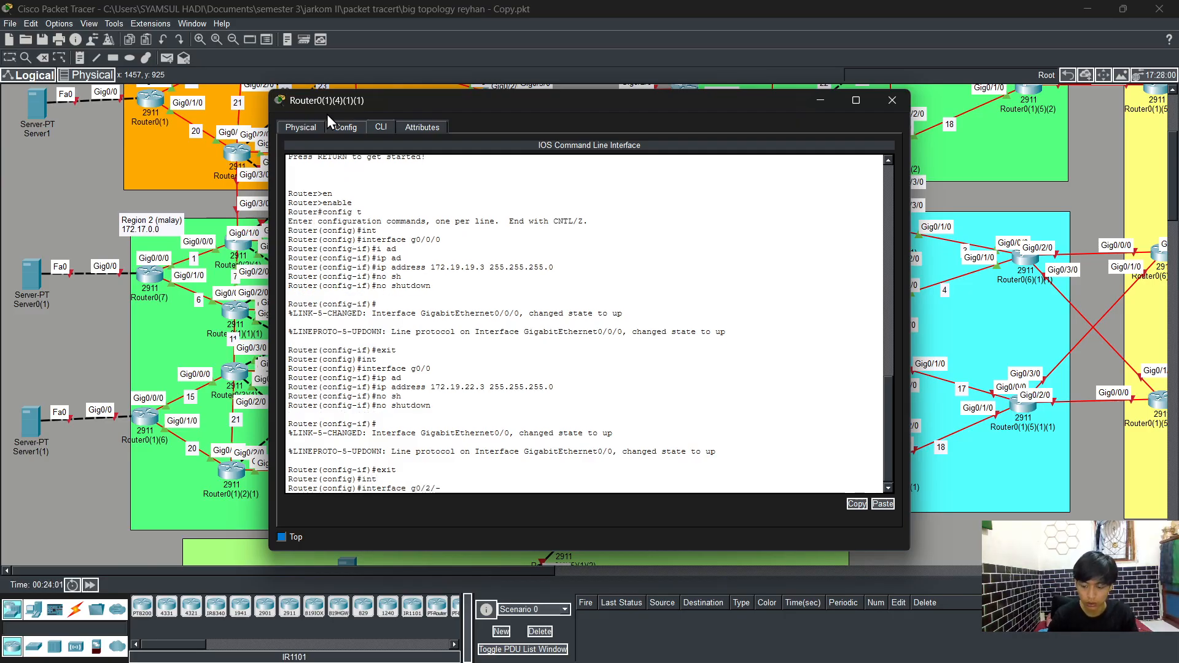
pyautogui.write('0')
pyautogui.press('Return')
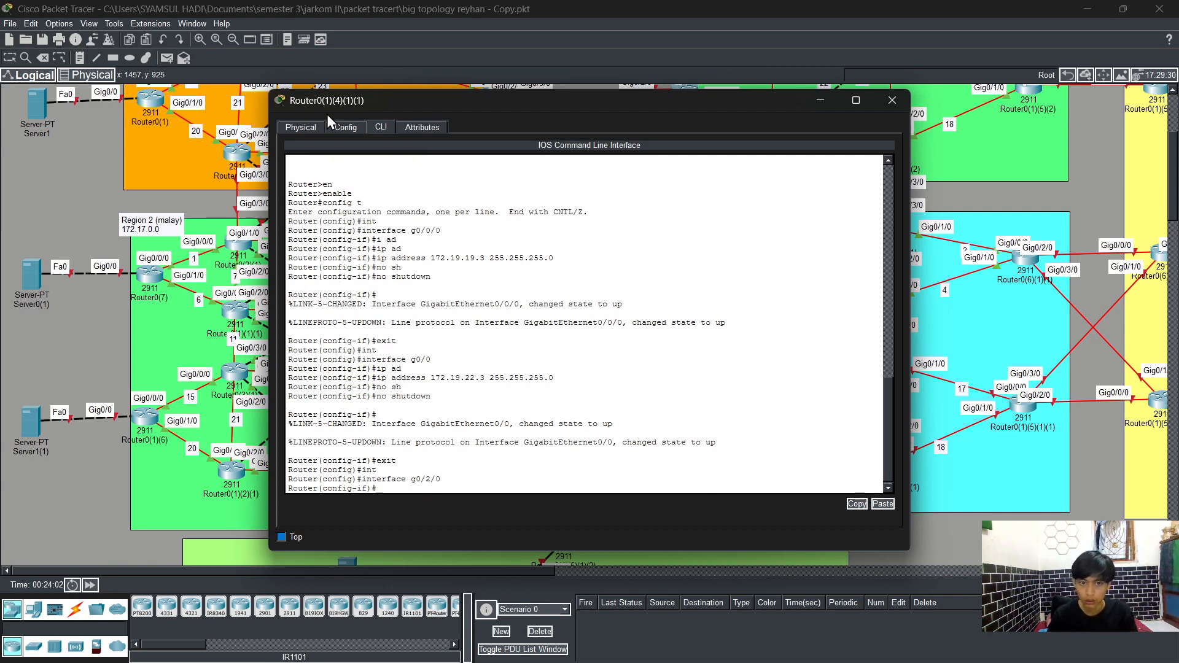
pyautogui.write('ip ad')
pyautogui.press('Return')
pyautogui.write('ip address')
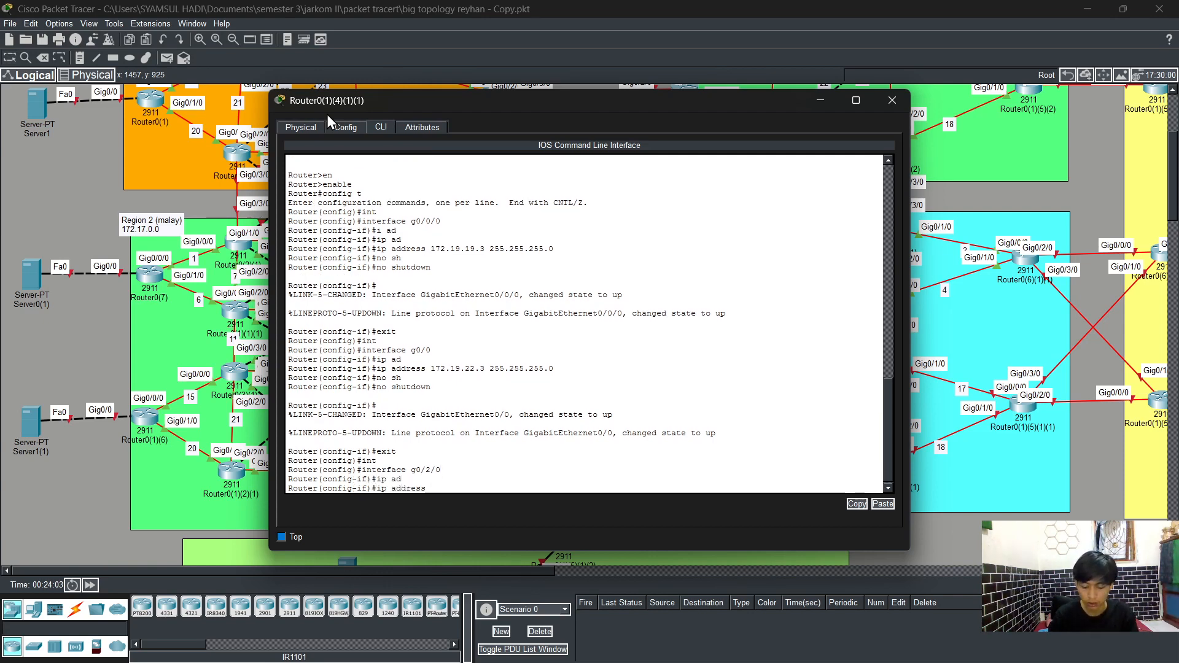
pyautogui.write(' 172.19.24')
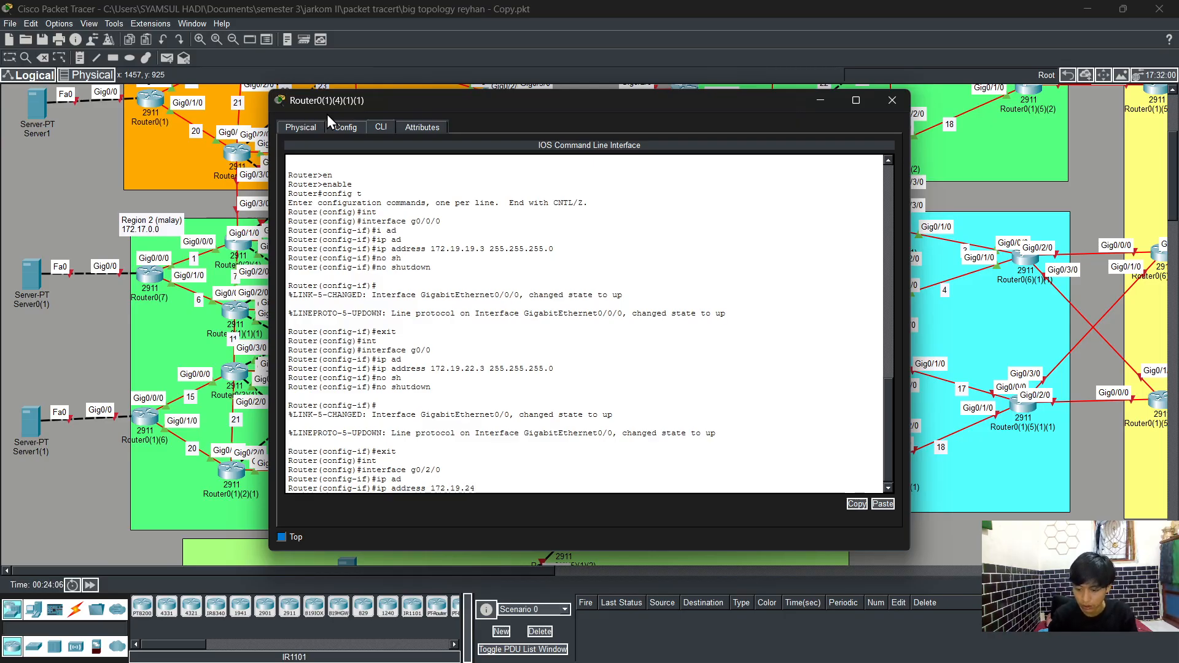
pyautogui.write('.')
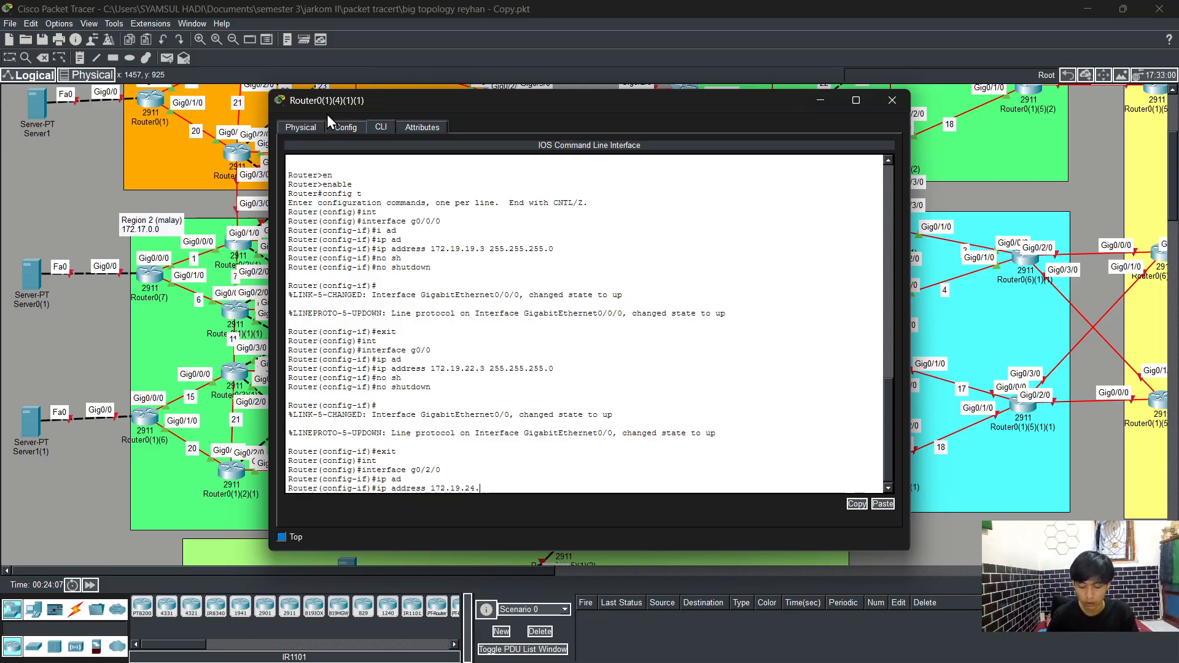
pyautogui.write('3 255')
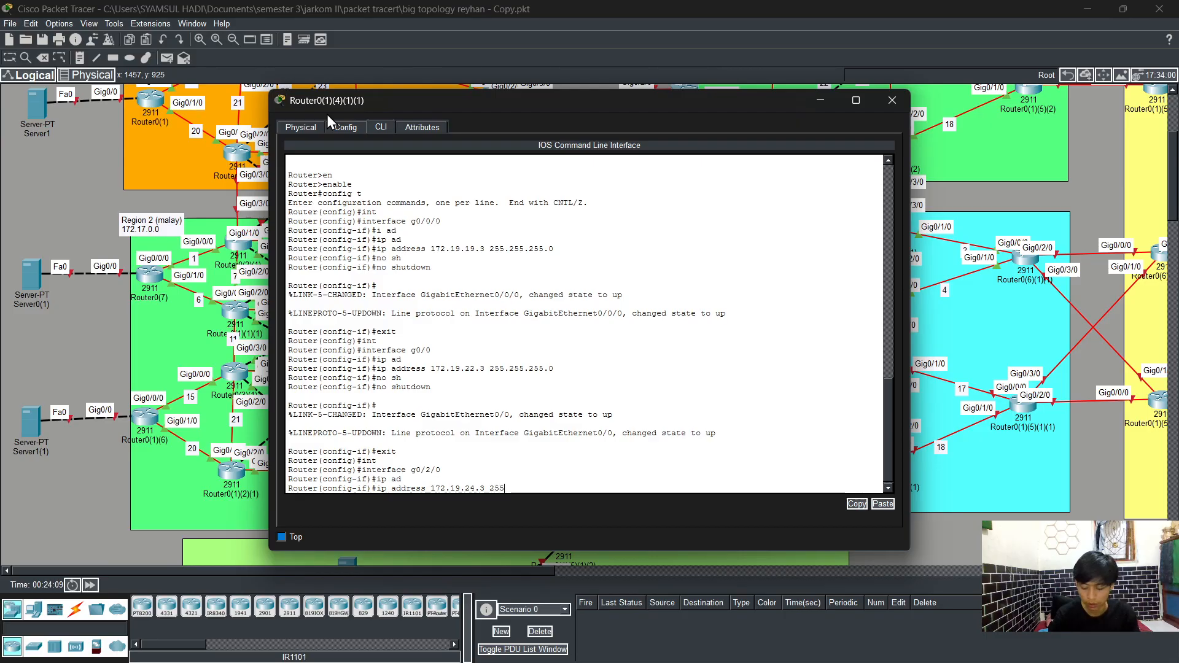
pyautogui.write('.255.255.0')
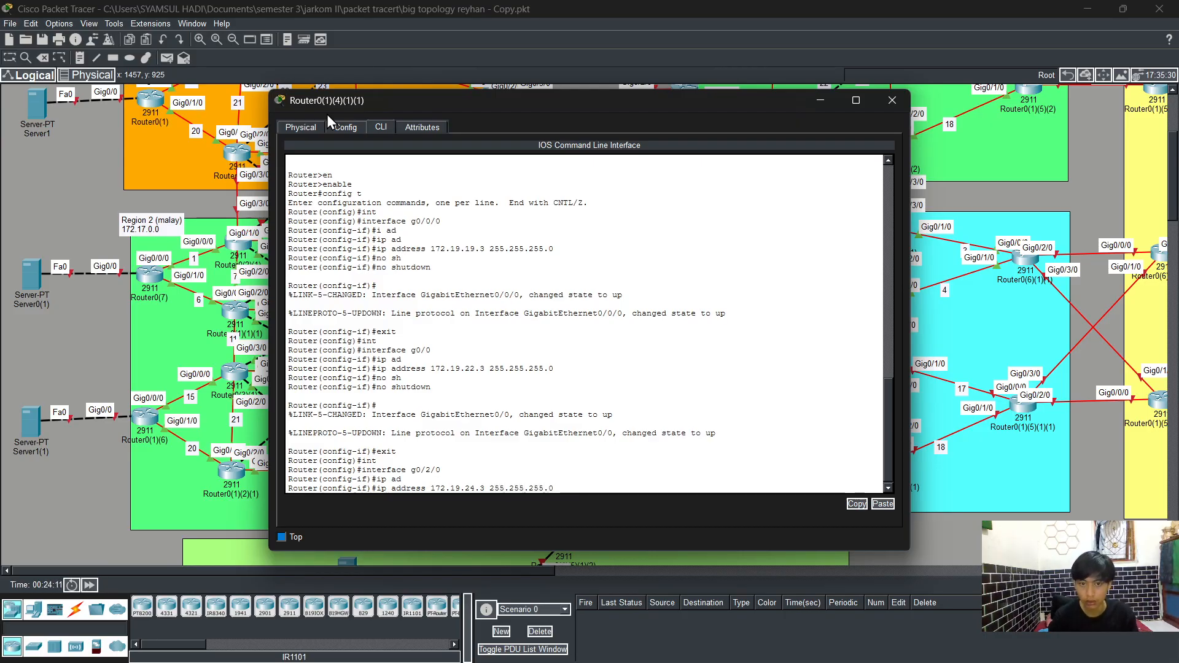
pyautogui.press('Return')
# Step: Enable interface g0/2/0 with no shutdown and exit interface configuration mode
pyautogui.write('no')
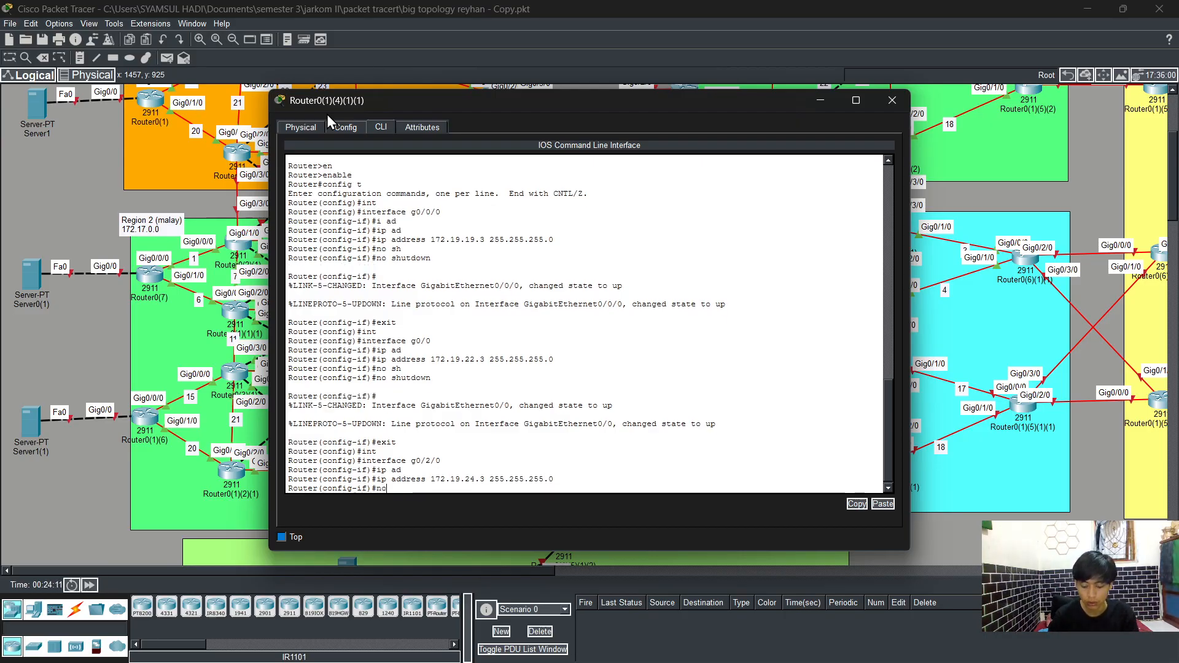
pyautogui.write(' sh')
pyautogui.press('Tab')
pyautogui.press('Return')
pyautogui.write('er(config-if)#e')
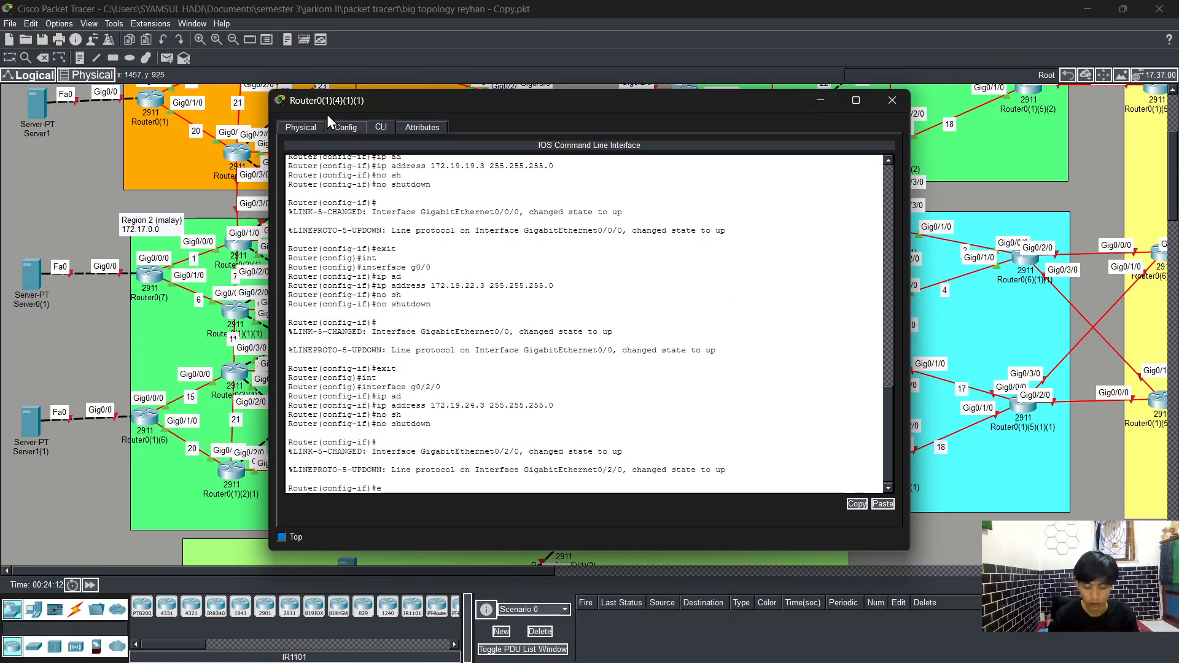
pyautogui.write('xit')
pyautogui.press('Return')
pyautogui.press('Return')
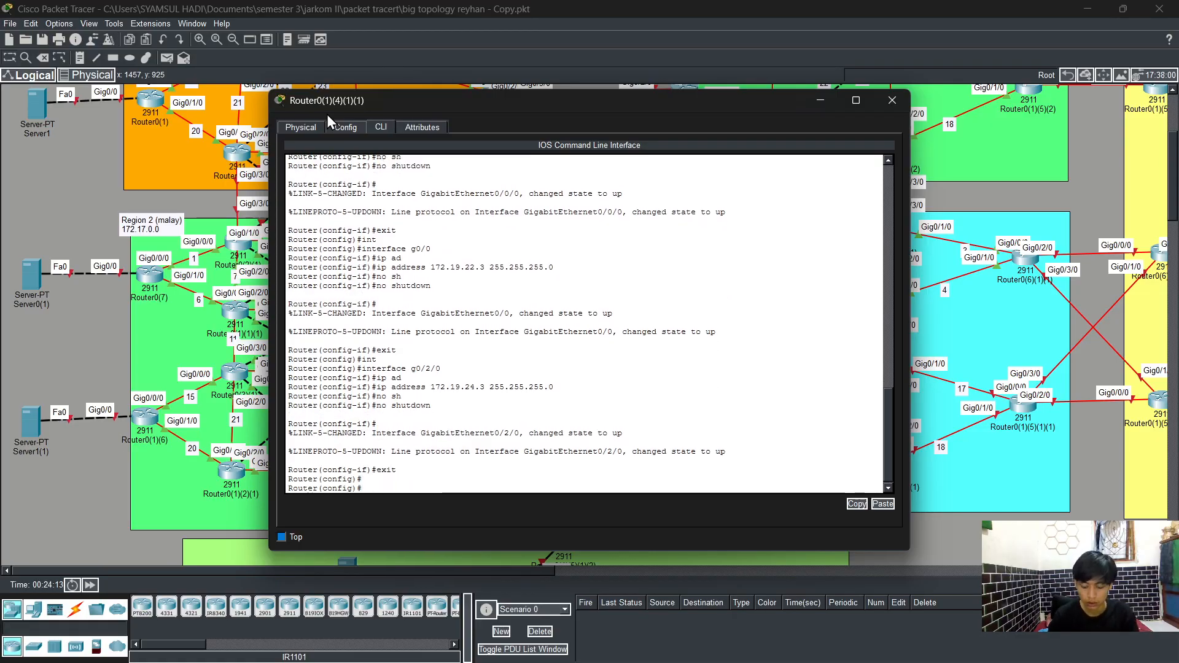
# Step: Select interface g0/1/0 and assign IP address 172.19.18.2 with mask 255.255.255.0
pyautogui.write('int')
pyautogui.press('Tab')
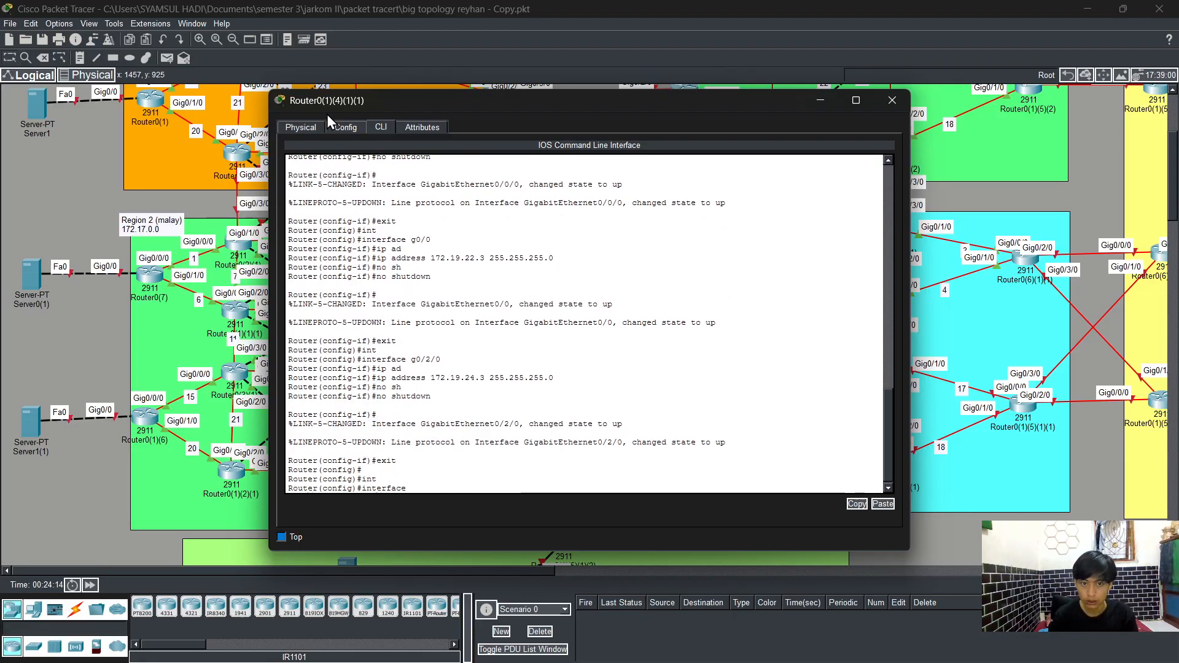
pyautogui.write('g0')
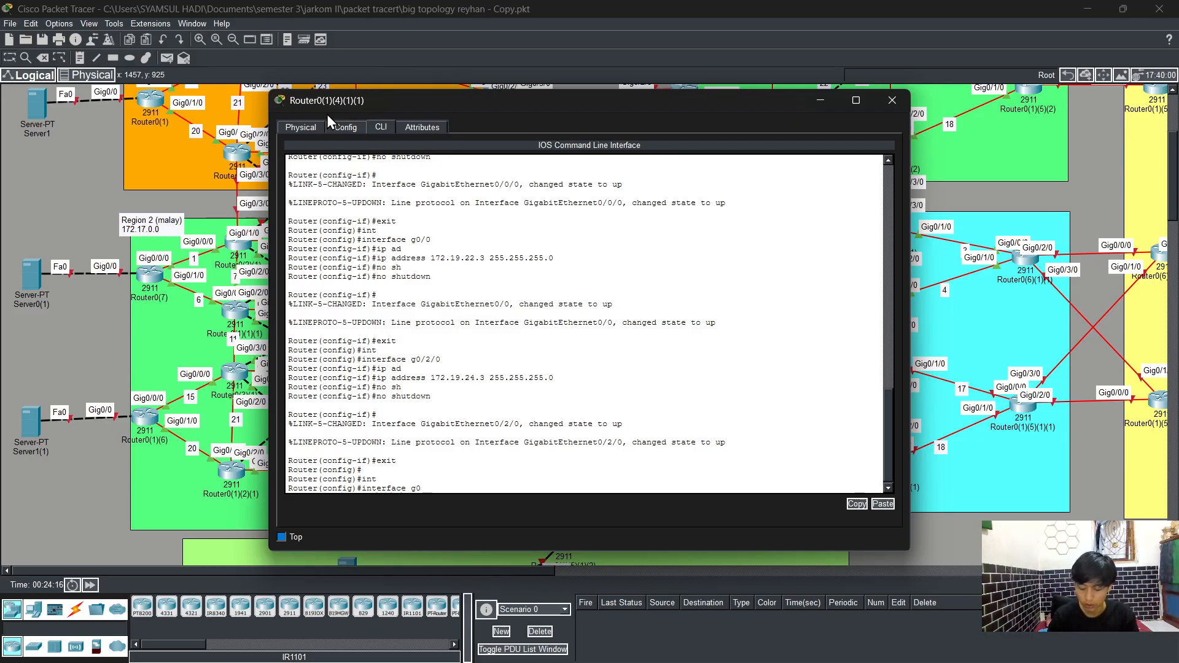
pyautogui.write('/1/0')
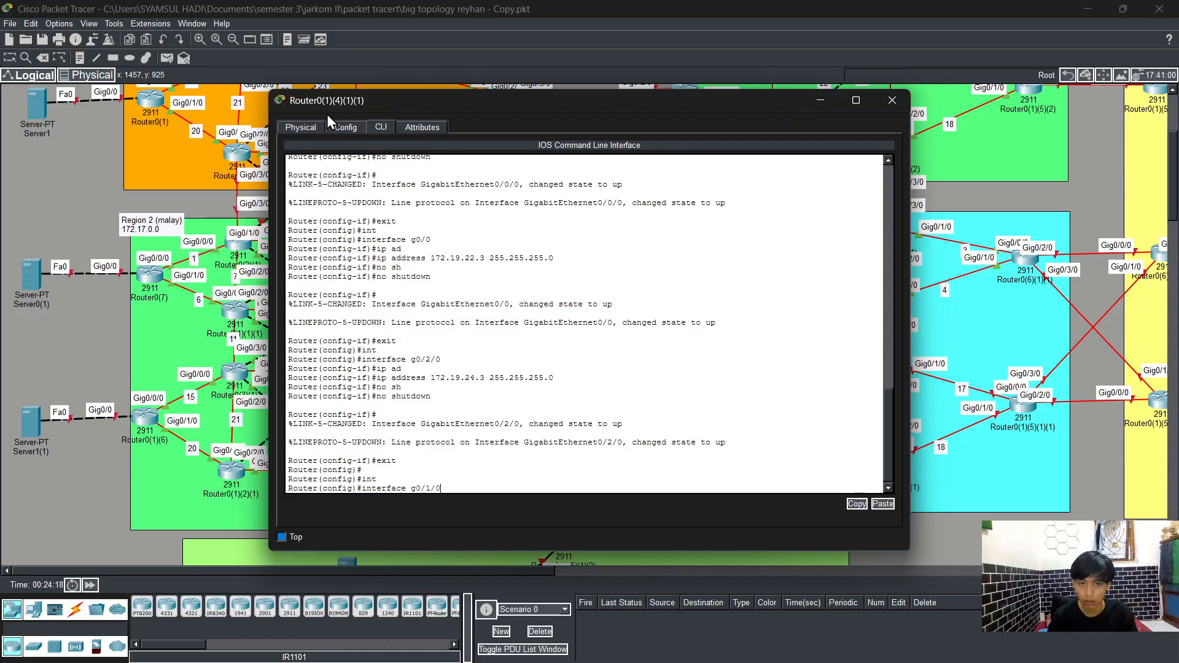
pyautogui.press('Return')
pyautogui.write('ip ad')
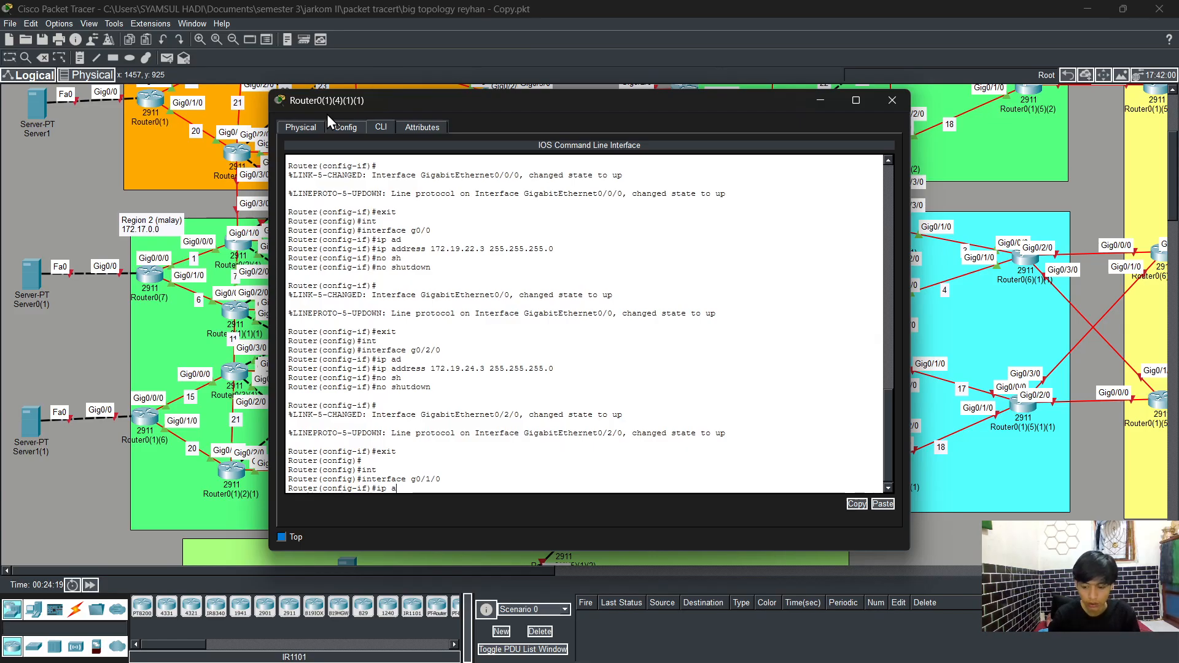
pyautogui.press('Tab')
pyautogui.write('172.')
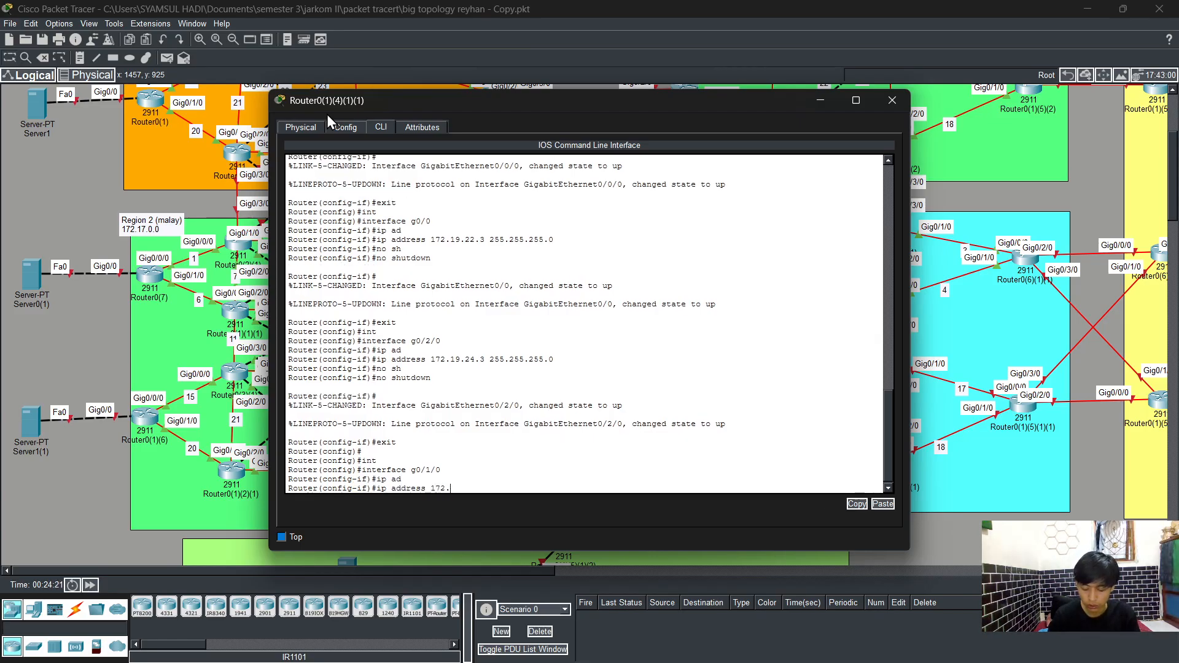
pyautogui.write('19.')
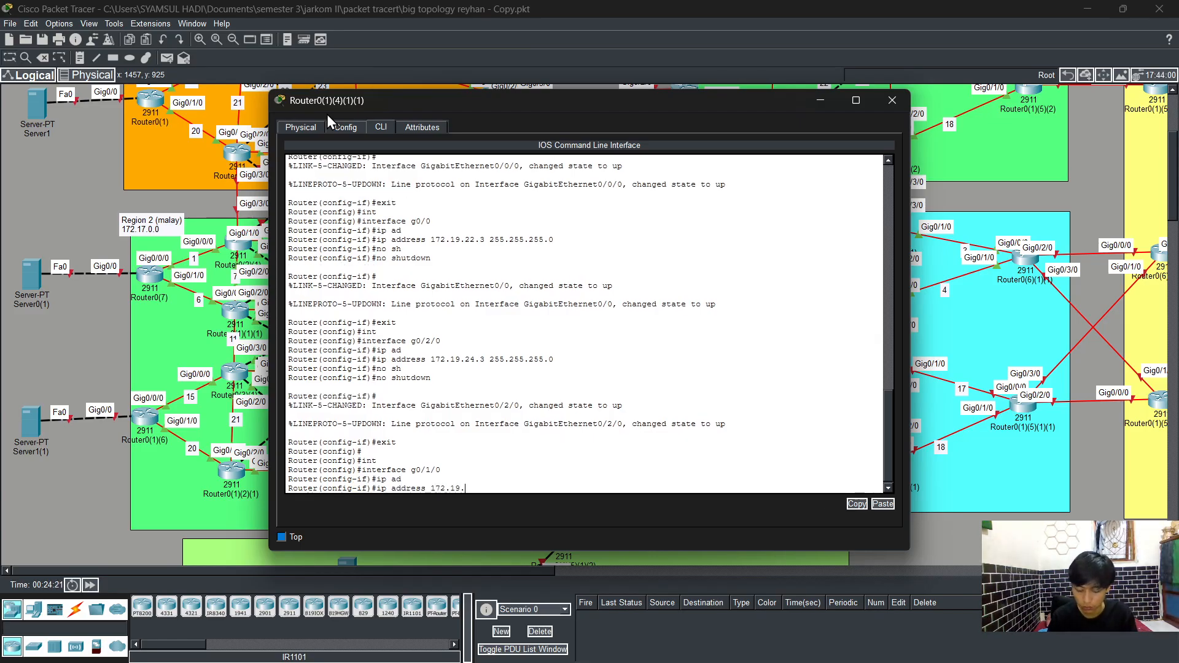
pyautogui.write('18')
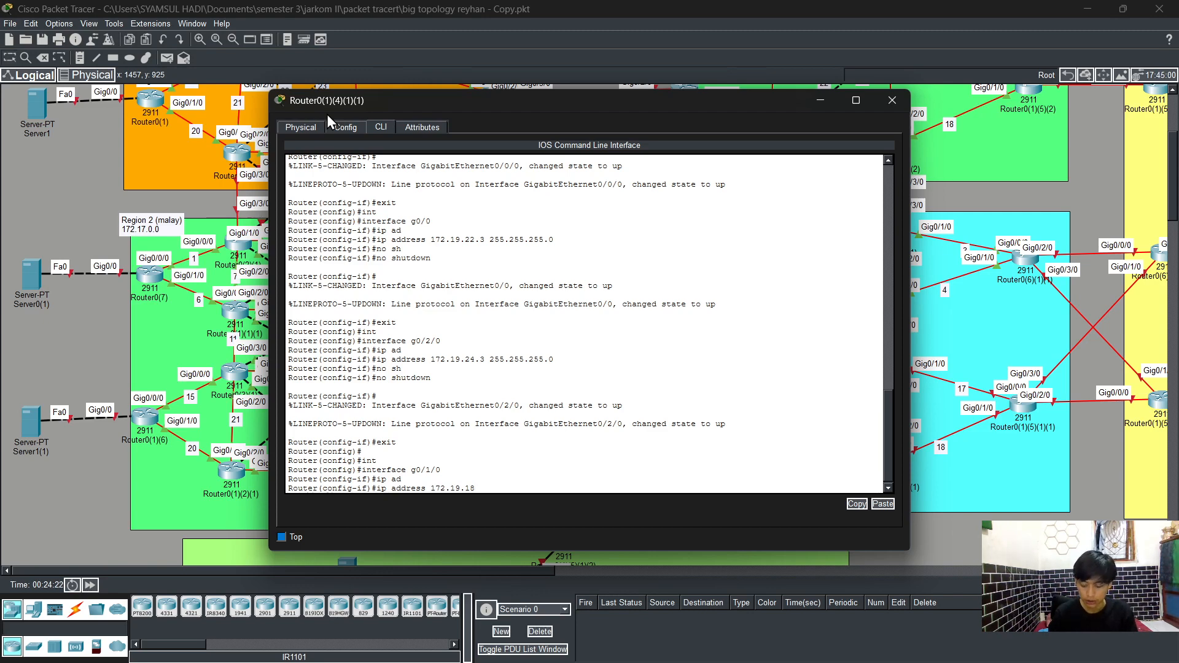
pyautogui.write('.2')
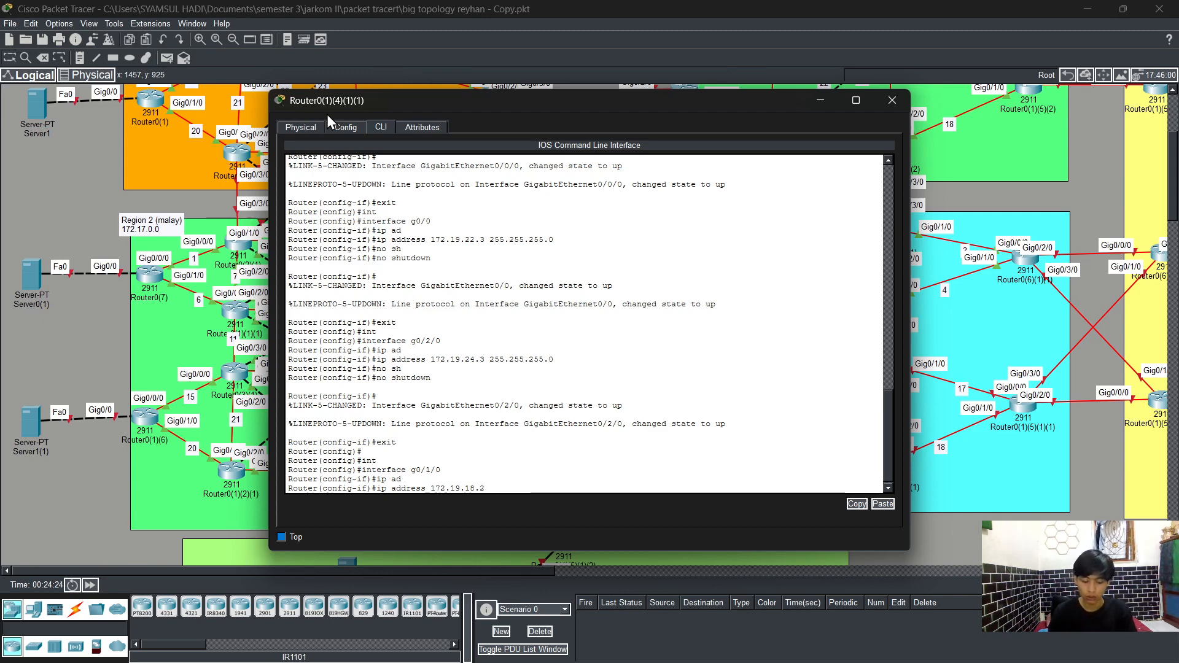
pyautogui.write(' 255.255.255.2')
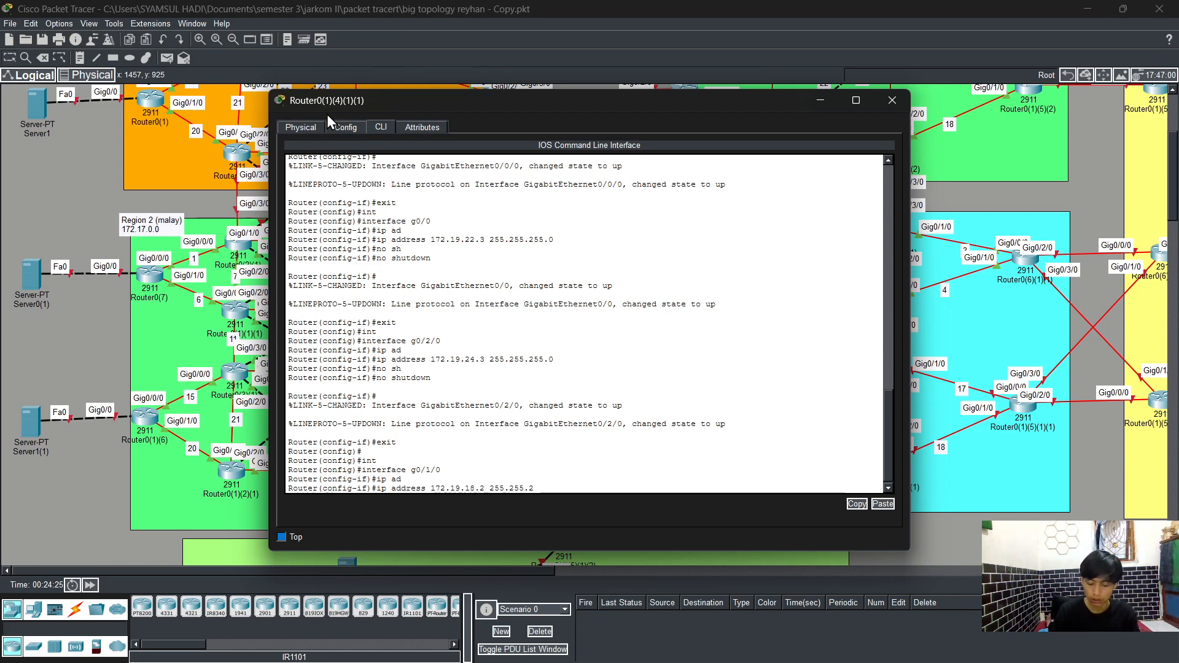
pyautogui.write('55.')
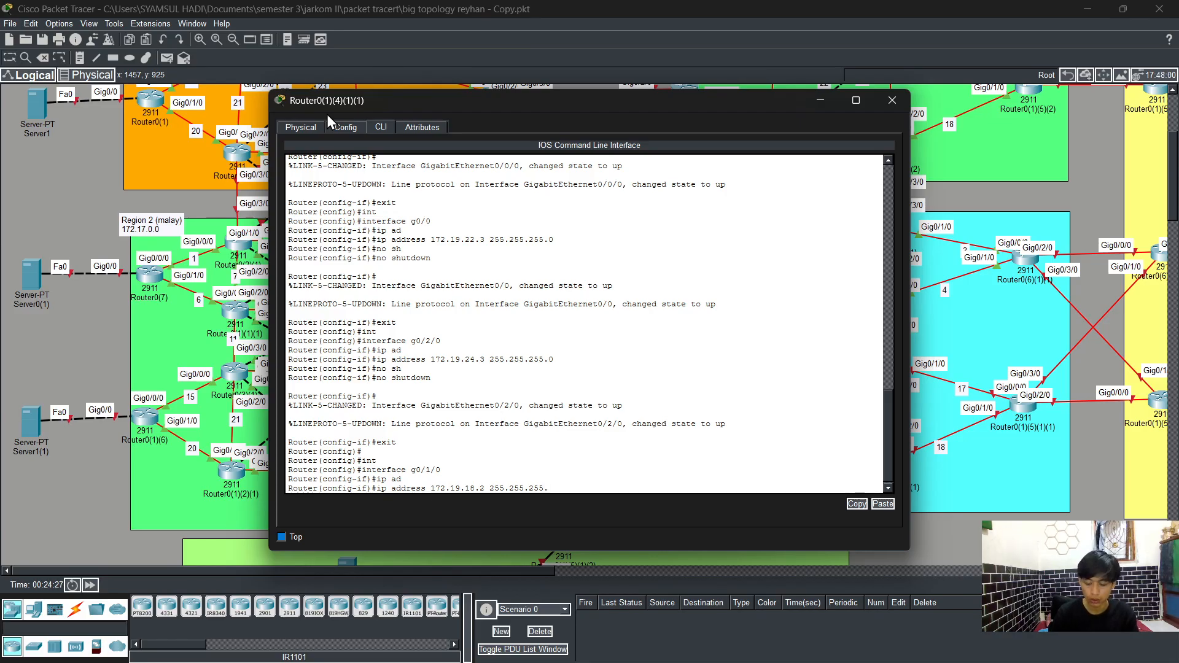
pyautogui.write('0')
pyautogui.press('Return')
# Step: Enable interface g0/1/0 with no shutdown, leave configuration mode and save the running configuration
pyautogui.press('Return')
pyautogui.write('no ')
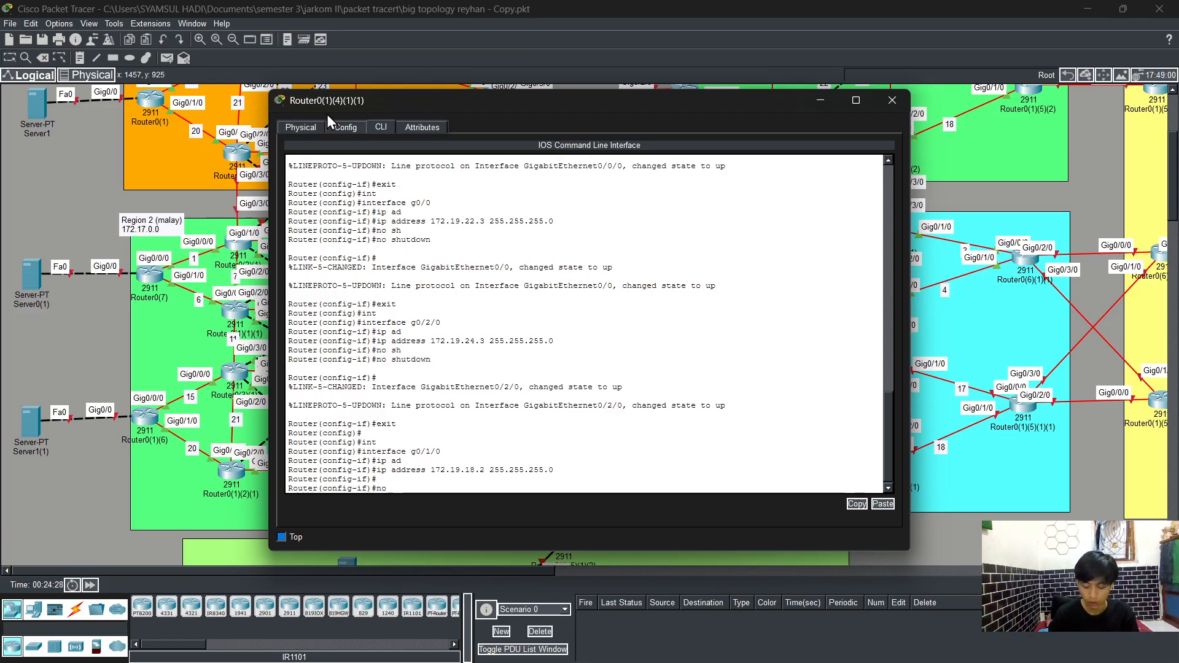
pyautogui.write('sh')
pyautogui.press('Tab')
pyautogui.press('Return')
pyautogui.press('Return')
pyautogui.write('ens')
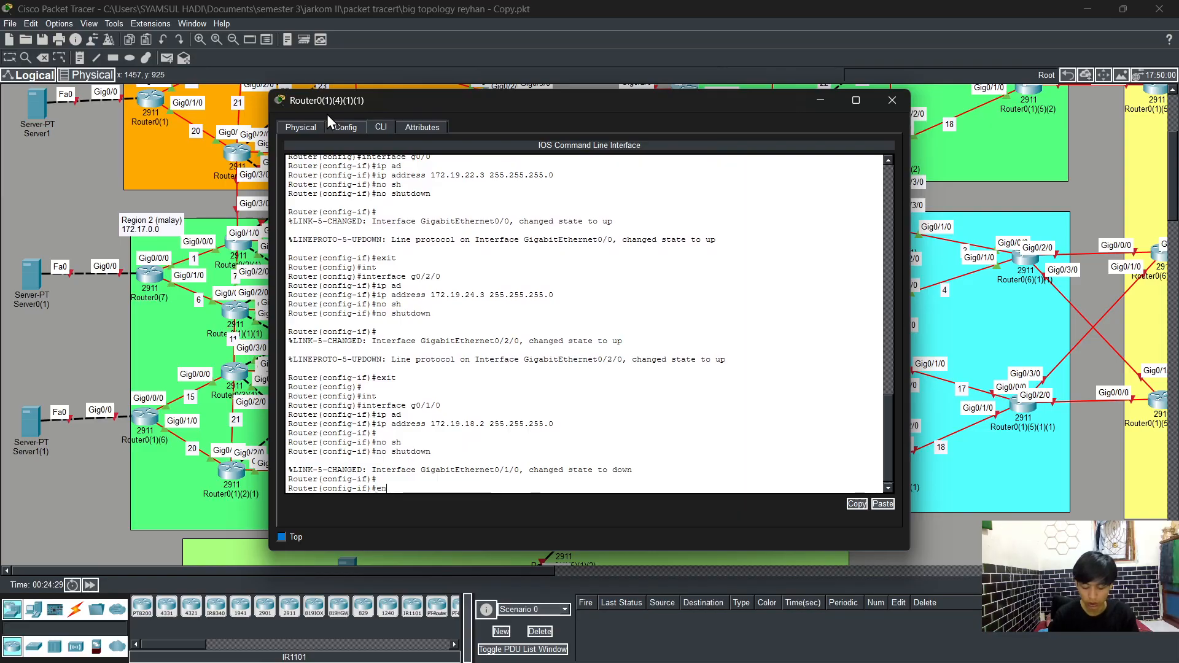
pyautogui.press('Return')
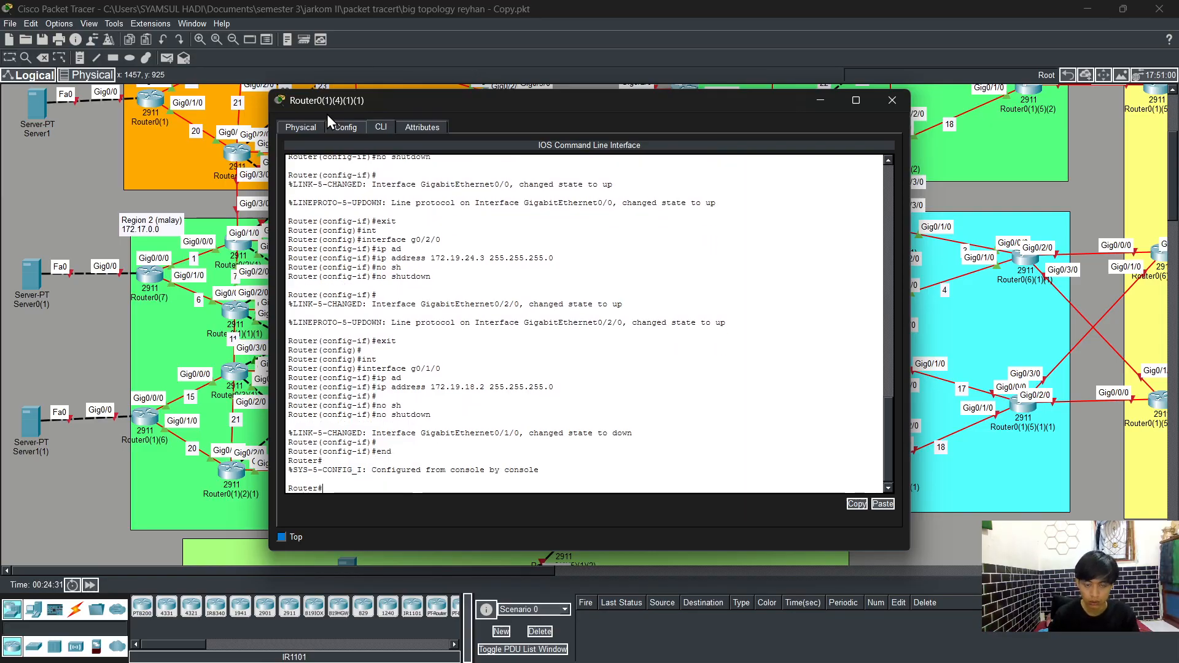
pyautogui.press('Return')
pyautogui.press('Return')
# Step: Display the brief IP interface summary to check the router's interface addresses and status
pyautogui.write('s')
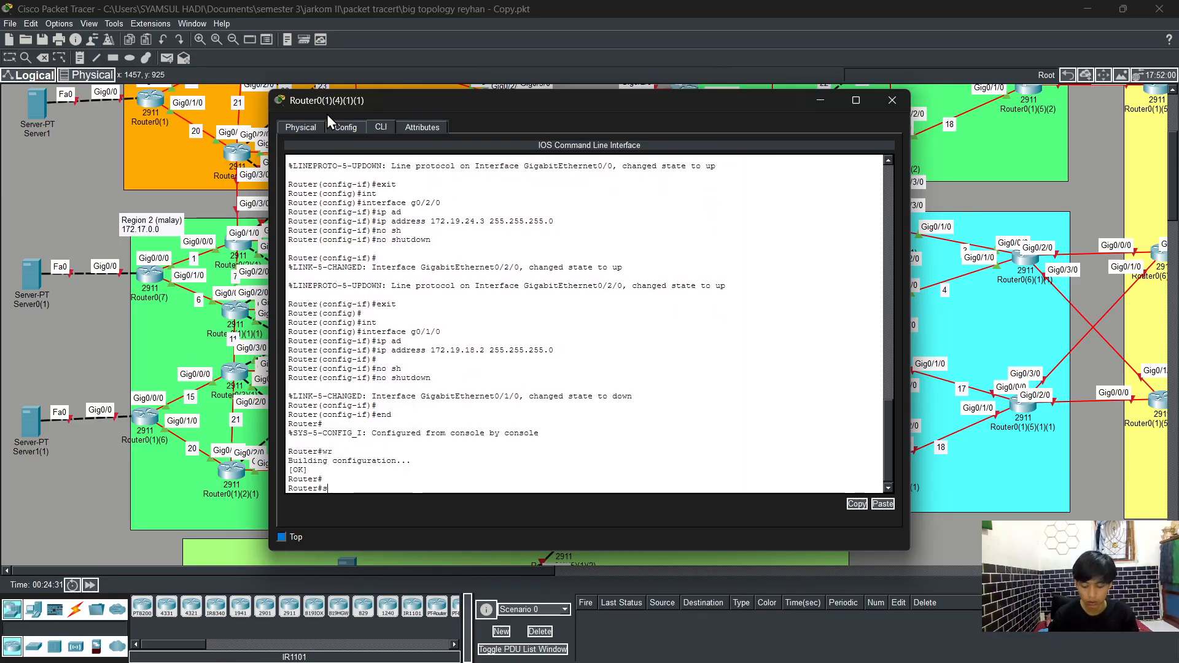
pyautogui.write('how')
pyautogui.press('Tab')
pyautogui.write('i[p i')
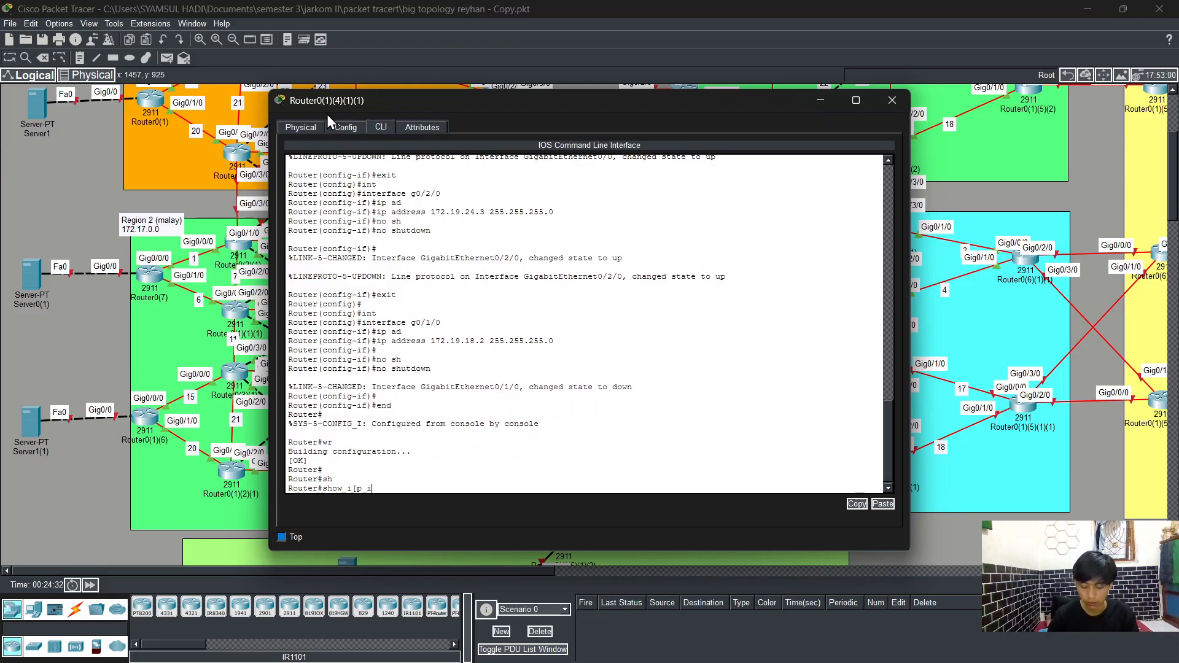
pyautogui.write('nt')
pyautogui.press('Tab')
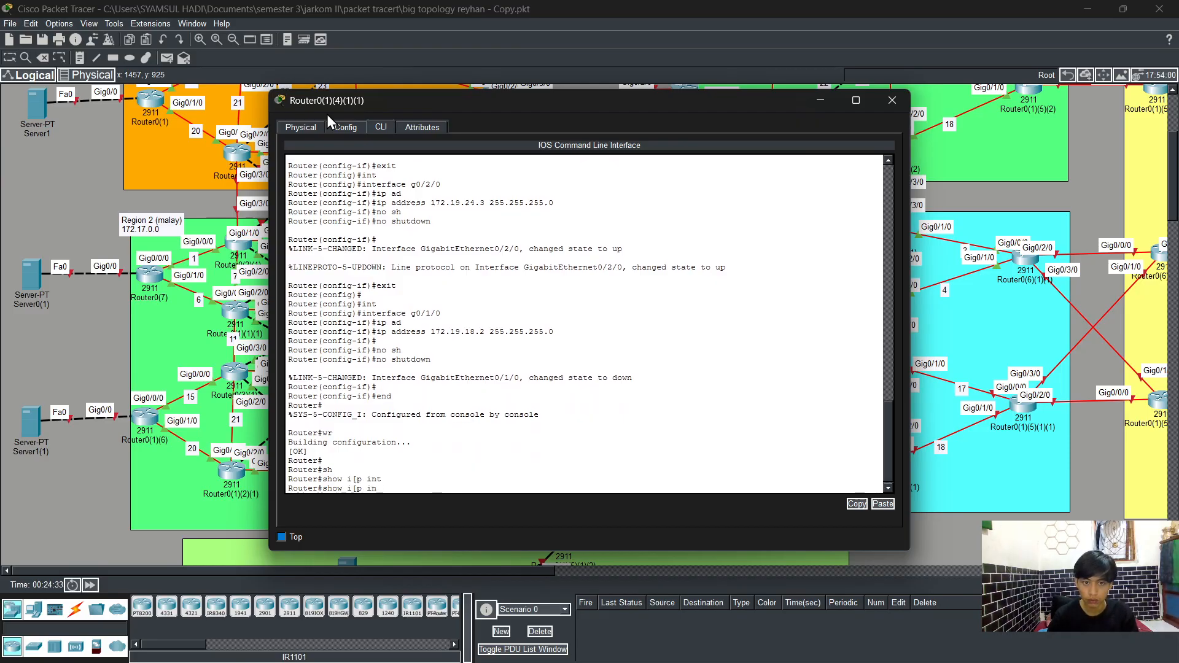
pyautogui.press('BackSpace')
pyautogui.press('BackSpace')
pyautogui.press('BackSpace')
pyautogui.press('BackSpace')
pyautogui.press('BackSpace')
pyautogui.write('p int')
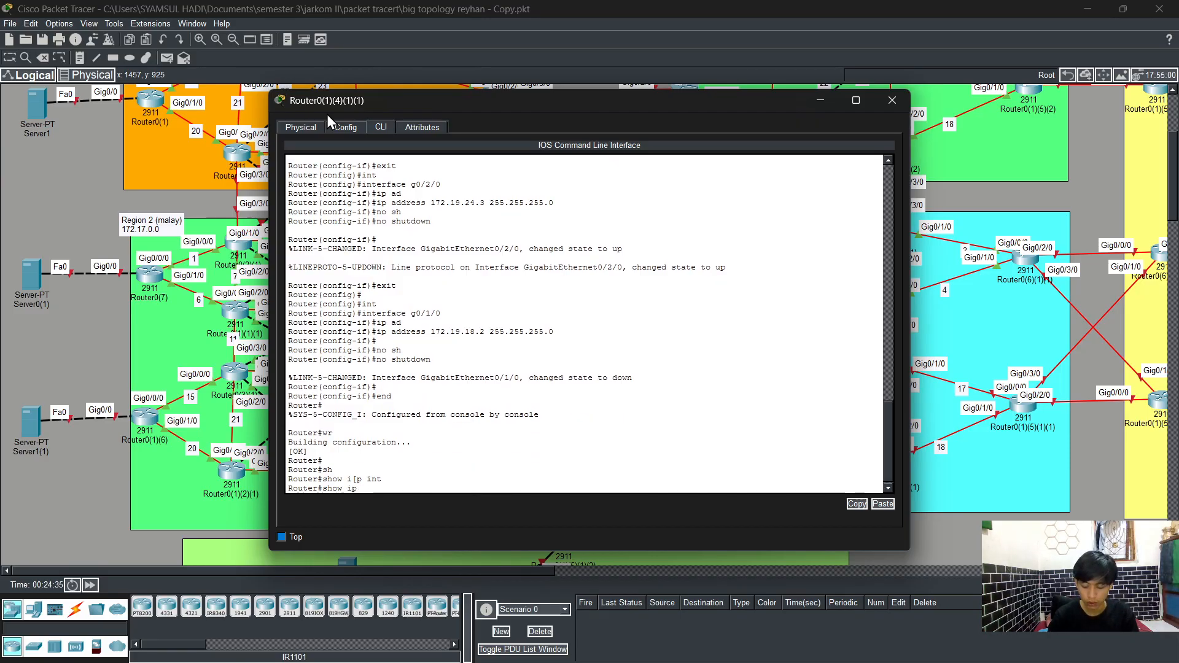
pyautogui.press('Tab')
pyautogui.write('br')
pyautogui.press('Tab')
pyautogui.press('Return')
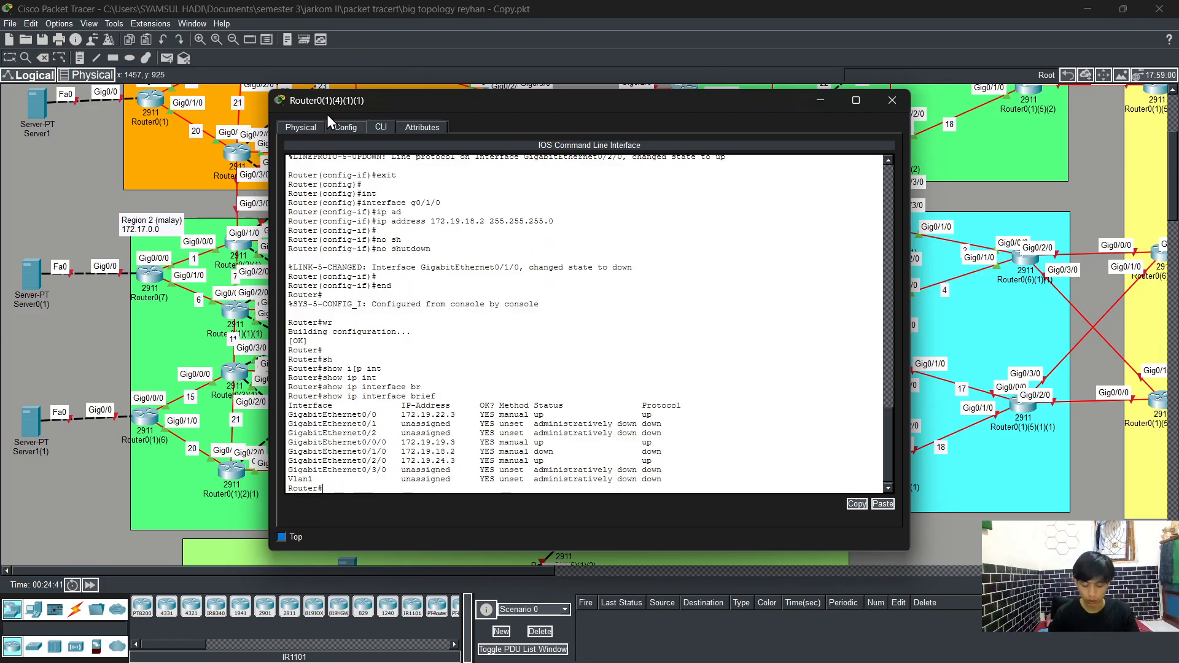
# Step: Enter global configuration, start OSPF process 1 and enable logging of adjacency changes
pyautogui.write('ccnfig t')
pyautogui.press('Return')
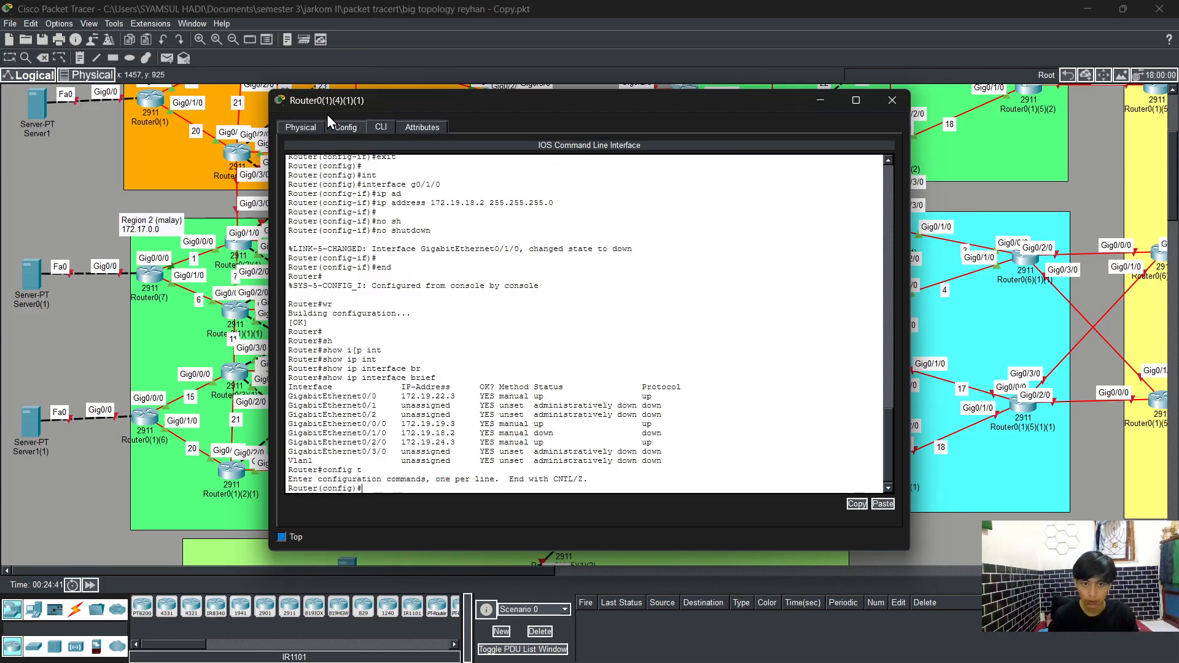
pyautogui.write('eout')
pyautogui.press('Tab')
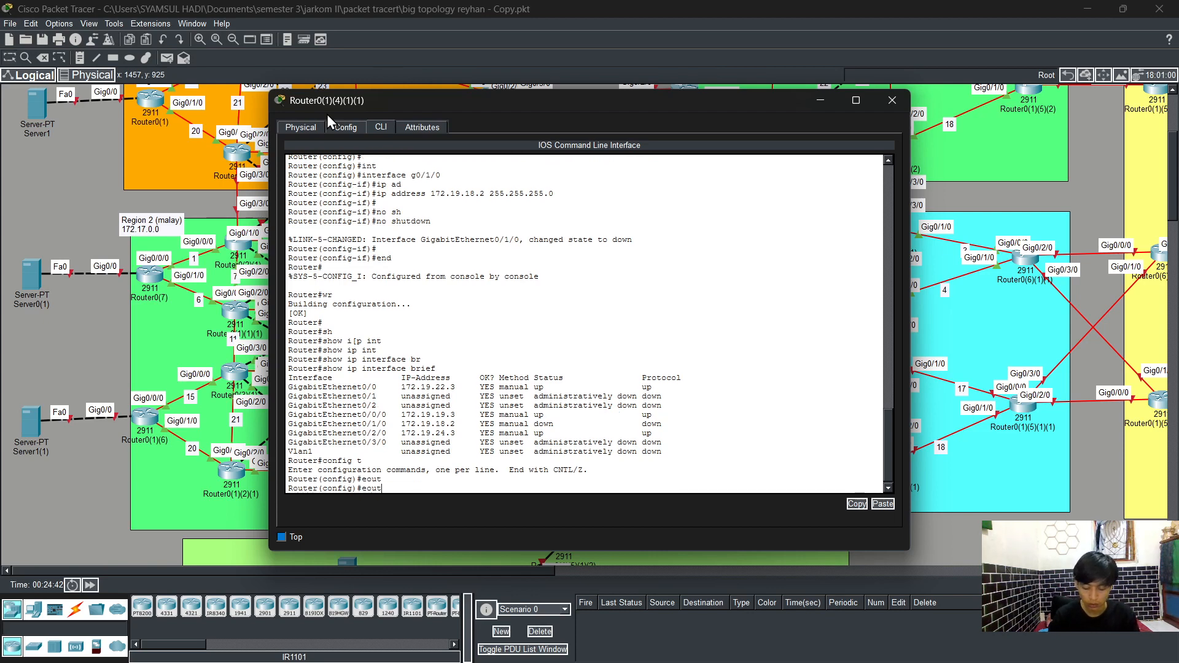
pyautogui.write('os')
pyautogui.press('Tab')
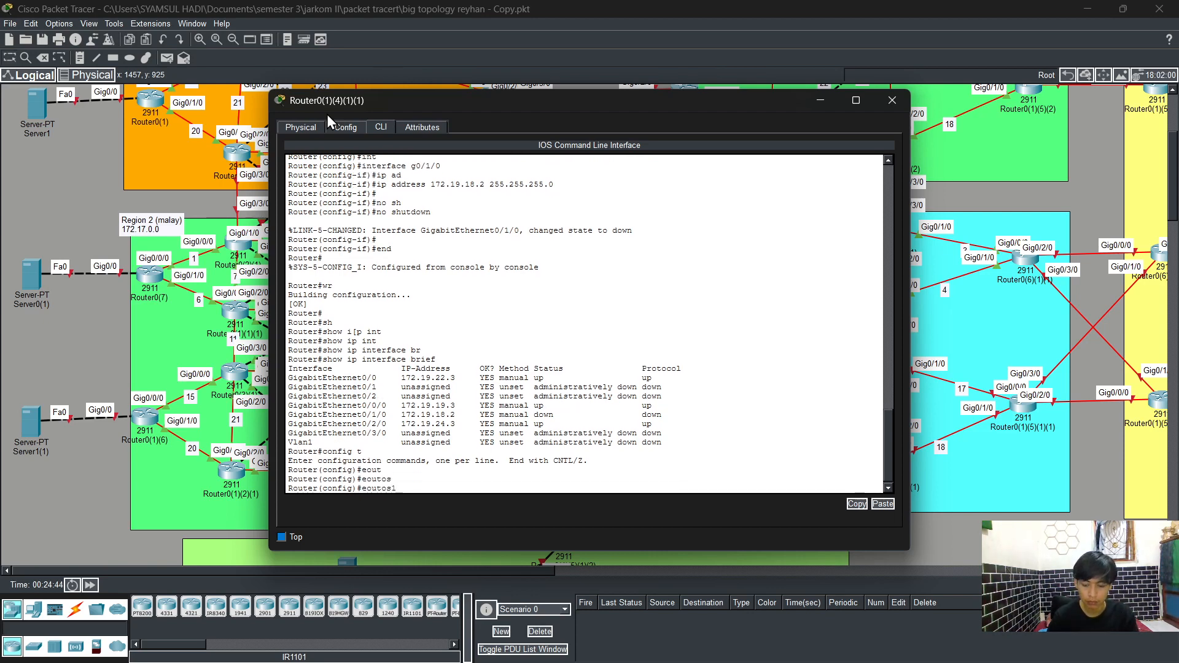
pyautogui.press('BackSpace')
pyautogui.press('BackSpace')
pyautogui.press('BackSpace')
pyautogui.press('BackSpace')
pyautogui.press('BackSpace')
pyautogui.press('BackSpace')
pyautogui.write('ro')
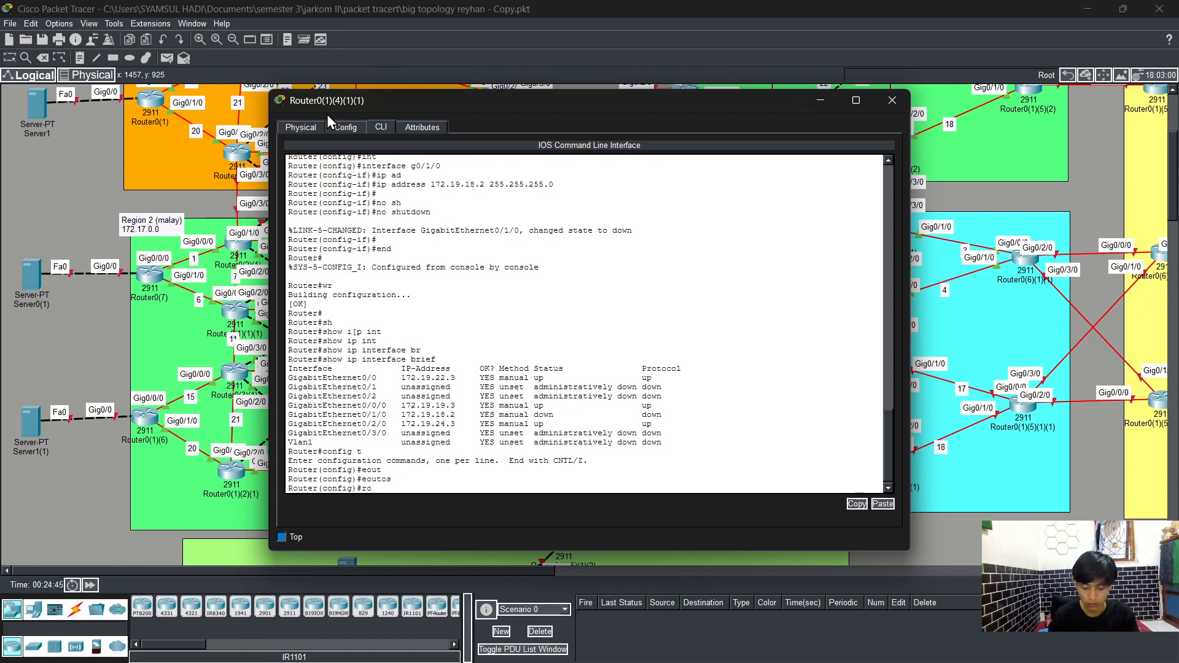
pyautogui.write('u')
pyautogui.press('Tab')
pyautogui.write('ter c')
pyautogui.write('s')
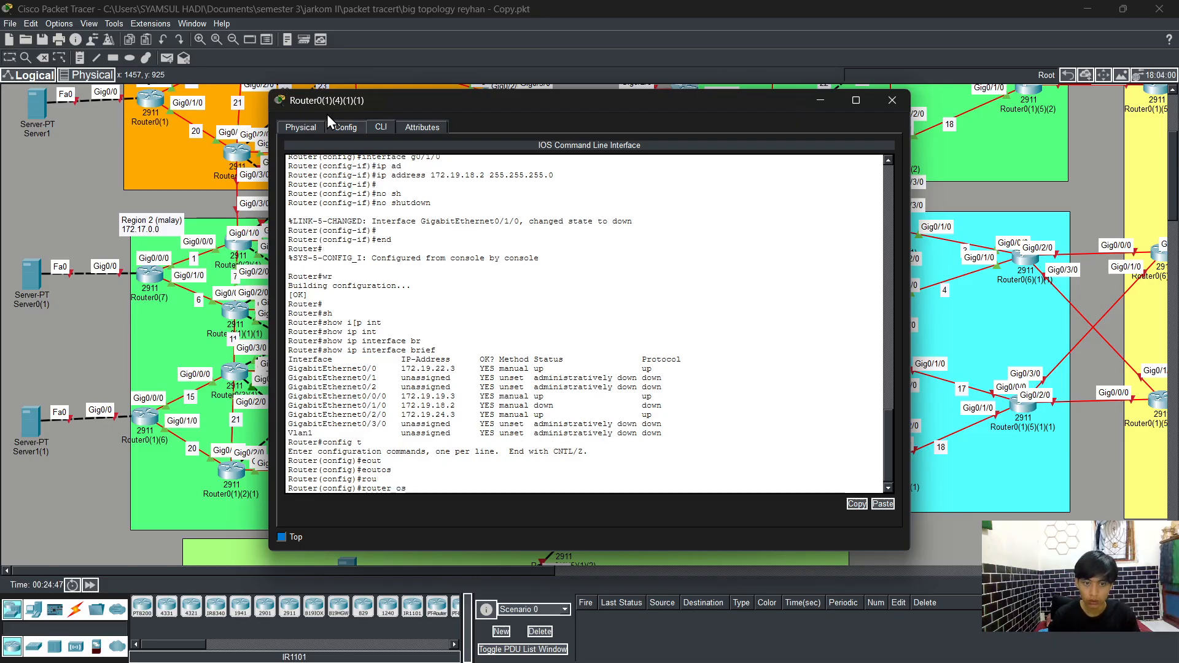
pyautogui.press('Tab')
pyautogui.write('1')
pyautogui.press('Return')
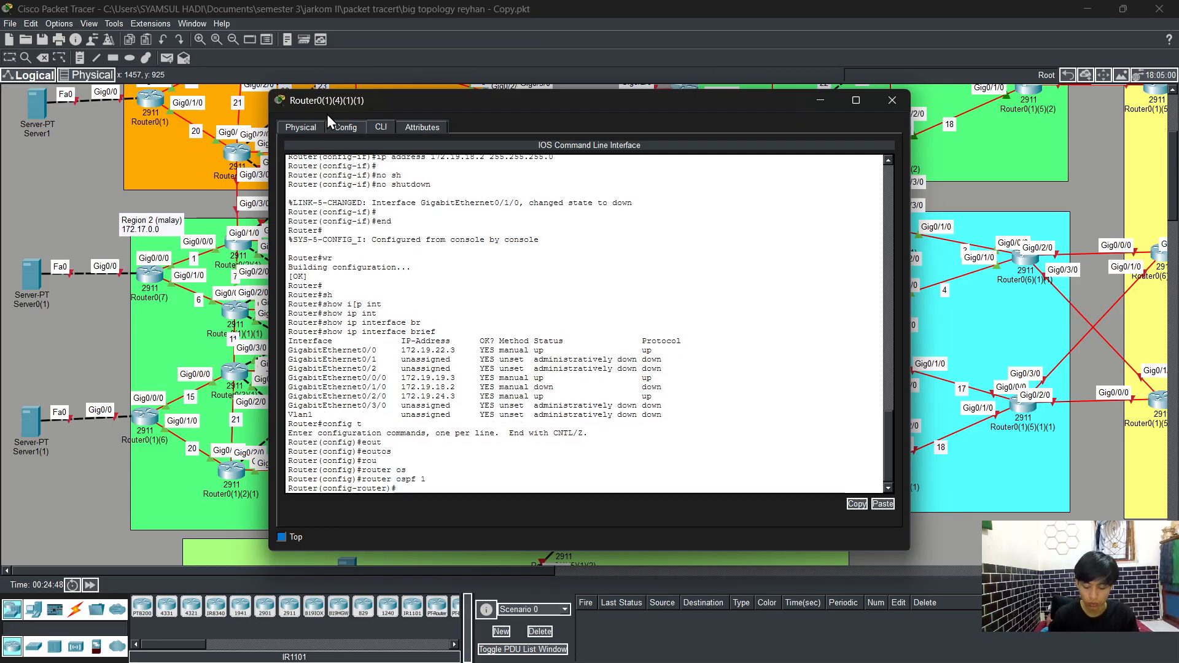
pyautogui.write('log')
pyautogui.press('Tab')
pyautogui.press('Return')
# Step: Advertise network 172.19.22.0 with wildcard 0.0.0.255 in OSPF area 0
pyautogui.write('n')
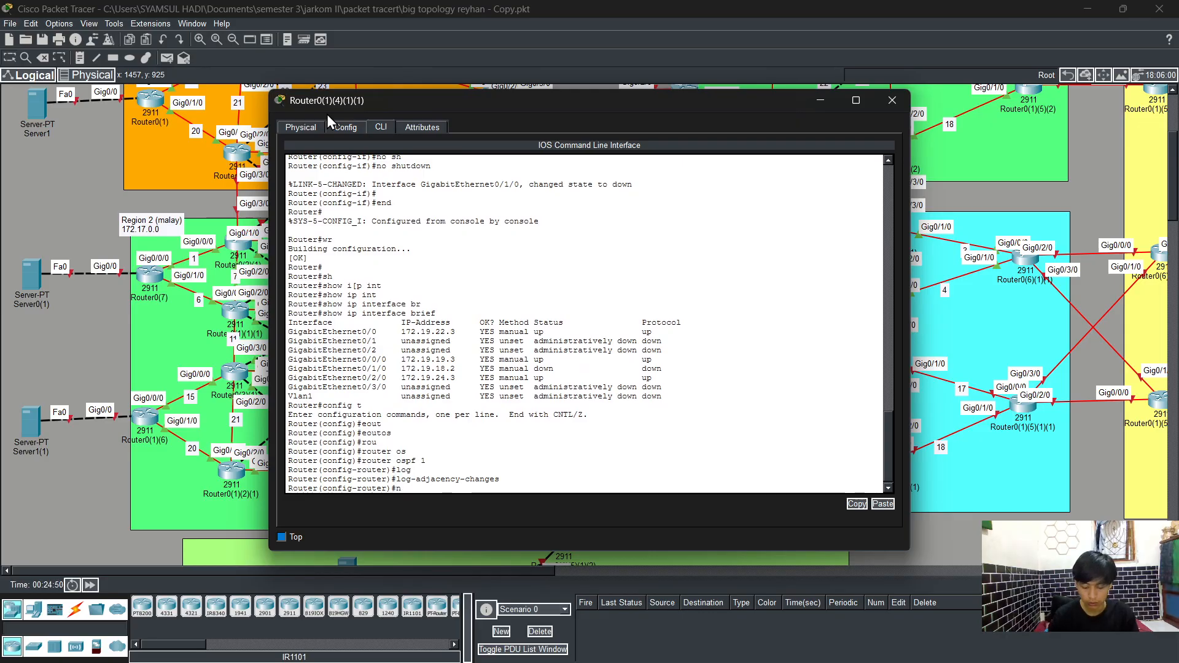
pyautogui.write('et')
pyautogui.press('Tab')
pyautogui.write('17')
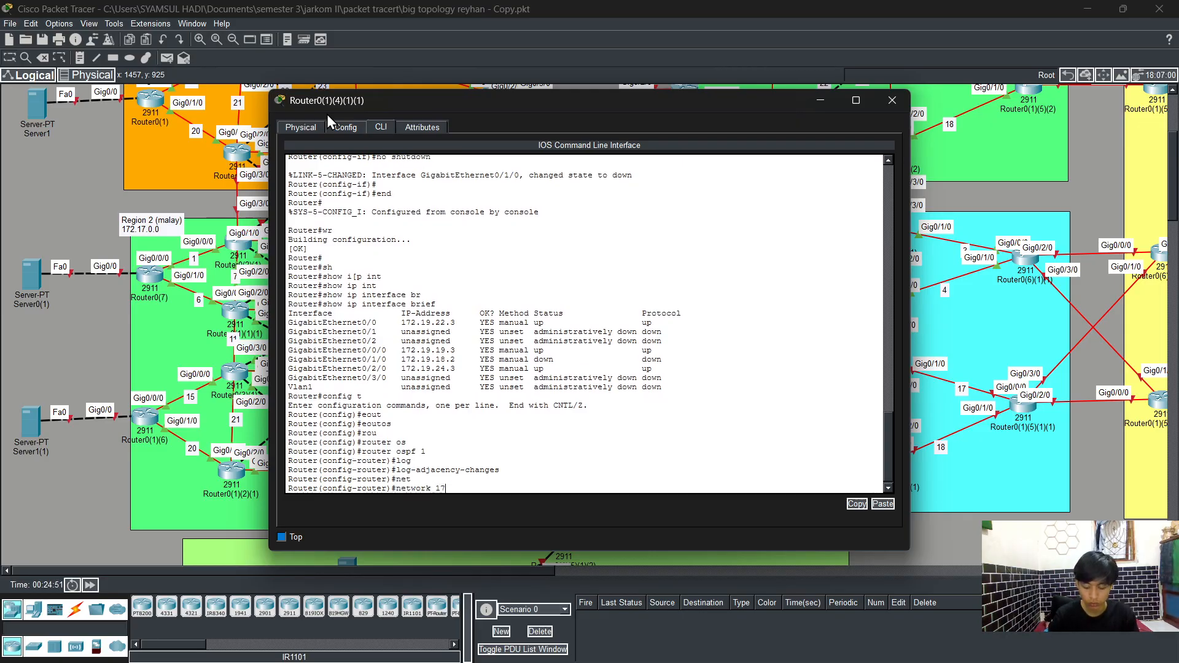
pyautogui.write('2.19.24')
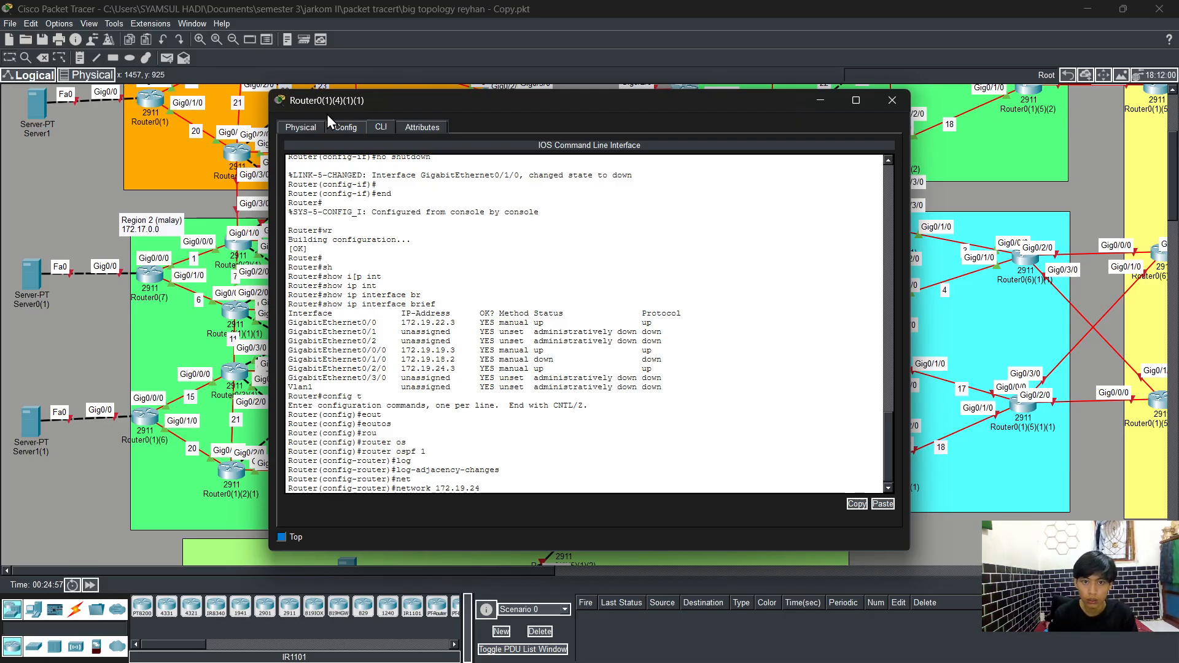
pyautogui.press('BackSpace')
pyautogui.write('2.0')
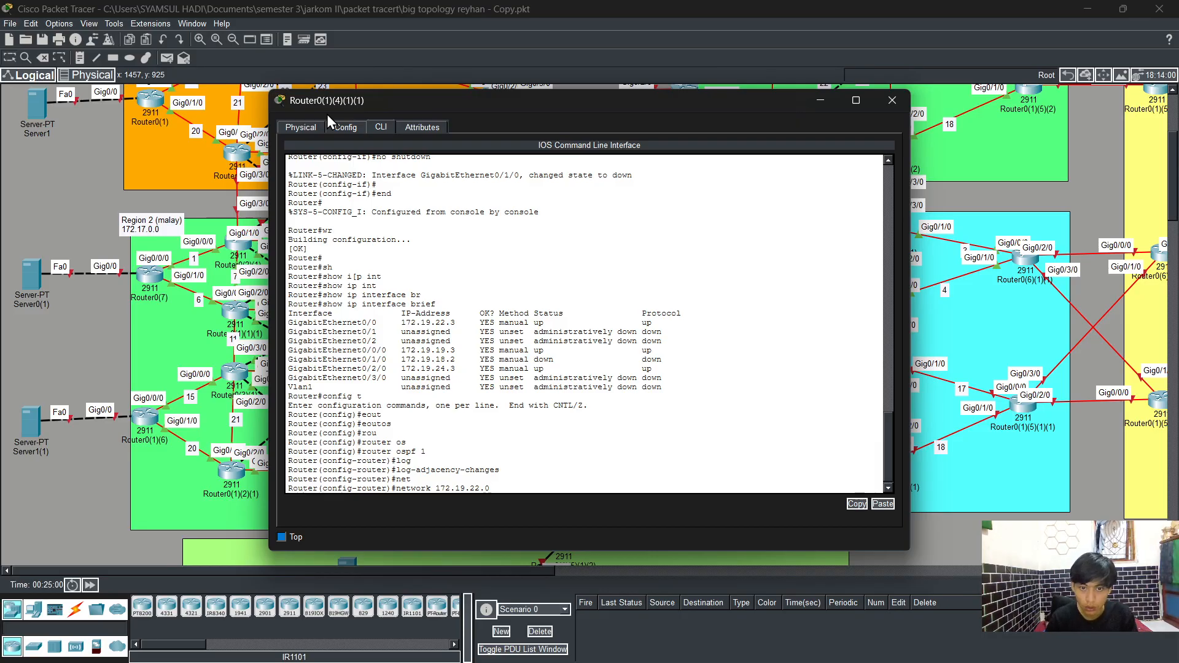
pyautogui.write(' 0.0.0')
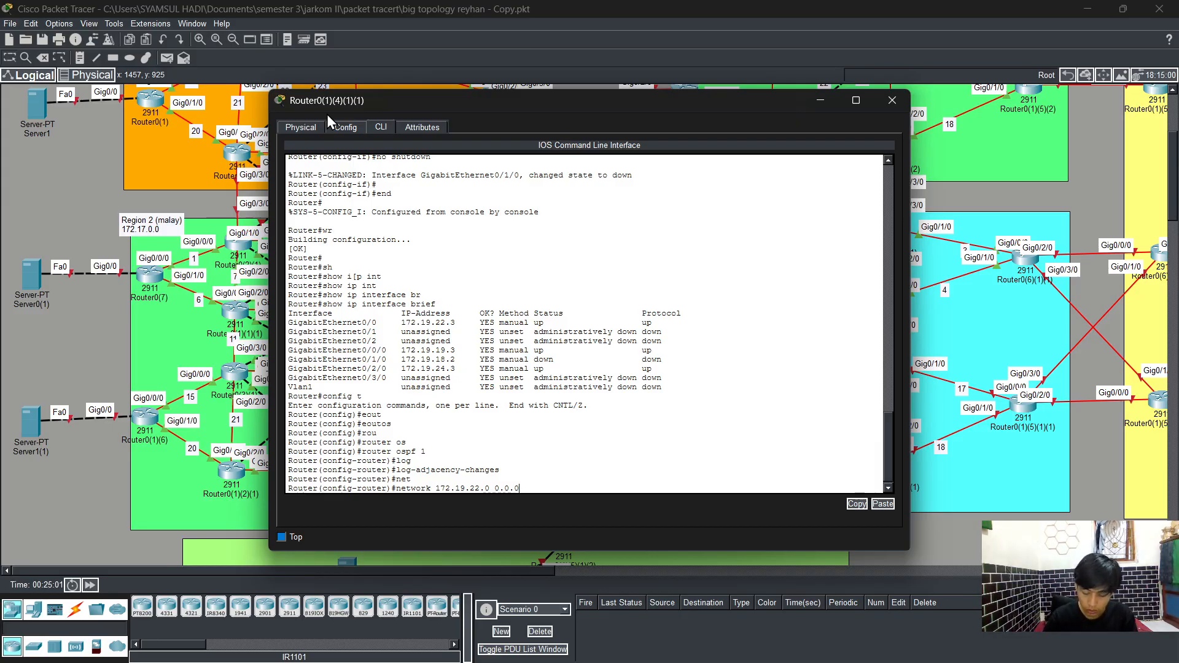
pyautogui.write('.255 are')
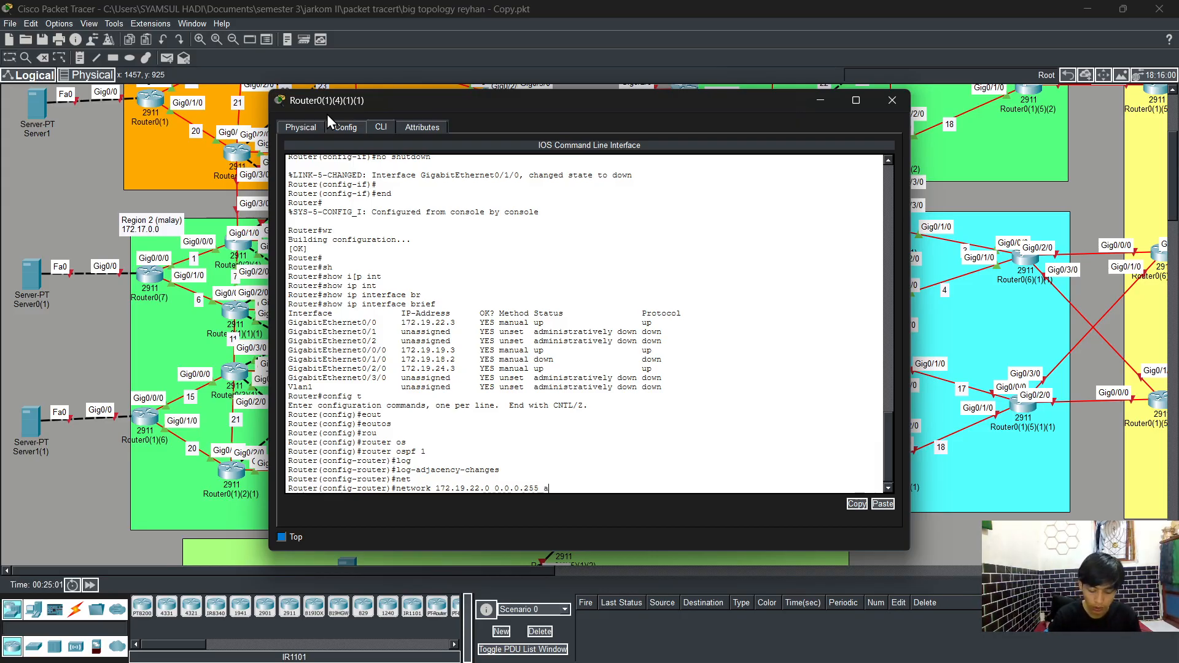
pyautogui.press('Tab')
pyautogui.write('0')
pyautogui.press('Return')
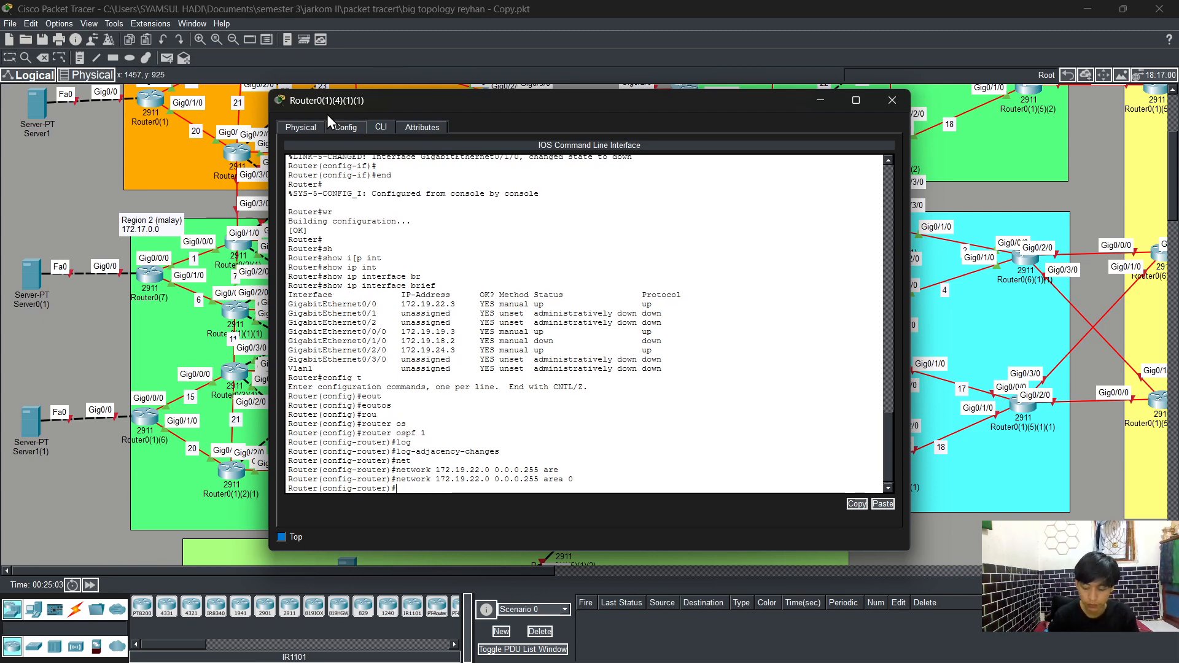
# Step: Advertise network 172.19.19.0 with wildcard 0.0.0.255 in OSPF area 0
pyautogui.press('Up')
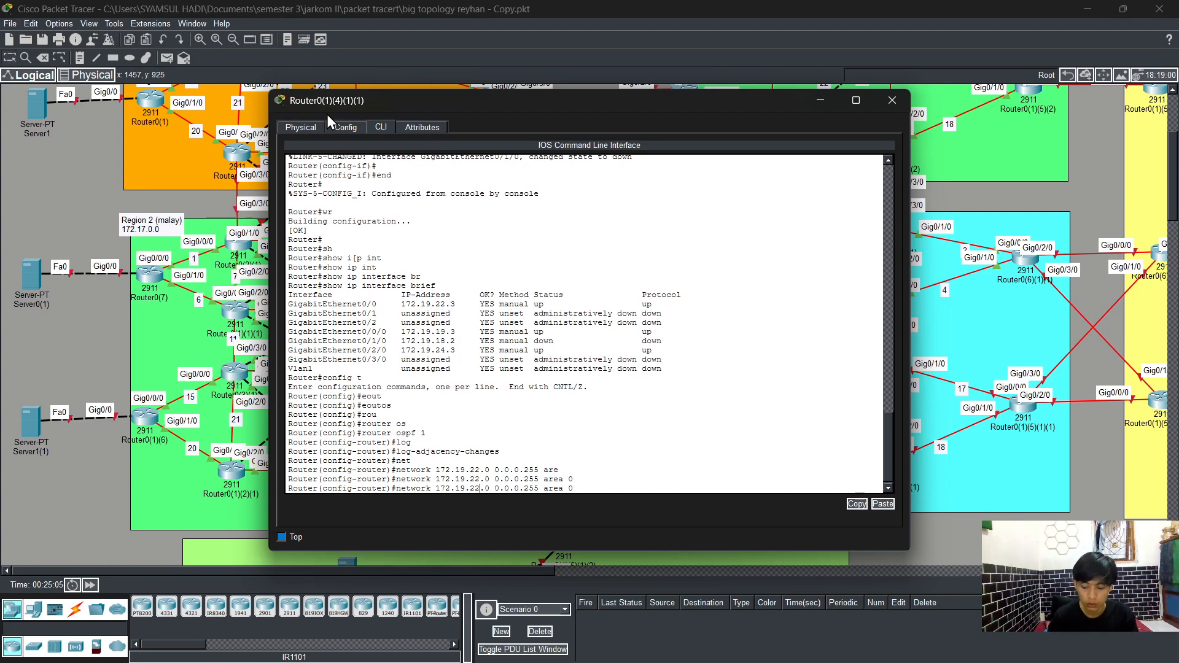
pyautogui.press('BackSpace')
pyautogui.press('BackSpace')
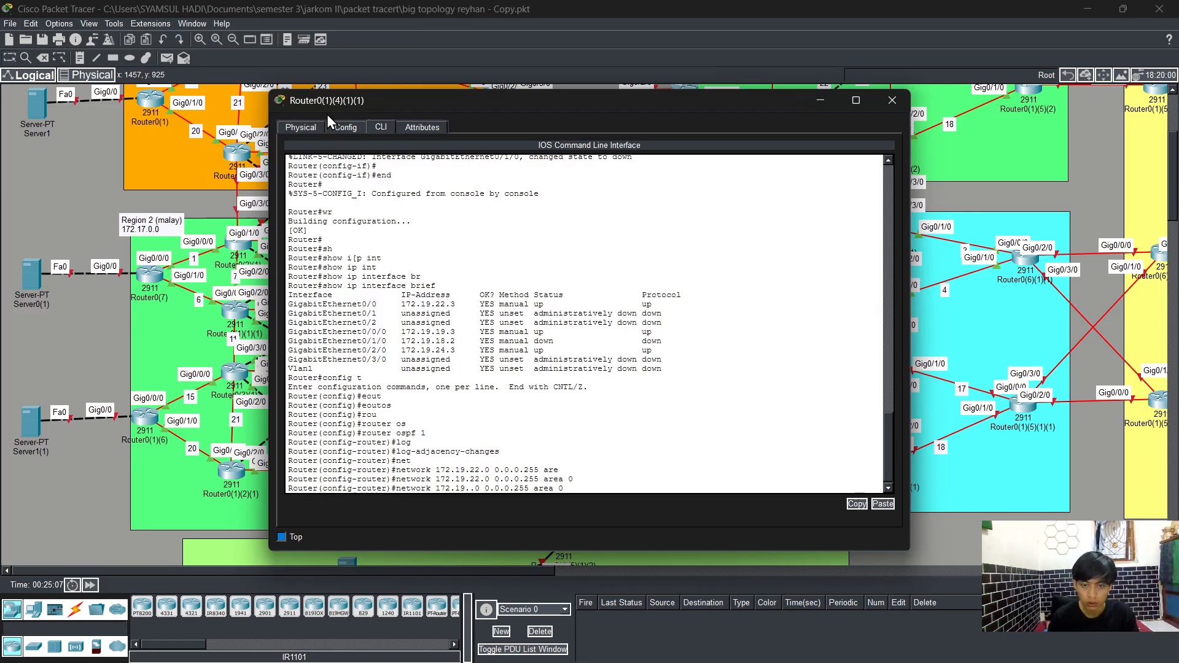
pyautogui.write('19')
pyautogui.press('Return')
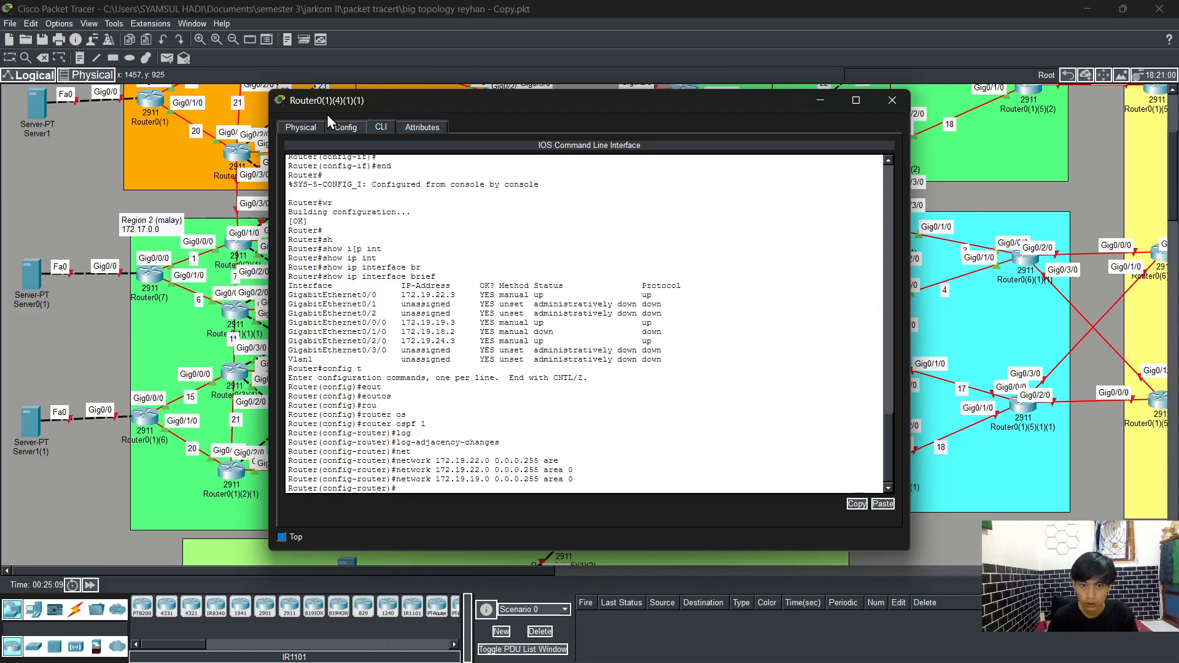
# Step: Advertise network 172.19.18.0 with wildcard 0.0.0.255 in OSPF area 0
pyautogui.press('Up')
pyautogui.press('Left')
pyautogui.press('Left')
pyautogui.press('Left')
pyautogui.press('Left')
pyautogui.press('Left')
pyautogui.press('Left')
pyautogui.press('Left')
pyautogui.press('Left')
pyautogui.press('Left')
pyautogui.press('Left')
pyautogui.press('Left')
pyautogui.press('Left')
pyautogui.press('Left')
pyautogui.press('Left')
pyautogui.press('Left')
pyautogui.press('Left')
pyautogui.press('Left')
pyautogui.press('Left')
pyautogui.press('Left')
pyautogui.press('BackSpace')
pyautogui.write('8')
pyautogui.press('Return')
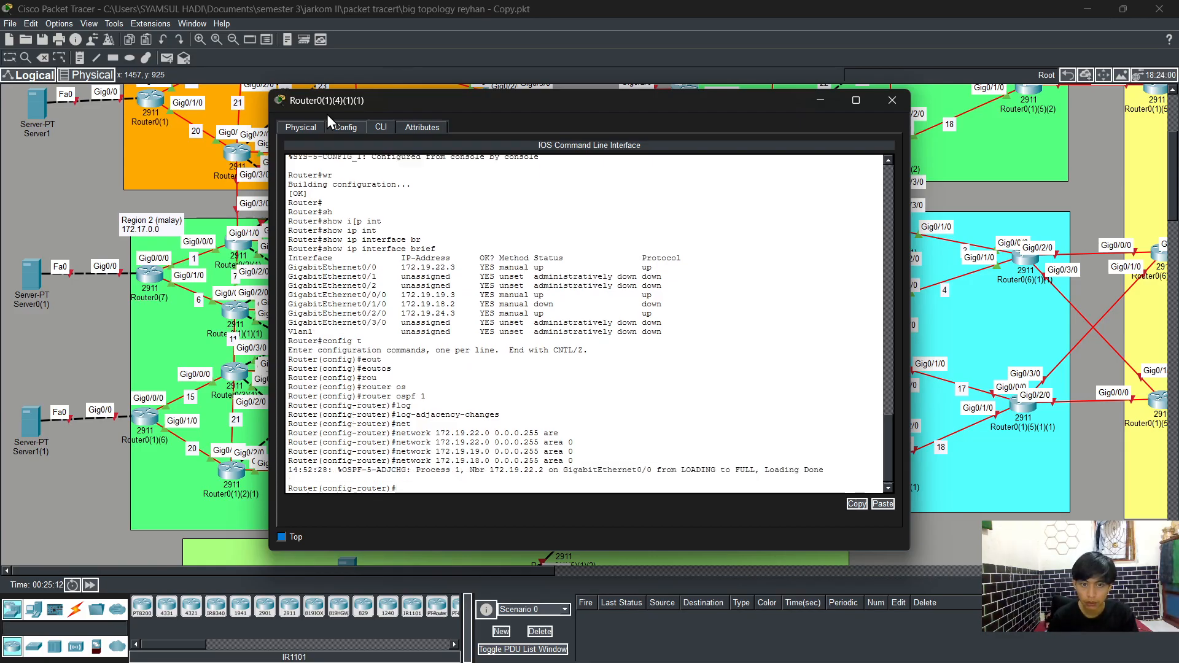
pyautogui.press('Up')
pyautogui.press('Return')
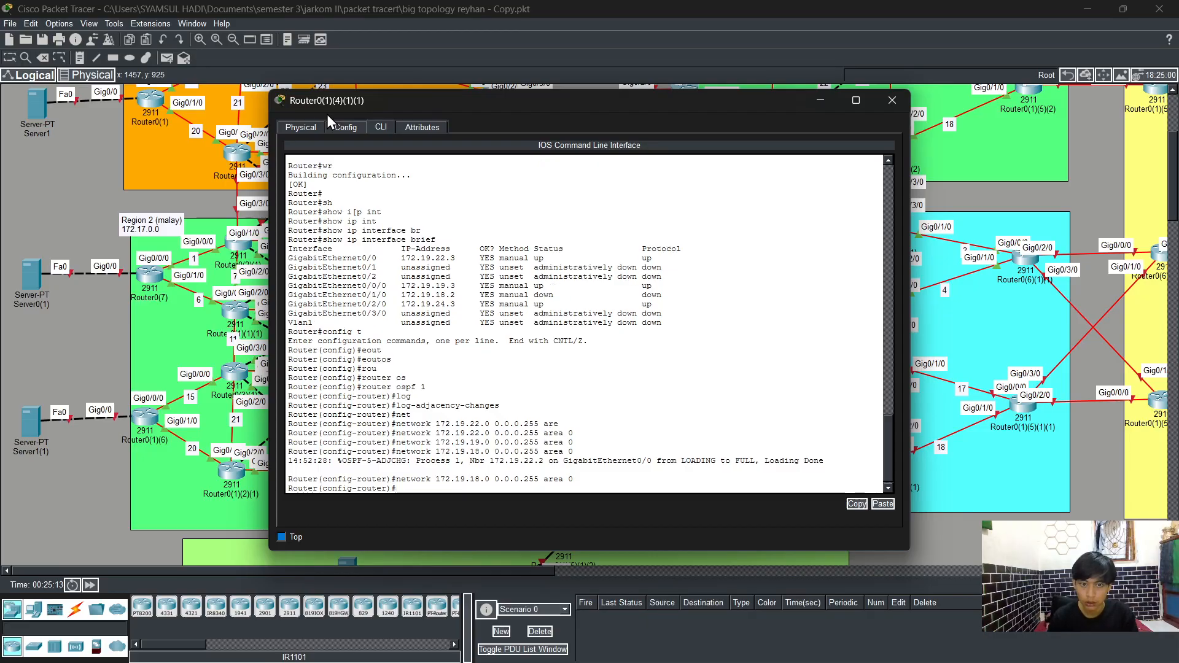
# Step: Advertise network 172.19.24.0 with wildcard 0.0.0.255 in OSPF area 0
pyautogui.press('Up')
pyautogui.press('Left')
pyautogui.press('Left')
pyautogui.press('Left')
pyautogui.press('Left')
pyautogui.press('Left')
pyautogui.press('Left')
pyautogui.press('Left')
pyautogui.press('Left')
pyautogui.press('Left')
pyautogui.press('Left')
pyautogui.press('Left')
pyautogui.press('Left')
pyautogui.press('Left')
pyautogui.press('Left')
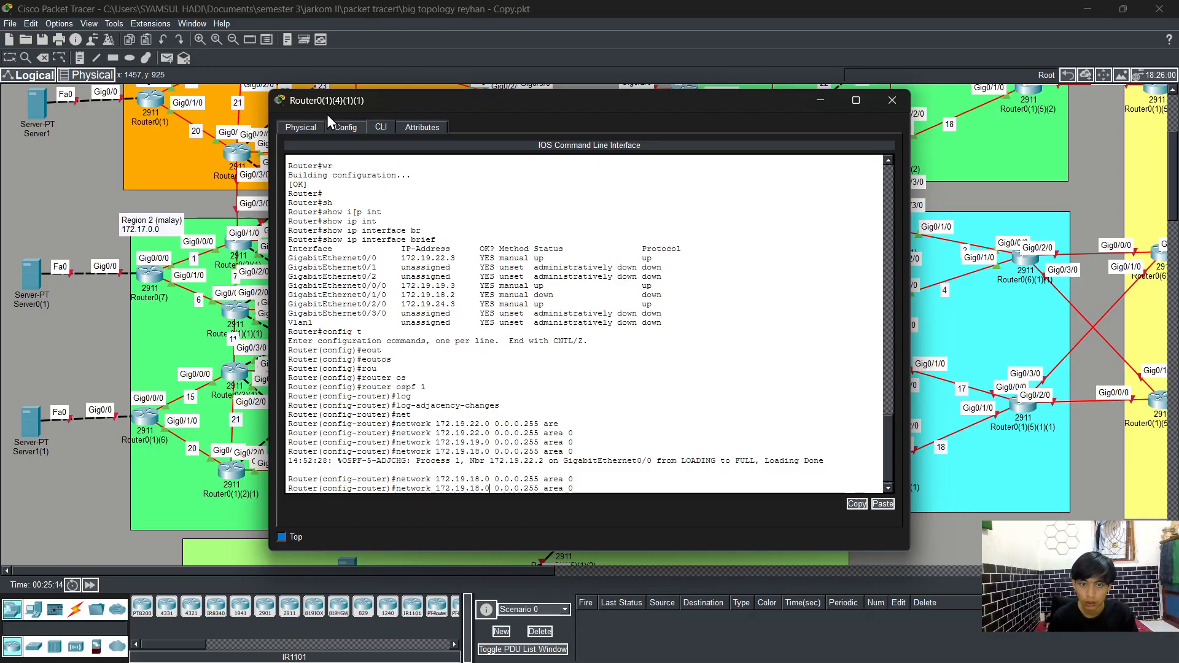
pyautogui.press('Left')
pyautogui.press('Left')
pyautogui.press('BackSpace')
pyautogui.press('BackSpace')
pyautogui.write('24')
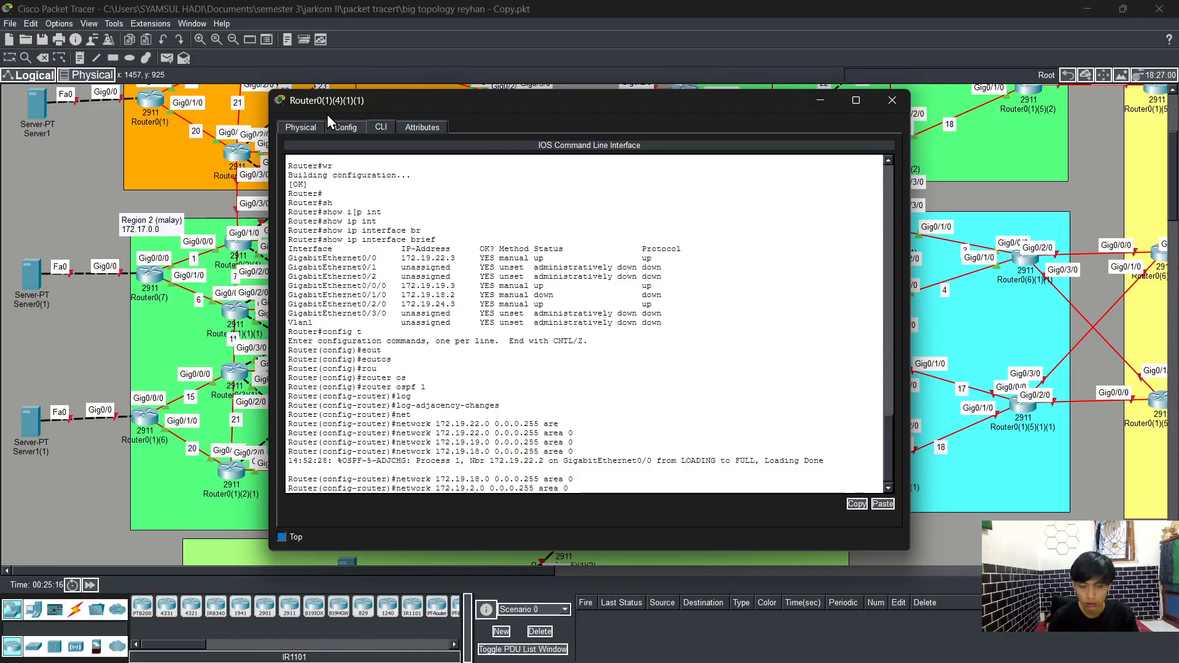
pyautogui.press('Return')
pyautogui.press('Up')
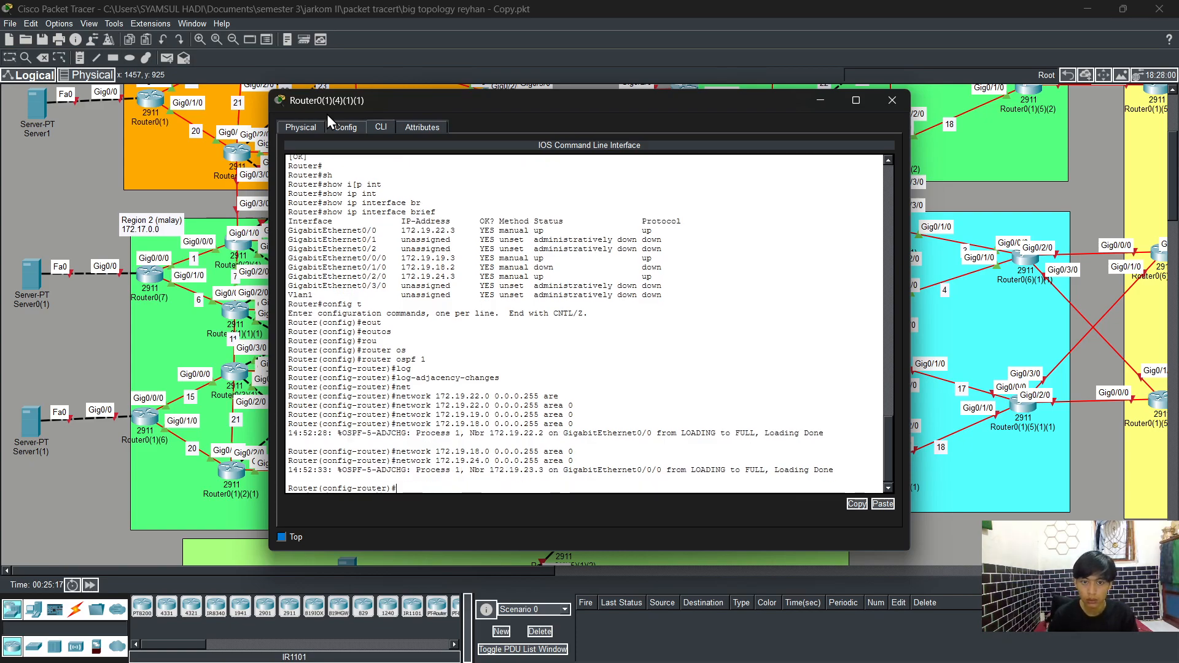
pyautogui.press('Return')
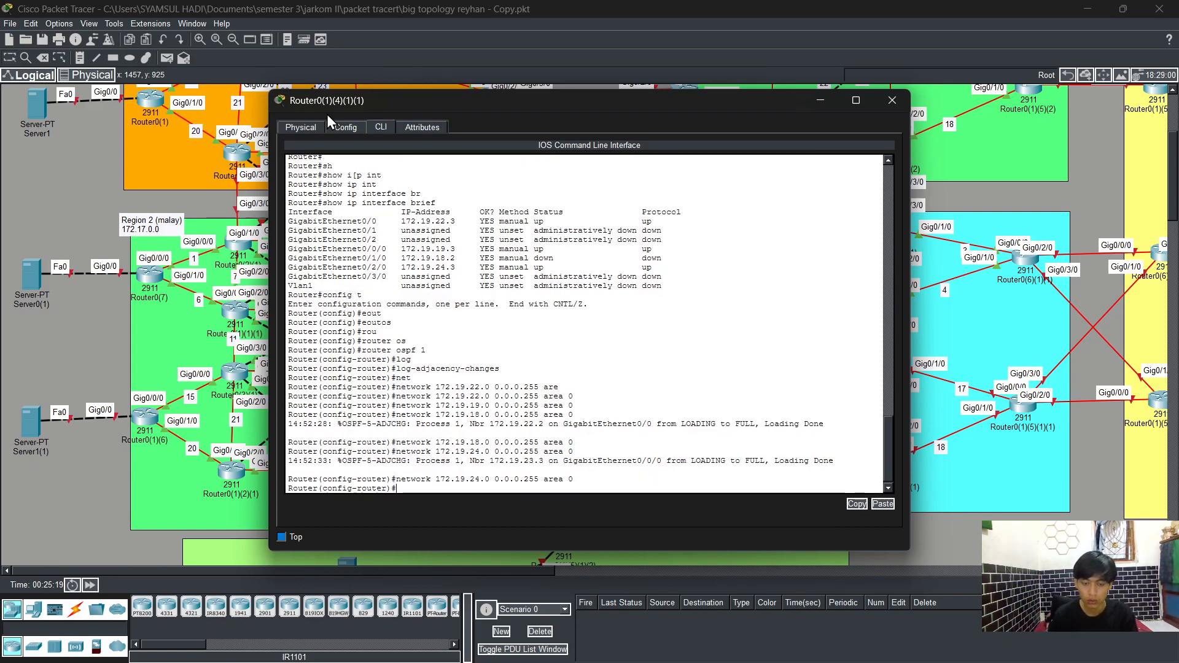
# Step: Leave configuration mode and save the running configuration with write
pyautogui.write('end')
pyautogui.press('Return')
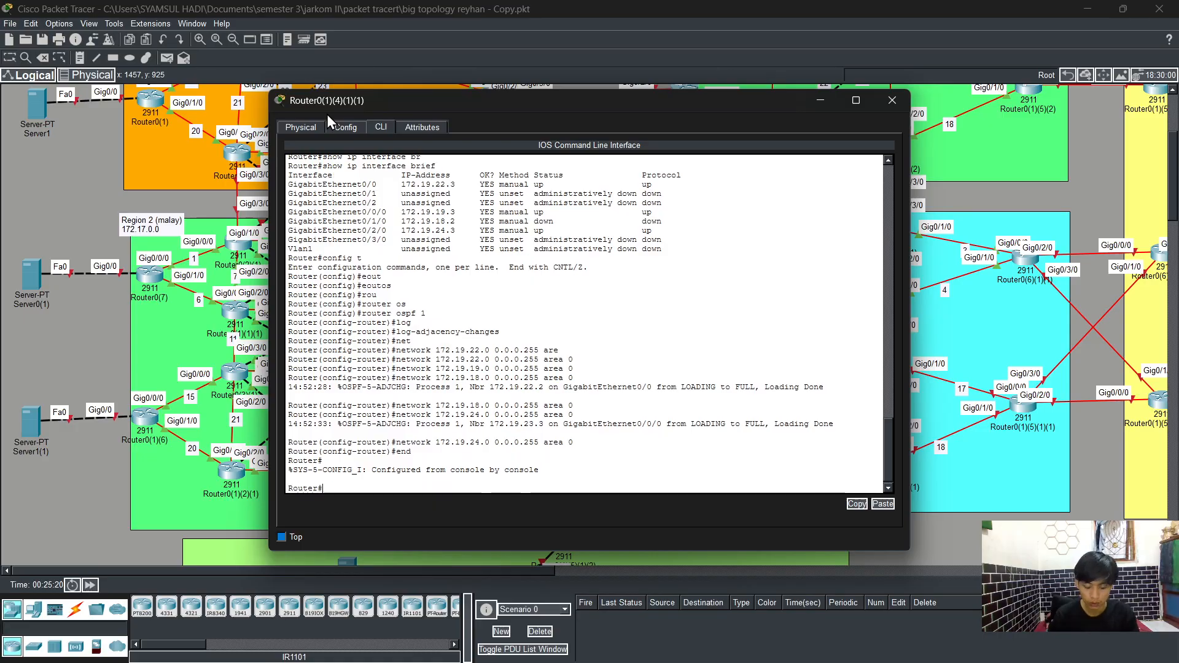
pyautogui.write('wr')
pyautogui.press('Return')
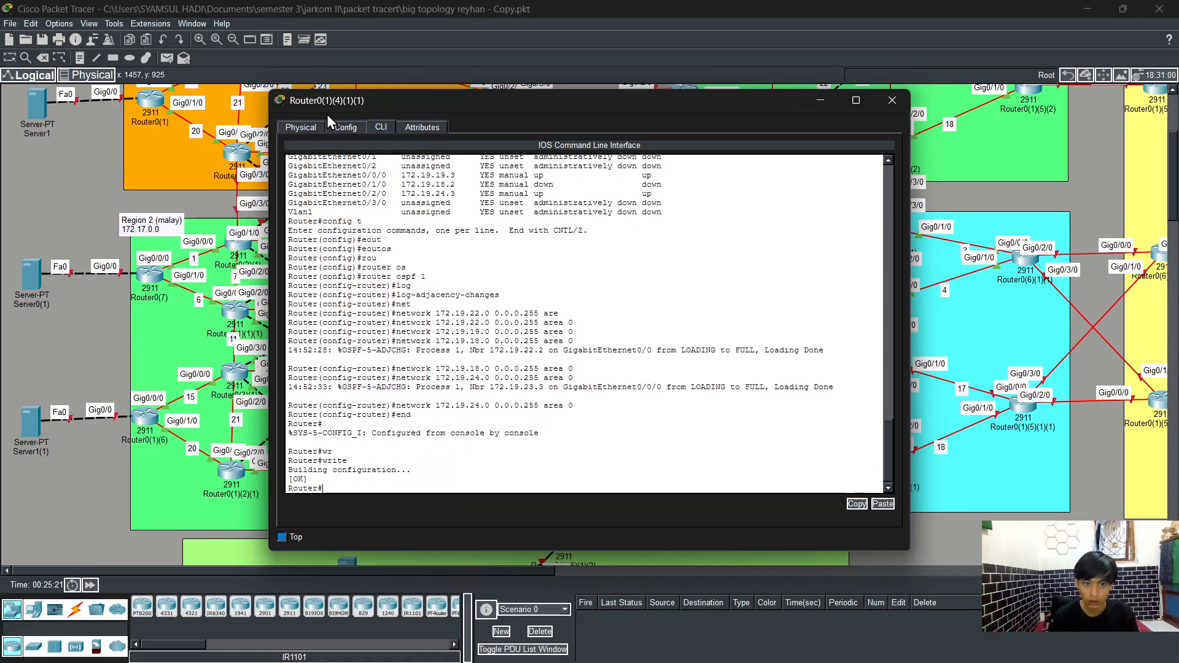
# Step: Display the running configuration and page through it to review the interfaces and OSPF networks
pyautogui.write('sh')
pyautogui.press('Tab')
pyautogui.write('r')
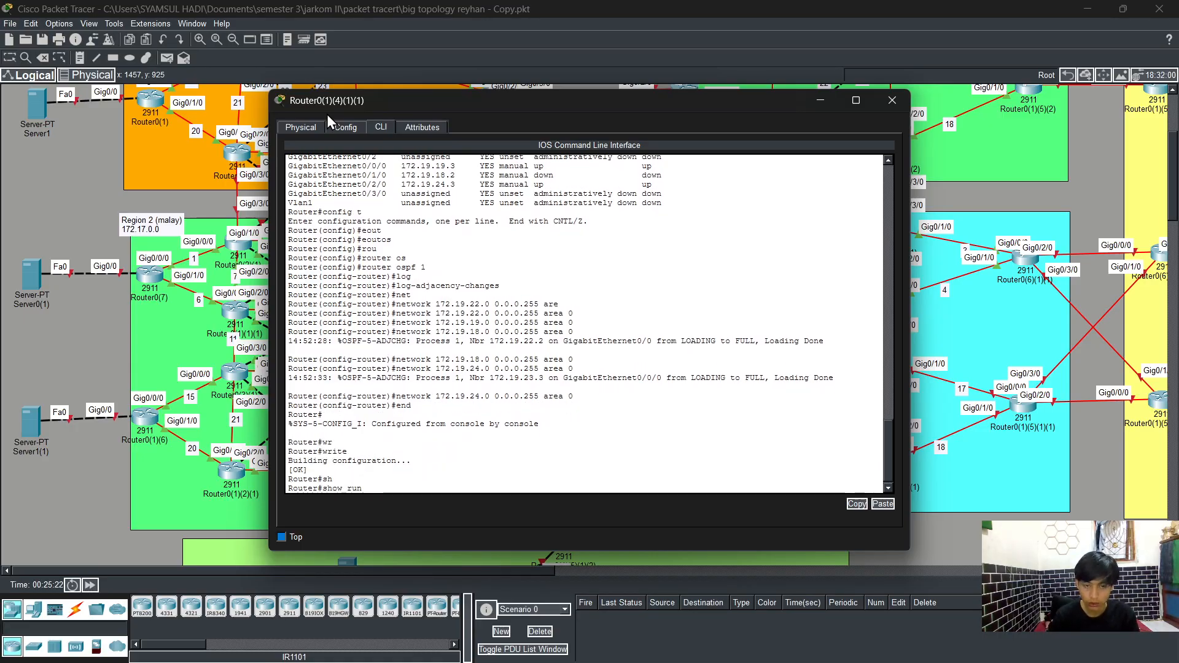
pyautogui.write('un')
pyautogui.press('Return')
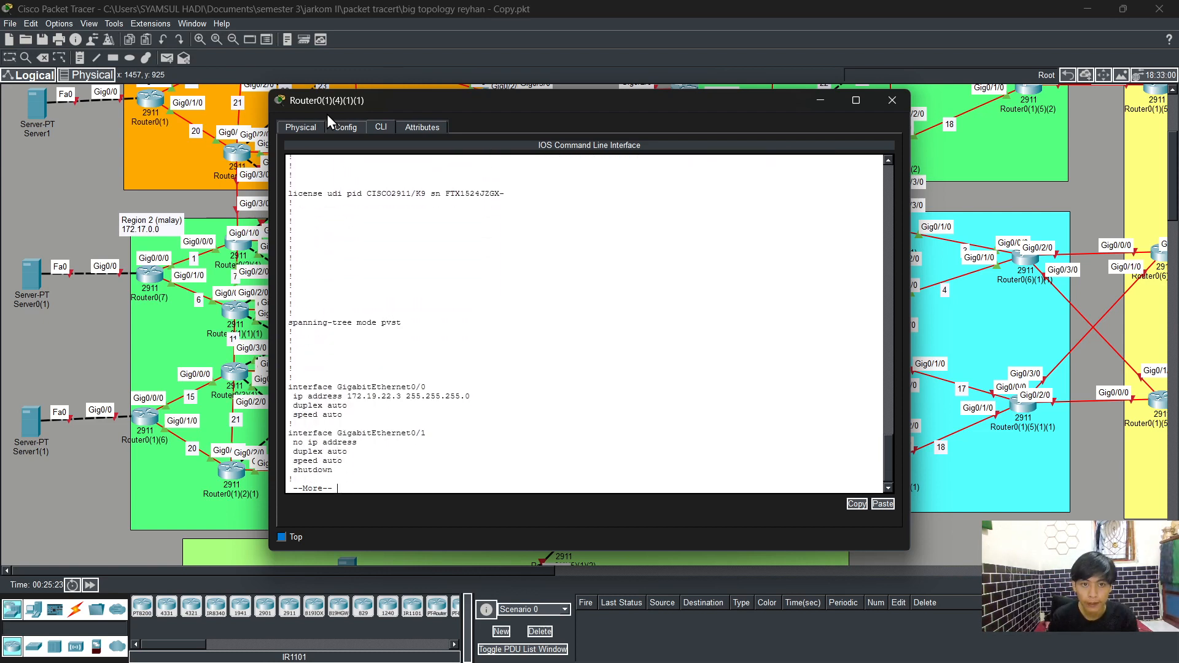
pyautogui.press('space')
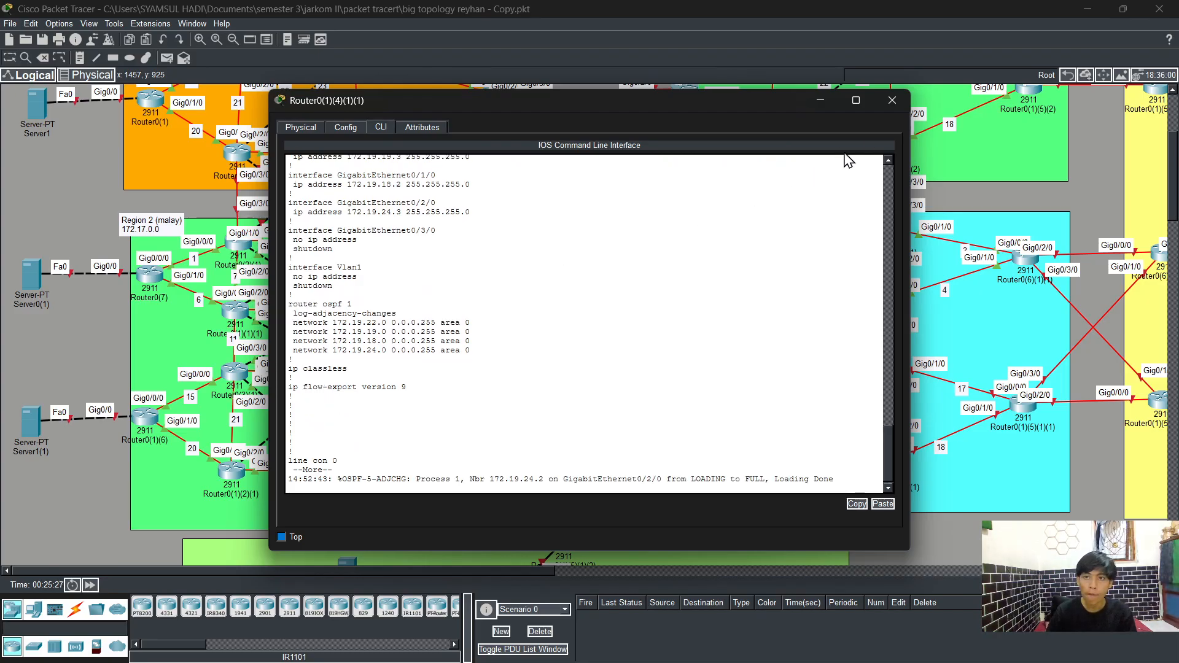
# Step: Open the CLI of router Router0(1)(5)(1)(1) and enter privileged EXEC and global configuration mode
pyautogui.click(891, 103)
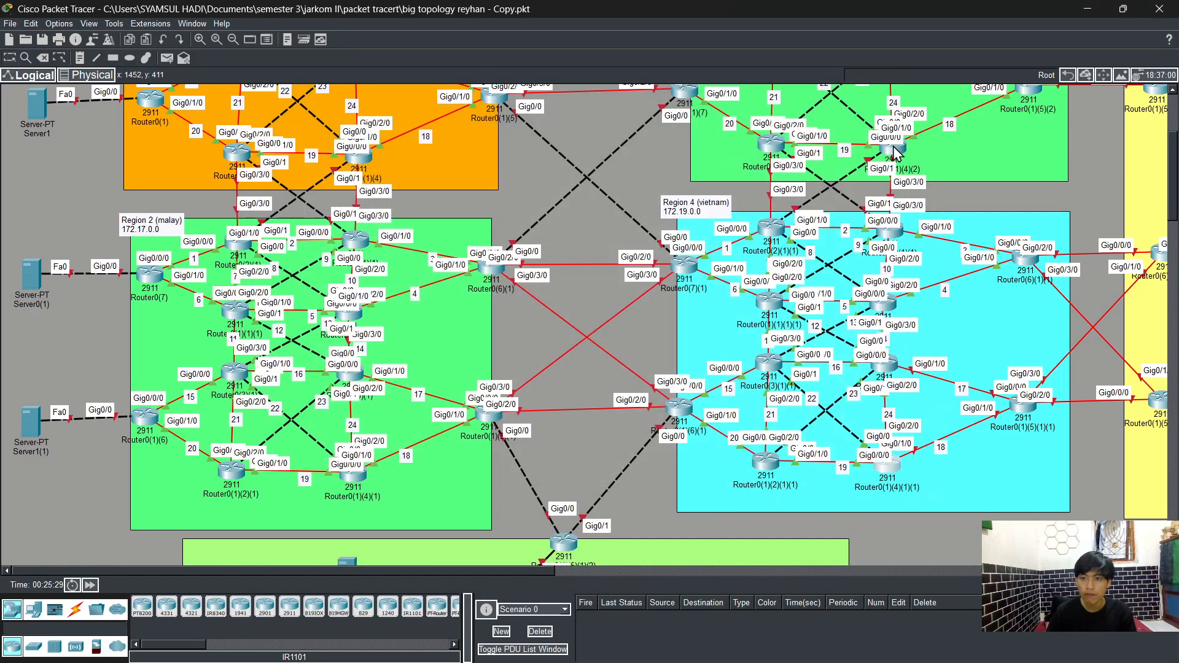
pyautogui.click(1024, 406)
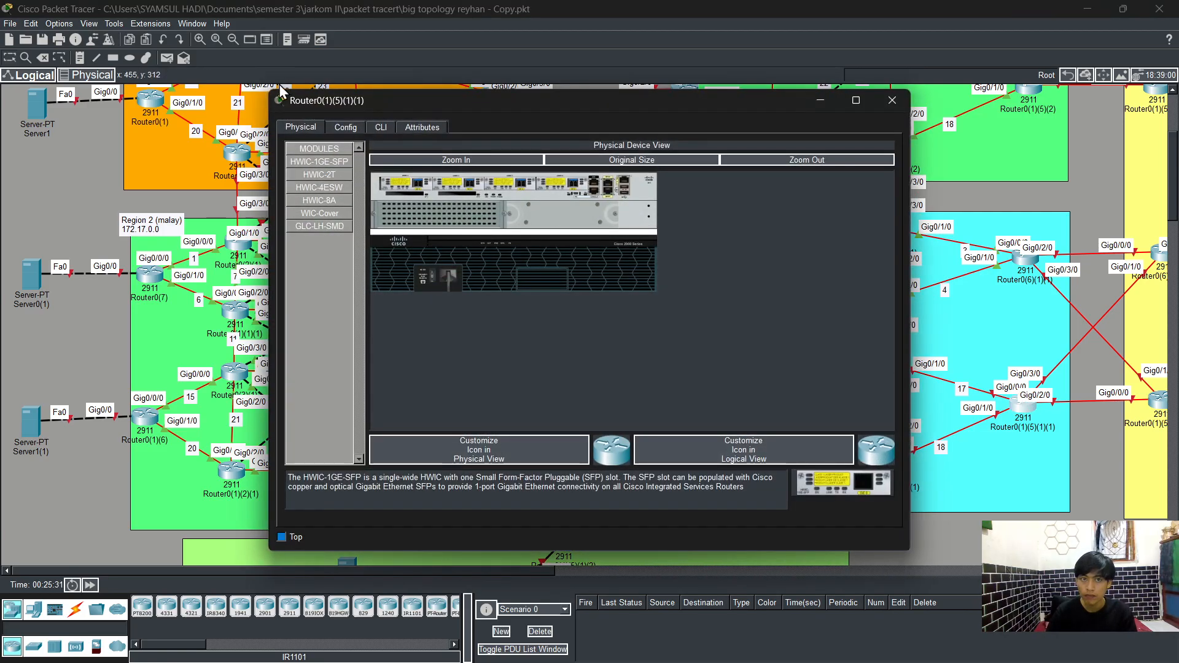
pyautogui.click(381, 129)
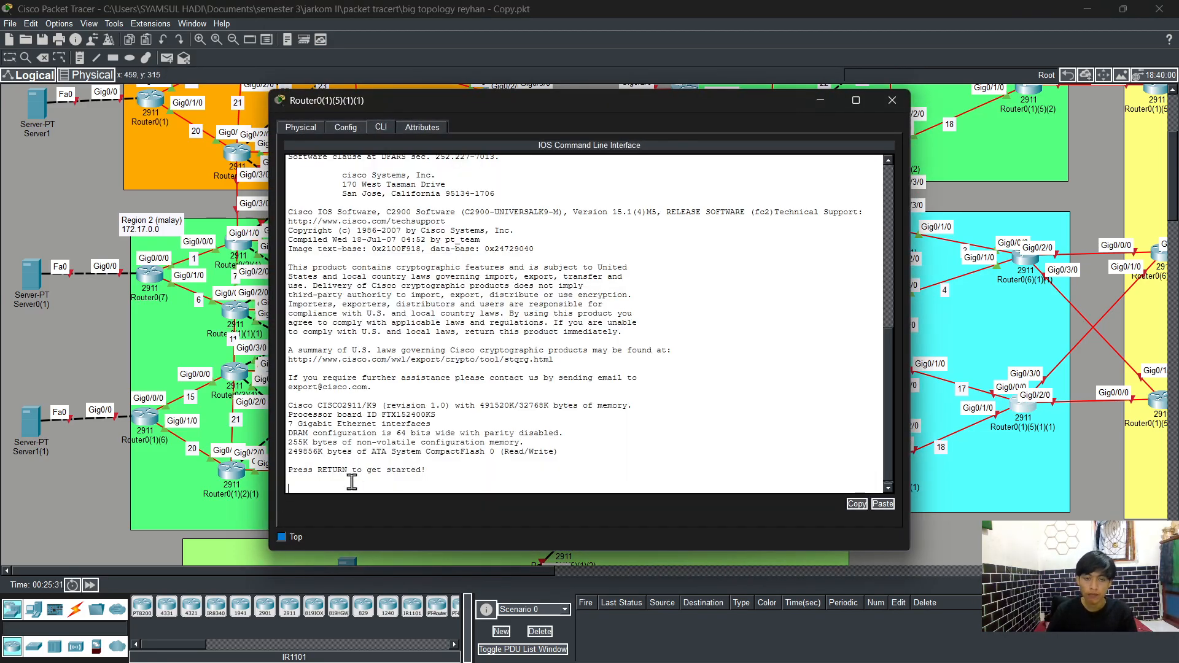
pyautogui.press('Return')
pyautogui.write('en')
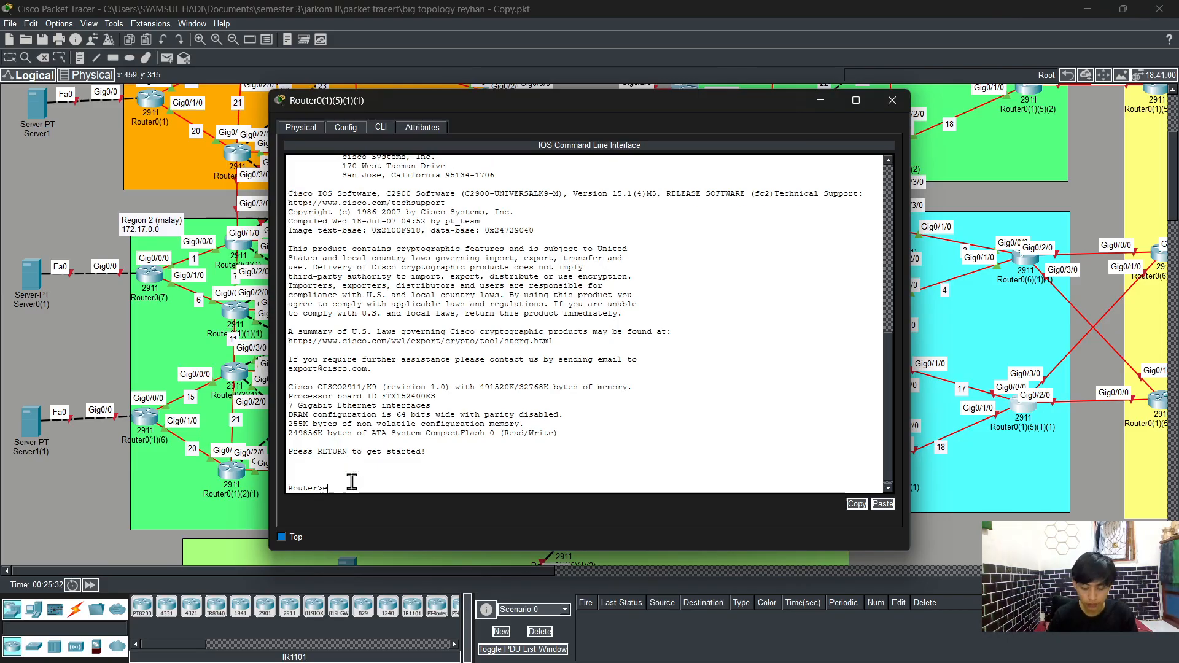
pyautogui.press('Tab')
pyautogui.press('Return')
pyautogui.write('nfig t')
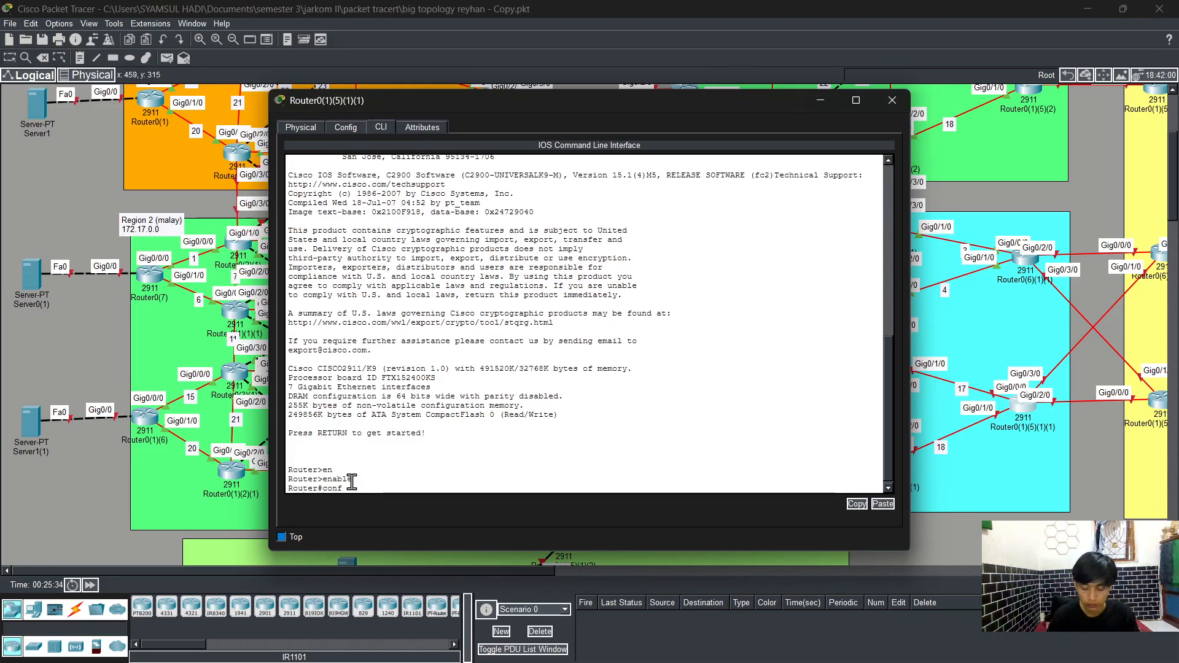
pyautogui.press('Return')
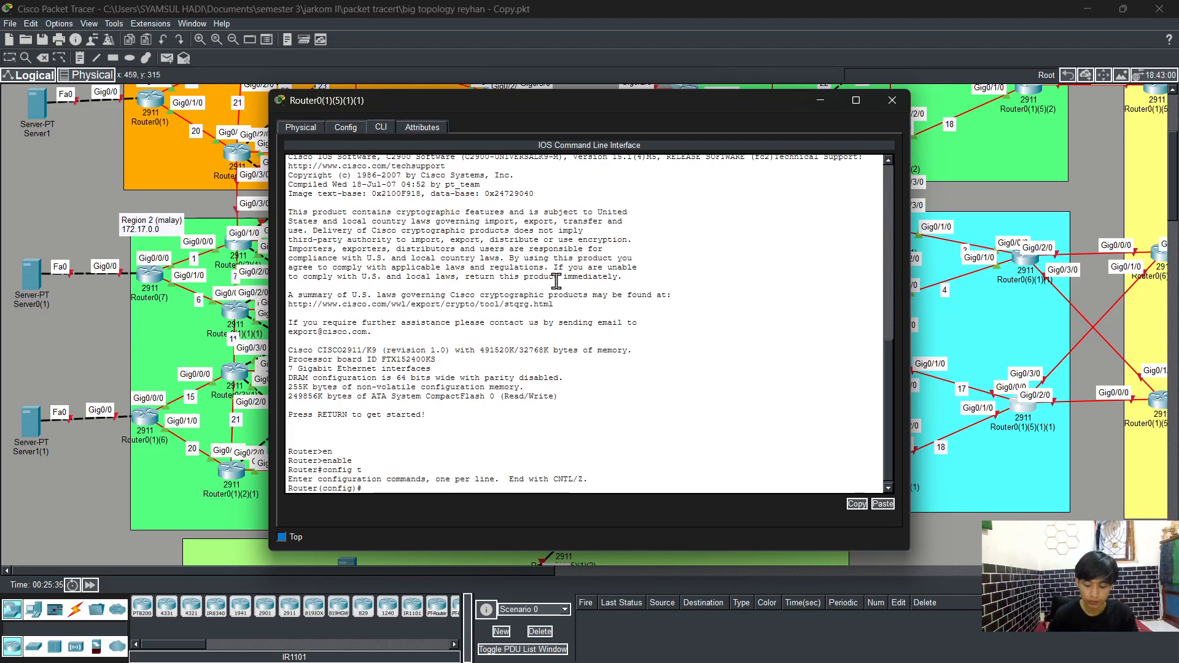
# Step: Select interface g0/0/0 and assign it IP address 172.19.17.3 with mask 255.255.255.0
pyautogui.write('int')
pyautogui.press('Tab')
pyautogui.write('g0')
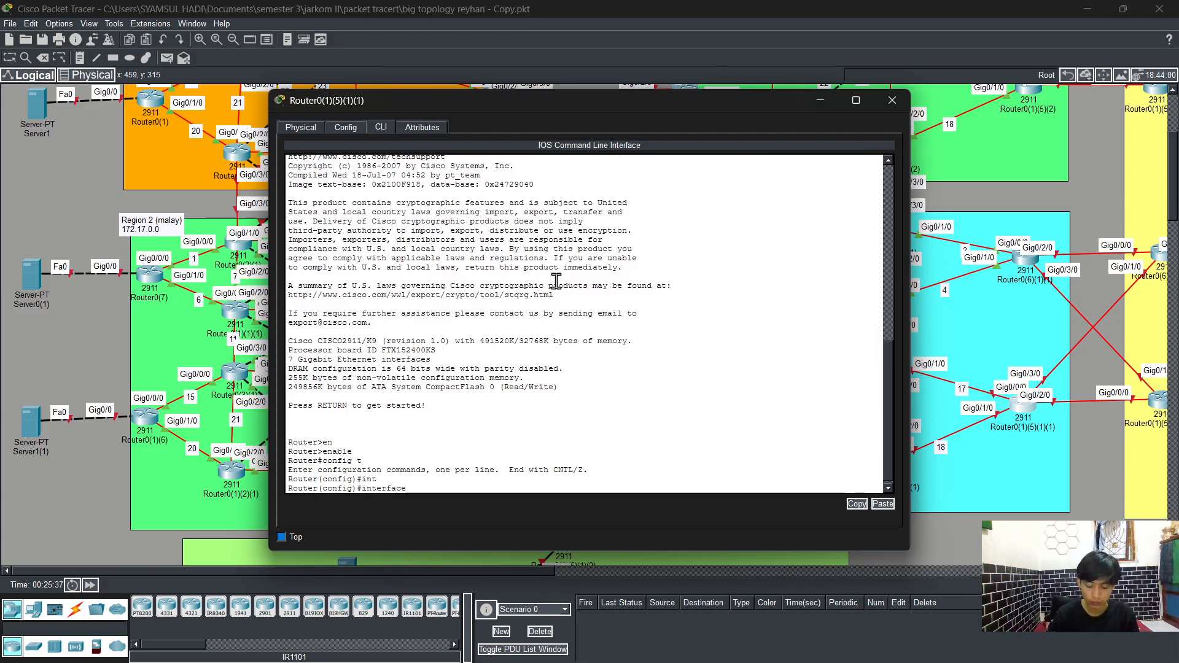
pyautogui.write('/')
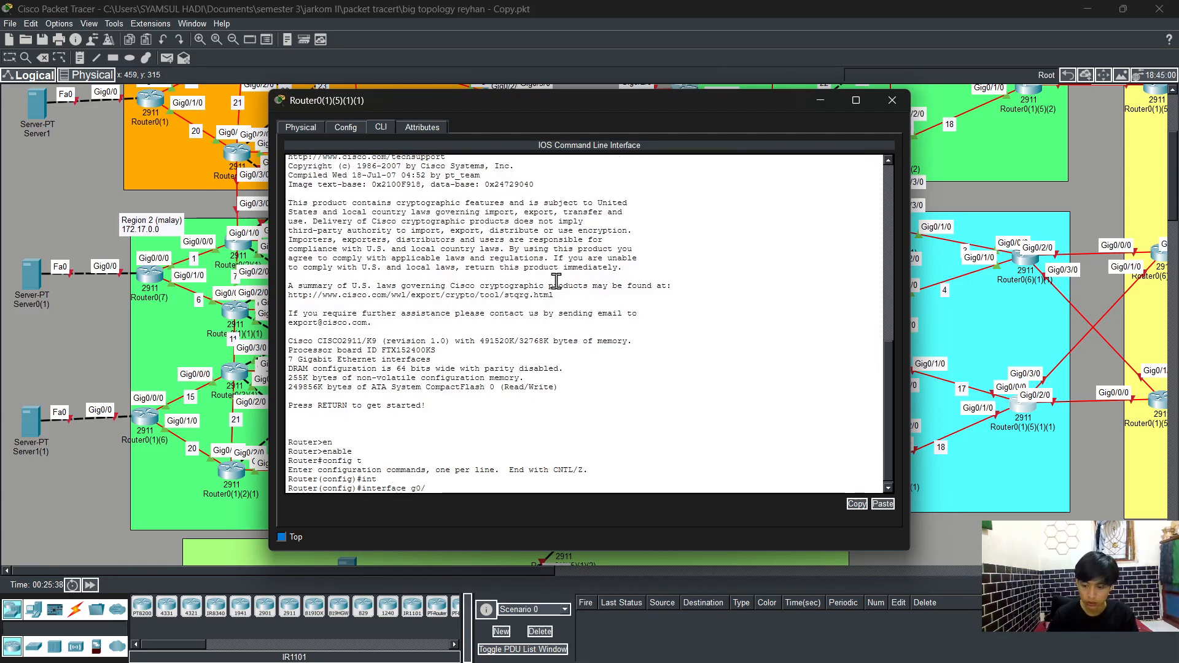
pyautogui.write('0/0')
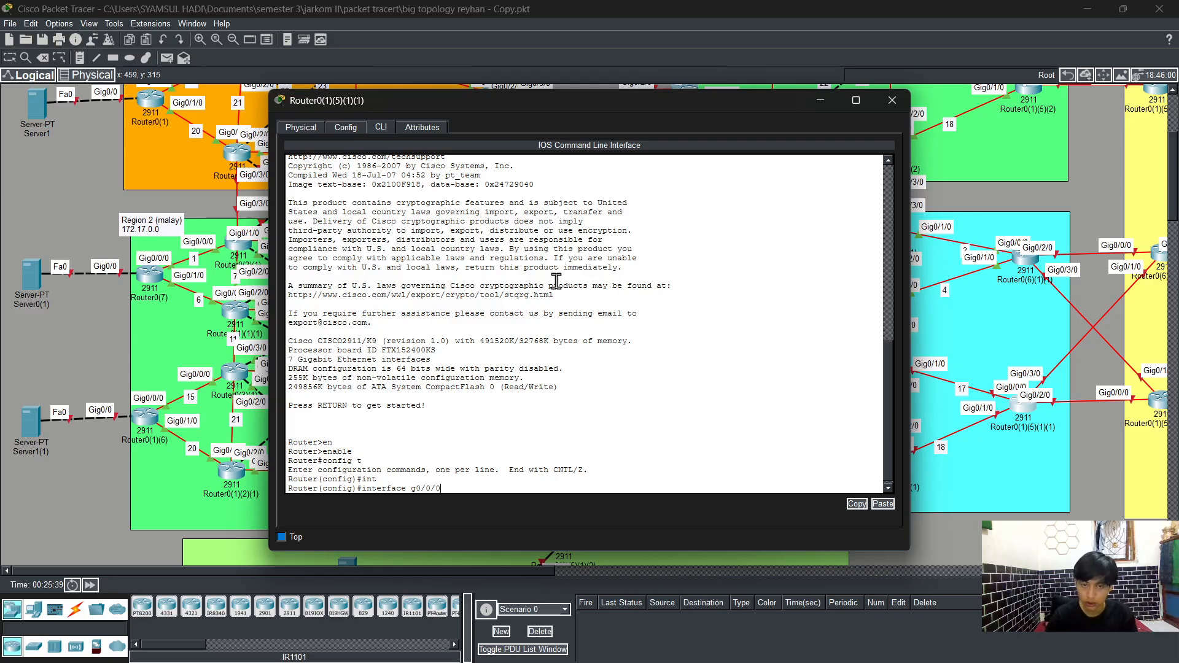
pyautogui.press('Return')
pyautogui.write('ip ad')
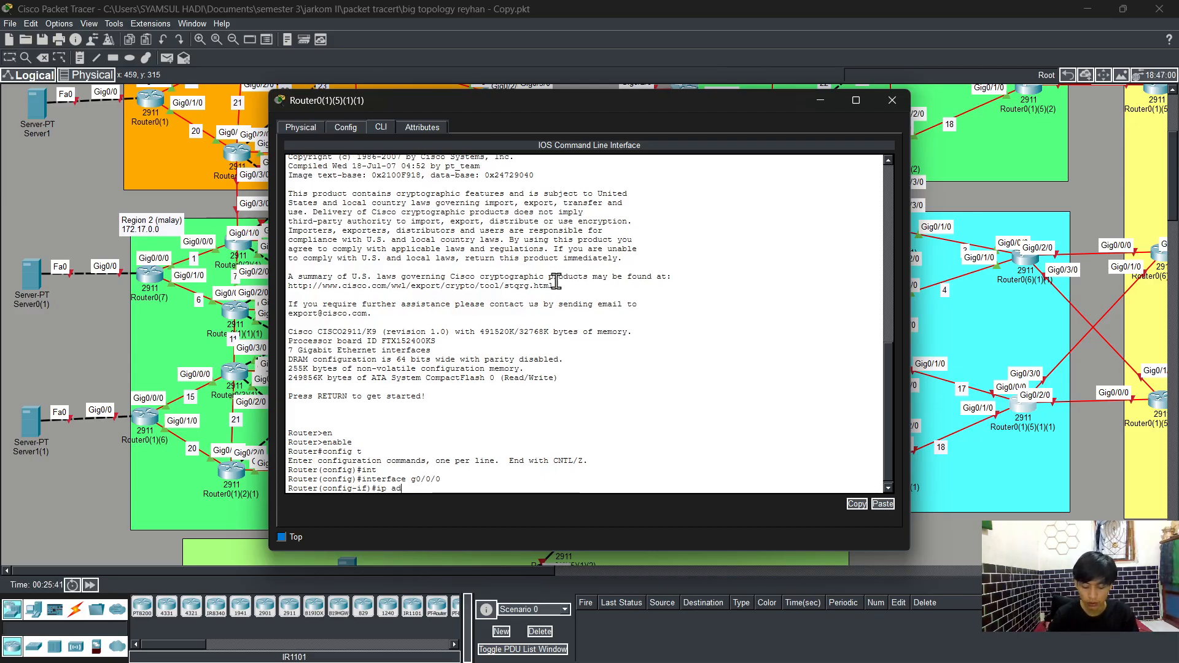
pyautogui.press('Tab')
pyautogui.write('172.19.')
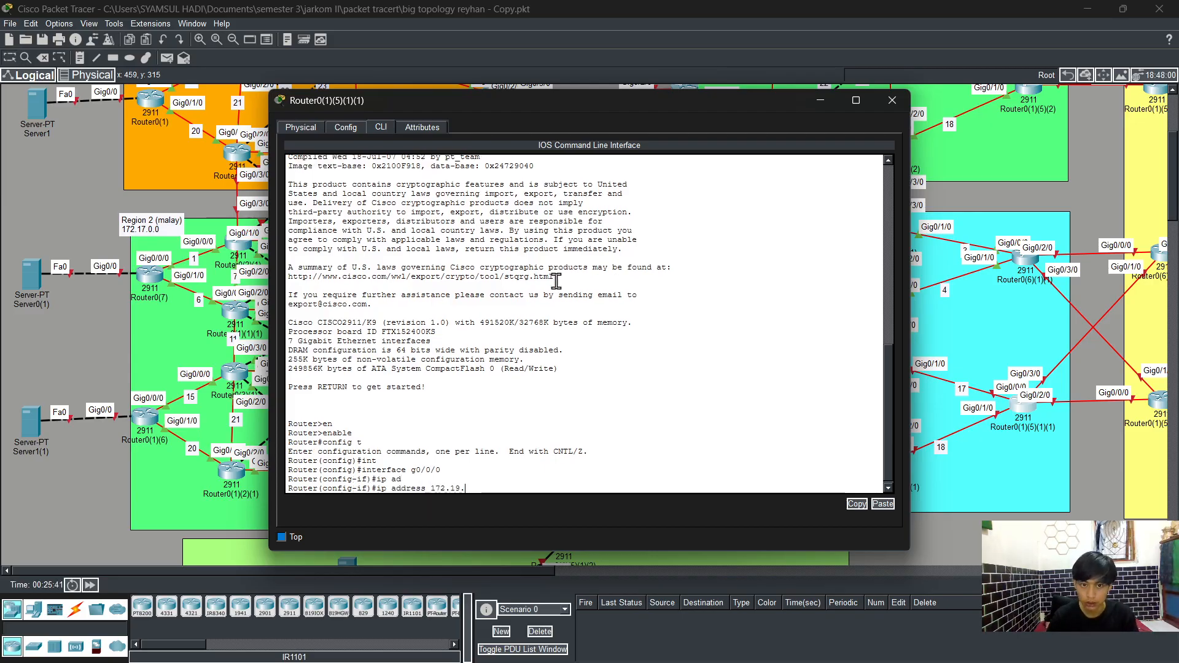
pyautogui.write('17.3')
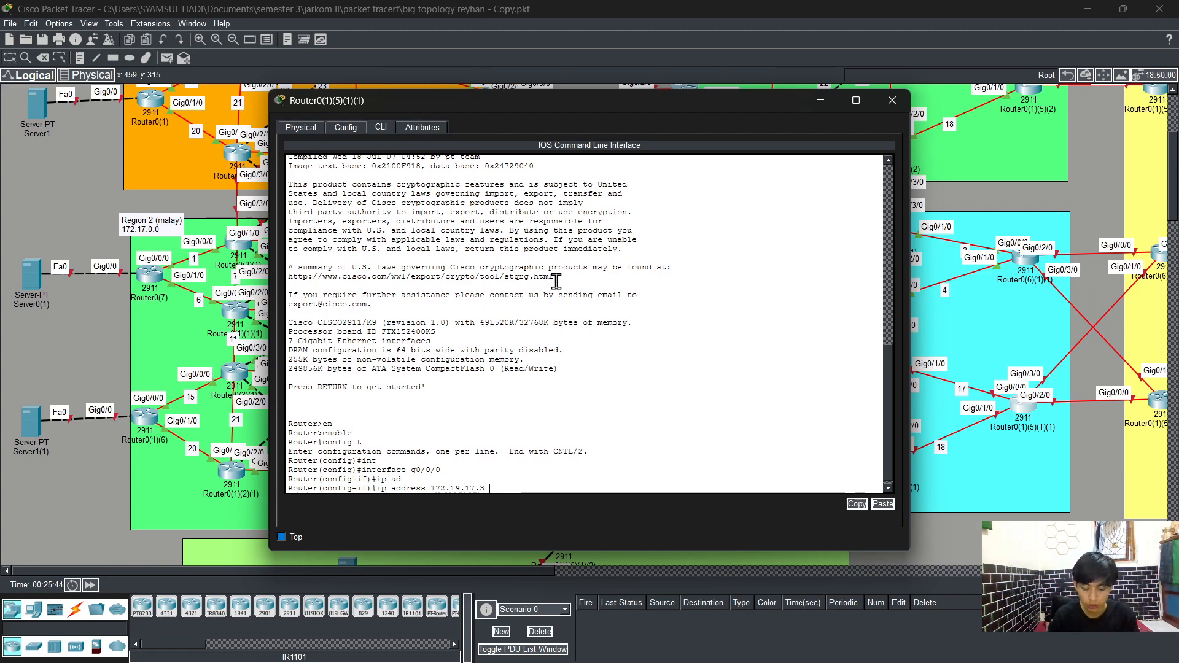
pyautogui.write(' 255.255.25')
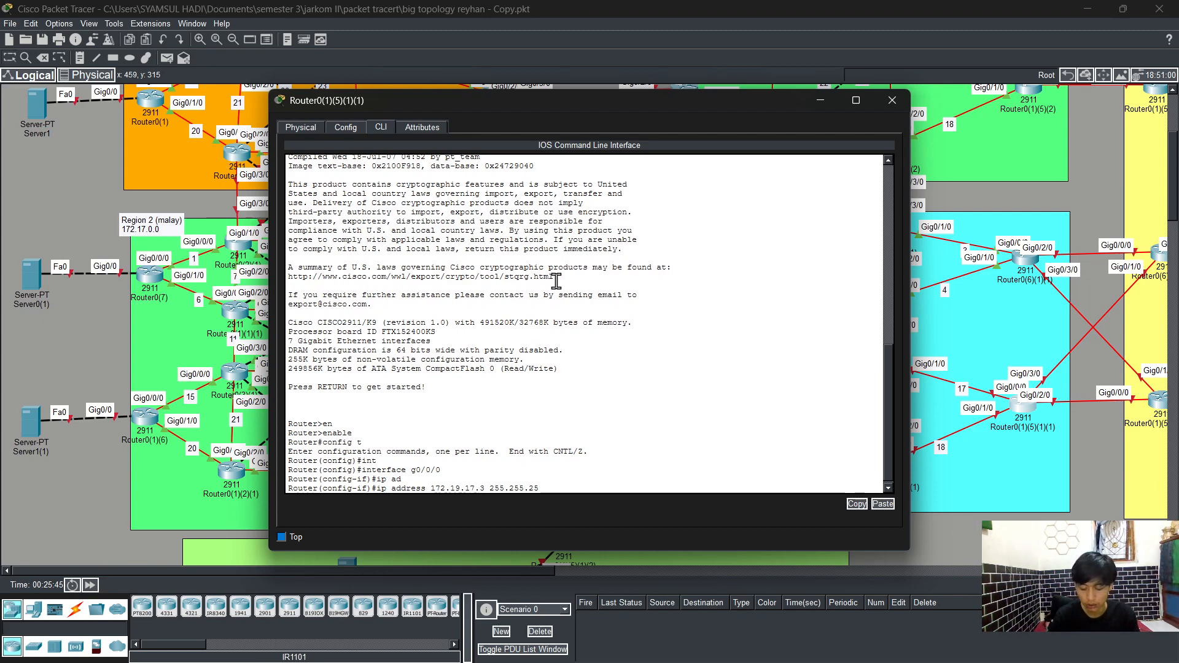
pyautogui.write('5.0')
pyautogui.press('Return')
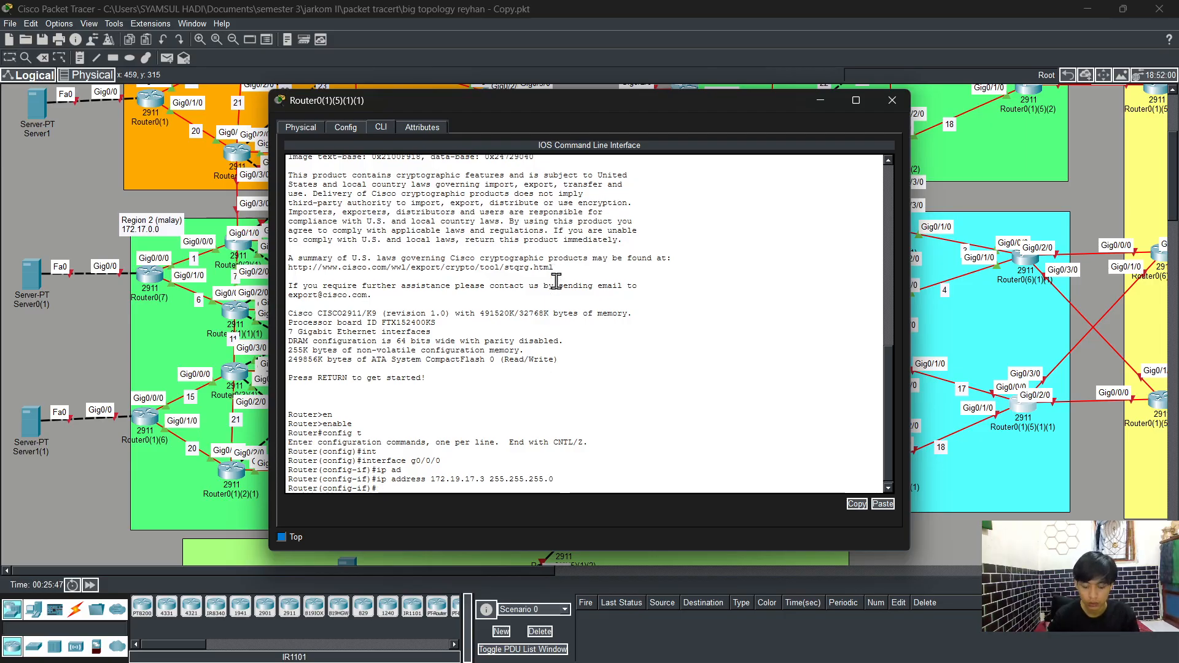
# Step: Enable interface g0/0/0 with no shutdown and exit back to global configuration
pyautogui.write('no shh')
pyautogui.press('Return')
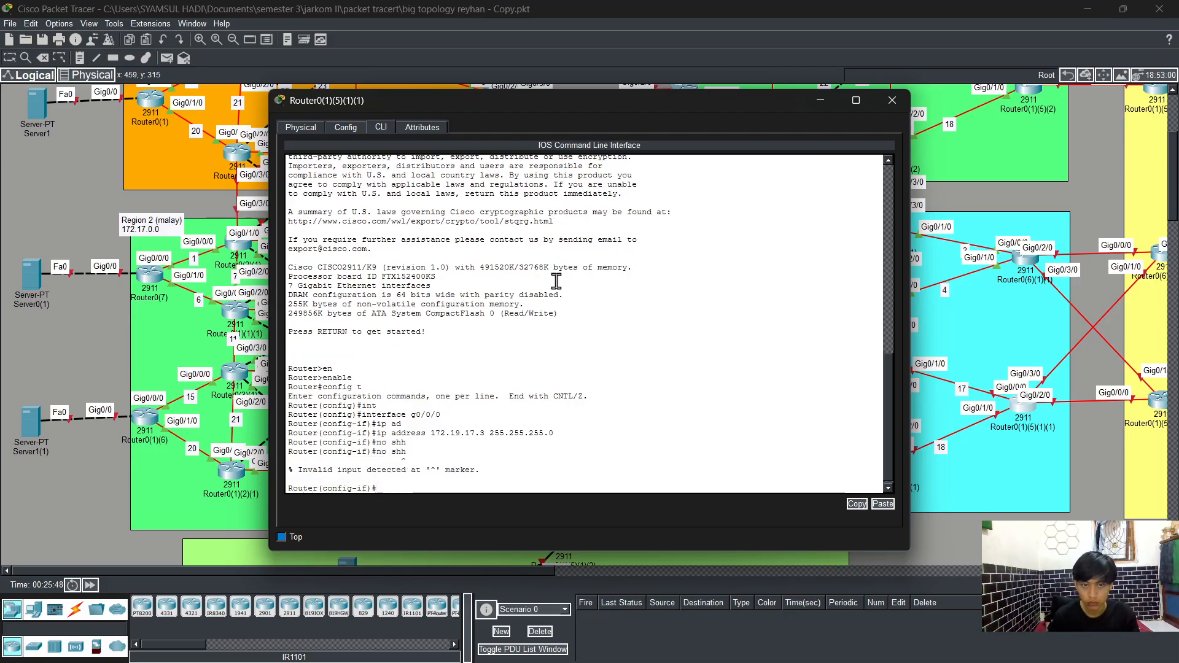
pyautogui.write('no sh')
pyautogui.press('Tab')
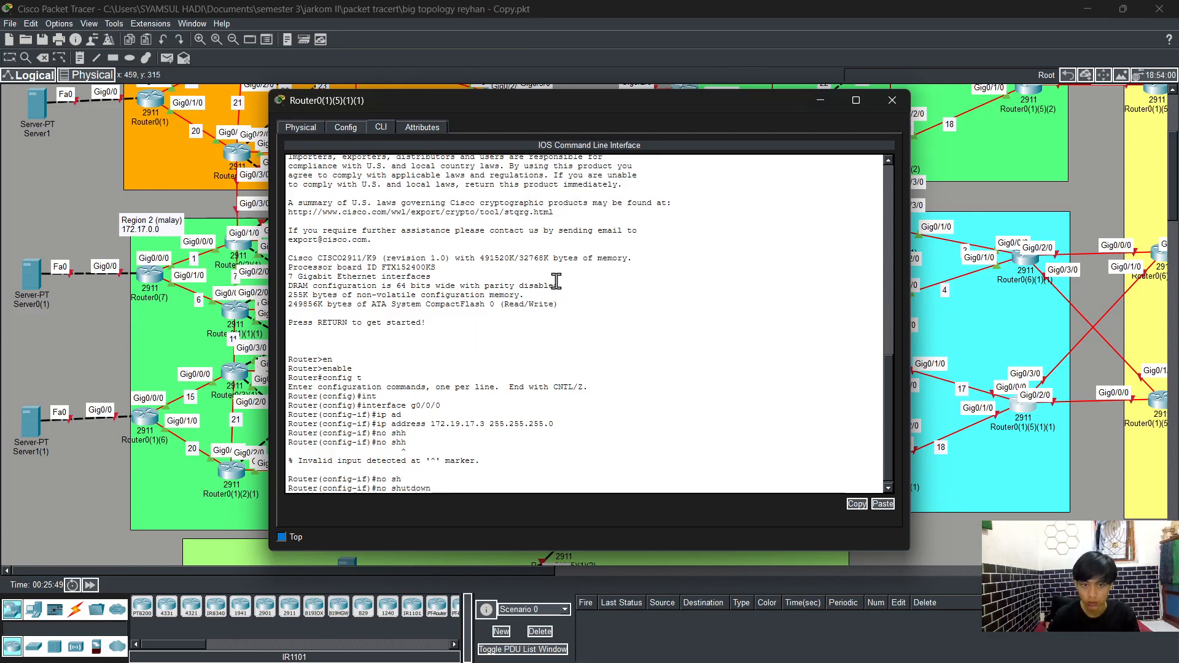
pyautogui.press('Return')
pyautogui.write('exi')
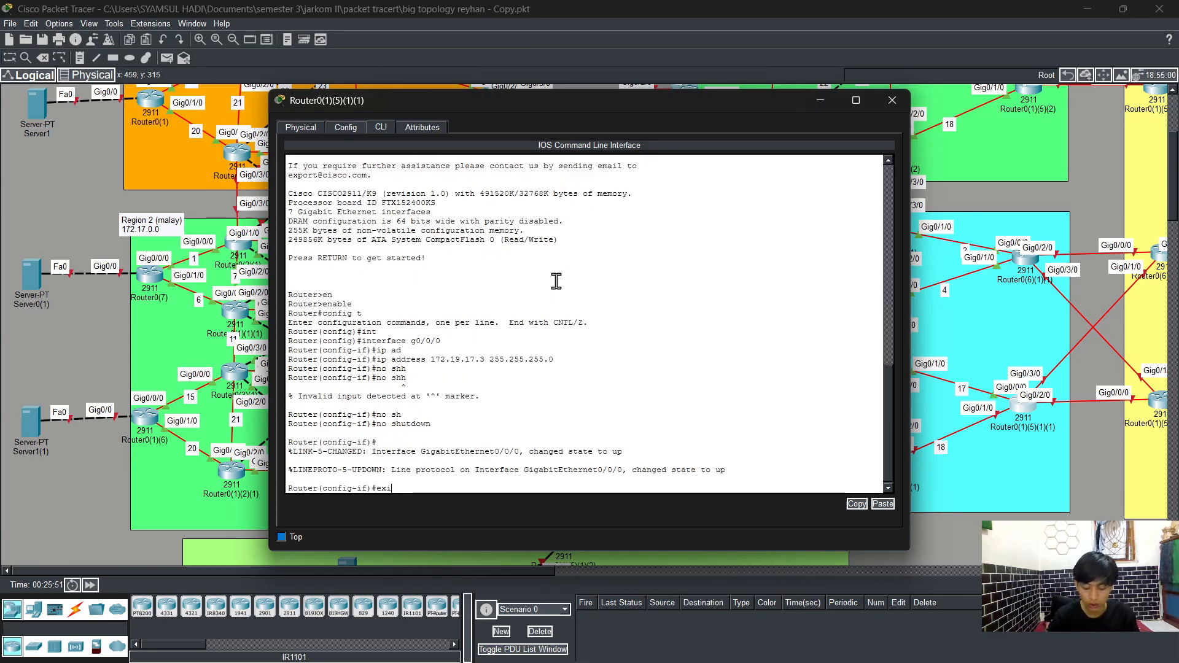
pyautogui.write('t')
pyautogui.press('Return')
# Step: Try to set address 172.19.18.3 255.255.255.0 using the interface command
pyautogui.write('int')
pyautogui.press('Tab')
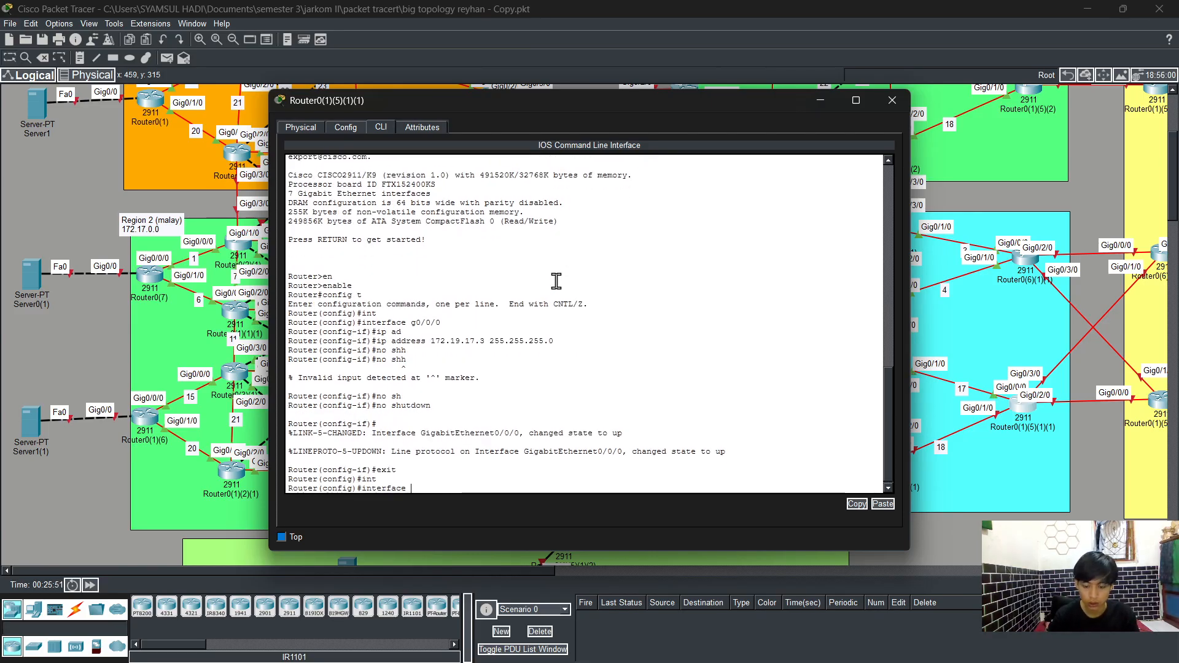
pyautogui.write('172.1')
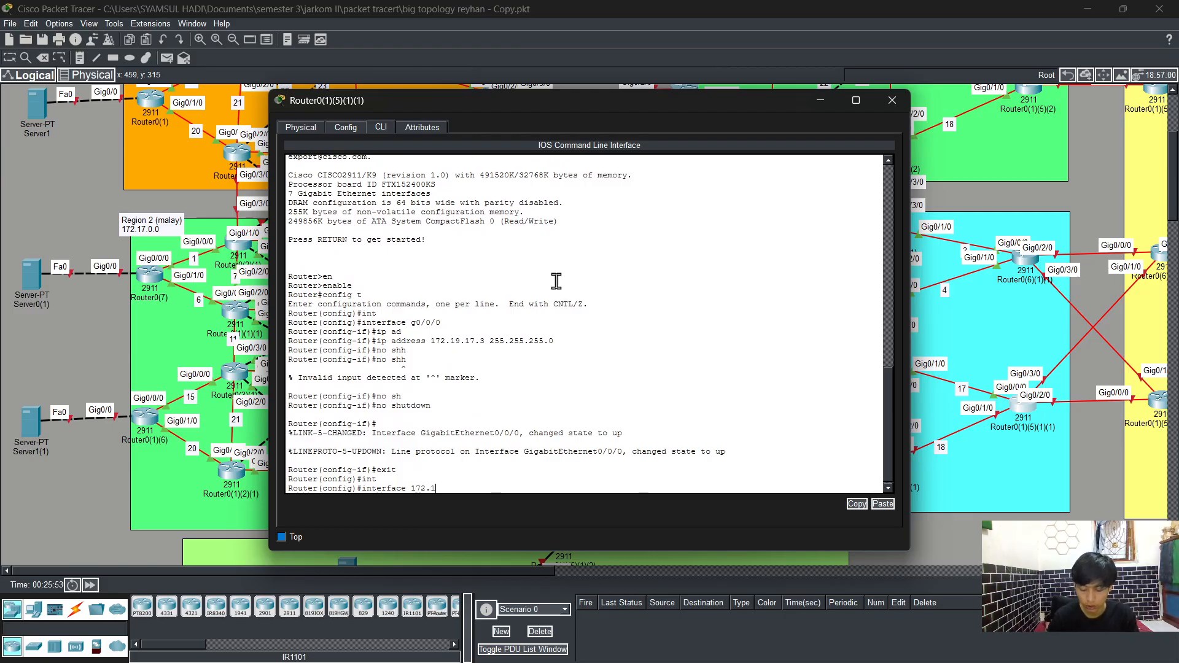
pyautogui.write('9')
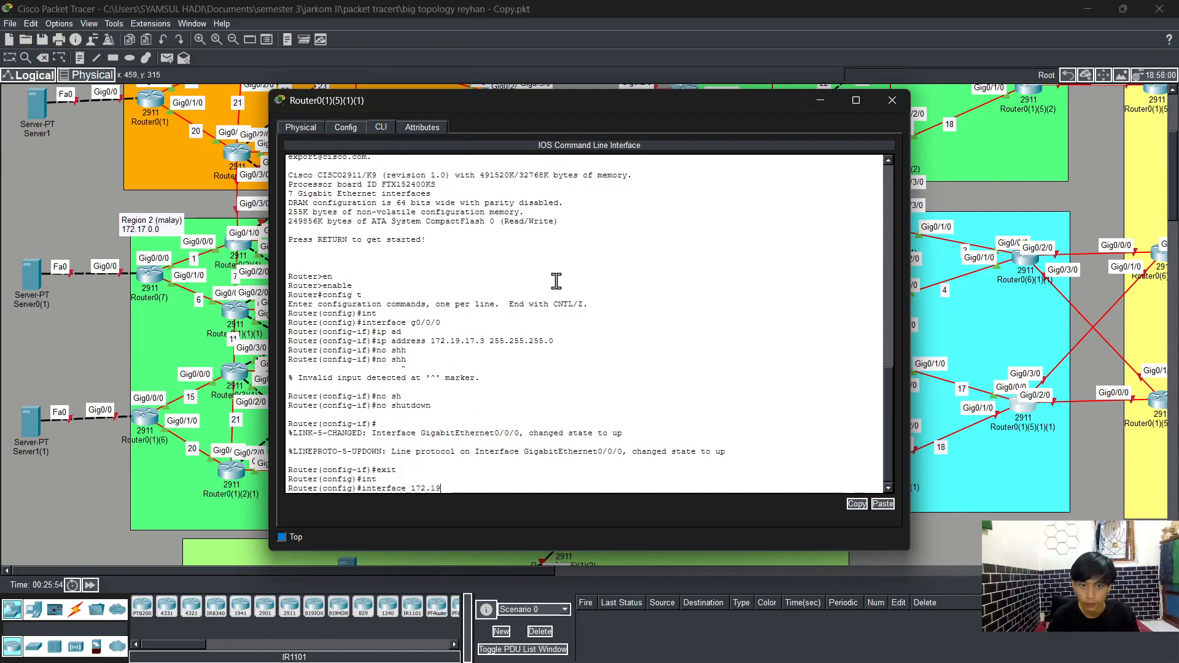
pyautogui.write('.')
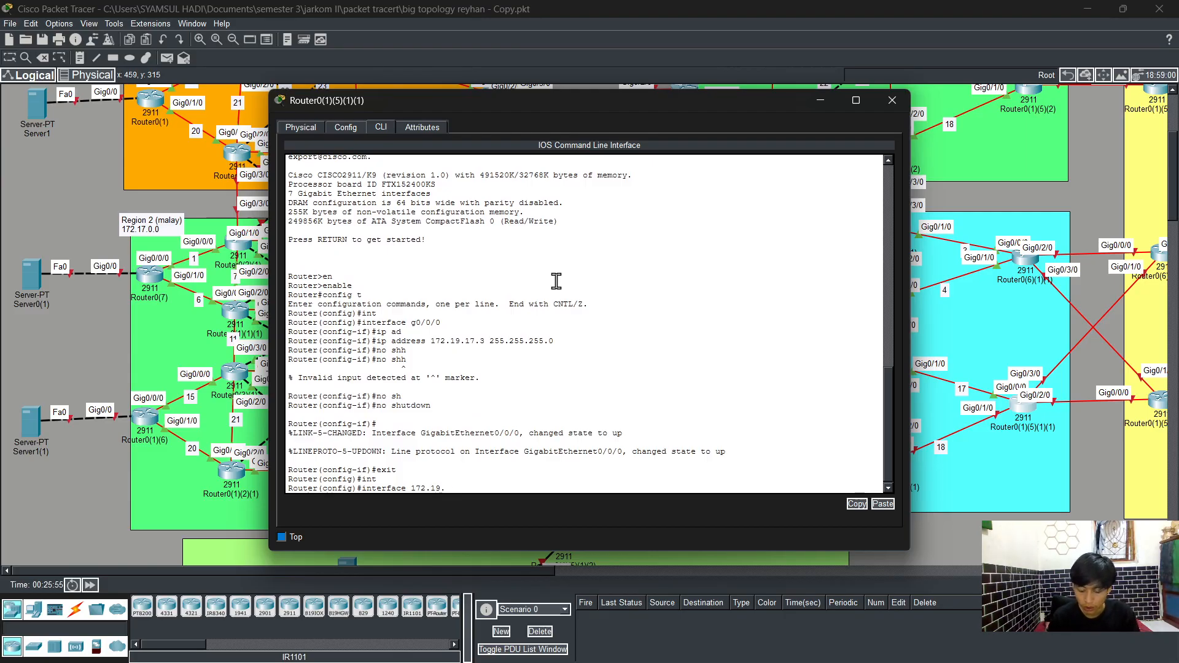
pyautogui.write('18.3 2')
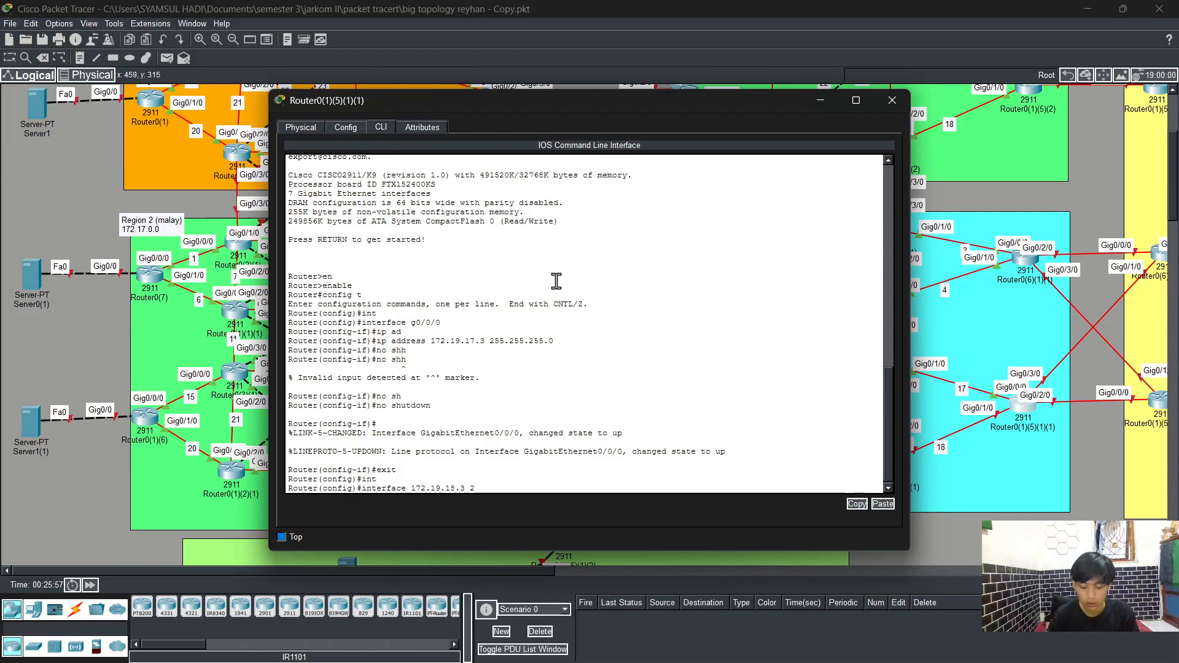
pyautogui.write('55.255.255.0')
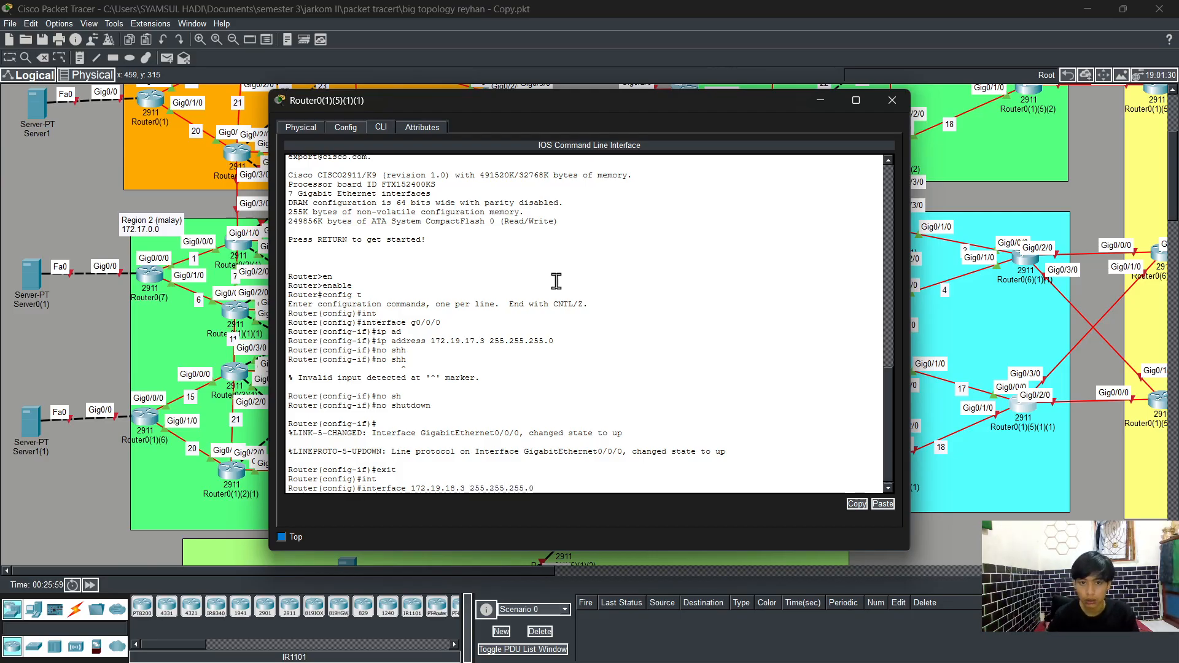
pyautogui.press('Return')
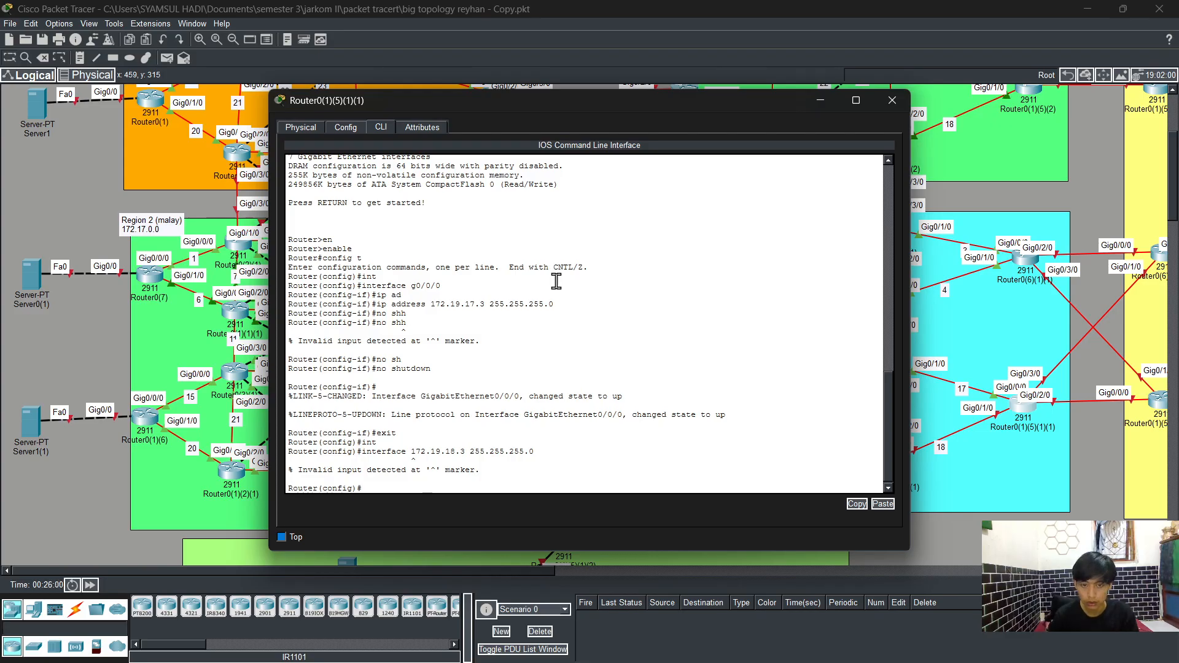
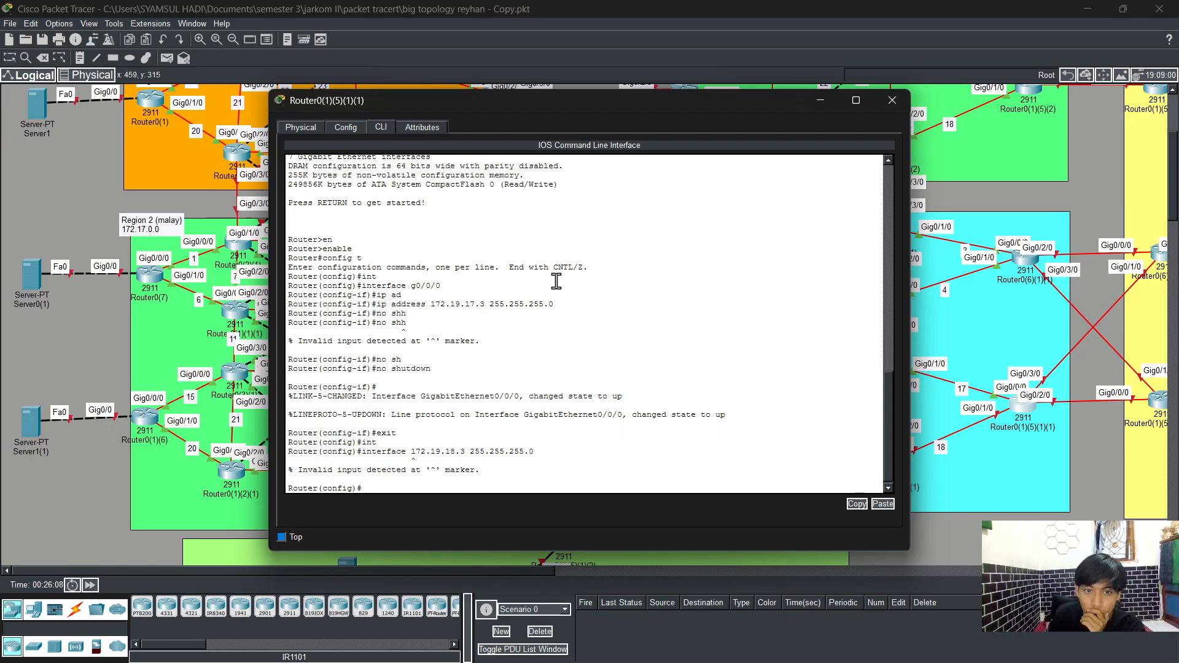
# Step: Select interface g0/1/0 and assign it IP address 172.19.18.3 with mask 255.255.255.0
pyautogui.write('int')
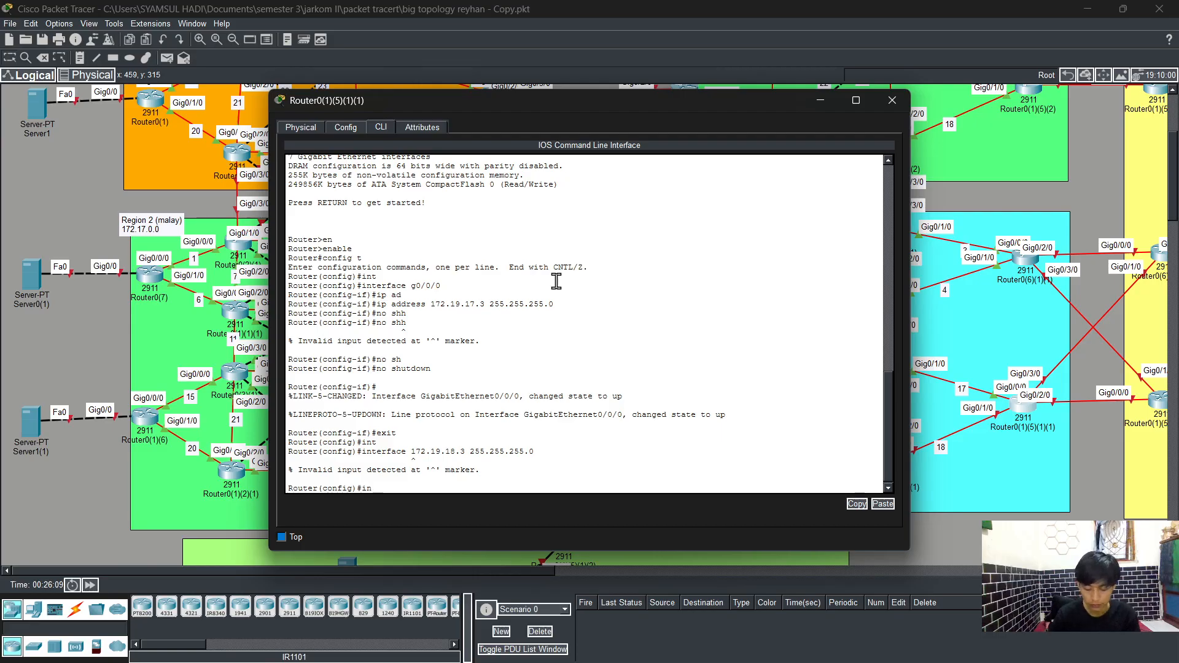
pyautogui.press('Tab')
pyautogui.write('g')
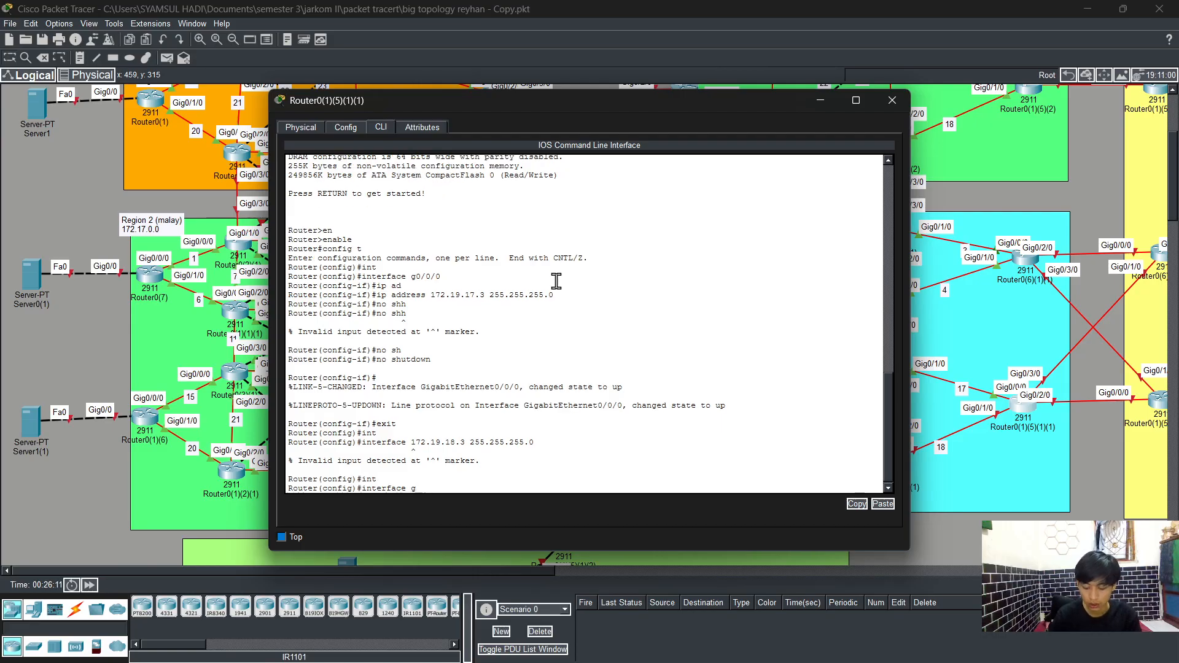
pyautogui.write('0/1')
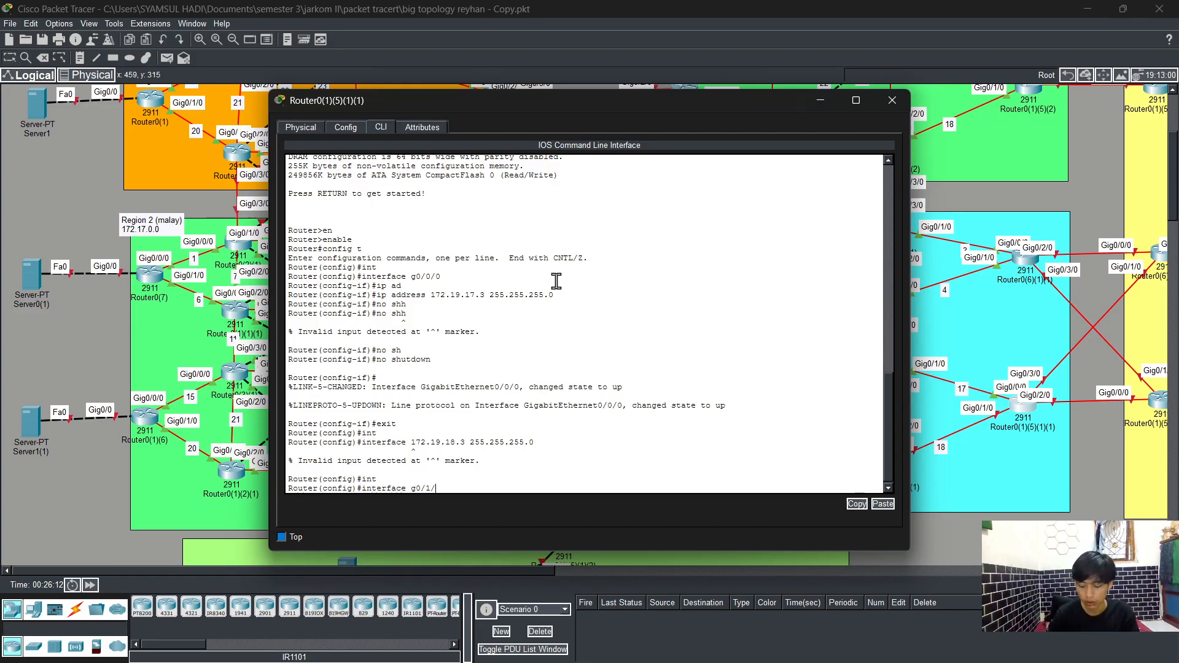
pyautogui.write('/0')
pyautogui.press('Return')
pyautogui.write('ig-if)#i')
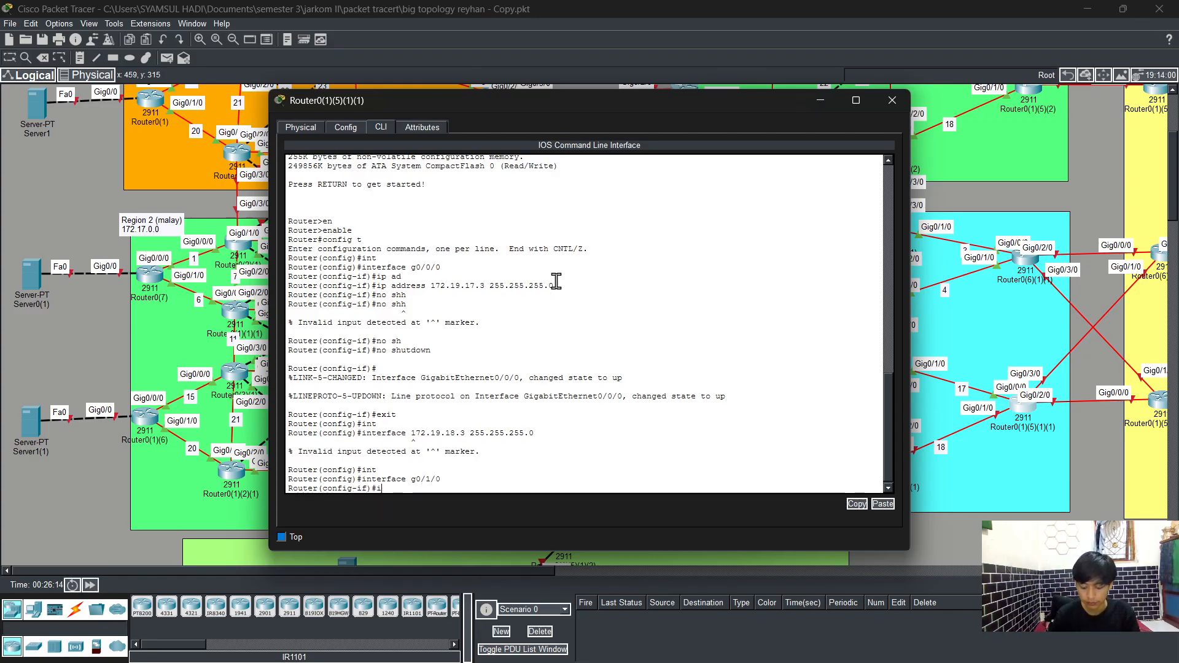
pyautogui.write('p ad')
pyautogui.press('Tab')
pyautogui.press('Return')
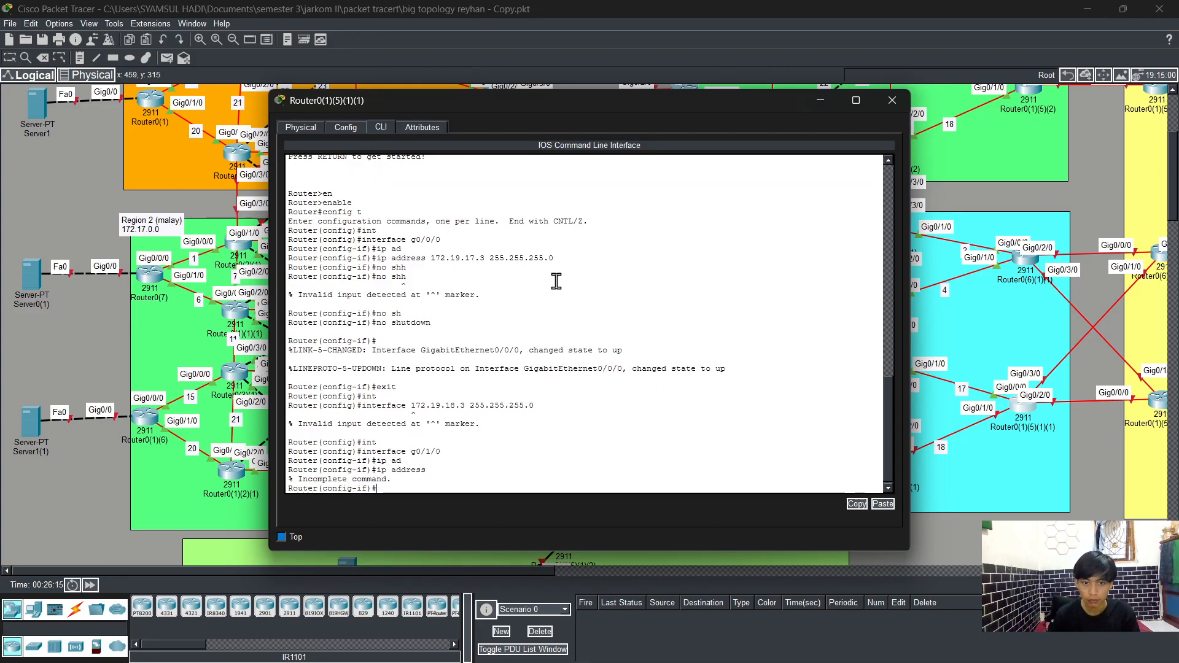
pyautogui.press('Up')
pyautogui.write('17')
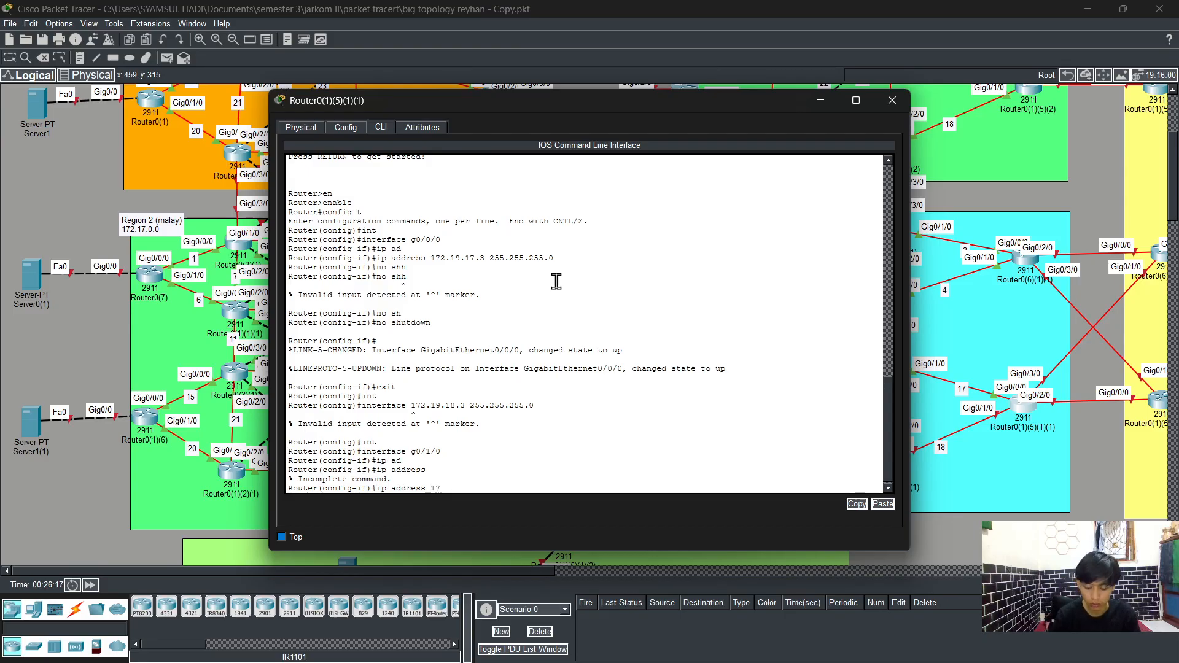
pyautogui.write('2.19.18')
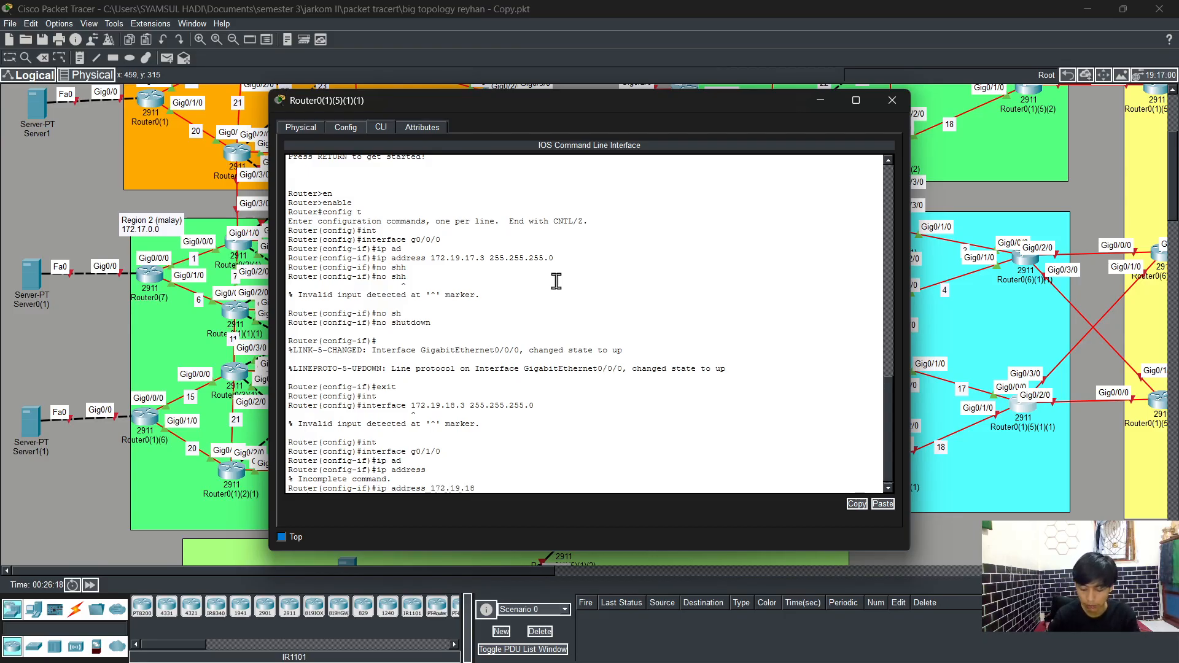
pyautogui.write('.3 255')
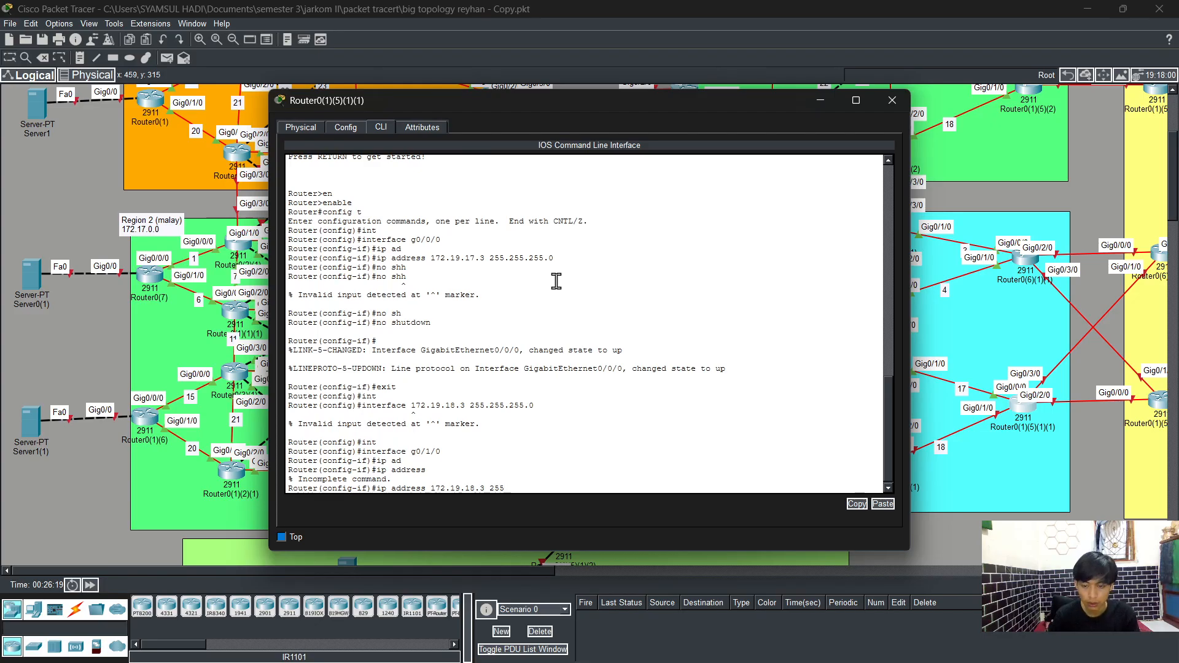
pyautogui.write('.255.255.0')
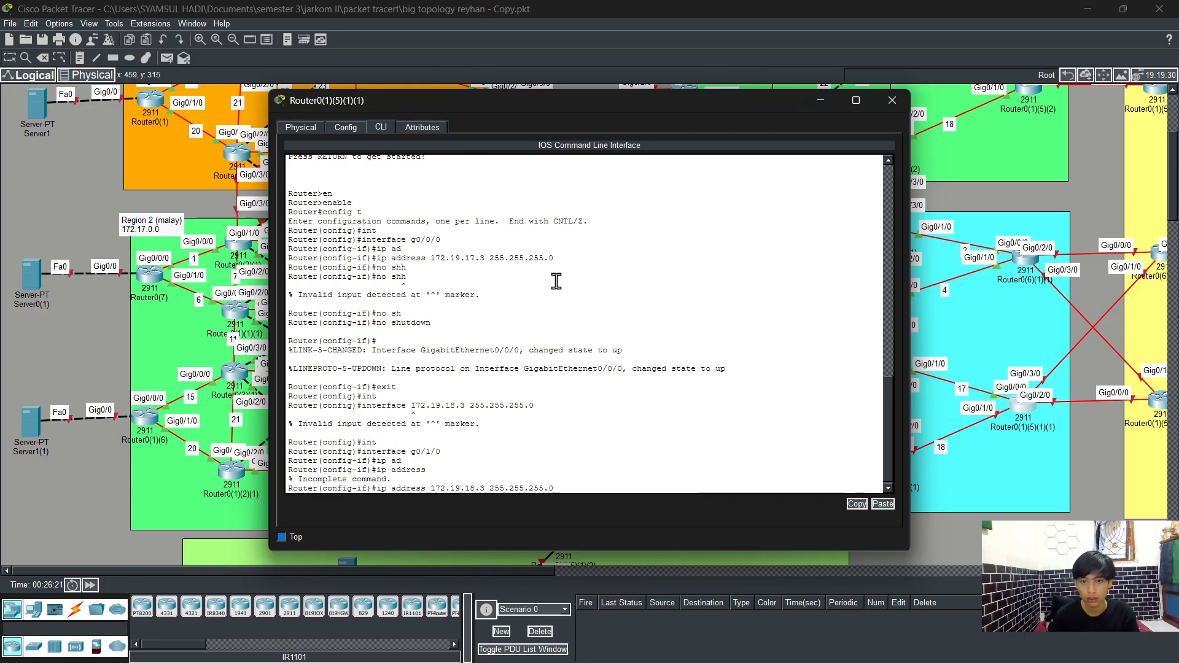
pyautogui.press('Return')
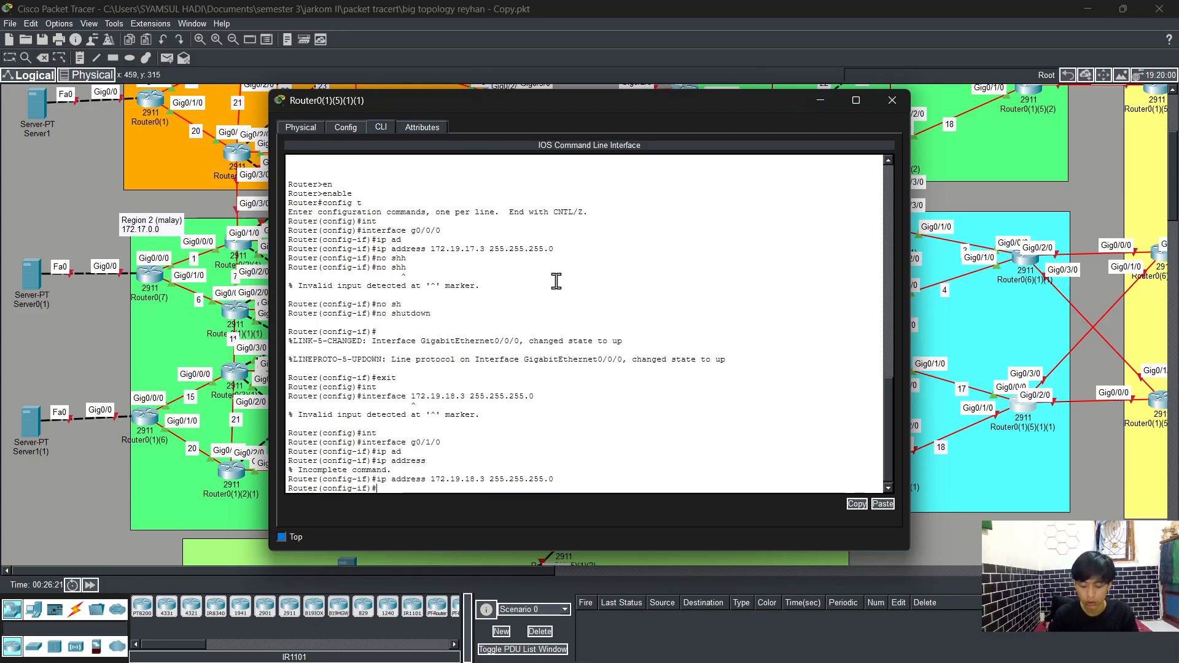
# Step: Enable interface g0/1/0 with no shutdown
pyautogui.write('no sh')
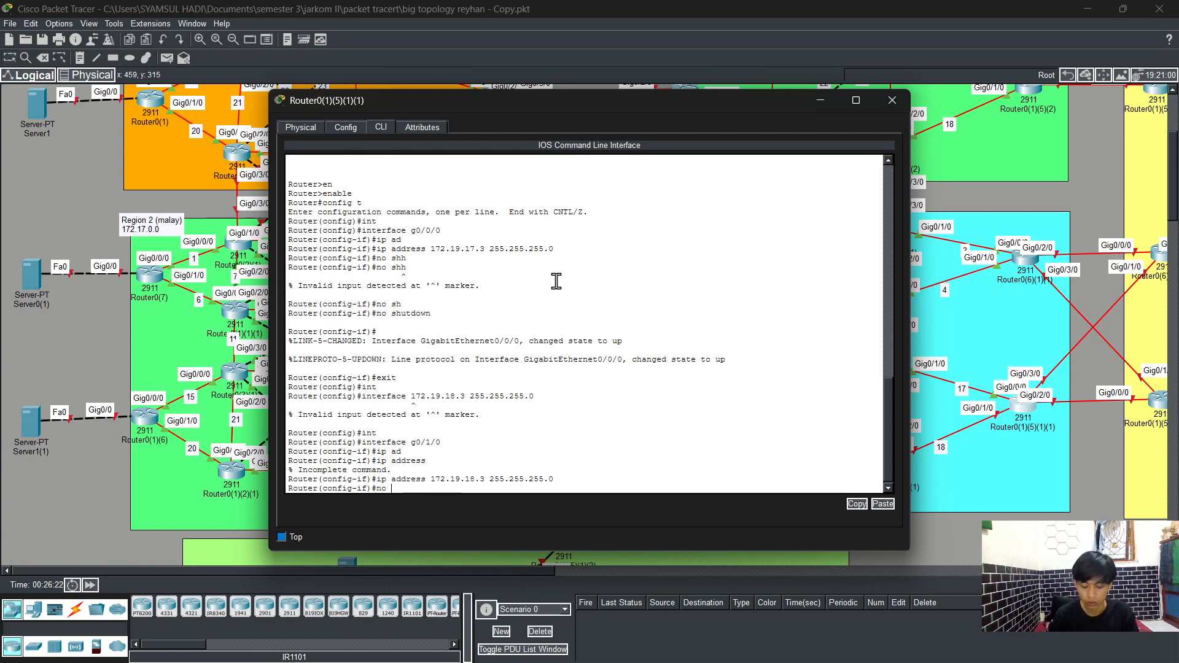
pyautogui.press('Tab')
pyautogui.press('Return')
# Step: Leave configuration mode and save the running configuration with write
pyautogui.write('er(config-if)#e')
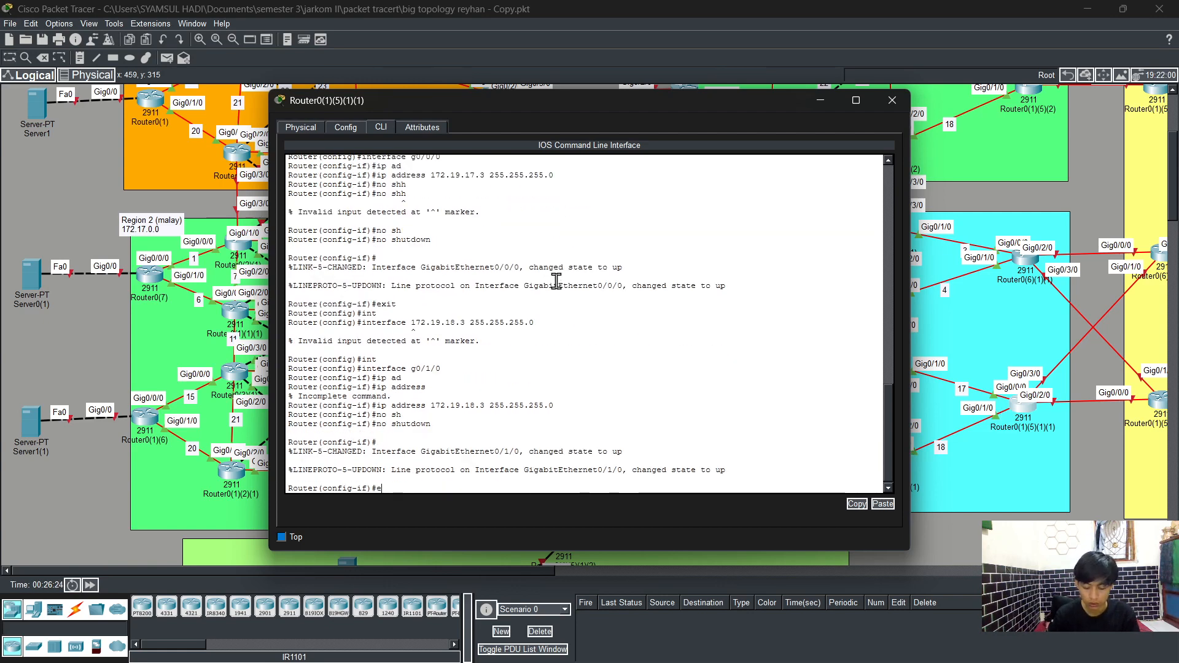
pyautogui.write('nd')
pyautogui.press('Return')
pyautogui.write('wr')
pyautogui.press('Return')
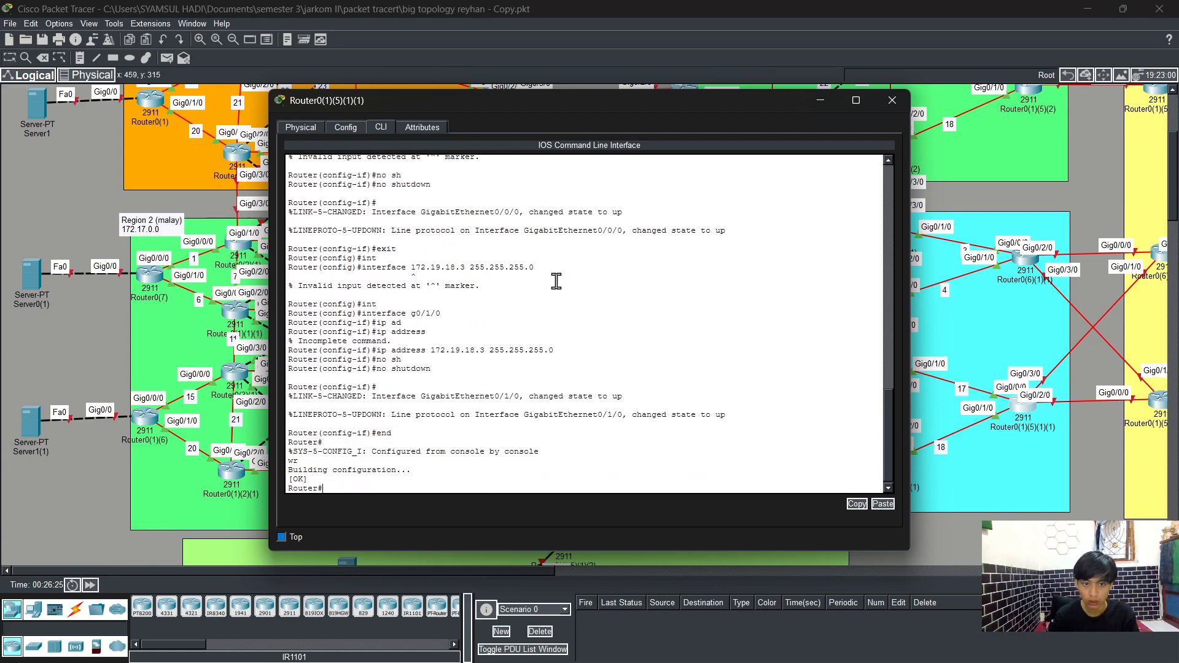
# Step: Display the brief IP interface summary to check the interface addresses and status
pyautogui.write('sh')
pyautogui.press('Tab')
pyautogui.write('r')
pyautogui.press('BackSpace')
pyautogui.write('ip int')
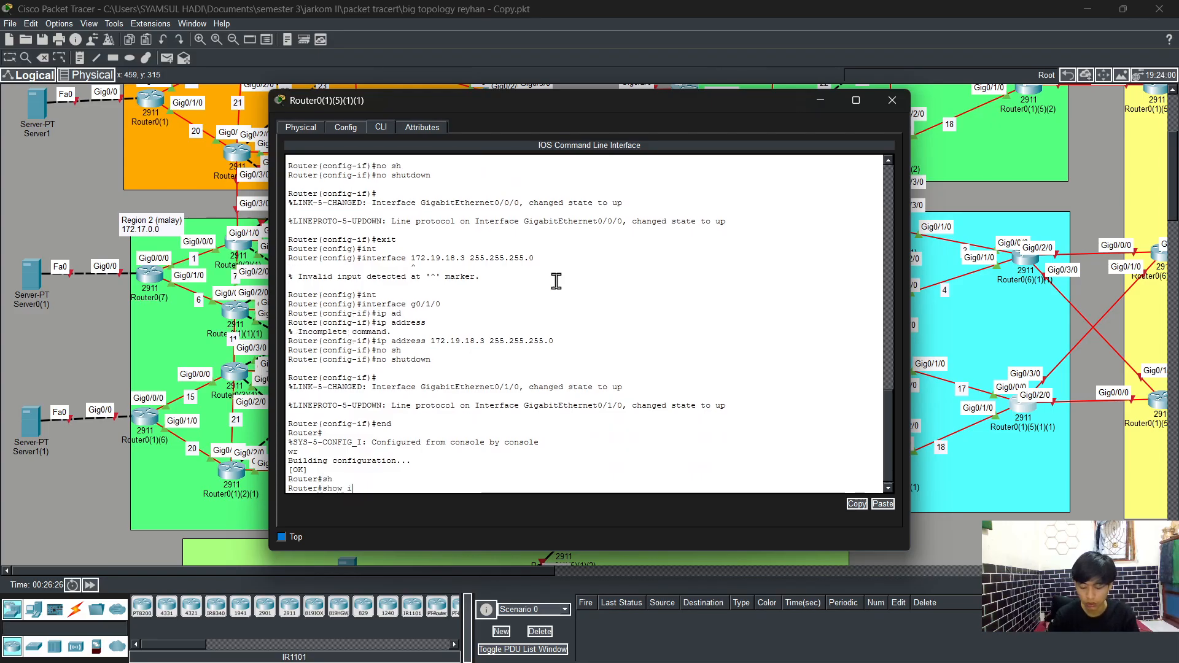
pyautogui.press('Tab')
pyautogui.write('br')
pyautogui.press('Tab')
pyautogui.press('Return')
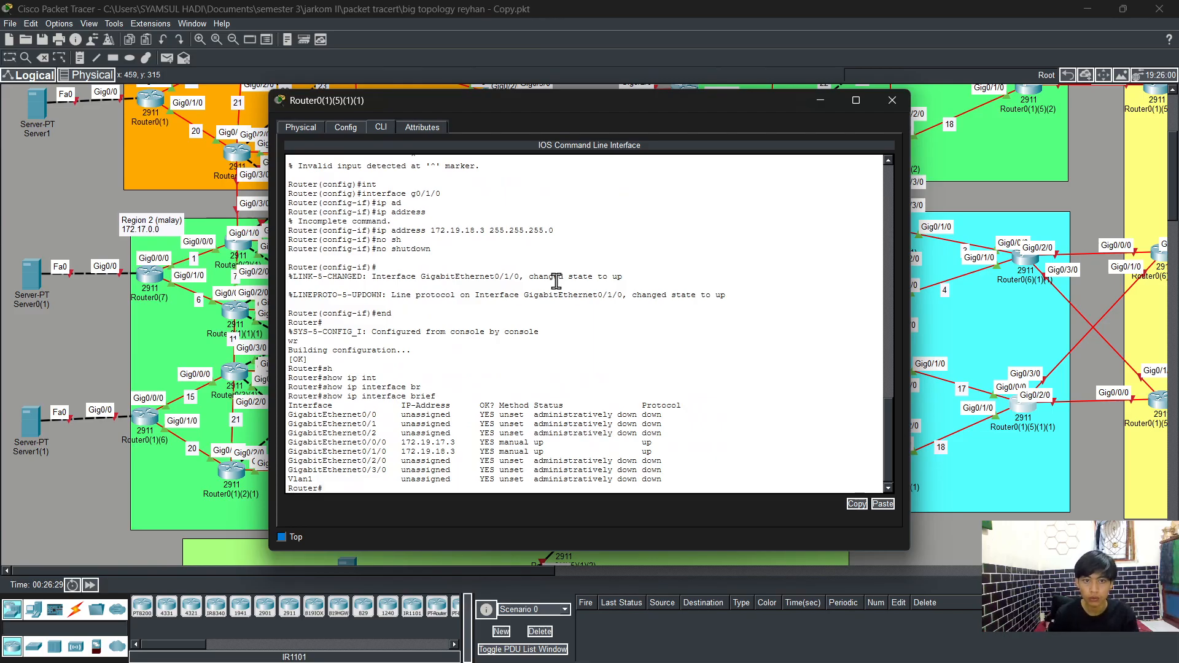
# Step: Enter global configuration, start OSPF process 1 and enable log-adjacency-changes
pyautogui.write('confi')
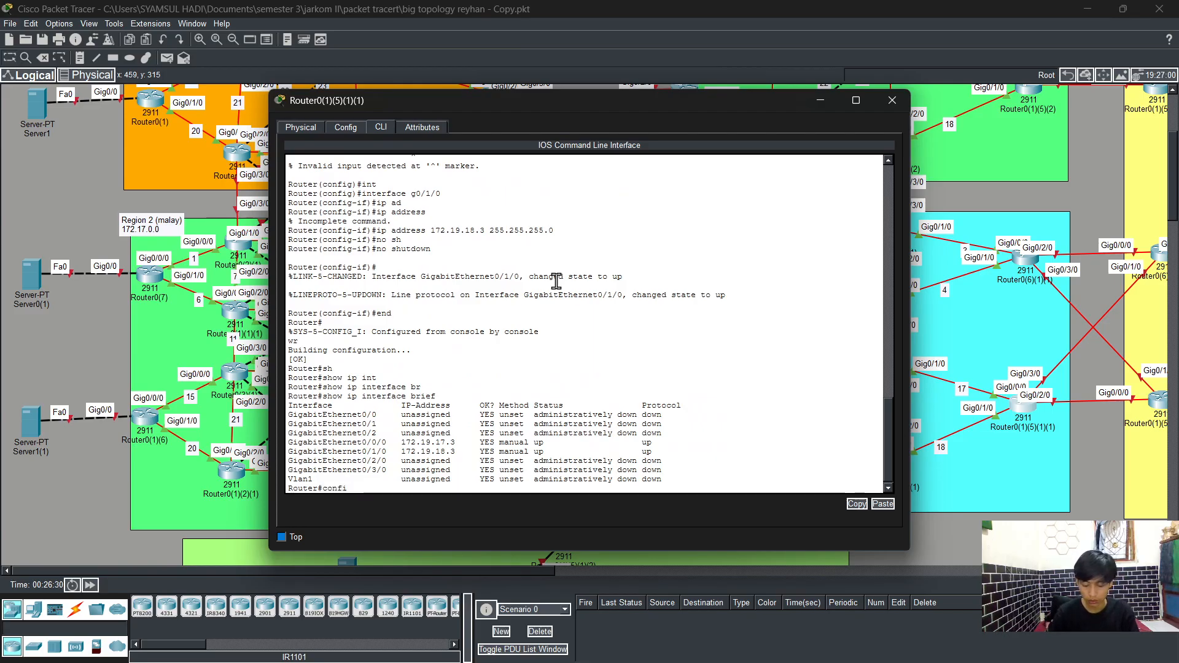
pyautogui.write('g t')
pyautogui.press('Return')
pyautogui.write('rou')
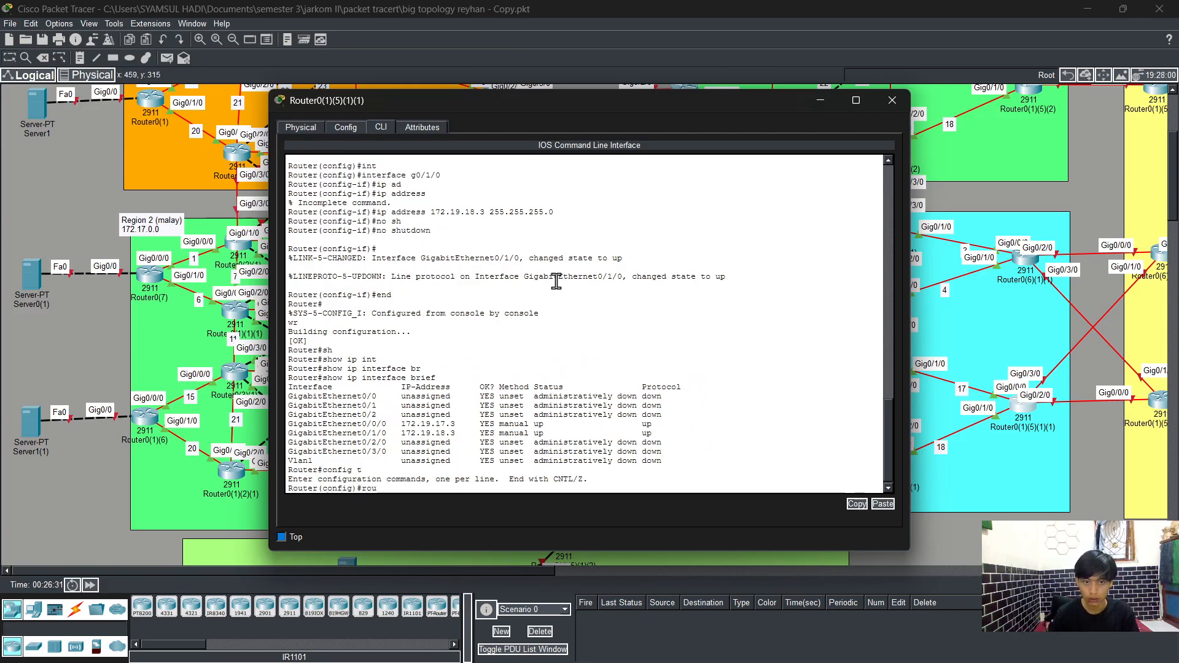
pyautogui.press('Tab')
pyautogui.write('os')
pyautogui.press('Tab')
pyautogui.write('1')
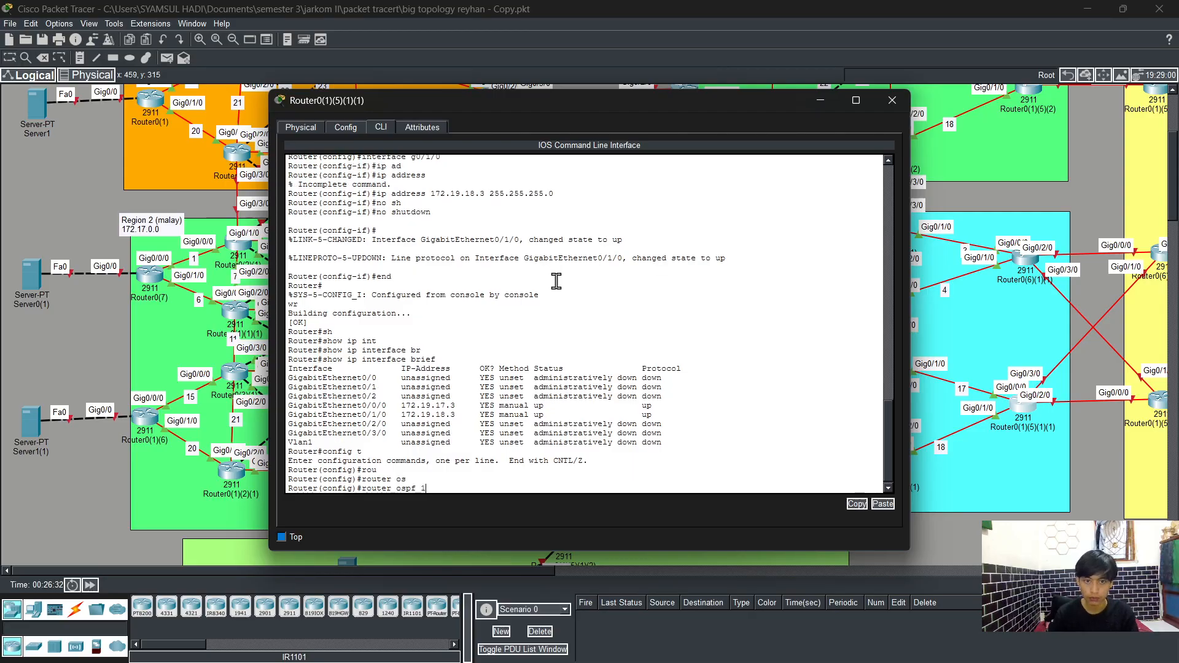
pyautogui.press('Return')
pyautogui.write('log')
pyautogui.press('Tab')
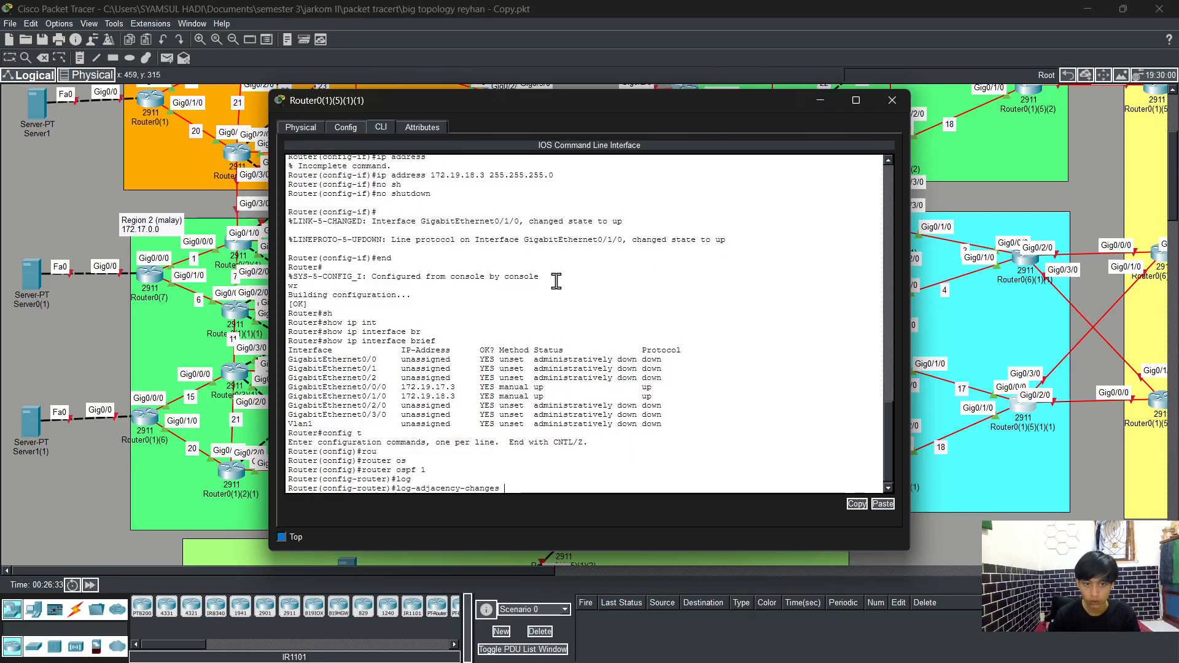
pyautogui.press('Return')
# Step: Advertise network 172.19.17.0 with wildcard 0.0.0.255 in OSPF area 0
pyautogui.write('net')
pyautogui.press('Tab')
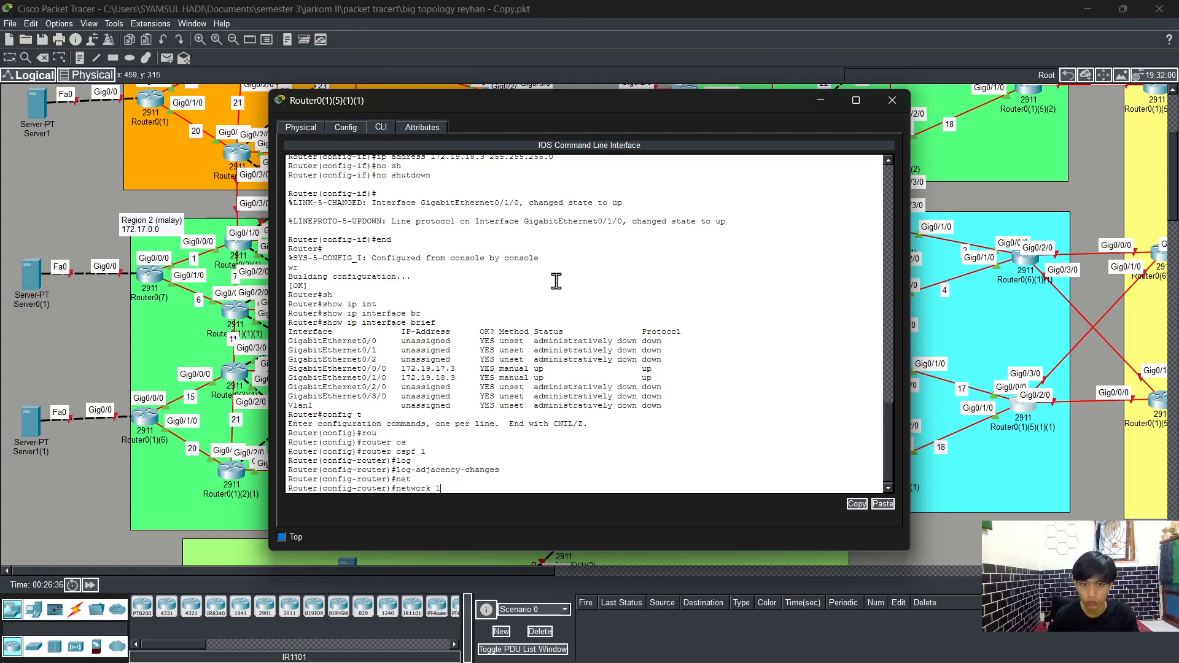
pyautogui.write('172.19')
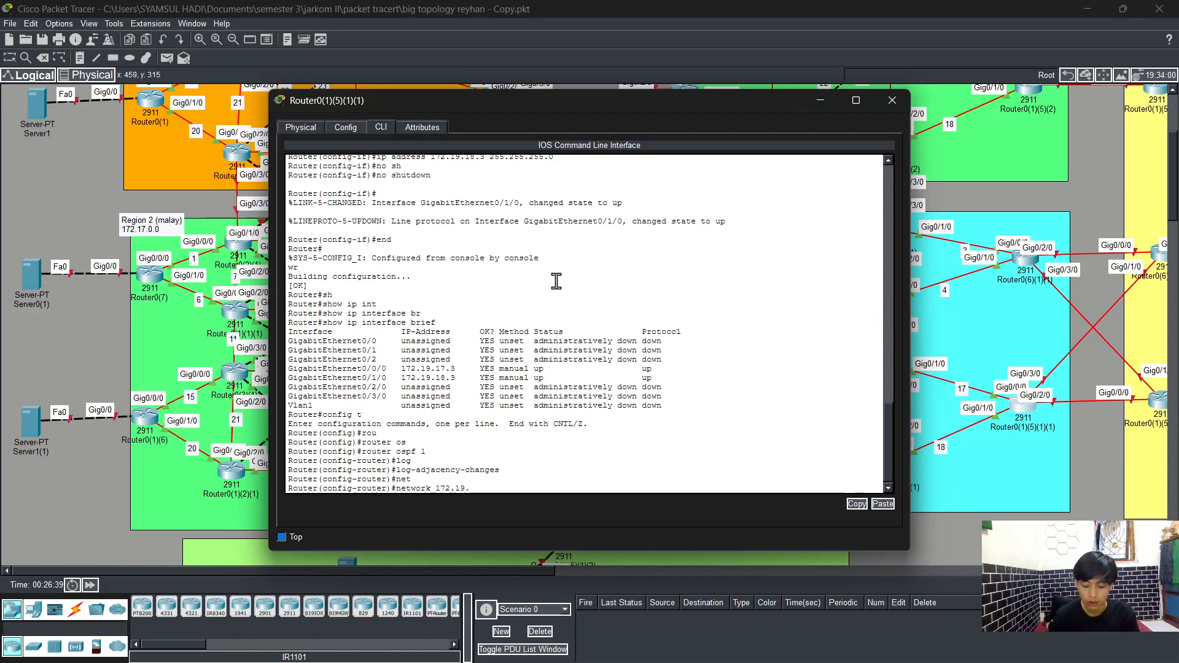
pyautogui.write('.17.0 0.0.0.')
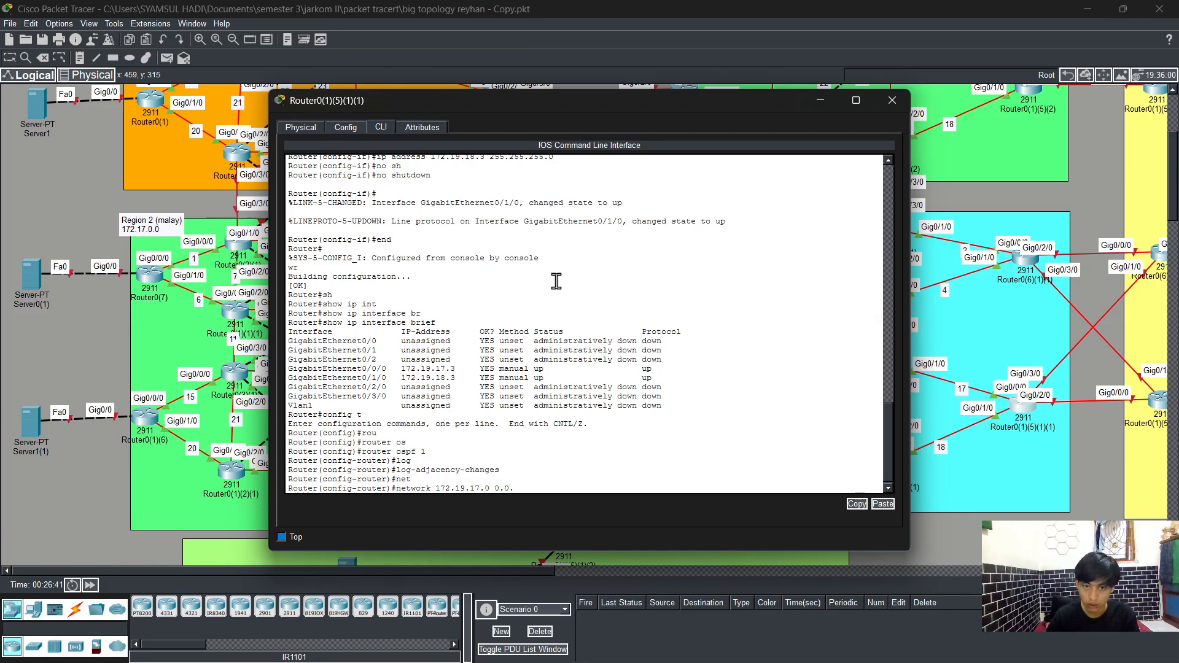
pyautogui.write('255 ARE')
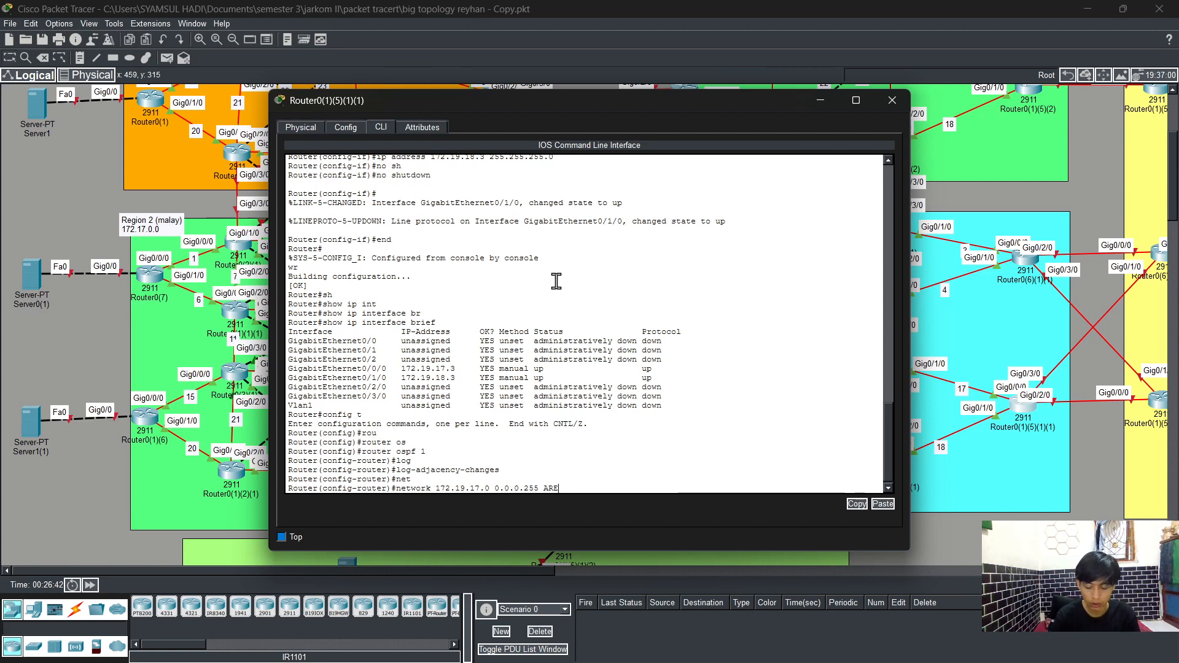
pyautogui.press('Tab')
pyautogui.write('0')
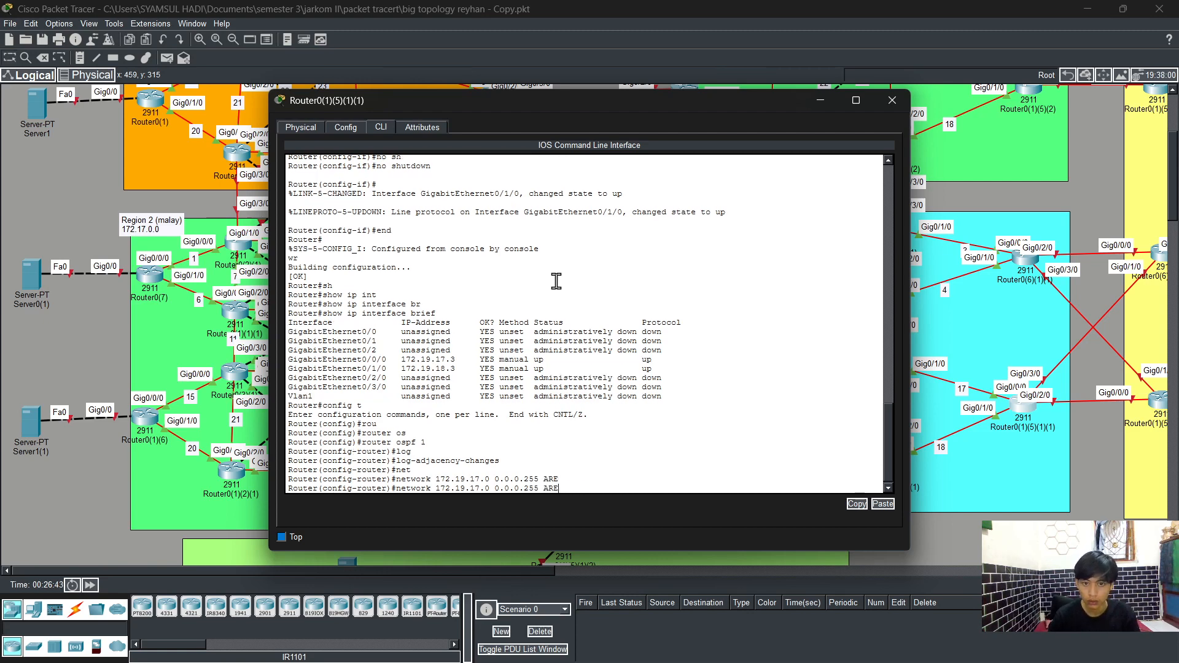
pyautogui.press('BackSpace')
pyautogui.press('BackSpace')
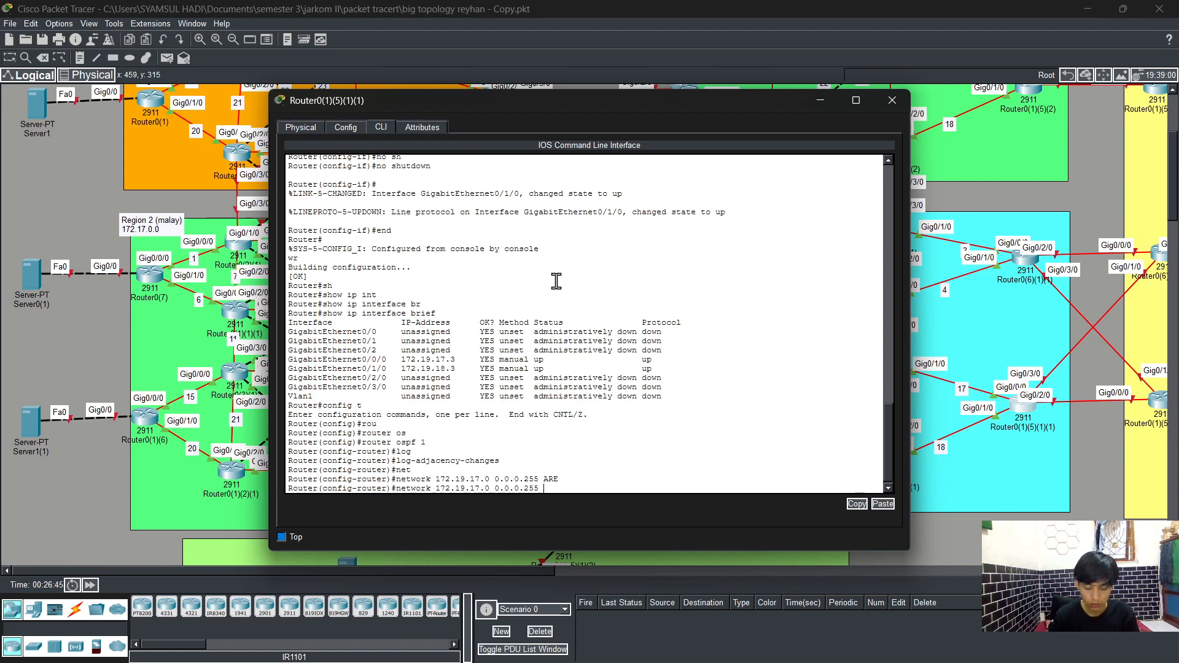
pyautogui.write('are')
pyautogui.press('Tab')
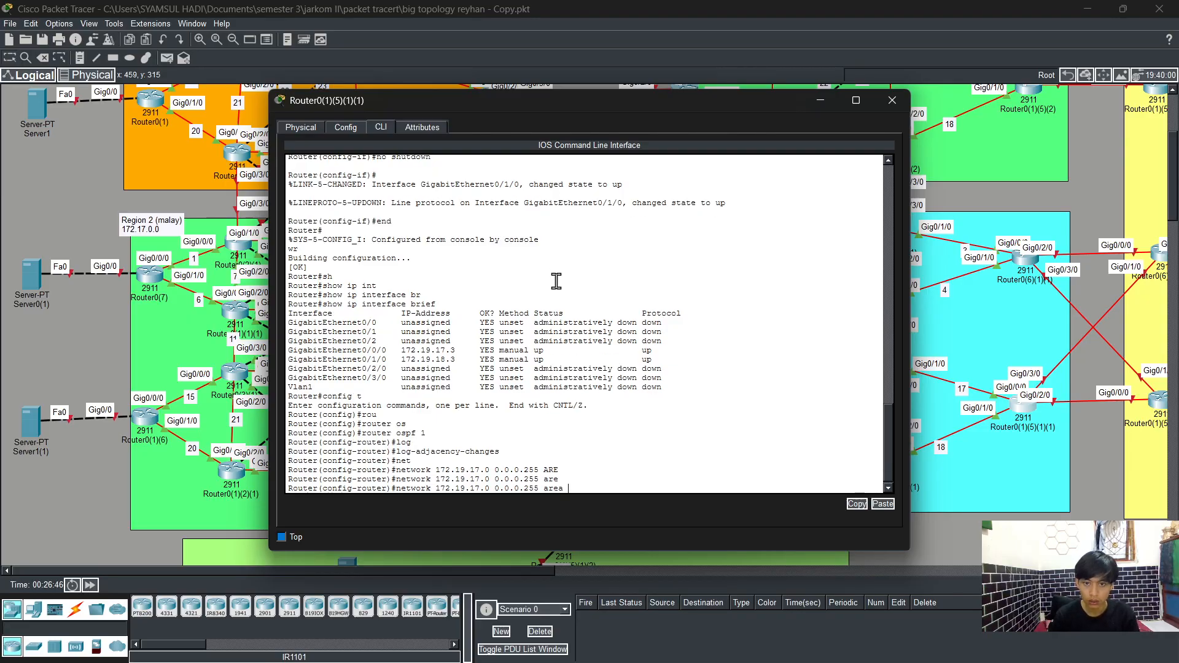
pyautogui.press('Return')
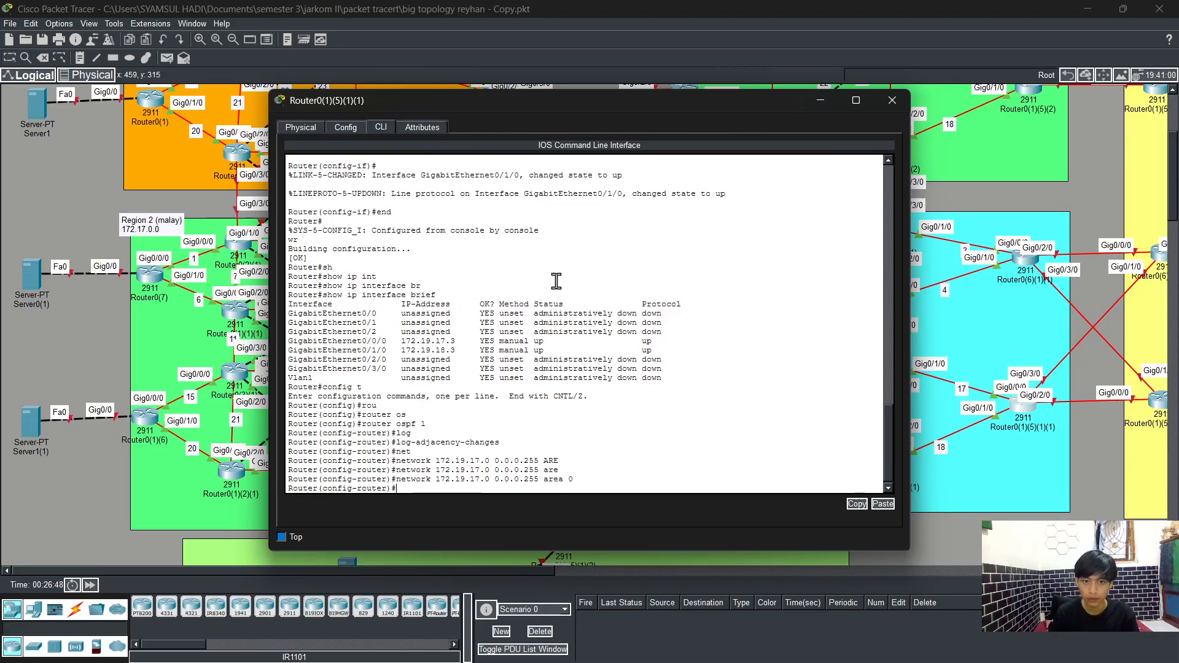
# Step: Advertise network 172.19.18.0 with wildcard 0.0.0.255 in OSPF area 0
pyautogui.press('Up')
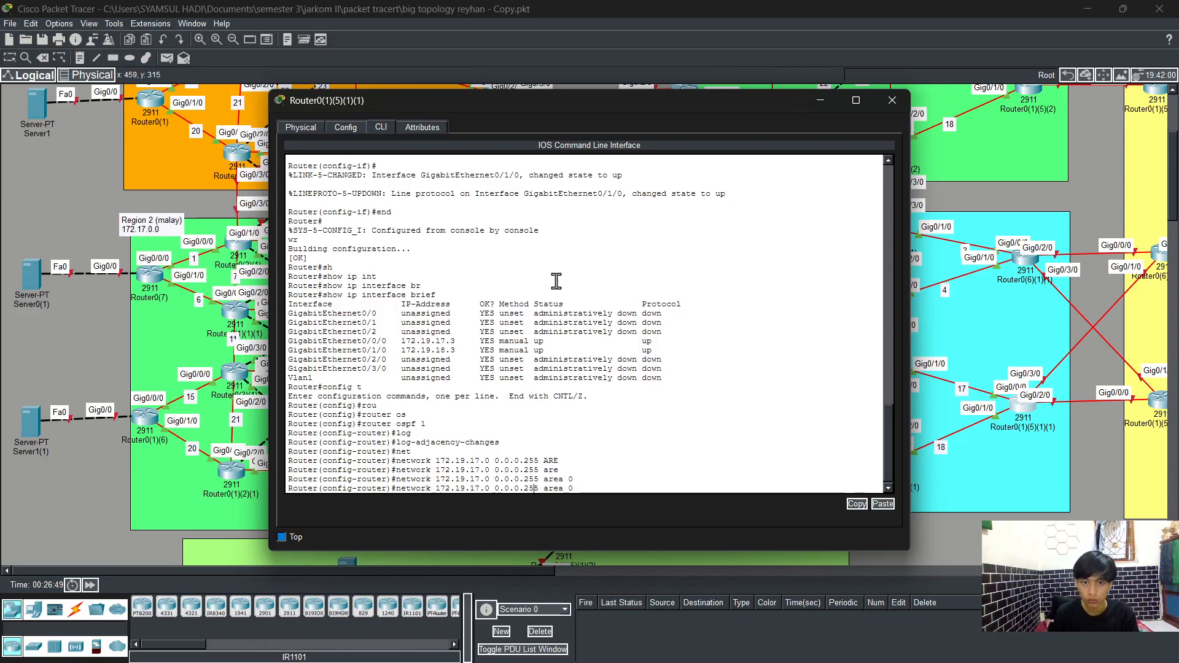
pyautogui.press('BackSpace')
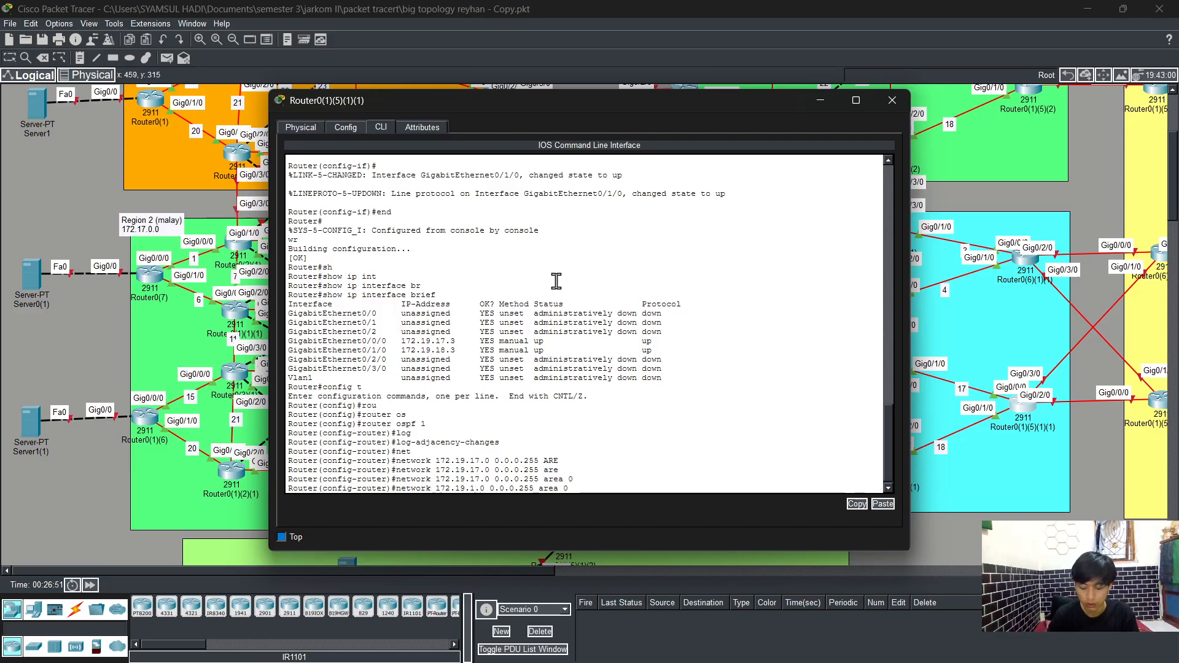
pyautogui.write('8')
pyautogui.press('Return')
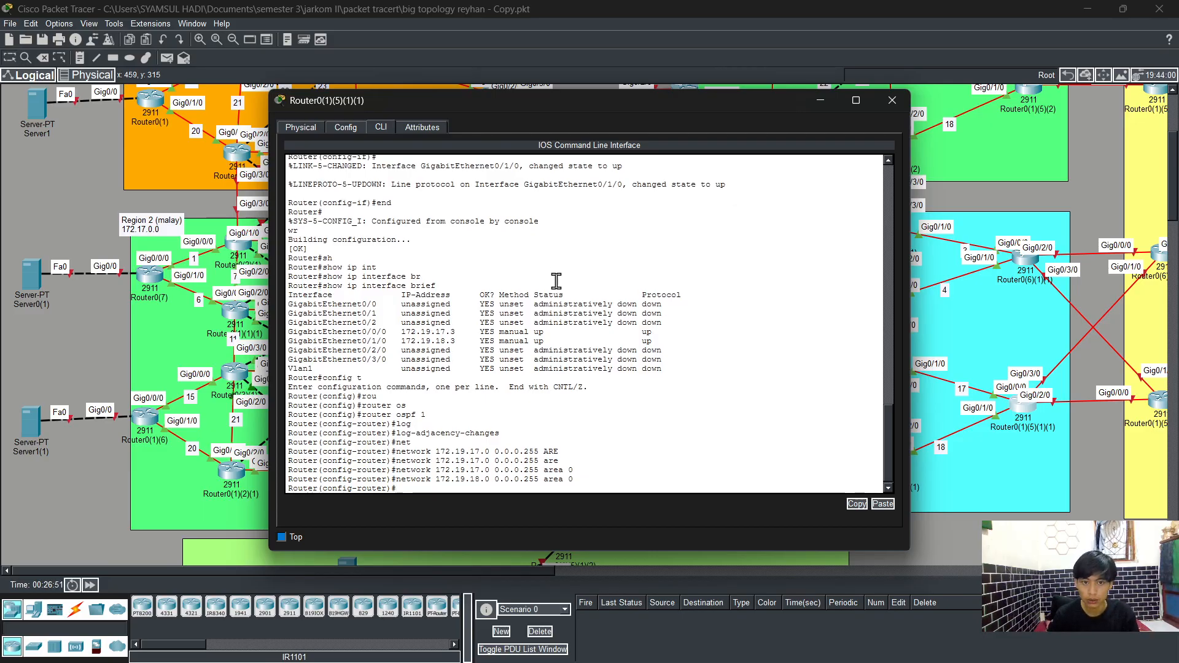
# Step: Exit to privileged mode and save the configuration with write
pyautogui.write('en')
pyautogui.press('Tab')
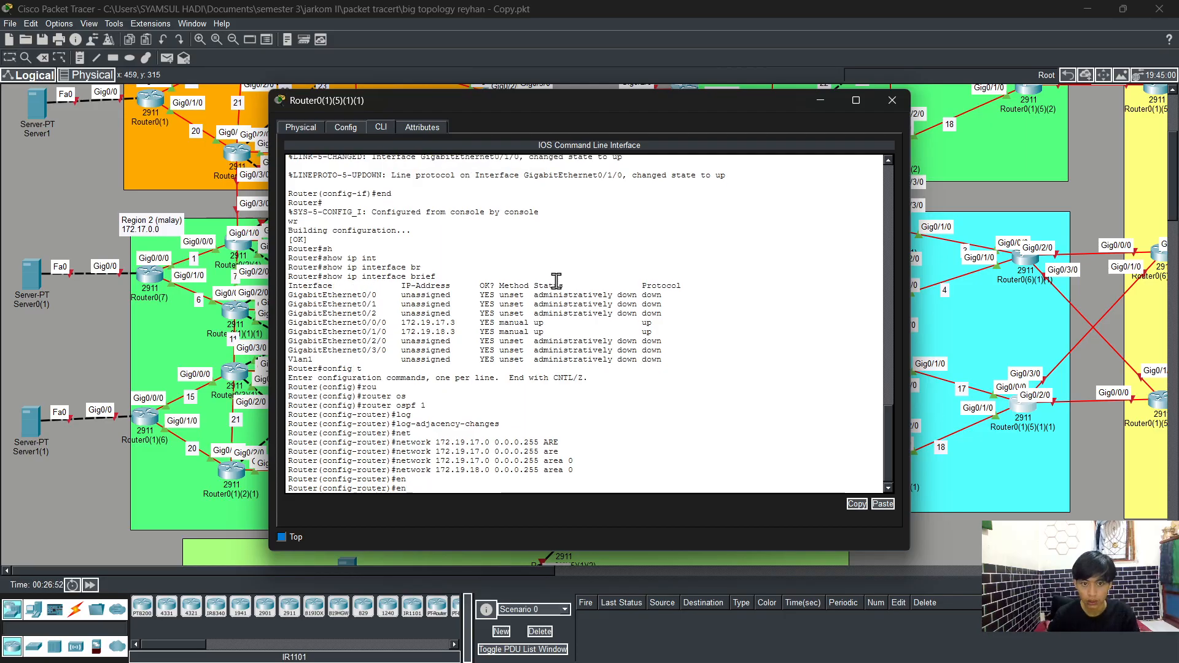
pyautogui.write('d')
pyautogui.press('Return')
pyautogui.press('Return')
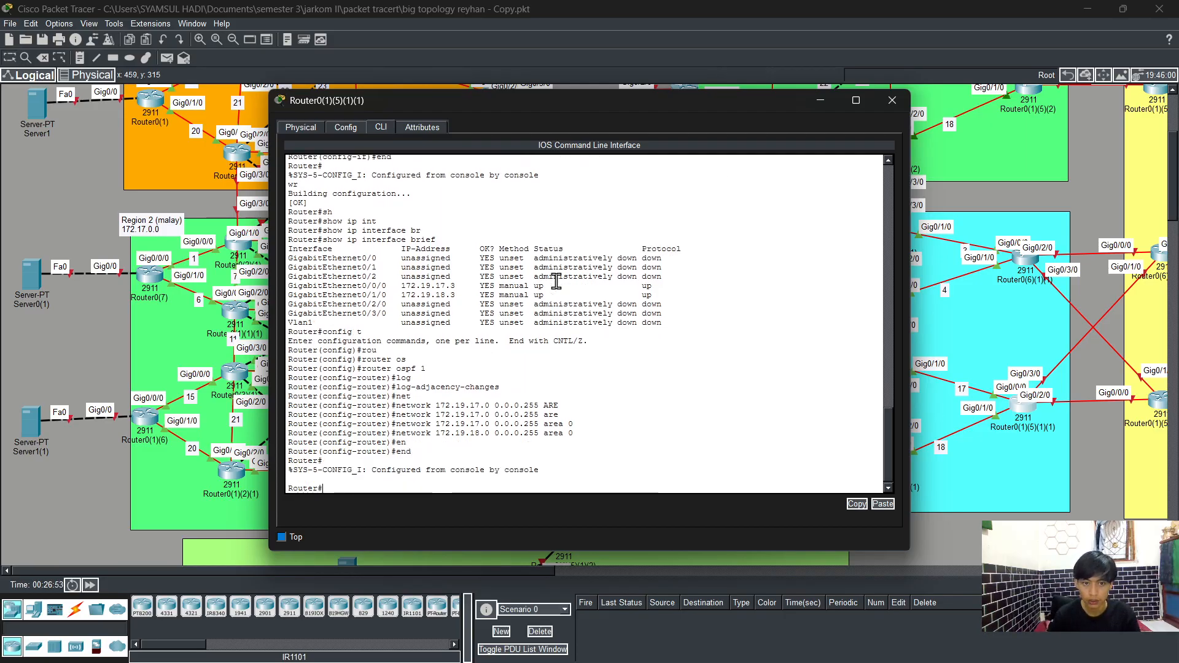
pyautogui.write('wr')
# Step: Display the running configuration and page through it
pyautogui.press('Return')
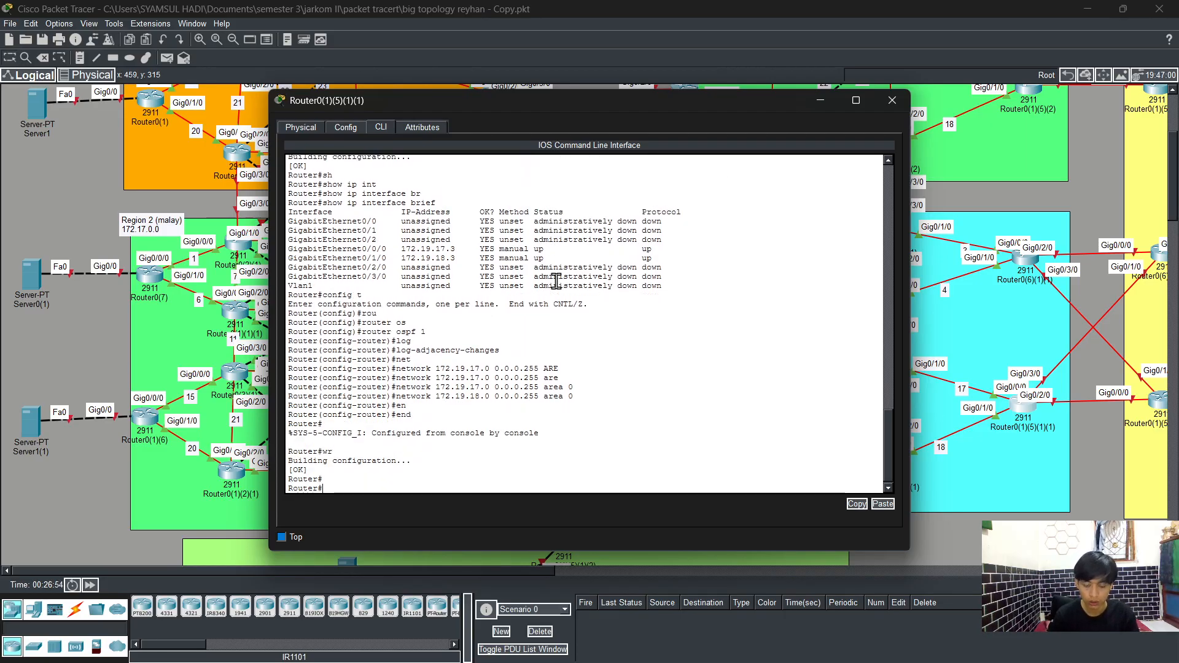
pyautogui.press('Return')
pyautogui.write('show run')
pyautogui.press('Tab')
pyautogui.press('Return')
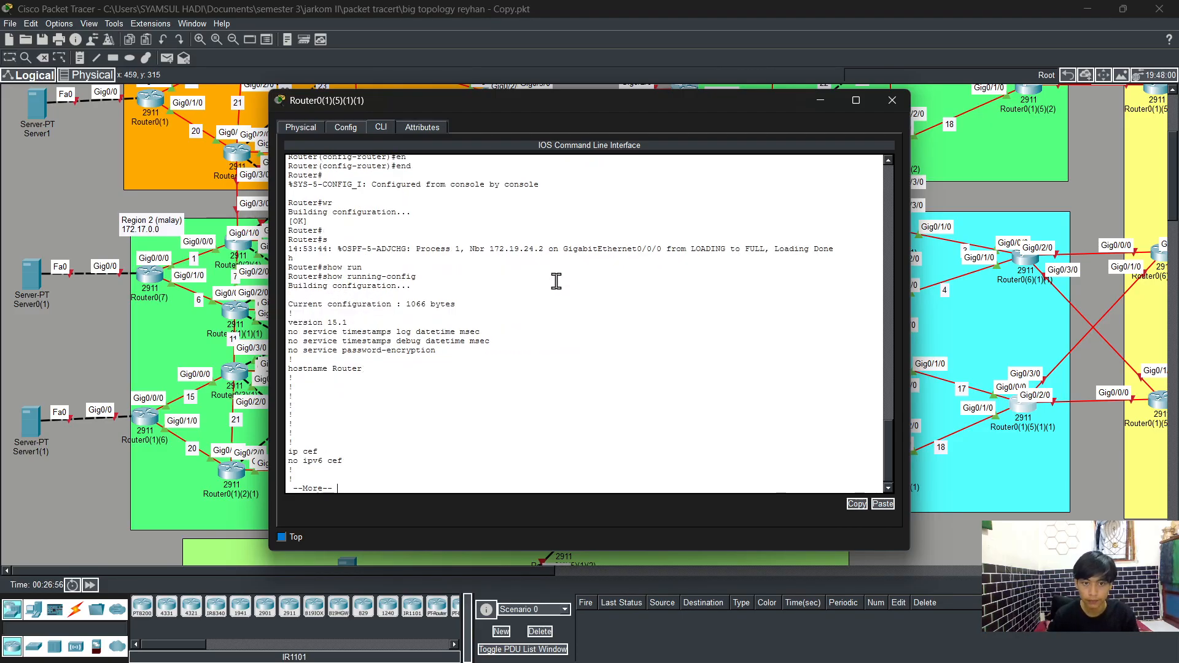
pyautogui.press('space')
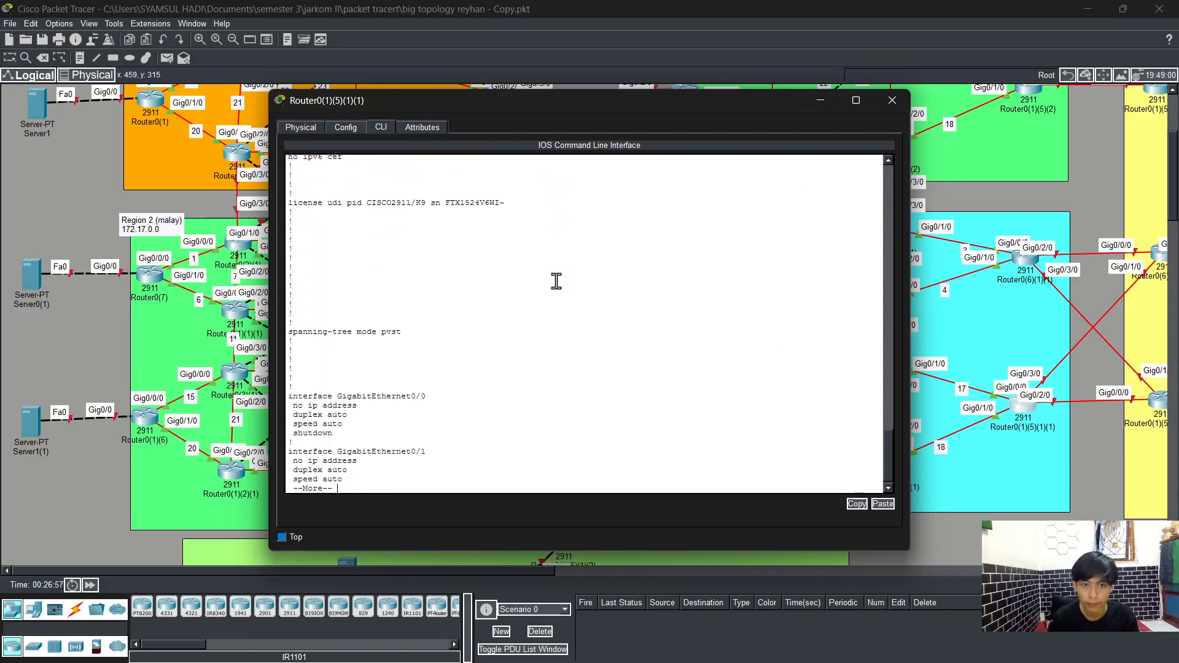
# Step: Page to the end of the running configuration and close the router's window
pyautogui.press('space')
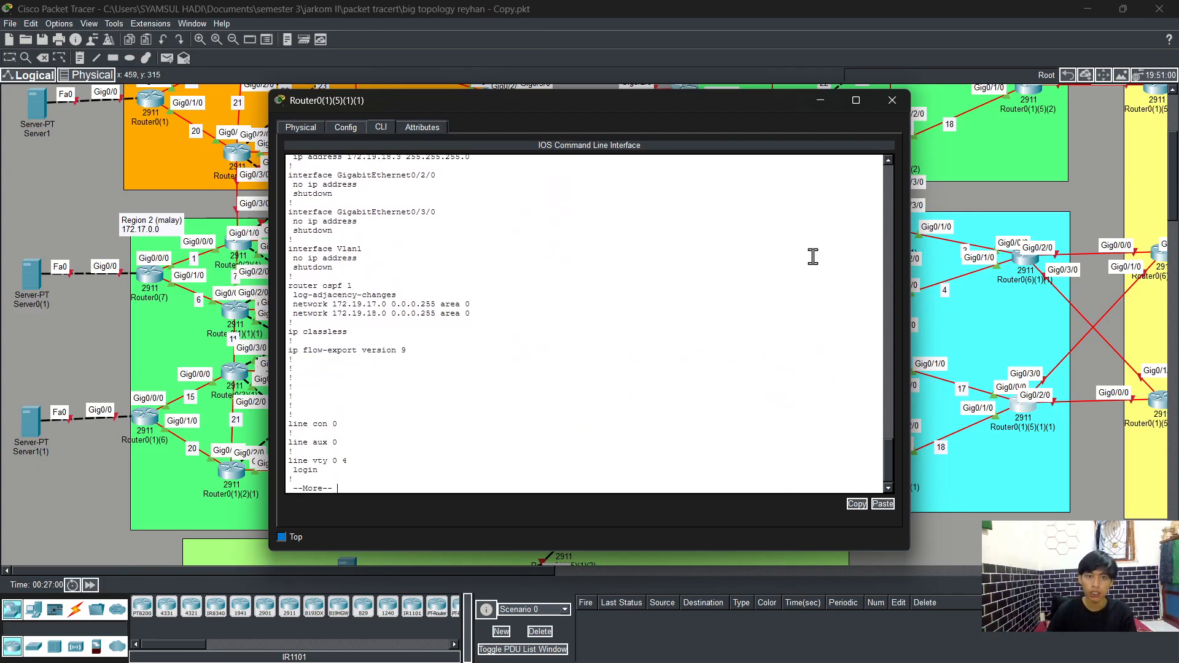
pyautogui.click(891, 100)
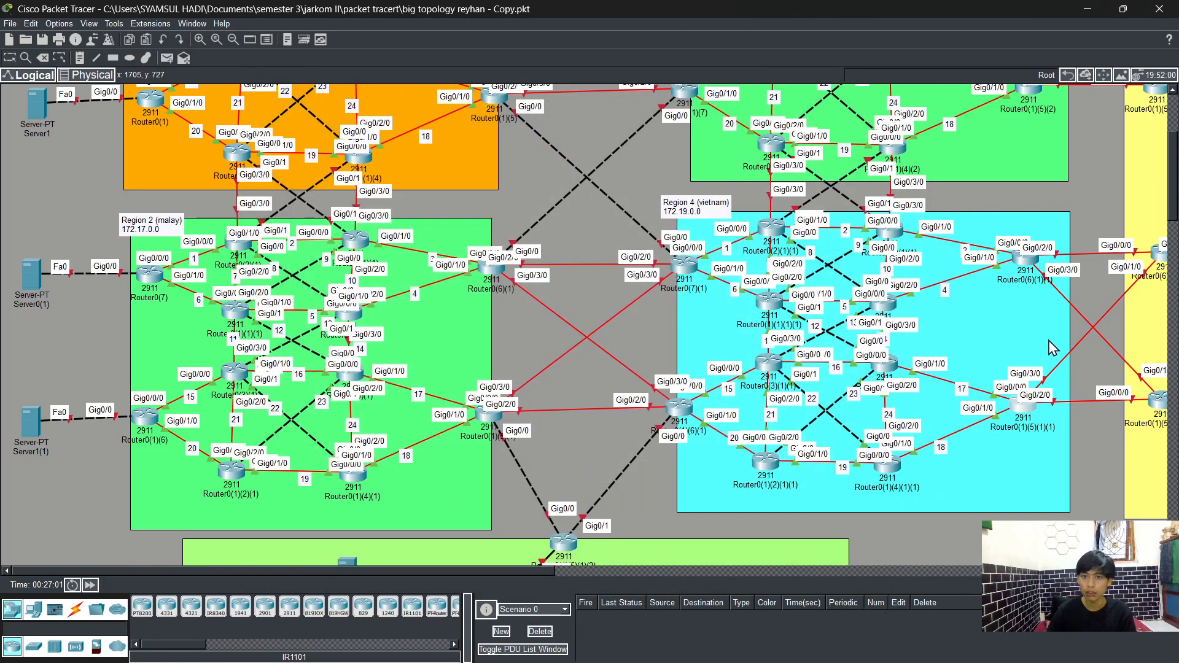
# Step: Send simple PDU pings between three pairs of Region 4 routers to test connectivity
pyautogui.click(171, 59)
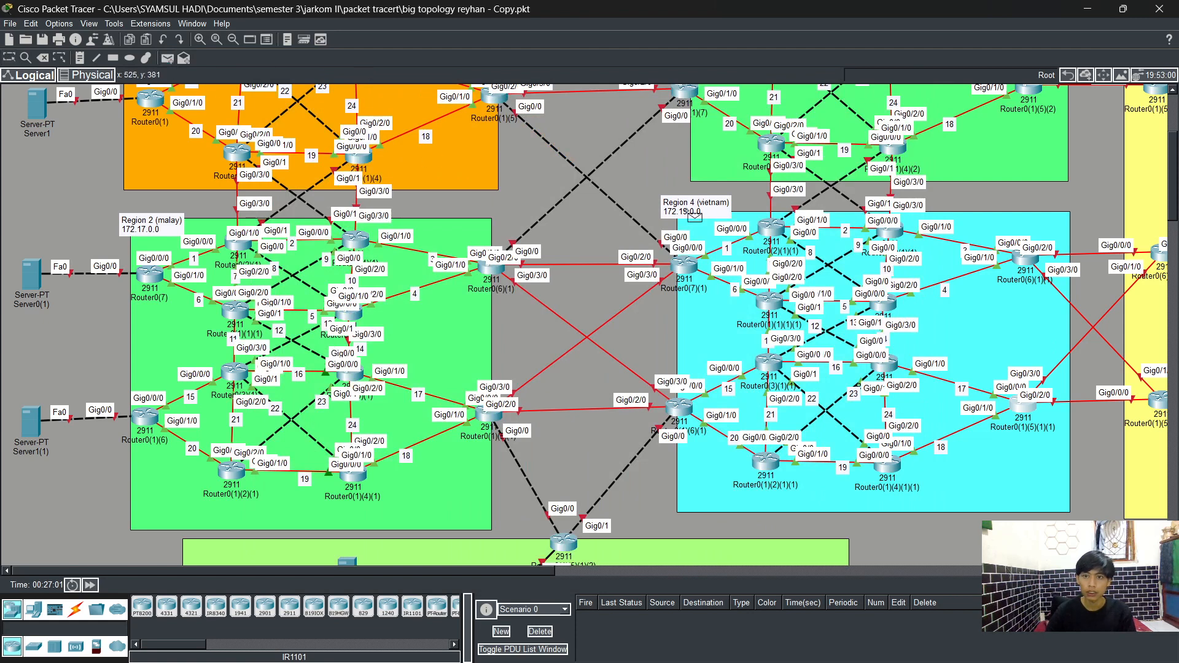
pyautogui.click(687, 270)
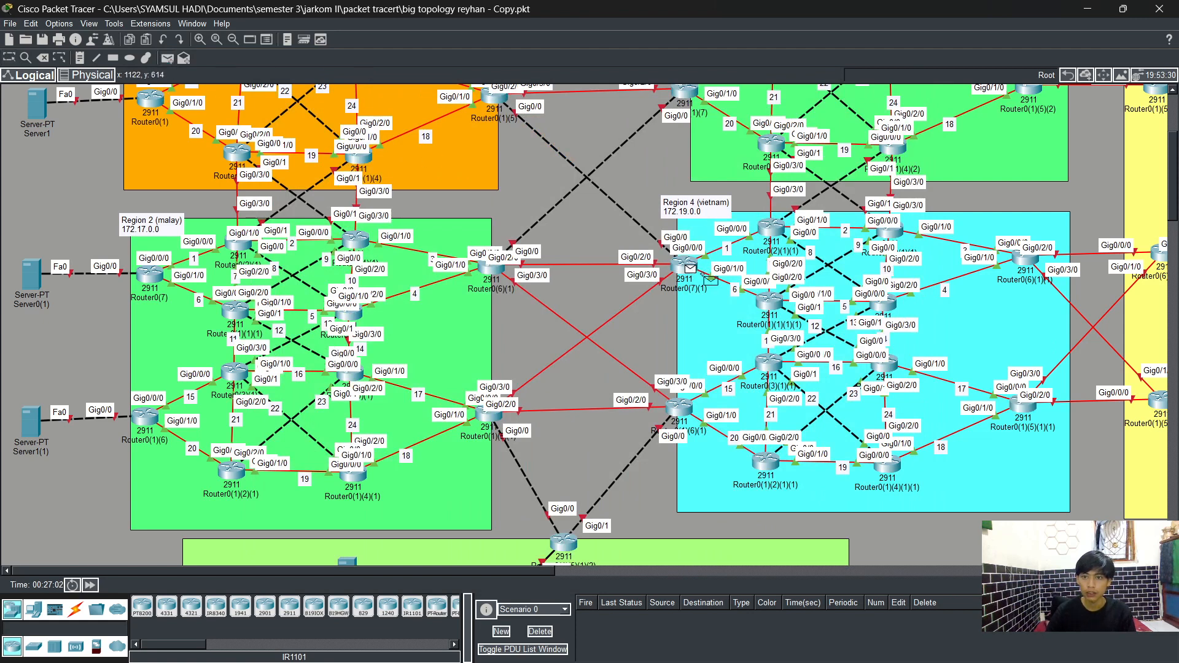
pyautogui.click(1022, 410)
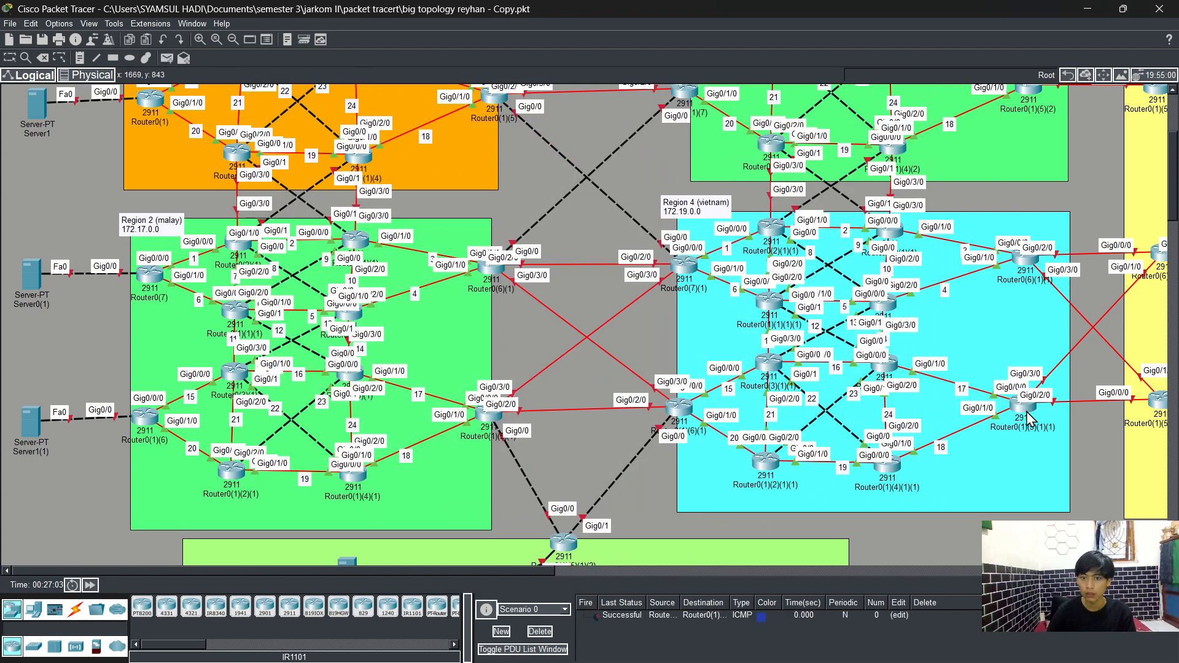
pyautogui.click(169, 58)
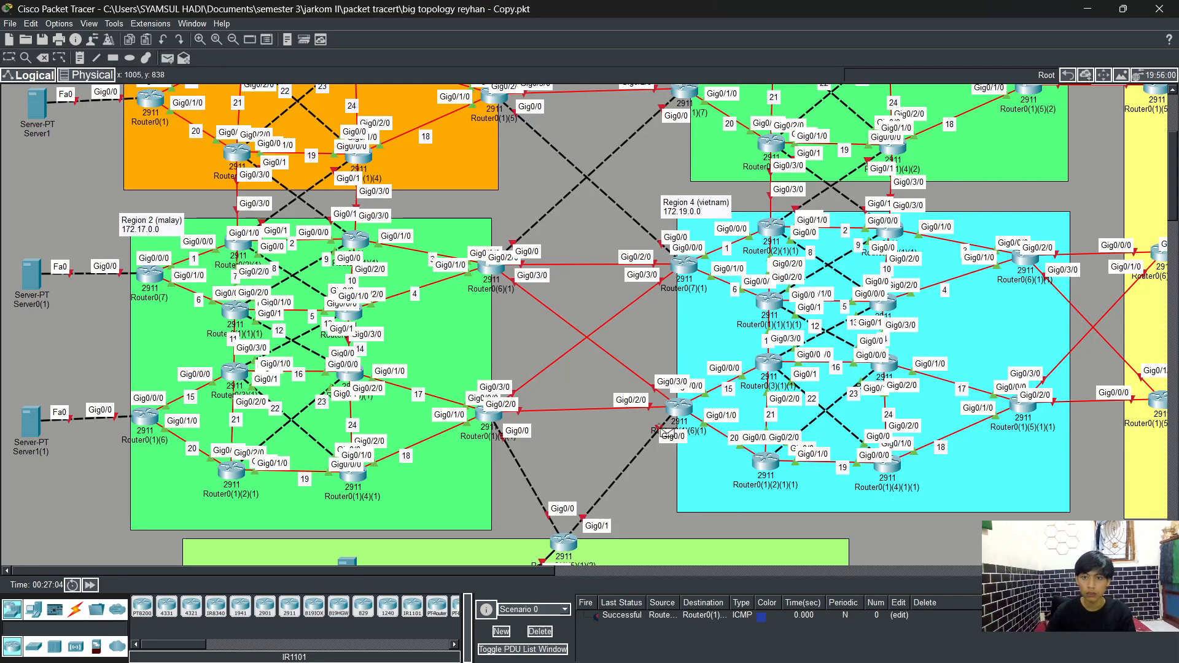
pyautogui.click(679, 408)
pyautogui.click(1024, 261)
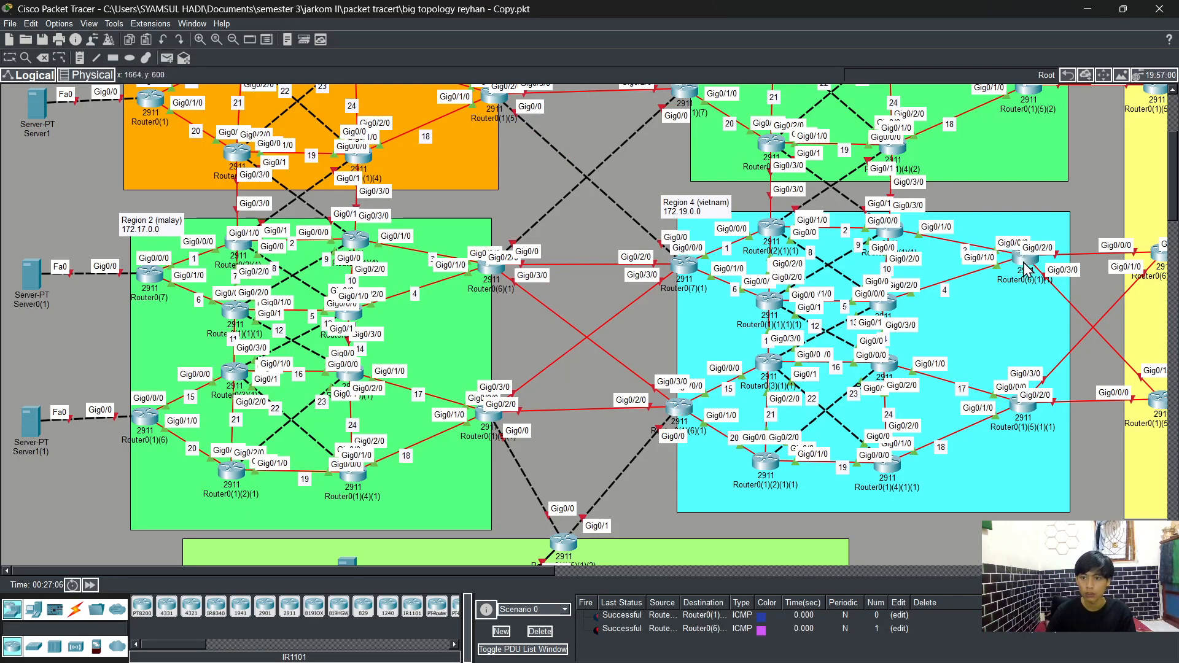
pyautogui.click(167, 58)
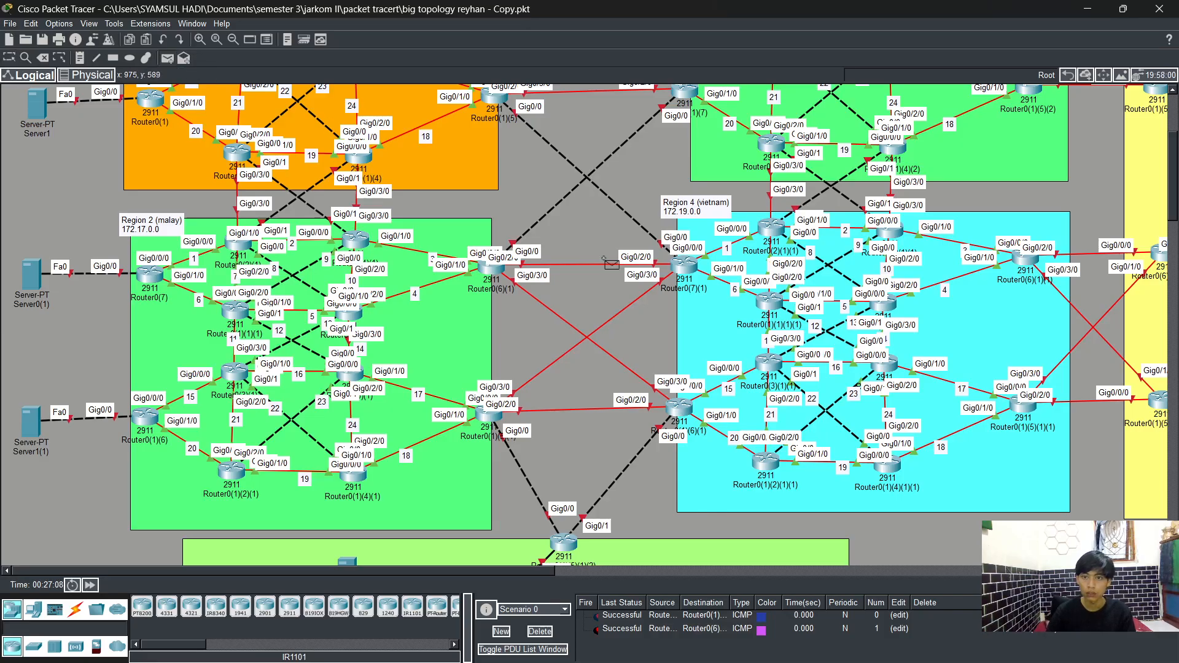
pyautogui.click(768, 363)
pyautogui.click(772, 229)
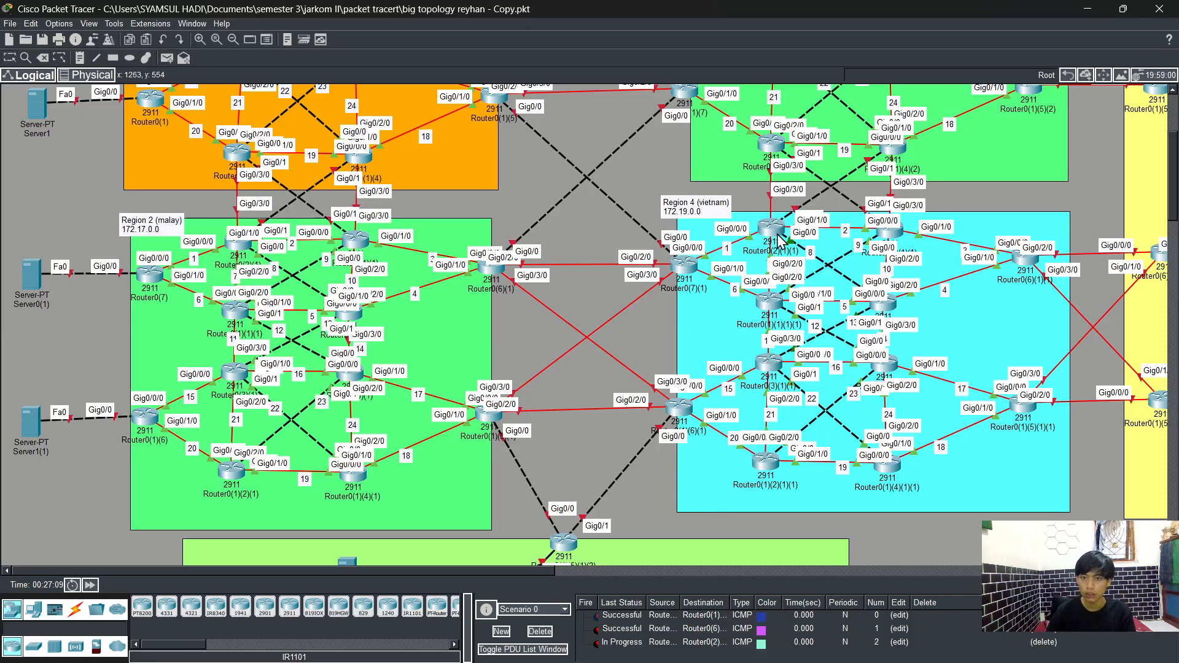
# Step: Create a new, empty PDU scenario
pyautogui.click(501, 631)
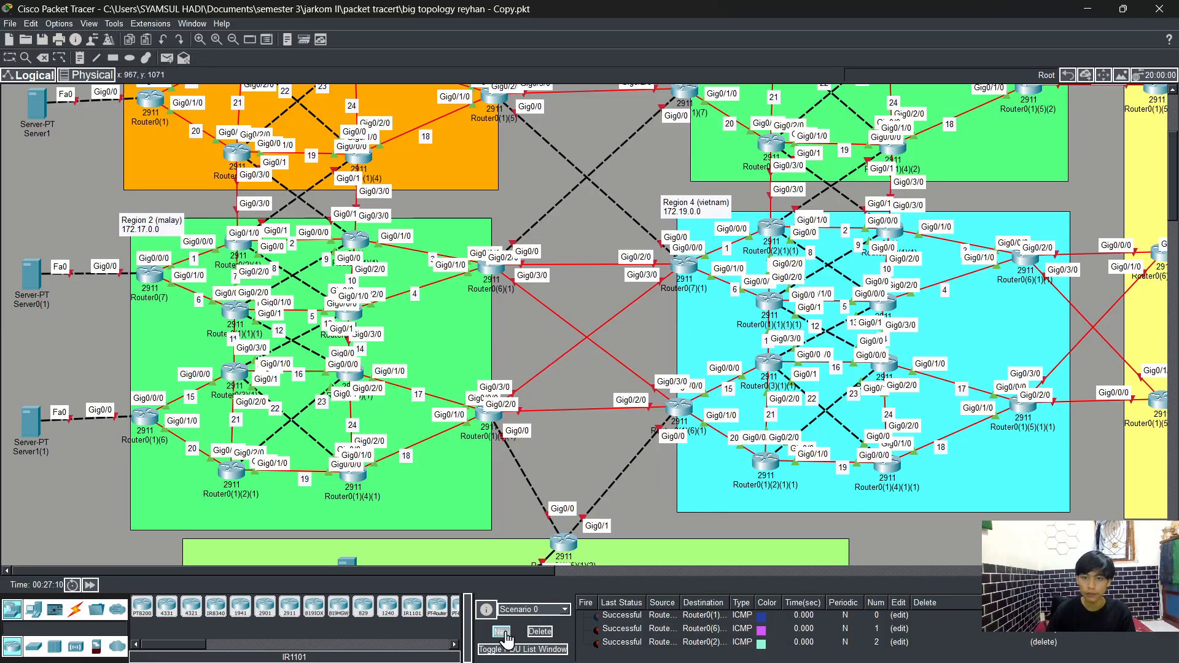
pyautogui.scroll(3, 817, 442)
pyautogui.scroll(-2, 817, 442)
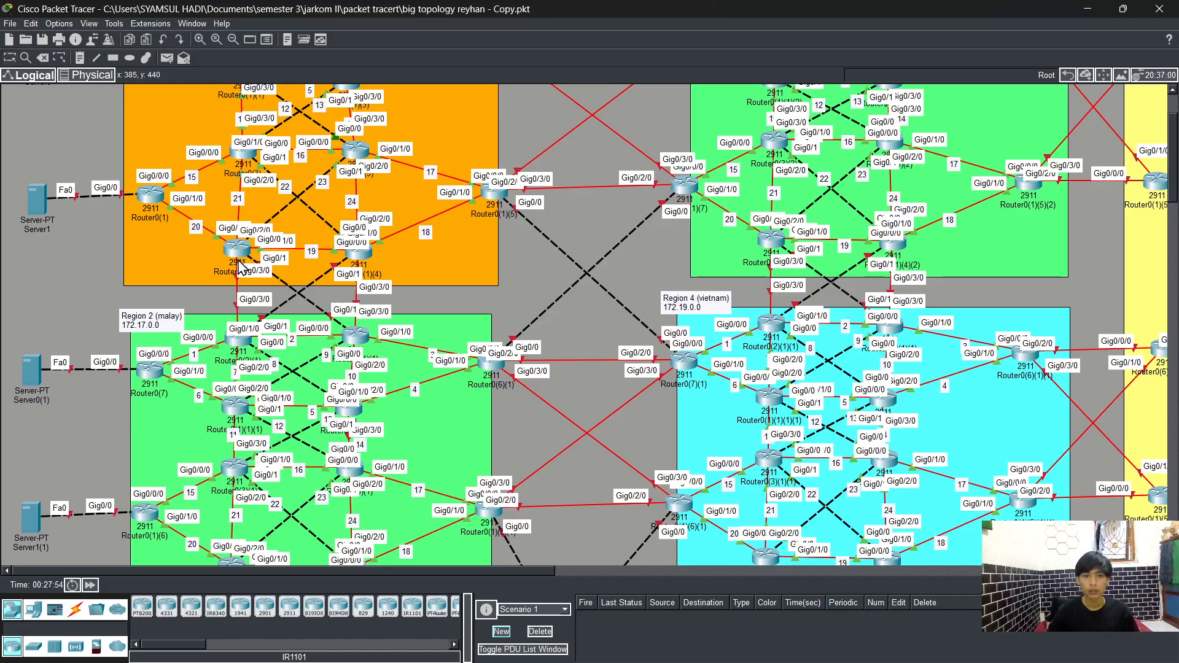
# Step: Open the CLI of Router0(1)(2) and enter privileged mode with enable
pyautogui.click(237, 248)
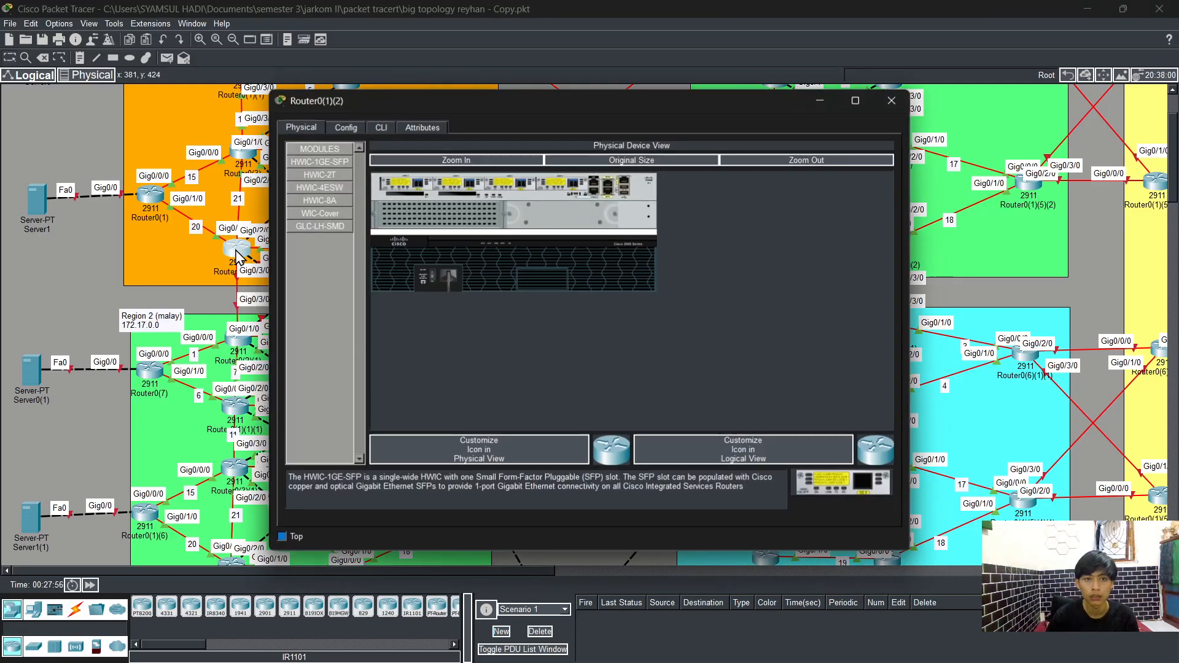
pyautogui.click(380, 127)
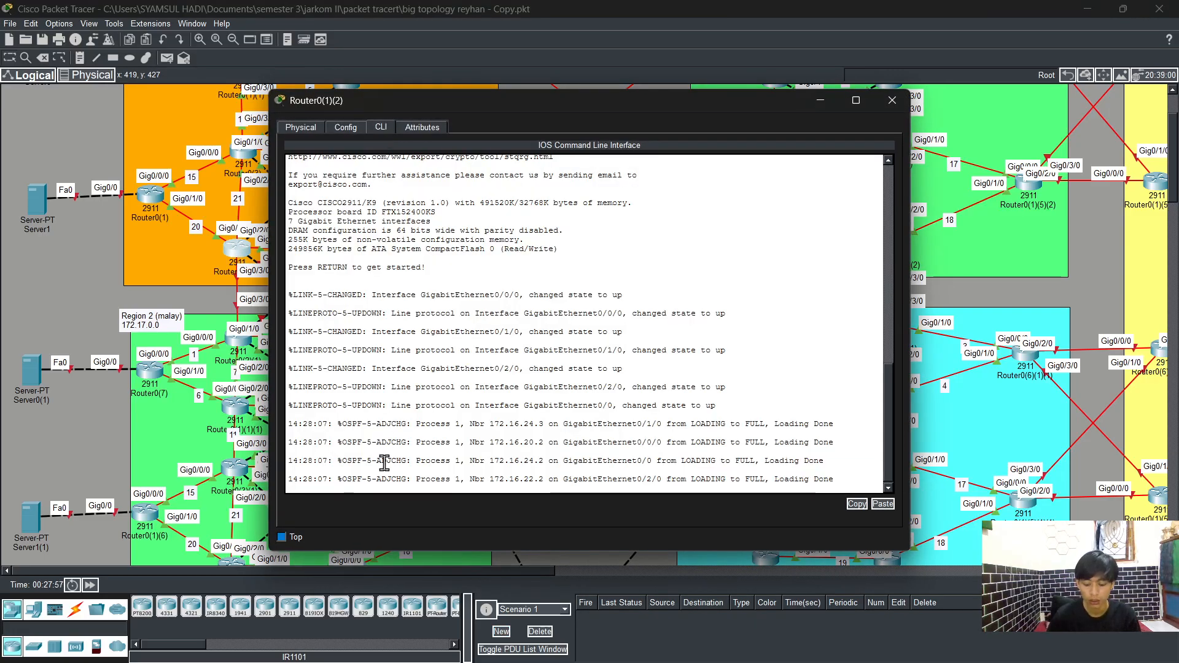
pyautogui.press('Return')
pyautogui.write('en')
pyautogui.press('Tab')
pyautogui.press('Return')
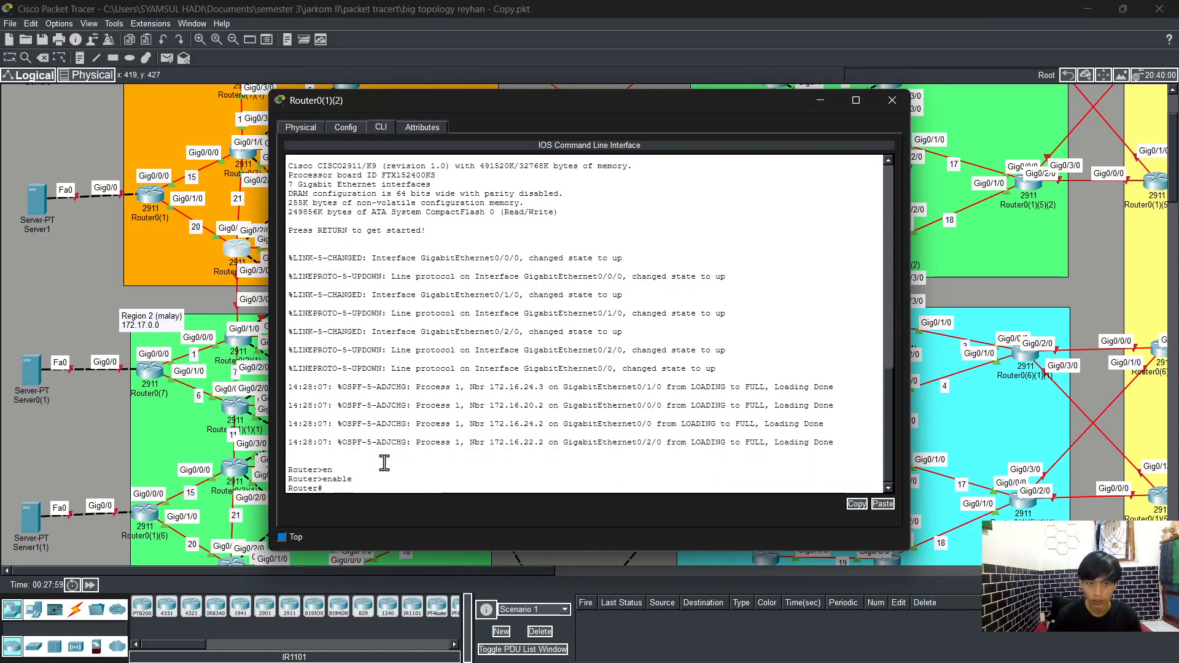
# Step: Enter global configuration mode with config t on Router0(1)(2)
pyautogui.write('config')
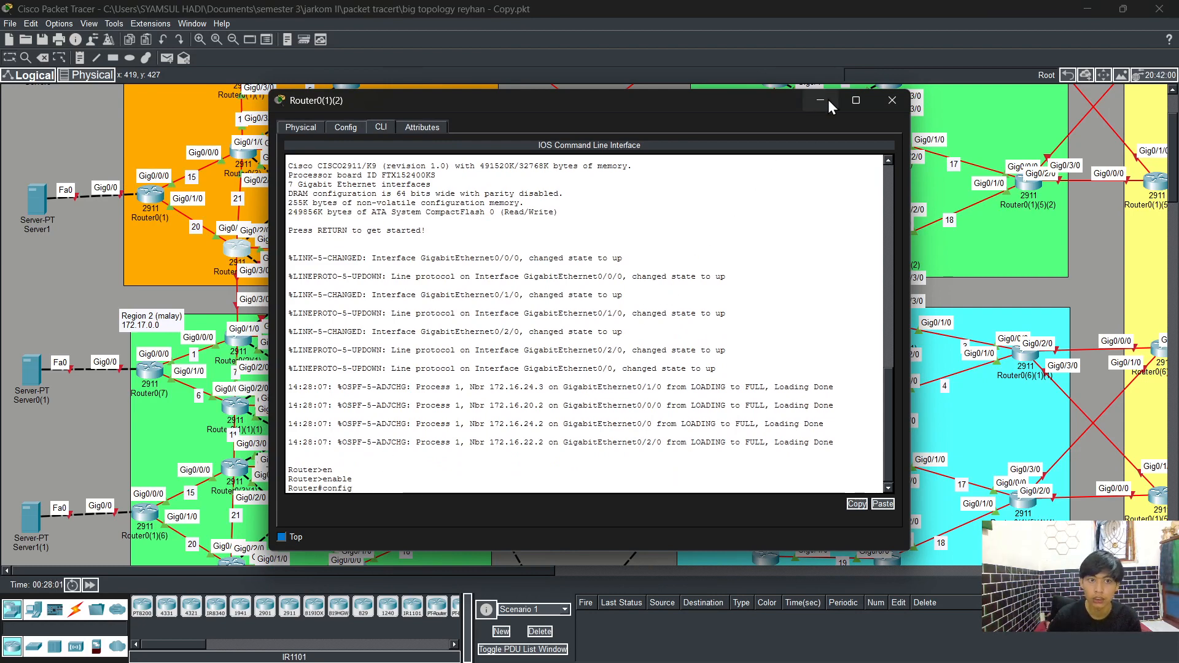
pyautogui.click(827, 101)
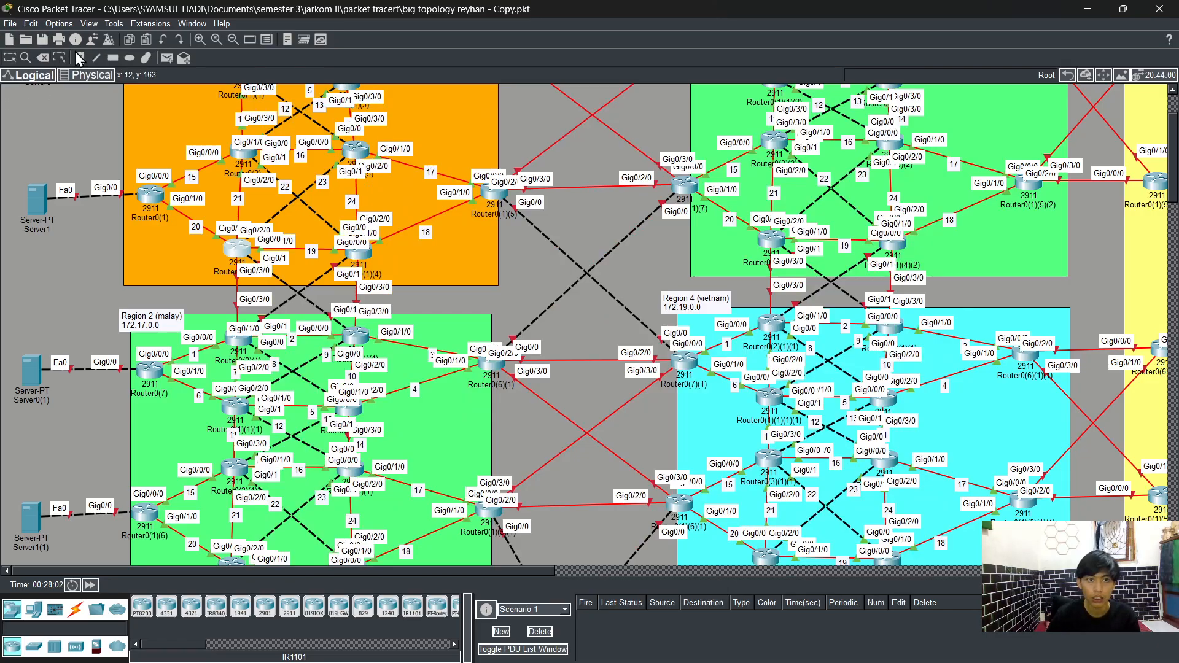
pyautogui.click(96, 59)
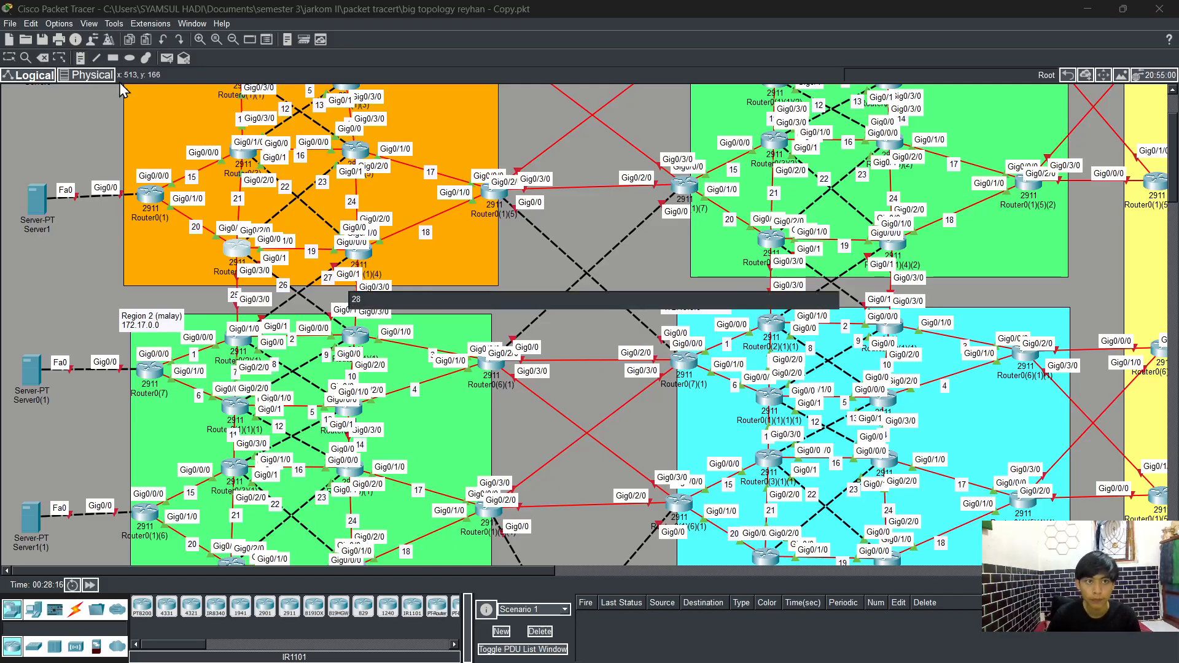
pyautogui.click(96, 58)
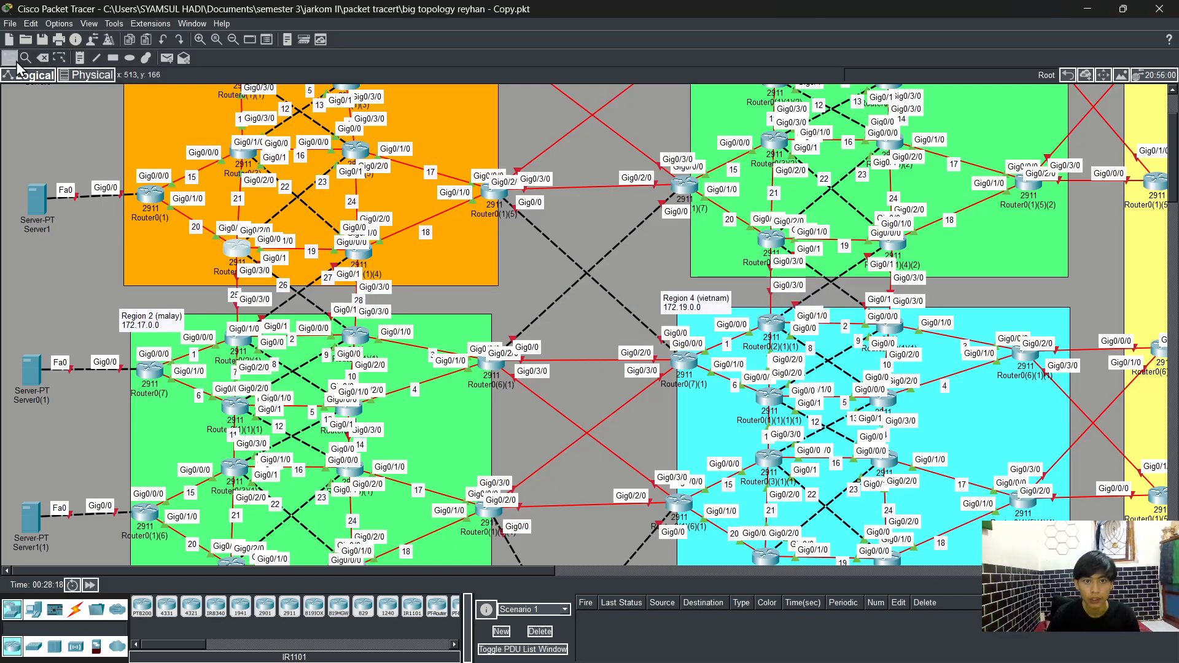
pyautogui.click(243, 251)
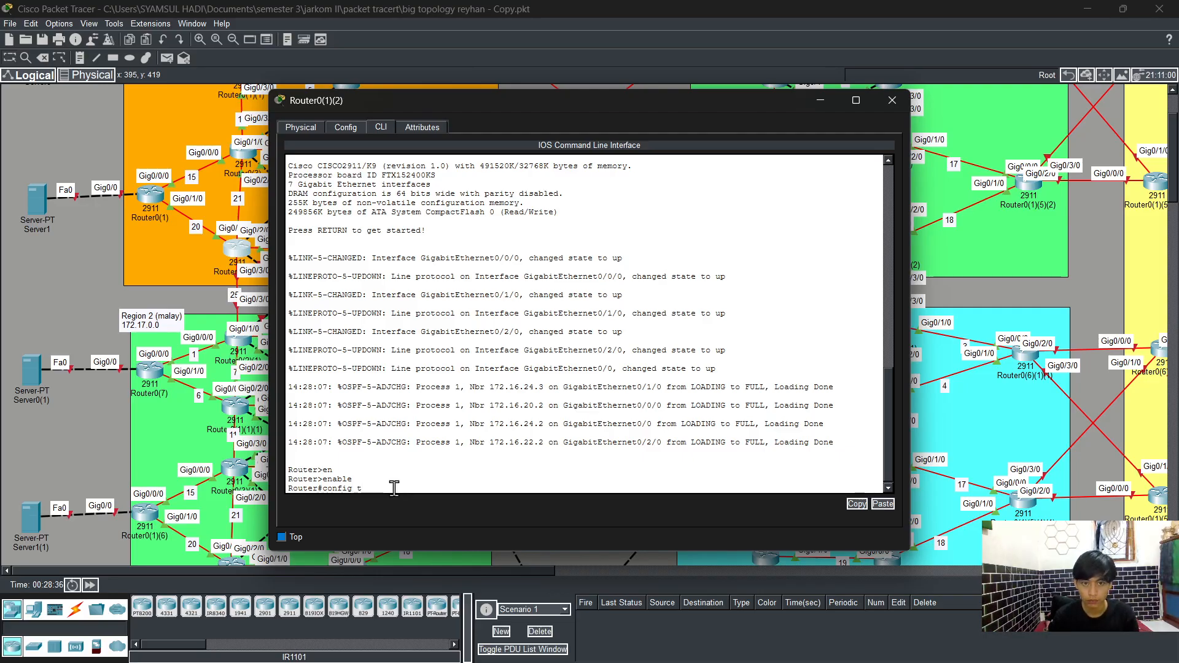
pyautogui.write('t')
pyautogui.press('Return')
# Step: Assign IP address 172.16.25.2 with mask 255.255.255.0 to interface GigabitEthernet0/3/0
pyautogui.write('int')
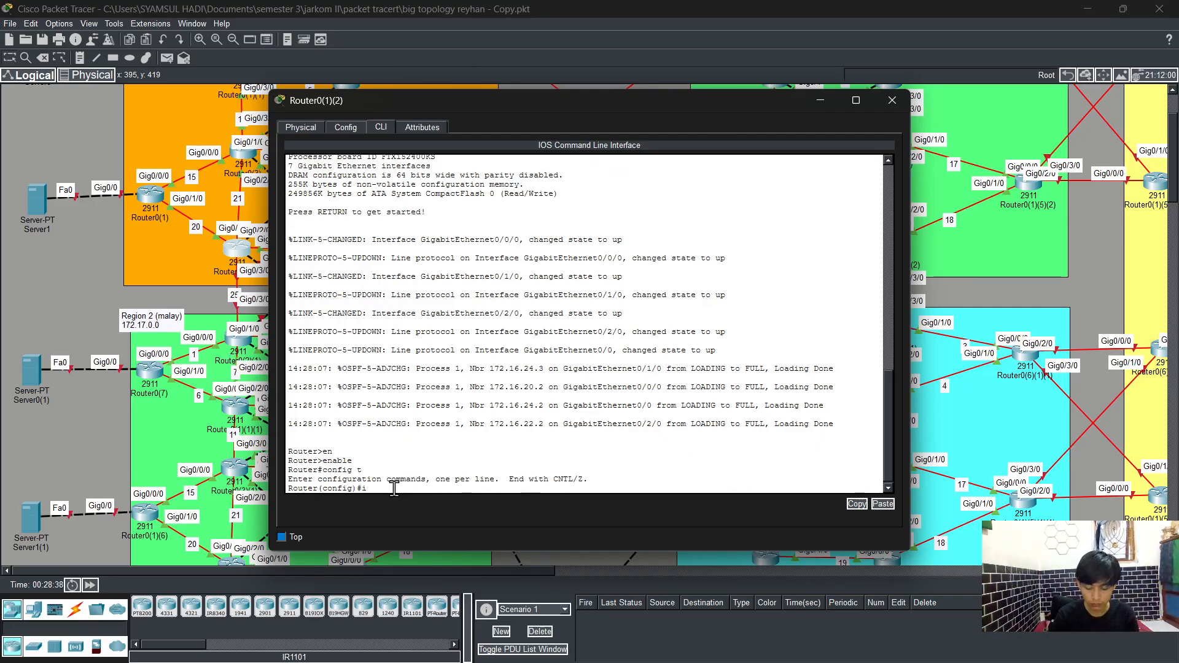
pyautogui.press('Tab')
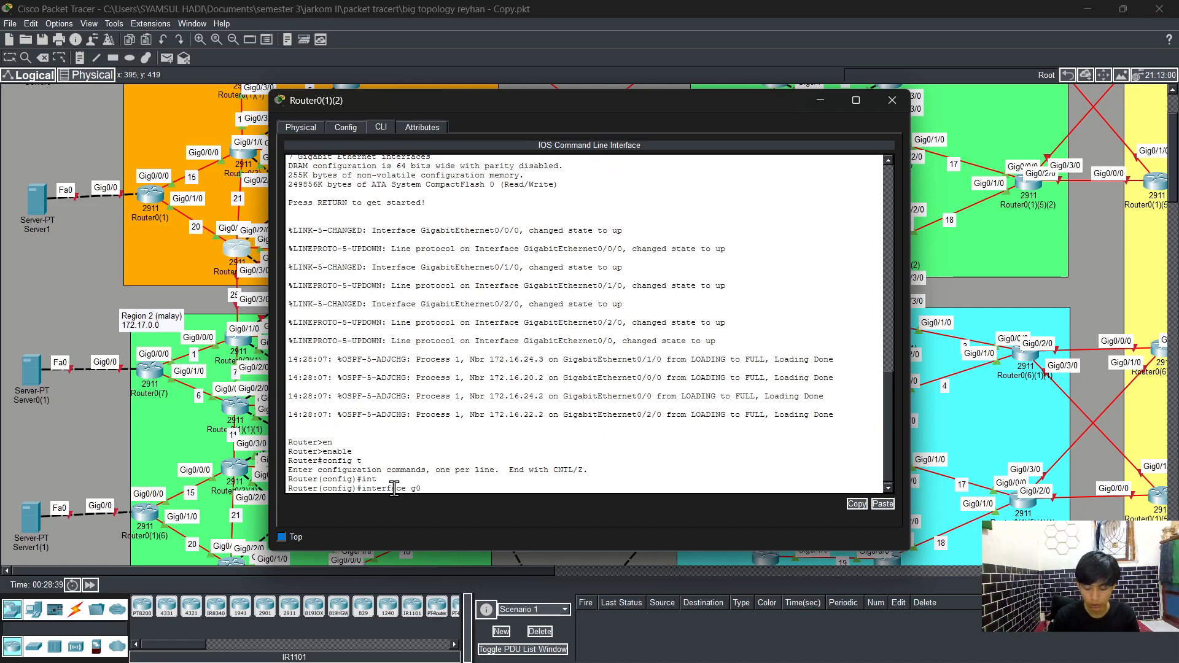
pyautogui.write('g0/2')
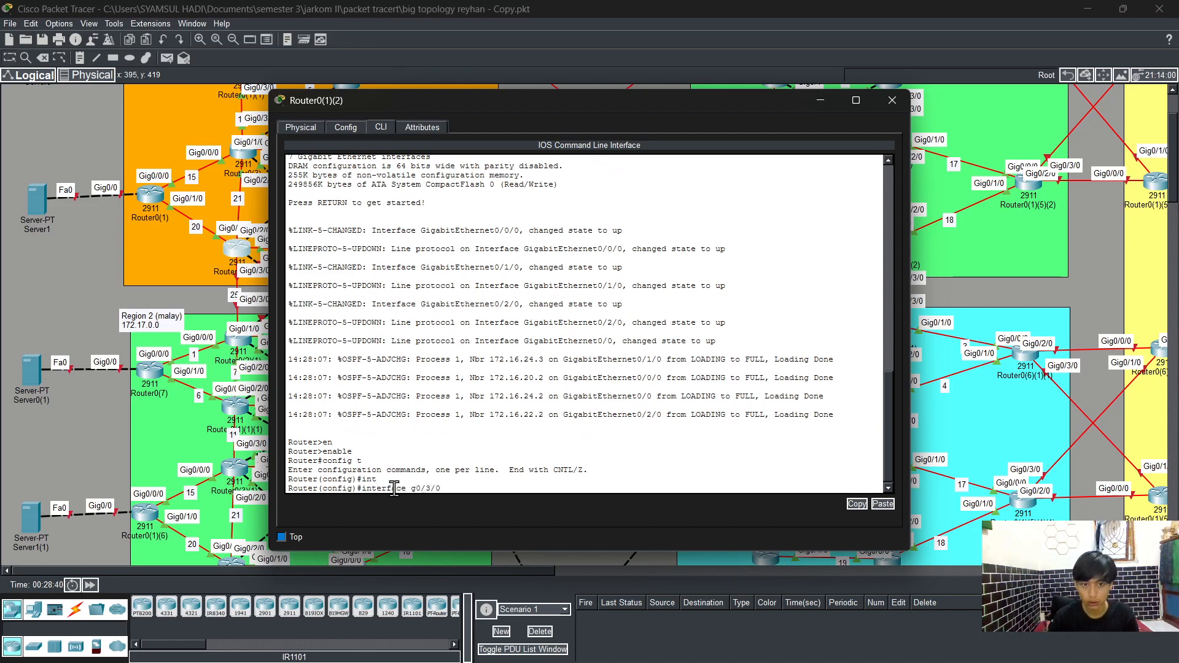
pyautogui.press('Return')
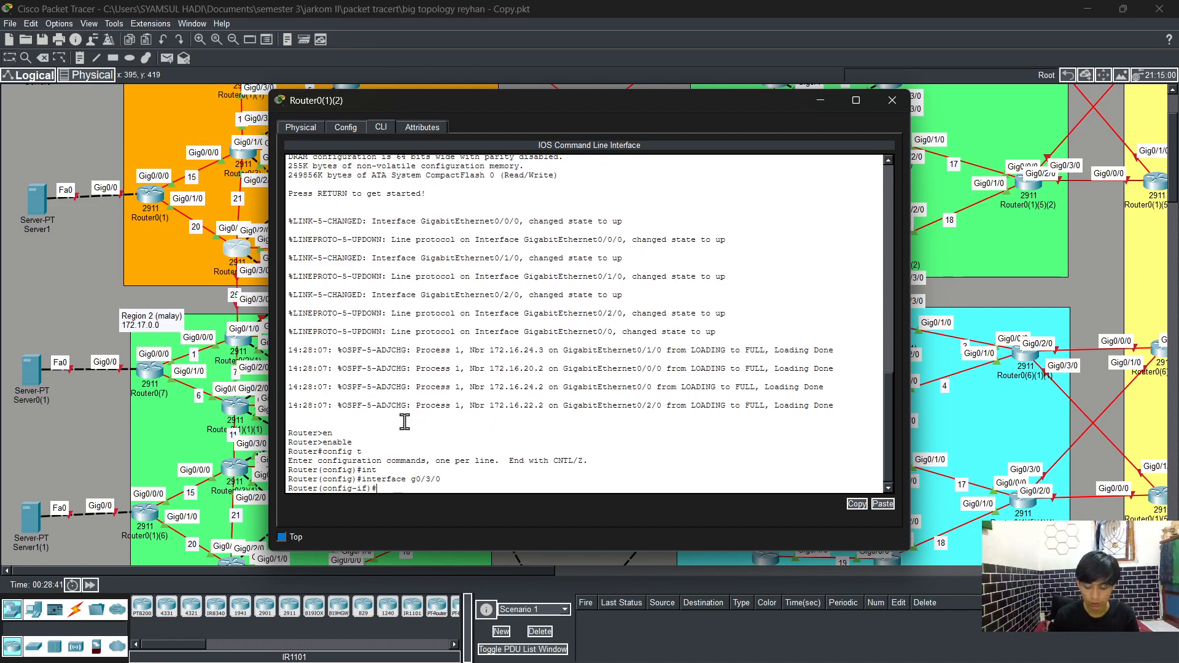
pyautogui.write('ip ad')
pyautogui.press('Tab')
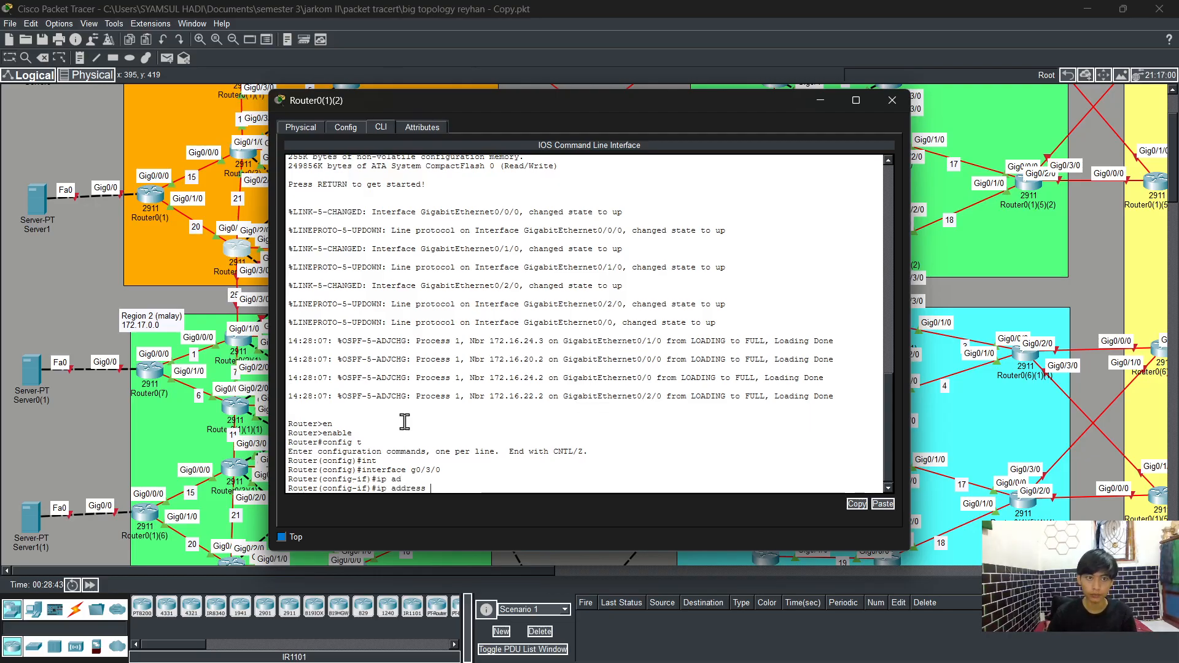
pyautogui.scroll(3, 228, 178)
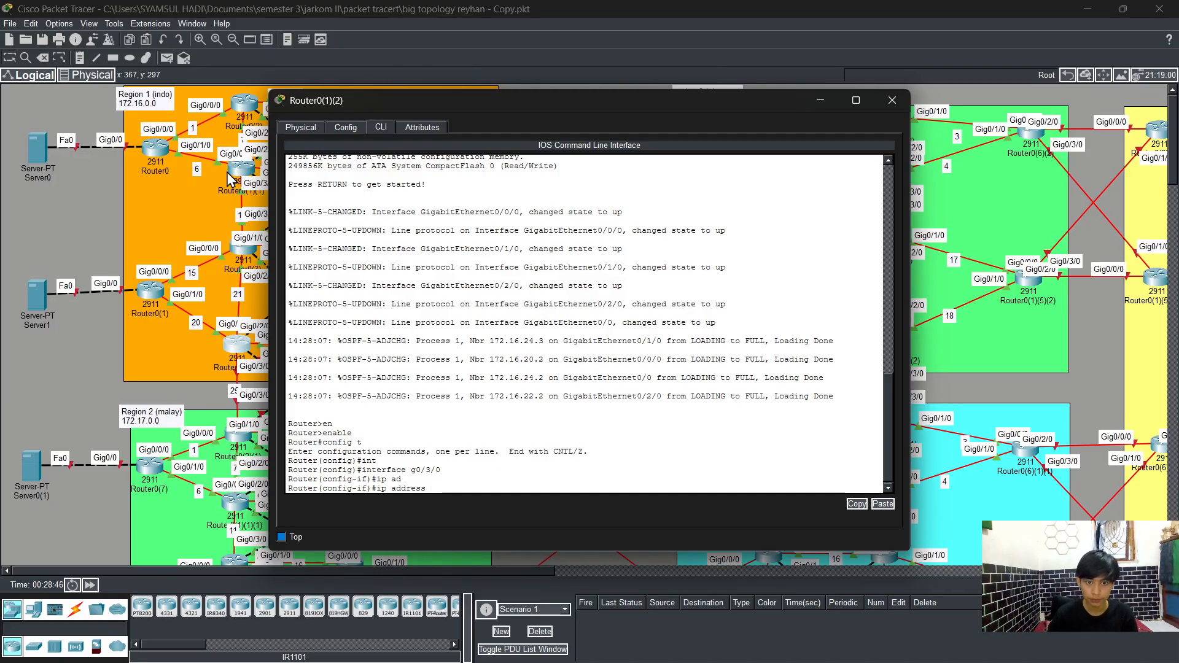
pyautogui.write('172')
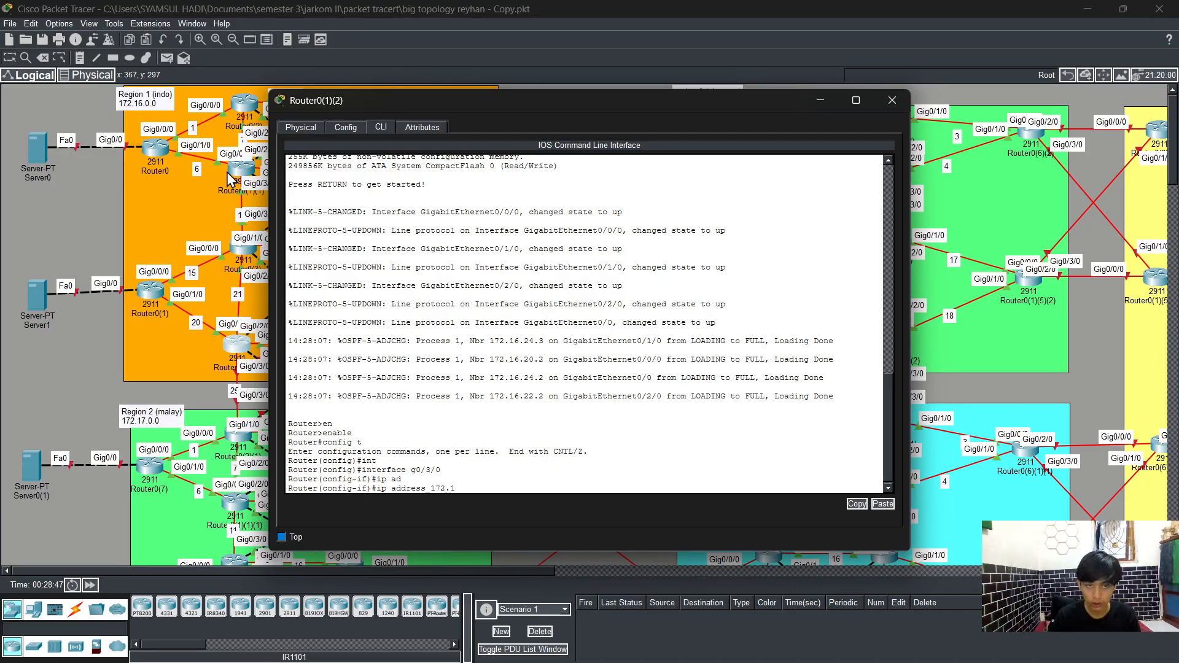
pyautogui.write('.1')
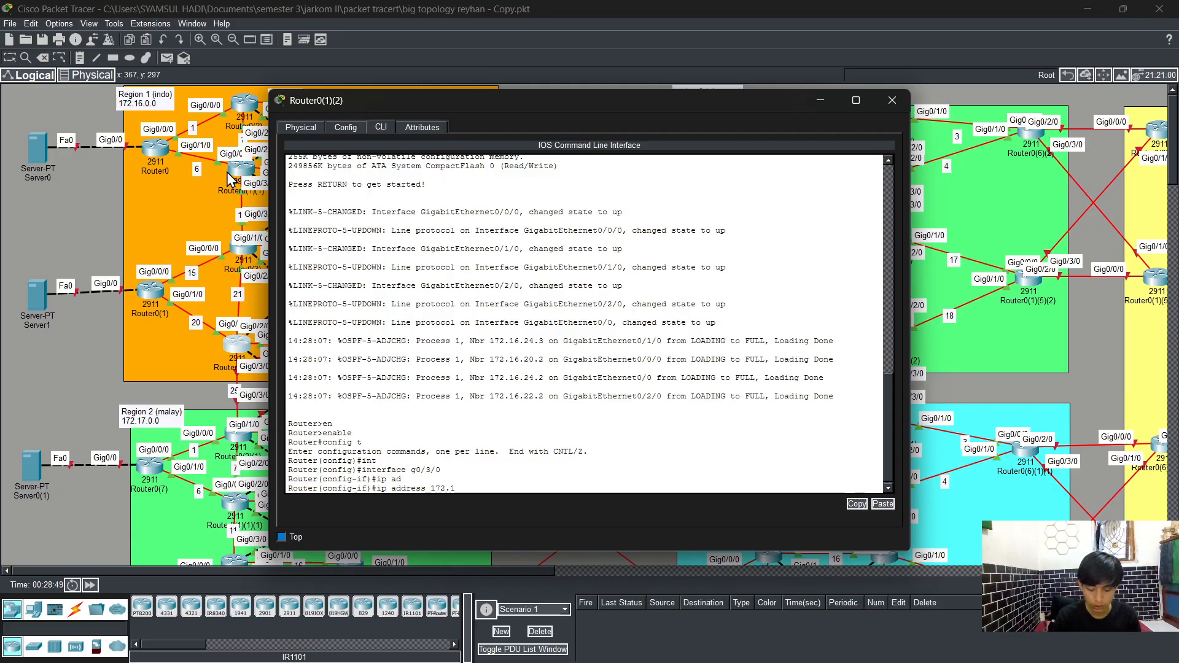
pyautogui.write('6')
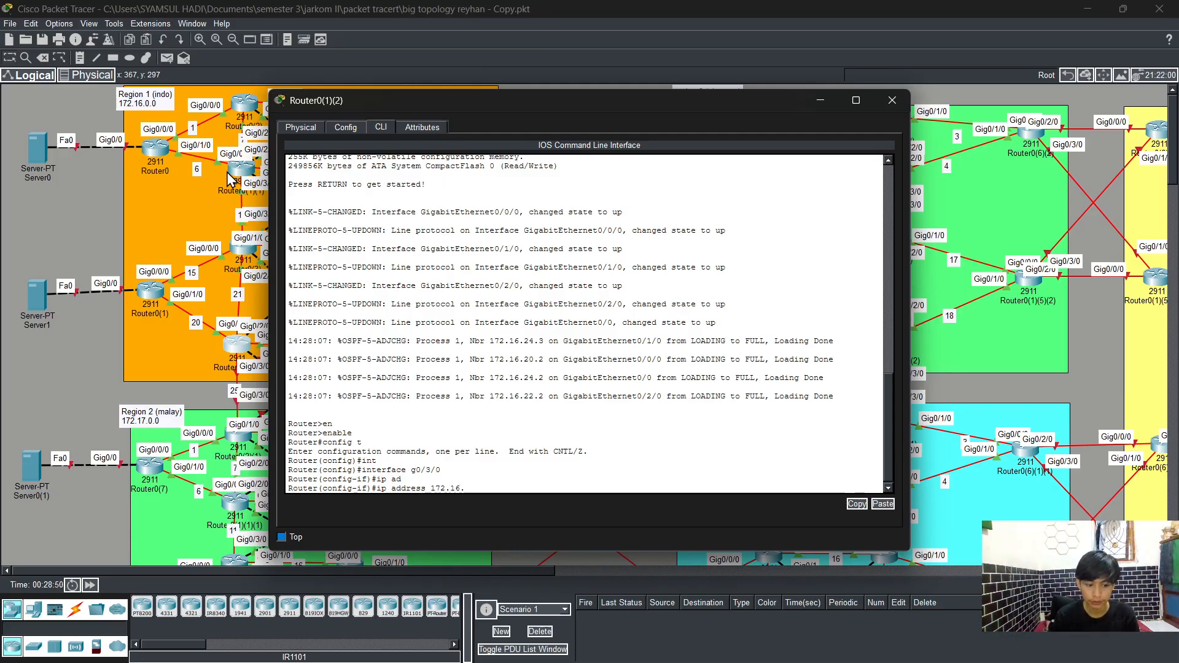
pyautogui.write('.25')
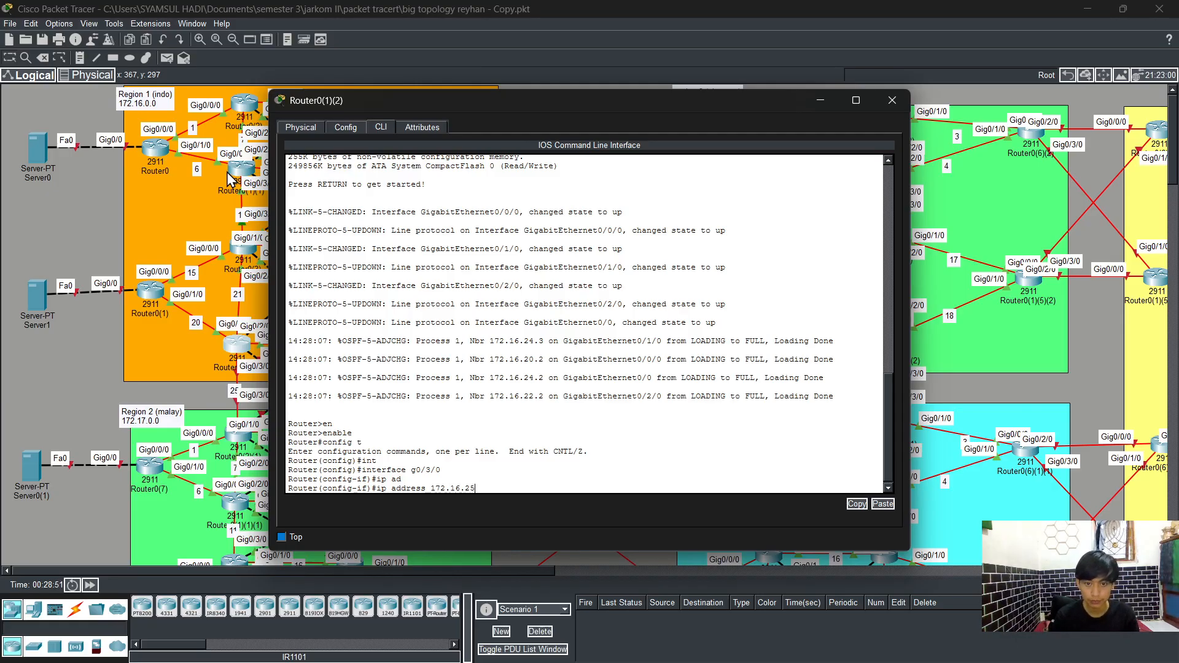
pyautogui.write('.2')
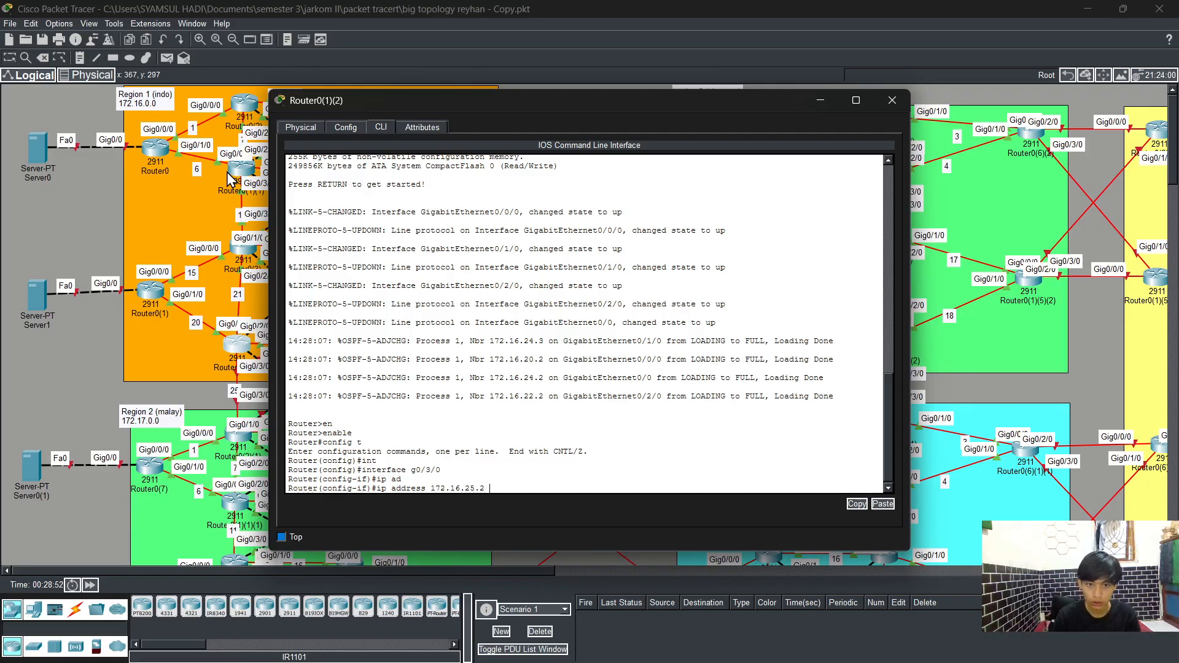
pyautogui.write(' 255.255')
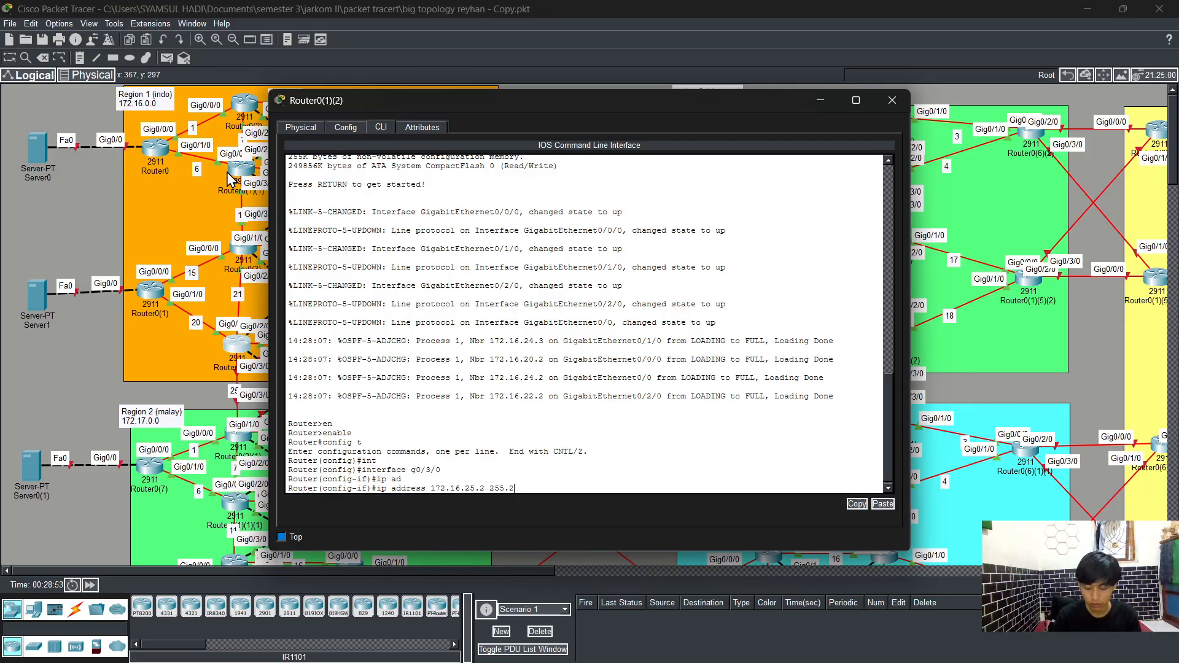
pyautogui.write('.255')
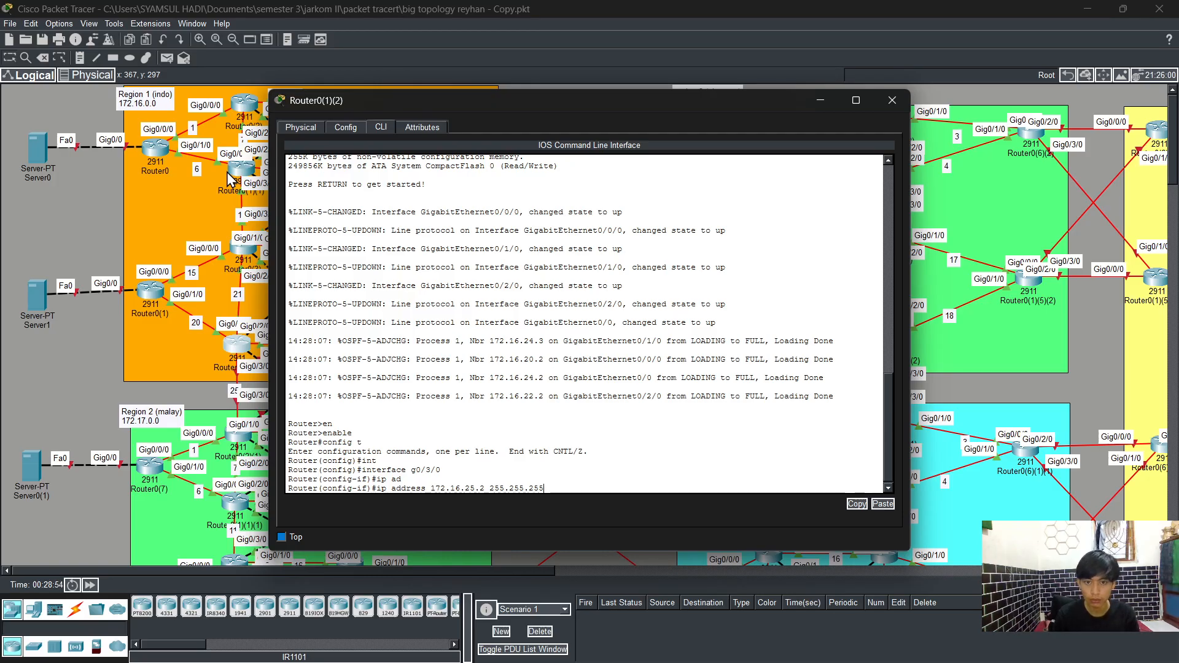
pyautogui.write('.0')
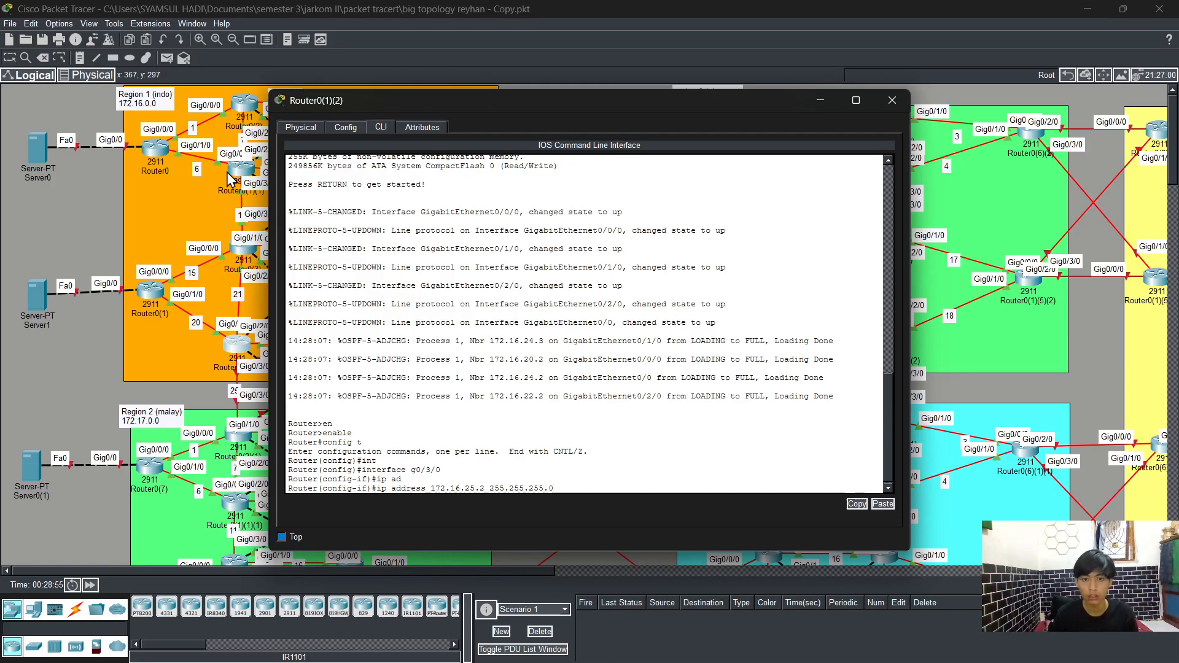
pyautogui.press('Return')
# Step: Enable interface GigabitEthernet0/3/0 with no shutdown
pyautogui.write('no')
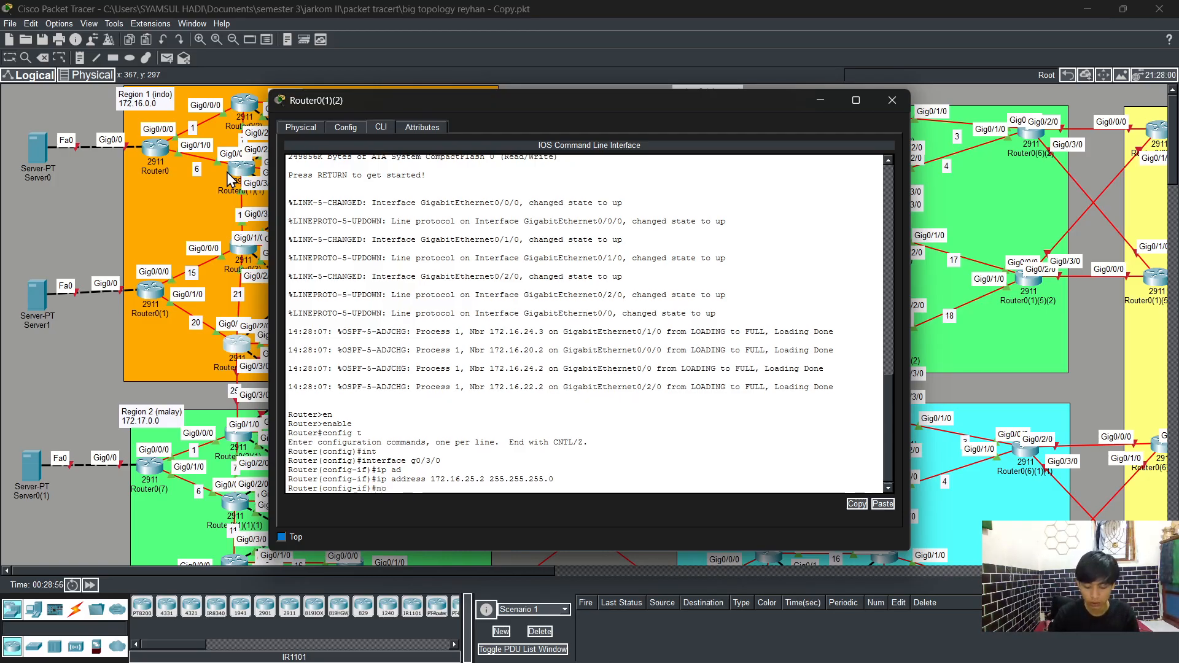
pyautogui.write(' sh')
pyautogui.press('Tab')
pyautogui.press('Return')
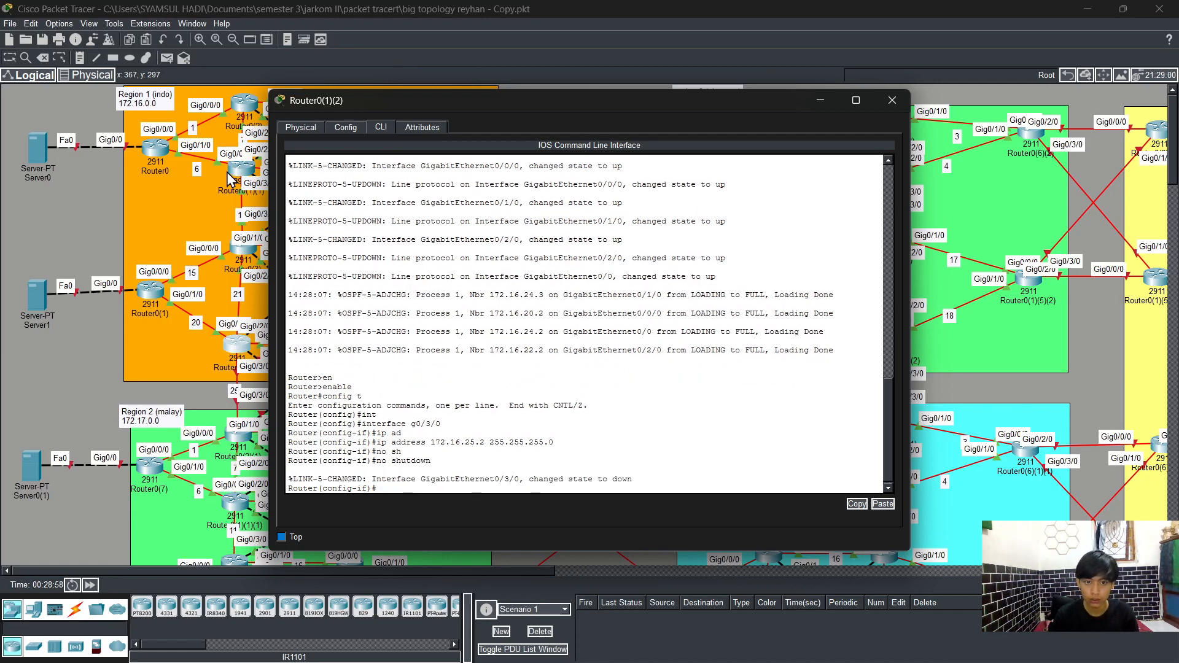
# Step: Leave configuration mode on Router0(1)(2) with end and save the running configuration with wr
pyautogui.press('Return')
pyautogui.write('er(config-if)#end')
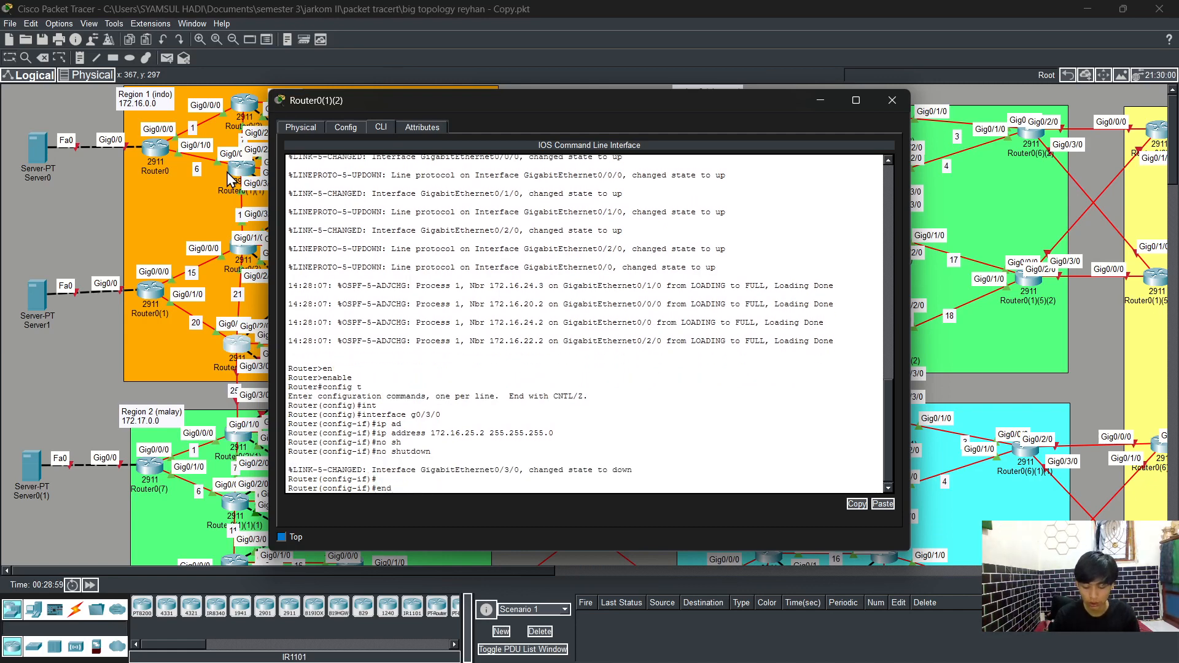
pyautogui.press('Return')
pyautogui.press('Return')
pyautogui.write('wr')
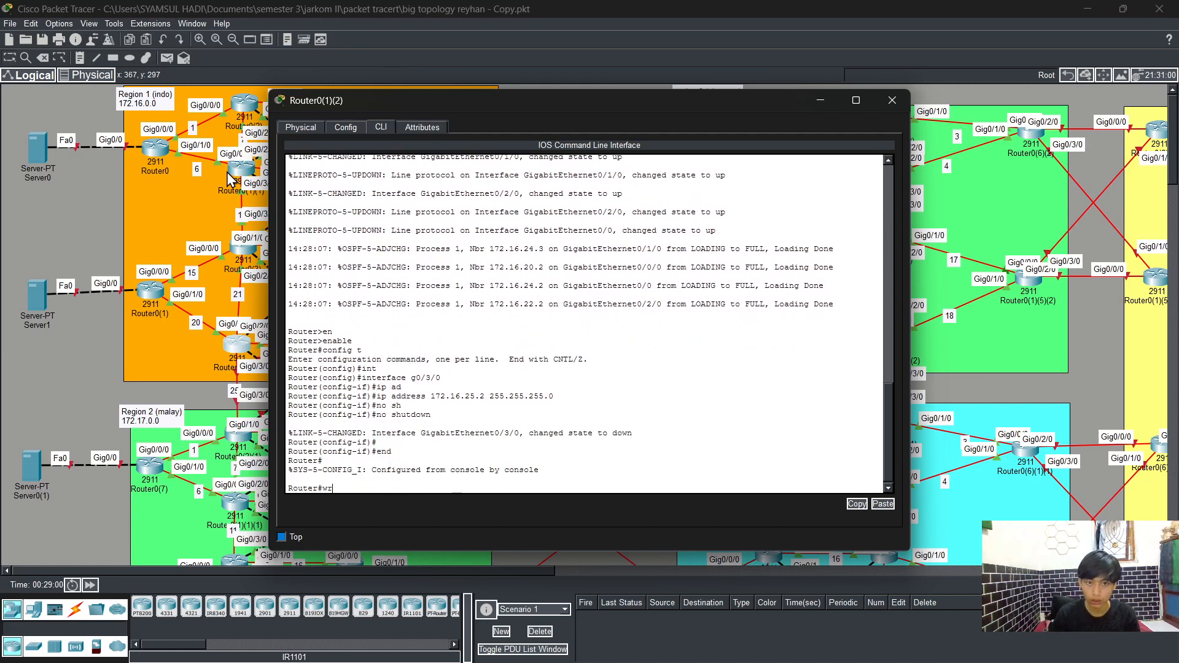
pyautogui.press('Return')
# Step: Re-enter global configuration mode with config t on Router0(1)(2)
pyautogui.write('config')
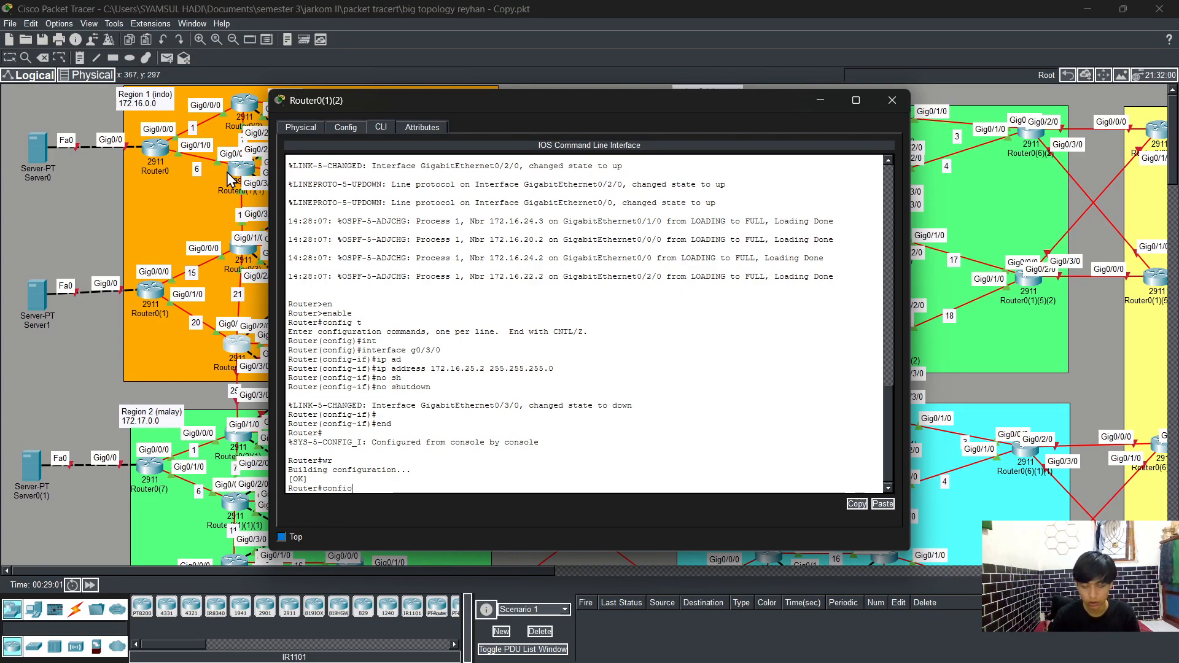
pyautogui.write(' t')
pyautogui.press('BackSpace')
pyautogui.press('BackSpace')
pyautogui.press('BackSpace')
pyautogui.press('BackSpace')
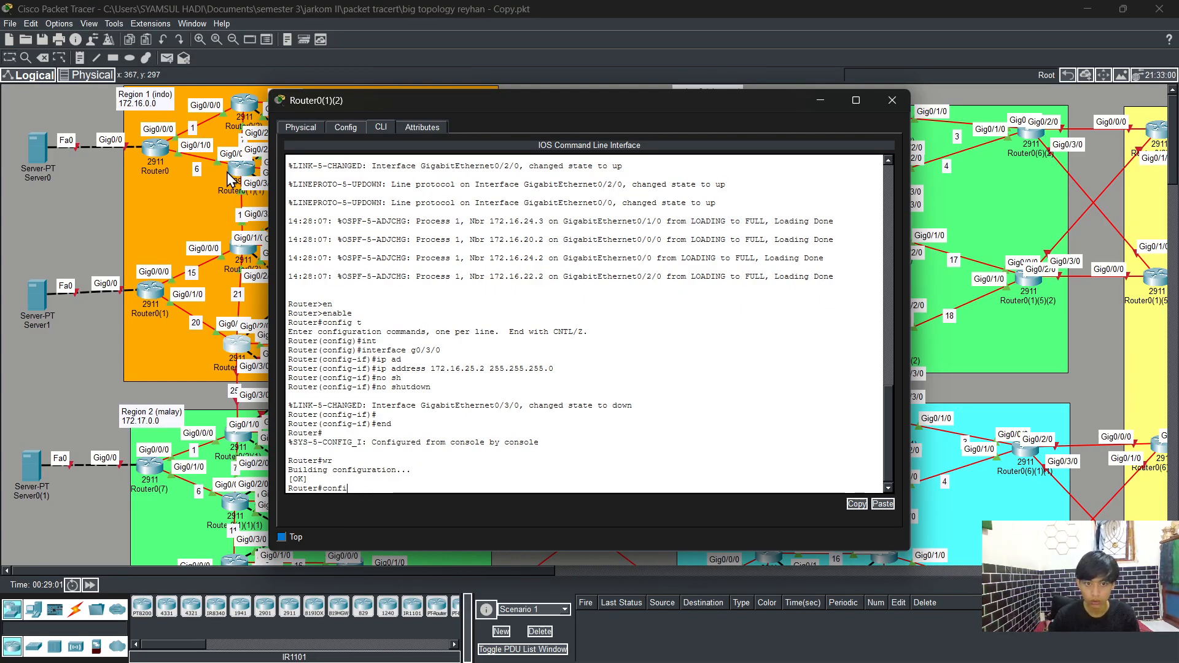
pyautogui.press('Return')
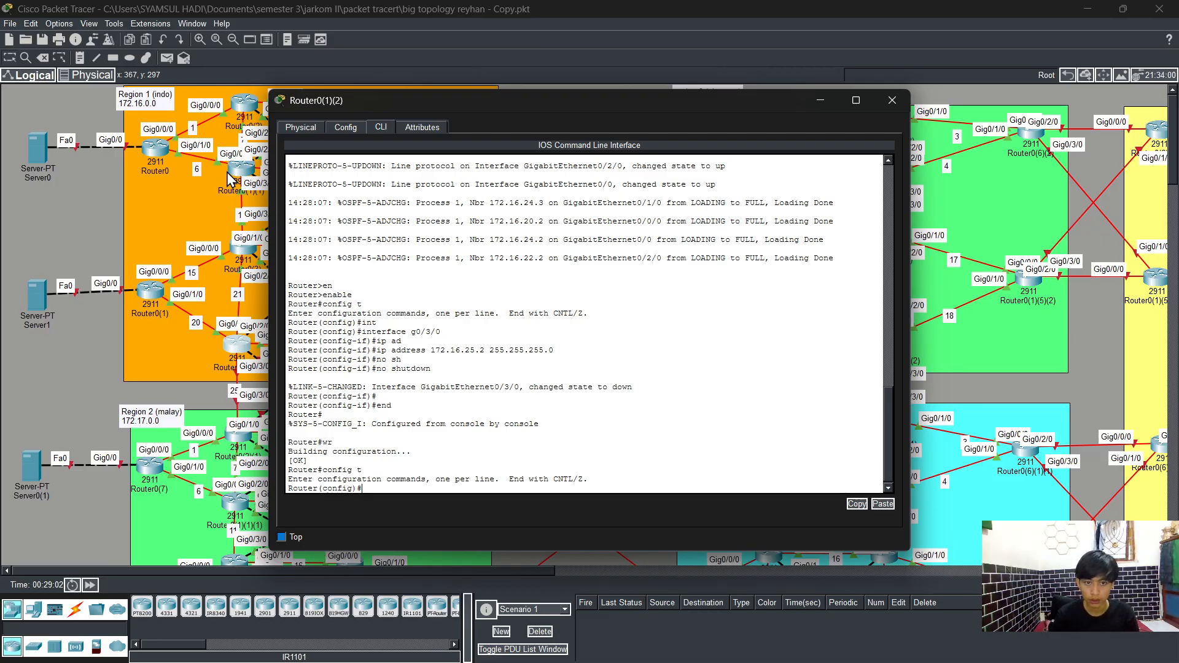
# Step: Start OSPF routing process 1 and enable log-adjacency-changes on Router0(1)(2)
pyautogui.write('r')
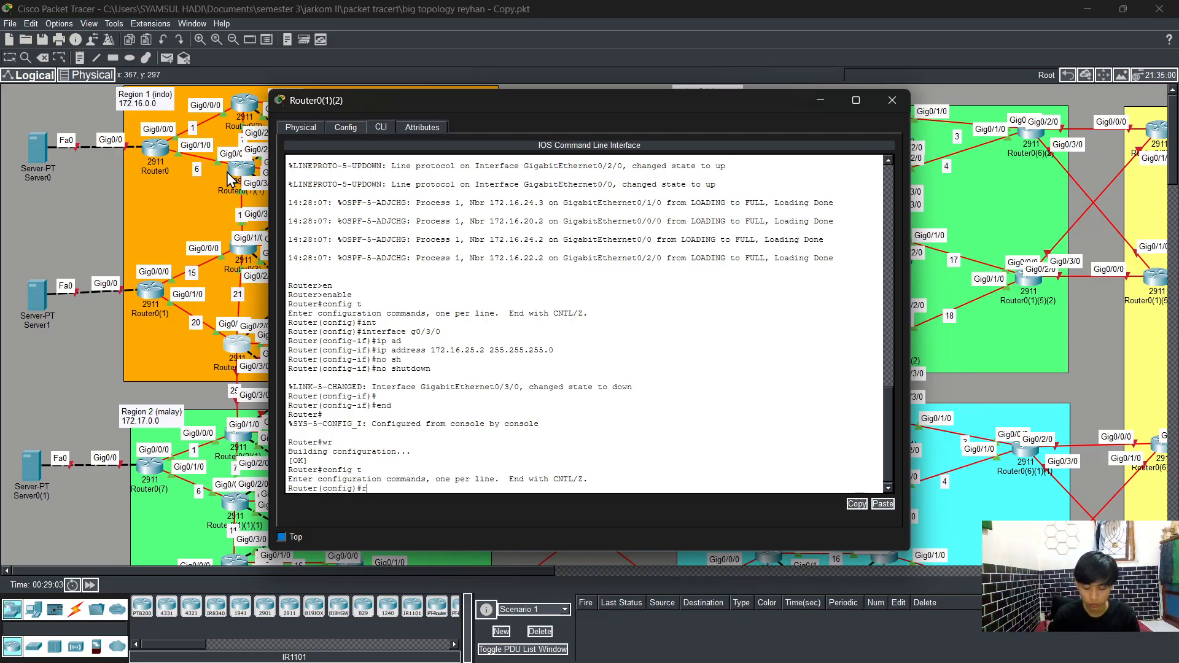
pyautogui.write('out')
pyautogui.press('Tab')
pyautogui.write('os')
pyautogui.press('Tab')
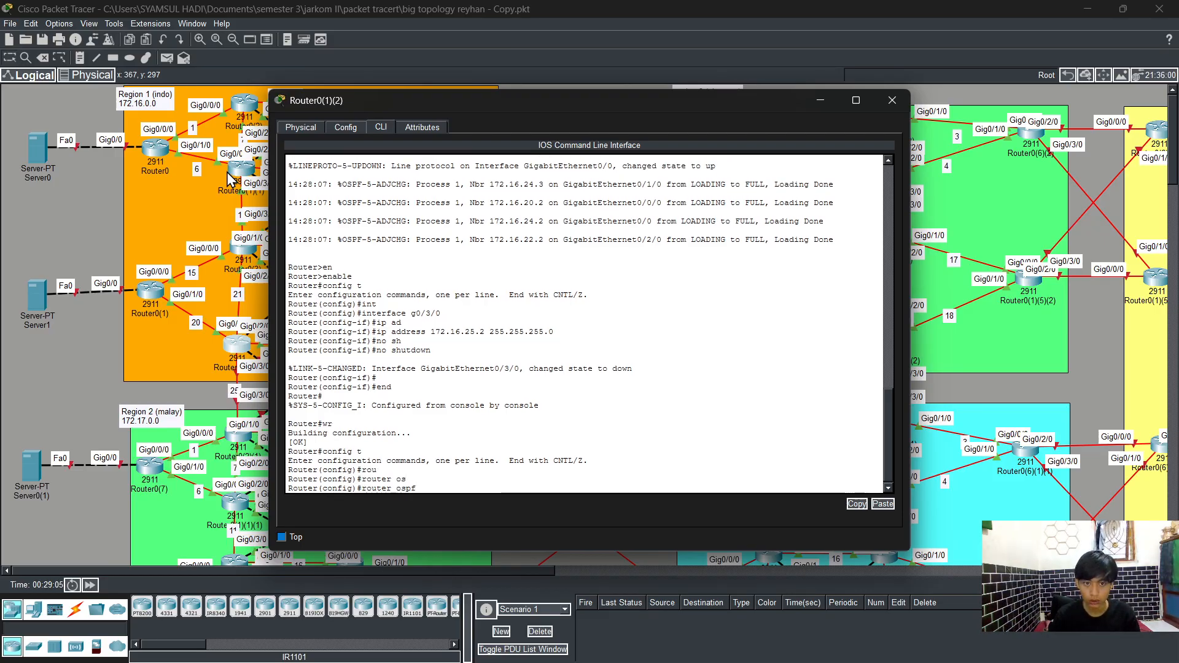
pyautogui.write('1')
pyautogui.press('Return')
pyautogui.write('log')
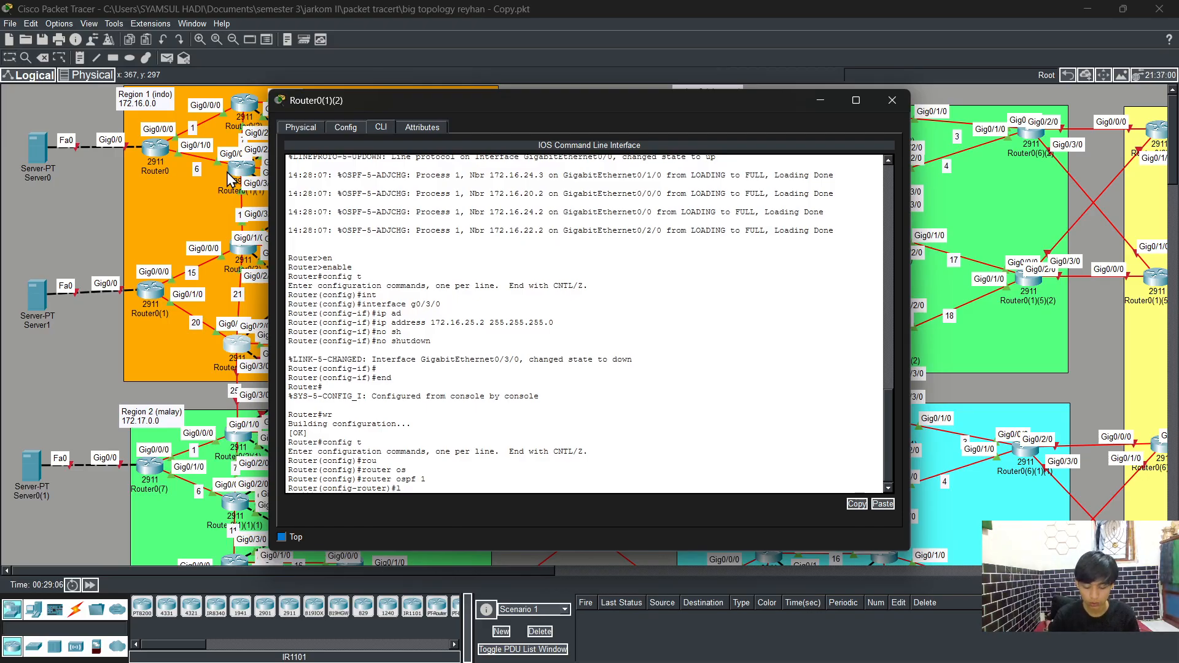
pyautogui.press('Tab')
pyautogui.press('Return')
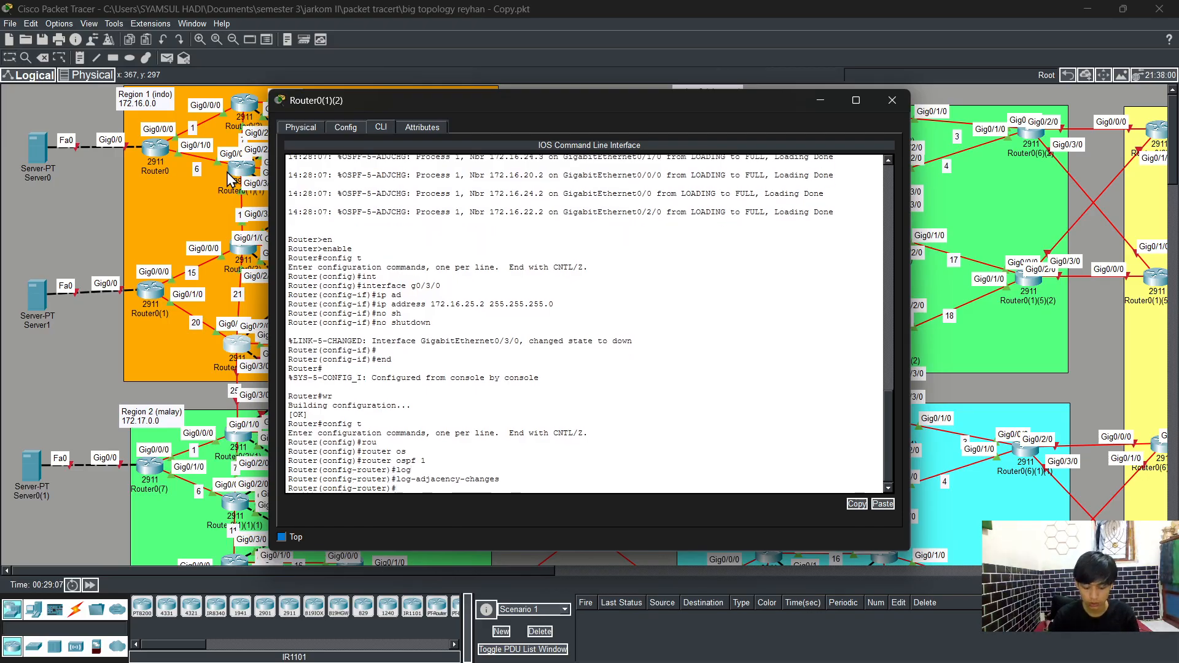
# Step: Advertise network 172.16.25.0 with wildcard 0.0.0.255 in OSPF area 0
pyautogui.write('net')
pyautogui.press('Tab')
pyautogui.write('17')
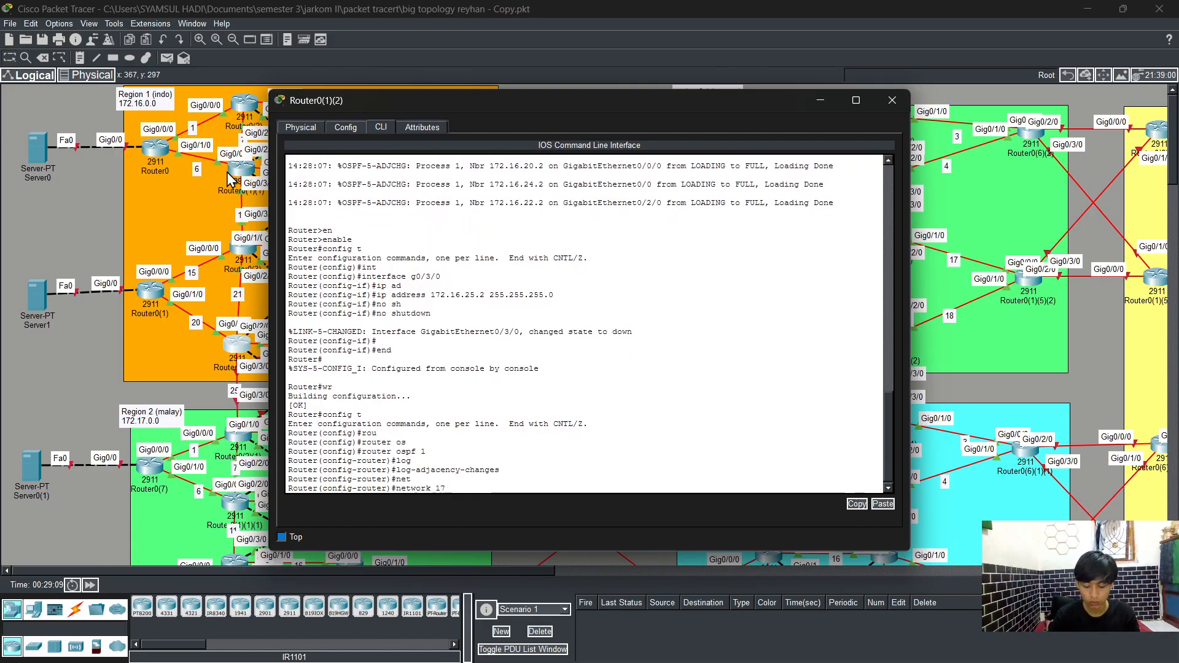
pyautogui.write('2.16')
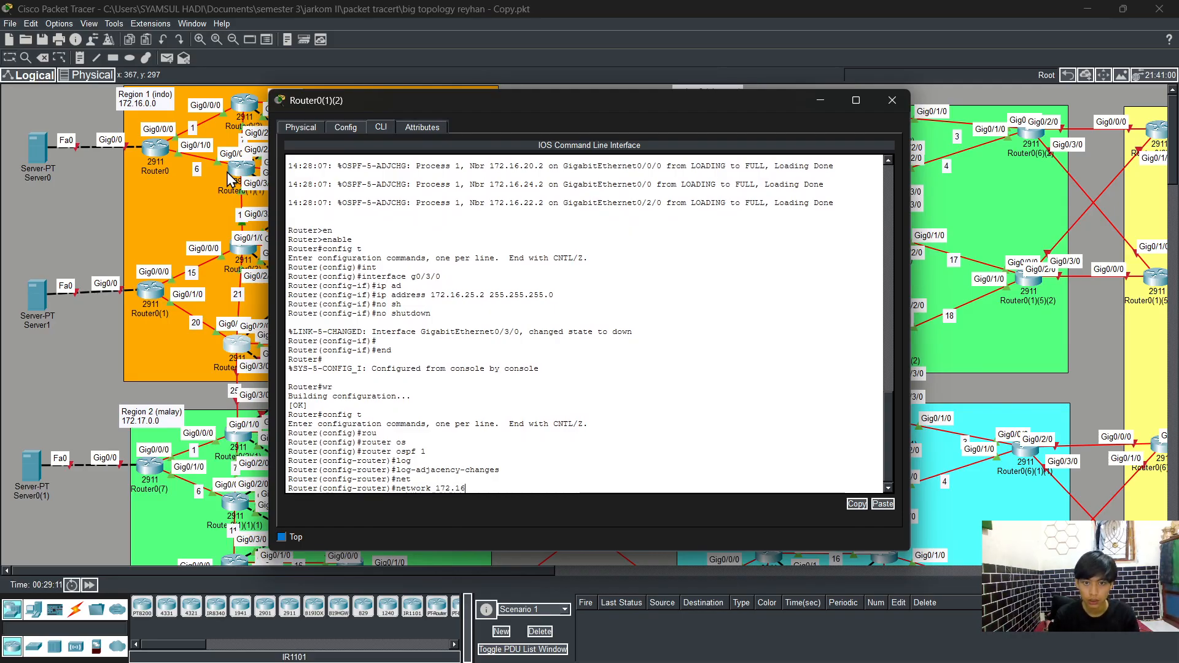
pyautogui.write('.25')
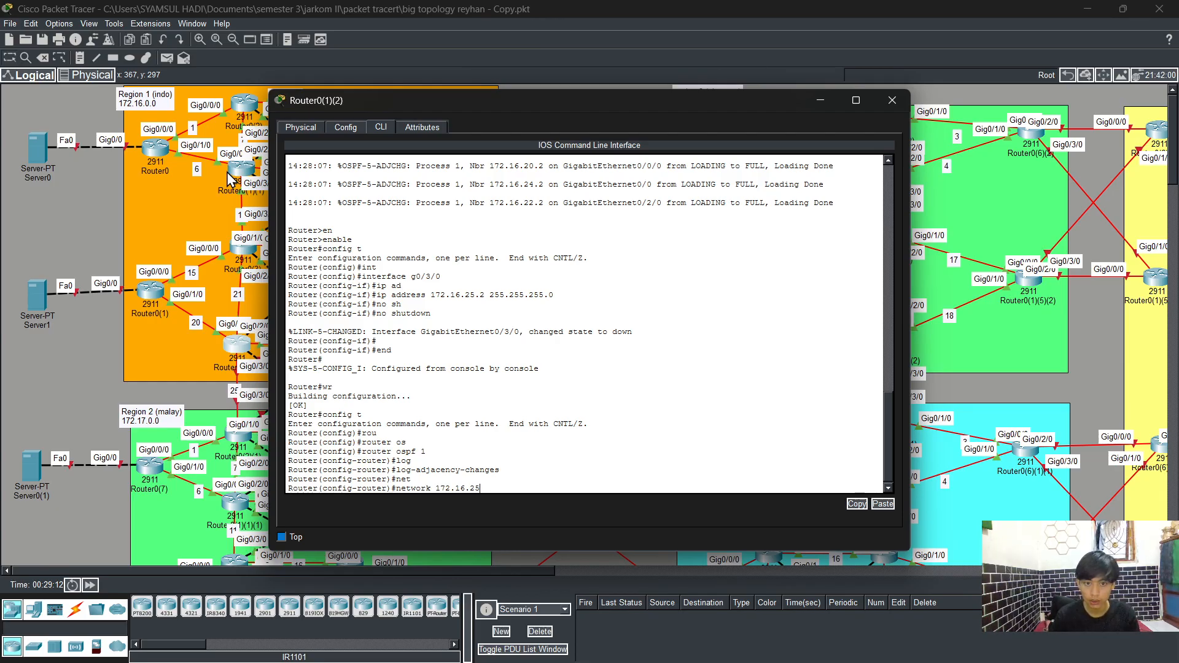
pyautogui.write('.')
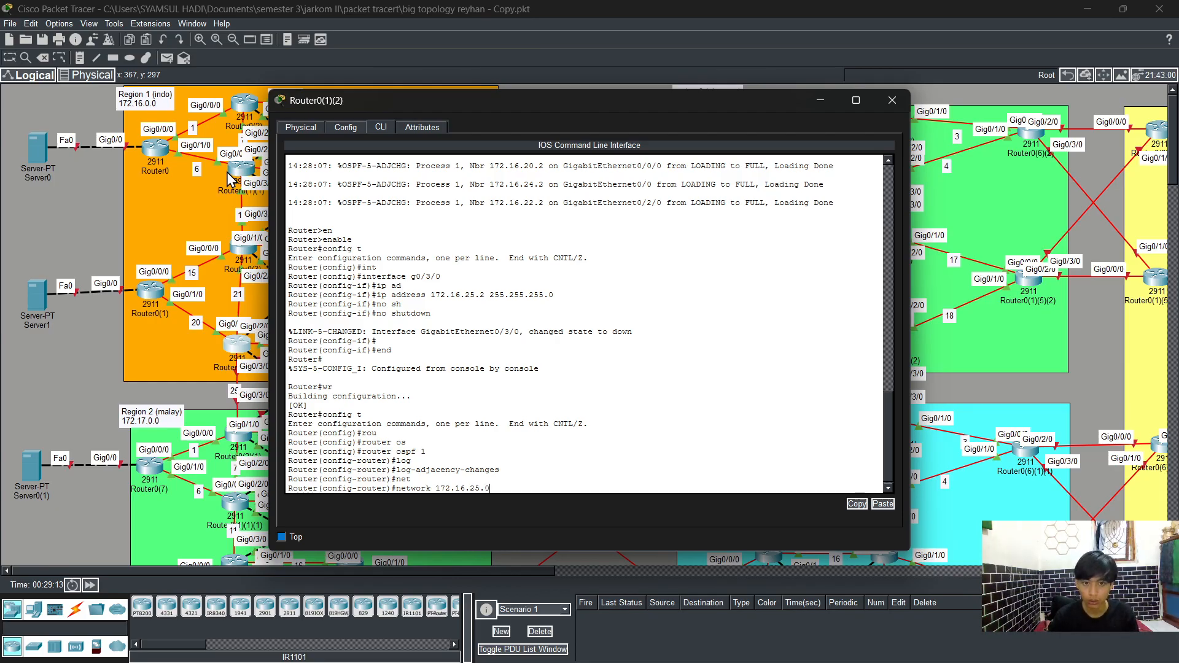
pyautogui.write('0')
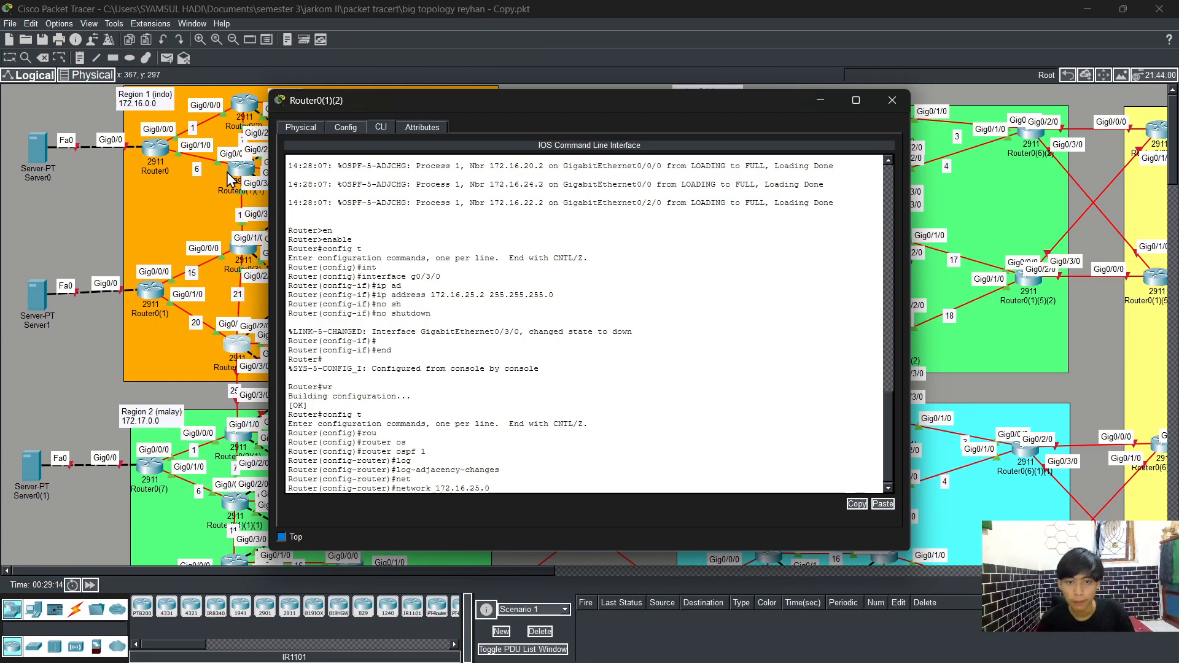
pyautogui.write(' 0.0.0')
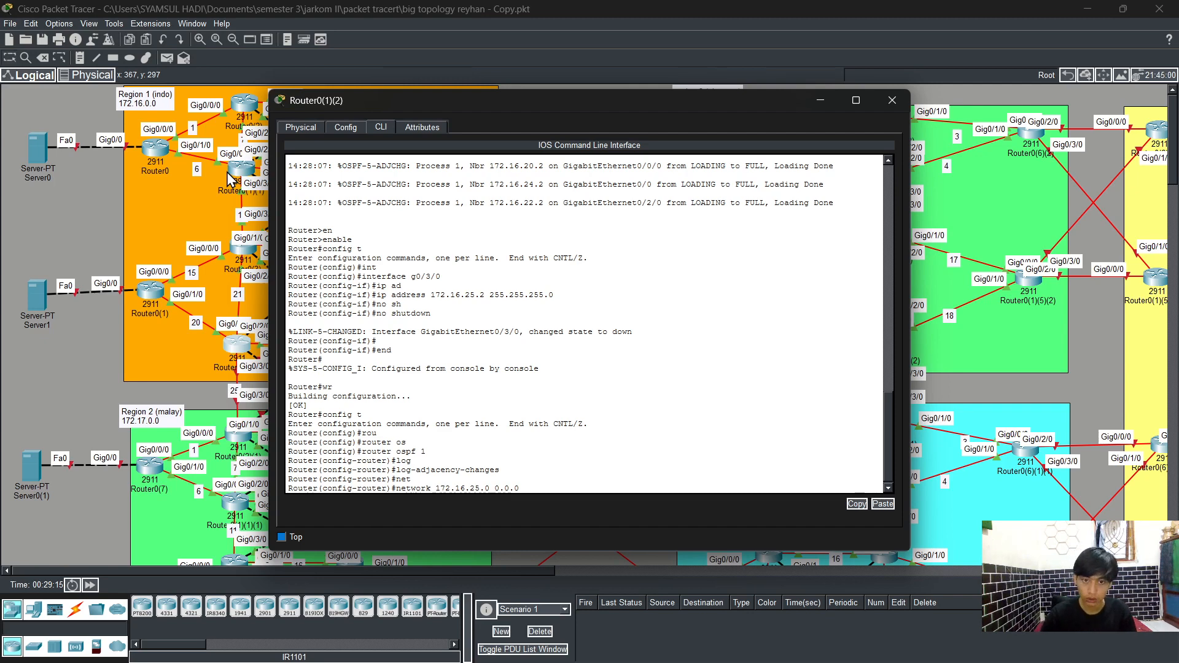
pyautogui.write('.255 are')
pyautogui.press('Tab')
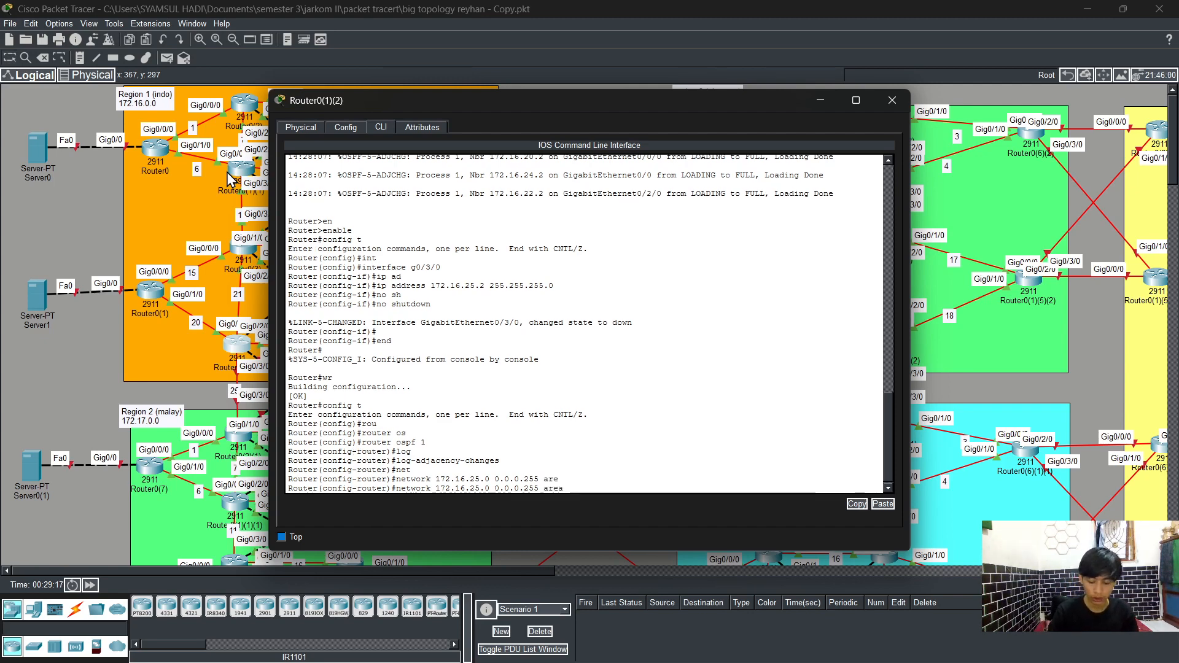
pyautogui.write('0')
pyautogui.press('Return')
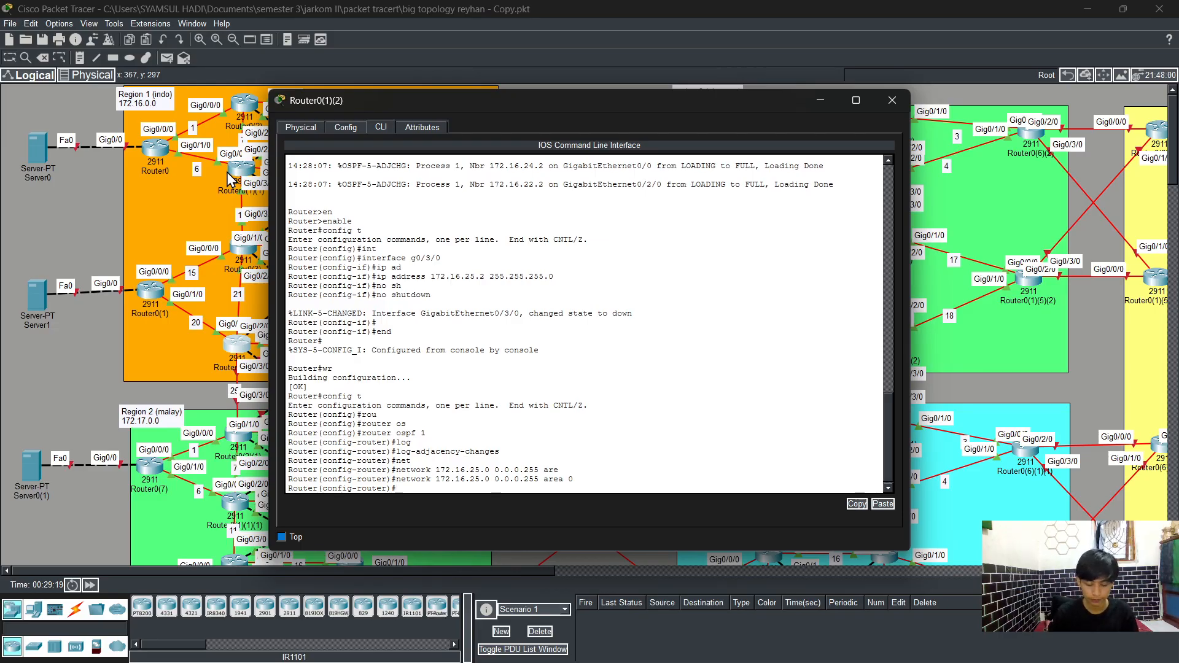
# Step: Exit configuration mode with end and save the Router0(1)(2) configuration with wr
pyautogui.write('e')
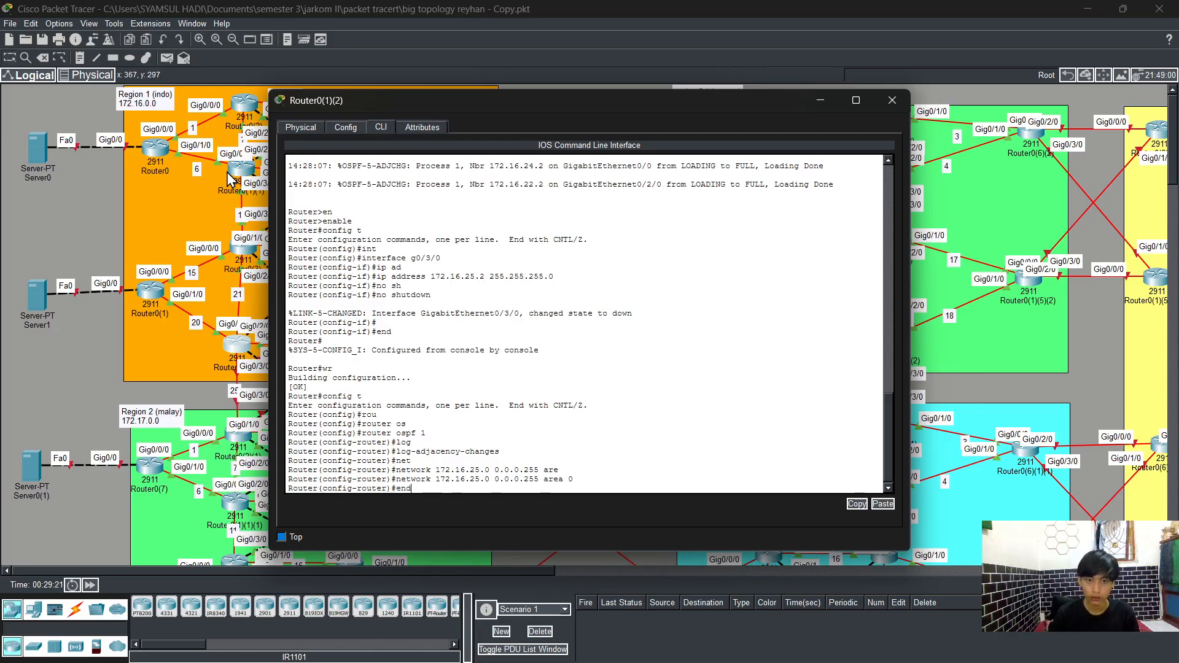
pyautogui.write('nd')
pyautogui.press('Return')
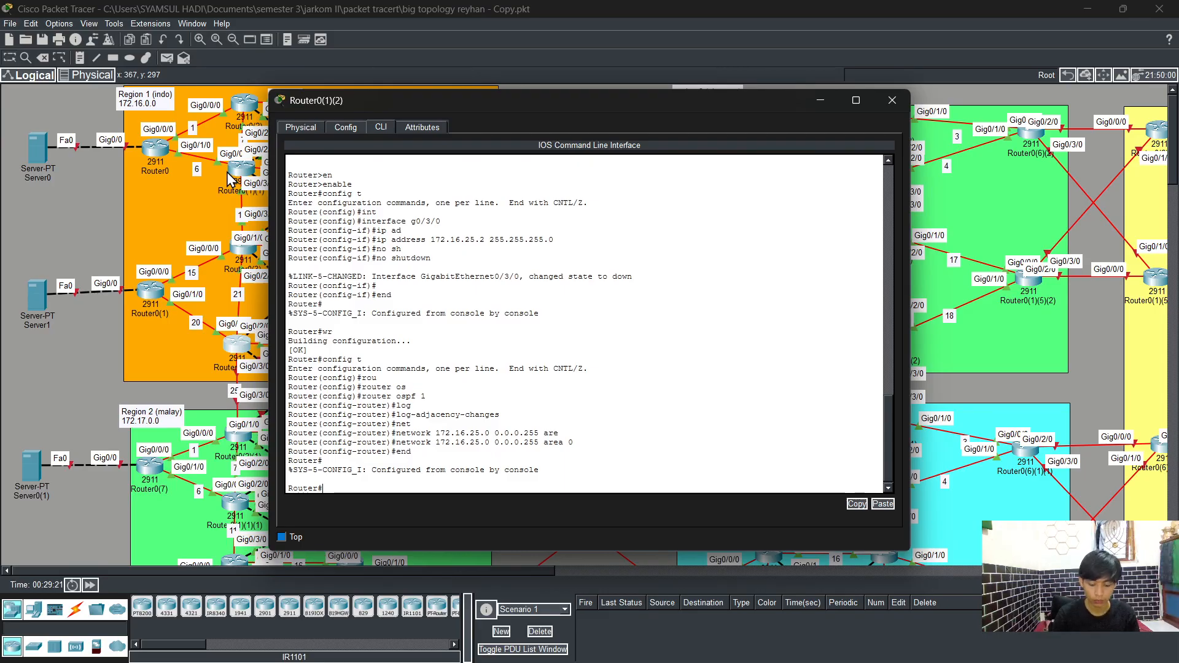
pyautogui.write('wr')
pyautogui.press('Return')
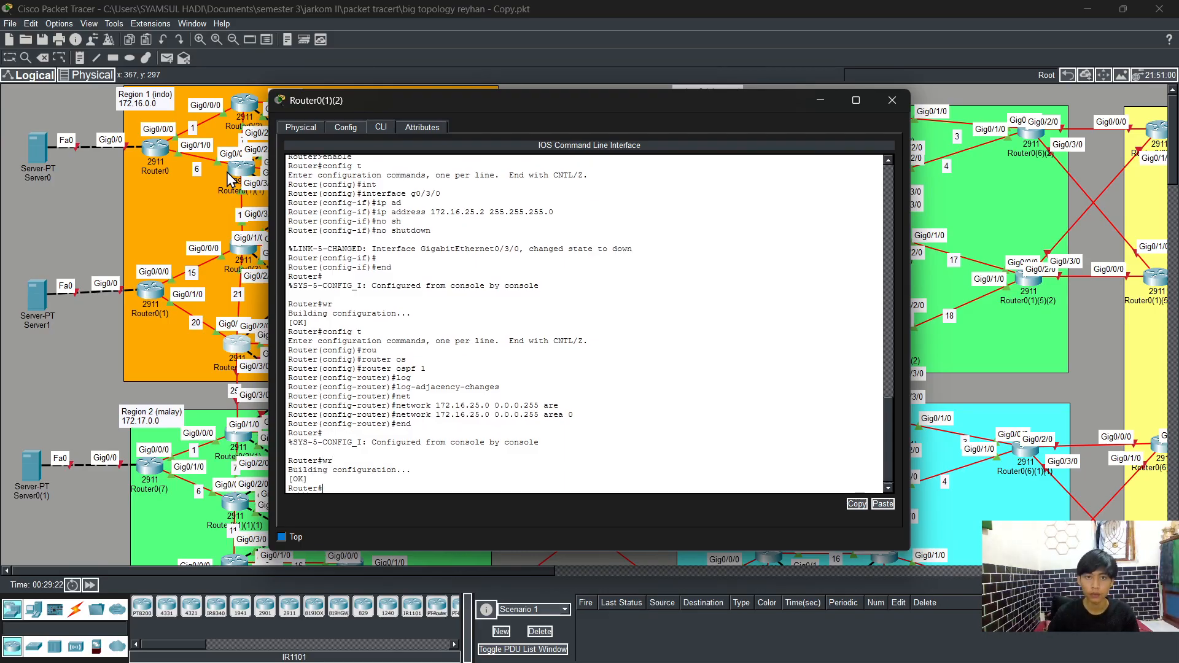
# Step: Close Router0(1)(2), open the CLI of Router0(2)(1), and enter privileged mode with enable
pyautogui.click(891, 100)
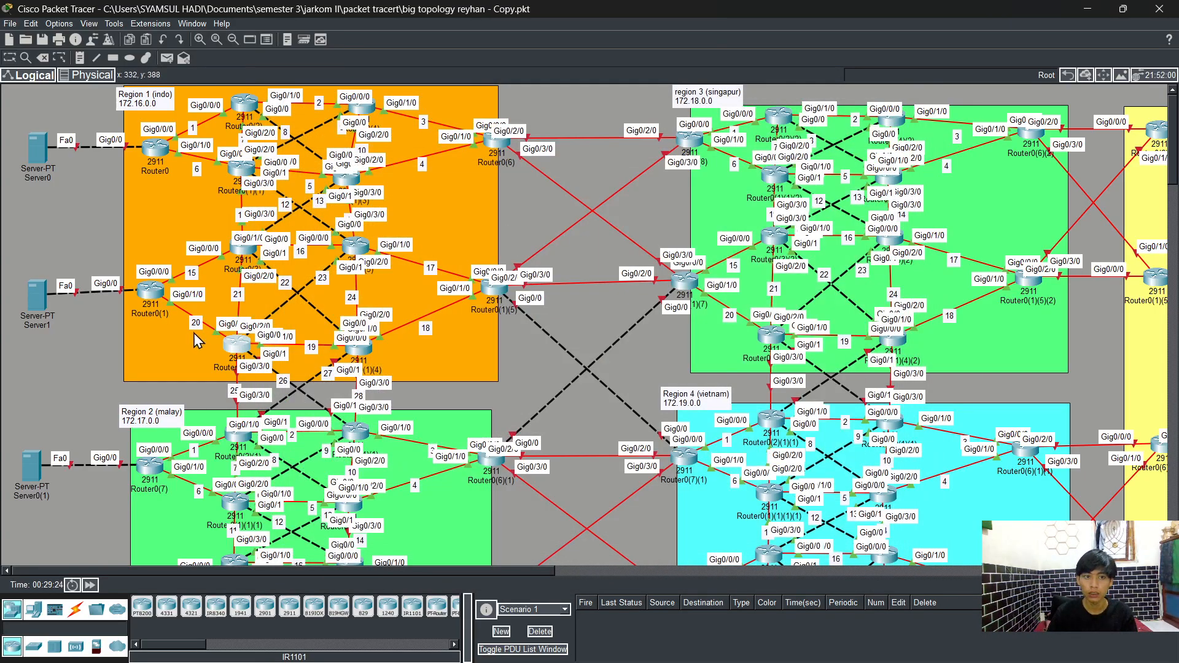
pyautogui.click(239, 435)
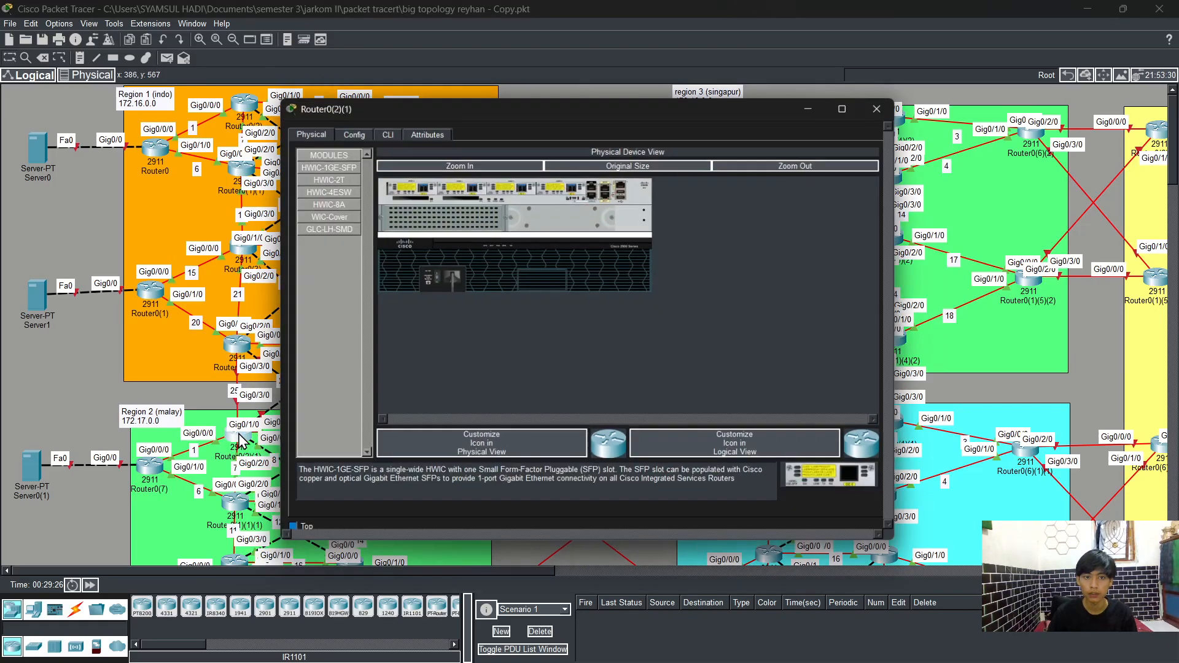
pyautogui.click(381, 127)
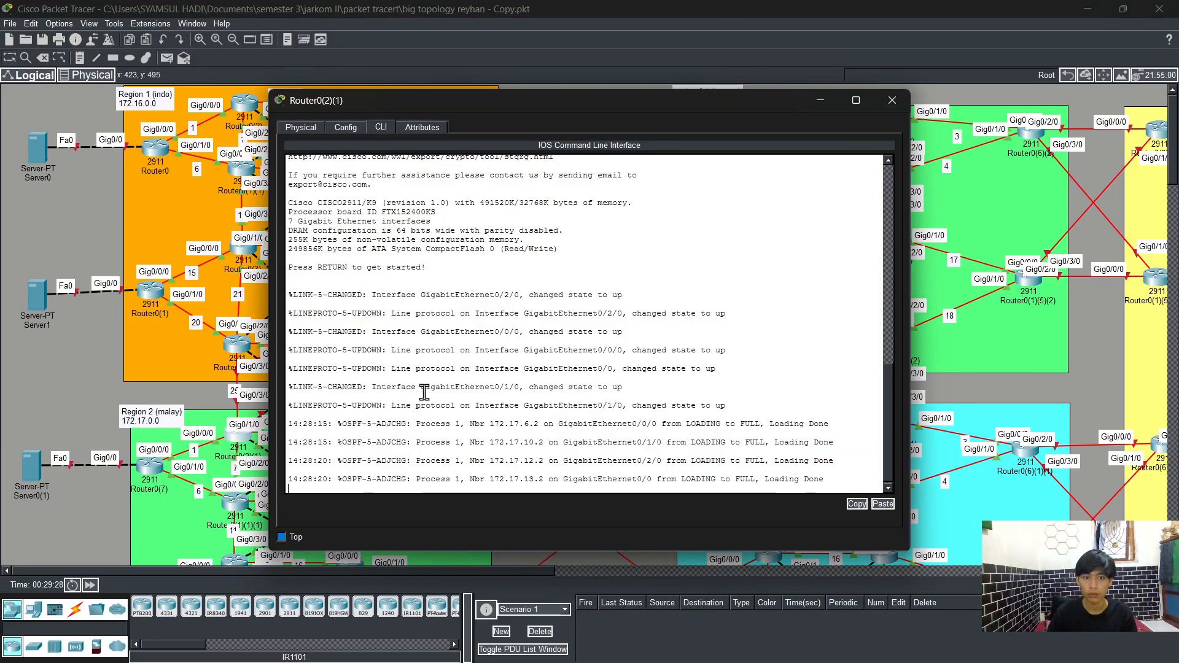
pyautogui.press('Return')
pyautogui.write('en')
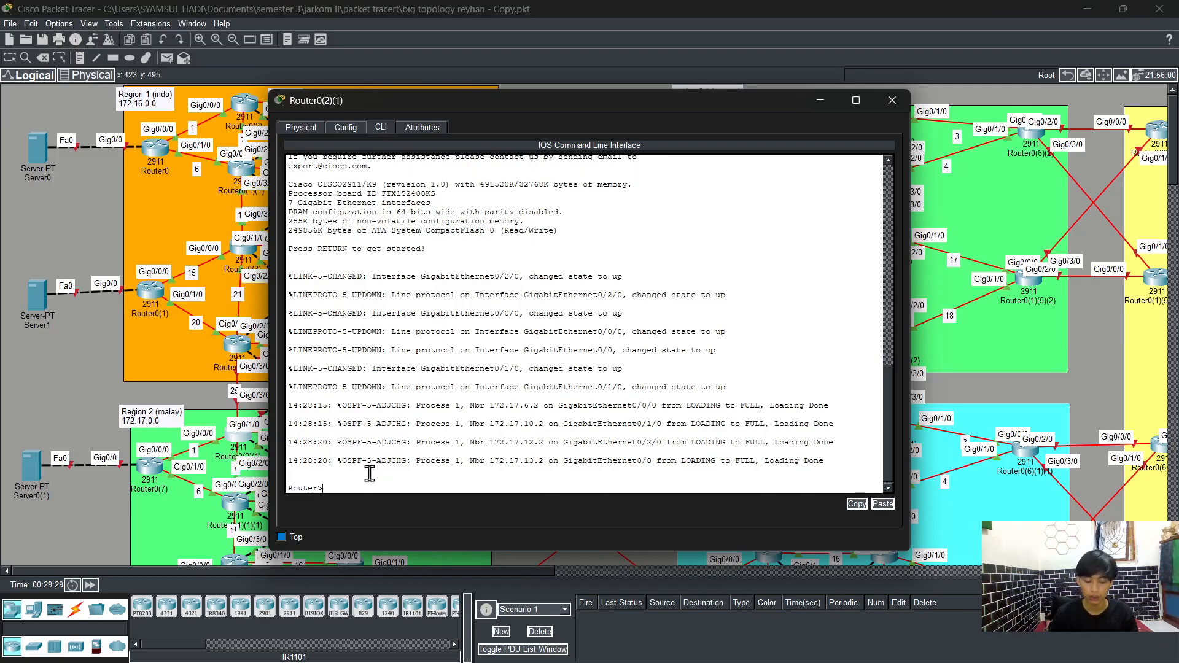
pyautogui.press('Tab')
pyautogui.press('Return')
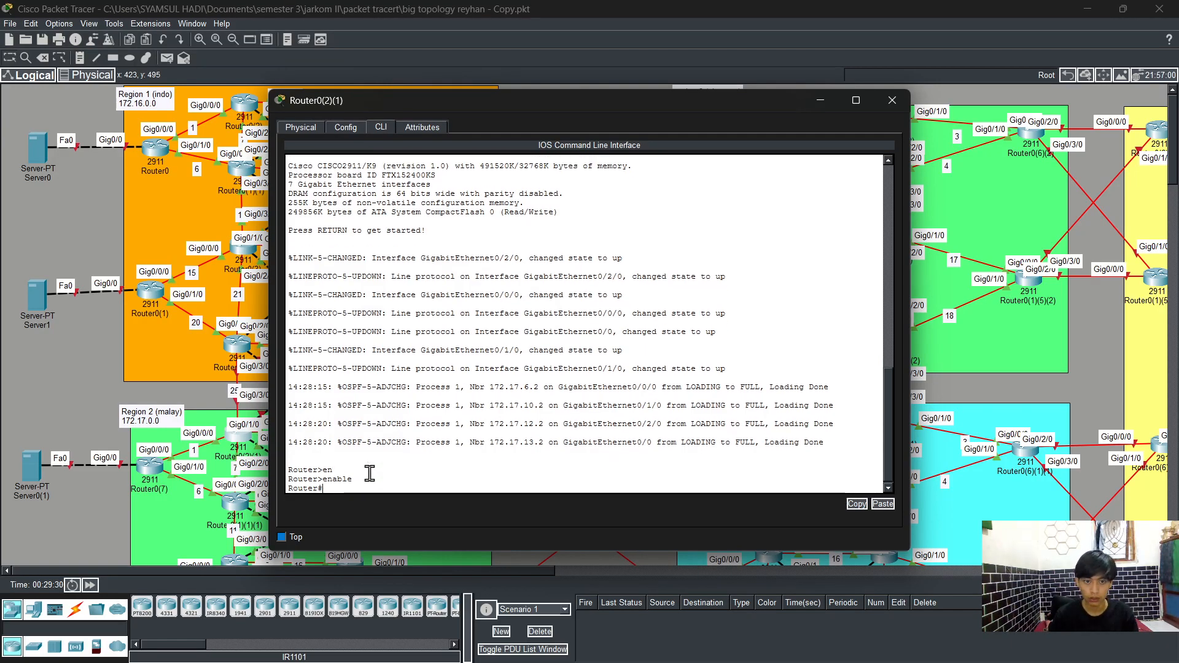
# Step: Enter global configuration mode and select interface GigabitEthernet0/3/0 on Router0(2)(1)
pyautogui.write('config t')
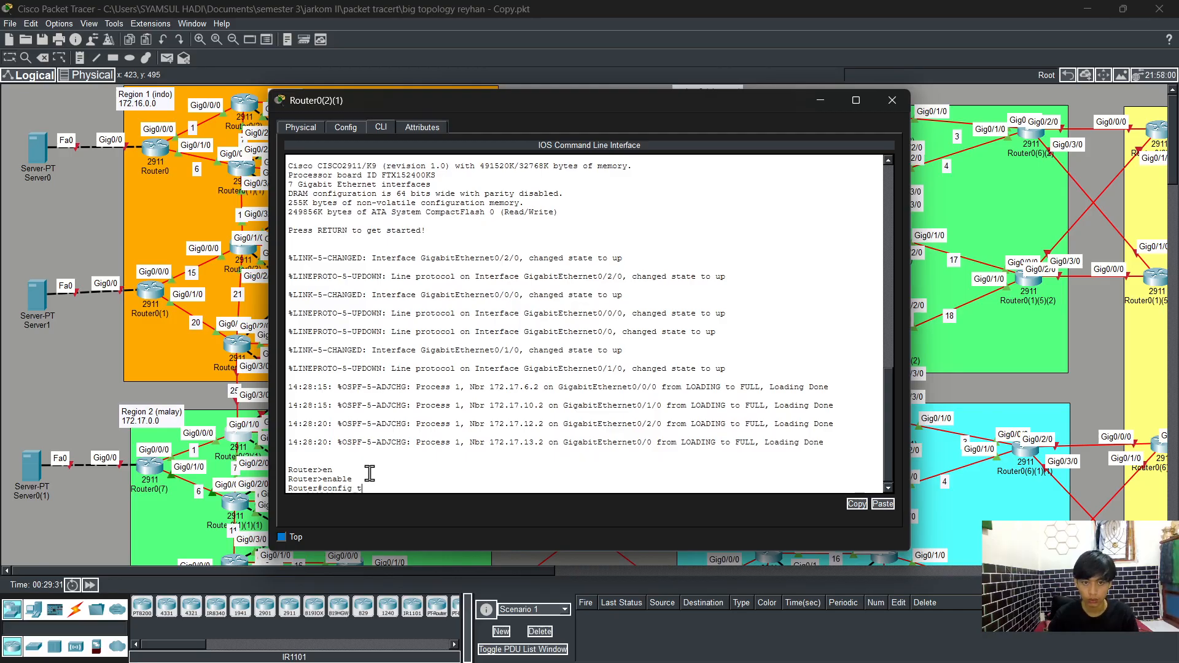
pyautogui.press('Return')
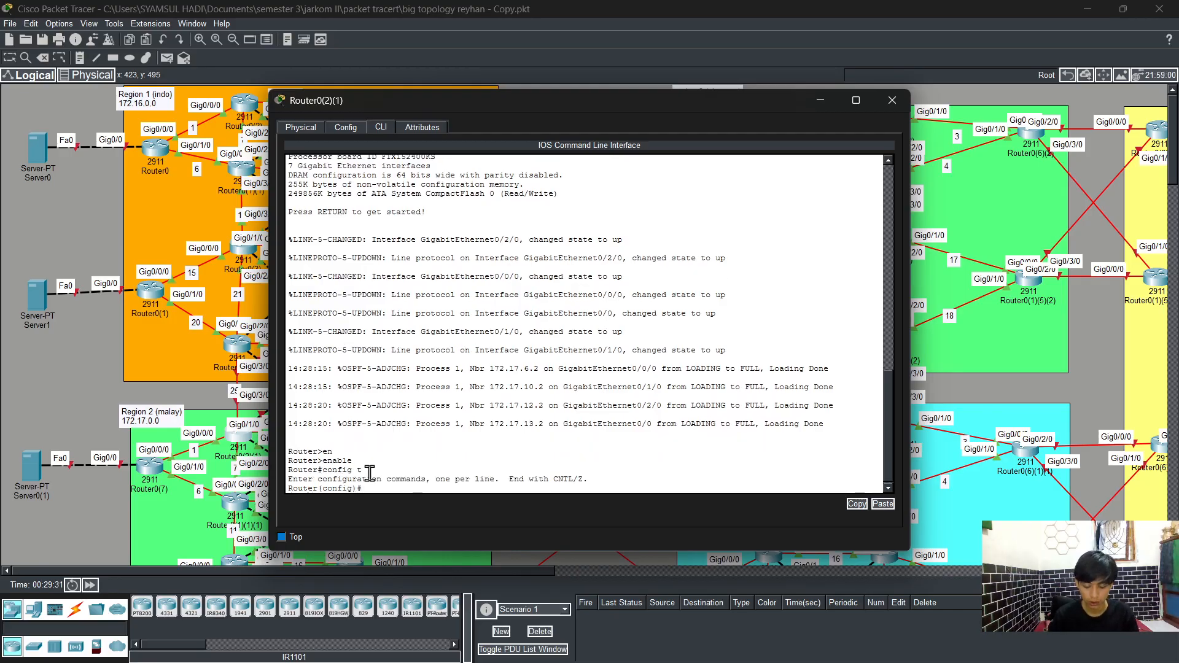
pyautogui.write('int')
pyautogui.press('Tab')
pyautogui.write('g')
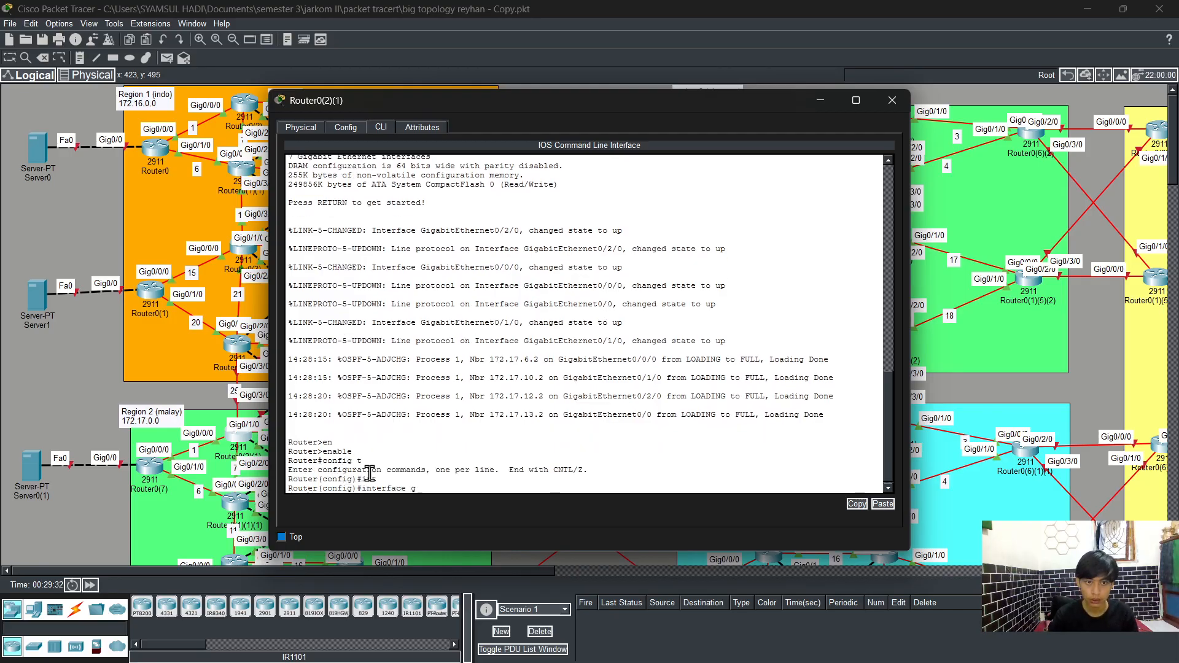
pyautogui.write('0')
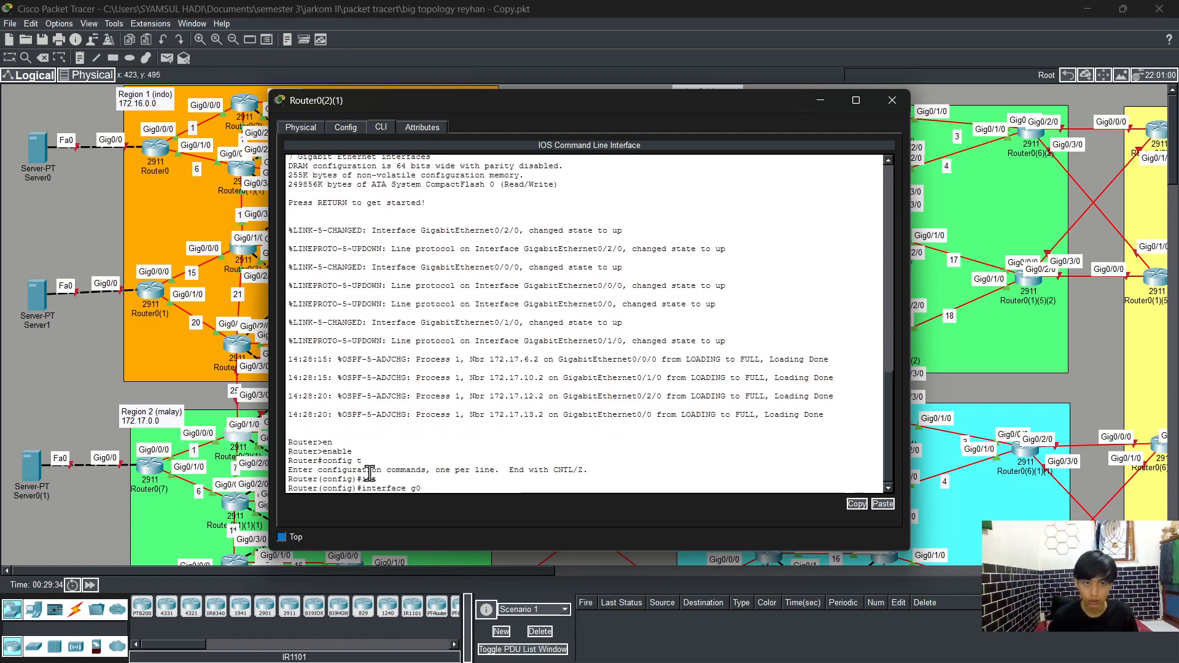
pyautogui.moveTo(559, 105); pyautogui.dragTo(689, 109)
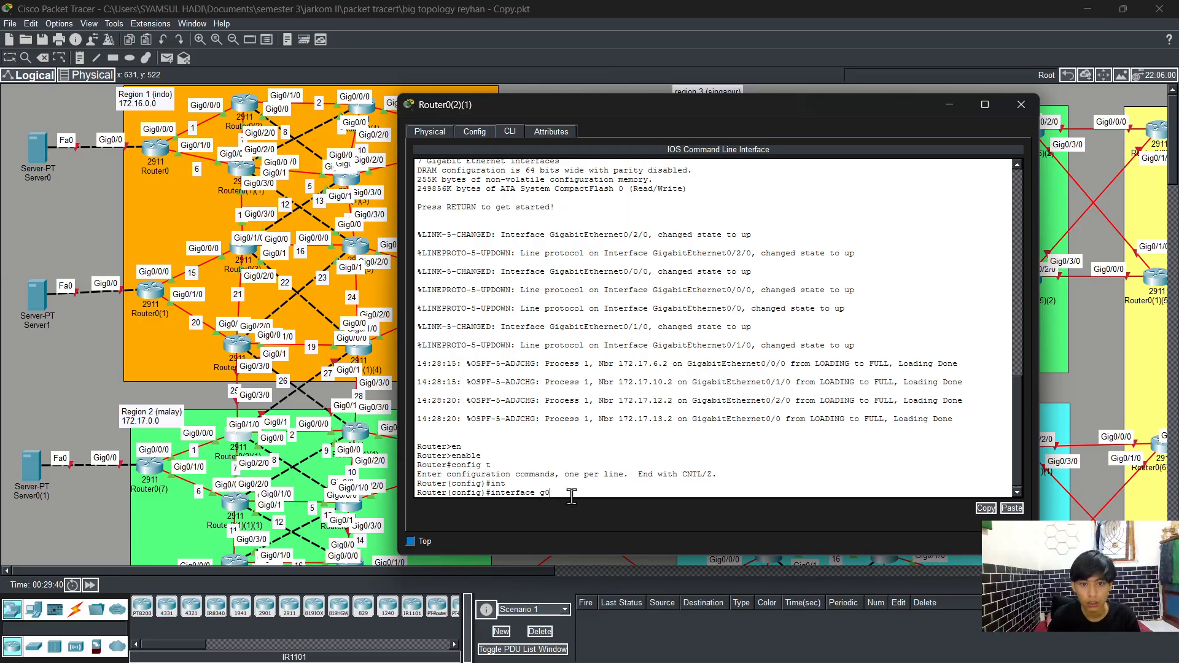
pyautogui.write('/')
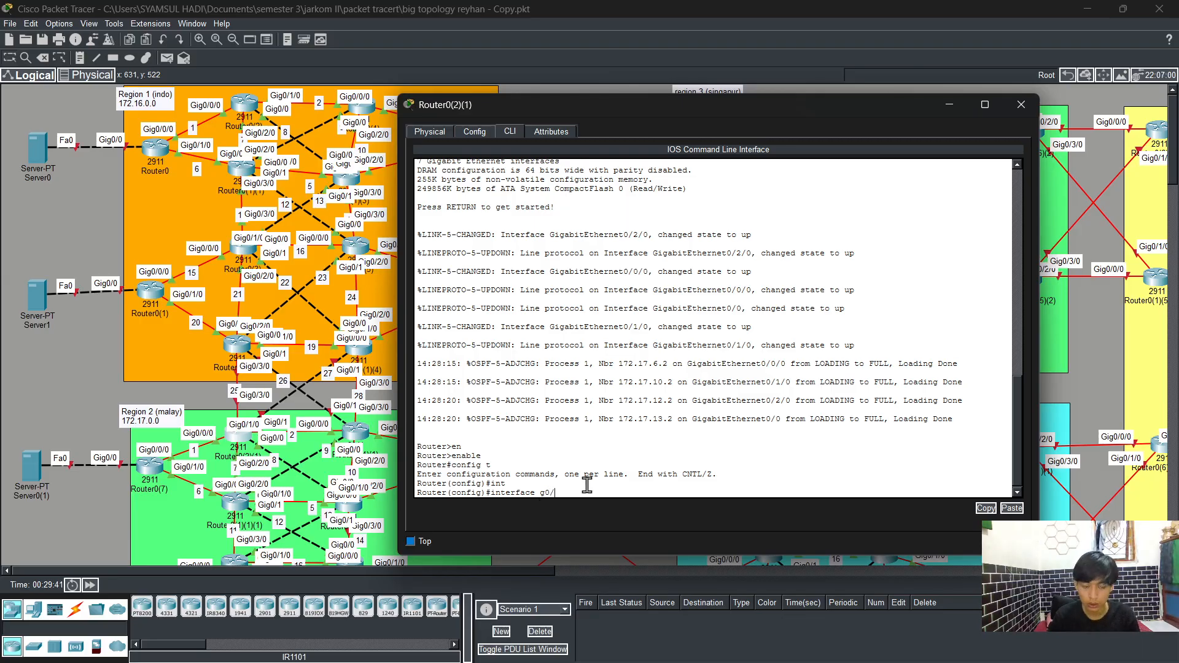
pyautogui.write('3/0')
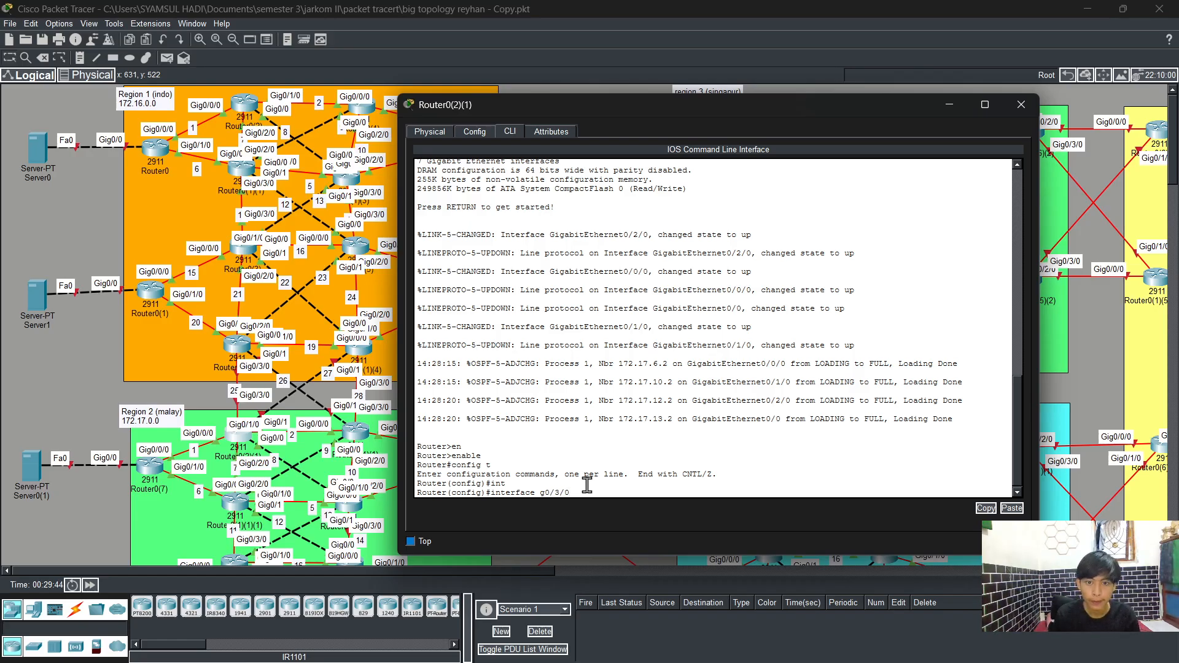
pyautogui.press('Return')
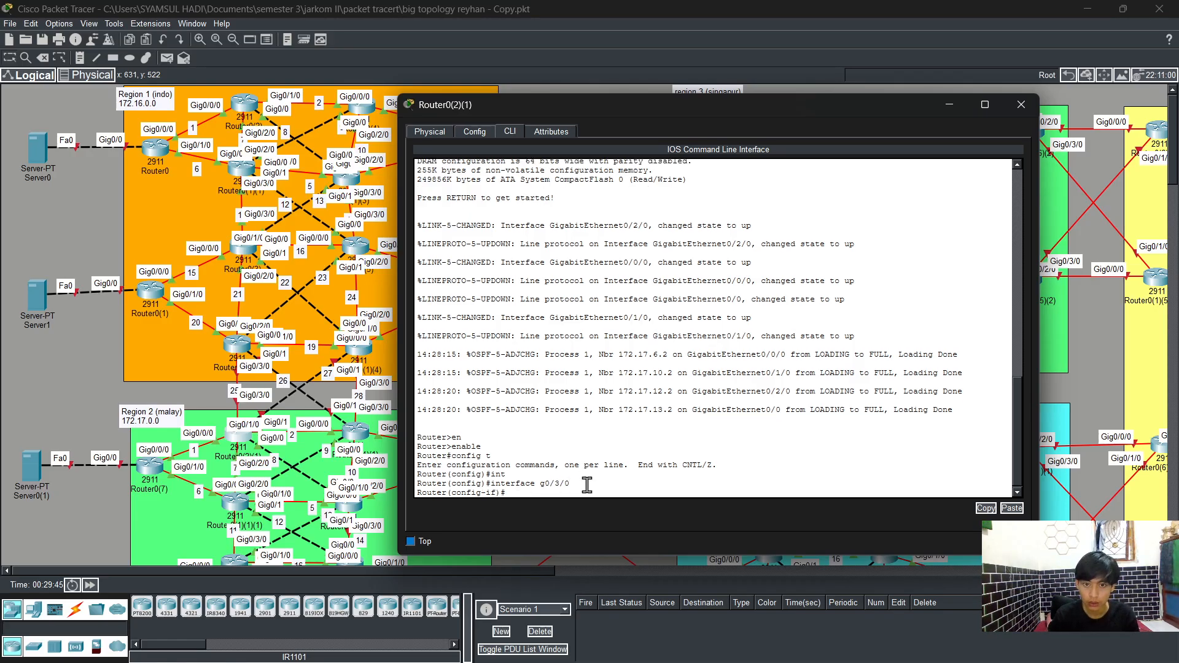
# Step: Assign IP address 172.17.25.3 with subnet mask 255.255.255.0 to interface GigabitEthernet0/3/0
pyautogui.write('ip ad')
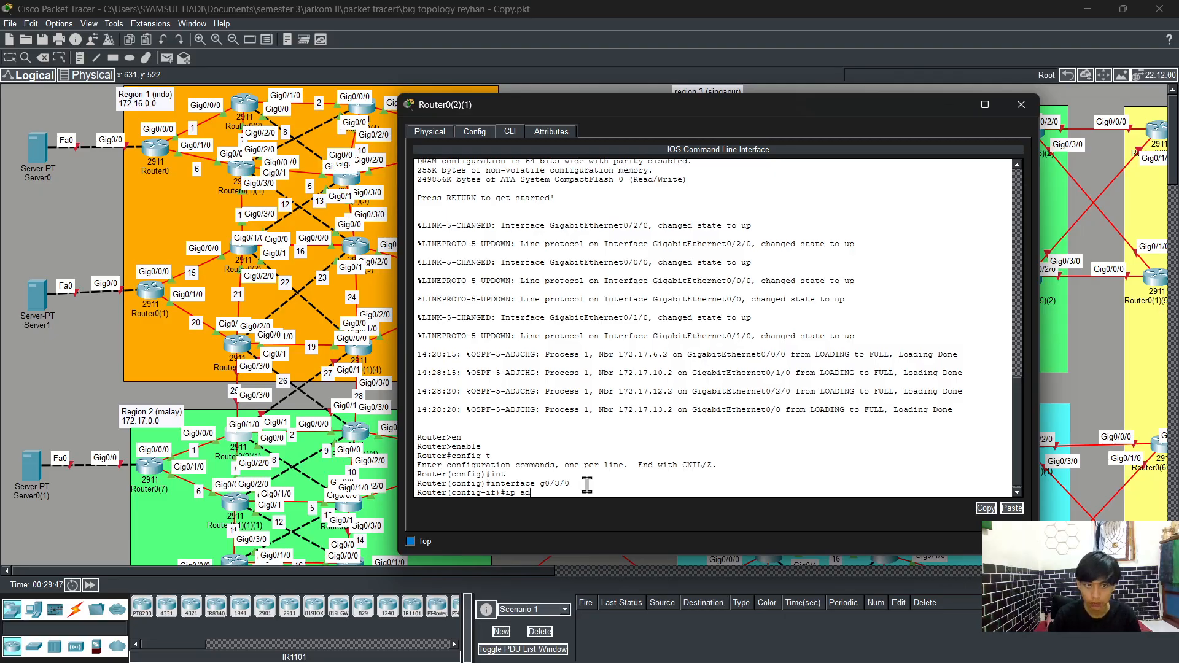
pyautogui.press('Tab')
pyautogui.write('172.1')
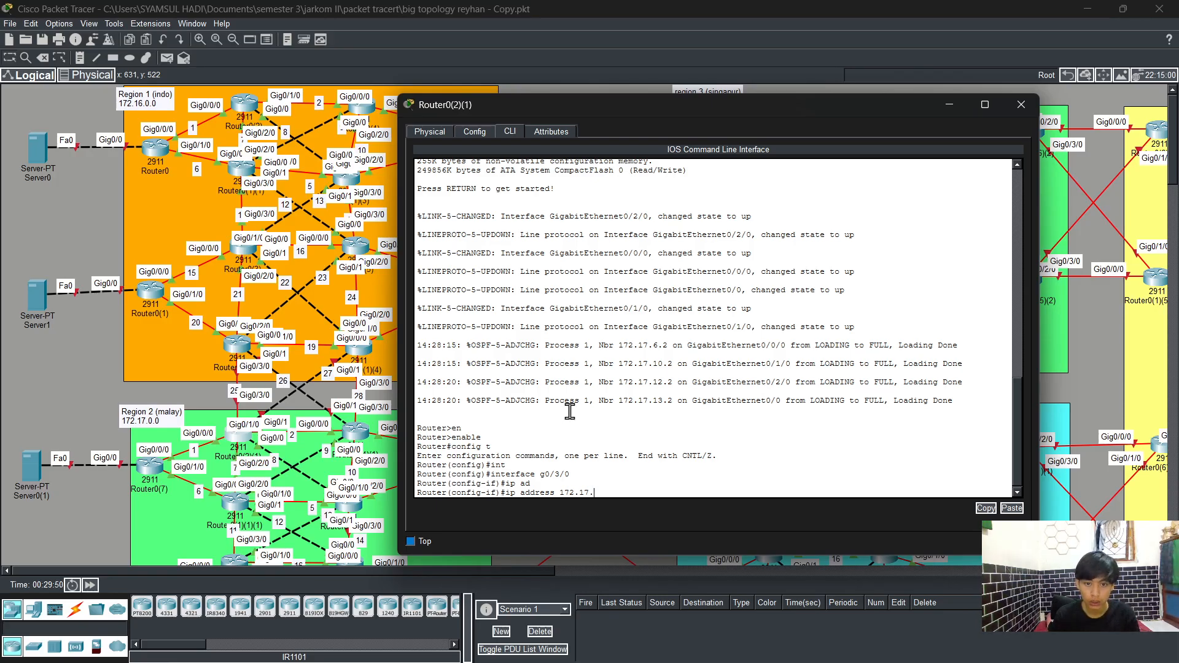
pyautogui.write('7.')
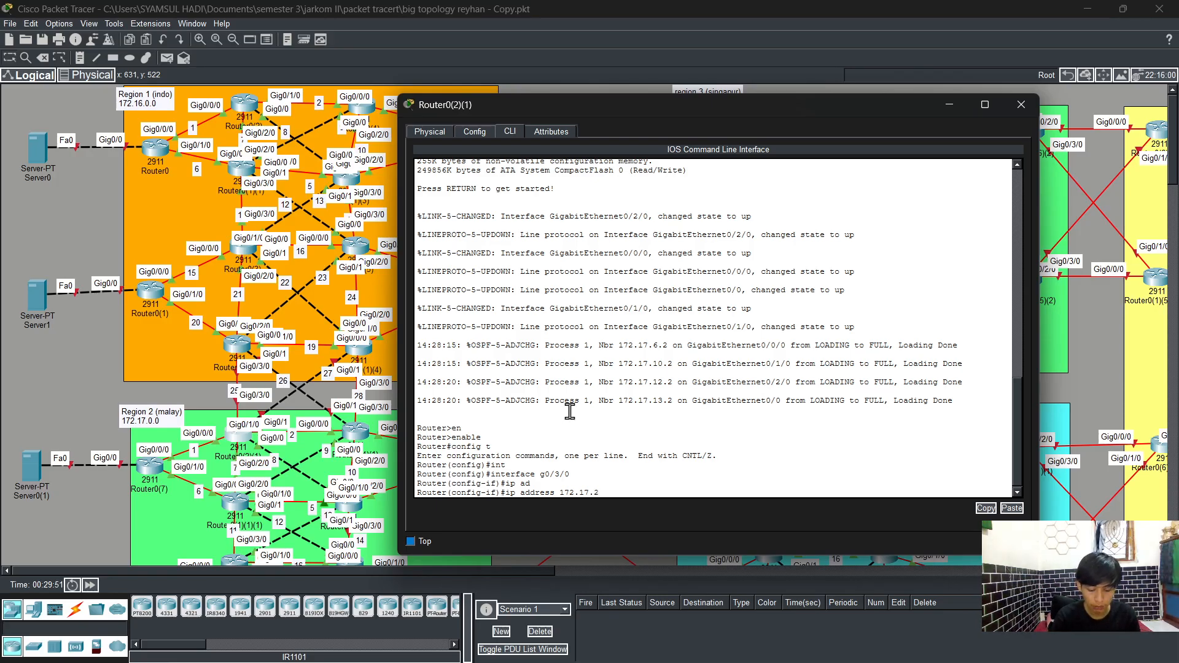
pyautogui.write('25.3')
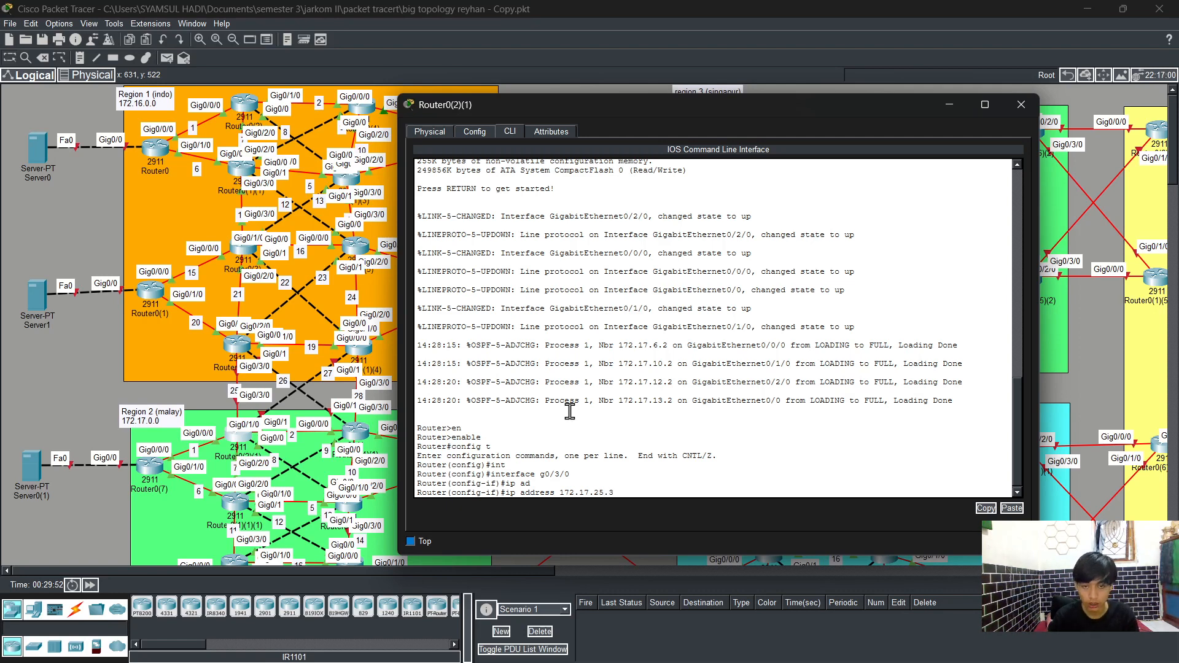
pyautogui.write(' 255')
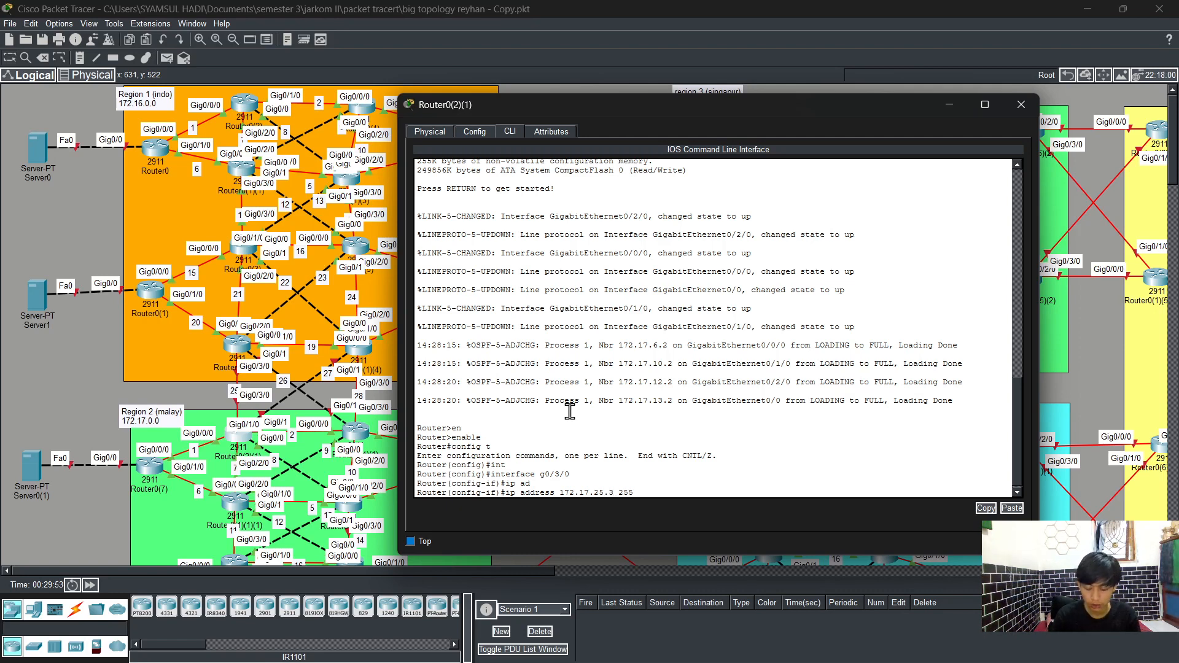
pyautogui.write('.2555.255.0')
pyautogui.press('Return')
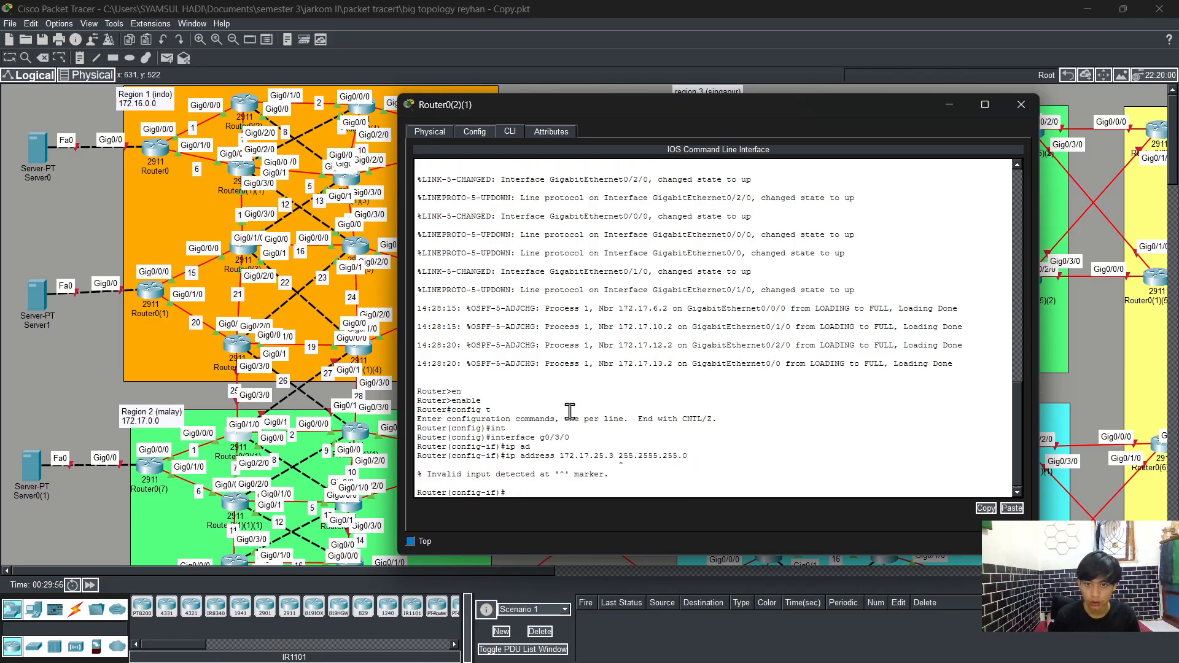
pyautogui.press('Up')
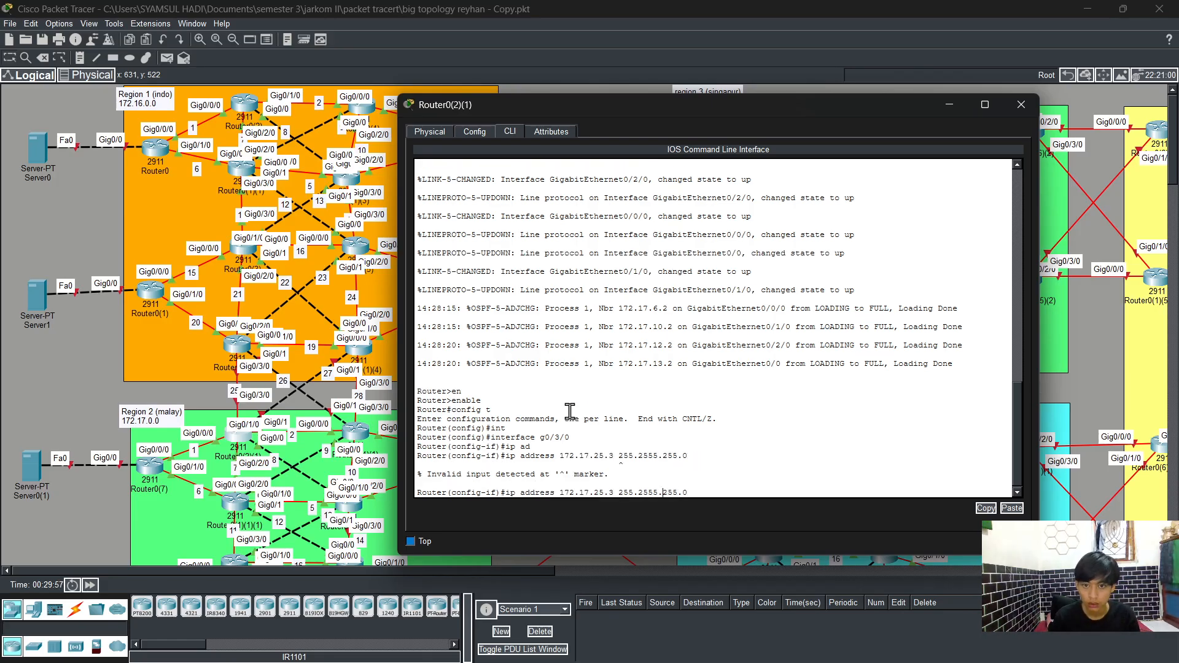
pyautogui.press('BackSpace')
pyautogui.press('Return')
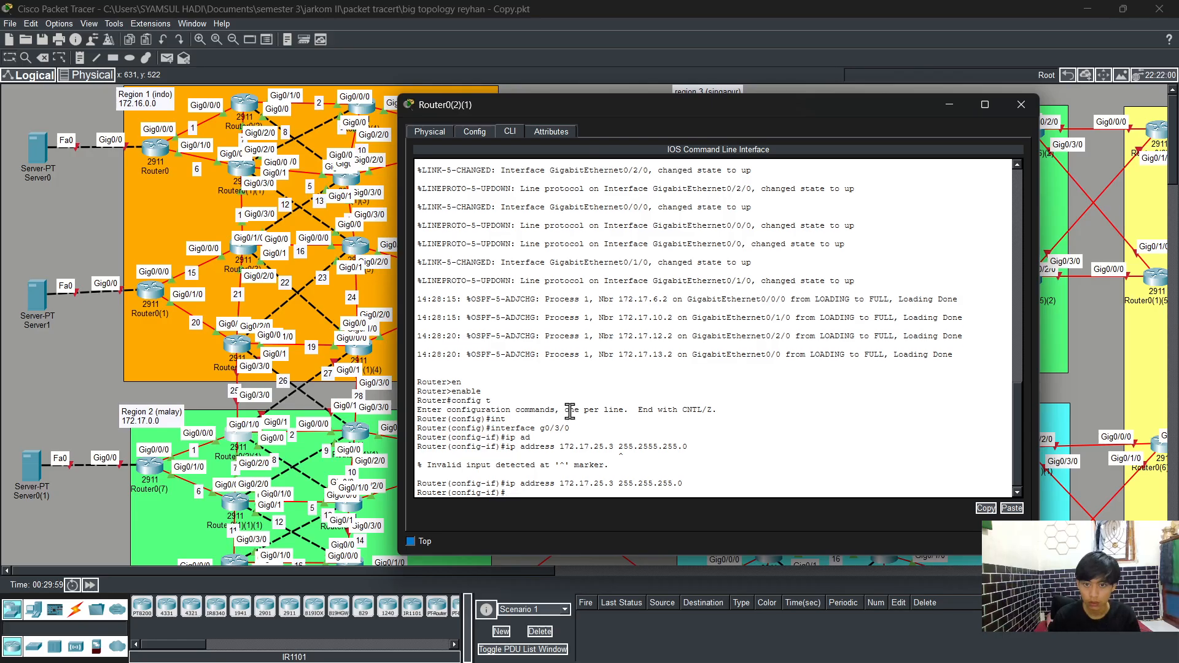
# Step: Enable the GigabitEthernet0/3/0 interface with no shutdown
pyautogui.write('no s')
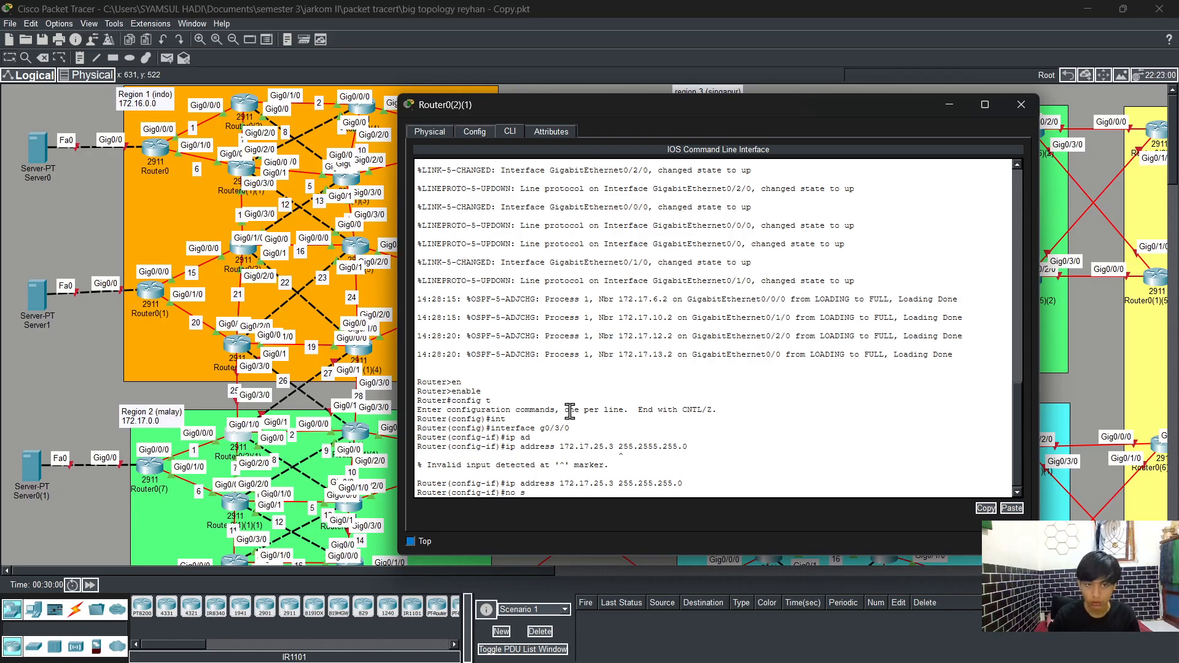
pyautogui.write('h')
pyautogui.press('Tab')
pyautogui.press('Return')
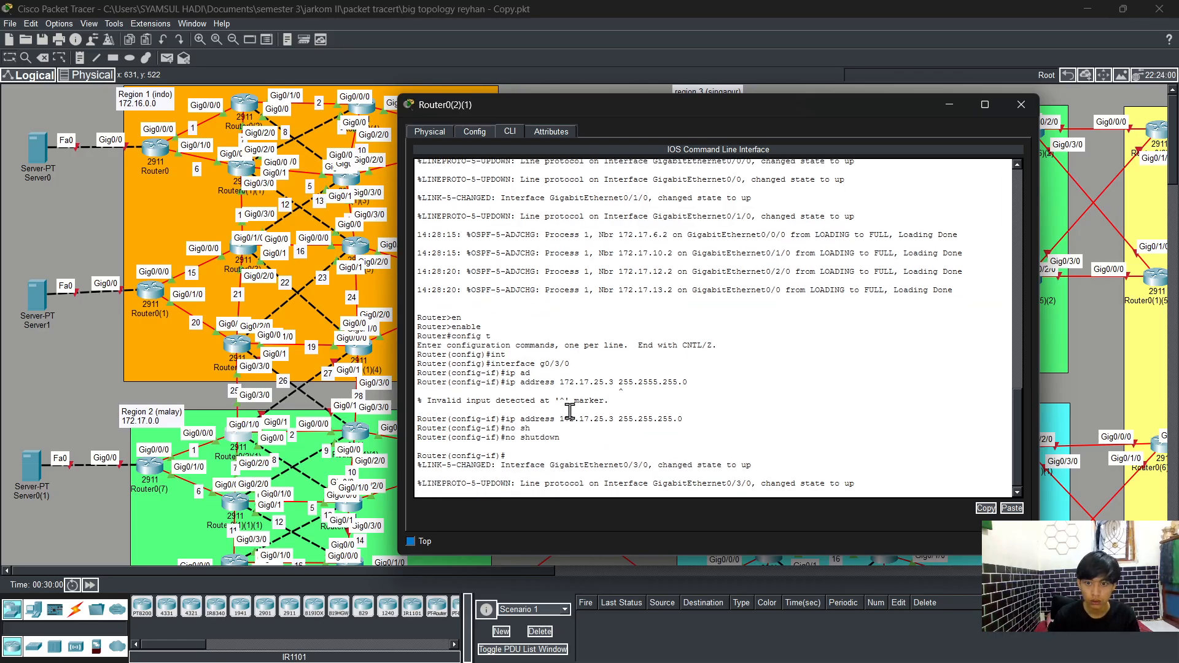
pyautogui.press('Return')
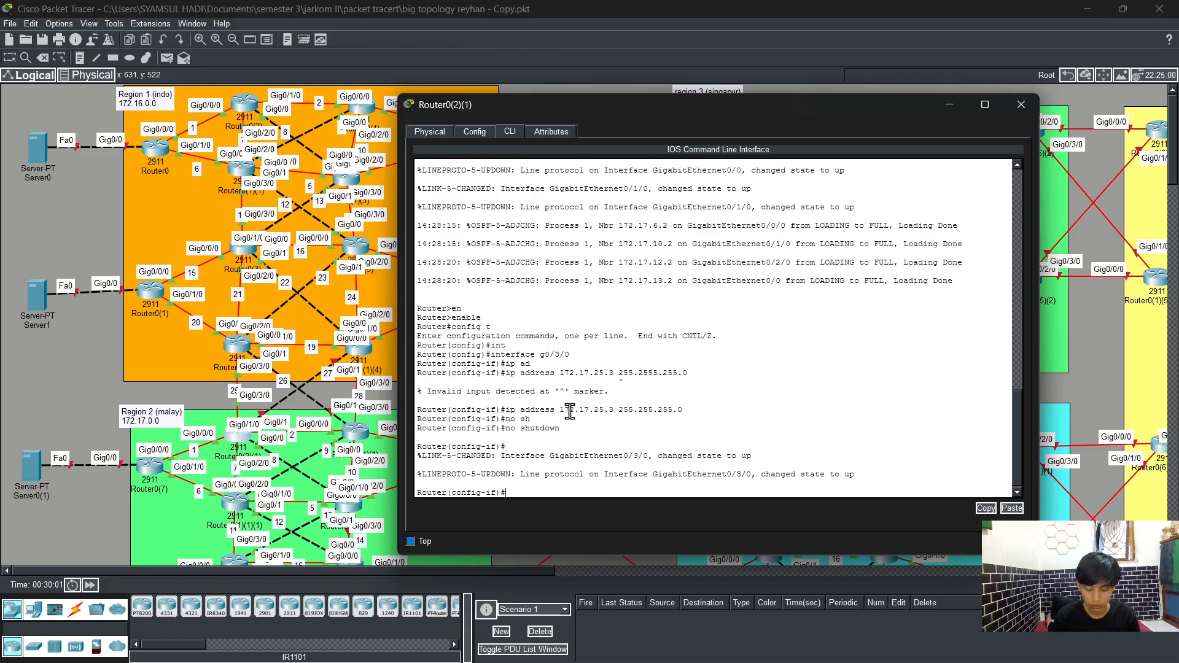
# Step: Exit configuration mode with end and save the Router0(2)(1) configuration with wr
pyautogui.write('end')
pyautogui.press('Return')
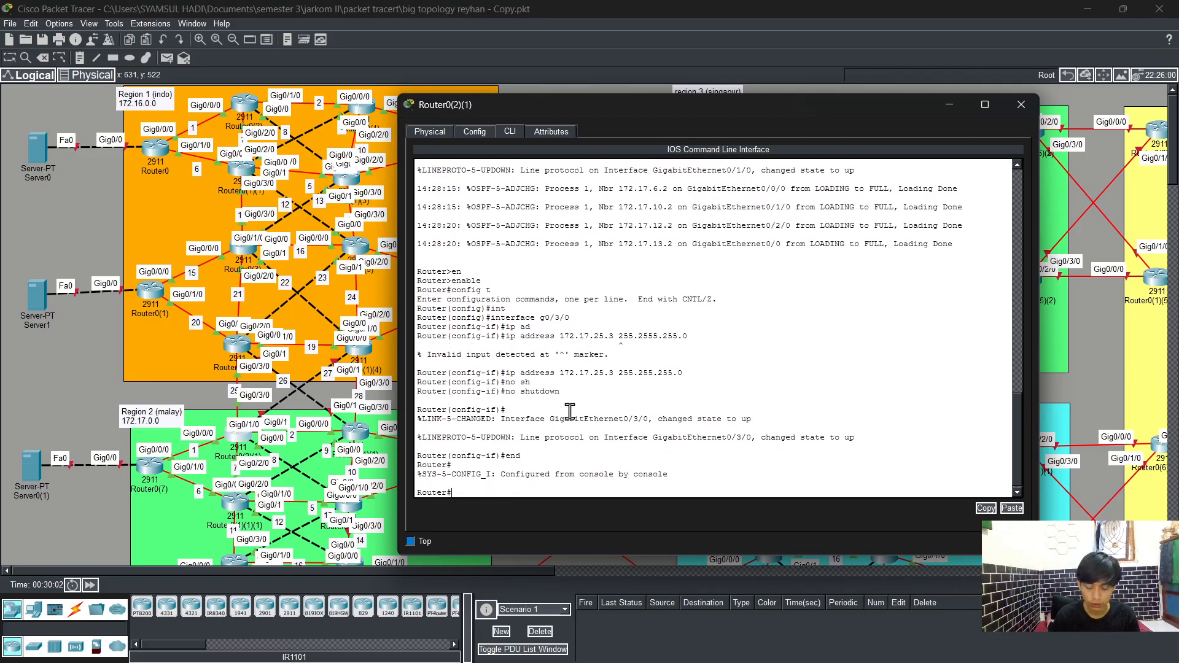
pyautogui.write('wr')
pyautogui.press('Return')
pyautogui.press('Return')
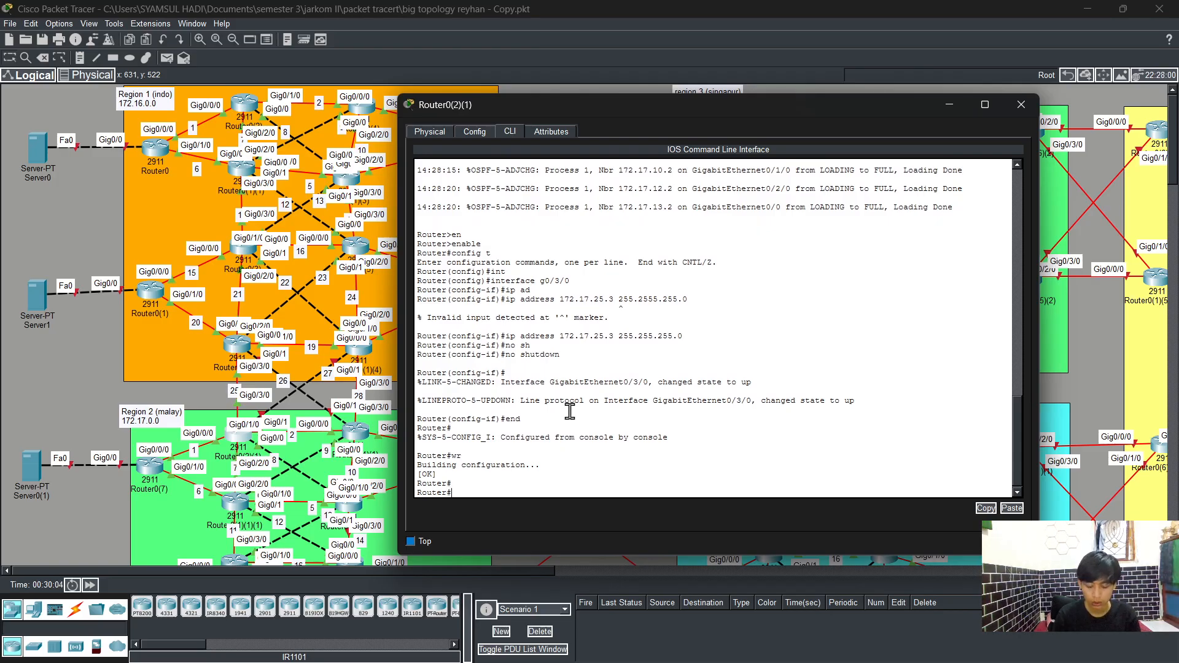
# Step: Enter global configuration, start OSPF process 1, and enable log-adjacency-changes
pyautogui.write('config t')
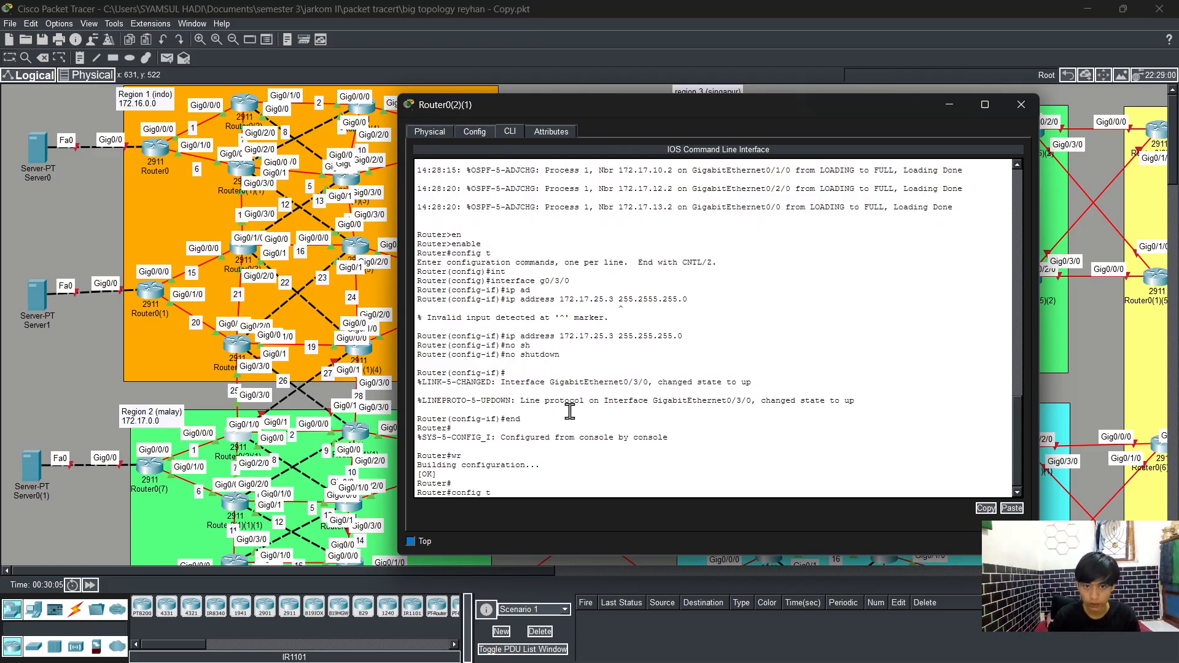
pyautogui.press('Return')
pyautogui.write('rout')
pyautogui.press('Tab')
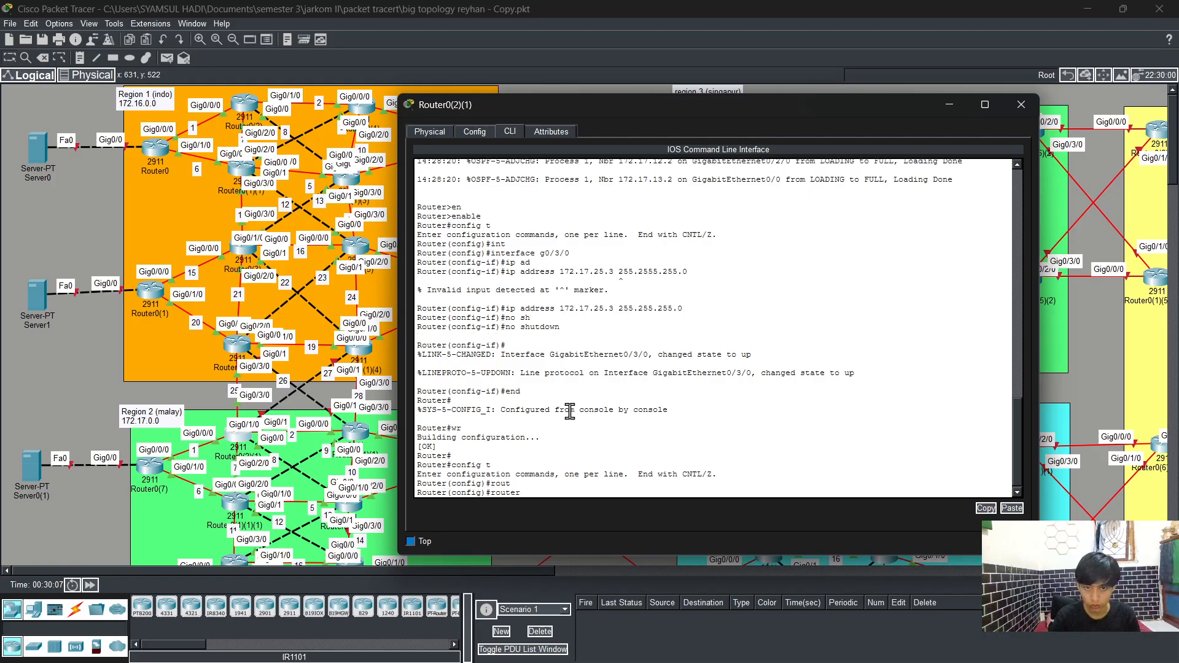
pyautogui.write('os')
pyautogui.press('Tab')
pyautogui.write('1')
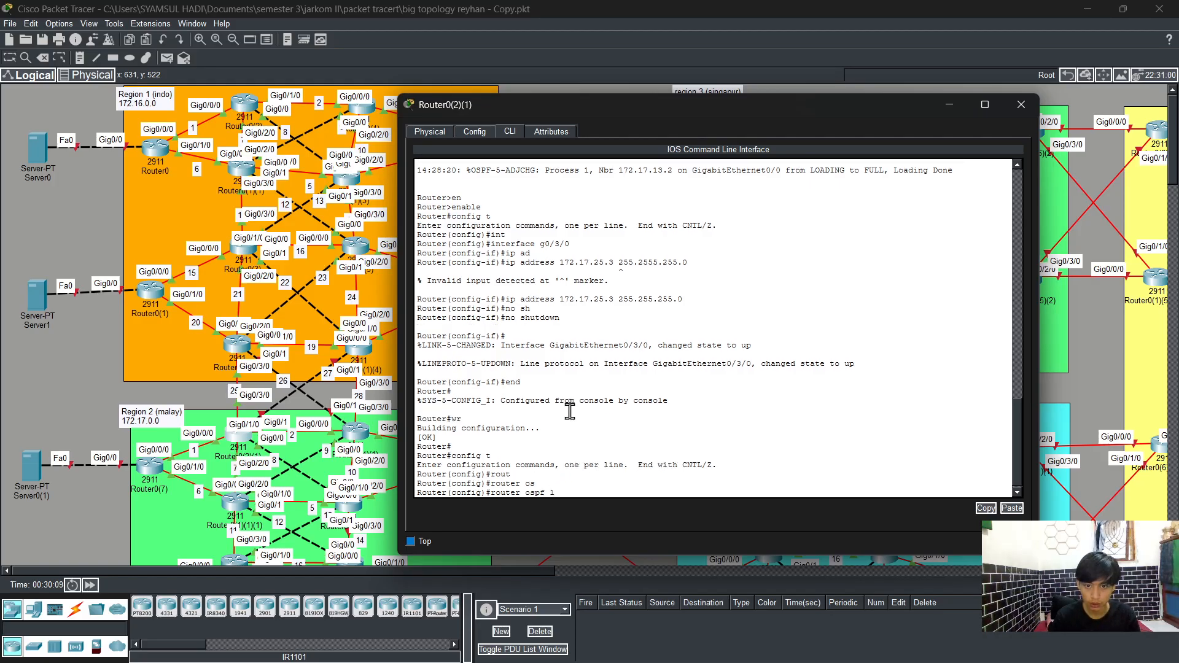
pyautogui.press('Return')
pyautogui.write('log-adjacency-changes')
pyautogui.press('Tab')
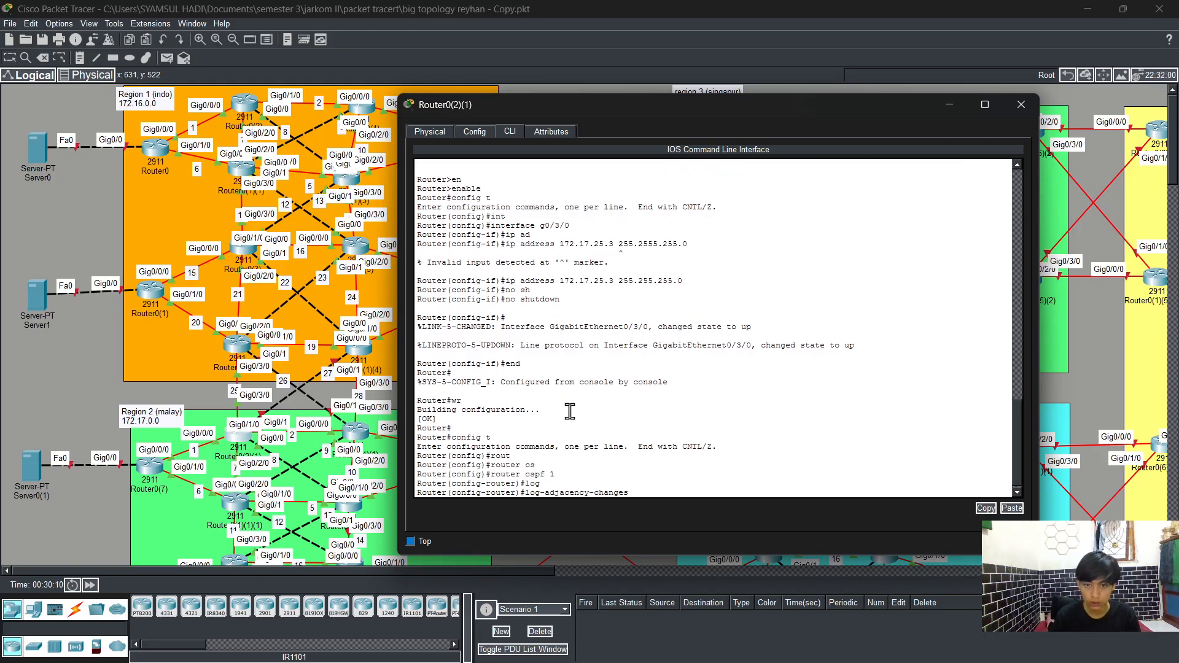
pyautogui.press('Return')
# Step: Advertise network 172.17.25.0 with wildcard 0.0.0.255 in OSPF area 0
pyautogui.write('net')
pyautogui.press('Tab')
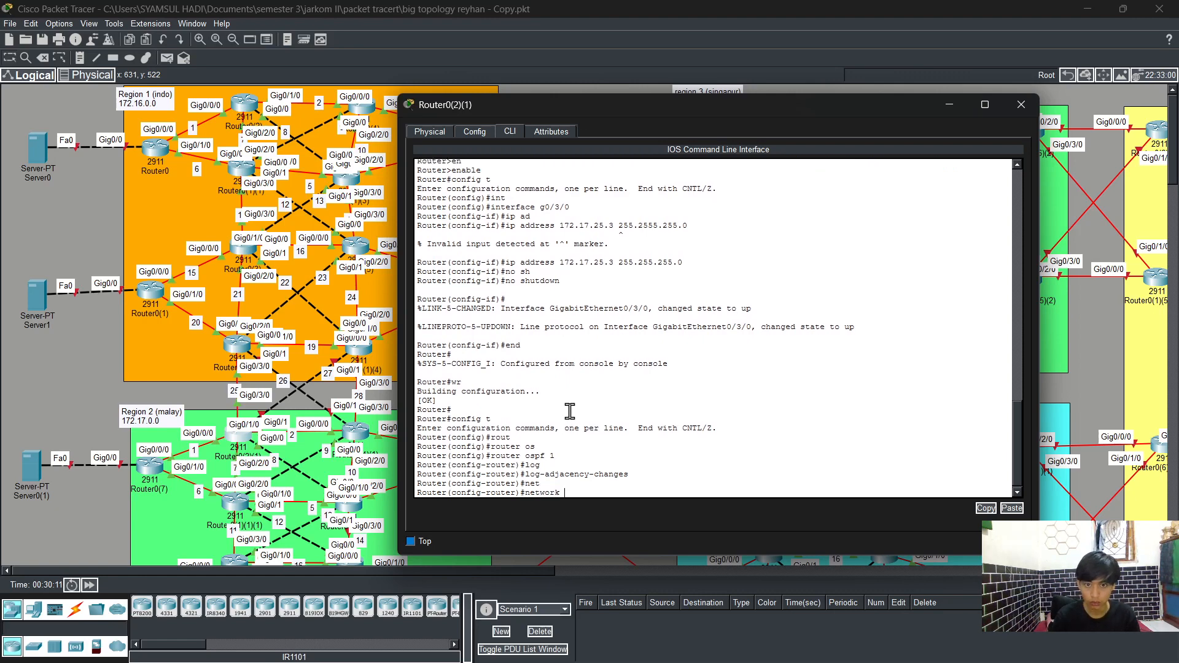
pyautogui.write('172')
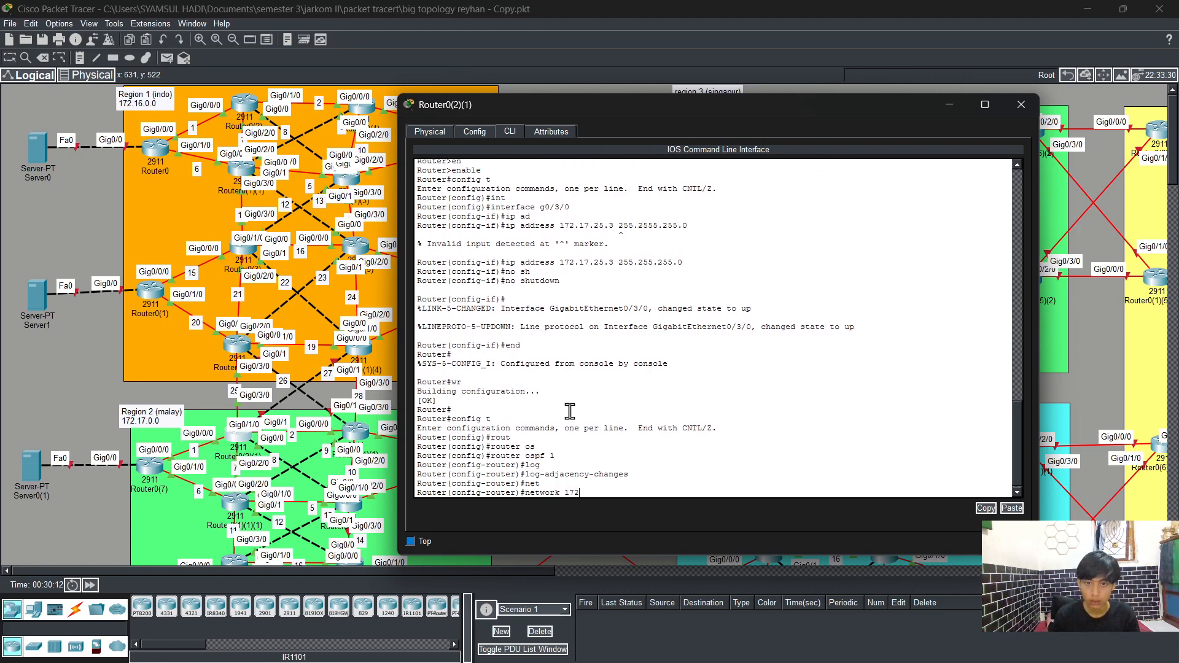
pyautogui.write('.')
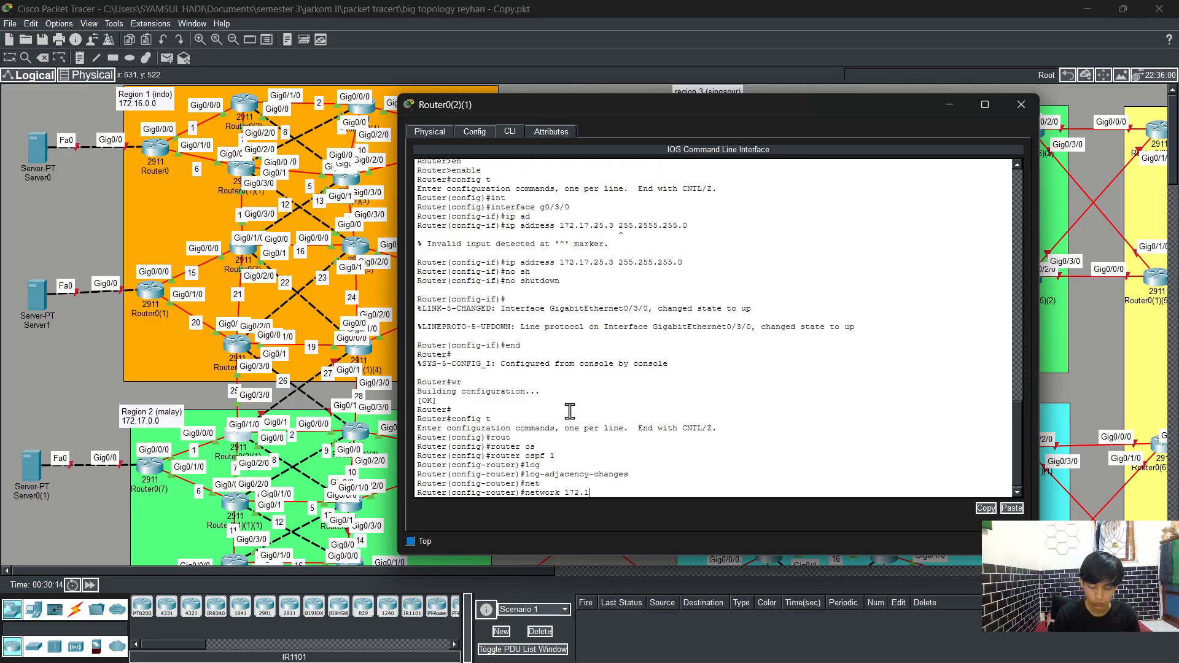
pyautogui.write('17')
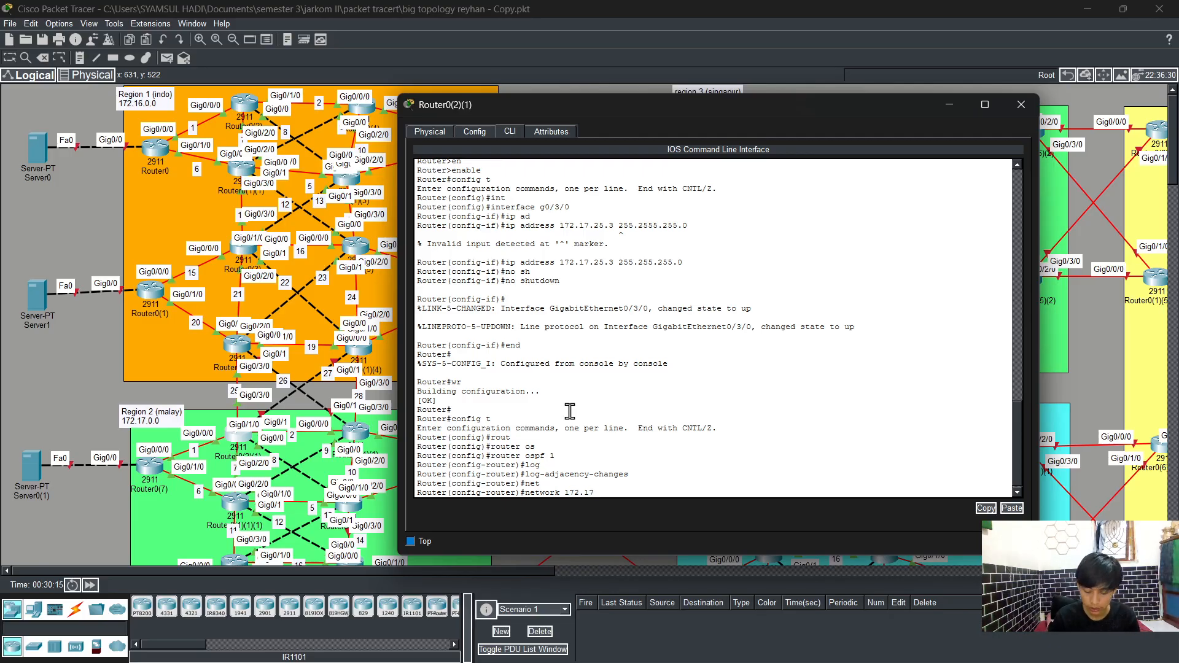
pyautogui.write('.25')
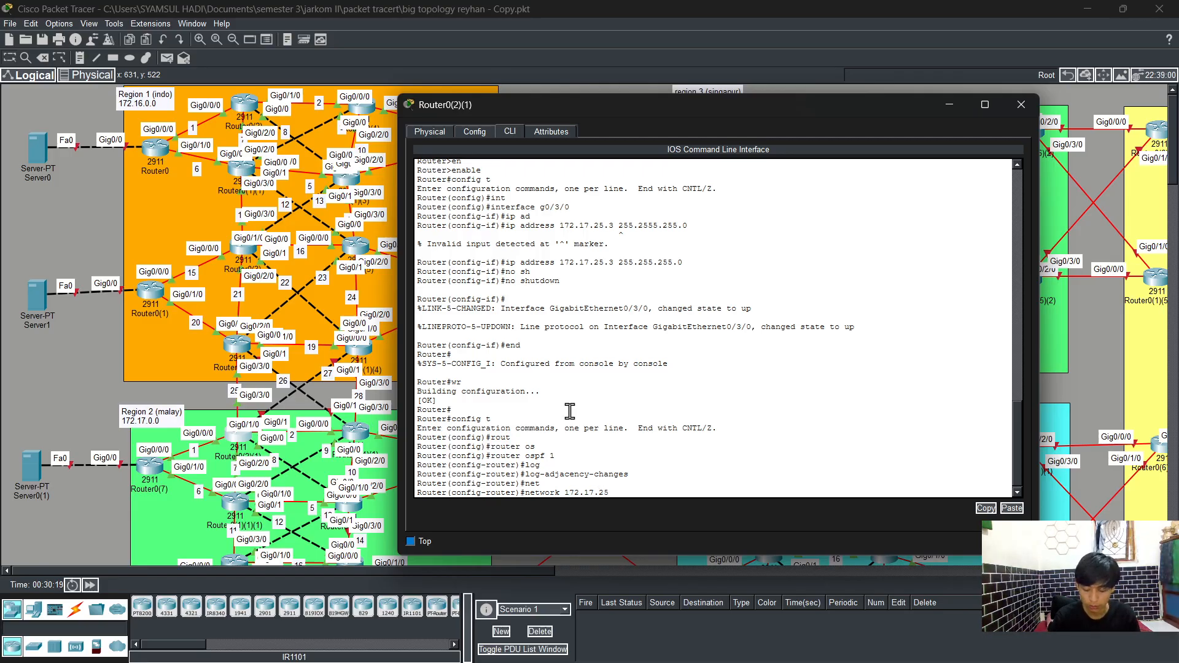
pyautogui.write('.0 0.0.0.255 area')
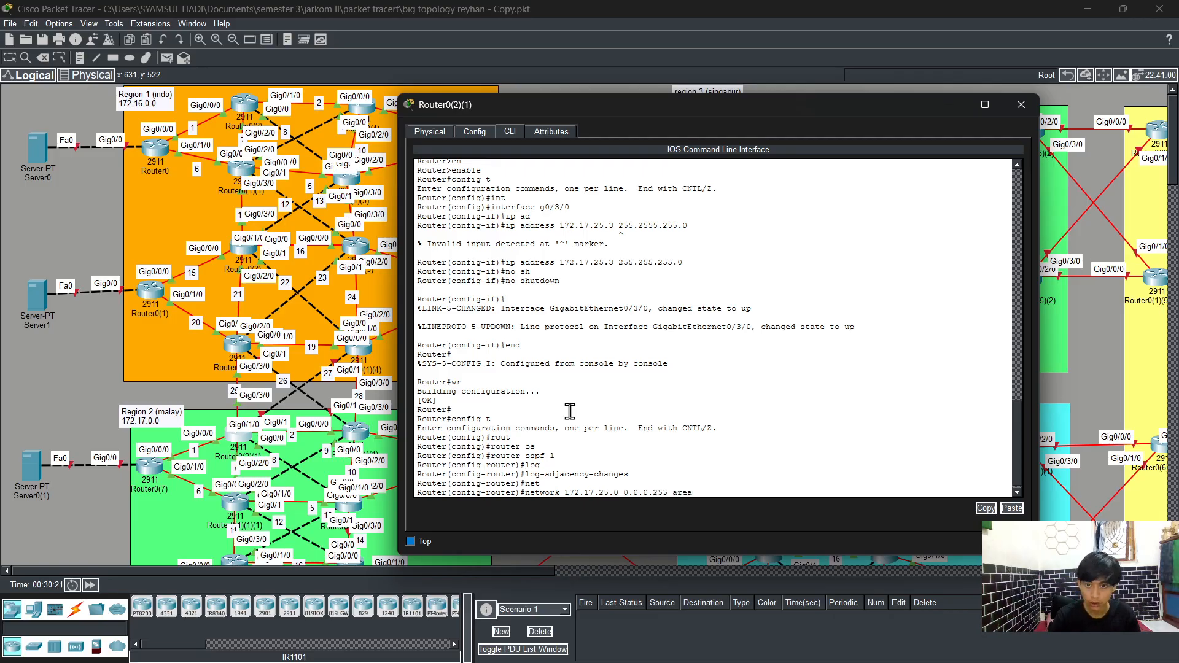
pyautogui.press('Tab')
pyautogui.write('0')
pyautogui.press('Return')
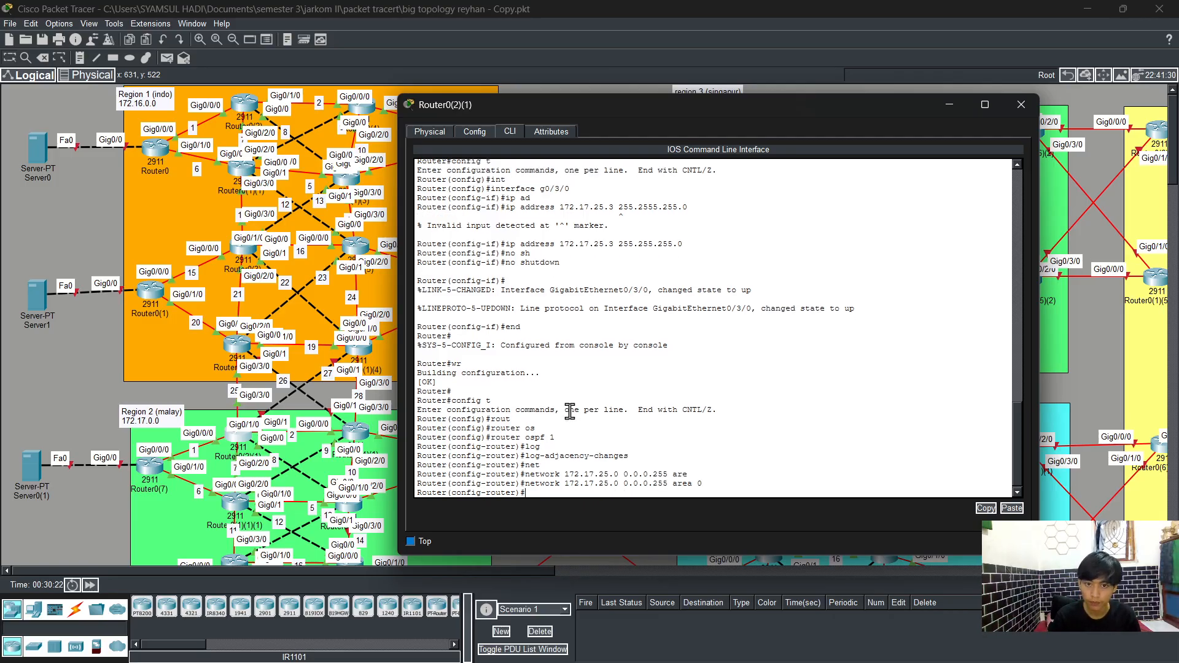
pyautogui.press('Return')
# Step: Exit configuration mode with end and save the configuration with wr
pyautogui.write('end')
pyautogui.press('Return')
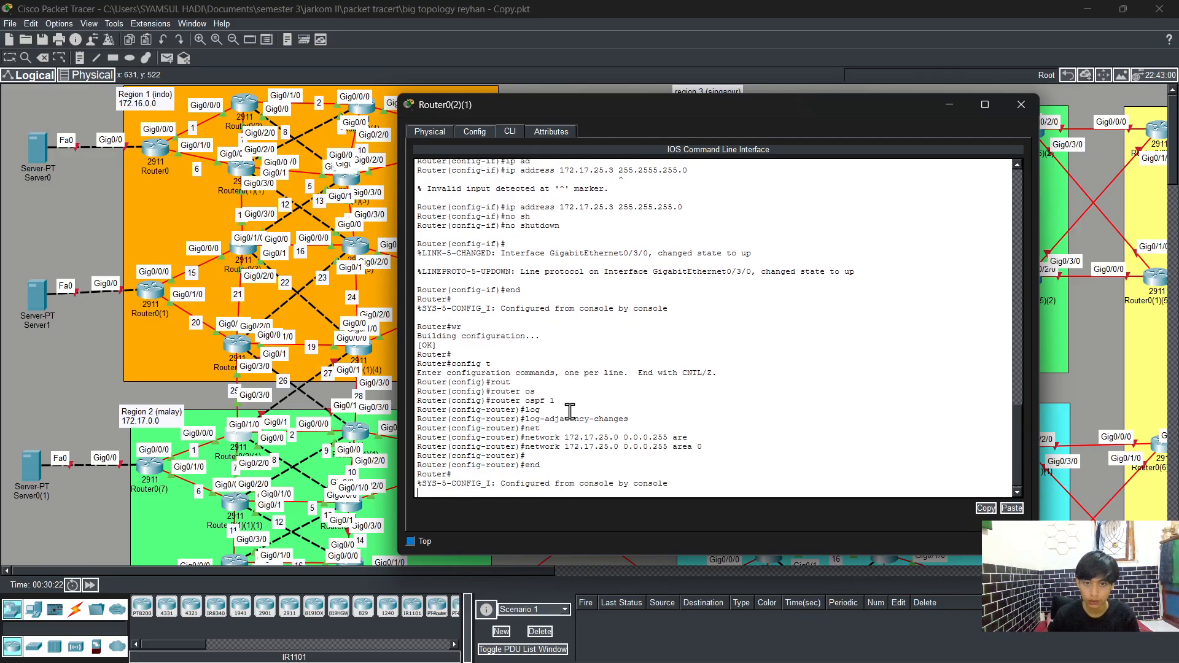
pyautogui.write('wr')
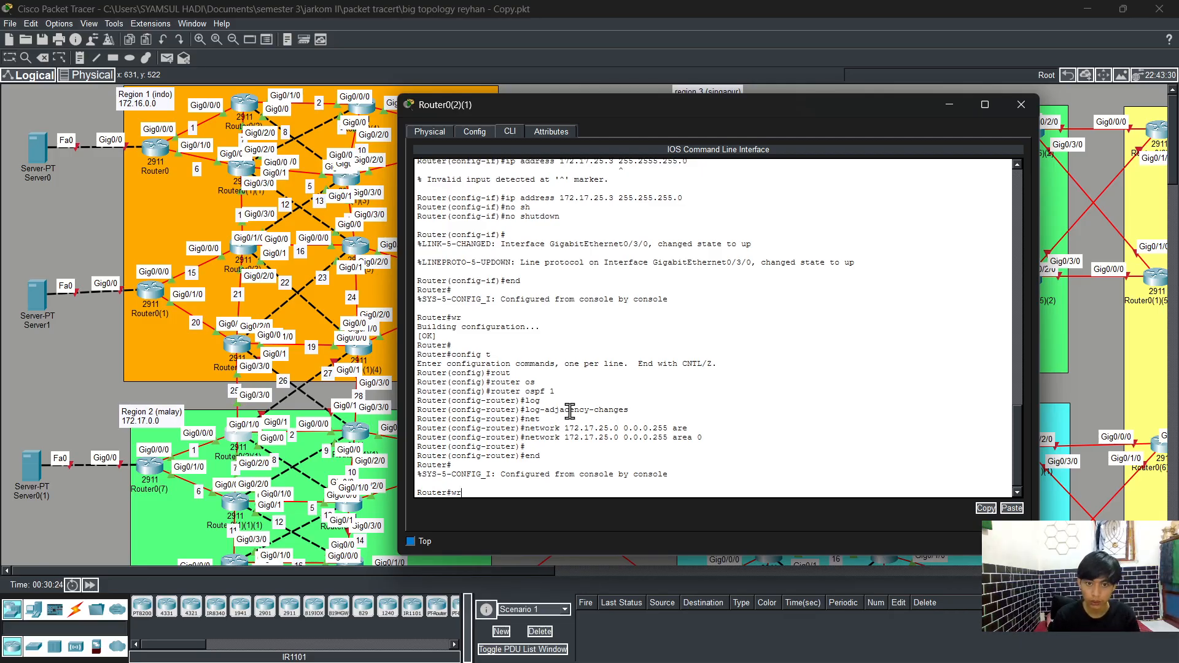
pyautogui.press('Return')
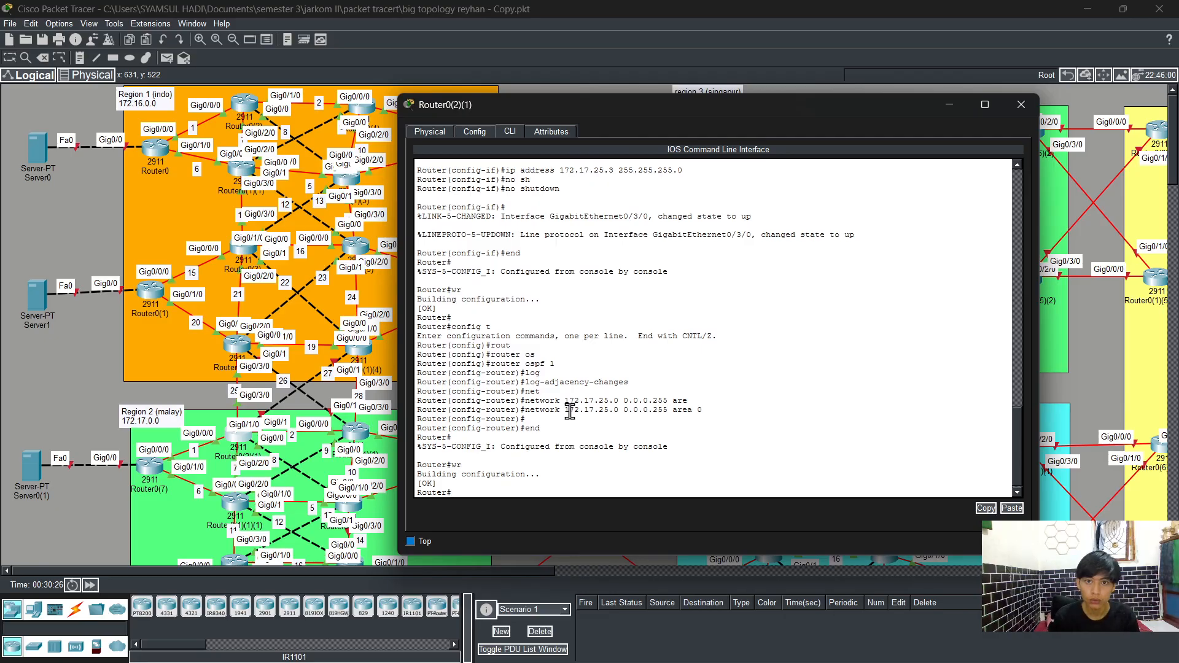
# Step: Enter global configuration mode and open interface GigabitEthernet0/1 for configuration
pyautogui.write('c')
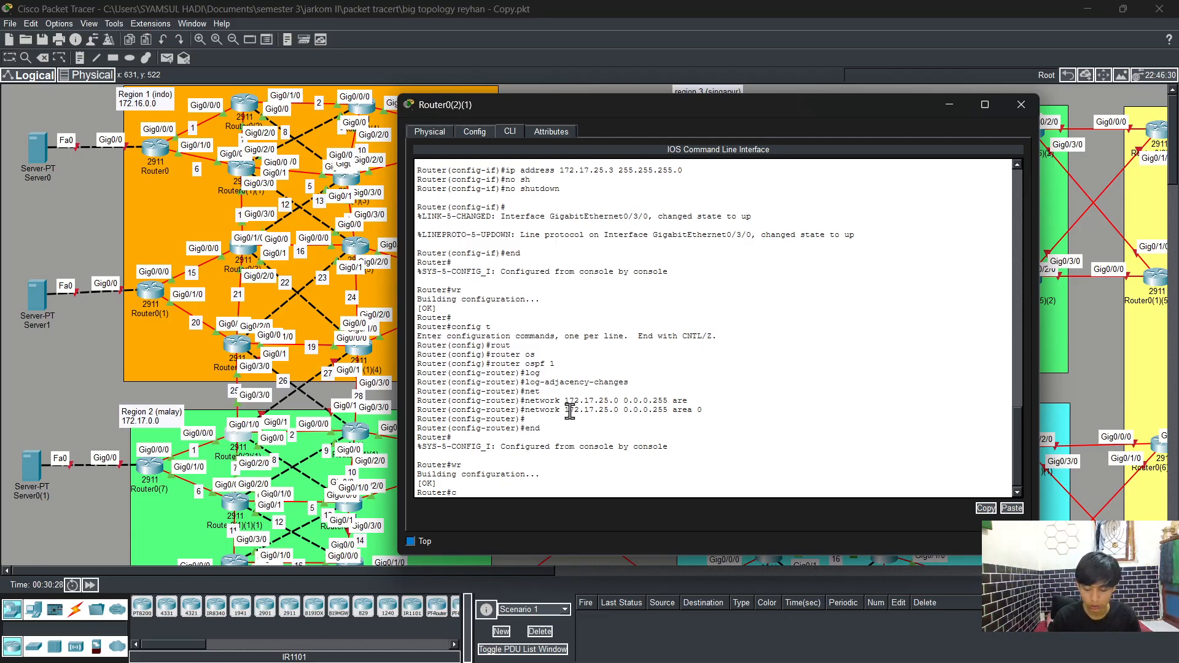
pyautogui.write('onfig')
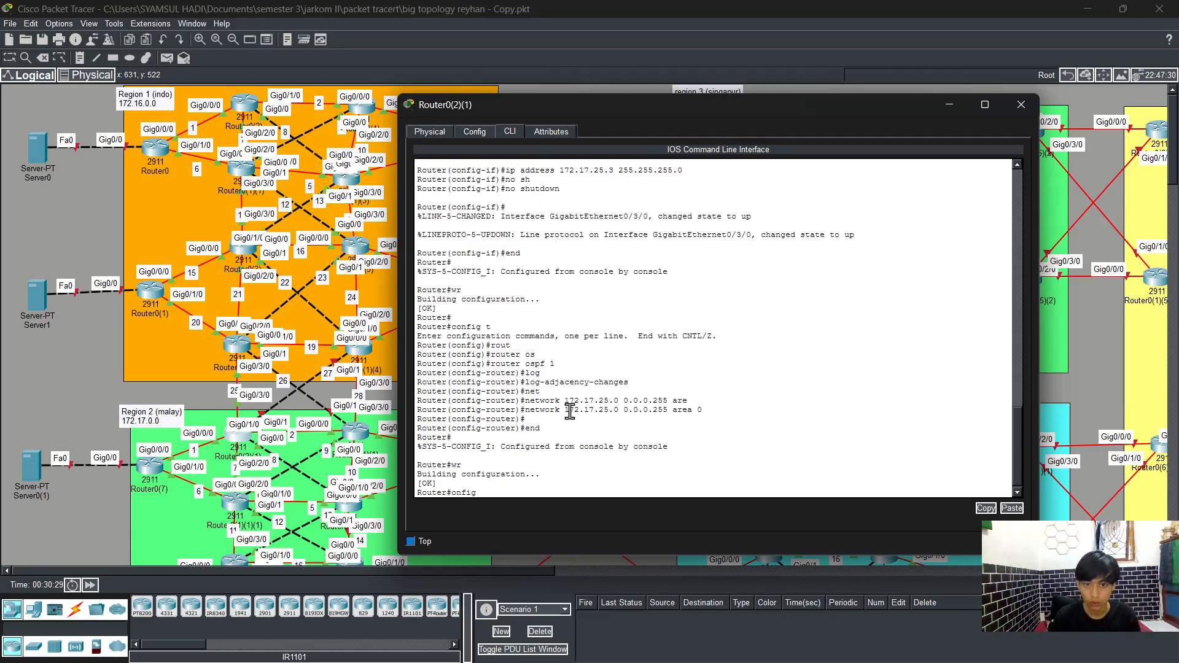
pyautogui.press('BackSpace')
pyautogui.press('BackSpace')
pyautogui.press('BackSpace')
pyautogui.press('BackSpace')
pyautogui.press('BackSpace')
pyautogui.press('BackSpace')
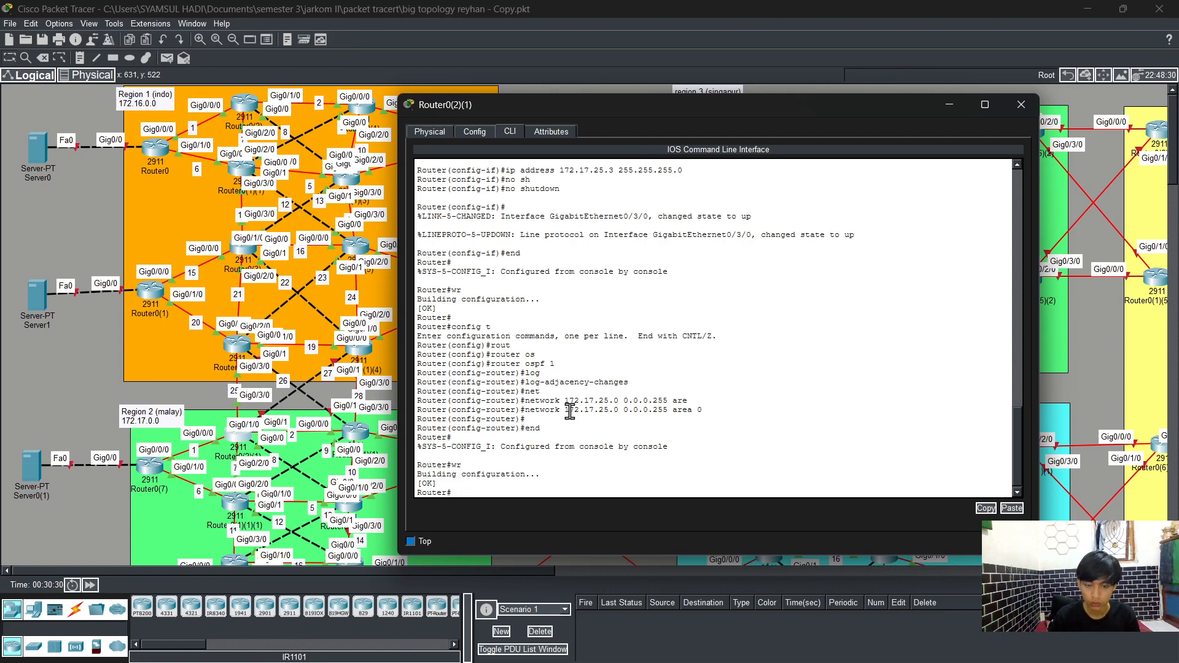
pyautogui.write('config')
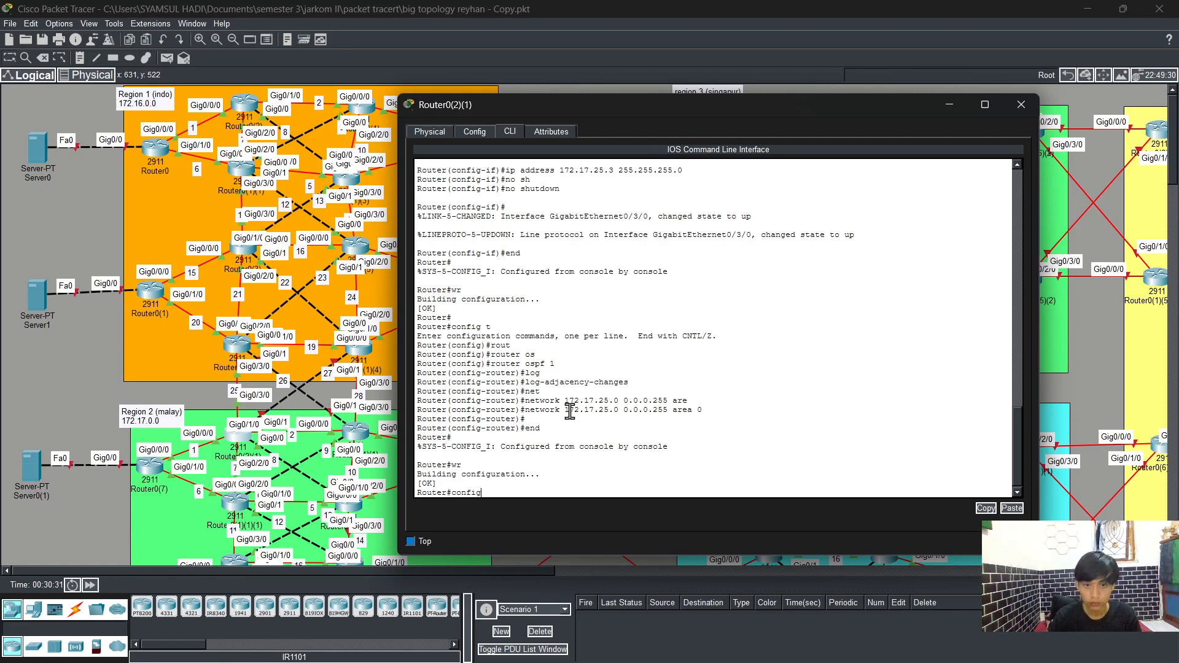
pyautogui.write(' t')
pyautogui.press('Return')
pyautogui.write('int')
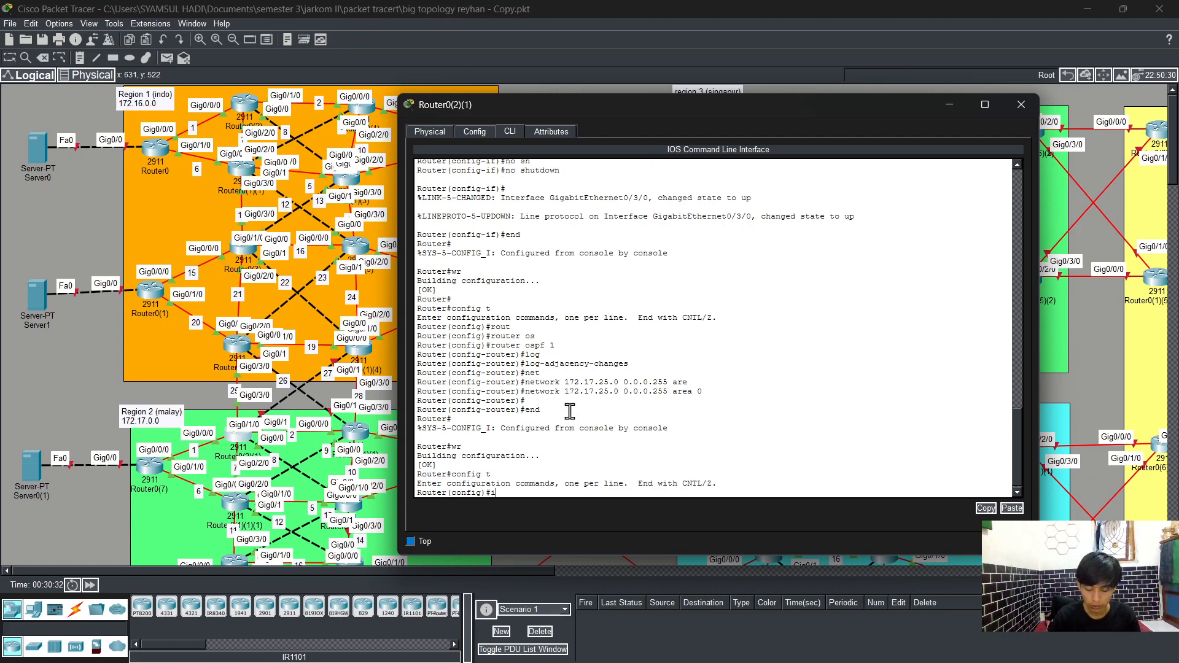
pyautogui.press('Tab')
pyautogui.write('g')
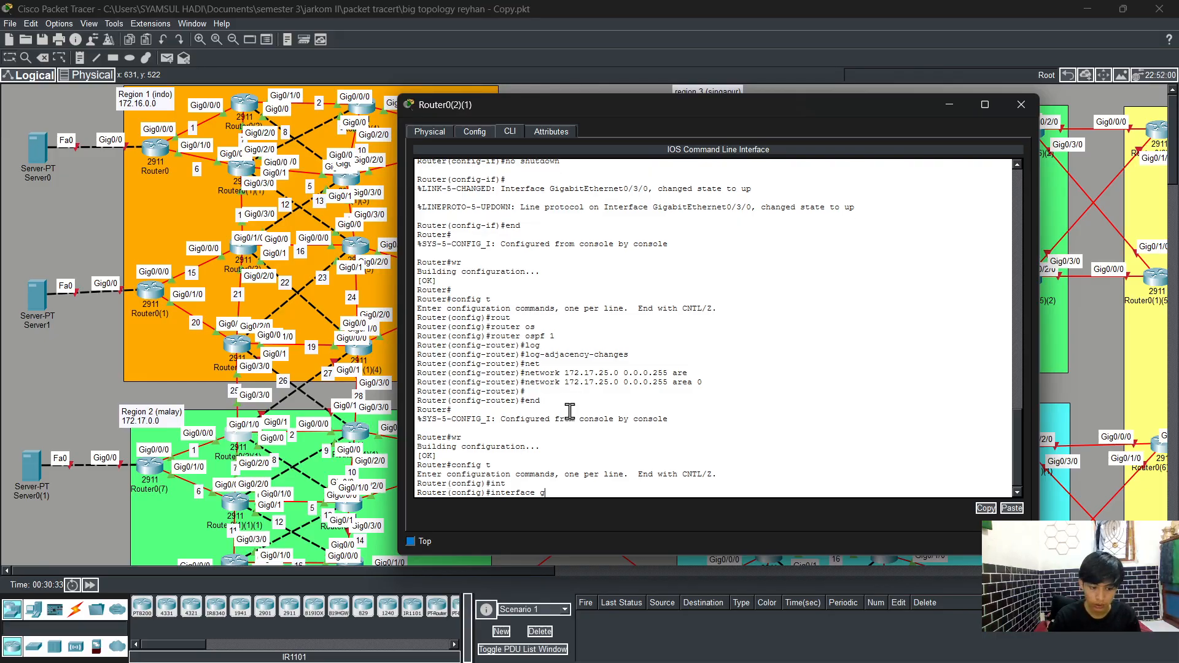
pyautogui.write('0')
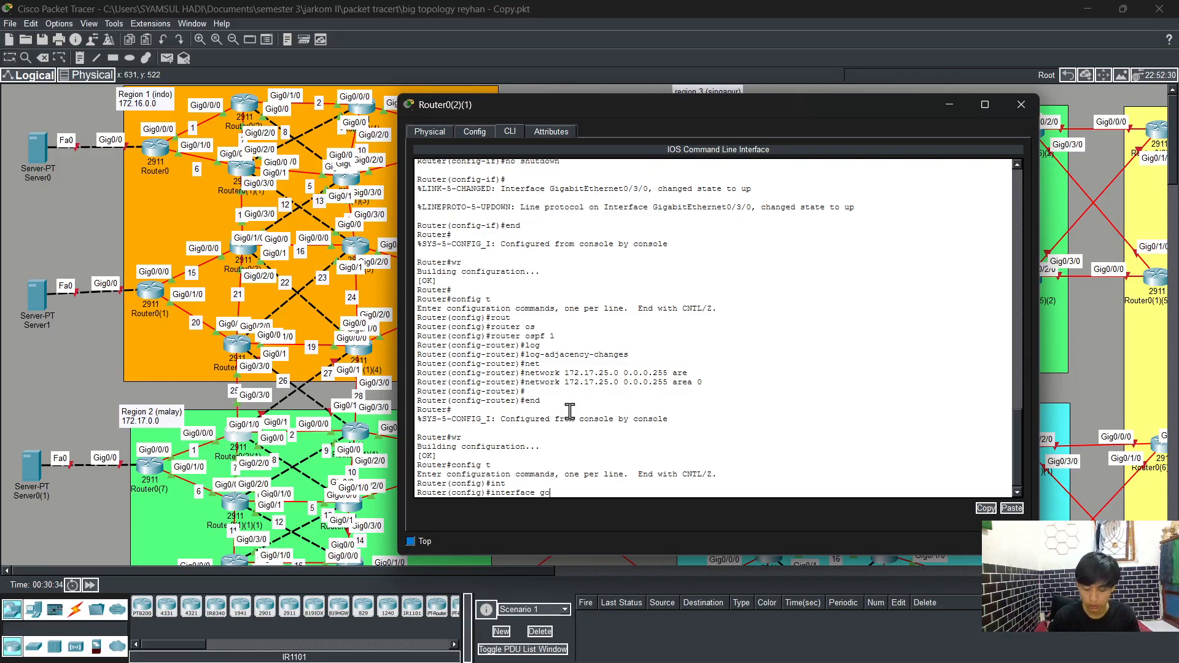
pyautogui.write('/1')
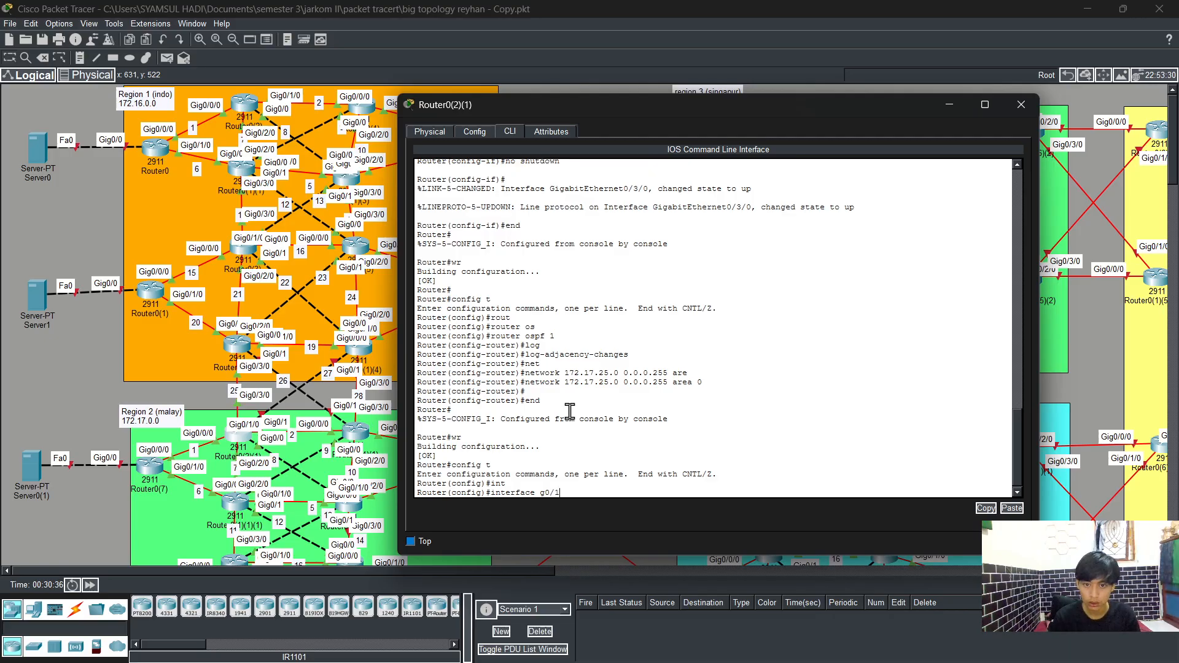
pyautogui.press('Return')
# Step: Assign IP address 172.17.27.3 with subnet mask 255.255.255.0 to interface GigabitEthernet0/1
pyautogui.write('ip a')
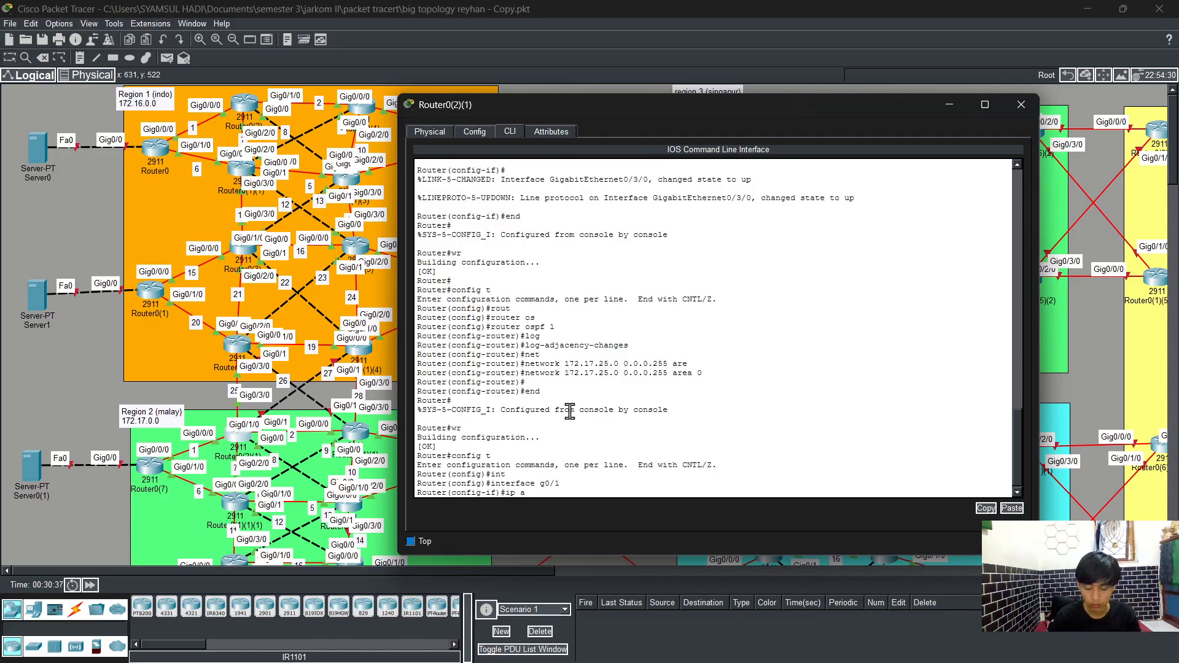
pyautogui.write('d')
pyautogui.press('Tab')
pyautogui.write('172')
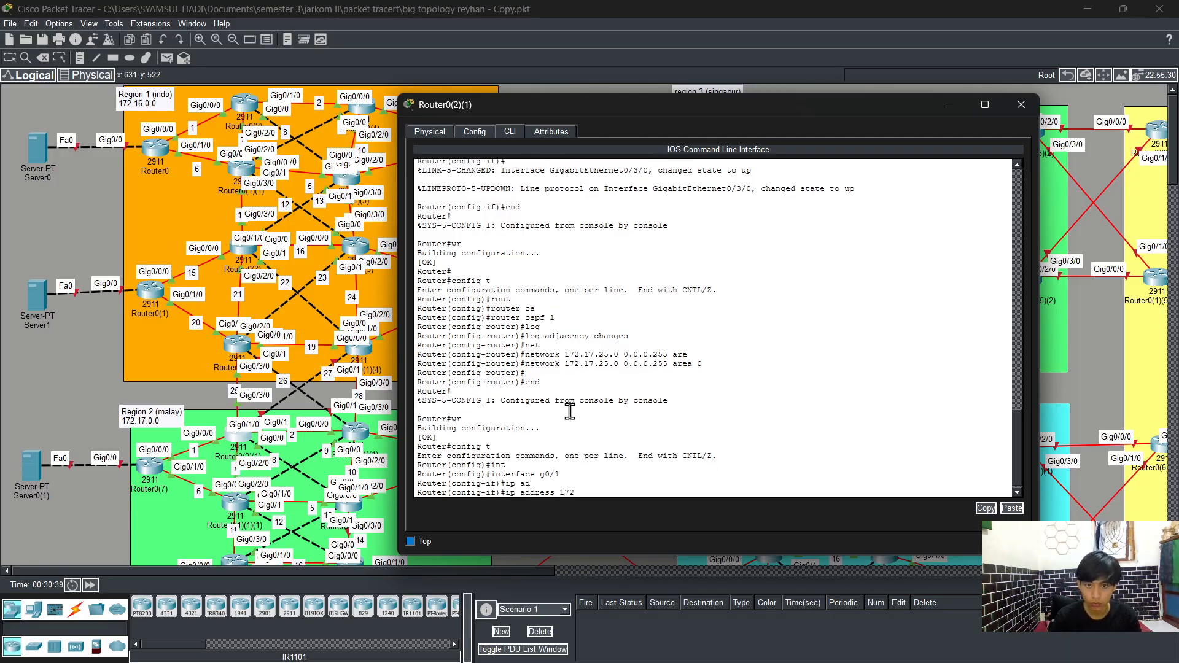
pyautogui.write('.17.')
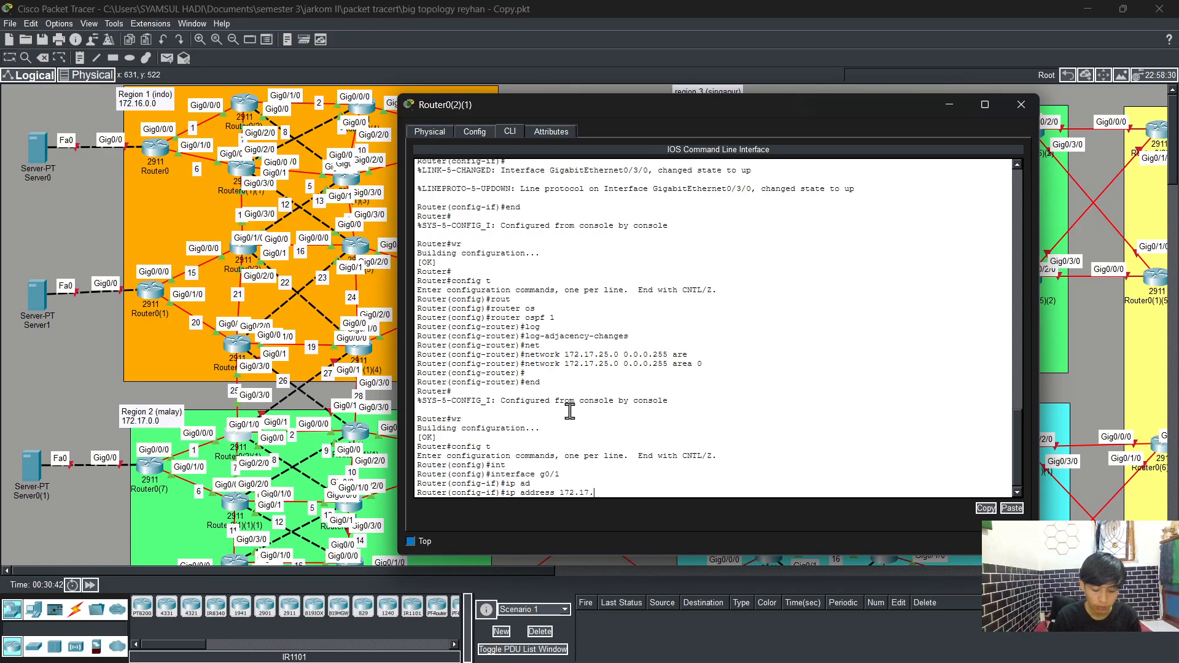
pyautogui.write('27')
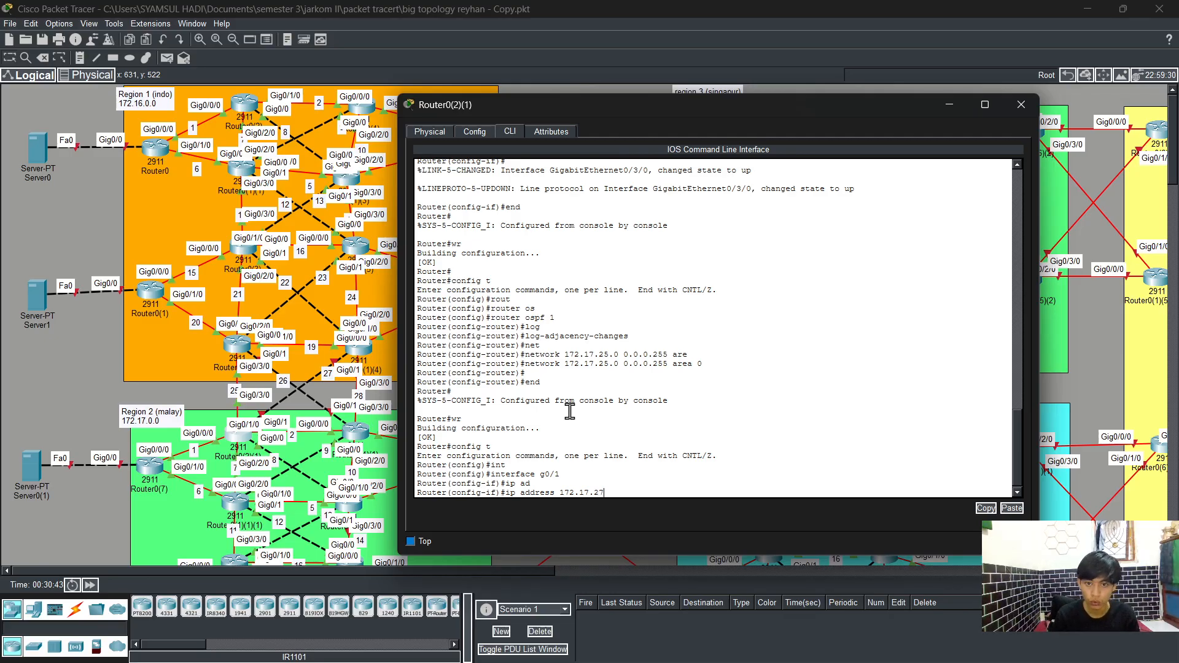
pyautogui.write('.3')
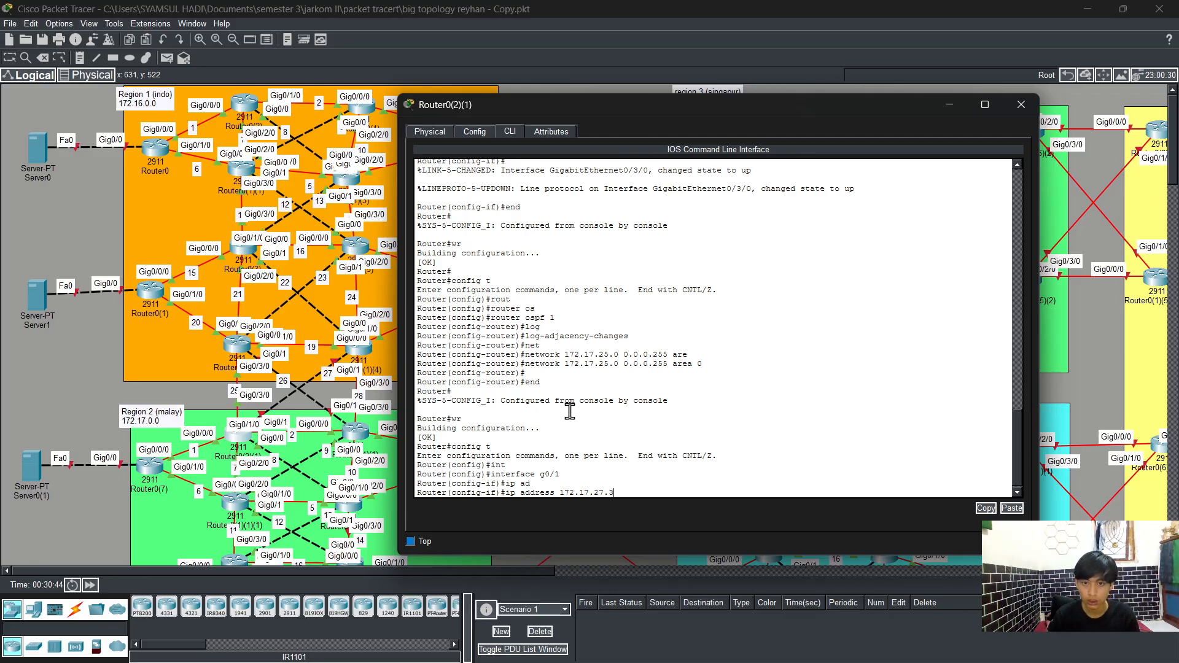
pyautogui.write(' 255.25')
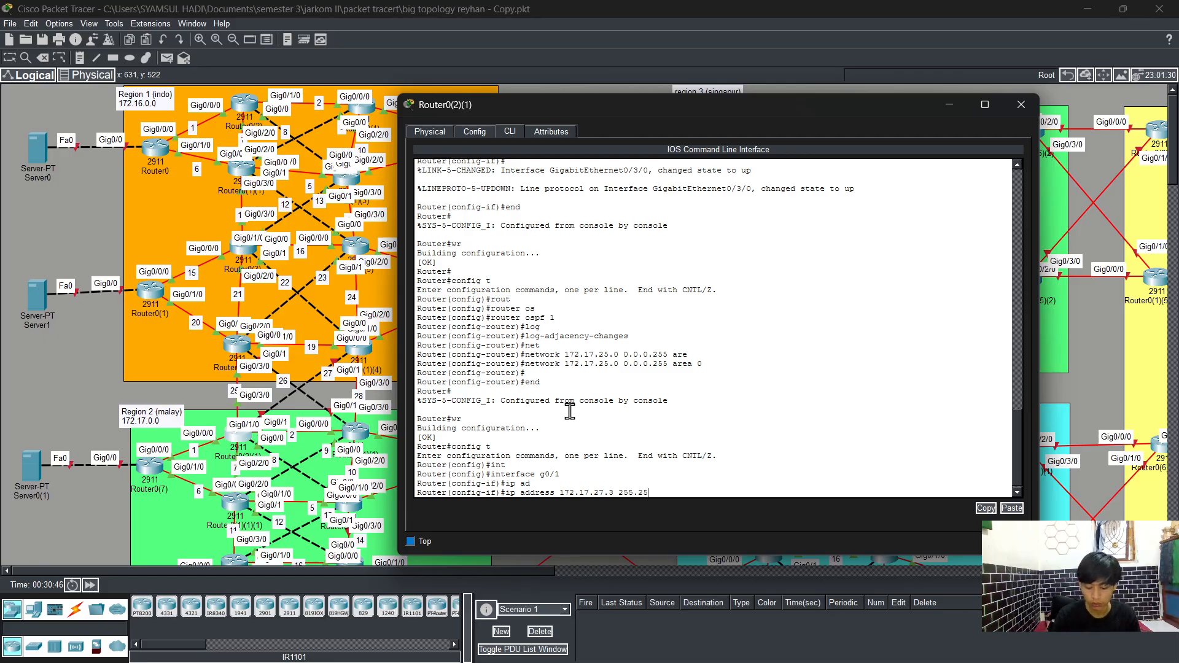
pyautogui.write('5.255.0')
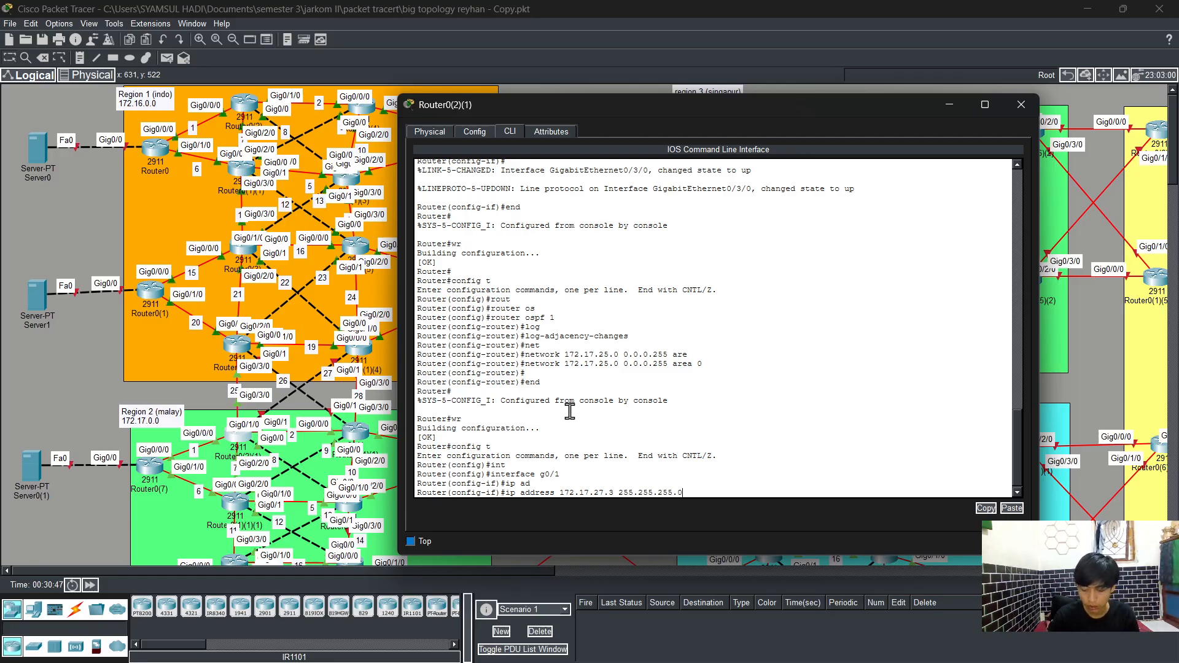
pyautogui.press('Return')
# Step: Enable interface GigabitEthernet0/1 with no shutdown
pyautogui.write('noo sh')
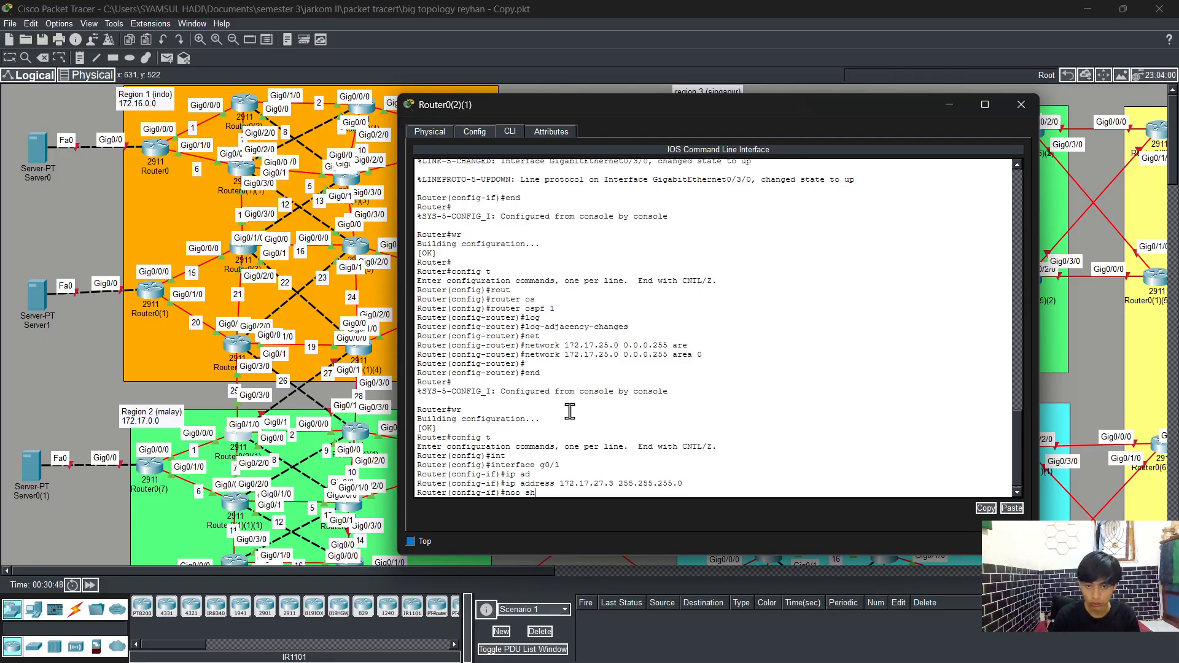
pyautogui.press('Return')
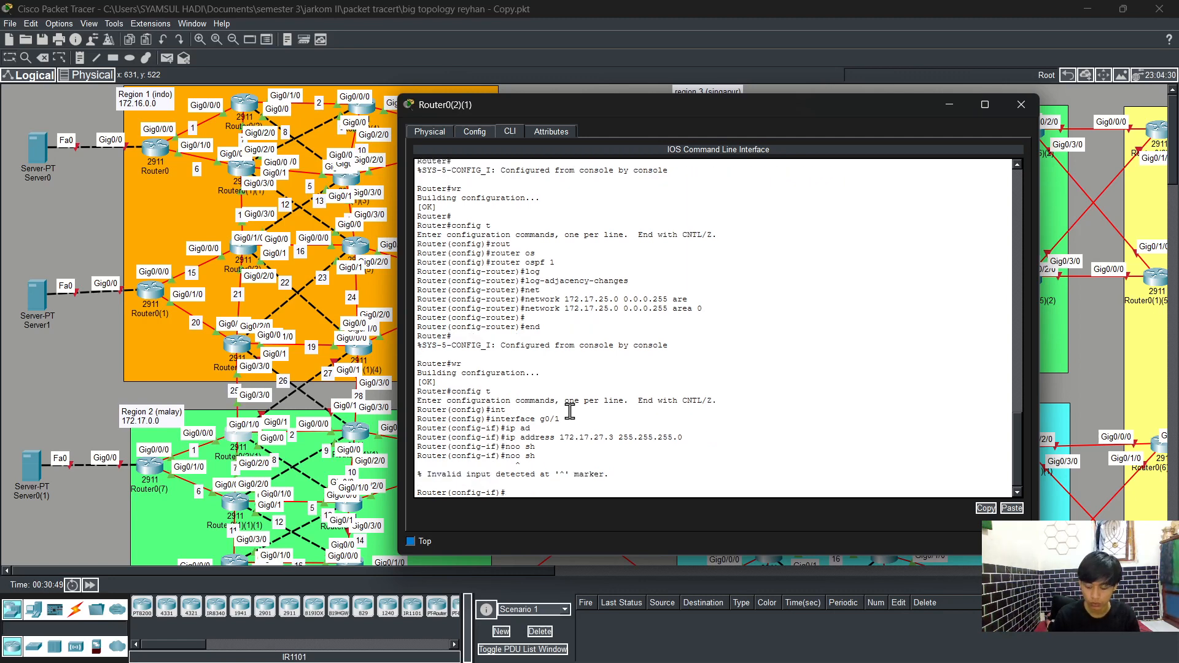
pyautogui.press('Up')
pyautogui.press('BackSpace')
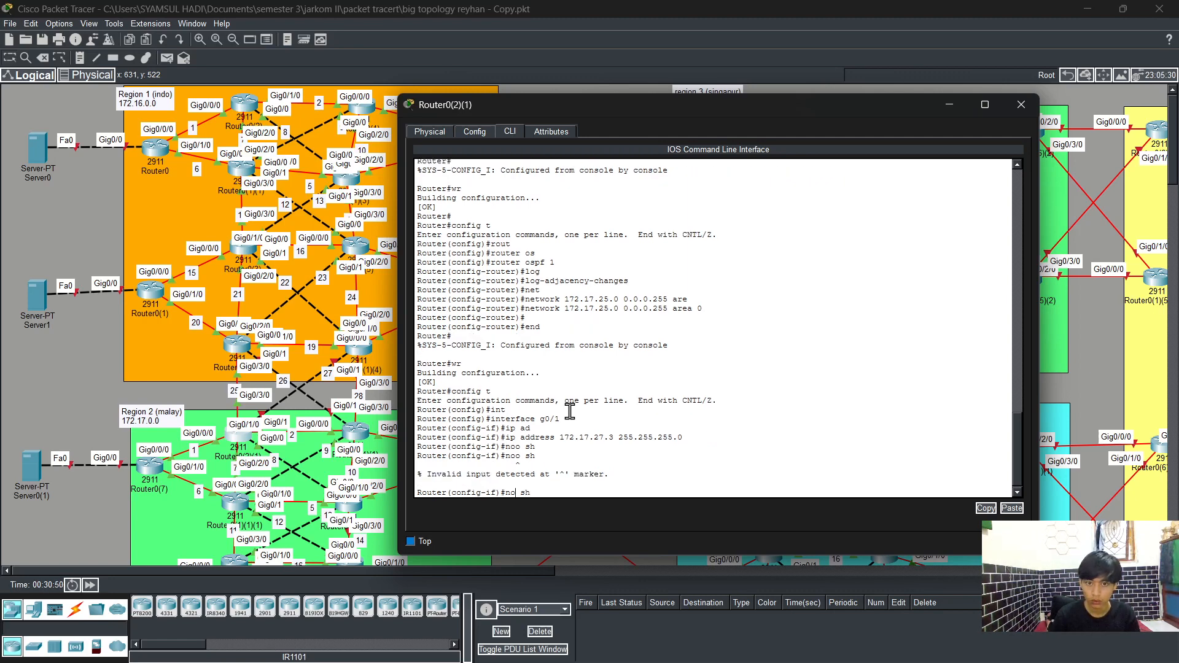
pyautogui.press('Tab')
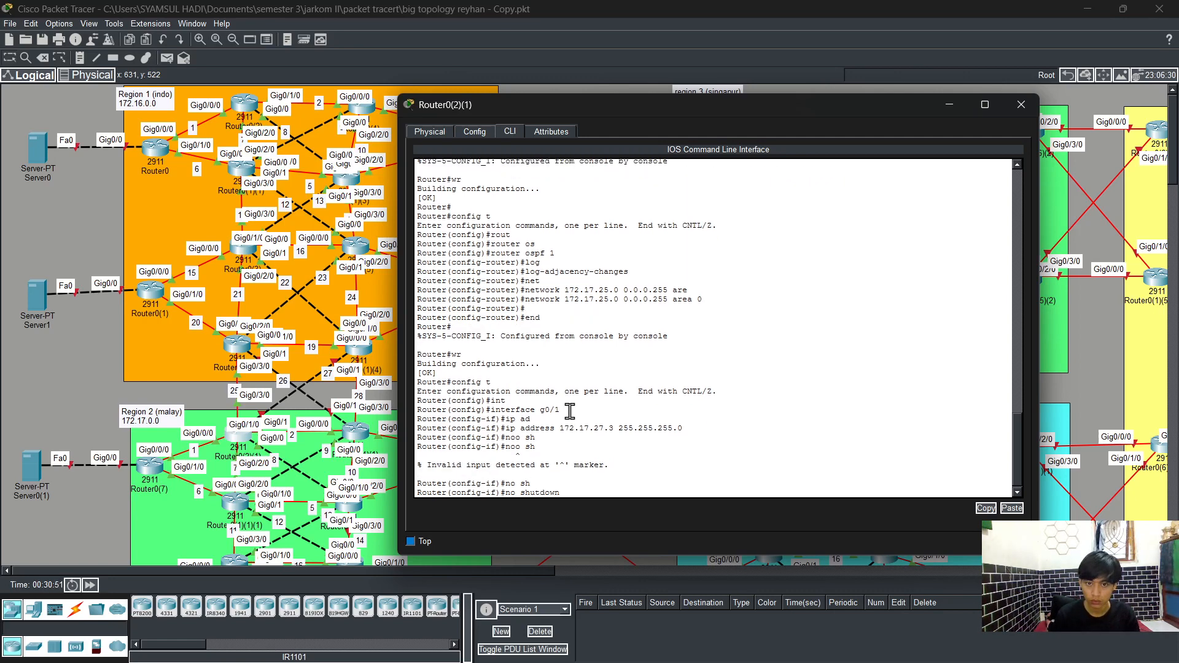
pyautogui.press('Return')
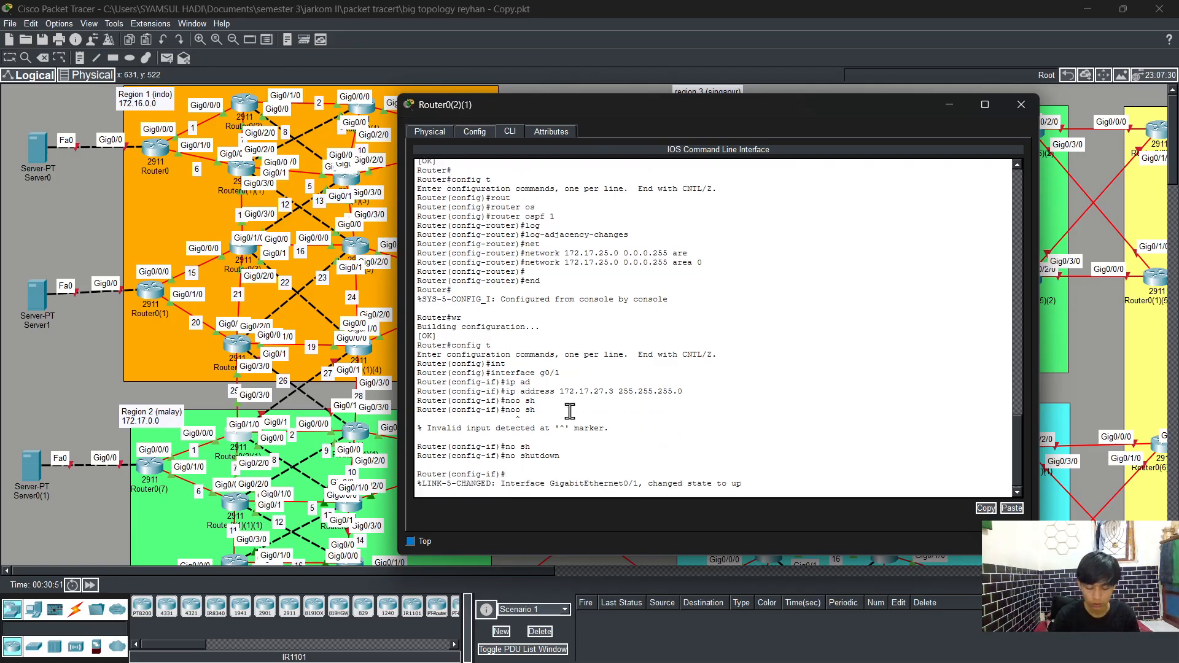
# Step: Leave the interface, start OSPF process 1, and enable log-adjacency-changes
pyautogui.write('exit')
pyautogui.press('Return')
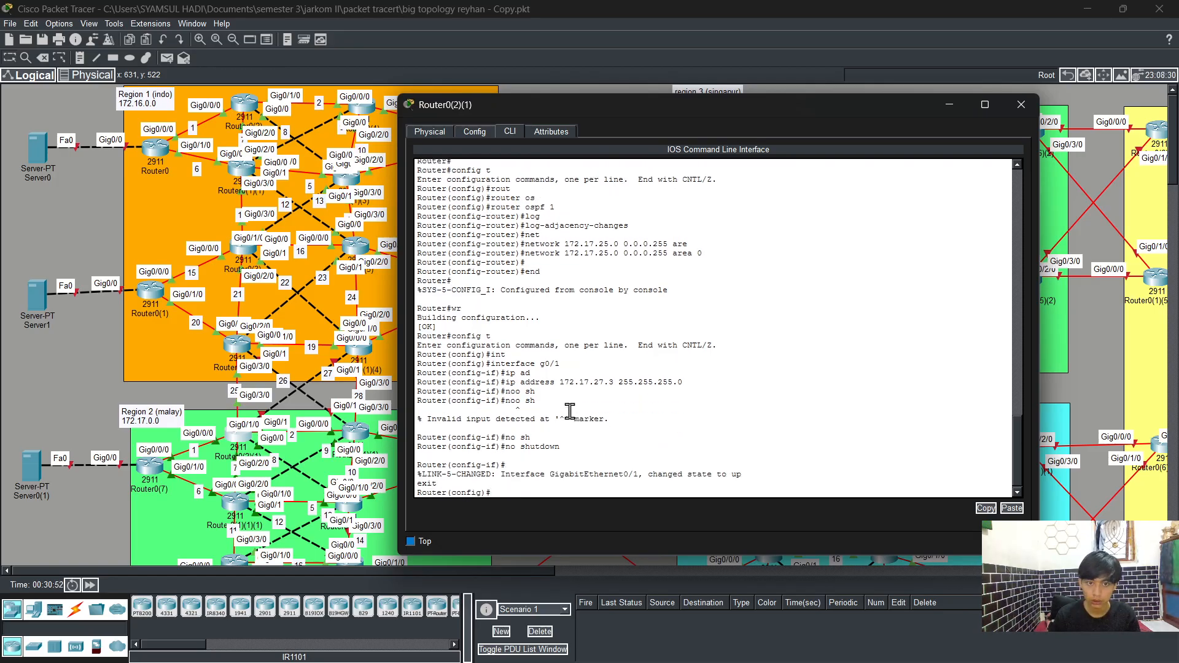
pyautogui.write('sh')
pyautogui.press('Return')
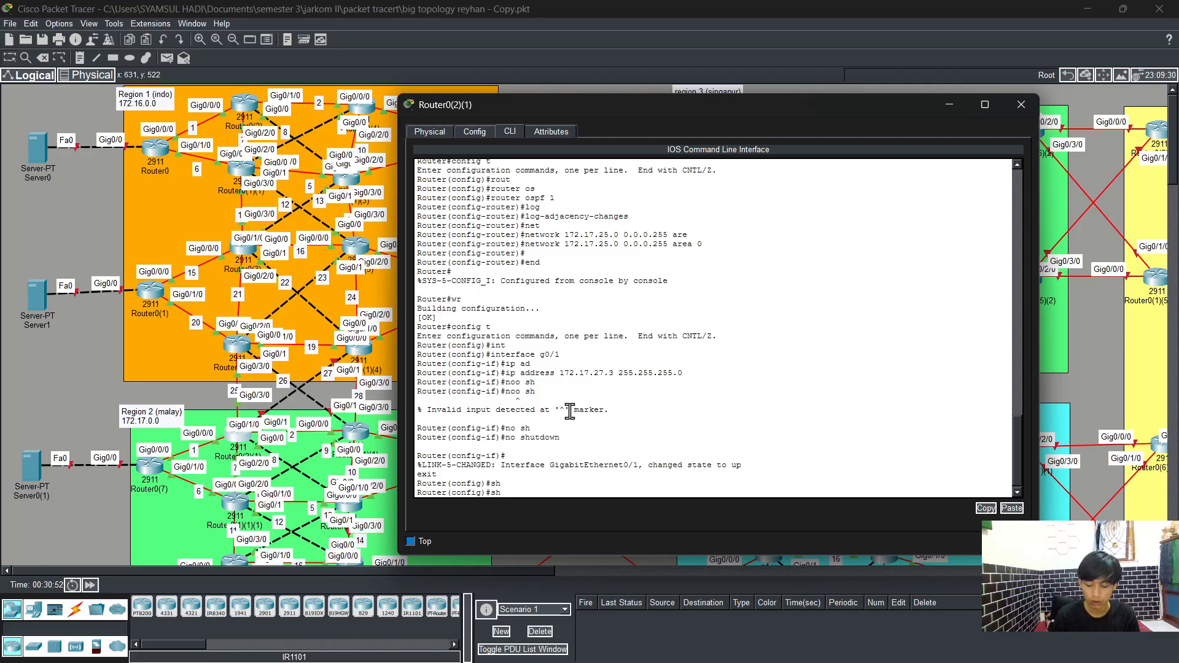
pyautogui.write('rout')
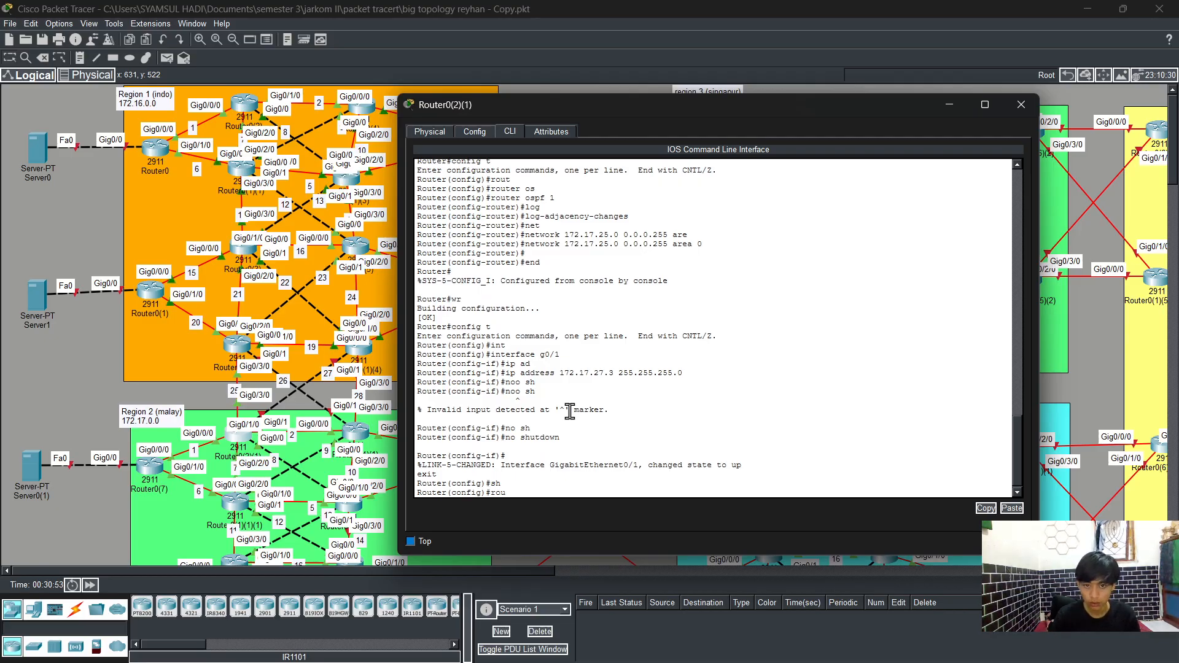
pyautogui.press('Tab')
pyautogui.write('os')
pyautogui.press('Tab')
pyautogui.write('1')
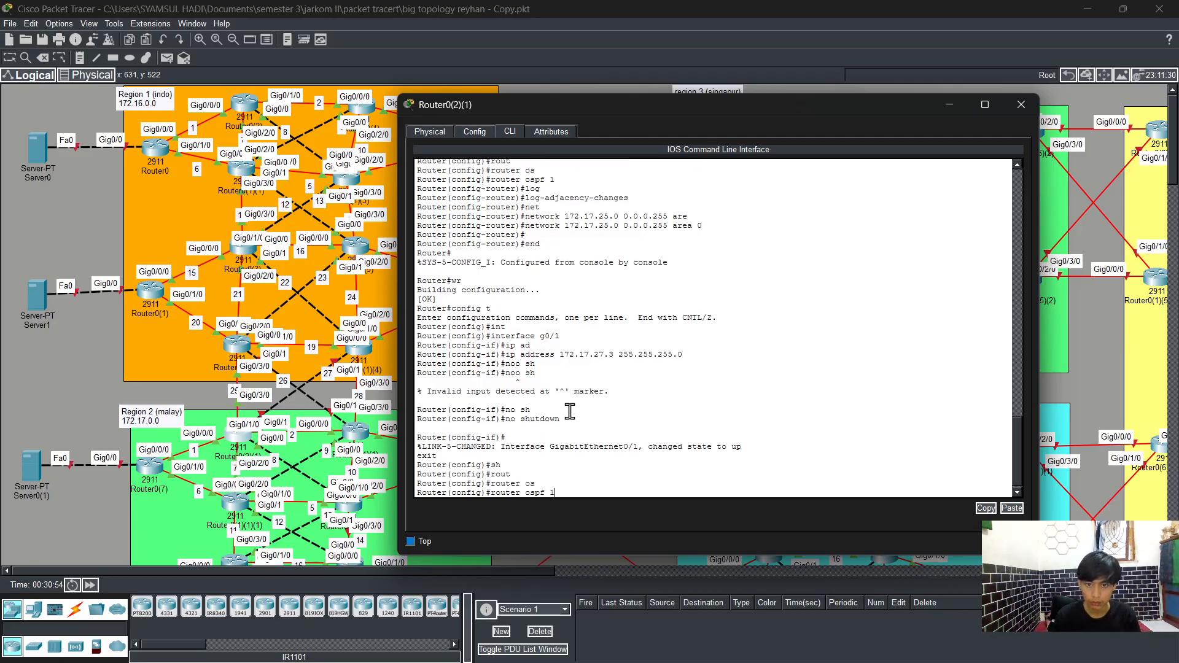
pyautogui.press('Return')
pyautogui.write('log')
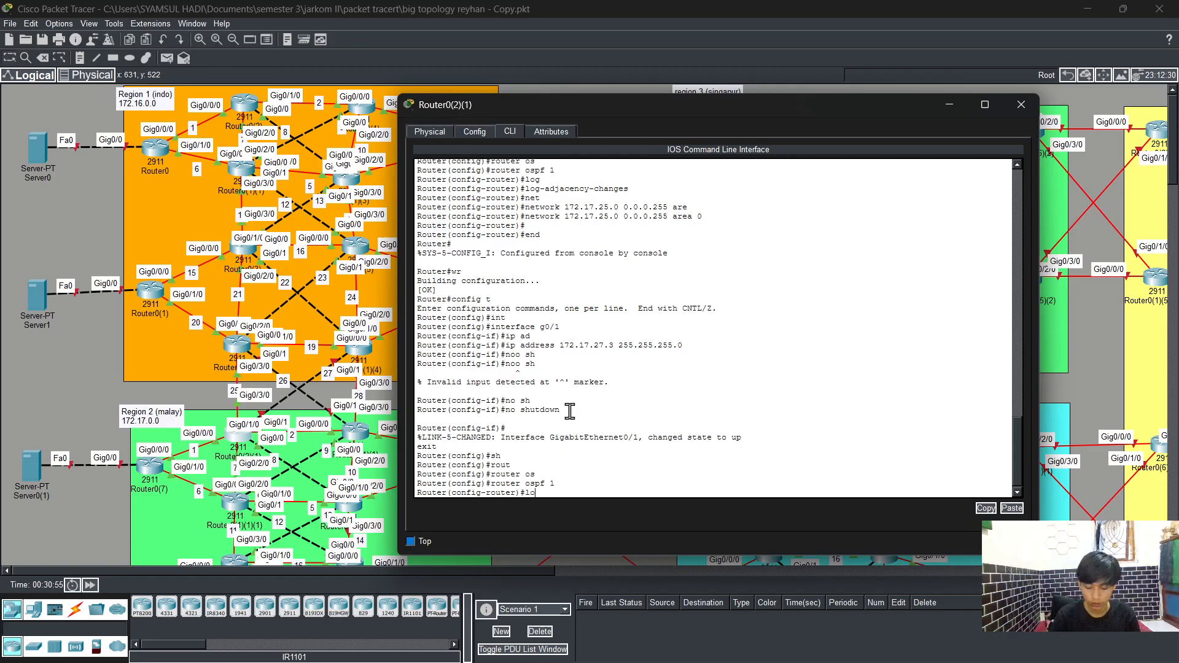
pyautogui.press('Tab')
pyautogui.press('Return')
# Step: Advertise network 172.17.27.0 with wildcard 0.0.0.255 in OSPF area 0
pyautogui.write('ne')
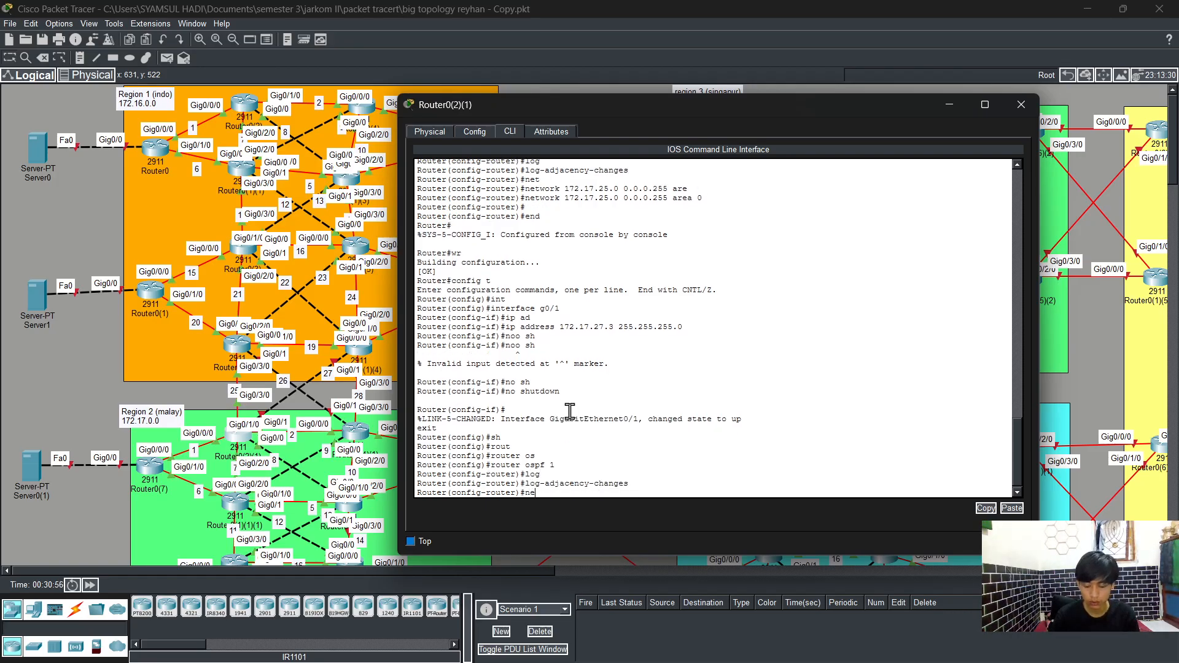
pyautogui.write('t')
pyautogui.press('Tab')
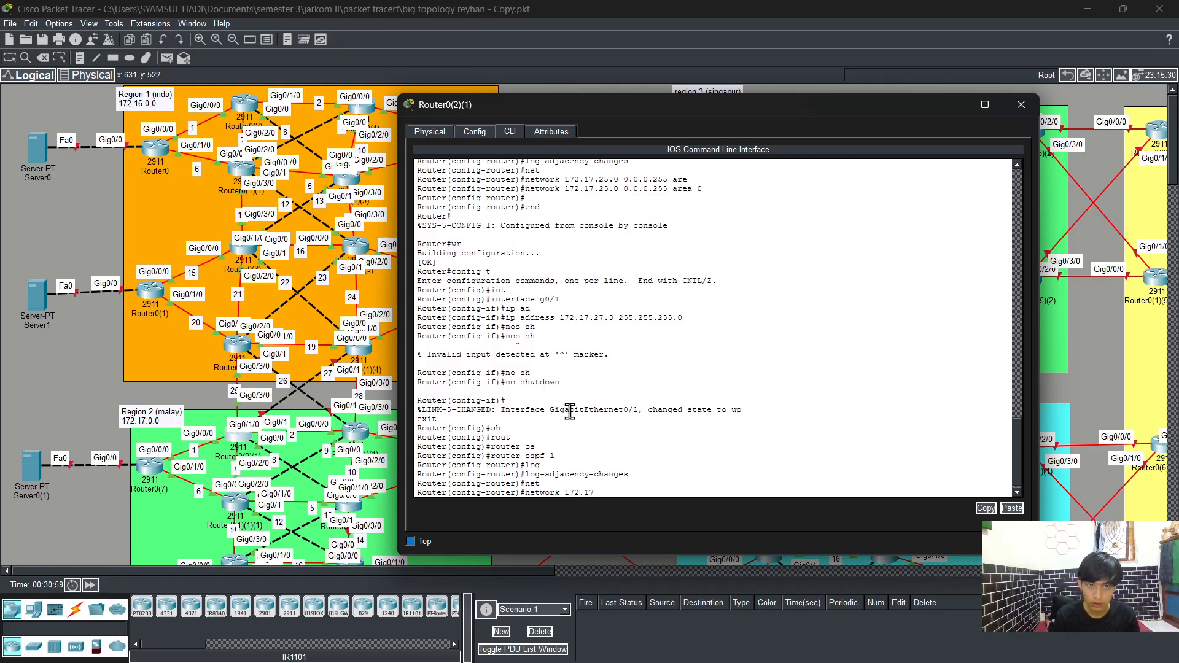
pyautogui.write('172.17')
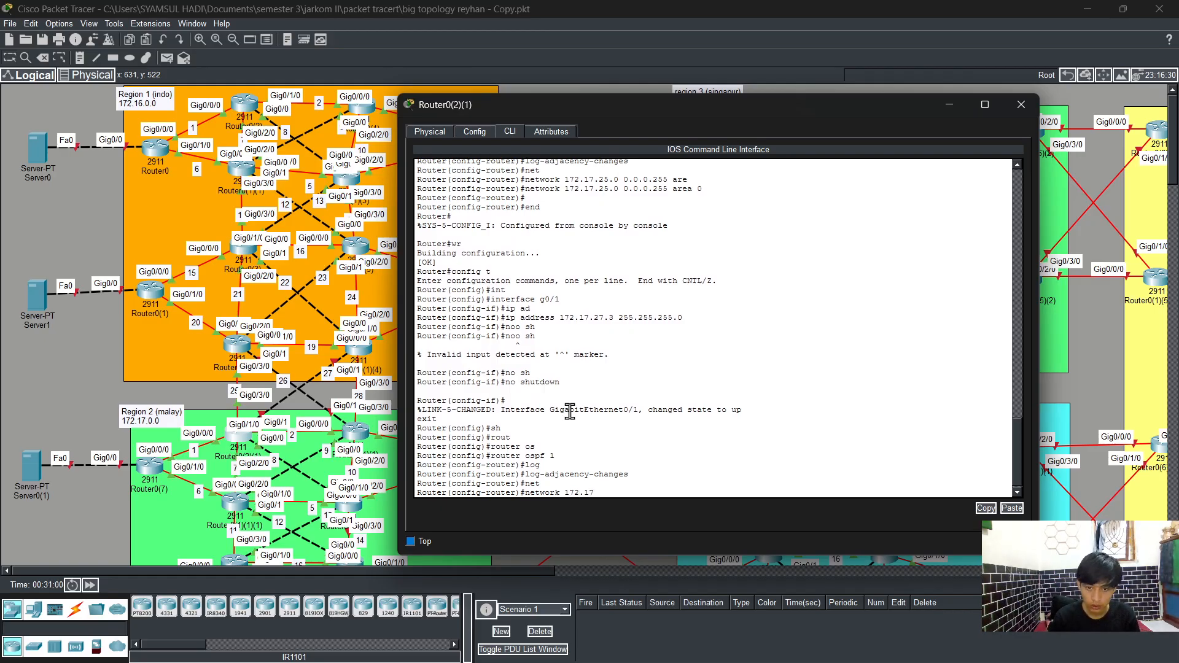
pyautogui.write('.')
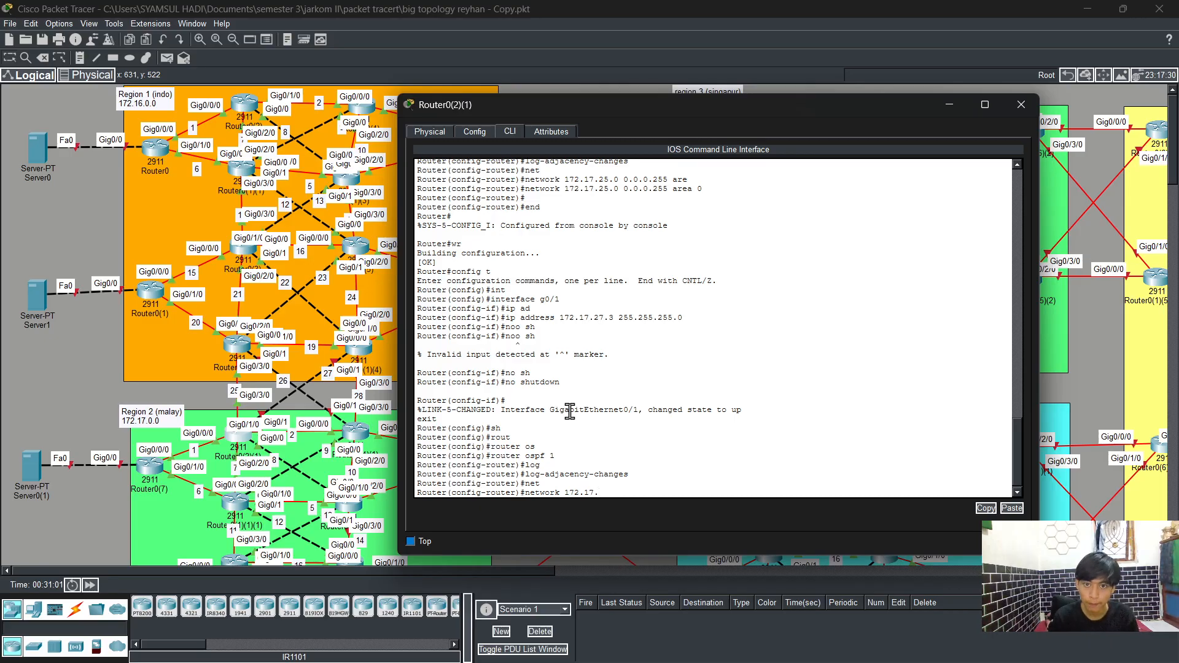
pyautogui.write('27')
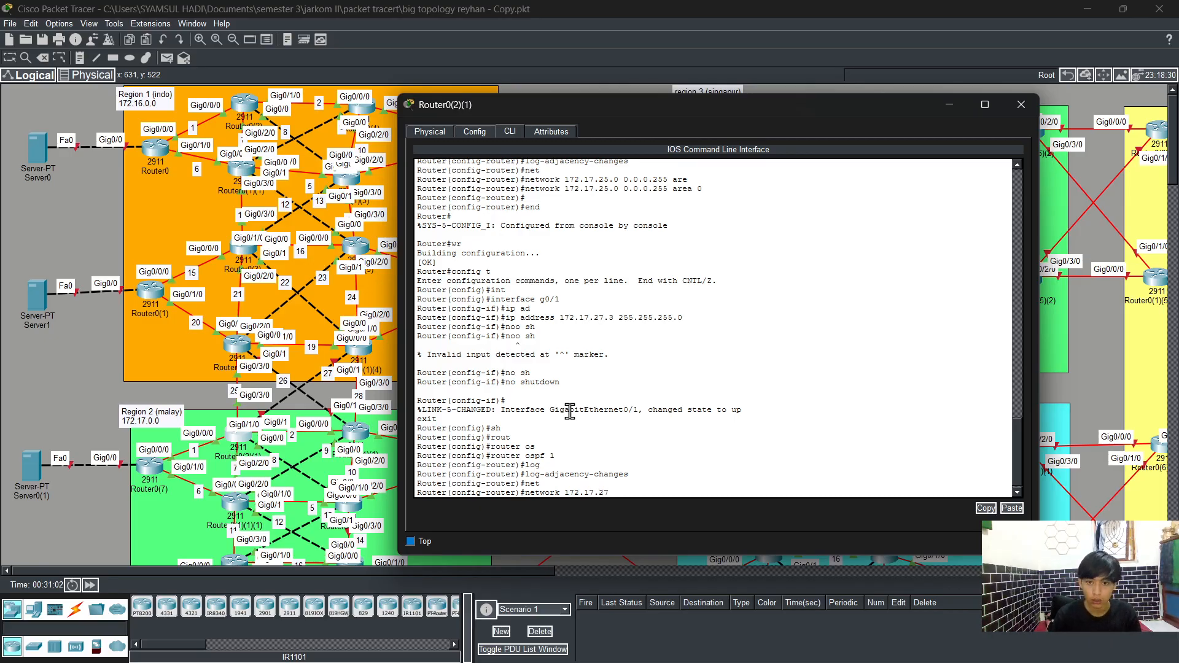
pyautogui.write('.0 ')
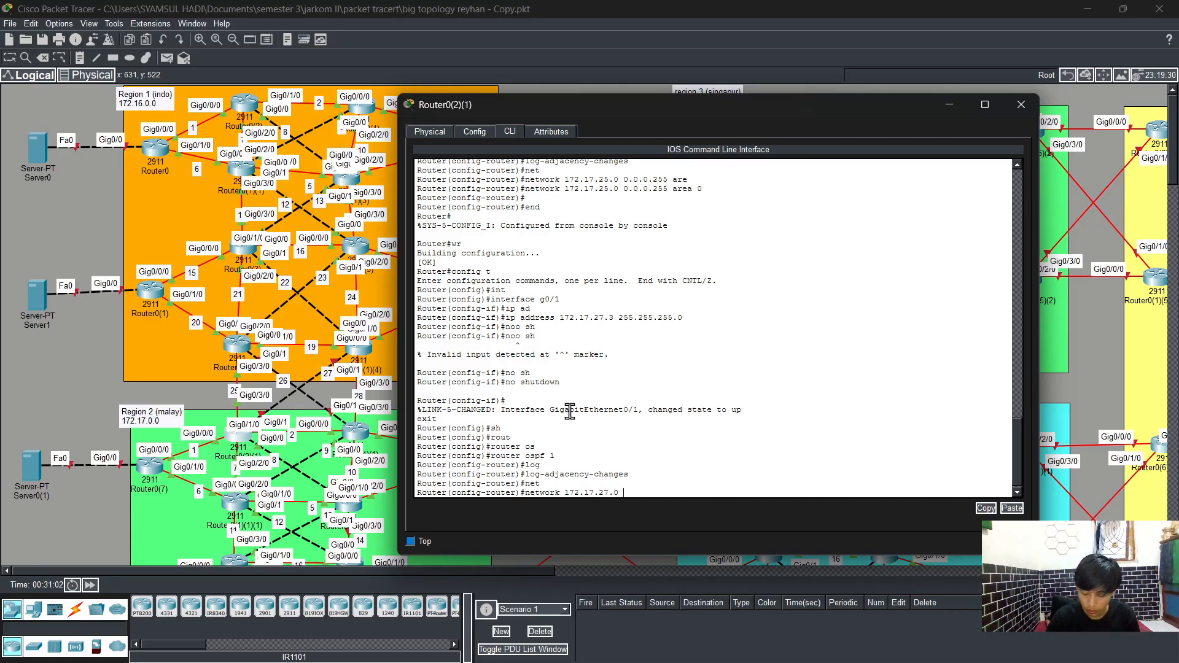
pyautogui.write('0.0.0.2')
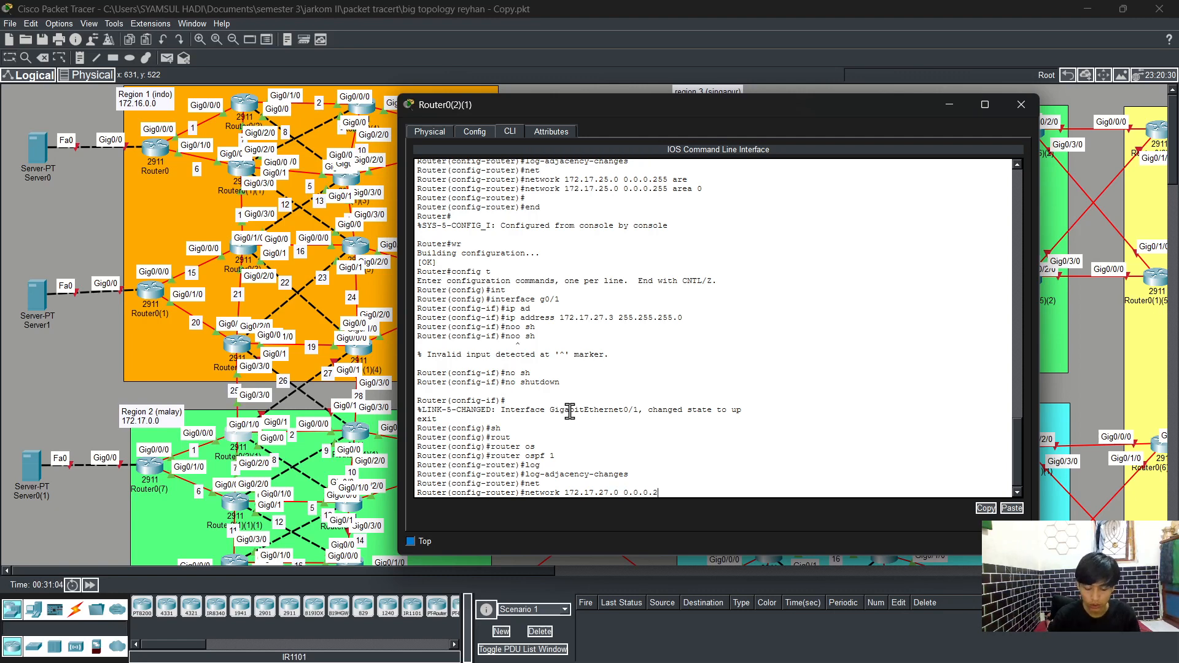
pyautogui.write('55 are')
pyautogui.press('Tab')
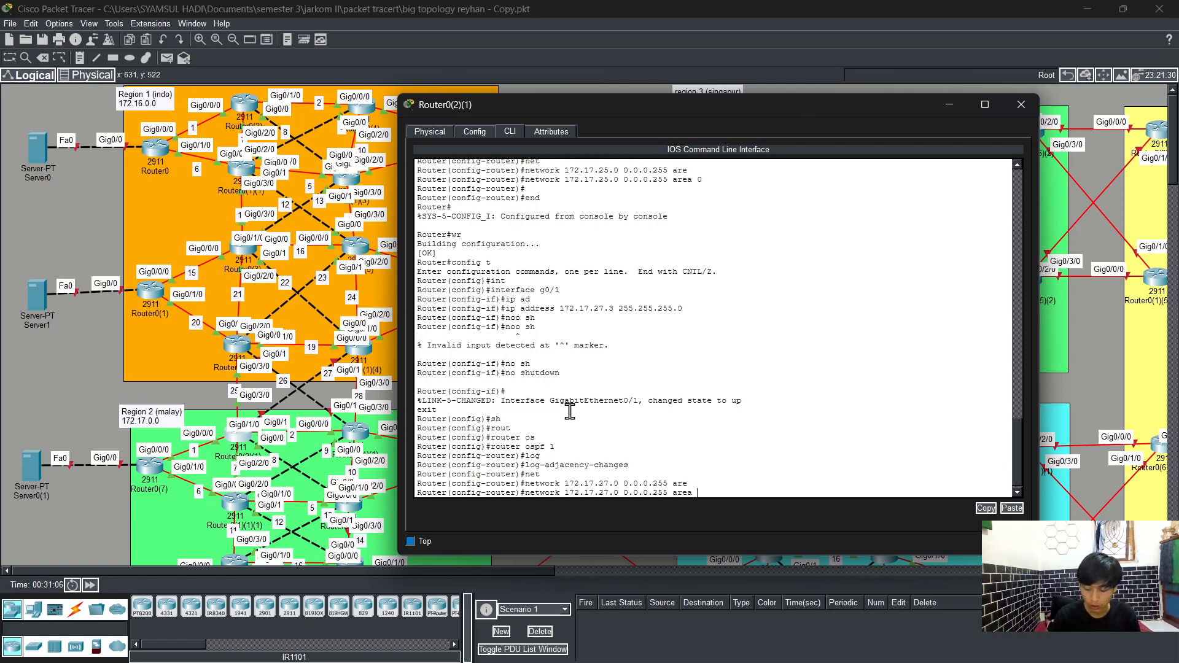
pyautogui.write('0')
pyautogui.press('Return')
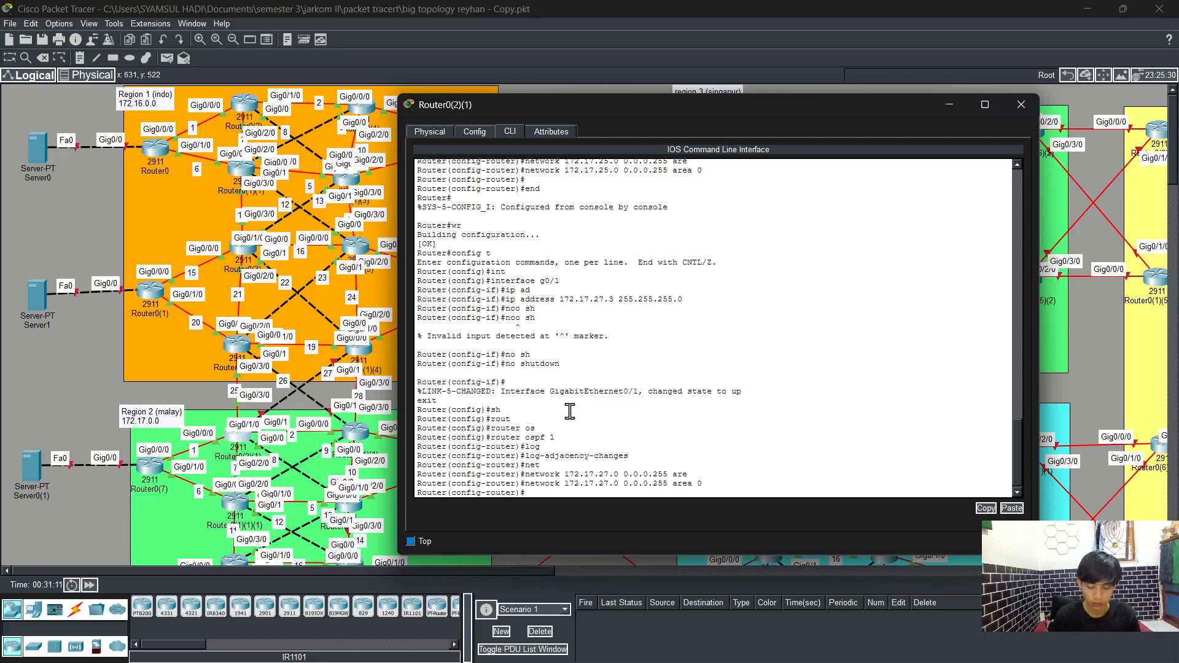
# Step: End configuration mode, save the configuration with write, and close the router's CLI window
pyautogui.write('en')
pyautogui.press('Tab')
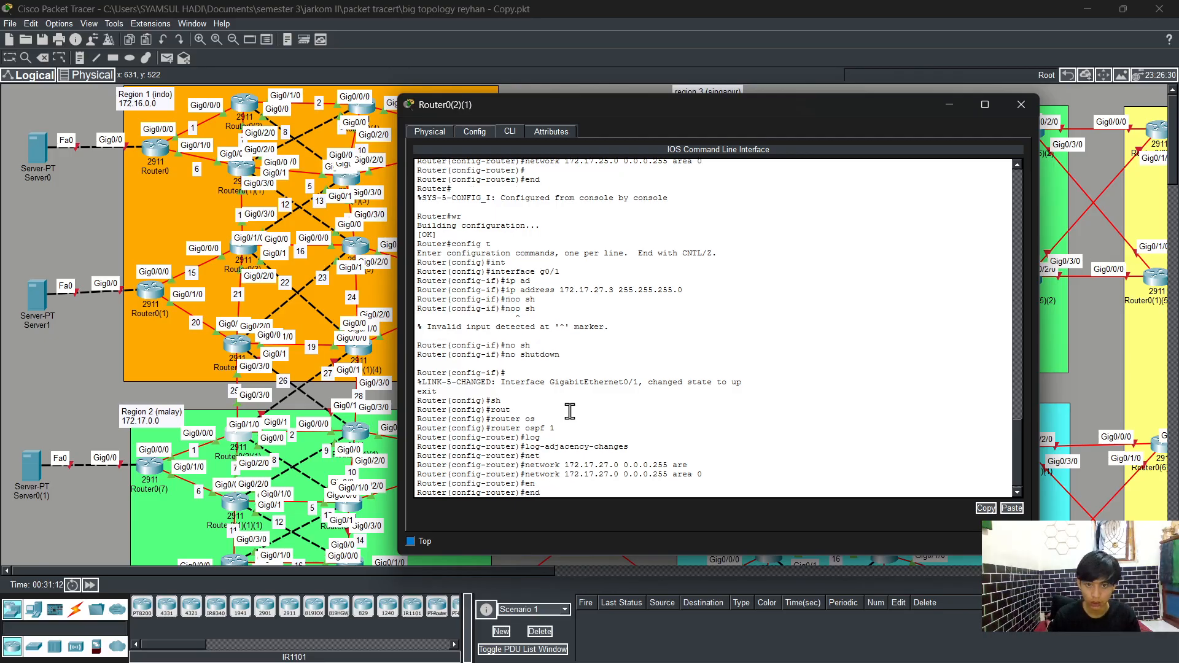
pyautogui.press('Return')
pyautogui.write('wr')
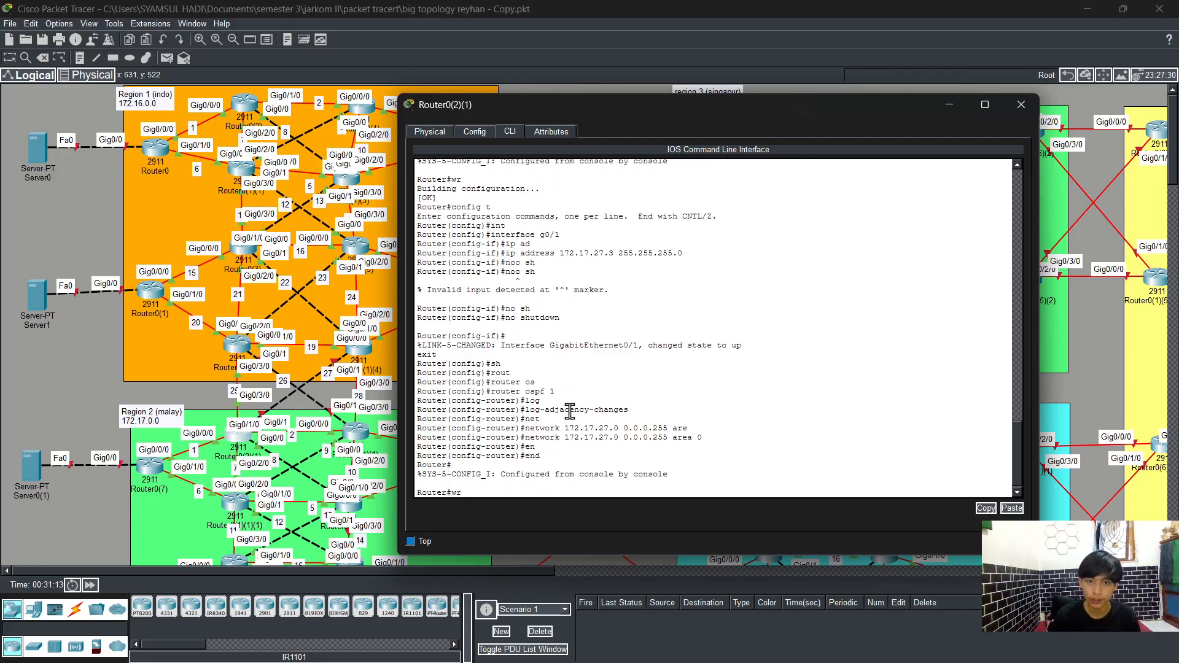
pyautogui.press('Return')
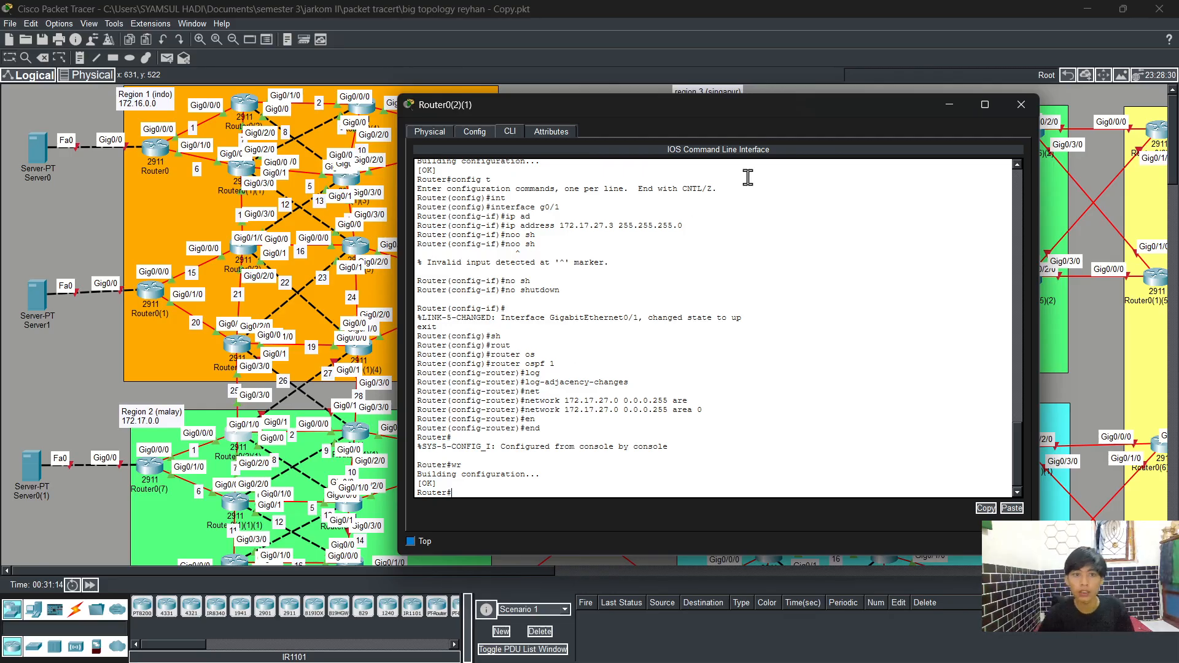
pyautogui.click(1013, 105)
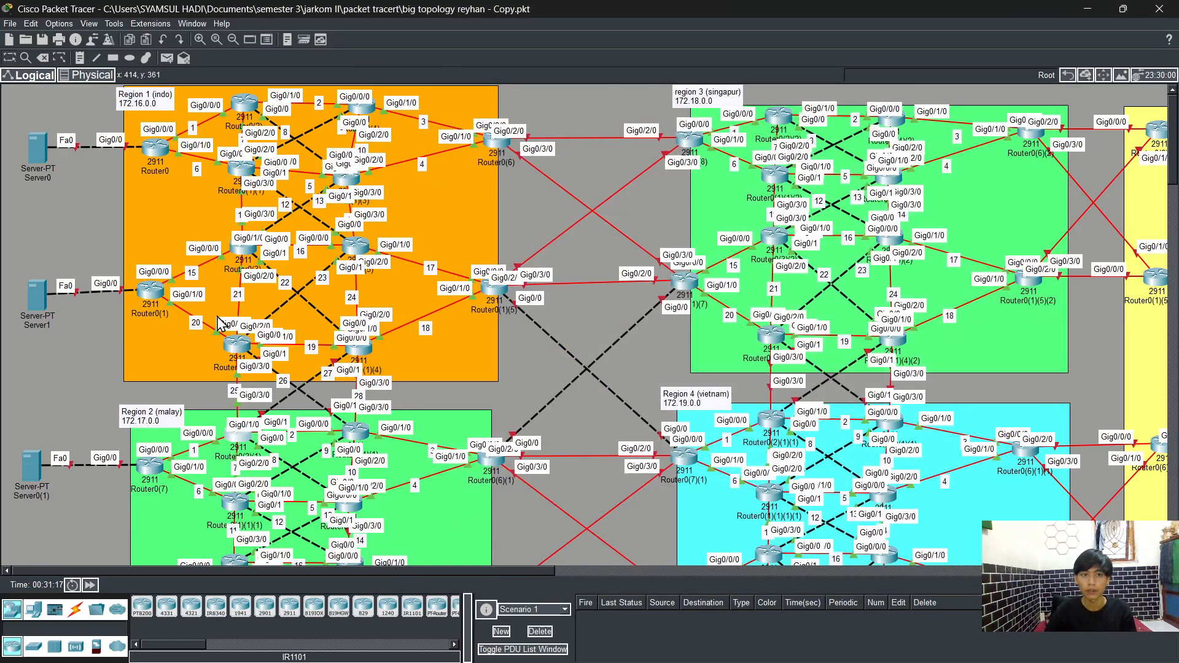
# Step: Open the CLI of router Router0(1)(2), enter global configuration mode, and open interface GigabitEthernet0/1
pyautogui.click(235, 346)
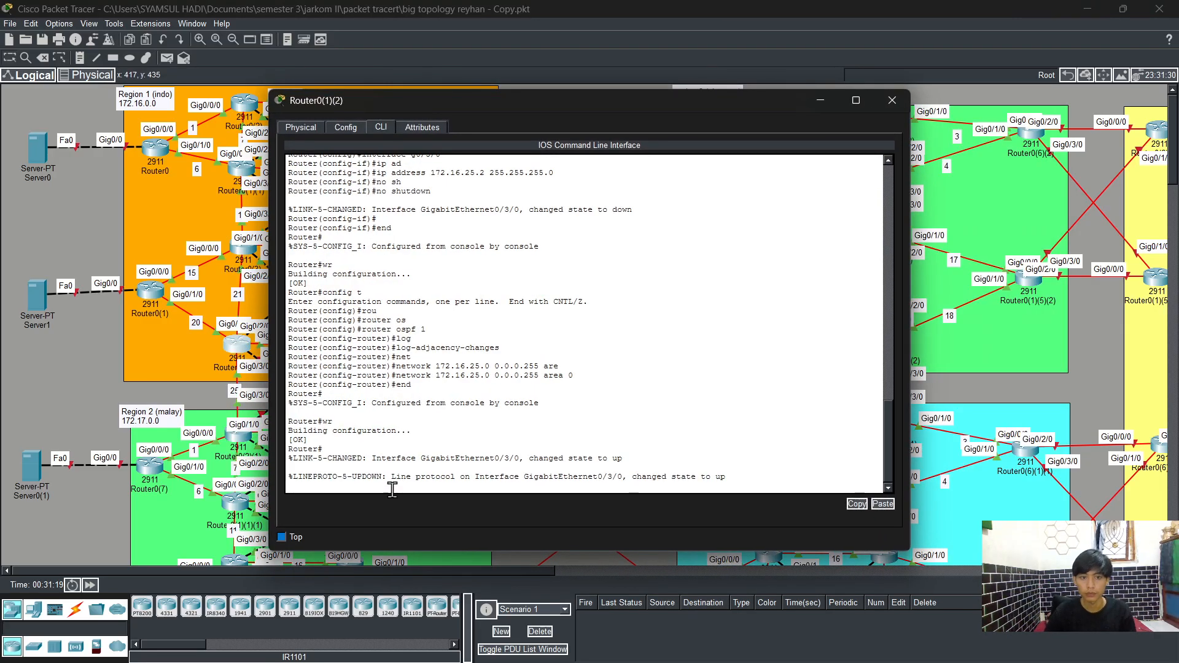
pyautogui.press('Return')
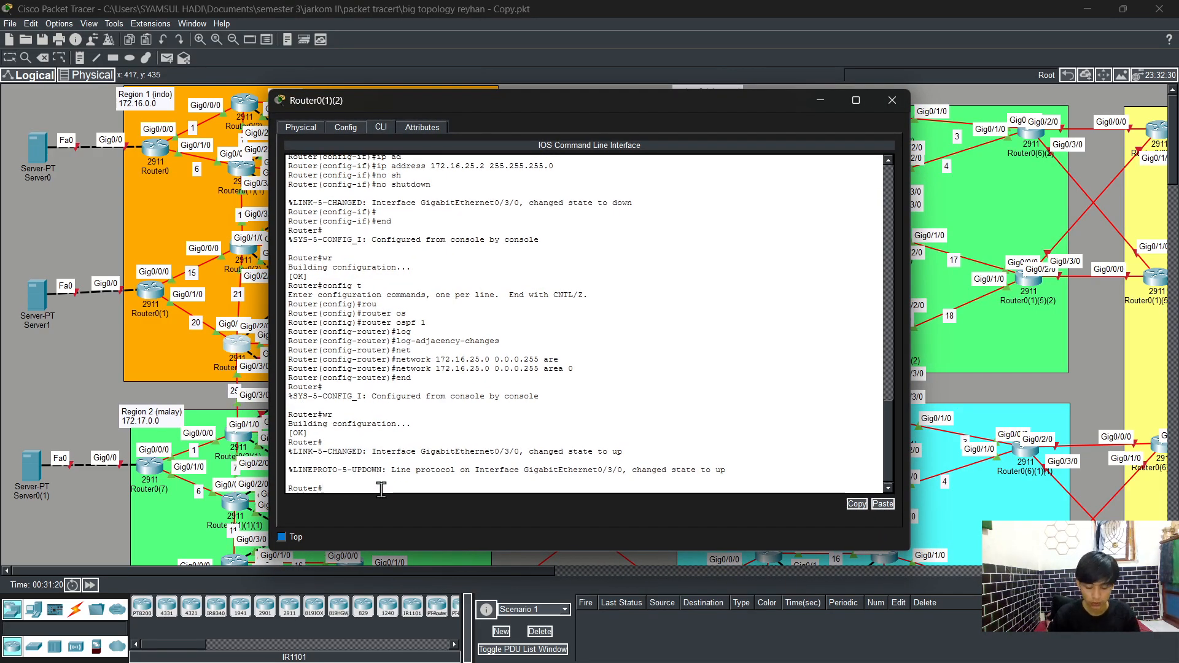
pyautogui.write('config t')
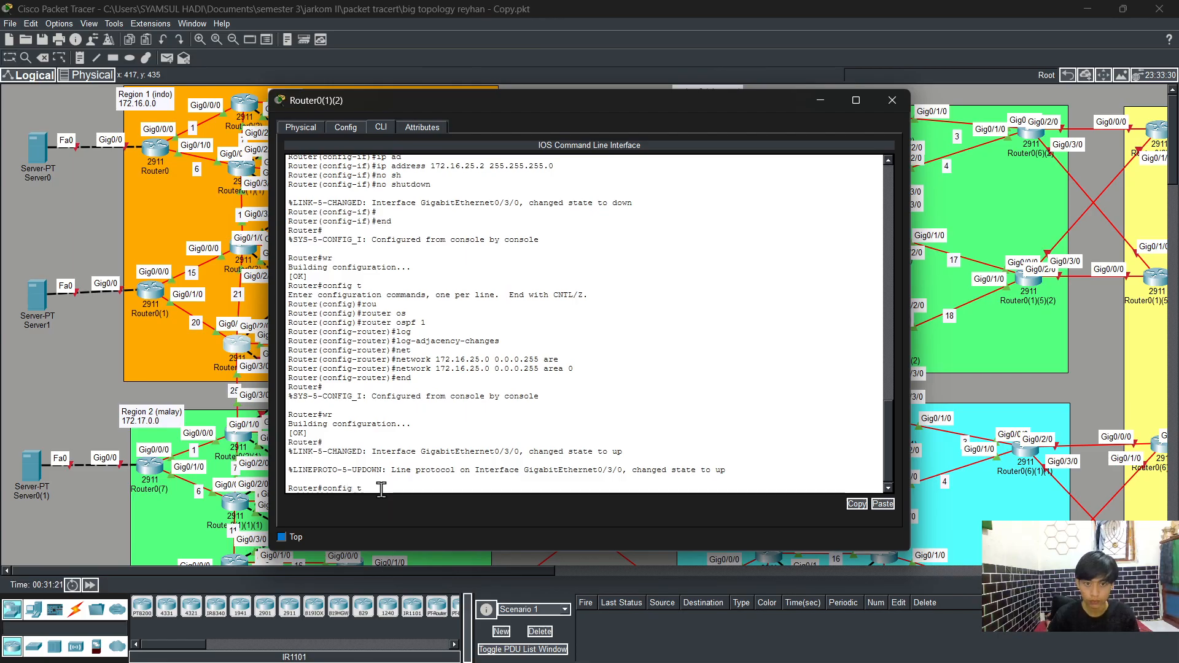
pyautogui.press('Return')
pyautogui.write('int')
pyautogui.press('Tab')
pyautogui.write('g')
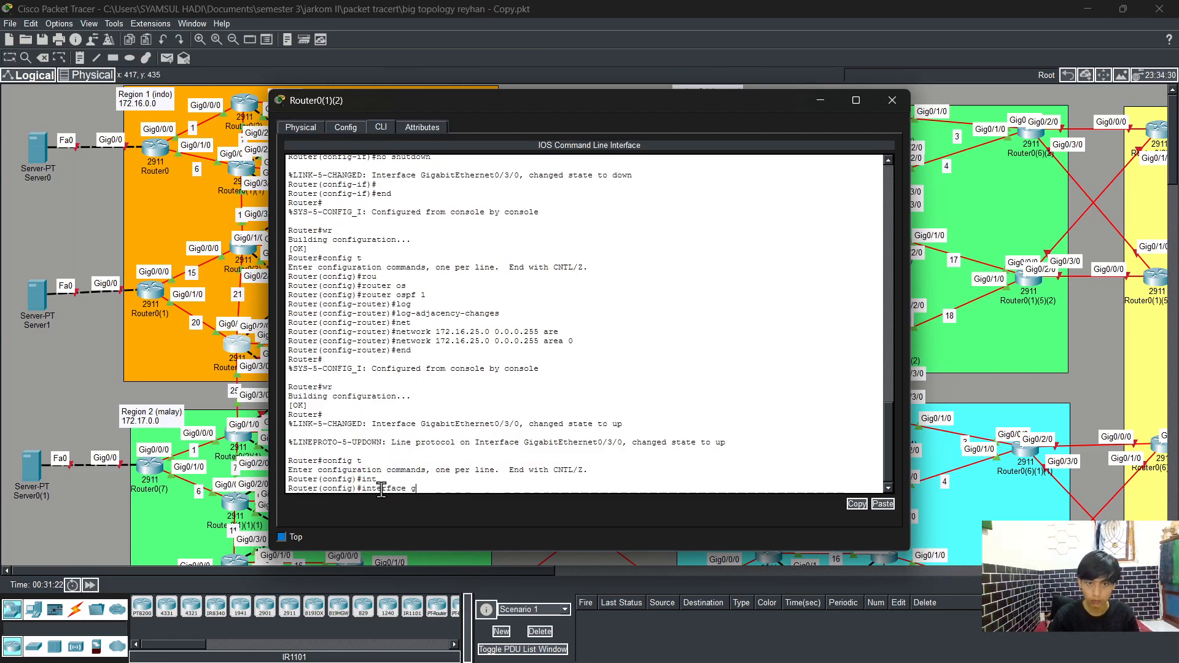
pyautogui.write('0')
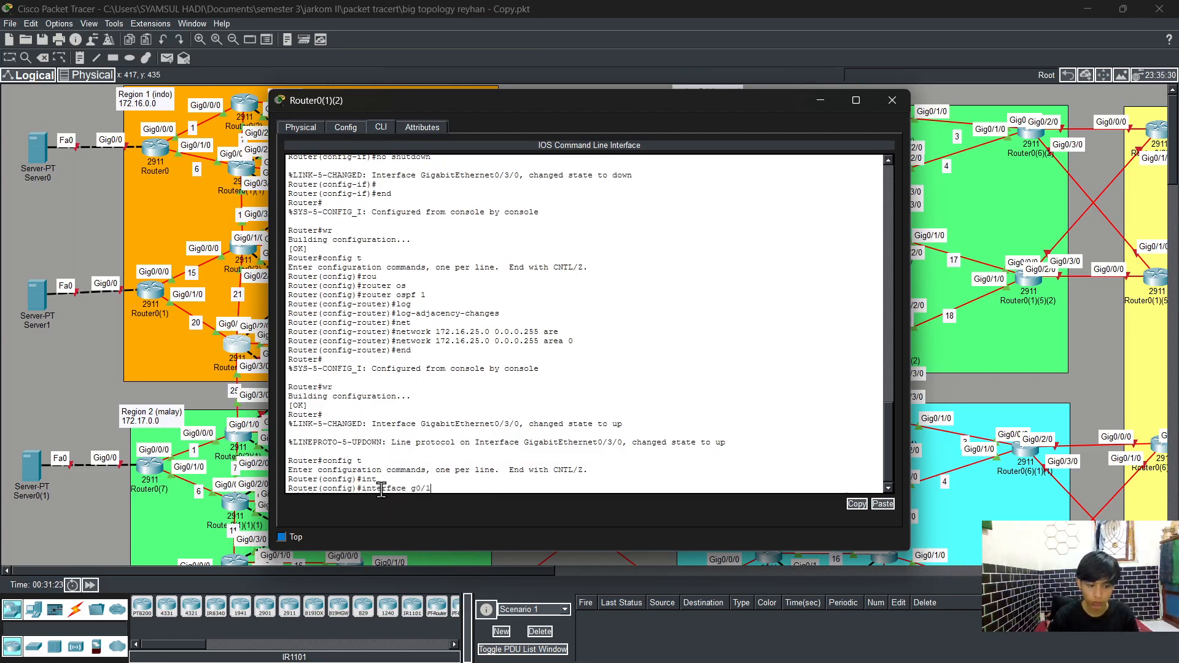
pyautogui.write('/1')
pyautogui.press('Return')
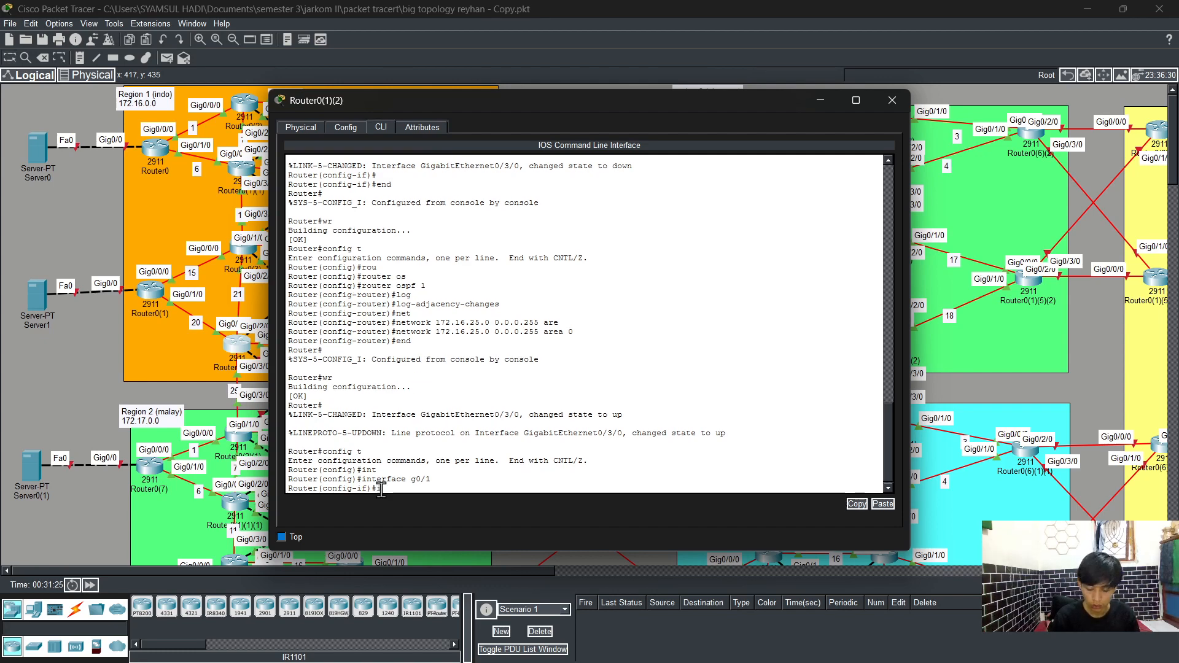
# Step: Assign IP address 172.16.26.2 with subnet mask 255.255.255.0 to interface GigabitEthernet0/1
pyautogui.write('ip ad')
pyautogui.press('Tab')
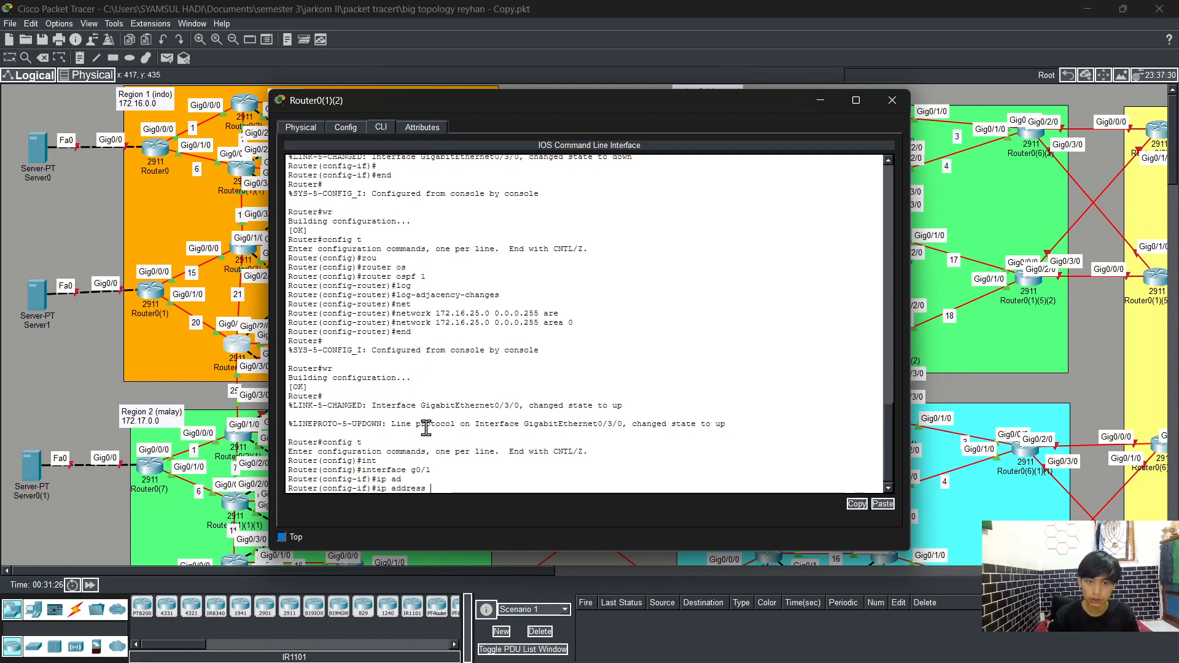
pyautogui.write('172.16')
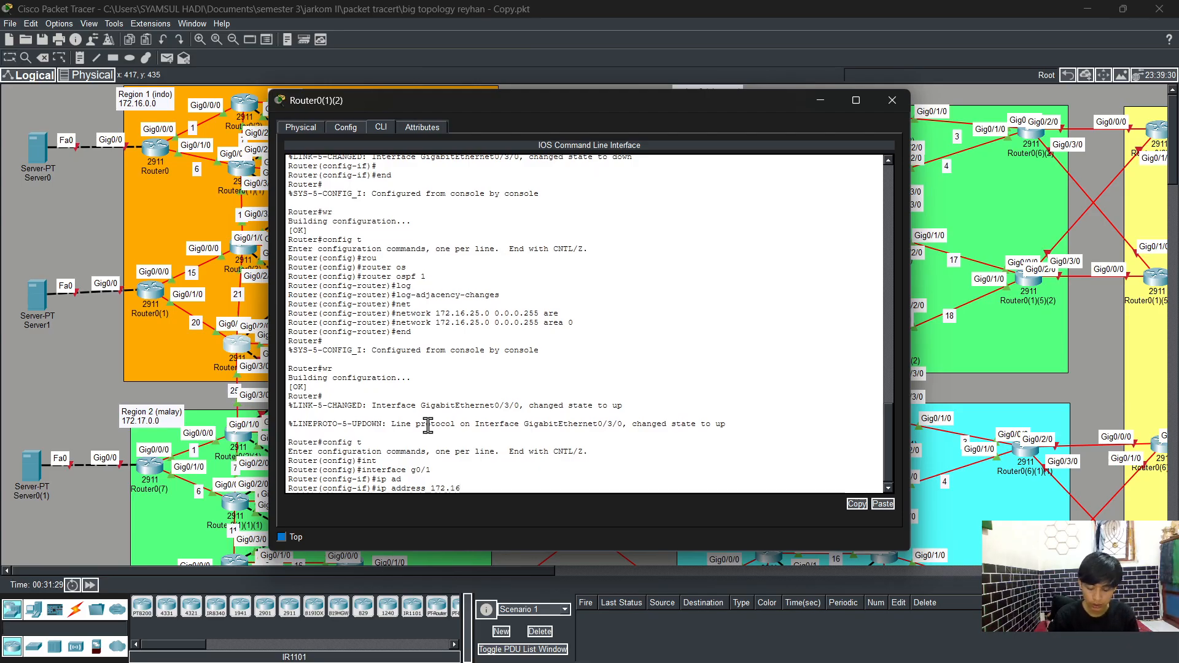
pyautogui.write('.')
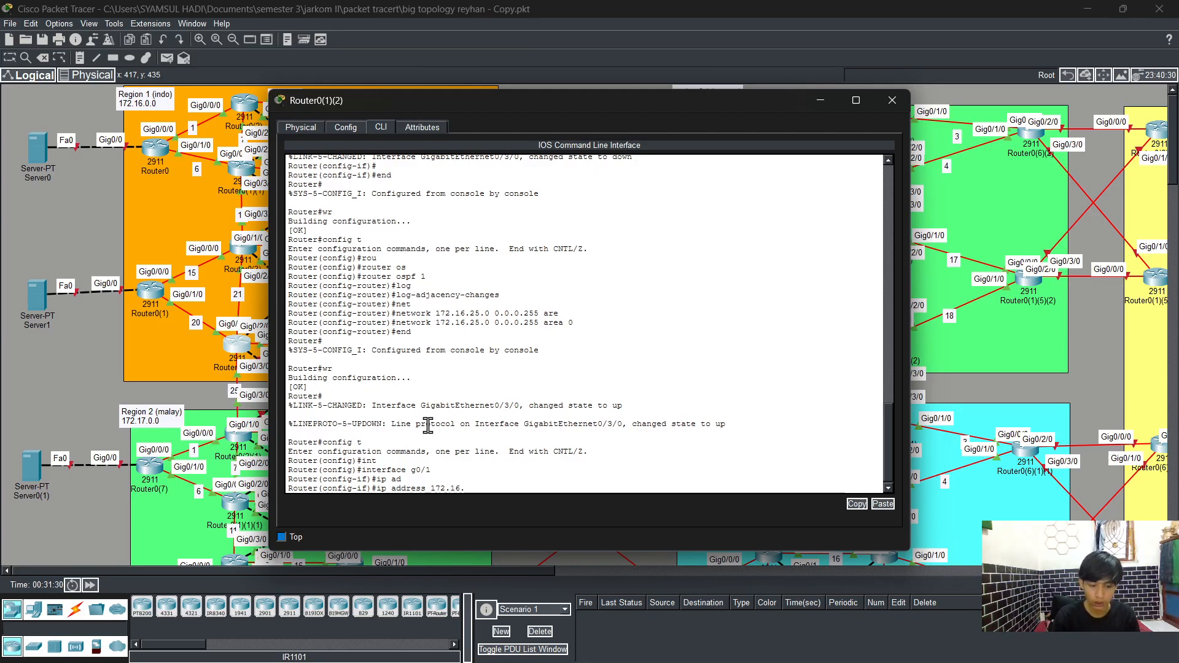
pyautogui.write('26')
pyautogui.write('.2 255')
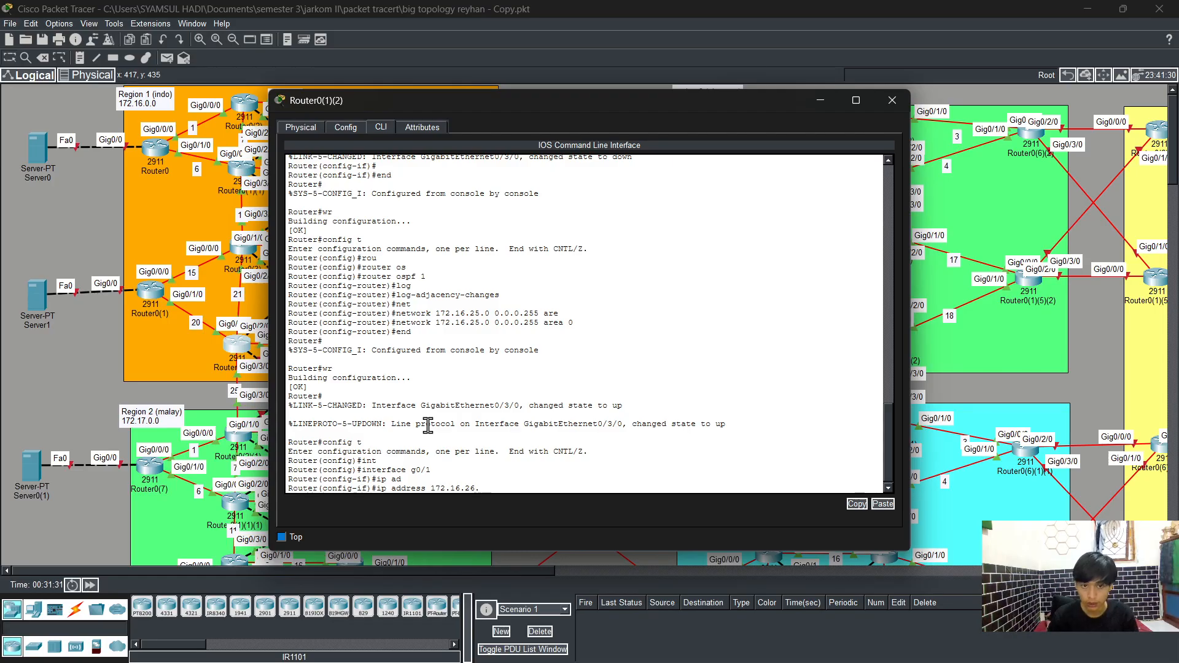
pyautogui.write('.255.255.0')
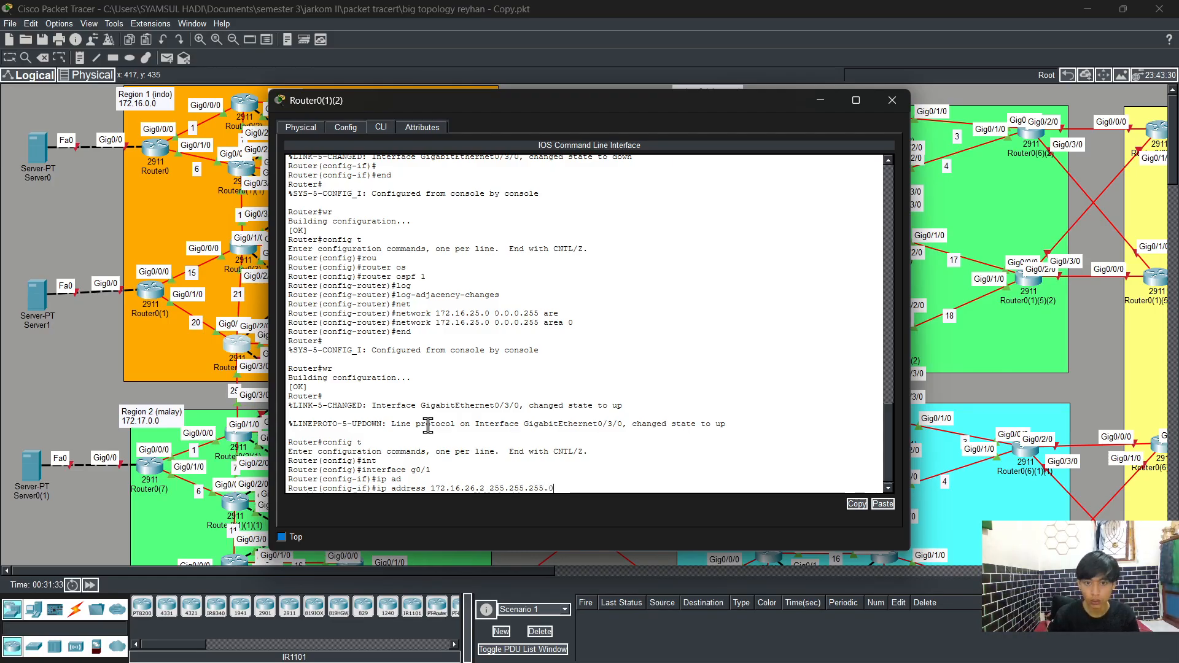
pyautogui.press('Return')
# Step: Enable interface GigabitEthernet0/1 with no shutdown and exit interface configuration
pyautogui.write('no sh')
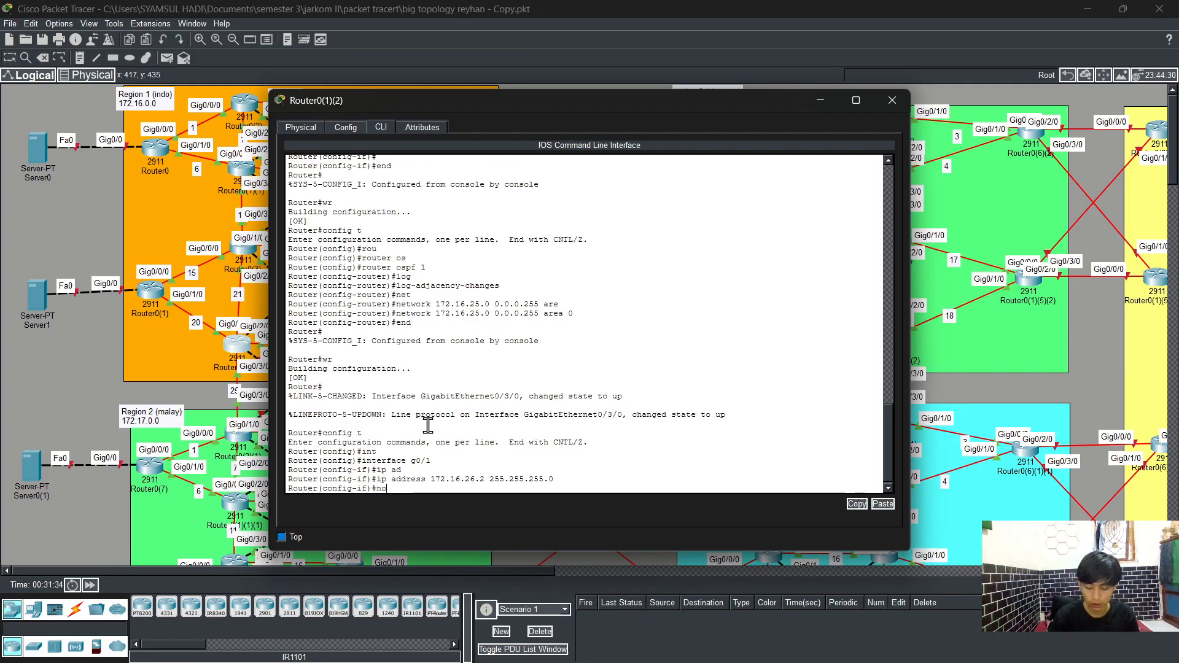
pyautogui.press('Tab')
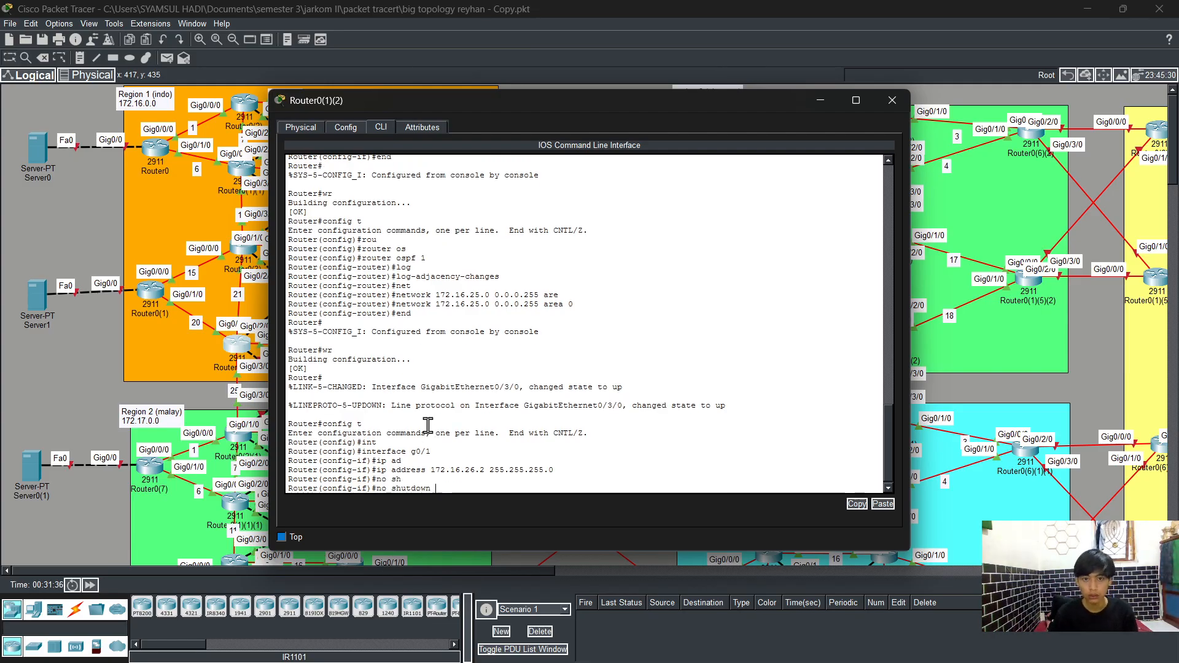
pyautogui.press('Return')
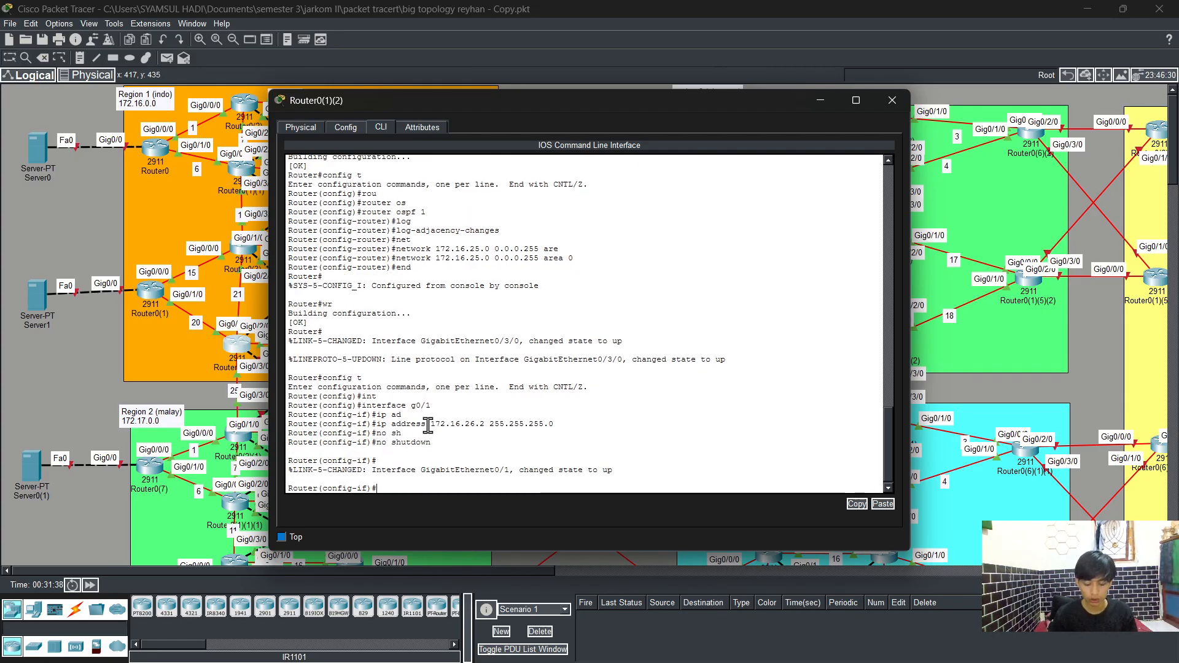
pyautogui.write('exit')
pyautogui.press('Return')
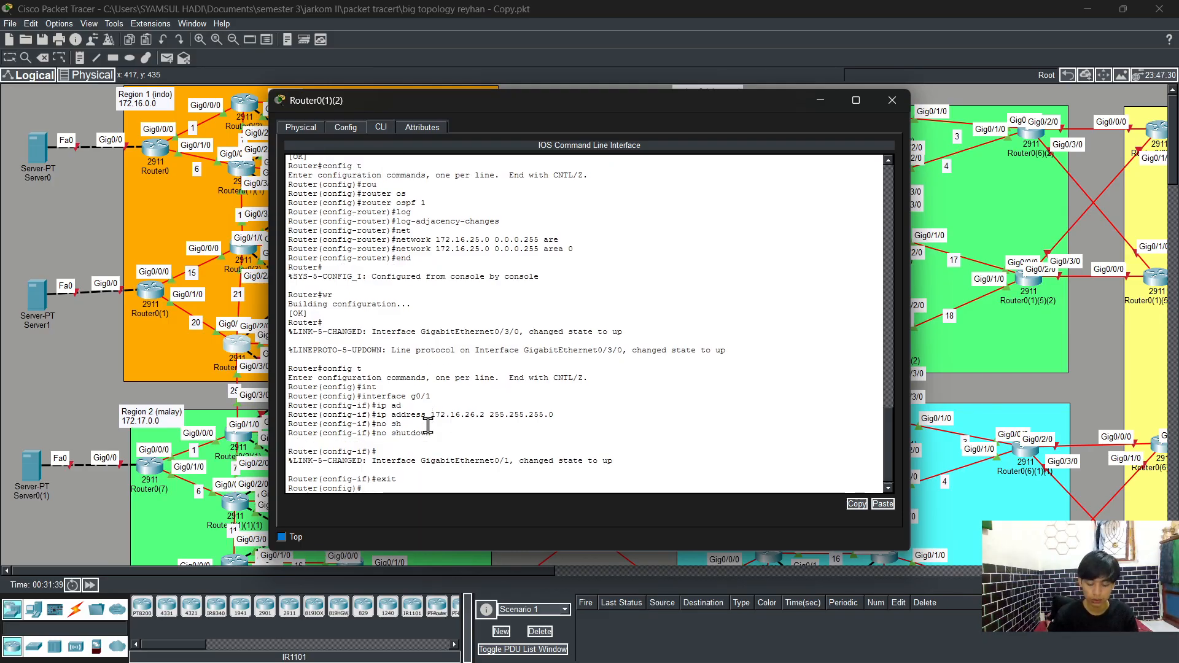
# Step: Start OSPF process 1 and enable log-adjacency-changes
pyautogui.write('rout')
pyautogui.press('Tab')
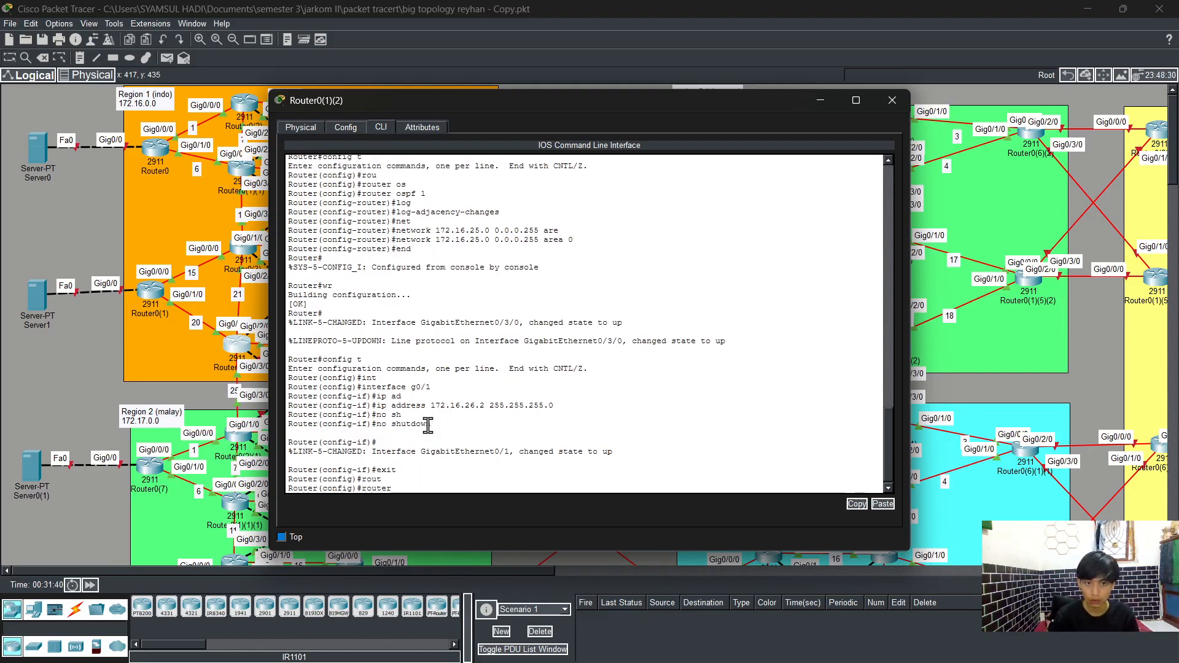
pyautogui.write('os')
pyautogui.press('Tab')
pyautogui.write('1')
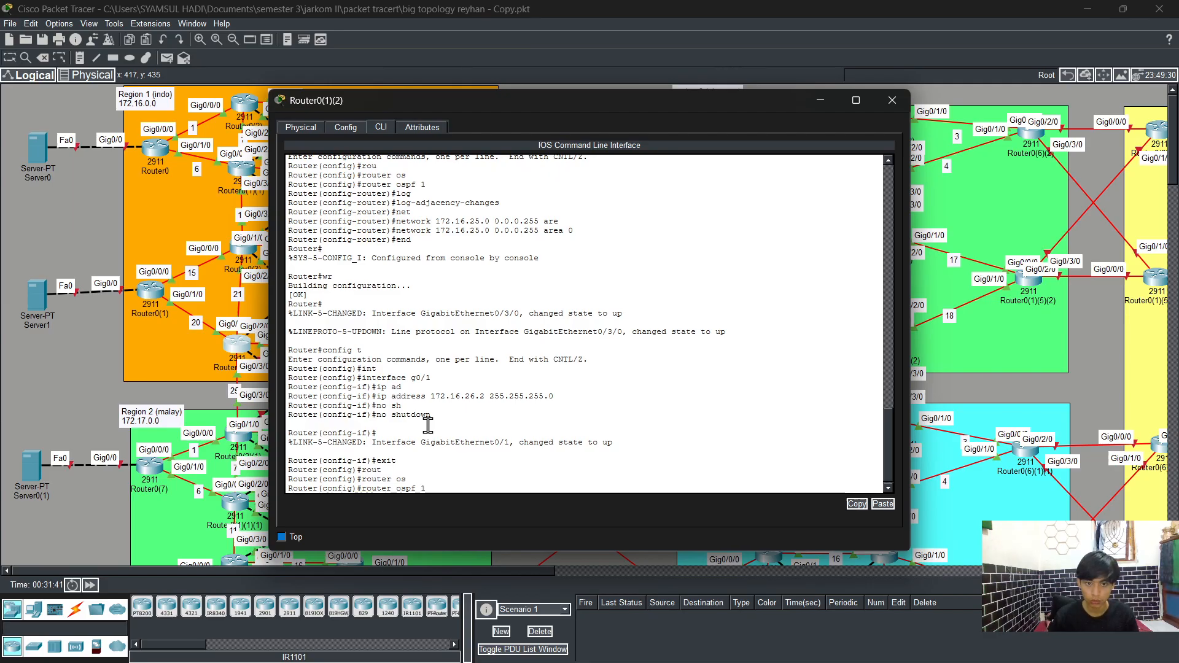
pyautogui.press('Return')
pyautogui.write('net')
pyautogui.press('Tab')
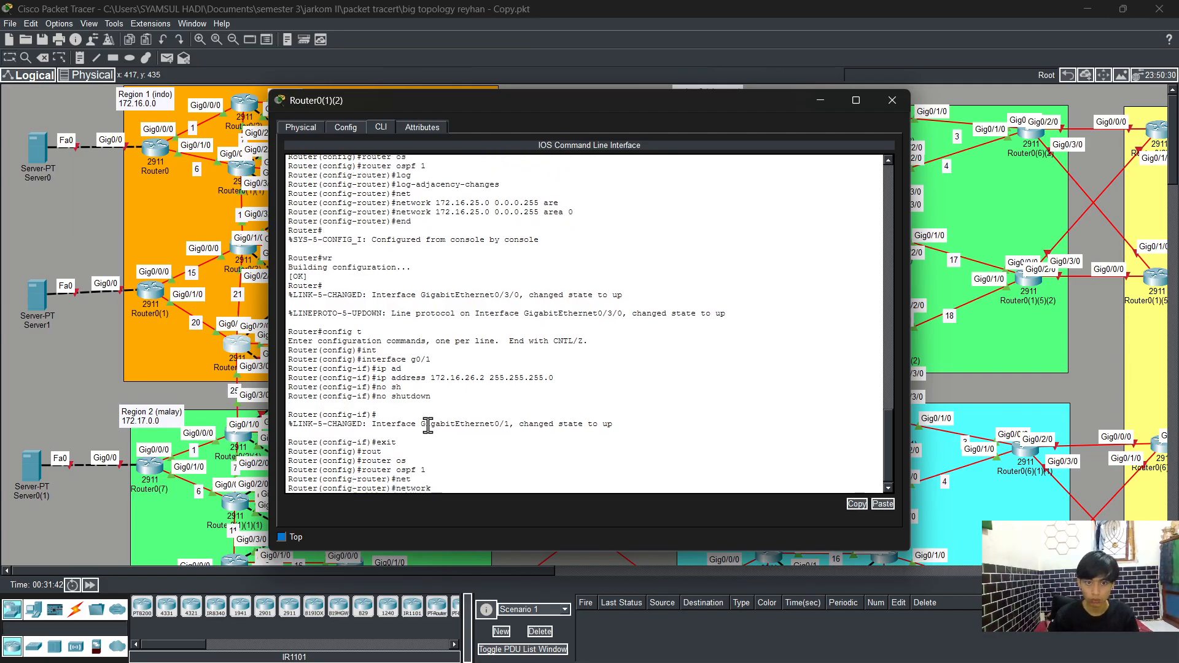
pyautogui.press('BackSpace')
pyautogui.press('BackSpace')
pyautogui.press('BackSpace')
pyautogui.press('BackSpace')
pyautogui.press('BackSpace')
pyautogui.press('BackSpace')
pyautogui.press('BackSpace')
pyautogui.write('log')
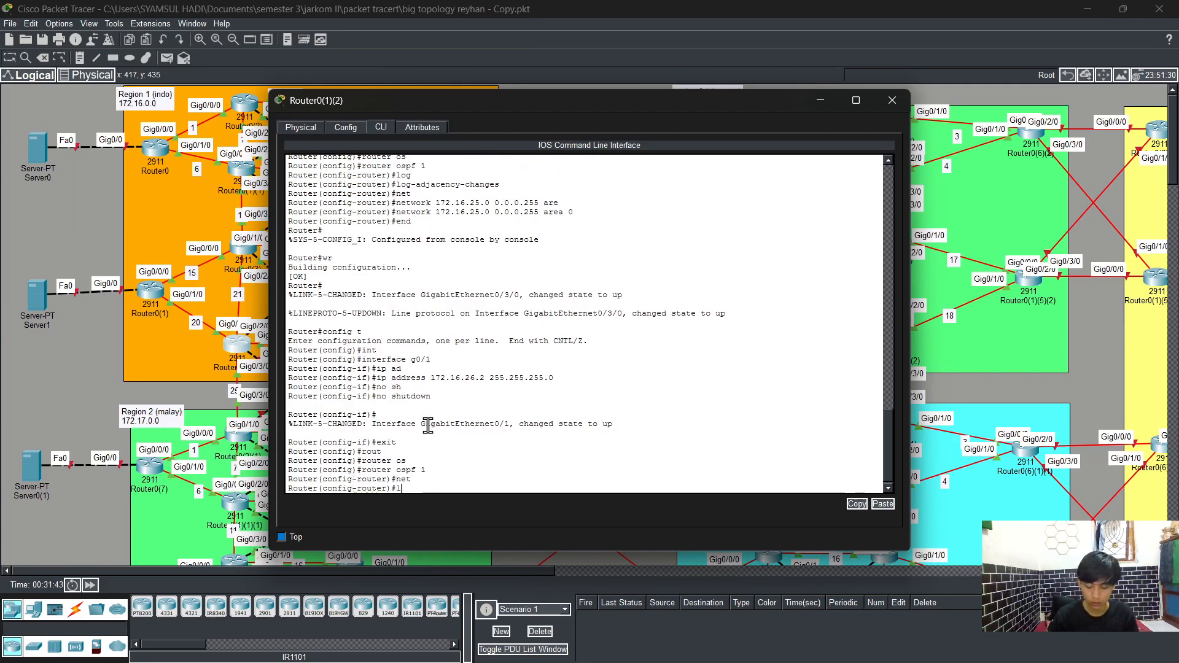
pyautogui.press('Tab')
pyautogui.press('Return')
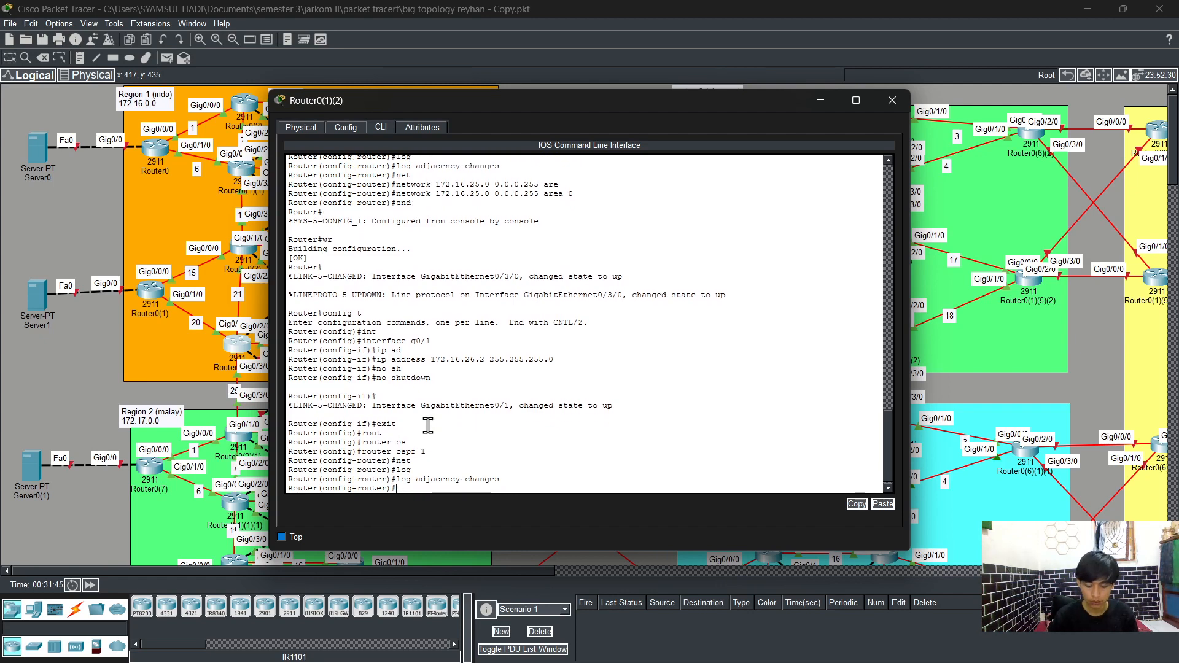
# Step: Advertise network 172.16.26.0 with wildcard 0.0.0.255 in OSPF area 0
pyautogui.write('net')
pyautogui.press('Tab')
pyautogui.write('172')
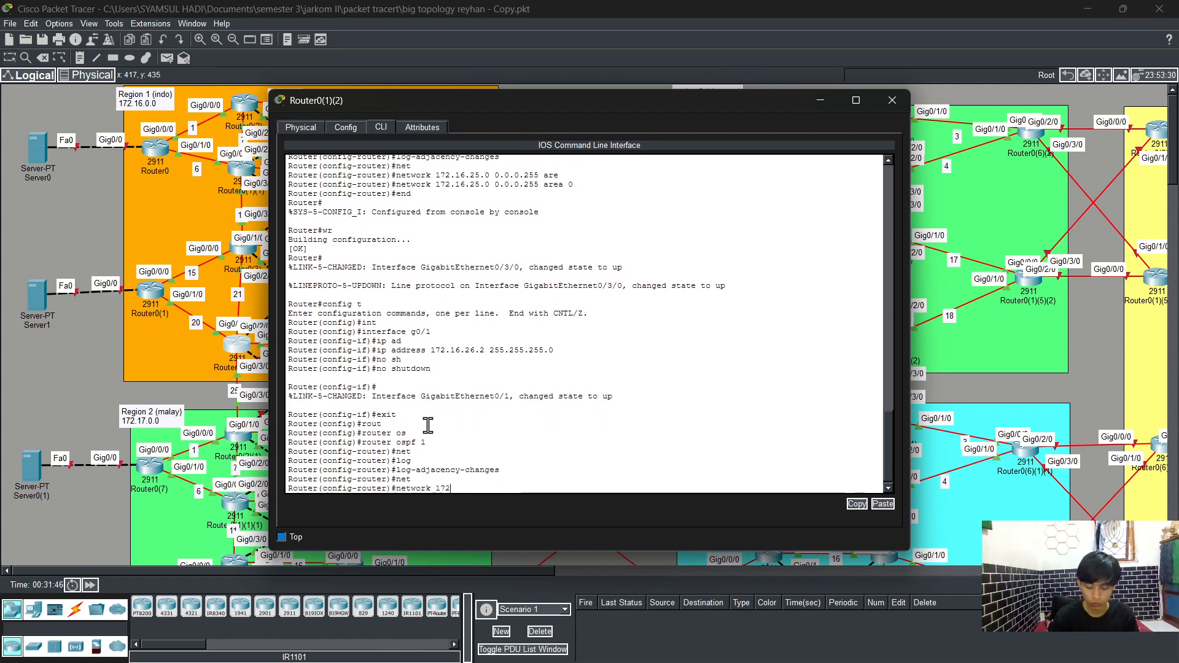
pyautogui.write('.16.')
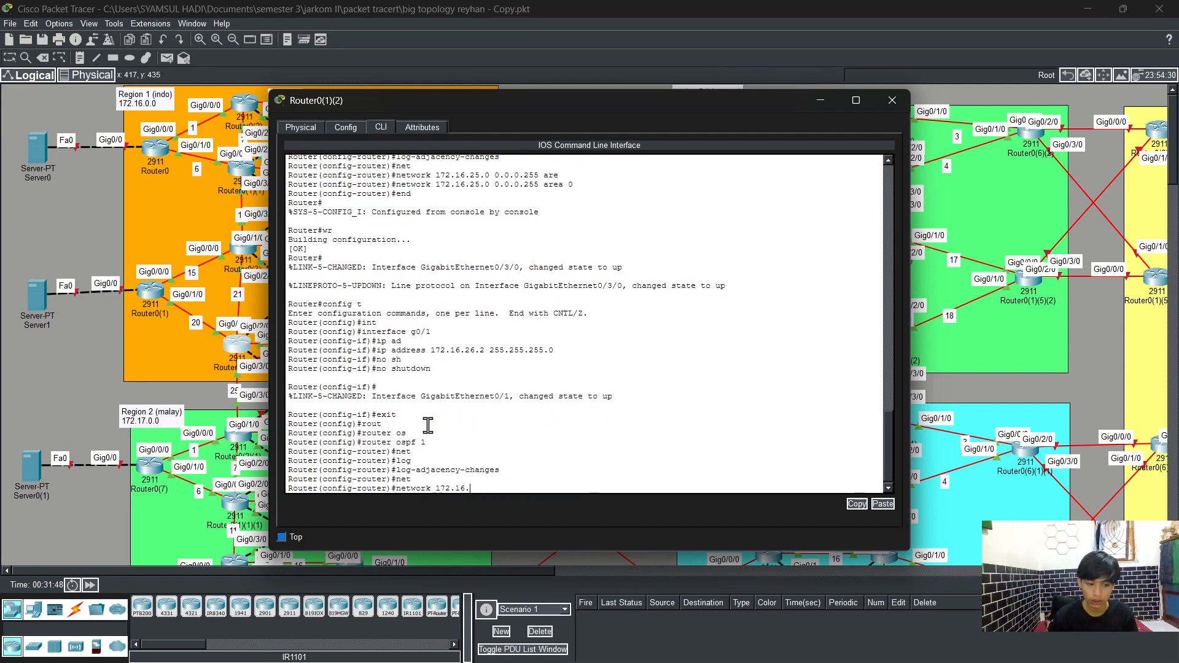
pyautogui.write('23')
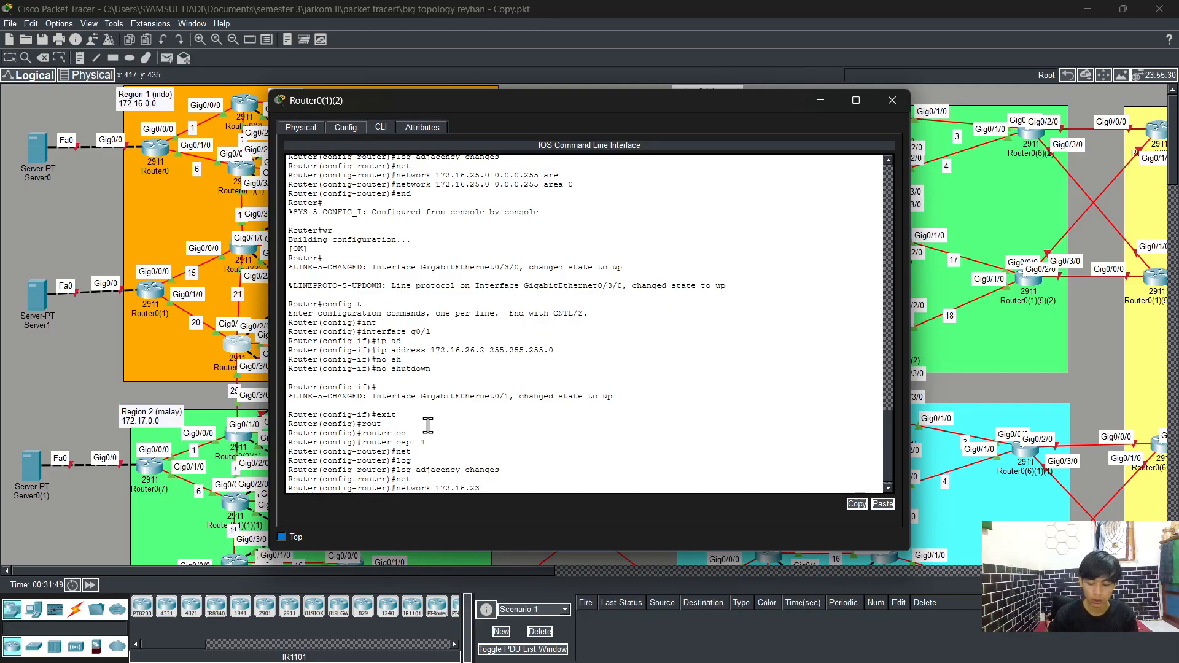
pyautogui.press('BackSpace')
pyautogui.write('6')
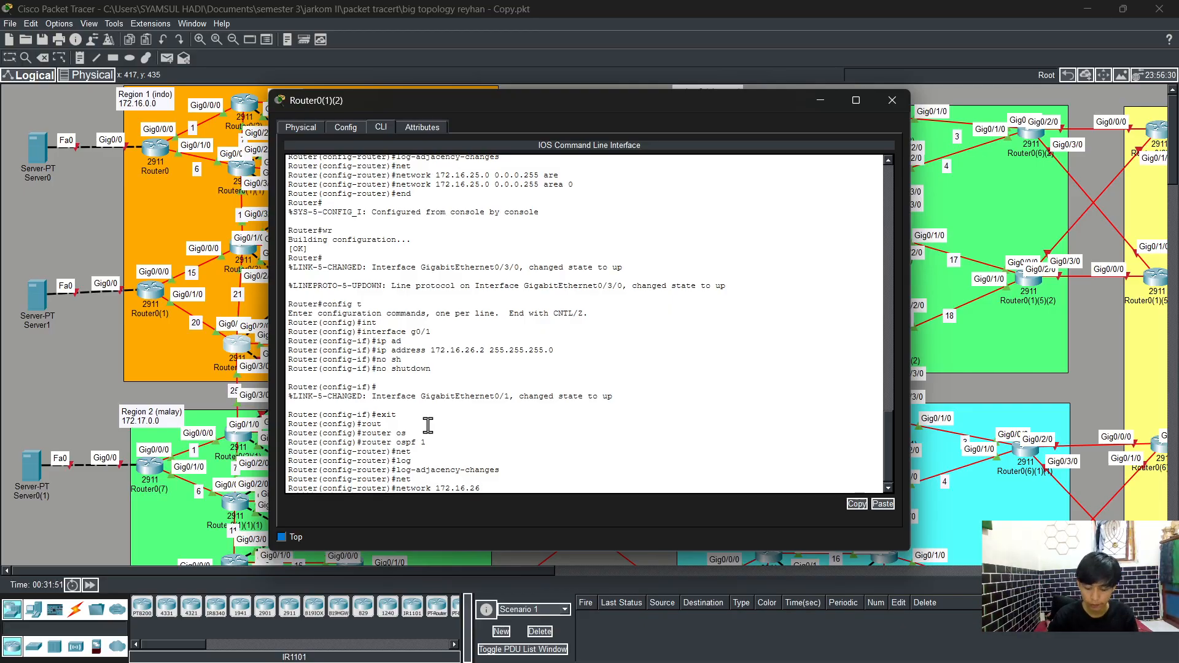
pyautogui.write('.0')
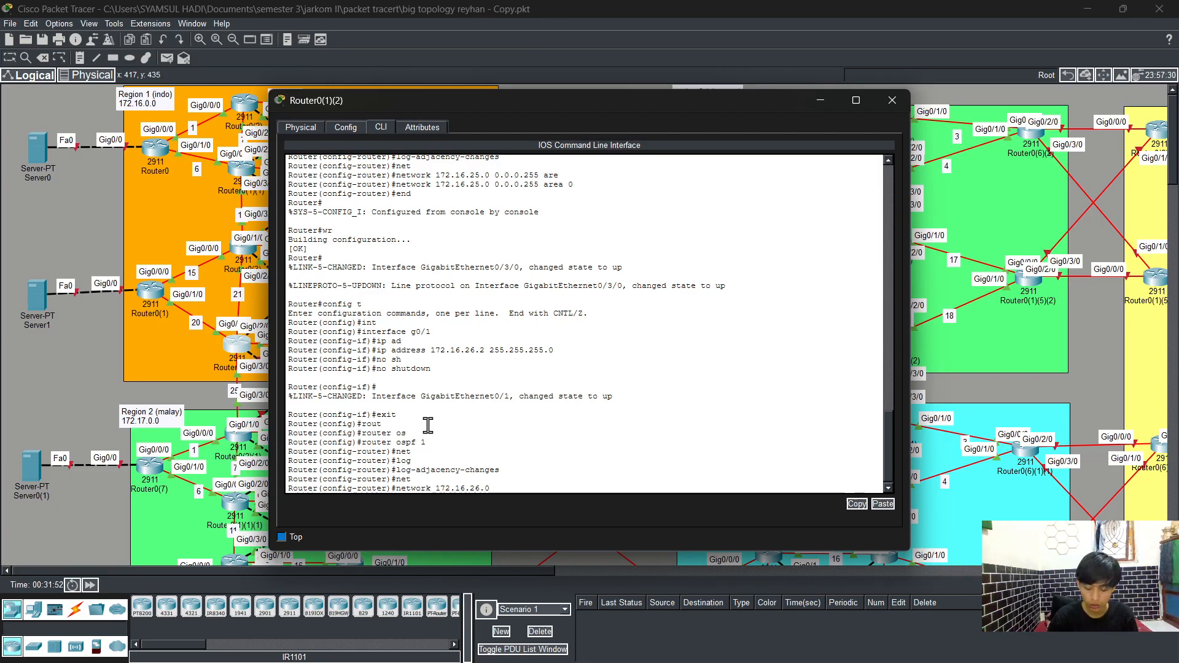
pyautogui.write(' 0.0.0')
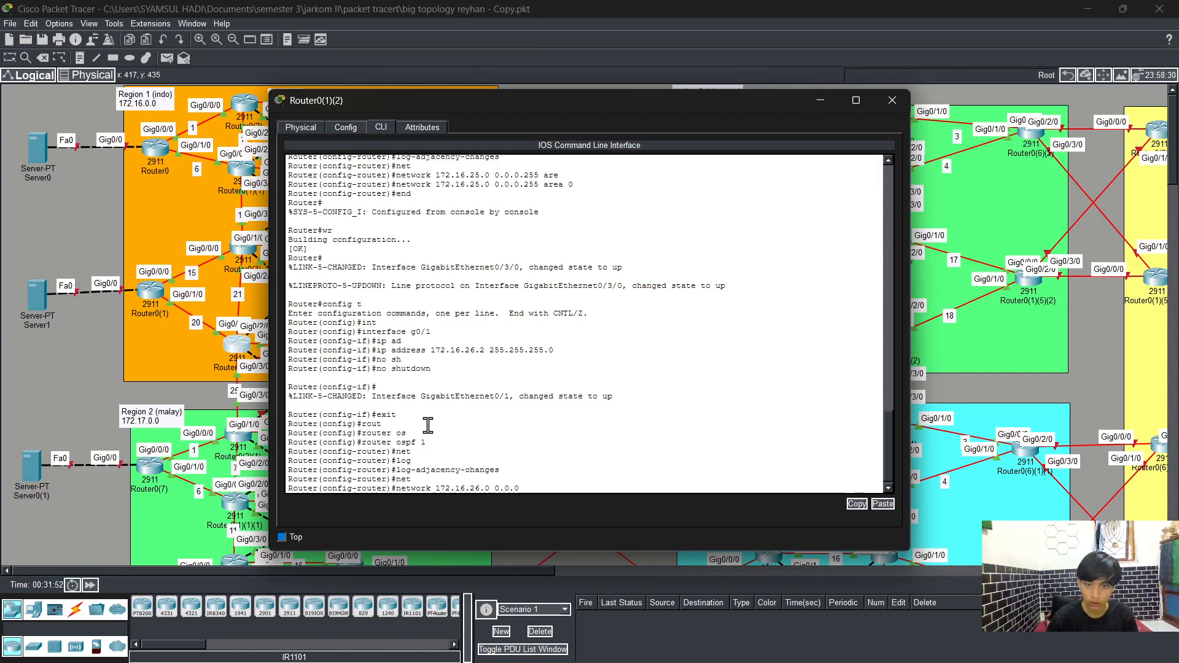
pyautogui.write('.255 are')
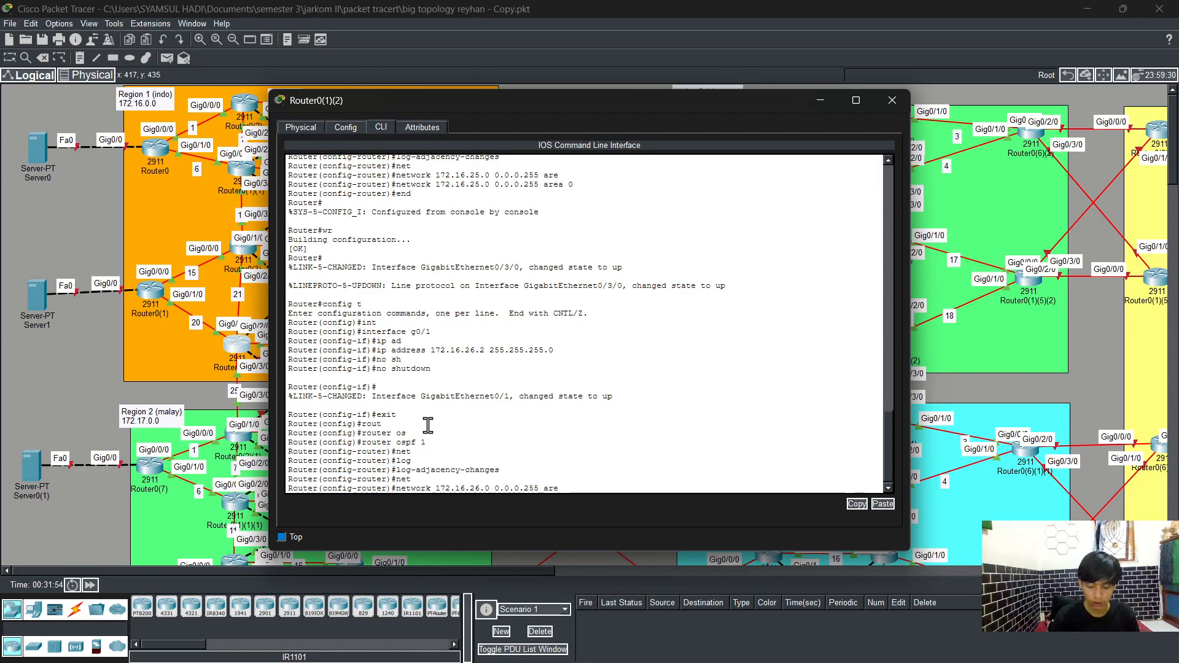
pyautogui.press('Tab')
pyautogui.write('0')
pyautogui.press('Return')
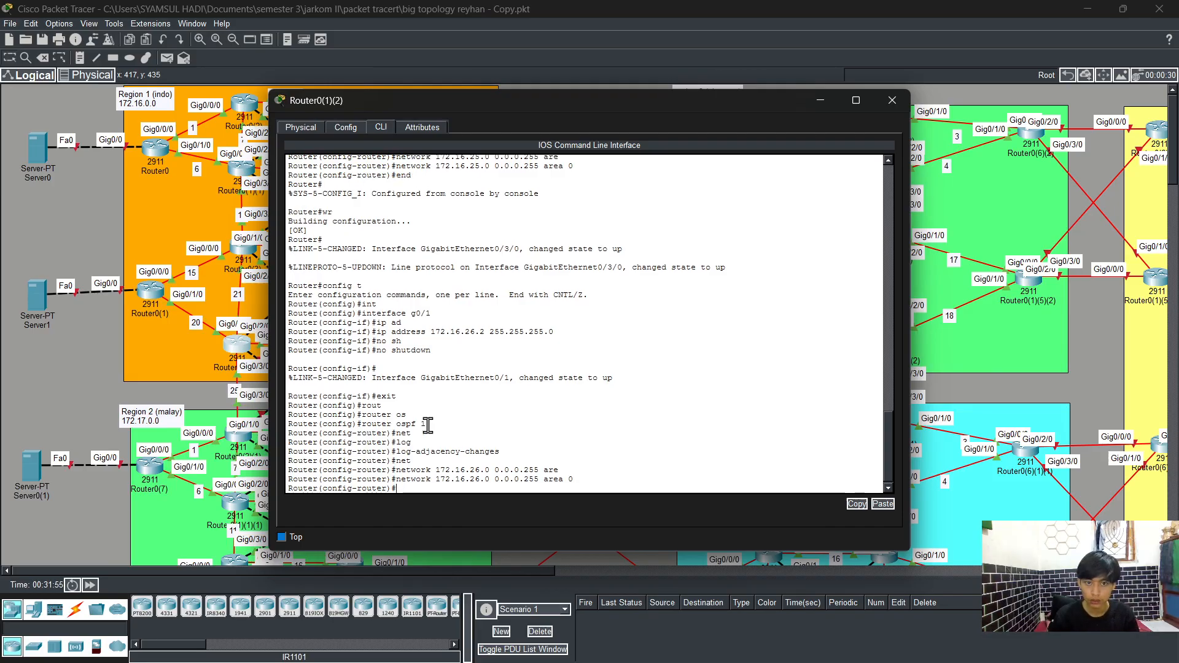
# Step: Leave configuration mode and save the running configuration with write
pyautogui.write('en')
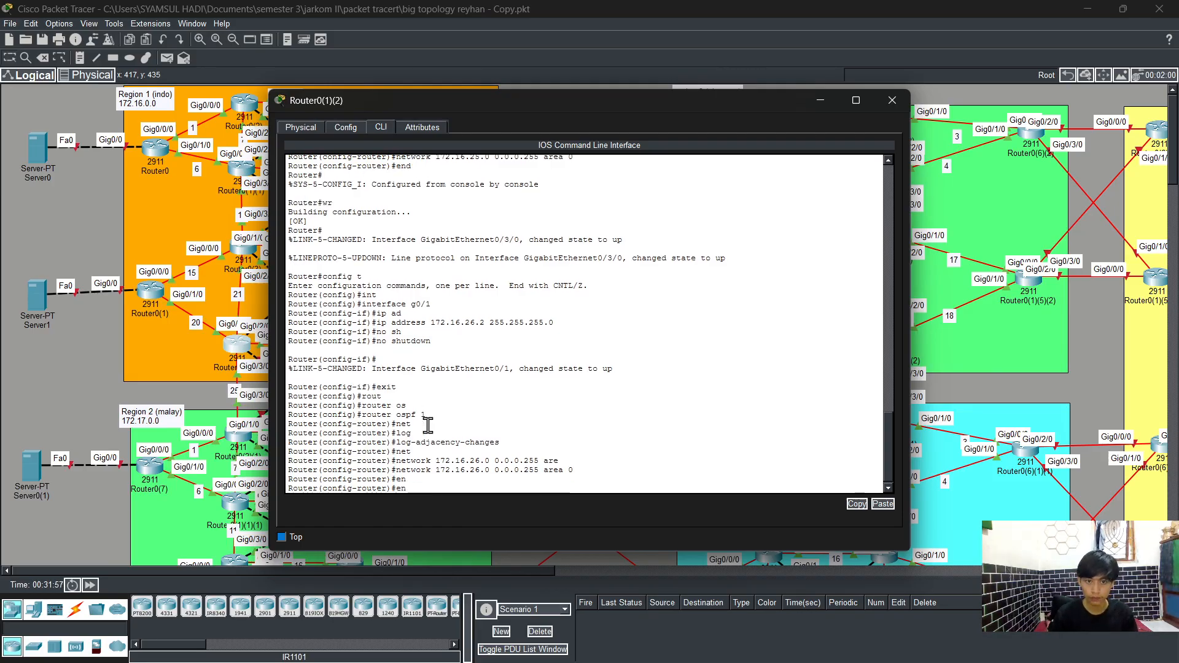
pyautogui.press('Tab')
pyautogui.press('Return')
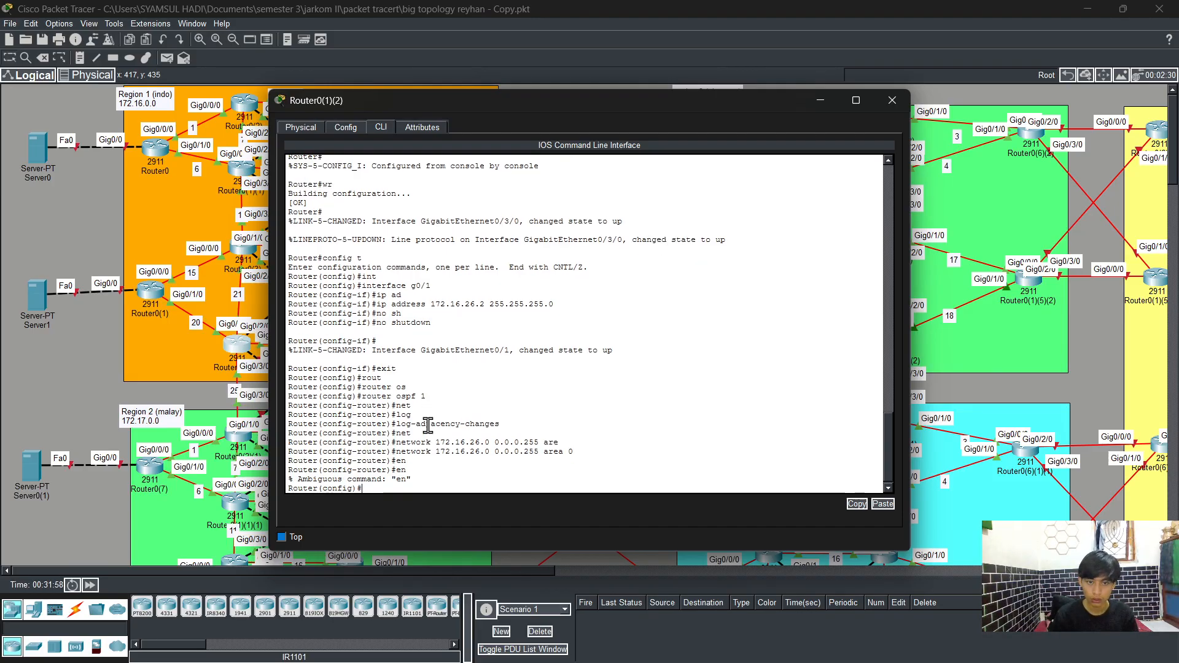
pyautogui.write('ex')
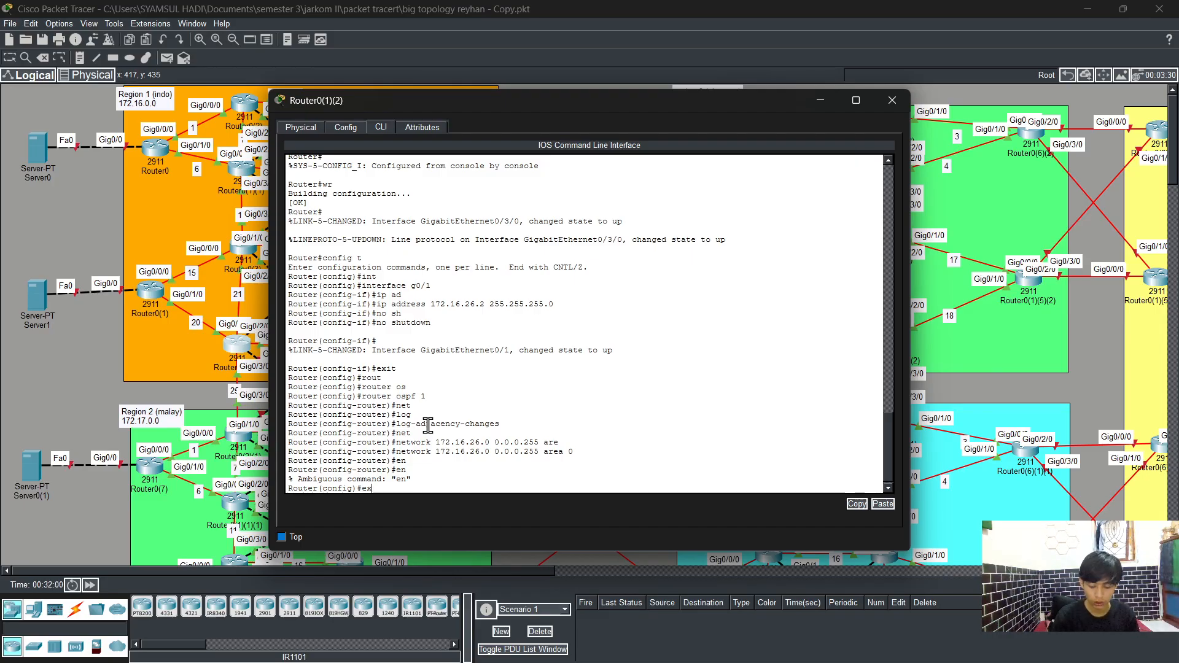
pyautogui.write('it')
pyautogui.press('Return')
pyautogui.write('wr')
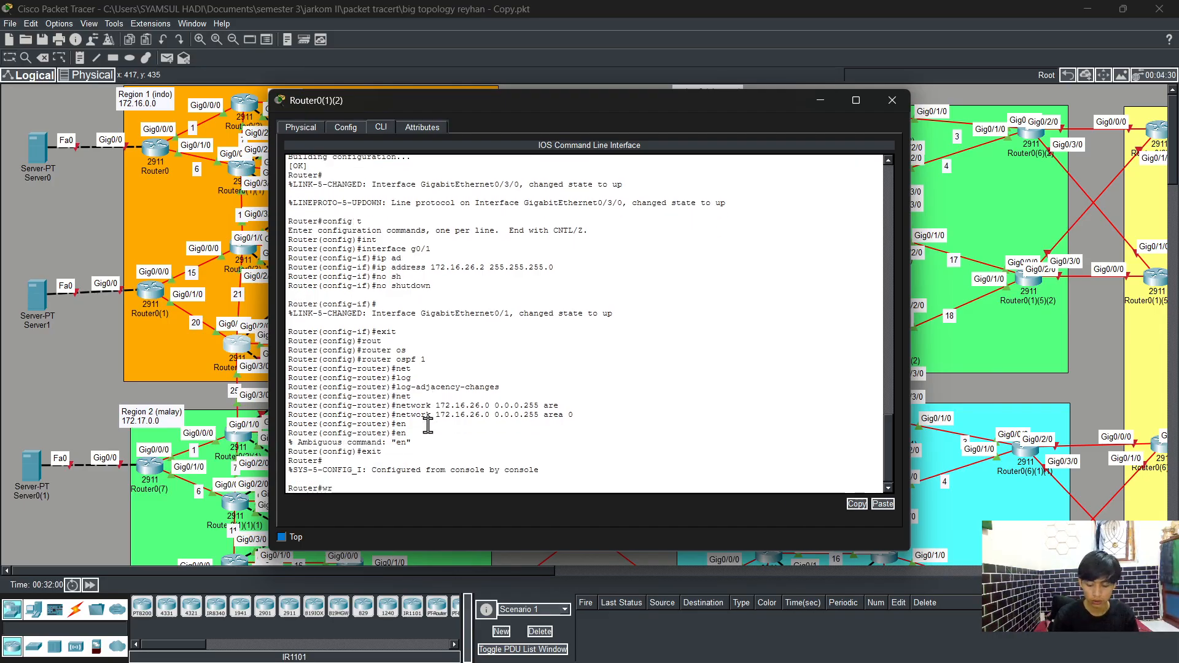
pyautogui.press('Return')
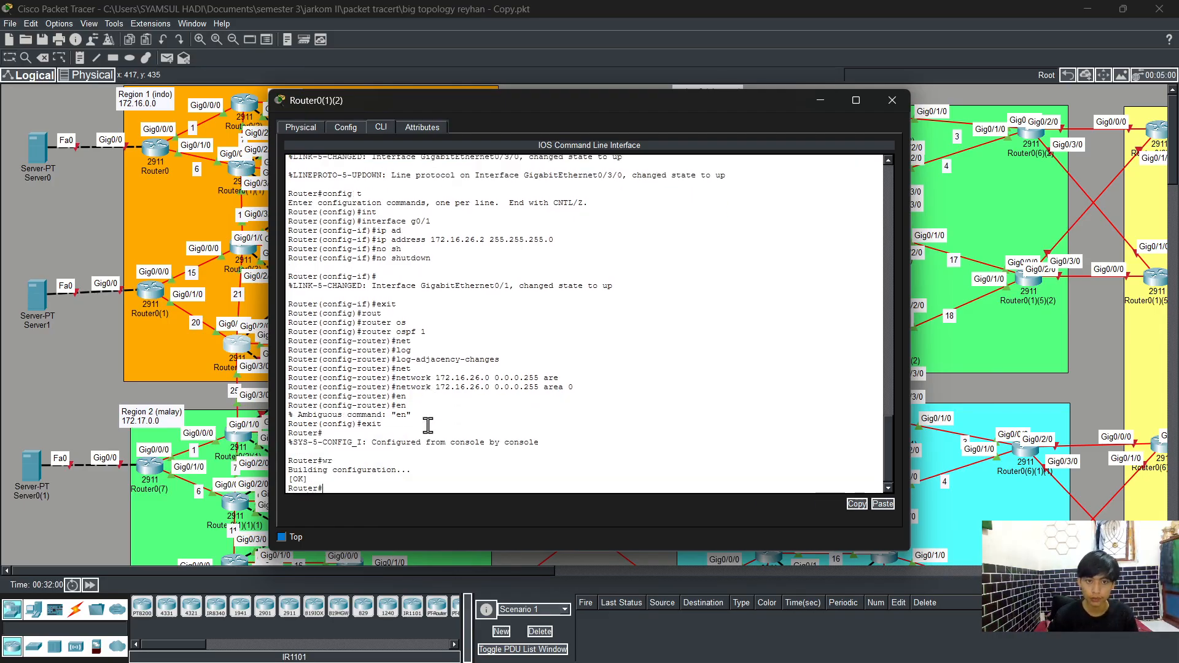
# Step: Close Router0(1)(2)'s window and open the command line of router Router0(1)(4)
pyautogui.click(908, 103)
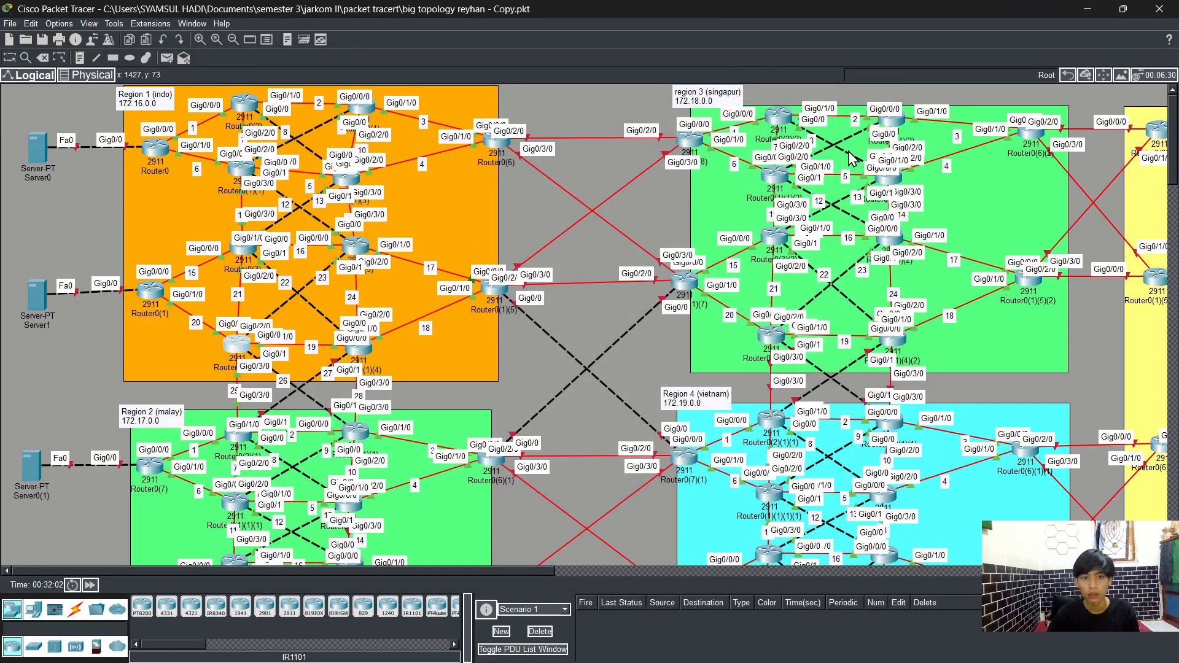
pyautogui.click(358, 355)
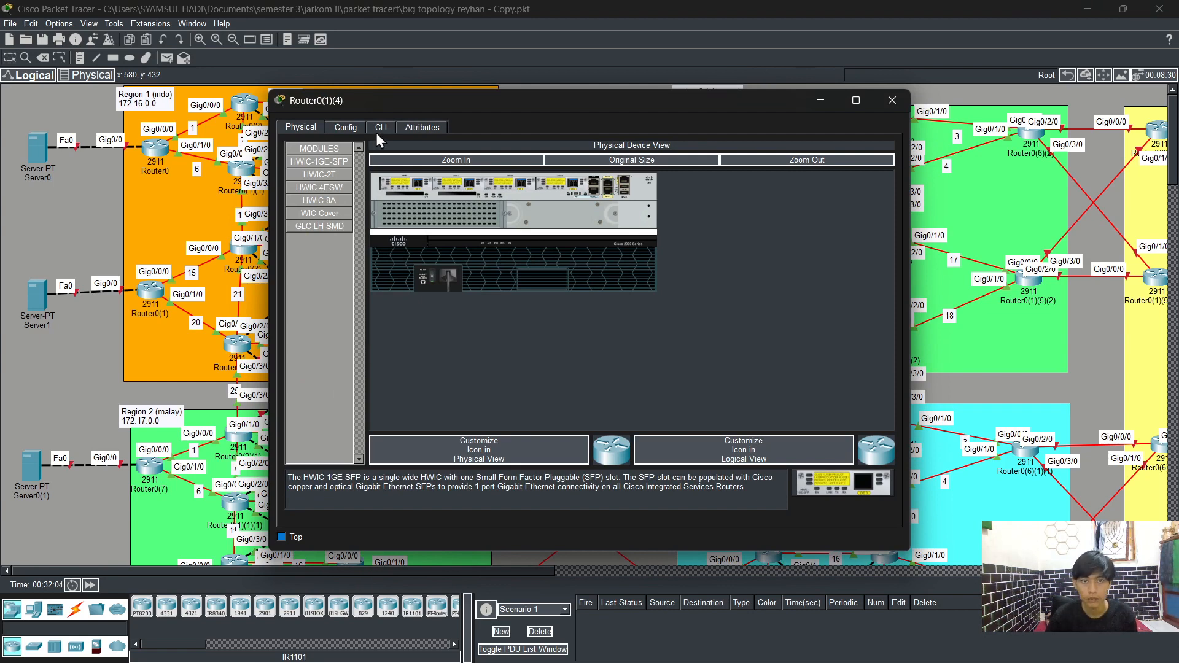
pyautogui.click(879, 644)
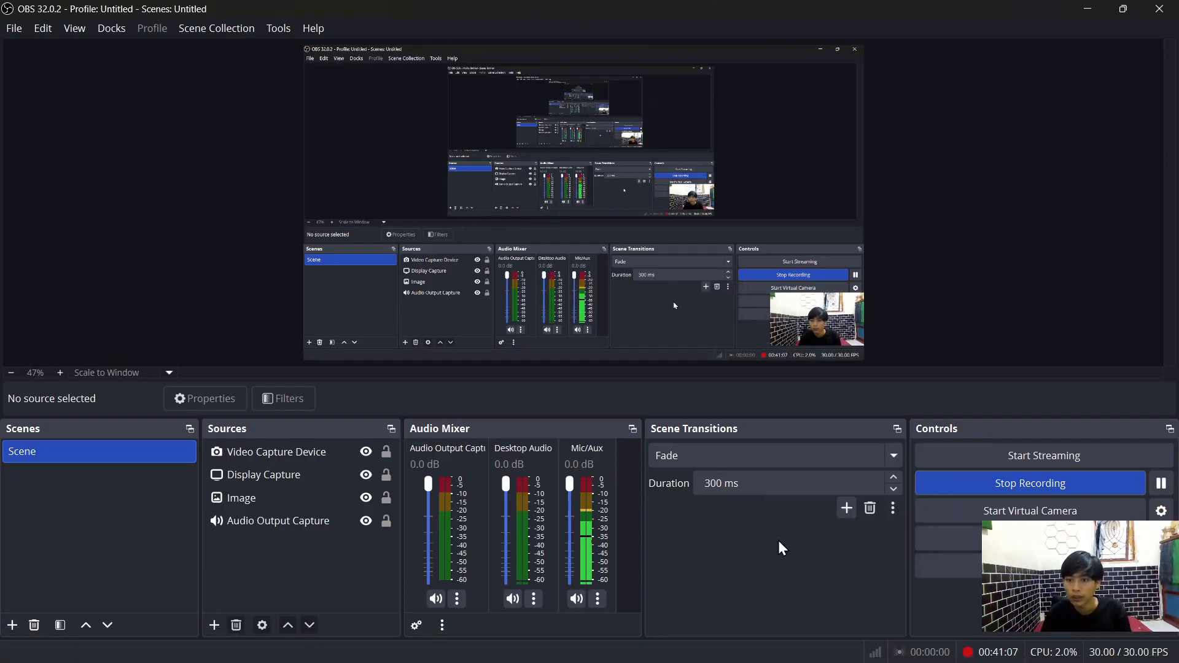
pyautogui.click(1088, 9)
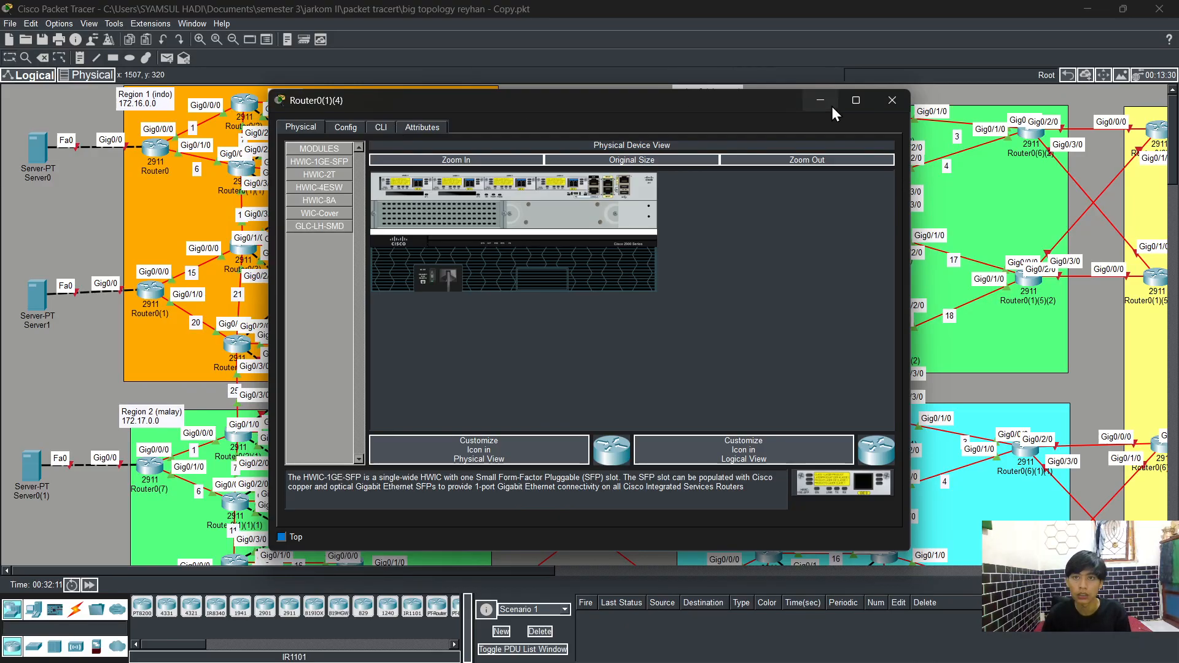
pyautogui.click(878, 102)
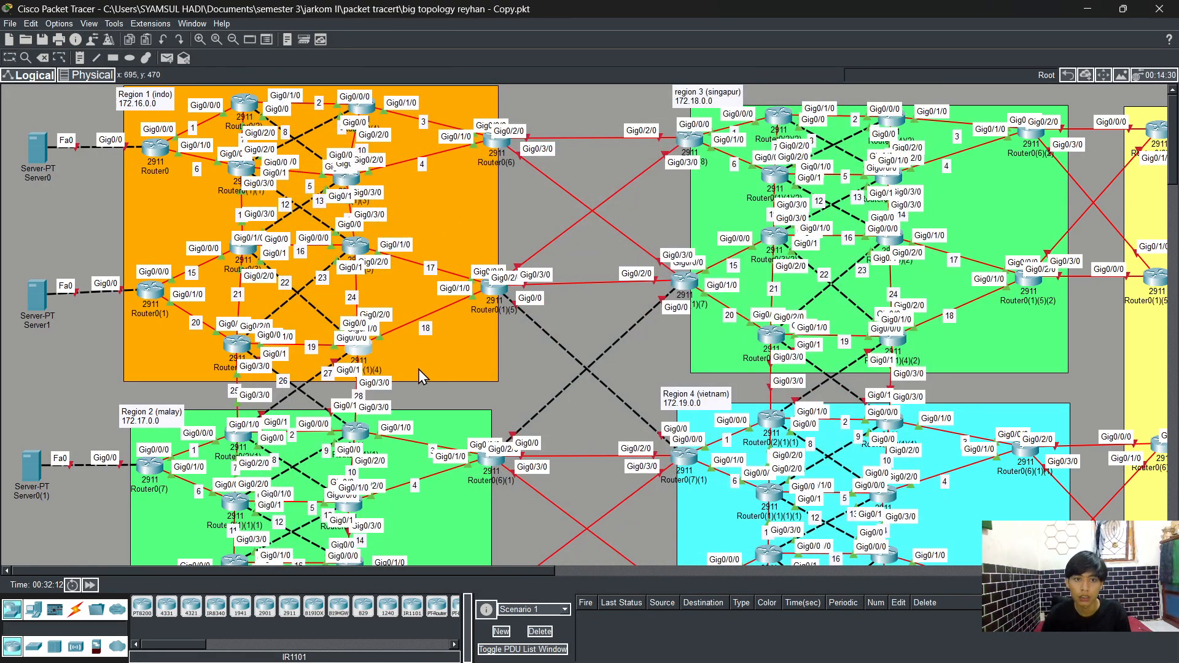
pyautogui.click(359, 349)
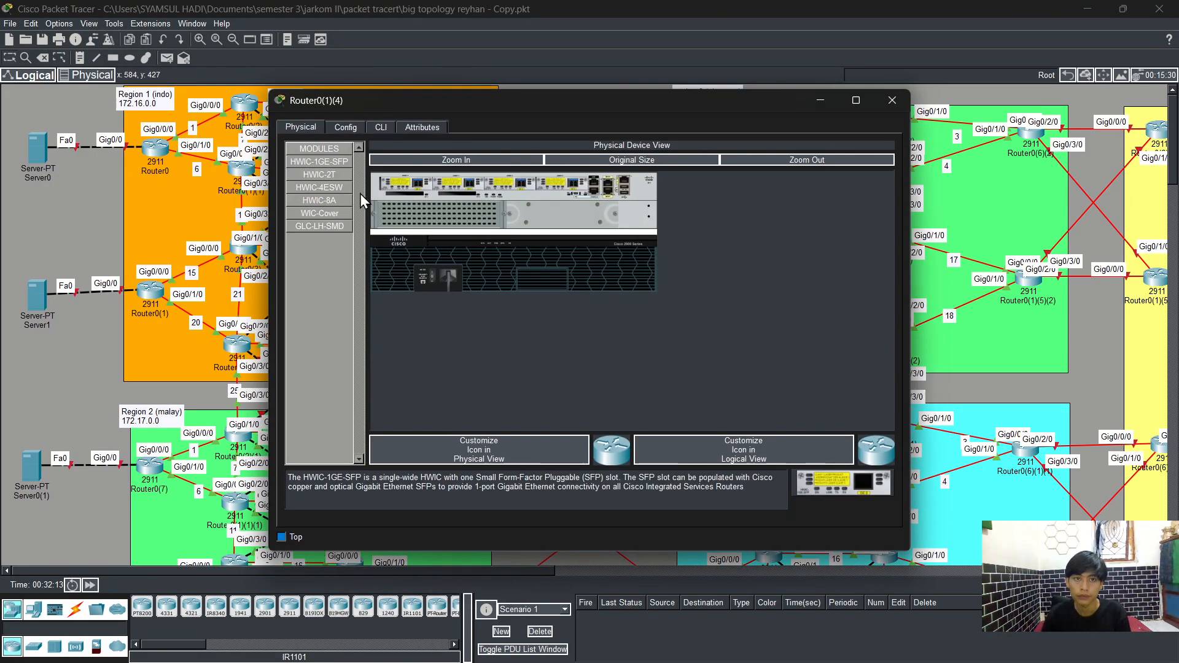
pyautogui.click(381, 127)
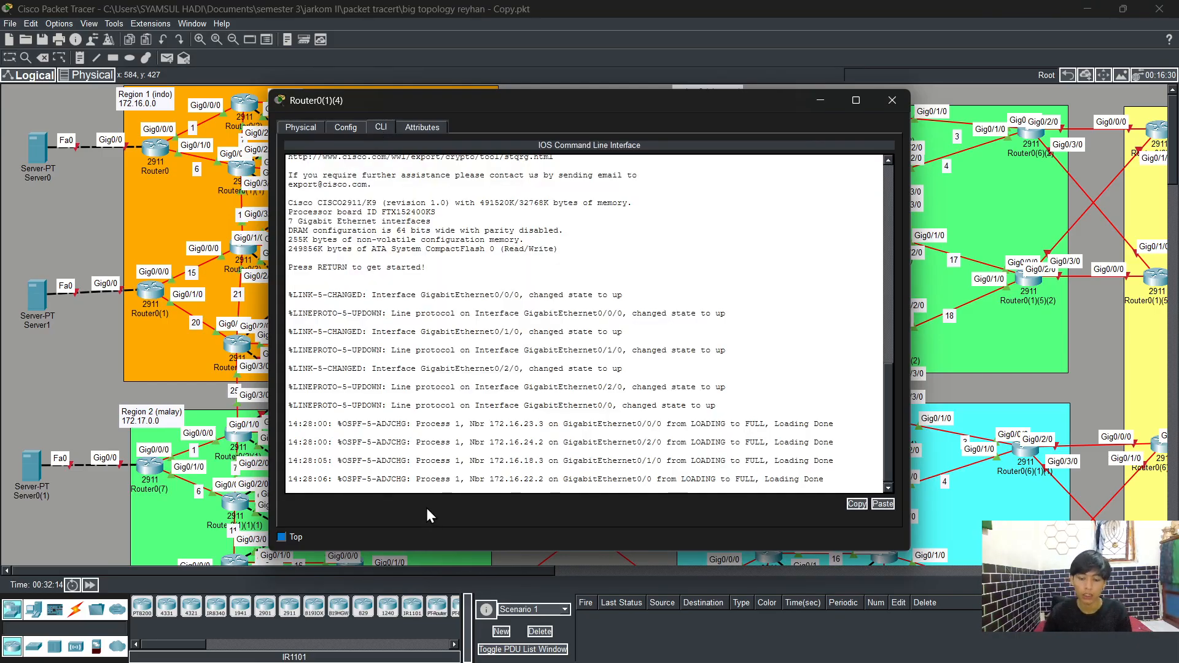
# Step: Enter privileged and global configuration mode on Router0(1)(4) and open interface GigabitEthernet0/3/0
pyautogui.press('Return')
pyautogui.write('en')
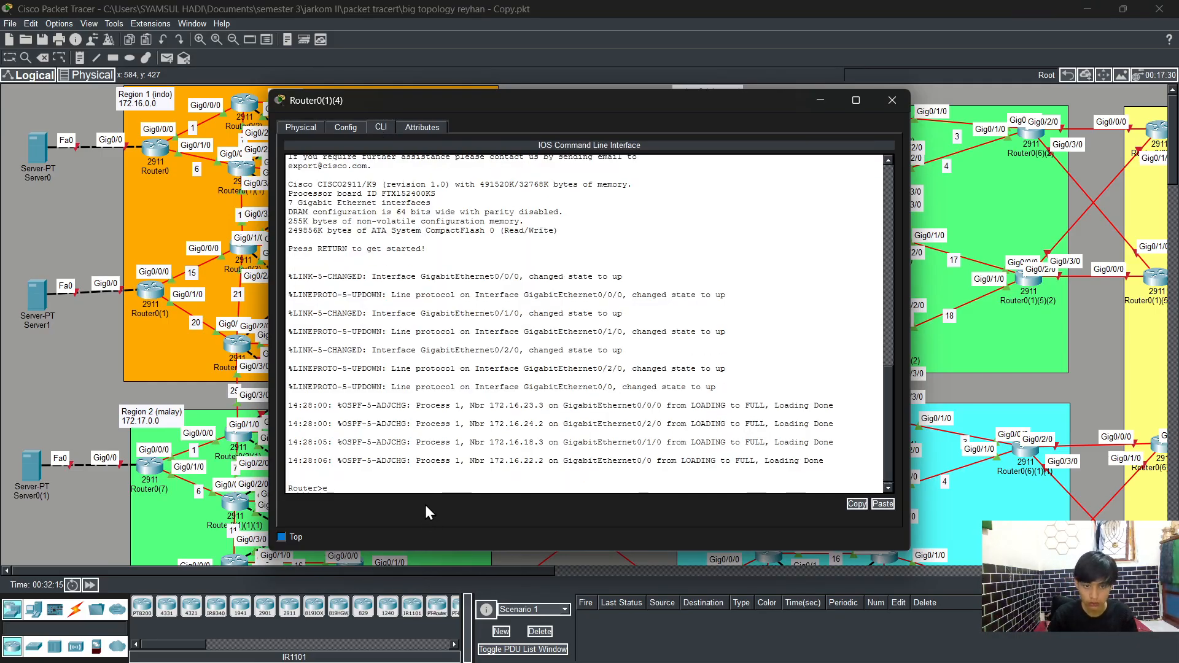
pyautogui.press('Tab')
pyautogui.press('Return')
pyautogui.write('config t')
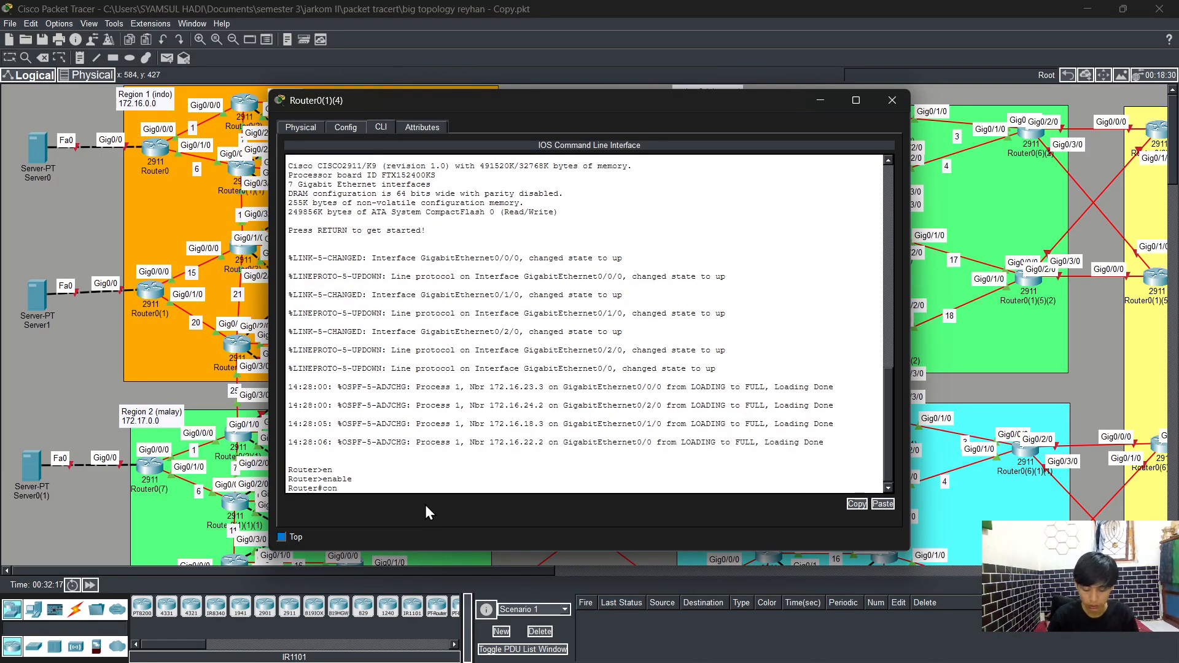
pyautogui.press('Return')
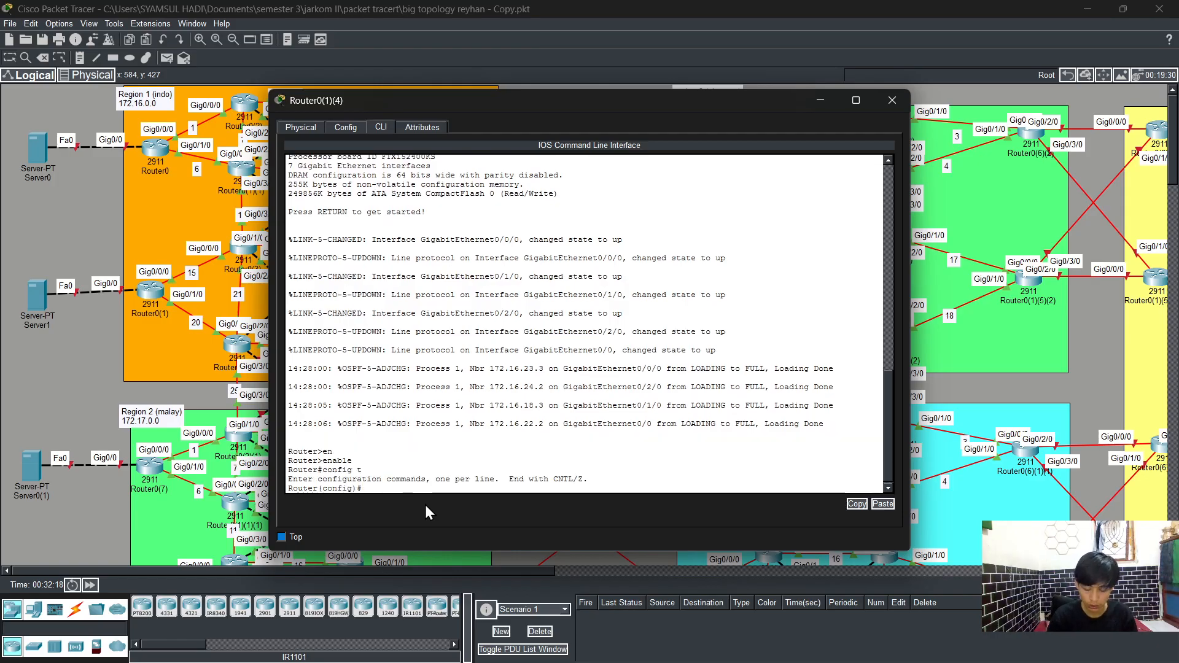
pyautogui.write('int')
pyautogui.press('Tab')
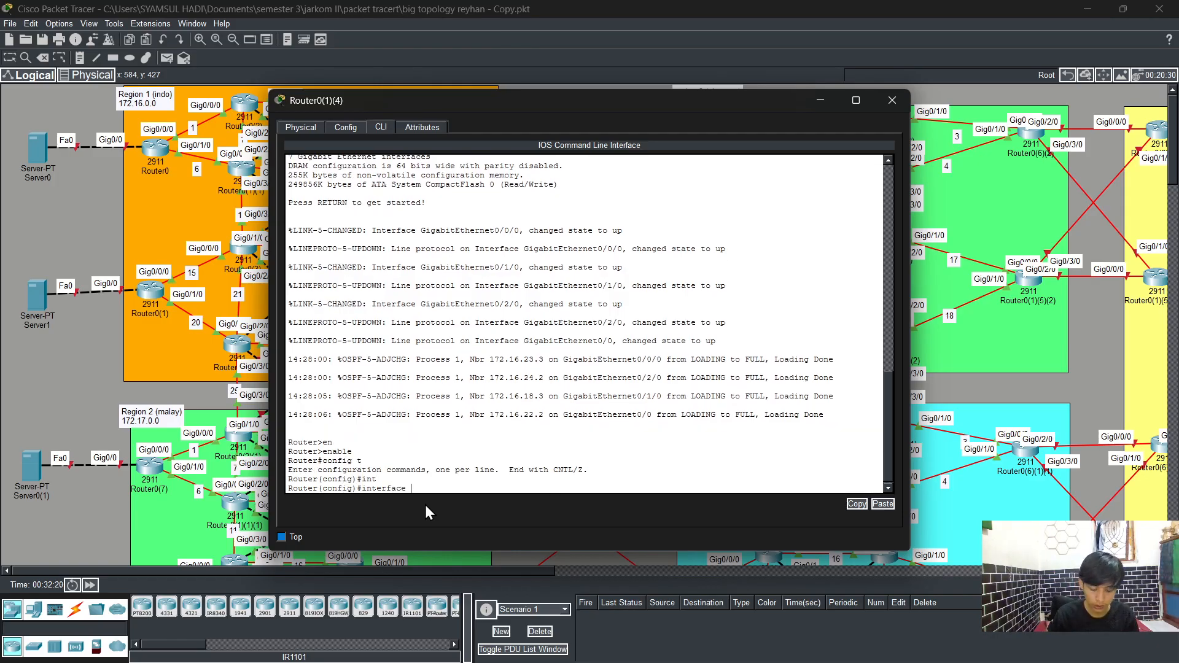
pyautogui.write('g0/')
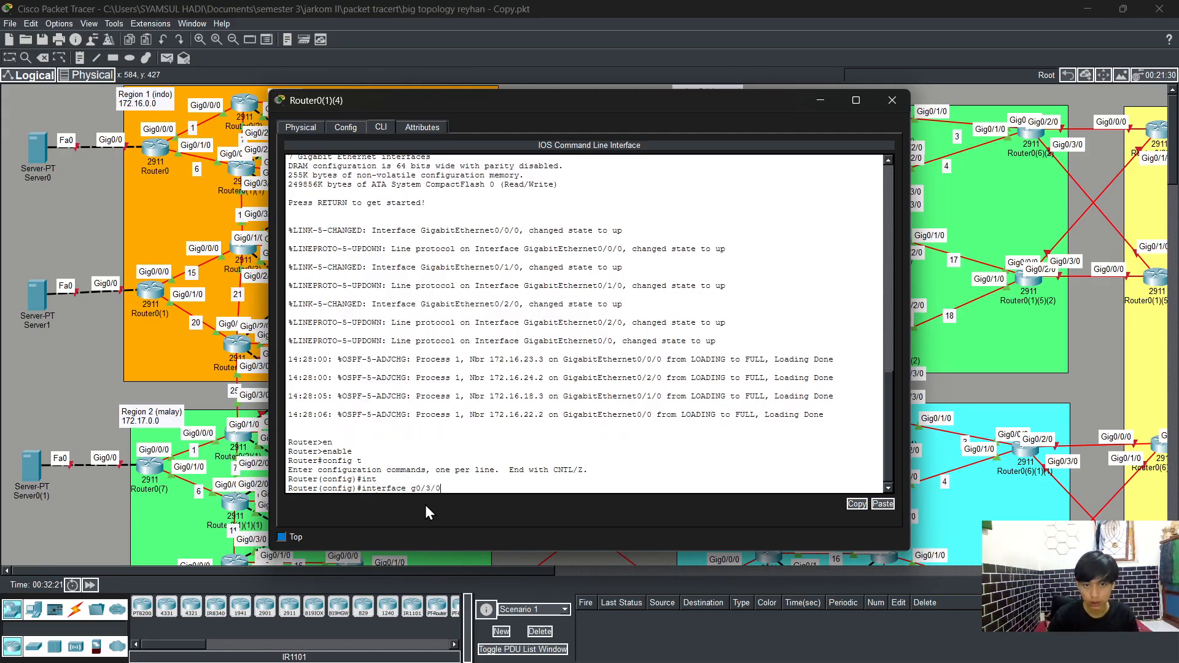
pyautogui.write('3/0')
pyautogui.press('Return')
# Step: Assign IP address 172.16.28.2 with subnet mask 255.255.255.0 to interface GigabitEthernet0/3/0
pyautogui.write('ig-if)#ip ad')
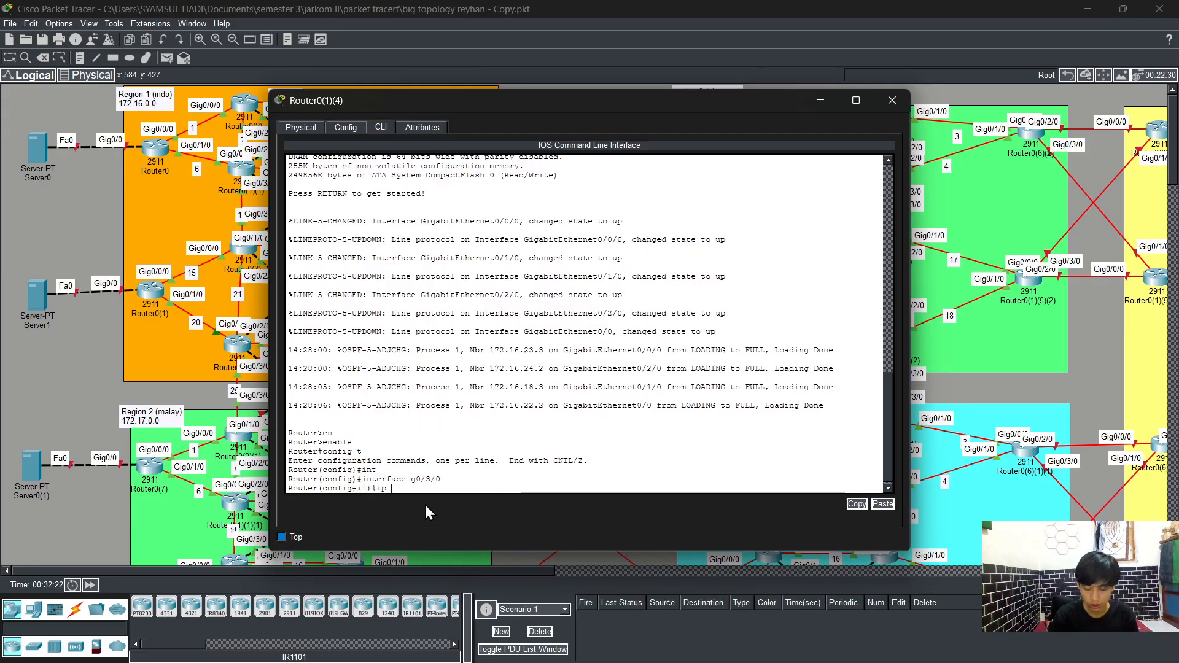
pyautogui.press('Tab')
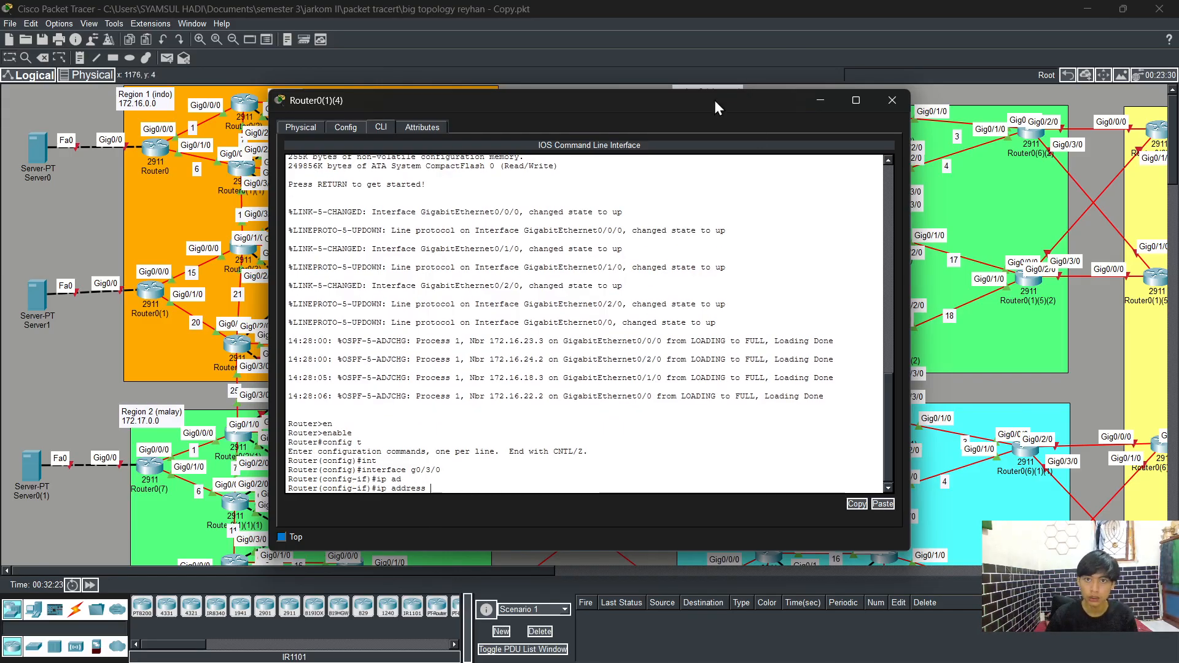
pyautogui.moveTo(714, 100); pyautogui.dragTo(835, 101)
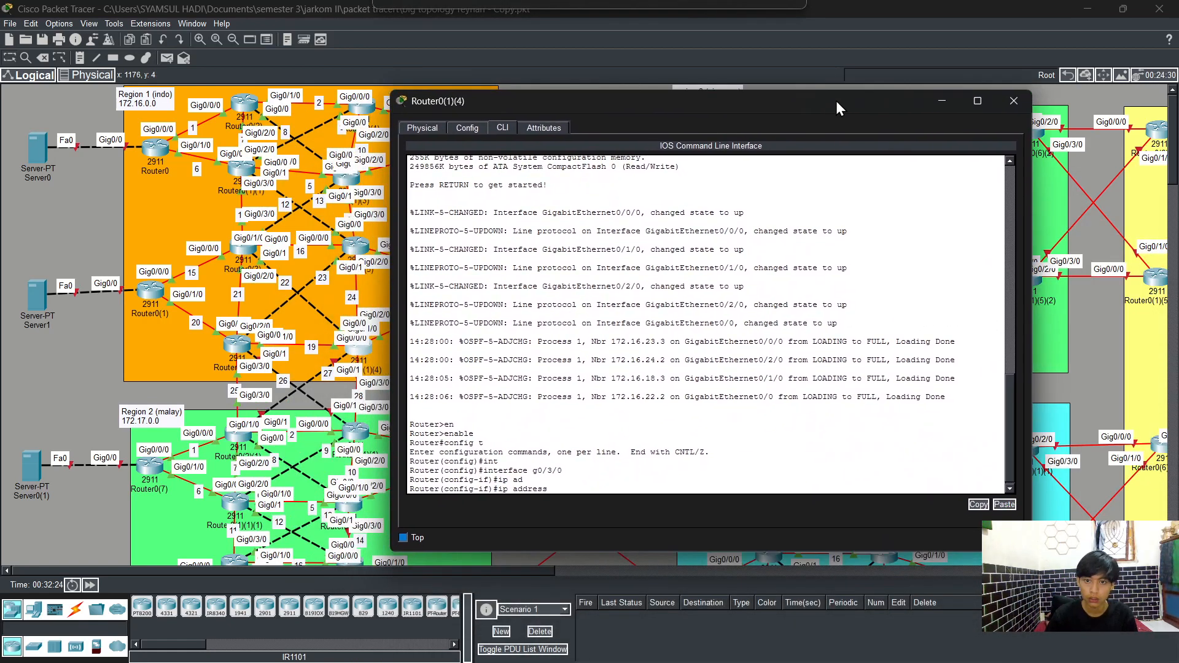
pyautogui.write('172')
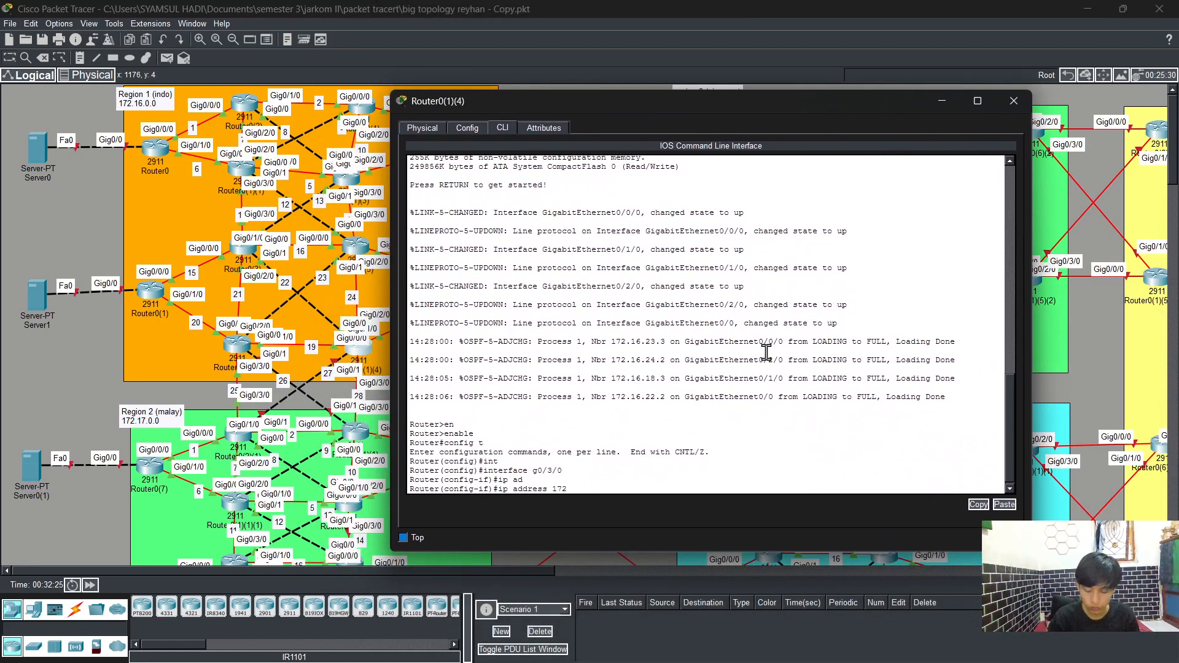
pyautogui.write('.16.')
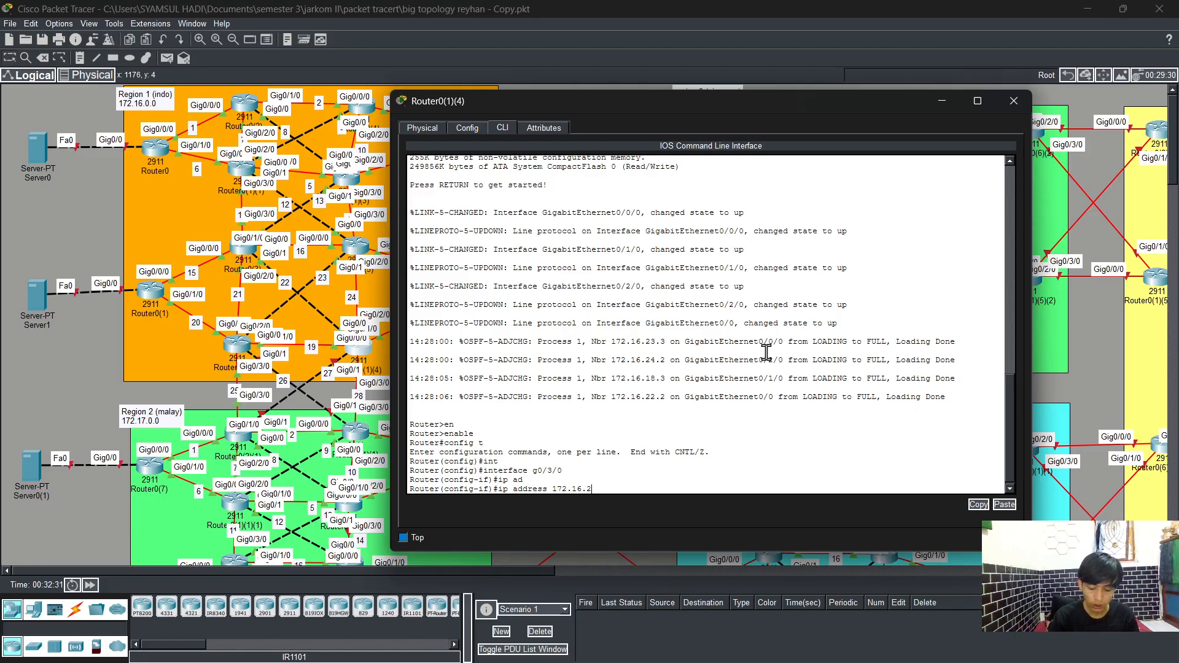
pyautogui.write('28.')
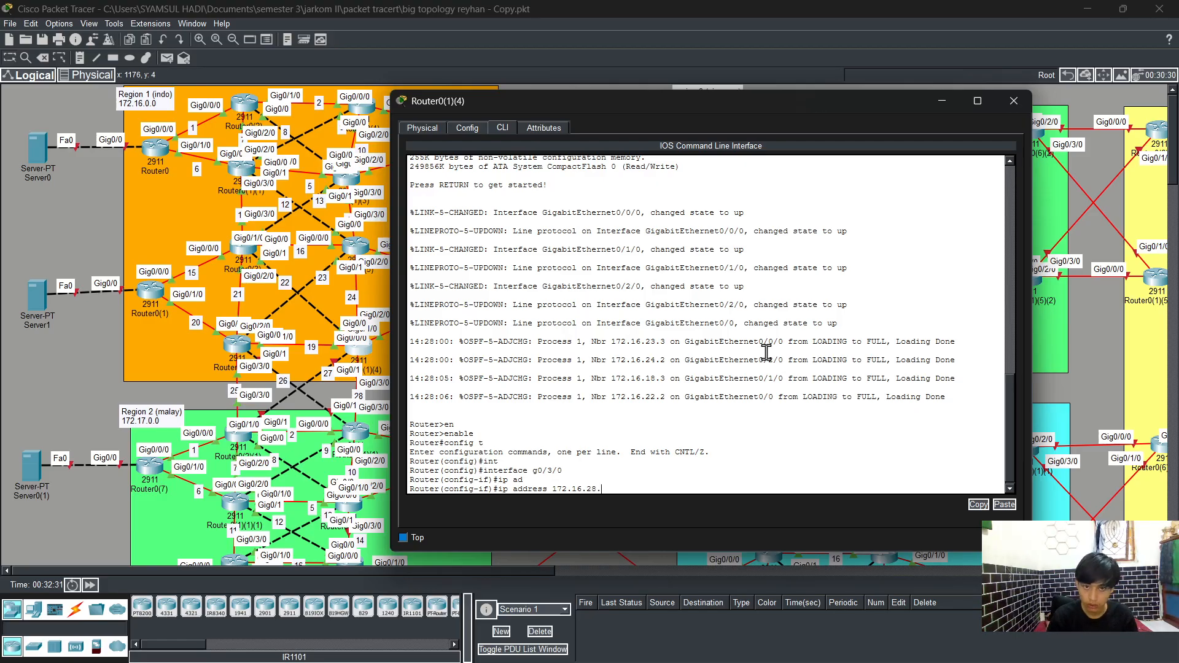
pyautogui.write('2 255.2')
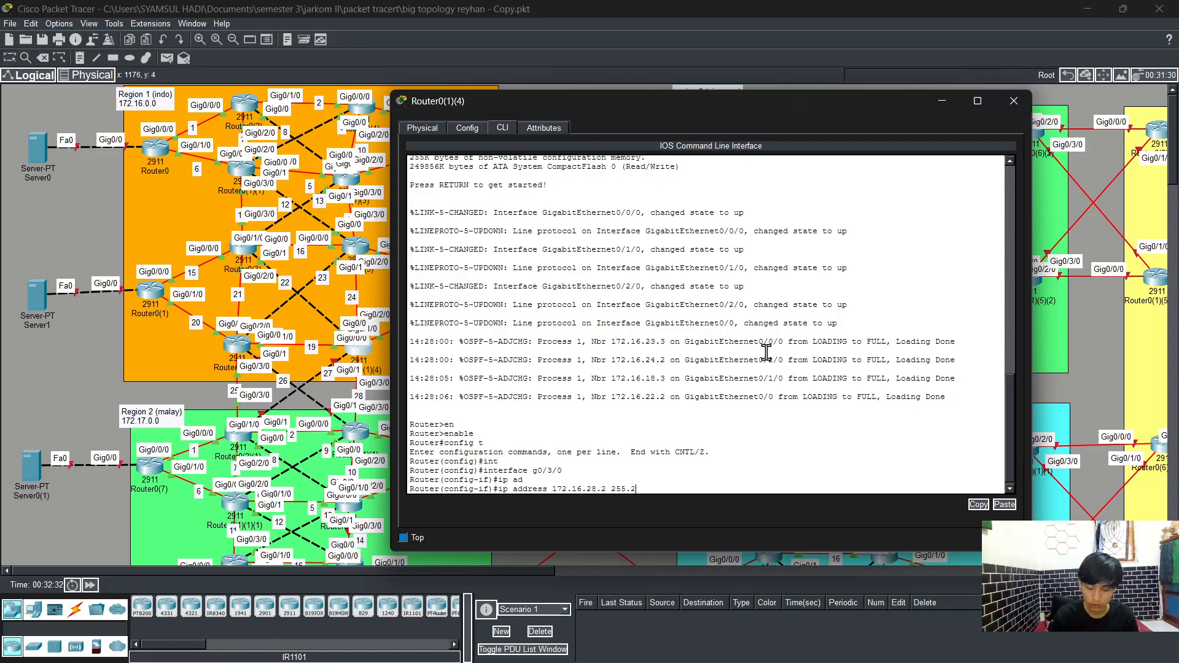
pyautogui.write('55.255.0')
pyautogui.press('Return')
# Step: Enable interface GigabitEthernet0/3/0 with no shutdown and exit interface configuration
pyautogui.write('no')
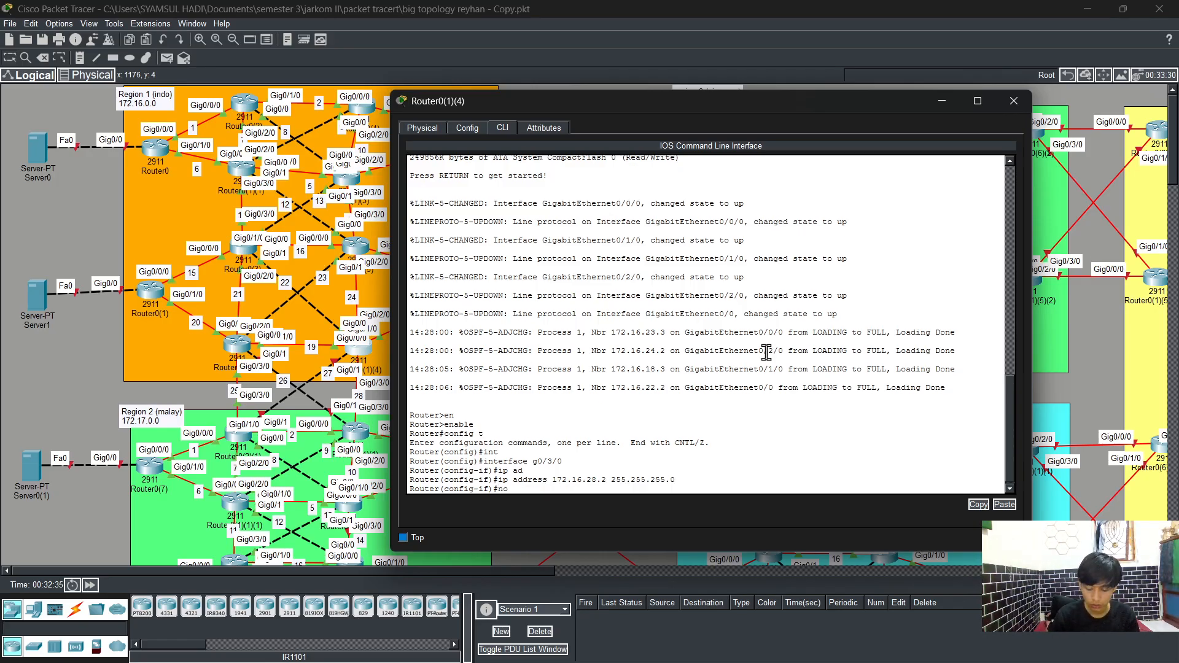
pyautogui.write(' sh')
pyautogui.press('Tab')
pyautogui.press('Return')
pyautogui.press('Return')
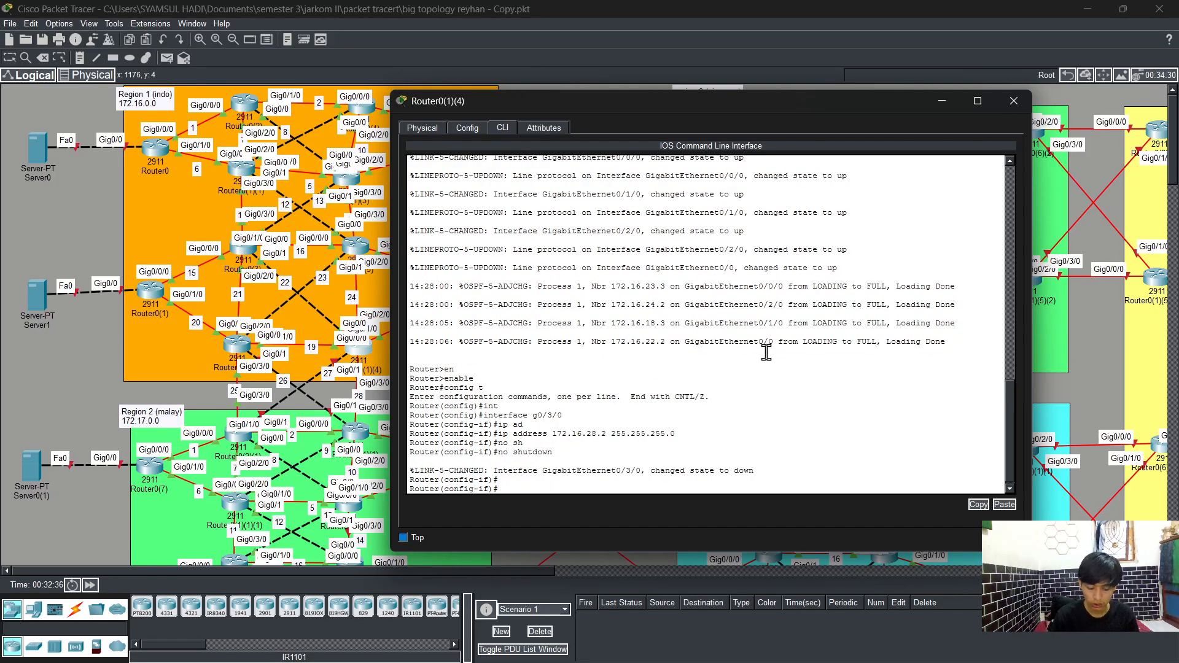
pyautogui.write('exit')
pyautogui.press('Return')
# Step: Open interface GigabitEthernet0/1 on Router0(1)(4) and assign it IP address 172.16.27.2 with subnet mask 255.255.255.0
pyautogui.write('ig)#i')
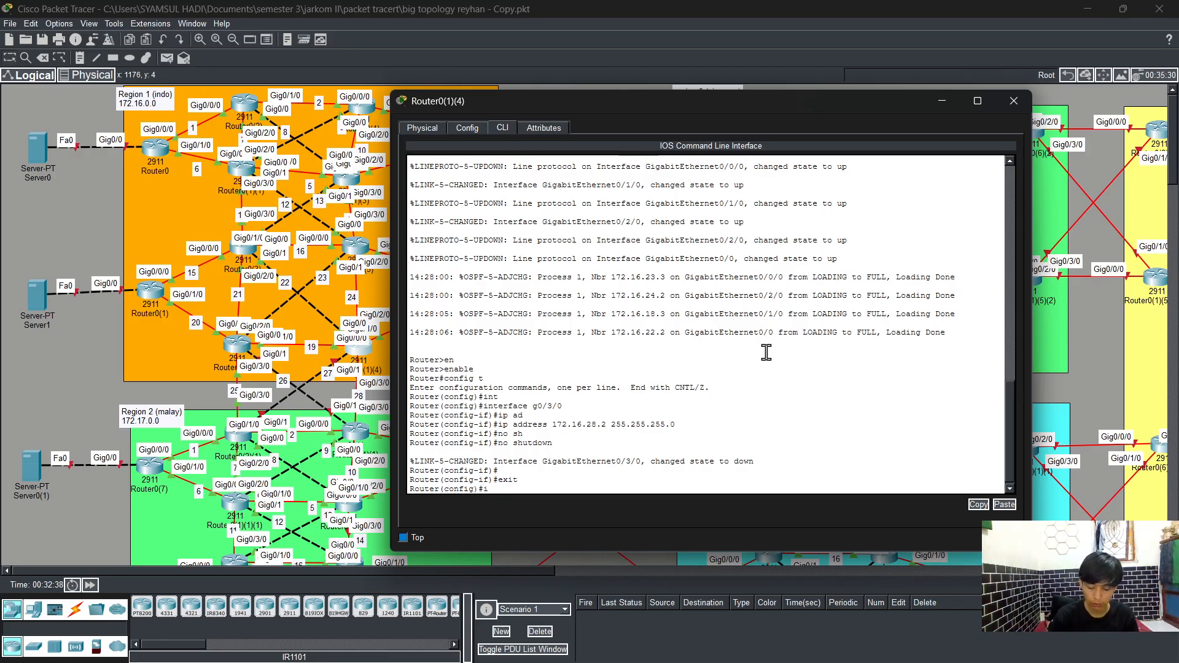
pyautogui.write('nt')
pyautogui.press('Tab')
pyautogui.write('g0')
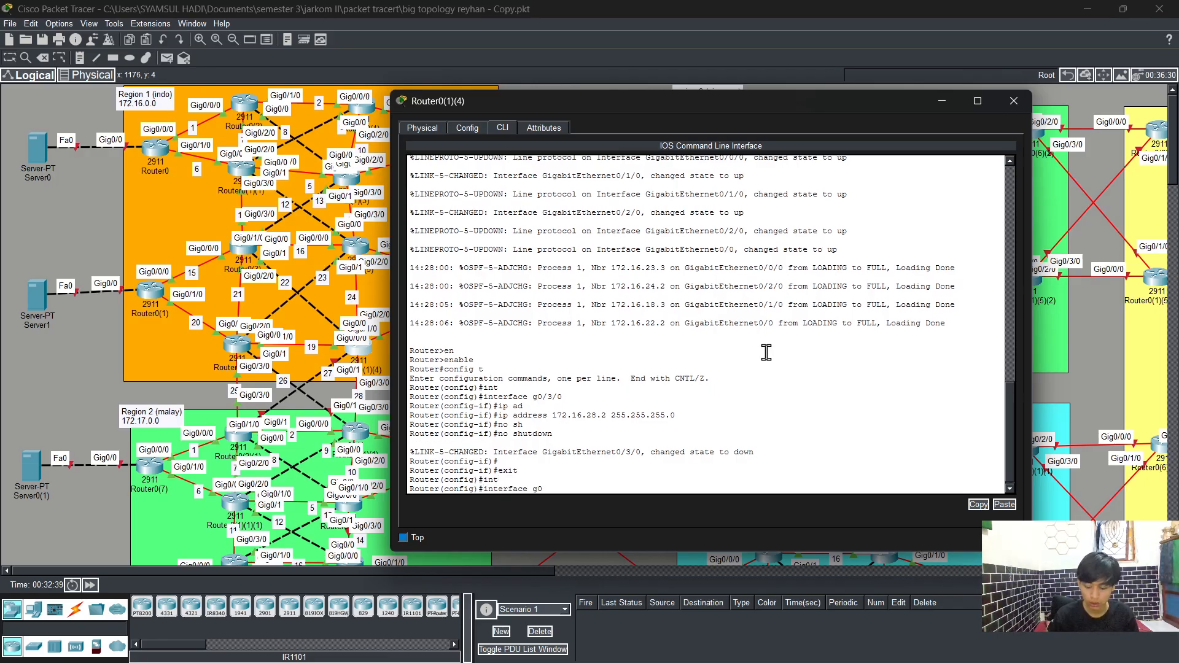
pyautogui.write('/1')
pyautogui.press('Return')
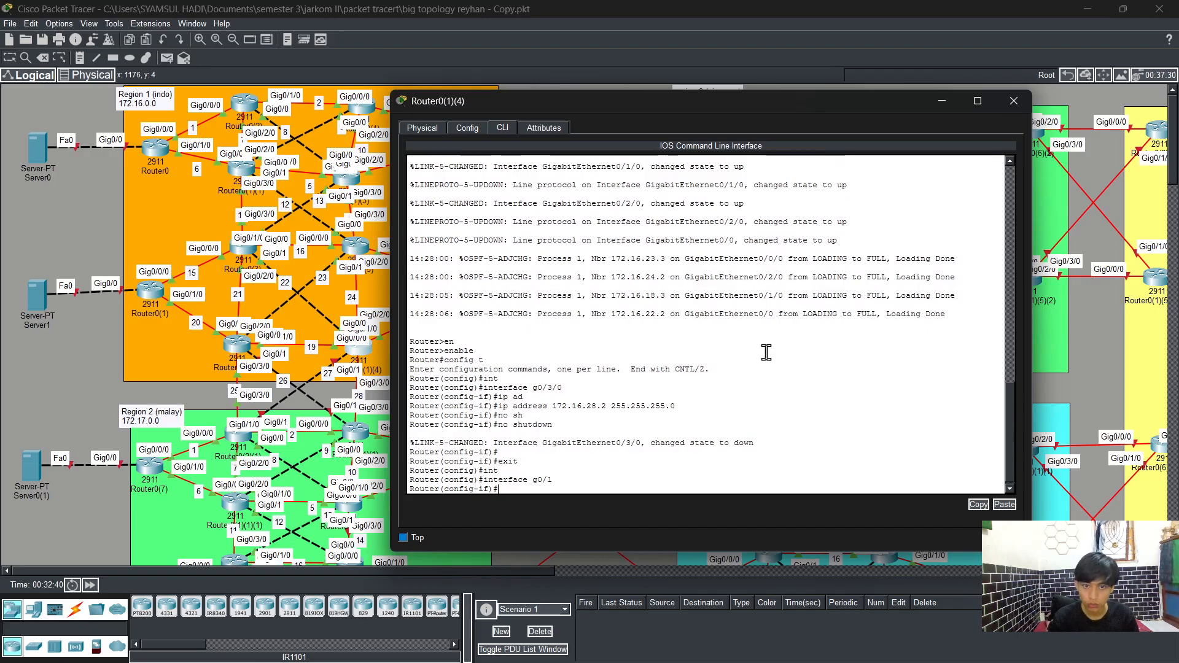
pyautogui.write('ip ad')
pyautogui.press('Tab')
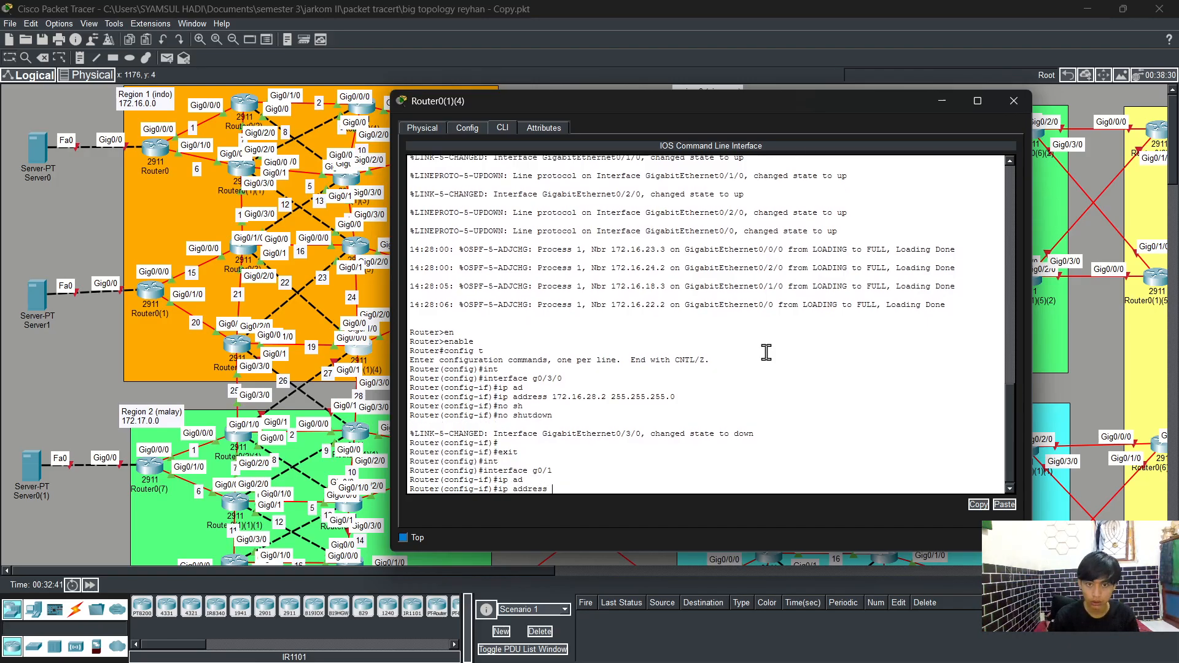
pyautogui.write('172.')
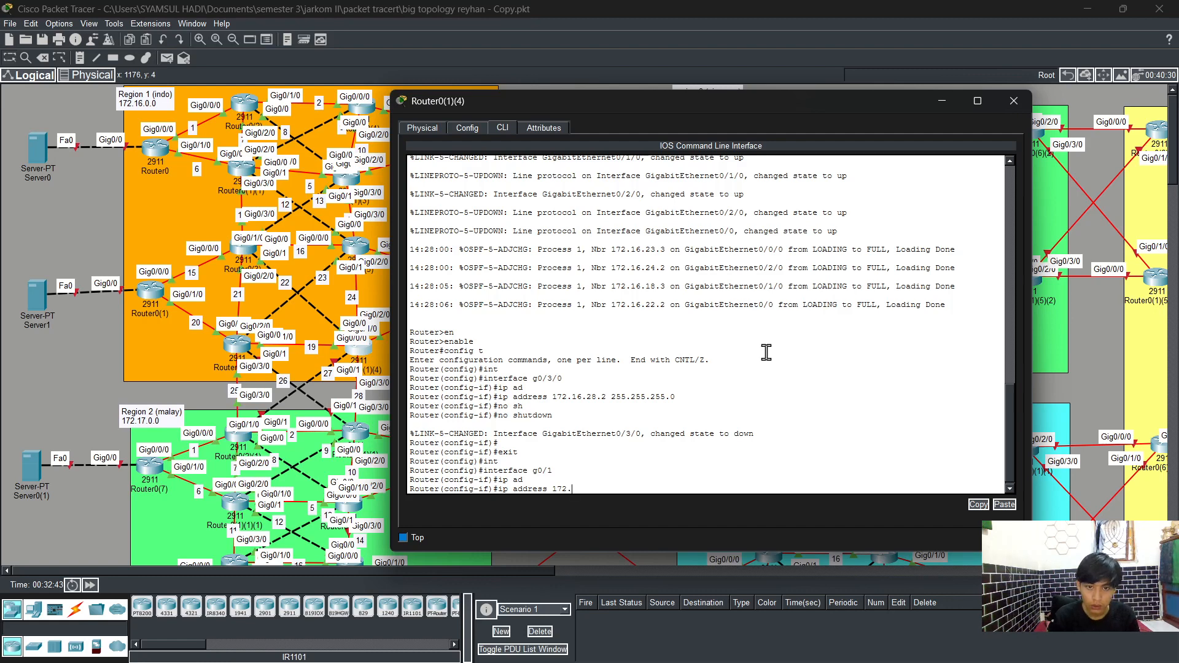
pyautogui.write('1')
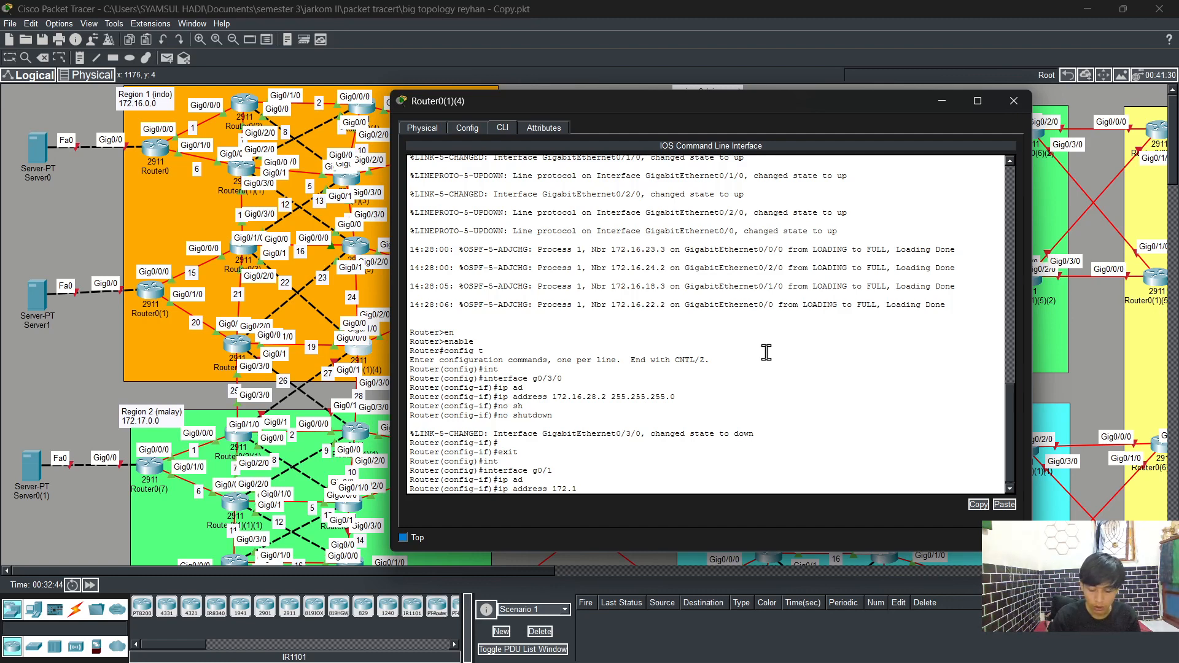
pyautogui.write('6')
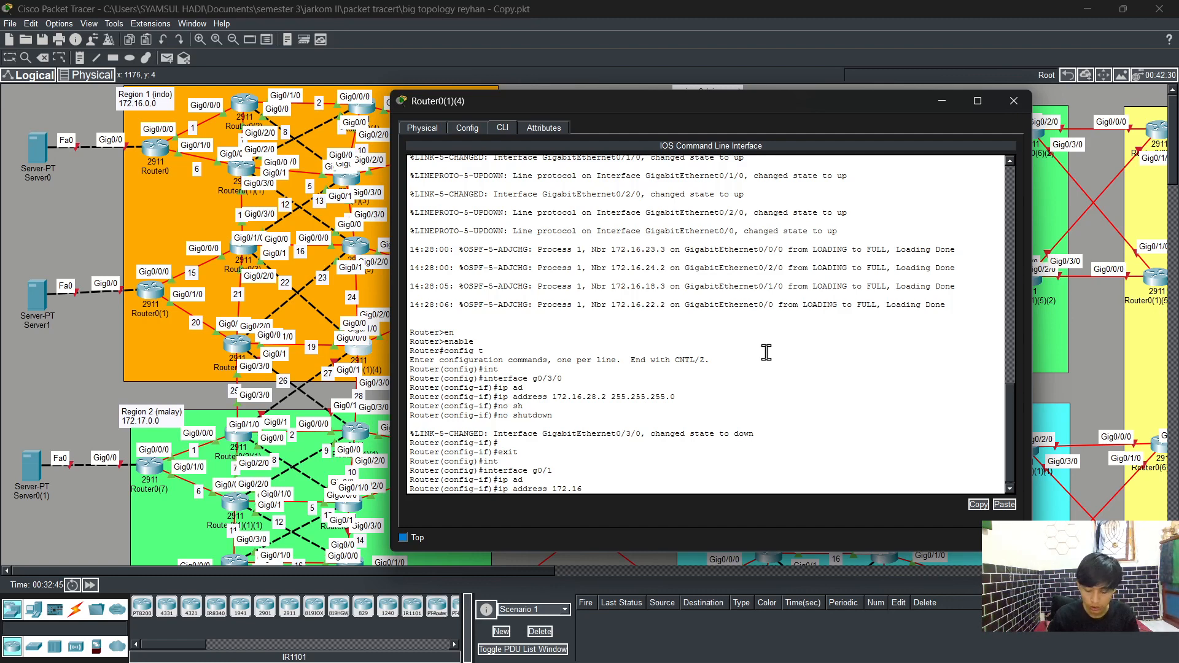
pyautogui.write('.27')
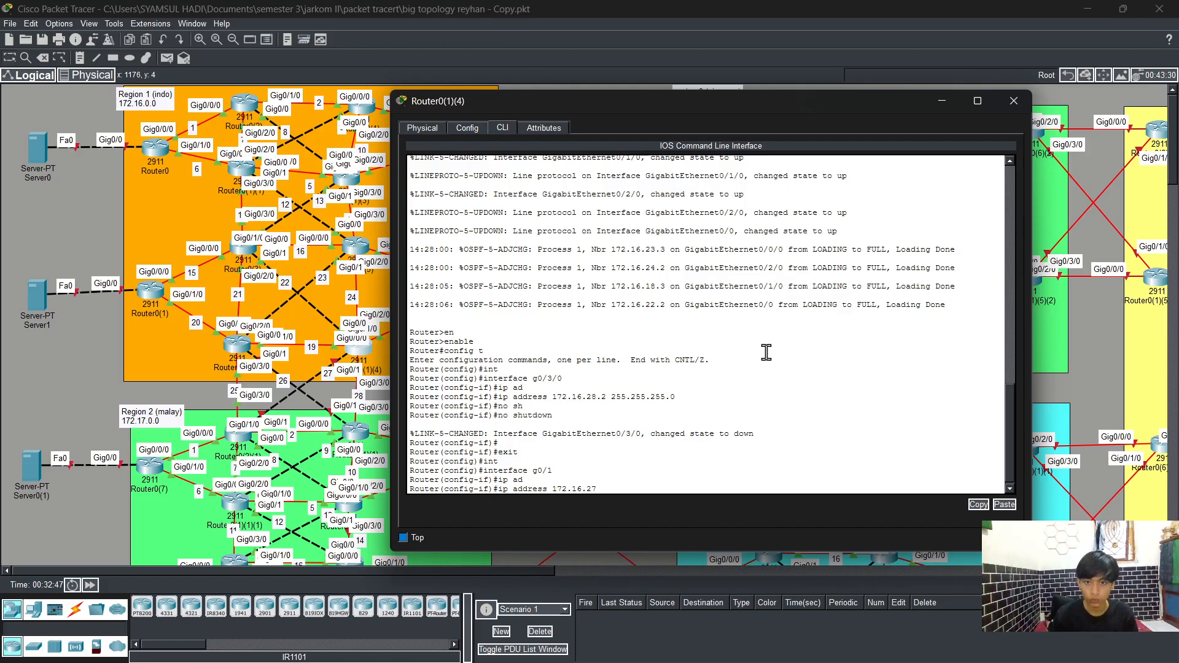
pyautogui.write('.2')
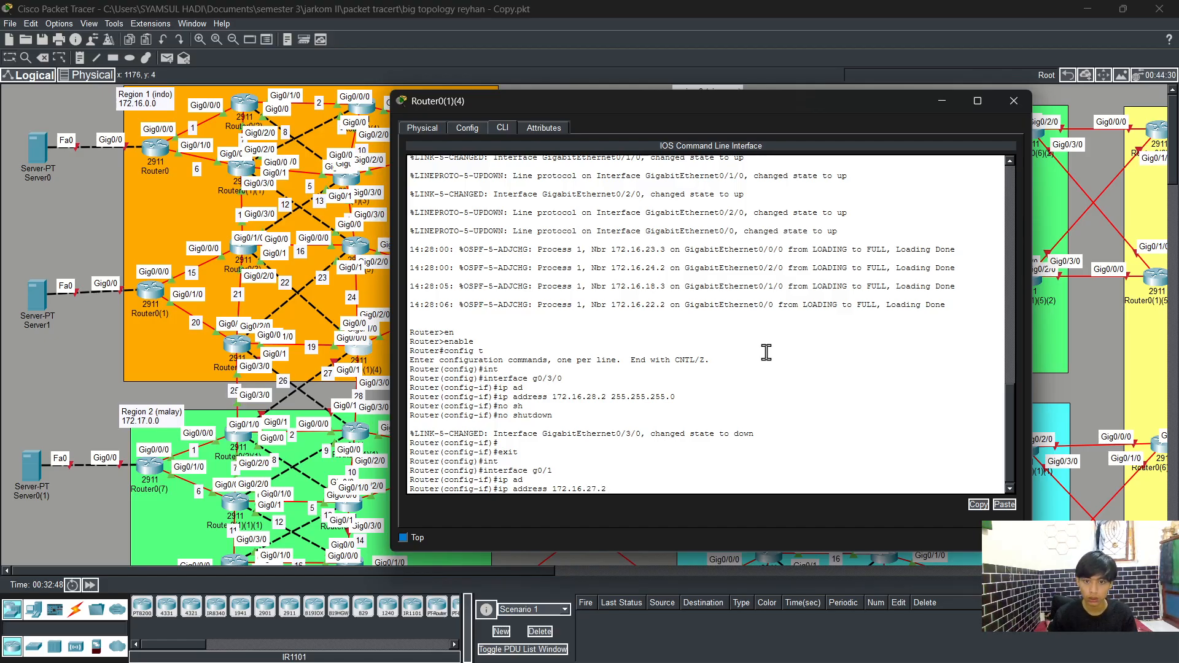
pyautogui.write(' 255.25')
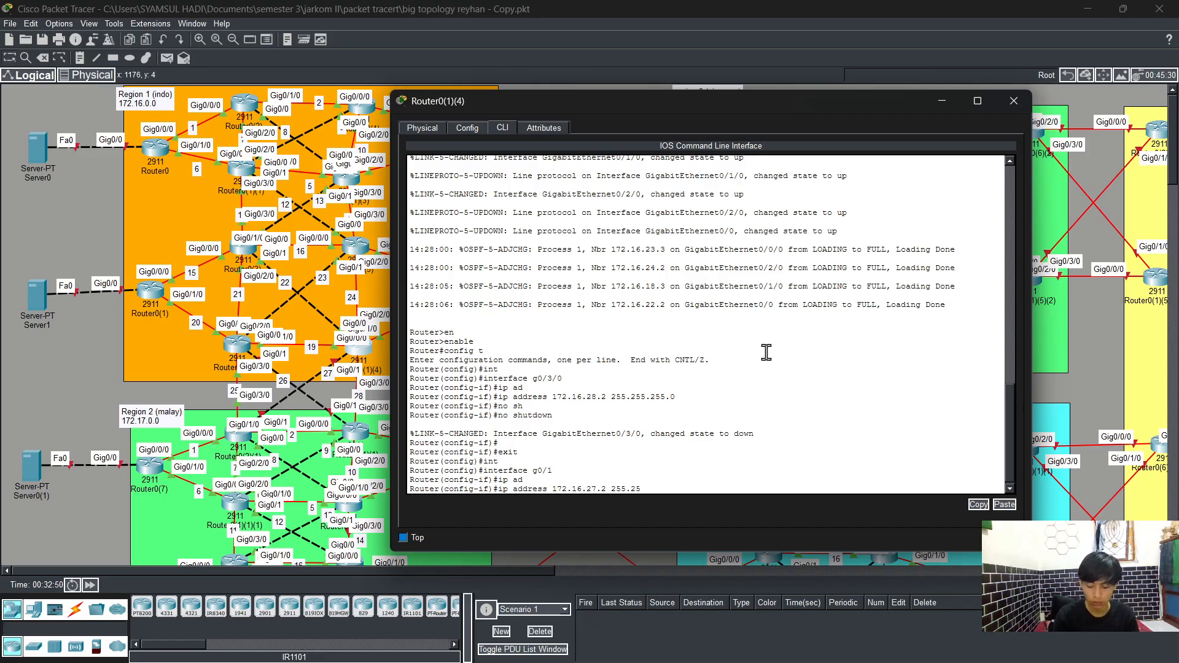
pyautogui.write('5.255.')
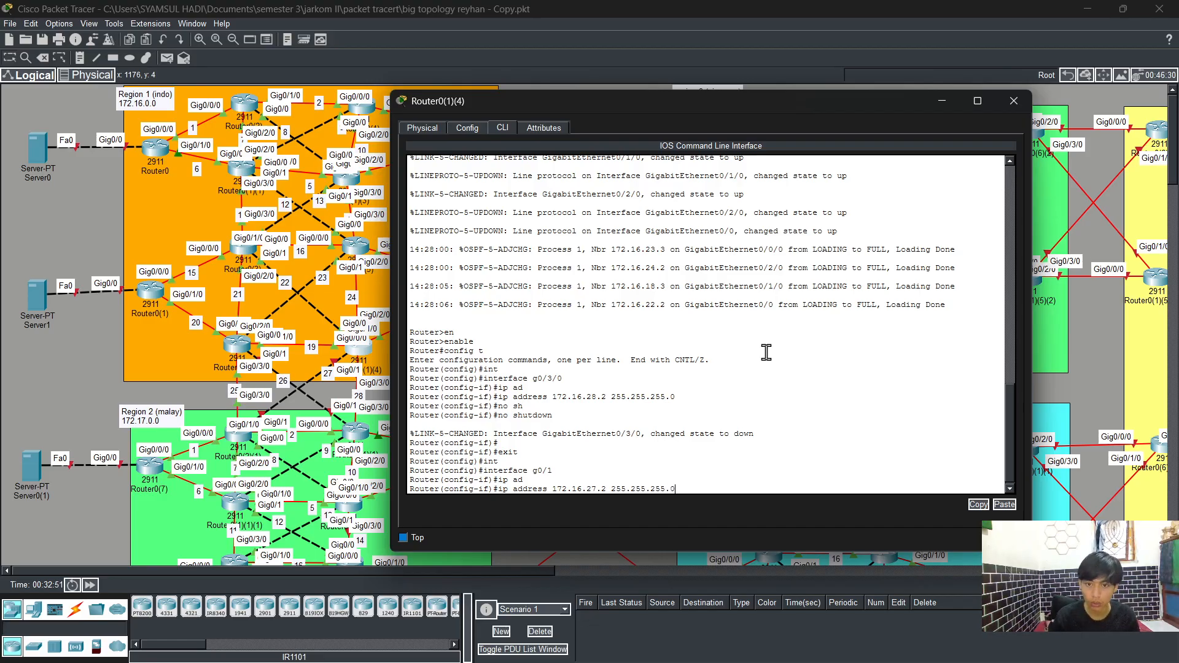
pyautogui.write('0')
pyautogui.press('Return')
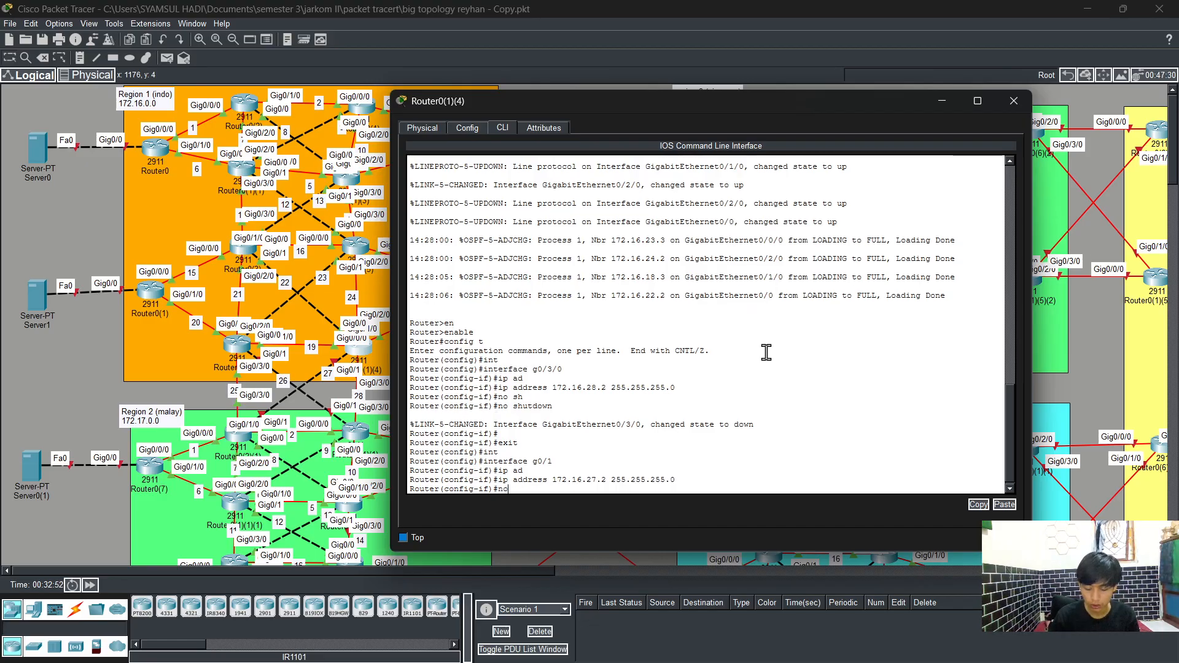
# Step: Enable interface GigabitEthernet0/1 with no shutdown and exit interface configuration
pyautogui.write('no sh')
pyautogui.press('Tab')
pyautogui.press('Return')
pyautogui.press('Return')
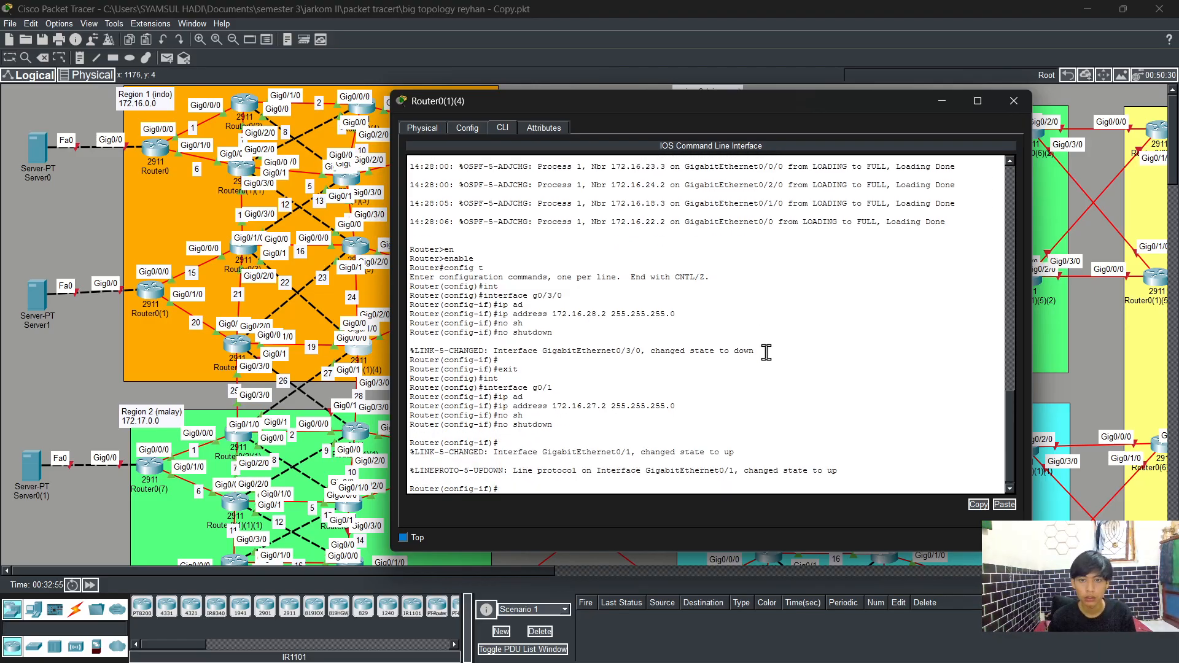
pyautogui.write('exit')
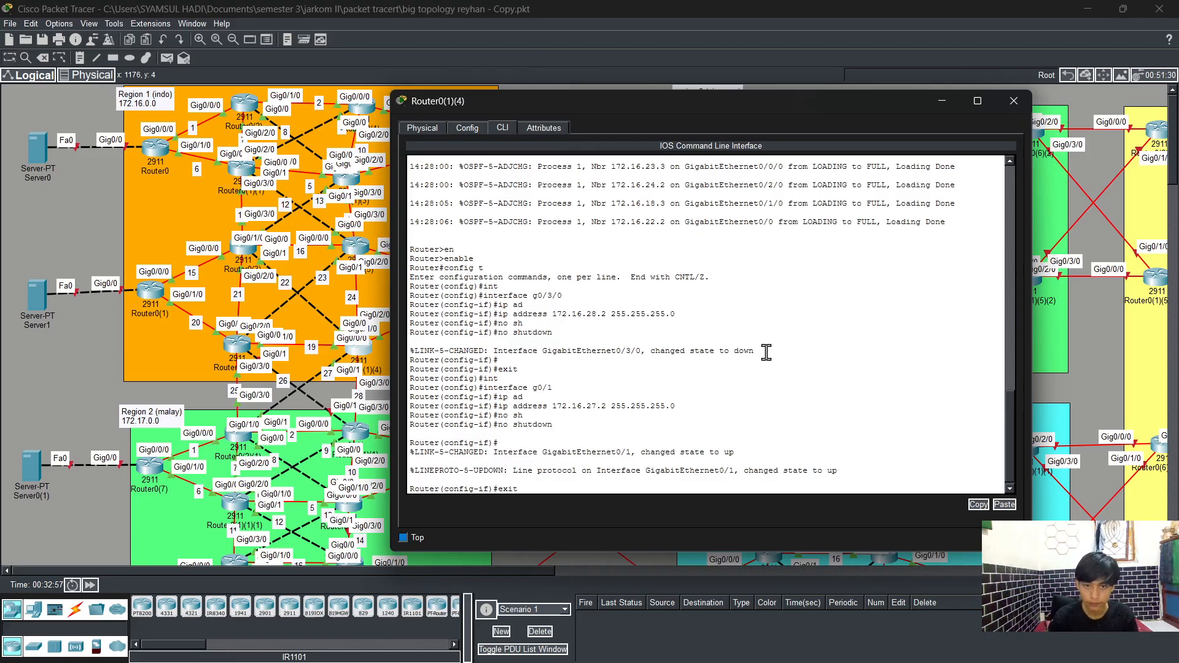
pyautogui.press('Return')
# Step: Start OSPF process 1 on Router0(1)(4) and enable log-adjacency-changes
pyautogui.write('rou')
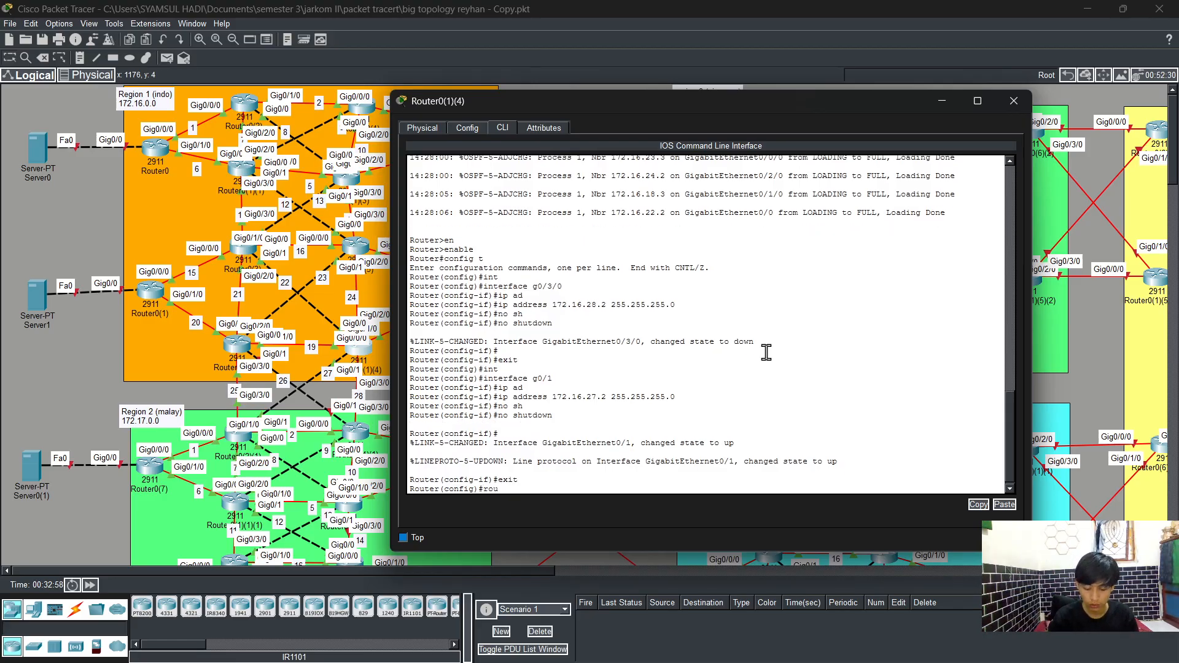
pyautogui.write('t')
pyautogui.press('Tab')
pyautogui.write('os')
pyautogui.press('Tab')
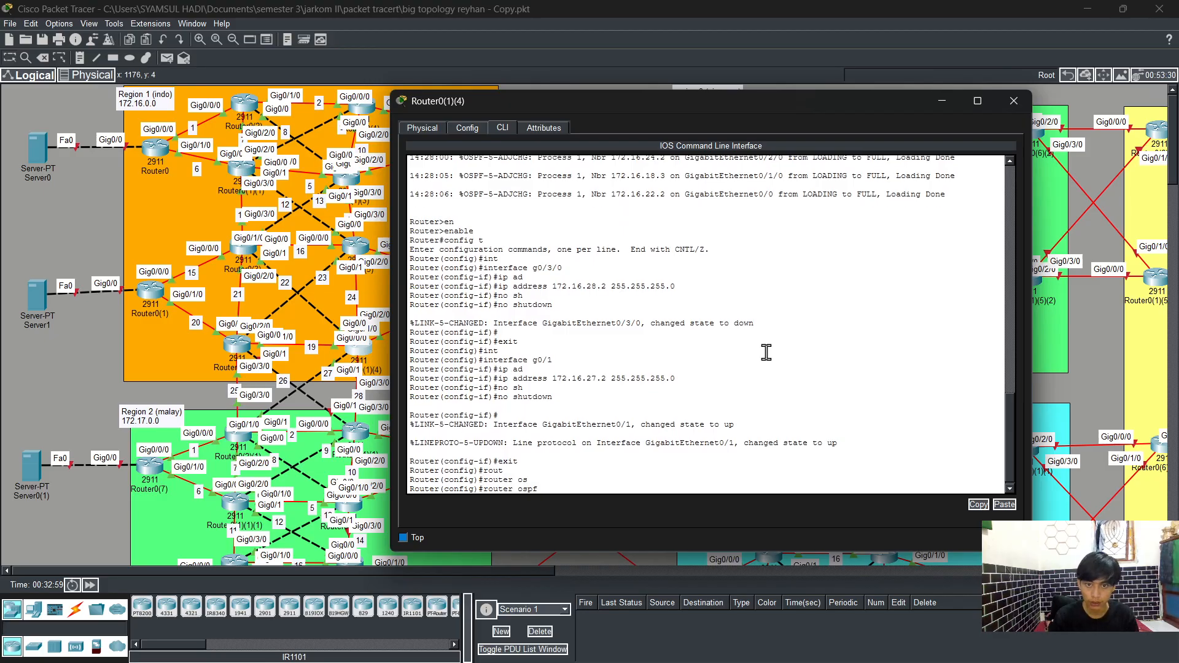
pyautogui.write('1')
pyautogui.press('Return')
pyautogui.write('log')
pyautogui.press('Tab')
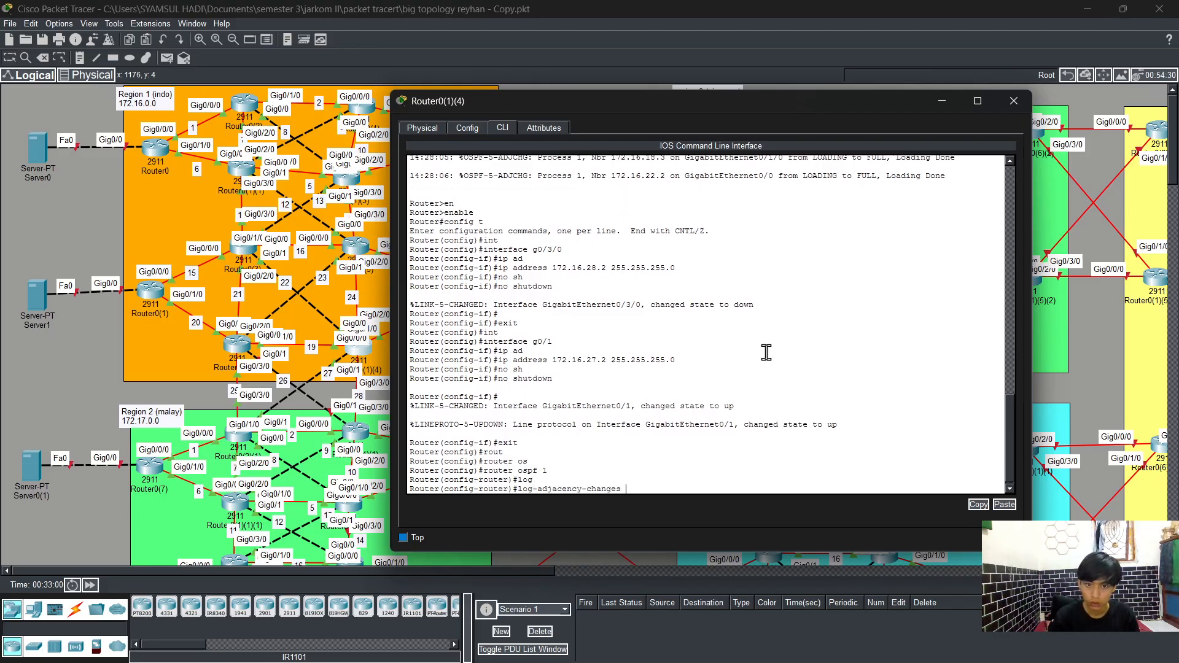
pyautogui.press('Return')
# Step: Advertise network 172.16.27.0 with wildcard 0.0.0.255 in OSPF area 0
pyautogui.write('net')
pyautogui.press('Tab')
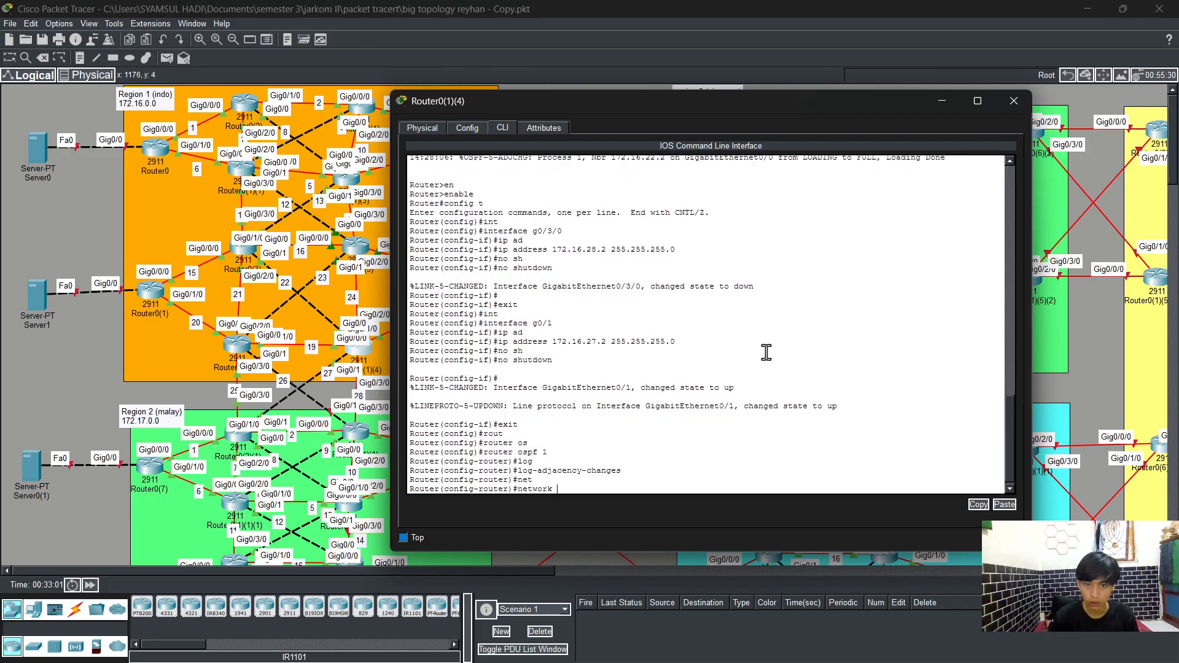
pyautogui.write('172.1')
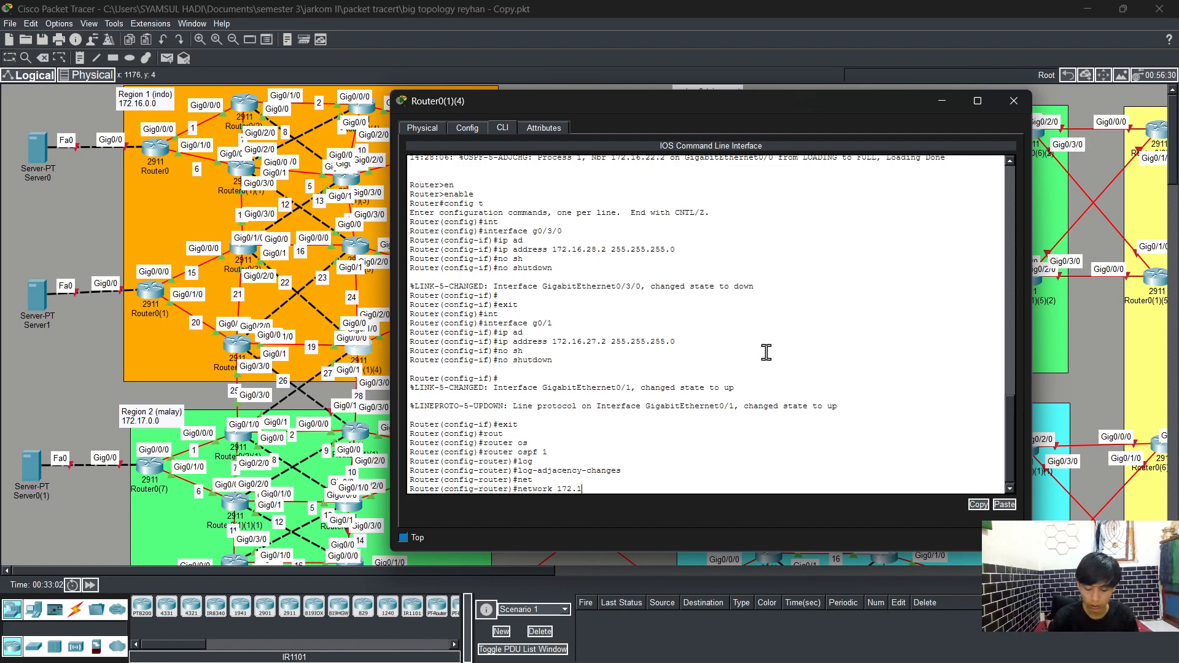
pyautogui.write('6')
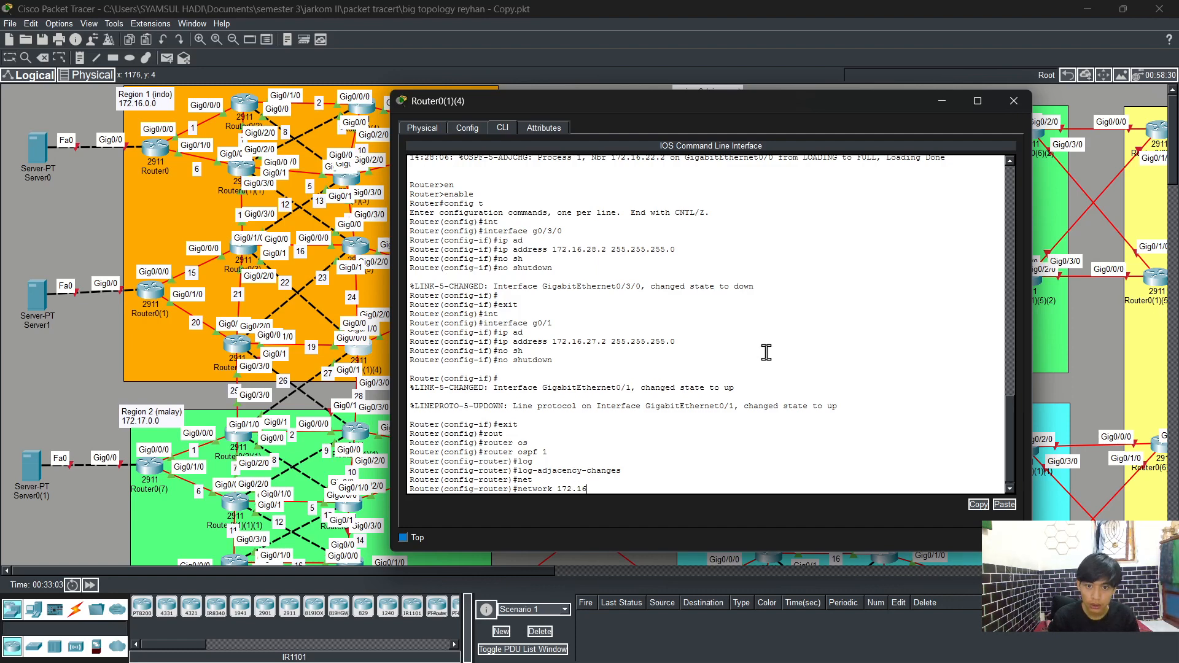
pyautogui.write('.')
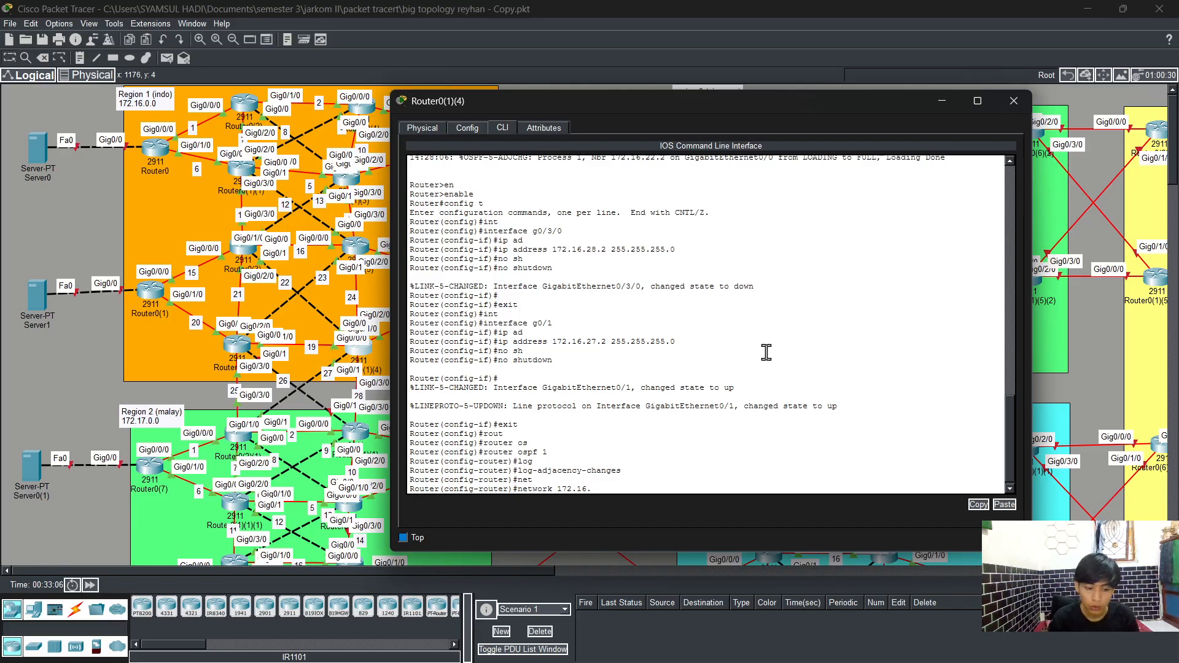
pyautogui.write('27')
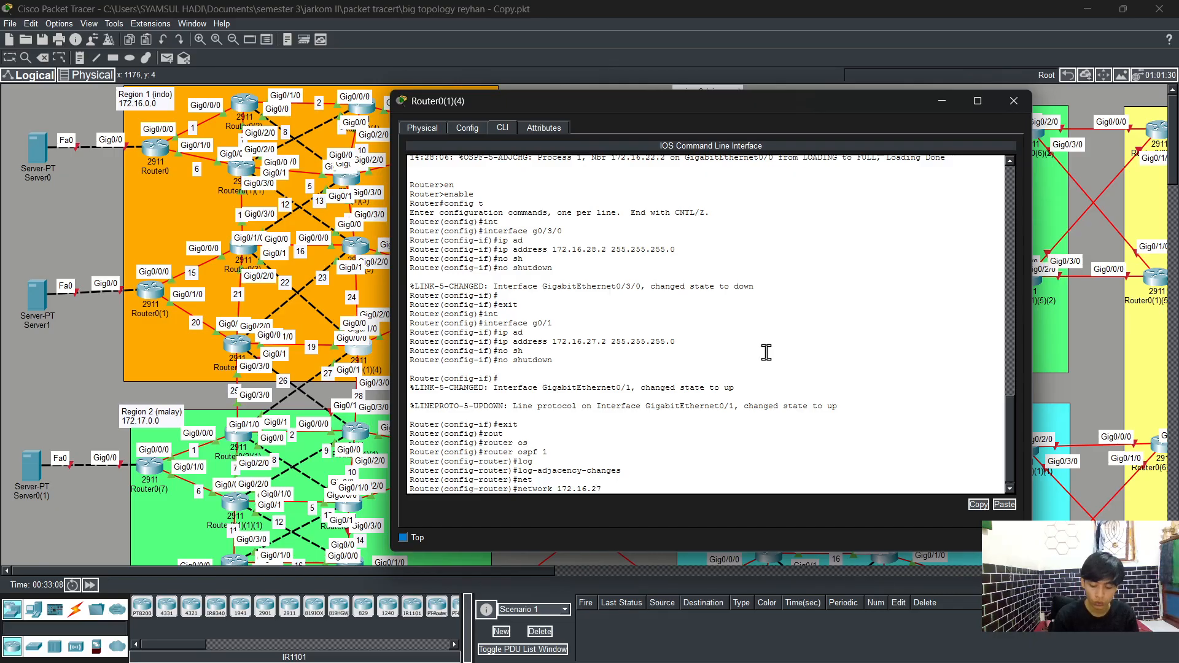
pyautogui.write('.0 0')
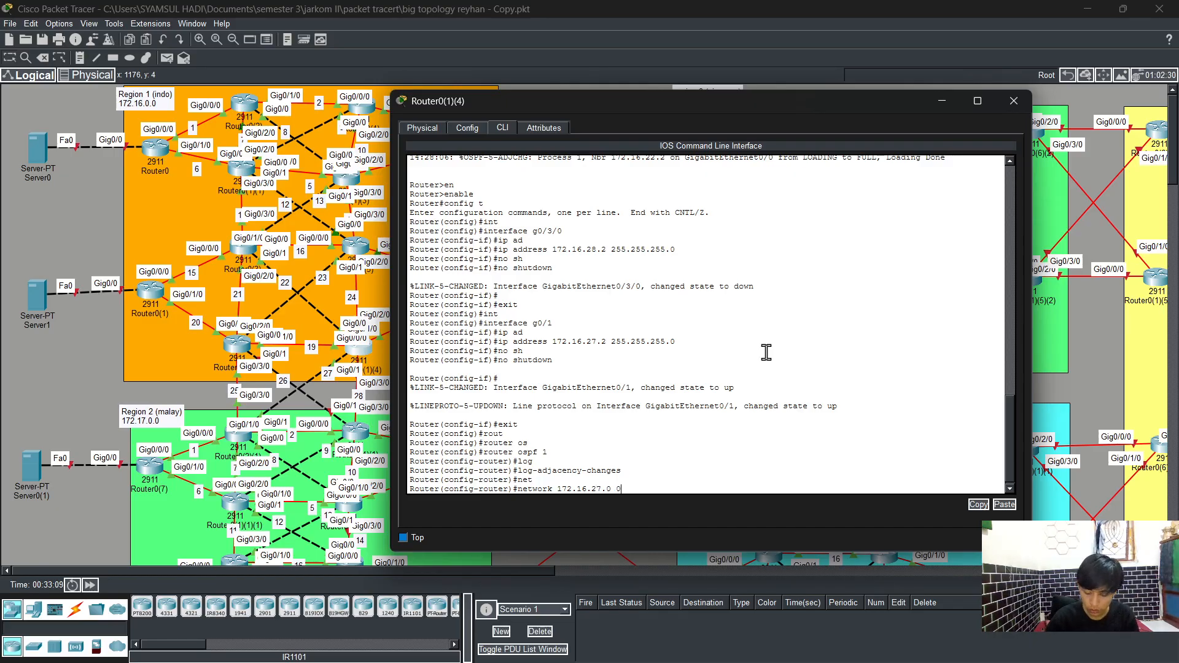
pyautogui.write('.0.0.255')
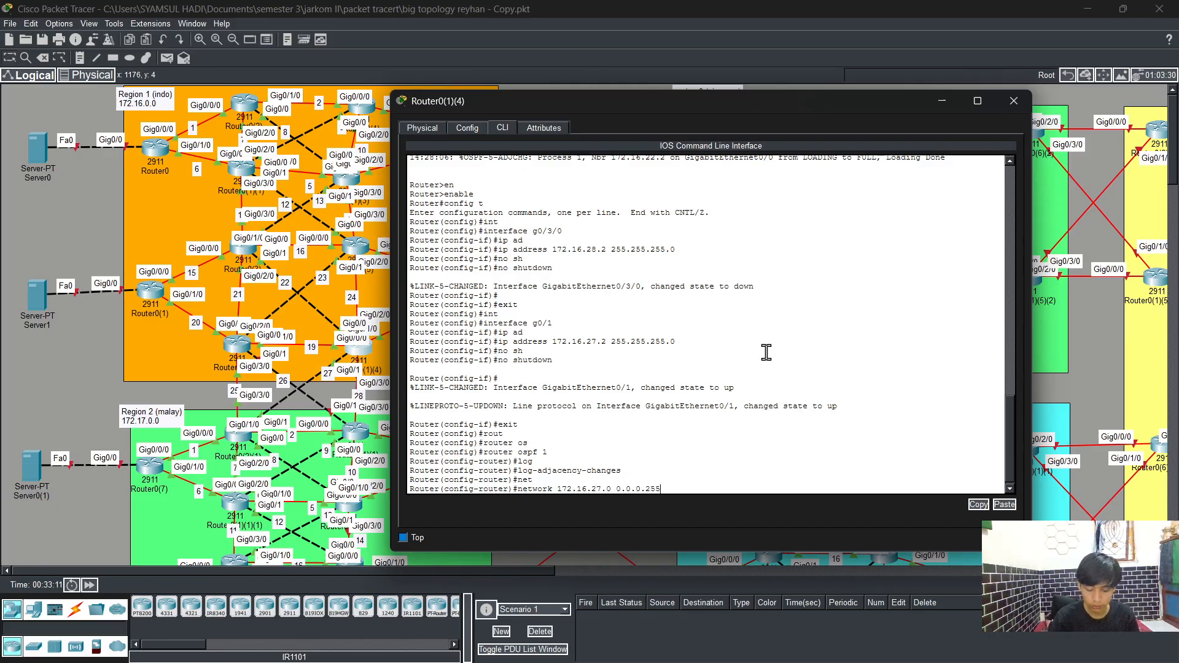
pyautogui.write('5 are')
pyautogui.press('Tab')
pyautogui.write('0')
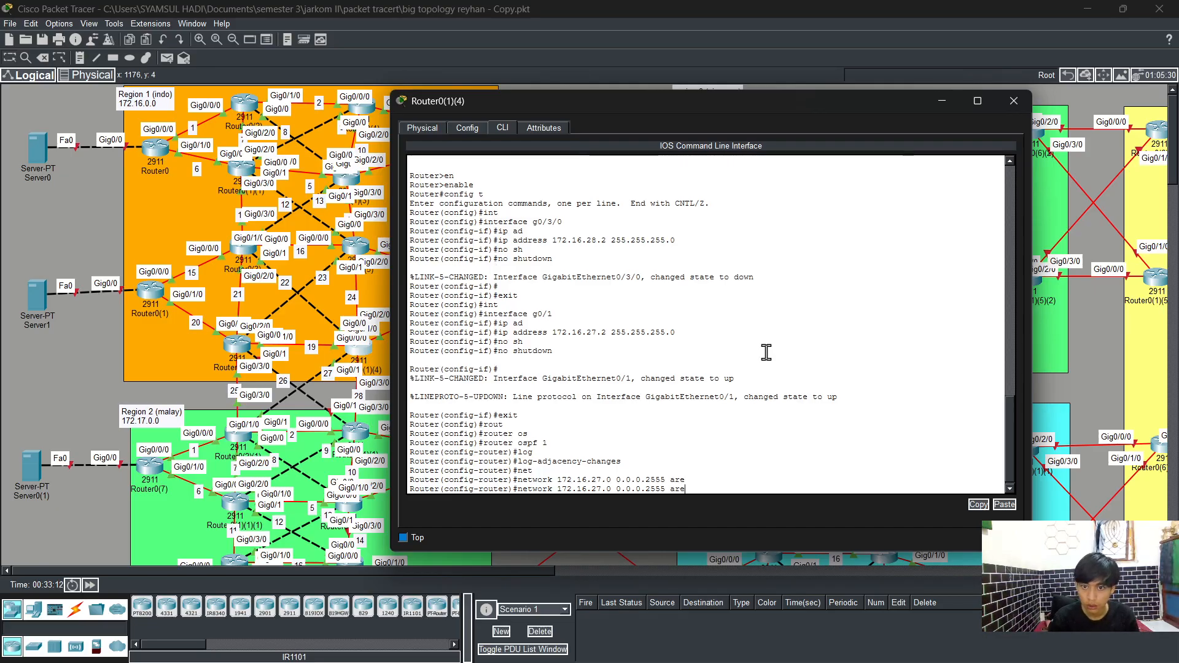
pyautogui.press('BackSpace')
pyautogui.press('BackSpace')
pyautogui.press('BackSpace')
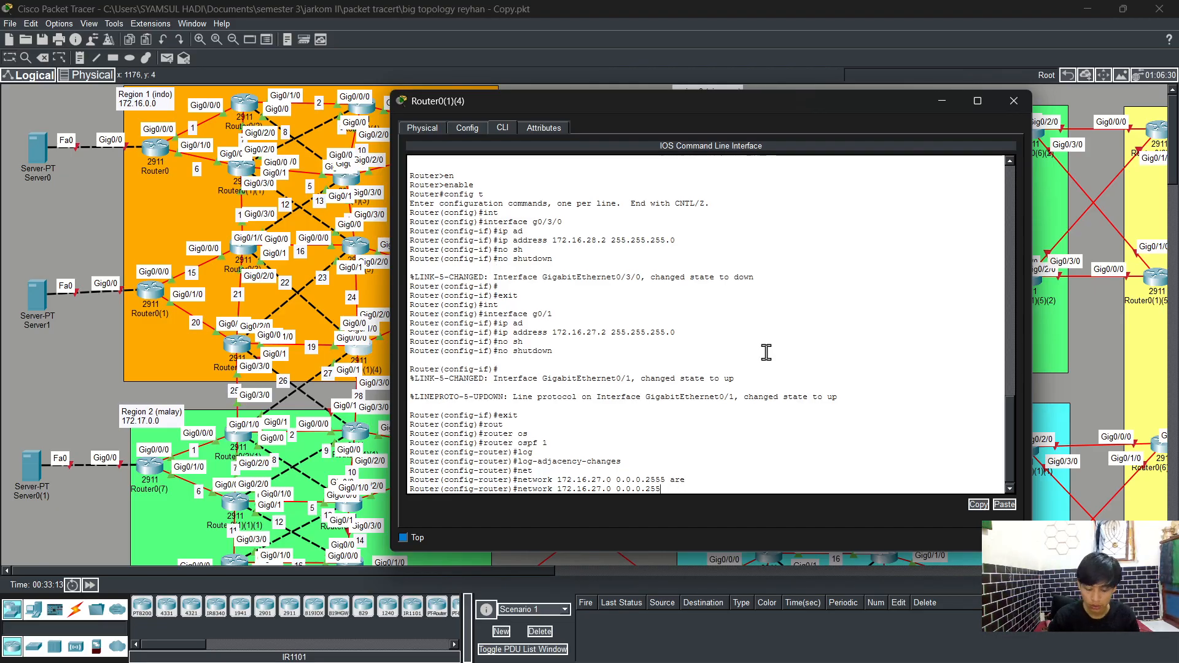
pyautogui.write('are')
pyautogui.press('Tab')
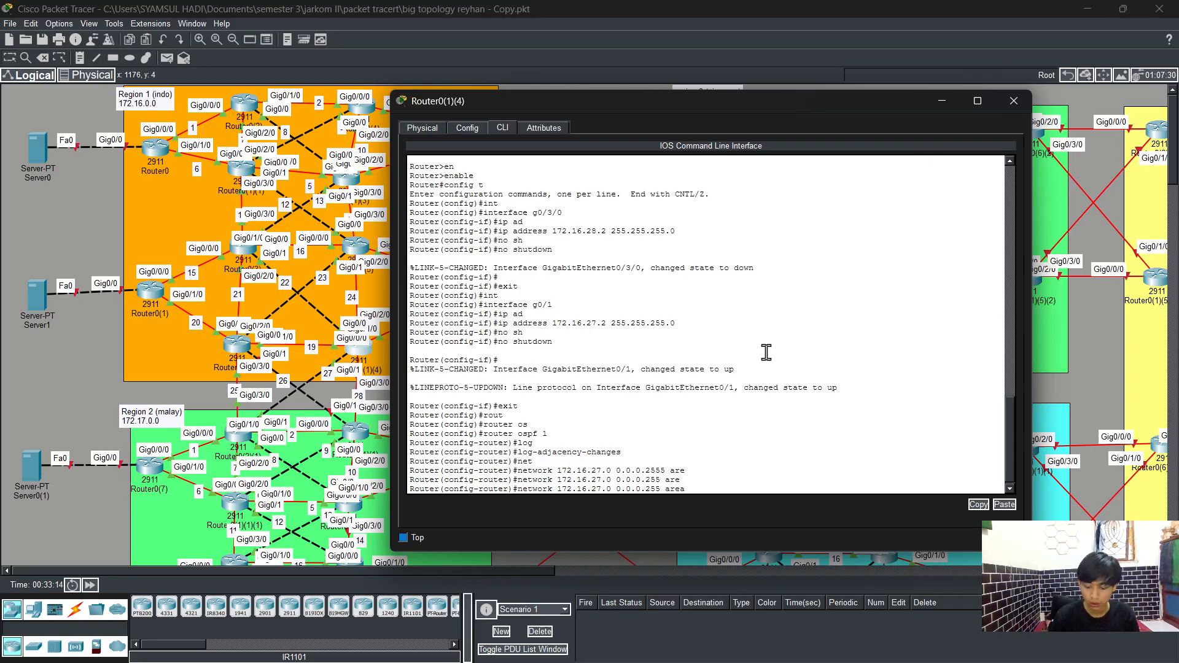
pyautogui.write('0')
pyautogui.press('Return')
# Step: Advertise network 172.16.28.0 with wildcard 0.0.0.255 in OSPF area 0
pyautogui.press('Up')
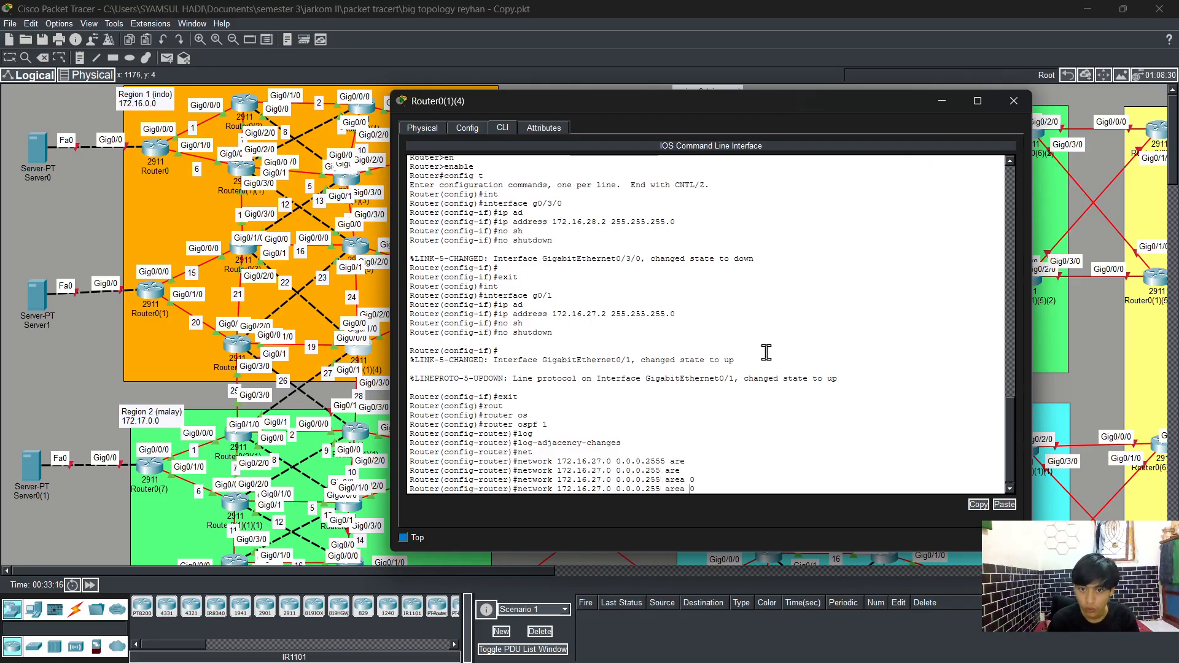
pyautogui.press('Left')
pyautogui.press('Left')
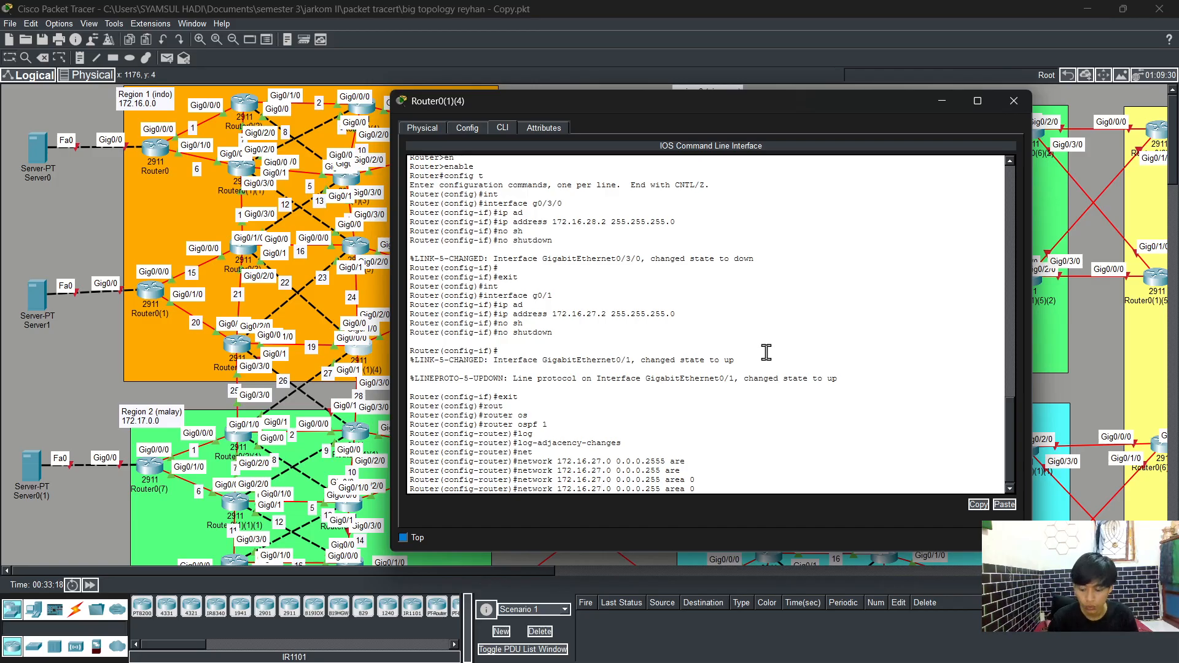
pyautogui.press('BackSpace')
pyautogui.write('8')
pyautogui.press('Return')
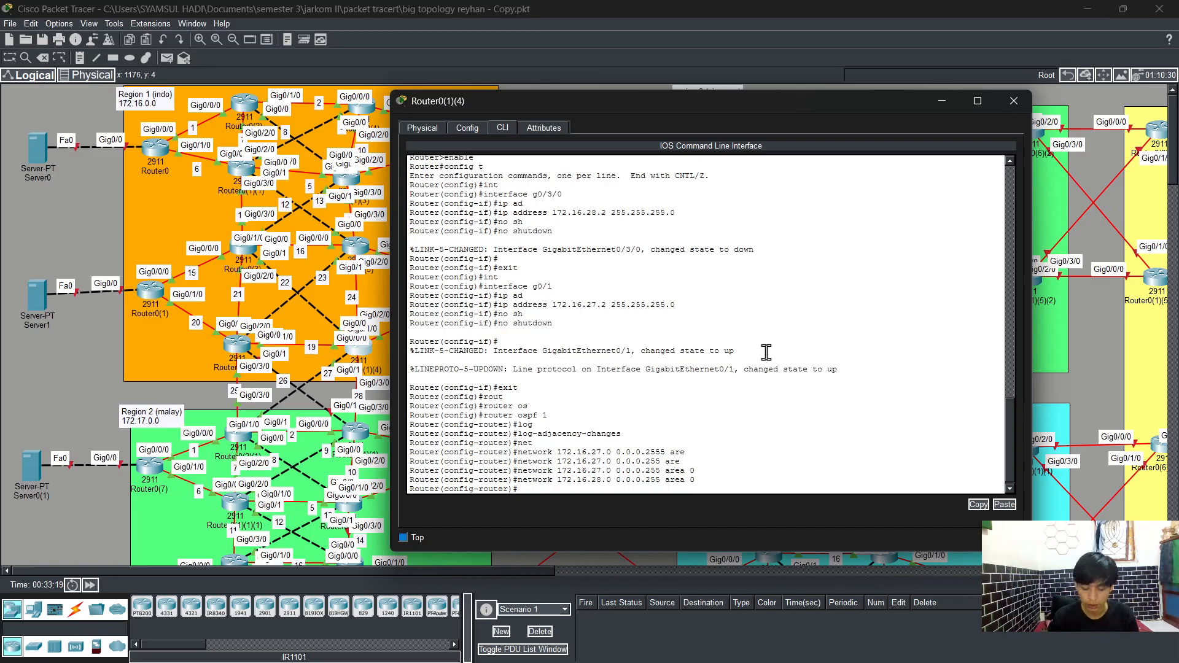
# Step: Leave configuration mode and save the running configuration with write
pyautogui.write('end')
pyautogui.press('Return')
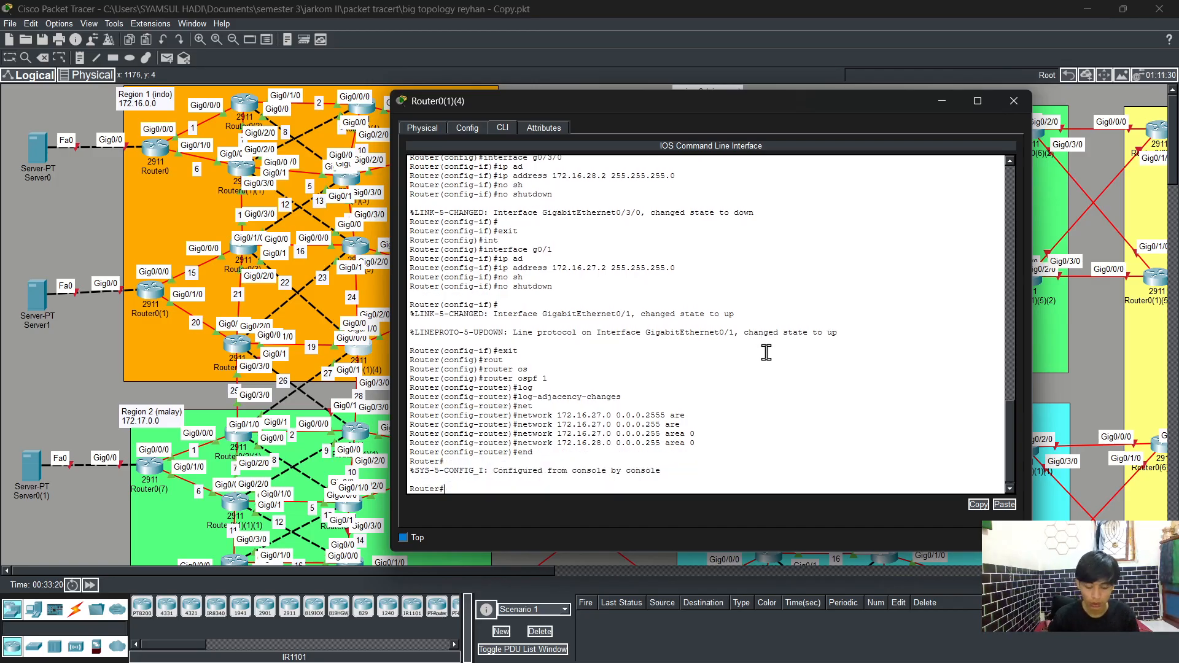
pyautogui.write('wr')
pyautogui.press('Return')
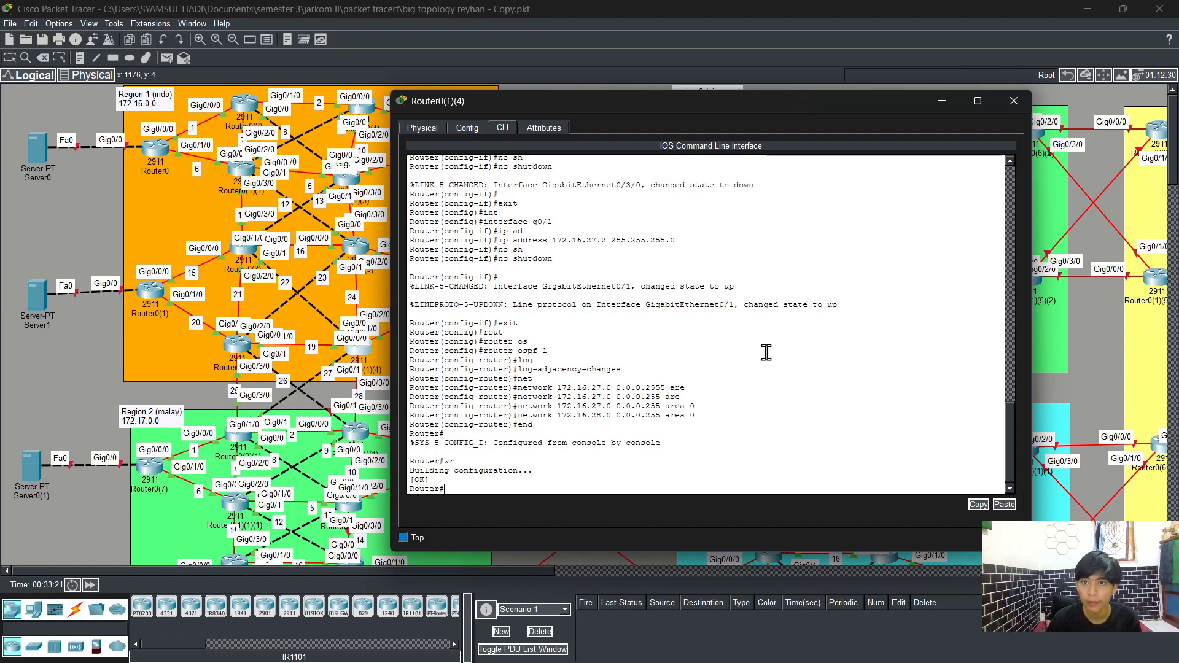
# Step: Close Router0(1)(4) and open the CLI of Router0(4)(1), entering privileged mode and global configuration mode
pyautogui.click(1013, 100)
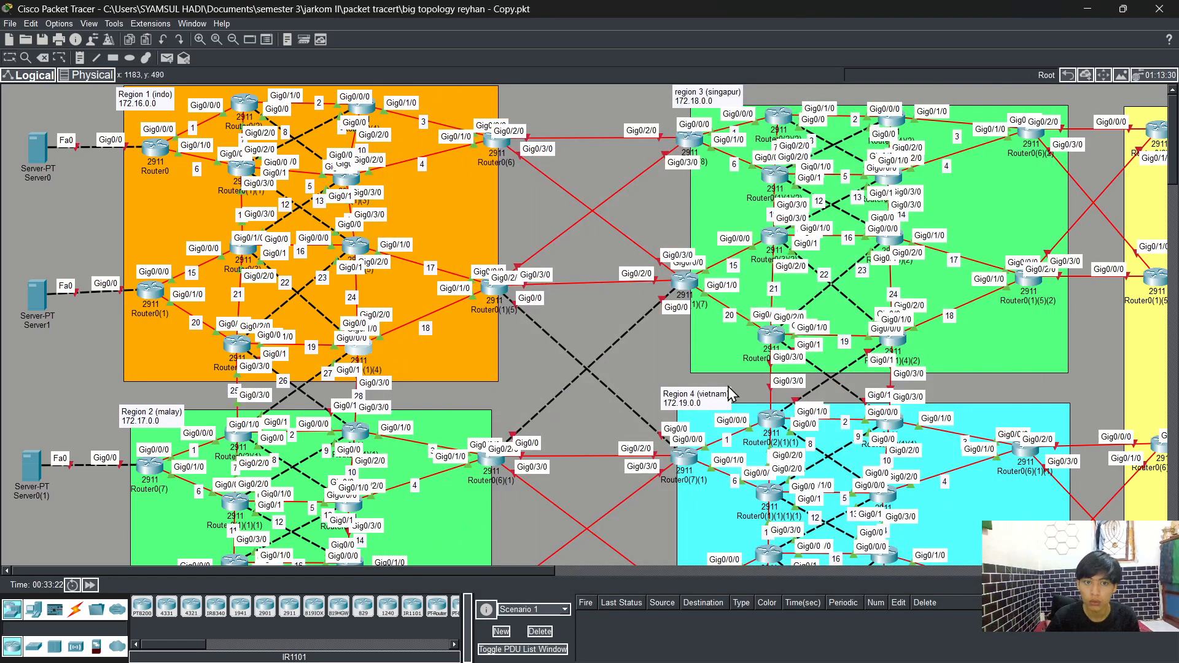
pyautogui.click(356, 346)
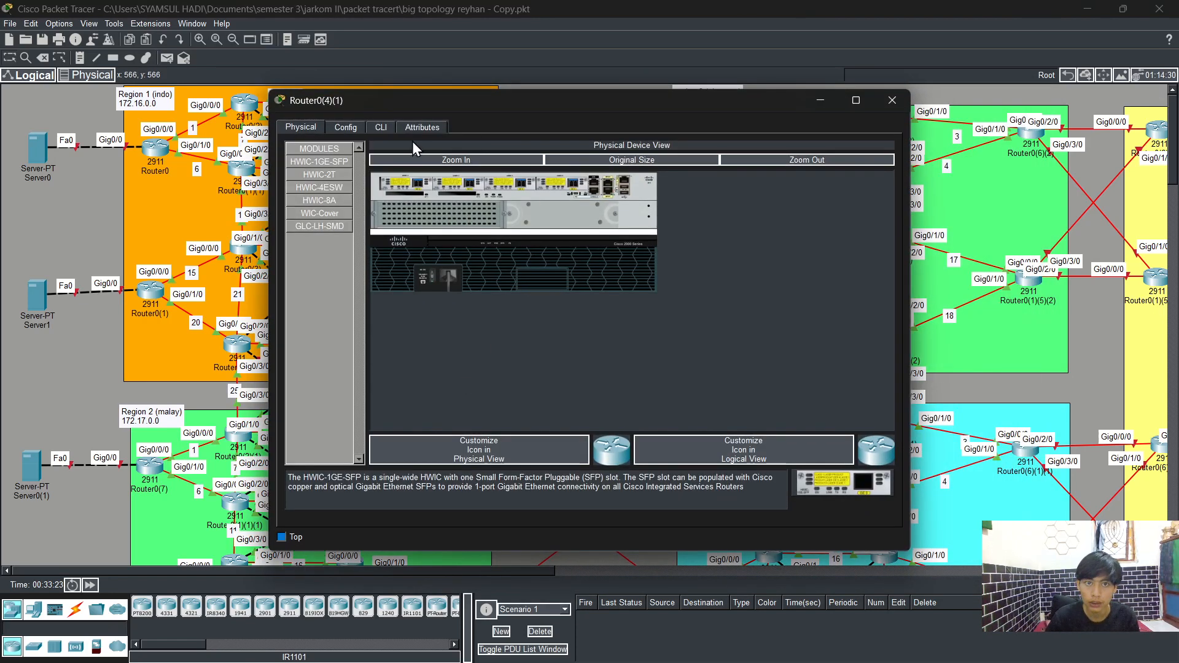
pyautogui.click(381, 129)
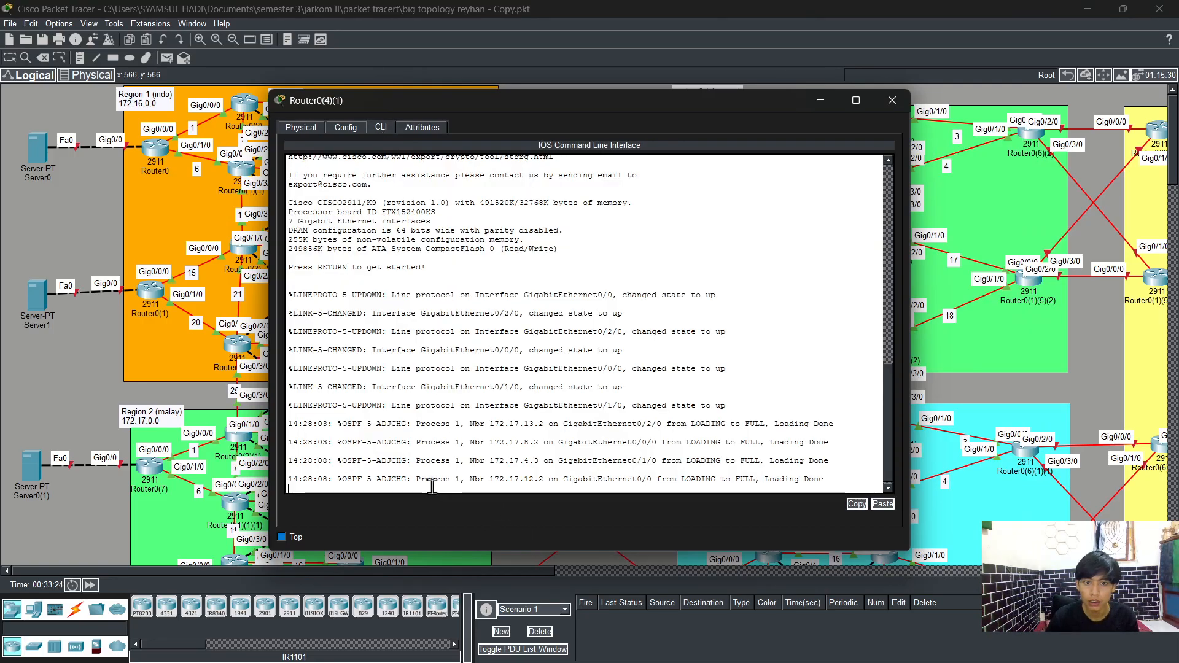
pyautogui.press('Return')
pyautogui.write('er>e')
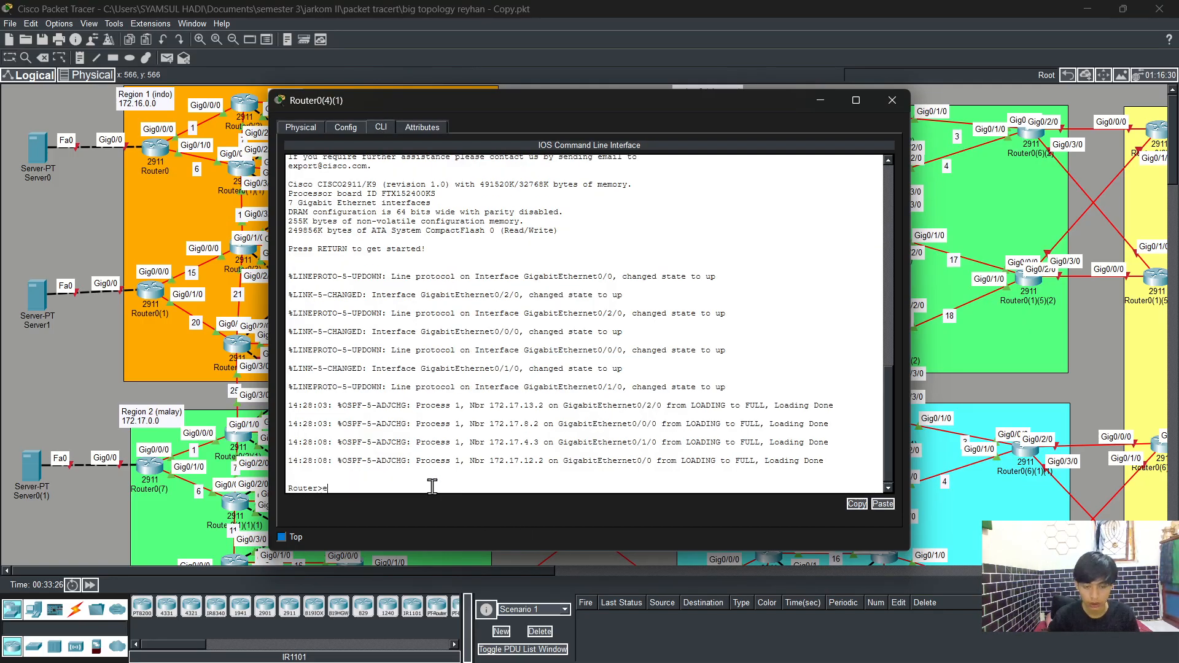
pyautogui.write('n')
pyautogui.press('Tab')
pyautogui.press('Return')
pyautogui.write('c')
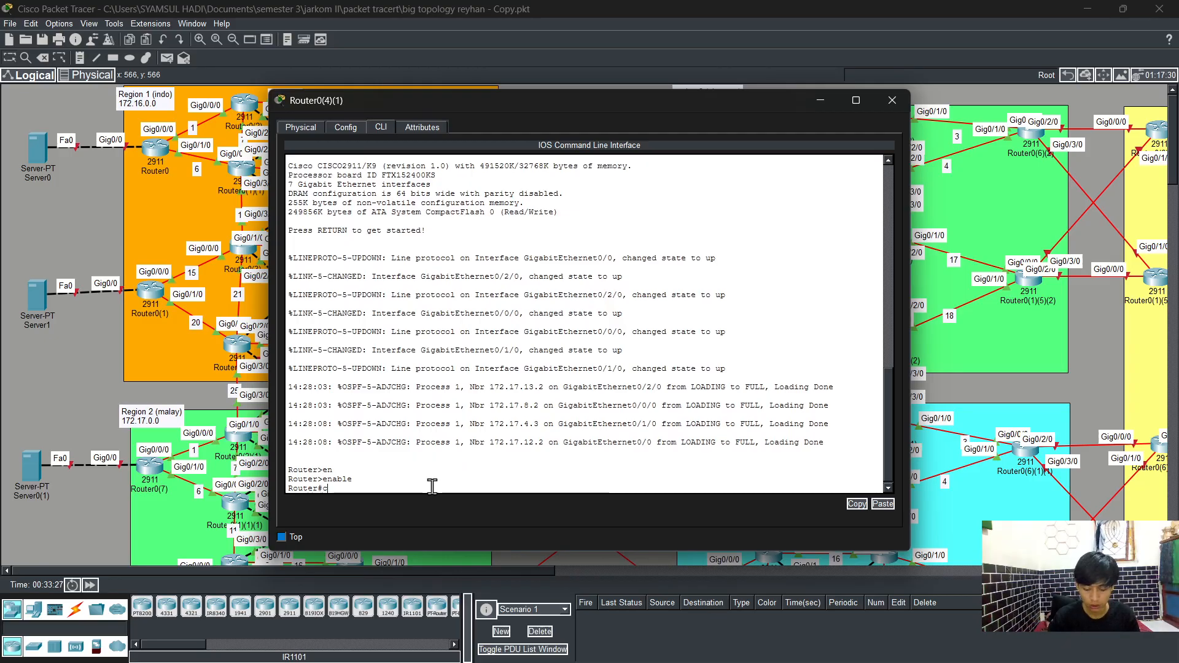
pyautogui.write('onfig t')
pyautogui.press('Return')
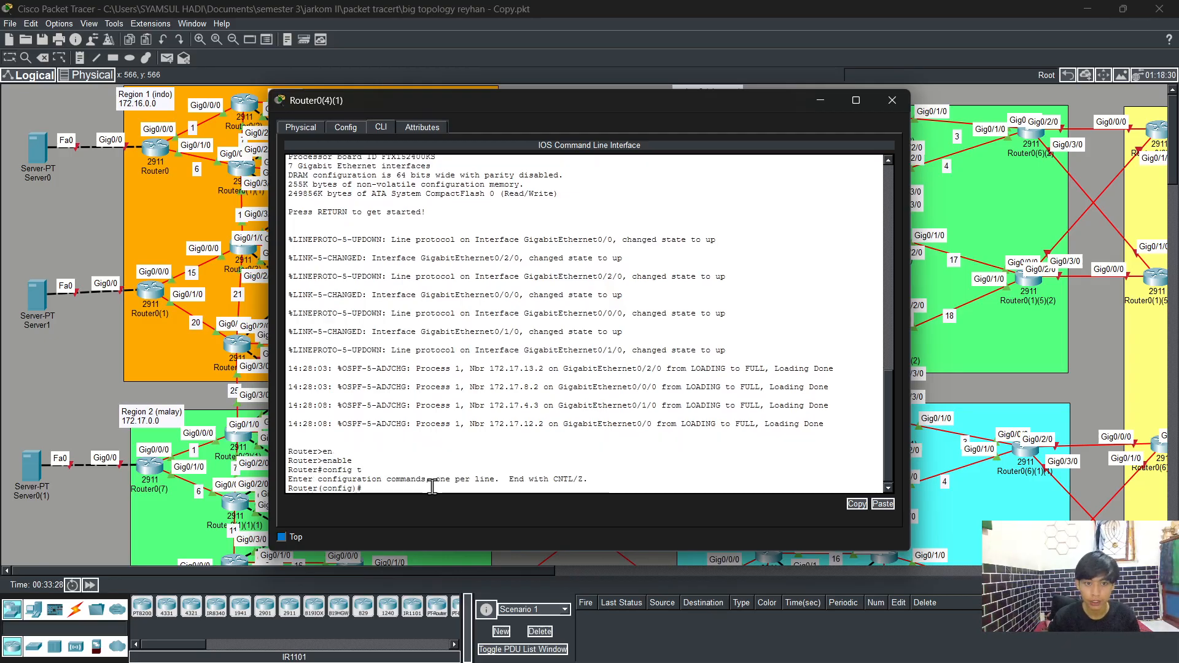
# Step: Assign IP address 172.17.28.3 with mask 255.255.255.0 to interface GigabitEthernet0/3/0 on Router0(4)(1)
pyautogui.write('ib')
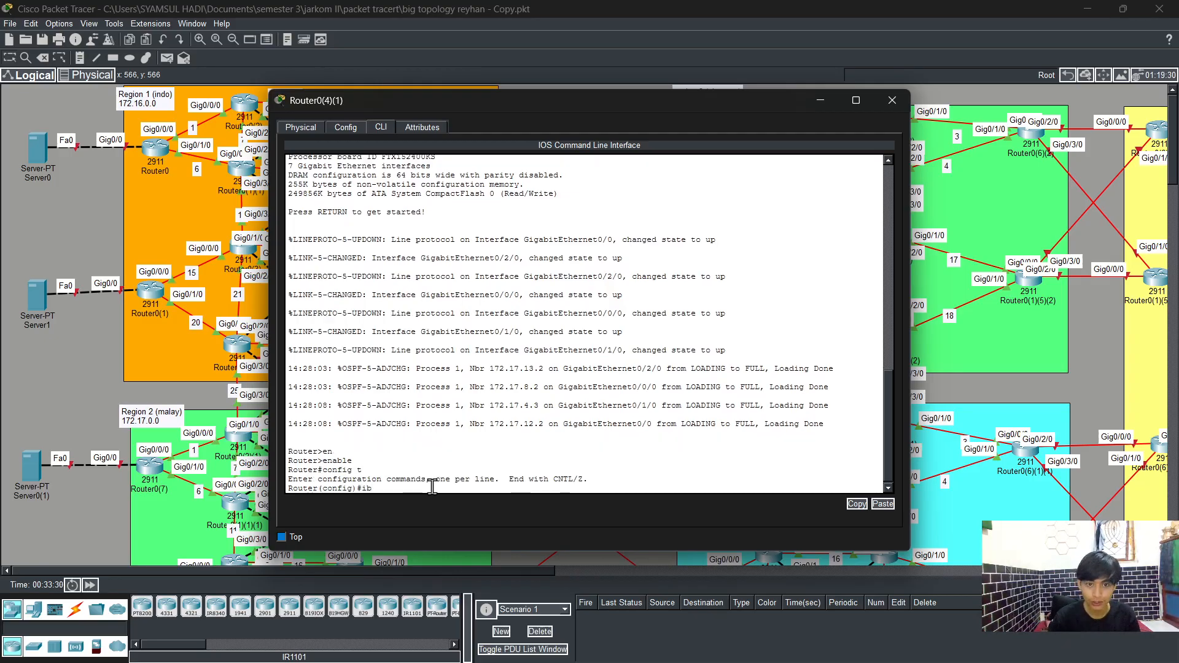
pyautogui.press('BackSpace')
pyautogui.write('n')
pyautogui.press('Tab')
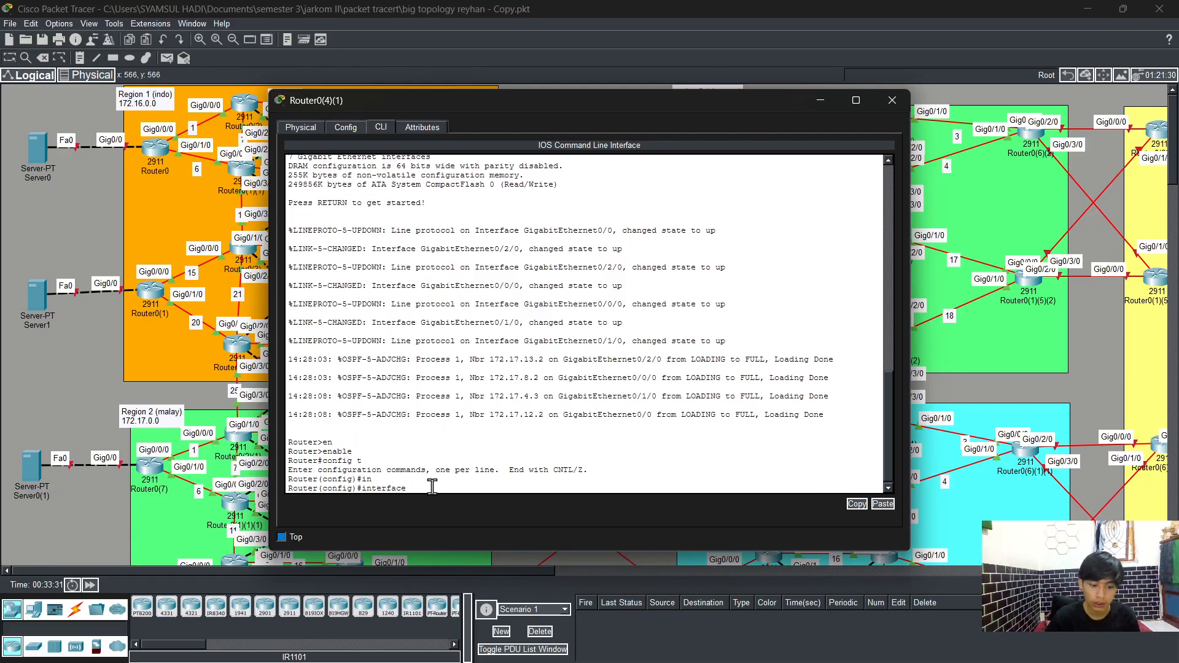
pyautogui.moveTo(526, 108); pyautogui.dragTo(735, 101)
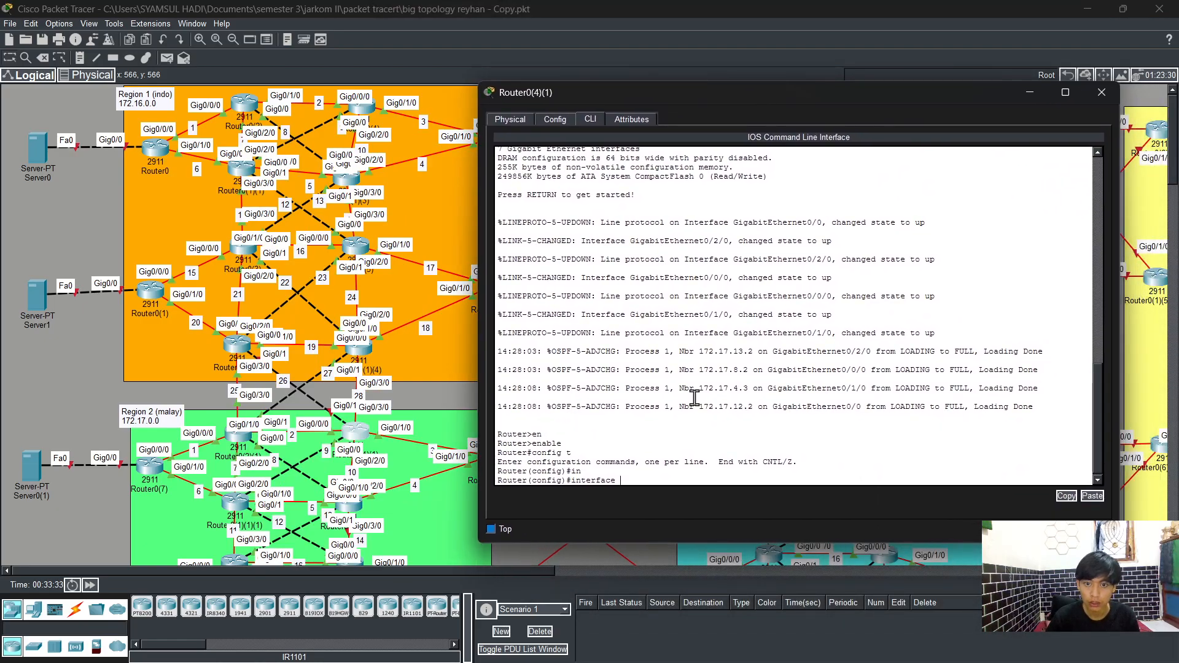
pyautogui.write('g0/3/0')
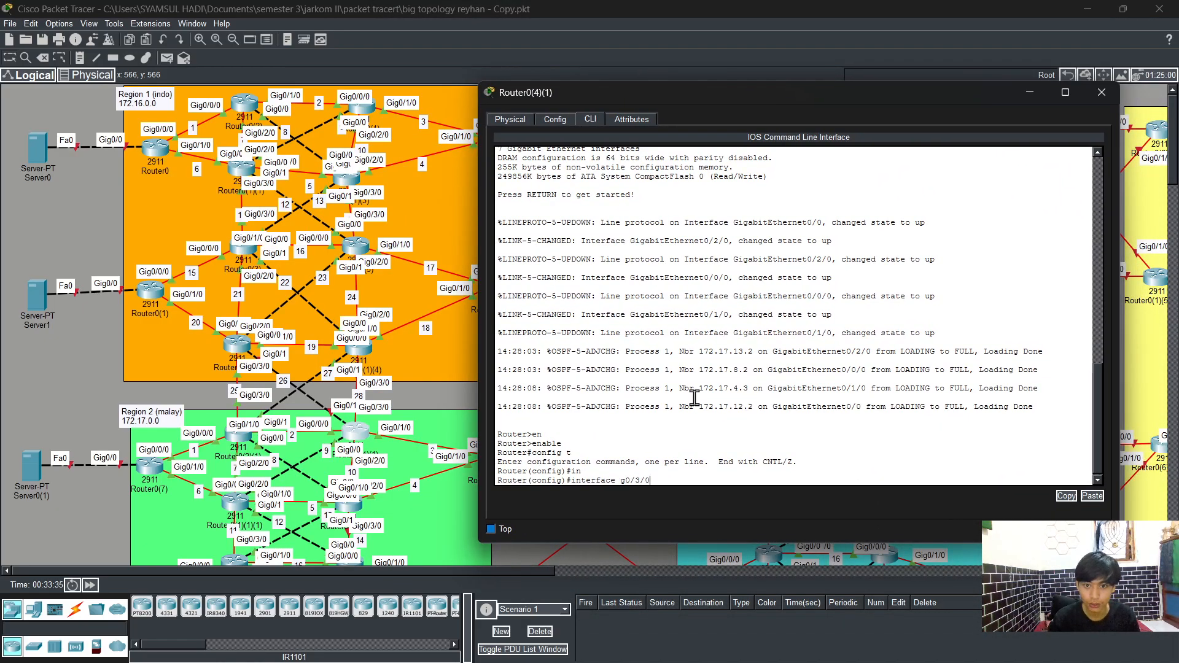
pyautogui.press('Return')
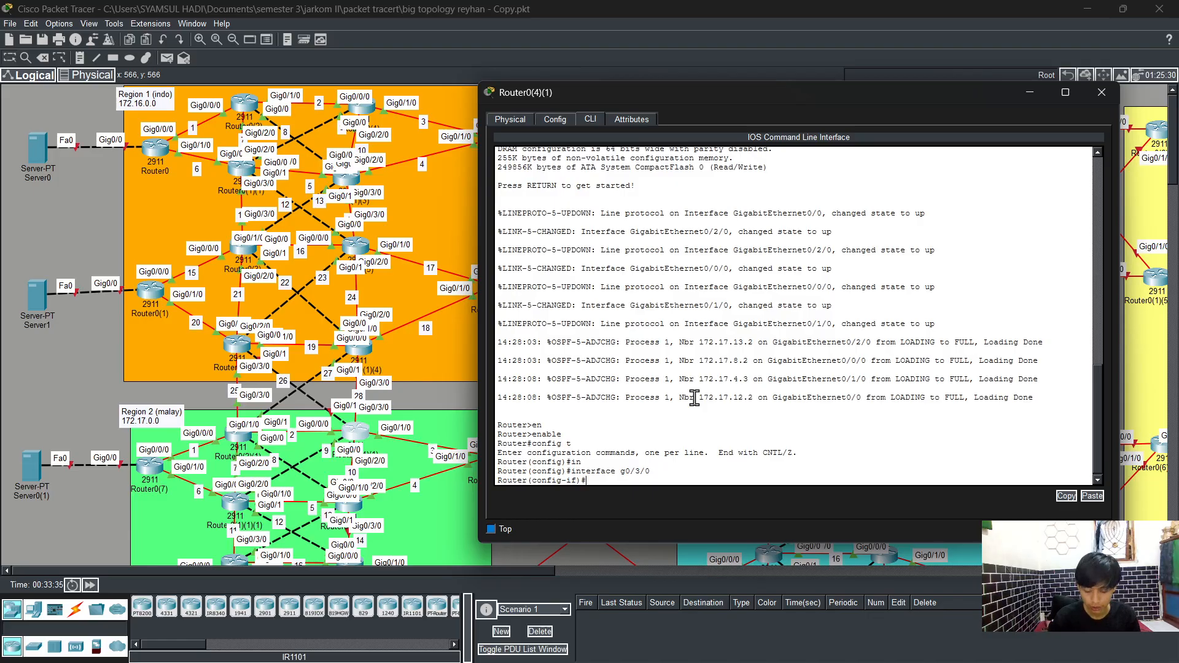
pyautogui.write('ip ad')
pyautogui.press('Tab')
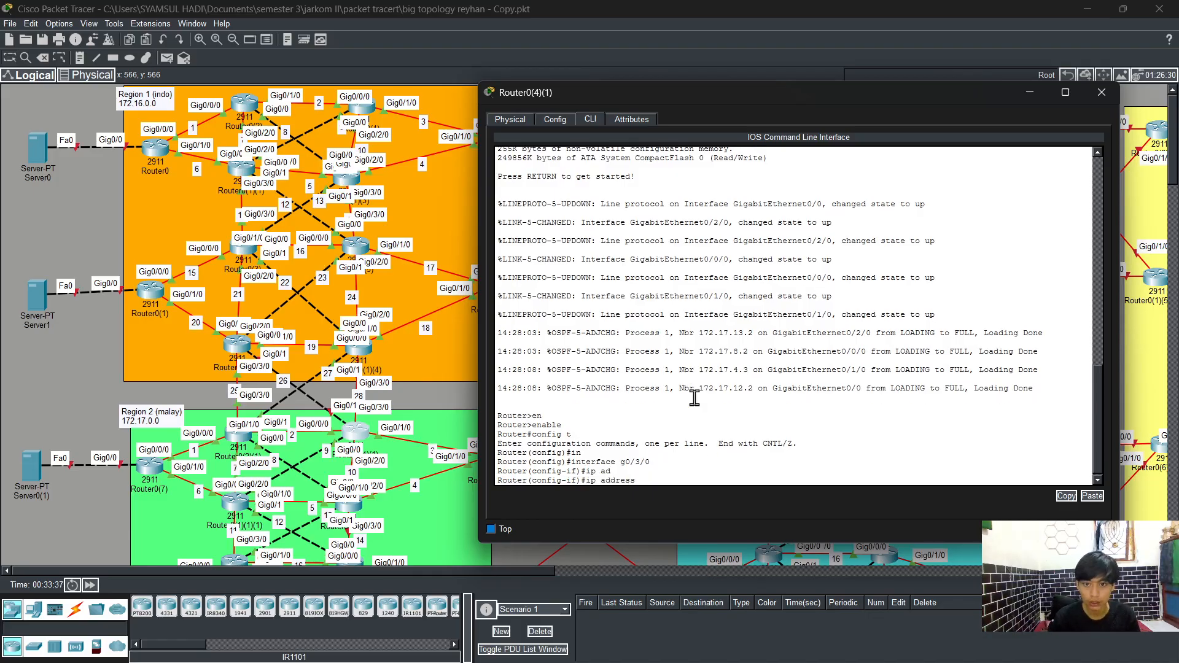
pyautogui.write('172.1')
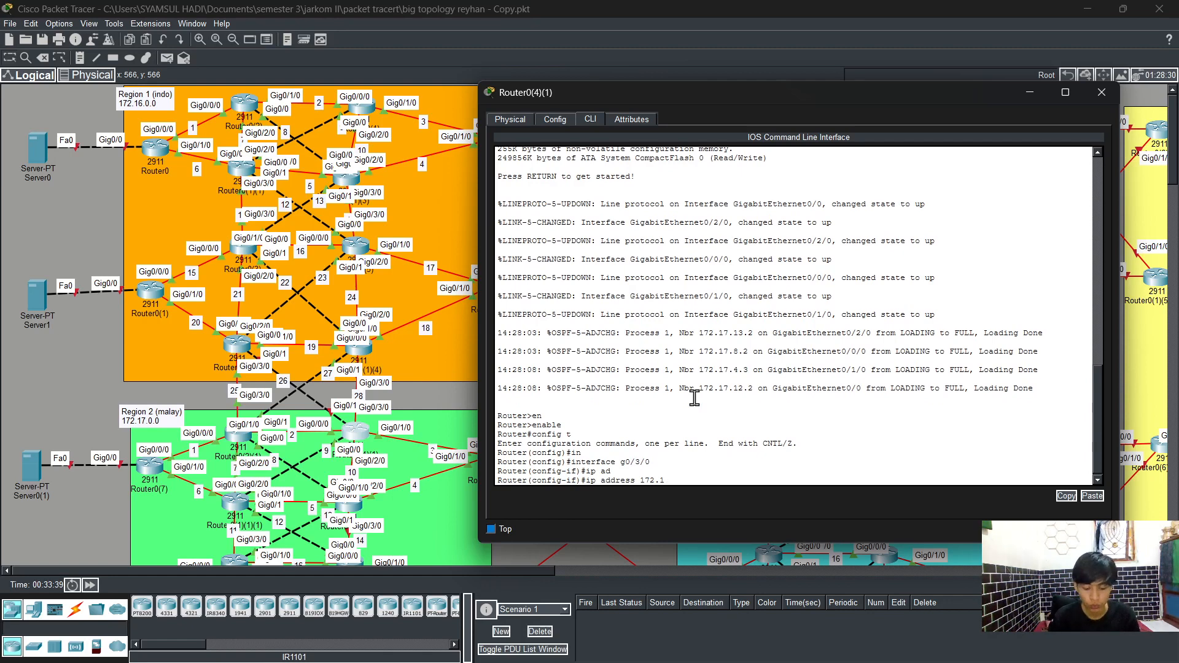
pyautogui.write('7')
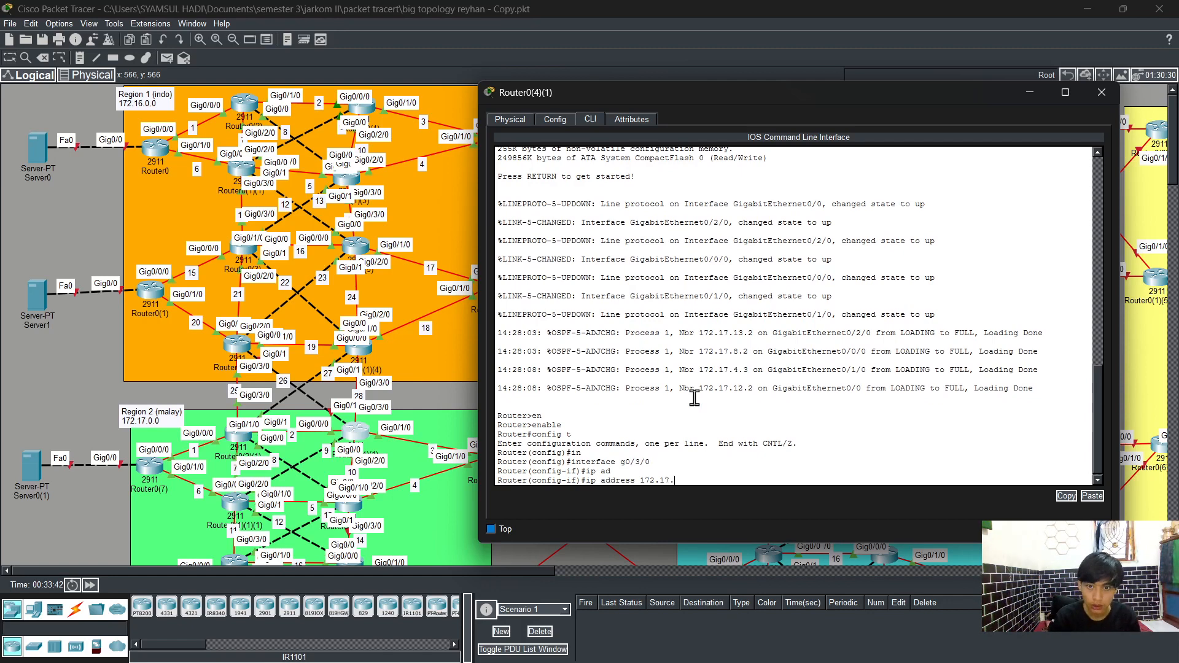
pyautogui.write('.')
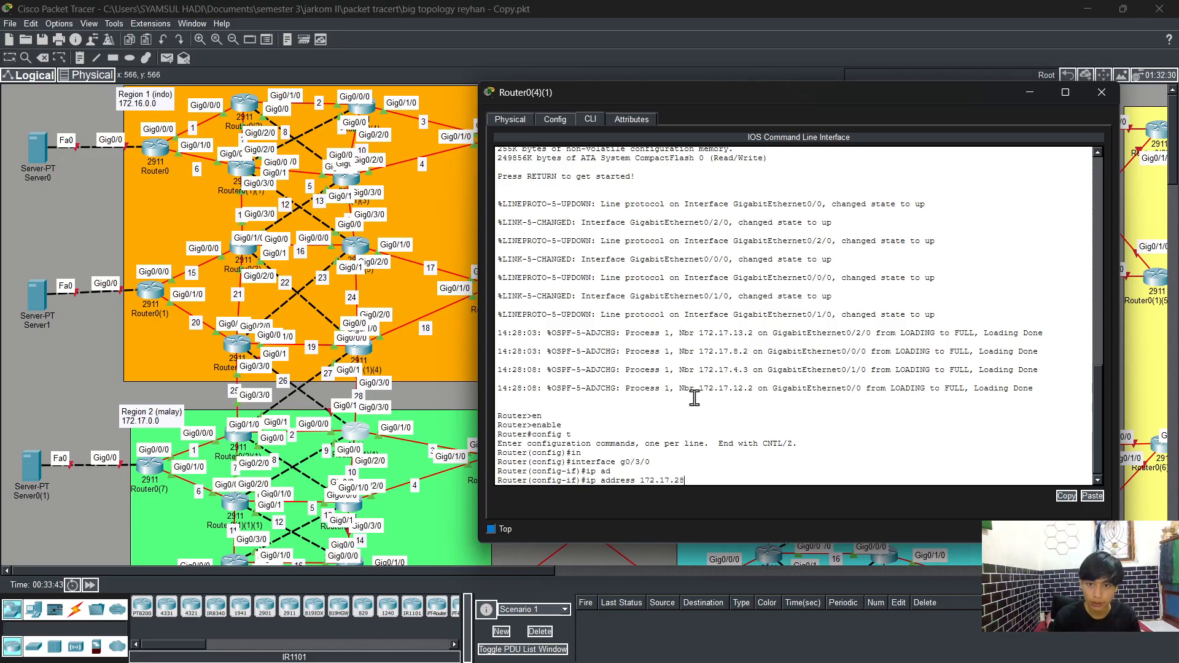
pyautogui.write('28.')
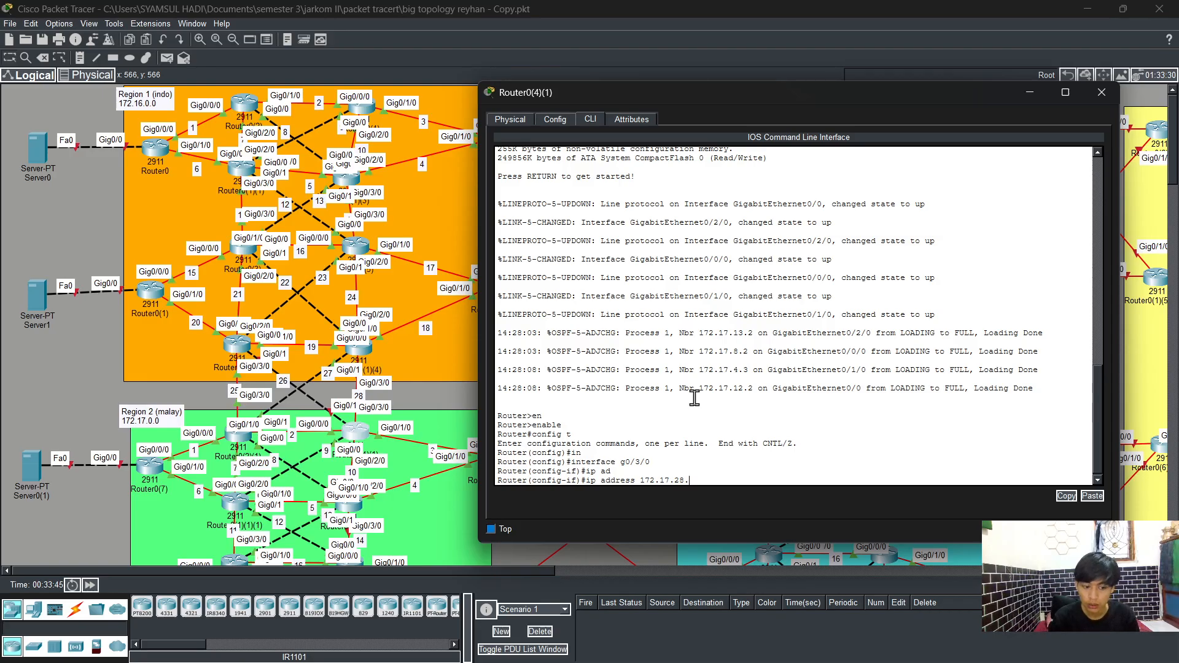
pyautogui.write('3 ')
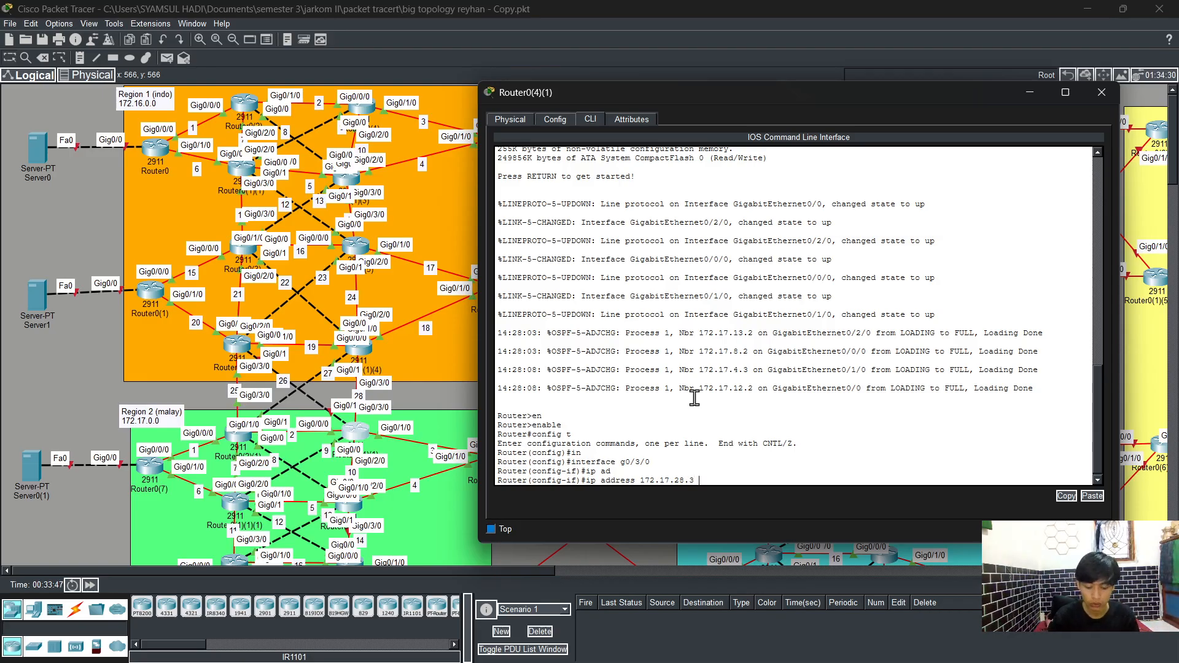
pyautogui.write('255.255.2')
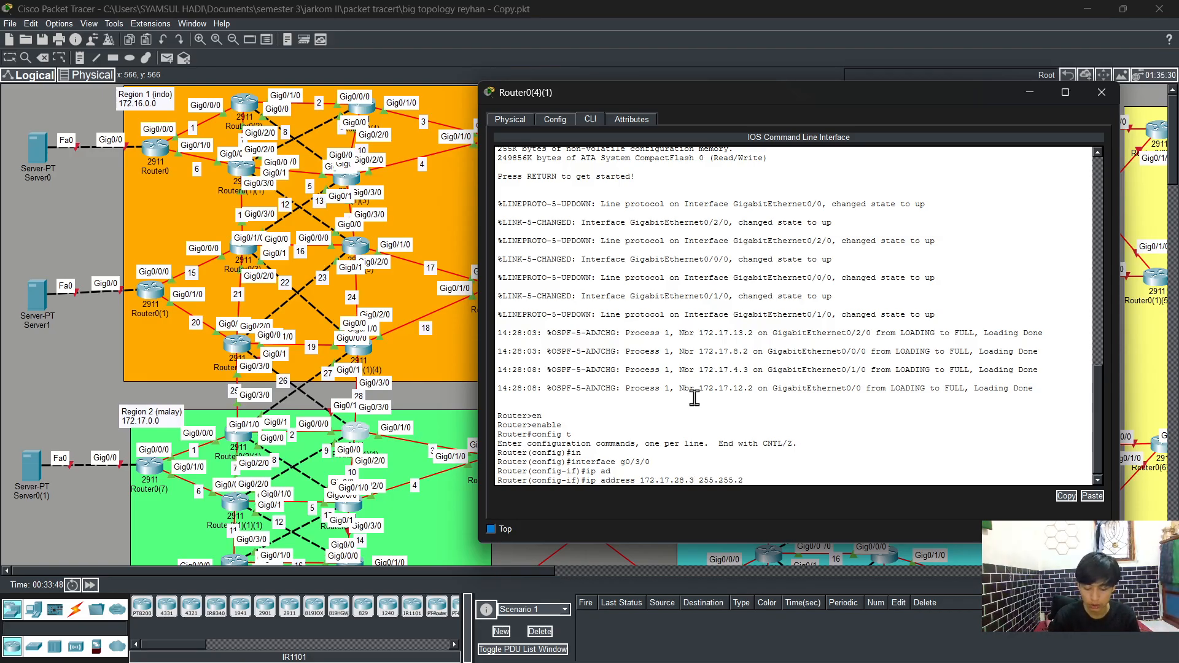
pyautogui.write('55.0')
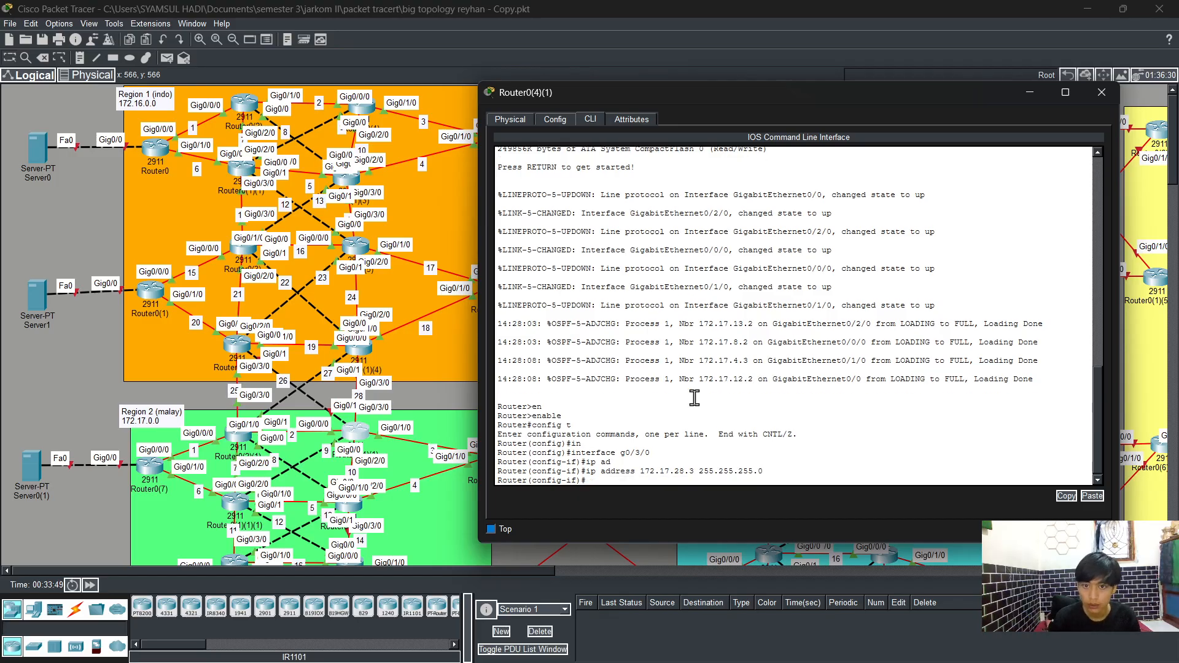
pyautogui.press('Return')
# Step: Enable GigabitEthernet0/3/0 with no shutdown and exit back to global configuration mode
pyautogui.write('no sh')
pyautogui.press('Tab')
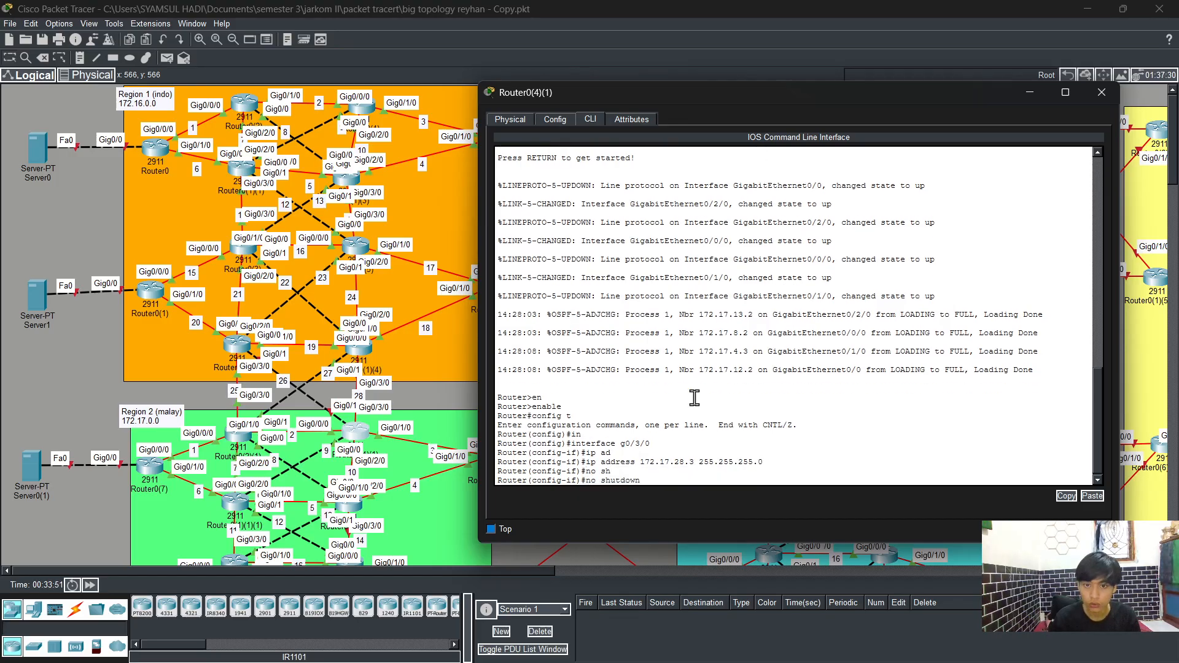
pyautogui.press('Return')
pyautogui.write('exit')
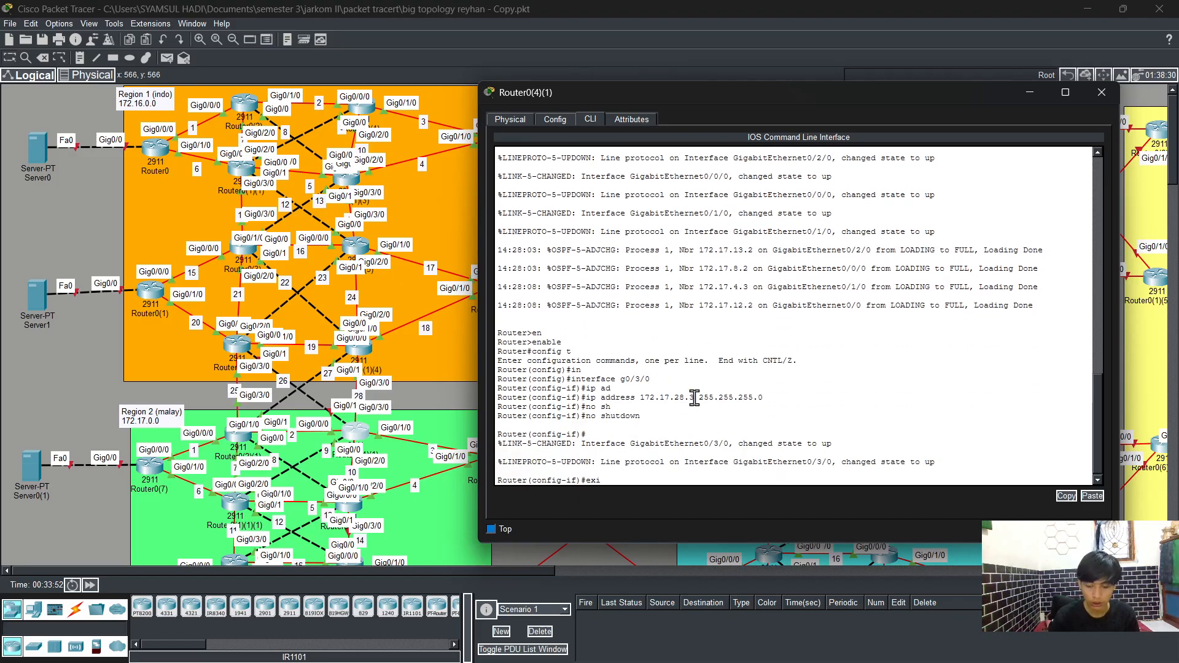
pyautogui.press('Return')
# Step: Enter interface GigabitEthernet0/1 and begin assigning it an IP address starting with 172.17
pyautogui.write('ig)#int')
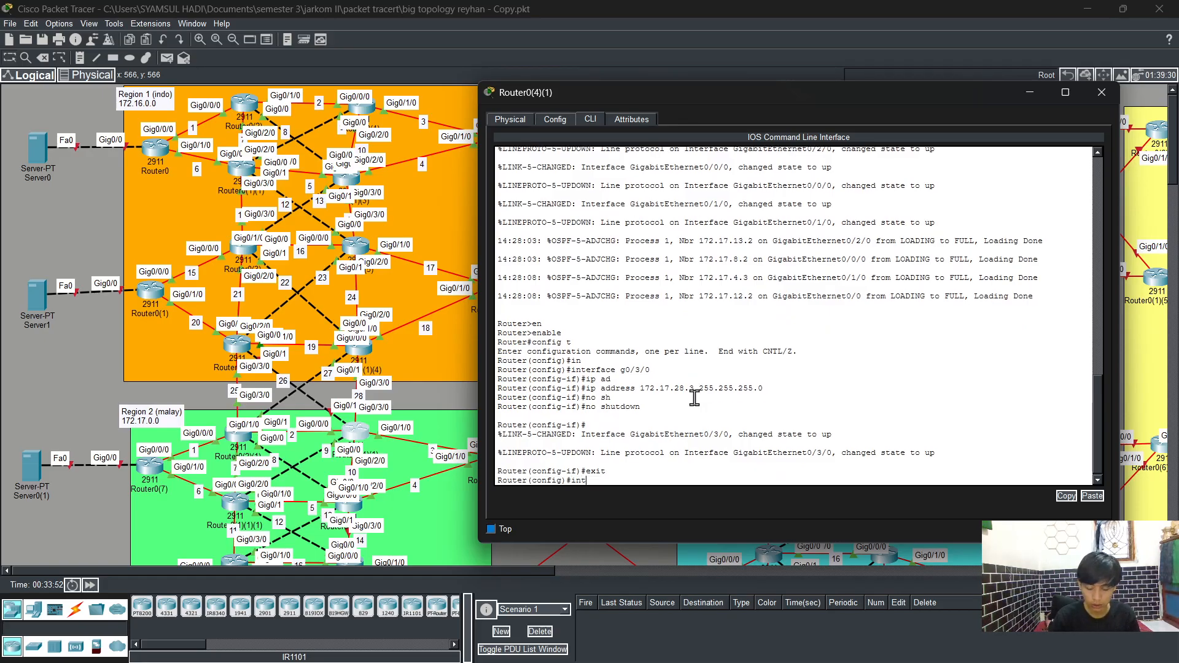
pyautogui.press('Tab')
pyautogui.write('g0/')
pyautogui.press('Return')
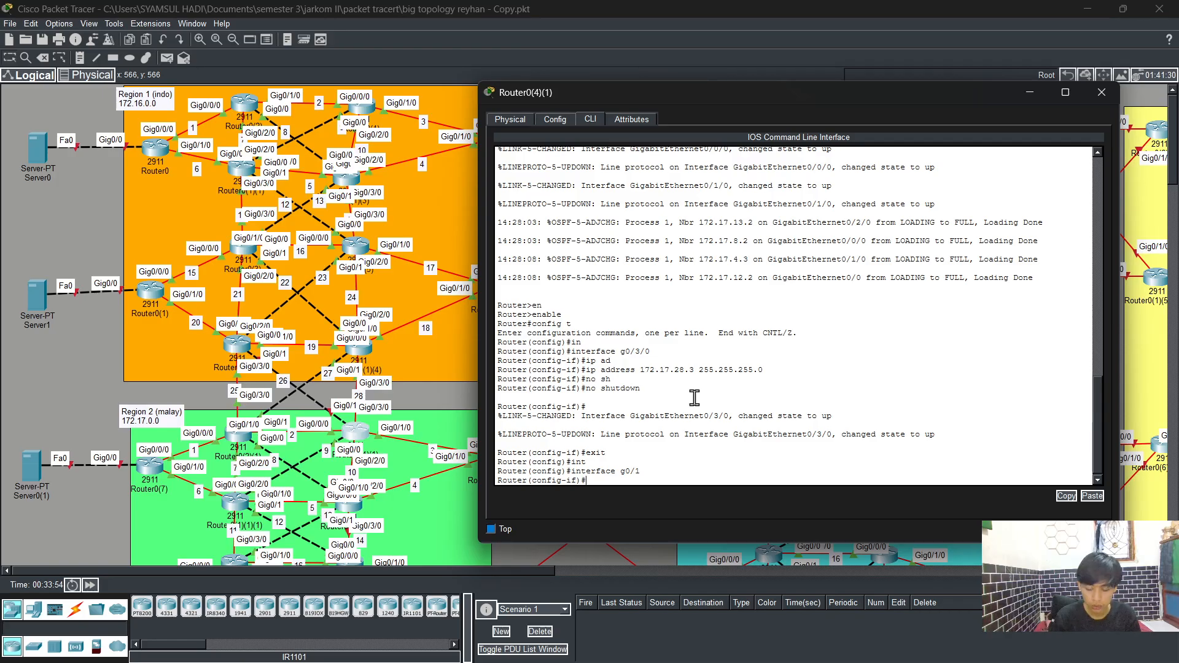
pyautogui.write('ip ad')
pyautogui.press('Tab')
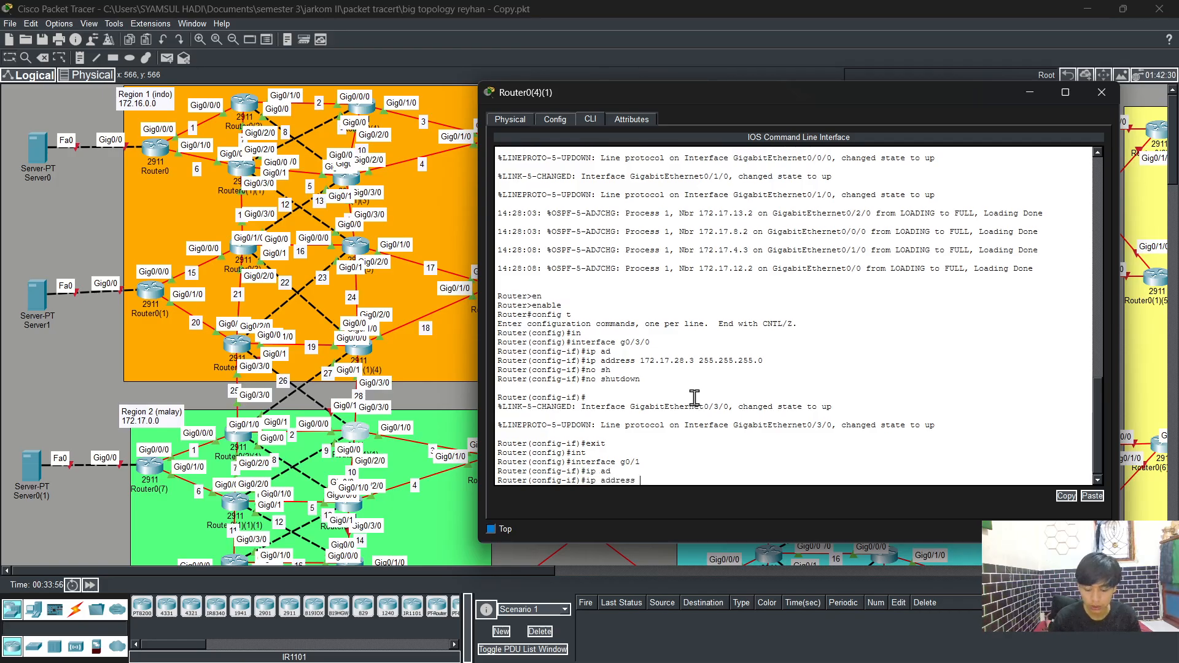
pyautogui.write('172.17.26.3 255.255.255.0')
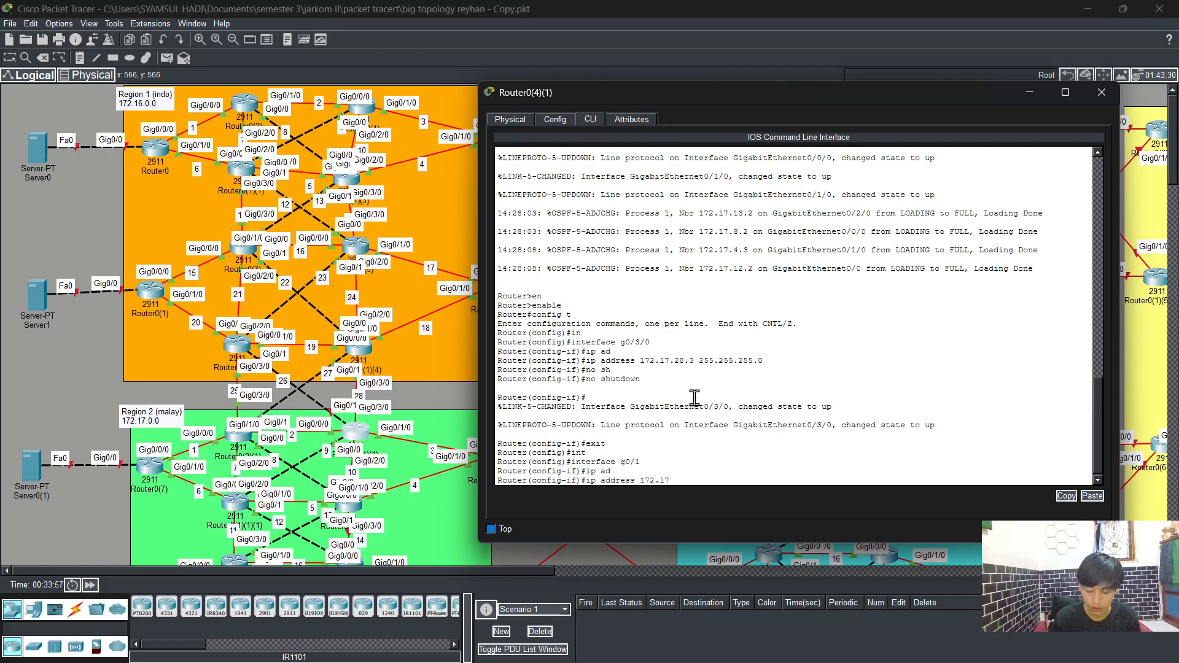
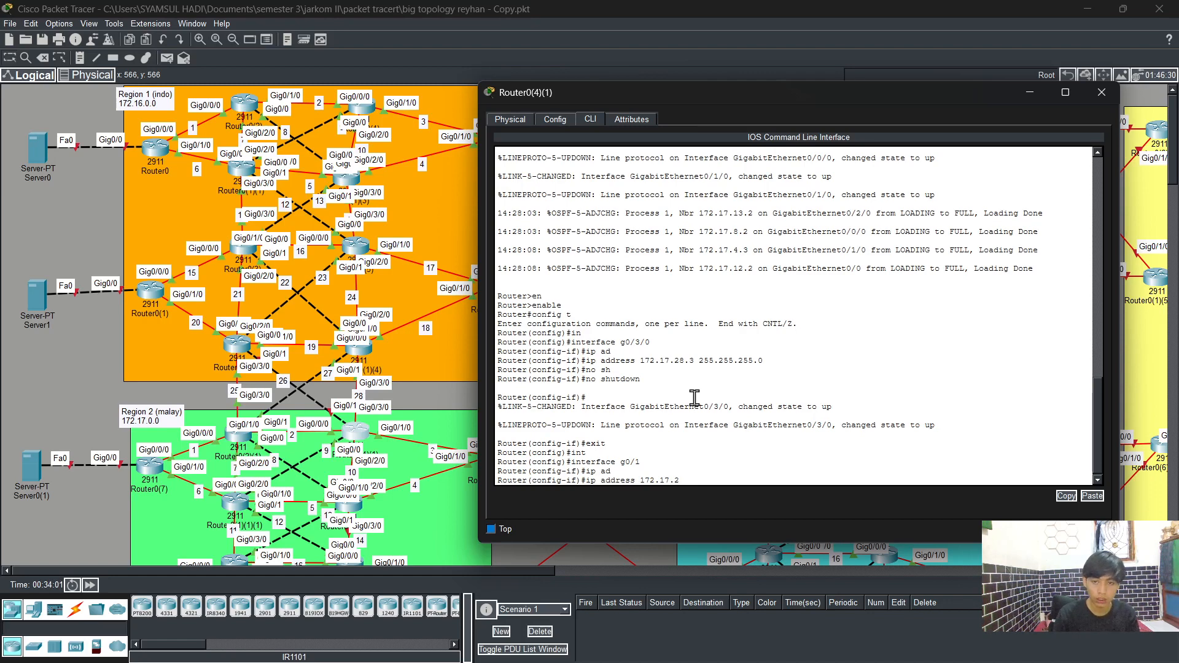
# Step: Assign 172.17.26.3 255.255.255.0 to interface GigabitEthernet0/1 and bring the interface up with no shutdown
pyautogui.write('6.3')
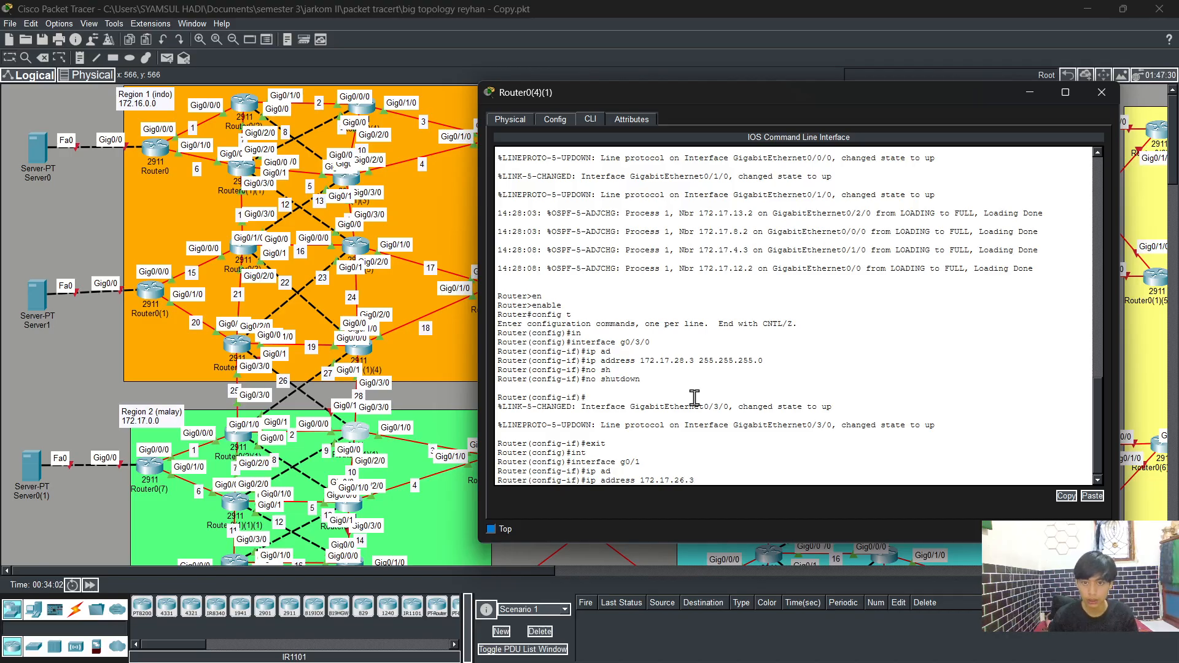
pyautogui.write(' 255.255')
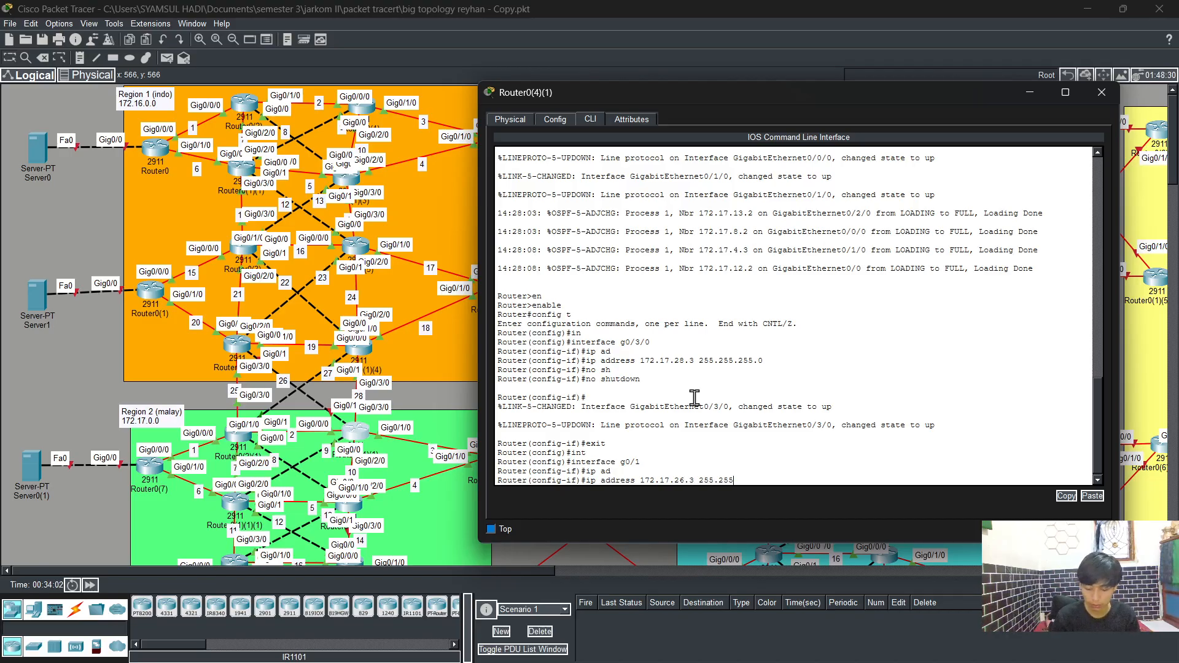
pyautogui.write('.255.0')
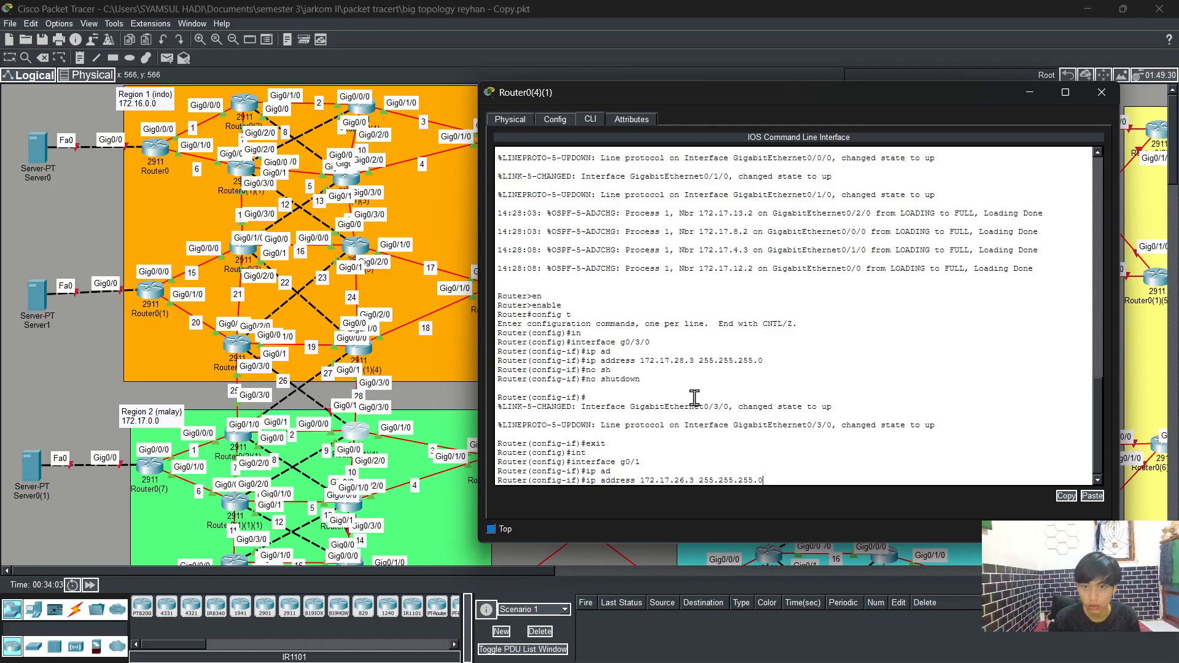
pyautogui.press('Return')
pyautogui.write('no sh')
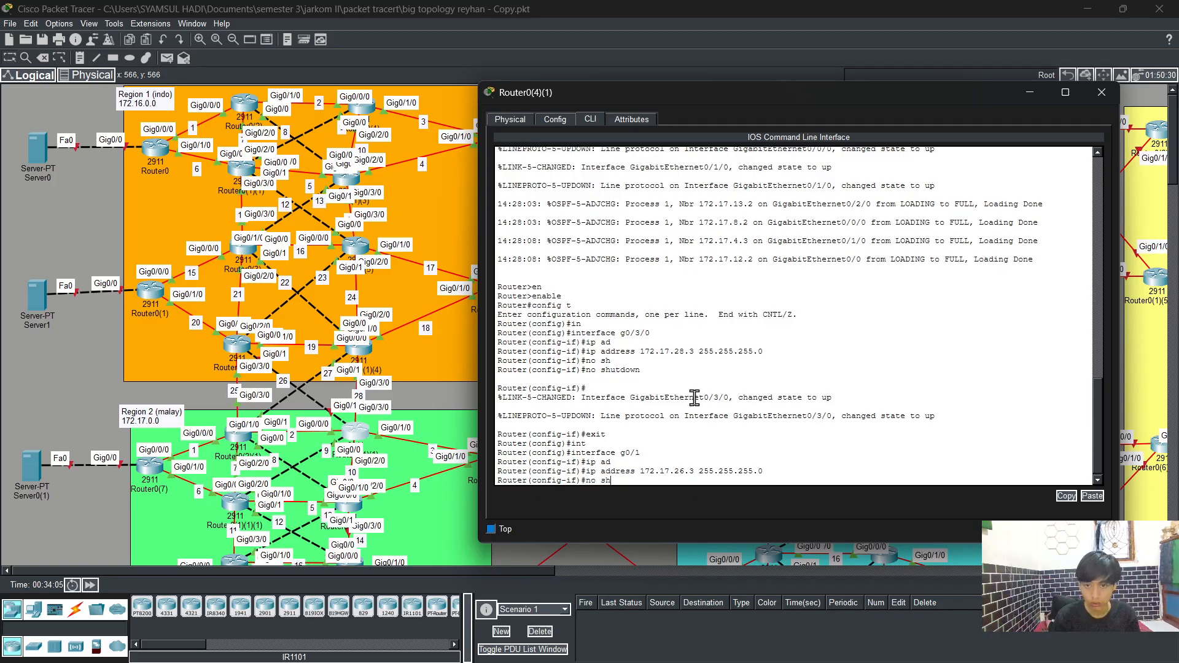
pyautogui.press('Tab')
pyautogui.press('Return')
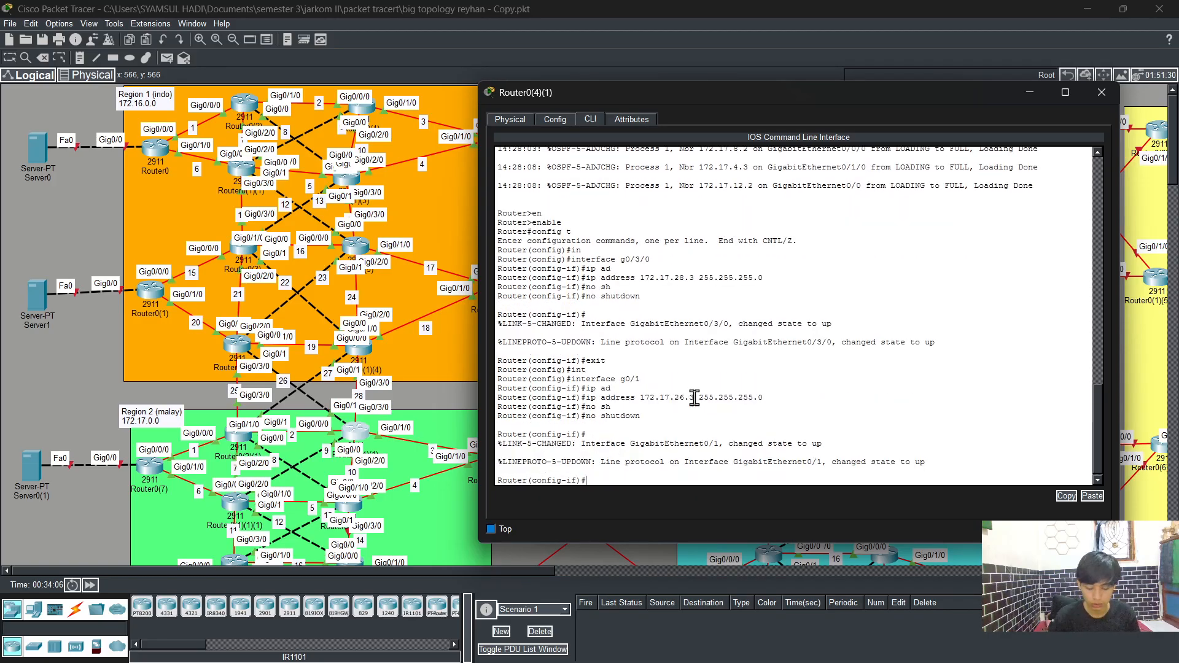
# Step: Leave the interface and start OSPF process 1 with log-adjacency-changes enabled
pyautogui.write('exit')
pyautogui.press('Return')
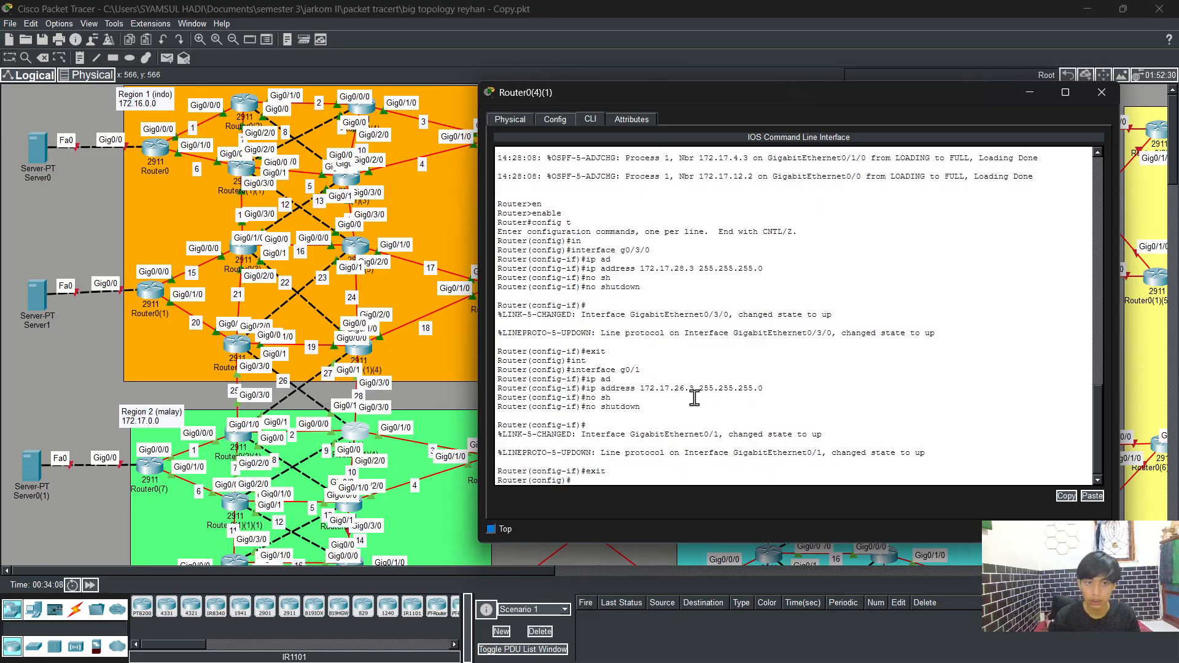
pyautogui.write('roput')
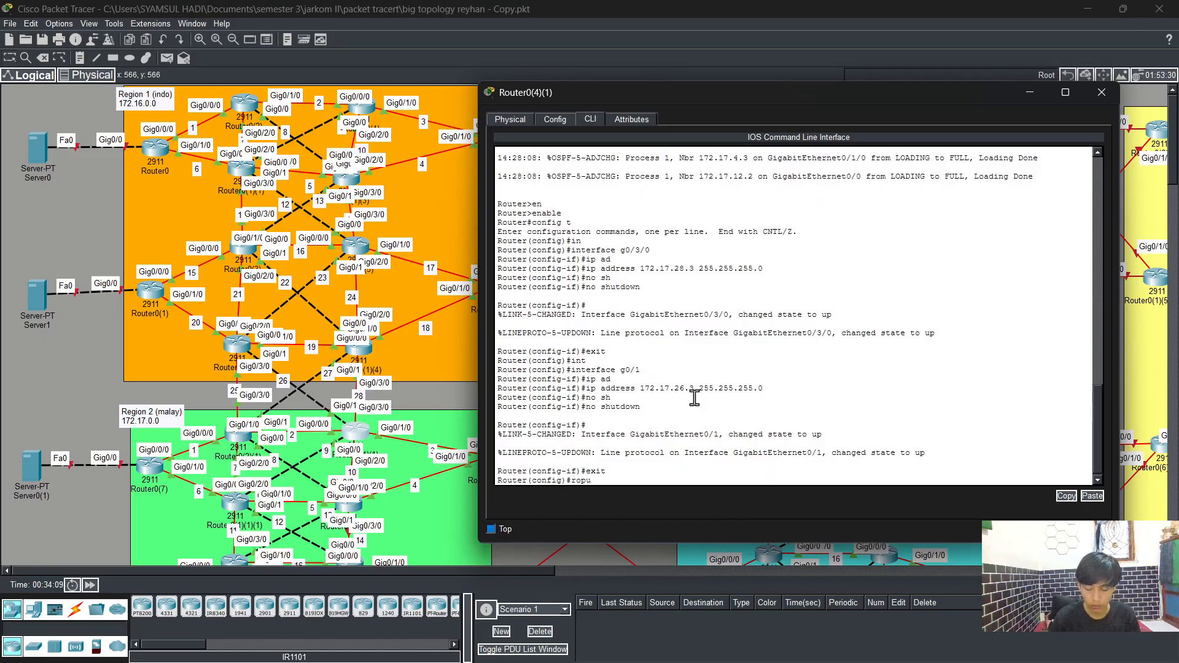
pyautogui.press('Tab')
pyautogui.press('BackSpace')
pyautogui.press('BackSpace')
pyautogui.press('BackSpace')
pyautogui.write('u')
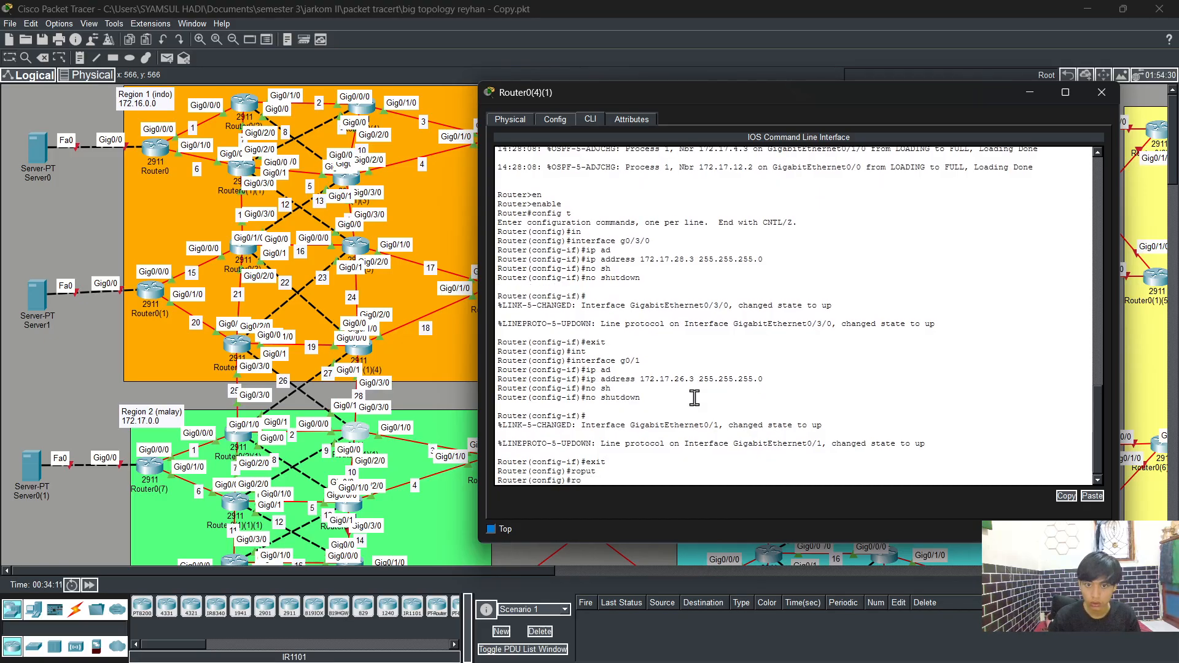
pyautogui.write('ter')
pyautogui.press('Tab')
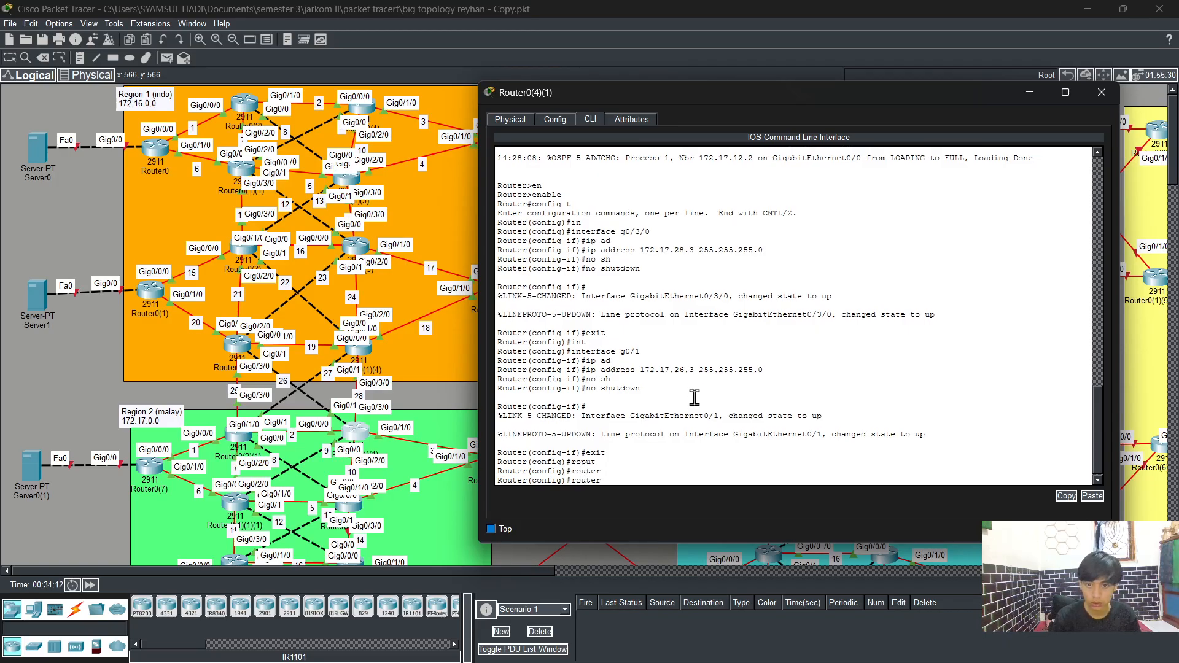
pyautogui.write('os')
pyautogui.press('Tab')
pyautogui.write('1')
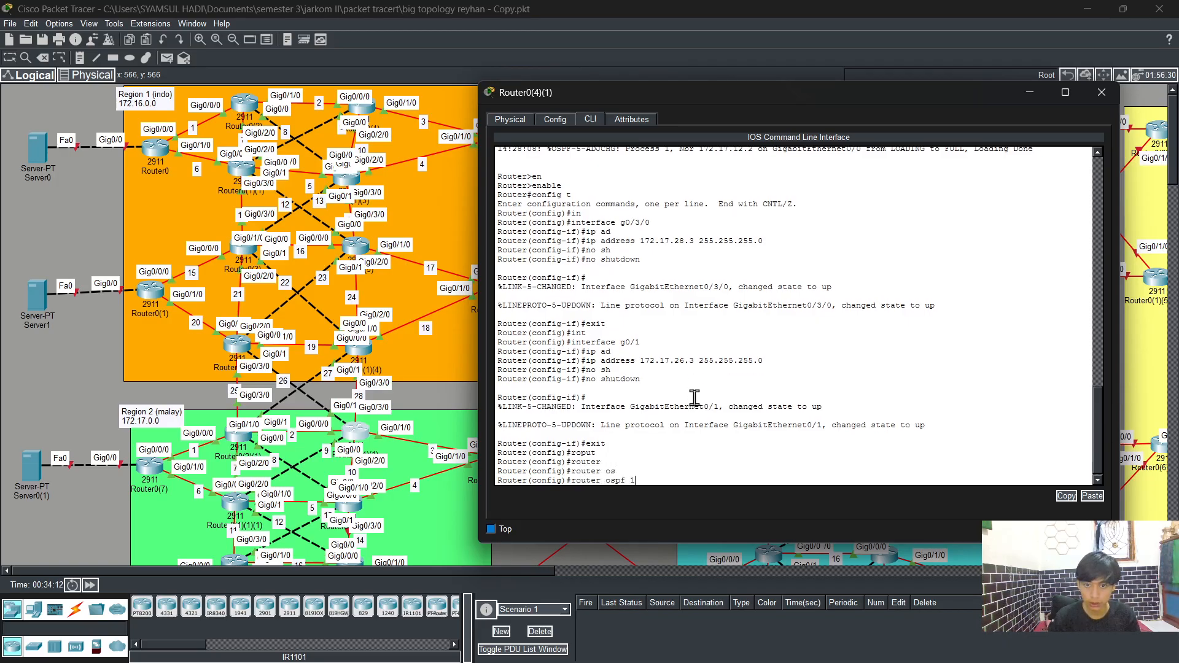
pyautogui.press('Return')
pyautogui.write('log-adjacency-changes')
pyautogui.press('Tab')
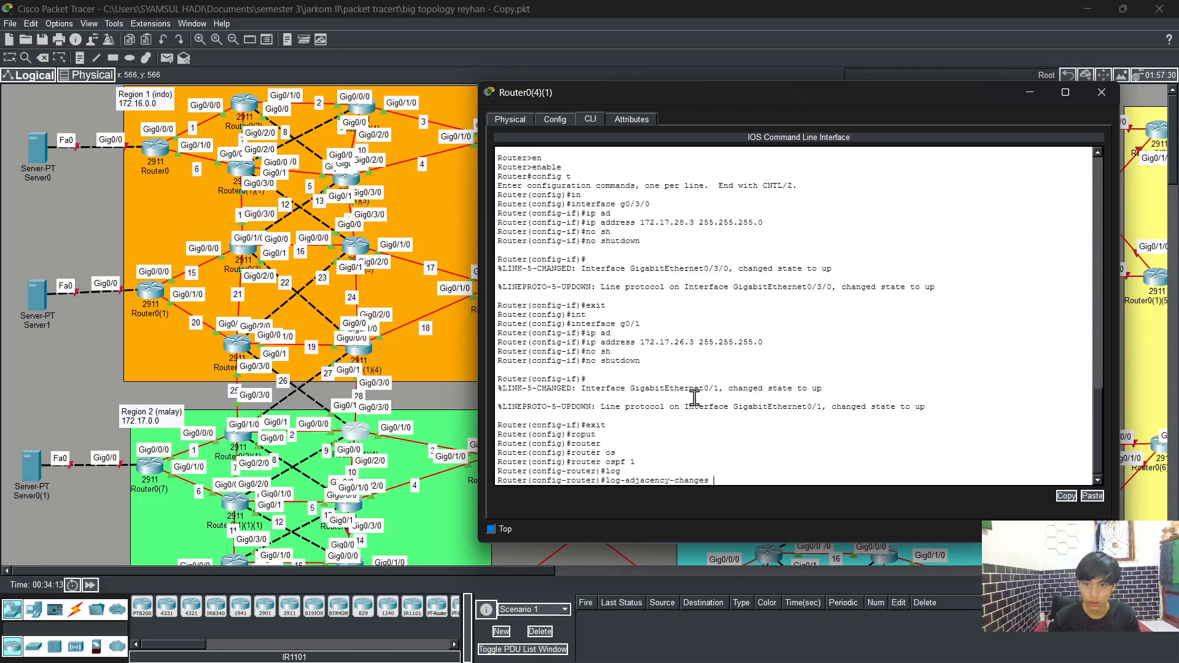
pyautogui.press('Return')
# Step: Advertise network 172.17.28.0 with wildcard 0.0.0.255 in OSPF area 0
pyautogui.write('net')
pyautogui.press('Tab')
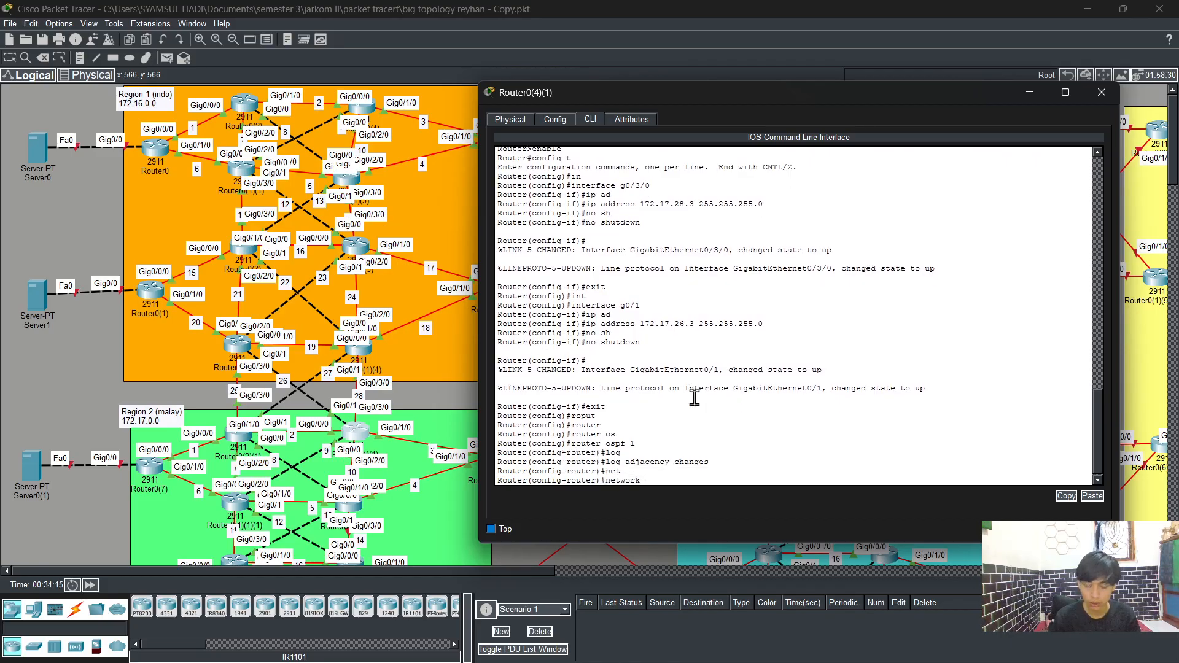
pyautogui.write('172.')
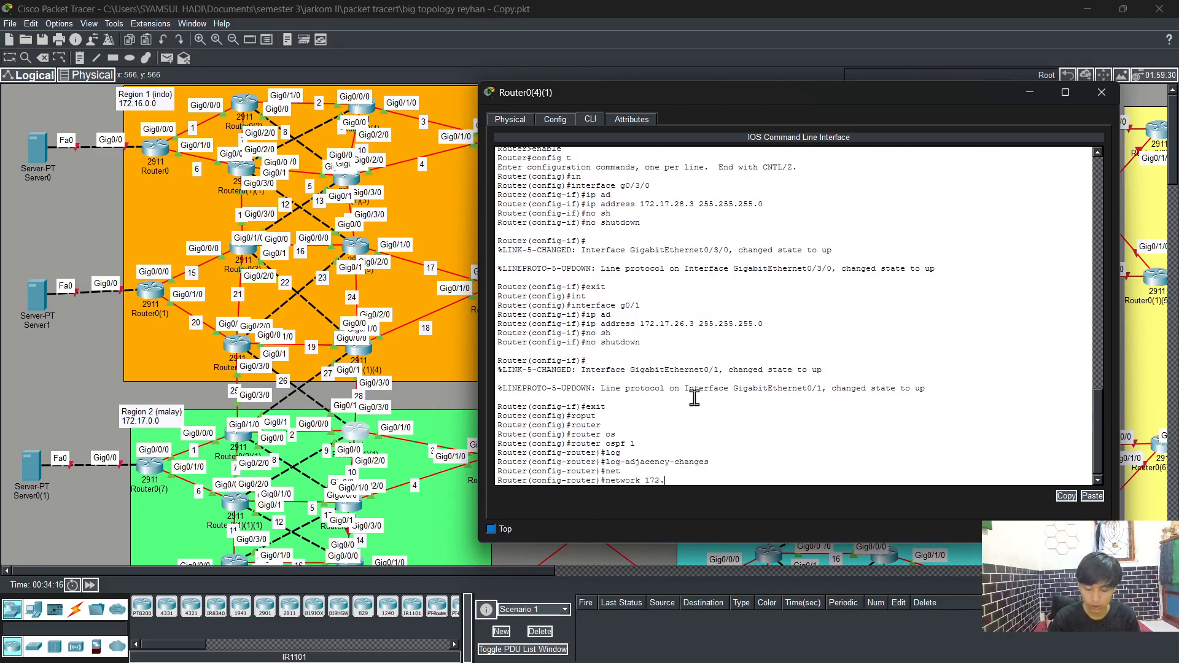
pyautogui.write('17.')
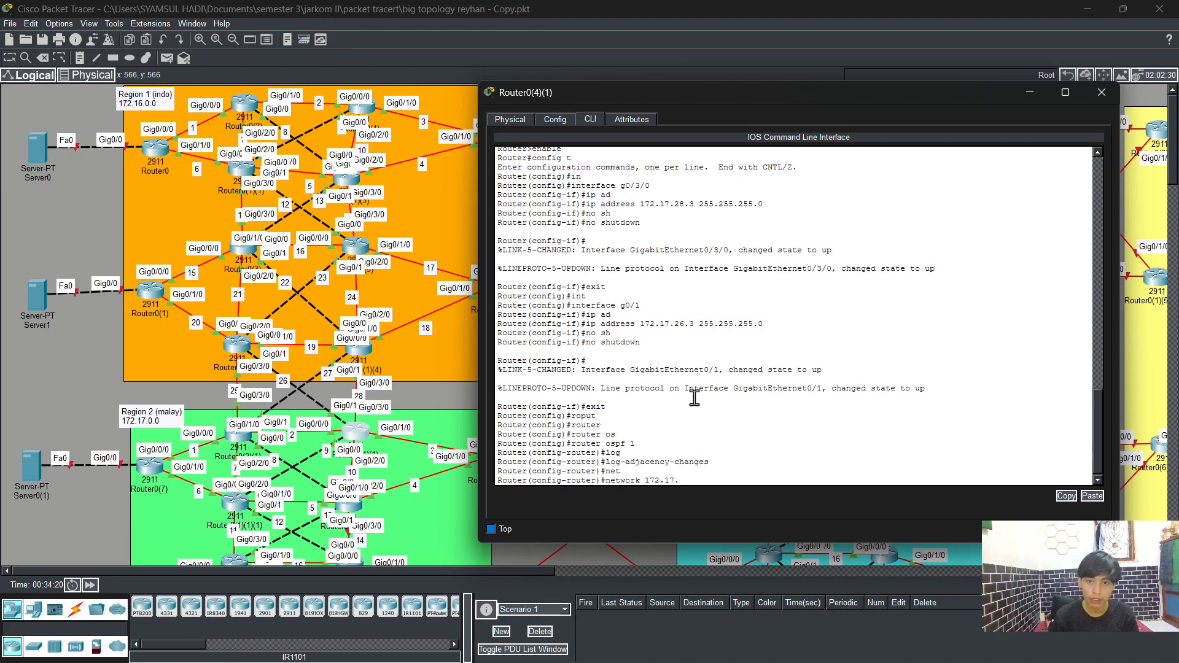
pyautogui.write('2')
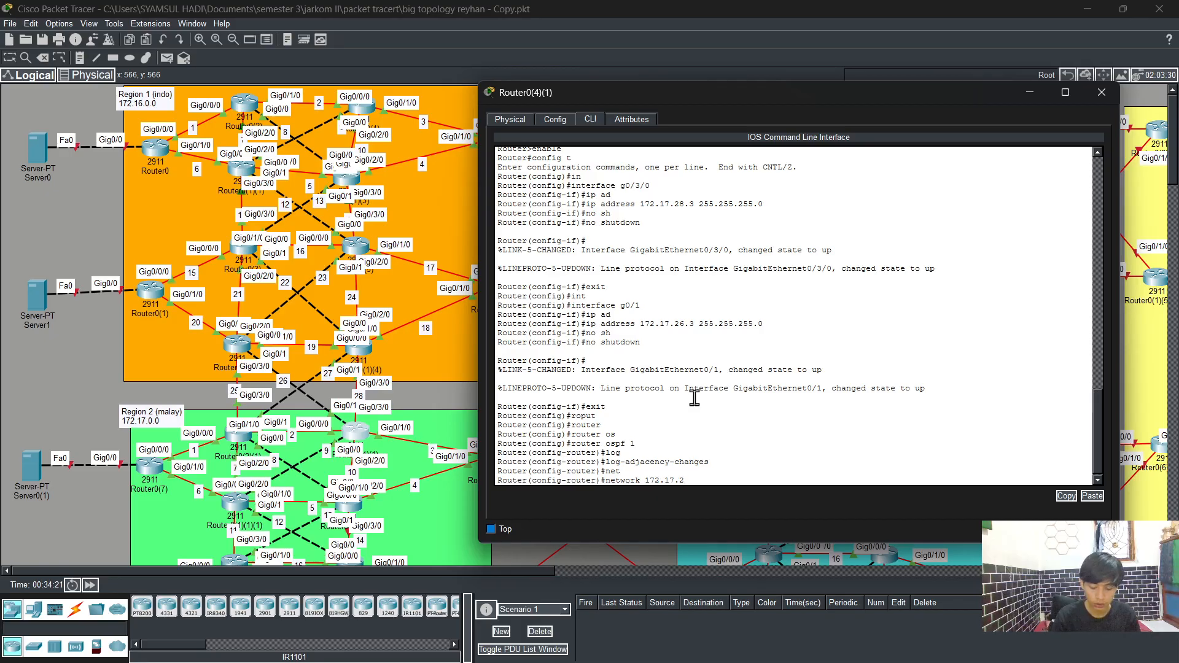
pyautogui.write('8.0')
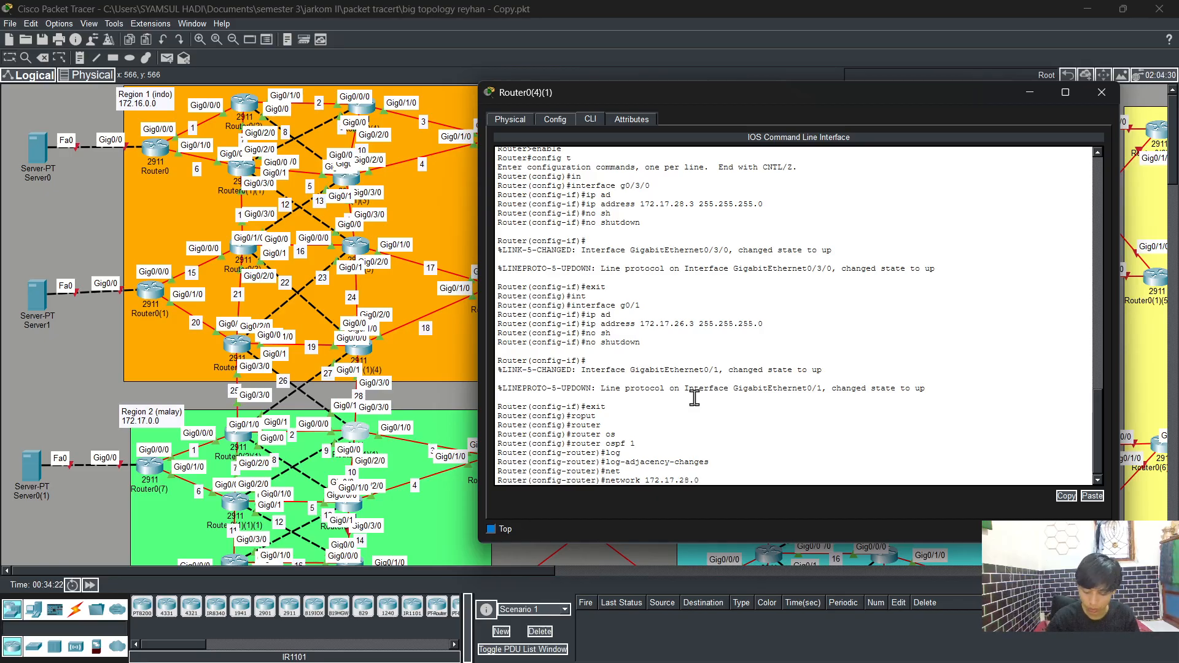
pyautogui.write(' 0.0.0.')
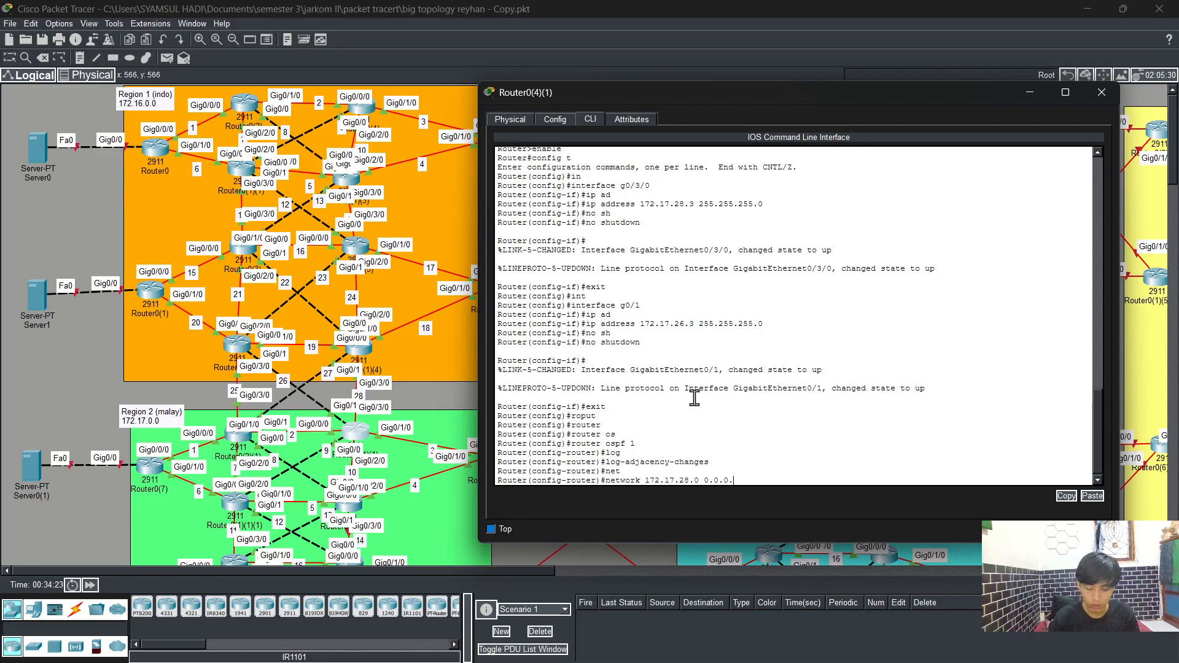
pyautogui.write('255 are')
pyautogui.press('Tab')
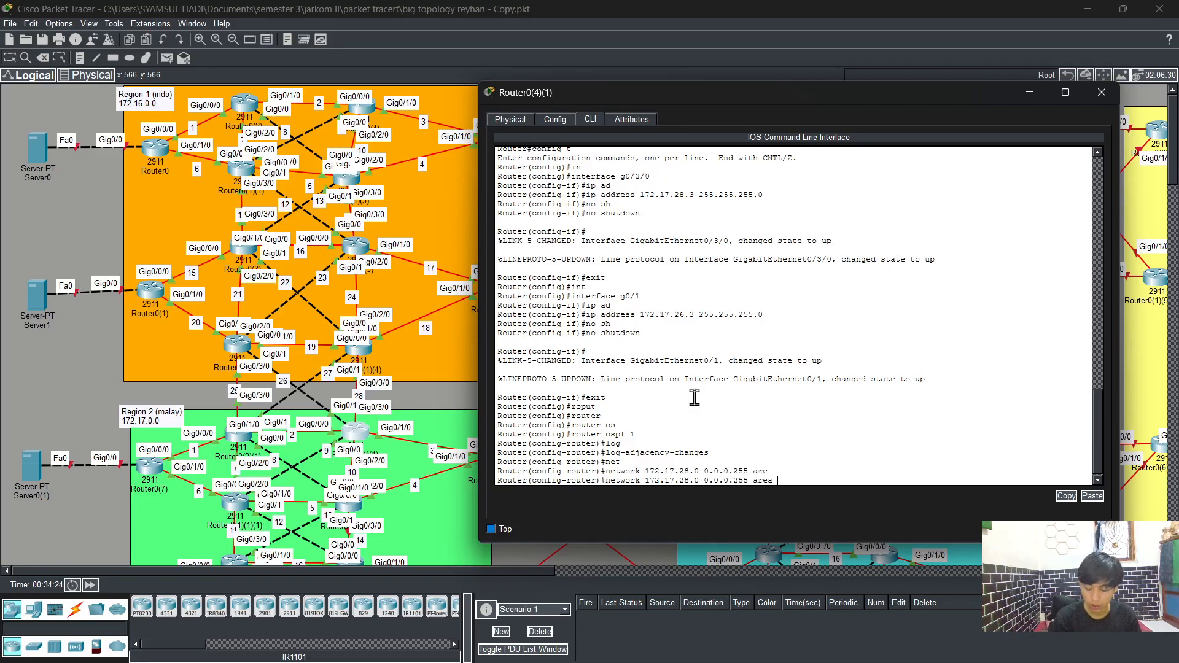
pyautogui.write('0')
pyautogui.press('Return')
# Step: Advertise network 172.17.26.0 with wildcard 0.0.0.255 in OSPF area 0
pyautogui.press('Up')
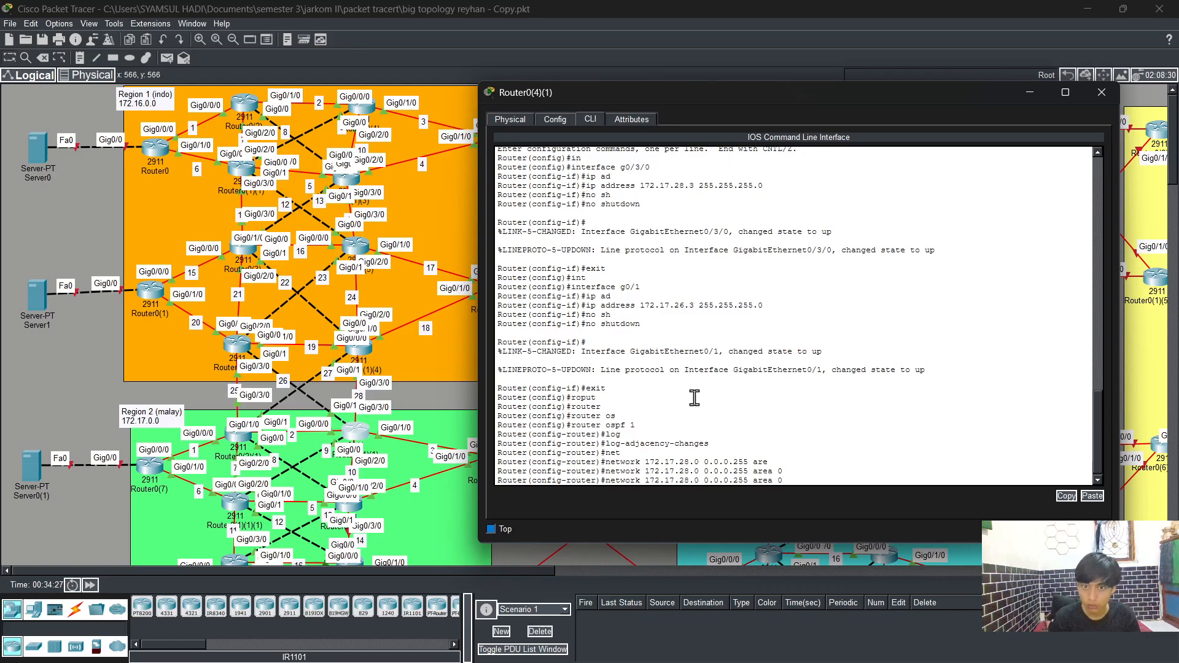
pyautogui.press('BackSpace')
pyautogui.write('6')
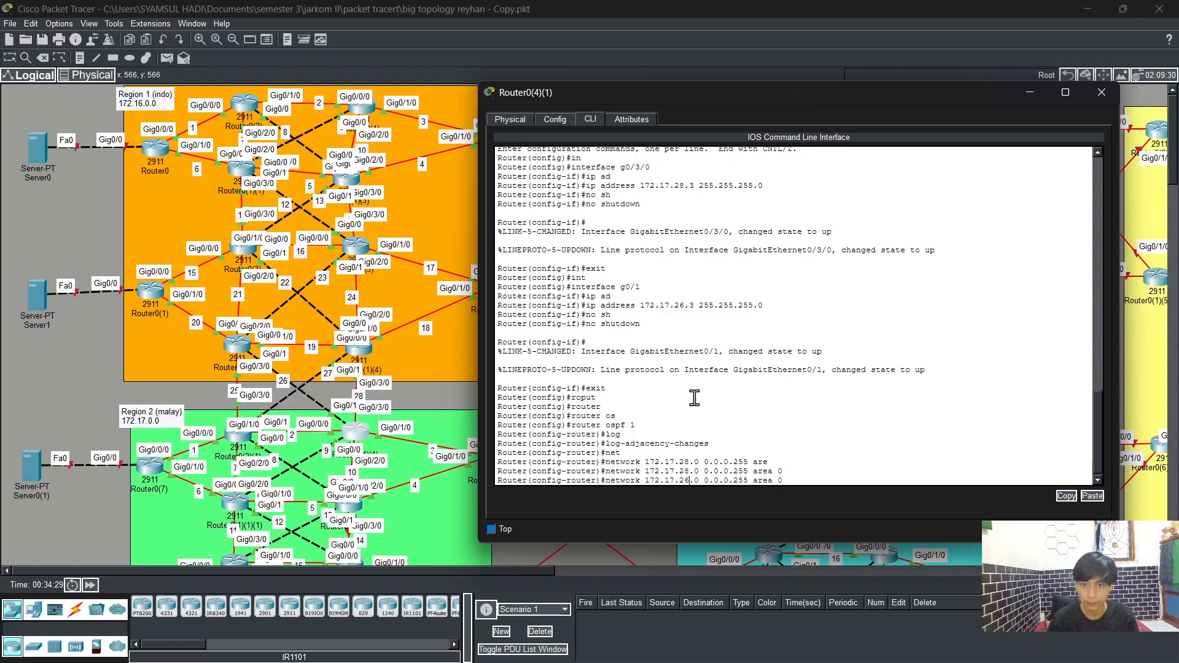
pyautogui.press('Return')
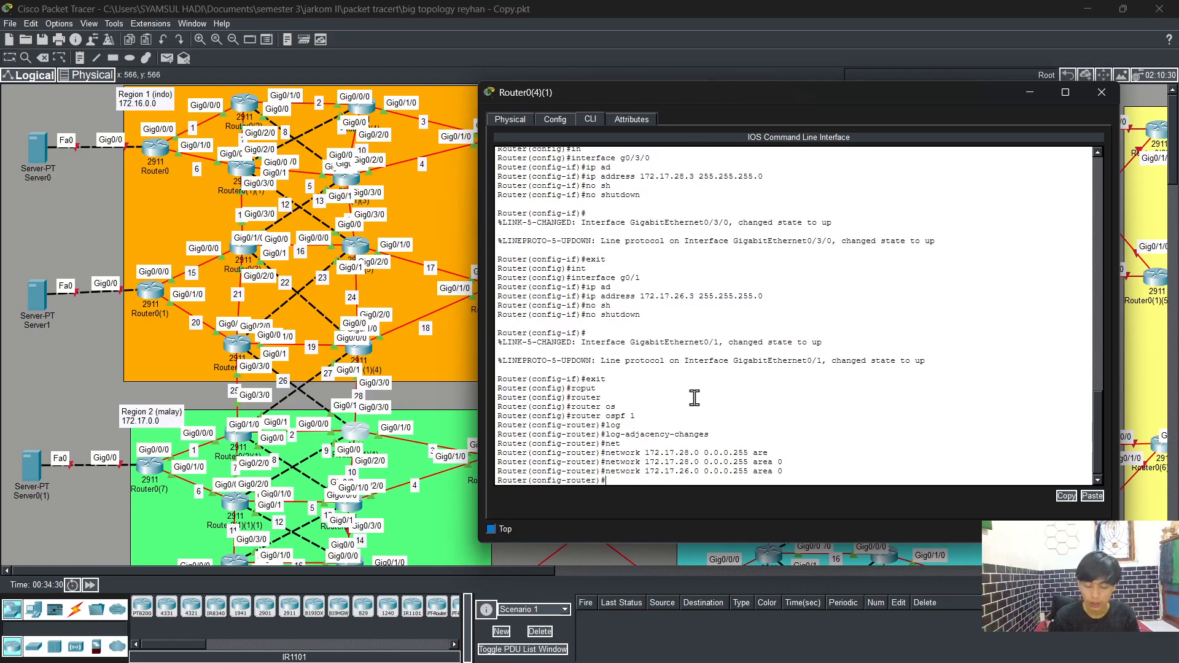
# Step: Exit configuration mode, save the router's configuration with write, and close its window
pyautogui.write('e')
pyautogui.write('nd')
pyautogui.press('Return')
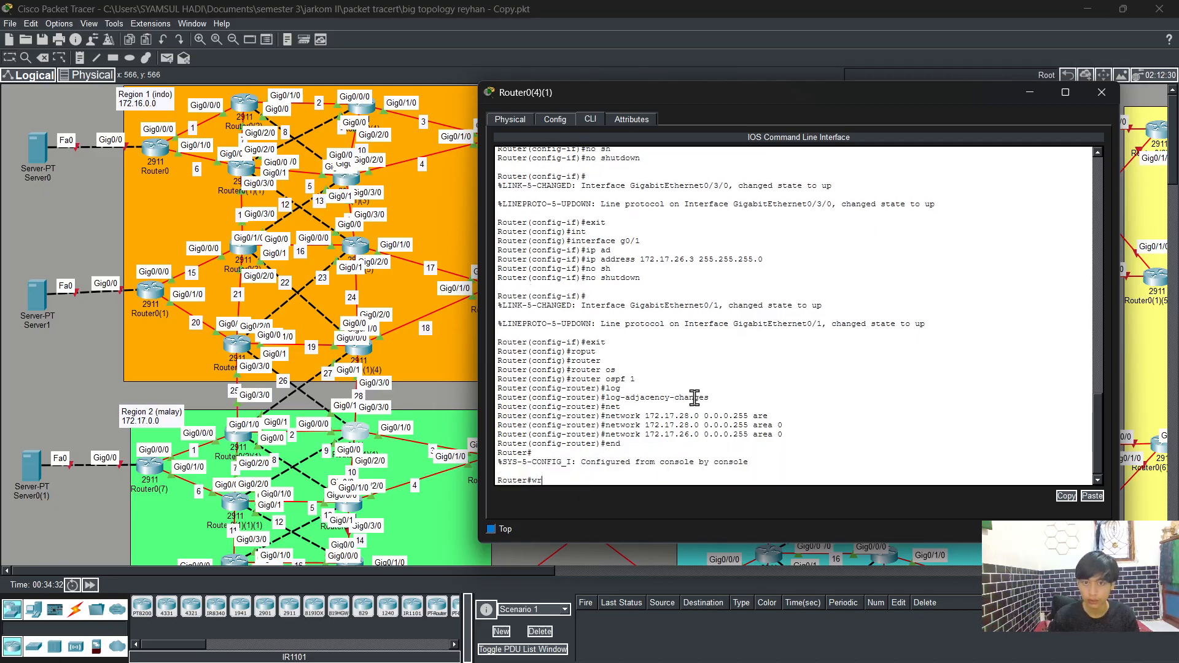
pyautogui.write('wr')
pyautogui.press('Return')
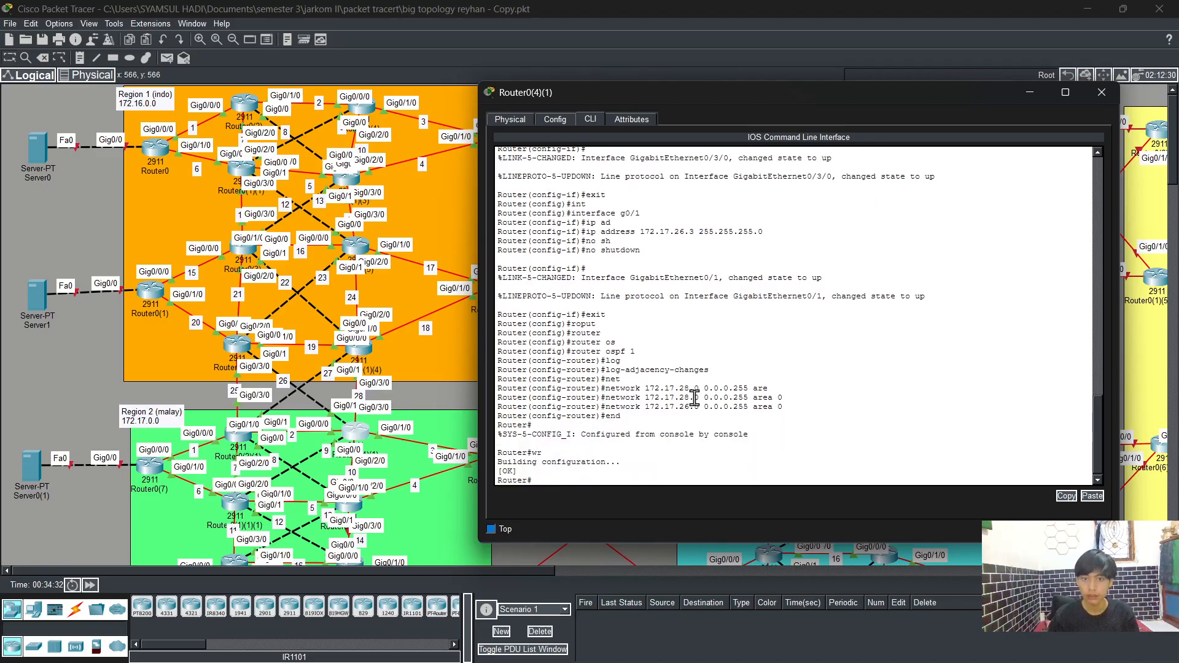
pyautogui.click(1100, 93)
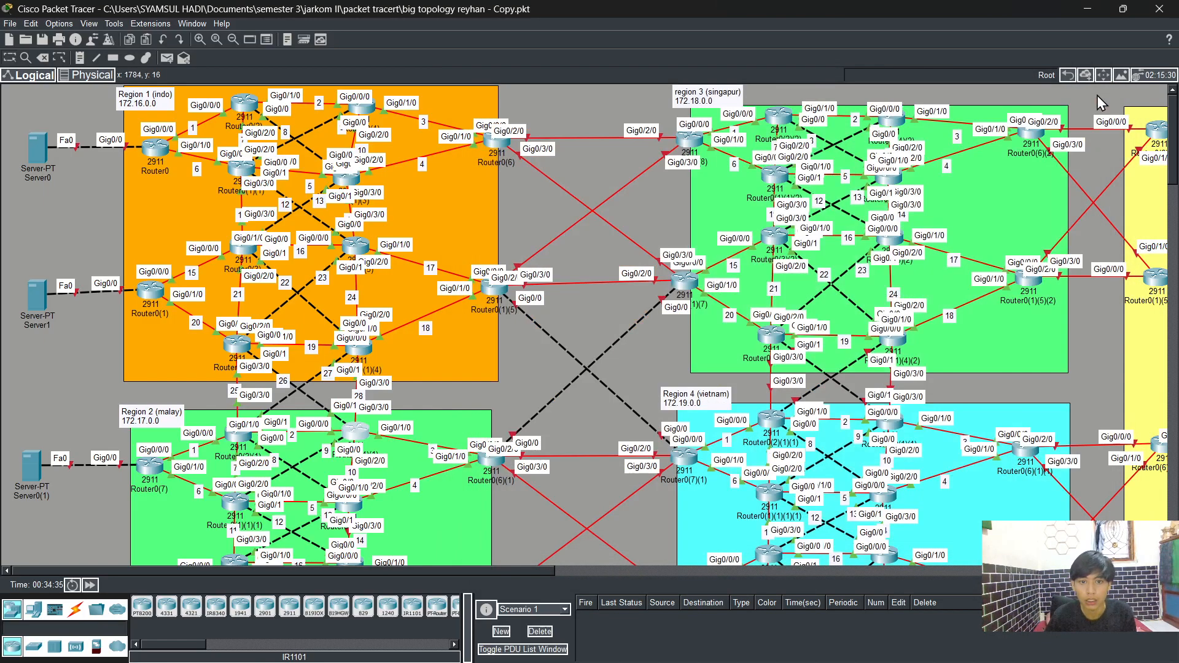
pyautogui.click(886, 652)
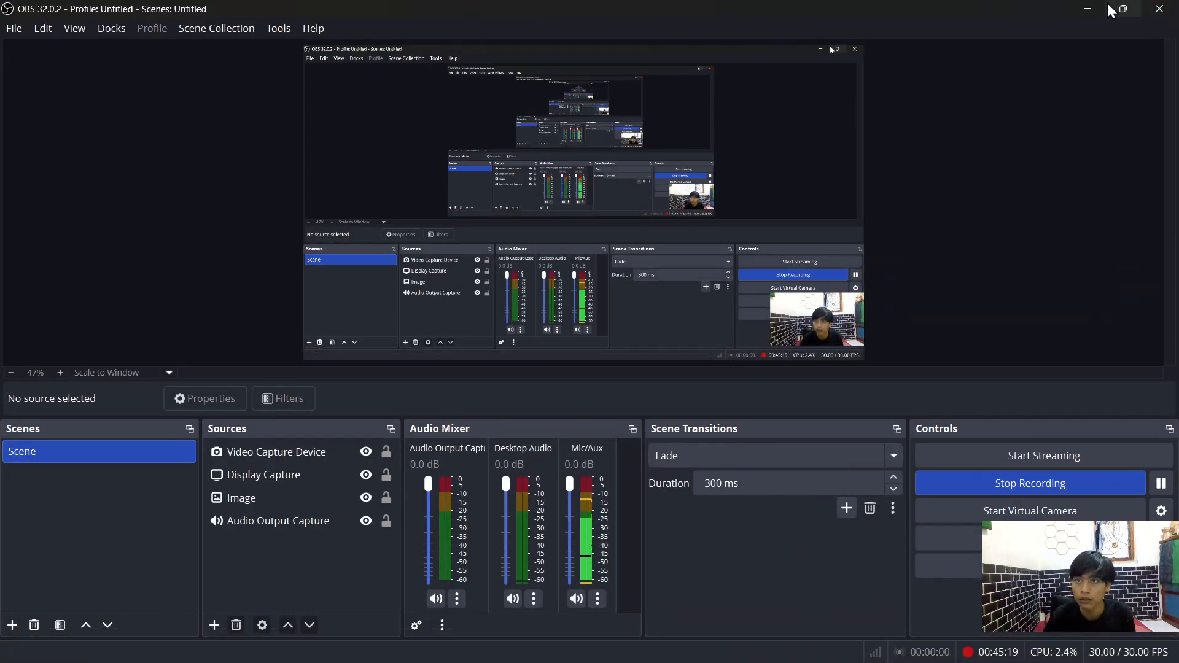
pyautogui.click(1088, 9)
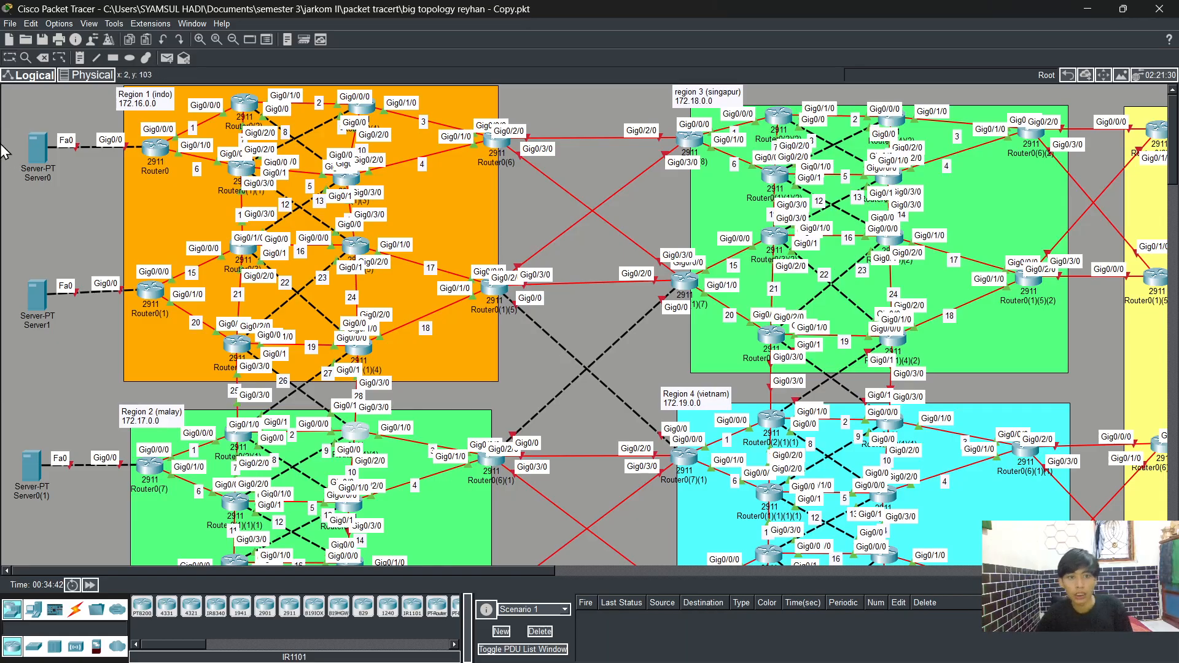
# Step: Place notes labelling the new links near the region 3 and region 4 boundary as 25, 26, 27 and 28
pyautogui.click(80, 59)
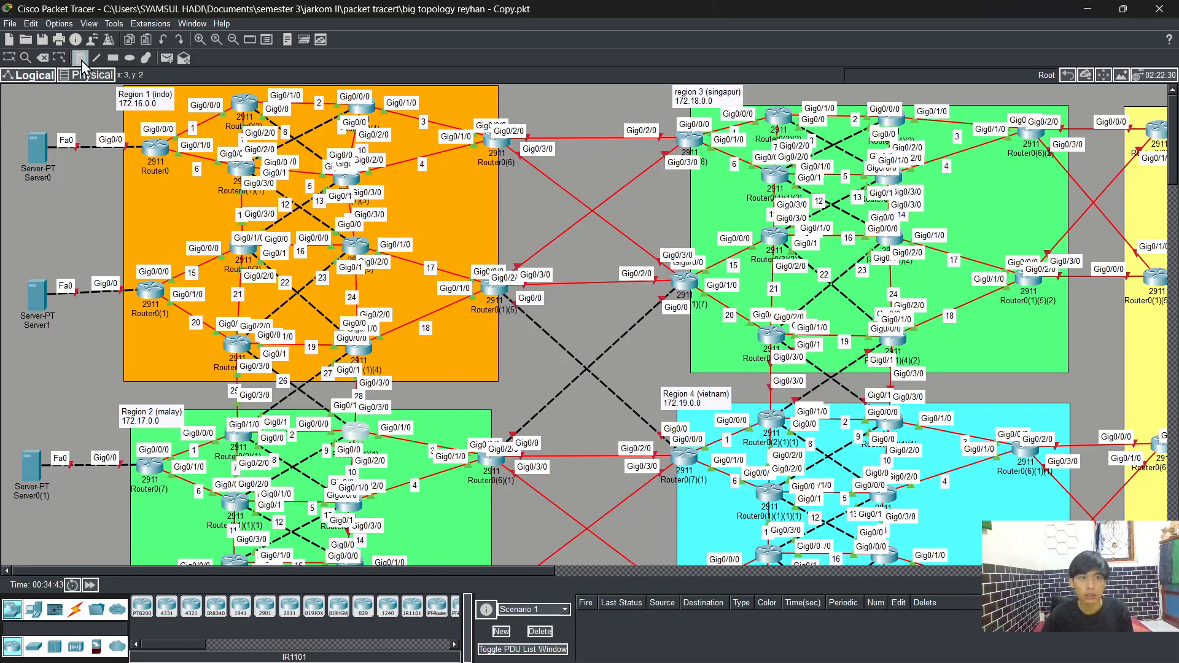
pyautogui.click(765, 376)
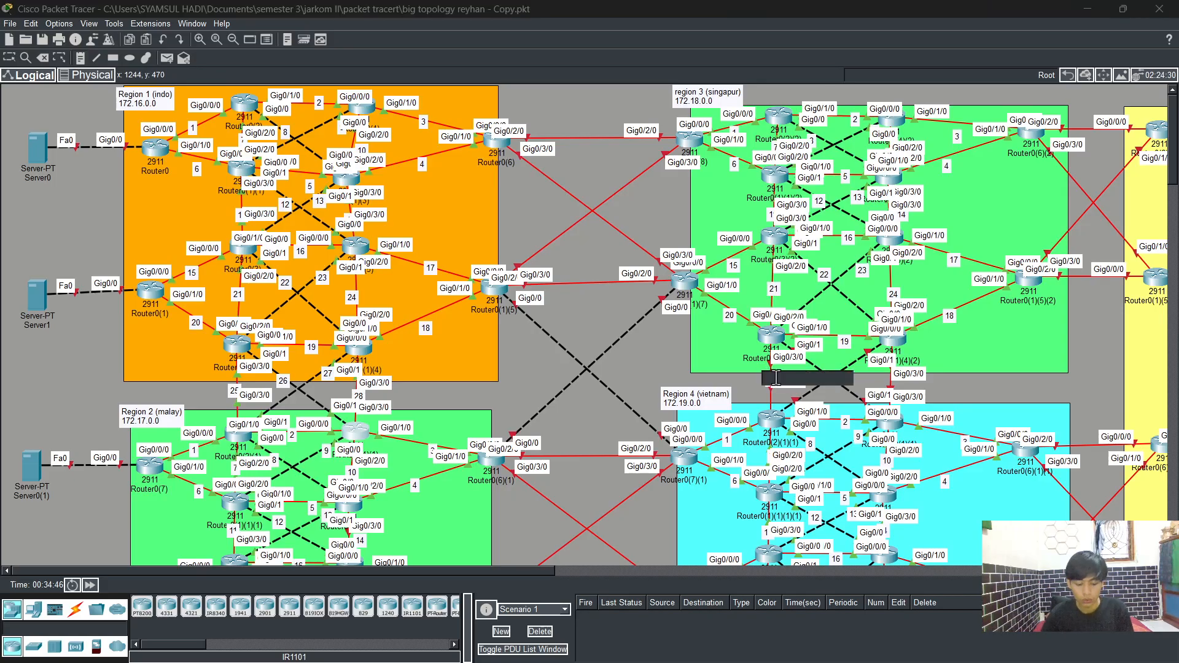
pyautogui.write('25')
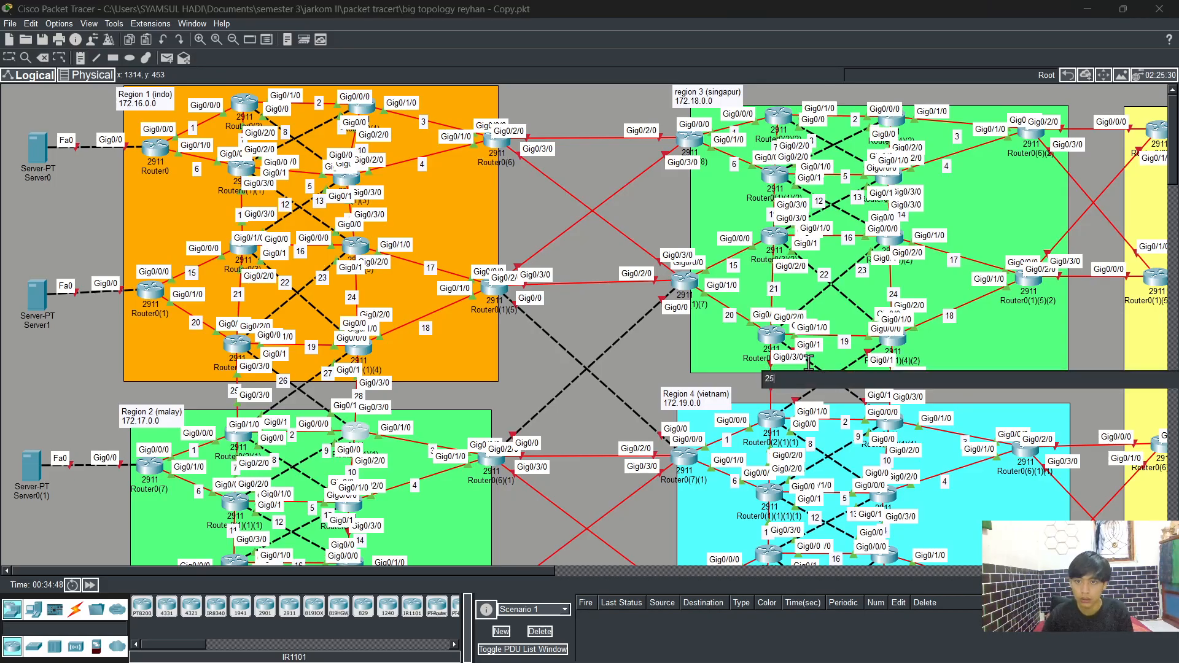
pyautogui.click(809, 360)
pyautogui.write('26')
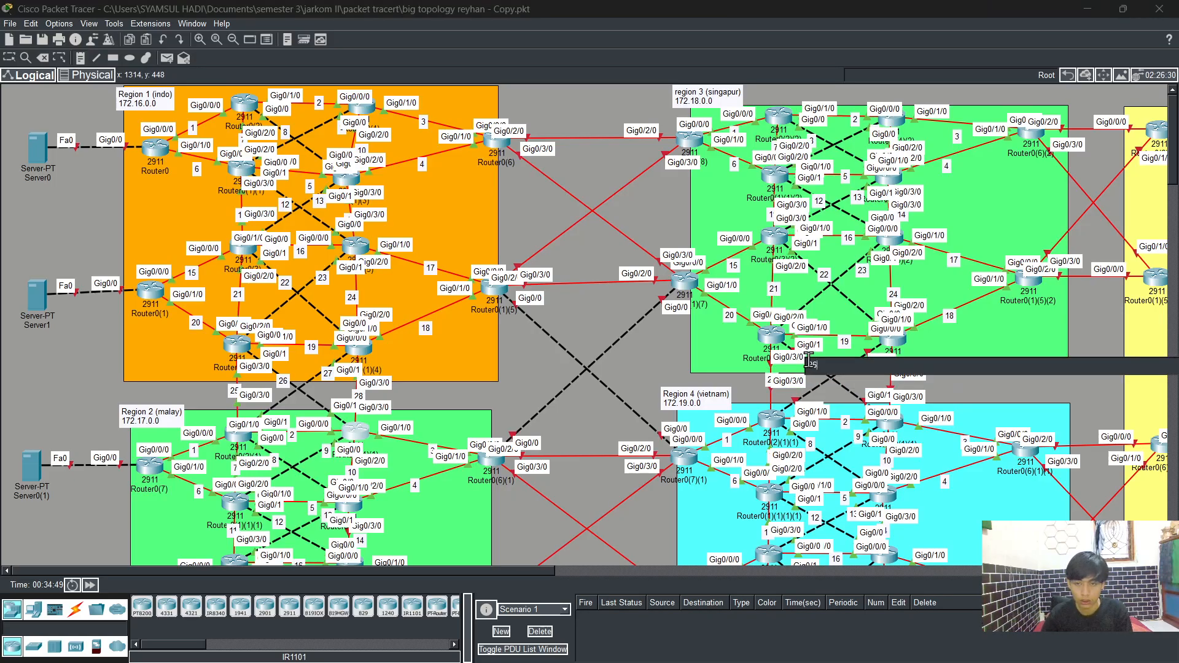
pyautogui.click(856, 357)
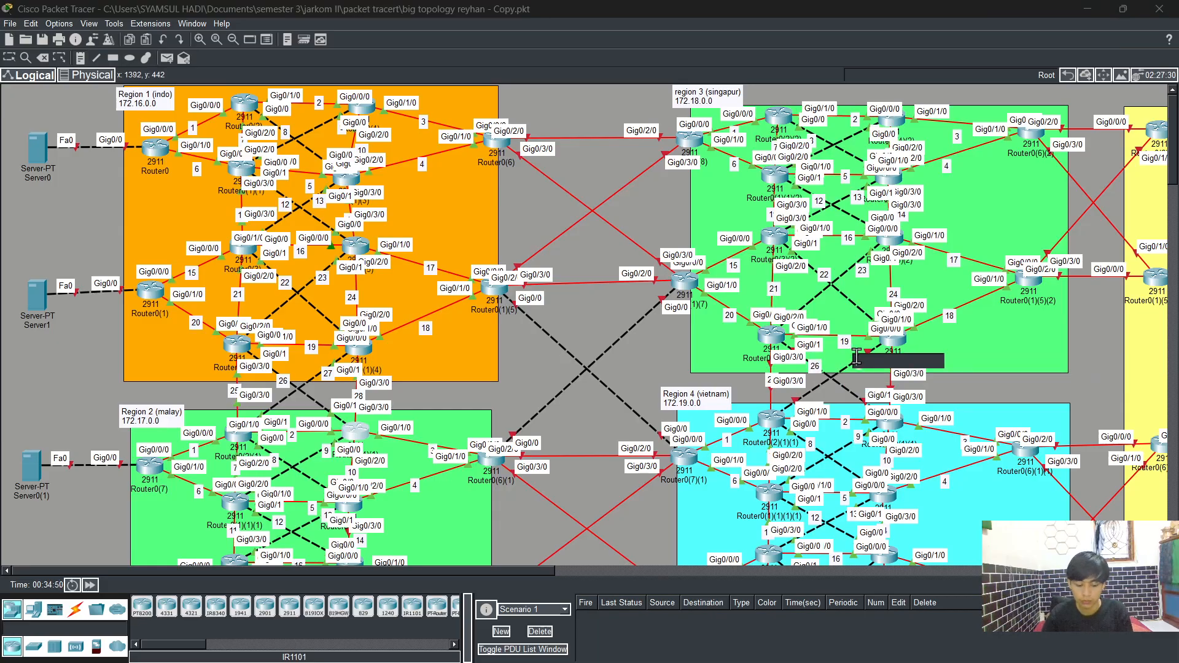
pyautogui.write('27')
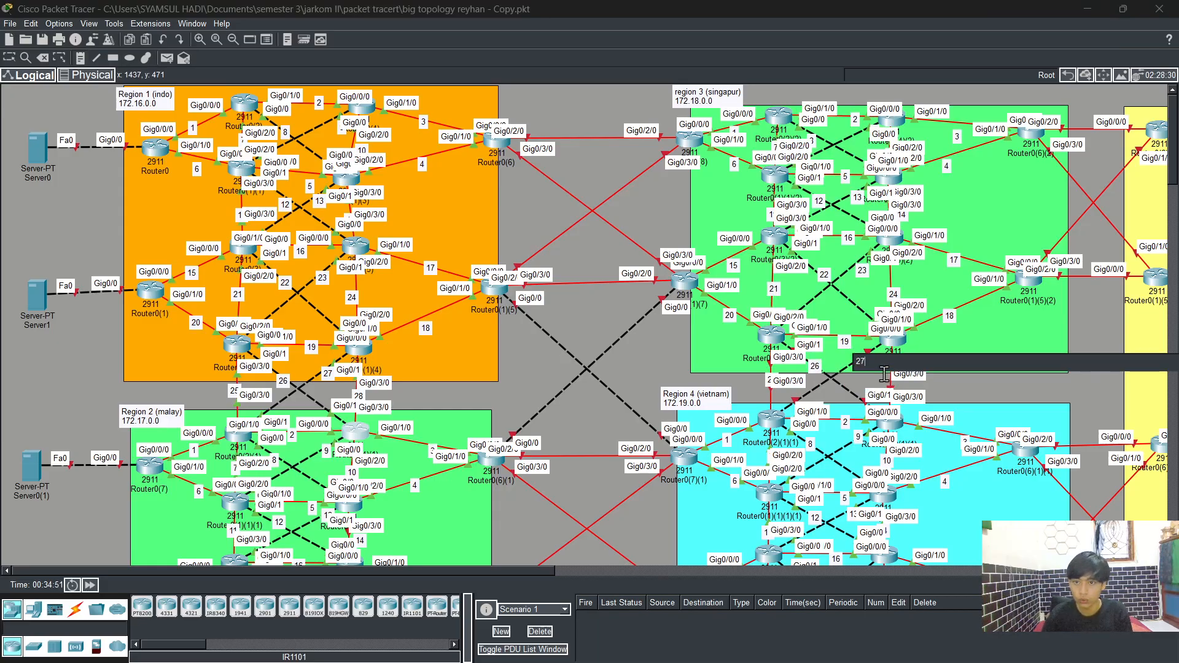
pyautogui.click(884, 379)
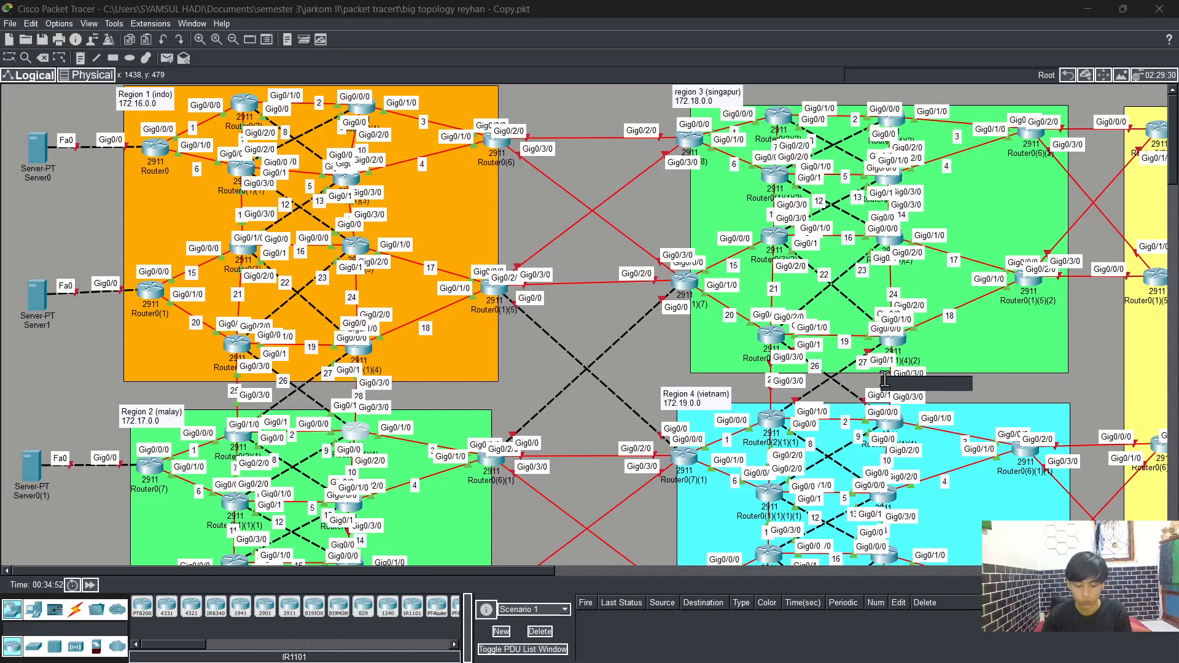
pyautogui.write('28')
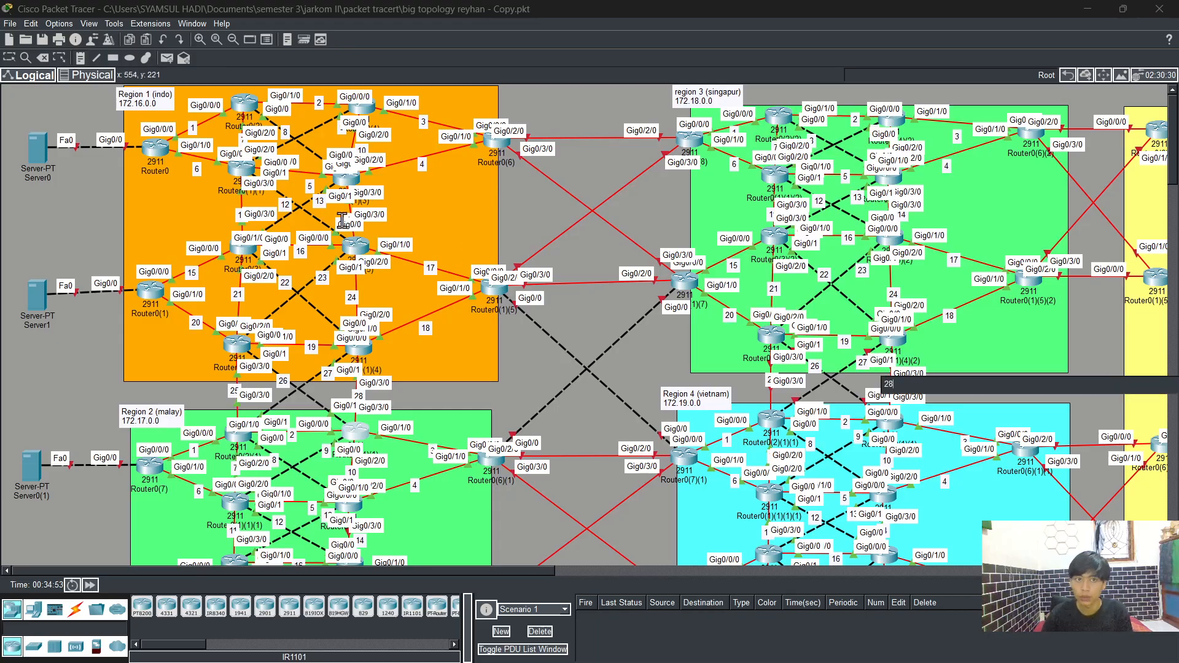
pyautogui.click(9, 58)
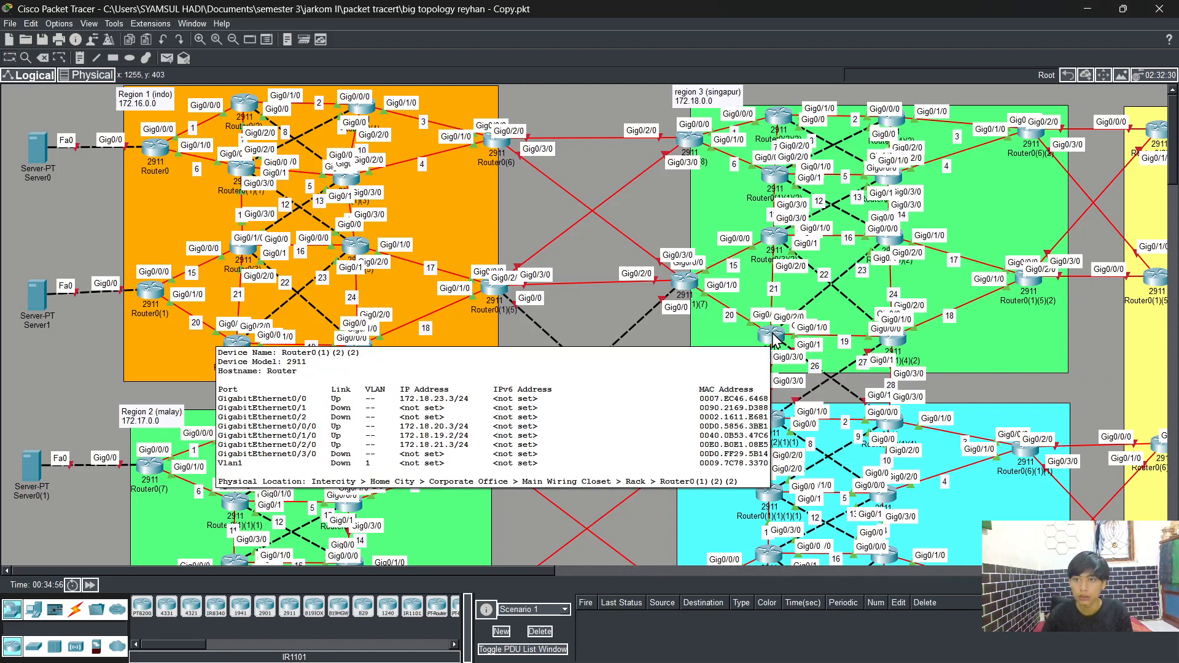
# Step: Open the CLI of router Router0(1)(2)(2) and enter privileged and global configuration mode
pyautogui.click(774, 338)
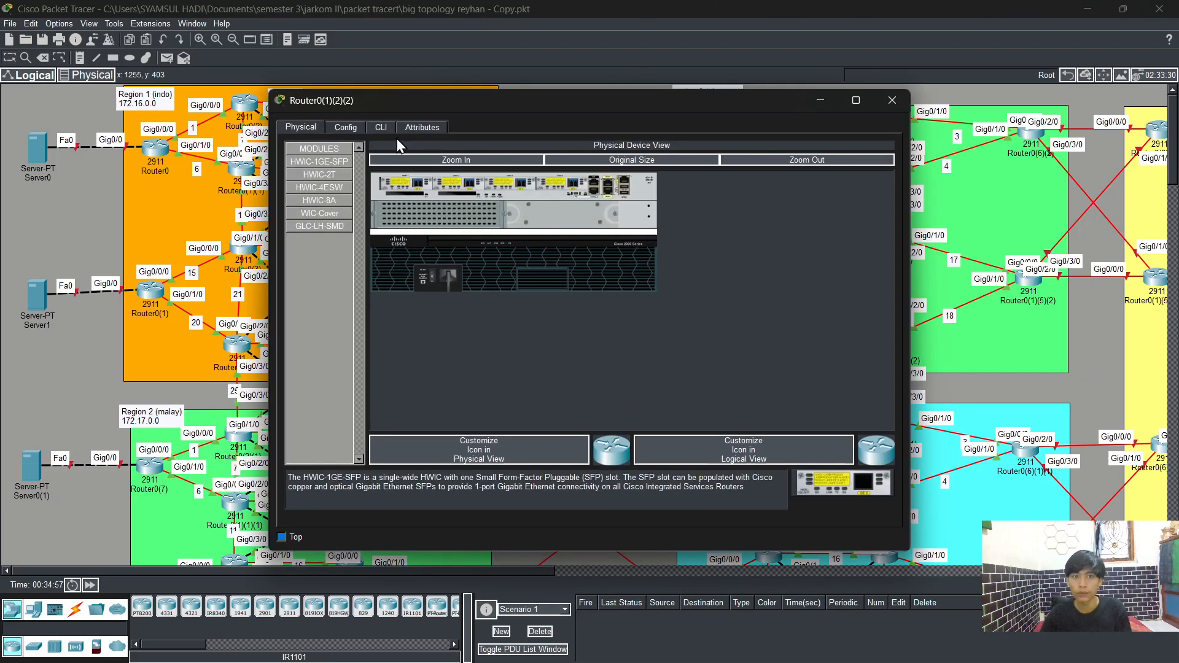
pyautogui.click(381, 129)
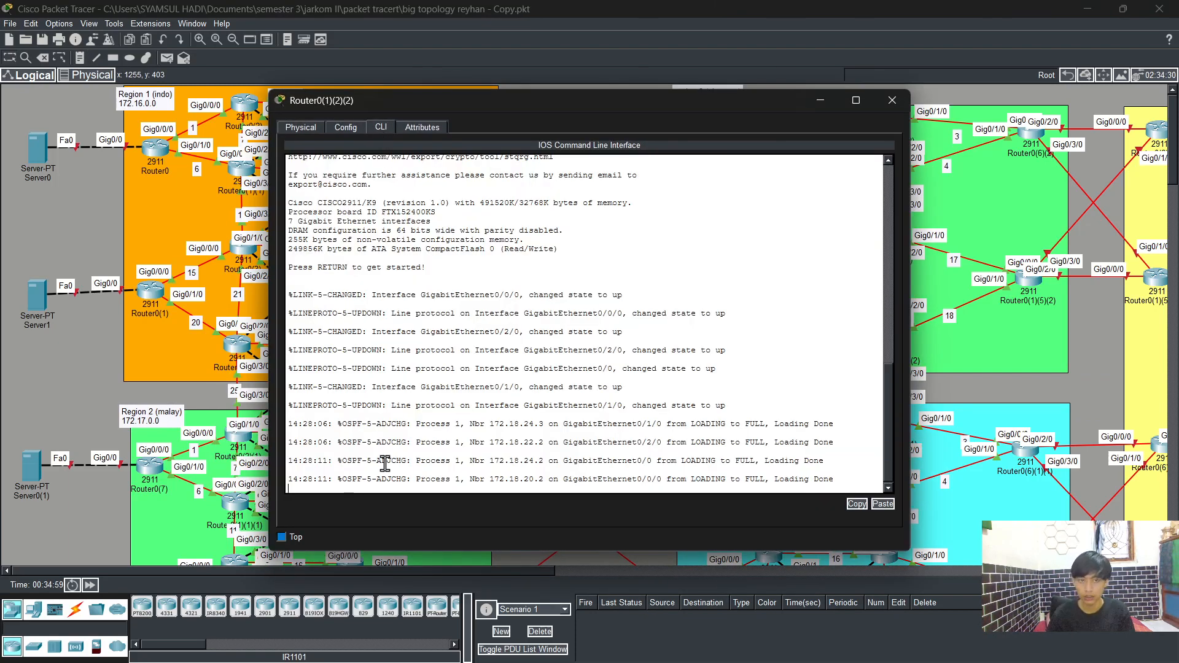
pyautogui.press('Return')
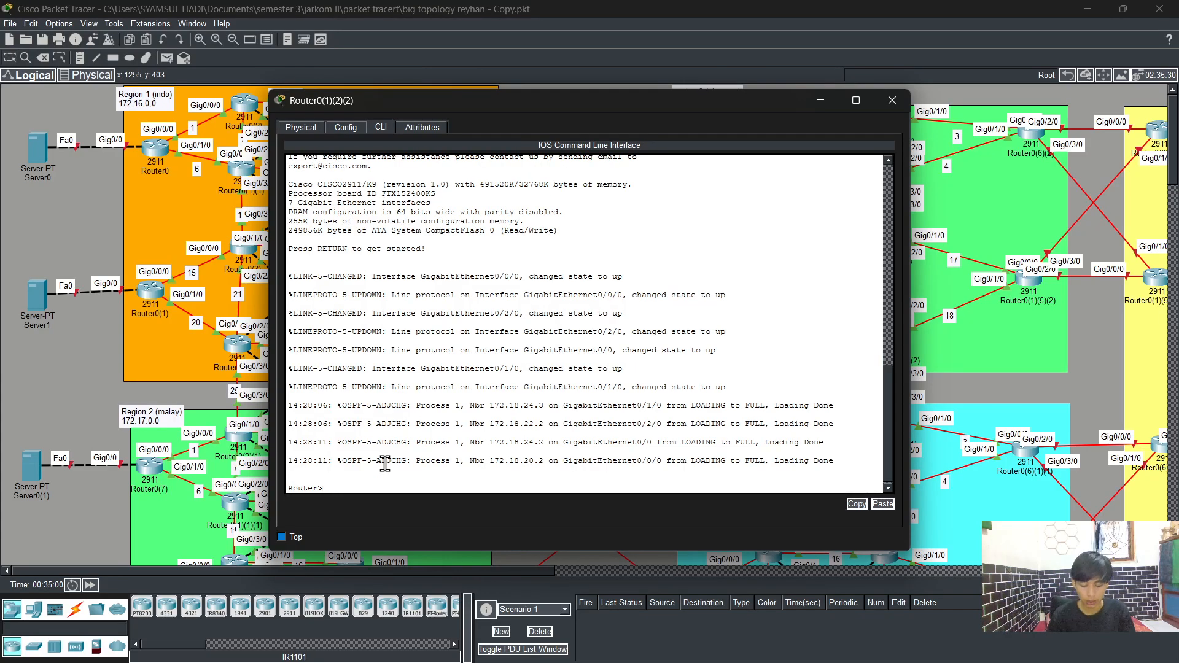
pyautogui.write('en')
pyautogui.press('Tab')
pyautogui.press('Return')
pyautogui.write('c')
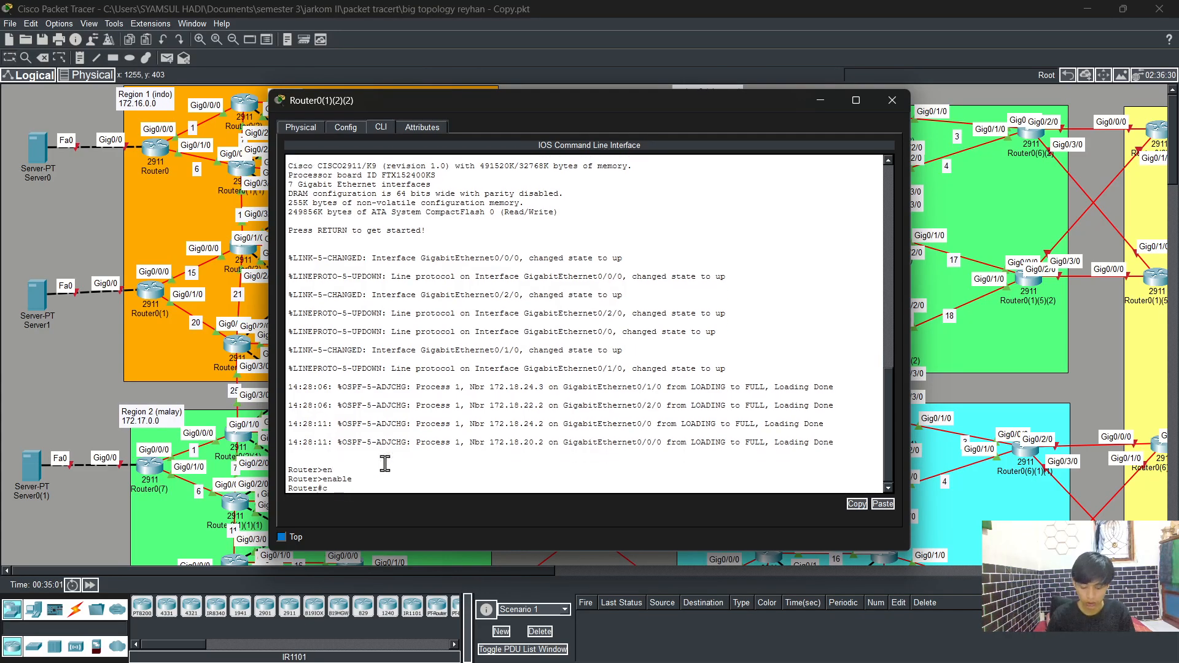
pyautogui.write('onfig t')
pyautogui.press('Return')
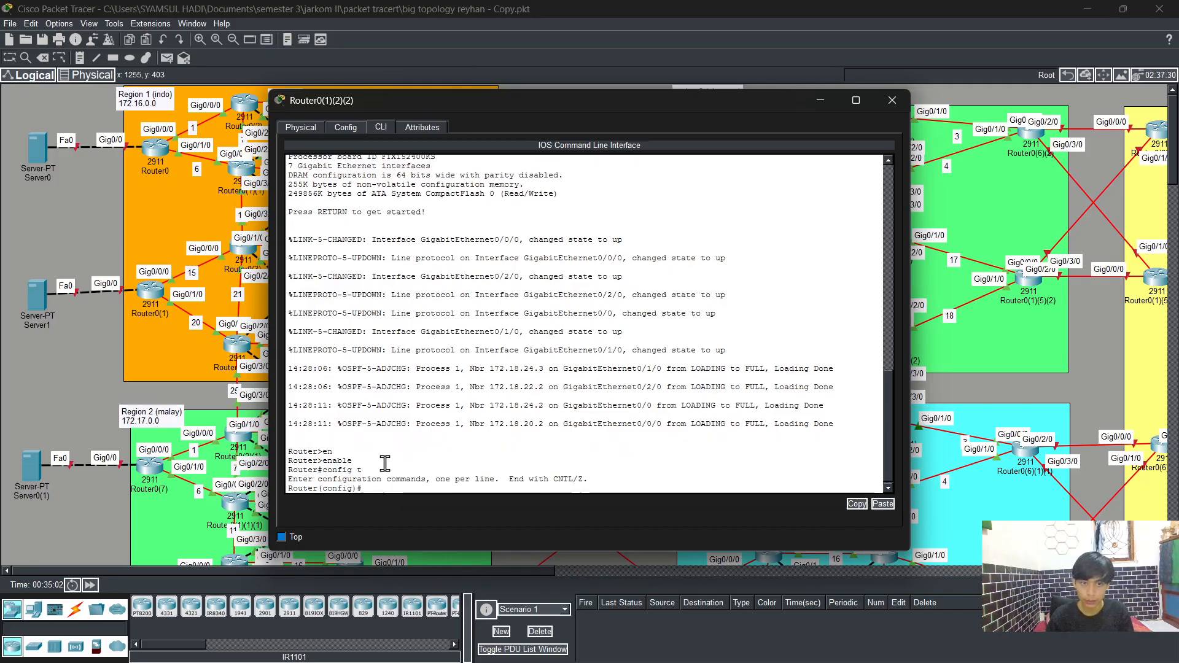
# Step: Assign IP address 172.18.25.2 with mask 255.255.255.0 to interface g0/3/0, enable it, and exit the interface
pyautogui.write('int')
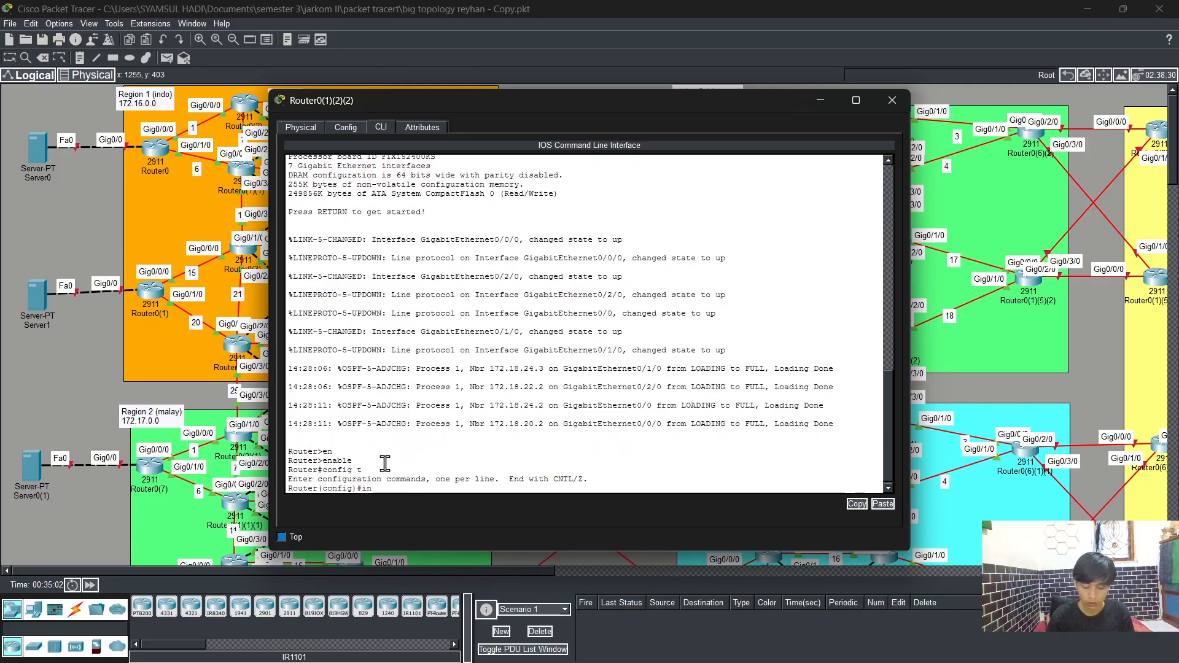
pyautogui.press('Tab')
pyautogui.write('g0/3/0')
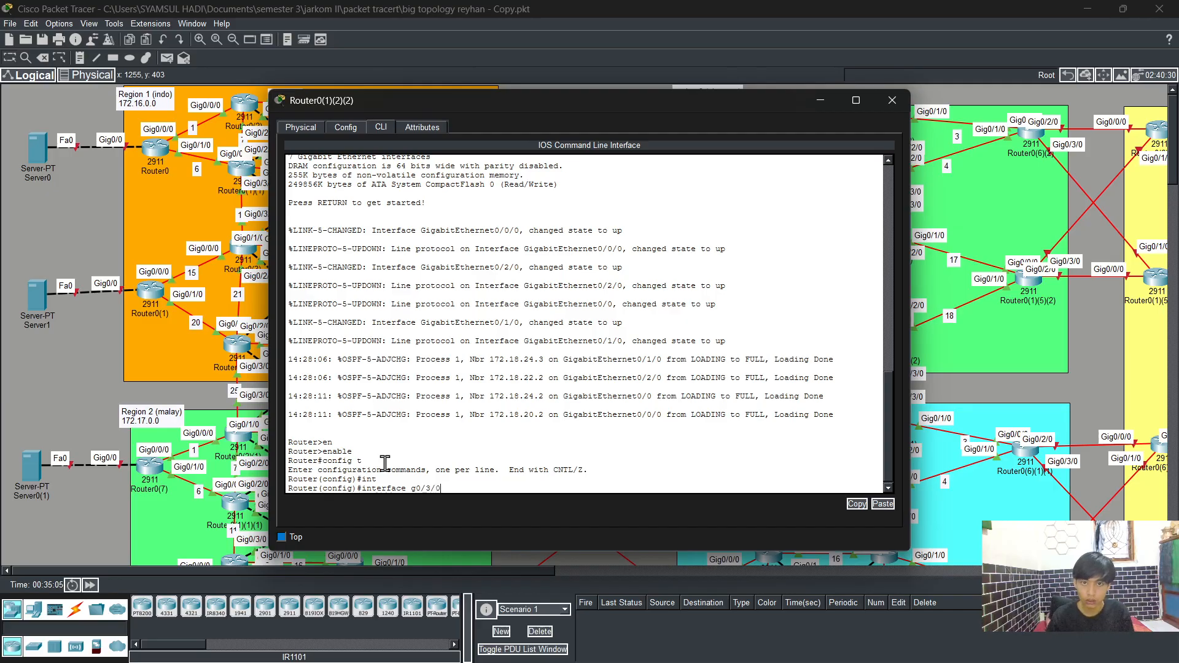
pyautogui.moveTo(616, 105); pyautogui.dragTo(455, 87)
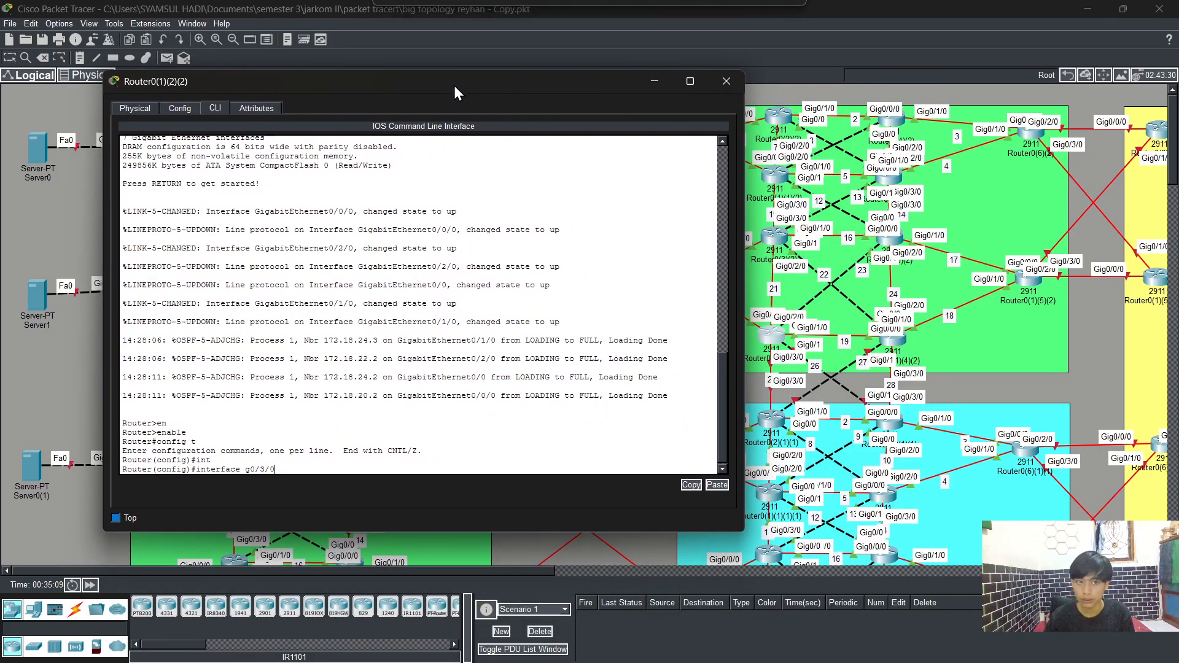
pyautogui.press('Return')
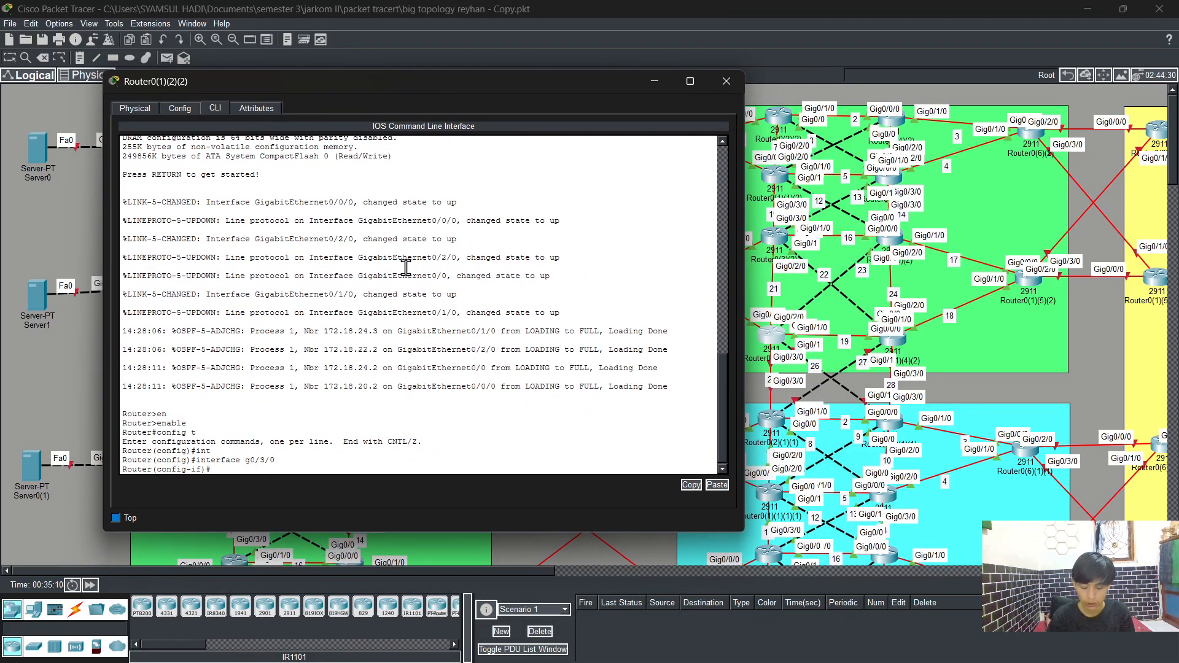
pyautogui.write('ip ad')
pyautogui.press('Tab')
pyautogui.write('1')
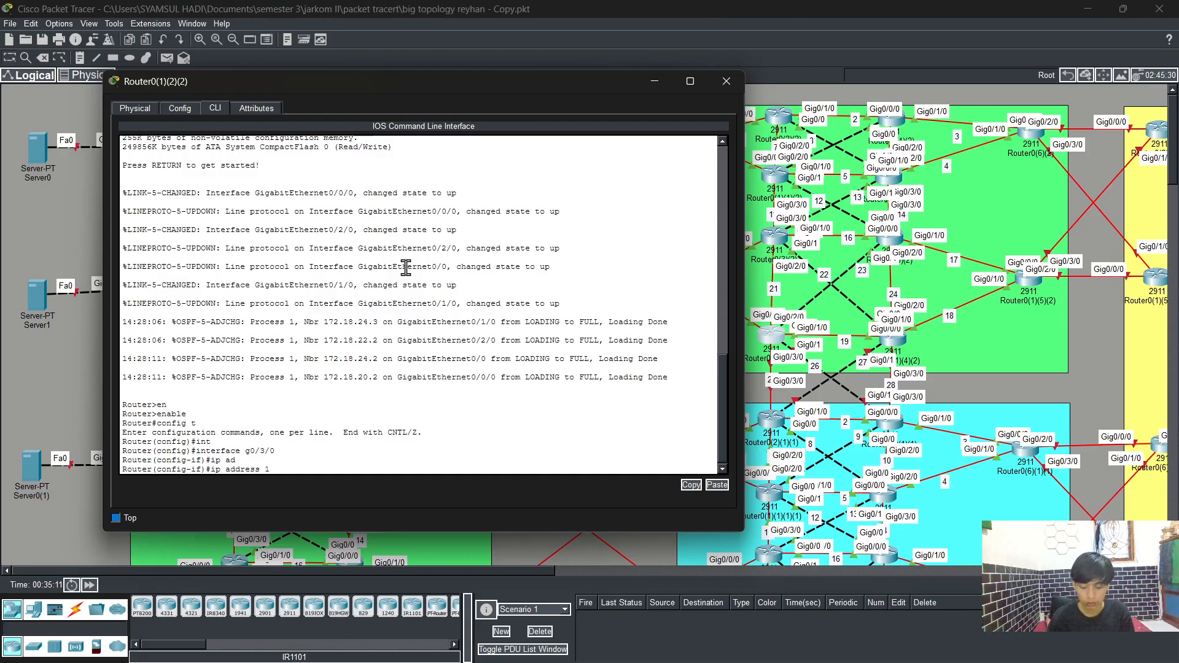
pyautogui.write('72.18')
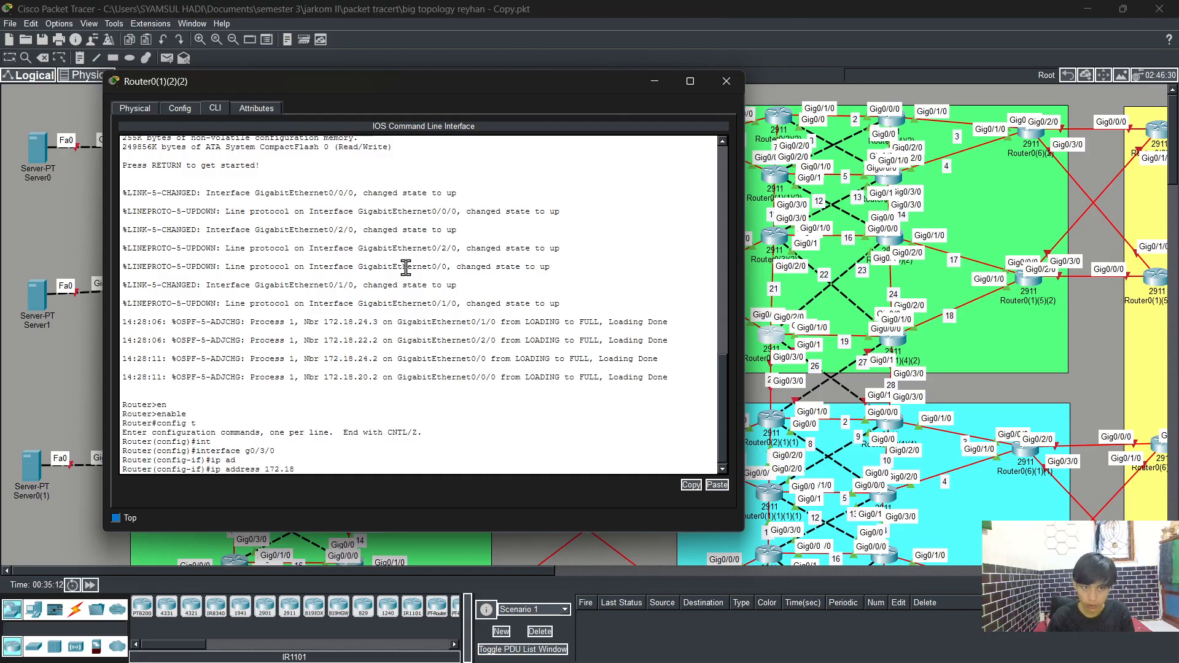
pyautogui.write('.')
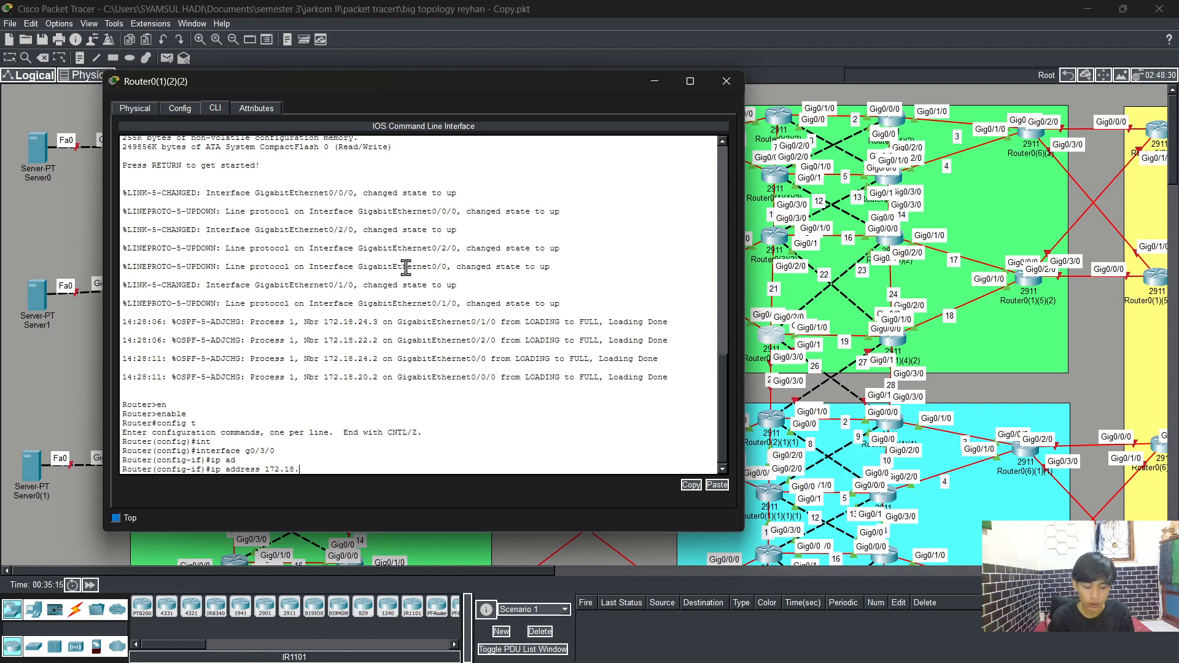
pyautogui.write('25.2')
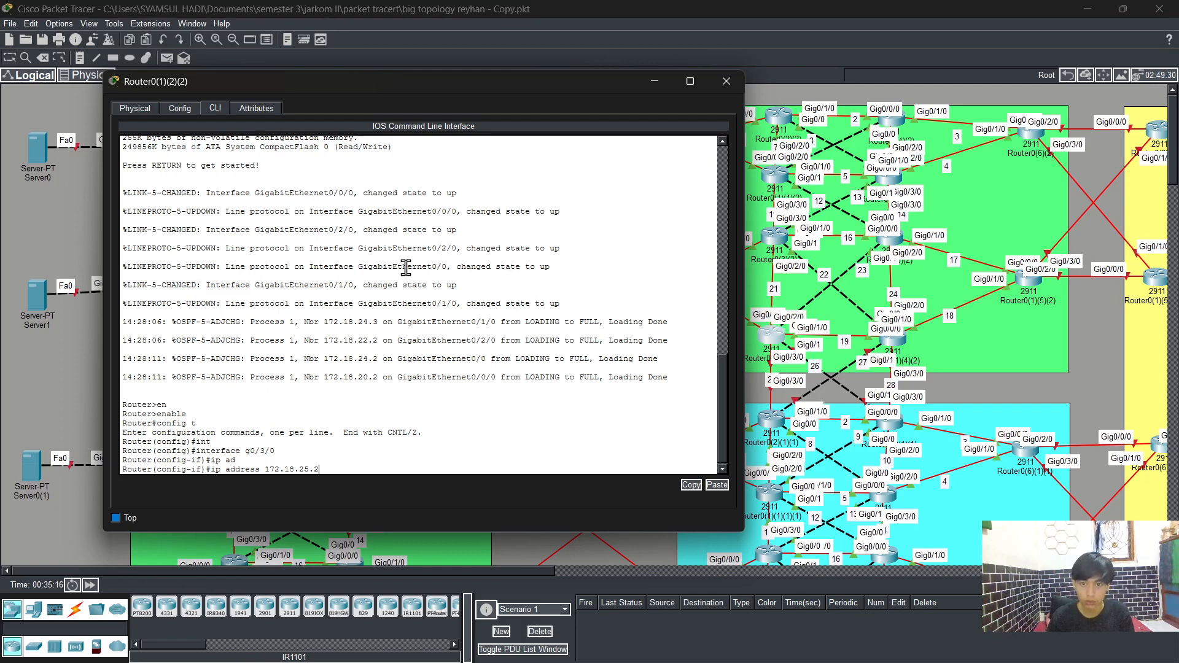
pyautogui.write(' 255.')
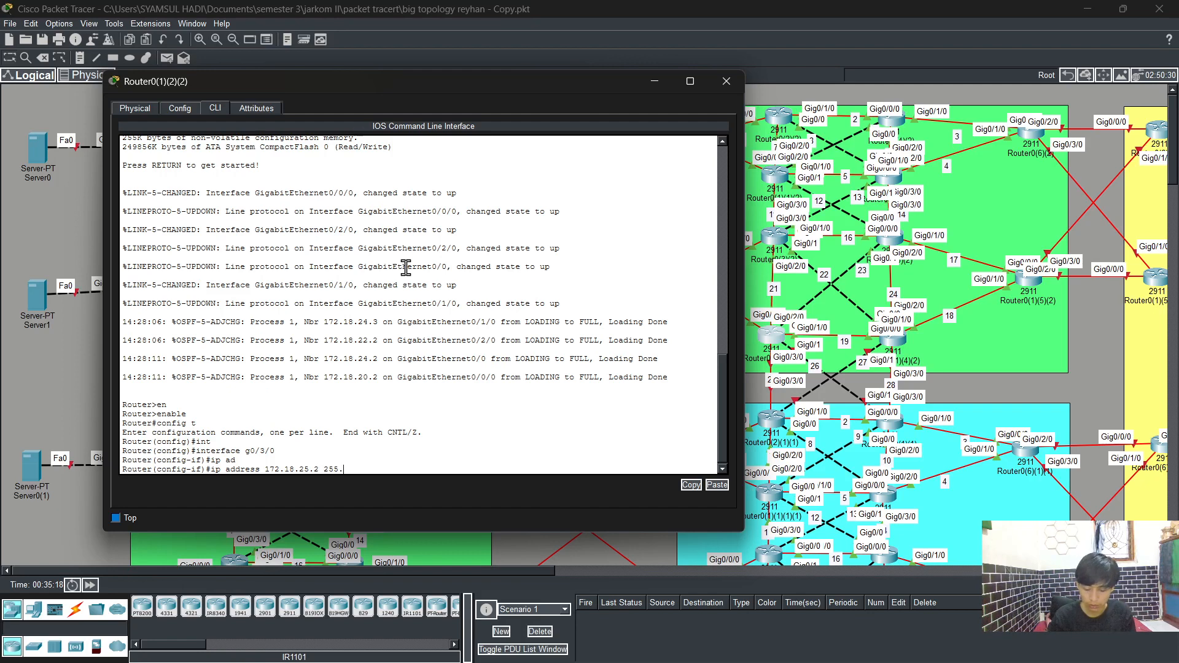
pyautogui.write('255.255')
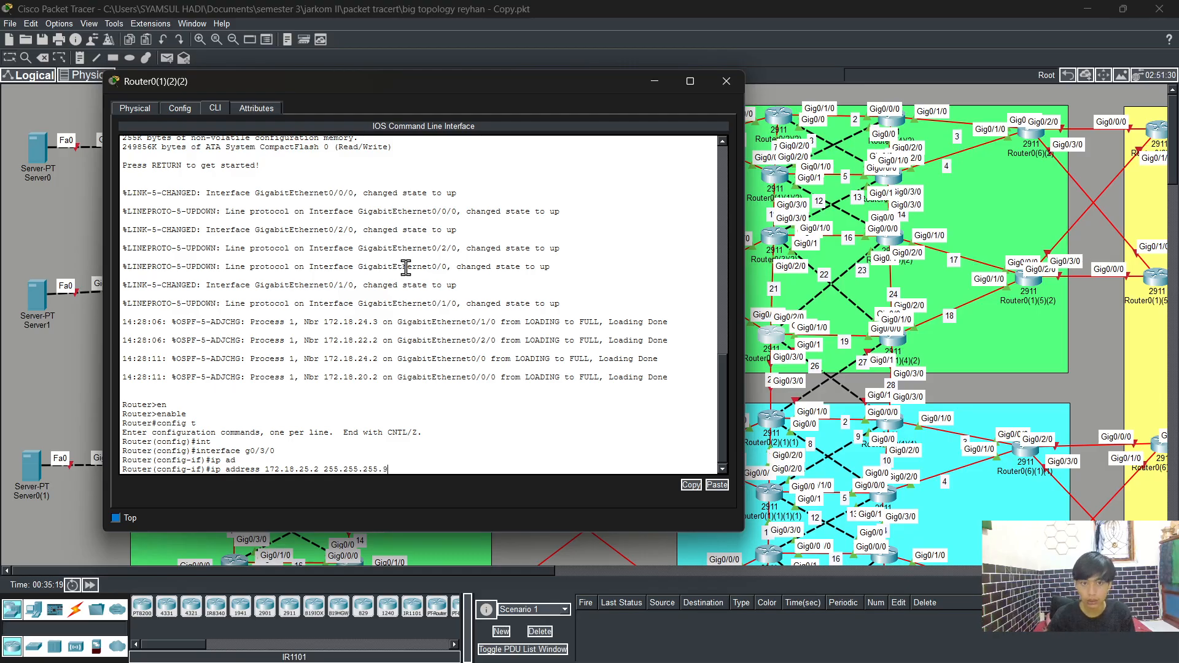
pyautogui.write('.0')
pyautogui.press('Return')
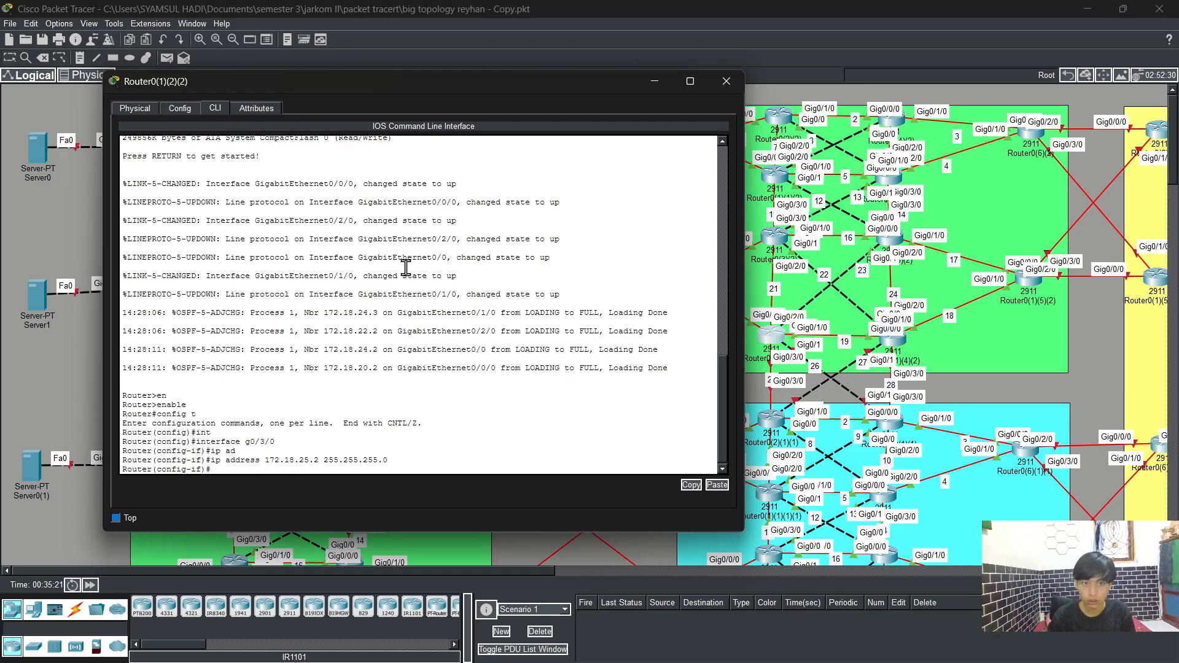
pyautogui.write('no sh')
pyautogui.press('Tab')
pyautogui.press('Return')
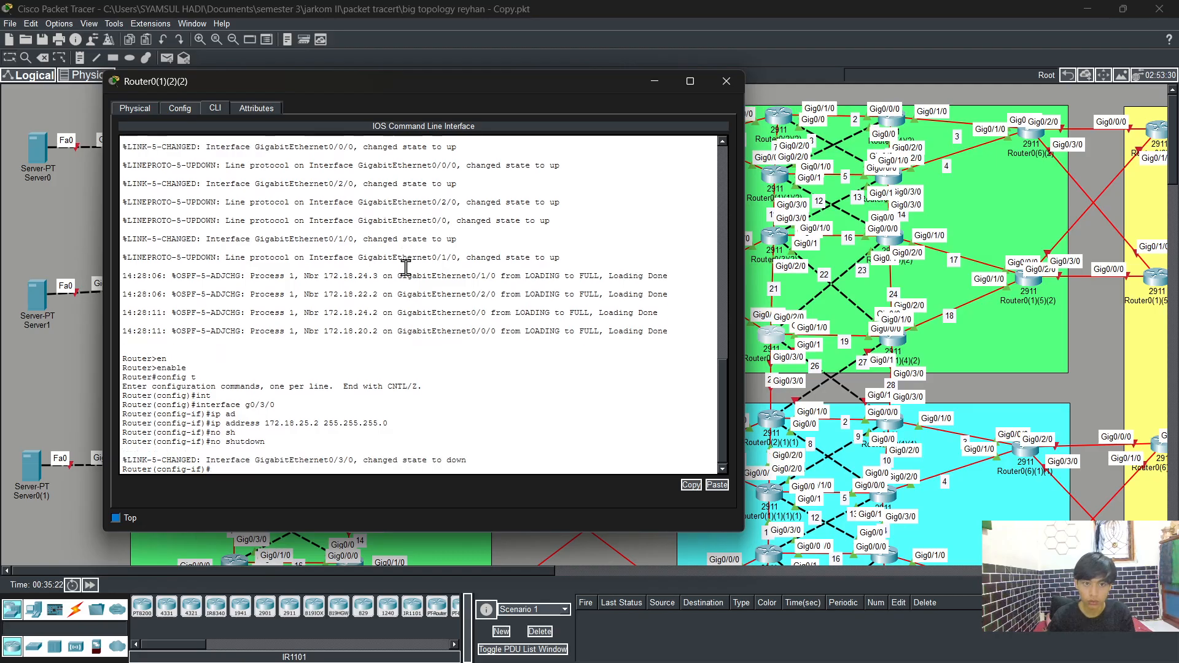
pyautogui.press('Return')
pyautogui.write('exit')
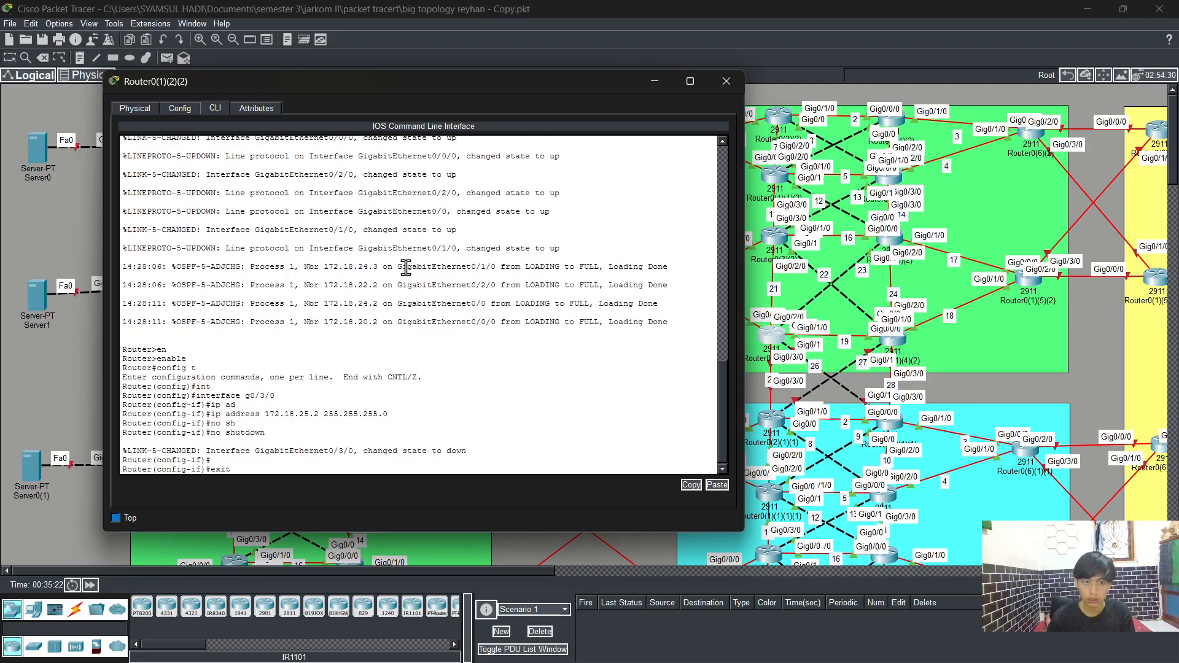
pyautogui.press('Return')
# Step: Assign IP address 172.18.26.2 with mask 255.255.255.0 to interface g0/1, enable it, and exit the interface
pyautogui.write('int')
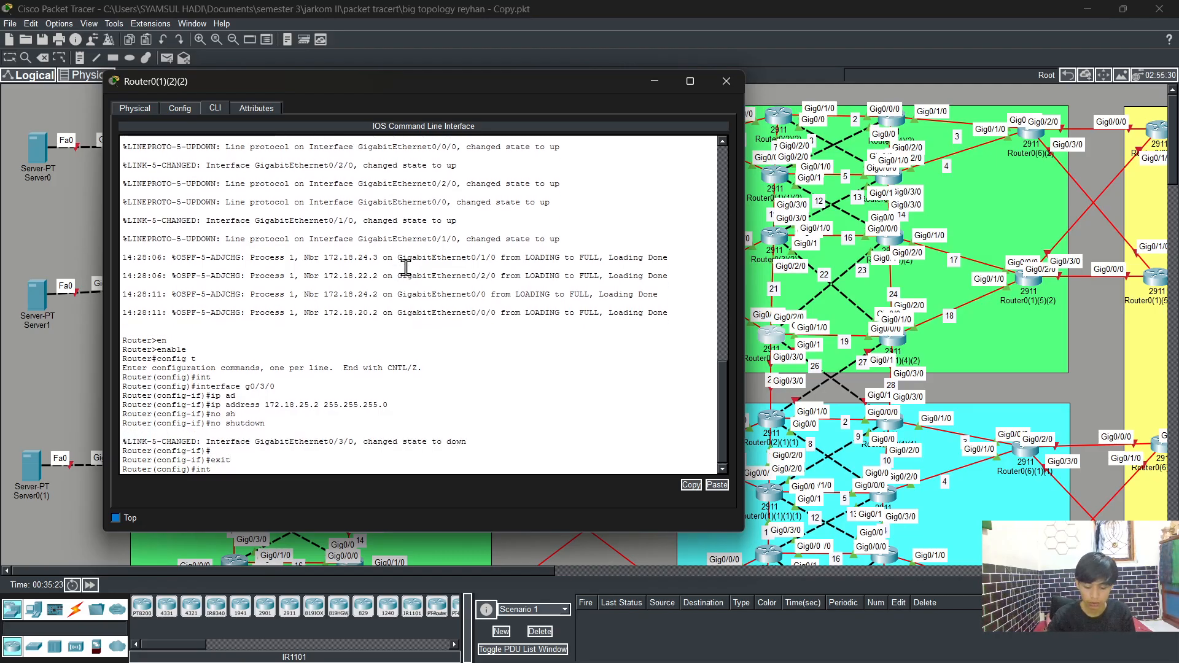
pyautogui.press('Tab')
pyautogui.write('g0/1')
pyautogui.press('Return')
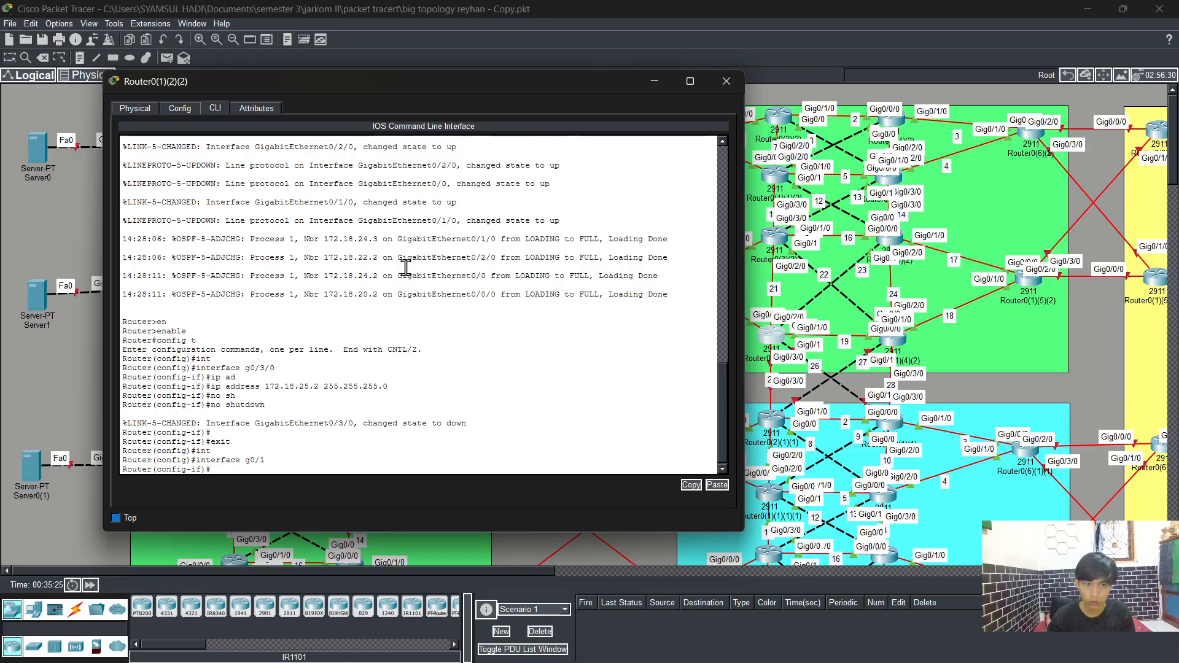
pyautogui.write('ip ad')
pyautogui.press('Tab')
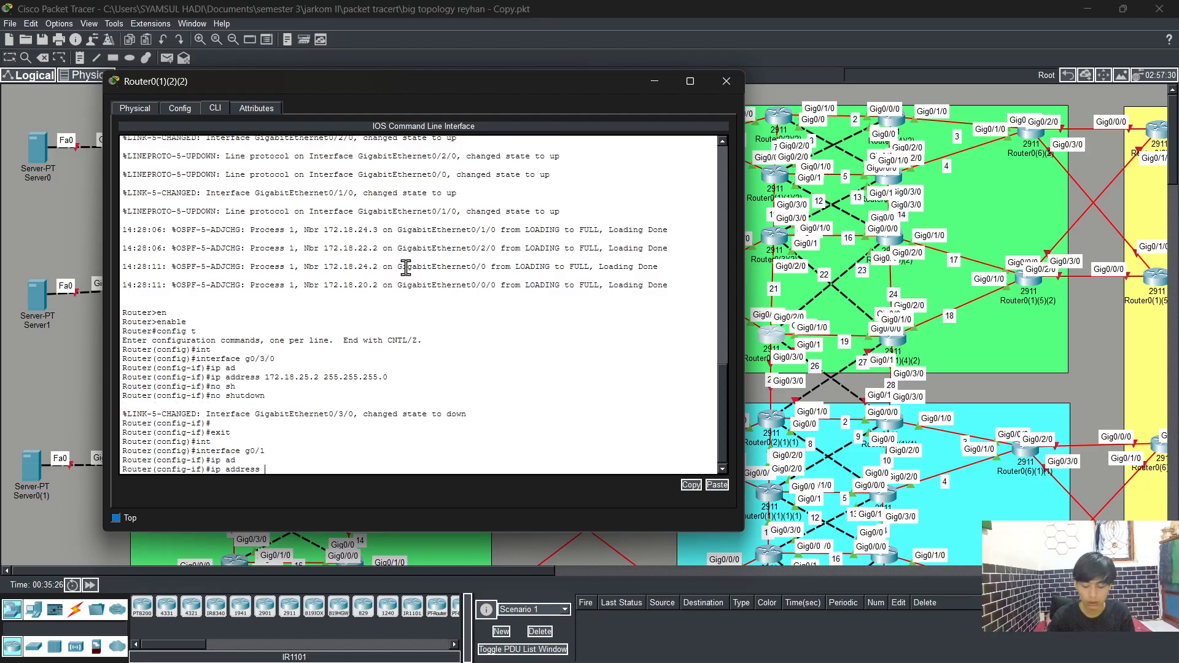
pyautogui.write('172.18')
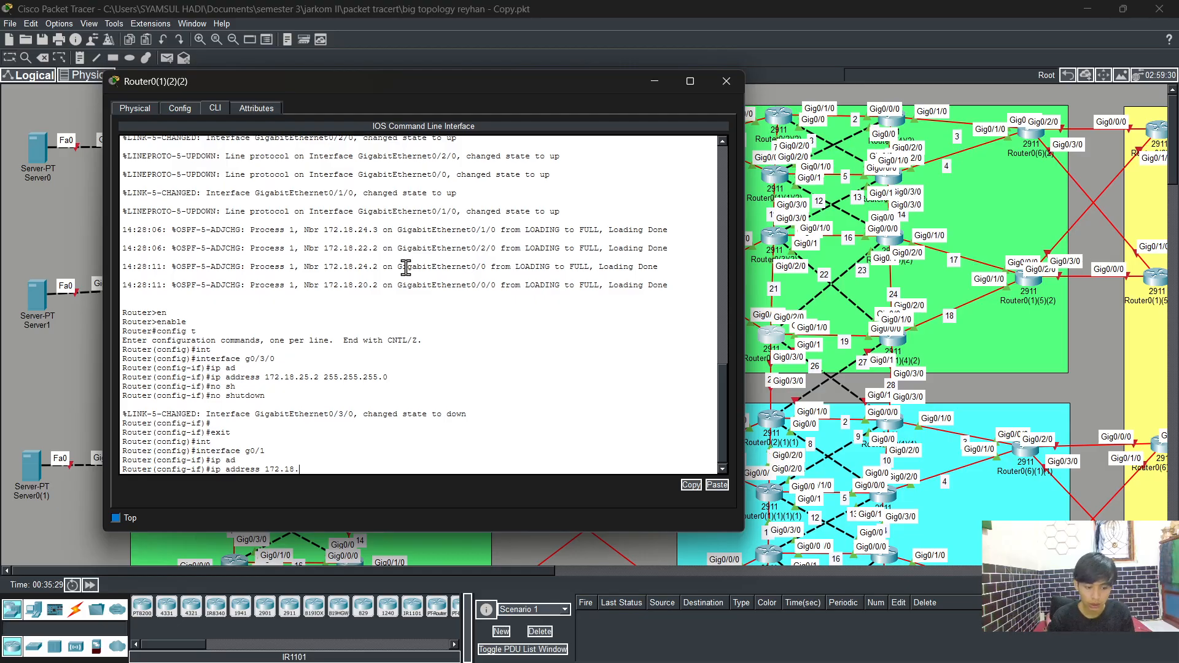
pyautogui.write('.2')
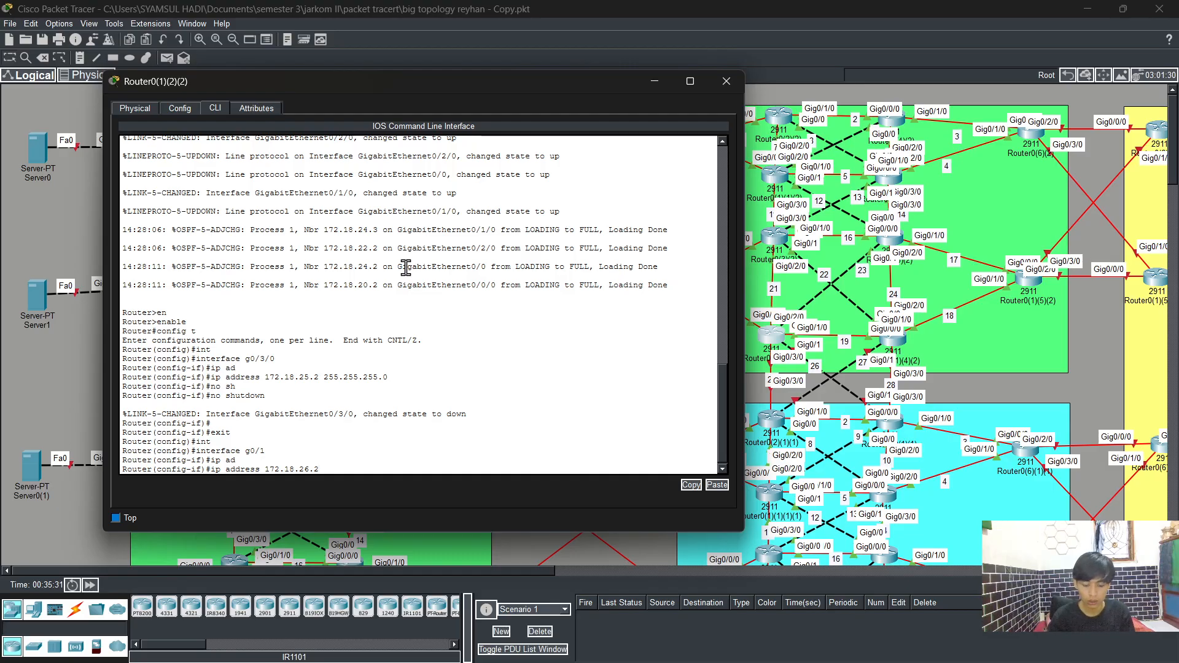
pyautogui.write('255.255')
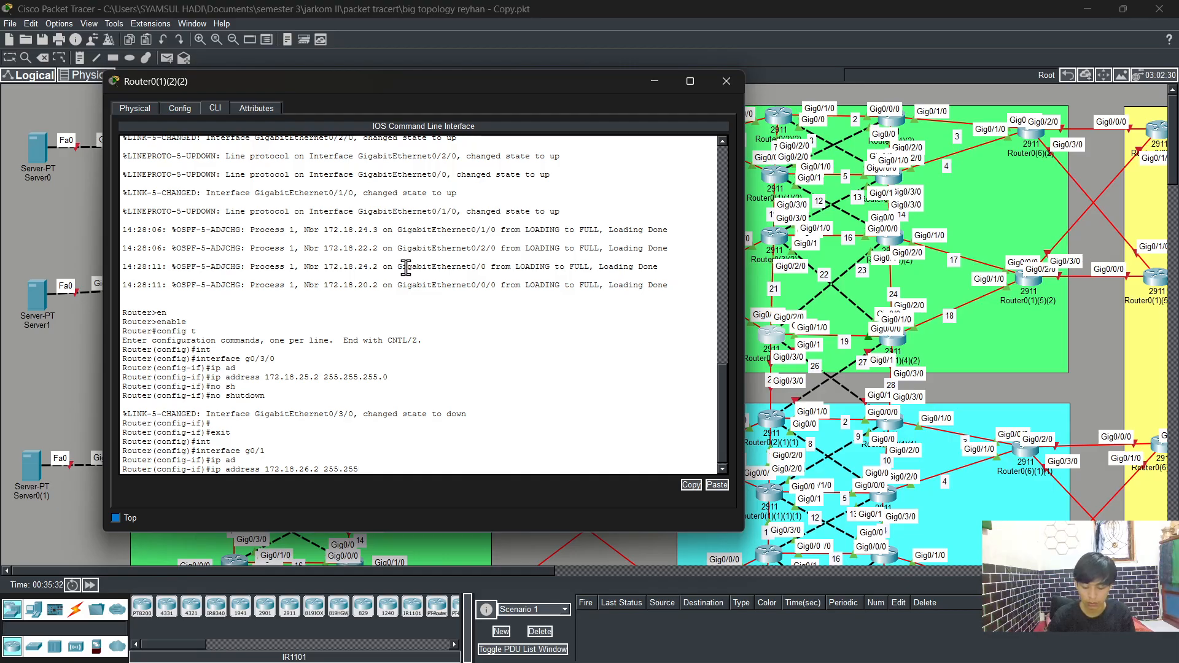
pyautogui.write('.255')
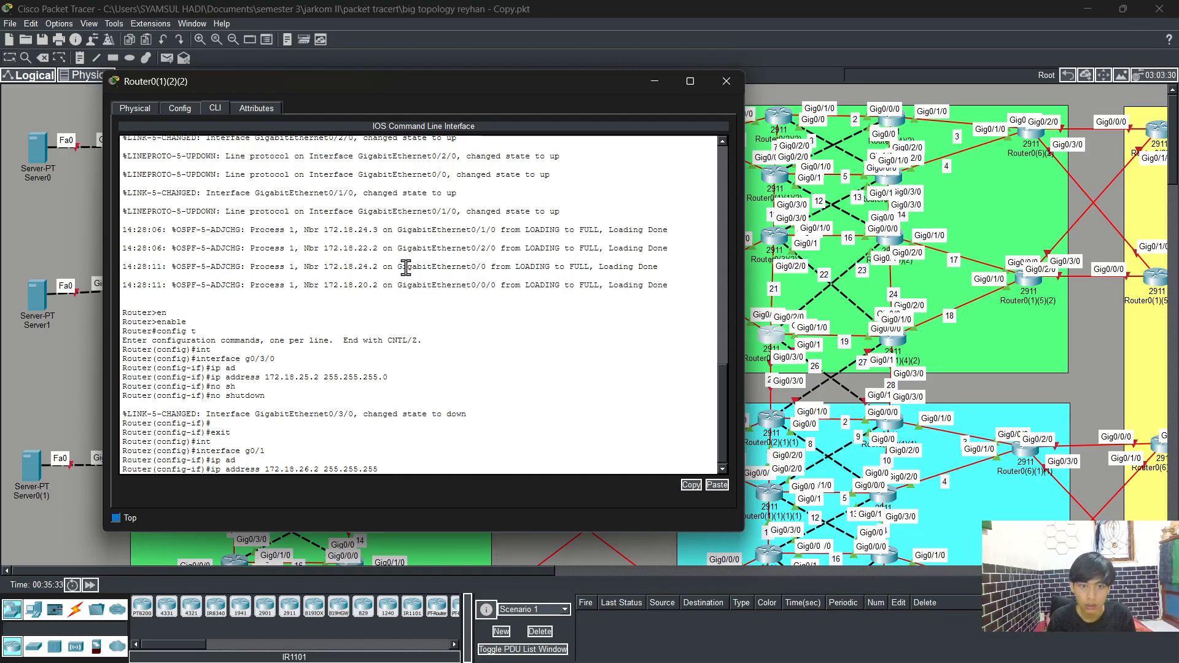
pyautogui.write('.0')
pyautogui.press('Return')
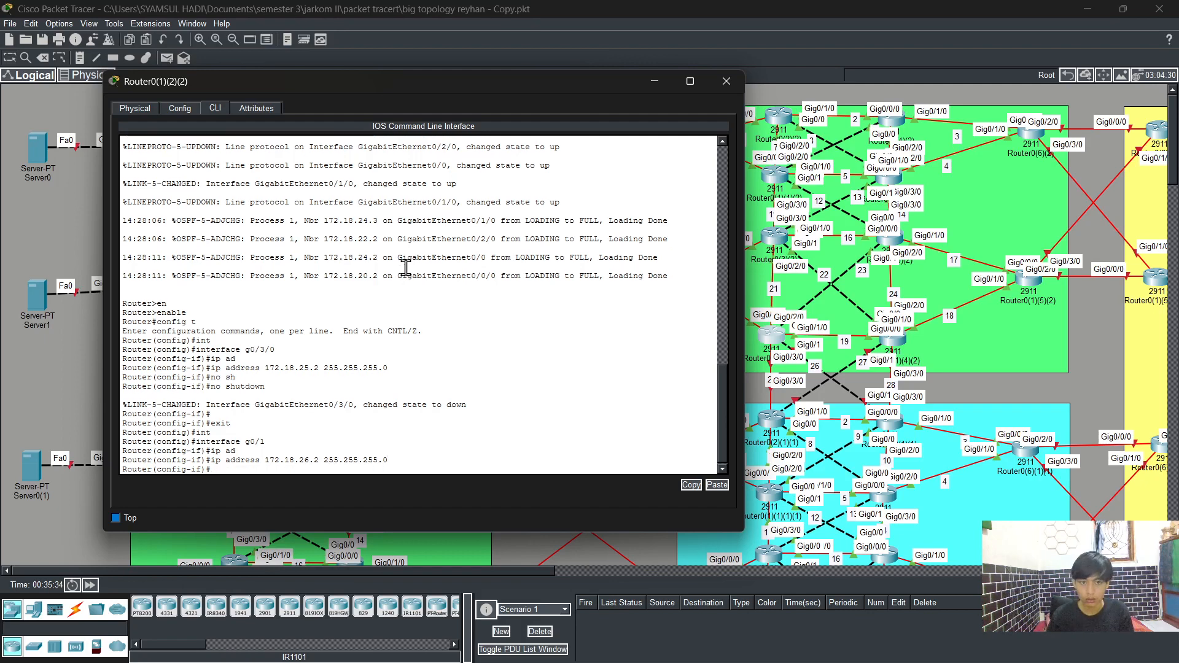
pyautogui.write('no sh')
pyautogui.press('Tab')
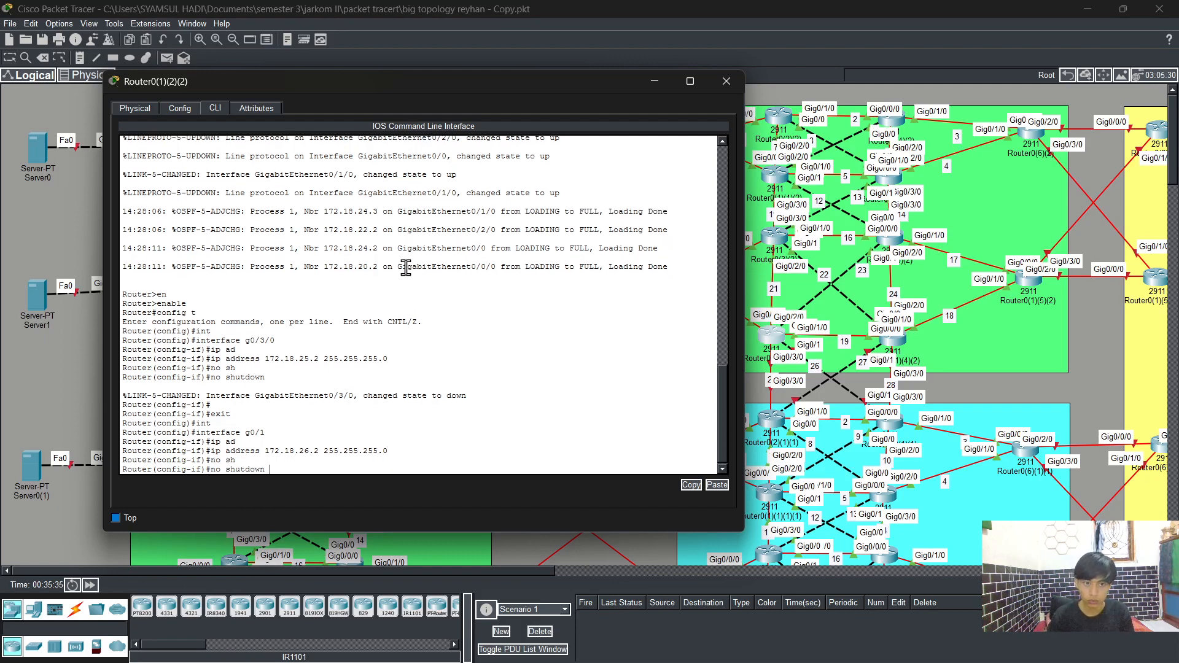
pyautogui.press('Return')
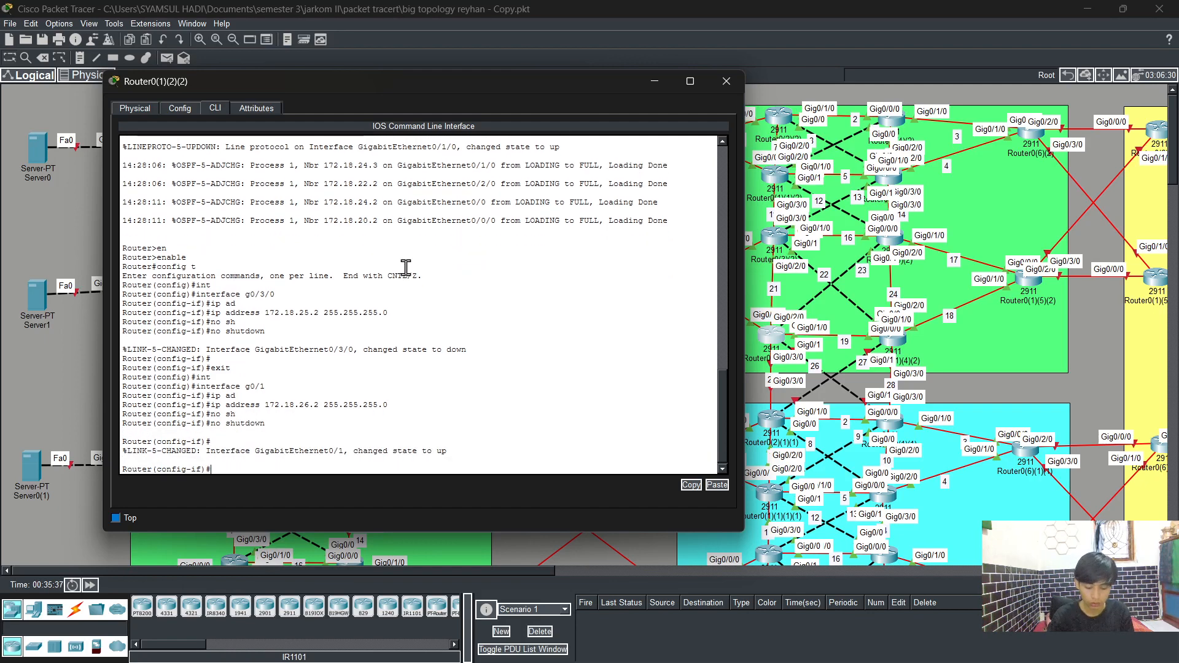
pyautogui.write('exit')
pyautogui.press('Return')
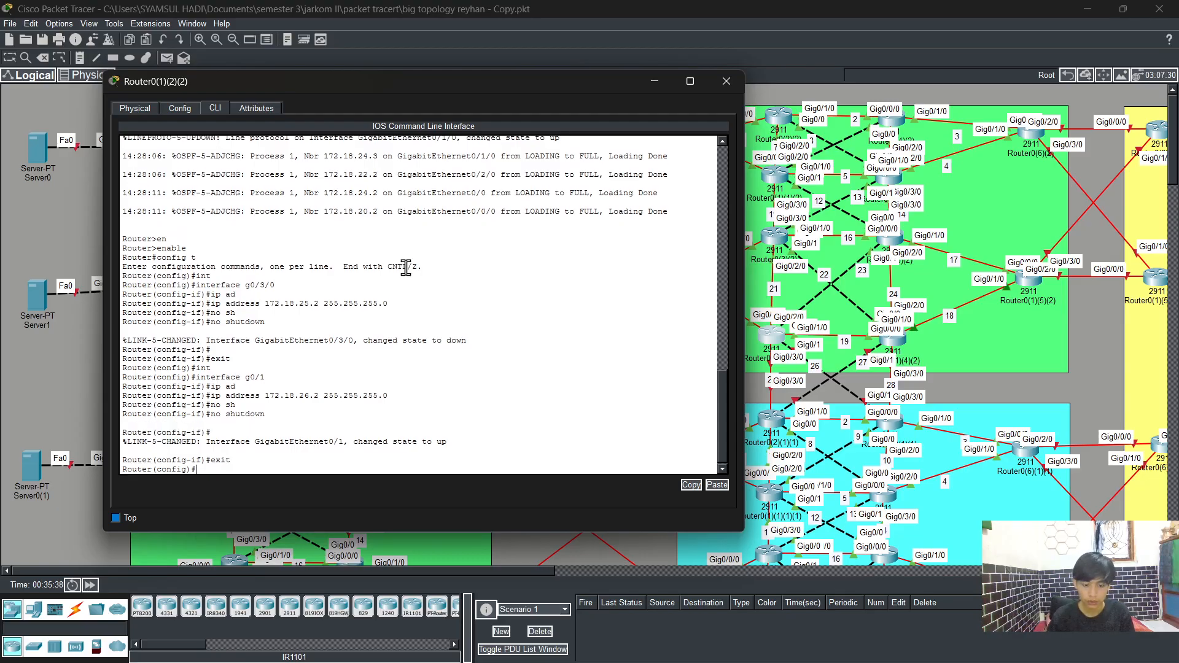
# Step: Start OSPF process 1 and turn on log-adjacency-changes
pyautogui.write('rout')
pyautogui.press('Tab')
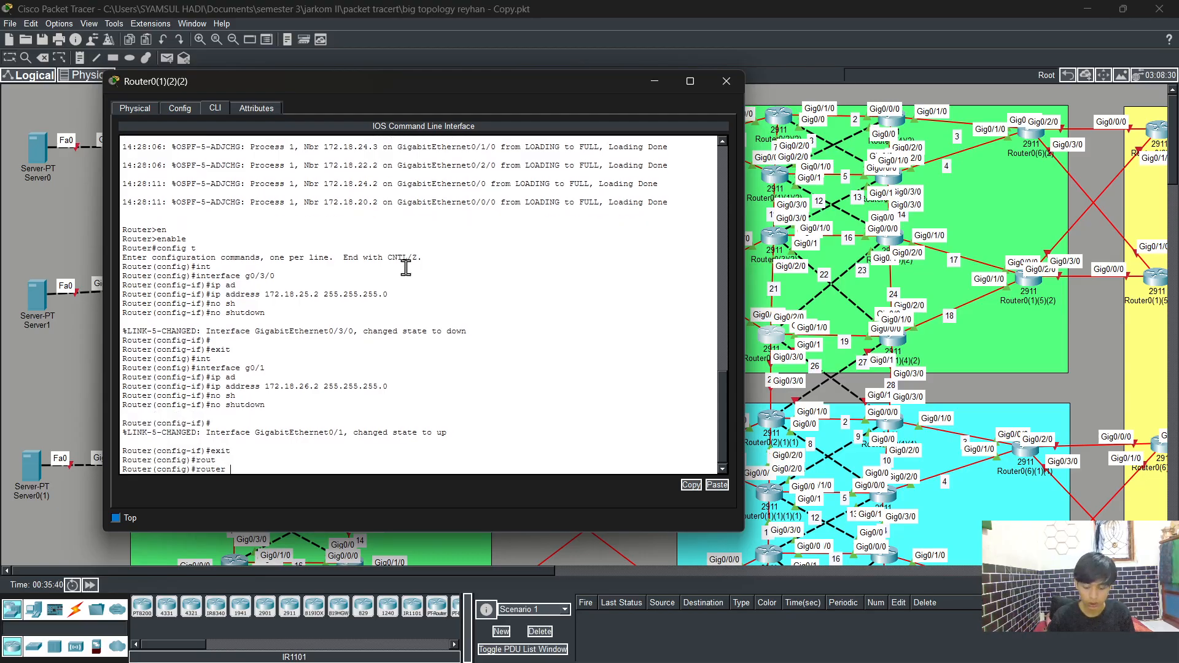
pyautogui.write('os')
pyautogui.press('Tab')
pyautogui.write('1')
pyautogui.press('Return')
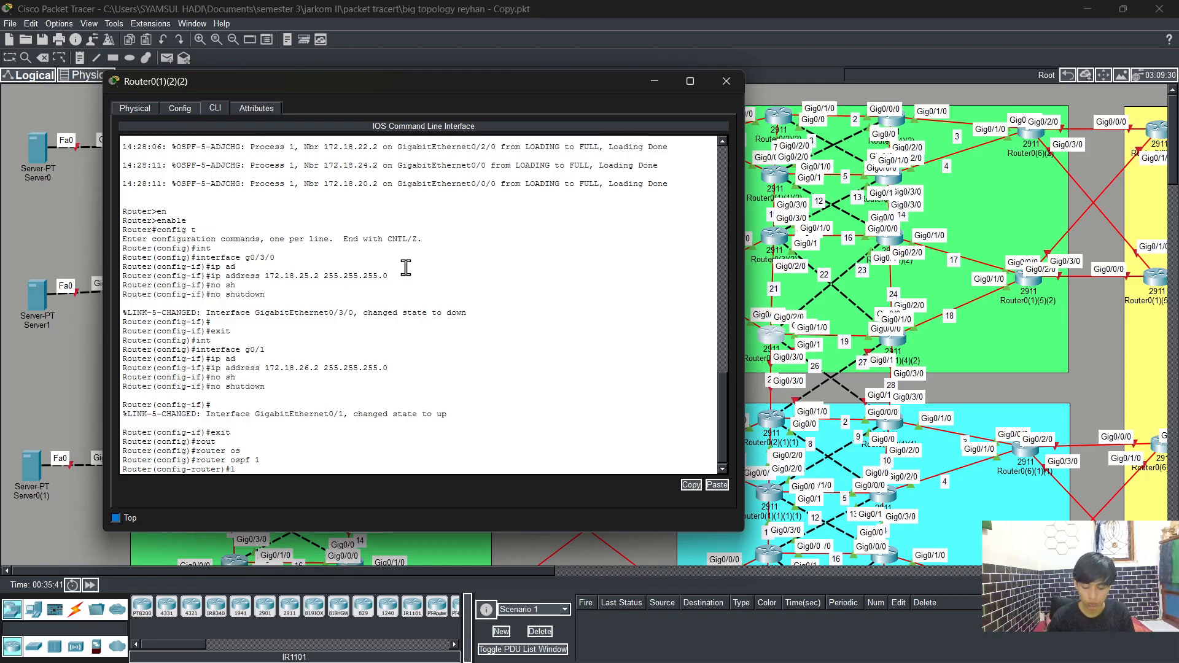
pyautogui.write('log')
pyautogui.press('Tab')
pyautogui.press('Return')
# Step: Advertise networks 172.18.25.0 and 172.18.26.0 with wildcard 0.0.0.255 in OSPF area 0
pyautogui.write('ne')
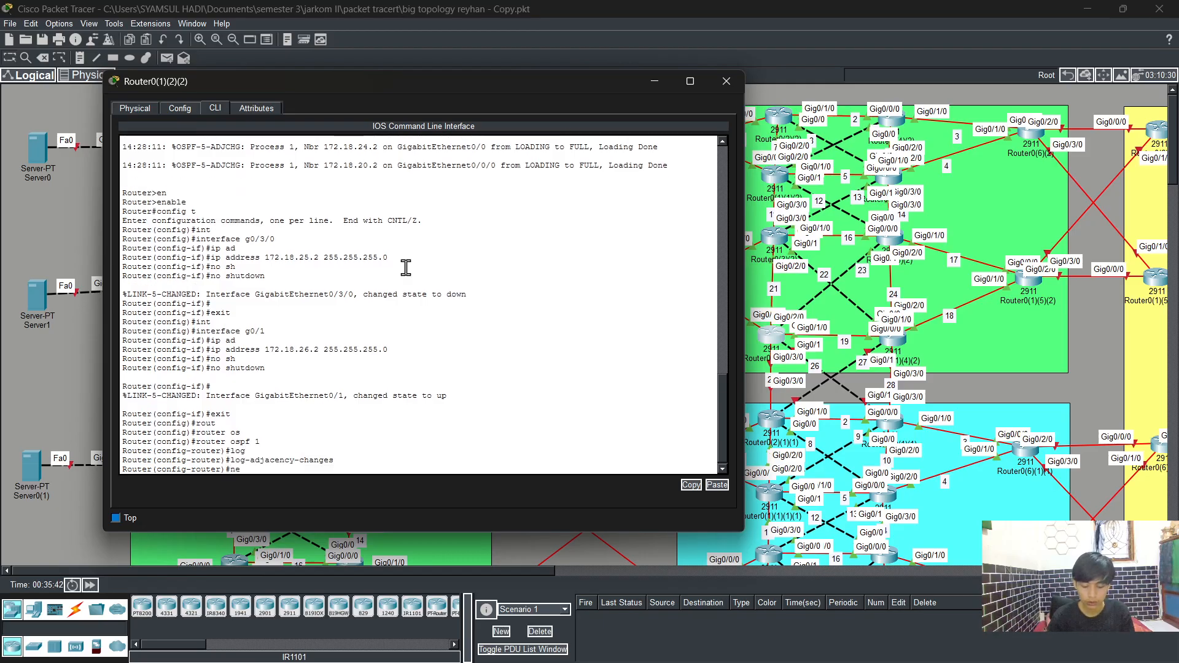
pyautogui.write('t')
pyautogui.press('Tab')
pyautogui.write('172.18')
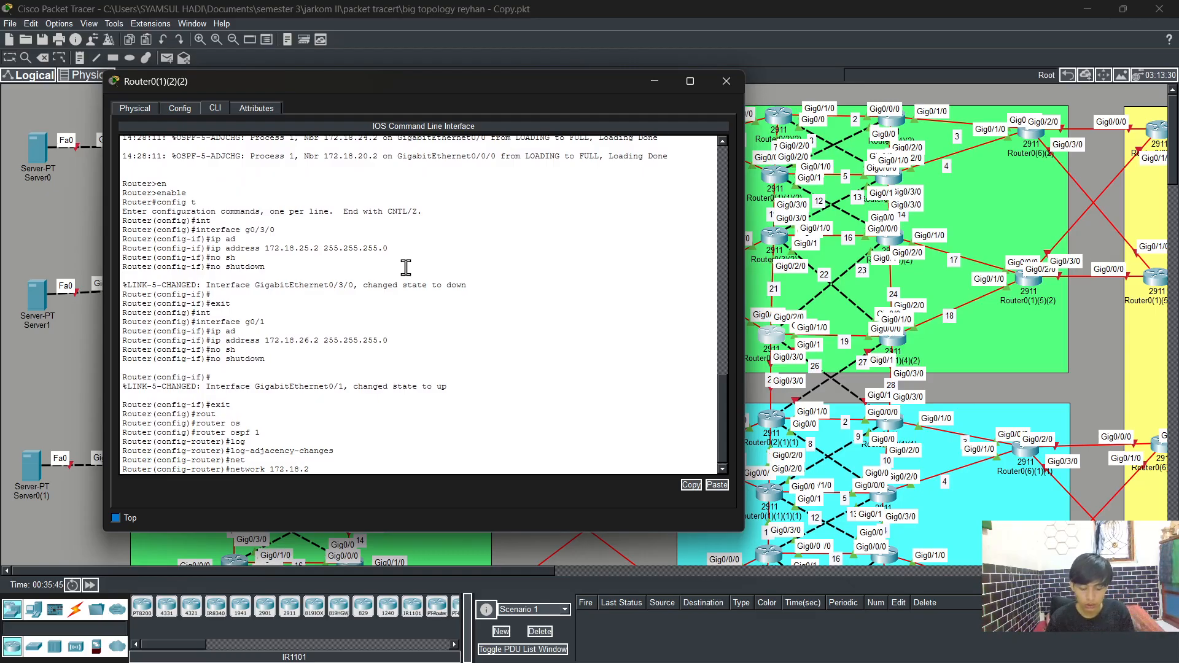
pyautogui.write('.25.')
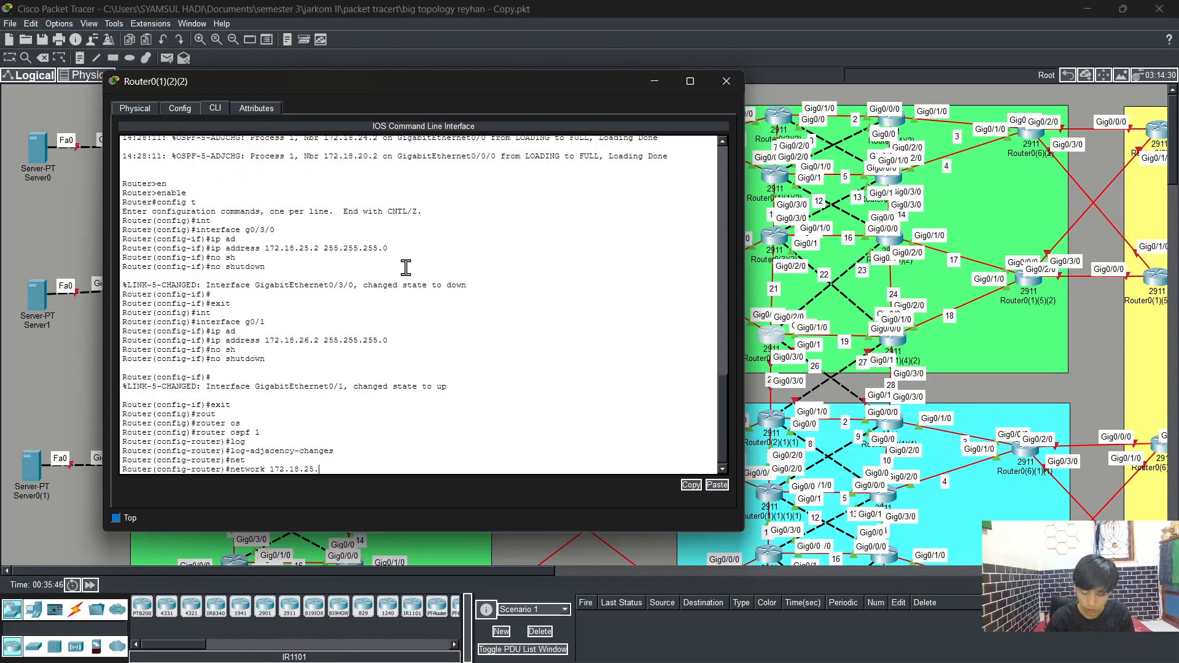
pyautogui.write('0 0.0.0.')
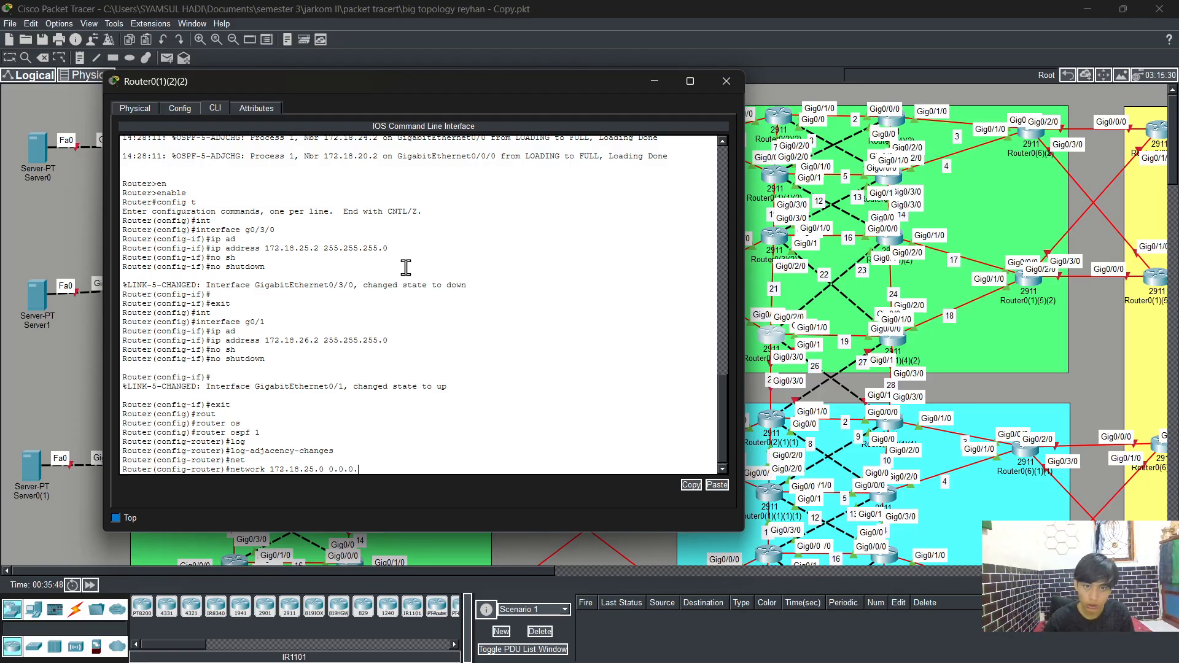
pyautogui.write('255 ar')
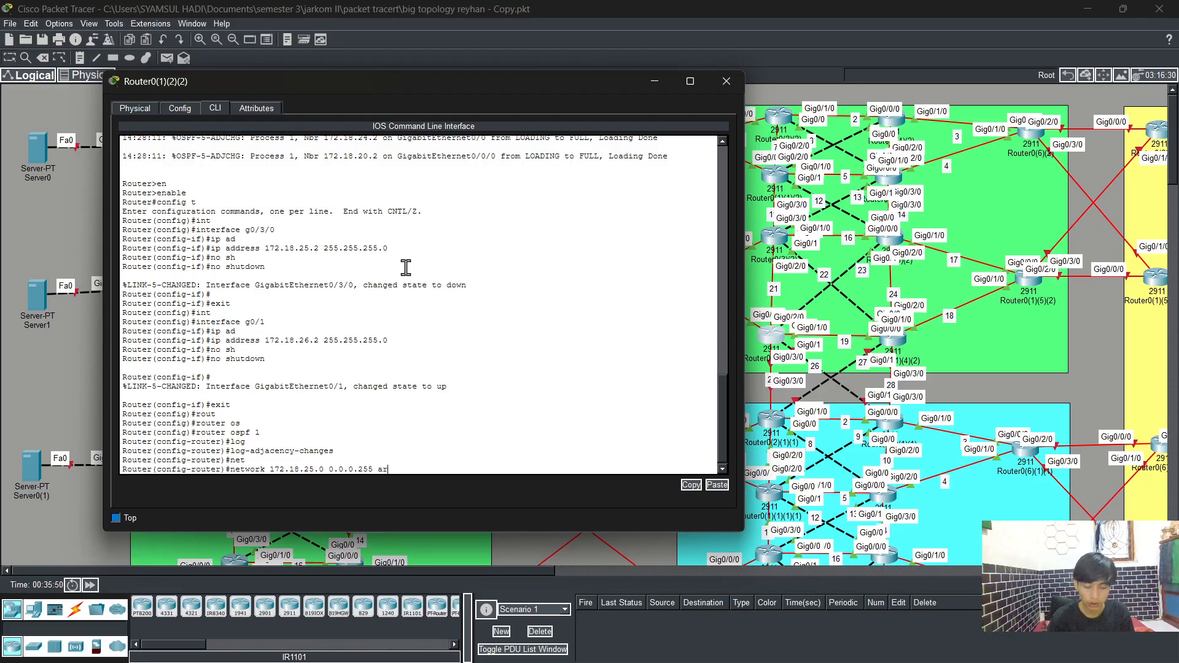
pyautogui.write('e')
pyautogui.press('Tab')
pyautogui.write('0')
pyautogui.press('Return')
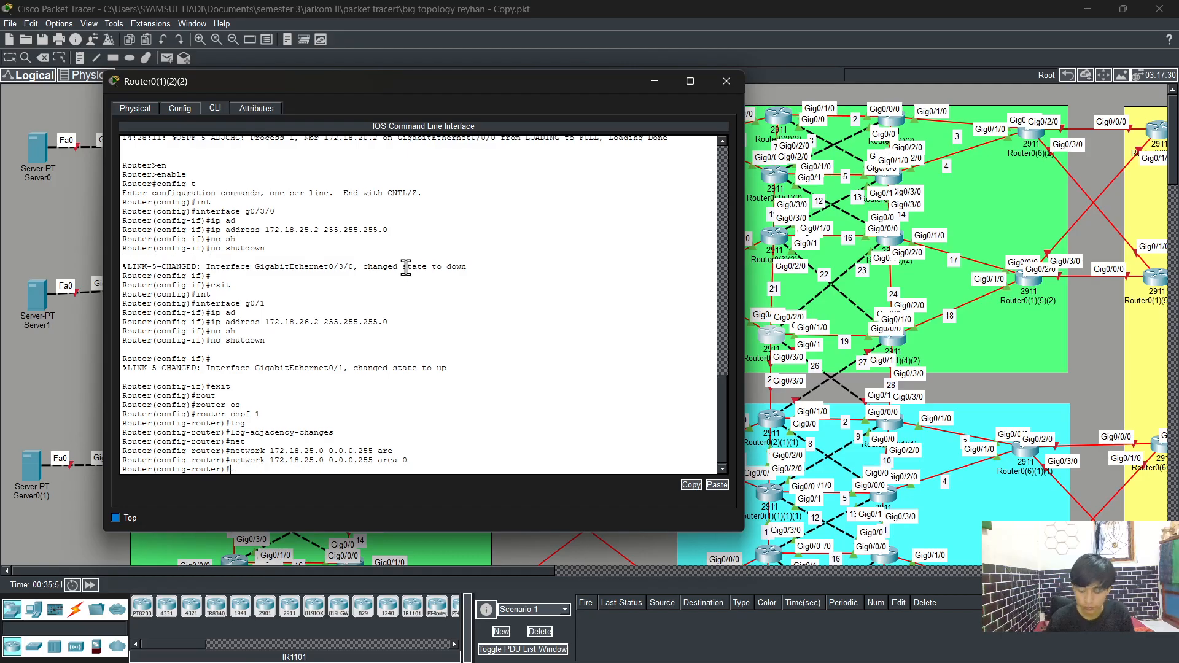
pyautogui.press('Up')
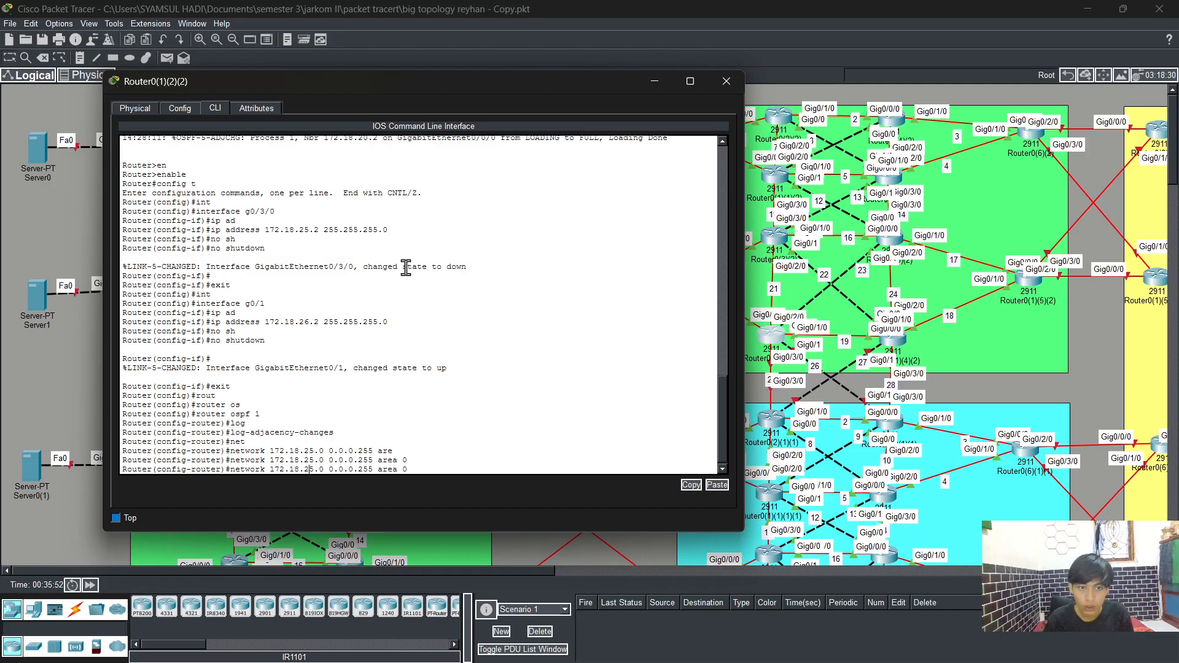
pyautogui.press('BackSpace')
pyautogui.write('6')
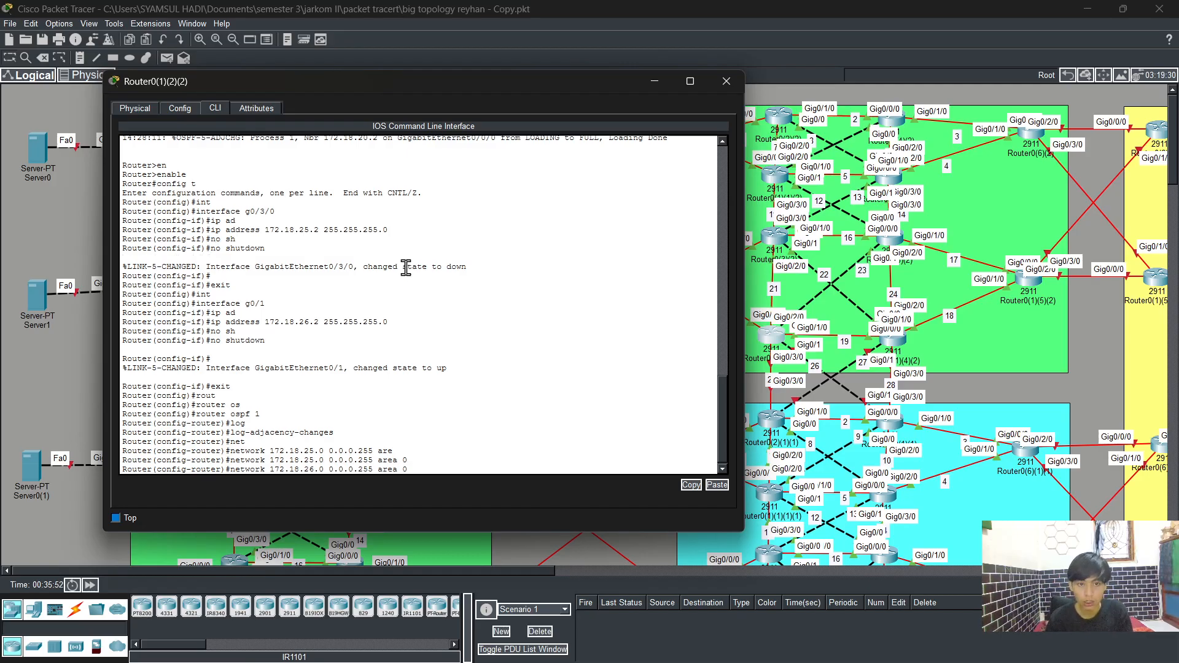
pyautogui.press('Return')
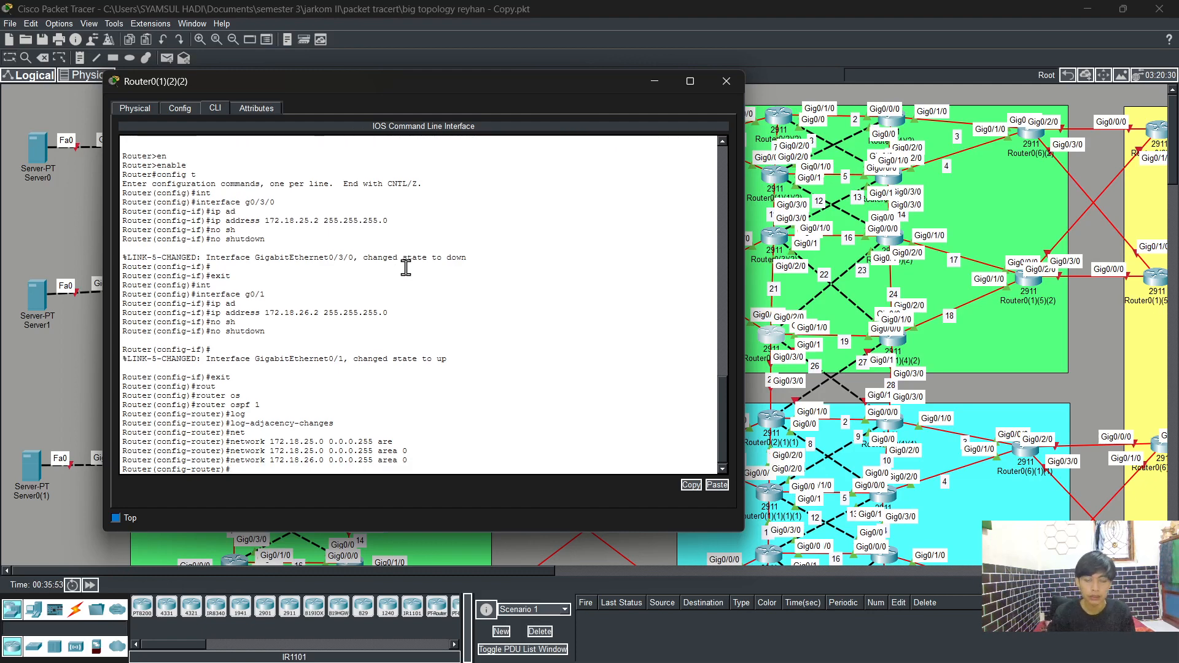
# Step: Leave configuration mode and save the running configuration with write
pyautogui.write('end')
pyautogui.press('Return')
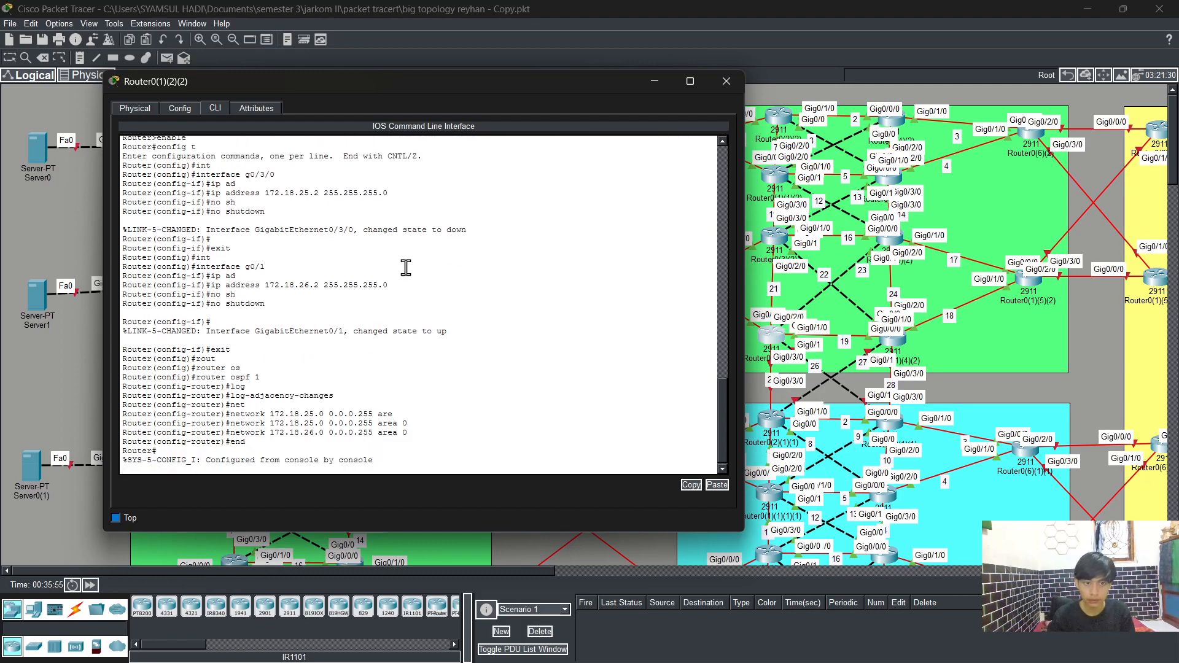
pyautogui.write('wr')
pyautogui.press('Return')
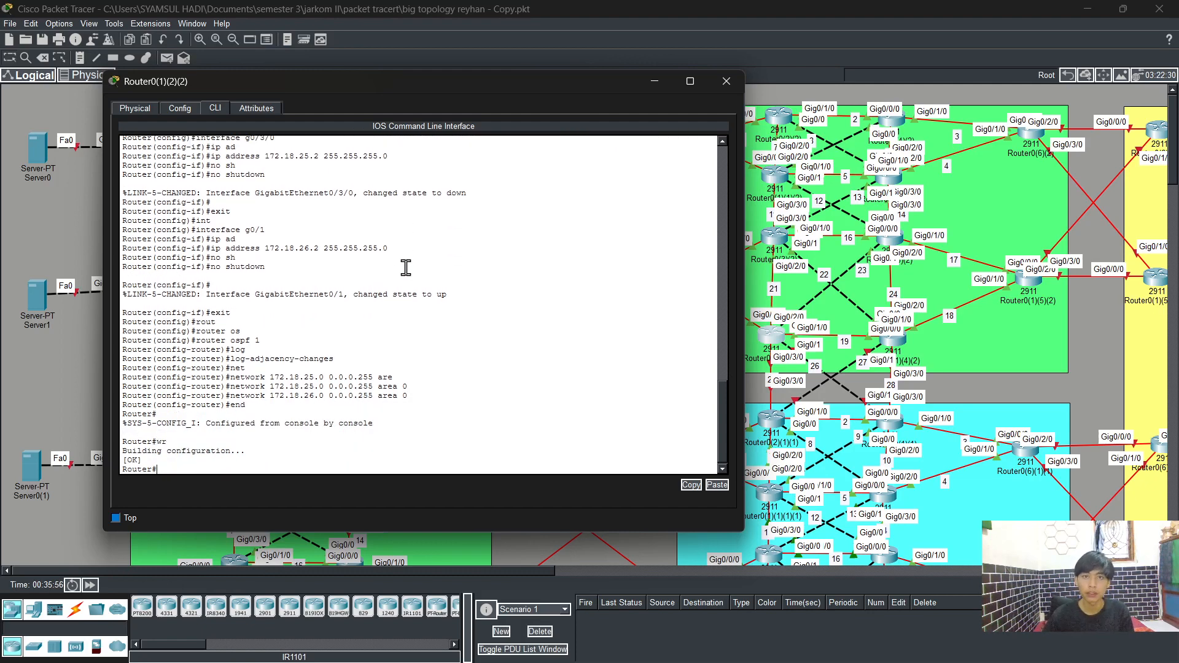
# Step: Close this router's window, open the CLI of router Router0(1)(4)(2), and enter privileged and global configuration mode
pyautogui.click(726, 86)
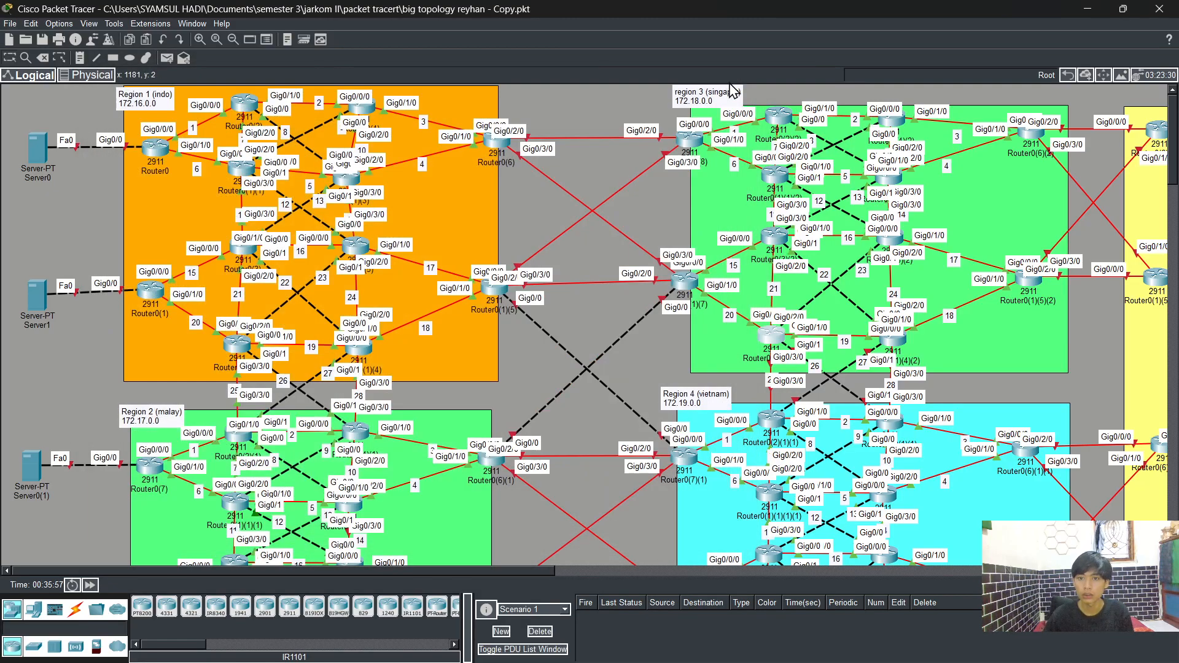
pyautogui.click(897, 345)
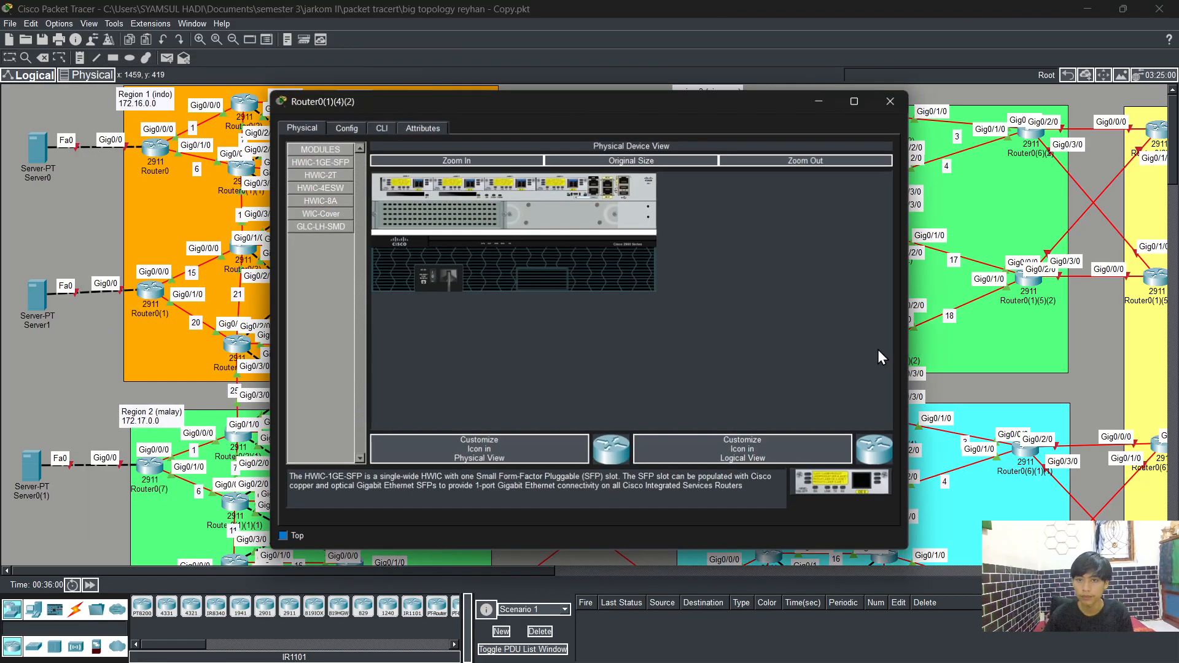
pyautogui.click(379, 128)
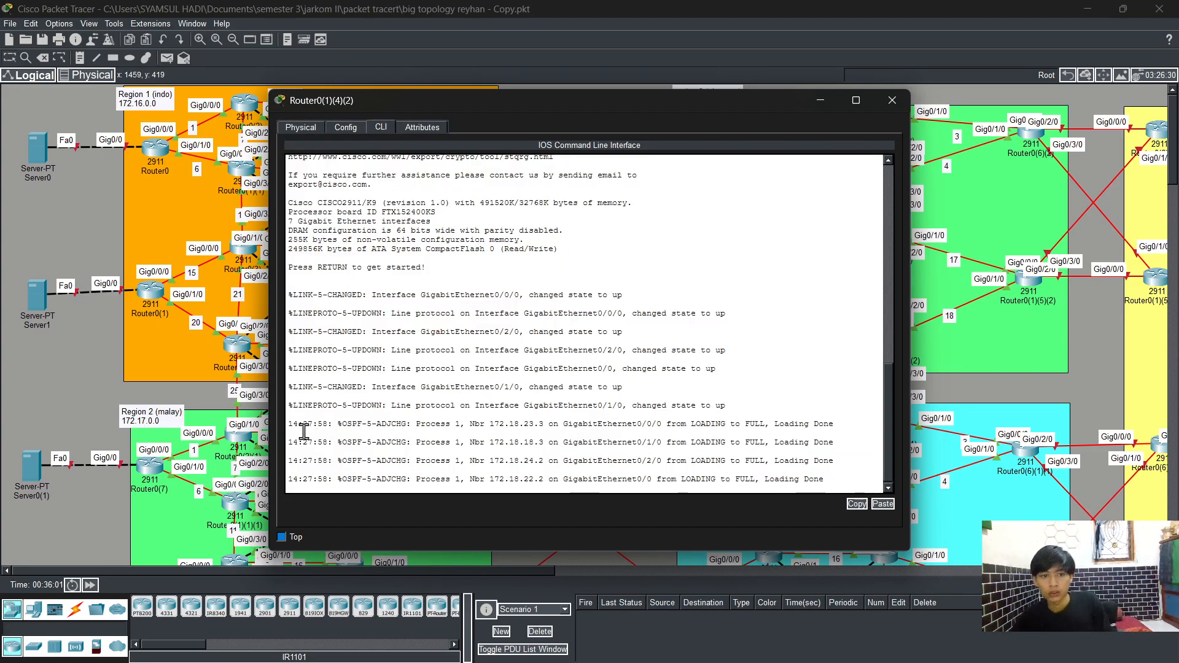
pyautogui.press('Return')
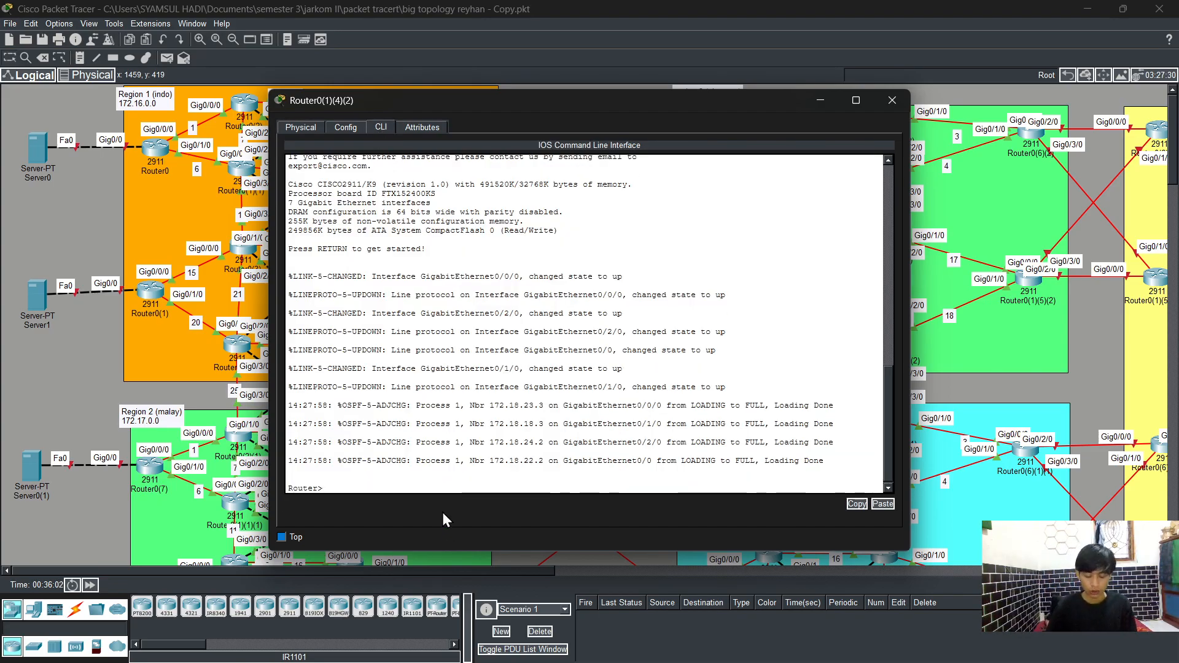
pyautogui.write('en')
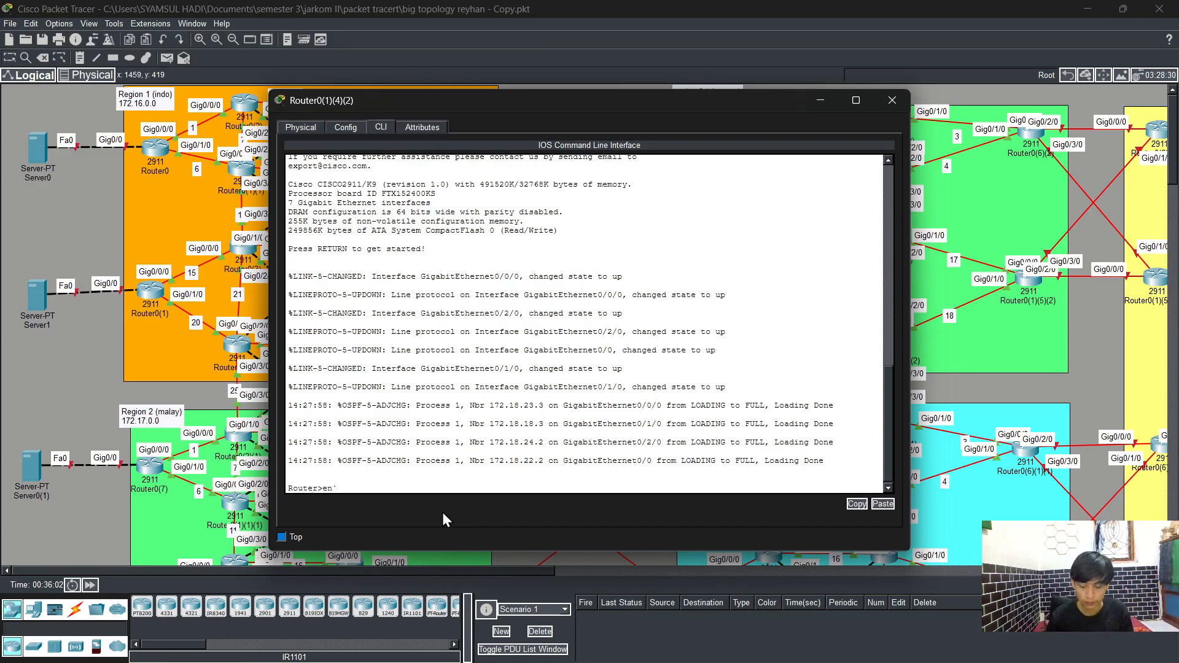
pyautogui.press('Tab')
pyautogui.press('Return')
pyautogui.write('cc')
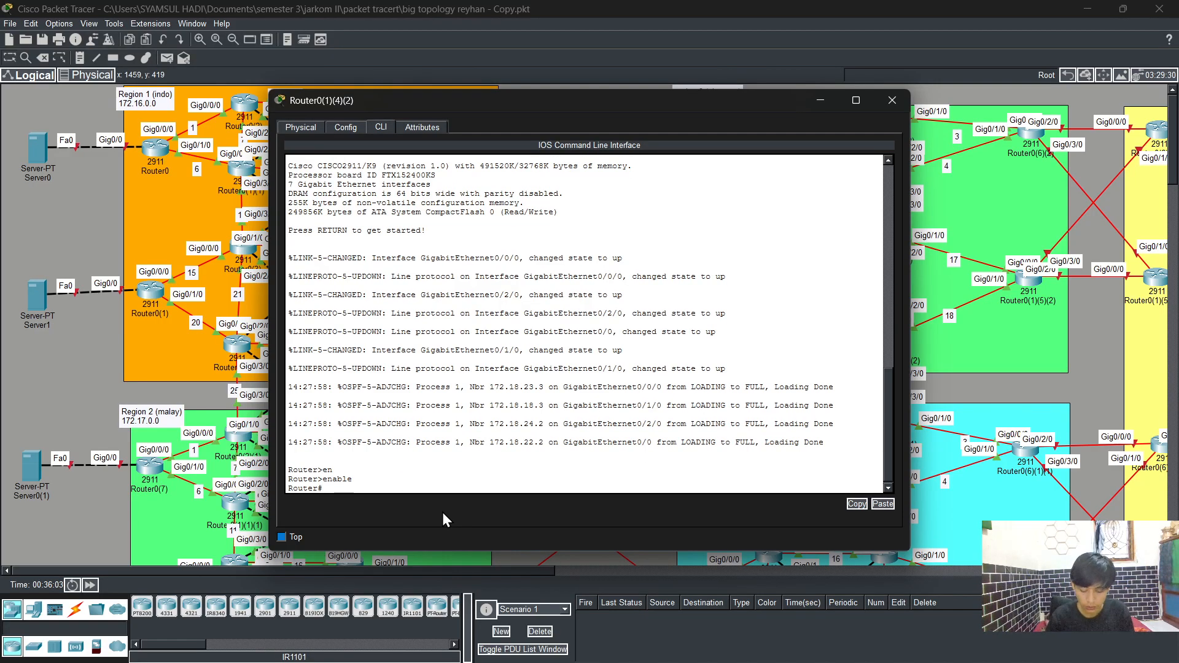
pyautogui.write('nfig t')
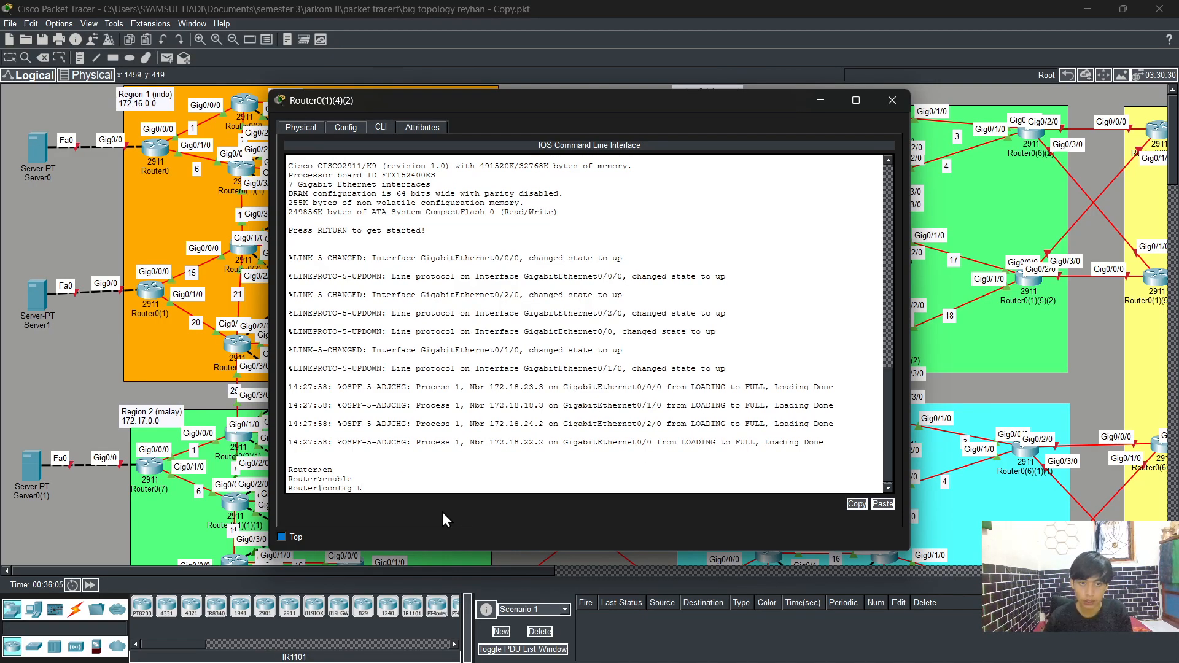
pyautogui.press('Return')
# Step: Assign IP address 172.18.28.2 with mask 255.255.255.0 to interface g0/3/0, enable it, and exit the interface
pyautogui.write('int')
pyautogui.press('Tab')
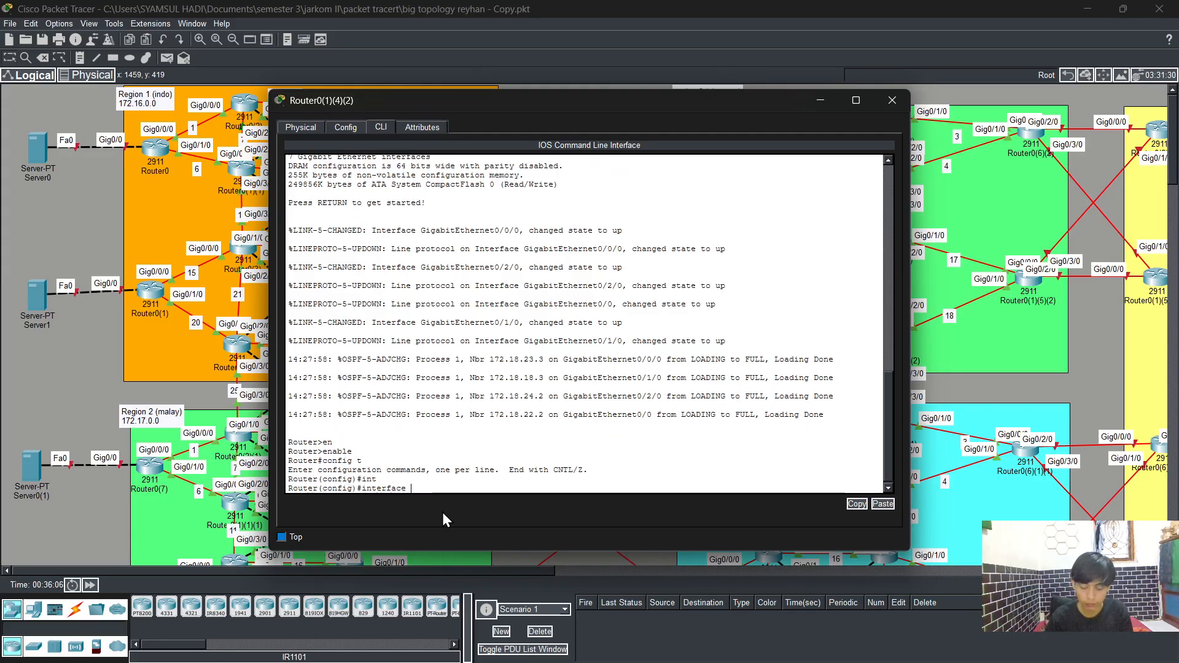
pyautogui.write('g0/3/0')
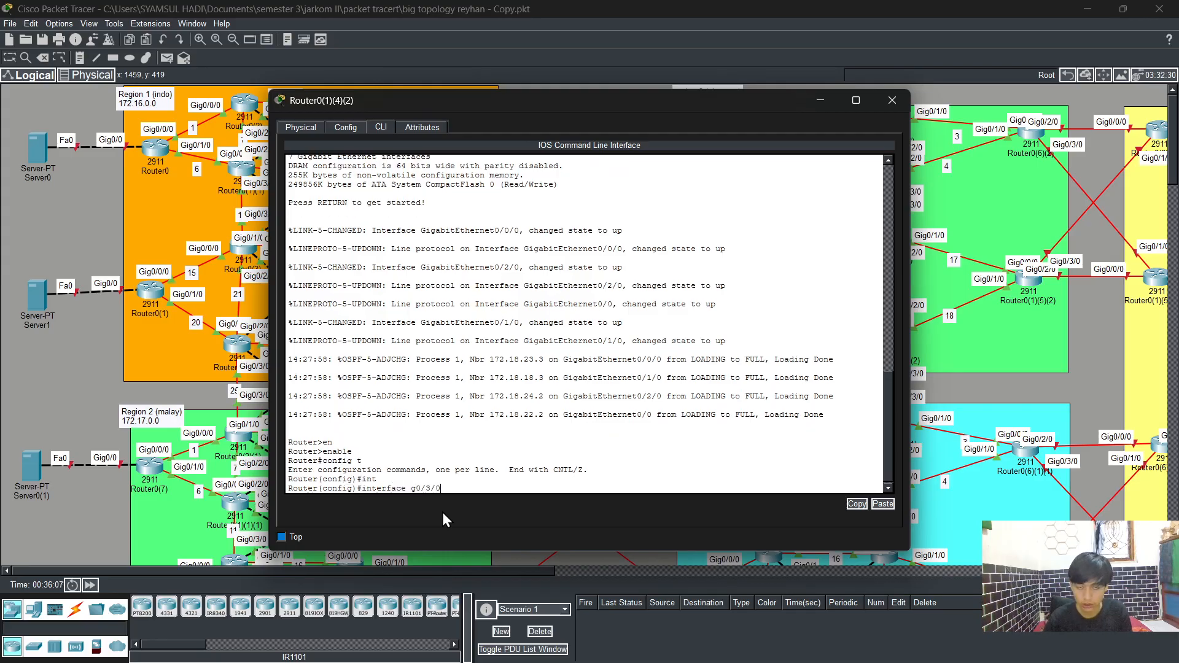
pyautogui.press('Return')
pyautogui.write('ip ad')
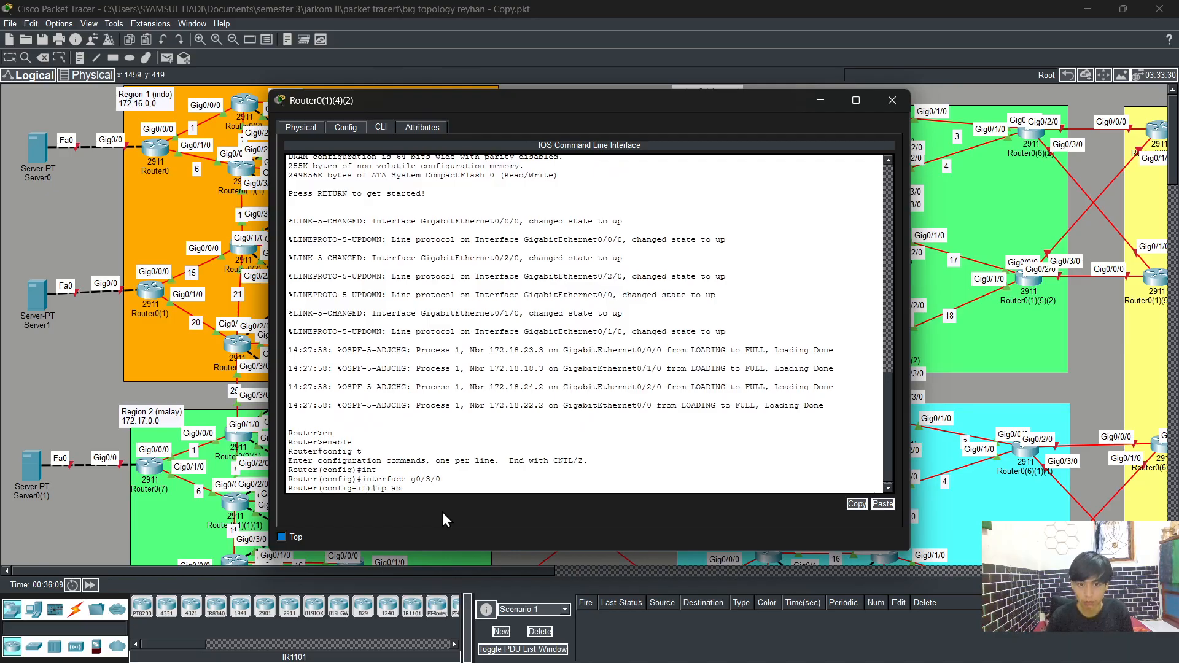
pyautogui.press('Tab')
pyautogui.write('172')
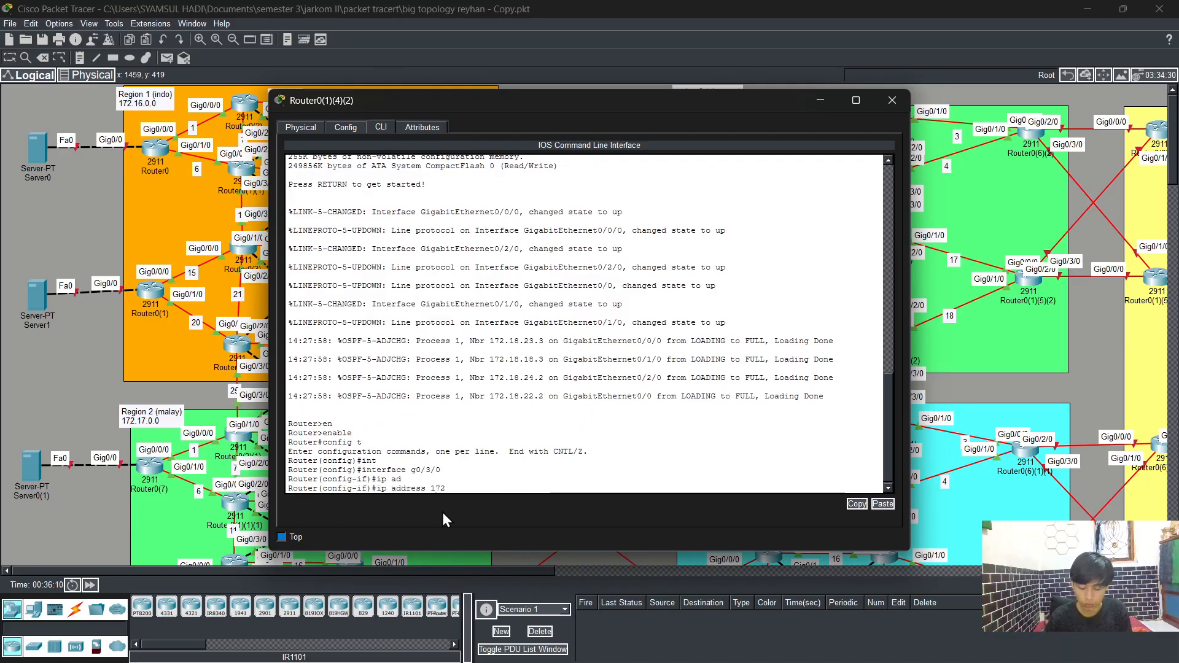
pyautogui.write('.18.')
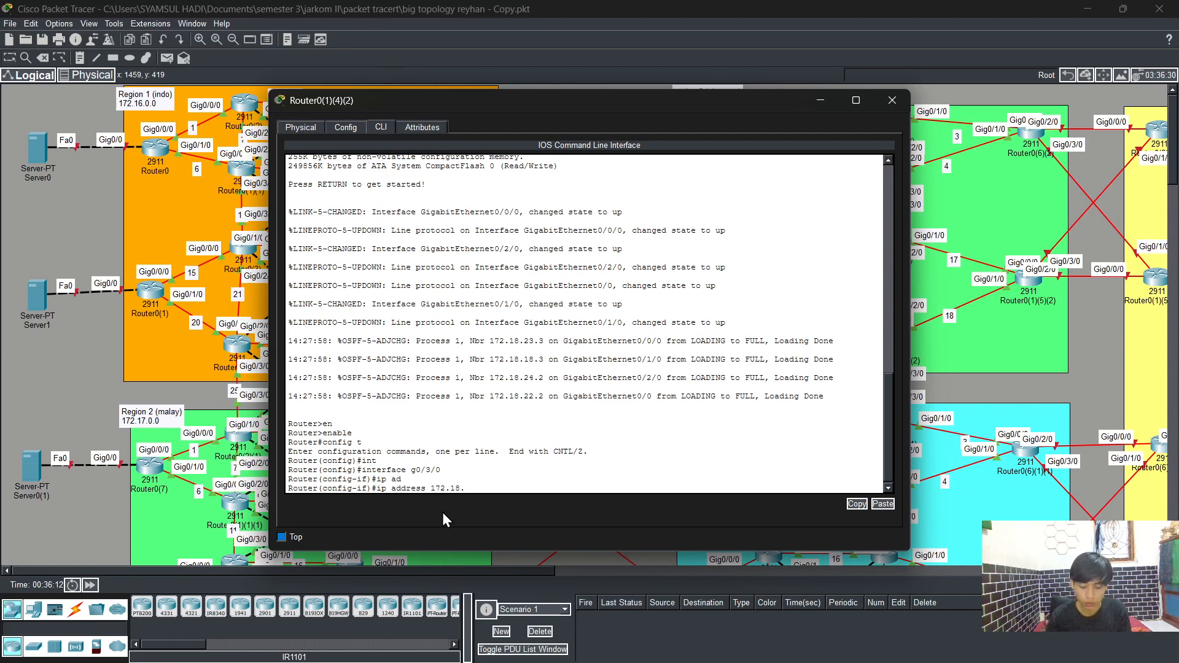
pyautogui.write('28.2 25')
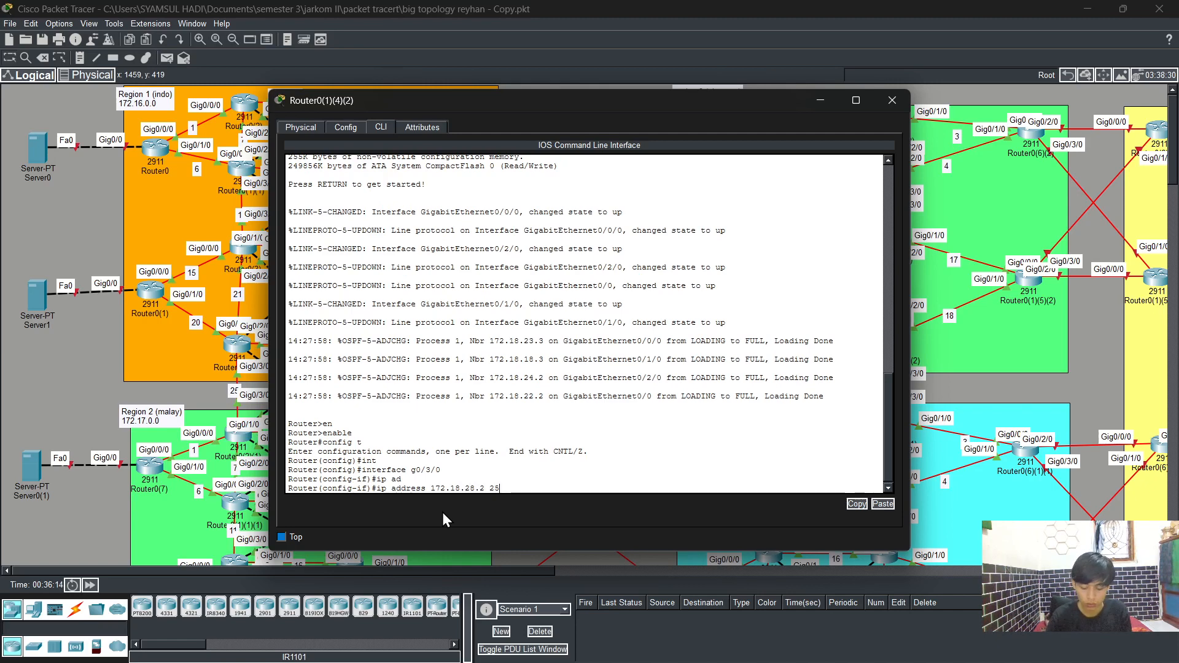
pyautogui.write('5.255.255')
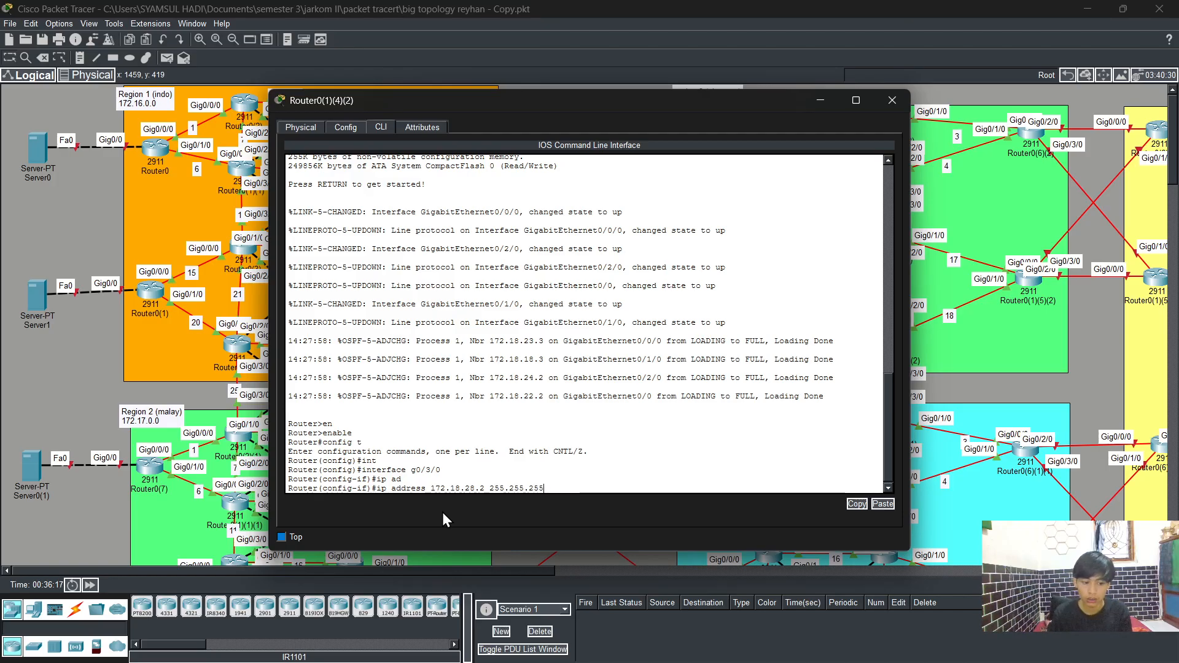
pyautogui.write('.0')
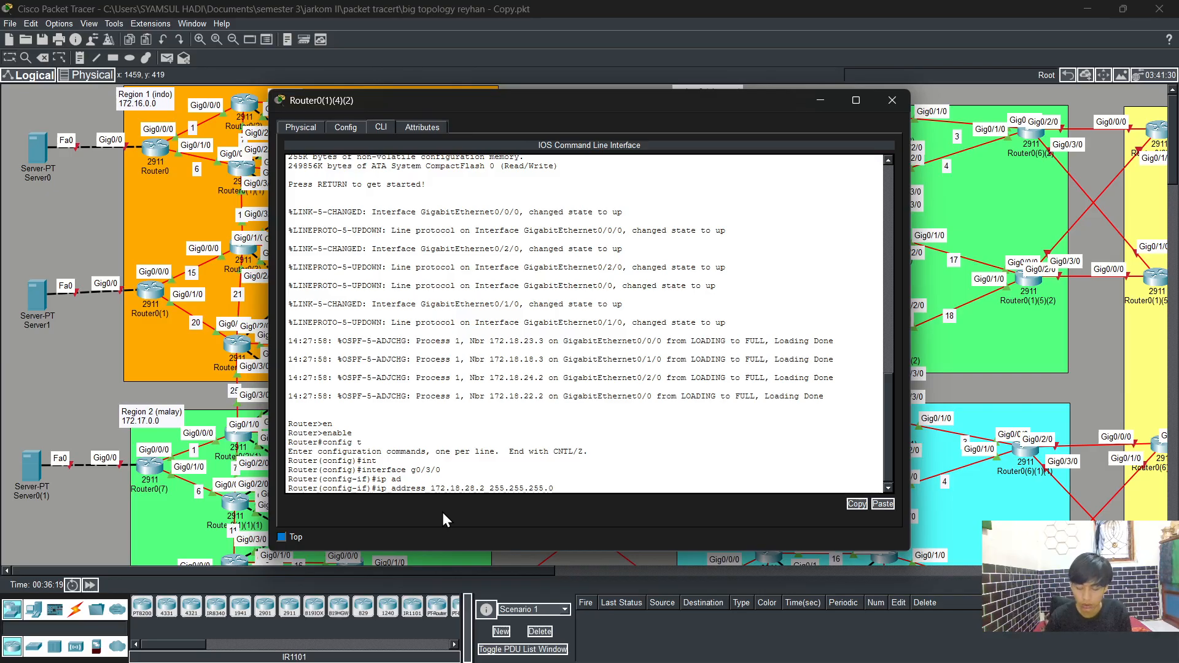
pyautogui.press('Return')
pyautogui.write('no sh')
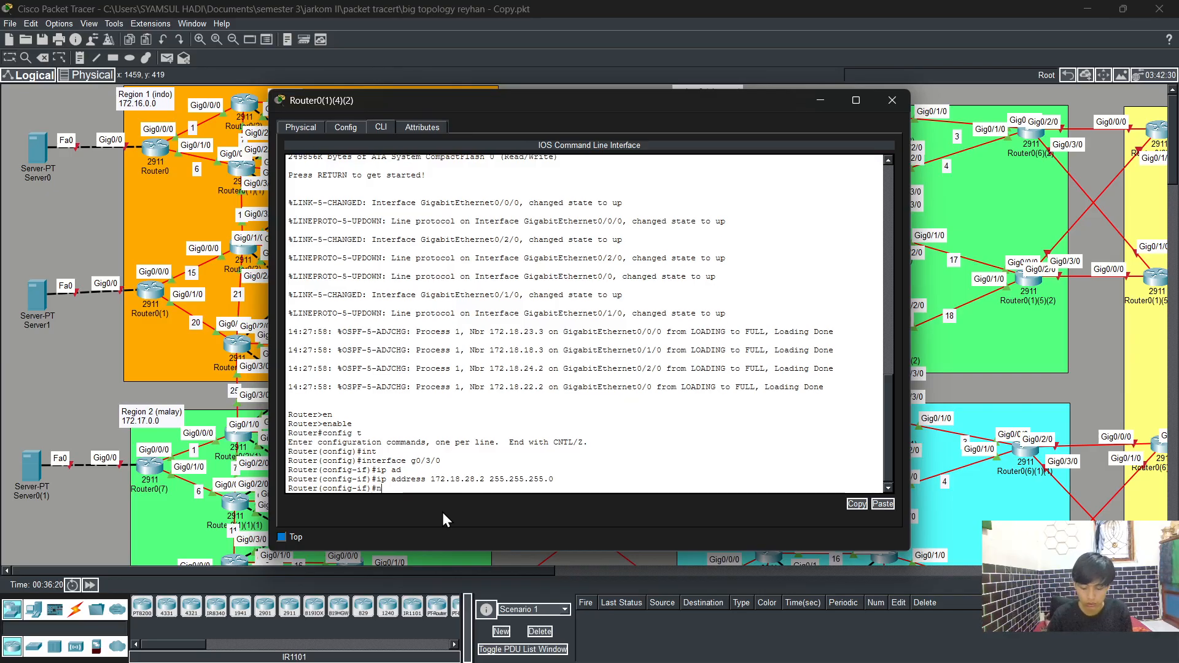
pyautogui.press('Tab')
pyautogui.press('Return')
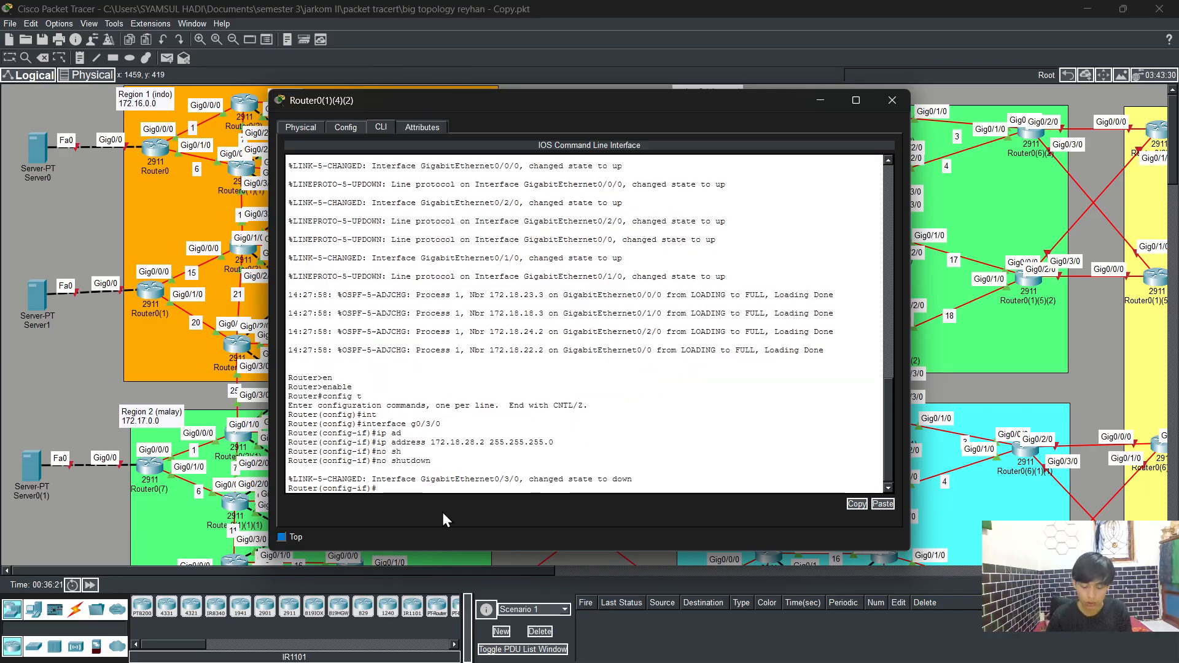
pyautogui.write('exi')
pyautogui.write('t')
pyautogui.press('Return')
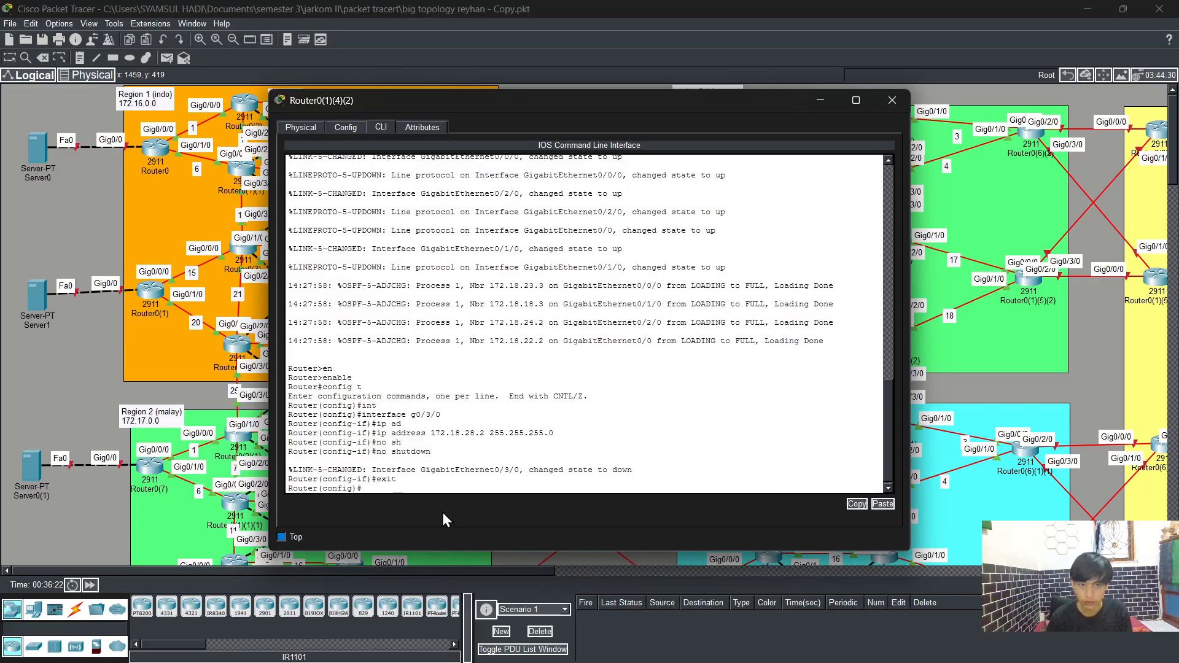
# Step: Enter interface g0/1 and assign IP address 172.18.27.2 with mask 255.255.255.0
pyautogui.write('int')
pyautogui.press('Tab')
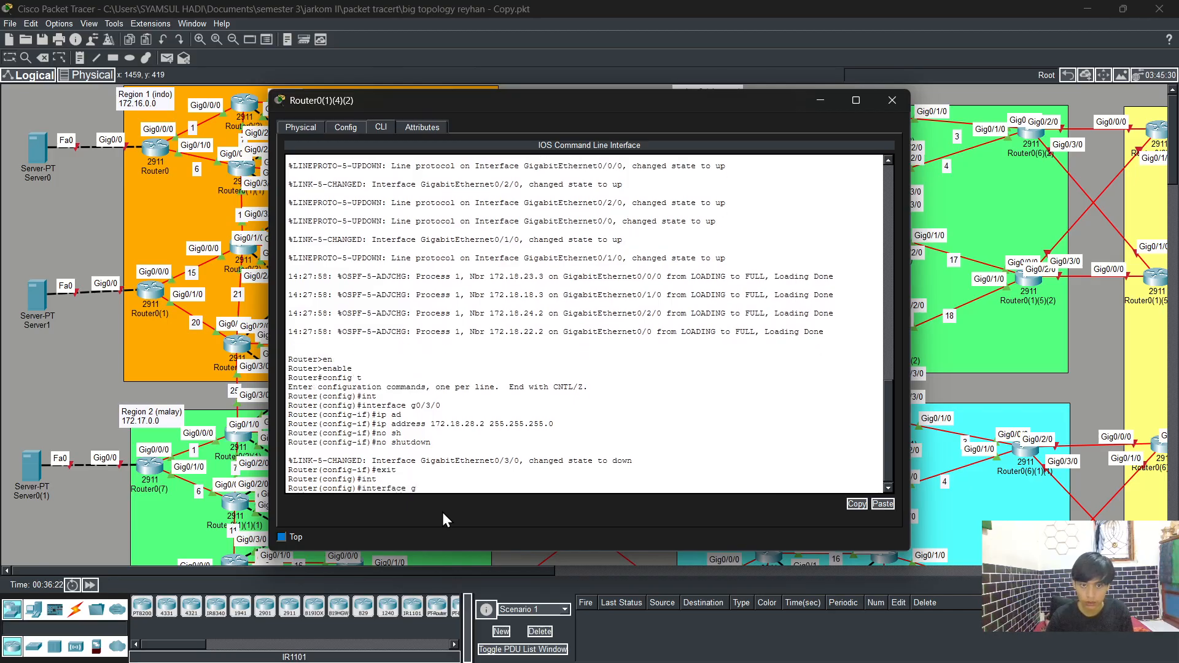
pyautogui.write('g0/1')
pyautogui.press('Return')
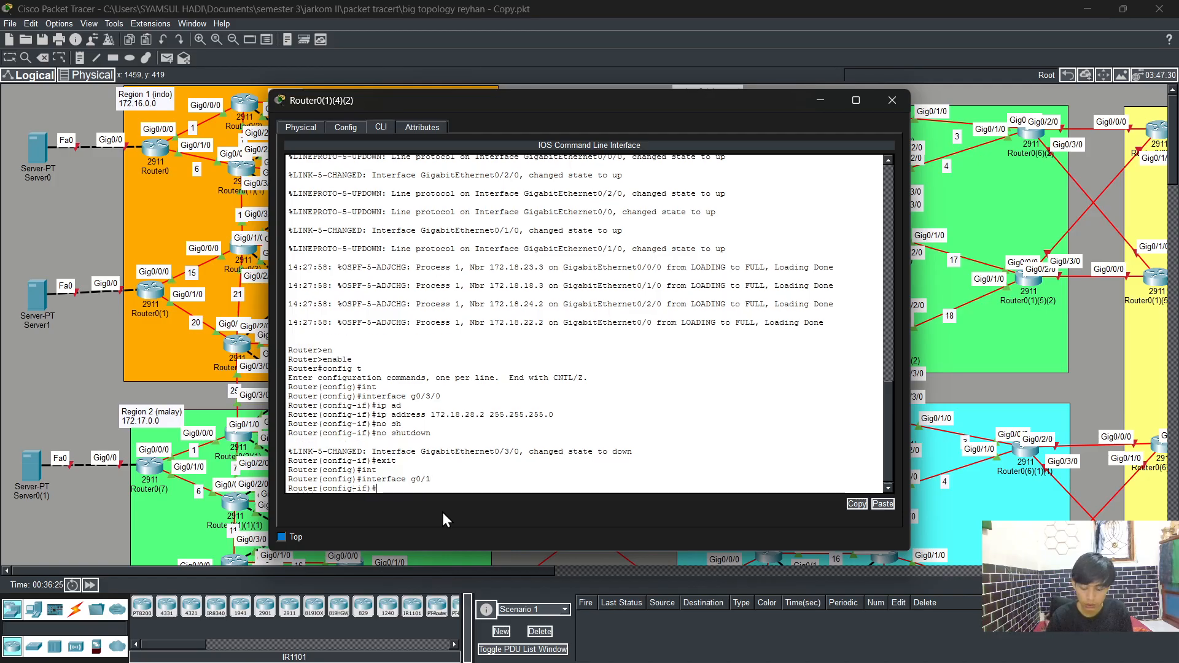
pyautogui.write('ip ad')
pyautogui.press('Tab')
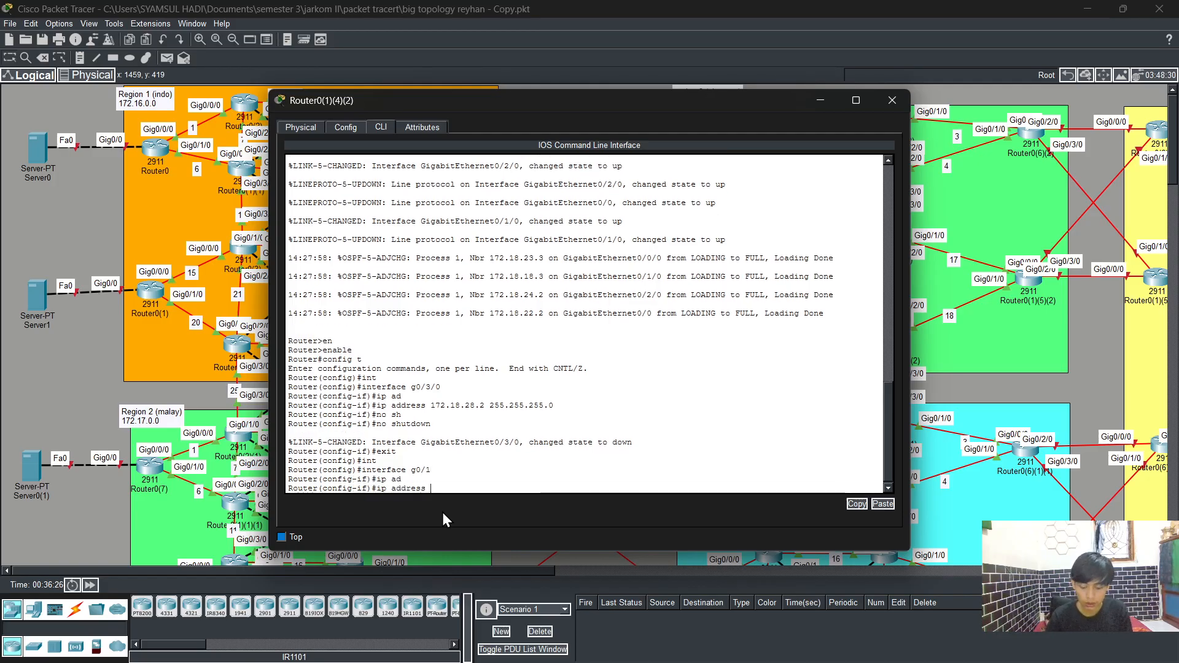
pyautogui.write('172.18')
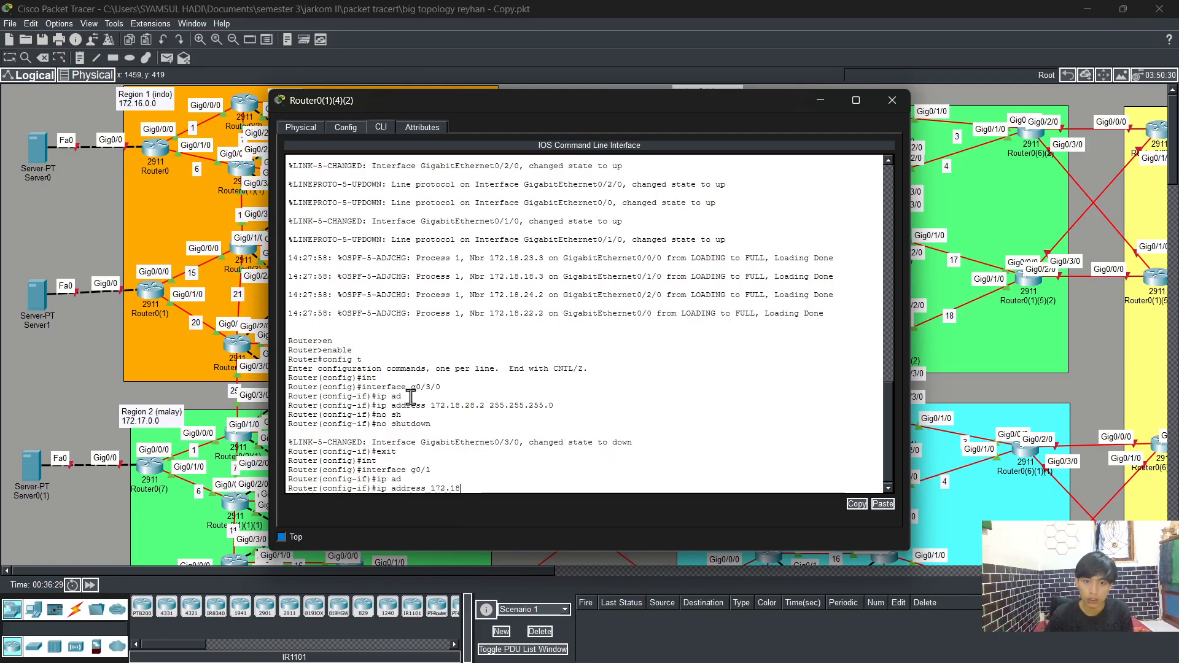
pyautogui.write('.')
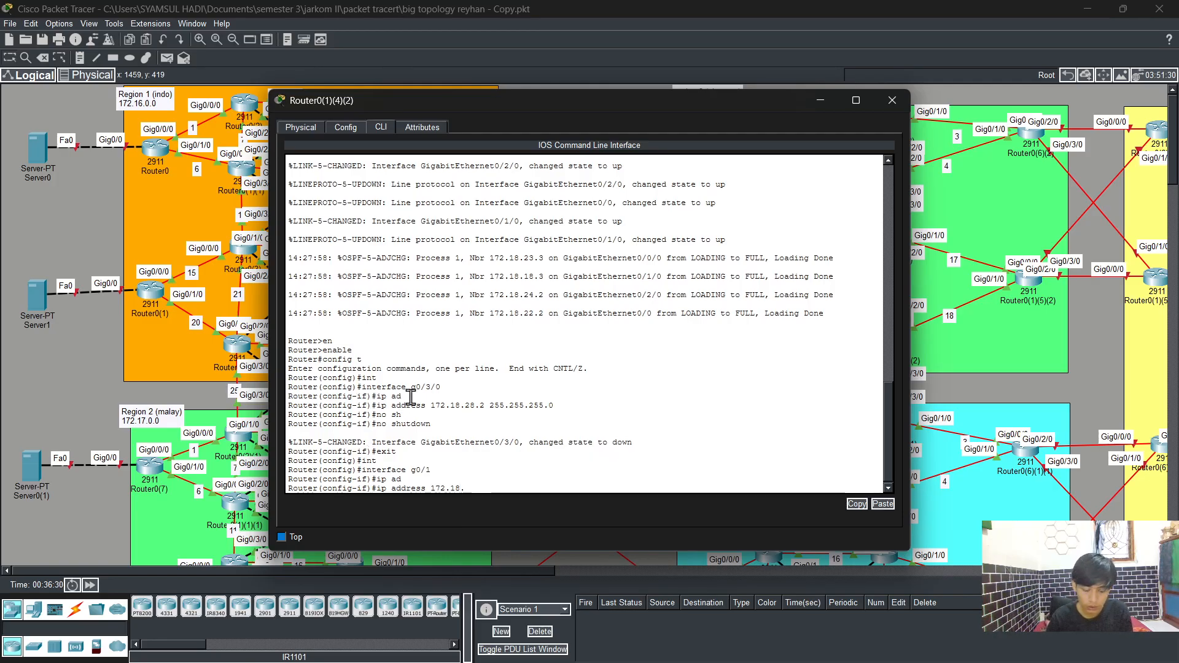
pyautogui.write('27')
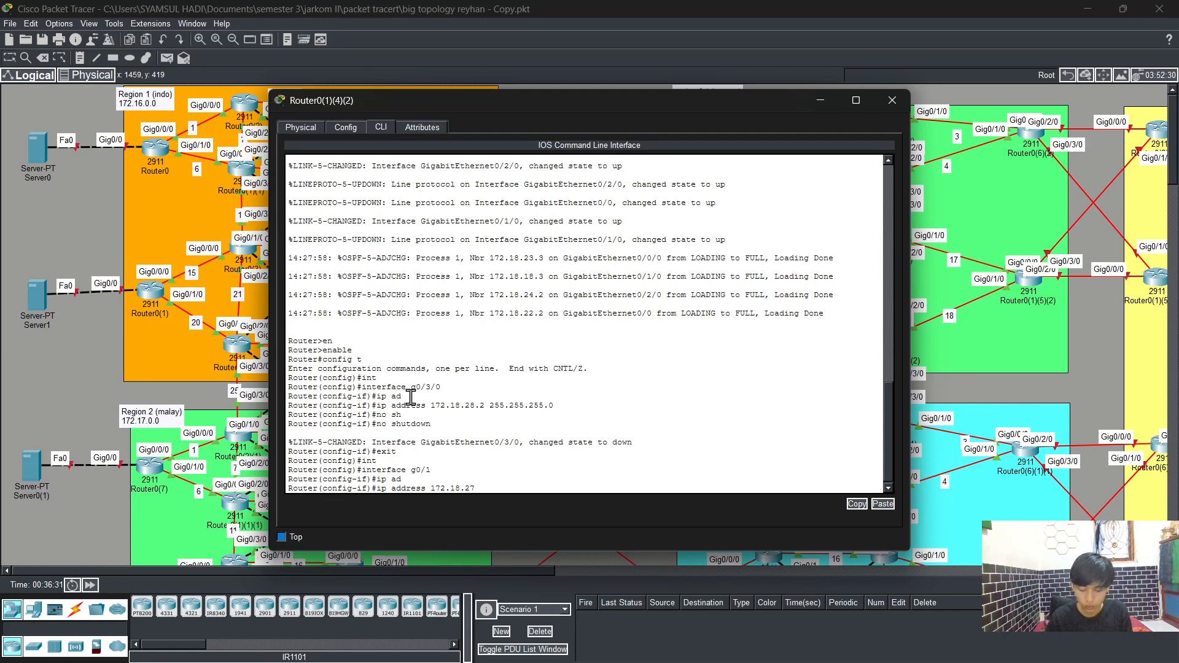
pyautogui.write('.2')
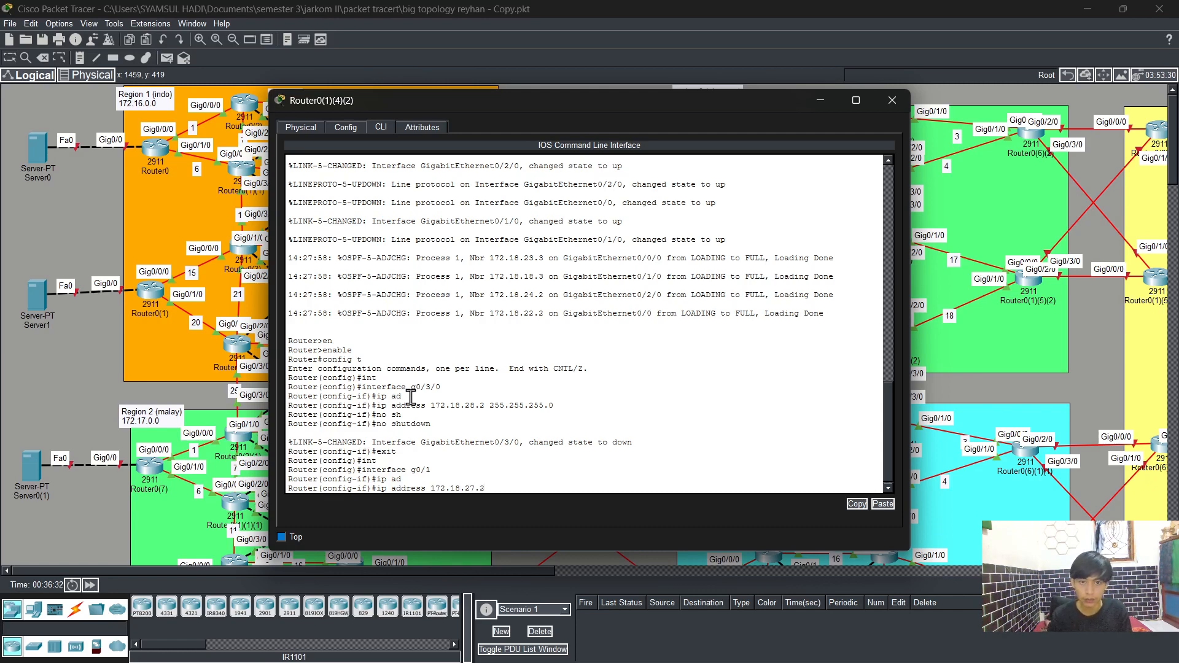
pyautogui.write(' 255.2')
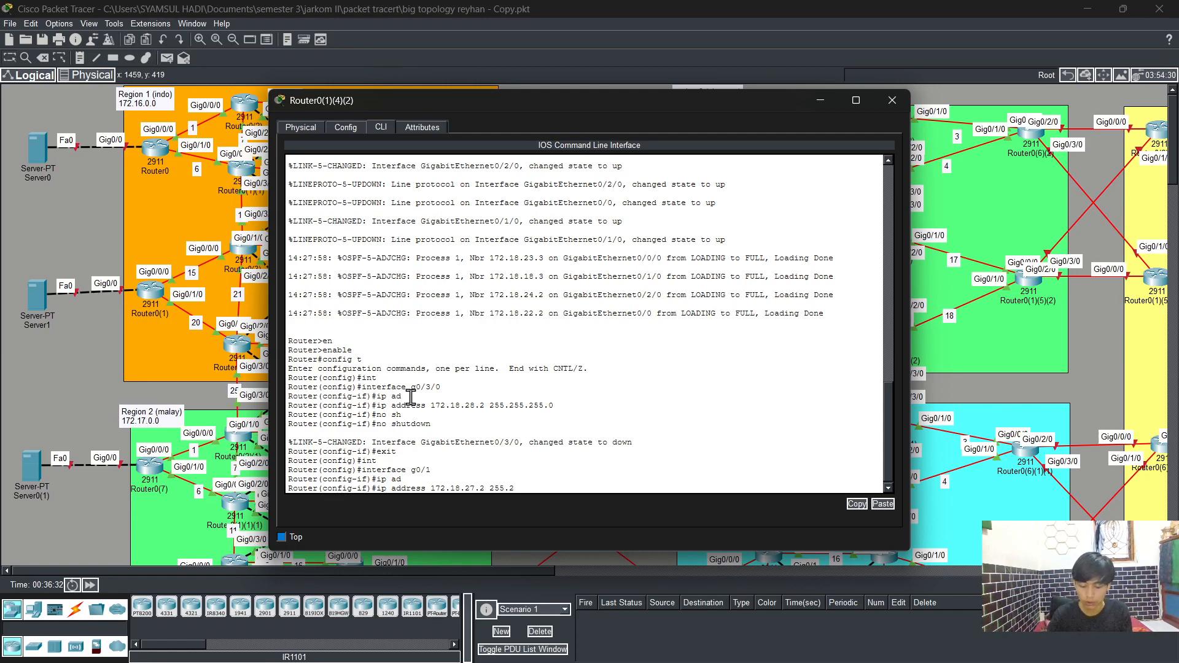
pyautogui.write('55.255.')
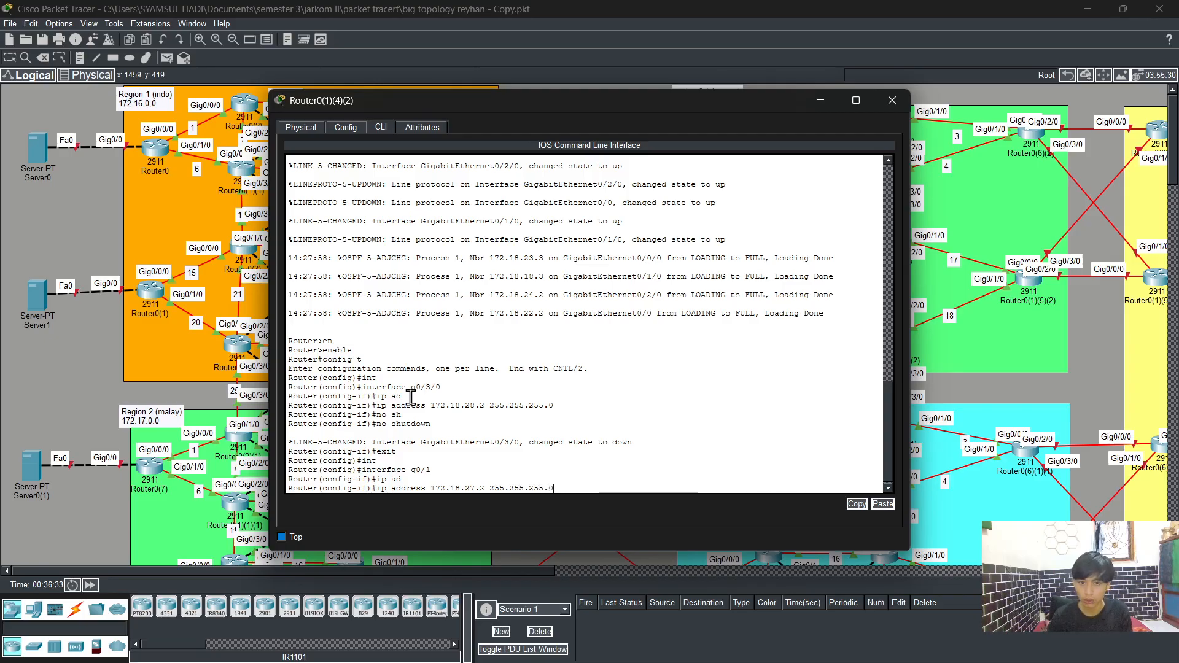
pyautogui.write('0')
pyautogui.press('Return')
# Step: Enable interface g0/1 with no shutdown and return to global configuration mode
pyautogui.write('no')
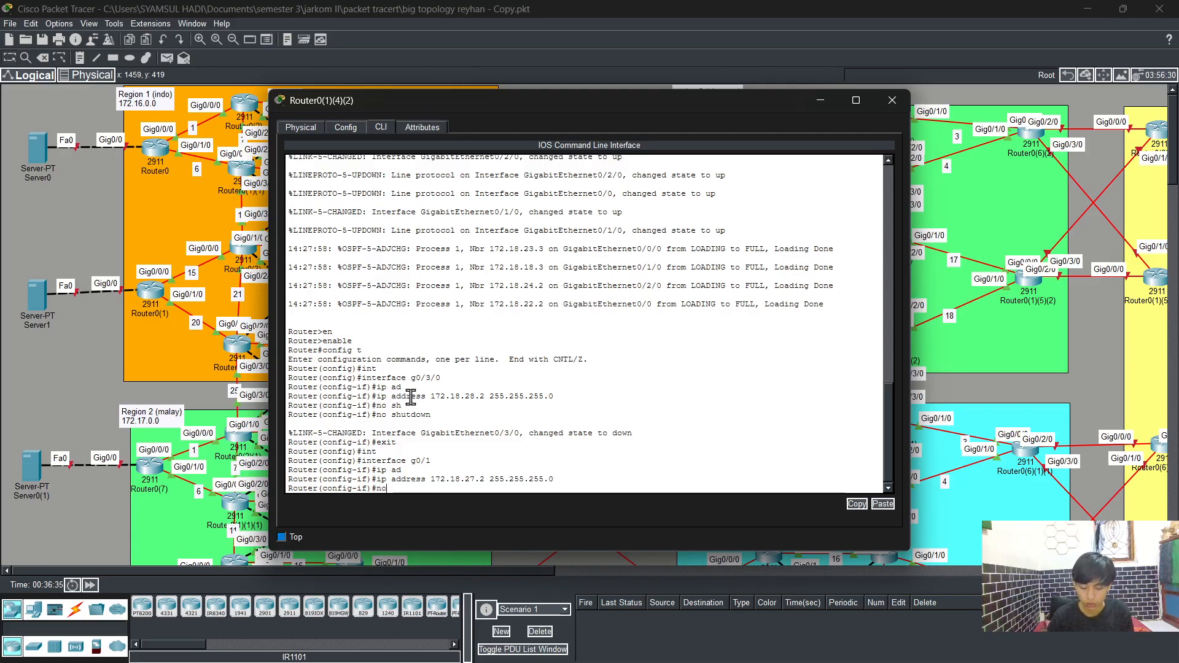
pyautogui.write(' sh')
pyautogui.press('Tab')
pyautogui.press('Return')
pyautogui.press('Return')
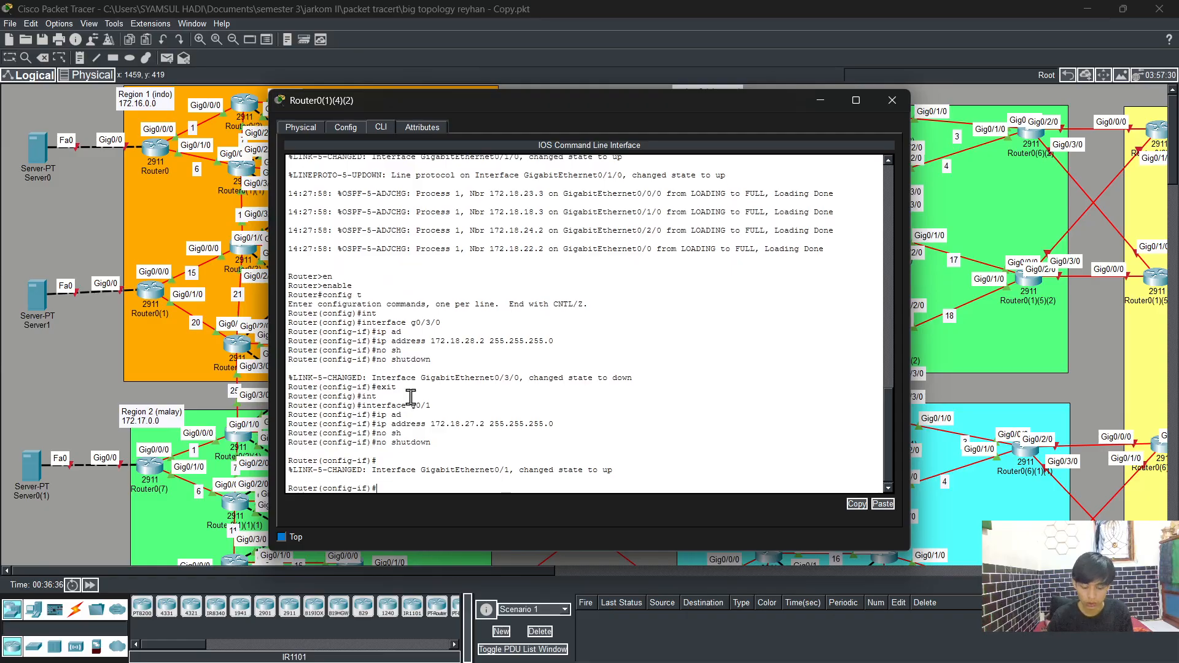
pyautogui.write('exit')
pyautogui.press('Return')
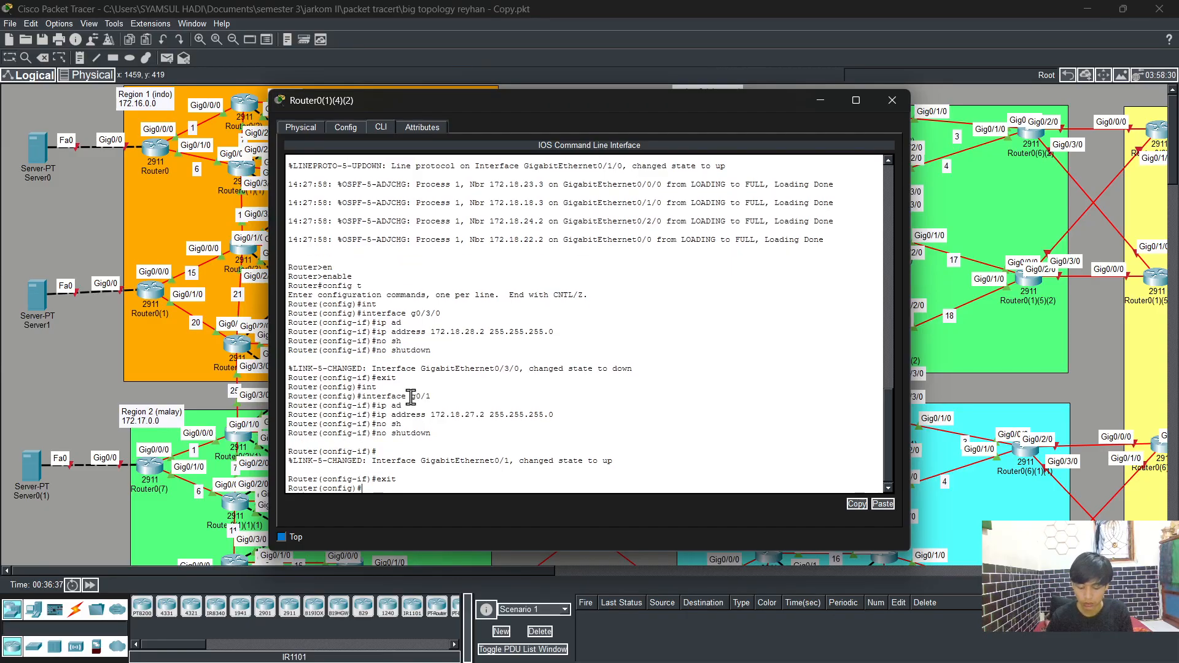
# Step: Start OSPF process 1 and enable logging of adjacency changes
pyautogui.write('rout')
pyautogui.press('Tab')
pyautogui.write('er ')
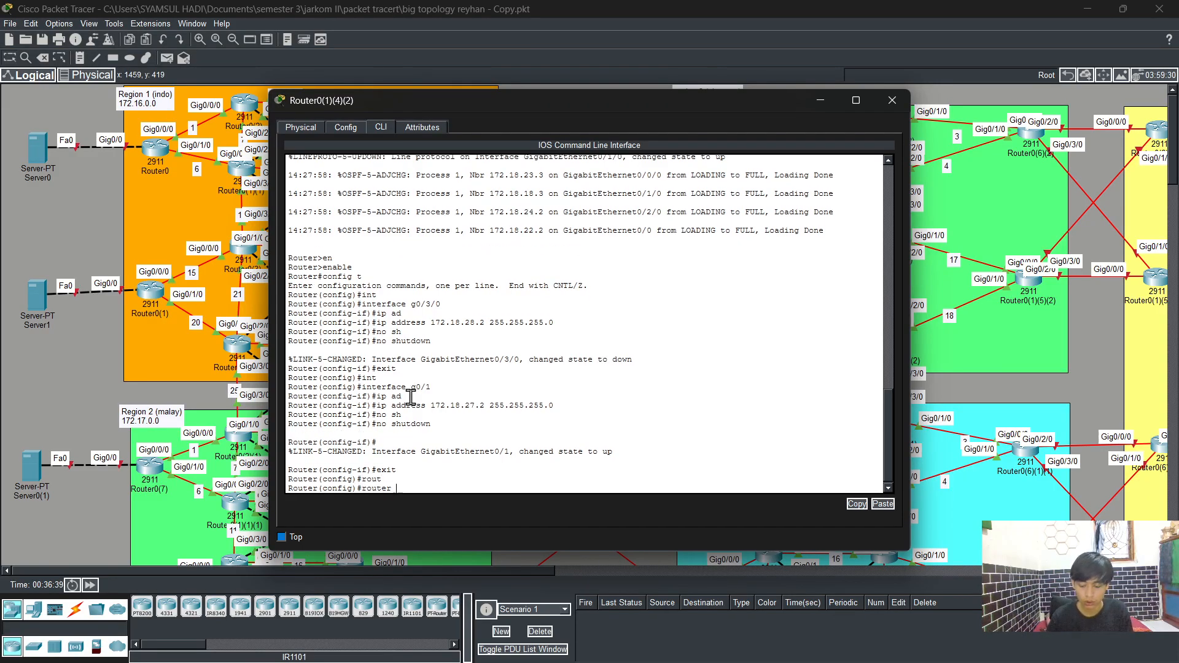
pyautogui.write('os')
pyautogui.press('Tab')
pyautogui.write('1')
pyautogui.press('Return')
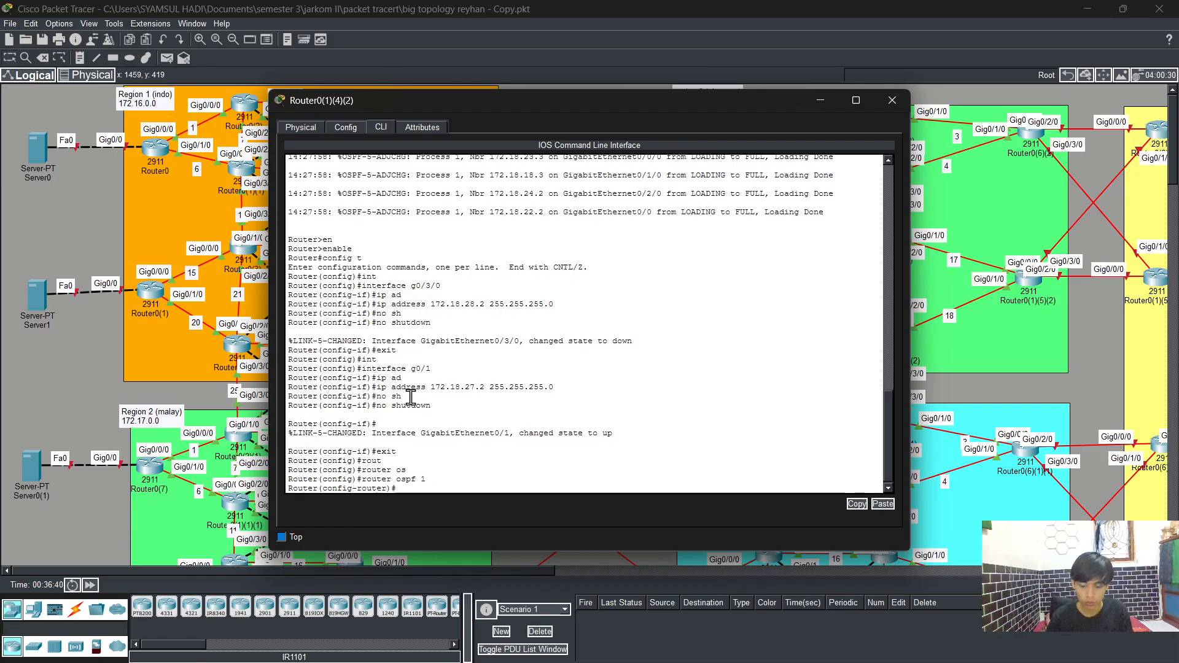
pyautogui.write('log')
pyautogui.press('Tab')
pyautogui.press('Return')
# Step: Advertise networks 172.18.28.0 and 172.18.27.0 with wildcard 0.0.0.255 in OSPF area 0
pyautogui.write('n')
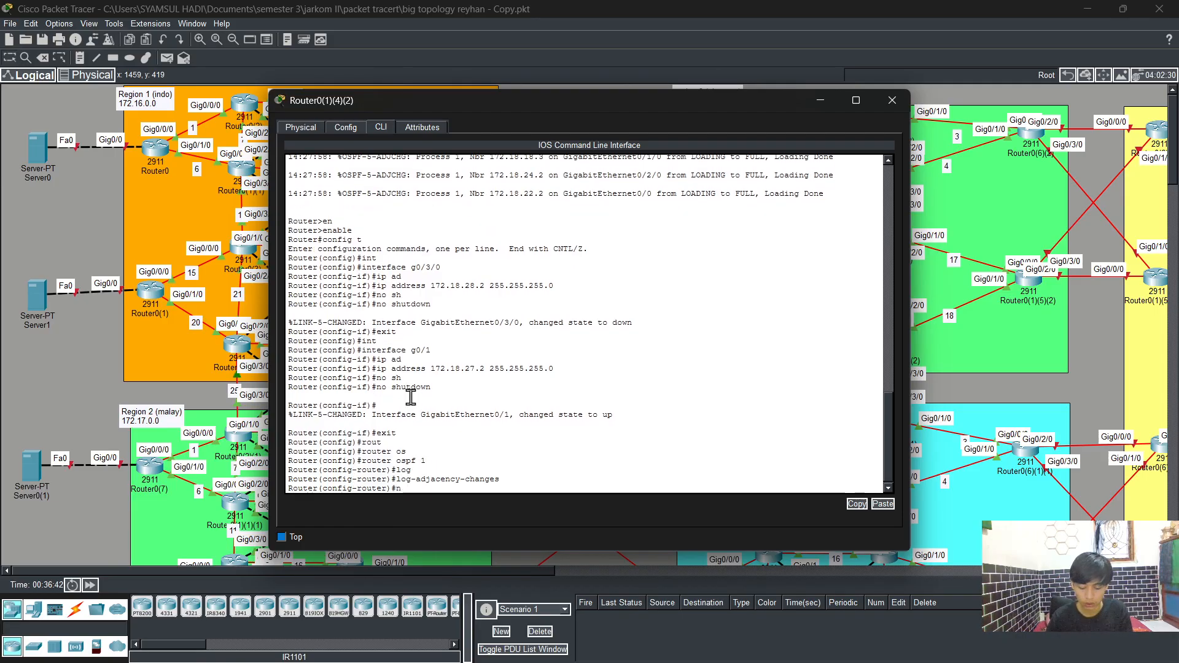
pyautogui.write('et')
pyautogui.press('Tab')
pyautogui.write('172')
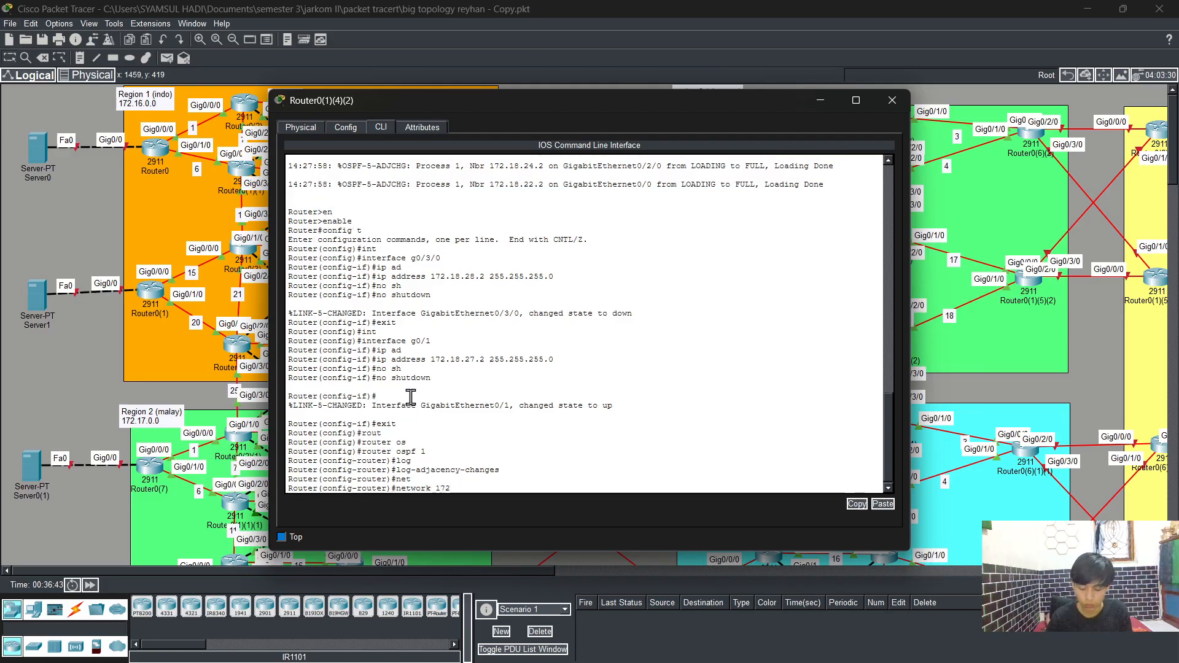
pyautogui.write('.18.28')
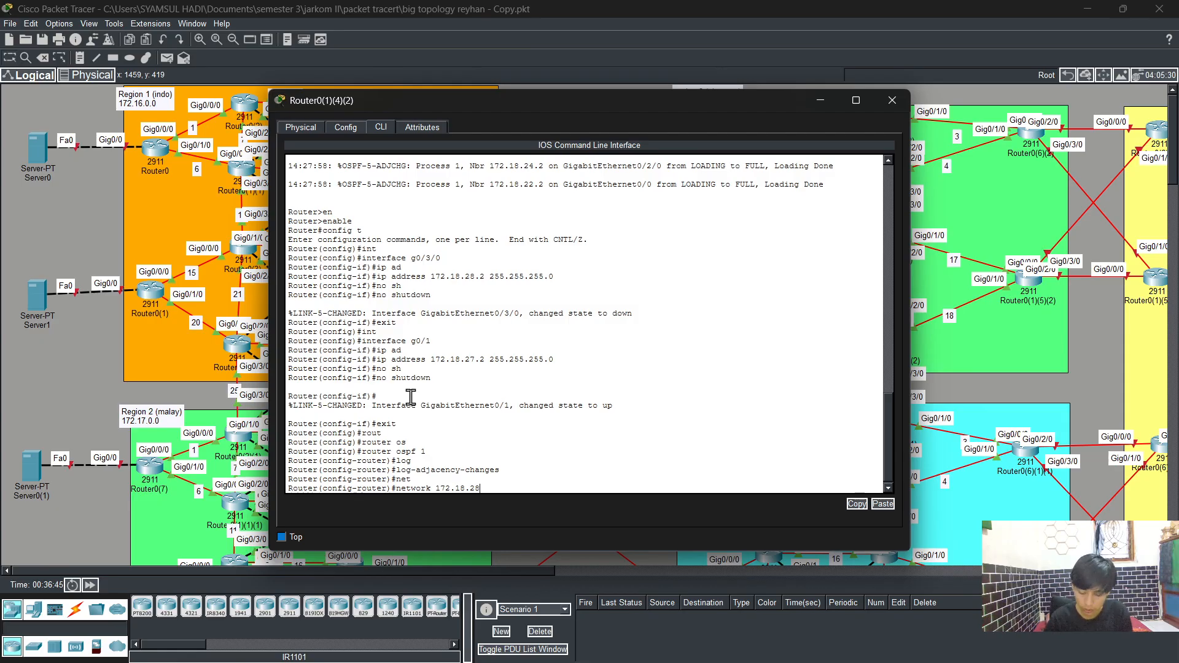
pyautogui.write('.0 0.0.0.255 are')
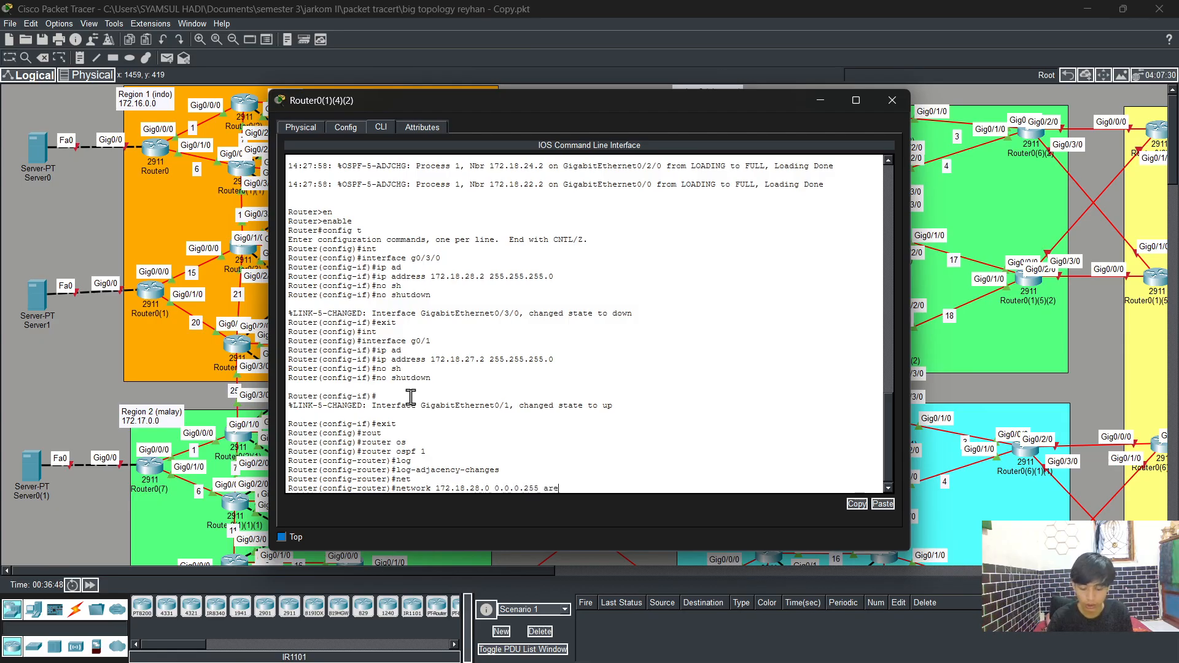
pyautogui.press('Tab')
pyautogui.write('0')
pyautogui.press('Return')
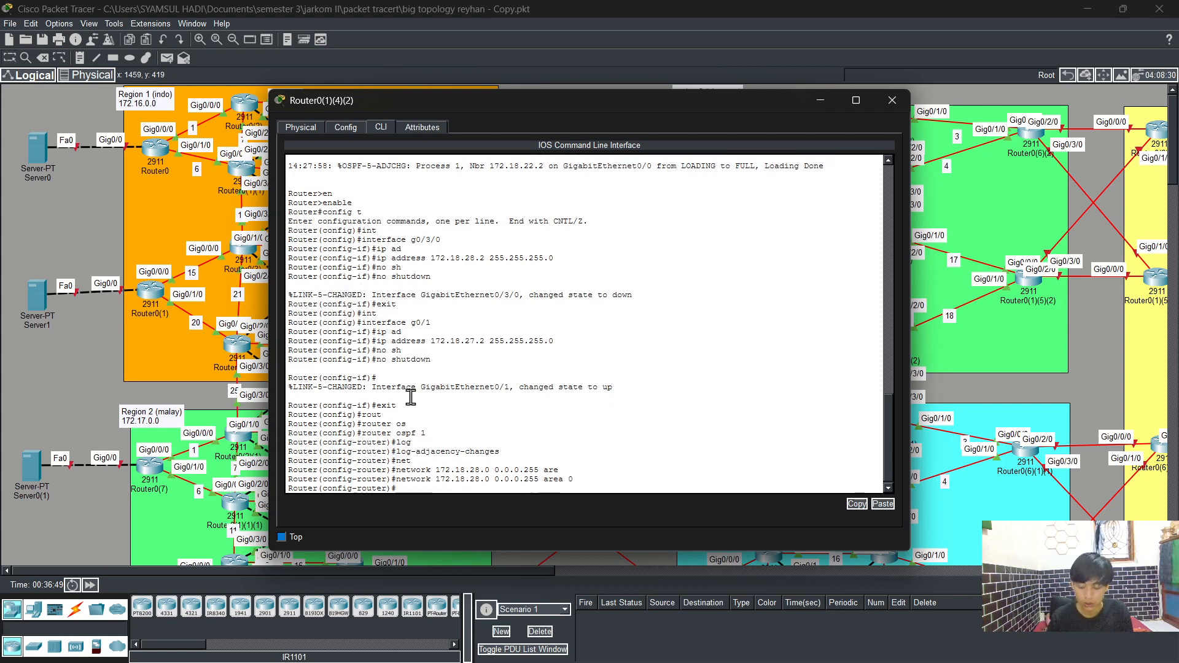
pyautogui.press('Up')
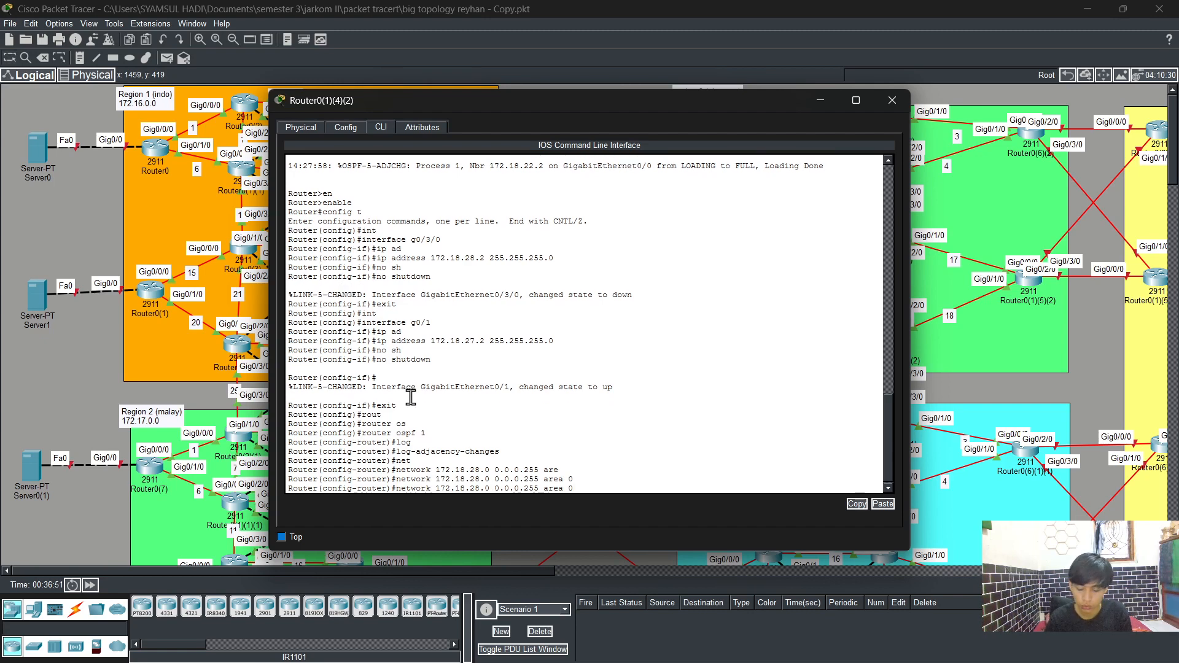
pyautogui.press('BackSpace')
pyautogui.write('7')
pyautogui.press('Return')
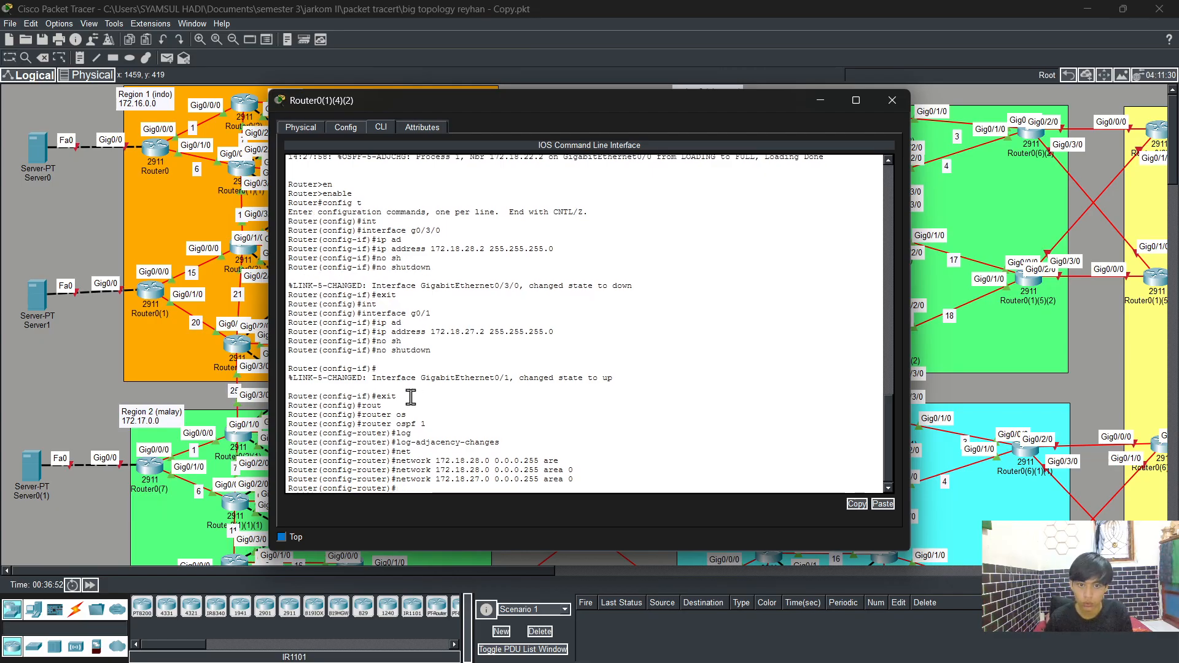
# Step: Leave configuration mode and save the running configuration with write
pyautogui.write('e')
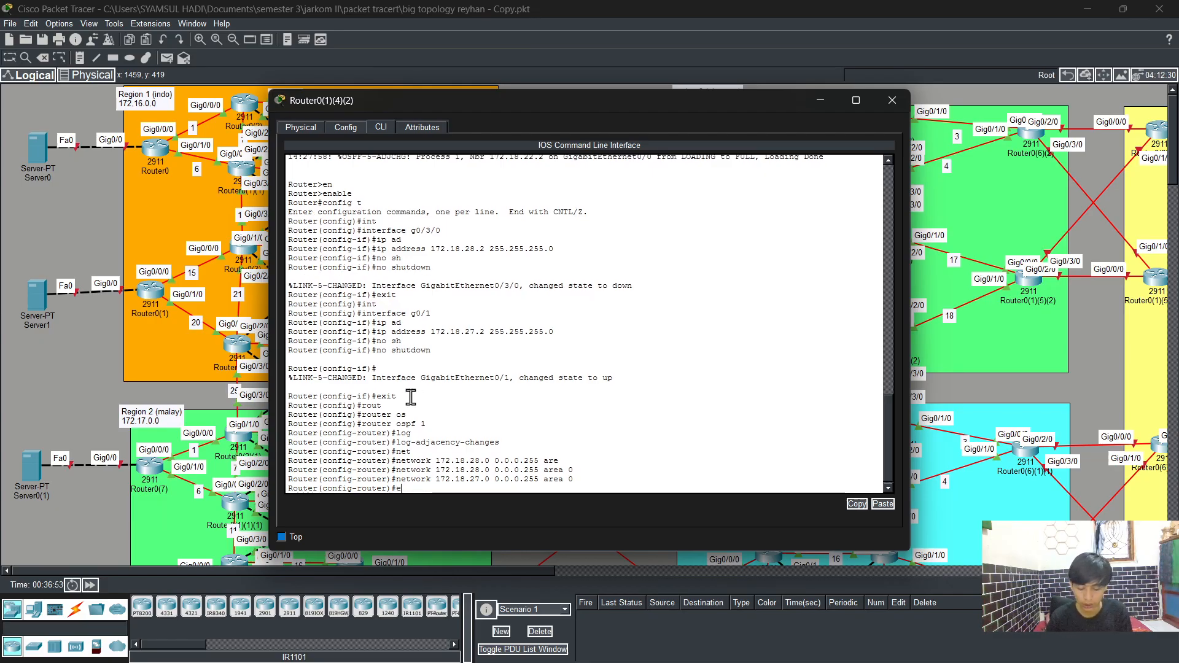
pyautogui.write('nd')
pyautogui.press('Return')
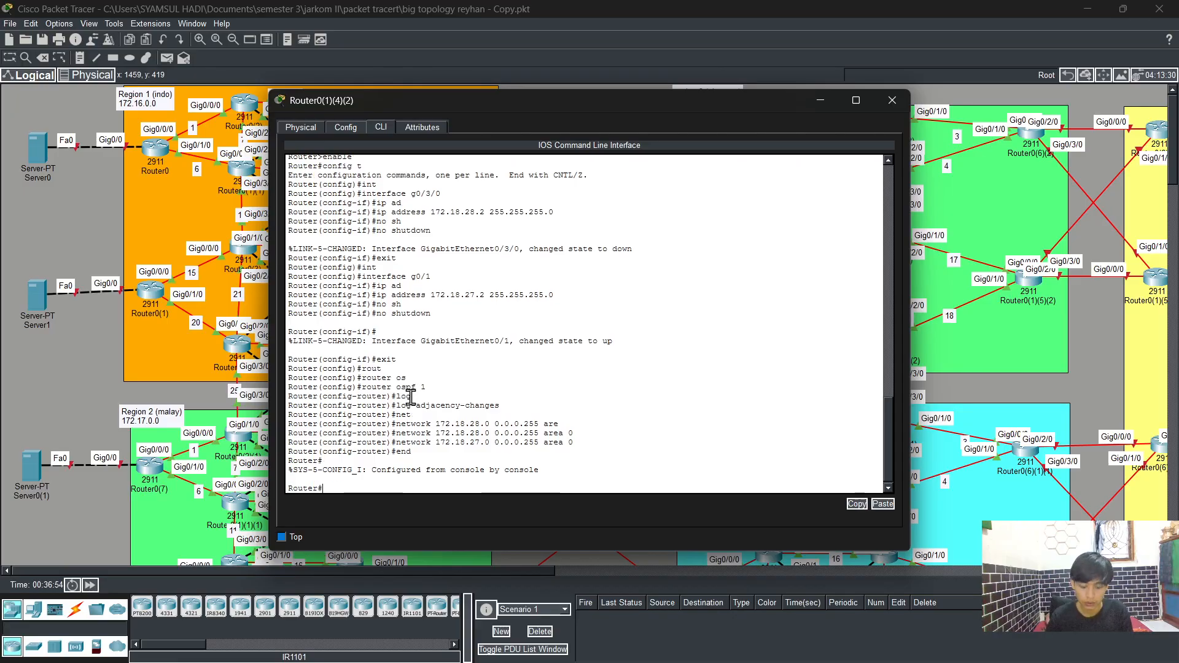
pyautogui.write('wr')
pyautogui.press('Return')
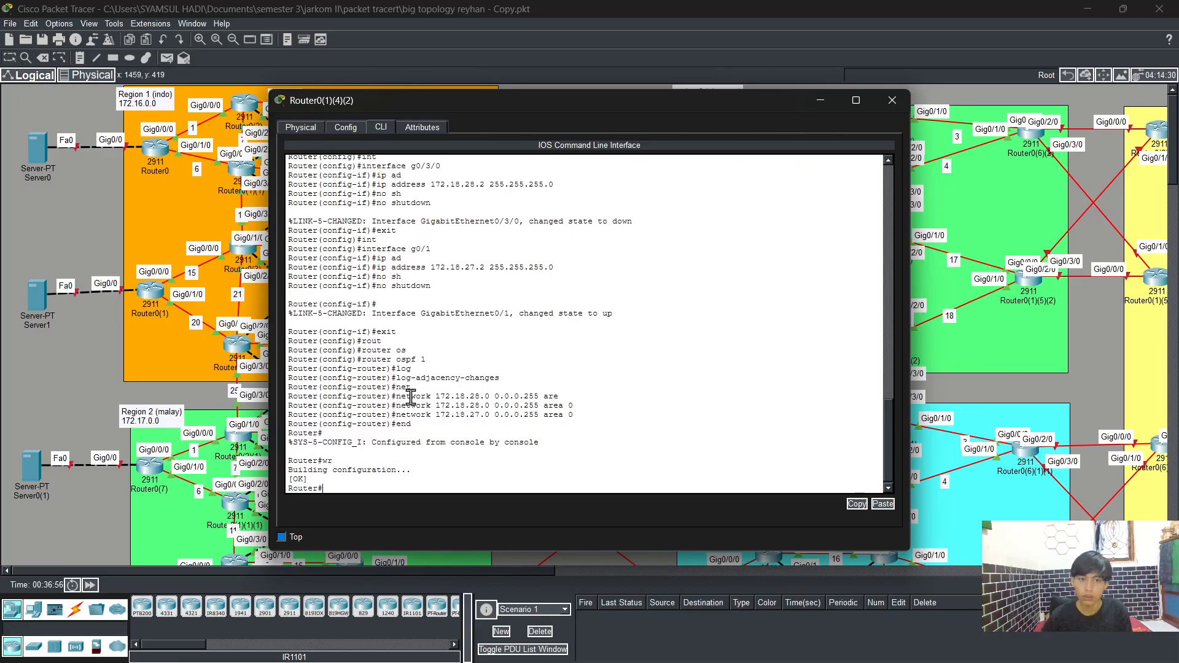
# Step: Close this router's window, open the CLI of router Router0(2)(1)(1), and enter privileged and global configuration mode
pyautogui.click(887, 97)
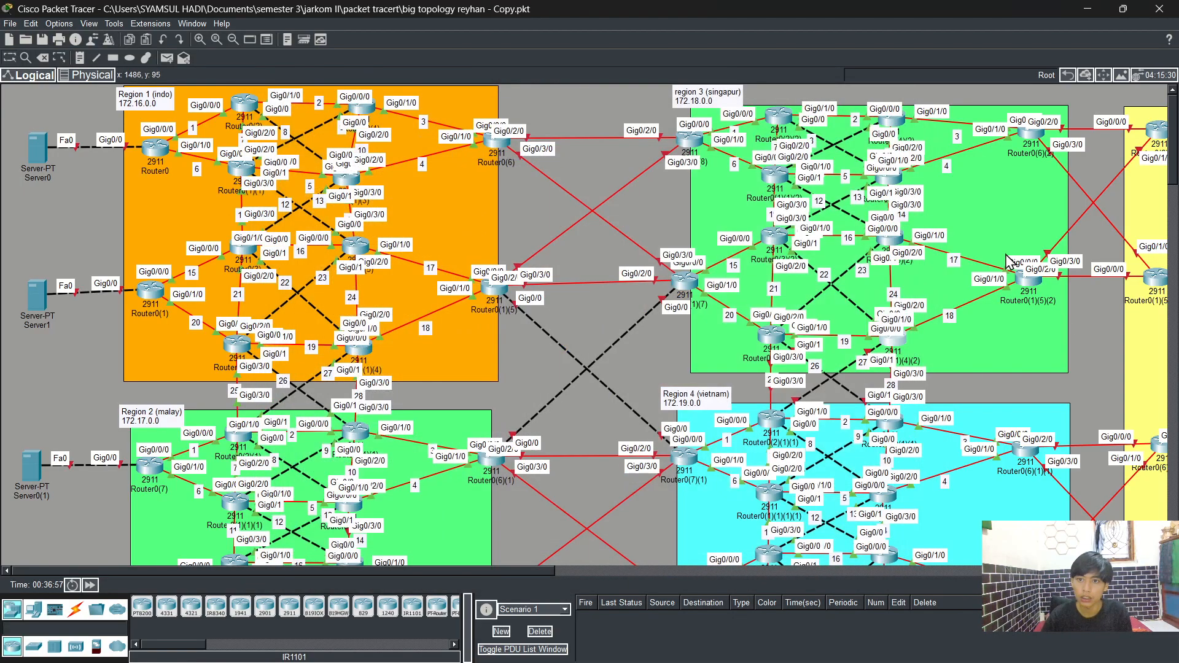
pyautogui.click(771, 420)
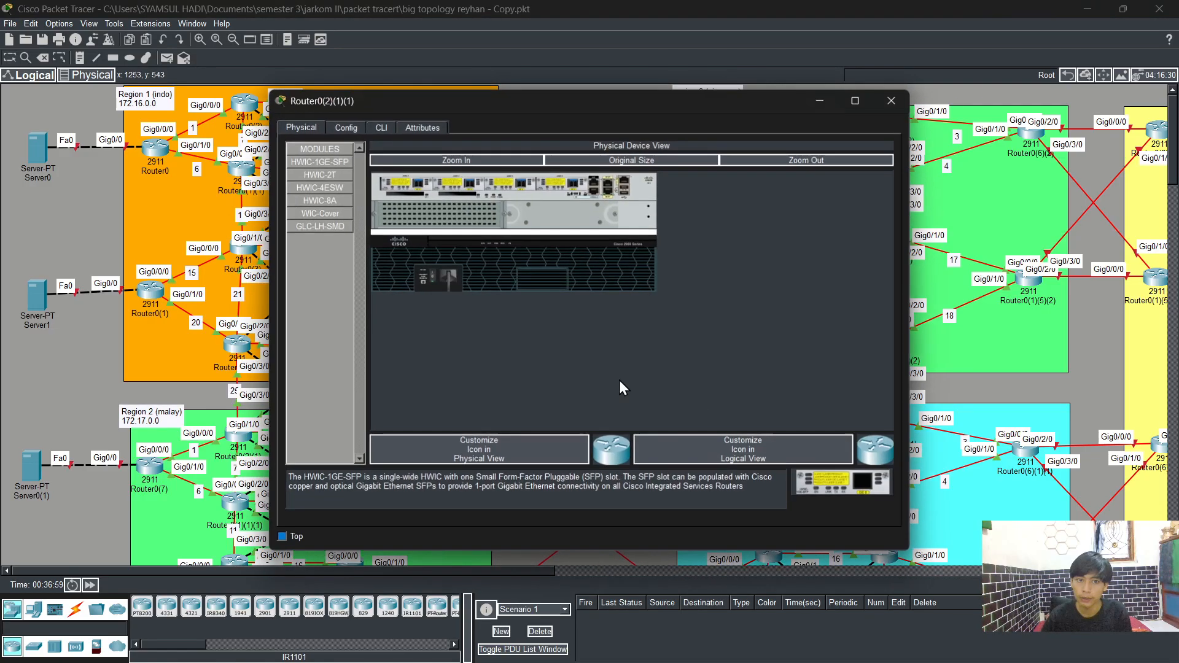
pyautogui.click(380, 128)
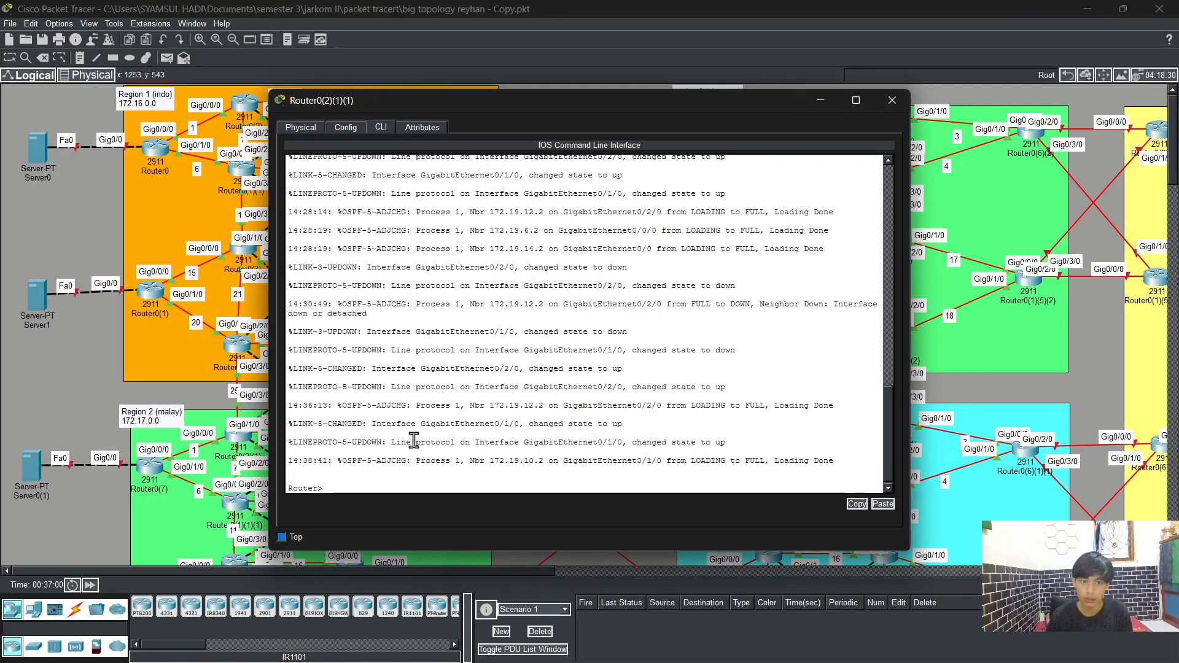
pyautogui.write('en')
pyautogui.press('Tab')
pyautogui.press('Return')
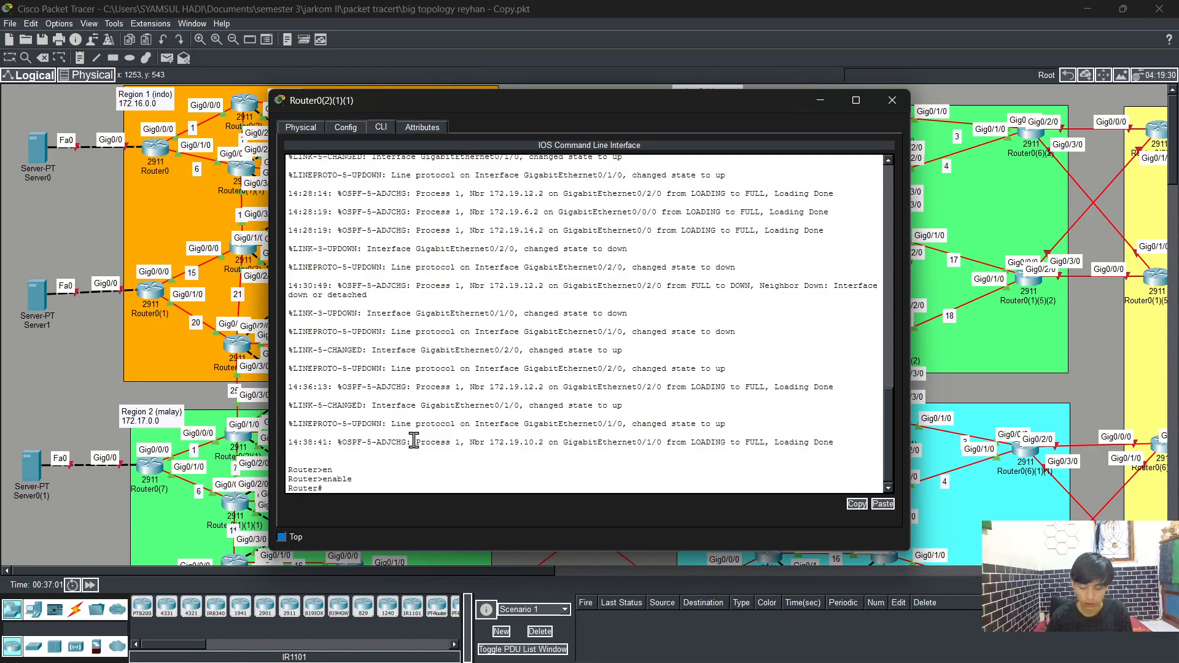
pyautogui.write('config t')
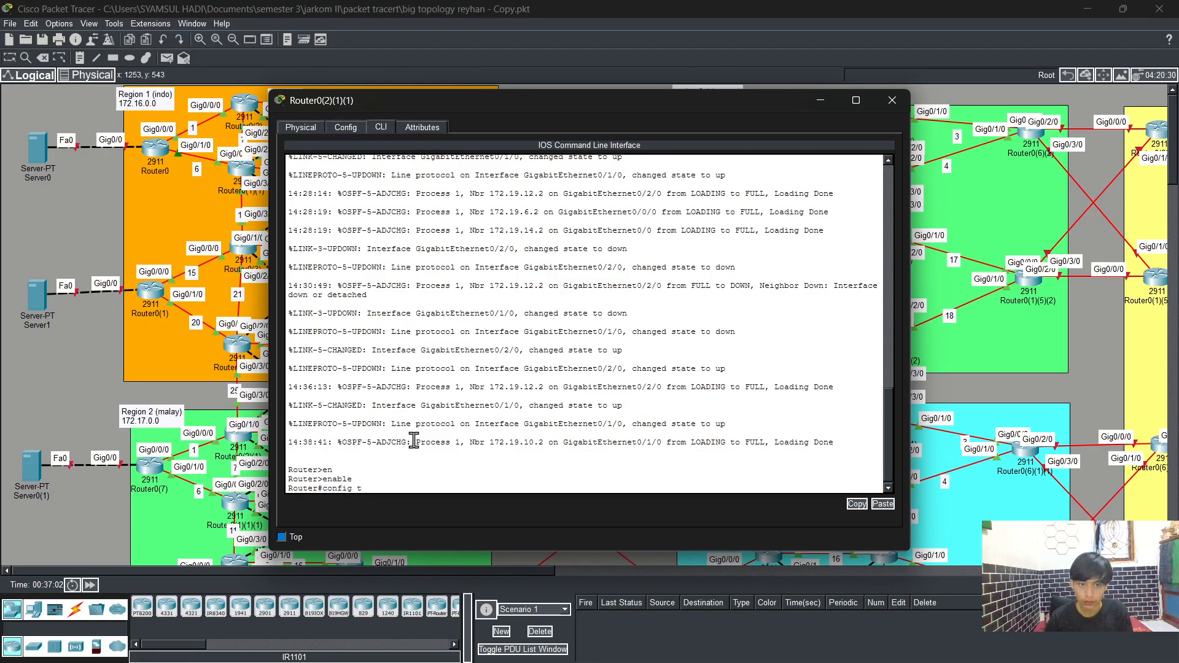
pyautogui.press('Return')
# Step: Enter interface GigabitEthernet0/3/0 and assign it IP address 172.18.25.3 with mask 255.255.255.0
pyautogui.write('int')
pyautogui.press('Tab')
pyautogui.write('g')
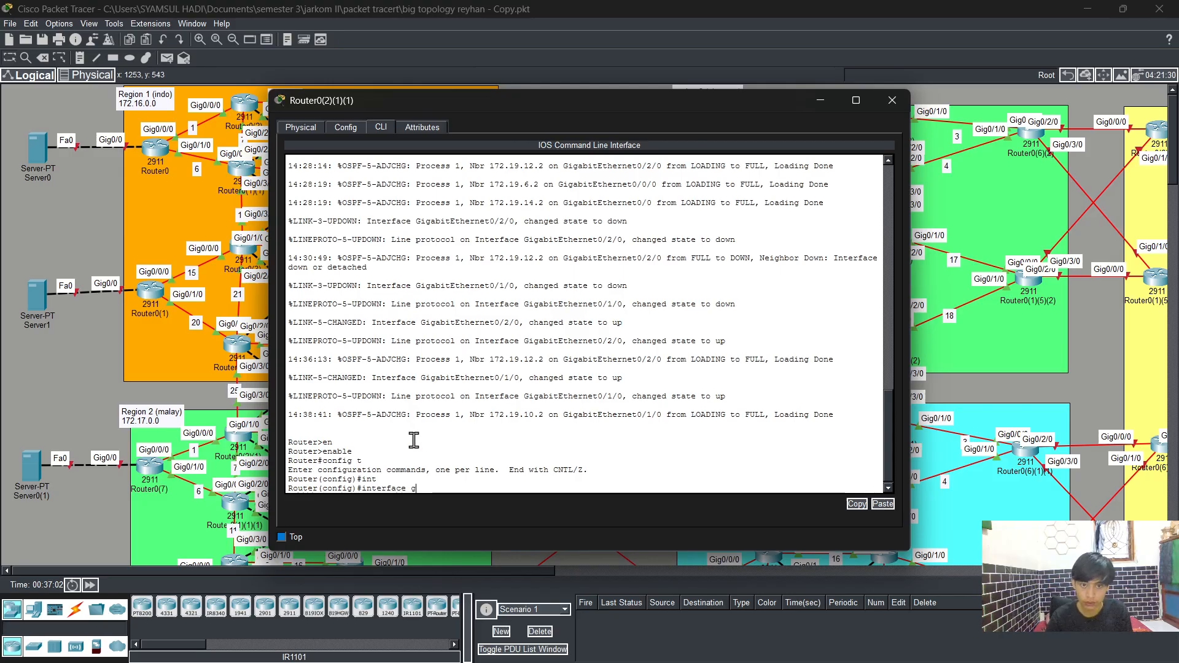
pyautogui.write('0/3/0')
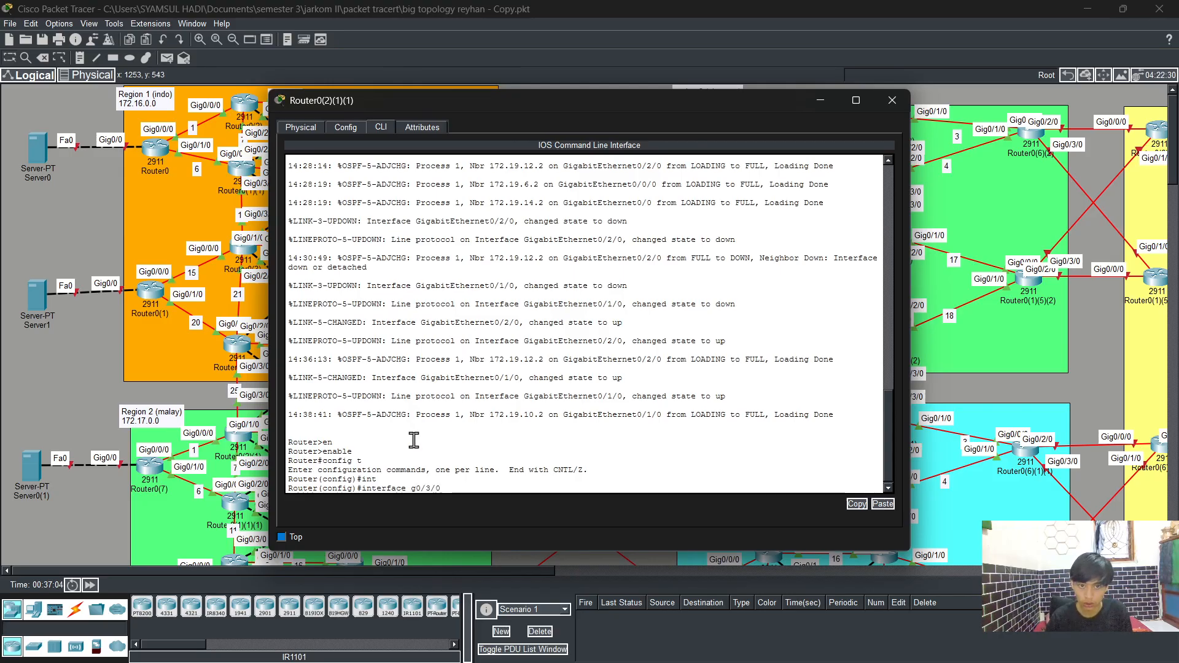
pyautogui.press('Return')
pyautogui.write('ip')
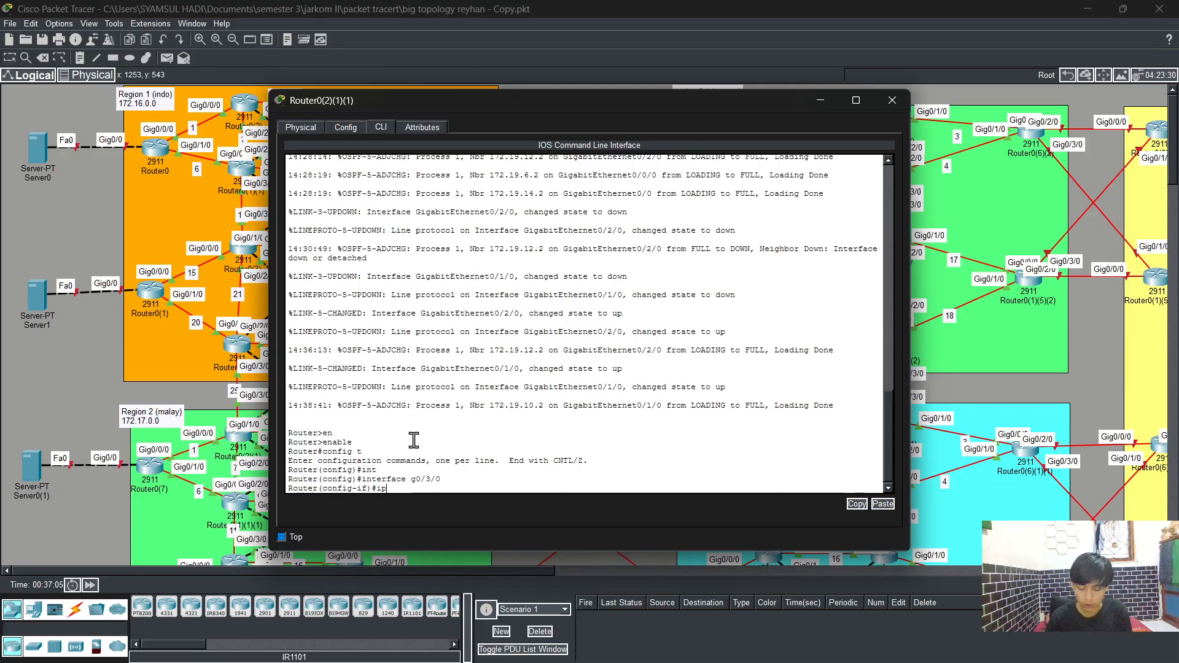
pyautogui.write(' ad')
pyautogui.press('Tab')
pyautogui.write('172.')
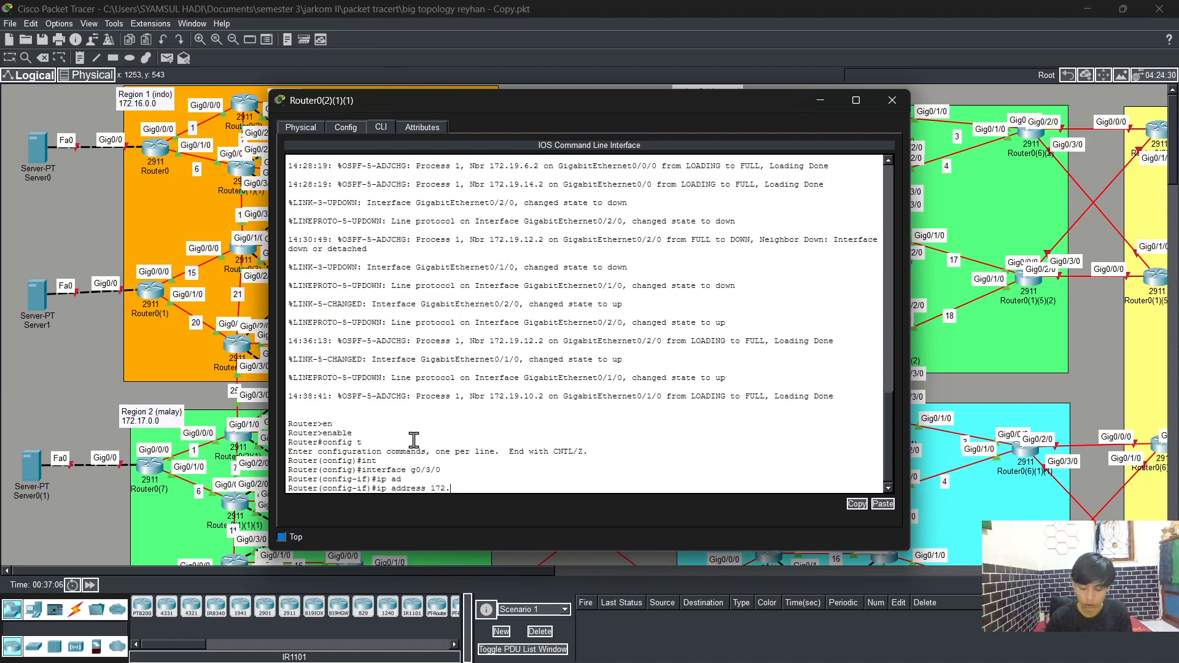
pyautogui.write('18.25')
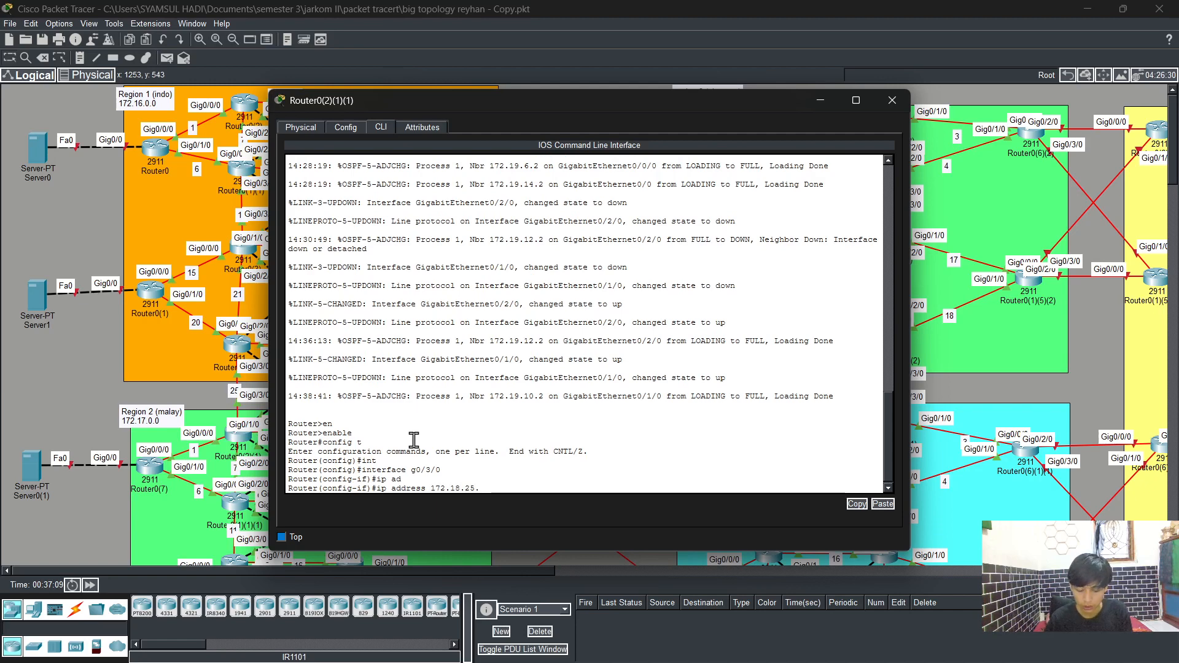
pyautogui.write('.3 255.')
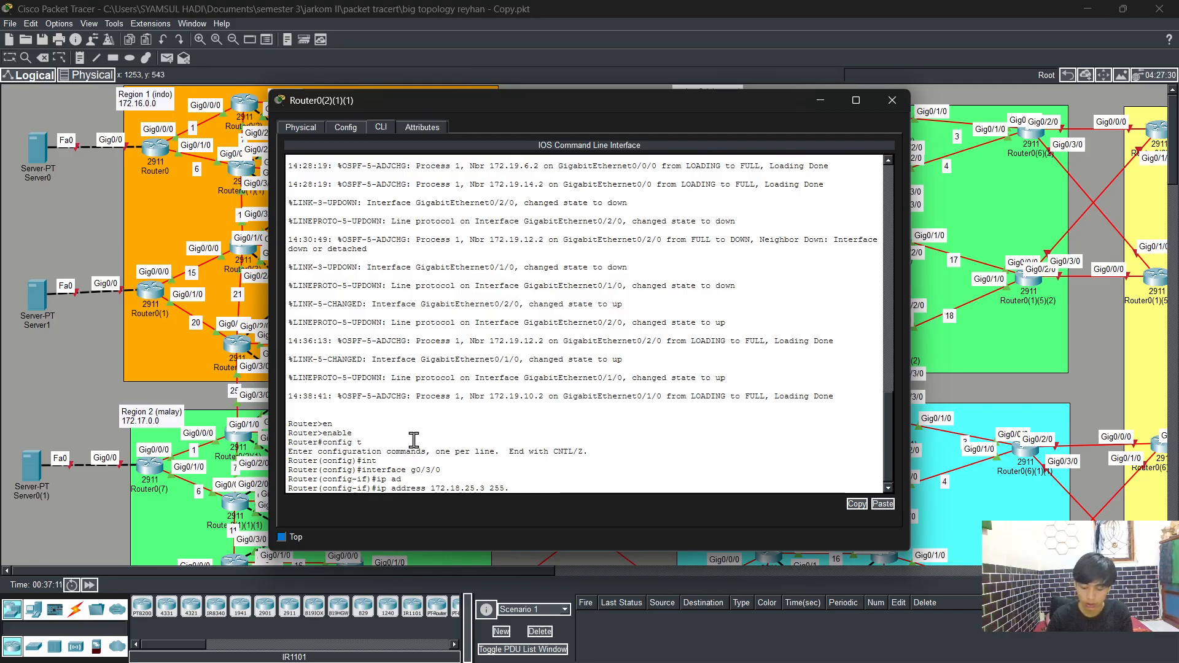
pyautogui.write('255.255.0')
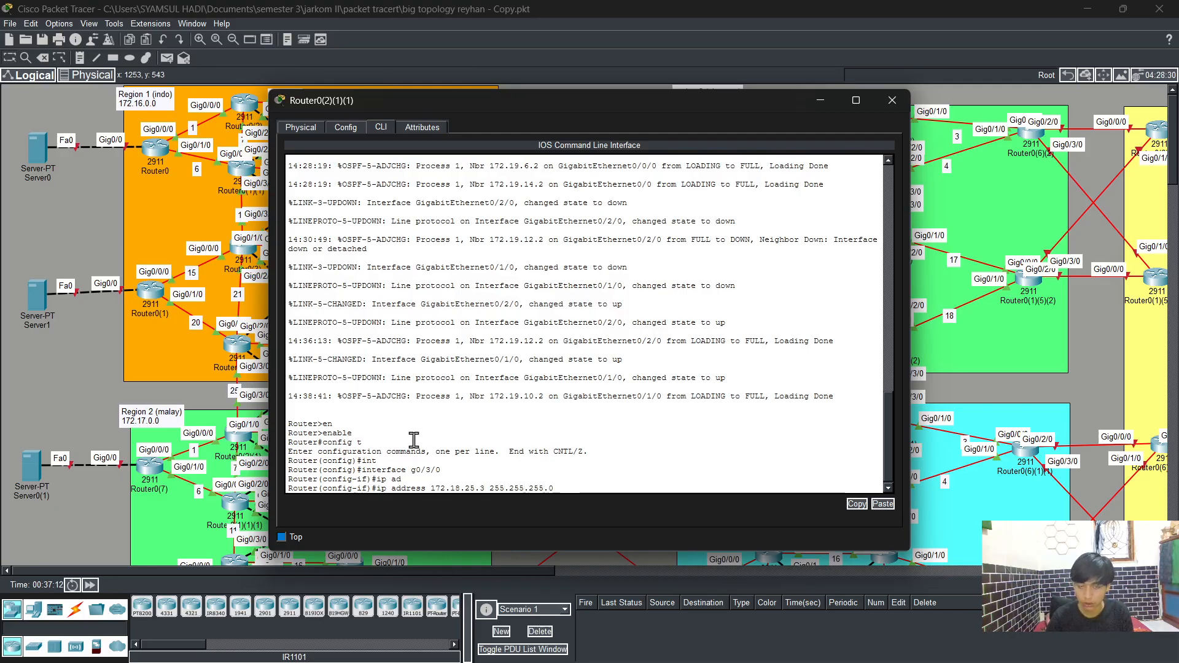
pyautogui.press('Return')
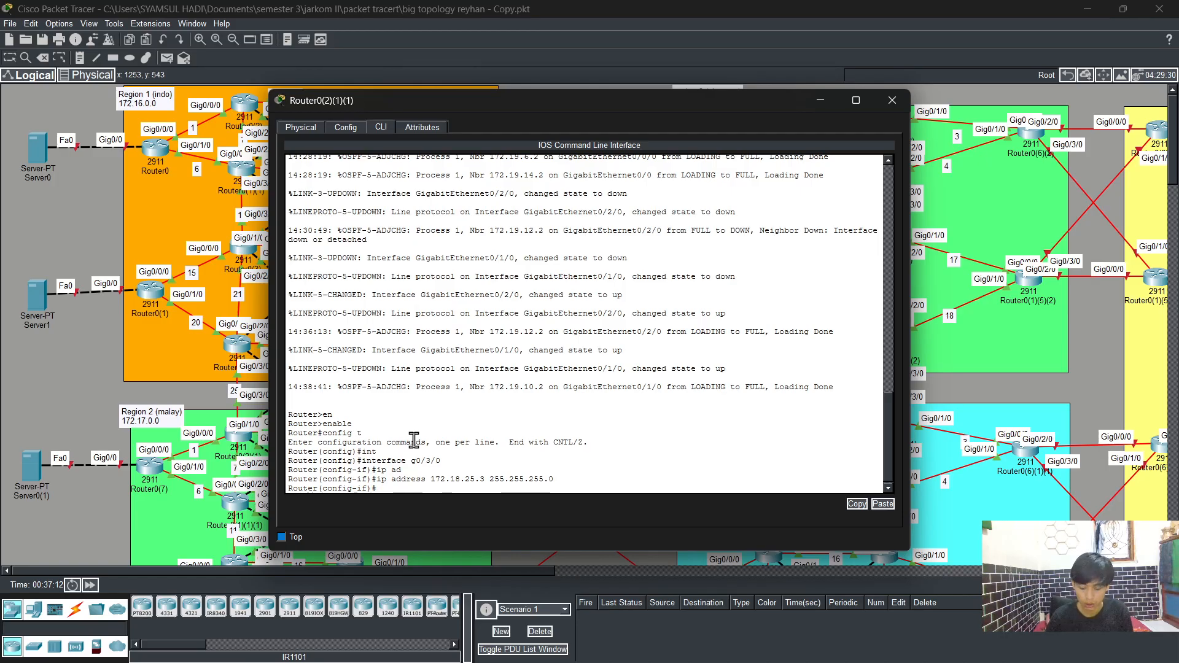
# Step: Bring GigabitEthernet0/3/0 up with no shutdown and exit interface configuration
pyautogui.write('no sh')
pyautogui.press('Tab')
pyautogui.press('Return')
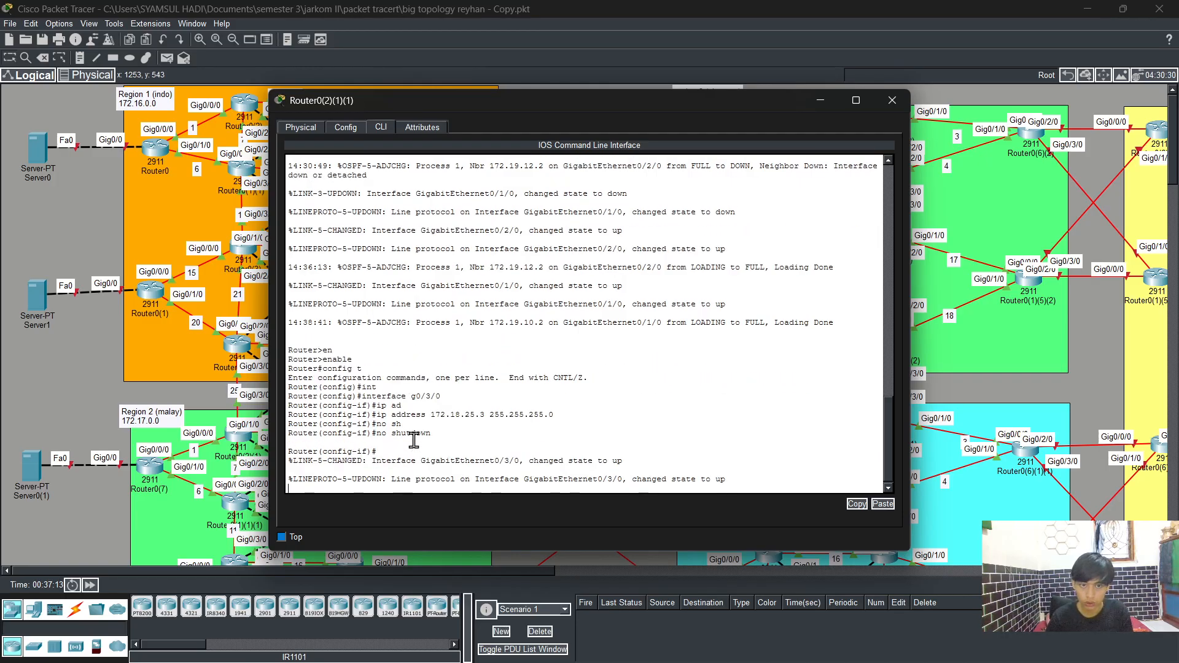
pyautogui.write('i')
pyautogui.write('n')
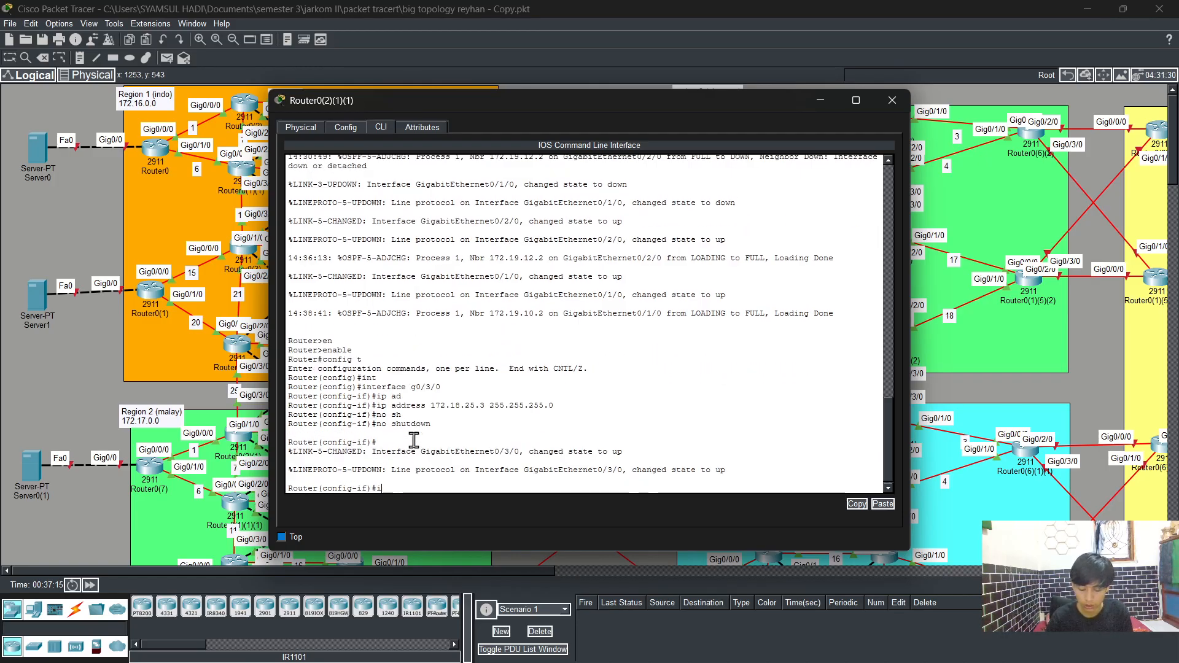
pyautogui.press('Tab')
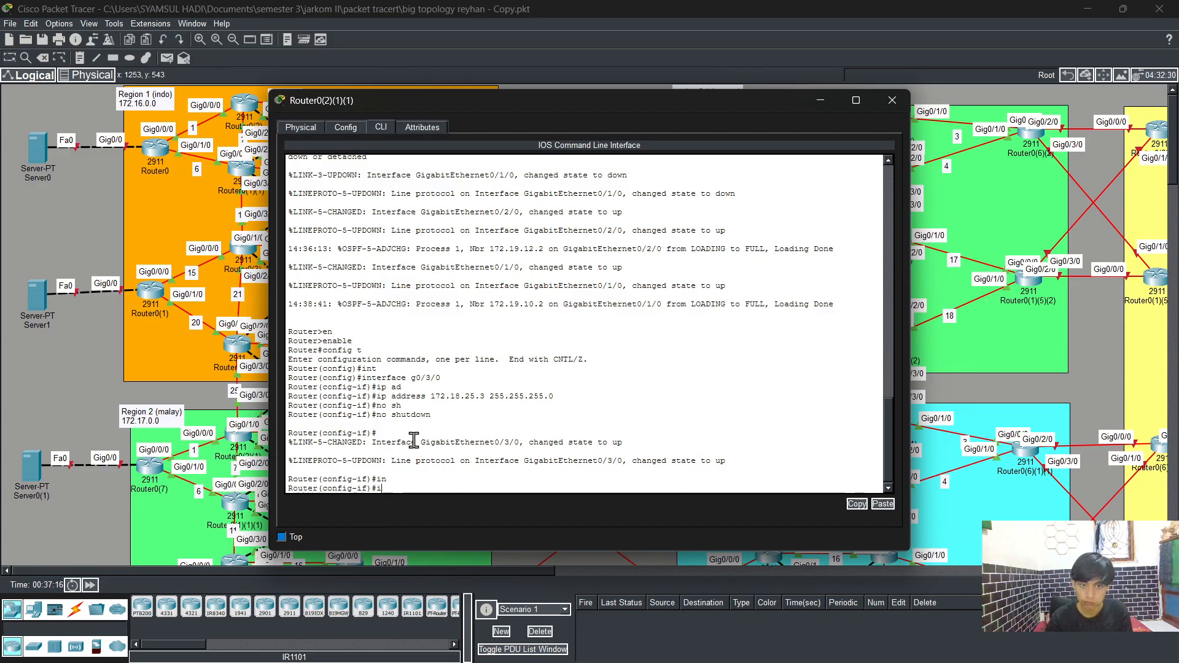
pyautogui.press('BackSpace')
pyautogui.press('BackSpace')
pyautogui.write('exit')
pyautogui.press('Return')
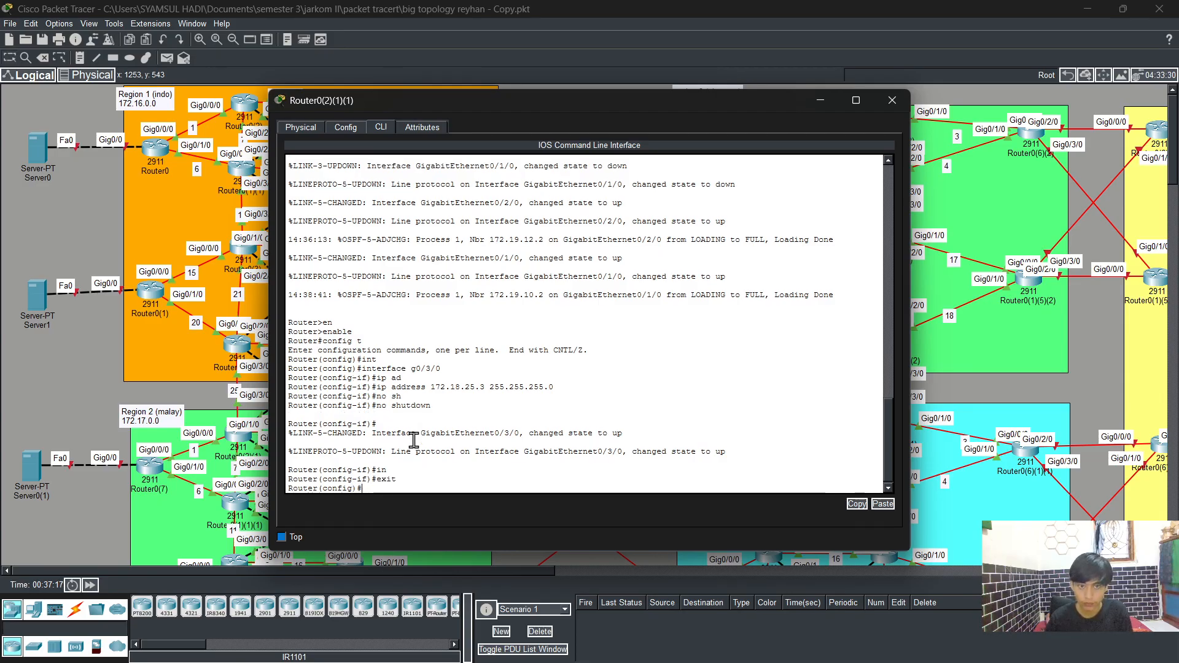
# Step: Enter interface GigabitEthernet0/1 and assign it IP address 172.18.27.3 with mask 255.255.255.0
pyautogui.write('int')
pyautogui.press('Tab')
pyautogui.write('g0')
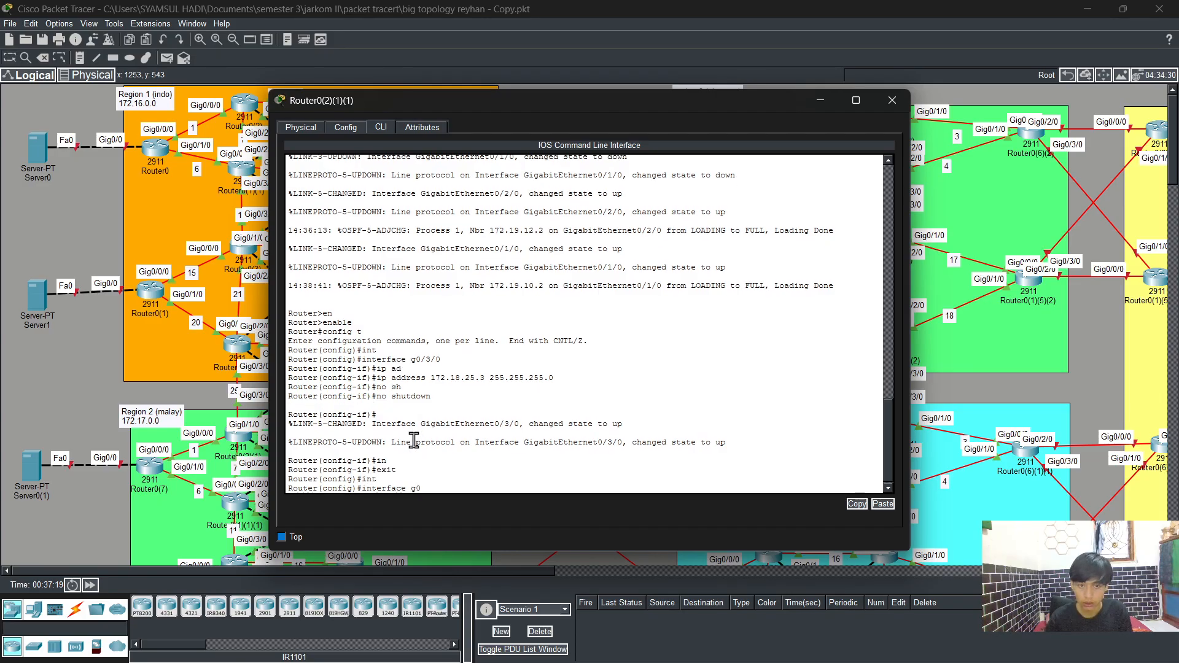
pyautogui.write('/1')
pyautogui.press('Return')
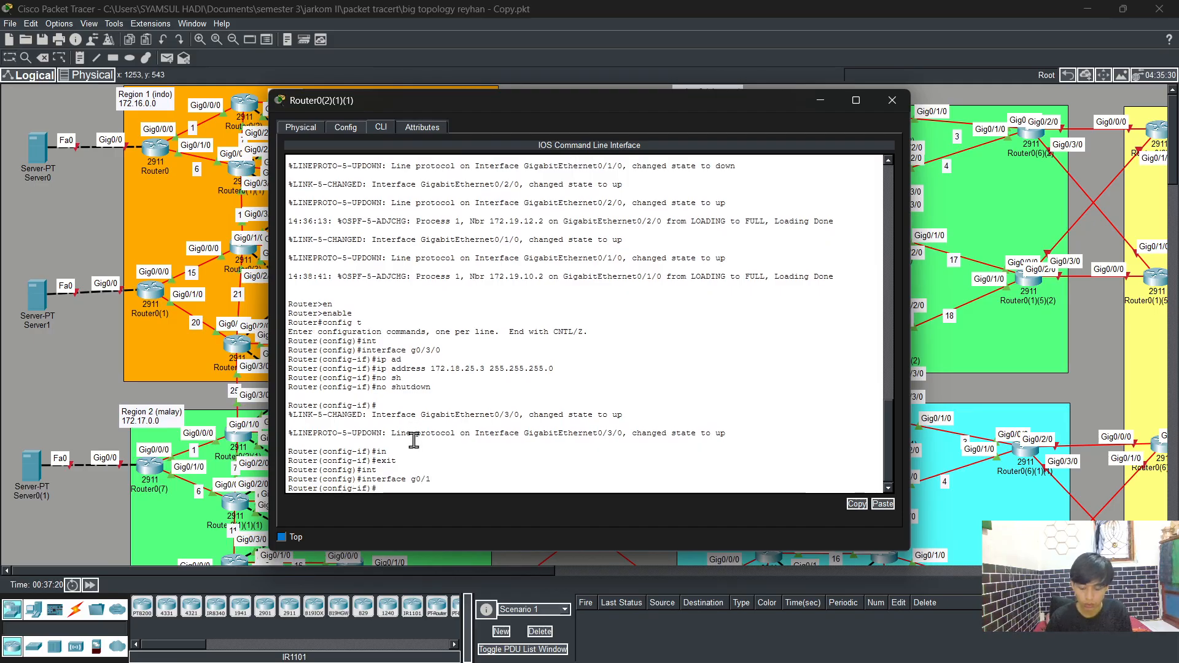
pyautogui.write('ip ad')
pyautogui.press('Tab')
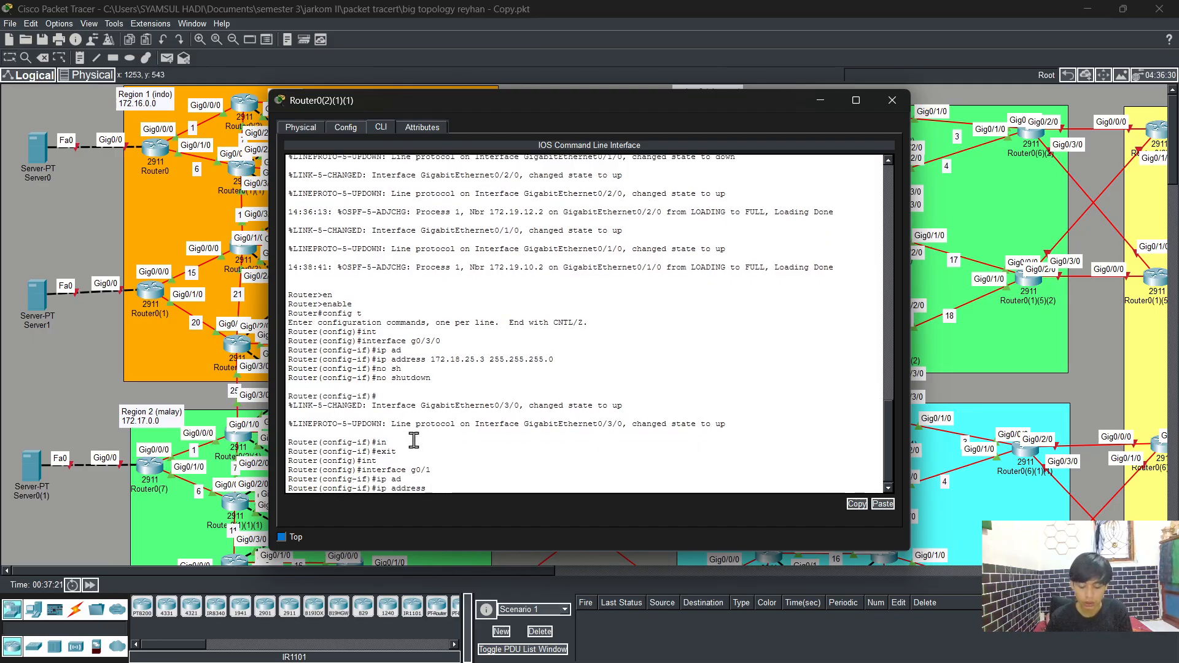
pyautogui.write('172')
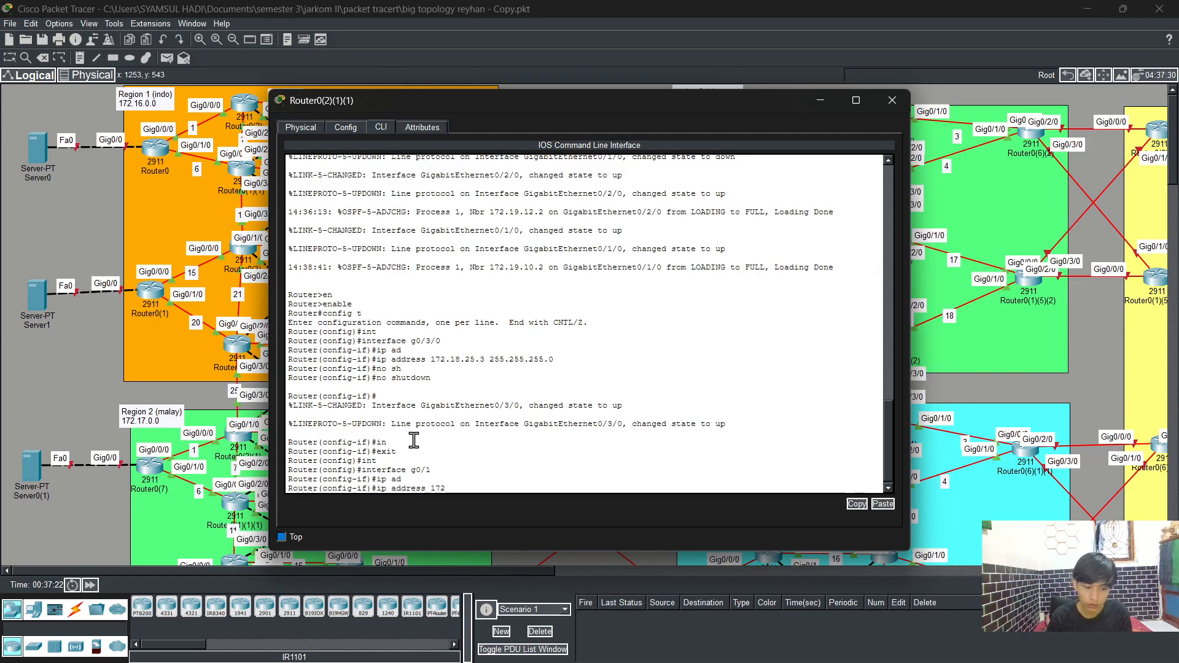
pyautogui.write('.18')
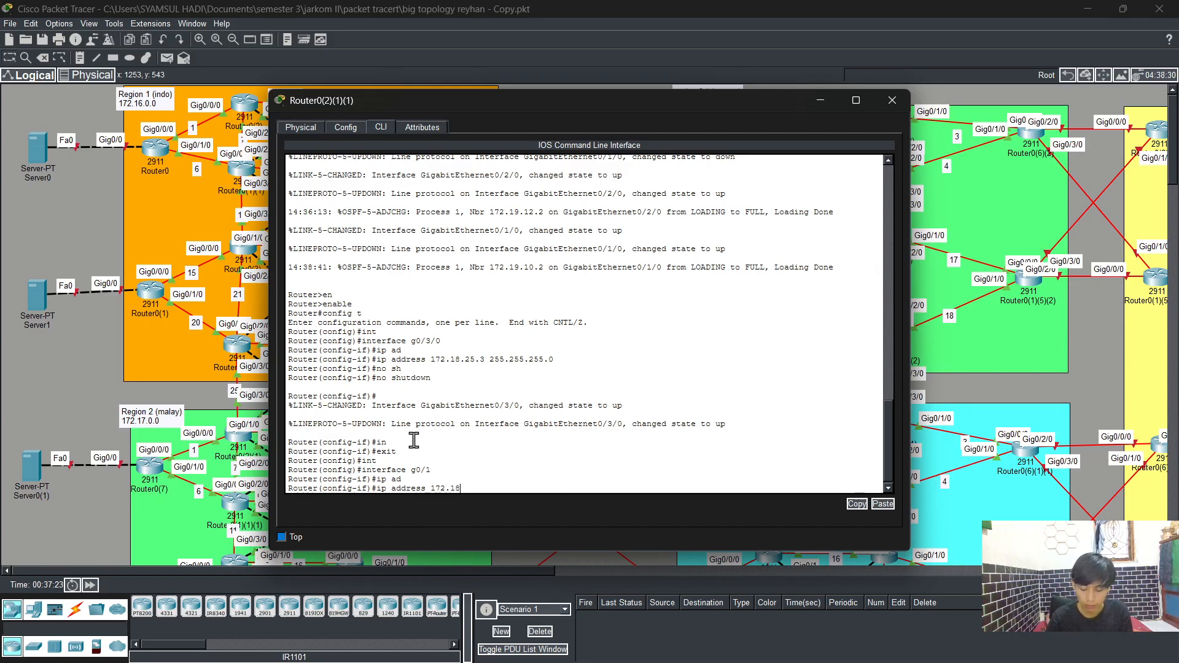
pyautogui.write('.2')
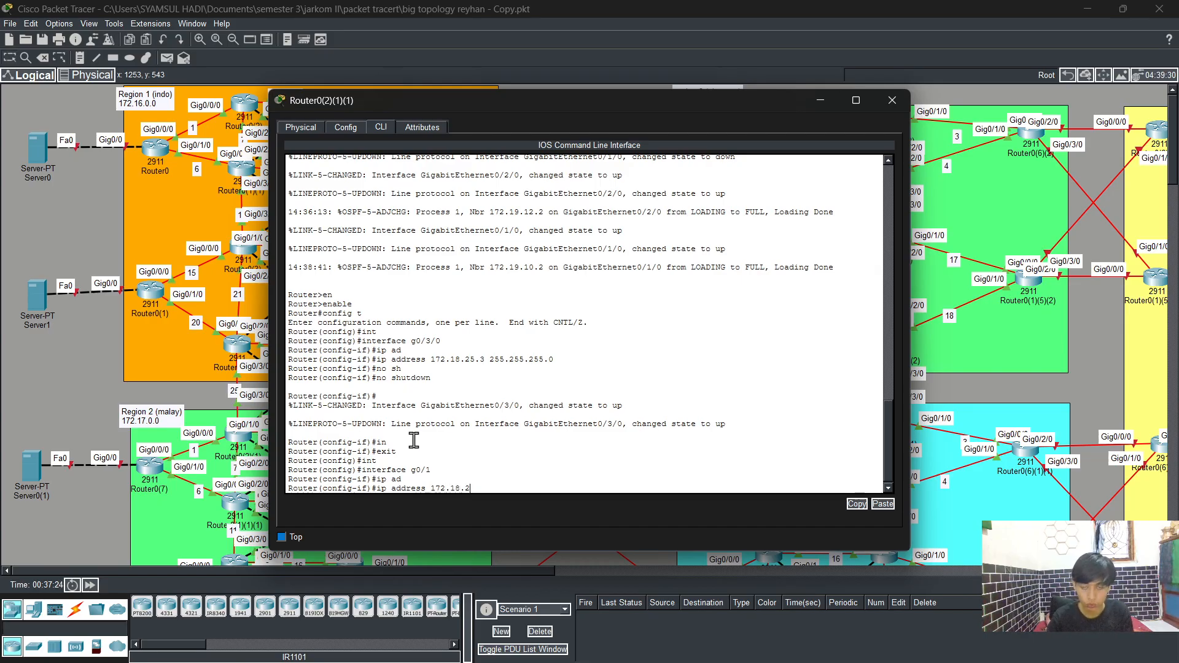
pyautogui.write('7.')
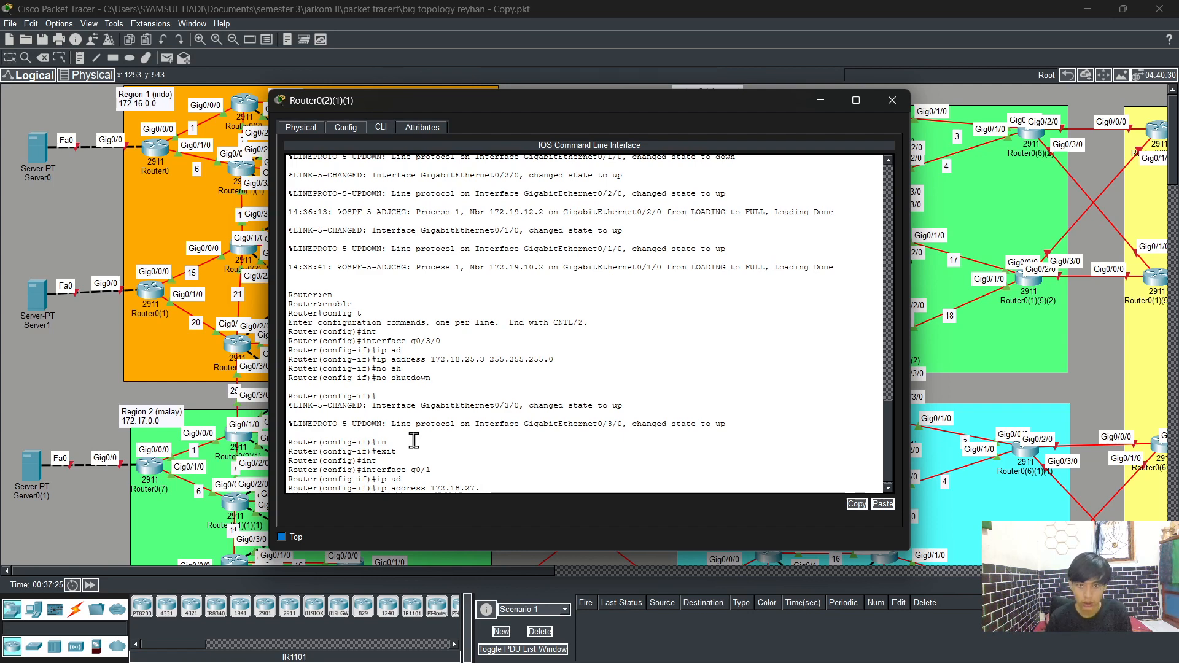
pyautogui.write('3 2')
pyautogui.write('.2')
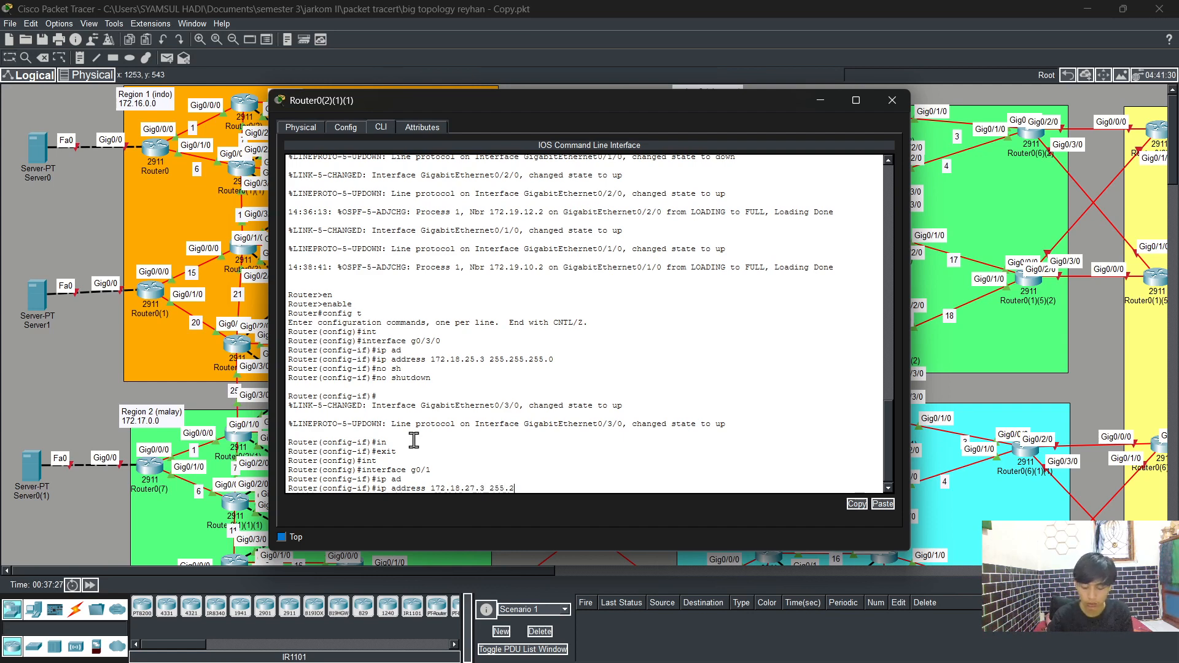
pyautogui.write('55.255.')
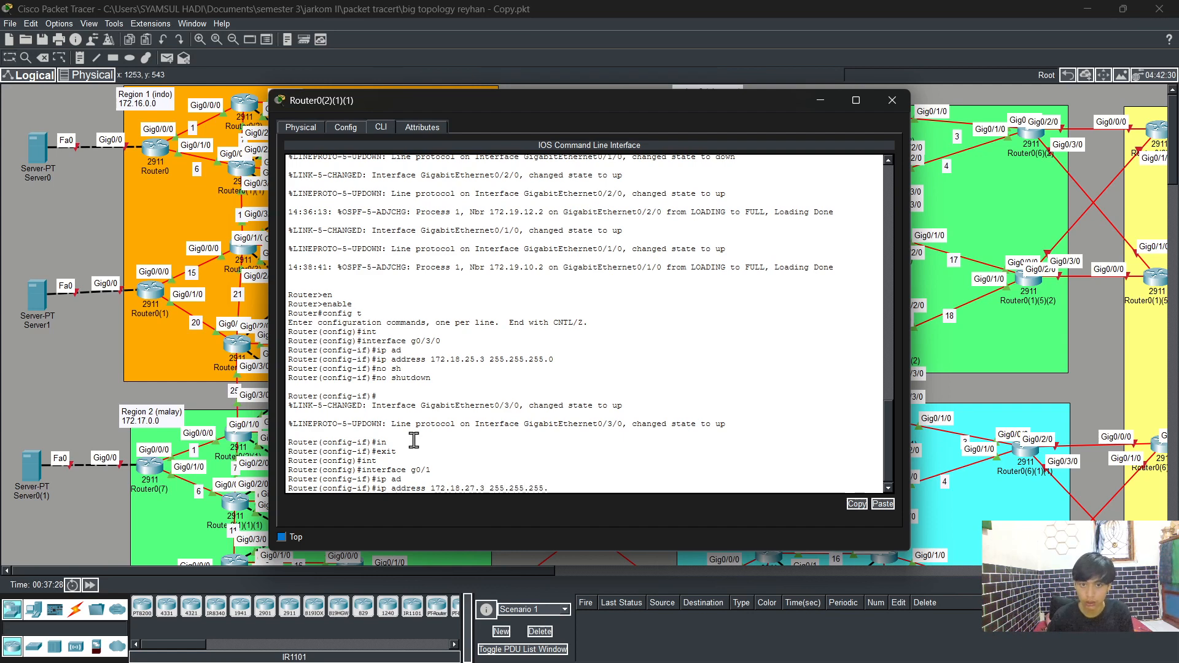
pyautogui.write('0')
pyautogui.press('Return')
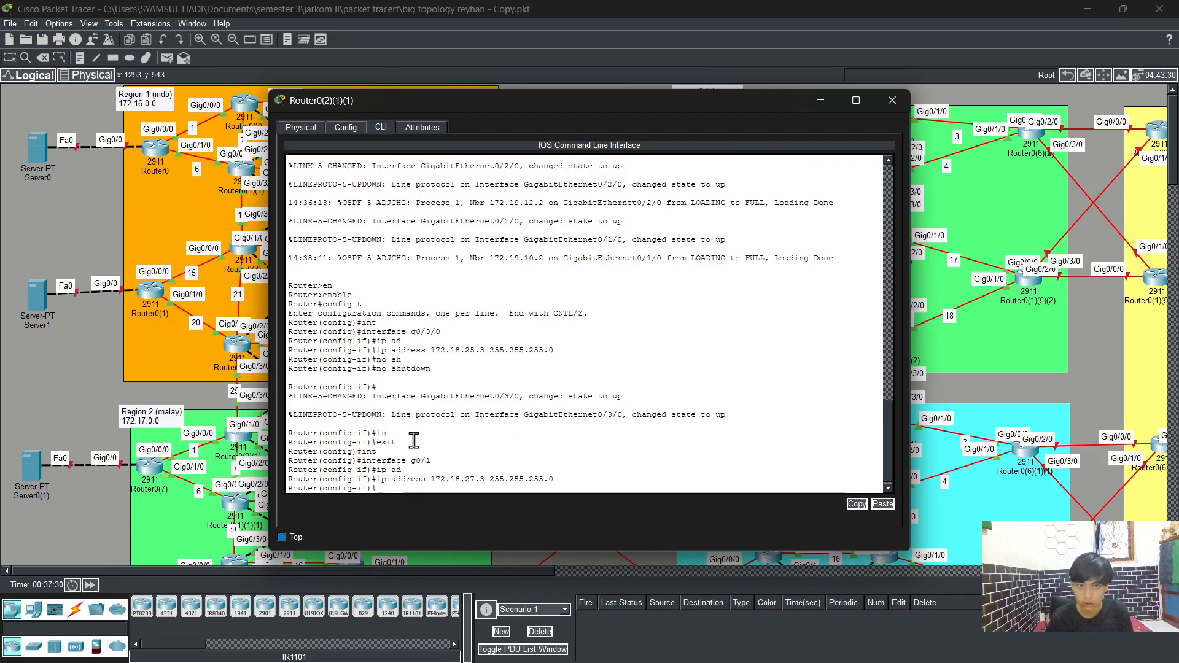
# Step: Bring GigabitEthernet0/1 up with no shutdown and exit interface configuration
pyautogui.write('no sh')
pyautogui.press('Tab')
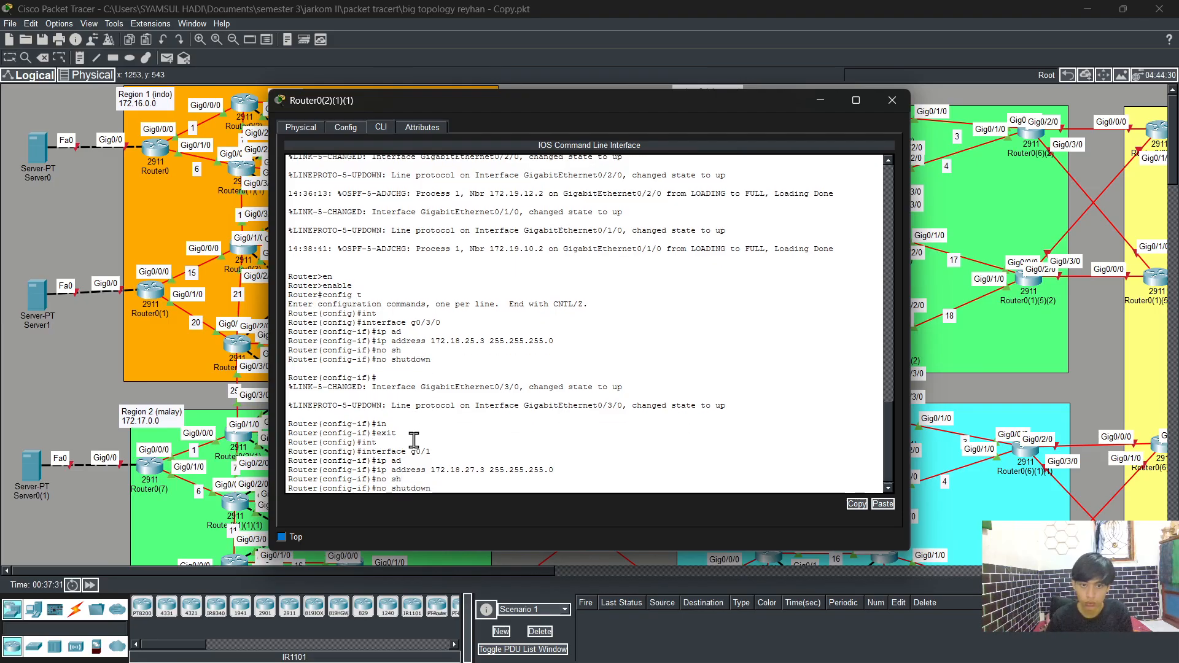
pyautogui.press('Return')
pyautogui.press('Return')
pyautogui.write('exit')
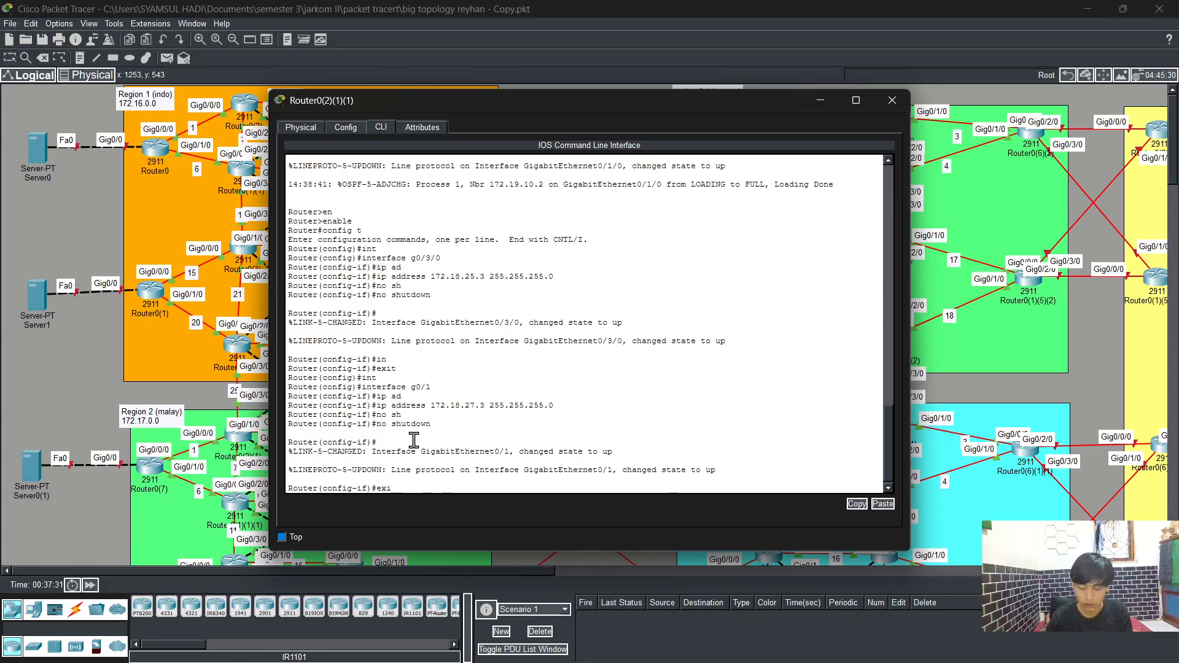
pyautogui.press('Return')
# Step: Start OSPF process 1 and enable logging of adjacency changes
pyautogui.write('rout')
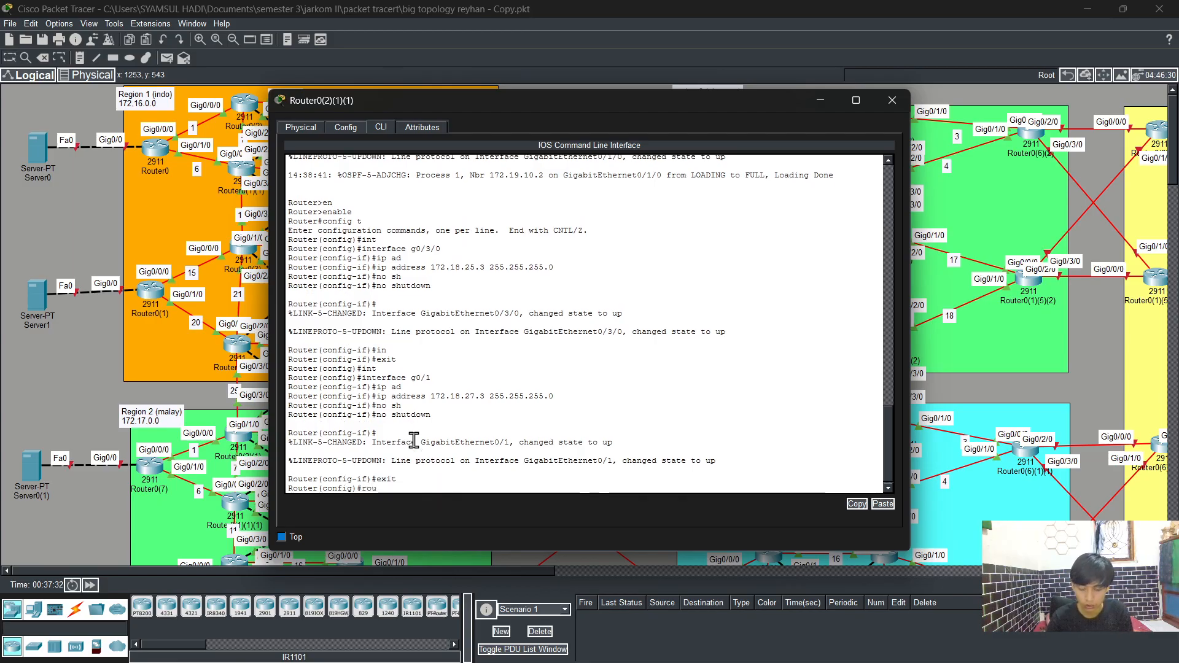
pyautogui.press('Tab')
pyautogui.write('os')
pyautogui.press('Tab')
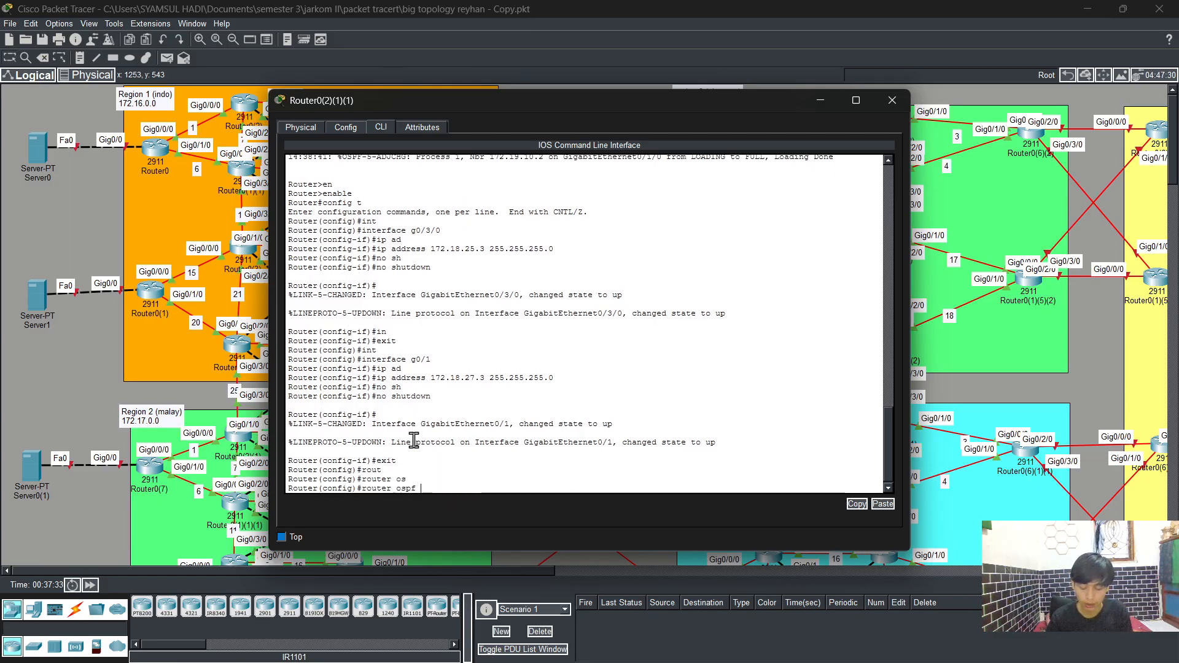
pyautogui.write('1')
pyautogui.press('Return')
pyautogui.write('log')
pyautogui.press('Tab')
pyautogui.press('Return')
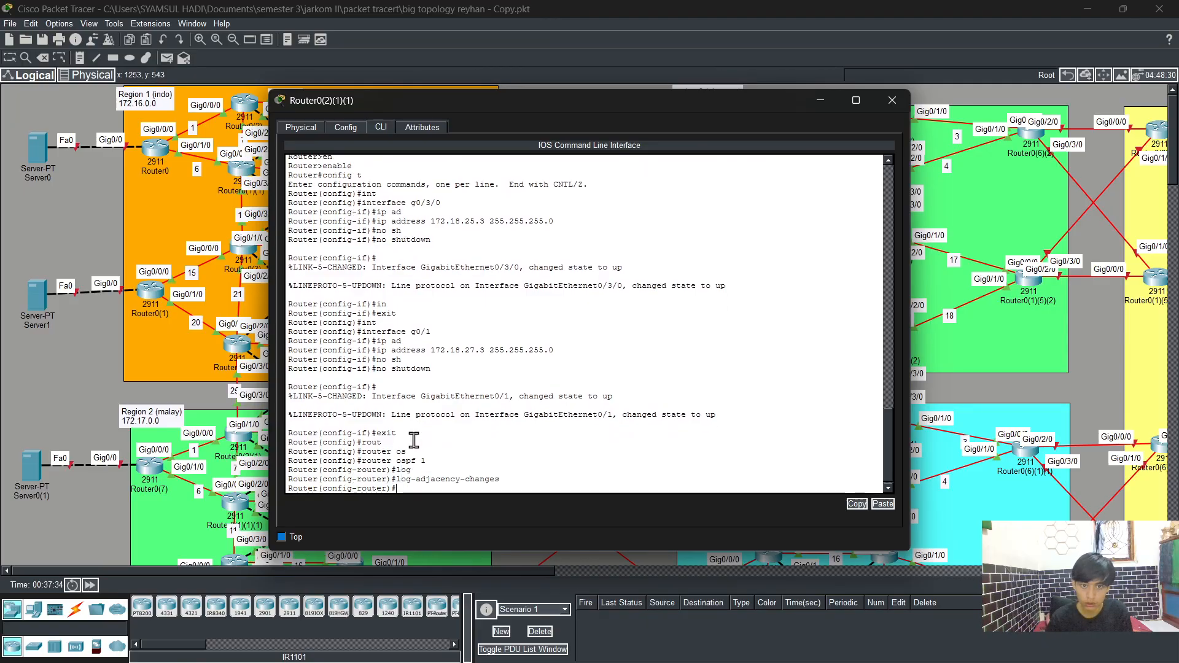
# Step: Advertise network 172.18.25.0 with wildcard 0.0.0.255 in OSPF area 0
pyautogui.write('net')
pyautogui.press('Tab')
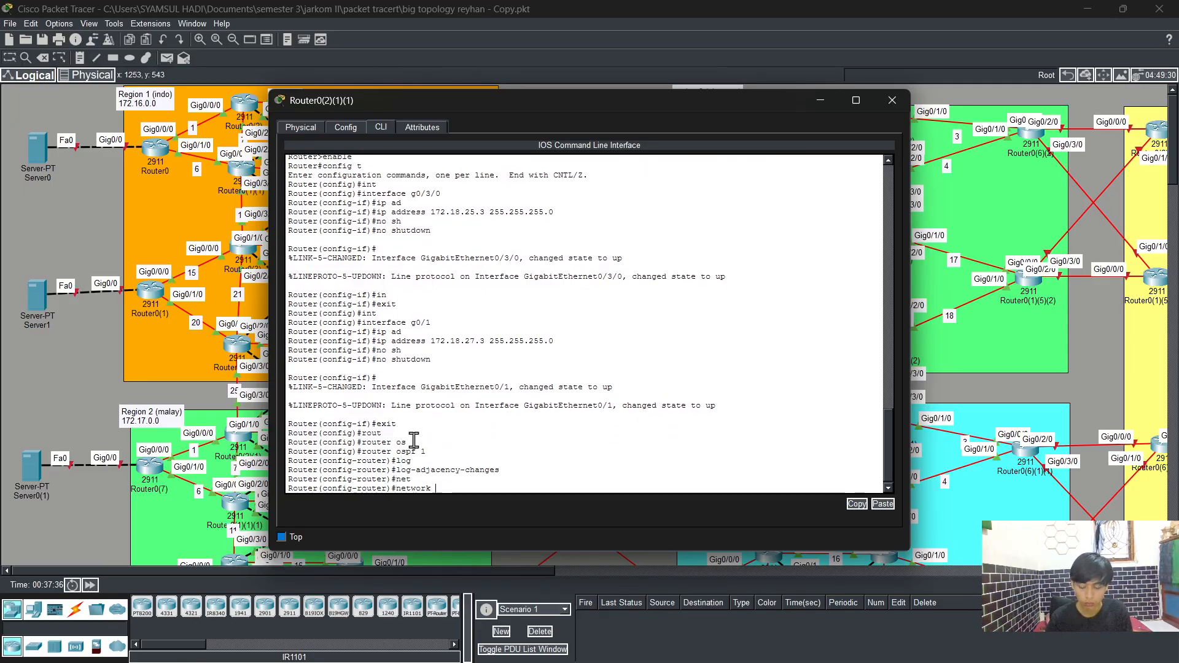
pyautogui.write('172.18')
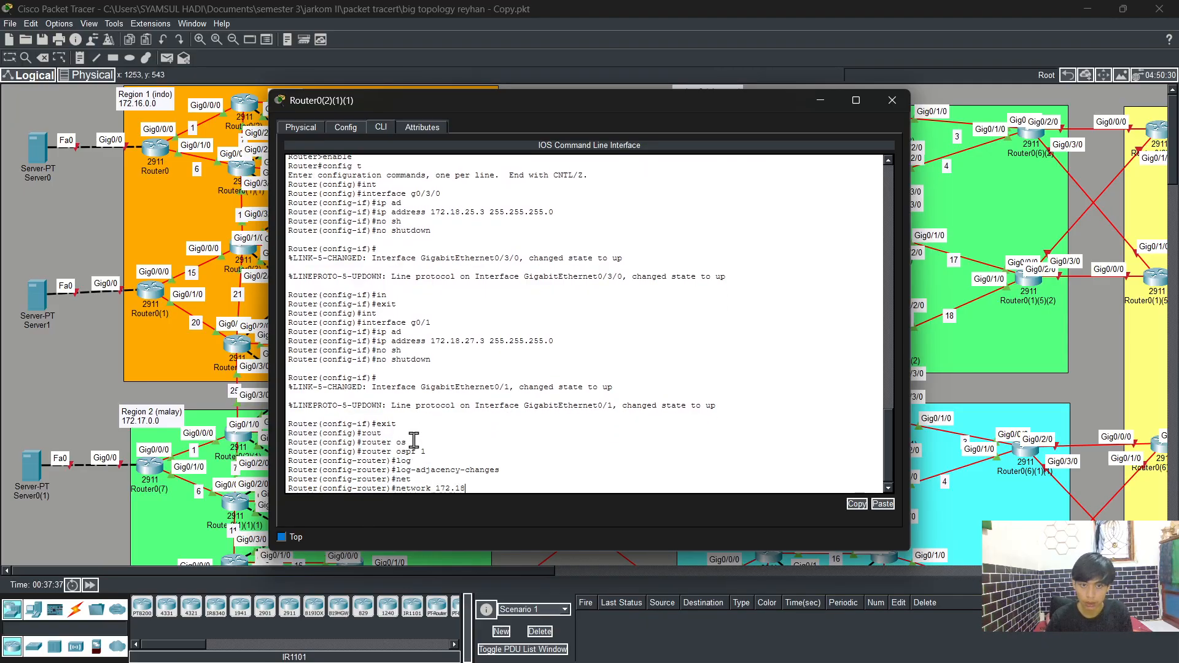
pyautogui.write('.')
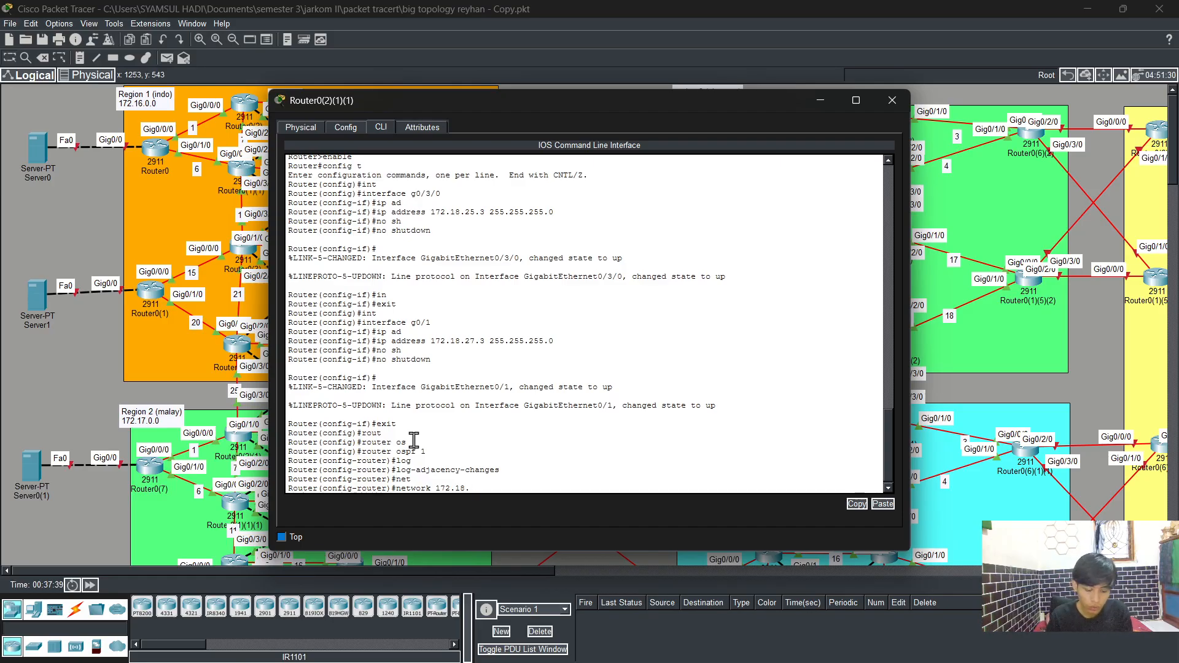
pyautogui.write('25')
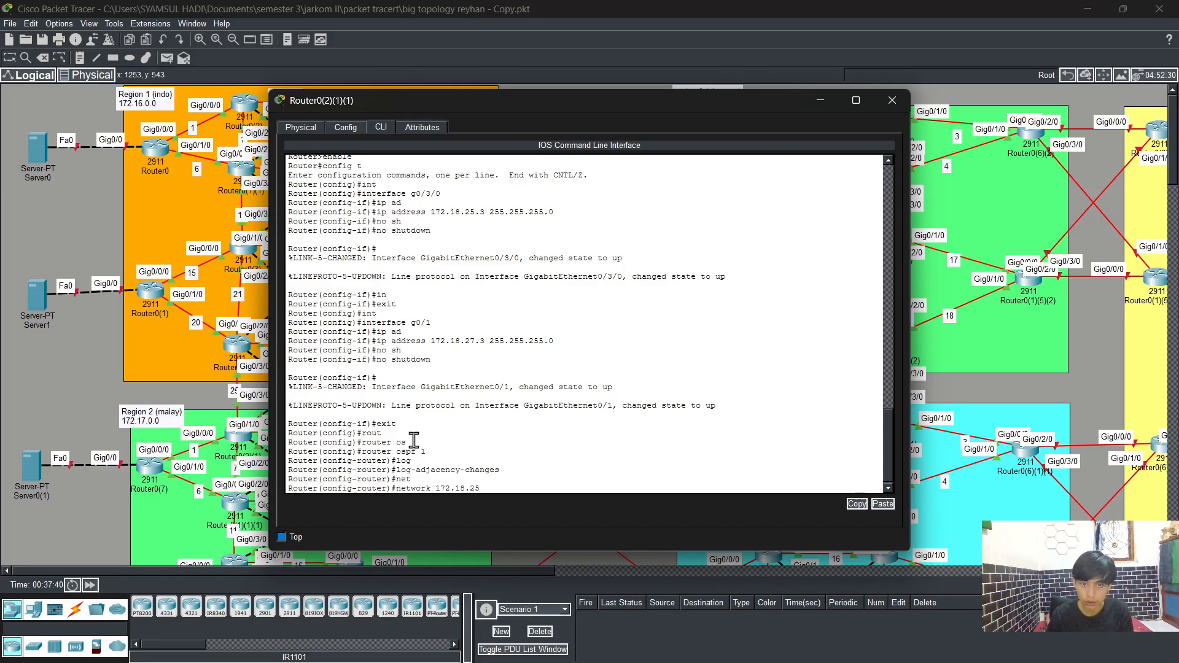
pyautogui.write('.0 0.')
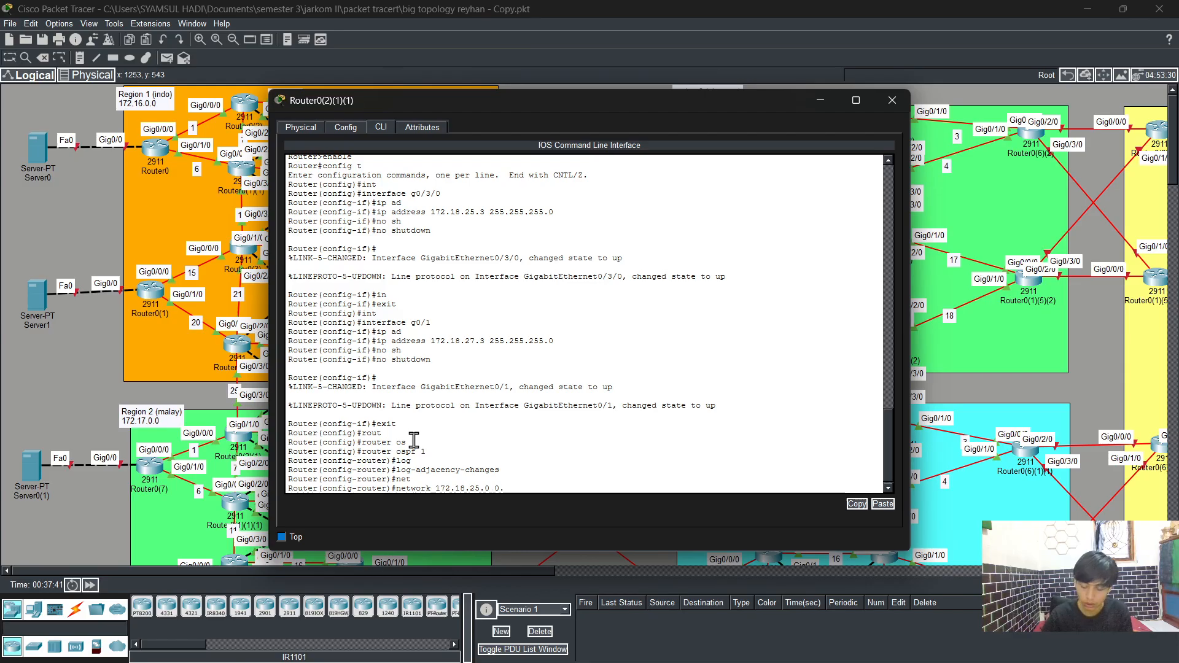
pyautogui.write('0.0.255')
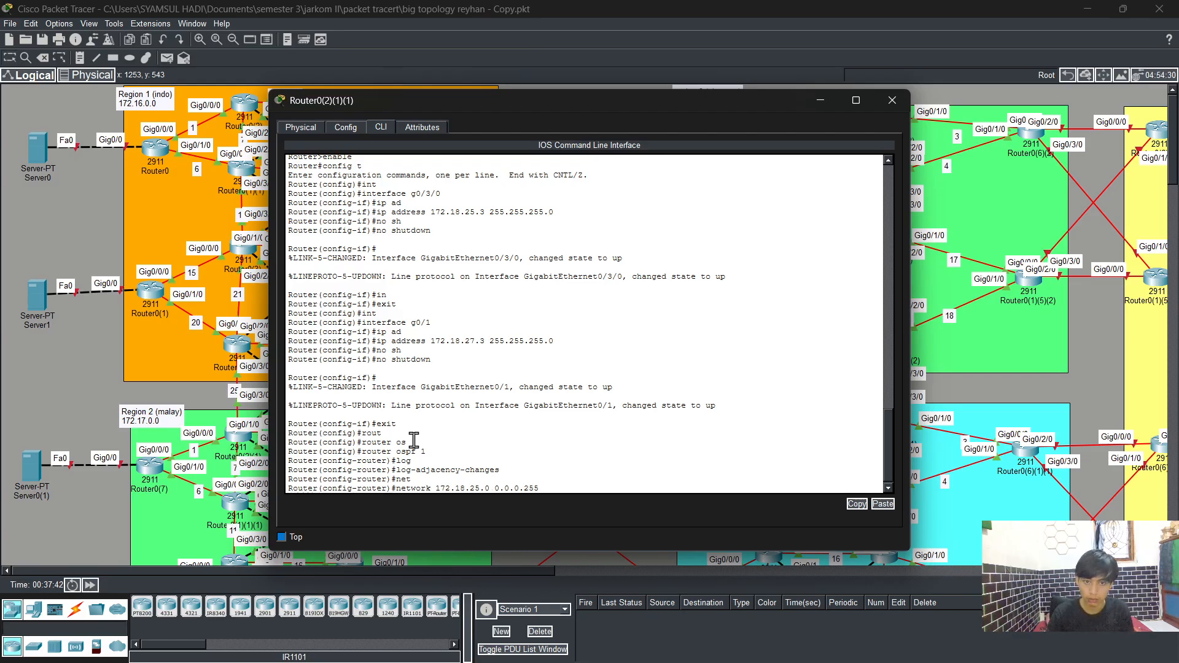
pyautogui.write(' are')
pyautogui.press('Tab')
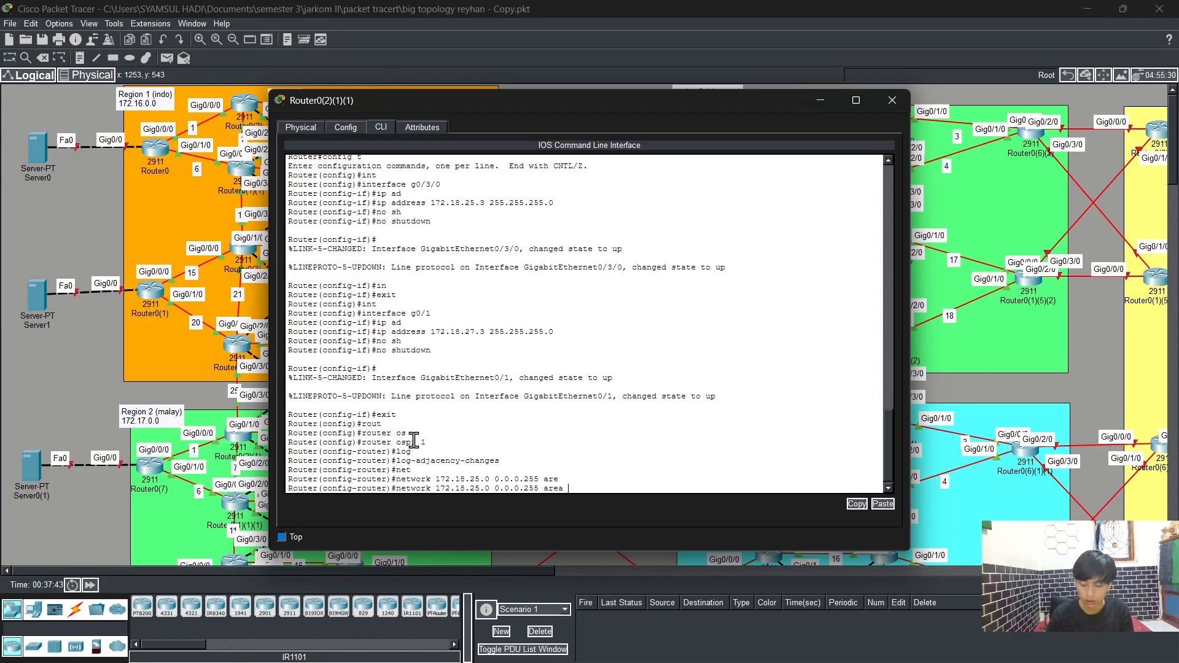
pyautogui.write('0')
pyautogui.press('Tab')
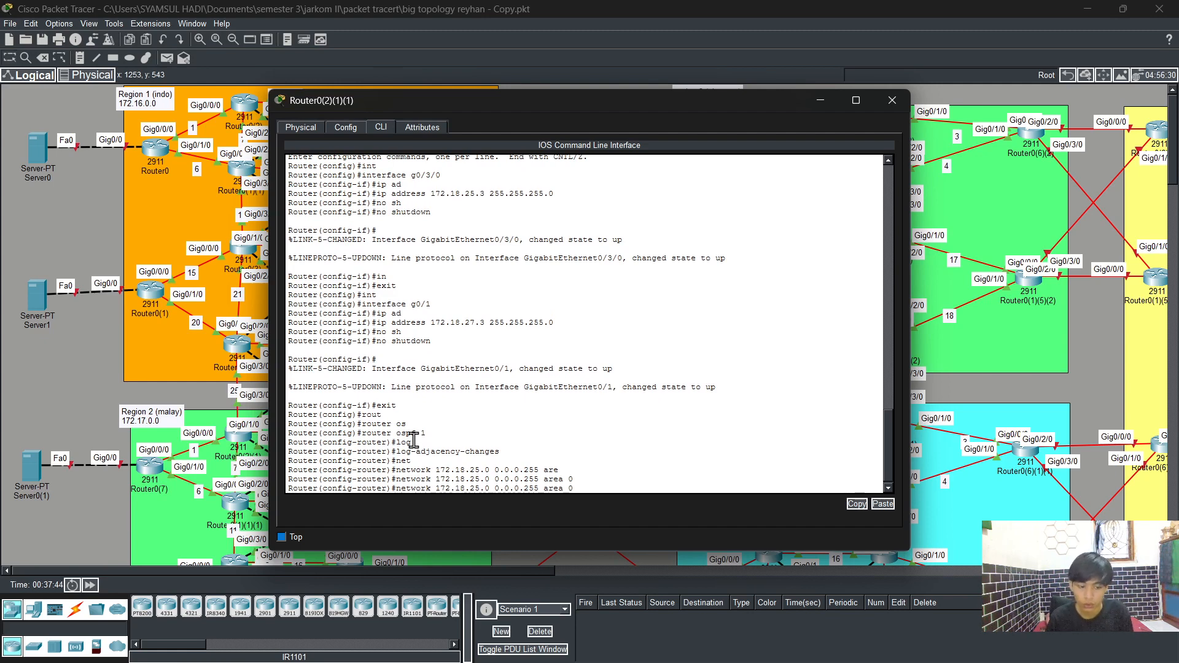
# Step: Advertise network 172.18.27.0 with wildcard 0.0.0.255 in OSPF area 0
pyautogui.press('Left')
pyautogui.press('Left')
pyautogui.press('Left')
pyautogui.press('Left')
pyautogui.press('Left')
pyautogui.press('Left')
pyautogui.press('Left')
pyautogui.press('Left')
pyautogui.press('Left')
pyautogui.press('Left')
pyautogui.press('Left')
pyautogui.press('Left')
pyautogui.press('Left')
pyautogui.press('Left')
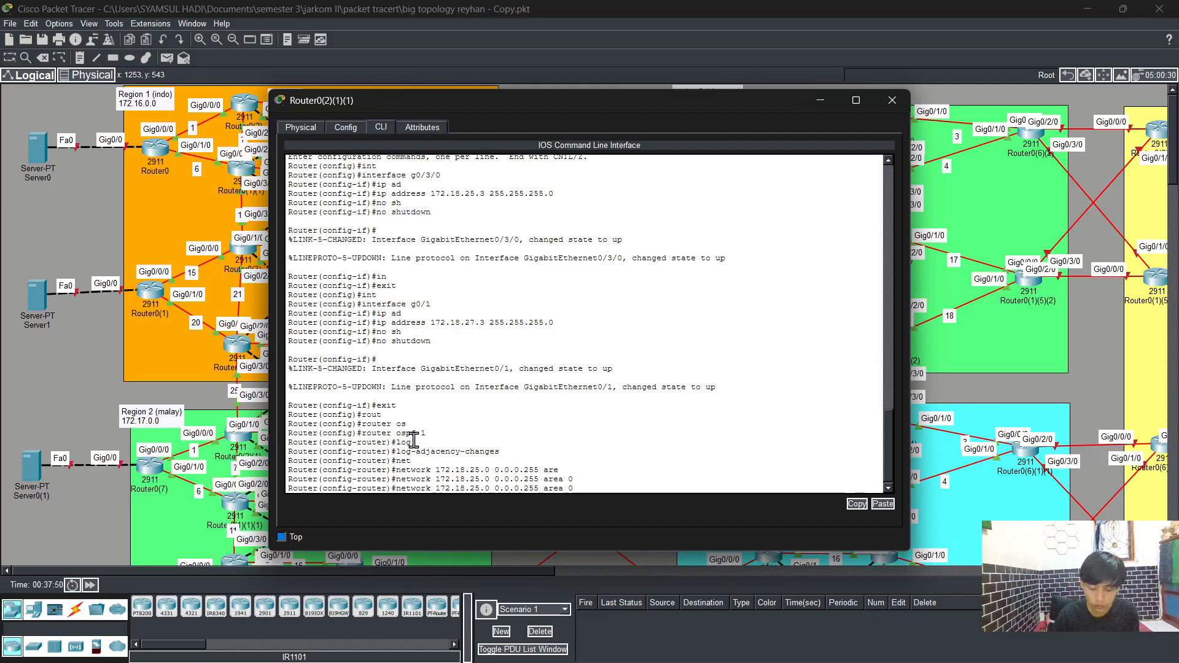
pyautogui.press('BackSpace')
pyautogui.write('7')
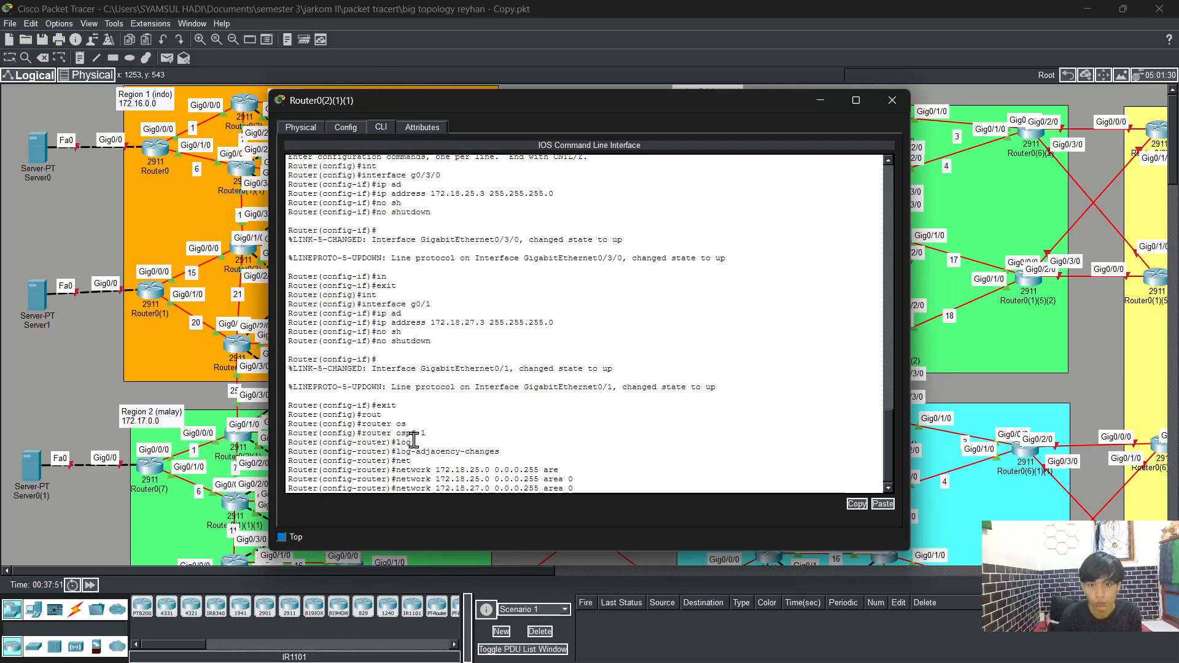
pyautogui.press('Return')
# Step: Leave configuration mode, save the configuration with wr, and close the router's window
pyautogui.write('end')
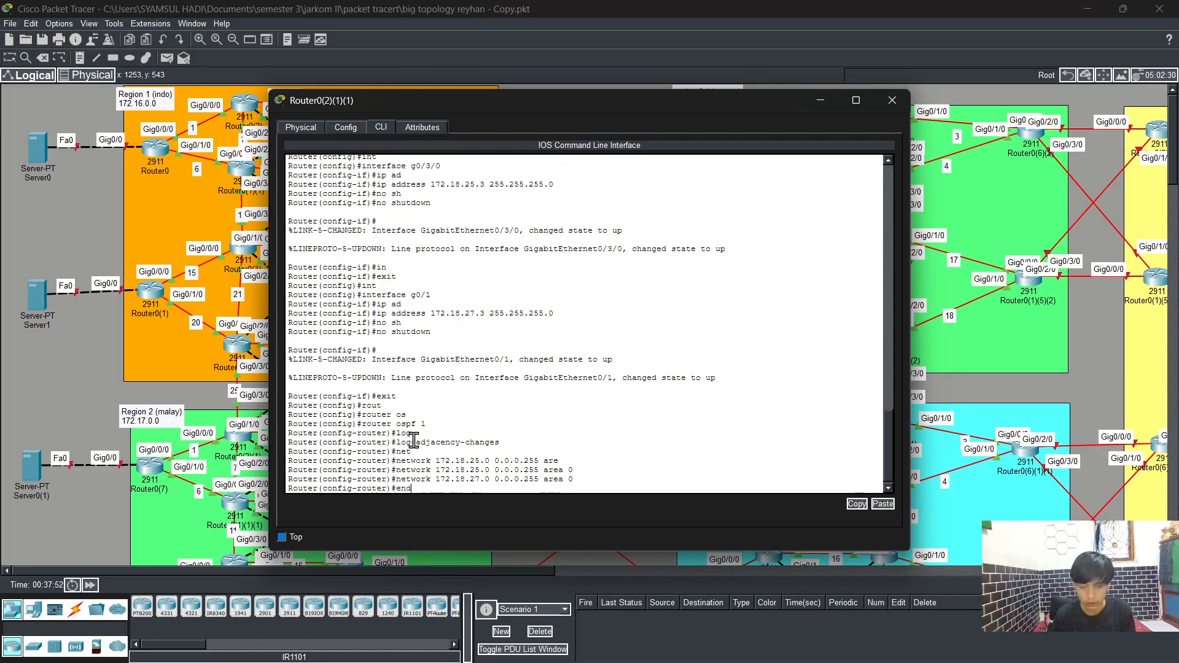
pyautogui.press('Return')
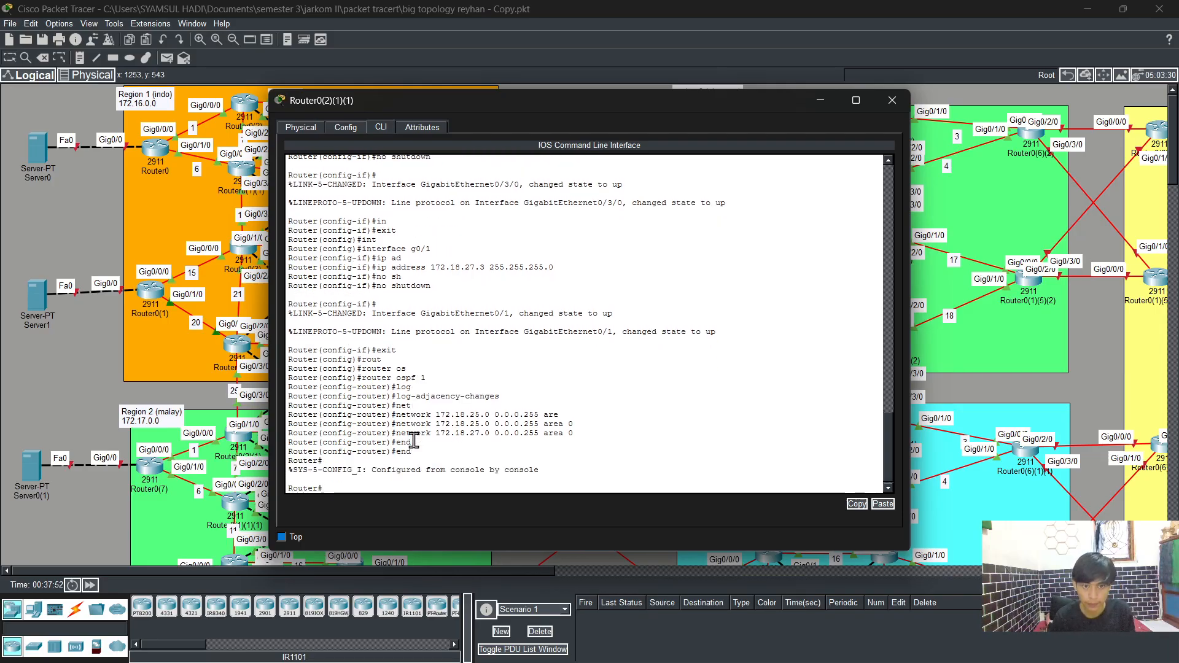
pyautogui.write('wr')
pyautogui.press('Return')
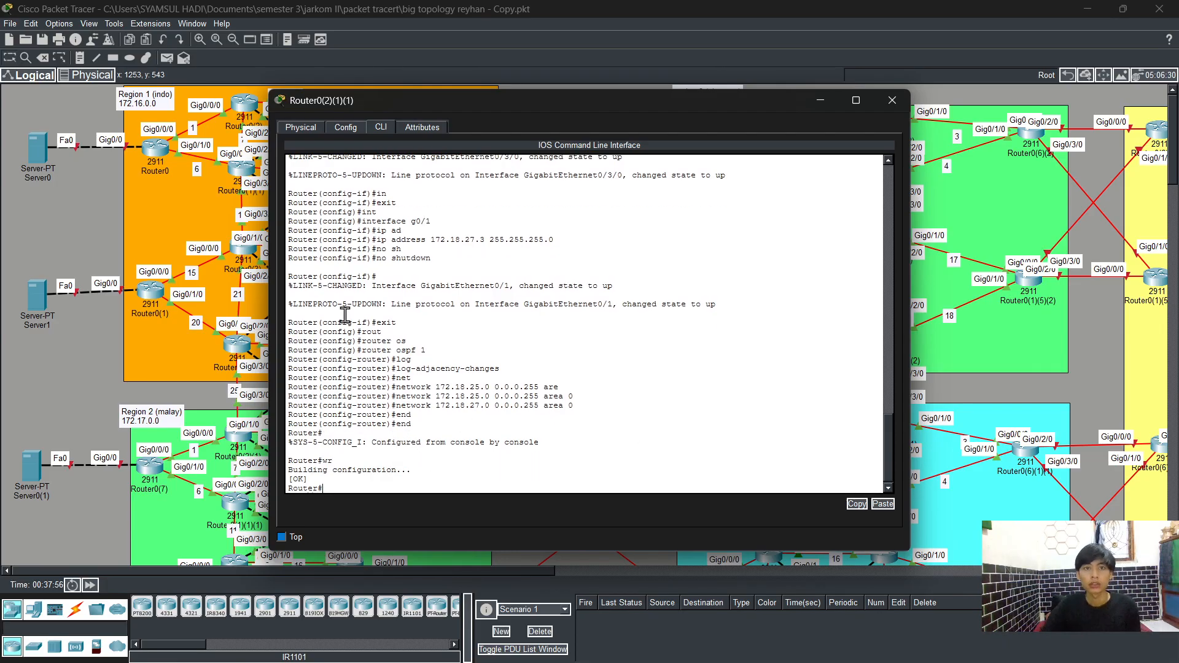
pyautogui.click(896, 105)
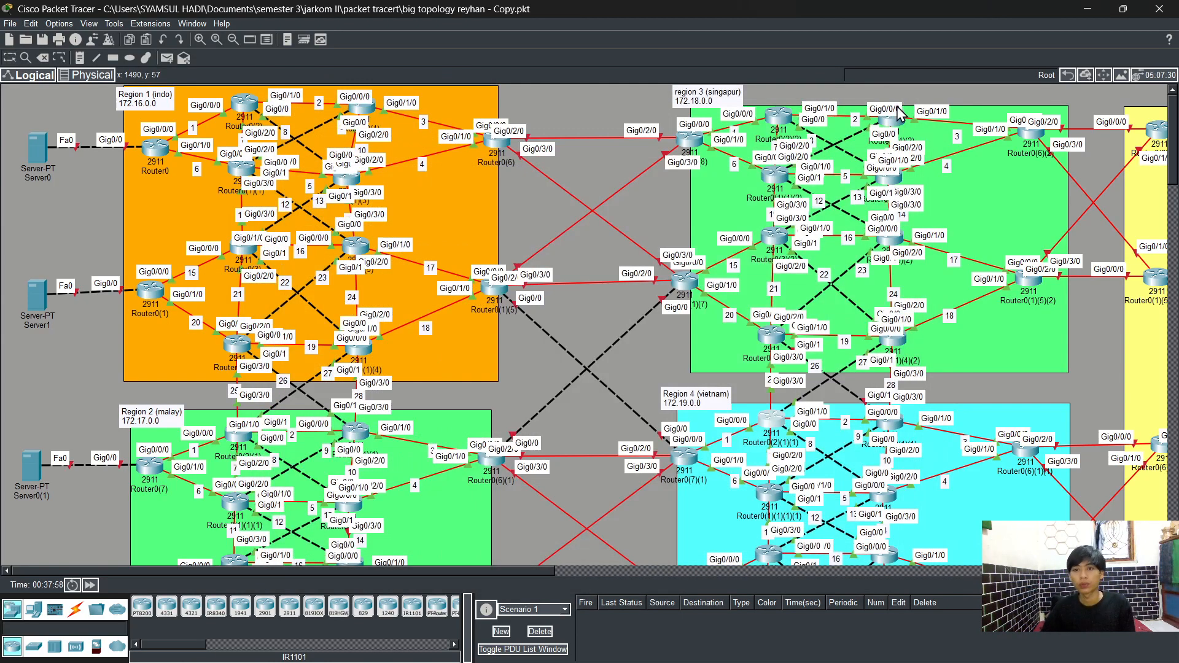
# Step: Open the CLI of router Router0(4)(1)(1) and try the end command at its user prompt
pyautogui.click(897, 432)
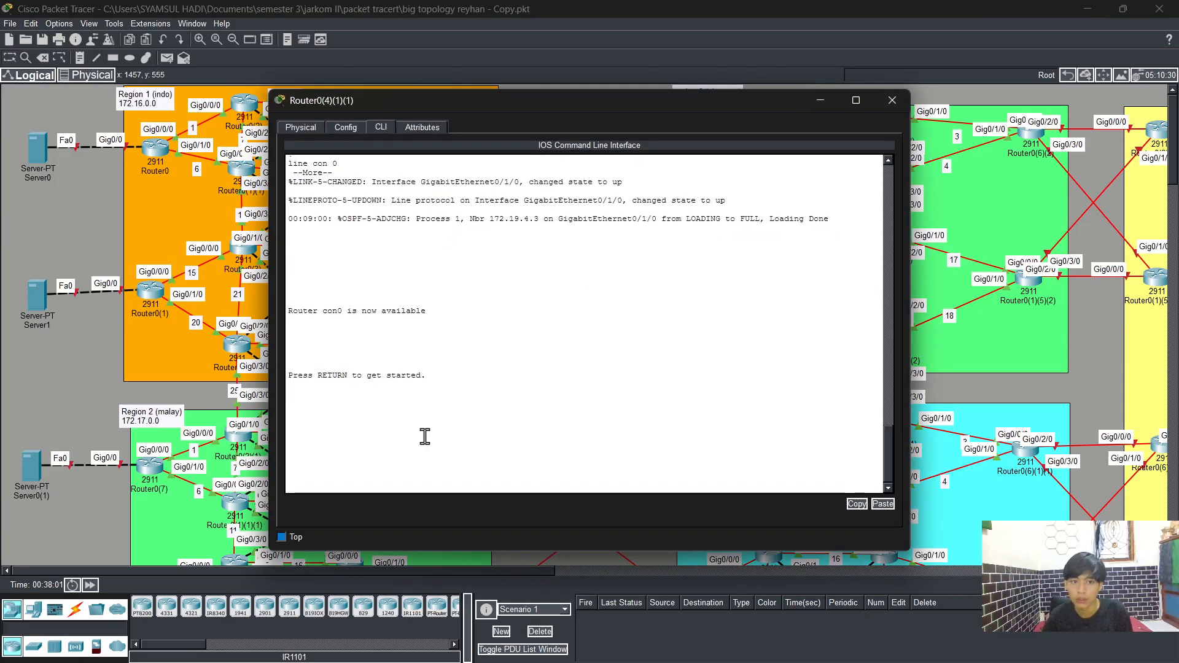
pyautogui.press('Return')
pyautogui.press('Return')
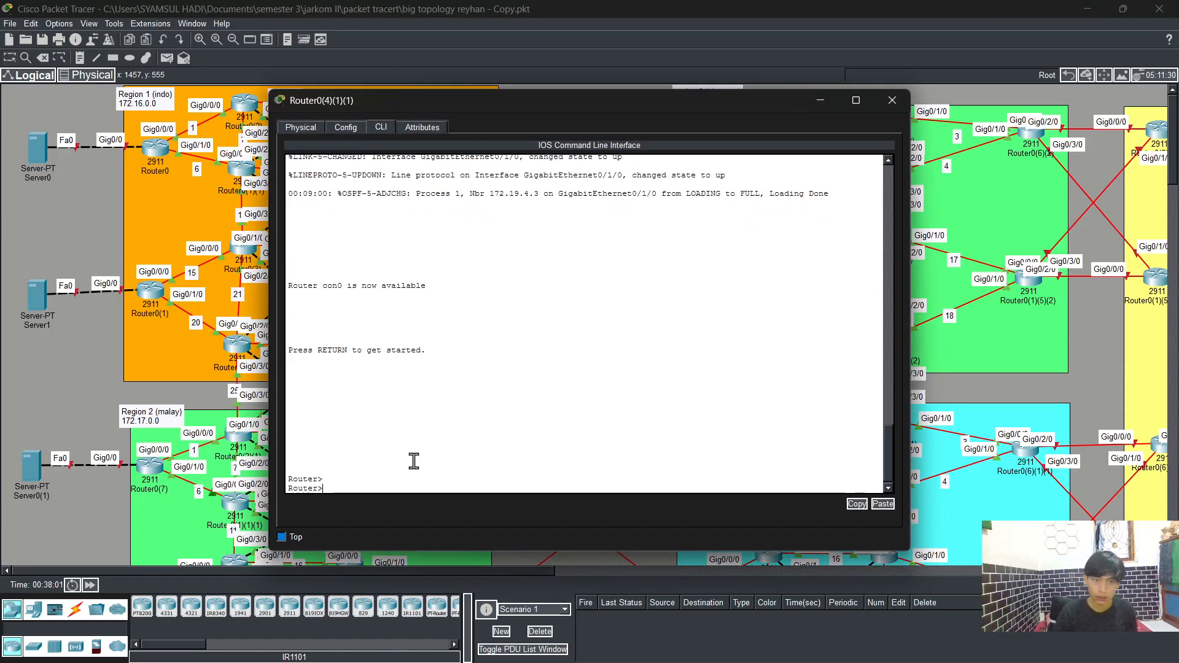
pyautogui.write('end')
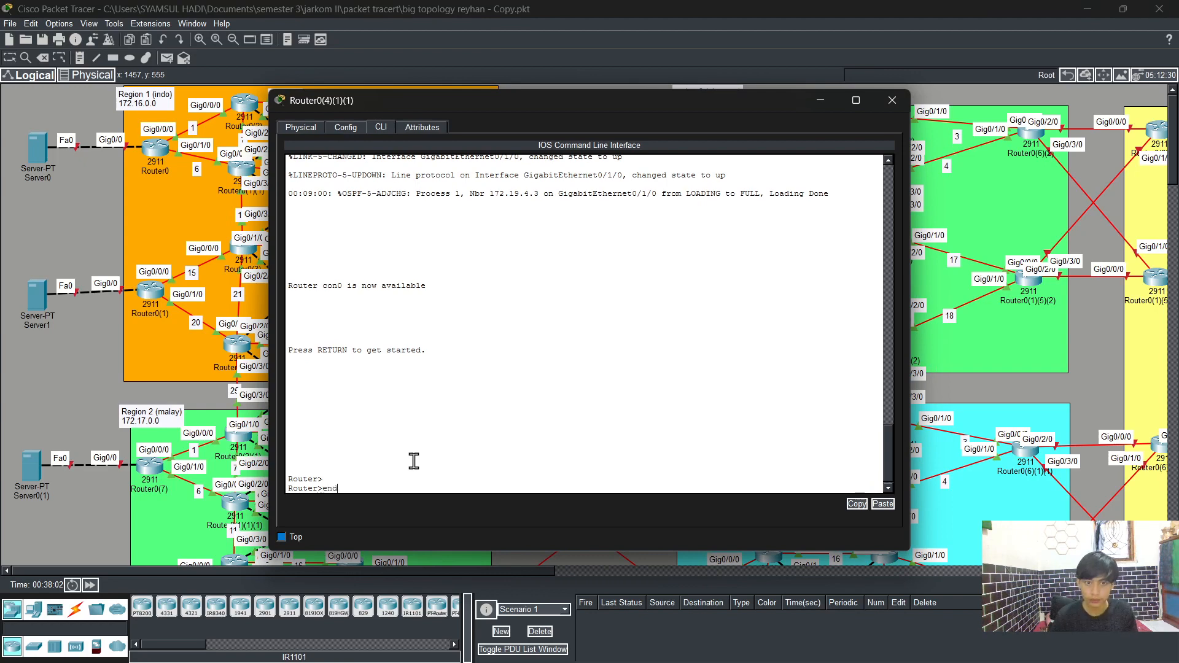
pyautogui.press('Return')
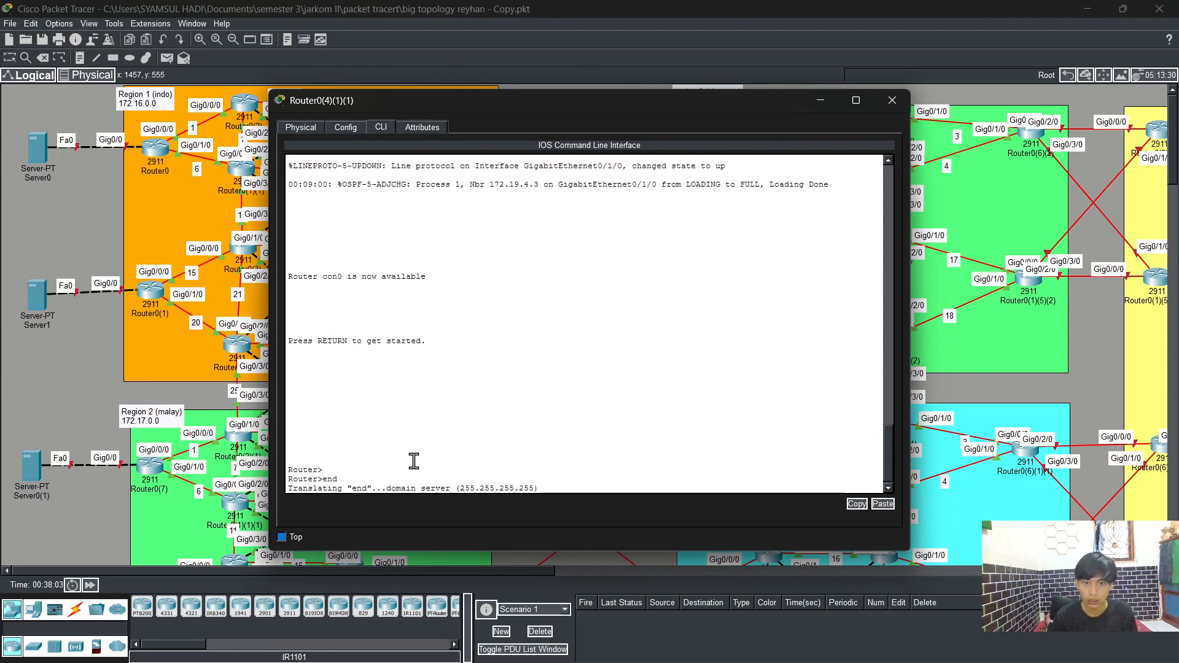
pyautogui.click(307, 128)
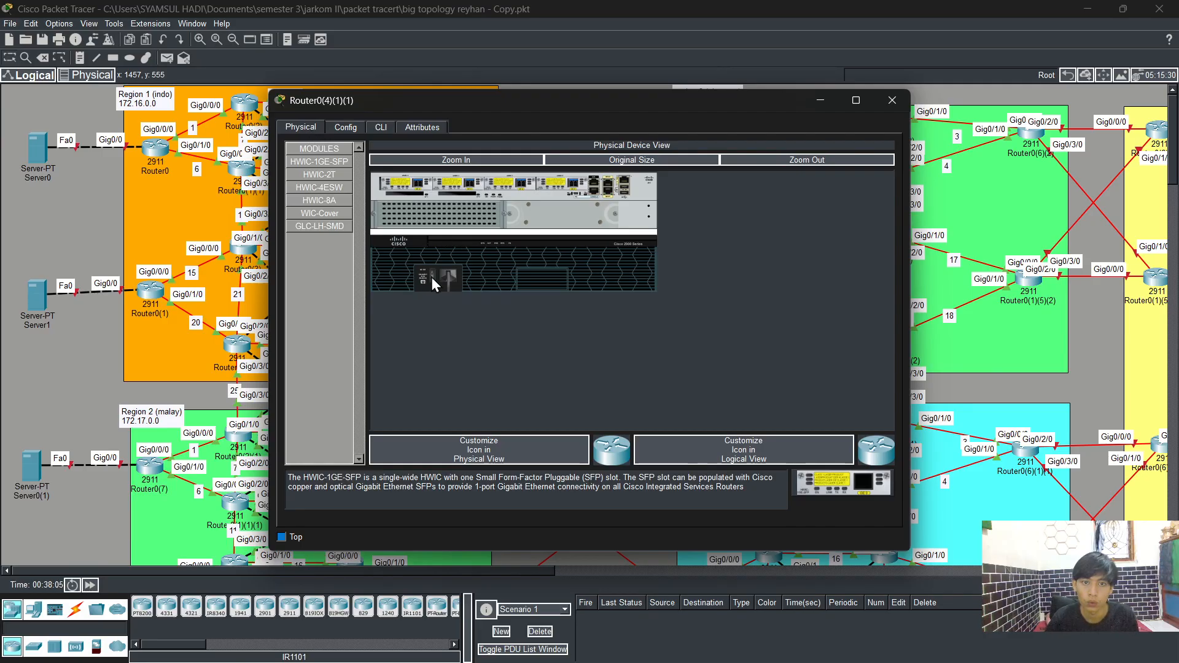
pyautogui.click(385, 127)
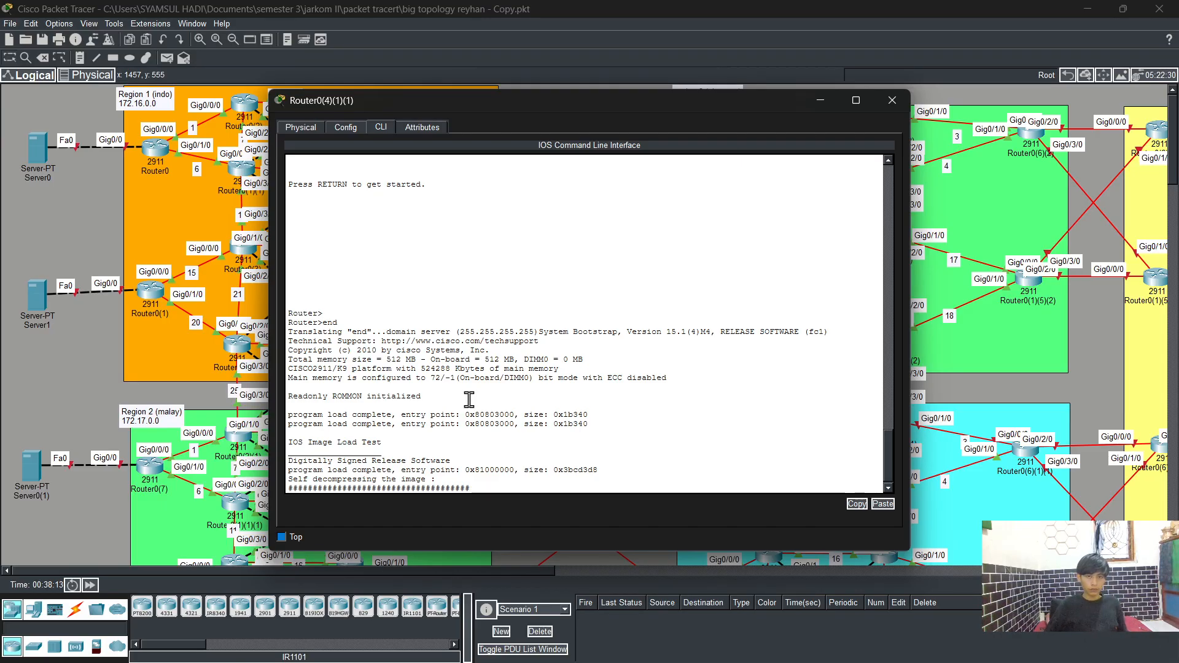
# Step: Reopen router Router0(4)(1)(1)'s console and enter privileged EXEC mode with enable
pyautogui.click(893, 100)
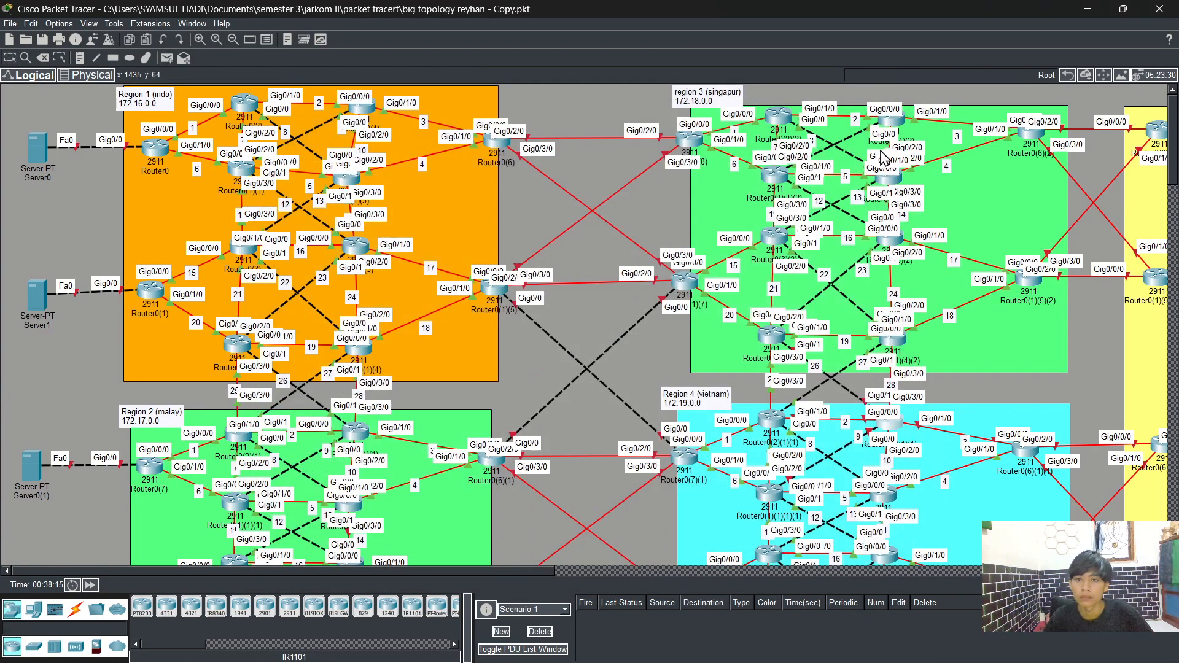
pyautogui.click(889, 425)
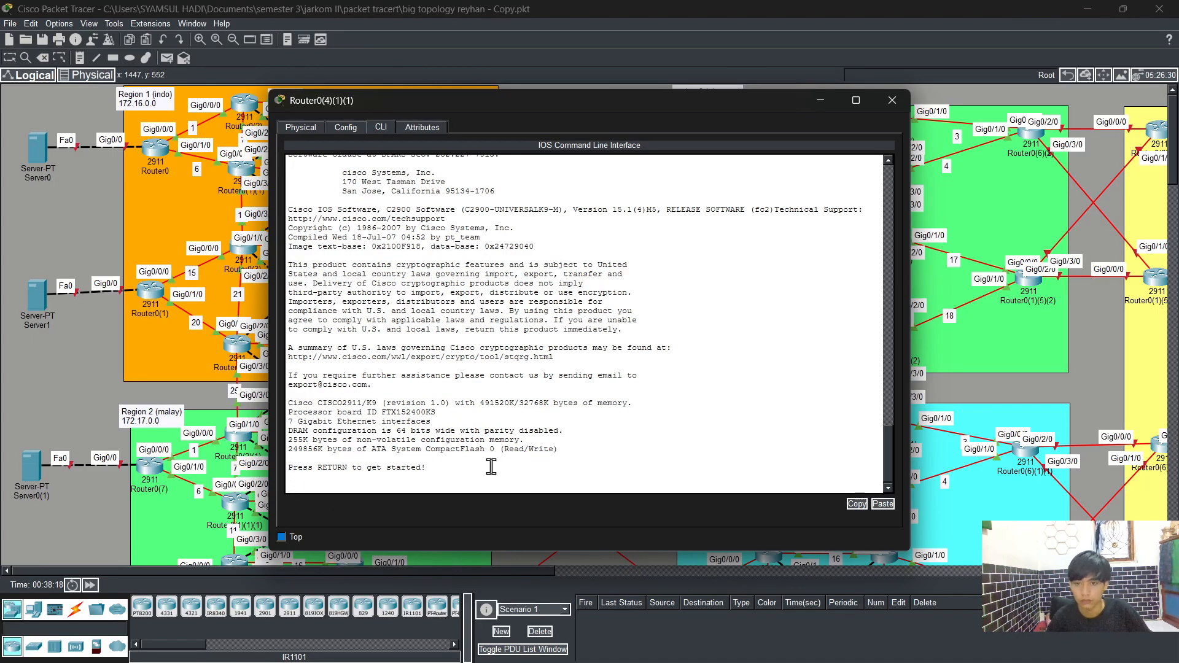
pyautogui.press('Return')
pyautogui.press('Return')
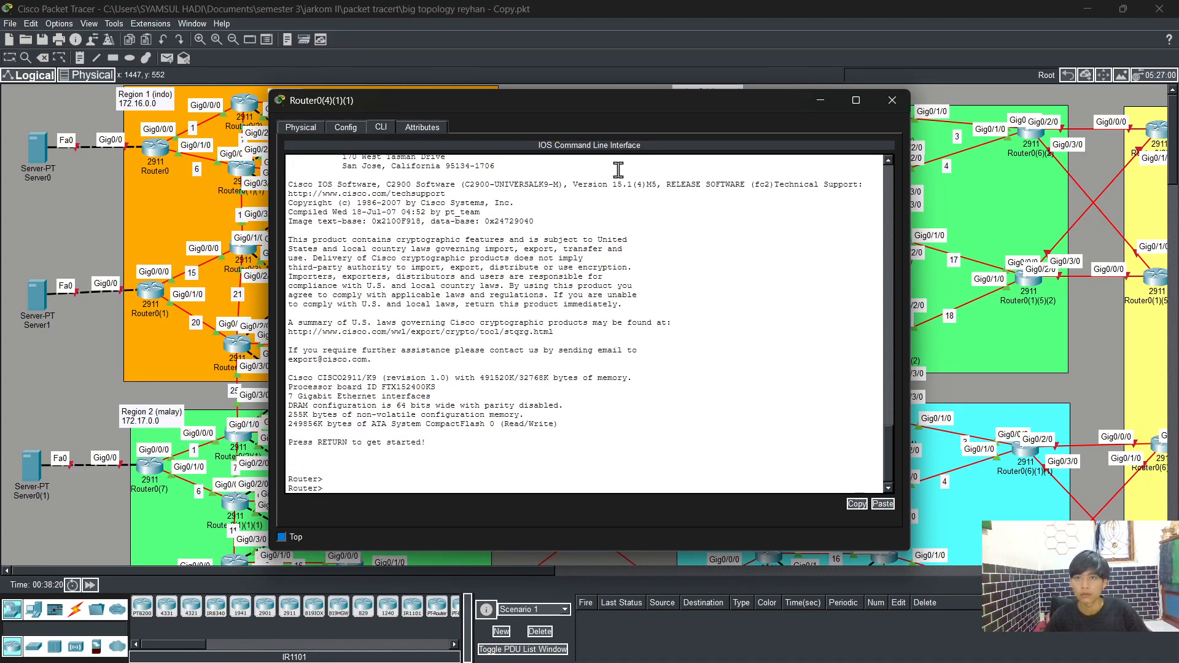
pyautogui.moveTo(729, 106); pyautogui.dragTo(814, 112)
pyautogui.write('en')
pyautogui.press('Tab')
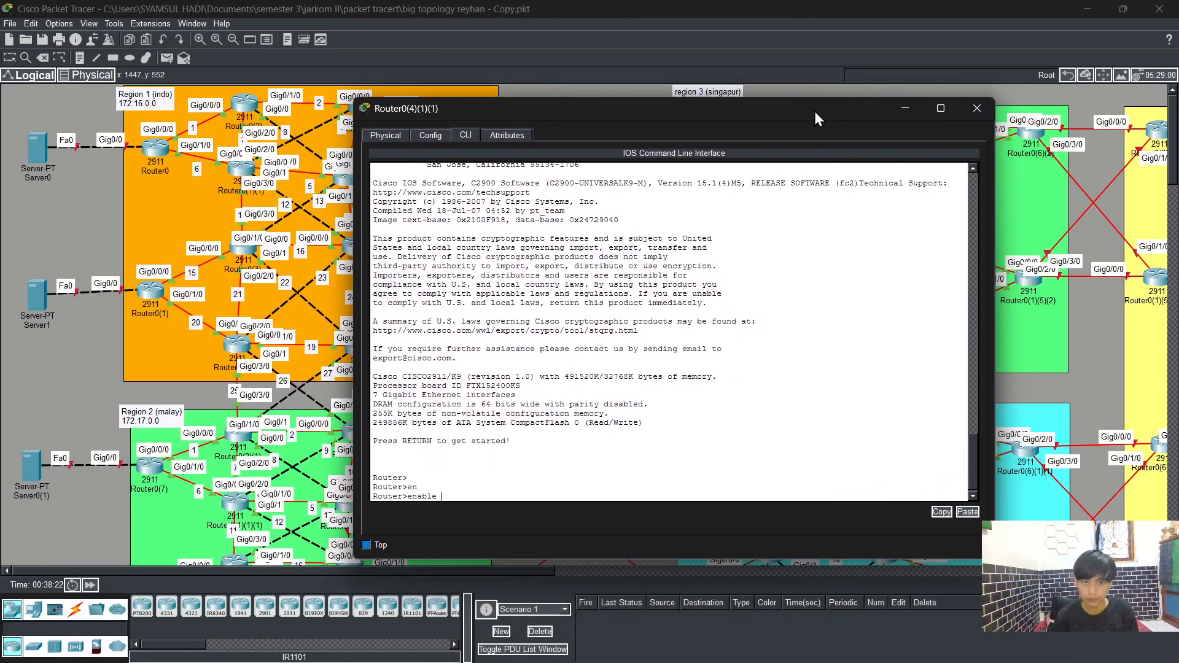
pyautogui.press('Return')
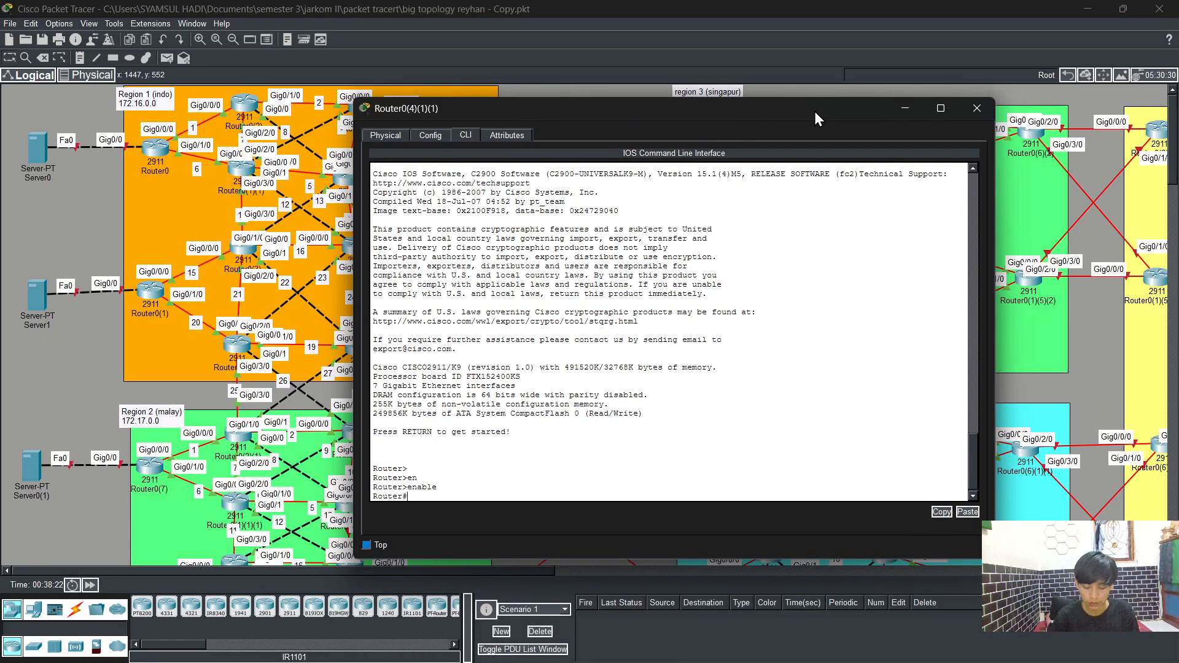
# Step: Enter global configuration mode and select interface GigabitEthernet0/3/0
pyautogui.write('config ')
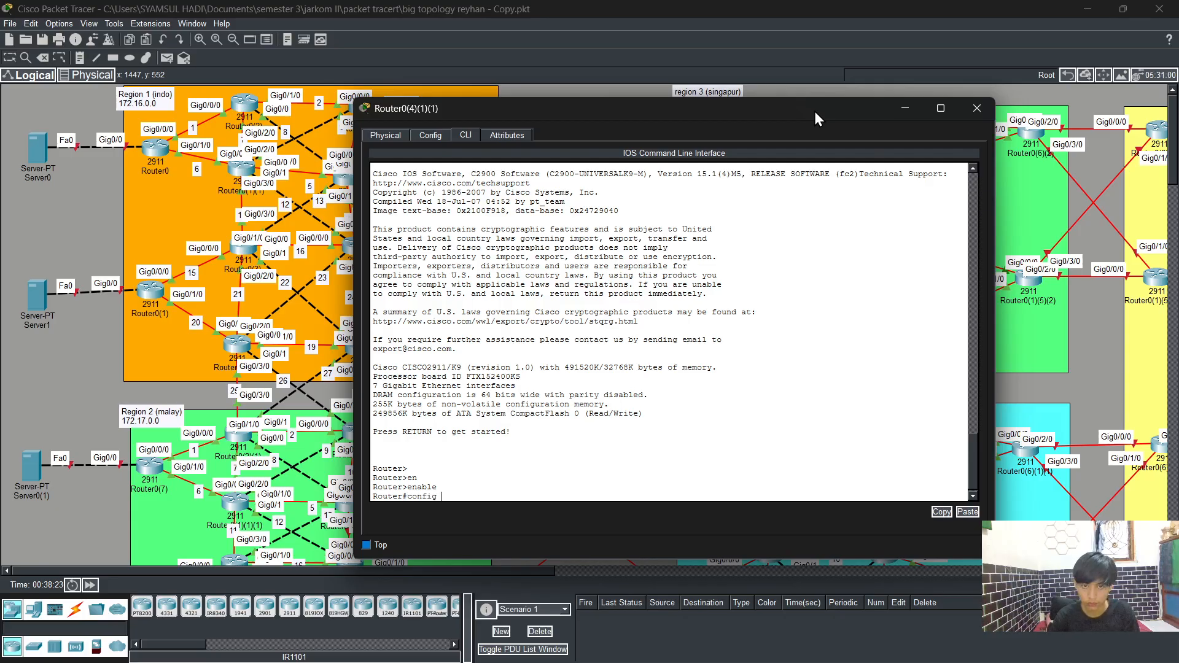
pyautogui.write('t')
pyautogui.press('Return')
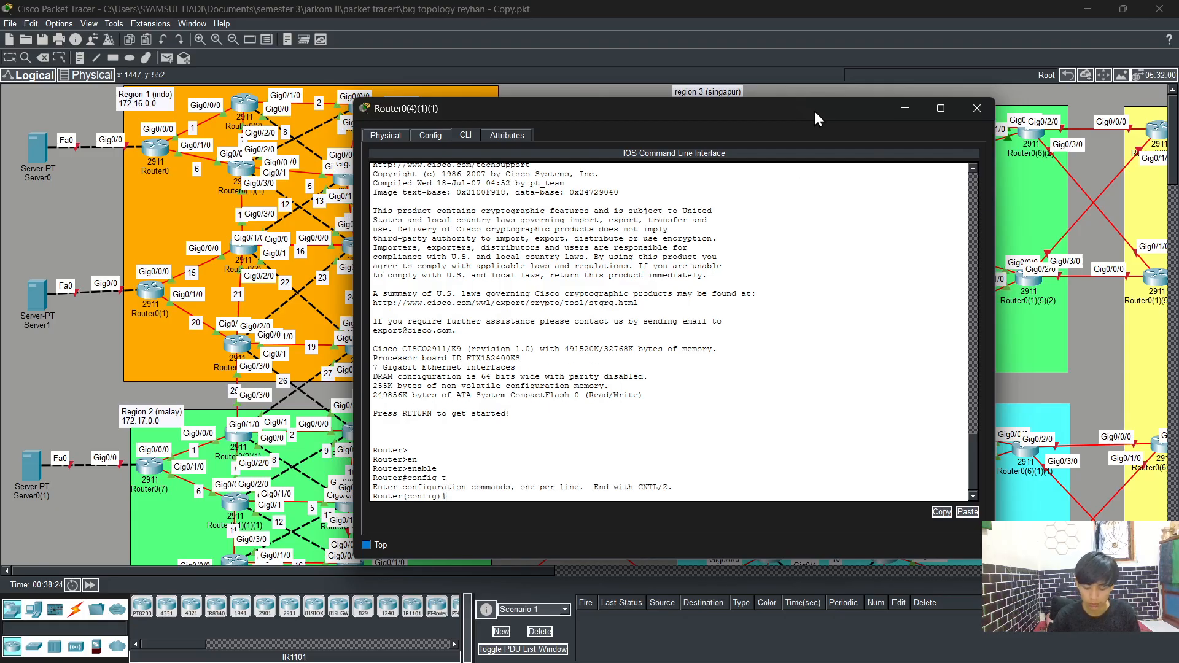
pyautogui.write('int')
pyautogui.press('Tab')
pyautogui.write('g0')
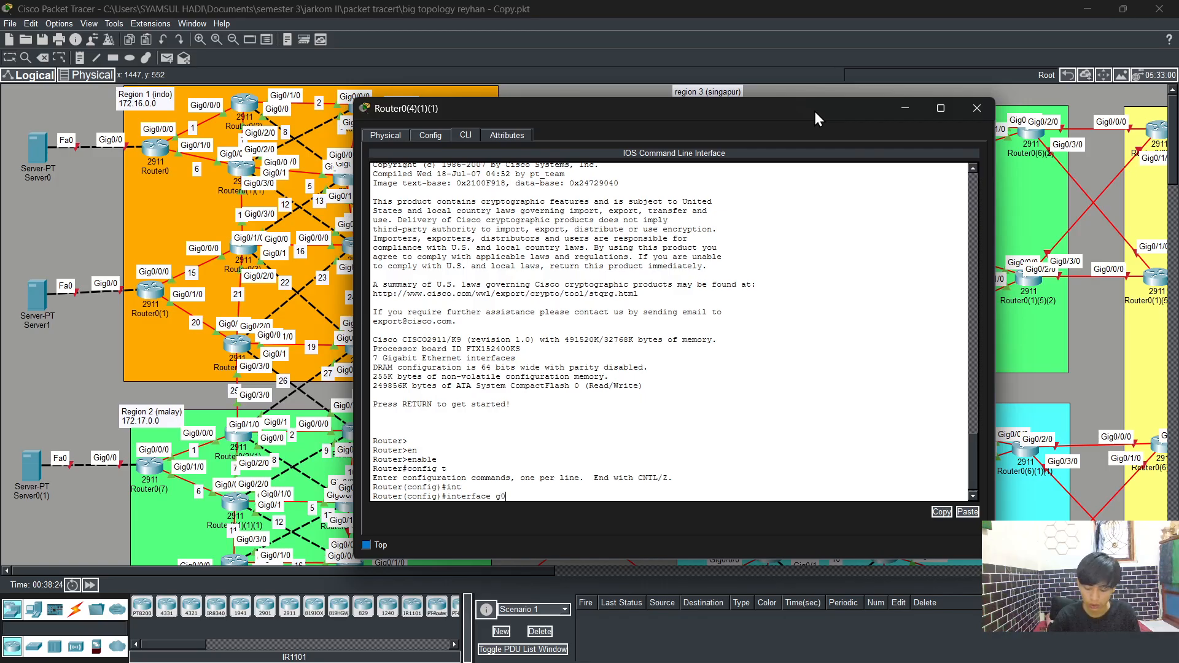
pyautogui.write('/3/0')
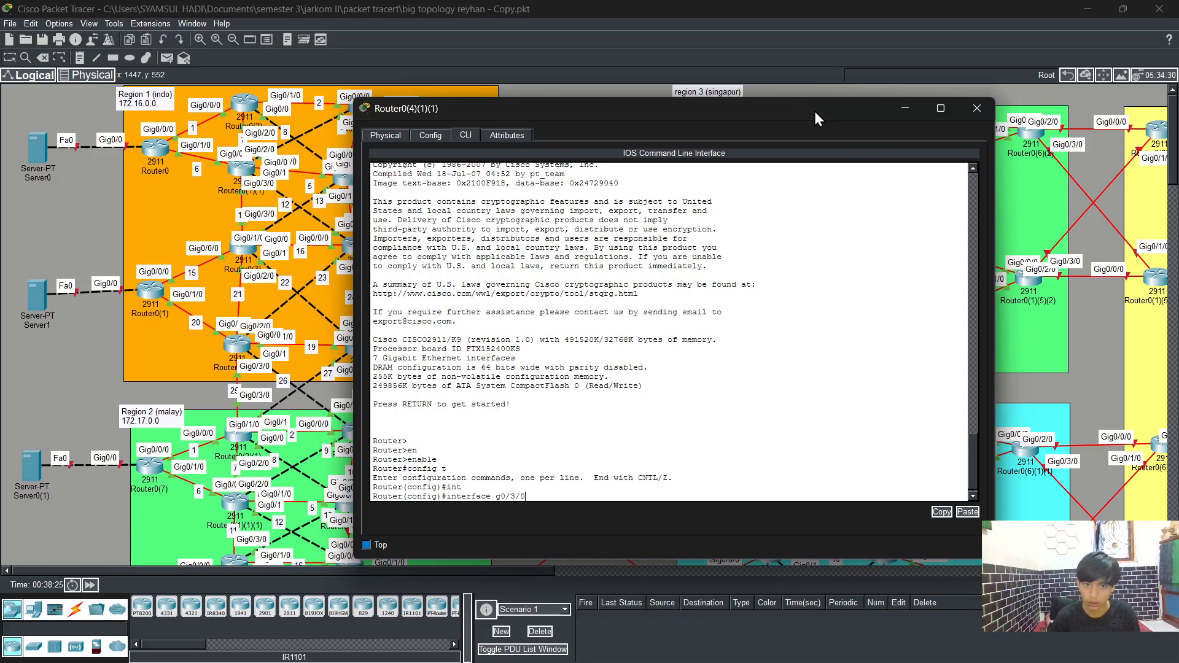
pyautogui.press('Return')
# Step: Assign GigabitEthernet0/3/0 the IP address 172.19.28.3 with mask 255.255.255.0, checking the neighbouring router's addressing
pyautogui.write('ip aad')
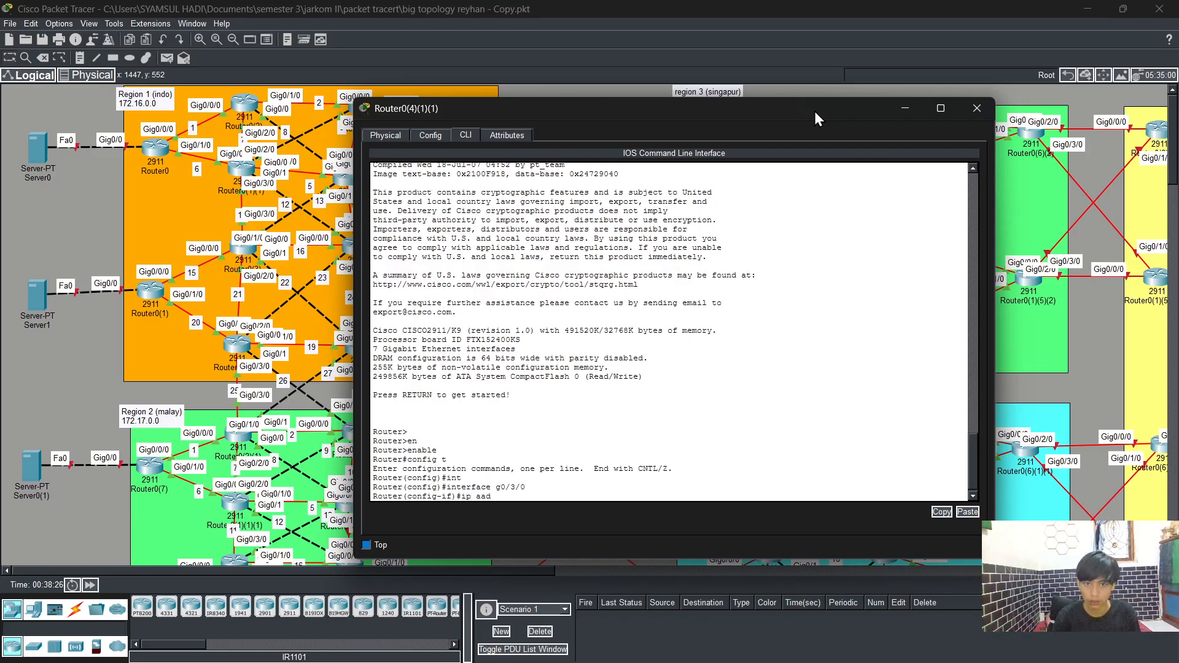
pyautogui.press('Tab')
pyautogui.press('BackSpace')
pyautogui.press('BackSpace')
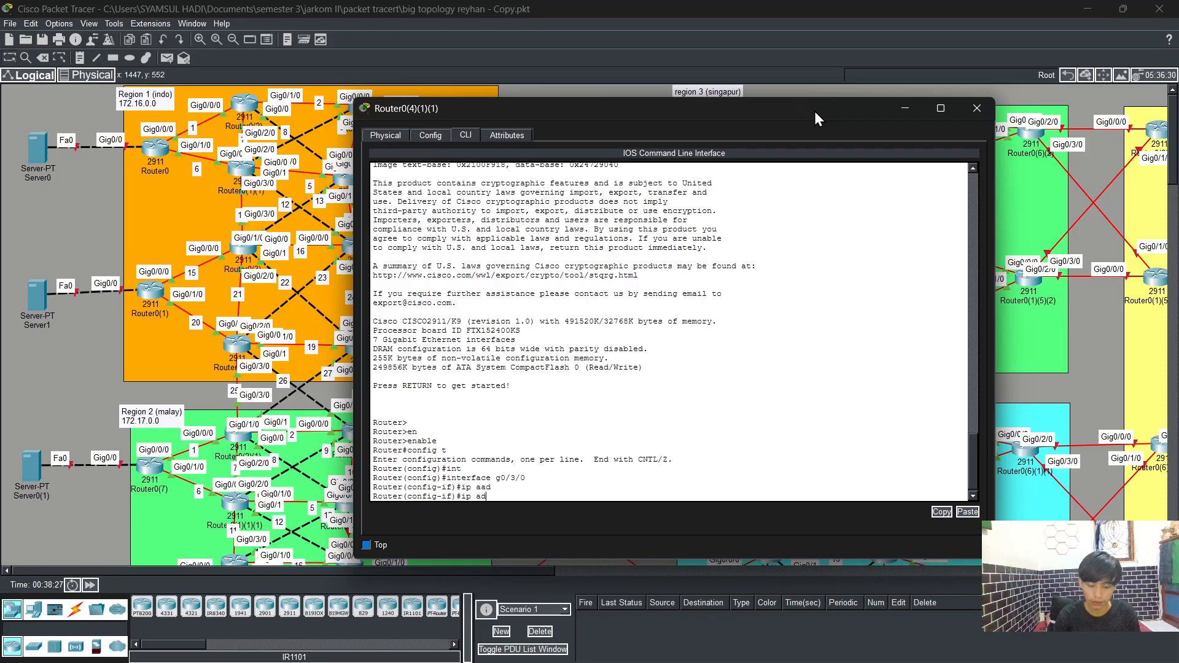
pyautogui.press('BackSpace')
pyautogui.press('Tab')
pyautogui.write('172')
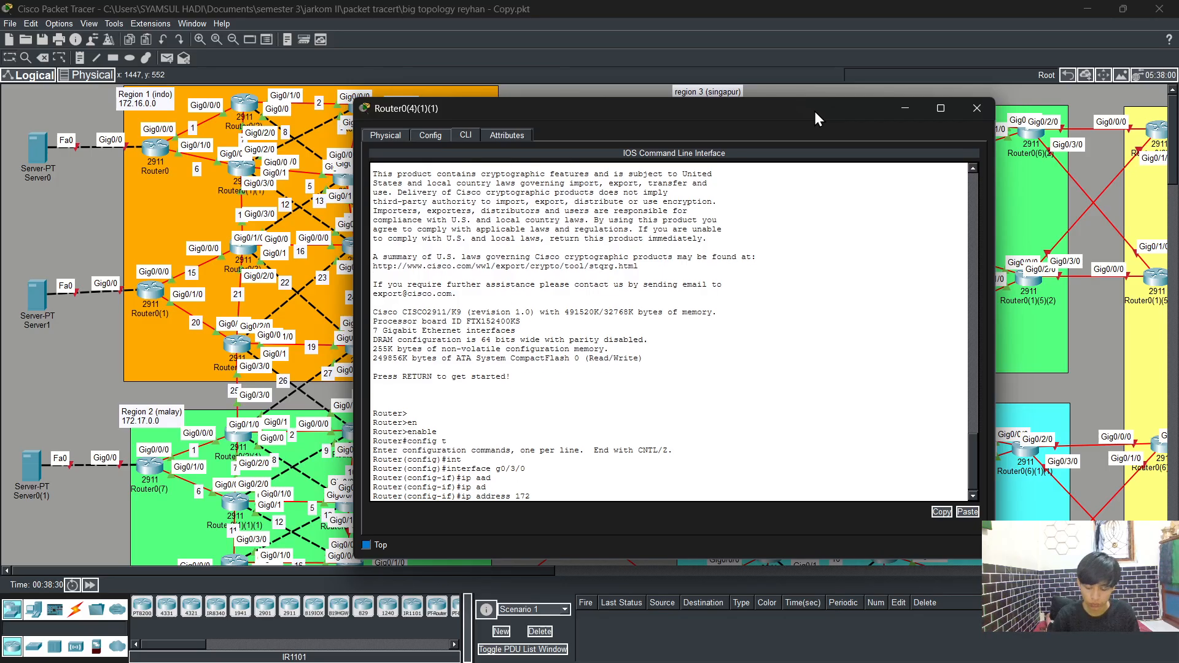
pyautogui.write('.1')
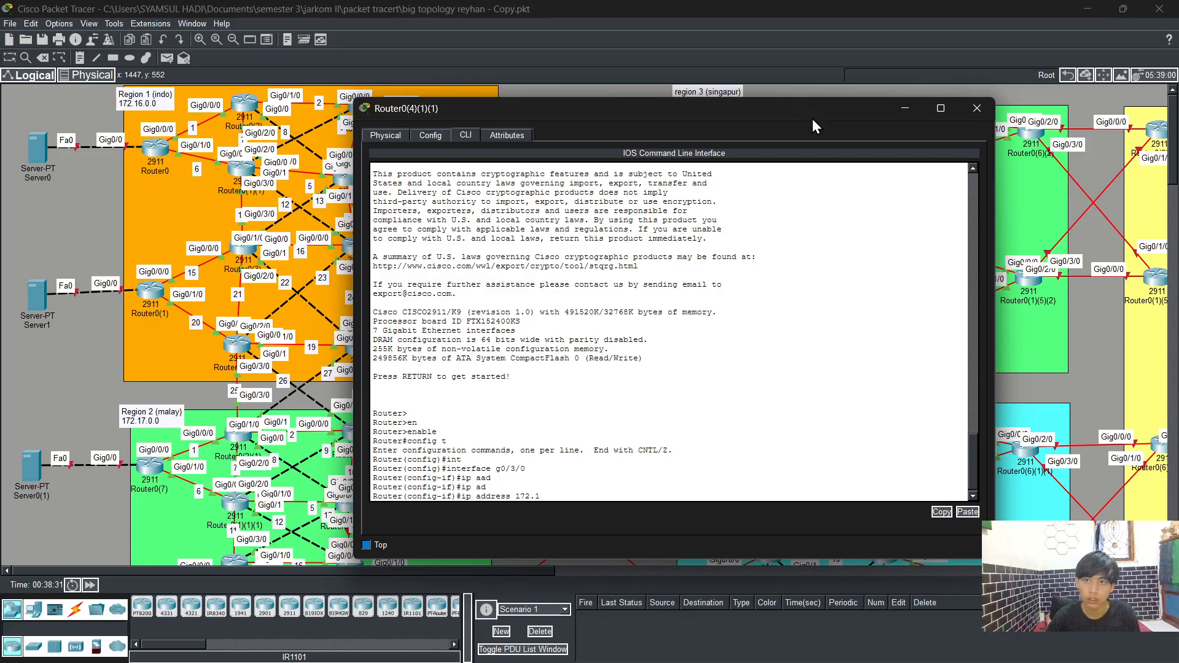
pyautogui.click(905, 108)
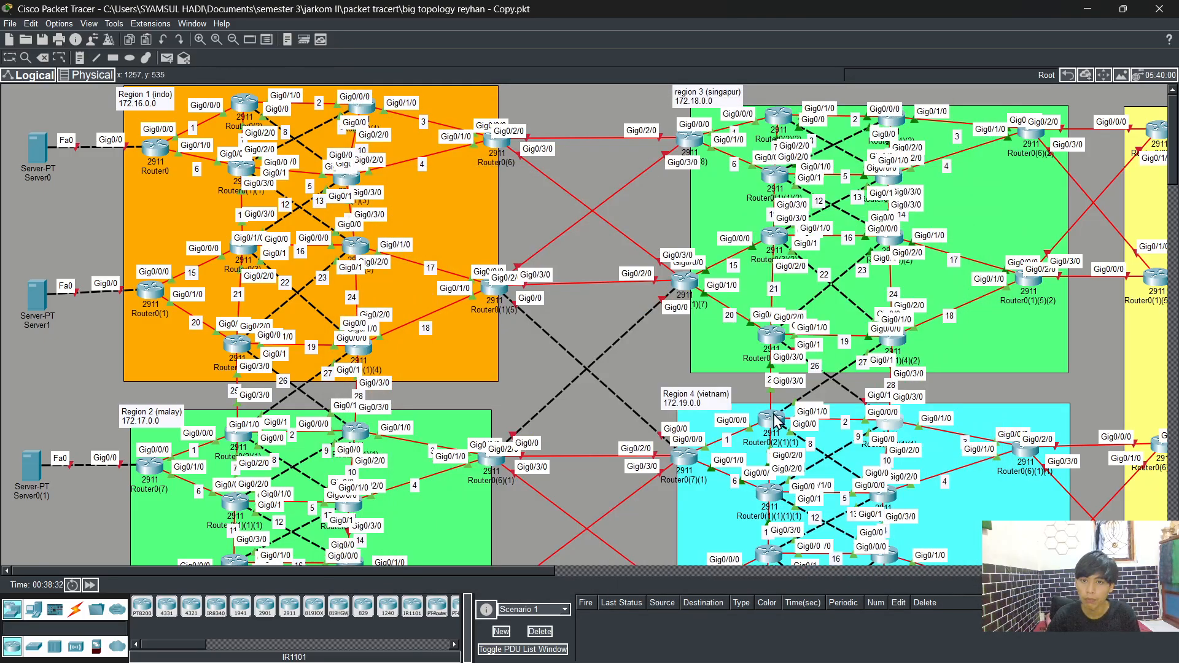
pyautogui.moveTo(777, 421)
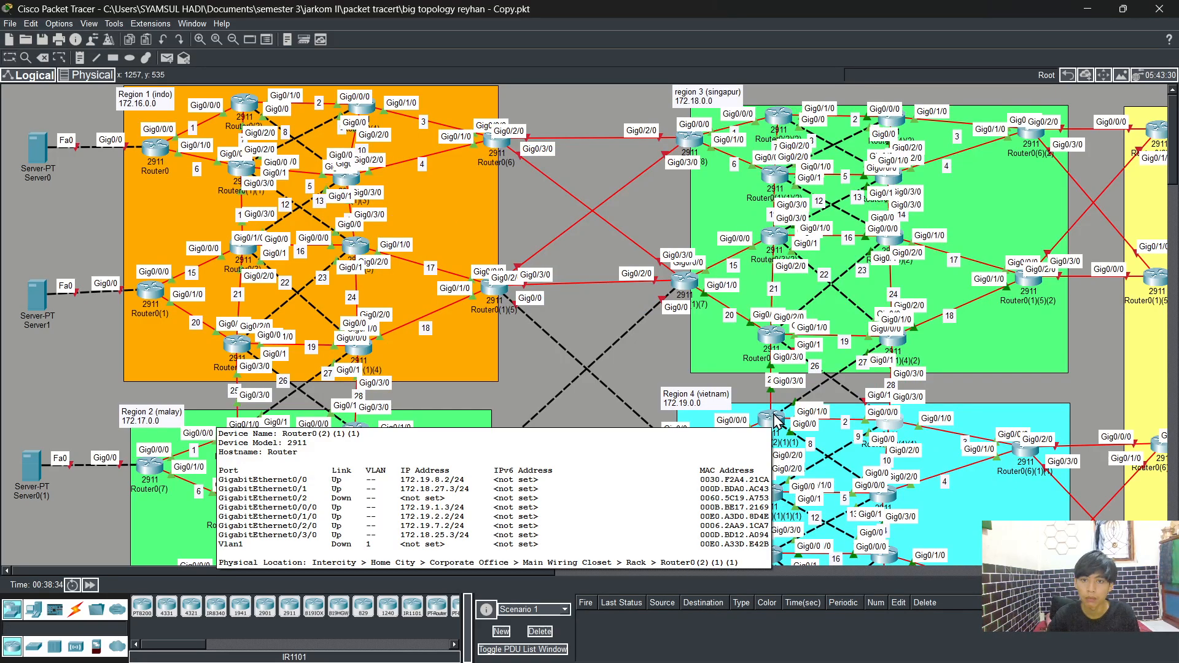
pyautogui.click(887, 428)
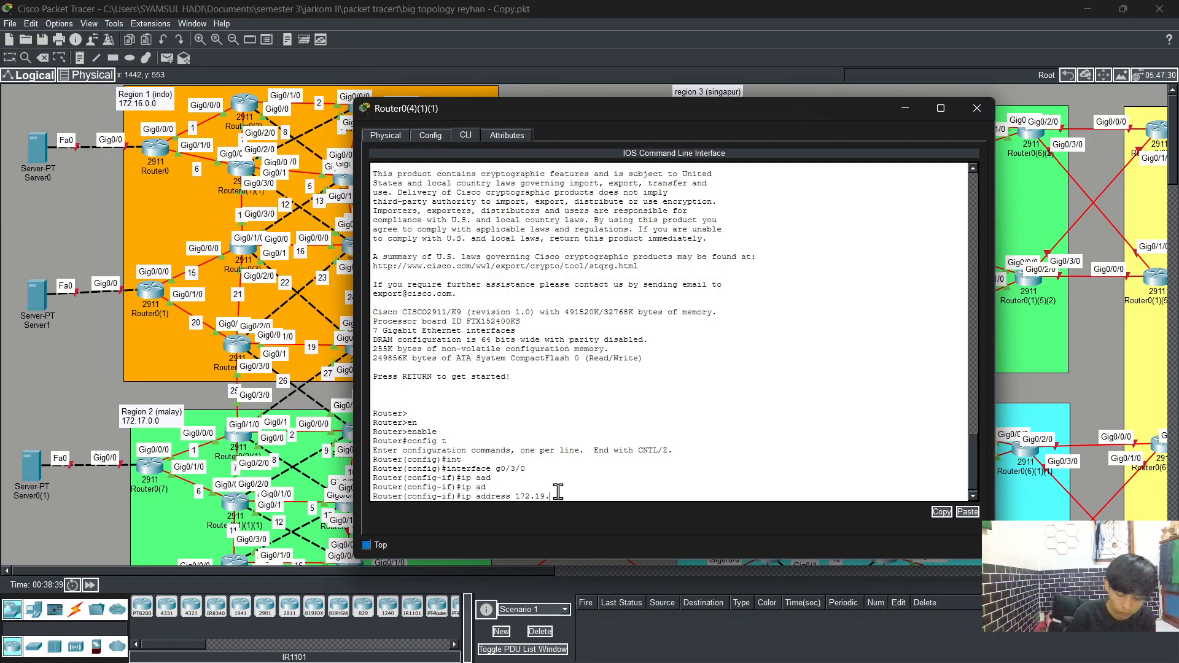
pyautogui.write('2')
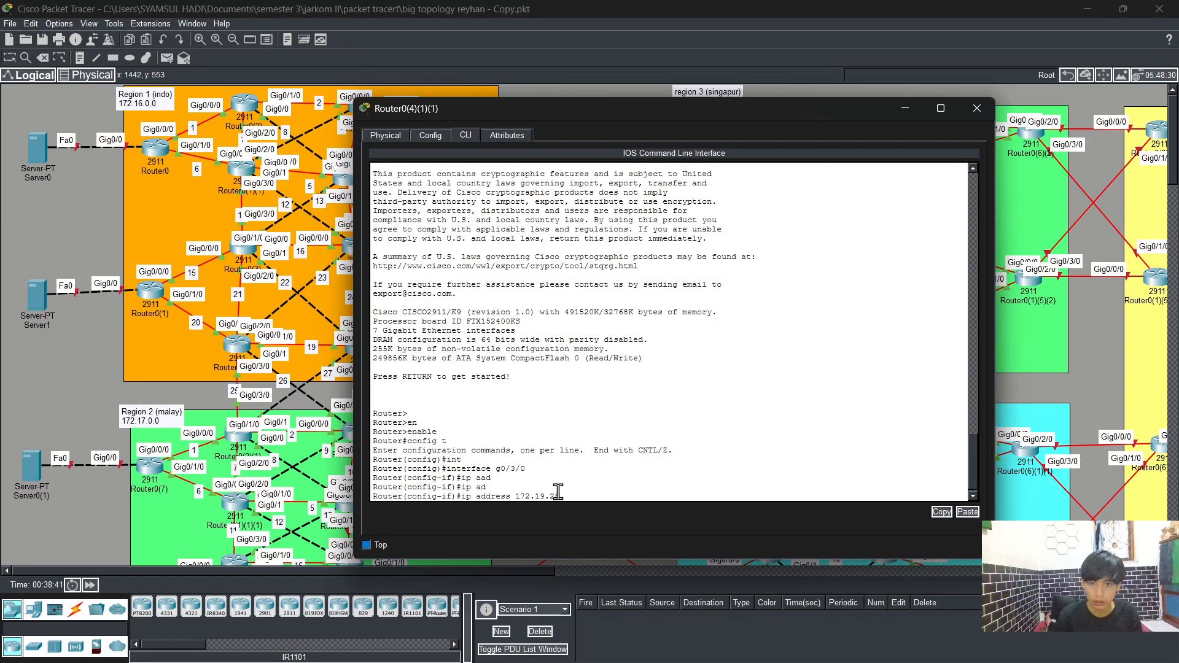
pyautogui.write('8.3')
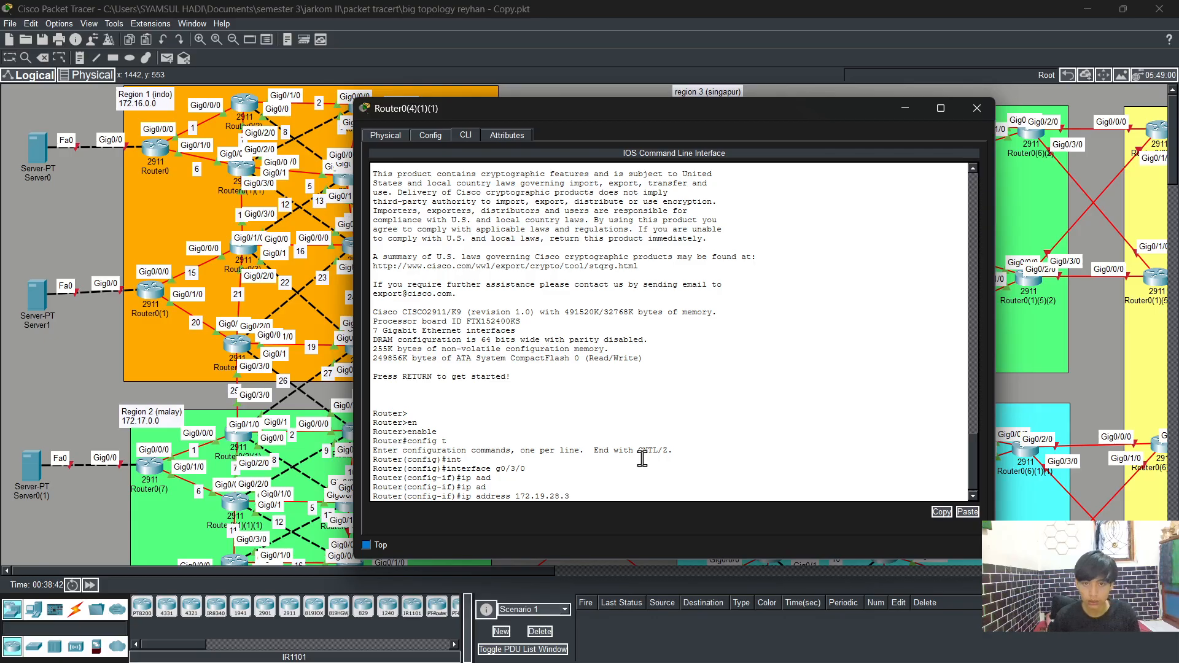
pyautogui.write(' 255.')
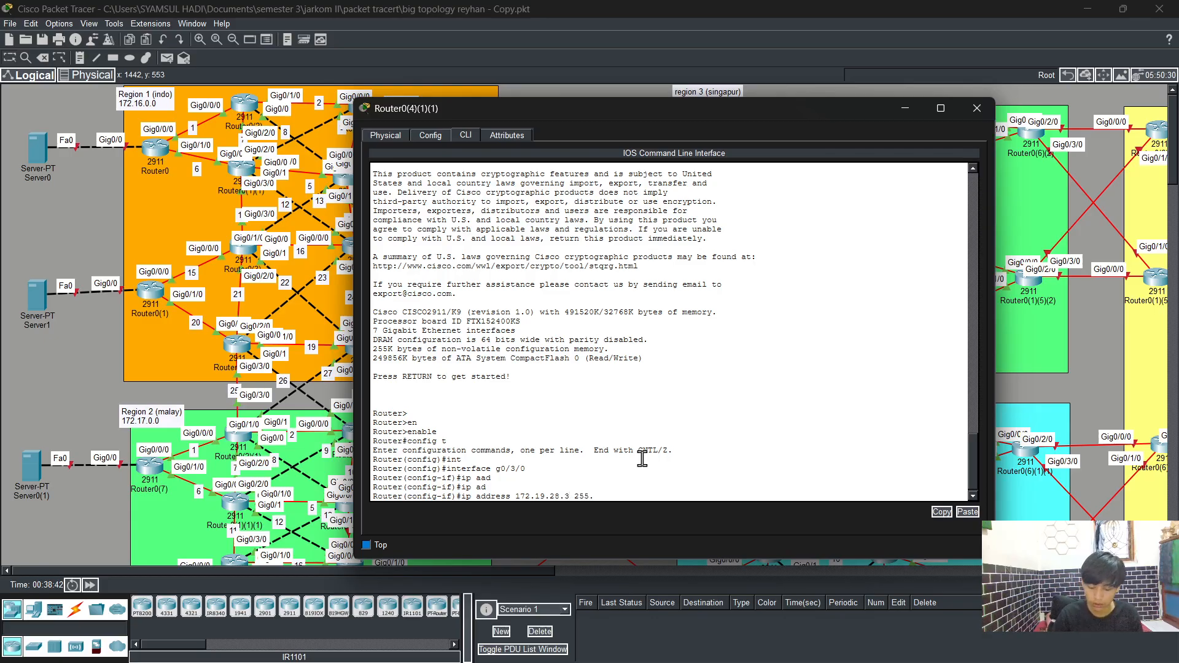
pyautogui.write('255.255.0')
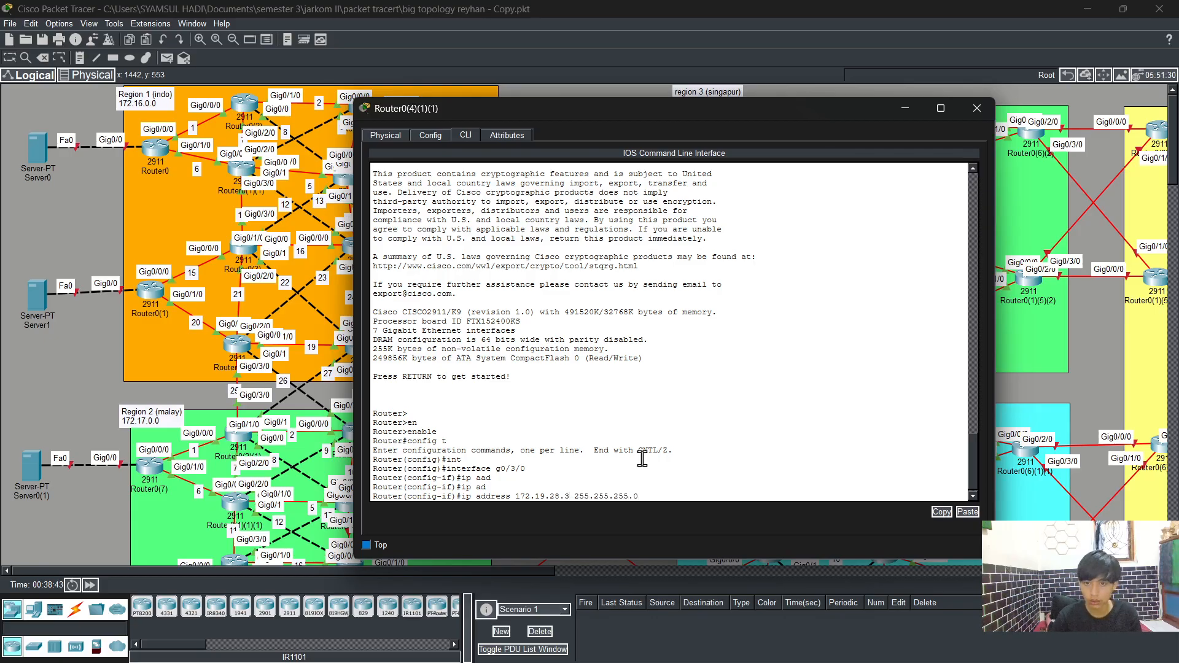
pyautogui.press('Return')
# Step: Bring interface GigabitEthernet0/3/0 up with the no shutdown command
pyautogui.write('NO SH')
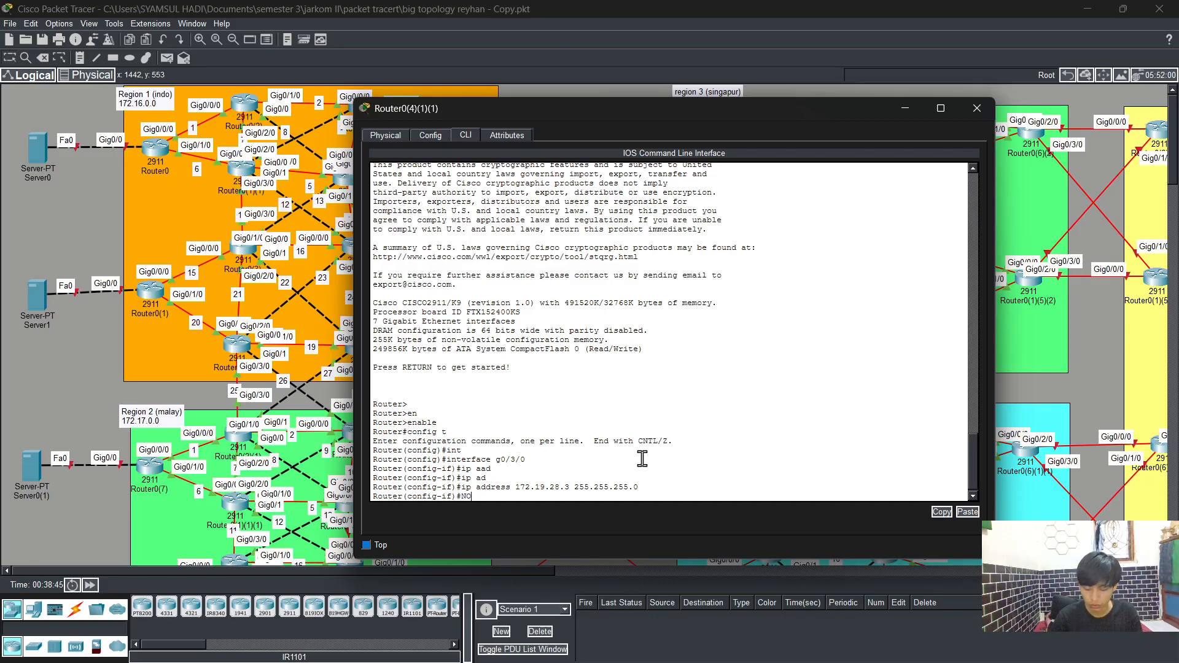
pyautogui.press('Tab')
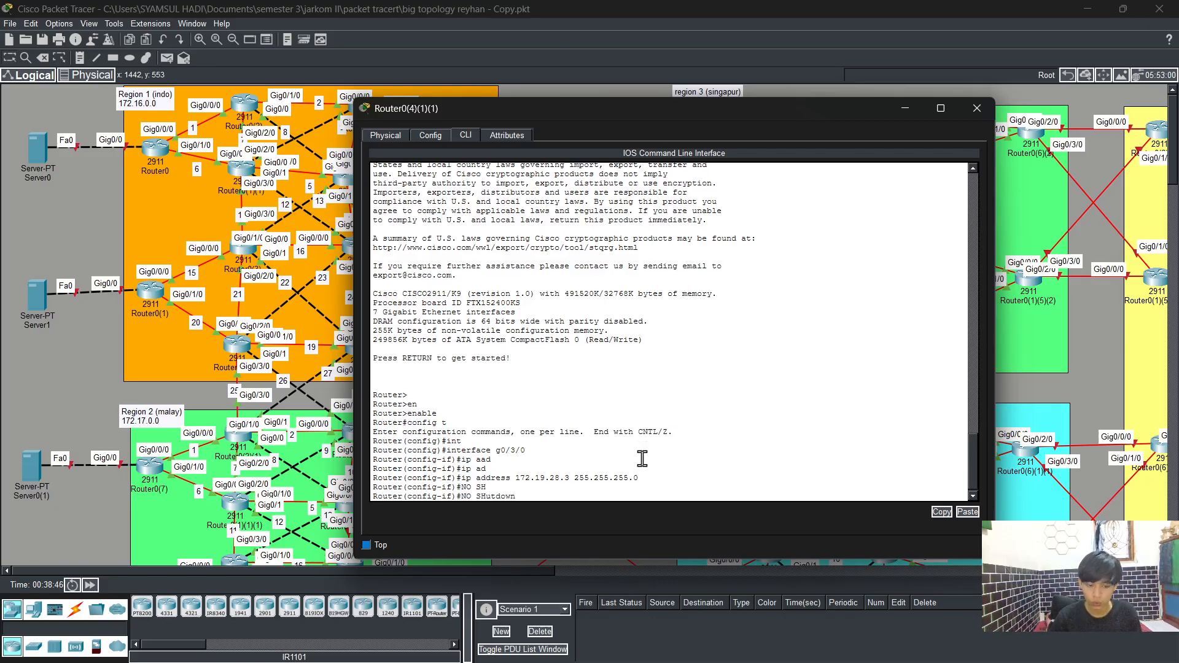
pyautogui.press('BackSpace')
pyautogui.press('BackSpace')
pyautogui.press('BackSpace')
pyautogui.press('BackSpace')
pyautogui.press('BackSpace')
pyautogui.press('BackSpace')
pyautogui.press('BackSpace')
pyautogui.press('BackSpace')
pyautogui.press('BackSpace')
pyautogui.press('BackSpace')
pyautogui.press('BackSpace')
pyautogui.press('BackSpace')
pyautogui.write('no sh')
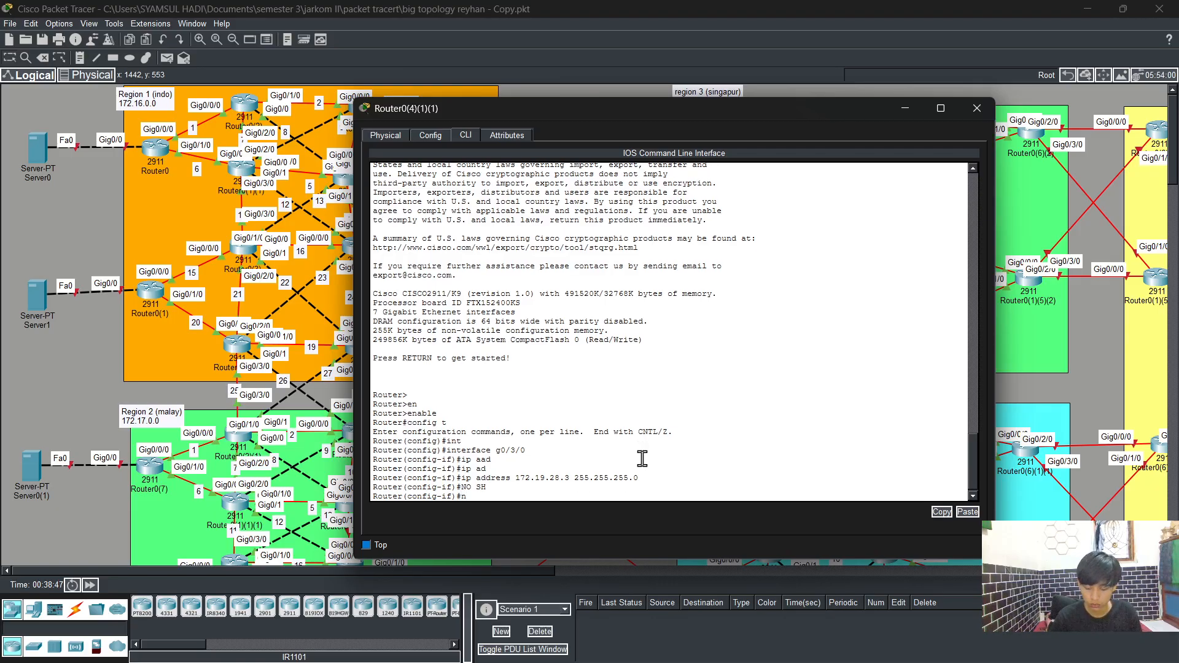
pyautogui.press('Tab')
pyautogui.press('Return')
# Step: Leave that interface, select GigabitEthernet0/1 and assign it IP address 172.19.26.3 with mask 255.255.255.0
pyautogui.press('Return')
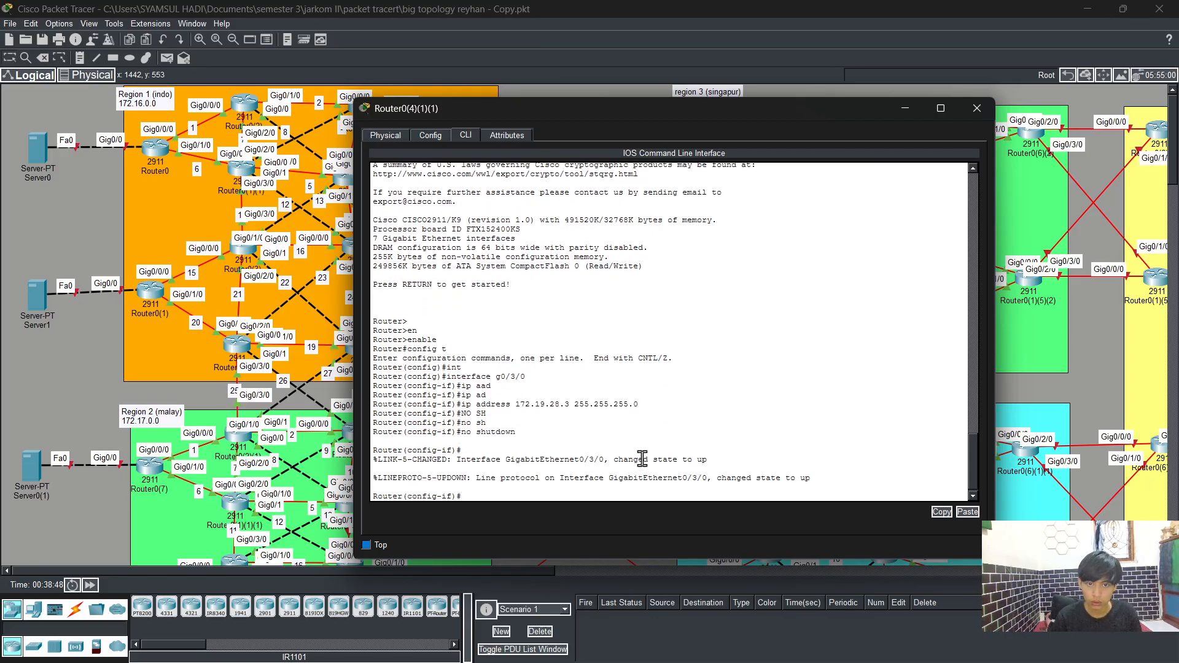
pyautogui.write('exit')
pyautogui.press('Return')
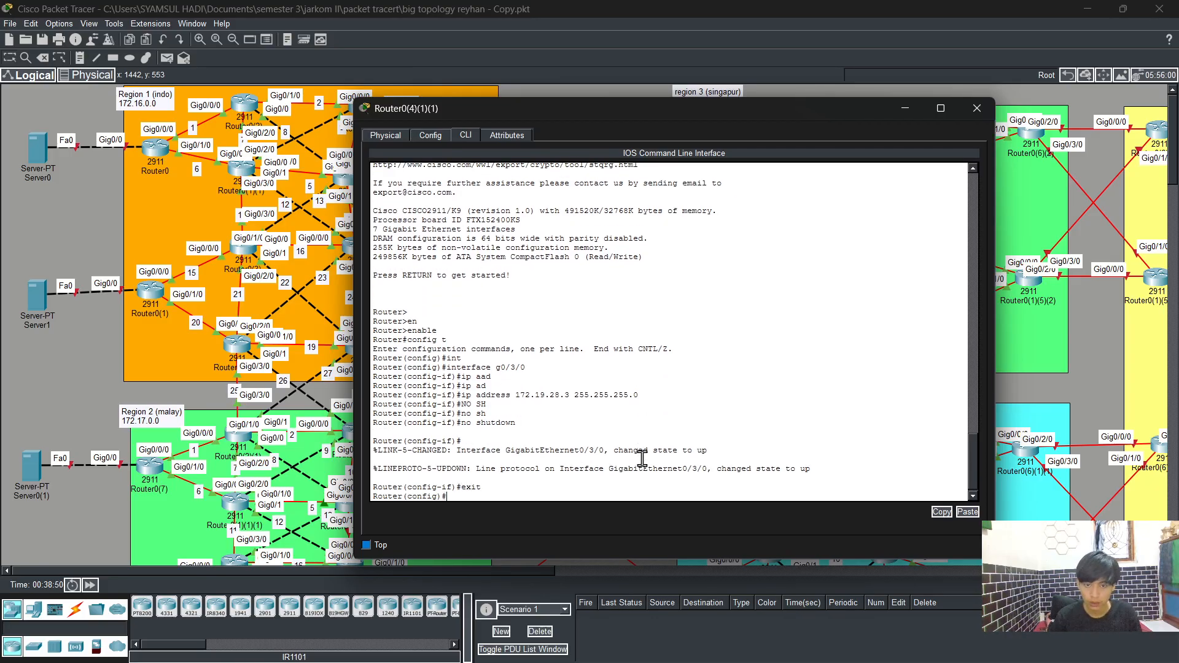
pyautogui.write('int')
pyautogui.press('Tab')
pyautogui.write('g0/1')
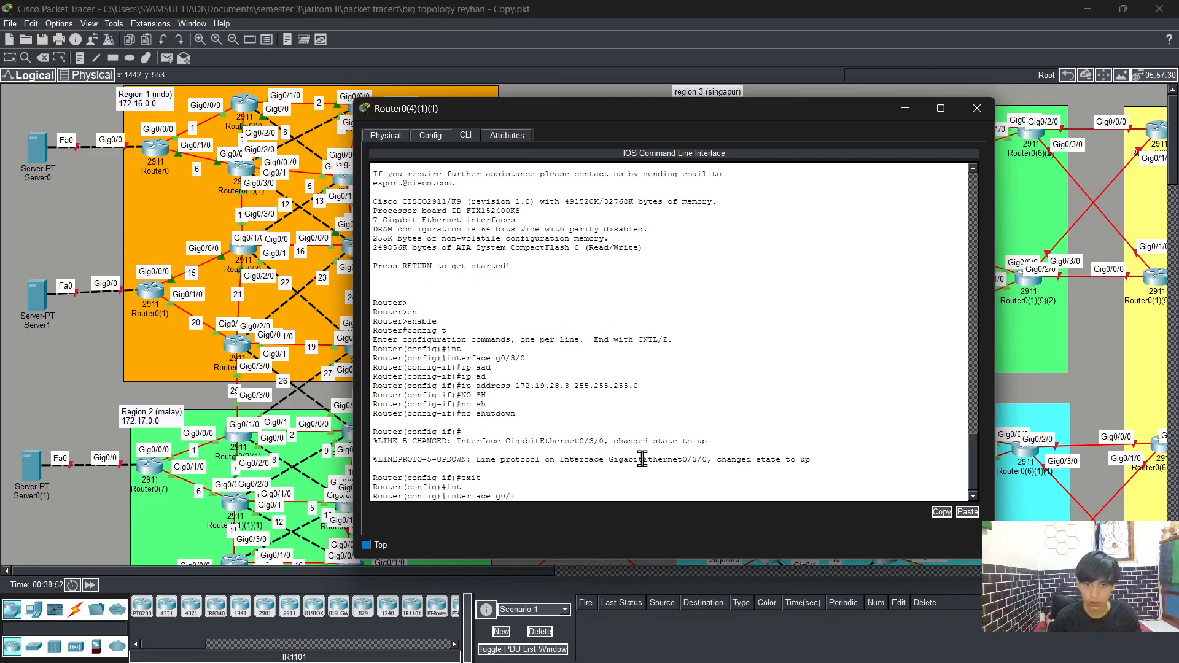
pyautogui.press('Return')
pyautogui.write('ip ad')
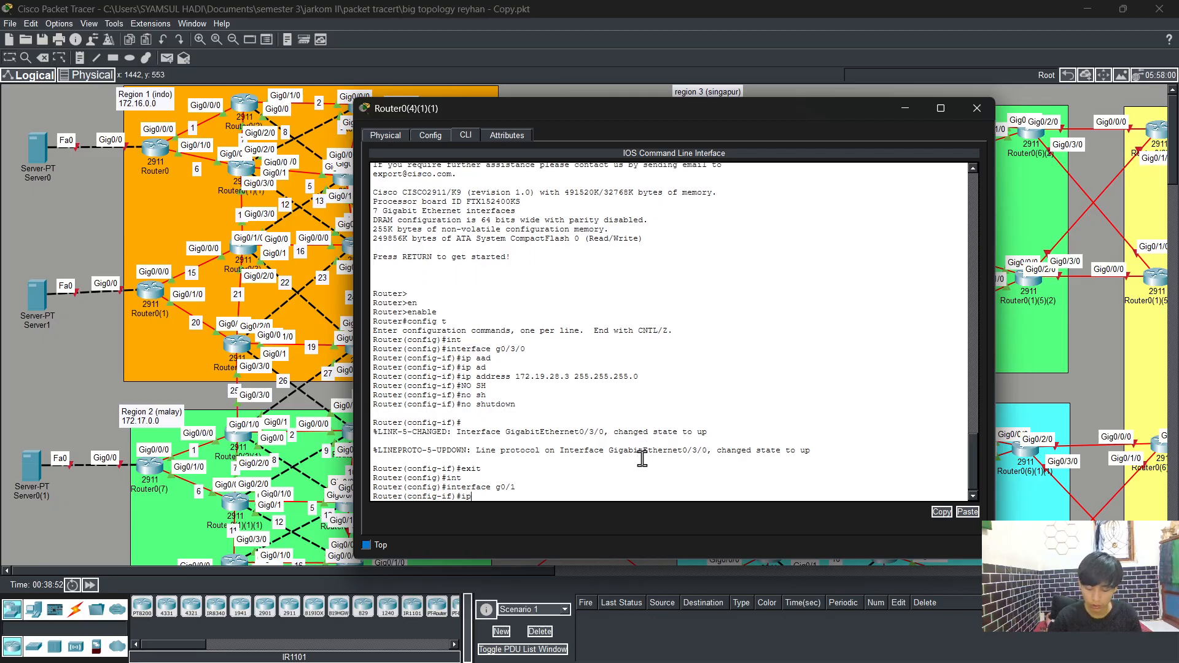
pyautogui.press('Tab')
pyautogui.write('172')
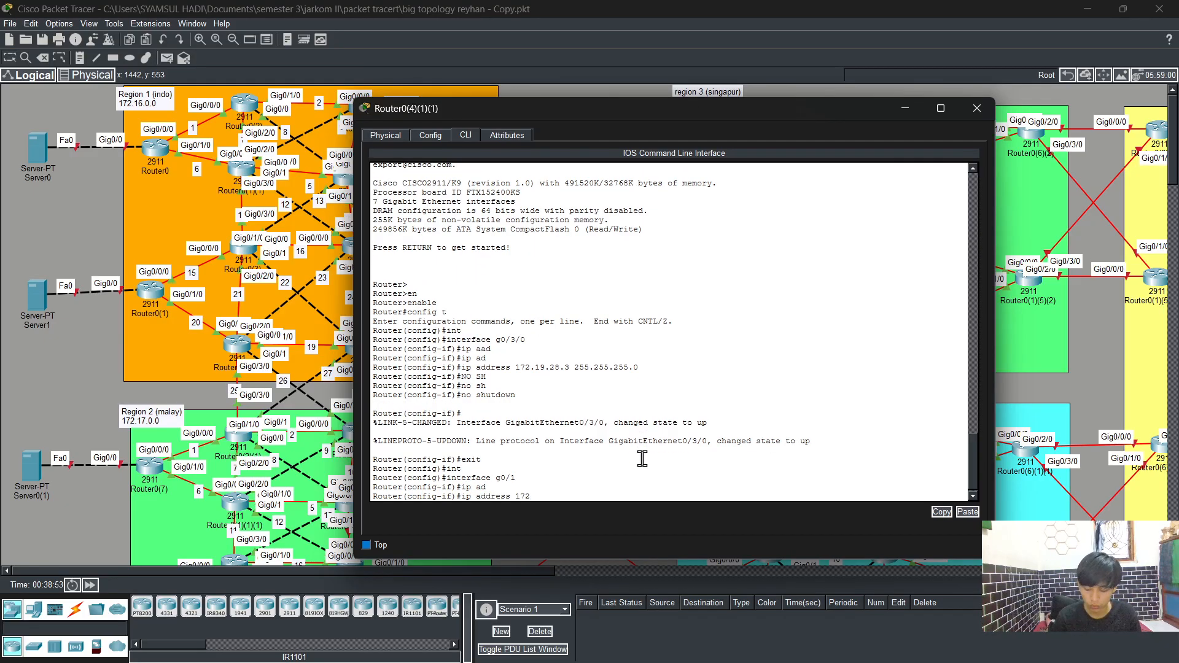
pyautogui.write('.19.')
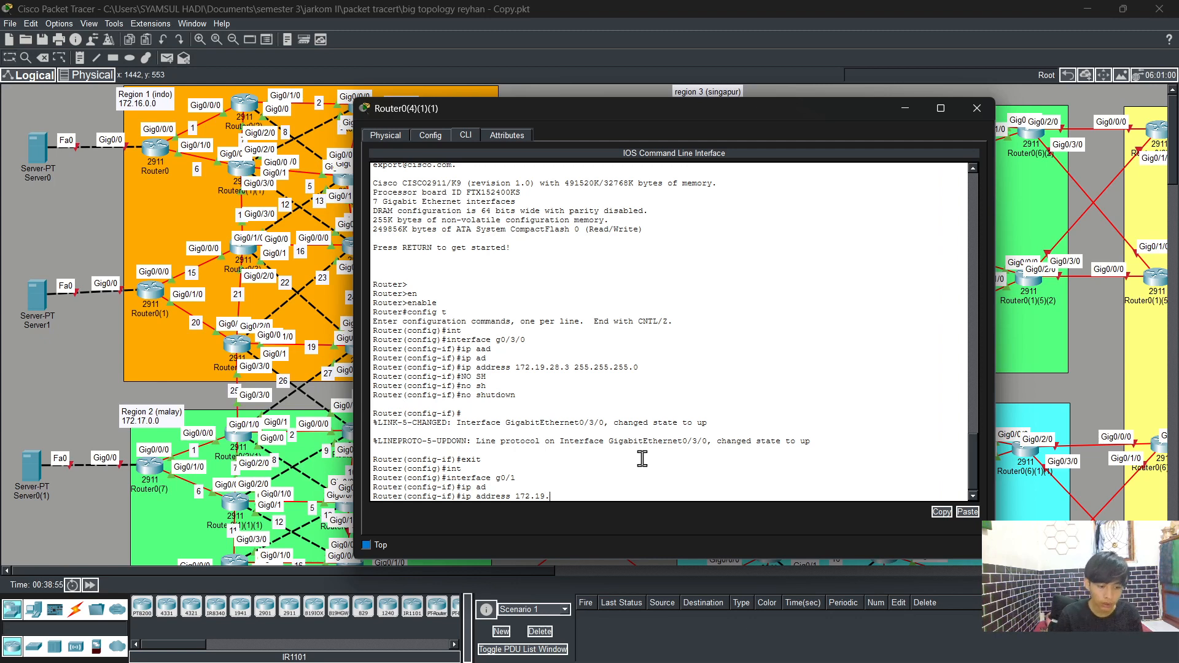
pyautogui.write('26')
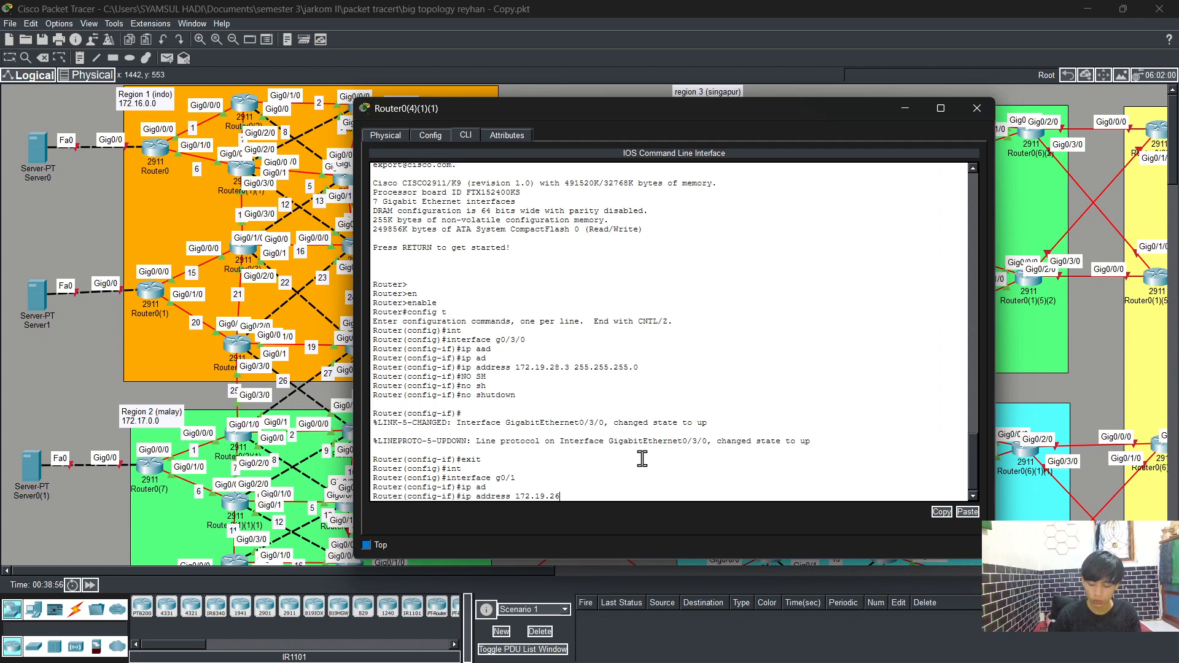
pyautogui.write('.3')
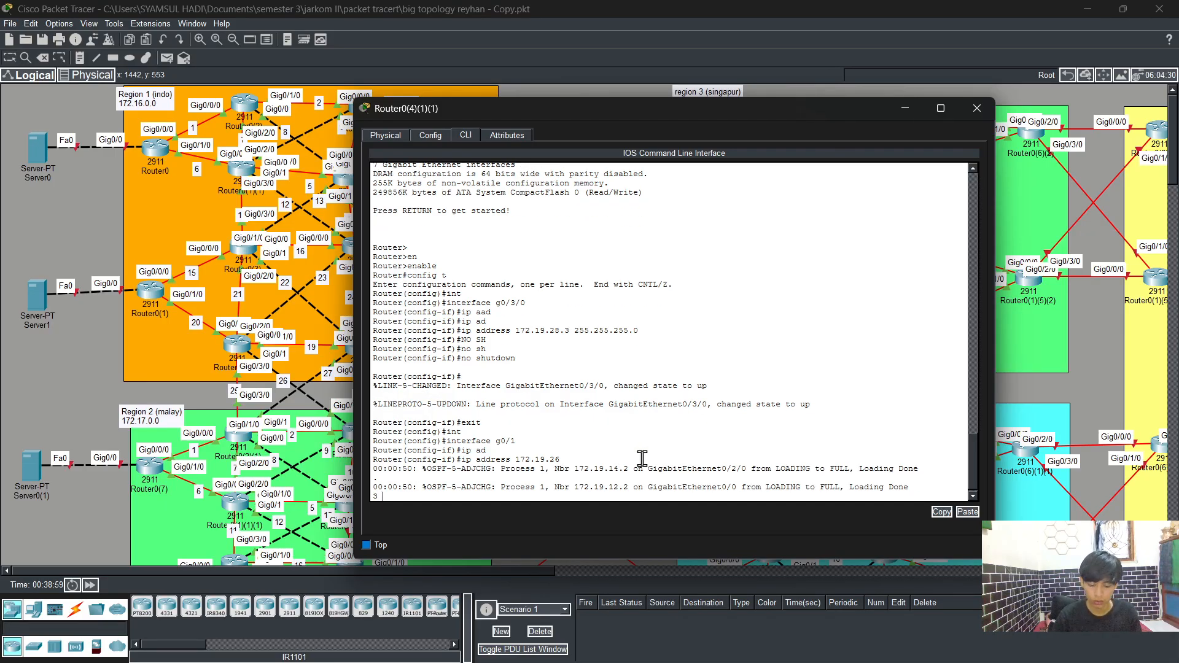
pyautogui.write(' 255.255')
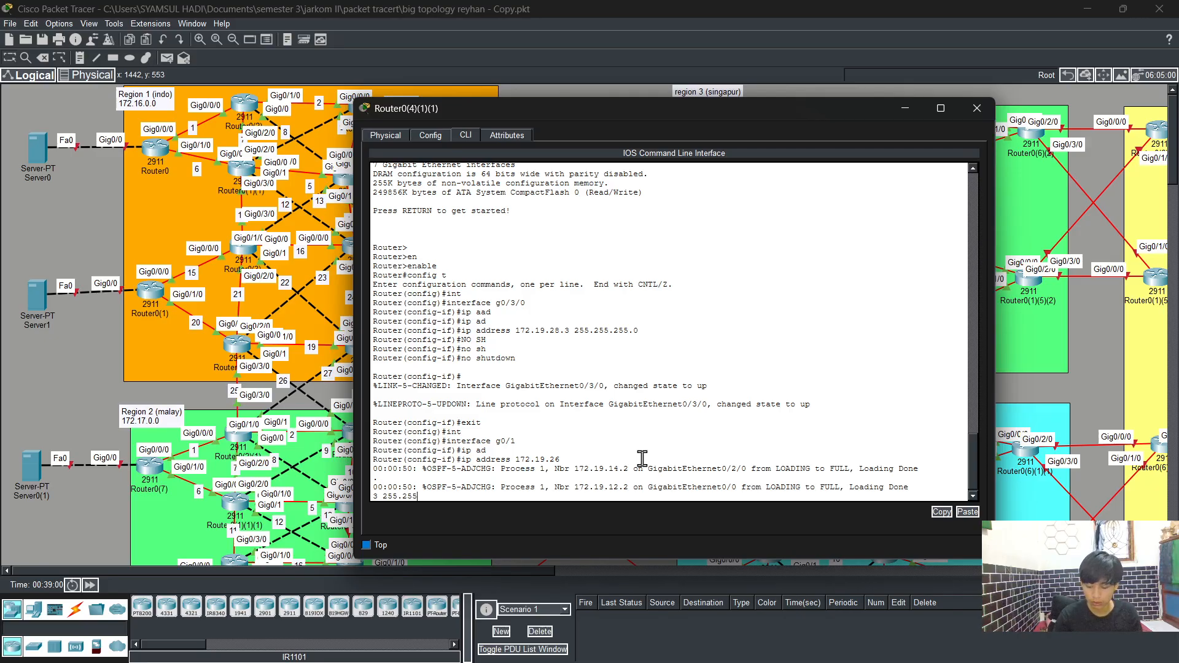
pyautogui.write('.255.0')
pyautogui.press('Return')
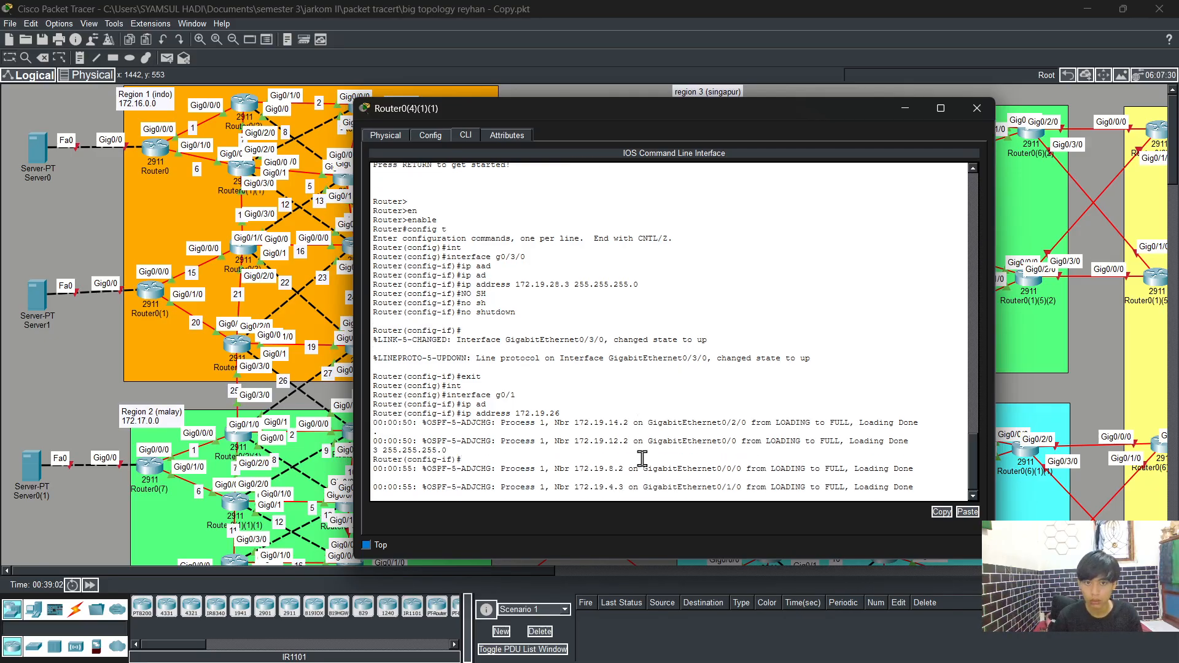
pyautogui.press('Return')
pyautogui.press('Return')
pyautogui.press('Up')
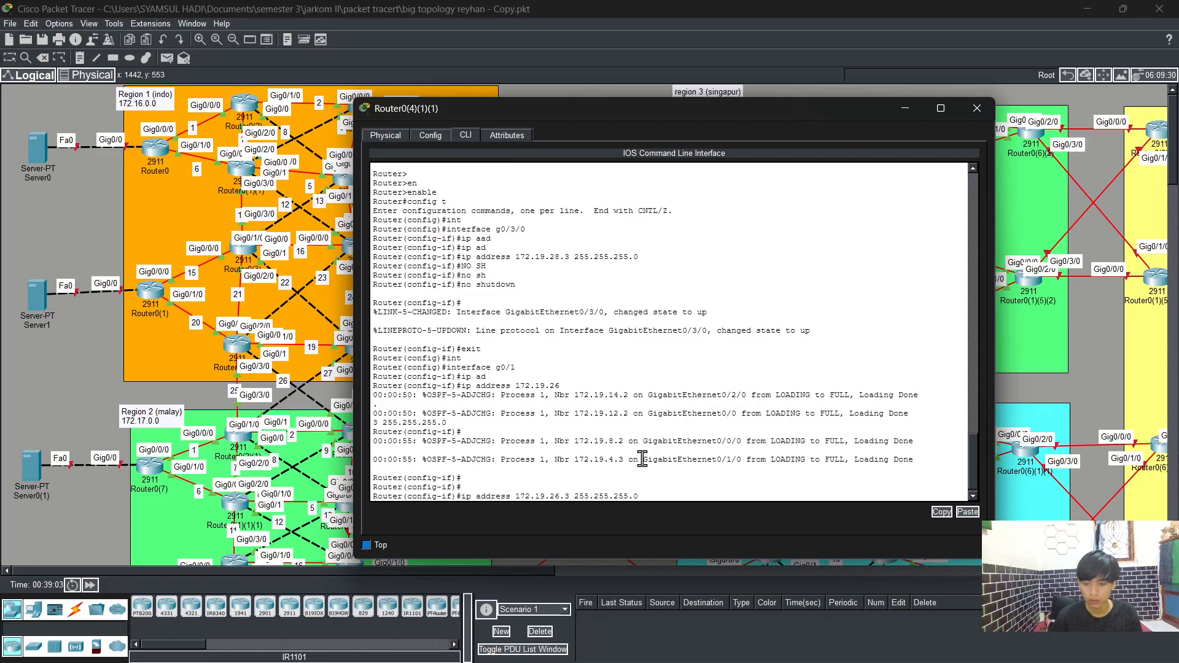
pyautogui.press('Return')
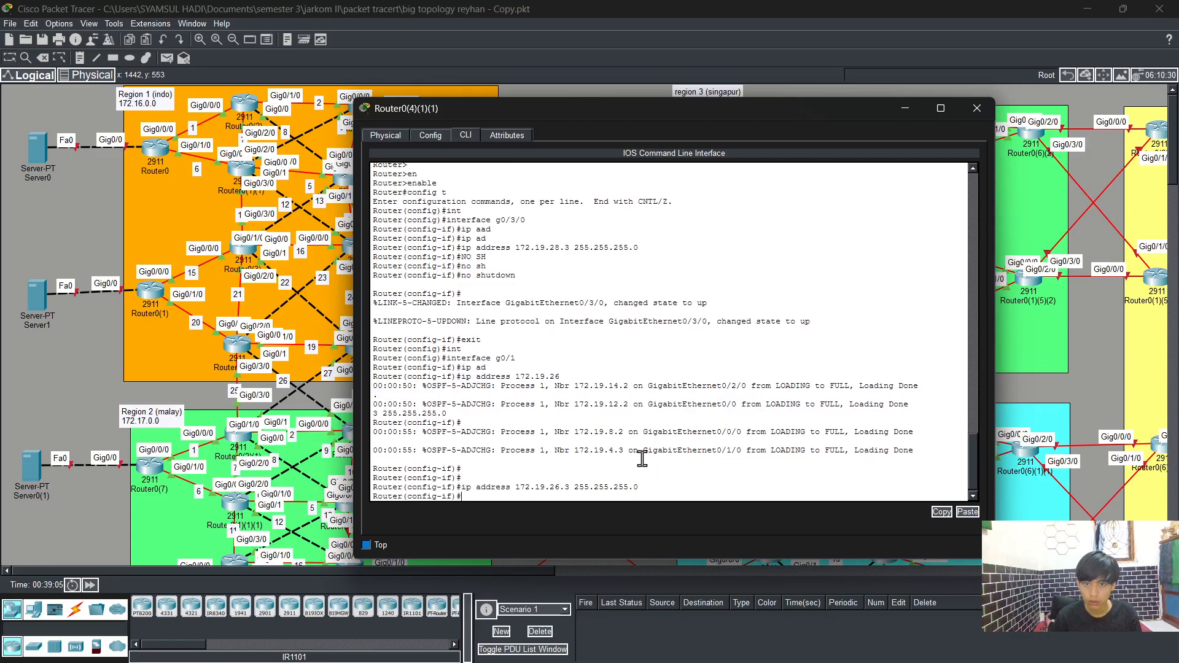
# Step: Enable GigabitEthernet0/1 with no shutdown and exit back to global configuration mode
pyautogui.write('no sh')
pyautogui.press('Tab')
pyautogui.press('Return')
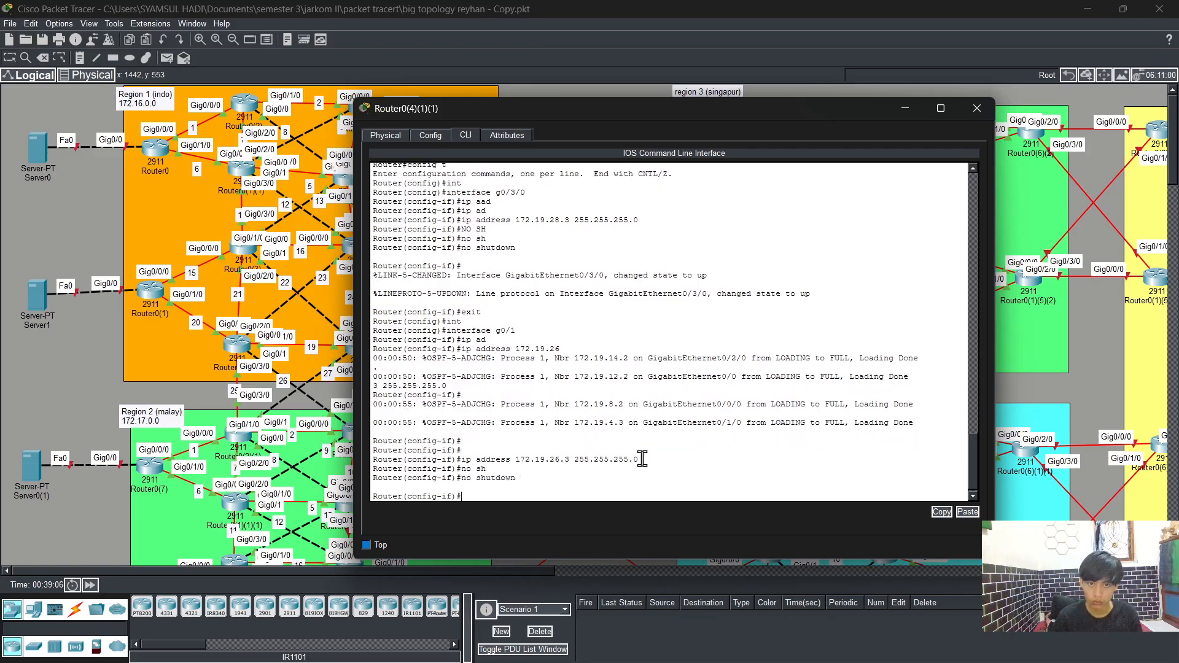
pyautogui.press('Return')
pyautogui.write('exi')
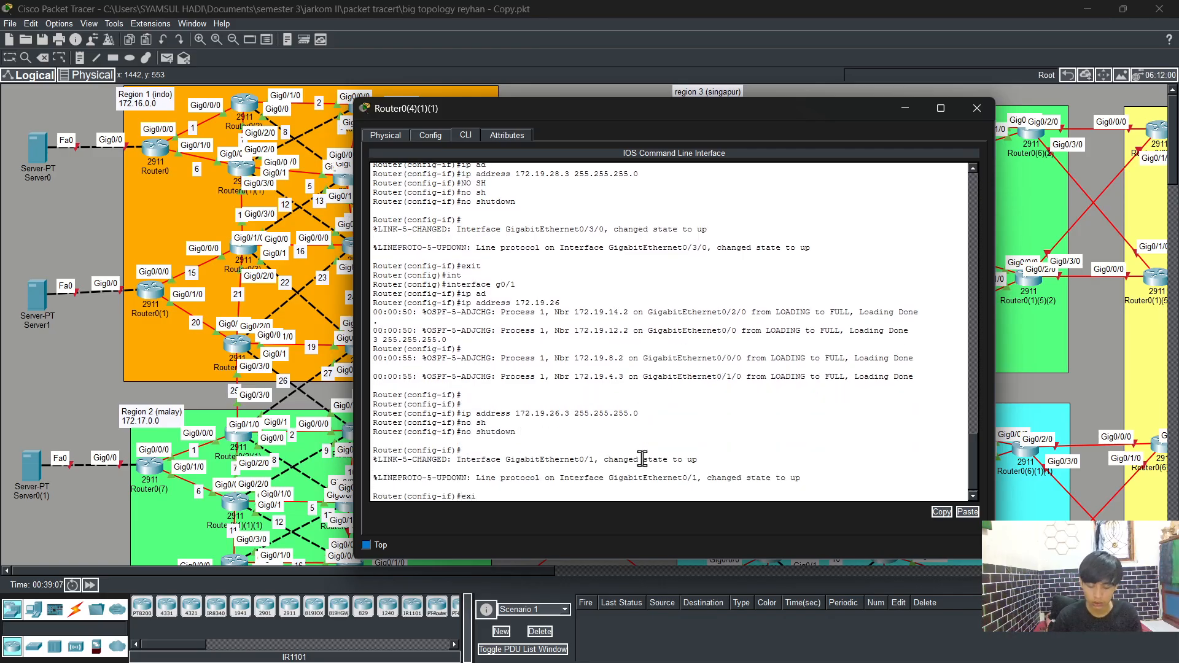
pyautogui.write('t')
pyautogui.press('Return')
pyautogui.press('Return')
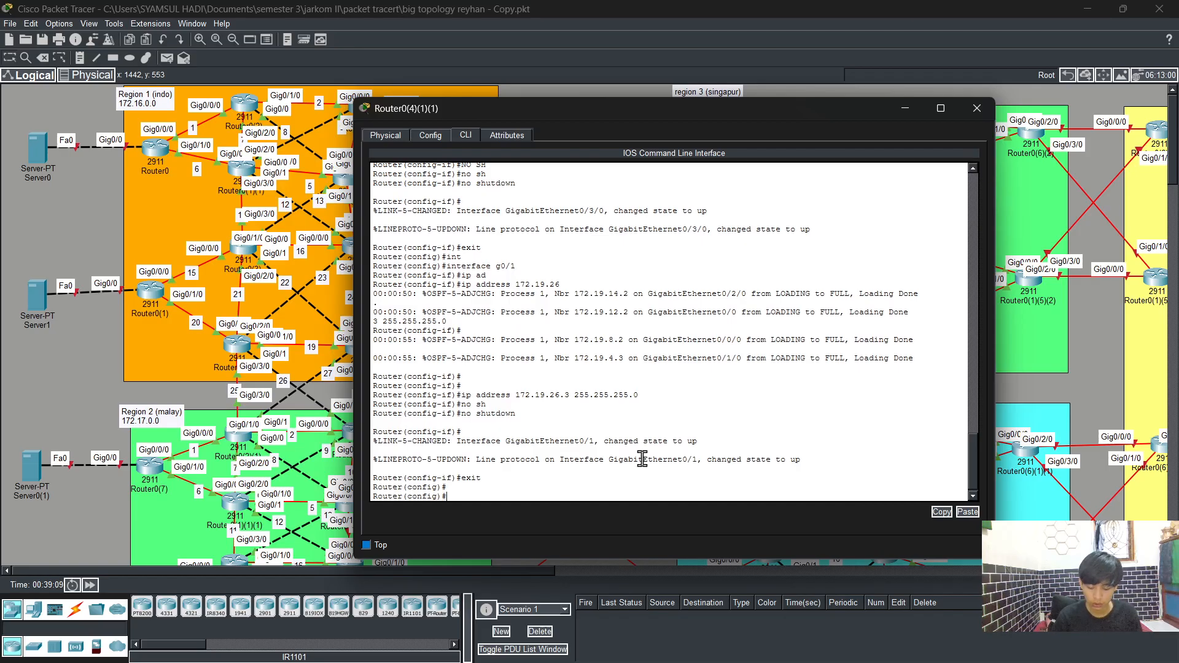
# Step: Start OSPF process 1 and turn on log-adjacency-changes
pyautogui.write('rout')
pyautogui.press('Tab')
pyautogui.write('er os')
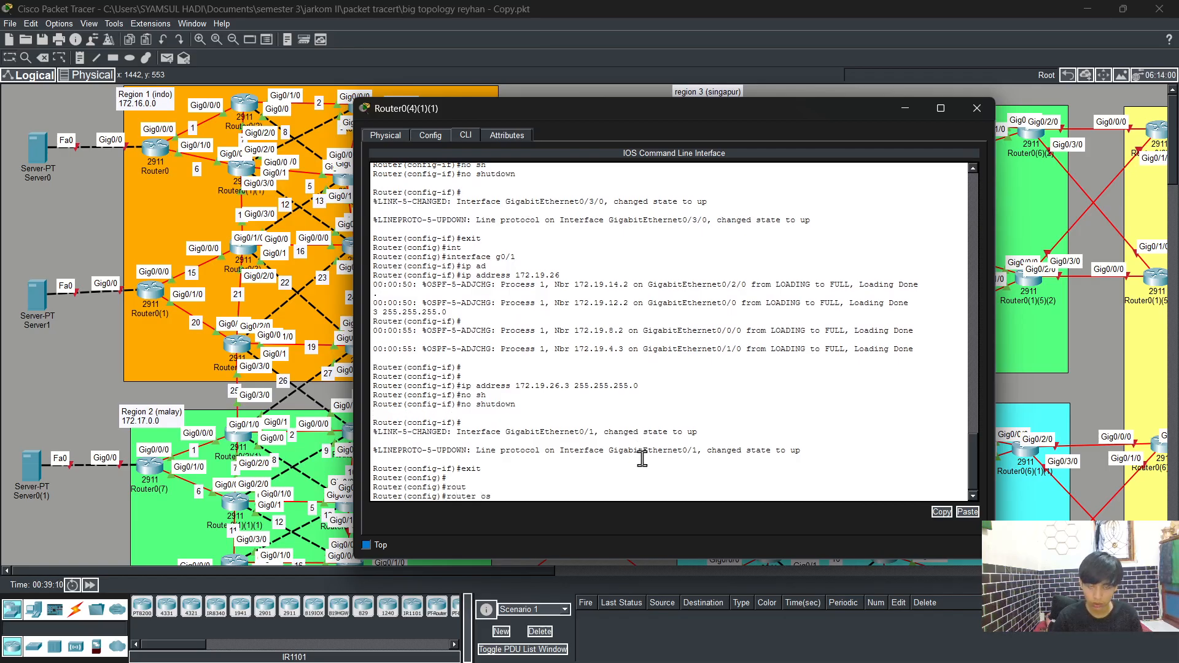
pyautogui.press('Tab')
pyautogui.write('1')
pyautogui.press('Return')
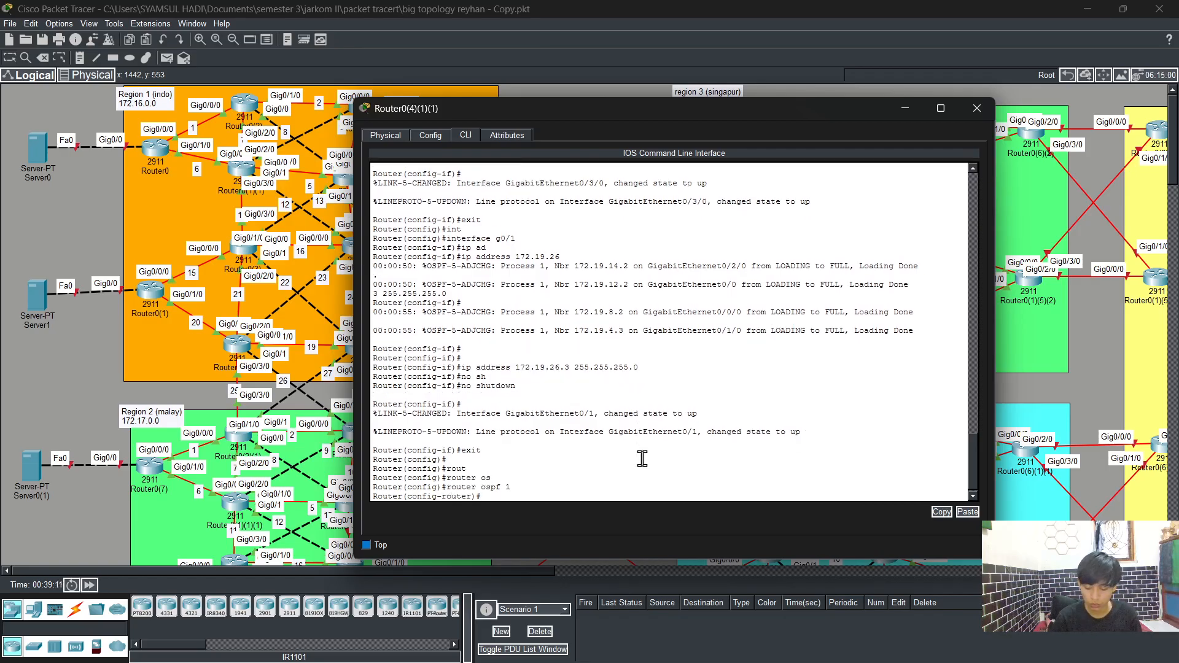
pyautogui.write('log')
pyautogui.press('Tab')
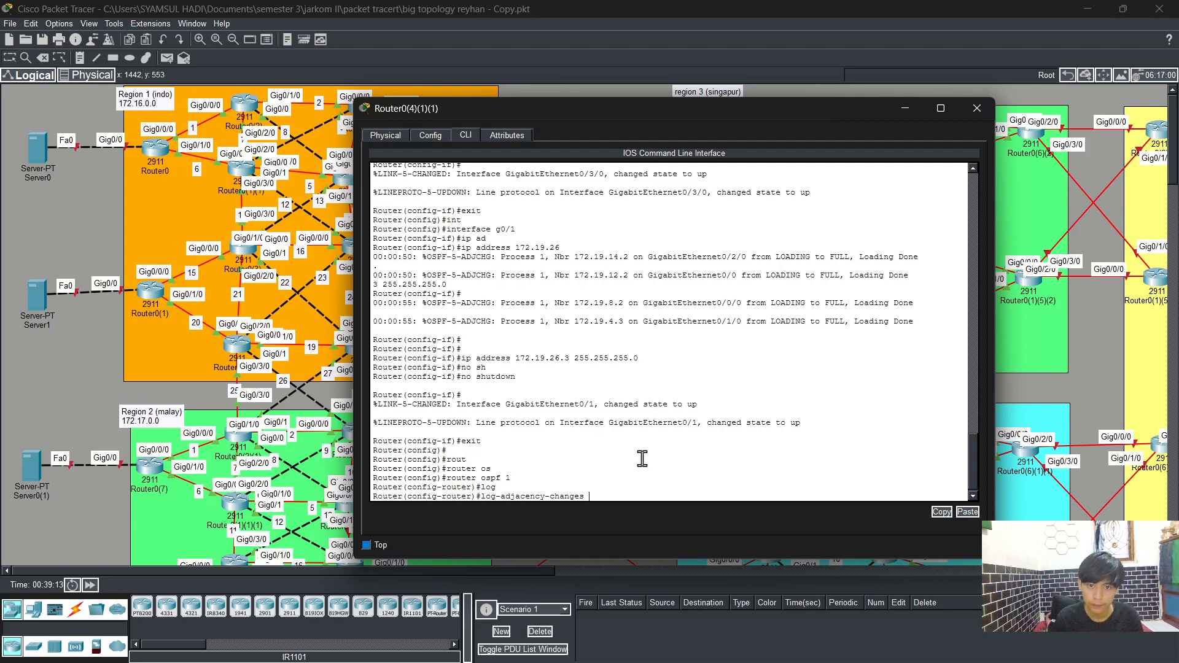
pyautogui.press('Return')
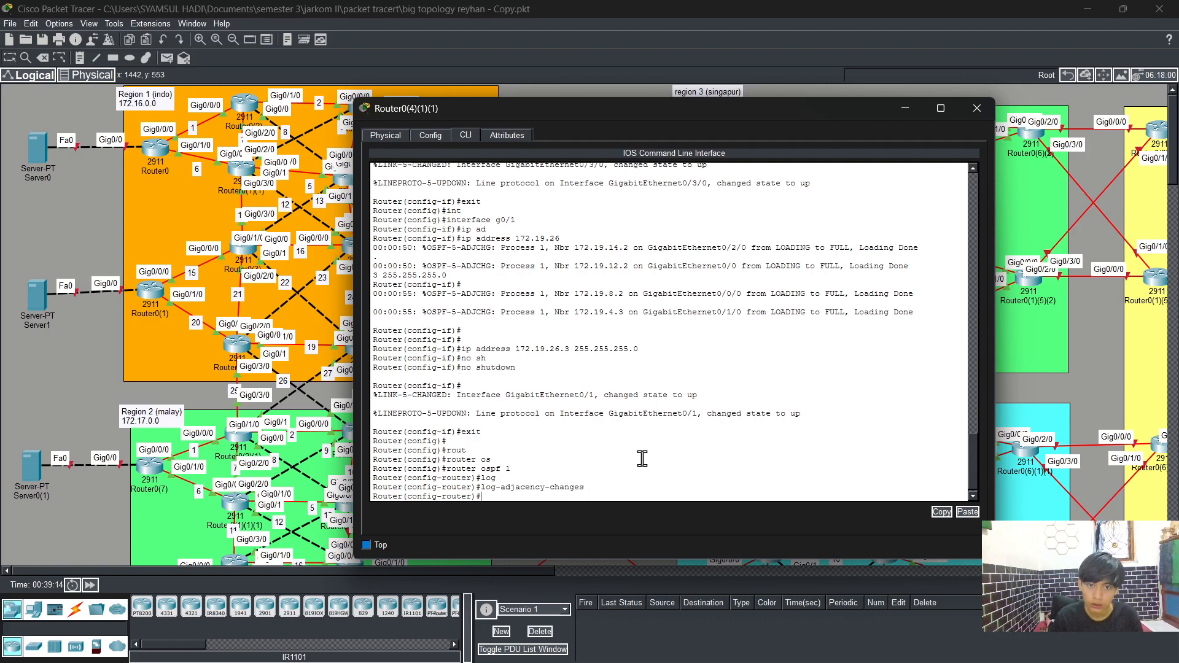
# Step: Advertise networks 172.19.28.0 and 172.19.26.0 with wildcard 0.0.0.255 in OSPF area 0
pyautogui.write('net')
pyautogui.press('Tab')
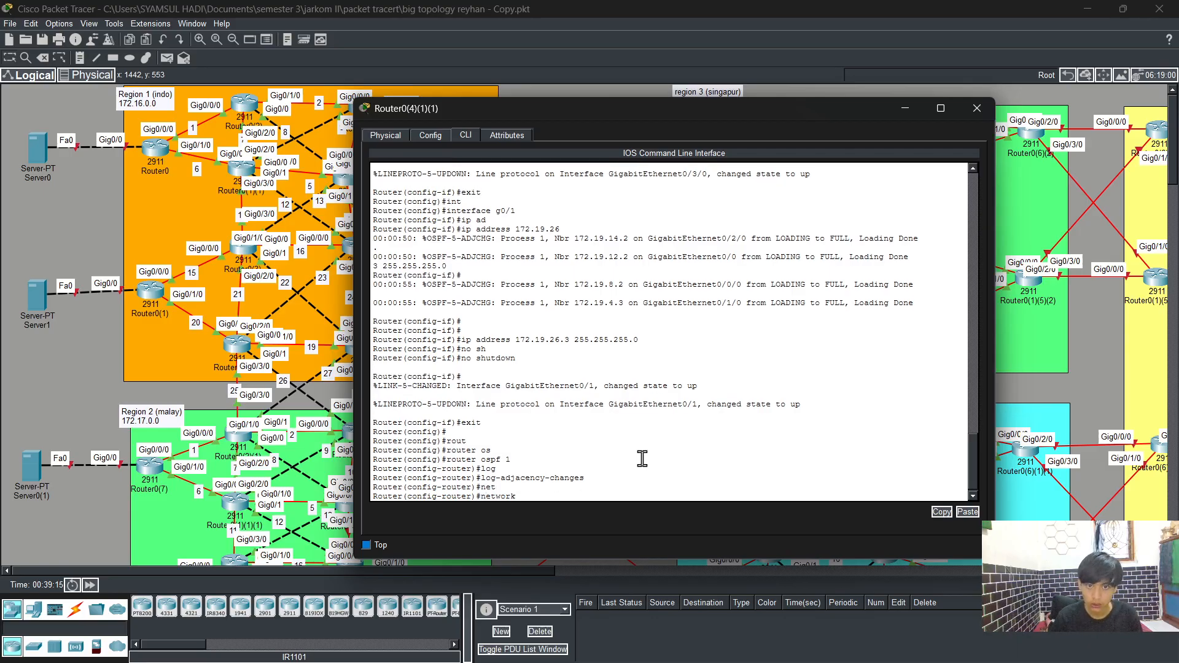
pyautogui.press('Return')
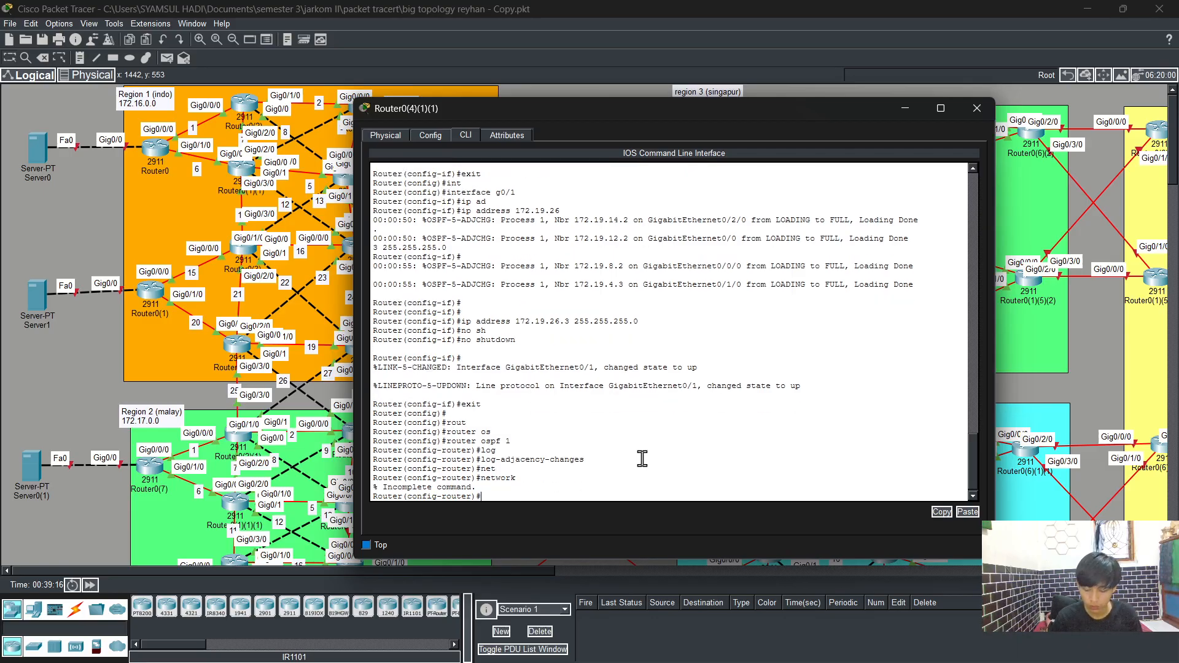
pyautogui.press('Up')
pyautogui.write('172')
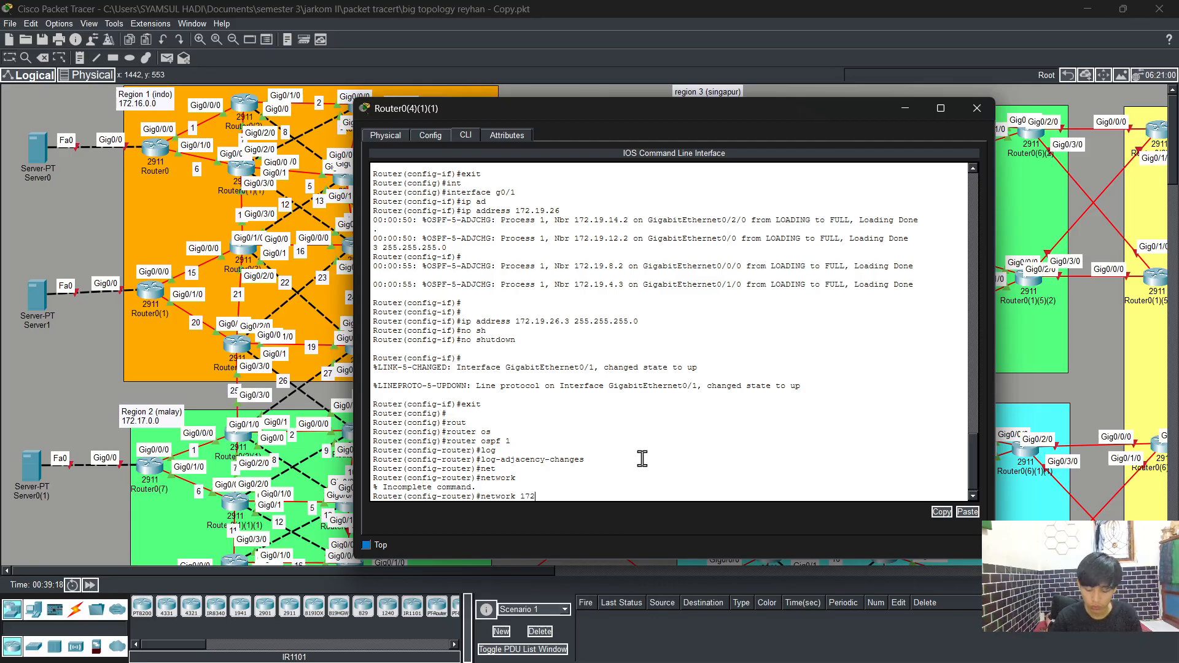
pyautogui.write('.19.')
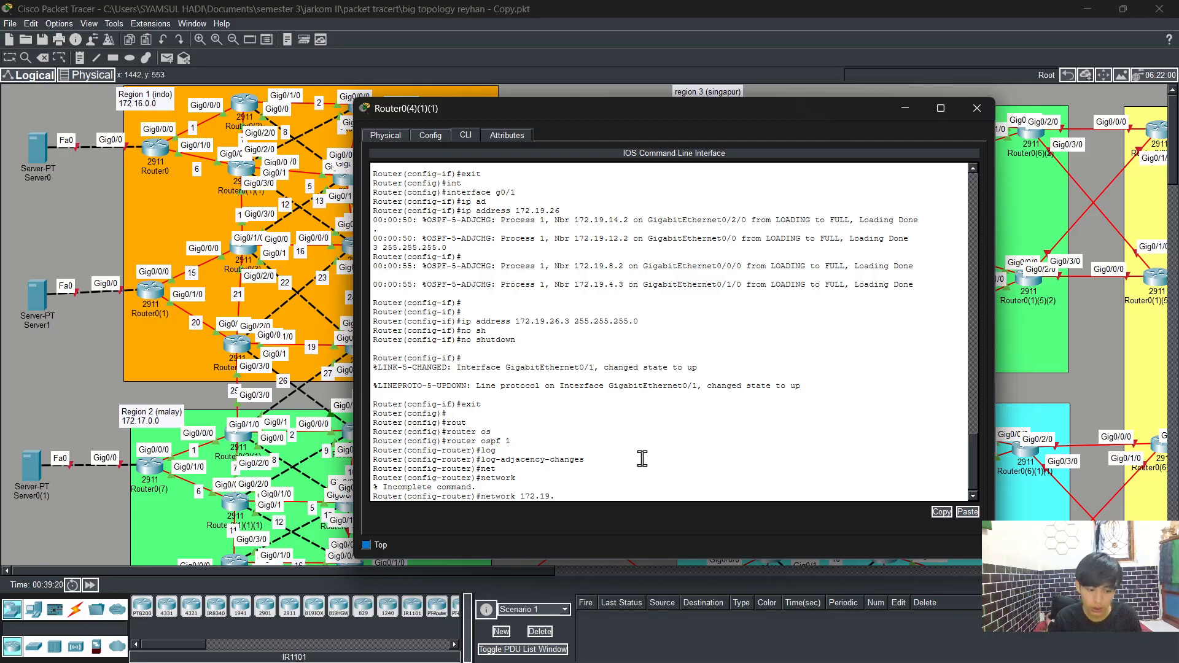
pyautogui.write('2')
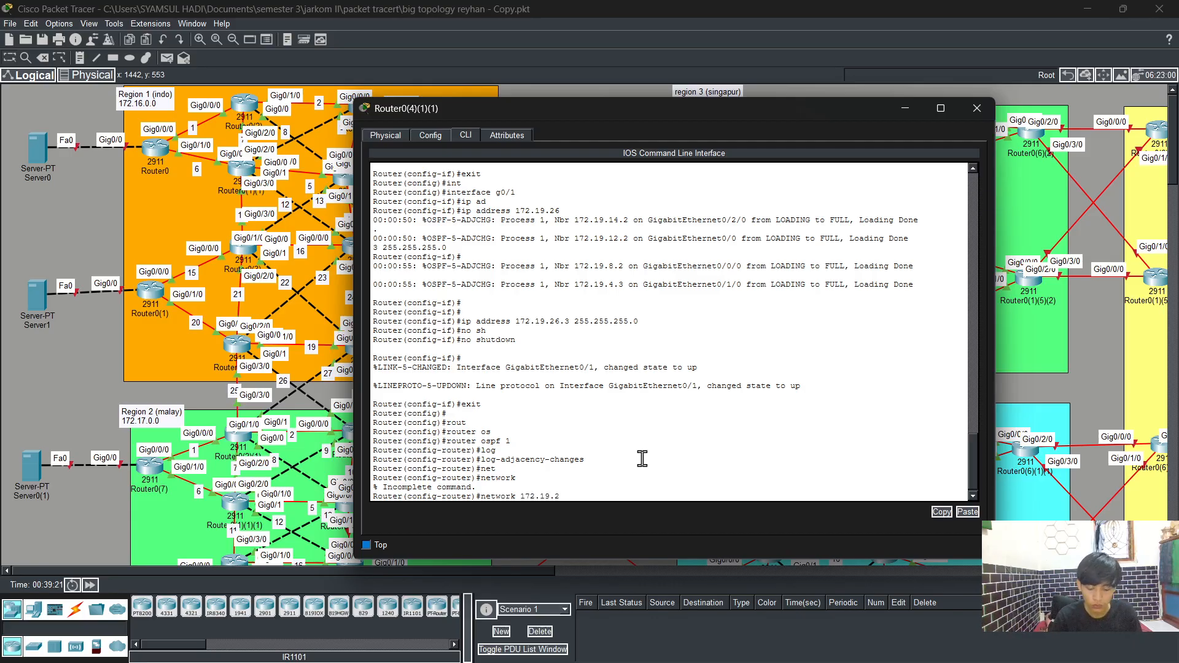
pyautogui.write('8.0')
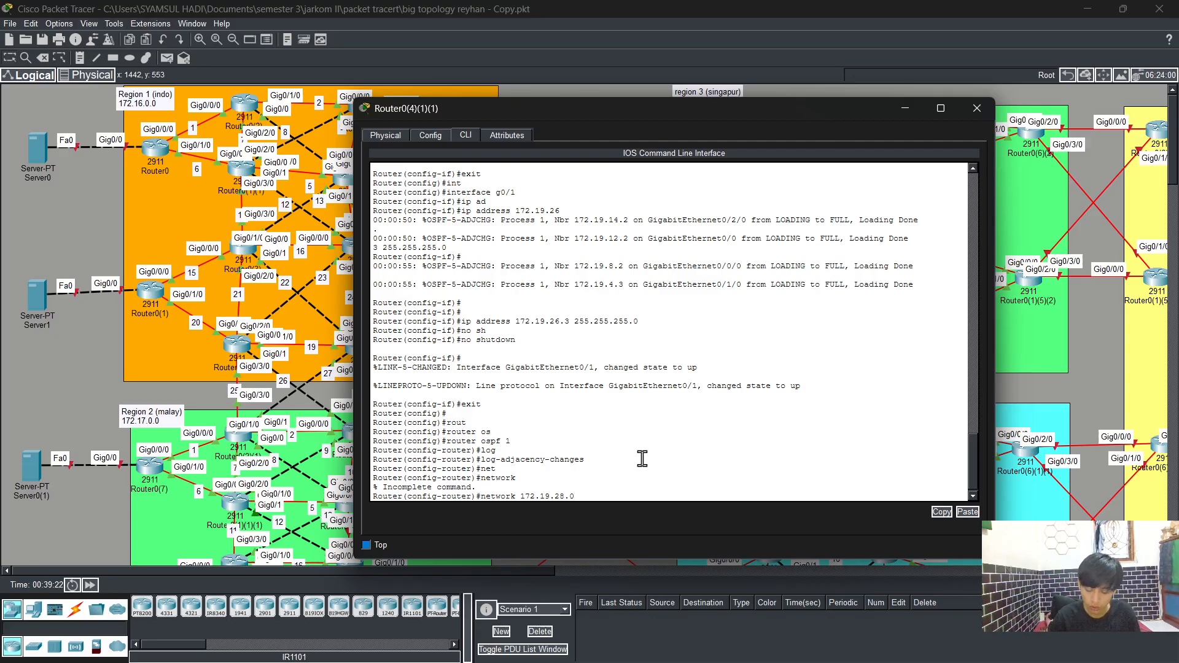
pyautogui.write(' 0.0.0.255 are')
pyautogui.press('Tab')
pyautogui.write('0')
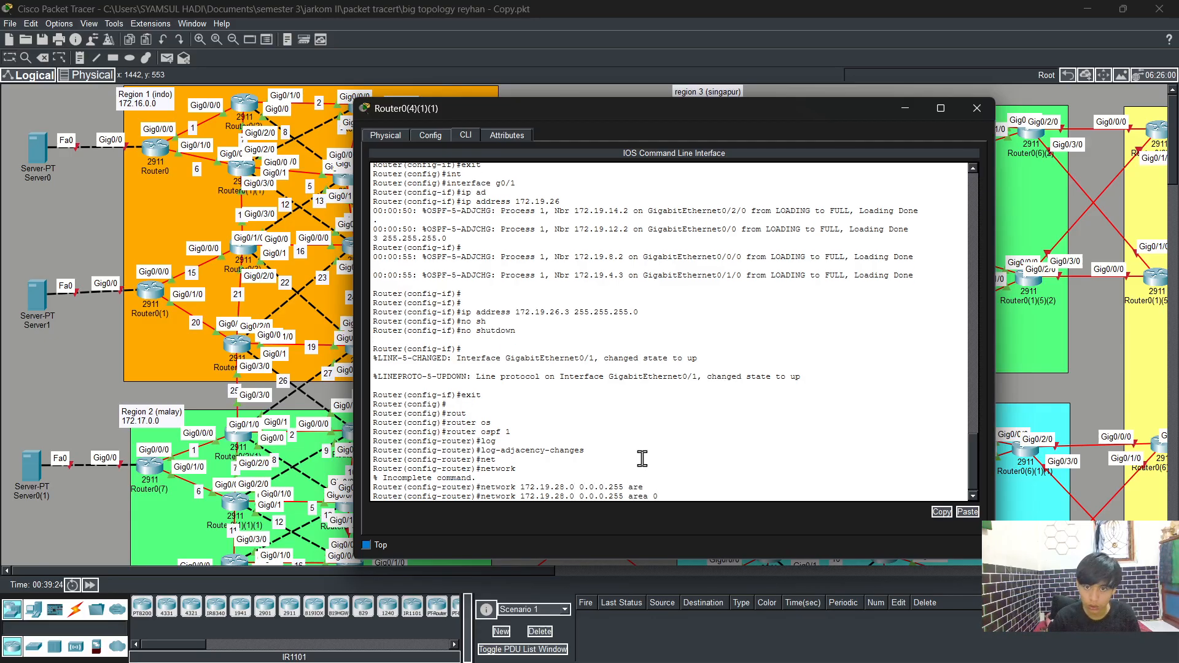
pyautogui.press('Return')
pyautogui.press('Up')
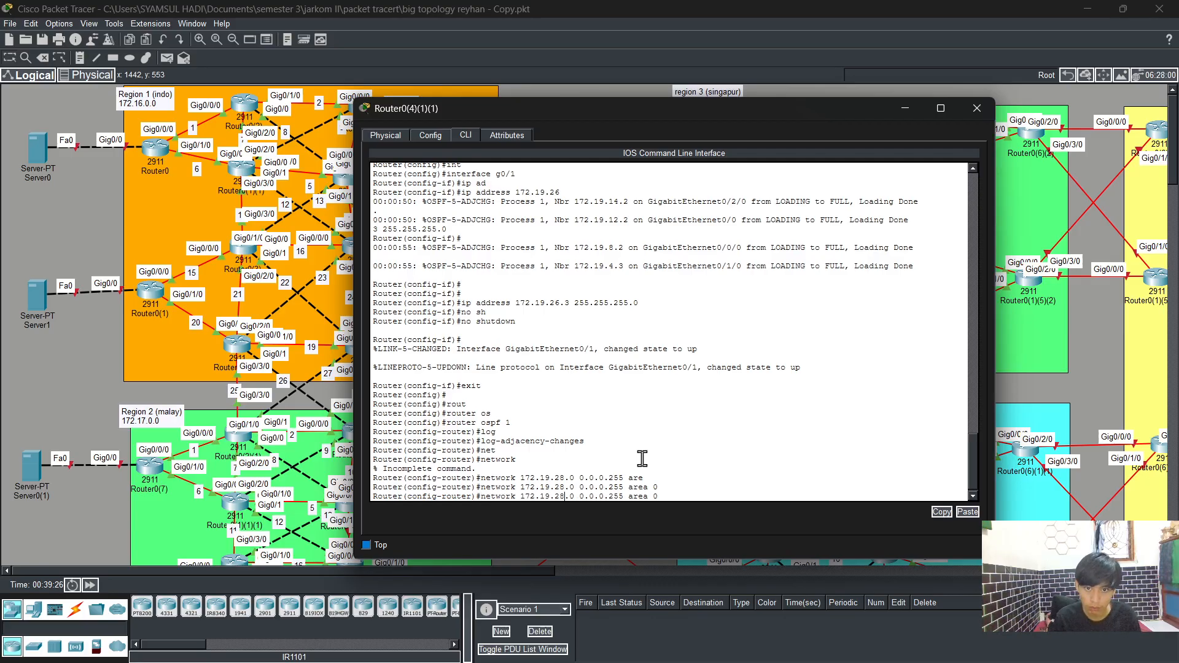
pyautogui.press('BackSpace')
pyautogui.write('6')
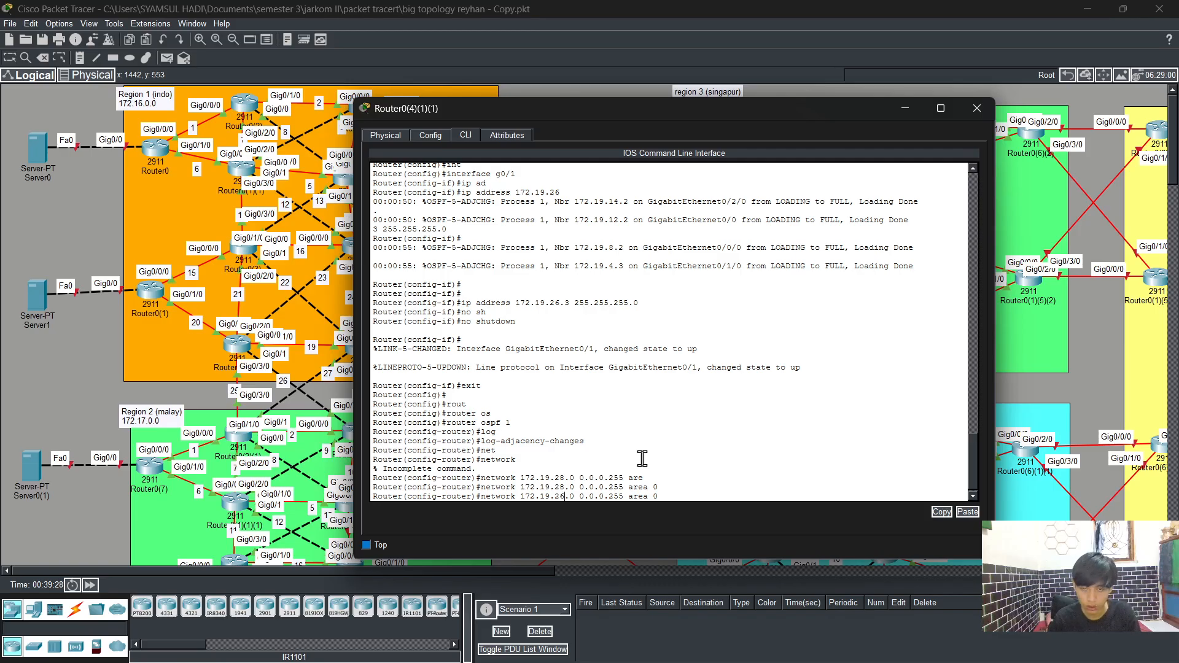
pyautogui.press('Return')
# Step: Return to privileged mode with end and save the running configuration with wr
pyautogui.write('er(config-router)#e')
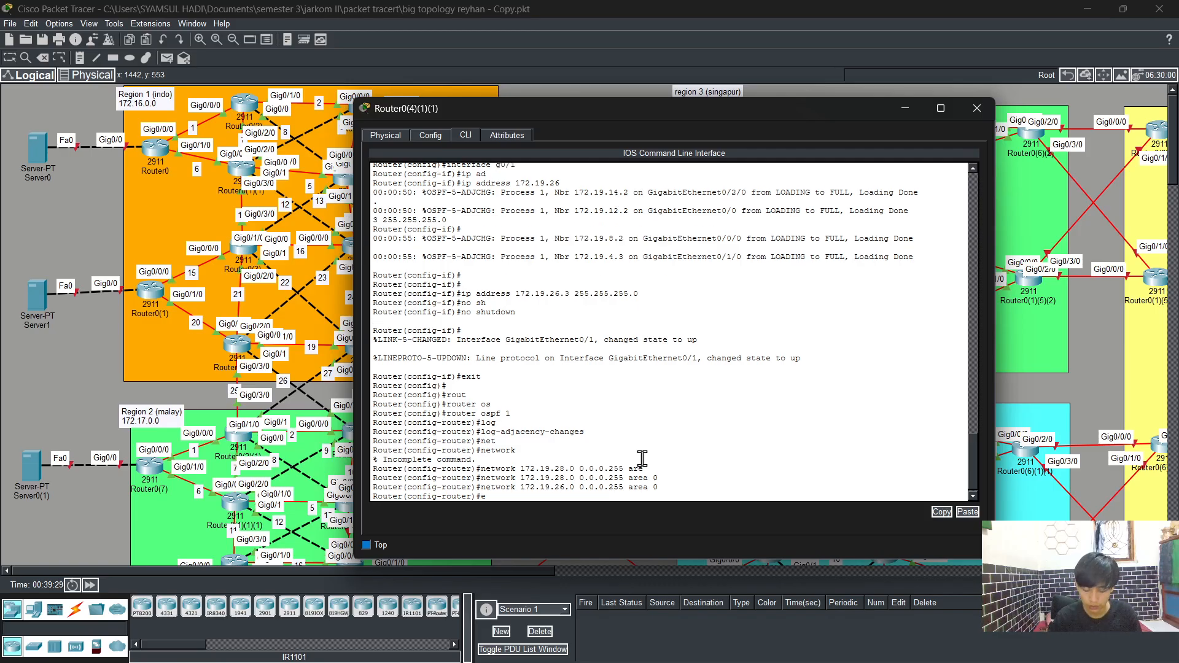
pyautogui.write('nd')
pyautogui.press('Return')
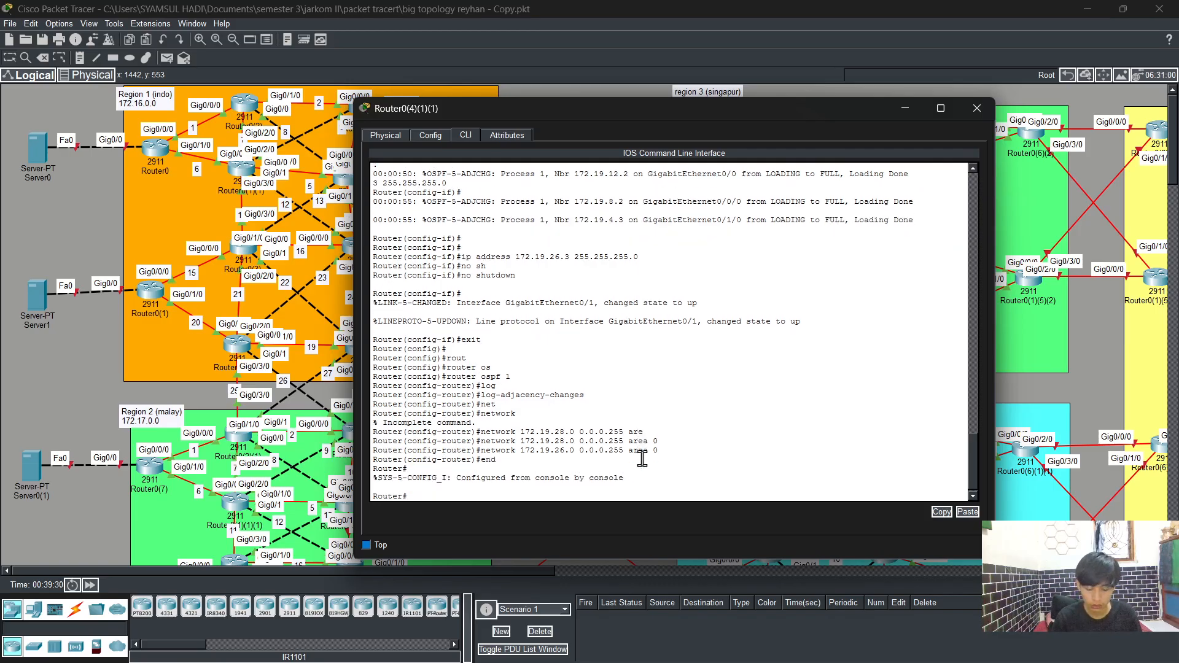
pyautogui.write('wr')
pyautogui.press('Return')
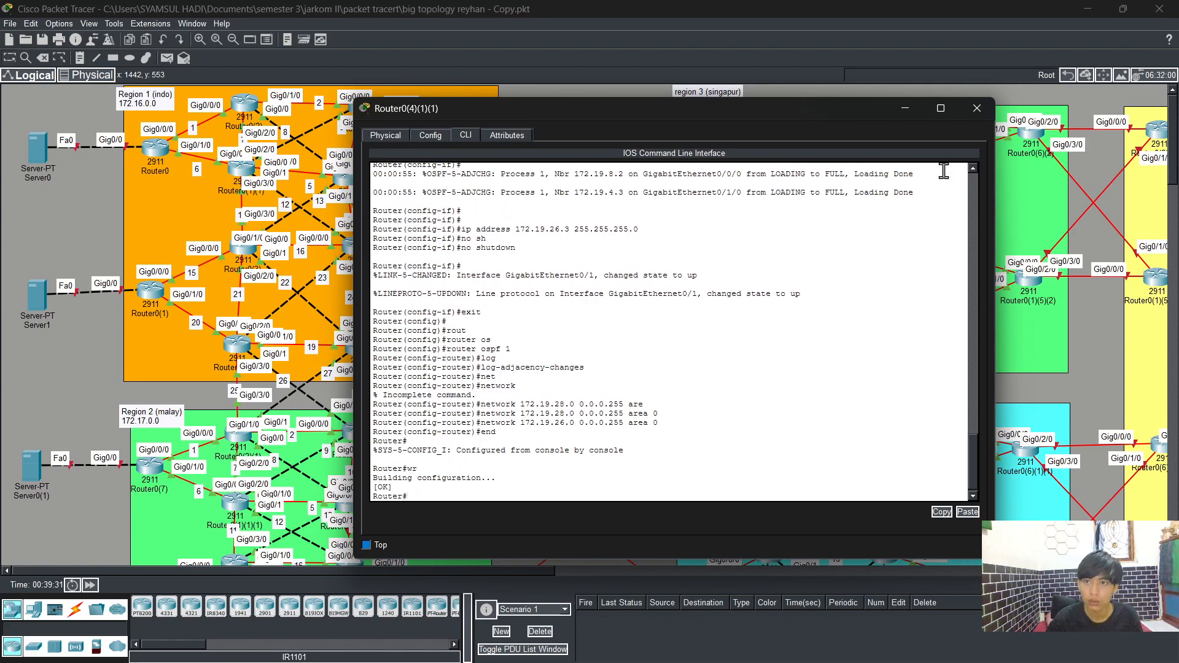
# Step: Close this router's window and open the CLI of router Router0(2)(1)(1)
pyautogui.click(976, 109)
pyautogui.click(764, 422)
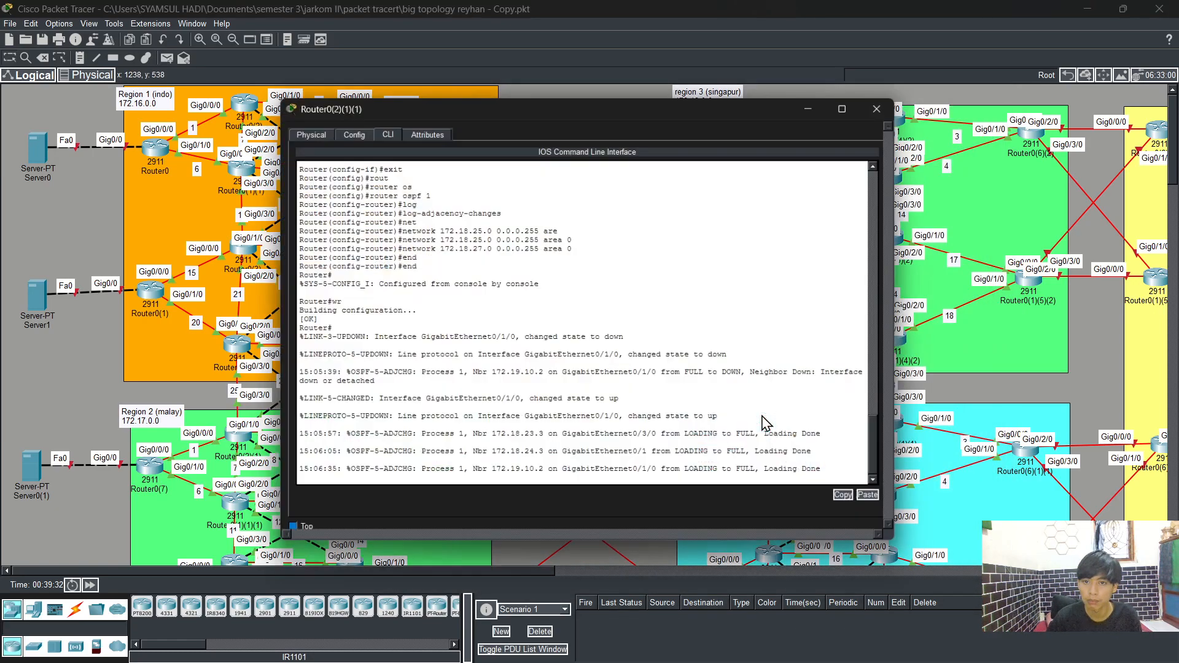
# Step: Enter global configuration mode with config t and select interface g0/3/0
pyautogui.press('Return')
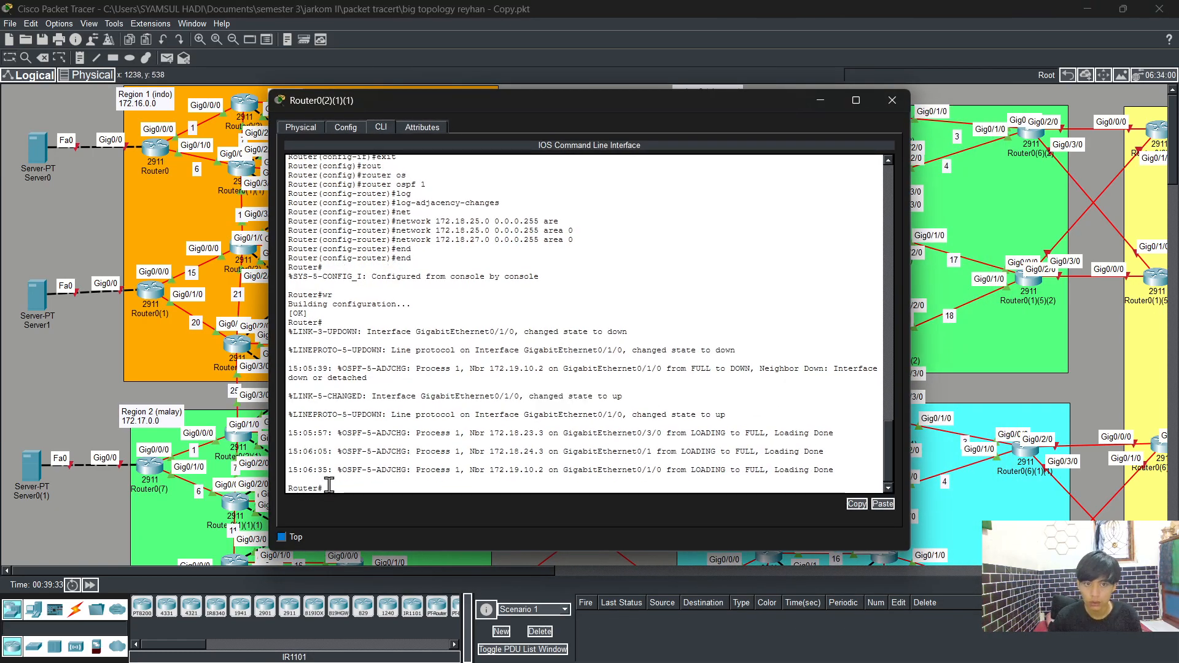
pyautogui.press('Return')
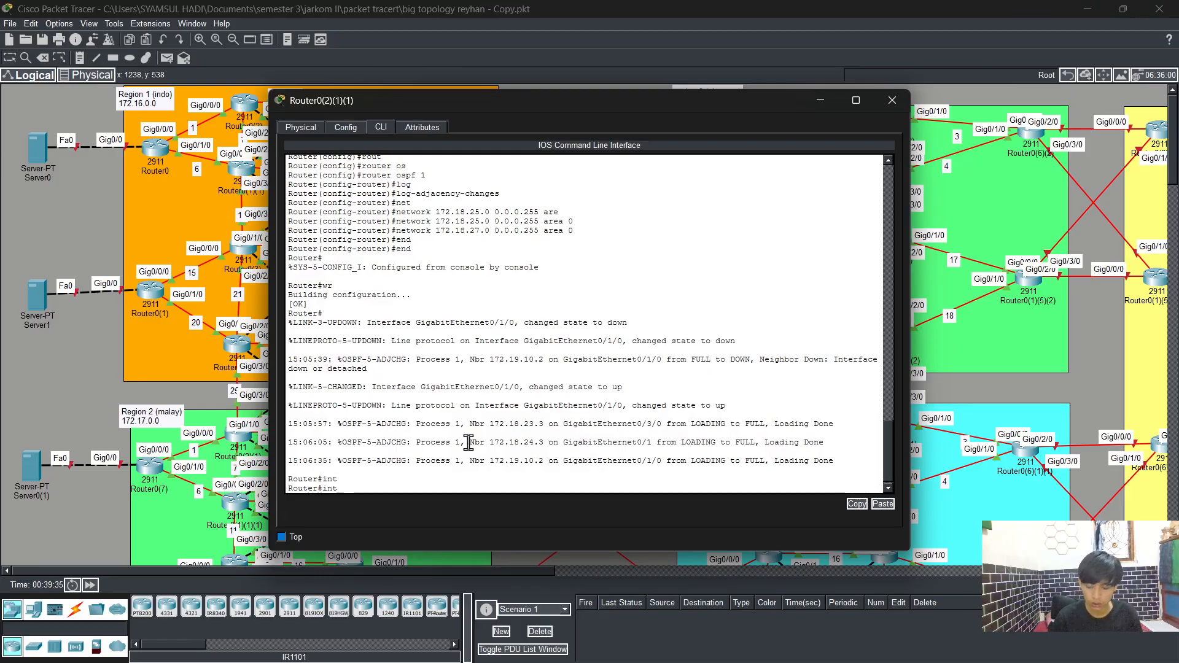
pyautogui.press('BackSpace')
pyautogui.press('BackSpace')
pyautogui.press('BackSpace')
pyautogui.write('co')
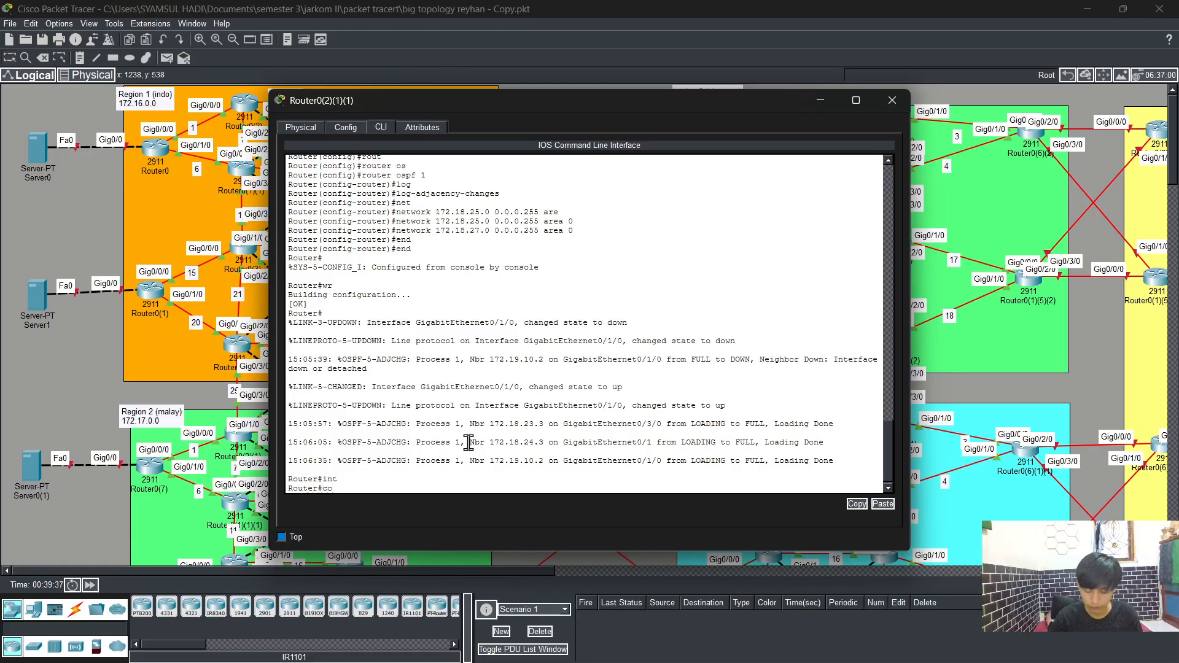
pyautogui.write('nfig t')
pyautogui.press('Return')
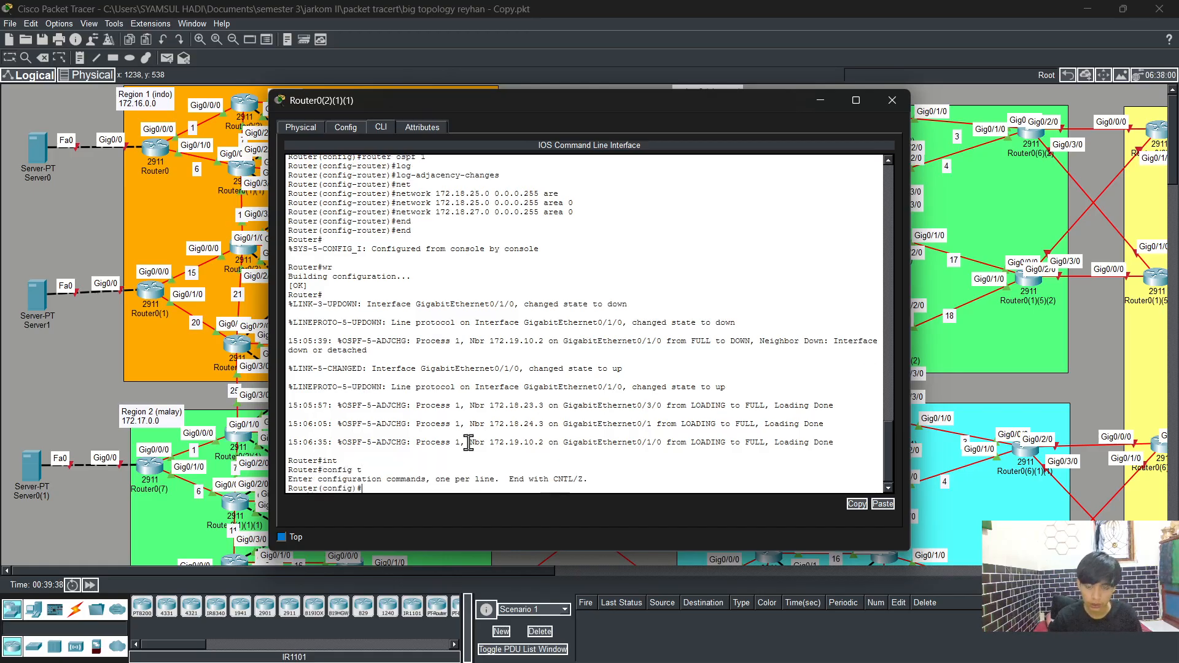
pyautogui.write('int')
pyautogui.press('Tab')
pyautogui.write('g')
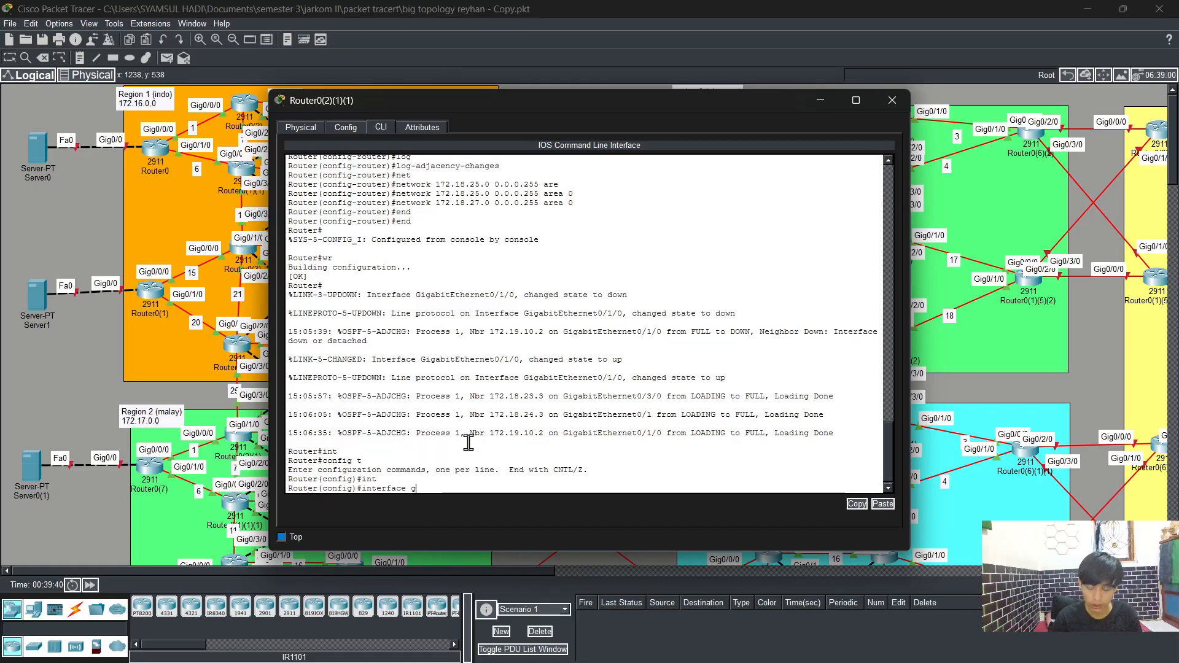
pyautogui.write('0/3/0')
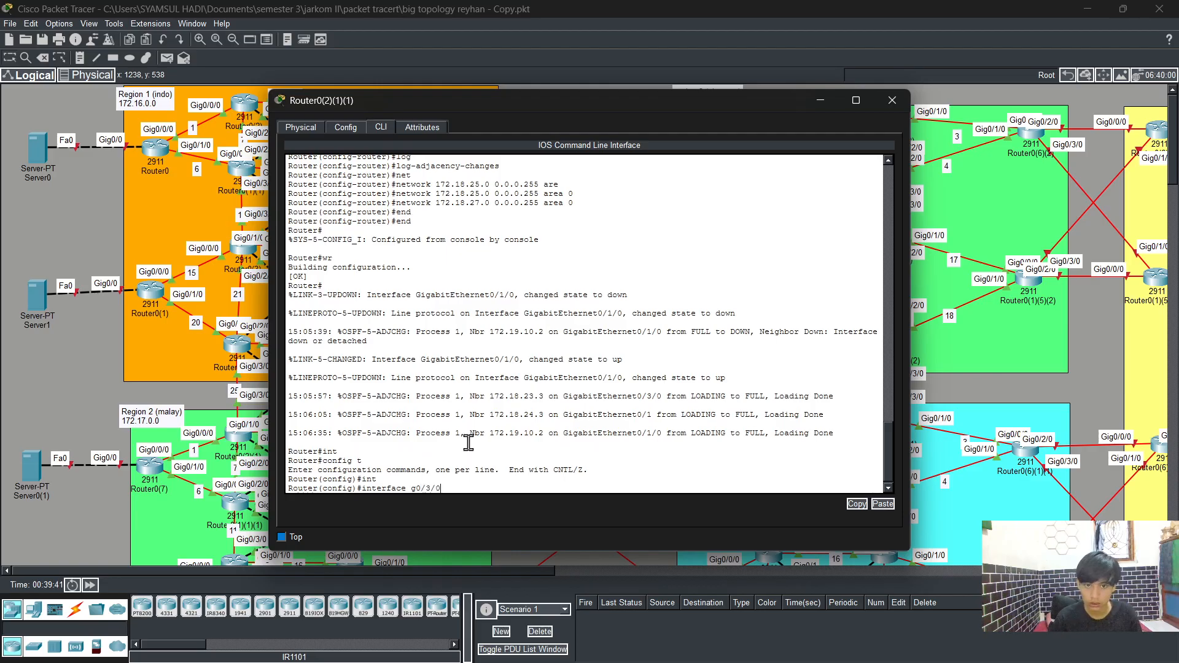
pyautogui.press('Return')
# Step: Remove the IP address 172.18.25.3 255.255.255.0 from interface g0/3/0 with no ip address
pyautogui.write('no')
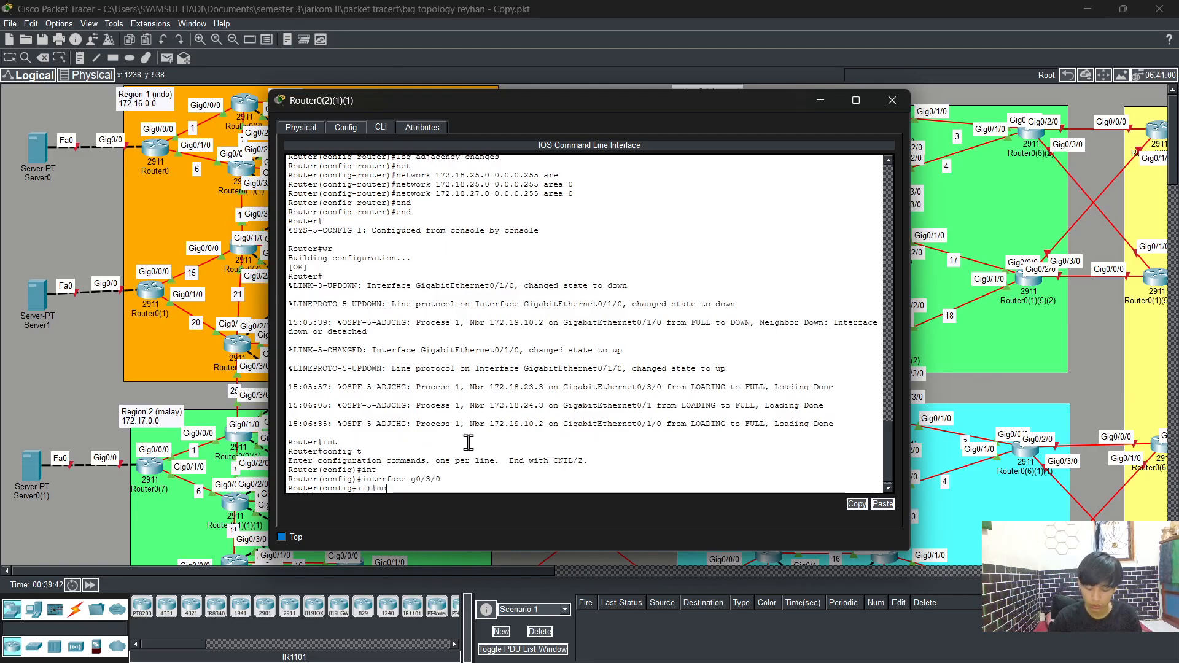
pyautogui.write(' ip int')
pyautogui.press('Tab')
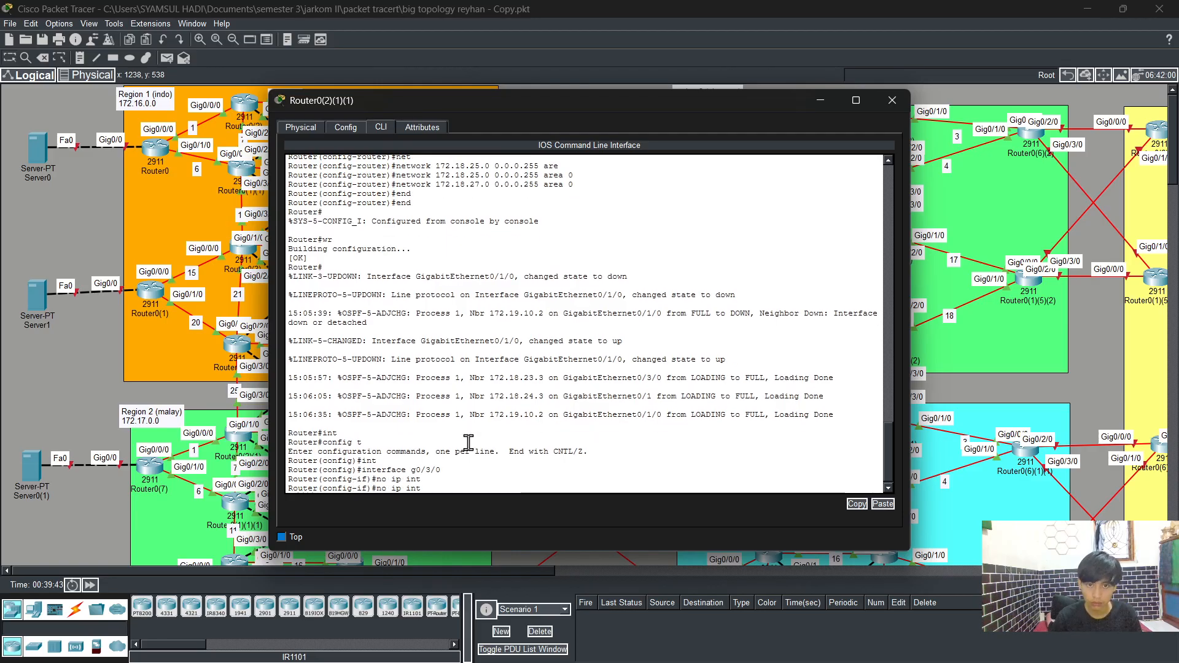
pyautogui.press('BackSpace')
pyautogui.press('BackSpace')
pyautogui.press('BackSpace')
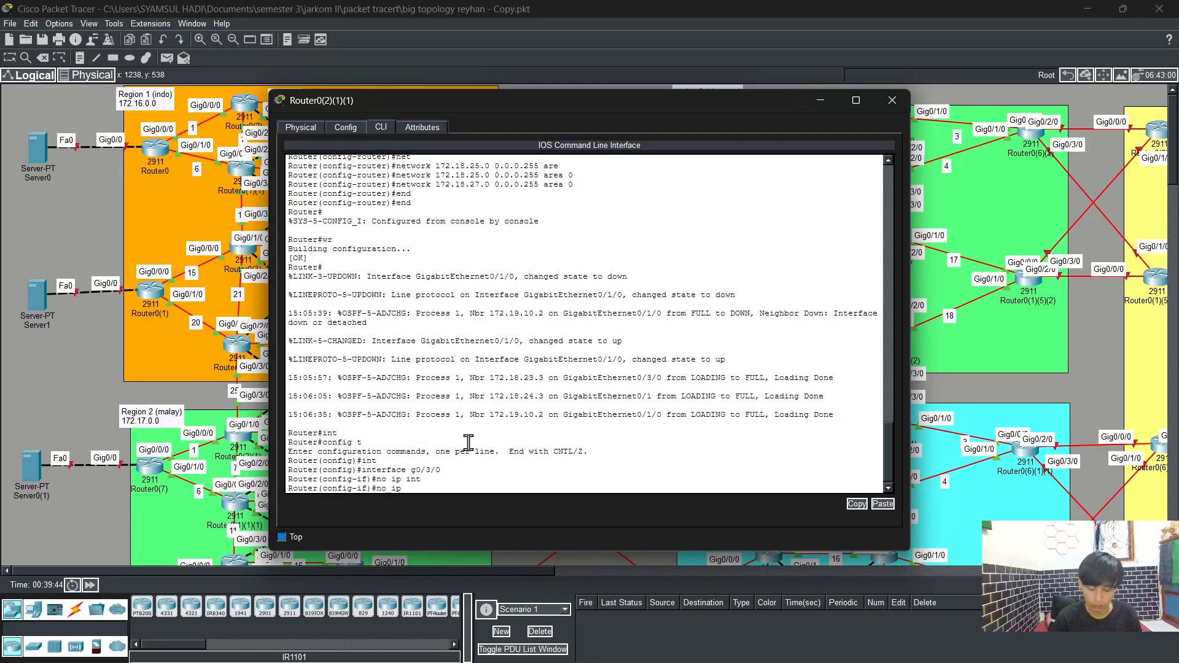
pyautogui.write('ad')
pyautogui.press('Tab')
pyautogui.write('172.')
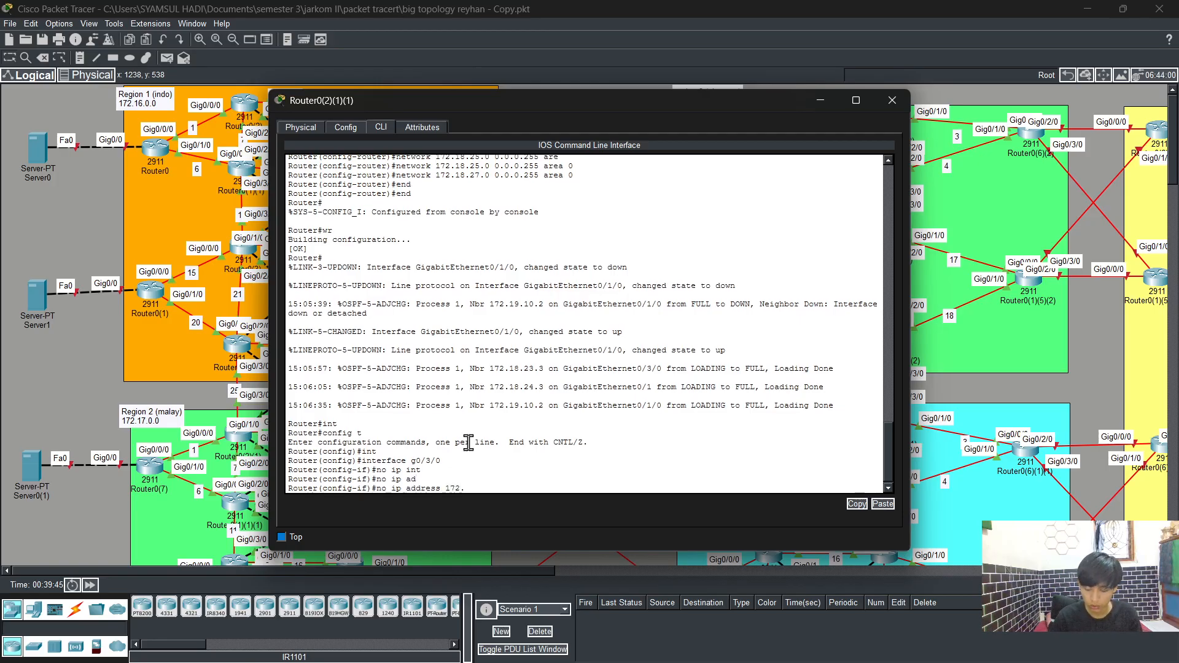
pyautogui.write('18')
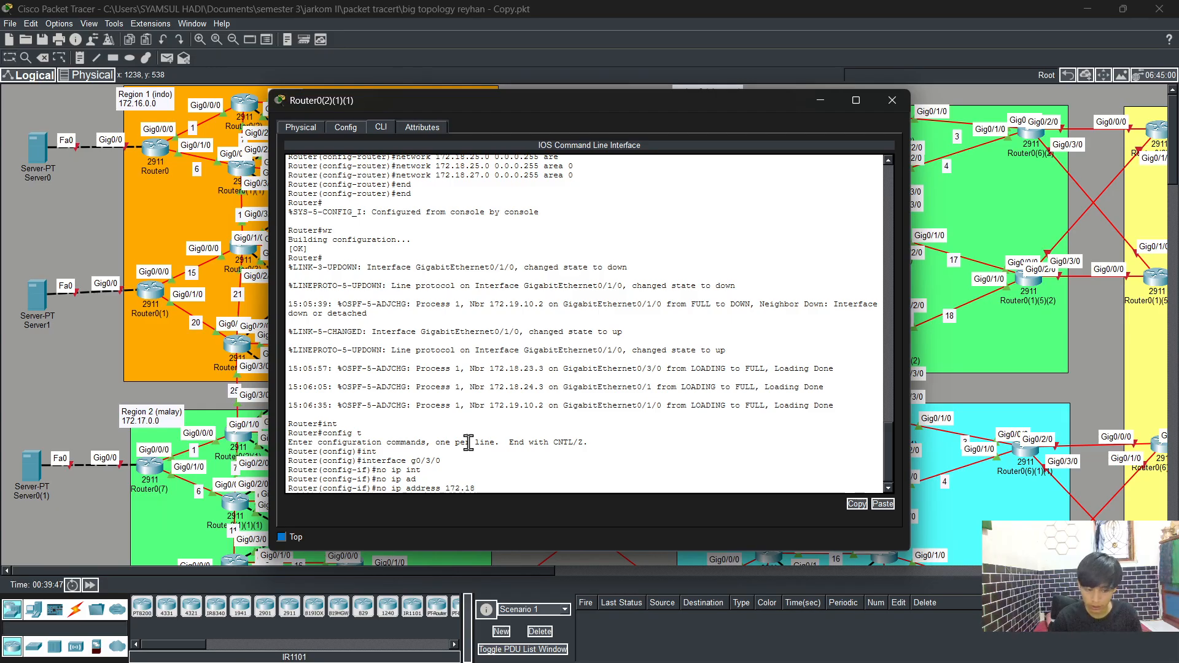
pyautogui.write('.')
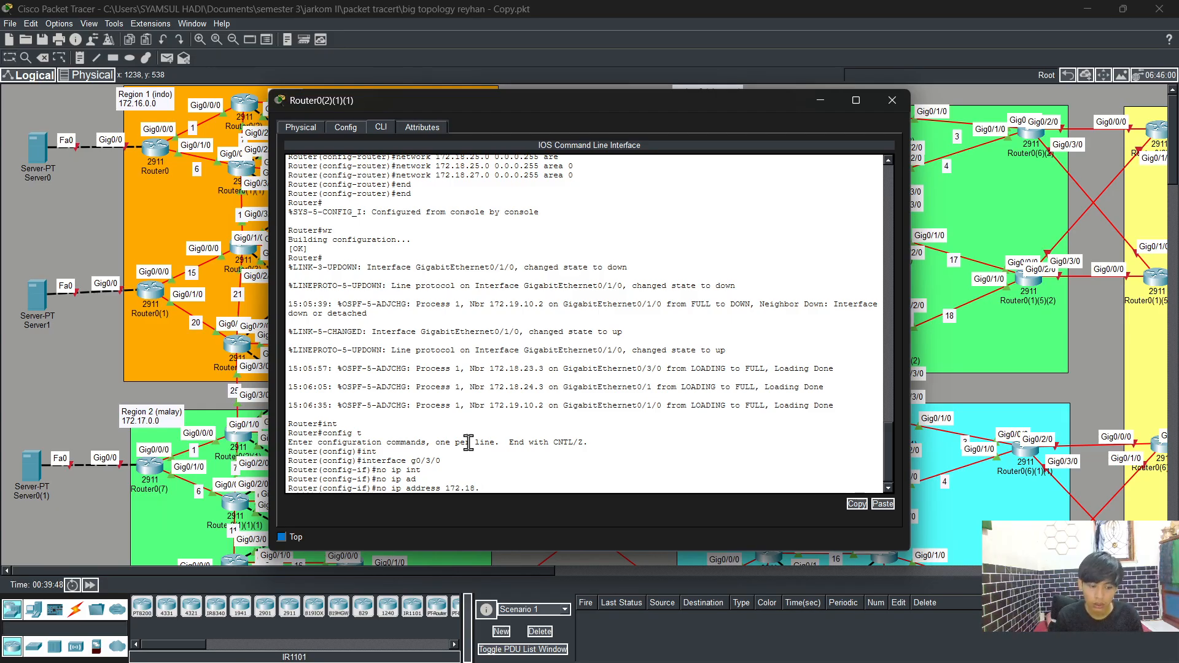
pyautogui.write('25')
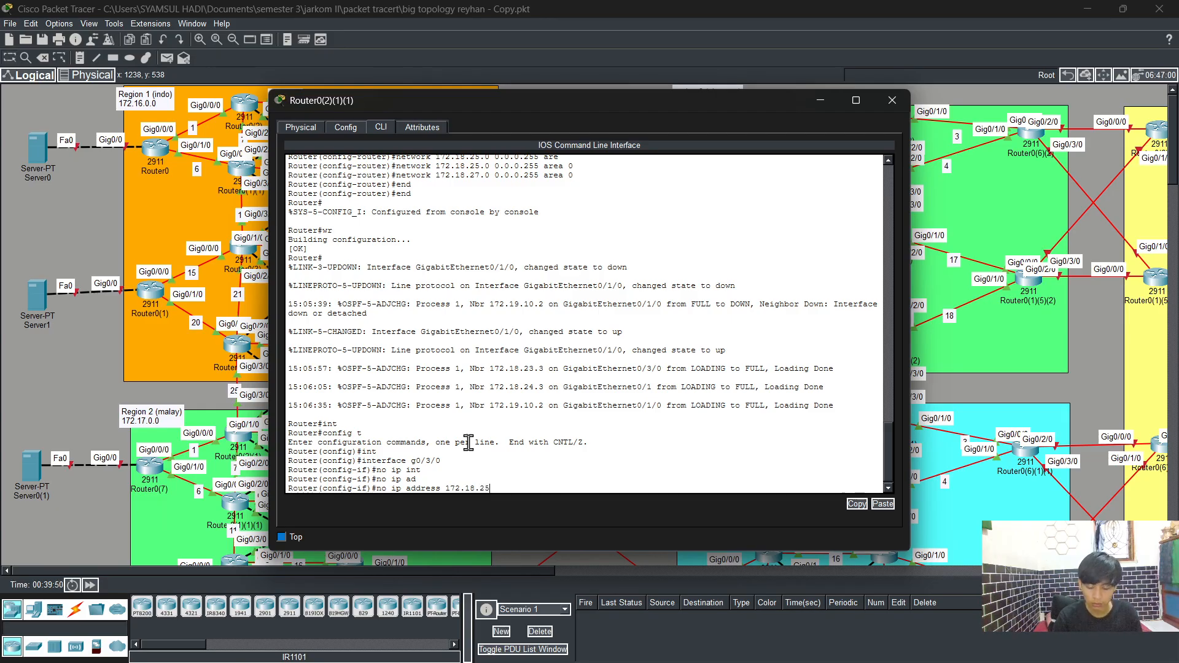
pyautogui.write('.3 255.255.255.0')
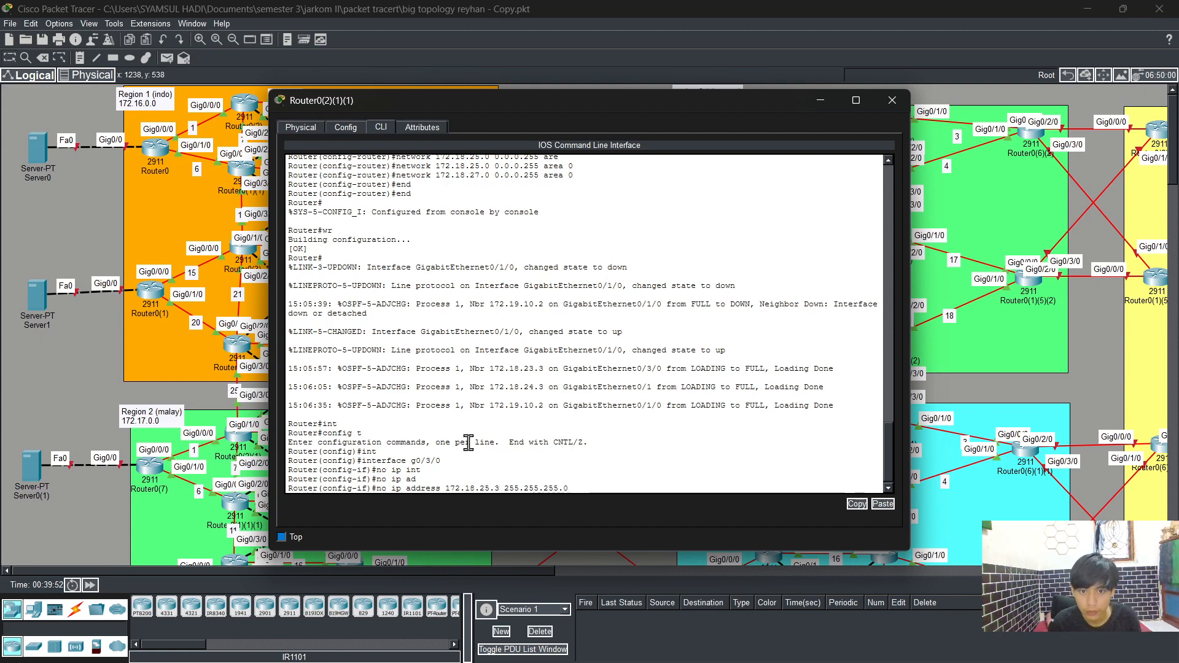
pyautogui.press('Return')
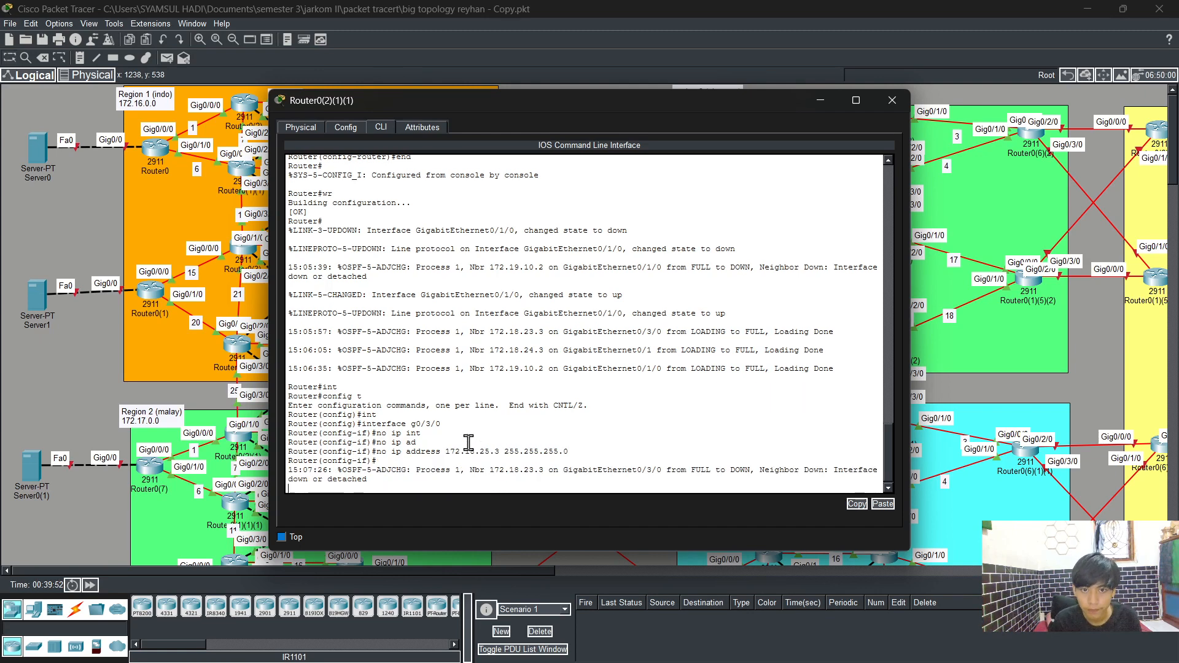
pyautogui.press('Return')
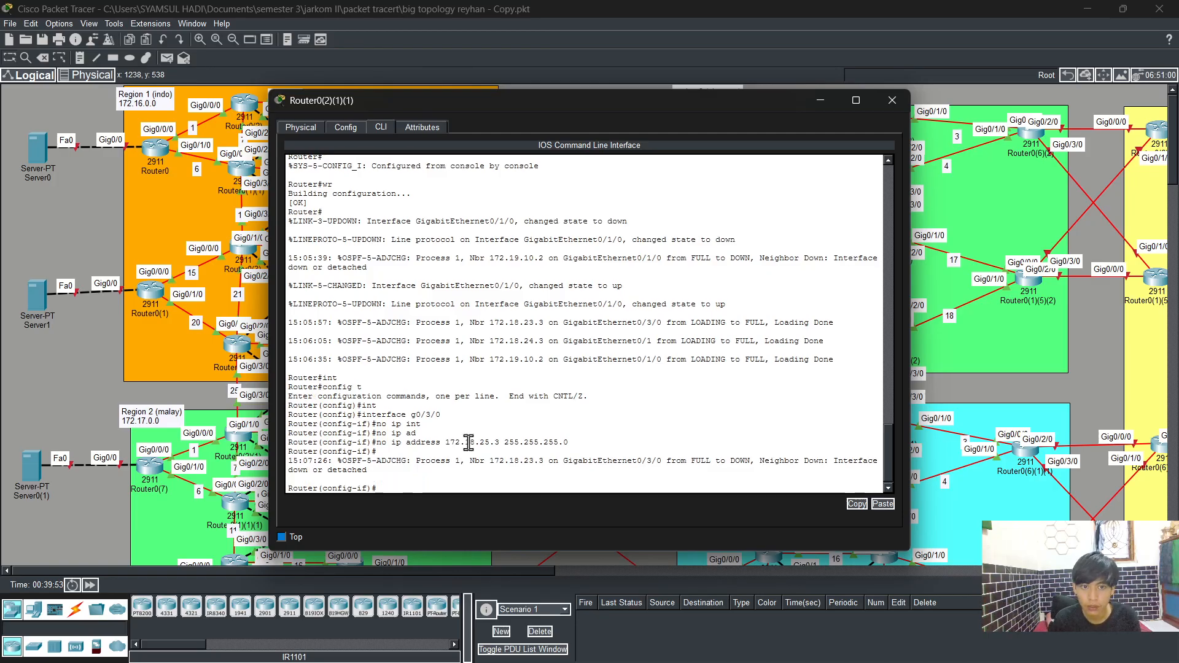
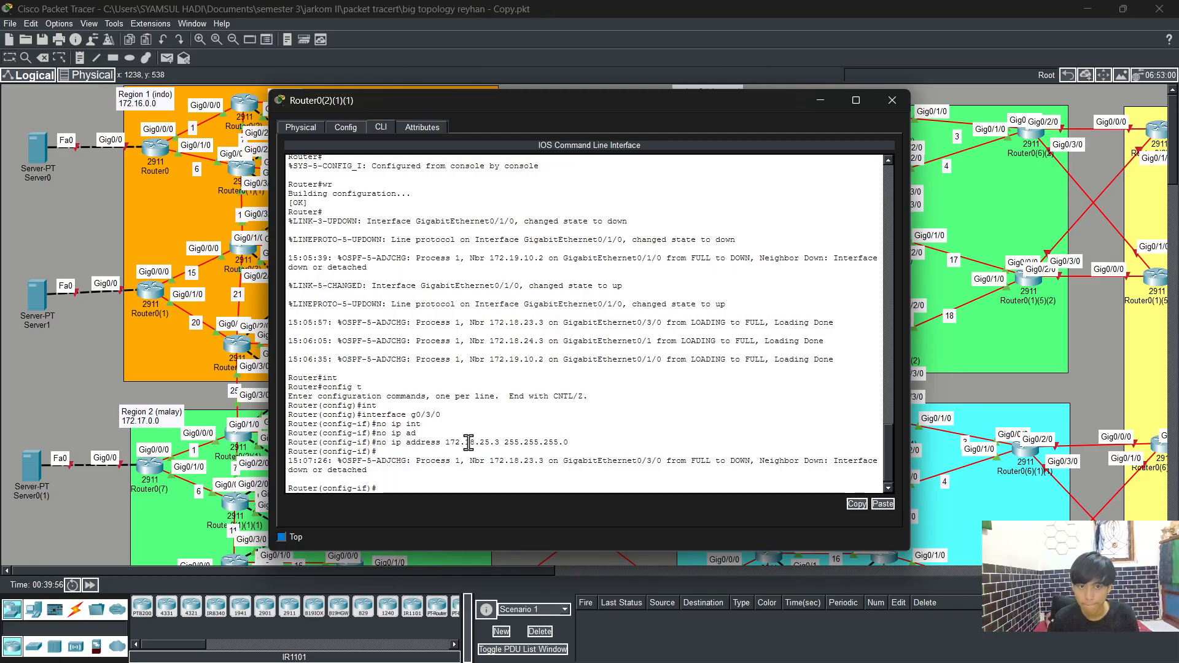
# Step: Assign IP address 172.19.25.3 255.255.255.0 to interface g0/3/0
pyautogui.press('Up')
pyautogui.press('Left')
pyautogui.press('Left')
pyautogui.press('Left')
pyautogui.press('Left')
pyautogui.press('Left')
pyautogui.press('Left')
pyautogui.press('Left')
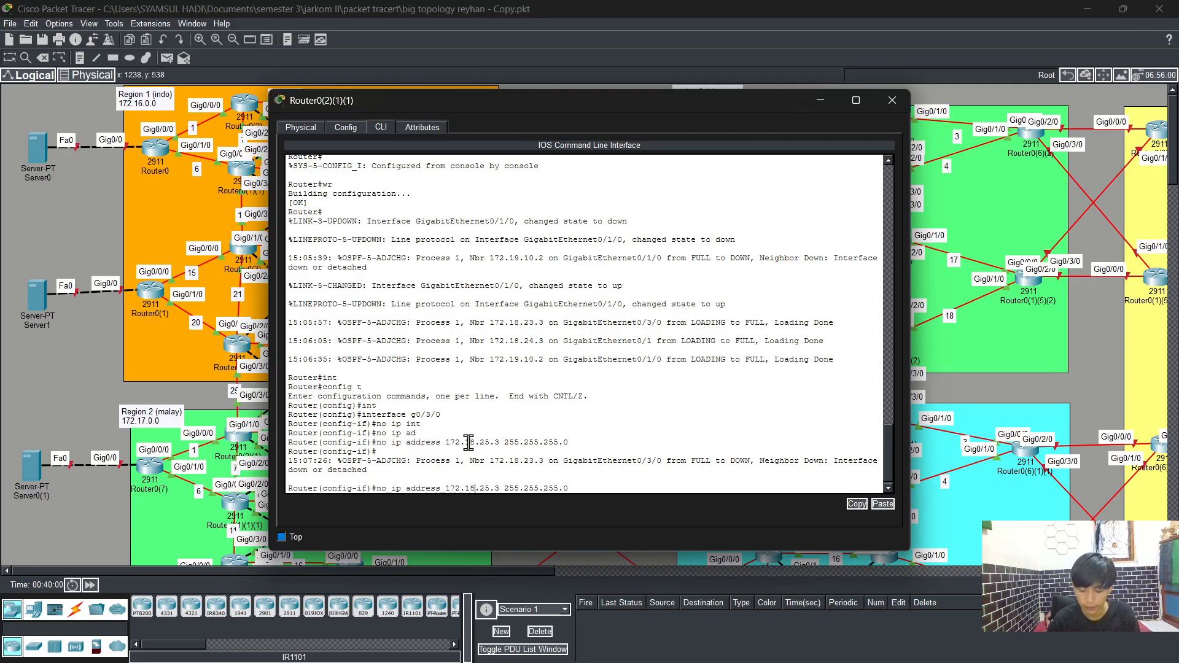
pyautogui.press('BackSpace')
pyautogui.write('9')
pyautogui.press('Left')
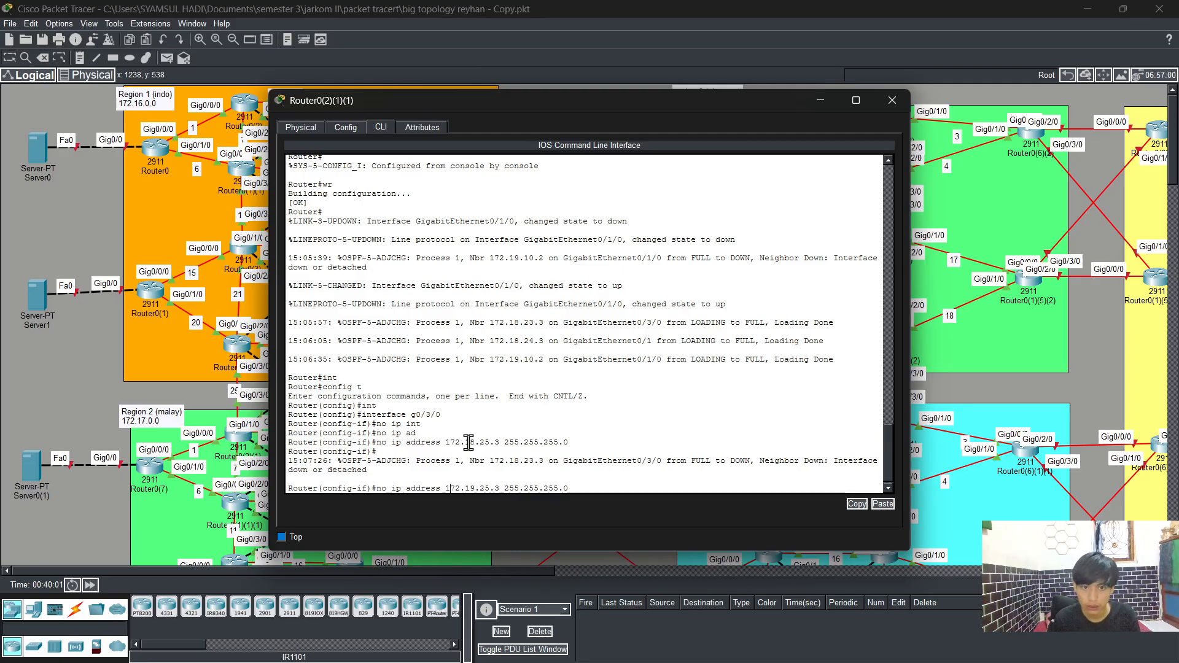
pyautogui.press('BackSpace')
pyautogui.press('BackSpace')
pyautogui.press('BackSpace')
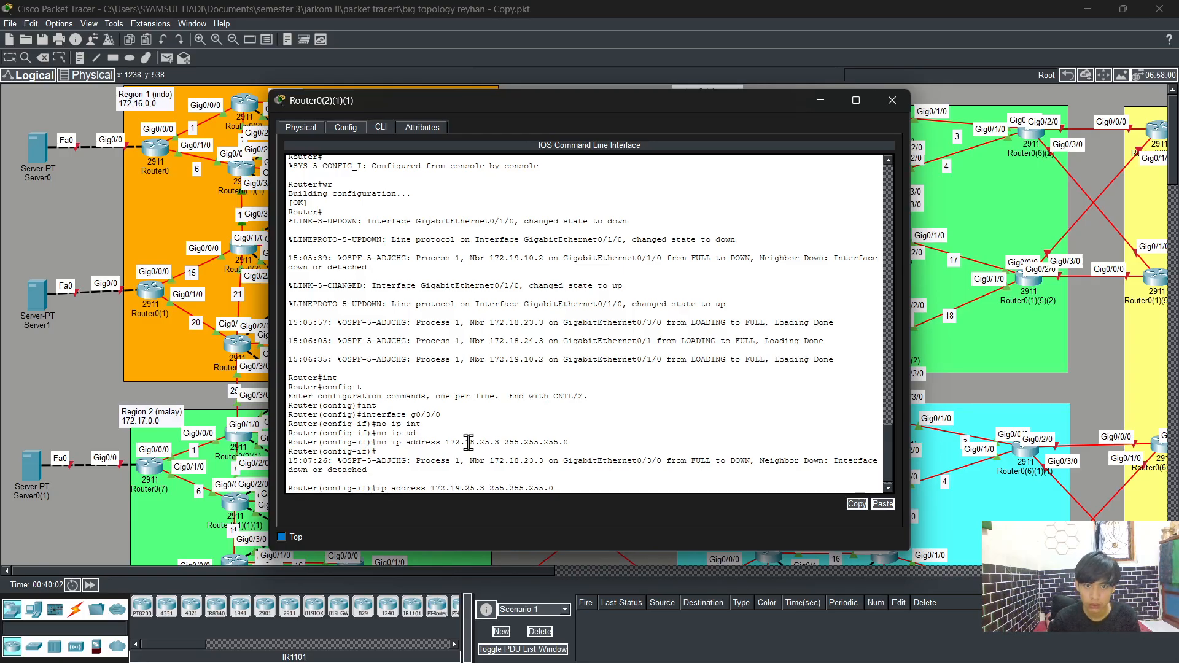
pyautogui.press('Return')
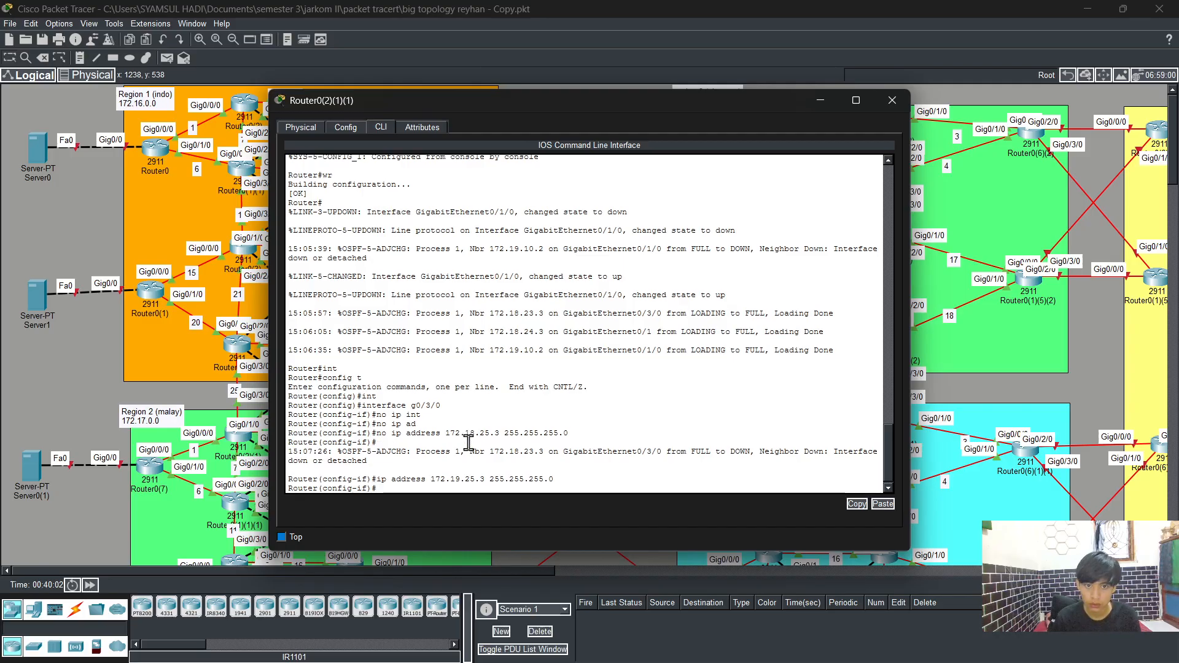
# Step: Re-enter interface g0/3/0 and enable it with no shutdown
pyautogui.write('exit')
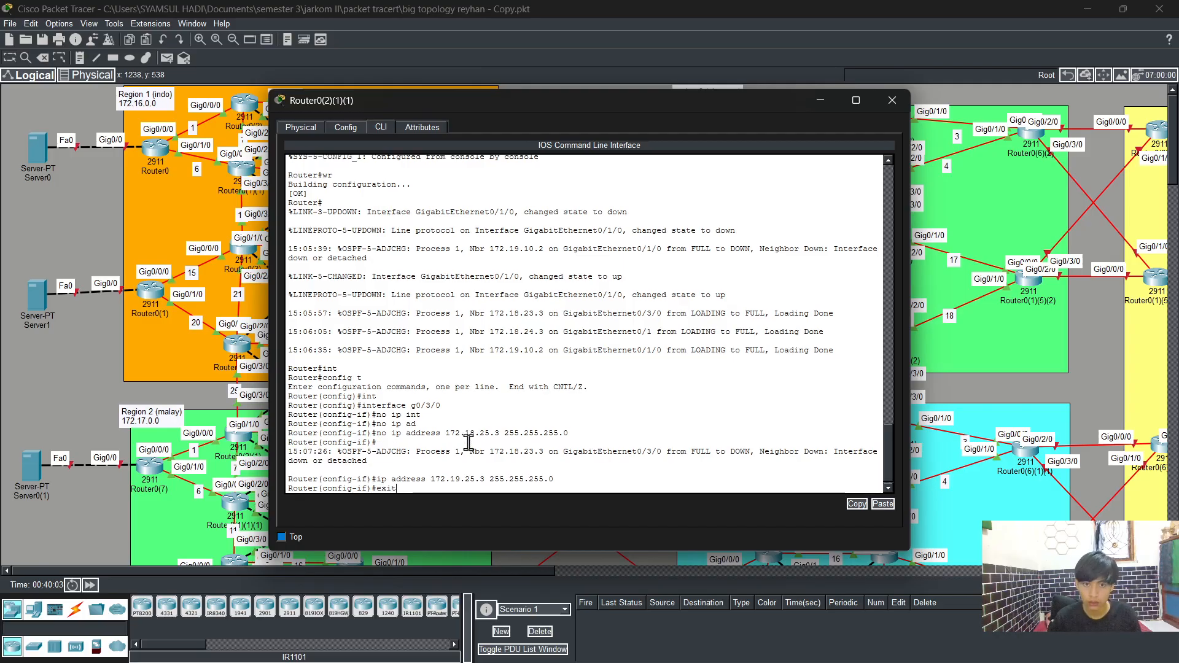
pyautogui.press('Return')
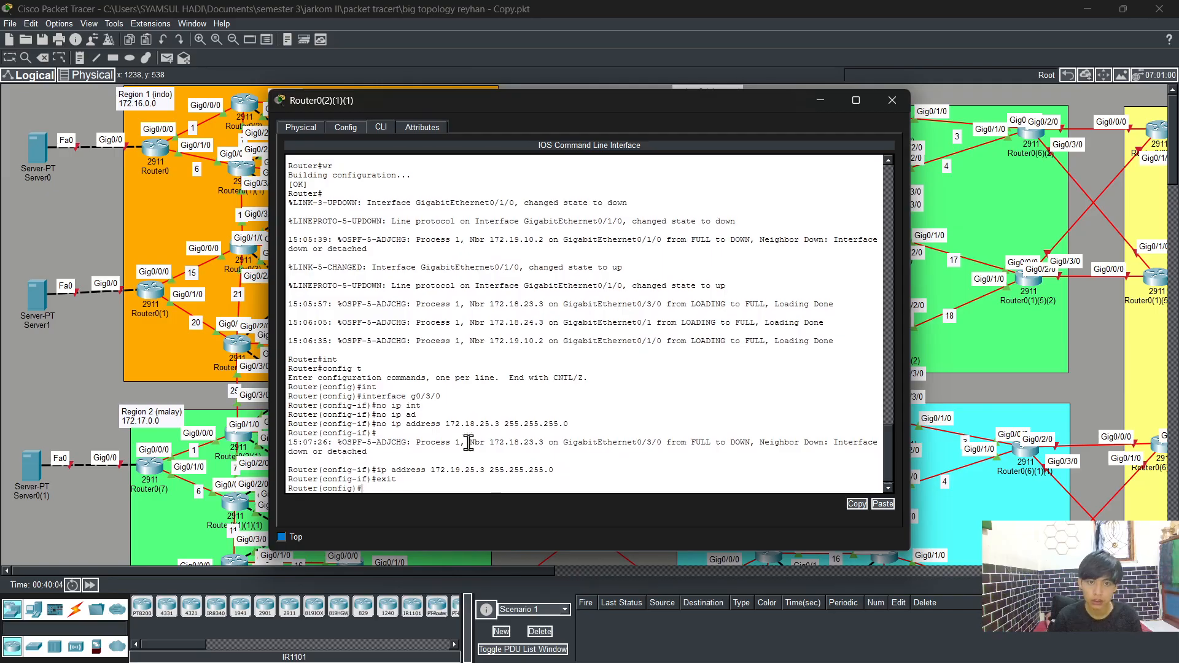
pyautogui.press('Up')
pyautogui.press('Up')
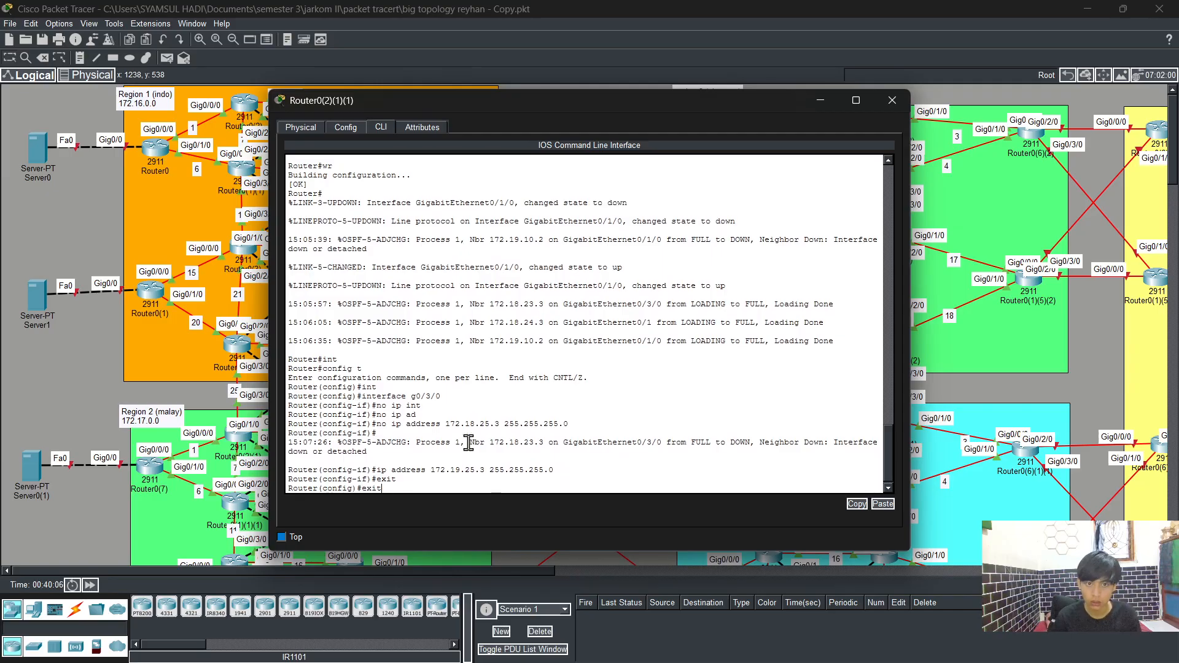
pyautogui.press('Up')
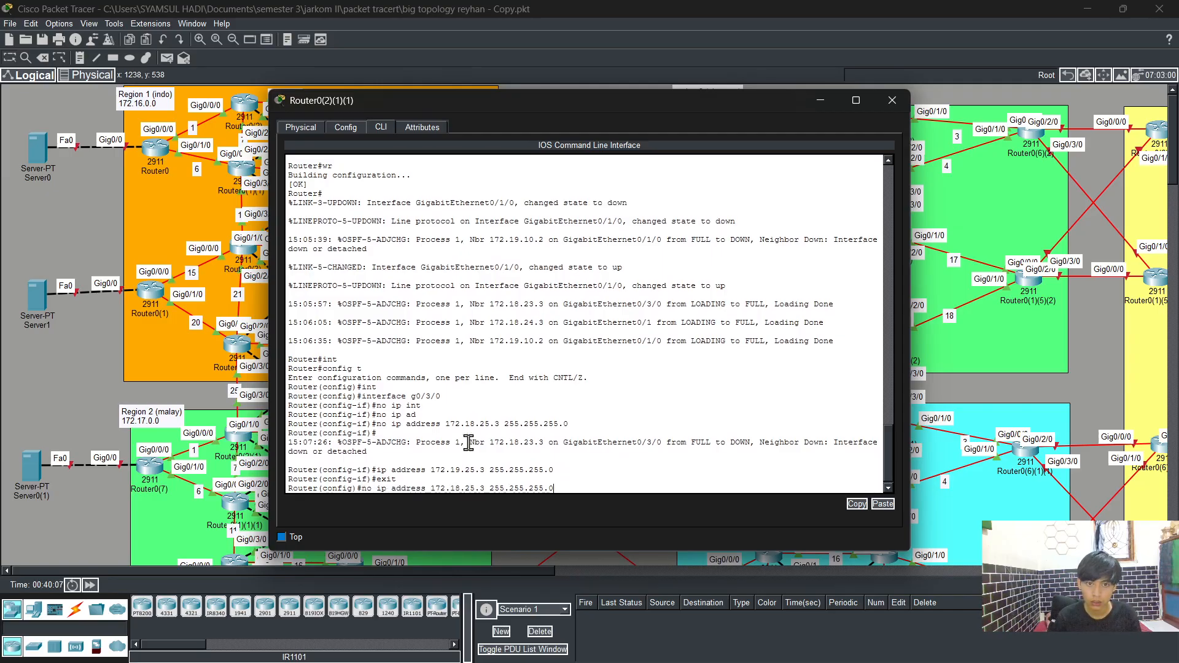
pyautogui.press('Up')
pyautogui.press('Up')
pyautogui.press('Up')
pyautogui.press('Return')
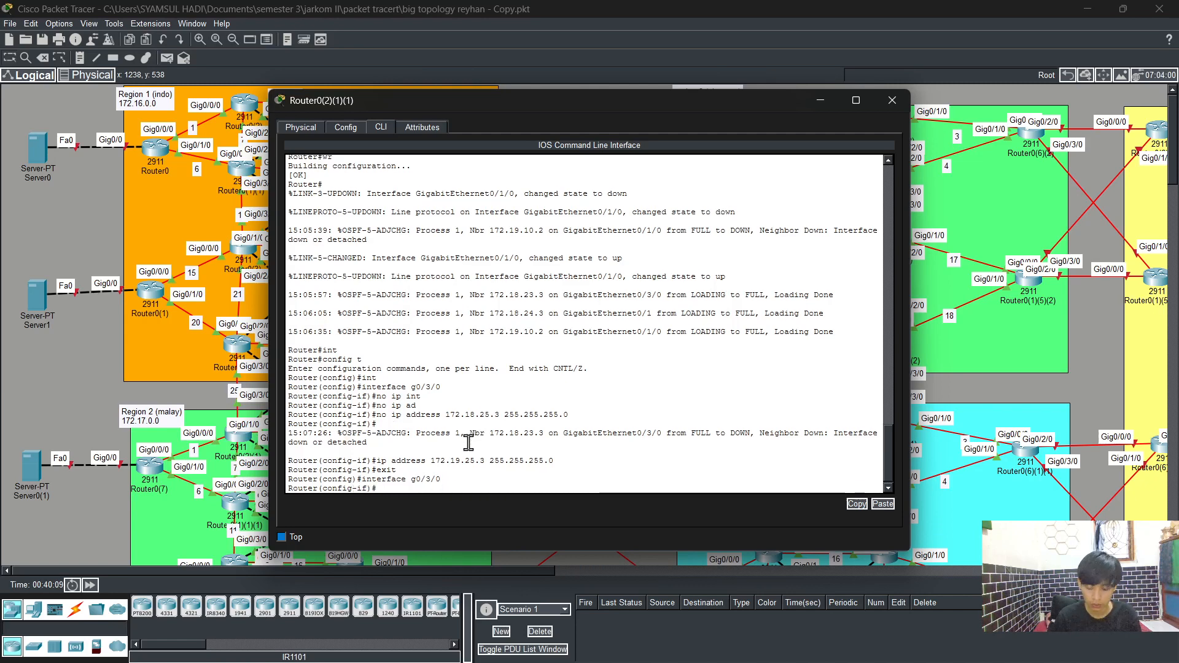
pyautogui.write('no sh')
pyautogui.press('Tab')
pyautogui.press('Return')
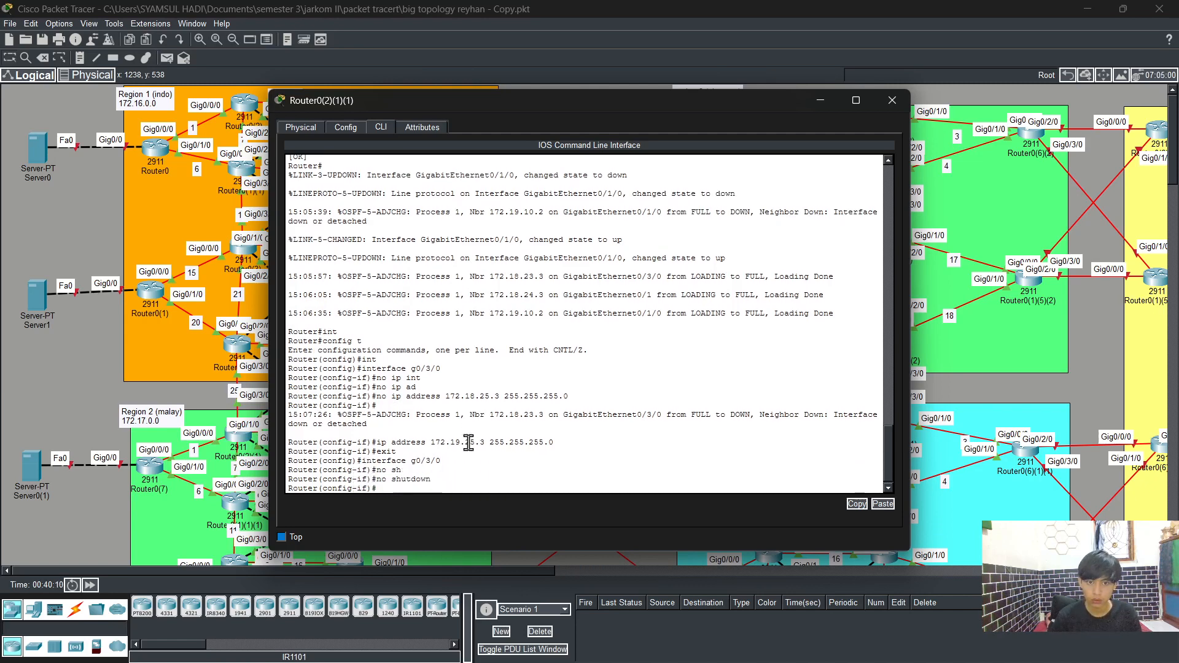
# Step: Leave the interface and select interface g0/1
pyautogui.write('exit')
pyautogui.press('Return')
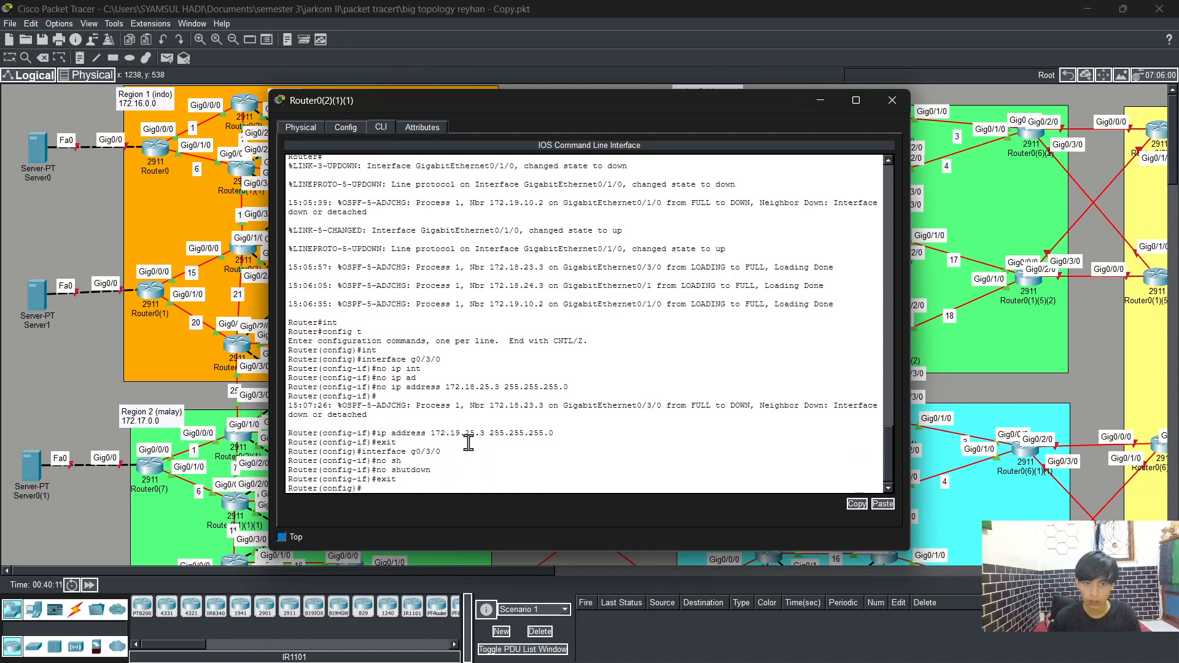
pyautogui.write('int')
pyautogui.press('Tab')
pyautogui.write('g')
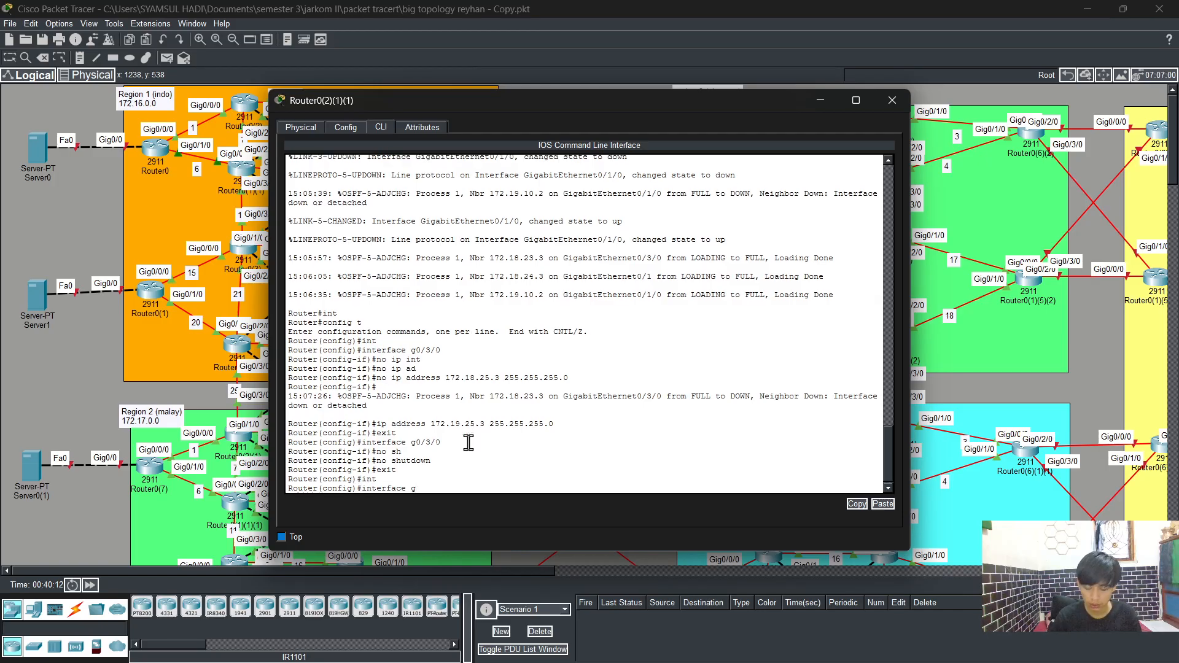
pyautogui.write('0/1')
pyautogui.press('Return')
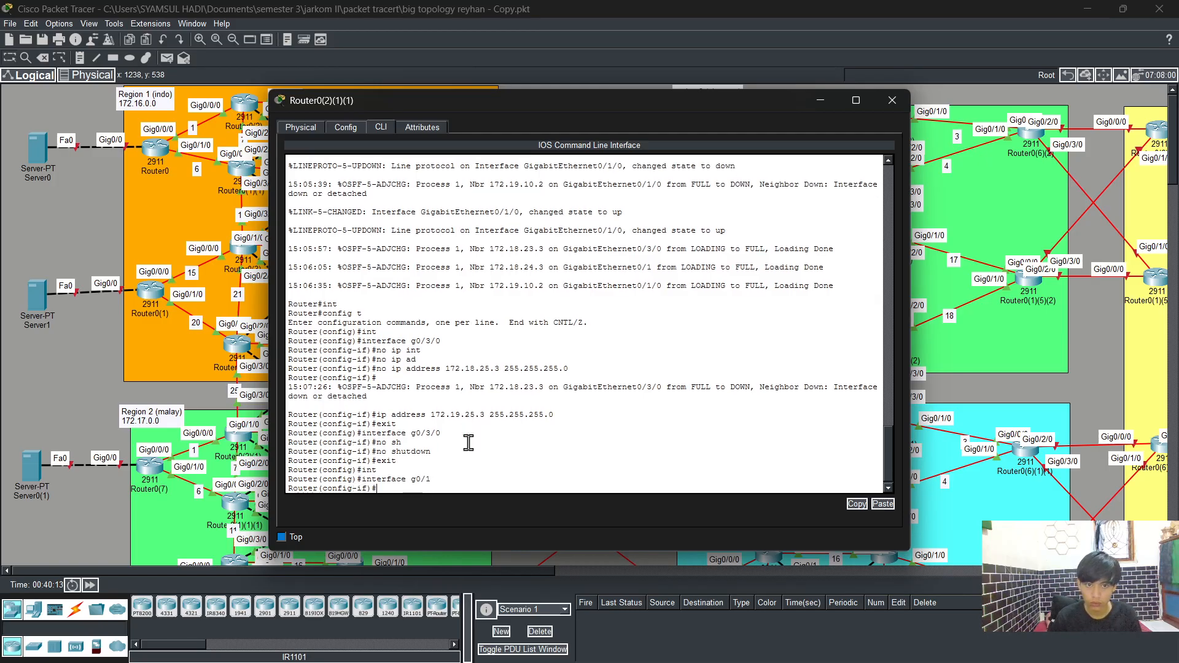
# Step: Remove the IP address 172.18.27.3 255.255.255.0 from interface g0/1
pyautogui.write('no i')
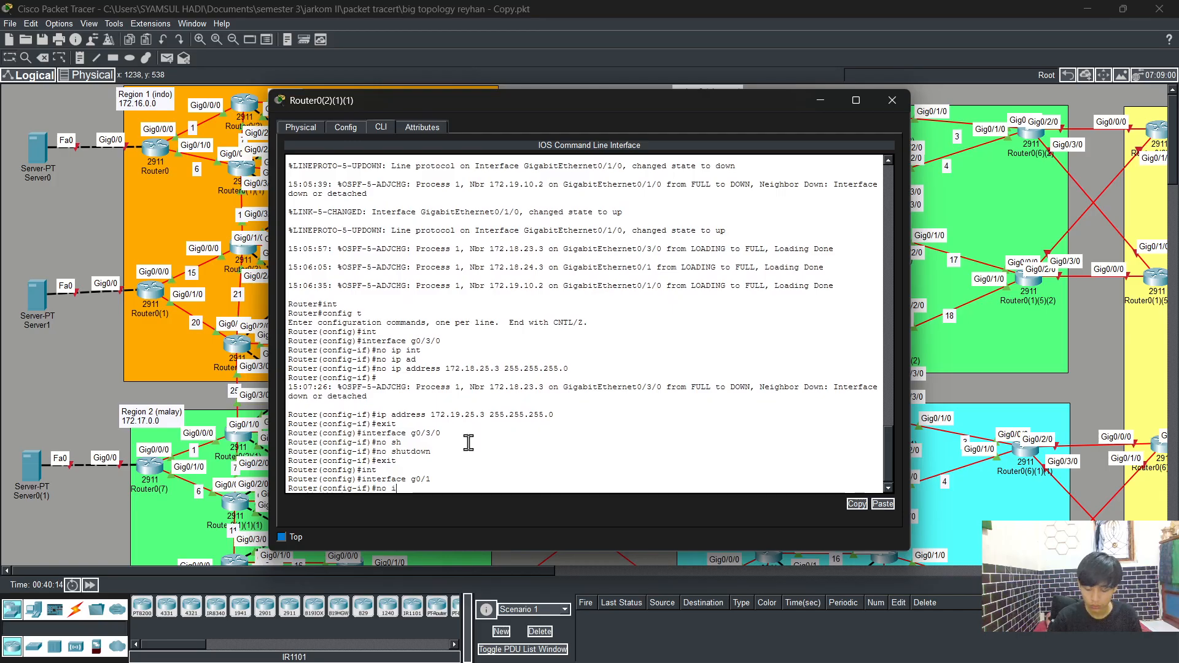
pyautogui.write('p ad')
pyautogui.press('Tab')
pyautogui.write('172')
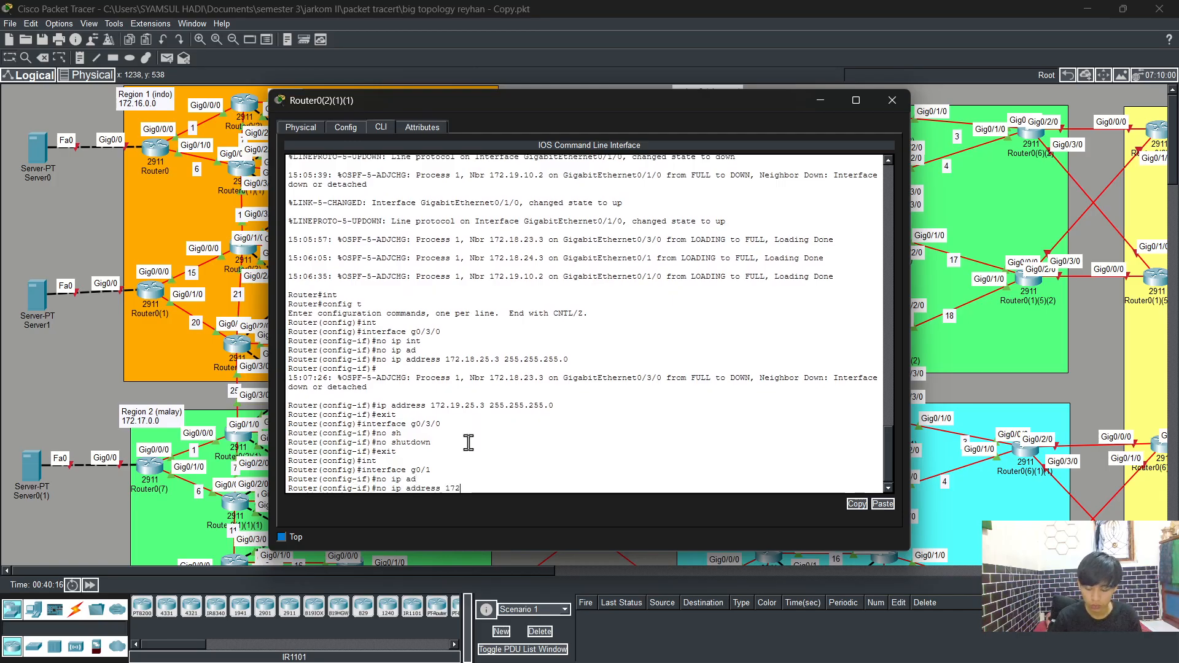
pyautogui.write('.18.')
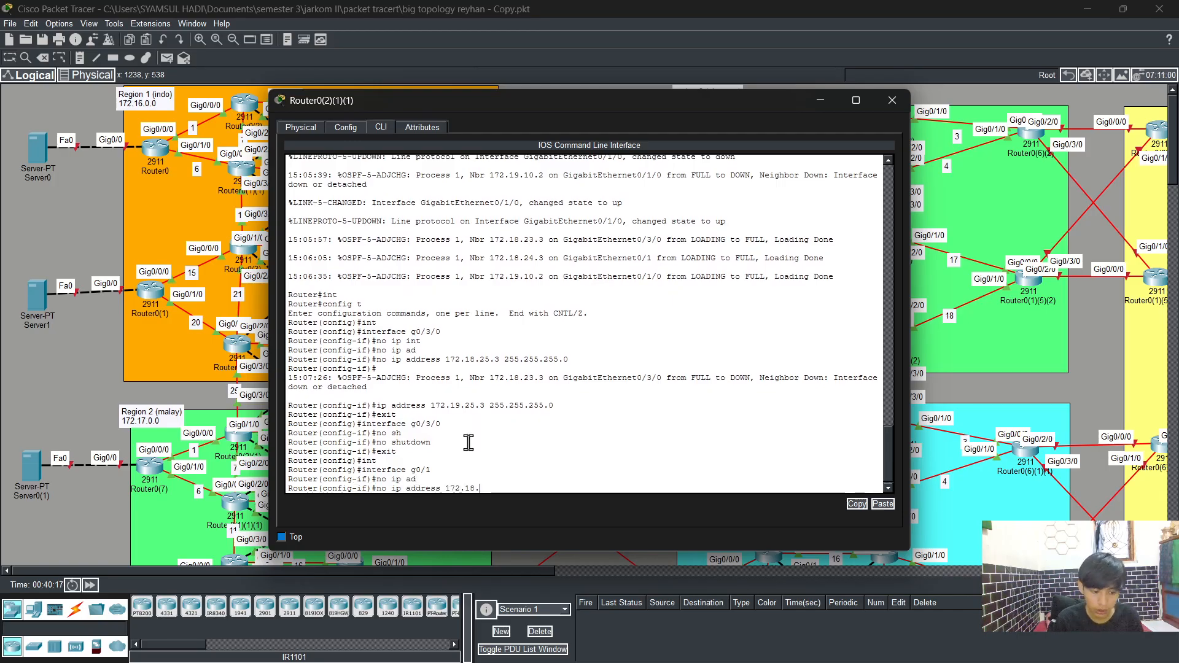
pyautogui.write('27')
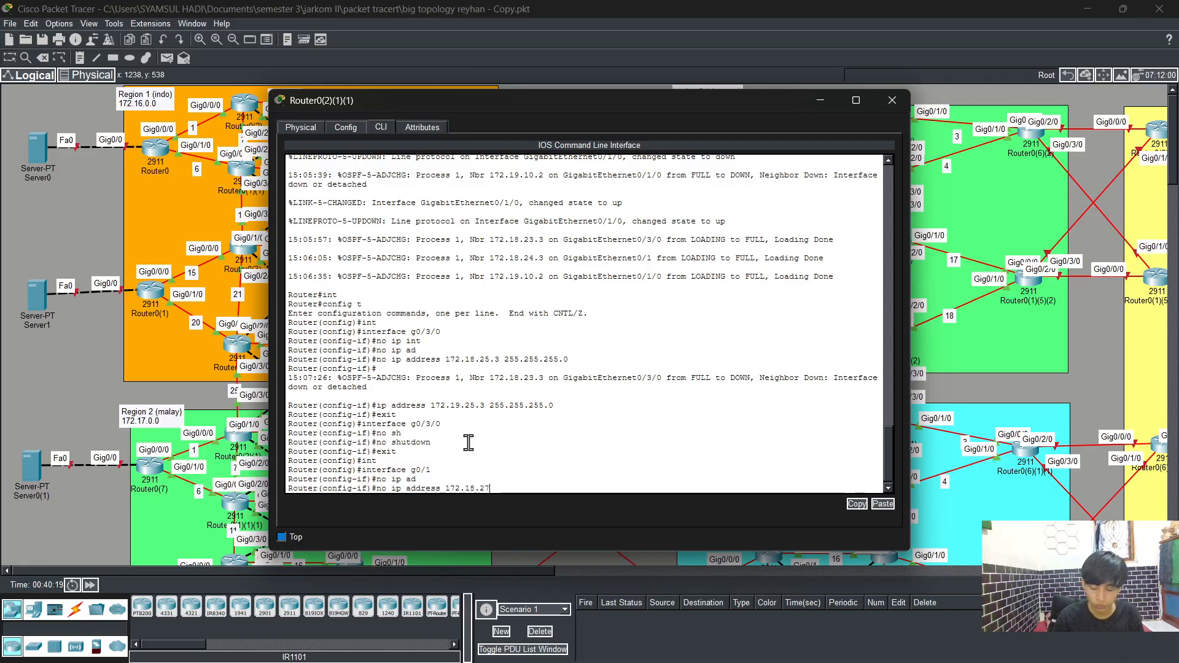
pyautogui.write('.3')
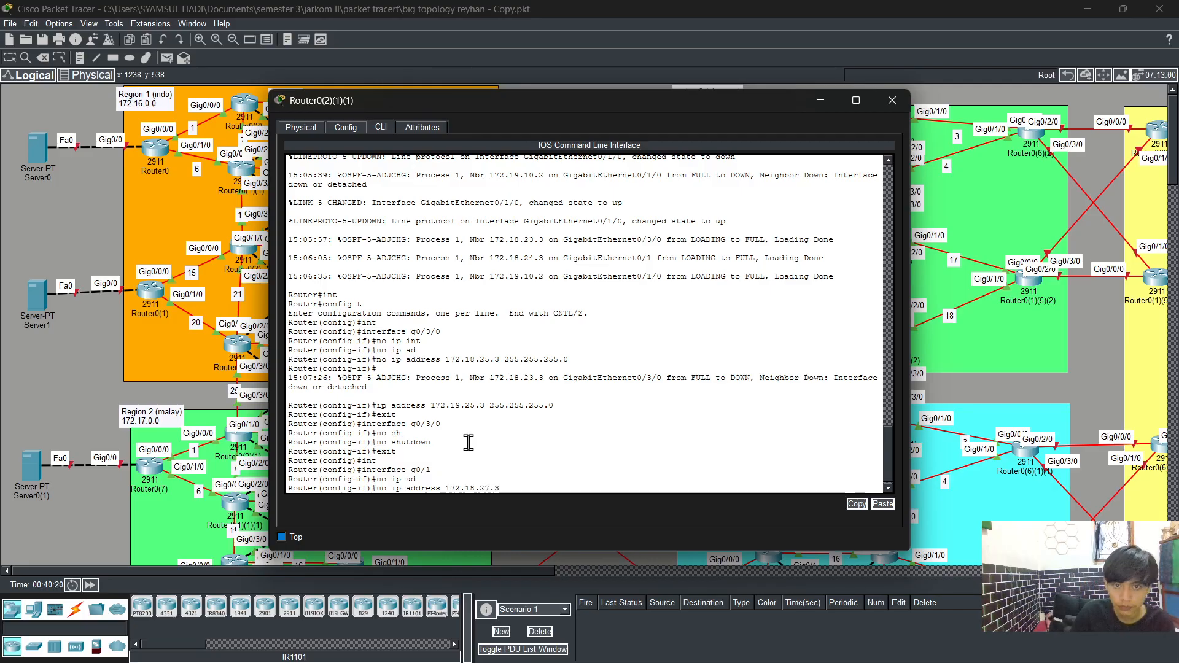
pyautogui.write(' 255.2')
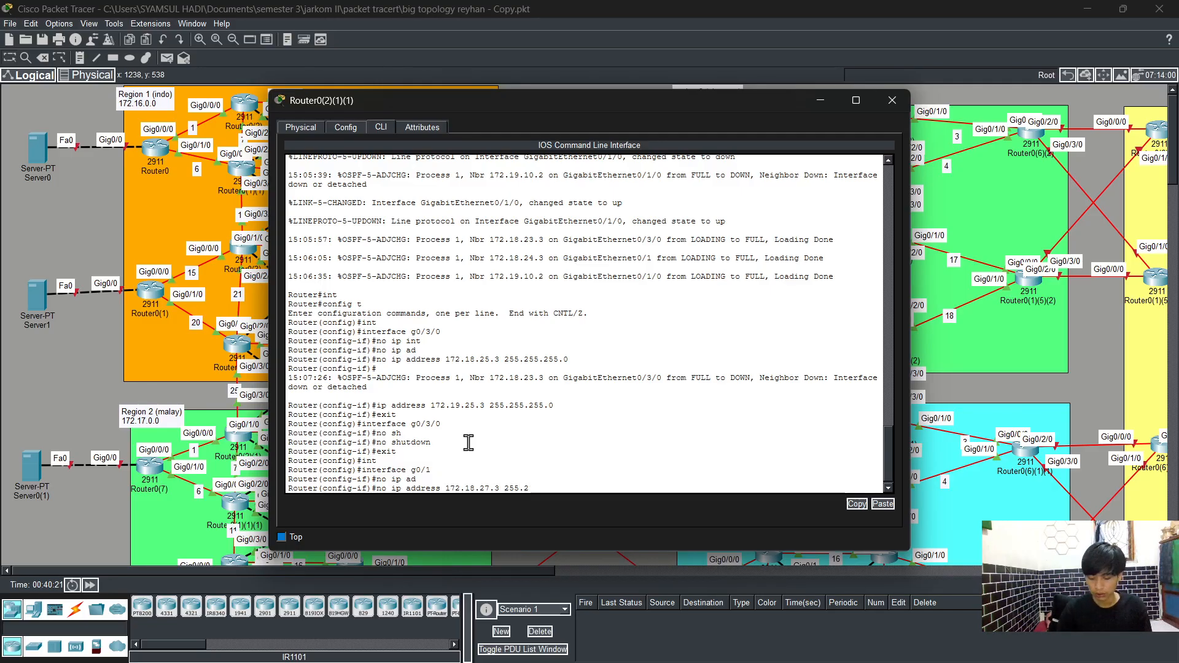
pyautogui.write('55.255.0')
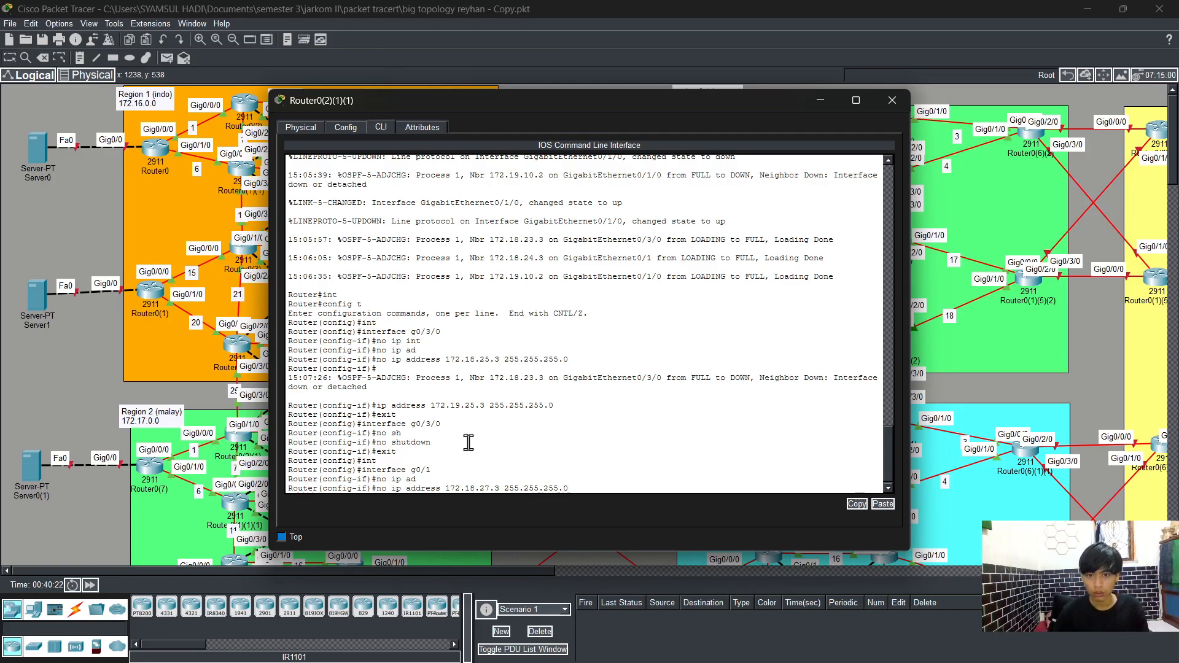
pyautogui.press('Return')
pyautogui.press('Return')
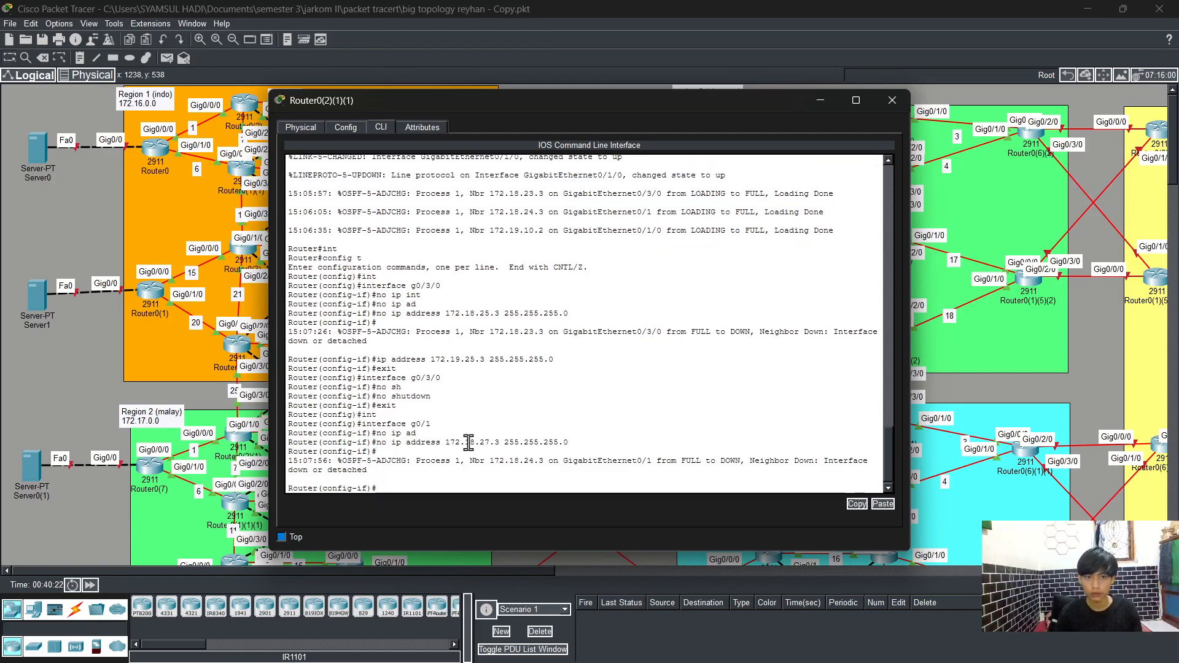
# Step: Assign IP address 172.19.27.3 255.255.255.0 to interface g0/1
pyautogui.press('Up')
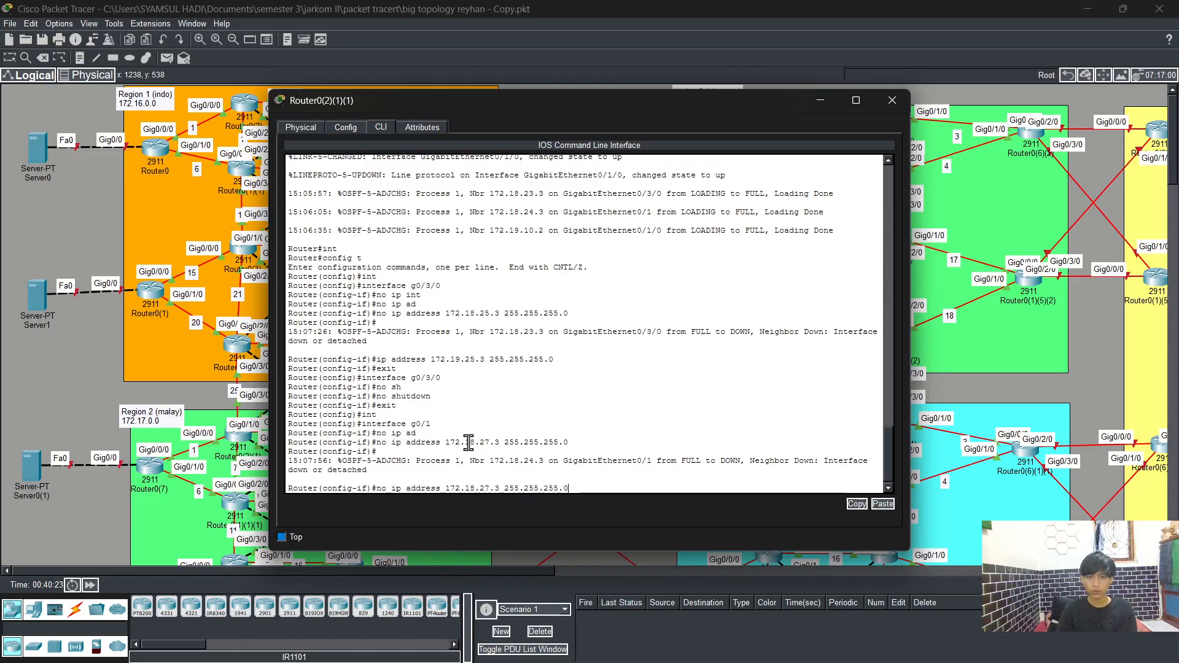
pyautogui.press('Left')
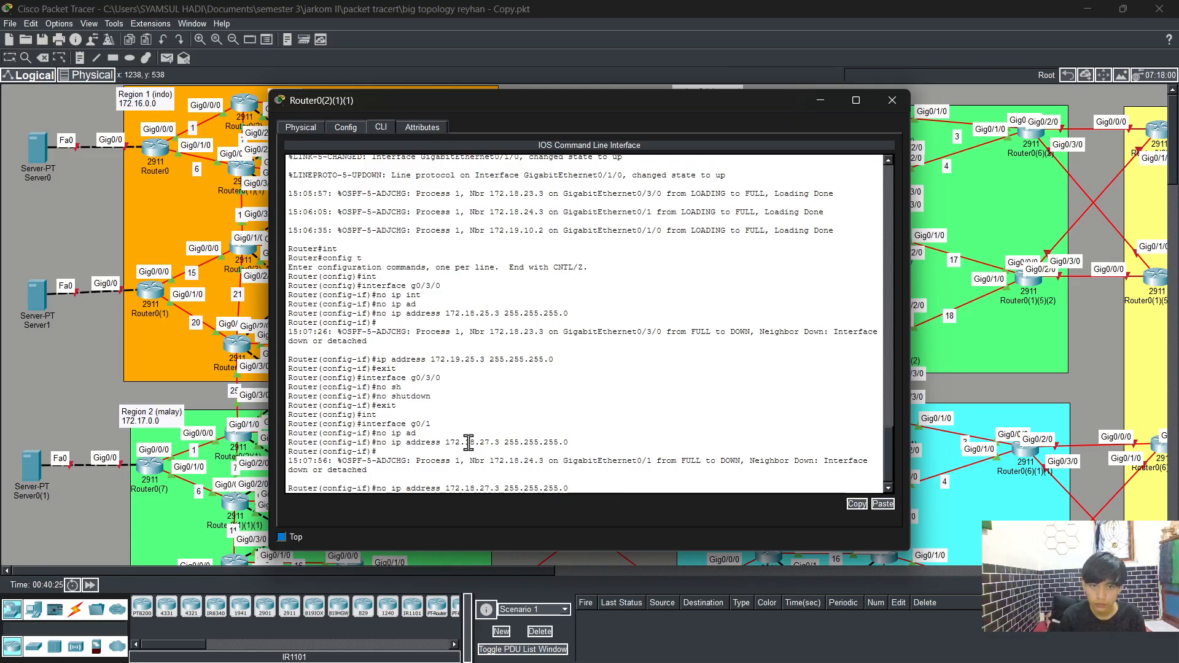
pyautogui.press('Left')
pyautogui.press('Left')
pyautogui.press('BackSpace')
pyautogui.write('9')
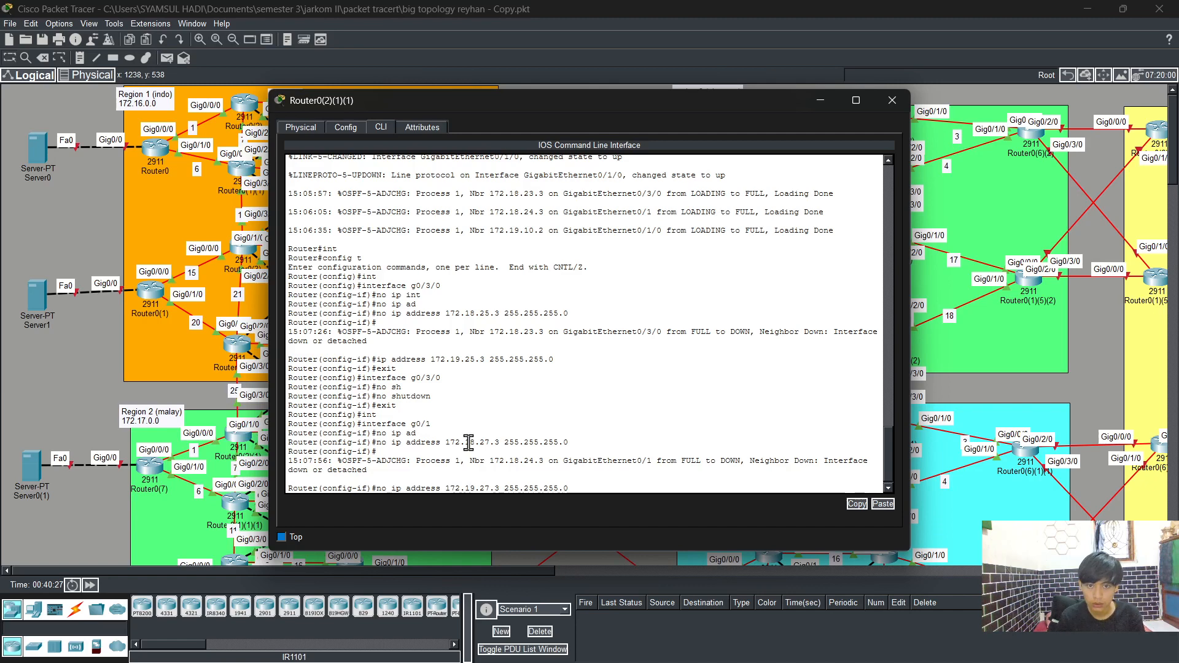
pyautogui.press('Home')
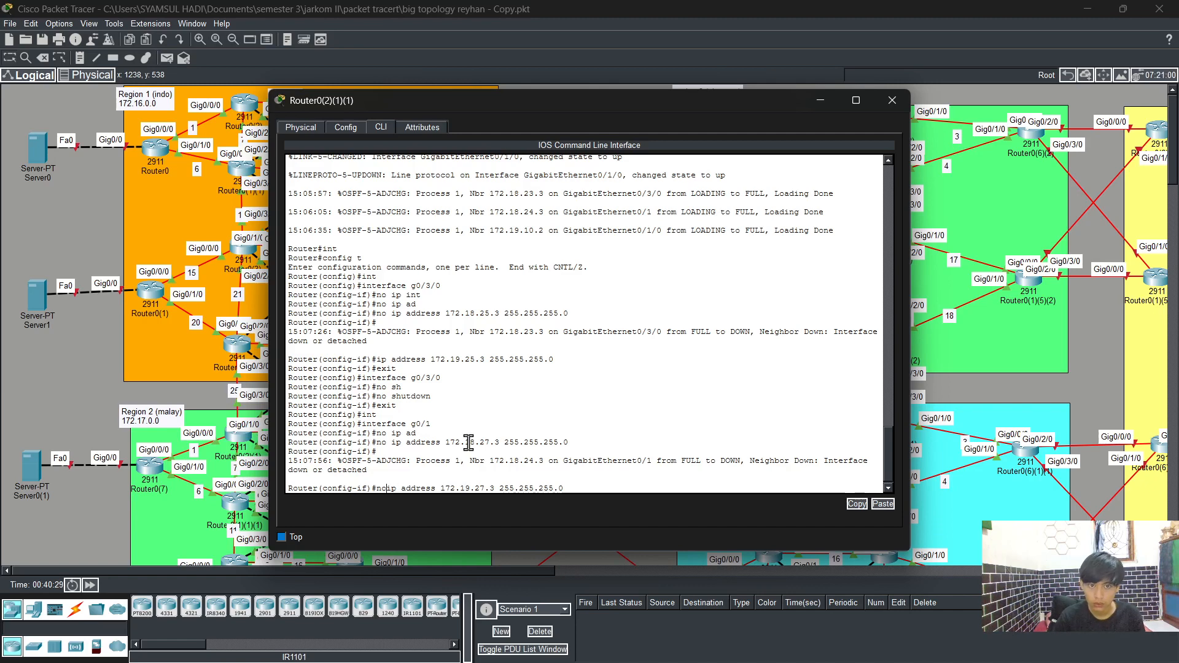
pyautogui.press('Delete')
pyautogui.press('Delete')
pyautogui.press('Delete')
pyautogui.press('Return')
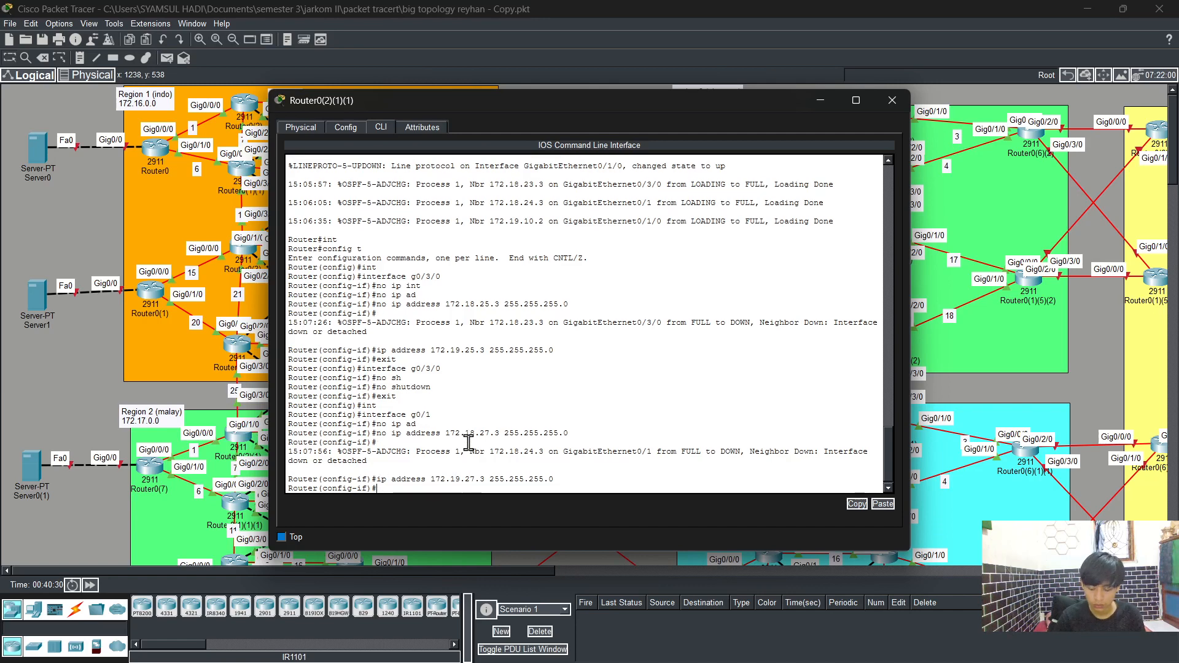
# Step: Enable interface g0/1 with no shutdown and return to global configuration mode
pyautogui.write('no sh')
pyautogui.press('Tab')
pyautogui.press('Return')
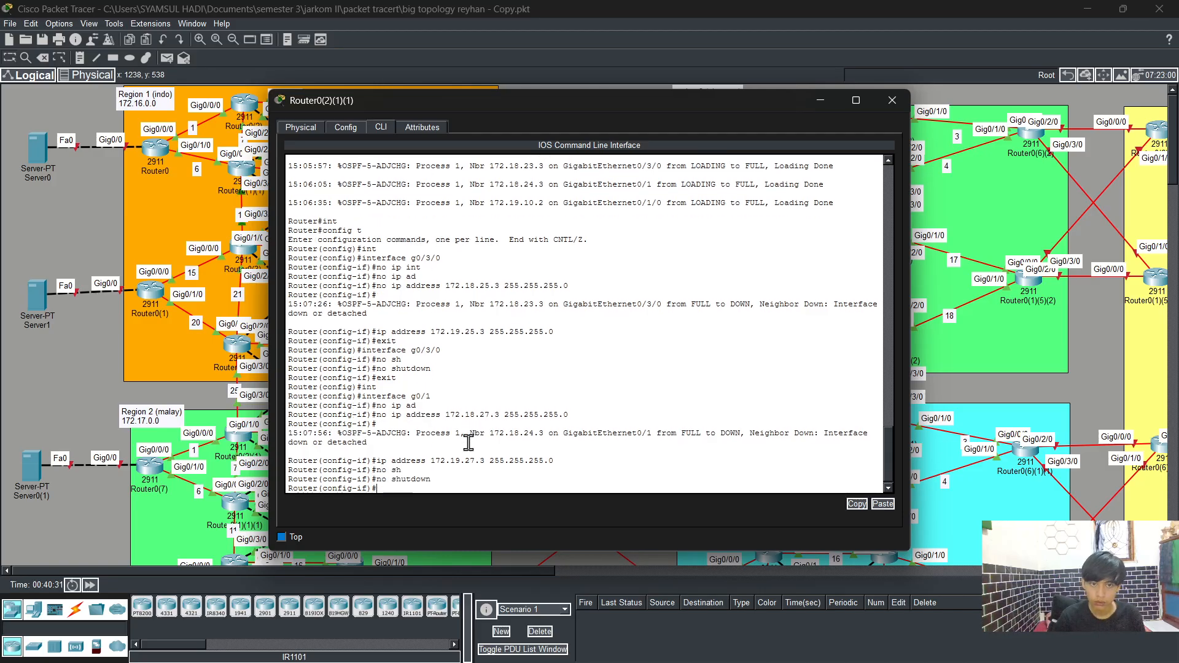
pyautogui.press('Return')
pyautogui.write('exit')
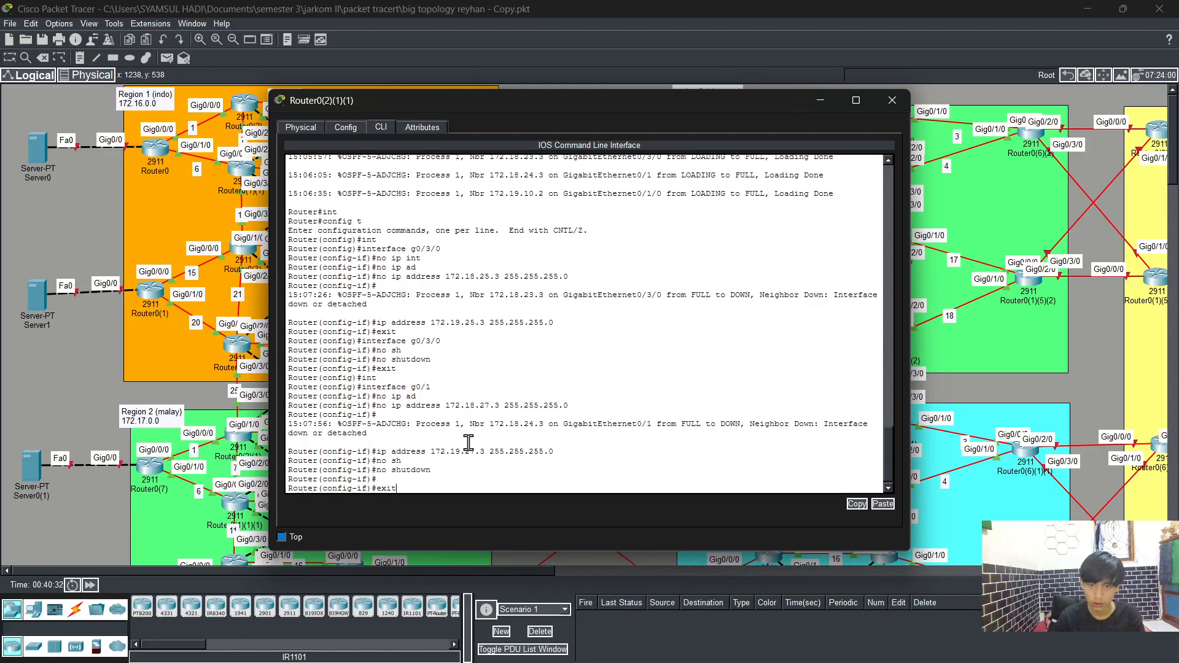
pyautogui.press('Return')
pyautogui.press('Return')
# Step: Enter OSPF process 1 with router ospf 1 and enable log-adjacency-changes
pyautogui.write('rout')
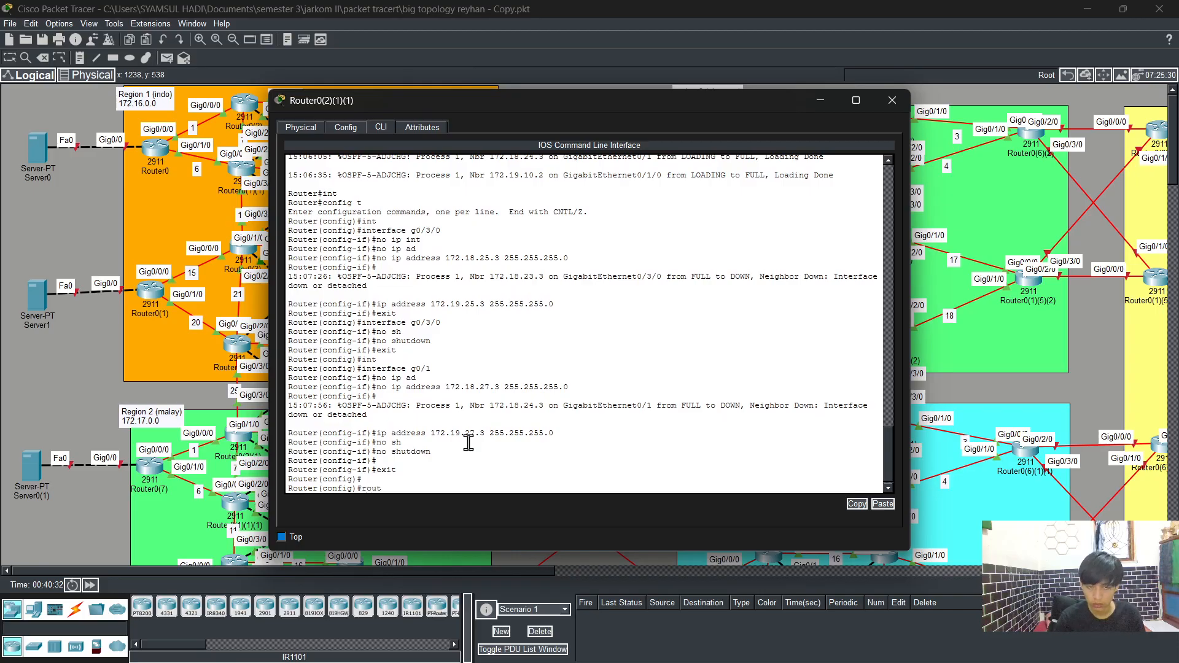
pyautogui.press('Tab')
pyautogui.write('os')
pyautogui.press('Tab')
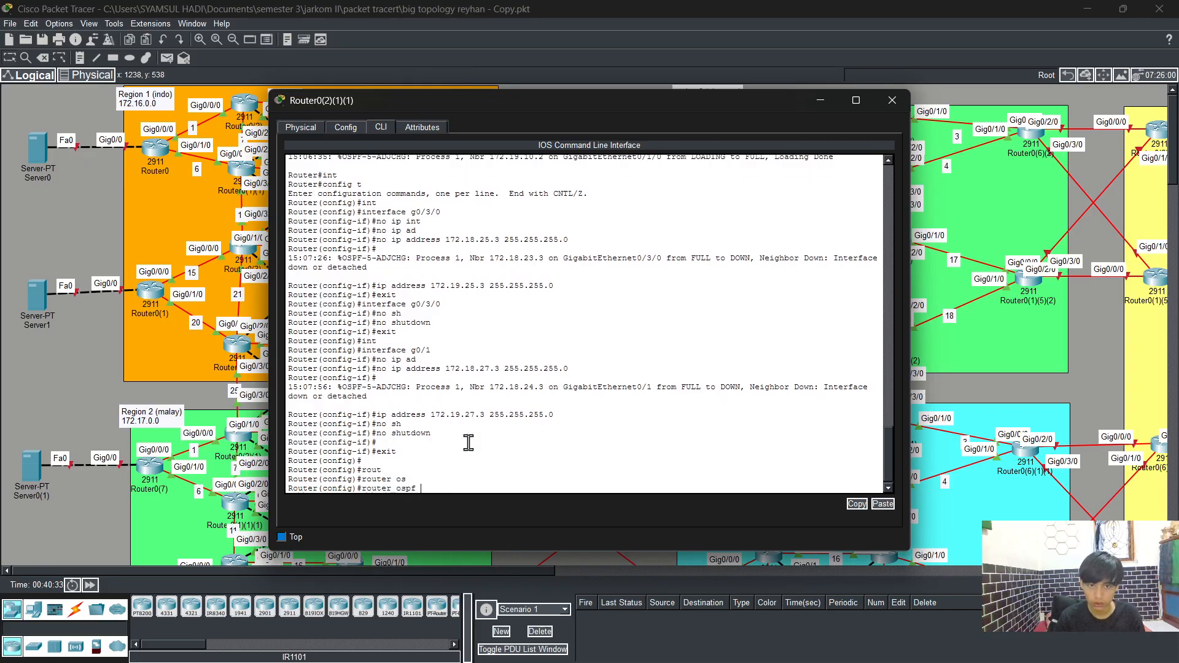
pyautogui.write('1')
pyautogui.press('Return')
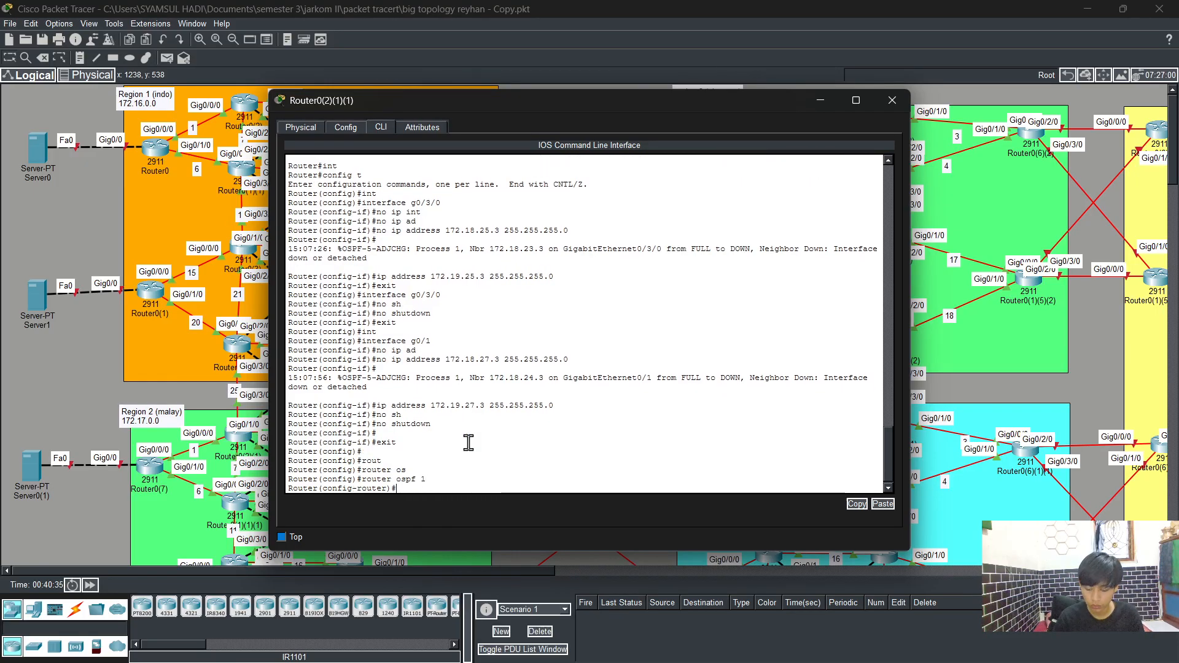
pyautogui.write('log')
pyautogui.press('Tab')
pyautogui.press('Return')
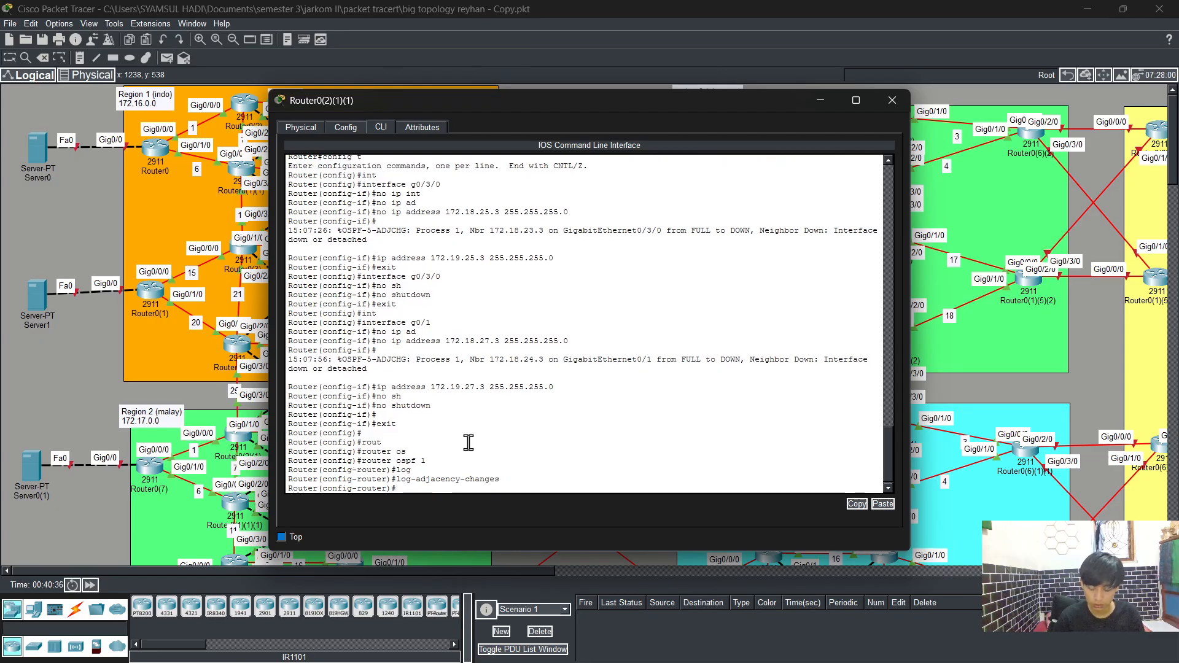
# Step: In OSPF process 1, remove the network statement 172.18.27.0 0.0.0.255 area 0
pyautogui.write('no ne')
pyautogui.write('t')
pyautogui.press('Tab')
pyautogui.write('172')
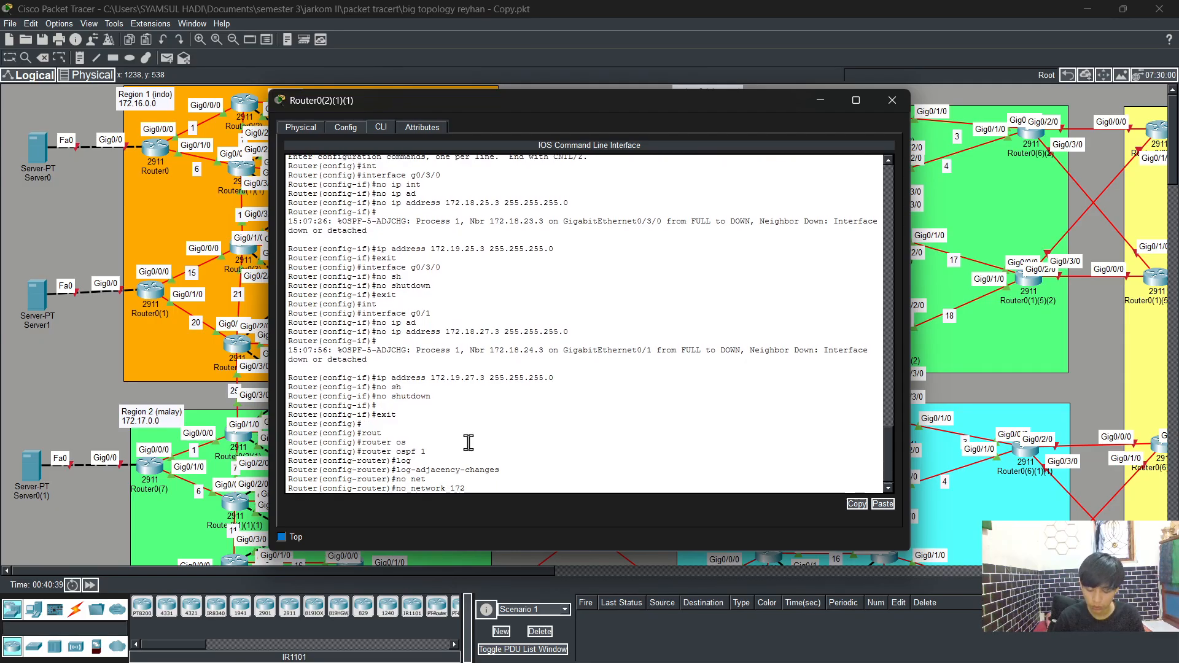
pyautogui.write('.18.')
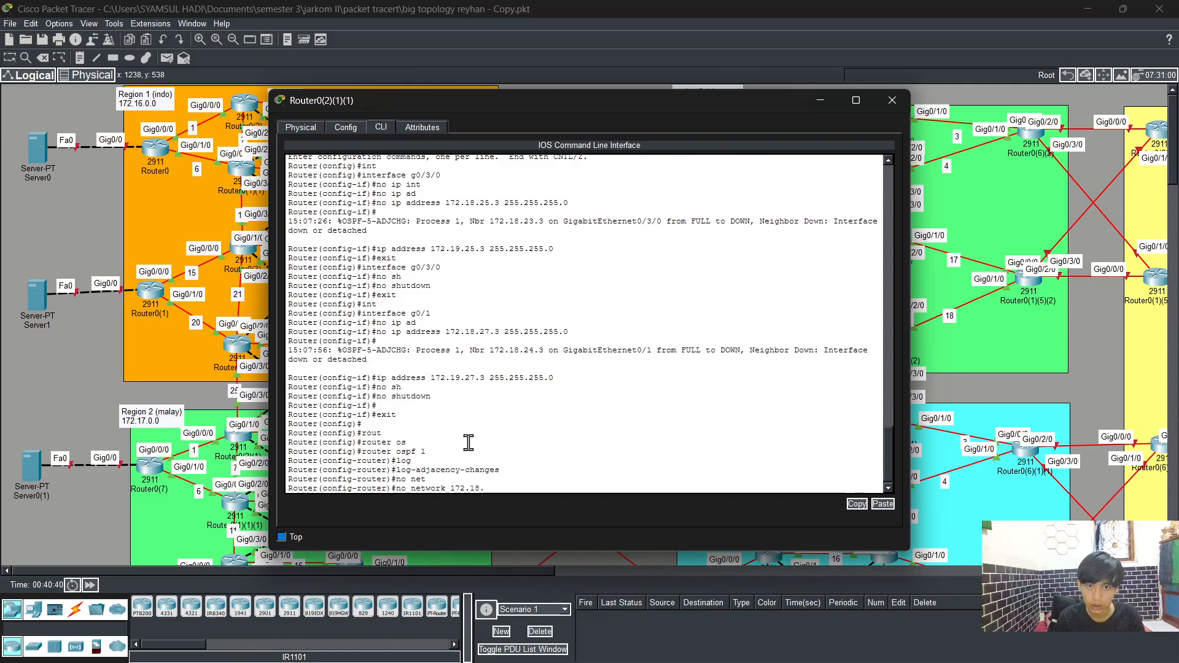
pyautogui.write('2')
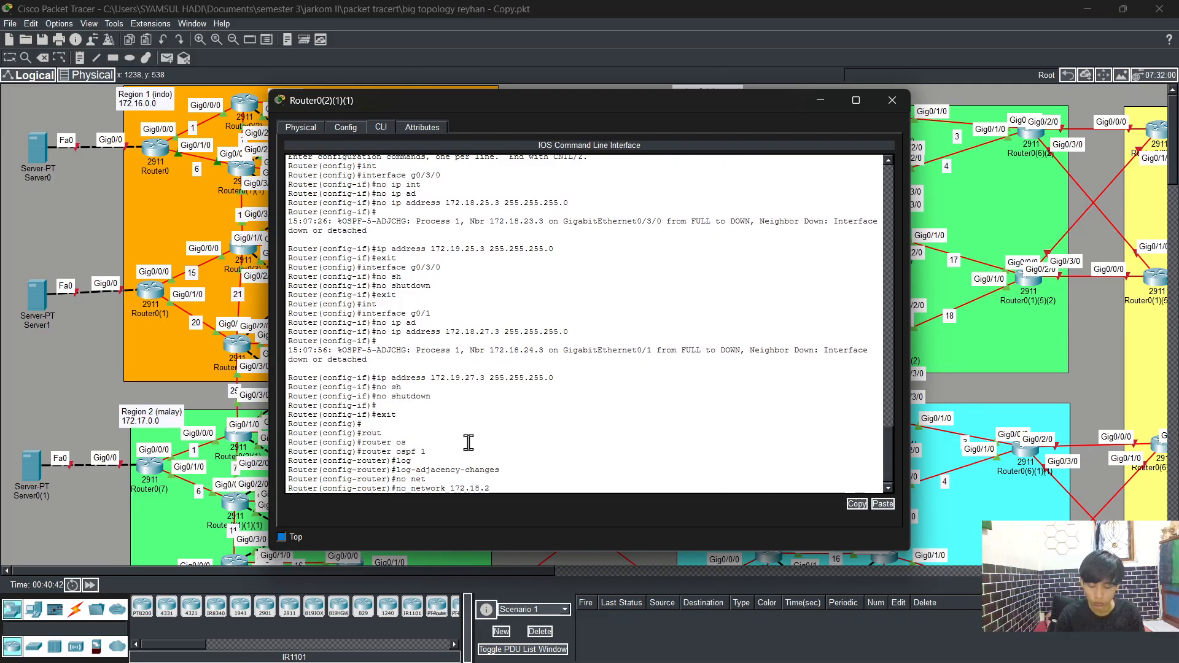
pyautogui.write('7.0')
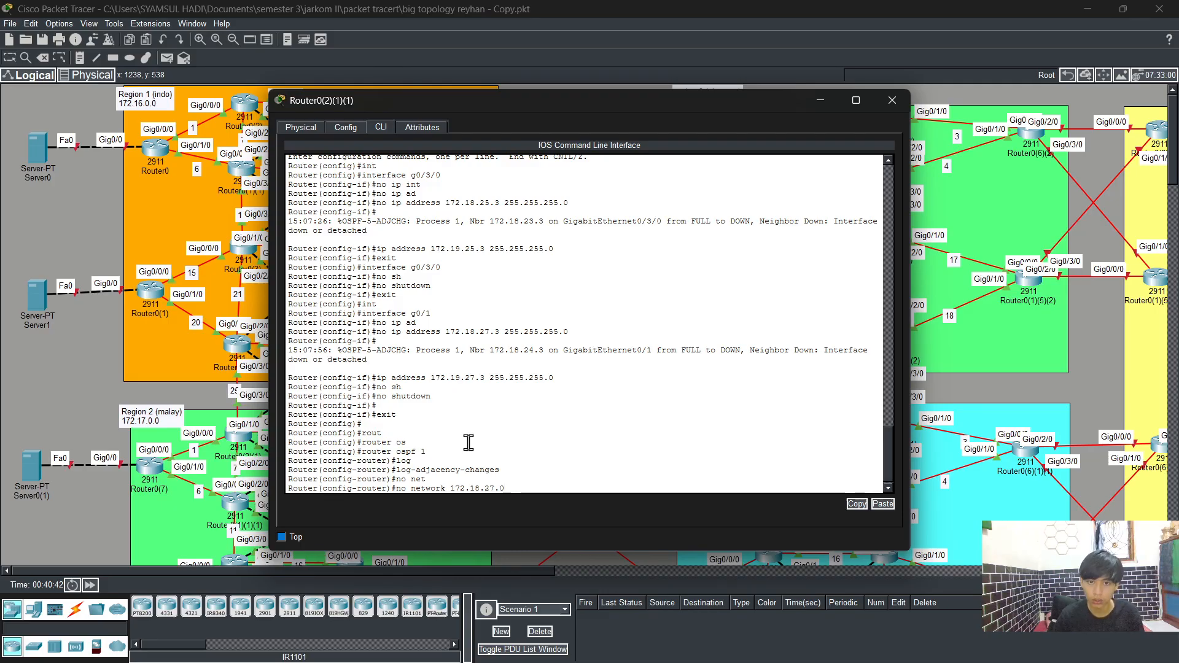
pyautogui.write(' 0.')
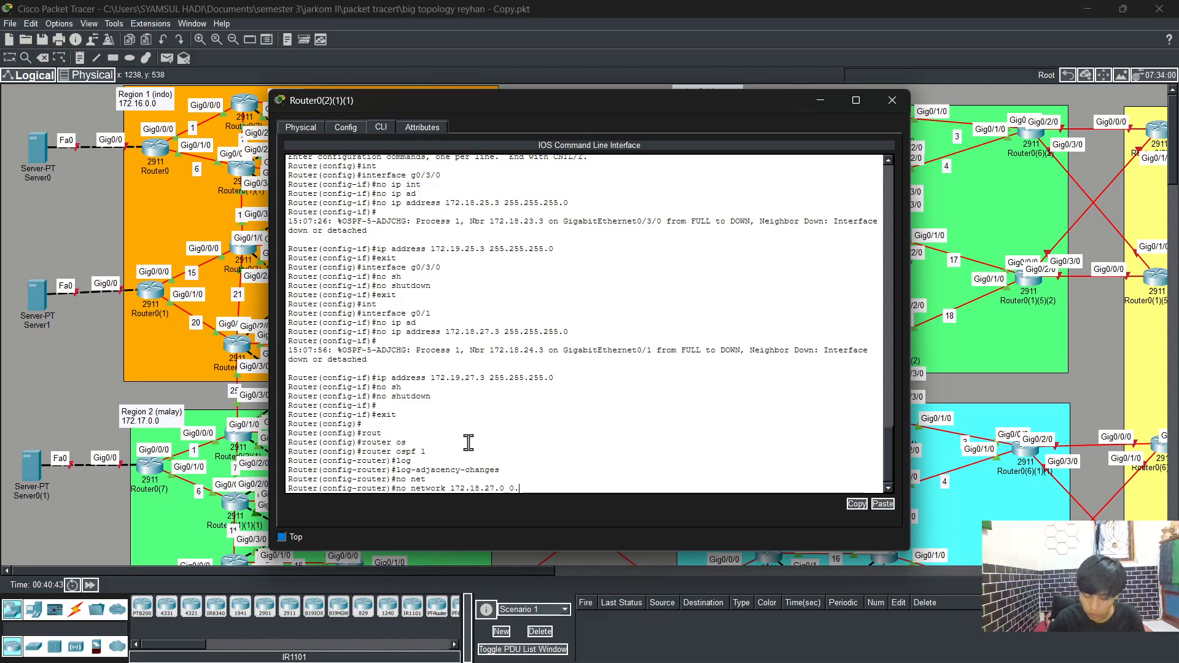
pyautogui.write('0.0.255')
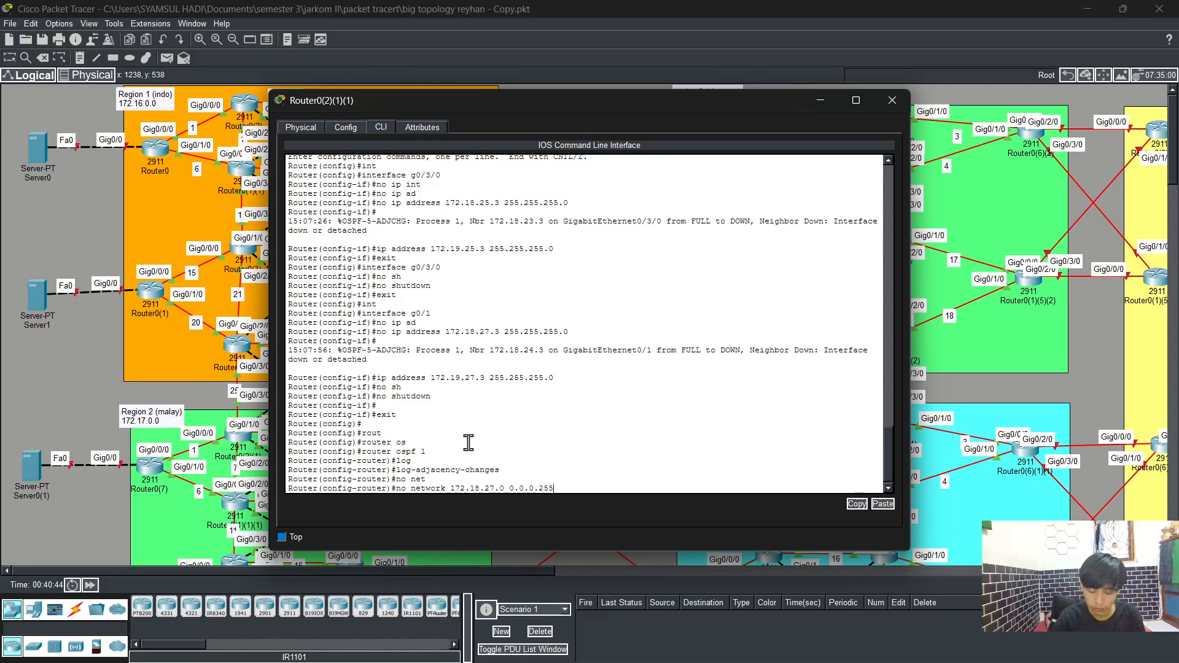
pyautogui.write(' are')
pyautogui.press('Tab')
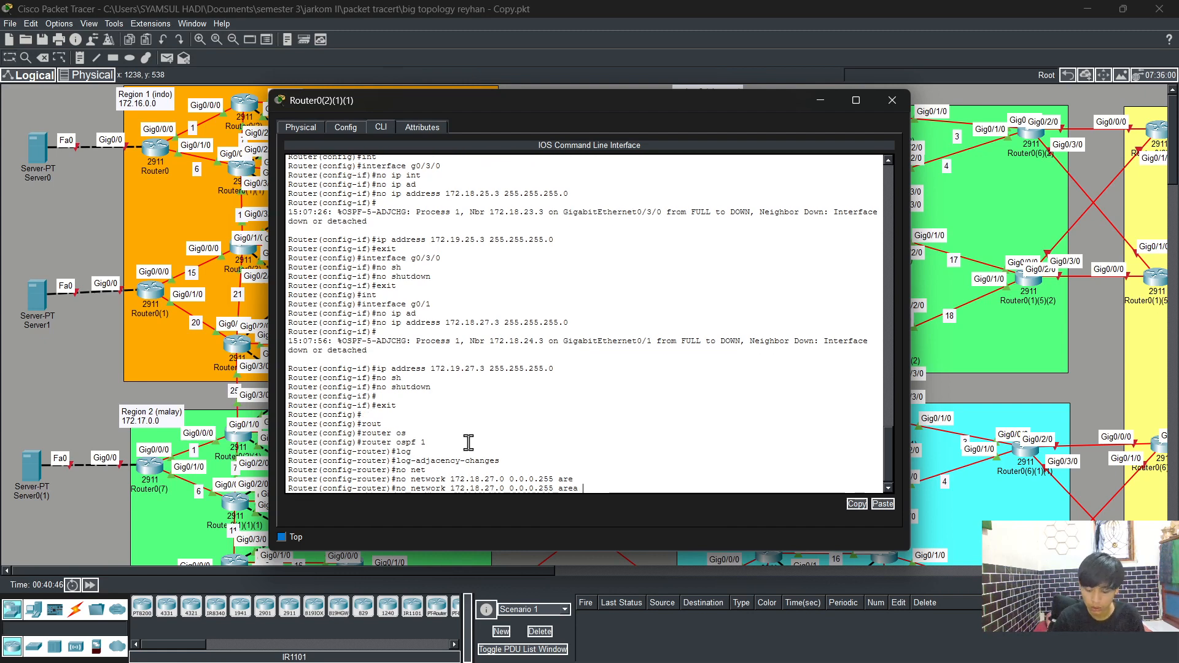
pyautogui.write('0')
pyautogui.press('Return')
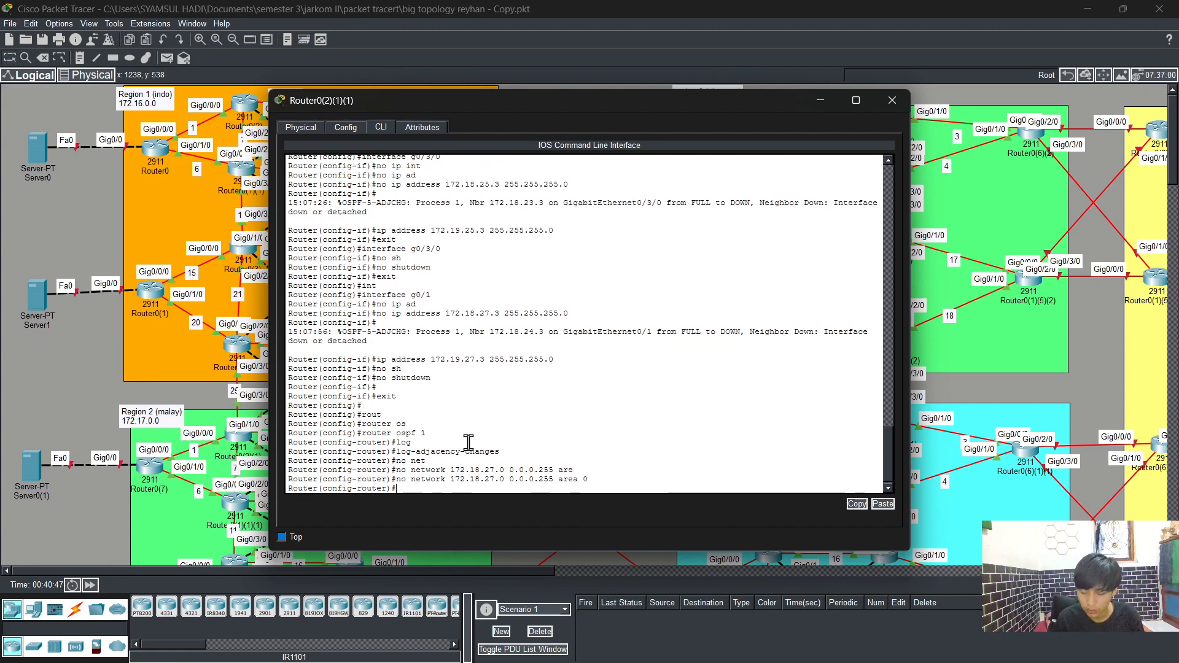
# Step: Remove the OSPF network statement 172.18.25.0 0.0.0.255 area 0
pyautogui.press('Up')
pyautogui.press('Left')
pyautogui.press('Left')
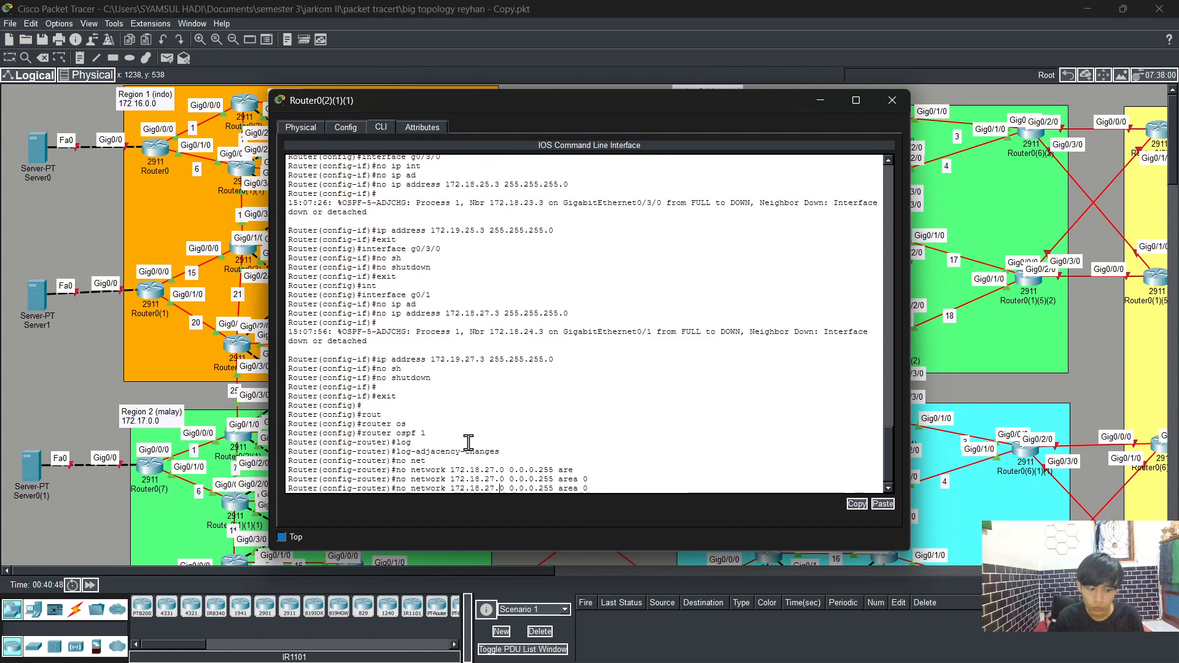
pyautogui.press('BackSpace')
pyautogui.write('5')
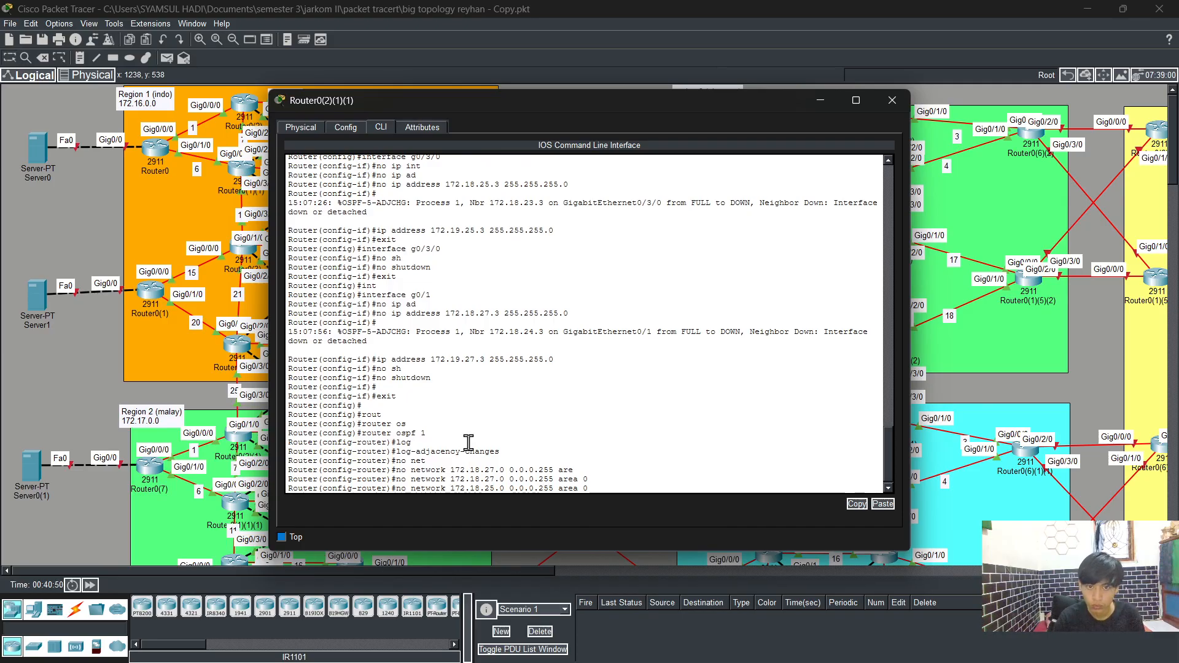
pyautogui.press('Return')
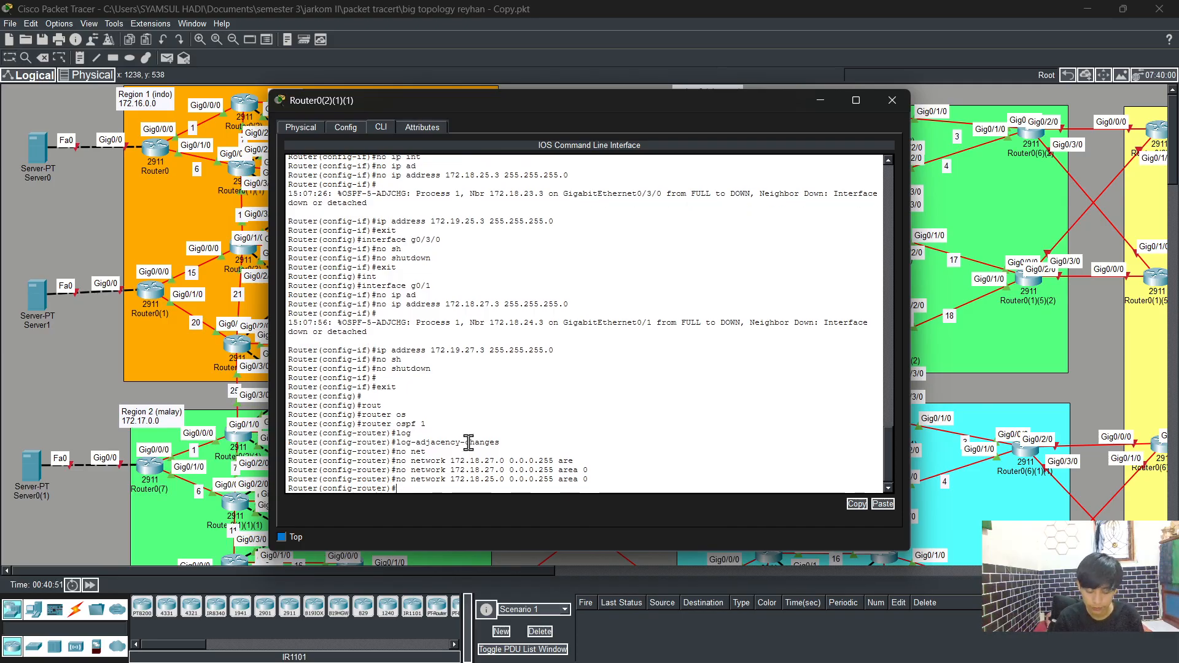
pyautogui.write('end')
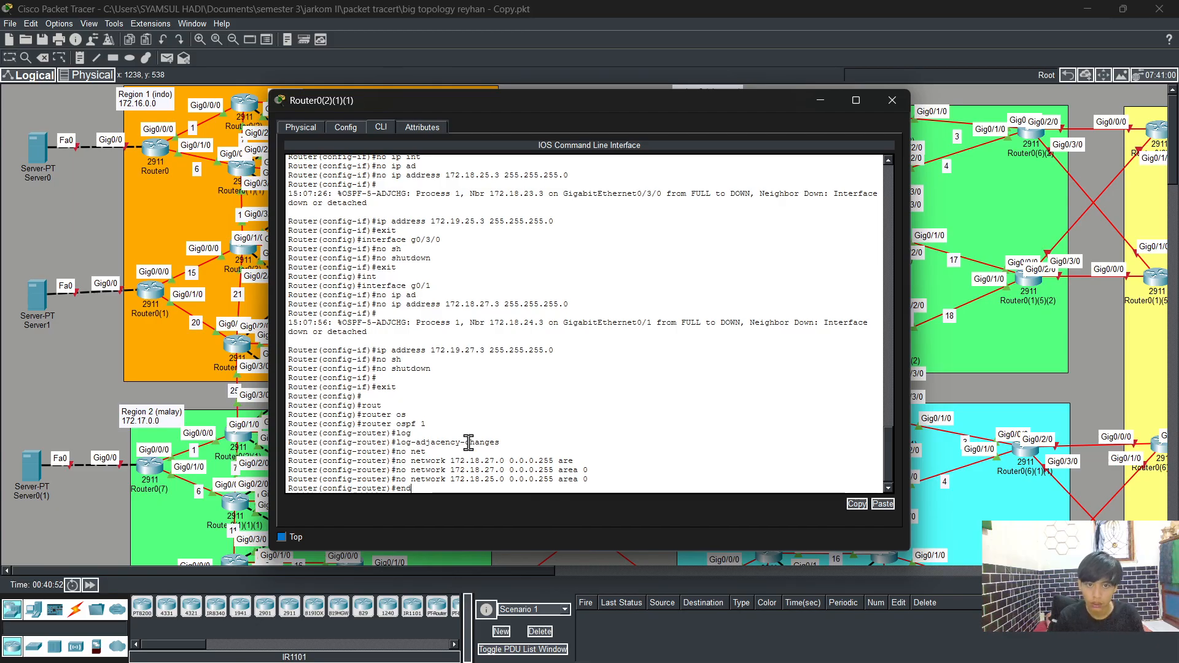
pyautogui.press('BackSpace')
pyautogui.press('BackSpace')
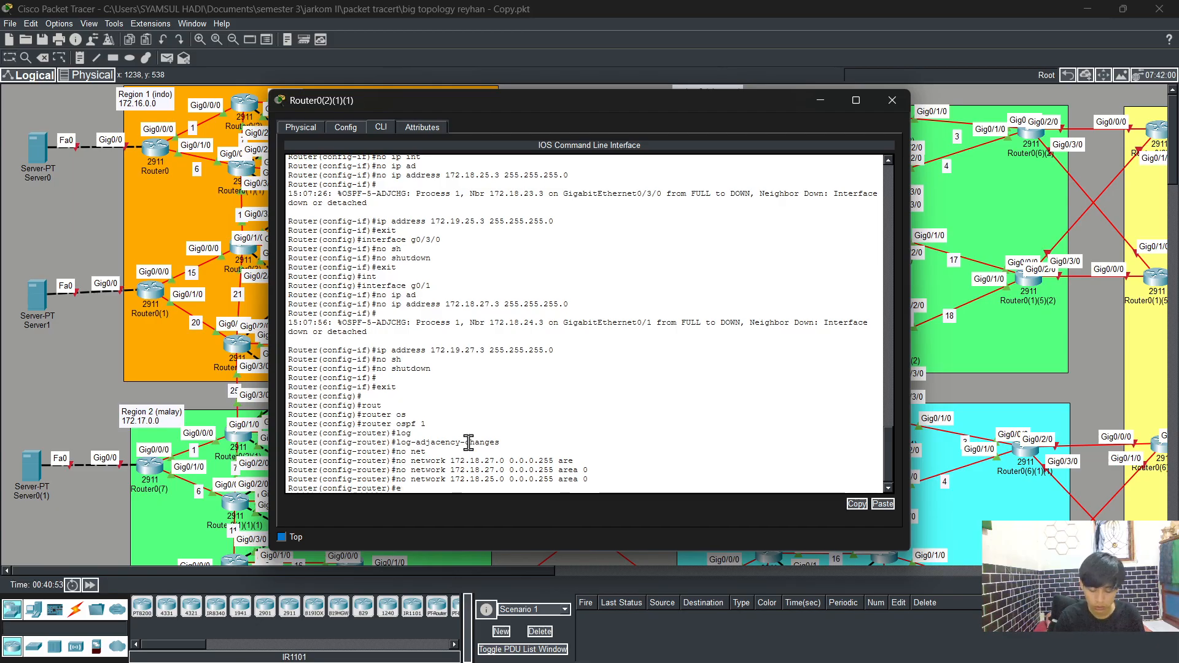
# Step: Add the OSPF network statement 172.19.25.0 0.0.0.255 area 0
pyautogui.press('Up')
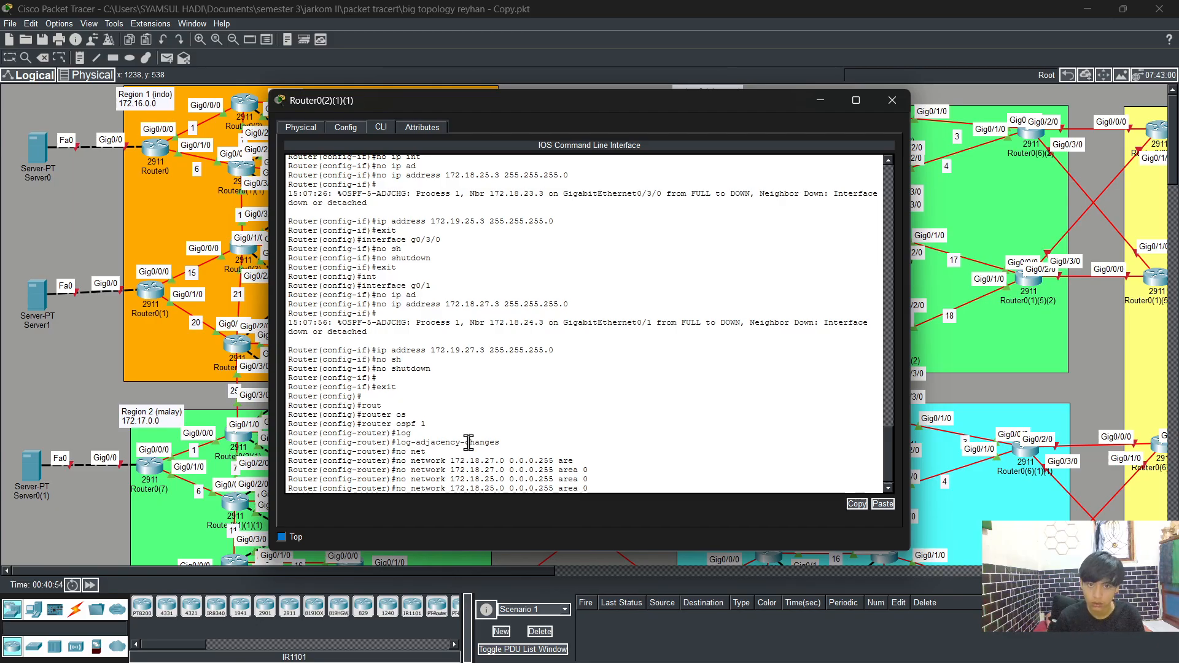
pyautogui.press('Left')
pyautogui.press('Left')
pyautogui.press('Left')
pyautogui.press('Left')
pyautogui.press('Left')
pyautogui.press('Left')
pyautogui.press('Left')
pyautogui.press('Left')
pyautogui.press('BackSpace')
pyautogui.write('9')
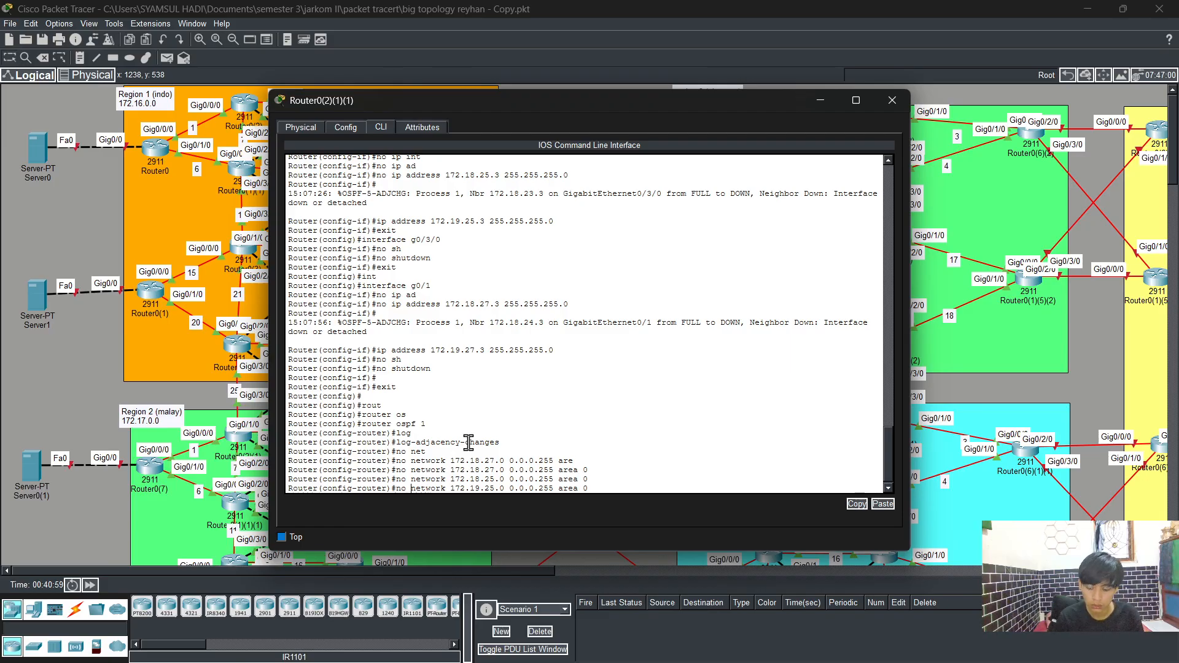
pyautogui.press('BackSpace')
pyautogui.press('BackSpace')
pyautogui.press('BackSpace')
pyautogui.press('Return')
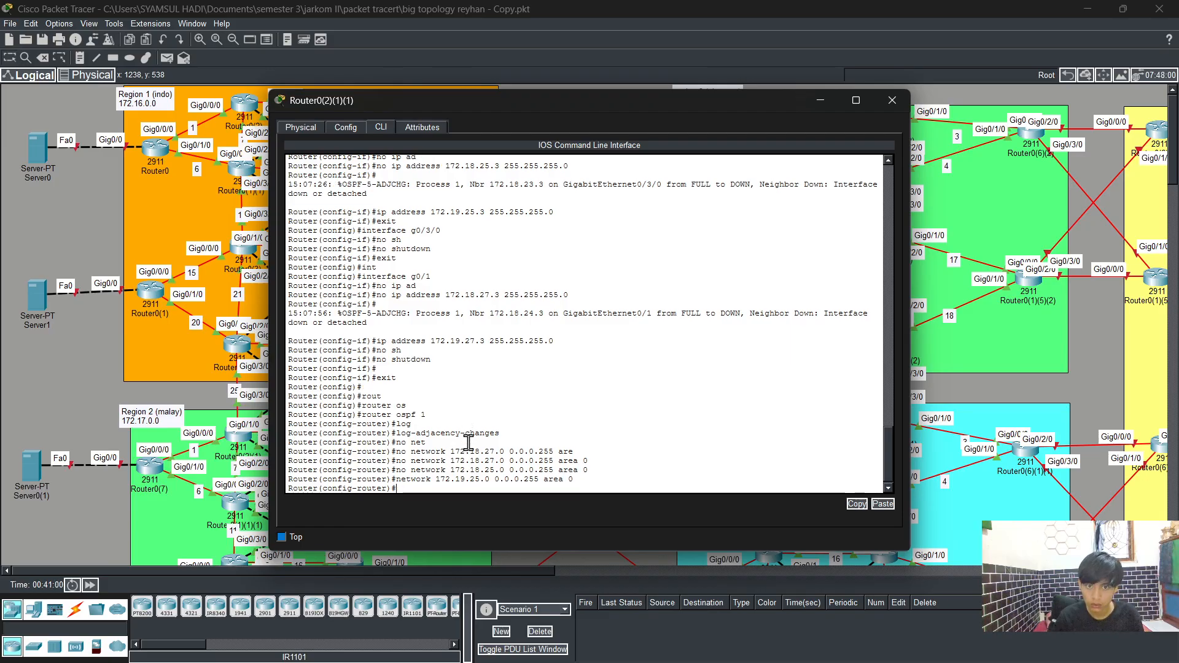
# Step: Add the OSPF network statement 172.19.27.0 0.0.0.255 area 0
pyautogui.press('Up')
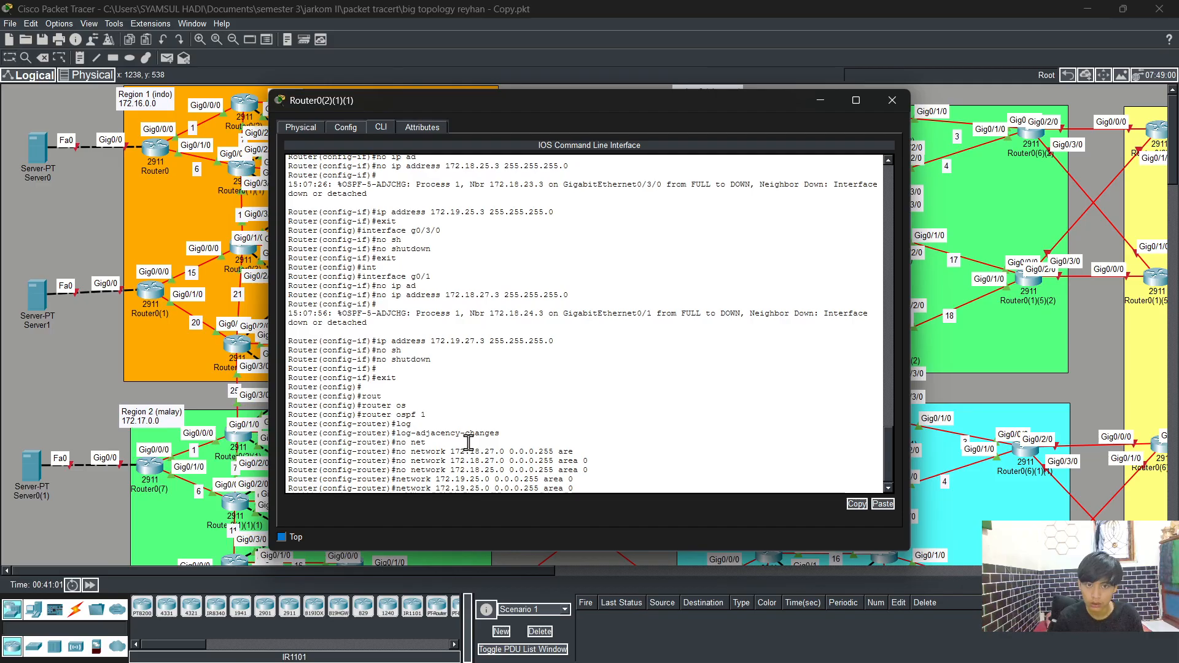
pyautogui.press('Left')
pyautogui.press('Left')
pyautogui.press('Left')
pyautogui.press('Left')
pyautogui.press('Left')
pyautogui.press('Left')
pyautogui.press('Left')
pyautogui.press('Left')
pyautogui.press('Left')
pyautogui.press('Left')
pyautogui.press('Left')
pyautogui.press('Left')
pyautogui.press('Left')
pyautogui.press('Left')
pyautogui.press('Left')
pyautogui.press('Left')
pyautogui.press('Left')
pyautogui.press('Left')
pyautogui.press('Delete')
pyautogui.press('Delete')
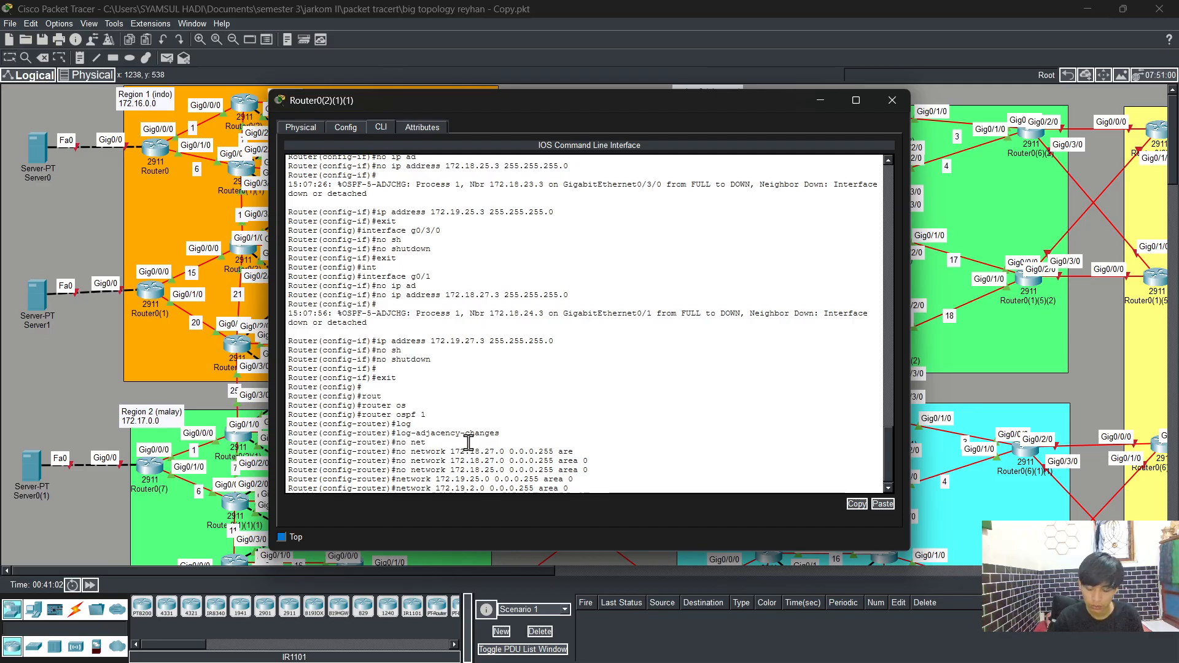
pyautogui.write('27')
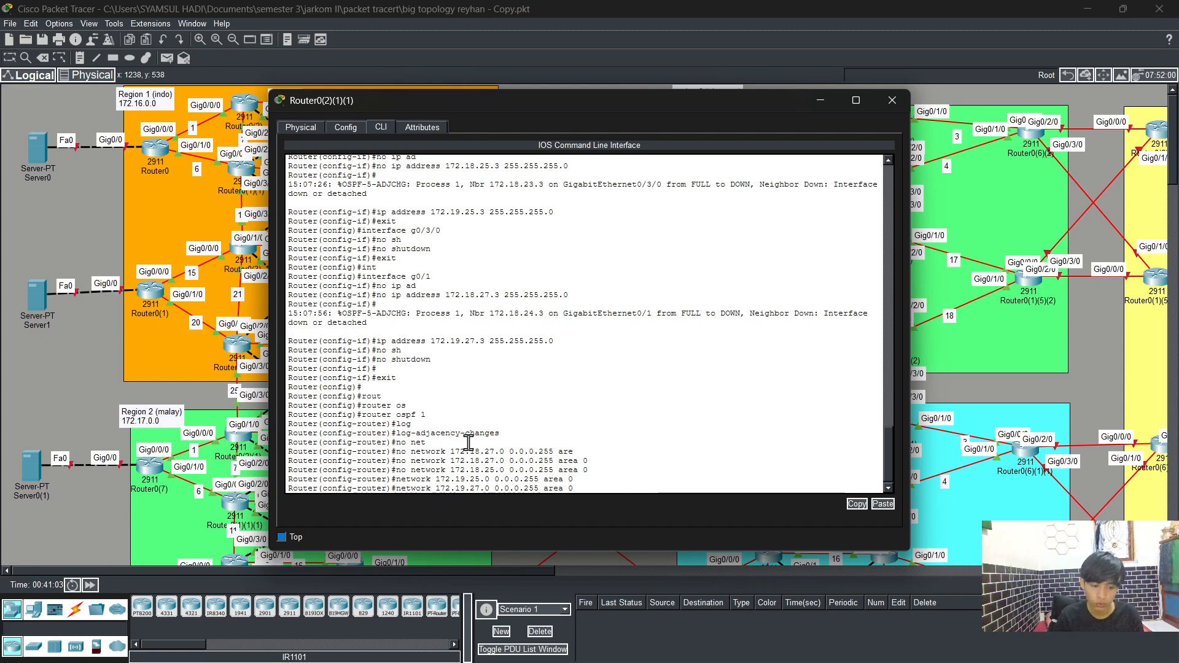
pyautogui.press('Return')
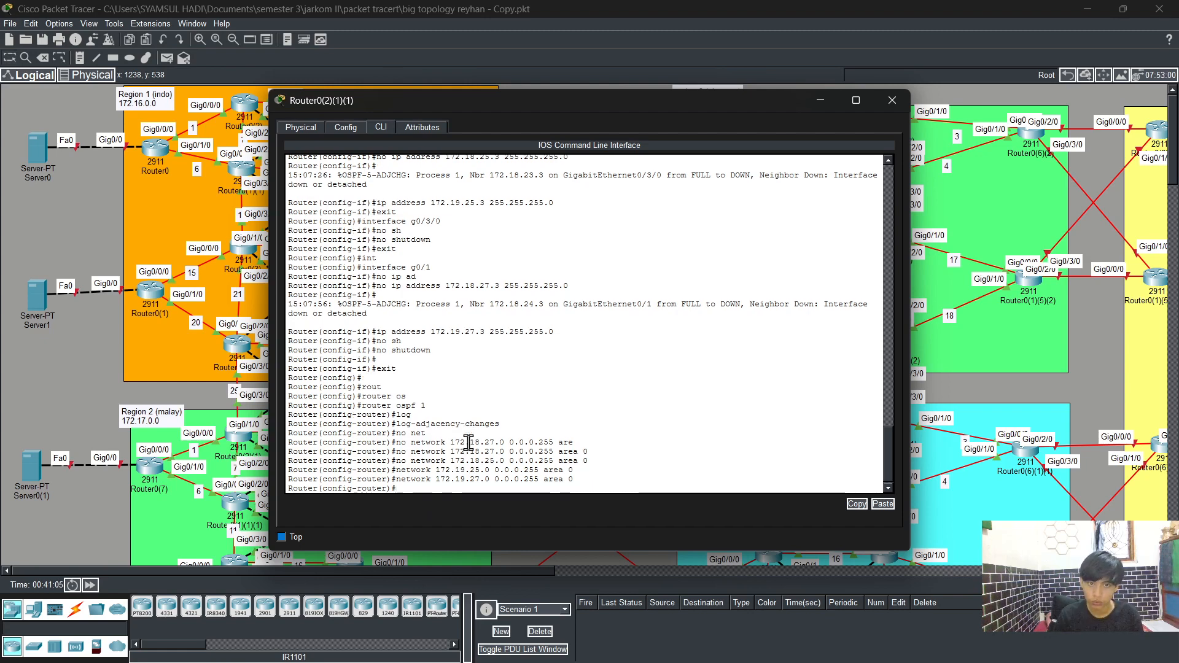
# Step: Exit configuration mode back to privileged mode and save the running configuration with write
pyautogui.write('no')
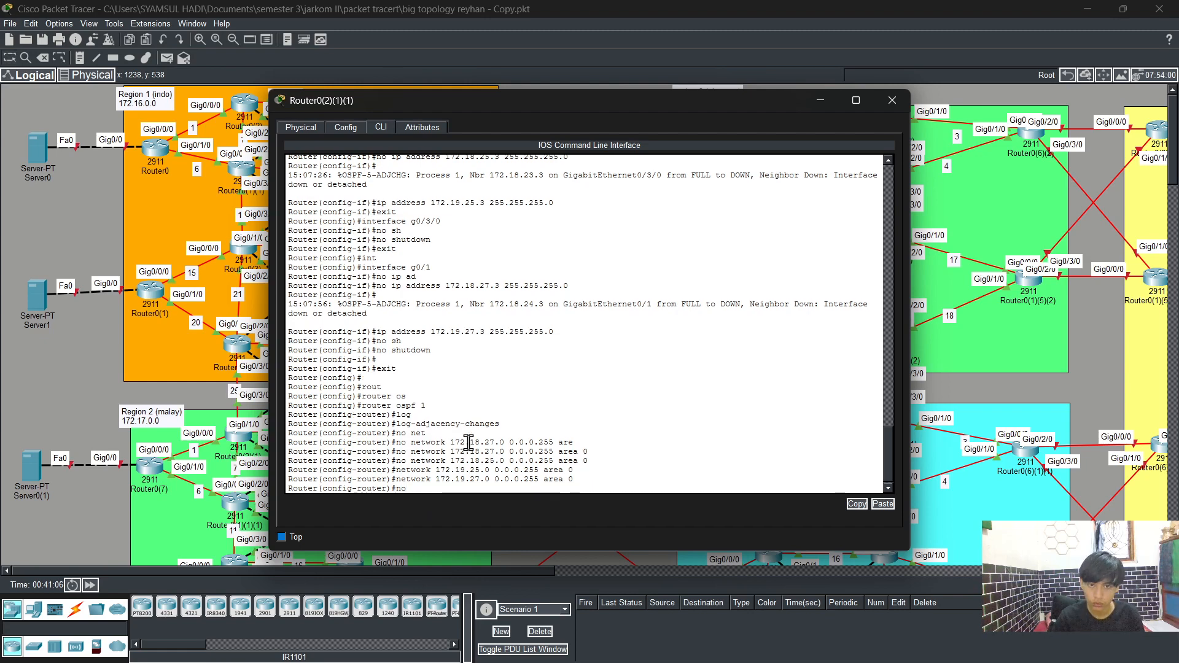
pyautogui.press('BackSpace')
pyautogui.press('BackSpace')
pyautogui.write('exit')
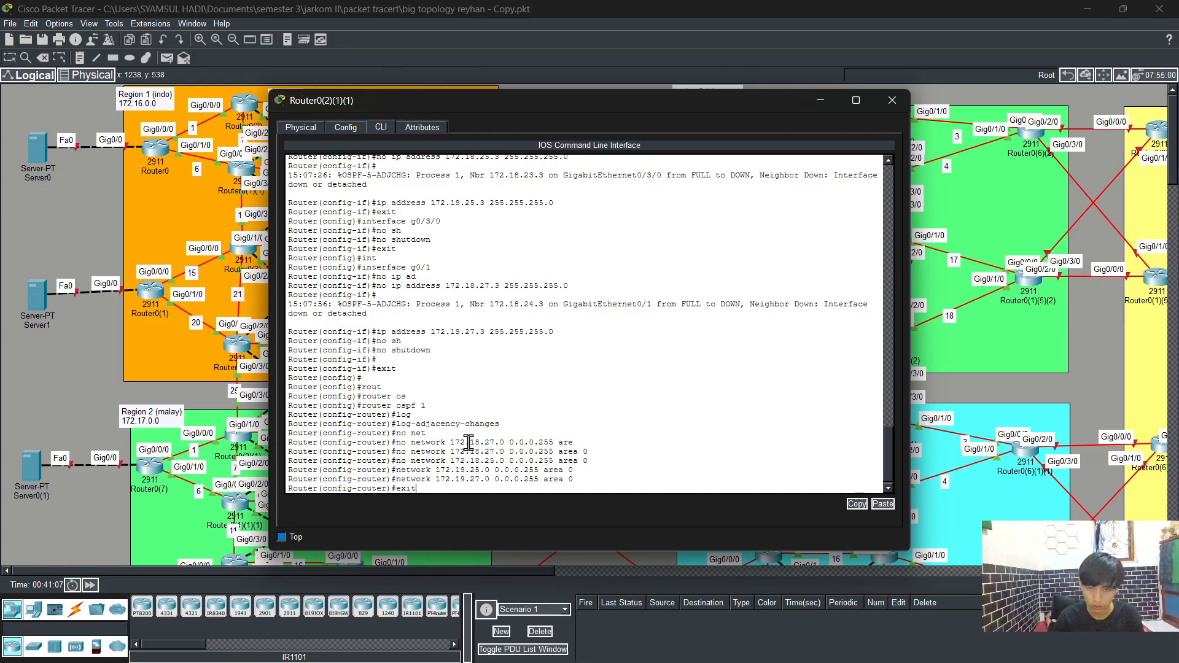
pyautogui.press('Return')
pyautogui.write('exit')
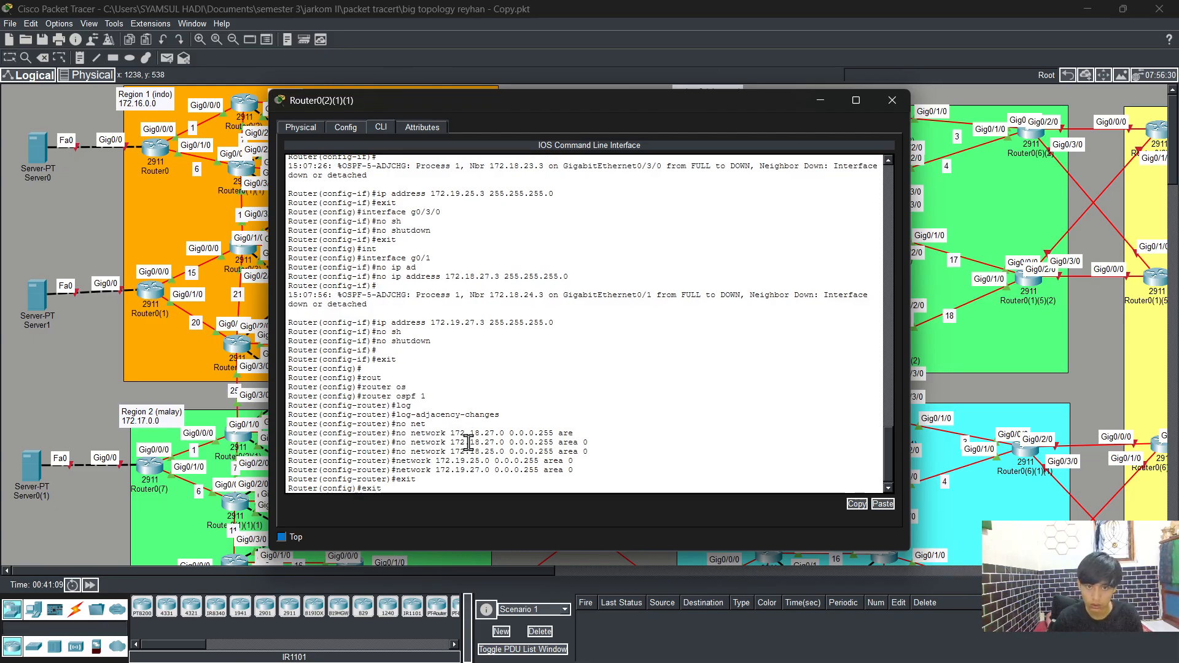
pyautogui.press('Return')
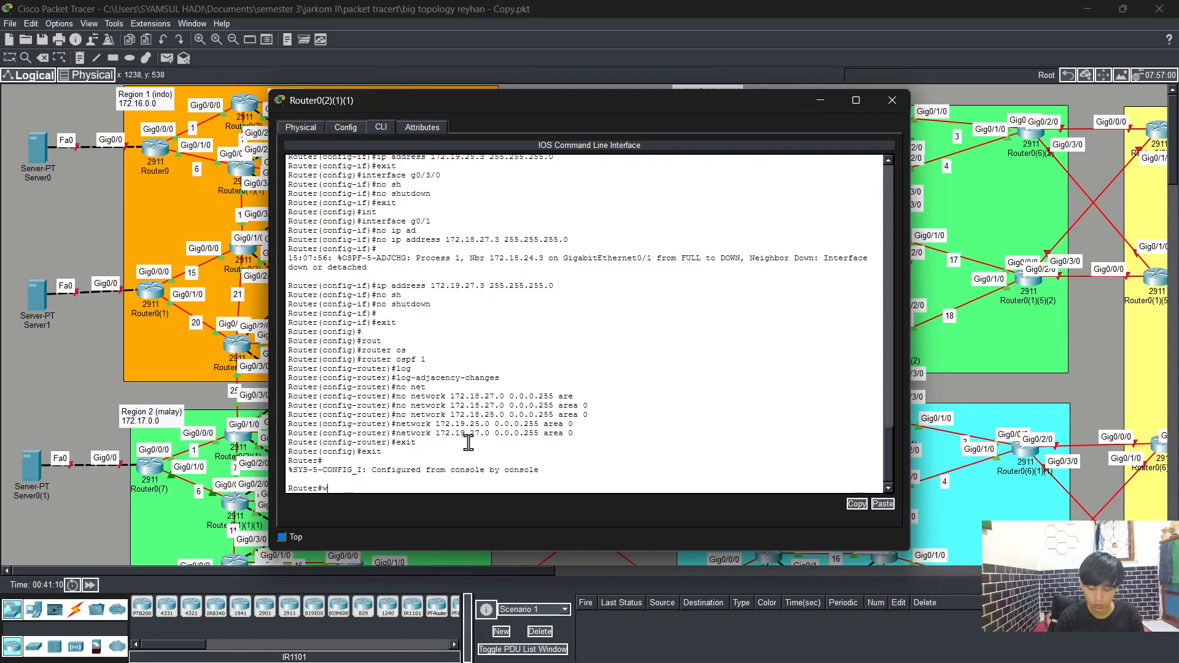
pyautogui.write('wr')
pyautogui.press('Return')
# Step: Display the interface summary with show ip interface brief to check the new addresses
pyautogui.write('sh')
pyautogui.press('Tab')
pyautogui.write('ip')
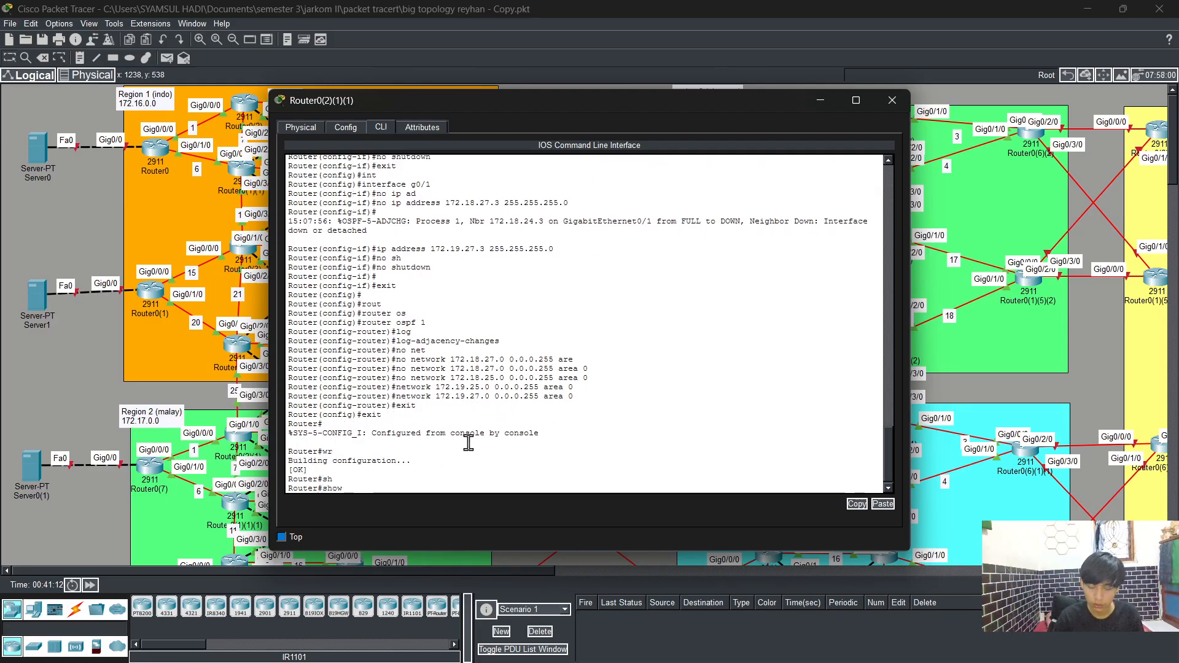
pyautogui.write(' int')
pyautogui.press('Tab')
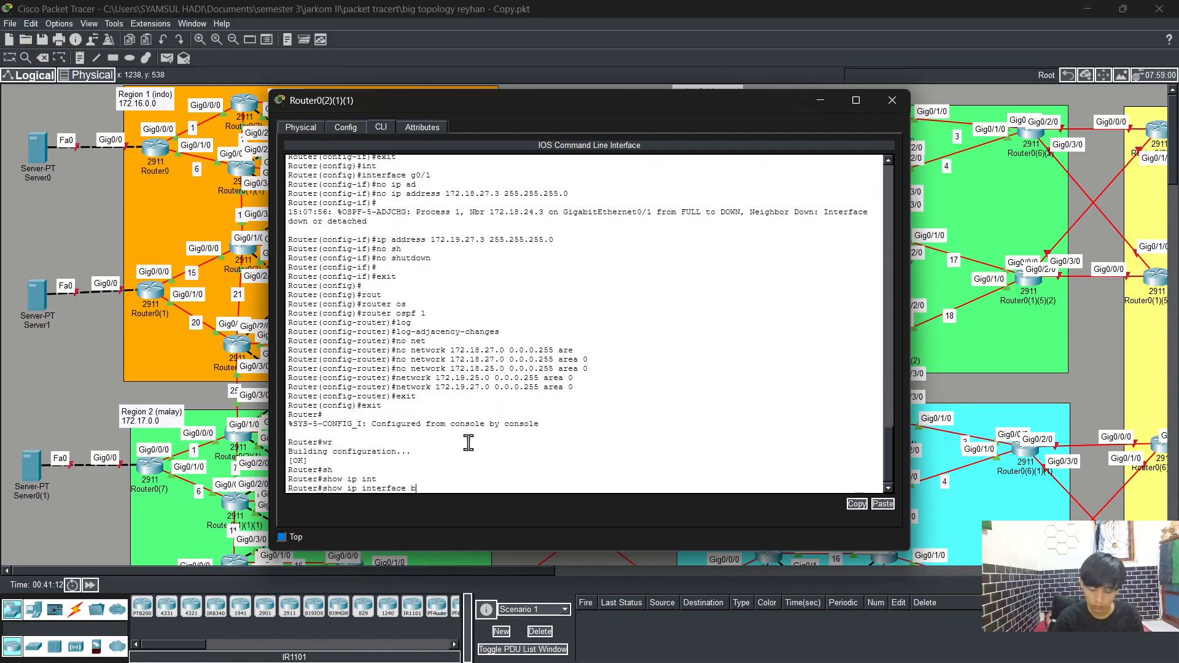
pyautogui.write('br')
pyautogui.press('Tab')
pyautogui.press('Return')
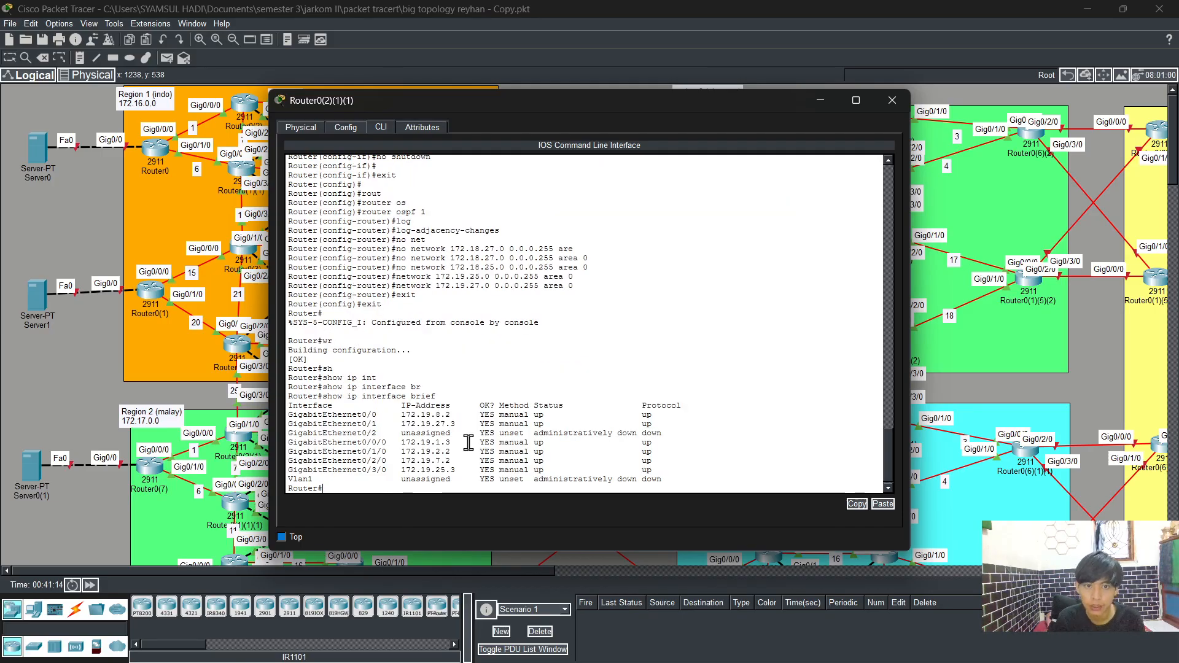
# Step: Display the running configuration and page through it to review interfaces and OSPF networks
pyautogui.write('sh')
pyautogui.press('Tab')
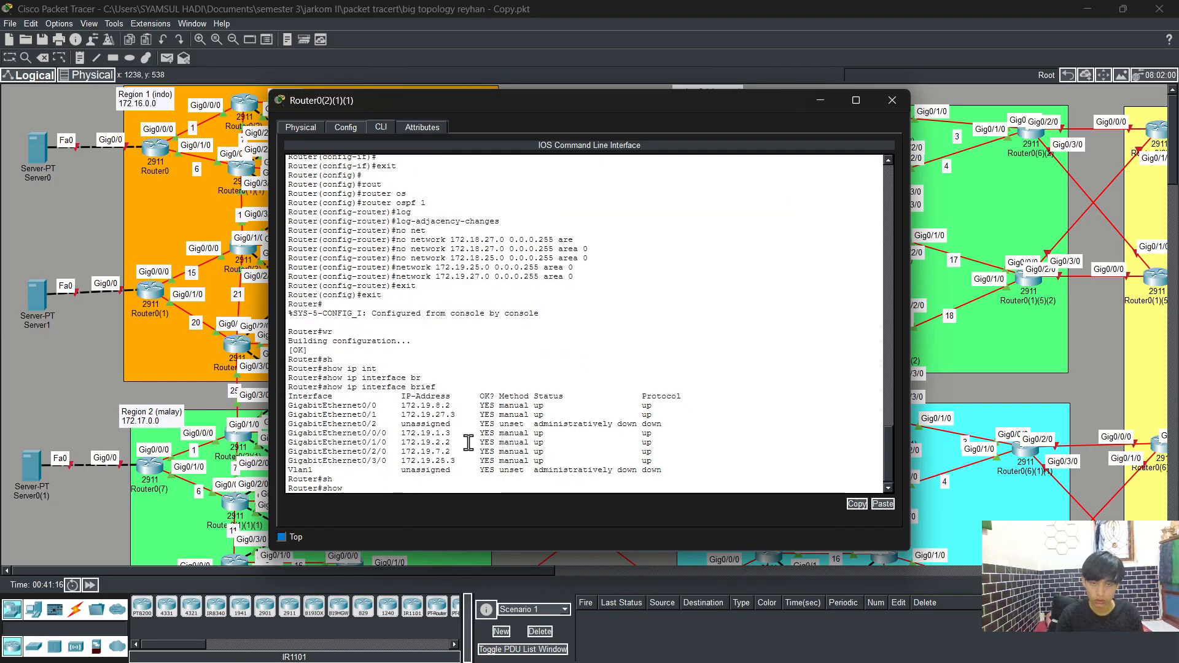
pyautogui.write('run')
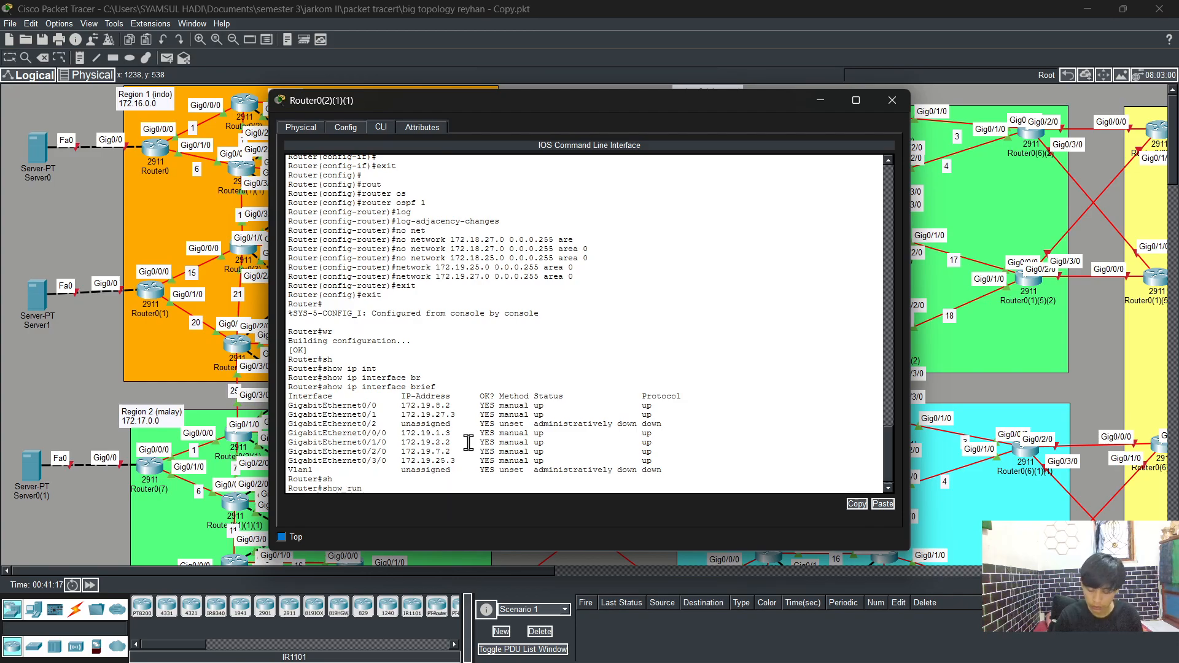
pyautogui.press('Return')
pyautogui.press('Return')
pyautogui.press('Return')
pyautogui.press('Return')
pyautogui.press('Return')
pyautogui.press('Return')
pyautogui.press('Return')
pyautogui.press('Return')
pyautogui.press('Return')
pyautogui.press('Return')
pyautogui.press('Return')
pyautogui.press('Return')
pyautogui.press('Return')
pyautogui.press('Return')
pyautogui.press('Return')
pyautogui.press('Return')
pyautogui.press('Return')
pyautogui.press('Return')
pyautogui.press('Return')
pyautogui.press('Return')
pyautogui.press('Return')
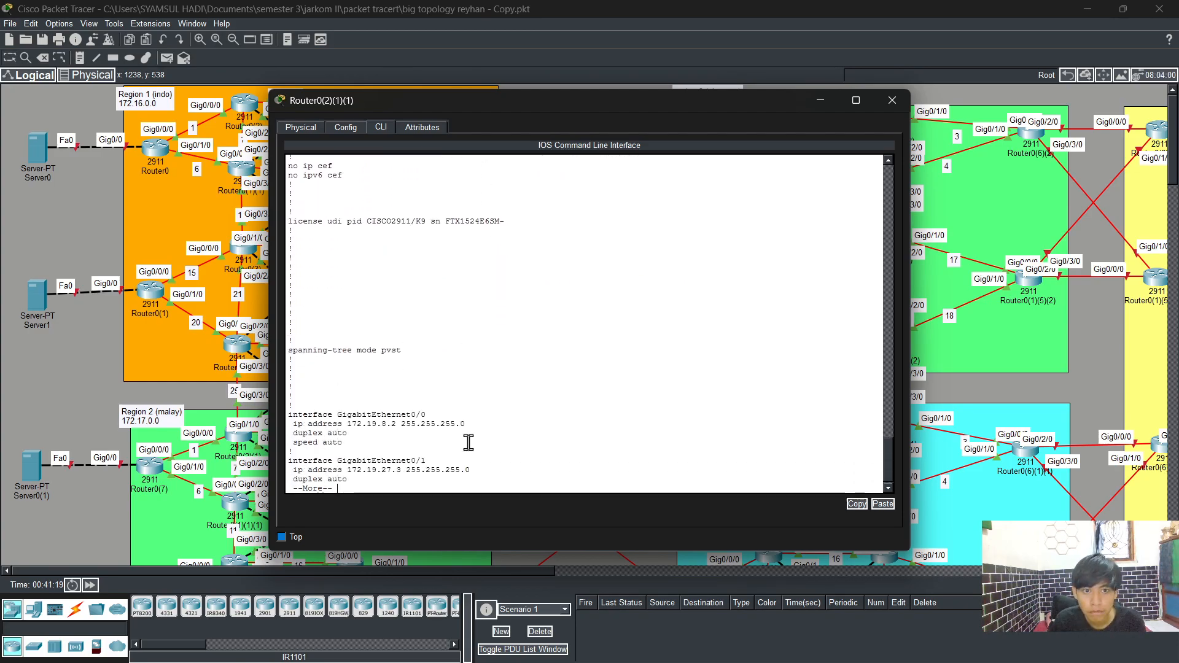
pyautogui.press('Return')
pyautogui.press('Return')
pyautogui.press('Return')
pyautogui.press('Return')
pyautogui.press('Return')
pyautogui.press('Return')
pyautogui.press('Return')
pyautogui.press('Return')
pyautogui.press('Return')
pyautogui.press('Return')
pyautogui.press('Return')
pyautogui.press('Return')
pyautogui.press('Return')
pyautogui.press('Return')
pyautogui.press('Return')
pyautogui.press('Return')
pyautogui.press('Return')
pyautogui.press('Return')
pyautogui.press('Return')
pyautogui.press('Return')
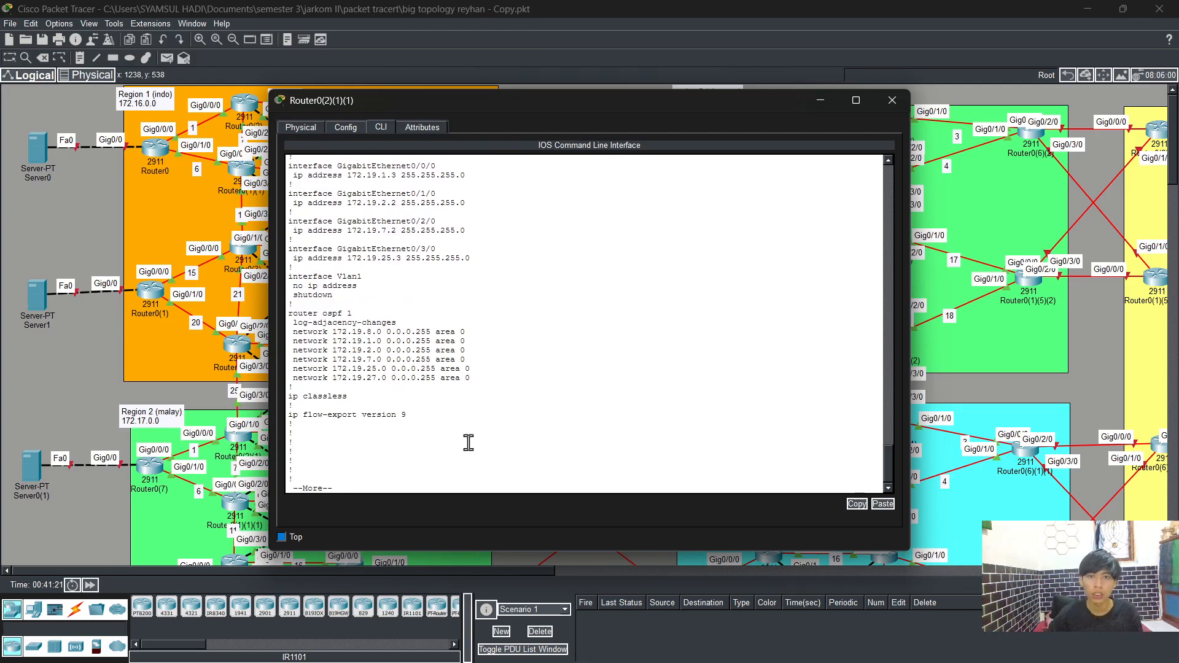
# Step: Close the router window and open Server0's configuration settings
pyautogui.click(892, 100)
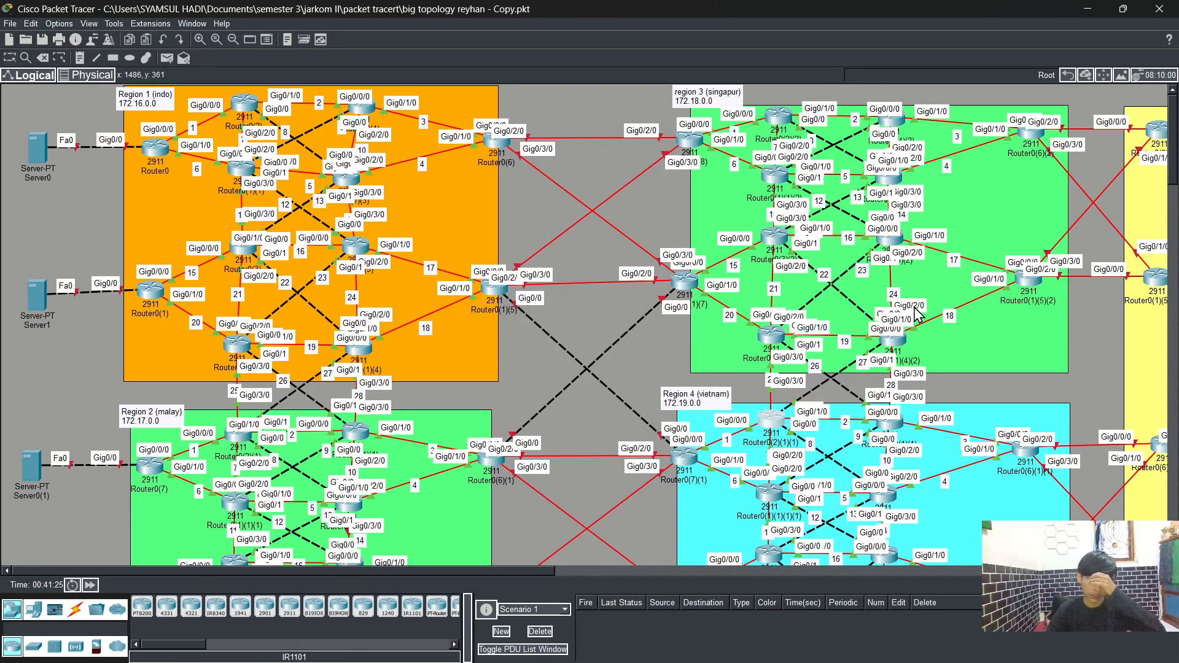
pyautogui.moveTo(907, 342)
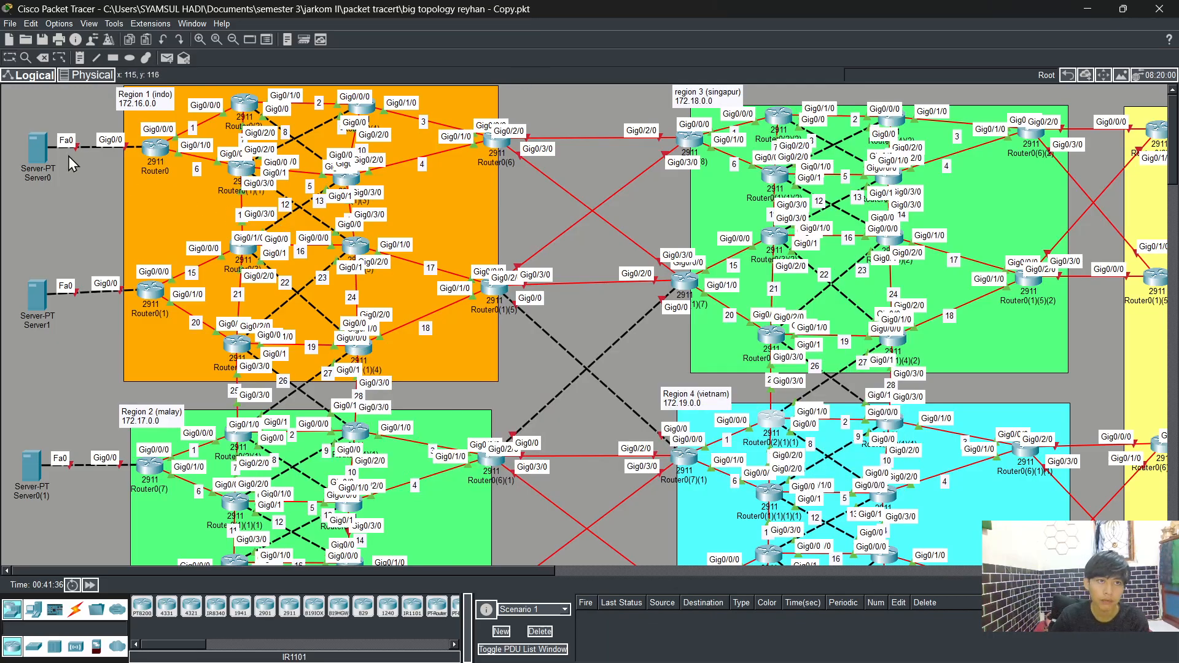
pyautogui.click(43, 151)
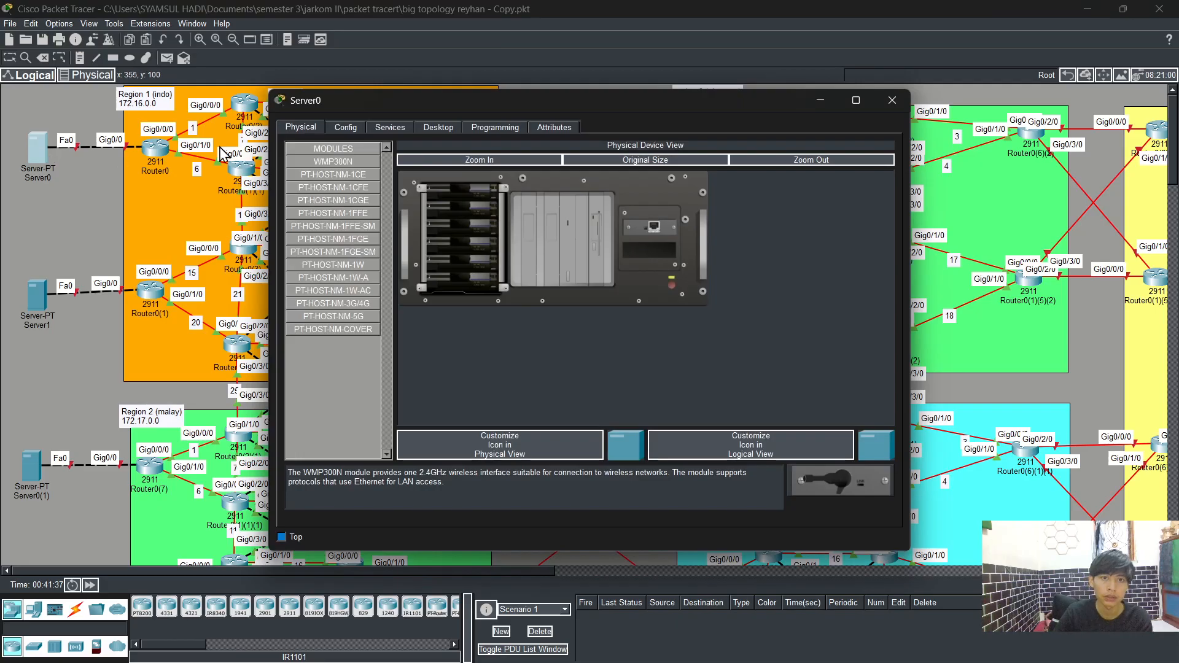
pyautogui.click(332, 132)
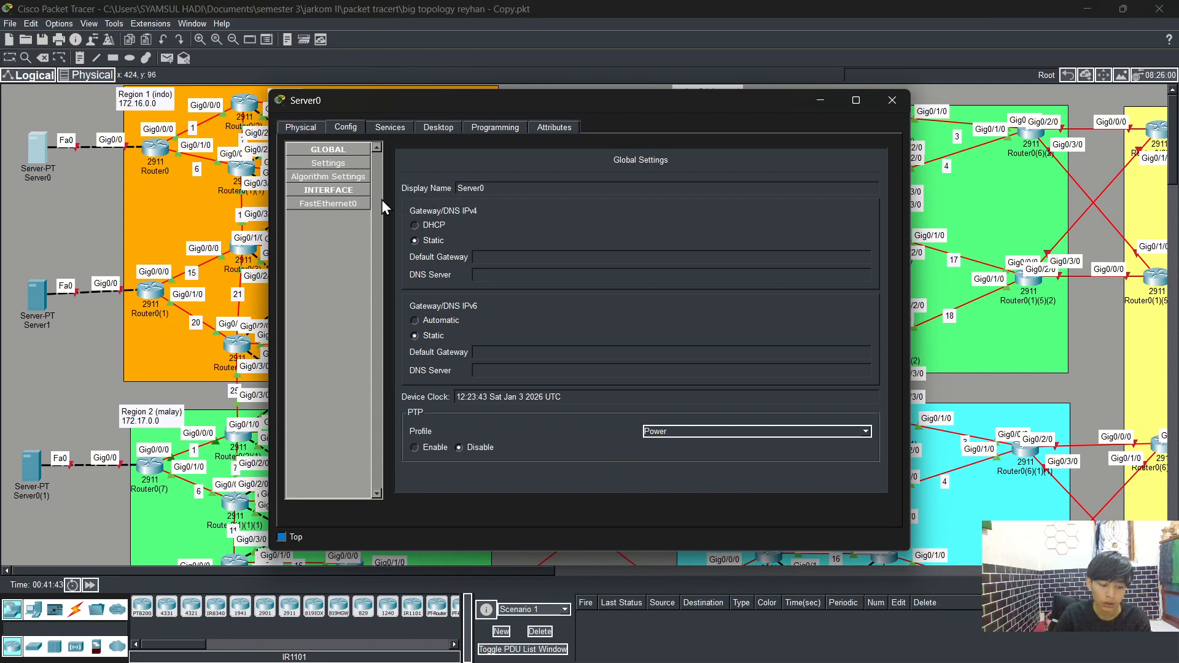
# Step: Open Server0's IP configuration and set a static IPv4 address 172.17.100.2 with subnet mask 255.255.255.0
pyautogui.click(426, 127)
pyautogui.click(328, 182)
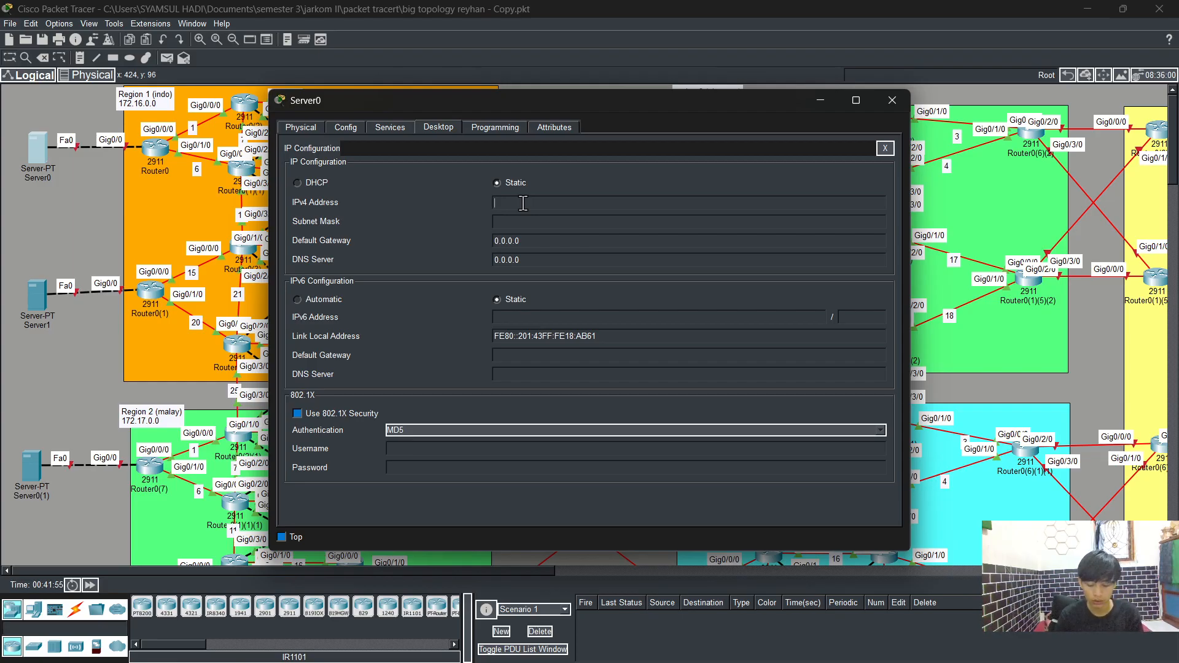
pyautogui.write('172')
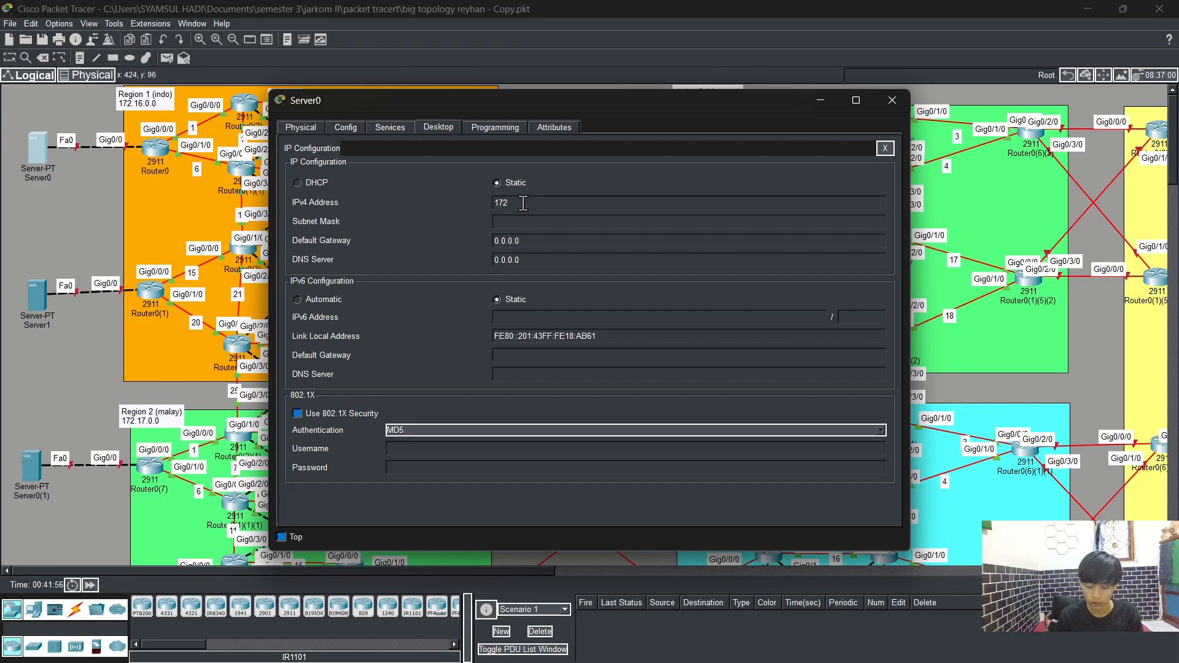
pyautogui.write('.')
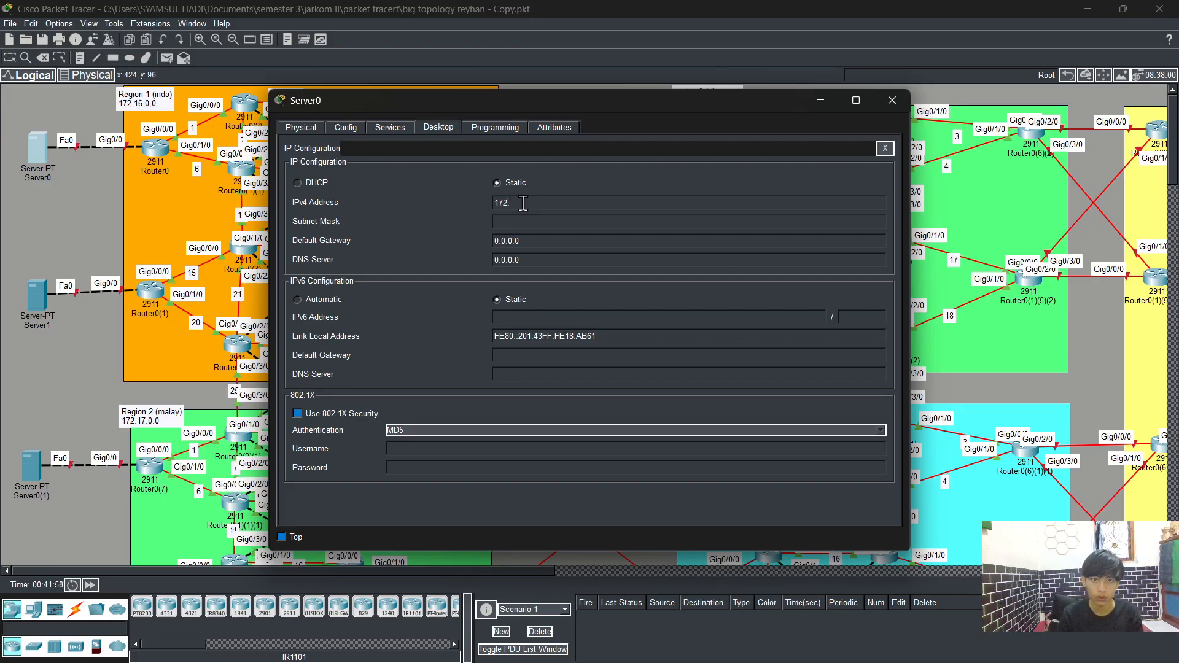
pyautogui.write('17')
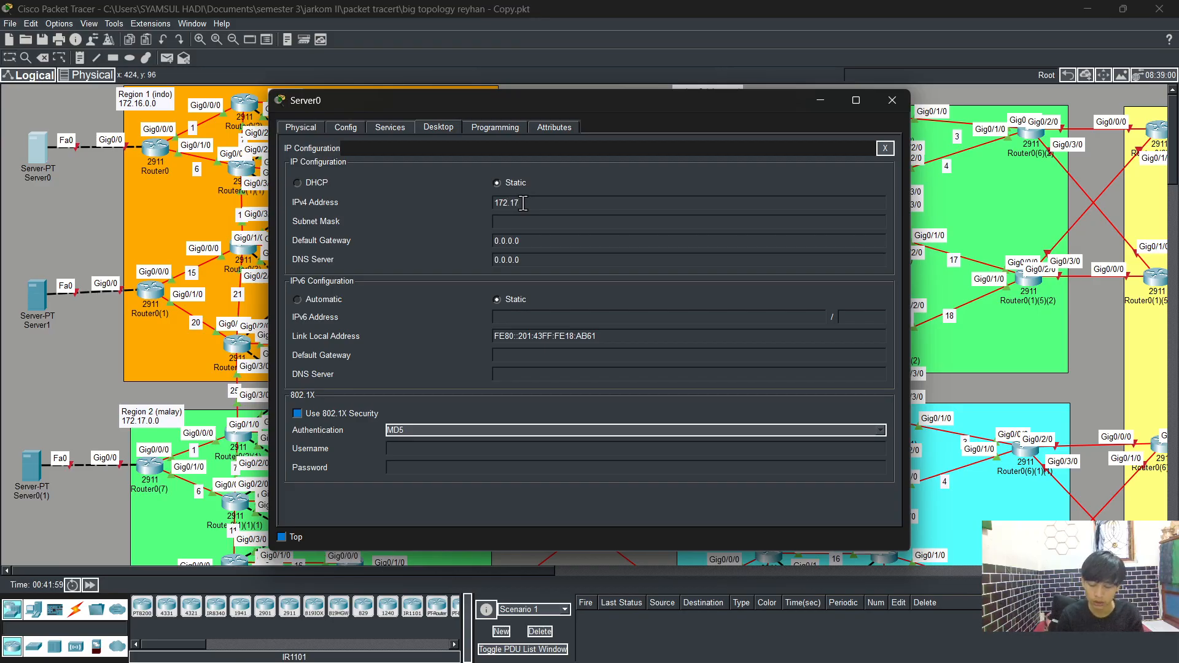
pyautogui.write('.100')
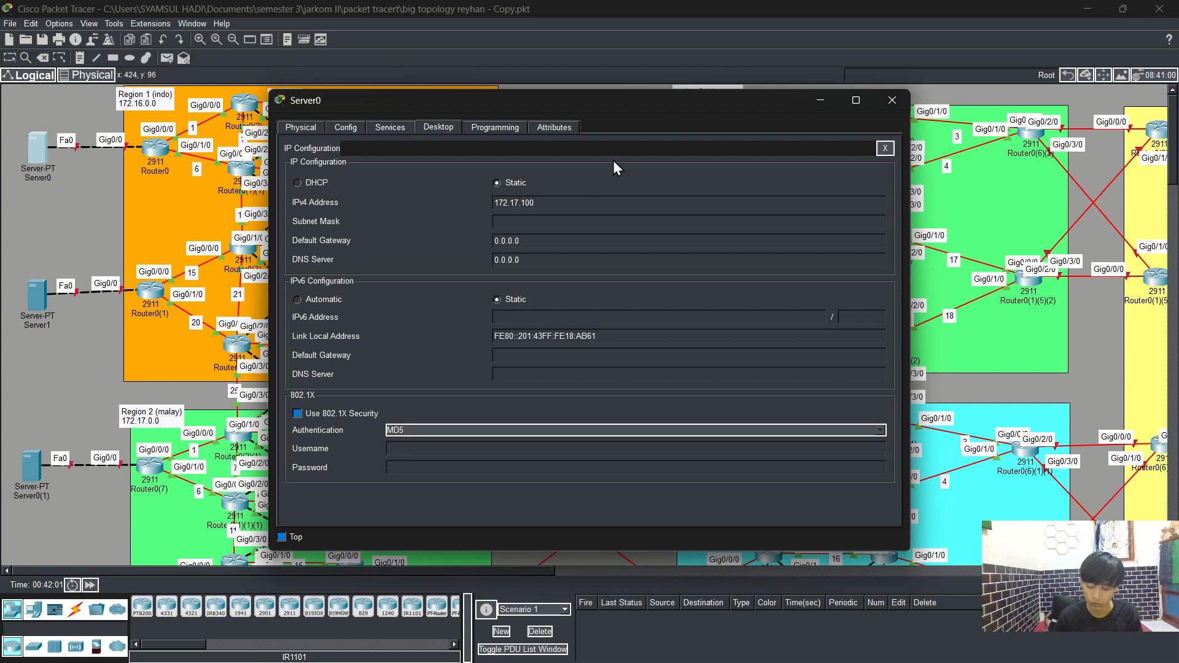
pyautogui.write('.2')
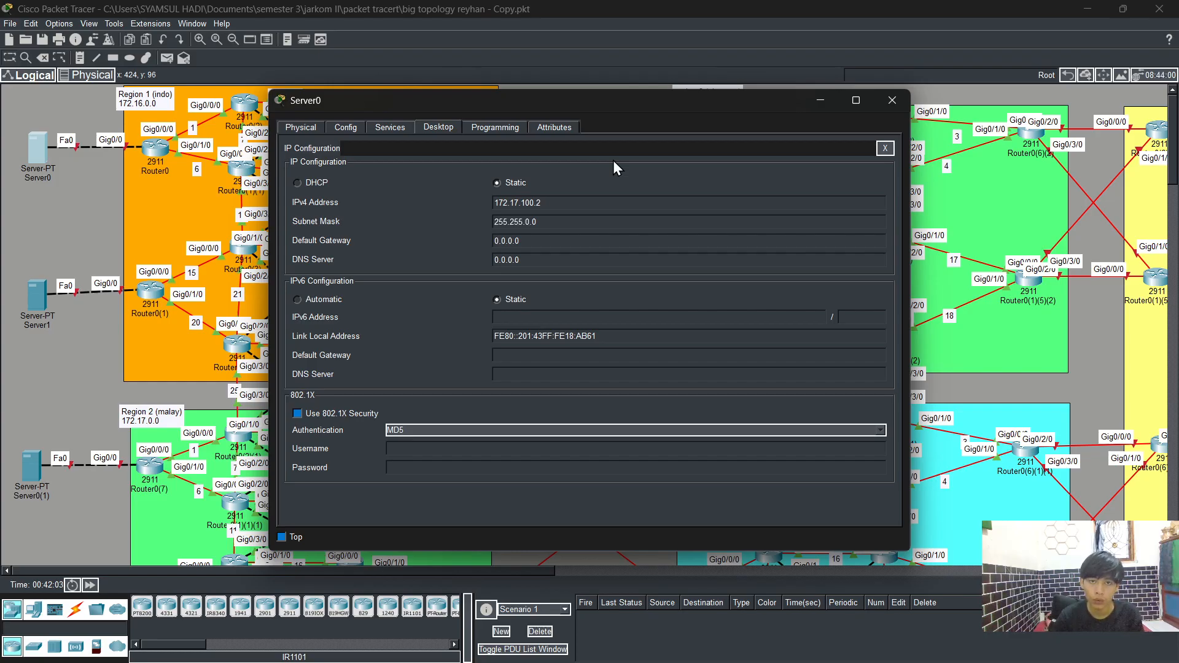
pyautogui.click(535, 226)
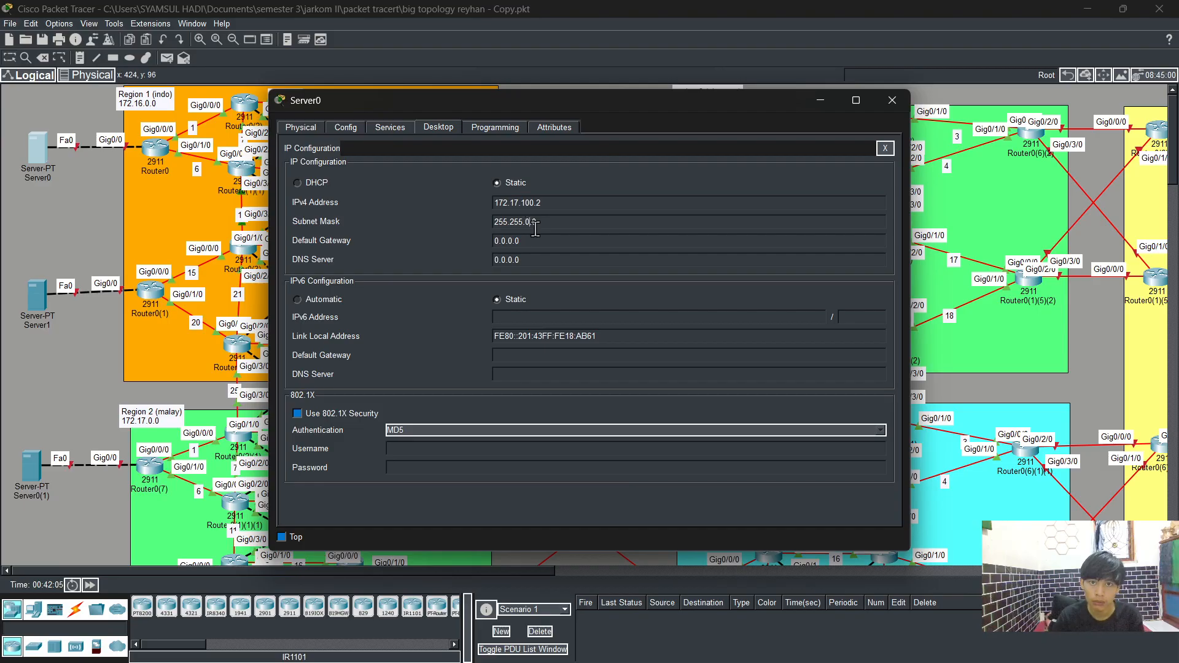
pyautogui.press('BackSpace')
pyautogui.write('255.')
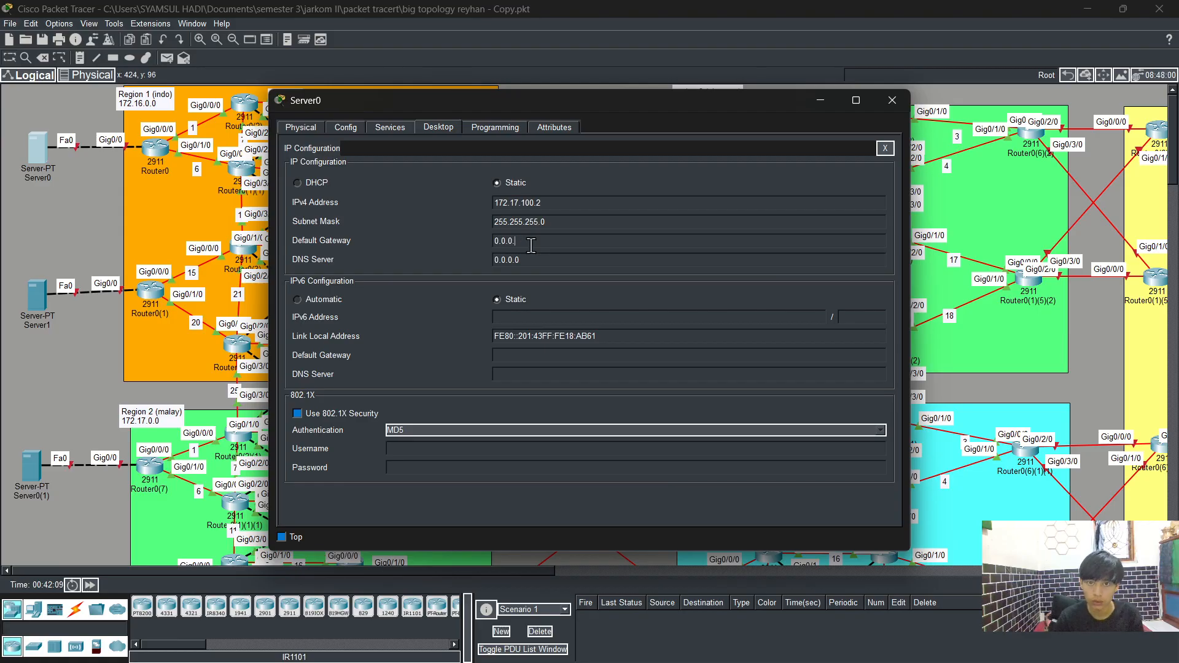
# Step: Correct the server's IPv4 address to 172.16.100.2
pyautogui.press('BackSpace')
pyautogui.press('BackSpace')
pyautogui.press('BackSpace')
pyautogui.press('BackSpace')
pyautogui.press('BackSpace')
pyautogui.press('BackSpace')
pyautogui.write('172.')
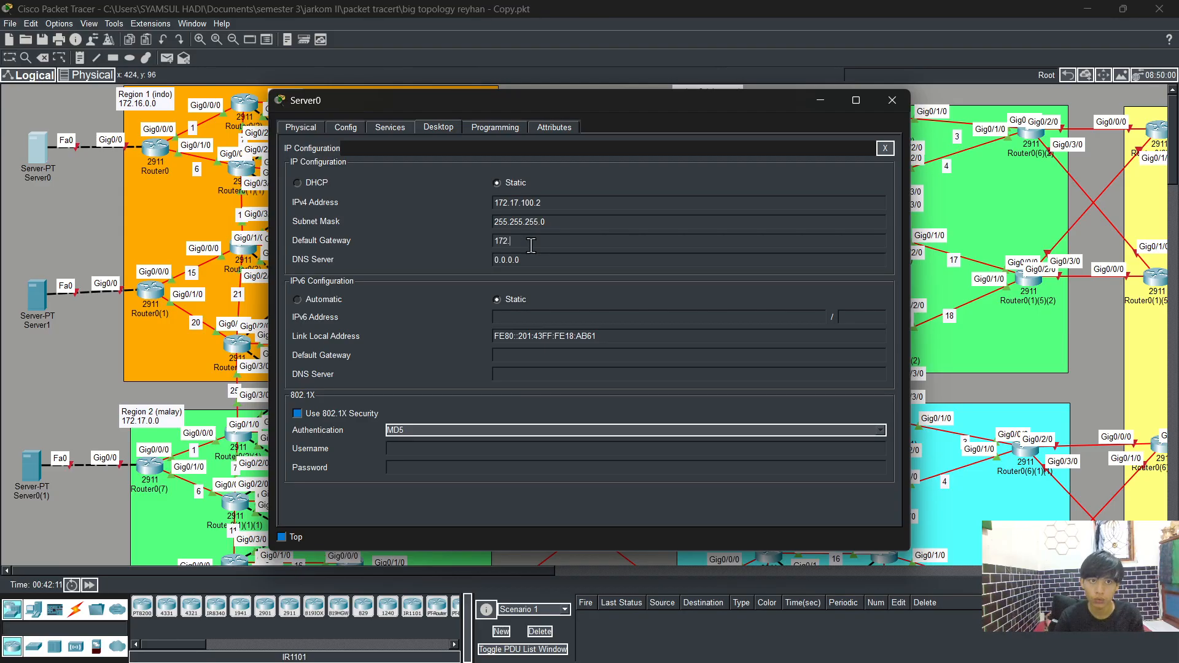
pyautogui.click(519, 203)
pyautogui.click(574, 343)
pyautogui.press('BackSpace')
pyautogui.write('6')
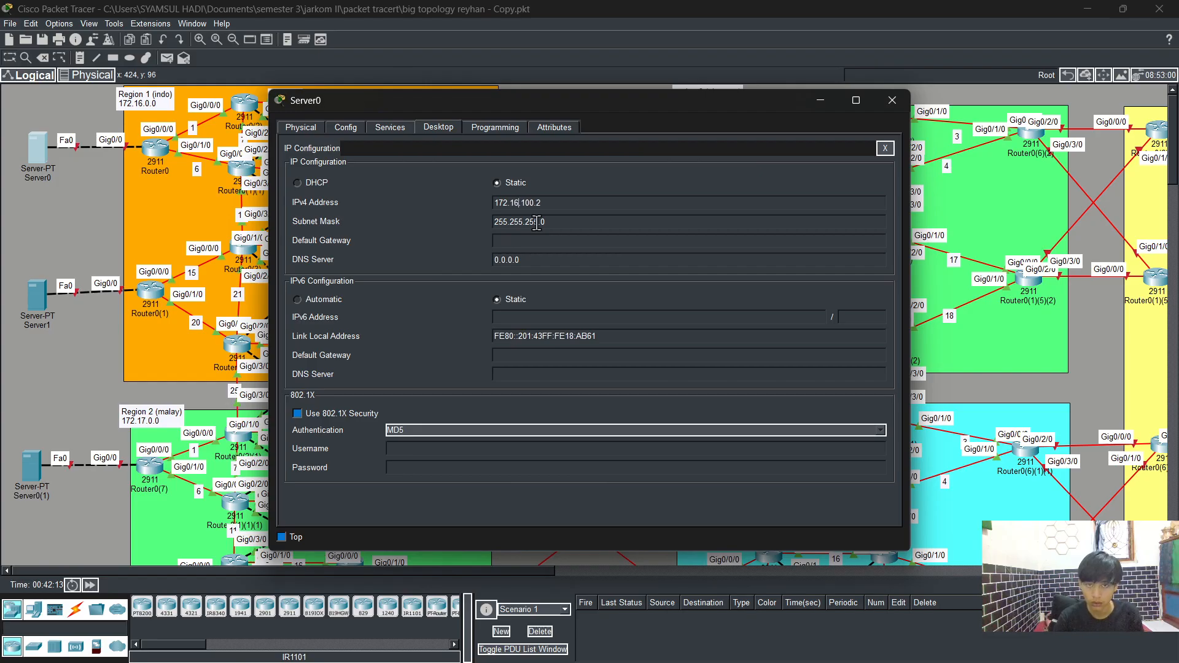
# Step: Set the server's default gateway to 172.16.100.1
pyautogui.click(531, 242)
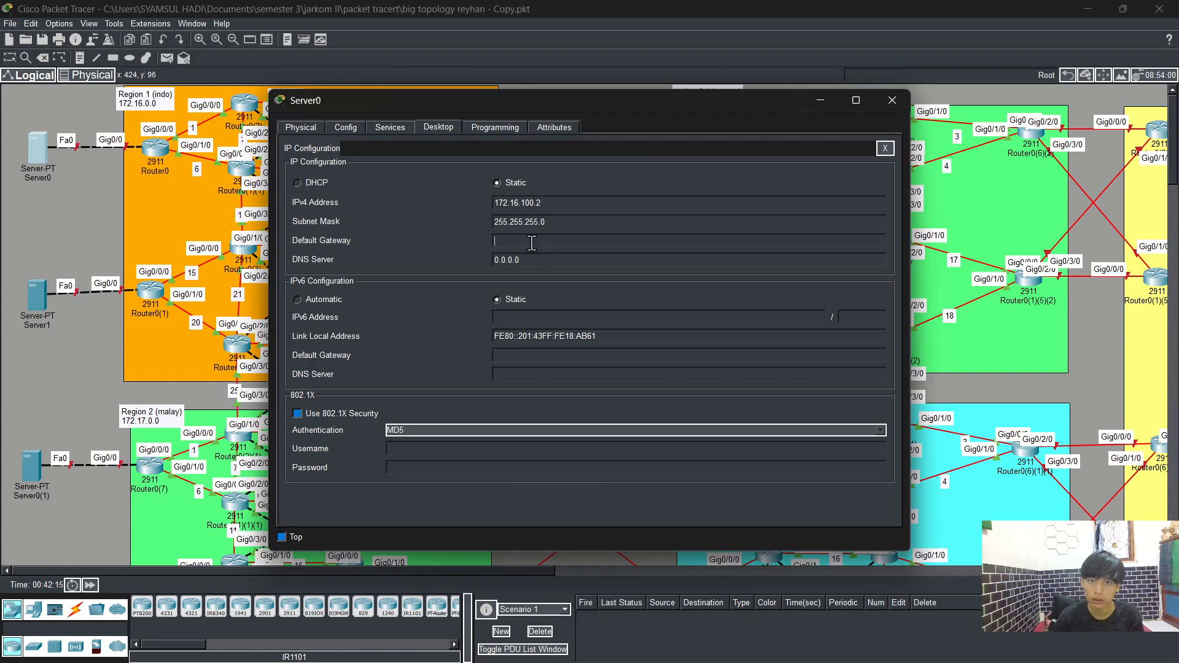
pyautogui.write('172.')
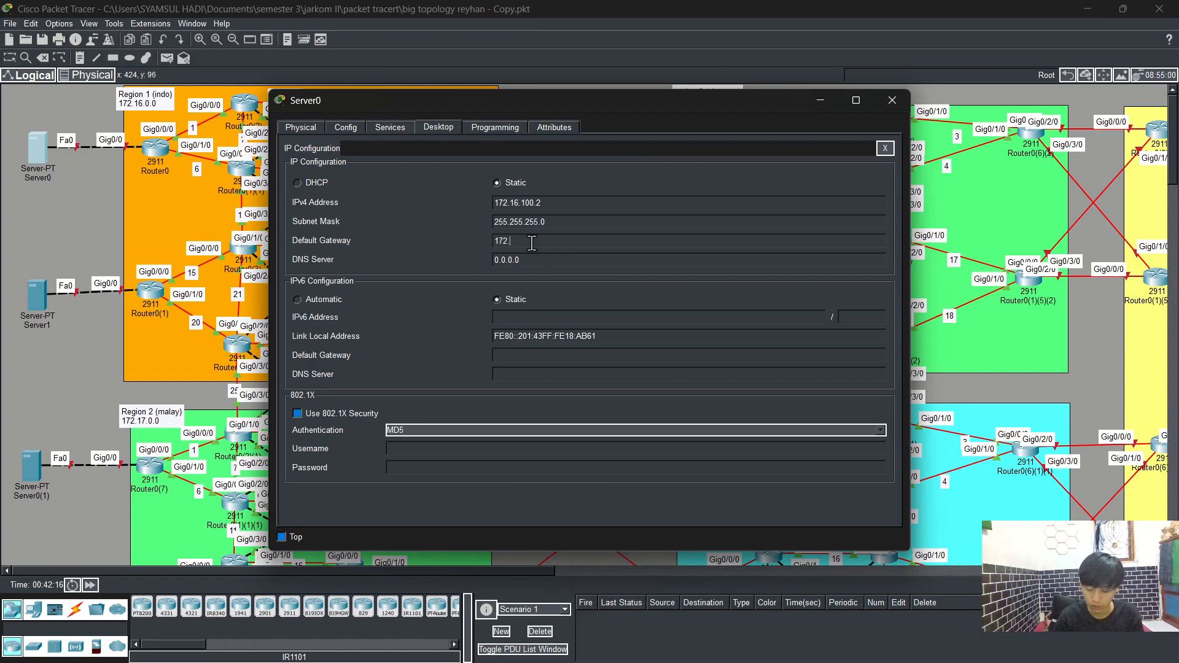
pyautogui.write('16')
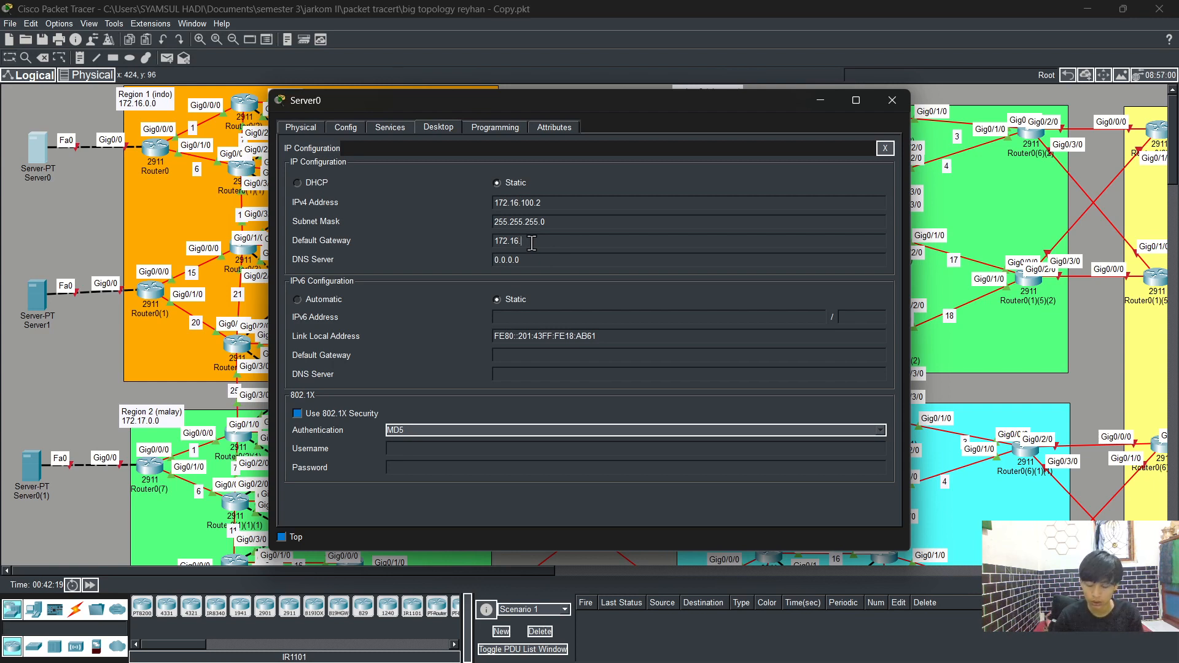
pyautogui.write('.10')
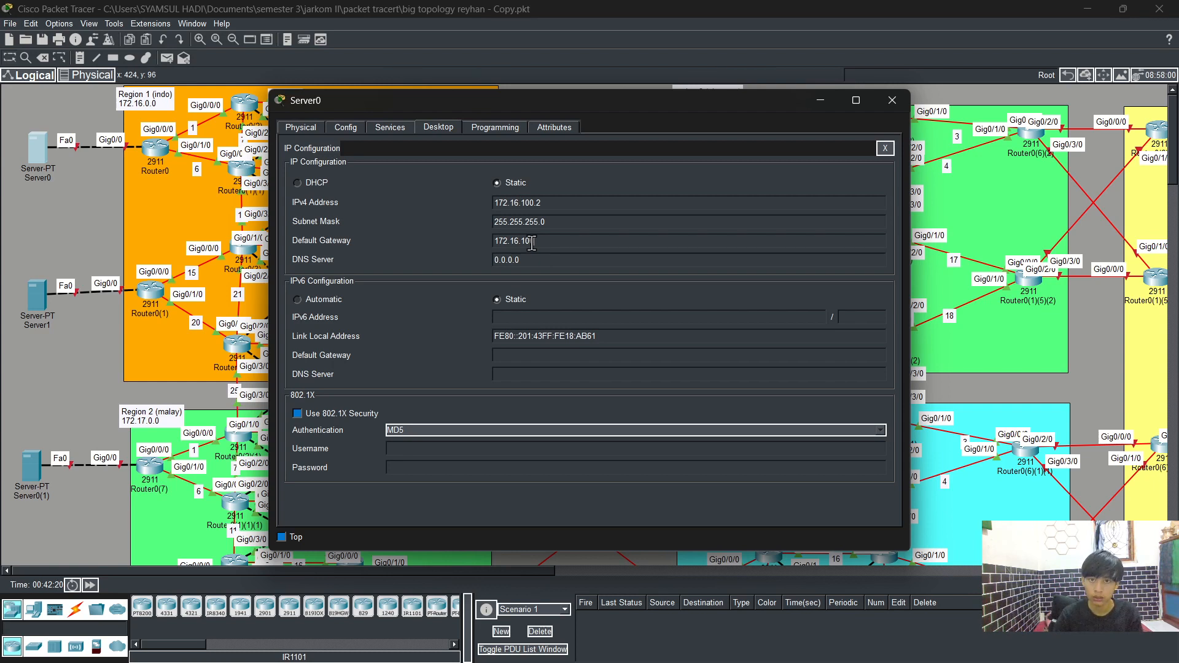
pyautogui.write('0.1')
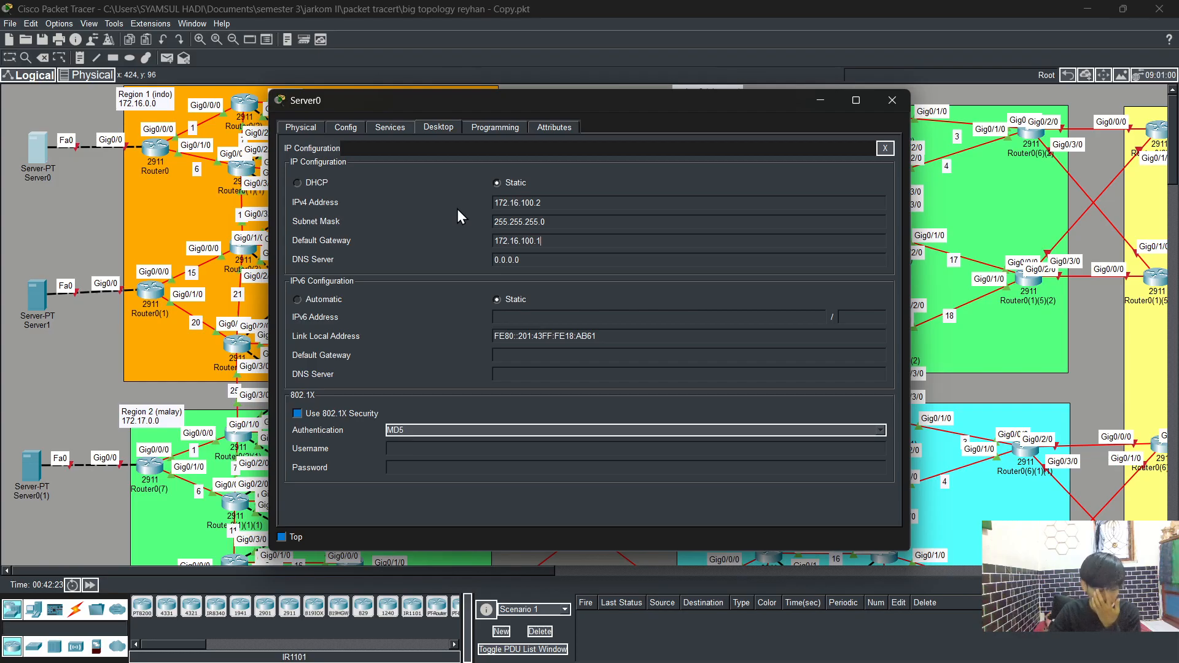
# Step: Turn on the server's DNS service and enter iet.com as the record name
pyautogui.click(388, 129)
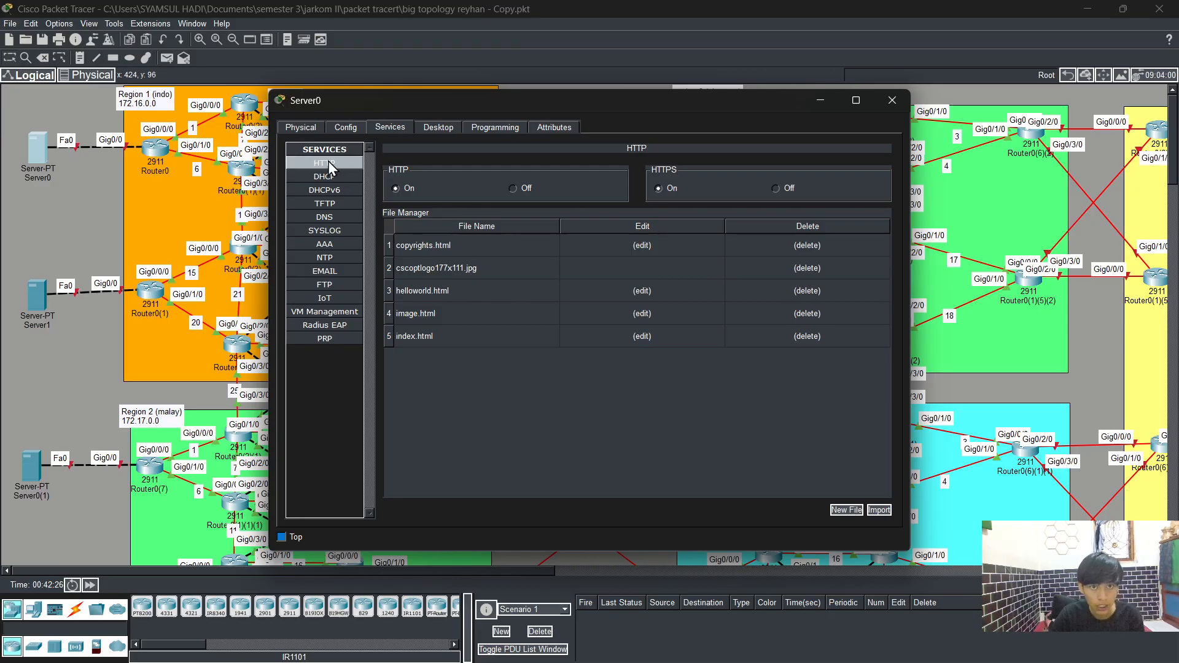
pyautogui.click(337, 222)
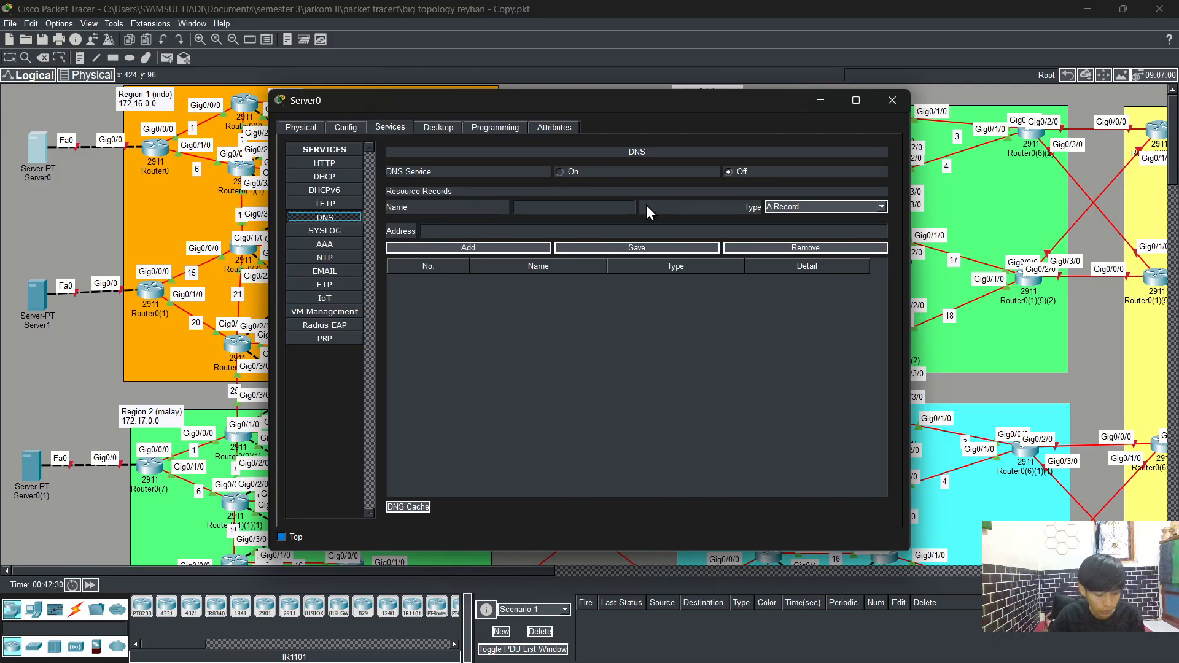
pyautogui.click(561, 172)
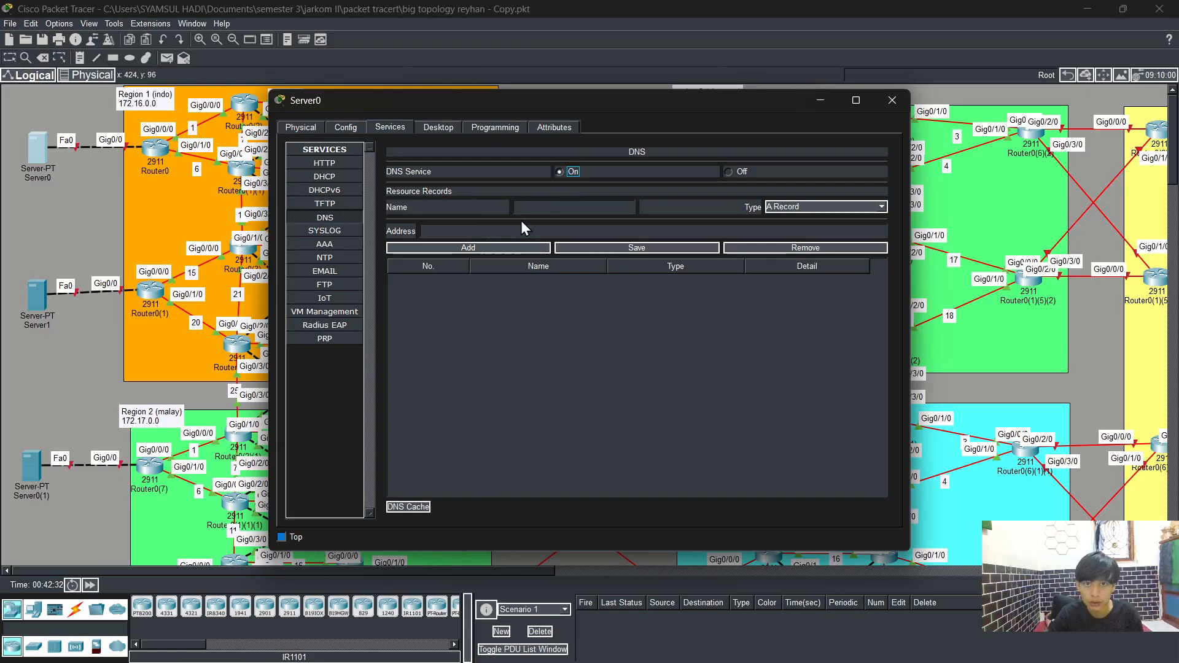
pyautogui.click(543, 210)
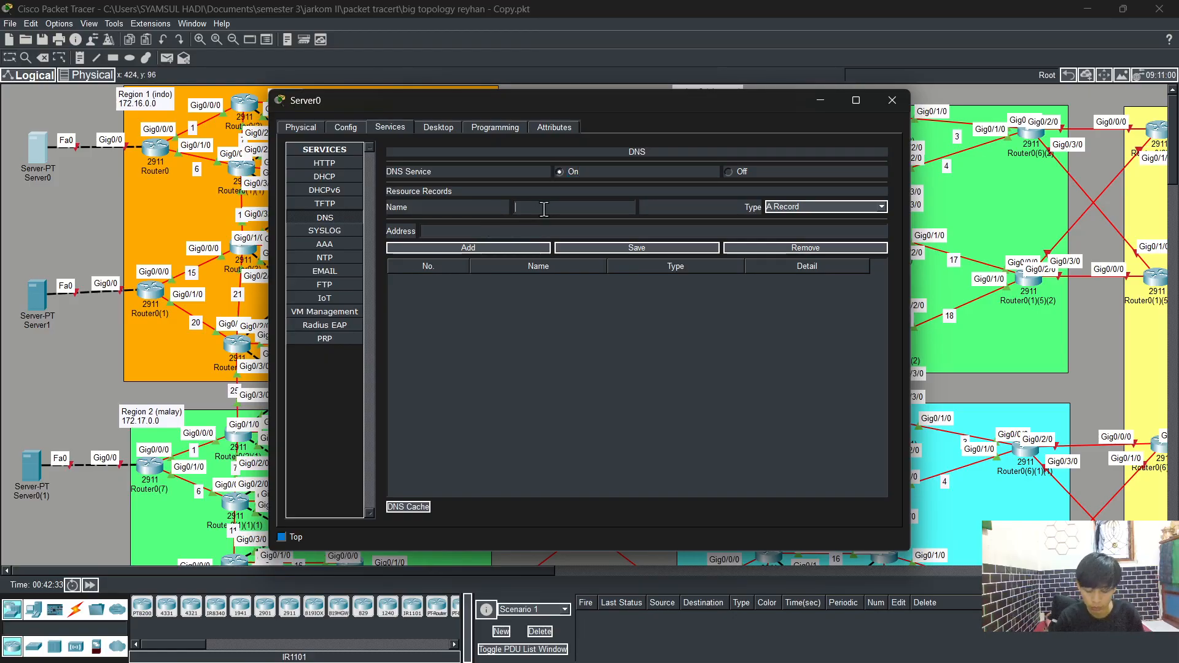
pyautogui.write('iet')
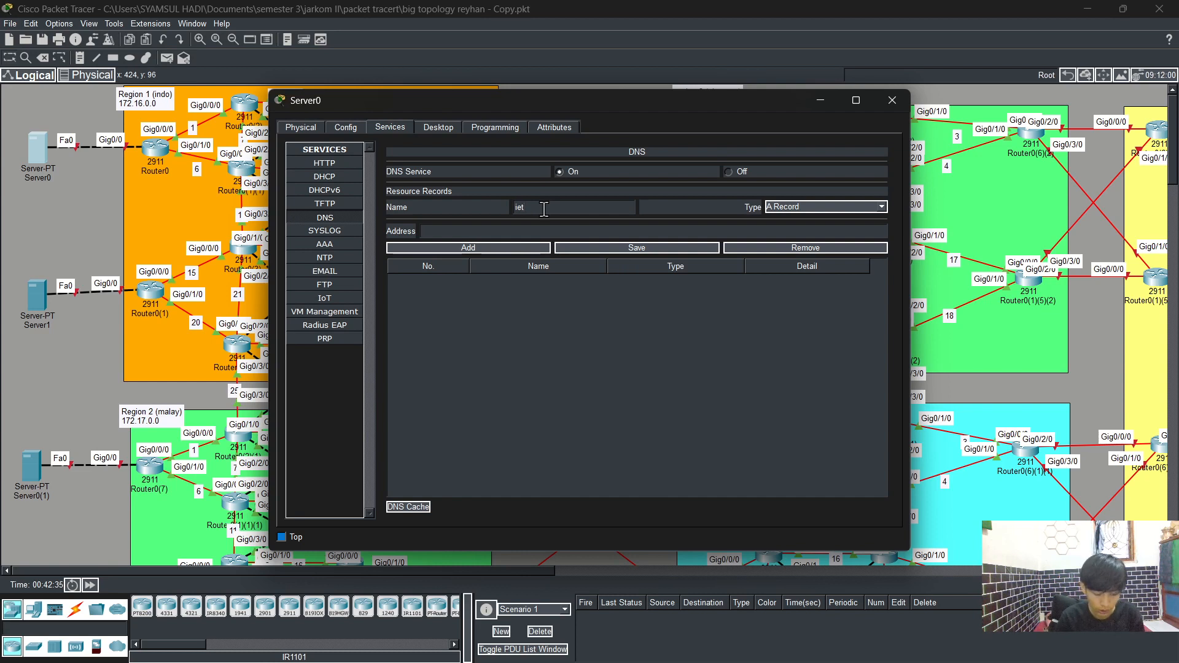
pyautogui.write('.com')
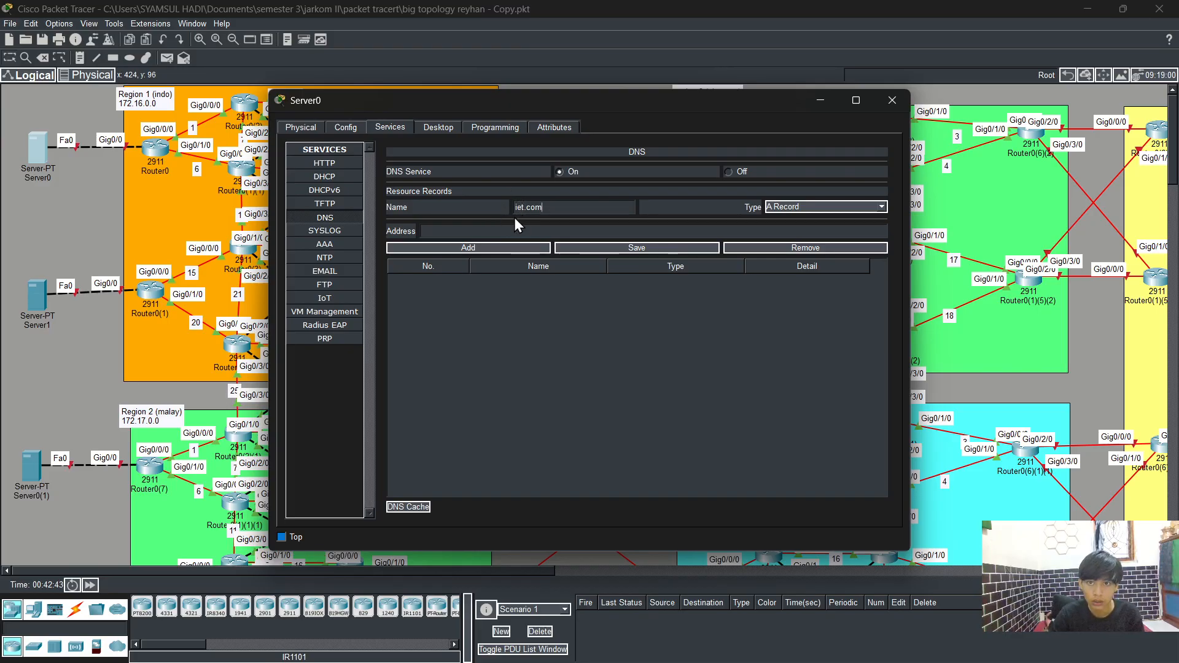
# Step: Enter 172.17.100.2 as the DNS record's address, then reopen the server to recheck its IP configuration and close it
pyautogui.click(455, 232)
pyautogui.write('172.')
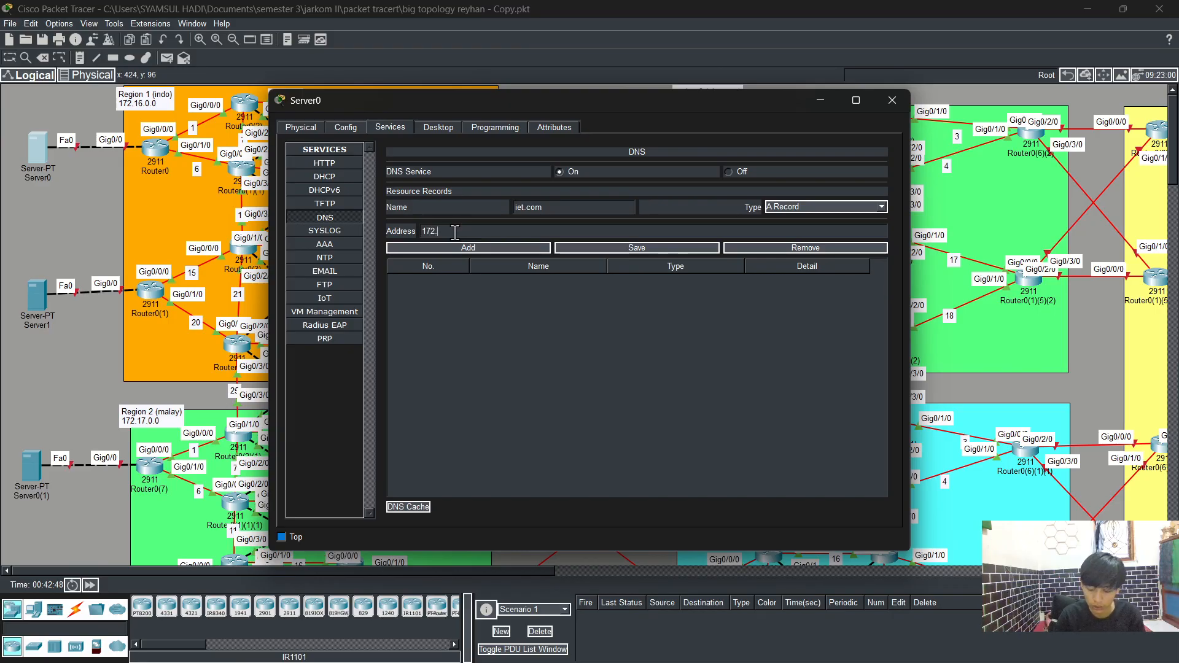
pyautogui.write('17.')
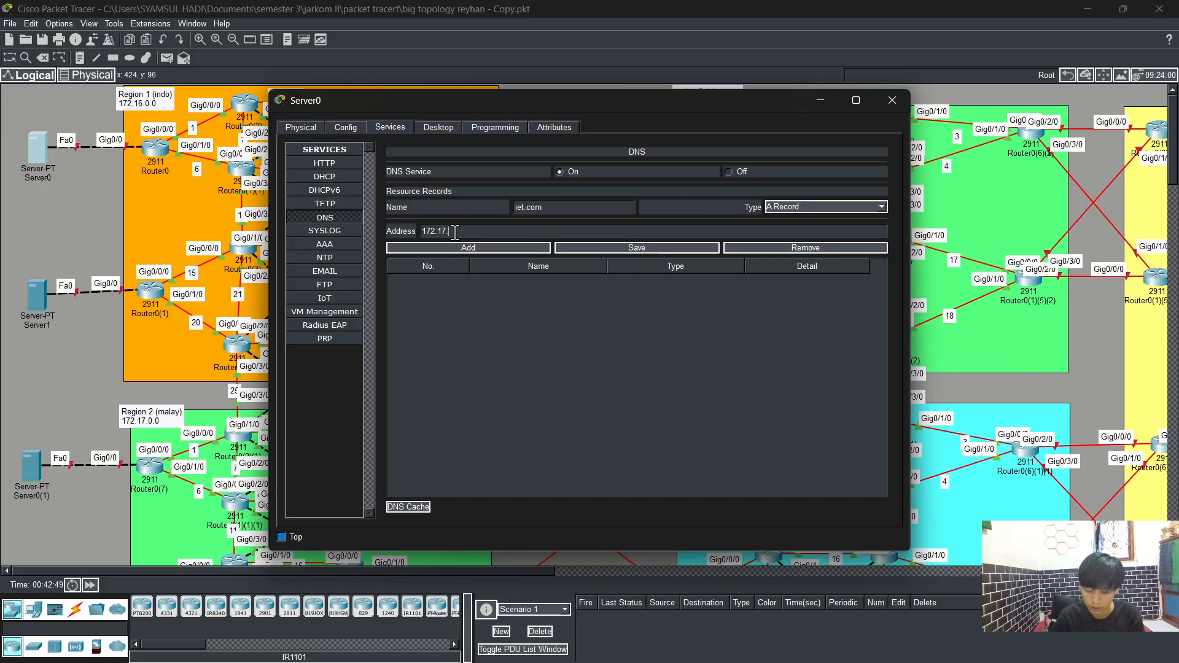
pyautogui.write('100')
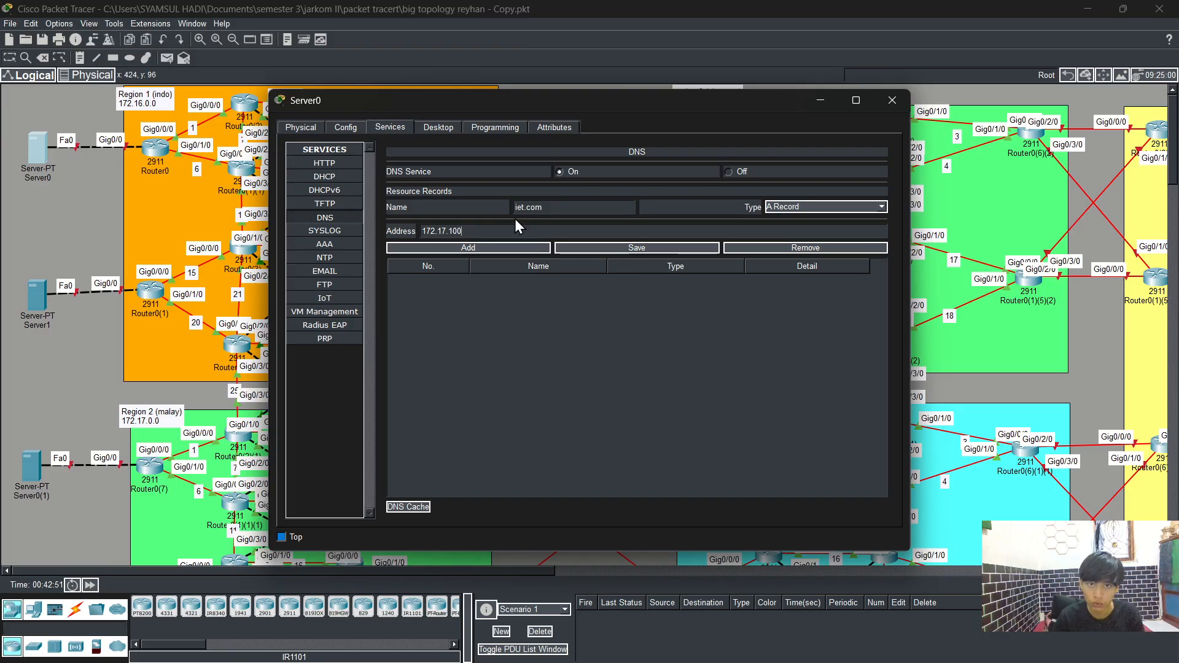
pyautogui.write('.2')
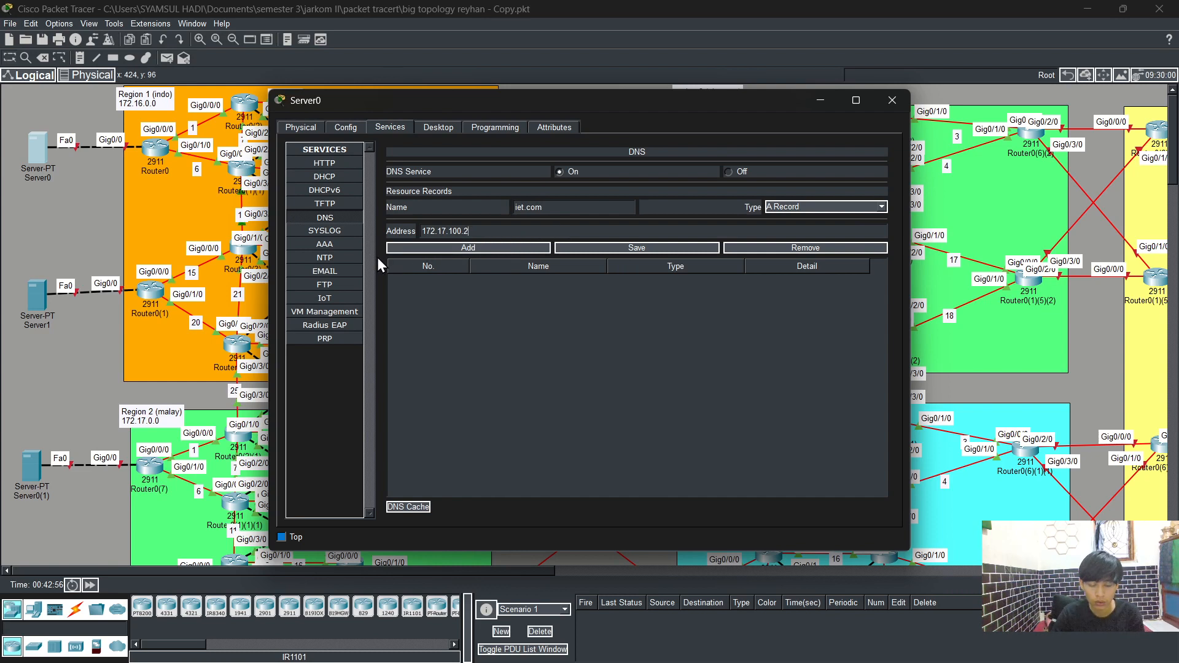
pyautogui.click(880, 101)
pyautogui.click(35, 144)
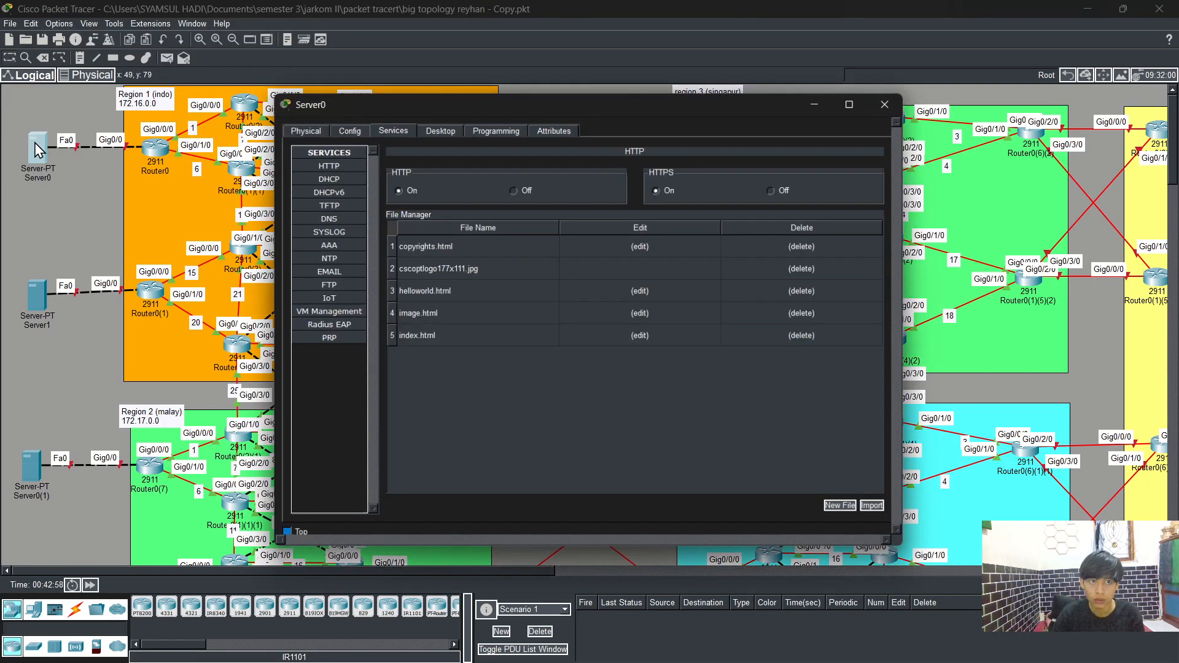
pyautogui.click(438, 127)
pyautogui.click(325, 168)
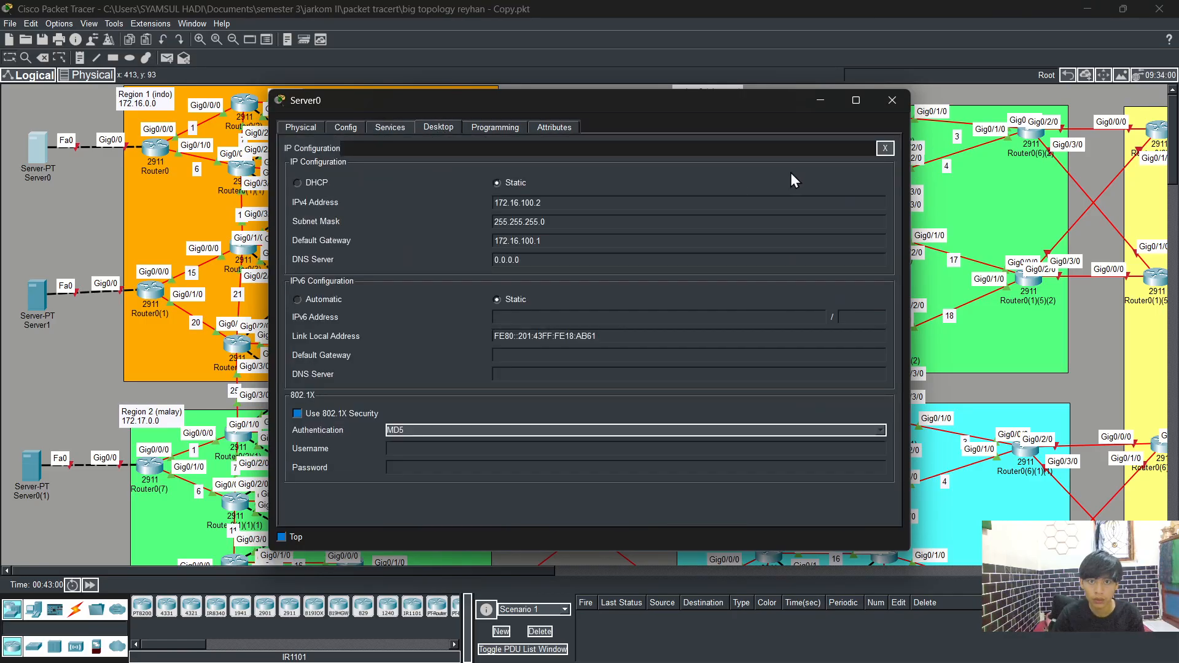
pyautogui.click(890, 100)
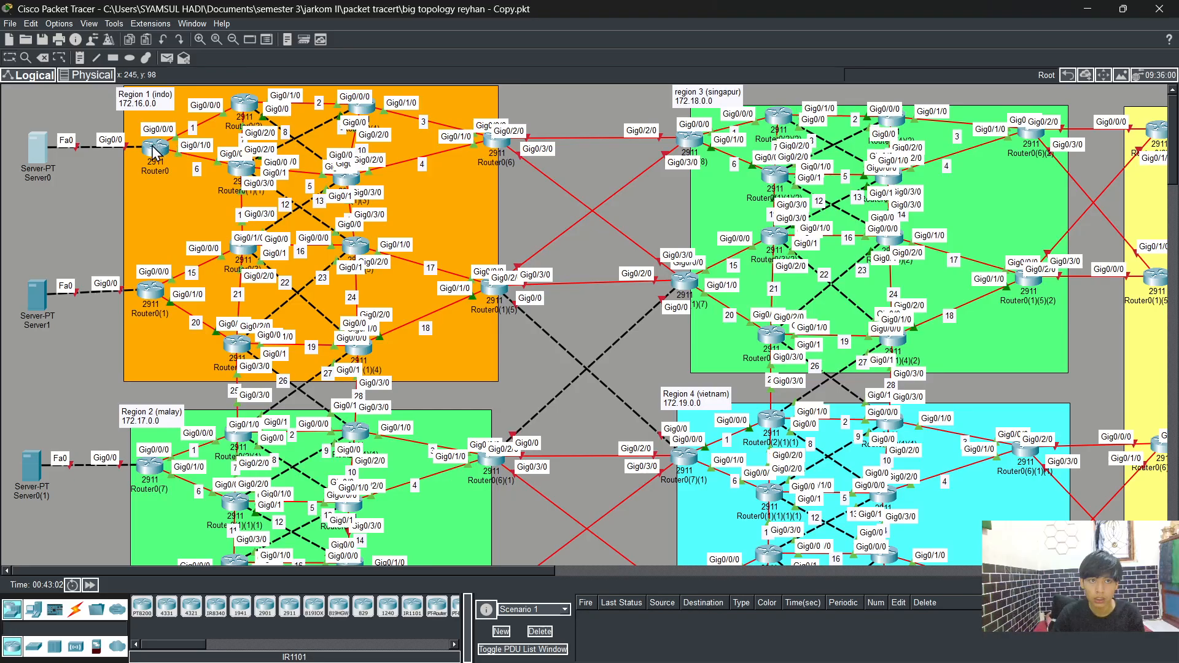
# Step: On Router0, set interface g0/0's address to 172.16.100.3 255.255.255.0 and bring the interface up
pyautogui.moveTo(152, 150)
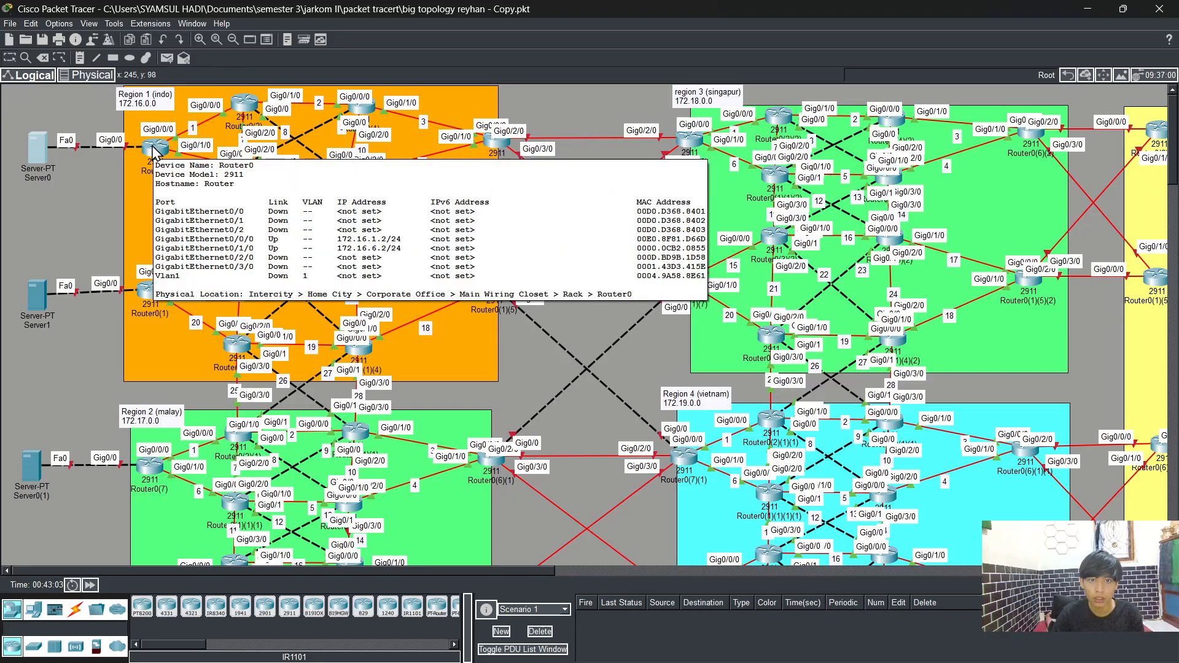
pyautogui.moveTo(36, 148)
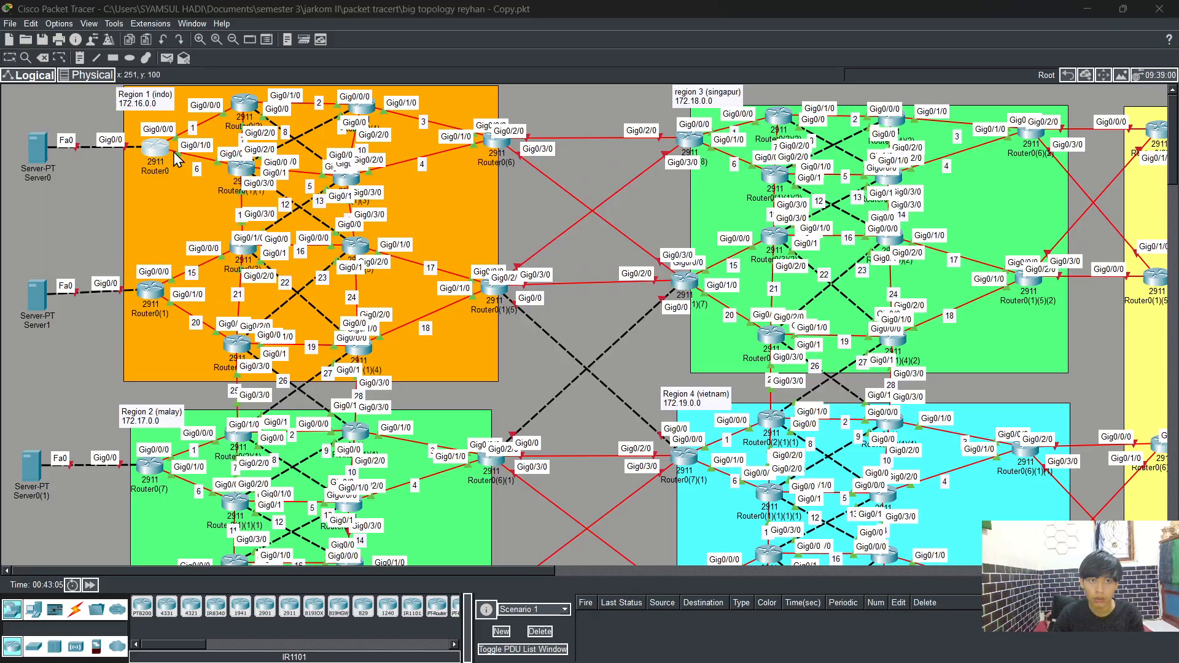
pyautogui.click(155, 148)
pyautogui.click(381, 128)
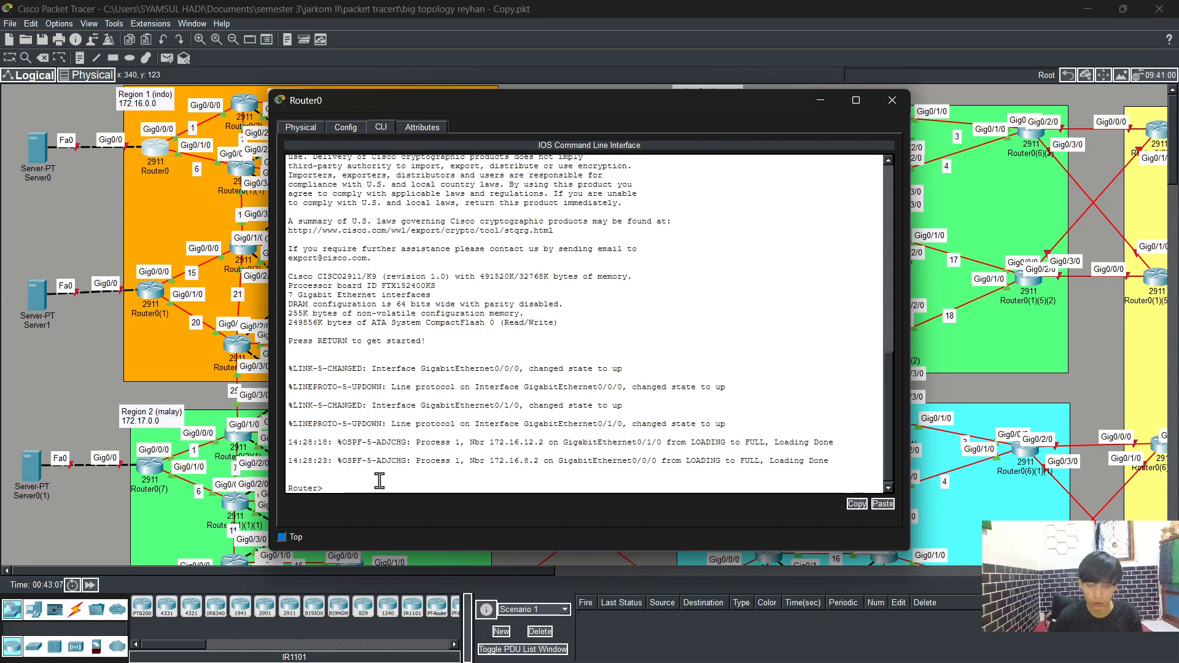
pyautogui.write('i')
pyautogui.write('en')
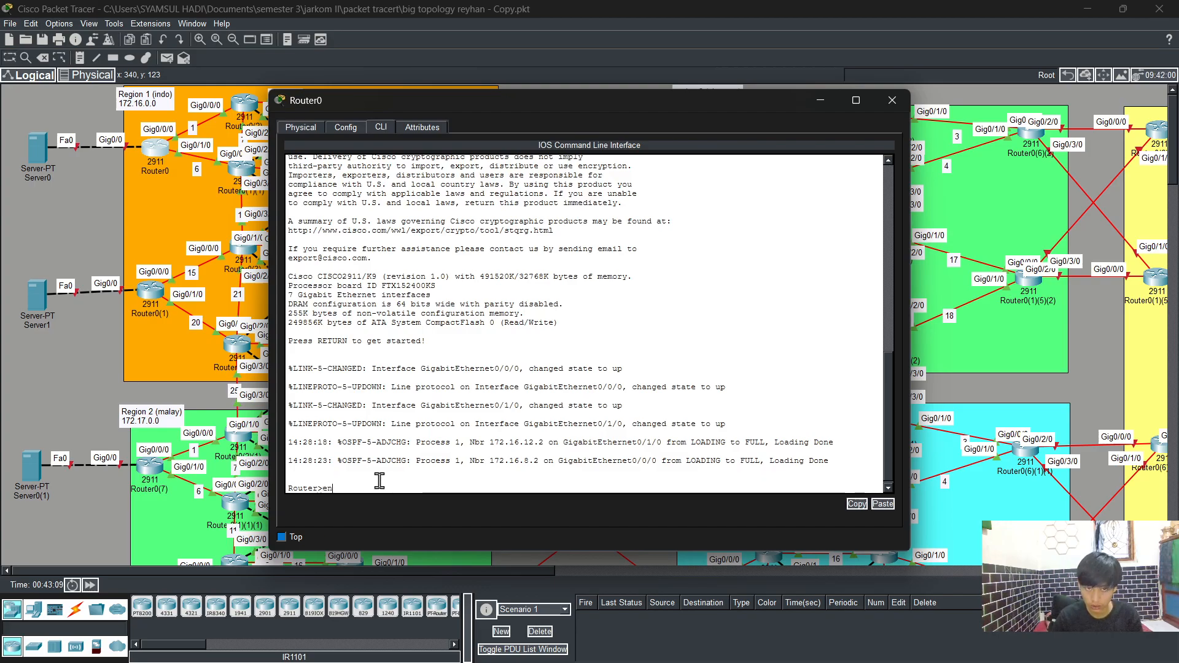
pyautogui.press('Tab')
pyautogui.press('Return')
pyautogui.write('config t')
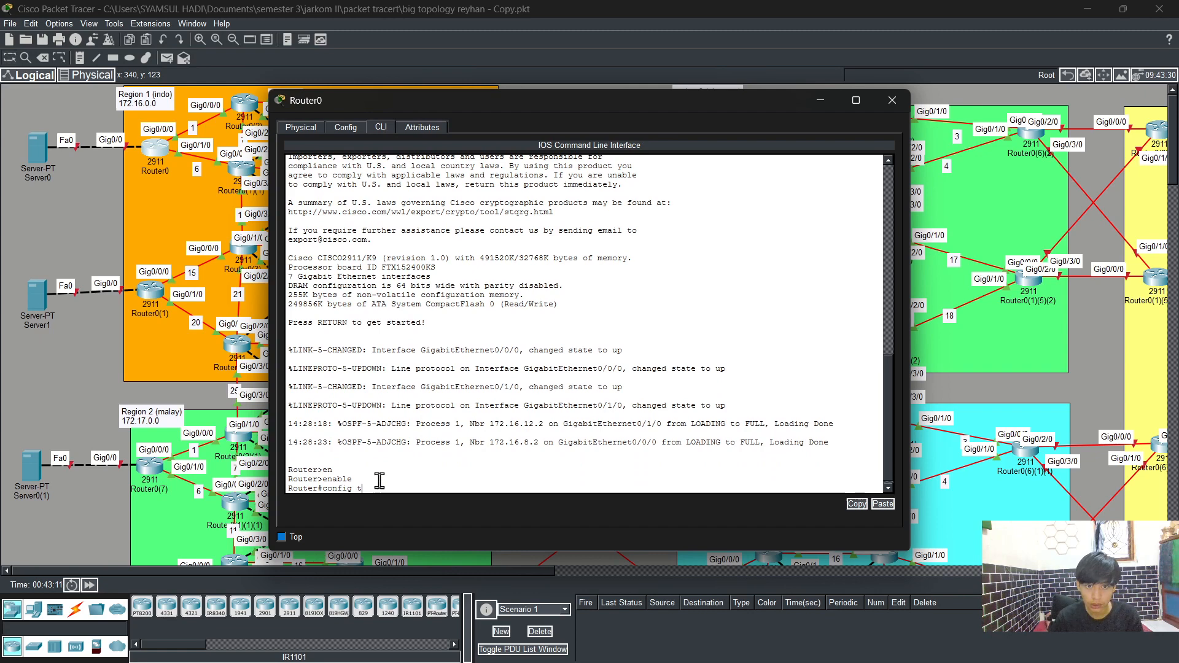
pyautogui.press('Return')
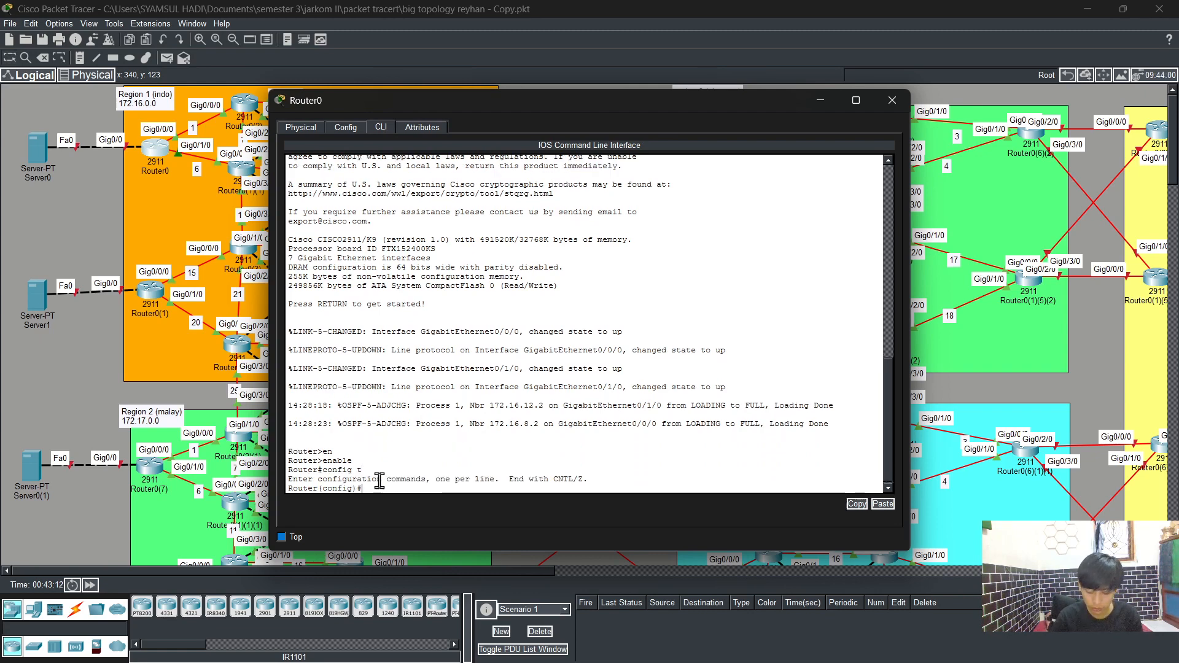
pyautogui.write('int')
pyautogui.press('Tab')
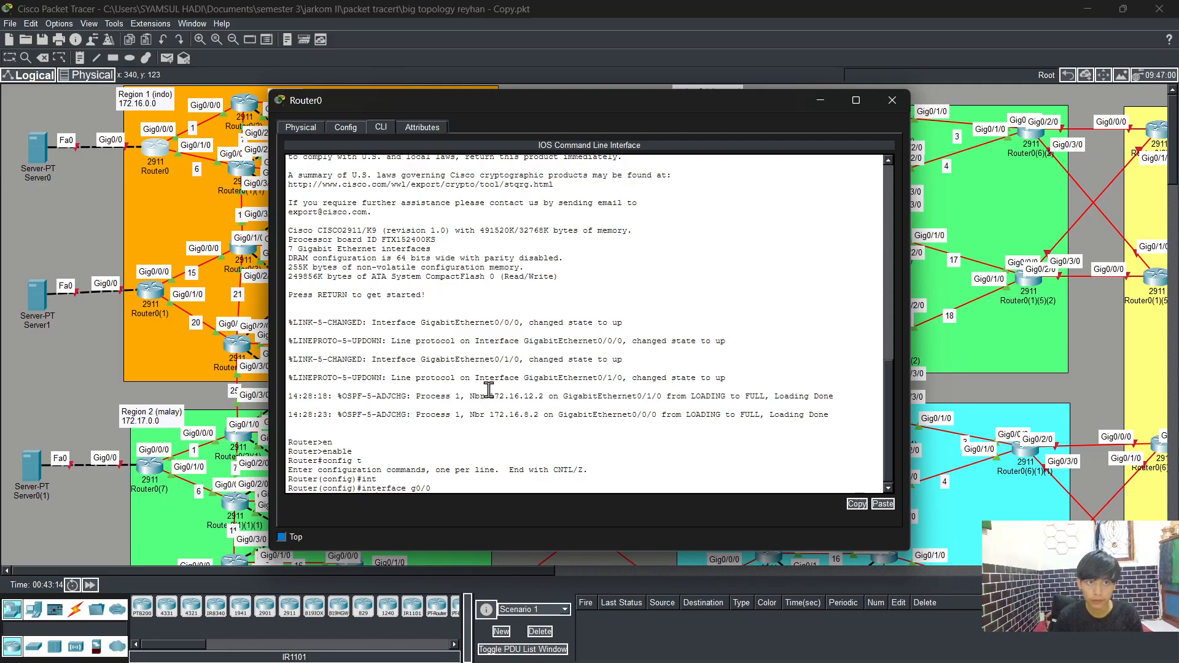
pyautogui.press('Return')
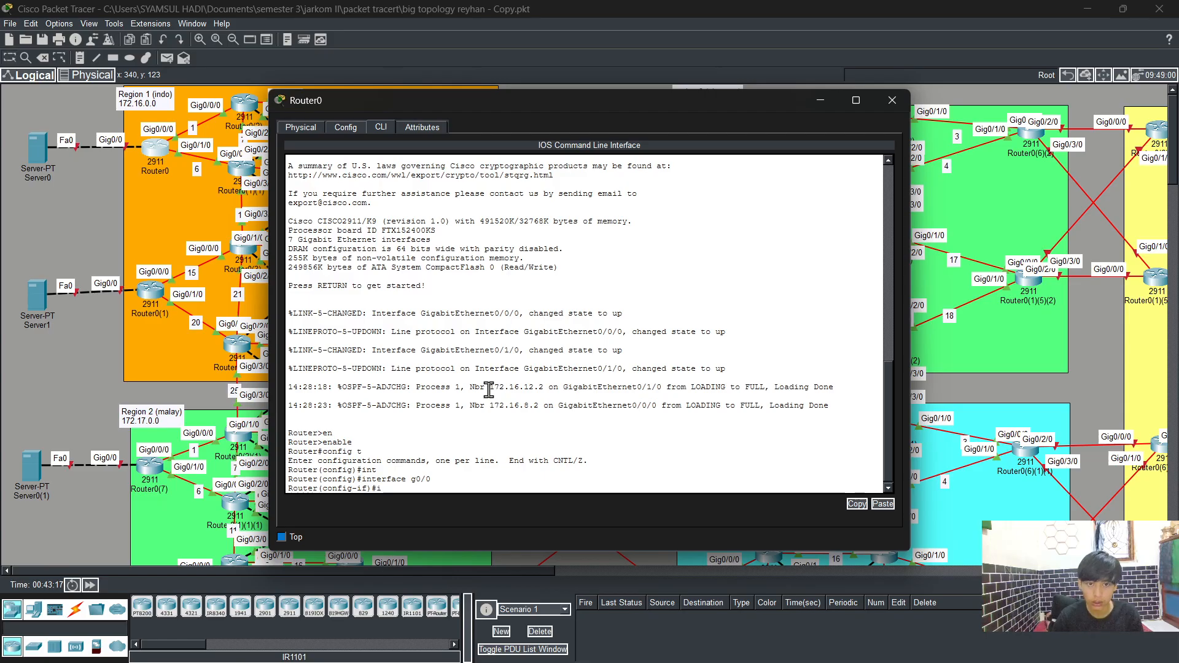
pyautogui.write('i')
pyautogui.write('p')
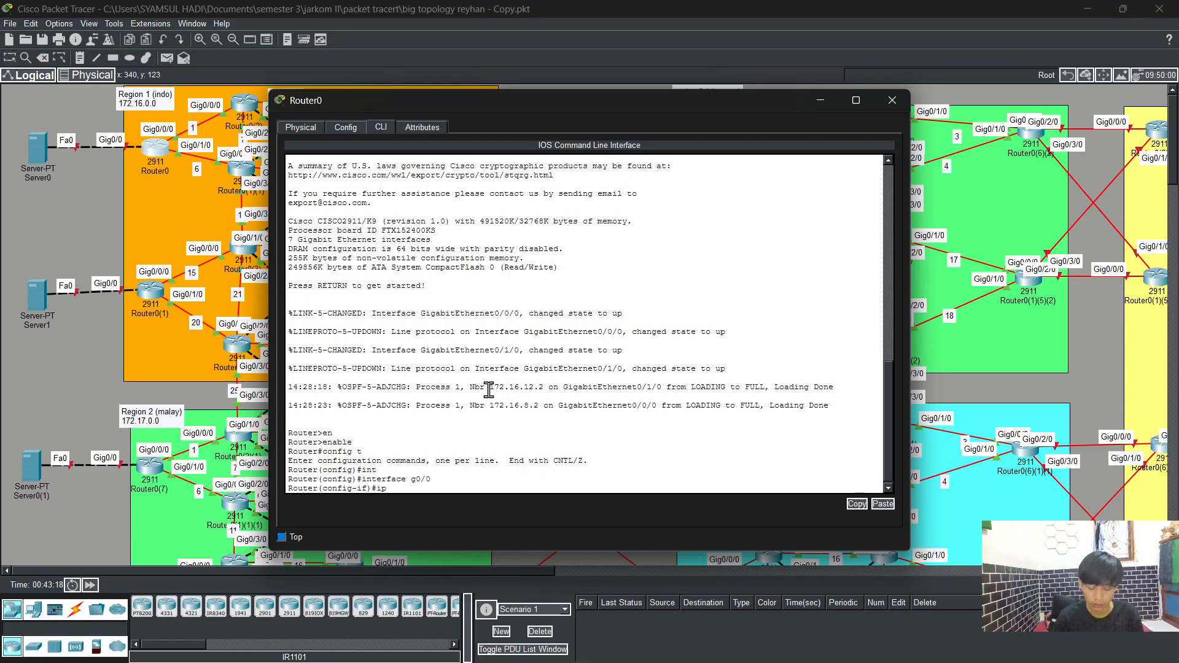
pyautogui.write(' address')
pyautogui.press('Tab')
pyautogui.write('17')
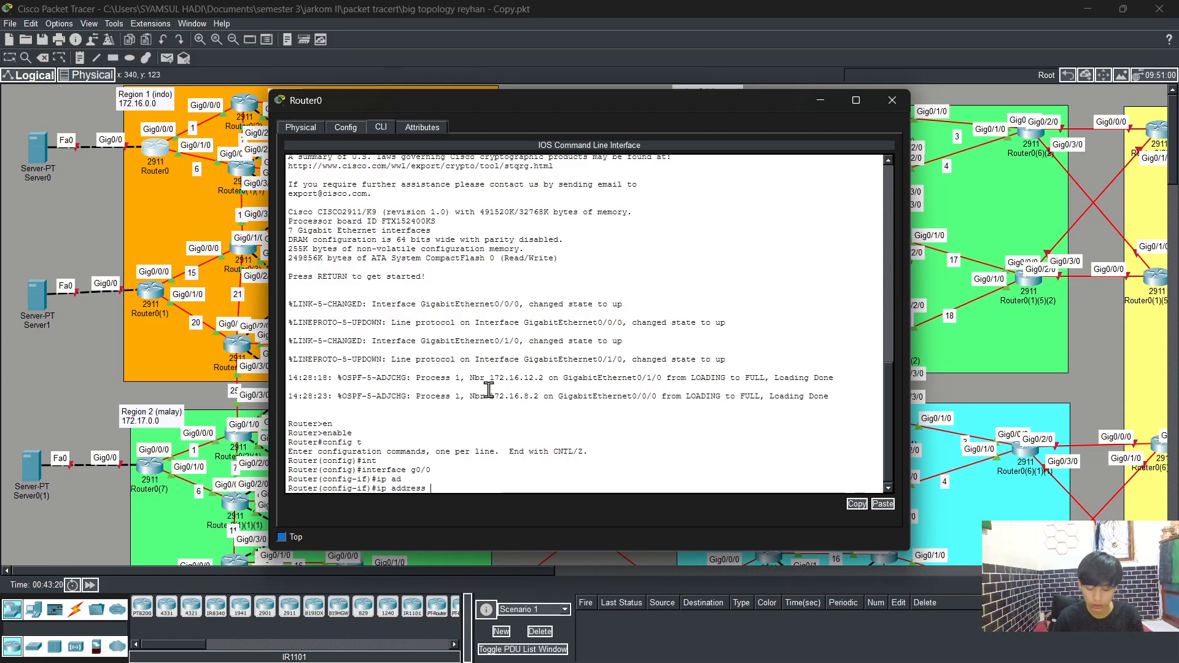
pyautogui.write('2')
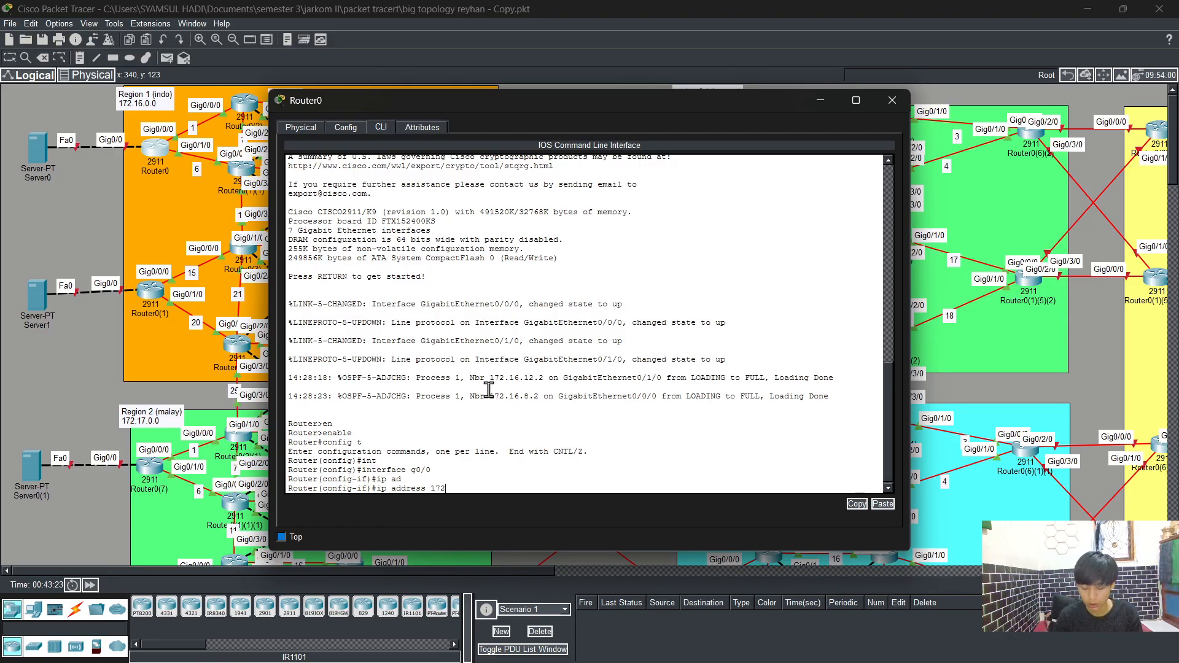
pyautogui.write('.16')
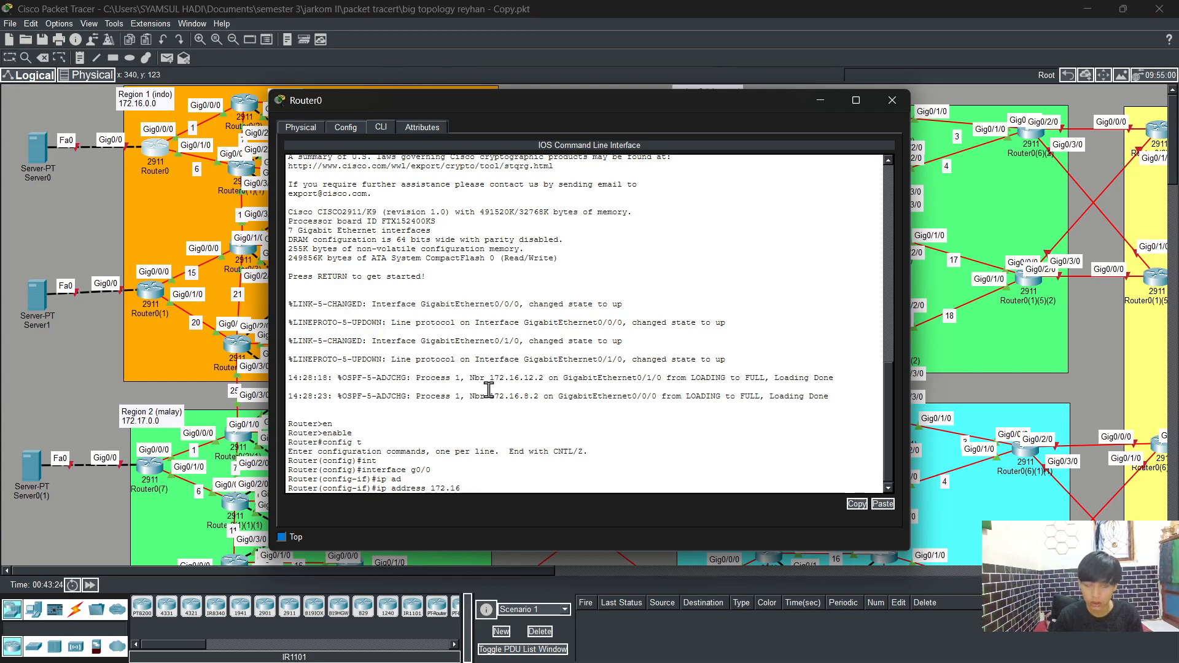
pyautogui.write('.100')
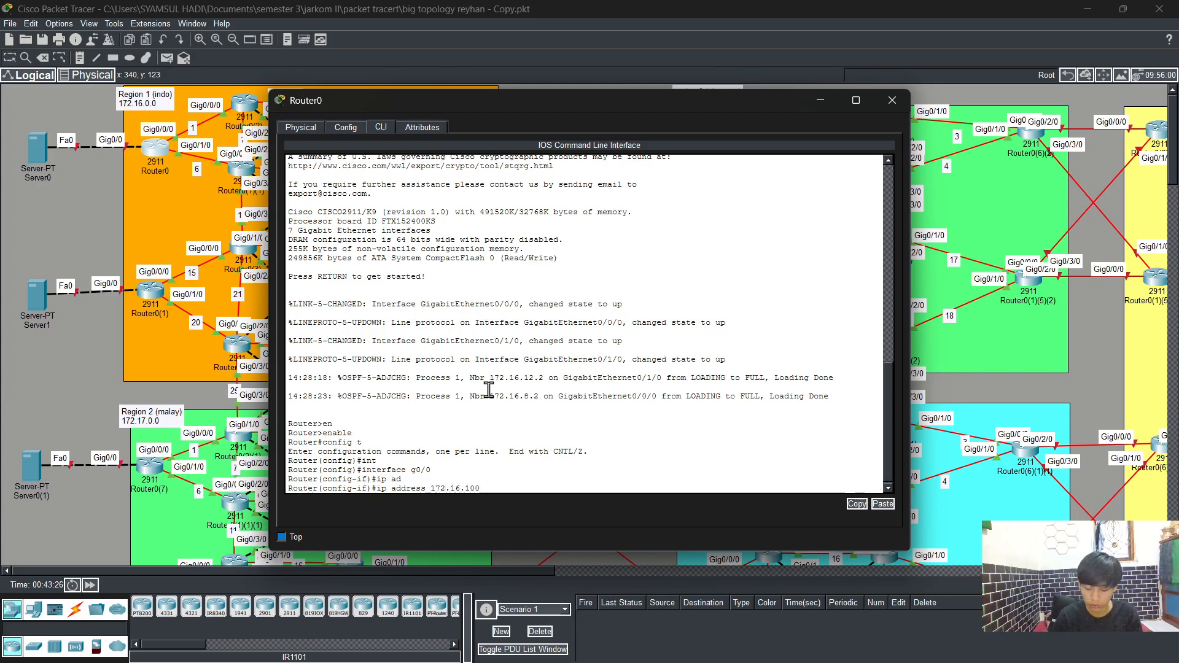
pyautogui.write('.3 2')
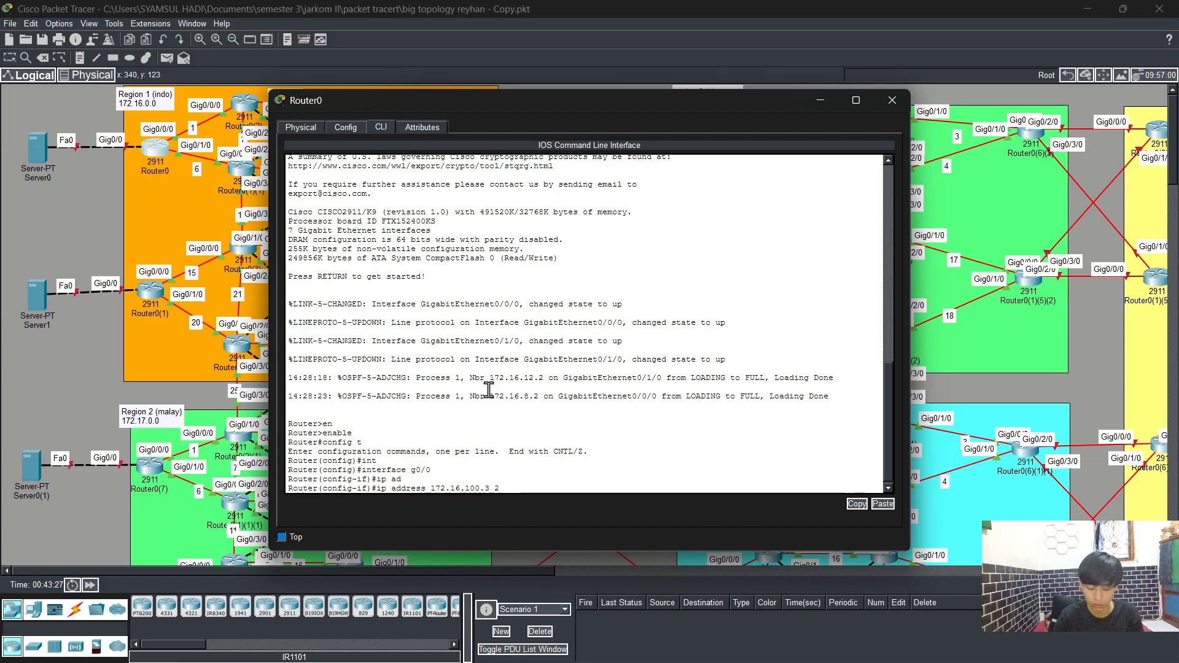
pyautogui.write('55.255.2')
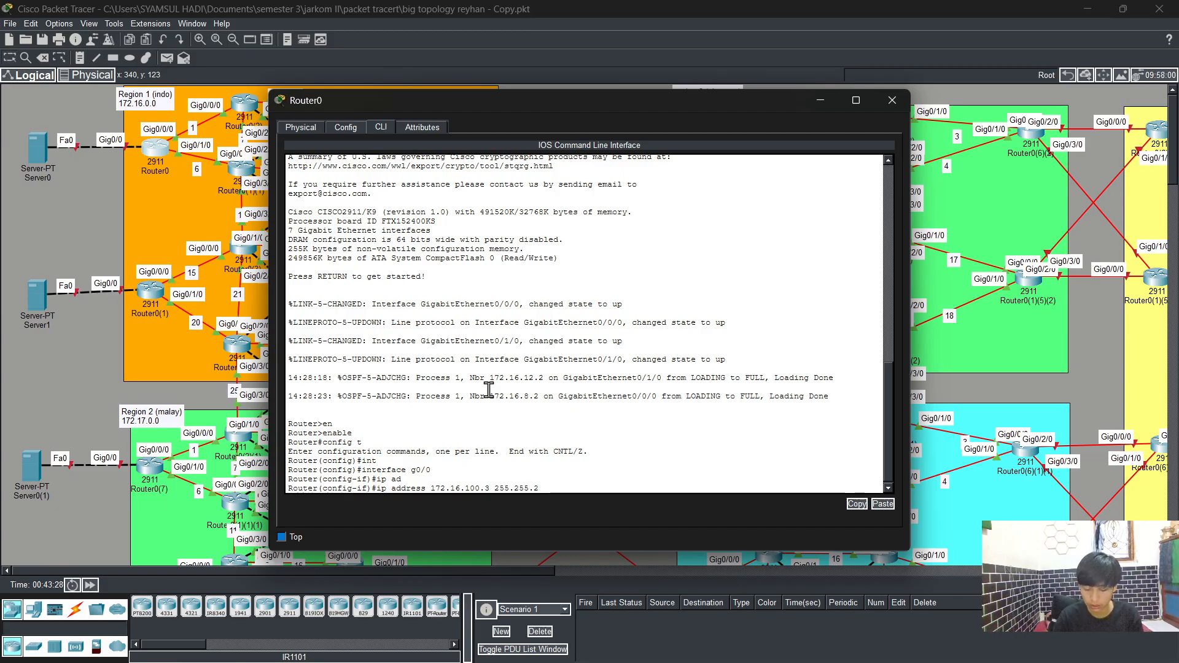
pyautogui.write('55.0')
pyautogui.press('Return')
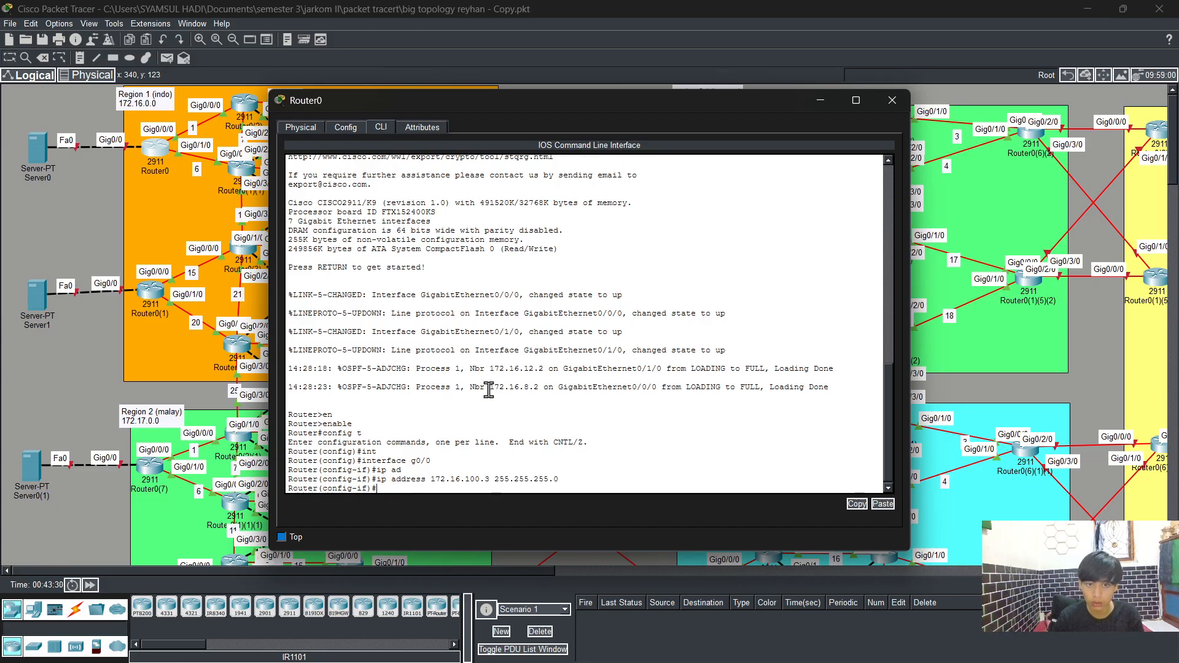
pyautogui.write('no sh')
pyautogui.press('Tab')
pyautogui.press('Return')
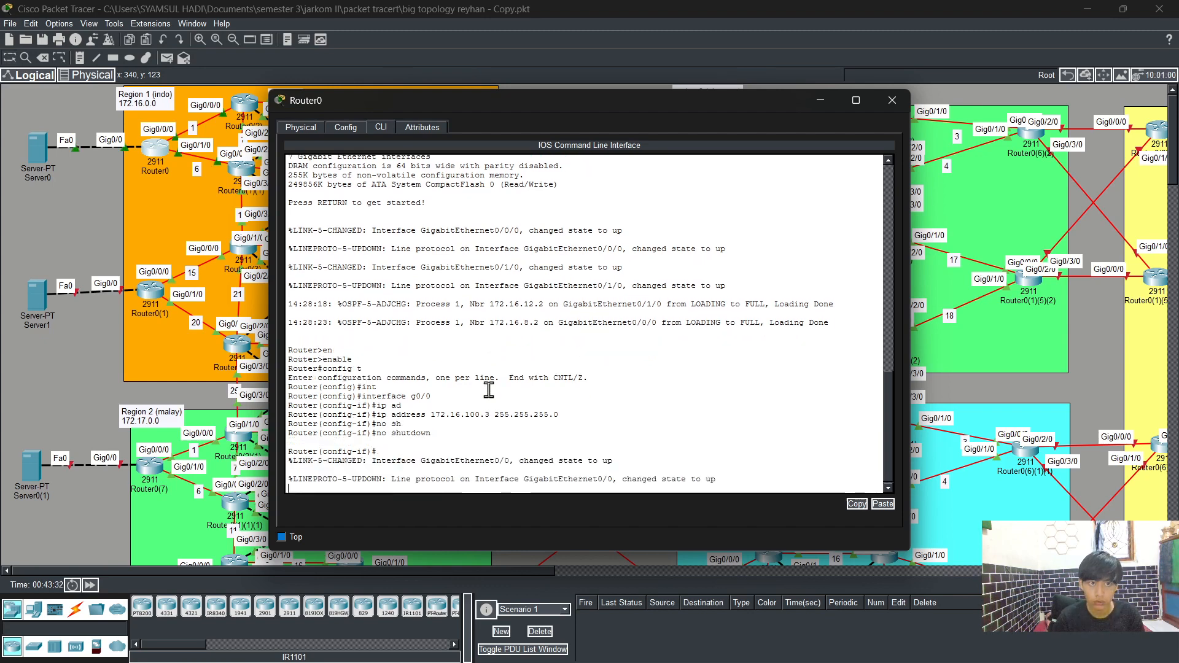
pyautogui.press('Return')
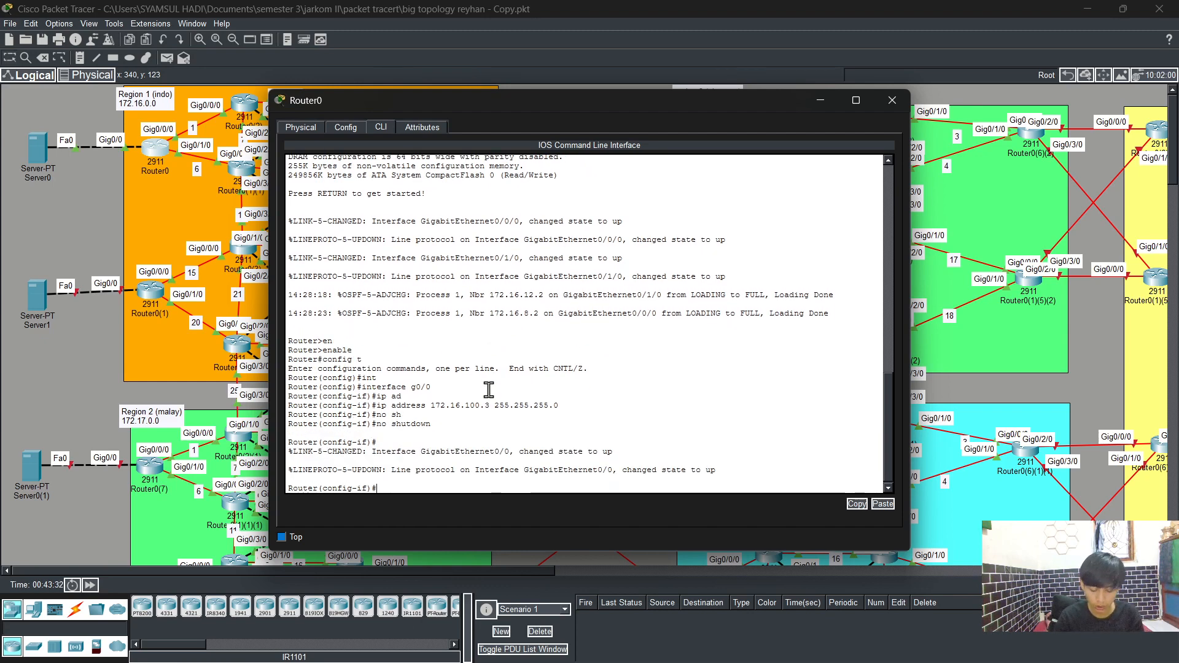
# Step: Enter OSPF process 1 on Router0 and enable log-adjacency-changes
pyautogui.write('exit')
pyautogui.press('Return')
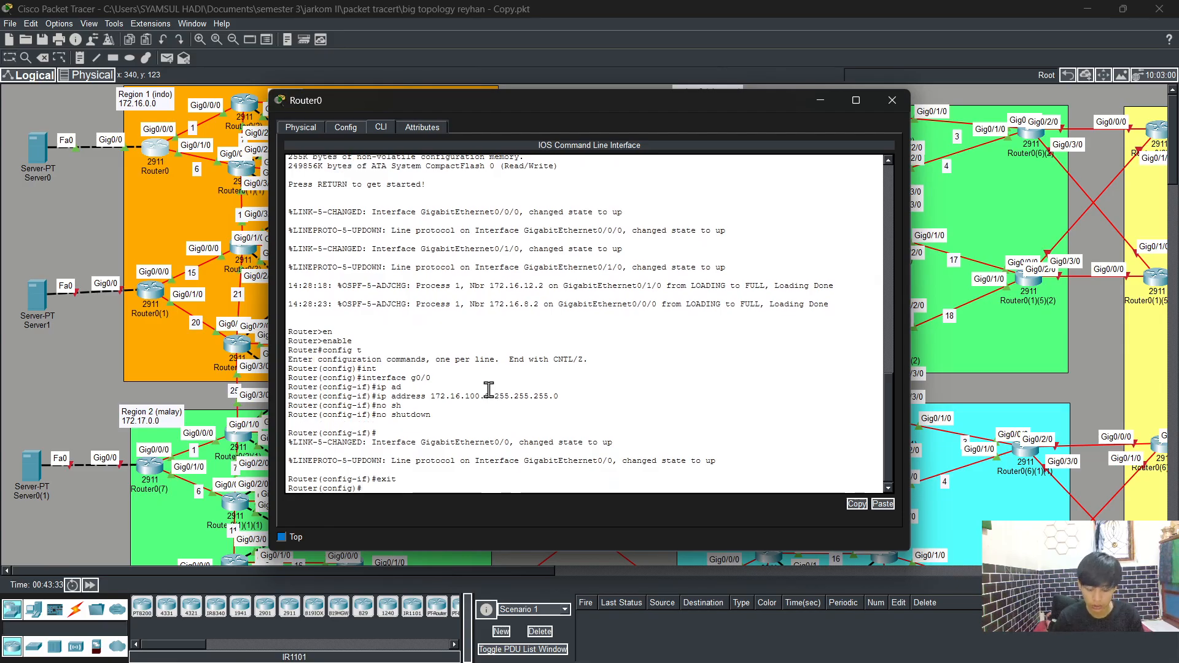
pyautogui.write('rout')
pyautogui.press('Tab')
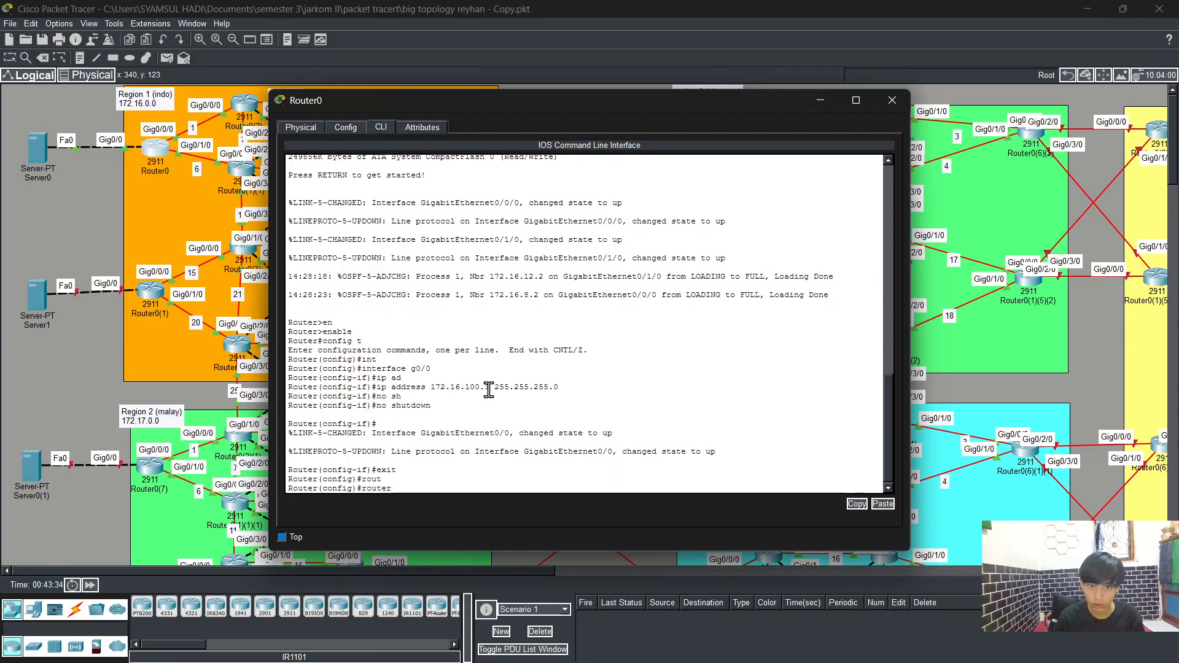
pyautogui.write('os')
pyautogui.press('Tab')
pyautogui.write('1')
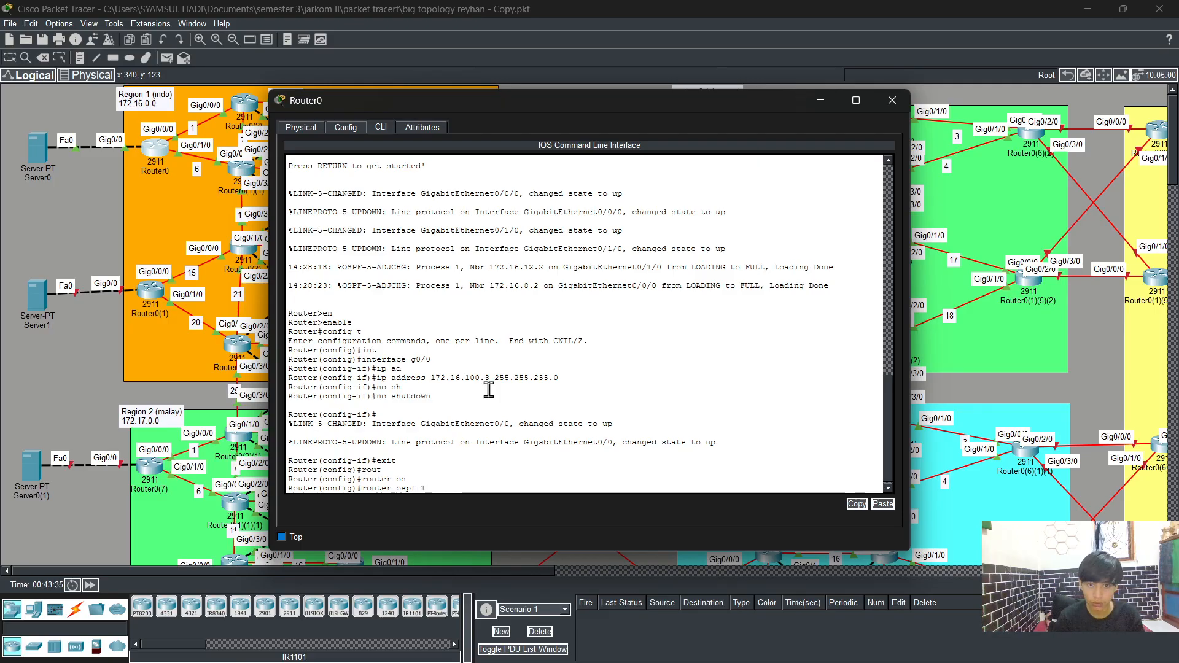
pyautogui.press('Return')
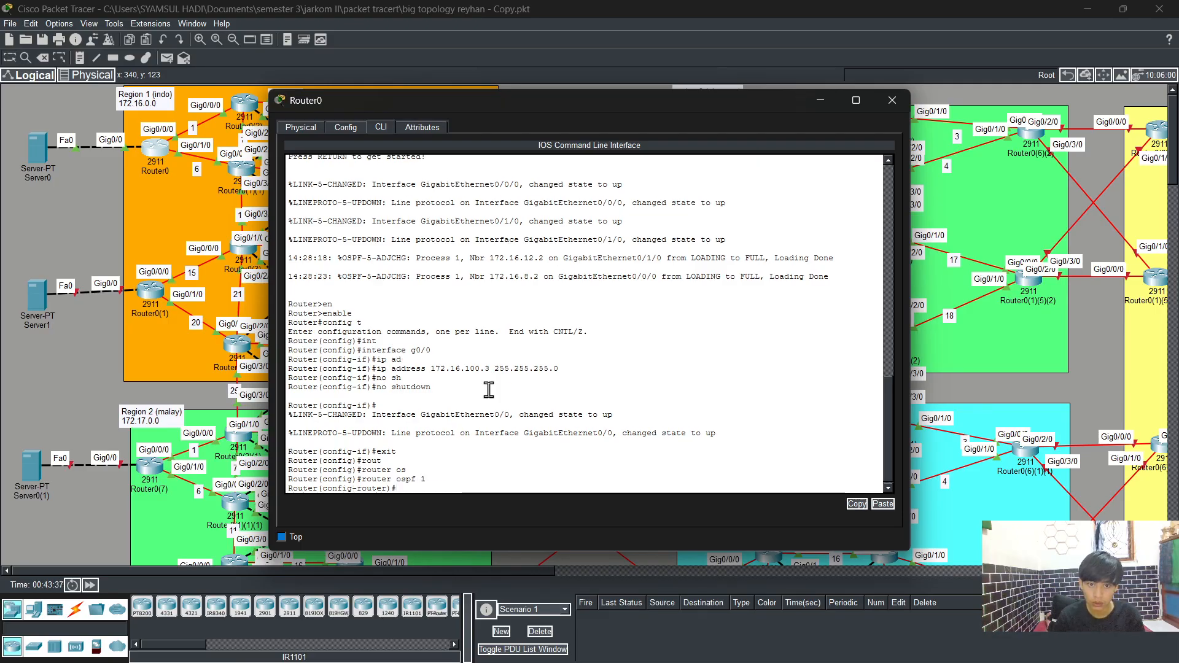
pyautogui.write('log')
pyautogui.press('Tab')
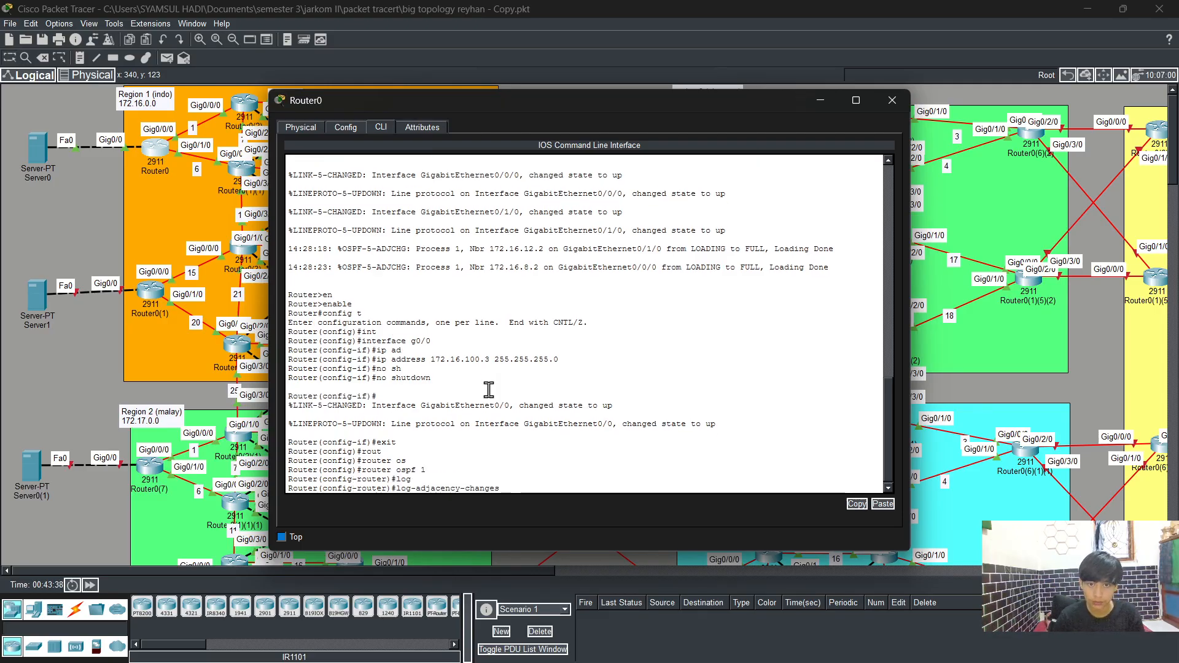
pyautogui.press('Return')
# Step: Advertise network 172.16.100.0 with wildcard 0.0.0.255 in OSPF area 0
pyautogui.write('net')
pyautogui.press('Tab')
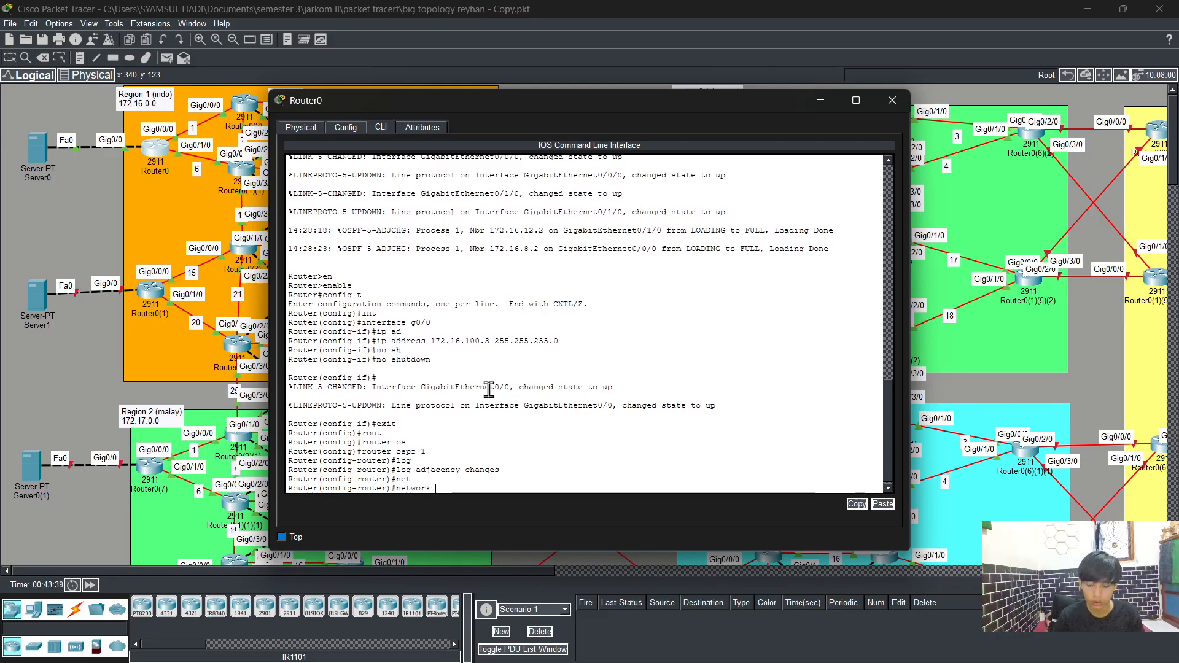
pyautogui.write('172')
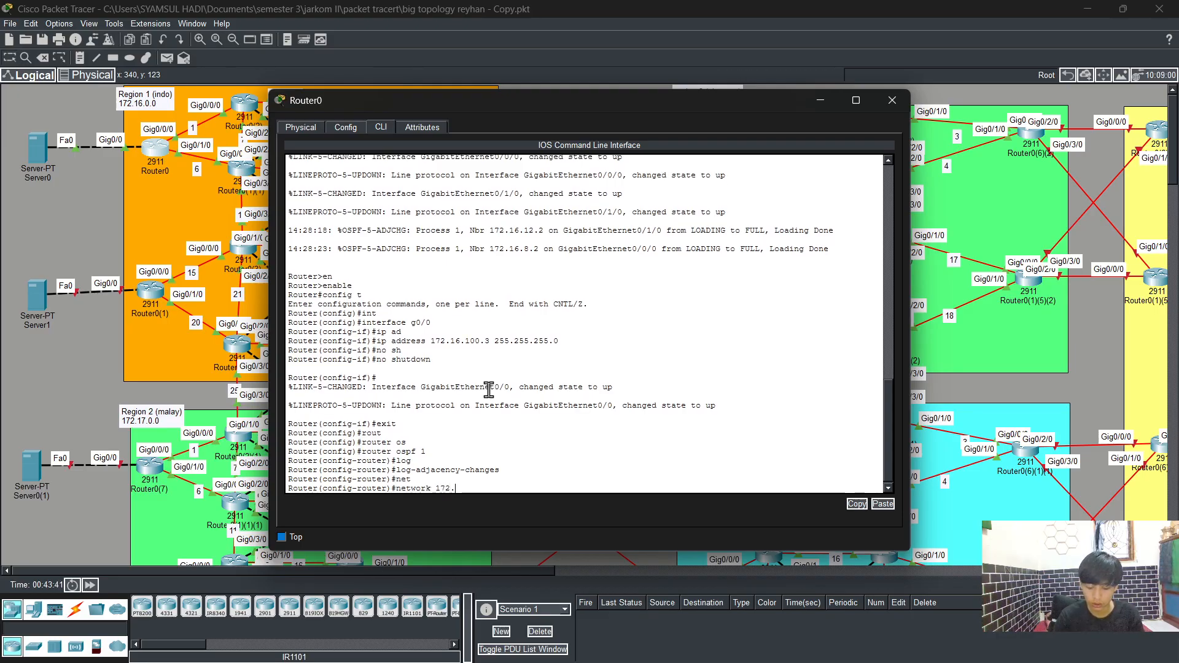
pyautogui.write('.16')
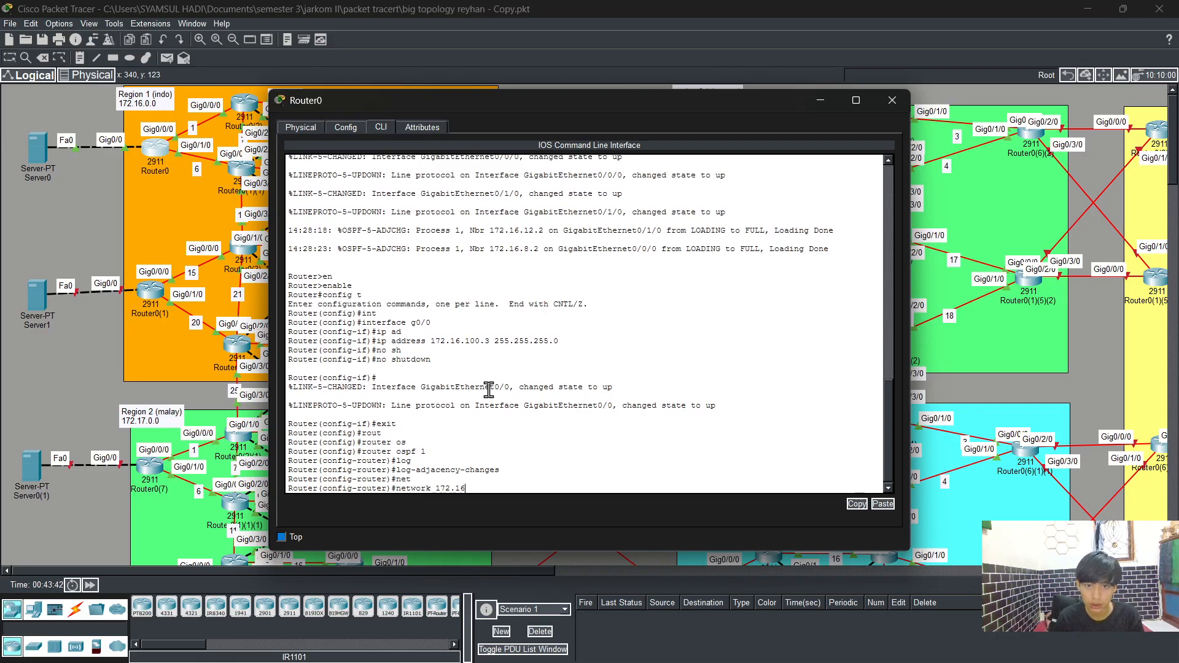
pyautogui.write('.10')
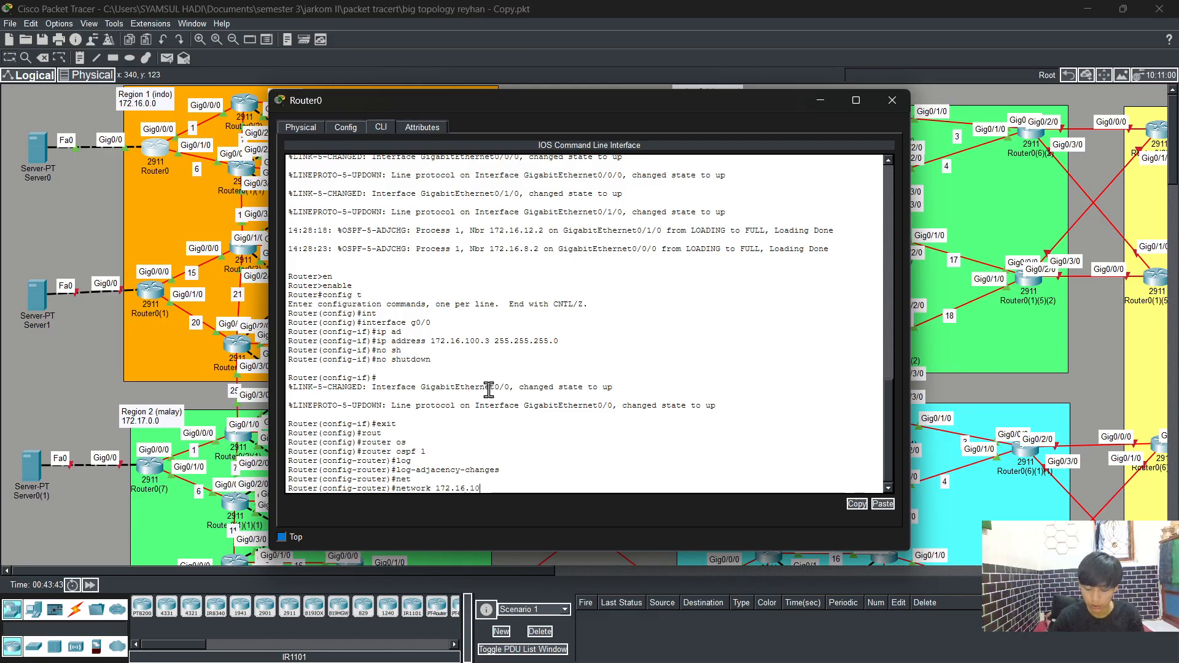
pyautogui.write('0.0 0.0.0.')
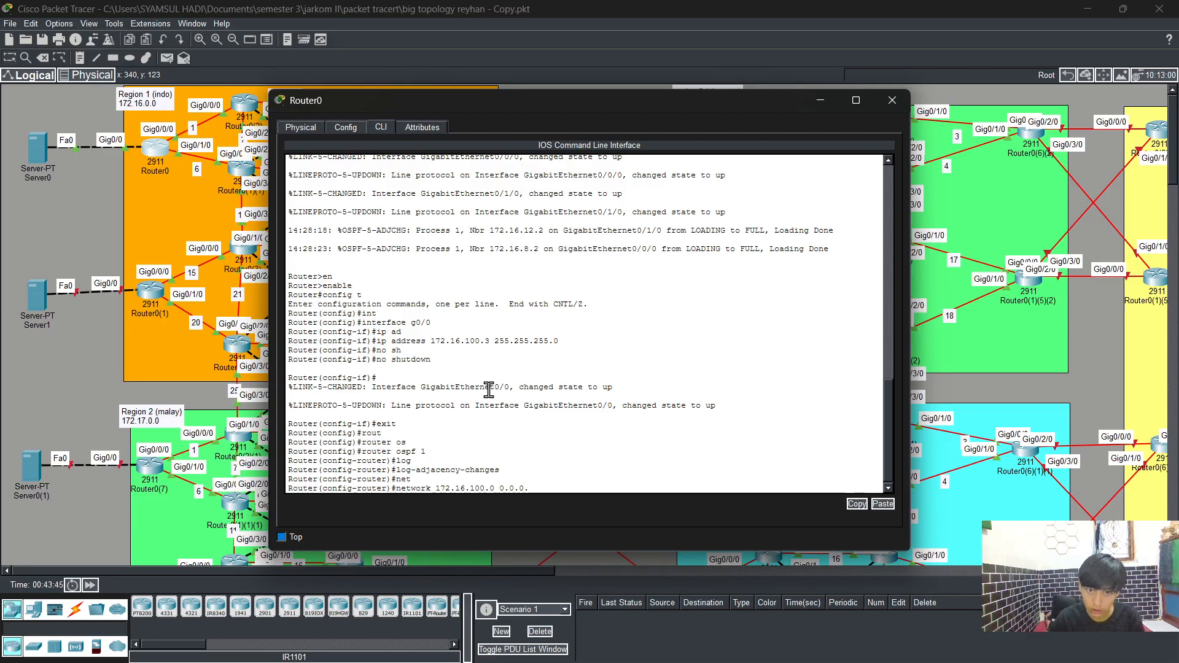
pyautogui.write('255 ar')
pyautogui.write('e')
pyautogui.press('Tab')
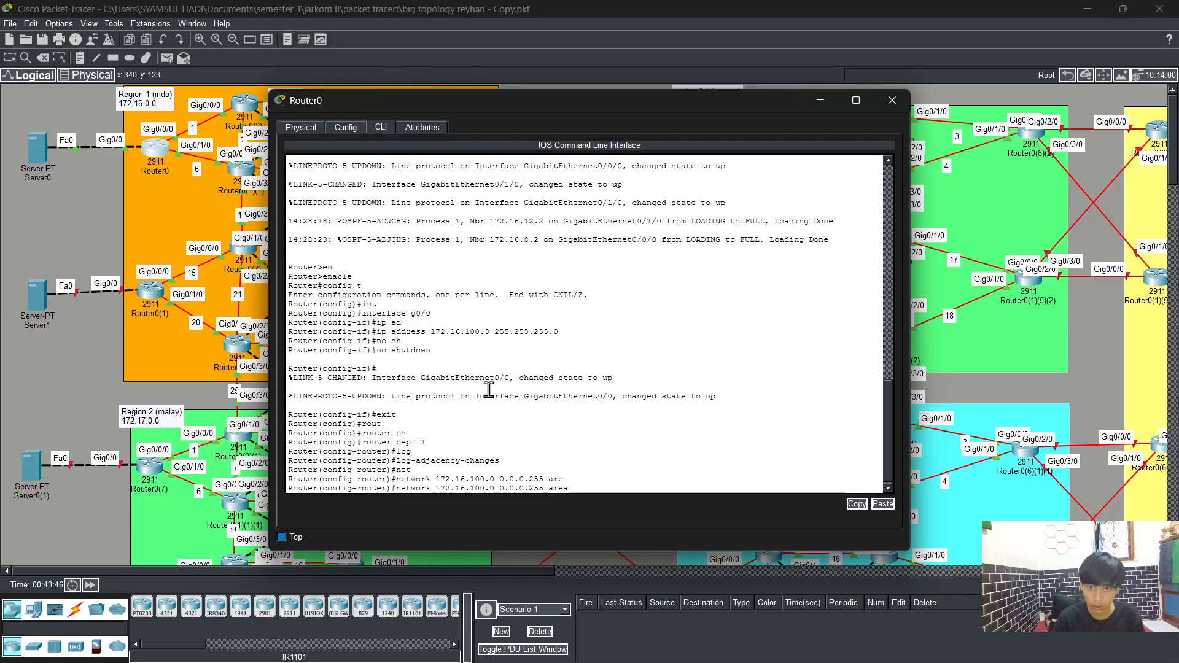
pyautogui.write('0')
pyautogui.press('Return')
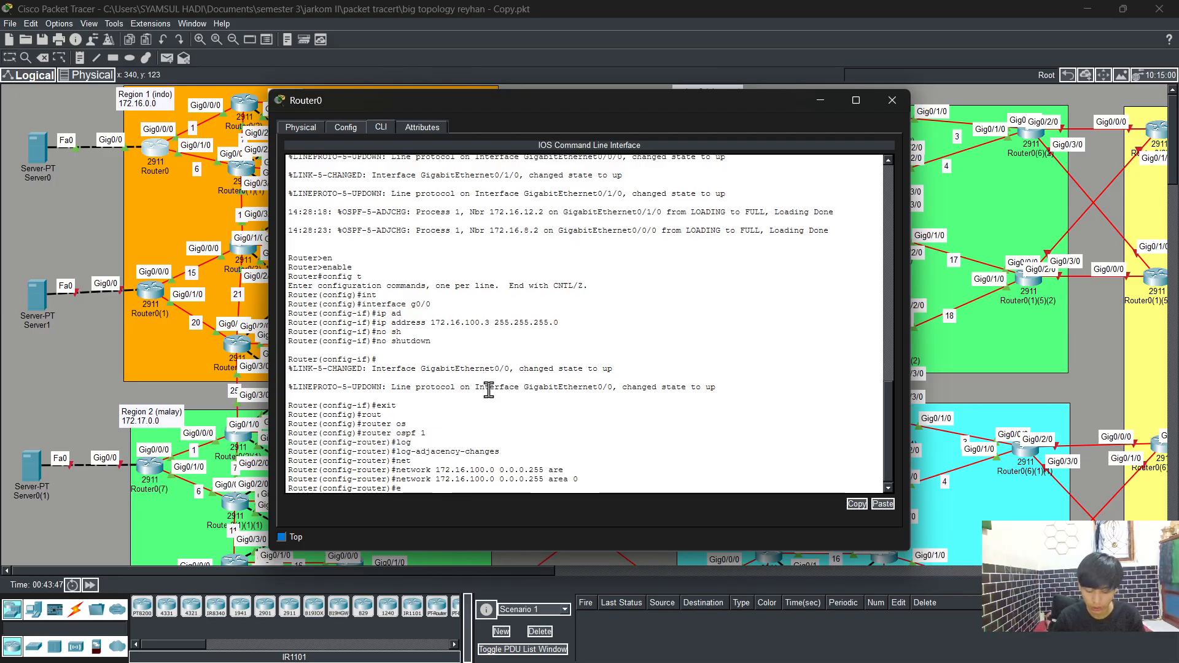
# Step: Save Router0's running configuration and close the router window
pyautogui.write('end')
pyautogui.press('Return')
pyautogui.write('wr')
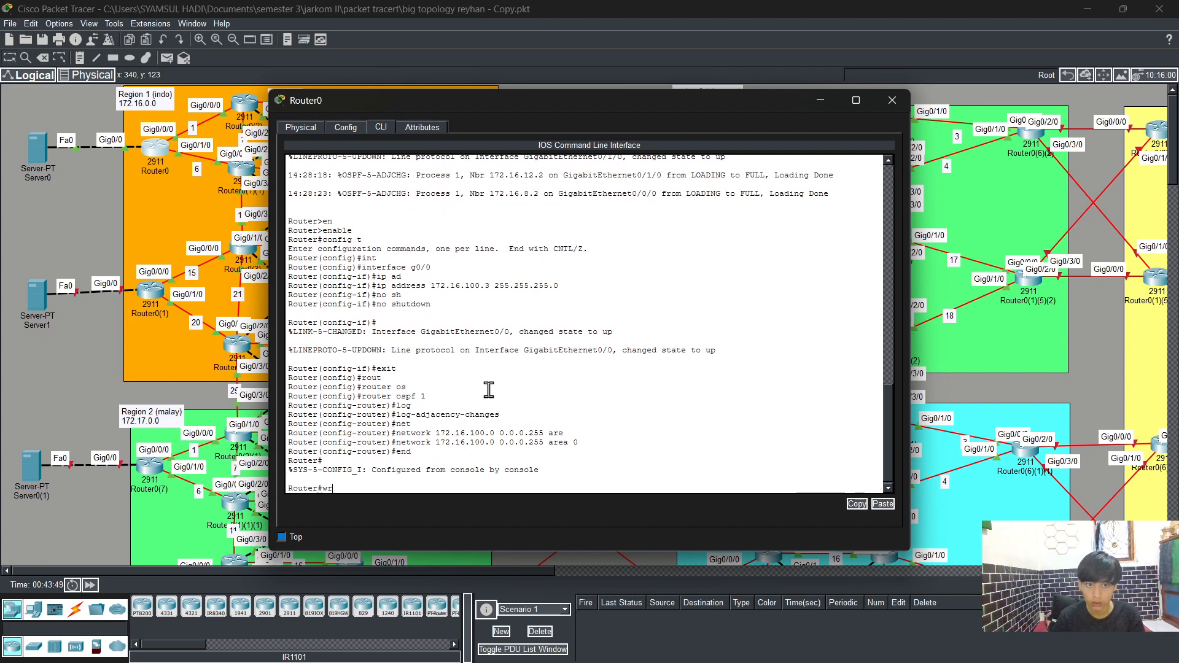
pyautogui.press('Return')
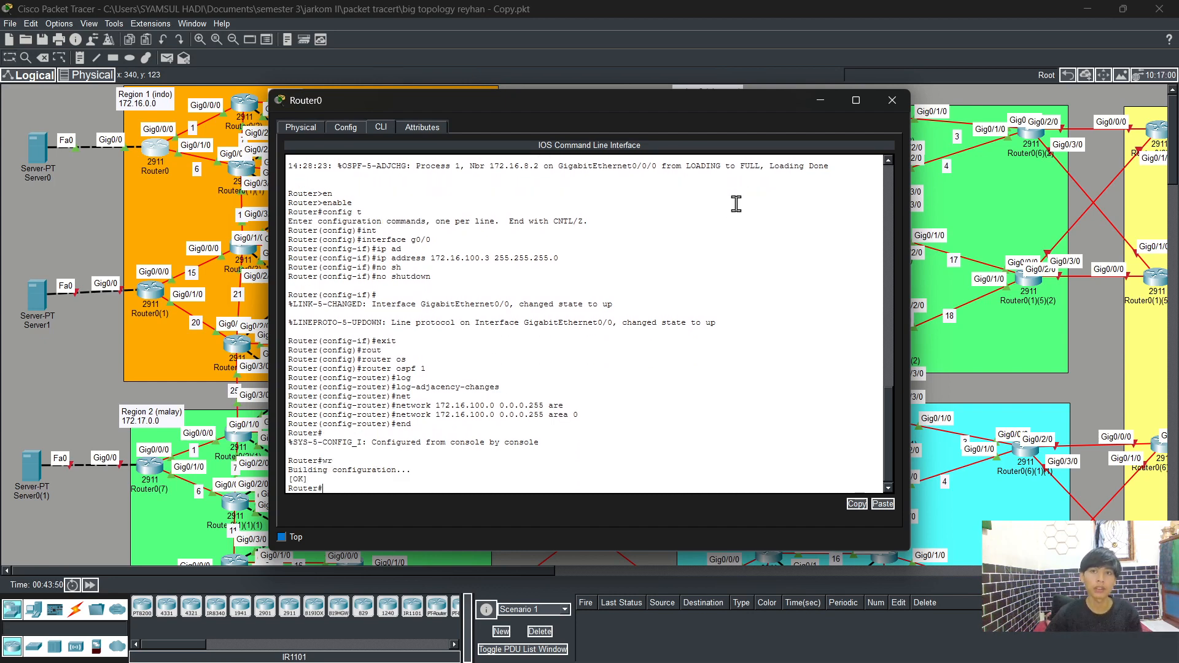
pyautogui.click(894, 102)
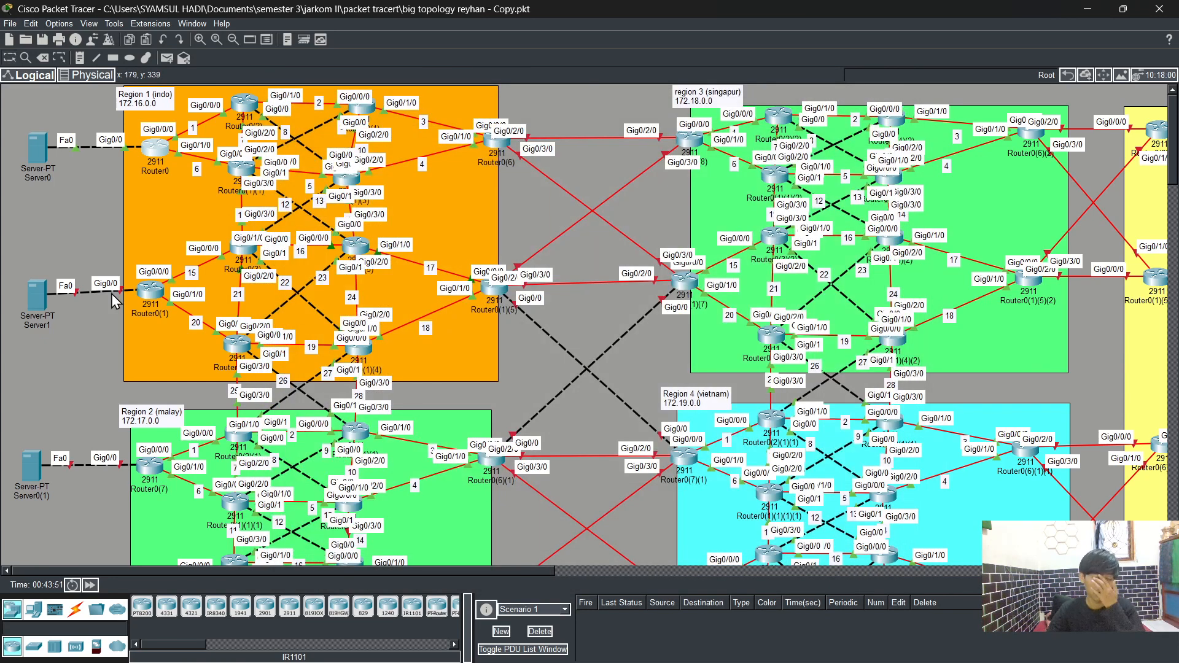
pyautogui.scroll(-3, 122, 270)
pyautogui.scroll(3, 125, 268)
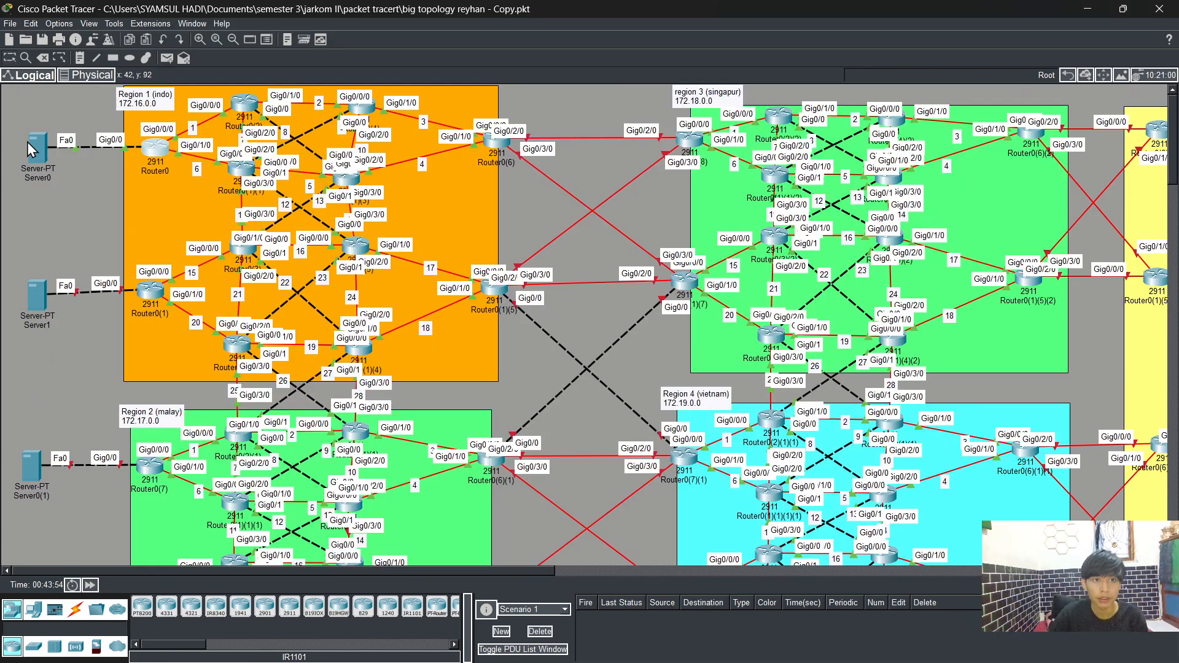
pyautogui.moveTo(34, 143)
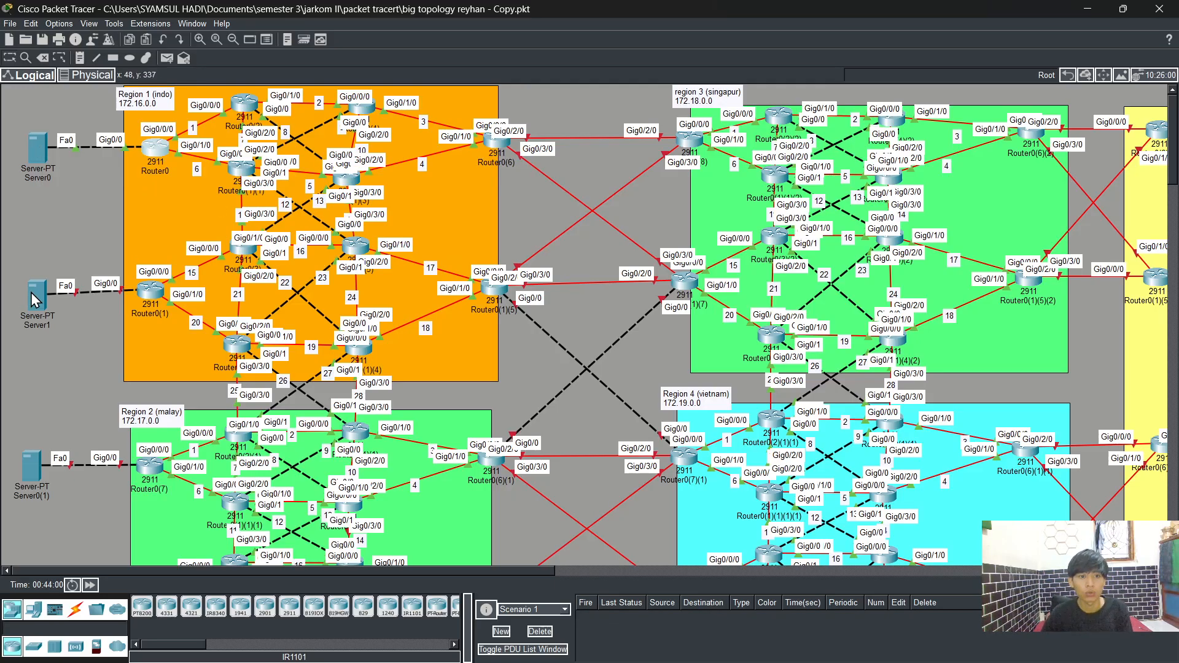
pyautogui.scroll(-5, 32, 298)
pyautogui.scroll(4, 31, 293)
pyautogui.scroll(-2, 31, 293)
pyautogui.scroll(3, 31, 294)
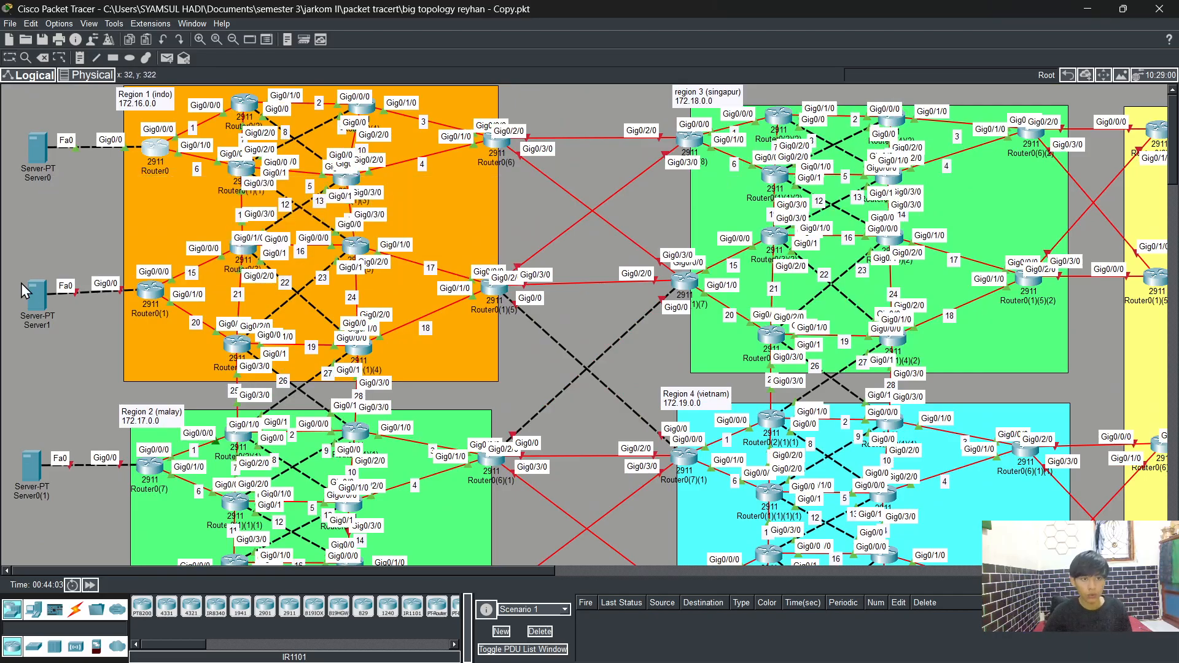
# Step: Open Server1's IP configuration and set its static IPv4 address to 172.16.200.2
pyautogui.click(37, 292)
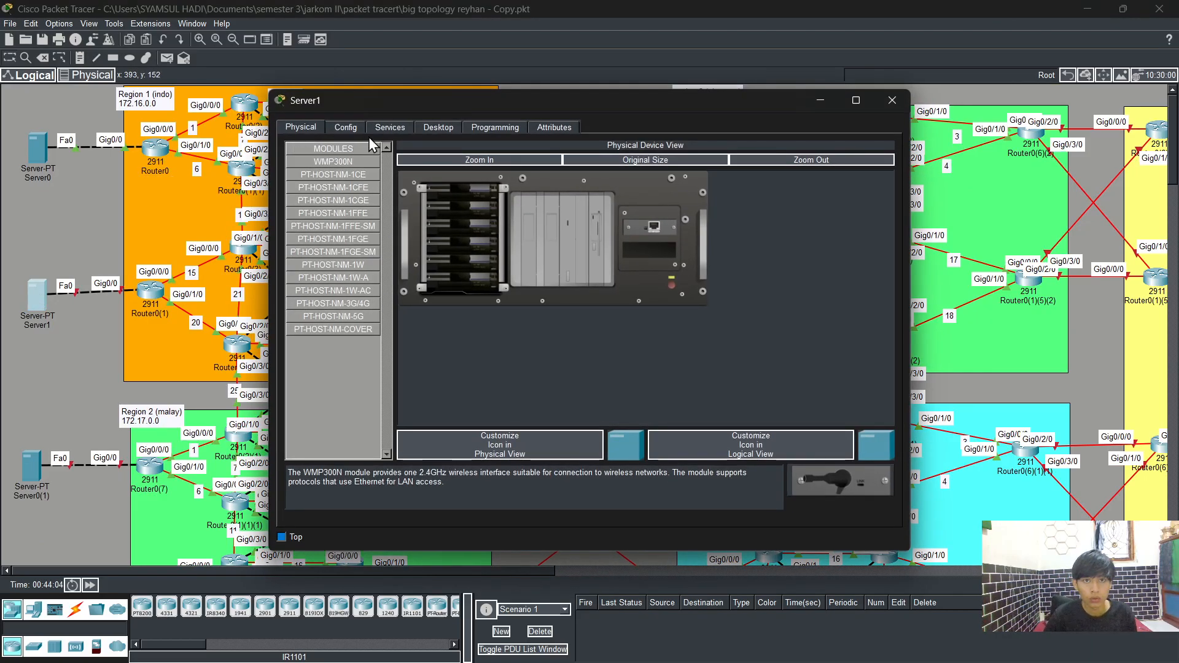
pyautogui.click(440, 128)
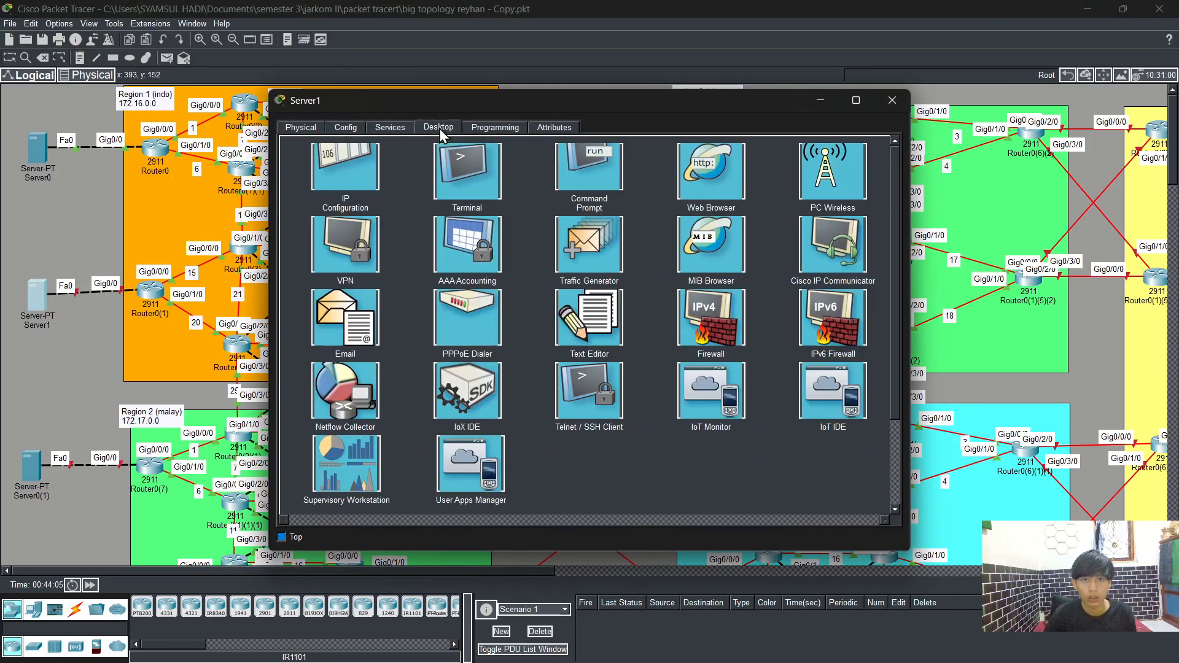
pyautogui.click(365, 183)
pyautogui.click(525, 203)
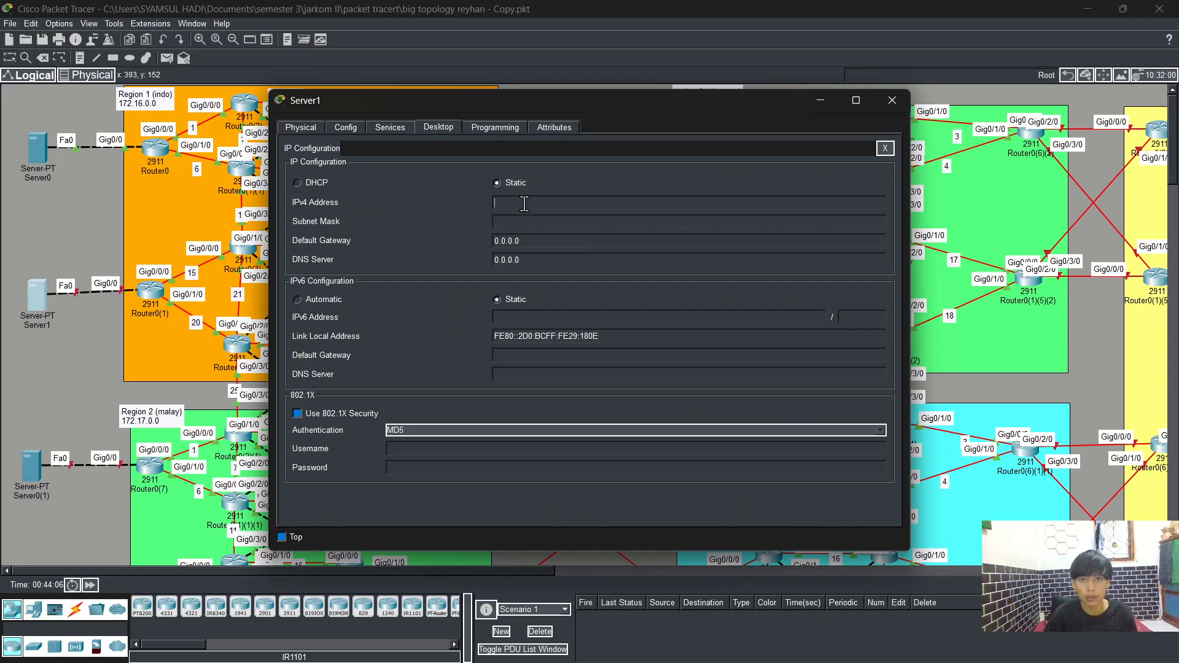
pyautogui.write('172')
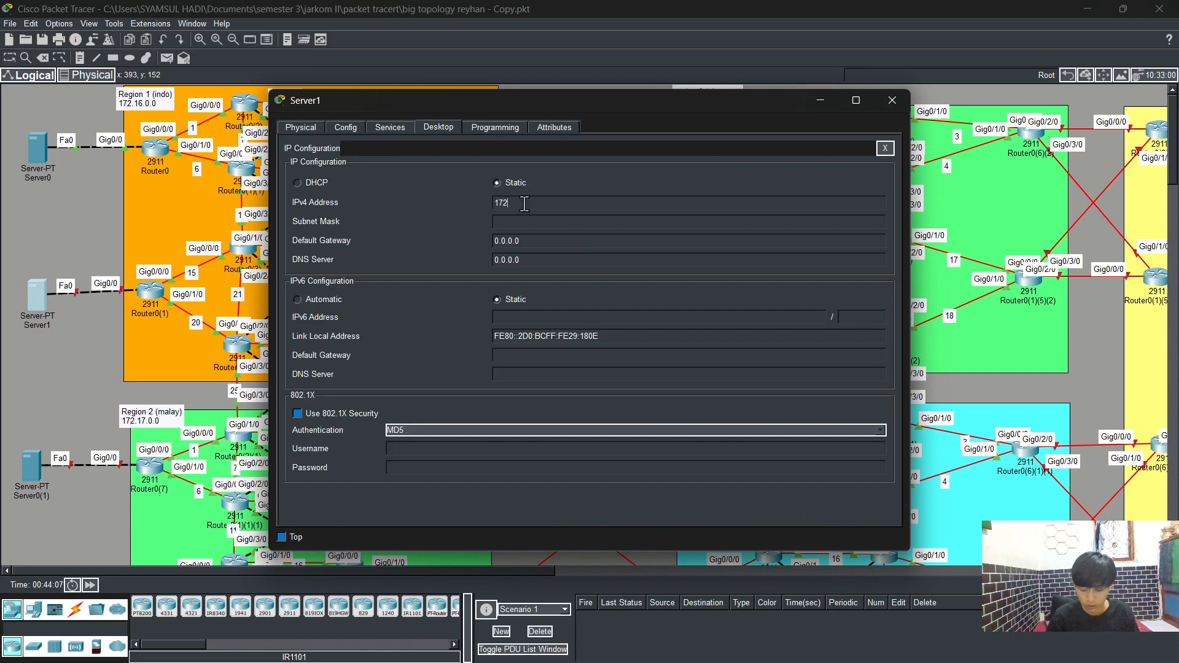
pyautogui.write('.16.200.')
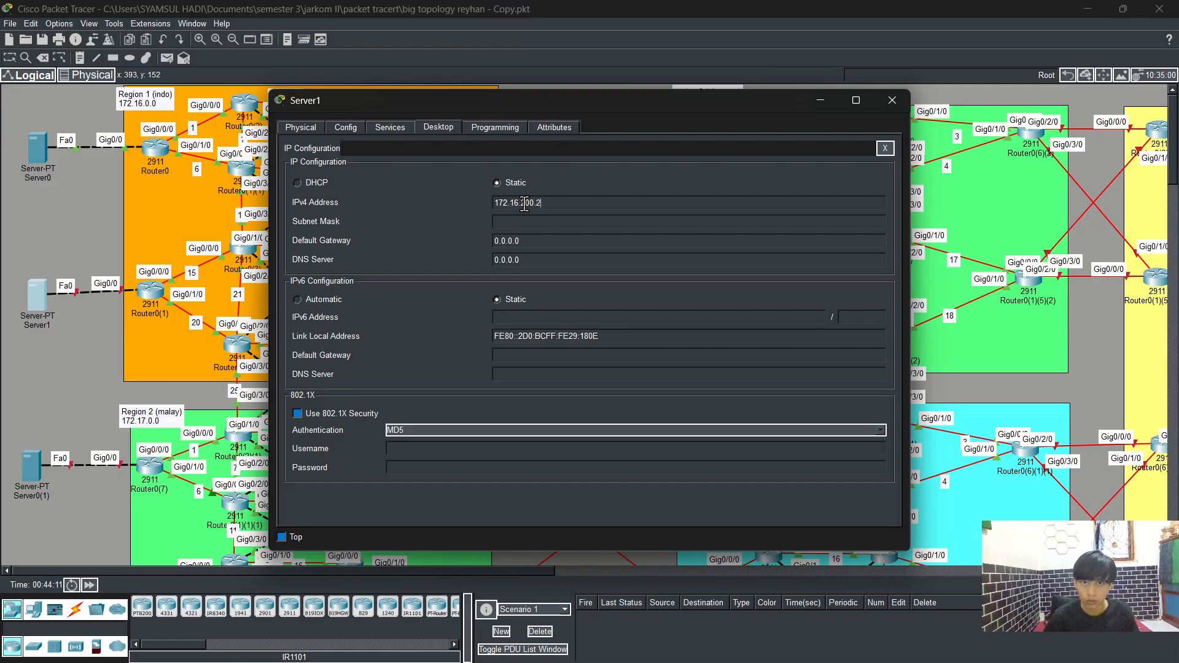
pyautogui.write('2')
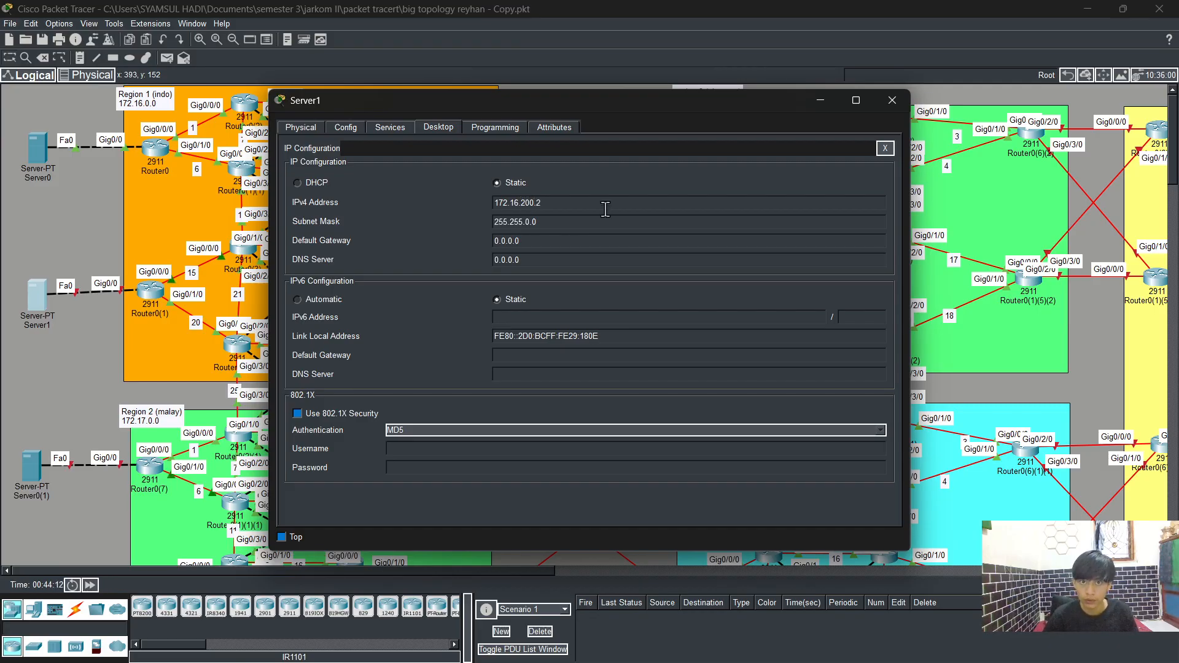
# Step: Set Server1's subnet mask to 255.255.0.0 and its default gateway to 172.16.200.1
pyautogui.click(530, 222)
pyautogui.press('BackSpace')
pyautogui.write('255.')
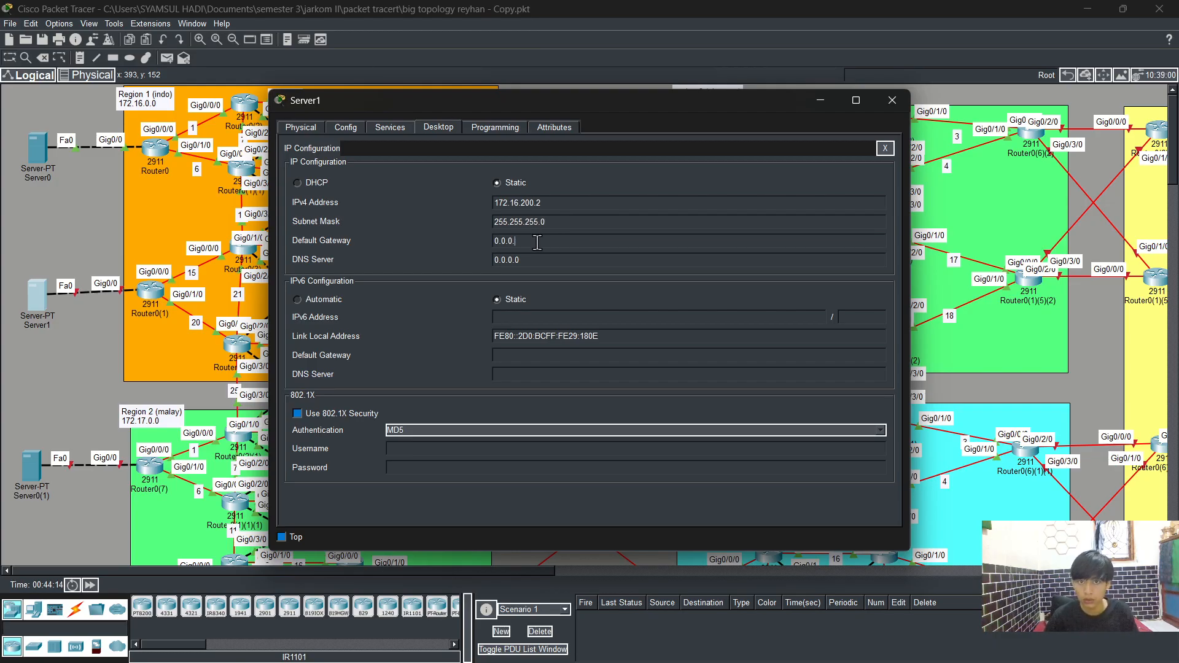
pyautogui.press('BackSpace')
pyautogui.press('BackSpace')
pyautogui.press('BackSpace')
pyautogui.press('BackSpace')
pyautogui.press('BackSpace')
pyautogui.press('BackSpace')
pyautogui.write('172')
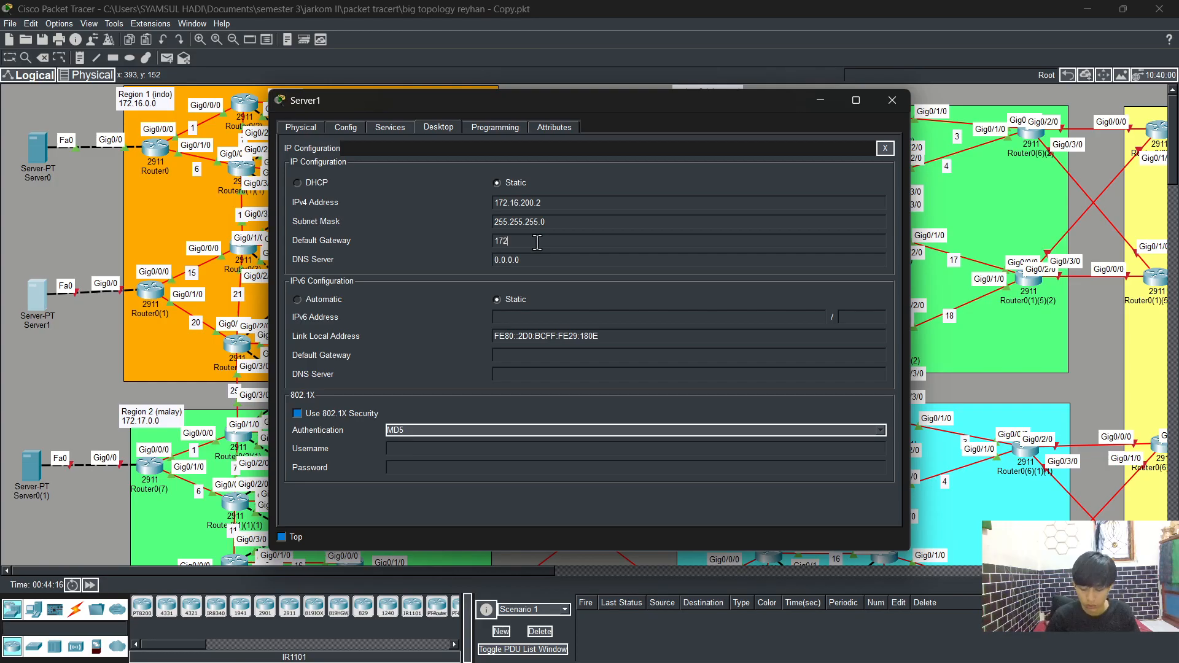
pyautogui.write('.16.200')
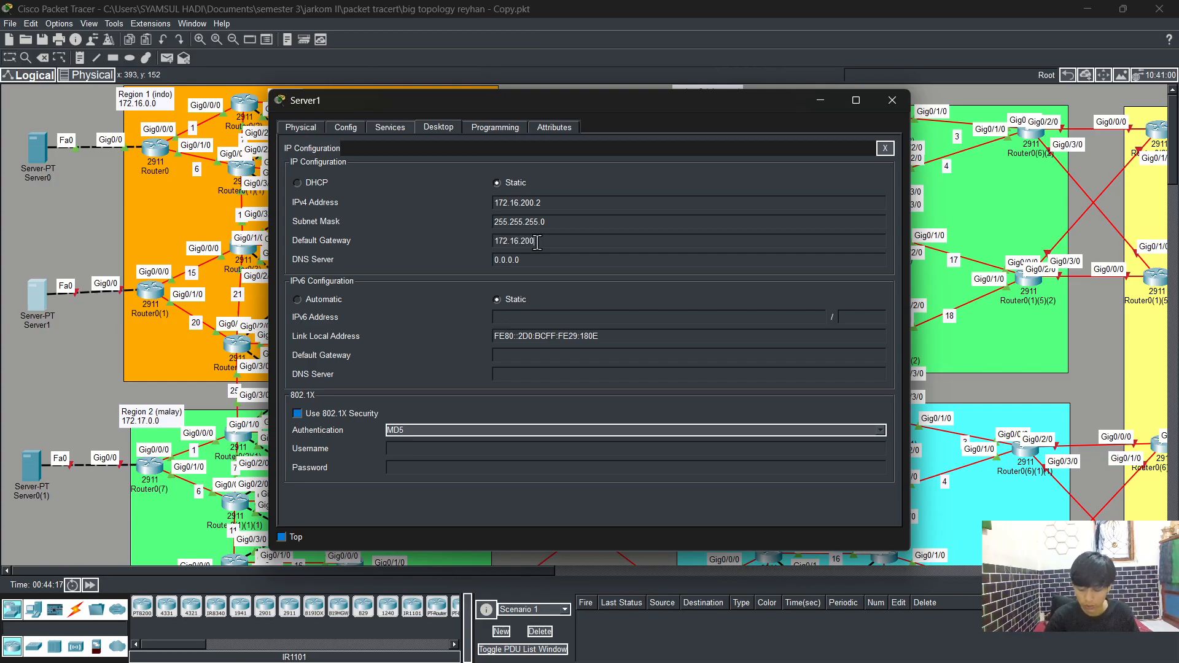
pyautogui.write('.1')
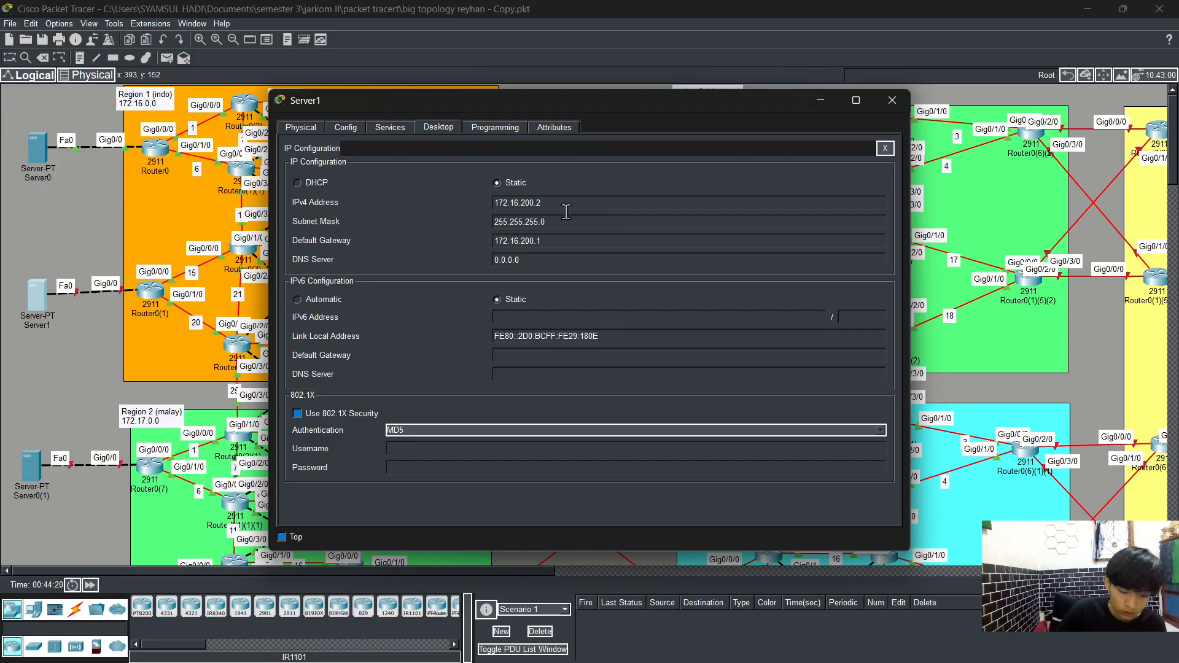
# Step: Open Server1's DNS service and switch it on
pyautogui.click(397, 126)
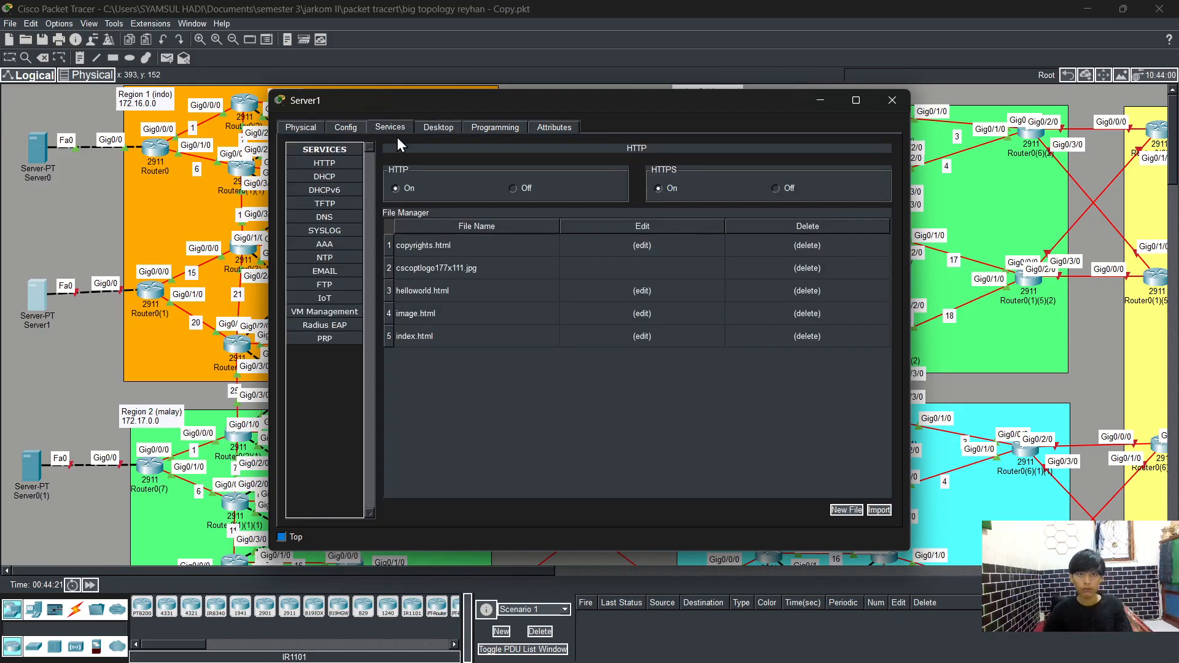
pyautogui.click(395, 189)
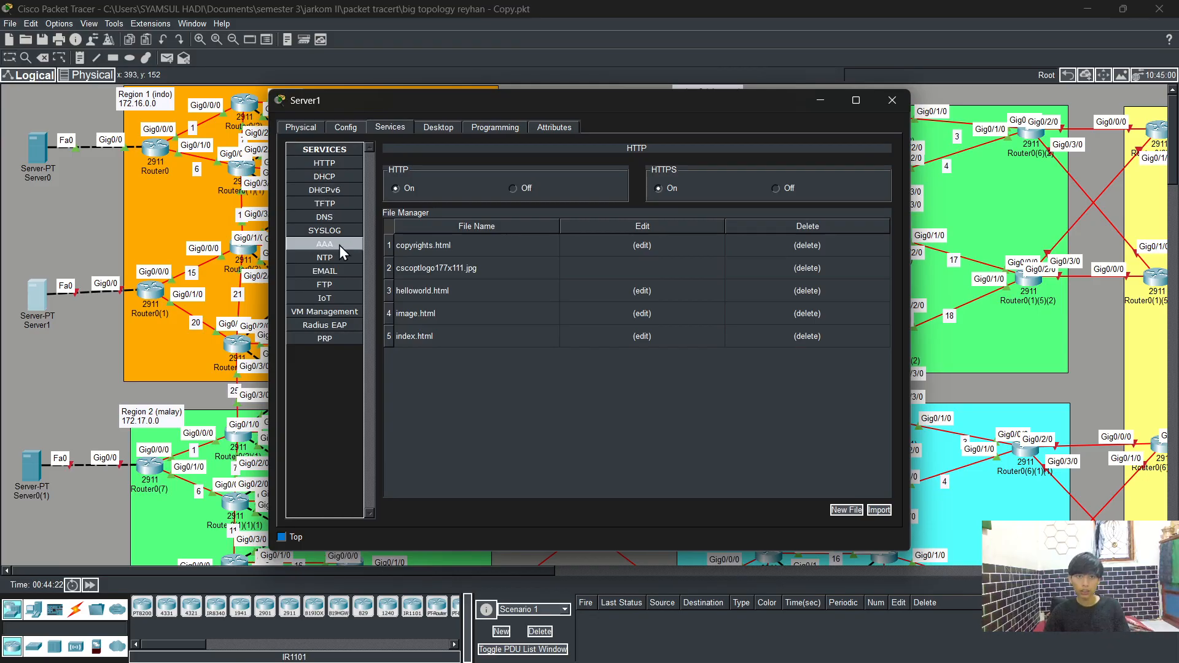
pyautogui.click(335, 214)
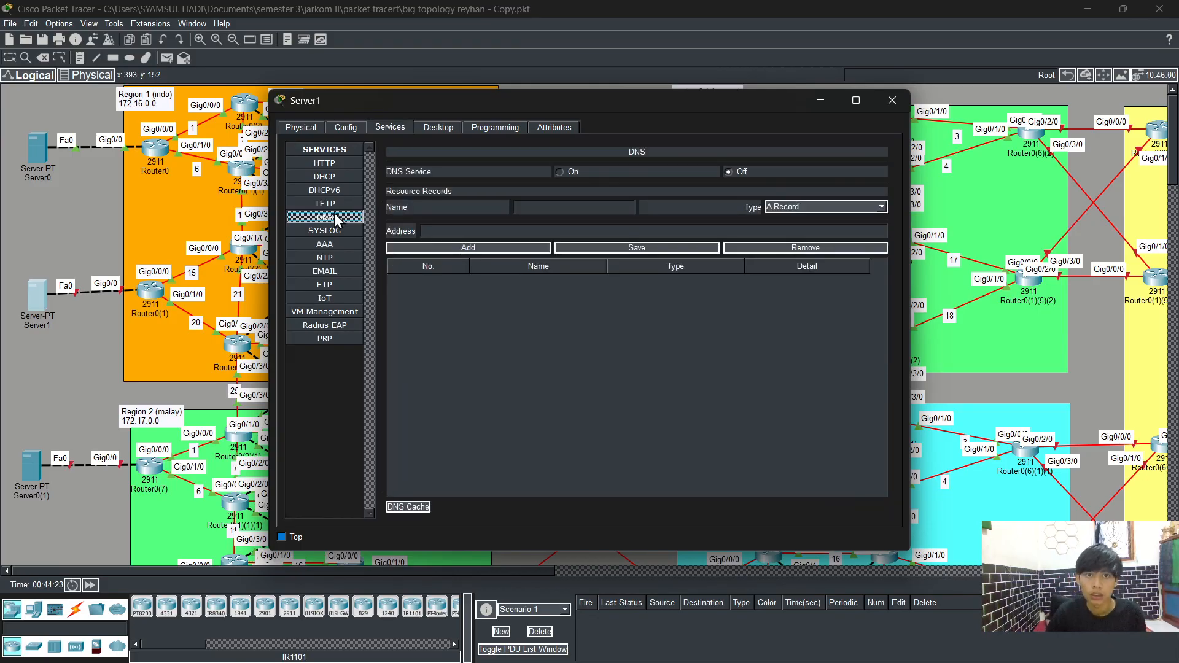
pyautogui.click(558, 171)
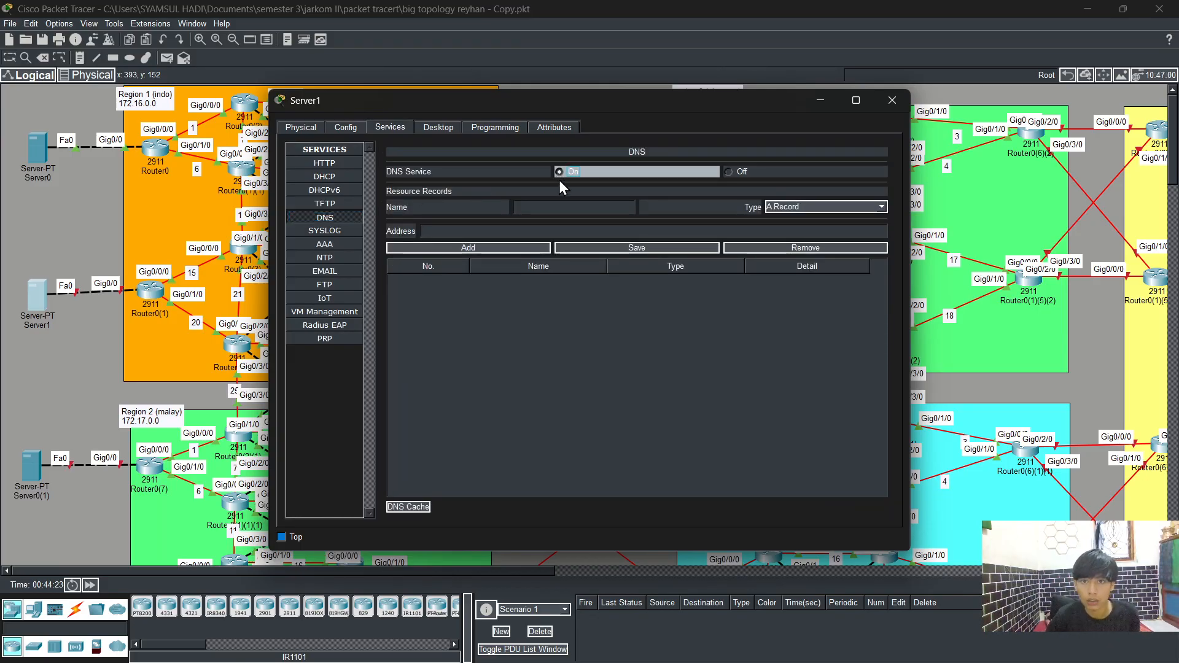
pyautogui.click(578, 209)
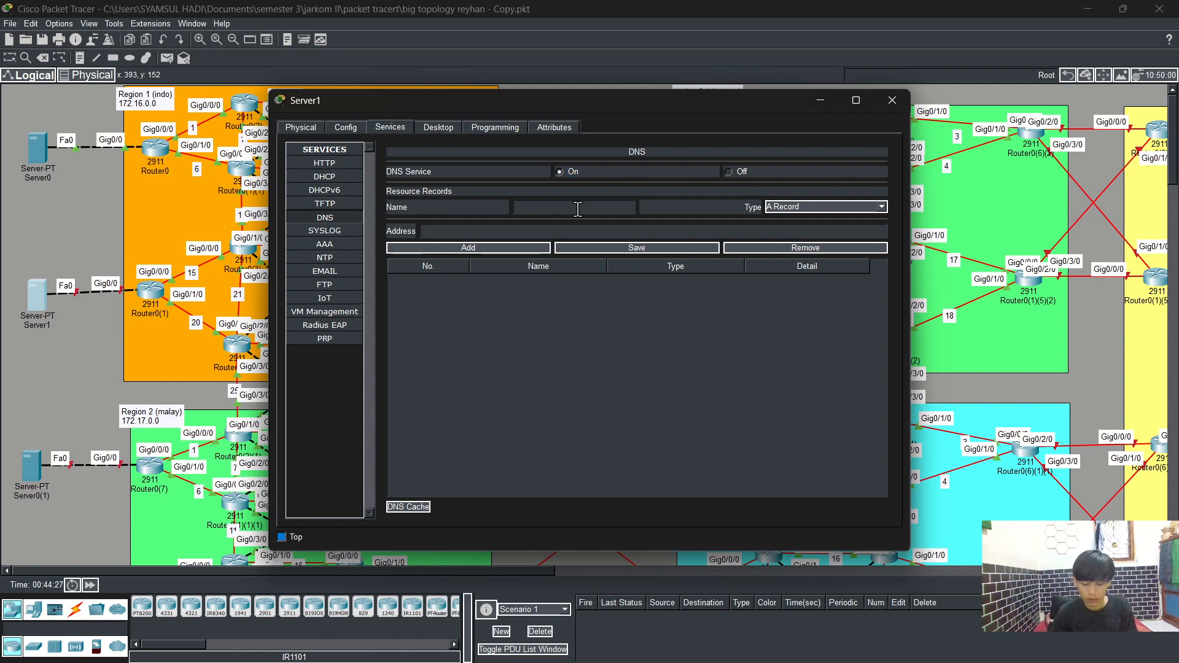
# Step: Fill in a DNS A record named iet.com with address 172.16.200.2 on Server1, then close its window
pyautogui.write('iet.c')
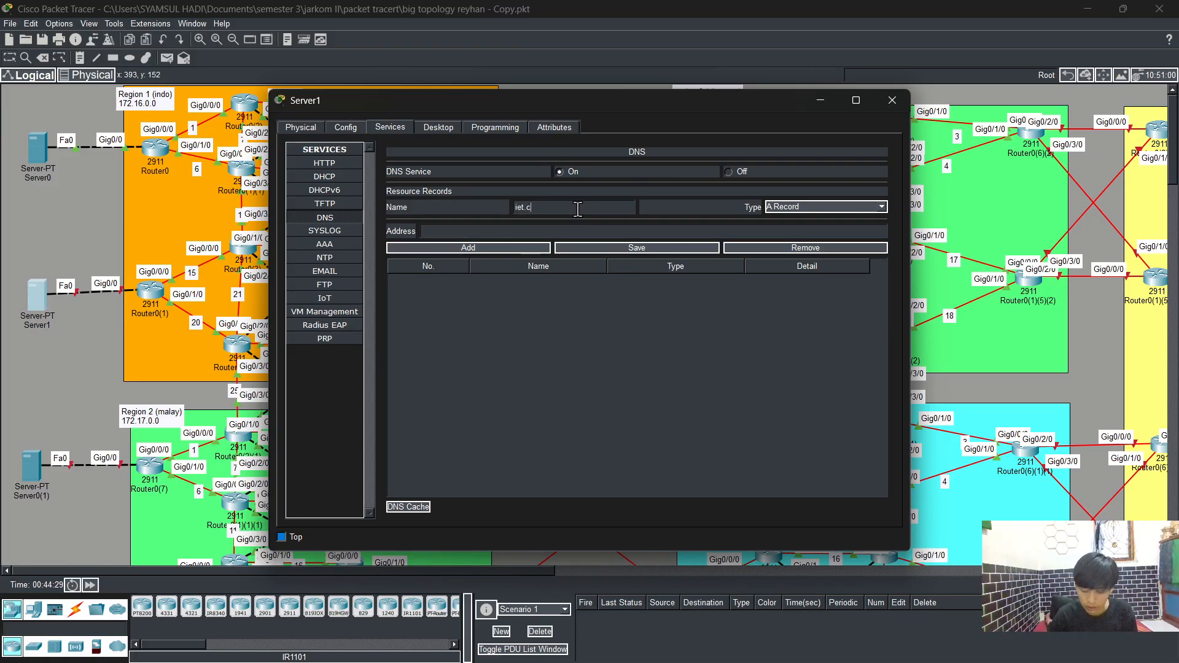
pyautogui.write('om')
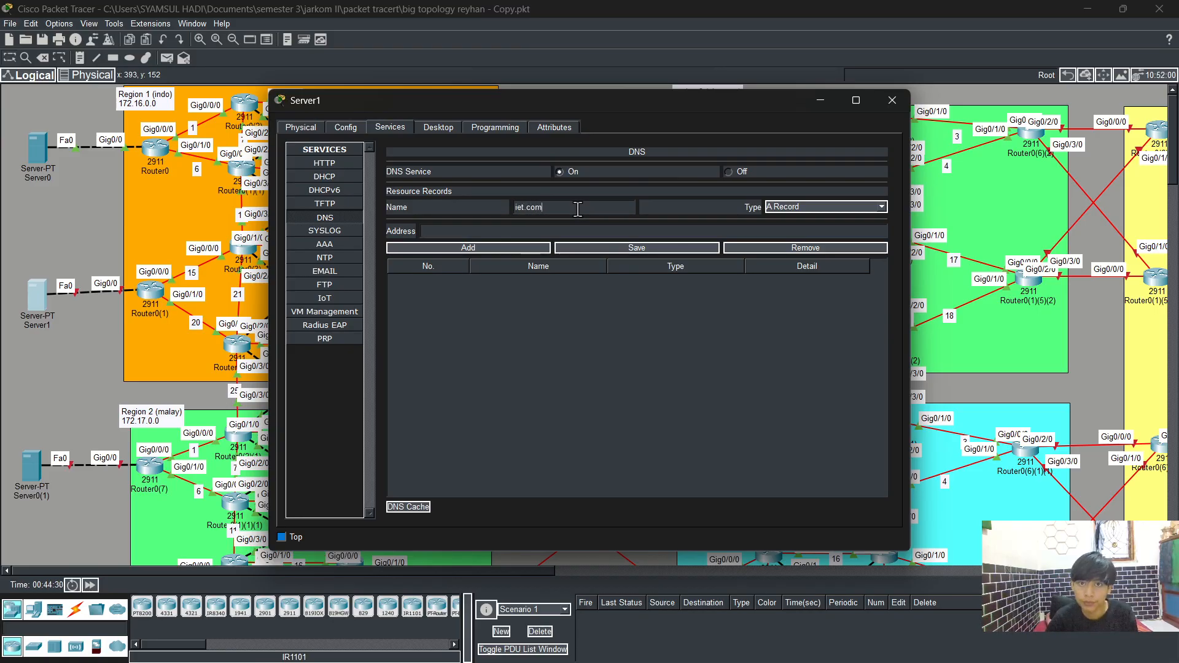
pyautogui.click(565, 232)
pyautogui.write('1')
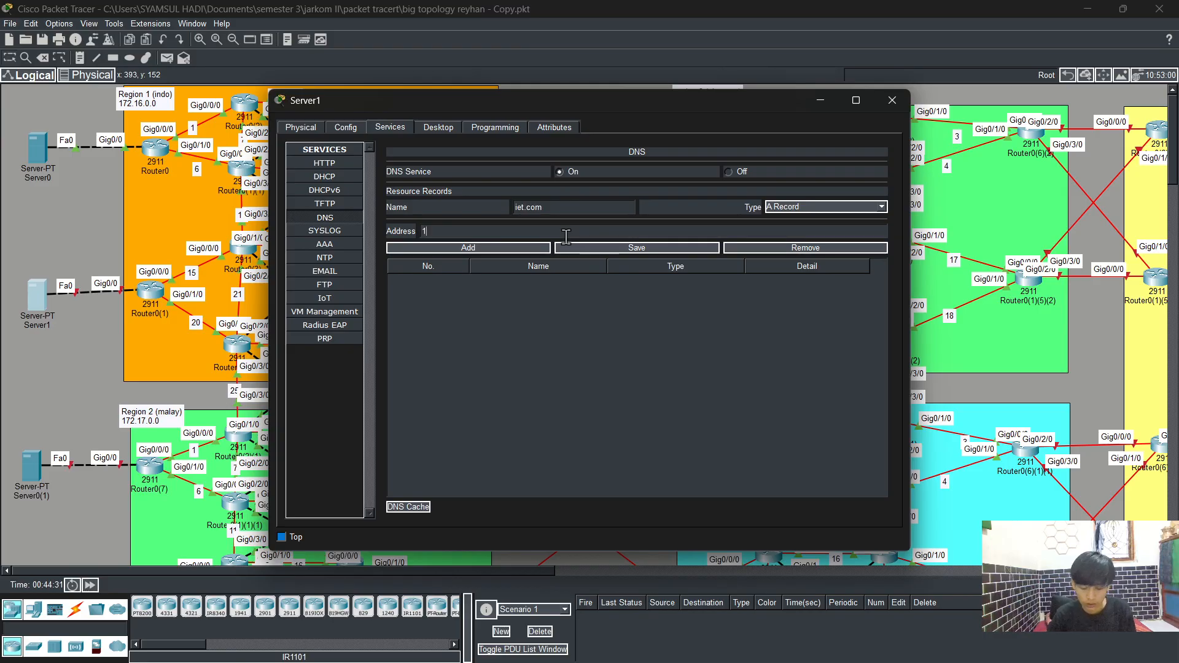
pyautogui.write('72.16')
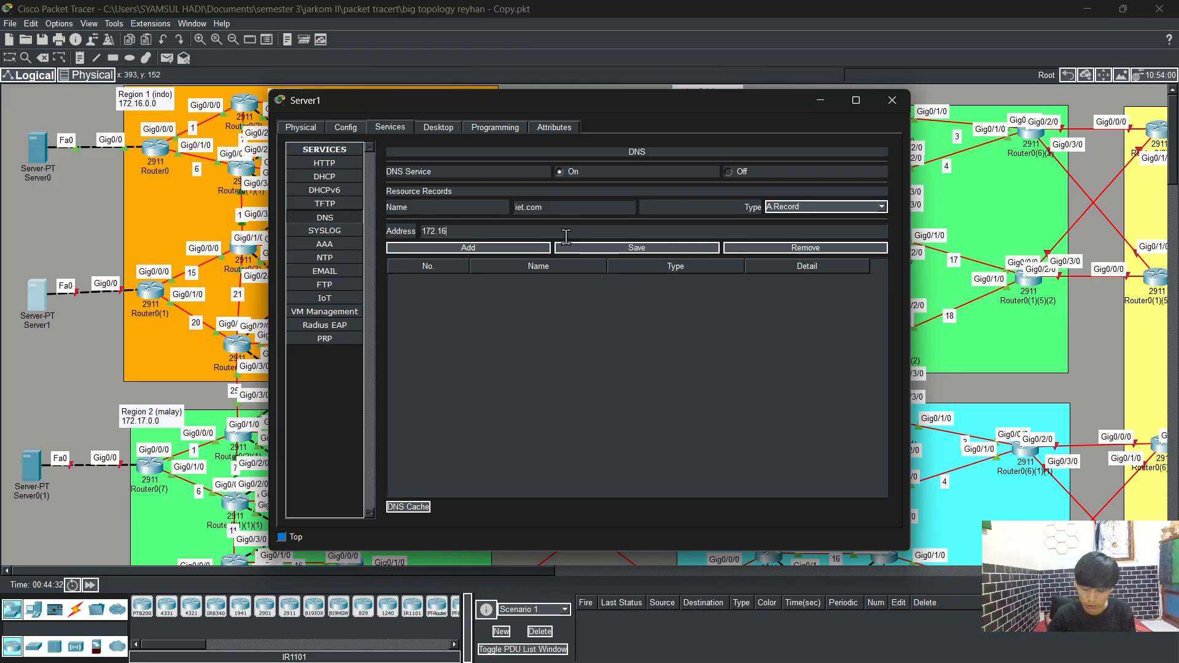
pyautogui.write('.200.')
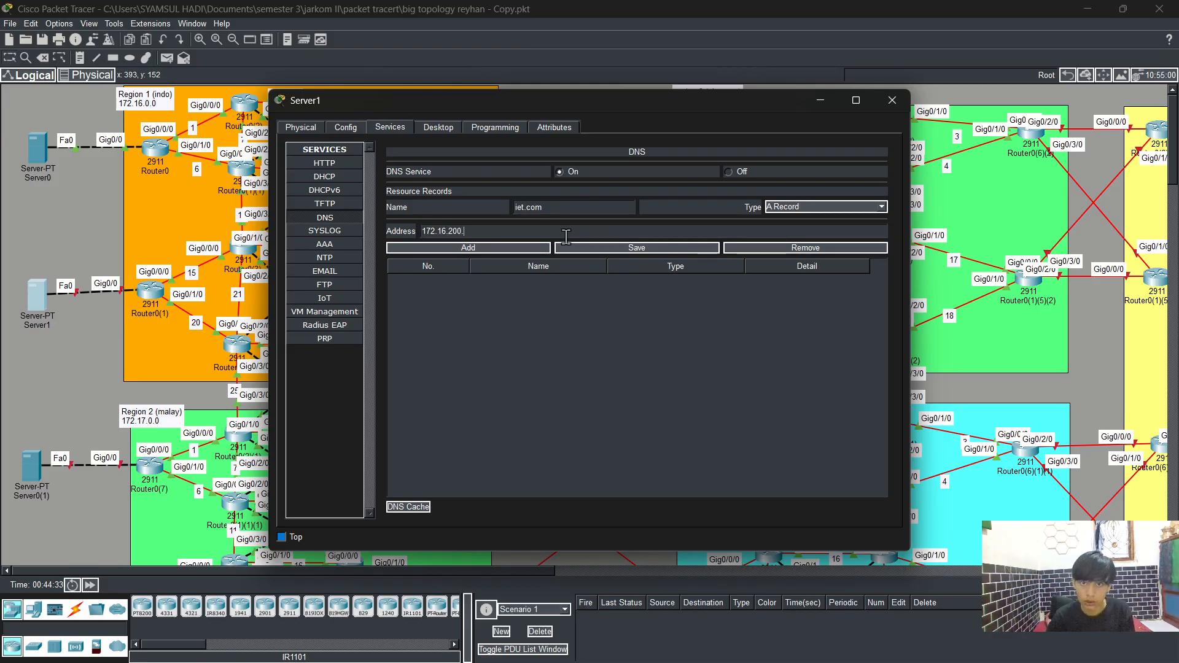
pyautogui.write('2')
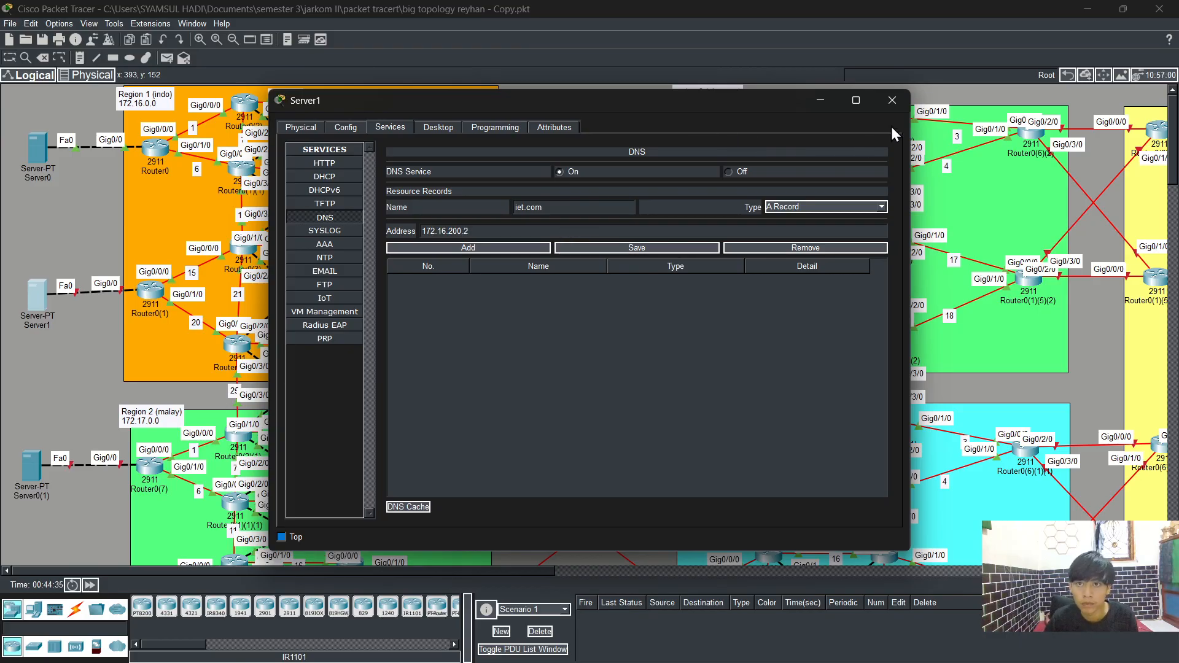
pyautogui.click(892, 101)
# Step: On Server0's DNS service, enter an A record named iet.com with address 172.16.100.2 and try to save it
pyautogui.click(39, 144)
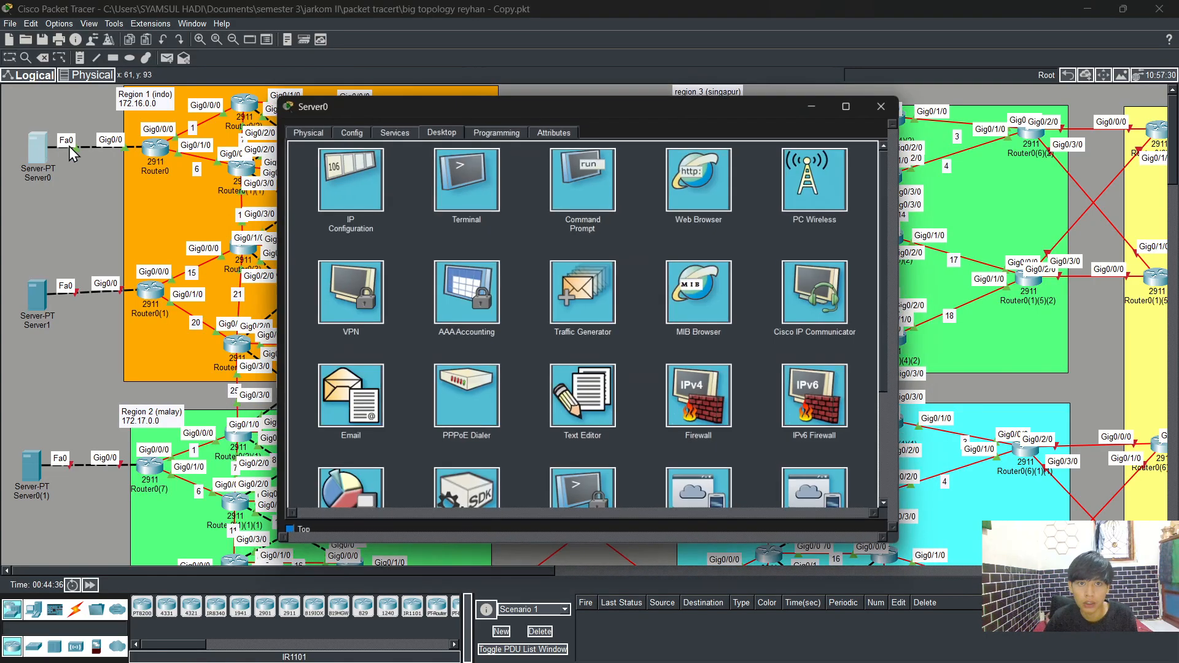
pyautogui.click(407, 126)
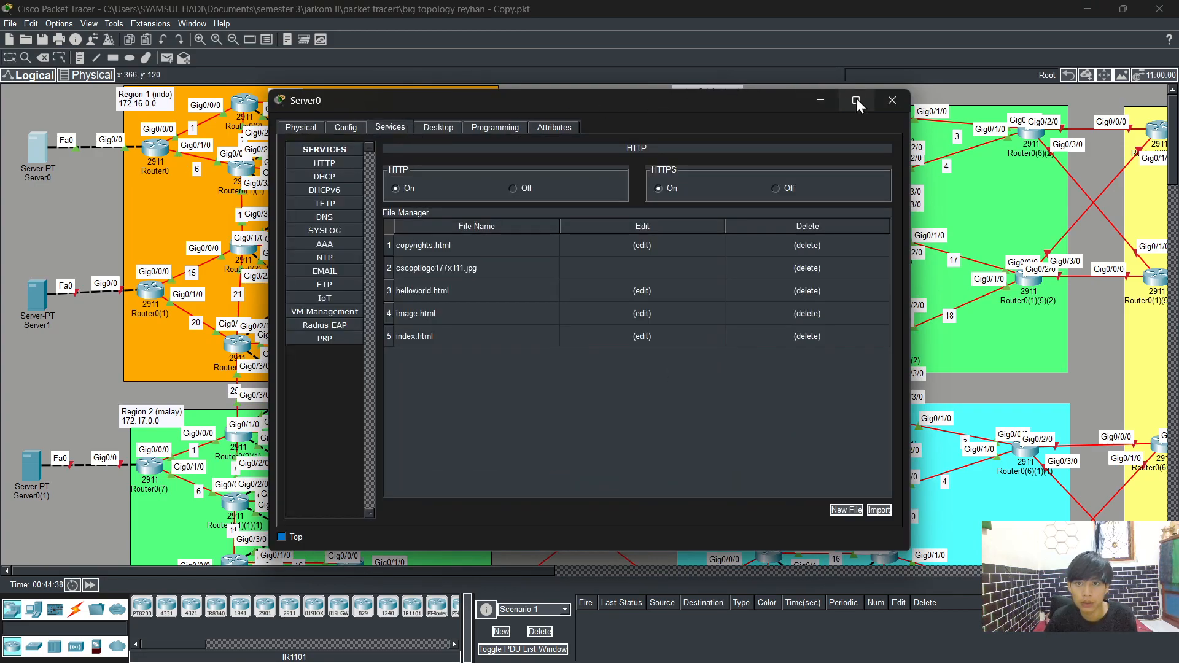
pyautogui.click(338, 222)
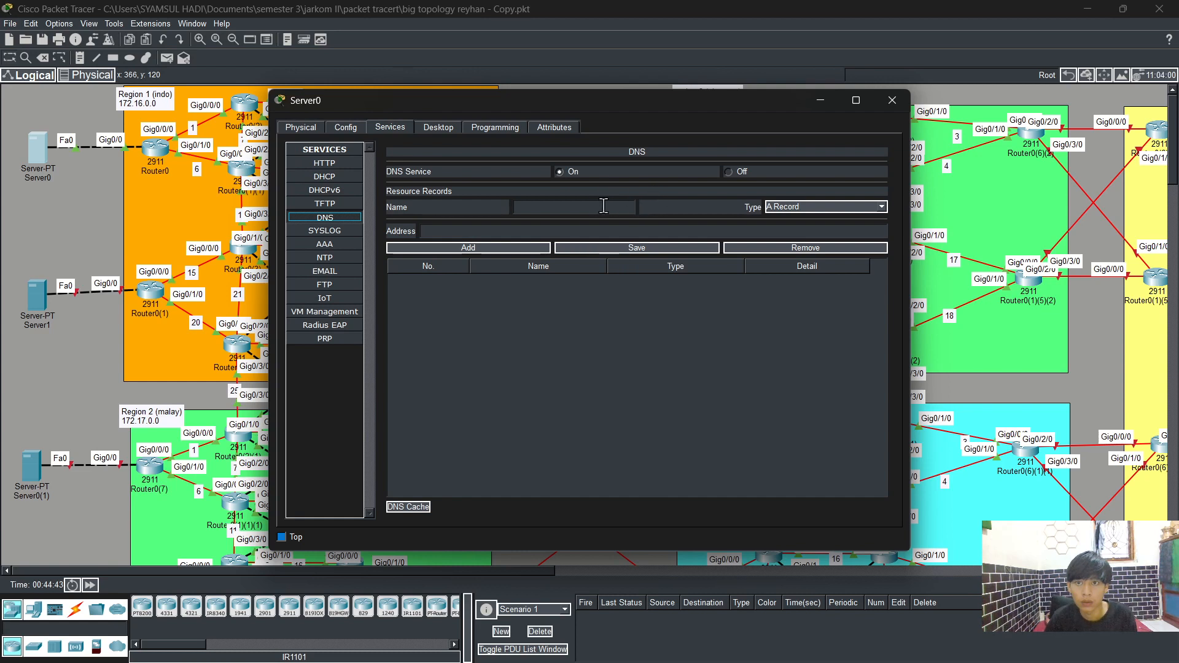
pyautogui.click(545, 211)
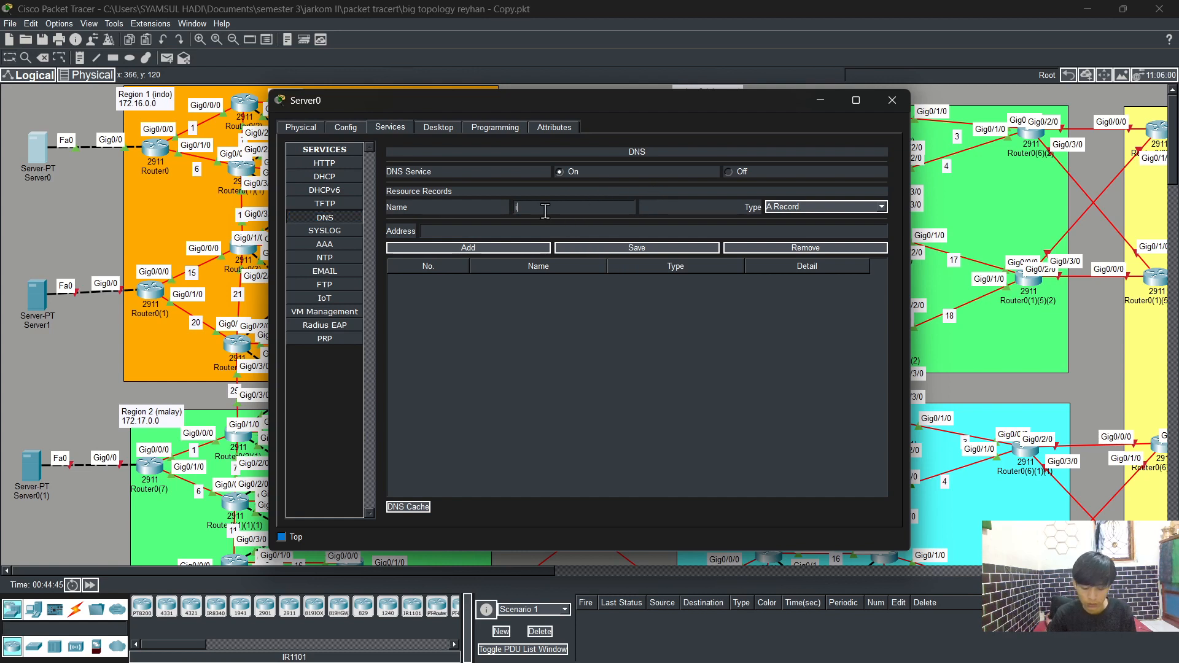
pyautogui.write('iet.co')
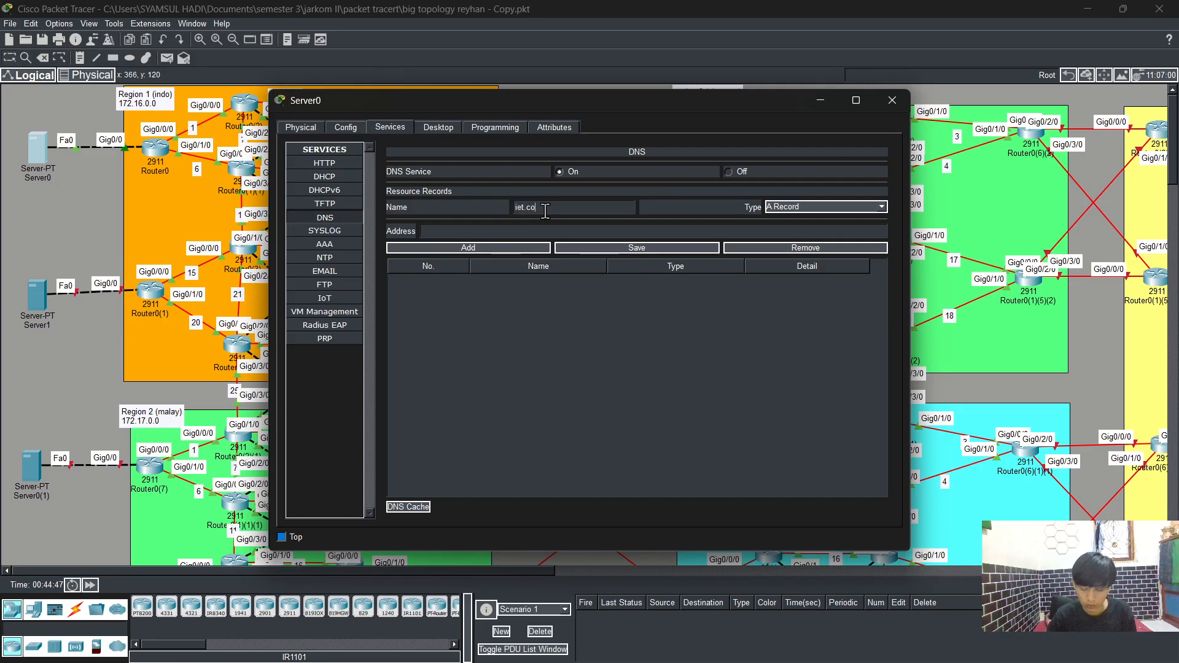
pyautogui.write('m')
pyautogui.click(435, 232)
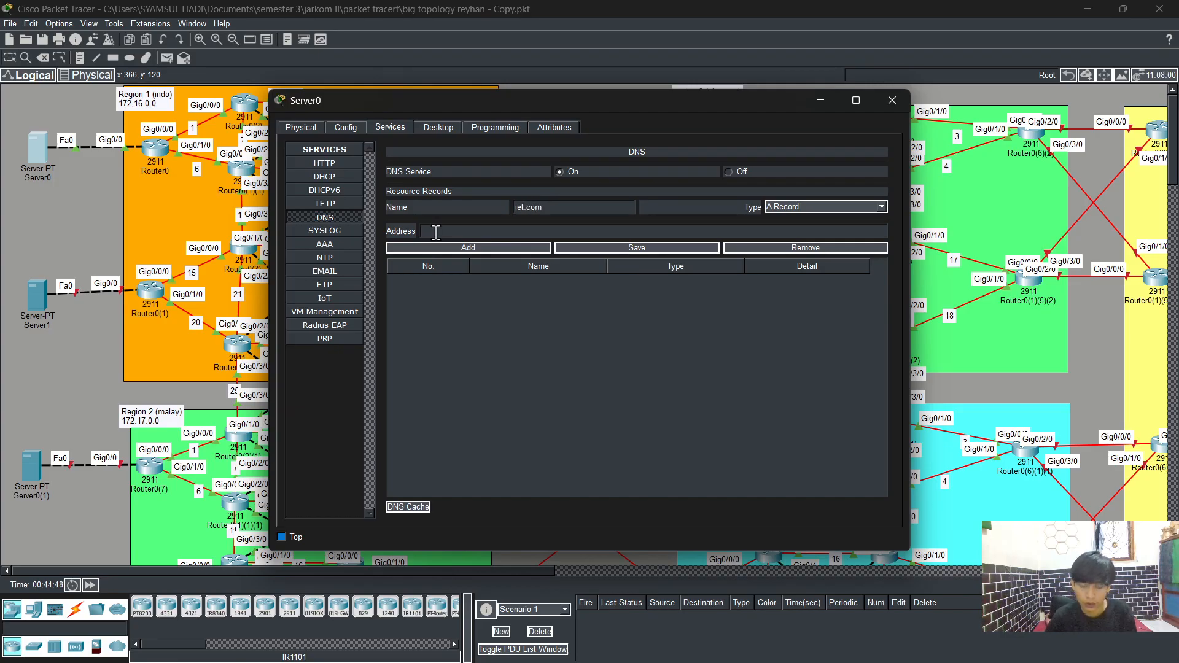
pyautogui.write('172')
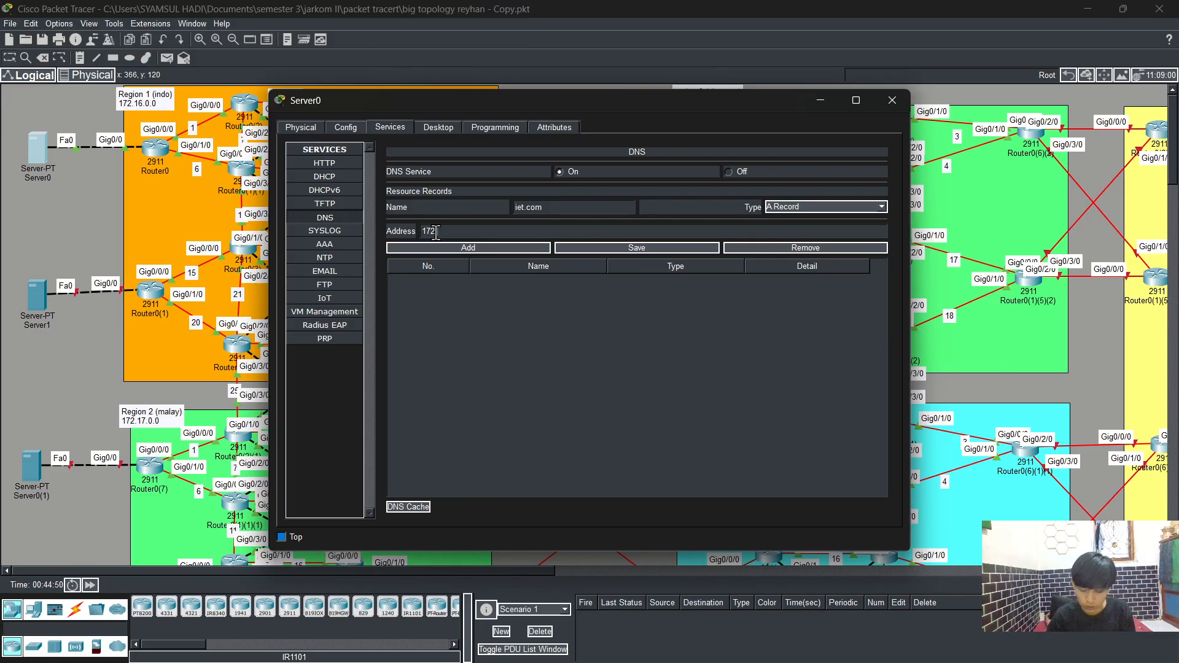
pyautogui.write('.1')
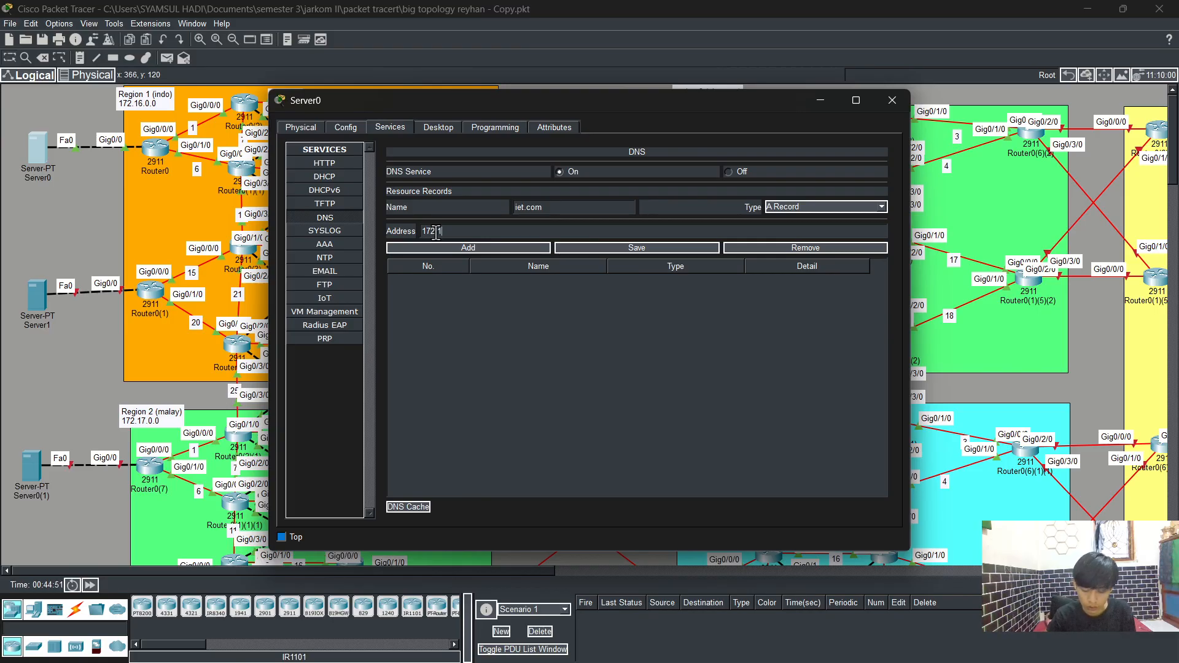
pyautogui.write('6.100')
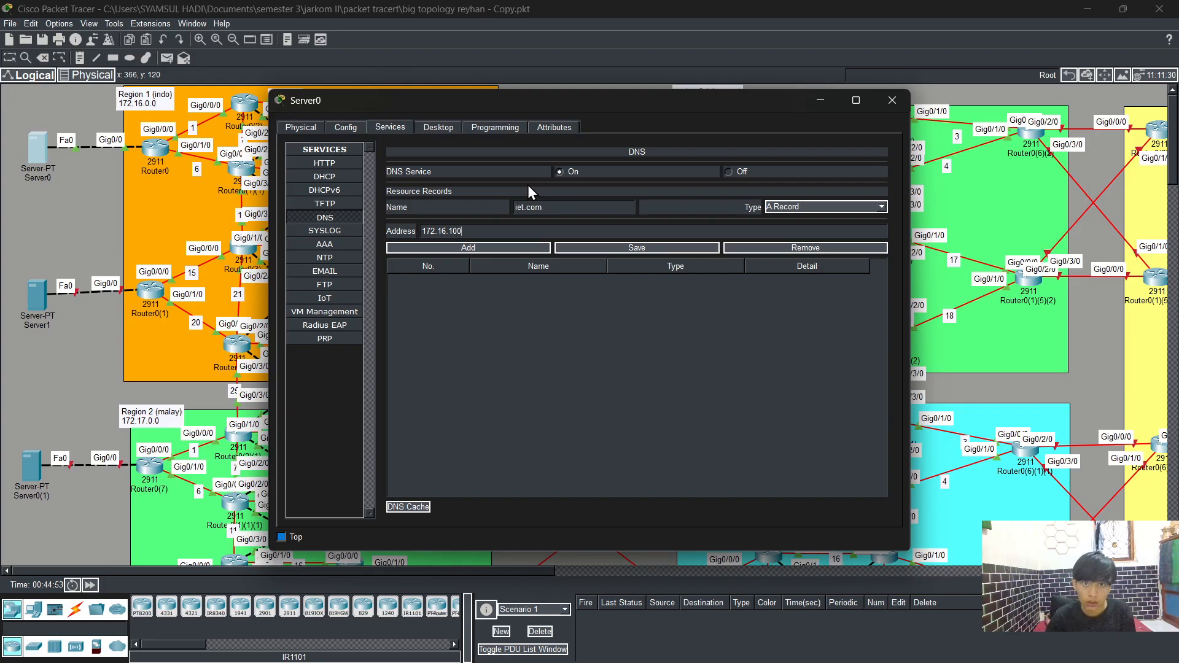
pyautogui.write('.2')
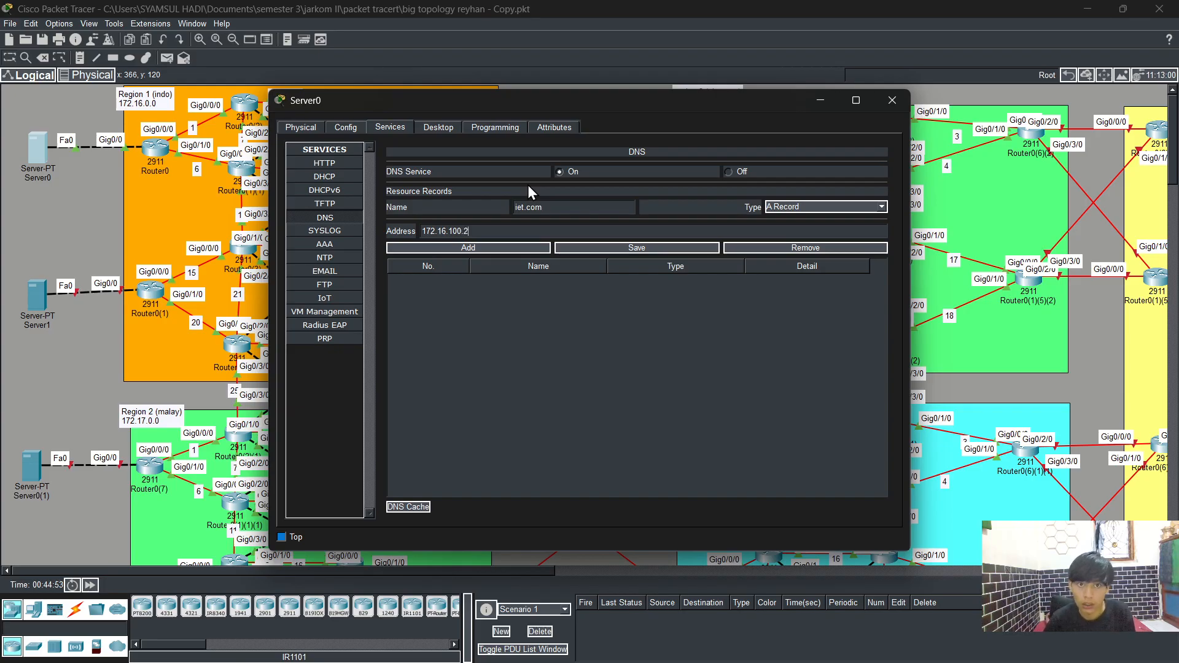
pyautogui.click(603, 249)
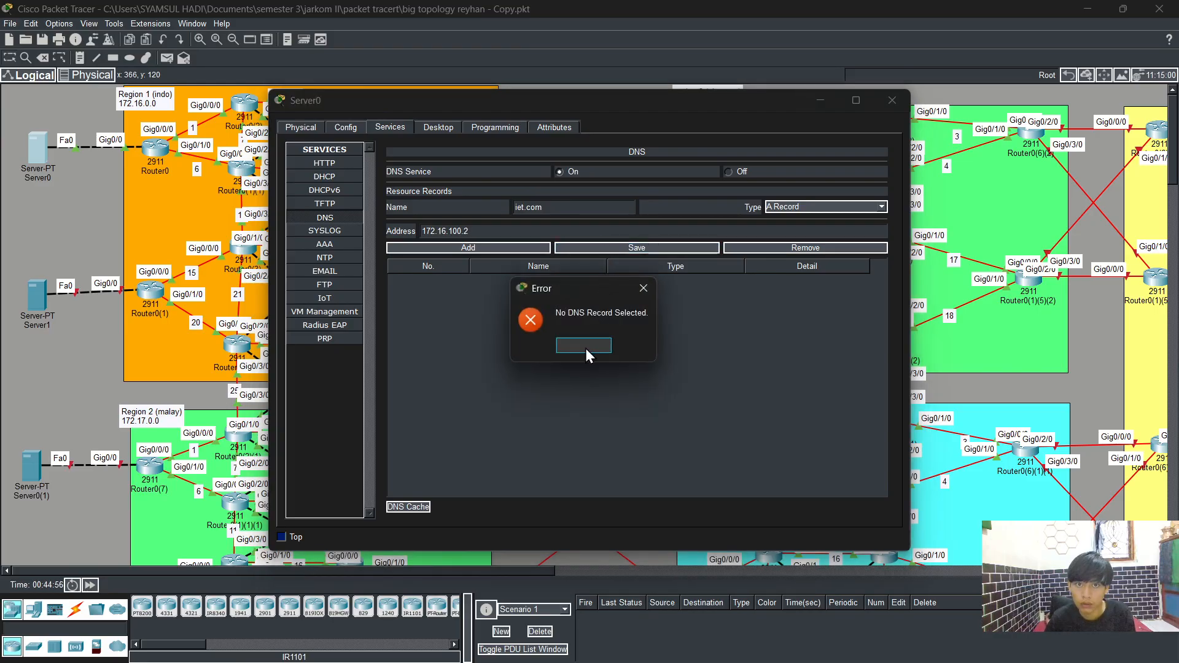
pyautogui.click(584, 348)
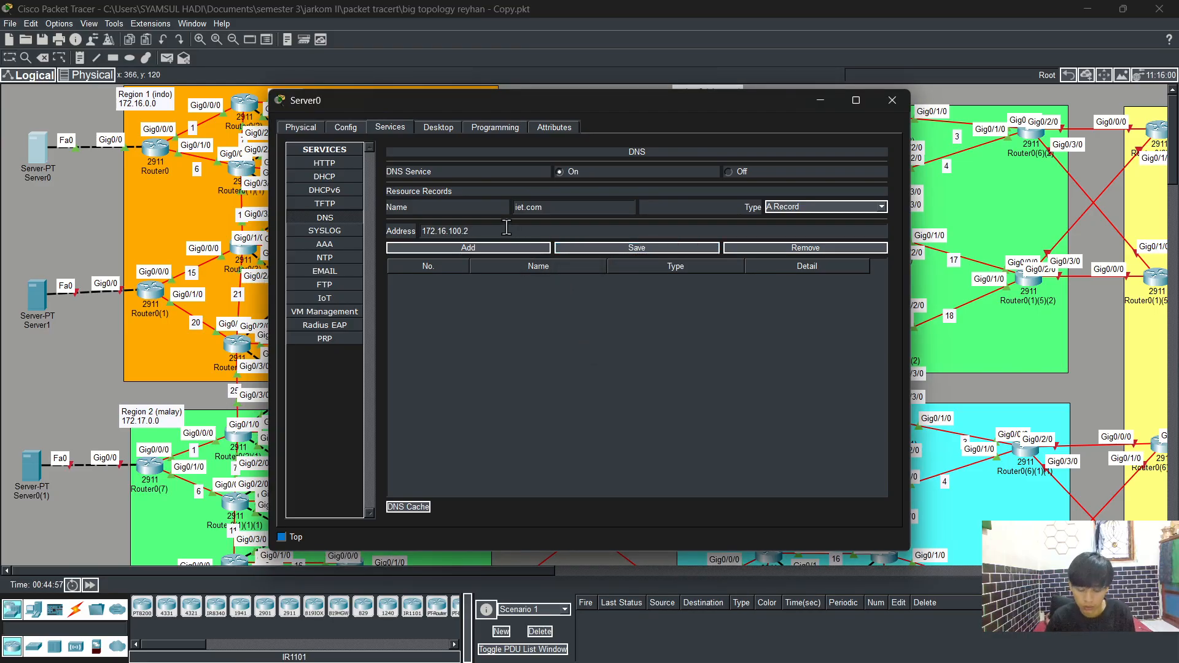
# Step: Try to save Server0's DNS record with the address extended to 172.16.100.2 255.255.255.0
pyautogui.write('255.255')
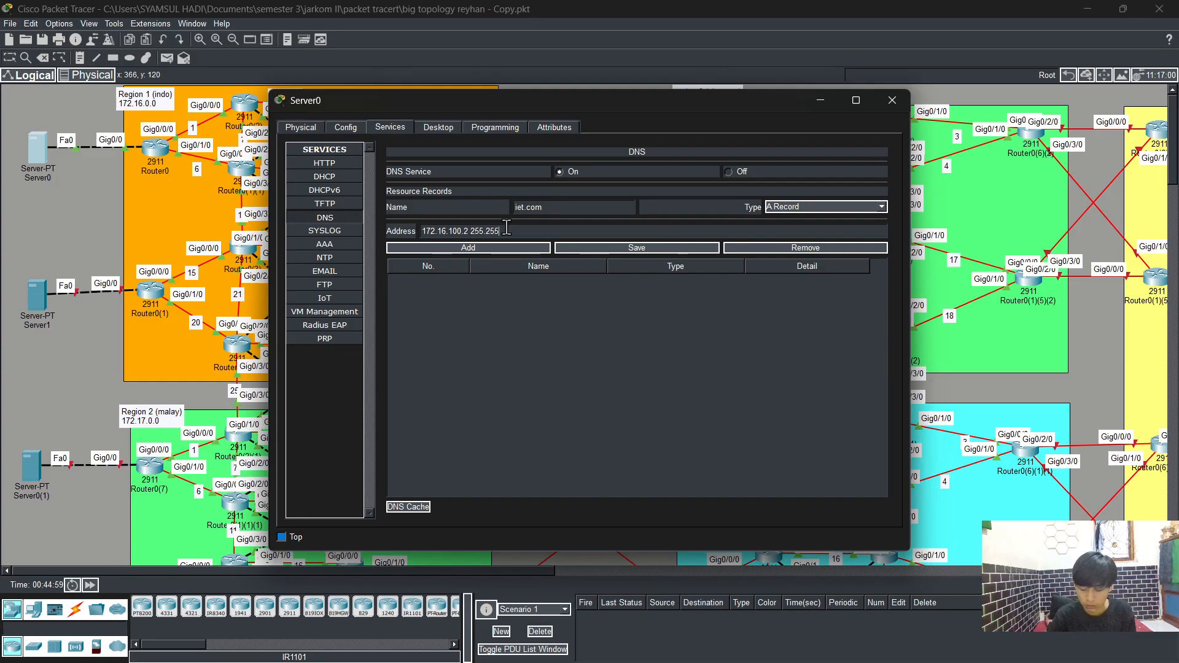
pyautogui.write('.255.0')
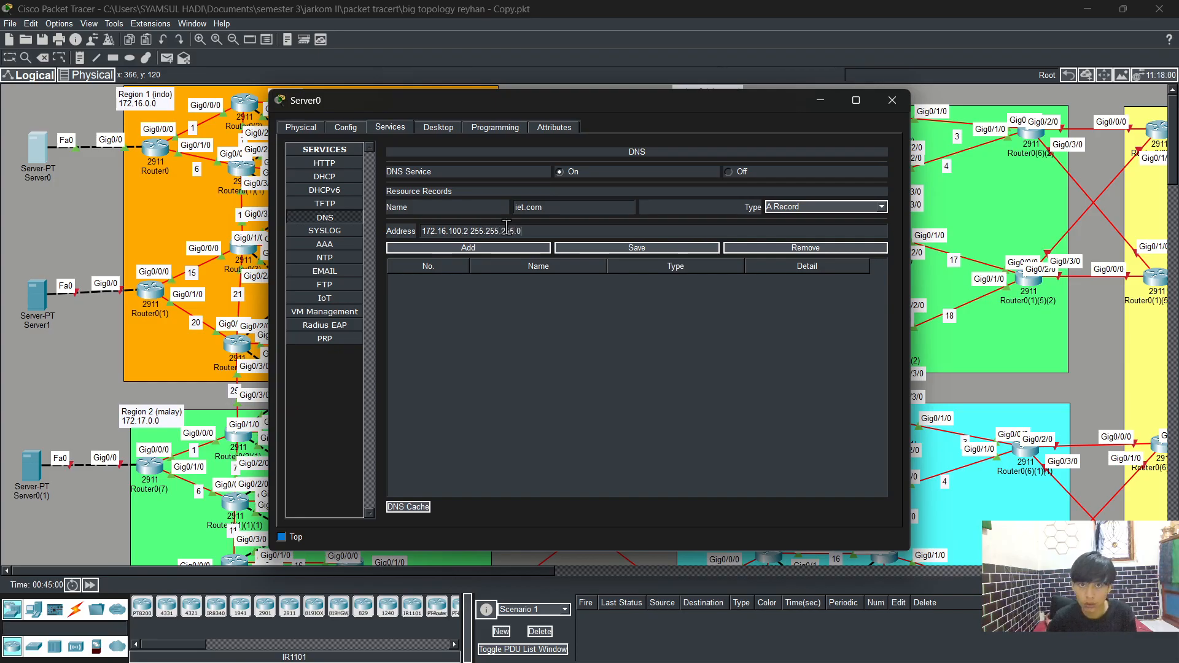
pyautogui.click(605, 244)
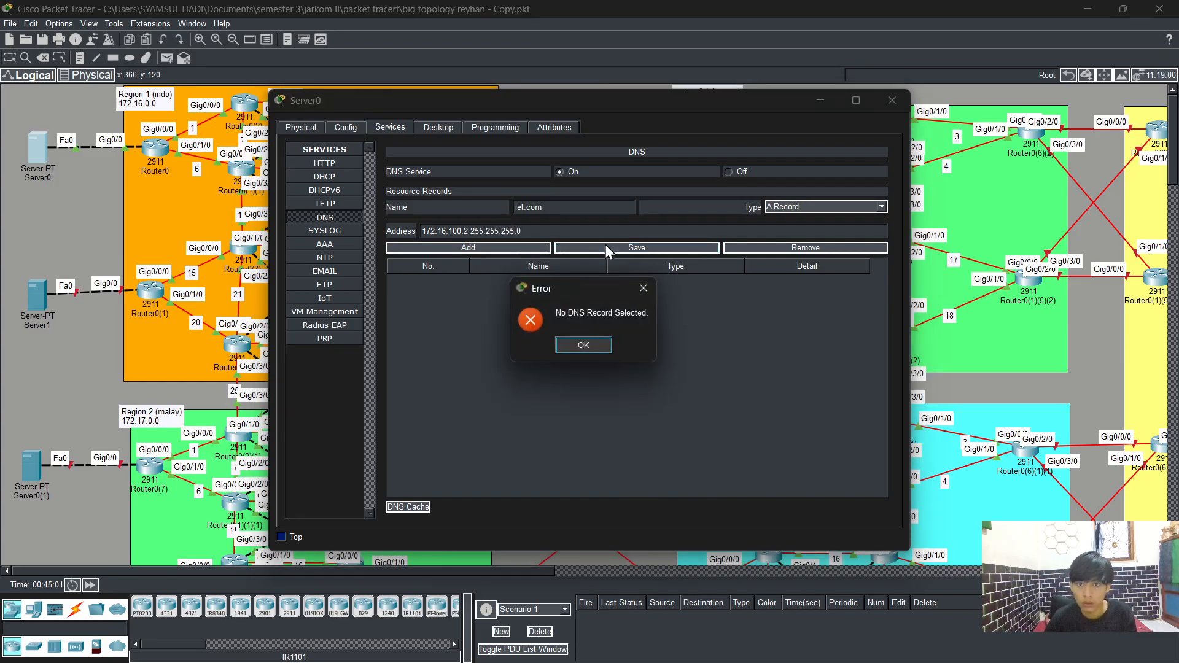
pyautogui.click(580, 348)
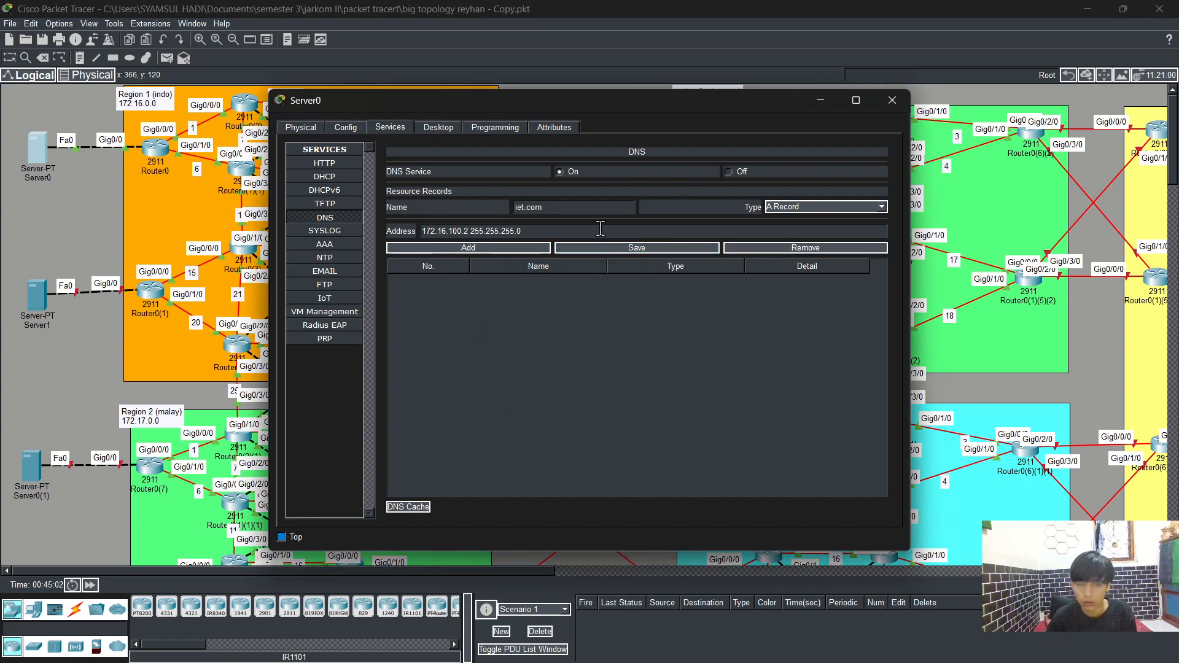
# Step: Change the DNS record address on Server0 to 172.16.100.1 and try saving it again
pyautogui.press('BackSpace')
pyautogui.press('BackSpace')
pyautogui.press('BackSpace')
pyautogui.press('BackSpace')
pyautogui.press('BackSpace')
pyautogui.press('BackSpace')
pyautogui.press('BackSpace')
pyautogui.press('BackSpace')
pyautogui.press('BackSpace')
pyautogui.press('BackSpace')
pyautogui.press('BackSpace')
pyautogui.press('BackSpace')
pyautogui.press('BackSpace')
pyautogui.press('BackSpace')
pyautogui.press('BackSpace')
pyautogui.write('172.16.100.1')
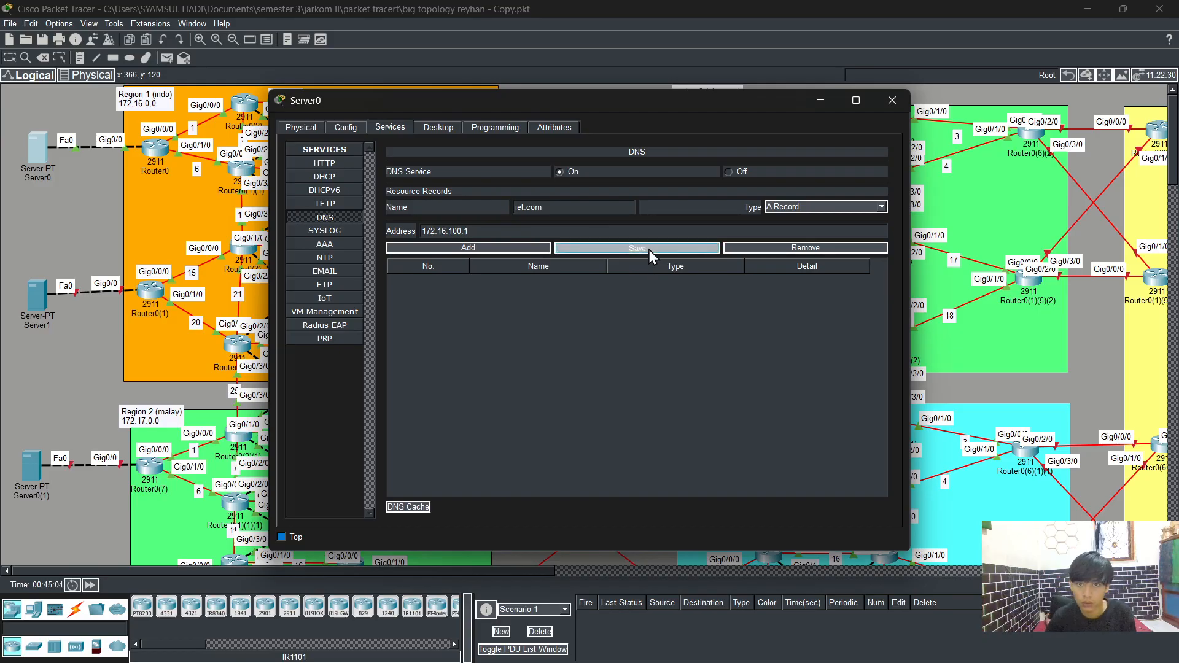
pyautogui.click(649, 249)
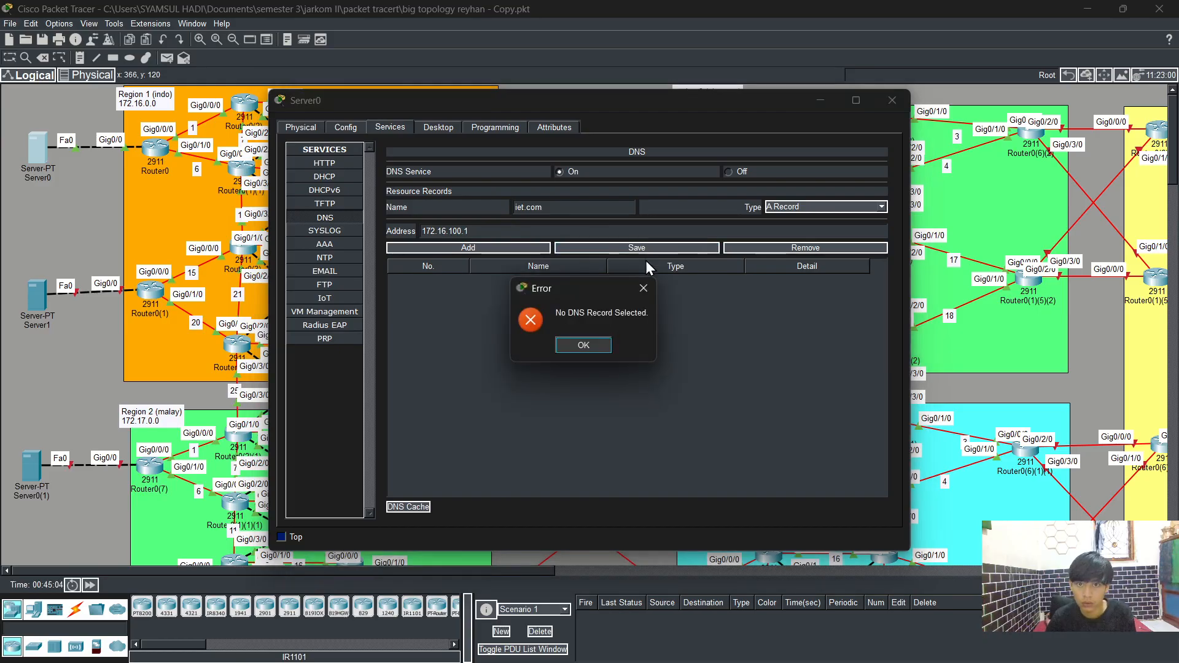
pyautogui.click(585, 348)
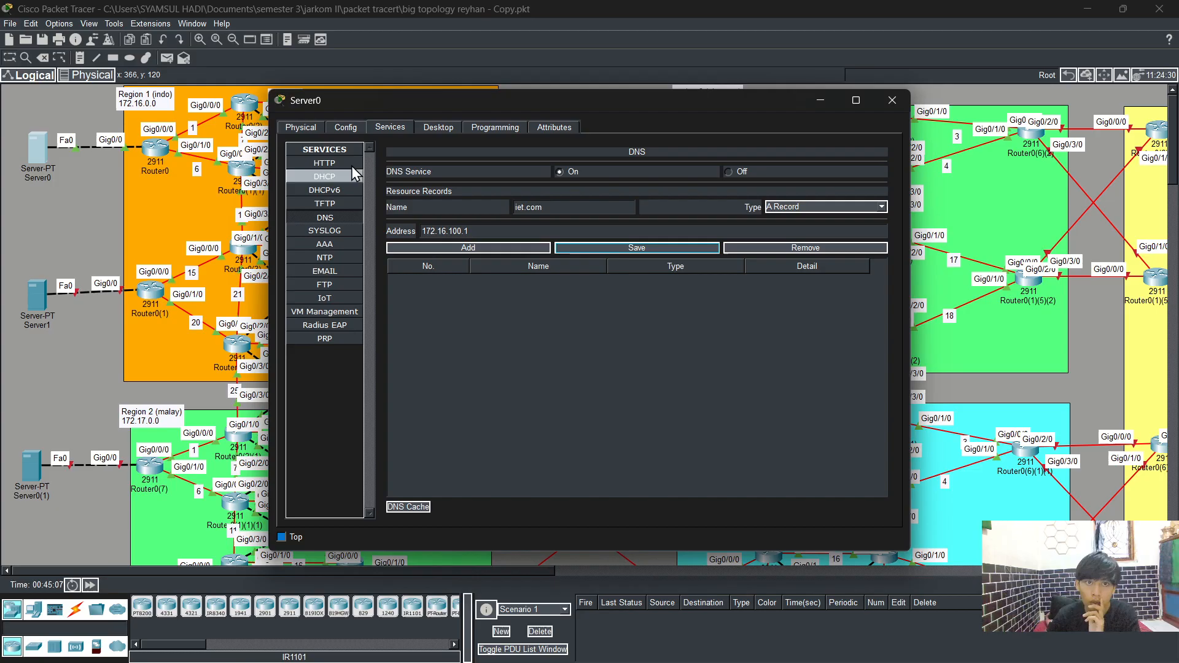
# Step: Check Server0's IP configuration on its desktop, then close the Server0 window
pyautogui.click(355, 127)
pyautogui.click(404, 130)
pyautogui.click(438, 127)
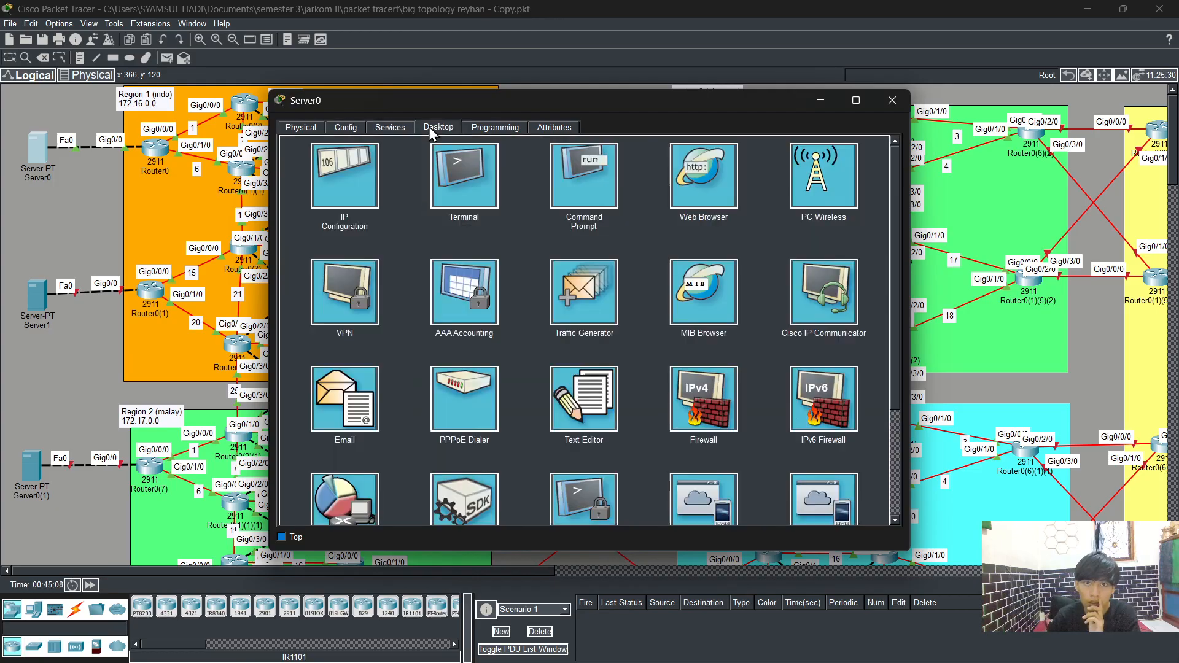
pyautogui.click(333, 172)
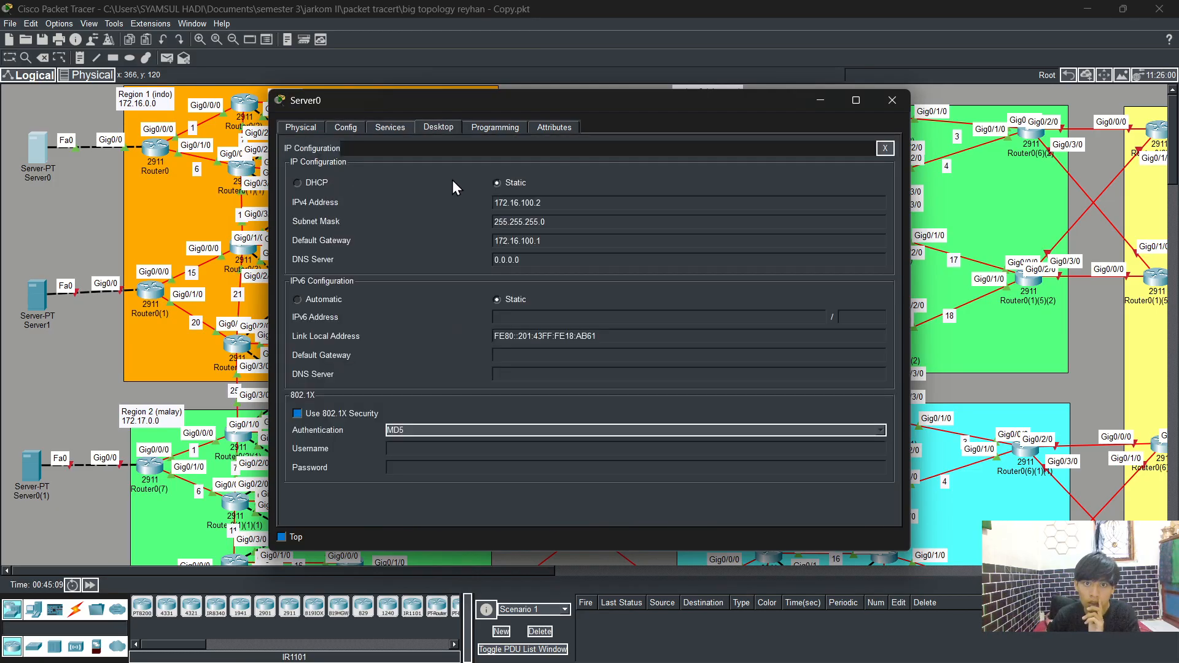
pyautogui.click(899, 103)
# Step: Reopen Server1's DNS service, re-enter the A record iet.com with address 172.16.200.2, and close the window
pyautogui.click(31, 301)
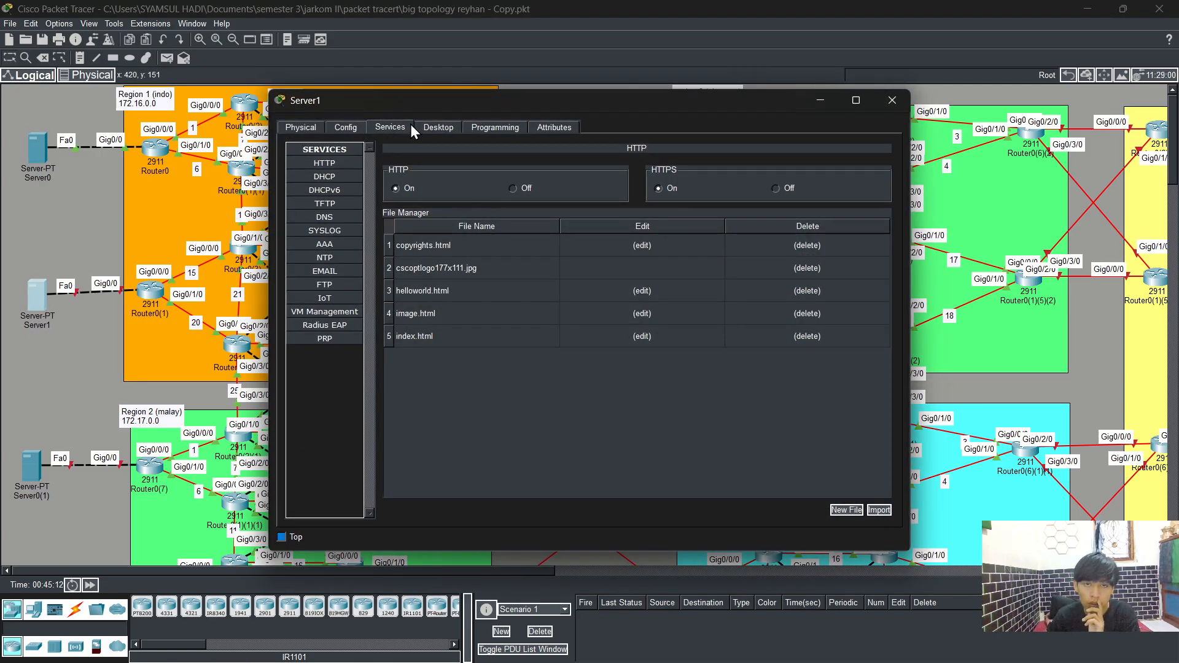
pyautogui.click(339, 219)
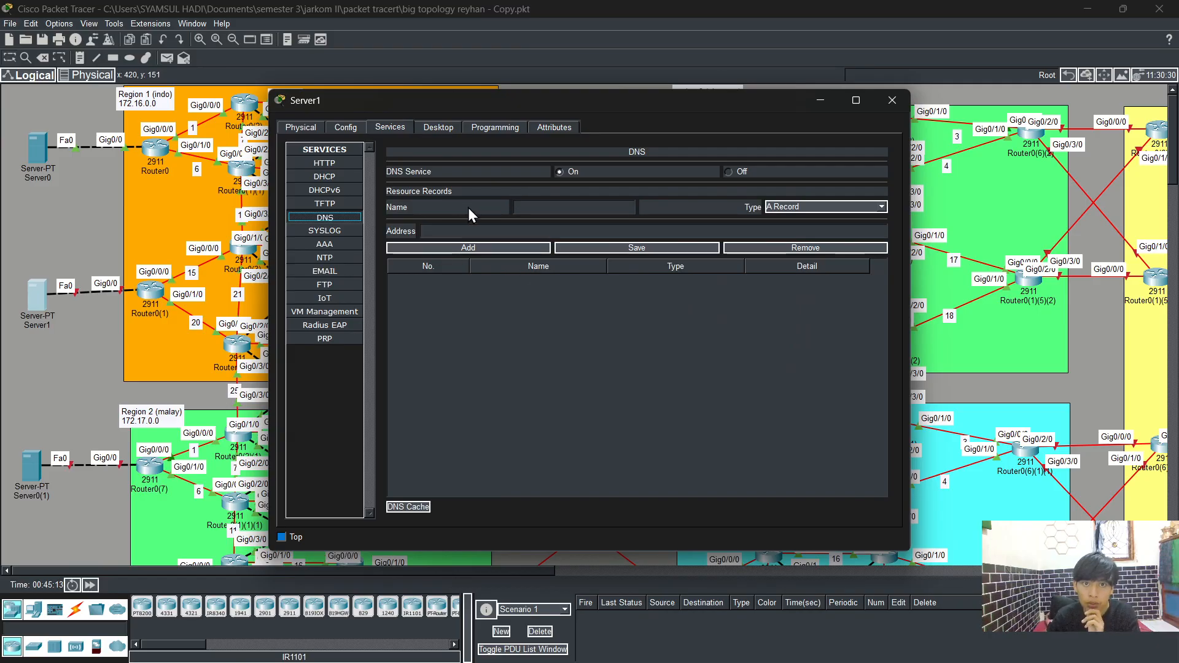
pyautogui.click(536, 207)
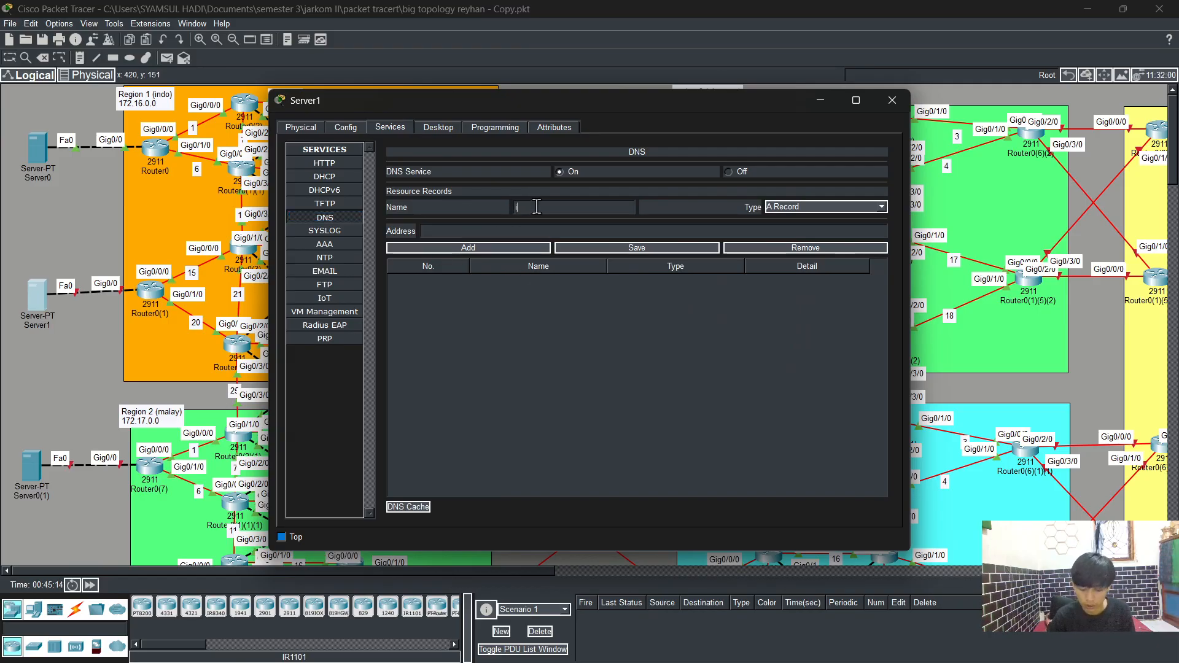
pyautogui.write('iet')
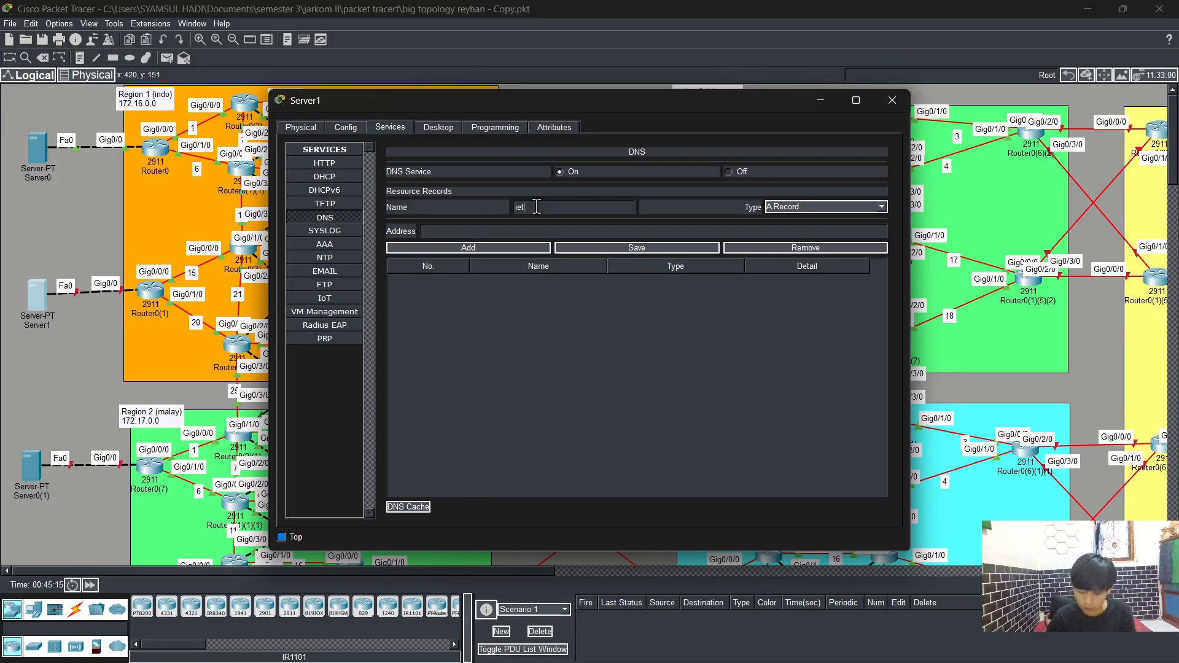
pyautogui.write('.c')
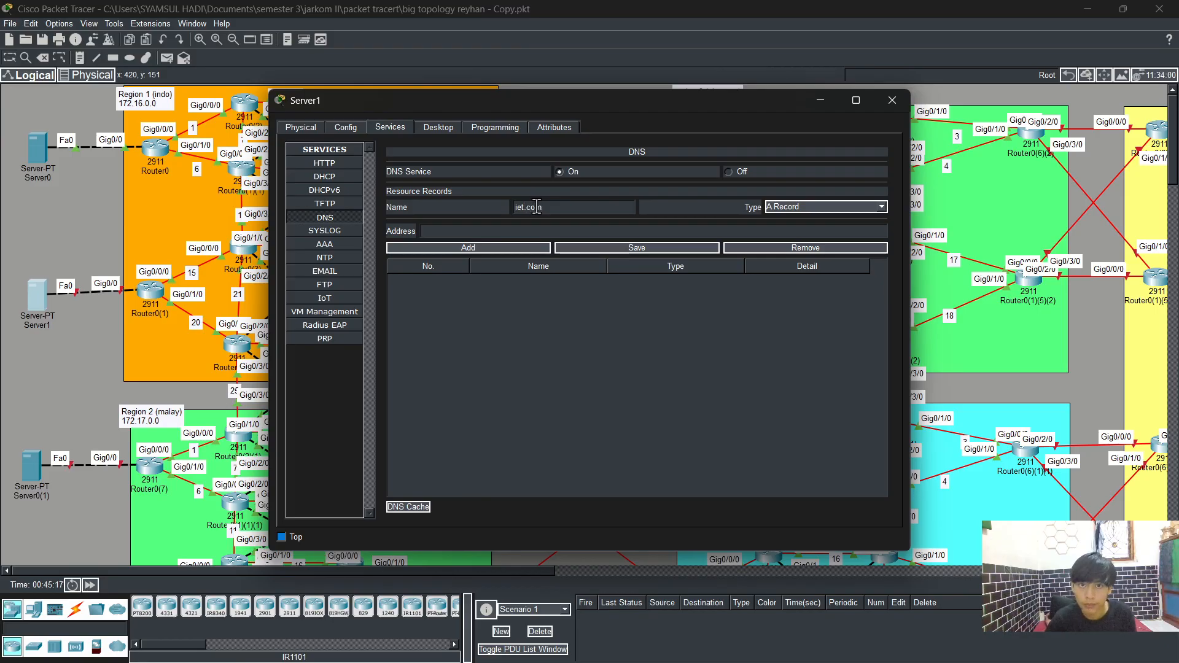
pyautogui.write('om')
pyautogui.click(479, 229)
pyautogui.write('1')
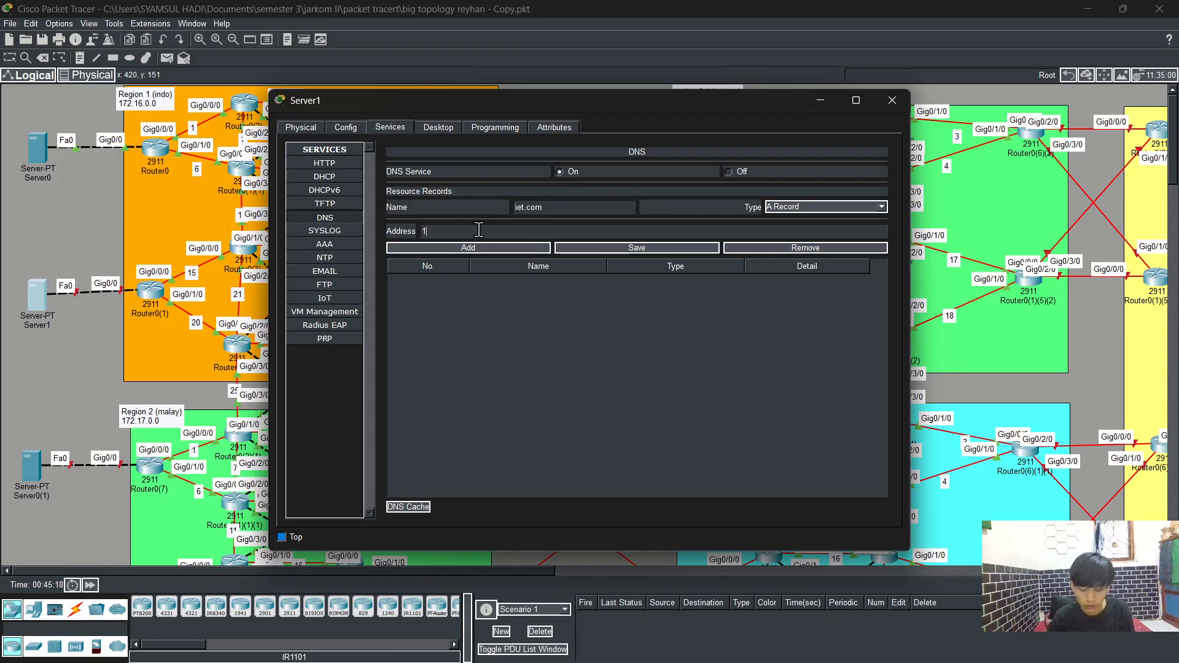
pyautogui.write('72.')
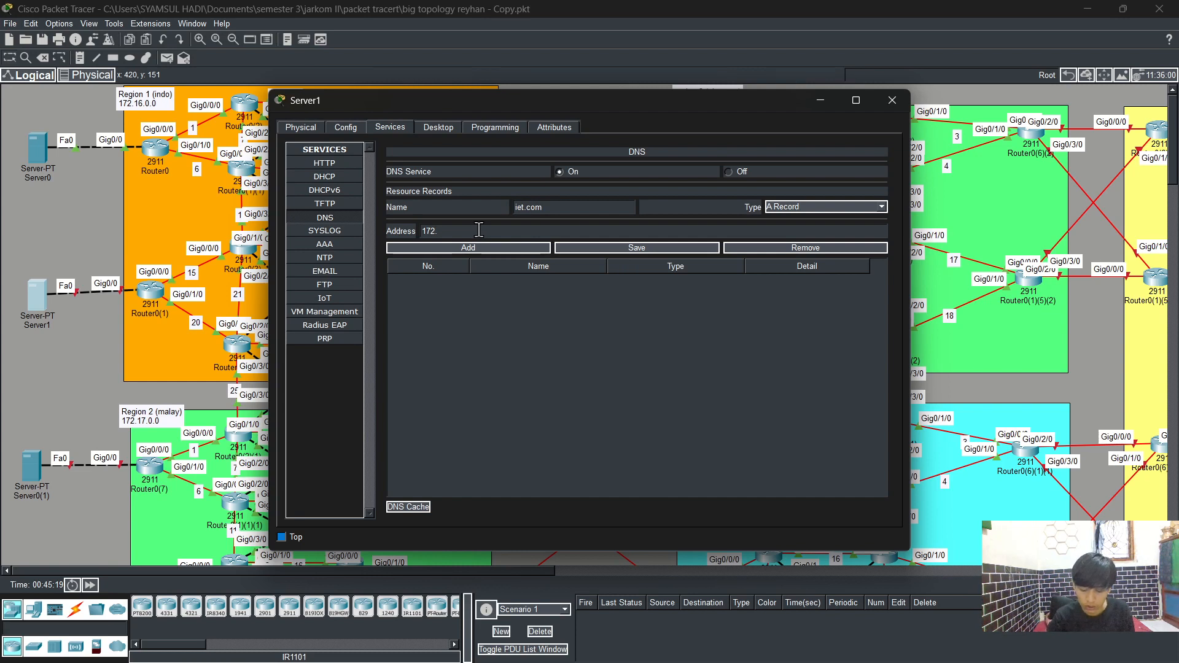
pyautogui.write('16.200.2')
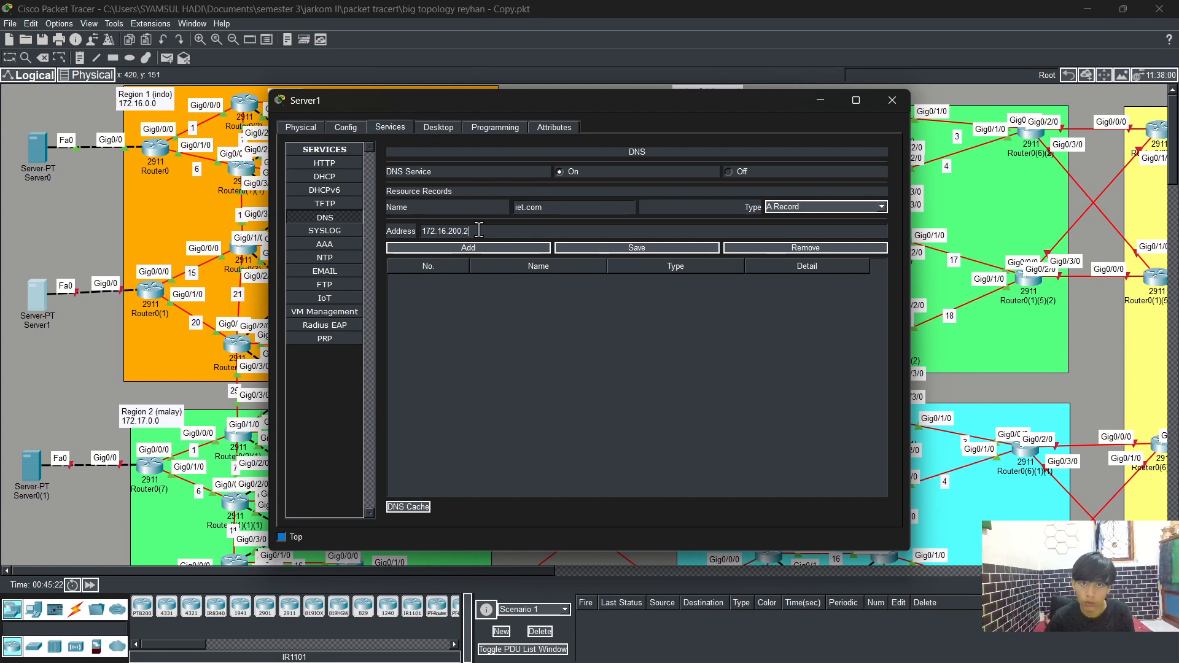
pyautogui.click(897, 104)
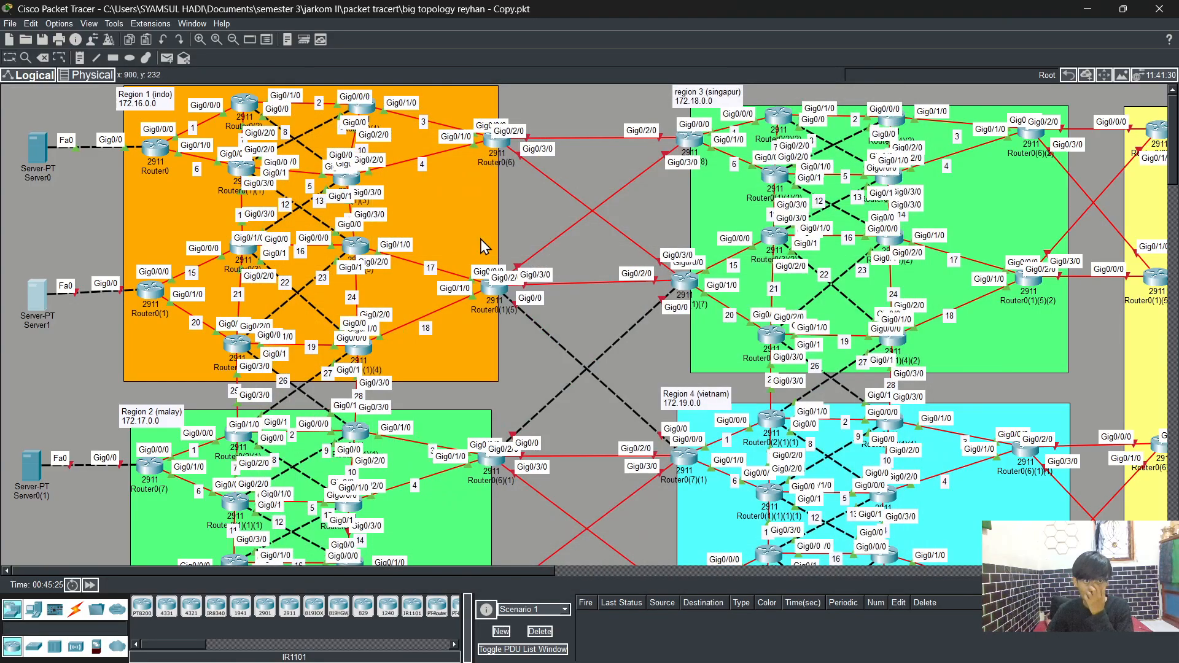
# Step: Open Router0(1)'s command line and enter privileged and global configuration mode
pyautogui.click(147, 295)
pyautogui.click(376, 129)
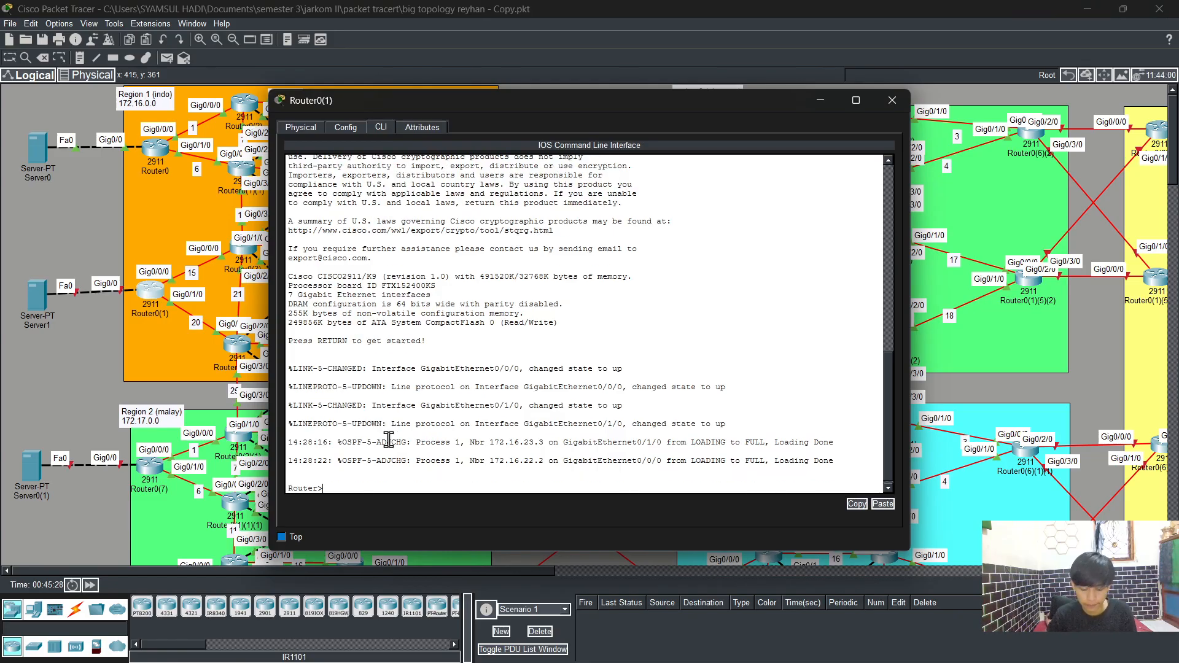
pyautogui.write('en')
pyautogui.press('Tab')
pyautogui.press('Return')
pyautogui.write('c')
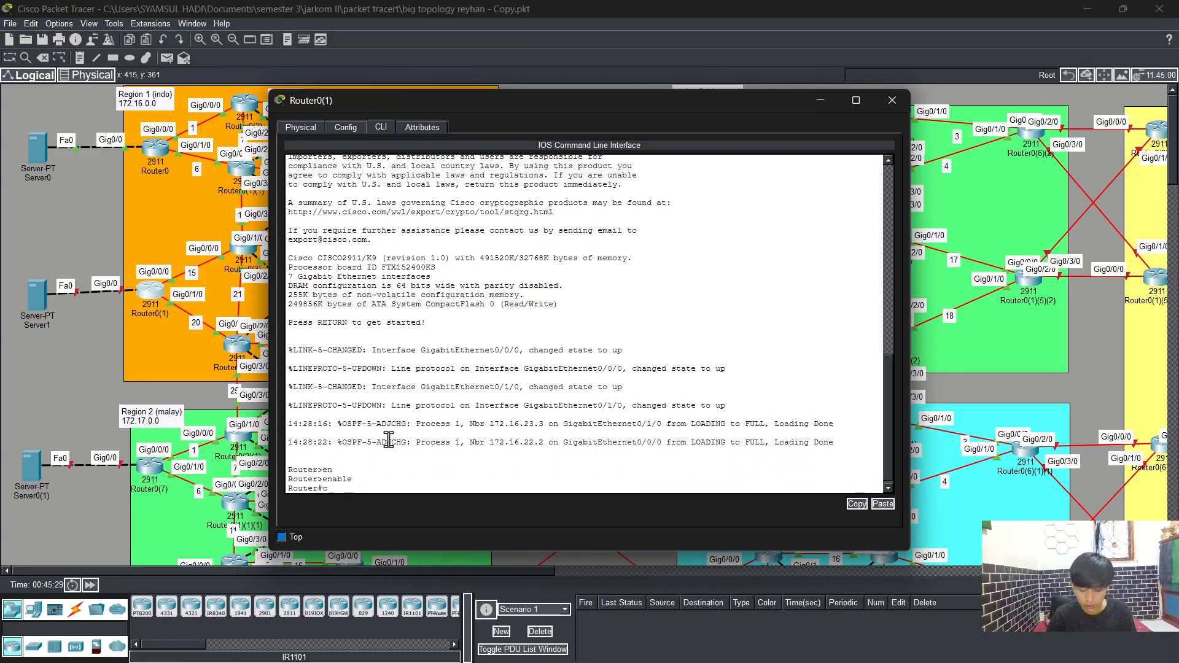
pyautogui.write('onfig t')
pyautogui.press('Return')
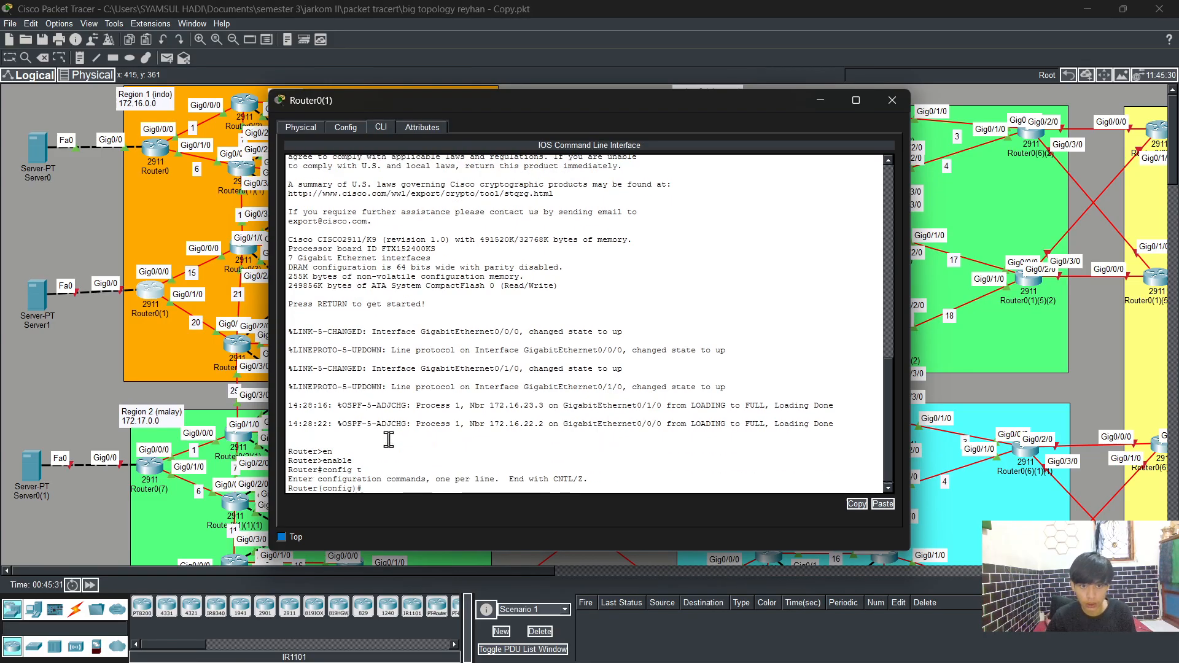
# Step: Assign 172.16.200.3 255.255.255.0 to Router0(1)'s Gig0/0, bring the interface up, and exit it
pyautogui.write('int')
pyautogui.press('Tab')
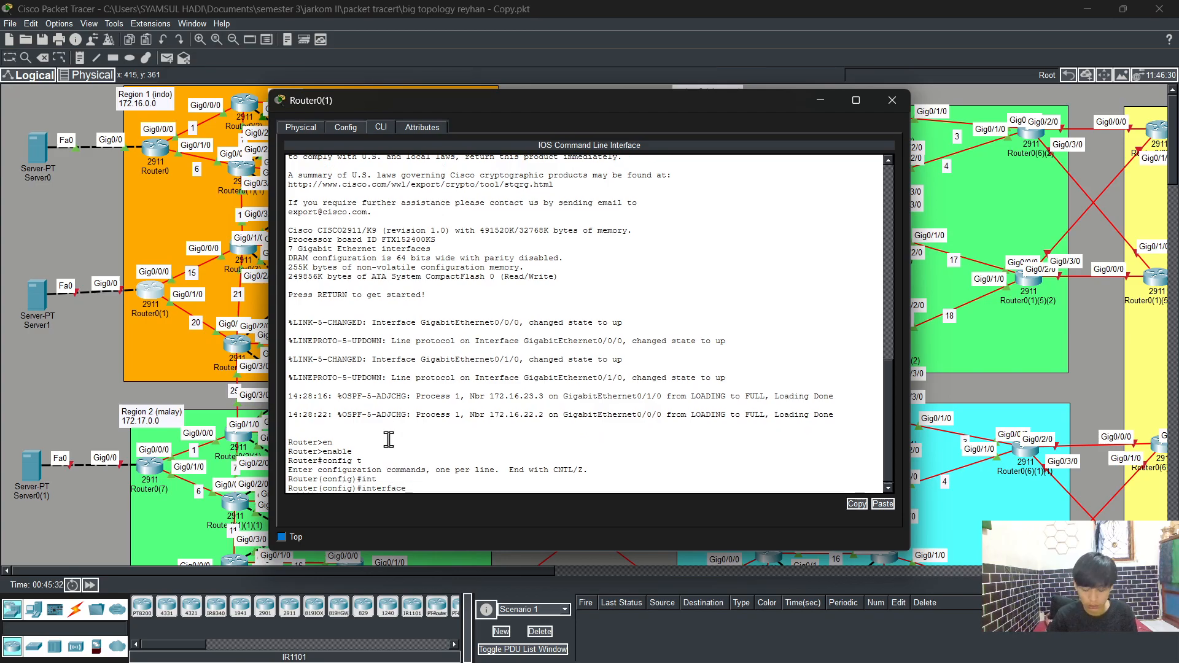
pyautogui.write('g0/0')
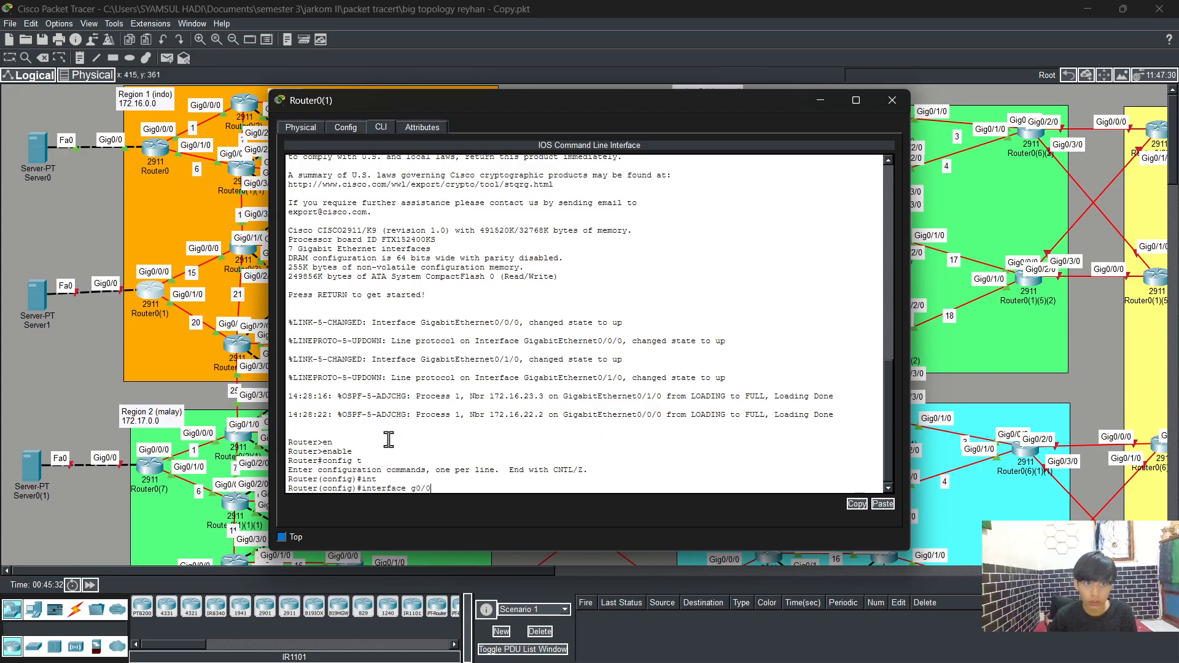
pyautogui.press('Return')
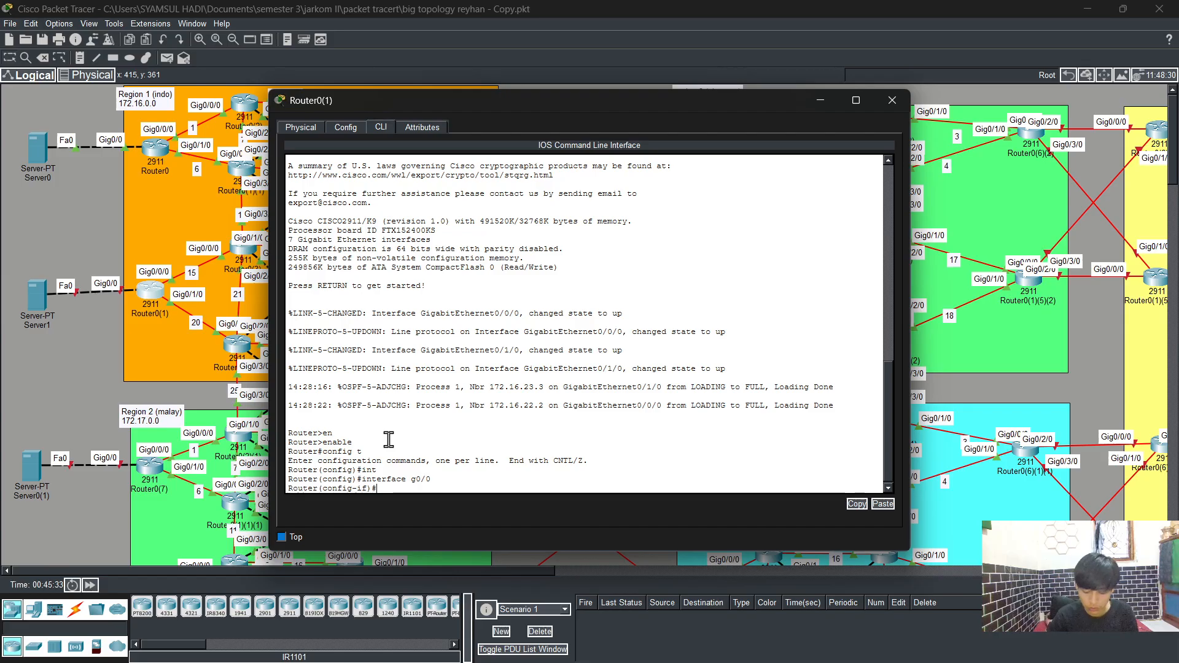
pyautogui.write('ip  ad')
pyautogui.press('Tab')
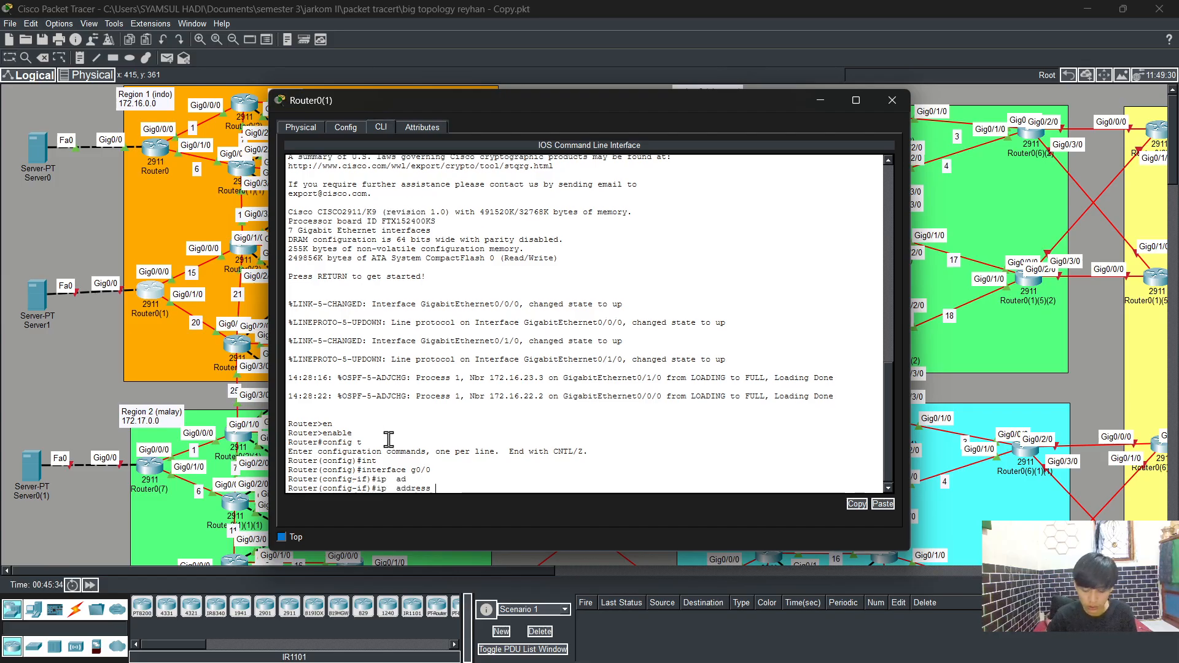
pyautogui.write('172.16.200')
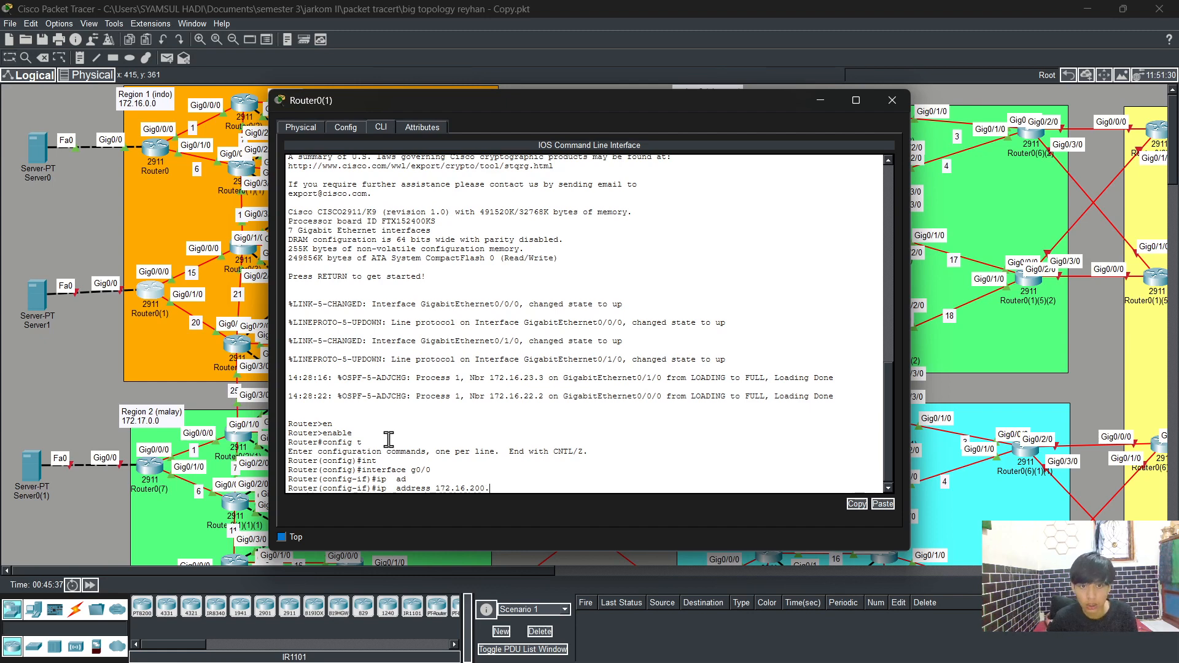
pyautogui.write('.3 2')
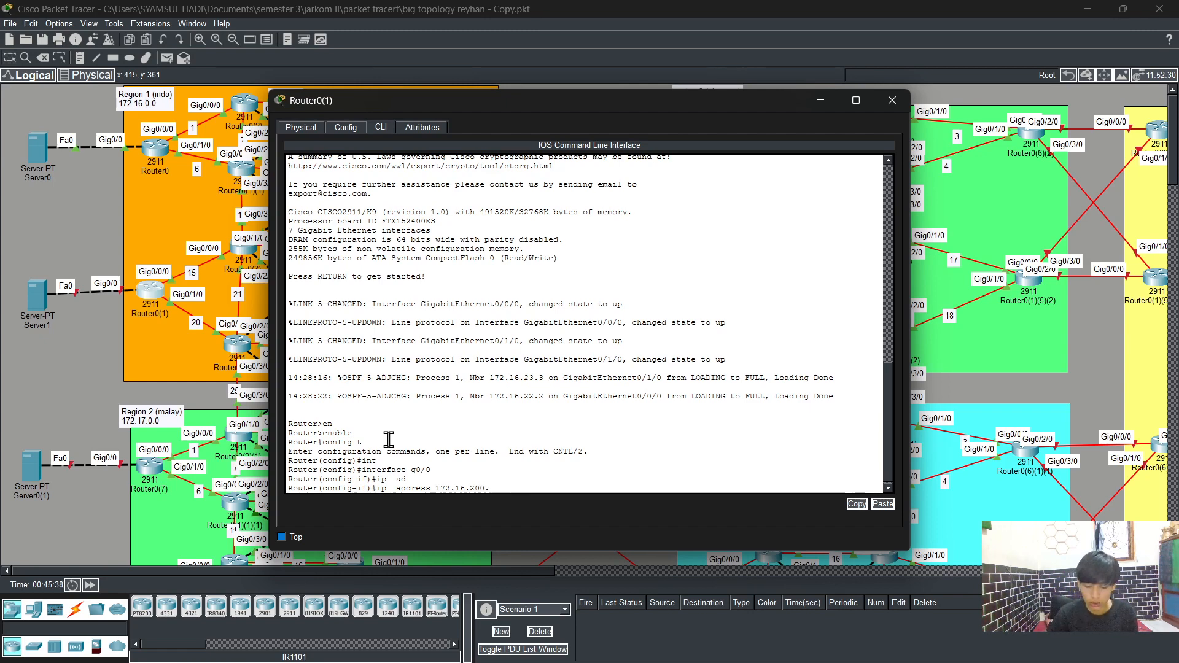
pyautogui.press('BackSpace')
pyautogui.write('3 255.255.255.0')
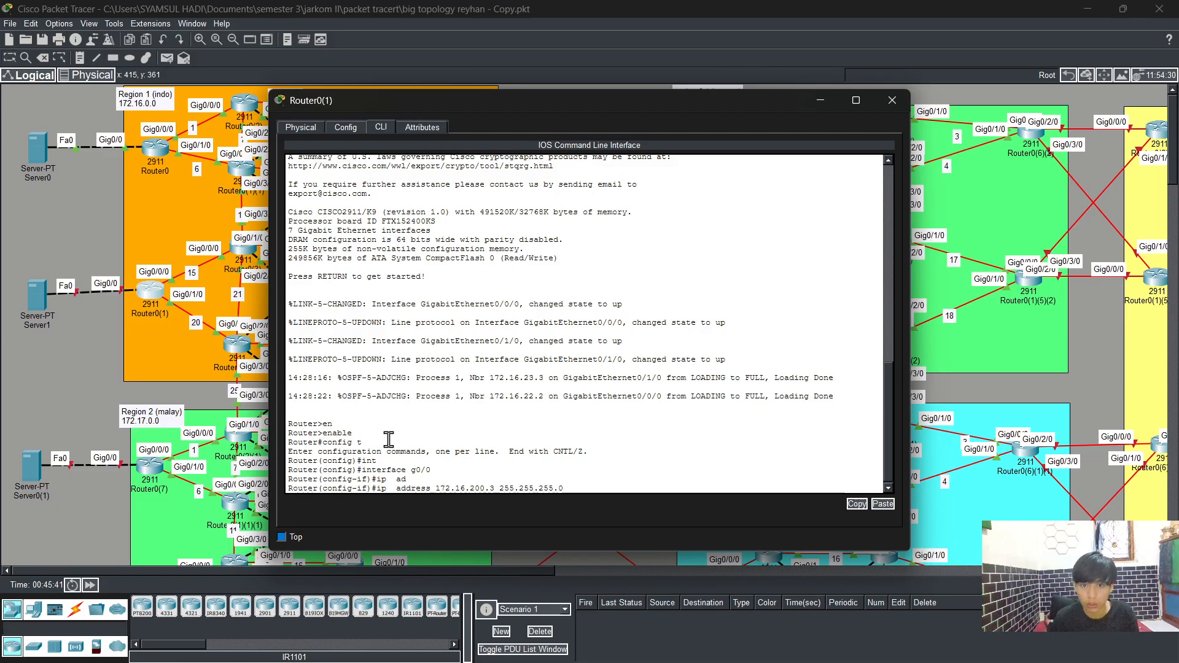
pyautogui.press('Return')
pyautogui.write('no')
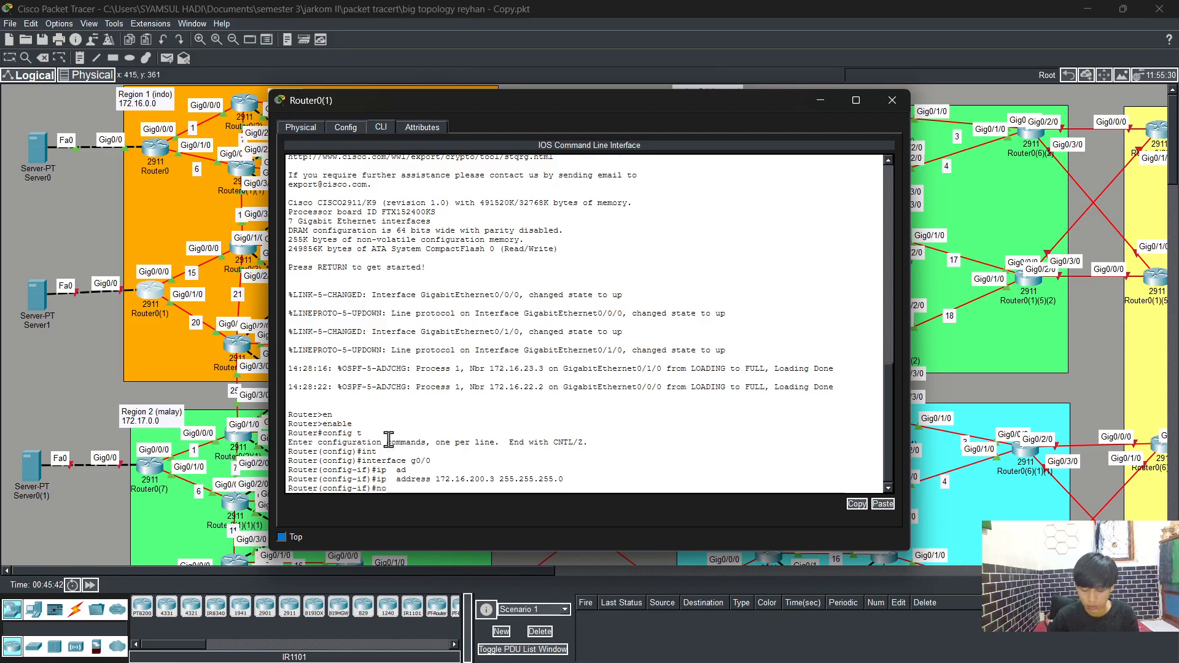
pyautogui.write(' sh')
pyautogui.press('Tab')
pyautogui.press('Return')
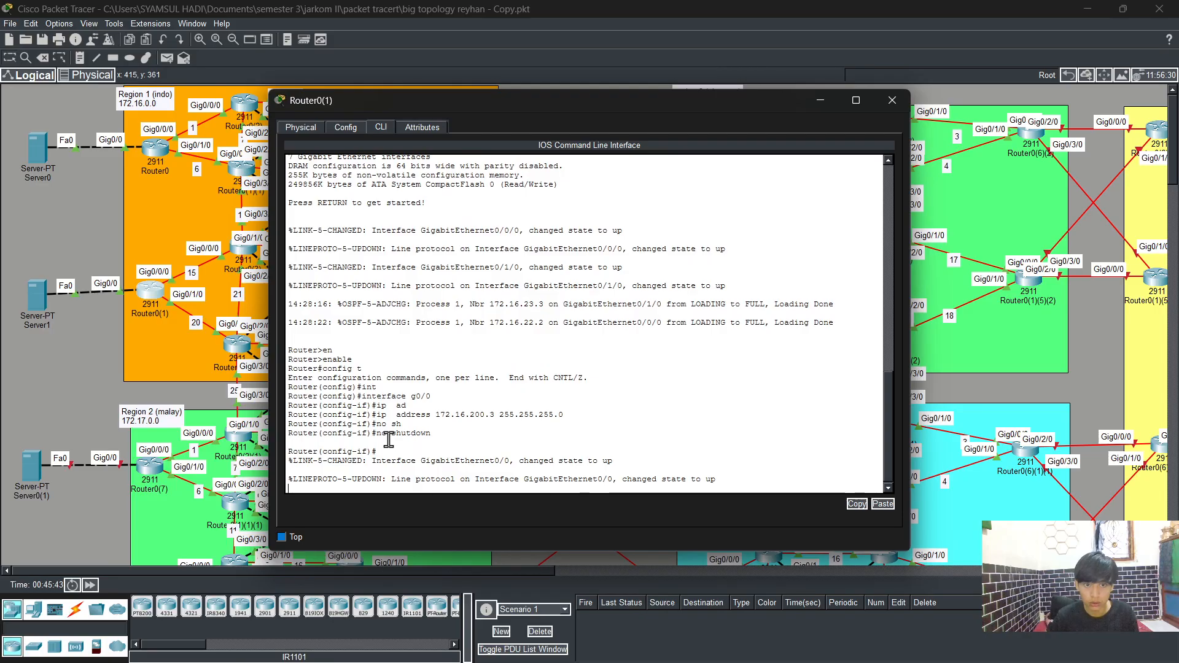
pyautogui.press('Return')
pyautogui.write('exit')
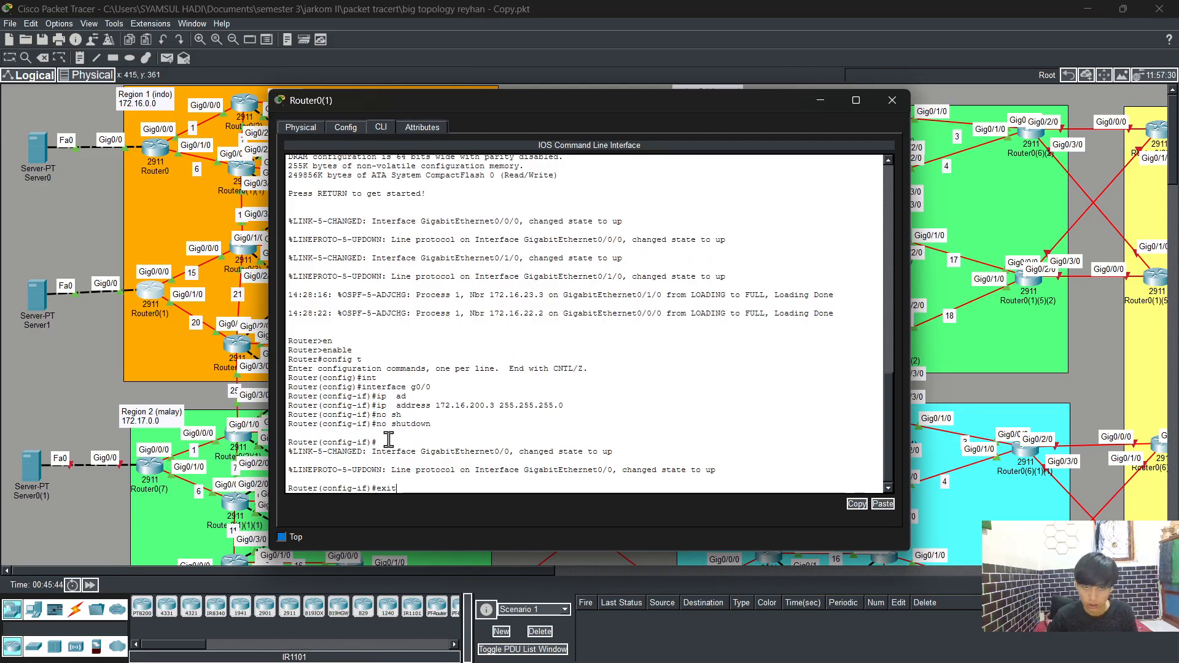
pyautogui.press('Return')
# Step: Start OSPF process 1 on Router0(1) and enable log-adjacency-changes
pyautogui.write('e')
pyautogui.press('BackSpace')
pyautogui.write('router')
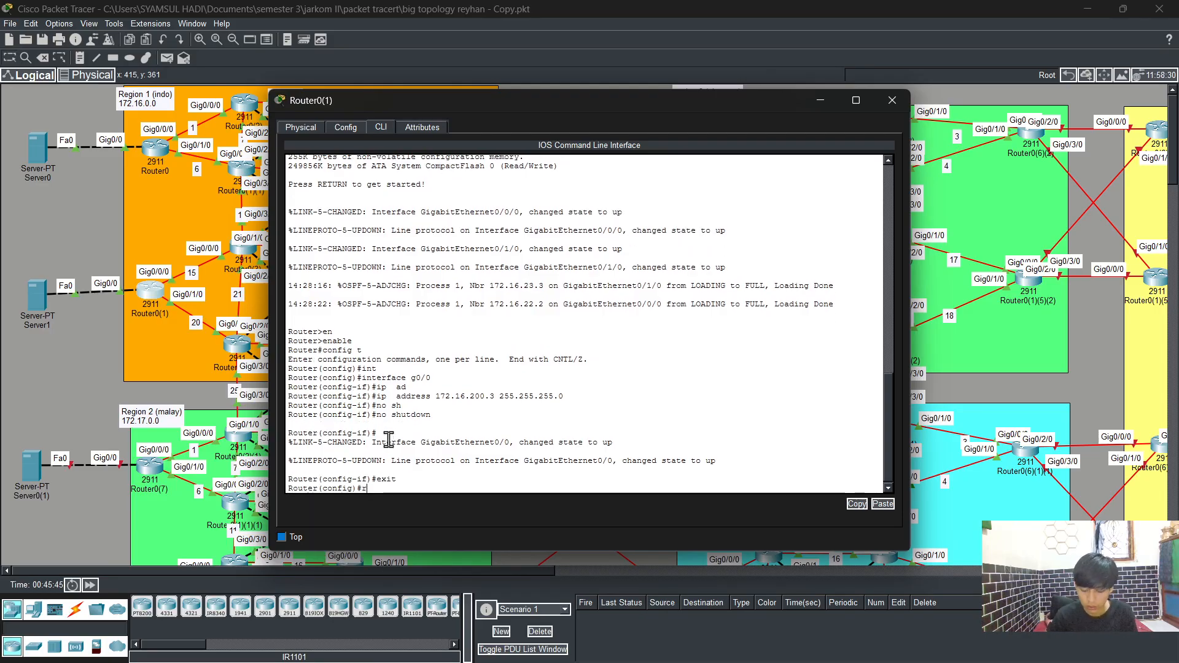
pyautogui.press('Tab')
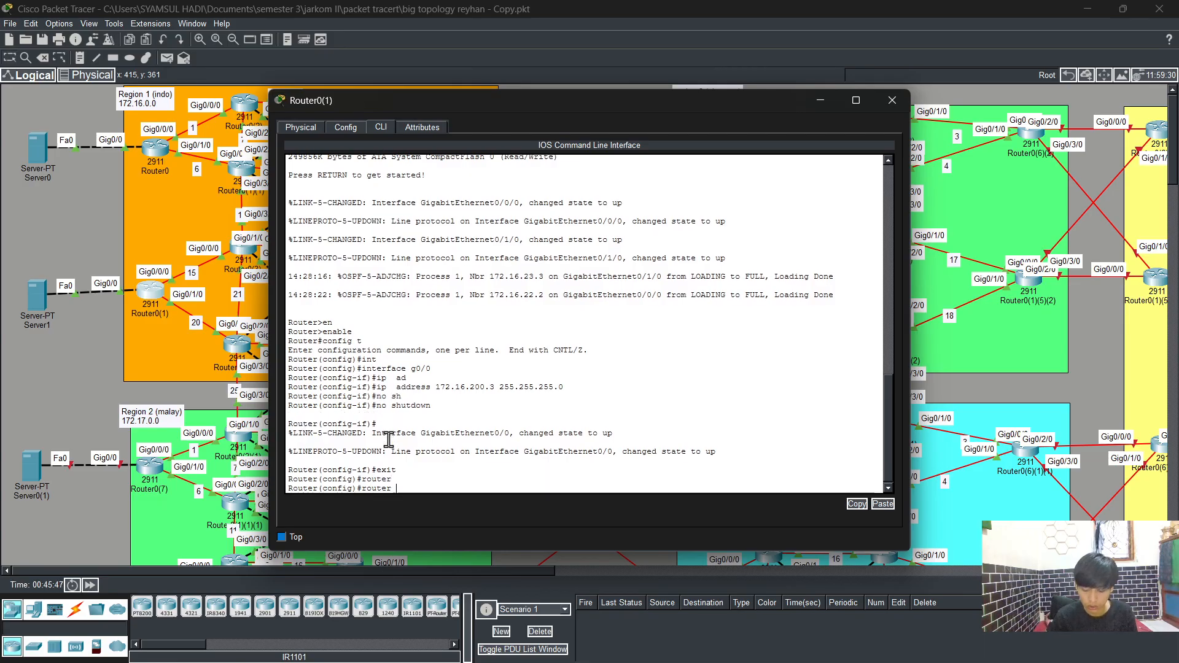
pyautogui.write('os')
pyautogui.press('Tab')
pyautogui.write('1')
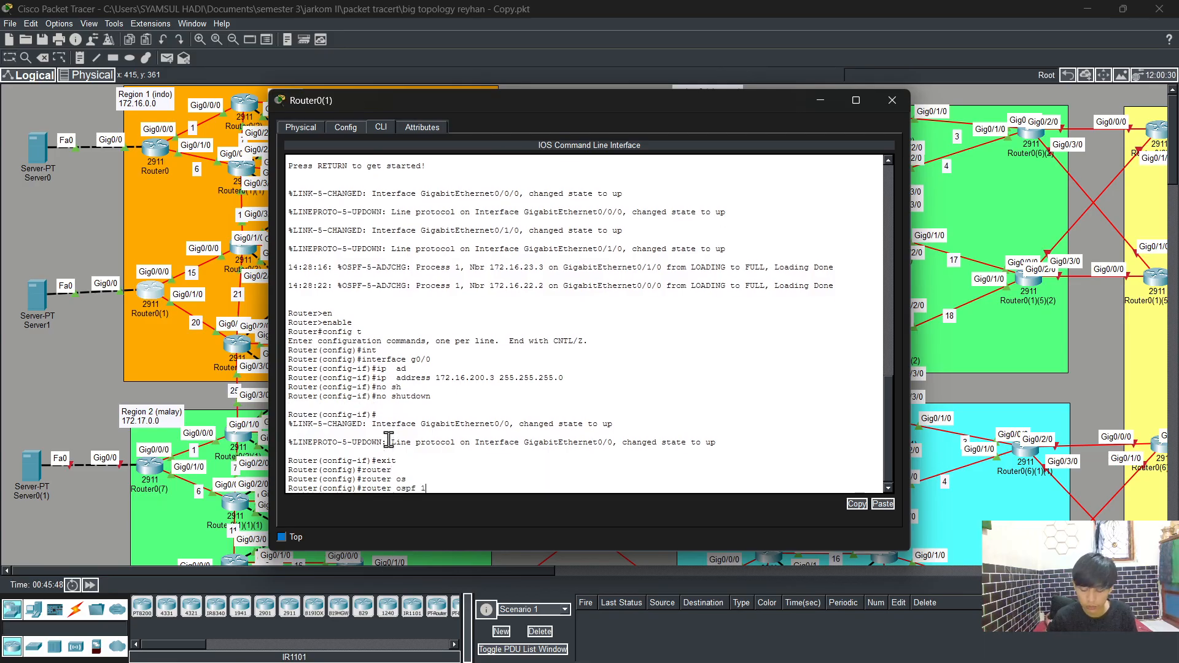
pyautogui.press('Return')
pyautogui.write('lo')
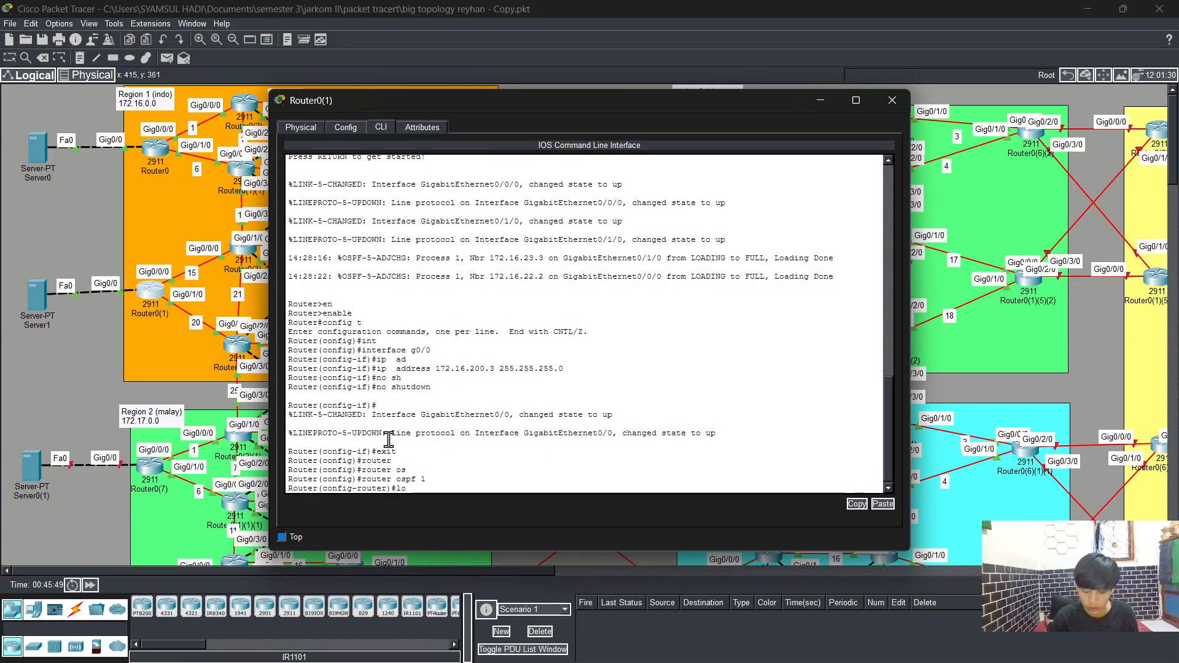
pyautogui.write('g')
pyautogui.press('Tab')
pyautogui.press('Return')
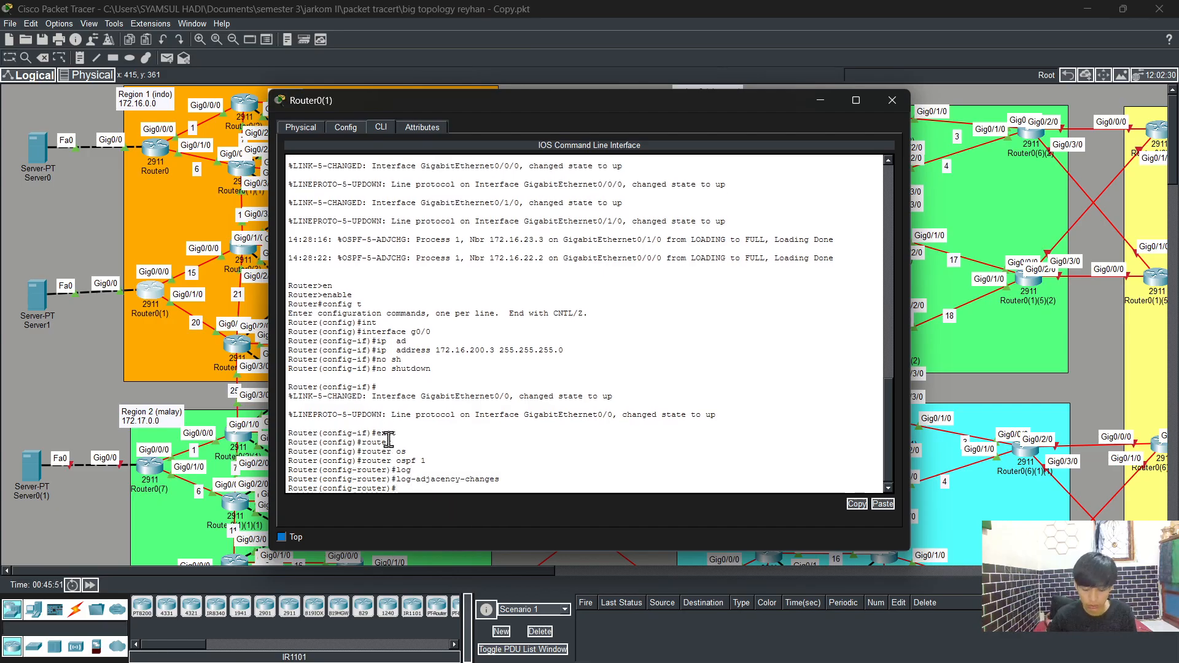
# Step: Advertise network 172.16.200.0 with wildcard 0.0.0.255 in OSPF area 0
pyautogui.write('net')
pyautogui.press('Tab')
pyautogui.write('17')
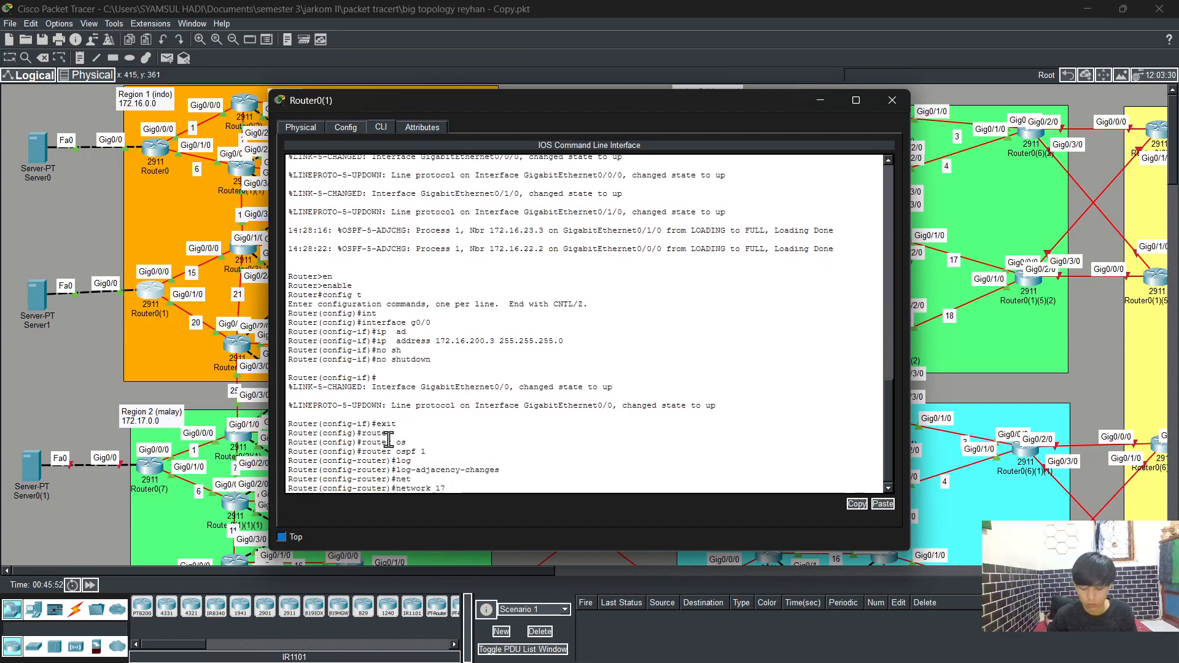
pyautogui.write('2.16')
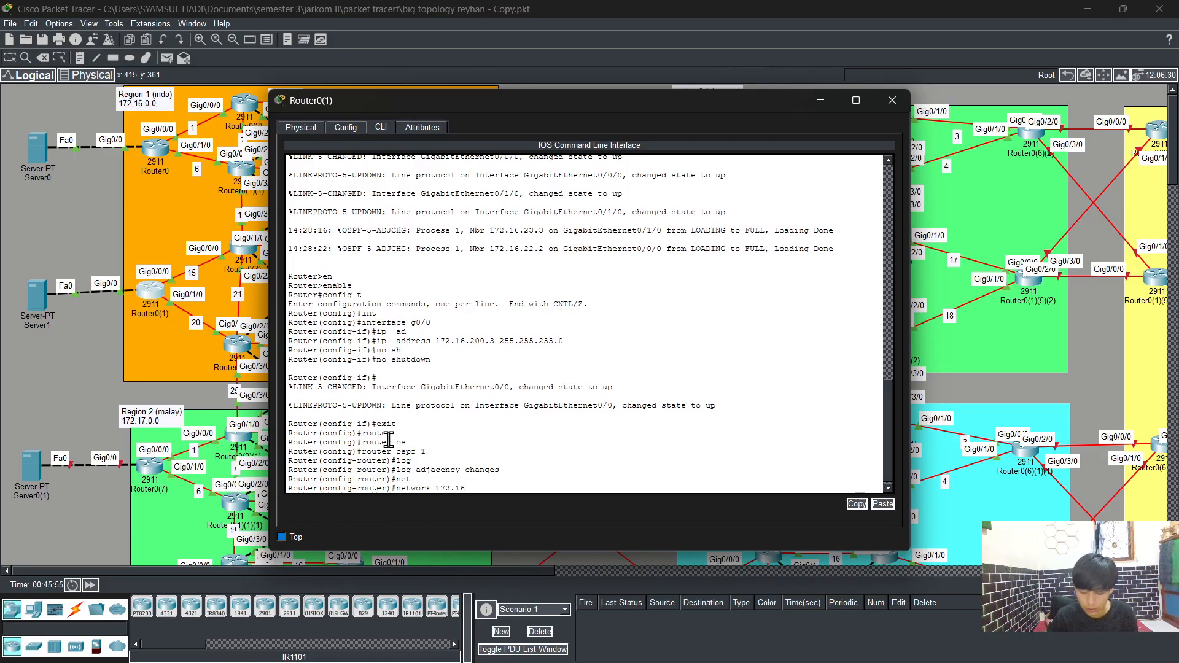
pyautogui.write('.200.0')
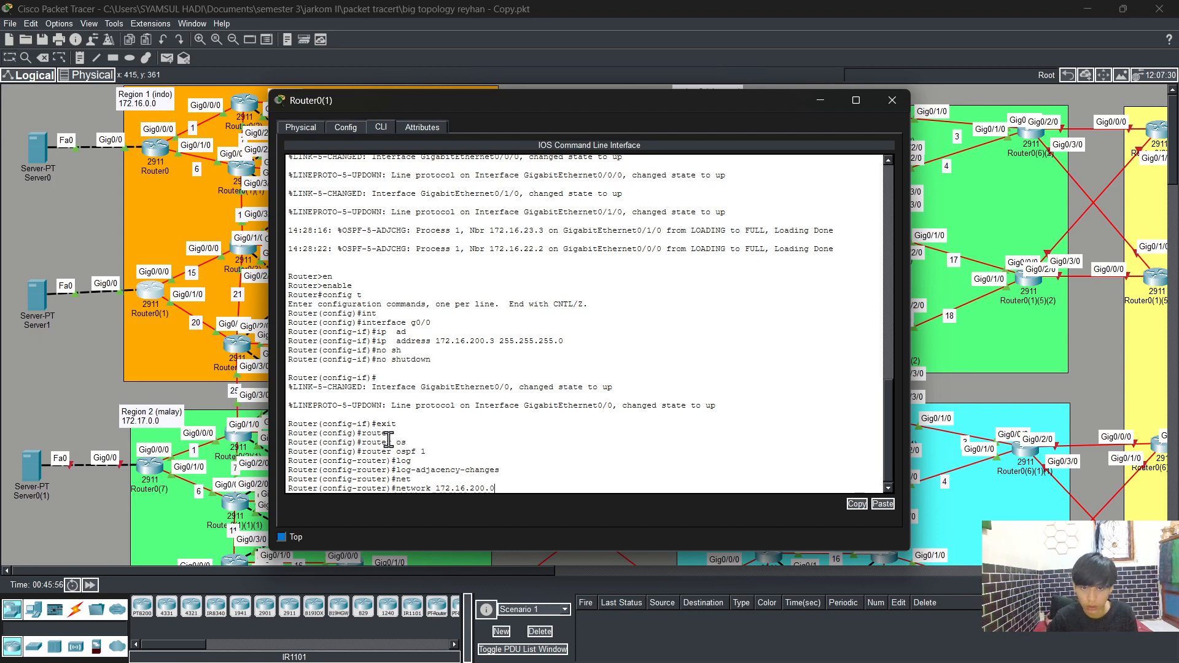
pyautogui.write(' 0.0.0')
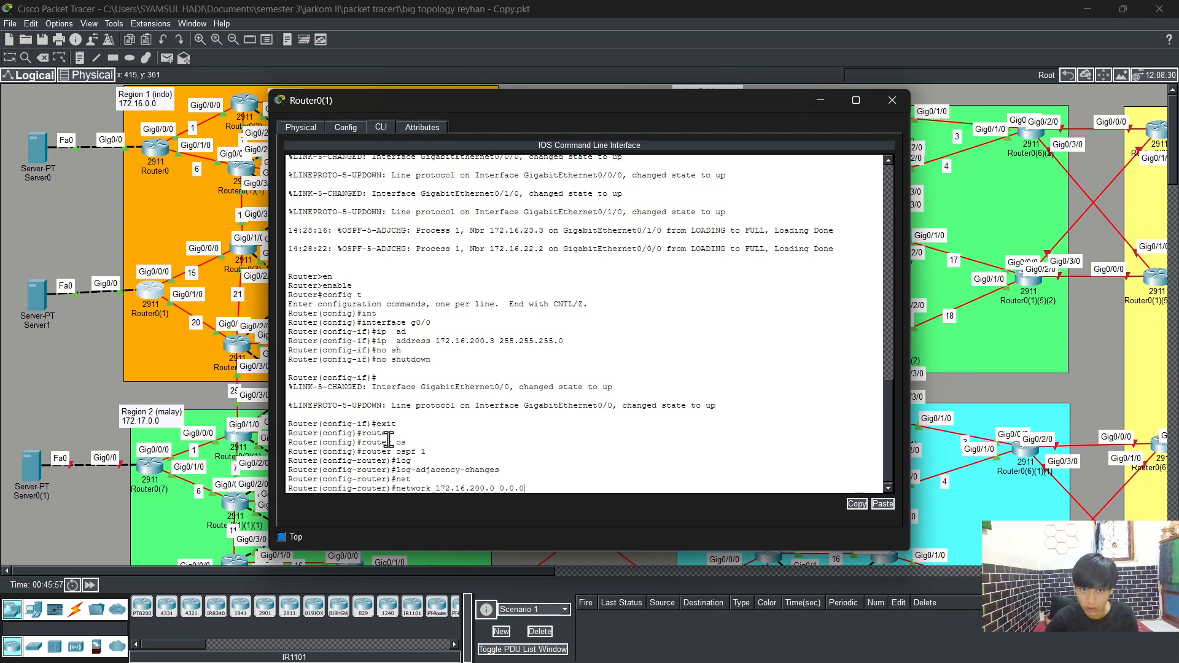
pyautogui.write('.255 are')
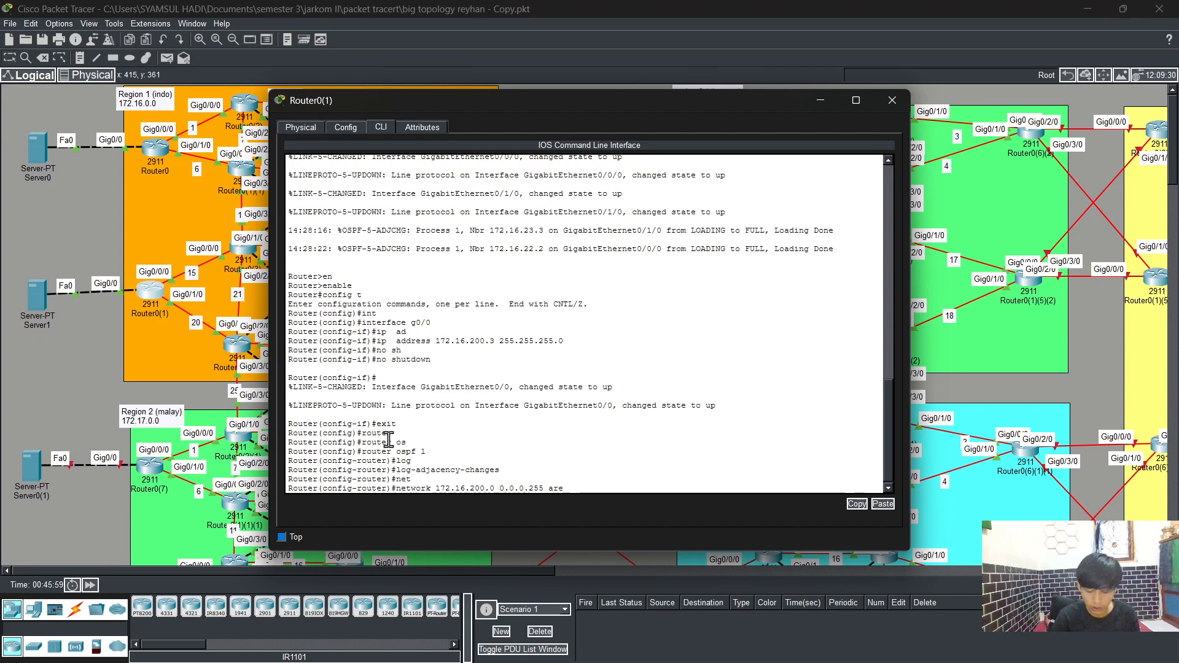
pyautogui.press('Tab')
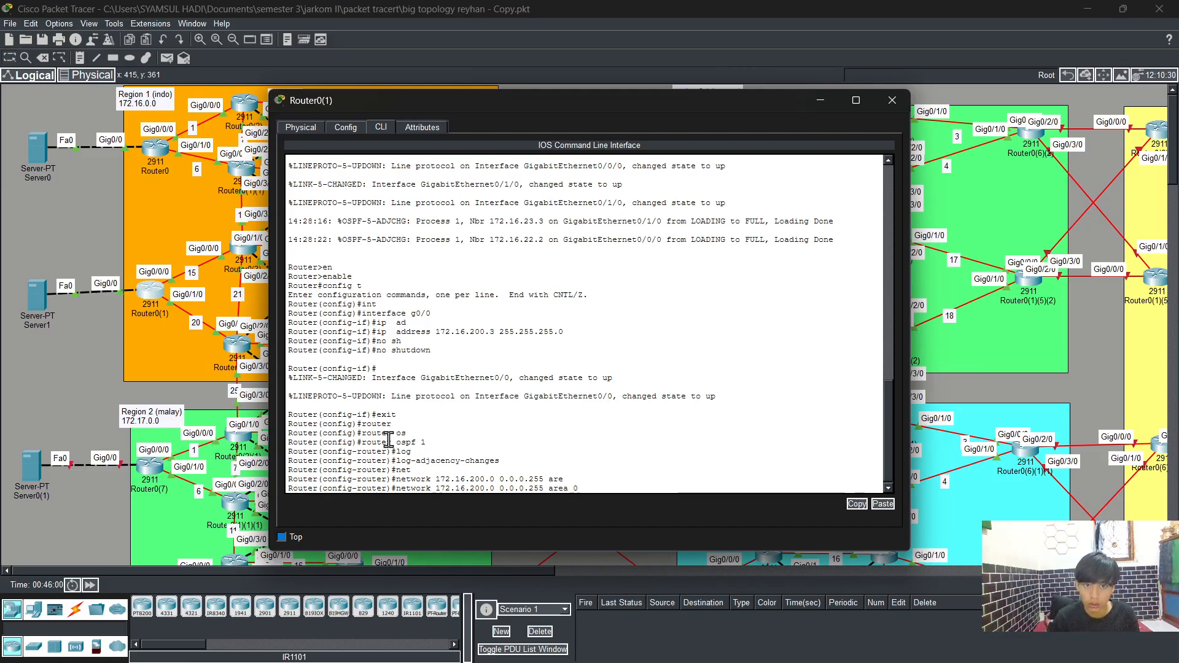
pyautogui.write('0')
pyautogui.press('Return')
# Step: Leave configuration mode, save Router0(1)'s running configuration with write, and close the router window
pyautogui.write('end')
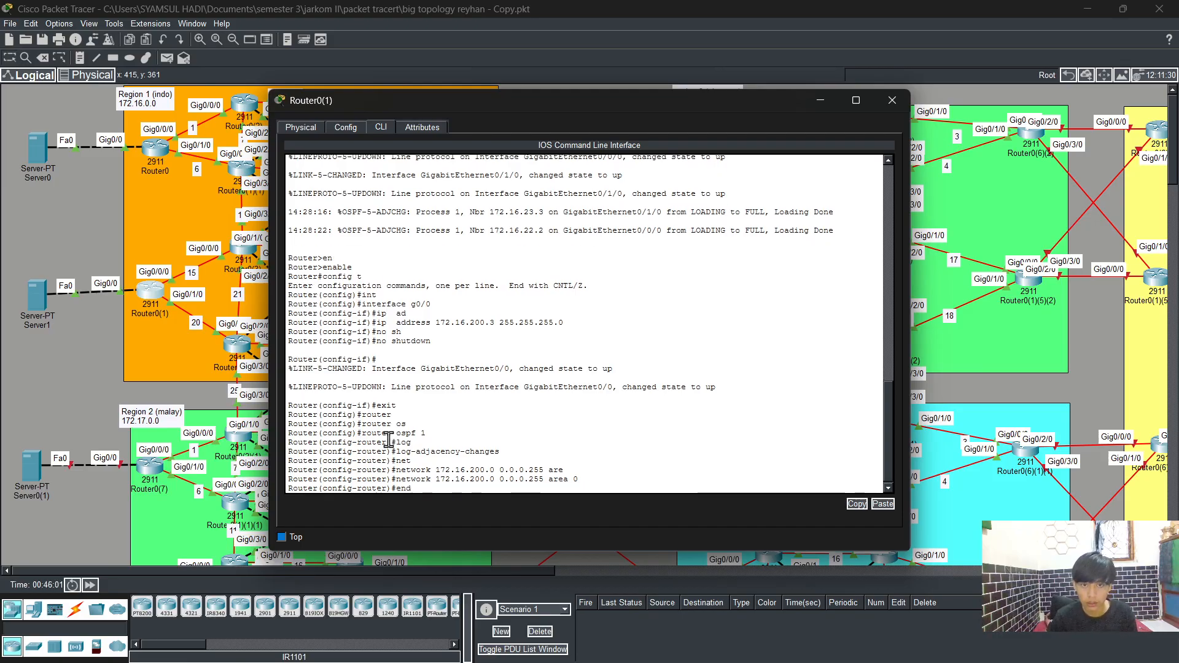
pyautogui.press('Return')
pyautogui.write('wr')
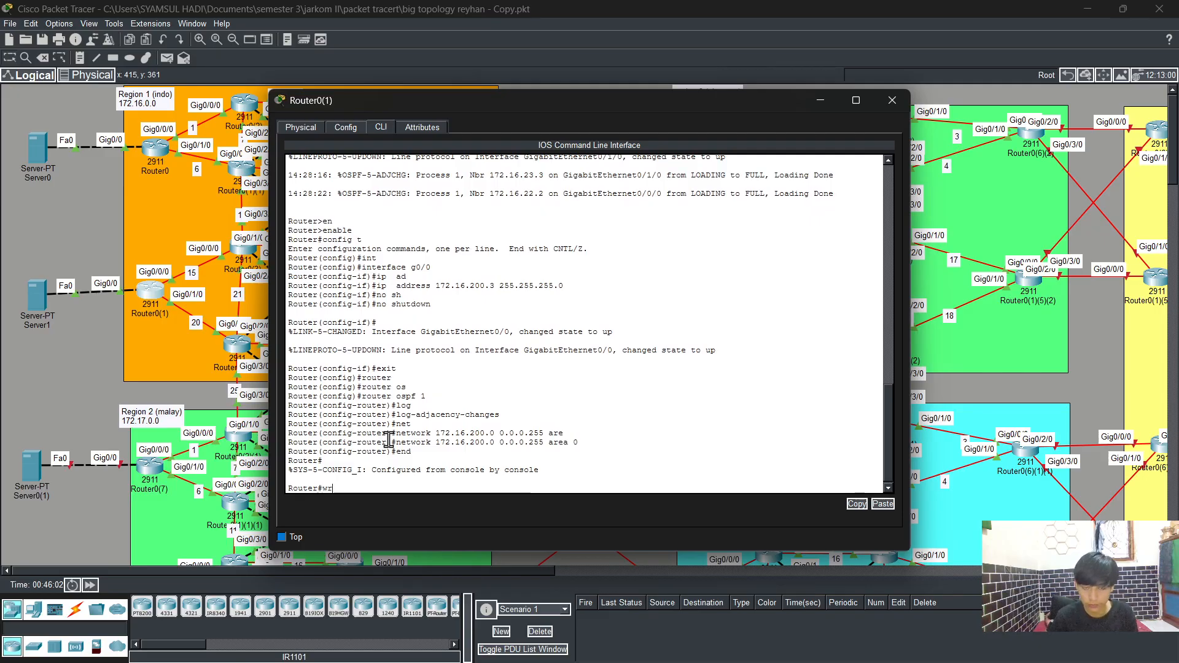
pyautogui.press('Return')
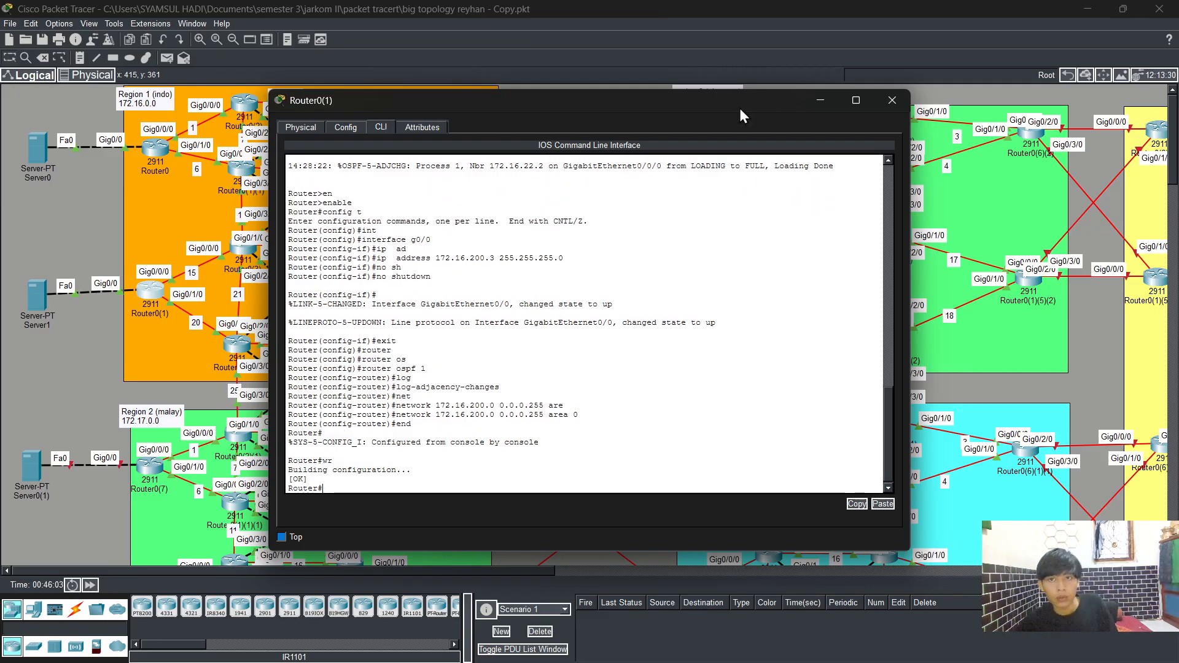
pyautogui.click(889, 101)
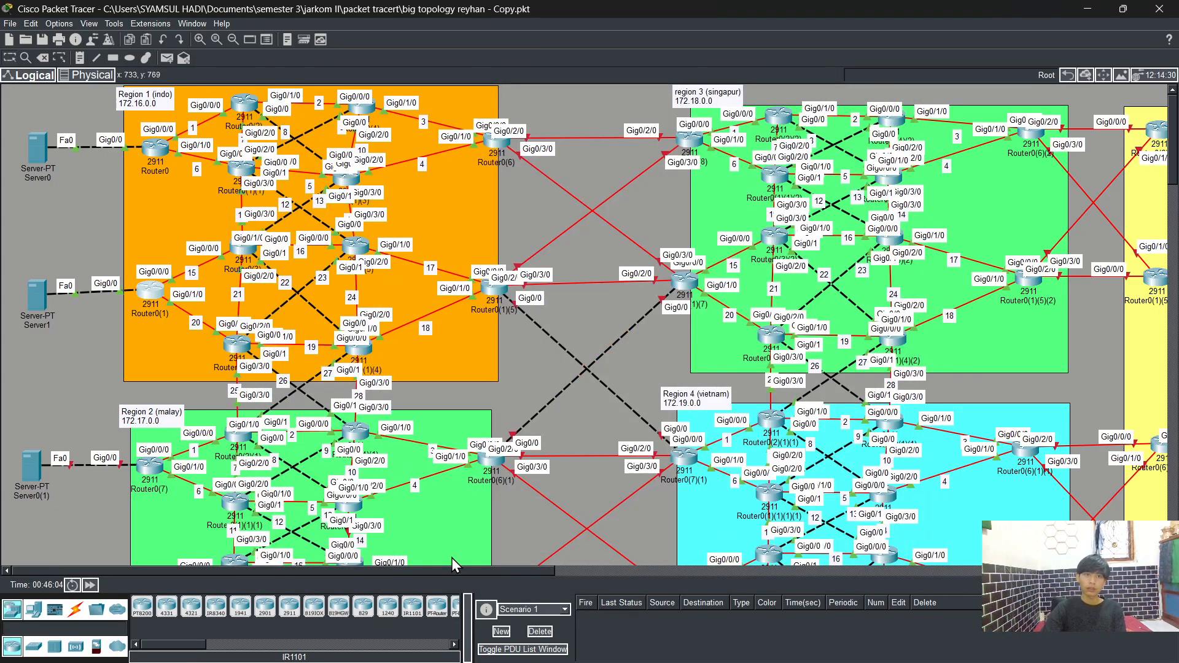
# Step: Open Server0(1)'s IP configuration on its desktop
pyautogui.scroll(-2, 457, 476)
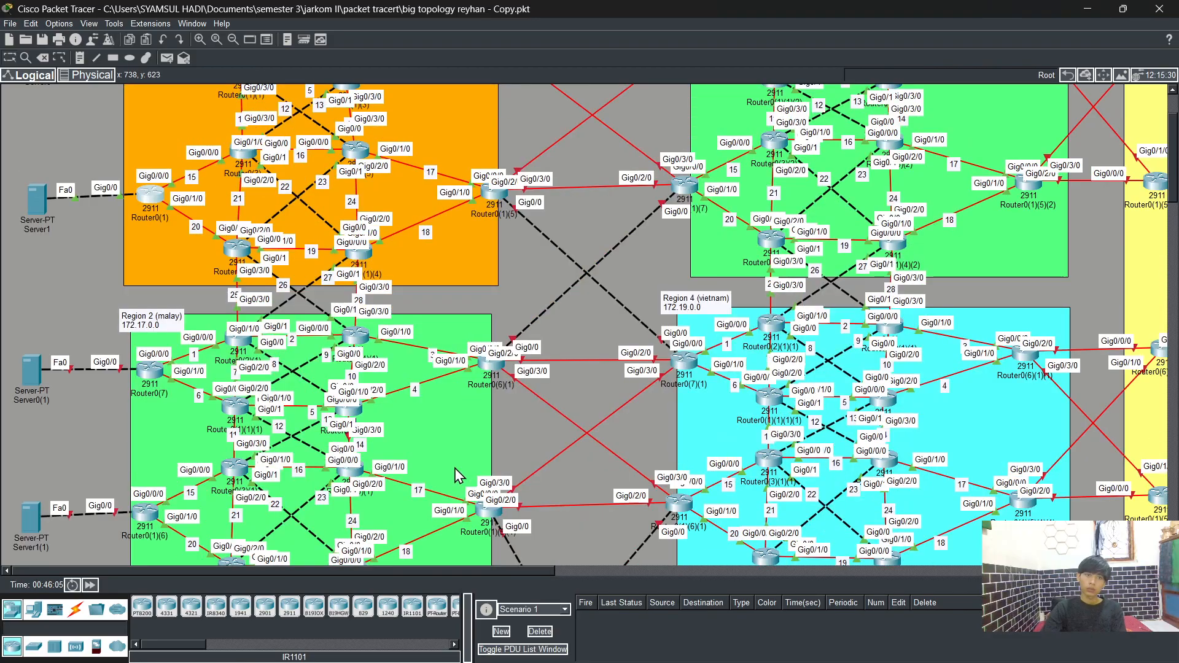
pyautogui.scroll(1, 457, 475)
pyautogui.scroll(-1, 457, 476)
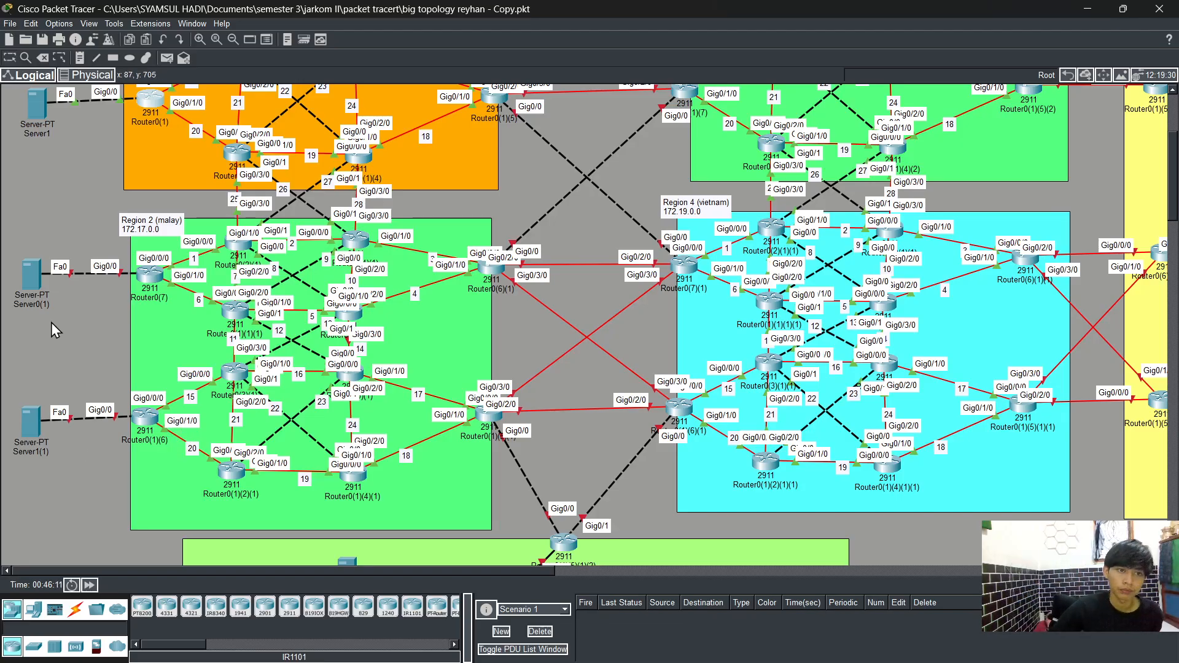
pyautogui.click(29, 280)
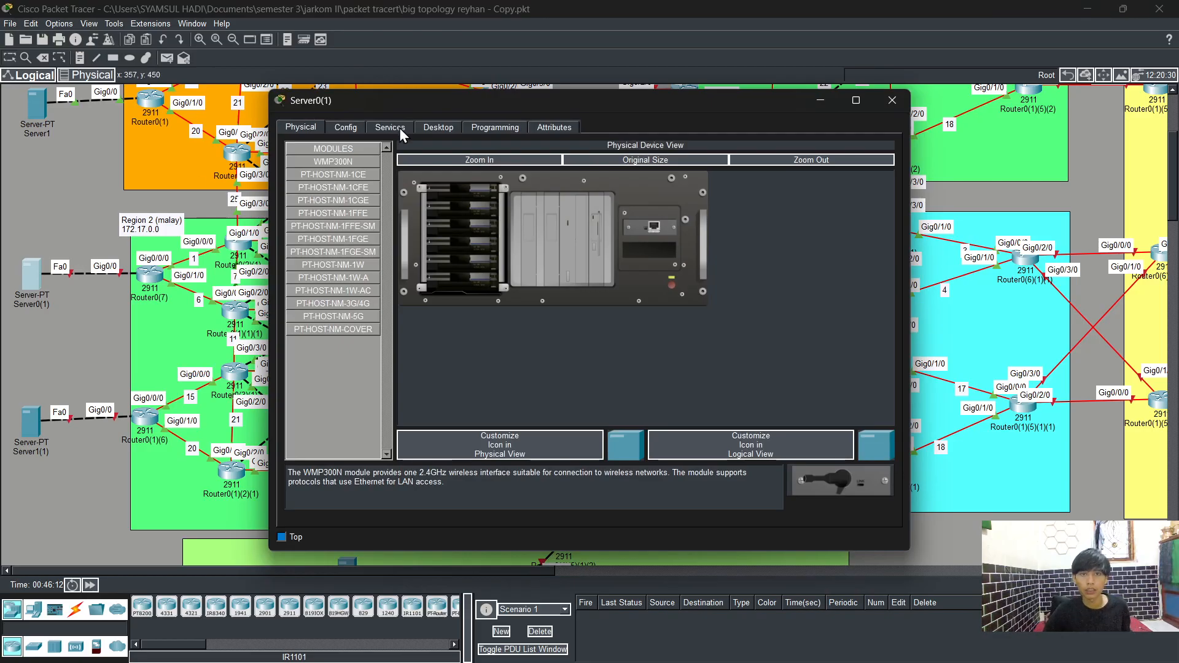
pyautogui.click(432, 128)
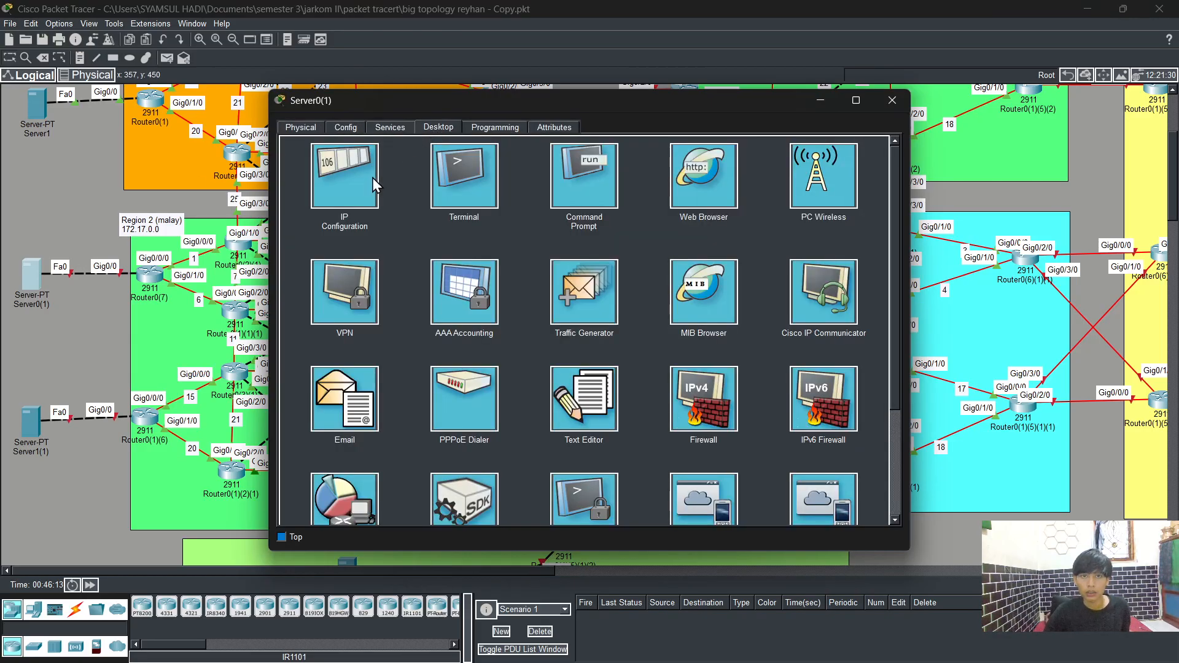
pyautogui.click(370, 178)
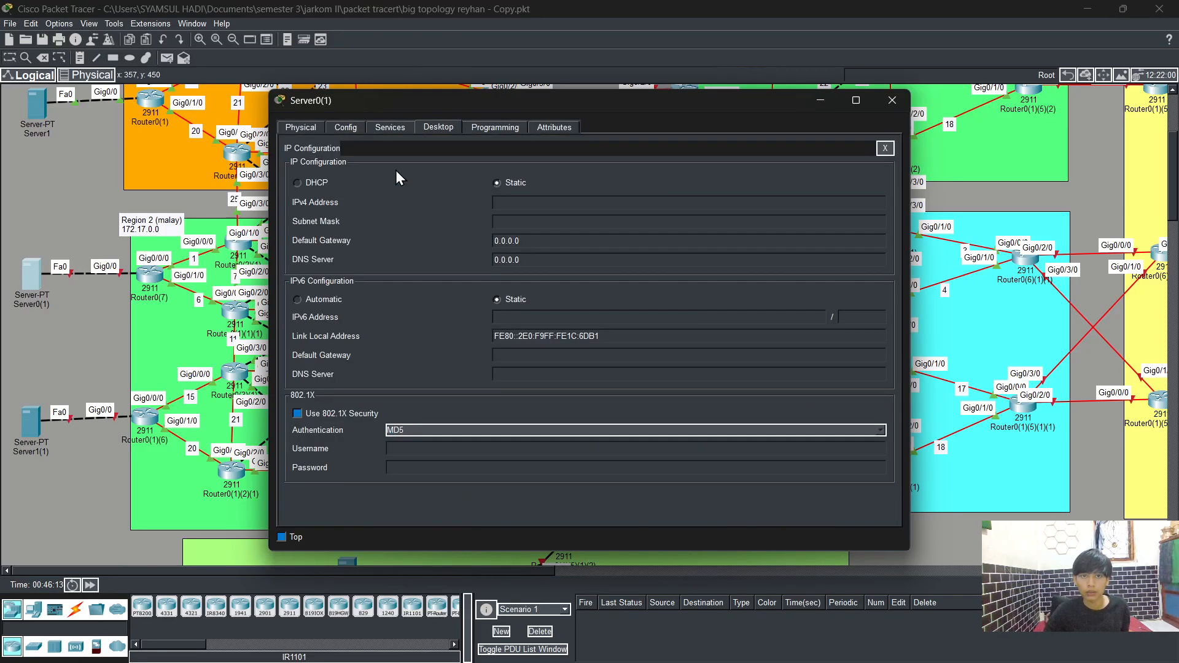
# Step: Try to enter 172.17.300.2 as Server0(1)'s IPv4 address and dismiss the resulting error dialog
pyautogui.click(543, 203)
pyautogui.write('172')
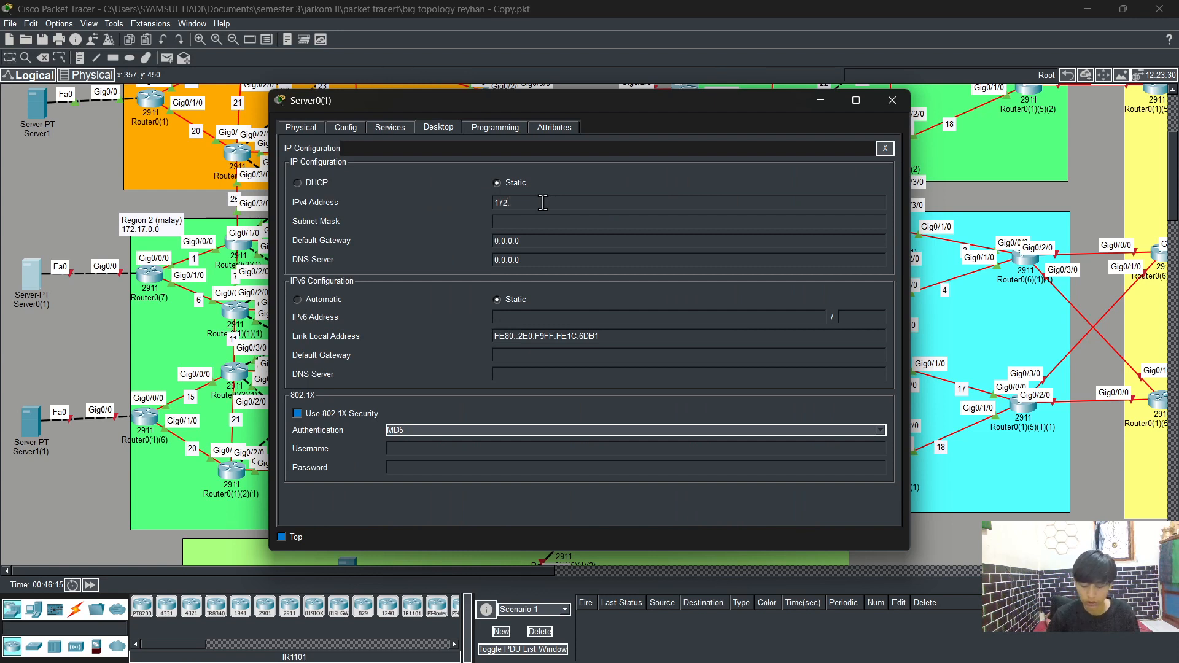
pyautogui.write('.1')
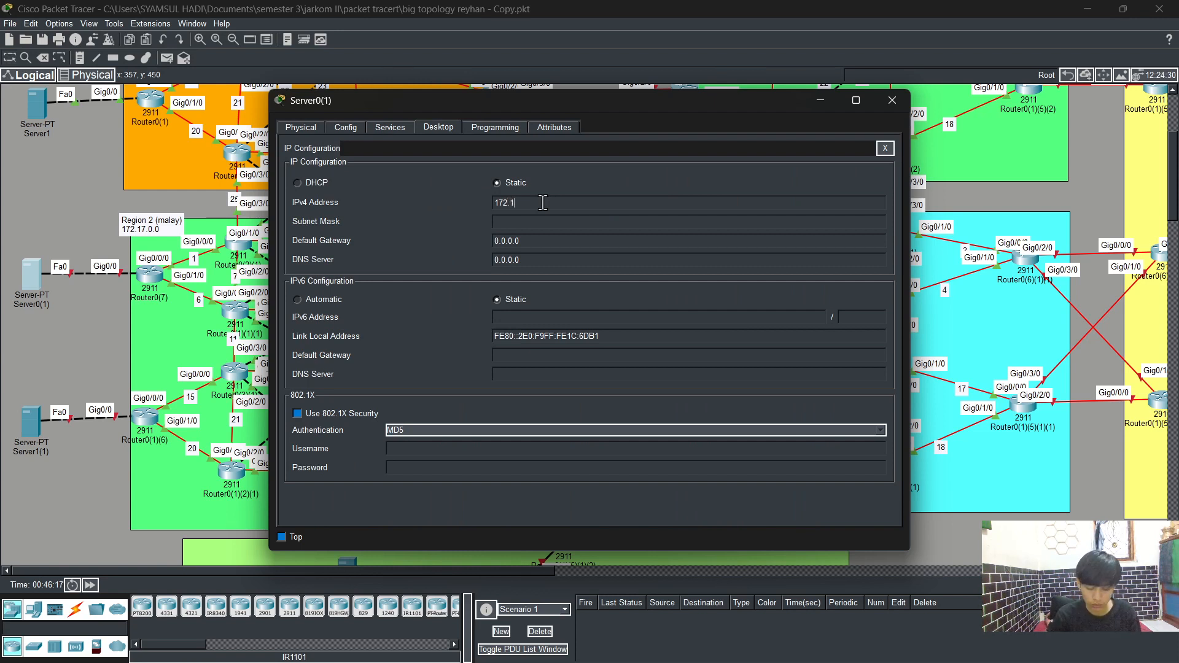
pyautogui.write('7')
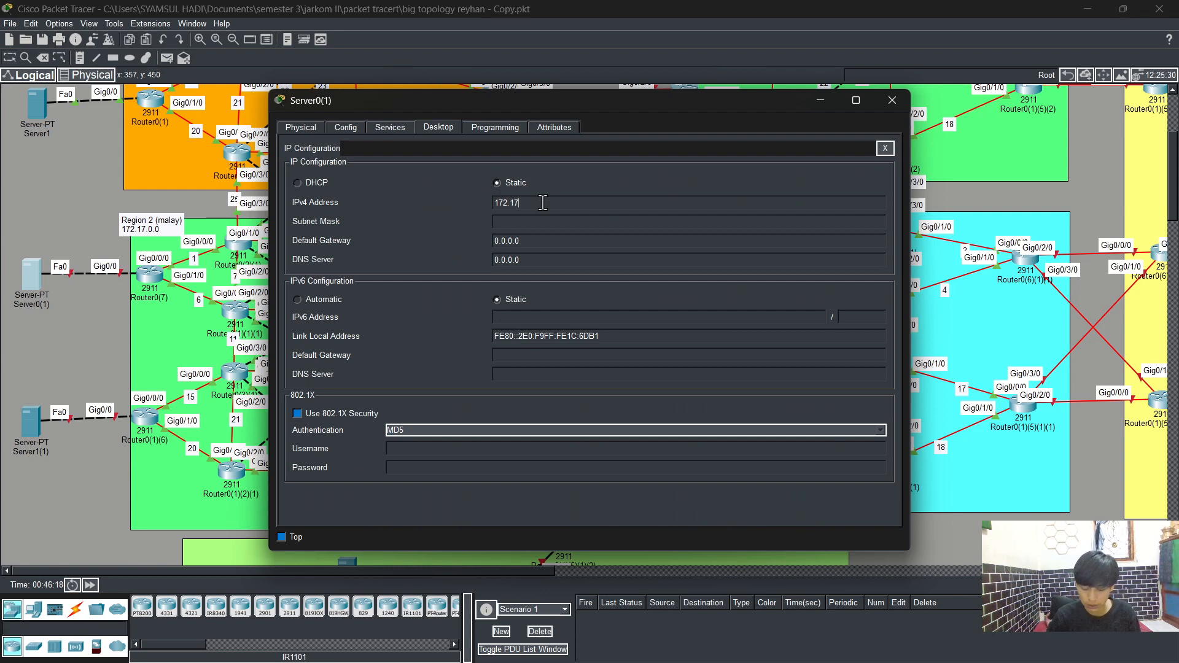
pyautogui.write('.300.')
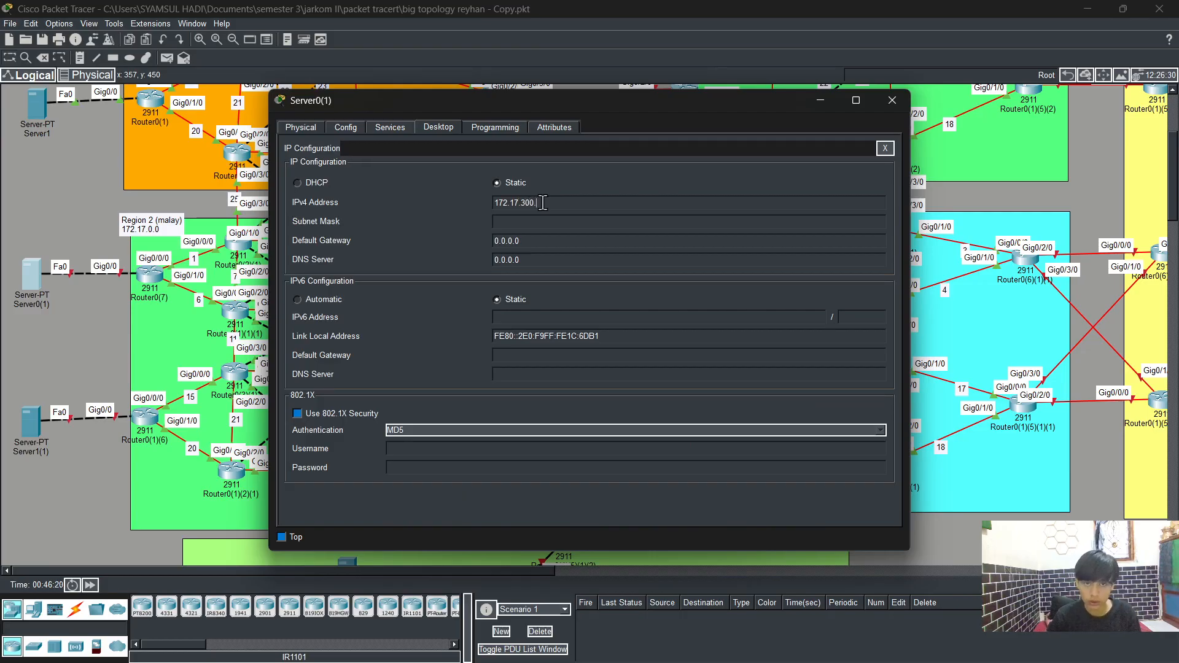
pyautogui.write('2')
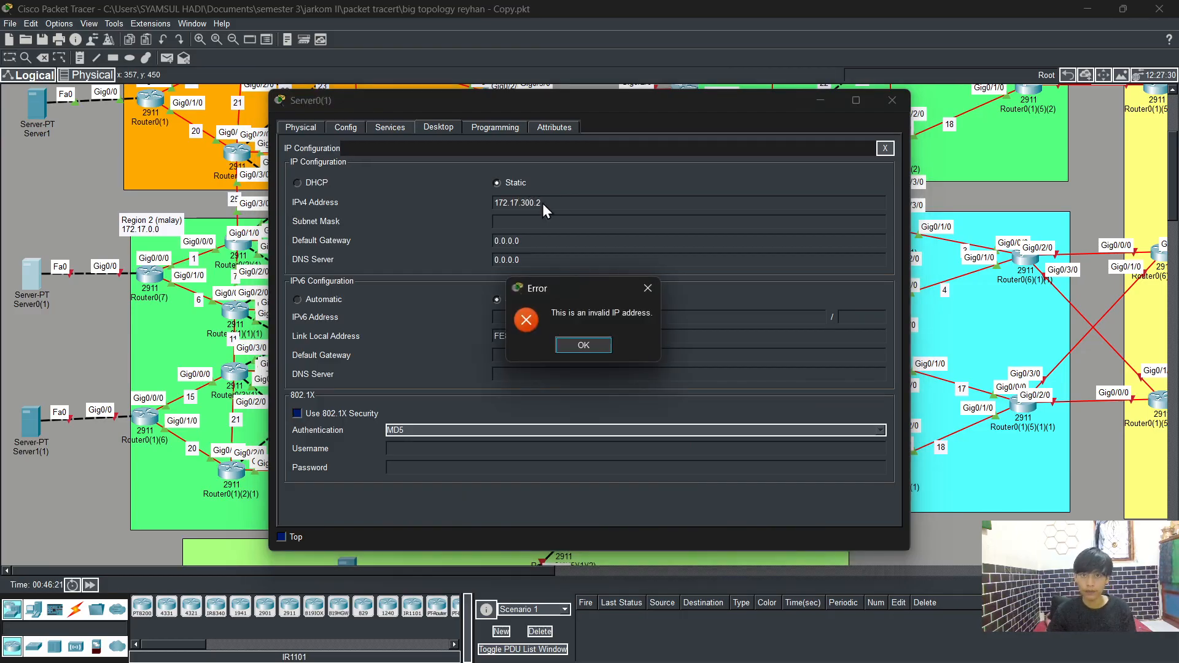
pyautogui.click(591, 348)
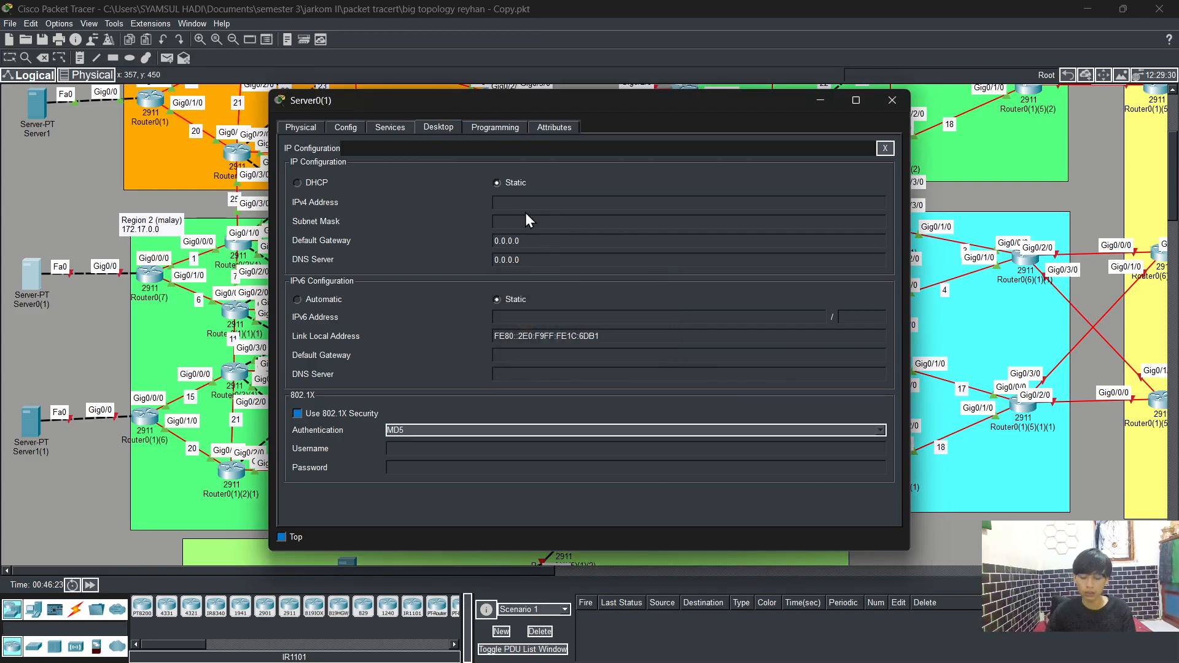
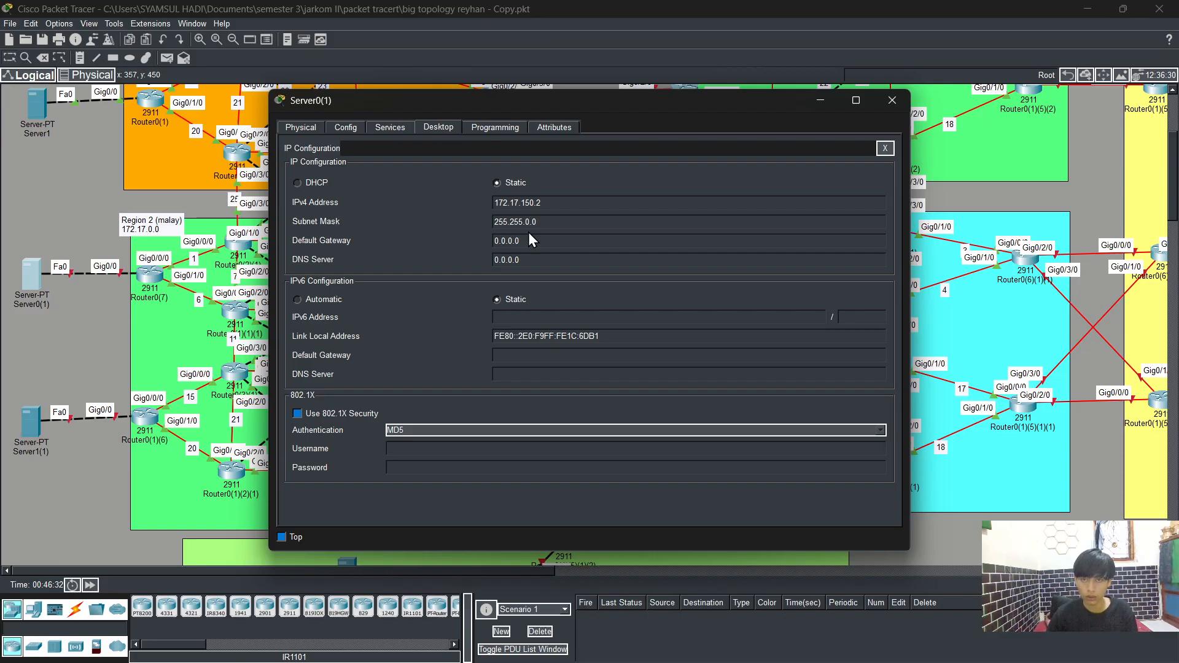
# Step: Set Server0(1)'s subnet mask to 255.255.255.0
pyautogui.press('BackSpace')
pyautogui.press('BackSpace')
pyautogui.write('255.')
pyautogui.press('BackSpace')
pyautogui.press('BackSpace')
pyautogui.press('BackSpace')
pyautogui.press('BackSpace')
pyautogui.press('BackSpace')
pyautogui.press('BackSpace')
pyautogui.write('172.')
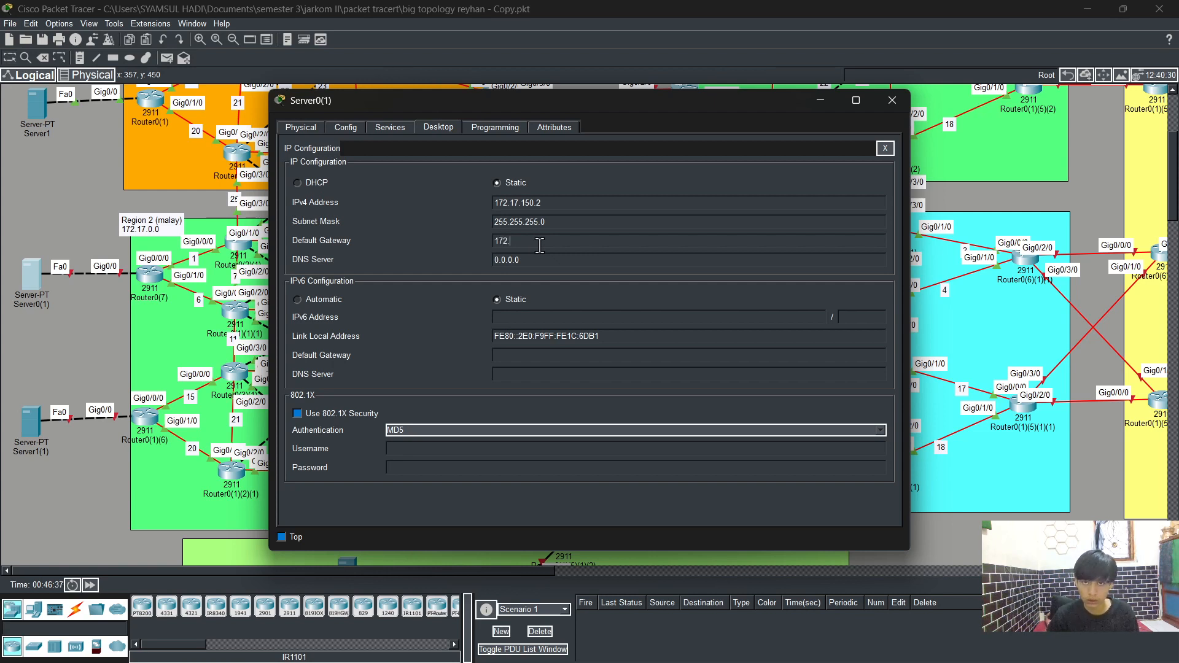
pyautogui.write('17')
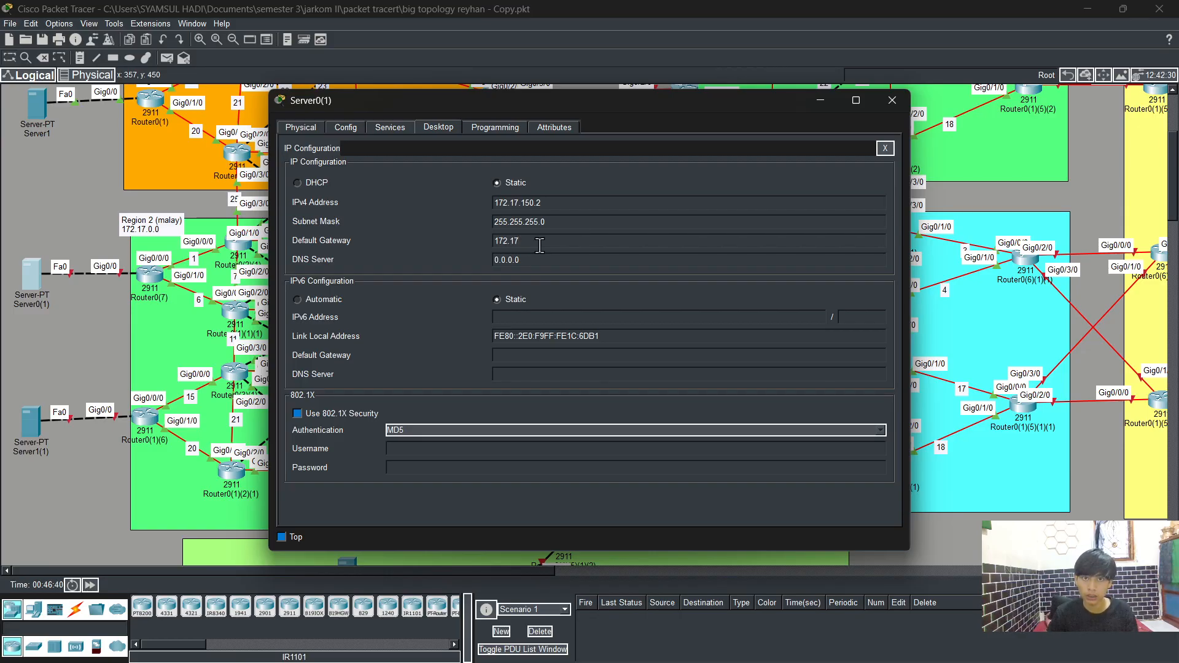
# Step: Change Server0(1)'s IPv4 address to 172.17.100.2 and set its default gateway to 172.17.100.1
pyautogui.click(535, 203)
pyautogui.click(573, 349)
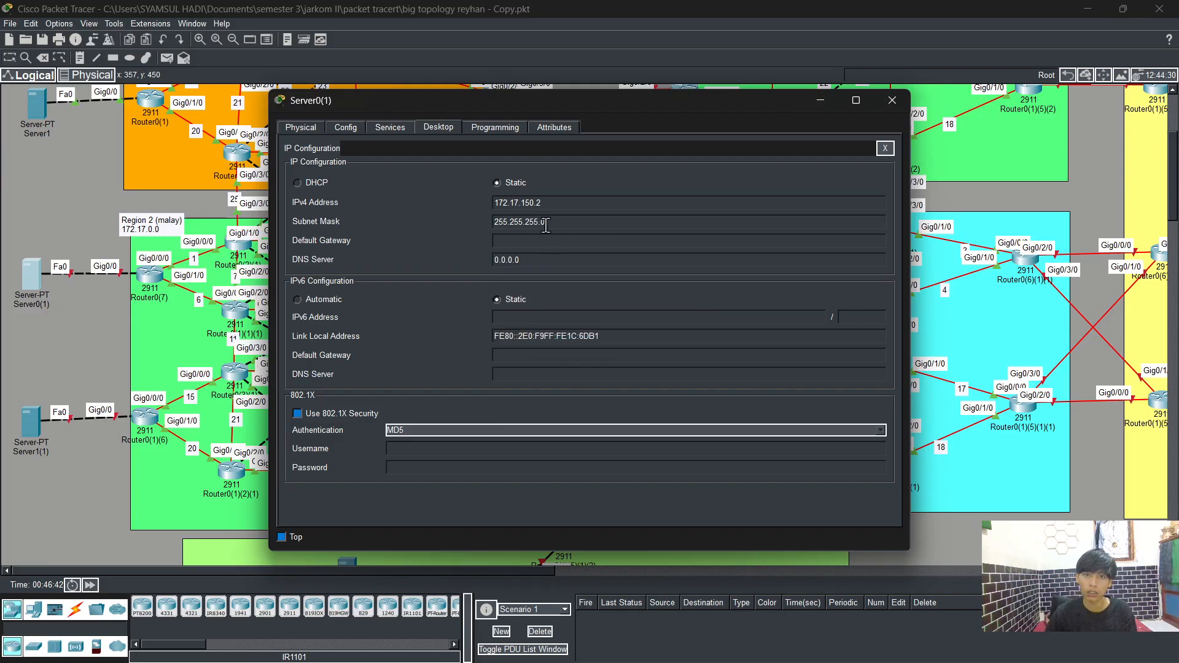
pyautogui.press('BackSpace')
pyautogui.press('BackSpace')
pyautogui.write('00')
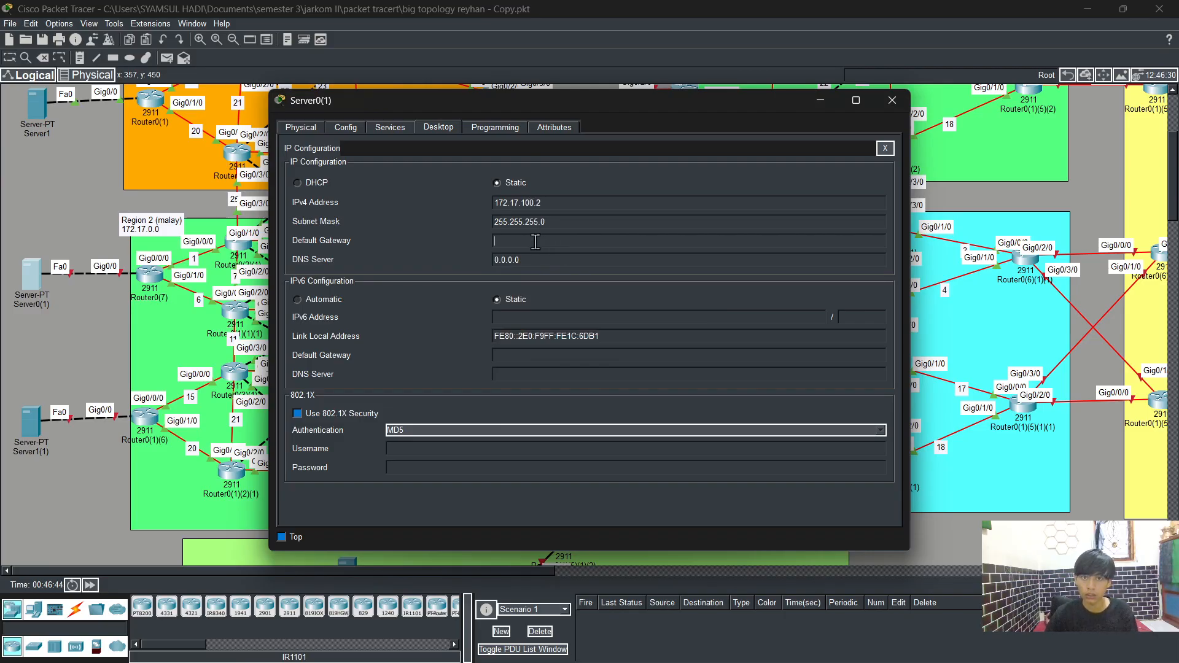
pyautogui.click(535, 242)
pyautogui.write('172.')
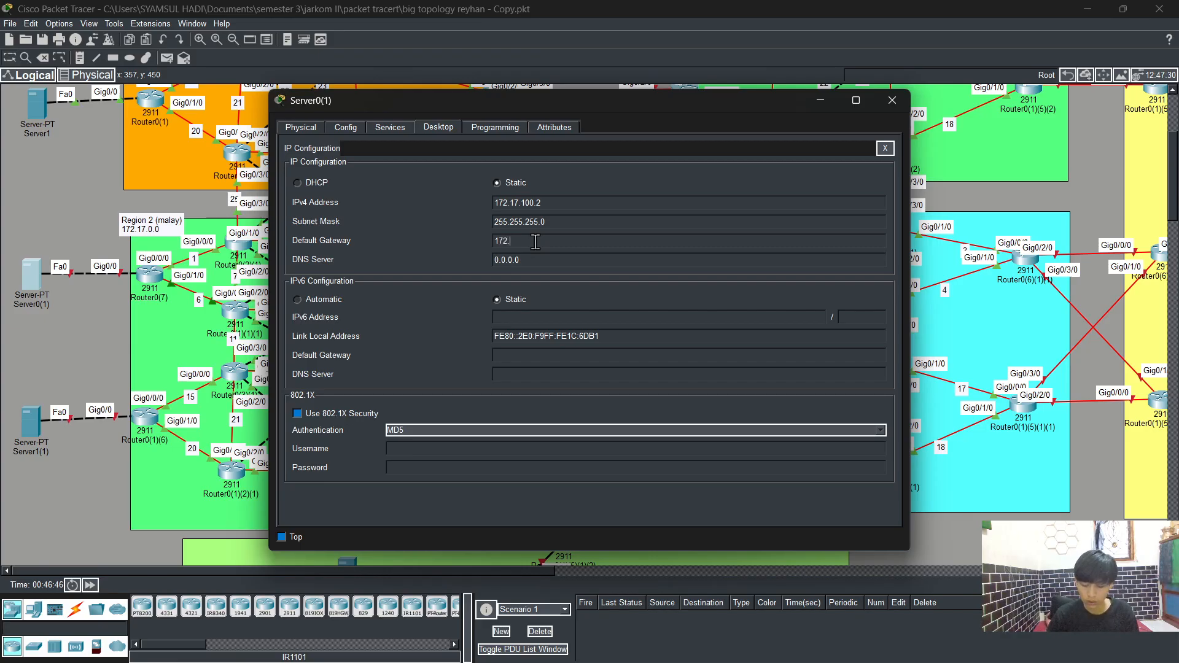
pyautogui.write('17.100.1')
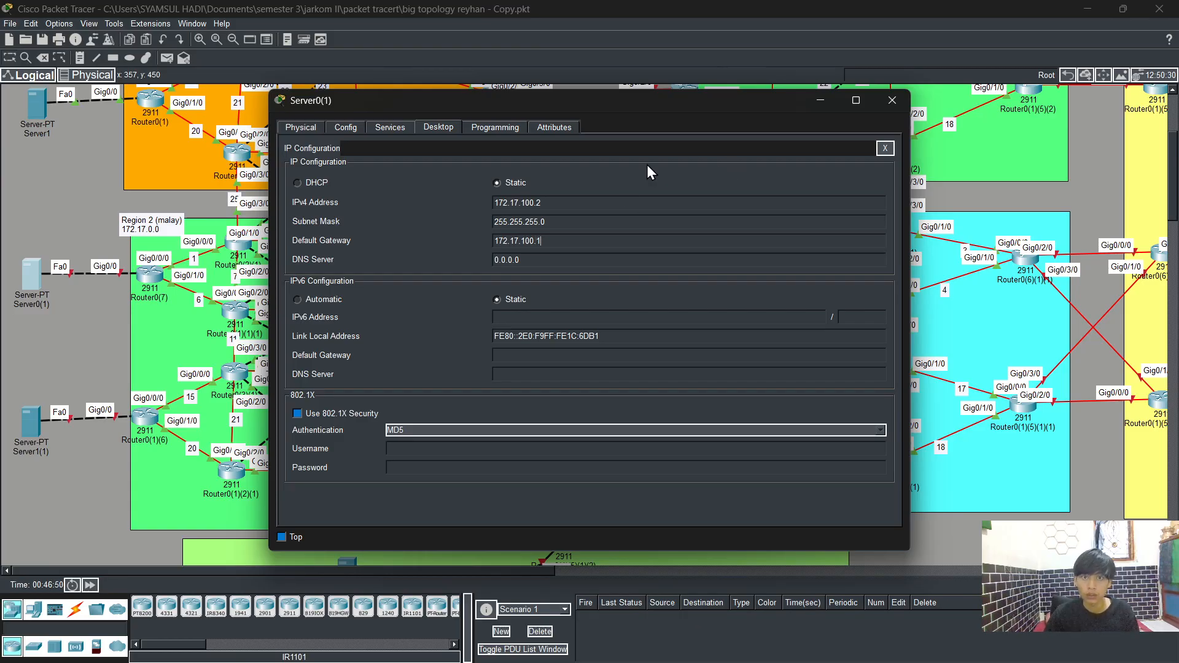
# Step: Turn on the server's DNS service and enter iet.com as the A record name
pyautogui.click(398, 127)
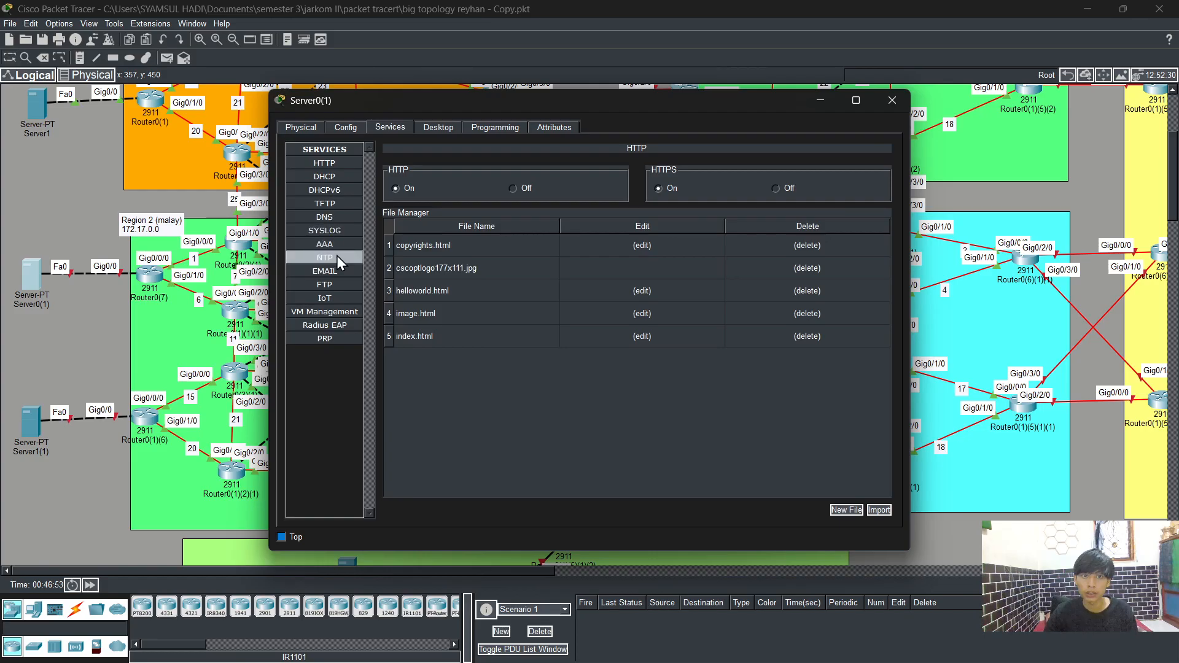
pyautogui.click(333, 217)
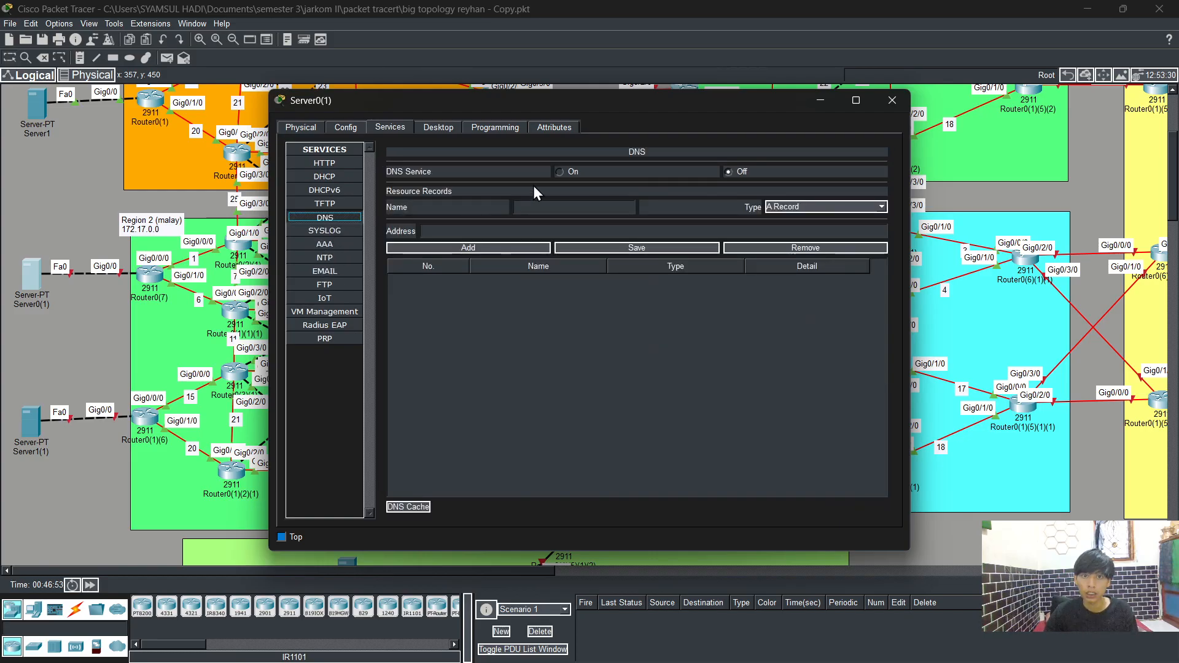
pyautogui.click(559, 172)
pyautogui.click(547, 206)
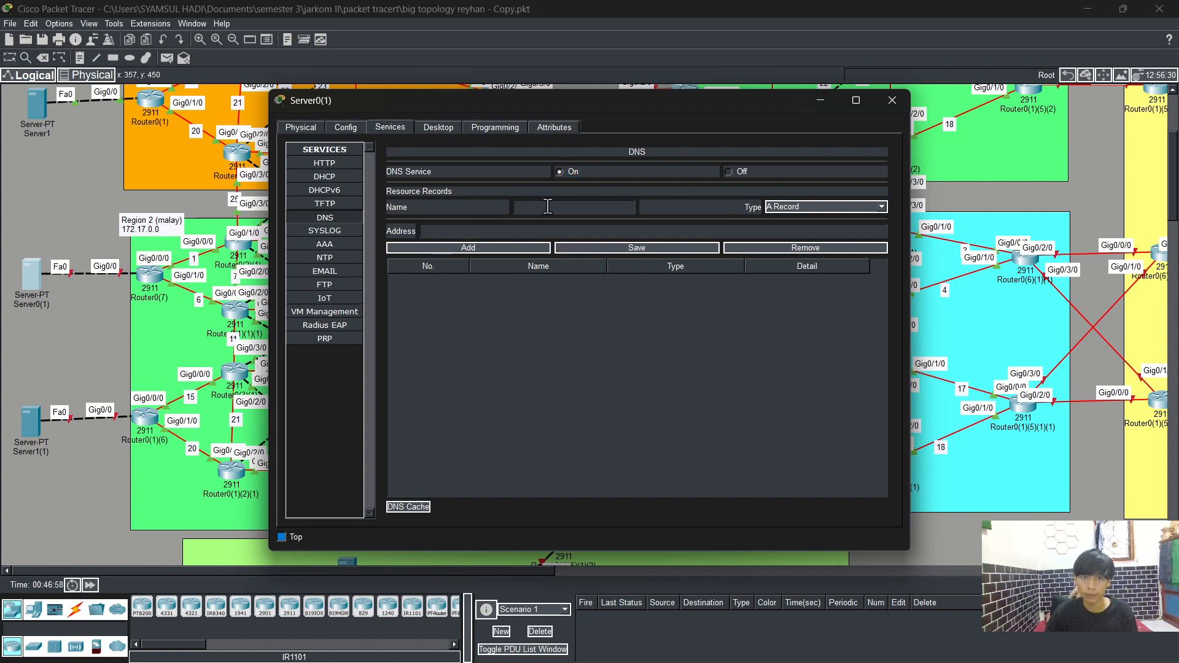
pyautogui.write('ie')
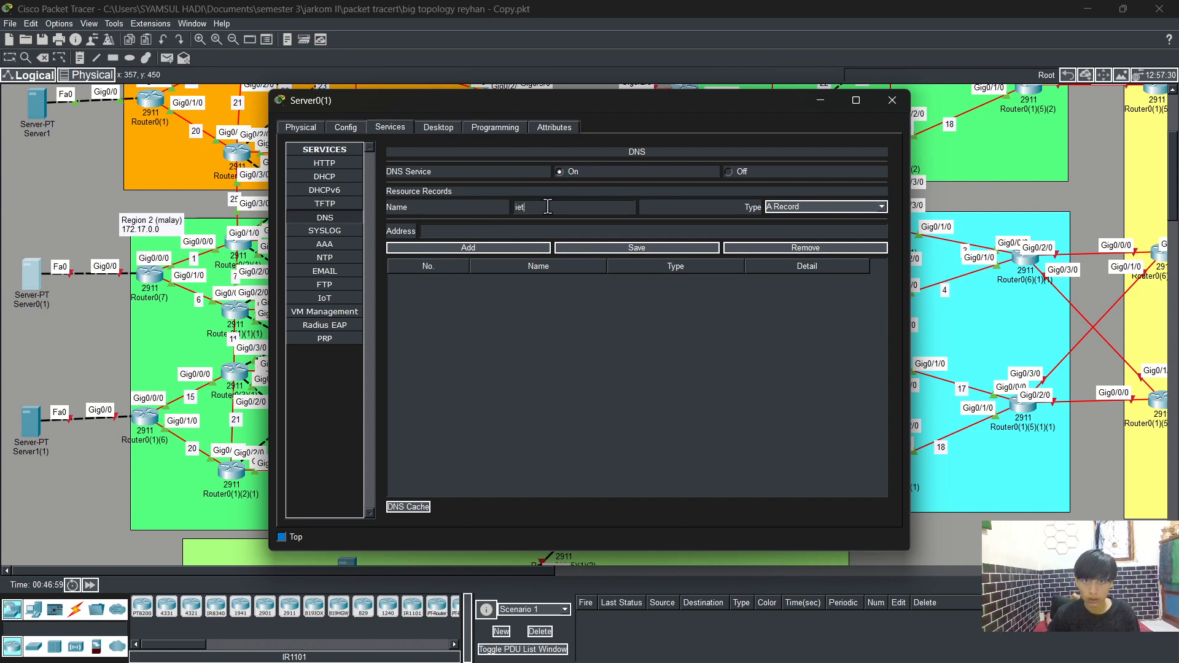
pyautogui.write('t')
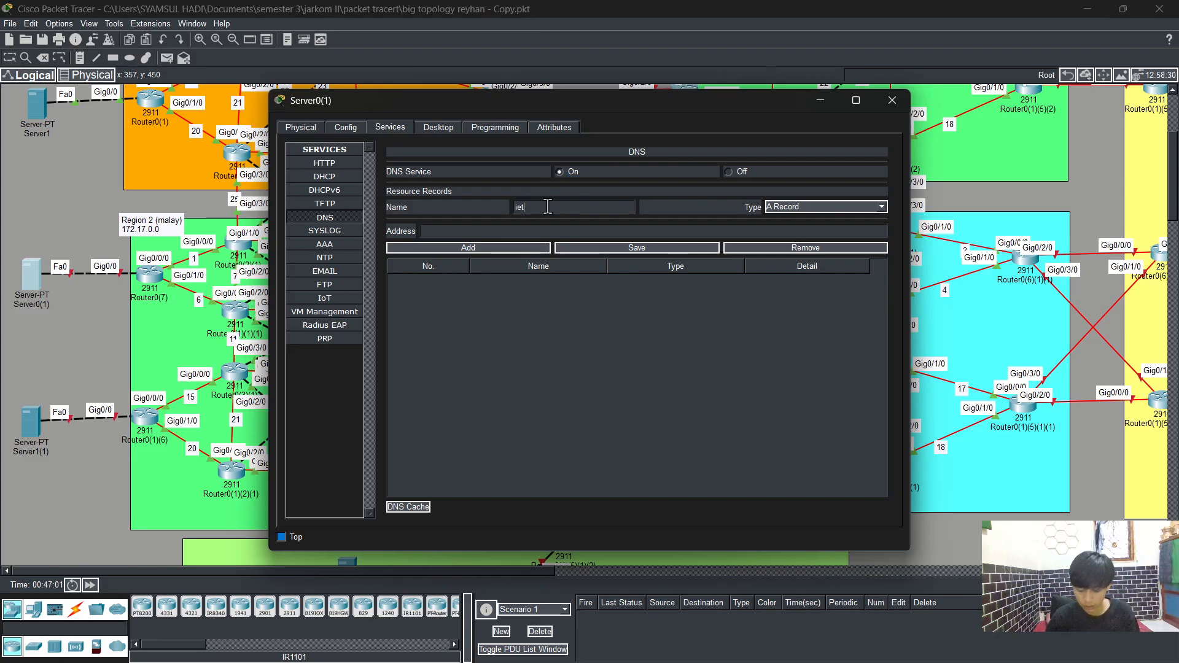
pyautogui.write('.com')
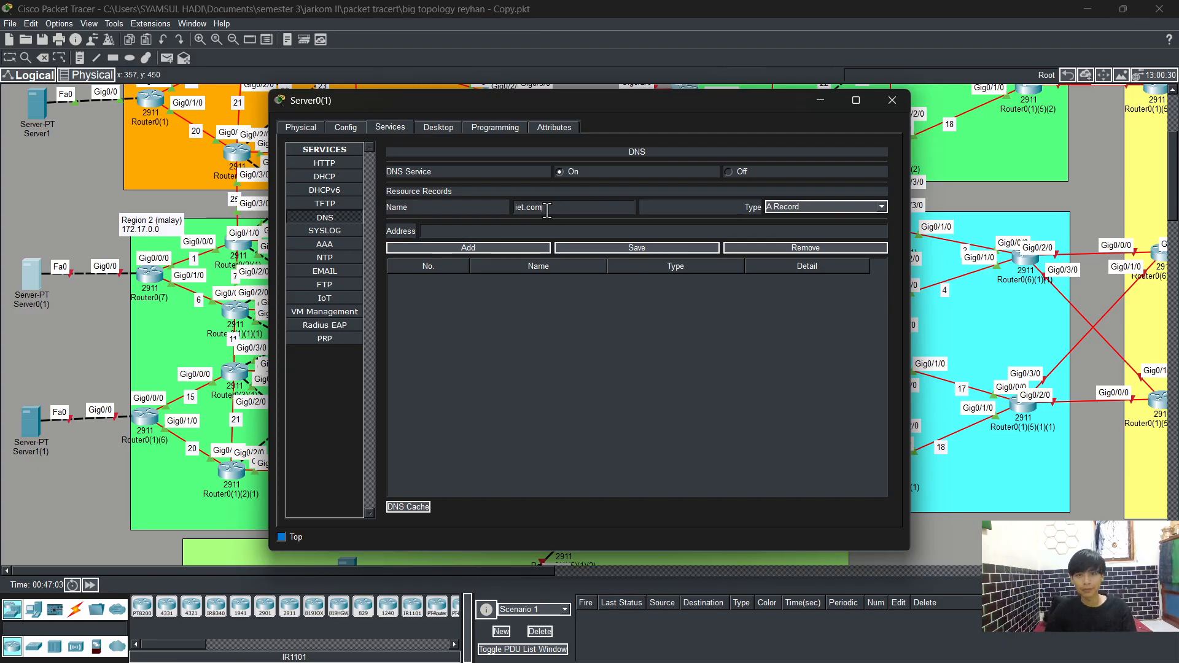
# Step: Enter 172.17.100.2 as the A record address and close the server window
pyautogui.click(483, 233)
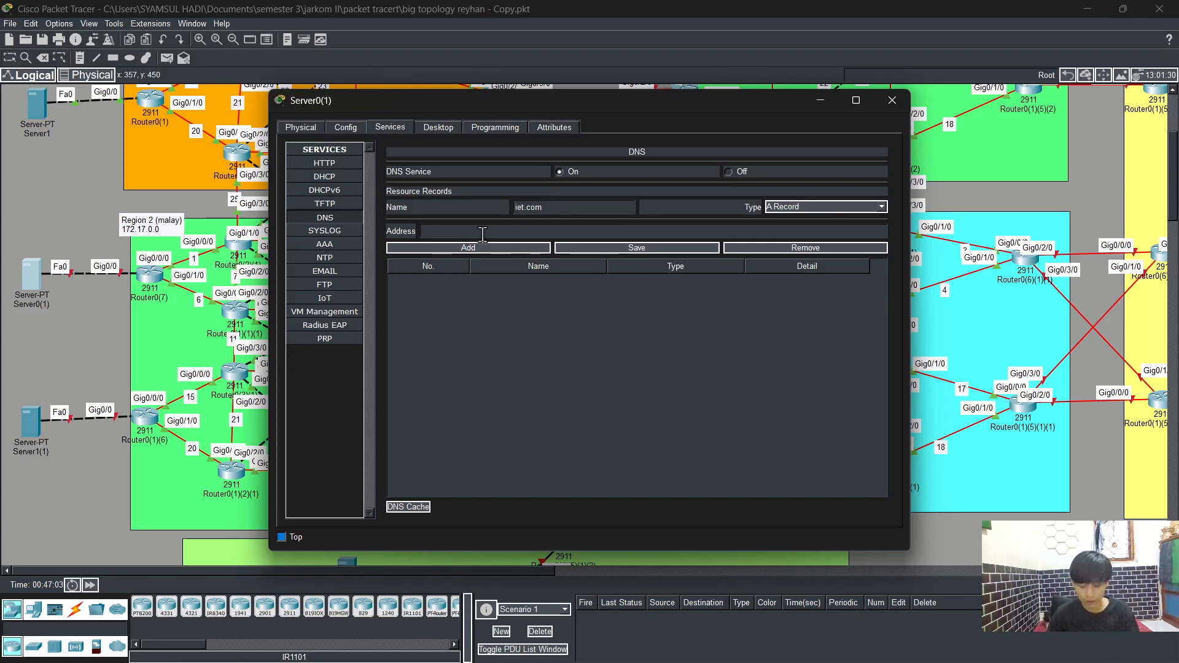
pyautogui.write('172.')
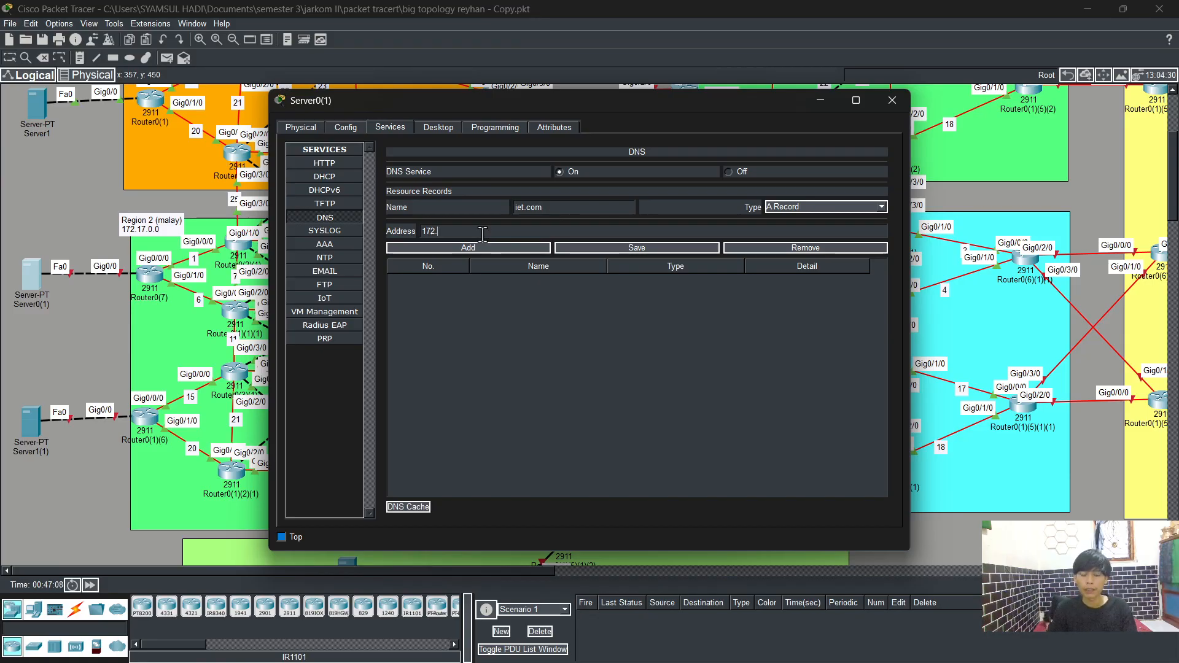
pyautogui.write('17')
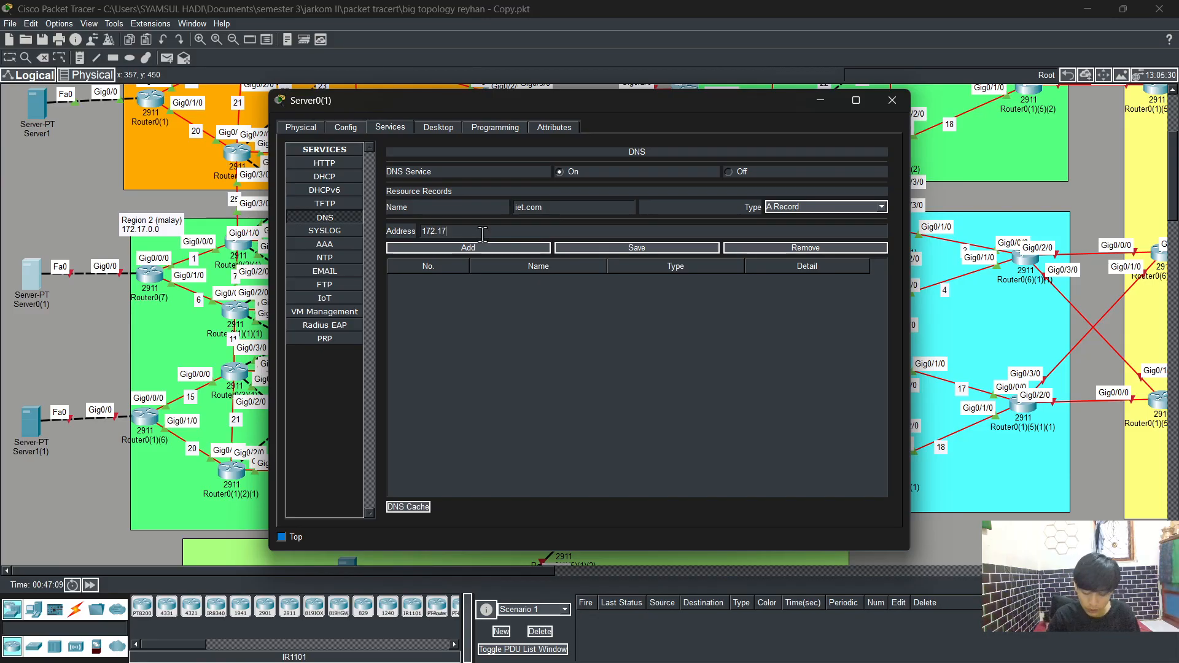
pyautogui.write('.100')
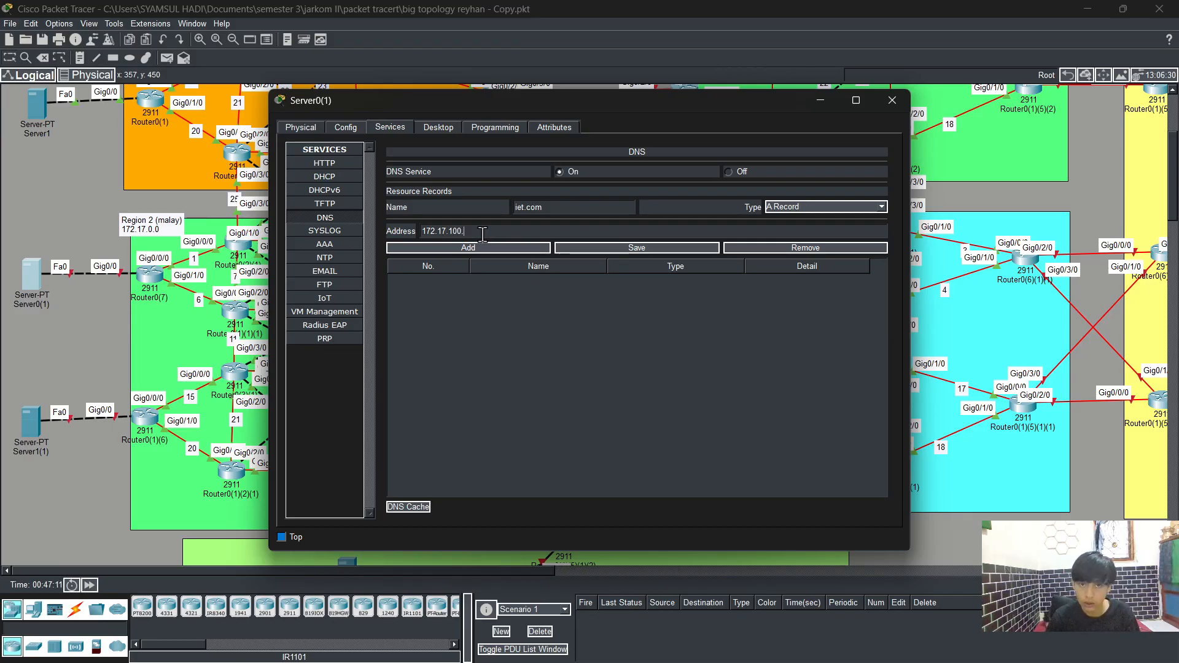
pyautogui.write('.2')
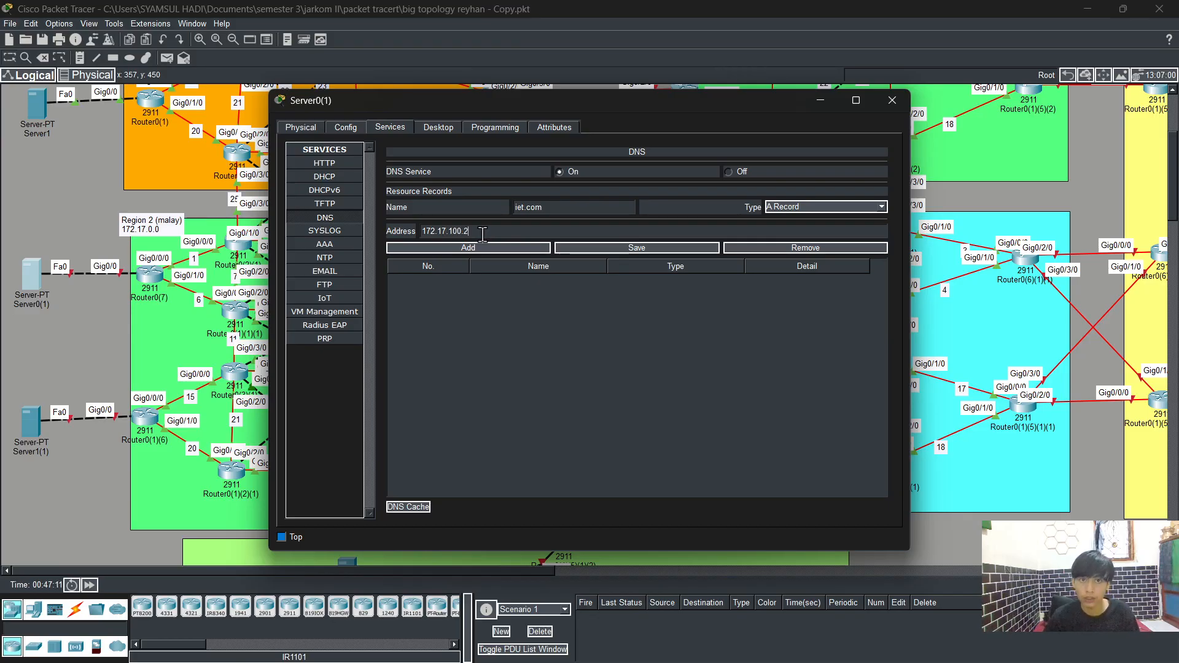
pyautogui.click(888, 97)
# Step: Open Router0(7)'s command line and enter global configuration mode with enable and config t
pyautogui.click(154, 275)
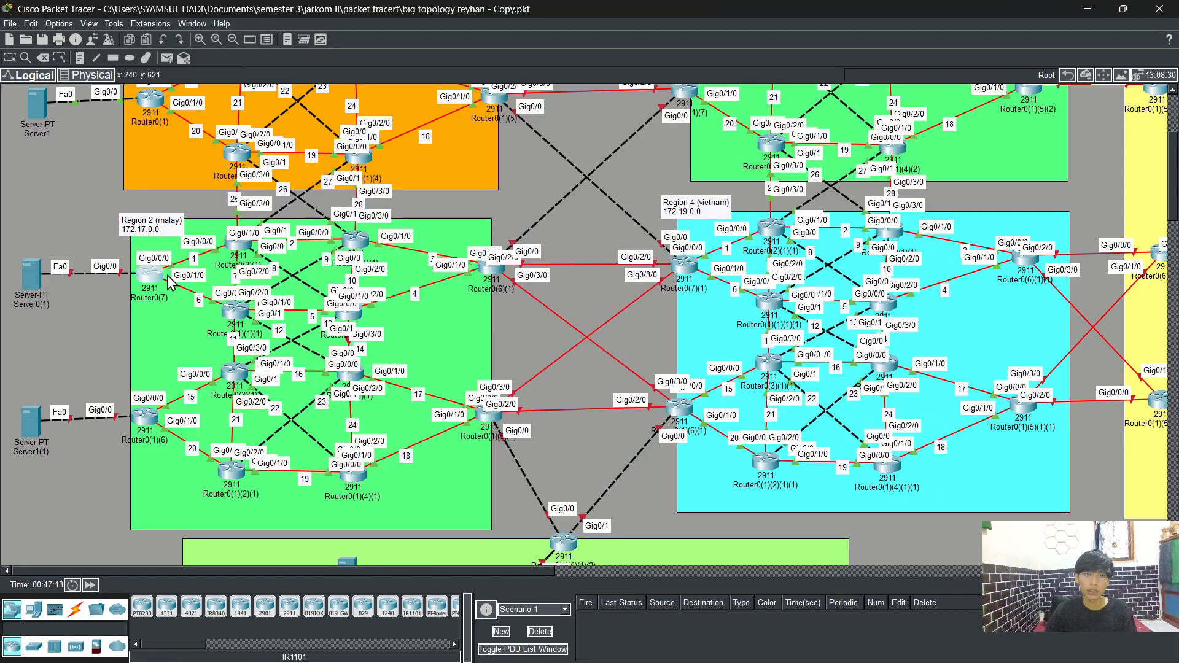
pyautogui.click(382, 127)
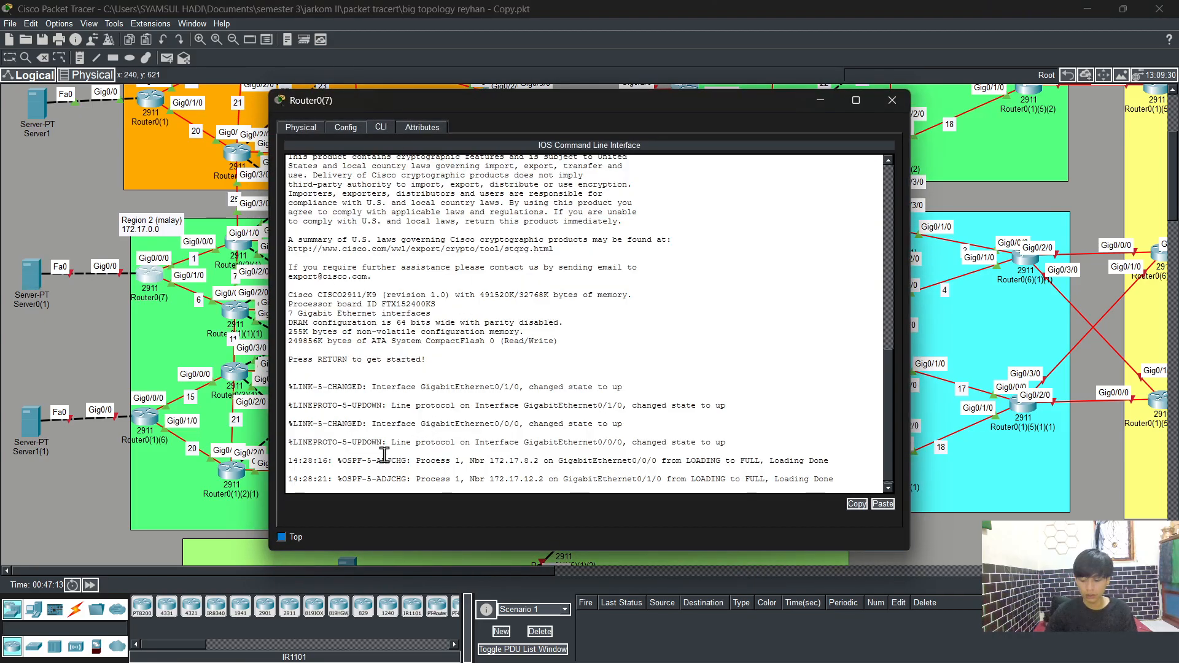
pyautogui.write('en')
pyautogui.press('Tab')
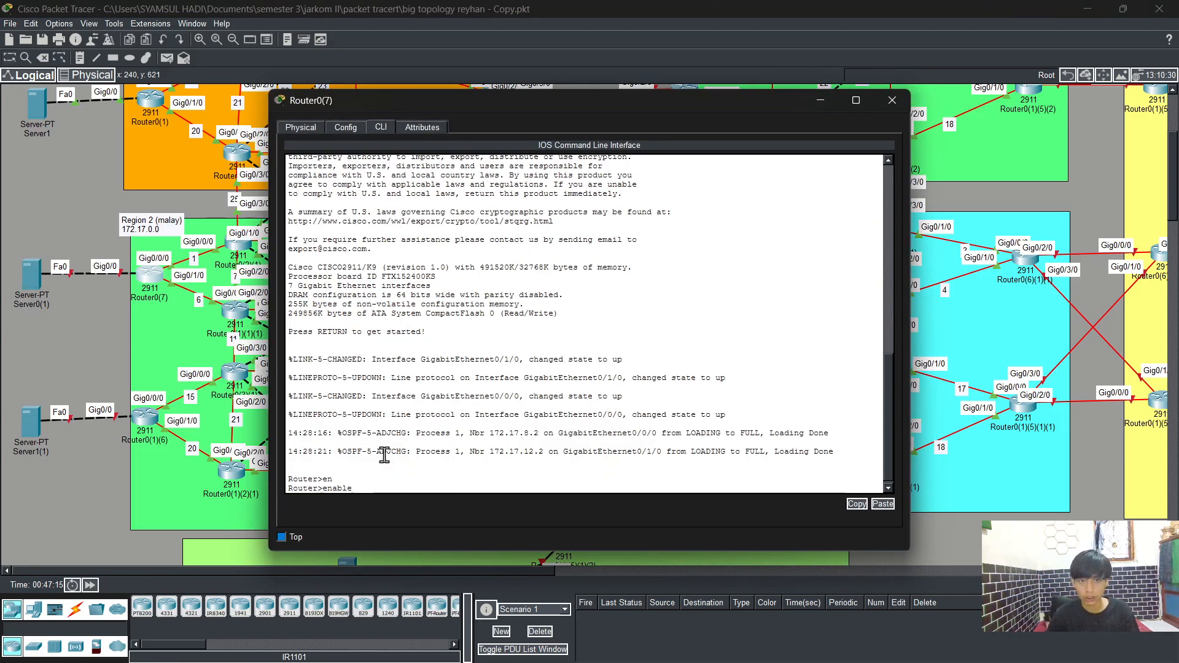
pyautogui.press('Return')
pyautogui.write('config t')
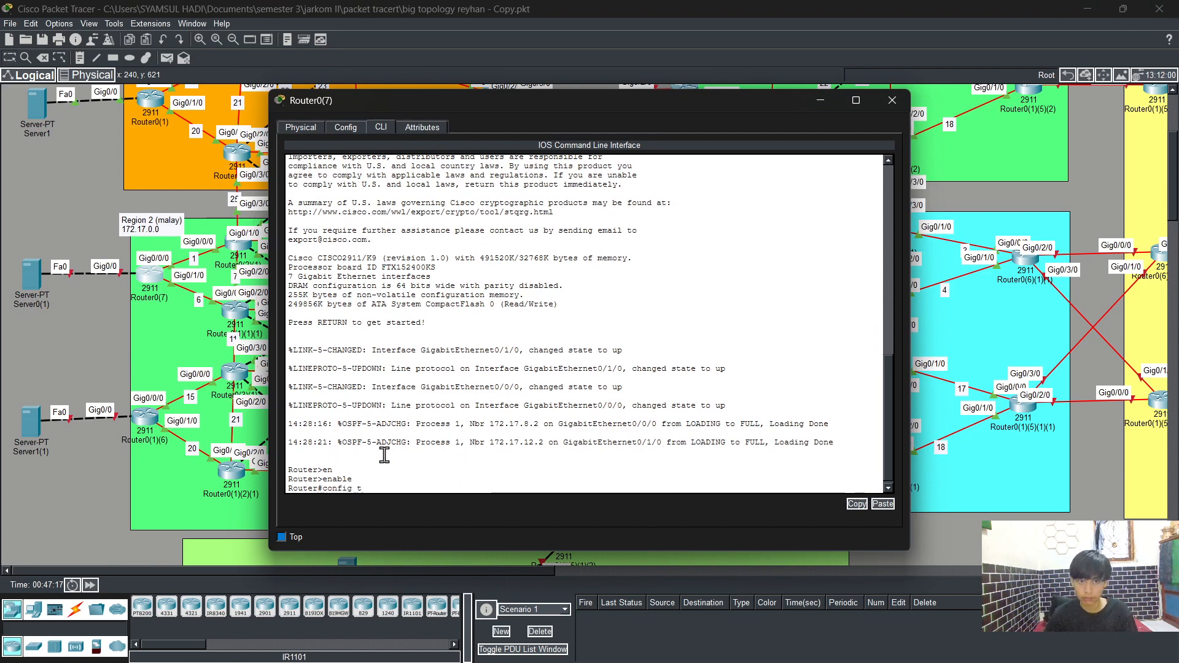
pyautogui.press('Return')
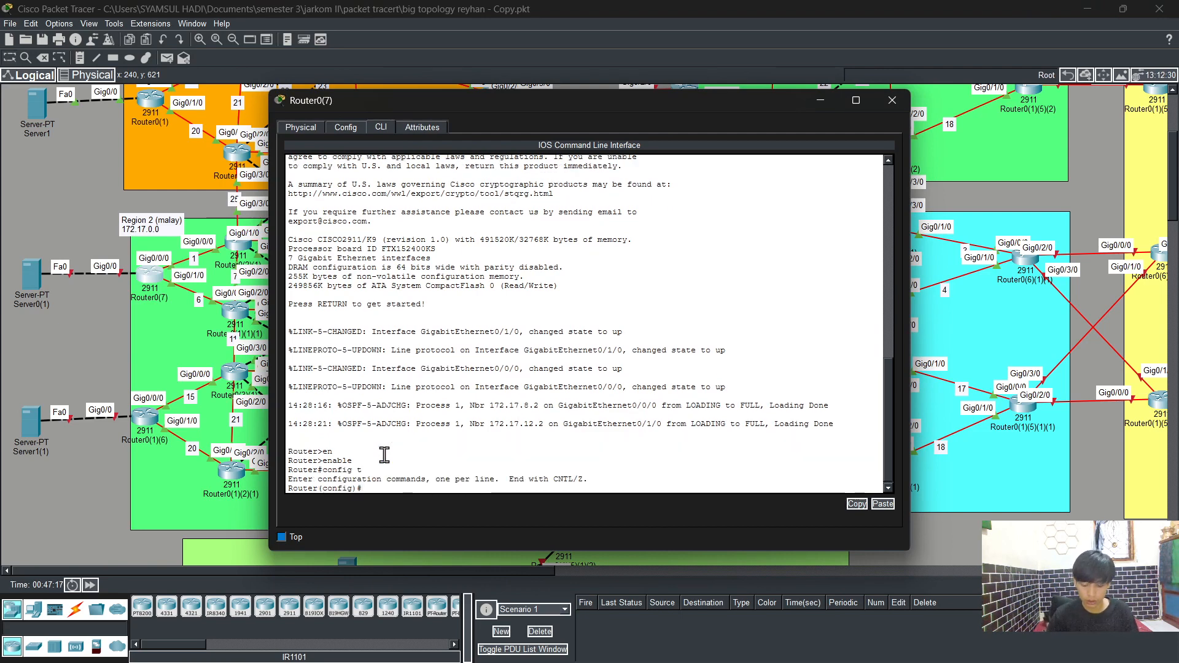
# Step: Assign IP address 172.17.100.3 with mask 255.255.255.0 to interface g0/0
pyautogui.write('int')
pyautogui.press('Tab')
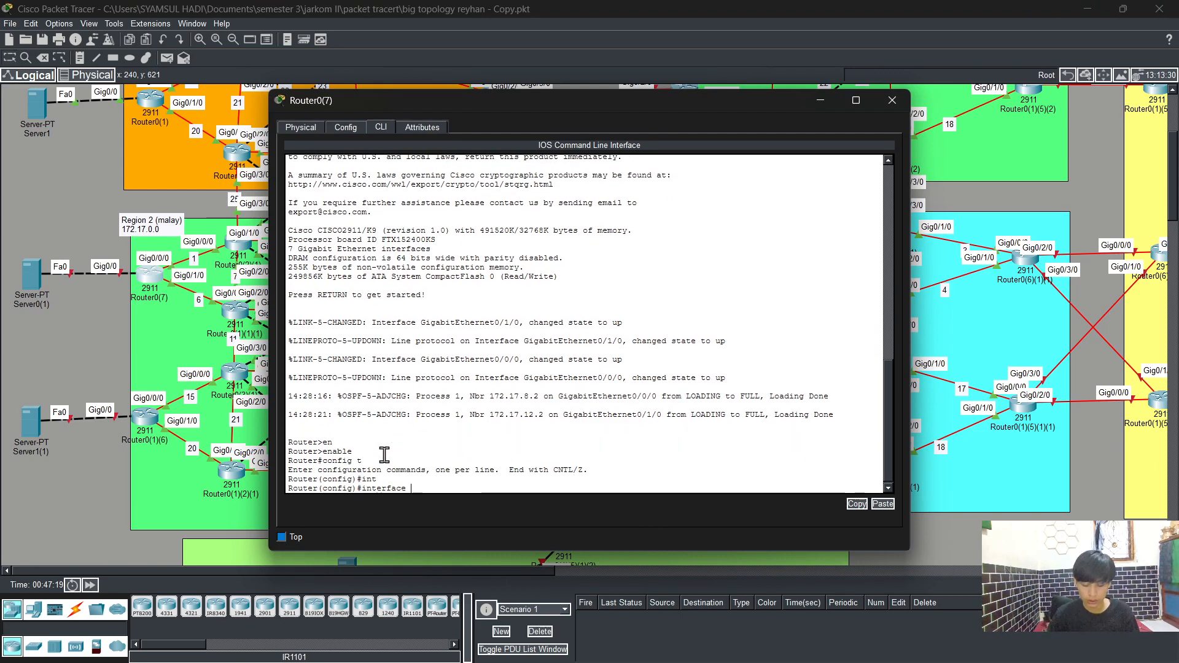
pyautogui.write('g0/0')
pyautogui.press('Return')
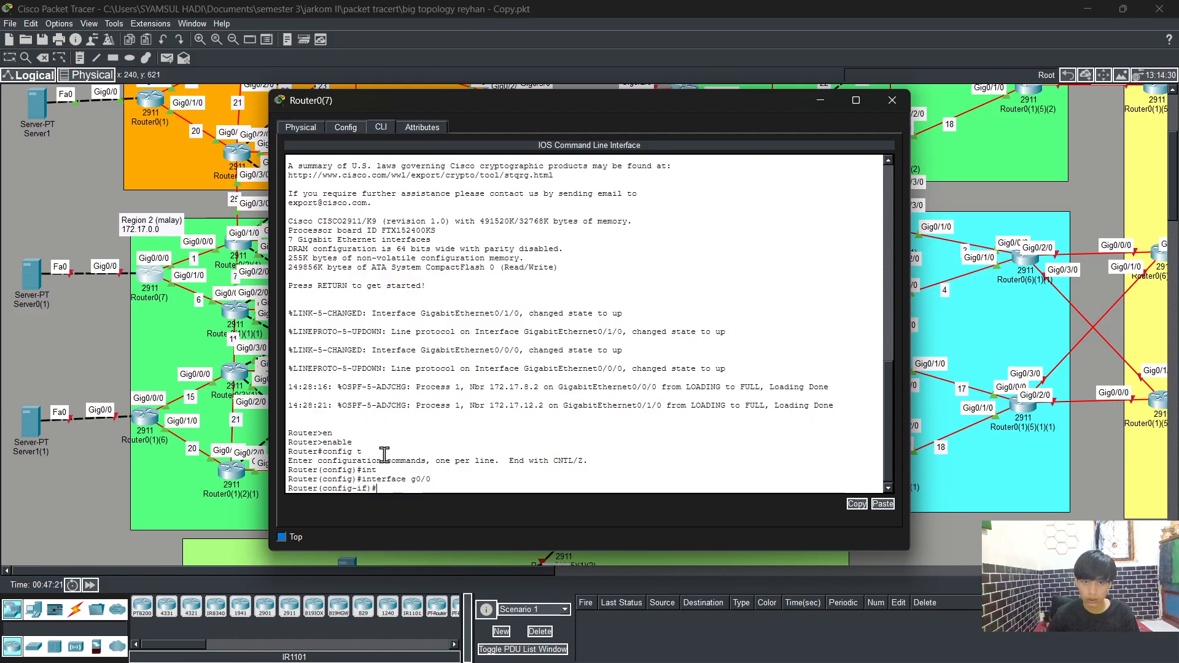
pyautogui.write('ip ad')
pyautogui.press('Tab')
pyautogui.write('172.')
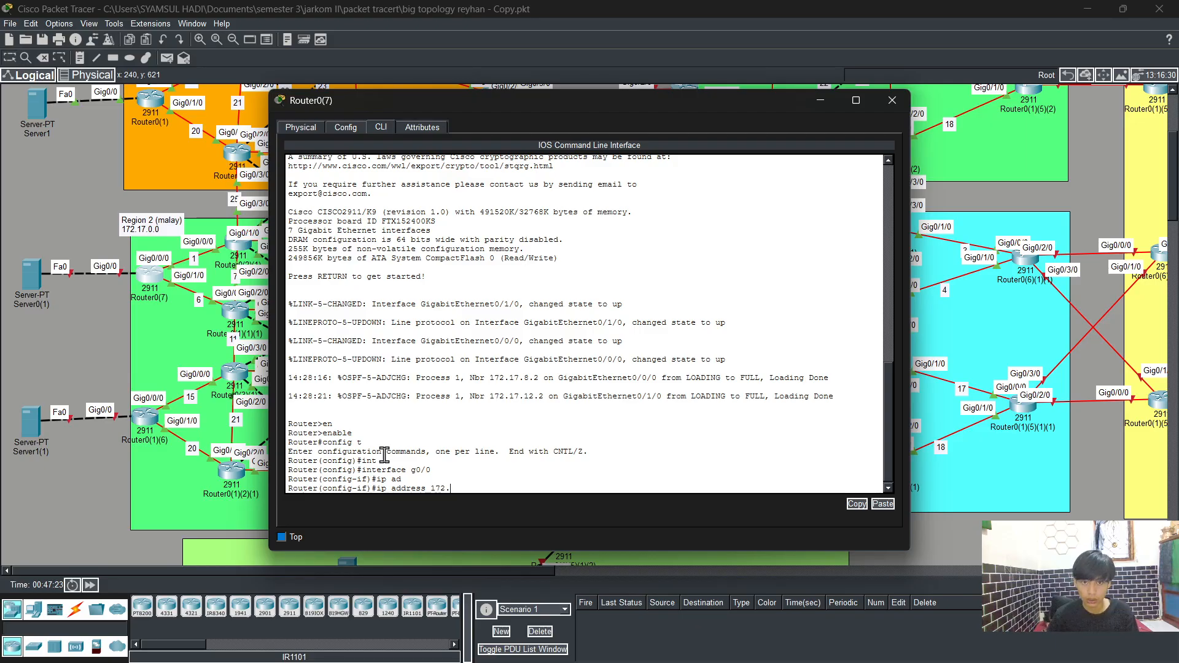
pyautogui.write('17.100')
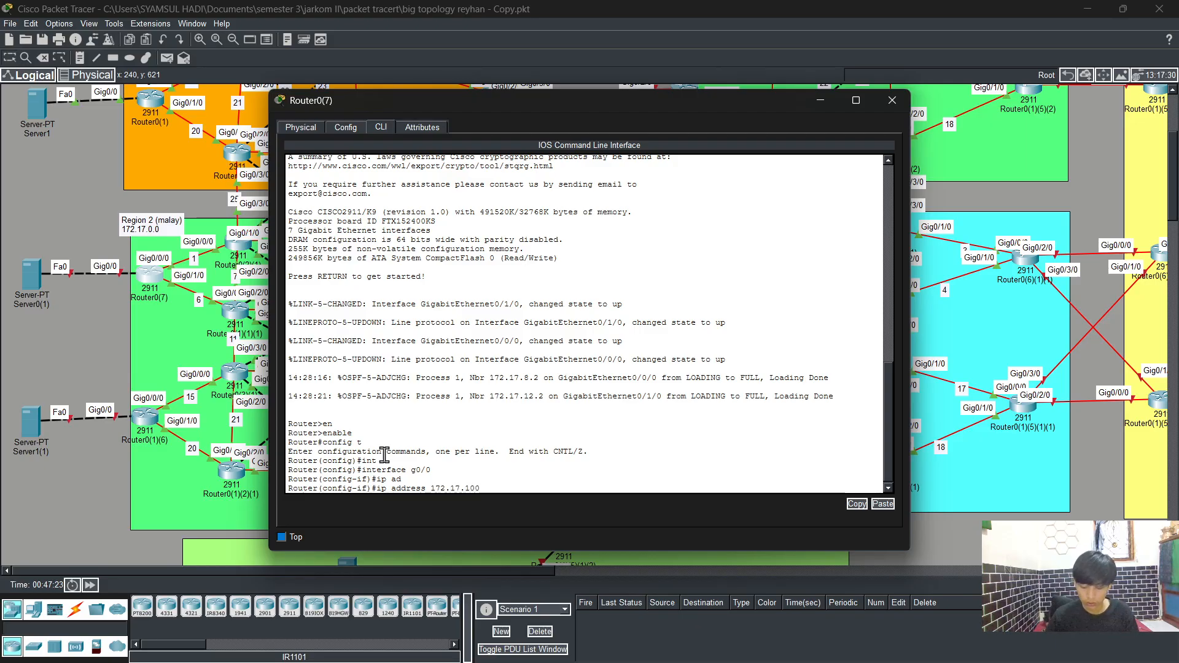
pyautogui.write('.3 255')
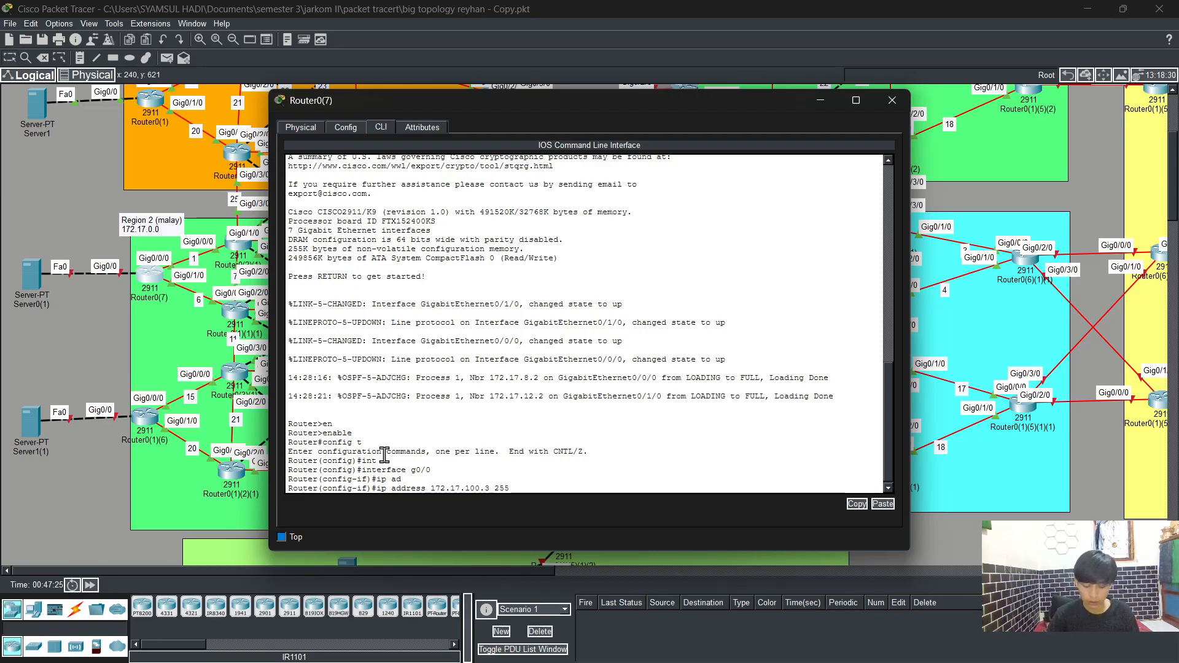
pyautogui.write('.255')
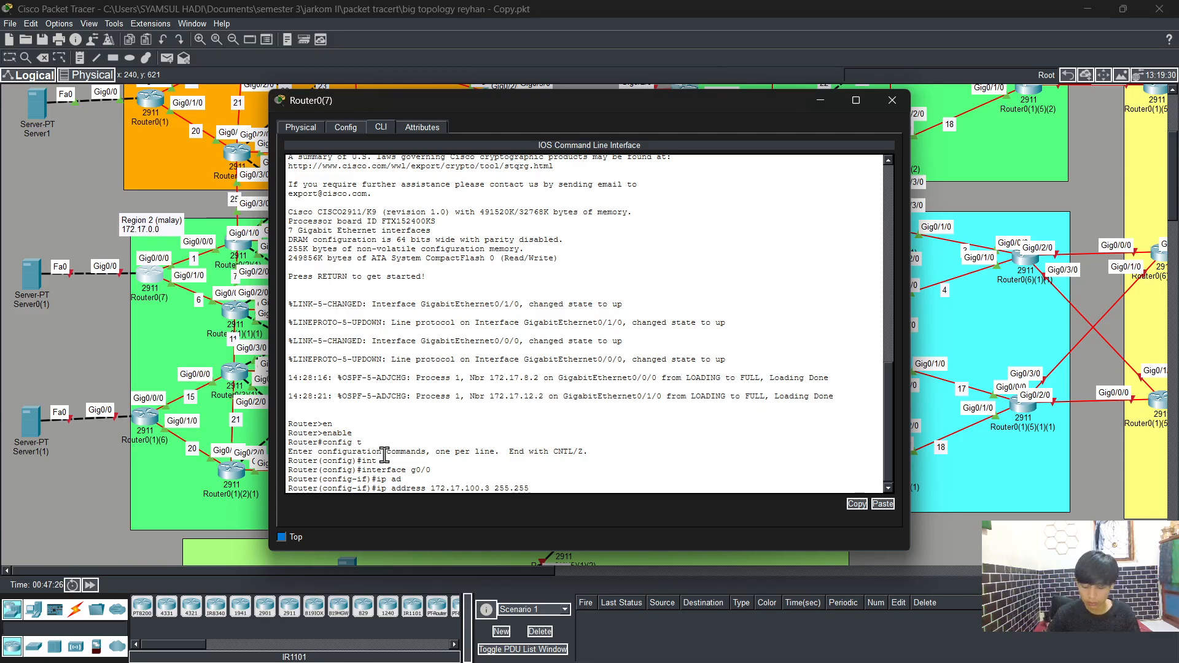
pyautogui.write('.255.0')
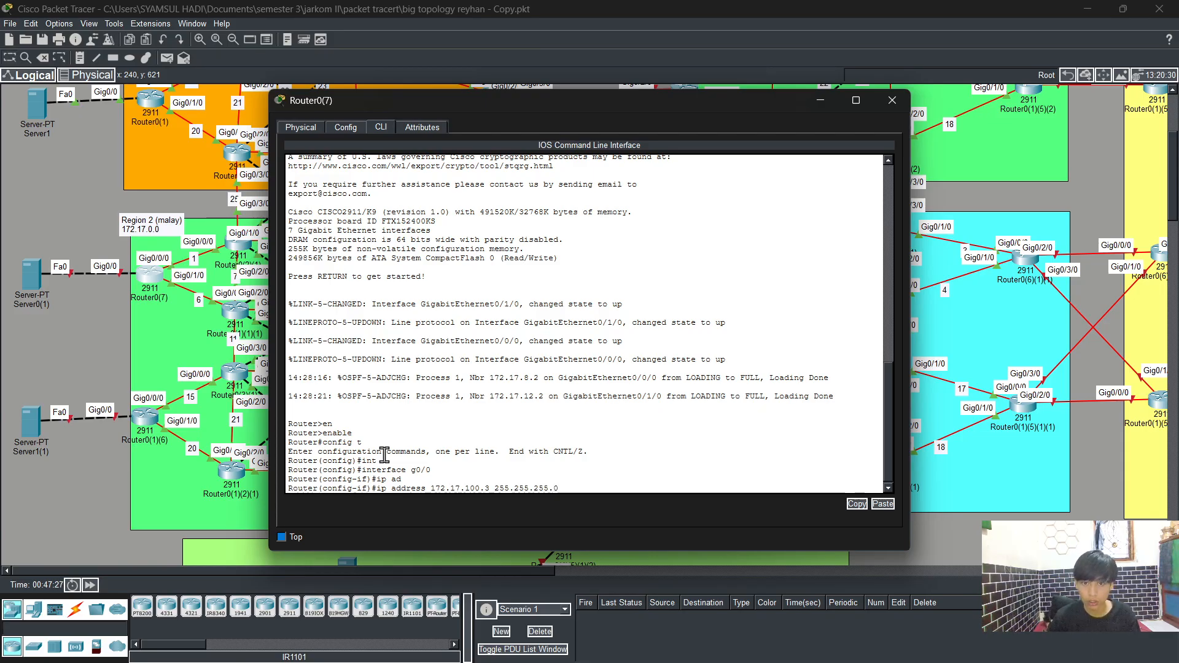
# Step: Bring interface g0/0 up with no shutdown and exit interface configuration
pyautogui.press('Return')
pyautogui.write('no s')
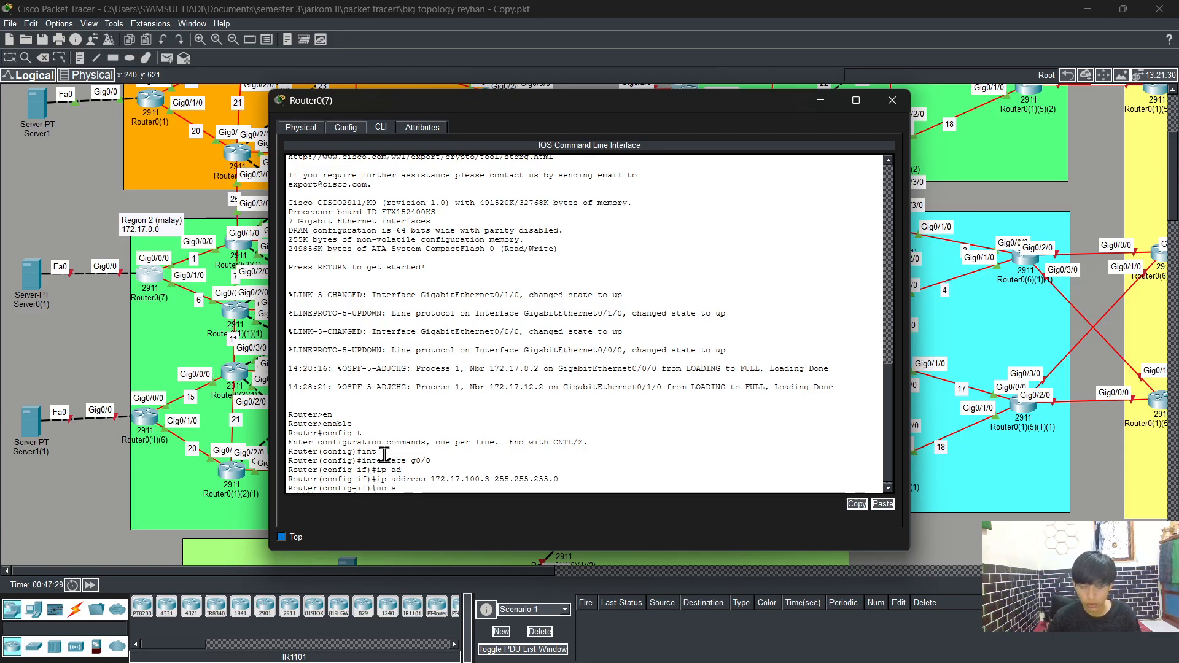
pyautogui.write('h')
pyautogui.press('Tab')
pyautogui.press('Return')
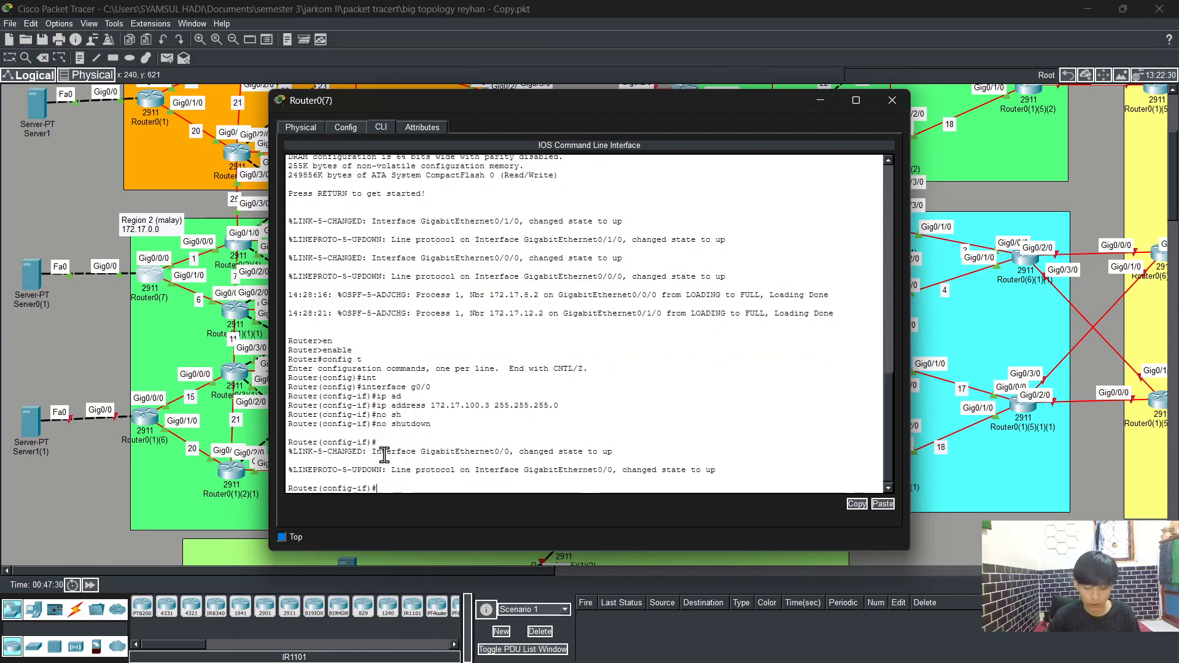
pyautogui.write('exit')
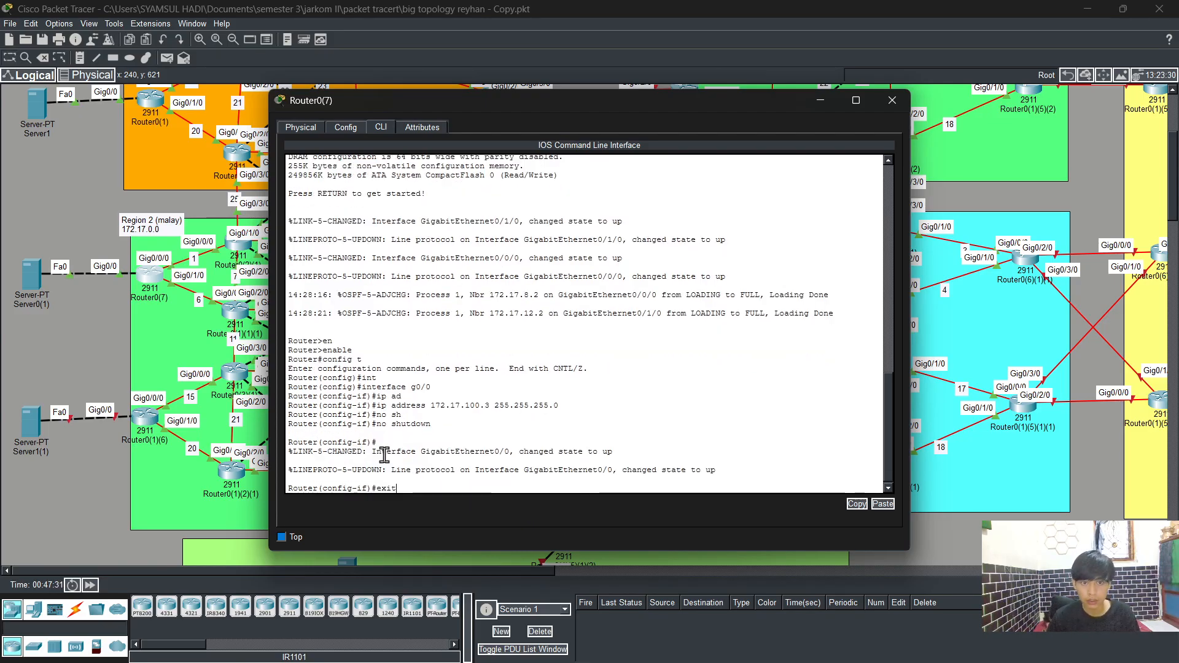
pyautogui.press('Return')
# Step: Start OSPF process 1 on Router0(7) and enable log-adjacency-changes
pyautogui.write('rout')
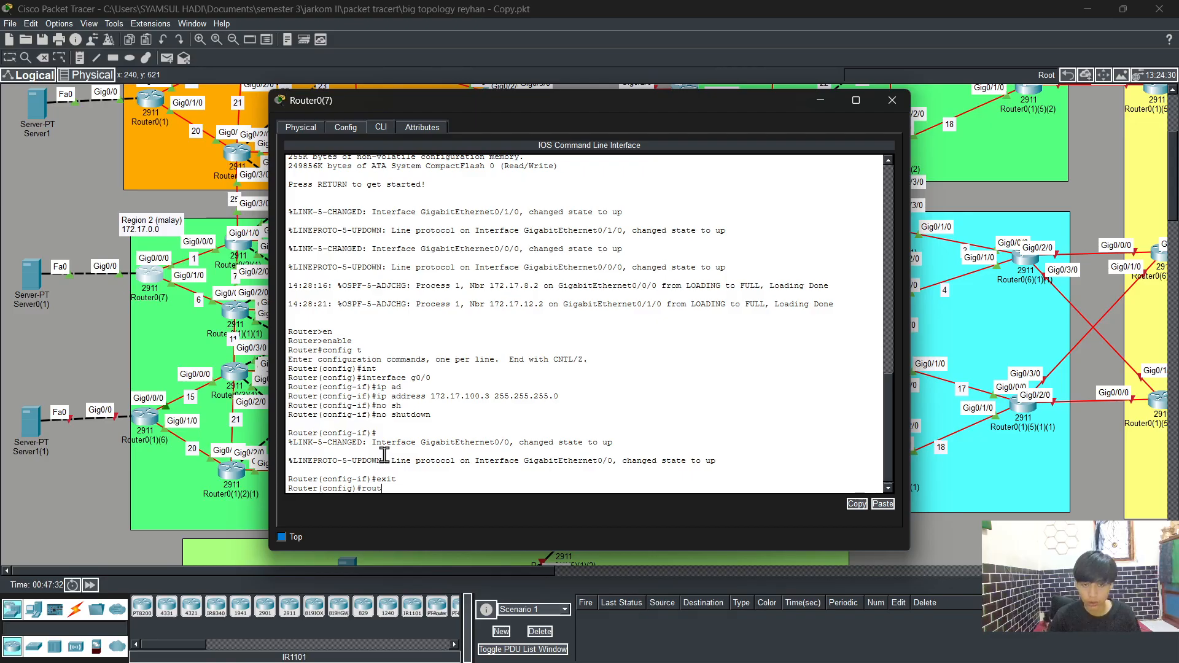
pyautogui.press('Tab')
pyautogui.write('os')
pyautogui.press('Tab')
pyautogui.write('1')
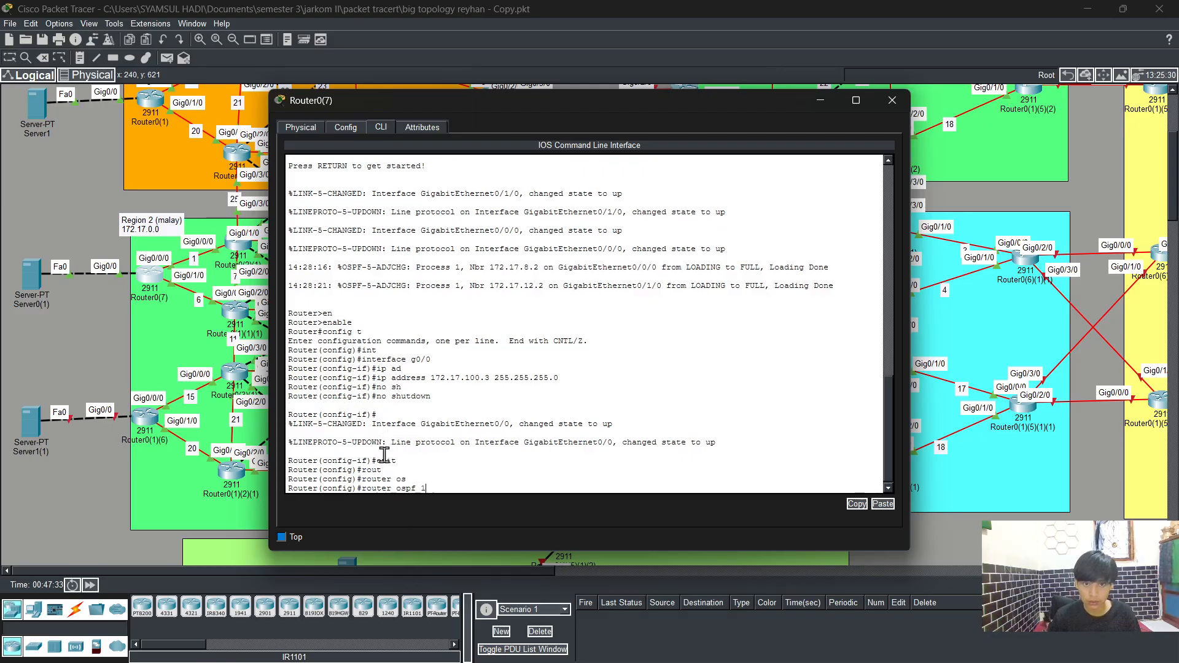
pyautogui.press('Return')
pyautogui.write('log')
pyautogui.press('Tab')
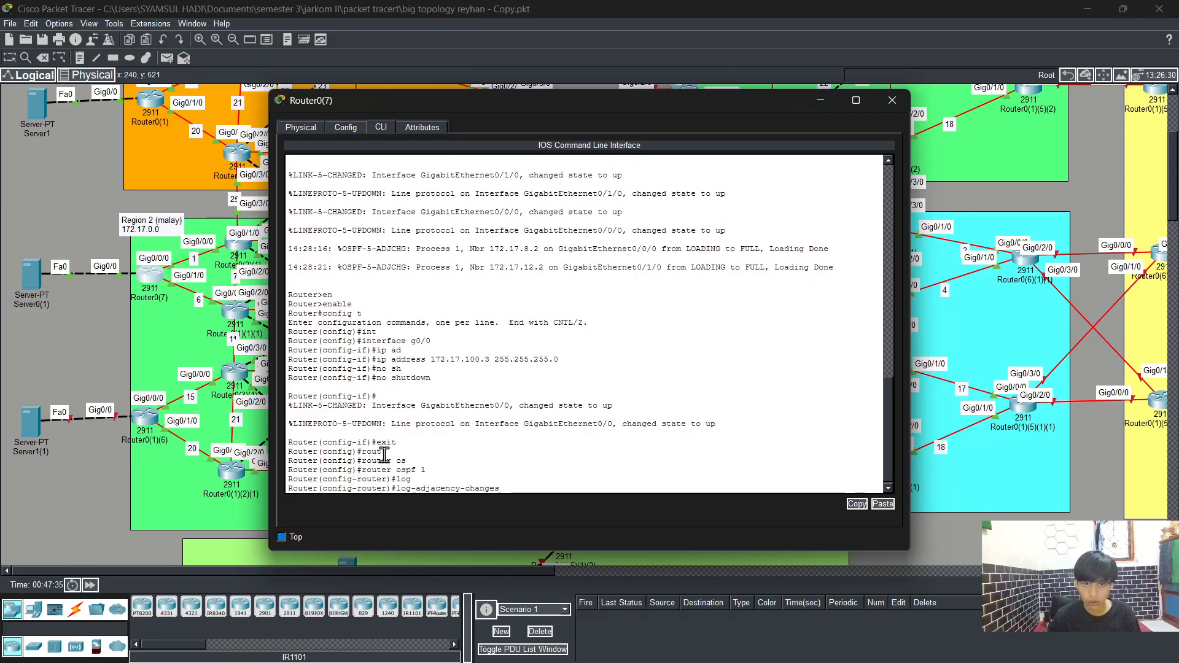
pyautogui.press('Return')
# Step: Advertise network 172.17.100.0 with wildcard 0.0.0.255 in OSPF area 0
pyautogui.write('net')
pyautogui.press('Tab')
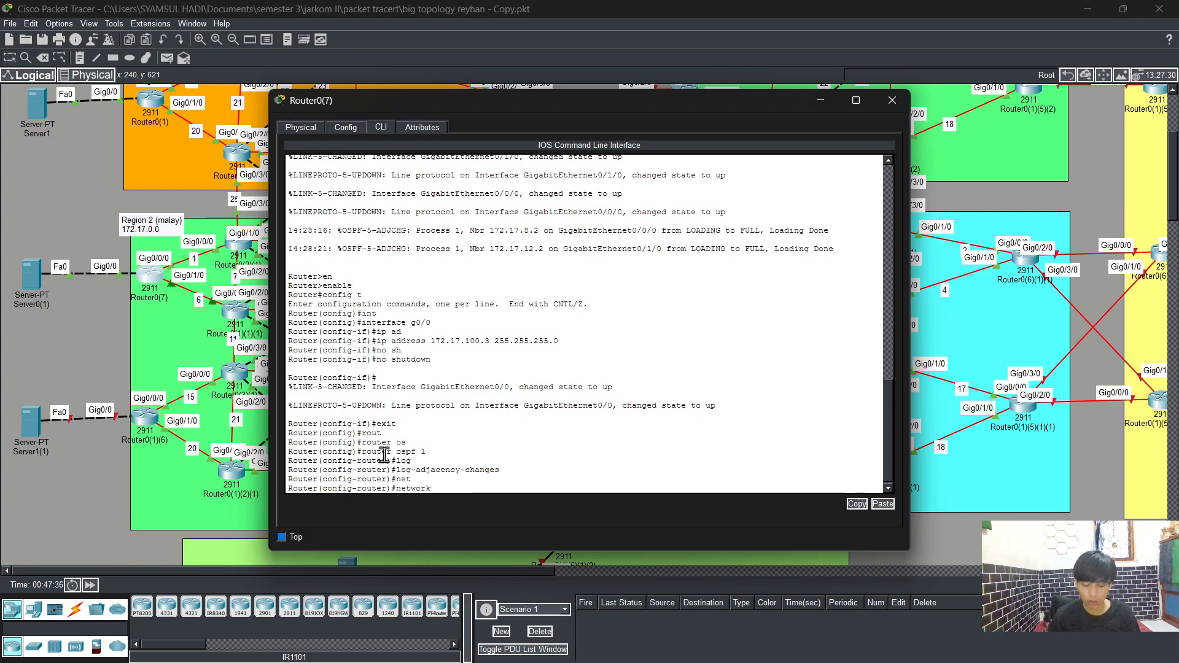
pyautogui.write('172.17.100')
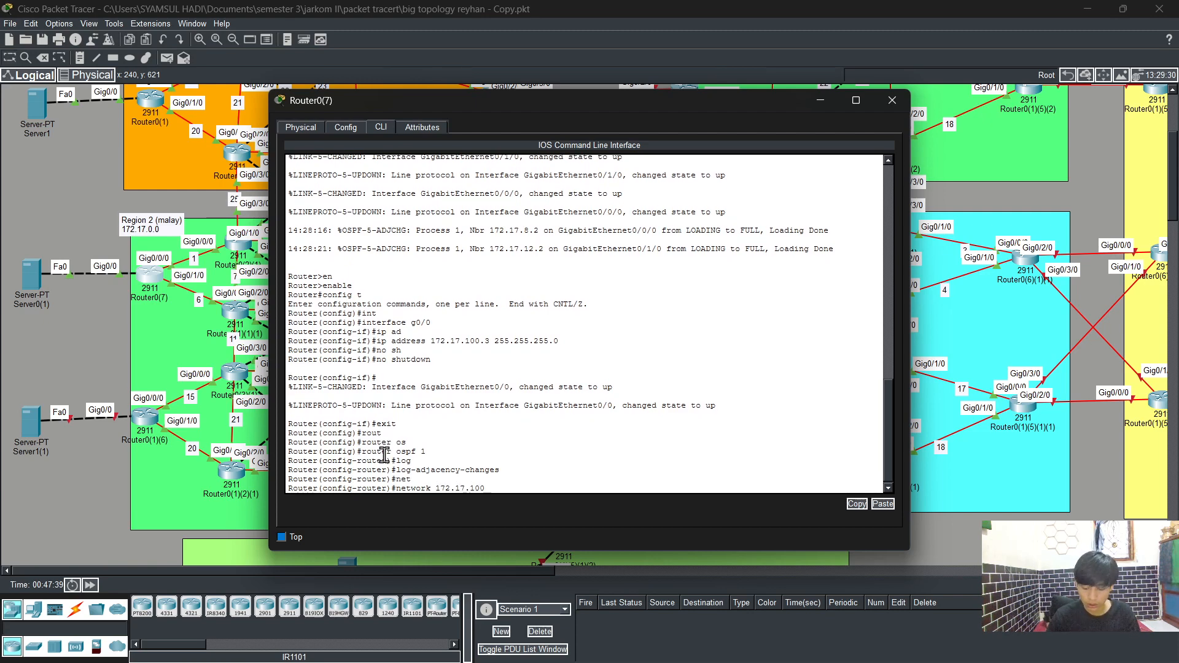
pyautogui.write('.0')
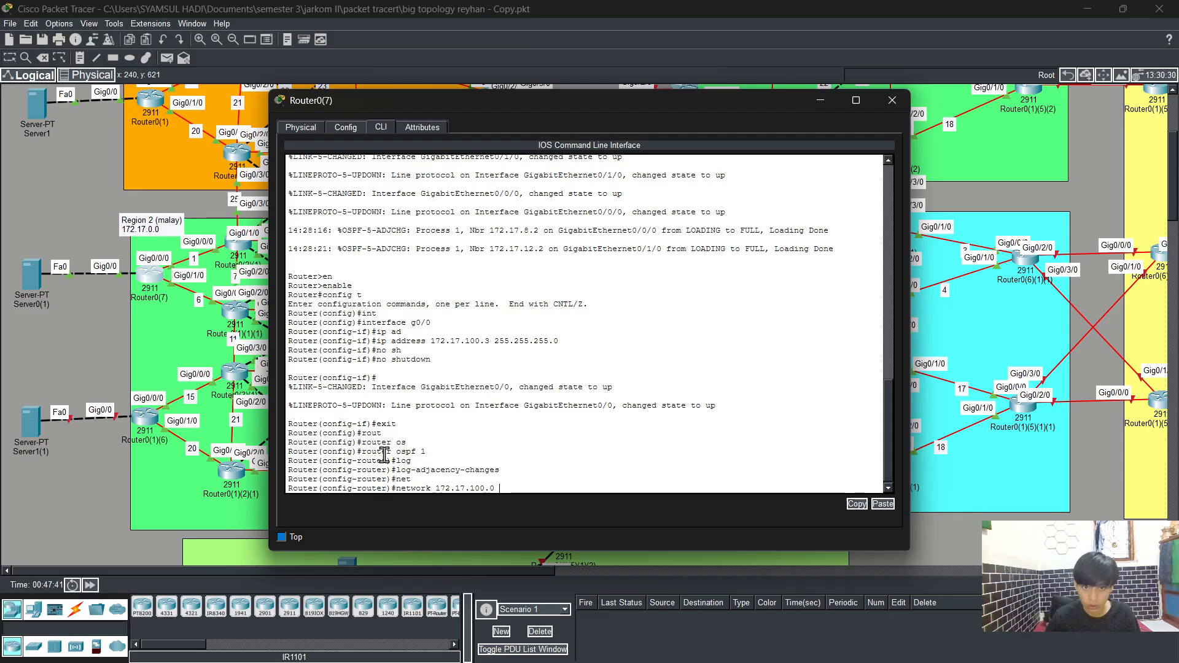
pyautogui.write(' 0.0.0.255 are')
pyautogui.press('Tab')
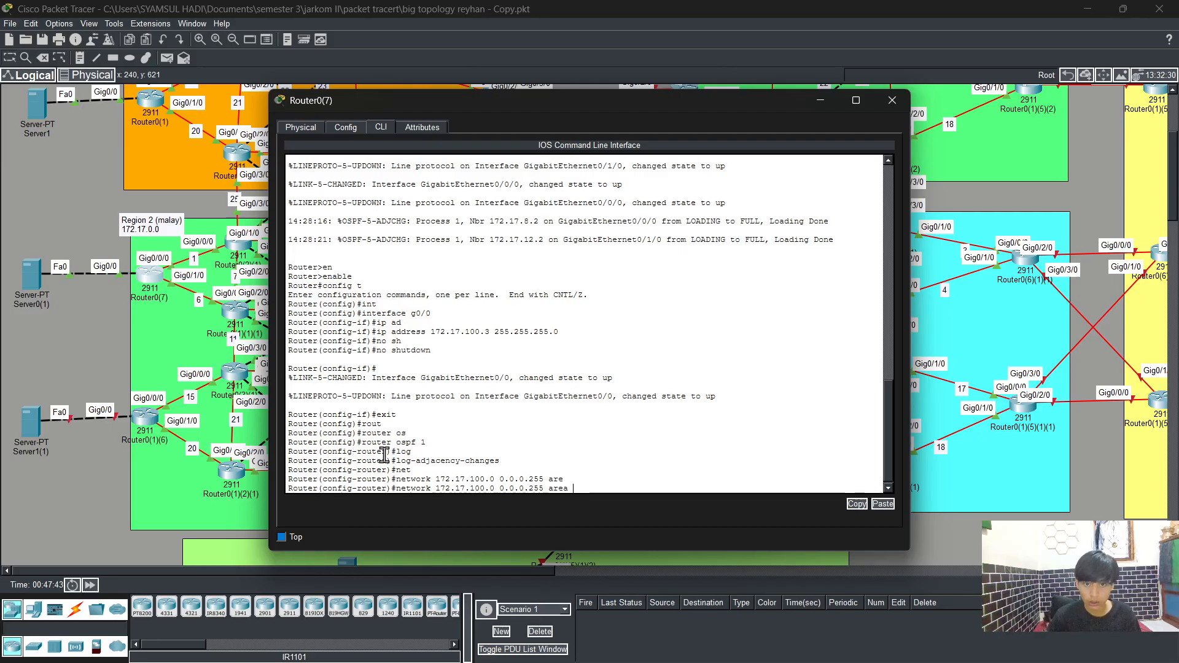
pyautogui.write('0')
pyautogui.press('Return')
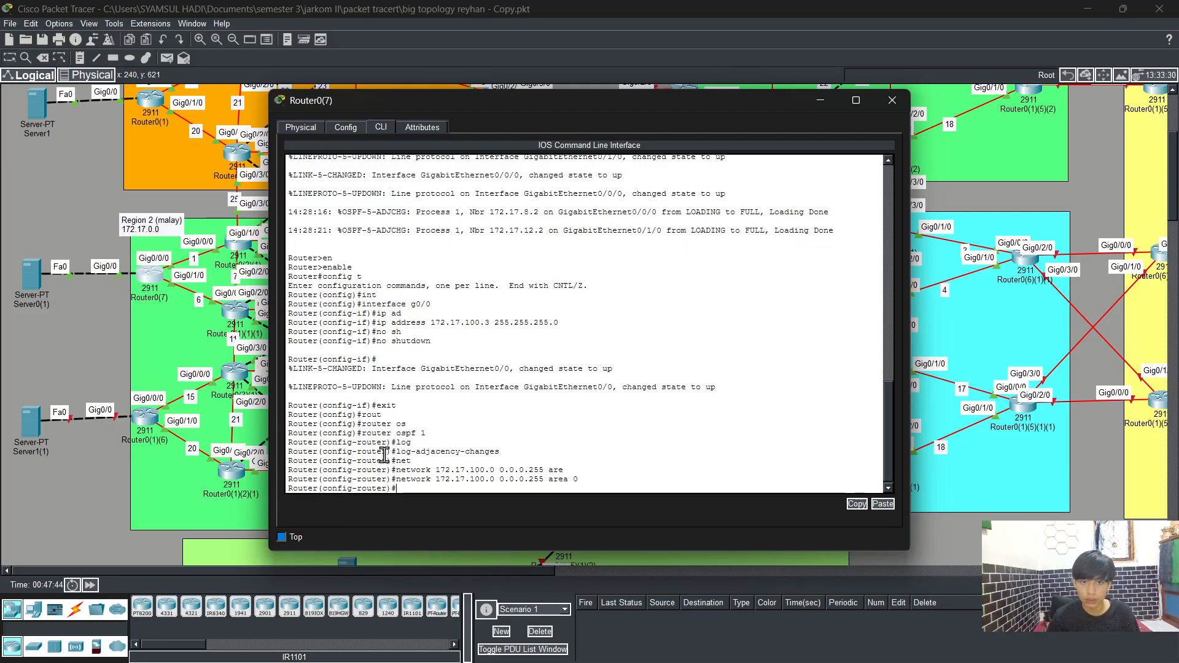
# Step: Exit configuration mode, save the running configuration with wr, and close the router window
pyautogui.write('end')
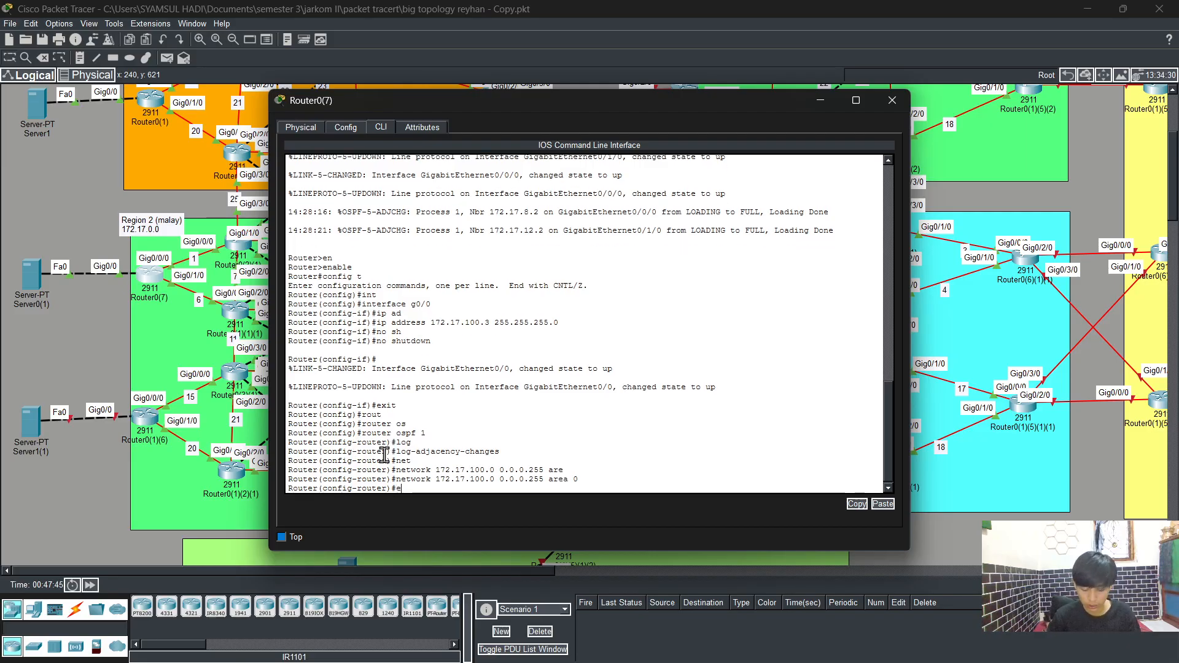
pyautogui.press('Return')
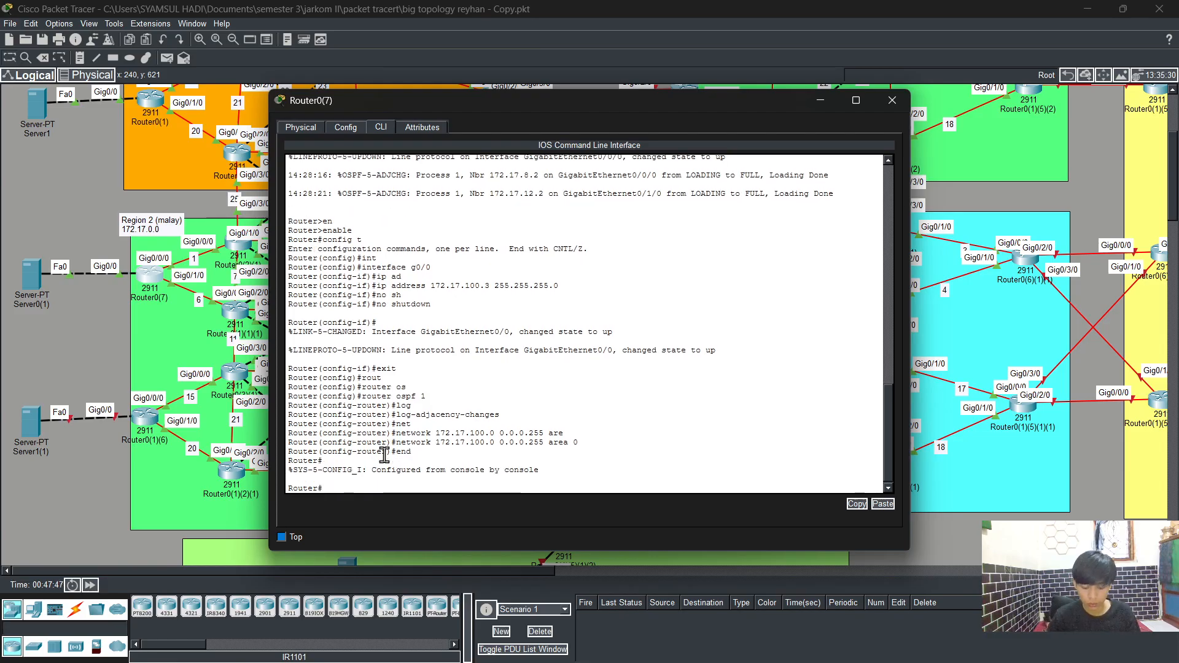
pyautogui.write('wr')
pyautogui.press('Return')
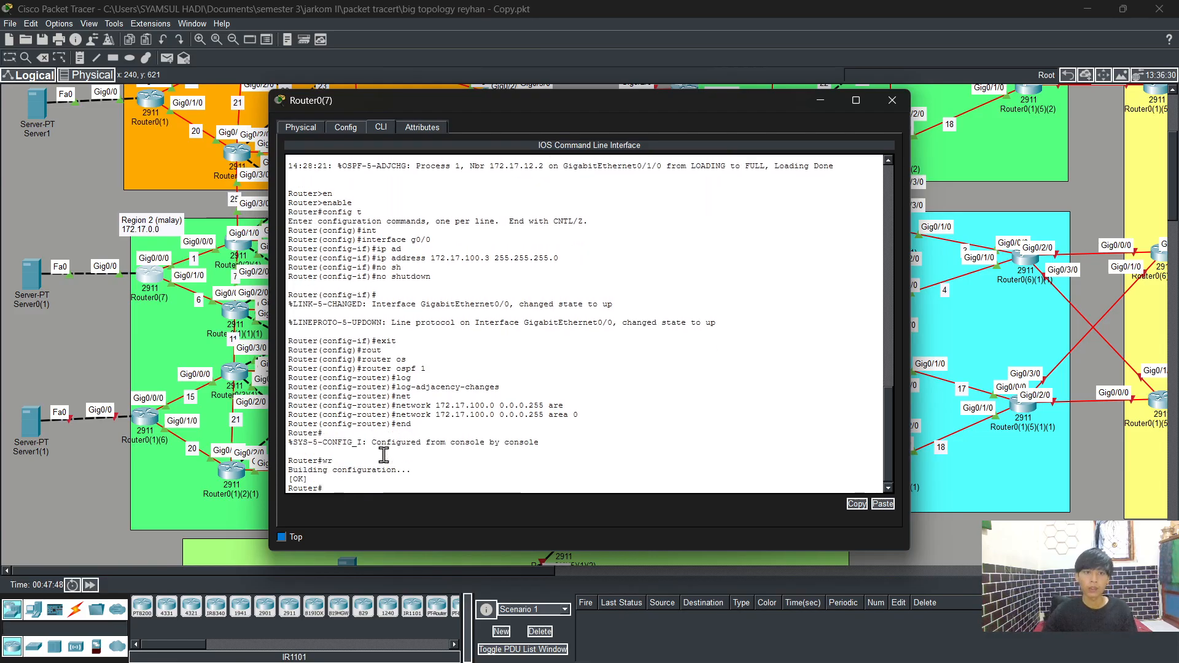
pyautogui.click(891, 100)
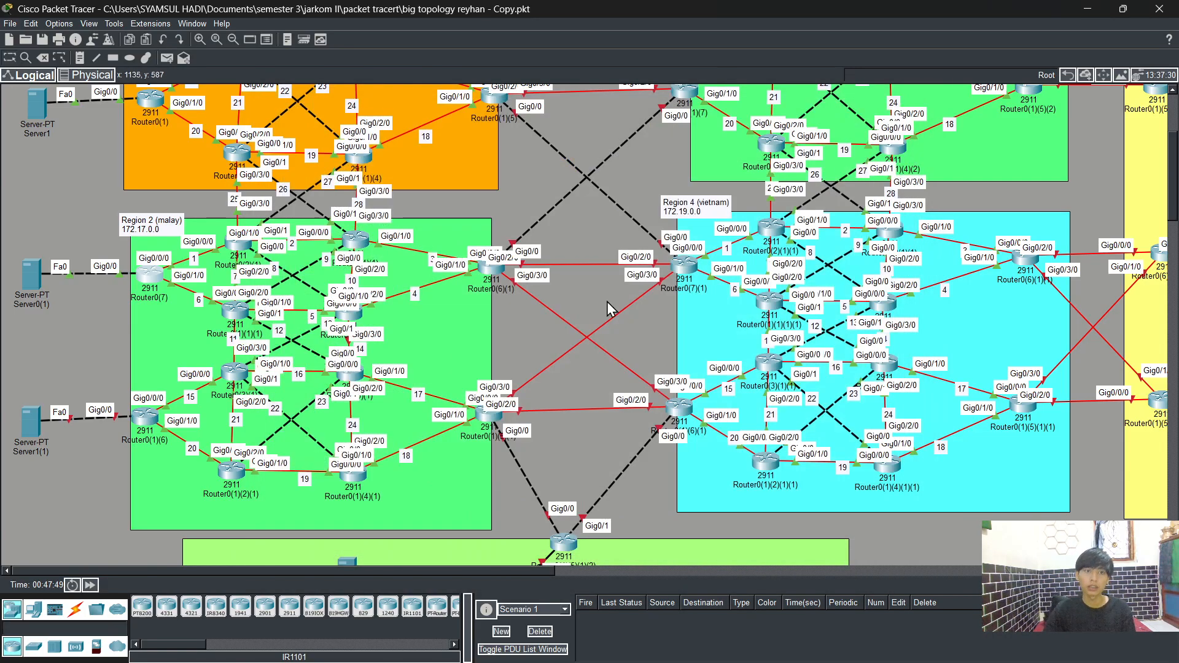
# Step: Open Server1(1)'s IP configuration and set a static IPv4 address of 172.17.200.2
pyautogui.scroll(3, 284, 339)
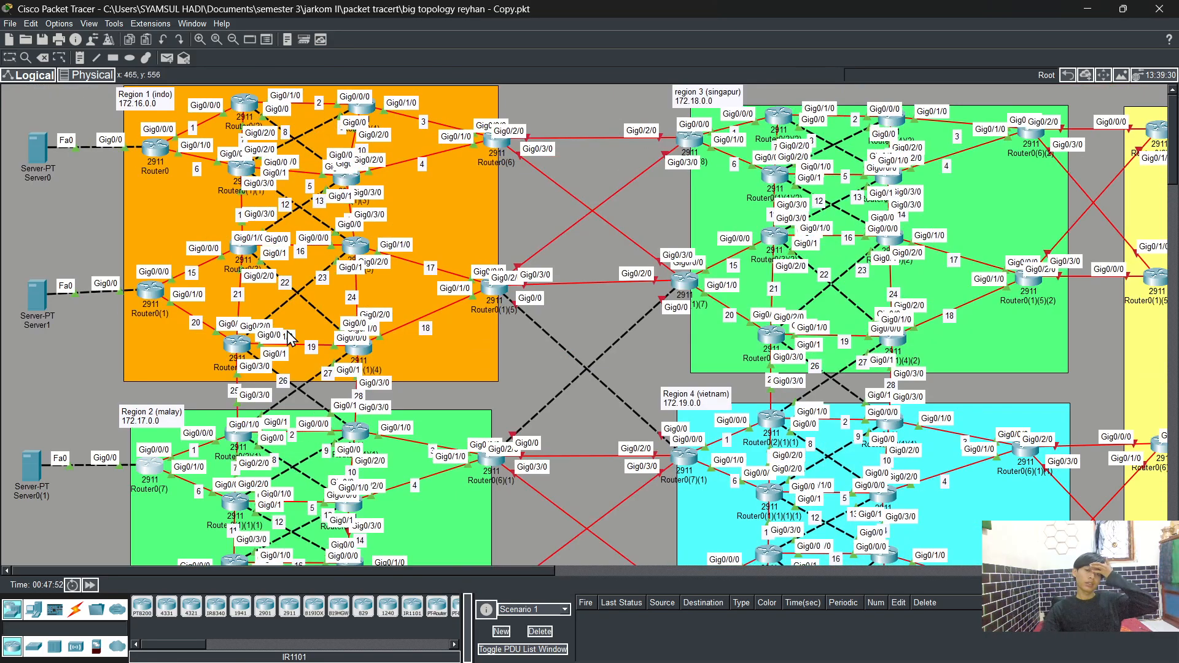
pyautogui.scroll(-3, 288, 335)
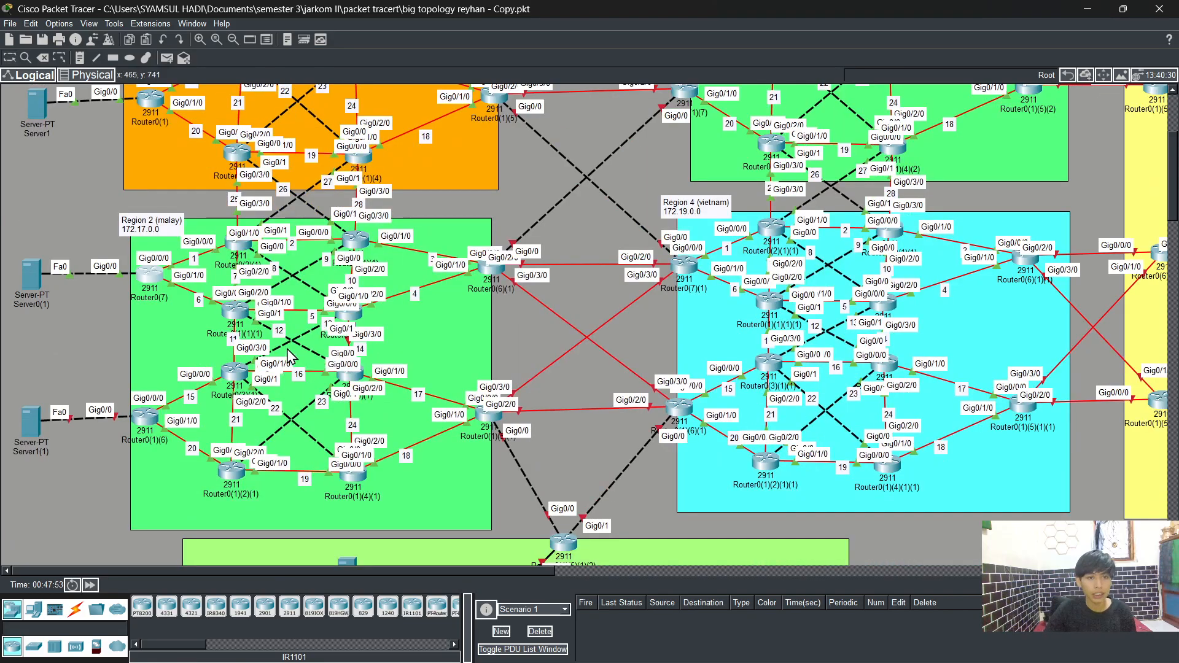
pyautogui.click(35, 428)
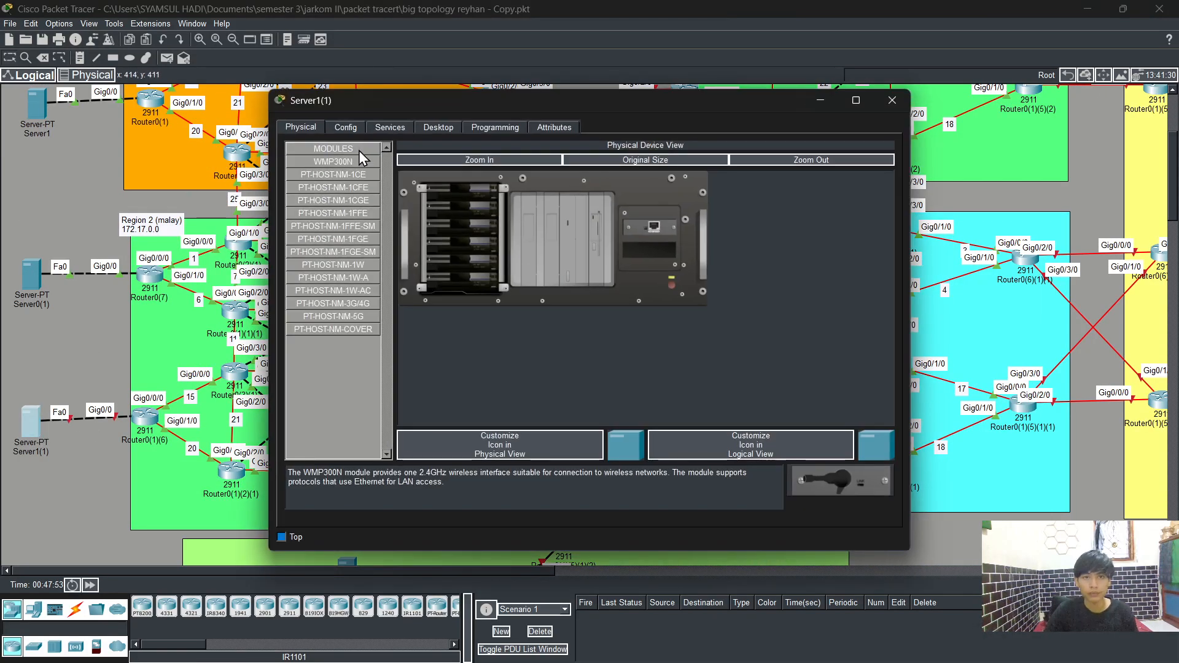
pyautogui.click(455, 126)
pyautogui.click(344, 169)
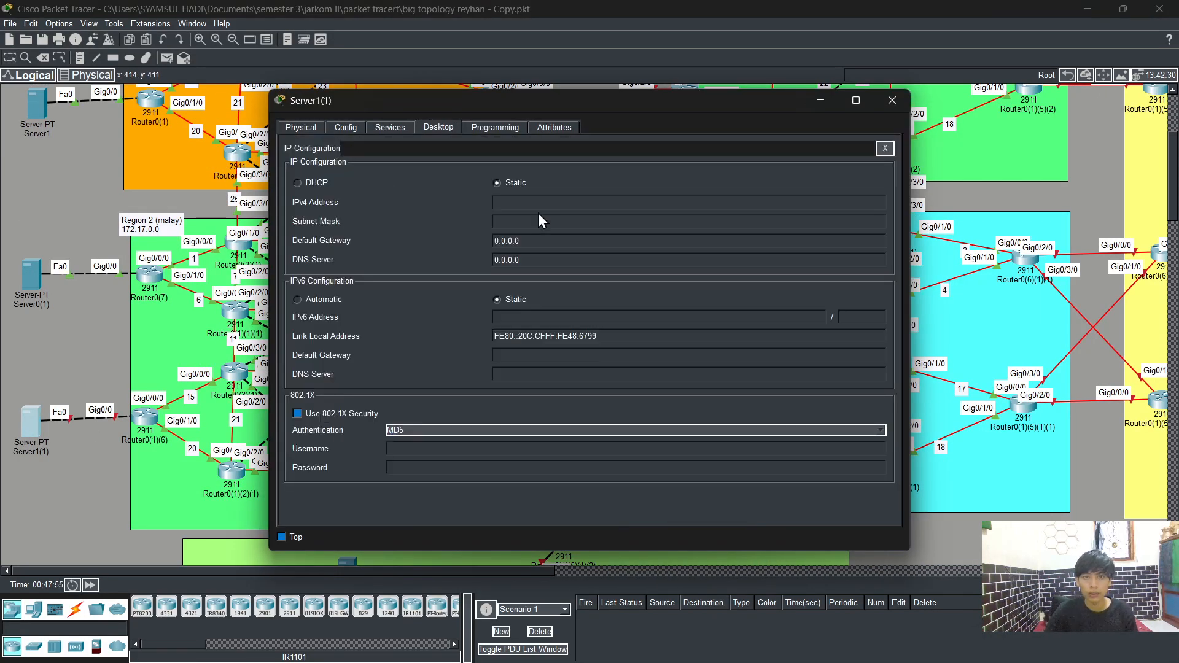
pyautogui.write('172')
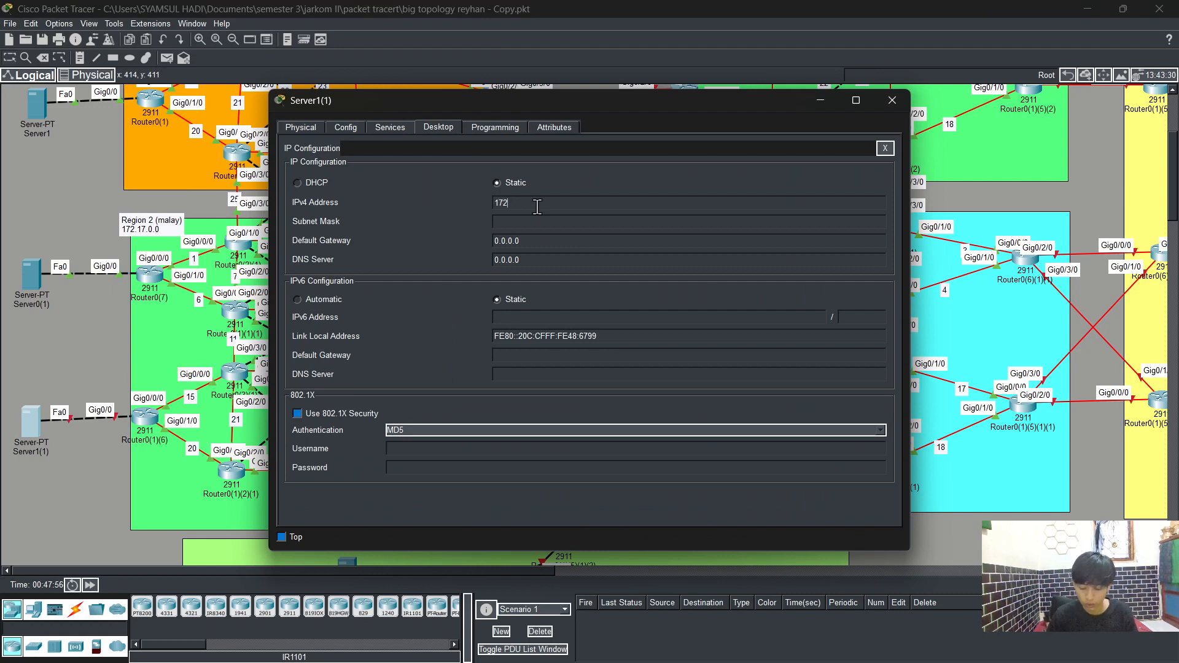
pyautogui.write('.17.2')
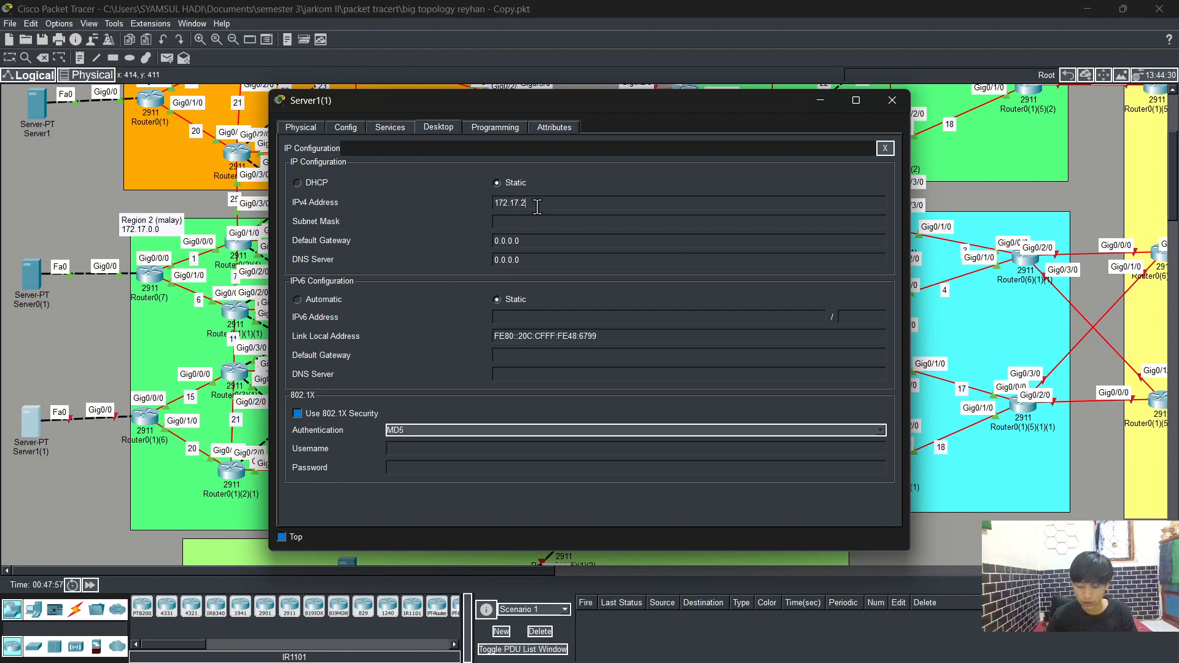
pyautogui.write('00.2')
pyautogui.press('Tab')
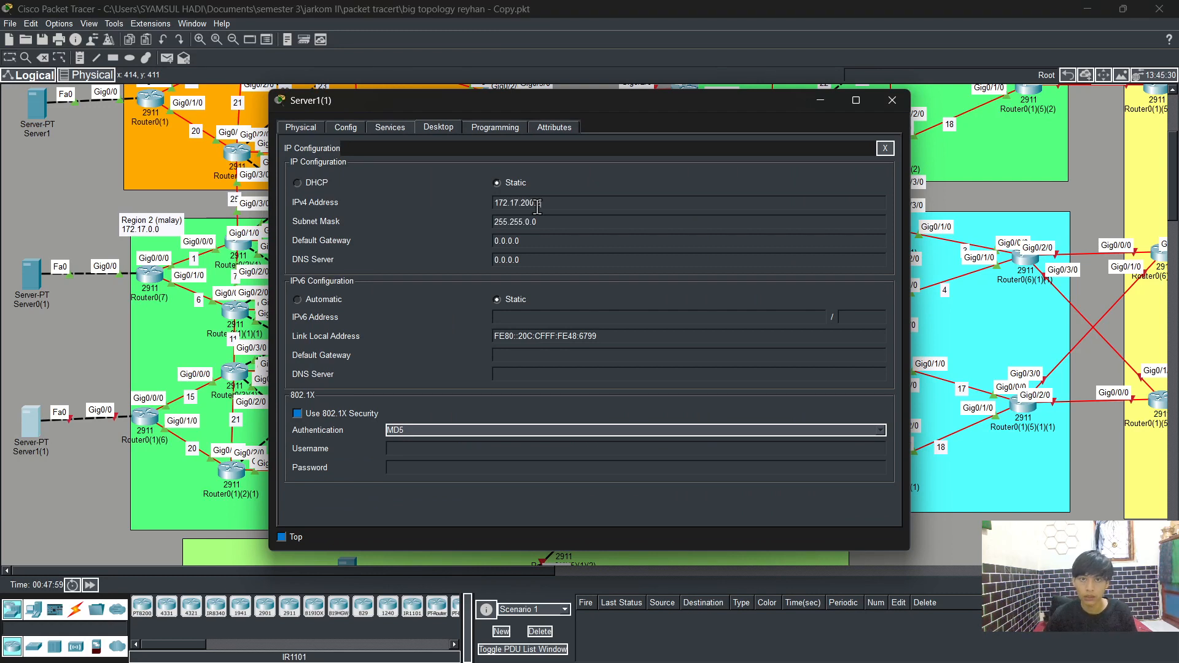
# Step: Set Server1(1)'s subnet mask to 255.255.255.0 and default gateway to 172.17.200.1
pyautogui.click(529, 221)
pyautogui.press('BackSpace')
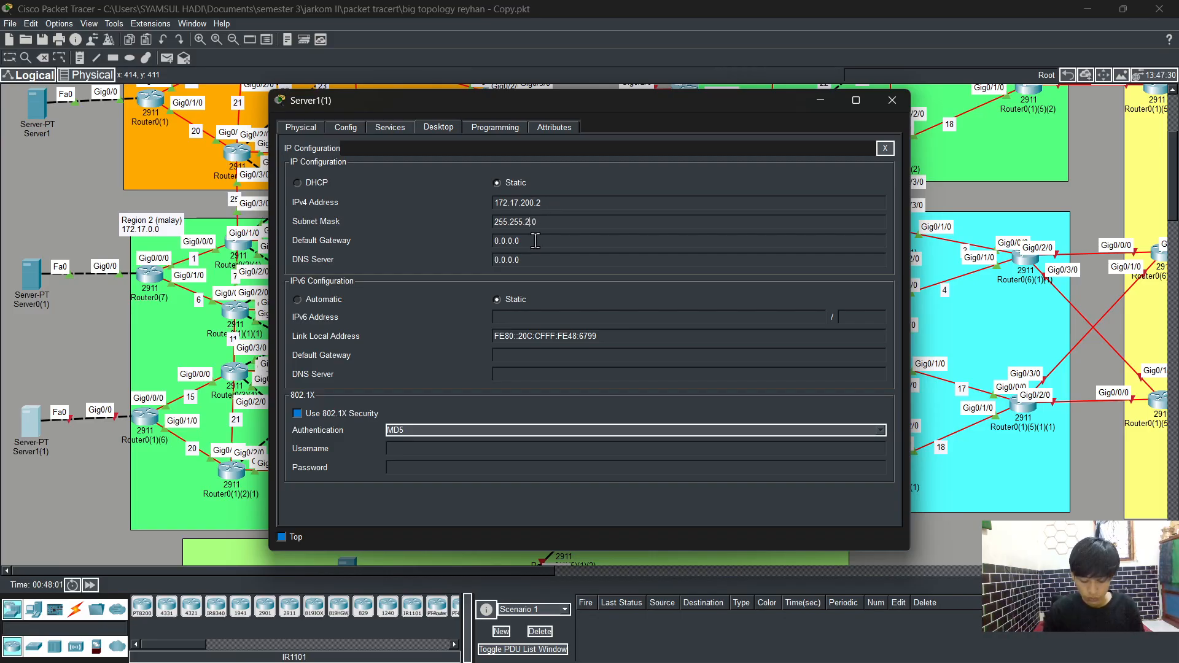
pyautogui.write('255')
pyautogui.click(534, 241)
pyautogui.press('BackSpace')
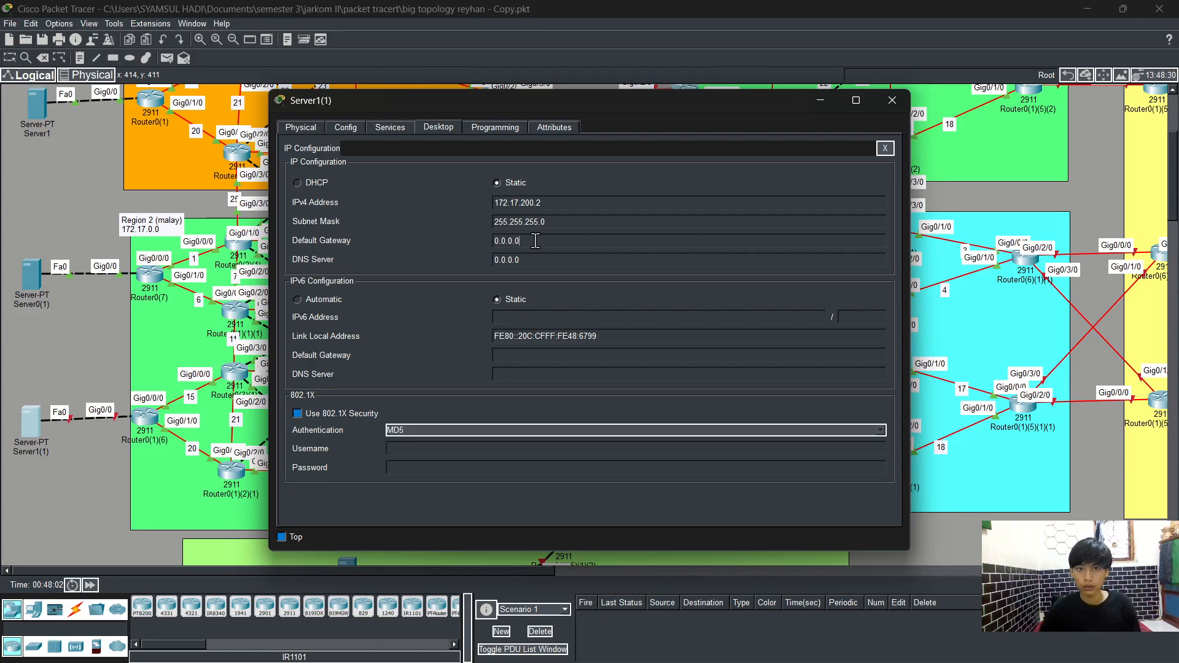
pyautogui.press('BackSpace')
pyautogui.press('BackSpace')
pyautogui.press('BackSpace')
pyautogui.press('BackSpace')
pyautogui.press('BackSpace')
pyautogui.press('BackSpace')
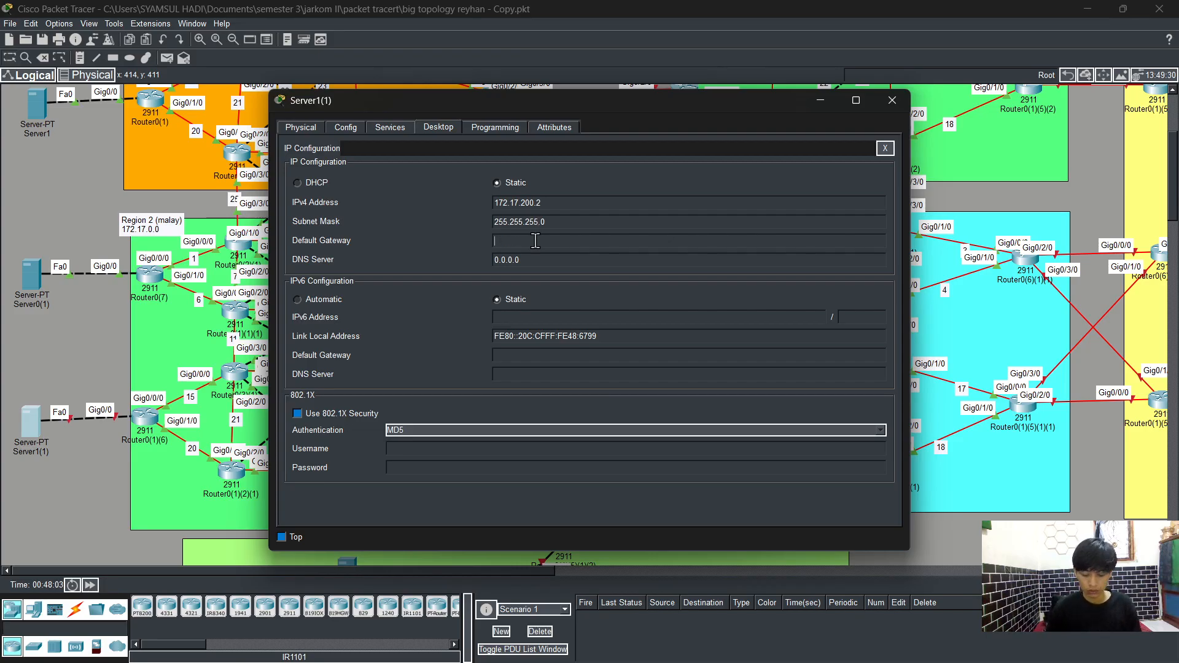
pyautogui.write('172.17')
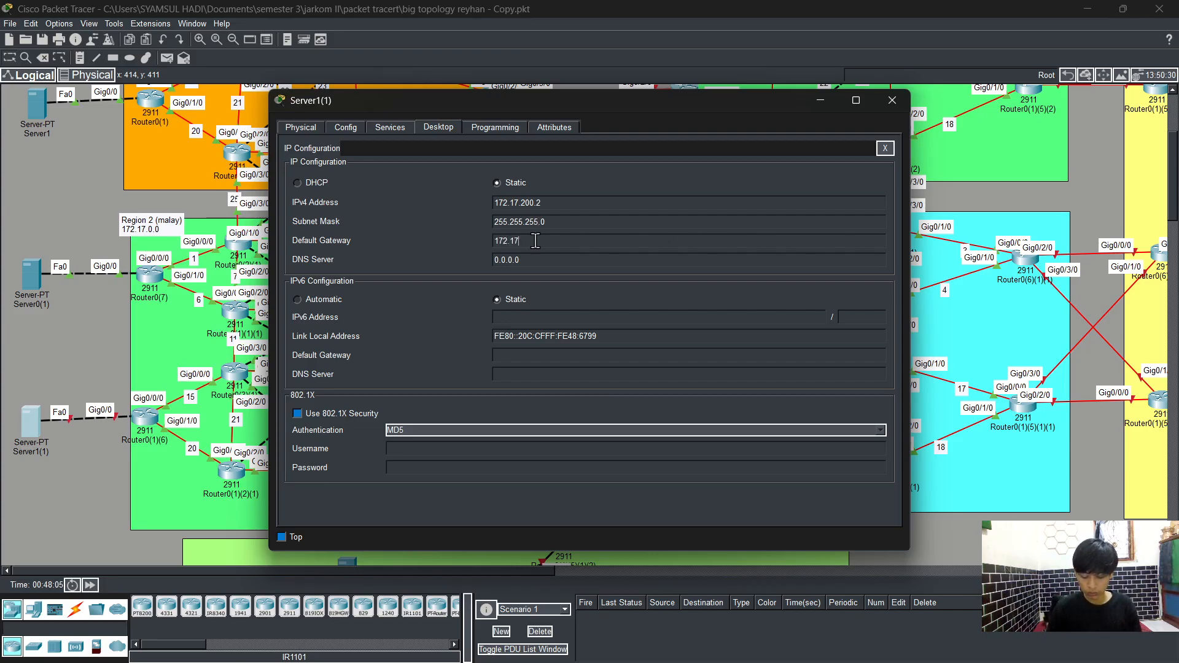
pyautogui.write('.200')
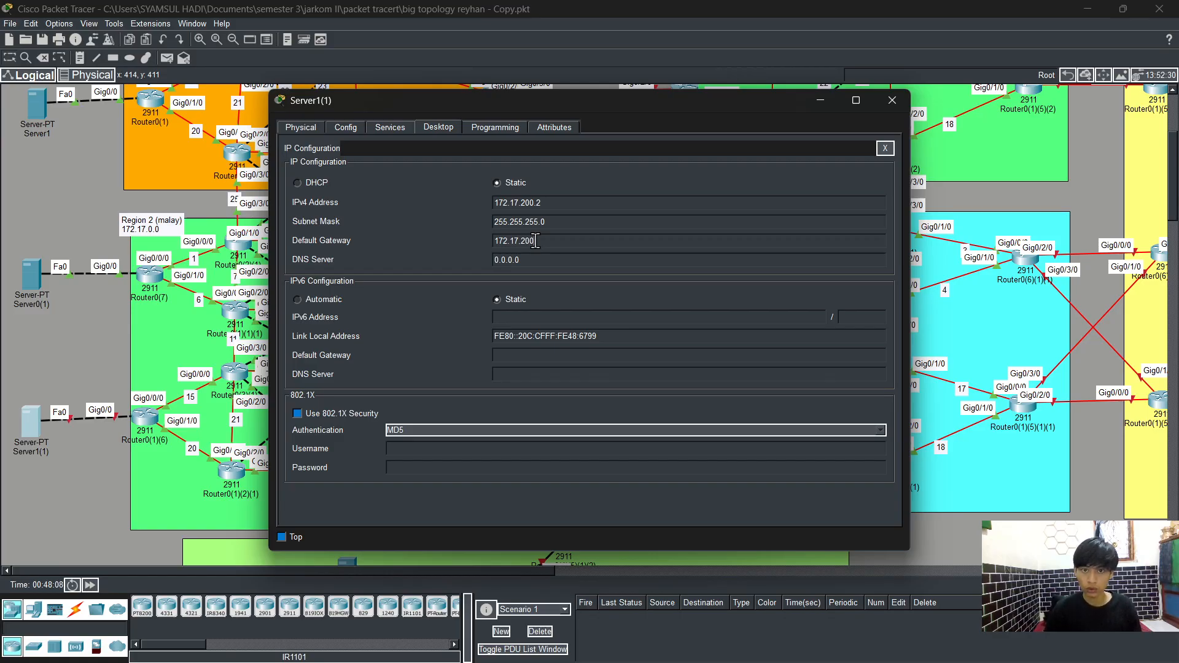
pyautogui.write('.1')
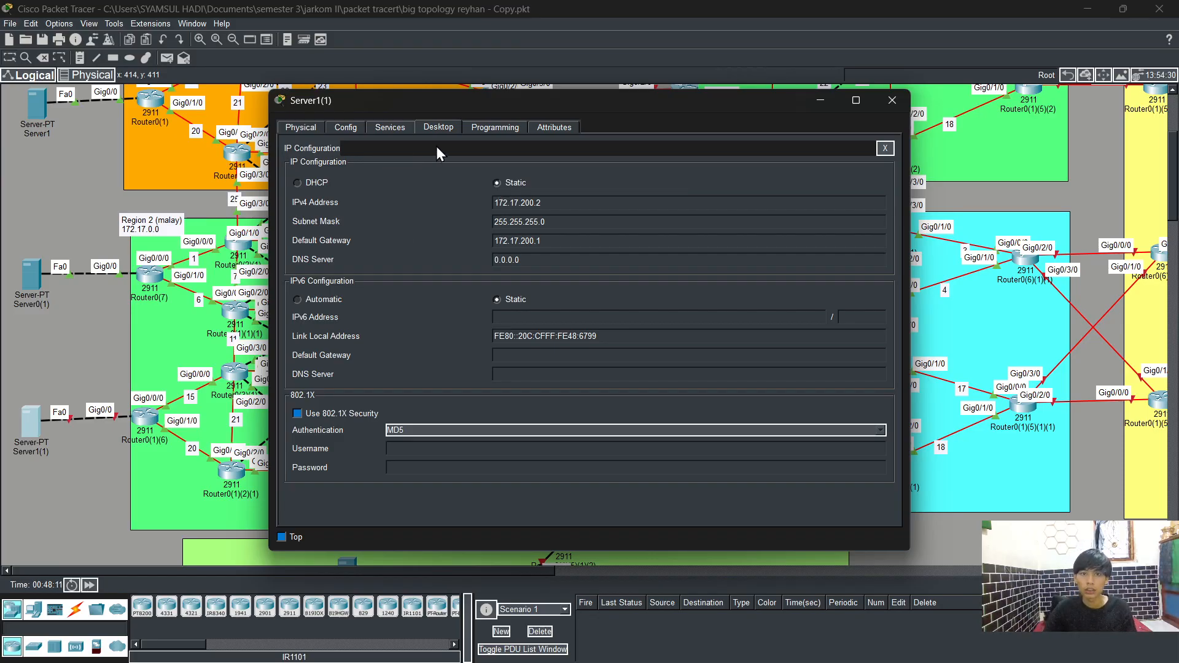
# Step: Turn on Server1(1)'s DNS service and enter iet.com as the A record name
pyautogui.click(404, 130)
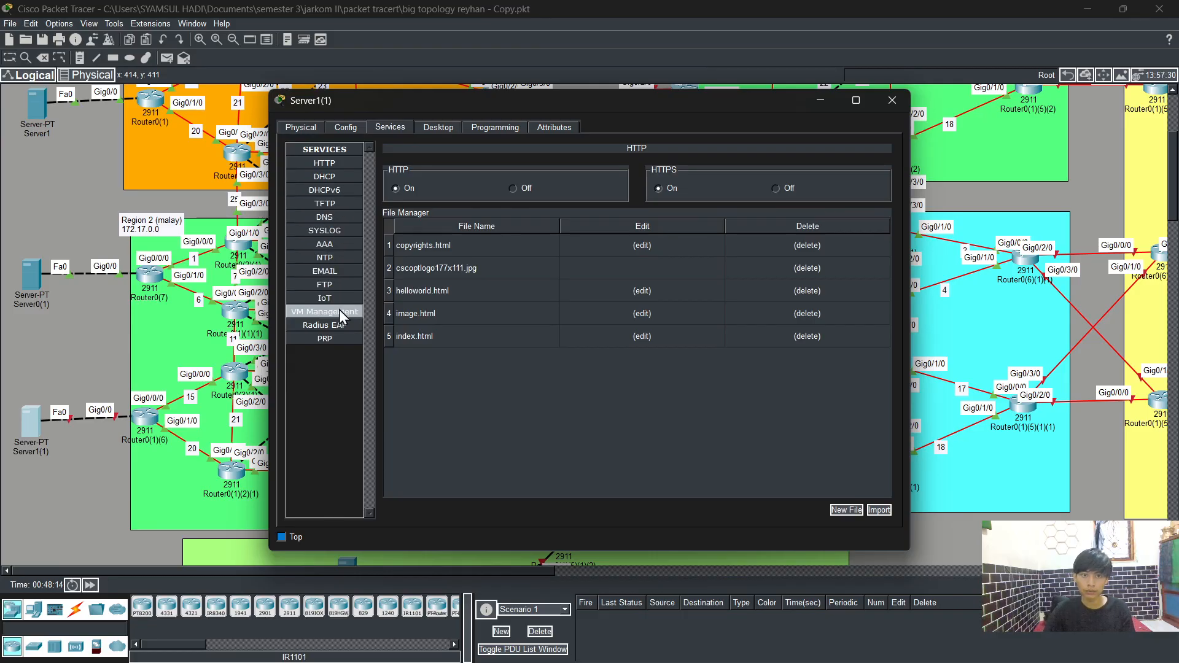
pyautogui.click(338, 219)
pyautogui.click(559, 171)
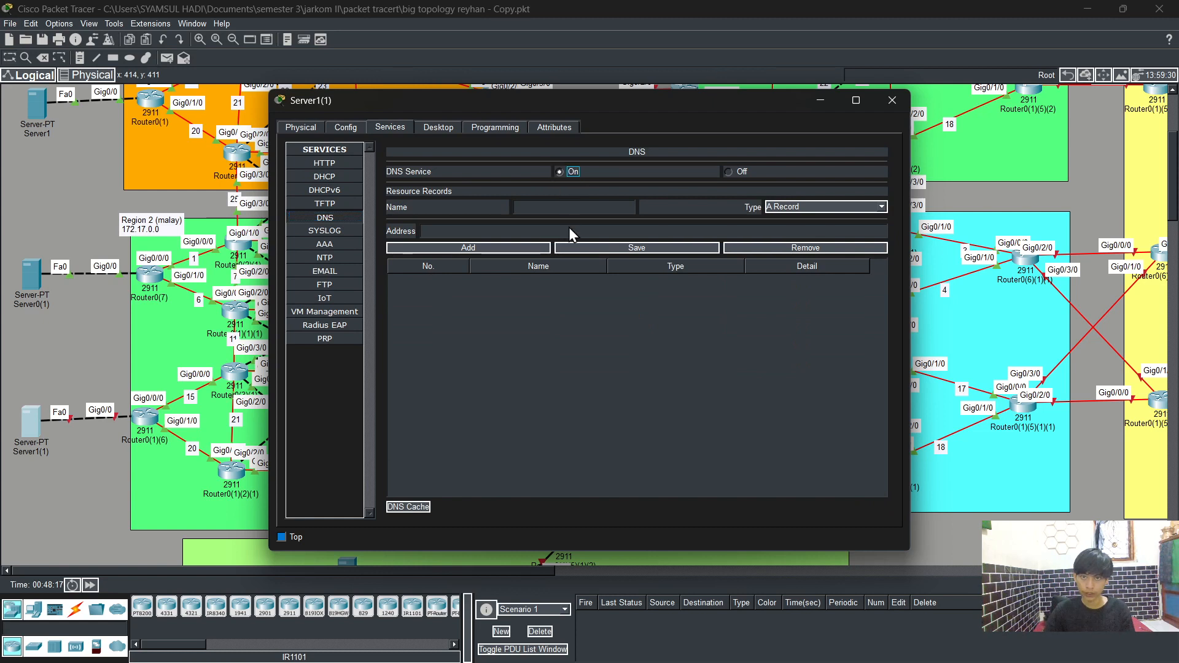
pyautogui.click(530, 203)
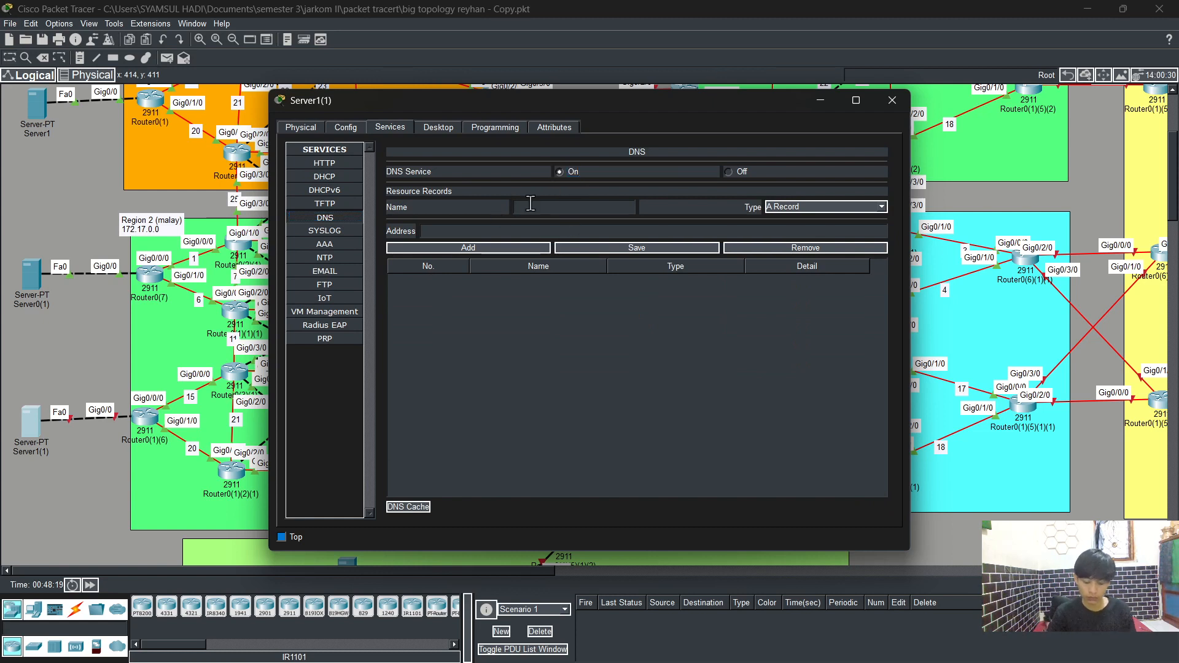
pyautogui.write('iet')
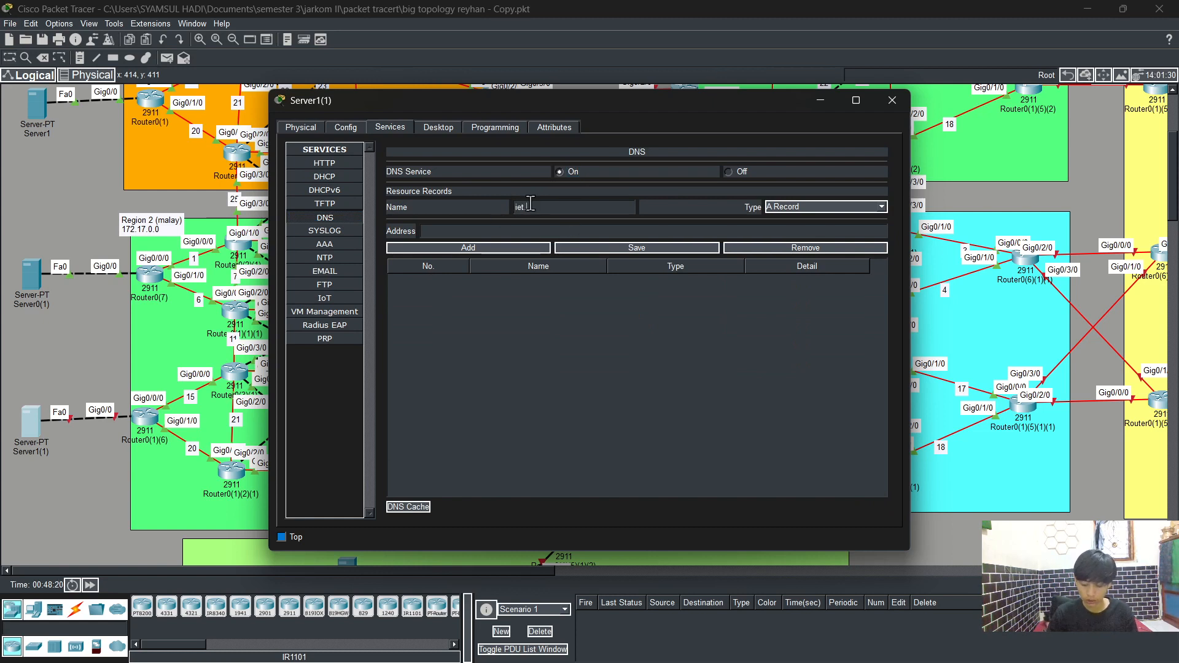
pyautogui.write('.com')
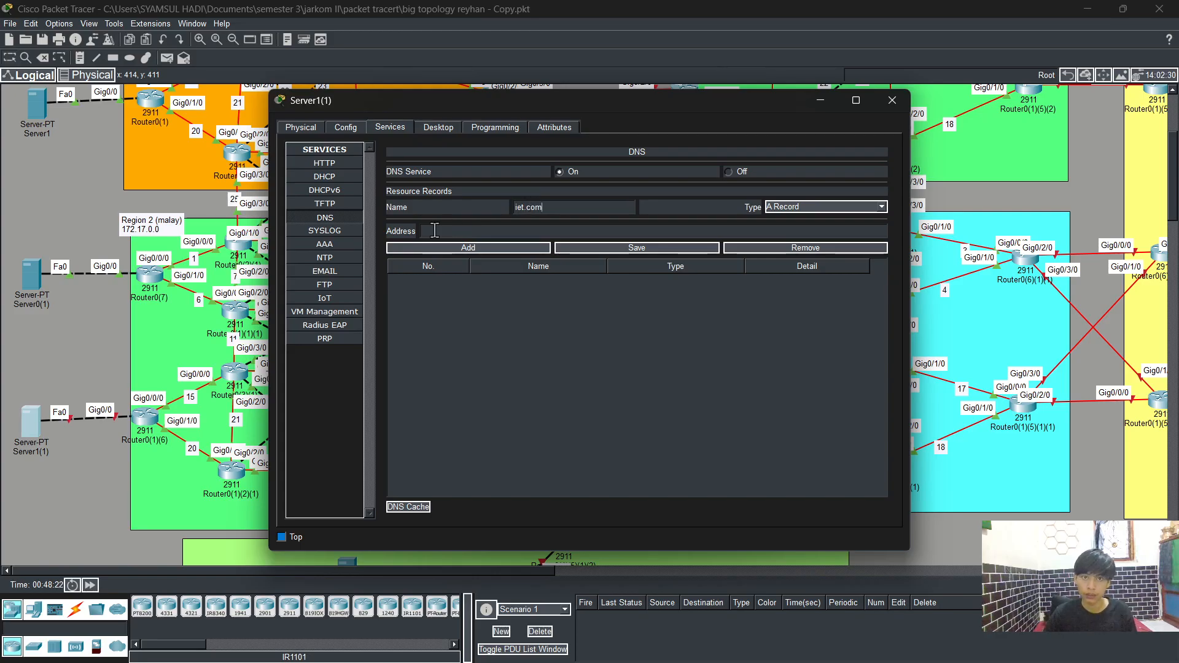
pyautogui.write('172')
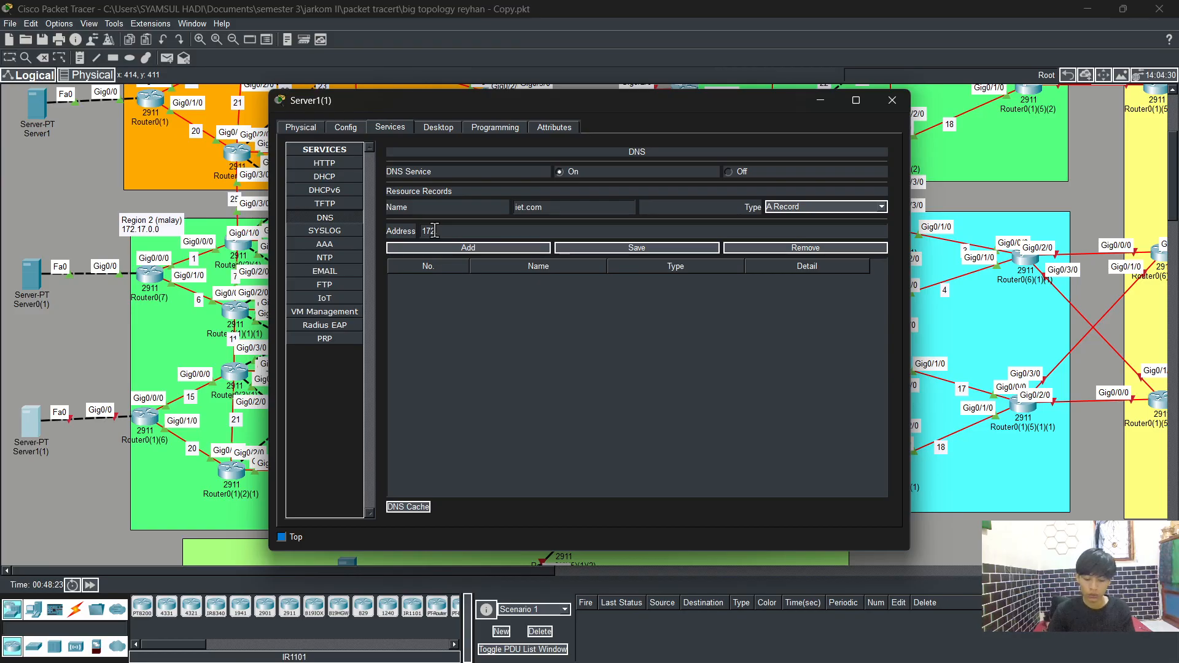
pyautogui.write('.17.200.2')
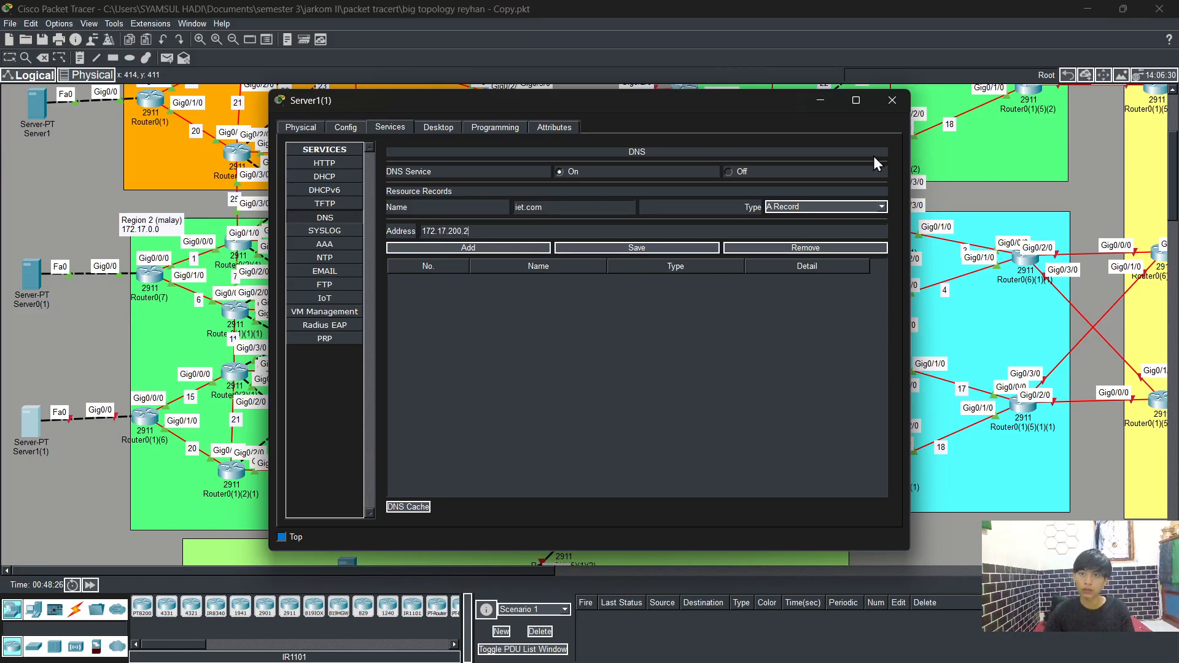
# Step: Enter 172.17.200.2 as the A record address and close the server window
pyautogui.click(892, 100)
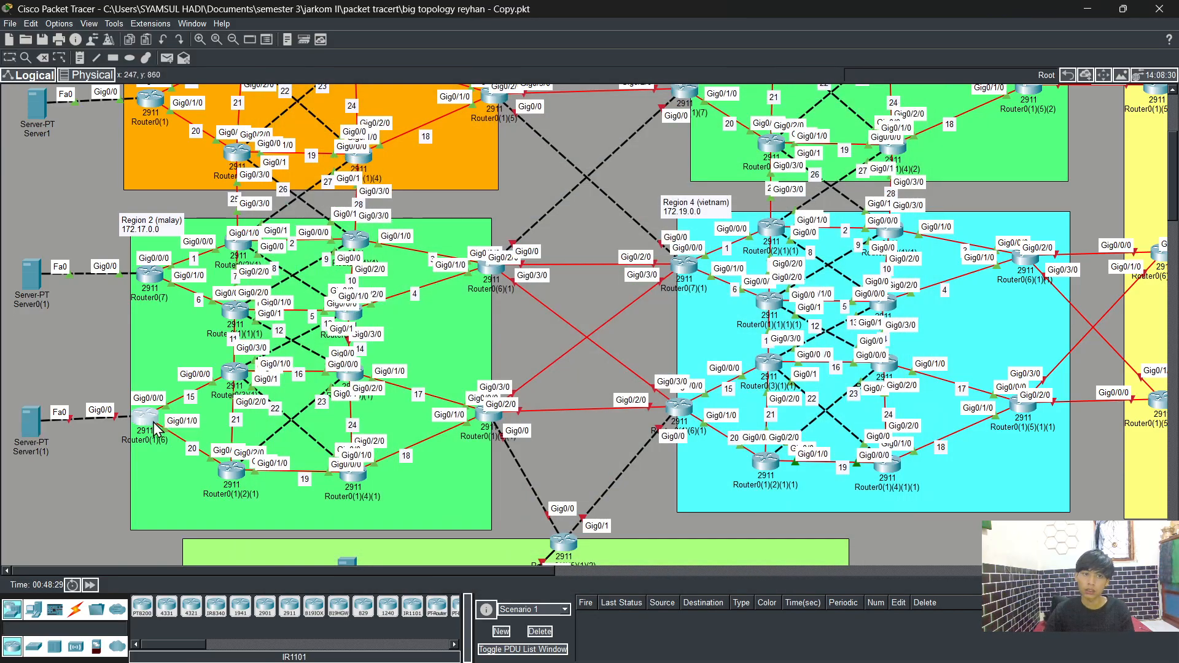
# Step: Open Router0(1)(6)'s command line and enter privileged and global configuration mode
pyautogui.click(153, 424)
pyautogui.click(389, 130)
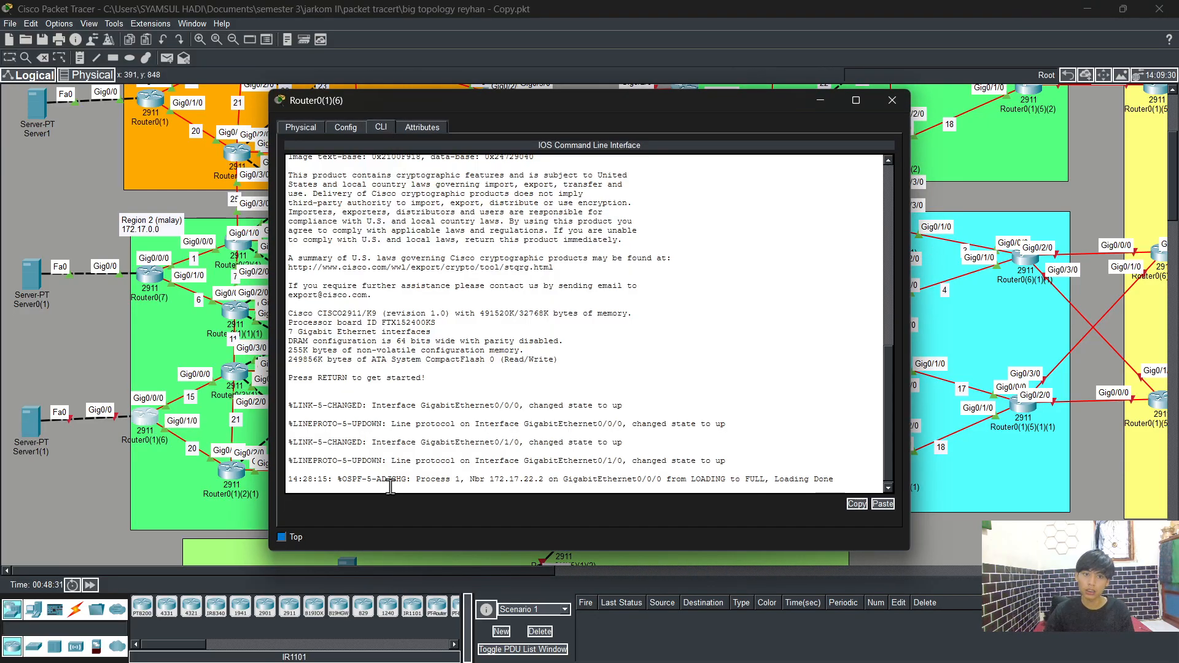
pyautogui.press('Return')
pyautogui.write('er>e')
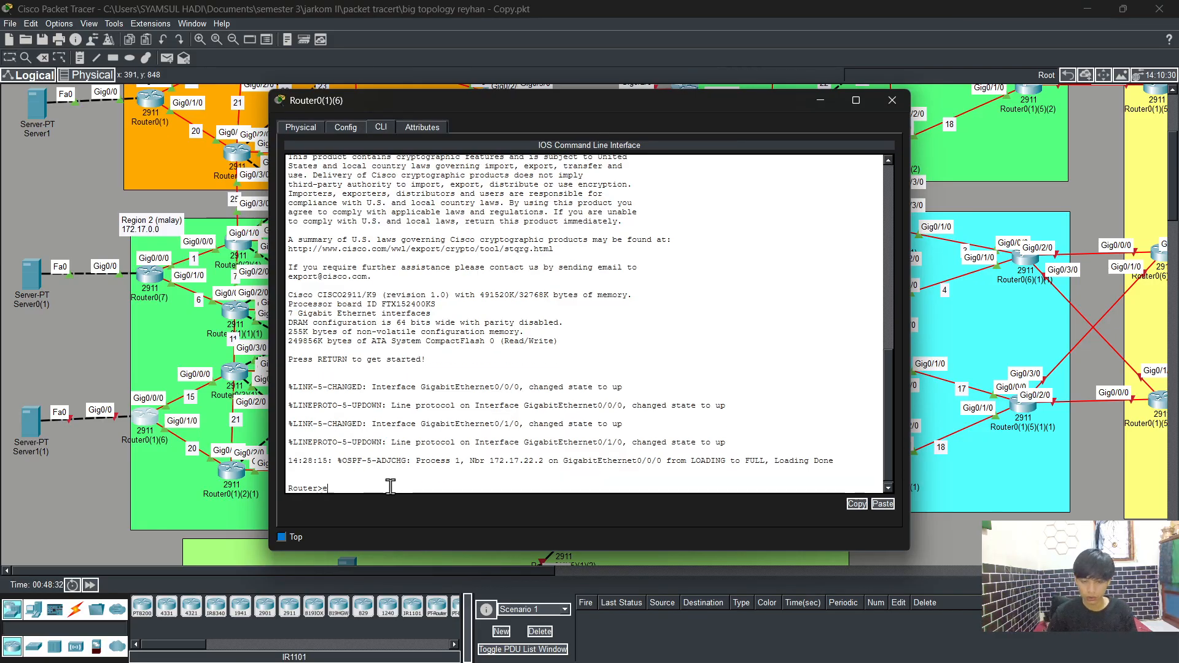
pyautogui.write('n')
pyautogui.press('Tab')
pyautogui.press('Return')
pyautogui.write('con')
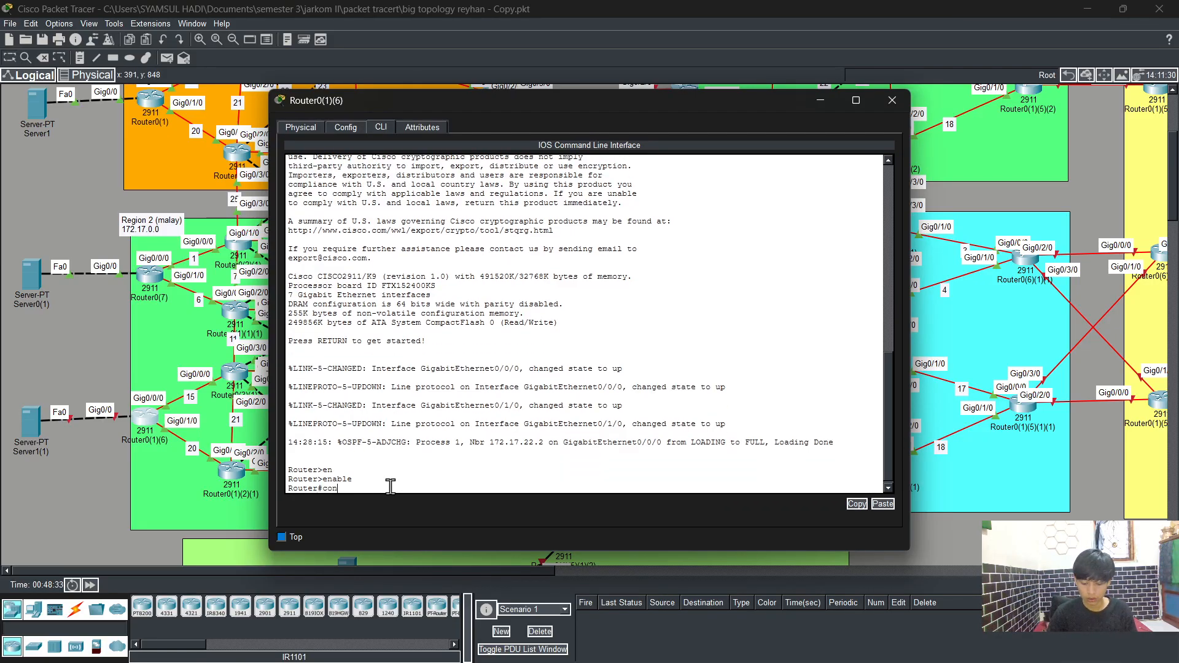
pyautogui.write('fig t')
pyautogui.press('Return')
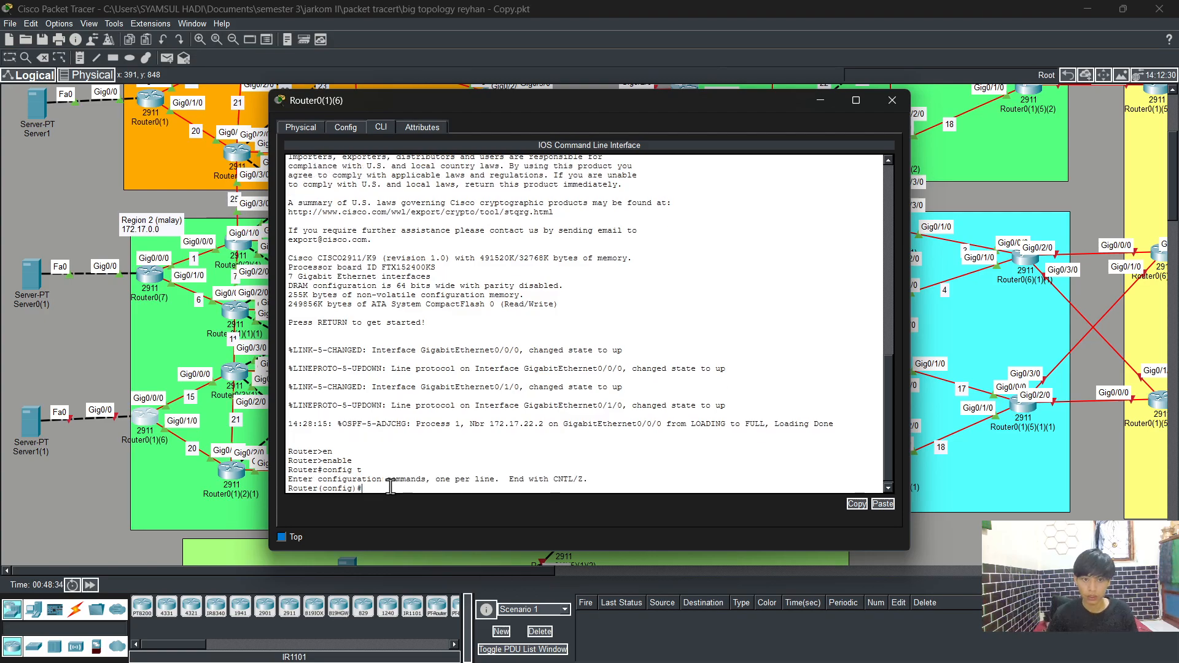
# Step: Assign IP address 172.17.200.3 with mask 255.255.255.0 to the router's interface g0/0
pyautogui.write('int')
pyautogui.press('Tab')
pyautogui.write('g')
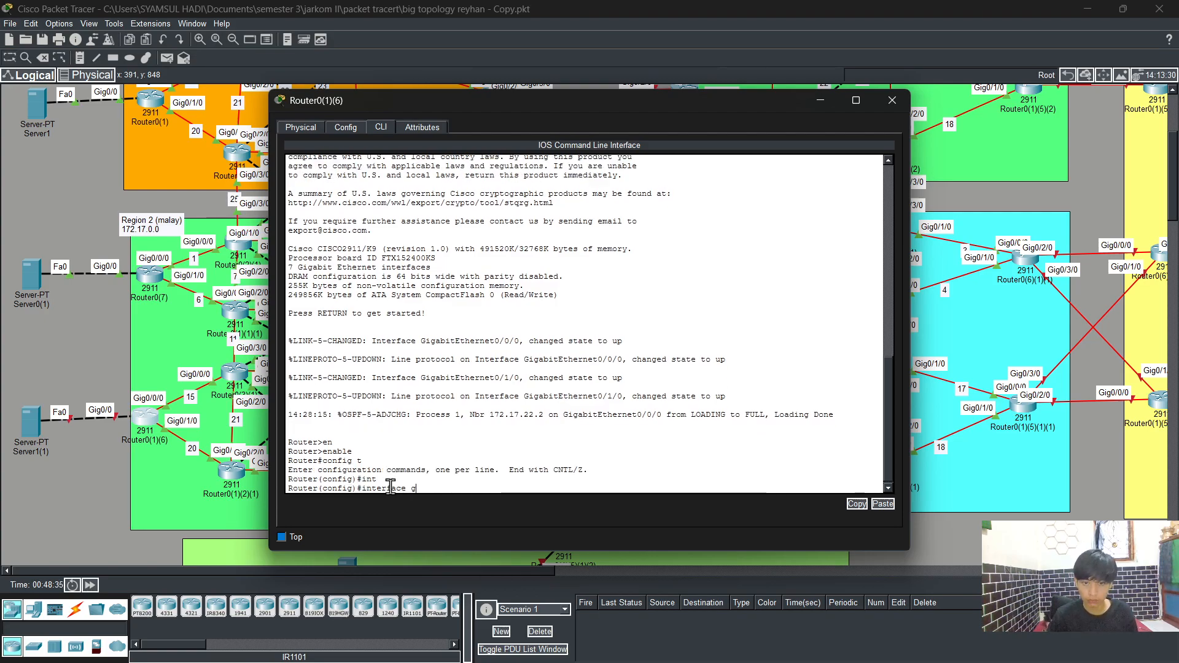
pyautogui.write('0/')
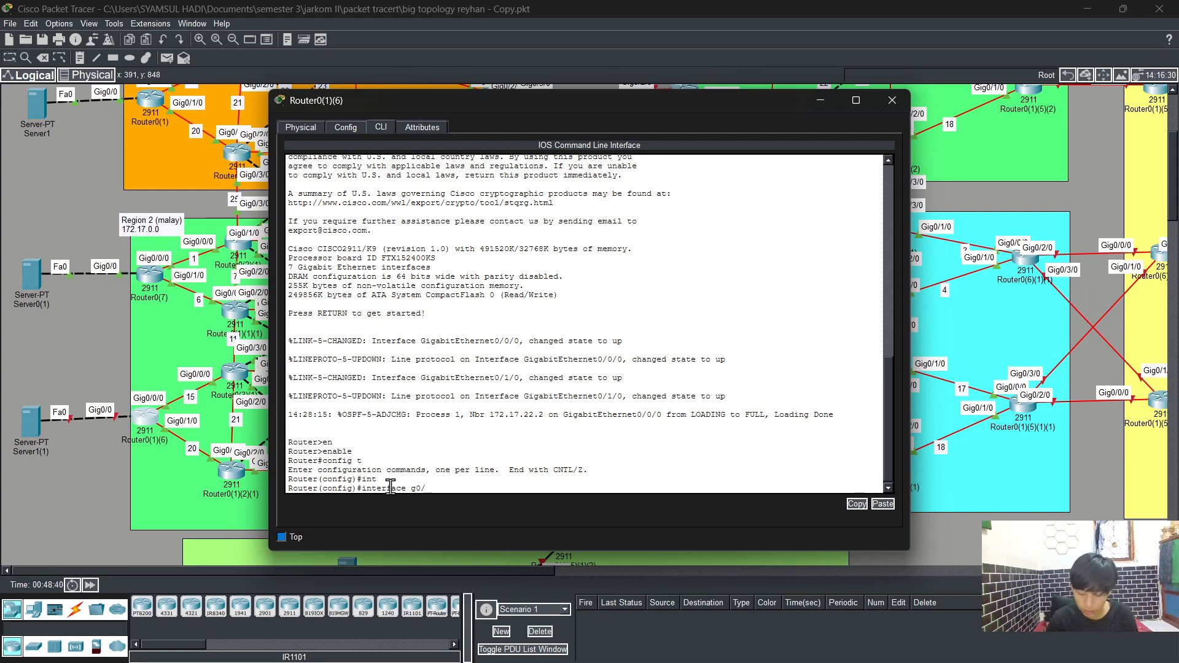
pyautogui.write('0')
pyautogui.press('Return')
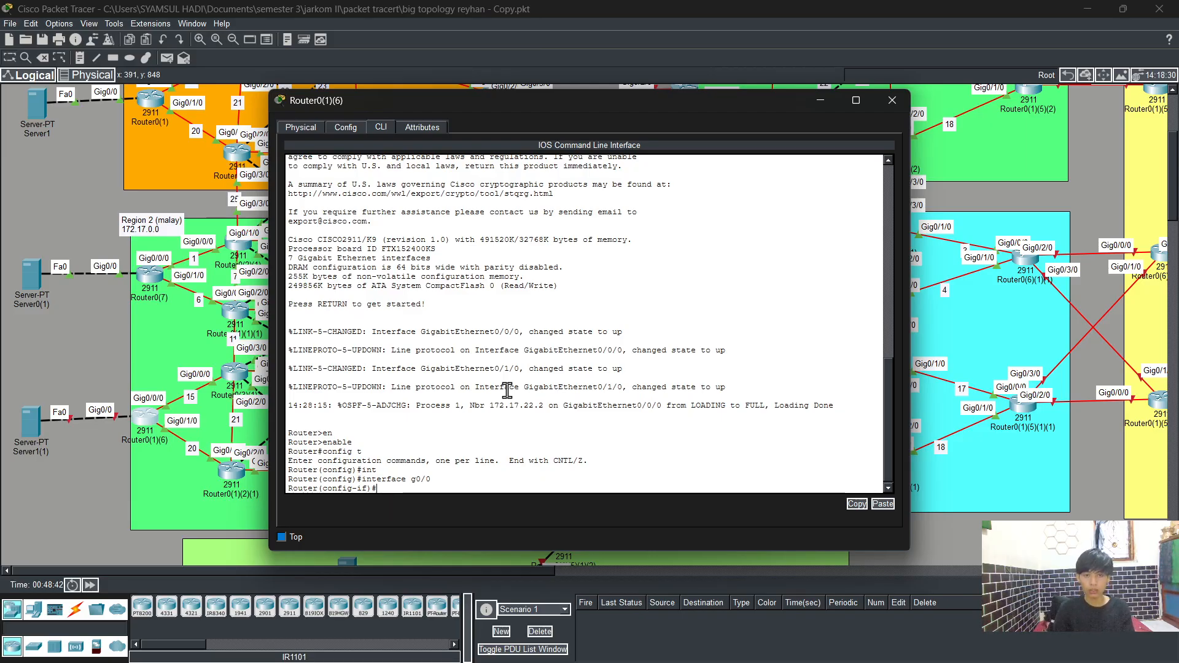
pyautogui.write('ip ad')
pyautogui.press('Tab')
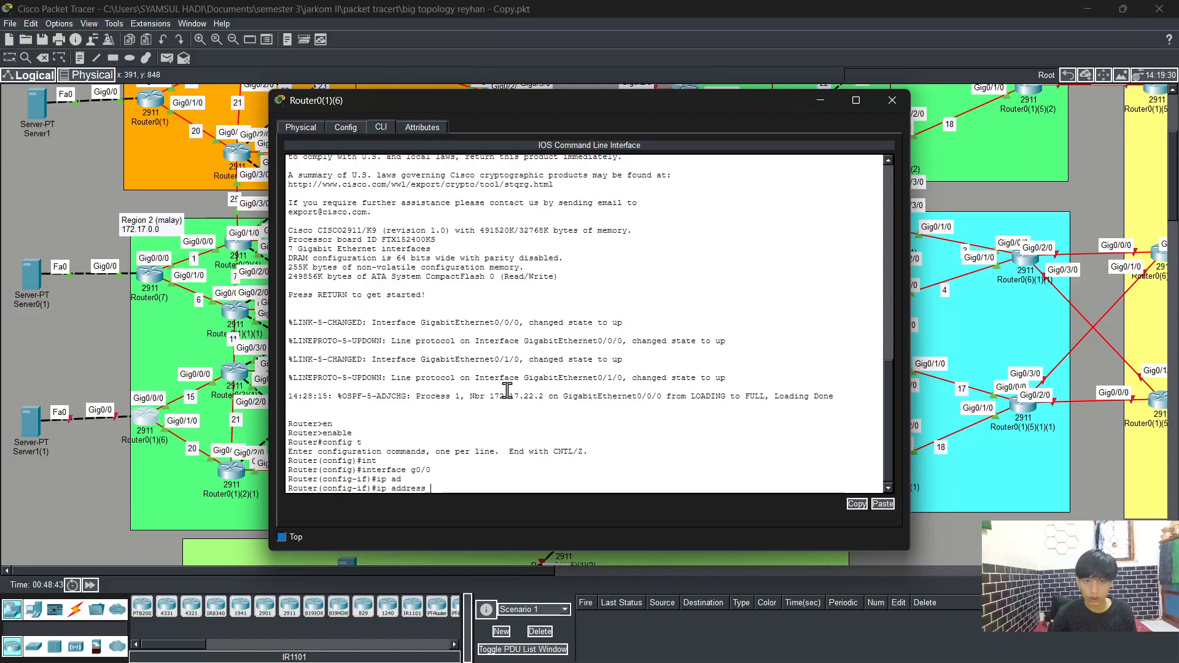
pyautogui.write('17')
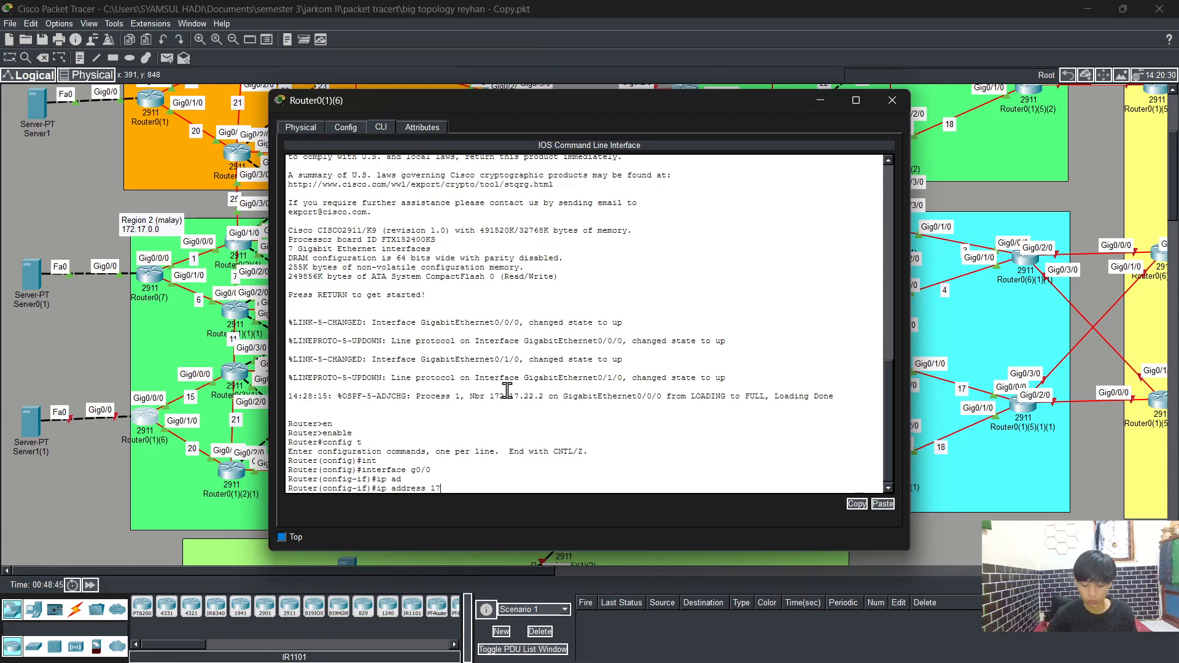
pyautogui.write('2.17.200')
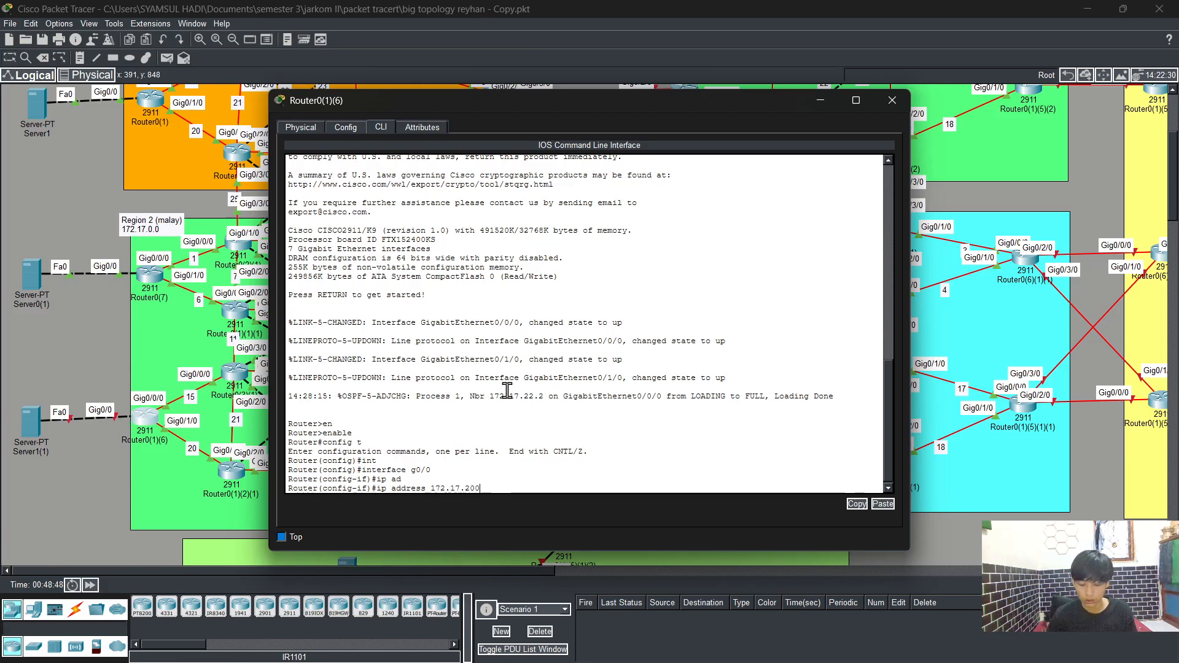
pyautogui.write('.3 255.255.25')
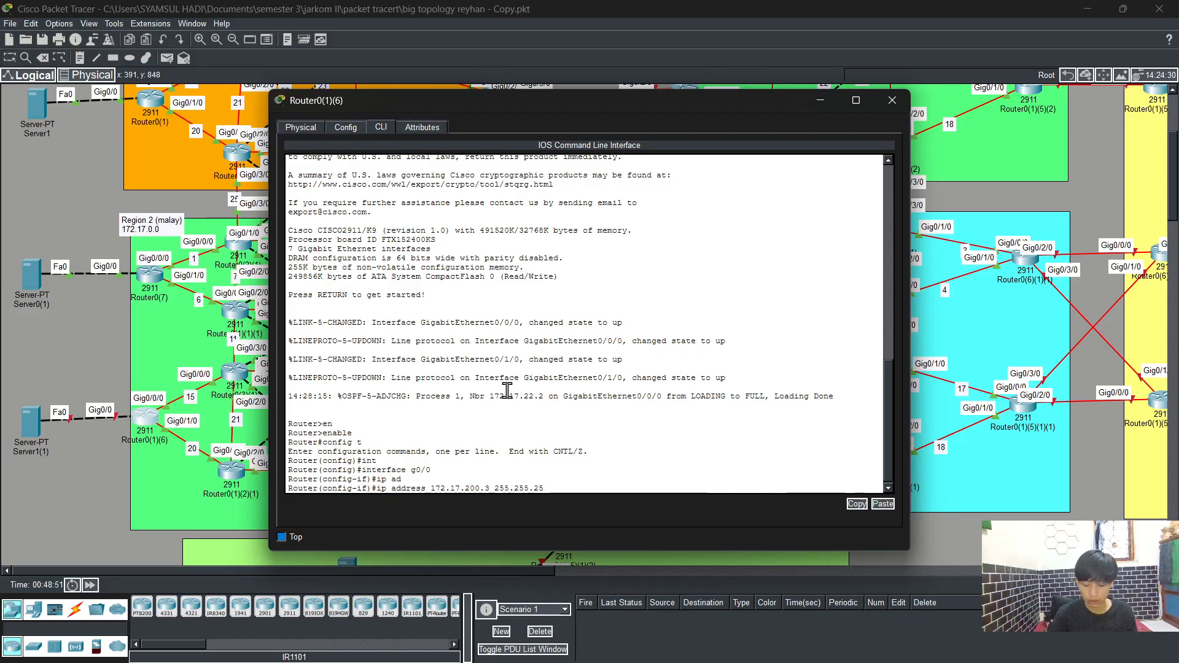
pyautogui.write('5.0')
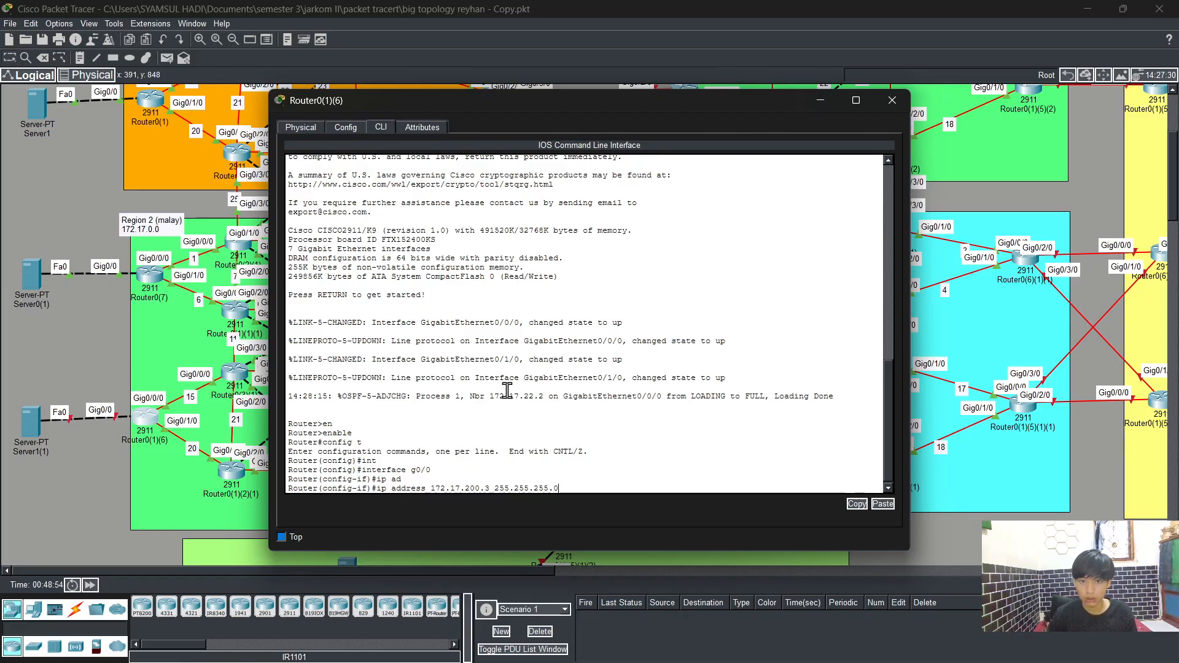
pyautogui.press('Return')
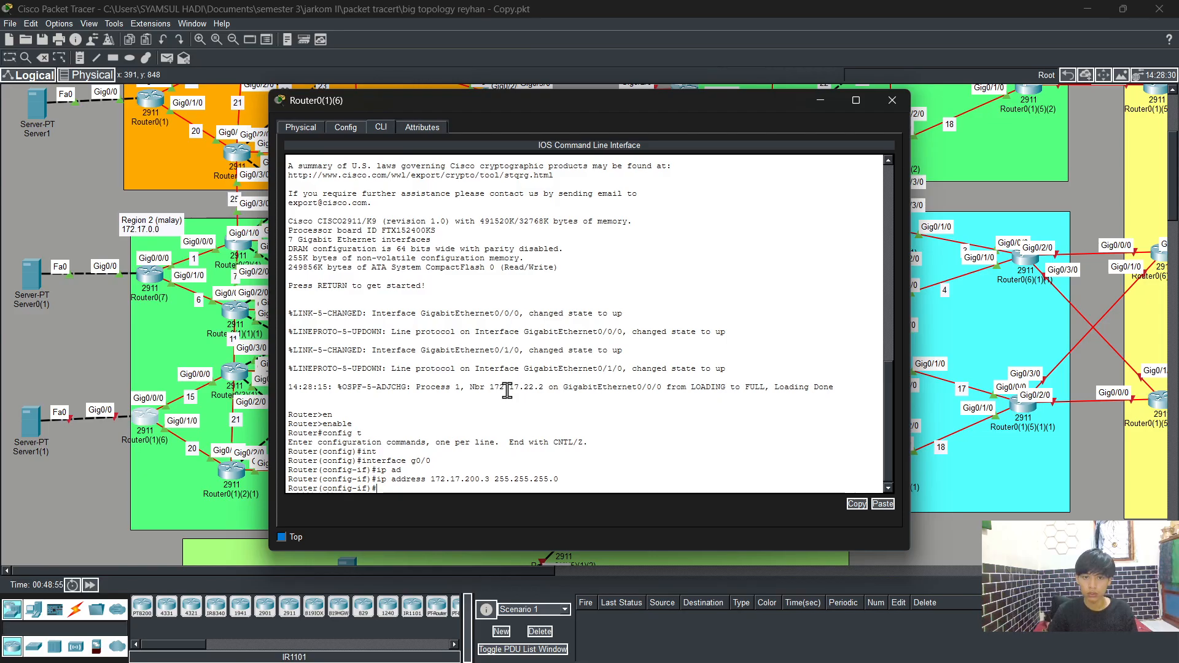
# Step: Bring interface g0/0 up with no shutdown and exit interface configuration
pyautogui.write('no sh')
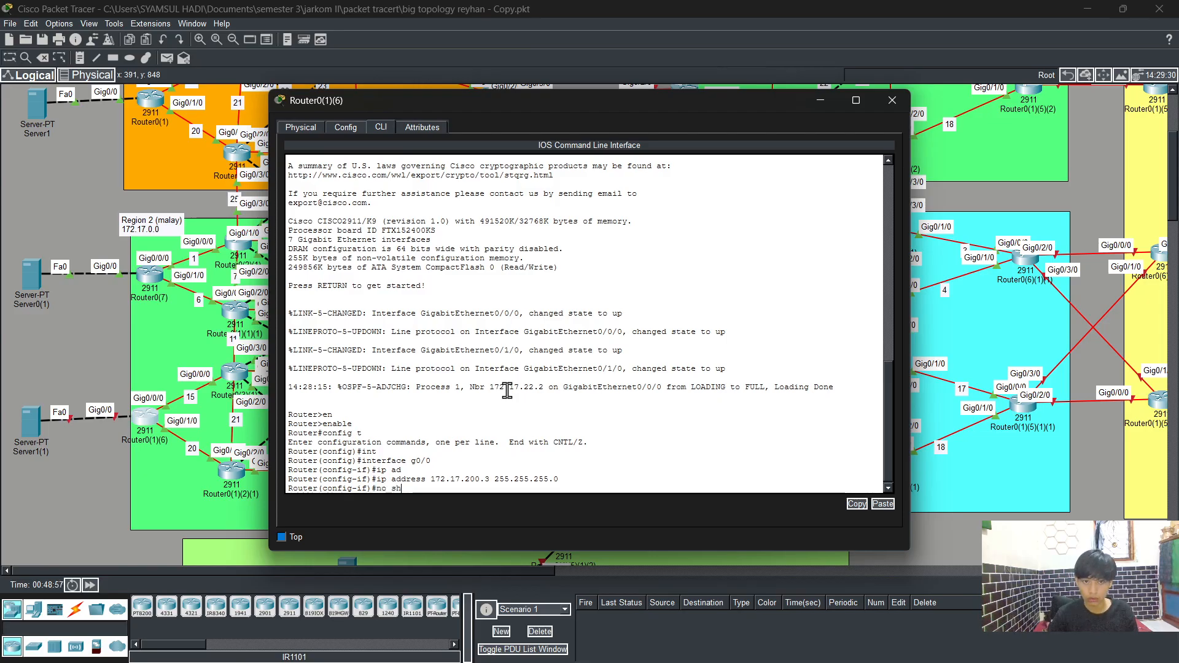
pyautogui.press('Tab')
pyautogui.press('Return')
pyautogui.write('exit')
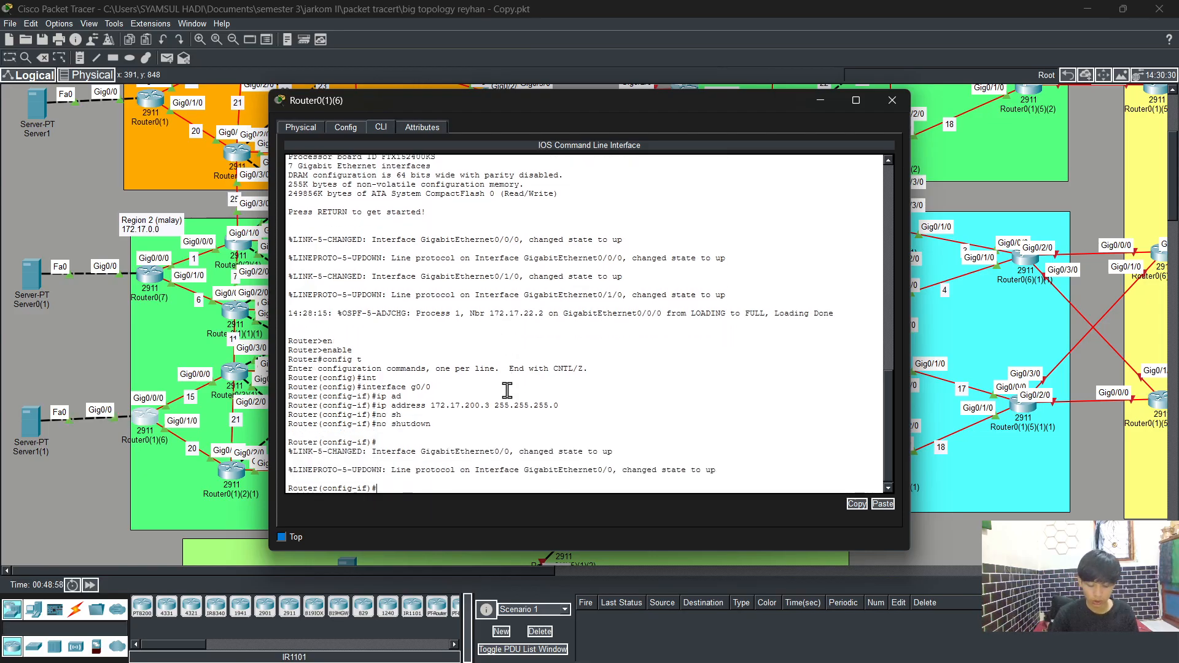
pyautogui.press('Return')
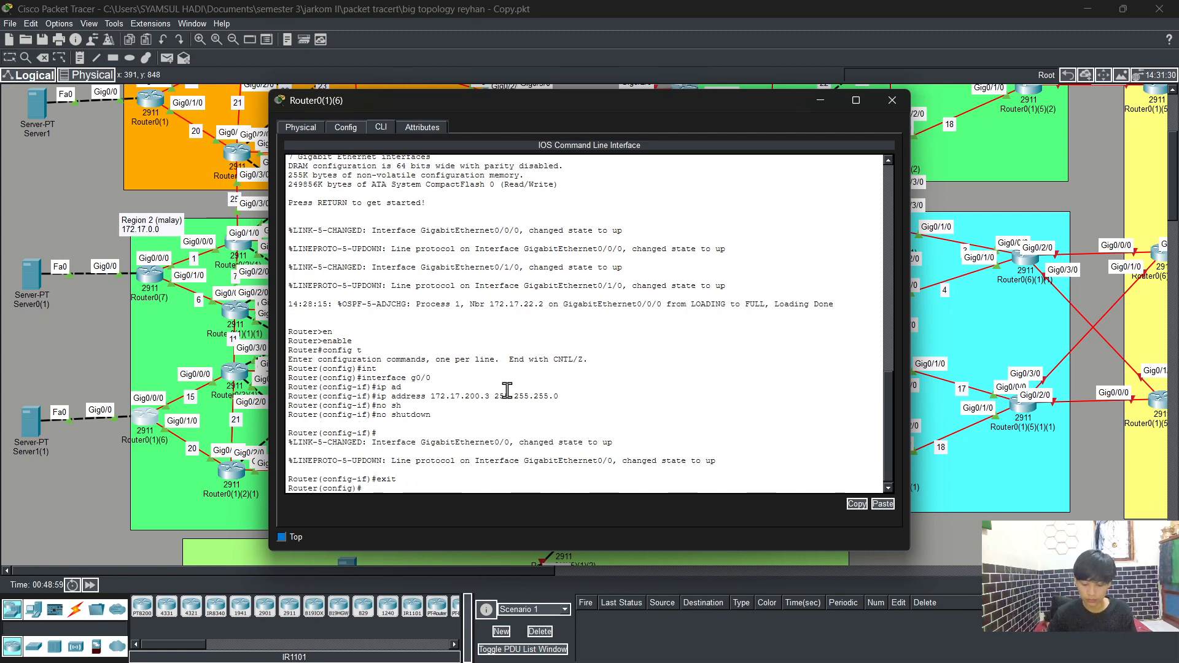
# Step: Start OSPF process 1 on the router and enable log-adjacency-changes
pyautogui.write('rout')
pyautogui.press('Tab')
pyautogui.write('os')
pyautogui.press('Tab')
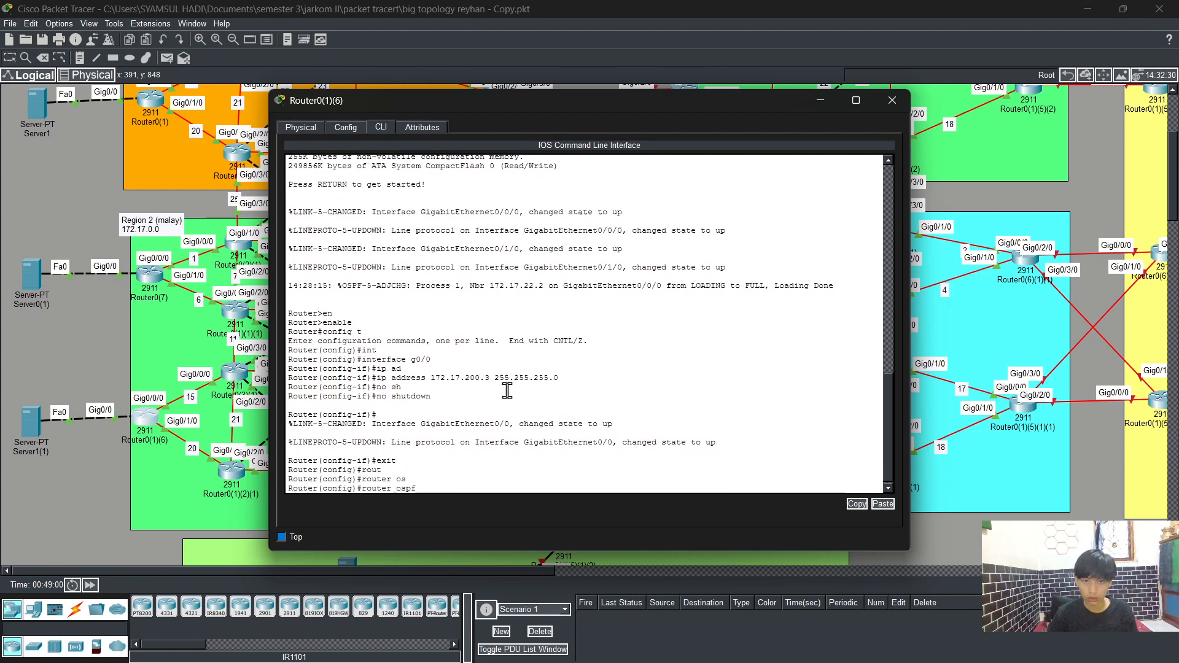
pyautogui.write('1')
pyautogui.press('Return')
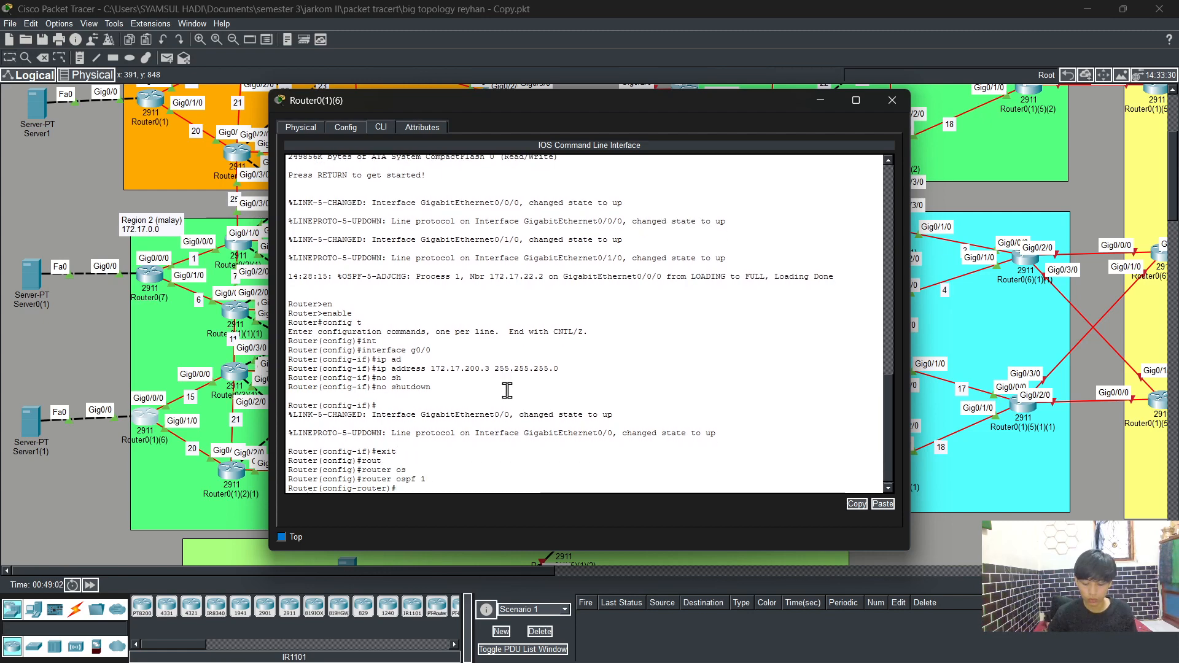
pyautogui.write('log')
pyautogui.press('Tab')
pyautogui.press('Return')
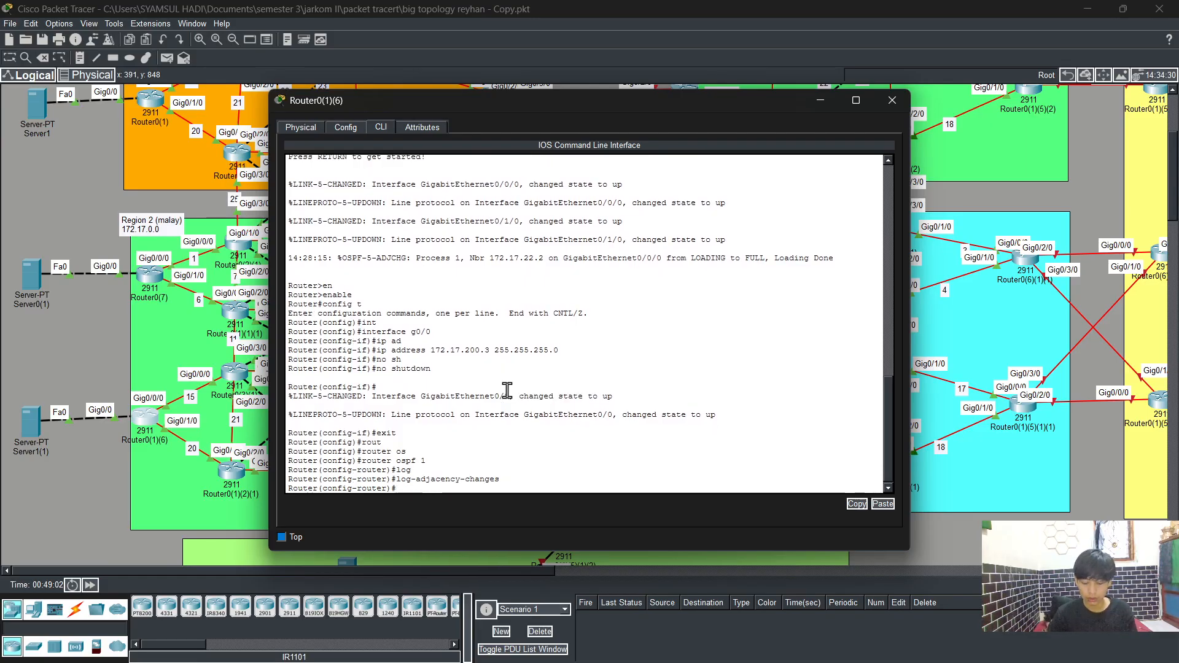
# Step: Advertise network 172.17.200.0 with wildcard 0.0.0.255 in OSPF area 0
pyautogui.write('net')
pyautogui.press('Tab')
pyautogui.write('172.17')
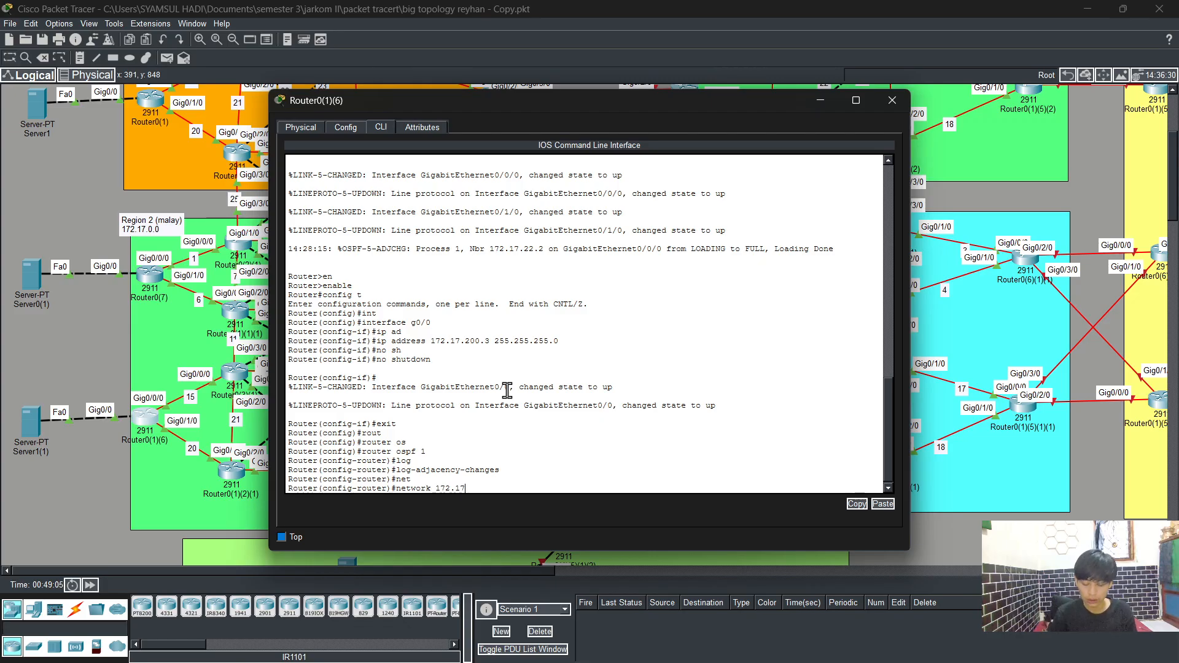
pyautogui.write('.2')
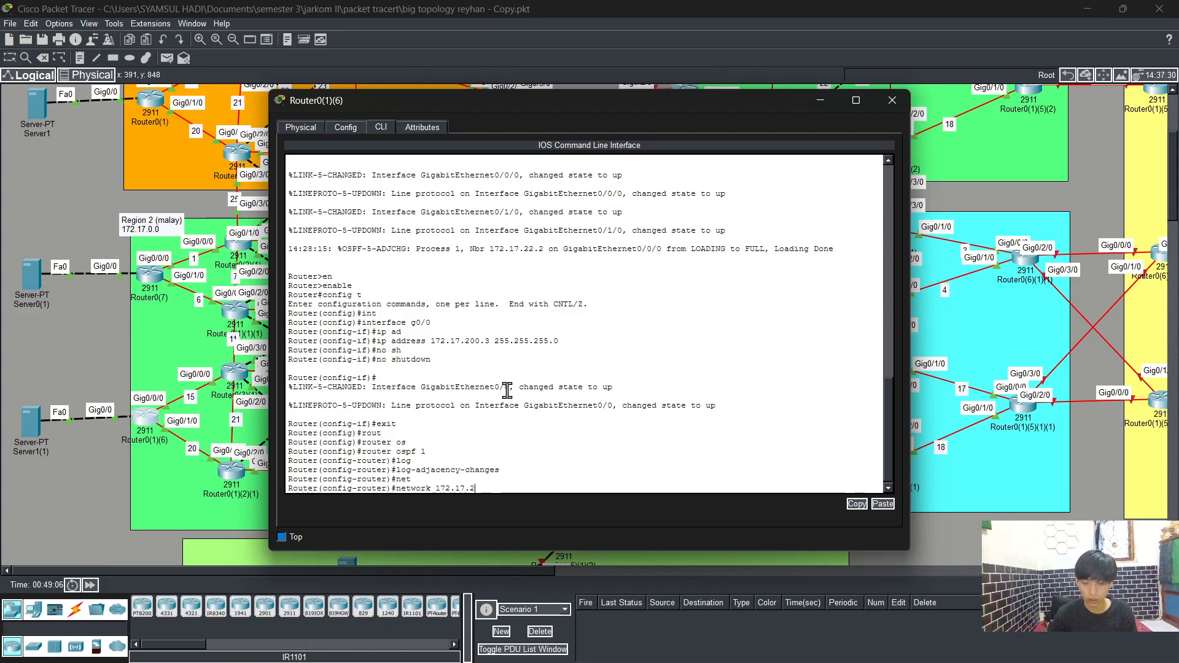
pyautogui.write('00.0 0.0.0.255 a')
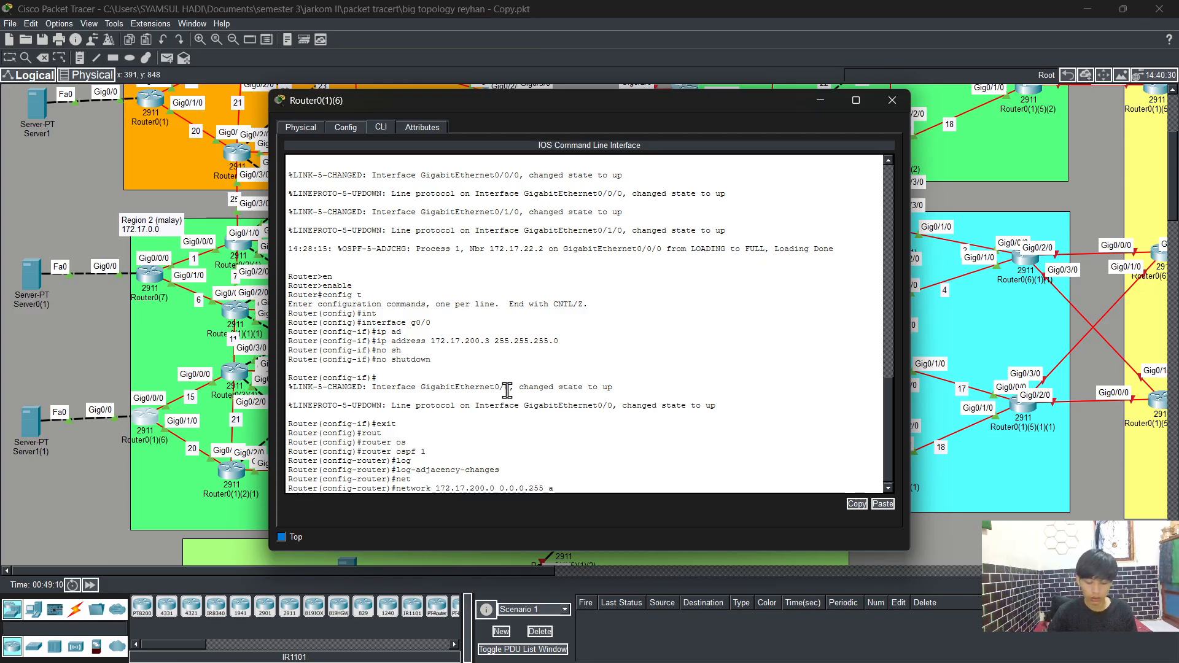
pyautogui.write('re')
pyautogui.press('Tab')
pyautogui.write('0')
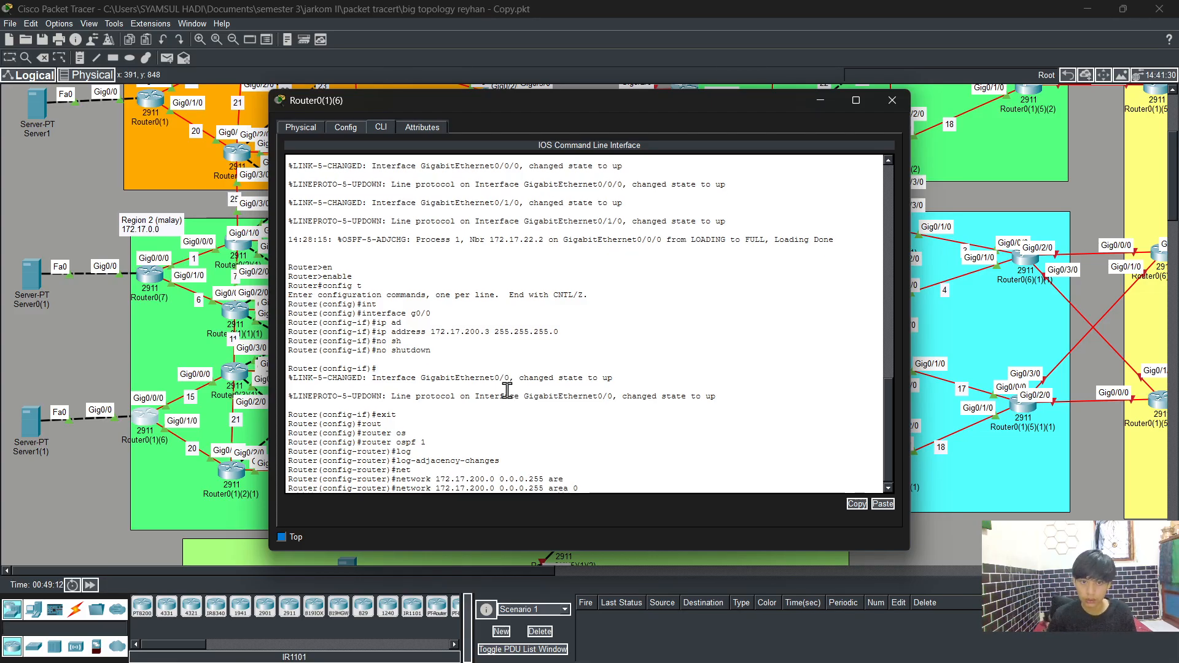
pyautogui.press('Return')
# Step: Leave configuration mode, save the running configuration with write, and close the router window
pyautogui.write('er(config-router)#end')
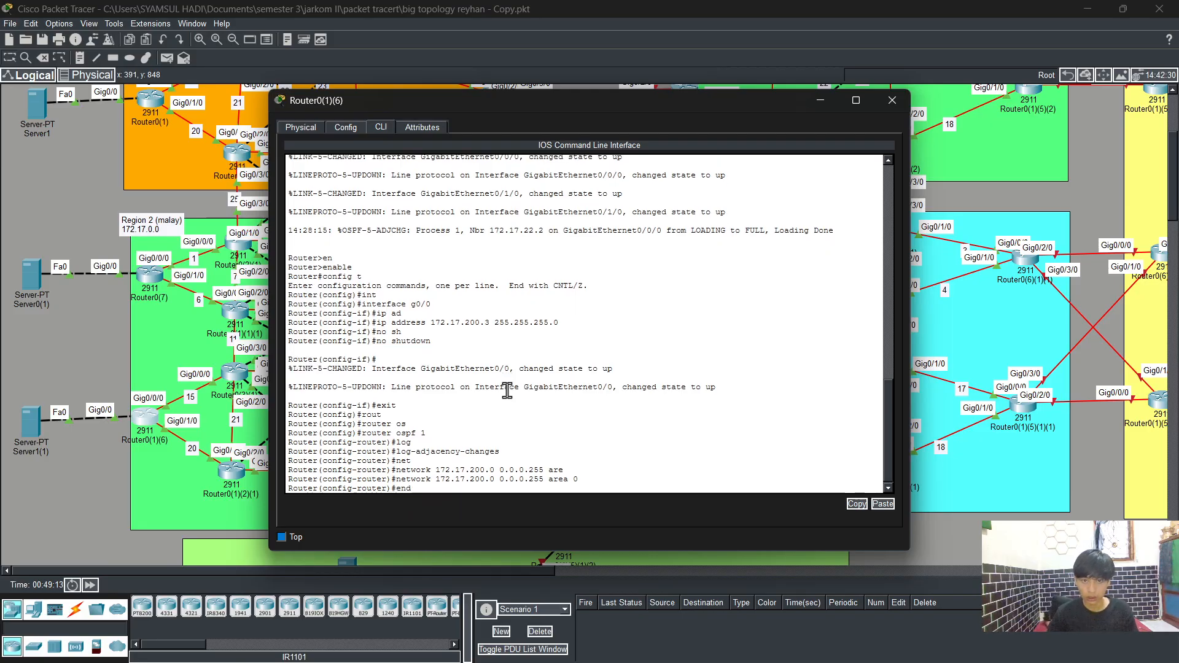
pyautogui.press('Return')
pyautogui.write('wr')
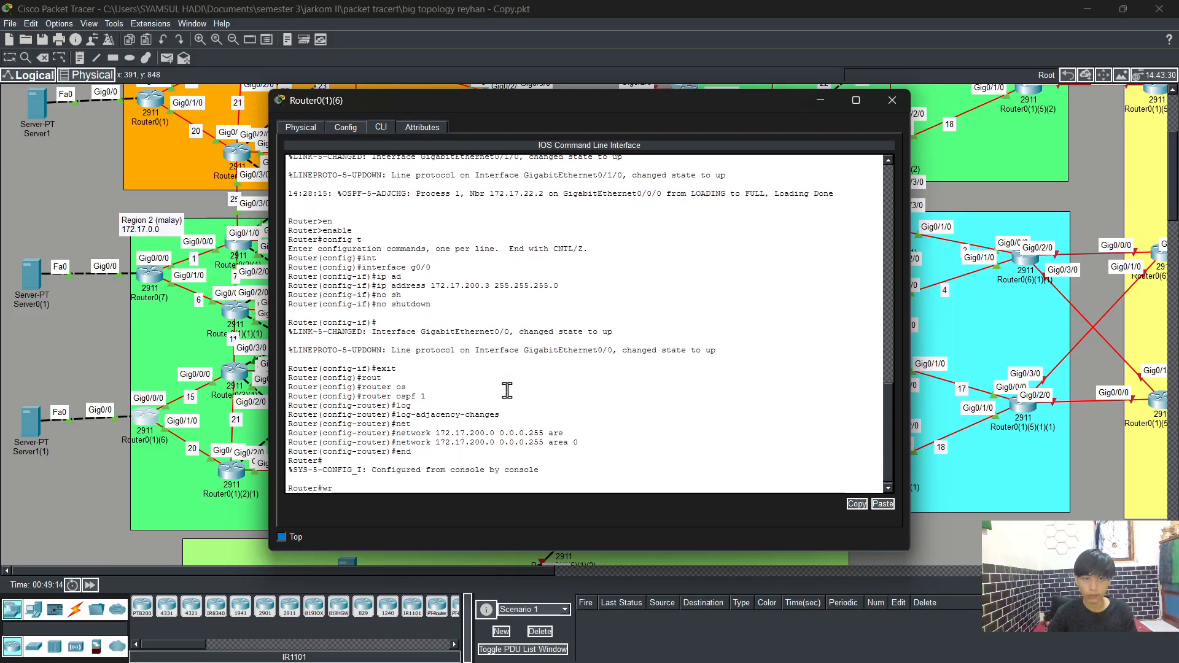
pyautogui.press('Return')
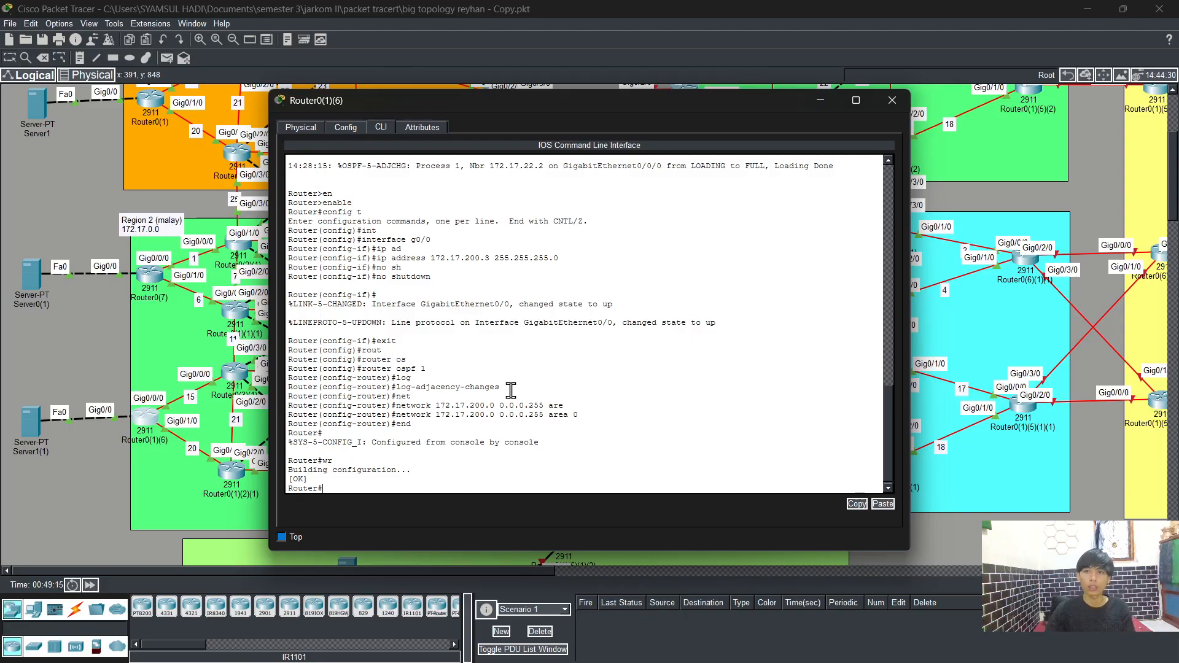
pyautogui.click(890, 101)
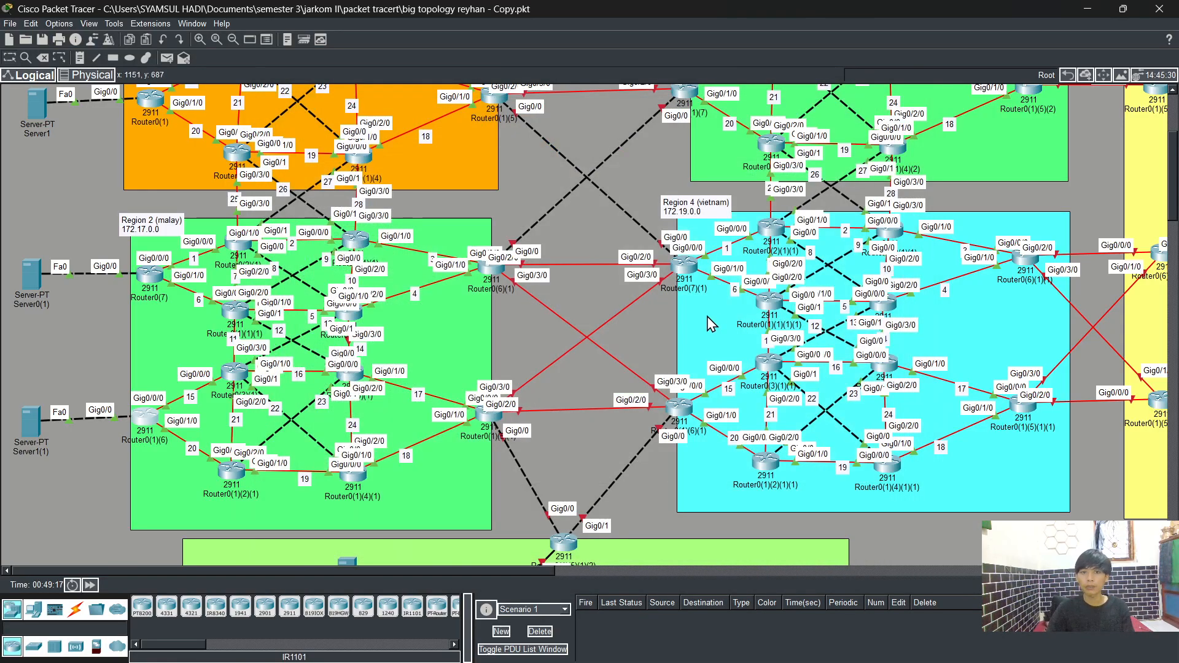
# Step: Survey the topology's regions and routers across the workspace
pyautogui.scroll(3, 688, 346)
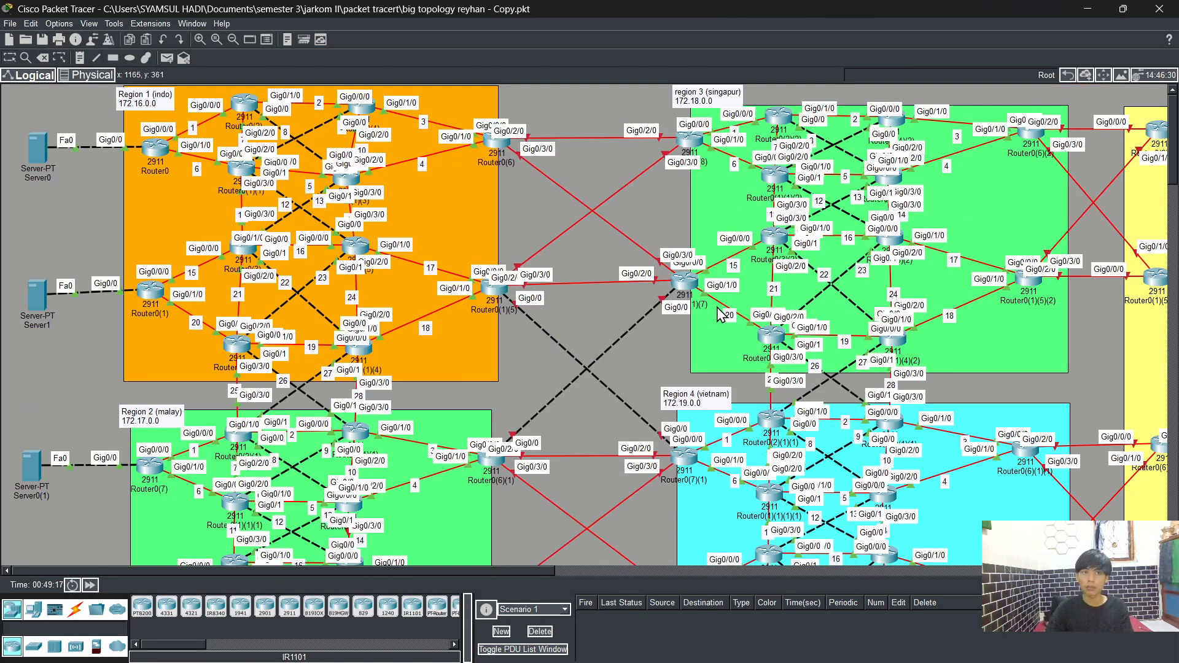
pyautogui.scroll(-3, 474, 294)
pyautogui.scroll(3, 1019, 235)
pyautogui.scroll(-5, 1019, 235)
pyautogui.scroll(3, 1019, 235)
pyautogui.scroll(2, 1019, 235)
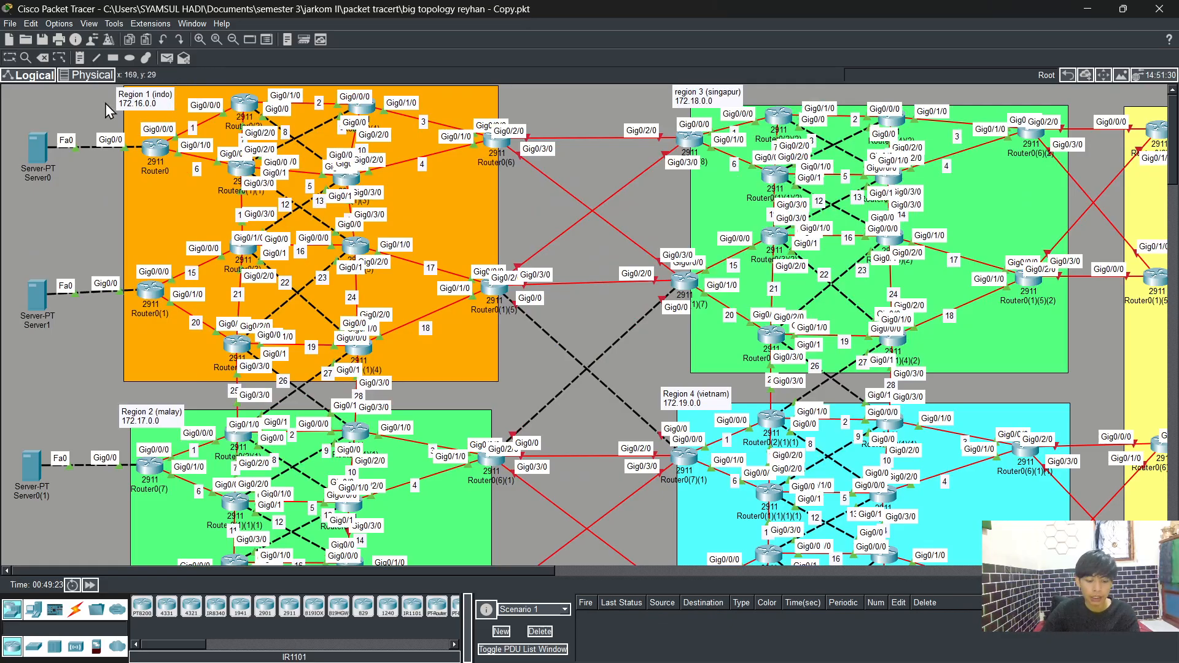
pyautogui.scroll(-3, 495, 231)
pyautogui.scroll(2, 496, 231)
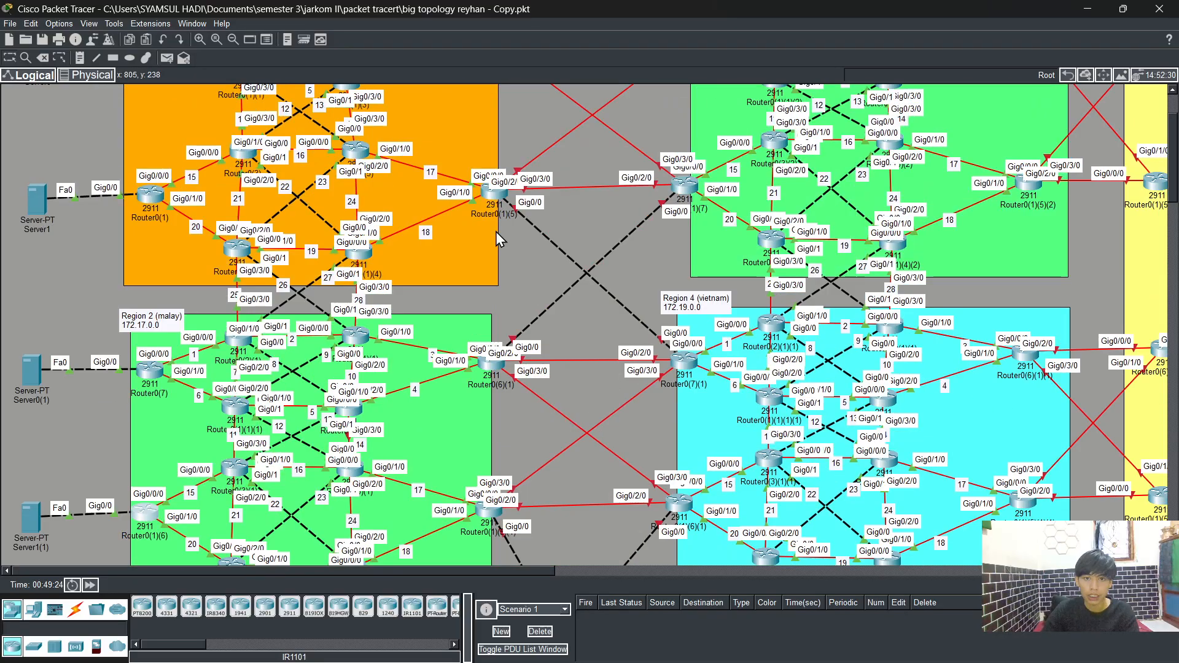
pyautogui.scroll(1, 496, 231)
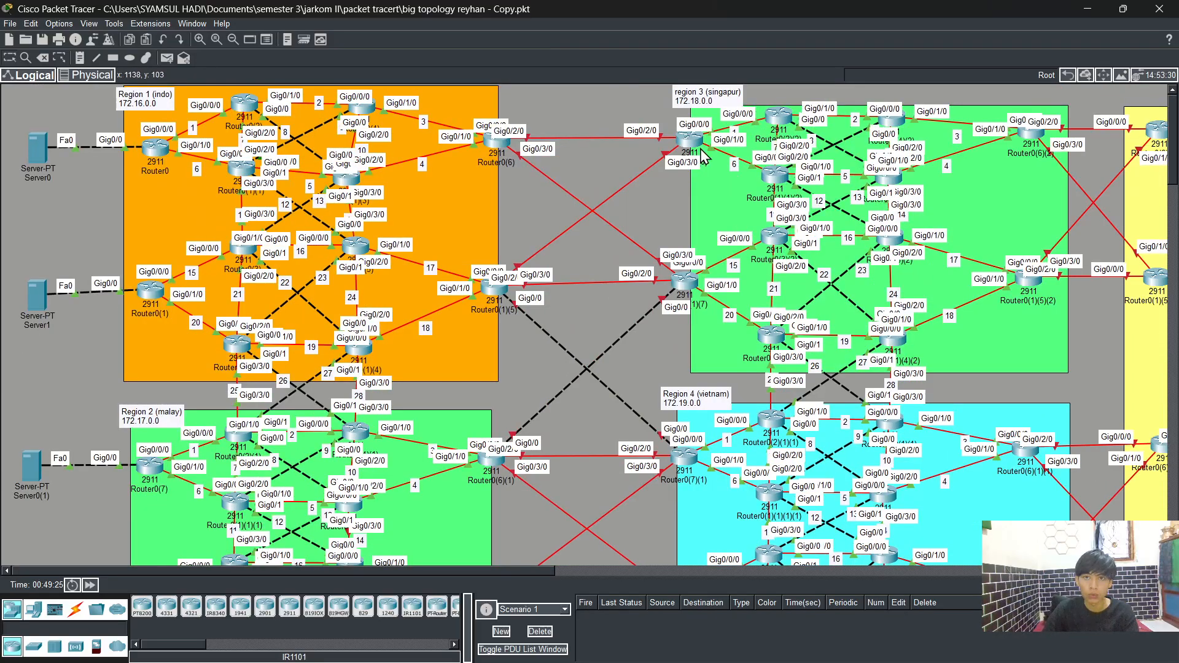
pyautogui.scroll(-1, 494, 362)
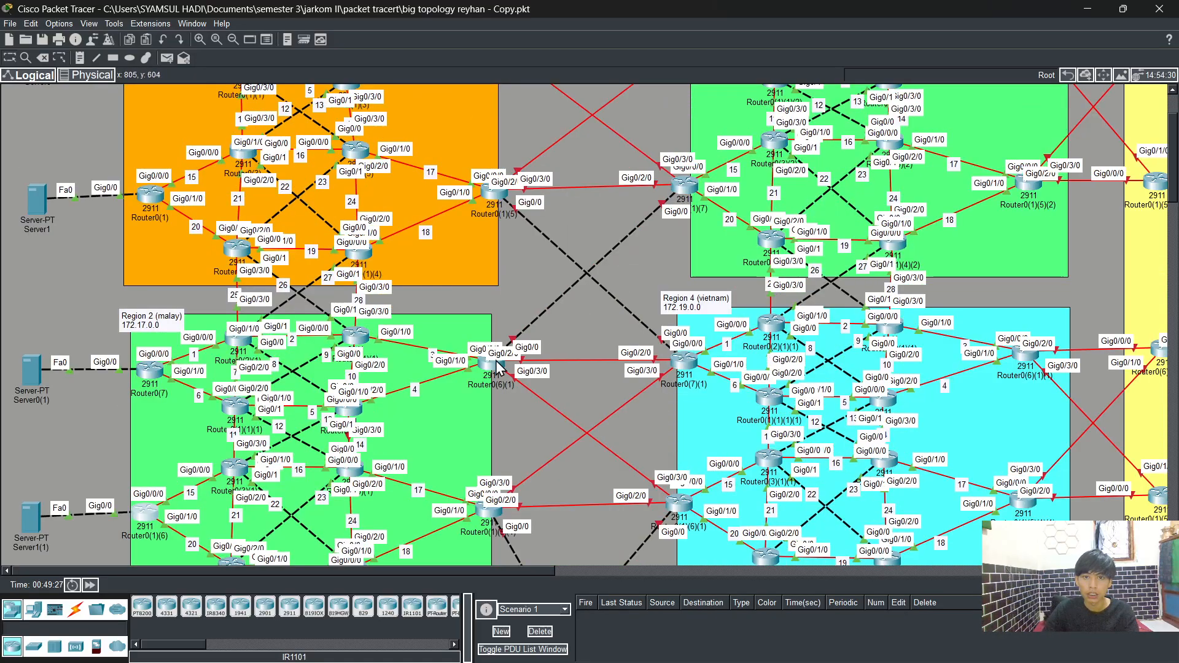
pyautogui.scroll(-2, 651, 369)
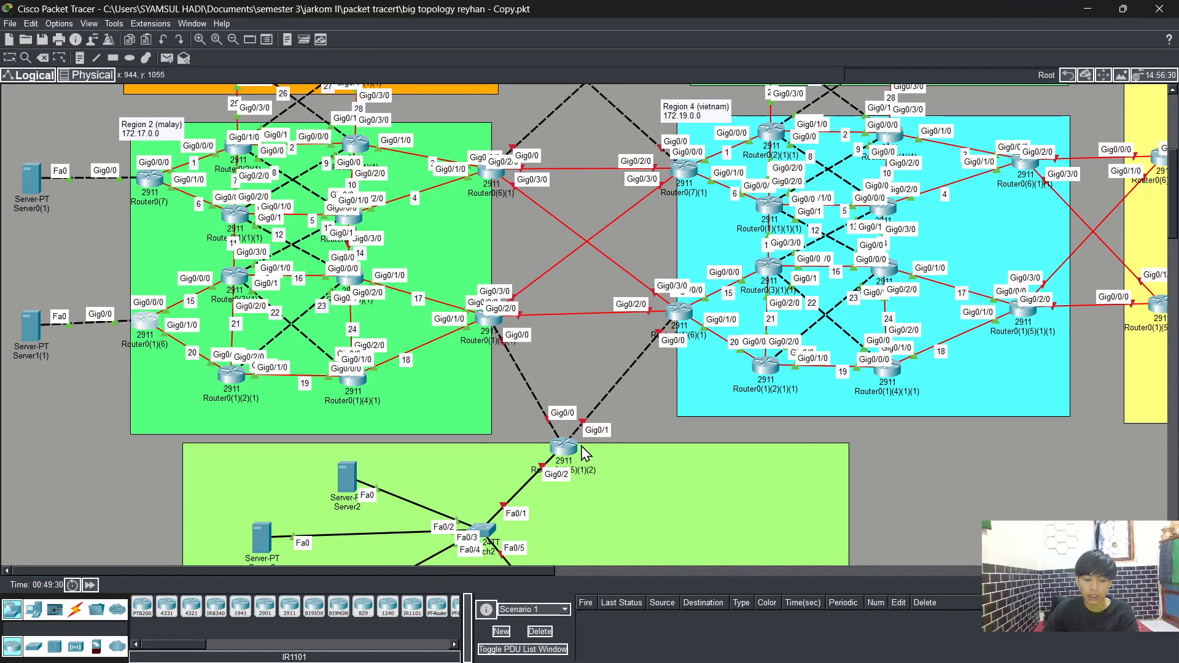
pyautogui.scroll(3, 584, 452)
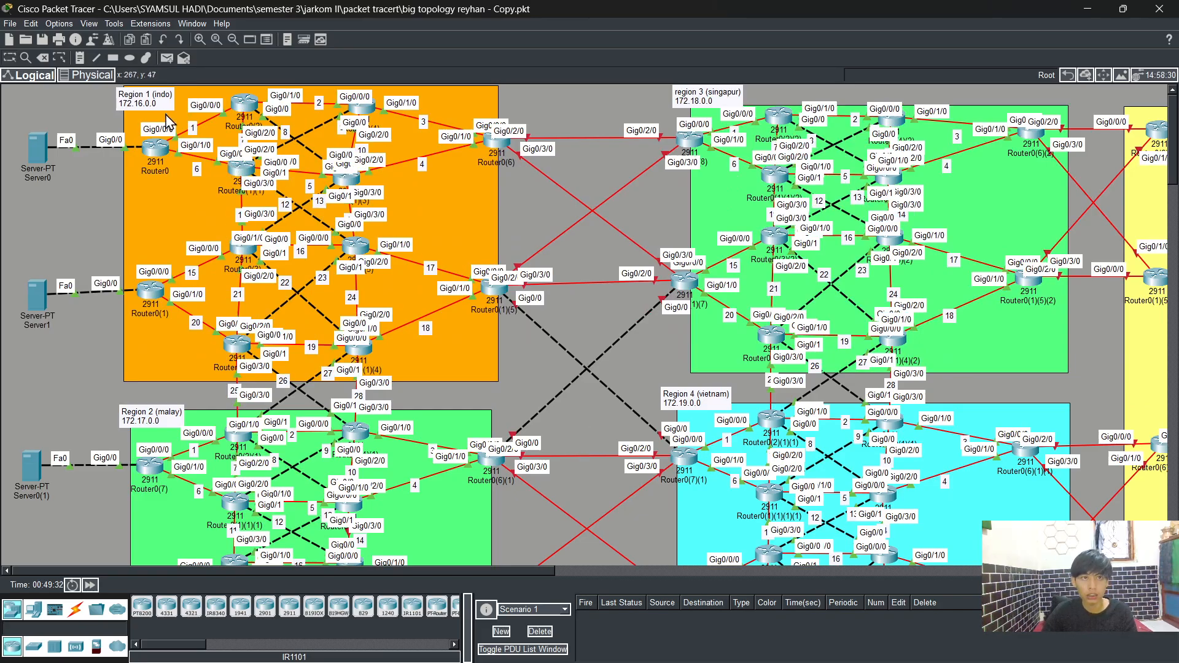
pyautogui.click(86, 57)
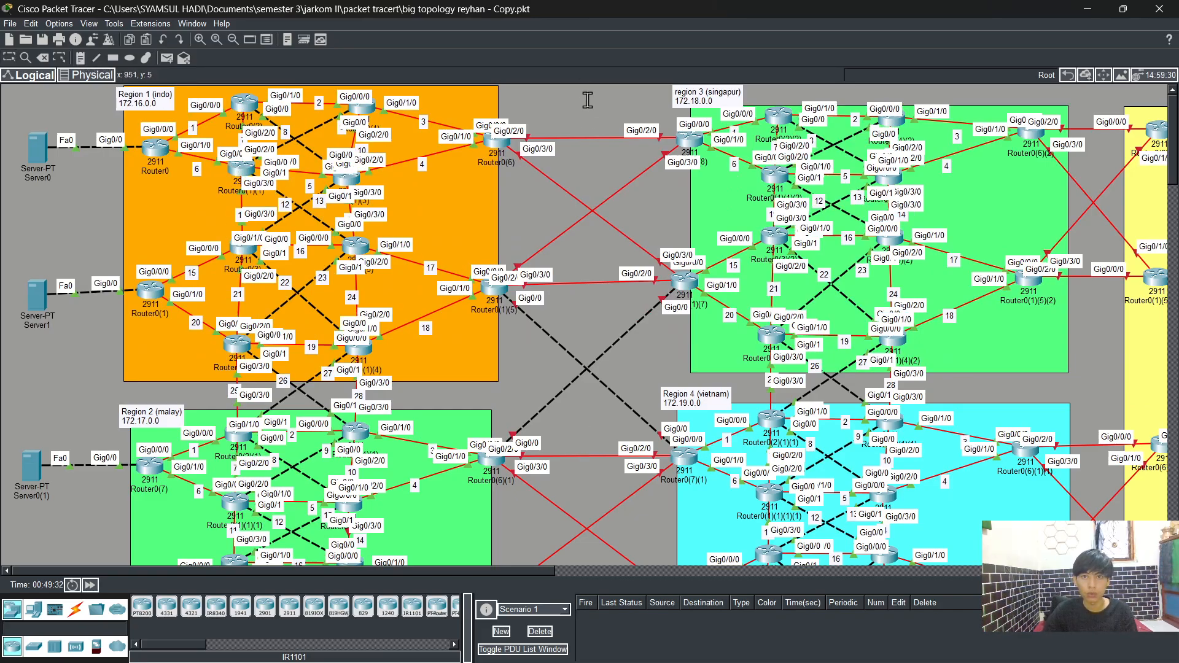
# Step: Add a text note reading 50.50.0.0/24 on the link between Region 1's top border router and Region 3
pyautogui.click(575, 123)
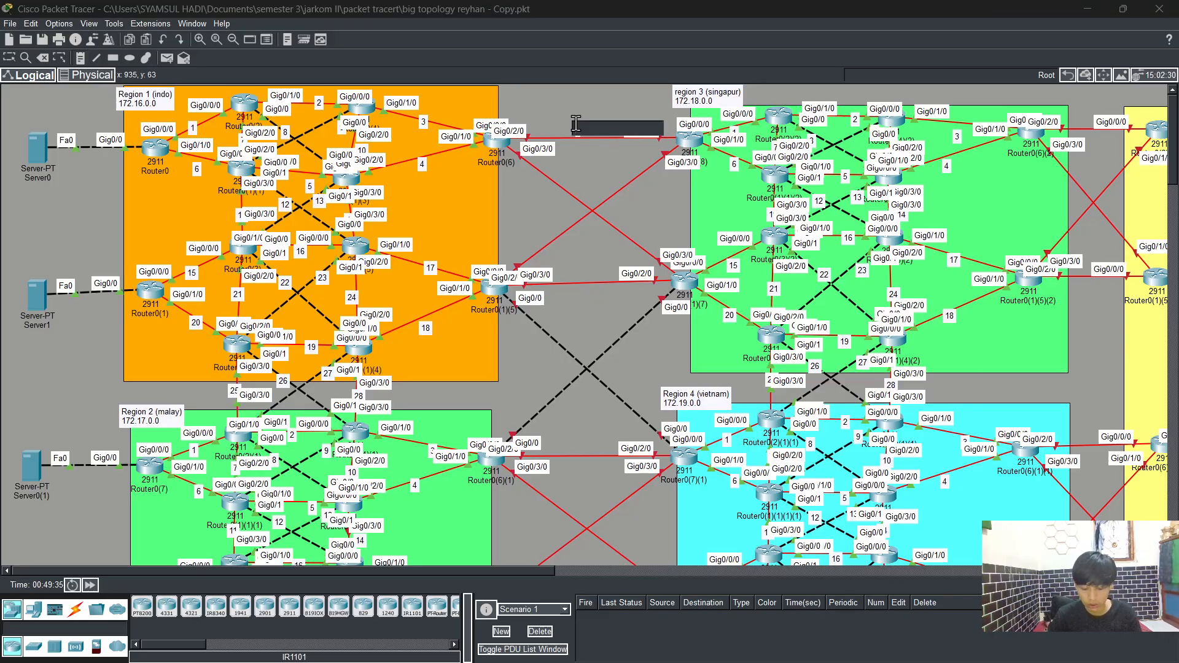
pyautogui.write('50.50.50')
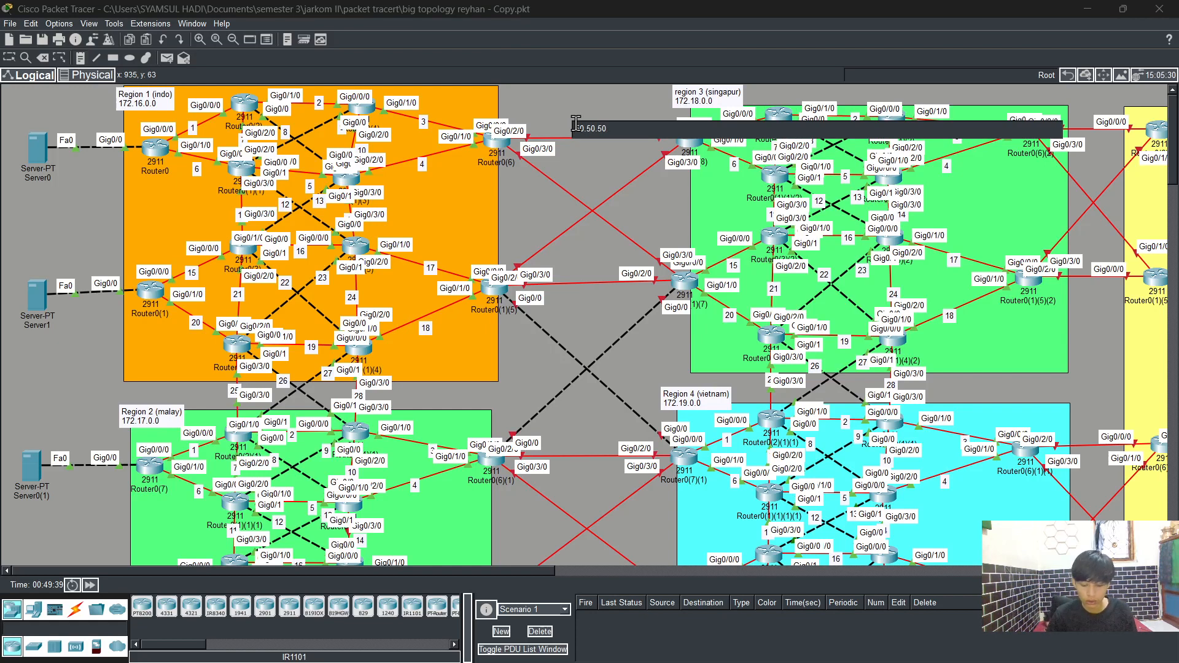
pyautogui.write('.')
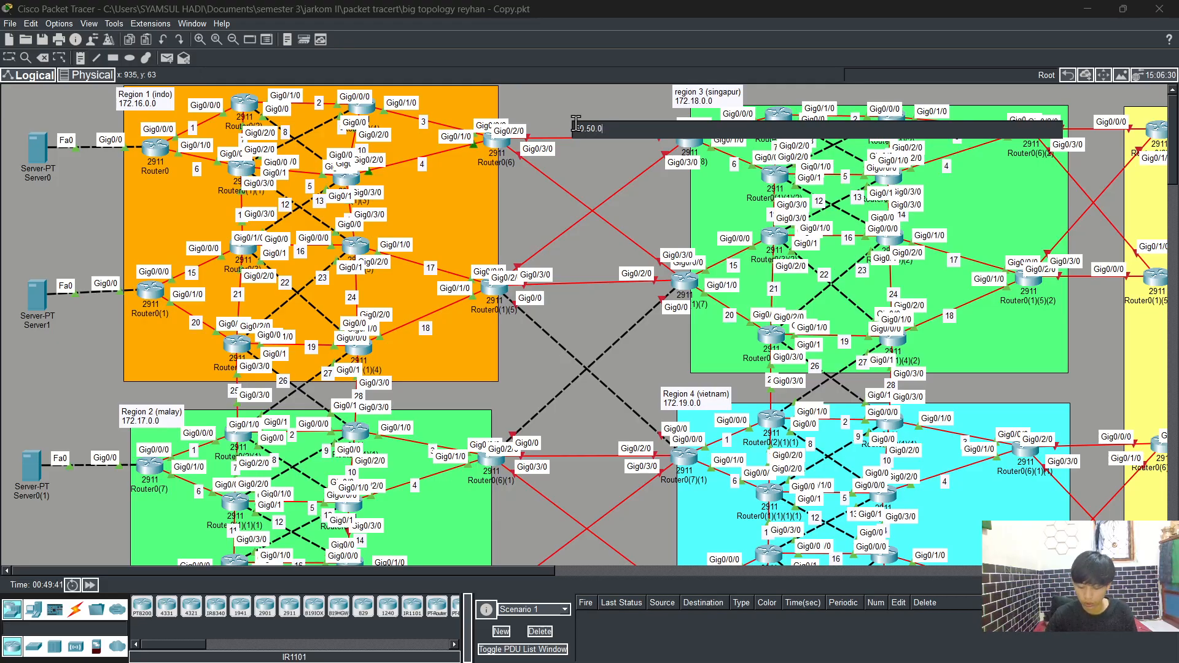
pyautogui.write('0/')
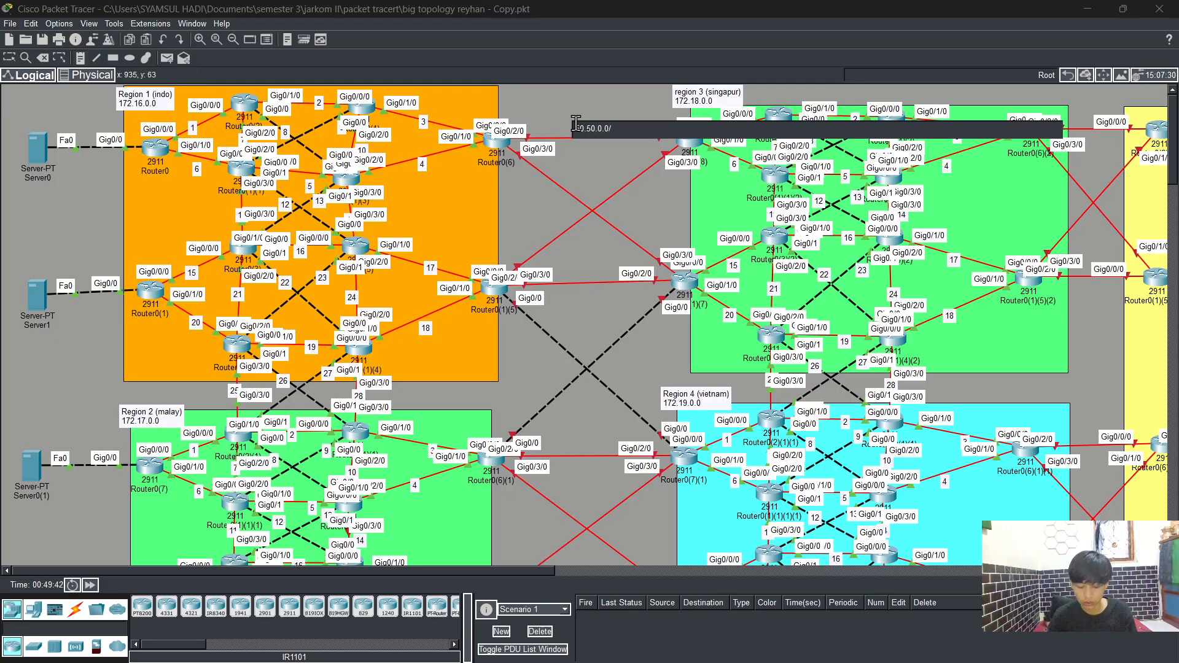
pyautogui.write('24')
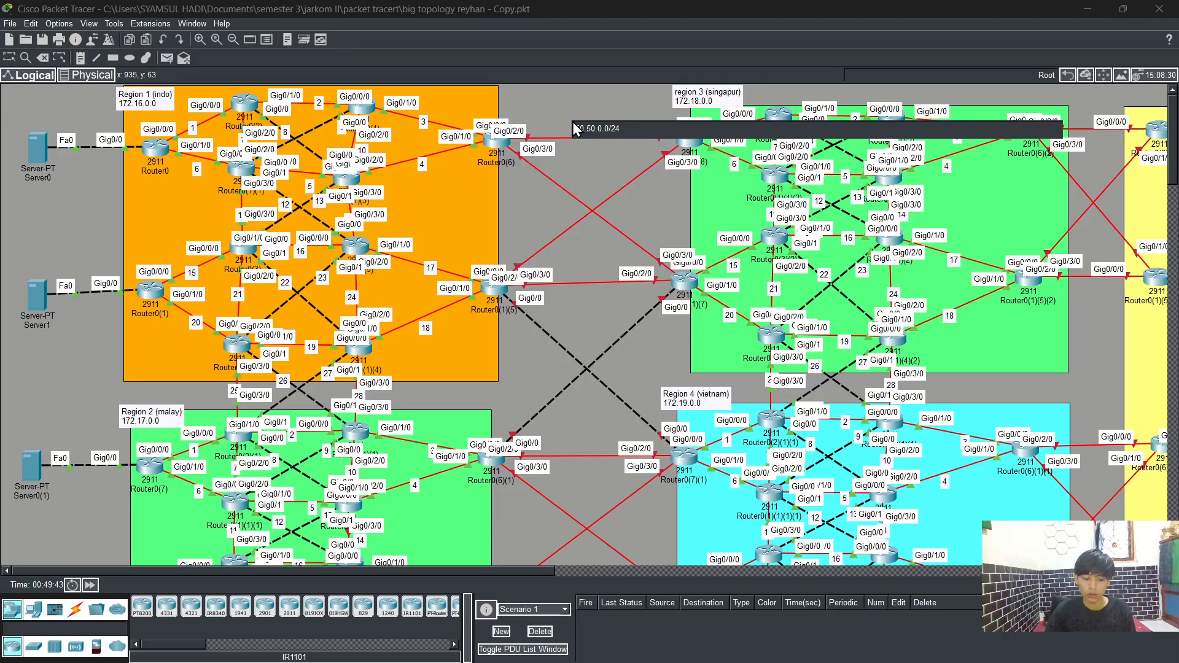
pyautogui.click(572, 110)
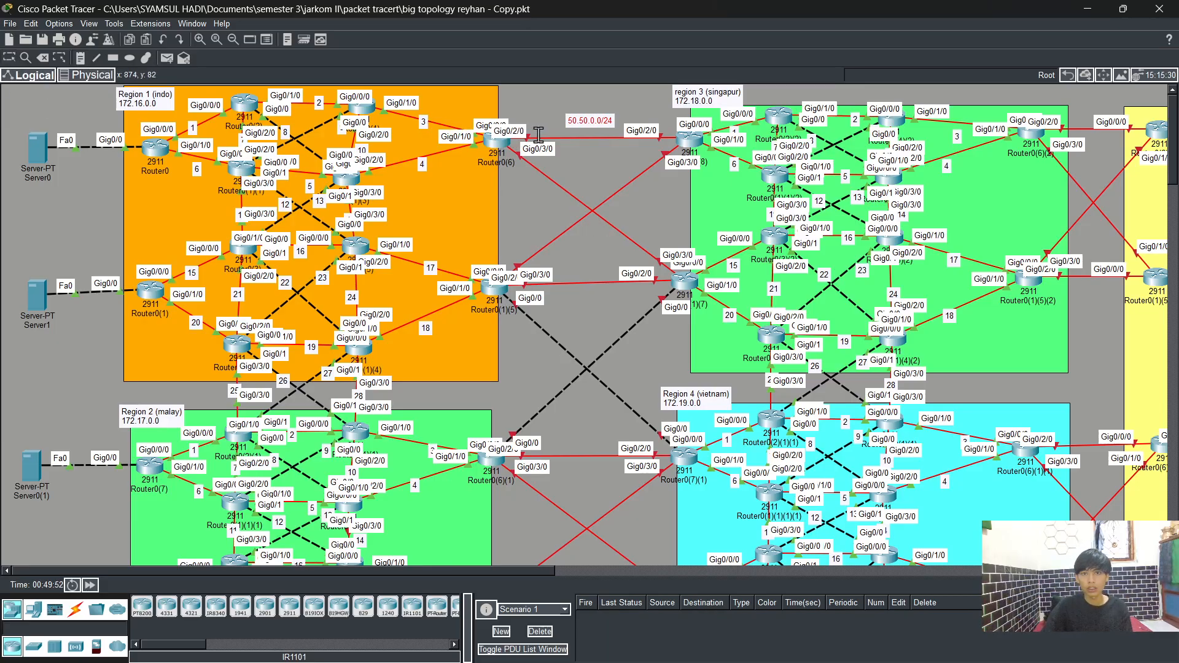
# Step: Number the inter-region links 1 through 6 with text notes placed along the links between Region 1 and Region 3
pyautogui.click(577, 138)
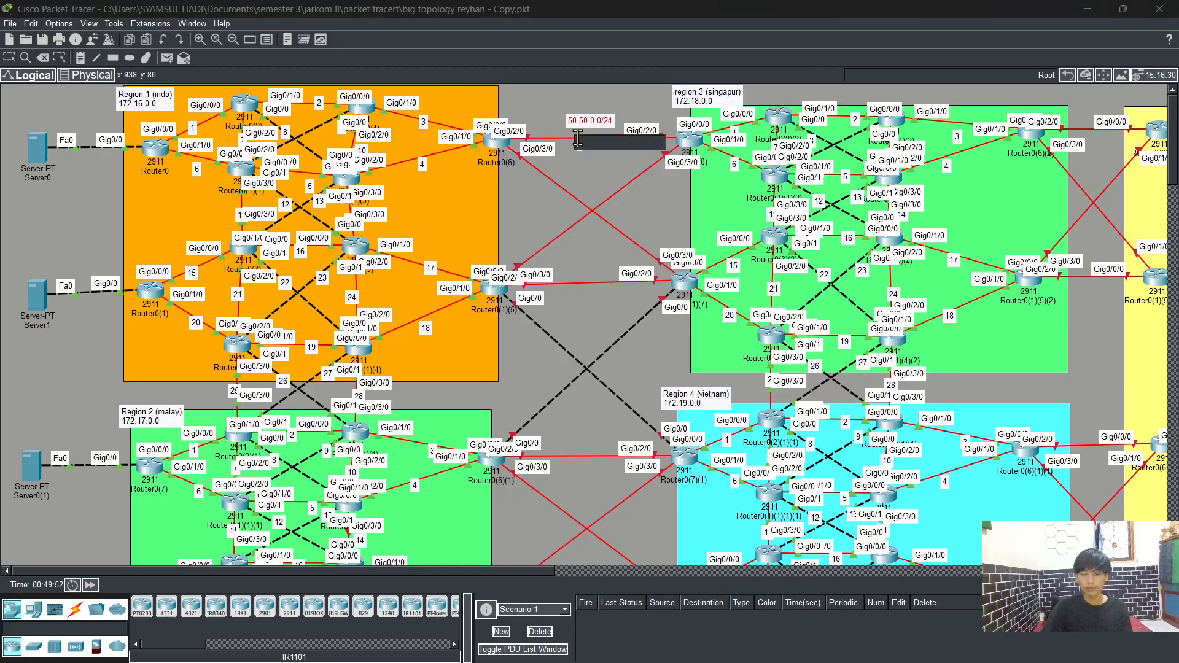
pyautogui.write('1')
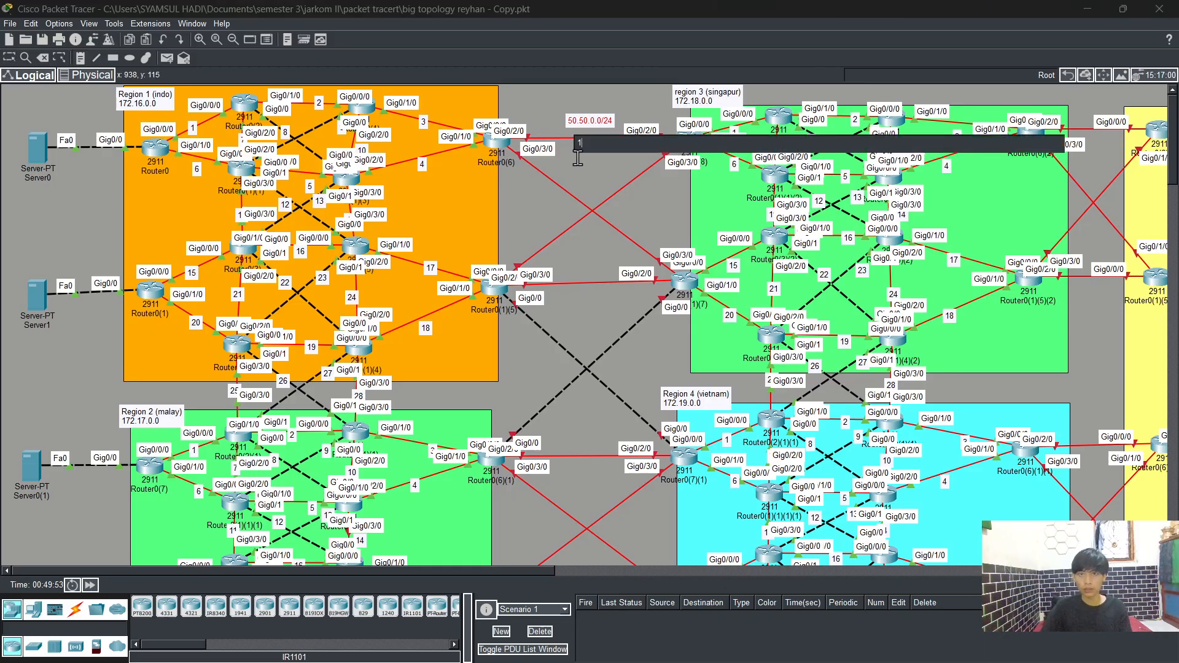
pyautogui.click(539, 172)
pyautogui.write('2')
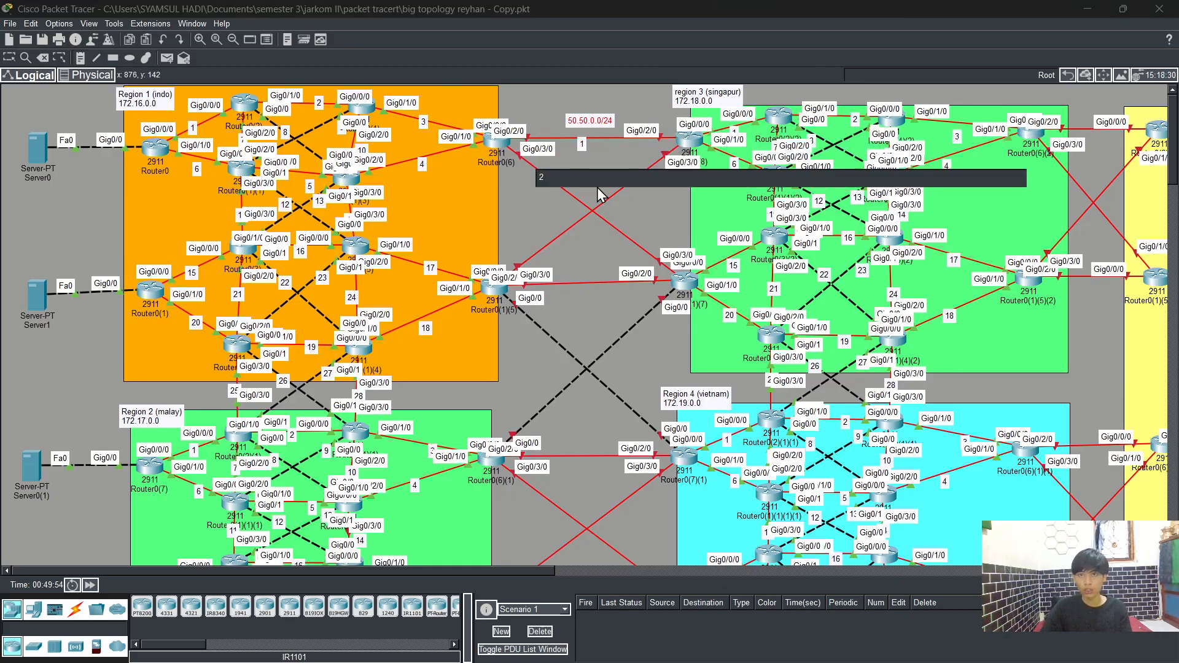
pyautogui.click(622, 192)
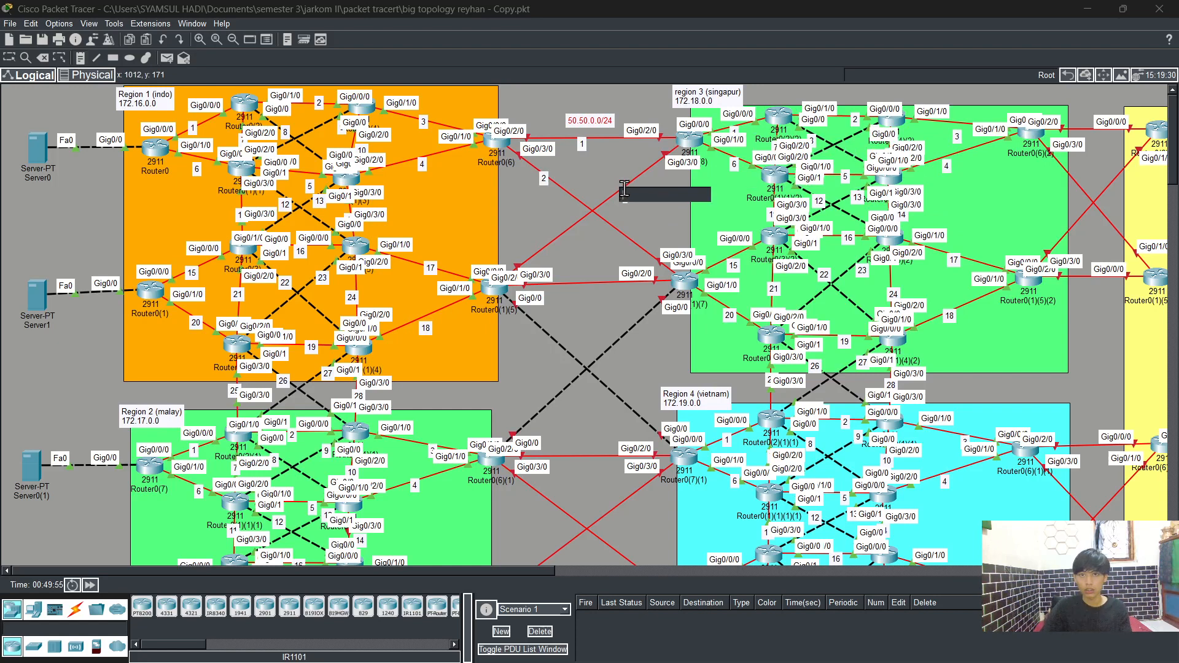
pyautogui.write('3')
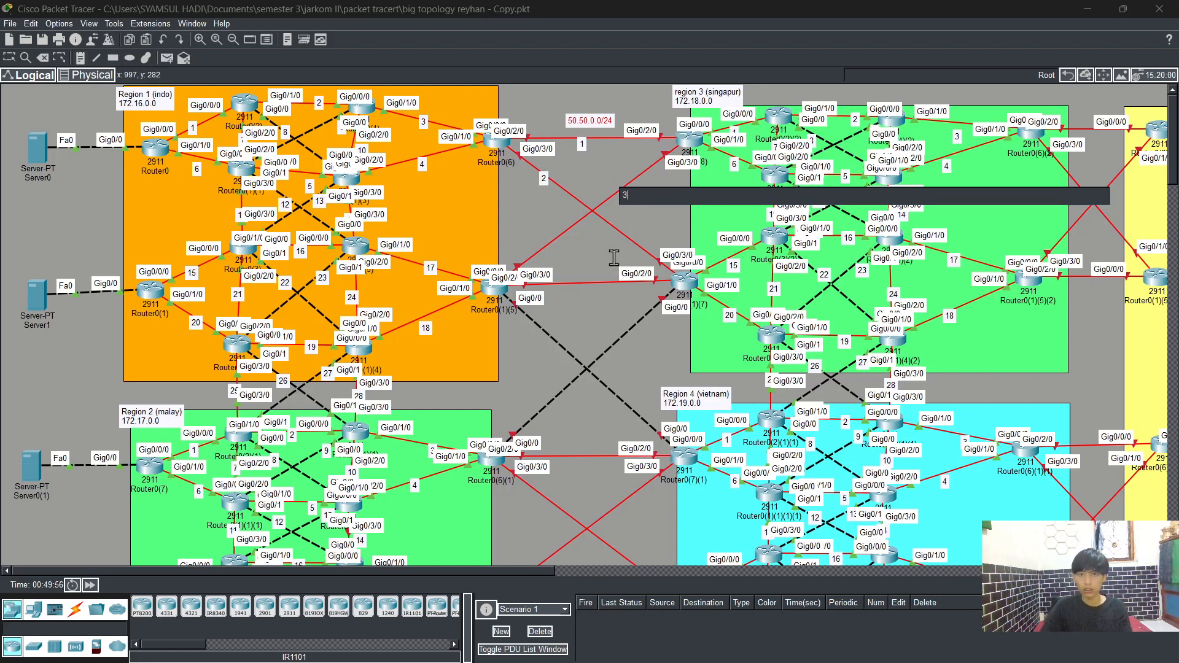
pyautogui.click(587, 282)
pyautogui.write('4')
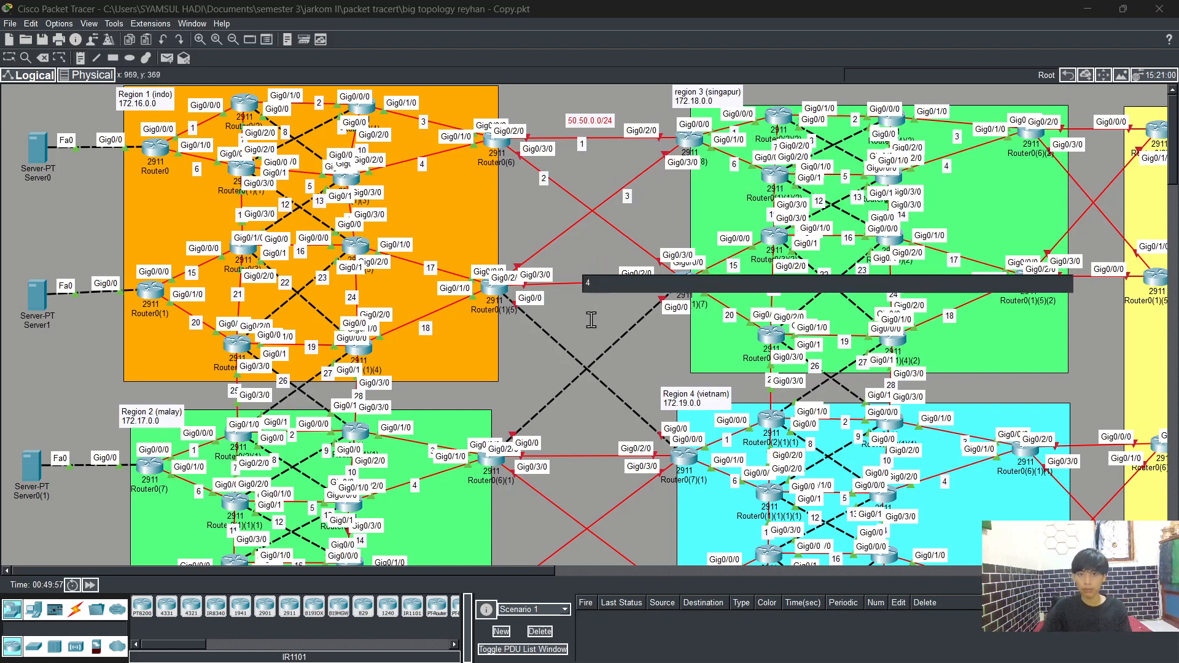
pyautogui.click(540, 333)
pyautogui.write('5')
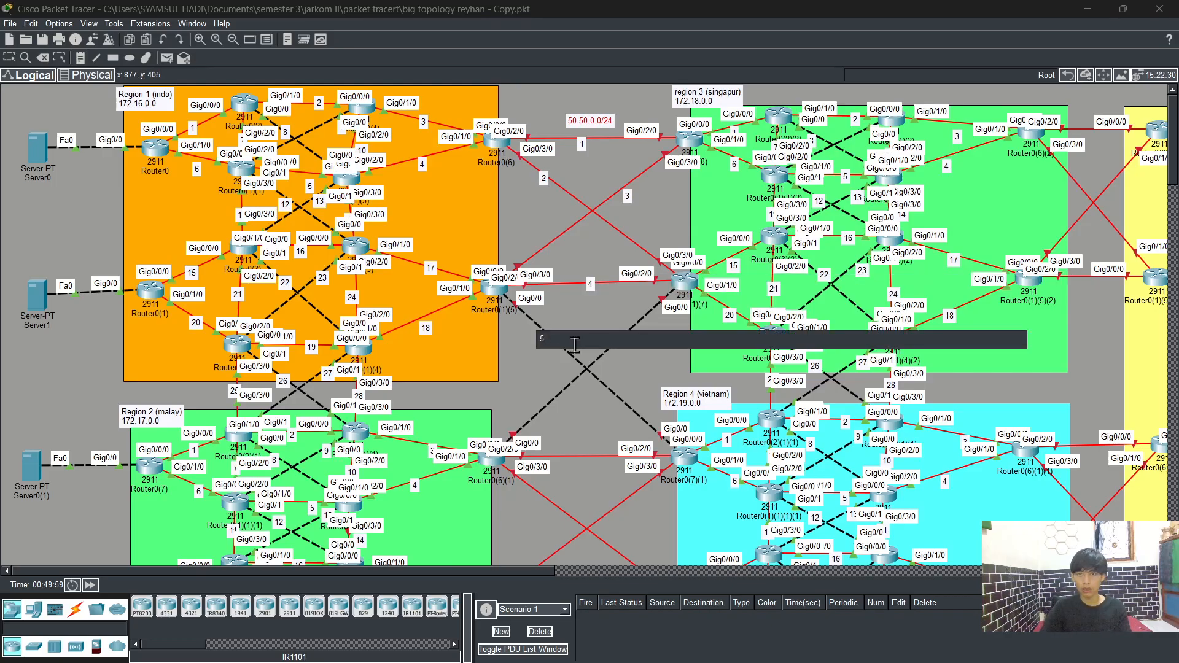
pyautogui.click(636, 324)
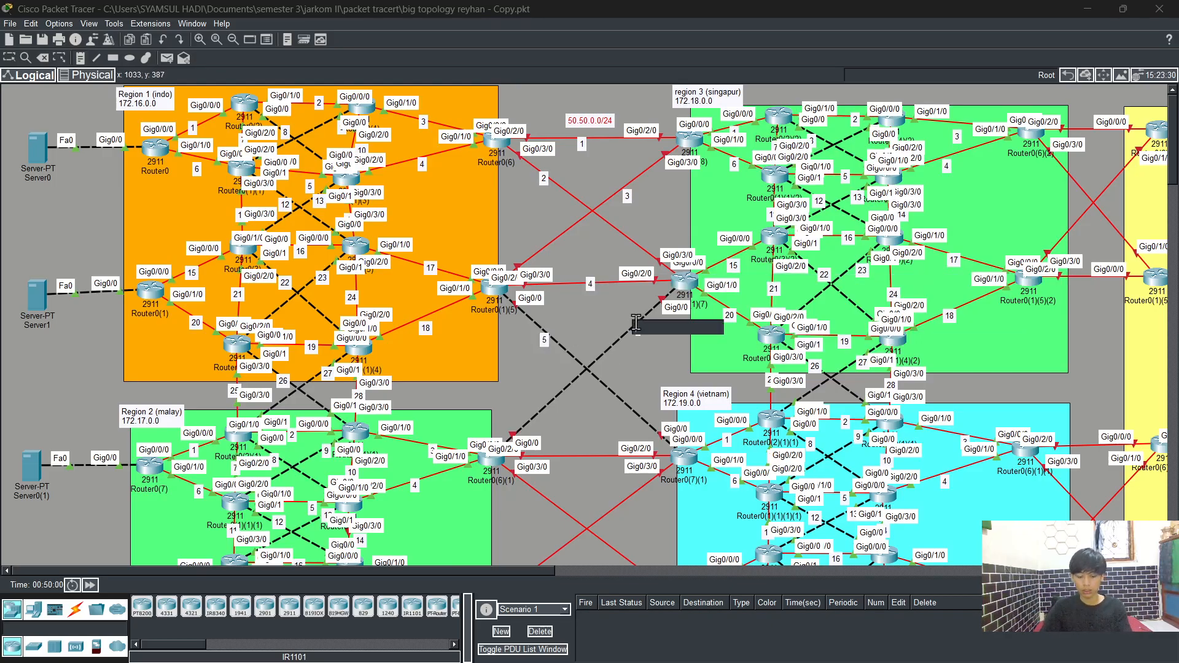
pyautogui.write('6')
# Step: Number the remaining inter-region links 7 through 12 with notes between Regions 2, 4 and the lower server region
pyautogui.scroll(-2, 608, 386)
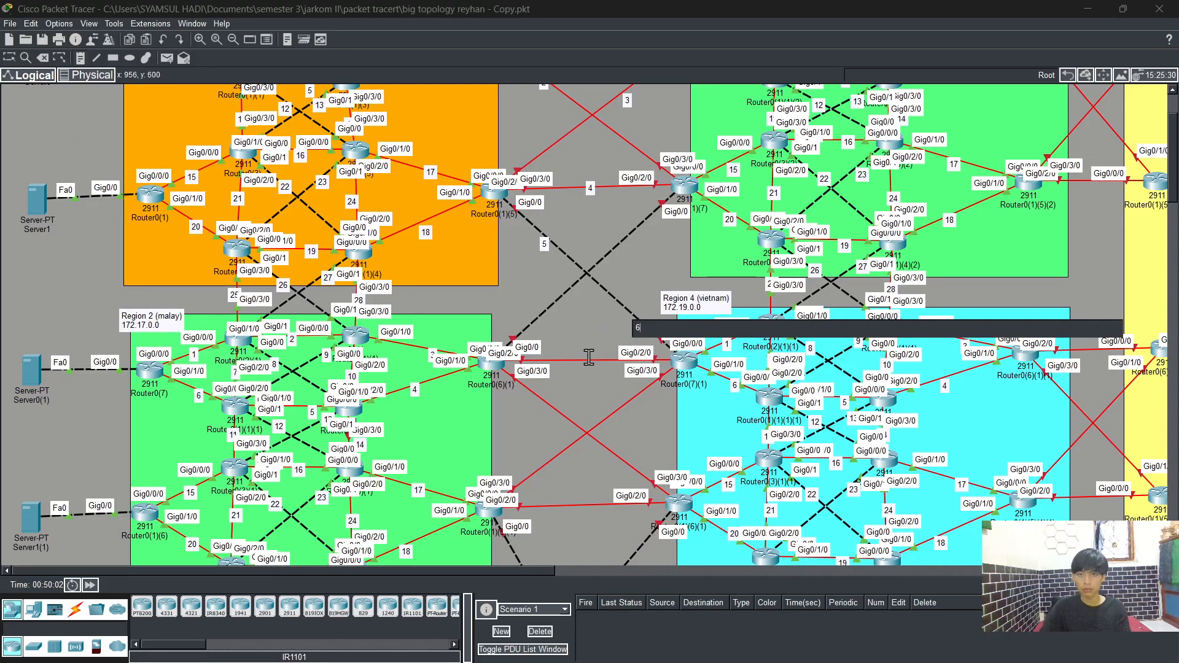
pyautogui.click(588, 357)
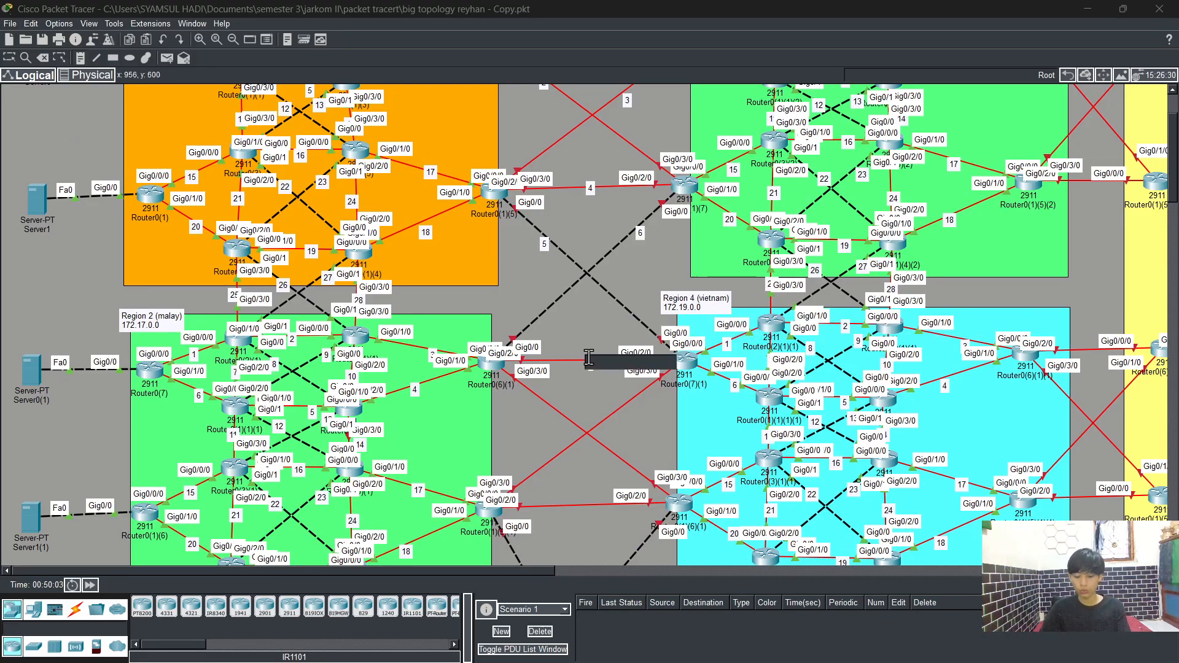
pyautogui.write('7')
pyautogui.click(543, 404)
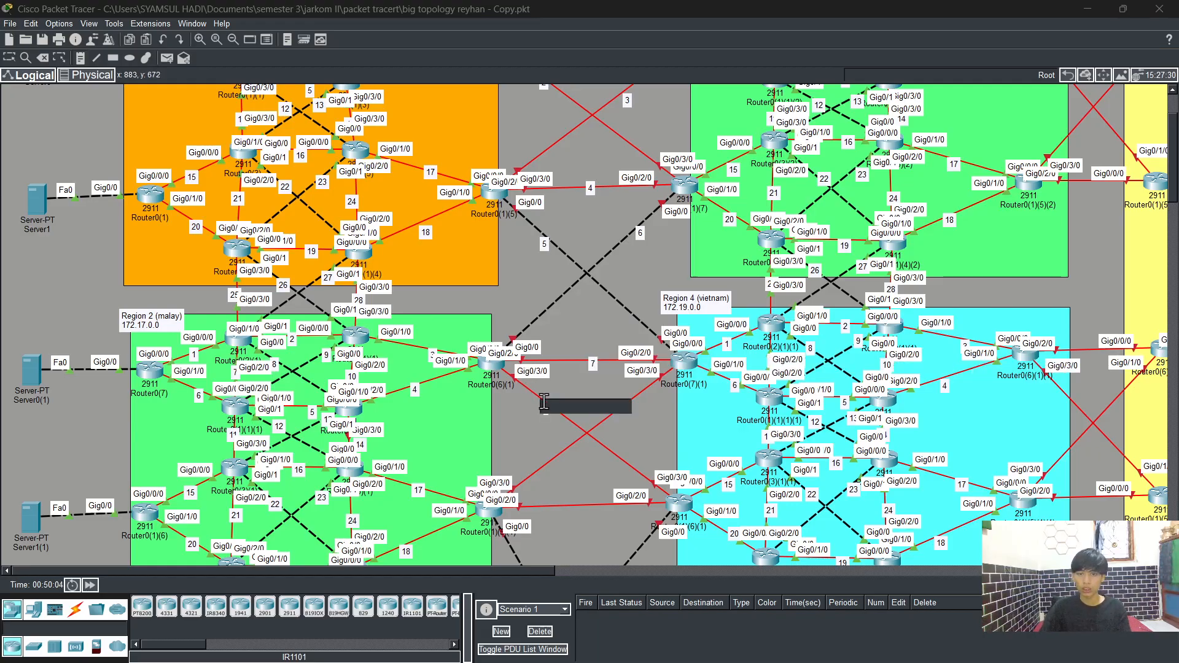
pyautogui.write('8')
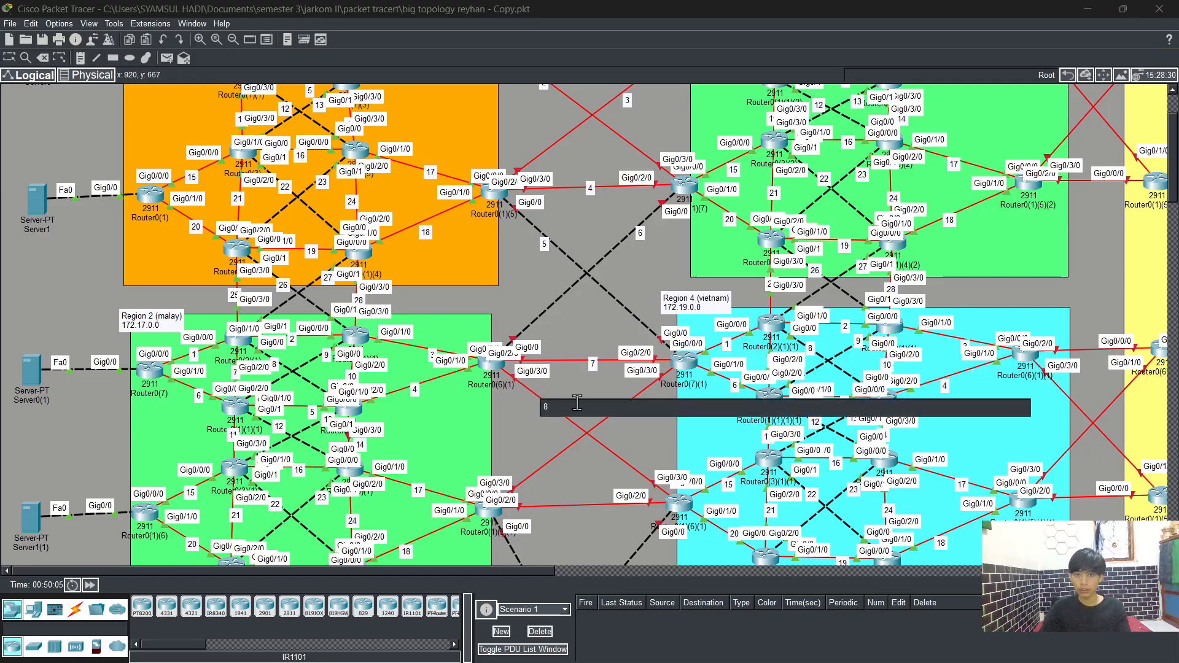
pyautogui.click(633, 399)
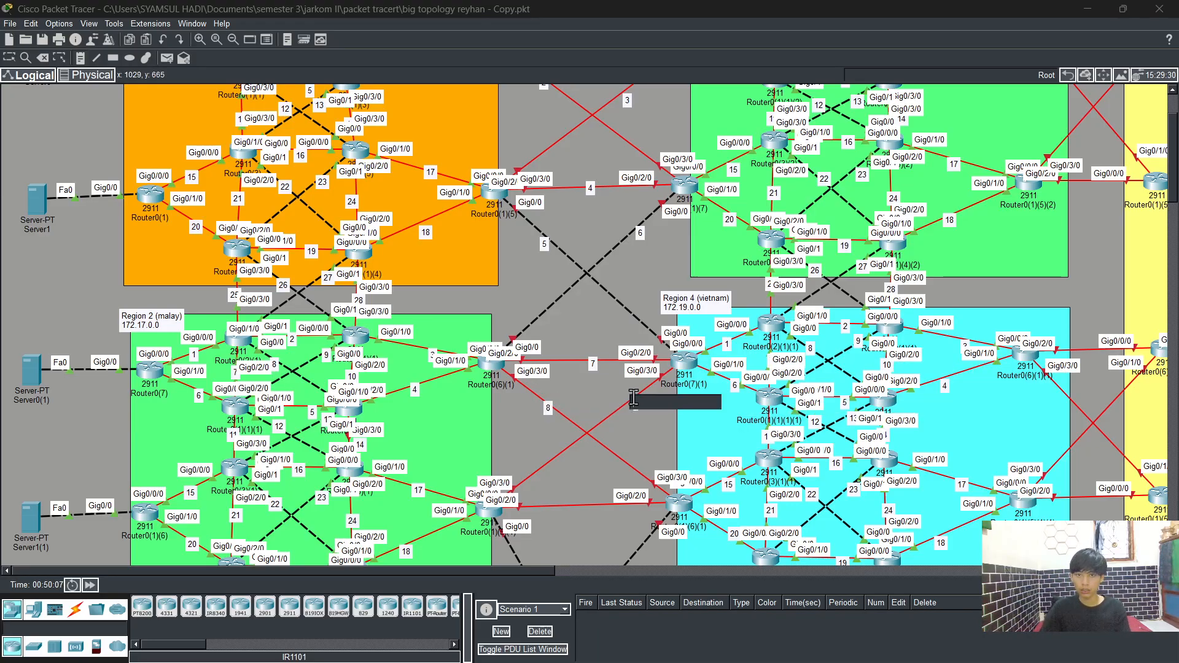
pyautogui.write('9')
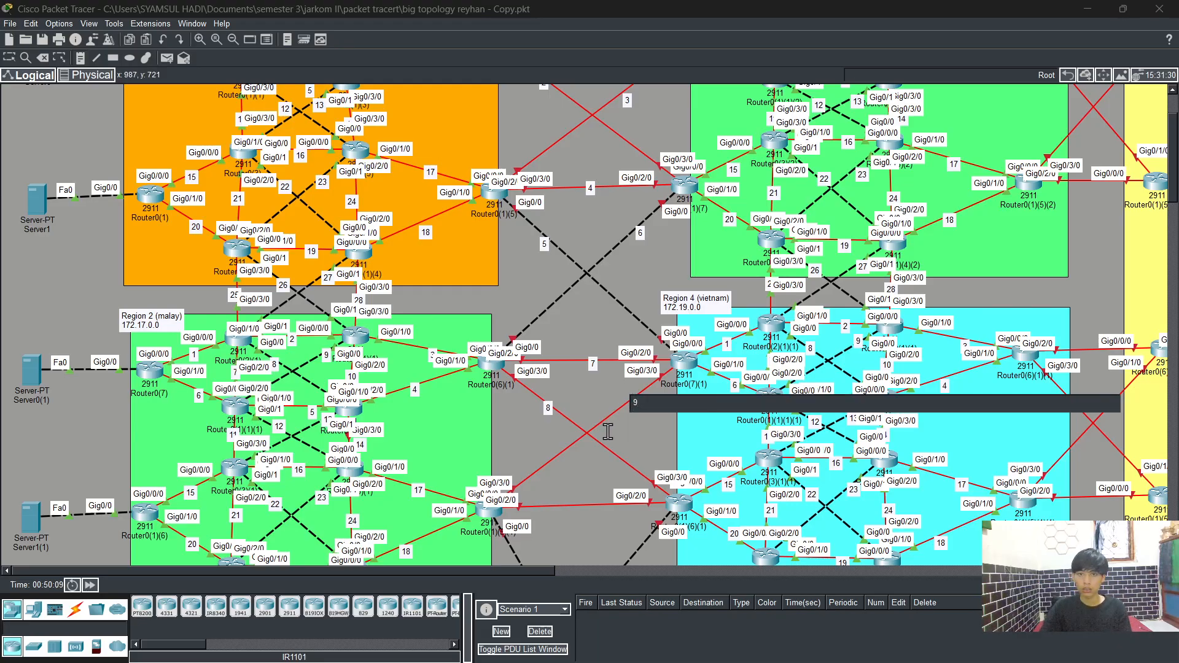
pyautogui.click(574, 502)
pyautogui.write('10')
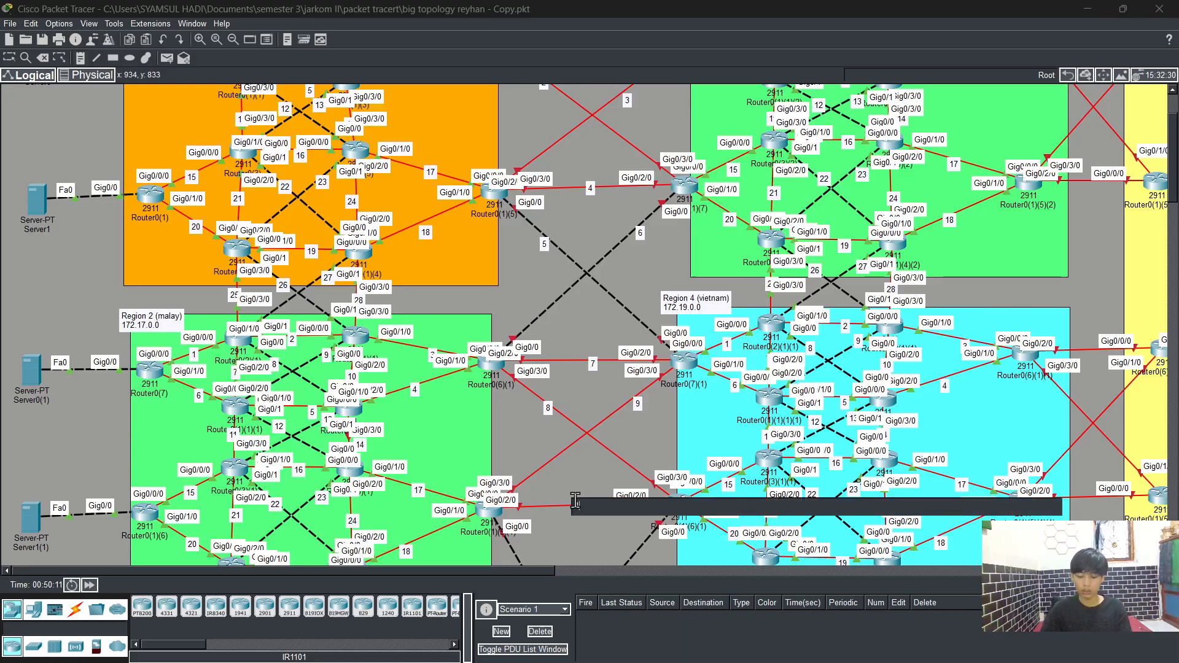
pyautogui.scroll(-3, 583, 467)
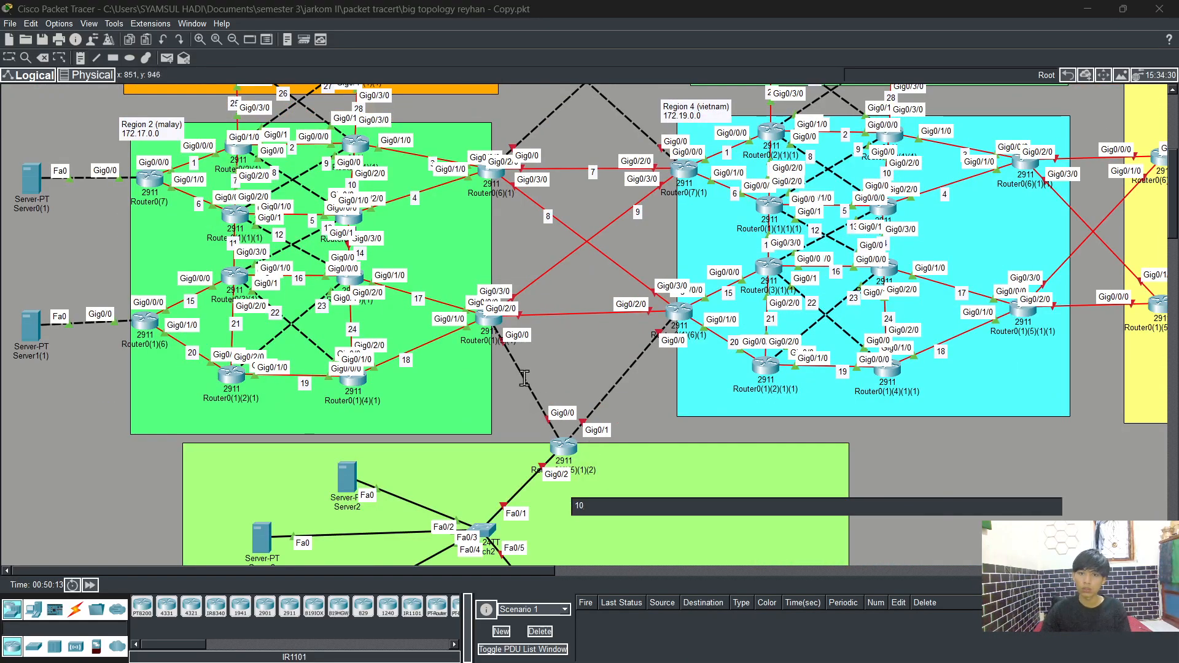
pyautogui.click(524, 380)
pyautogui.write('11')
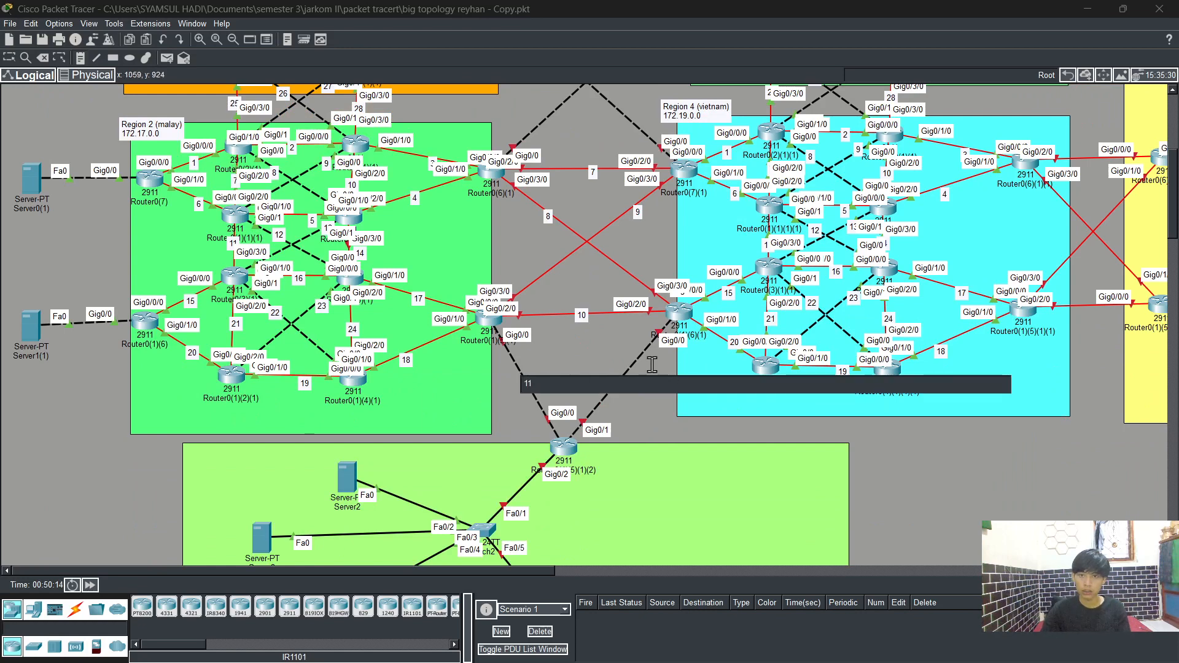
pyautogui.click(632, 365)
pyautogui.write('12')
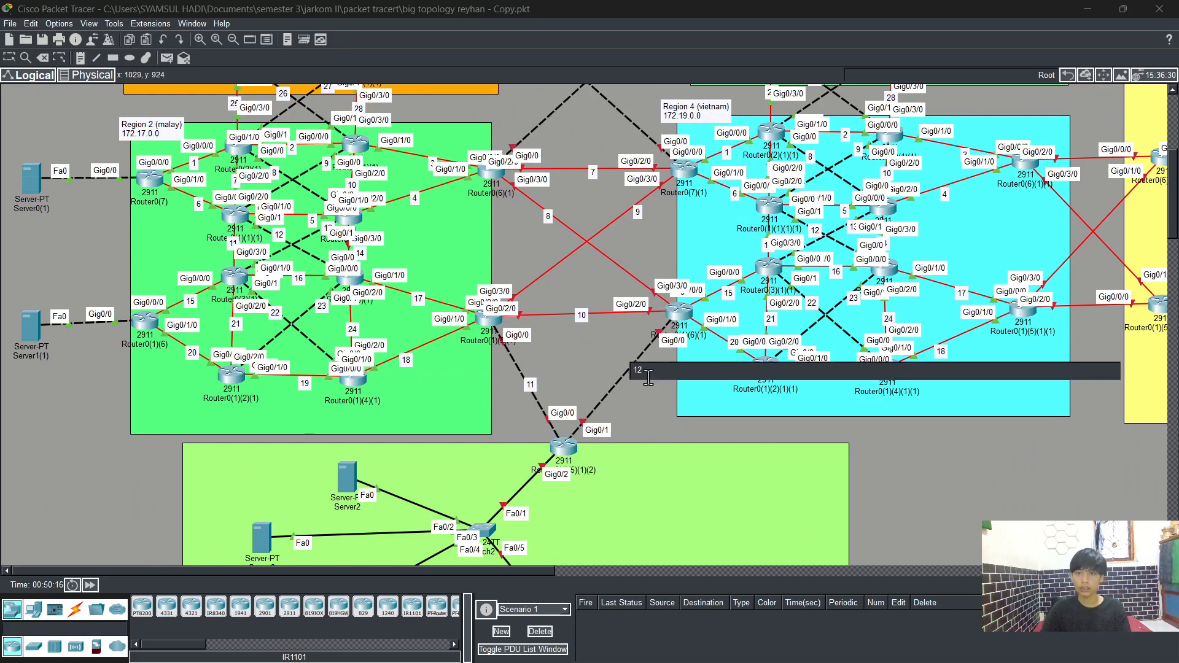
pyautogui.click(21, 54)
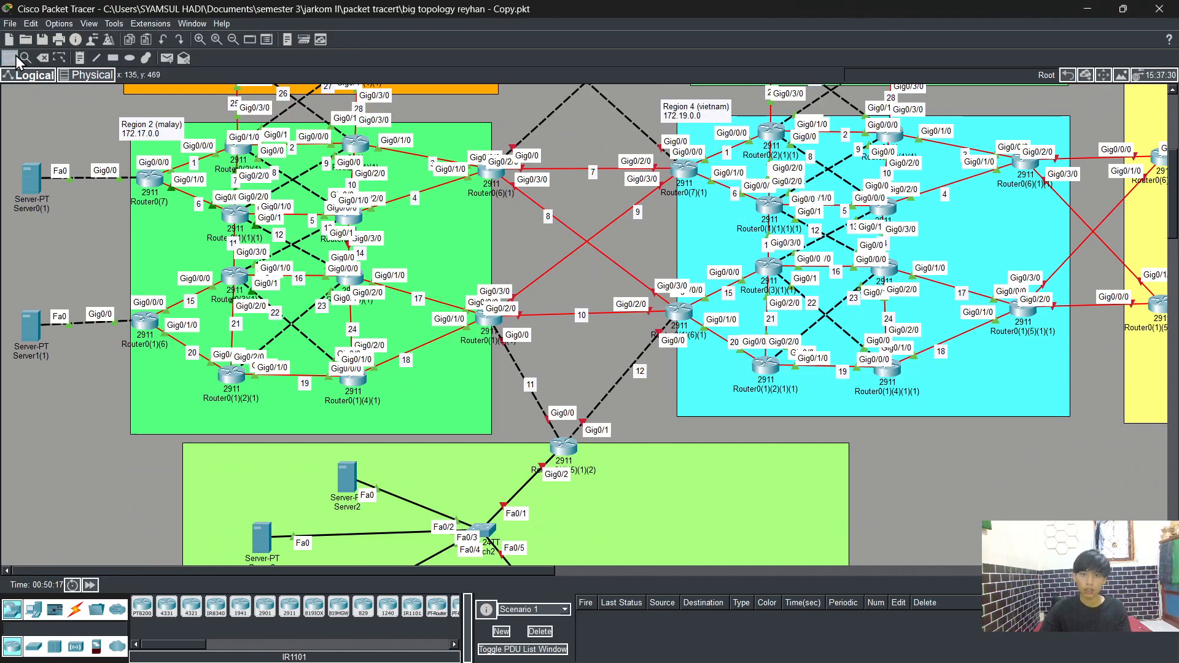
# Step: Add notes AS 11112 and AS 11113 beside the top border routers of Region 1 and Region 3
pyautogui.scroll(3, 698, 405)
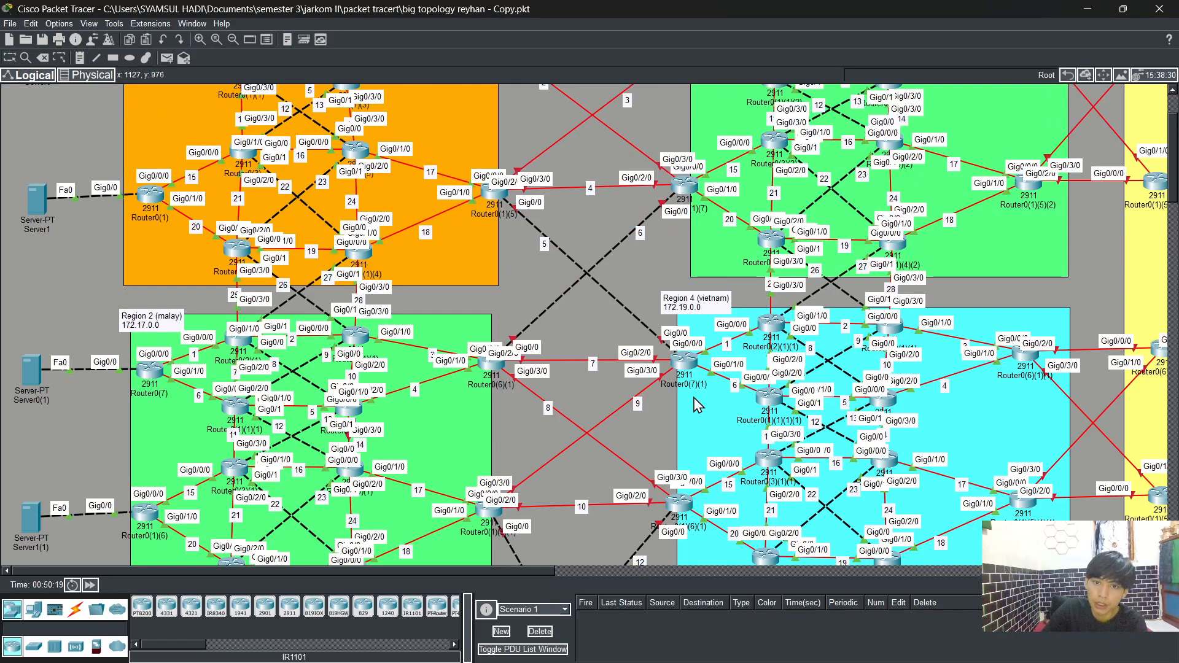
pyautogui.scroll(2, 698, 405)
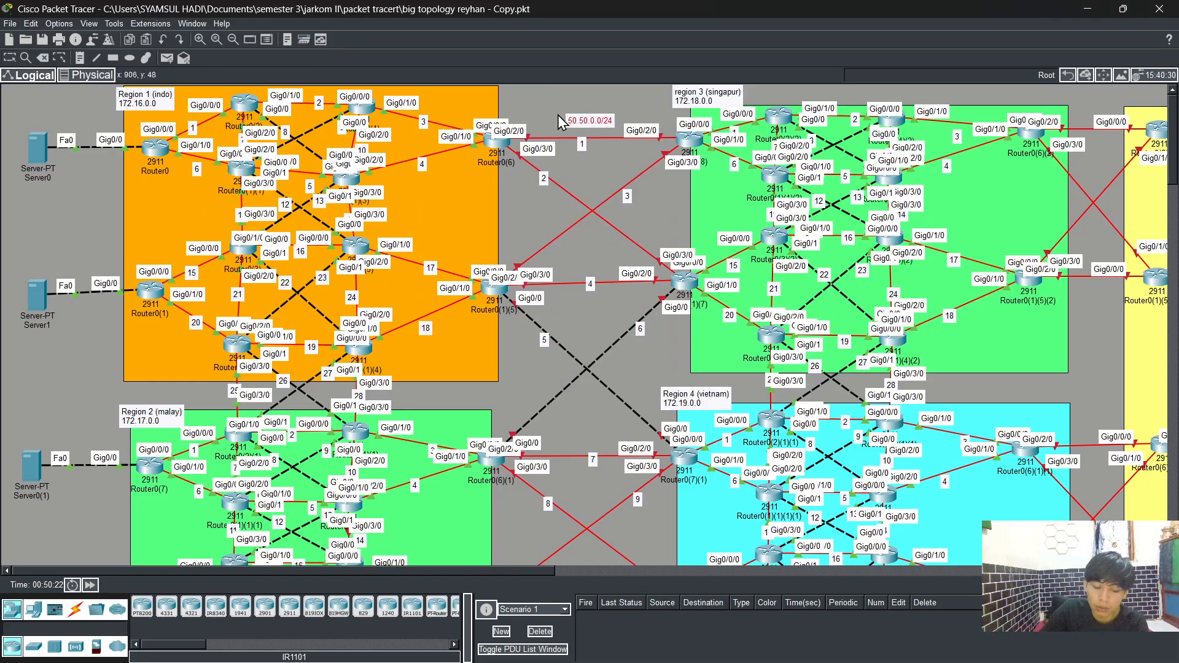
pyautogui.click(79, 56)
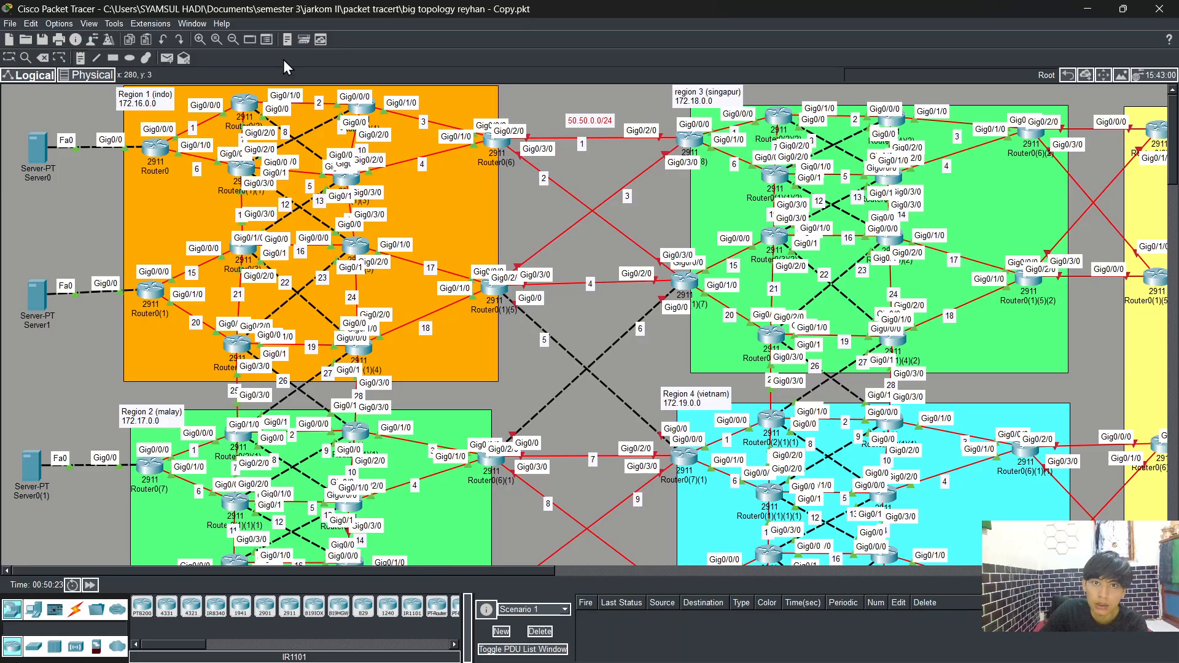
pyautogui.click(481, 110)
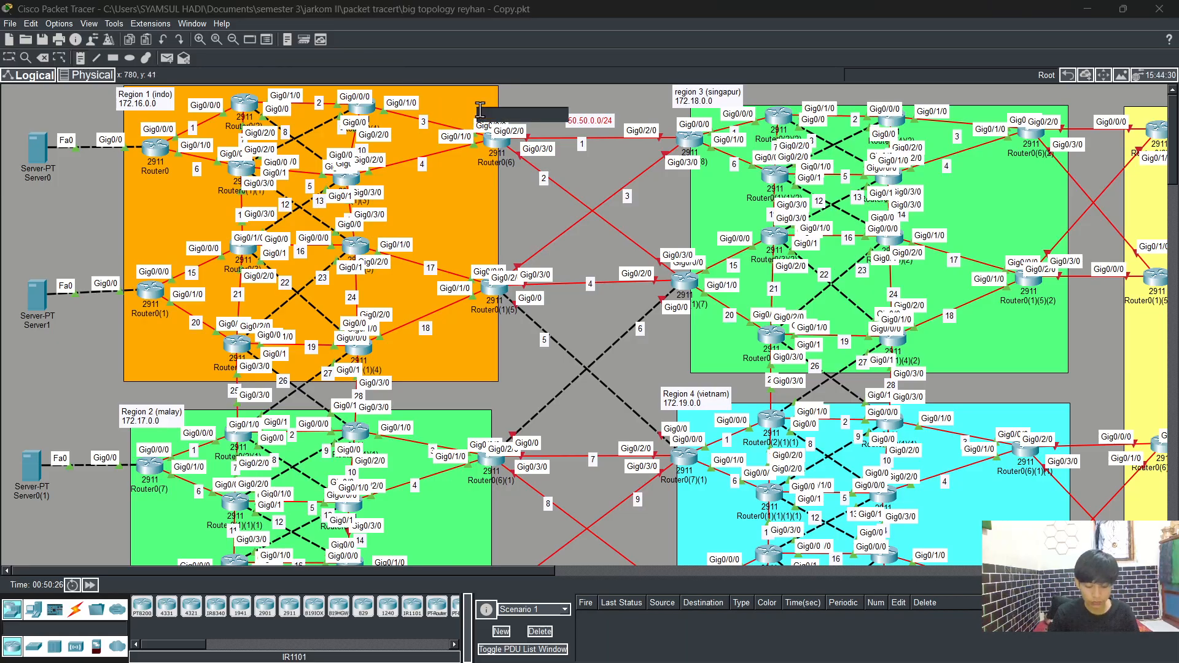
pyautogui.write('AS 11112')
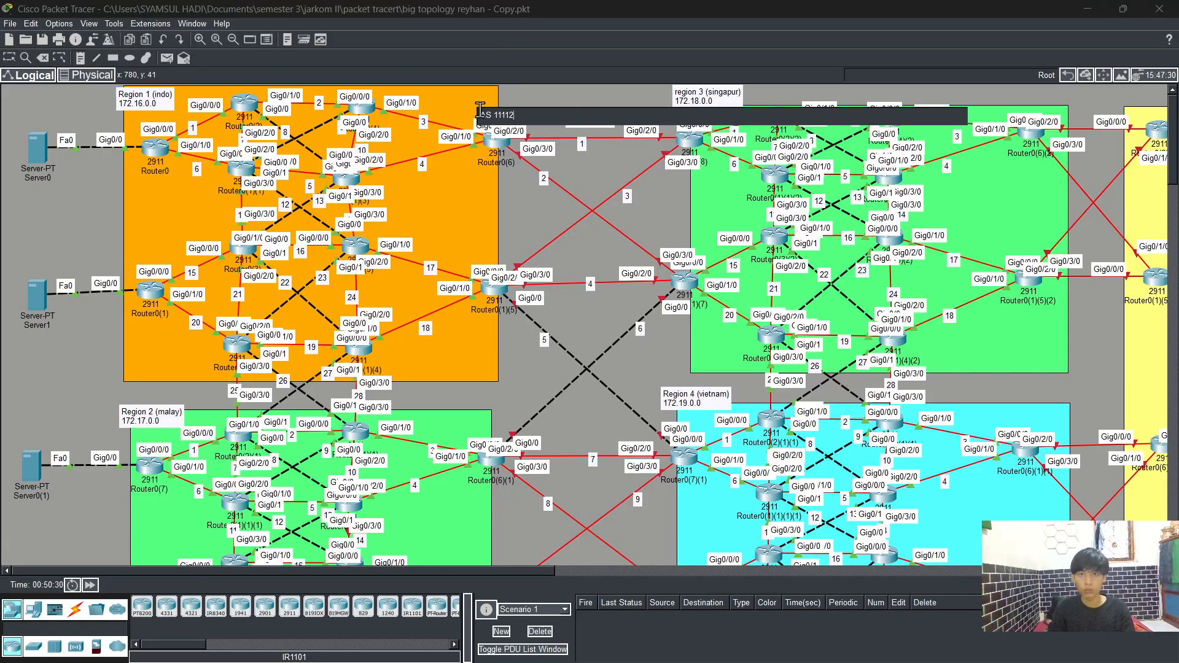
pyautogui.click(684, 143)
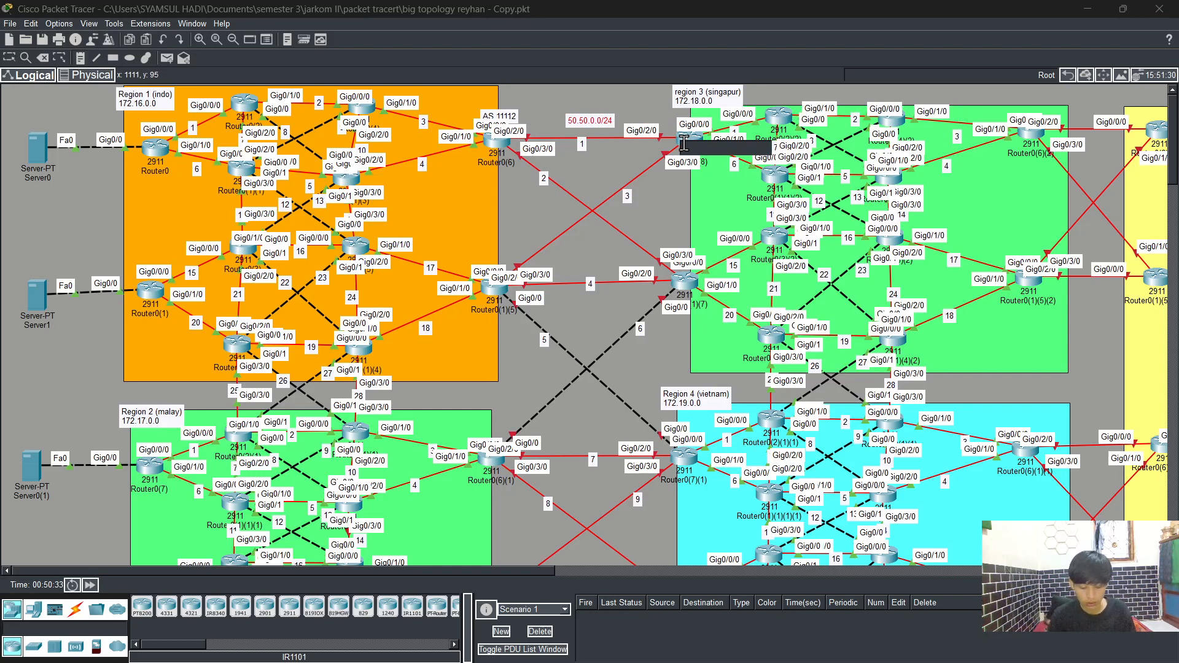
pyautogui.write('AS 11113')
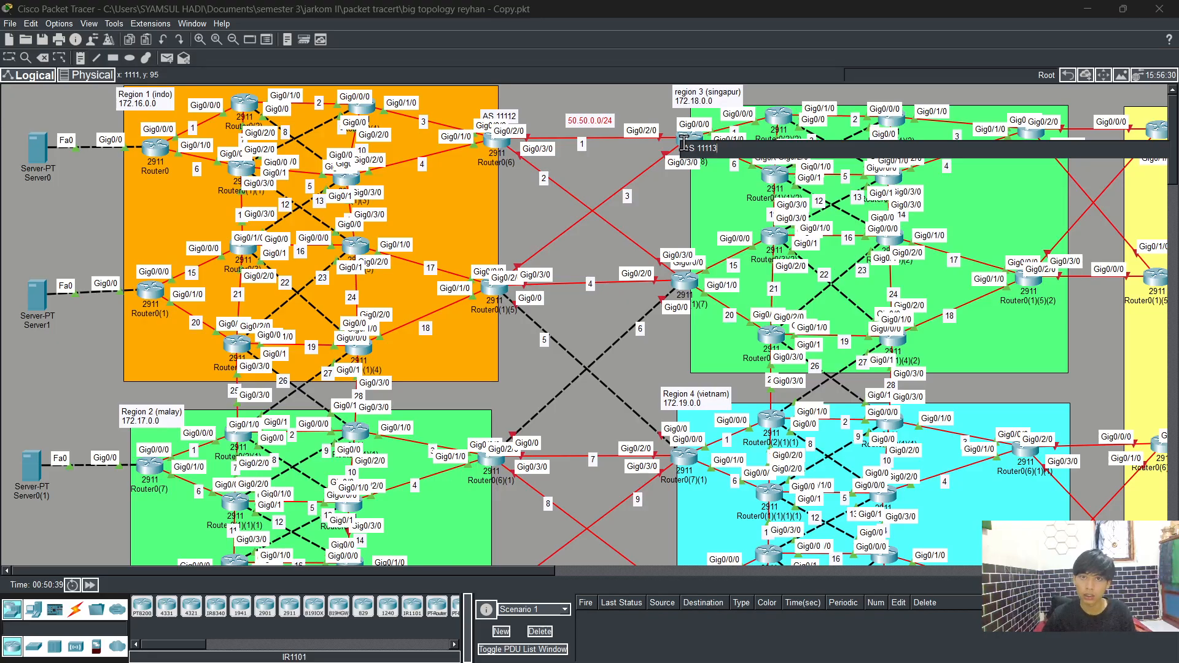
# Step: Add notes AS 11114 and AS 11115 beside the middle border routers of Region 1 and Region 3
pyautogui.click(486, 256)
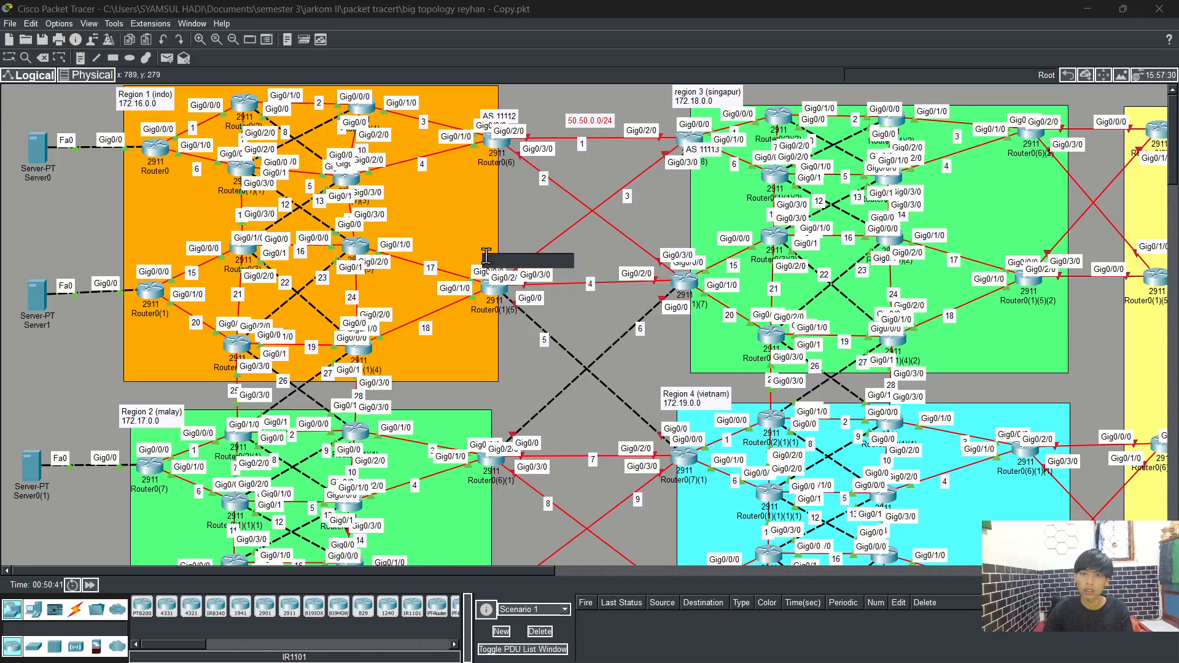
pyautogui.write('AS 1')
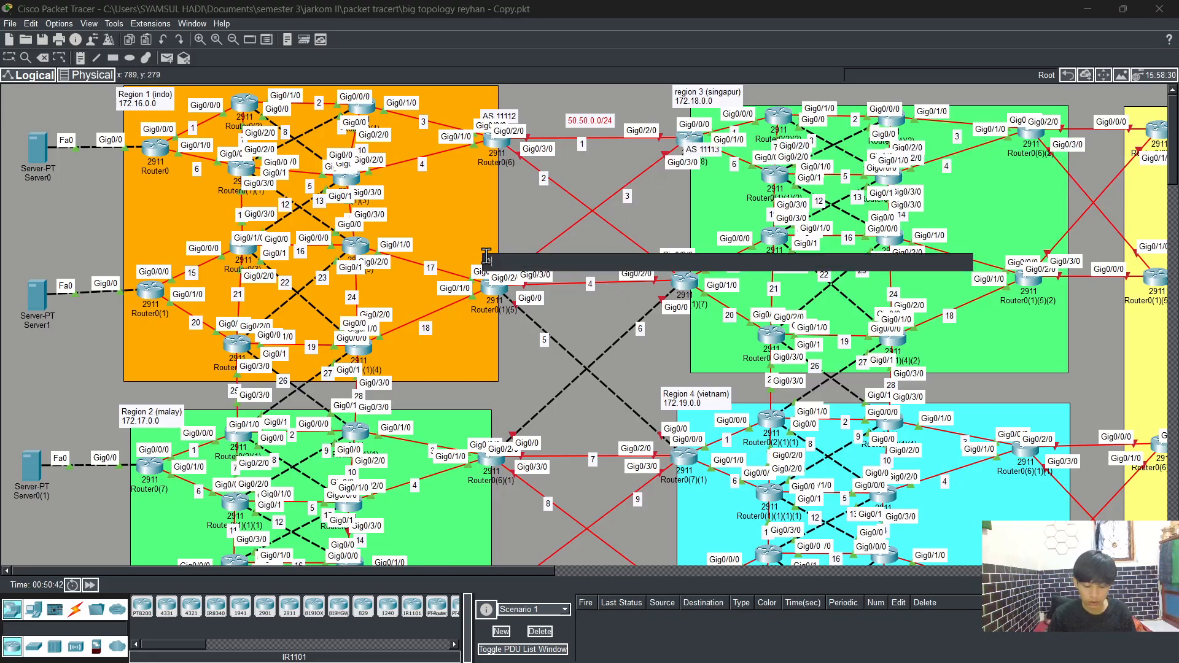
pyautogui.write('111')
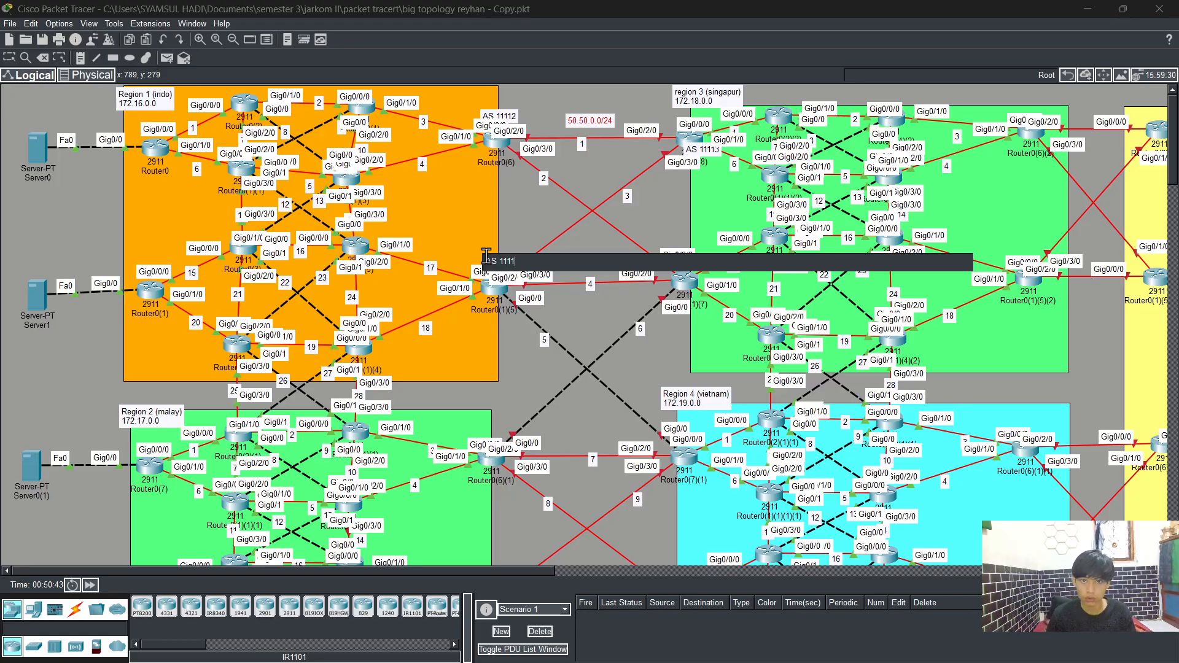
pyautogui.write('4')
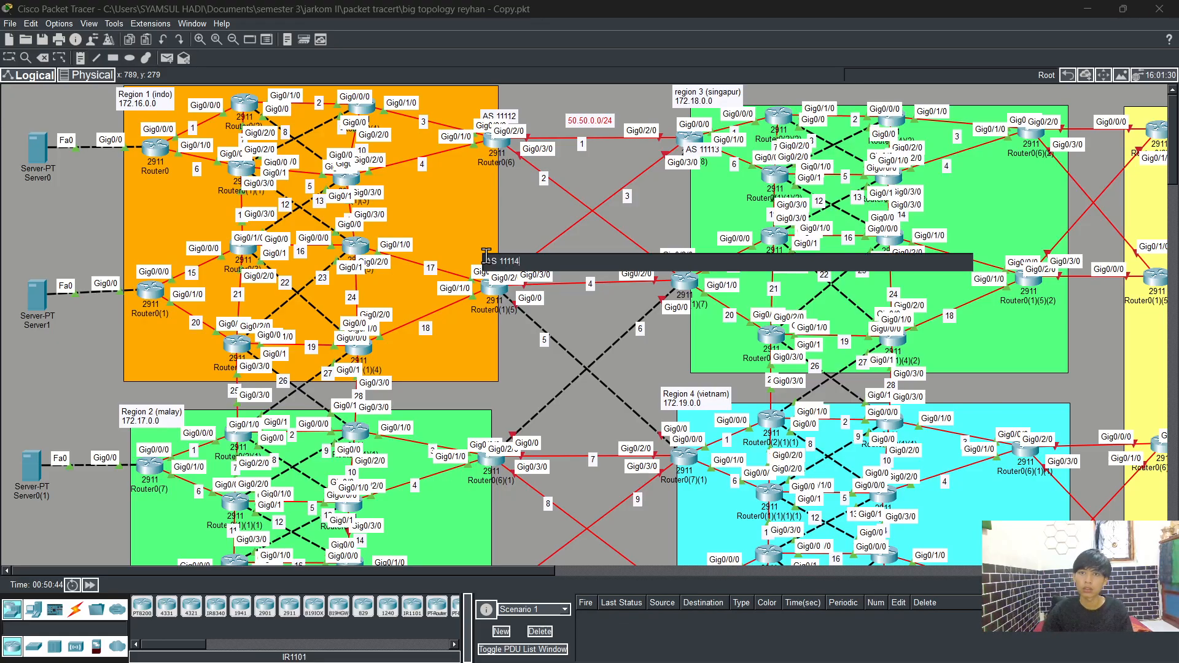
pyautogui.click(672, 225)
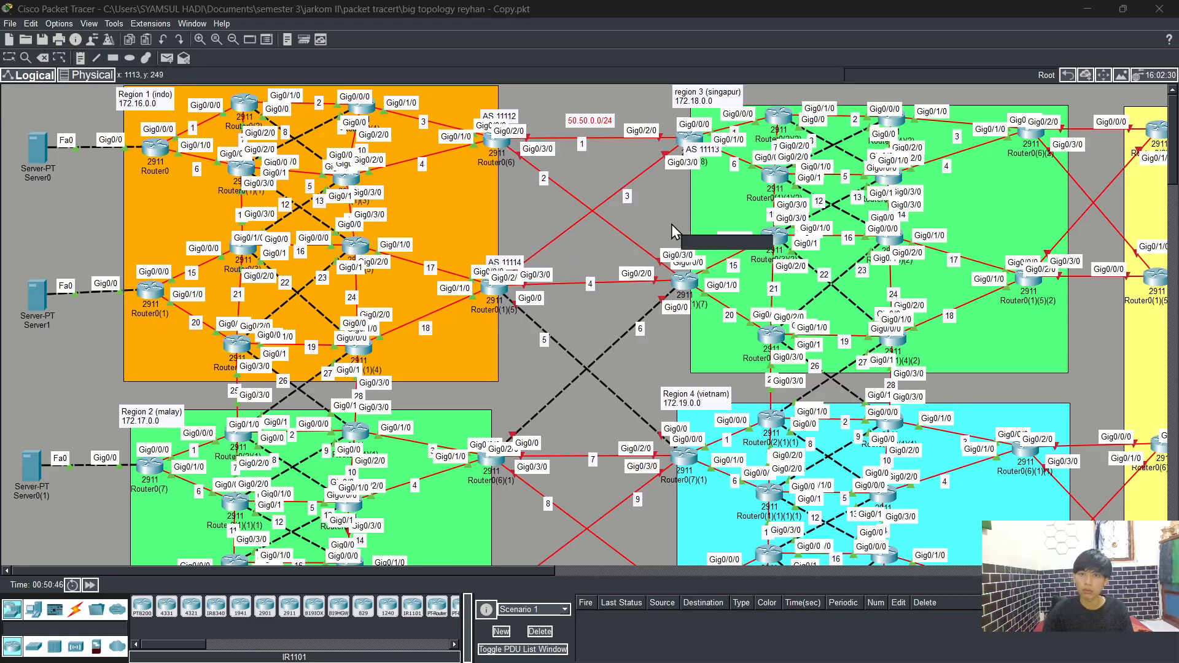
pyautogui.write('AS 111')
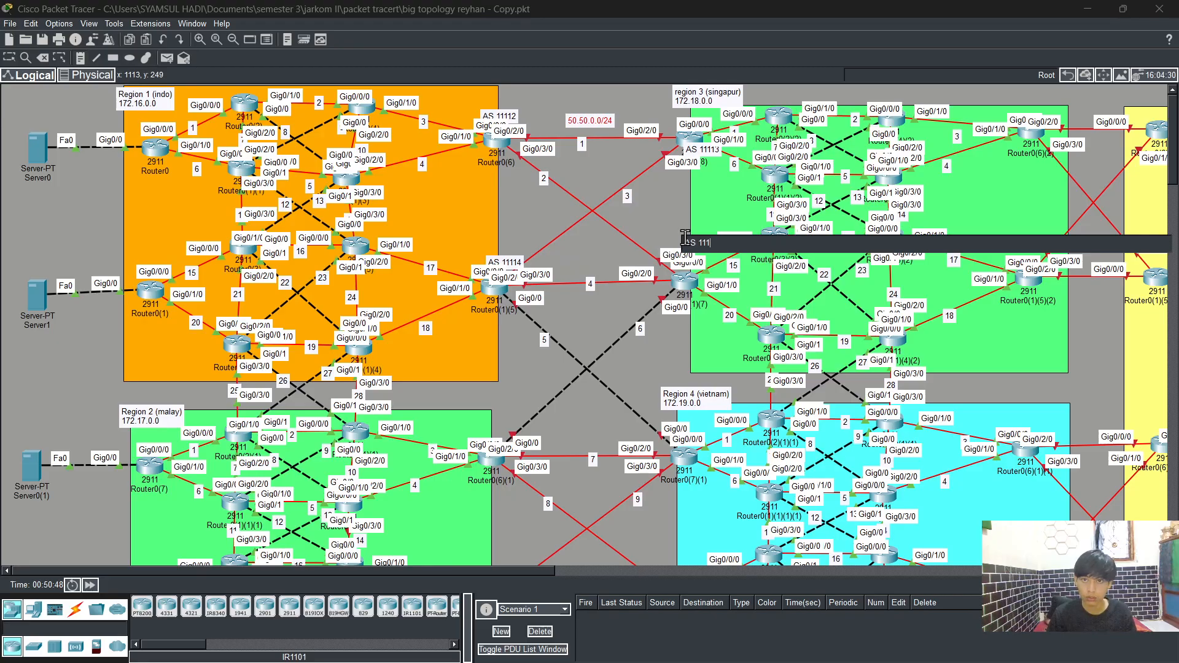
pyautogui.write('15')
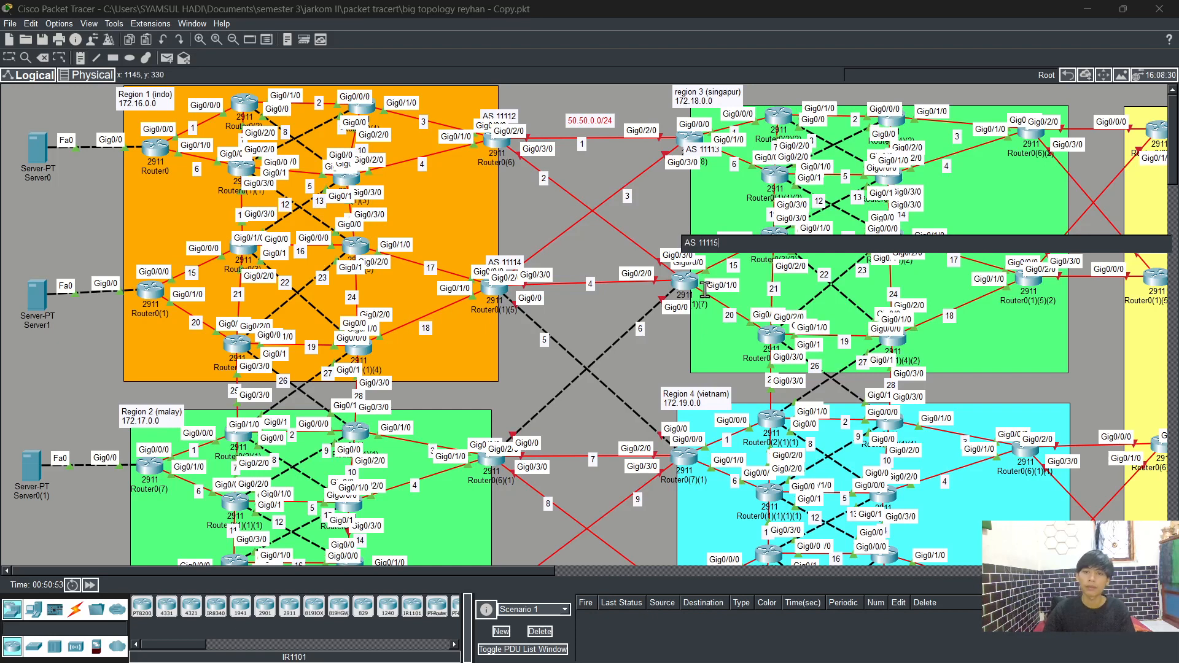
# Step: Add notes AS 11116 and AS 11117 beside the upper border routers of Region 2 and Region 4
pyautogui.scroll(-3, 703, 285)
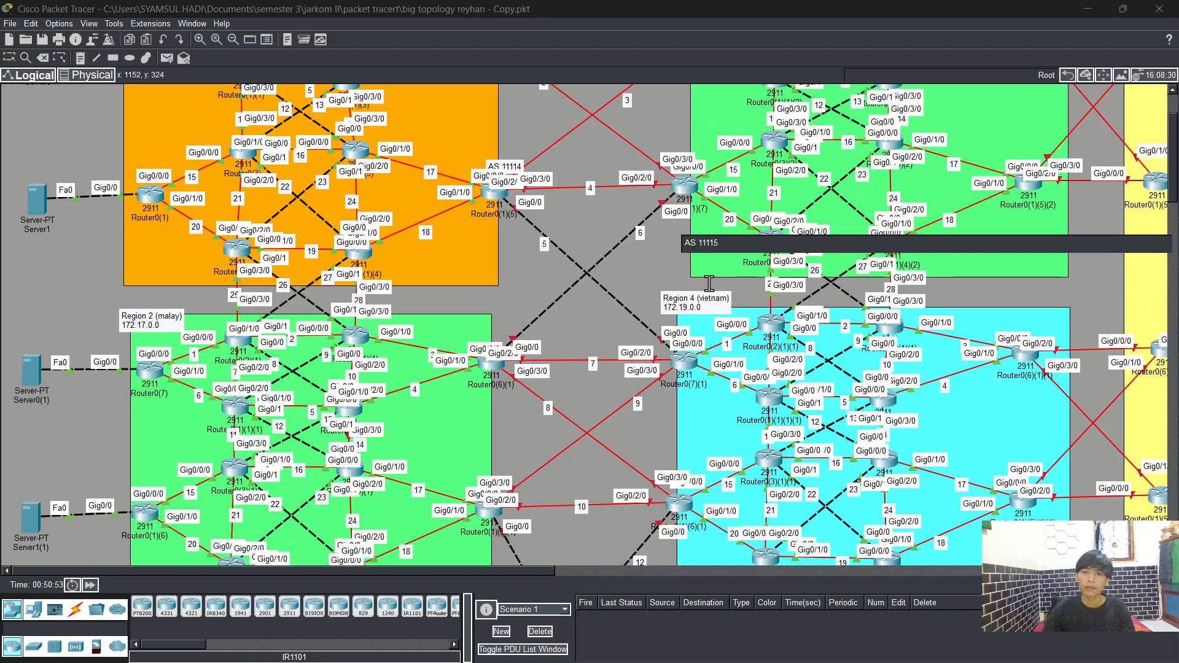
pyautogui.click(480, 329)
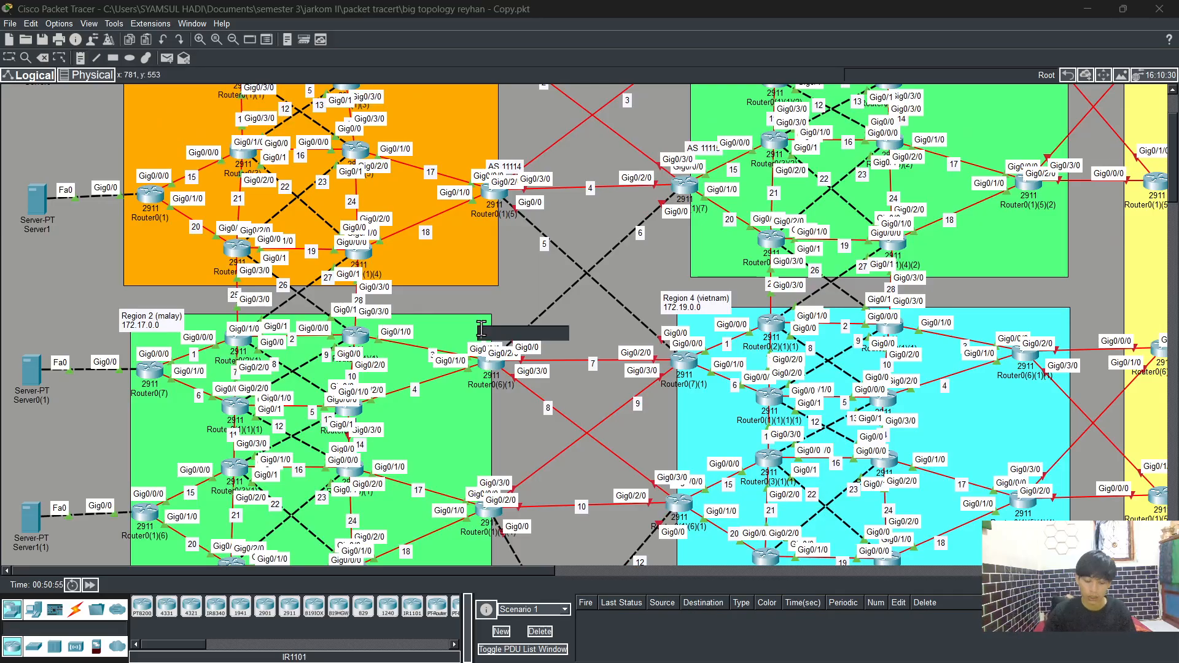
pyautogui.write('AS')
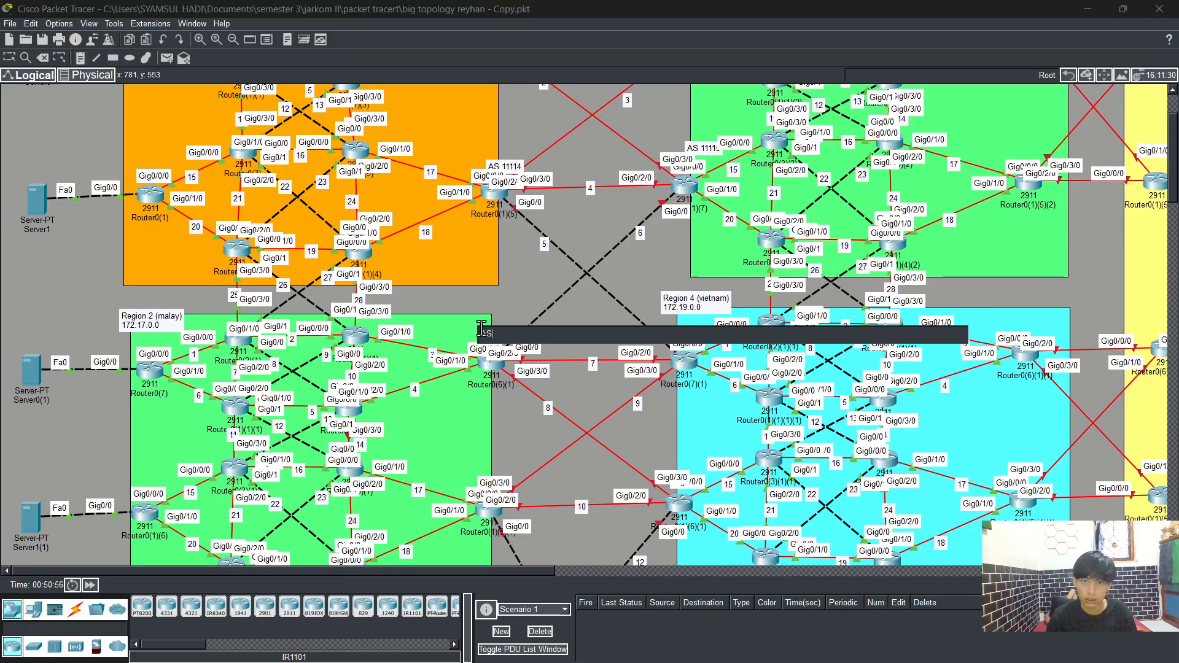
pyautogui.write(' 1111')
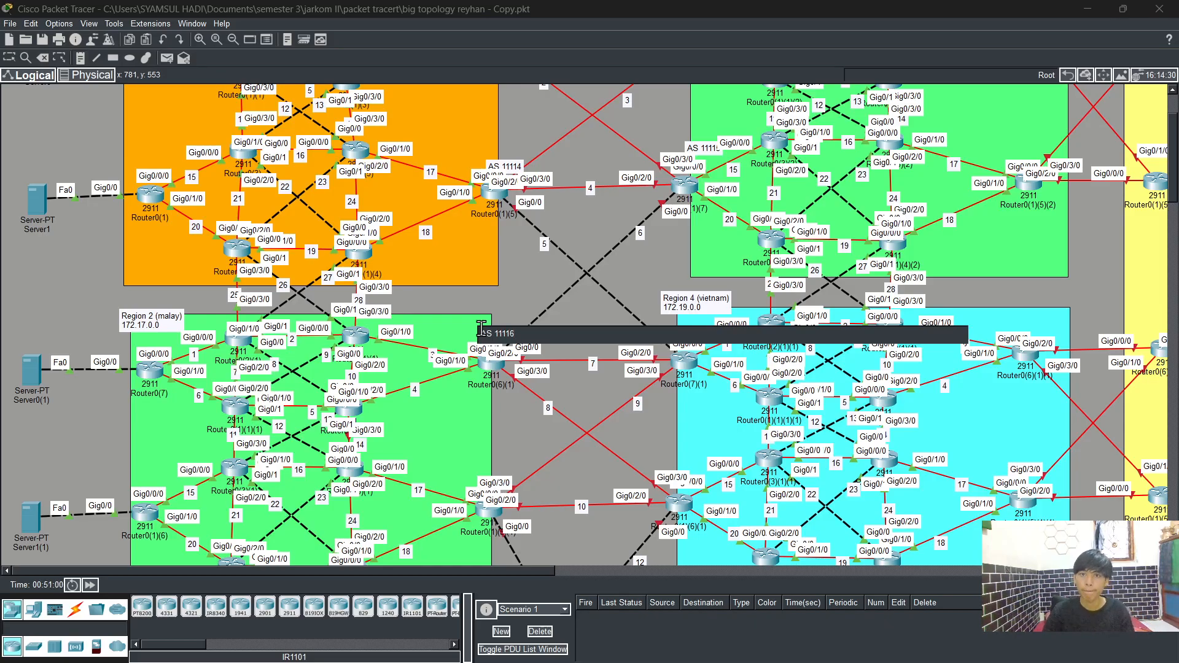
pyautogui.write('6')
pyautogui.click(676, 323)
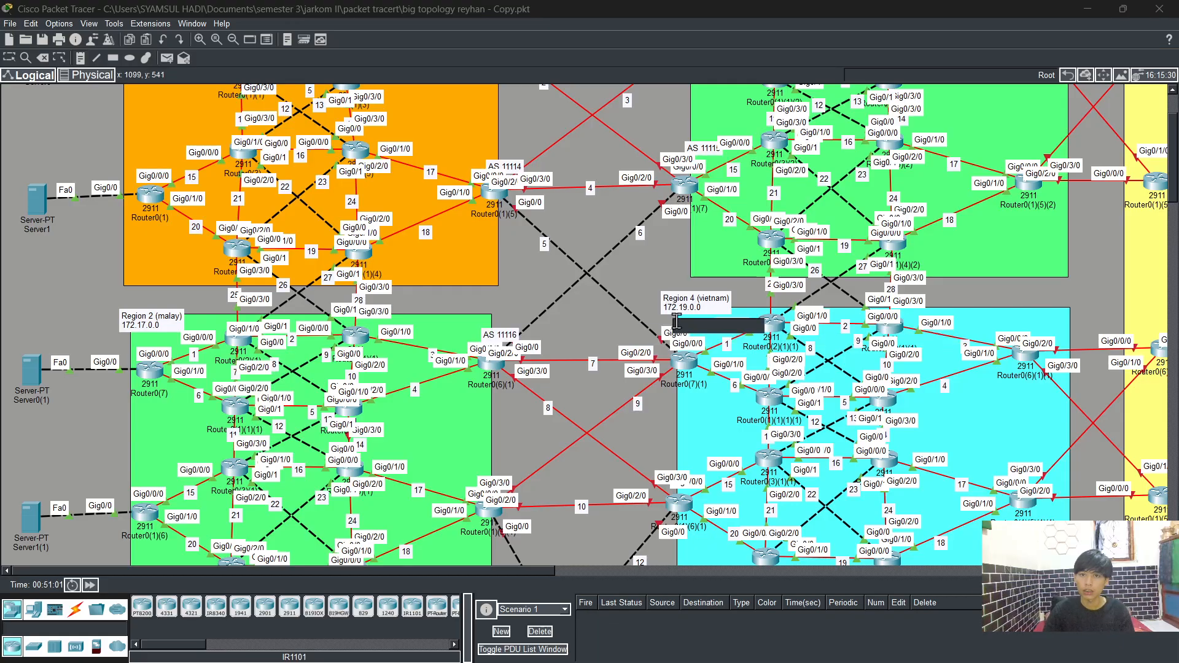
pyautogui.write('AS')
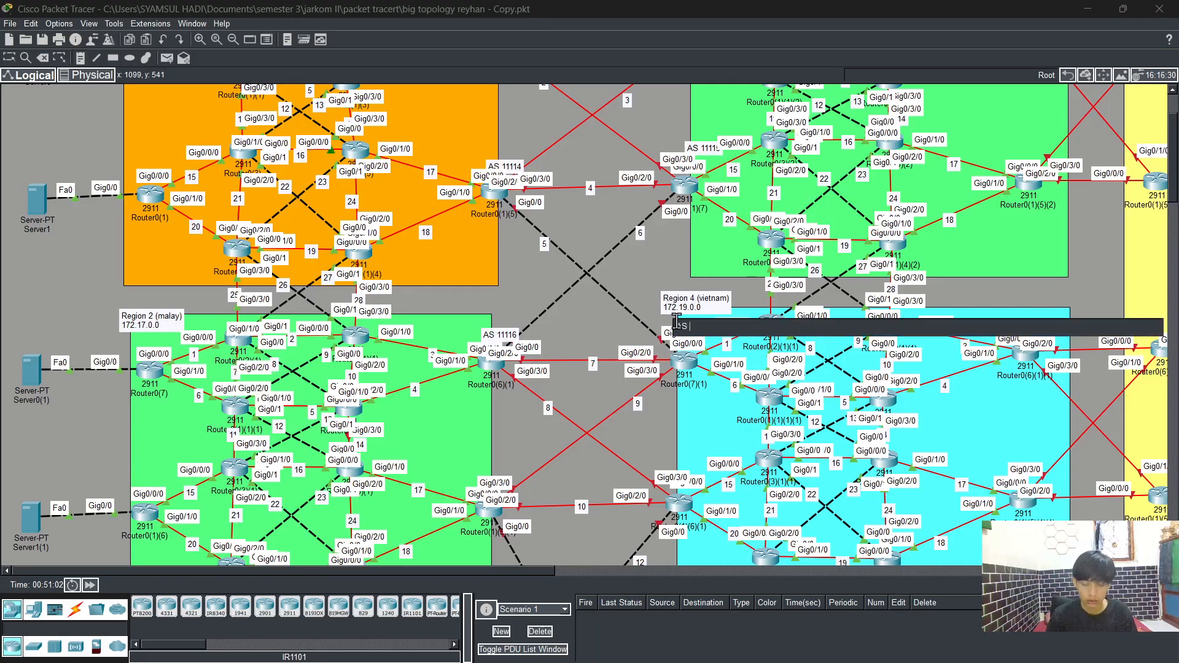
pyautogui.write(' 11111')
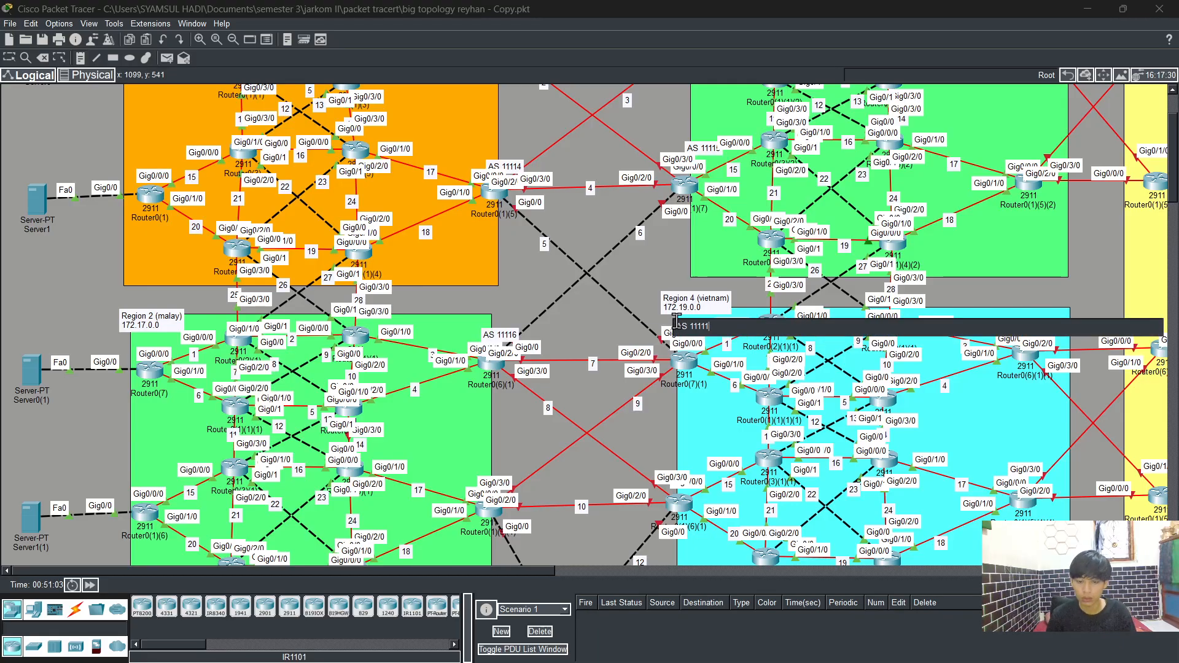
pyautogui.write('7')
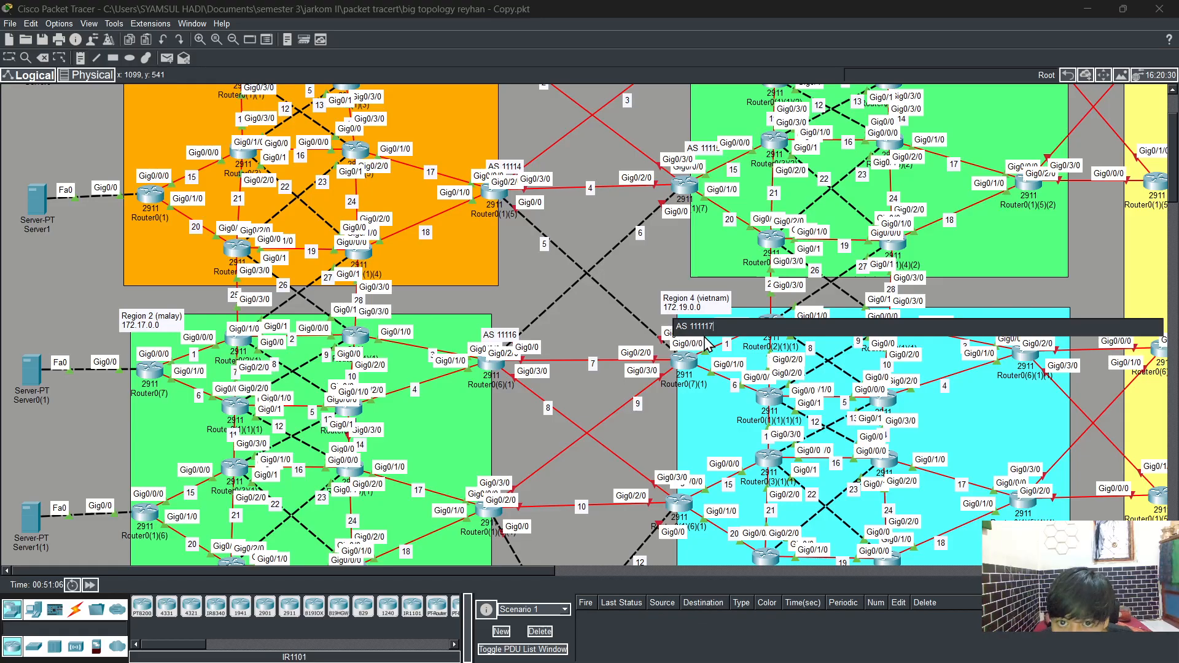
pyautogui.press('BackSpace')
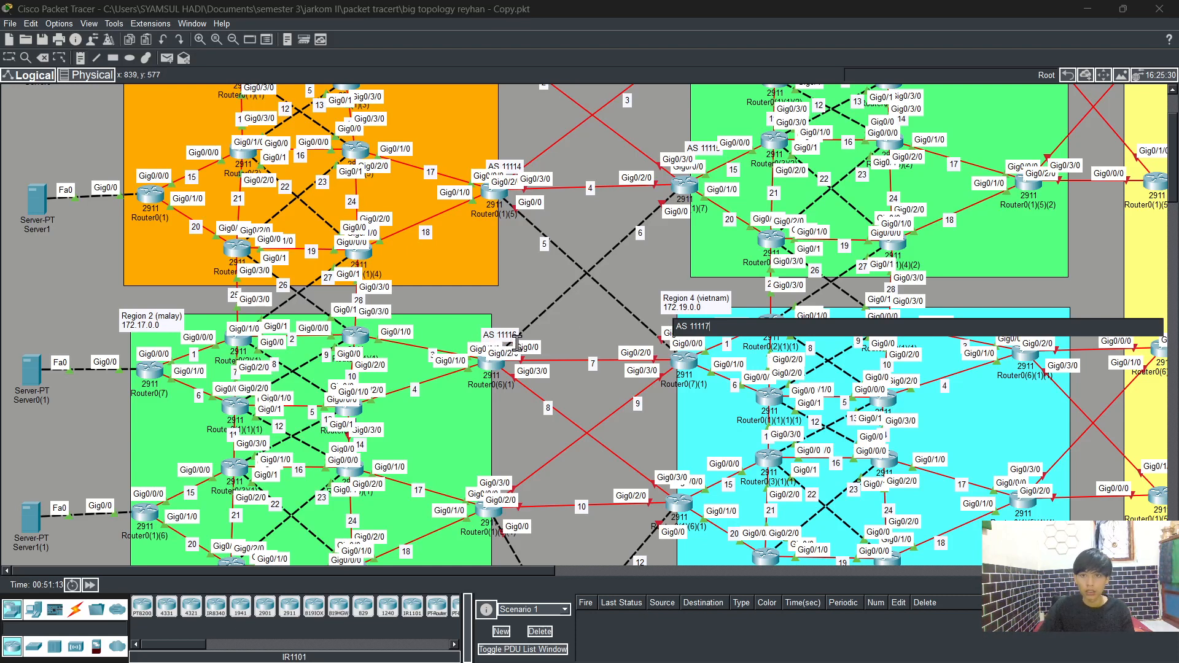
# Step: Add notes AS 11118 and AS 11119 beside the lower border routers of Regions 2 and 4, and AS 11111 above the server region router
pyautogui.scroll(-3, 523, 332)
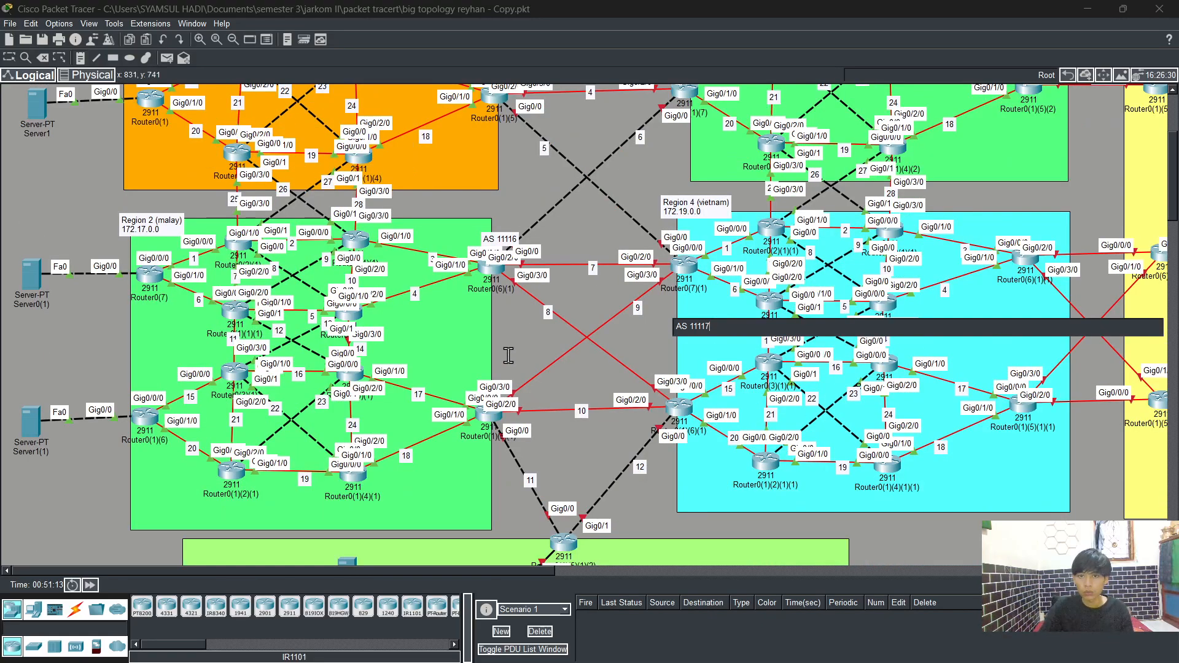
pyautogui.click(474, 369)
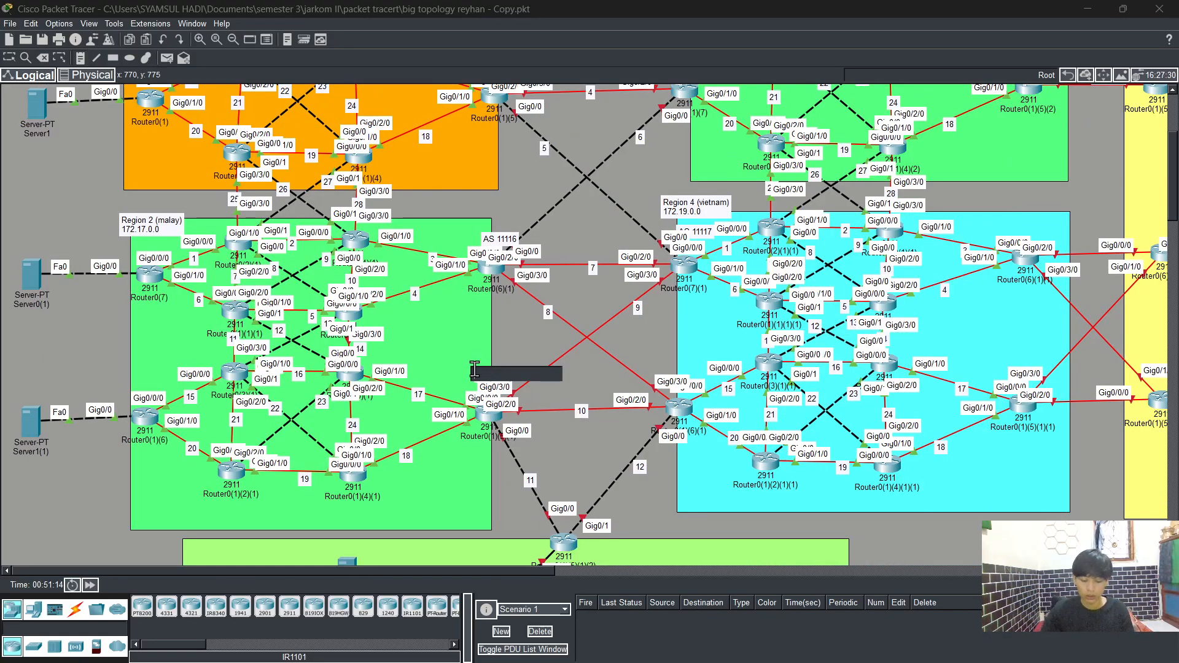
pyautogui.write('11118')
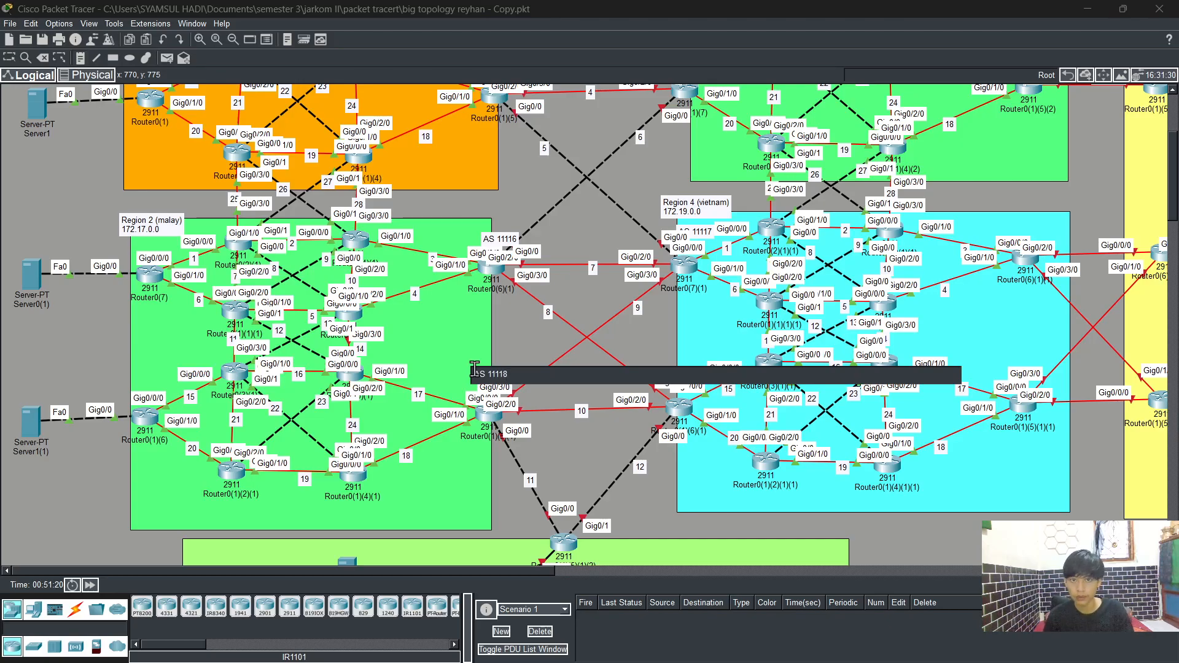
pyautogui.click(677, 354)
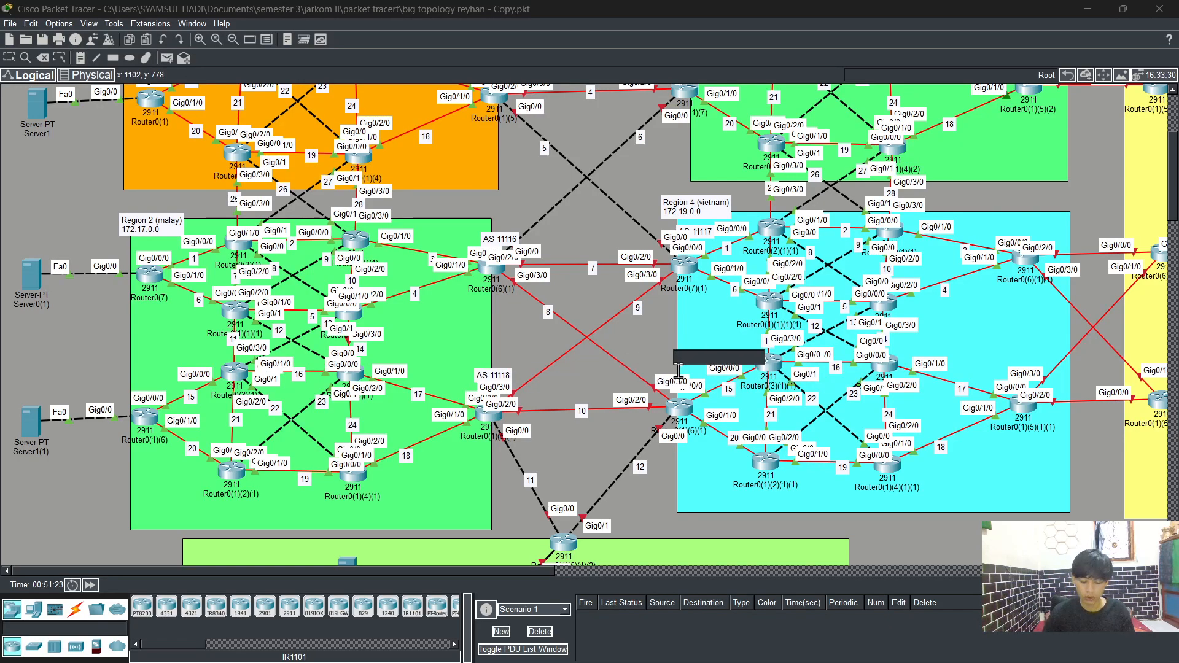
pyautogui.write('AS 11119')
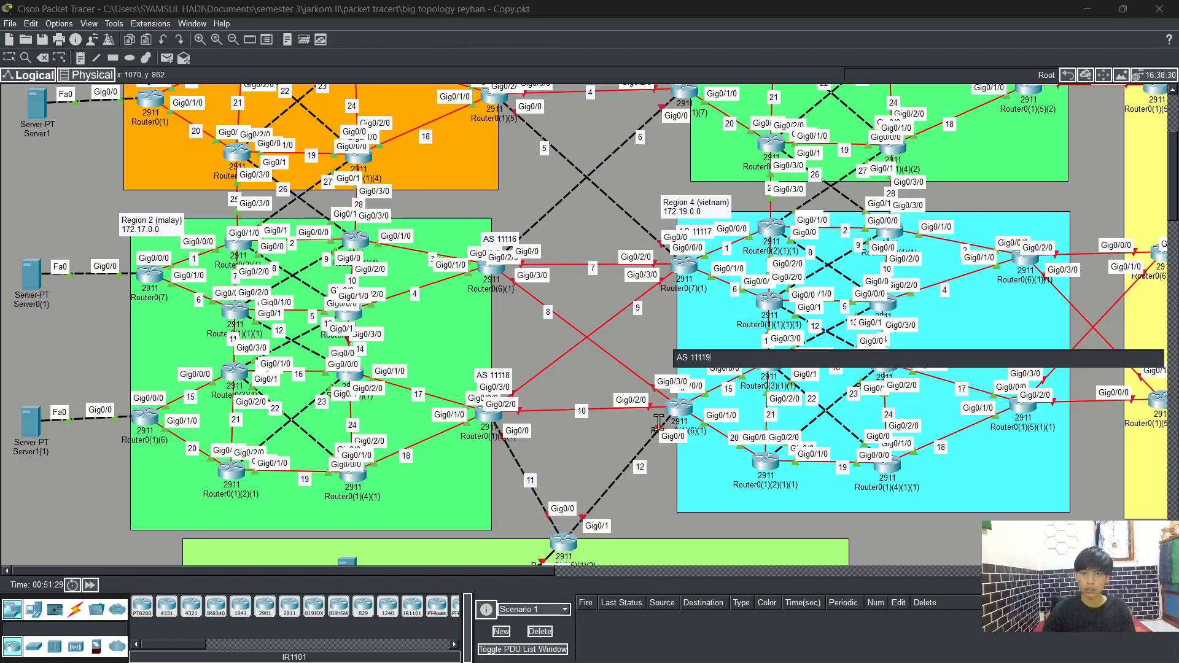
pyautogui.click(564, 490)
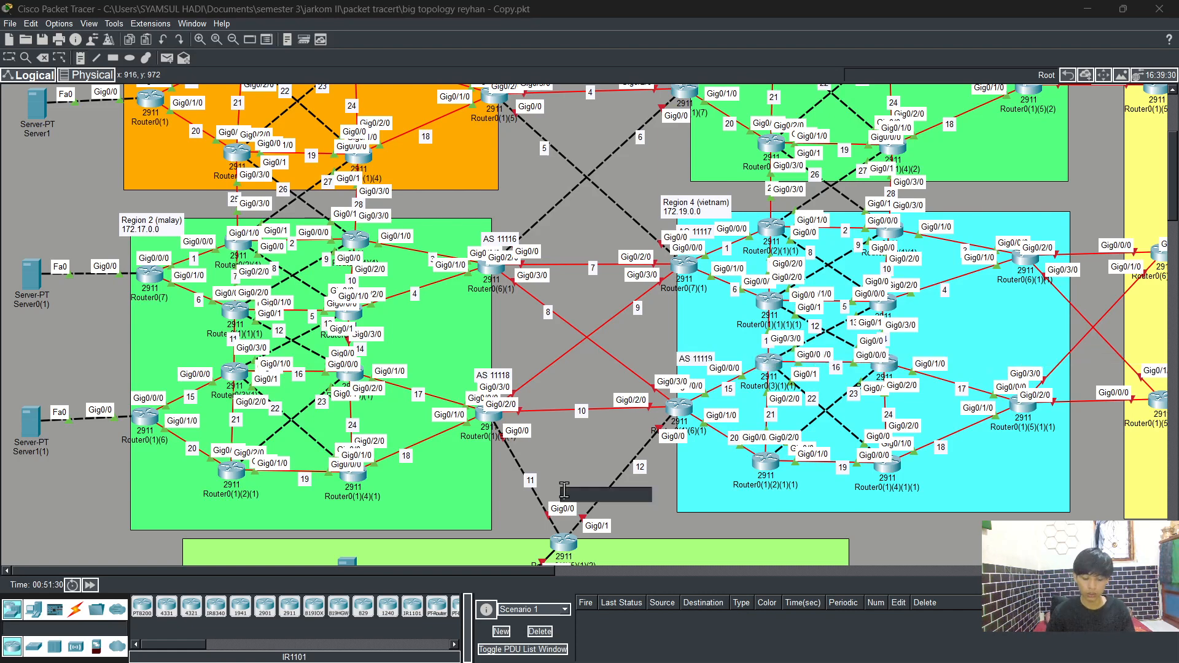
pyautogui.write('AS 11111')
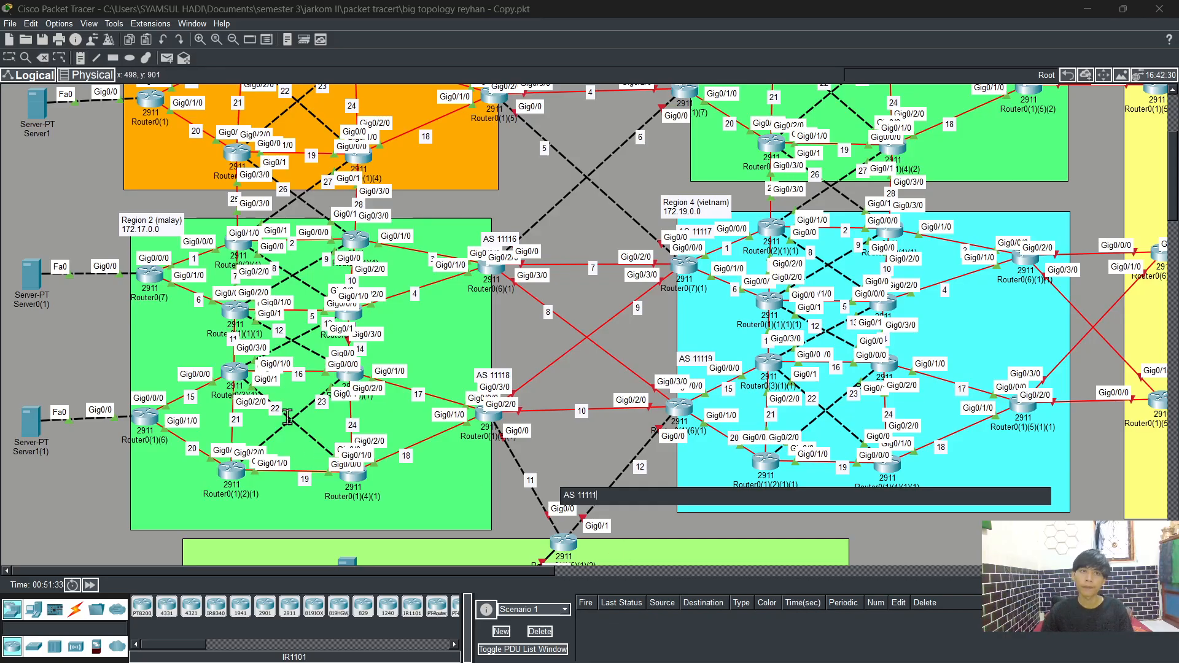
# Step: Move the AS 11119, AS 11118 and AS 11111 notes closer to their routers
pyautogui.click(10, 58)
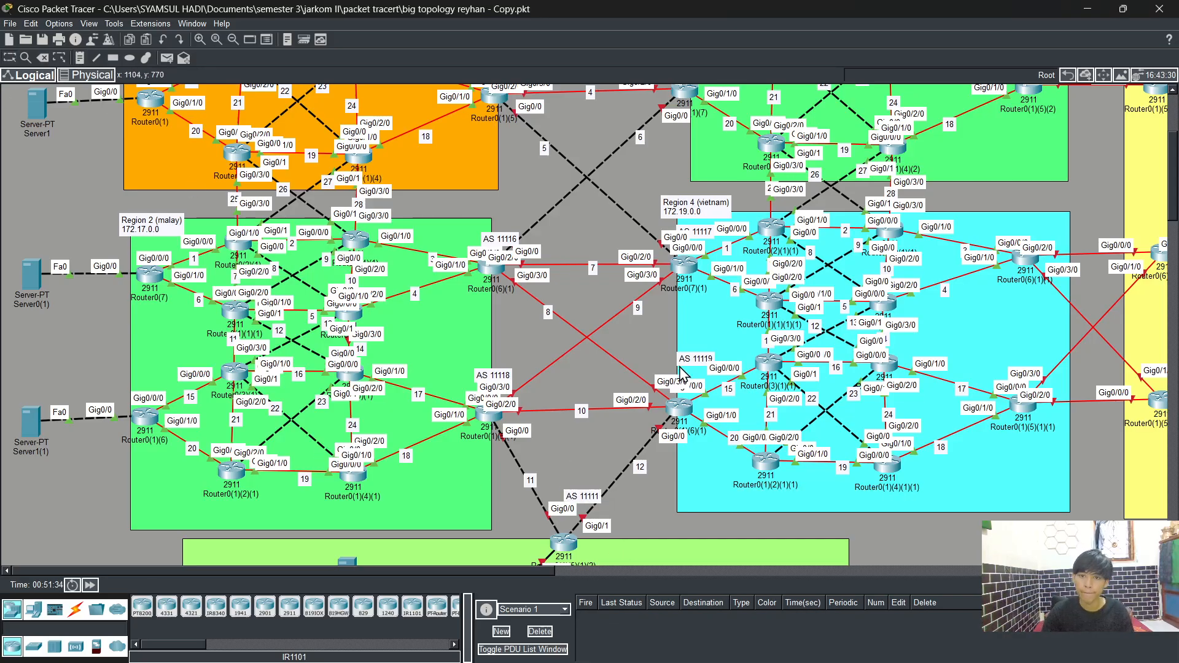
pyautogui.moveTo(681, 366); pyautogui.dragTo(649, 372)
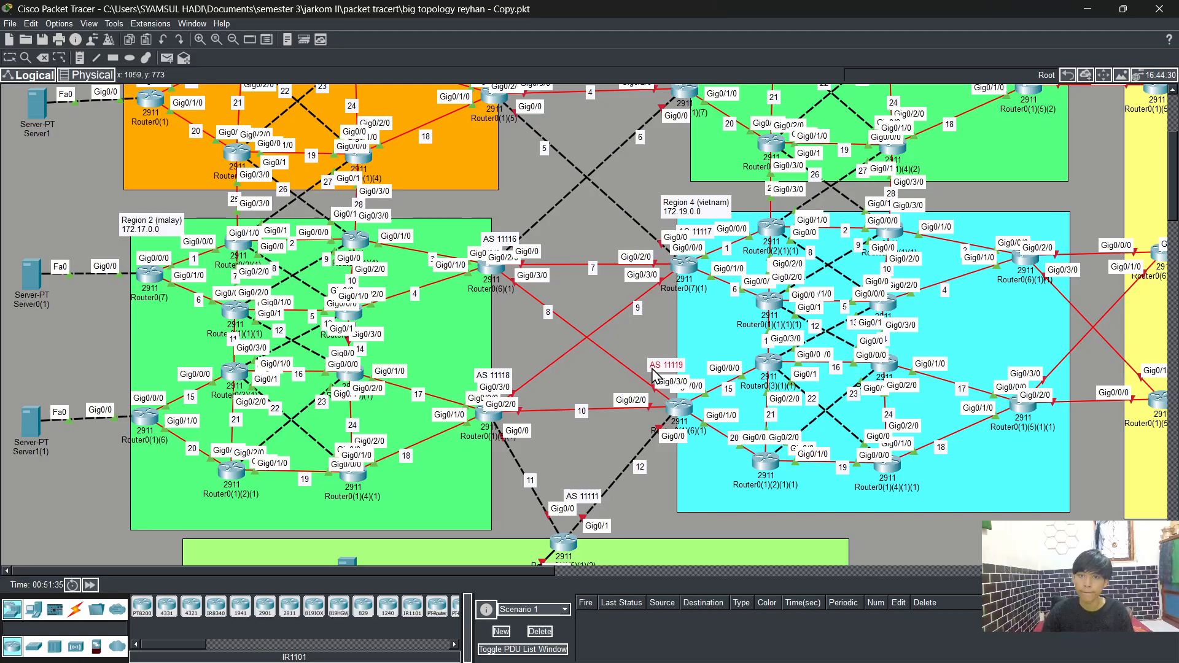
pyautogui.click(498, 376)
pyautogui.moveTo(499, 378); pyautogui.dragTo(506, 373)
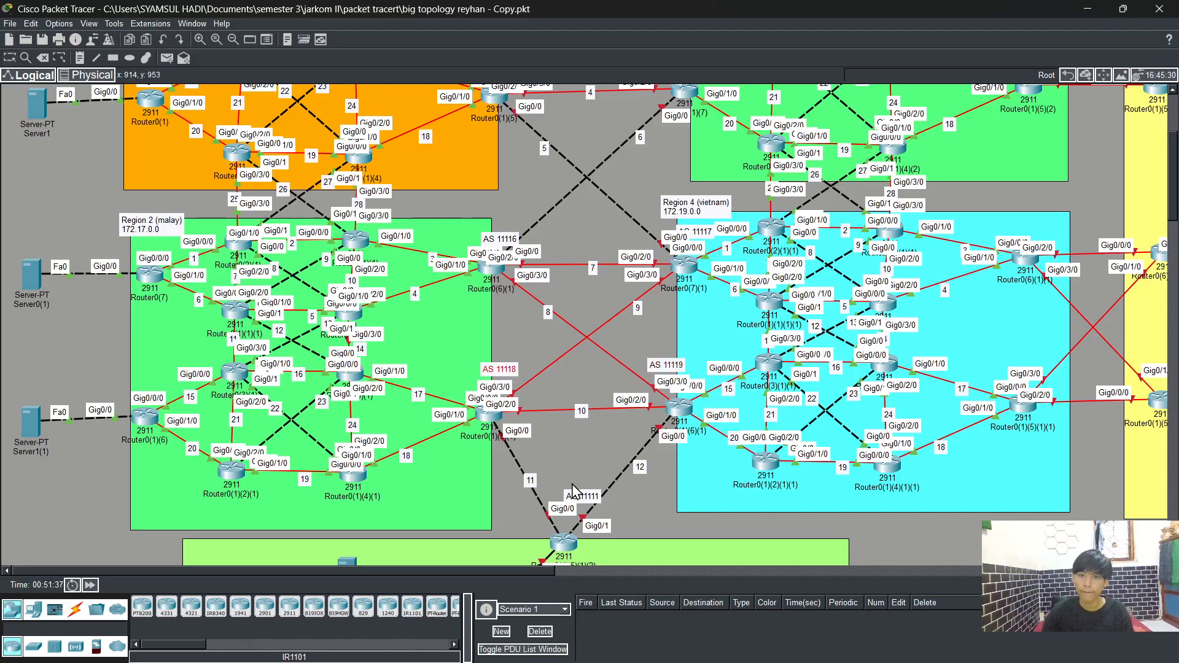
pyautogui.moveTo(585, 498); pyautogui.dragTo(571, 522)
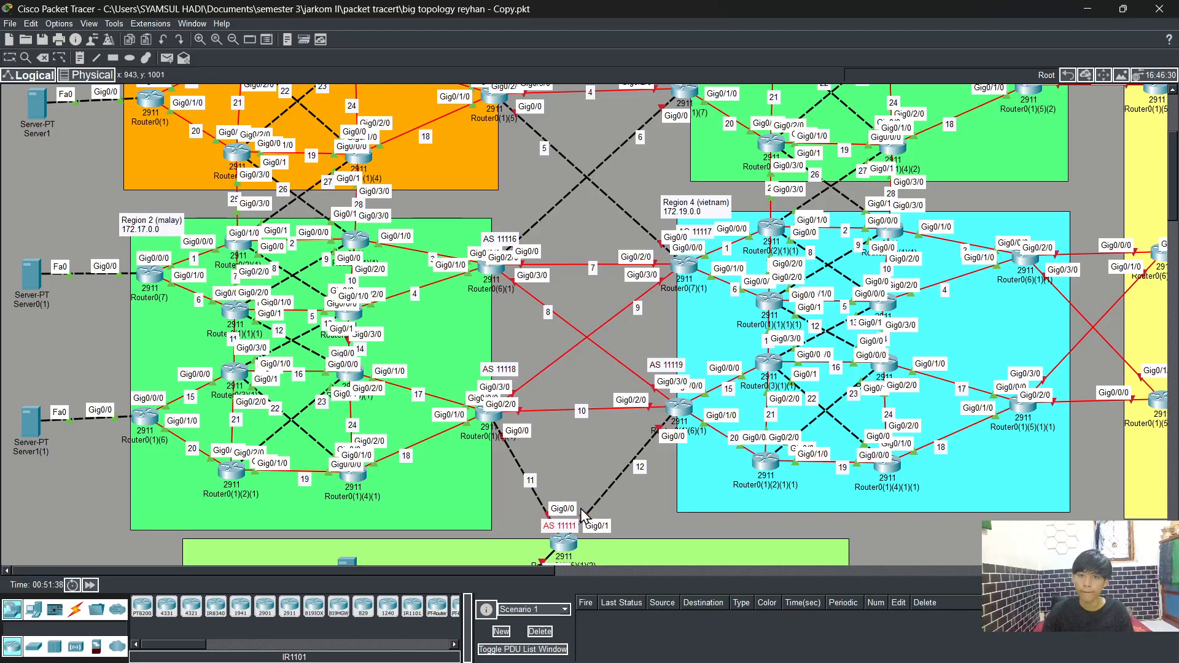
# Step: Move the AS 11116, AS 11117, AS 11114, AS 11115, AS 11112 and AS 11113 notes closer to their border routers
pyautogui.scroll(3, 645, 452)
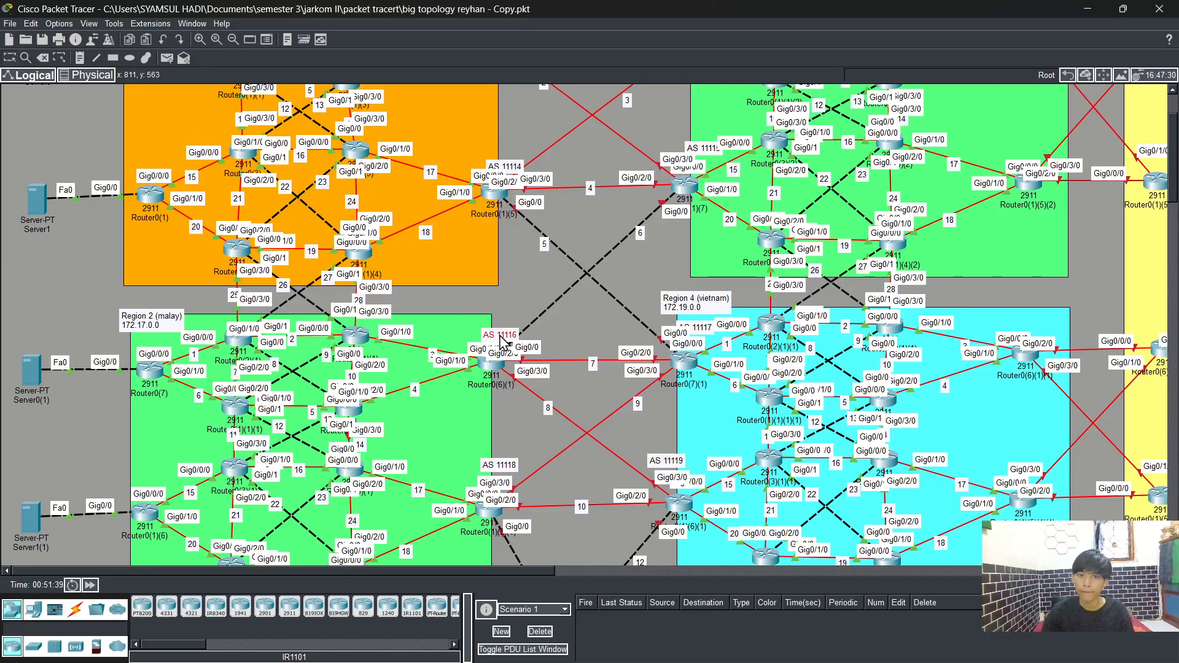
pyautogui.moveTo(501, 336); pyautogui.dragTo(491, 339)
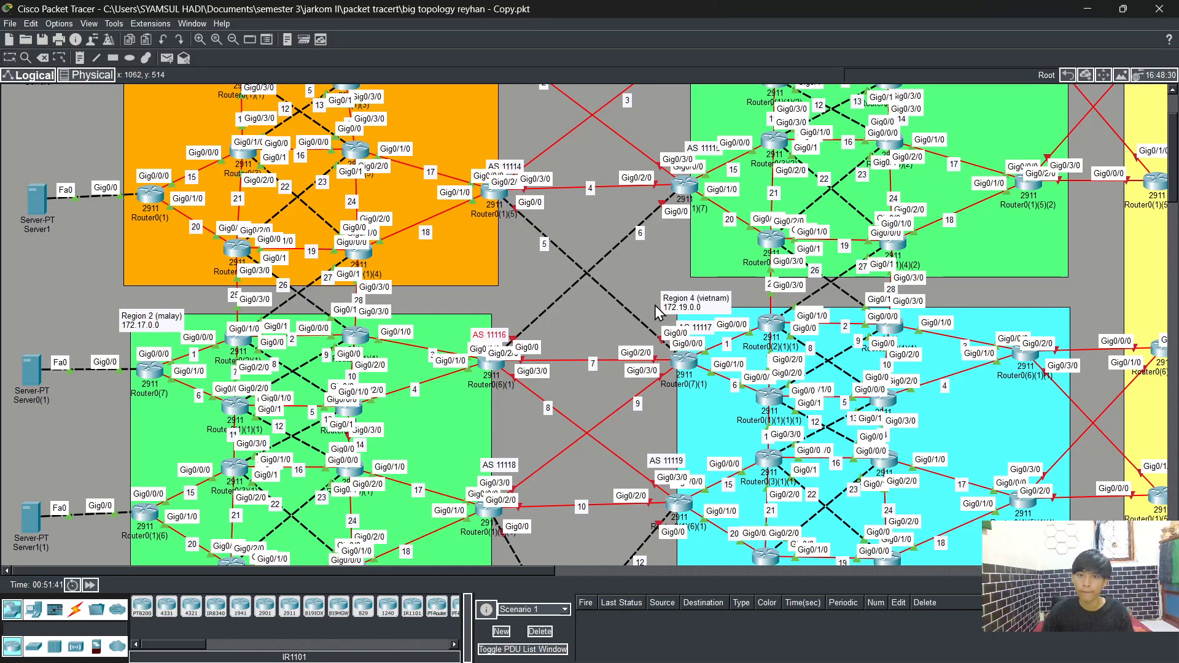
pyautogui.moveTo(698, 332); pyautogui.dragTo(693, 362)
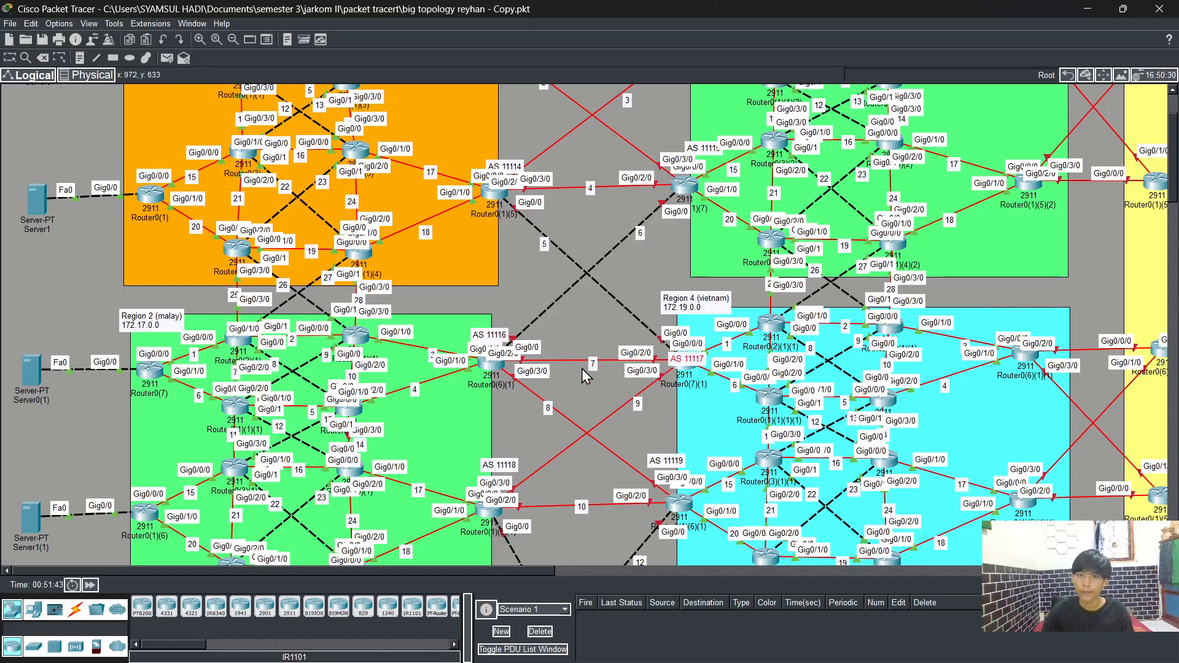
pyautogui.scroll(3, 605, 363)
pyautogui.moveTo(504, 262); pyautogui.dragTo(489, 296)
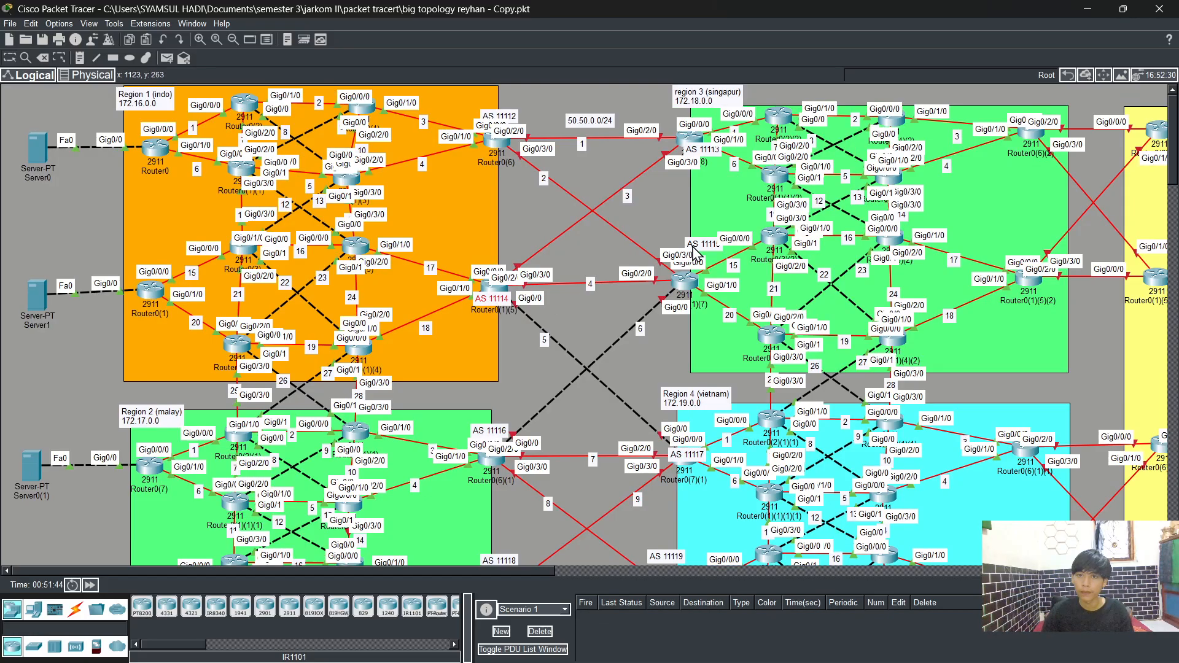
pyautogui.moveTo(704, 246); pyautogui.dragTo(686, 279)
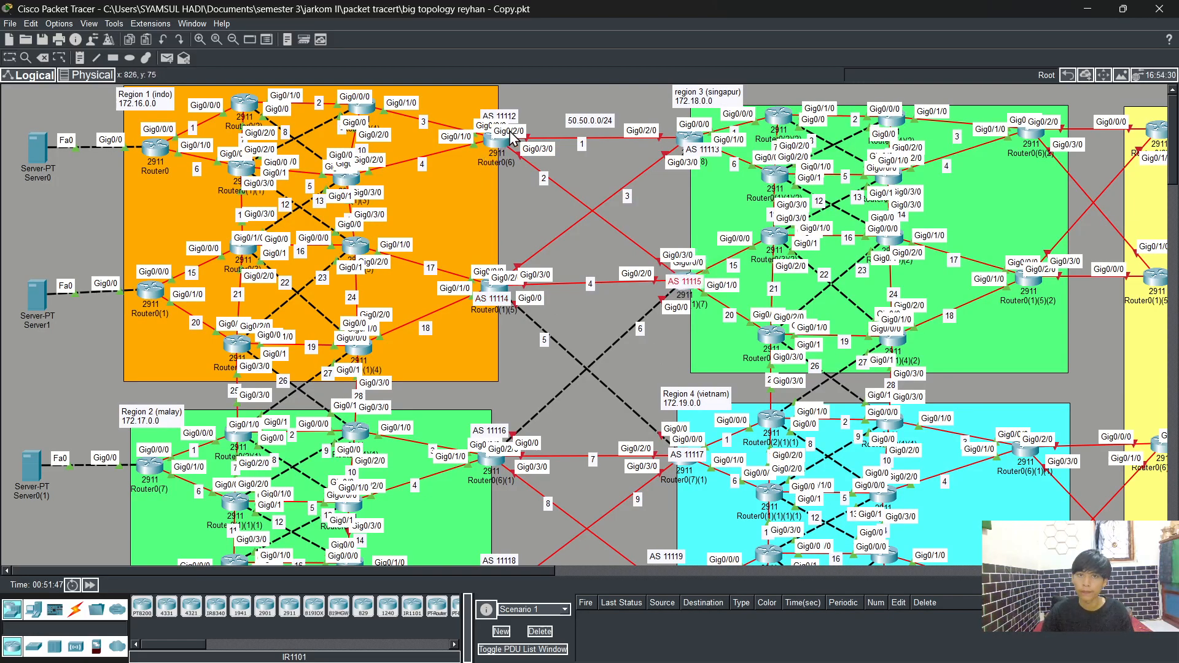
pyautogui.moveTo(505, 123); pyautogui.dragTo(511, 158)
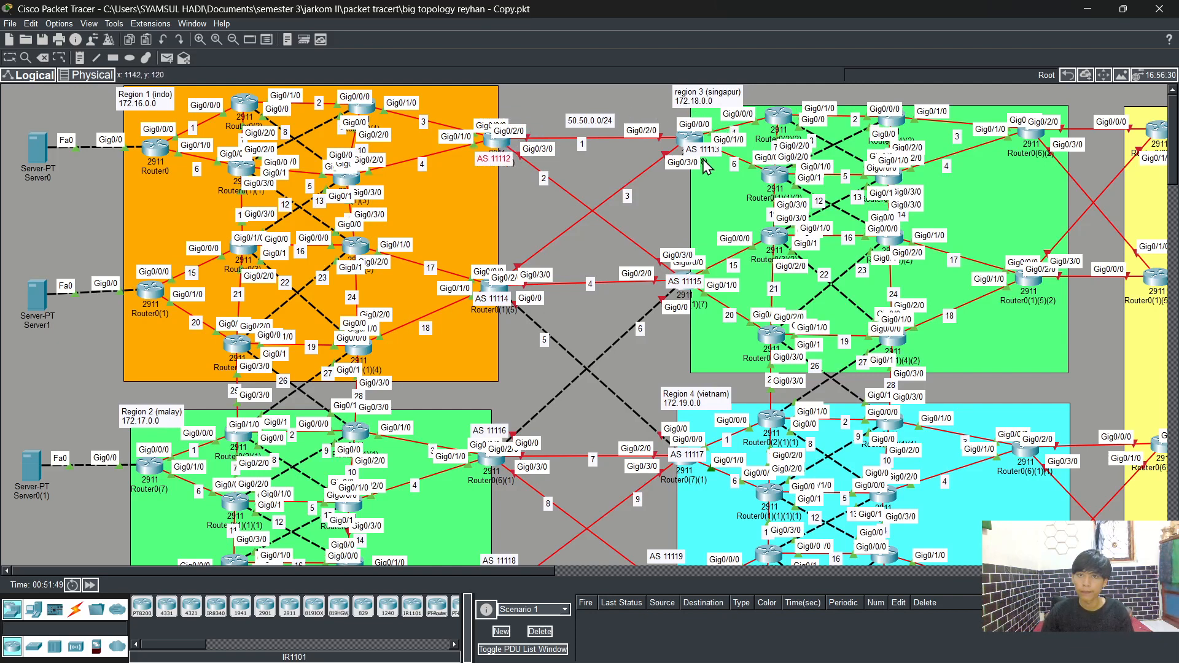
pyautogui.moveTo(706, 154); pyautogui.dragTo(696, 154)
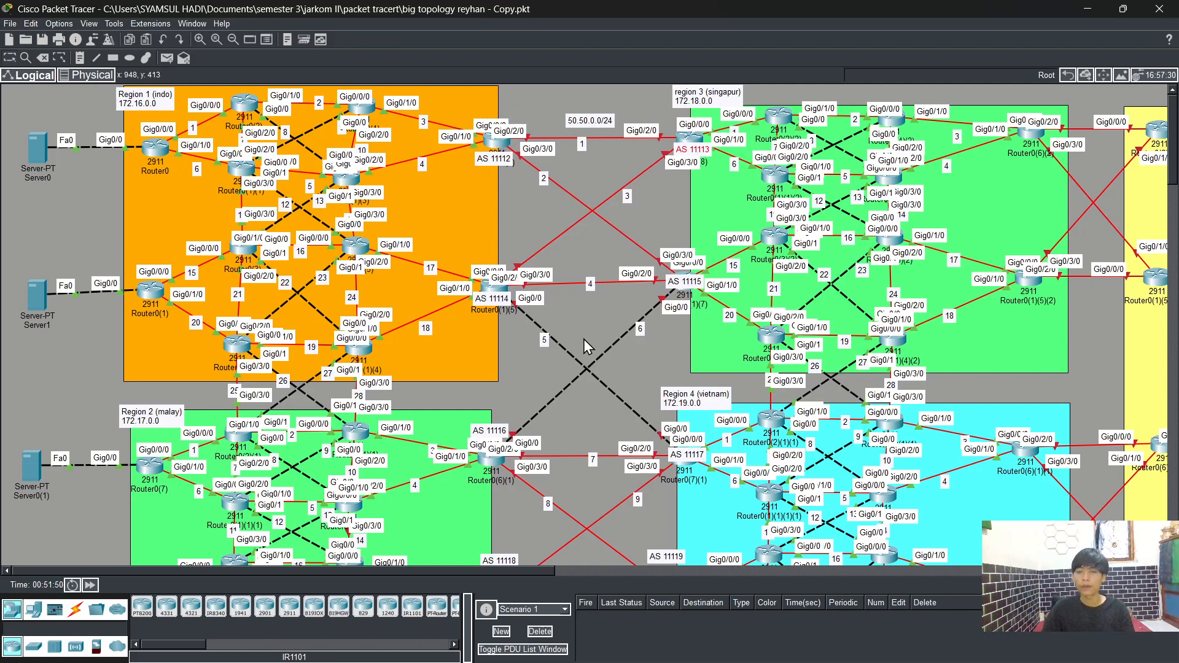
pyautogui.scroll(-5, 583, 338)
pyautogui.scroll(-5, 583, 339)
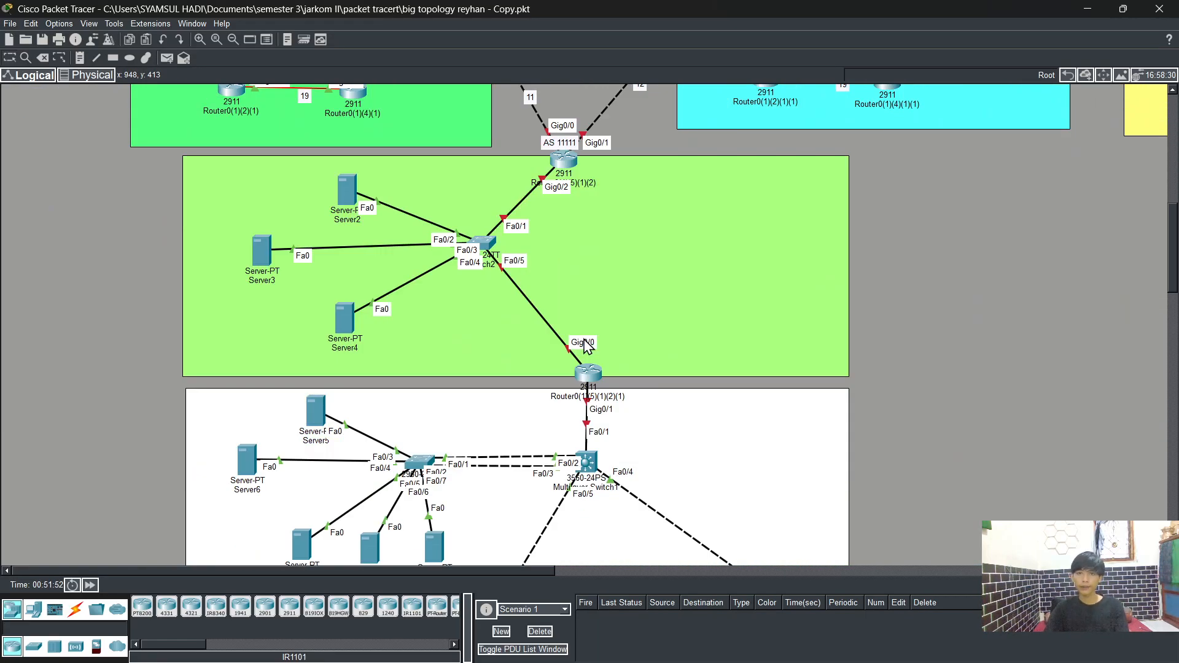
# Step: Connect PC0's FastEthernet0 to Switch0's FastEthernet0/2 with a copper straight-through cable
pyautogui.scroll(5, 584, 343)
pyautogui.scroll(-15, 584, 344)
pyautogui.scroll(5, 583, 339)
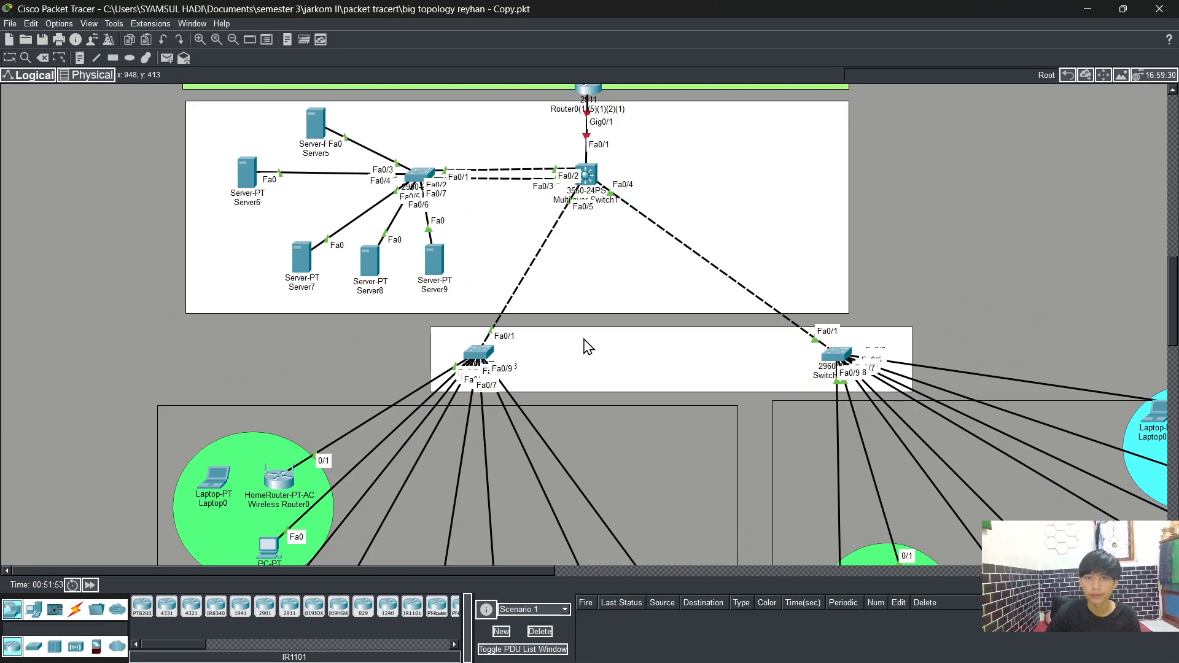
pyautogui.scroll(2, 584, 339)
pyautogui.scroll(-6, 583, 339)
pyautogui.scroll(15, 583, 339)
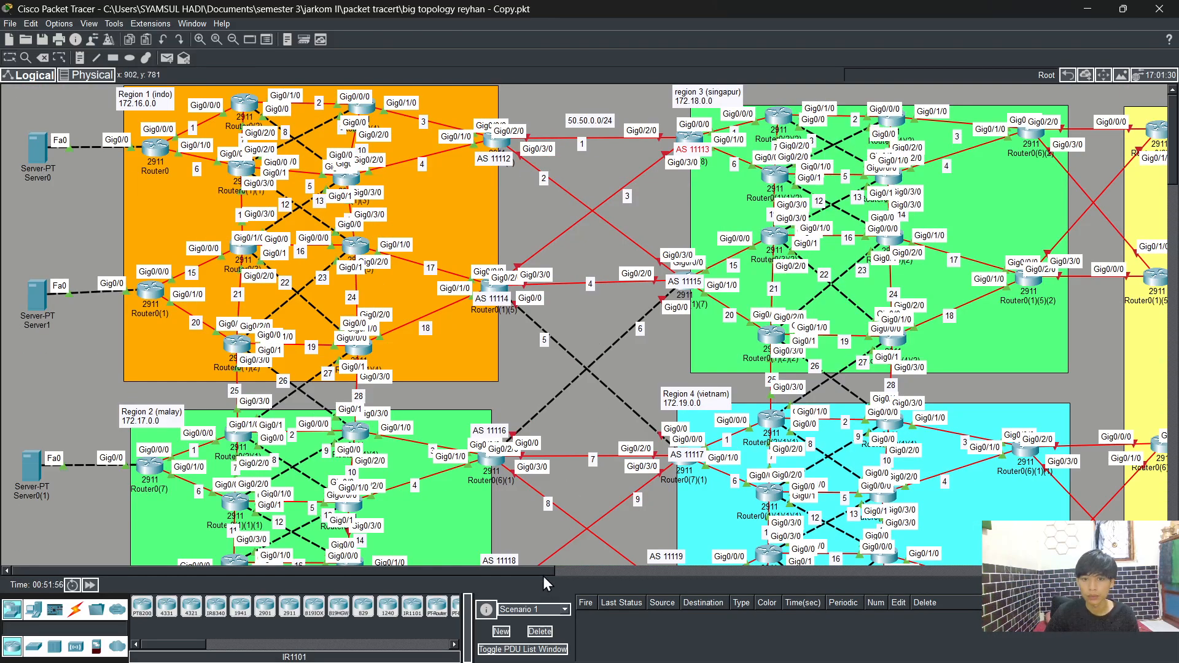
pyautogui.moveTo(543, 576); pyautogui.dragTo(883, 574)
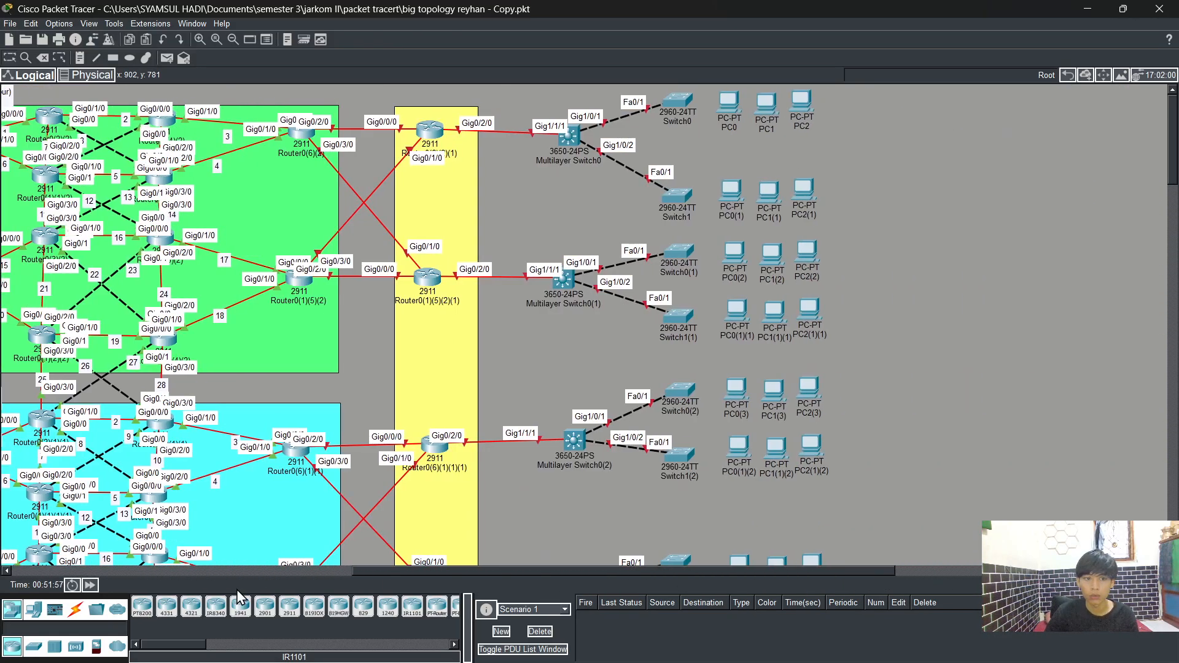
pyautogui.click(76, 609)
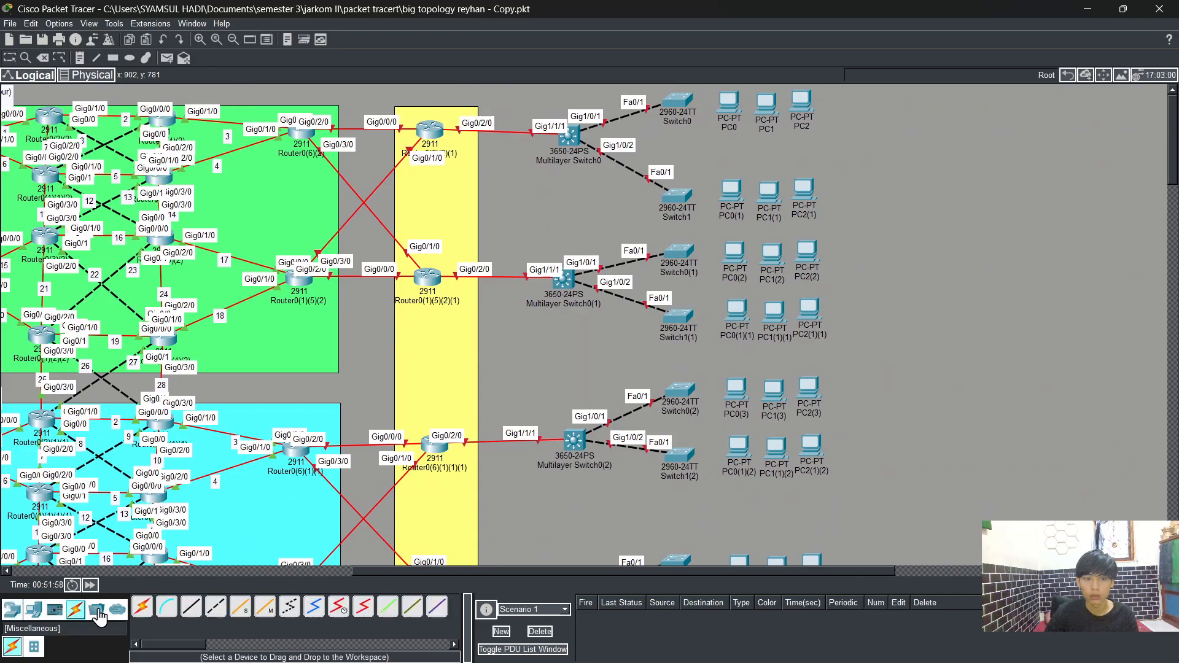
pyautogui.click(192, 607)
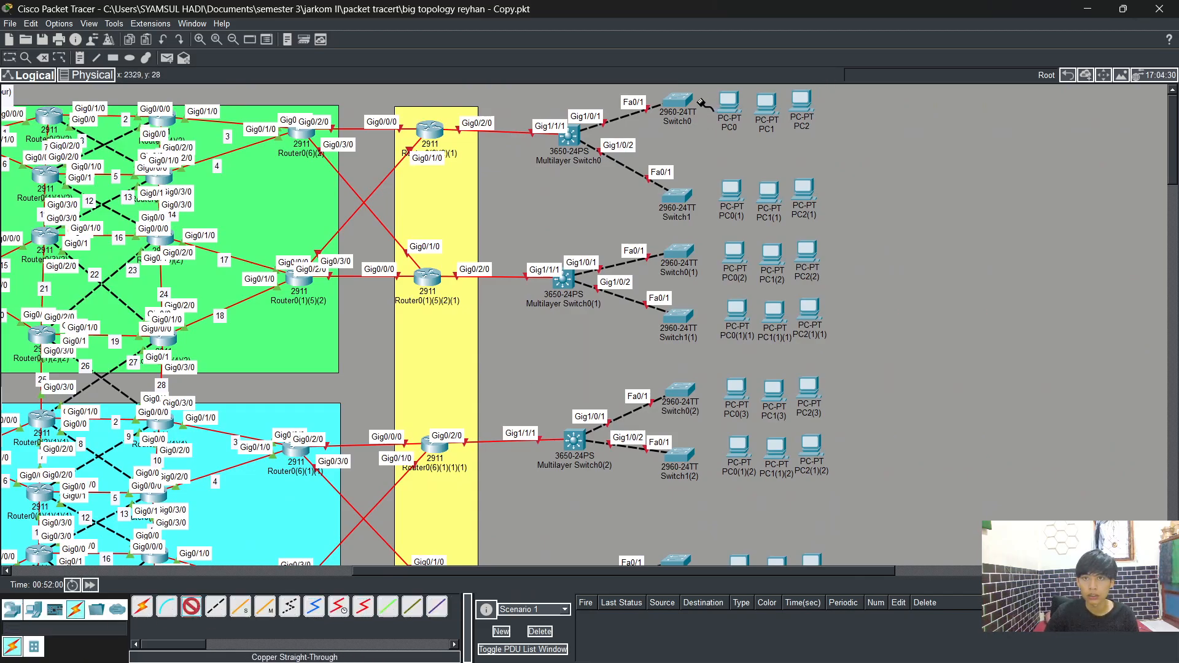
pyautogui.click(732, 104)
pyautogui.click(776, 155)
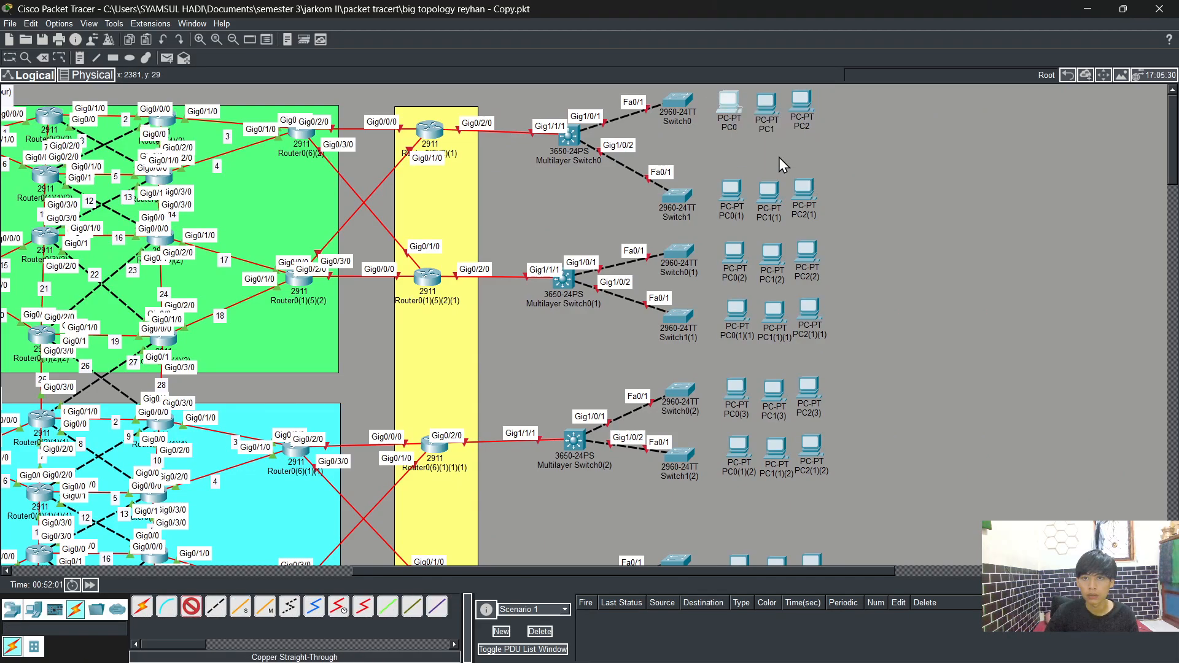
pyautogui.click(675, 101)
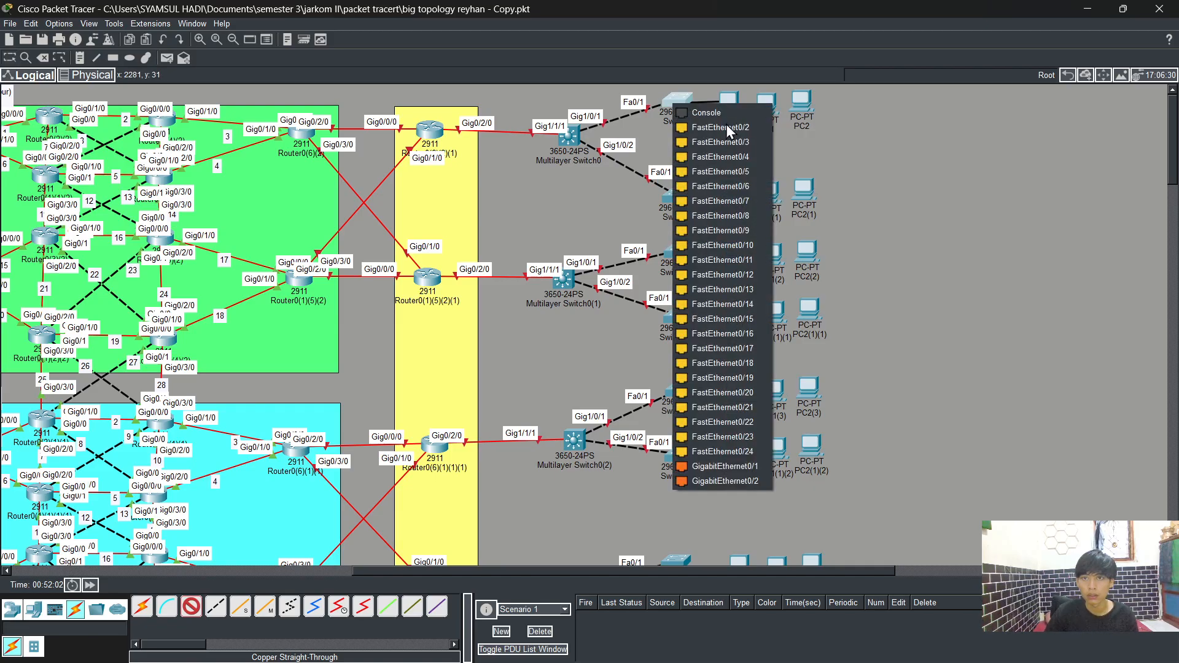
pyautogui.click(725, 127)
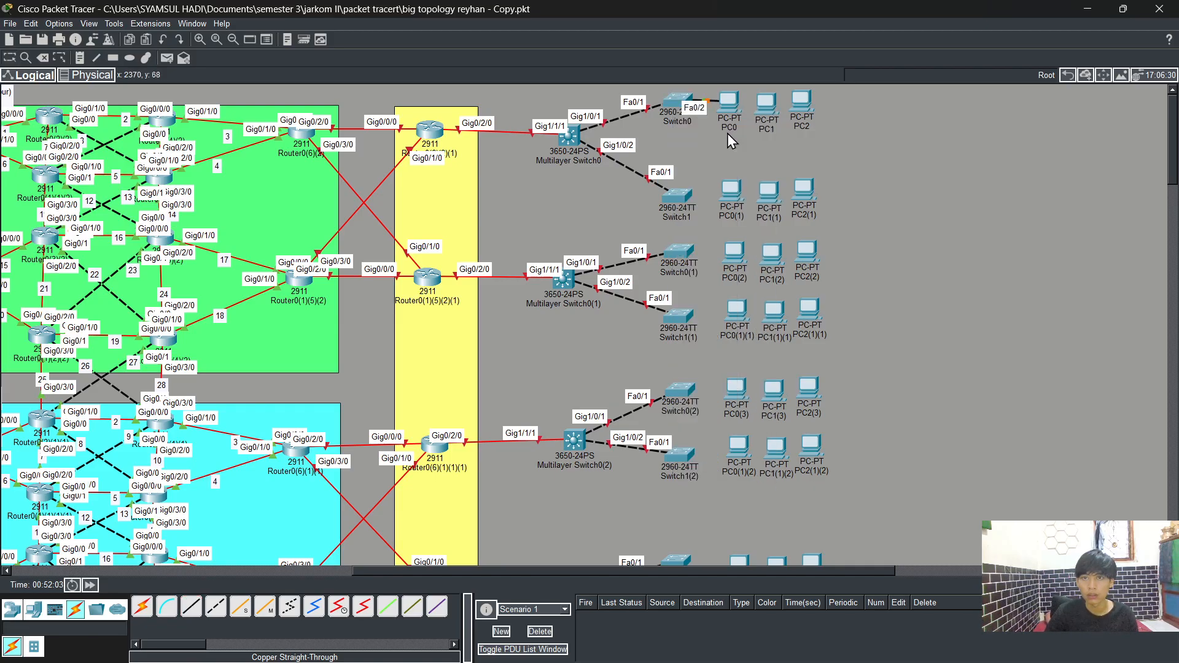
# Step: Connect PC1's FastEthernet0 to Switch0's FastEthernet0/3 with a straight-through cable and shift PC0 beside it
pyautogui.click(191, 607)
pyautogui.click(765, 108)
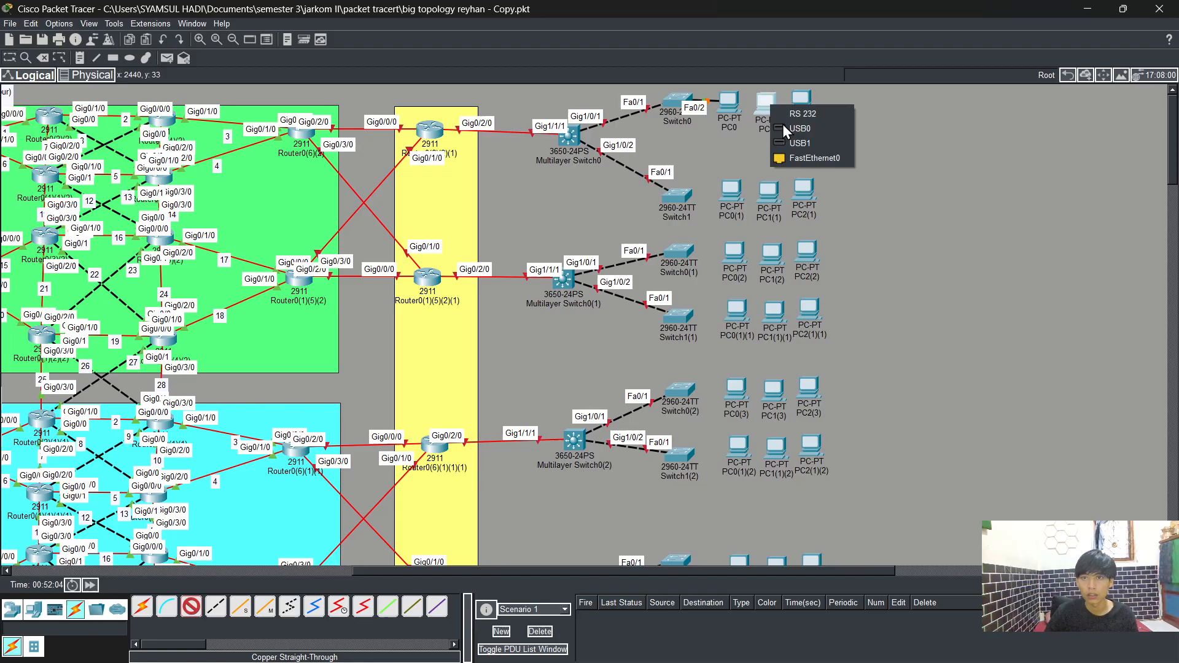
pyautogui.click(798, 157)
pyautogui.click(683, 101)
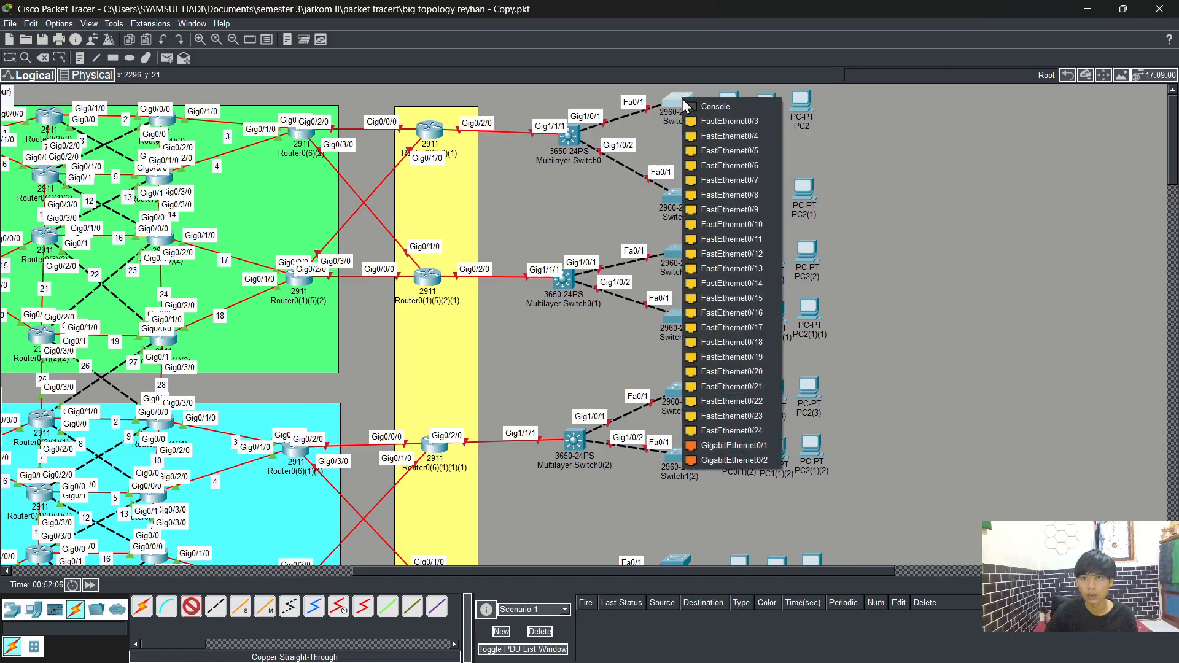
pyautogui.click(727, 123)
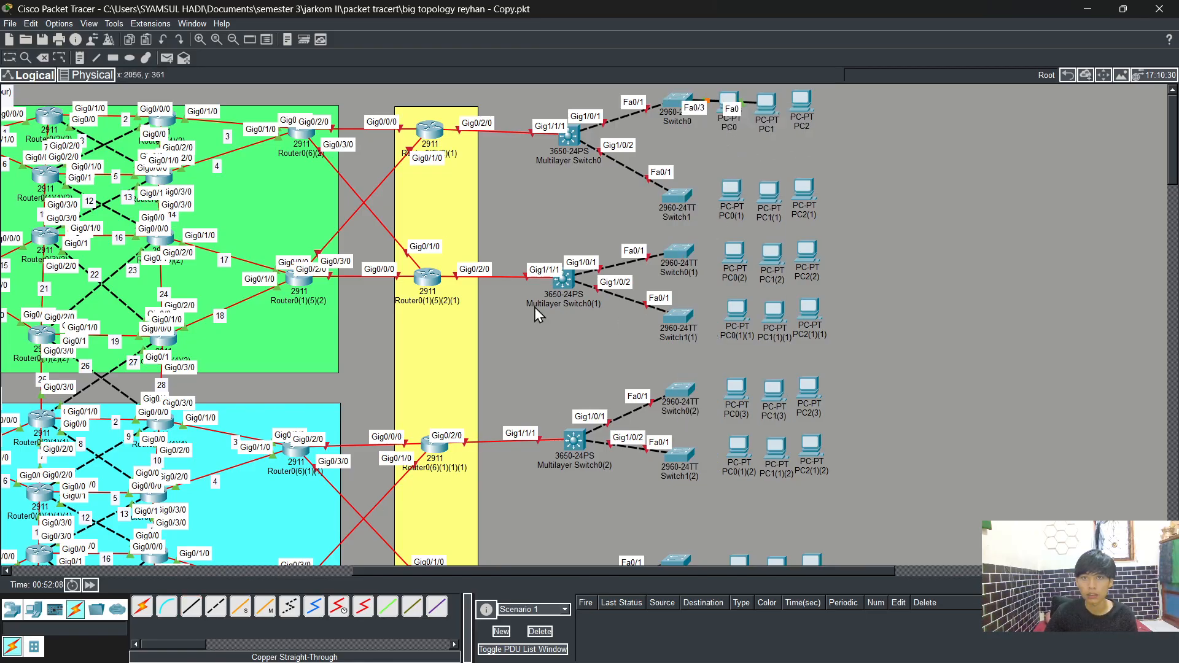
pyautogui.moveTo(729, 101); pyautogui.dragTo(771, 122)
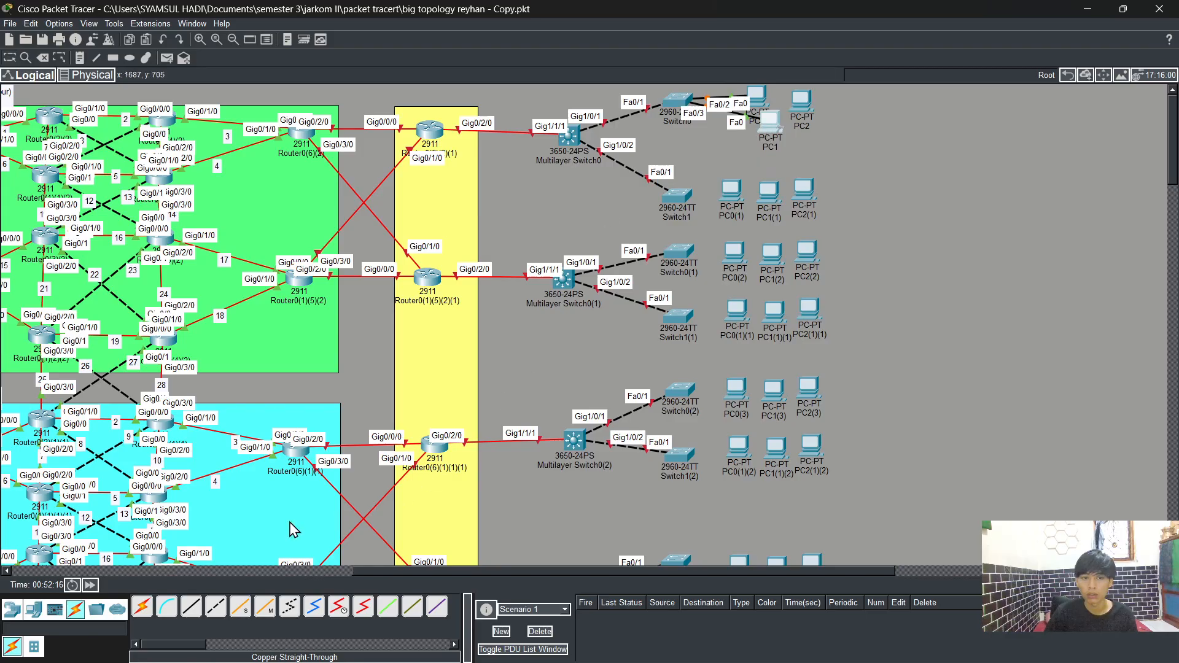
# Step: Connect PC2's FastEthernet0 to Switch0's FastEthernet0/4 with a straight-through cable
pyautogui.click(192, 609)
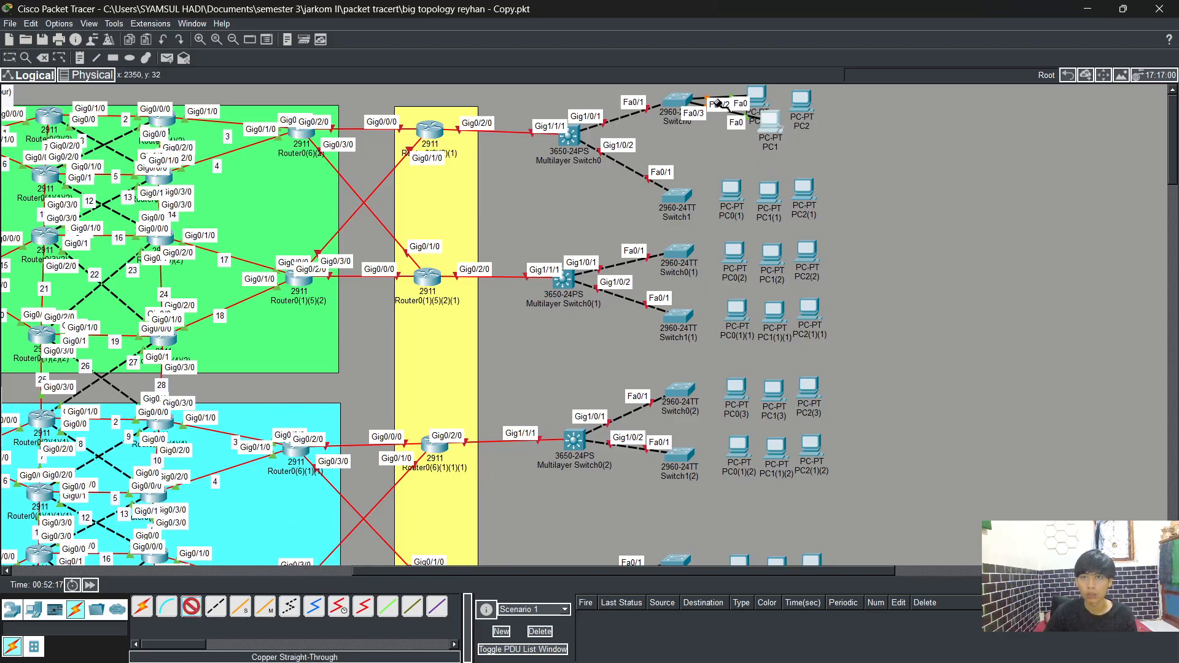
pyautogui.click(800, 99)
pyautogui.click(821, 154)
pyautogui.click(695, 100)
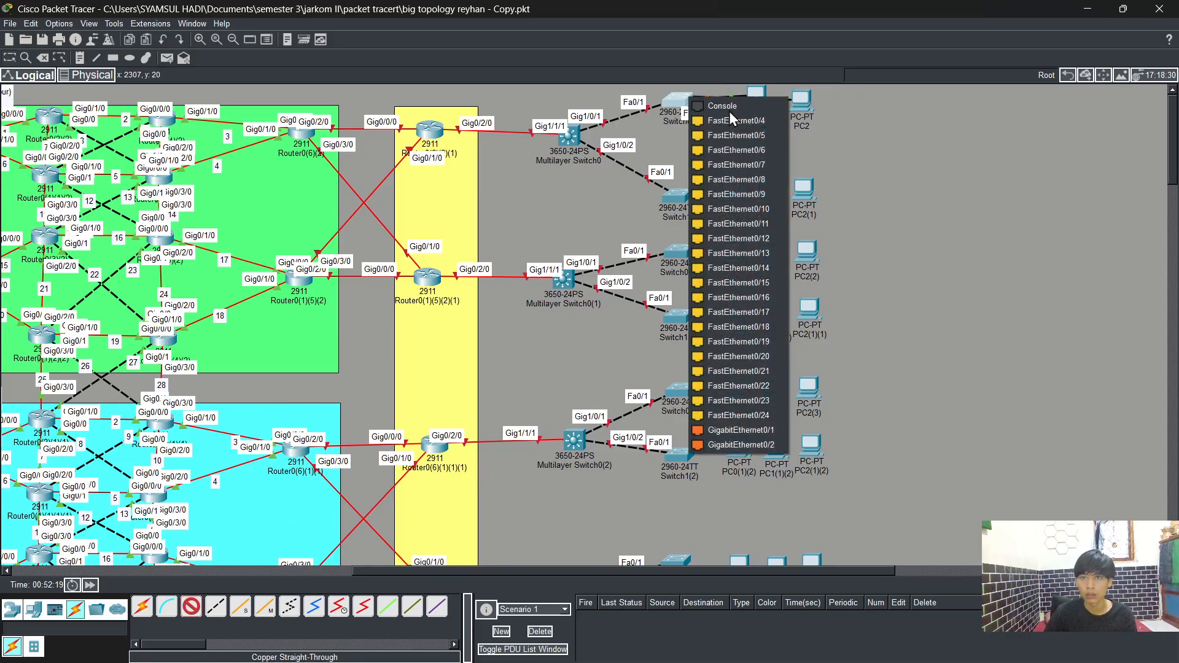
pyautogui.click(756, 123)
# Step: Rearrange PC0, PC1 and PC2 into a row to the right of Switch0
pyautogui.moveTo(797, 100); pyautogui.dragTo(732, 142)
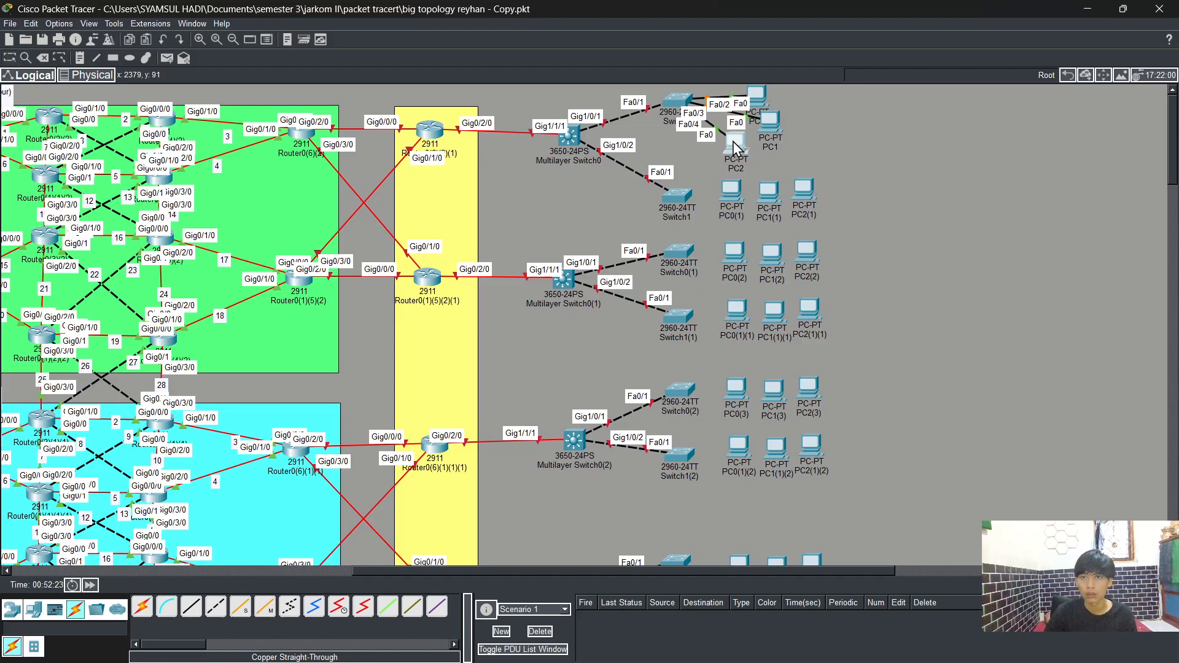
pyautogui.moveTo(732, 141); pyautogui.dragTo(890, 131)
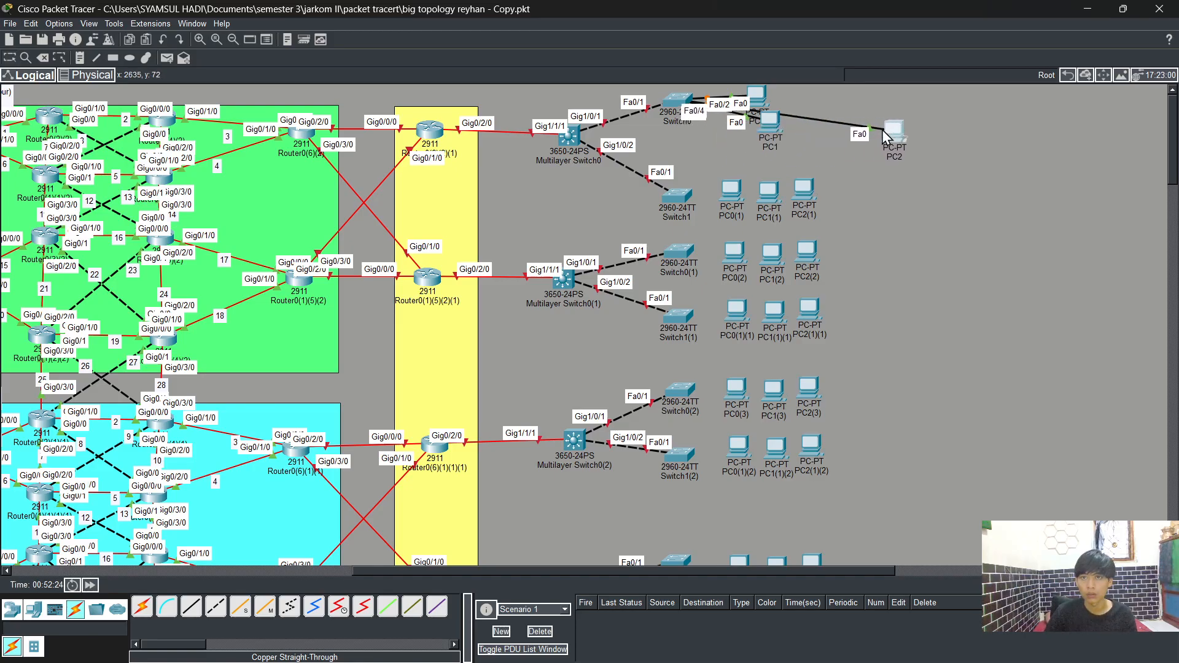
pyautogui.moveTo(763, 121); pyautogui.dragTo(814, 112)
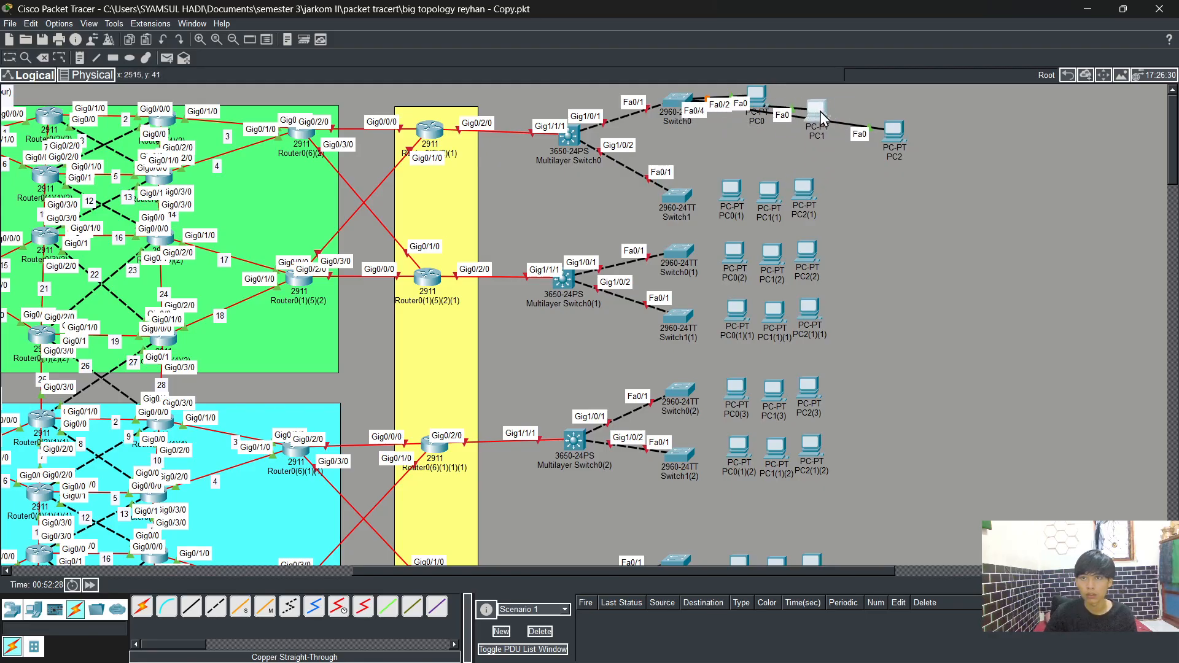
pyautogui.moveTo(888, 133); pyautogui.dragTo(864, 127)
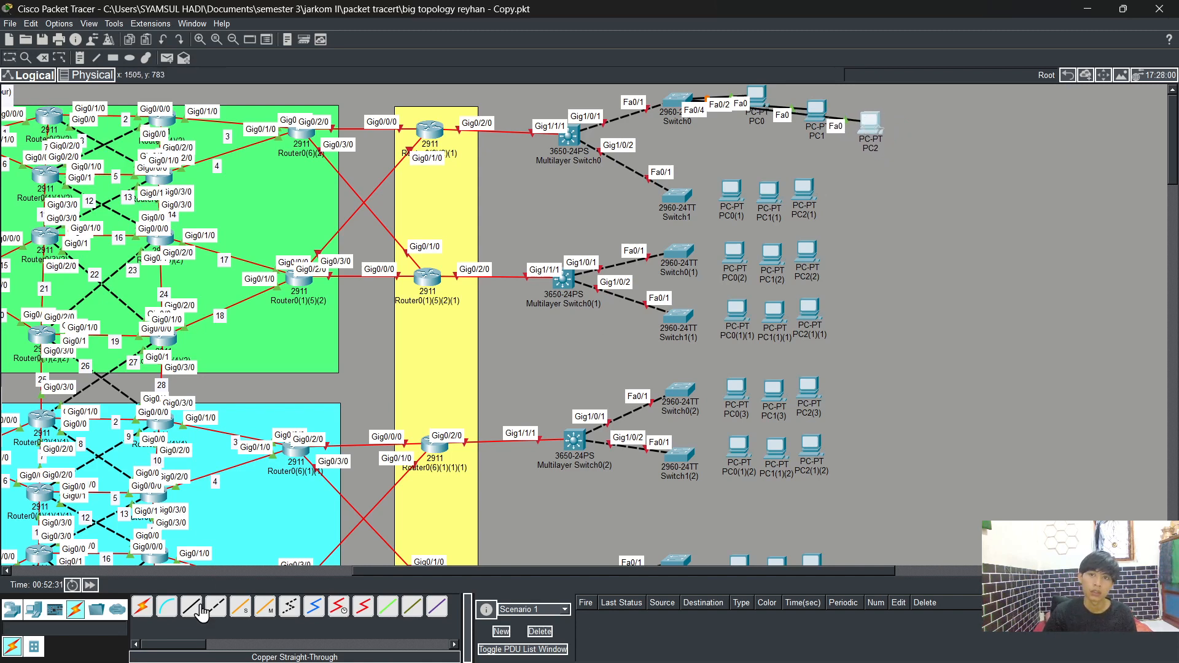
# Step: Connect PC0(1)'s FastEthernet0 to Switch1's FastEthernet0/2 with a straight-through cable
pyautogui.click(201, 606)
pyautogui.click(731, 197)
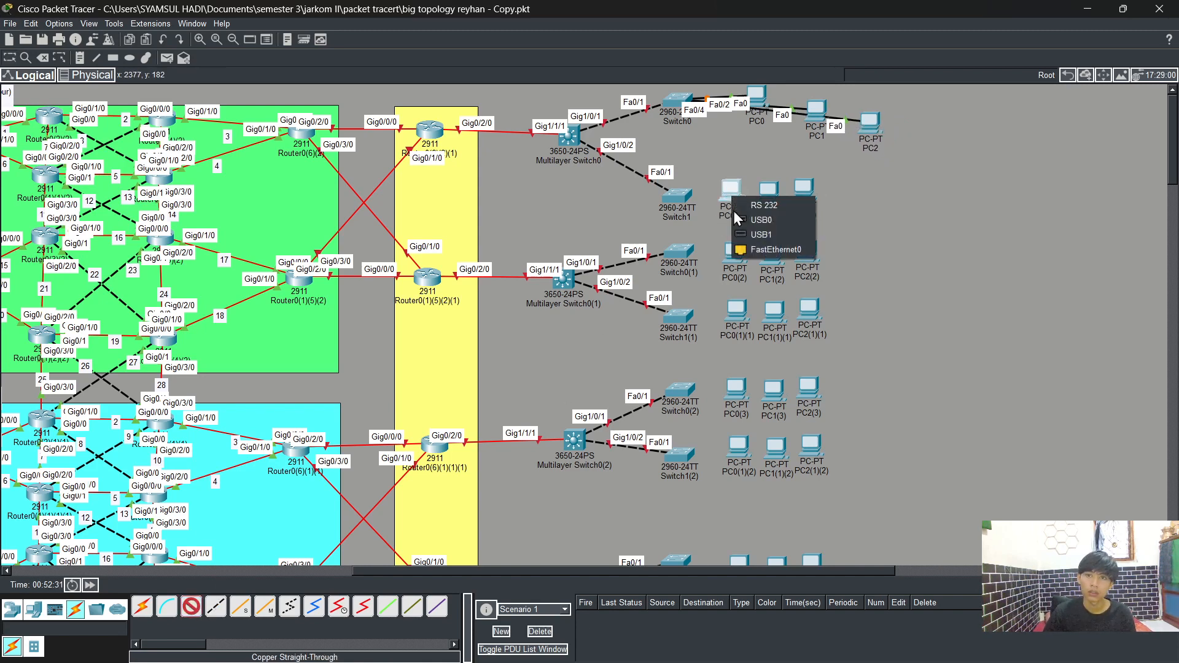
pyautogui.click(752, 249)
pyautogui.click(681, 199)
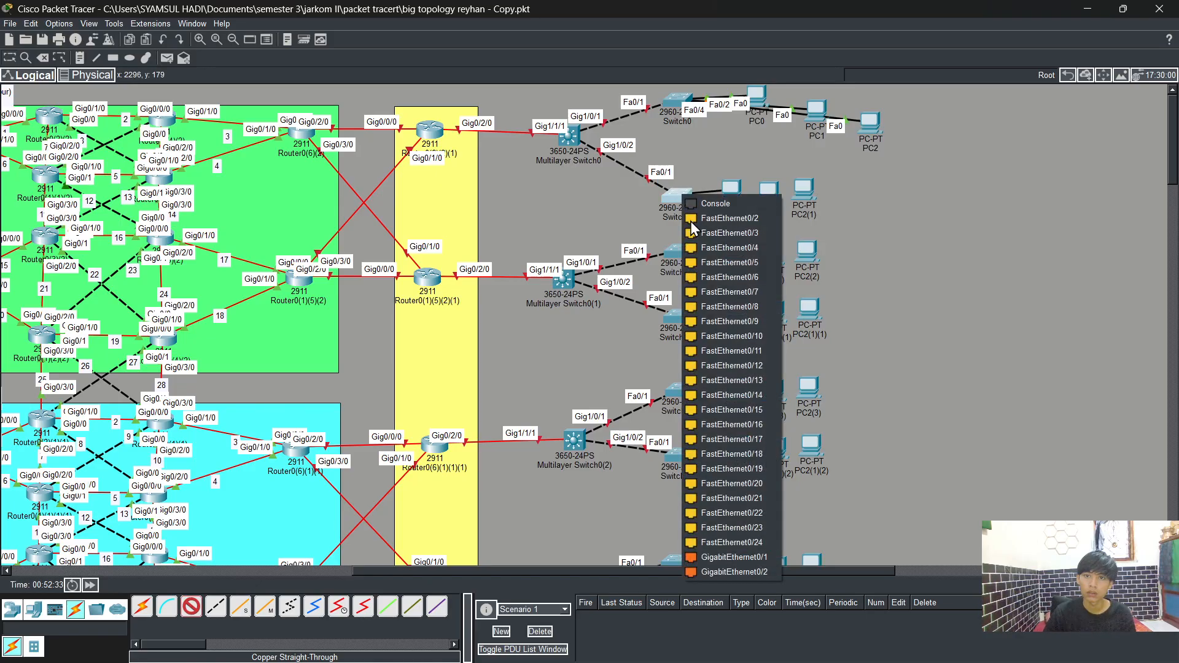
pyautogui.click(711, 221)
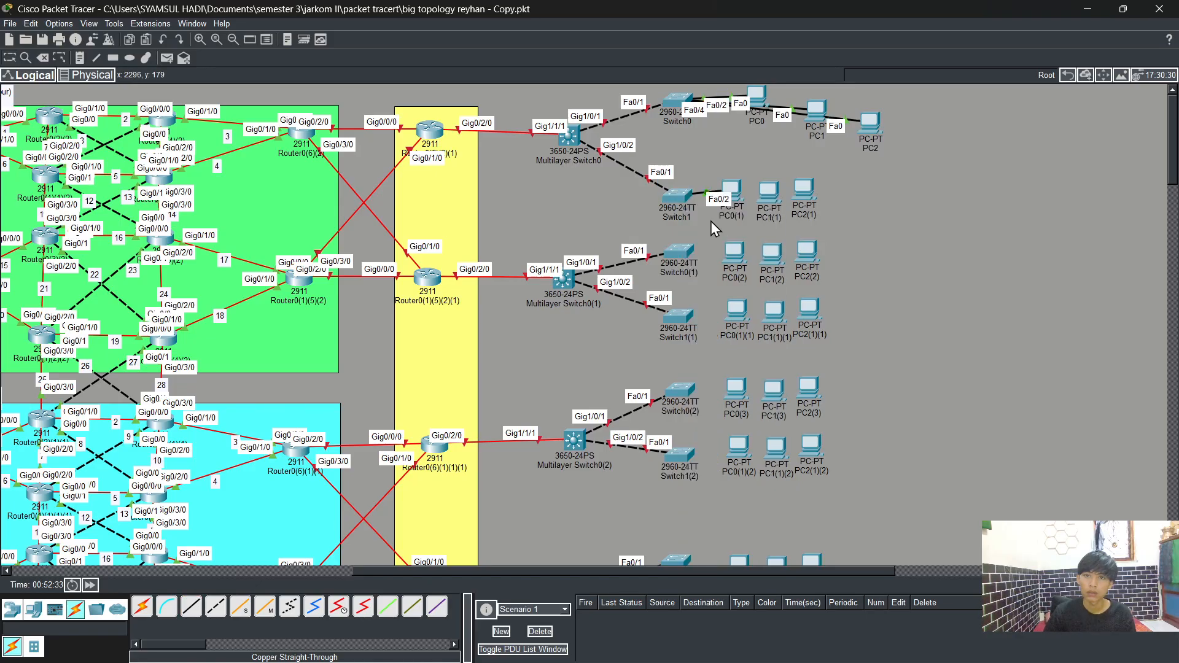
# Step: Connect PC1(1)'s FastEthernet0 to Switch1's FastEthernet0/3 with a straight-through cable
pyautogui.click(191, 606)
pyautogui.click(761, 188)
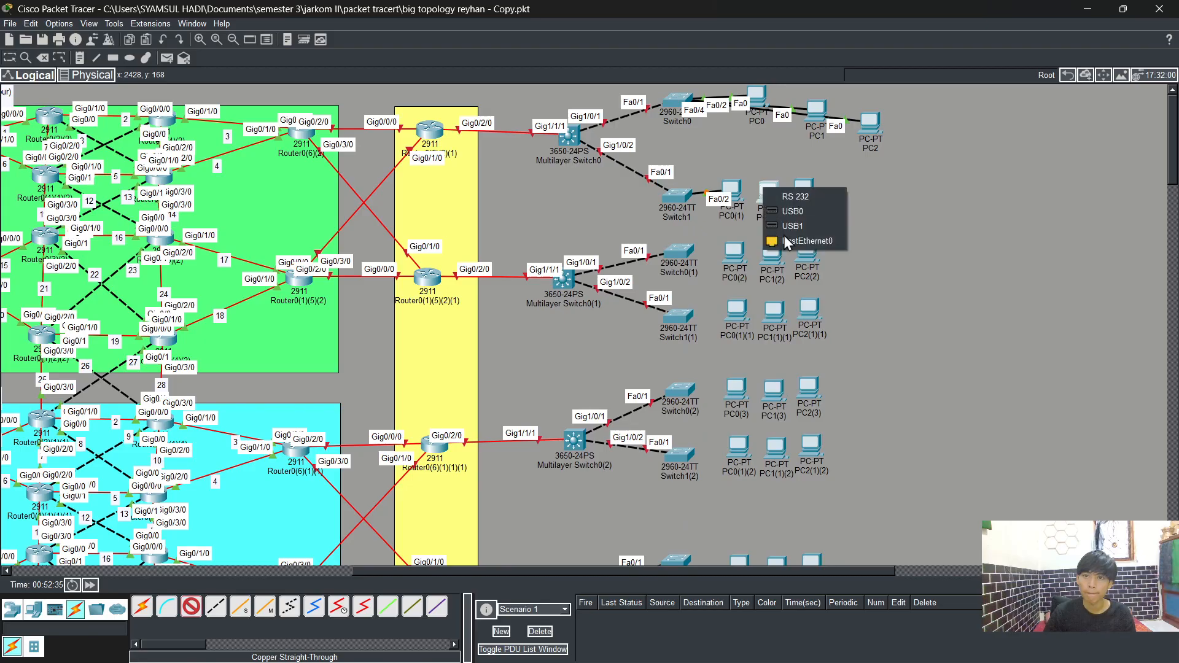
pyautogui.click(783, 236)
pyautogui.click(690, 195)
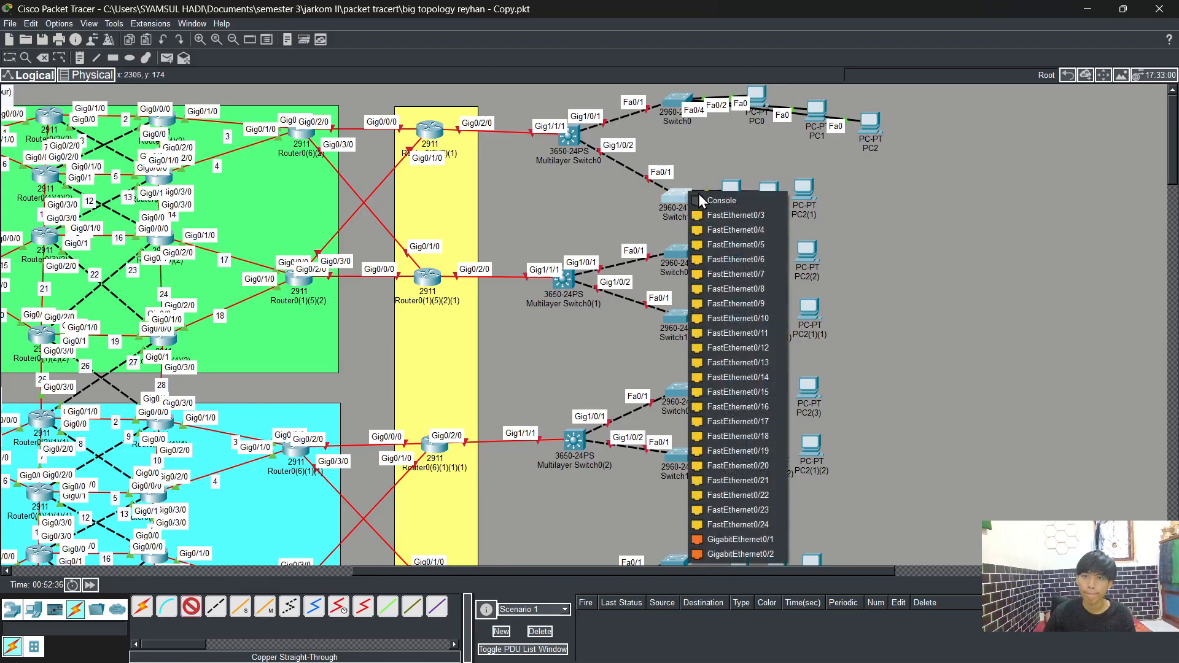
pyautogui.click(746, 214)
# Step: Connect PC2(1)'s FastEthernet0 to Switch1's FastEthernet0/4 with a straight-through cable
pyautogui.click(191, 607)
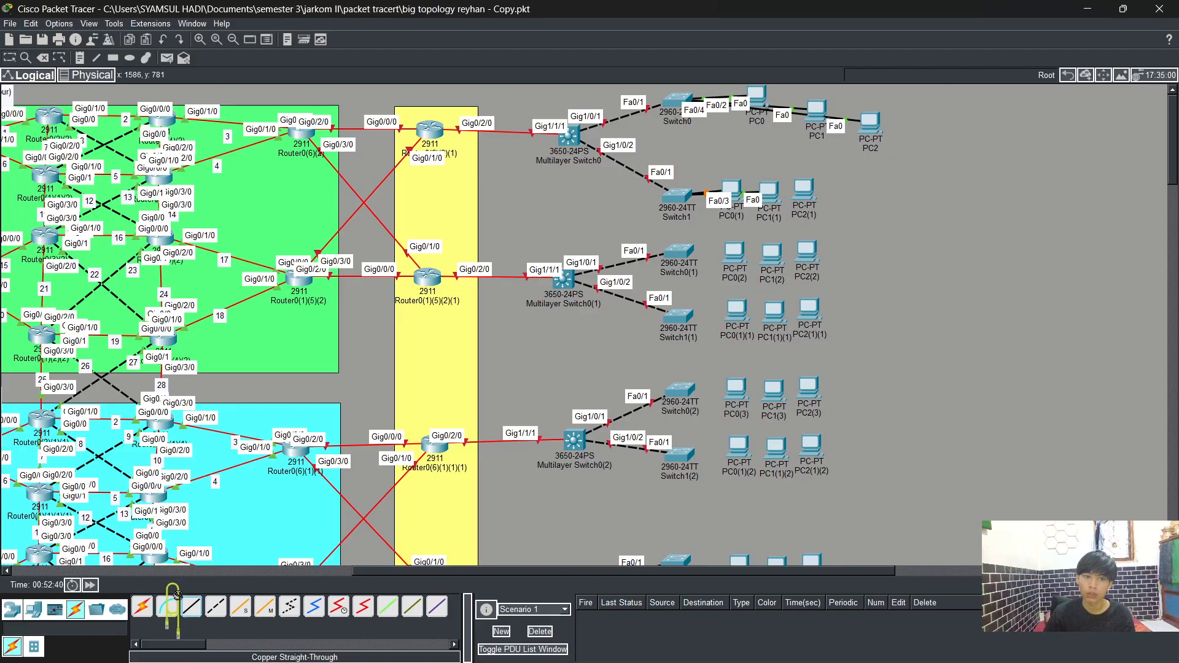
pyautogui.click(191, 607)
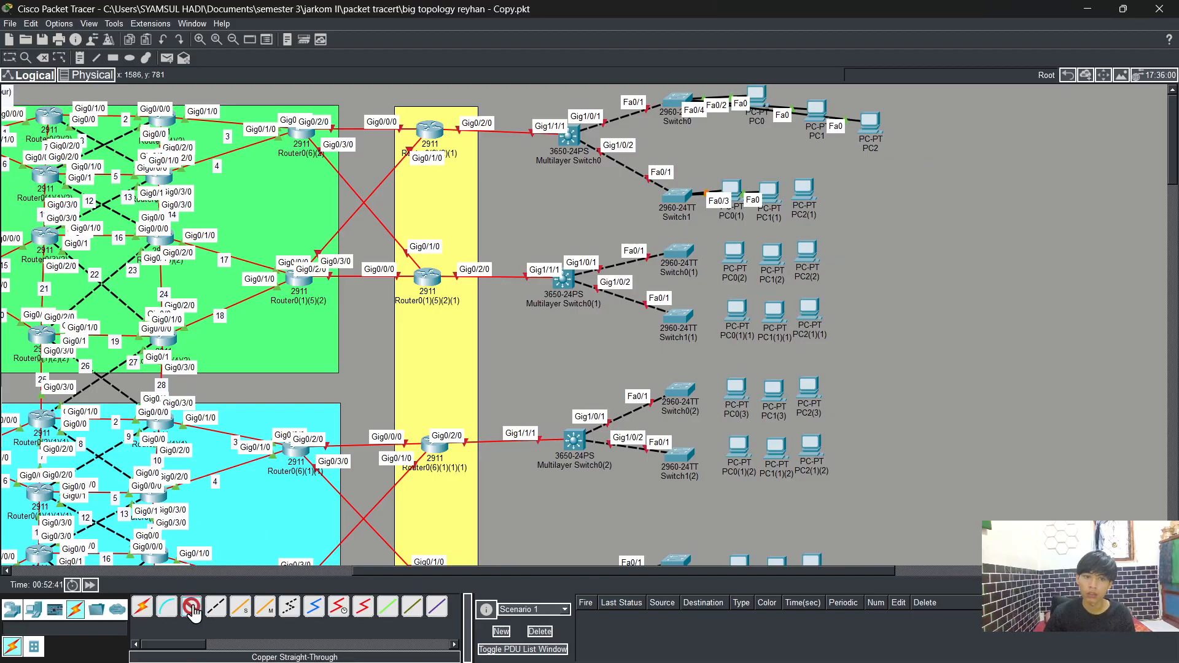
pyautogui.click(804, 195)
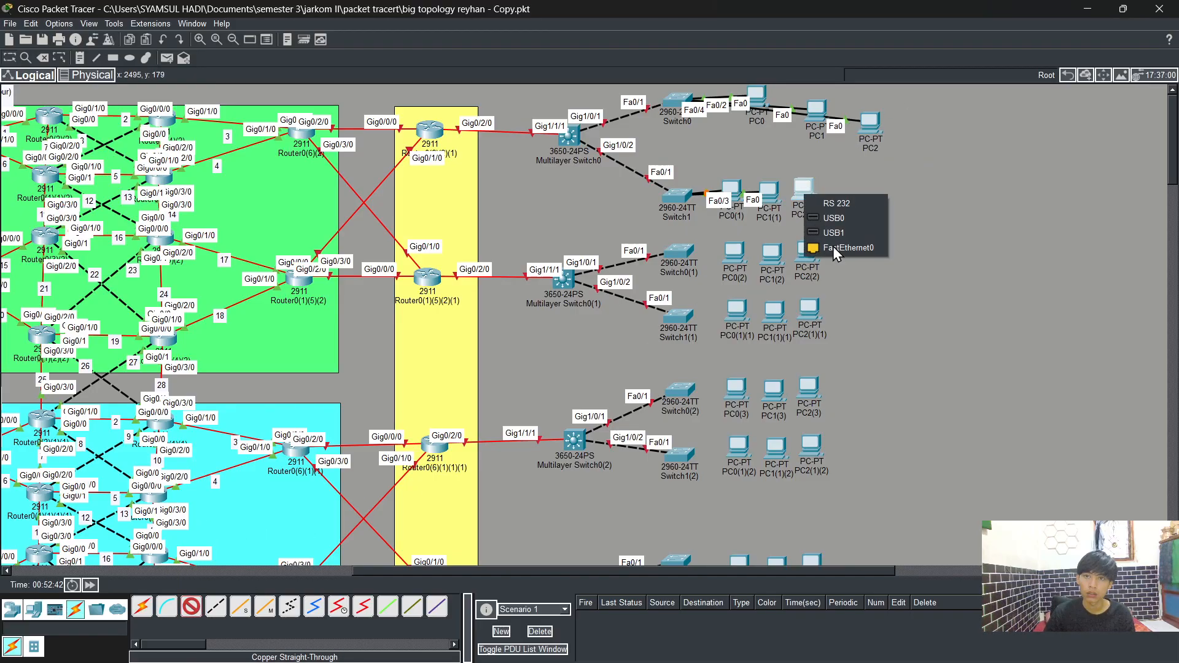
pyautogui.click(832, 246)
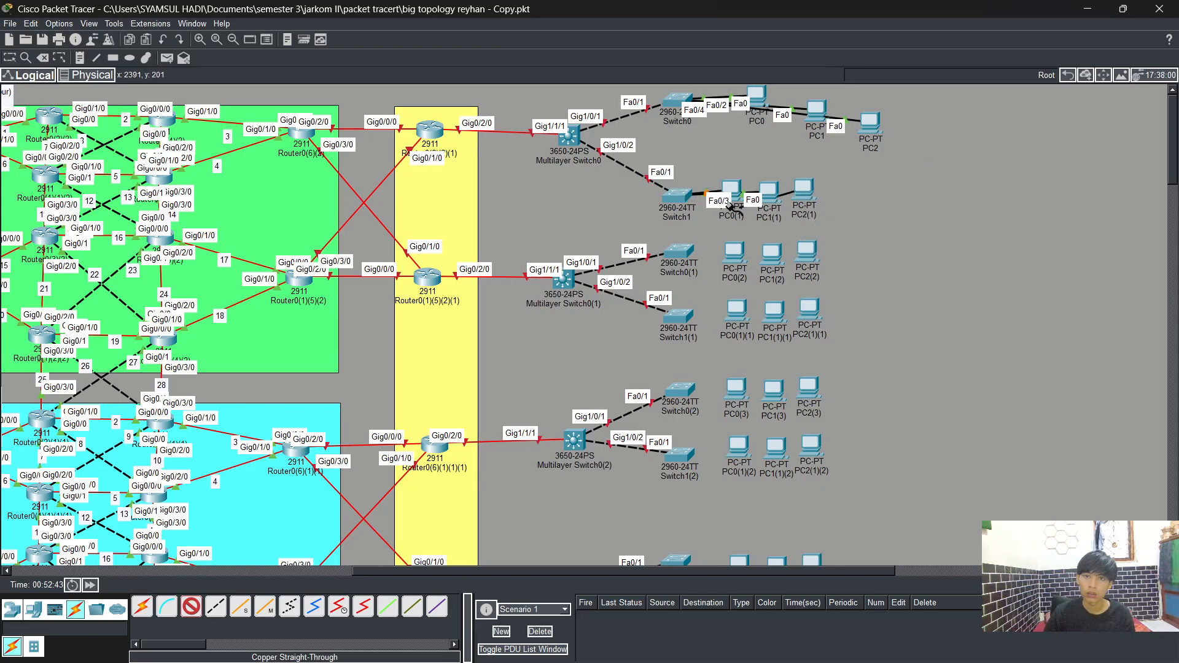
pyautogui.click(677, 197)
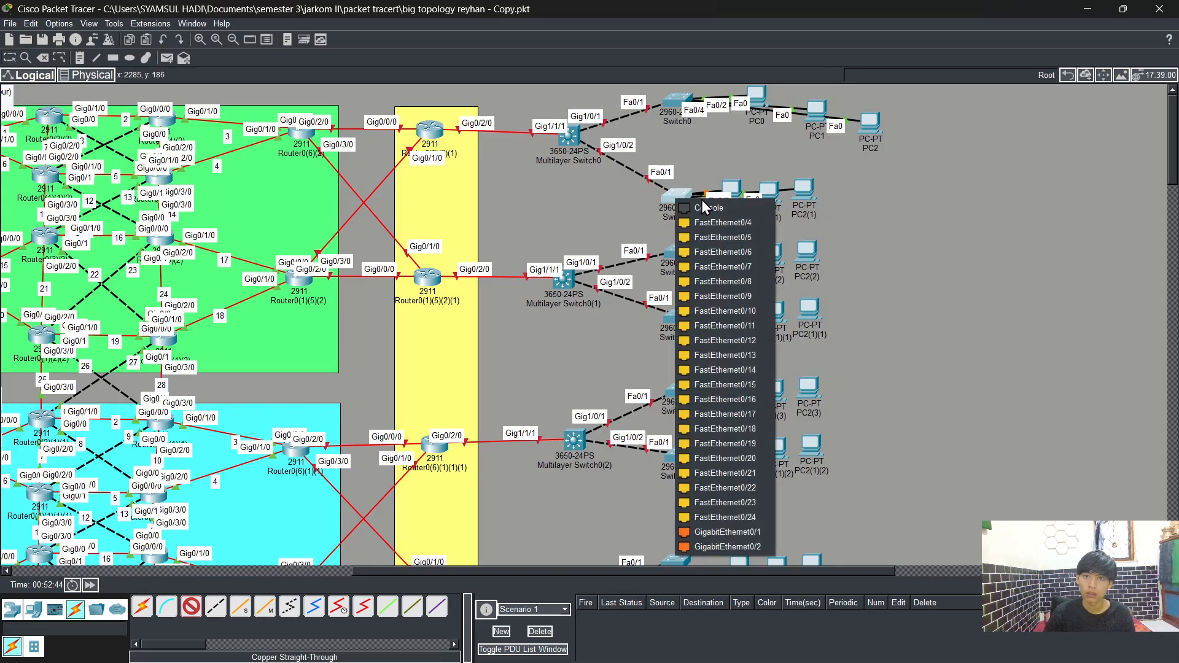
pyautogui.click(728, 222)
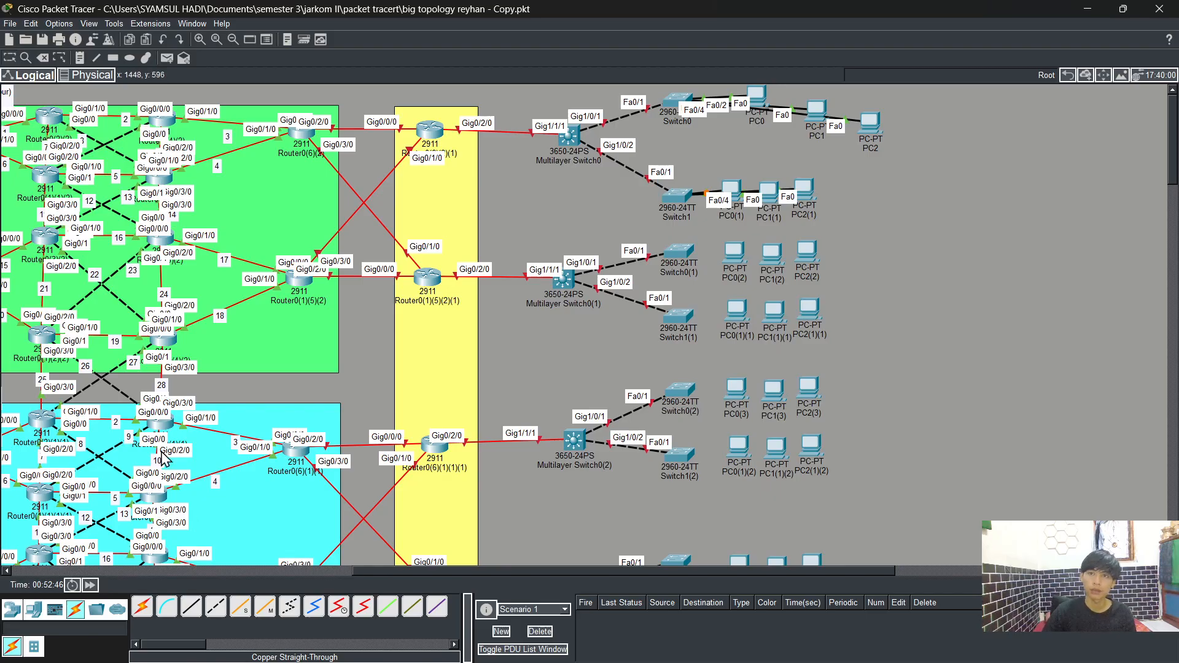
# Step: Connect PC0(2)'s FastEthernet0 to Switch0(1)'s FastEthernet0/2 with a straight-through cable
pyautogui.click(190, 607)
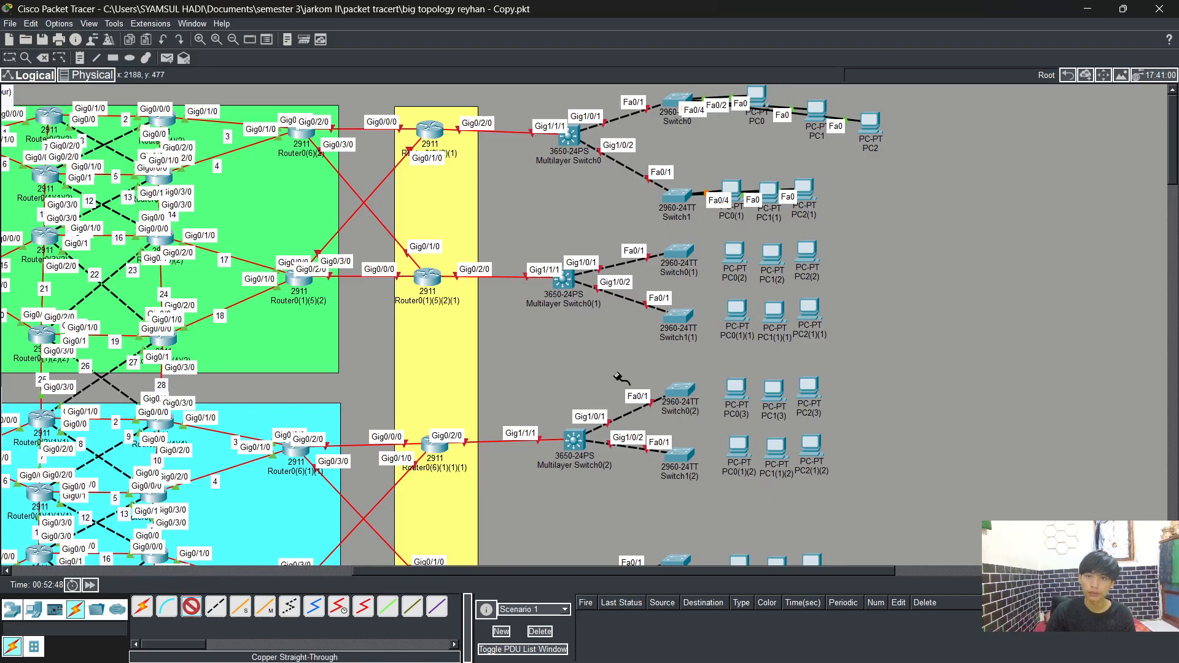
pyautogui.click(738, 313)
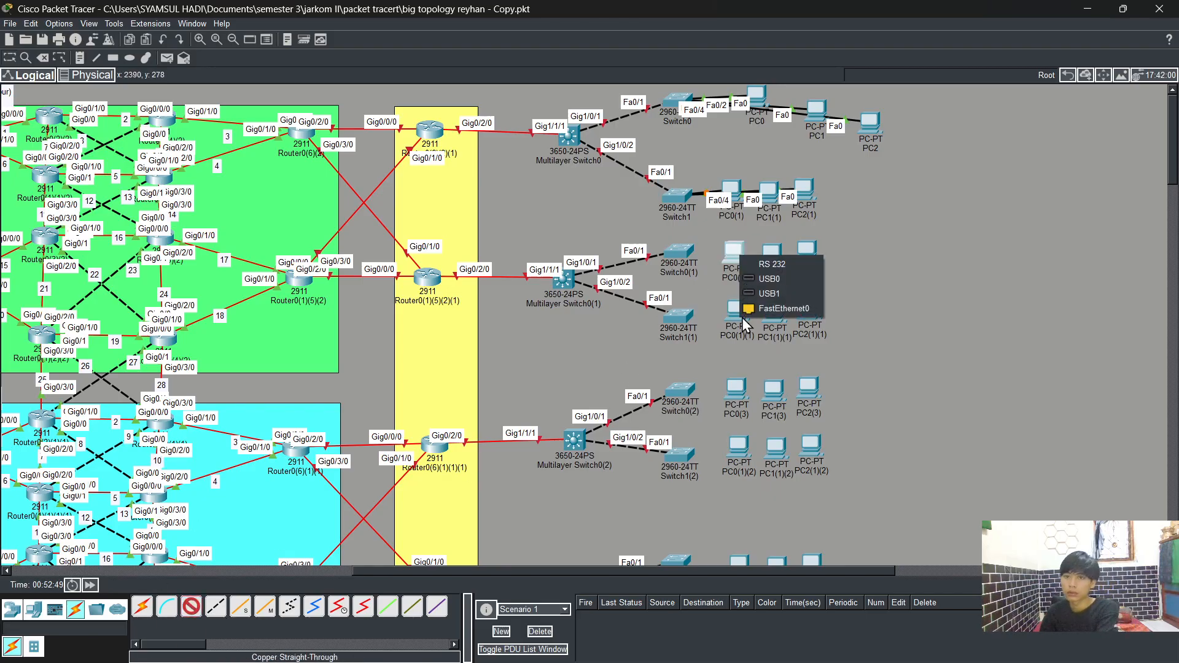
pyautogui.click(764, 308)
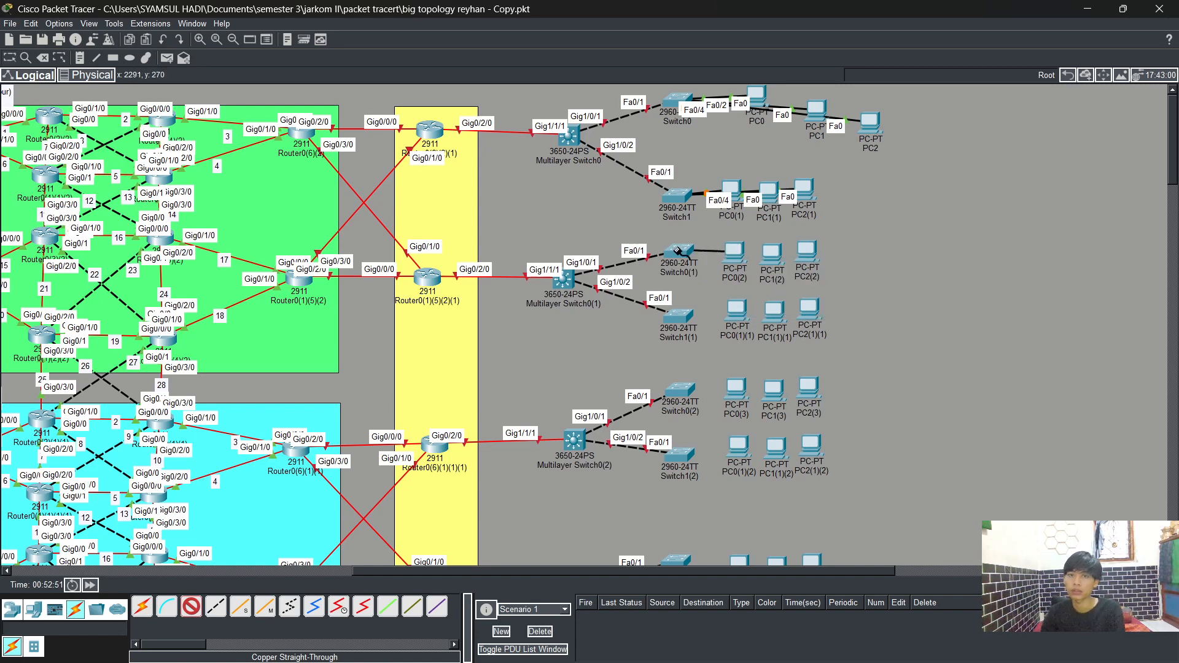
pyautogui.click(678, 251)
pyautogui.click(719, 280)
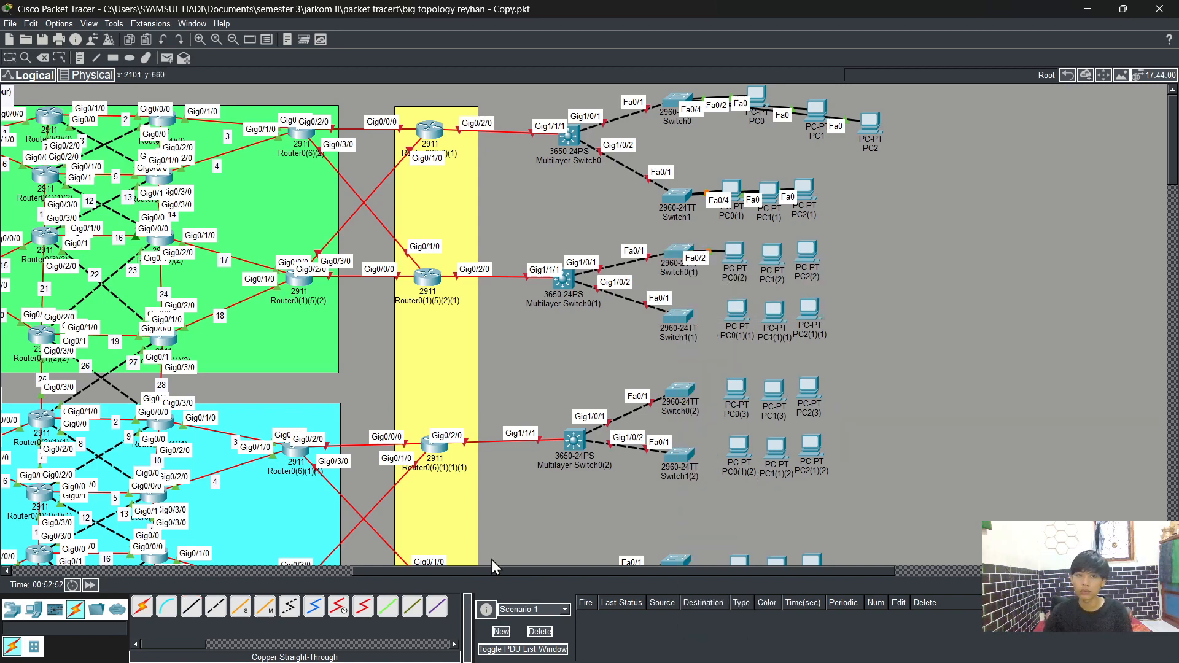
# Step: Connect PC1(2)'s FastEthernet0 to Switch0(1)'s FastEthernet0/3 with a straight-through cable
pyautogui.click(191, 607)
pyautogui.click(779, 256)
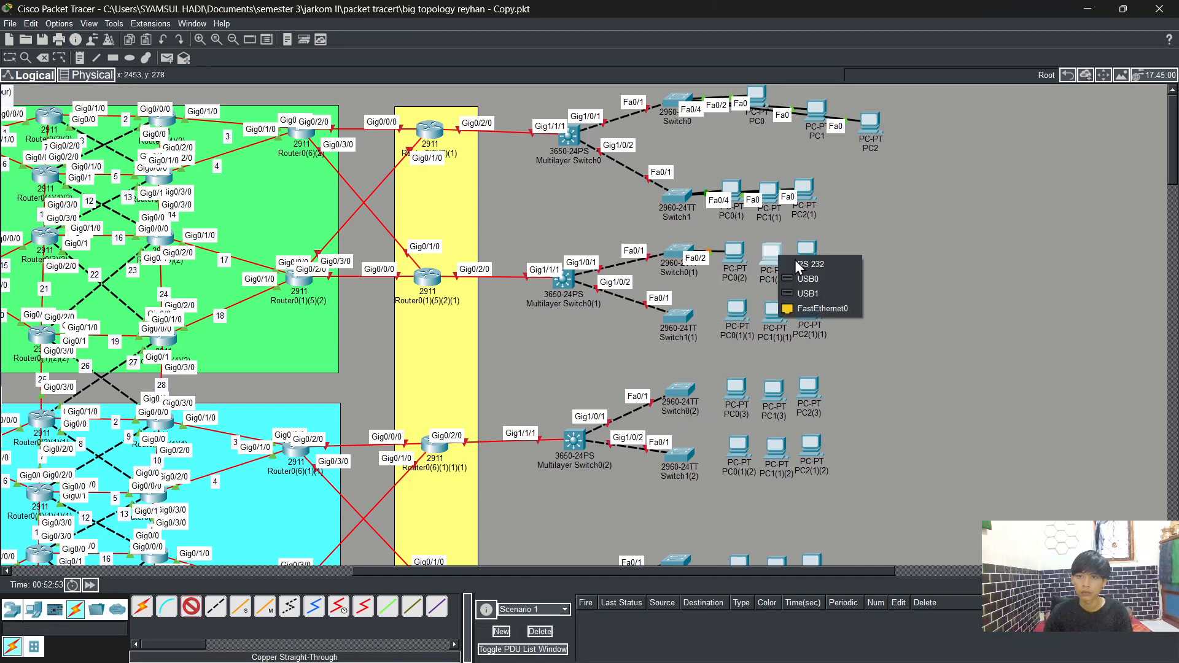
pyautogui.click(798, 309)
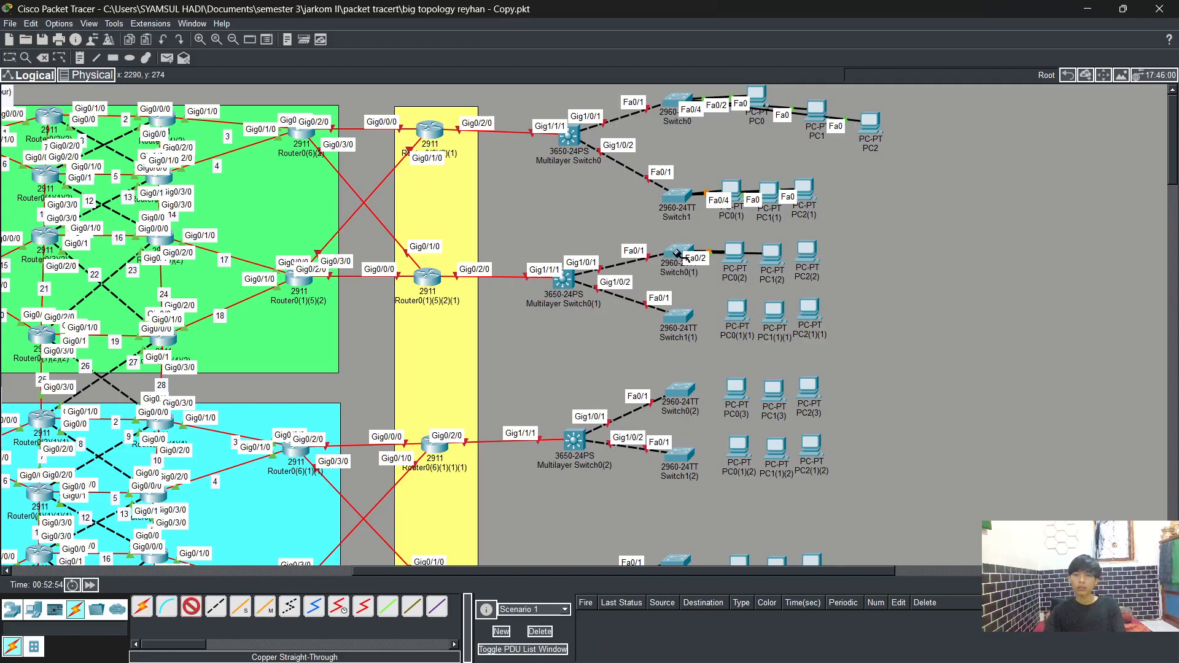
pyautogui.click(678, 255)
pyautogui.click(732, 275)
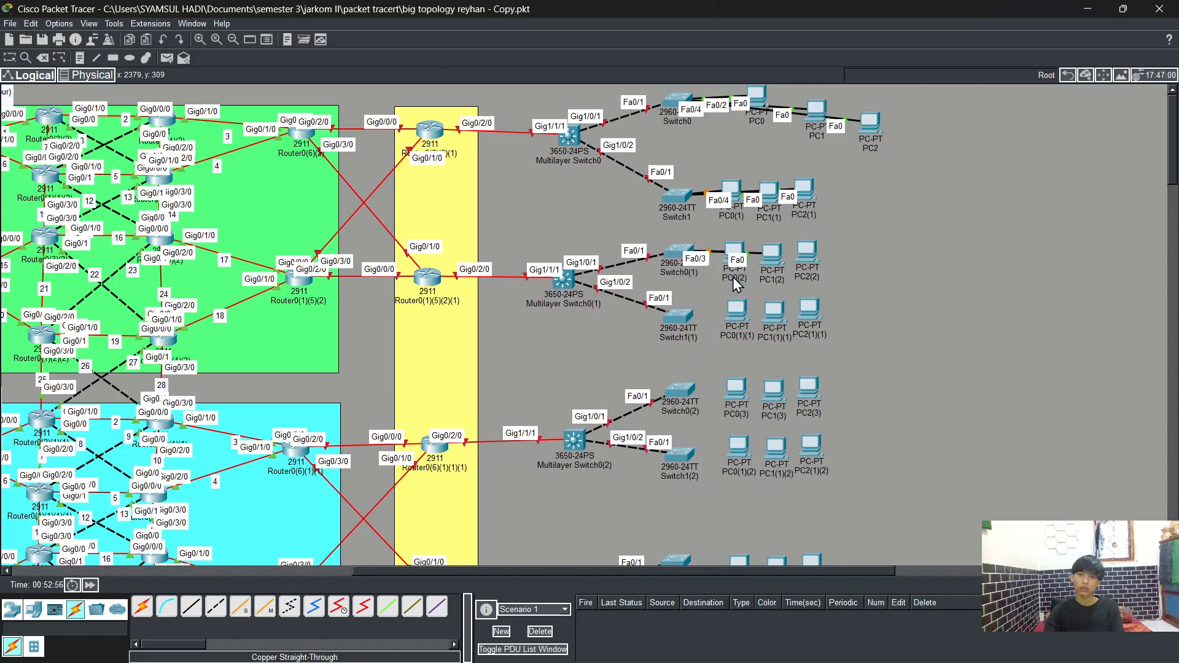
# Step: Connect PC2(2)'s FastEthernet0 to Switch0(1)'s FastEthernet0/4 with a straight-through cable
pyautogui.click(814, 253)
pyautogui.click(831, 308)
pyautogui.click(682, 252)
pyautogui.click(724, 272)
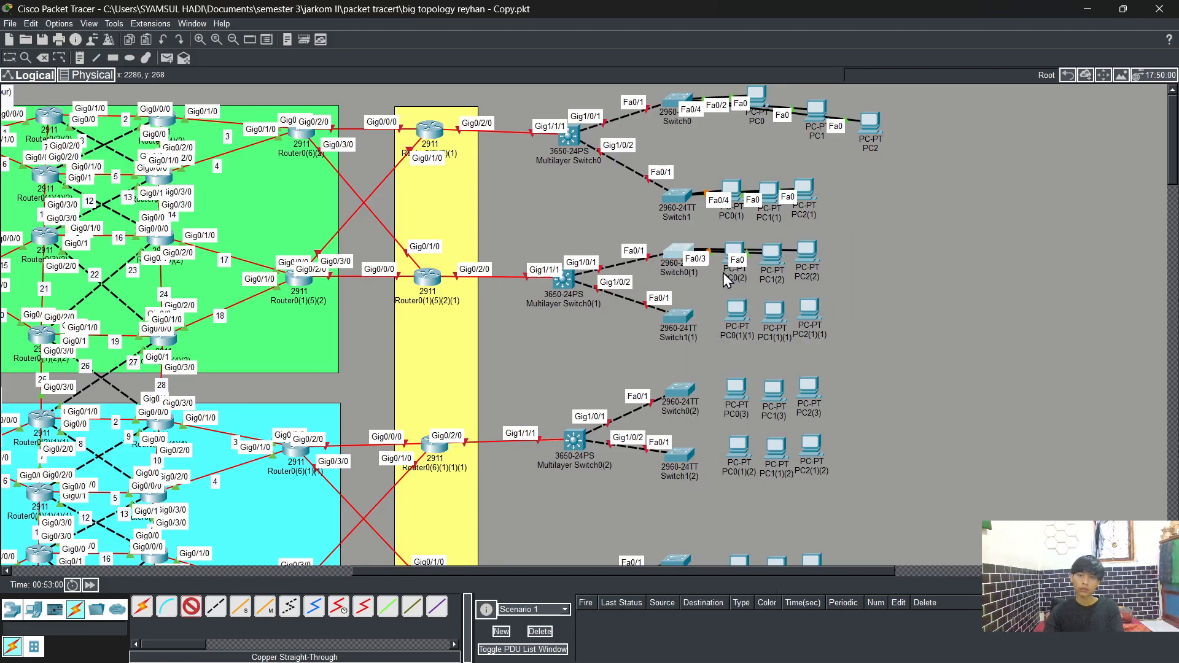
# Step: Connect PC0(1)(1)'s FastEthernet0 to Switch1(1)'s FastEthernet0/2 with a straight-through cable
pyautogui.click(191, 606)
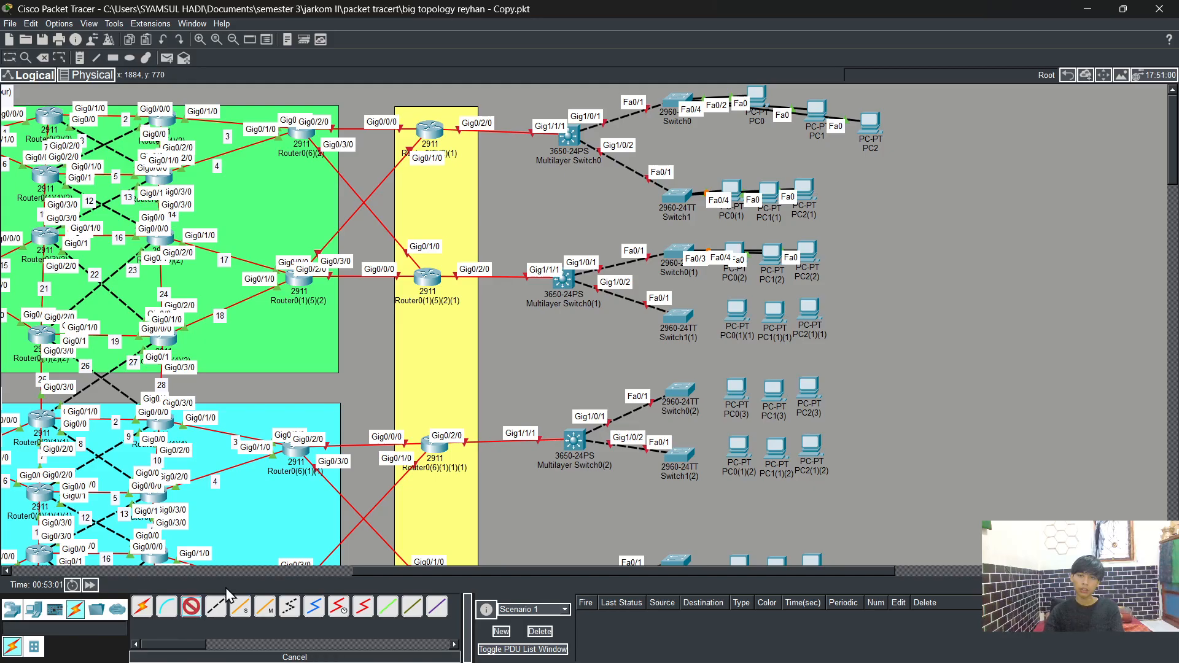
pyautogui.click(736, 311)
pyautogui.click(781, 353)
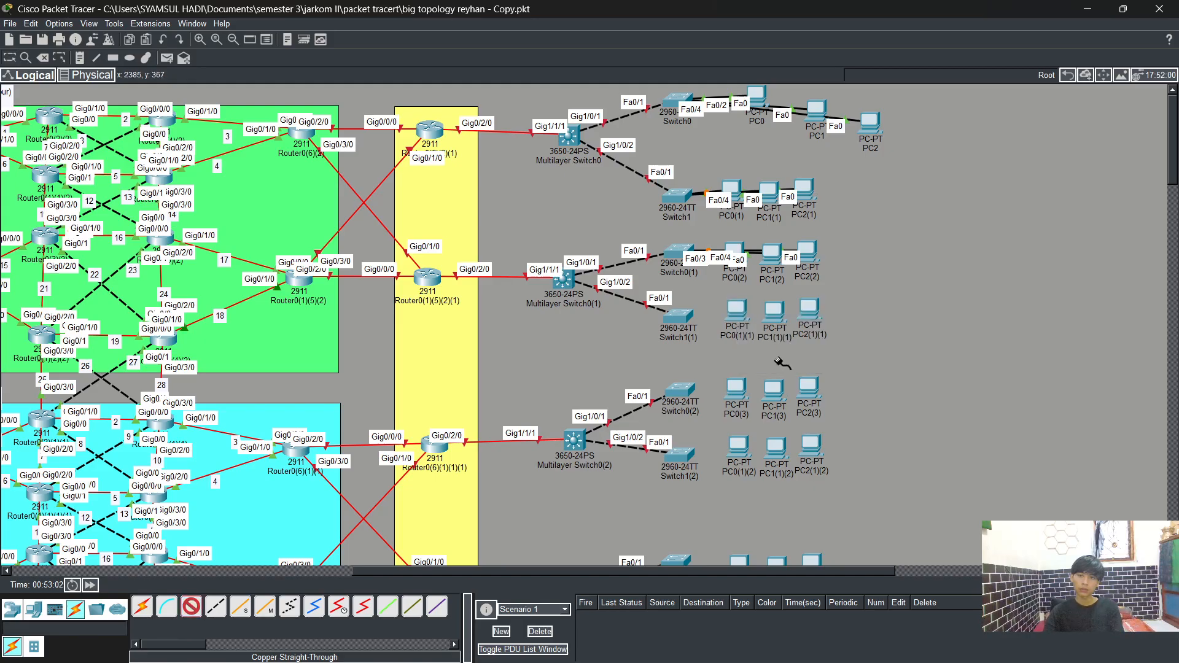
pyautogui.click(679, 316)
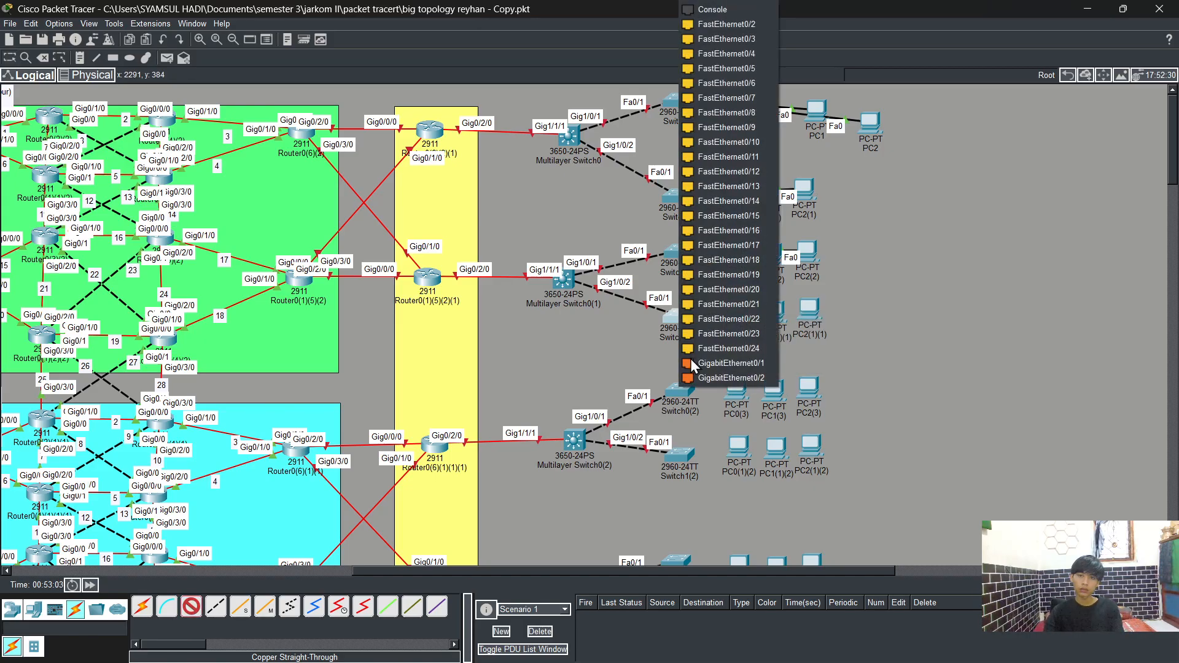
pyautogui.click(731, 24)
# Step: Connect PC1(1)(1)'s FastEthernet0 to Switch1(1)'s FastEthernet0/3 with a straight-through cable
pyautogui.click(191, 606)
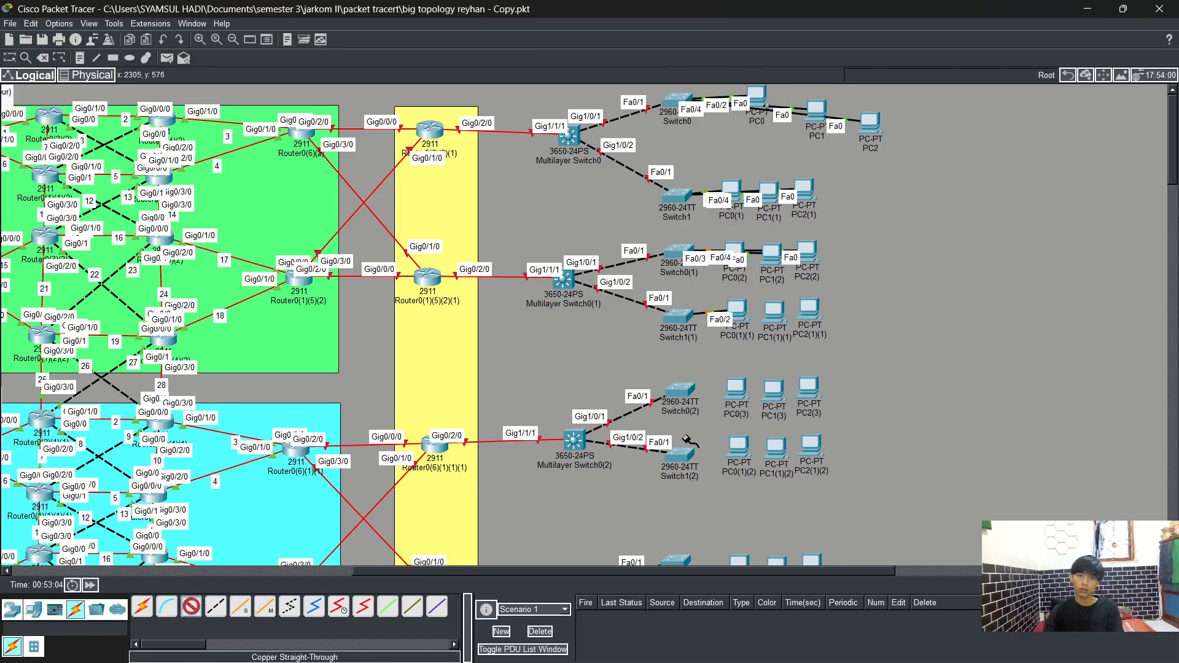
pyautogui.click(775, 315)
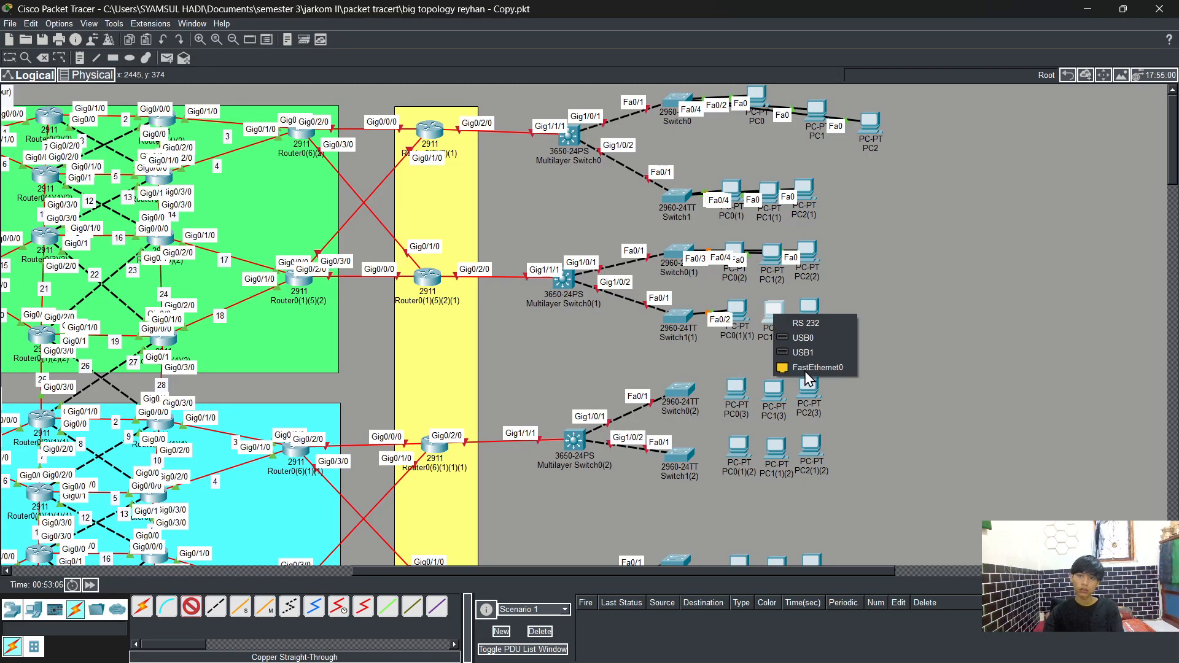
pyautogui.click(807, 368)
pyautogui.click(679, 319)
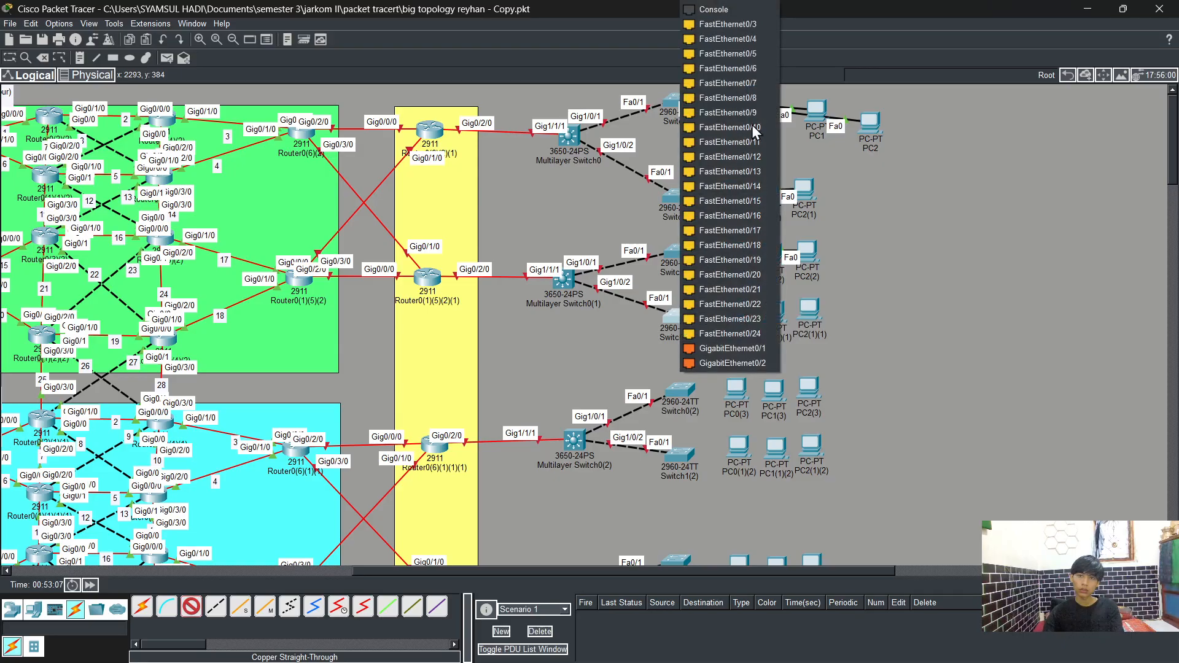
pyautogui.click(732, 24)
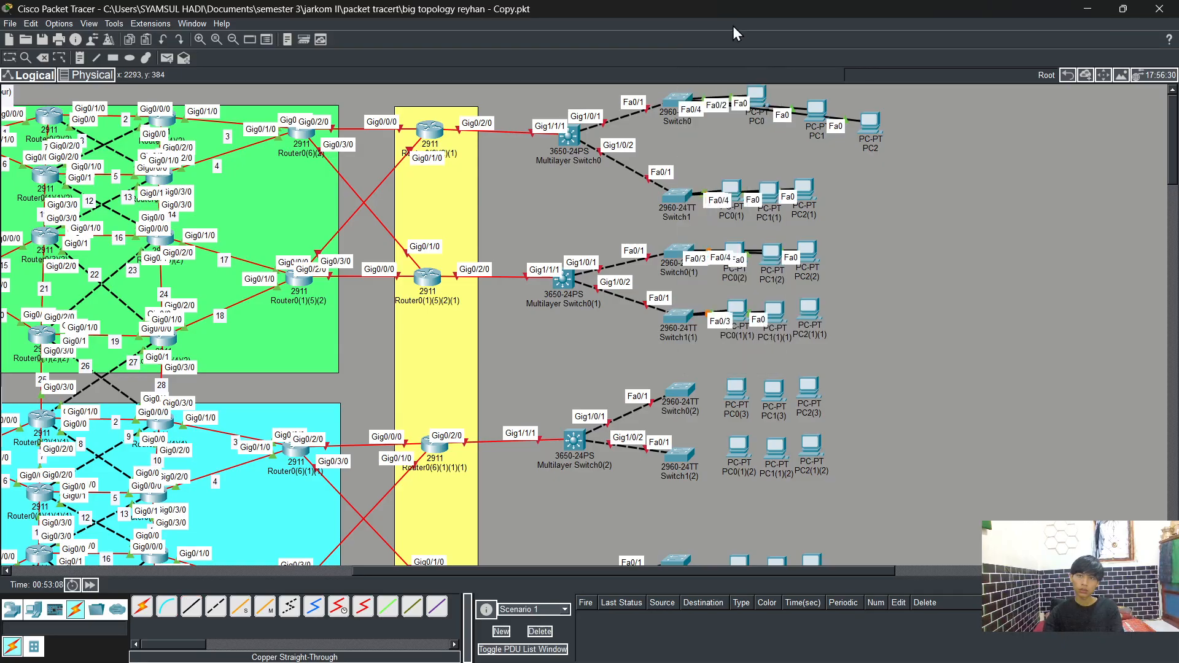
# Step: Connect PC2(1)(1)'s FastEthernet0 to Switch1(1)'s FastEthernet0/4 with a straight-through cable
pyautogui.click(191, 606)
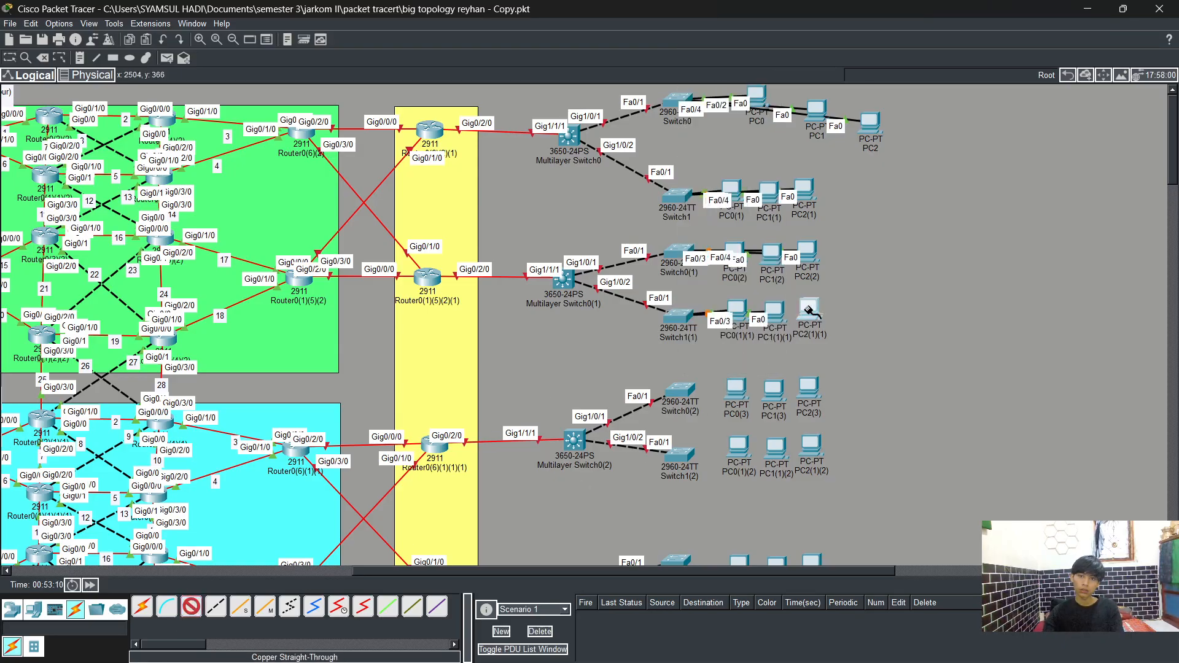
pyautogui.click(809, 310)
pyautogui.click(869, 362)
pyautogui.click(679, 321)
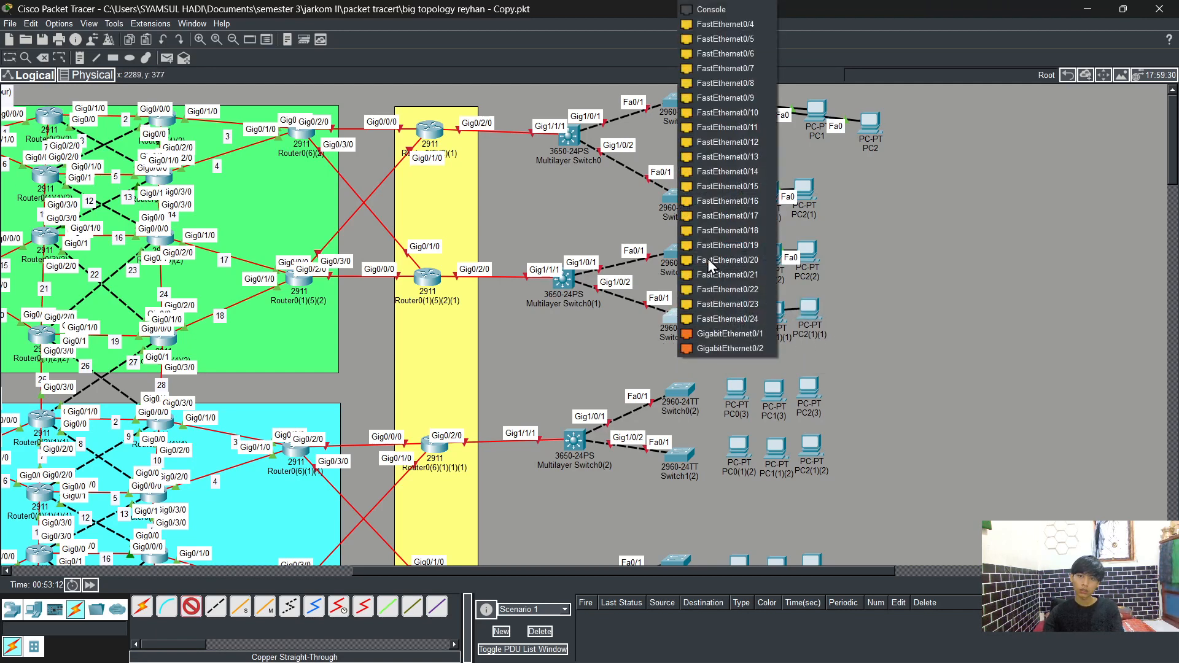
pyautogui.click(727, 23)
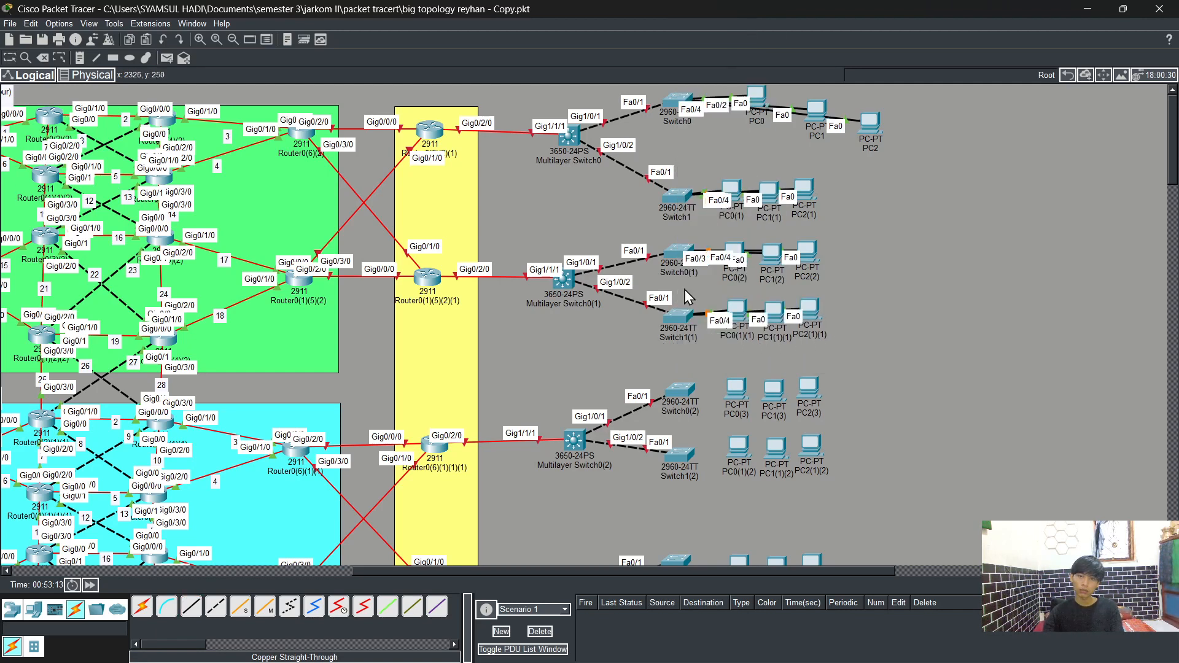
# Step: Connect PC0(3)'s FastEthernet0 to Switch0(2)'s FastEthernet0/2 with a straight-through cable
pyautogui.click(186, 610)
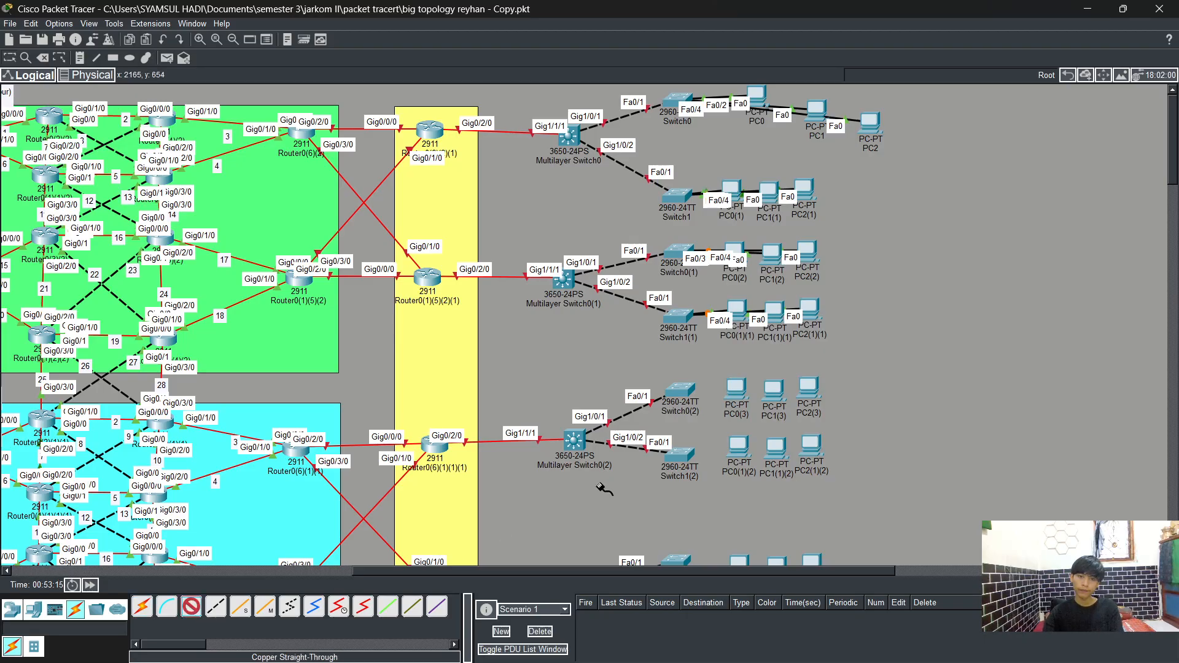
pyautogui.scroll(-3, 599, 485)
pyautogui.click(740, 301)
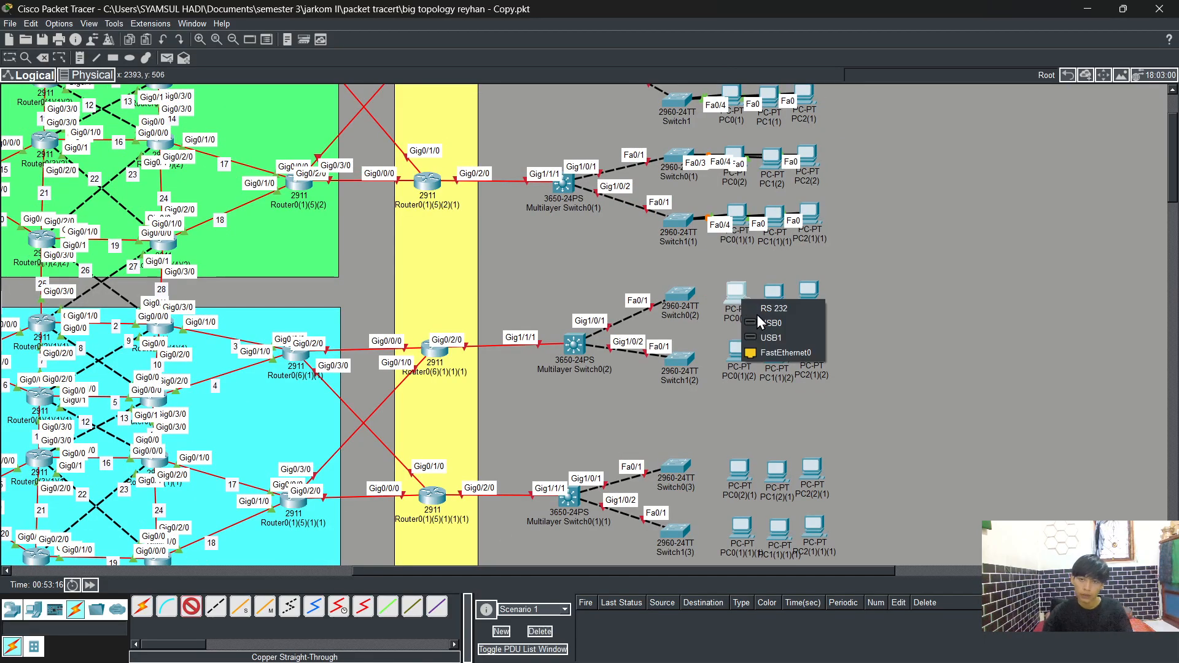
pyautogui.click(779, 349)
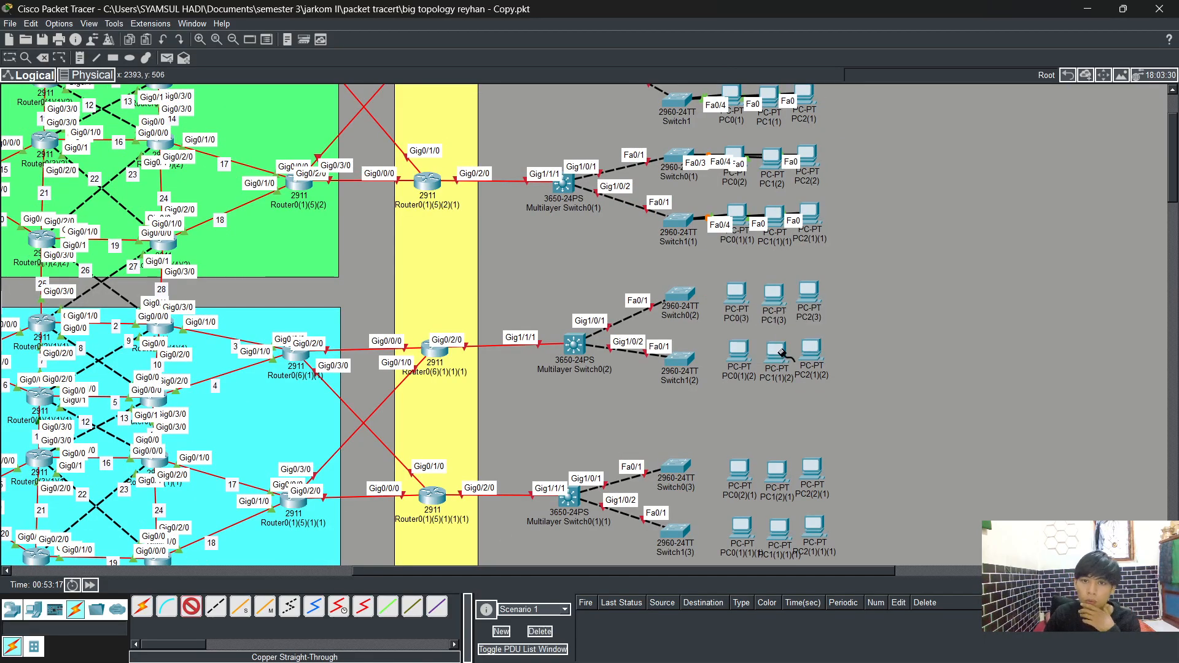
pyautogui.click(681, 293)
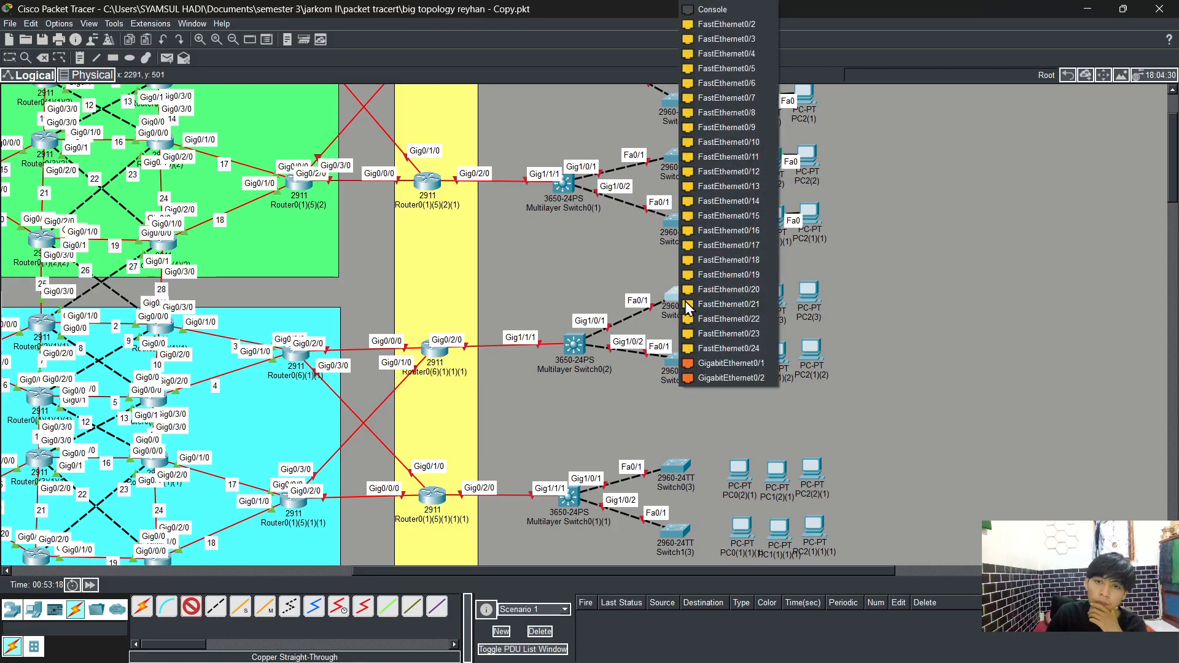
pyautogui.click(738, 25)
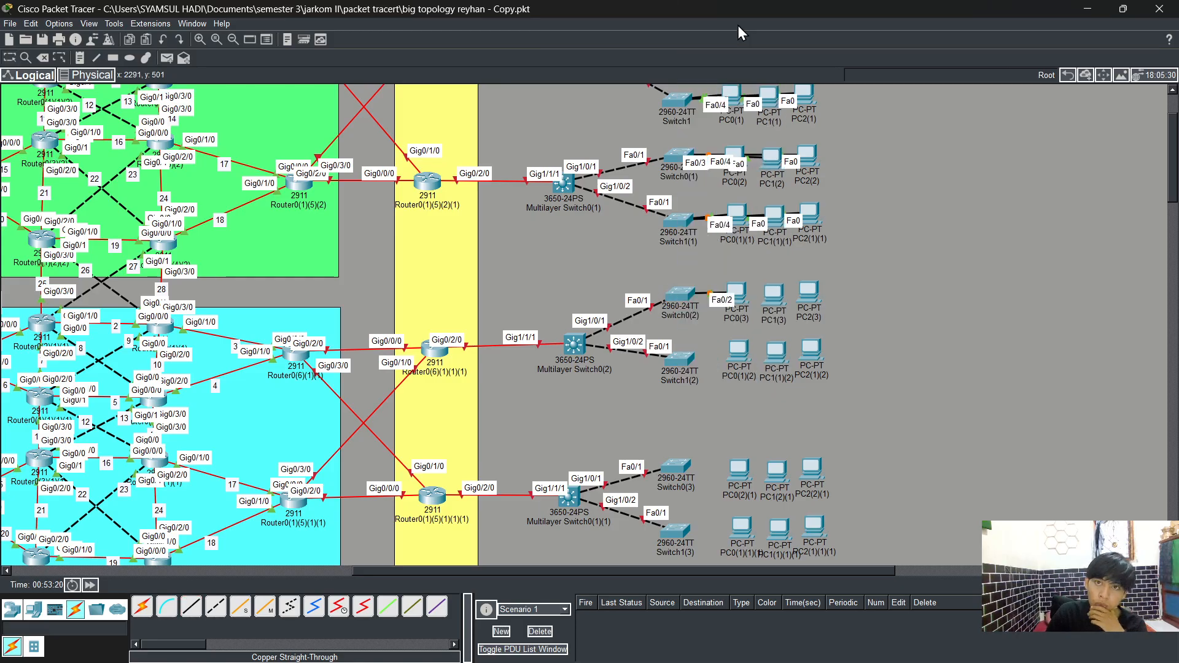
# Step: Connect PC1(3)'s FastEthernet0 to Switch0(2)'s FastEthernet0/3 with a straight-through cable
pyautogui.click(191, 607)
pyautogui.click(775, 301)
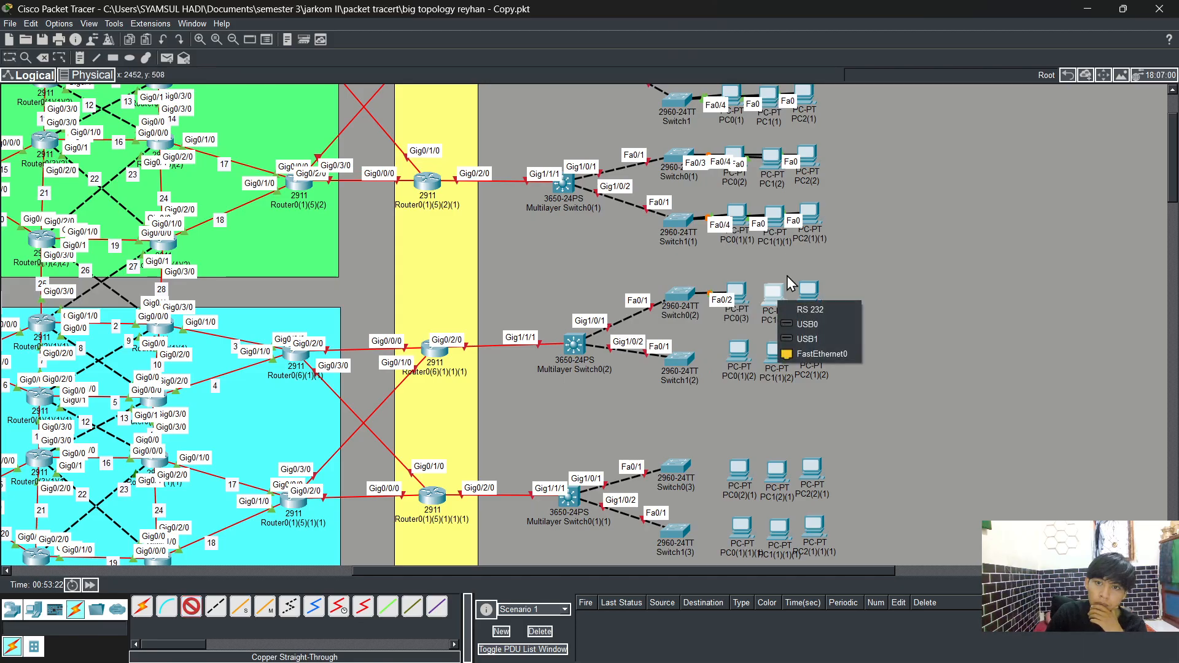
pyautogui.click(819, 353)
pyautogui.click(676, 294)
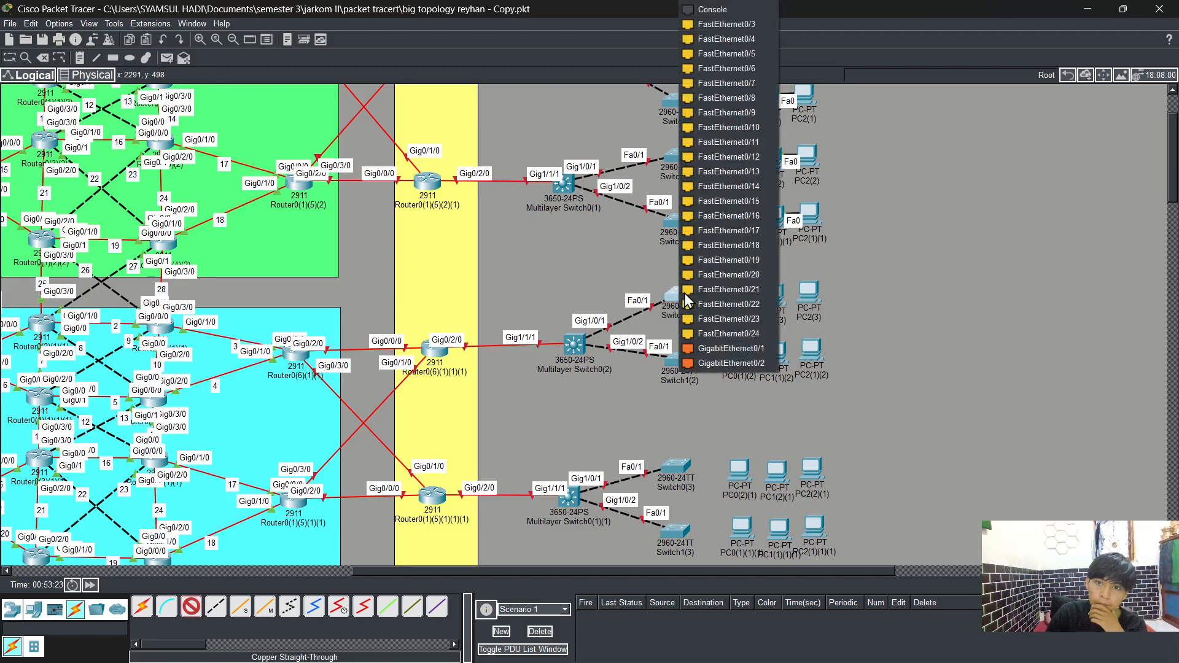
pyautogui.click(725, 24)
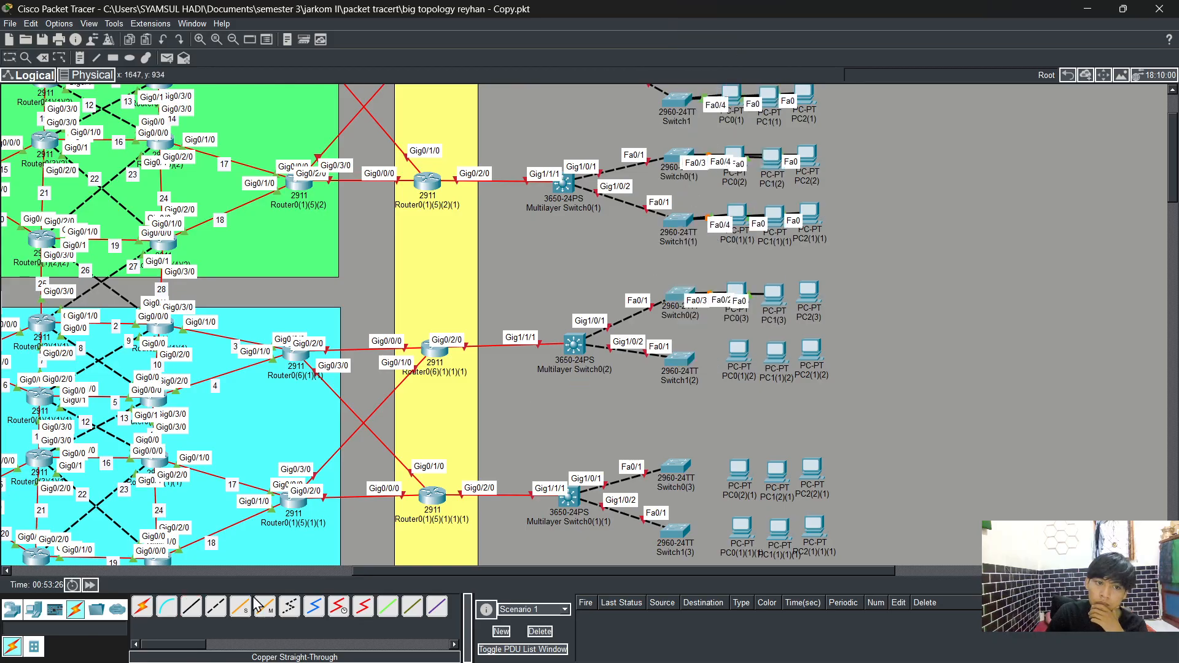
# Step: Connect PC2(3)'s FastEthernet0 to Switch0(2)'s FastEthernet0/4 with a straight-through cable
pyautogui.click(191, 606)
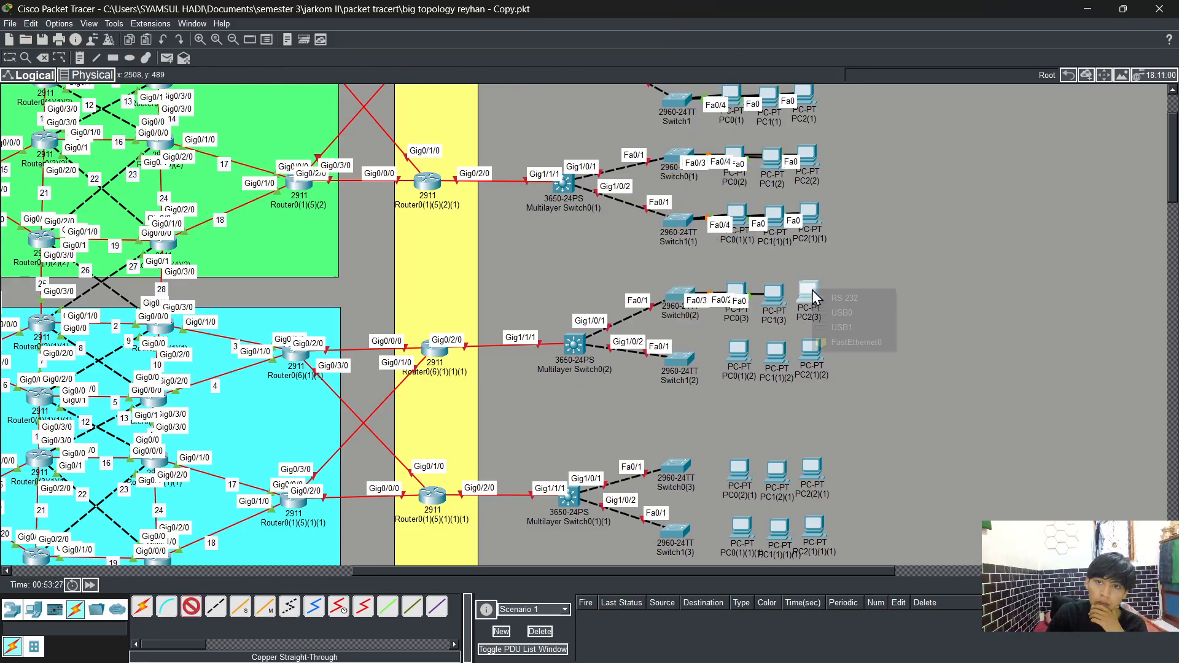
pyautogui.click(812, 288)
pyautogui.click(865, 342)
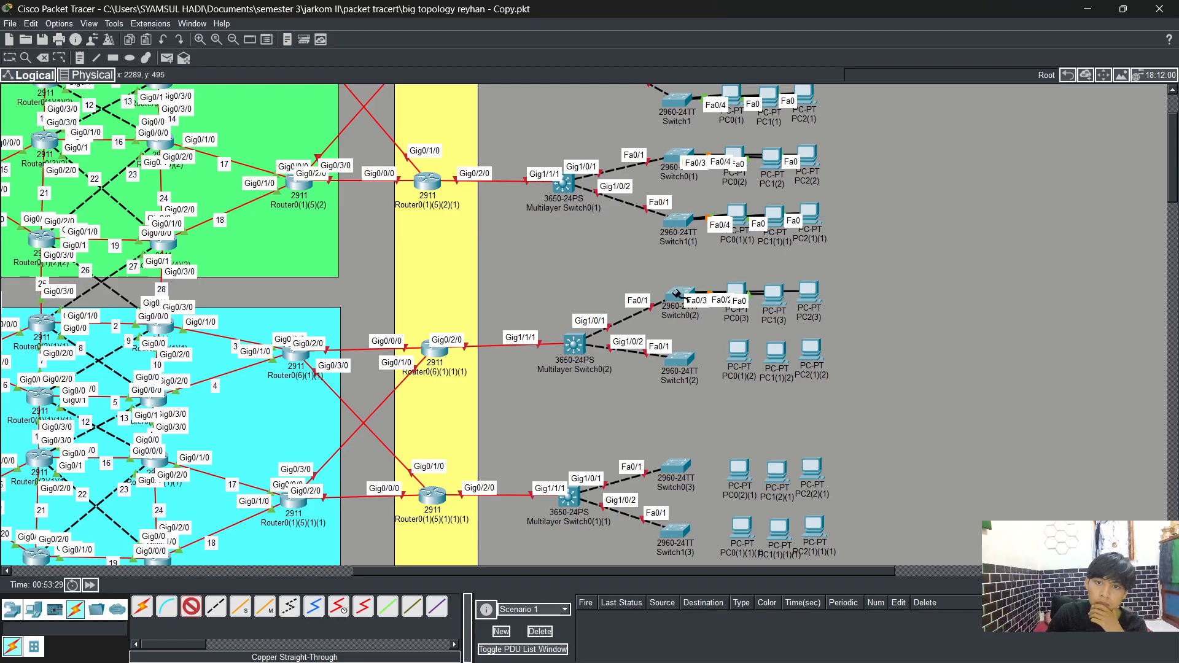
pyautogui.click(677, 293)
pyautogui.click(738, 318)
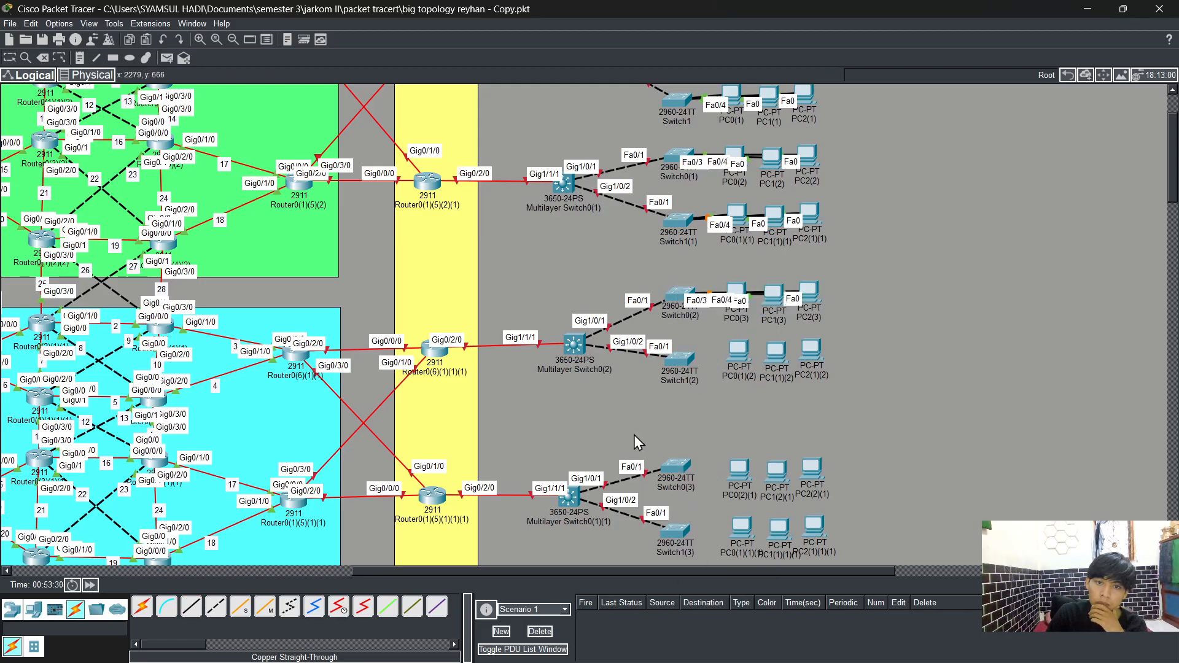
# Step: Connect PC0(1)(2)'s FastEthernet0 to Switch1(2)'s FastEthernet0/2 with a straight-through cable
pyautogui.click(743, 349)
pyautogui.click(784, 401)
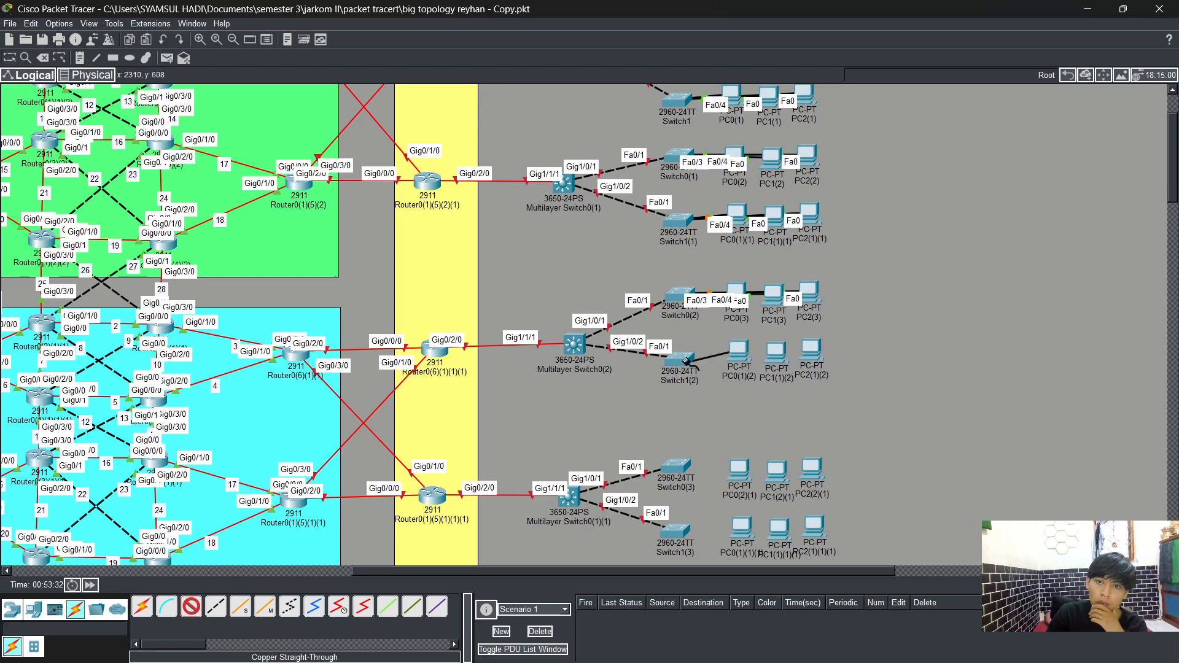
pyautogui.click(679, 361)
pyautogui.click(745, 24)
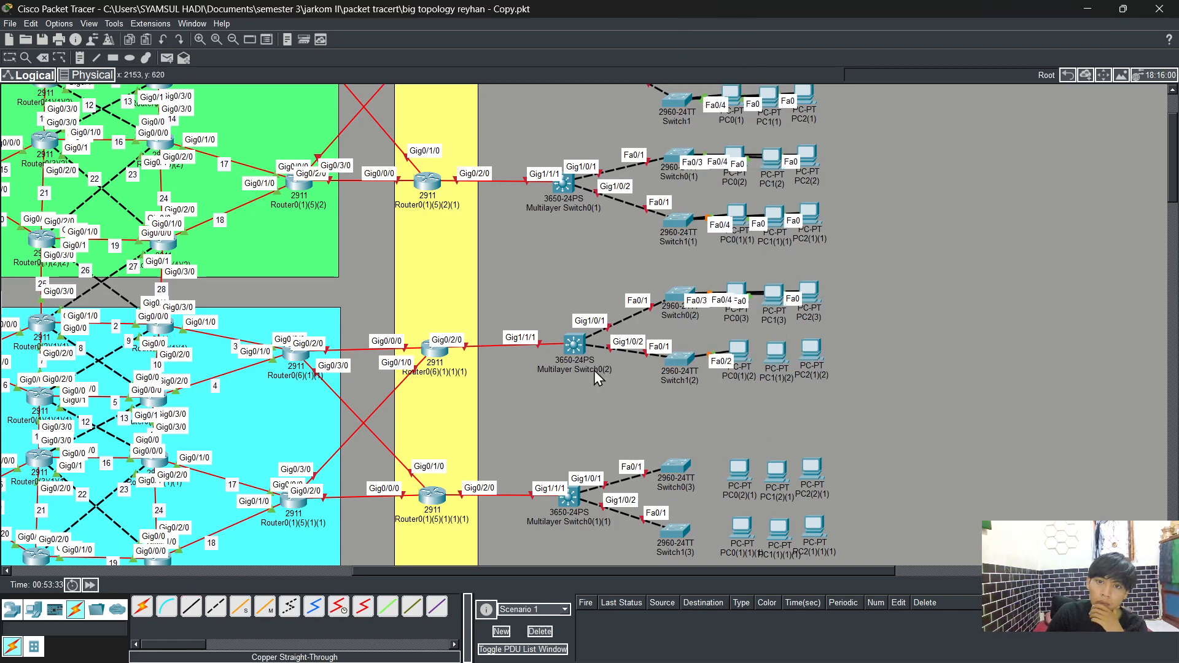
# Step: Connect PC1(1)(2)'s FastEthernet0 to Switch1(2)'s FastEthernet0/3 with a straight-through cable
pyautogui.click(191, 607)
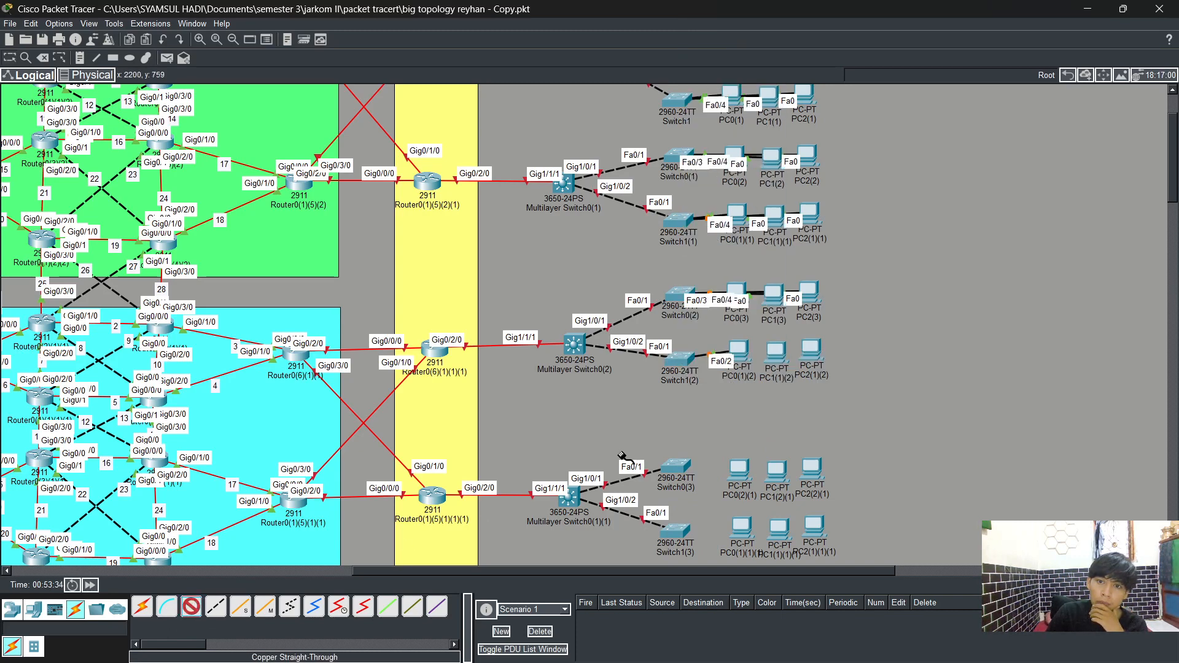
pyautogui.click(775, 351)
pyautogui.click(843, 401)
pyautogui.click(680, 361)
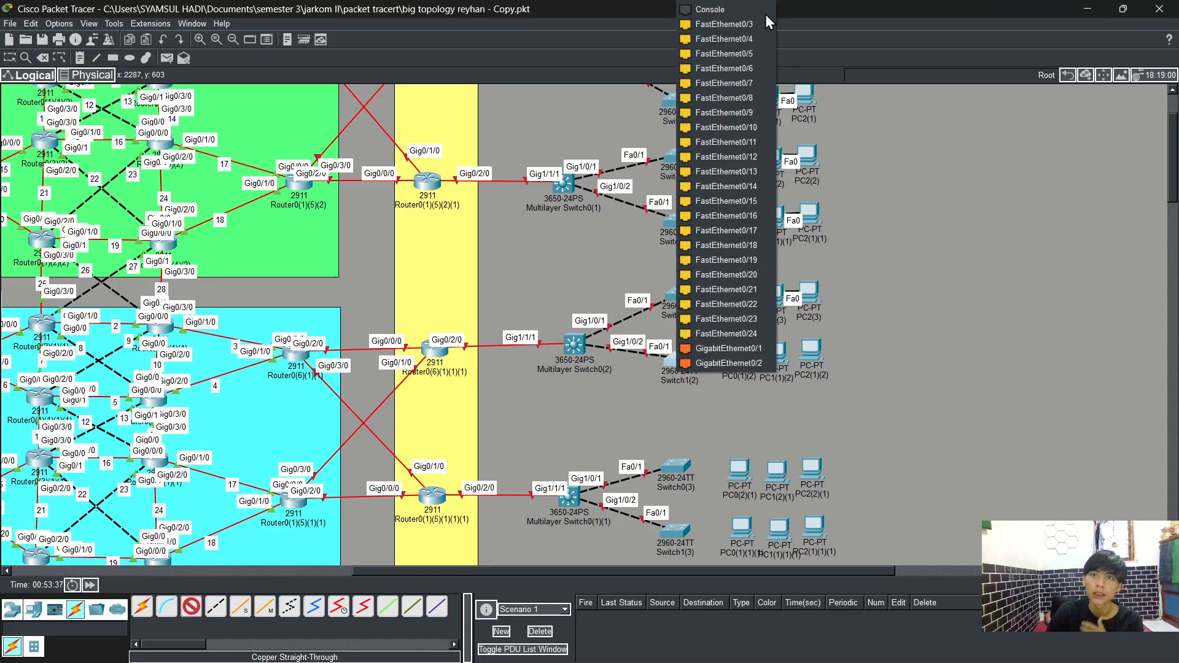
pyautogui.click(740, 22)
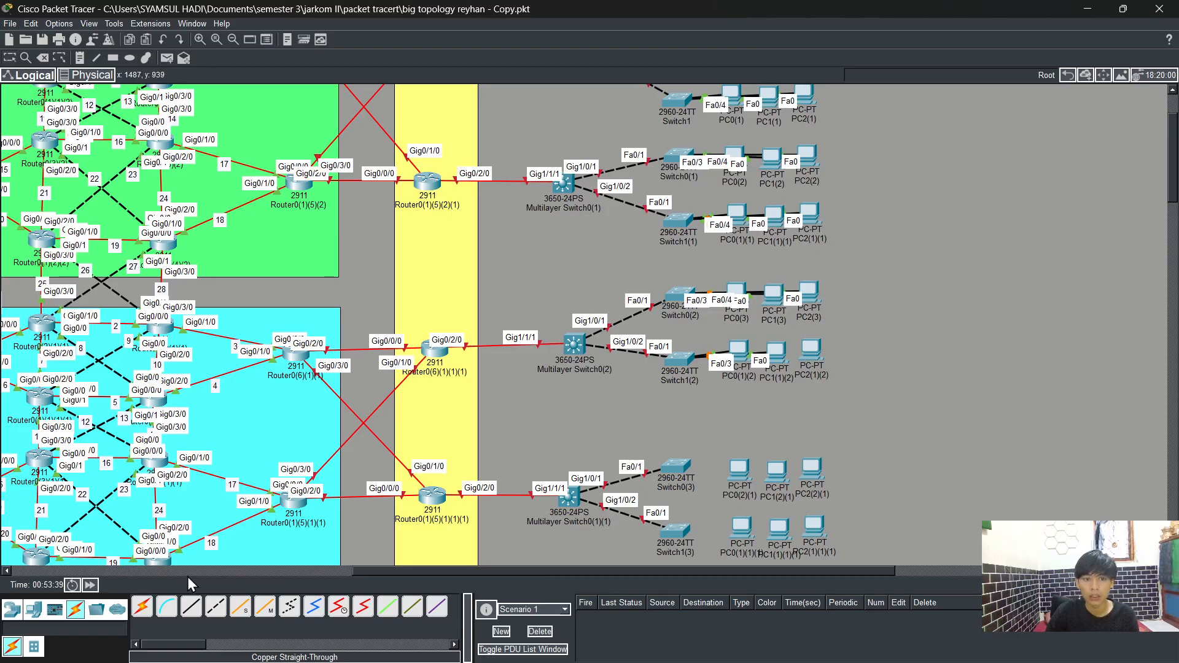
# Step: Connect PC2(1)(2)'s FastEthernet0 to Switch1(2)'s FastEthernet0/4 with a straight-through cable
pyautogui.click(191, 607)
pyautogui.click(819, 350)
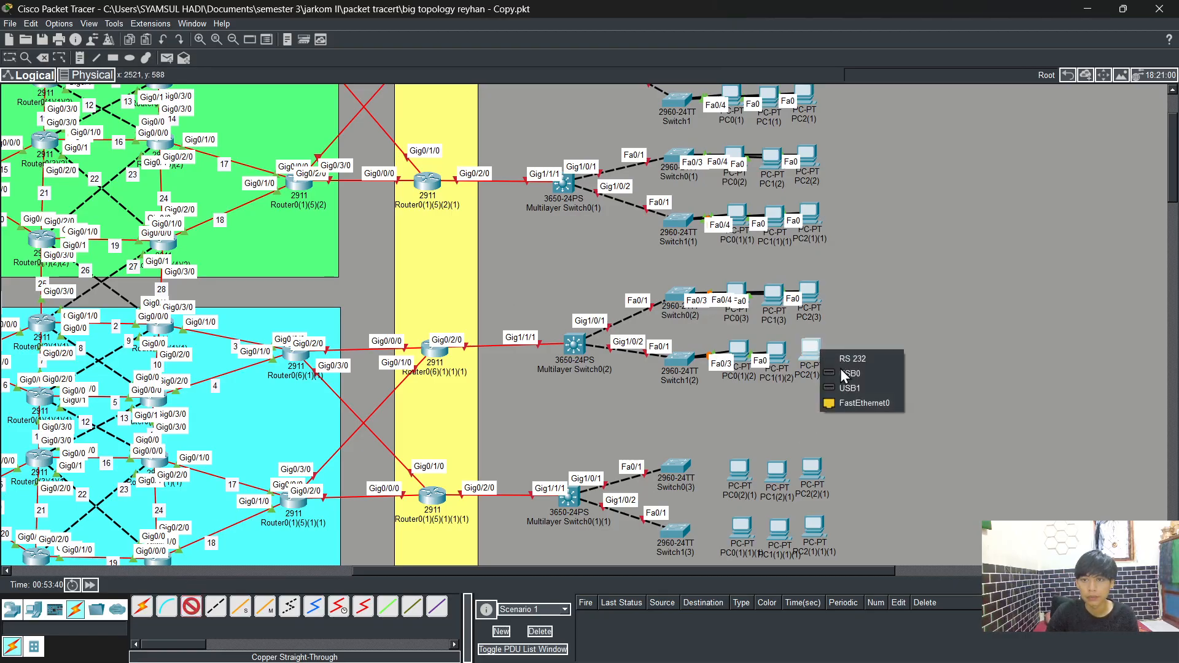
pyautogui.click(860, 403)
pyautogui.click(672, 363)
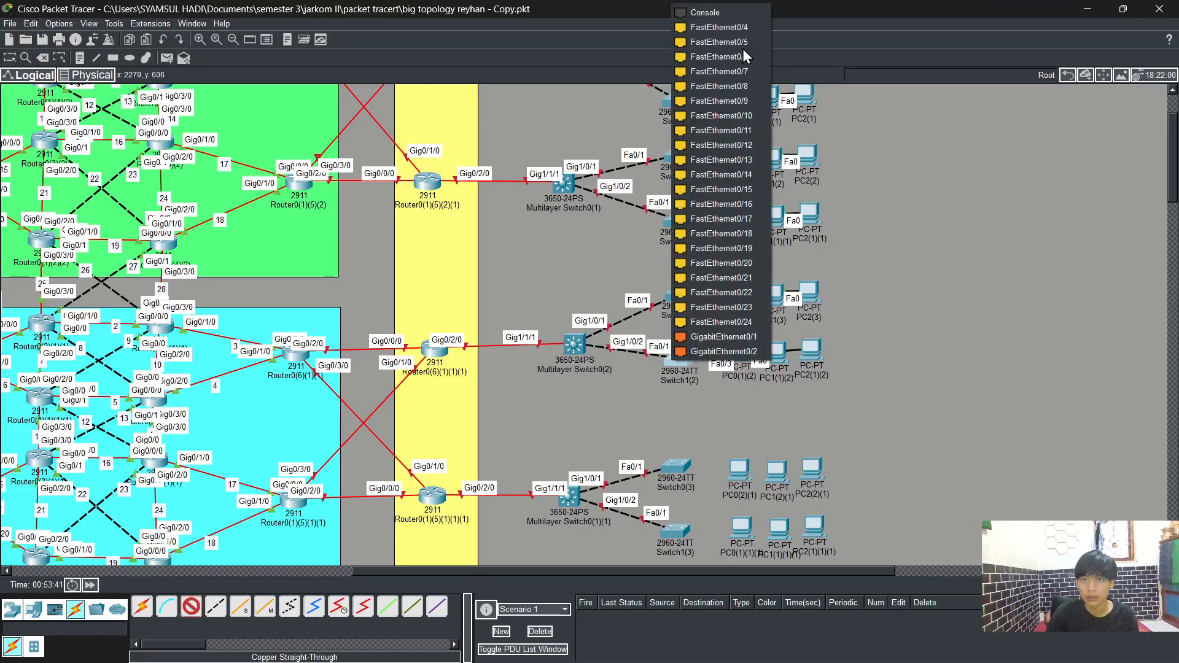
pyautogui.click(742, 28)
# Step: Connect PC0(2)(1)'s FastEthernet0 to Switch0(3)'s FastEthernet0/2 with a straight-through cable
pyautogui.scroll(-3, 501, 512)
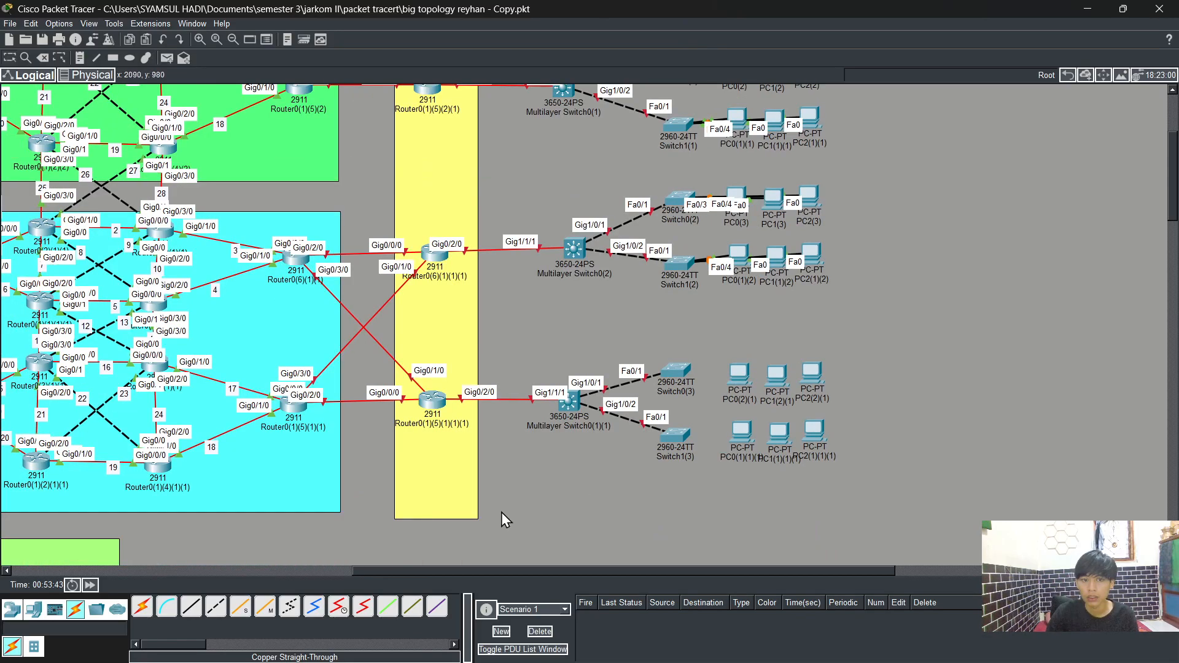
pyautogui.click(191, 607)
pyautogui.click(739, 374)
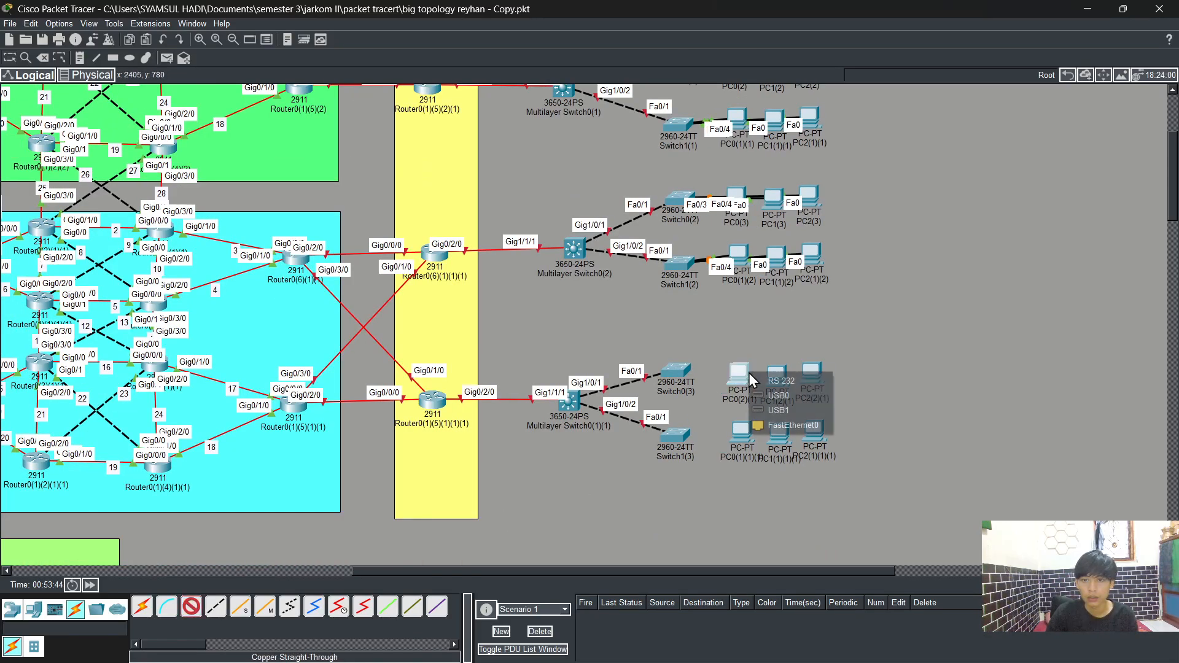
pyautogui.click(790, 424)
pyautogui.click(676, 369)
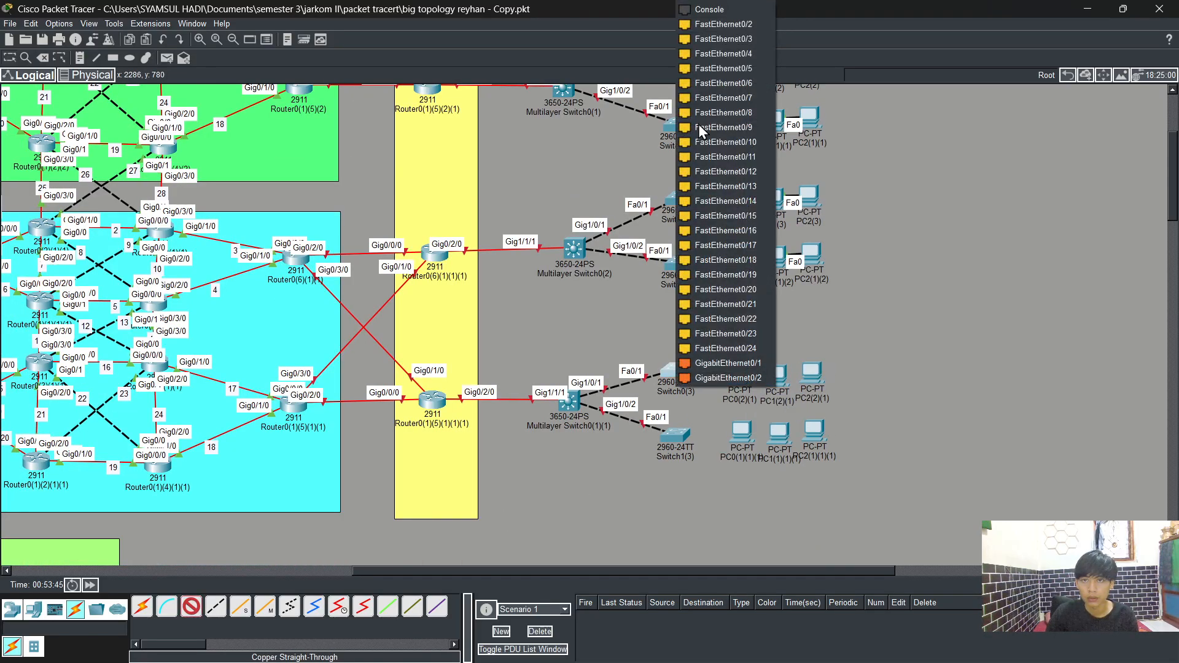
pyautogui.click(729, 25)
# Step: Connect PC1(2)(1)'s FastEthernet0 to Switch0(3)'s FastEthernet0/3 with a straight-through cable
pyautogui.click(191, 606)
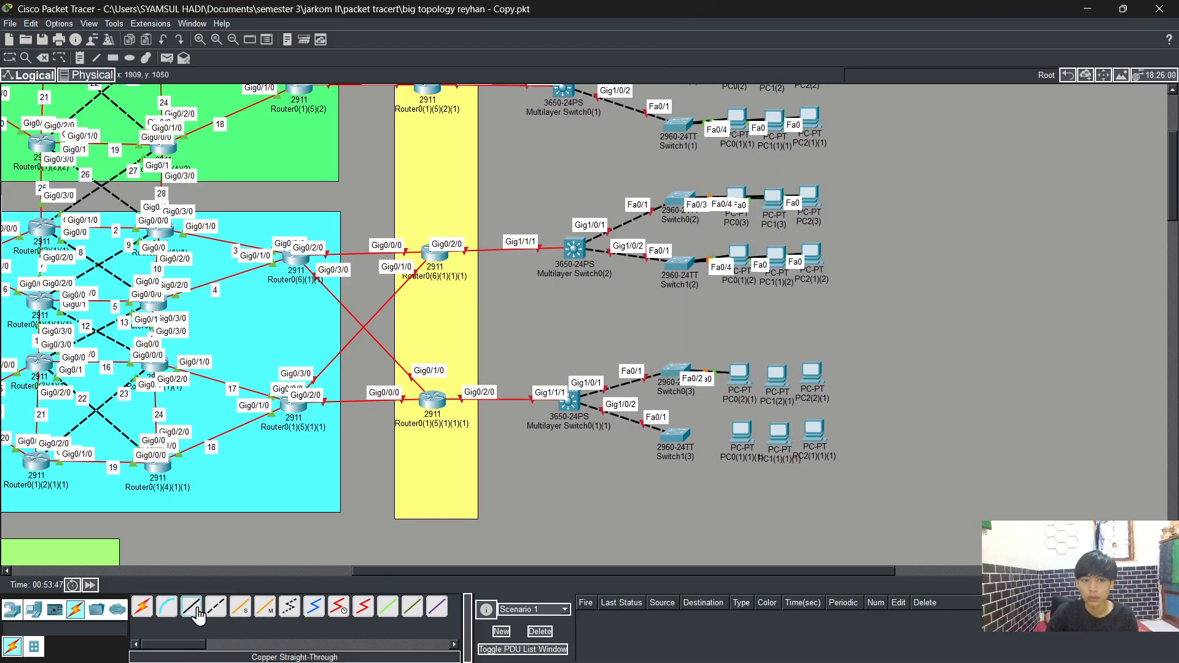
pyautogui.click(778, 372)
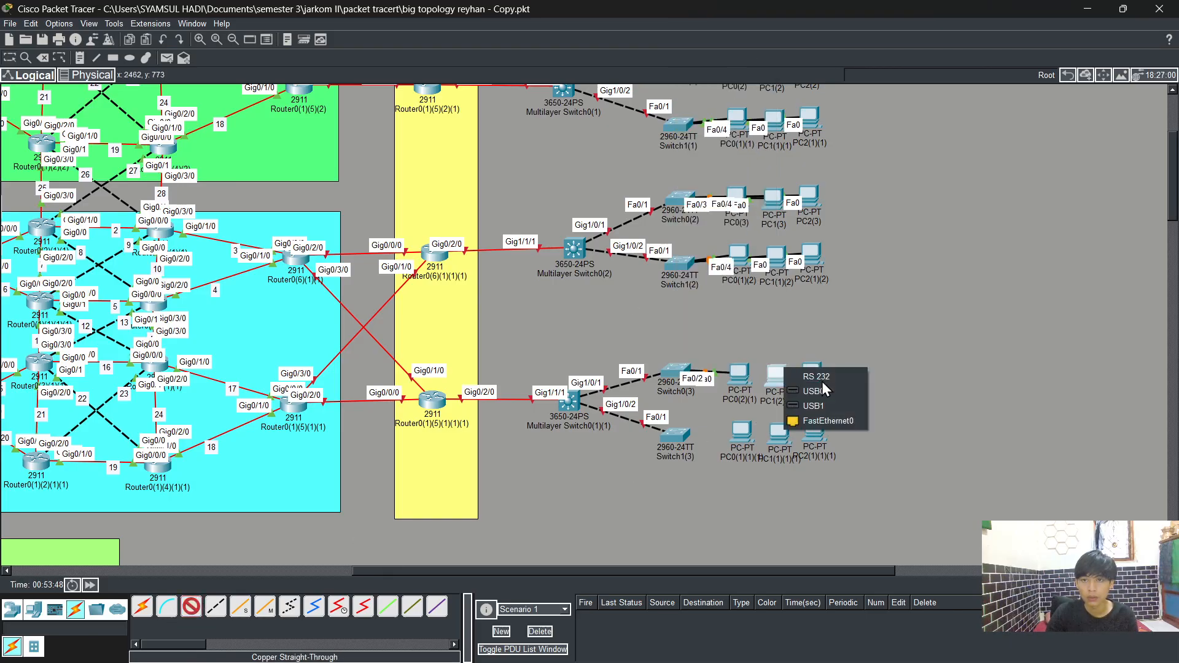
pyautogui.click(827, 424)
pyautogui.click(677, 371)
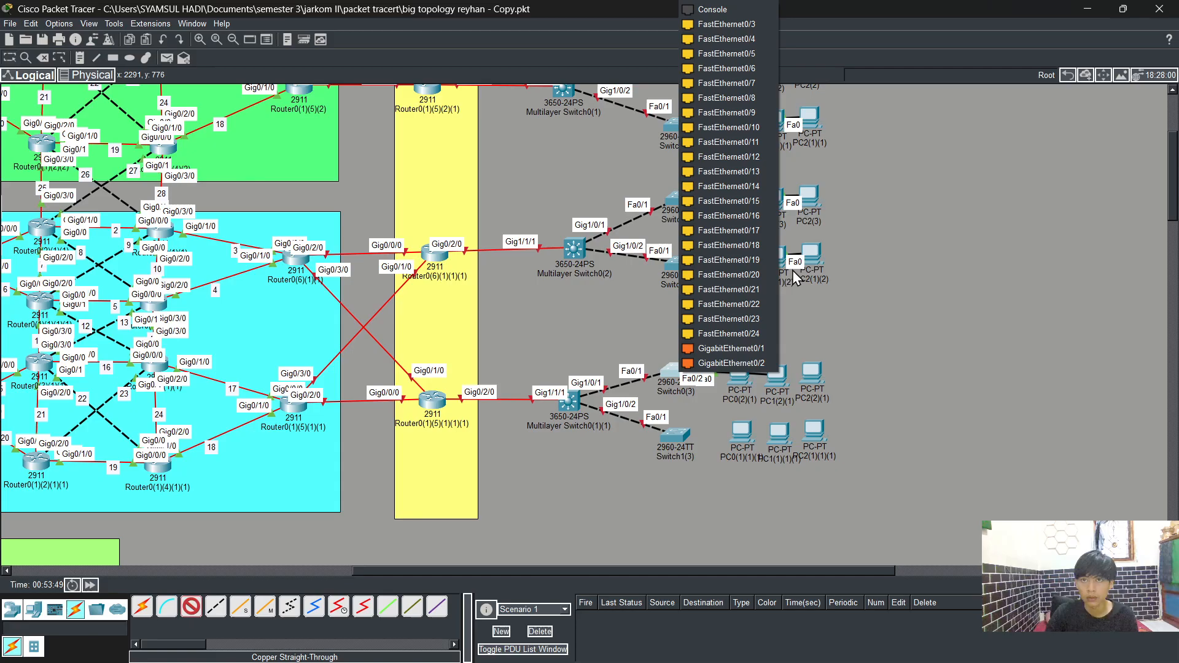
pyautogui.click(705, 27)
# Step: Connect PC2(2)(1)'s FastEthernet0 to Switch0(3)'s FastEthernet0/4 with a straight-through cable
pyautogui.click(191, 607)
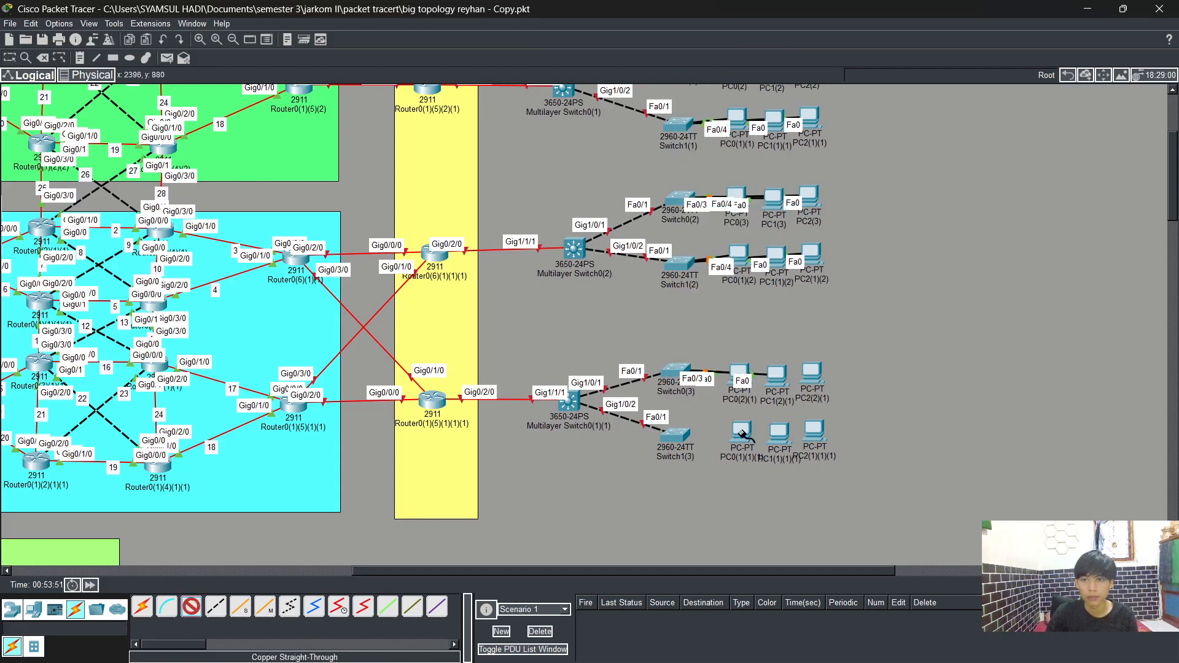
pyautogui.click(820, 367)
pyautogui.click(847, 418)
pyautogui.click(677, 372)
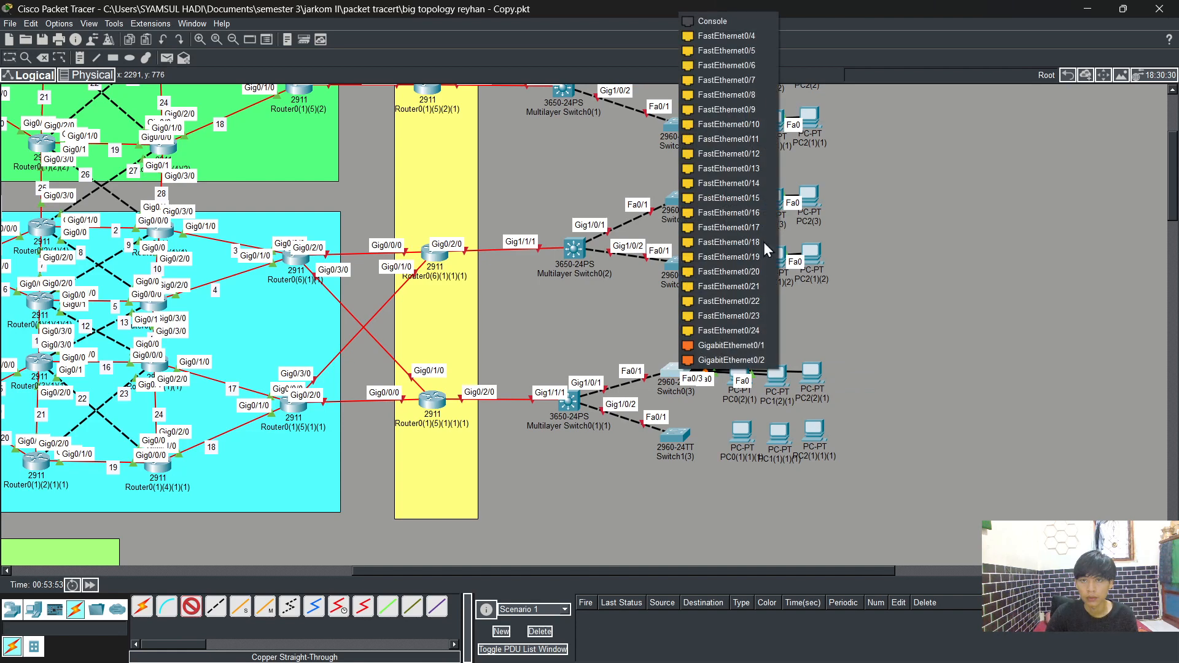
pyautogui.click(739, 35)
# Step: Connect PC0(1)(1)(1)'s FastEthernet0 to Switch1(3)'s FastEthernet0/2 with a straight-through cable
pyautogui.click(194, 608)
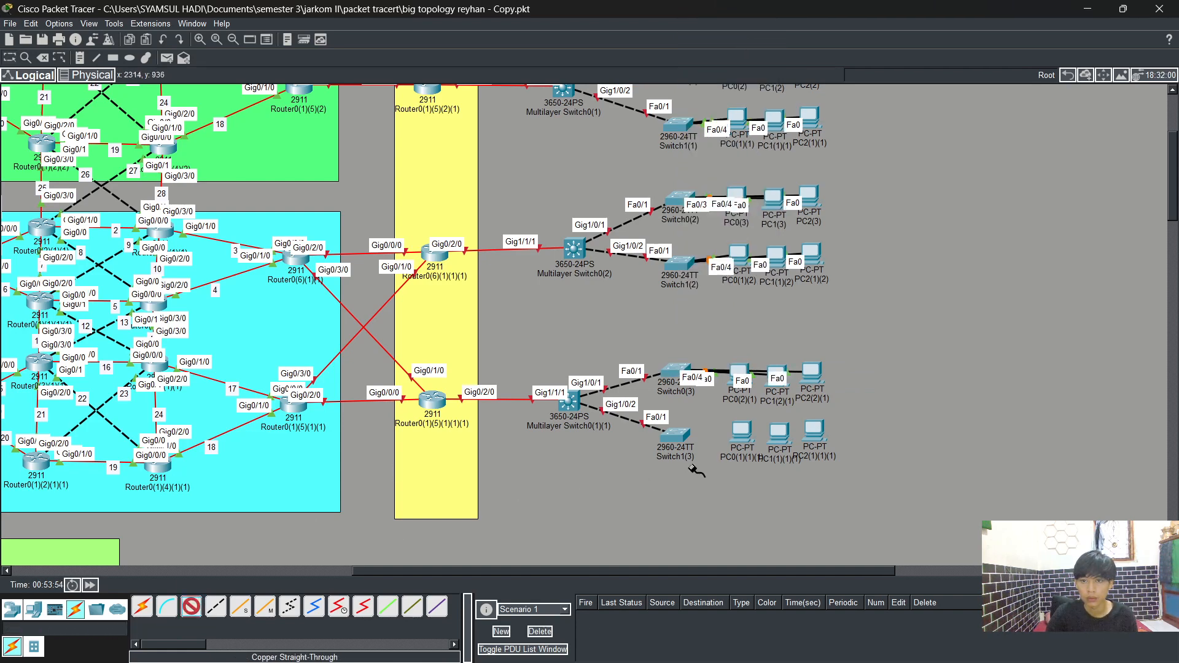
pyautogui.click(743, 436)
pyautogui.click(793, 489)
pyautogui.click(676, 436)
pyautogui.click(749, 73)
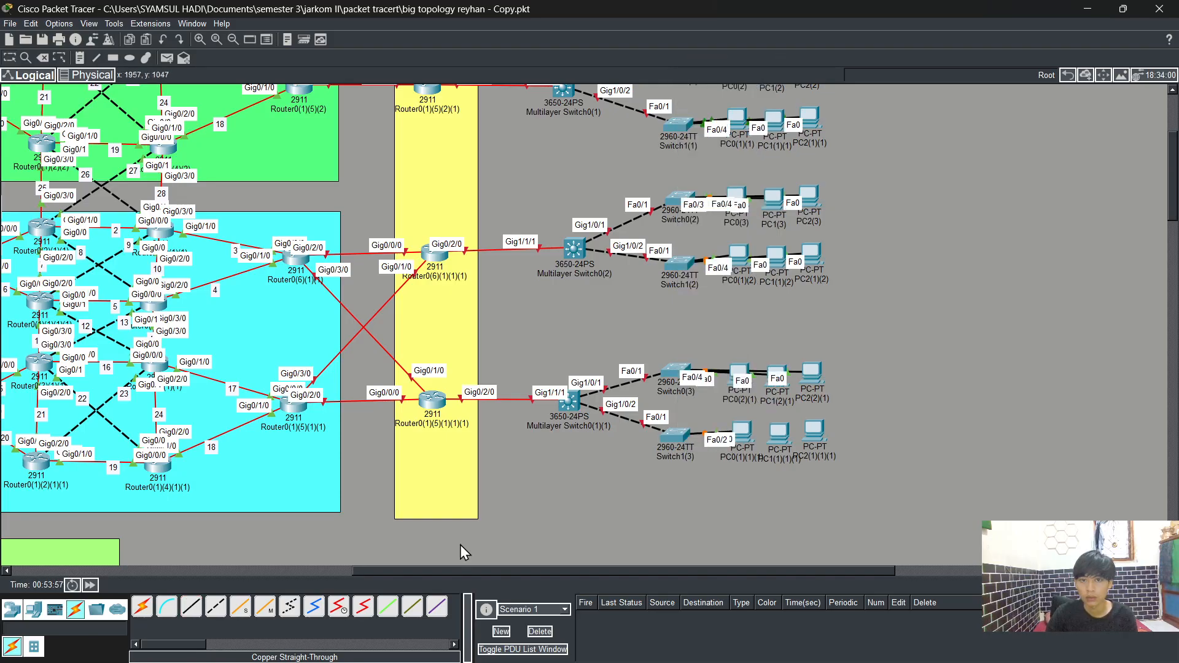
# Step: Connect PC1(1)(1)(1)'s FastEthernet0 to Switch1(3)'s FastEthernet0/3 with a straight-through cable
pyautogui.click(195, 612)
pyautogui.click(786, 432)
pyautogui.click(816, 485)
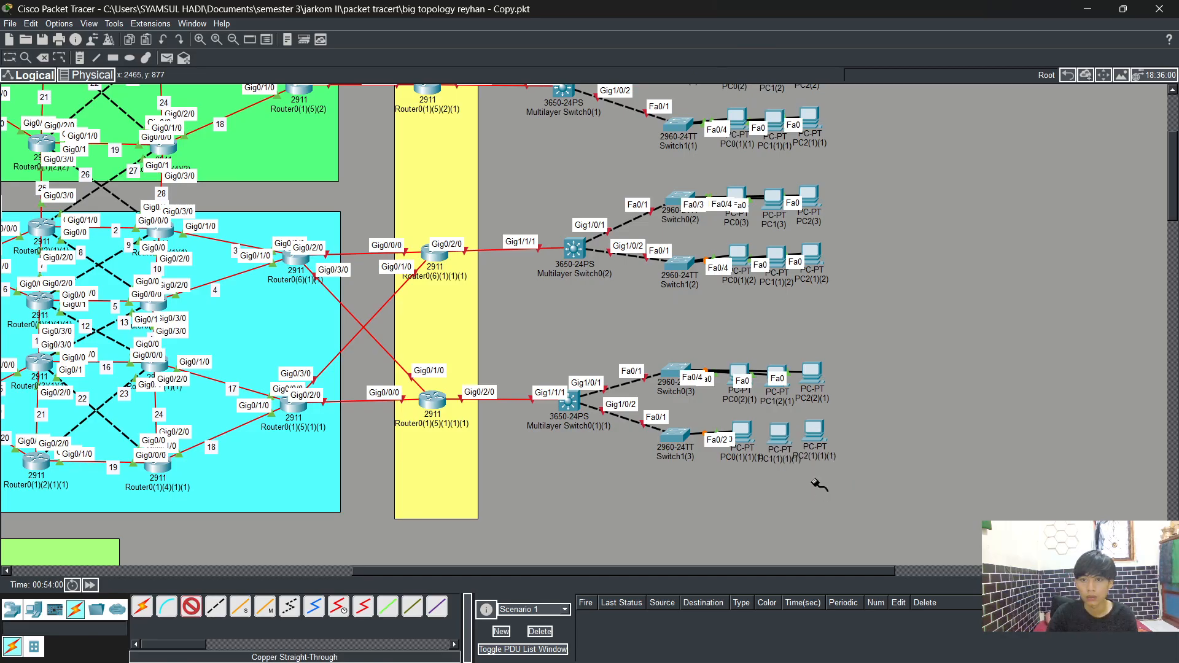
pyautogui.click(675, 436)
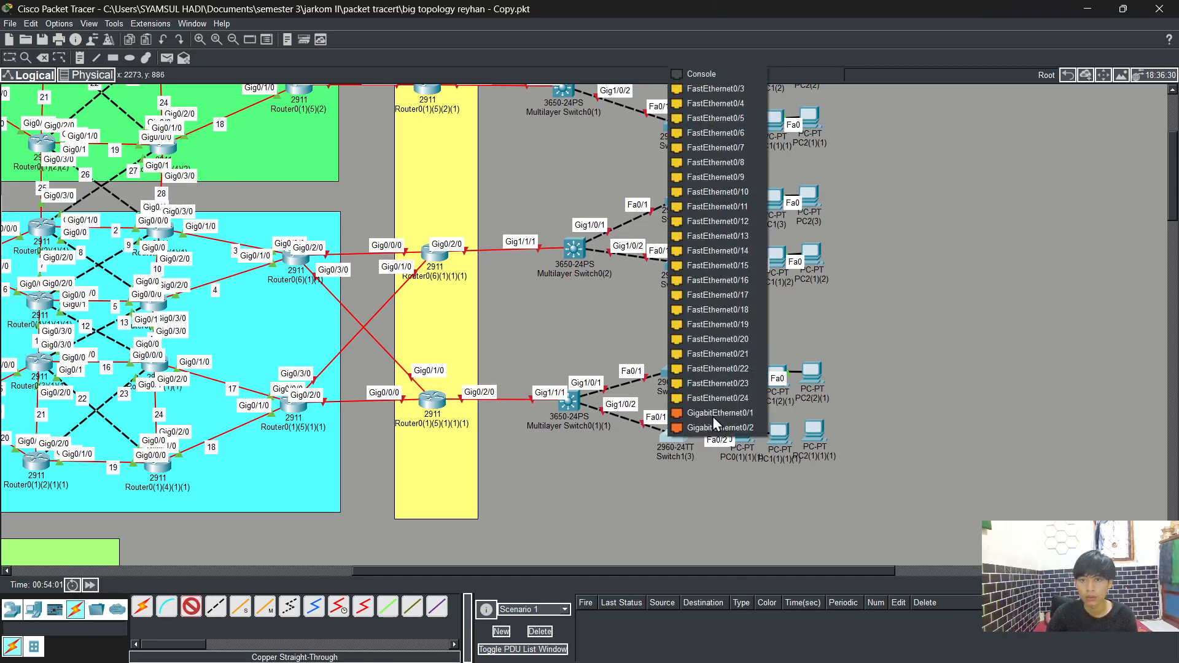
pyautogui.click(750, 86)
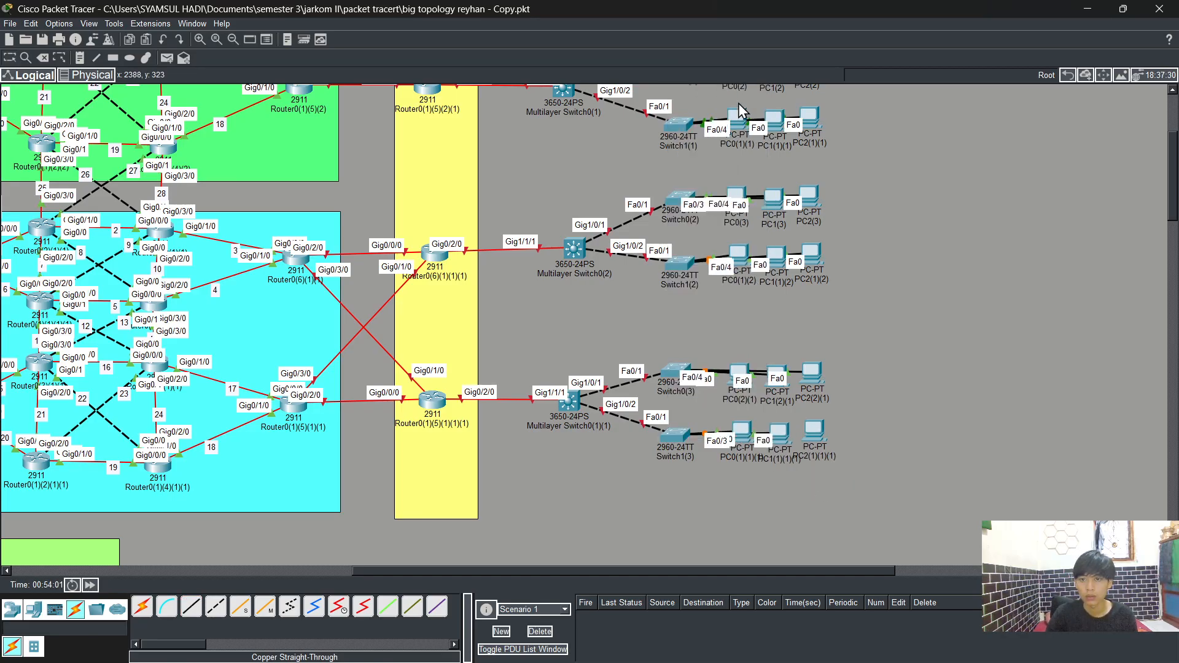
# Step: Connect PC2(1)(1)(1)'s FastEthernet0 to Switch1(3)'s FastEthernet0/4 with a straight-through cable
pyautogui.click(191, 609)
pyautogui.click(814, 431)
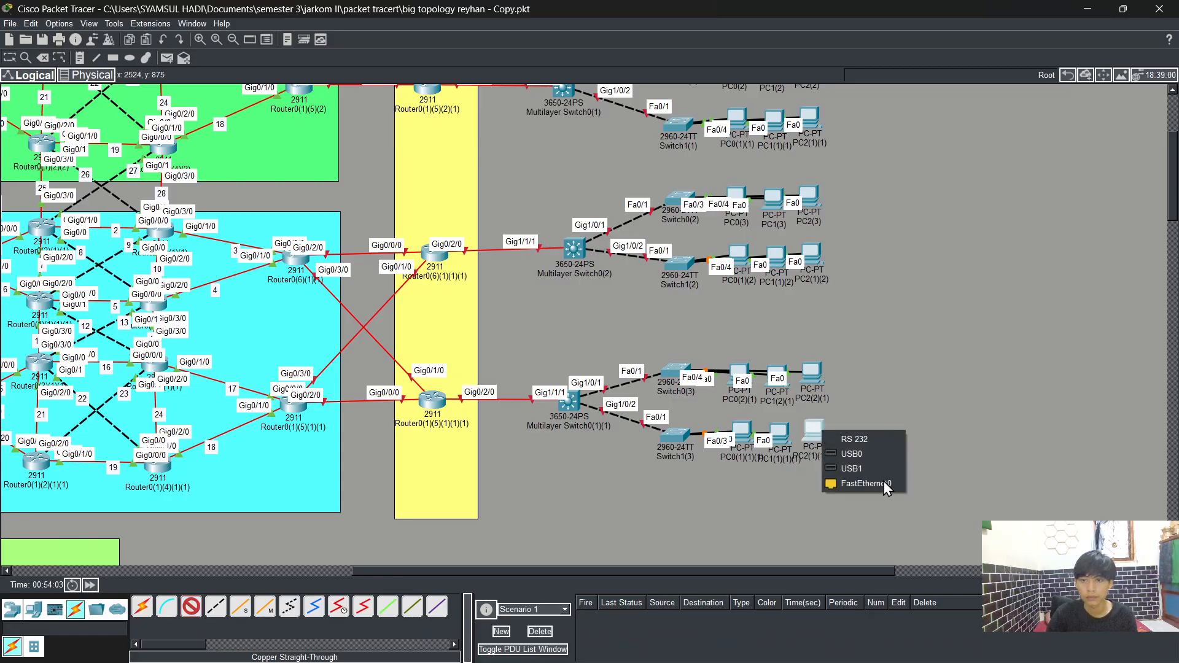
pyautogui.click(863, 483)
pyautogui.click(676, 437)
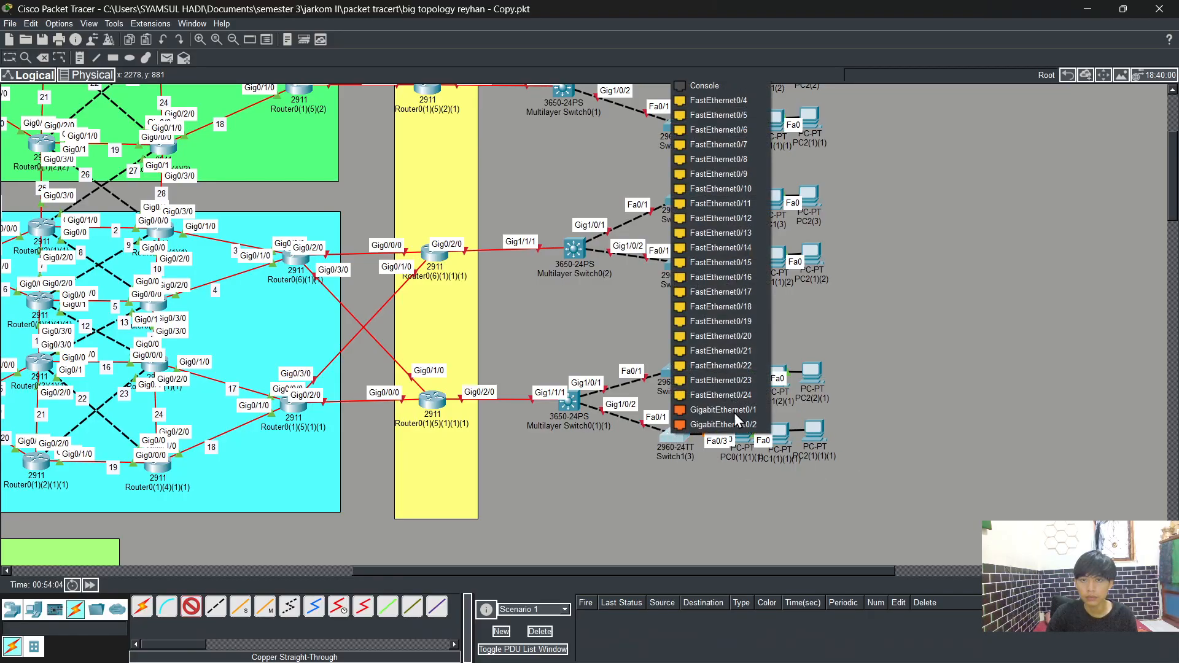
pyautogui.click(739, 99)
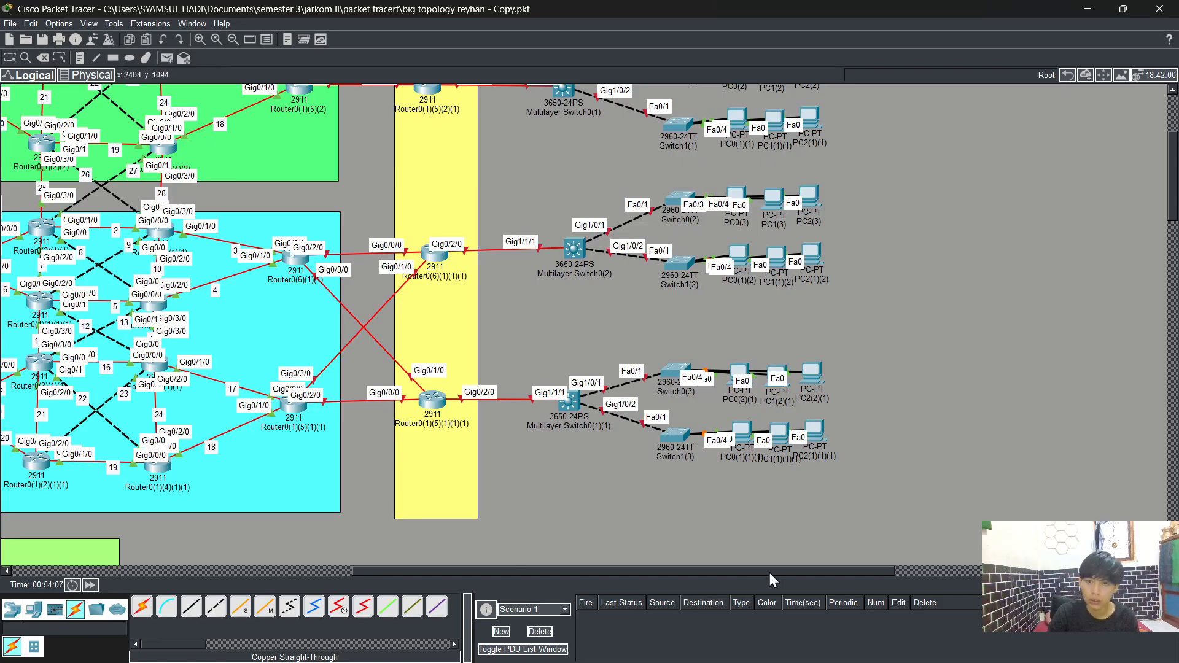
pyautogui.moveTo(769, 571); pyautogui.dragTo(332, 521)
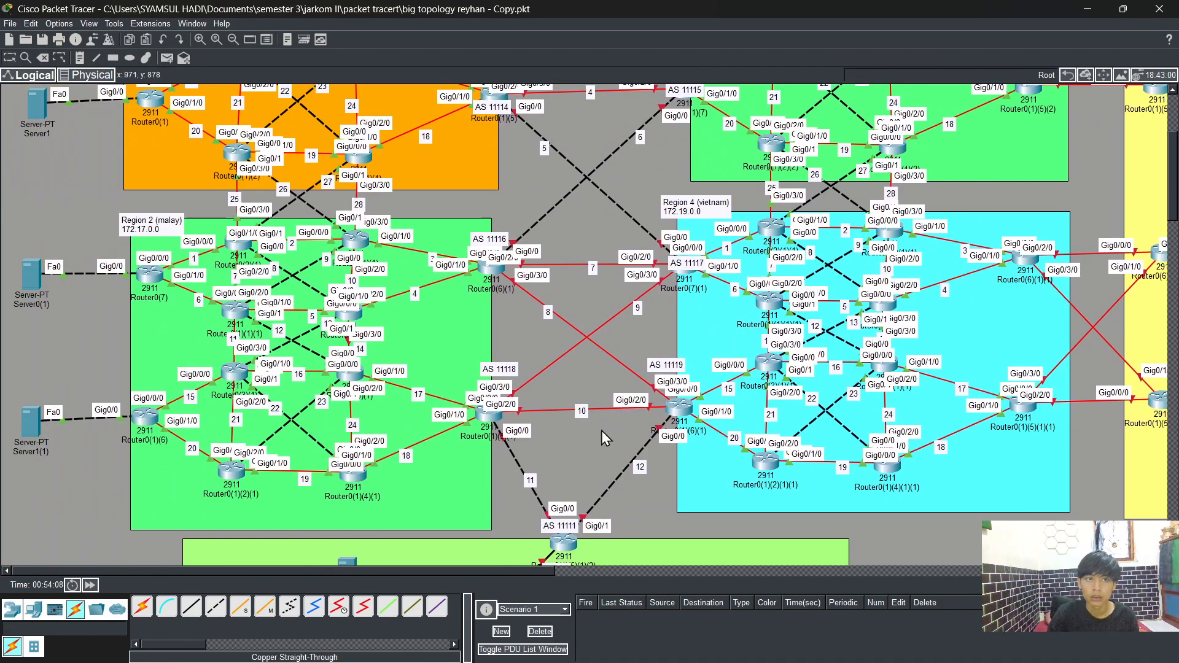
pyautogui.scroll(3, 608, 426)
pyautogui.moveTo(510, 570)
pyautogui.mouseDown()
pyautogui.moveTo(882, 566)
pyautogui.moveTo(505, 568)
pyautogui.mouseUp()
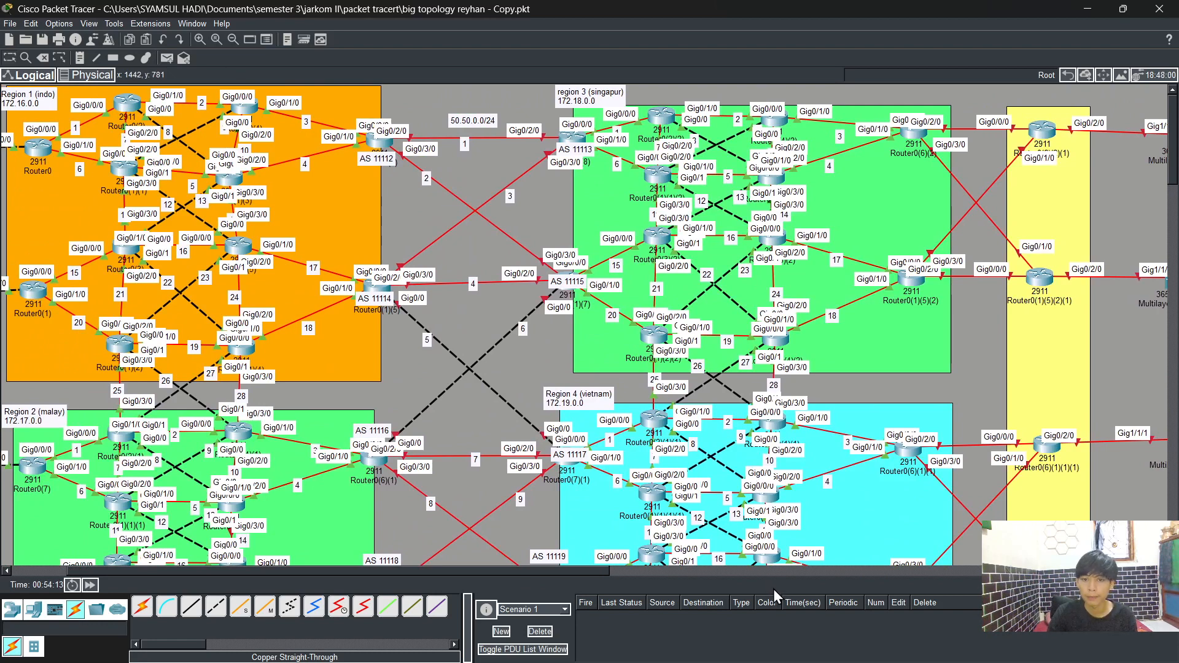
pyautogui.click(875, 649)
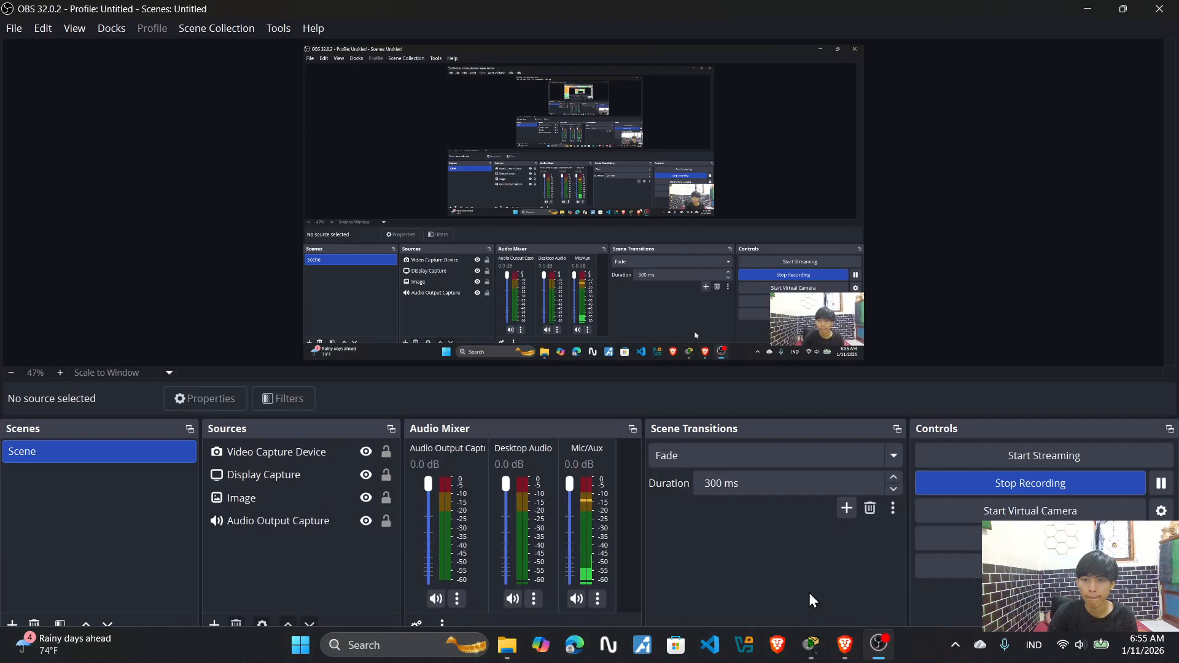